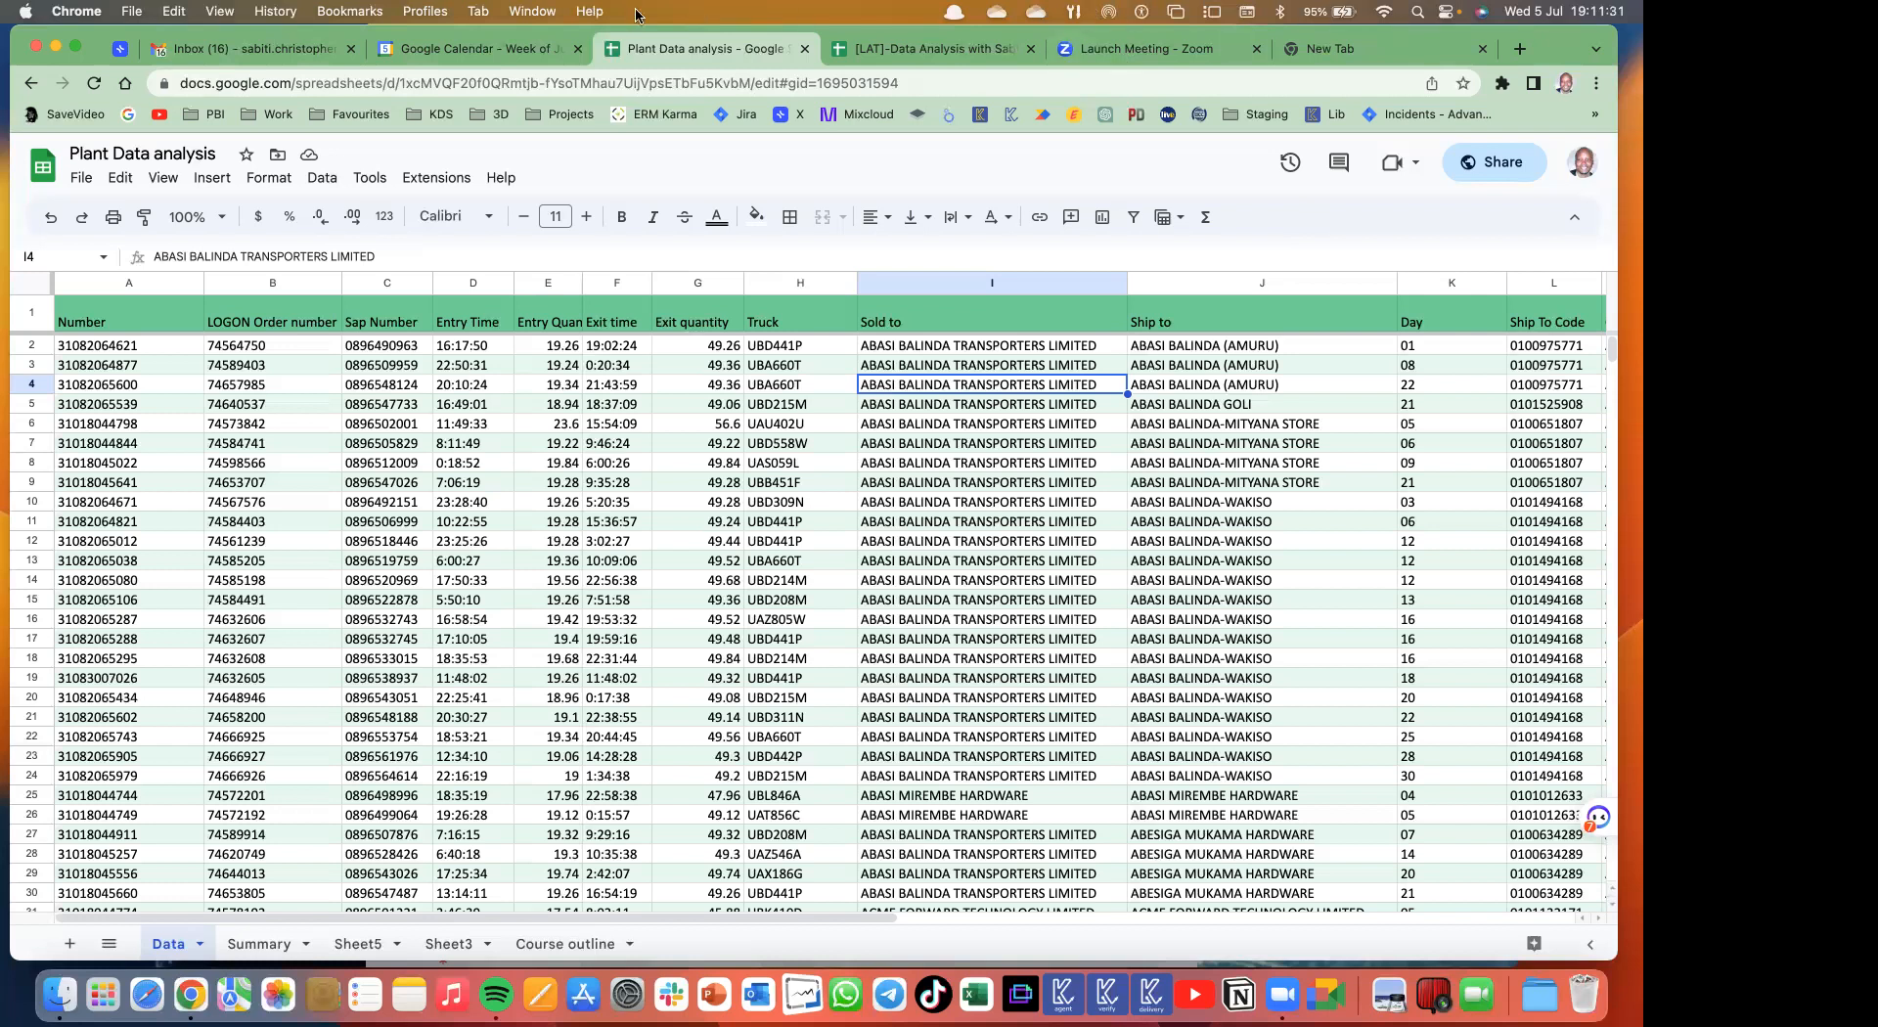
# - Browse the Google apps list in Google Calendar, then switch to the blank new tab
pyautogui.click(508, 50)
pyautogui.click(1534, 161)
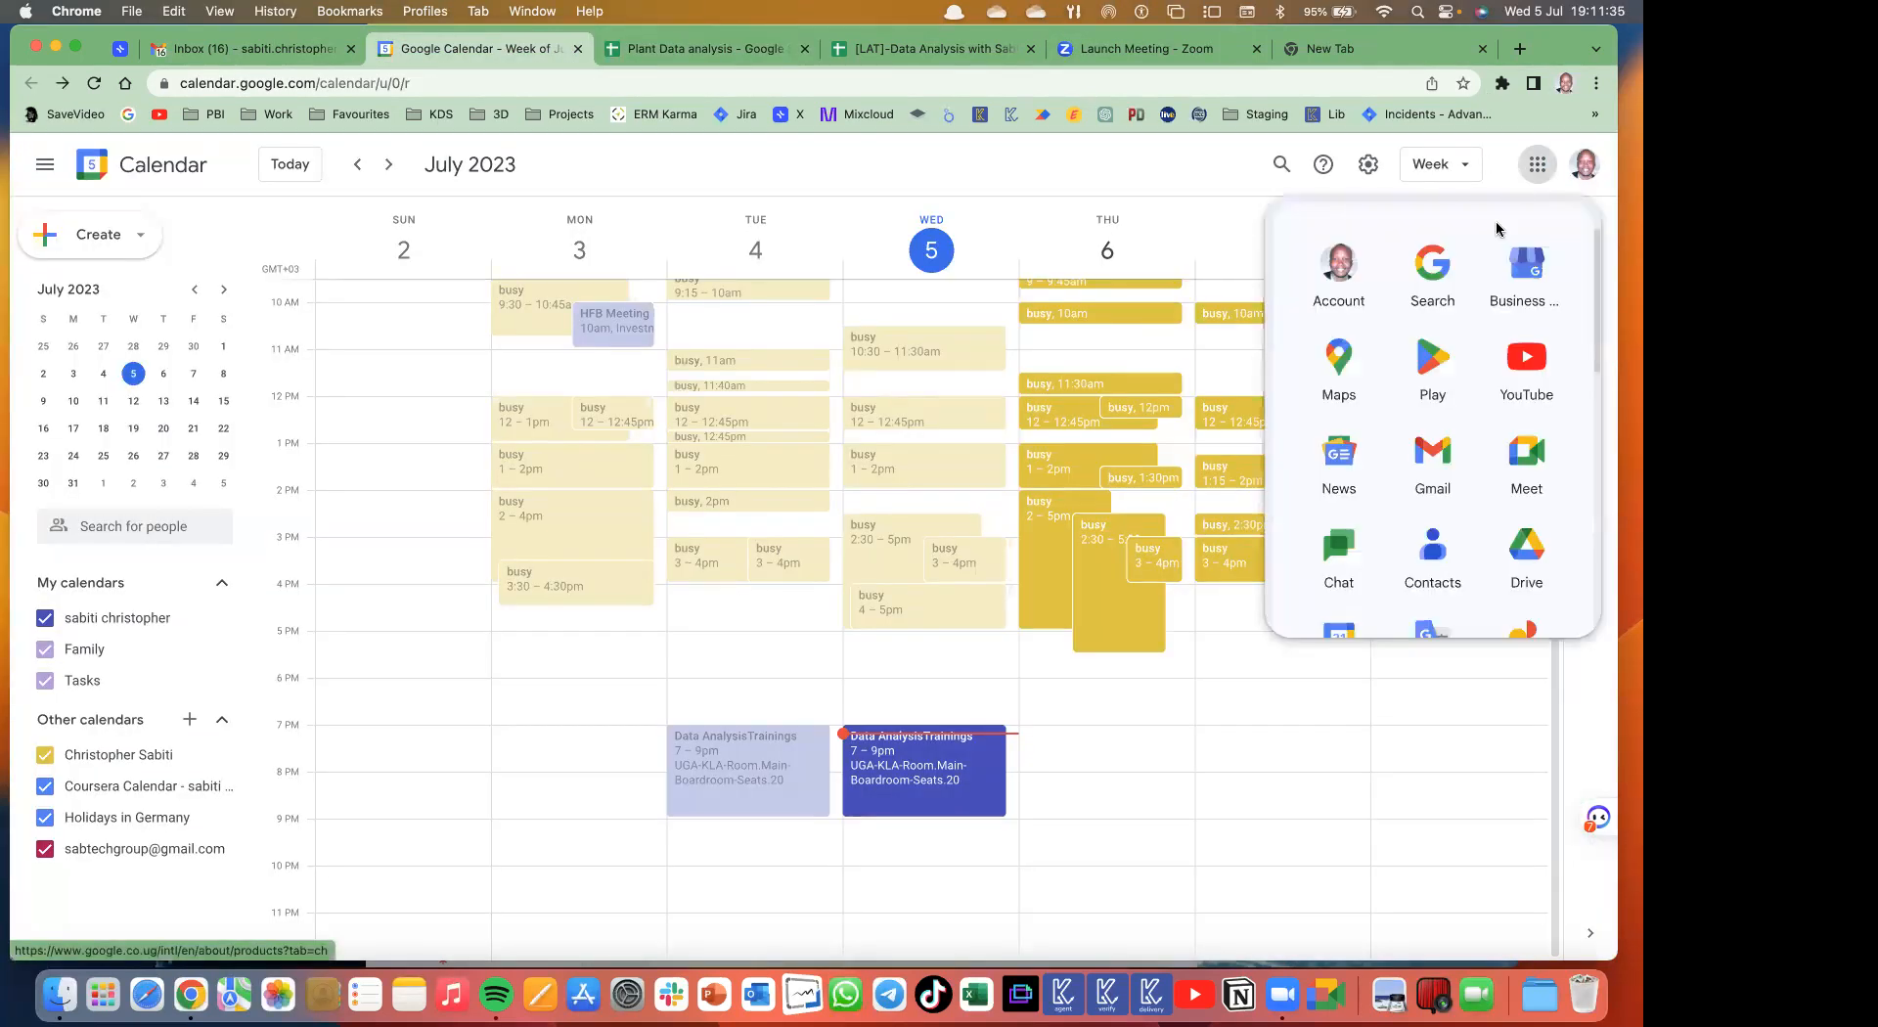
pyautogui.scroll(-3, 1470, 549)
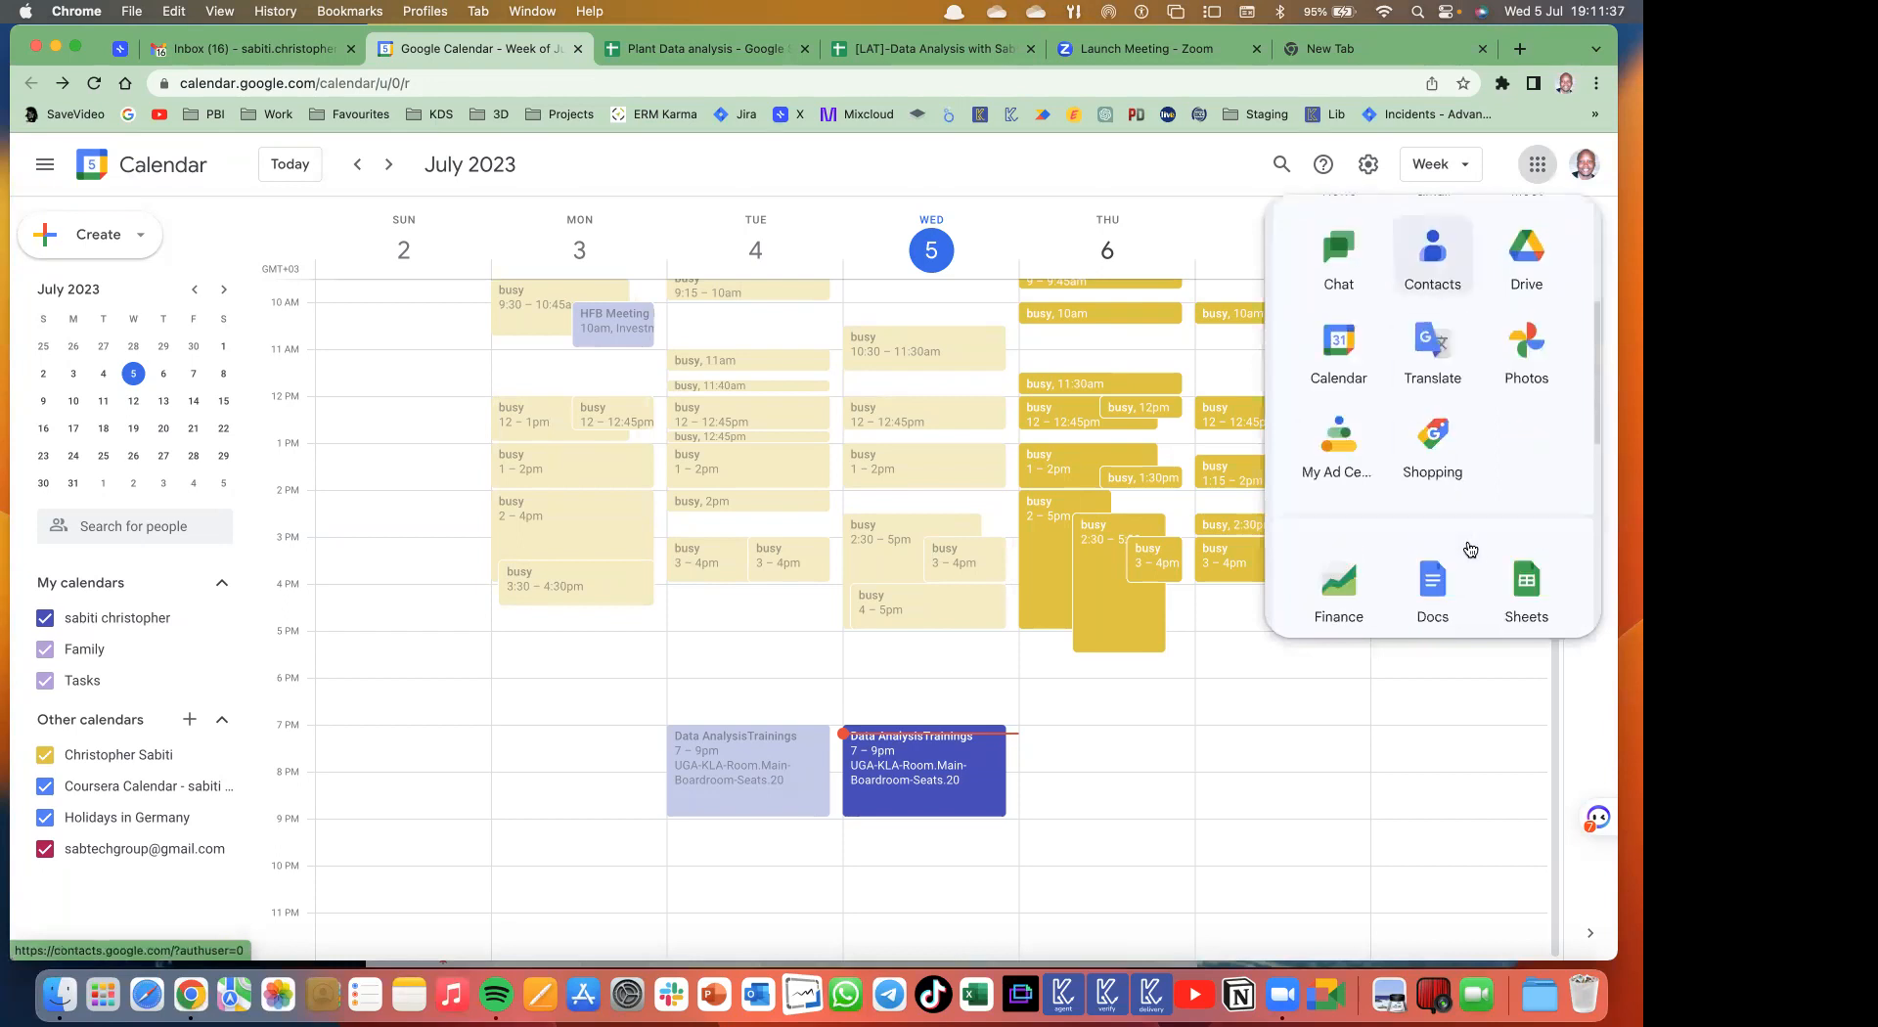
pyautogui.scroll(-5, 1471, 549)
pyautogui.scroll(10, 1470, 549)
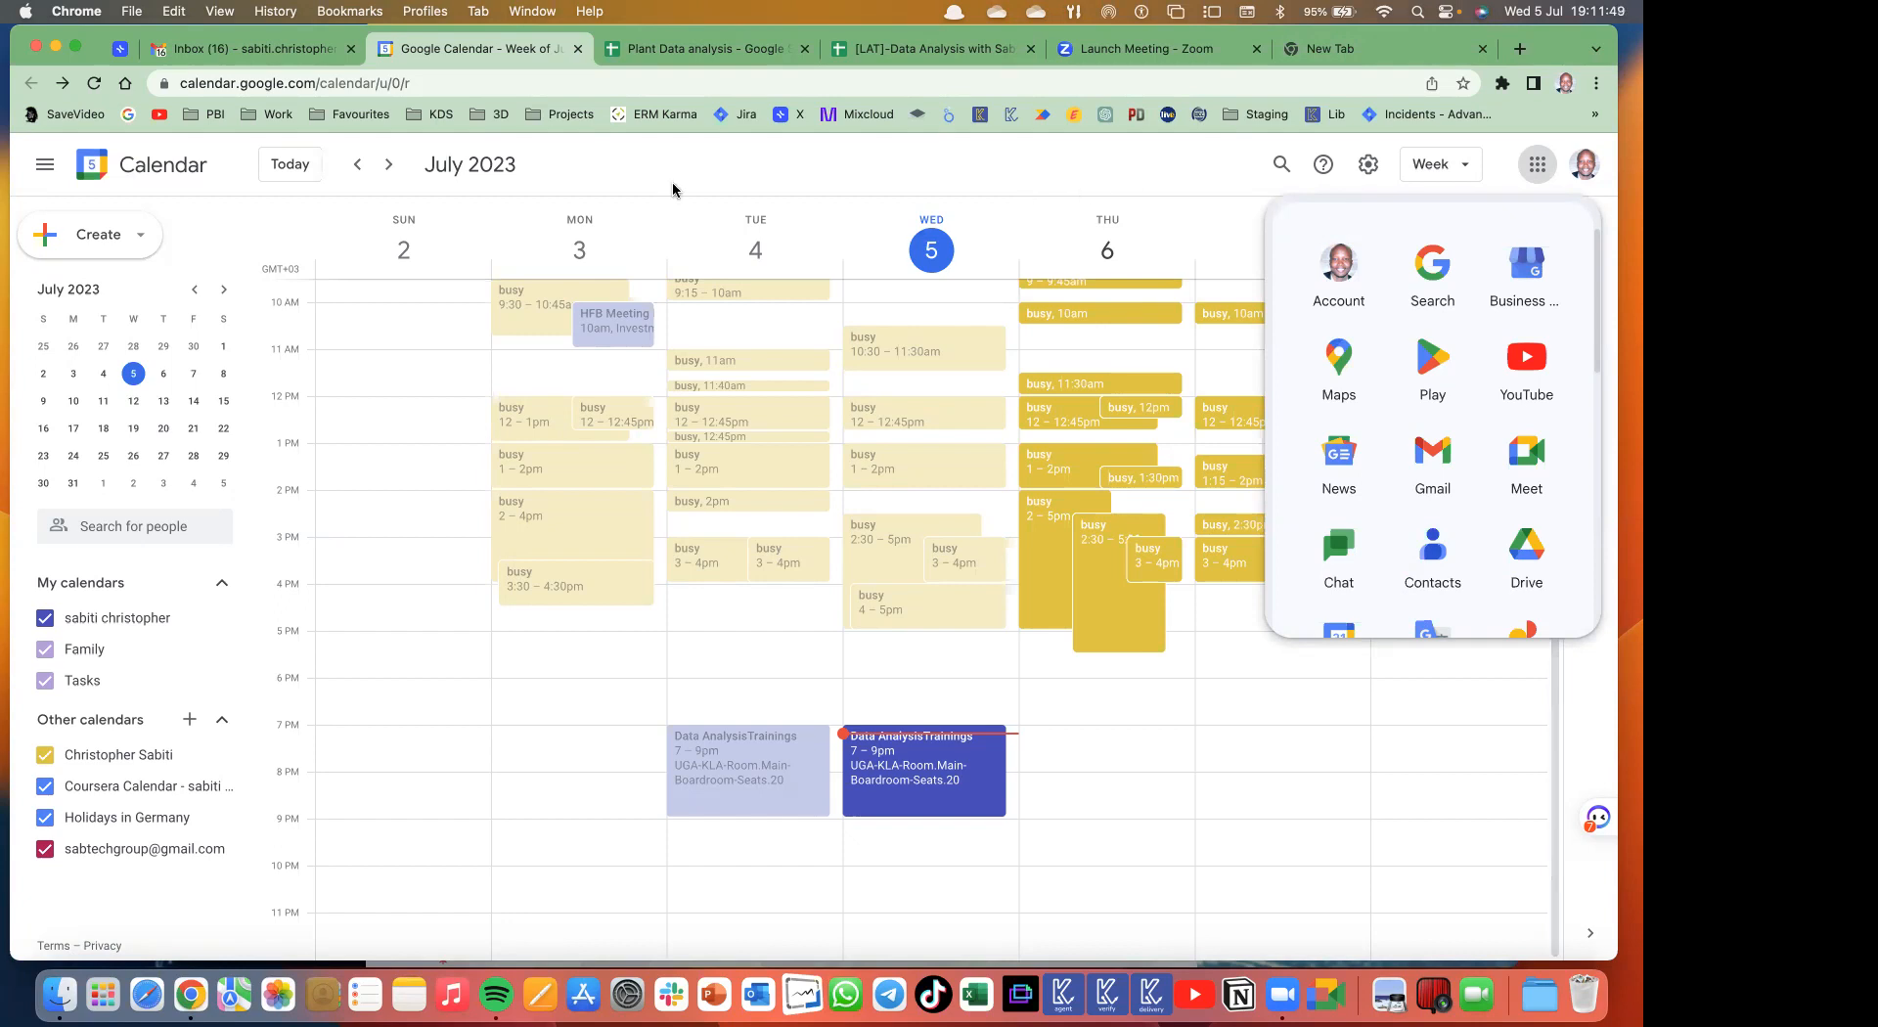
pyautogui.click(1070, 172)
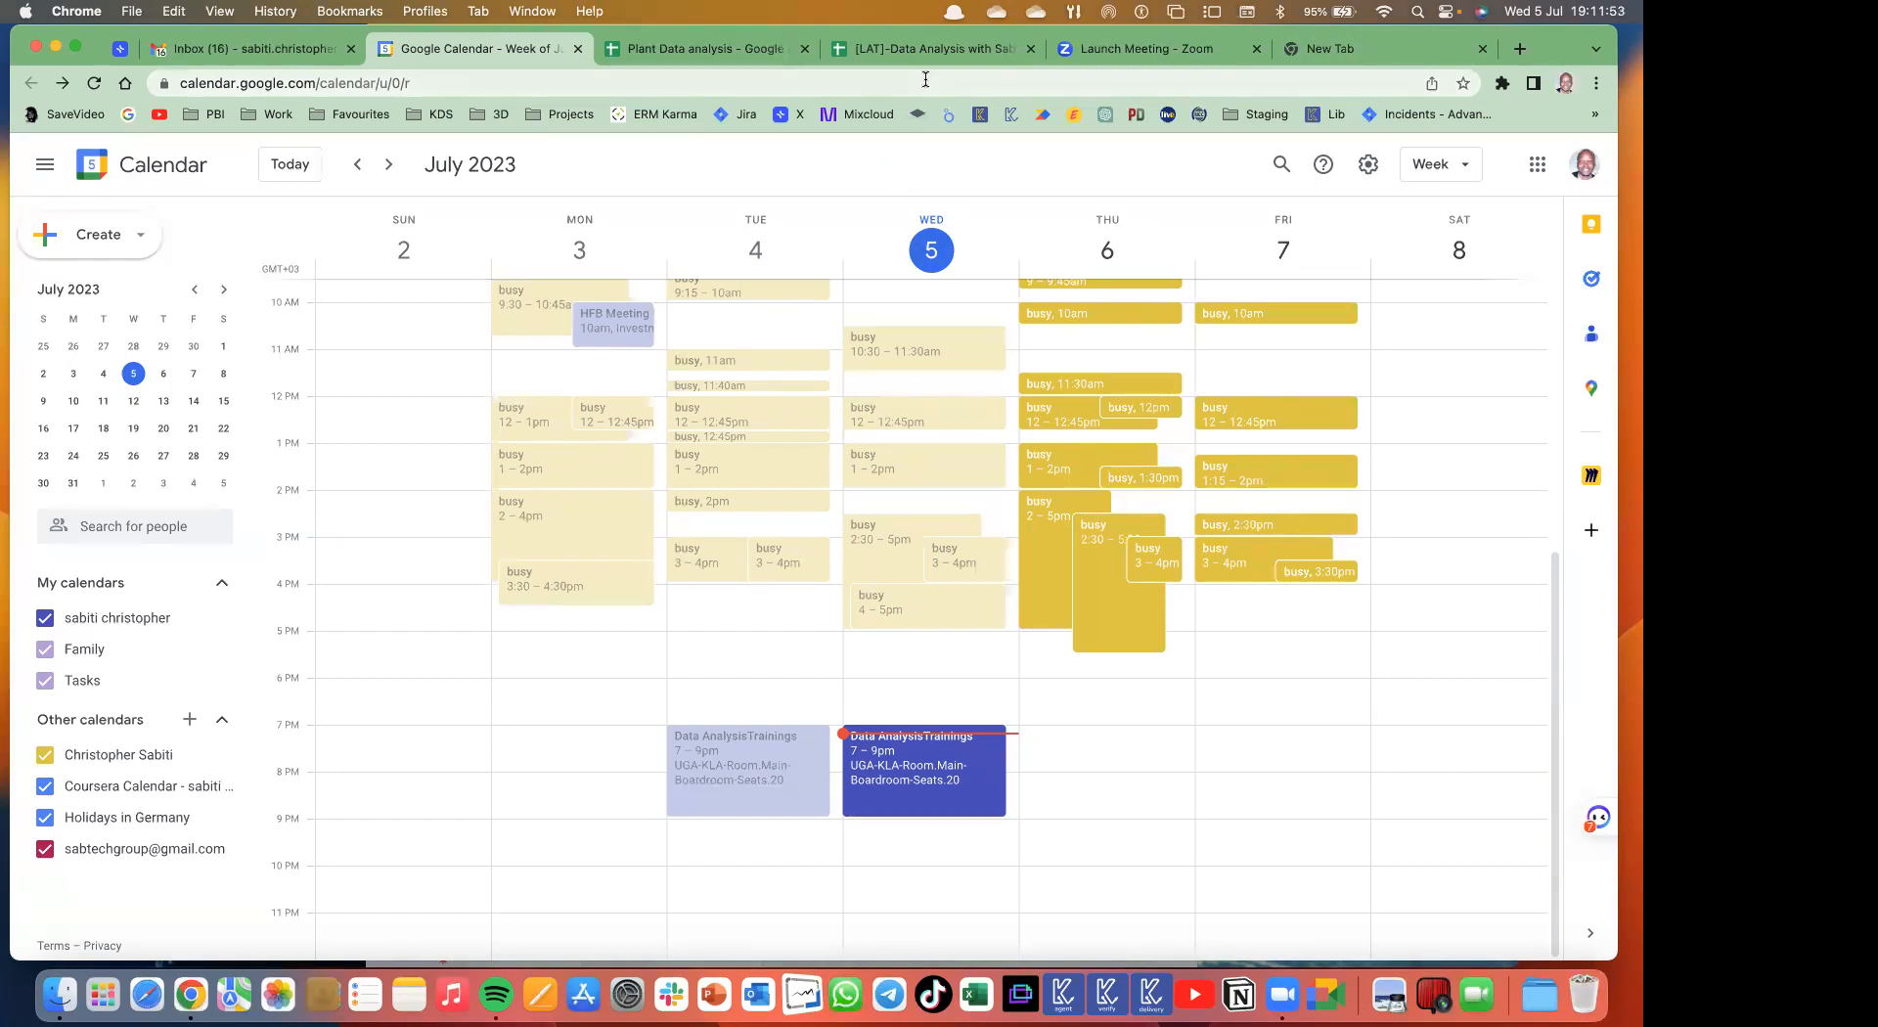
pyautogui.click(1405, 46)
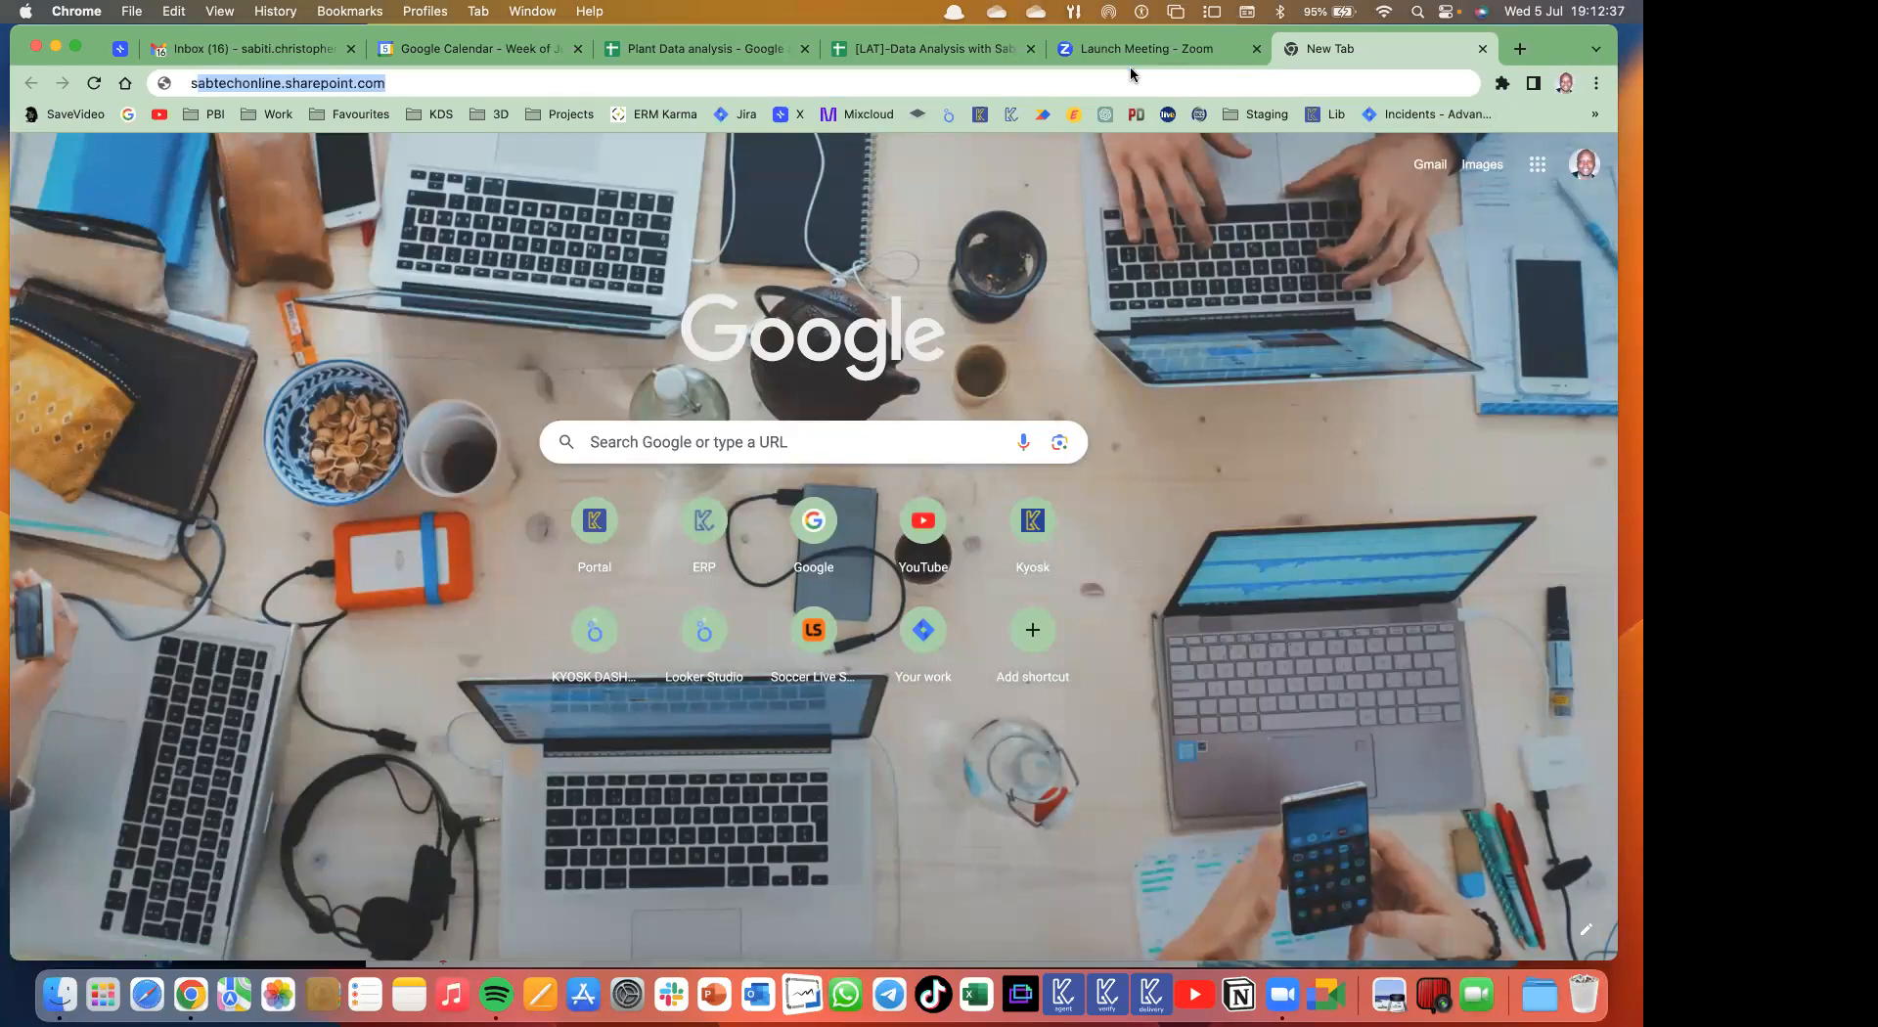
# - Open Looker Studio's Recent reports by entering 'looker' in the address bar
pyautogui.write('stu')
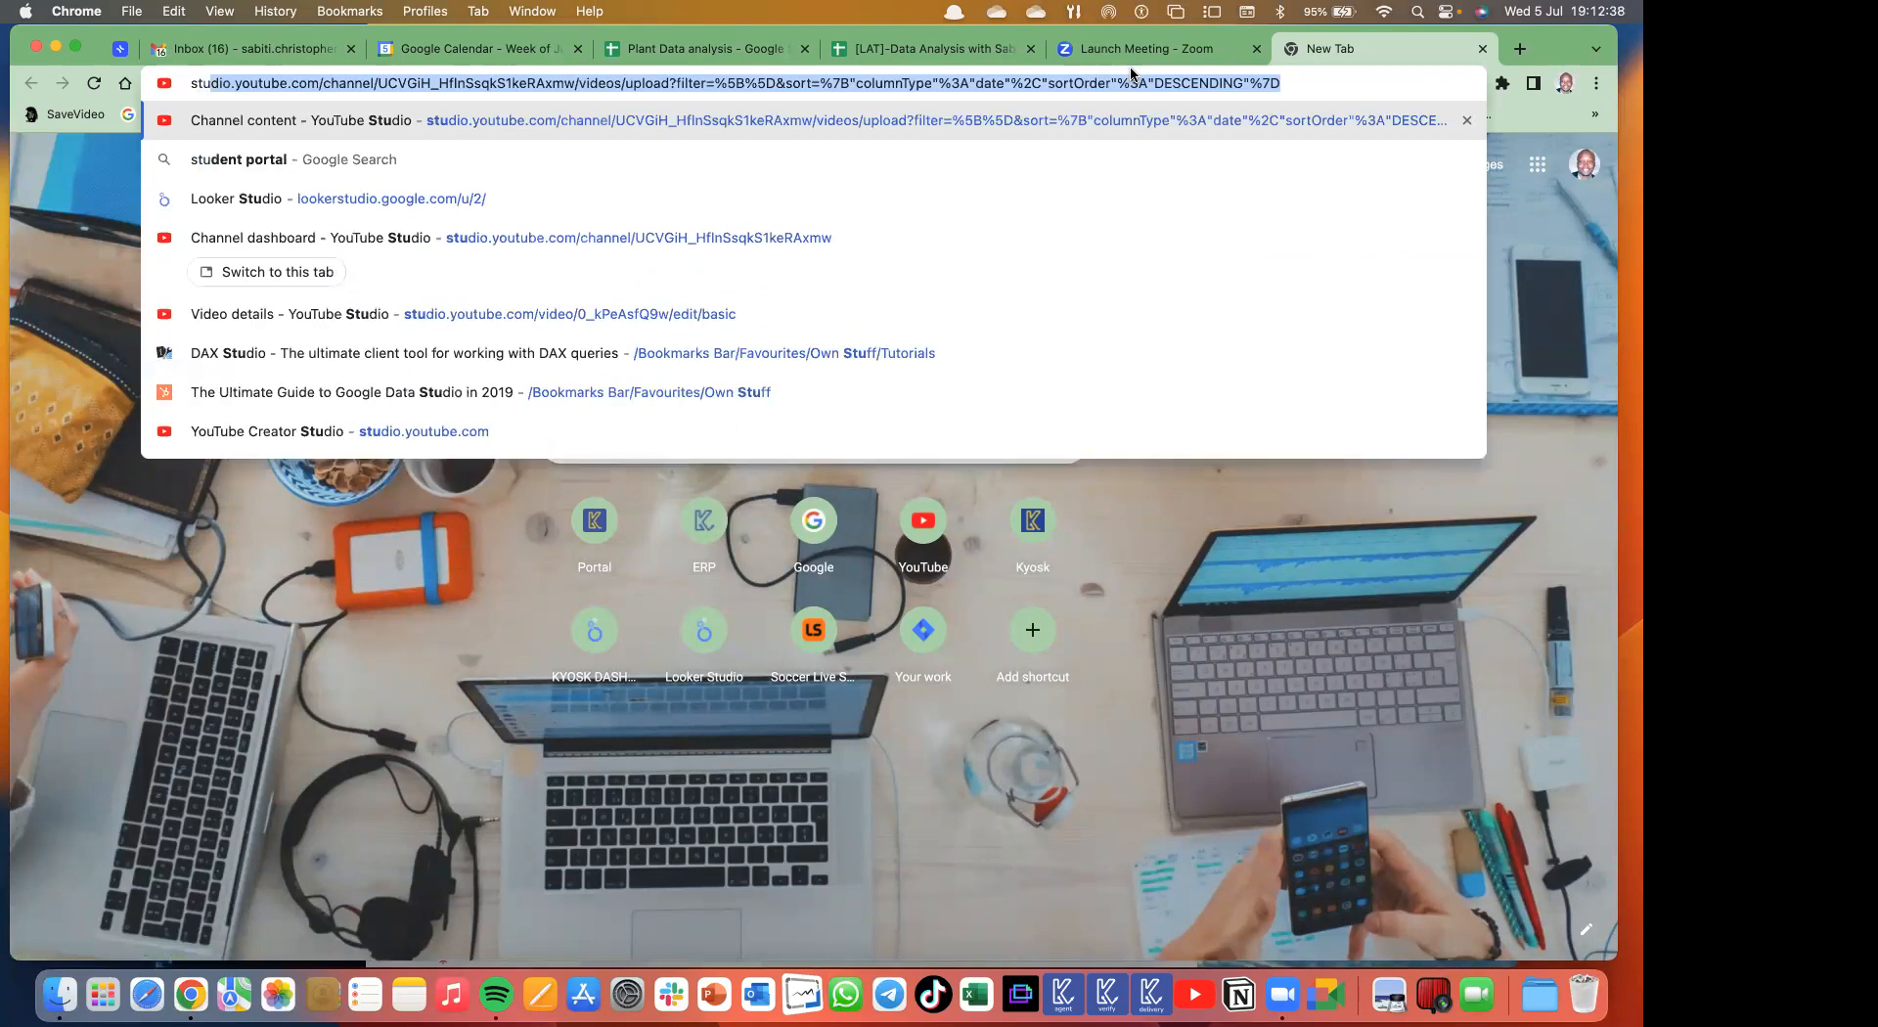
pyautogui.press('BackSpace')
pyautogui.press('BackSpace')
pyautogui.press('BackSpace')
pyautogui.press('BackSpace')
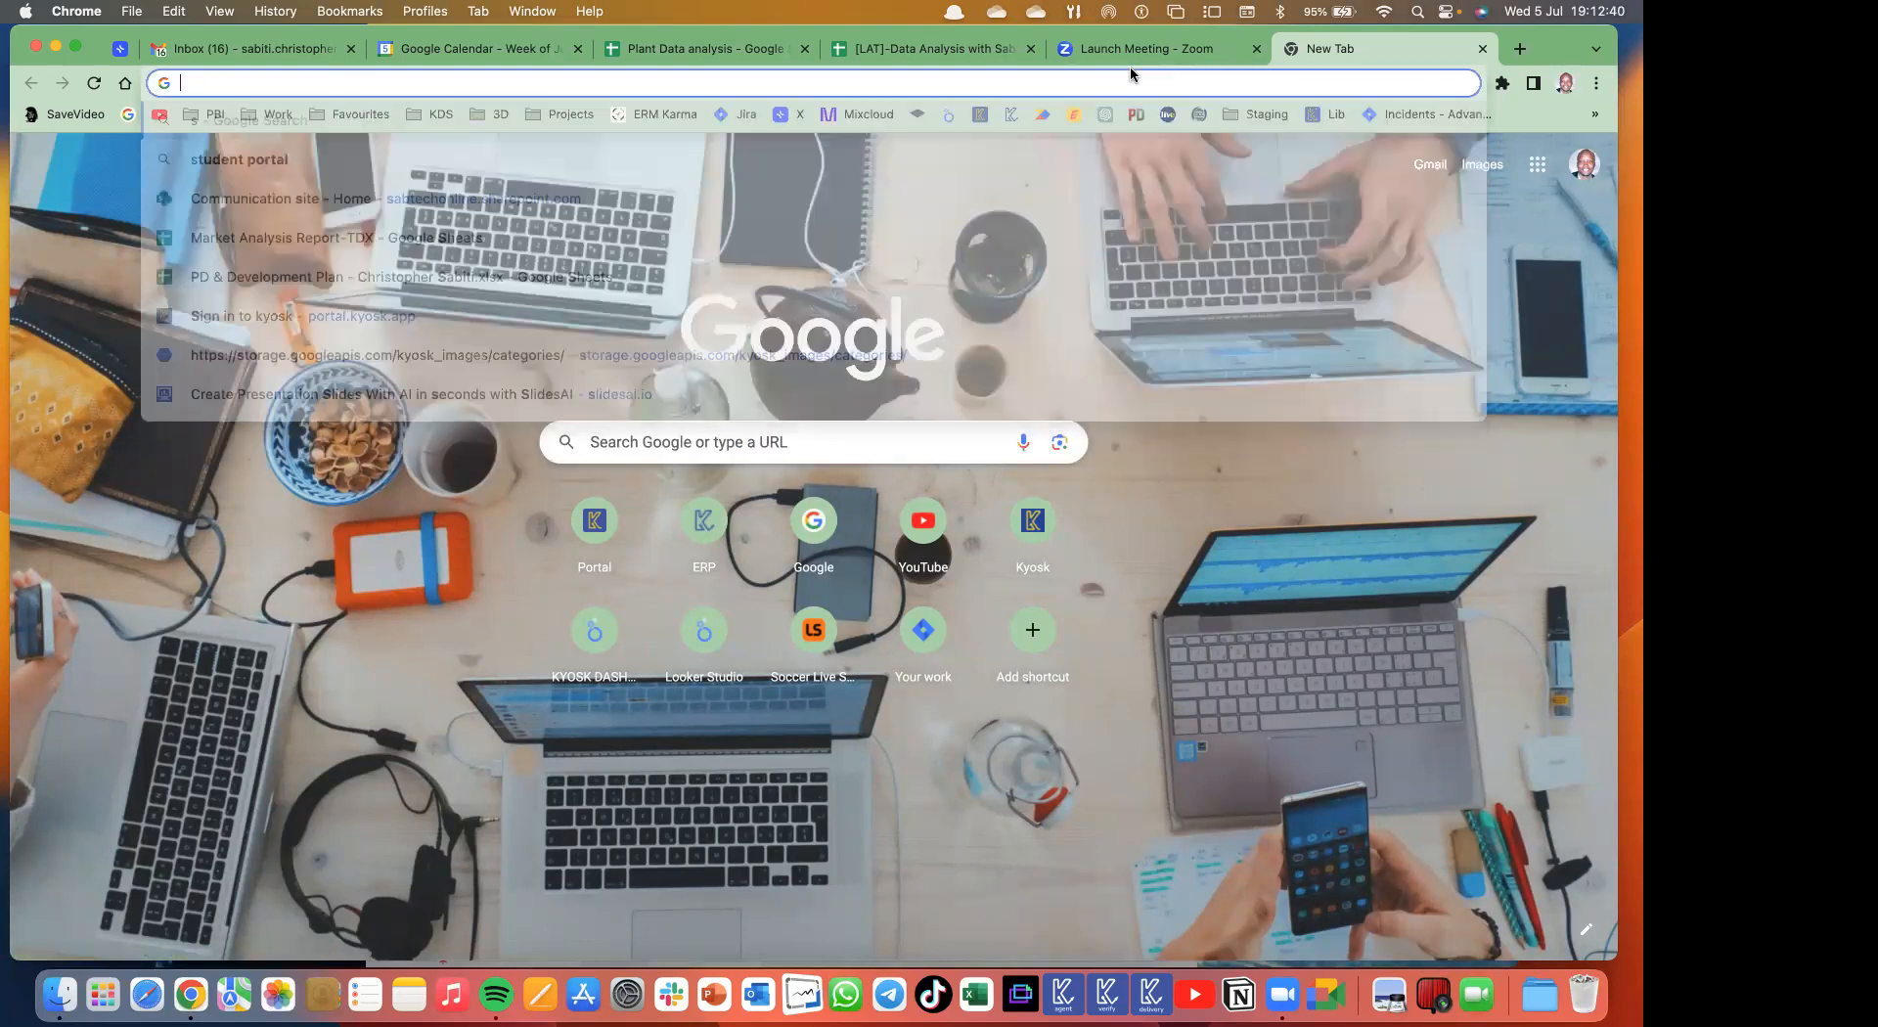
pyautogui.write('lookerstudio.google.com/u/2/')
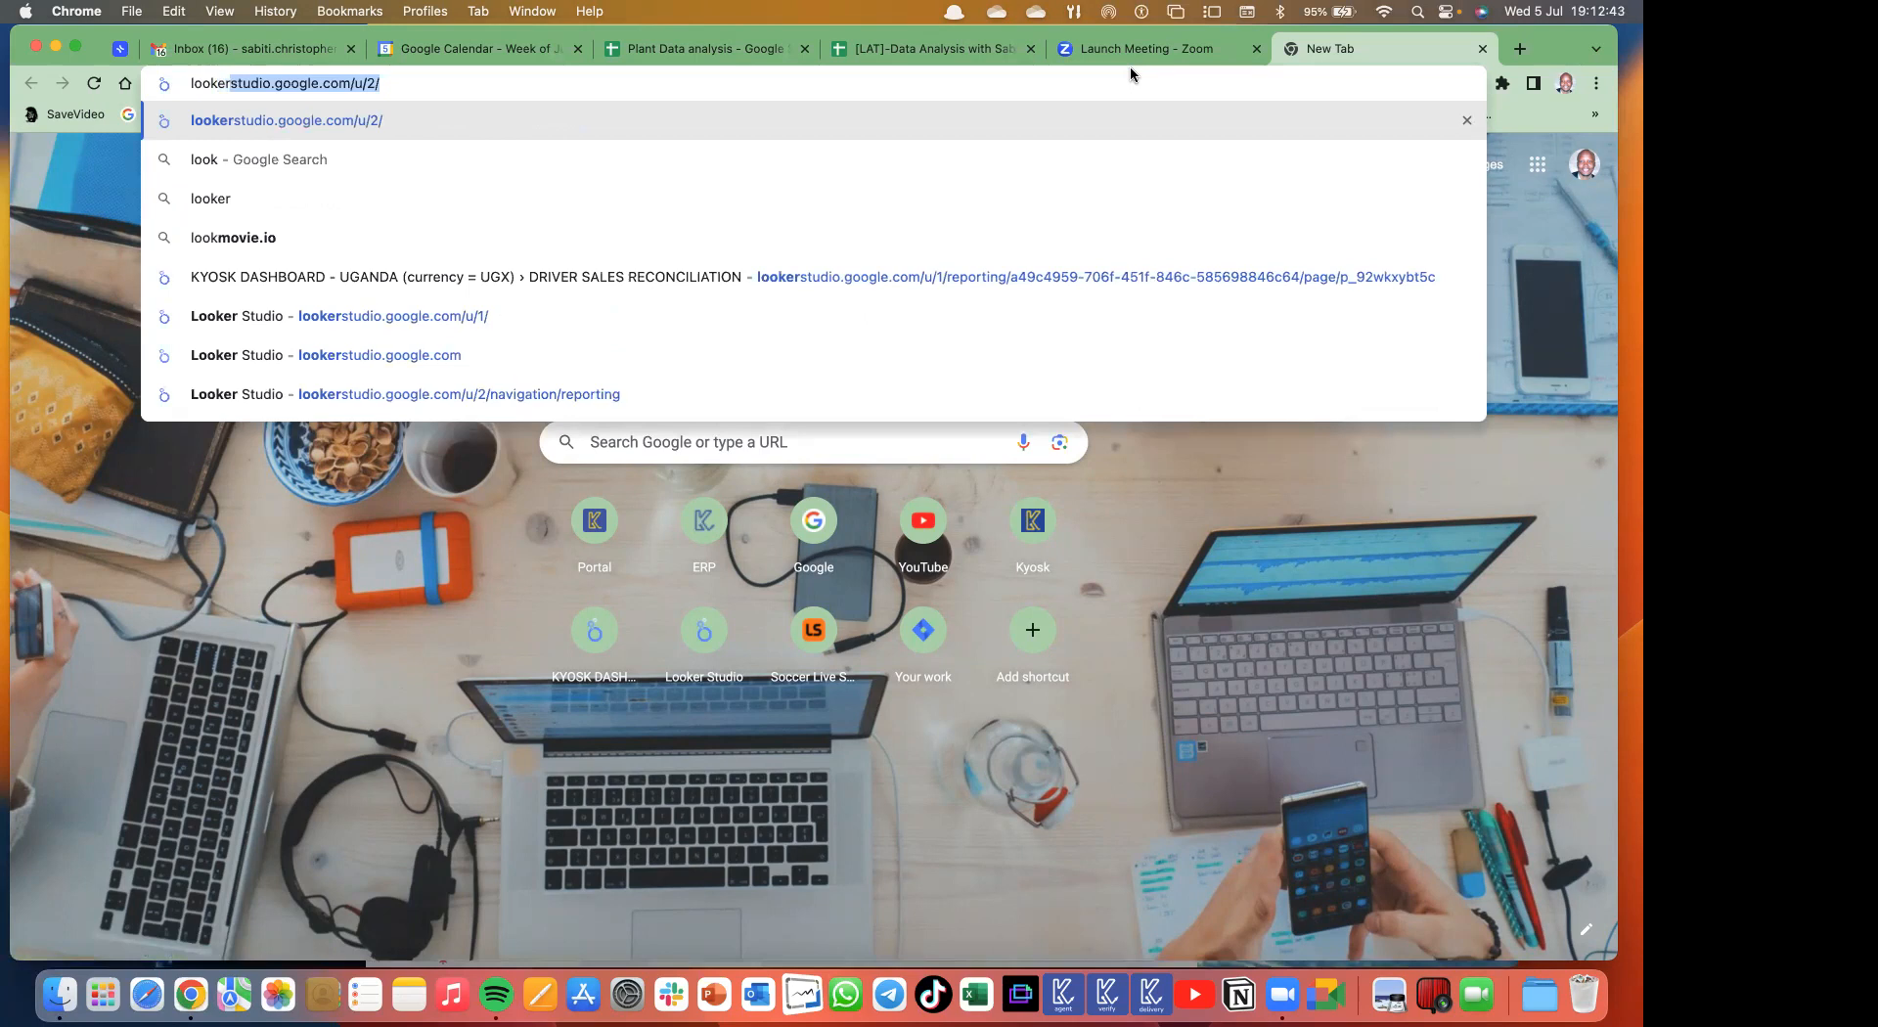
pyautogui.press('Return')
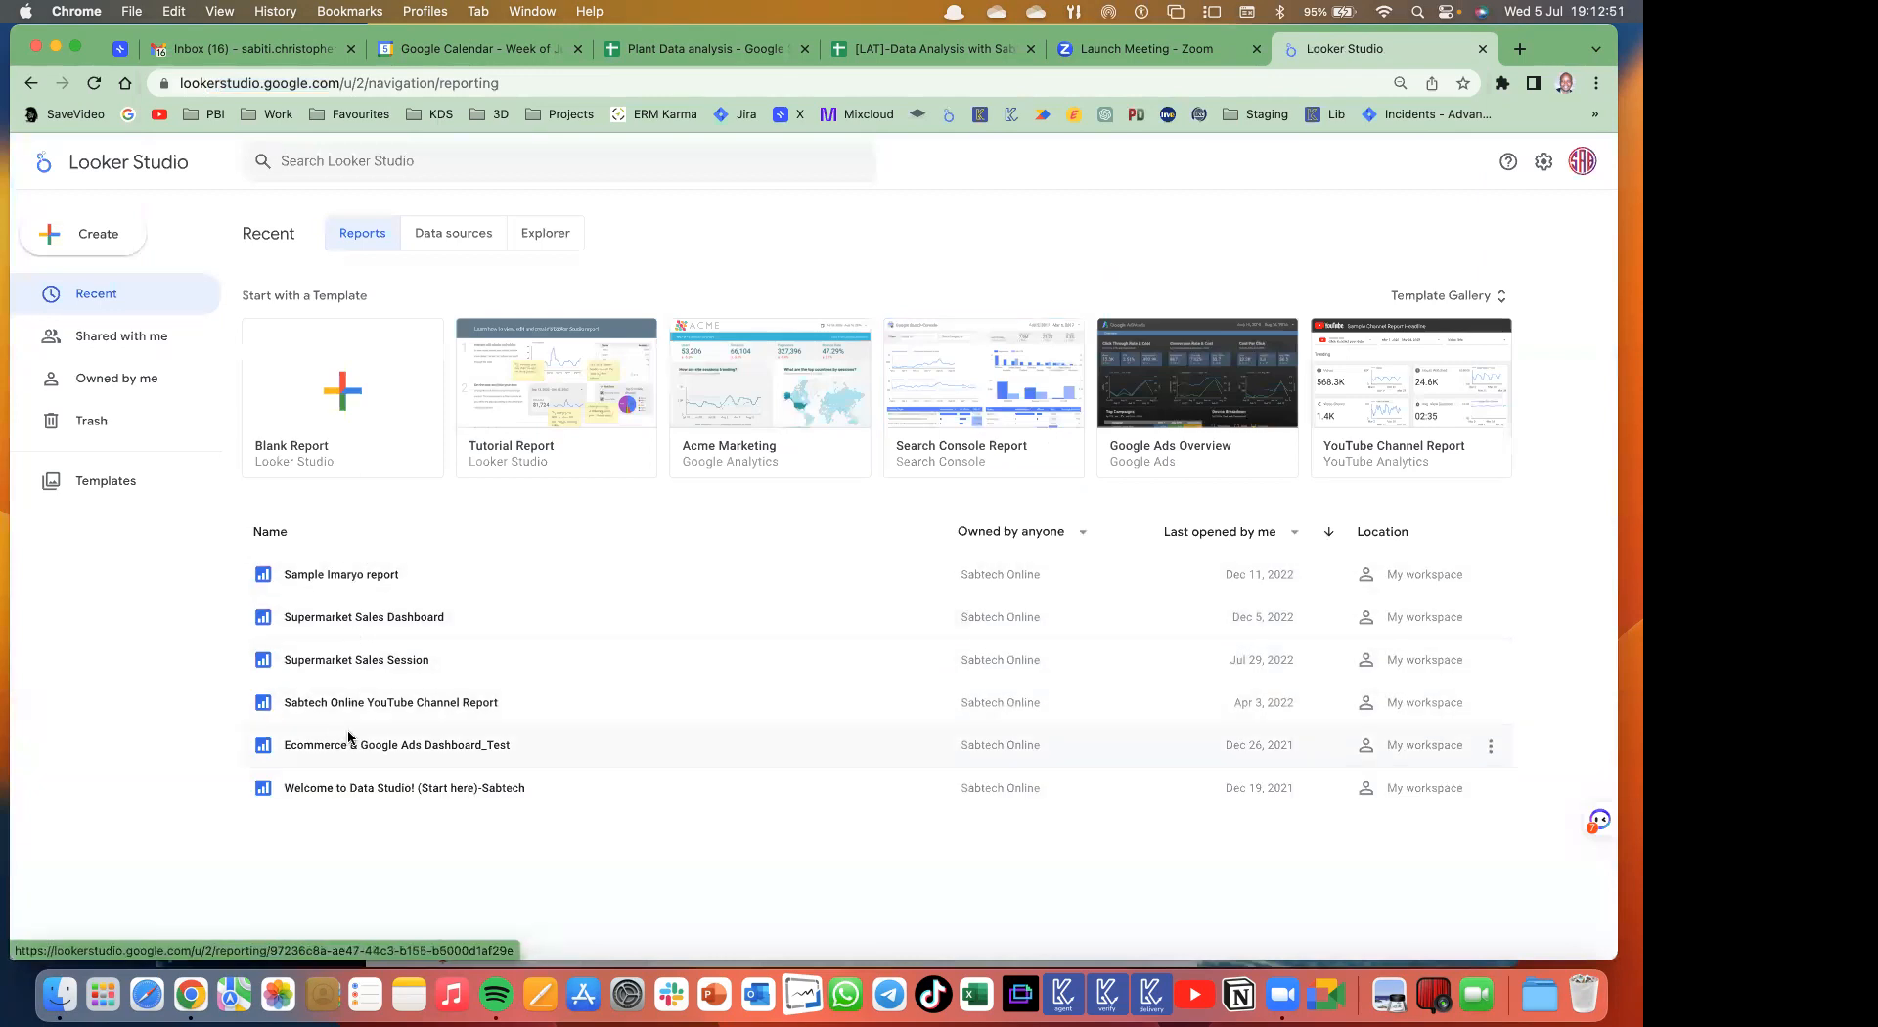
# - Open Supermarket Sales Dashboard from Recent reports and run Refresh data from its three-dot menu
pyautogui.click(381, 626)
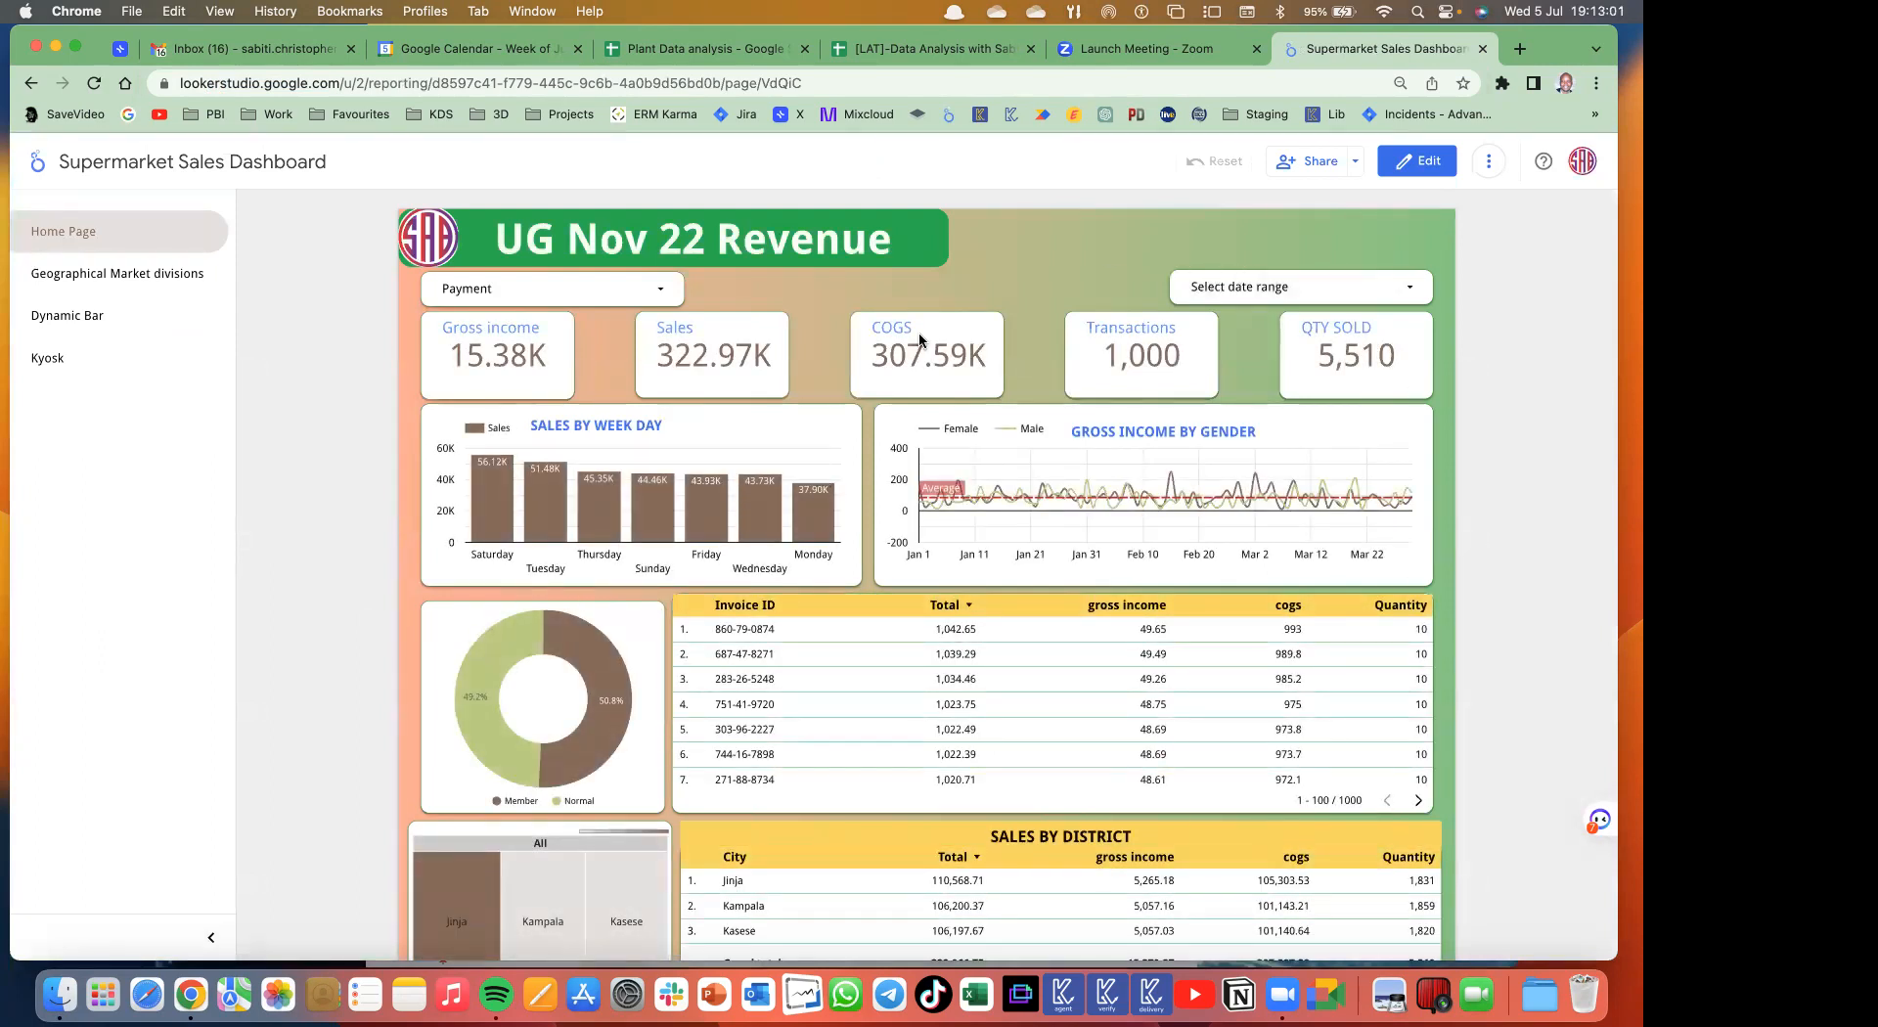
pyautogui.scroll(-1, 876, 573)
pyautogui.scroll(1, 877, 573)
pyautogui.scroll(-2, 806, 502)
pyautogui.scroll(2, 806, 502)
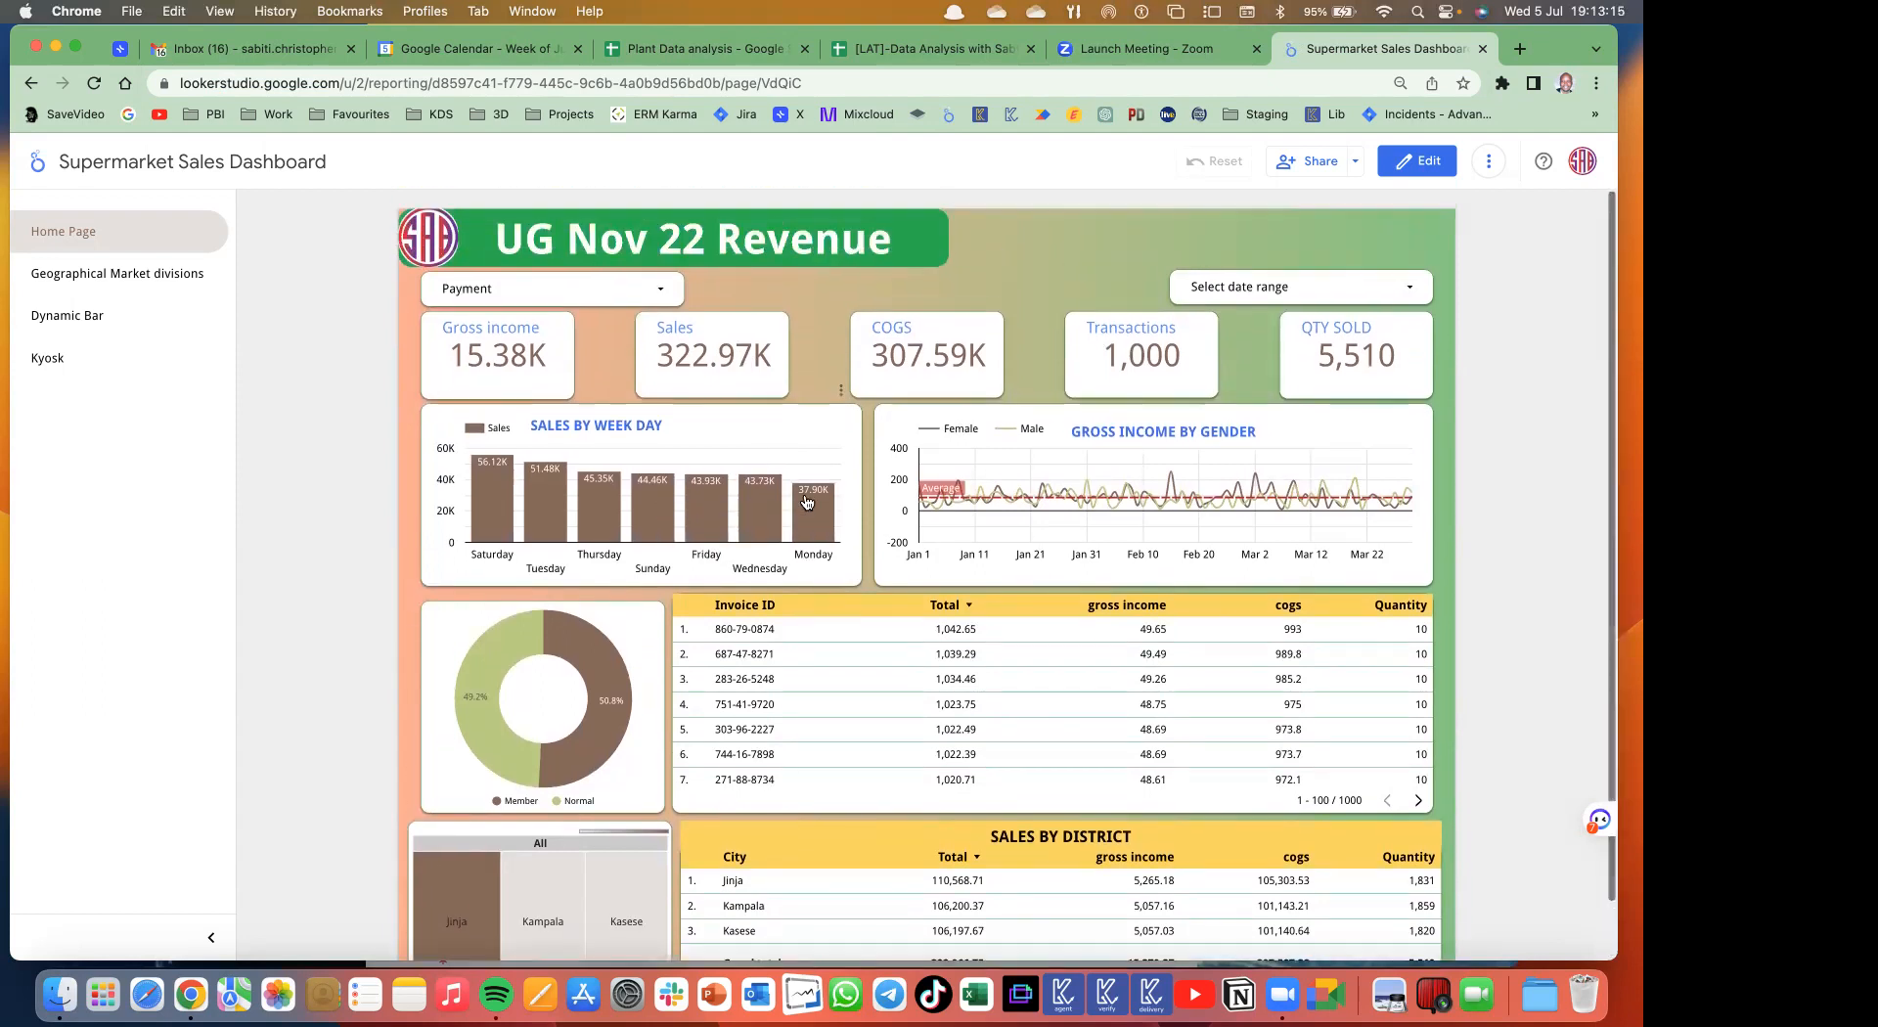
pyautogui.moveTo(825, 525)
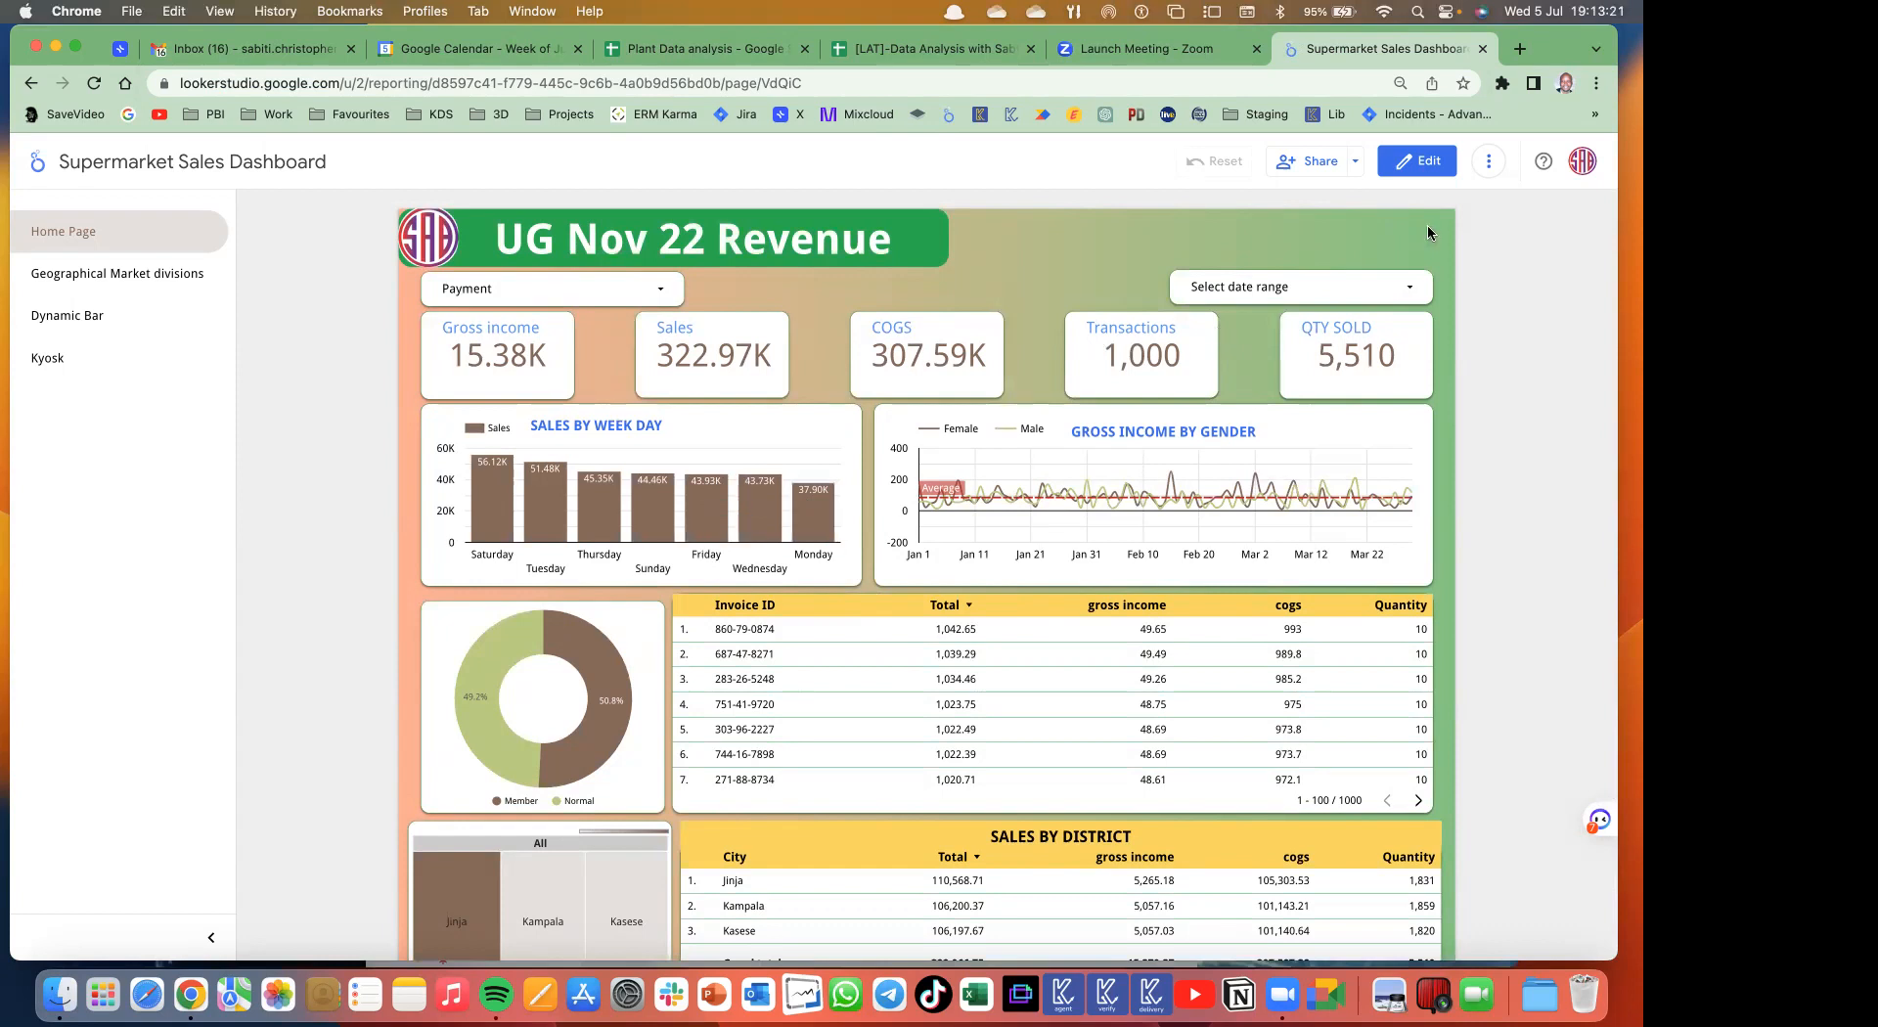
pyautogui.click(1485, 169)
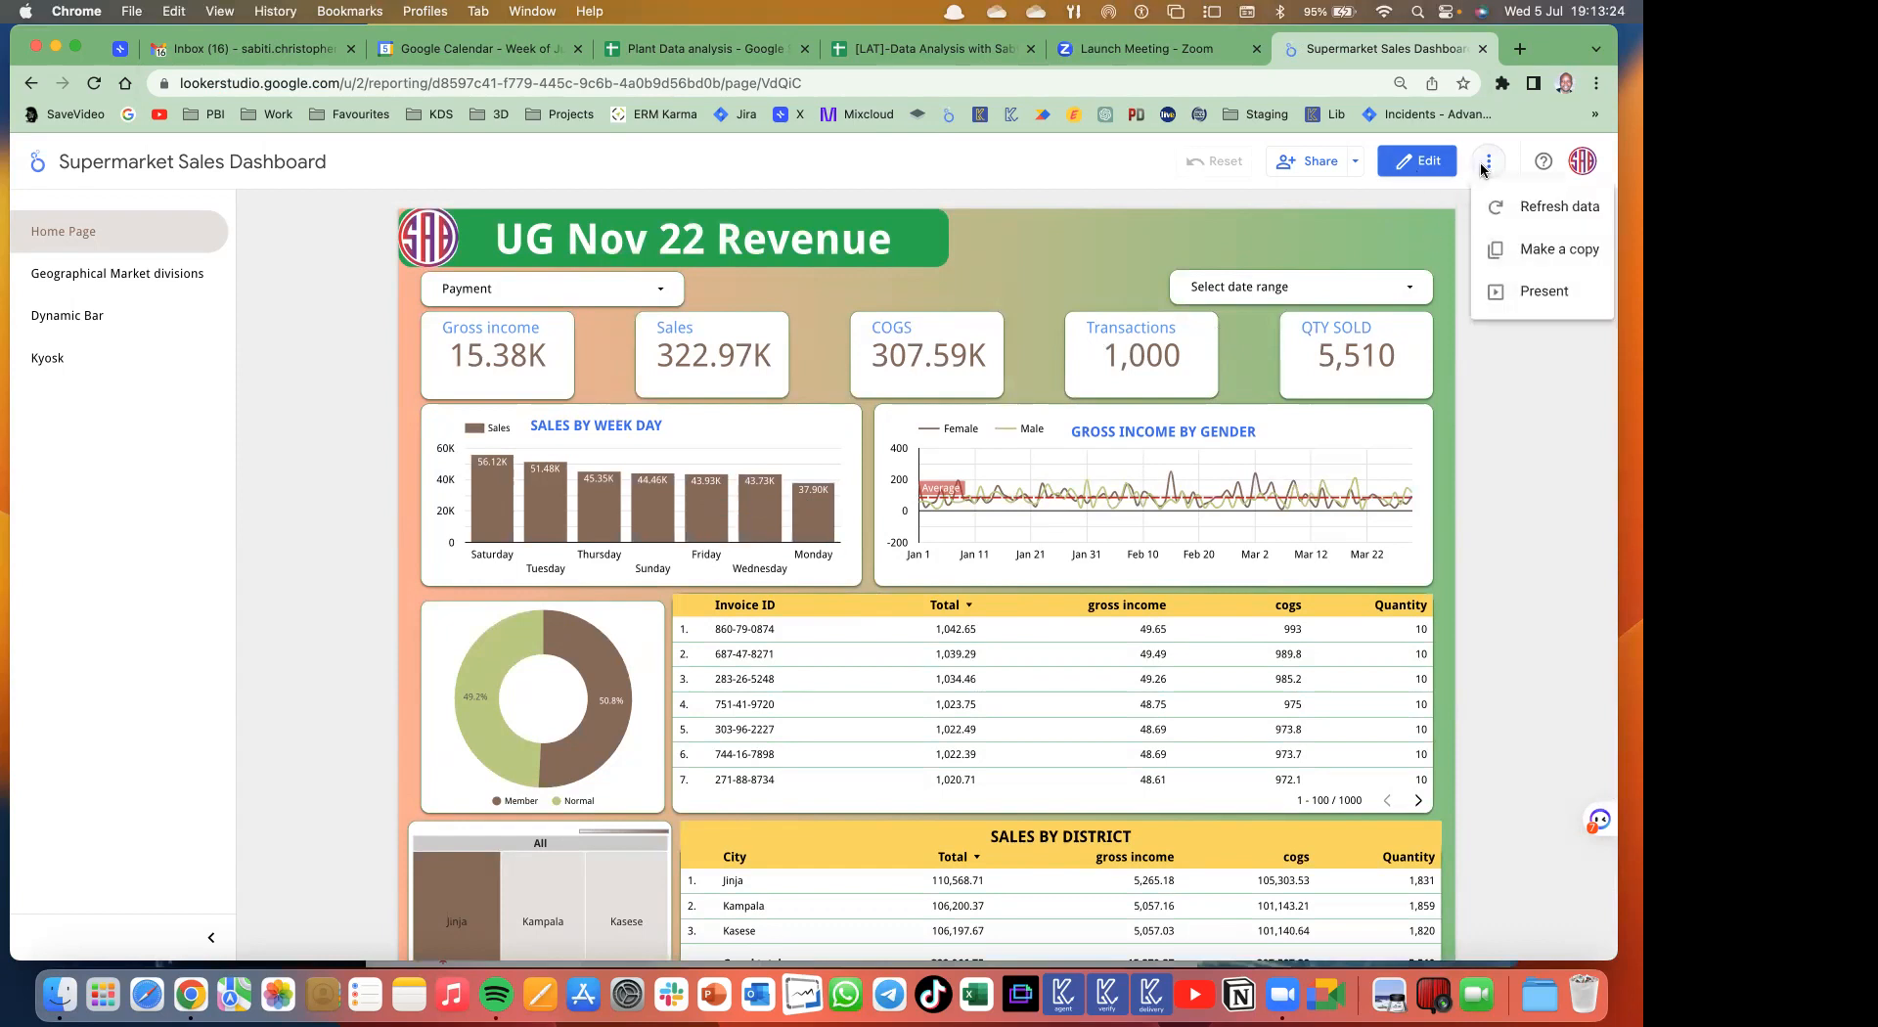
pyautogui.click(1547, 219)
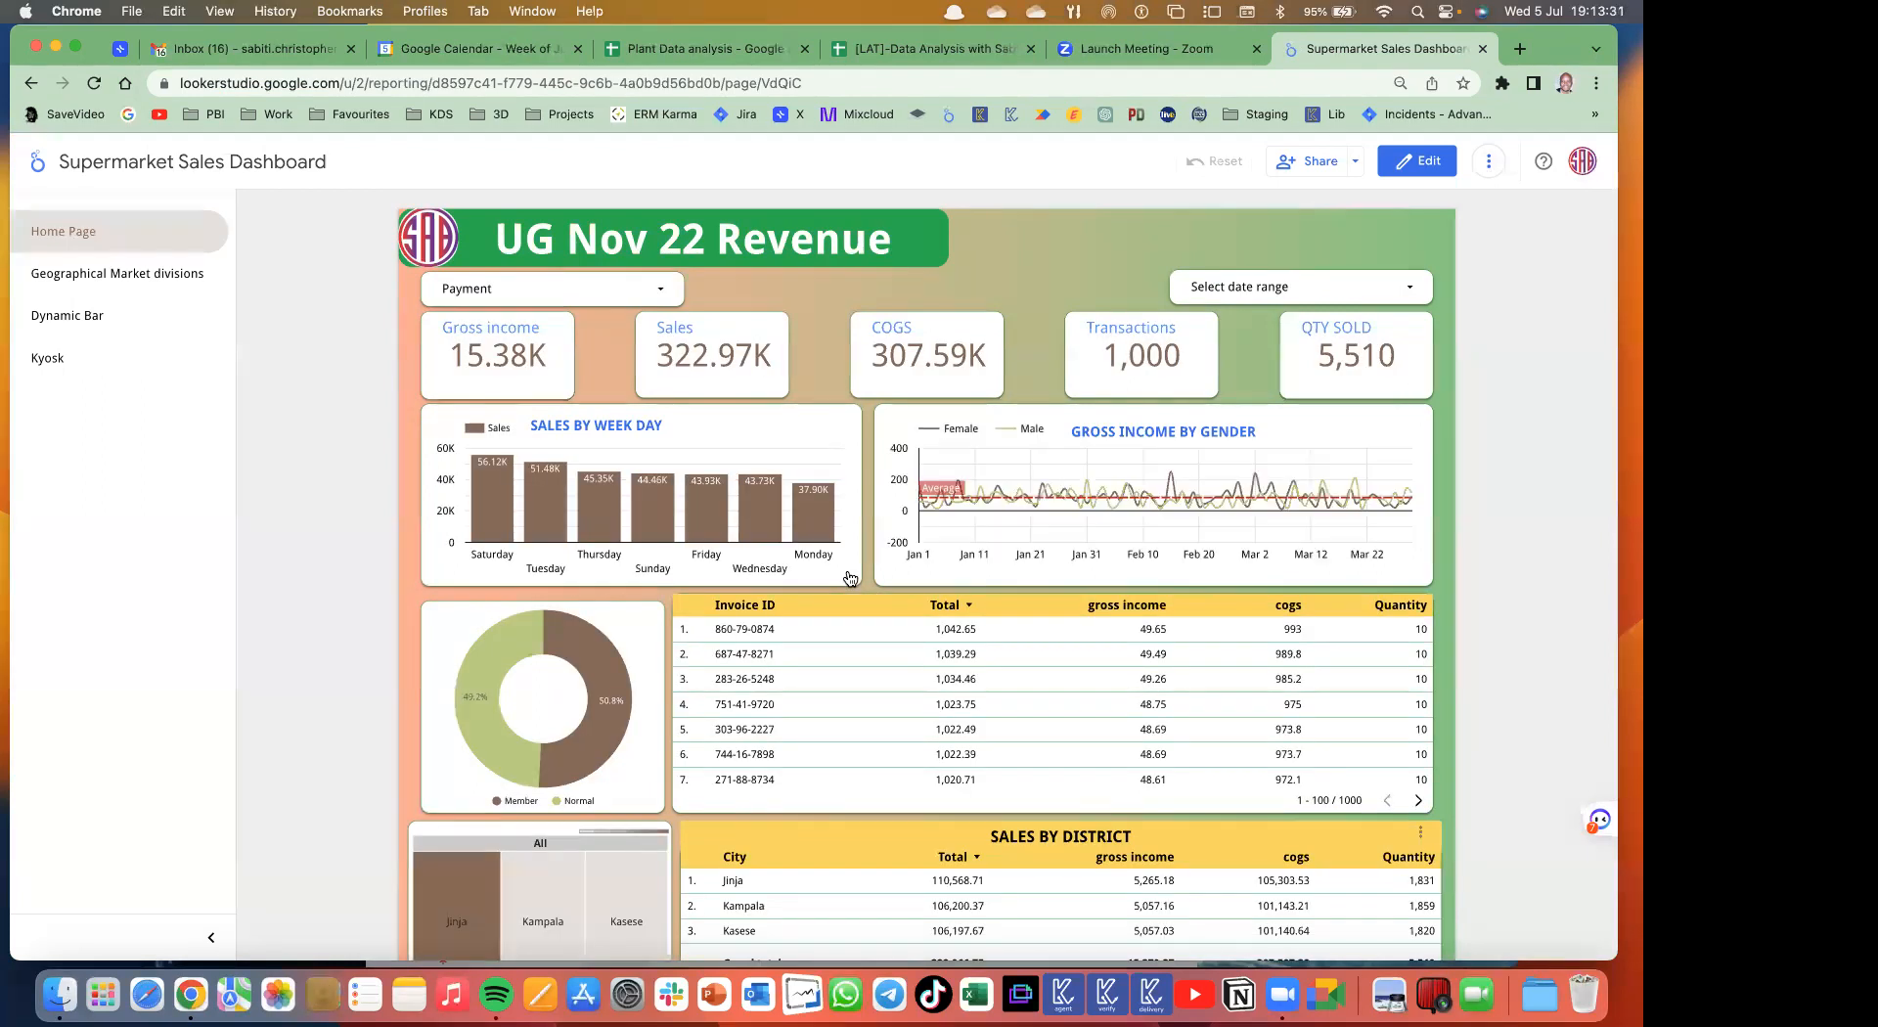
# - Inspect the date range and Payment filters without changes, then put the dashboard in Edit mode
pyautogui.click(1412, 287)
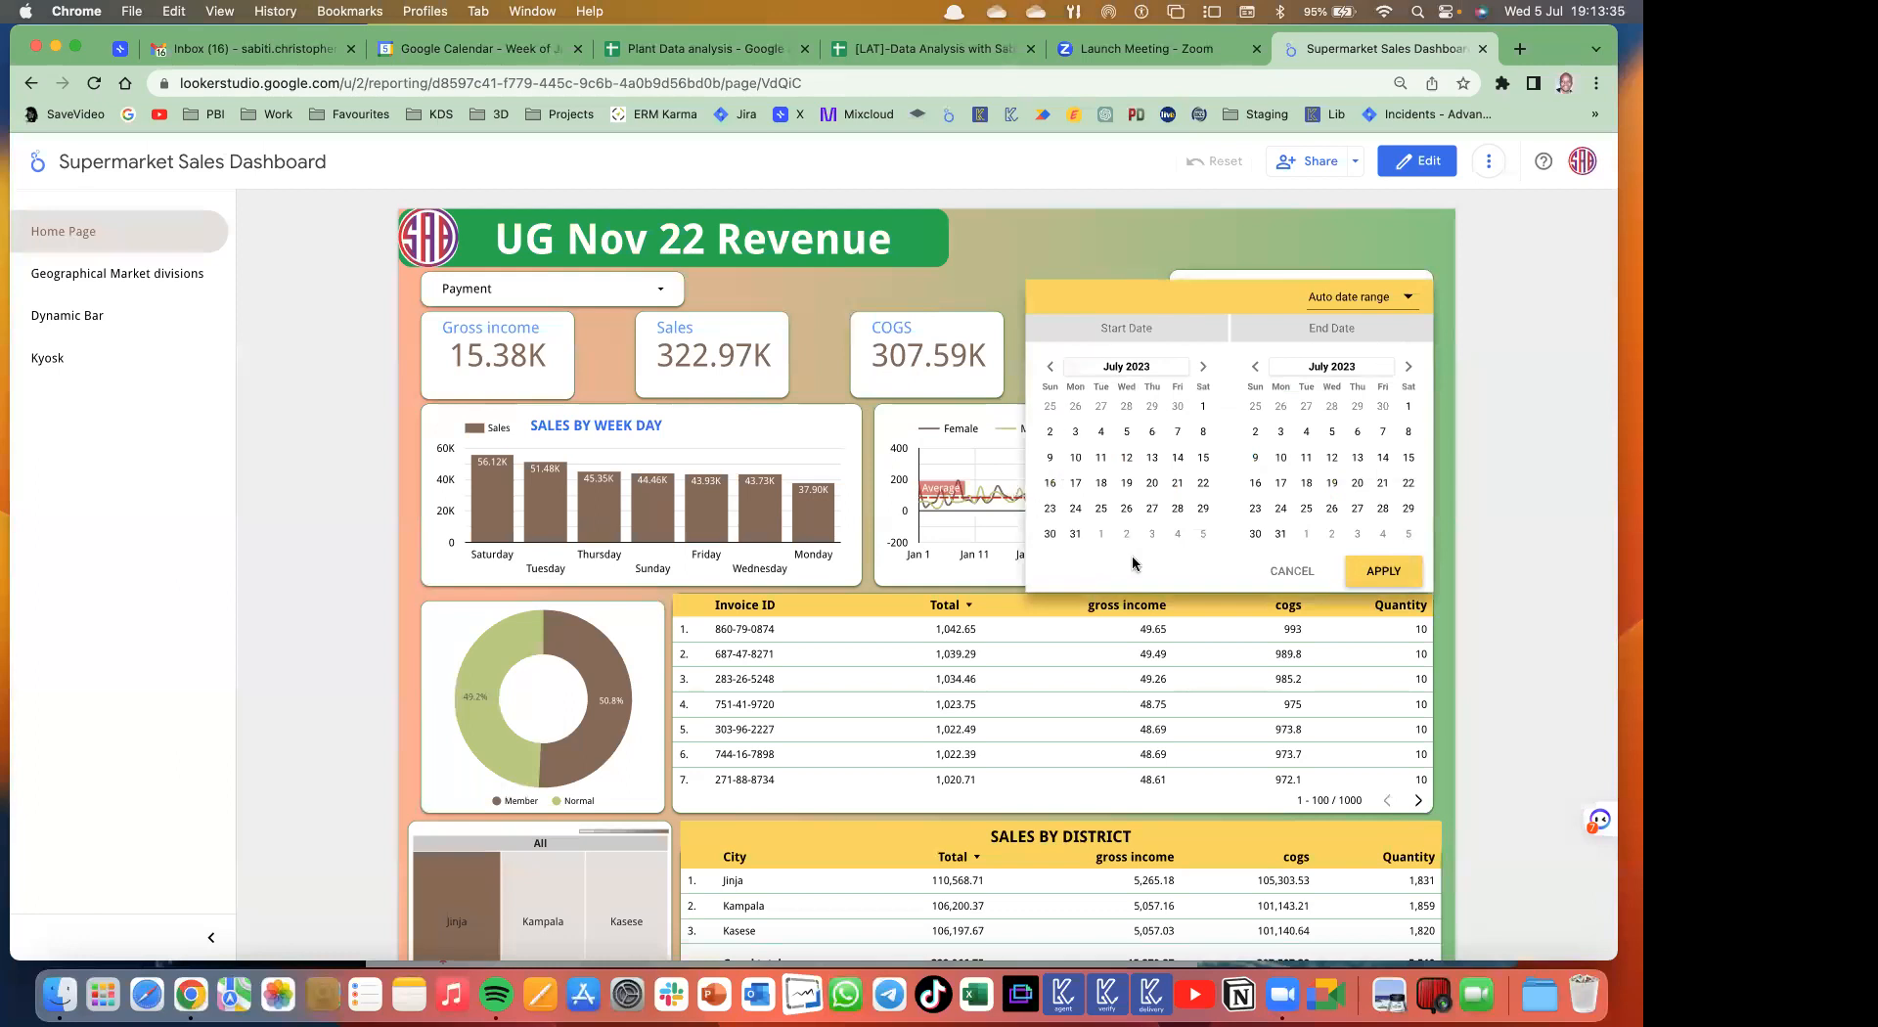
pyautogui.click(668, 292)
pyautogui.click(666, 288)
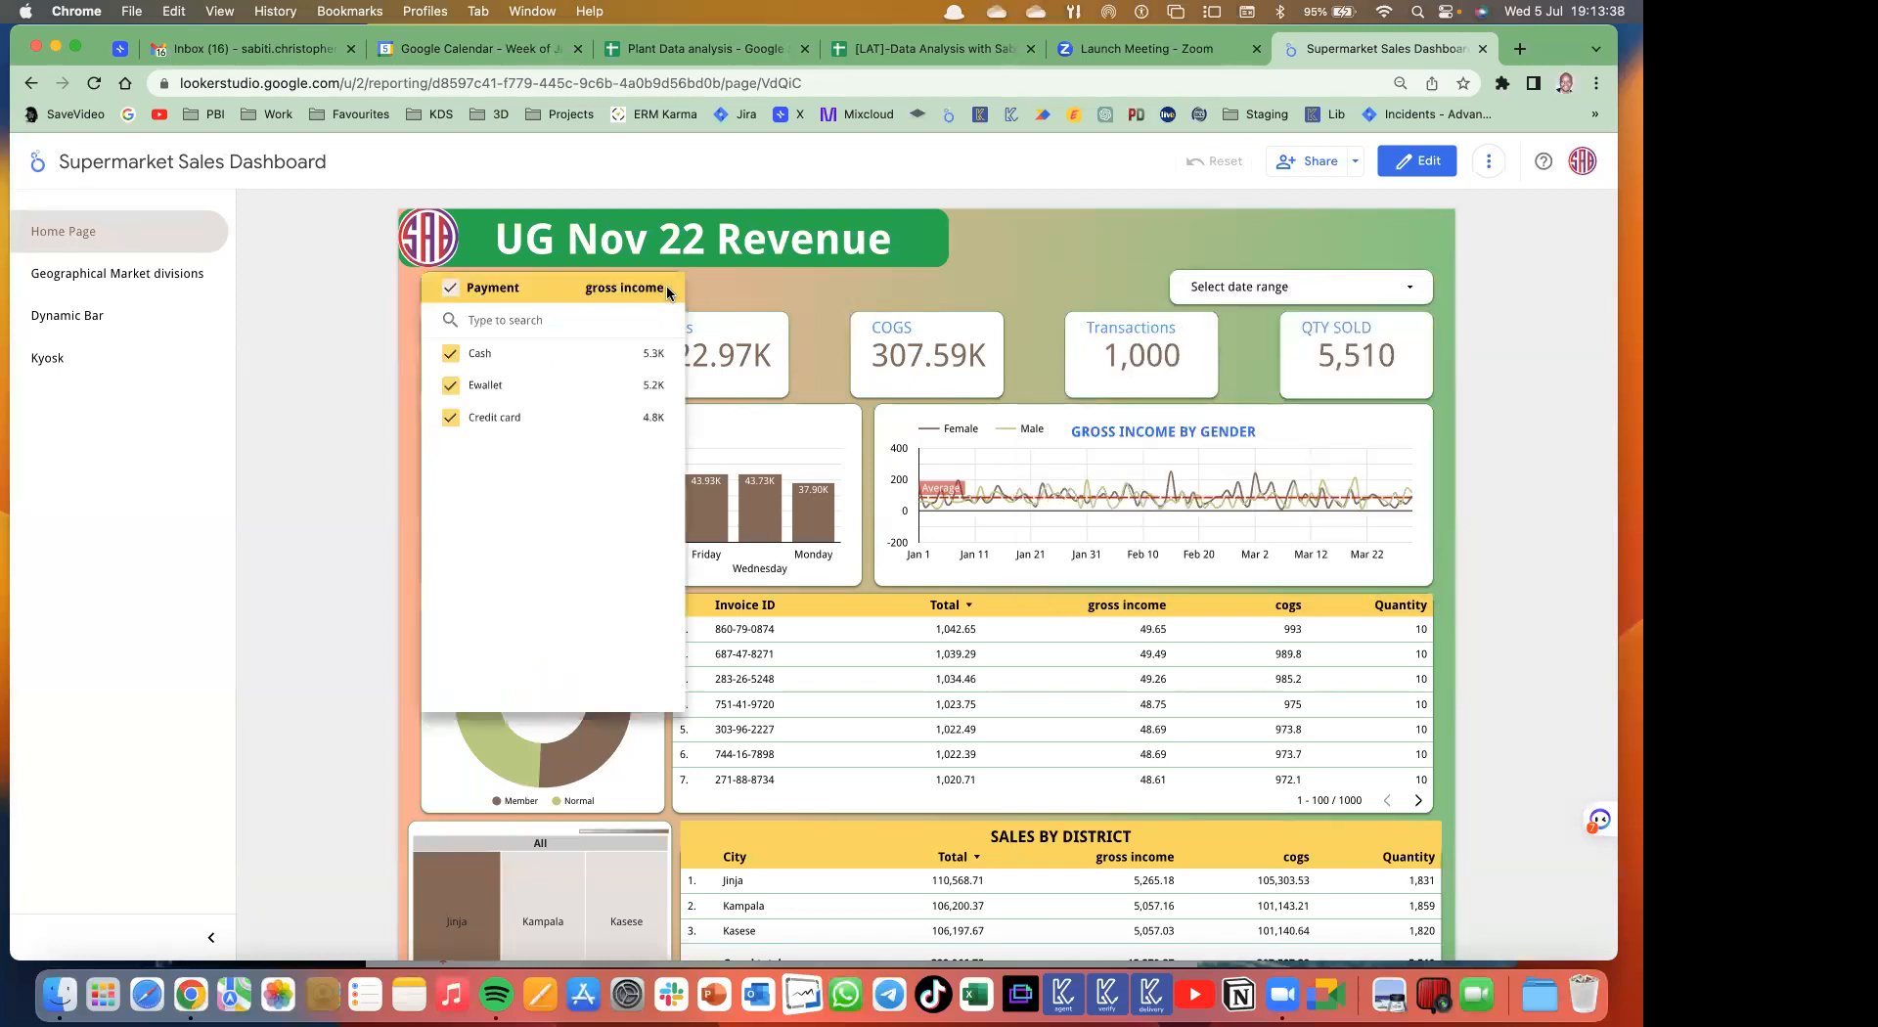
pyautogui.click(826, 292)
pyautogui.click(1413, 293)
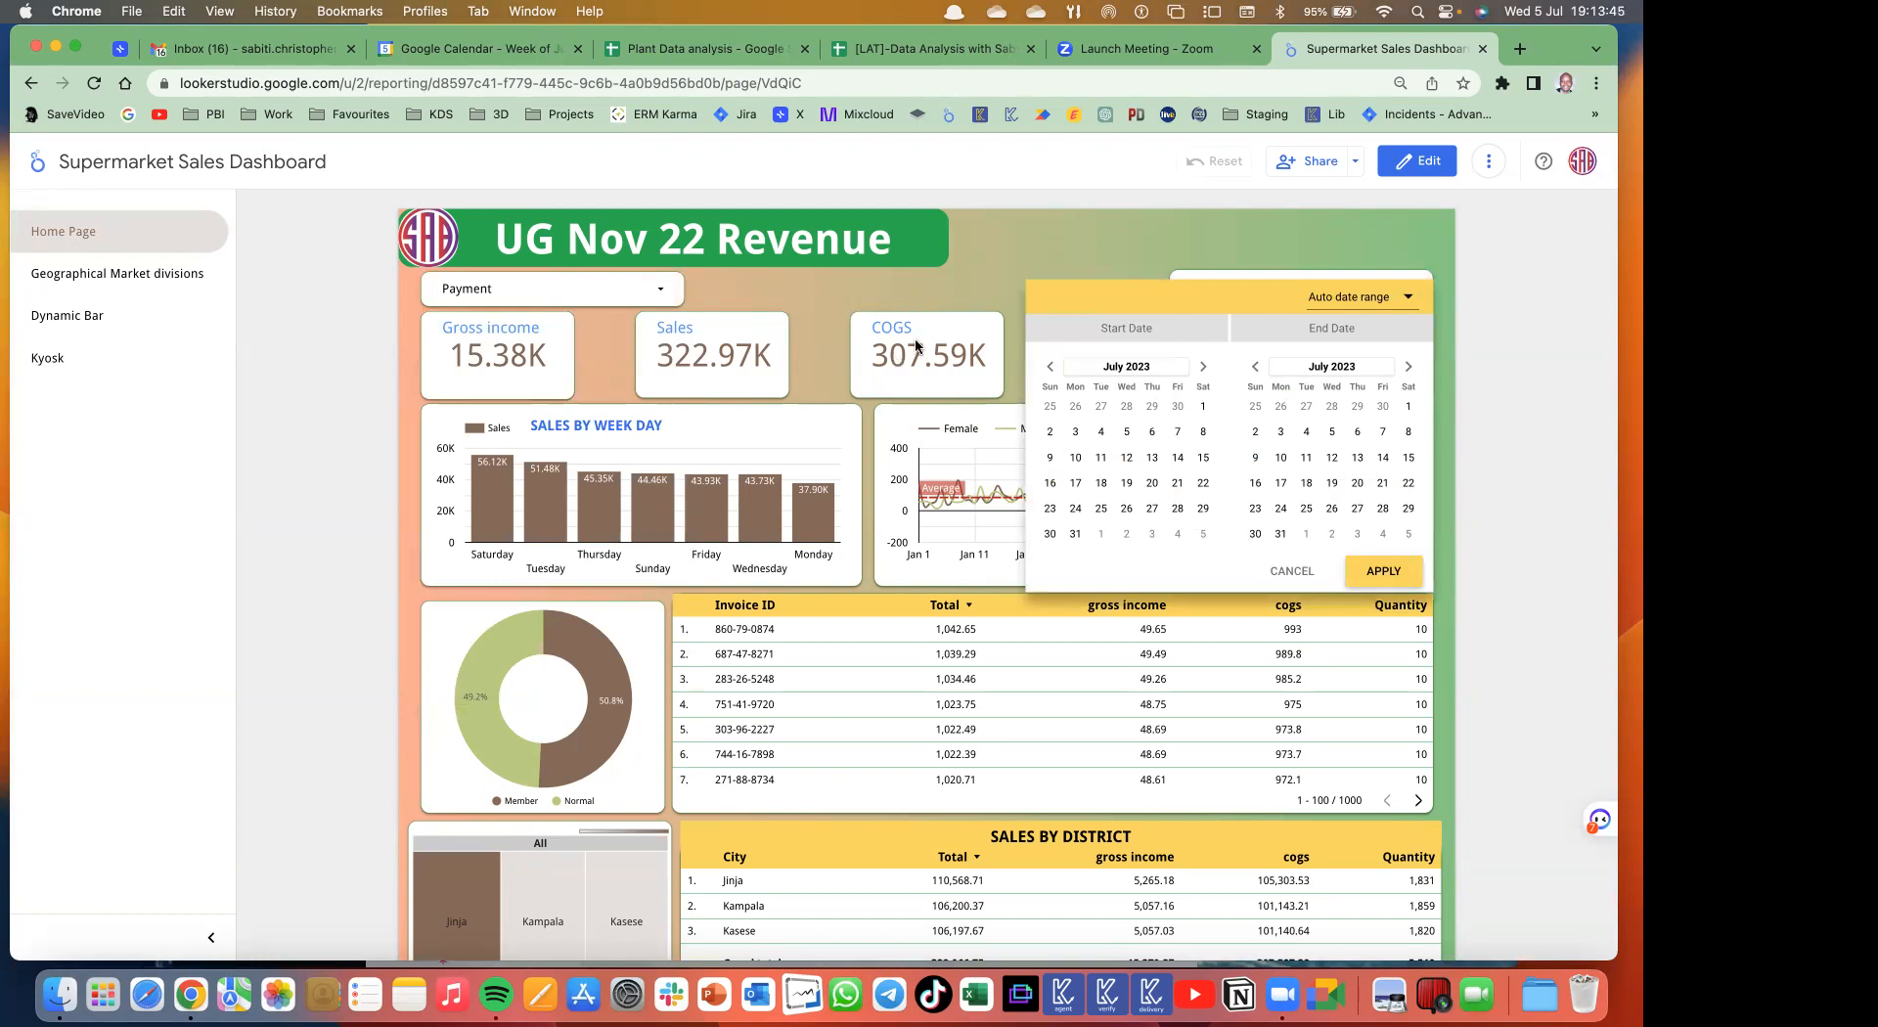
pyautogui.click(942, 290)
pyautogui.scroll(-15, 880, 666)
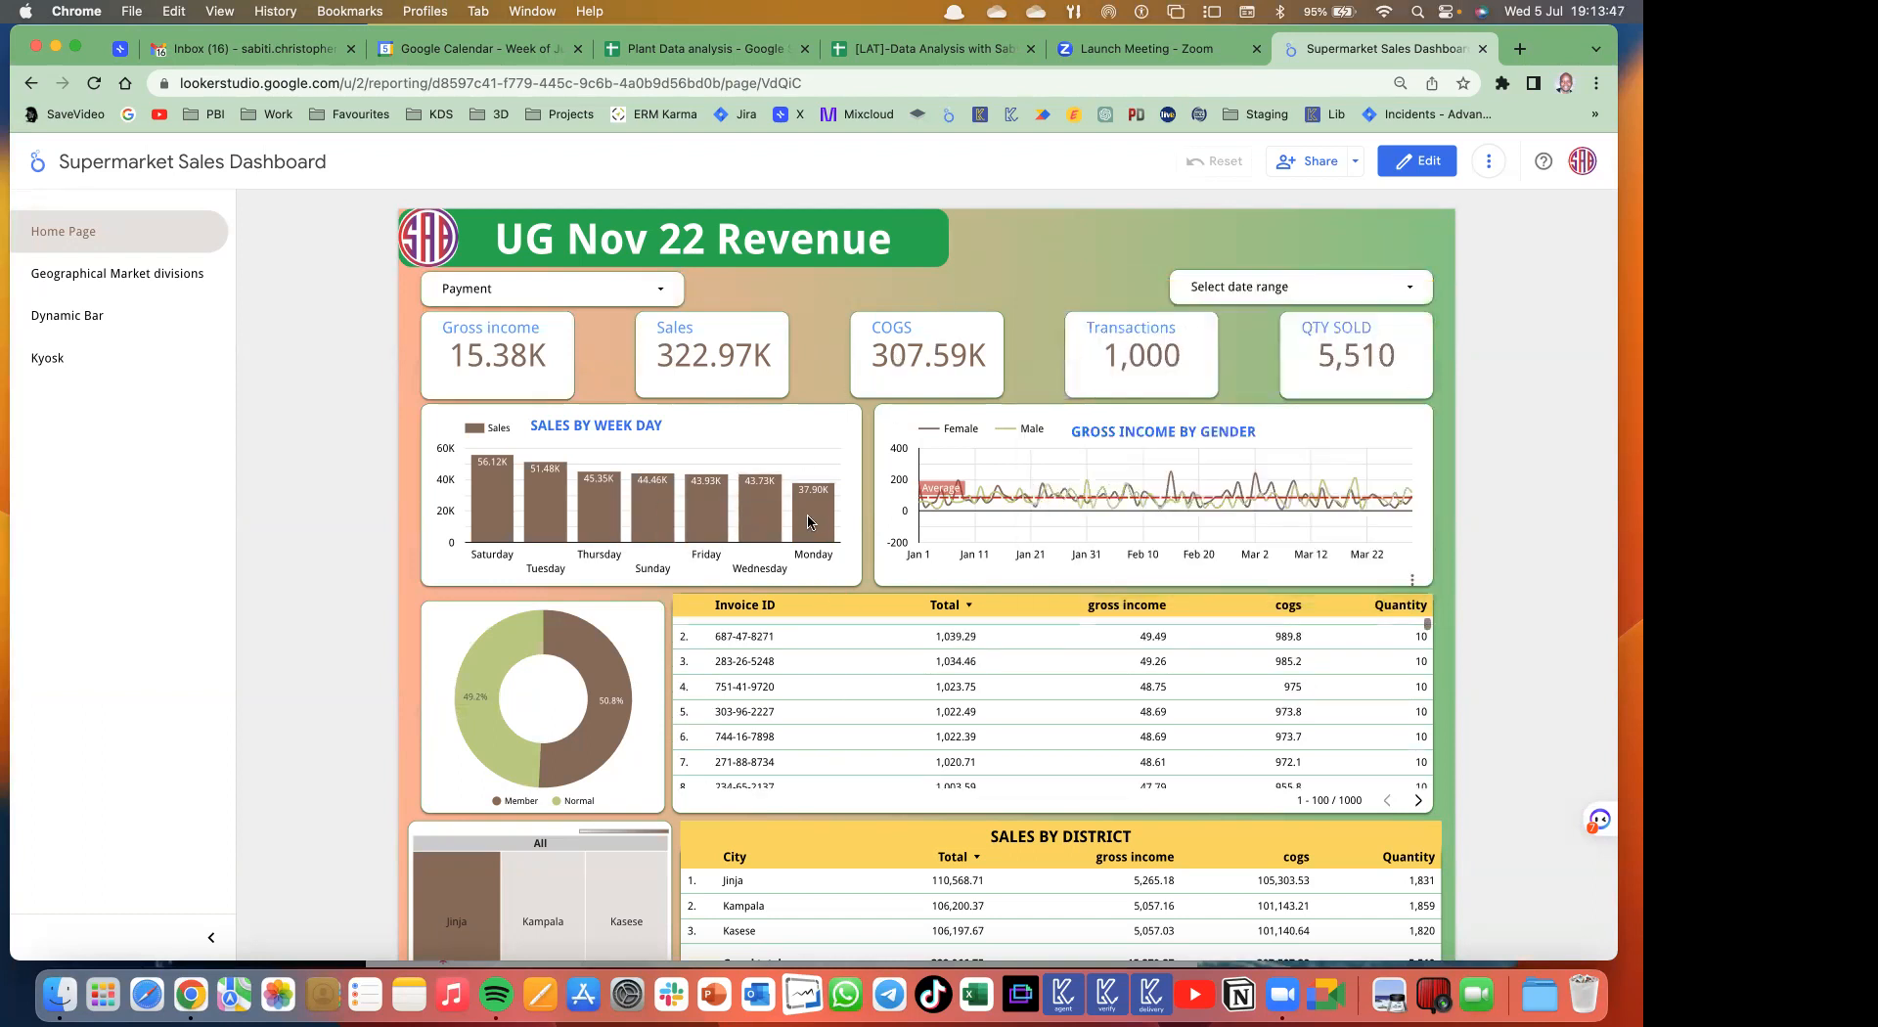
pyautogui.scroll(9, 848, 750)
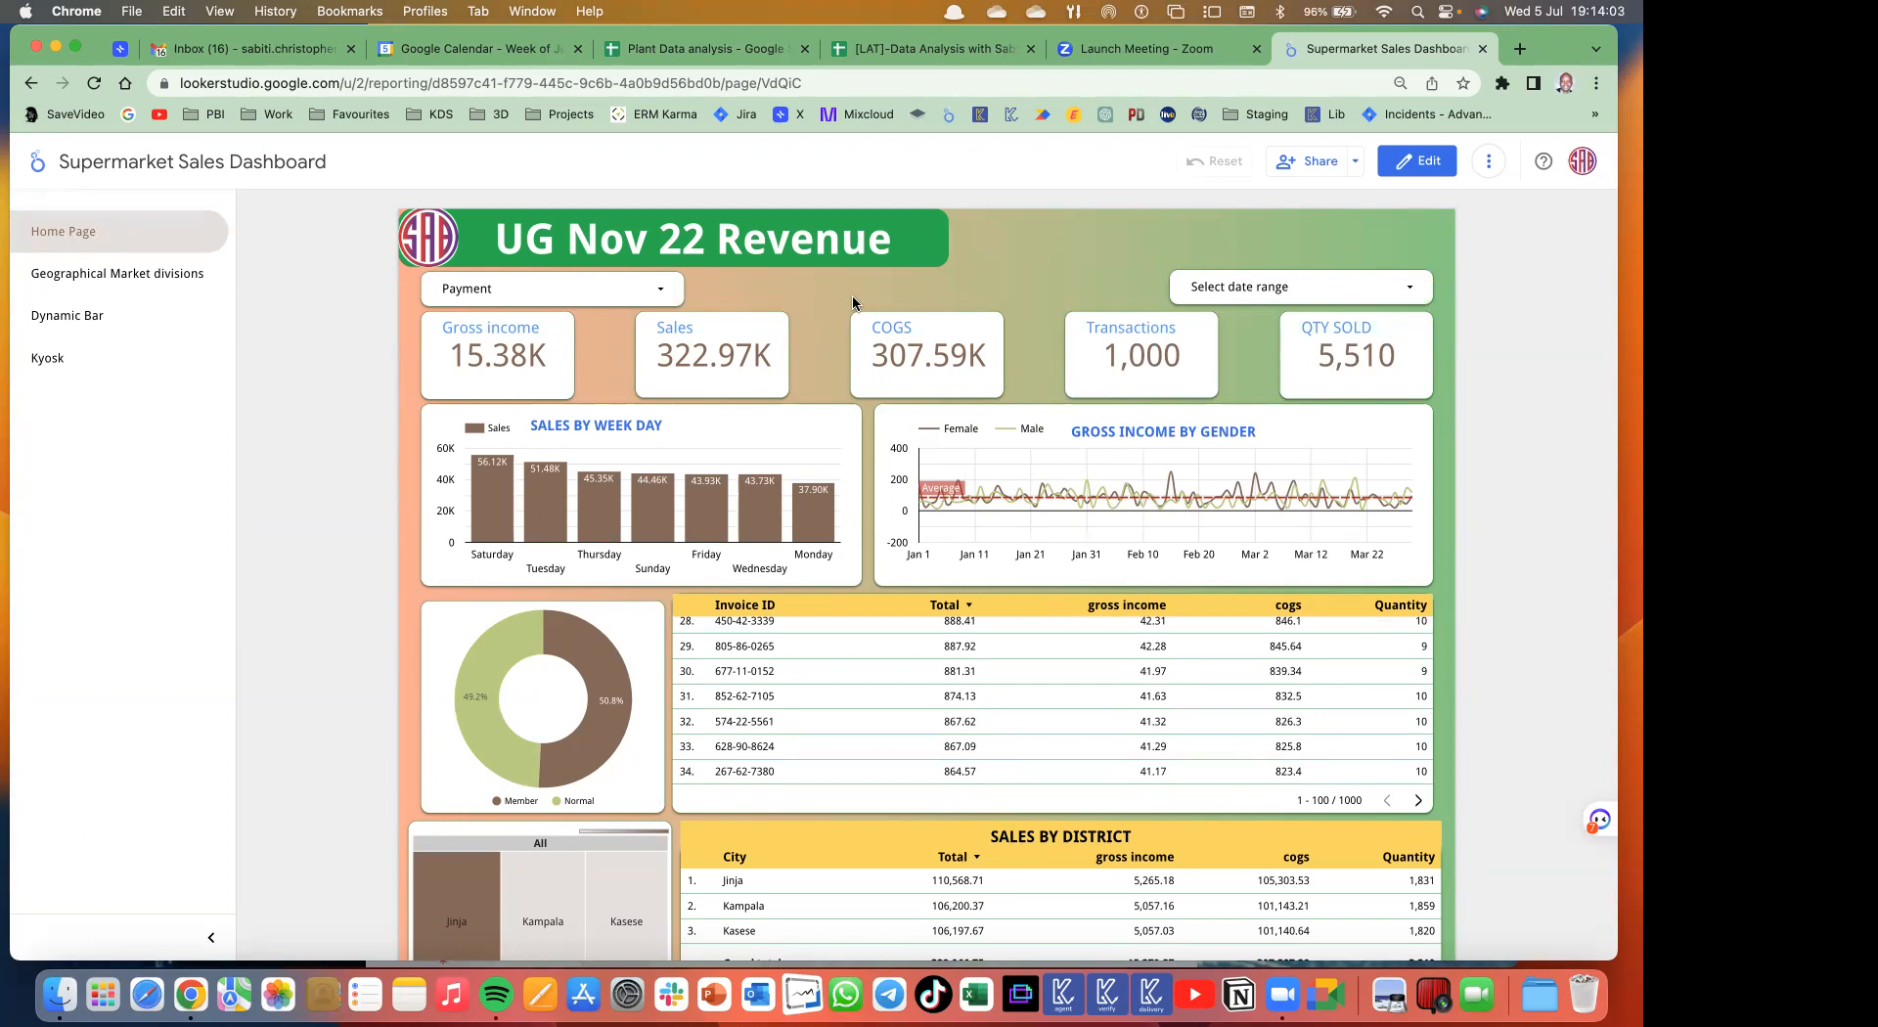
pyautogui.click(1439, 173)
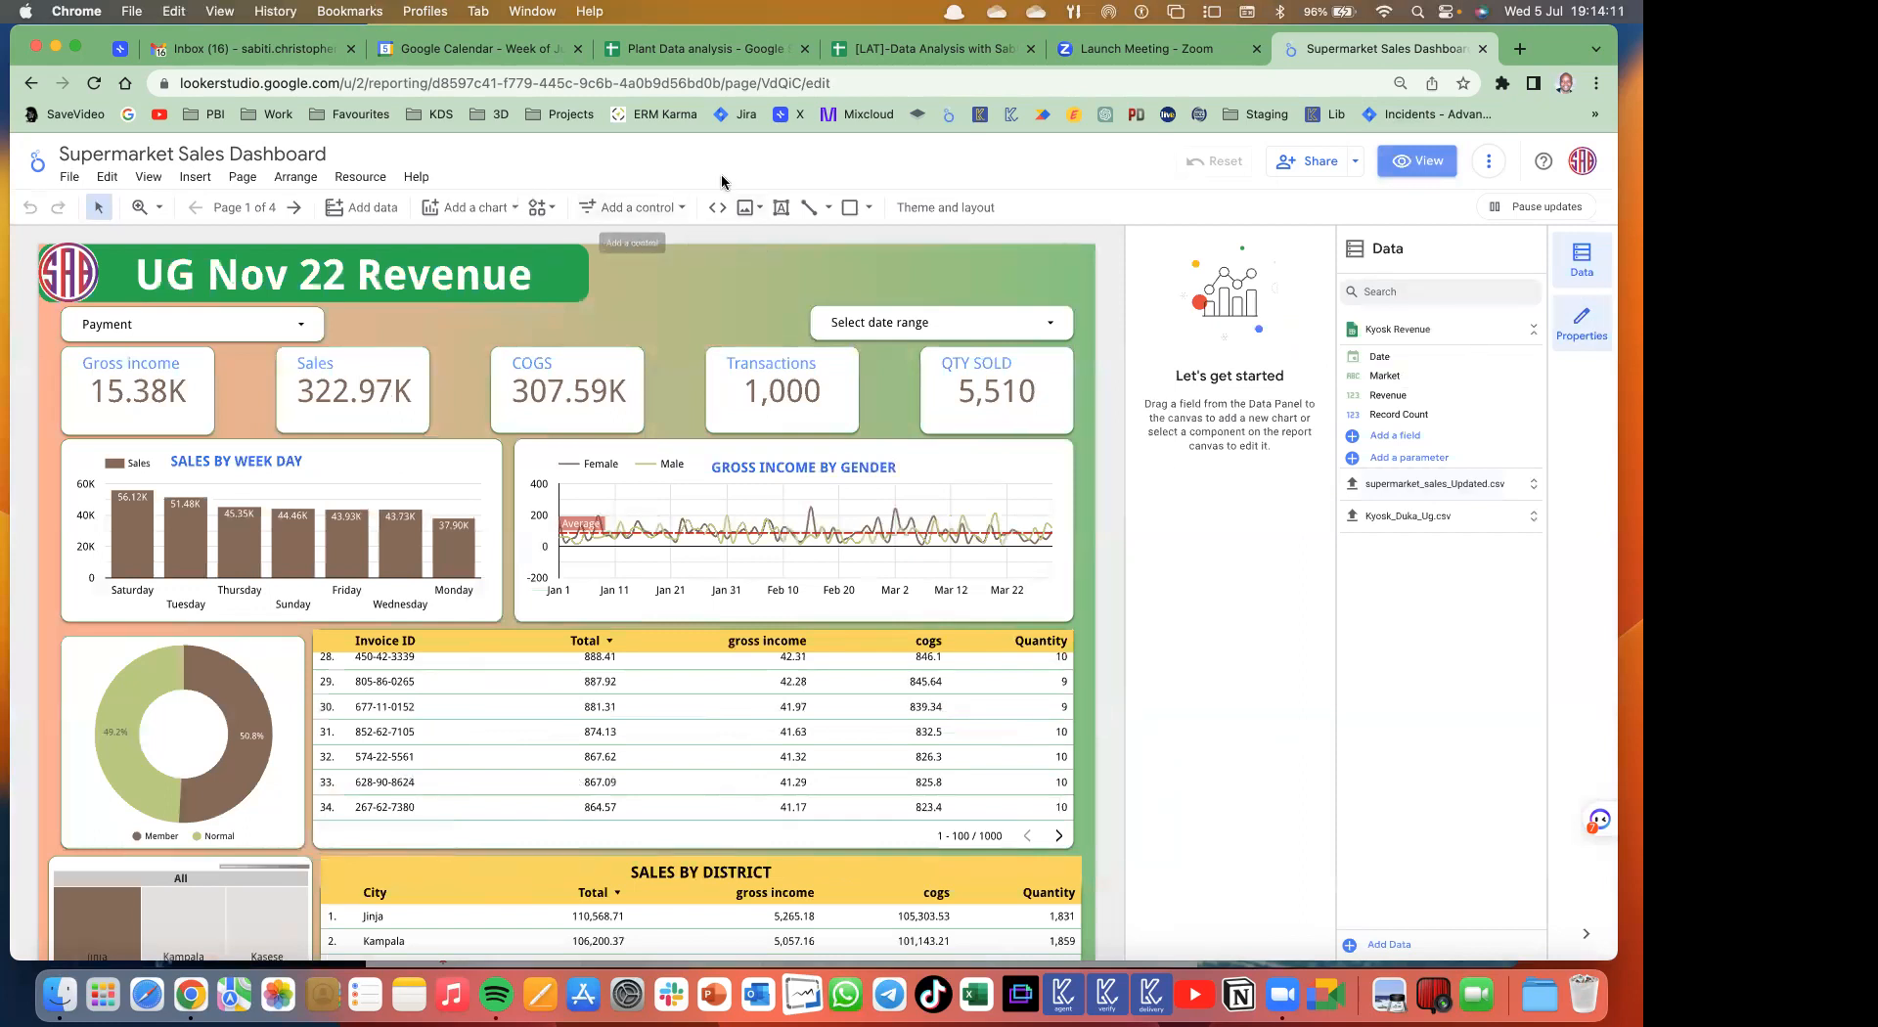
# - Go through Report Pages to the Kyosk page (4 of 4) and show the Add a chart gallery
pyautogui.click(508, 207)
pyautogui.click(753, 314)
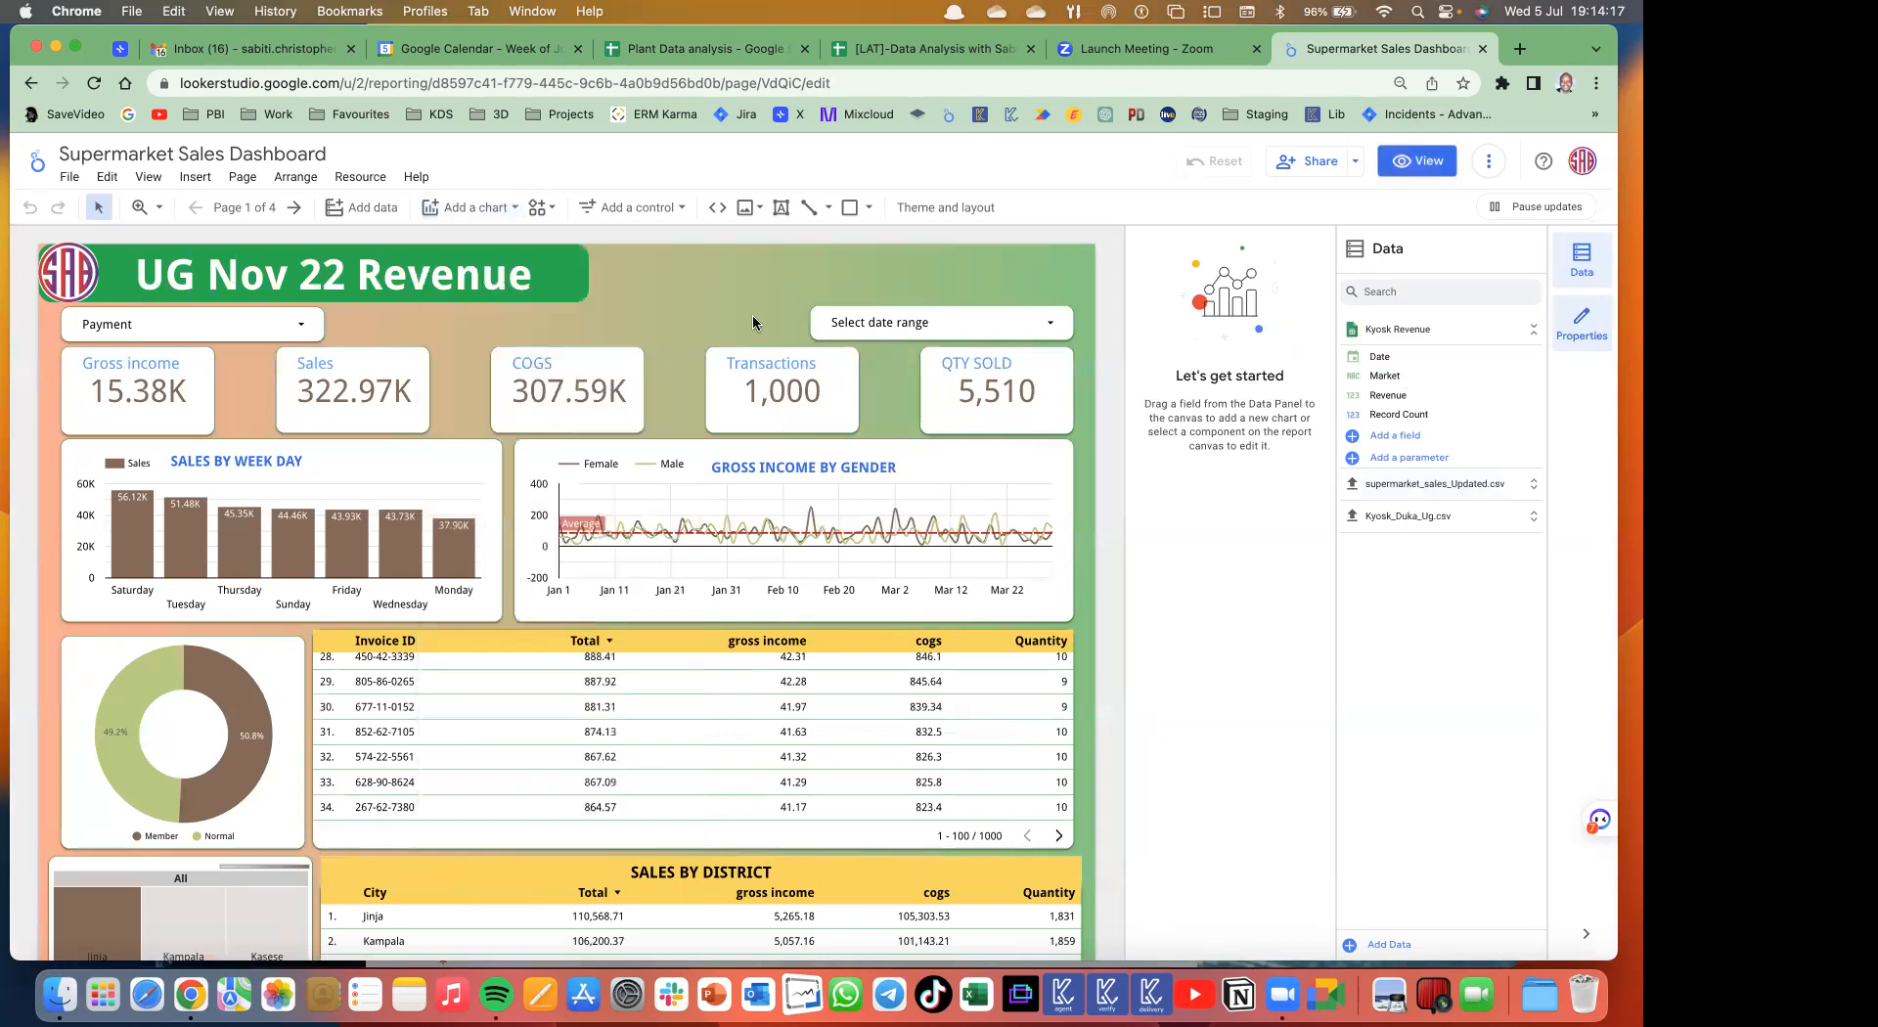
pyautogui.click(256, 209)
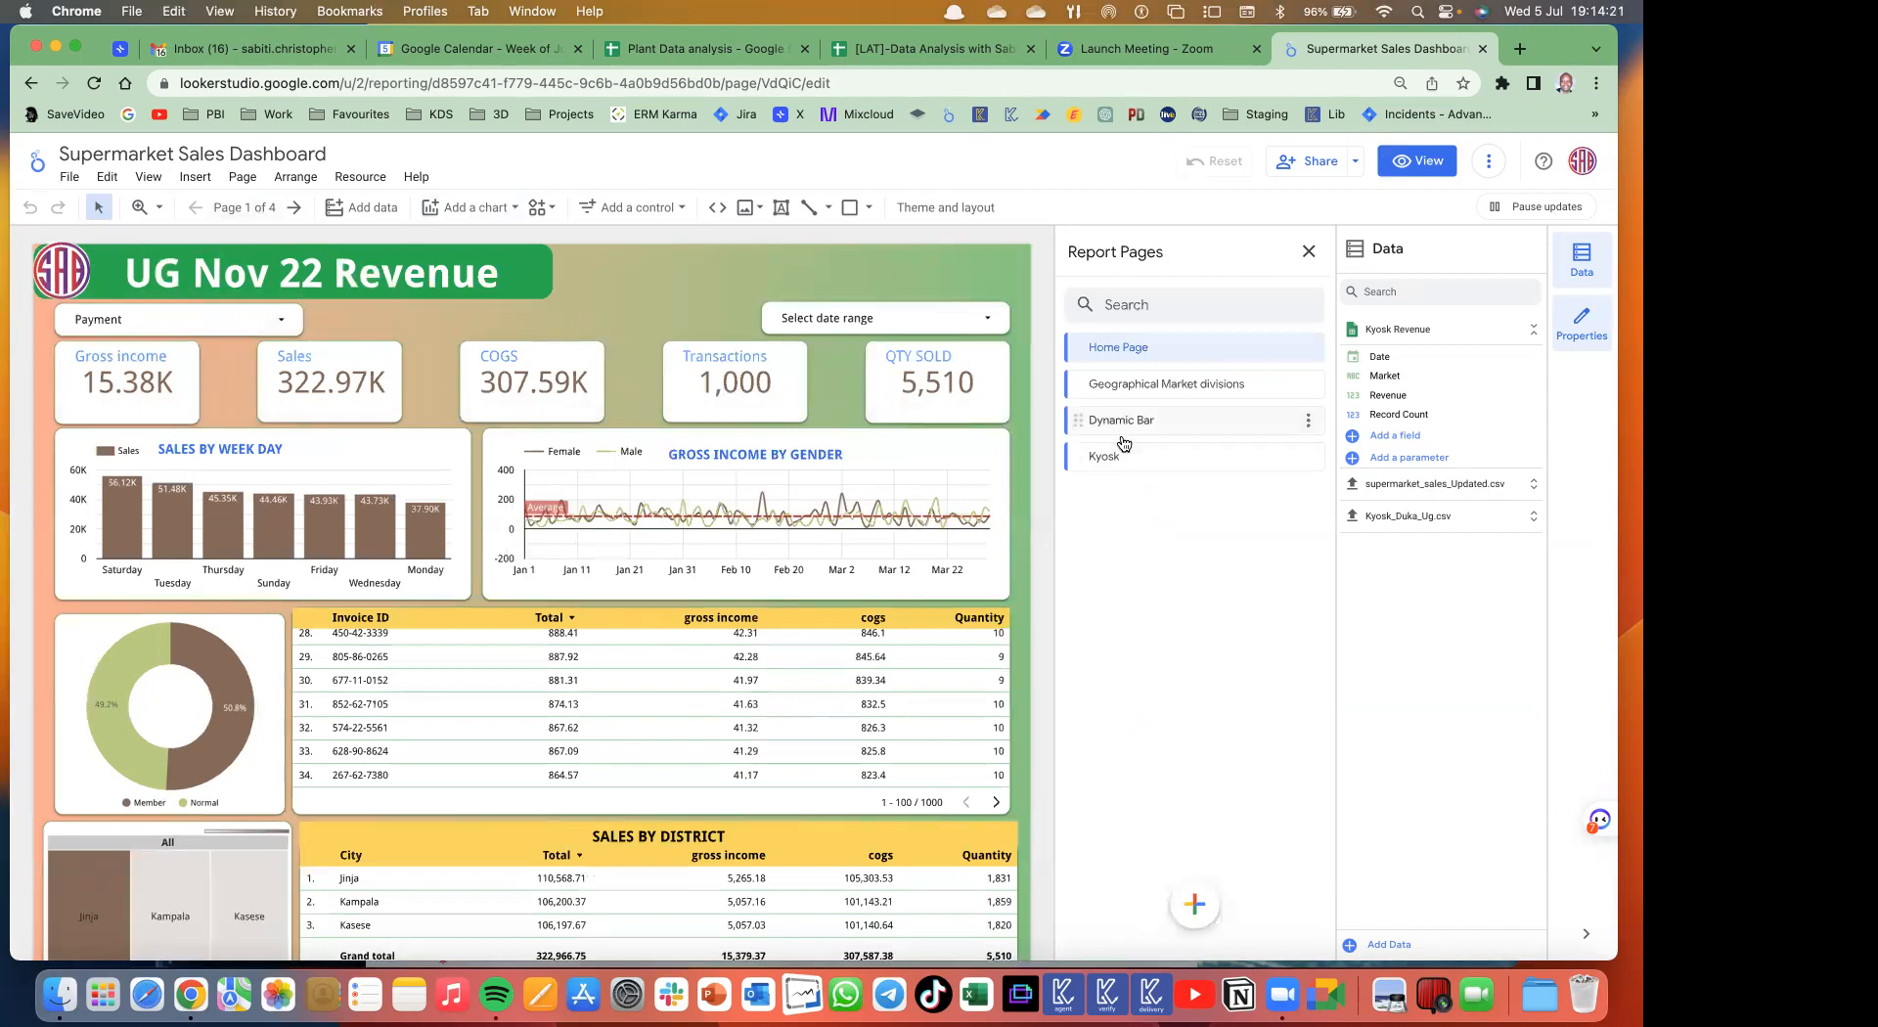
pyautogui.click(1123, 421)
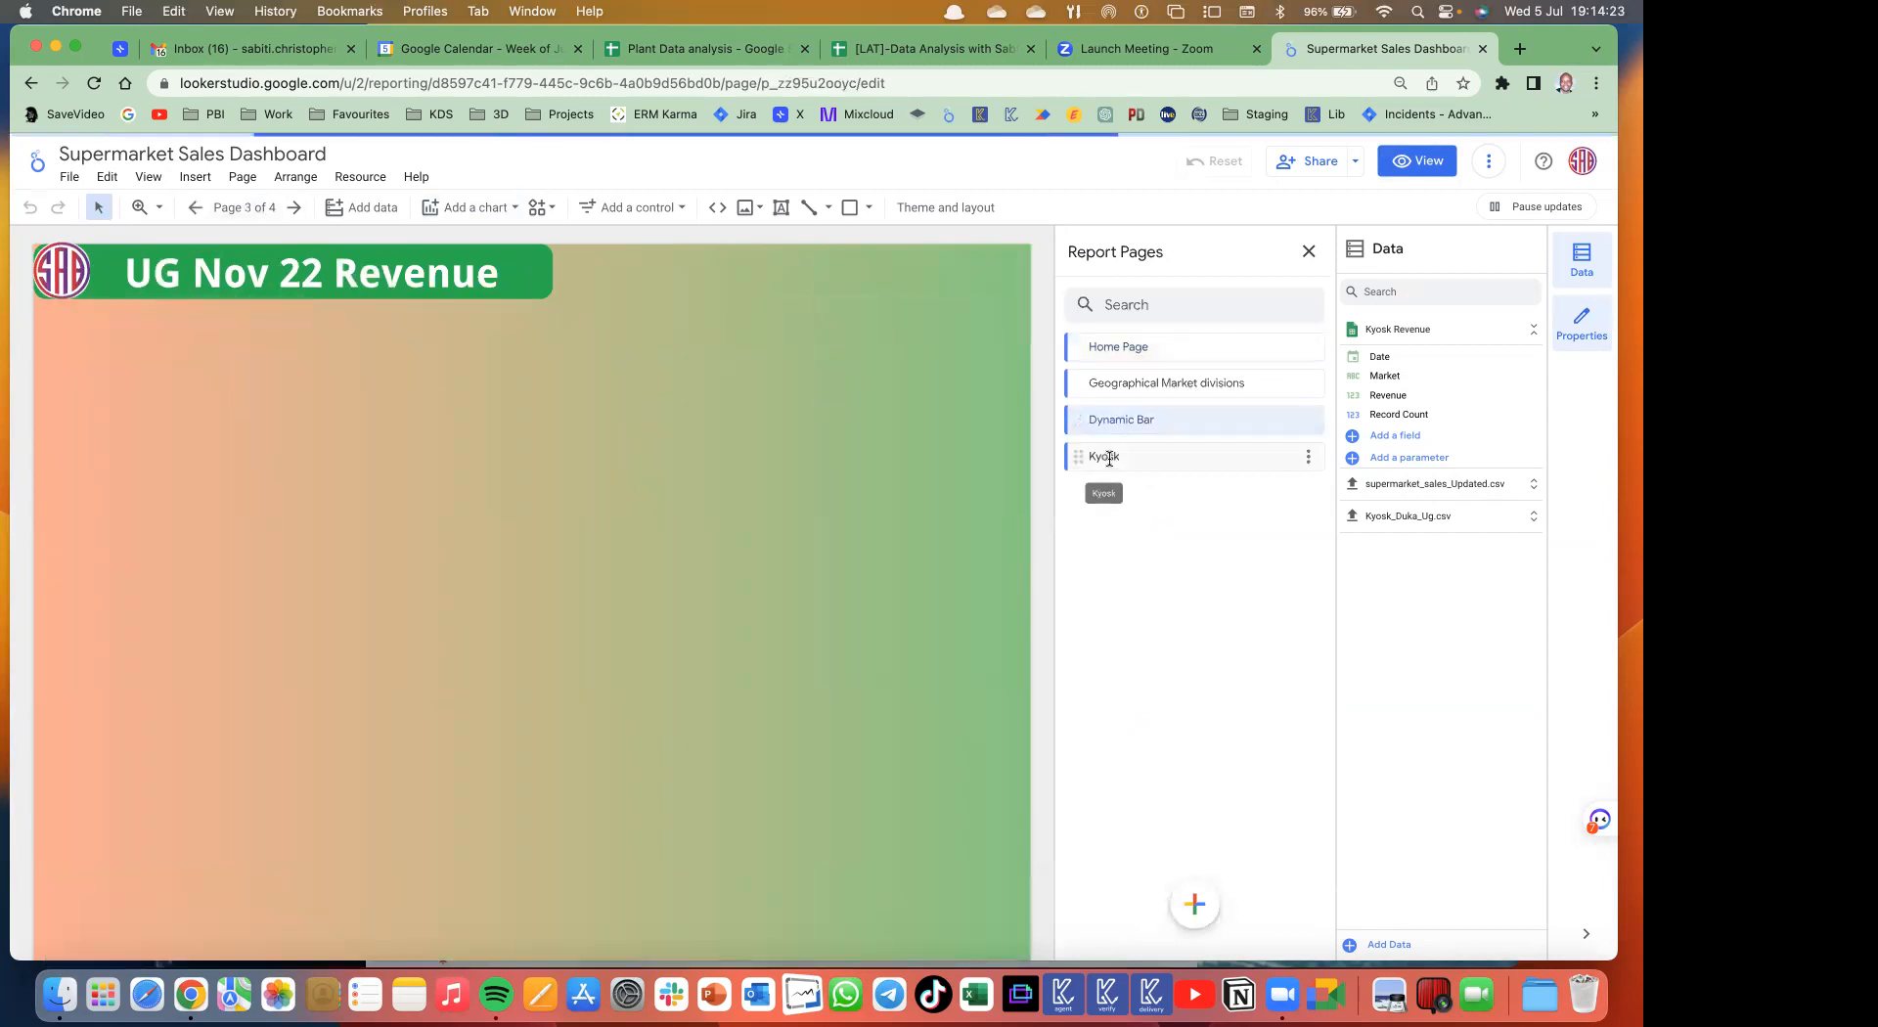
pyautogui.click(1110, 458)
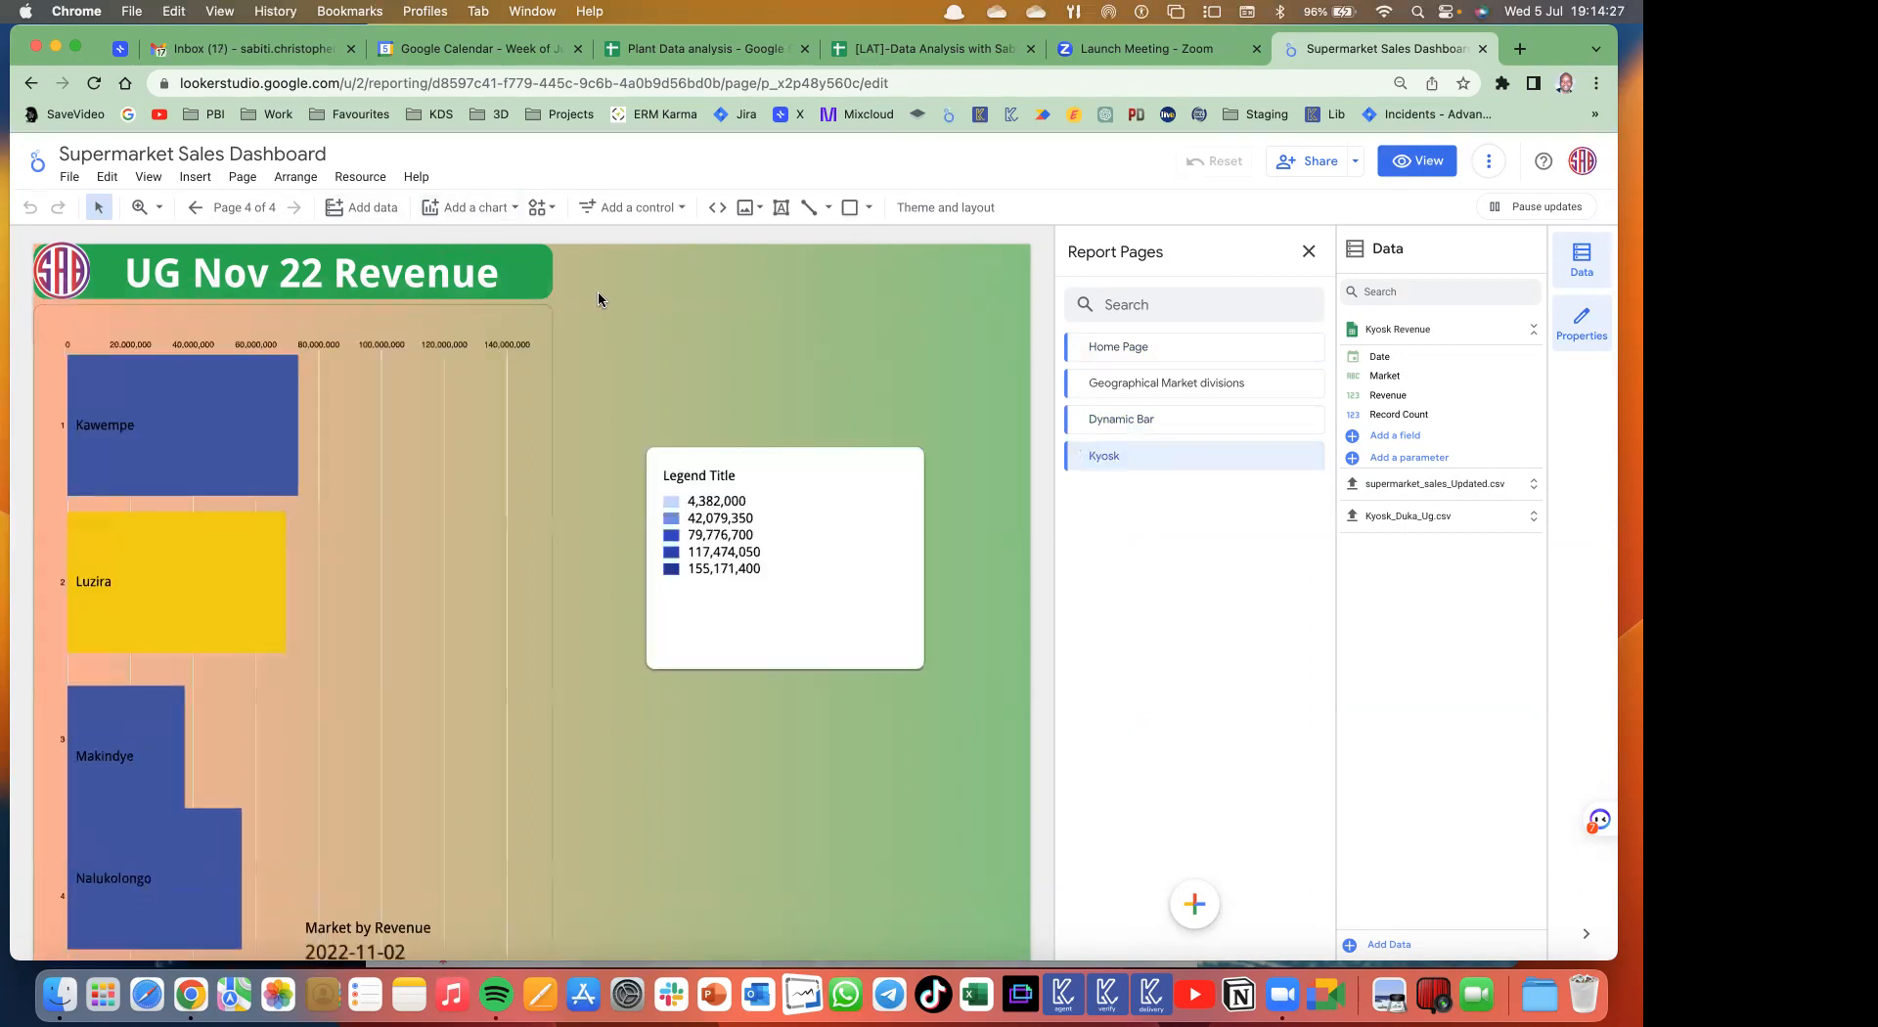
pyautogui.click(468, 207)
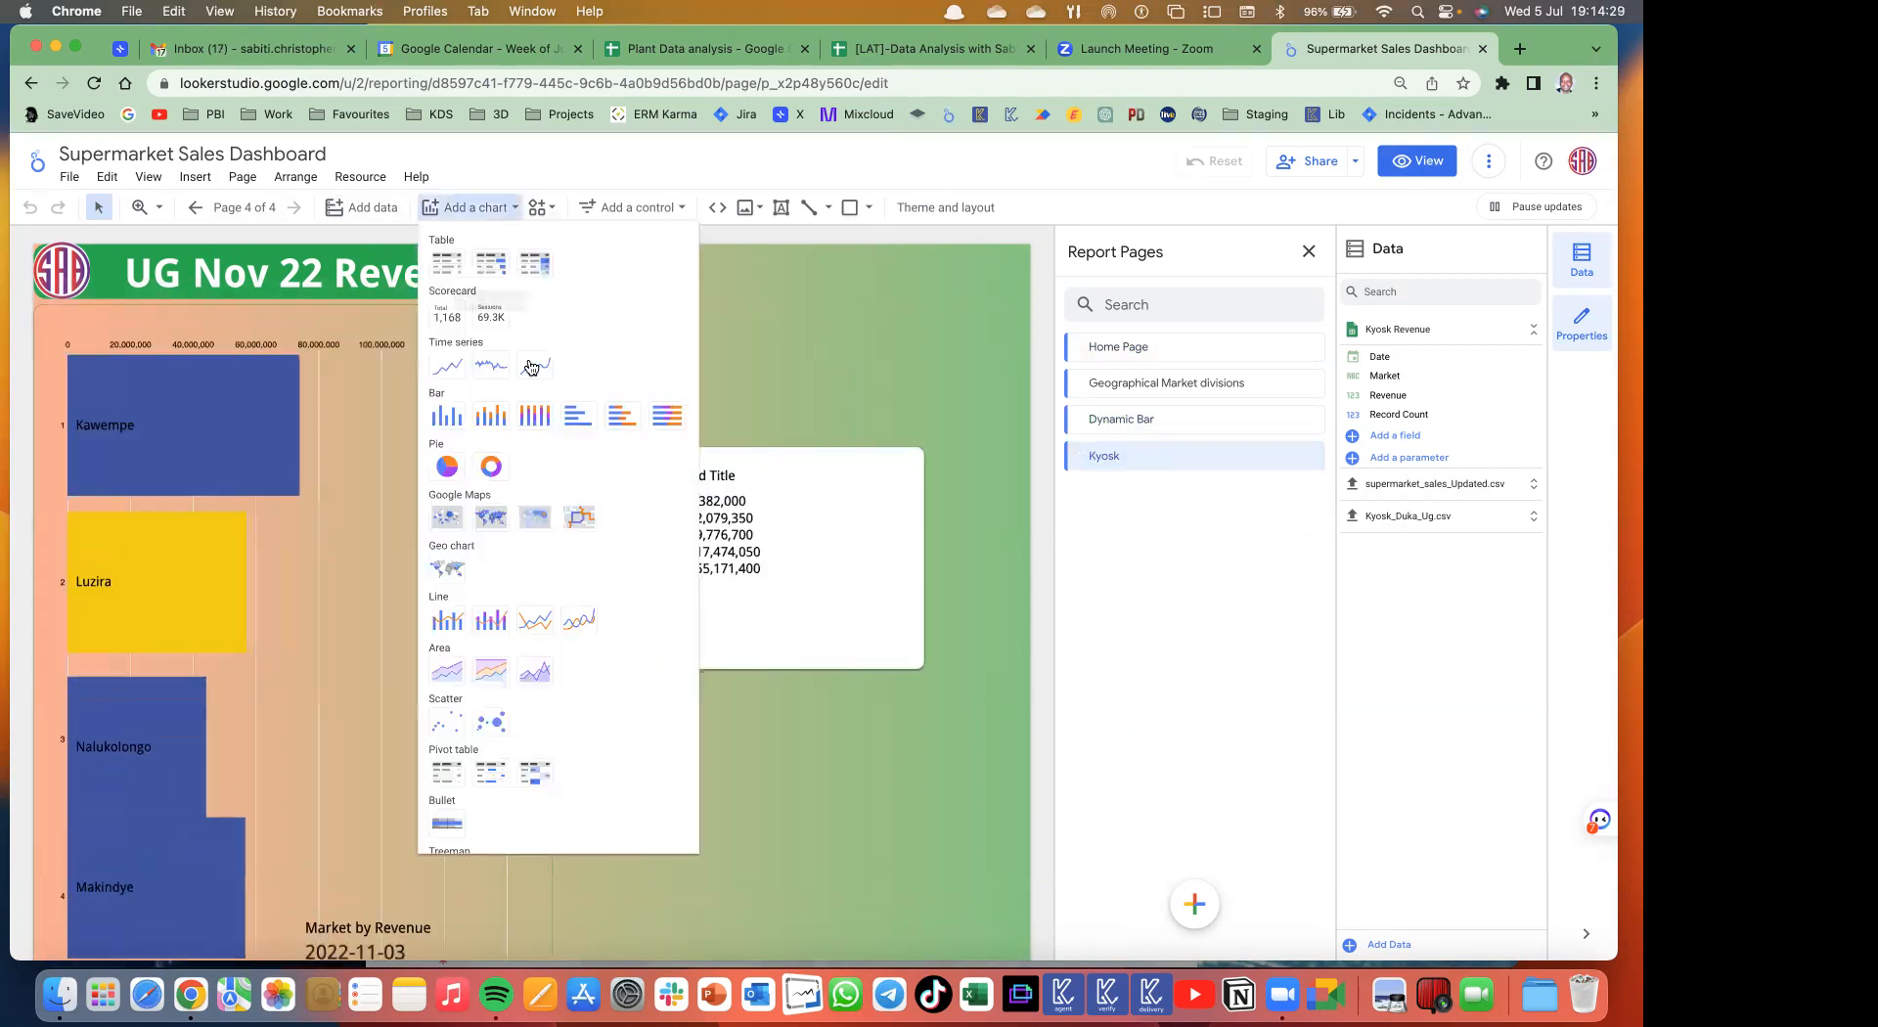
# - Place a Record Count by Revenue column chart below the Kyosk page legend
pyautogui.click(447, 418)
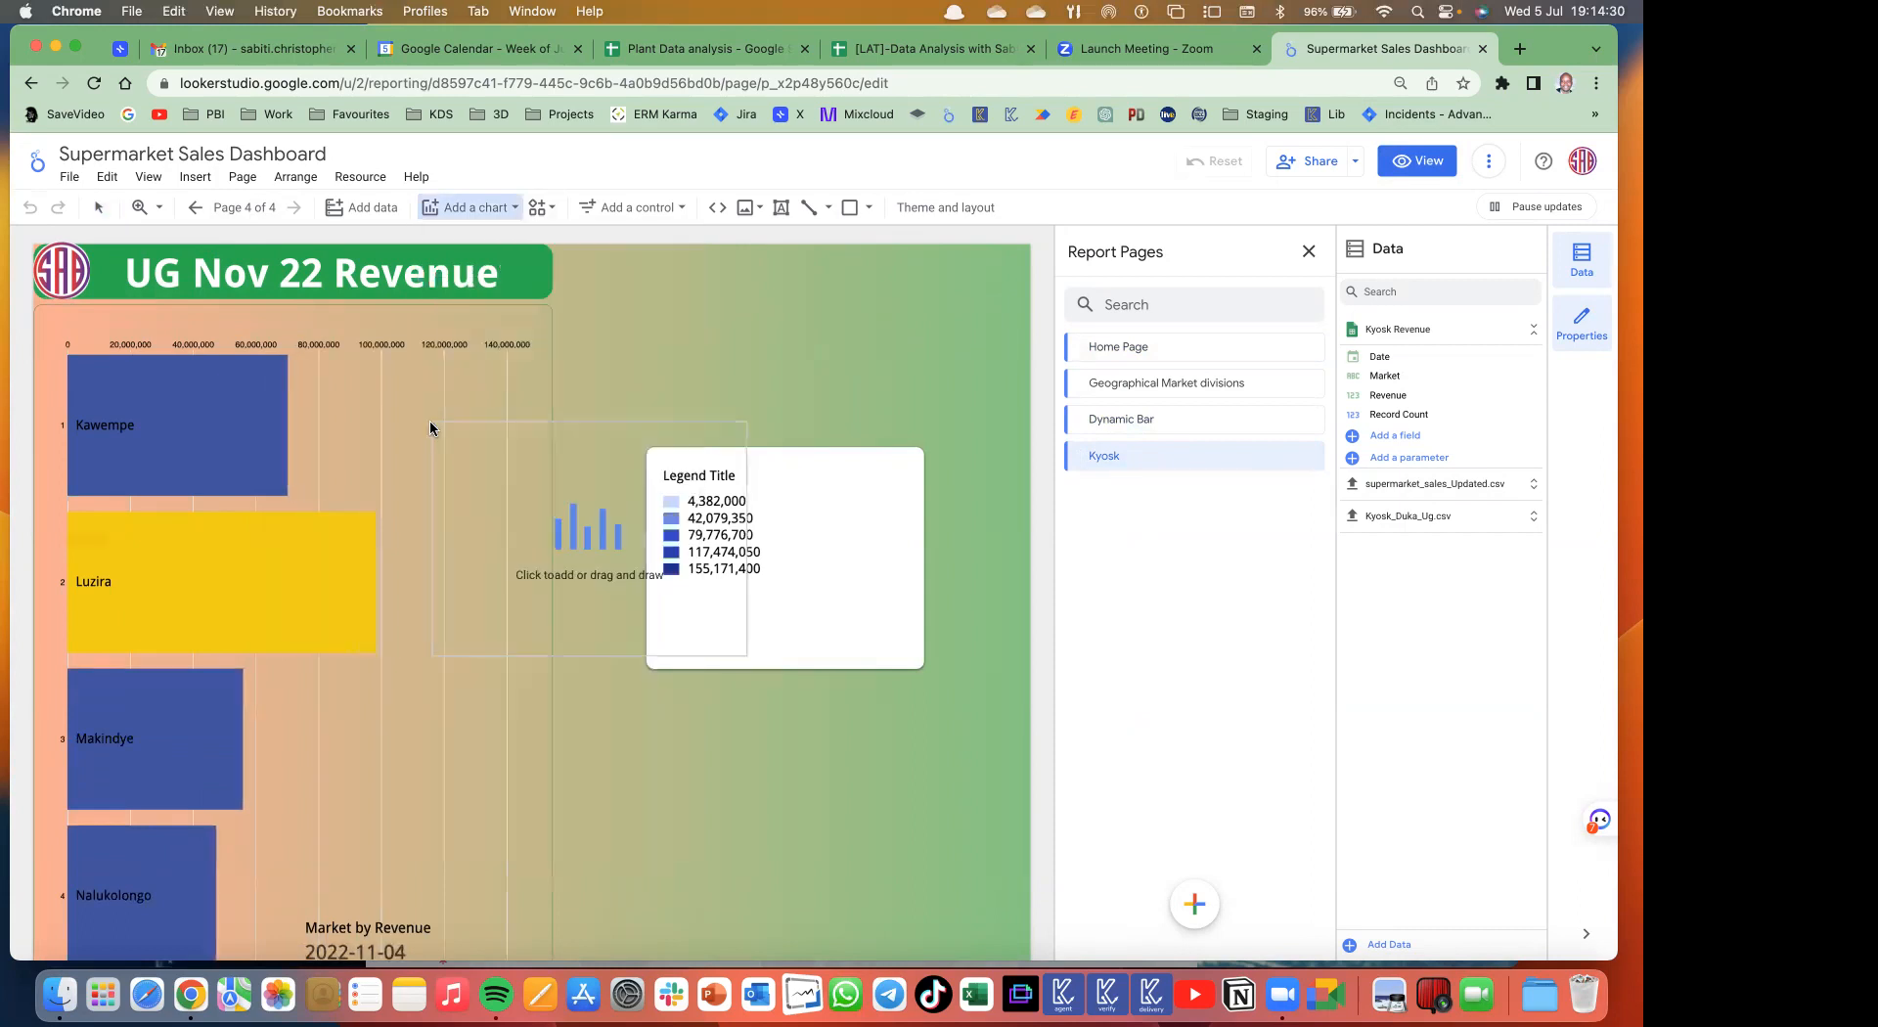
pyautogui.click(630, 692)
pyautogui.rightClick(631, 696)
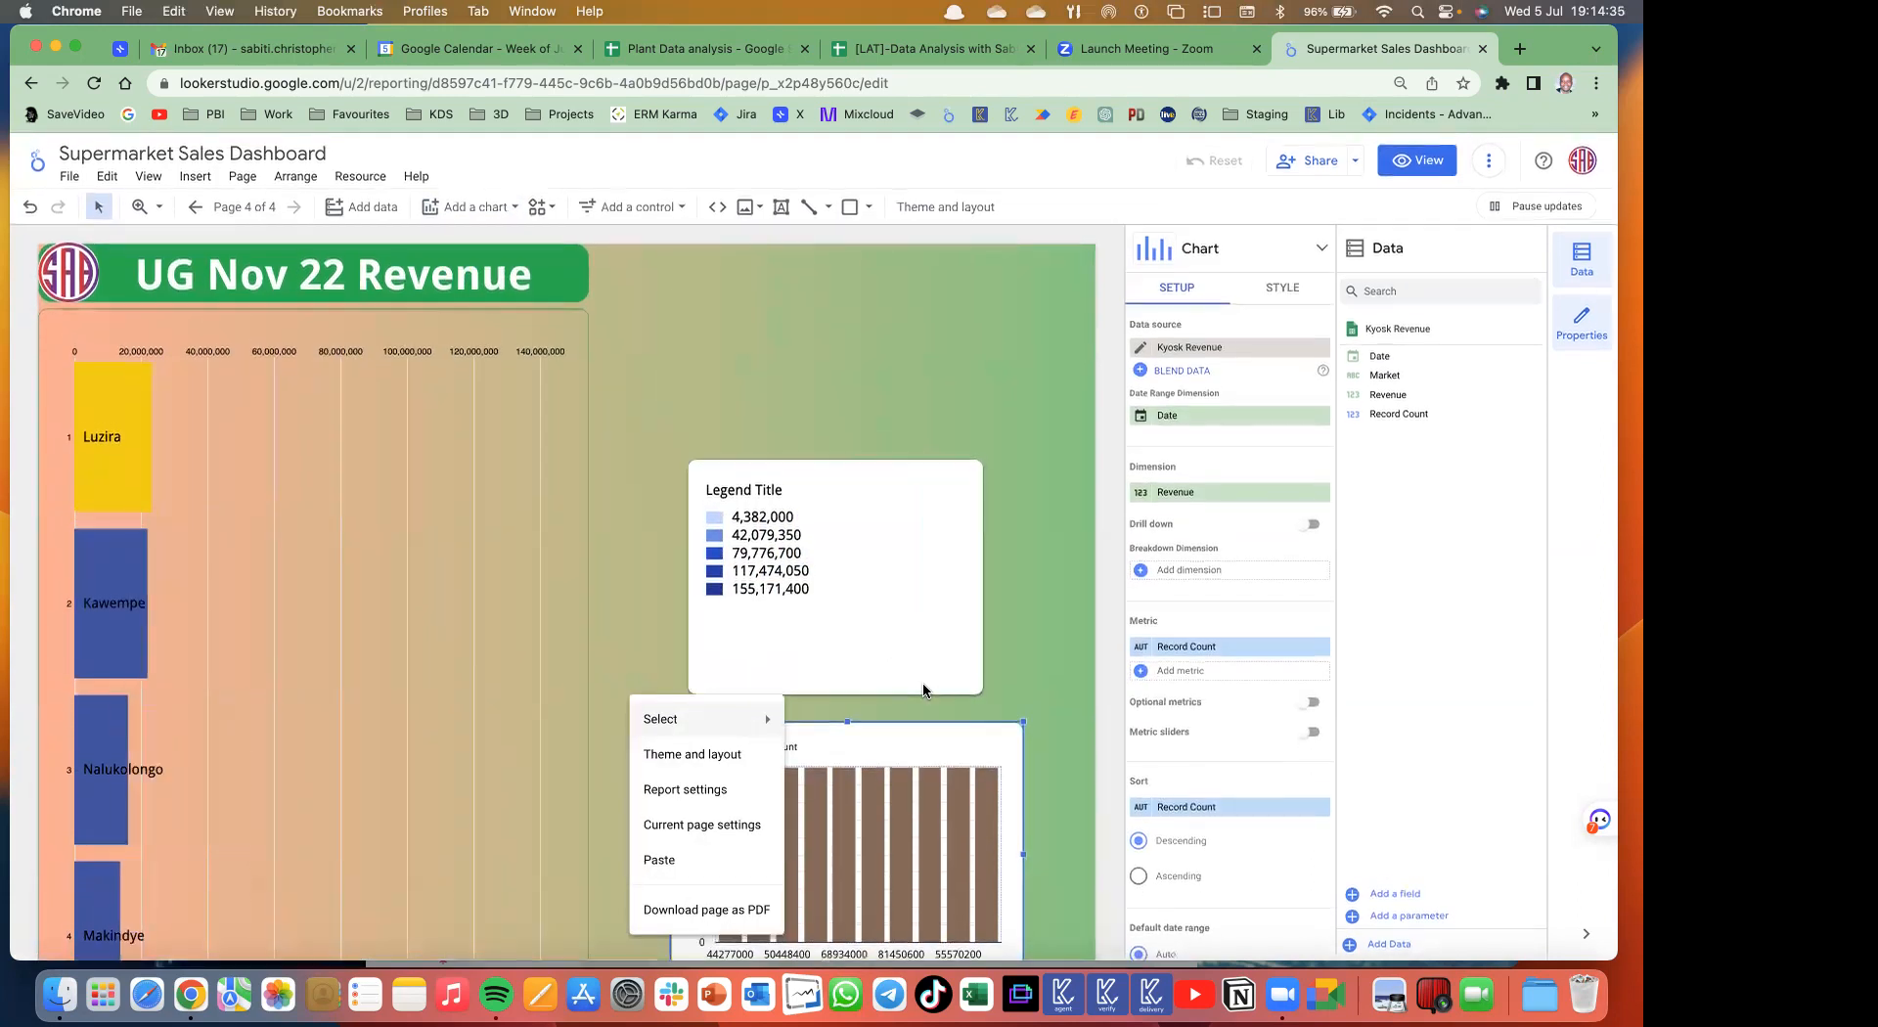
pyautogui.click(958, 685)
pyautogui.scroll(-2, 1017, 696)
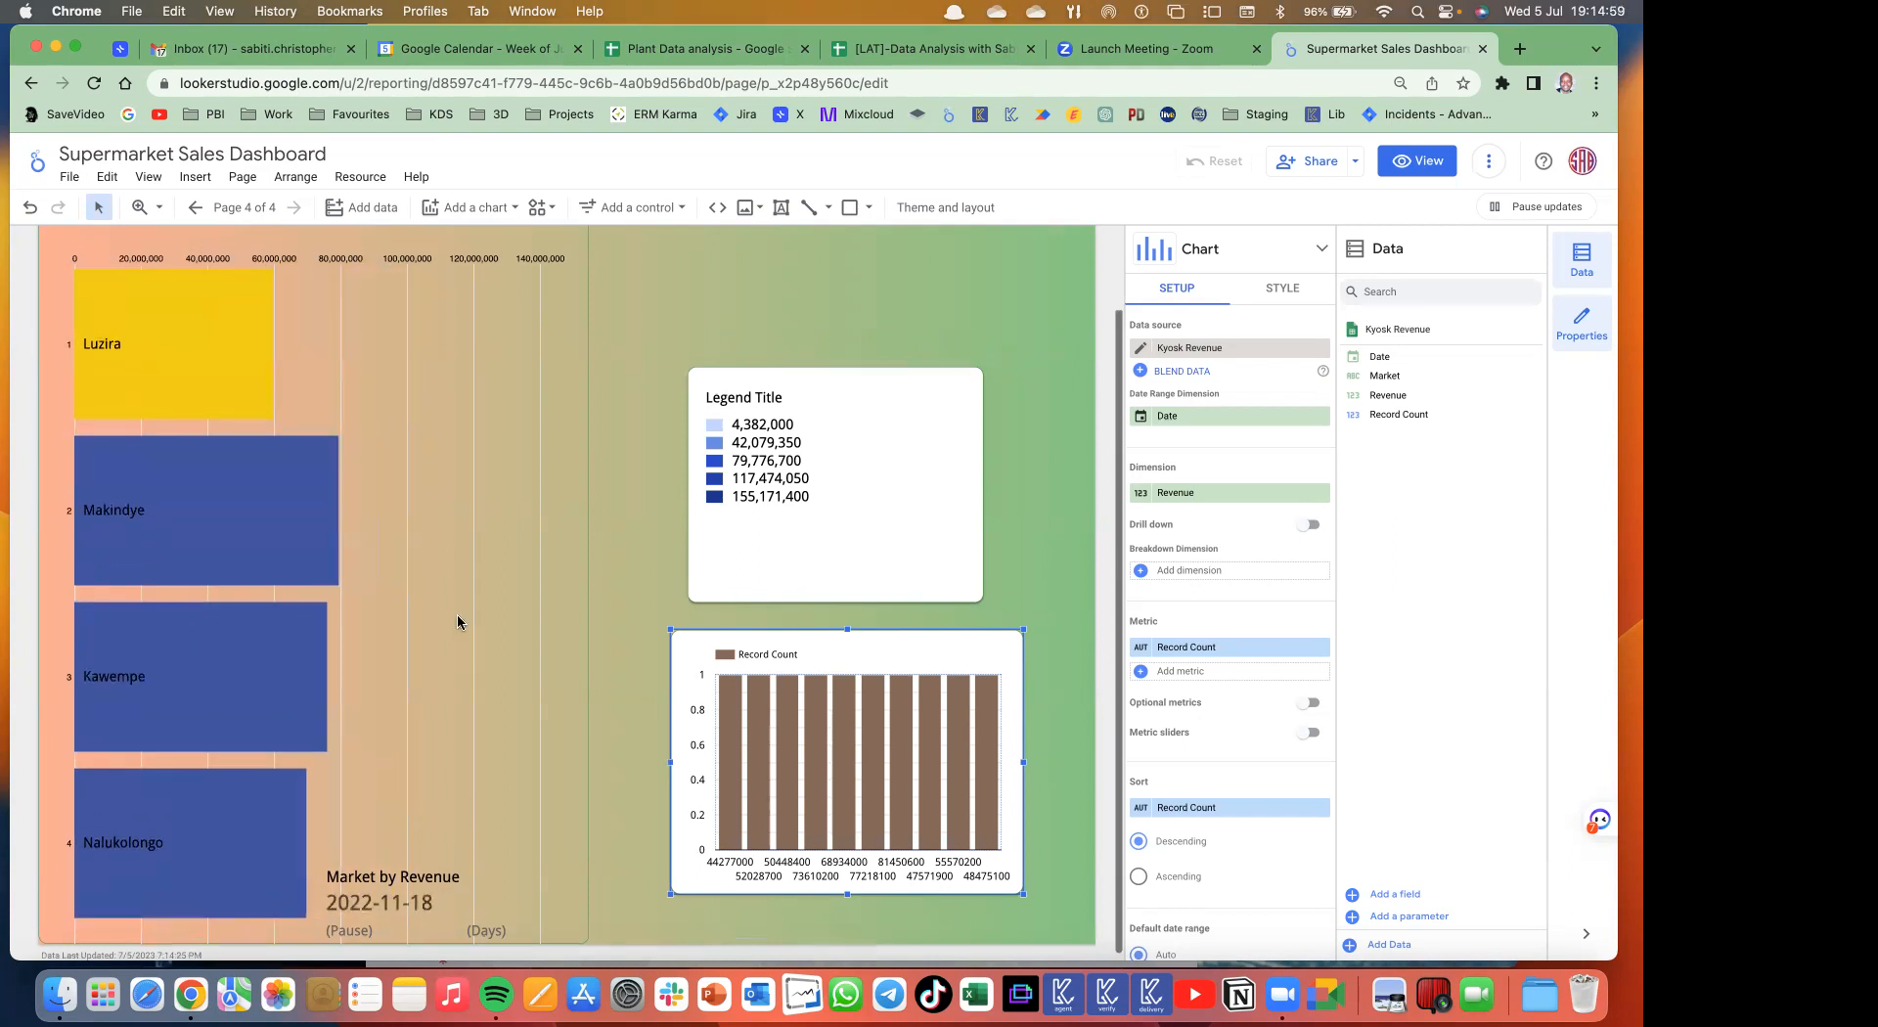
pyautogui.scroll(2, 456, 617)
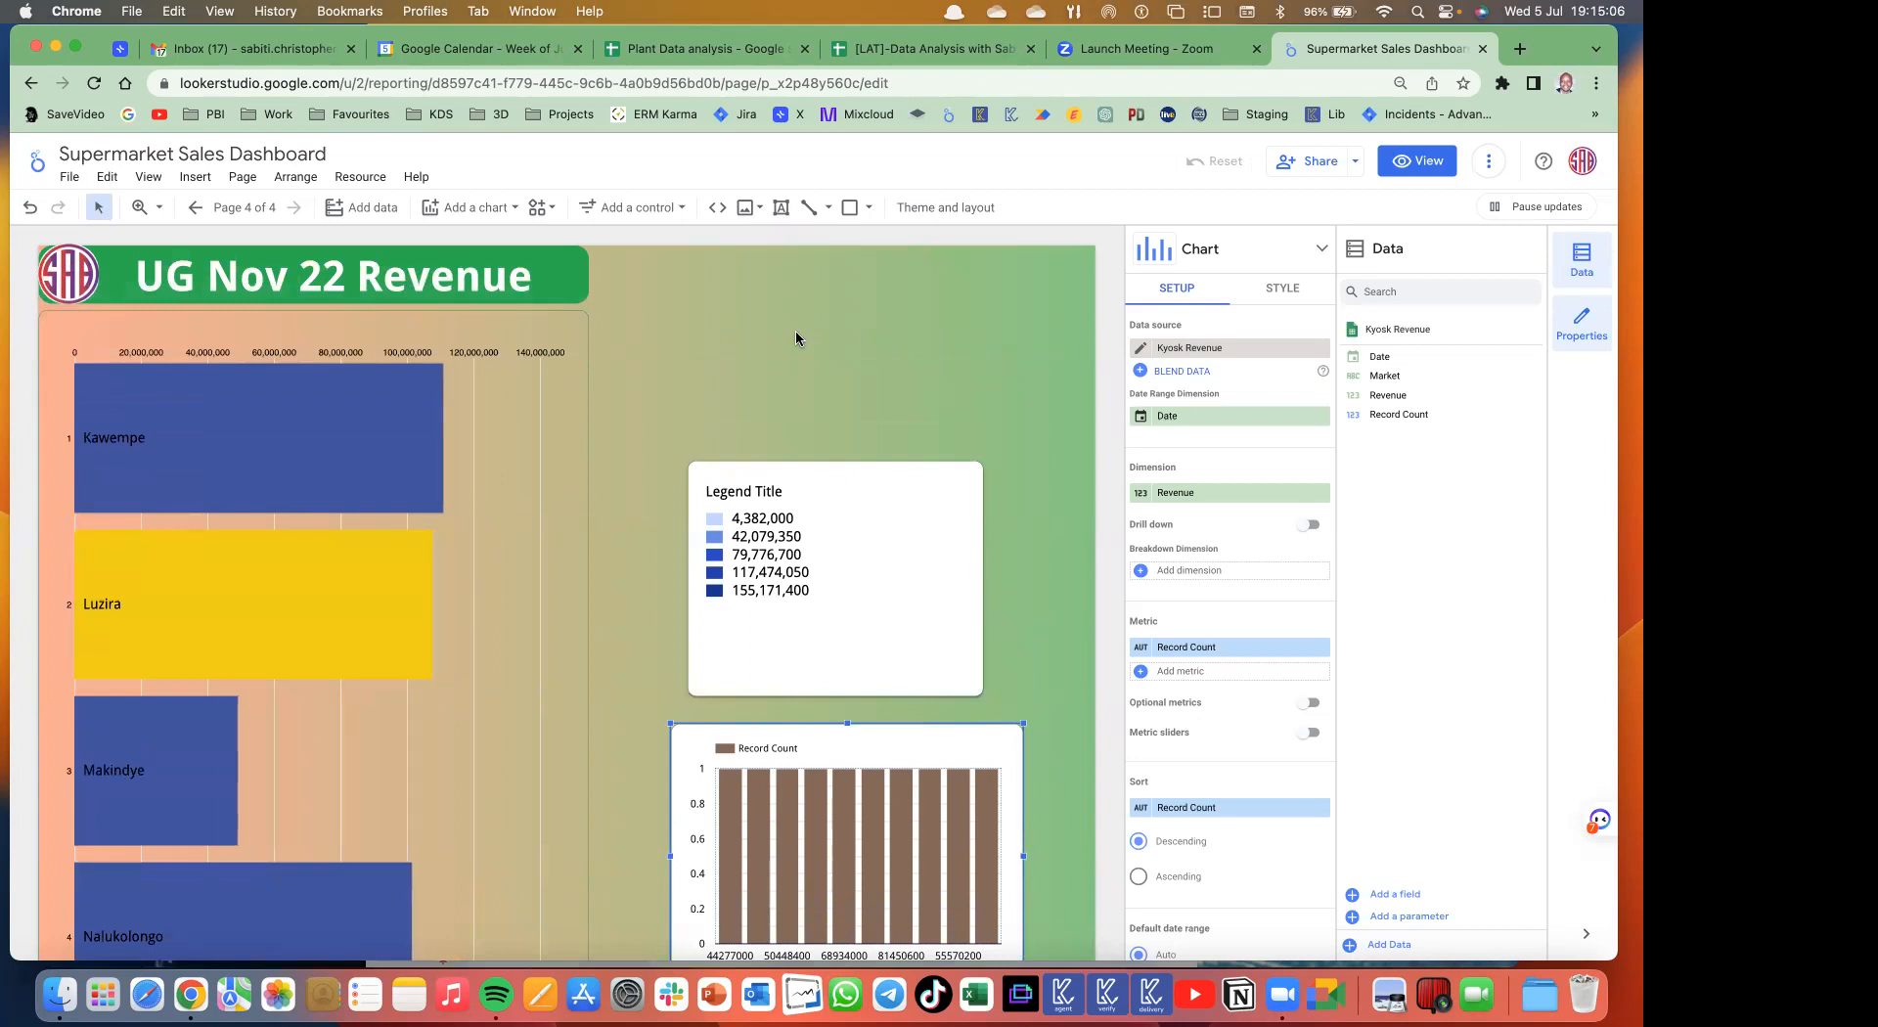
pyautogui.click(195, 207)
# - Return to page 1 and select the Sales by Week Day chart to show its Day of Week/Sales setup
pyautogui.click(196, 207)
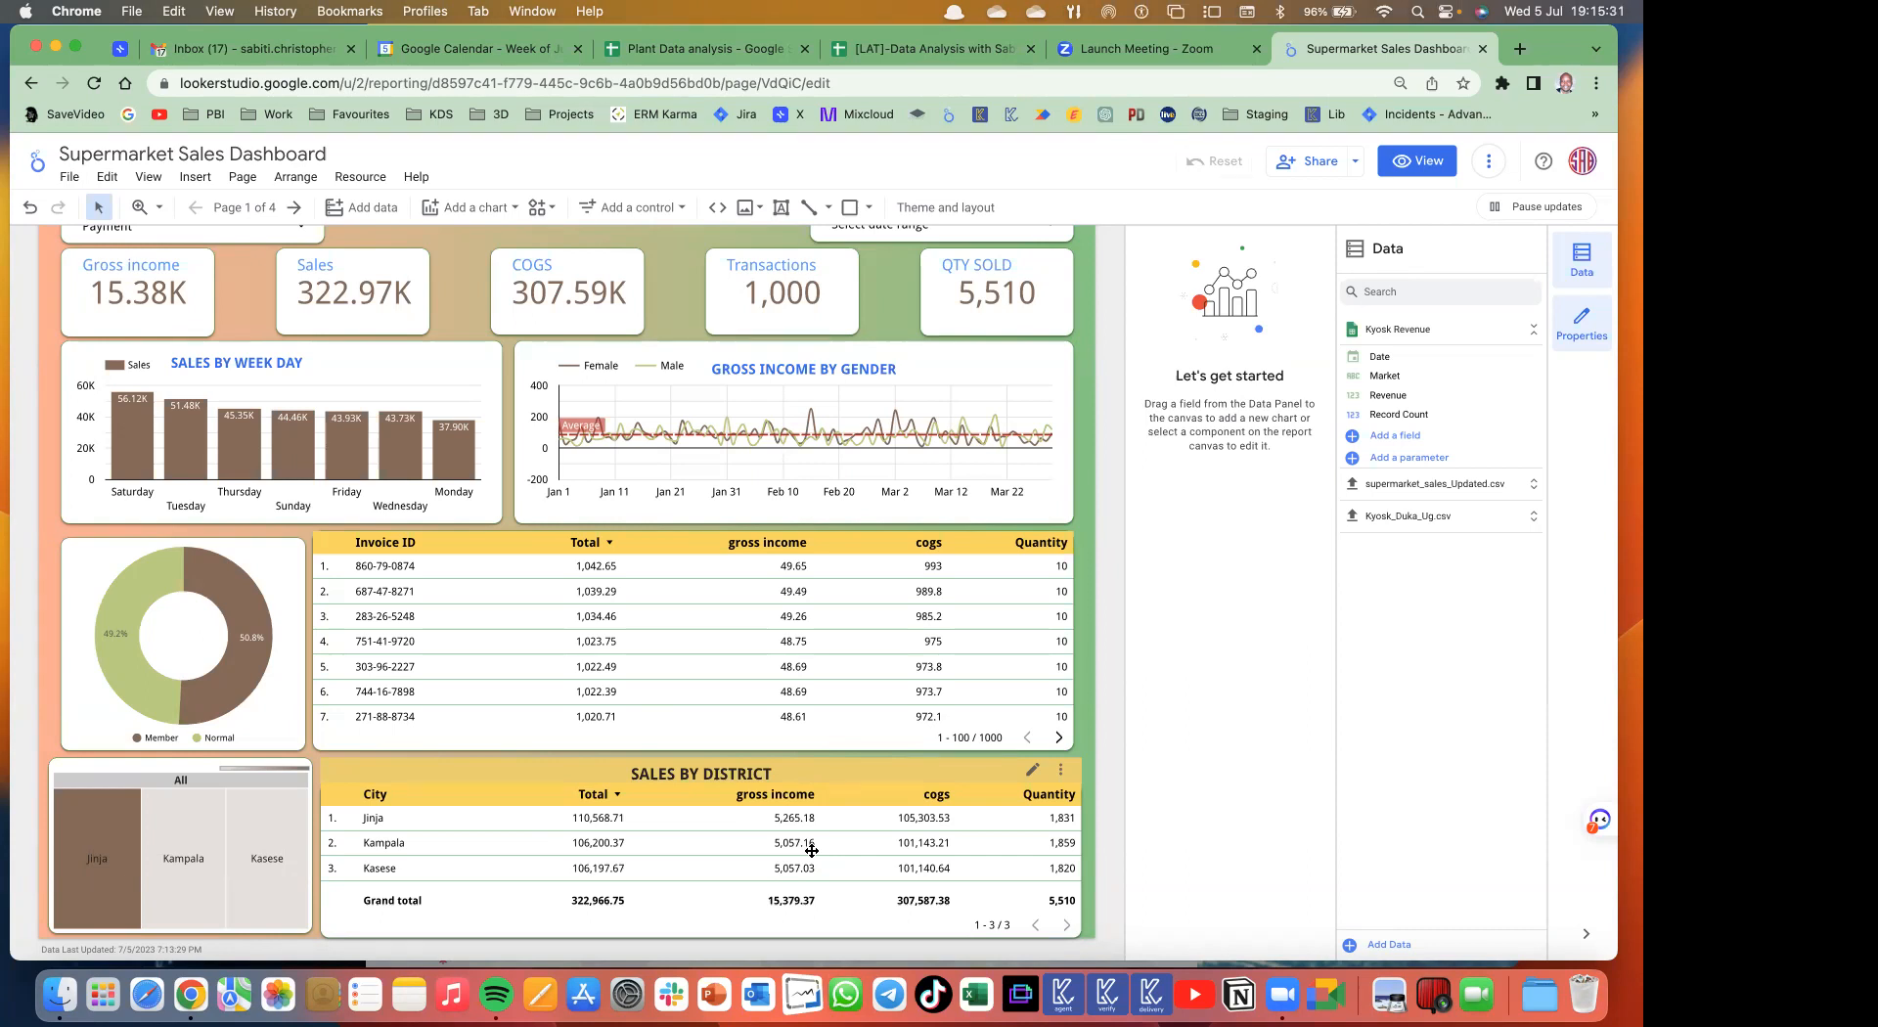
pyautogui.scroll(2, 685, 509)
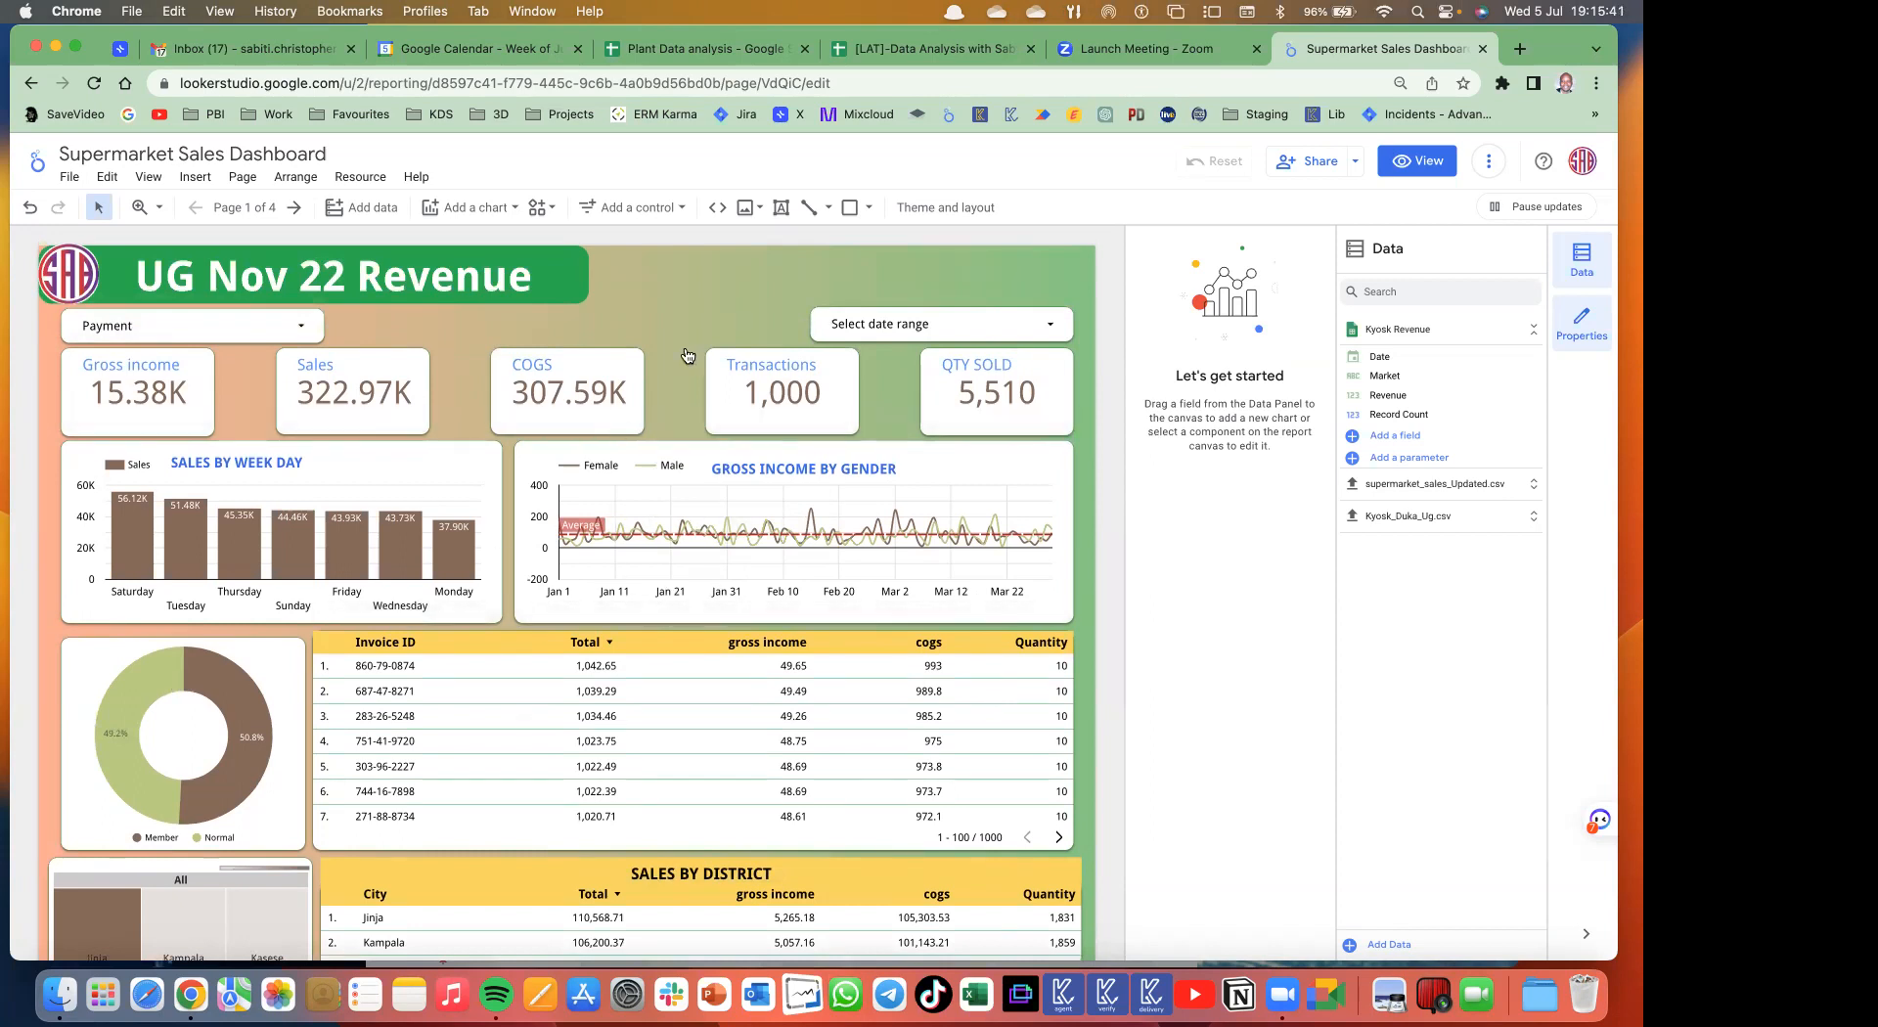
pyautogui.click(454, 449)
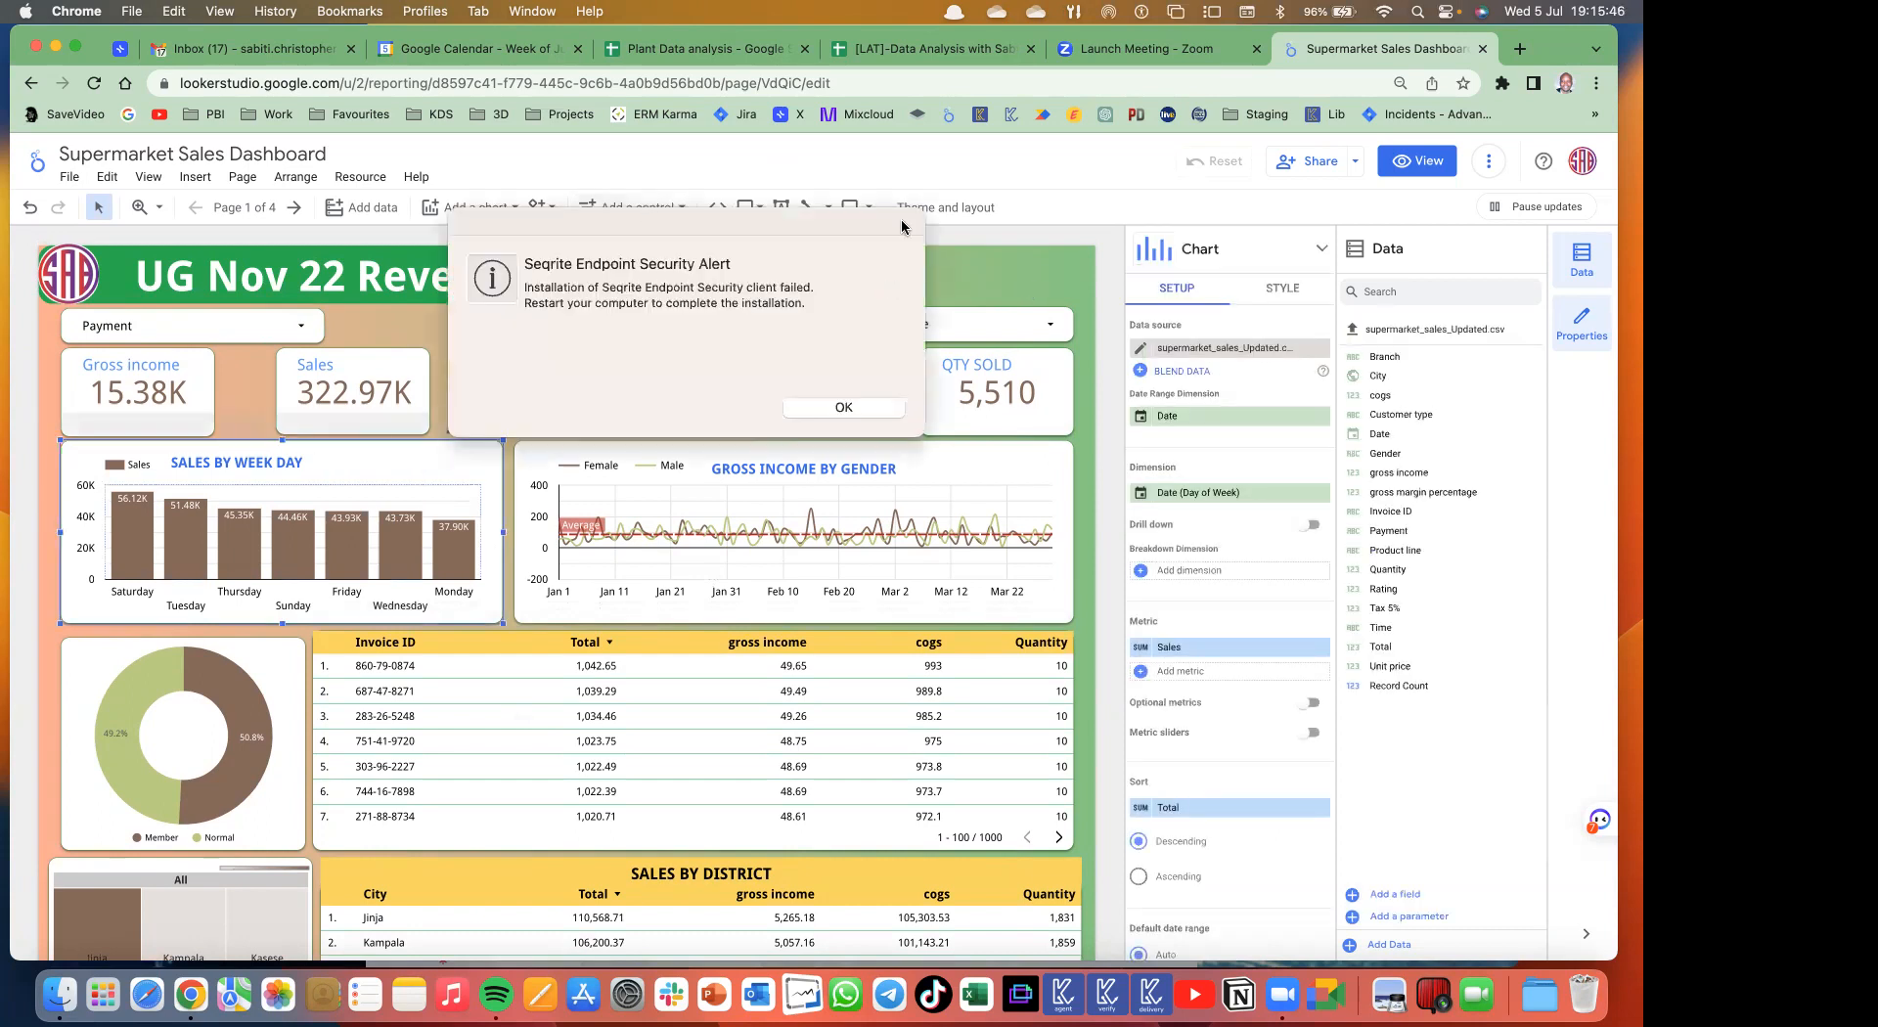
# - Dismiss the Seqrite alert, then start a Time series chart and cancel its placement
pyautogui.click(853, 408)
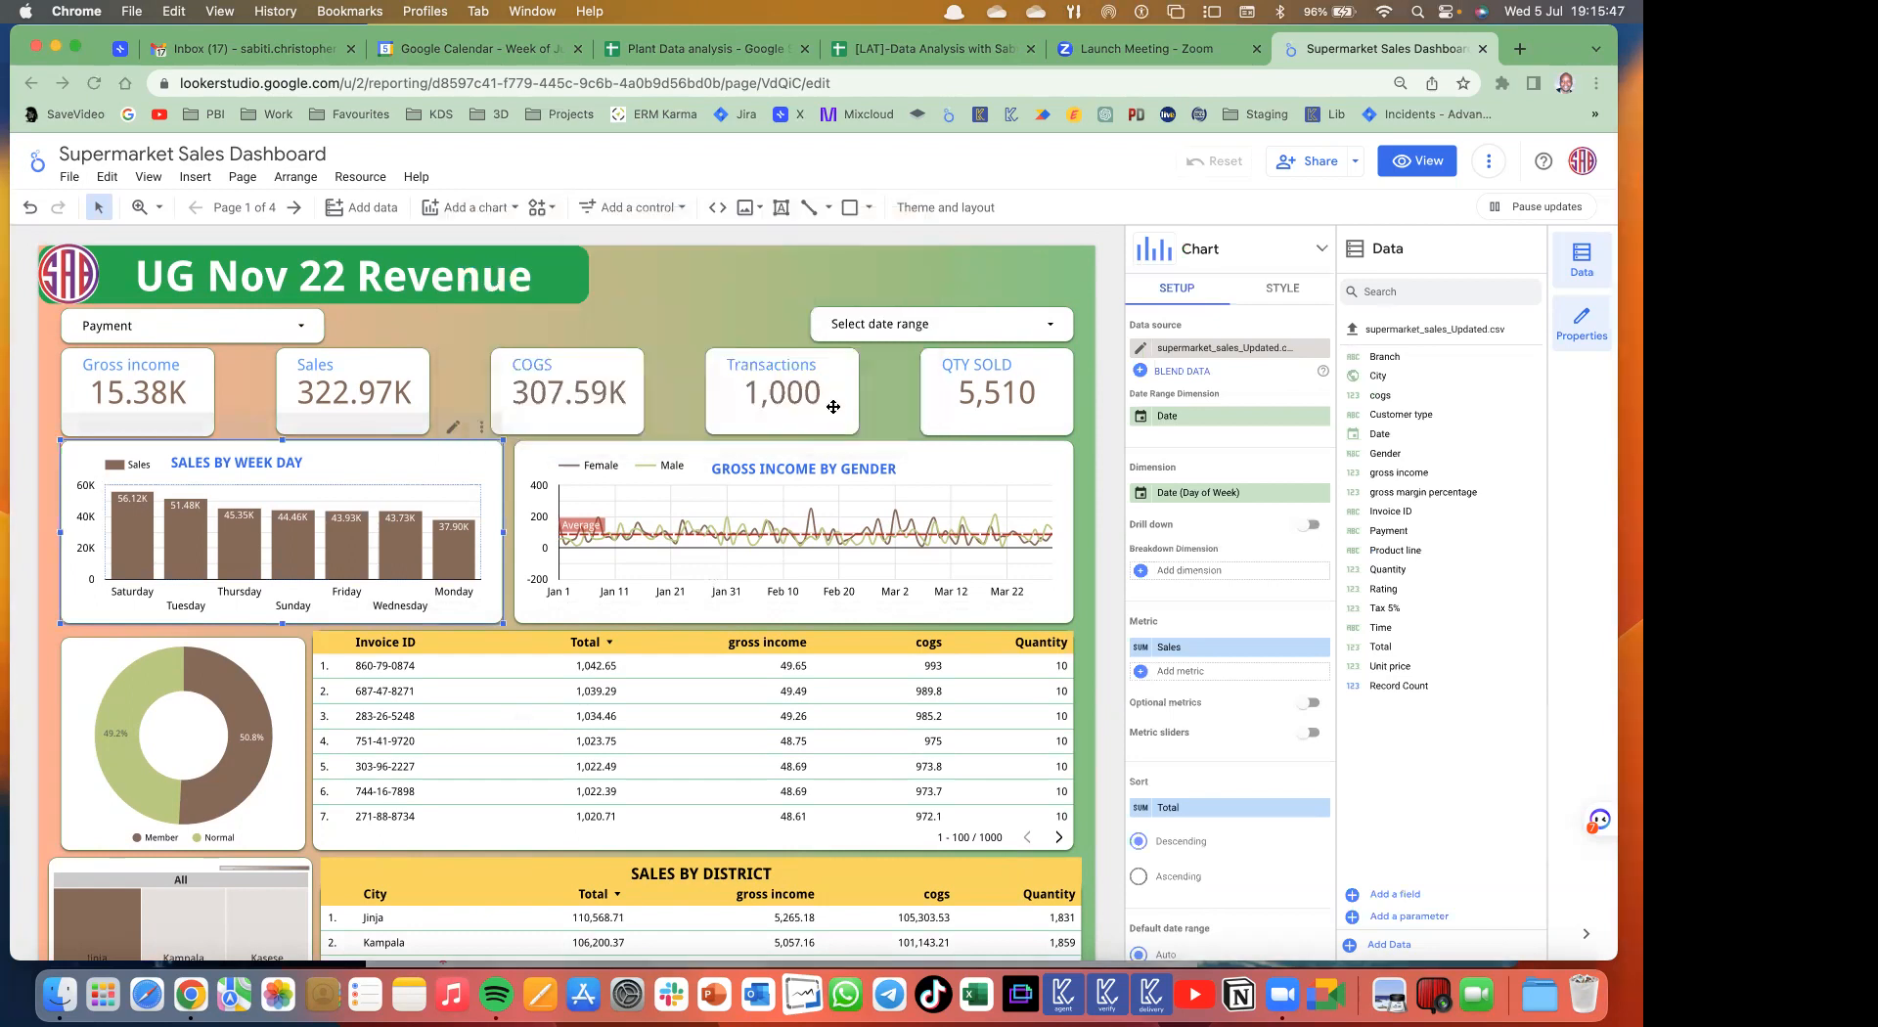
pyautogui.click(511, 210)
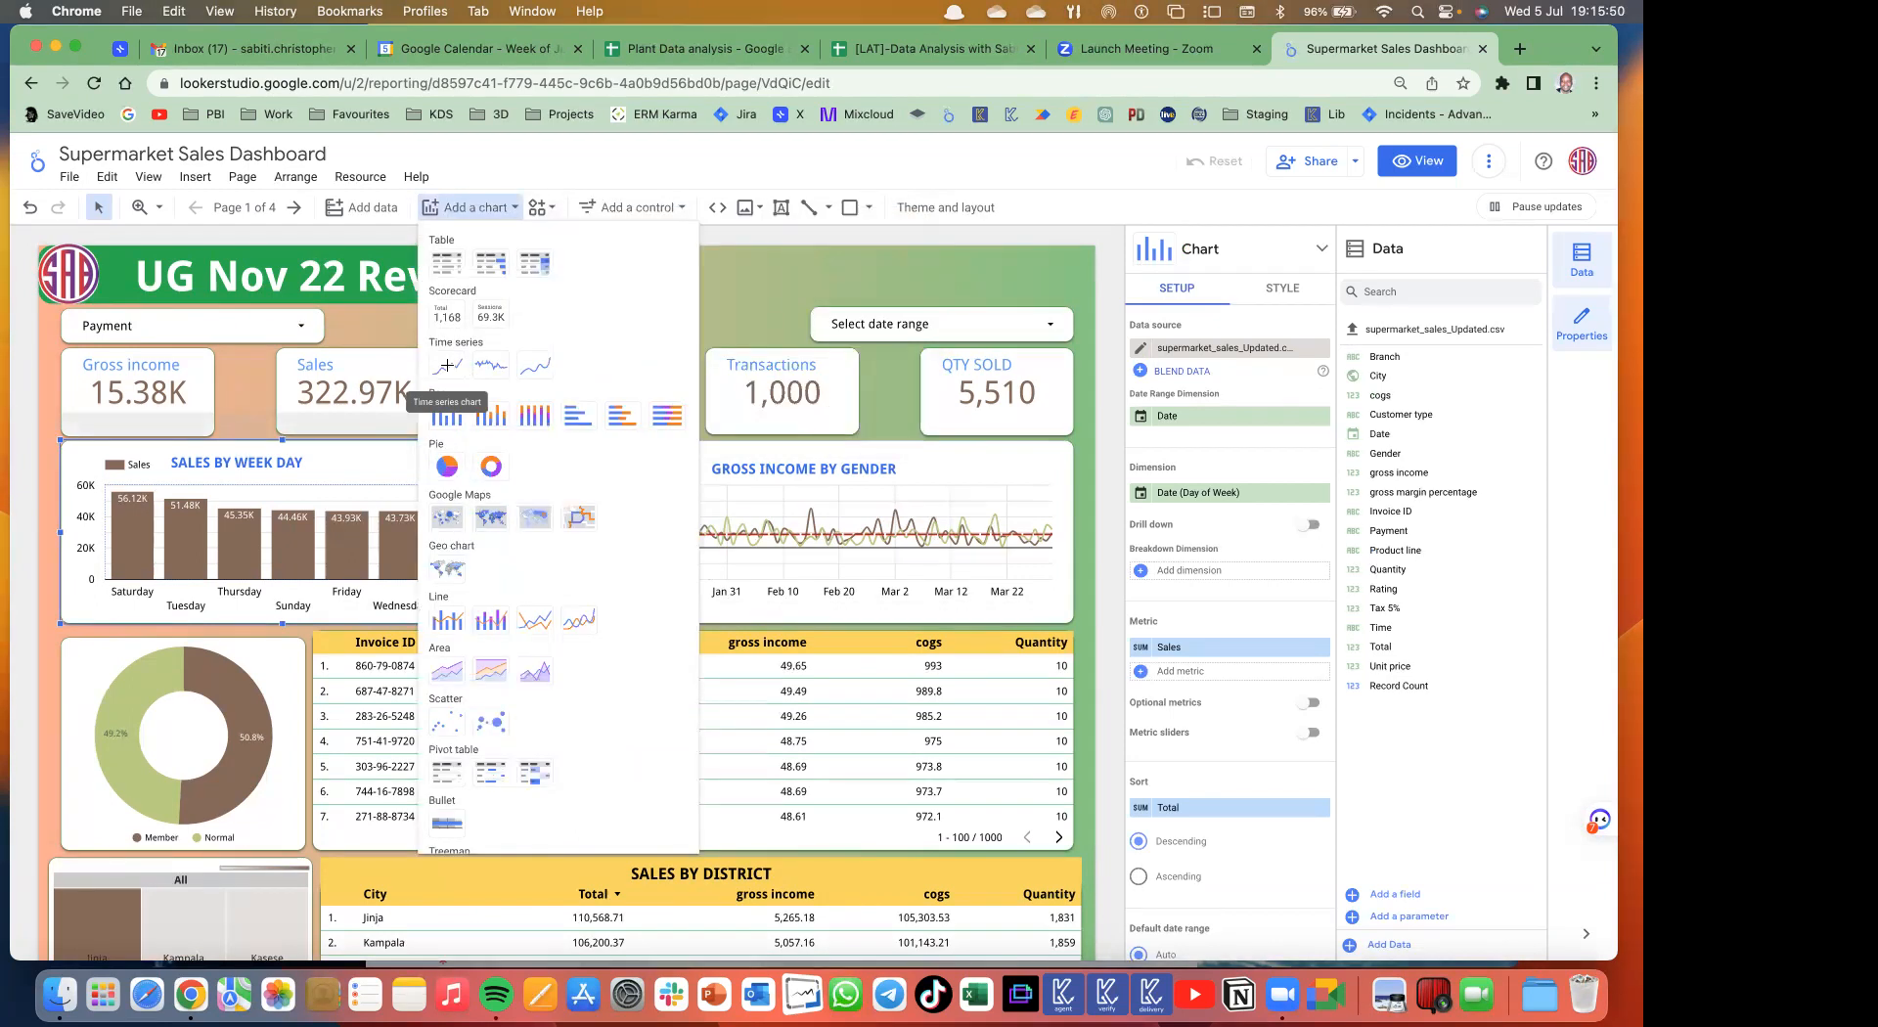
pyautogui.click(446, 366)
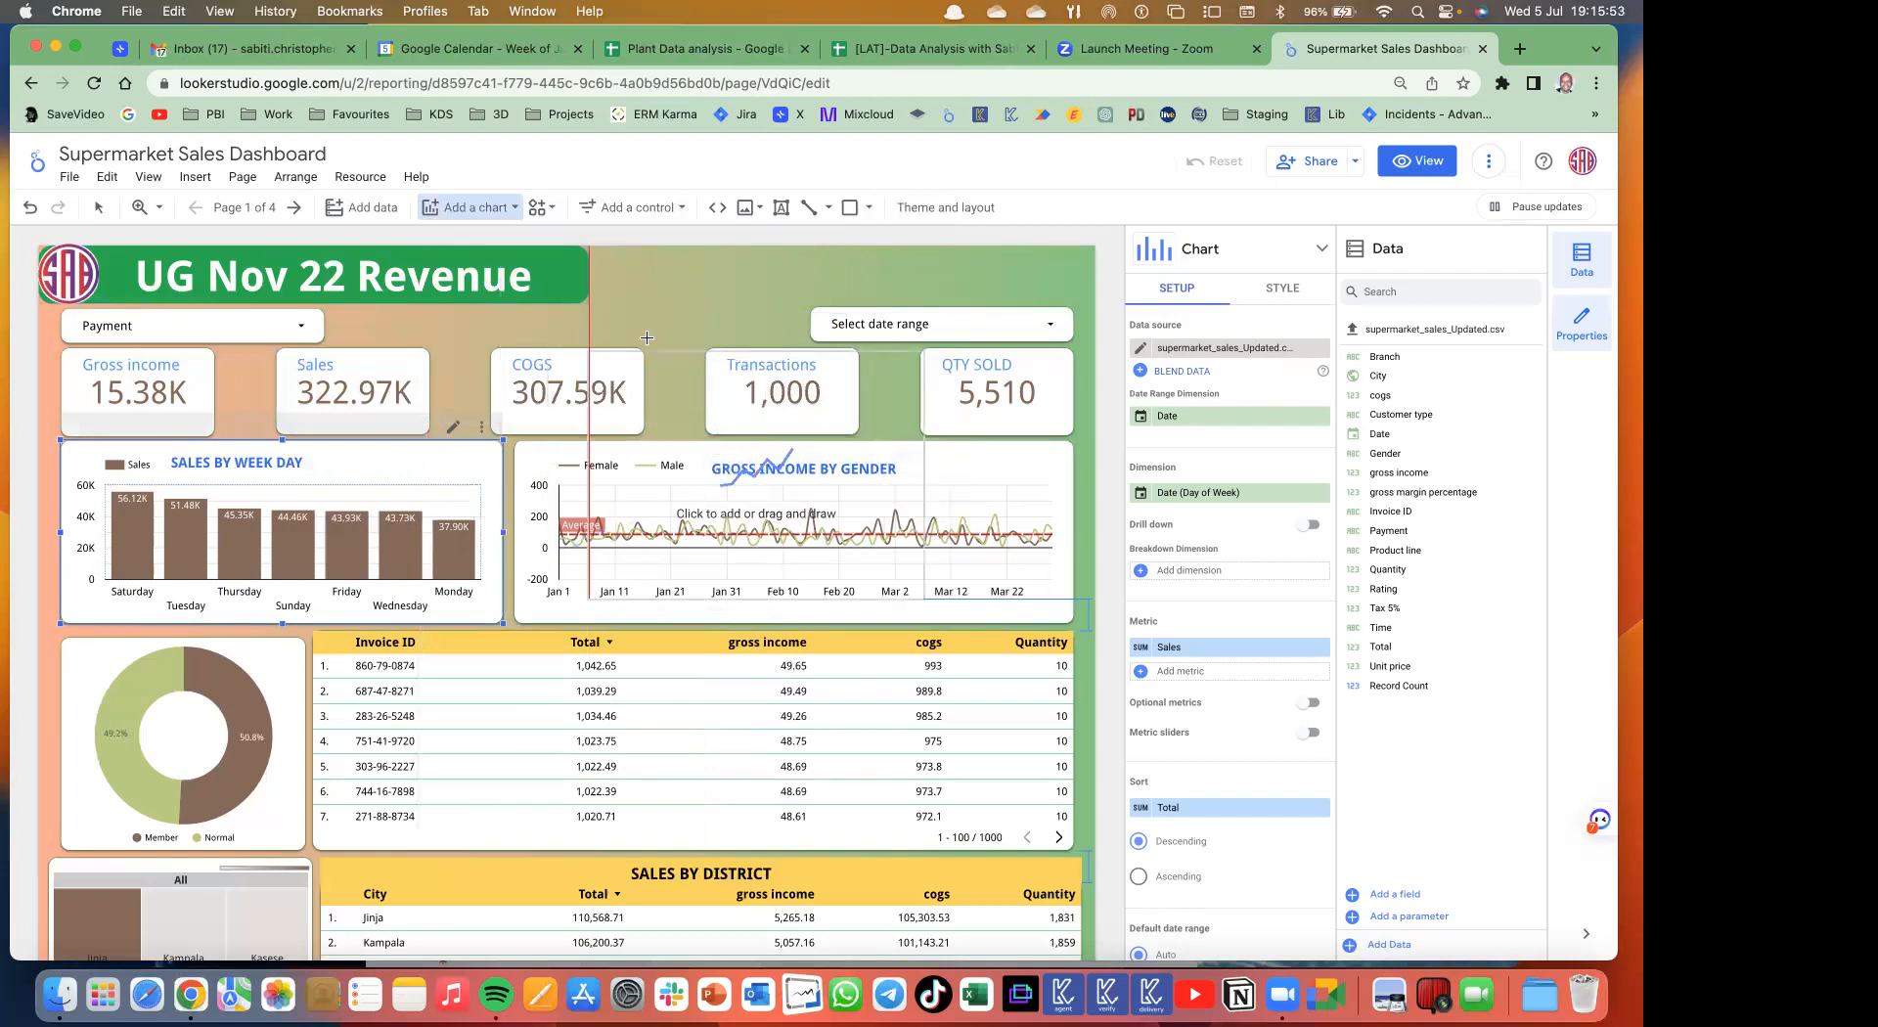
pyautogui.press('Escape')
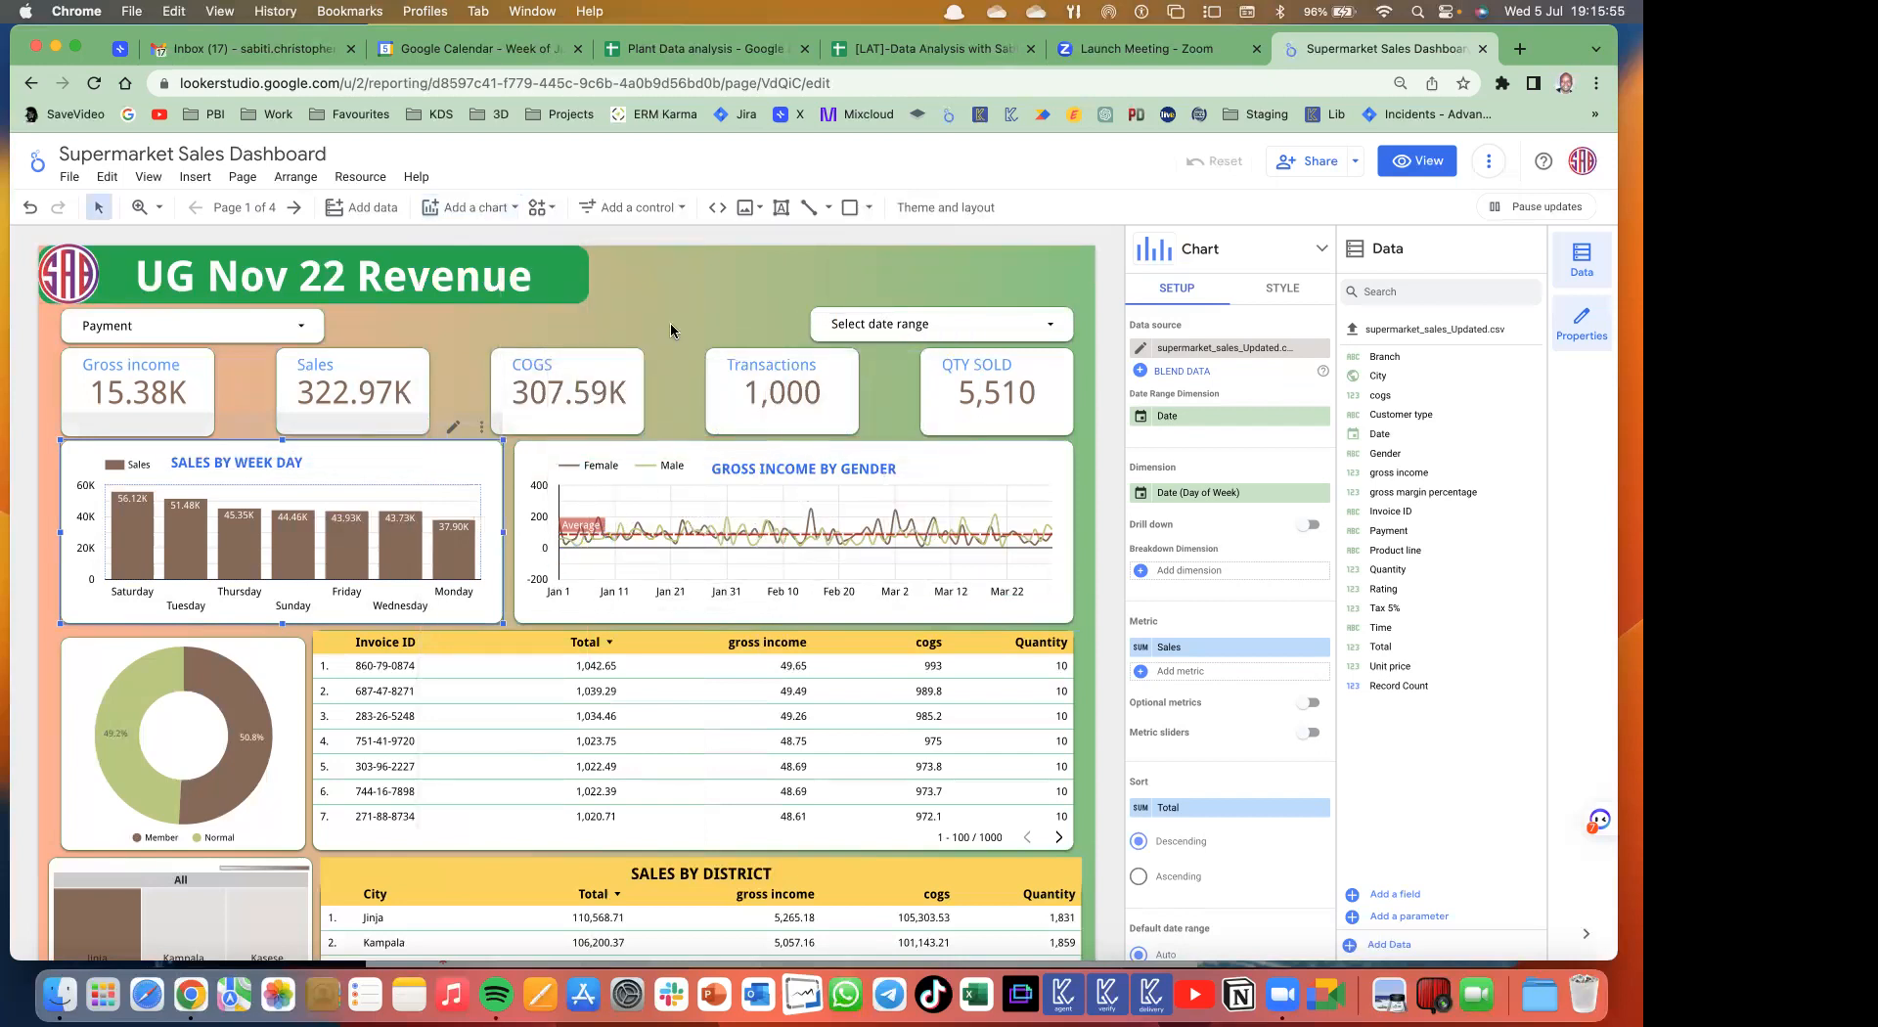
pyautogui.scroll(-2, 671, 329)
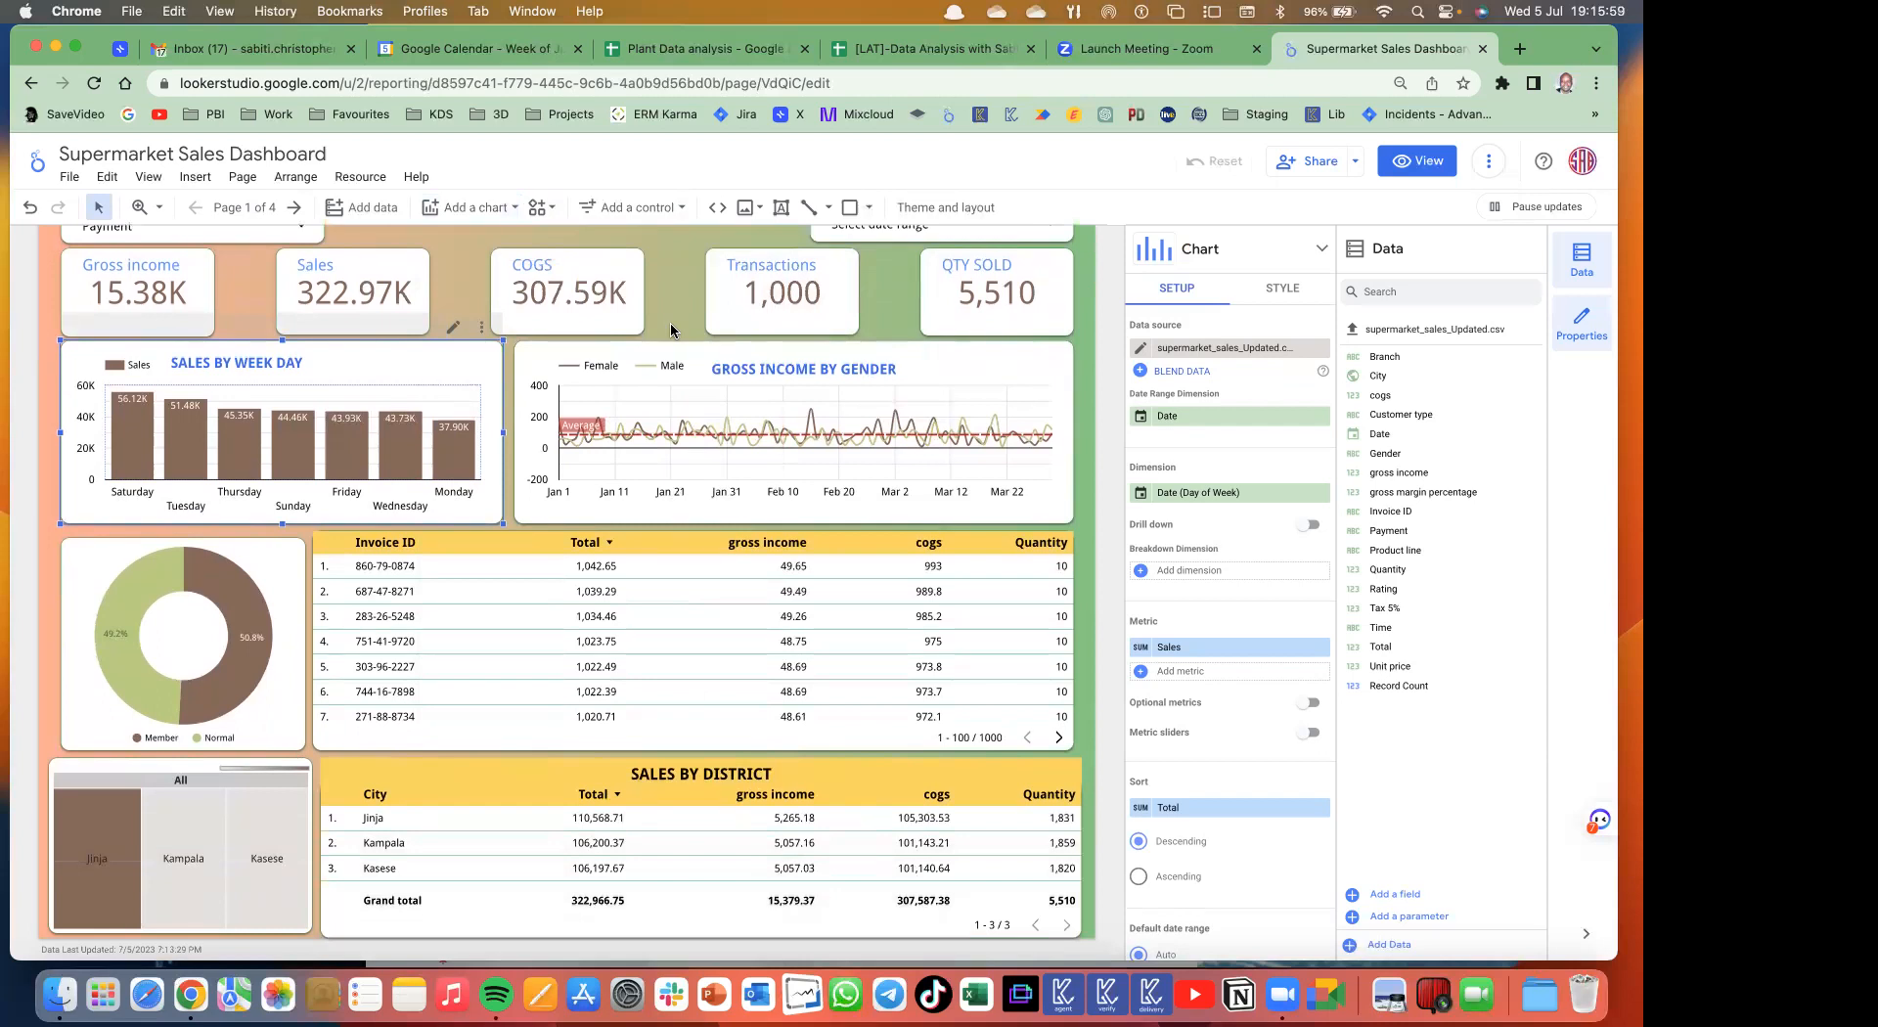
pyautogui.scroll(2, 614, 404)
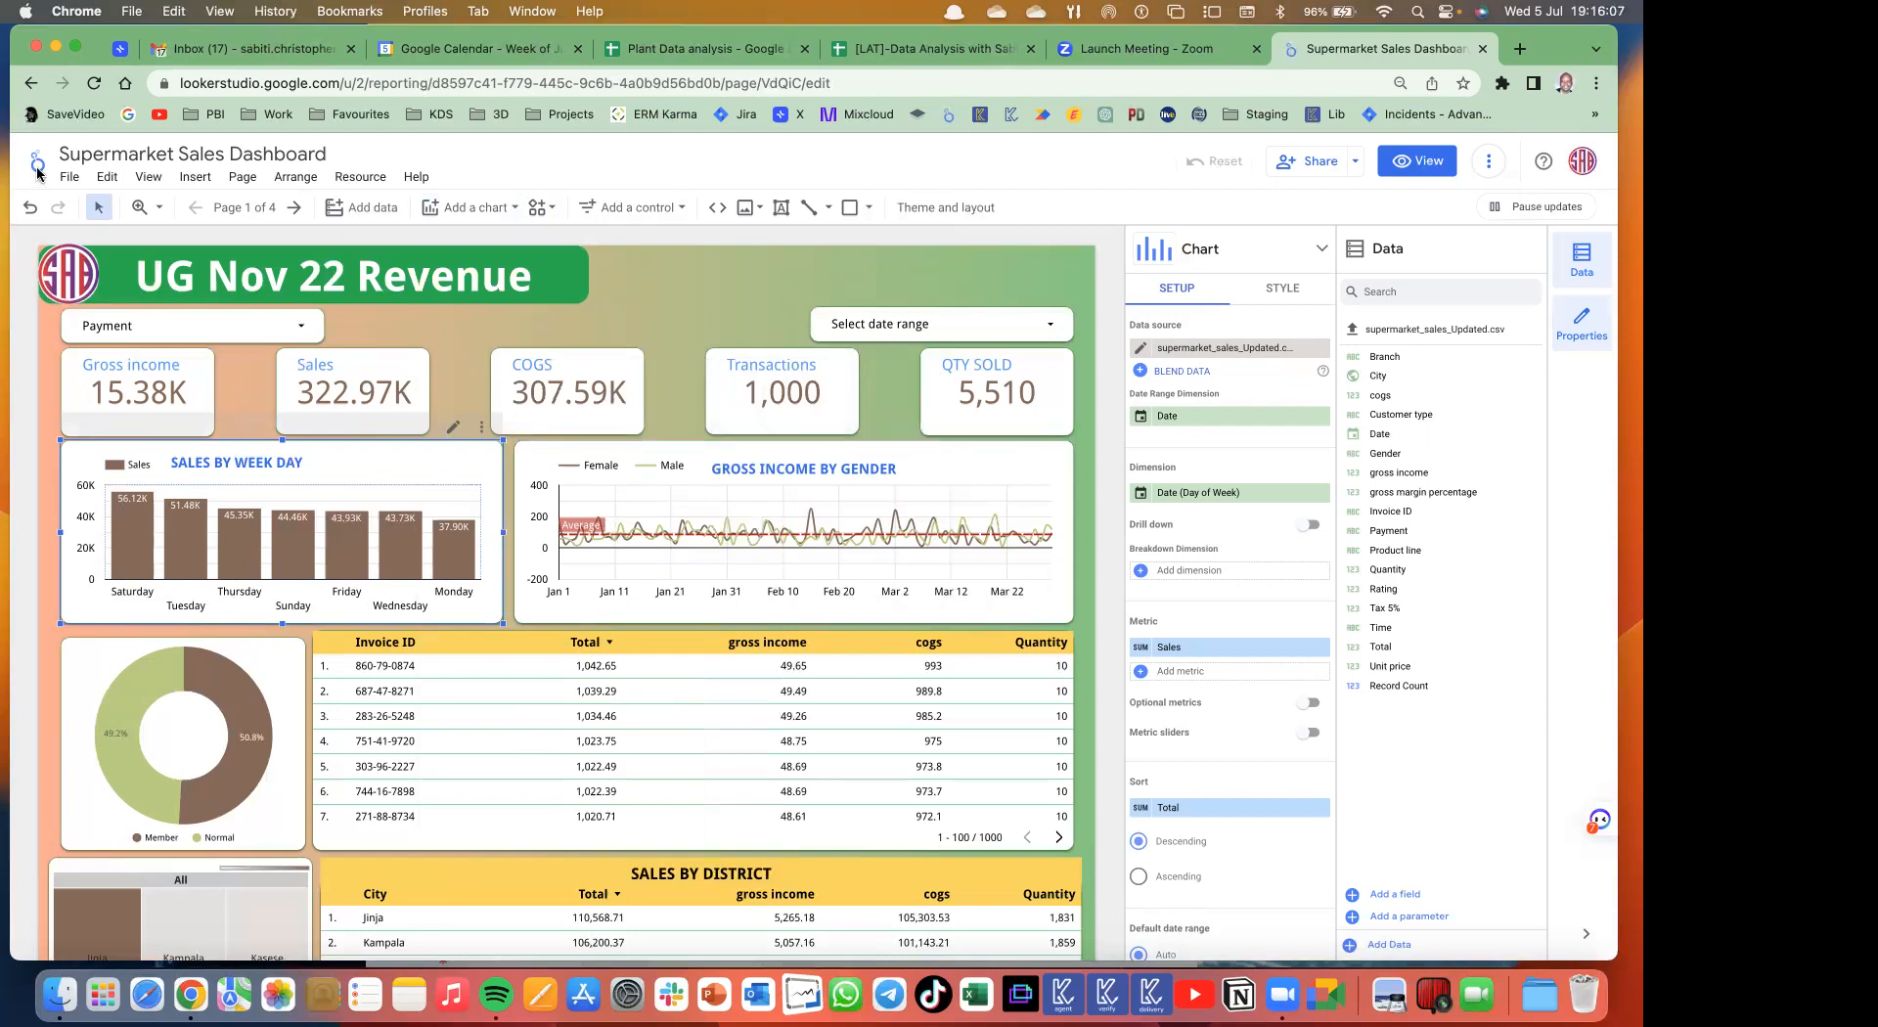
pyautogui.click(264, 88)
# - Highlight the lookerstudio.google.com part of the report URL, then close the dashboard tab
pyautogui.click(261, 89)
pyautogui.moveTo(226, 84); pyautogui.dragTo(409, 84)
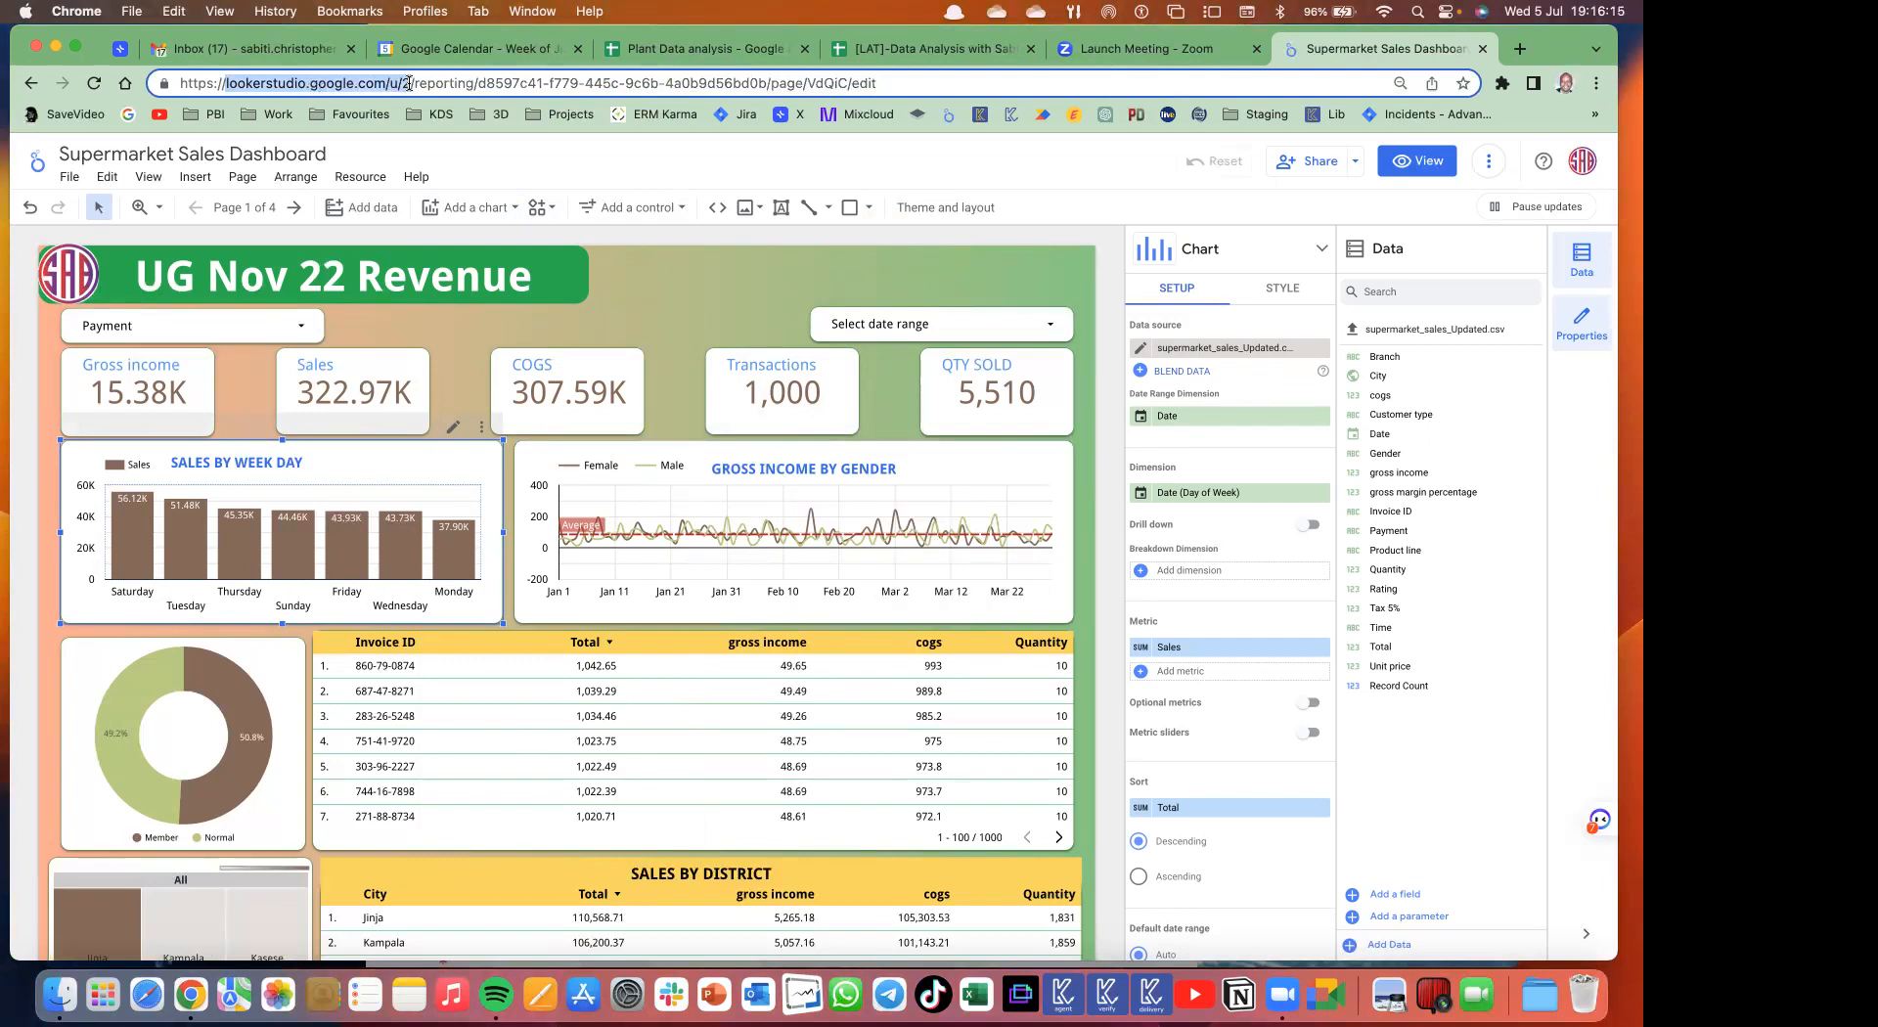
pyautogui.click(385, 82)
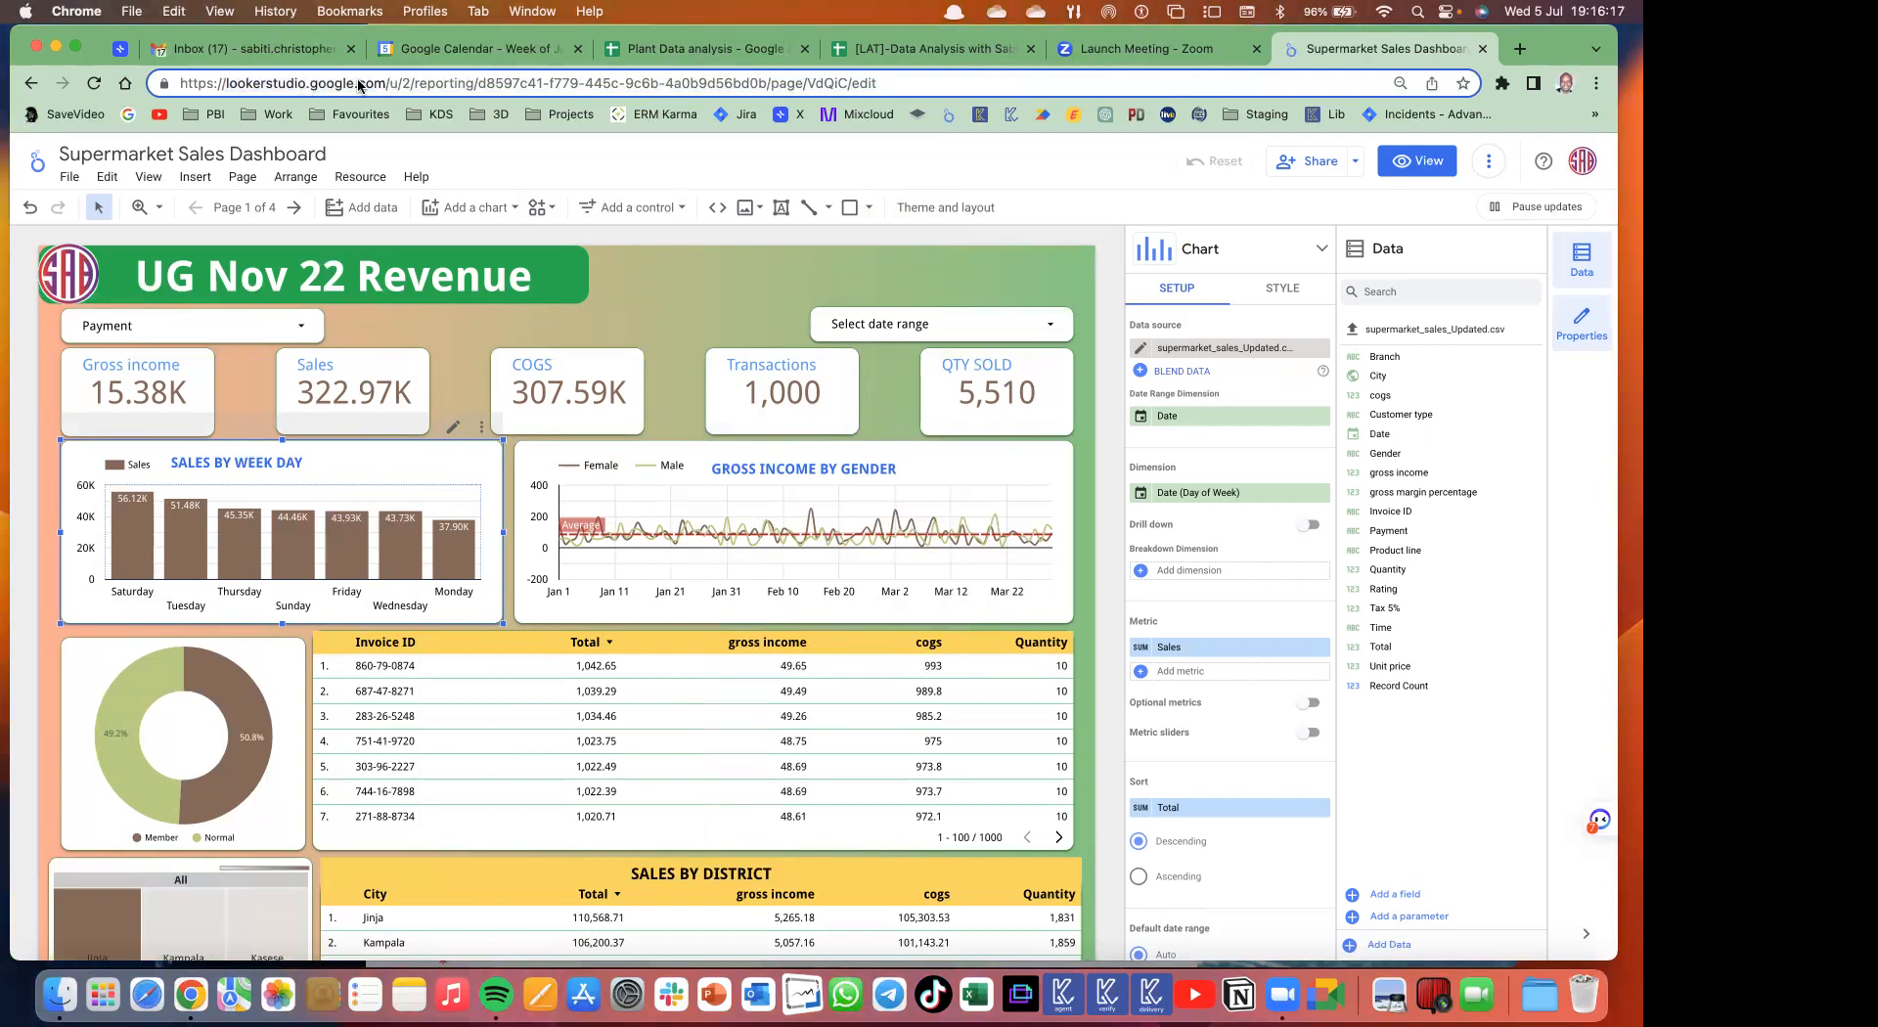
pyautogui.moveTo(388, 82); pyautogui.dragTo(162, 67)
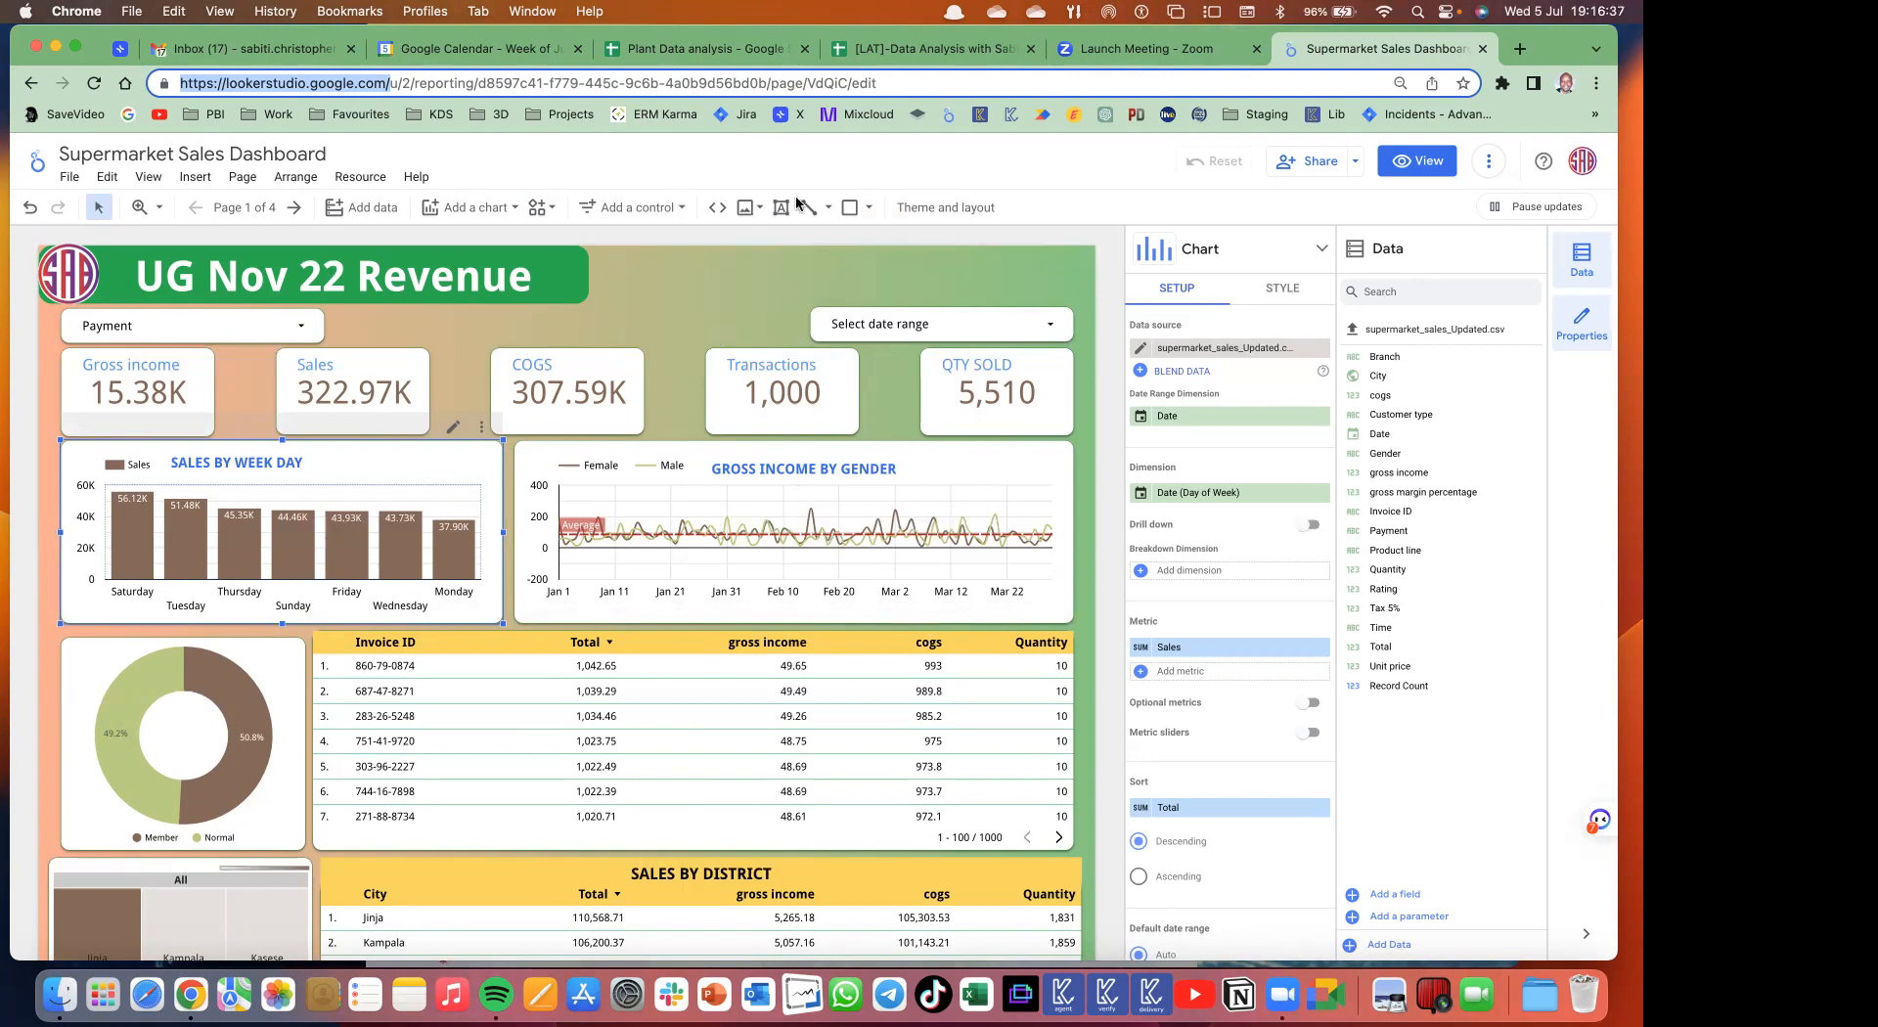
pyautogui.click(935, 283)
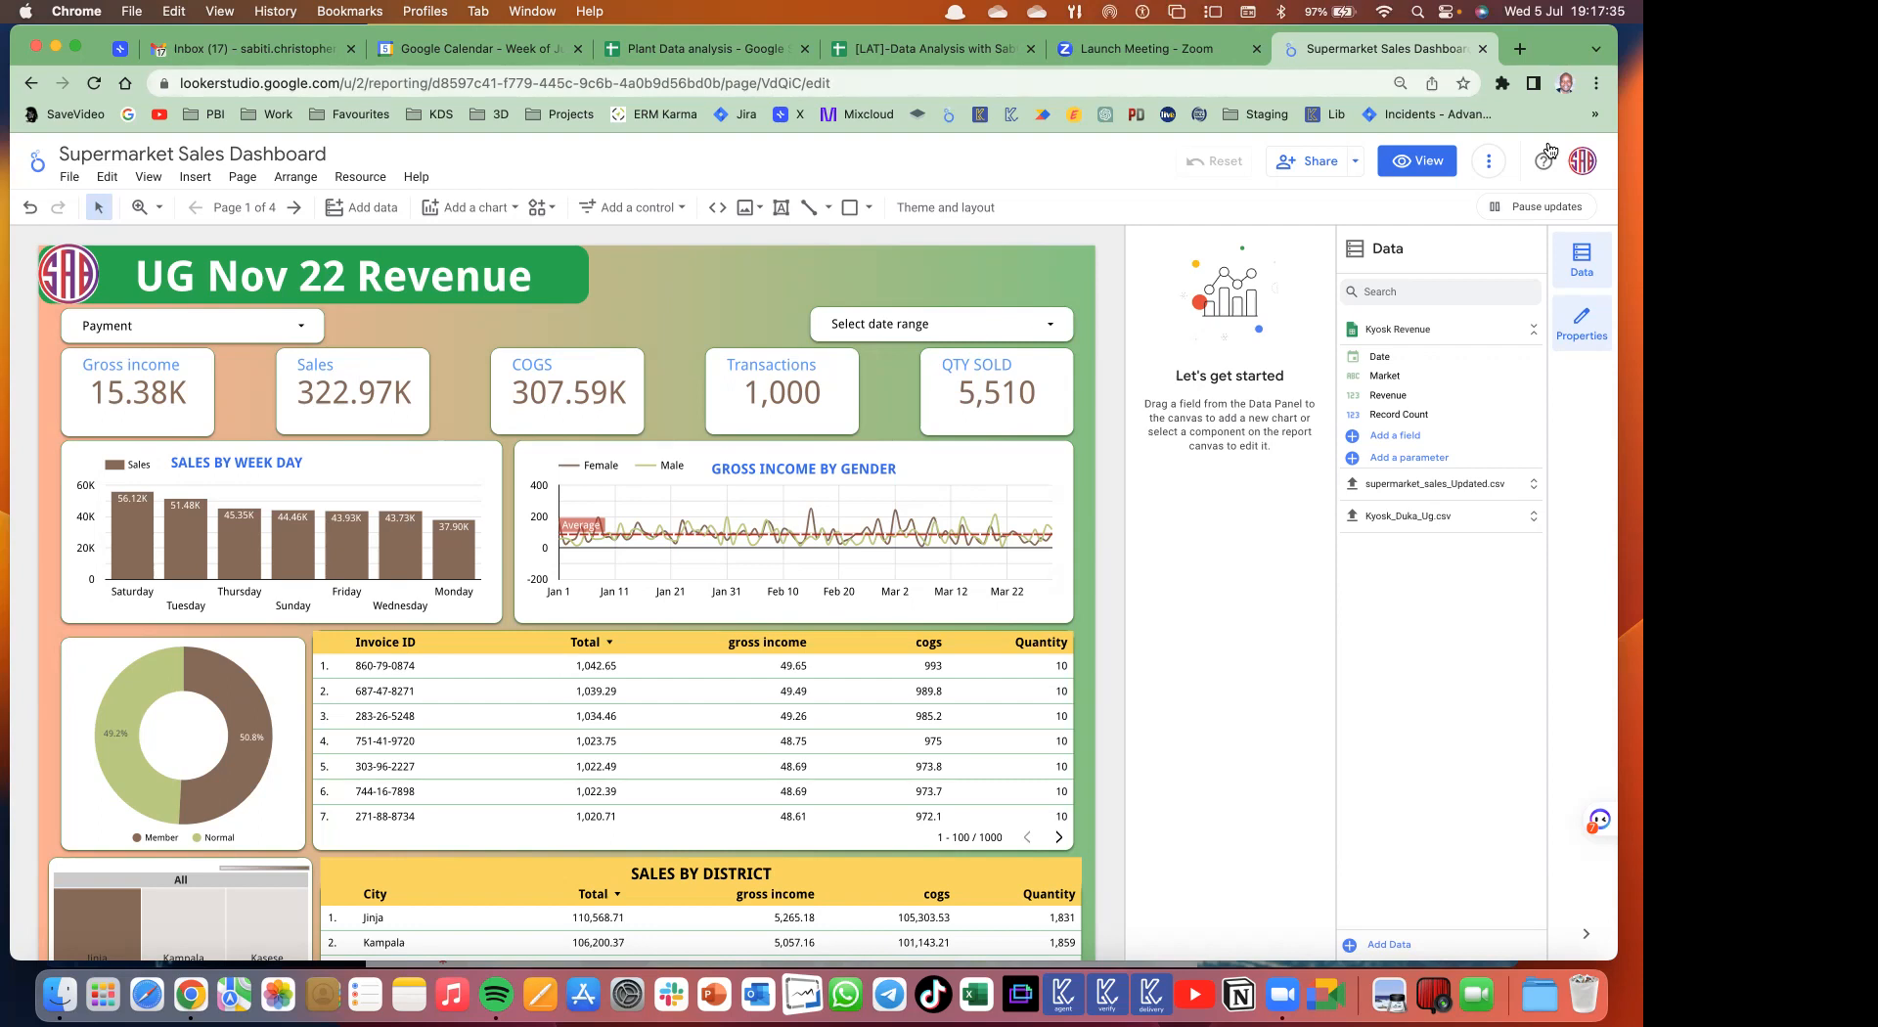
pyautogui.click(1484, 51)
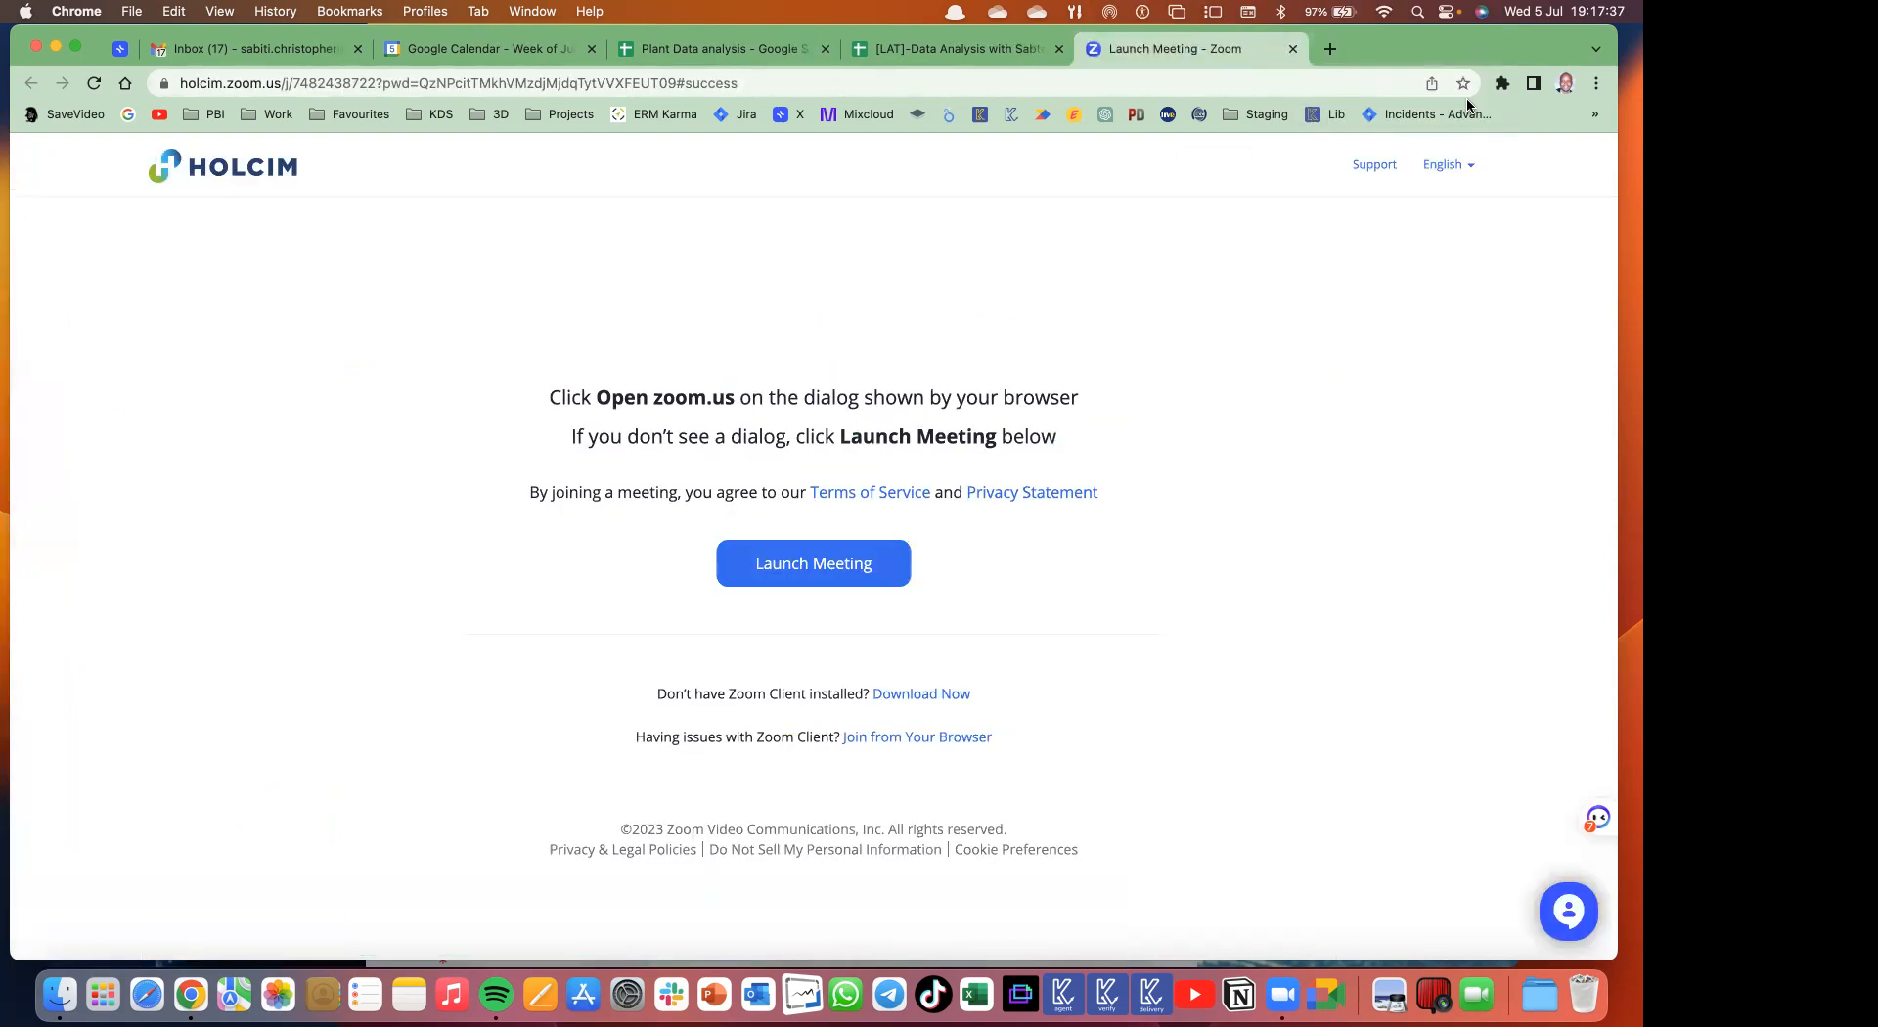
# - Switch to the Plant Data analysis spreadsheet and select cells F8 and H6 on its Data sheet
pyautogui.click(714, 48)
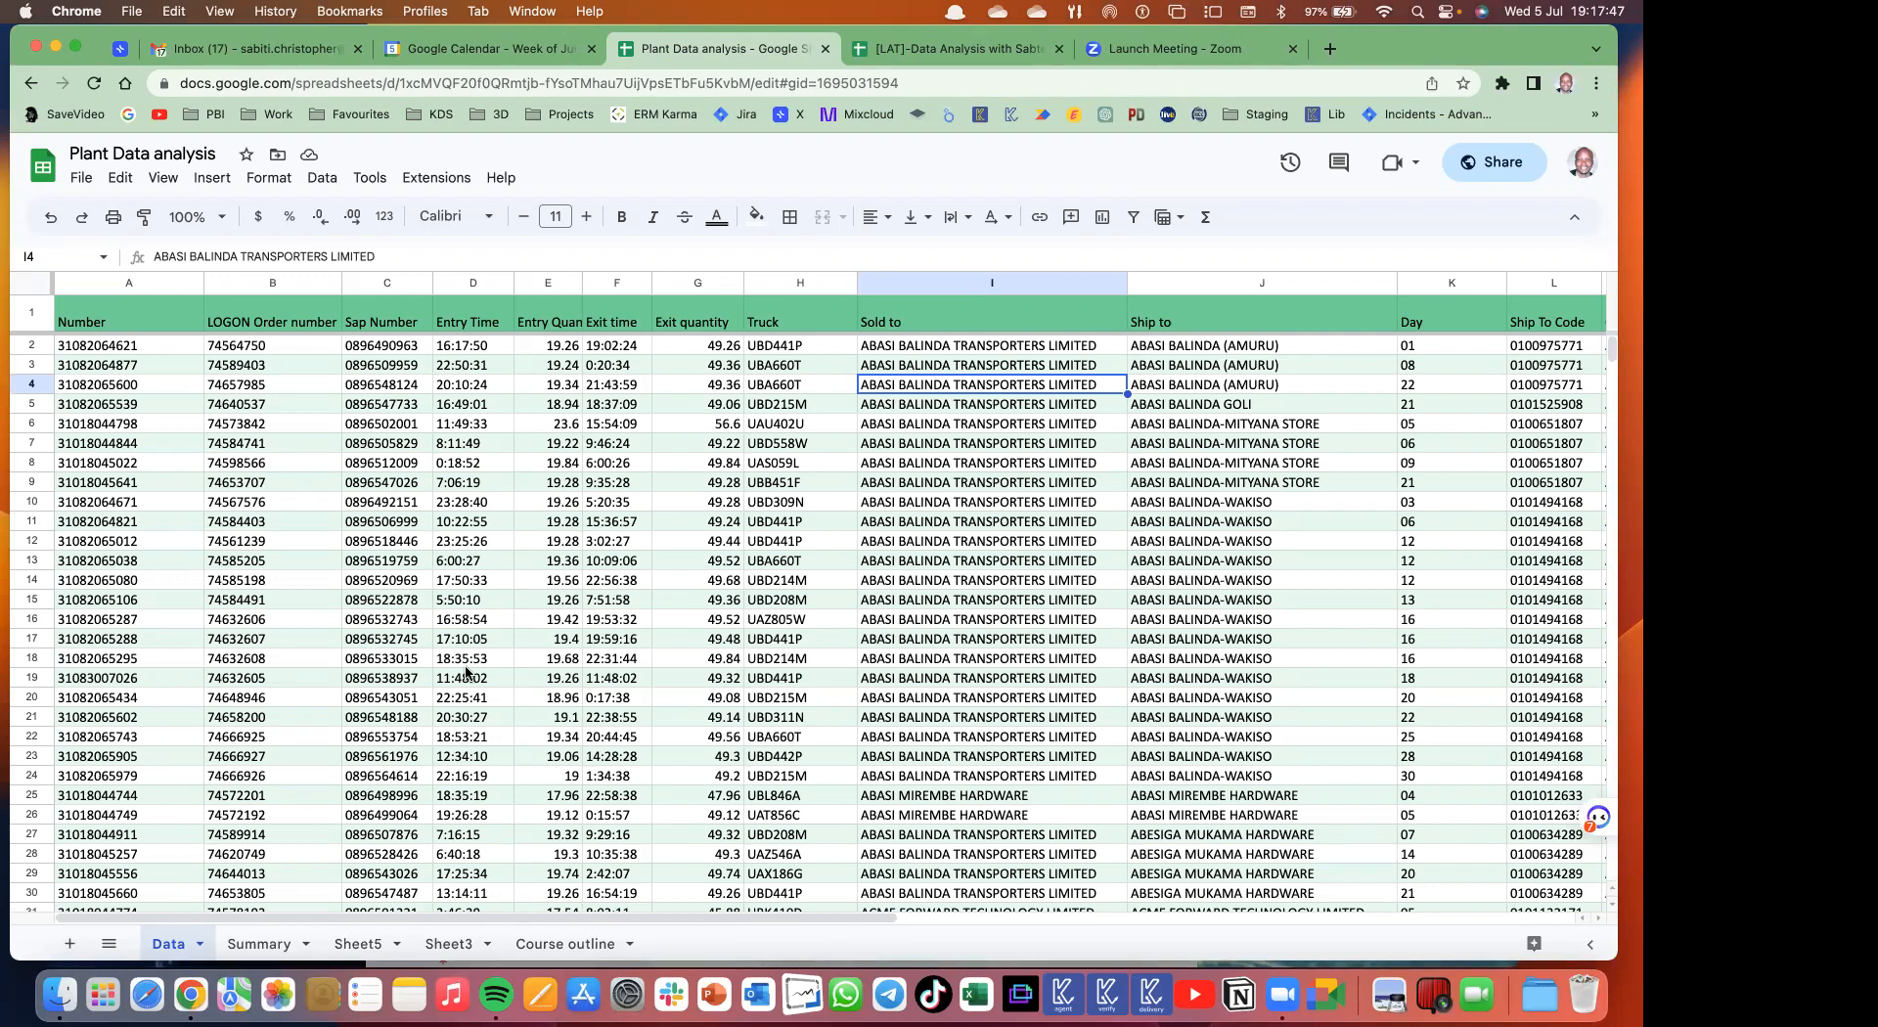
pyautogui.click(646, 469)
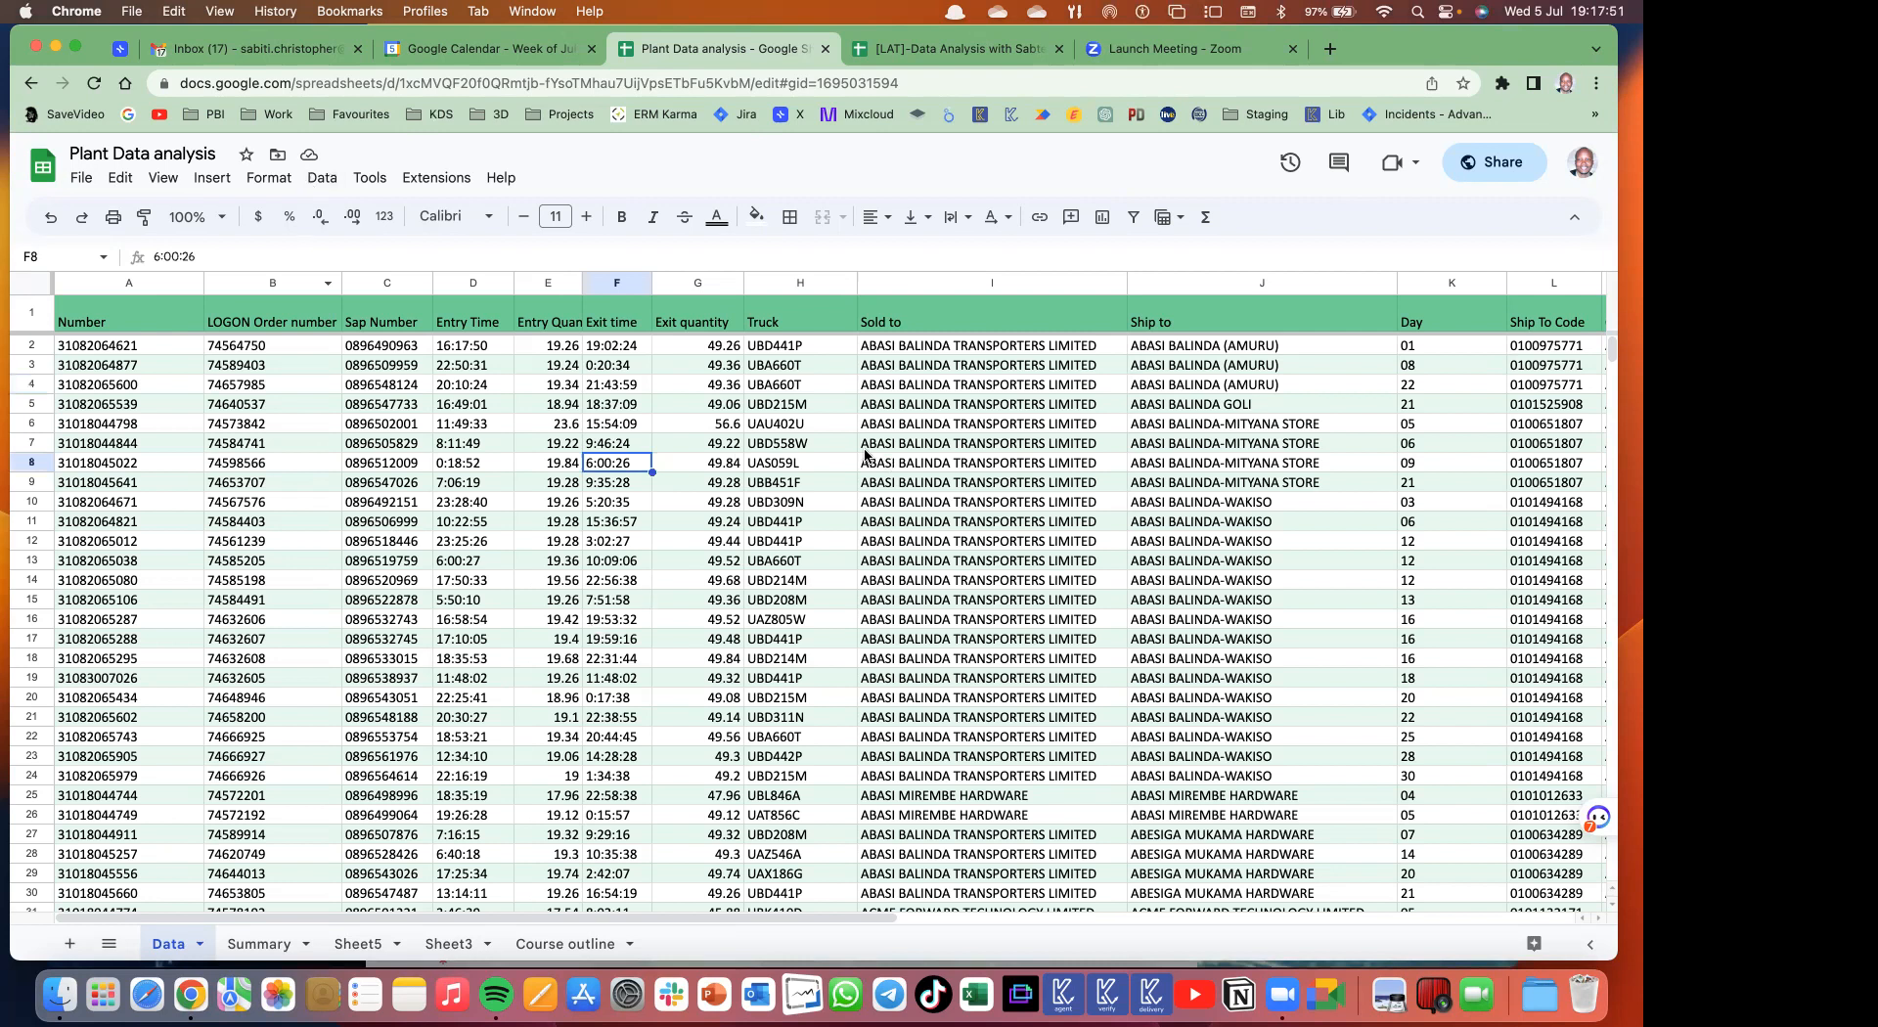
pyautogui.click(831, 422)
# - Browse down and across the Data sheet's truck records, then bring up the Insert menu
pyautogui.scroll(-14, 731, 496)
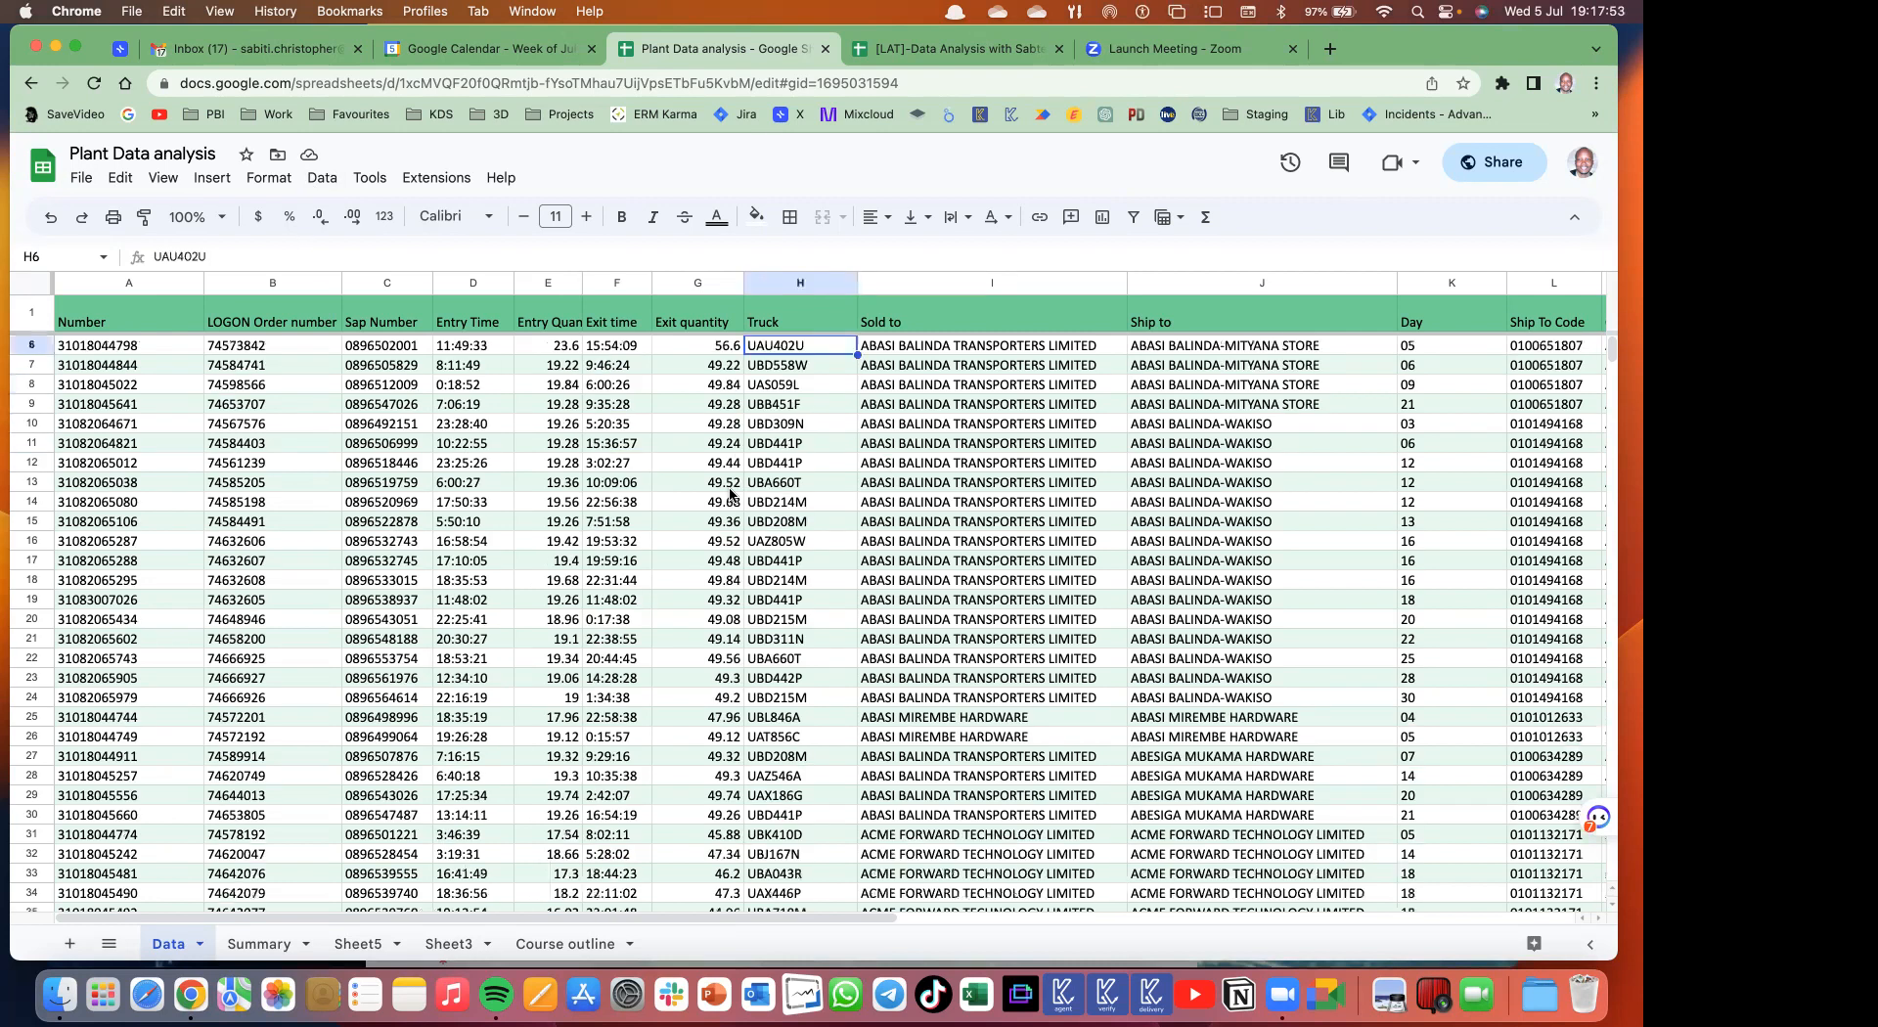
pyautogui.scroll(-4, 730, 496)
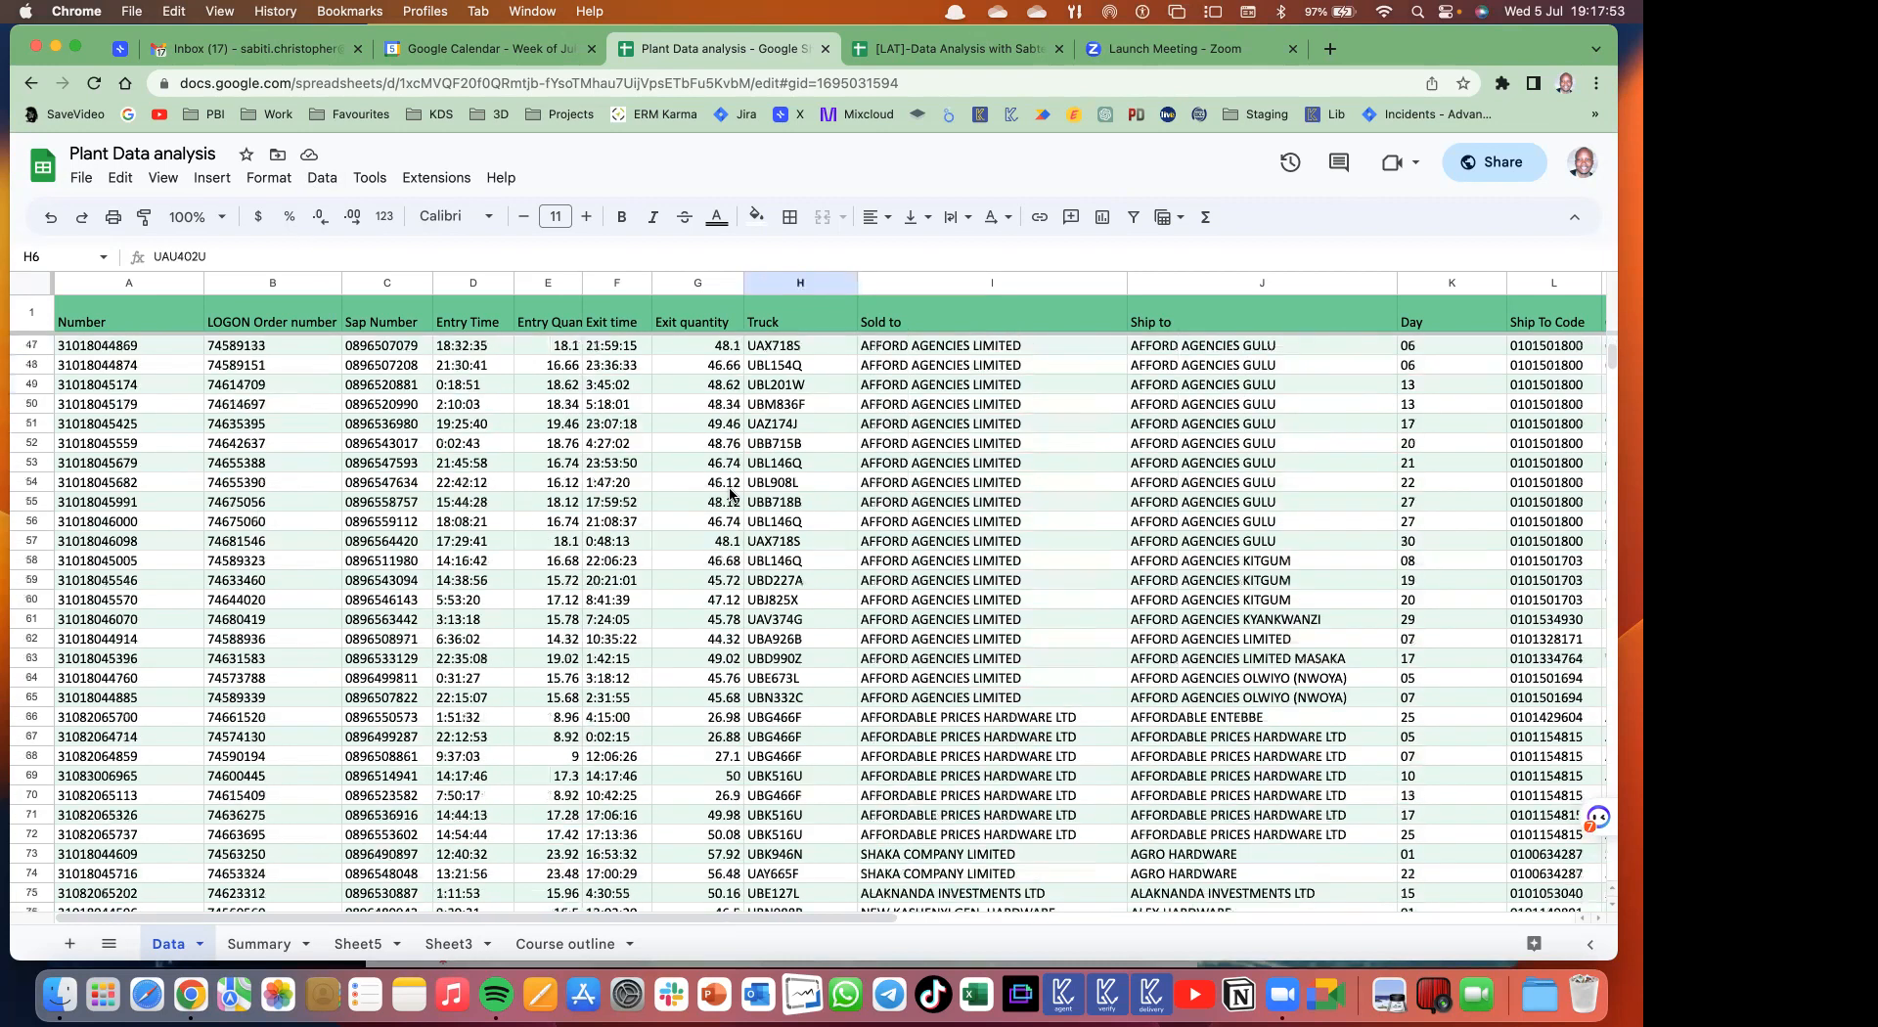
pyautogui.scroll(-7, 731, 496)
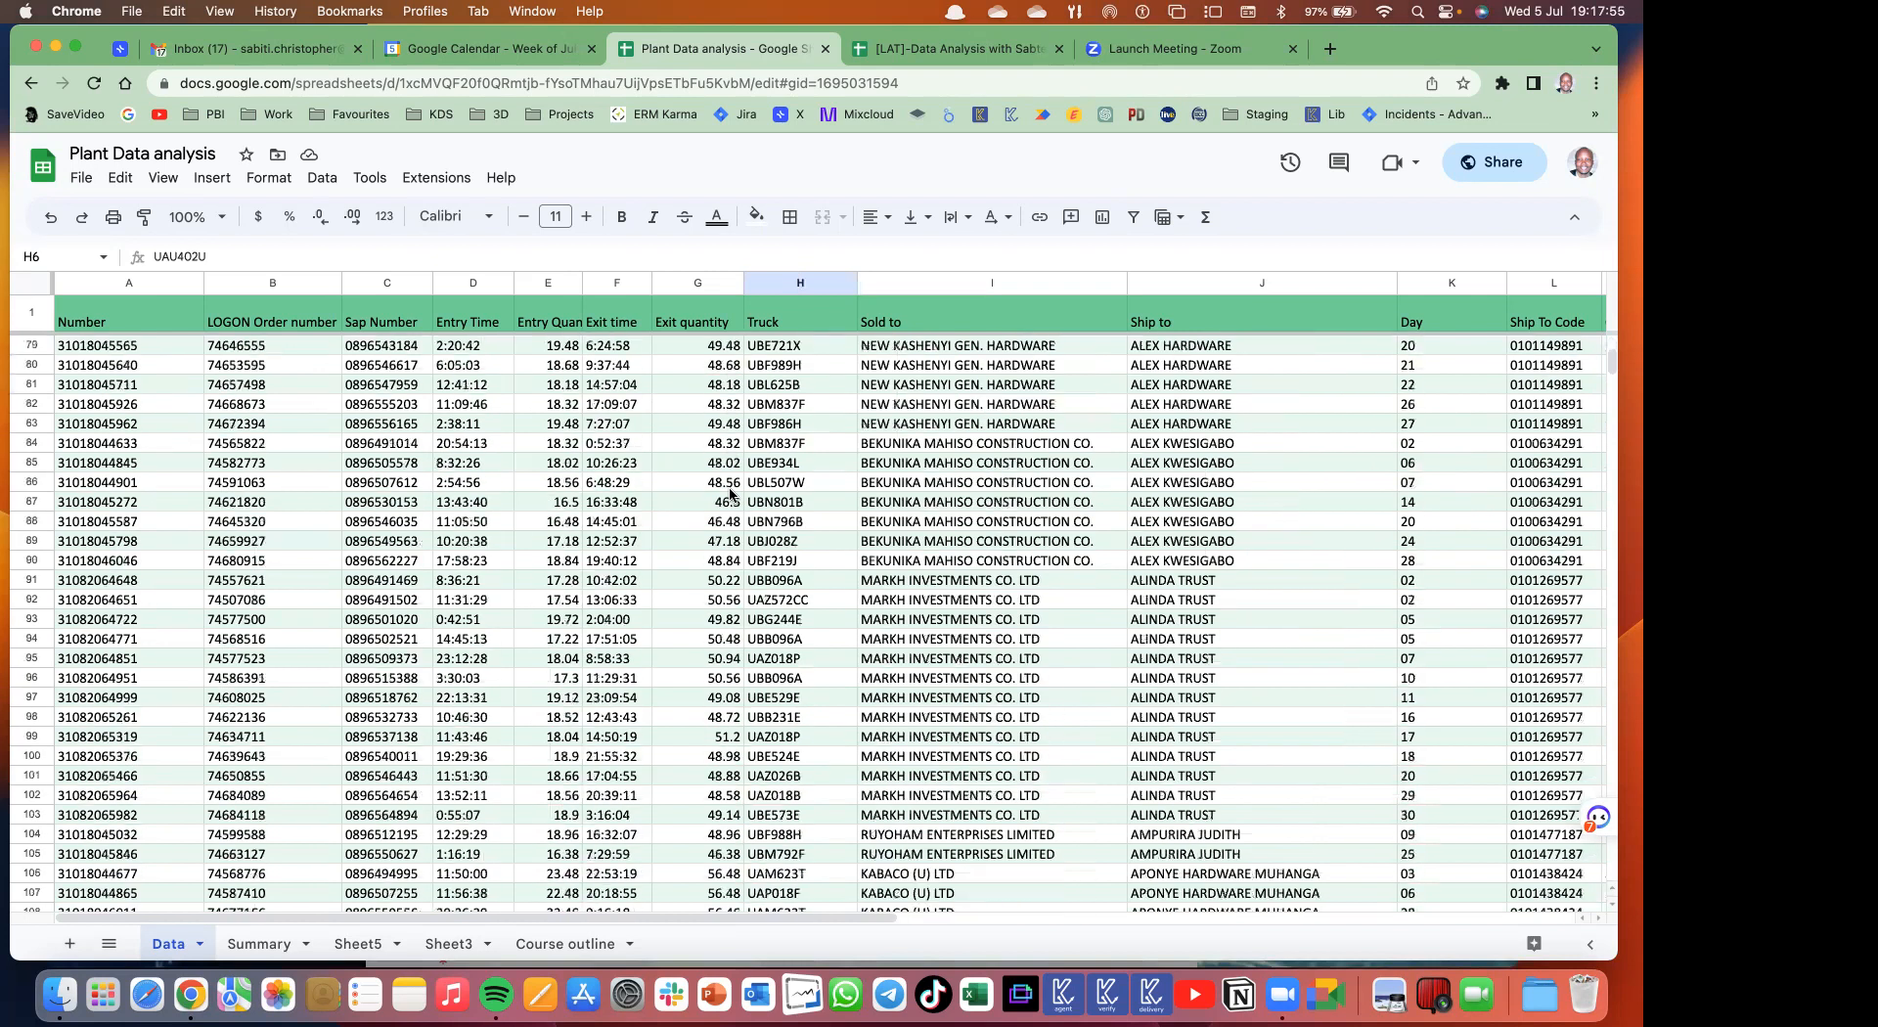
pyautogui.scroll(-1, 731, 496)
pyautogui.hscroll(2, 731, 496)
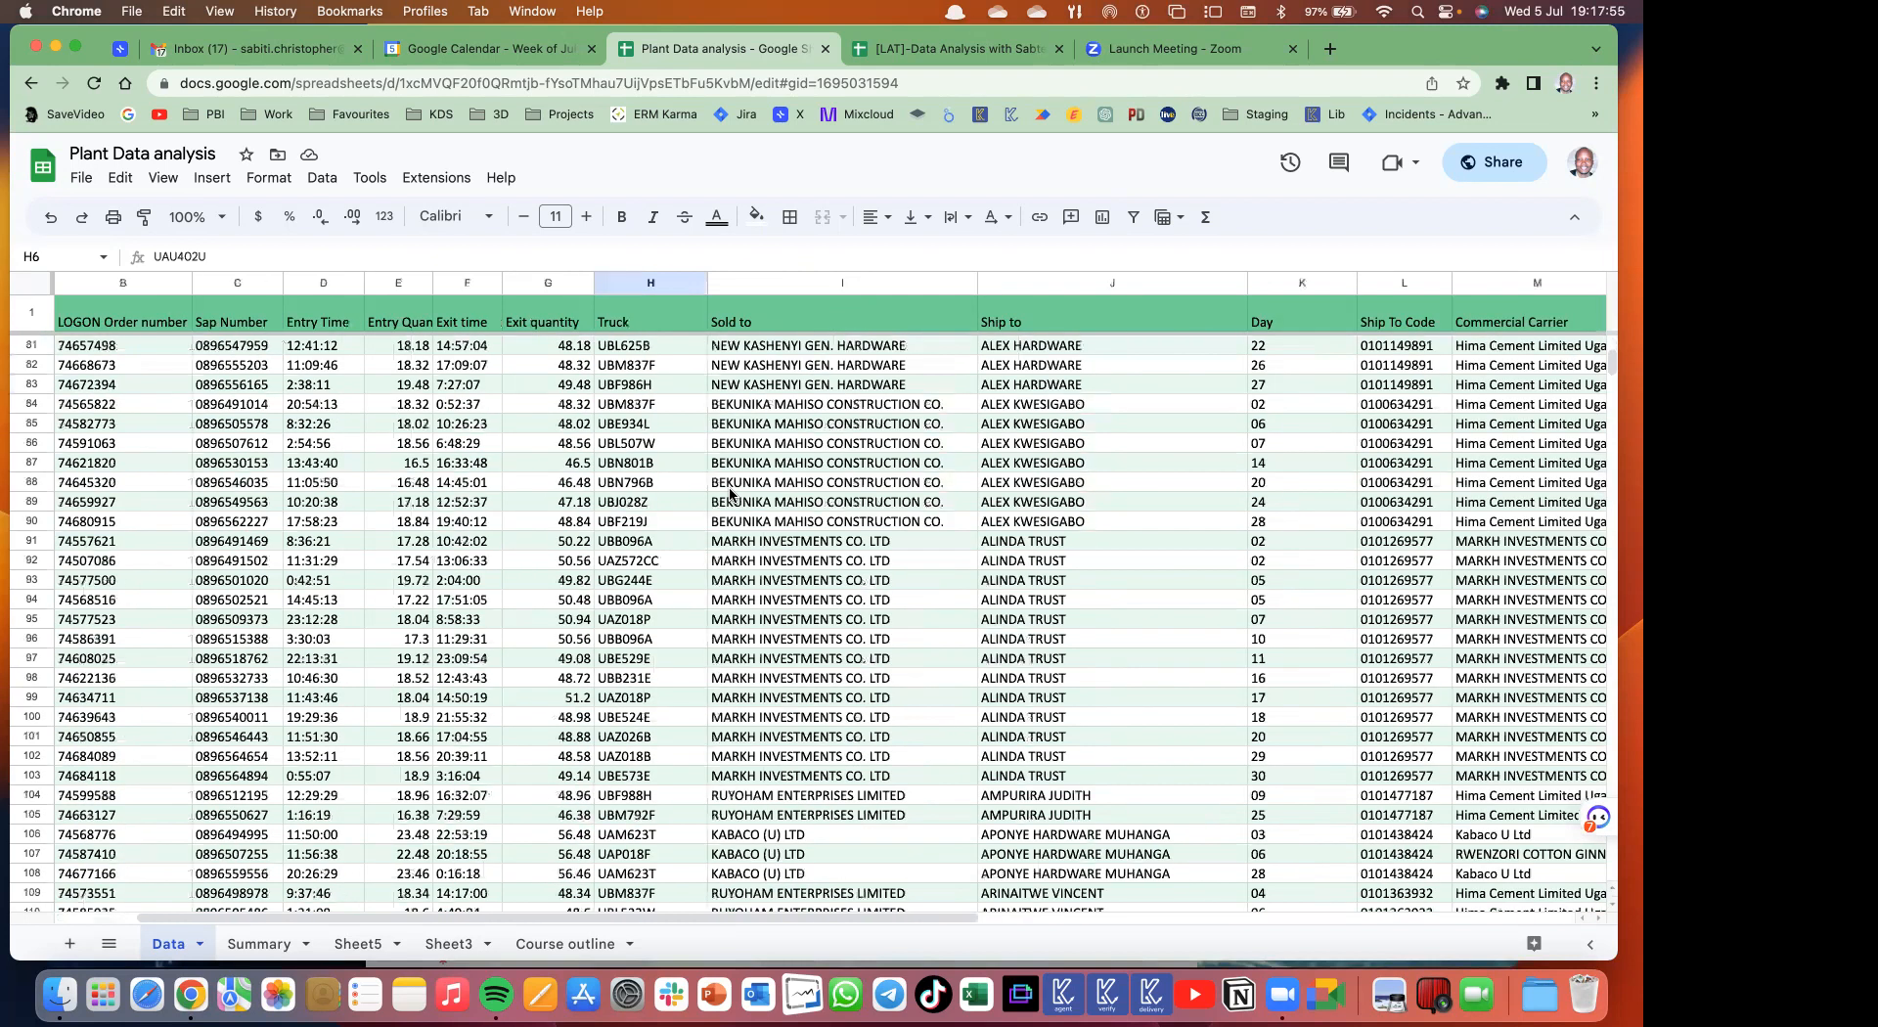
pyautogui.scroll(-3, 731, 496)
pyautogui.hscroll(2, 731, 496)
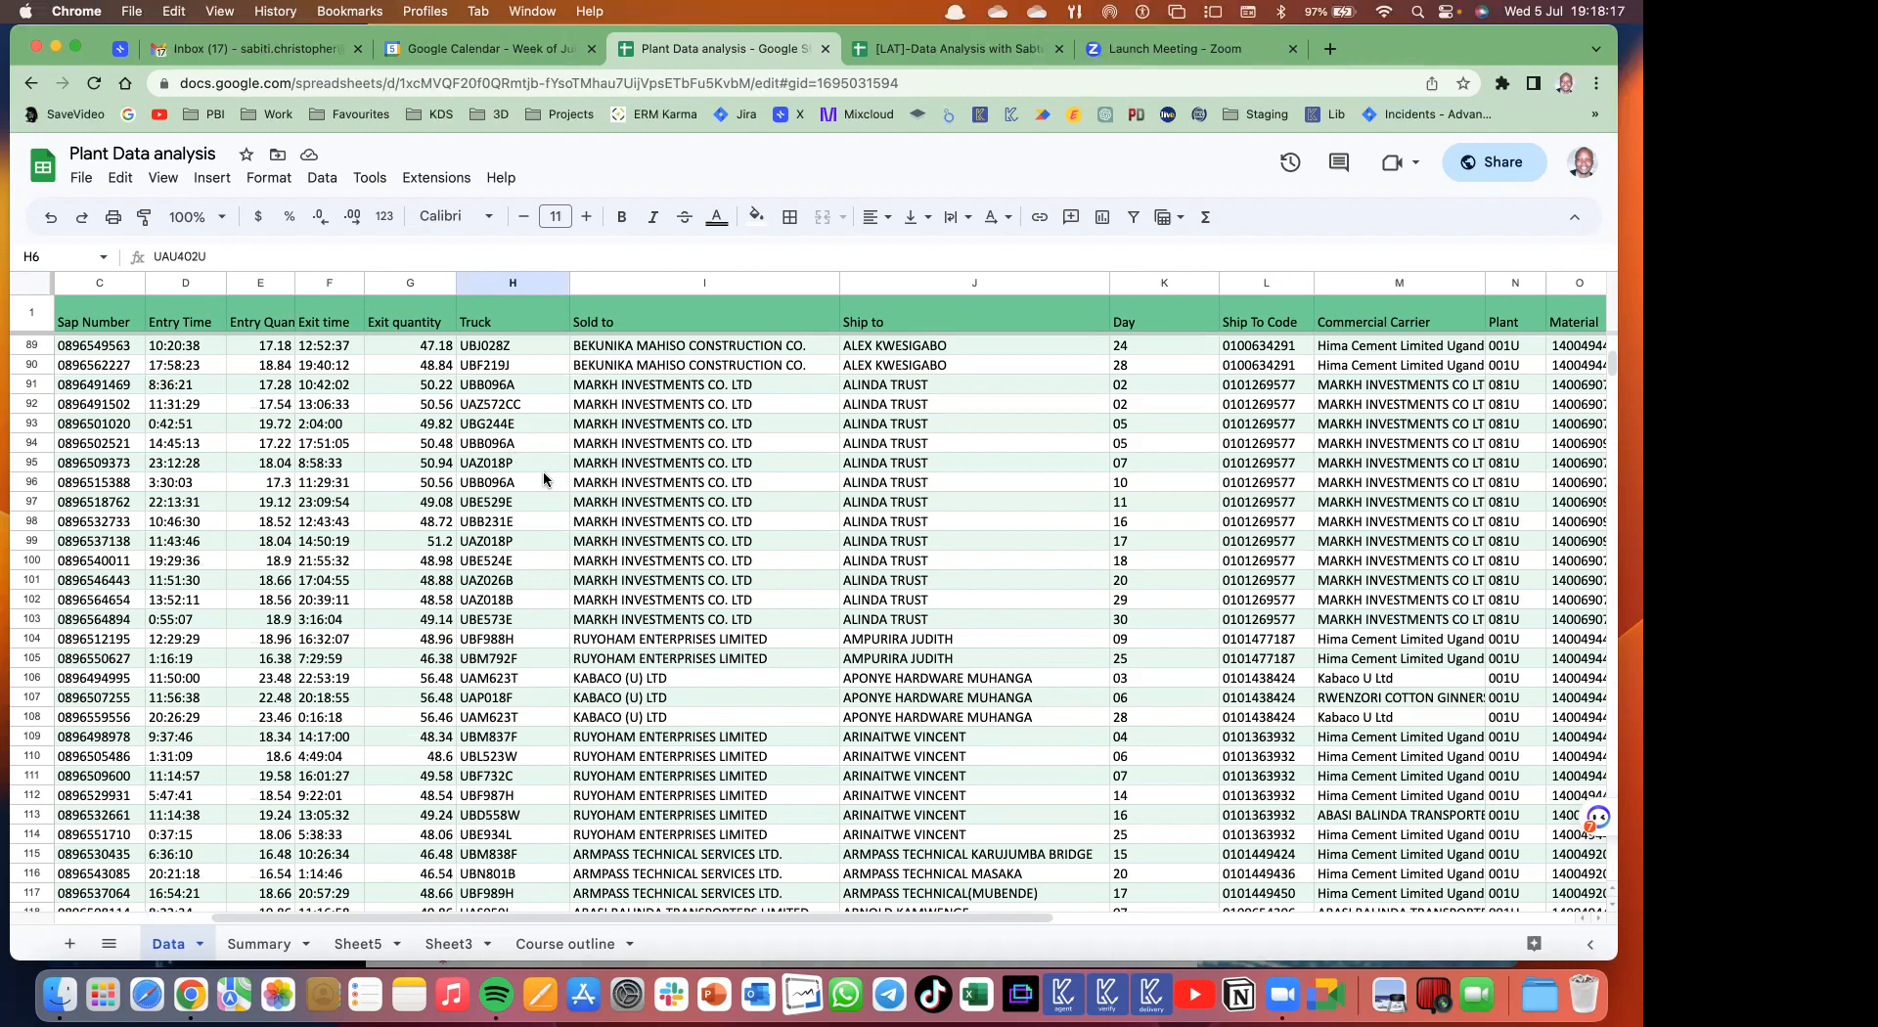
pyautogui.click(94, 182)
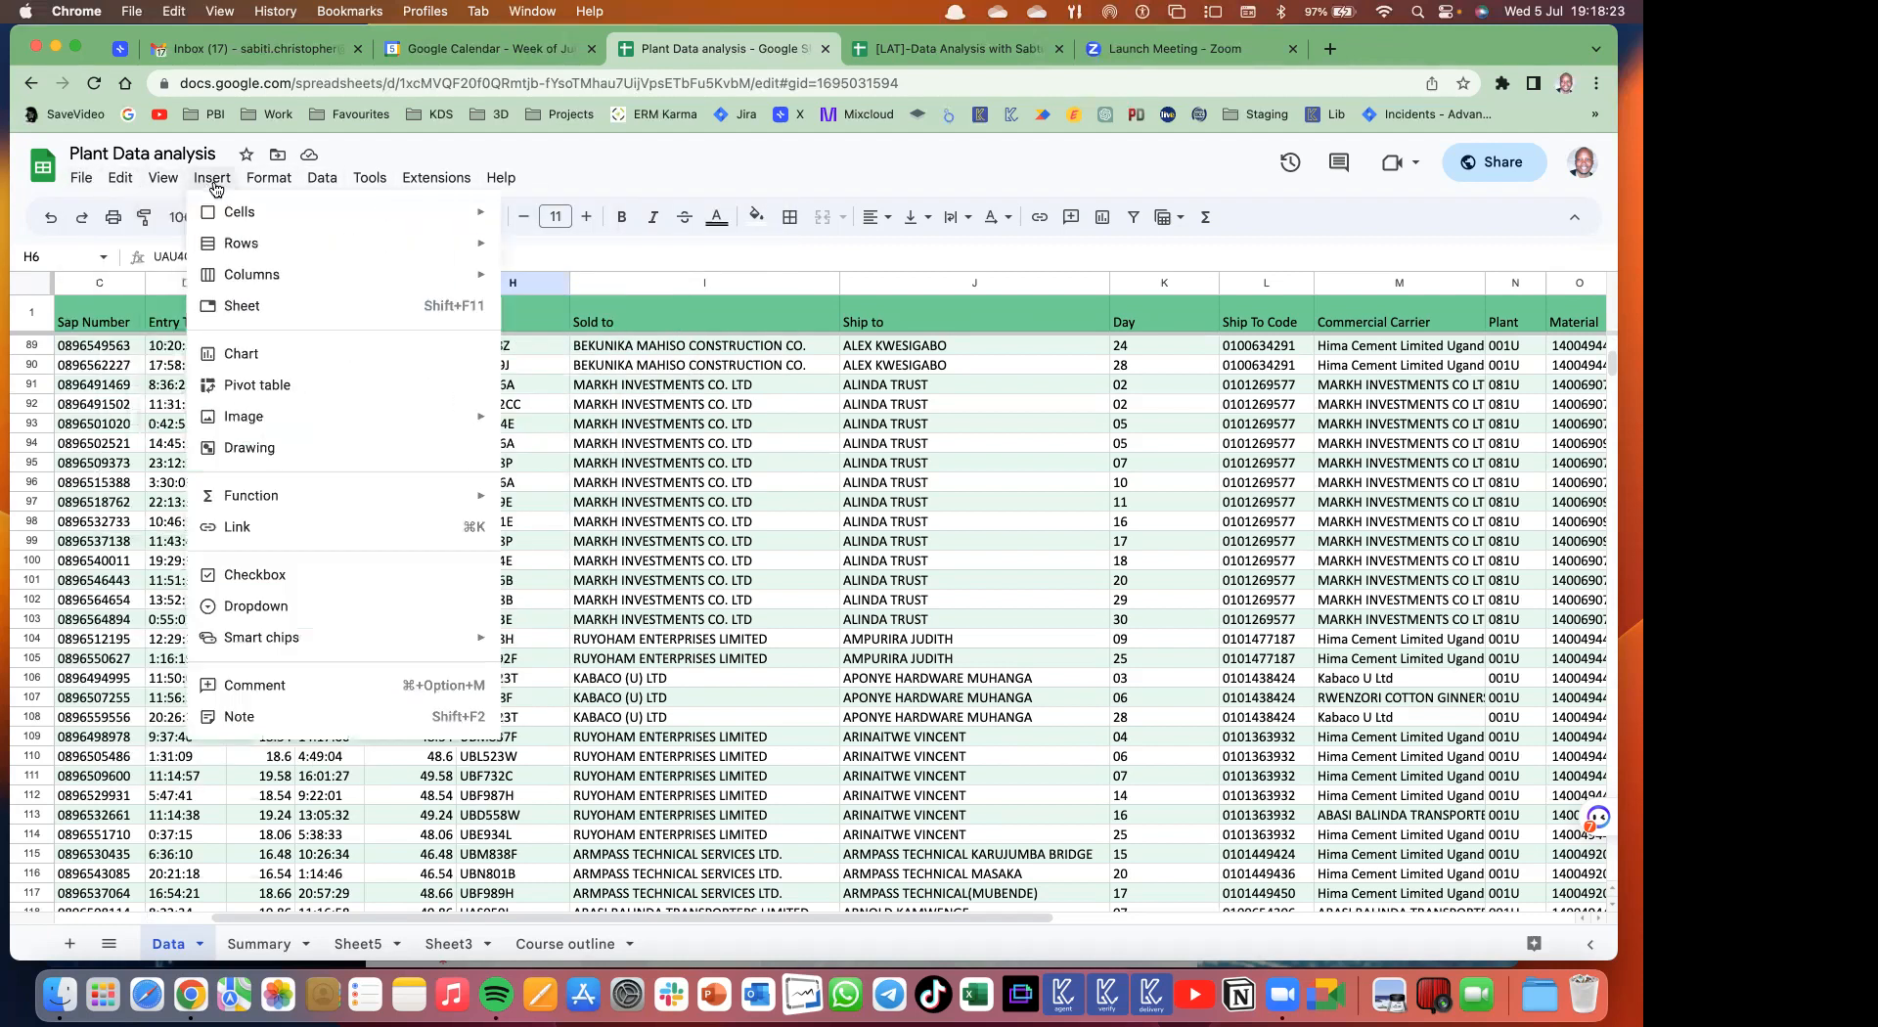
# - Look through the Insert > Function submenus without inserting anything, then add a blank Sheet6
pyautogui.moveTo(292, 500)
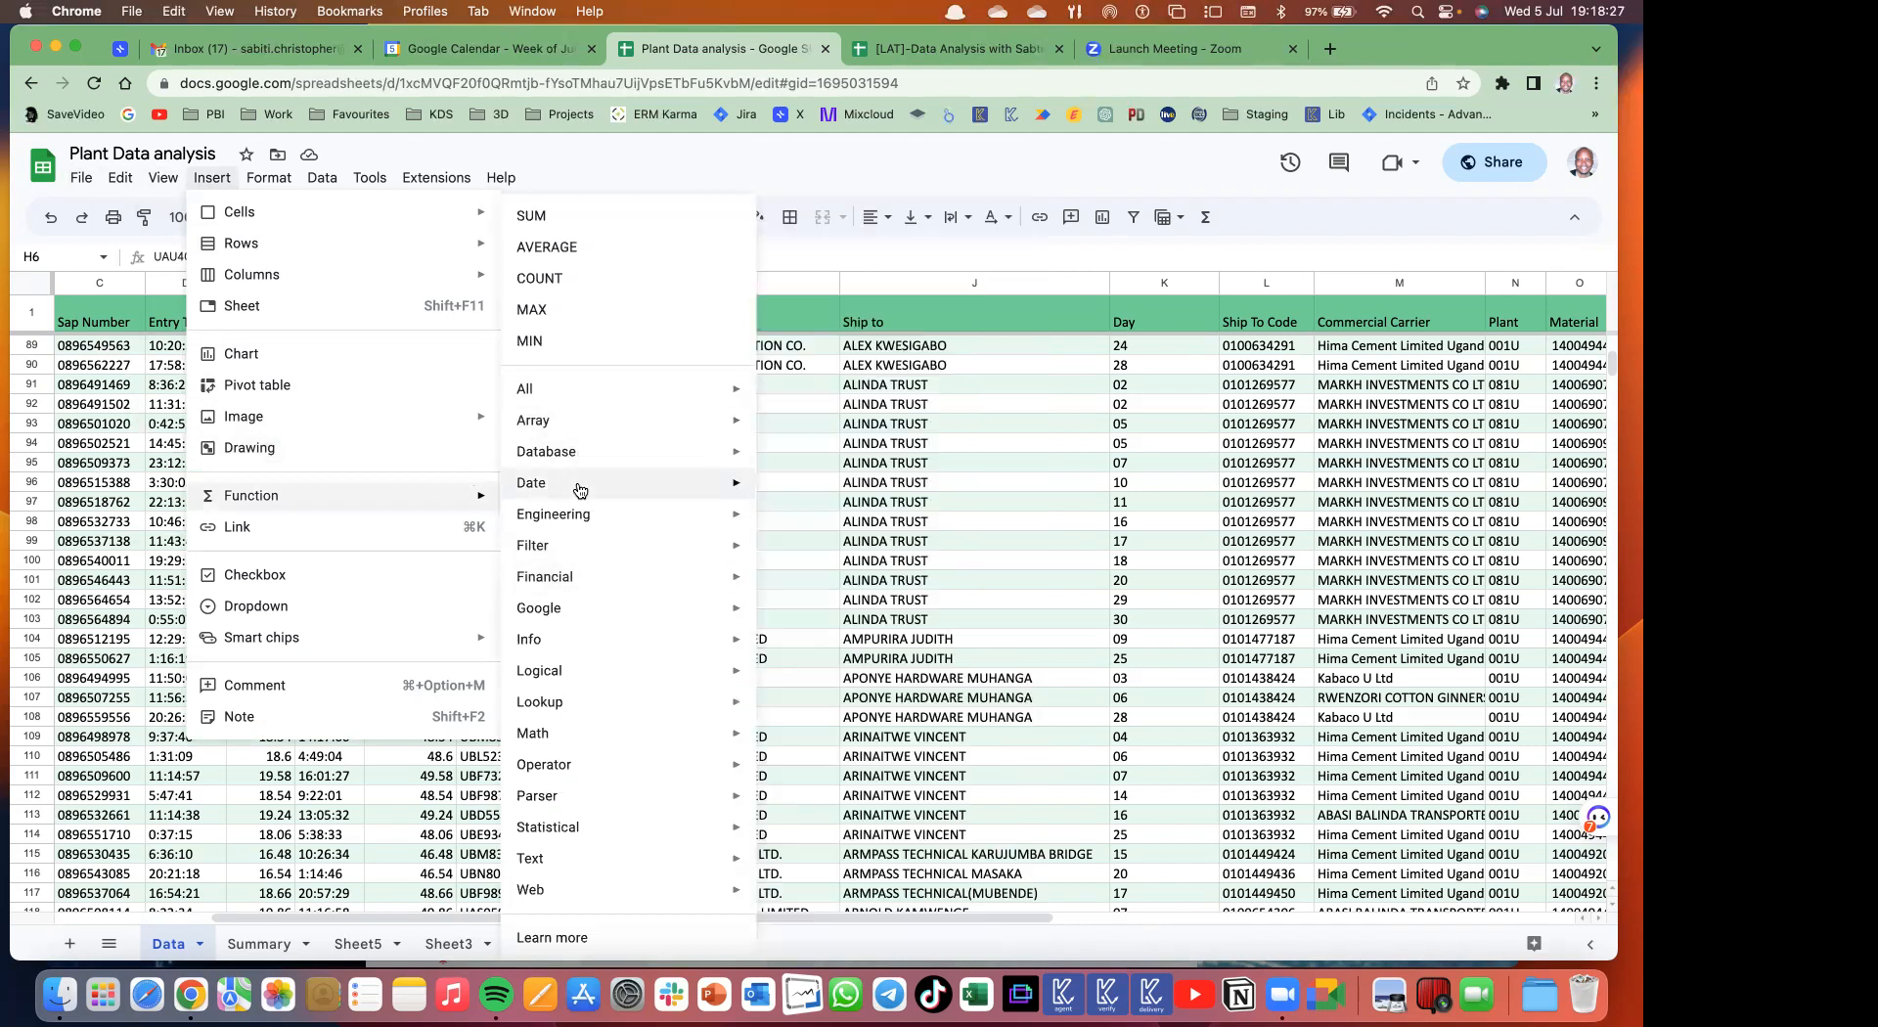
pyautogui.moveTo(534, 735)
pyautogui.moveTo(584, 486)
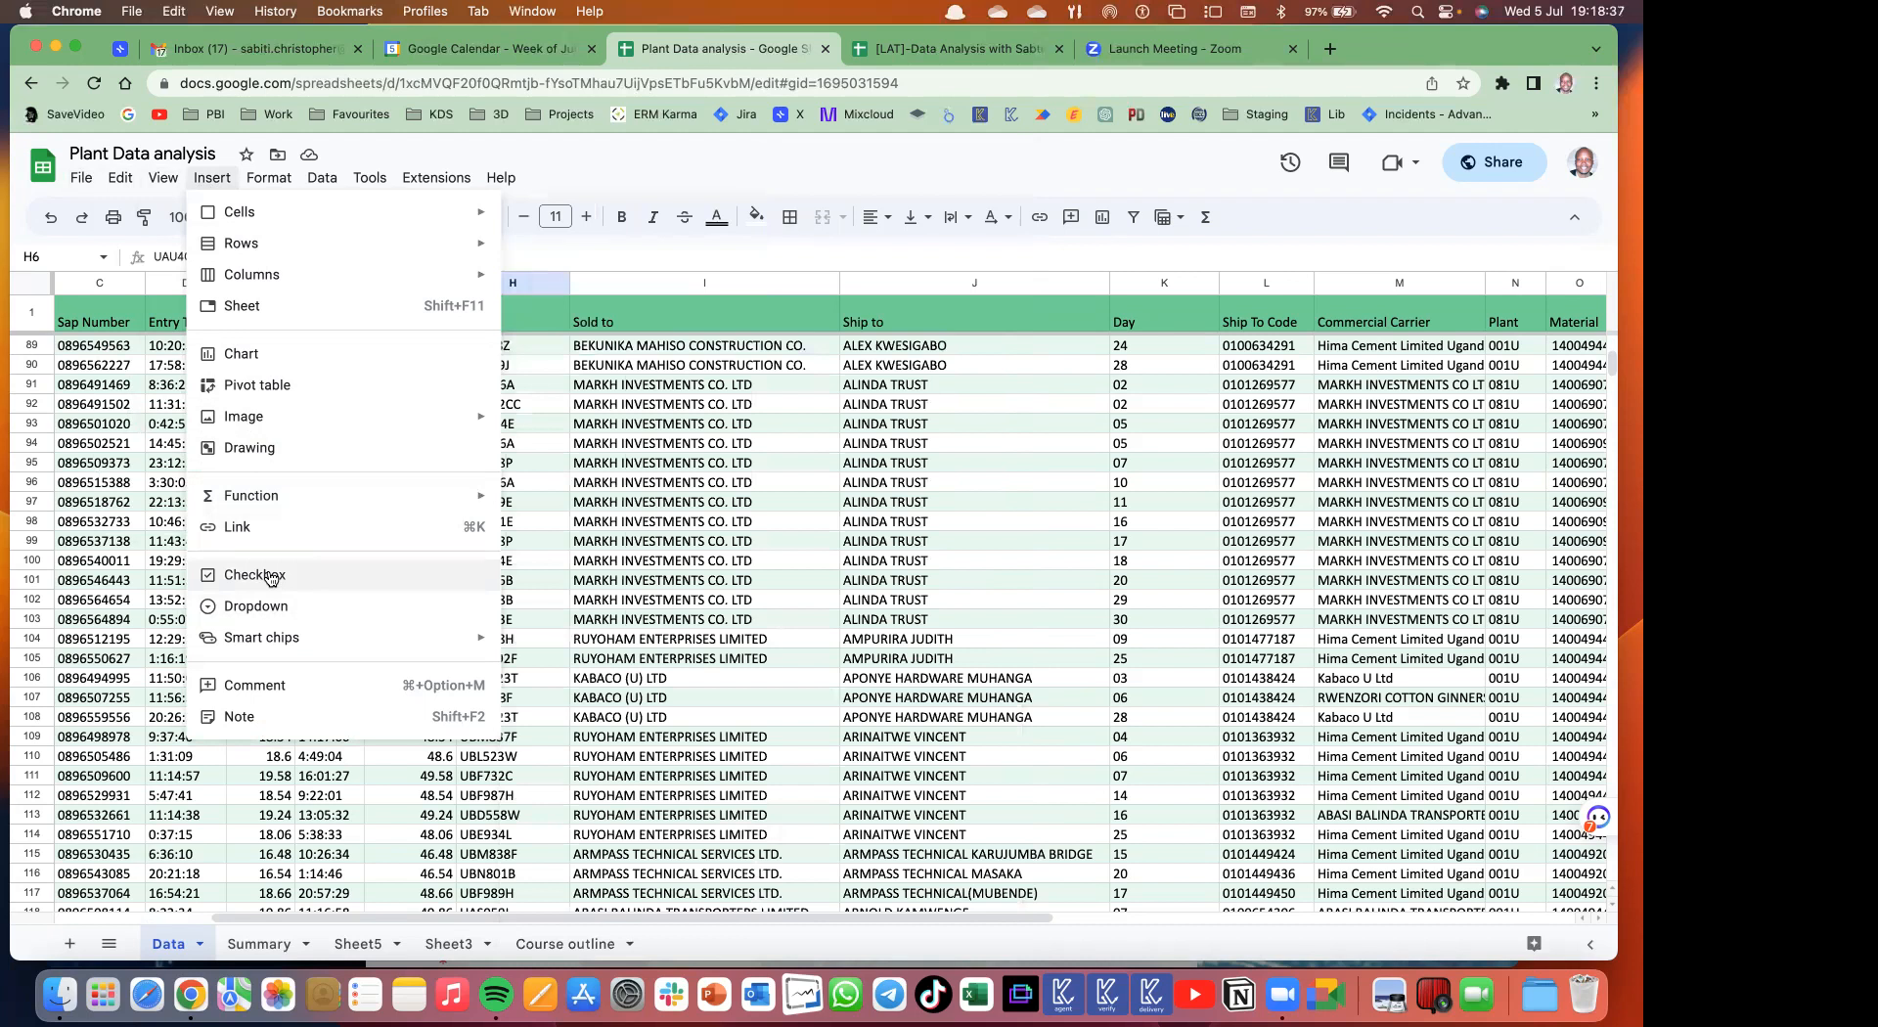
pyautogui.click(634, 805)
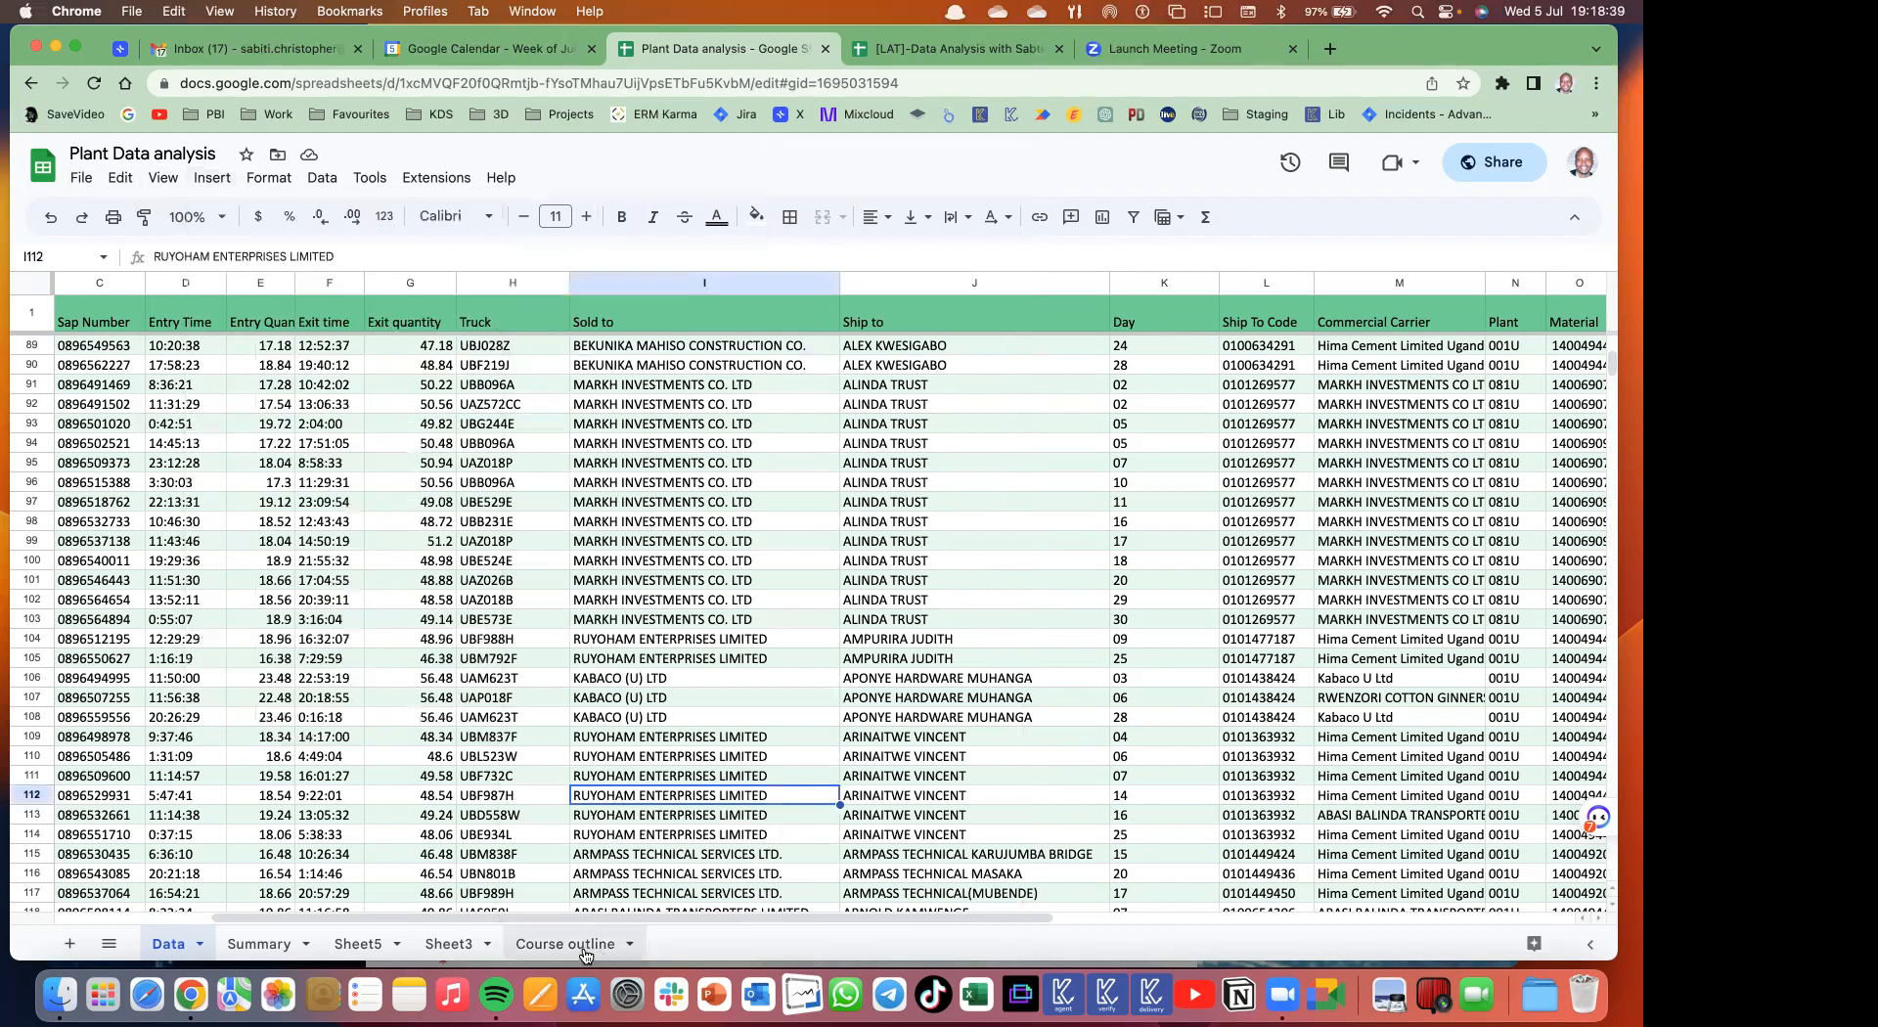
pyautogui.click(70, 943)
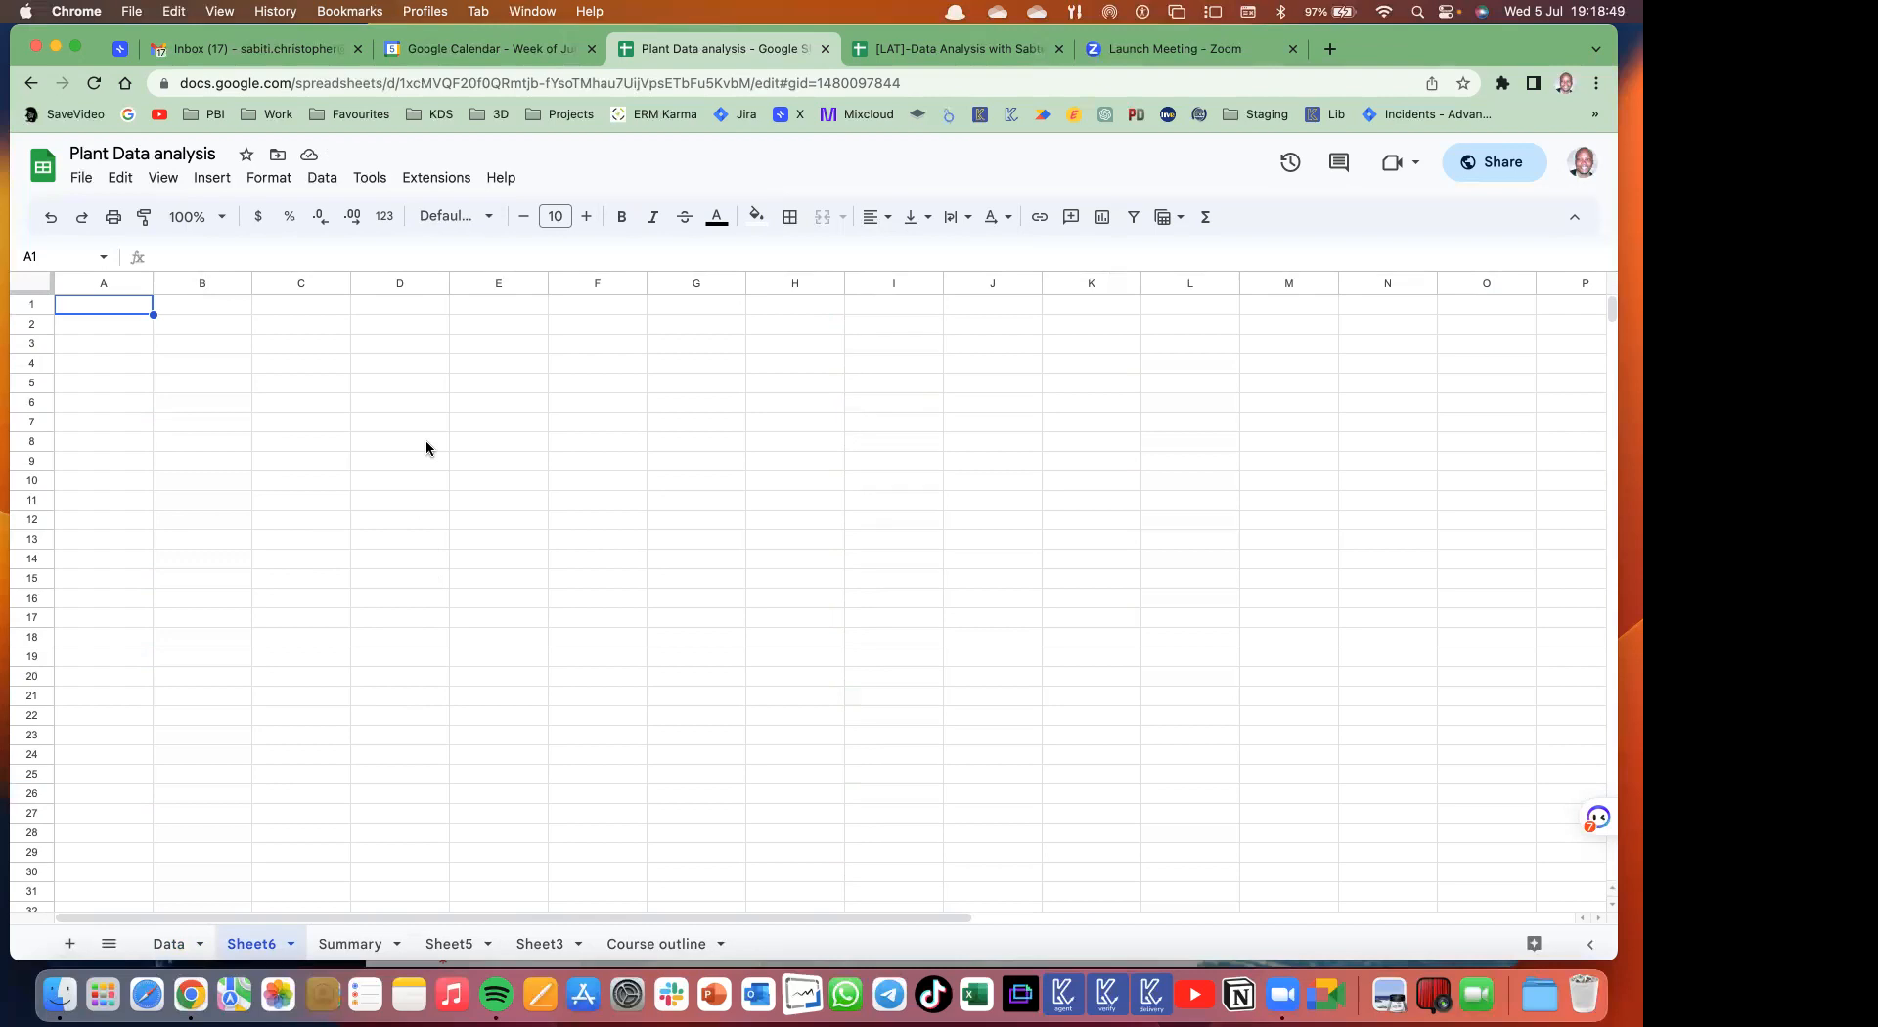
pyautogui.click(309, 387)
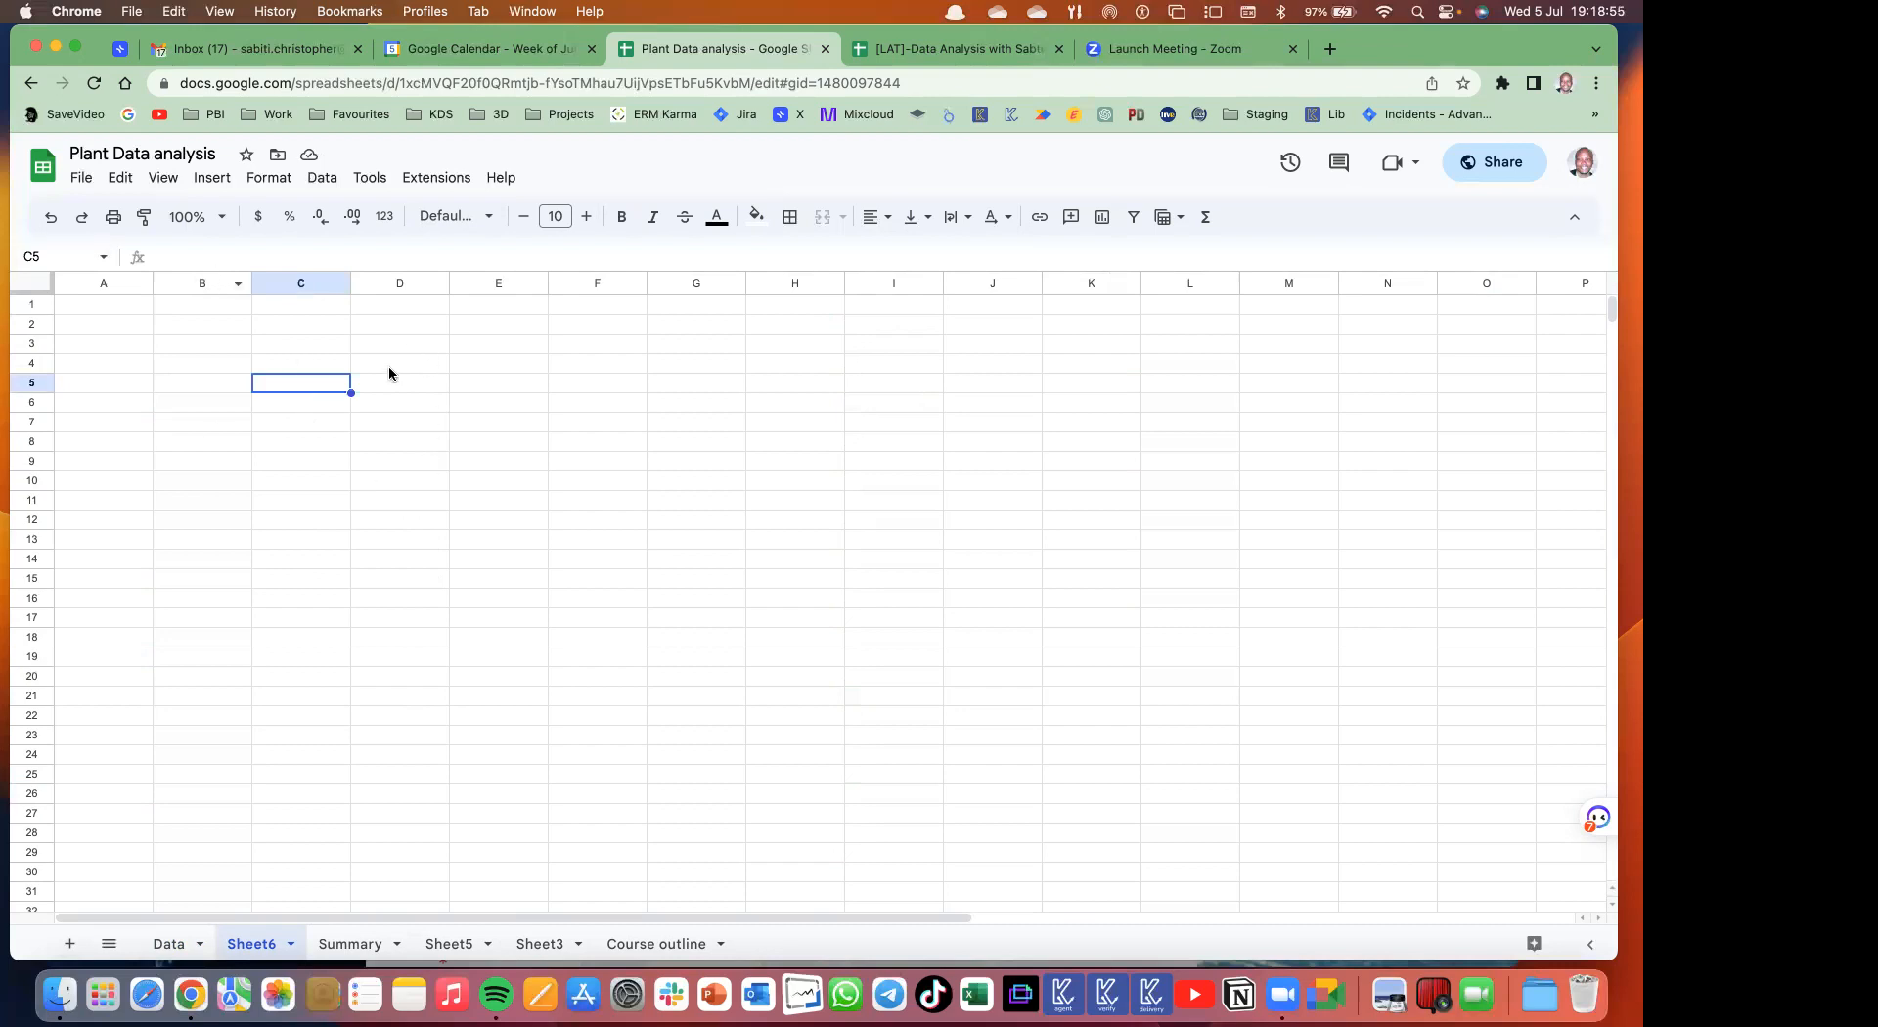
pyautogui.click(343, 327)
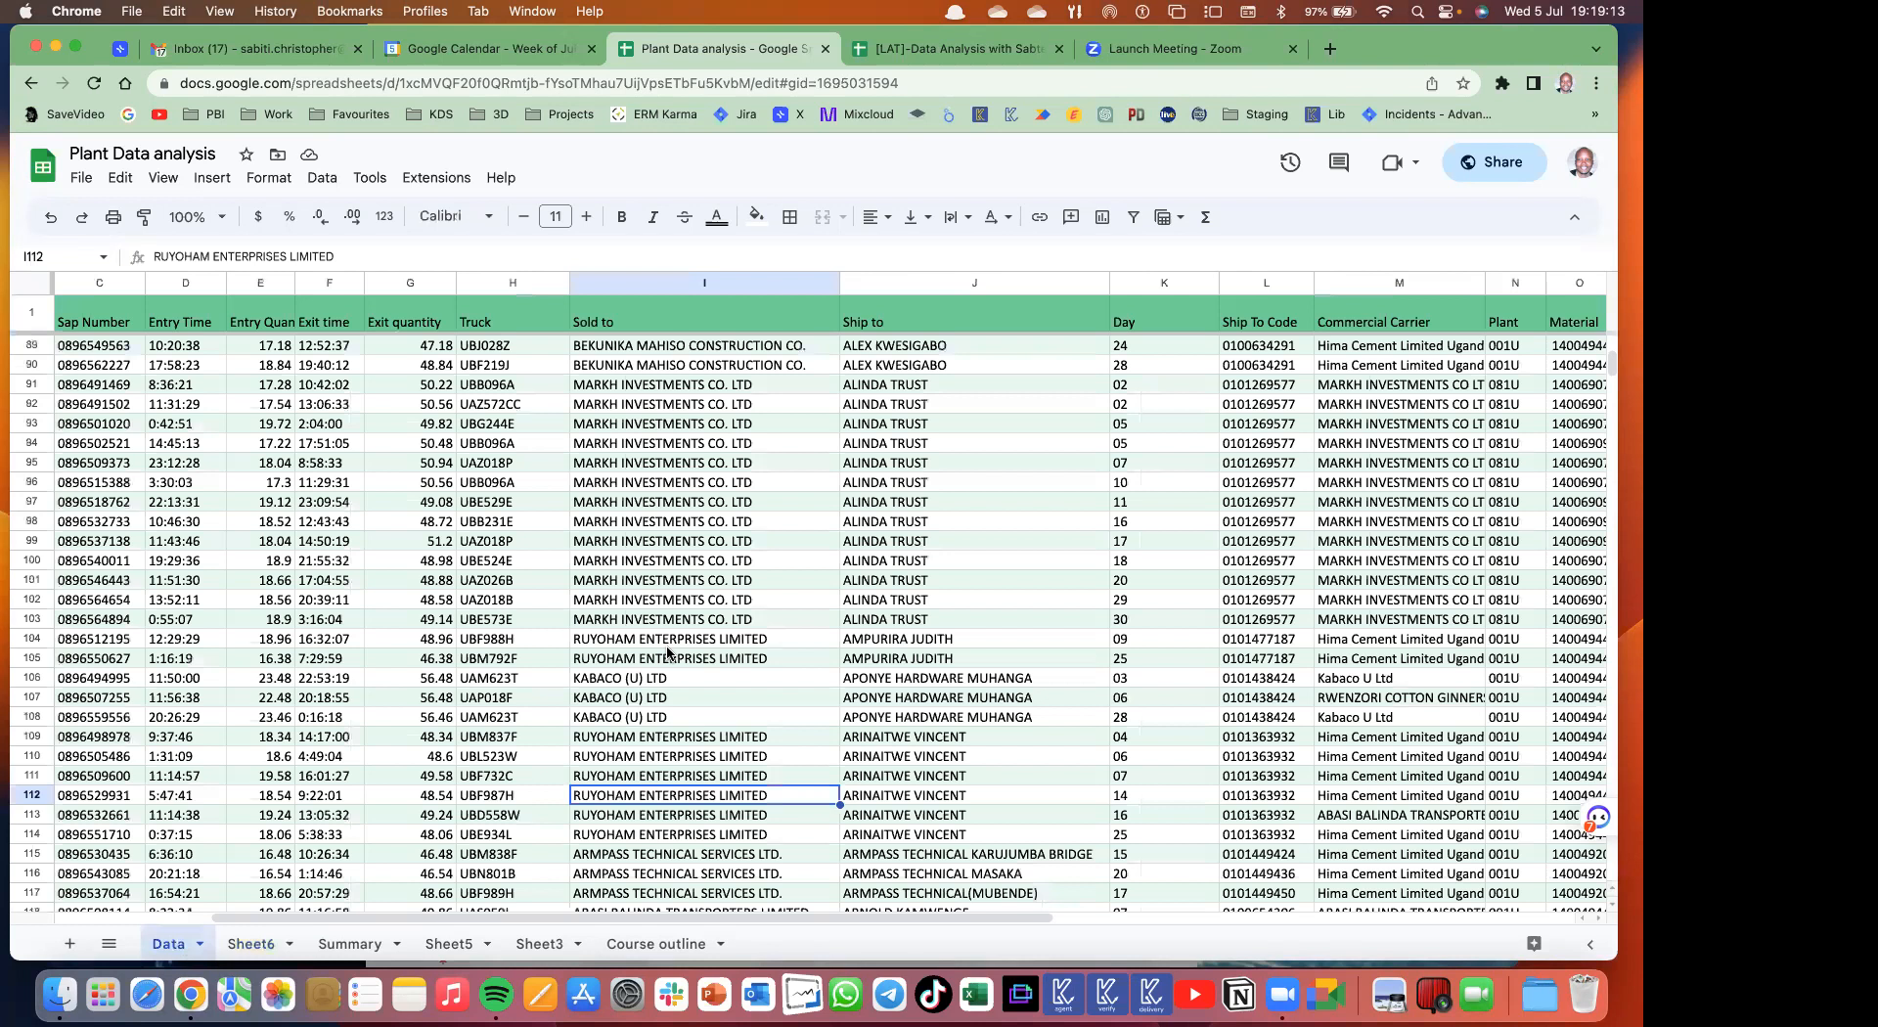
pyautogui.click(675, 622)
pyautogui.scroll(-20, 1017, 664)
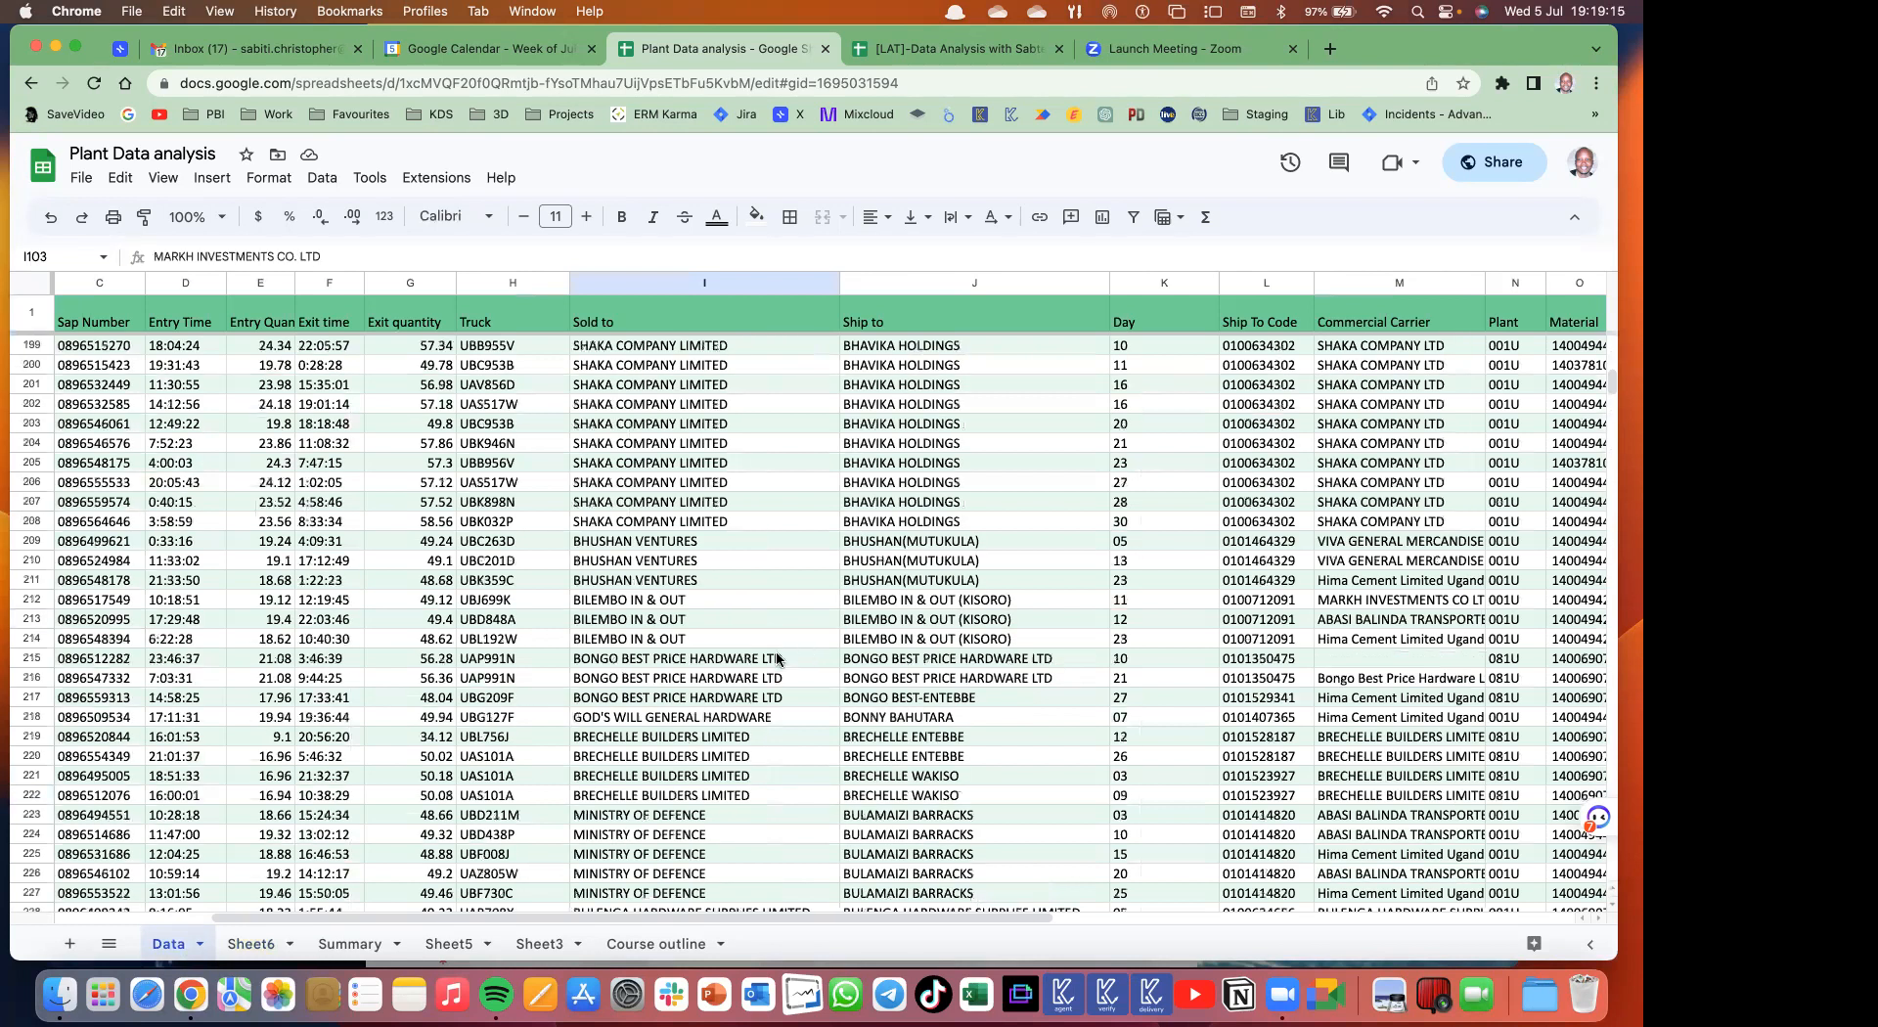
pyautogui.scroll(15, 706, 542)
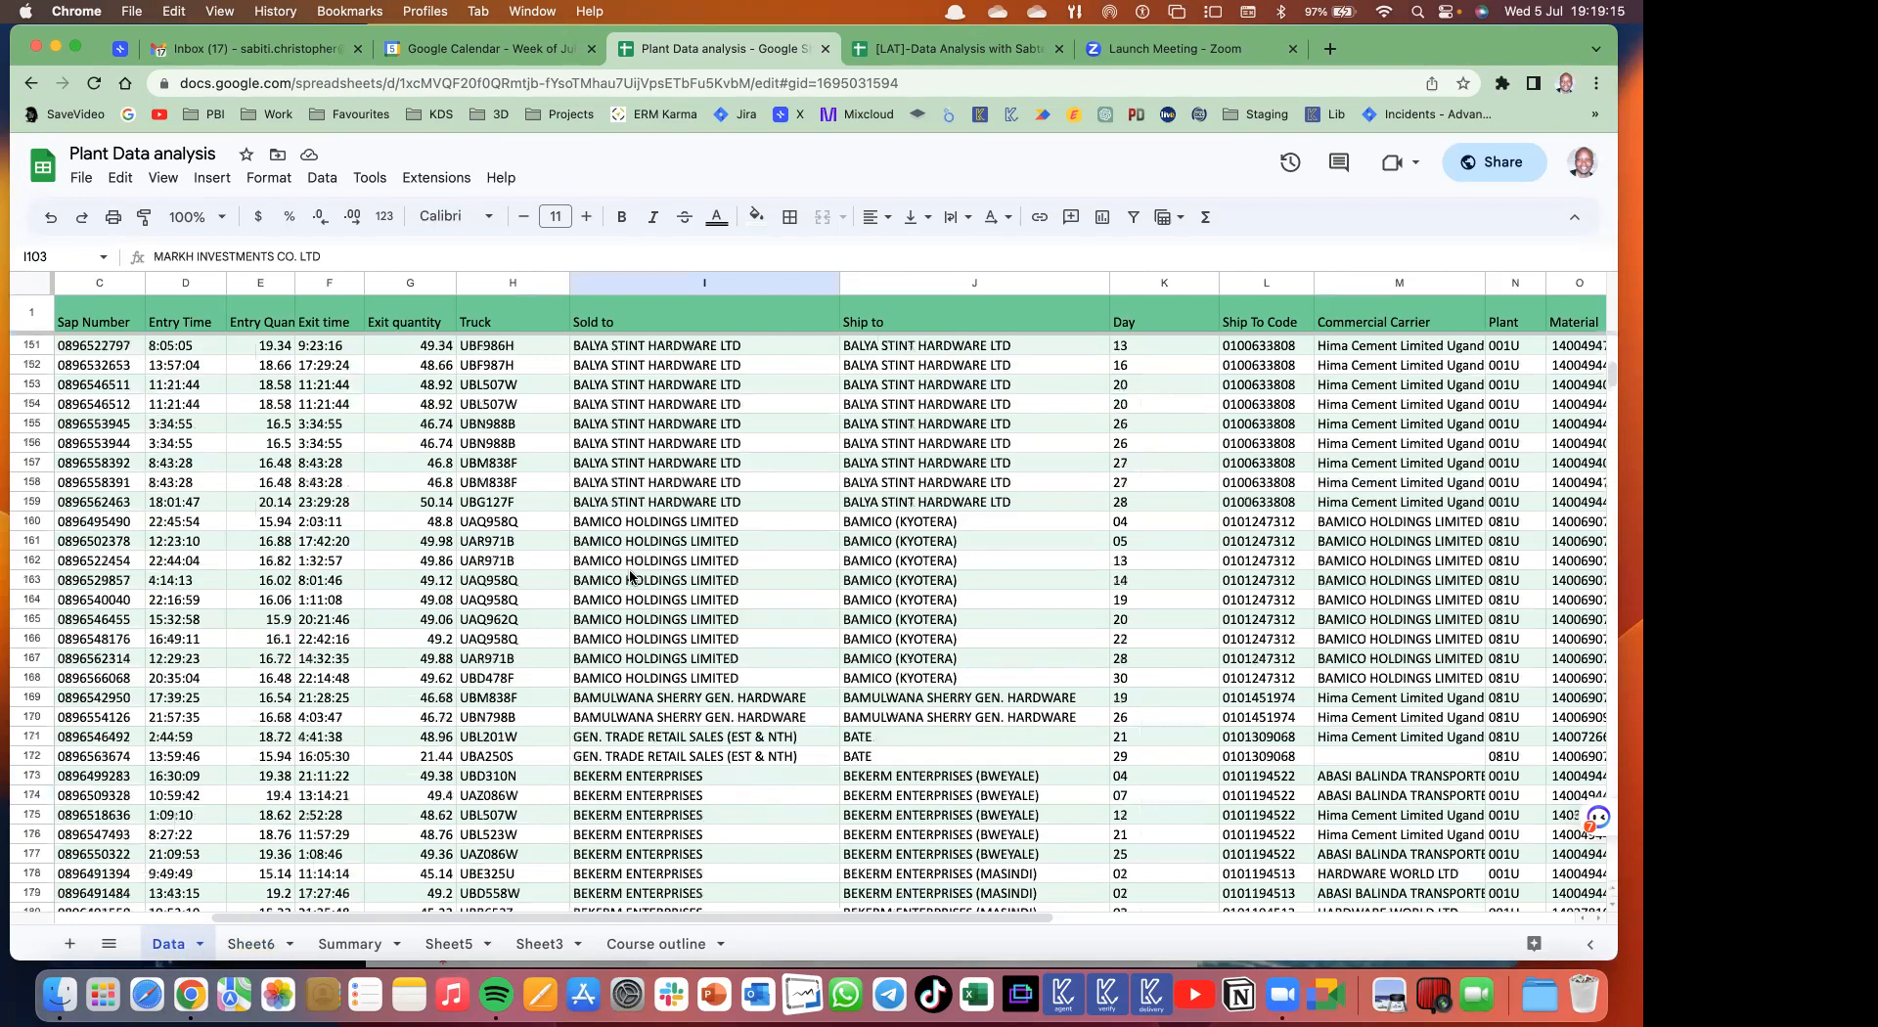
pyautogui.hscroll(-3, 634, 577)
pyautogui.scroll(20, 137, 357)
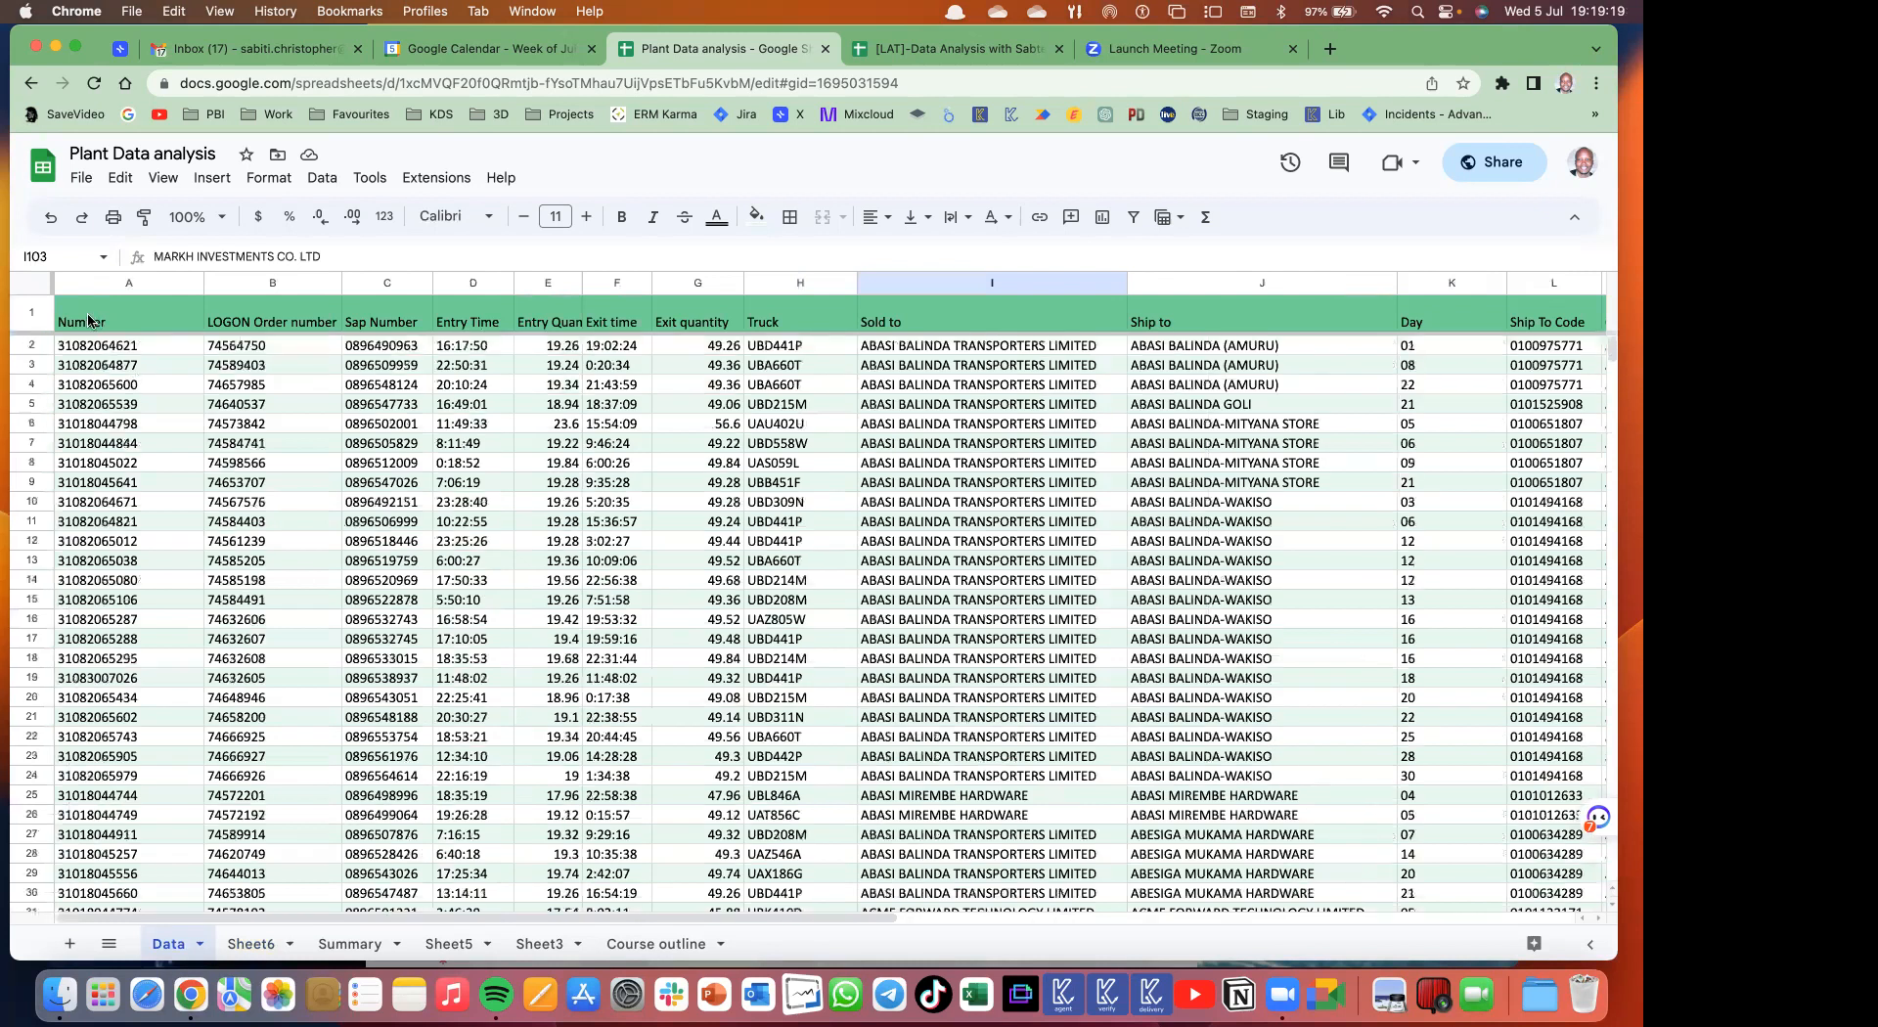
pyautogui.hscroll(1, 993, 333)
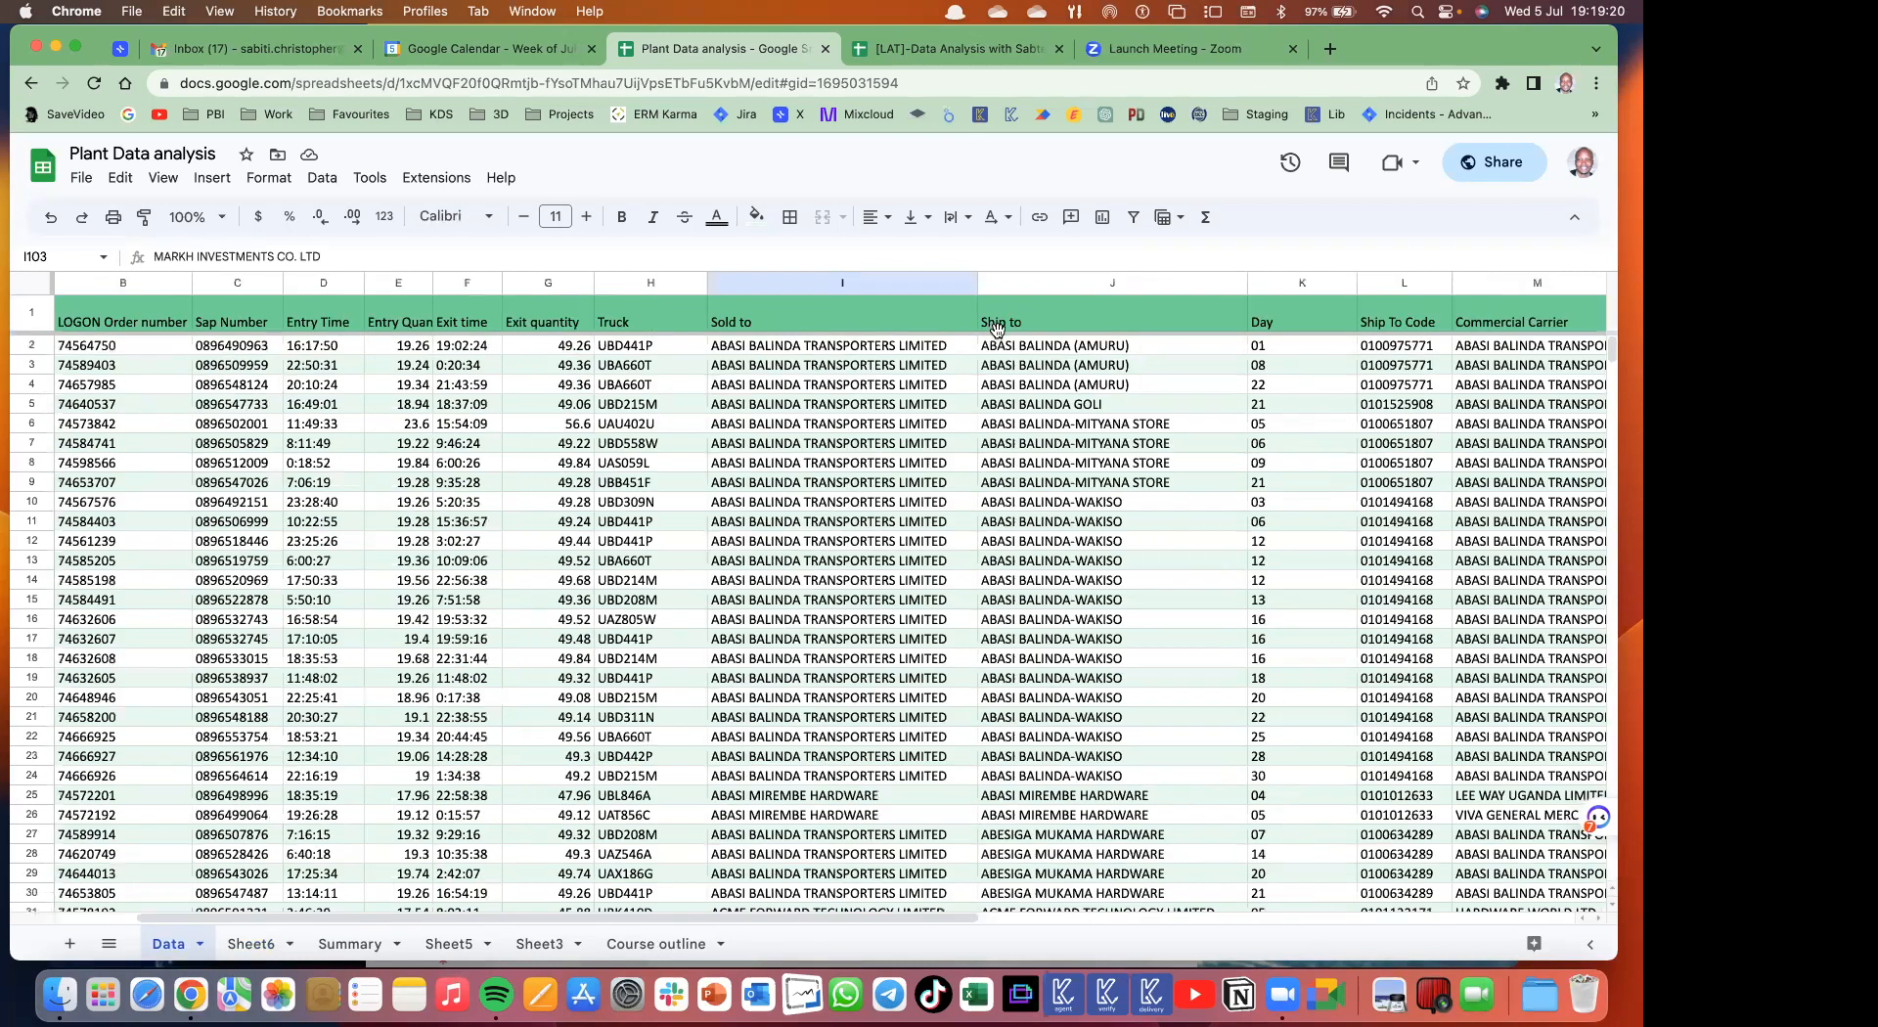
pyautogui.scroll(-5, 743, 636)
pyautogui.hscroll(5, 744, 636)
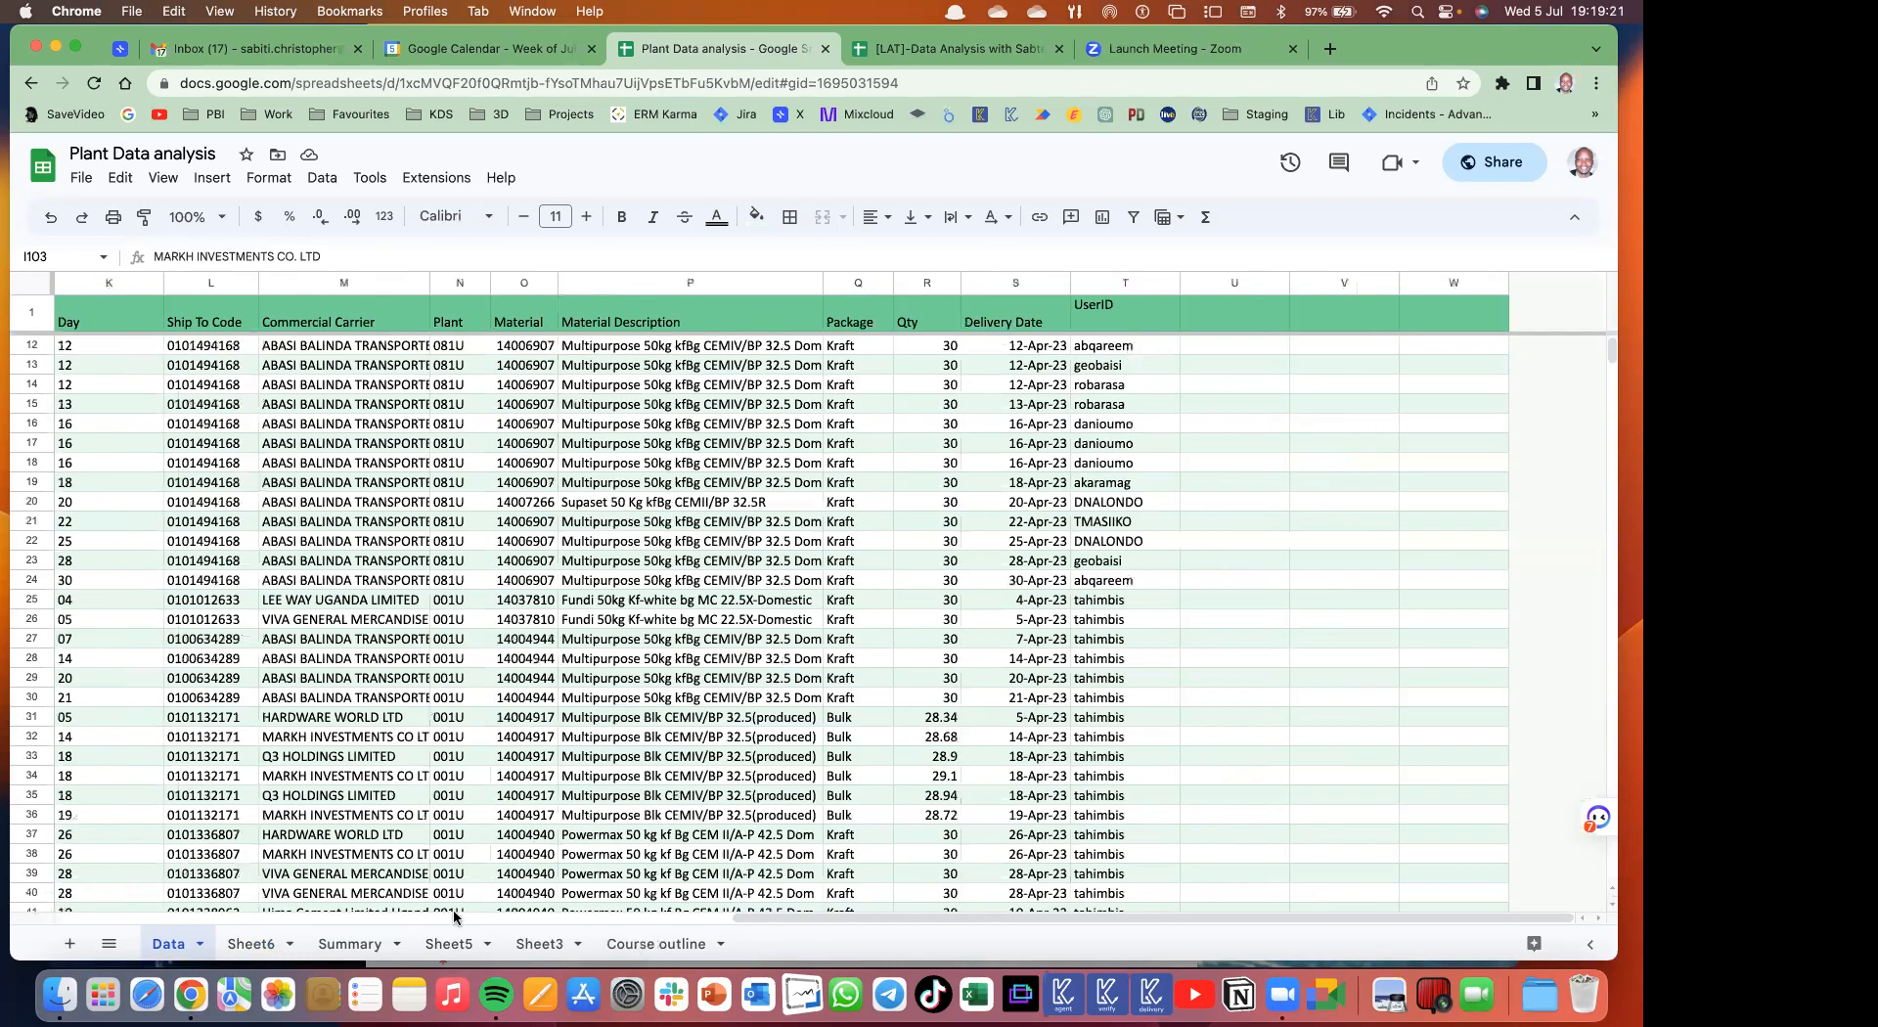
pyautogui.hscroll(-3, 455, 880)
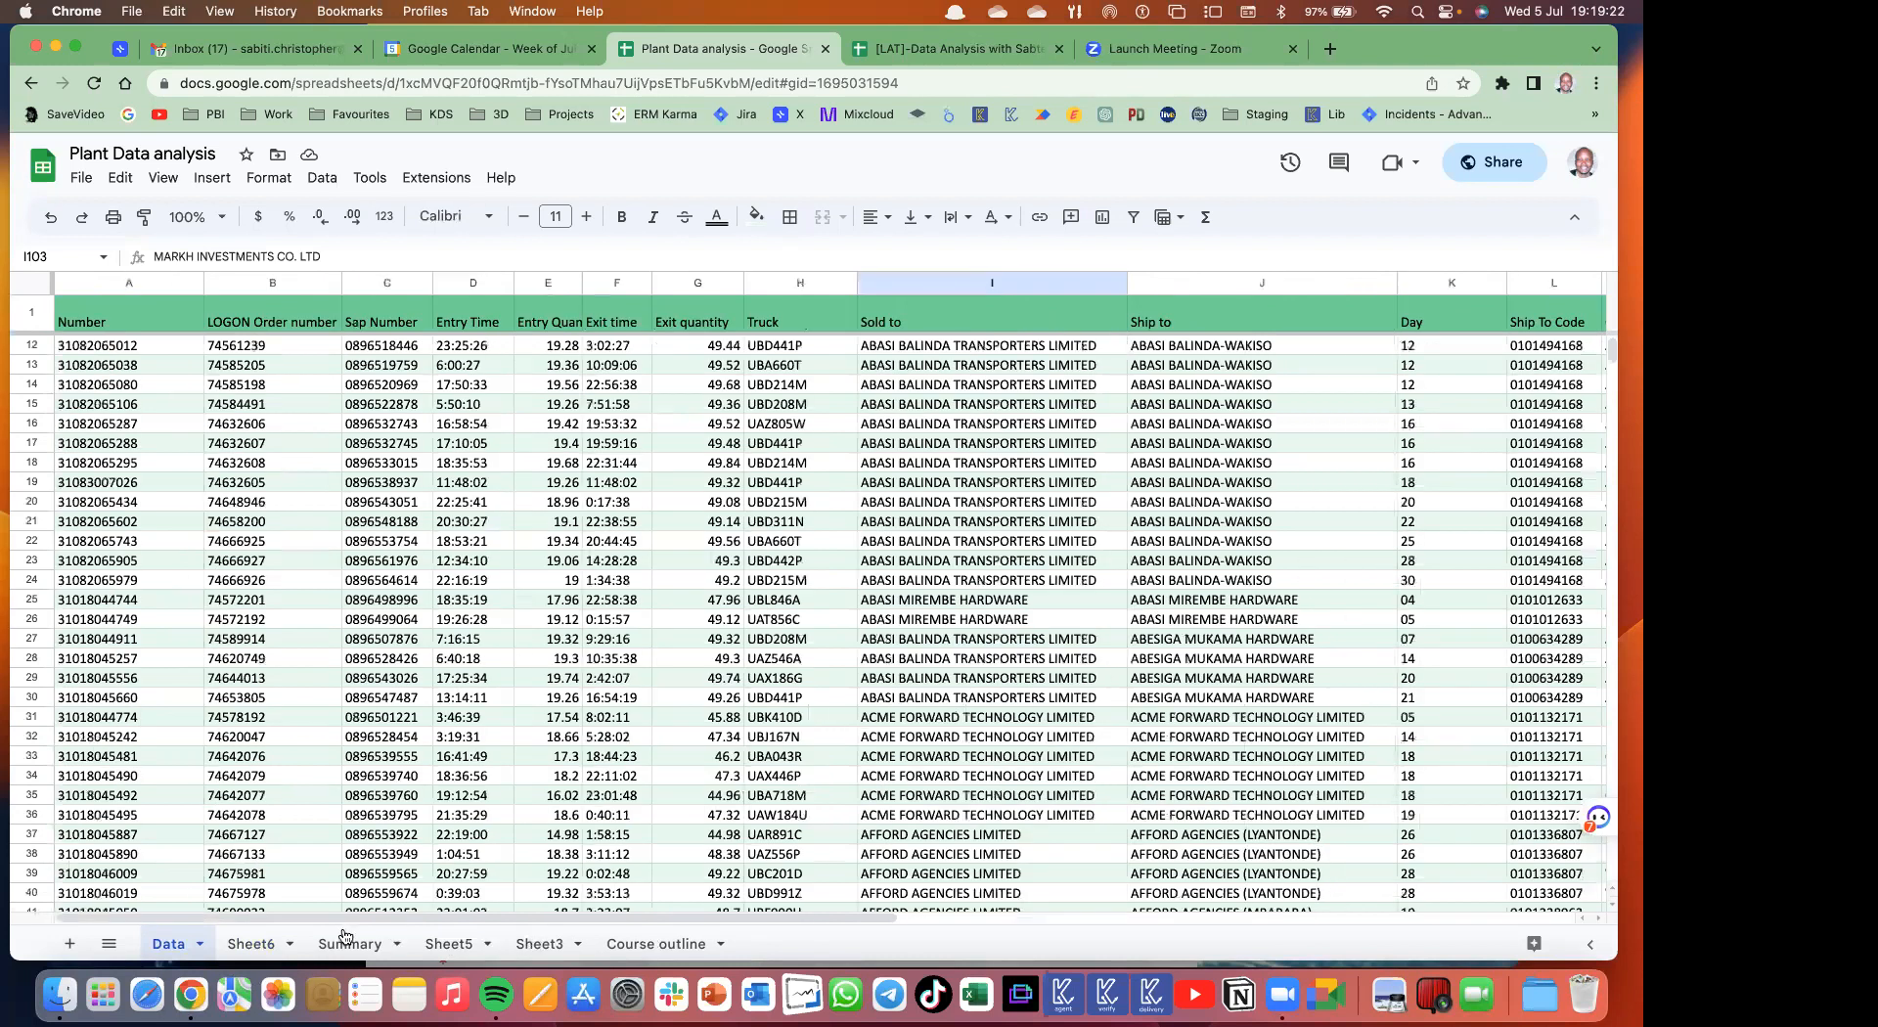
# - Rename the second sheet to 'Data validation' and paste the copied header row into A1
pyautogui.click(252, 944)
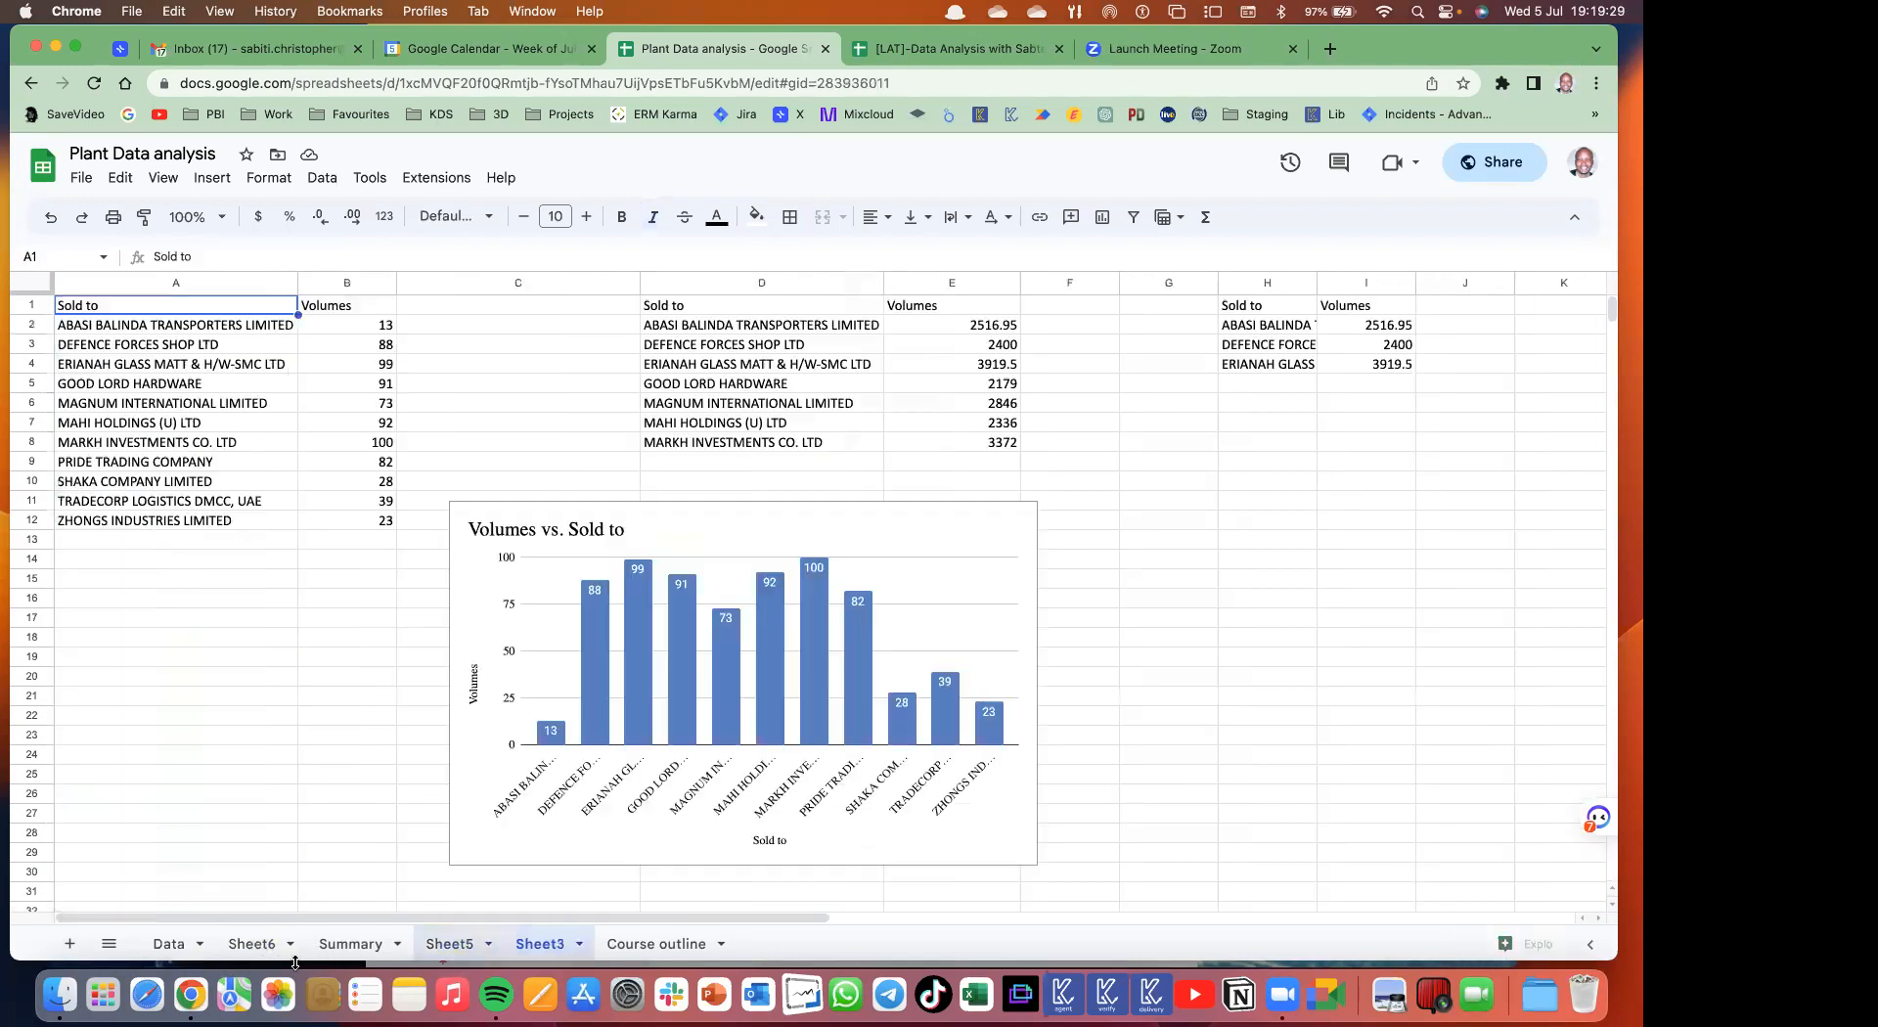
pyautogui.doubleClick(250, 944)
pyautogui.write('Data ')
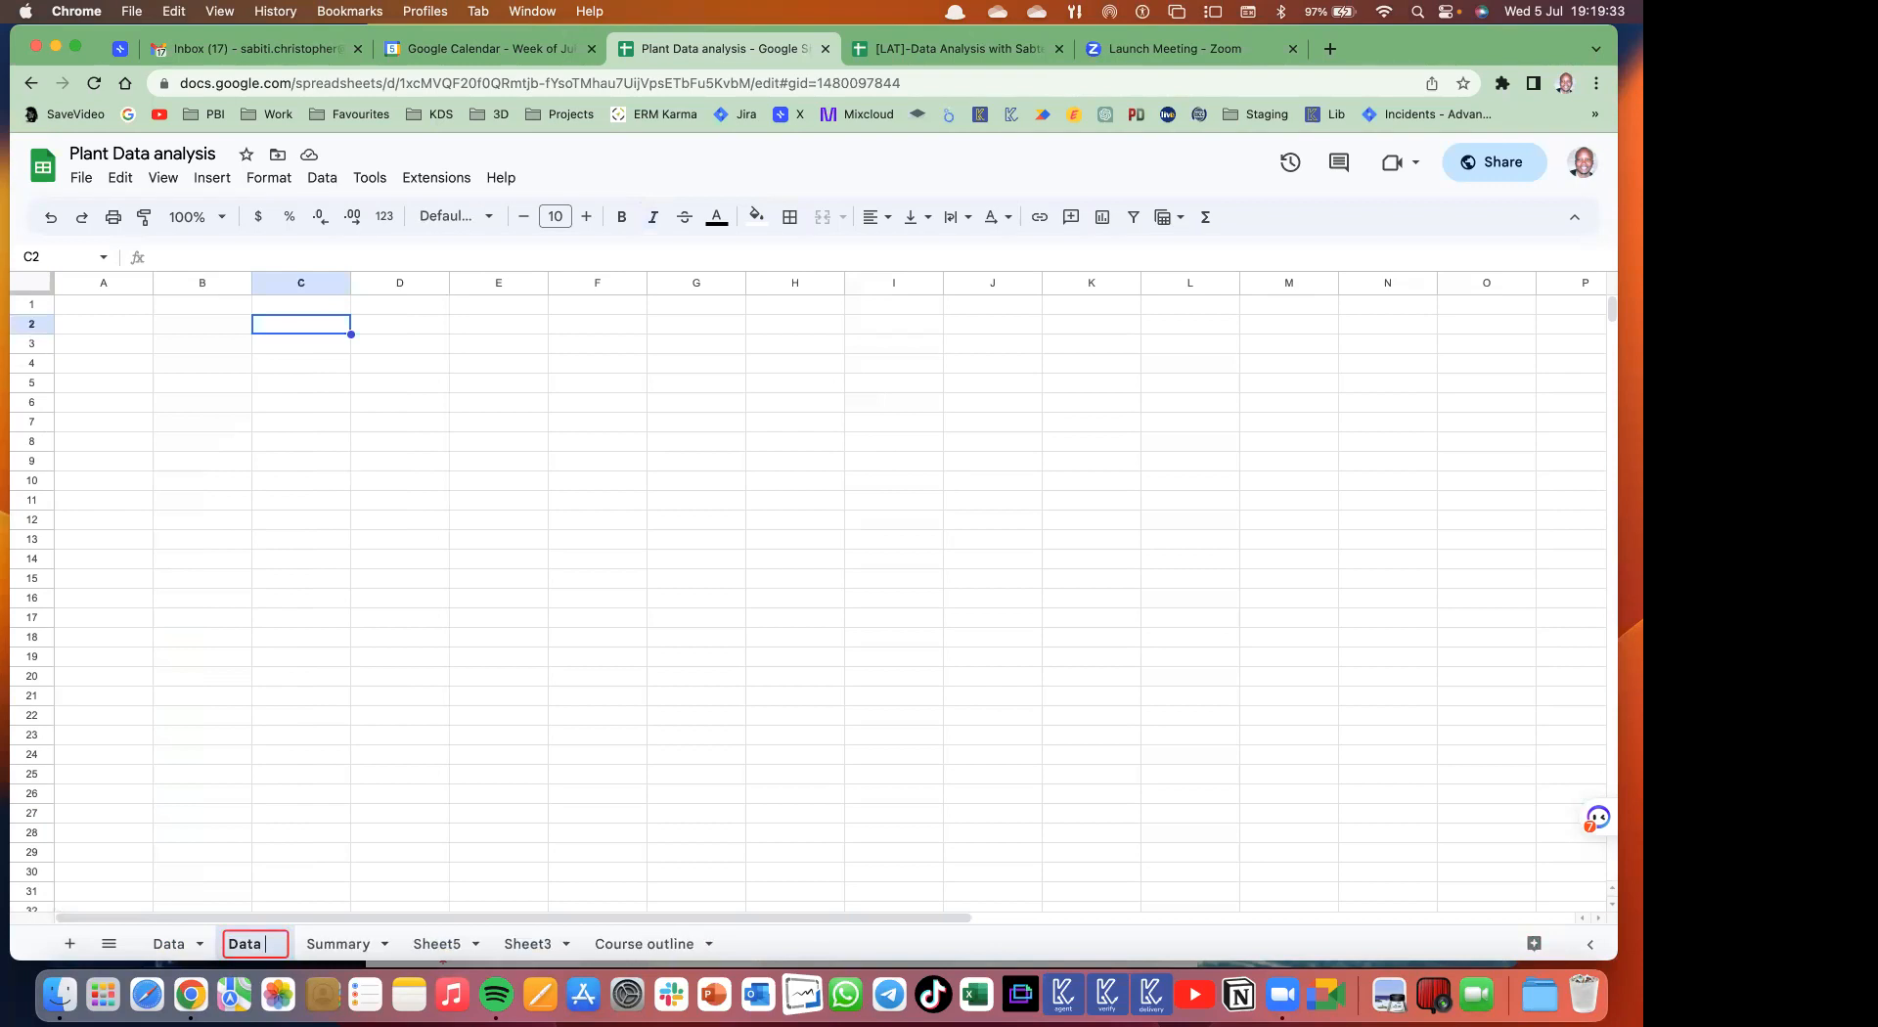
pyautogui.write('validation')
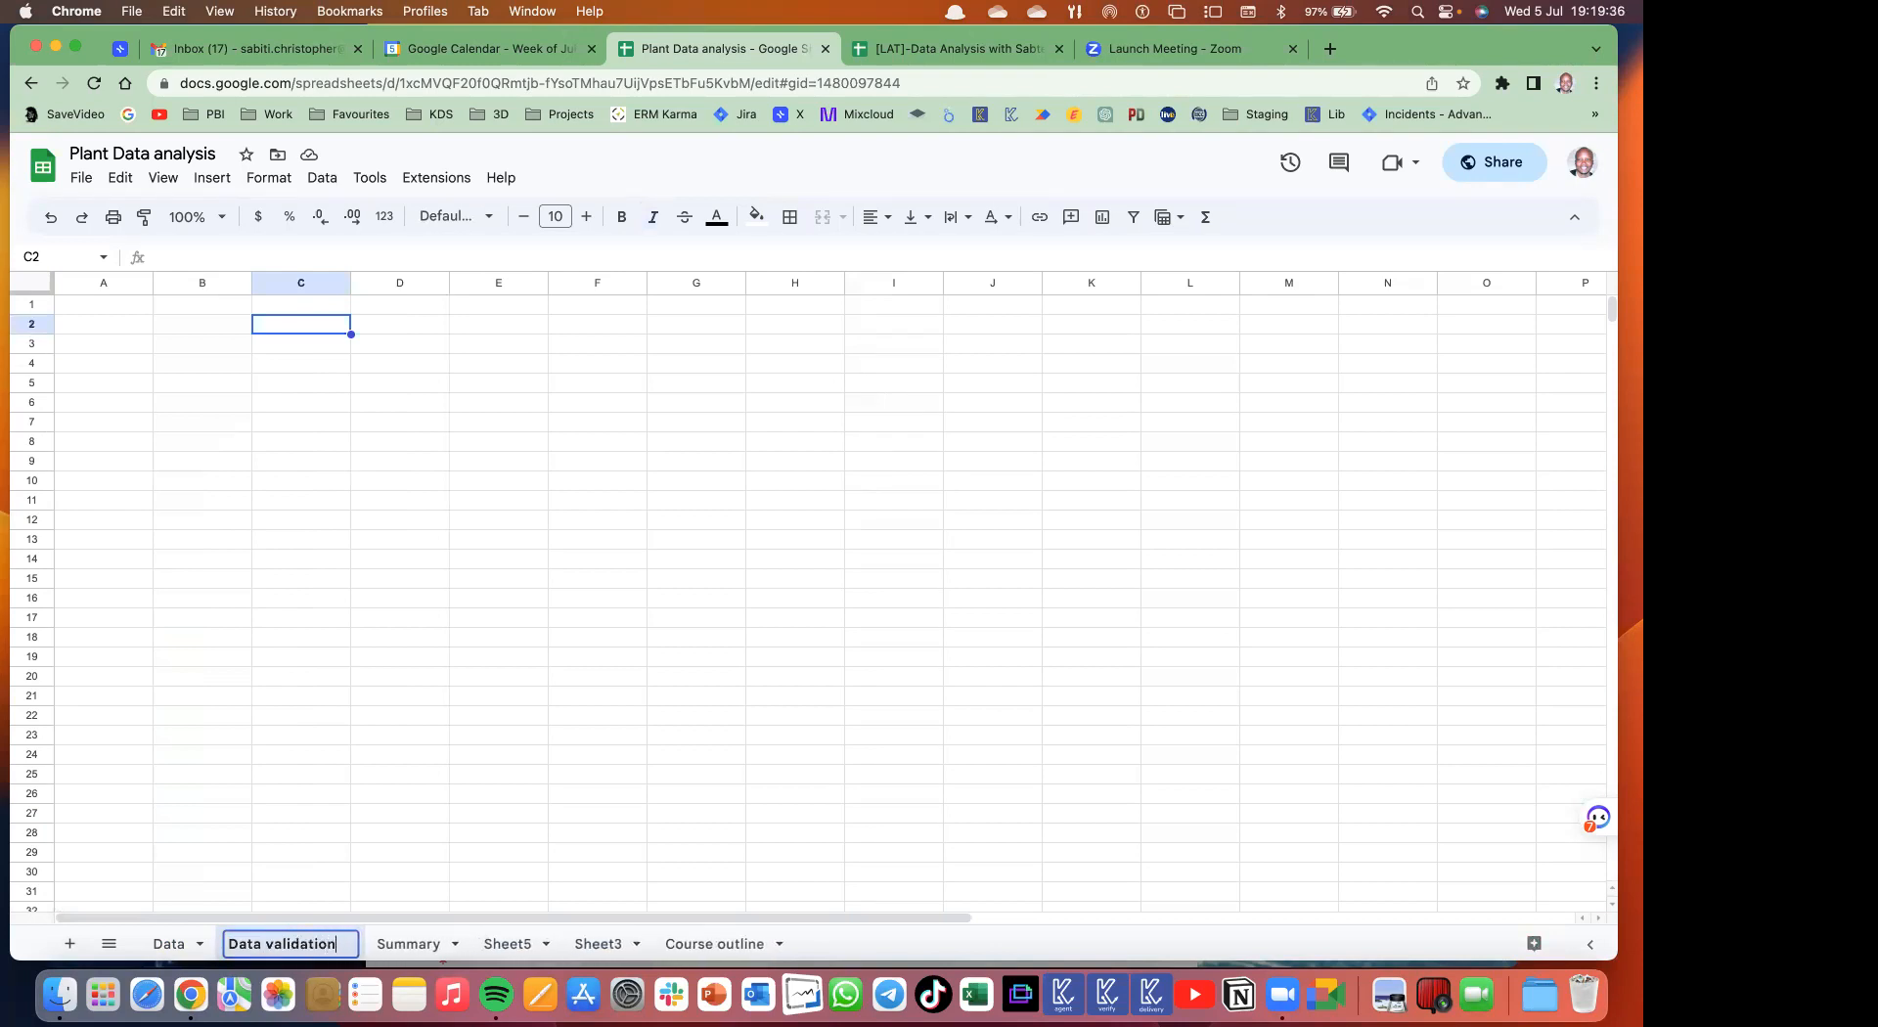
pyautogui.press('Return')
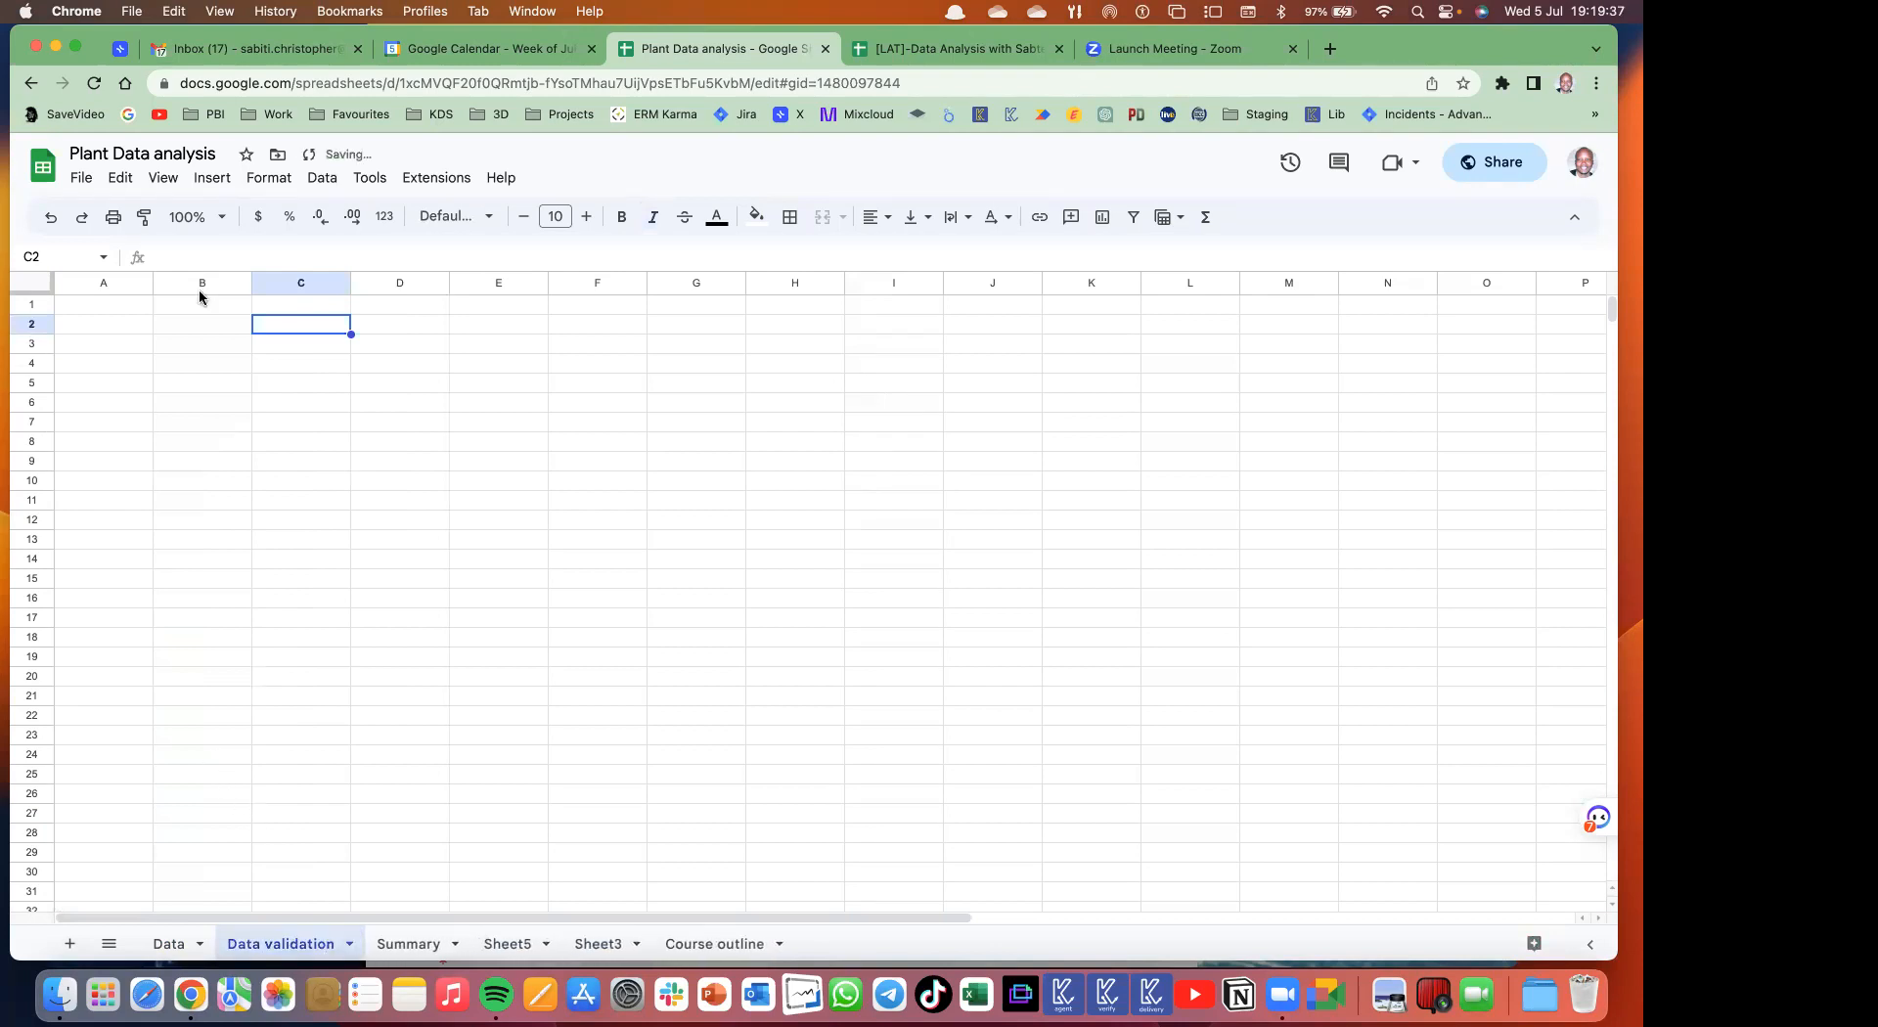
pyautogui.click(122, 309)
pyautogui.write('Number\tLOGON Order number\tSap Number\tEntry Time\tEntry Quantity\tExit time\tExit quantity\tTruck\tSold to')
pyautogui.click(259, 345)
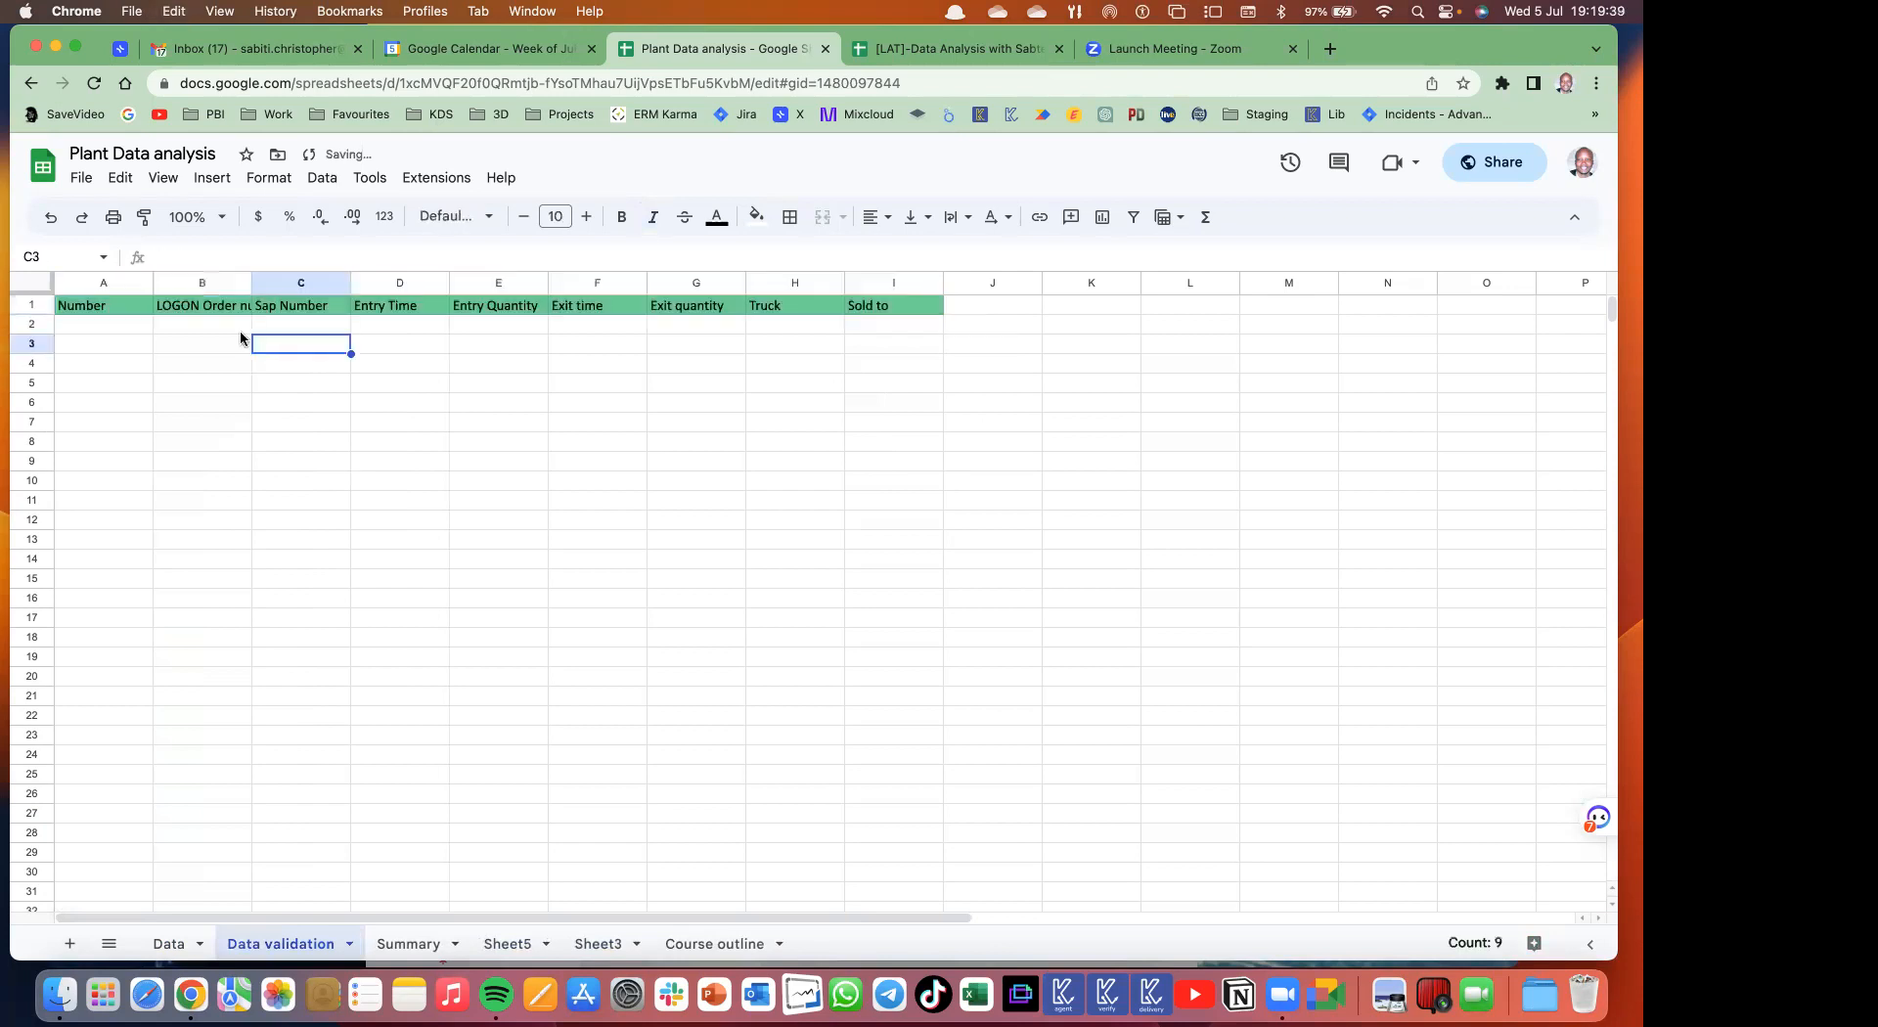
# - Replace the A1–C1 headings with Date, Truck and QTY
pyautogui.click(107, 311)
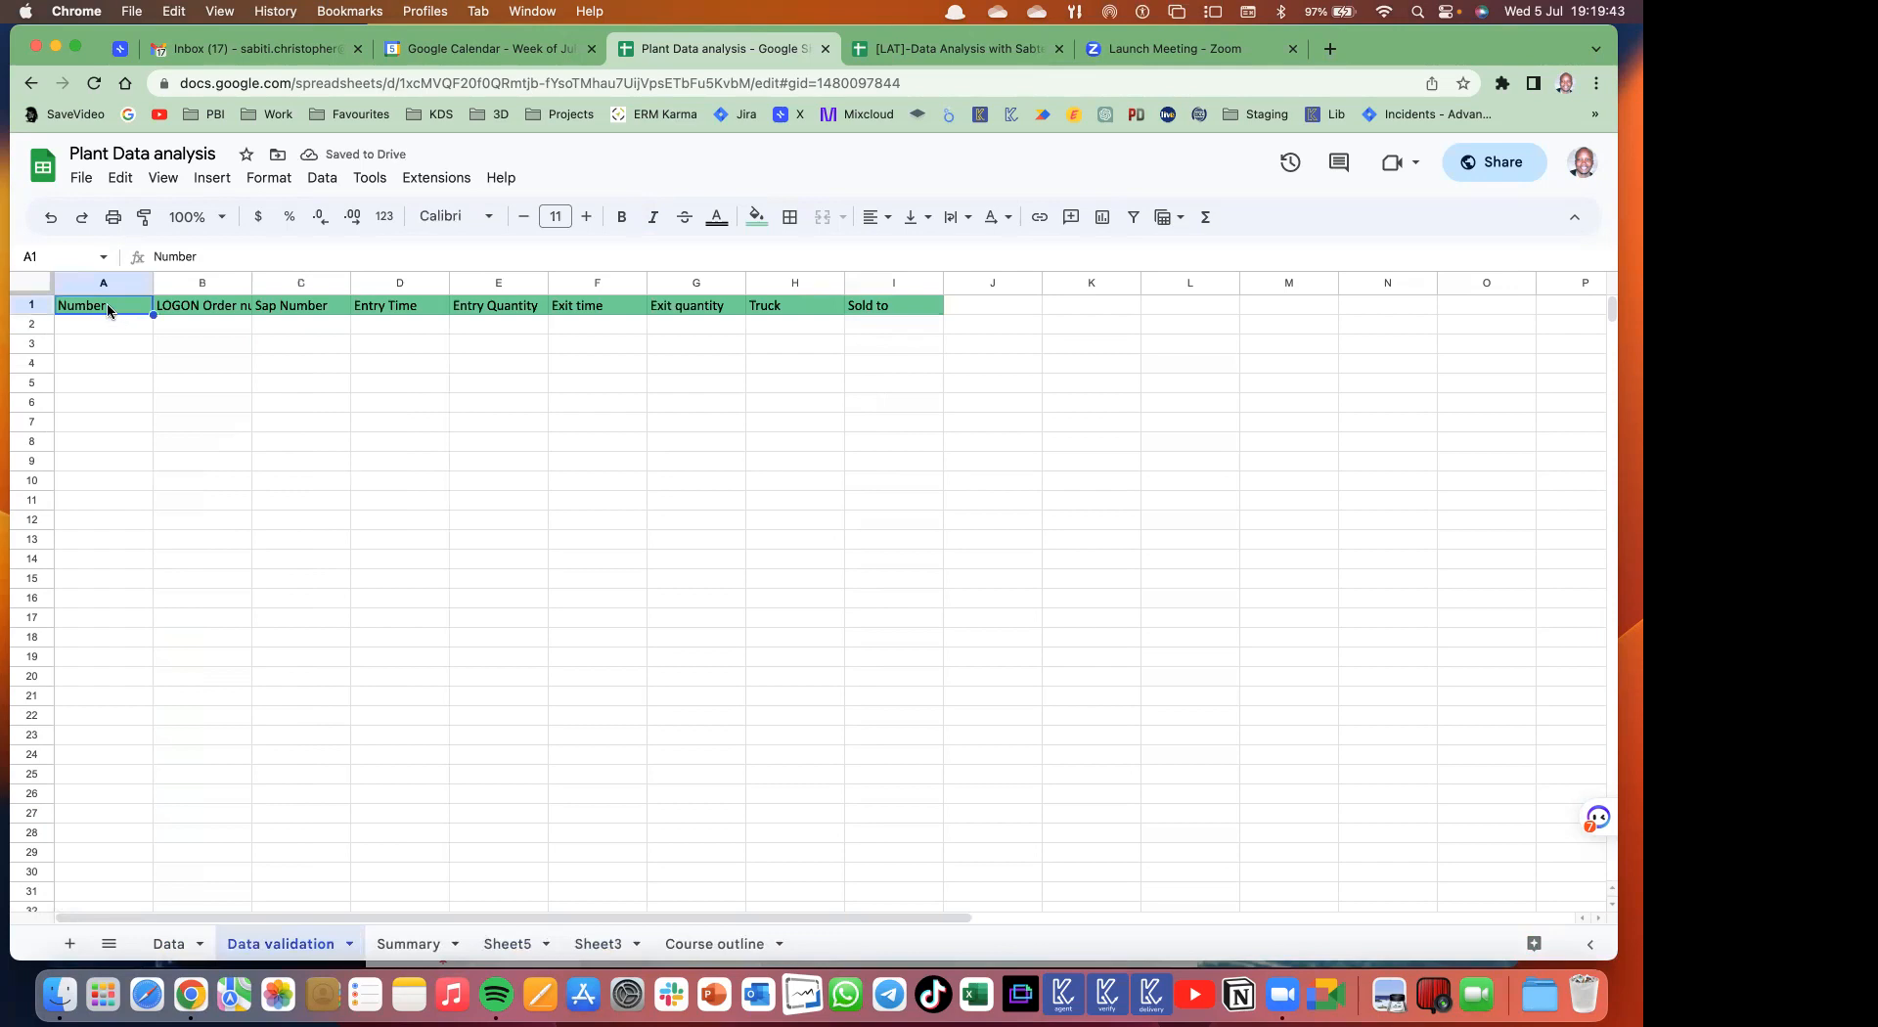
pyautogui.write('Date')
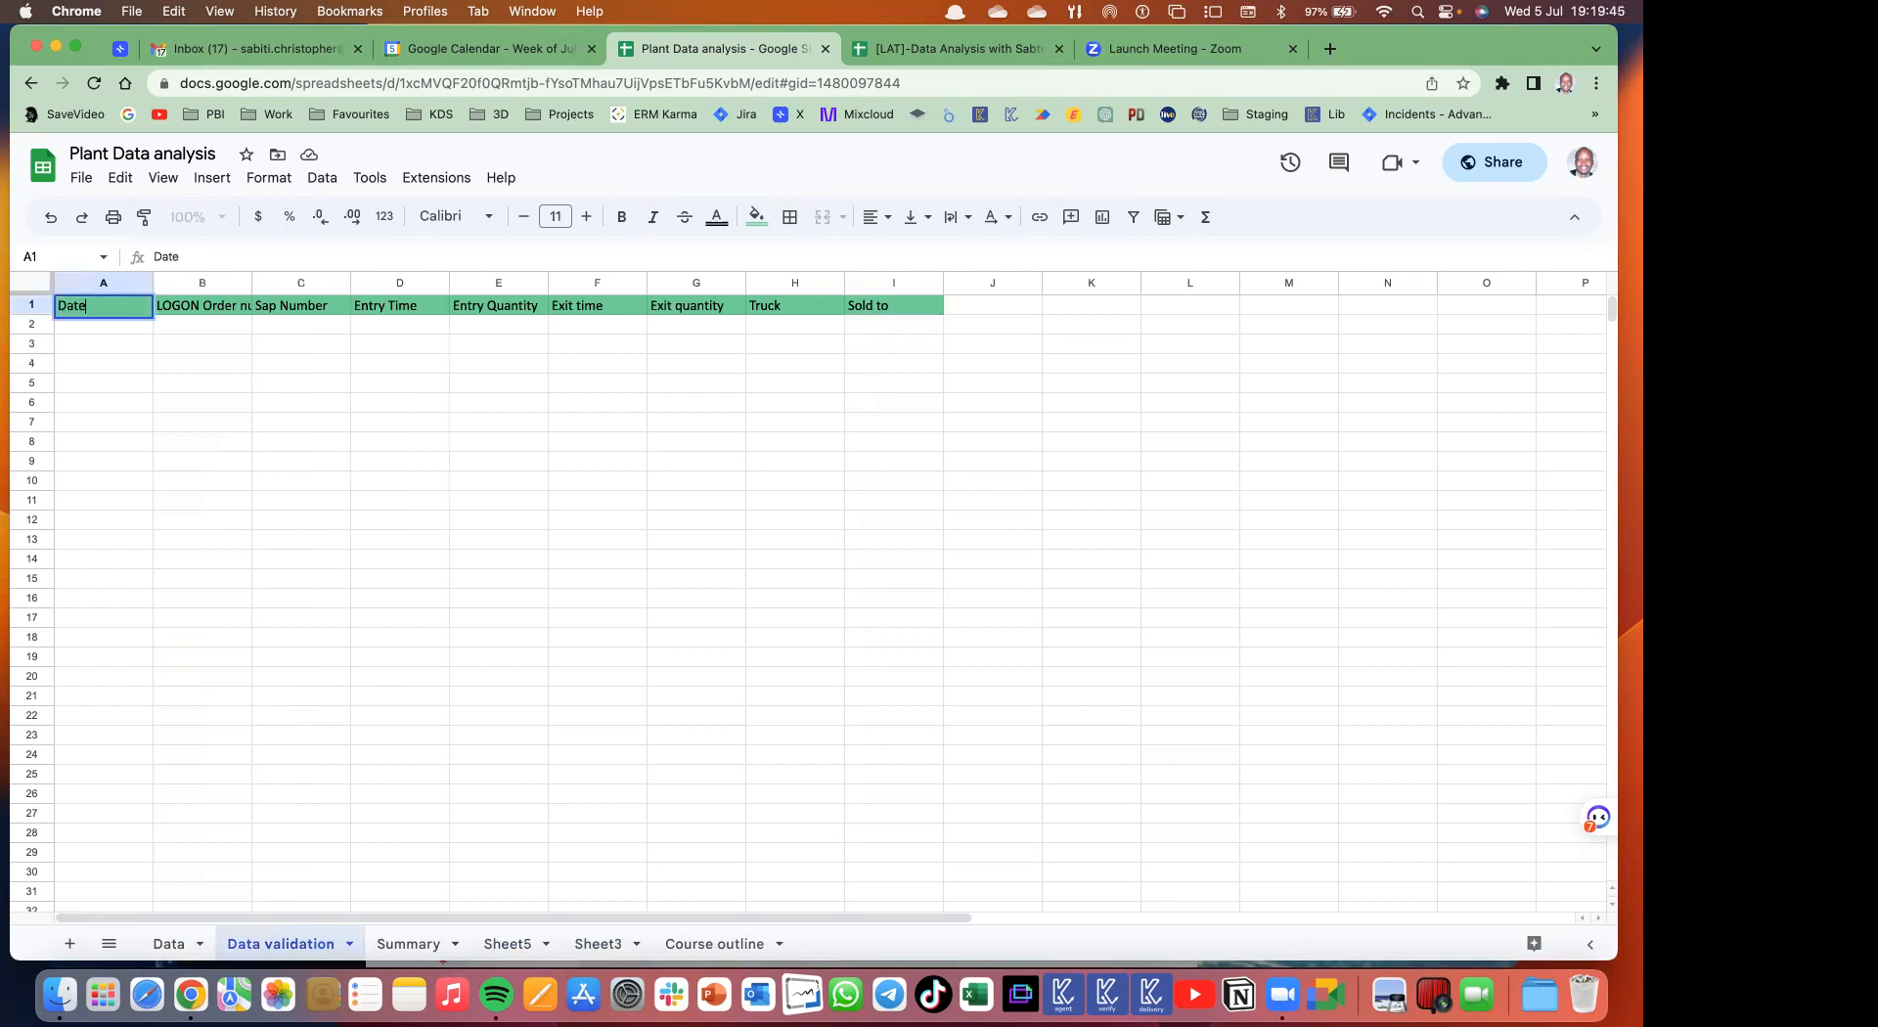
pyautogui.click(191, 304)
pyautogui.write('Truck')
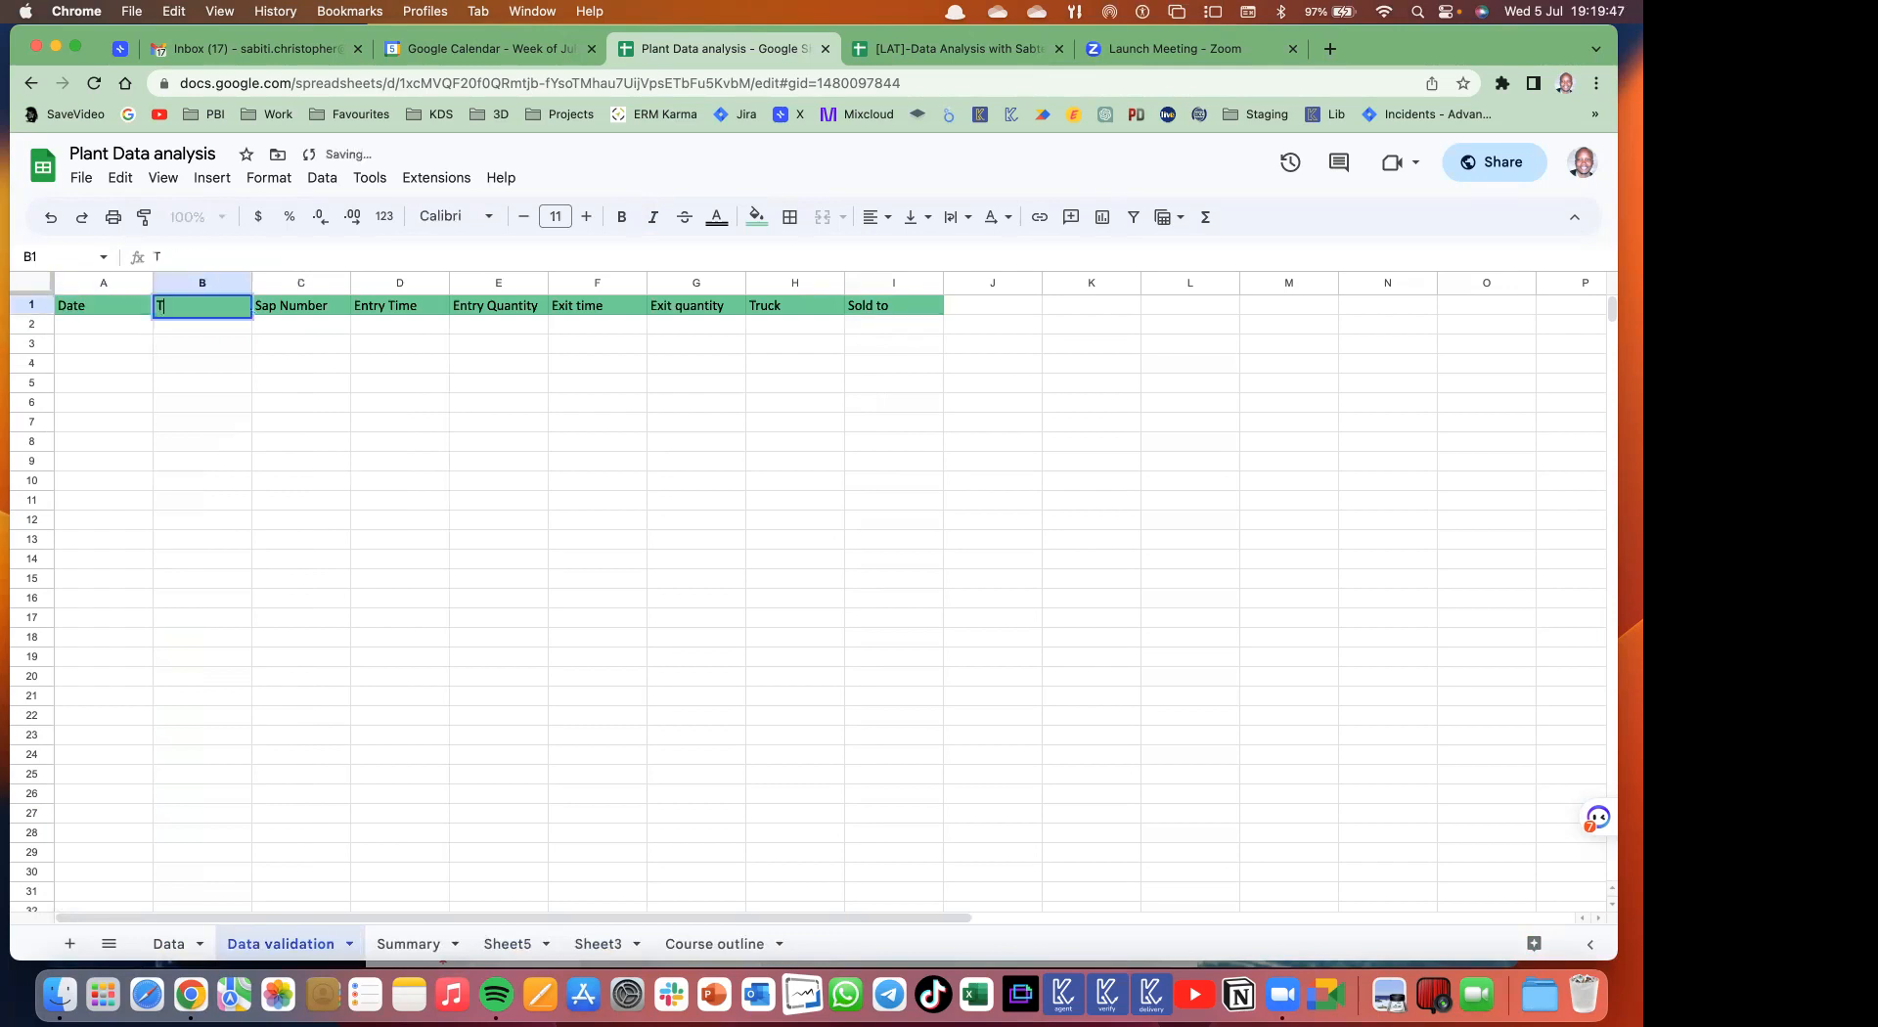
pyautogui.click(313, 310)
pyautogui.write('QTY')
pyautogui.click(421, 337)
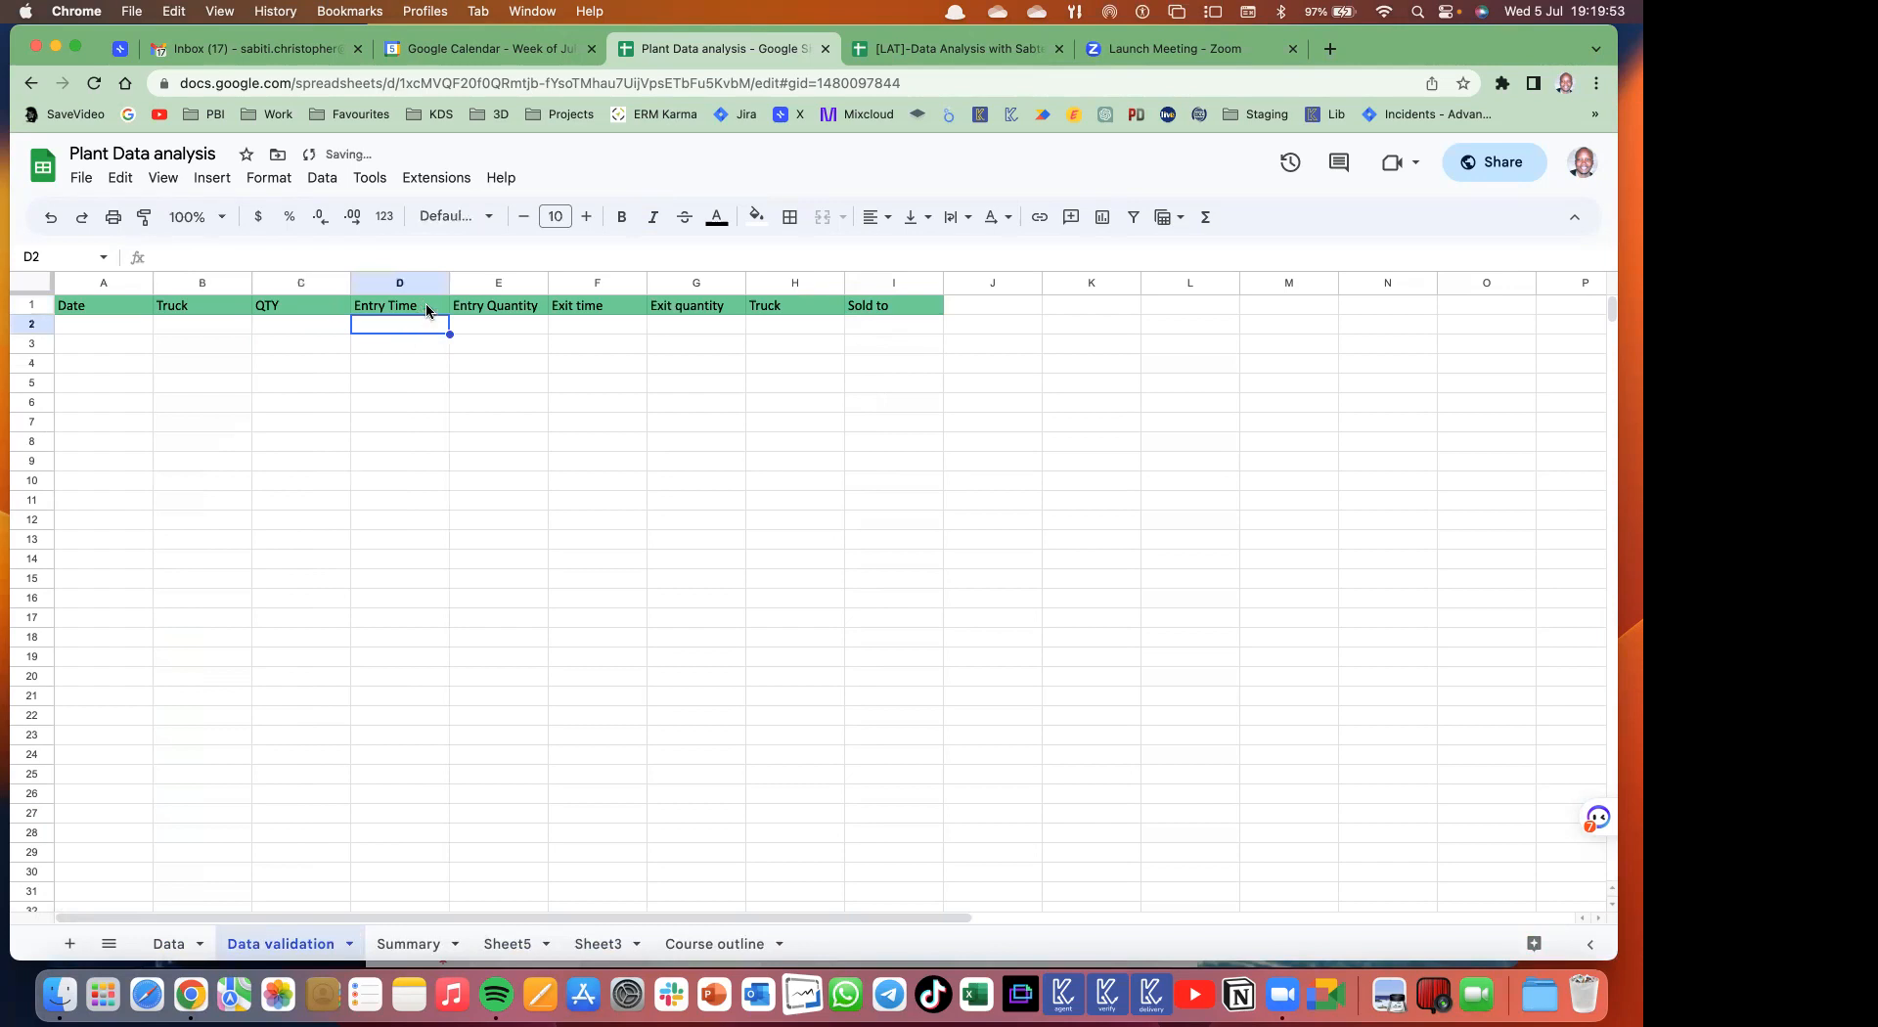
# - Change the D1 heading to 'Commercial carrier' and widen column D to fit
pyautogui.click(426, 310)
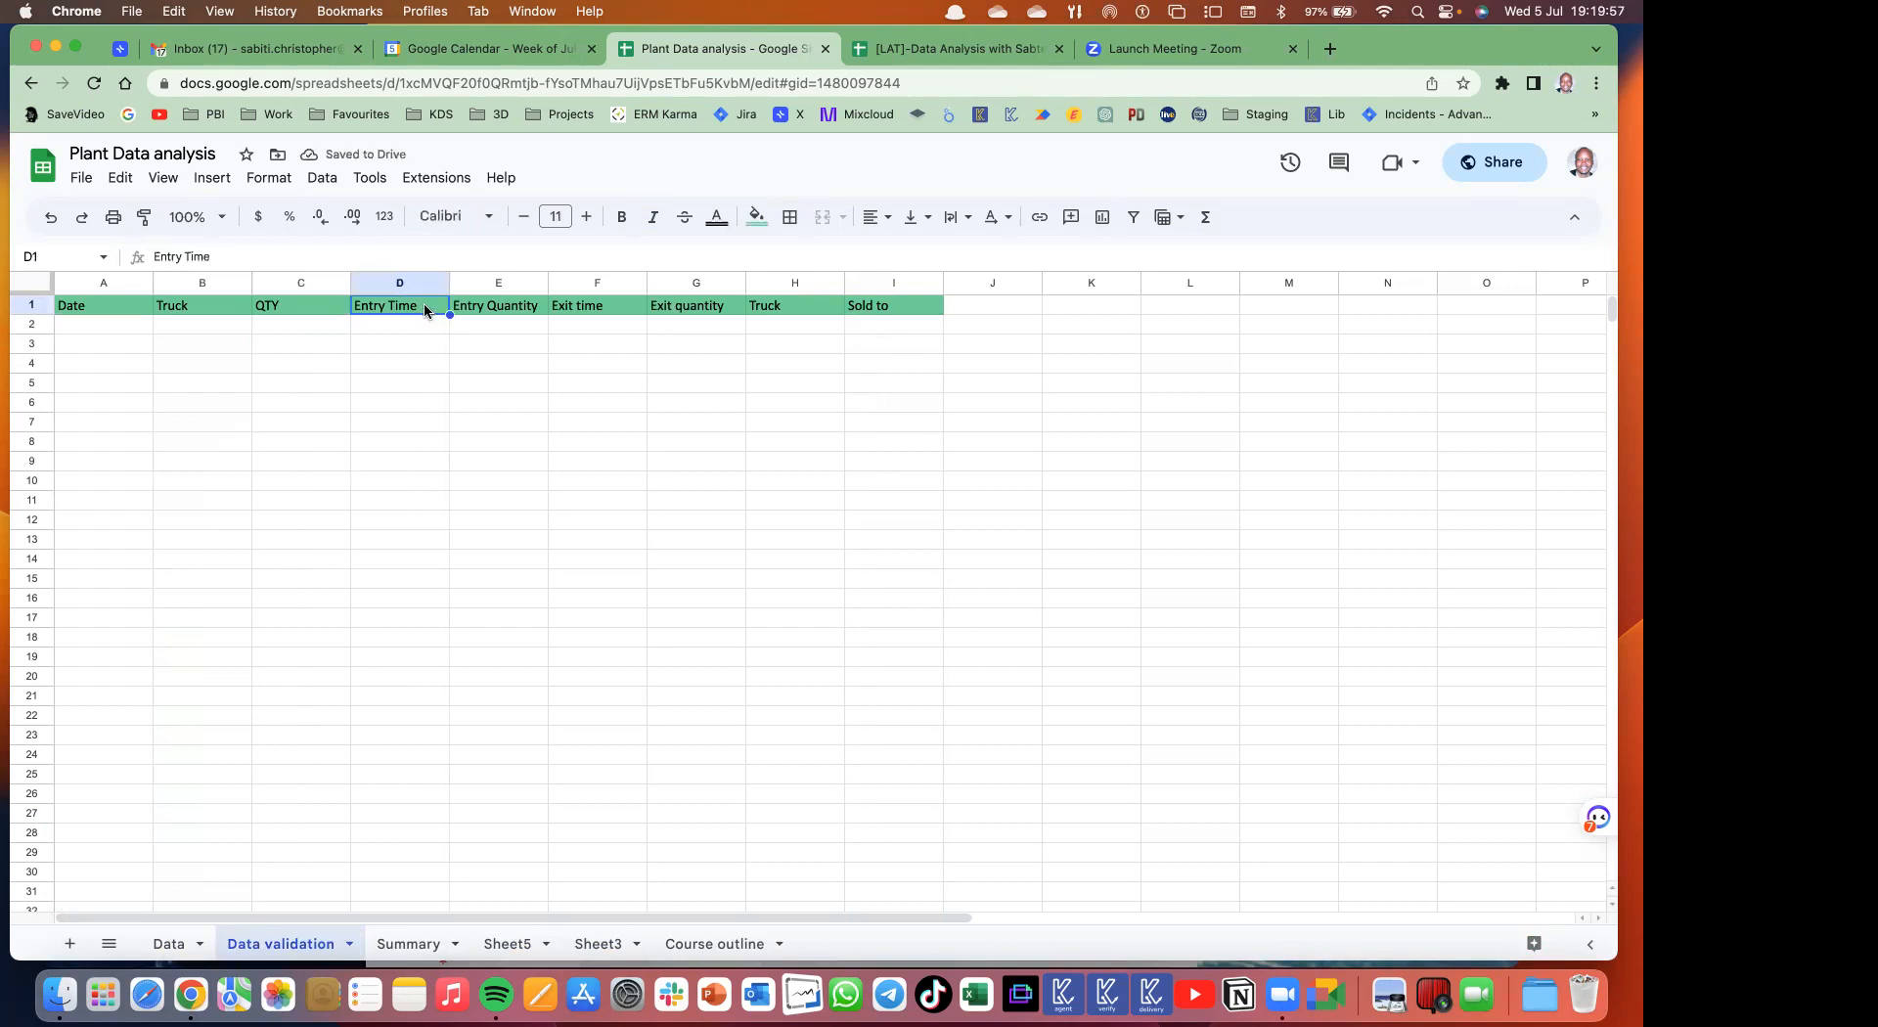
pyautogui.write('Tra')
pyautogui.press('BackSpace')
pyautogui.write('Commercial carrier')
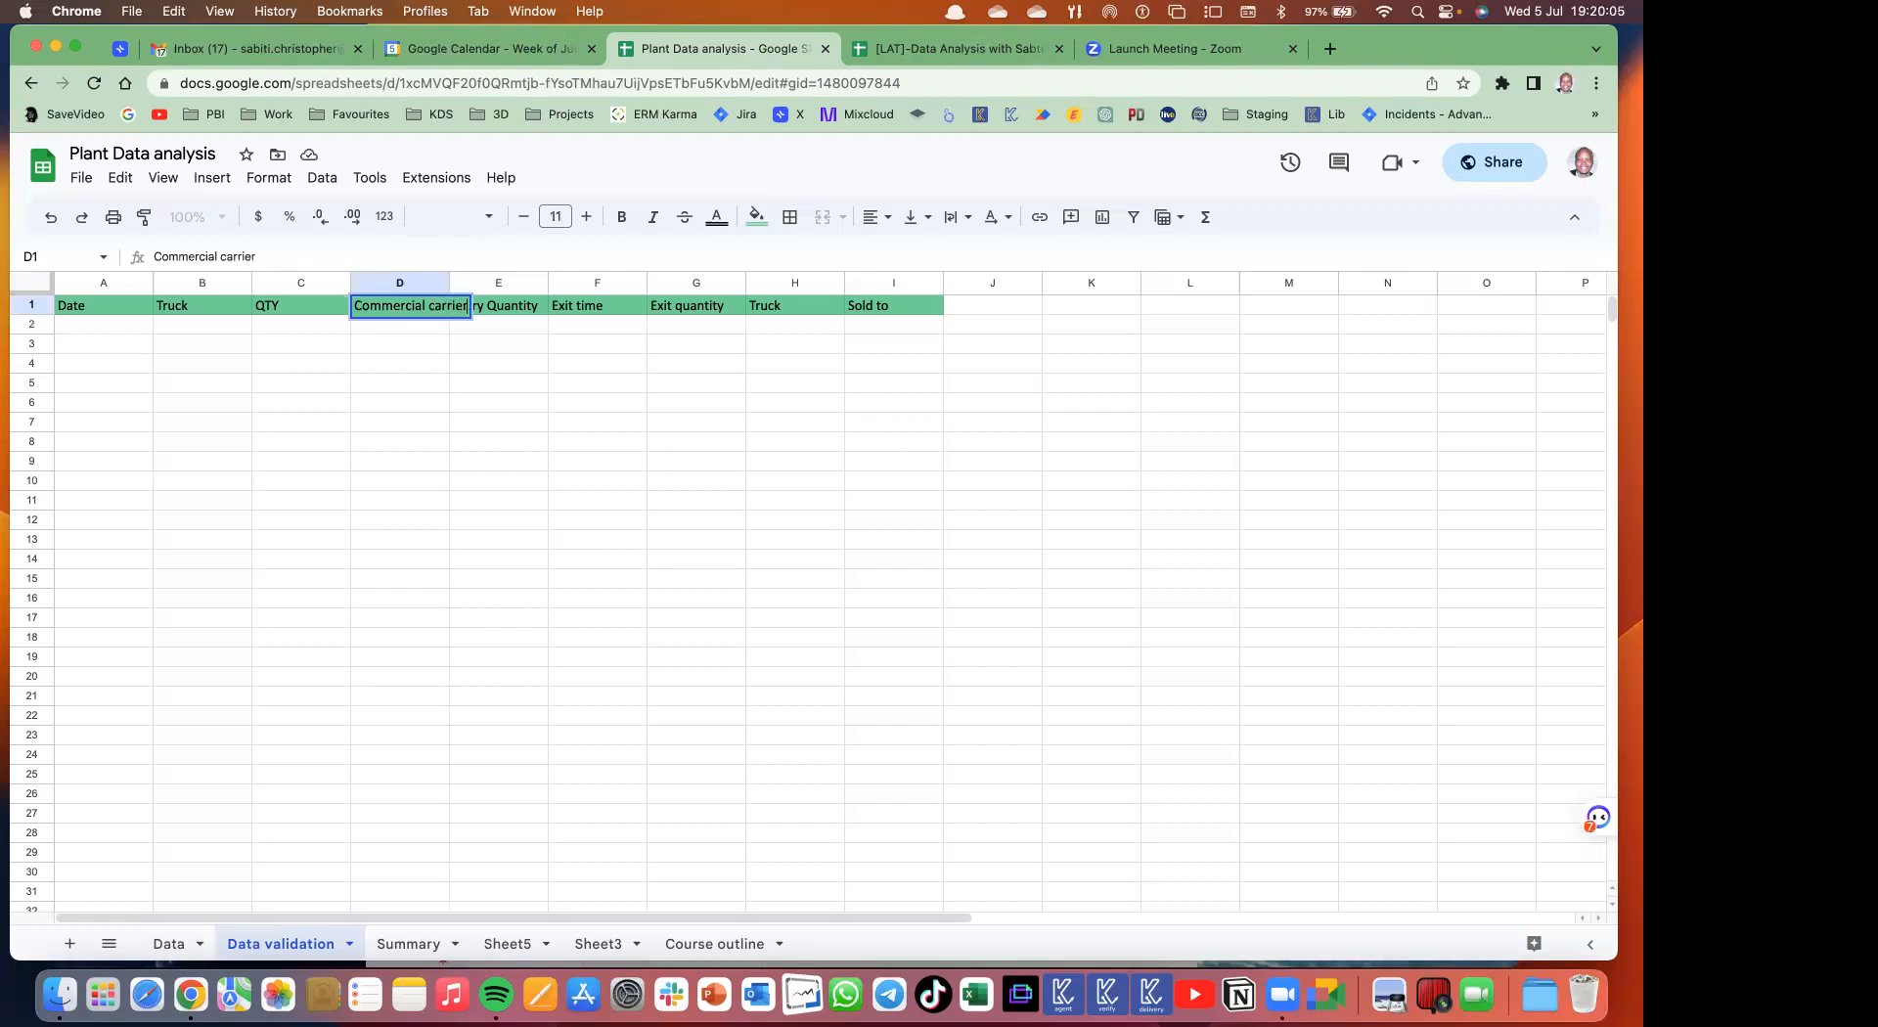
pyautogui.press('Return')
pyautogui.moveTo(449, 283); pyautogui.dragTo(469, 282)
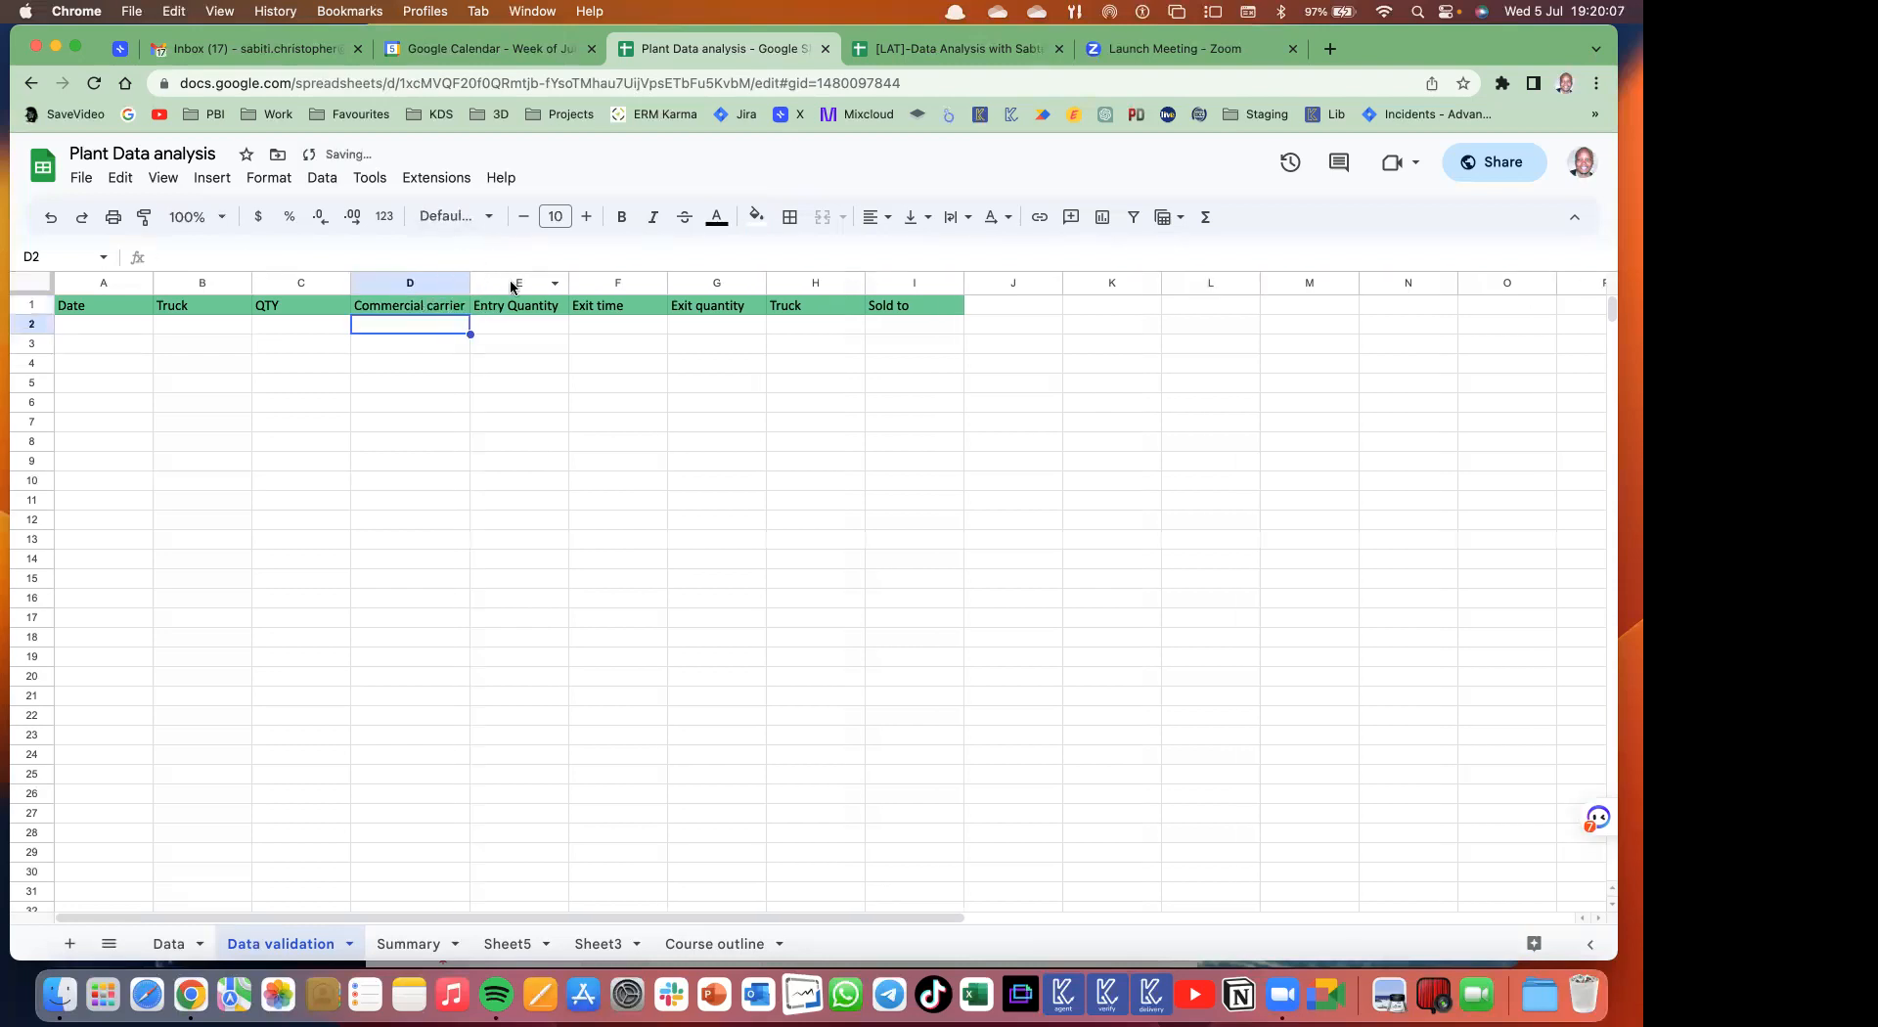
# - Change the E1 and F1 headings to Material and Sold TO
pyautogui.click(550, 309)
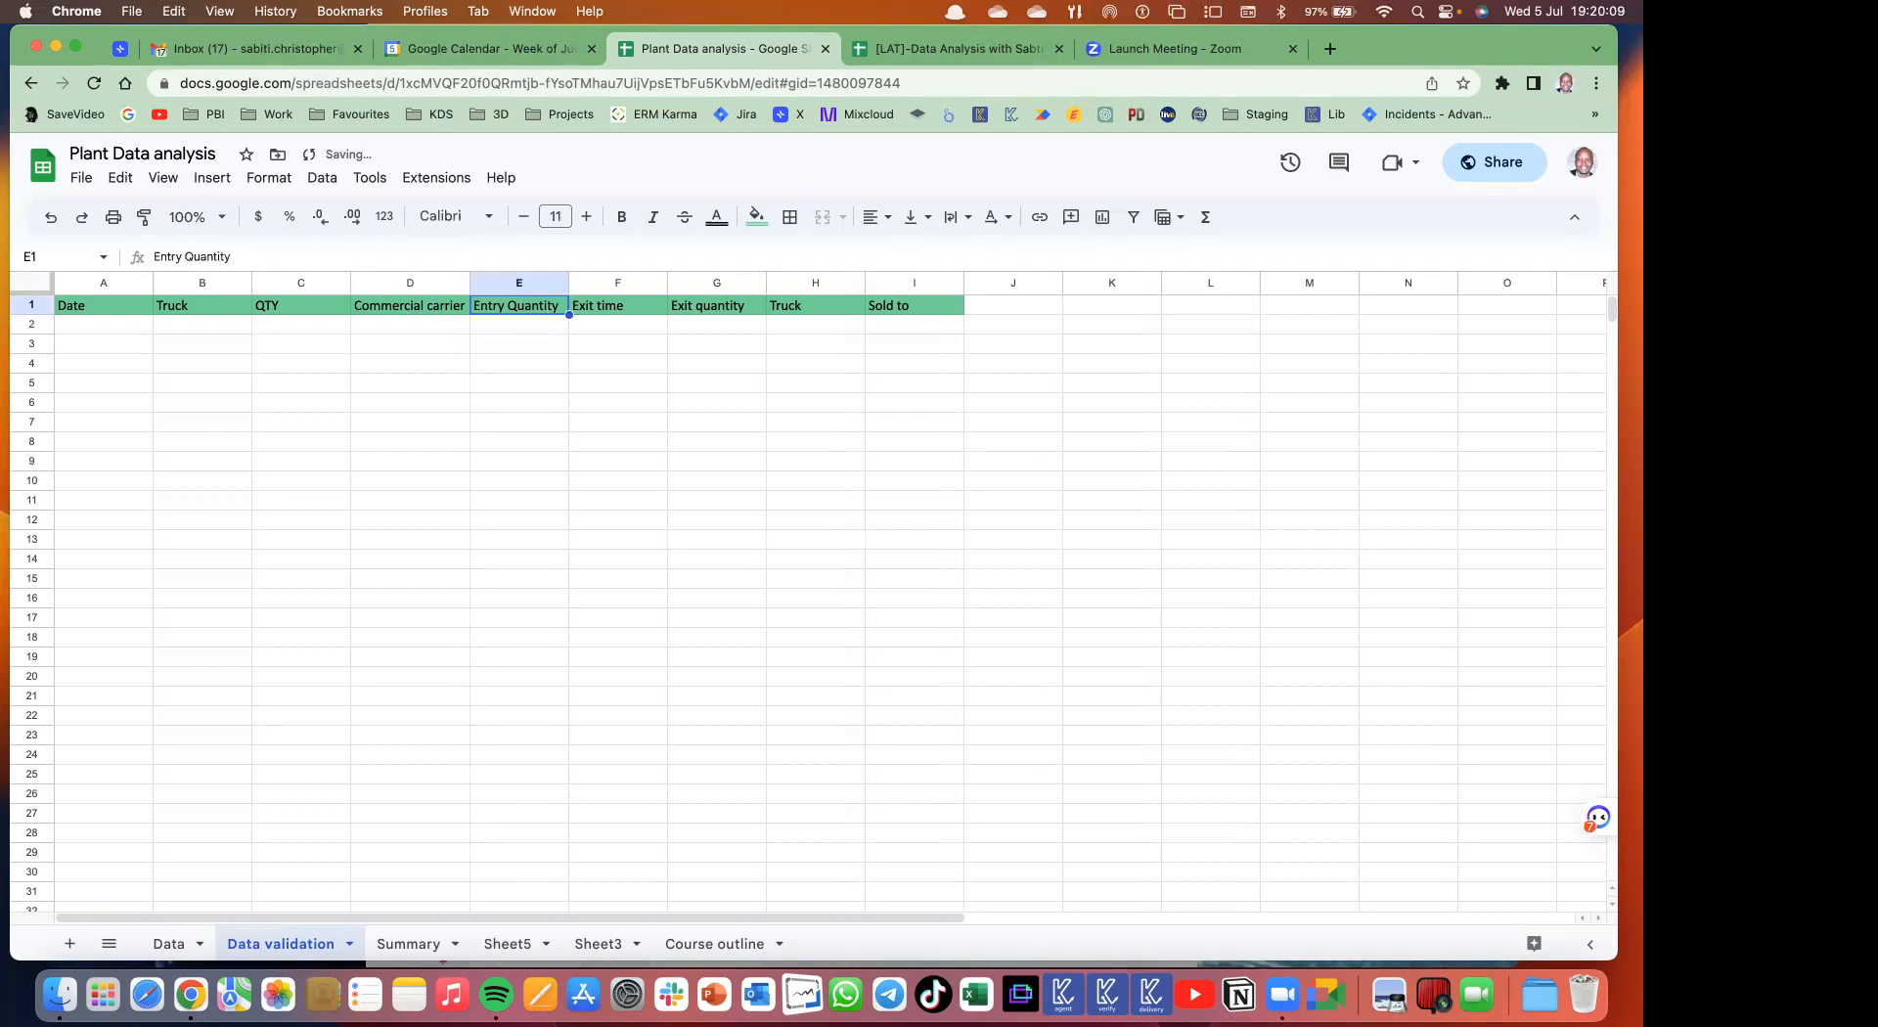
pyautogui.write('Materia')
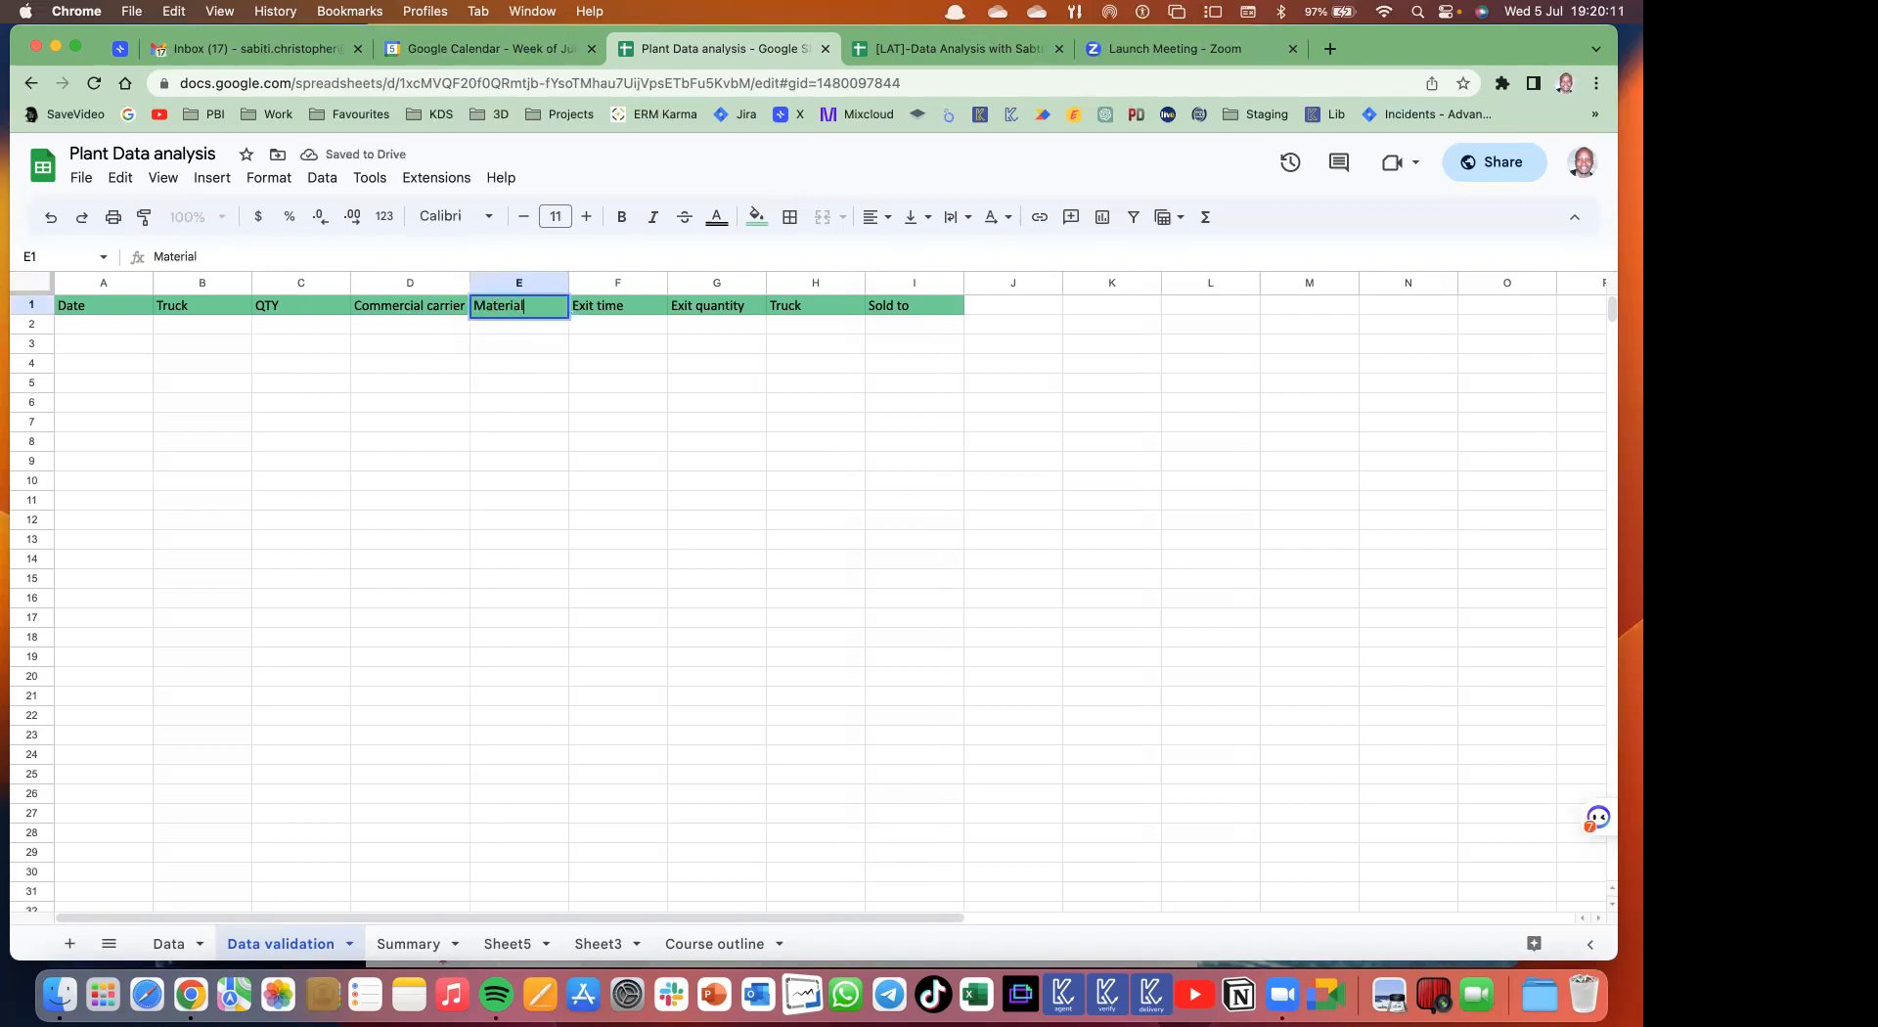
pyautogui.write('l')
pyautogui.press('Return')
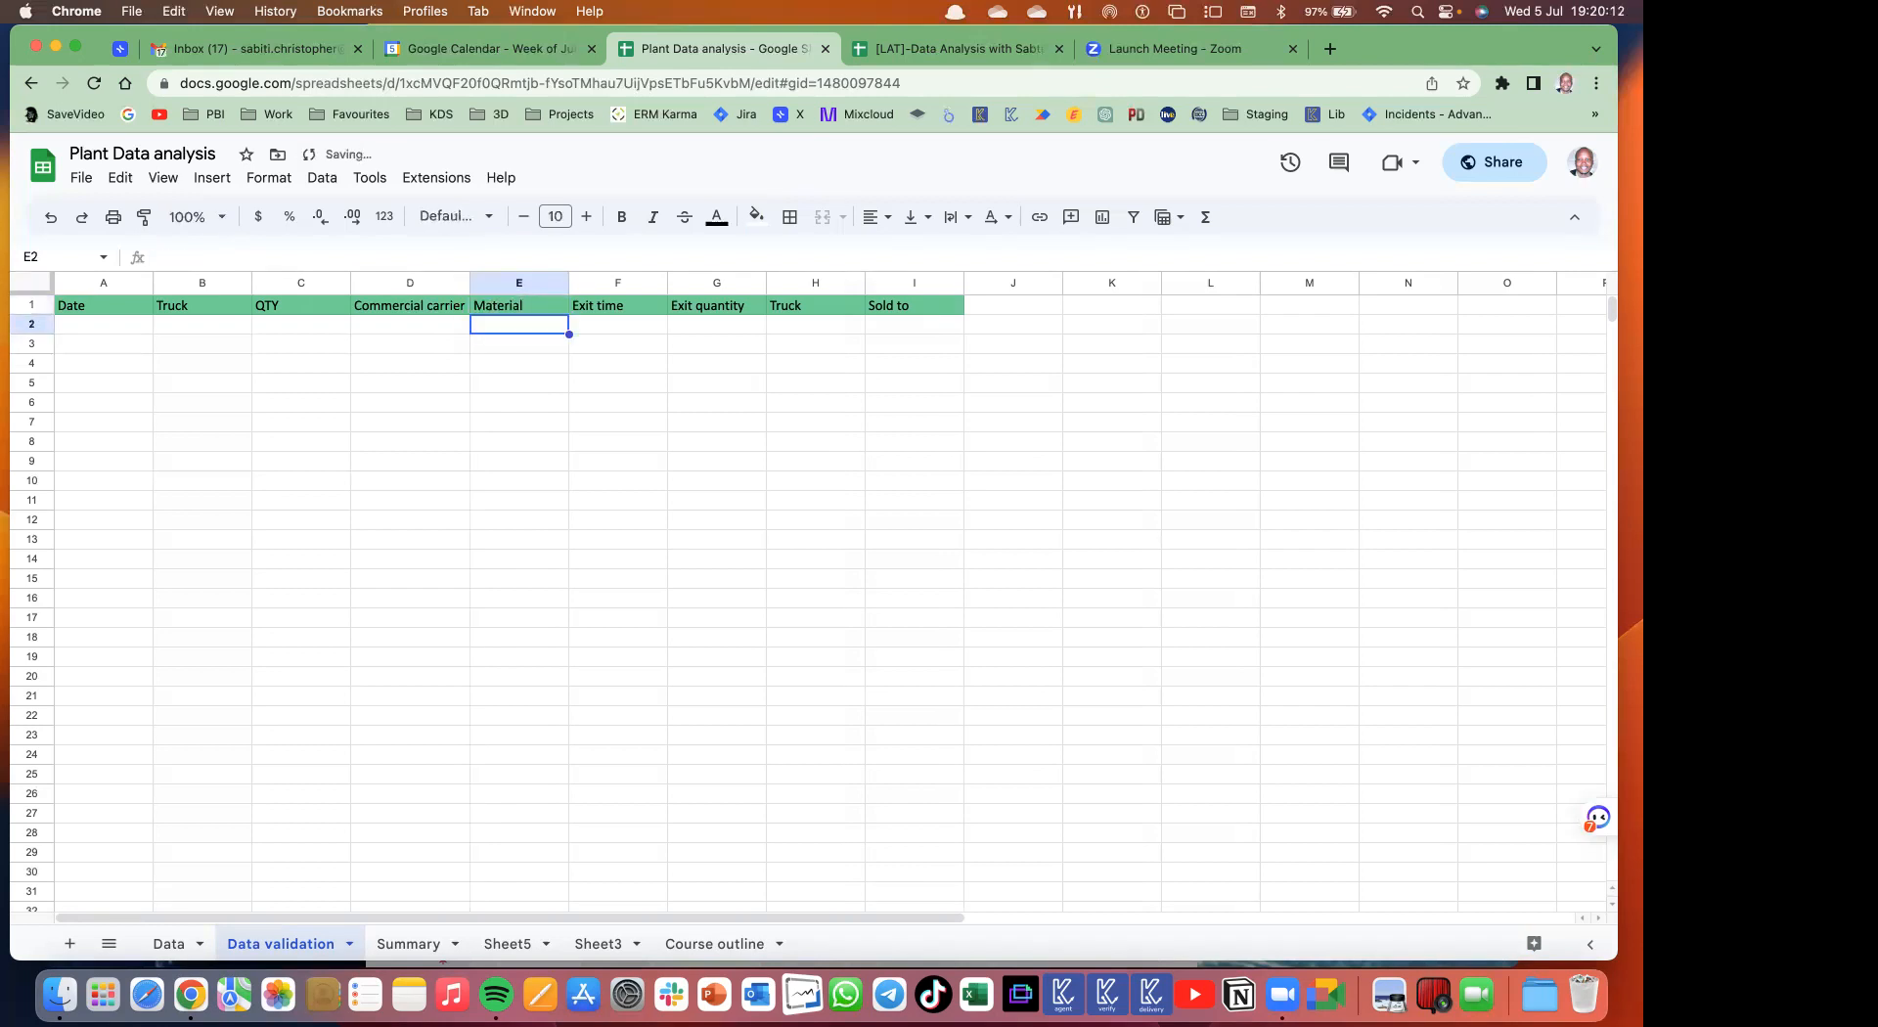
pyautogui.click(603, 308)
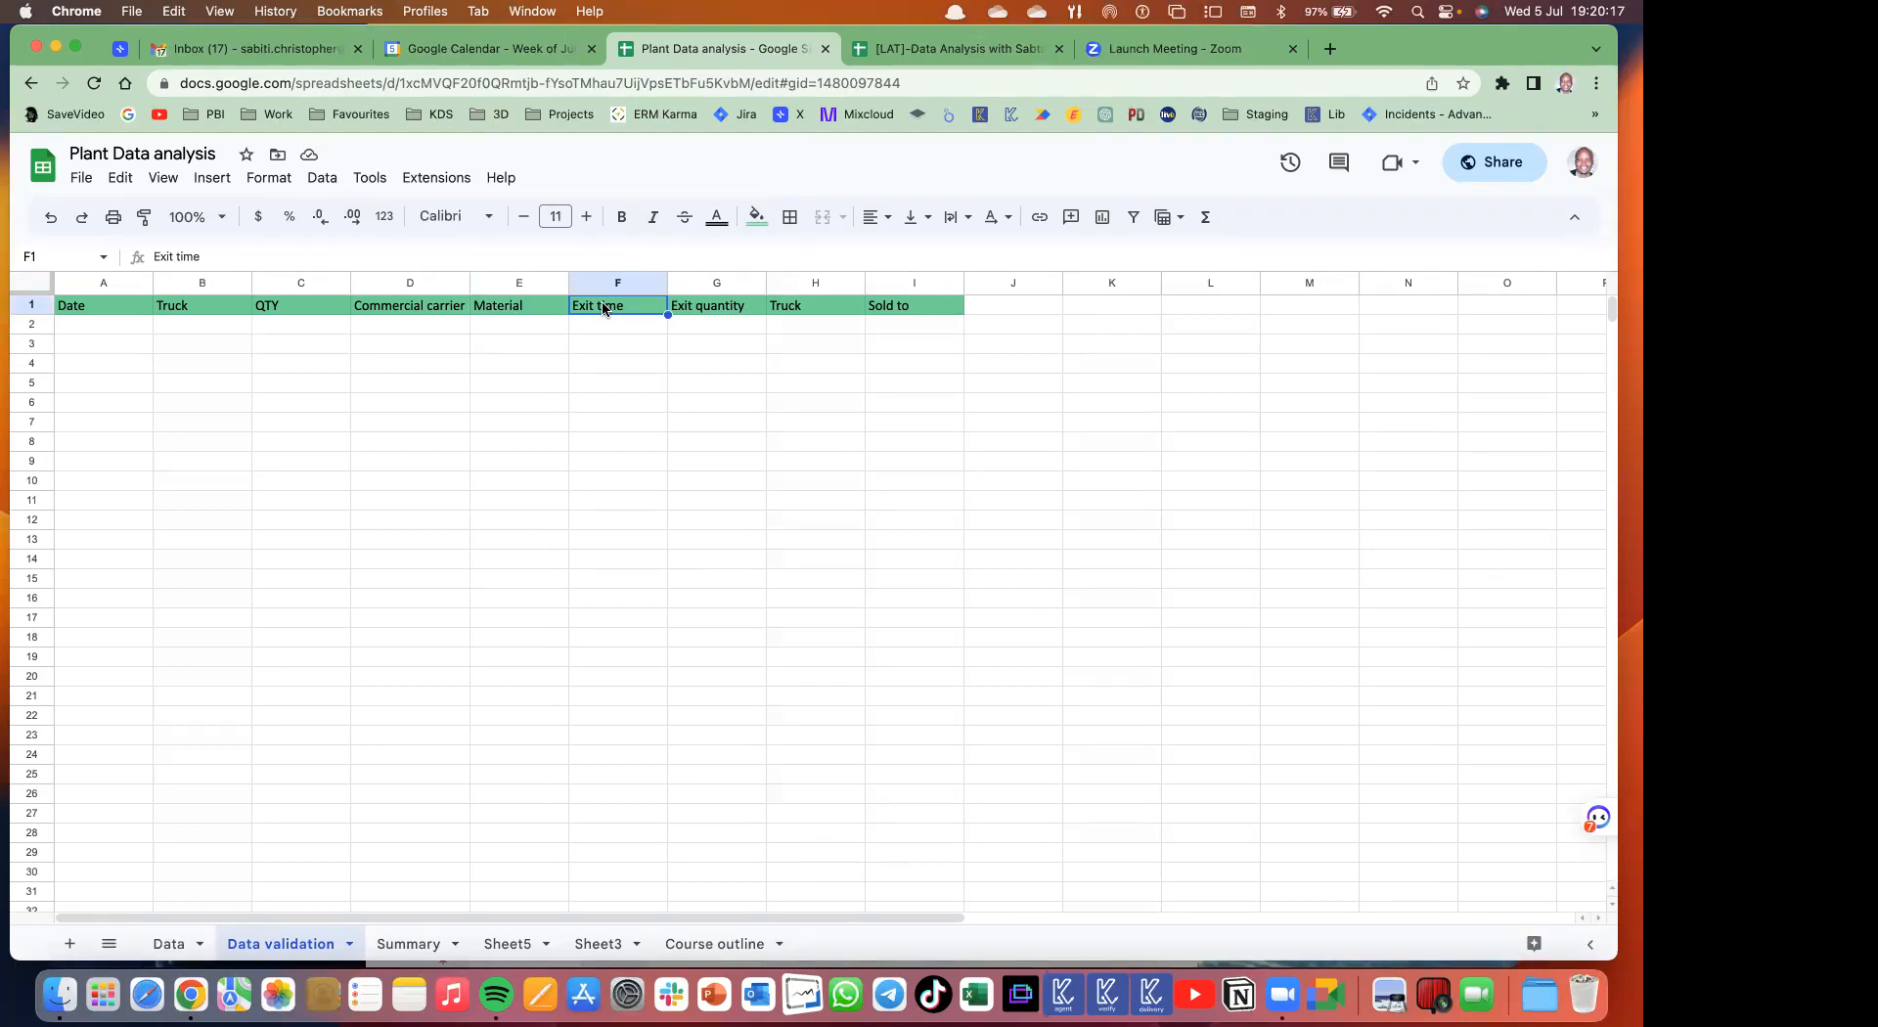
pyautogui.write('Sold')
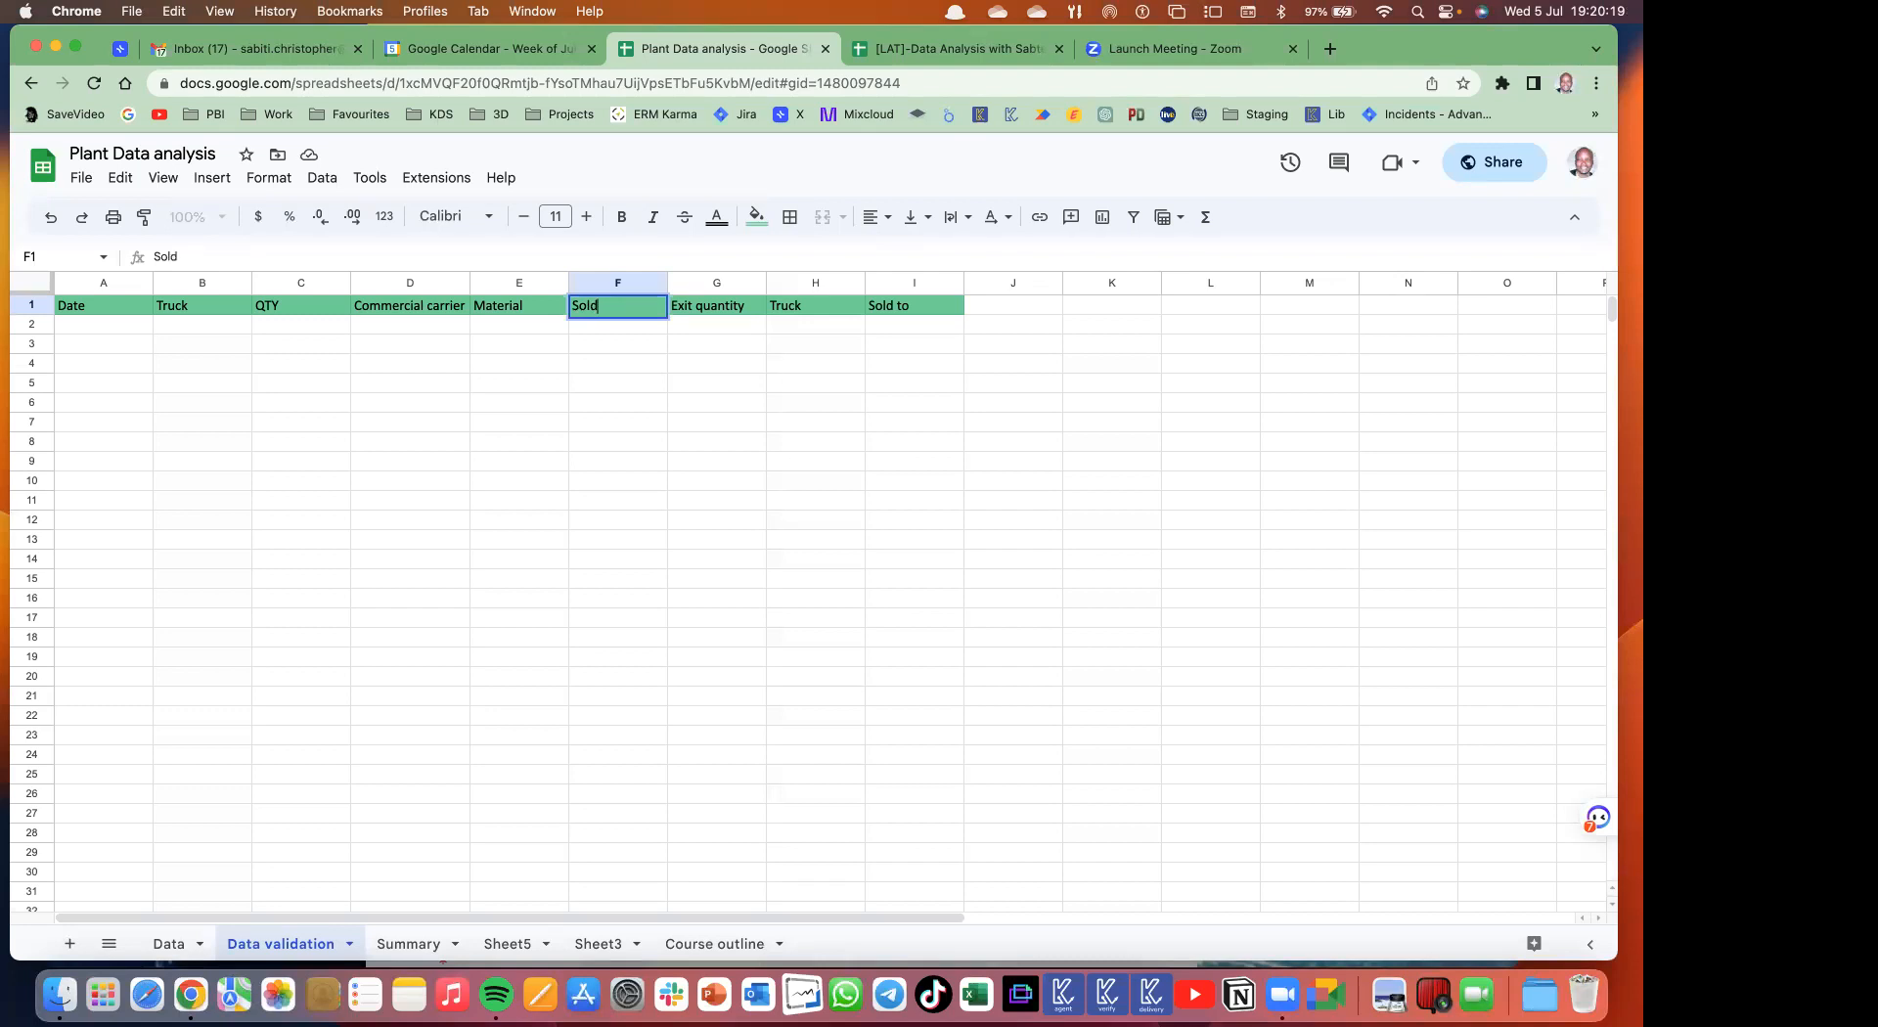
pyautogui.write(' TO')
pyautogui.click(801, 383)
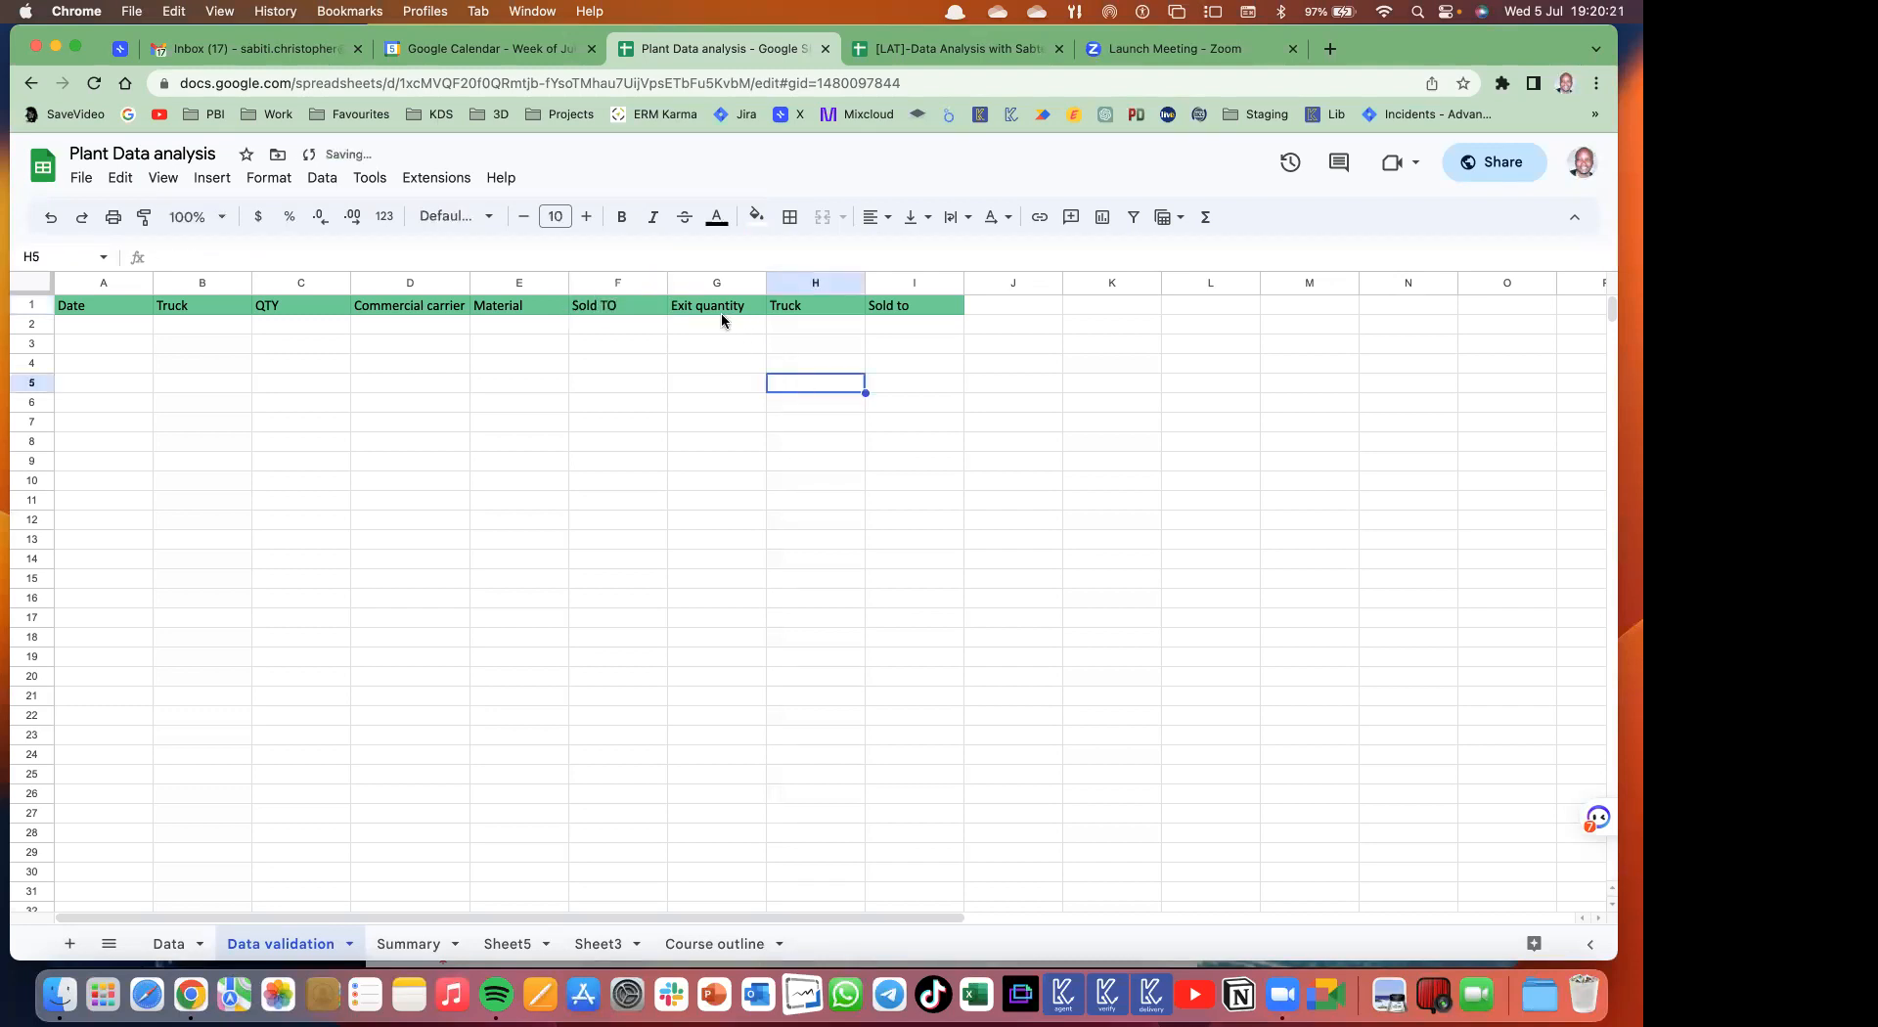
pyautogui.moveTo(717, 282); pyautogui.dragTo(914, 291)
# - Delete the leftover columns G through I
pyautogui.rightClick(914, 291)
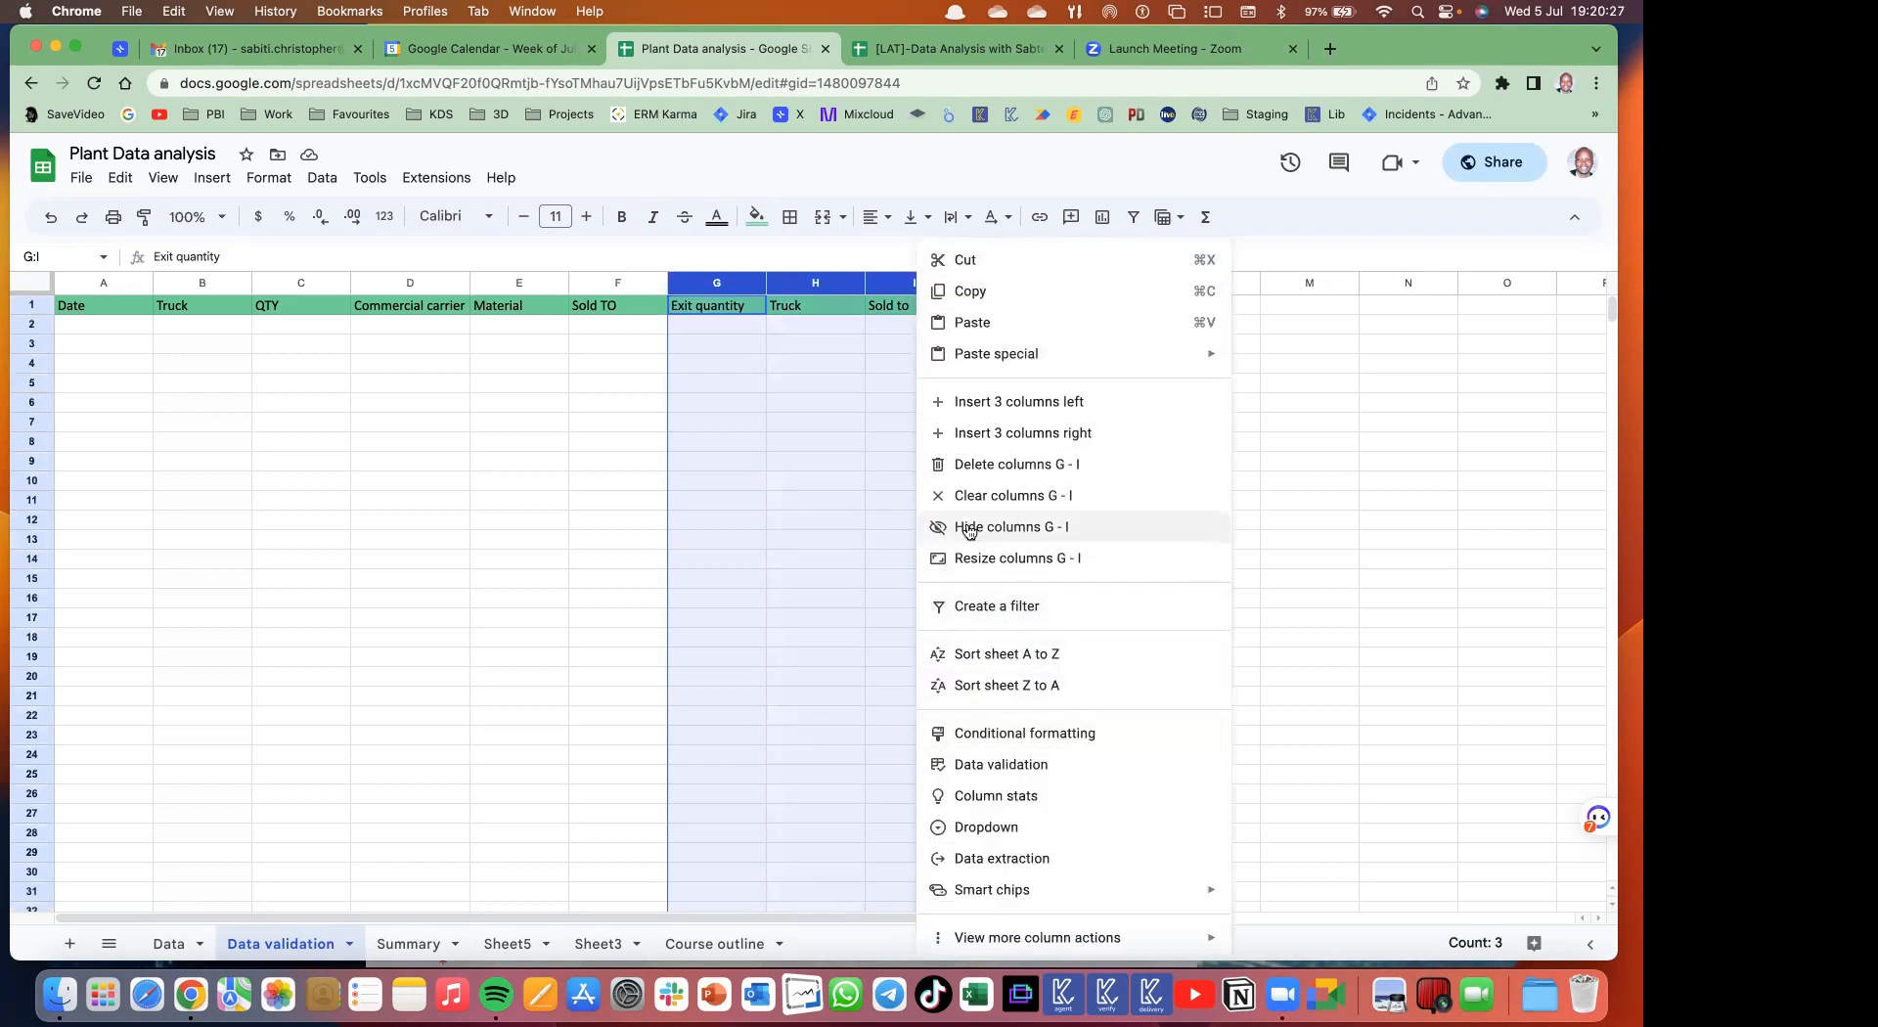
pyautogui.click(974, 464)
pyautogui.click(401, 464)
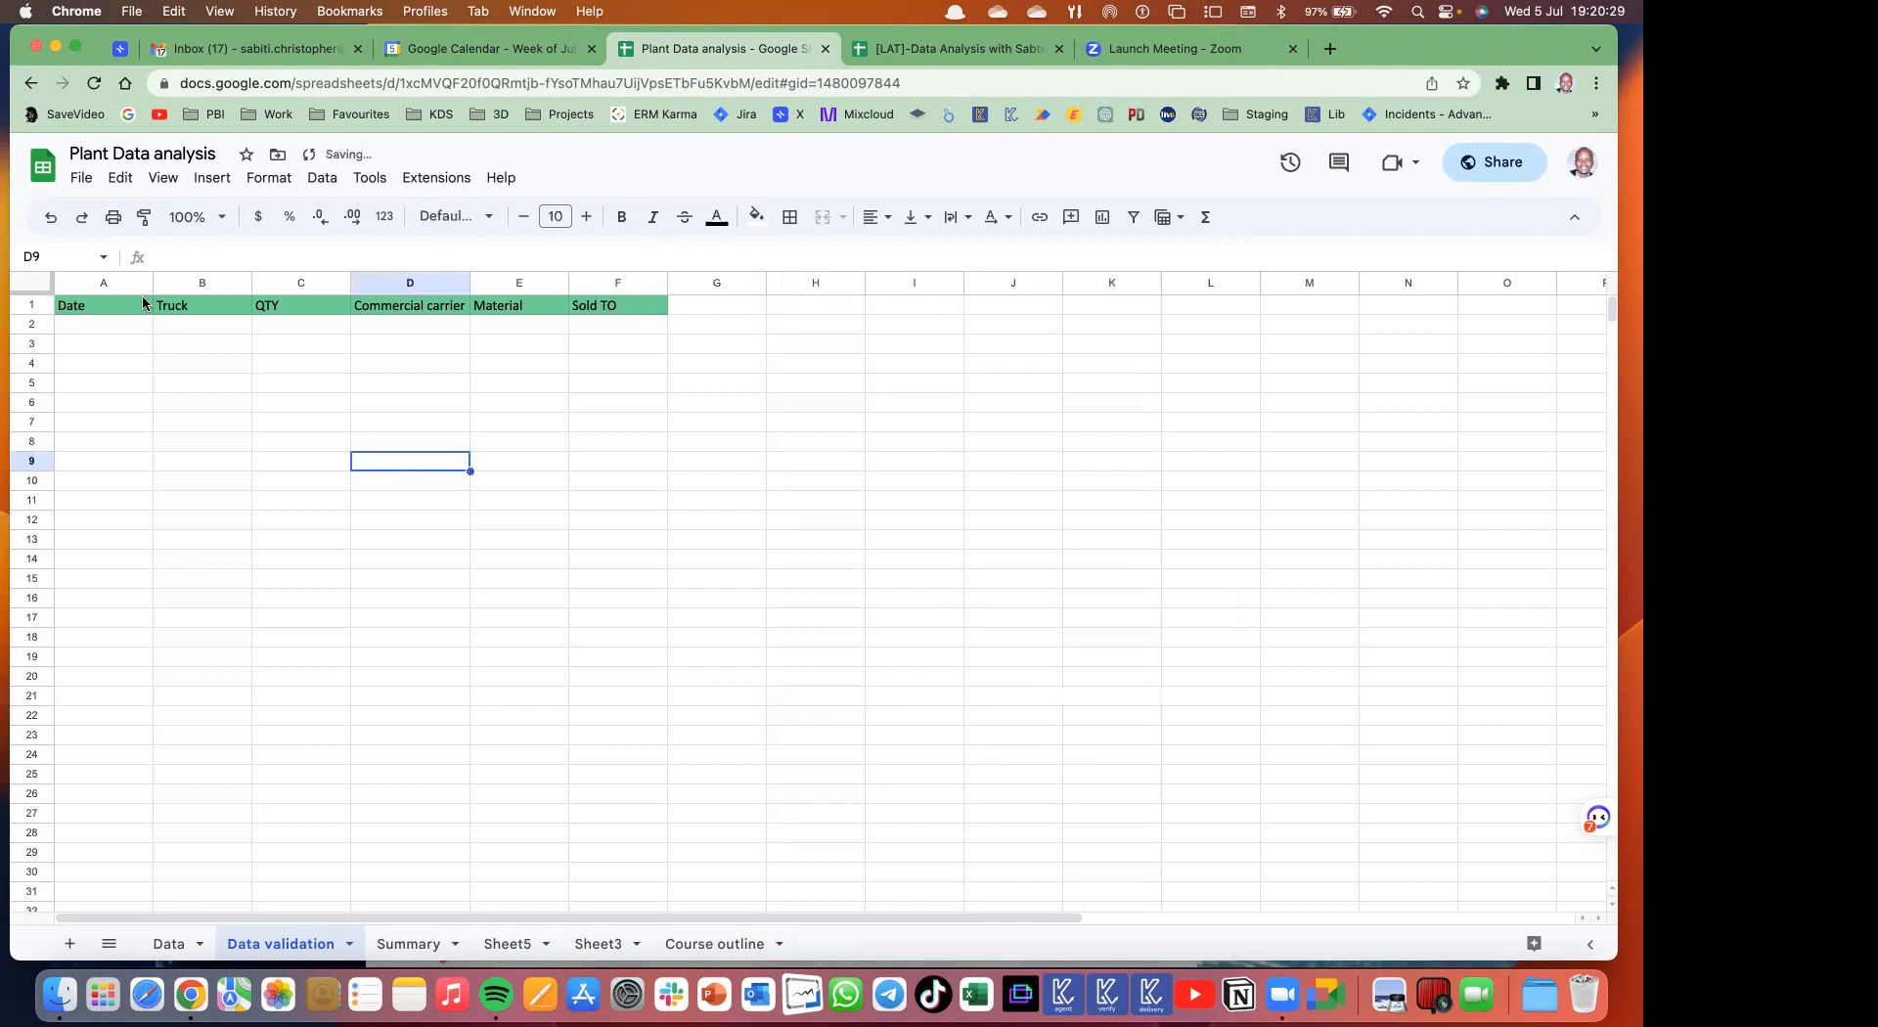
# - Resize columns A–F together to one narrower, even width
pyautogui.moveTo(109, 284); pyautogui.dragTo(785, 283)
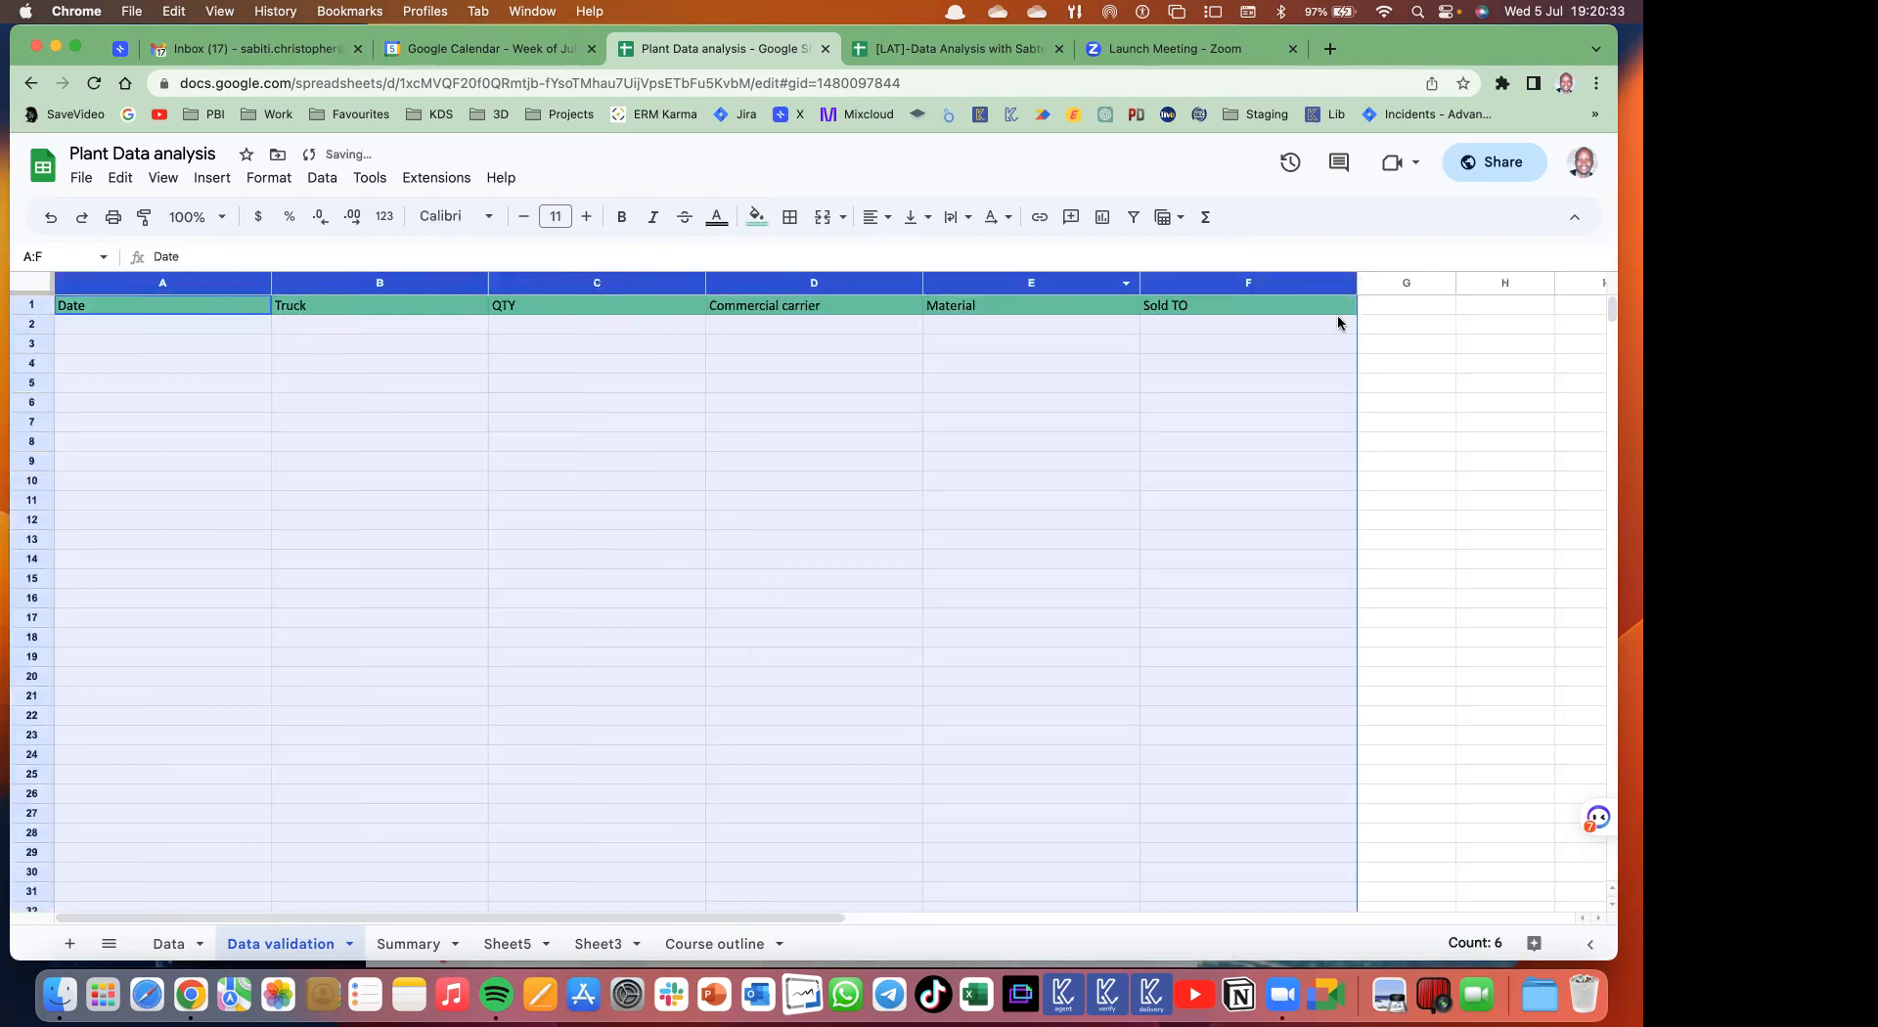
pyautogui.moveTo(1356, 283); pyautogui.dragTo(1092, 282)
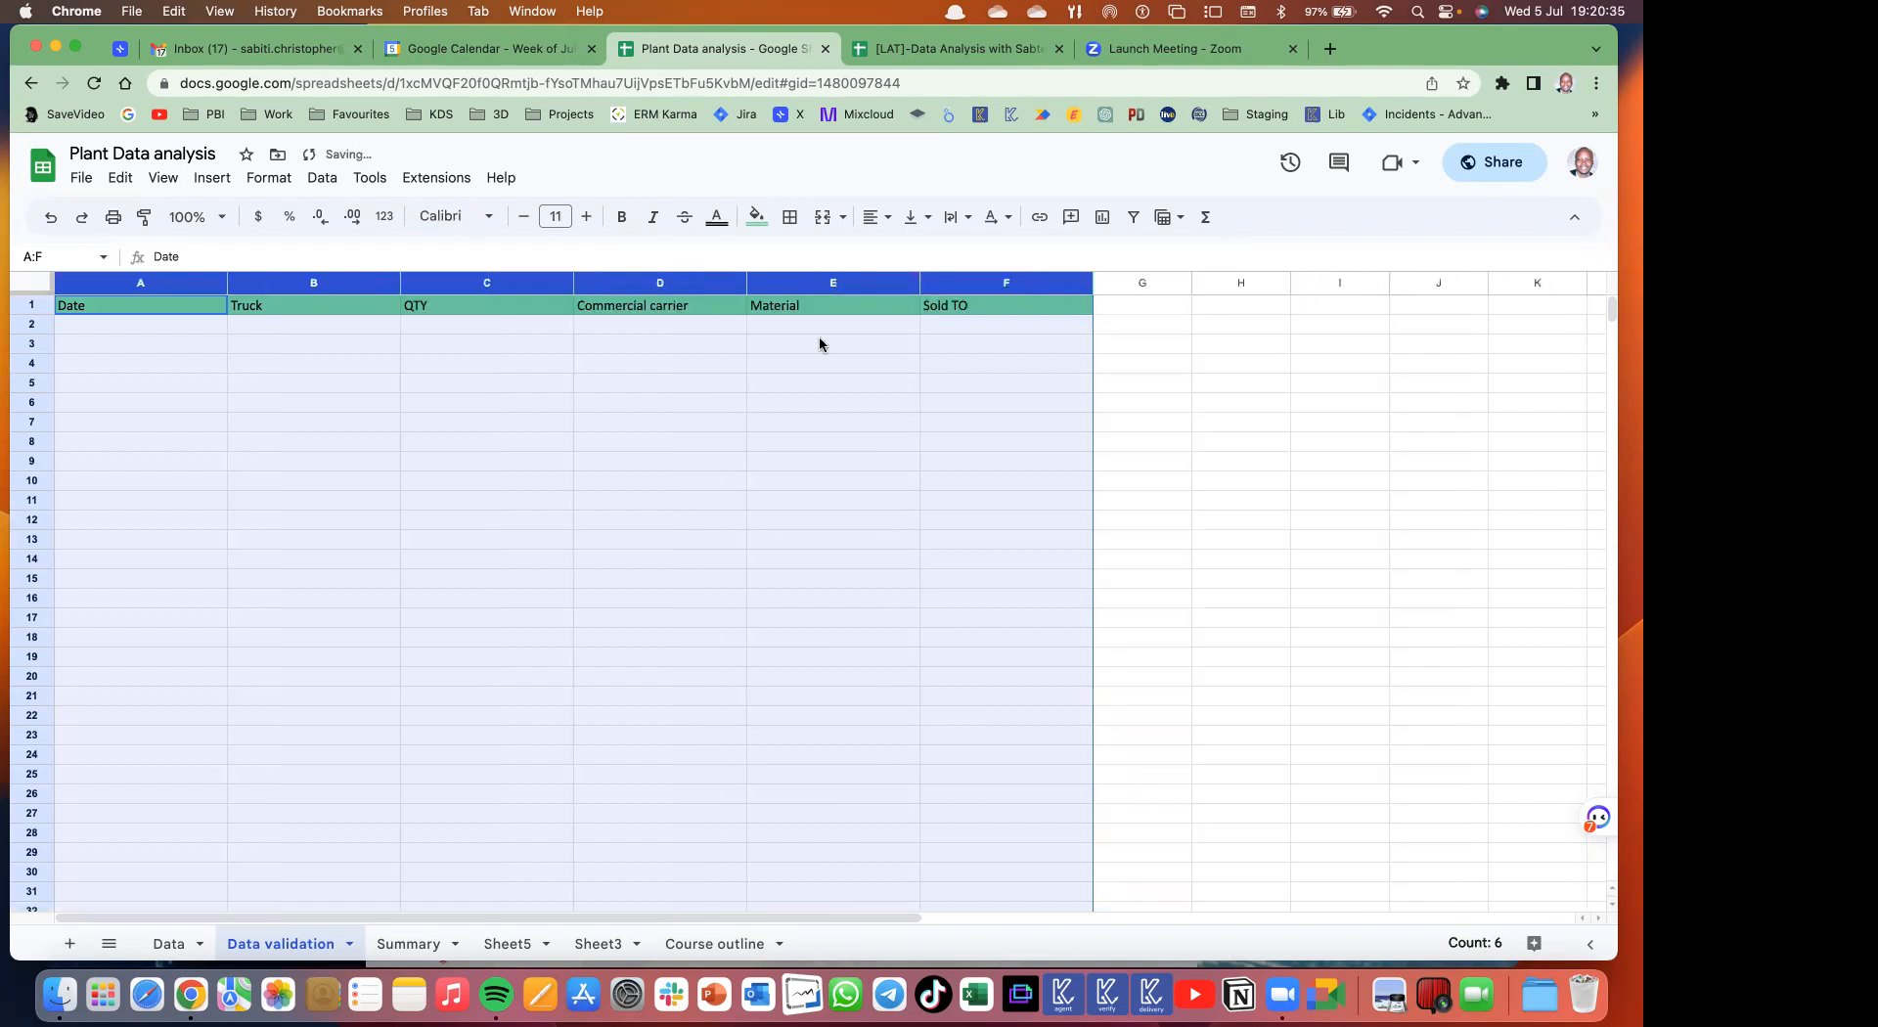
pyautogui.click(587, 350)
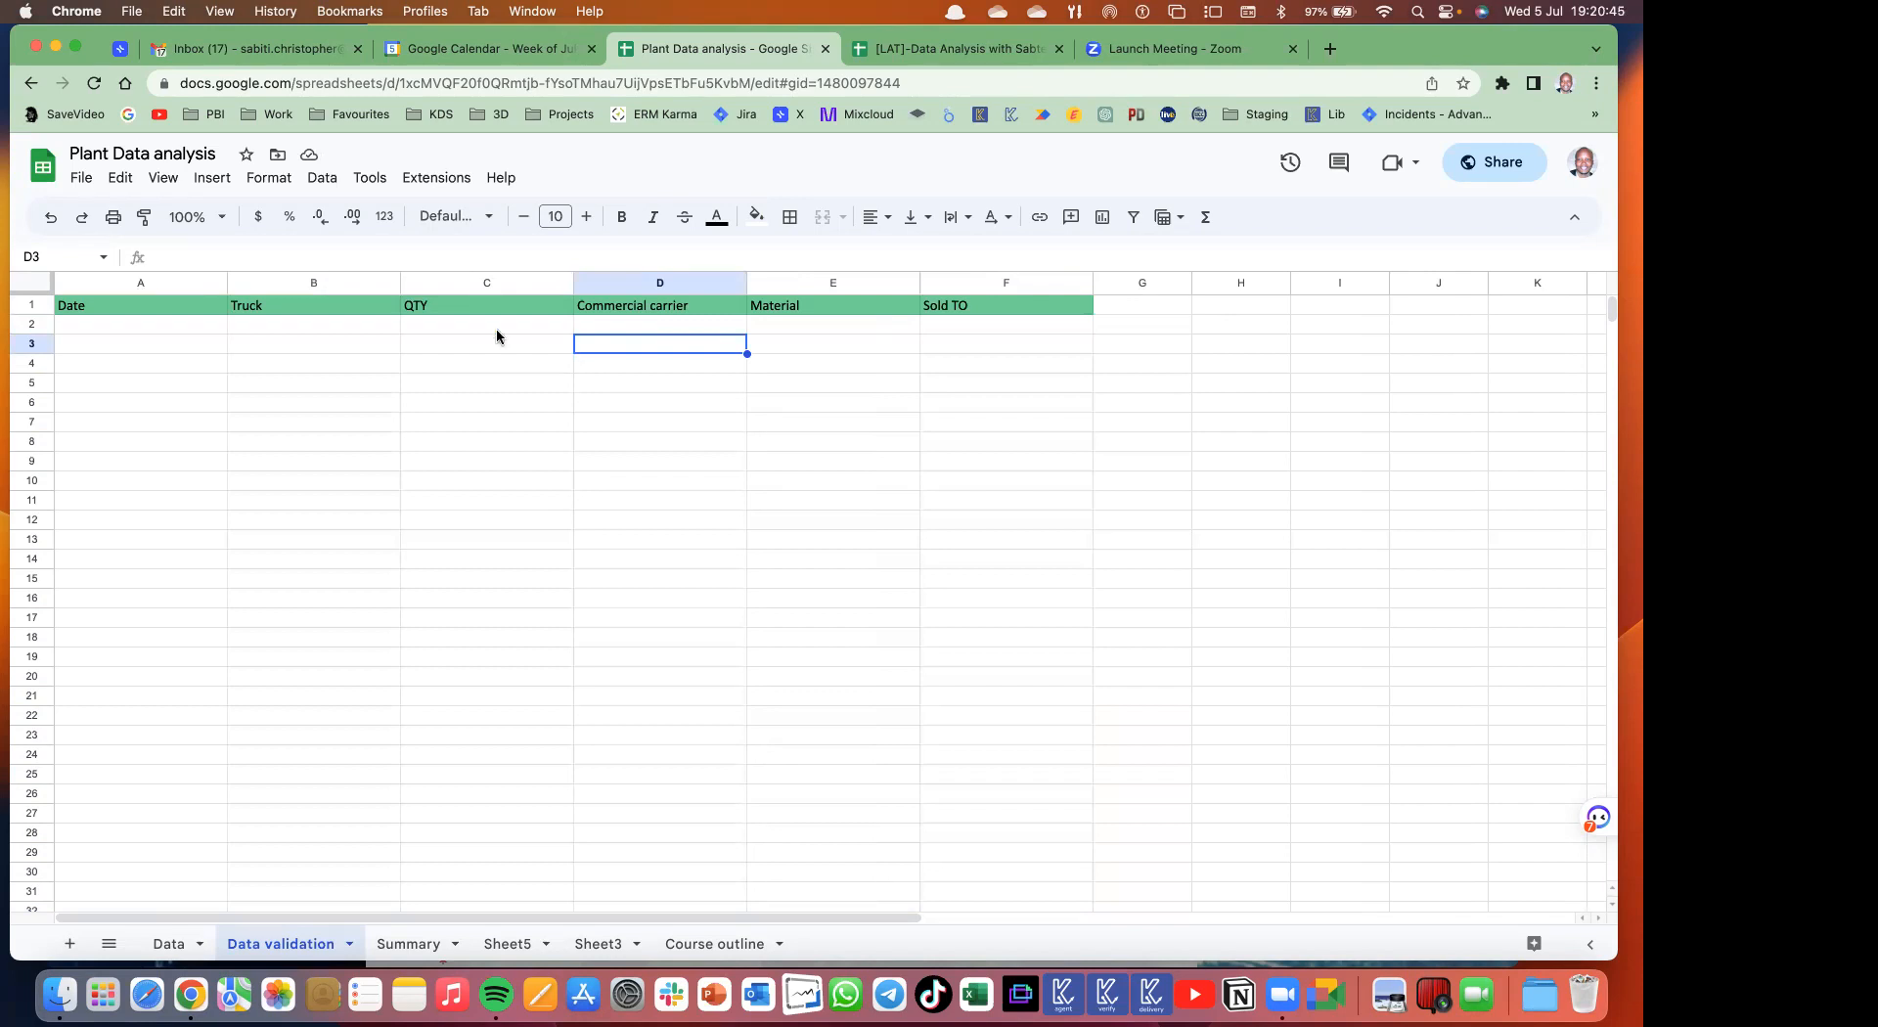
pyautogui.click(138, 348)
pyautogui.click(250, 350)
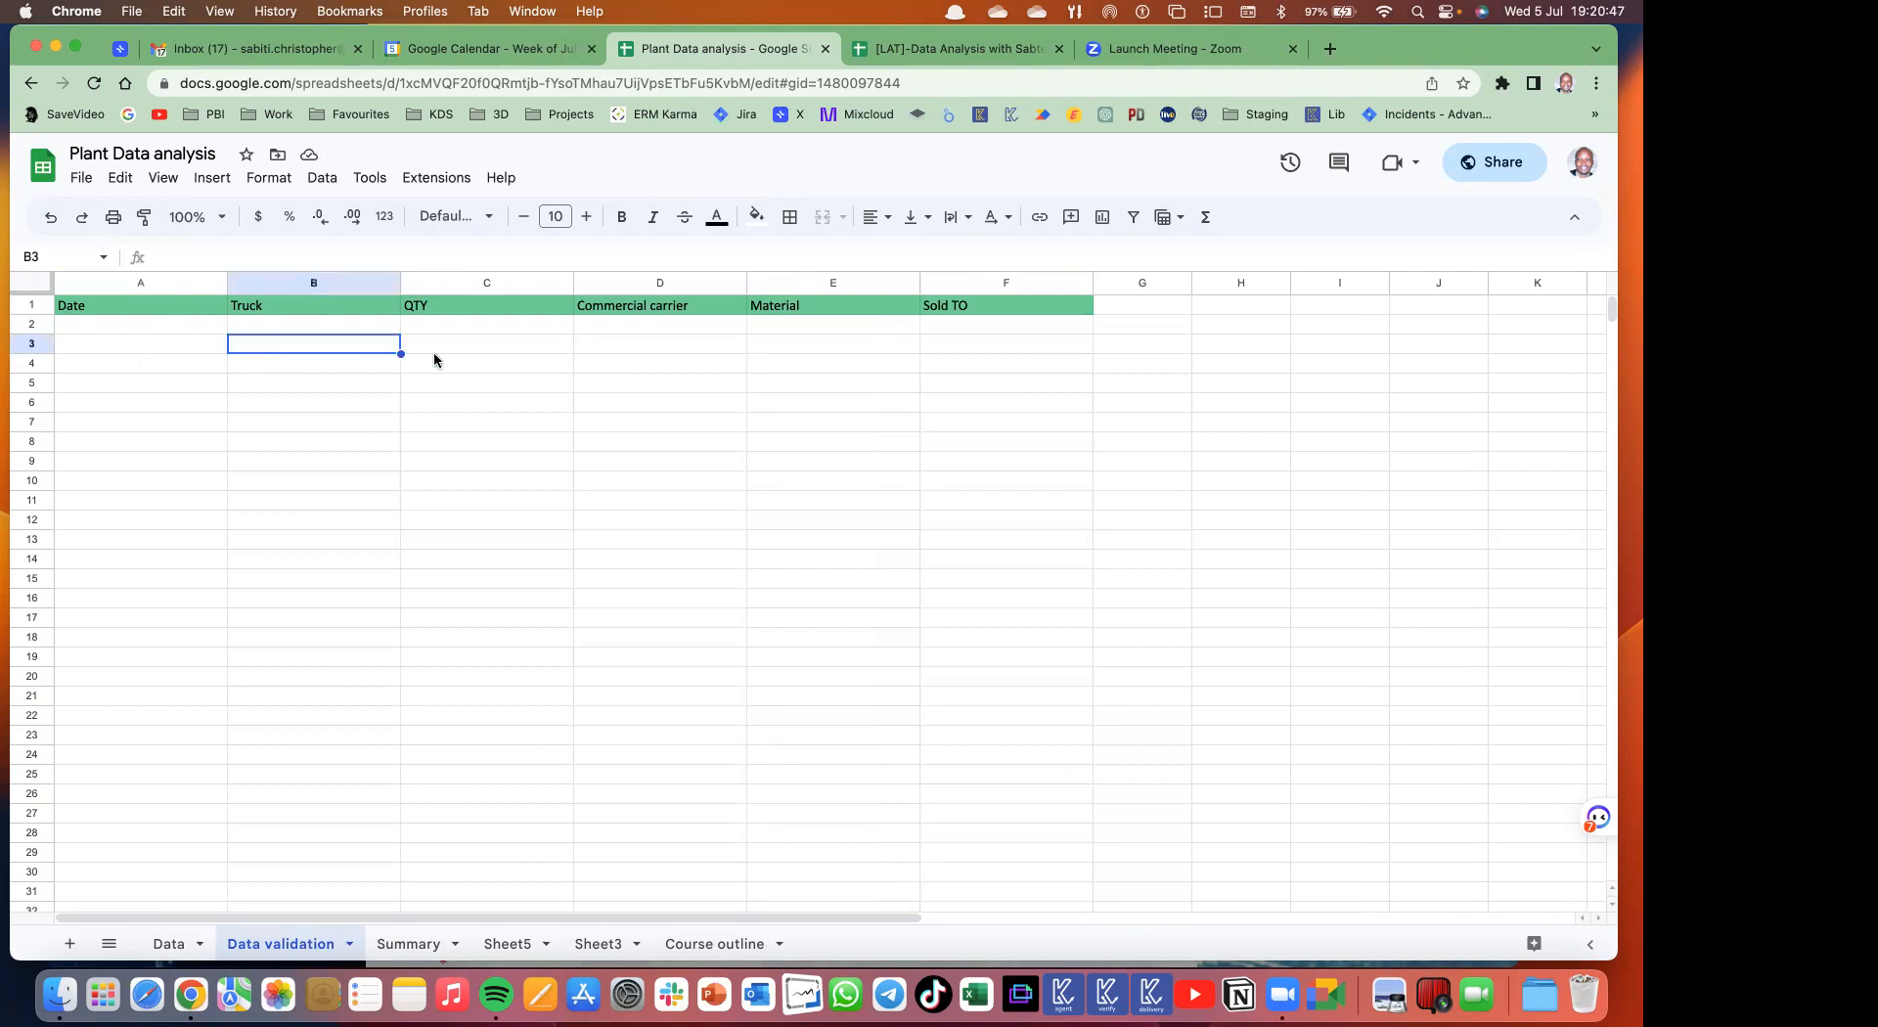
pyautogui.click(471, 356)
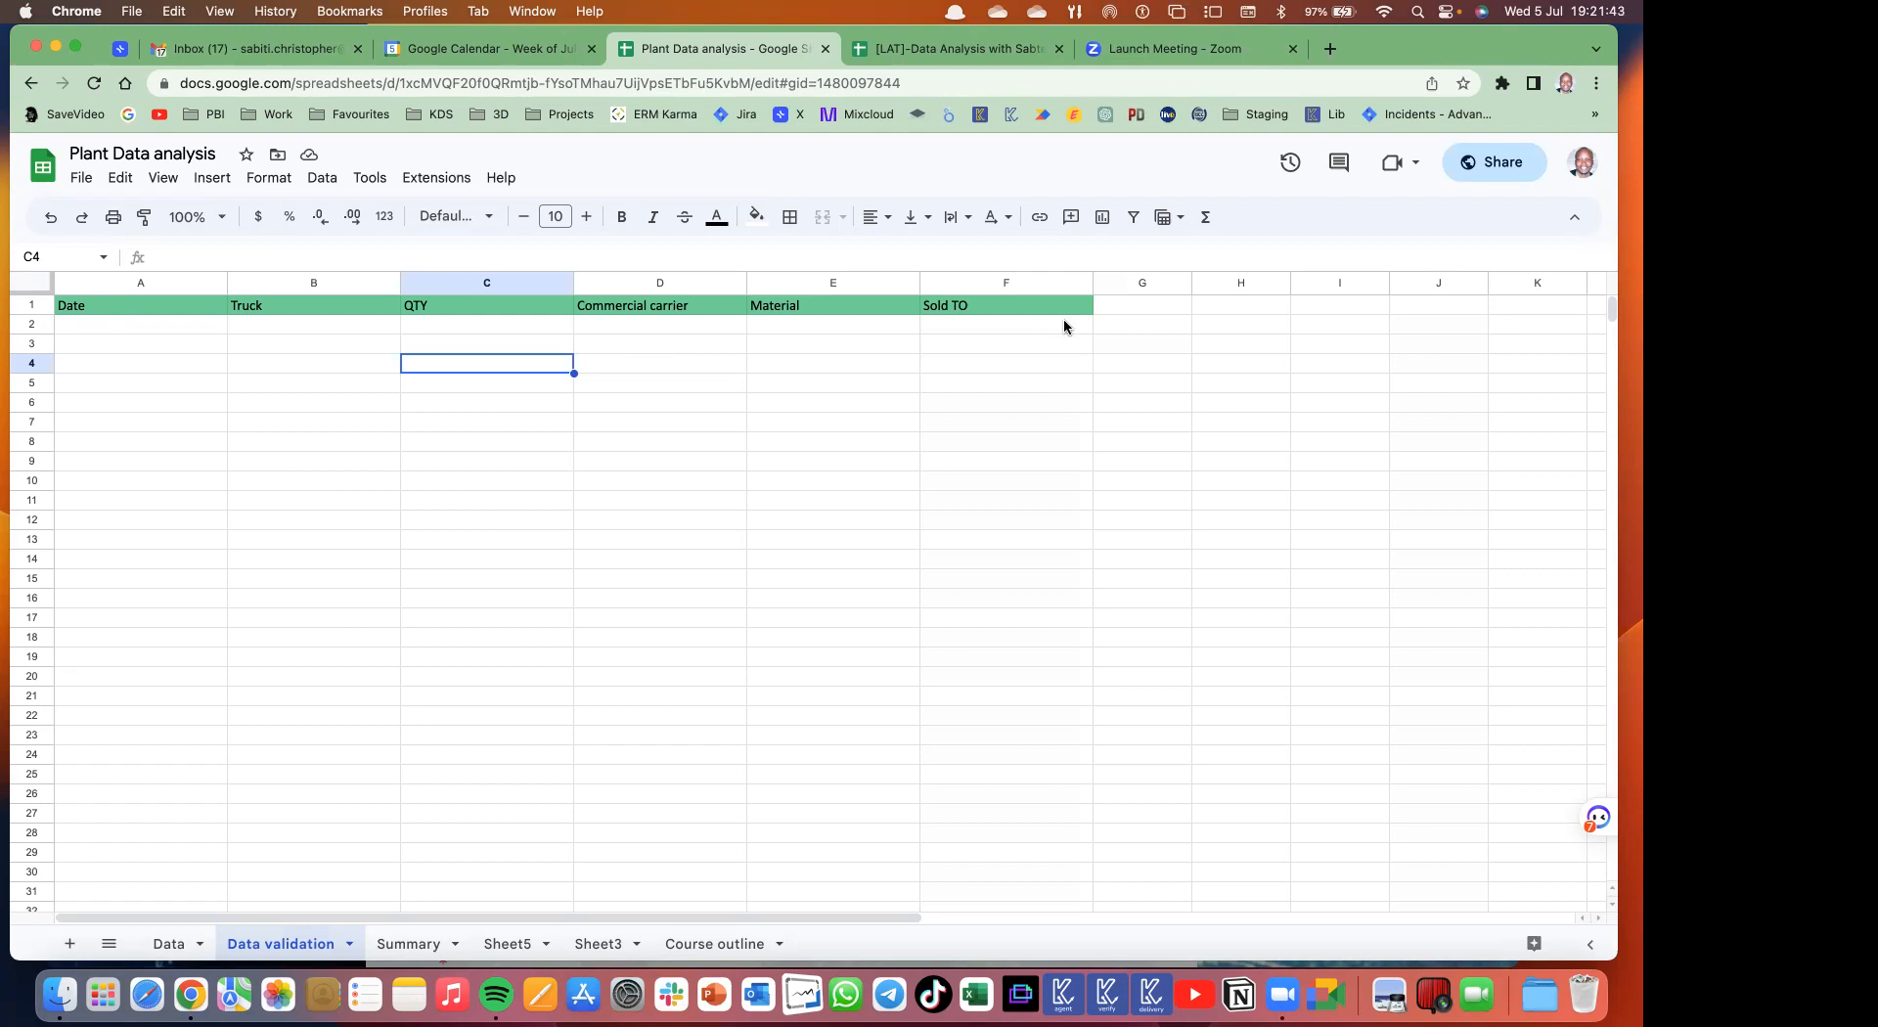
# - Load Looker Studio in a new tab, then return to the spreadsheet and select A2
pyautogui.click(1330, 49)
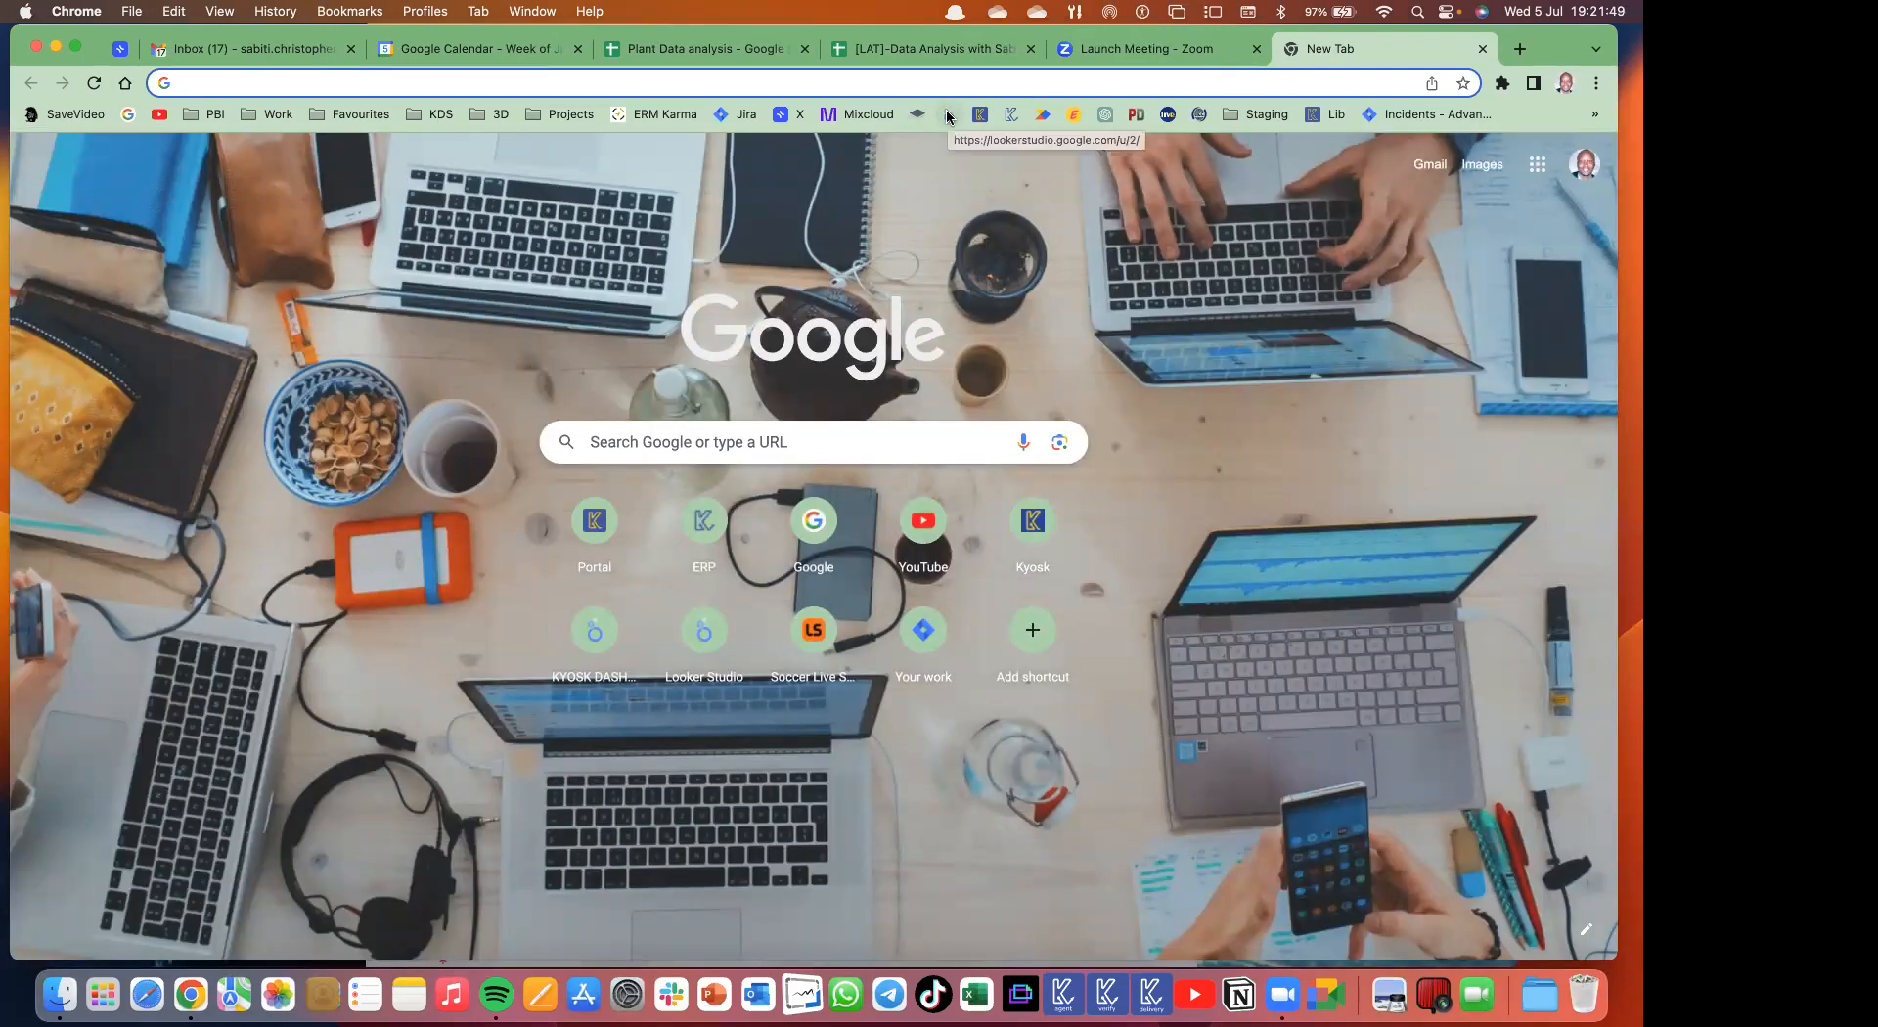
pyautogui.click(946, 113)
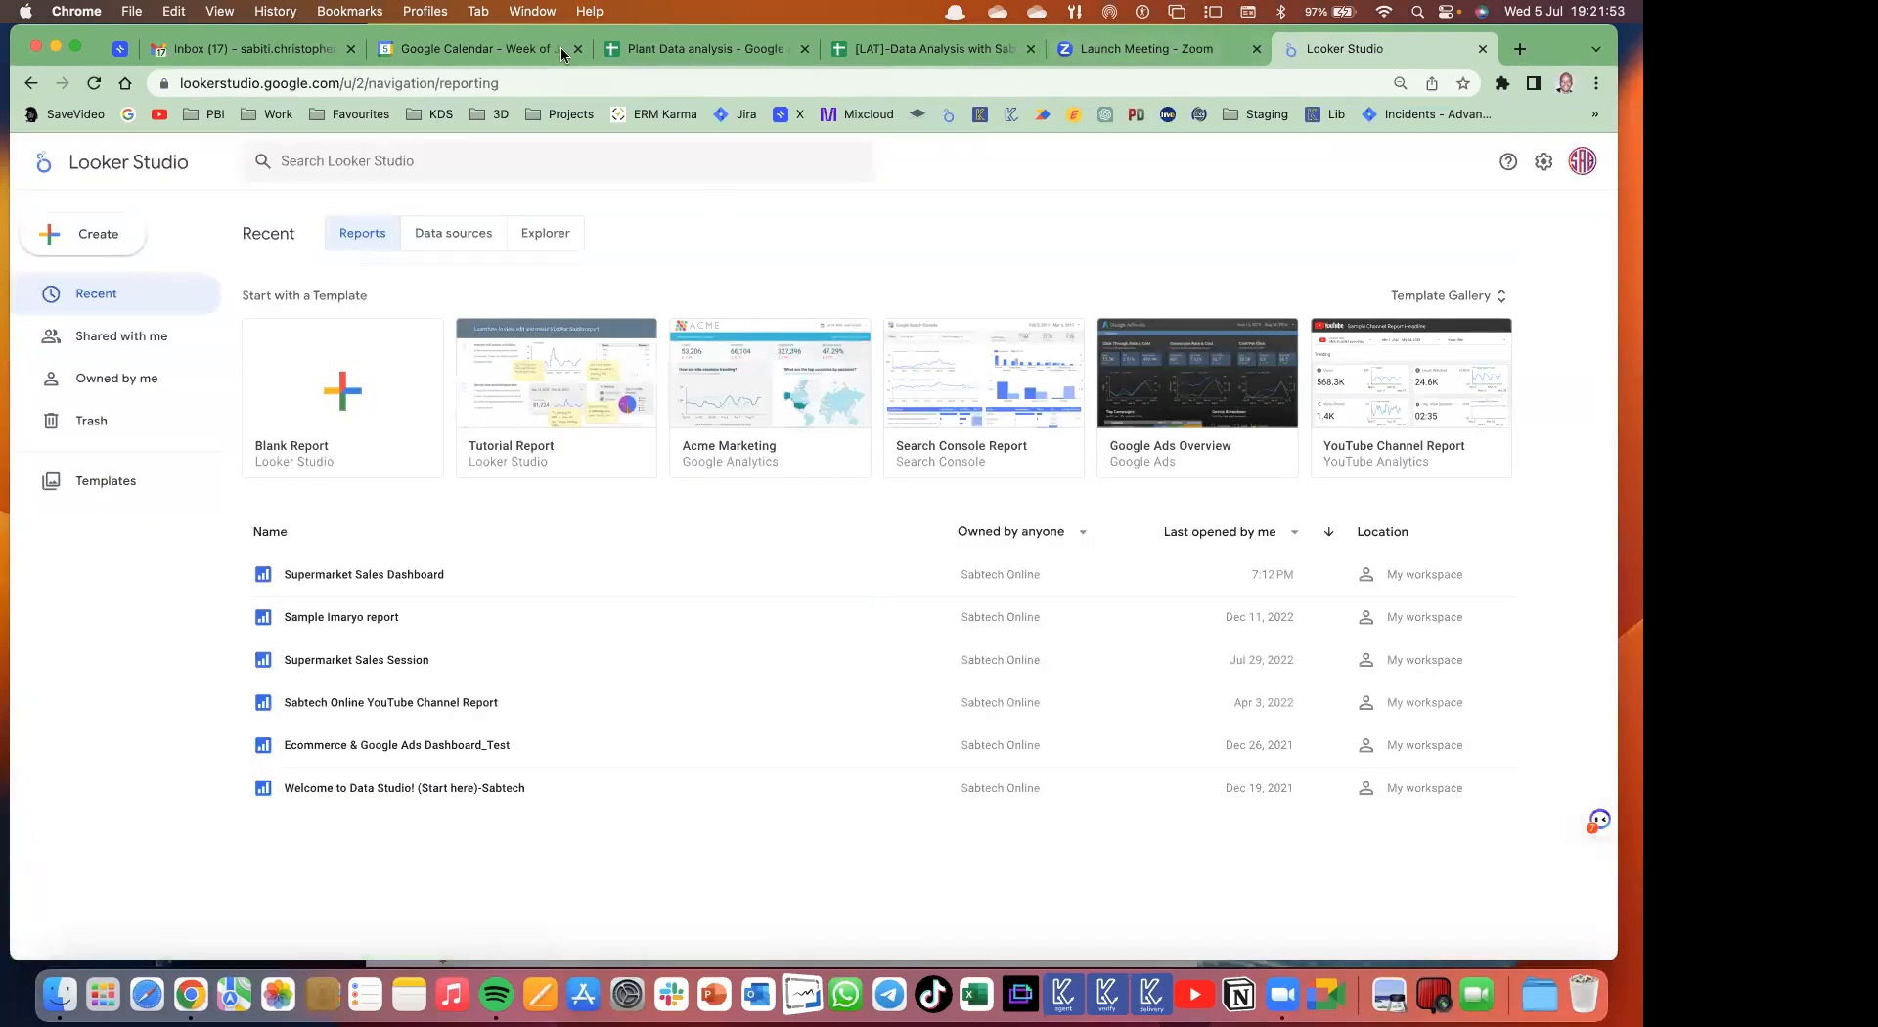
pyautogui.click(708, 52)
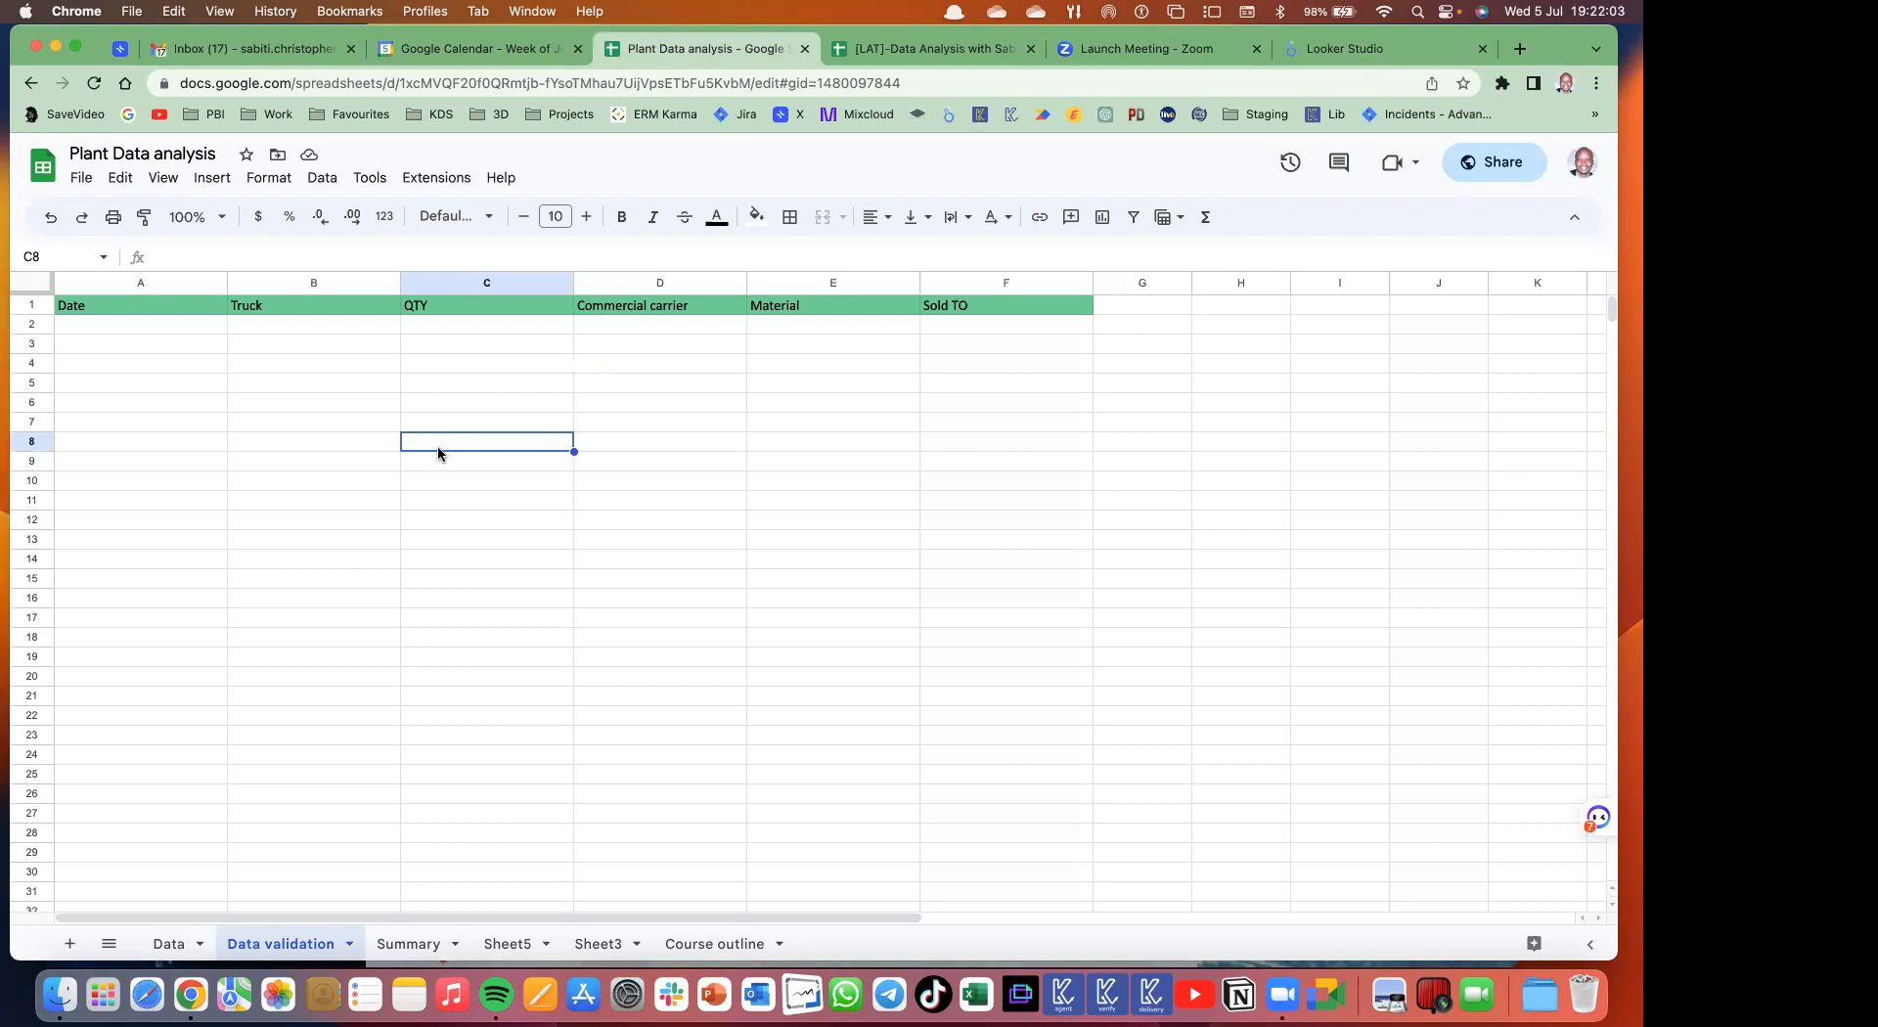
pyautogui.click(121, 326)
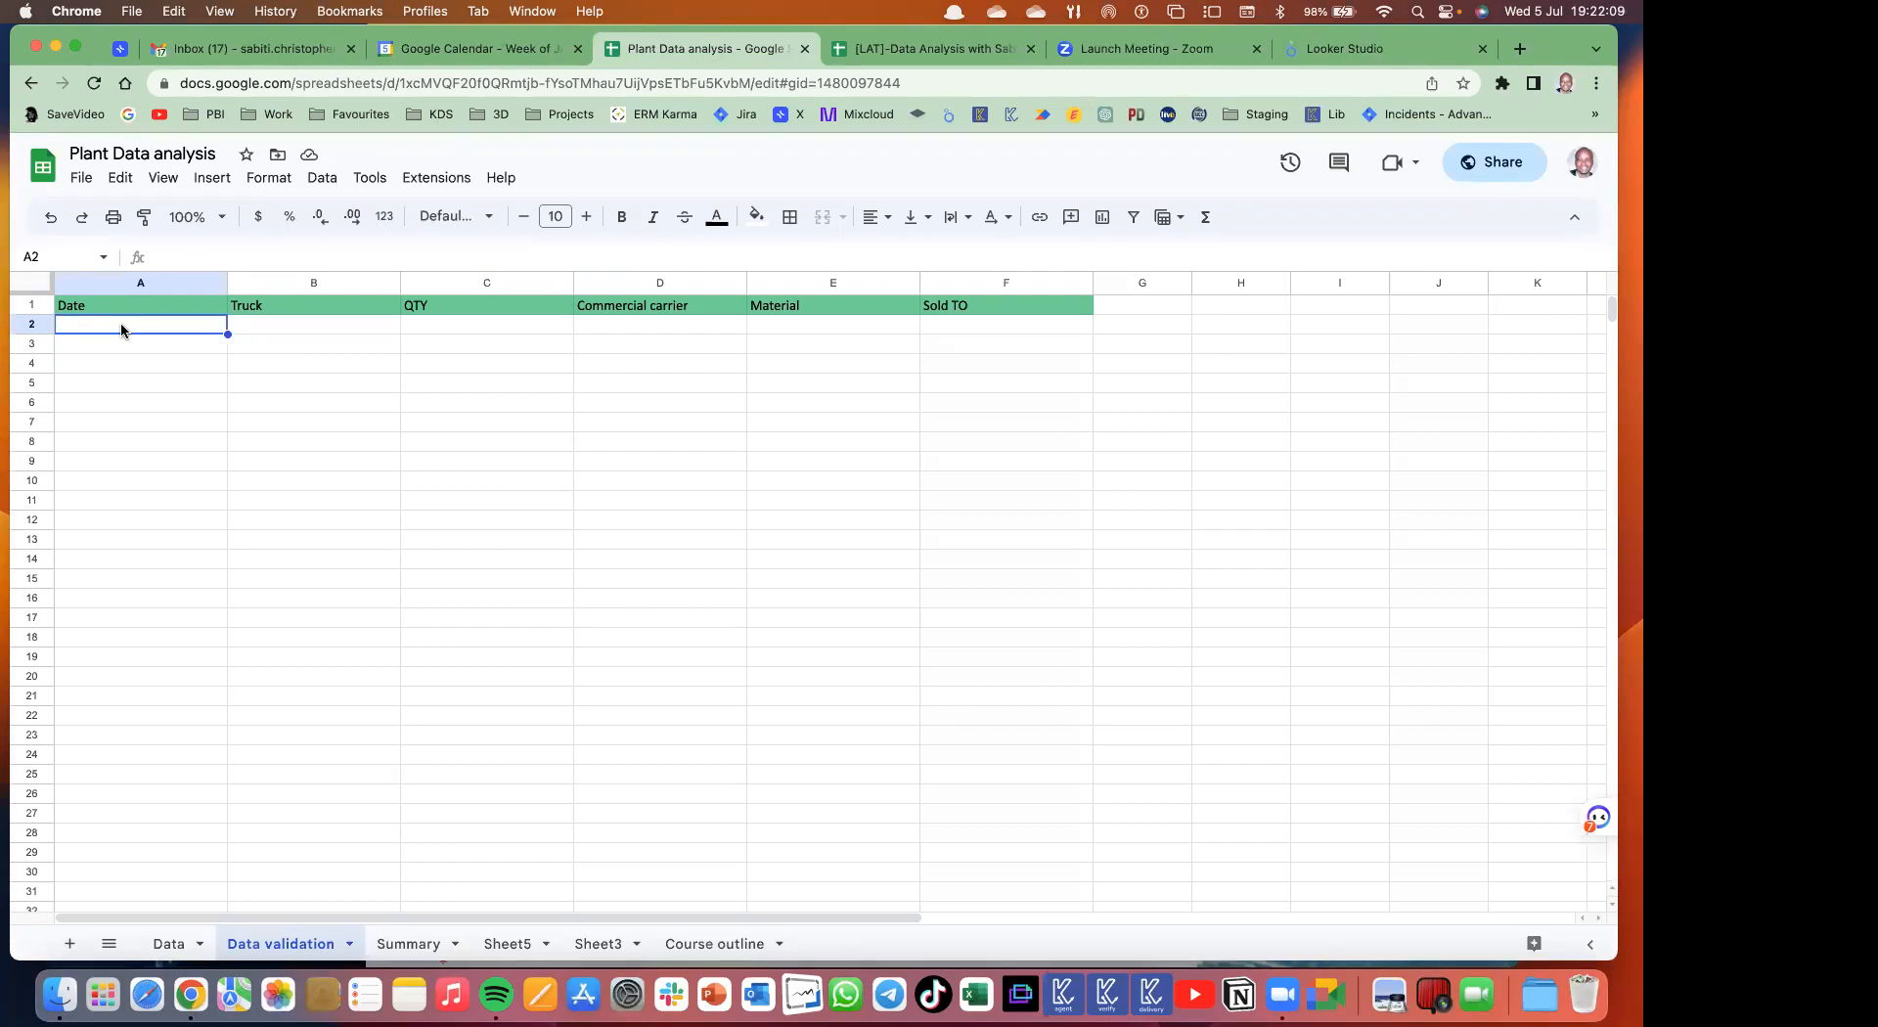
# - Enter 2023-07-05, 05/07/2023, 05-July-2023 and 05/07 in A2–A5, then select them to compare
pyautogui.write('2023-')
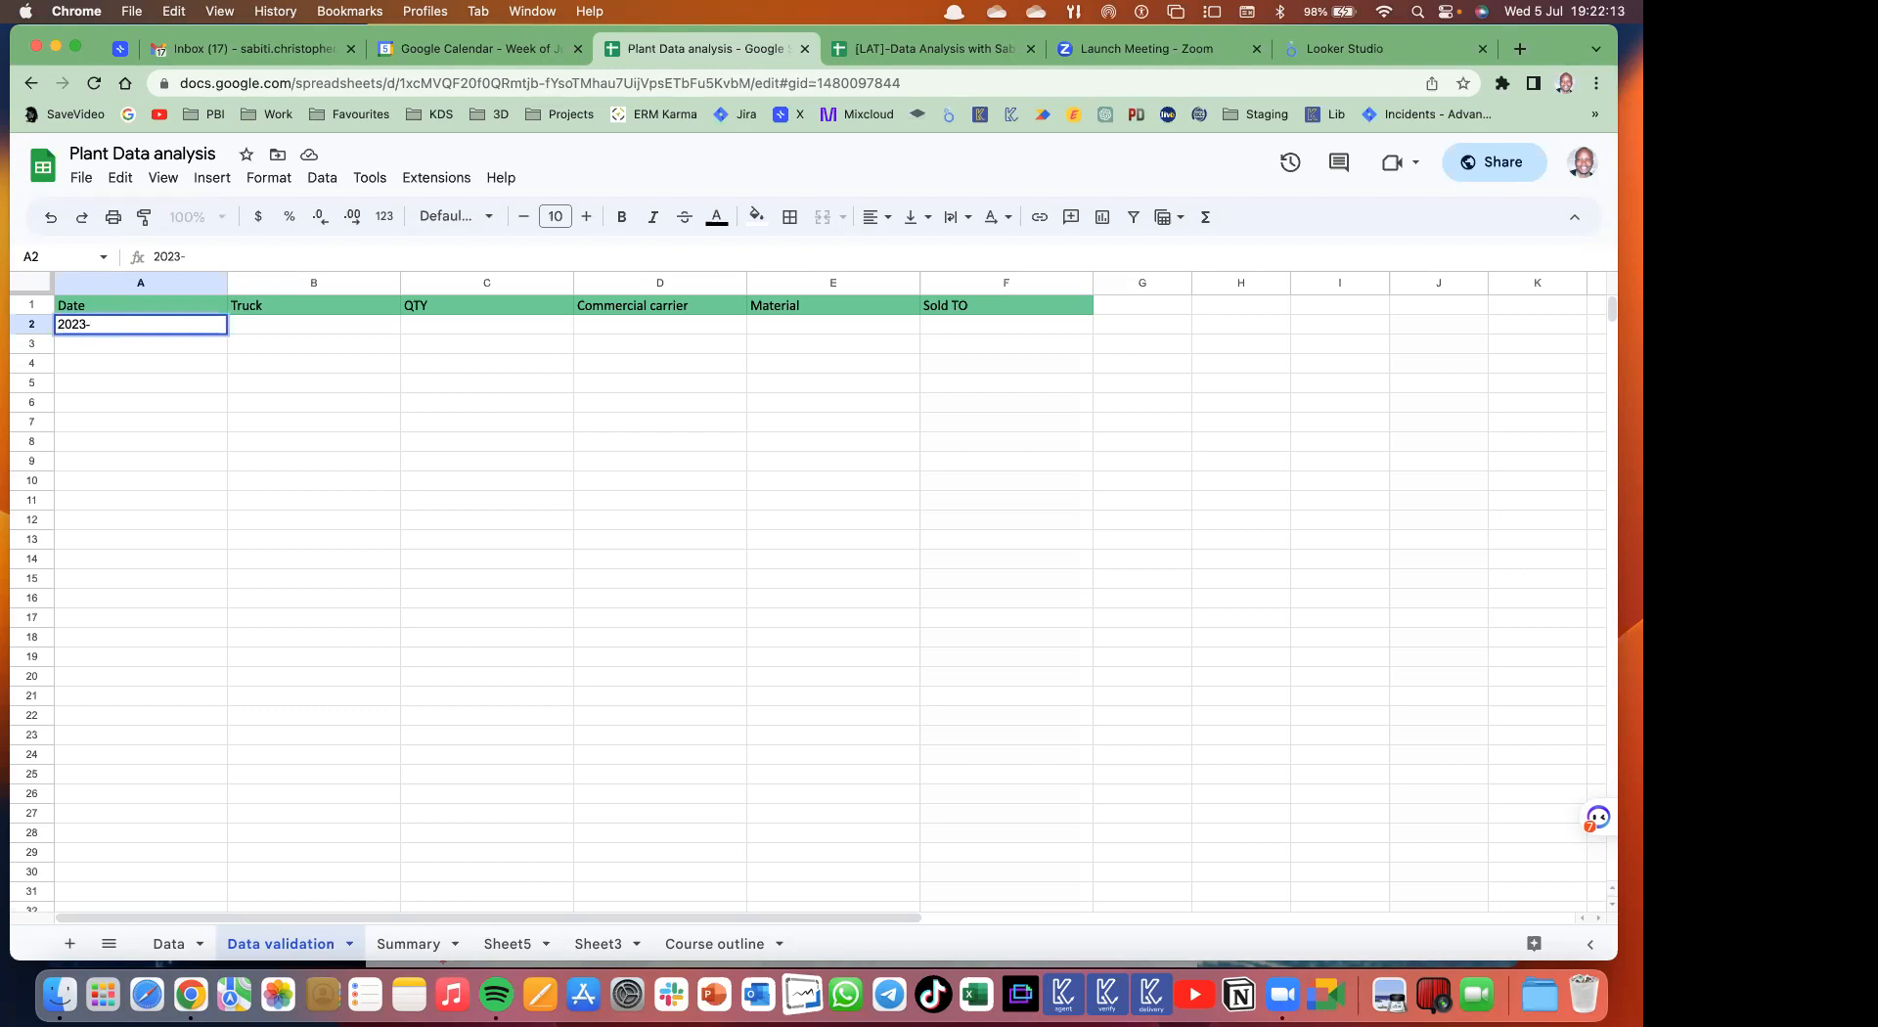
pyautogui.write('07-05')
pyautogui.press('Return')
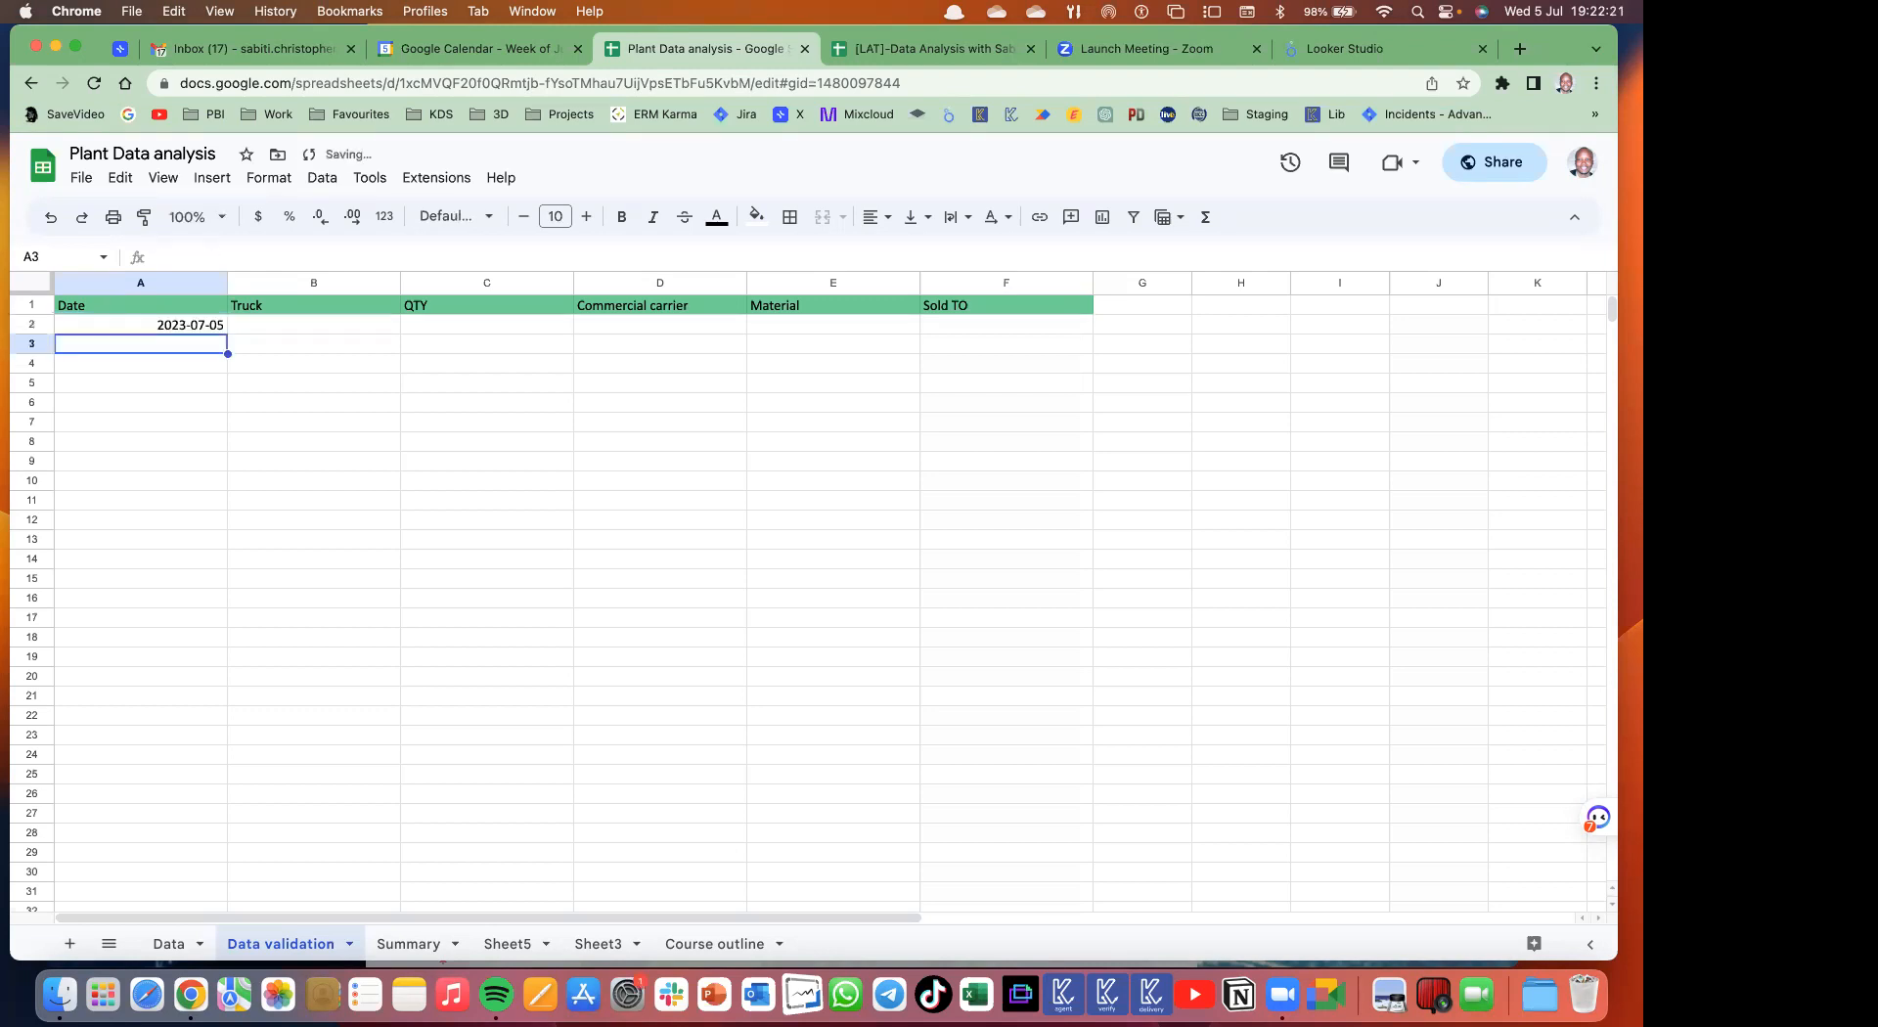
pyautogui.write('05/07/2023')
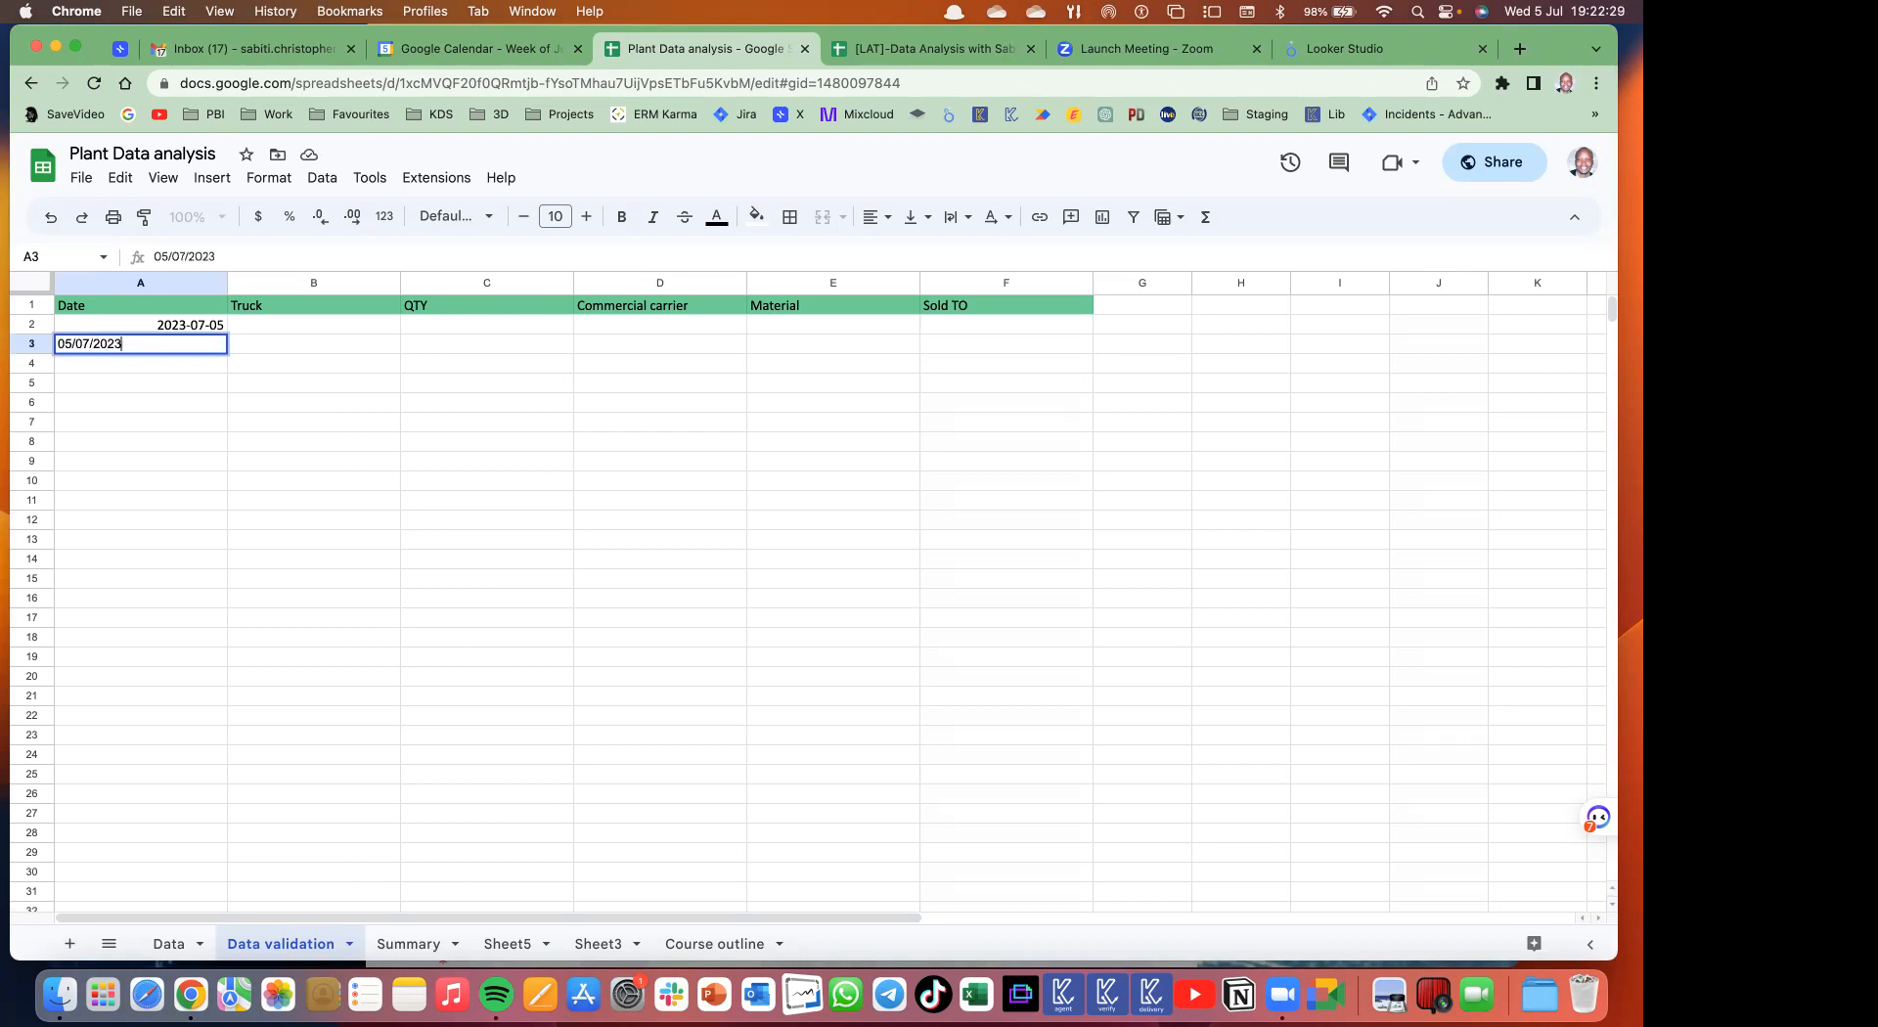
pyautogui.press('Return')
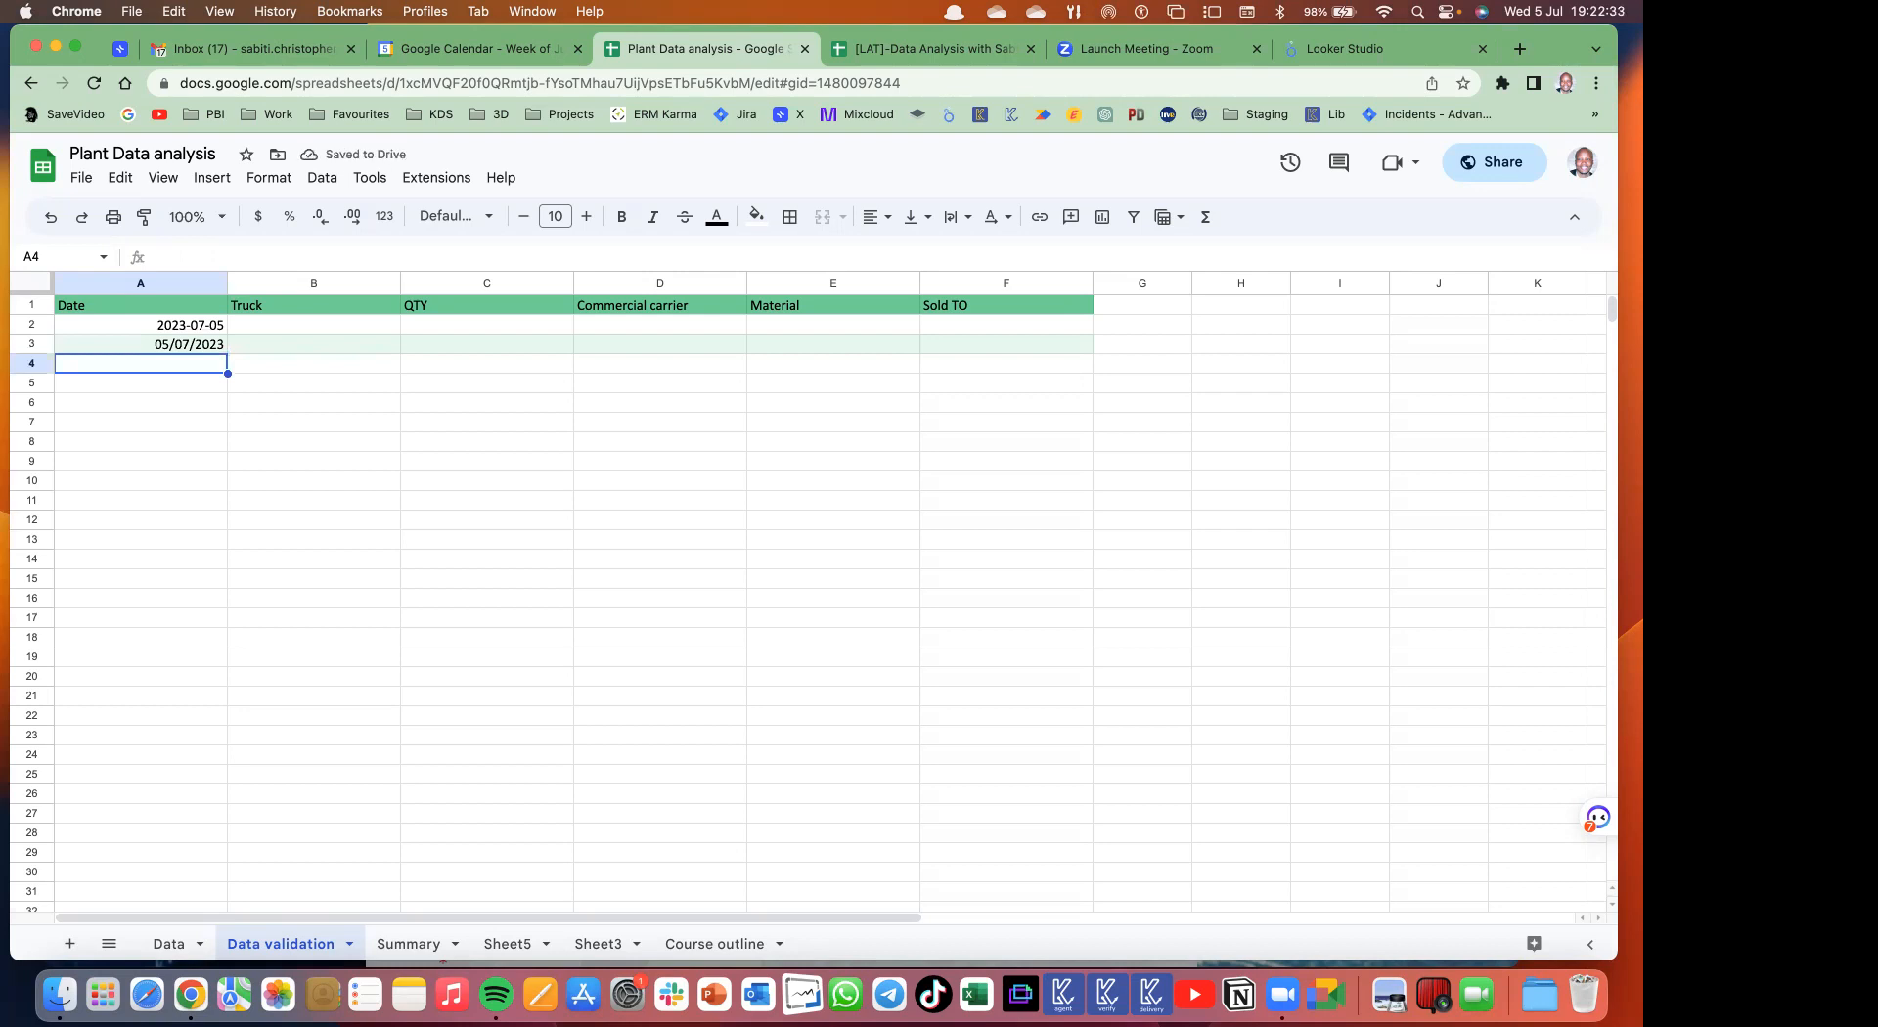
pyautogui.write('05')
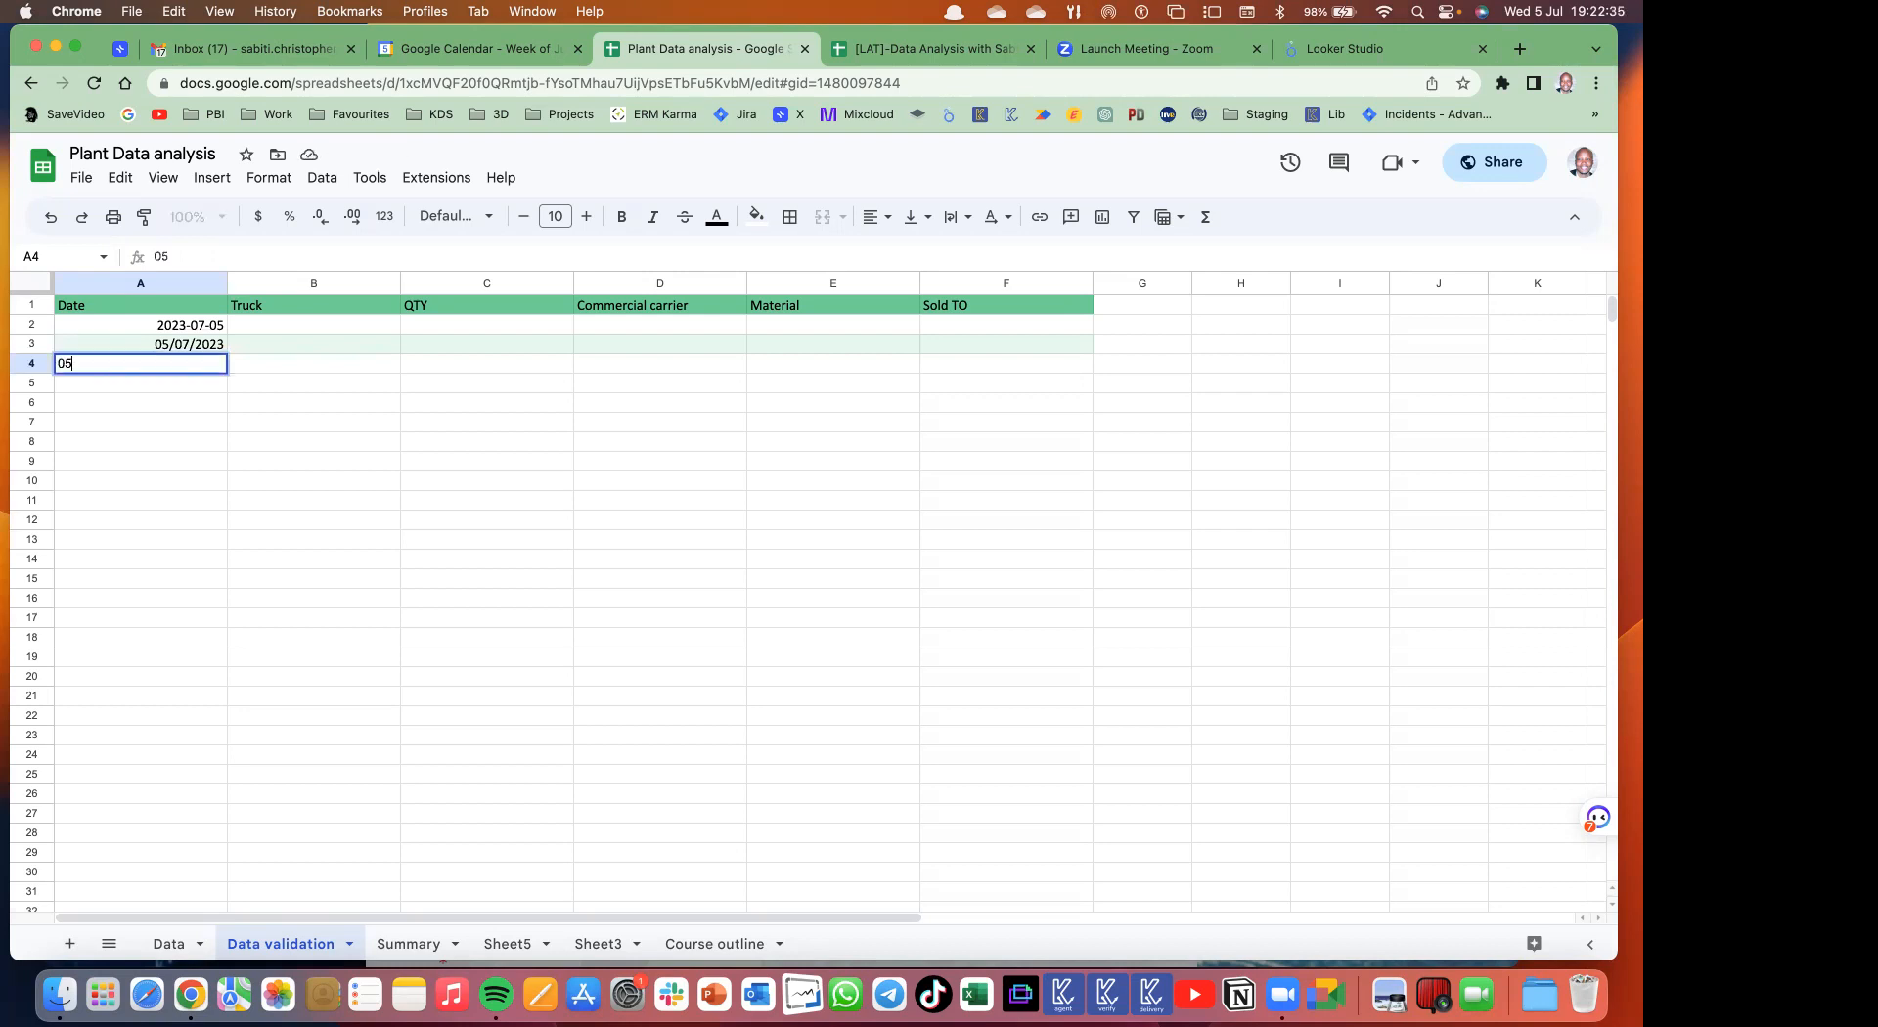
pyautogui.write('-July -2023')
pyautogui.press('Return')
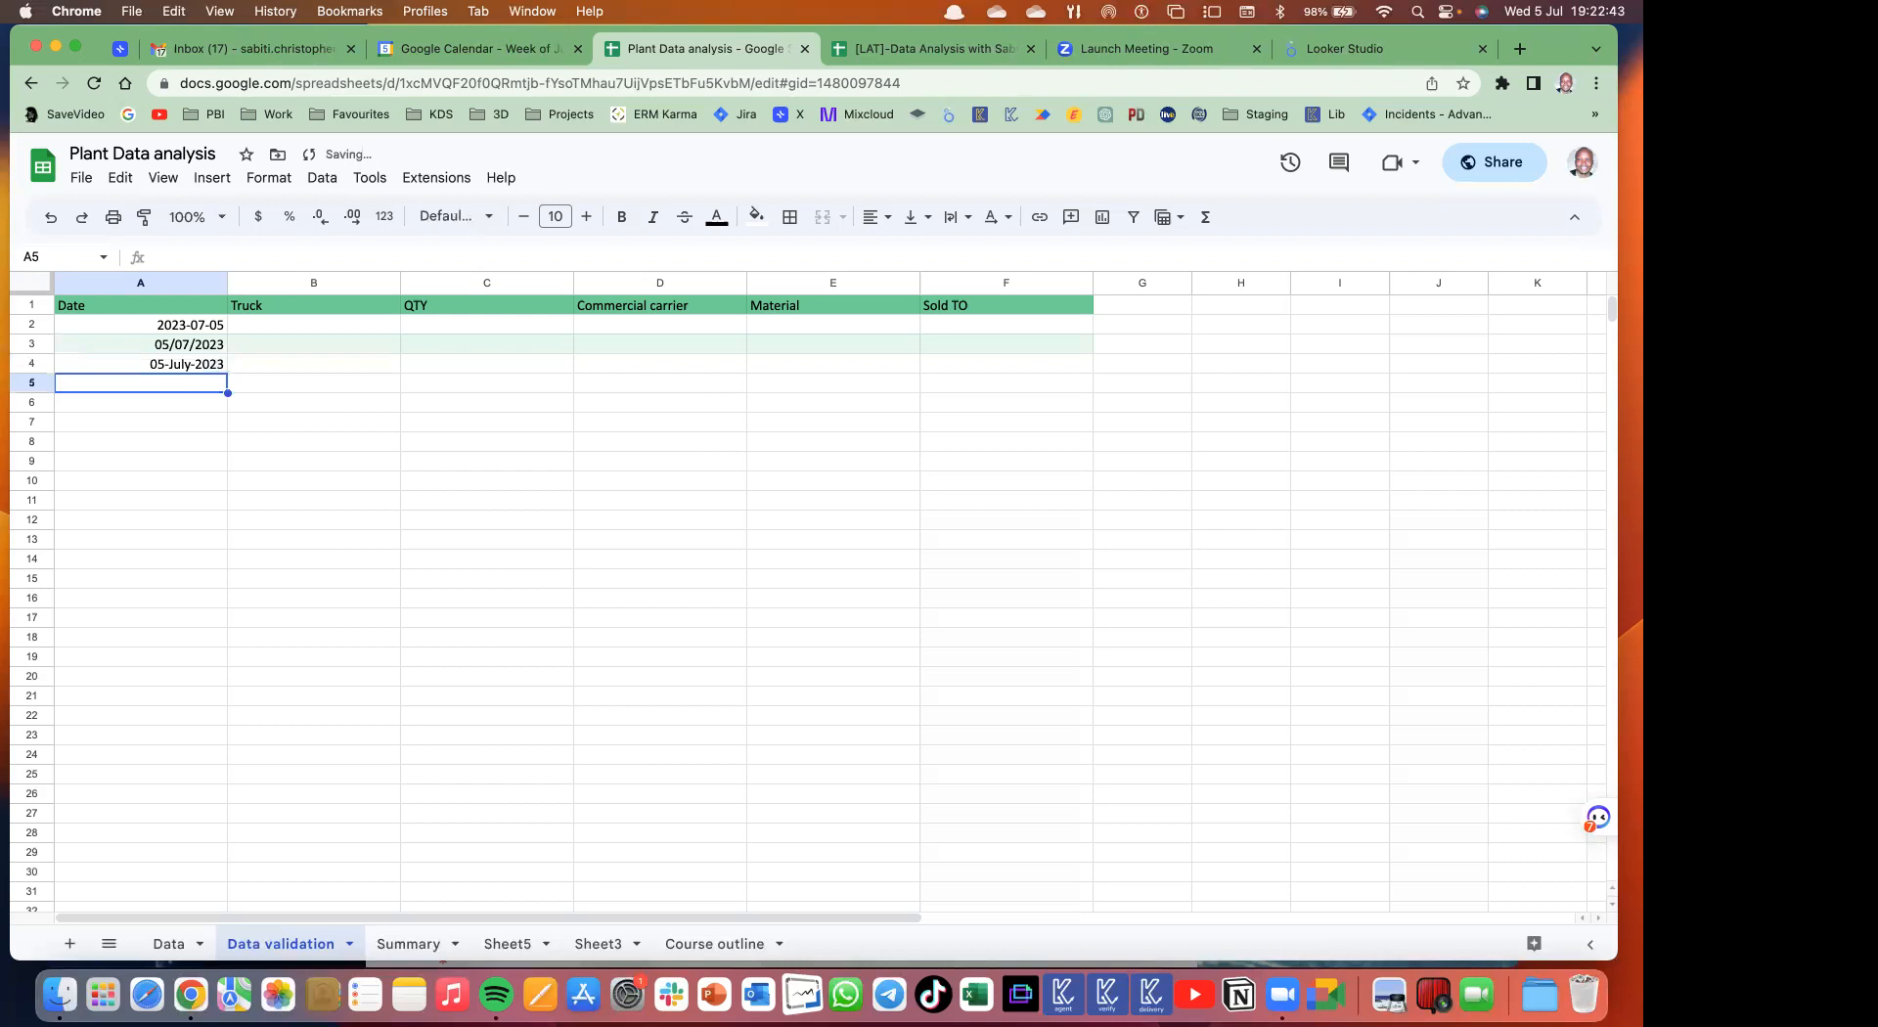
pyautogui.write('05/07')
pyautogui.press('Return')
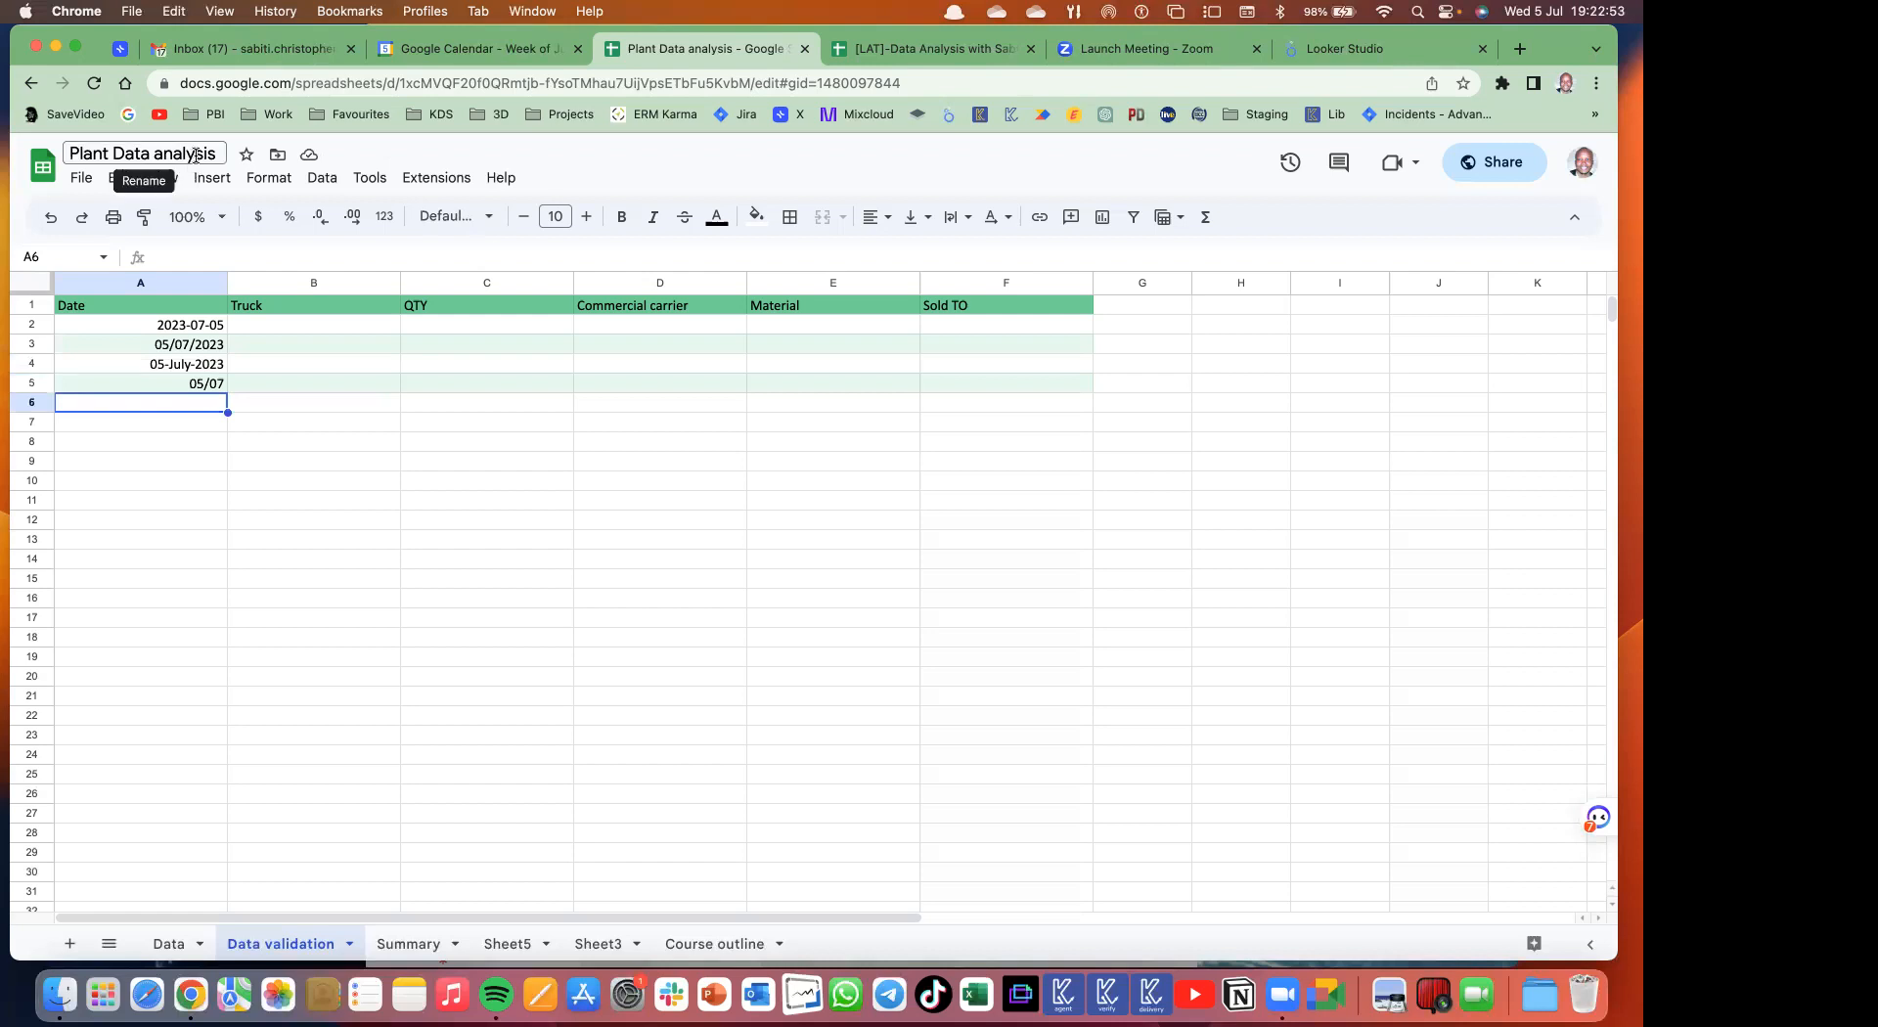
pyautogui.moveTo(210, 327); pyautogui.dragTo(197, 390)
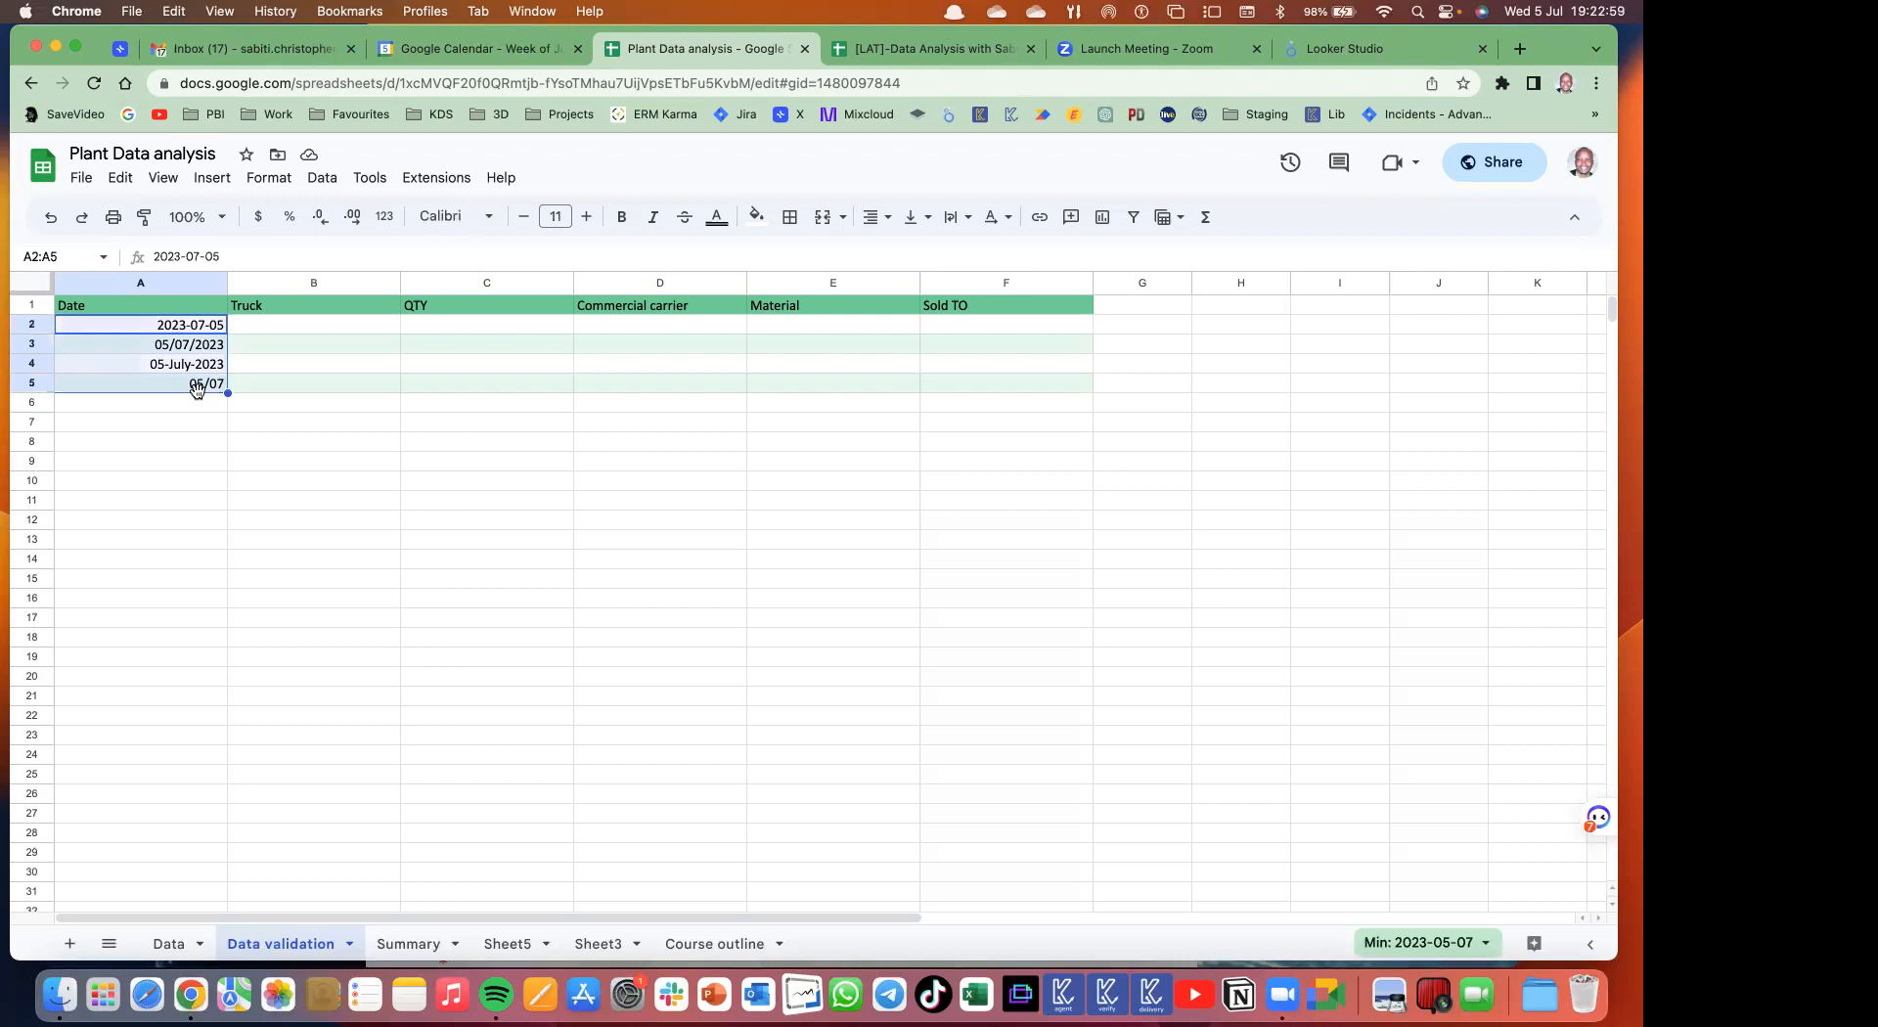
pyautogui.click(266, 402)
pyautogui.click(203, 333)
pyautogui.doubleClick(204, 333)
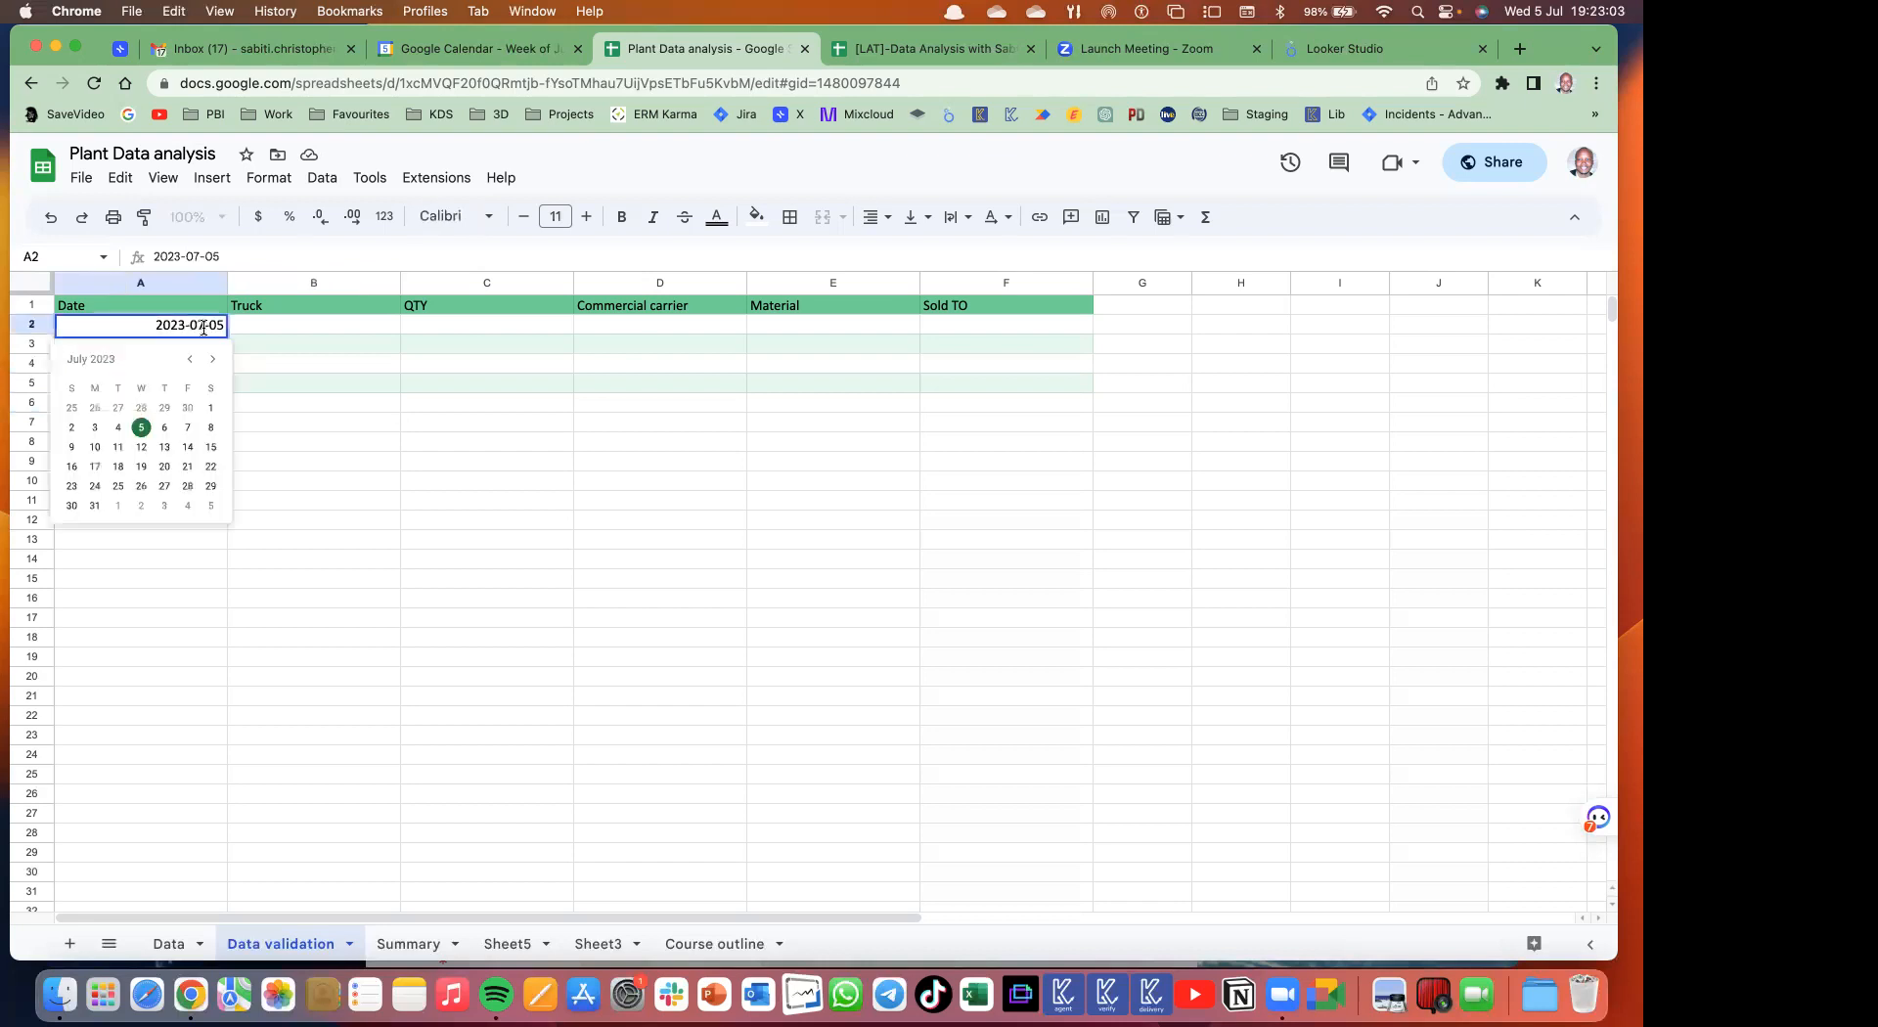
pyautogui.click(337, 410)
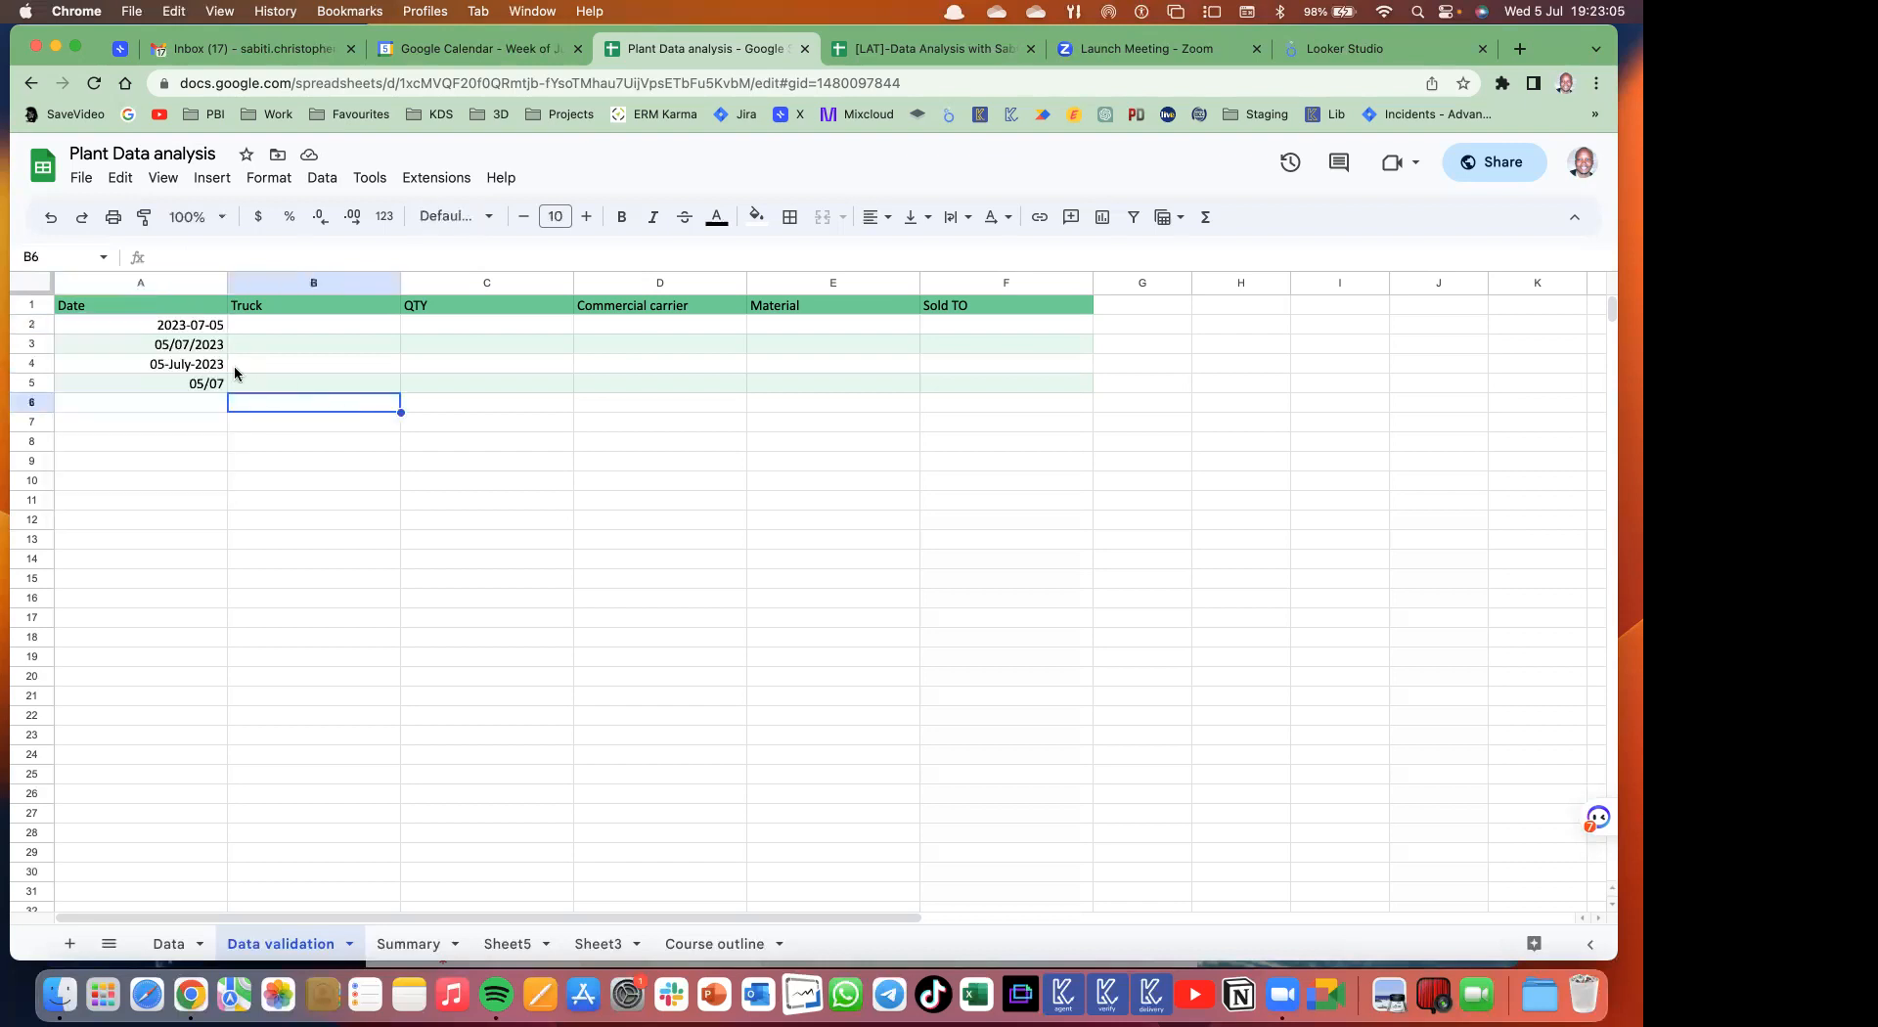
pyautogui.doubleClick(202, 348)
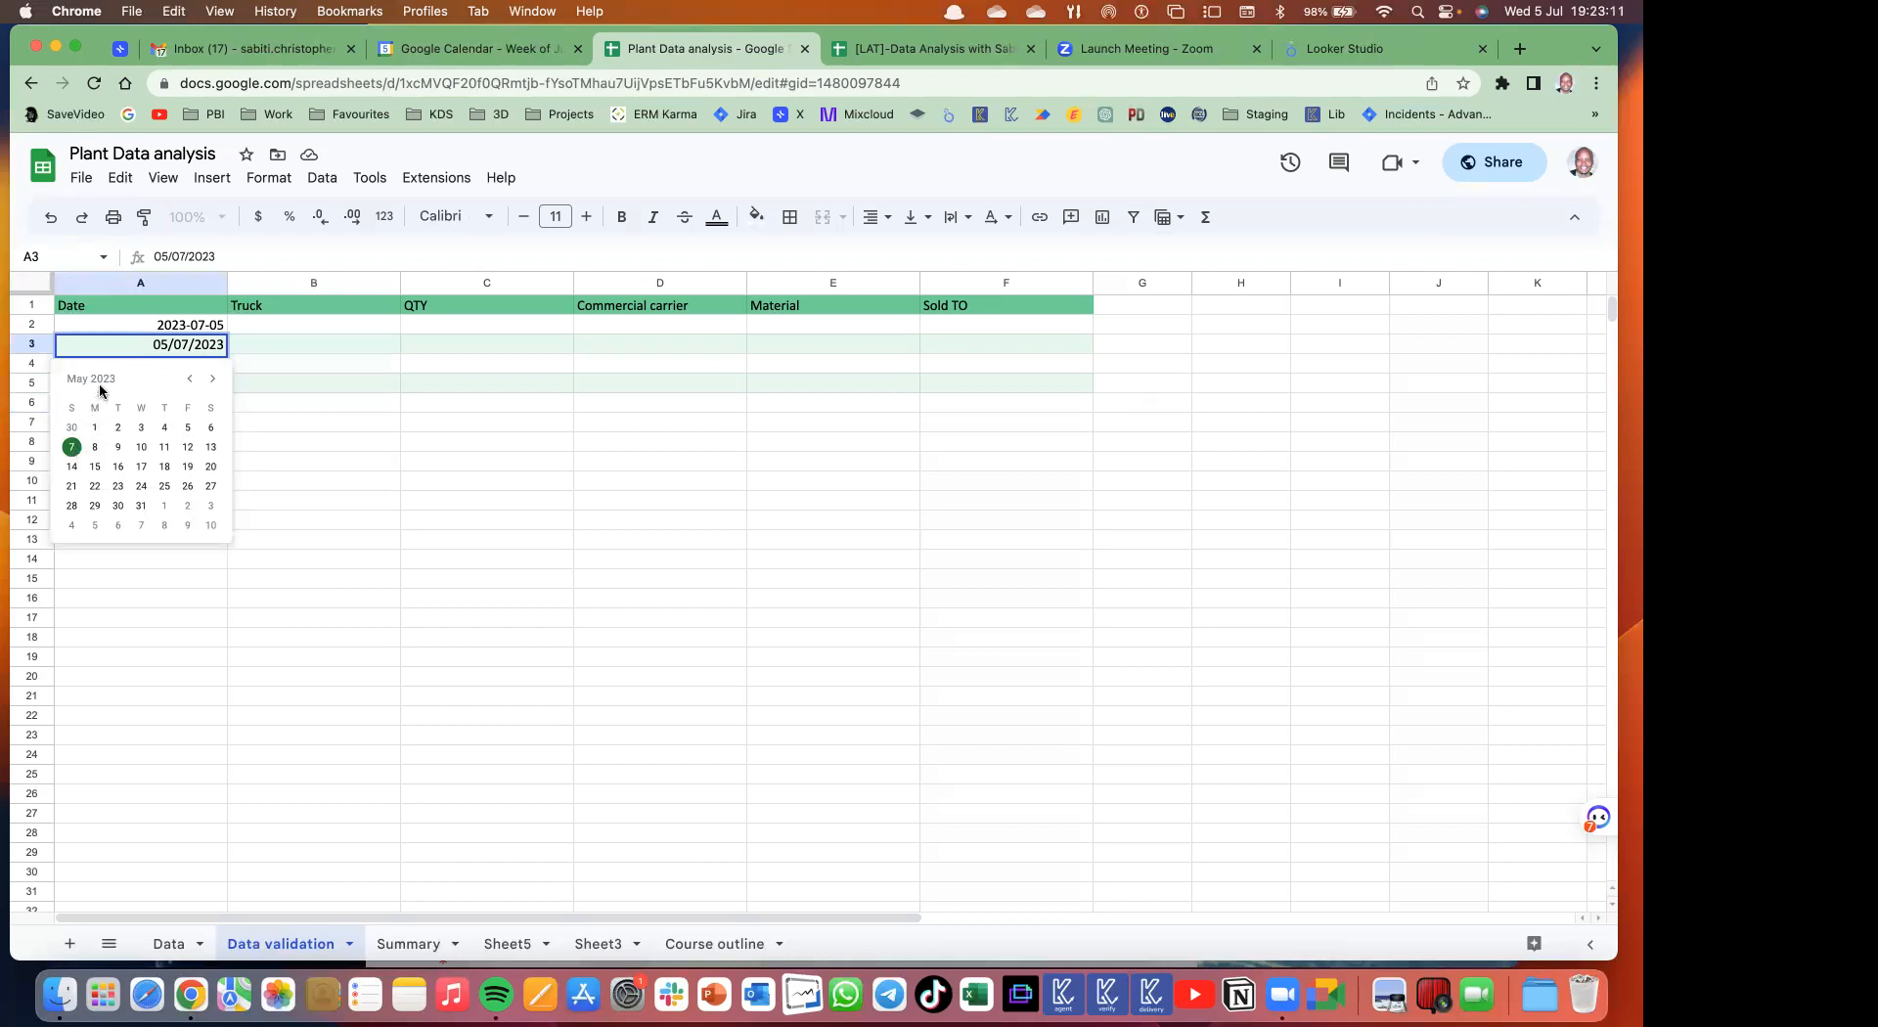
pyautogui.click(336, 343)
pyautogui.doubleClick(188, 365)
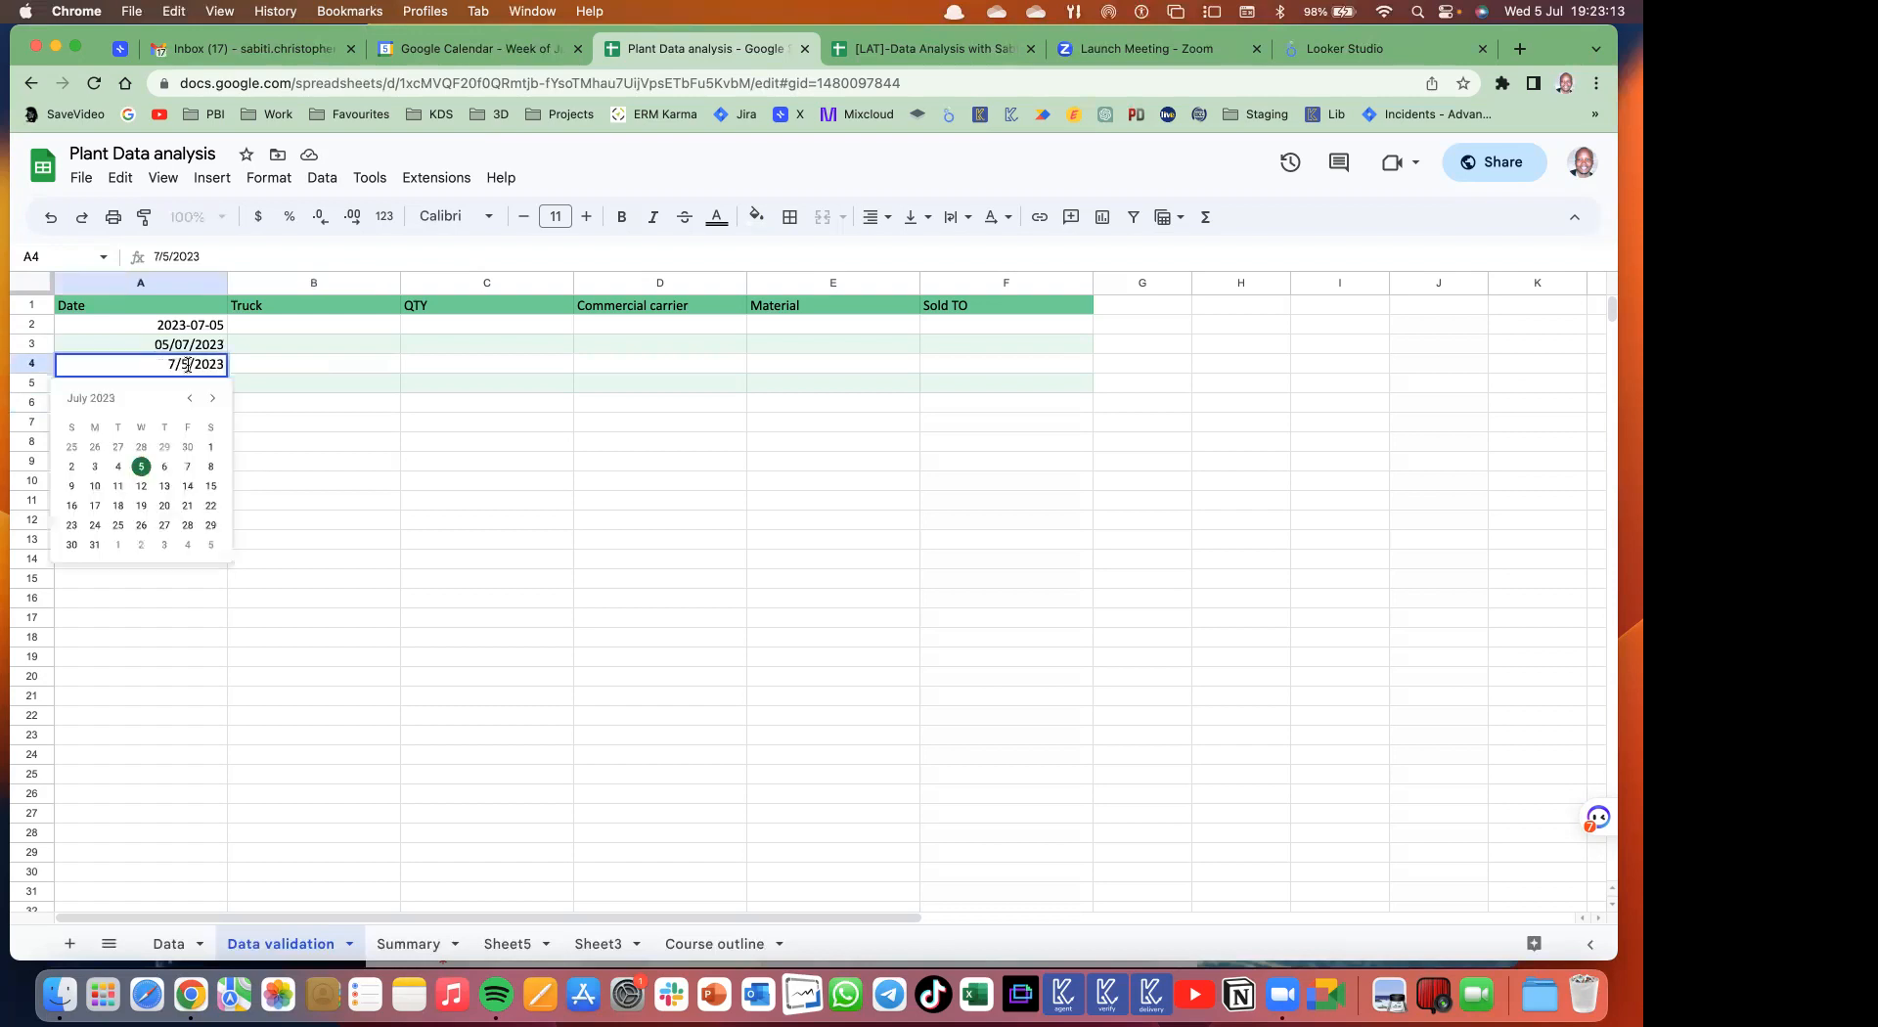
pyautogui.click(286, 452)
pyautogui.doubleClick(195, 385)
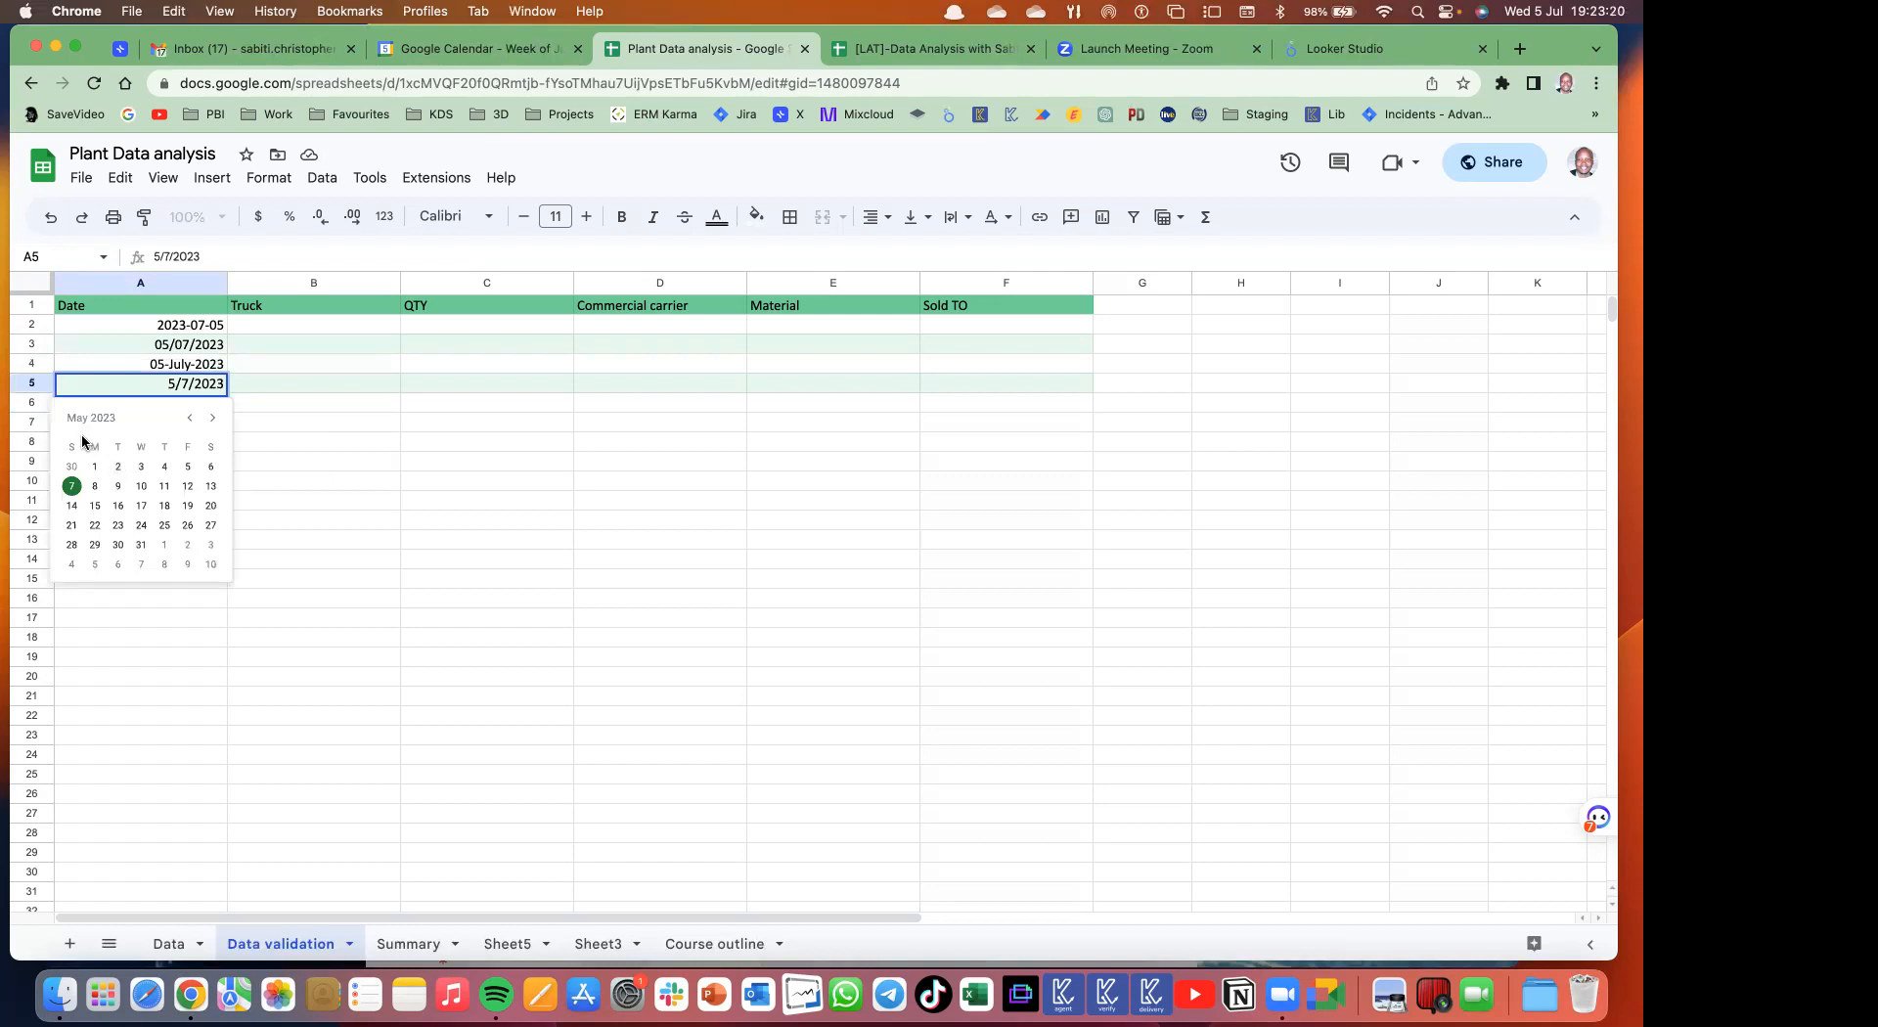
pyautogui.click(284, 383)
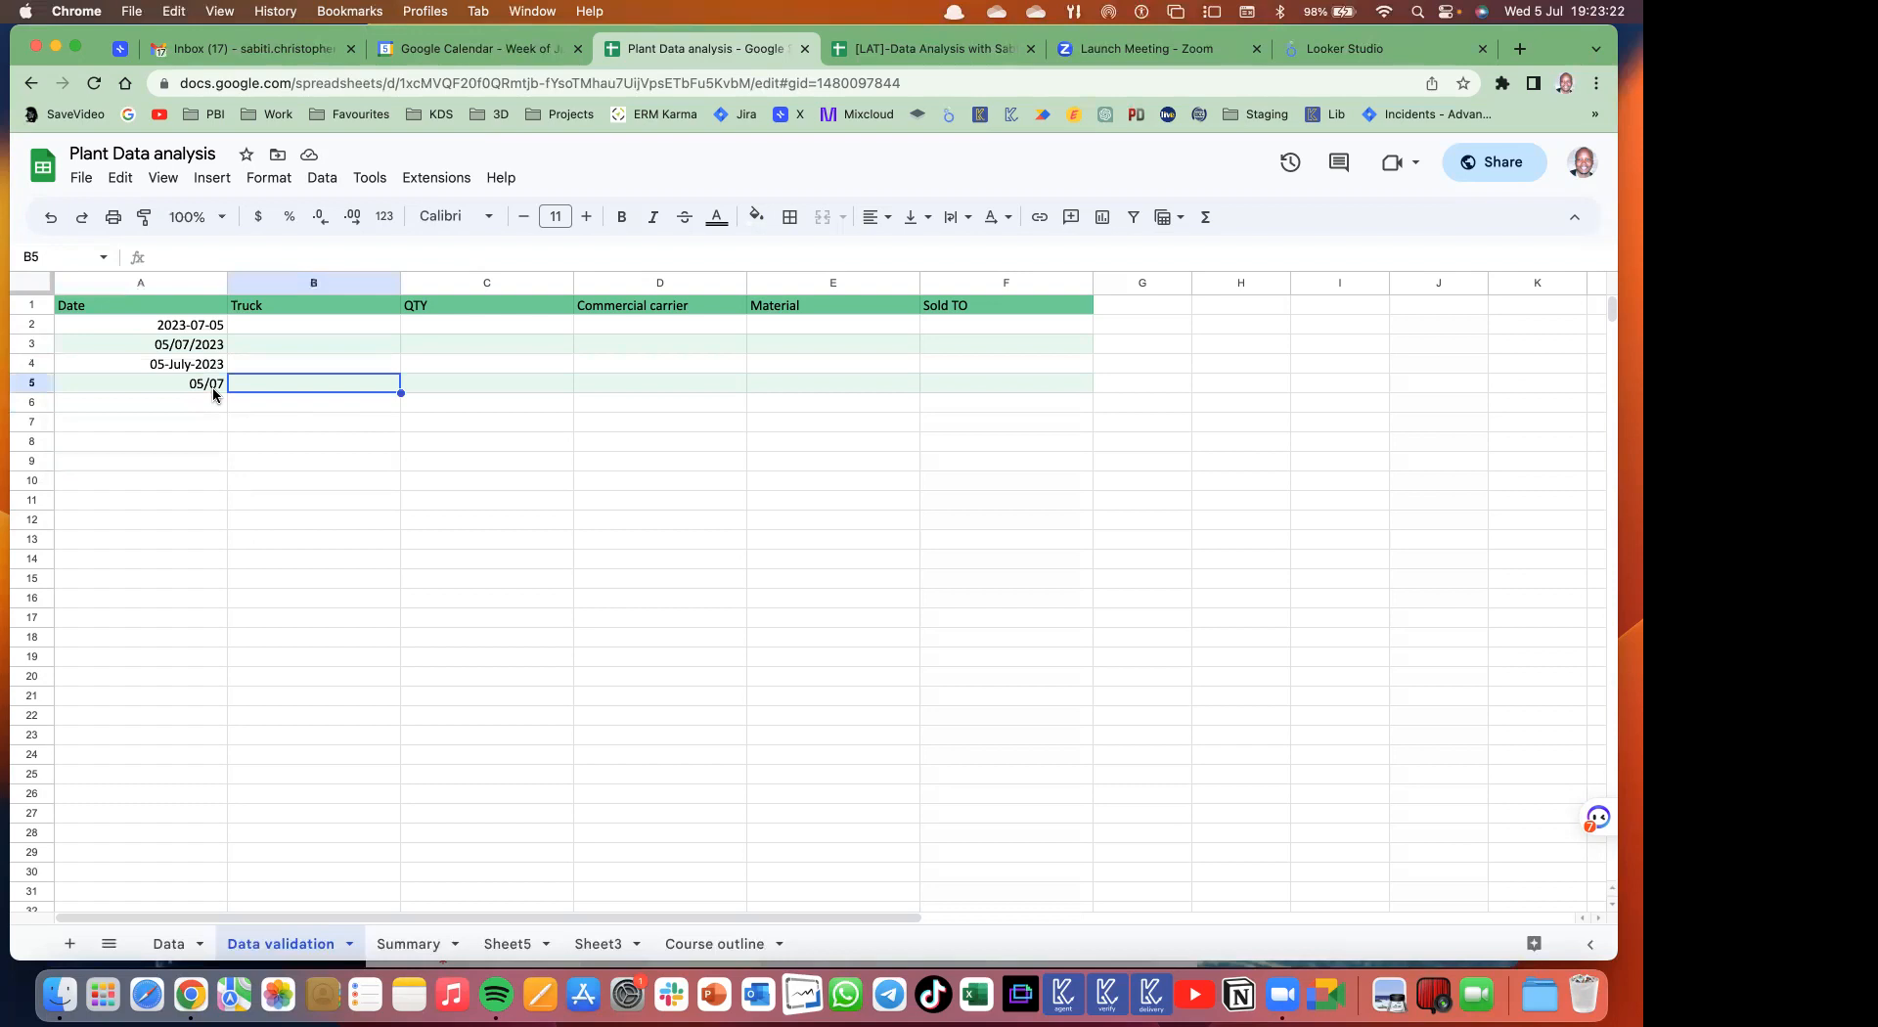
pyautogui.click(213, 386)
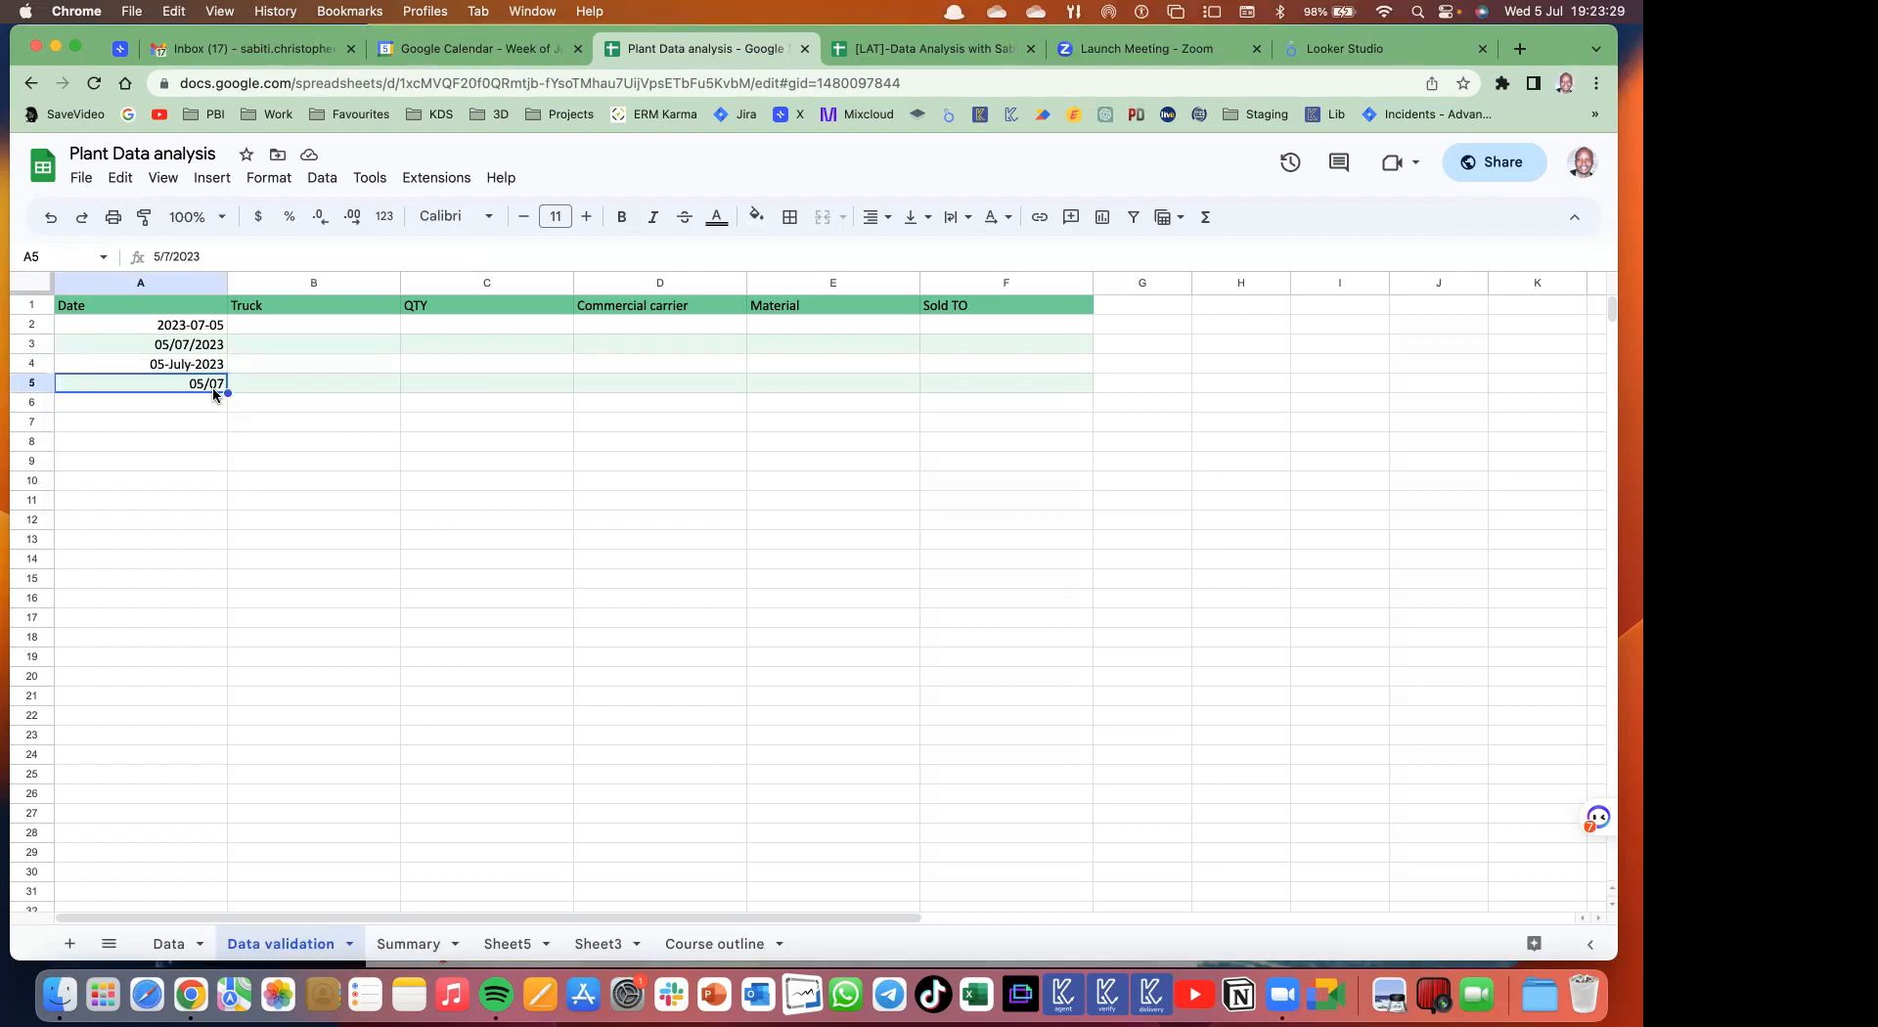
pyautogui.click(162, 461)
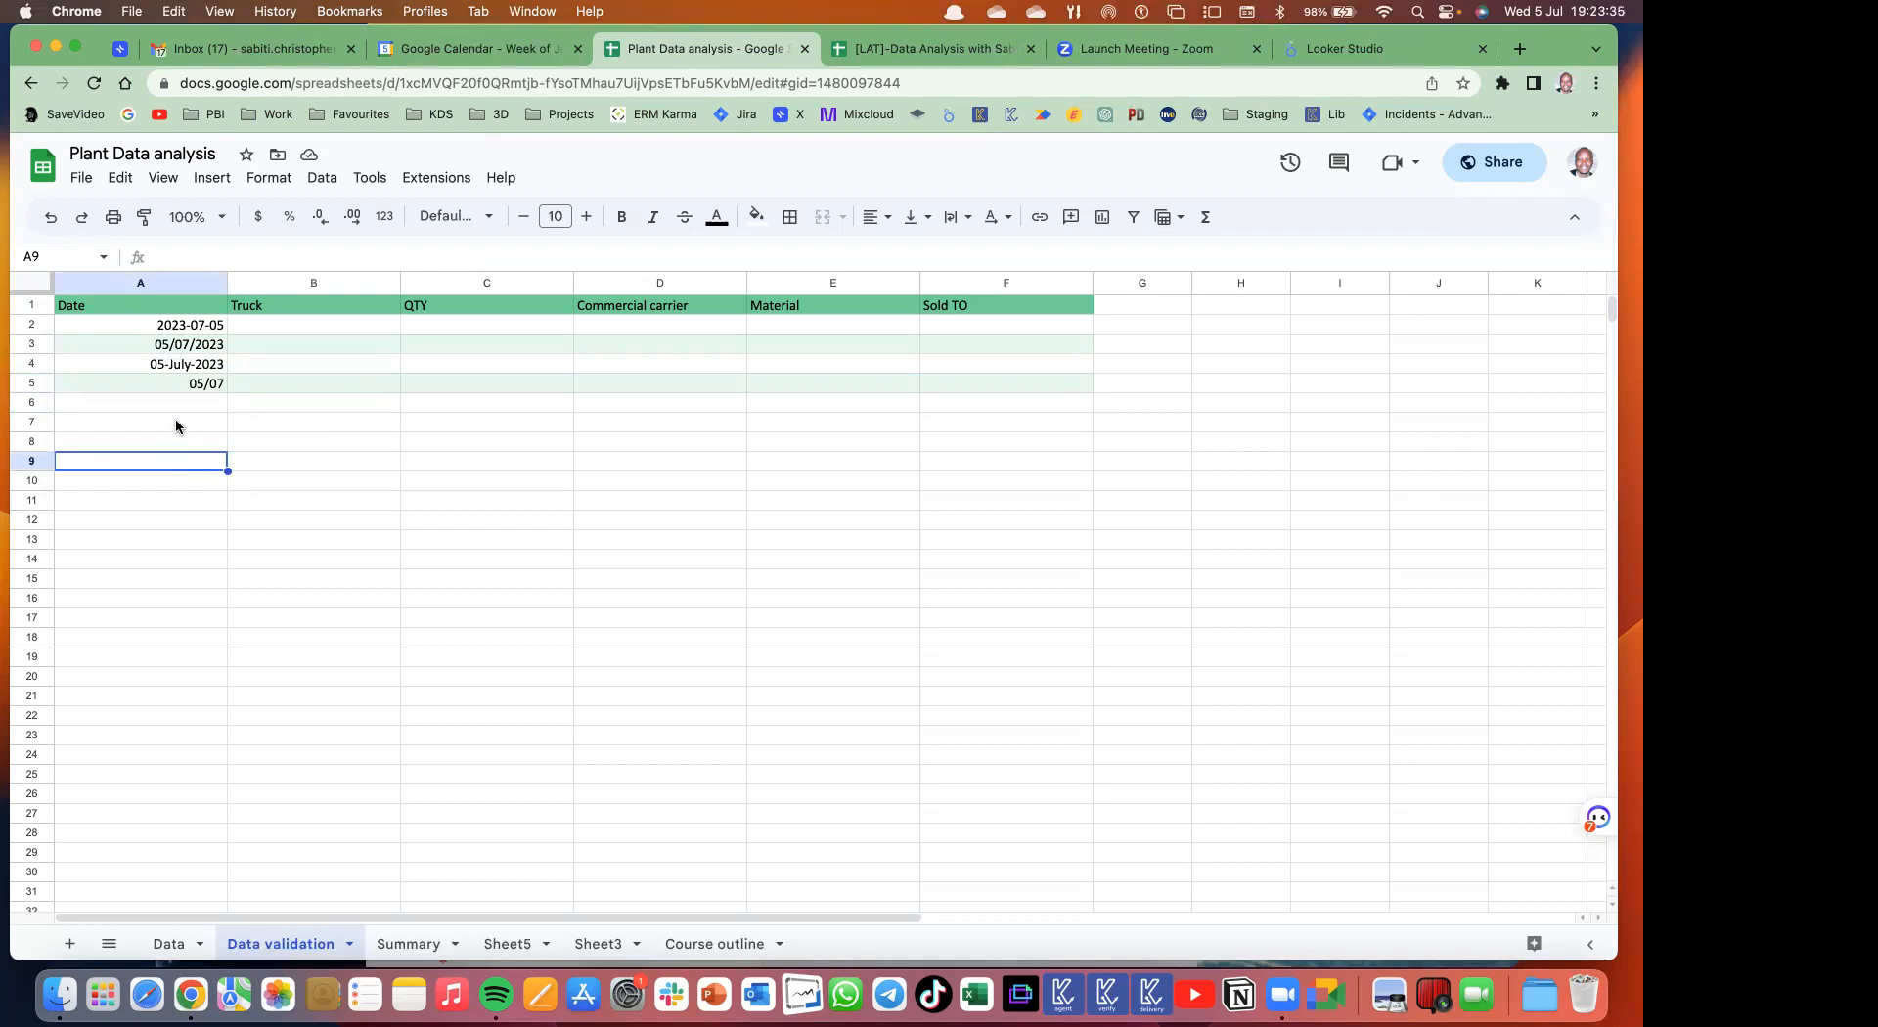
pyautogui.doubleClick(176, 420)
pyautogui.click(153, 485)
pyautogui.click(164, 456)
pyautogui.click(281, 328)
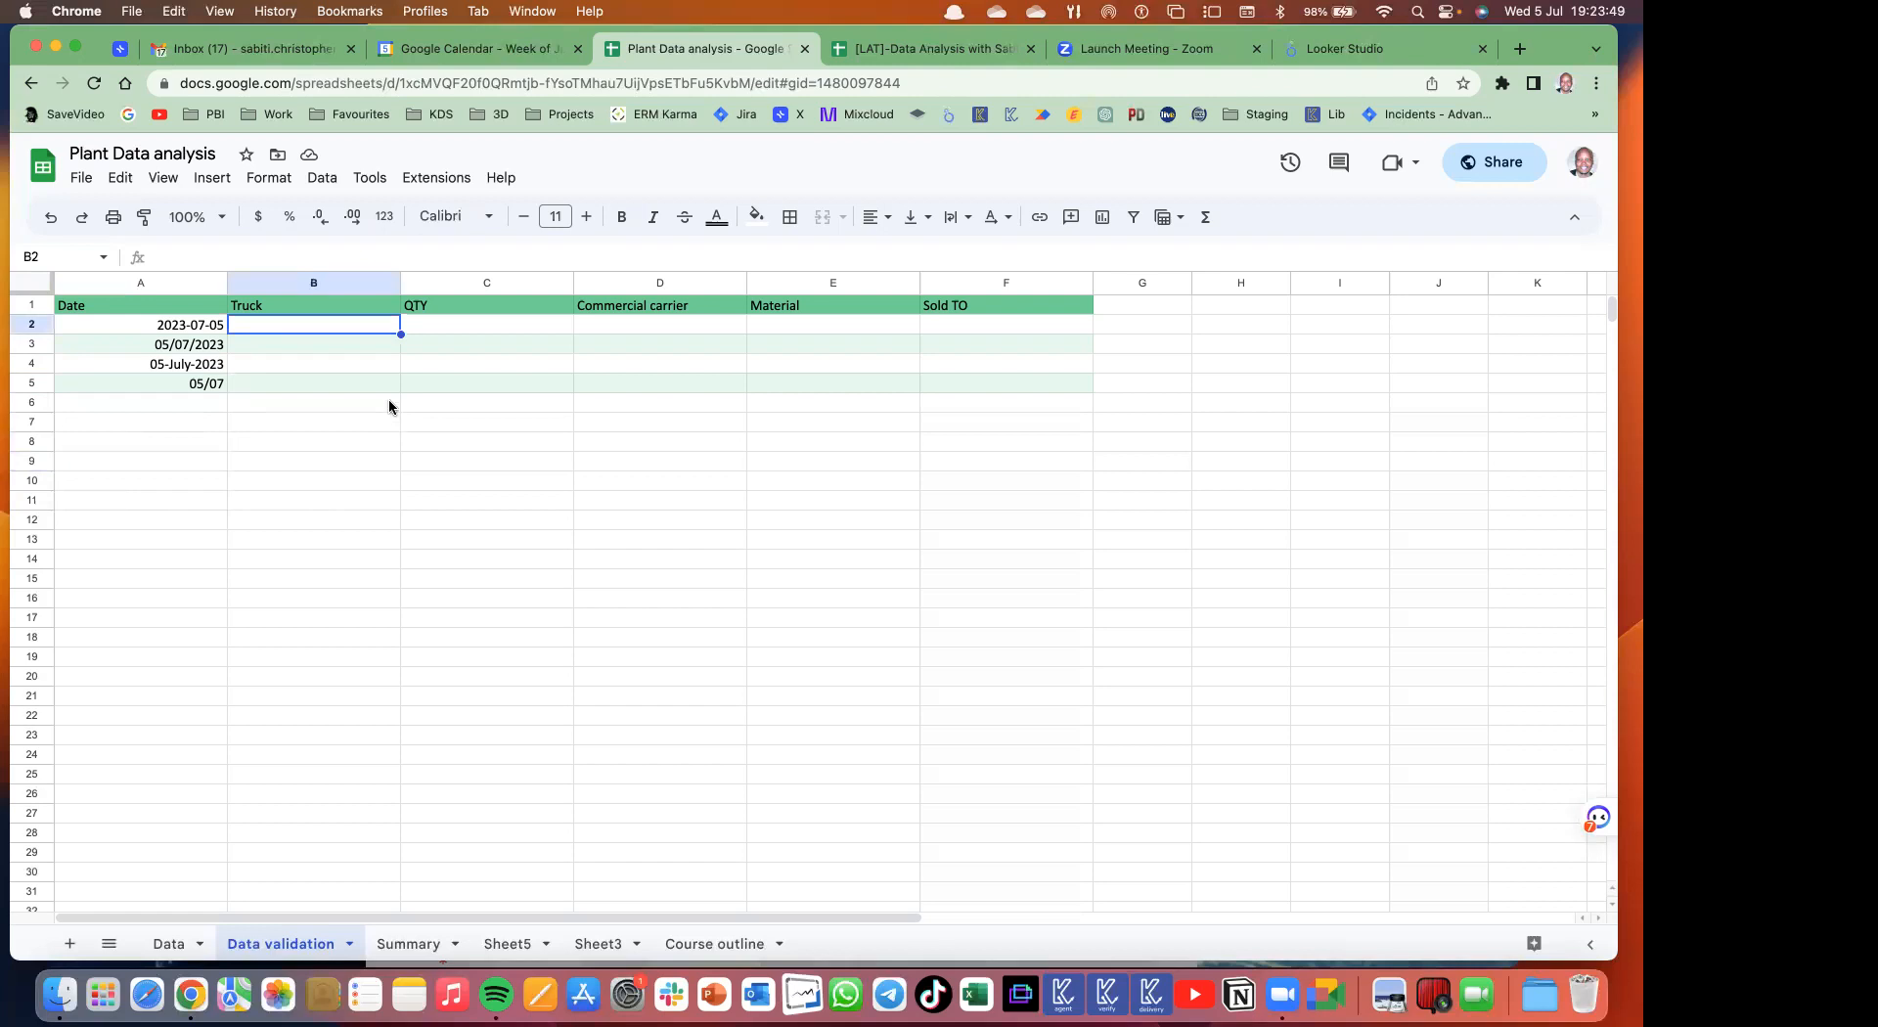
pyautogui.click(278, 307)
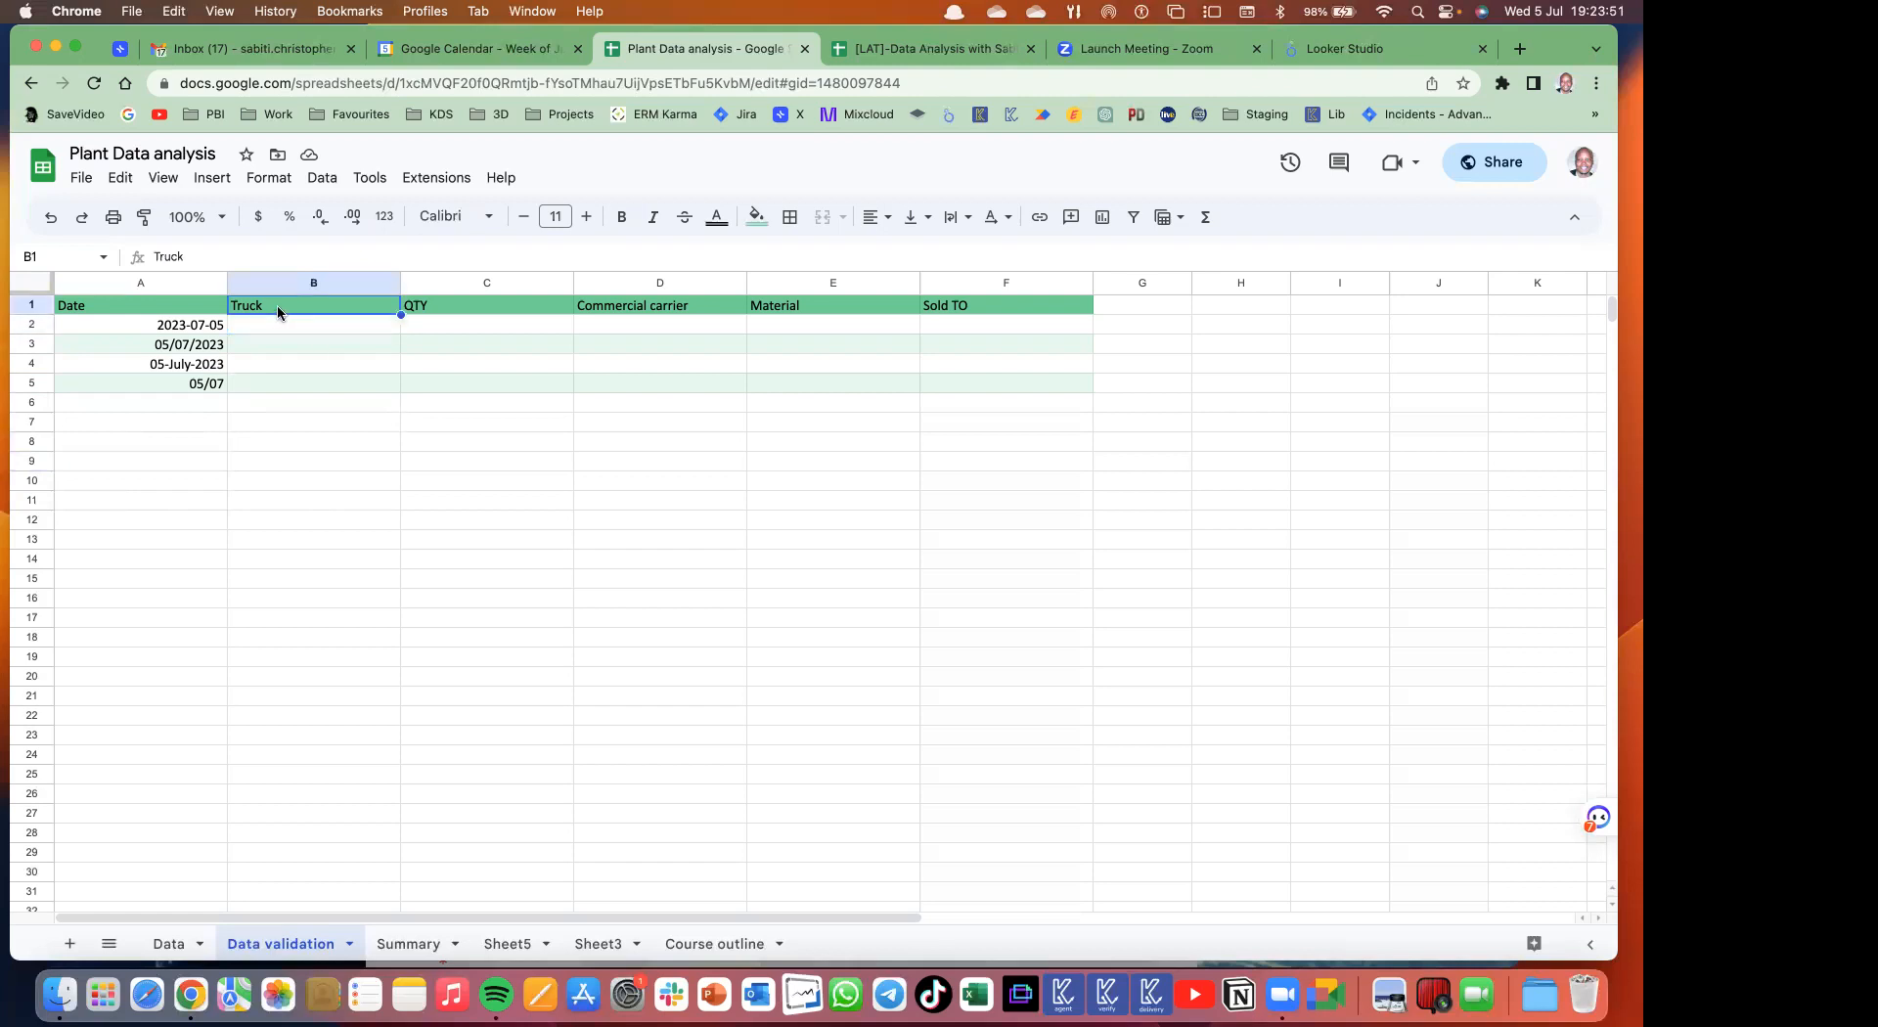
# - Retitle B1 'Staff on Shift' and enter five staff members' names in B2–B6
pyautogui.write('Staff on Shift')
pyautogui.press('Return')
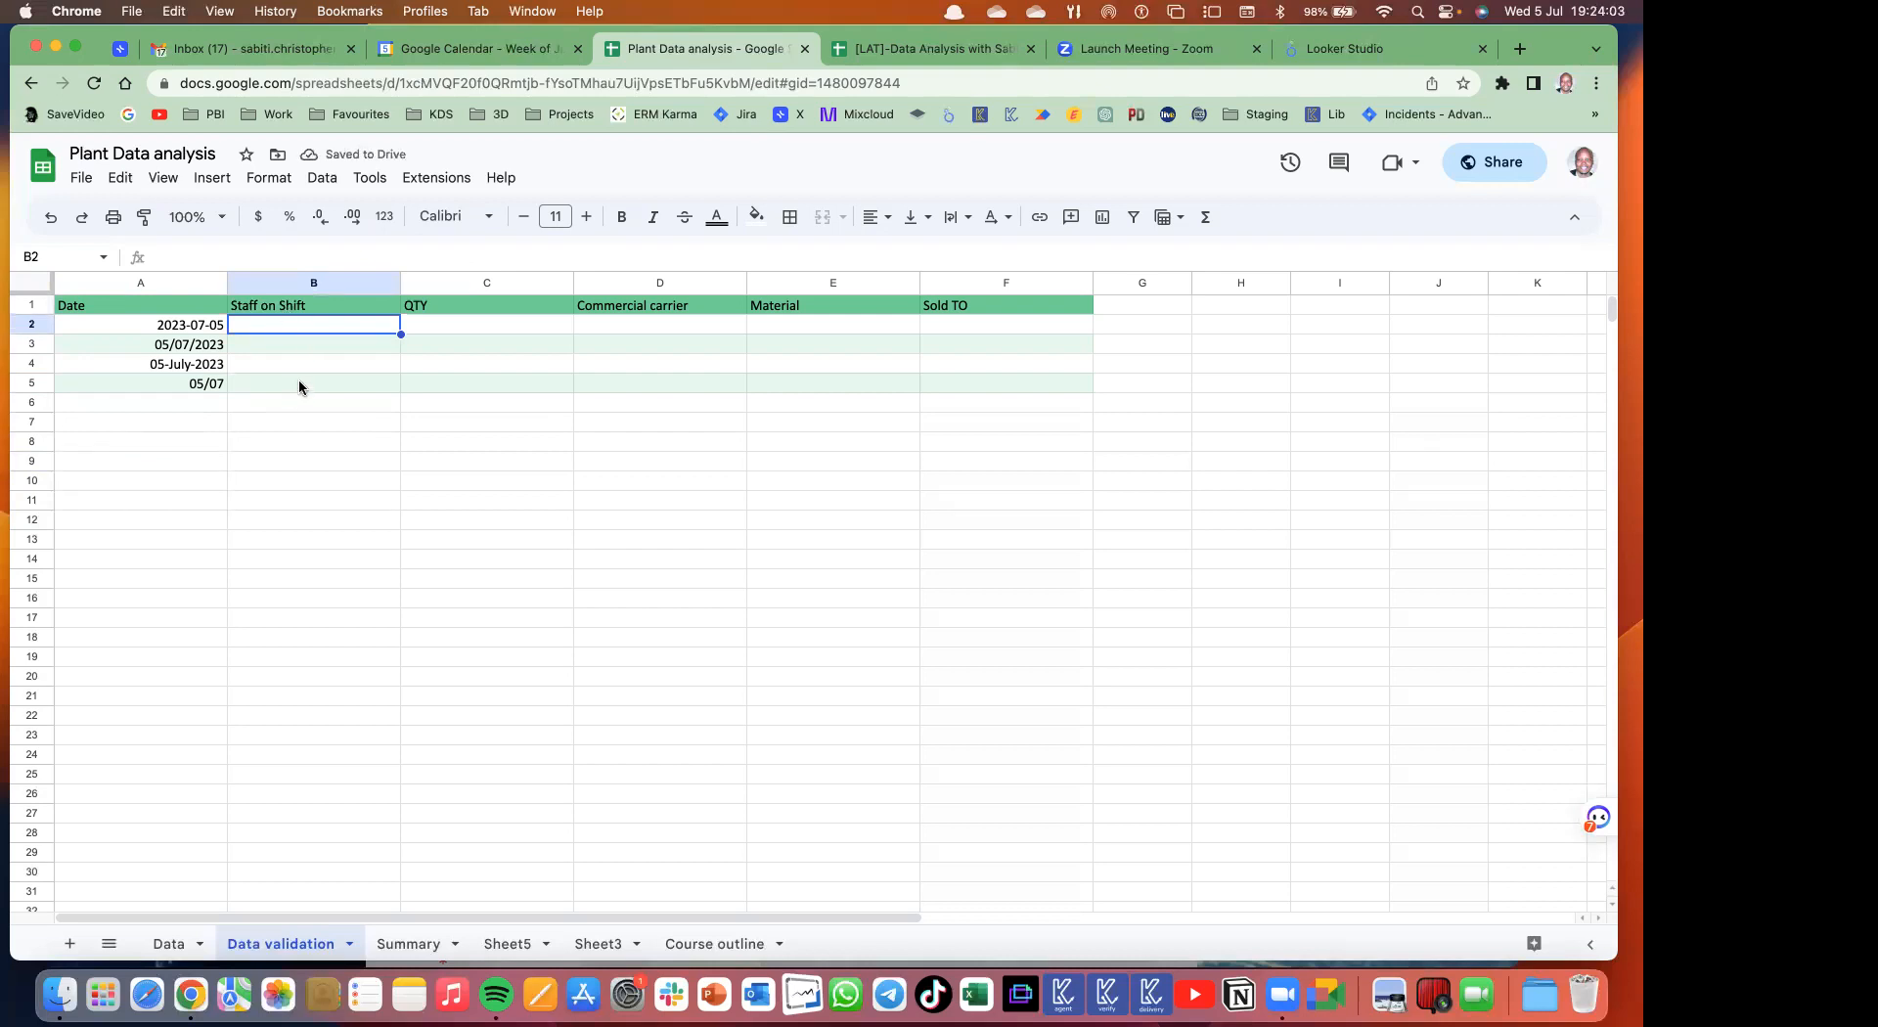
pyautogui.write('Baluku')
pyautogui.press('Return')
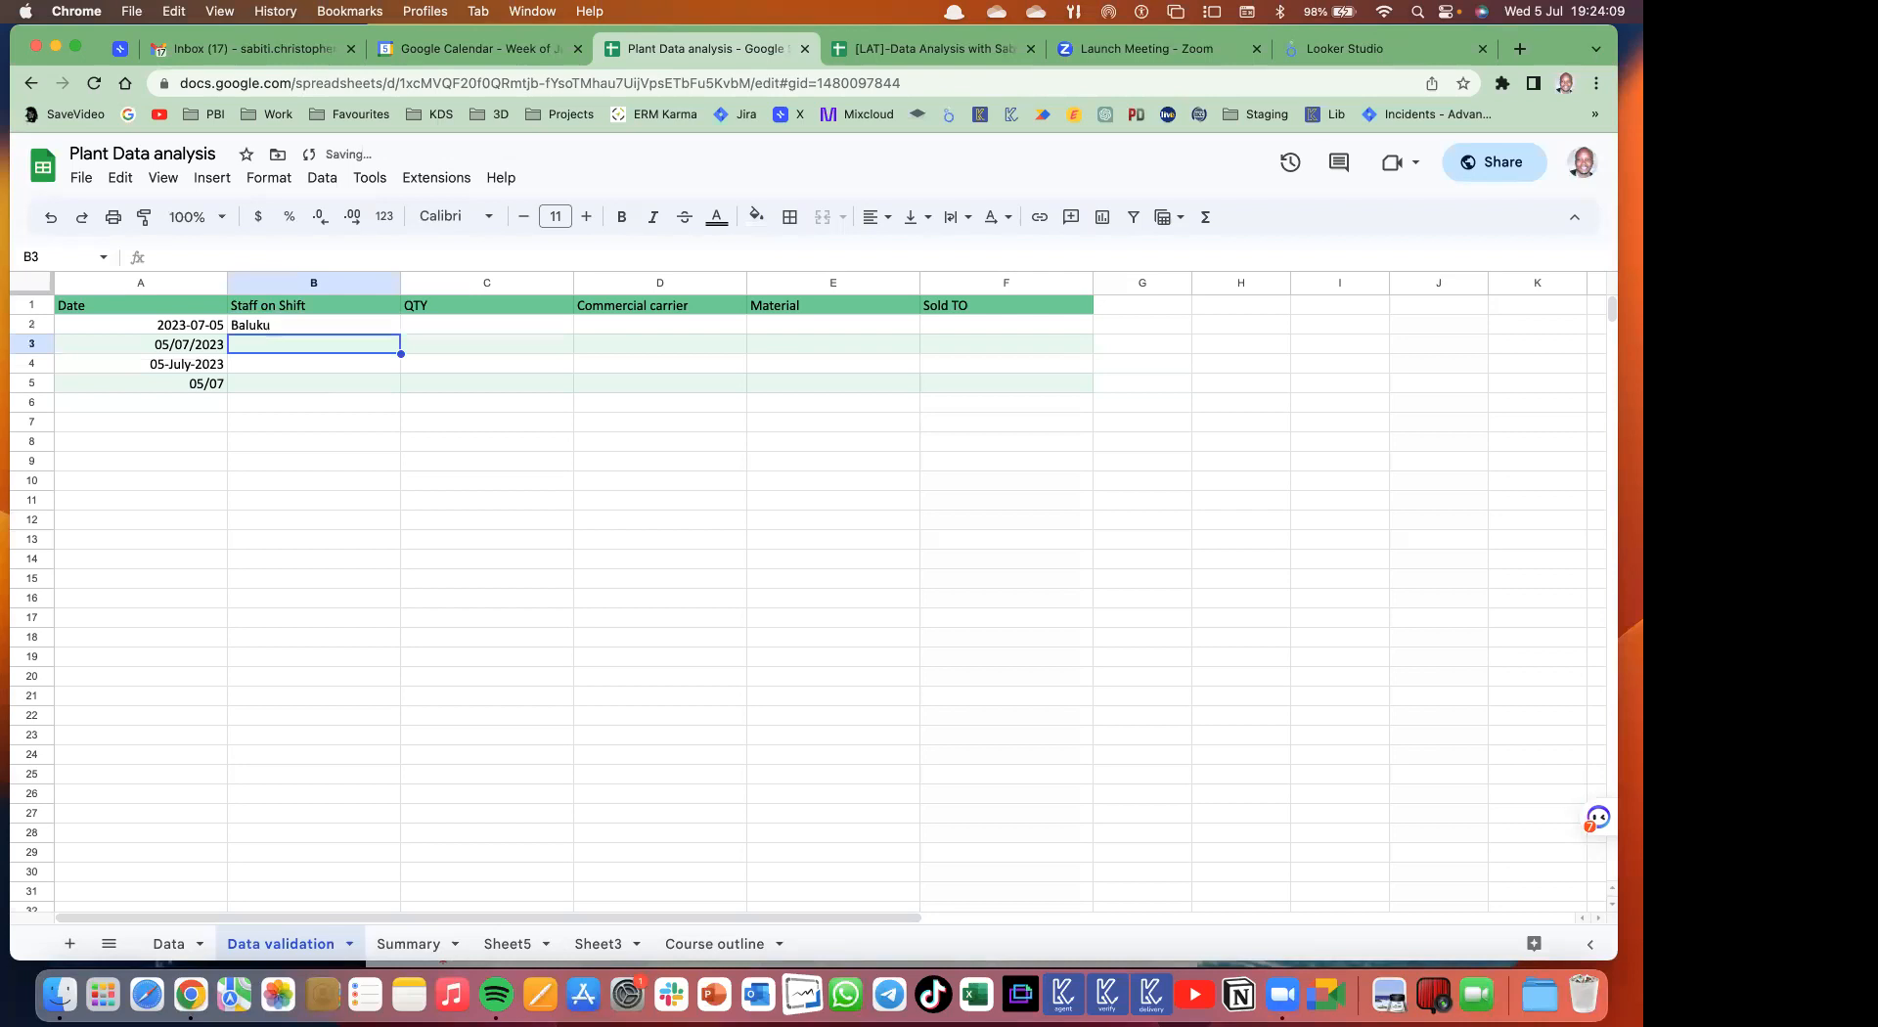
pyautogui.write('Eric')
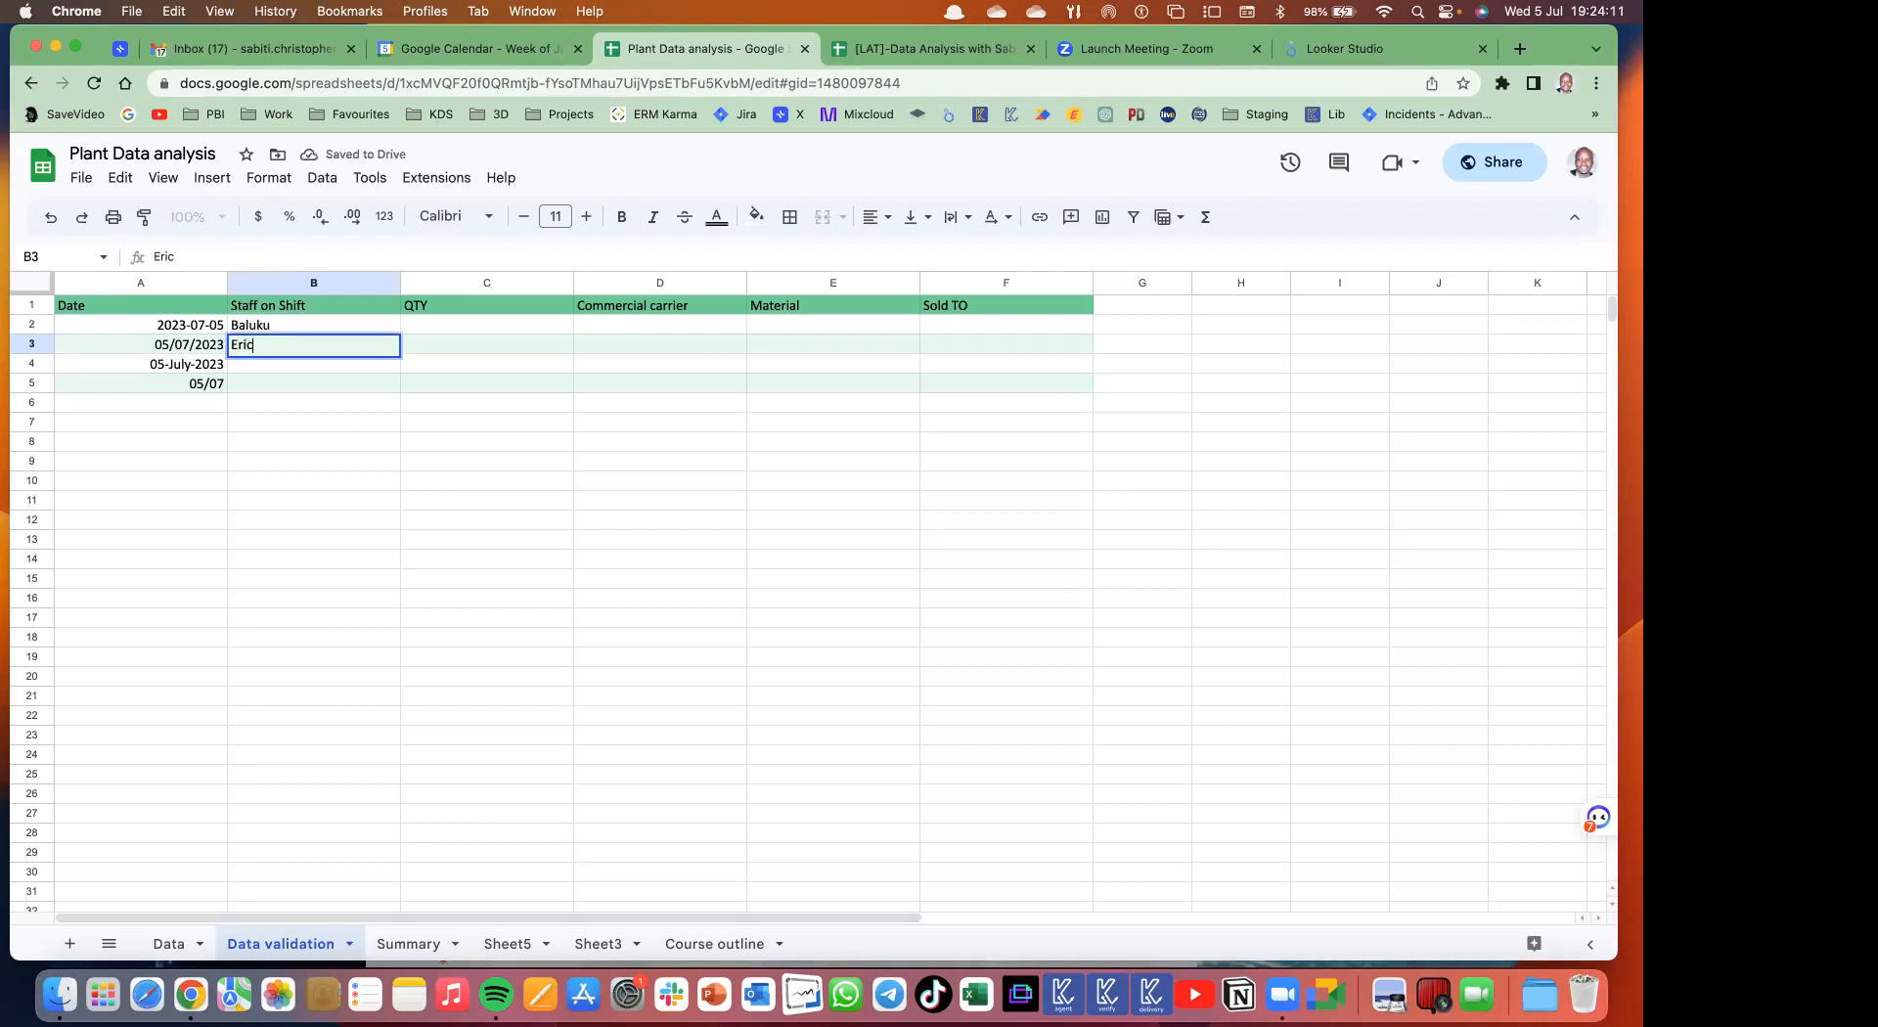
pyautogui.press('Return')
pyautogui.write('Kalo')
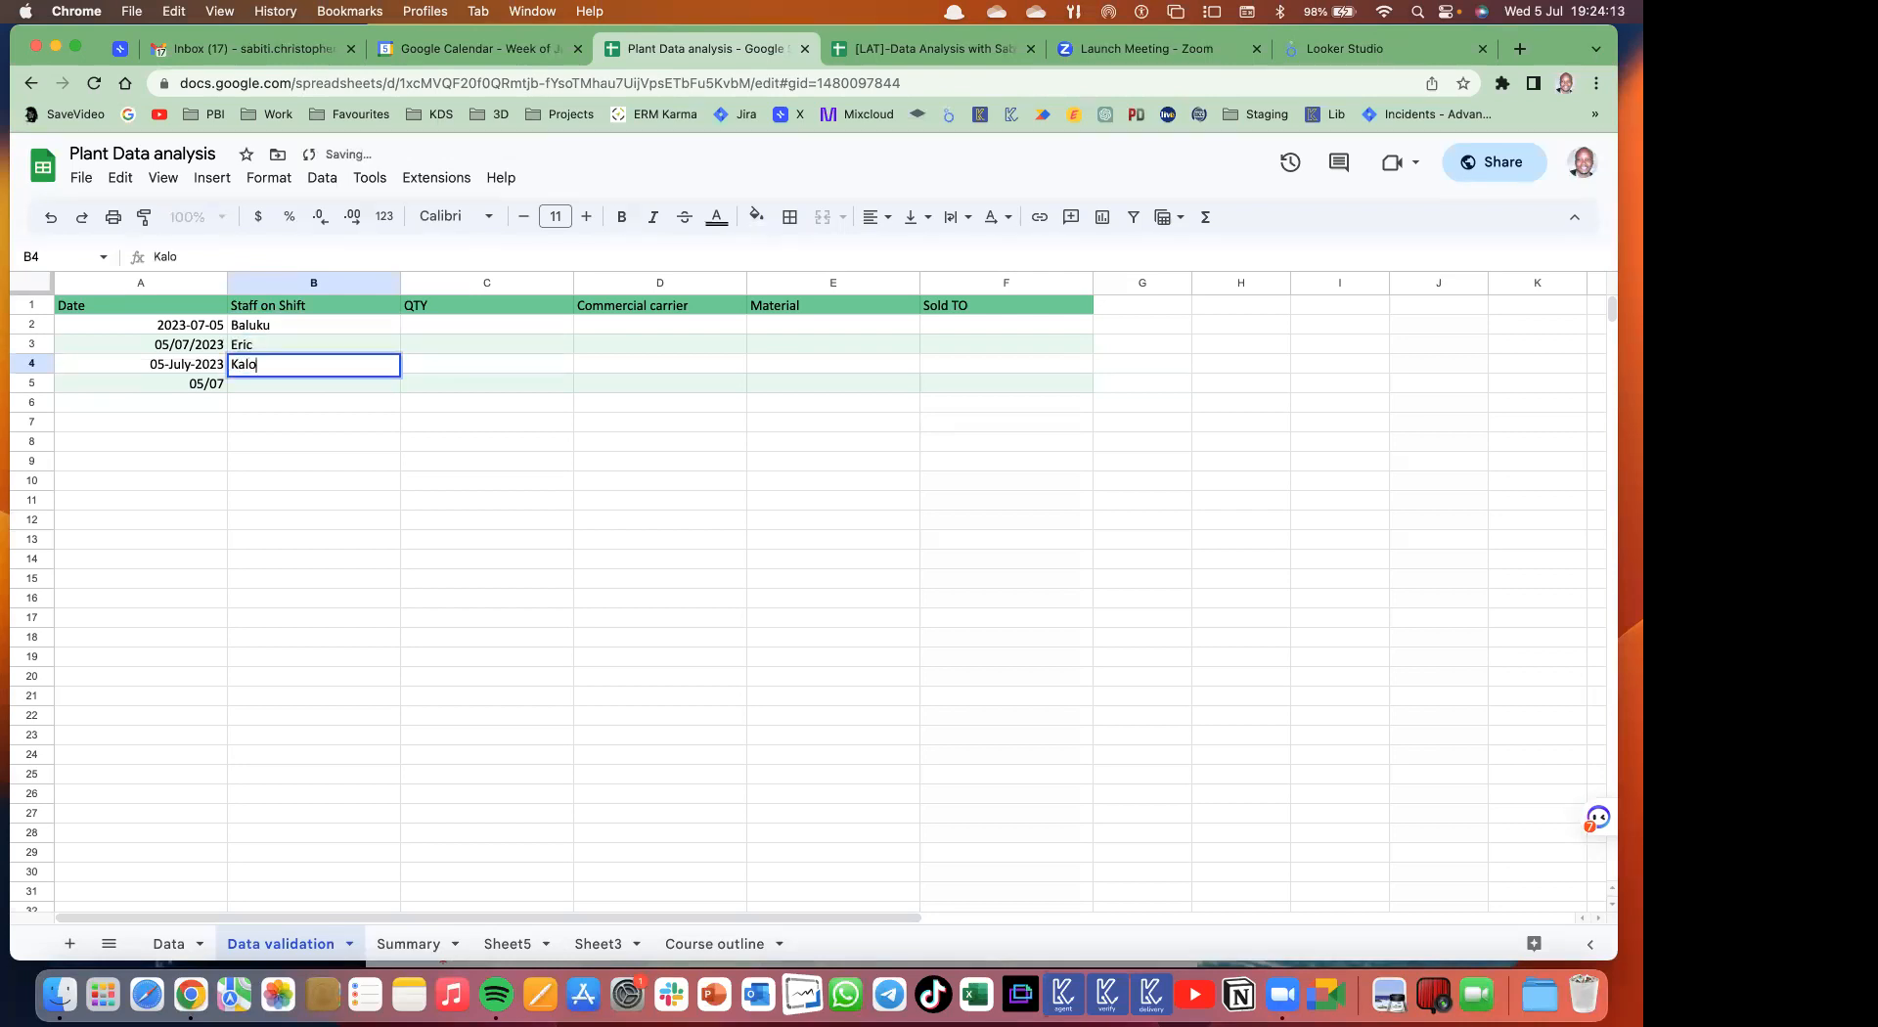
pyautogui.write('ngo')
pyautogui.press('Return')
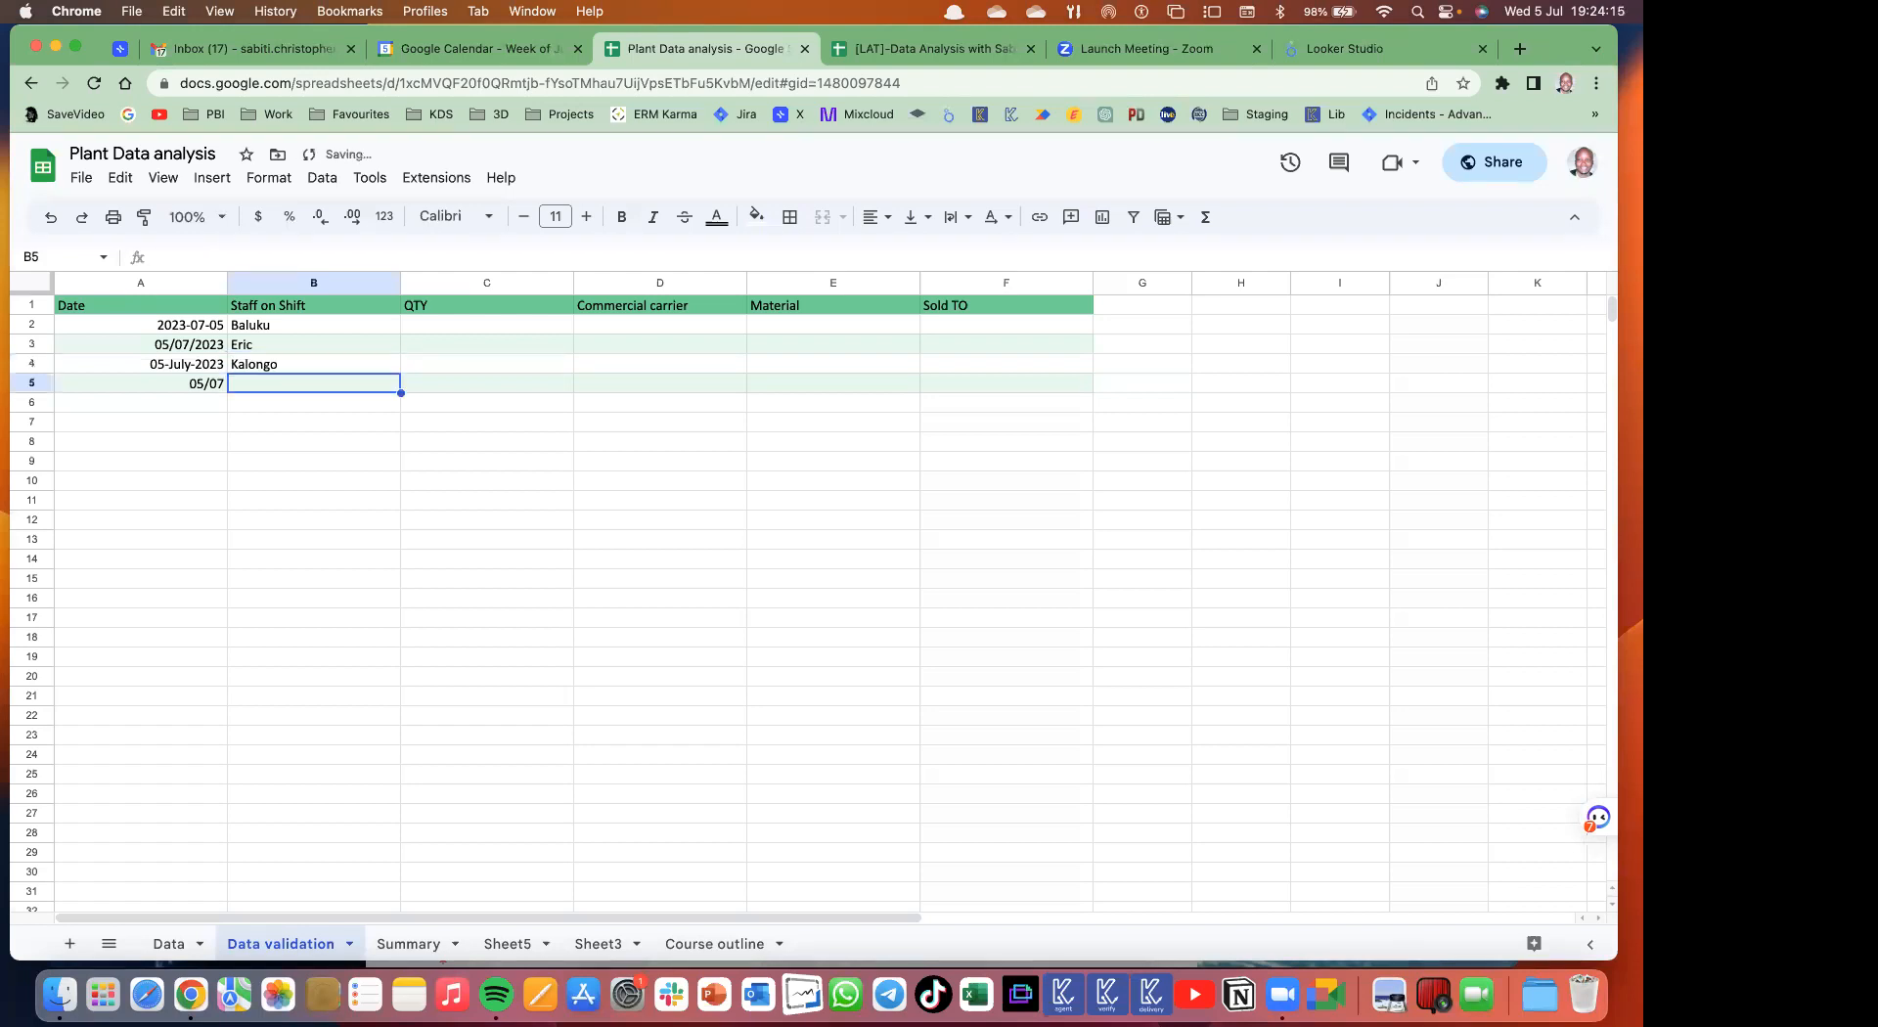
pyautogui.write('Wilson')
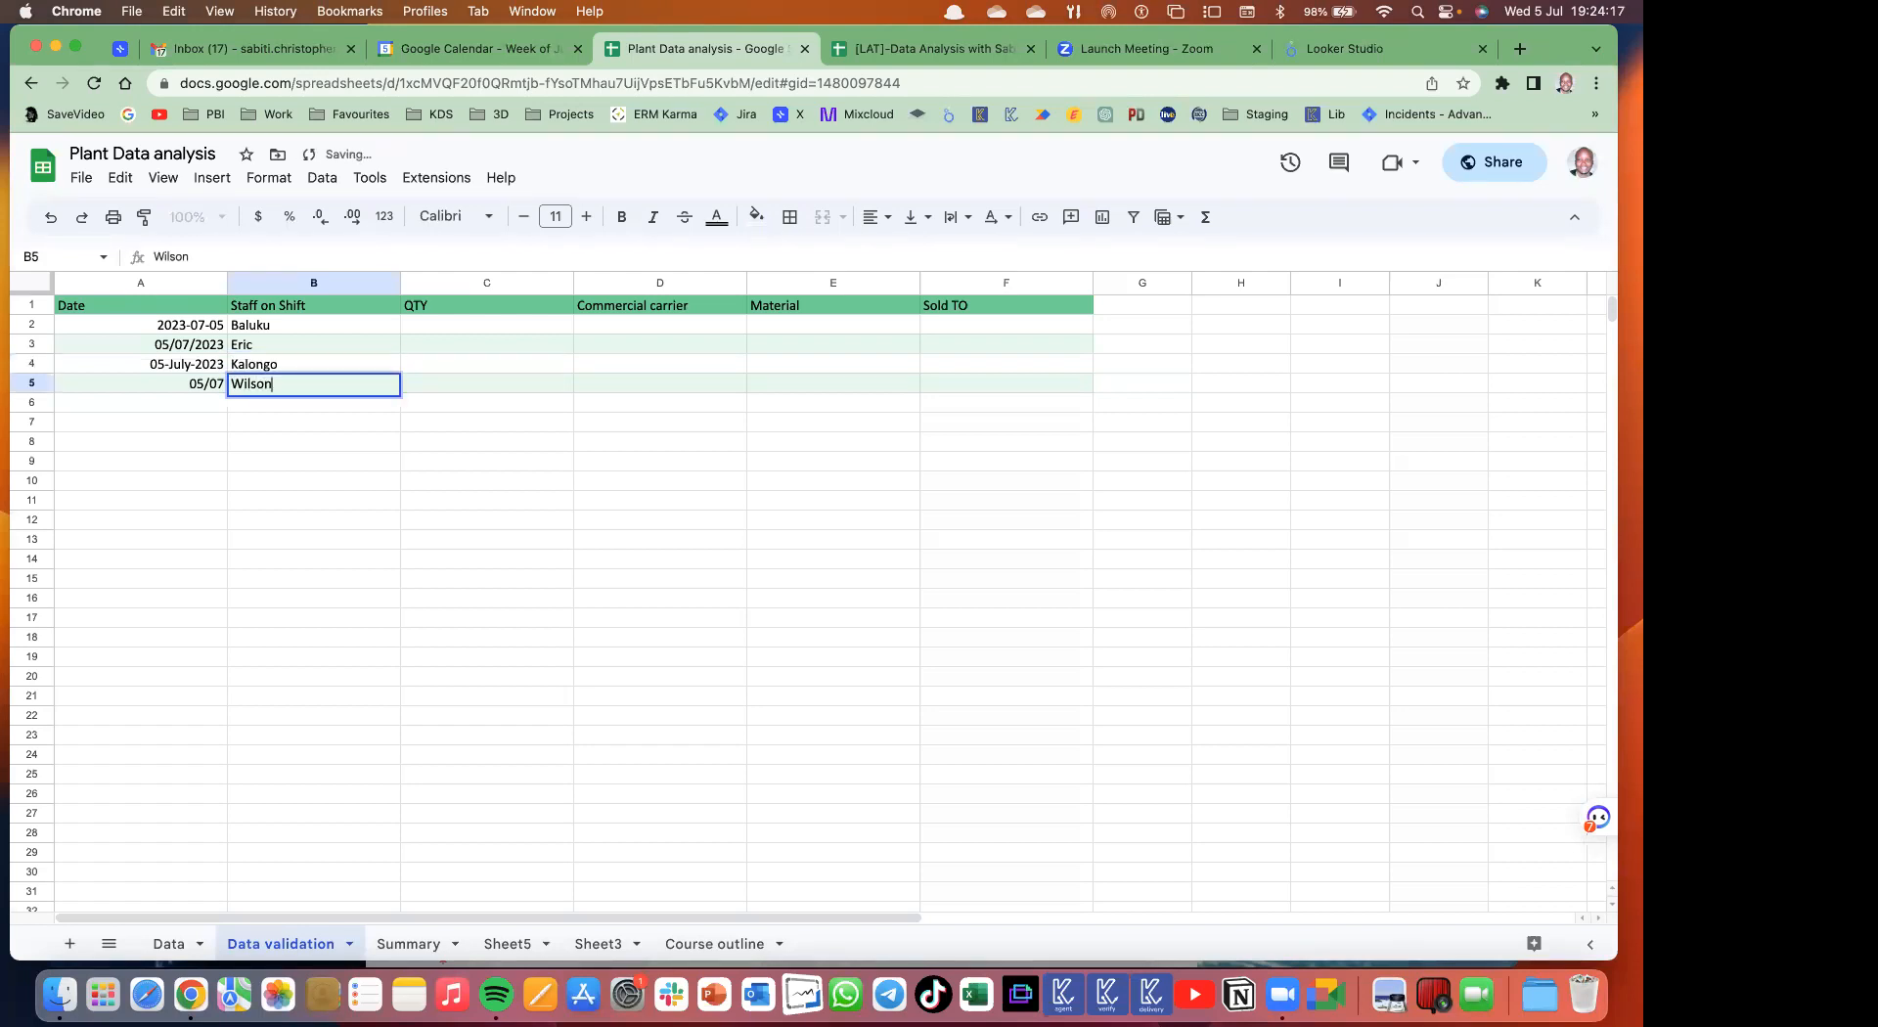
pyautogui.press('Return')
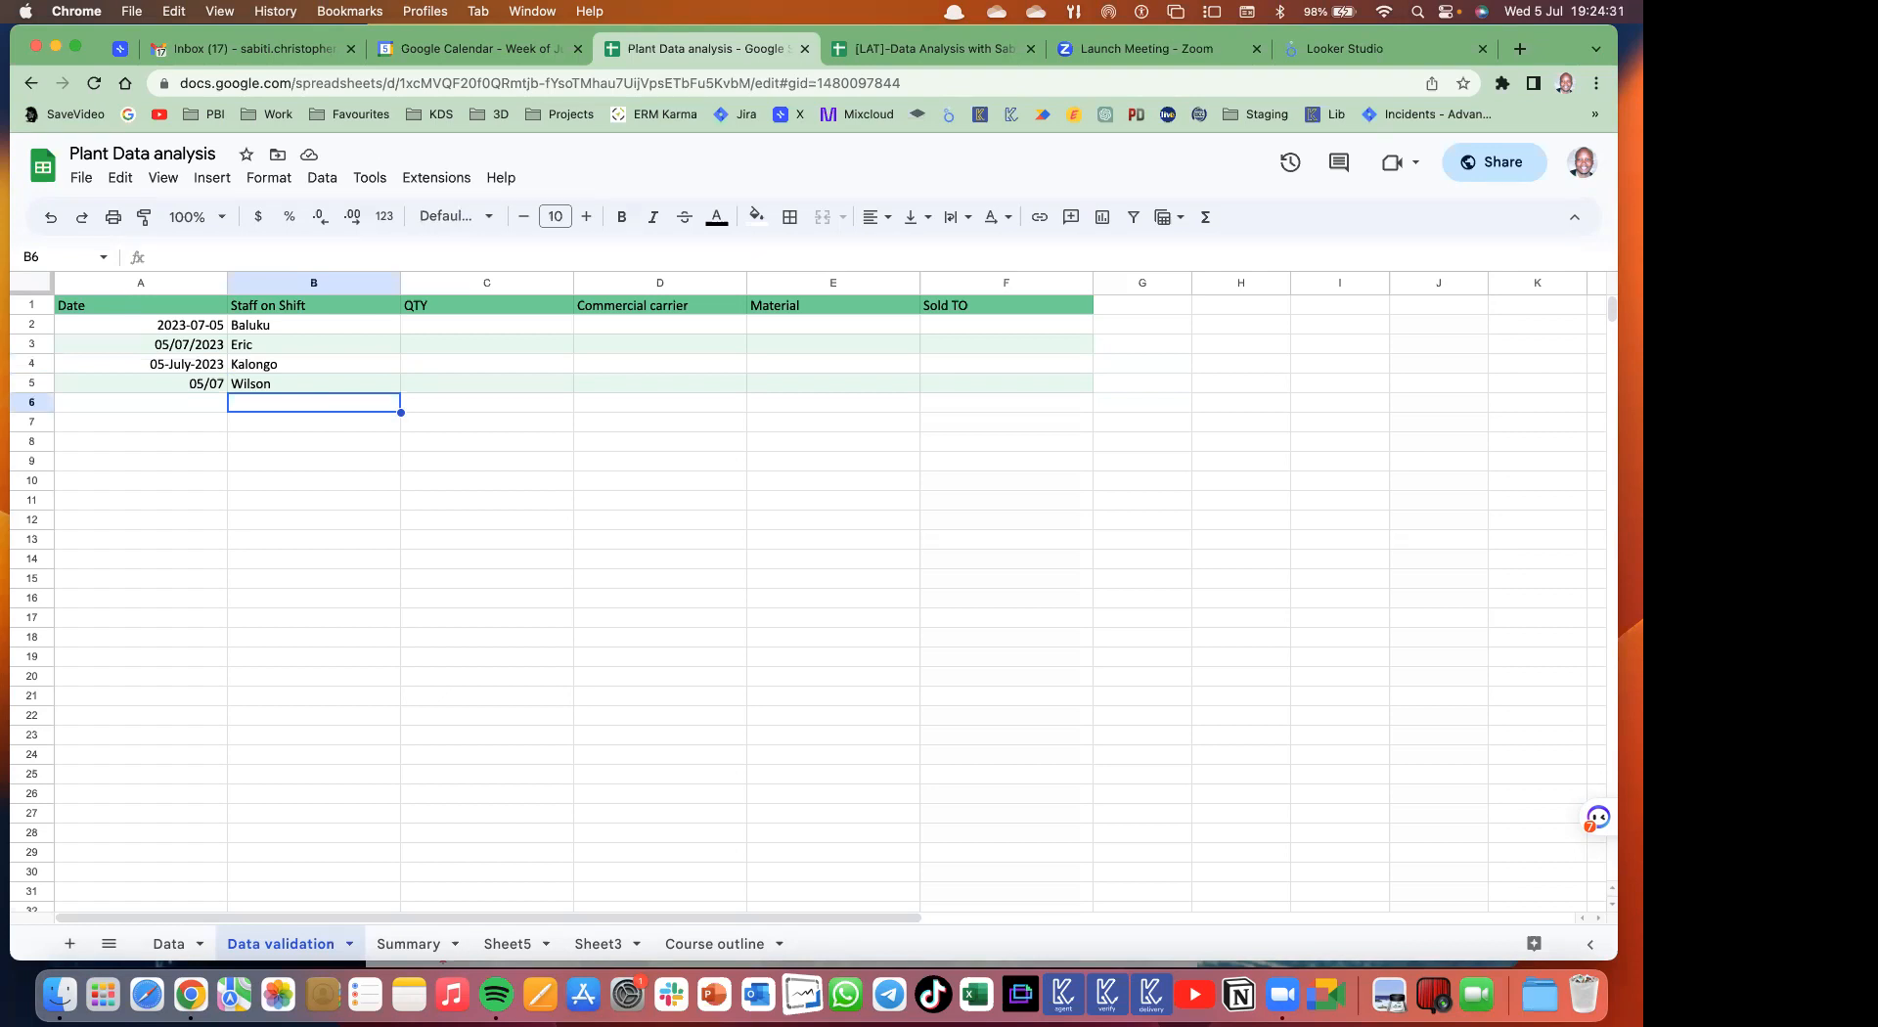
pyautogui.write('W')
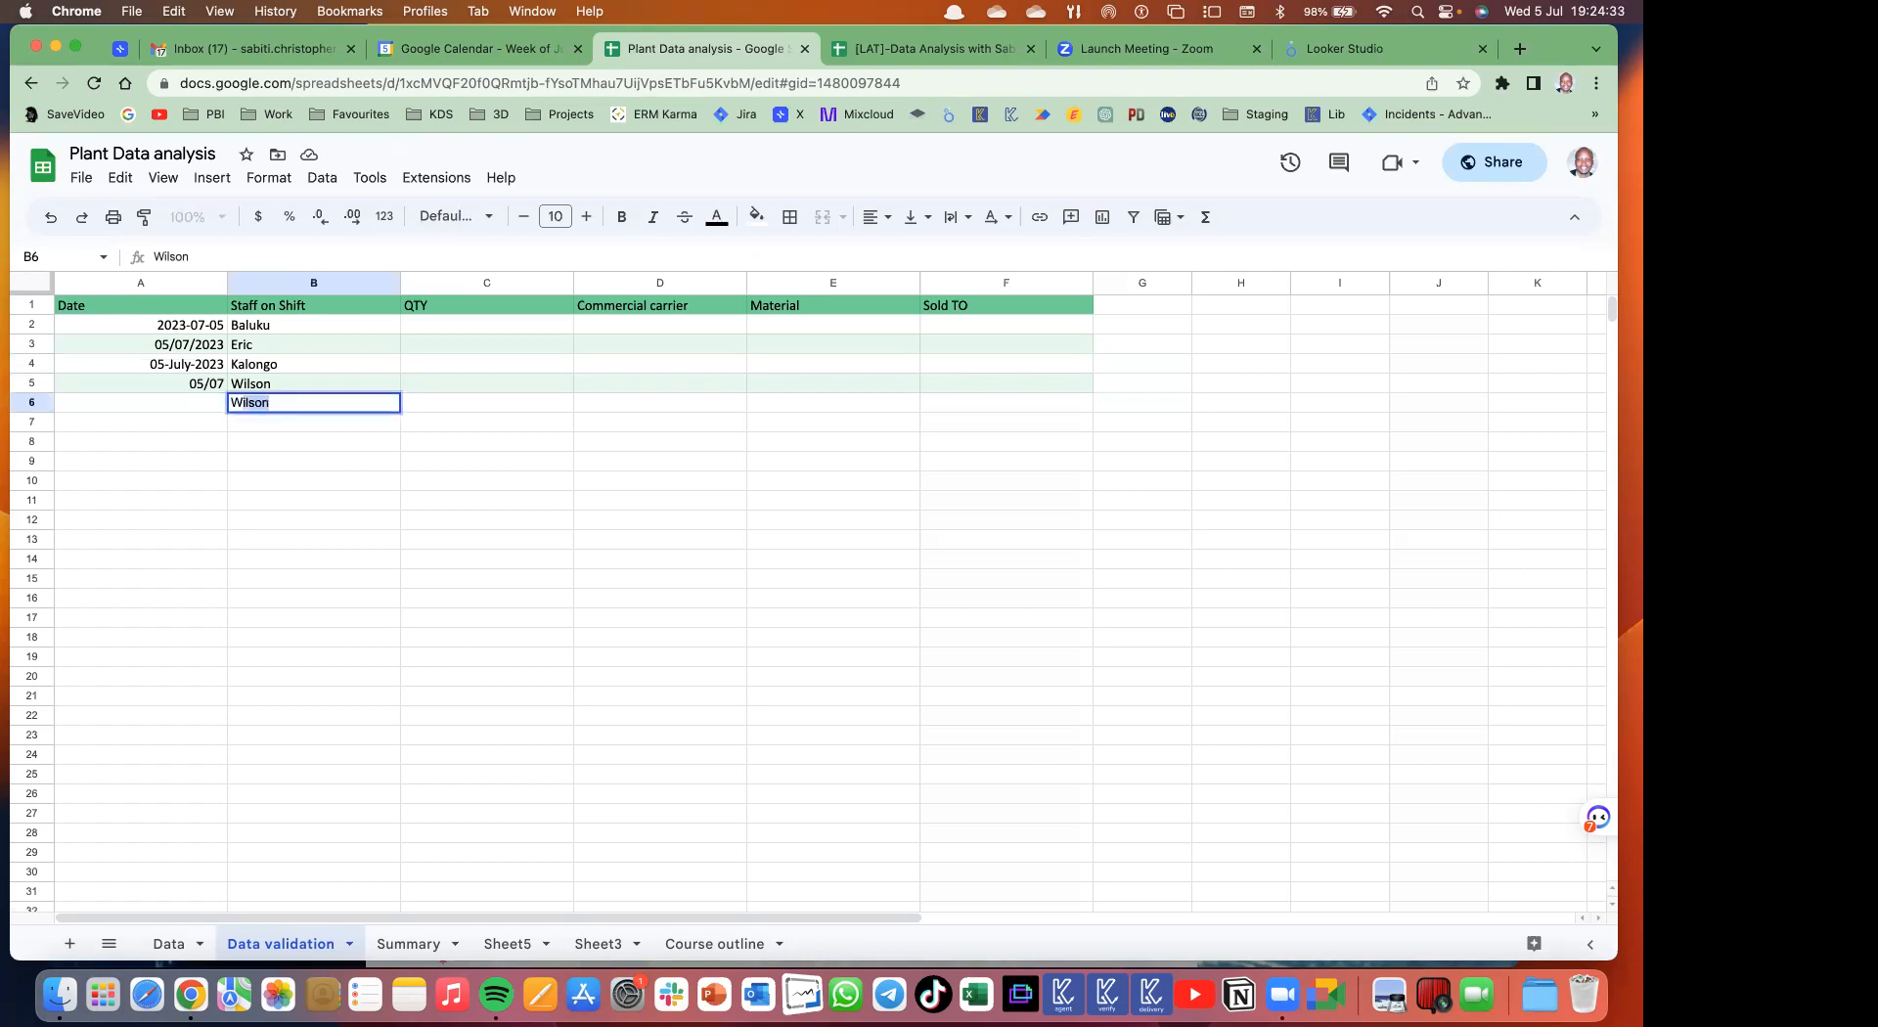
pyautogui.write('ilson K')
pyautogui.press('Return')
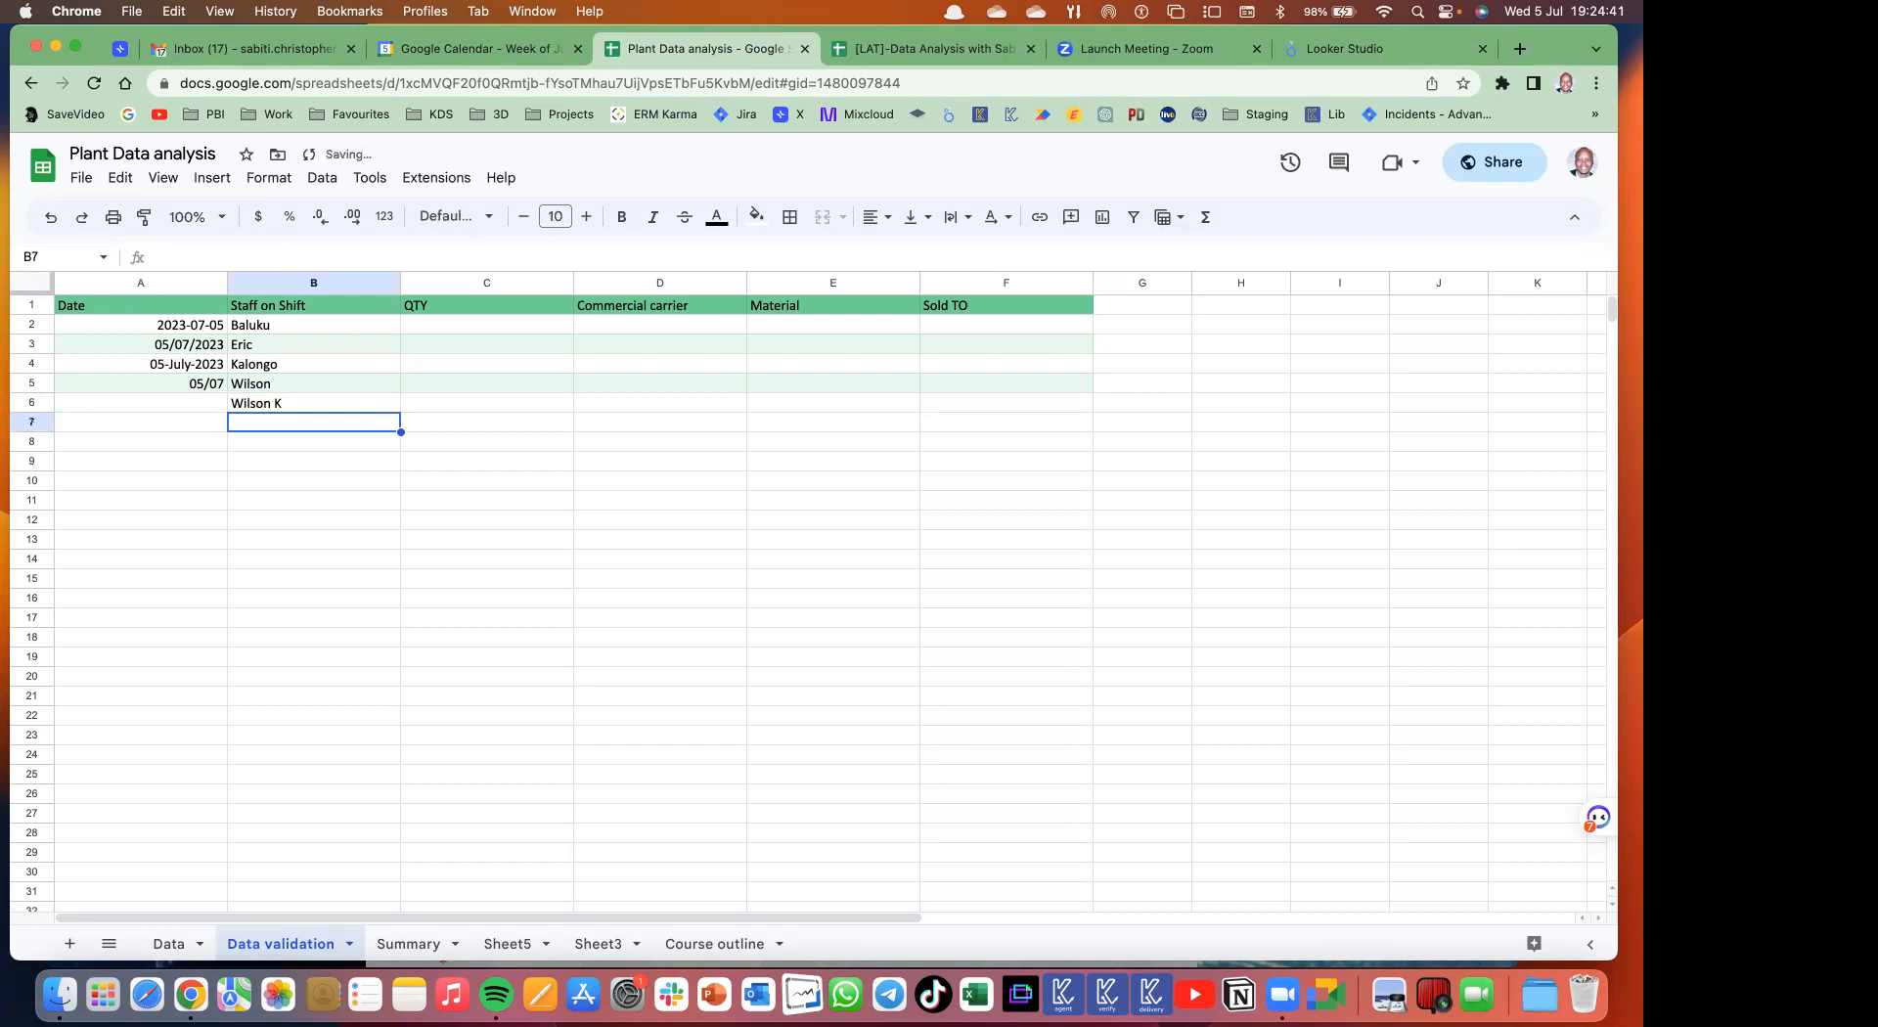
pyautogui.moveTo(261, 364); pyautogui.dragTo(253, 397)
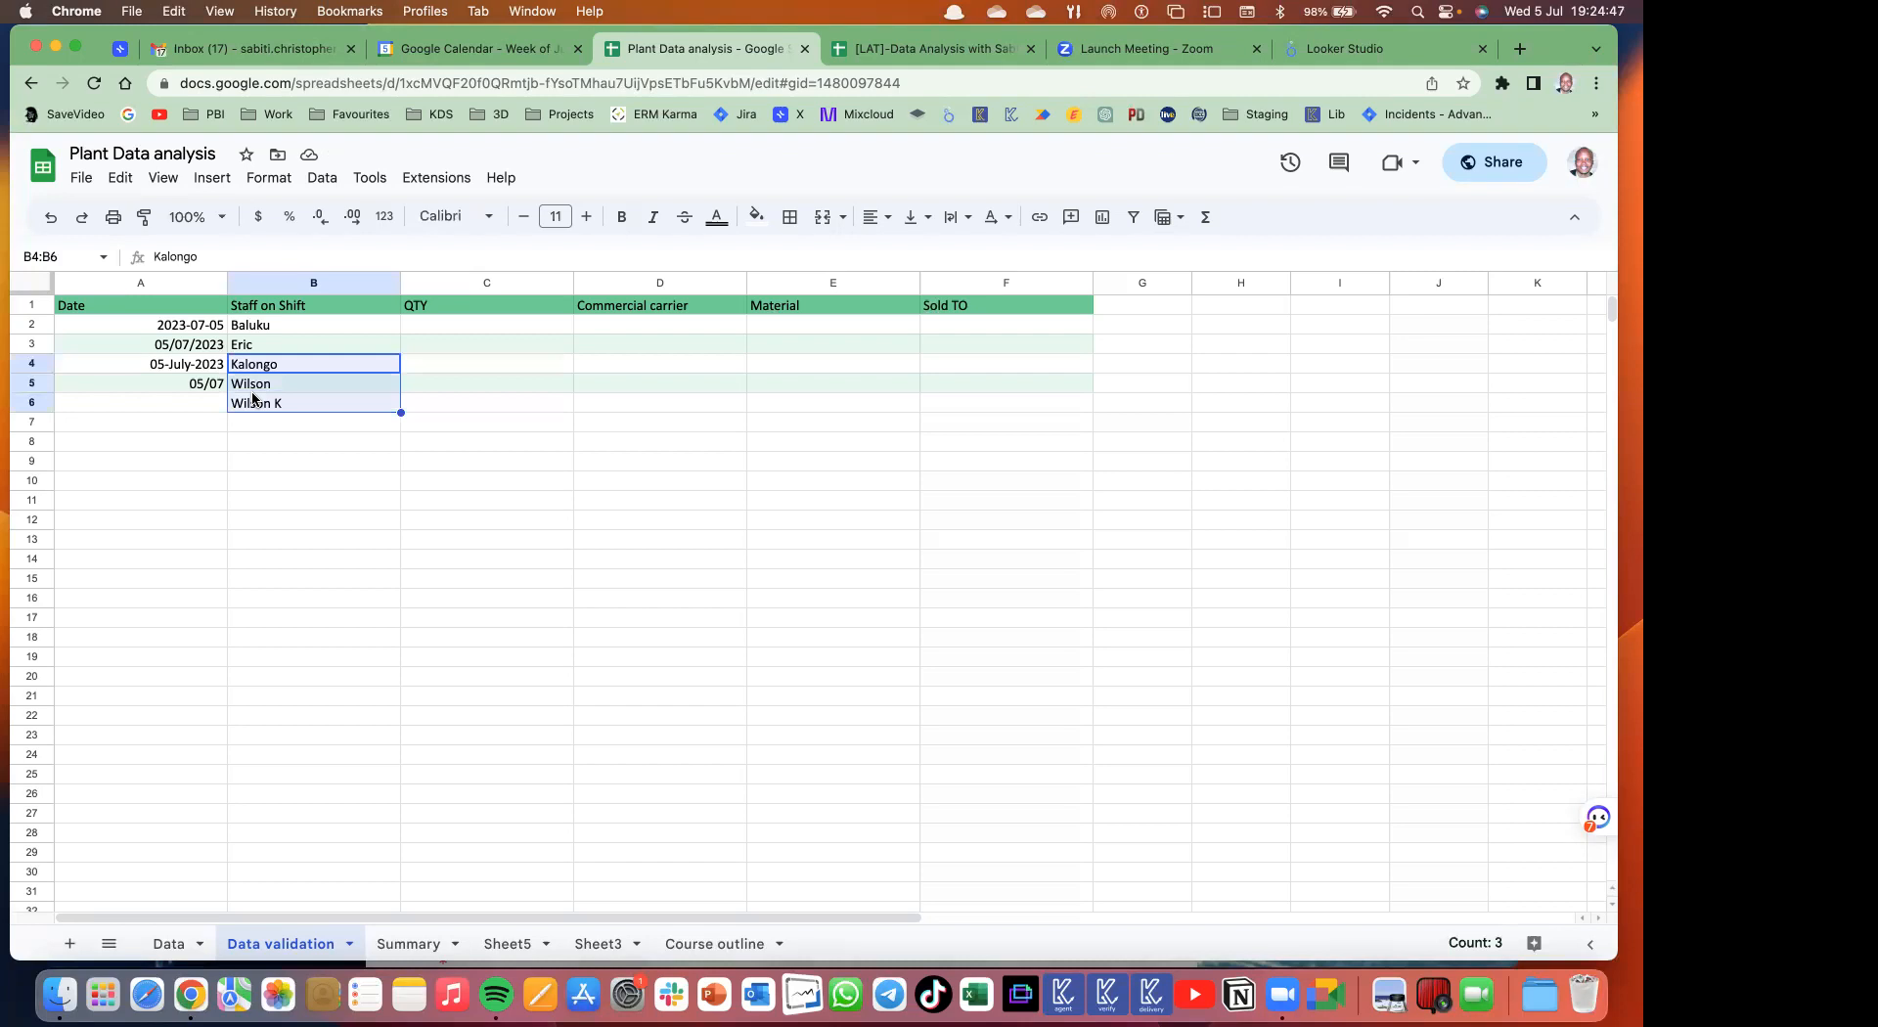
# - Enter 30 in C2 and 30% in C3, then compare the two QTY values
pyautogui.click(491, 328)
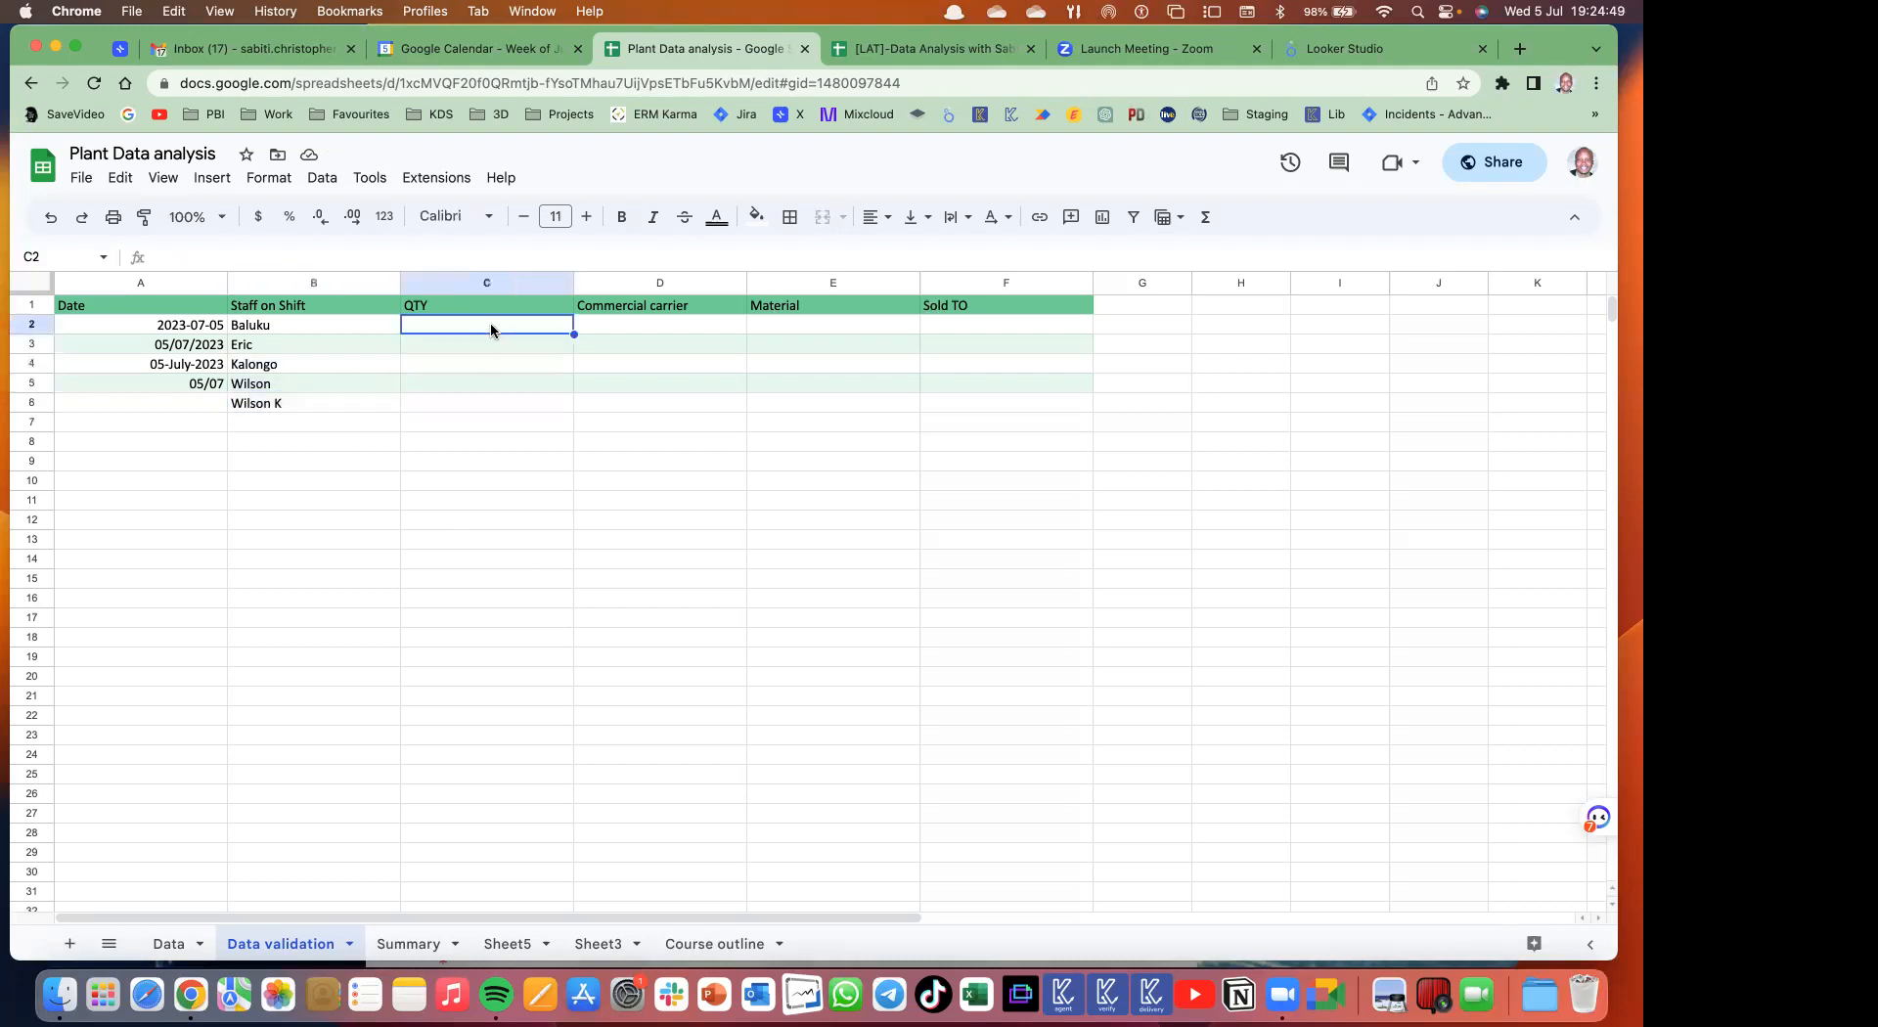
pyautogui.write('30')
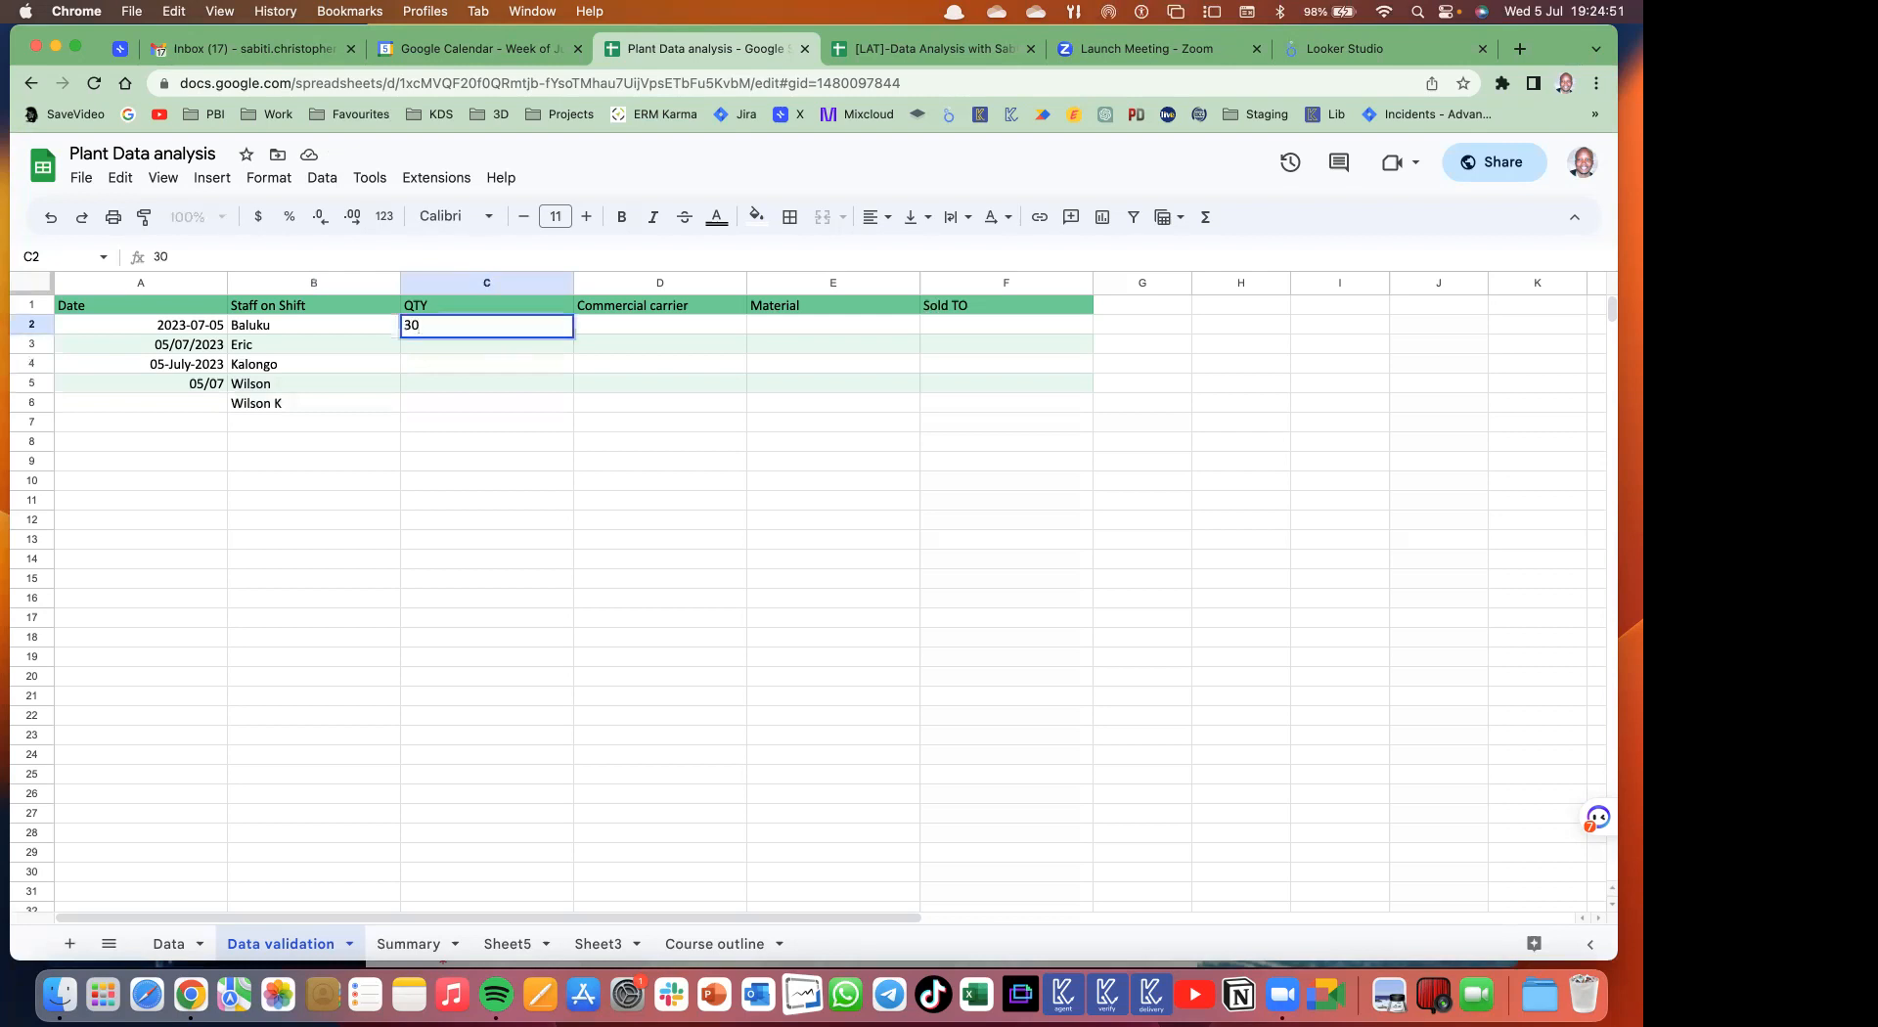
pyautogui.press('Return')
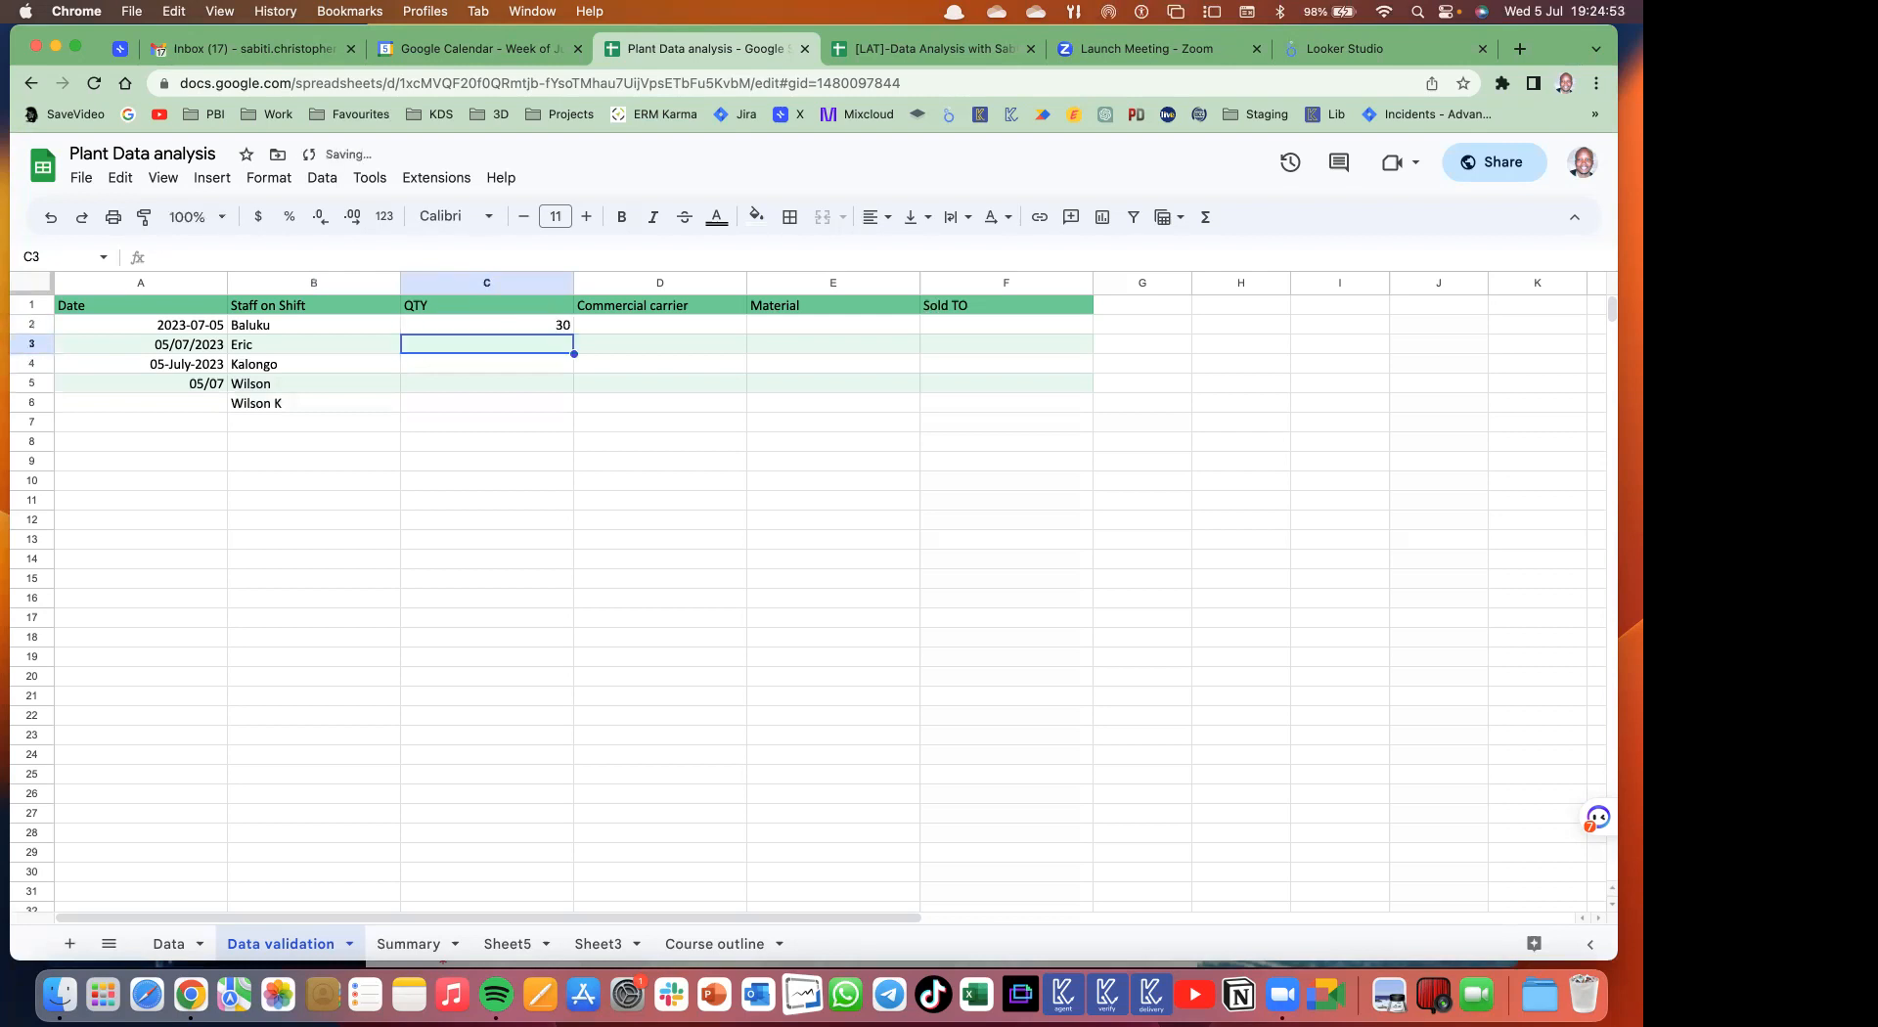
pyautogui.write('30')
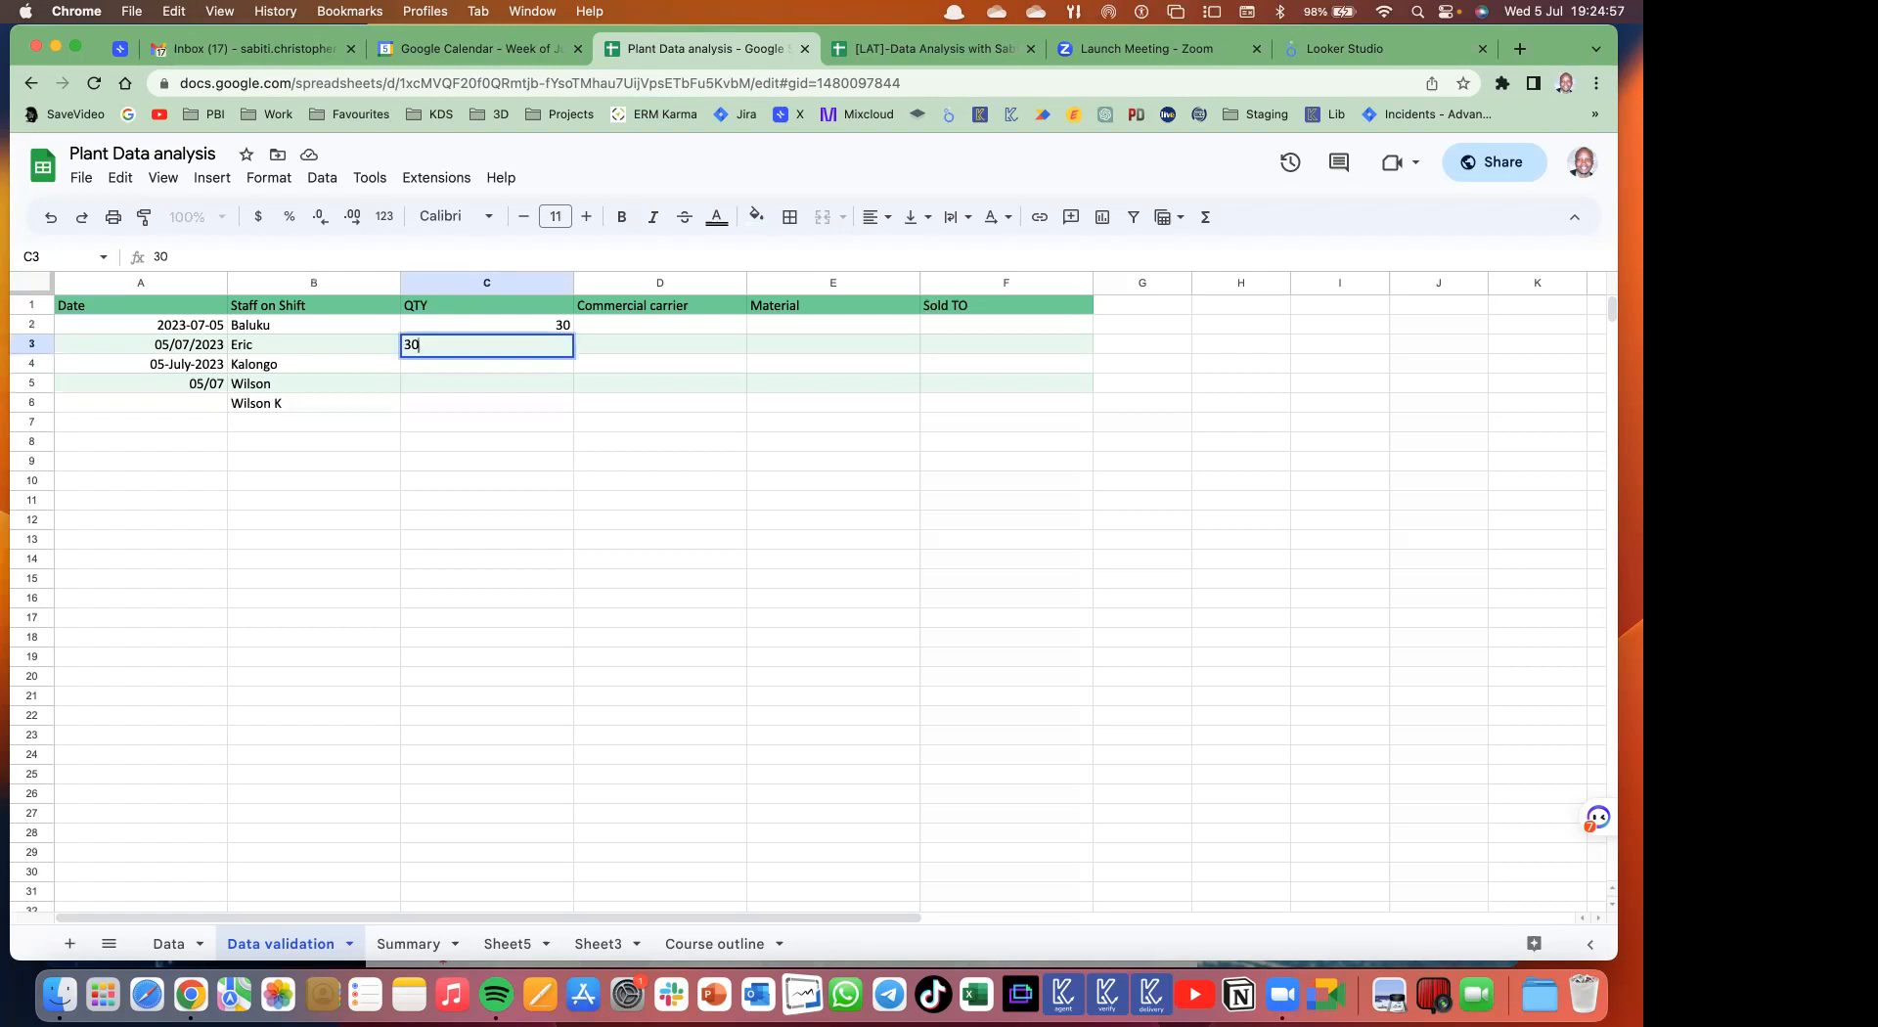
pyautogui.write('%')
pyautogui.press('Return')
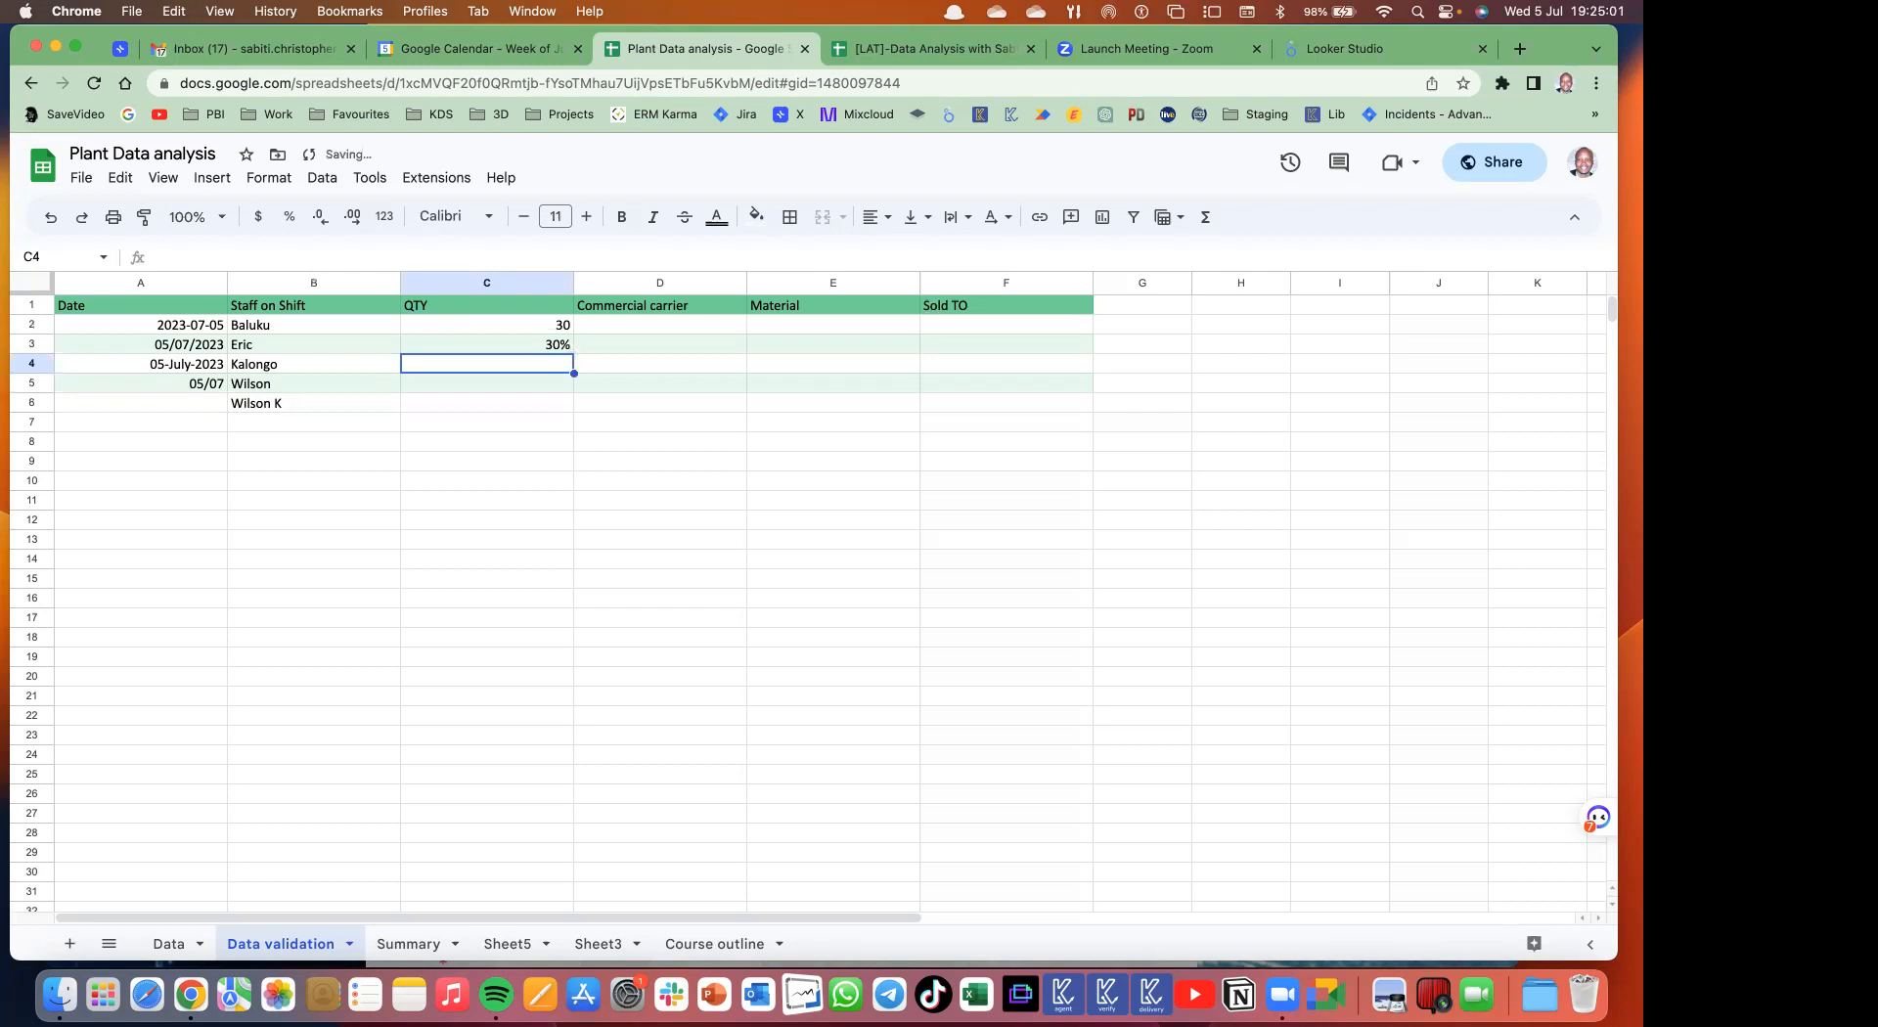
pyautogui.click(486, 345)
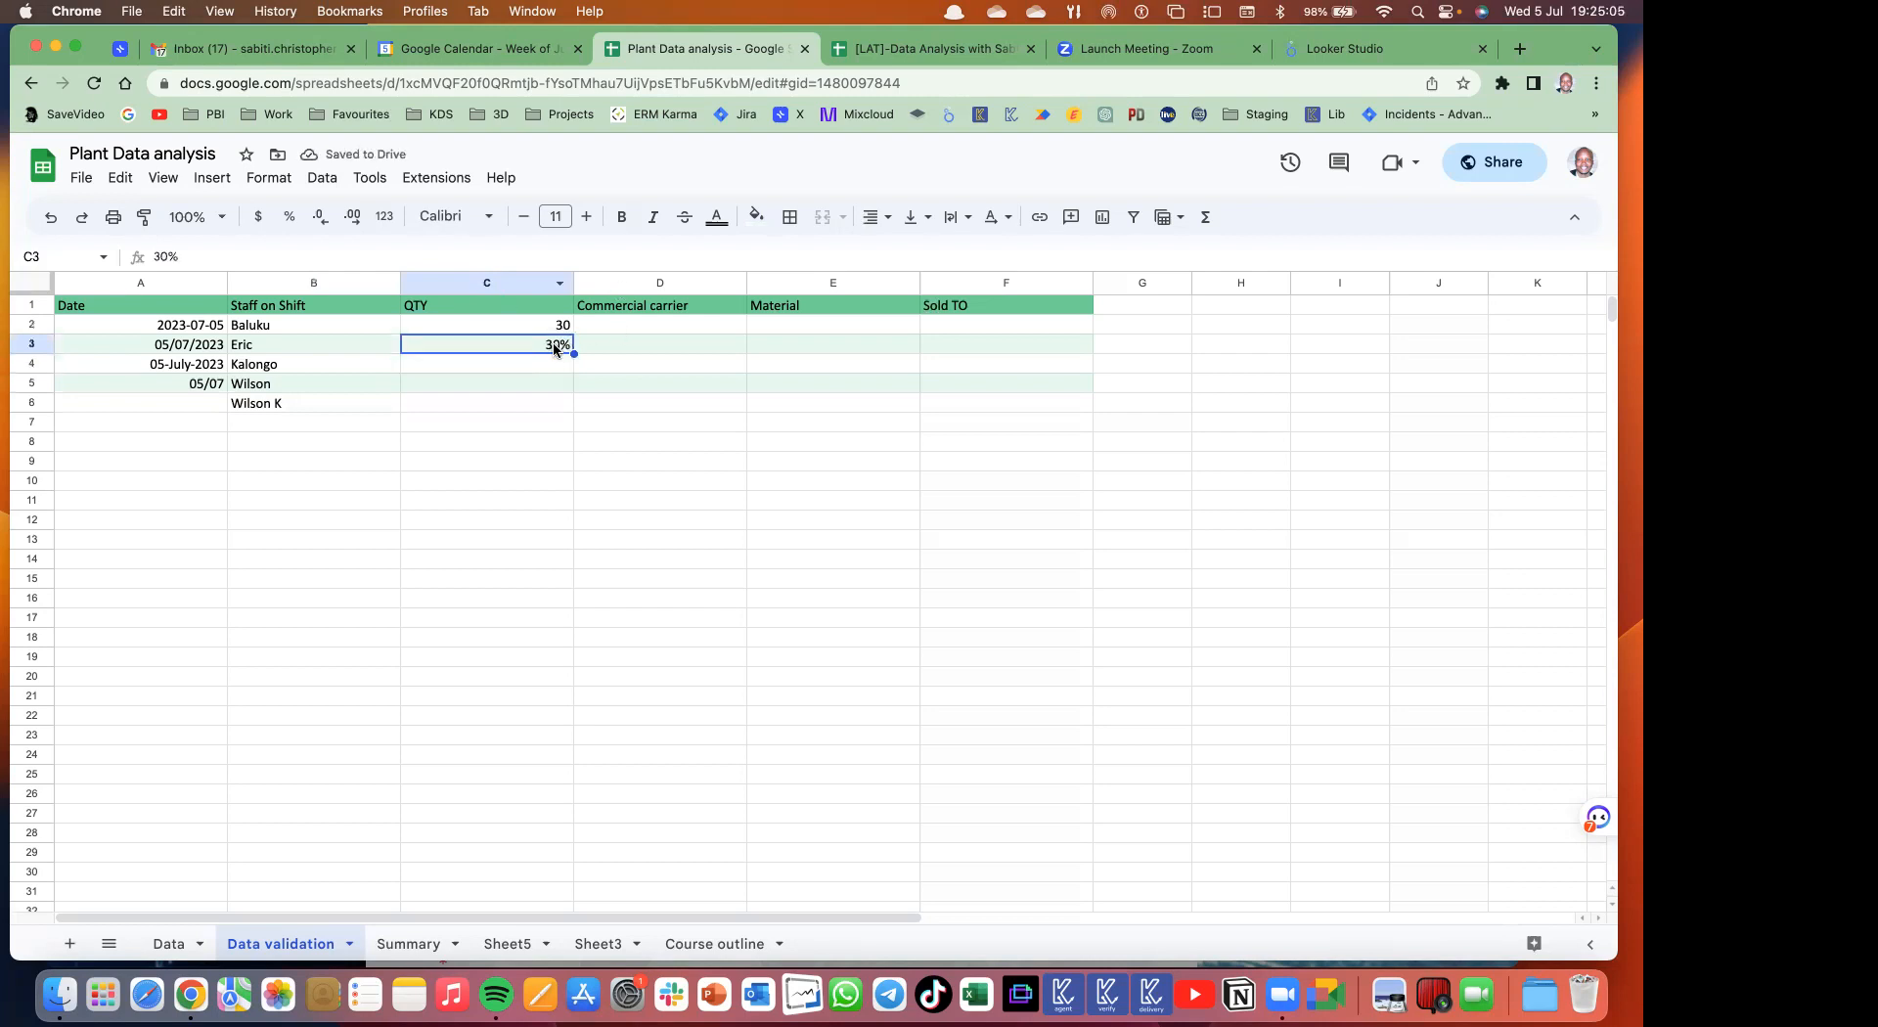
pyautogui.click(561, 326)
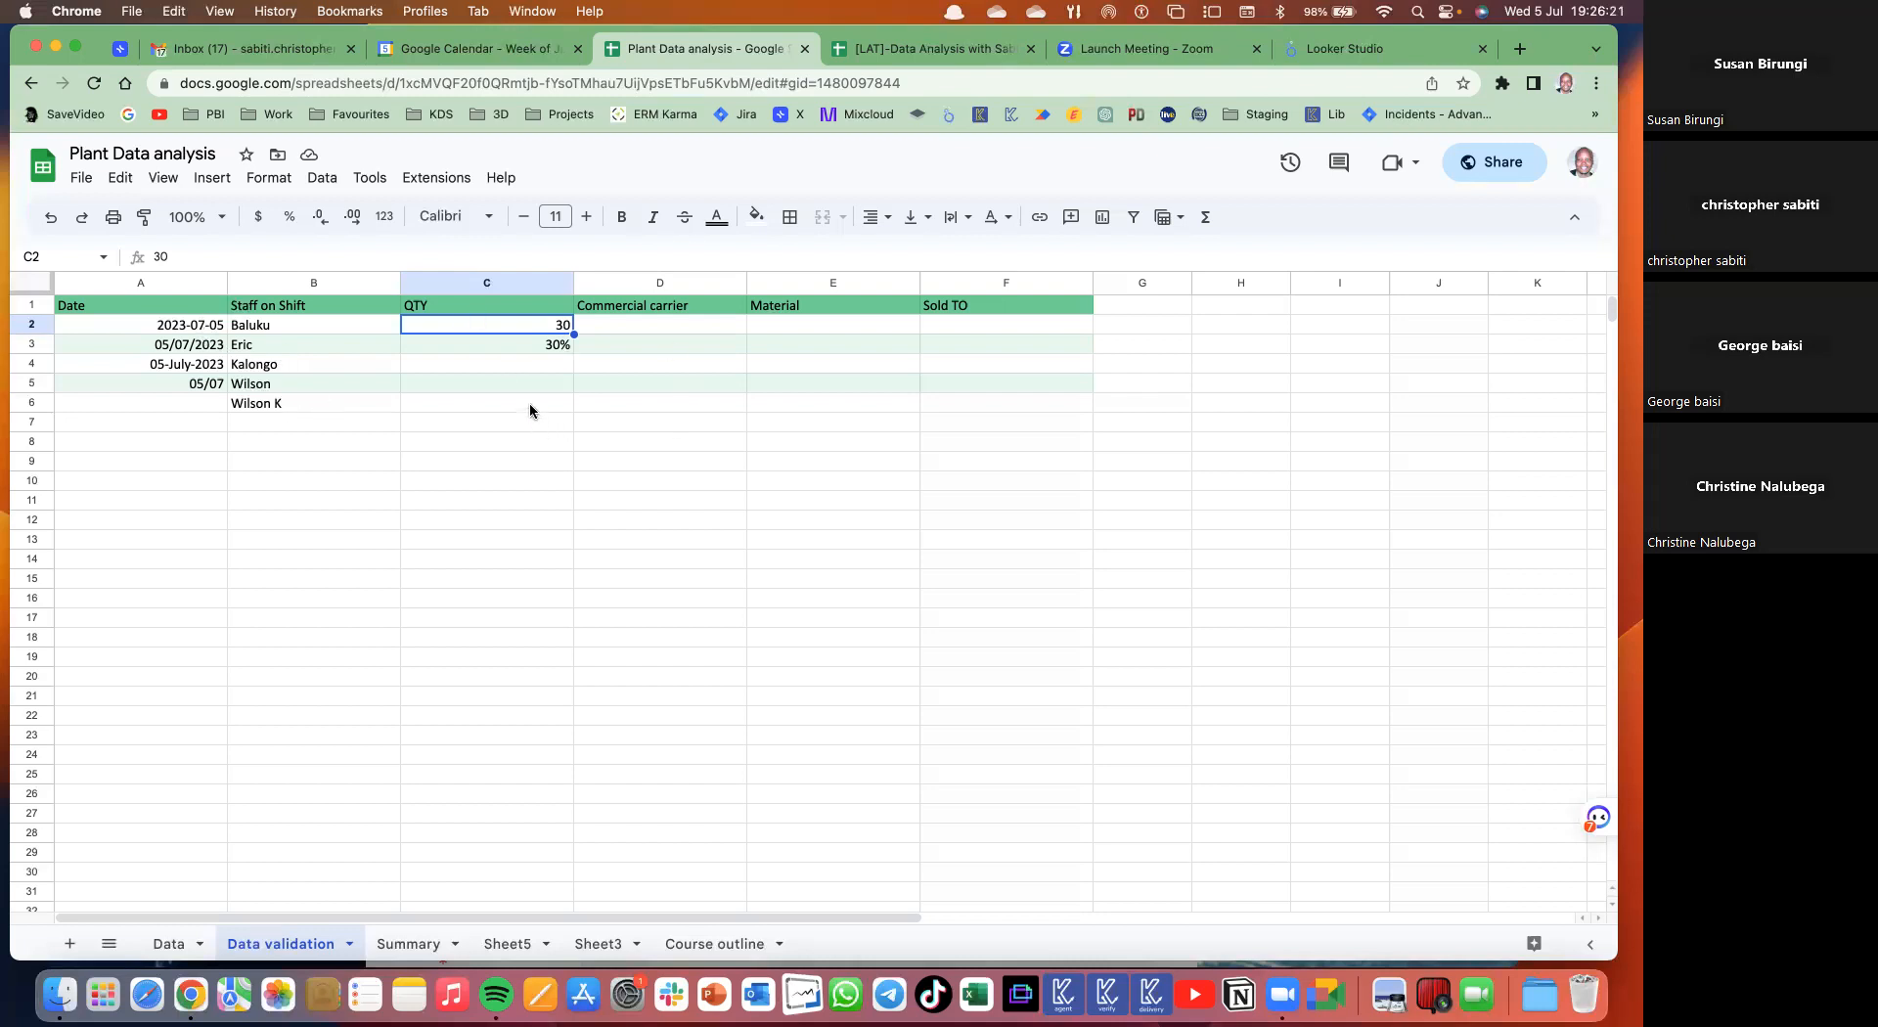
# - Clear the sample dates, names and quantities in A2:C8
pyautogui.moveTo(201, 329); pyautogui.dragTo(562, 454)
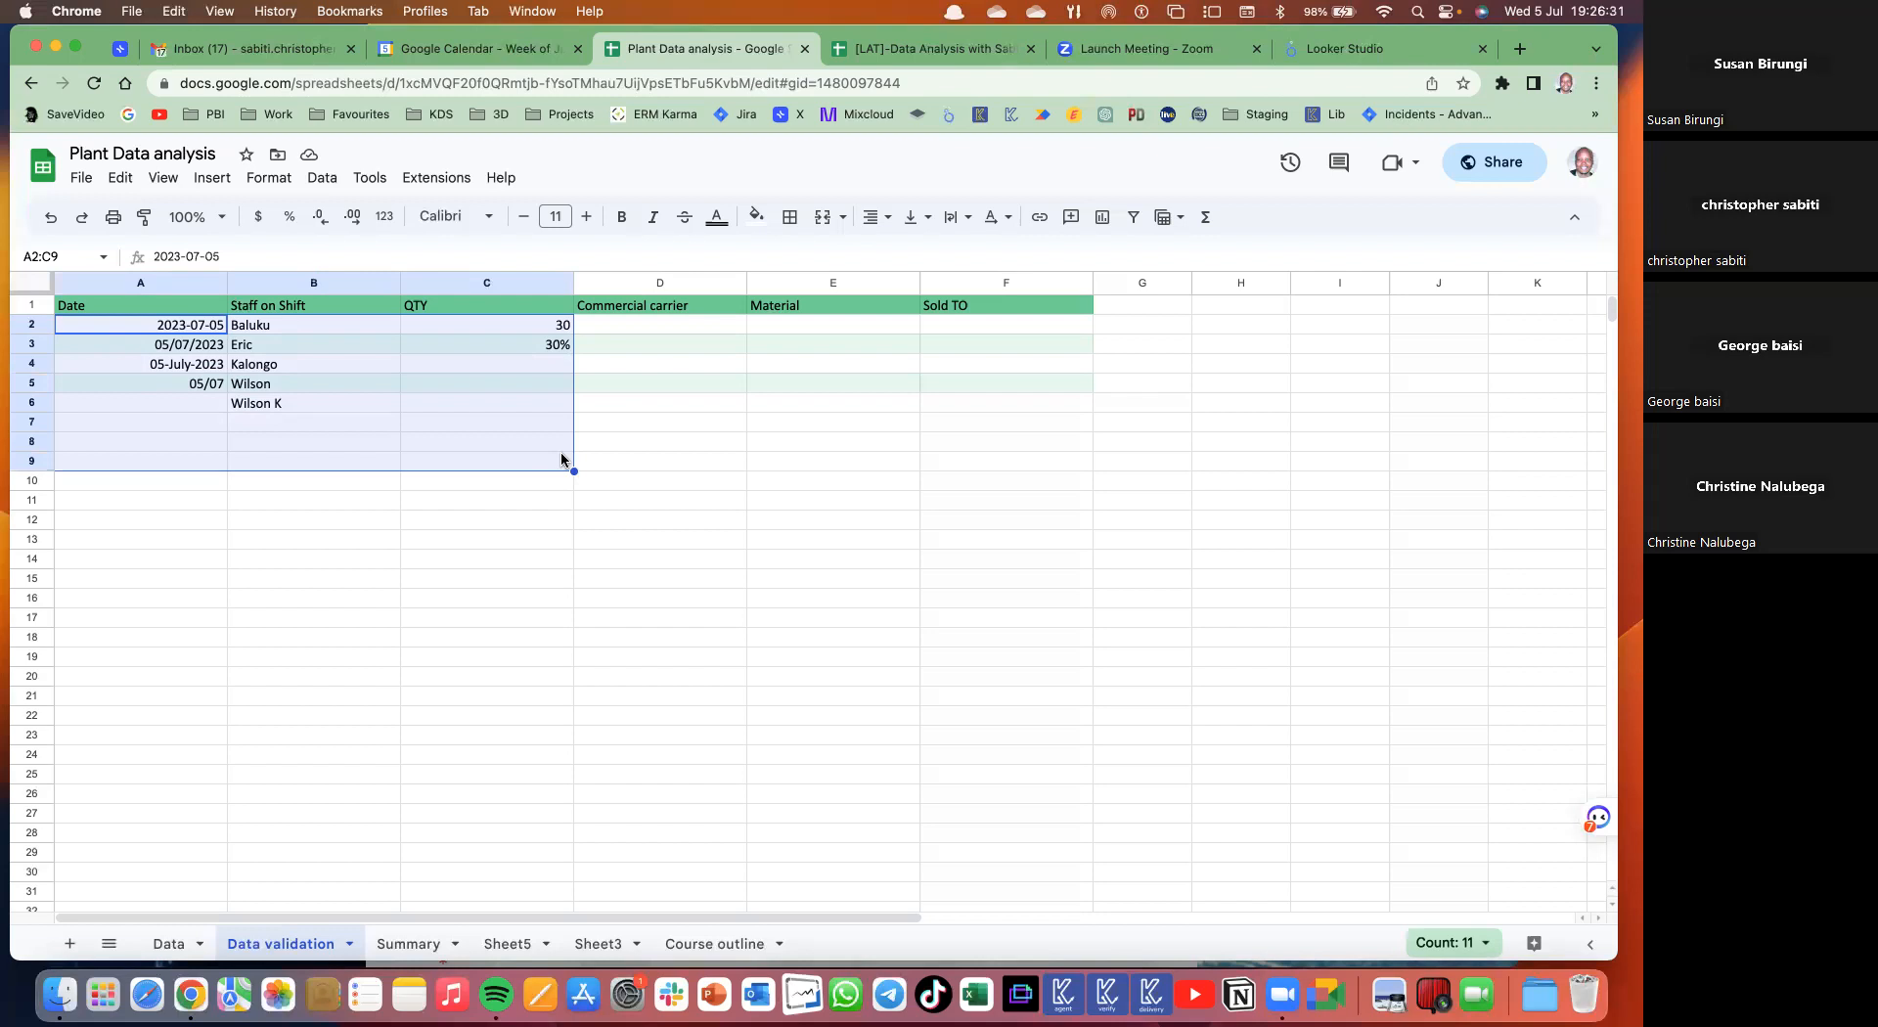
pyautogui.press('Delete')
pyautogui.click(519, 481)
pyautogui.click(145, 324)
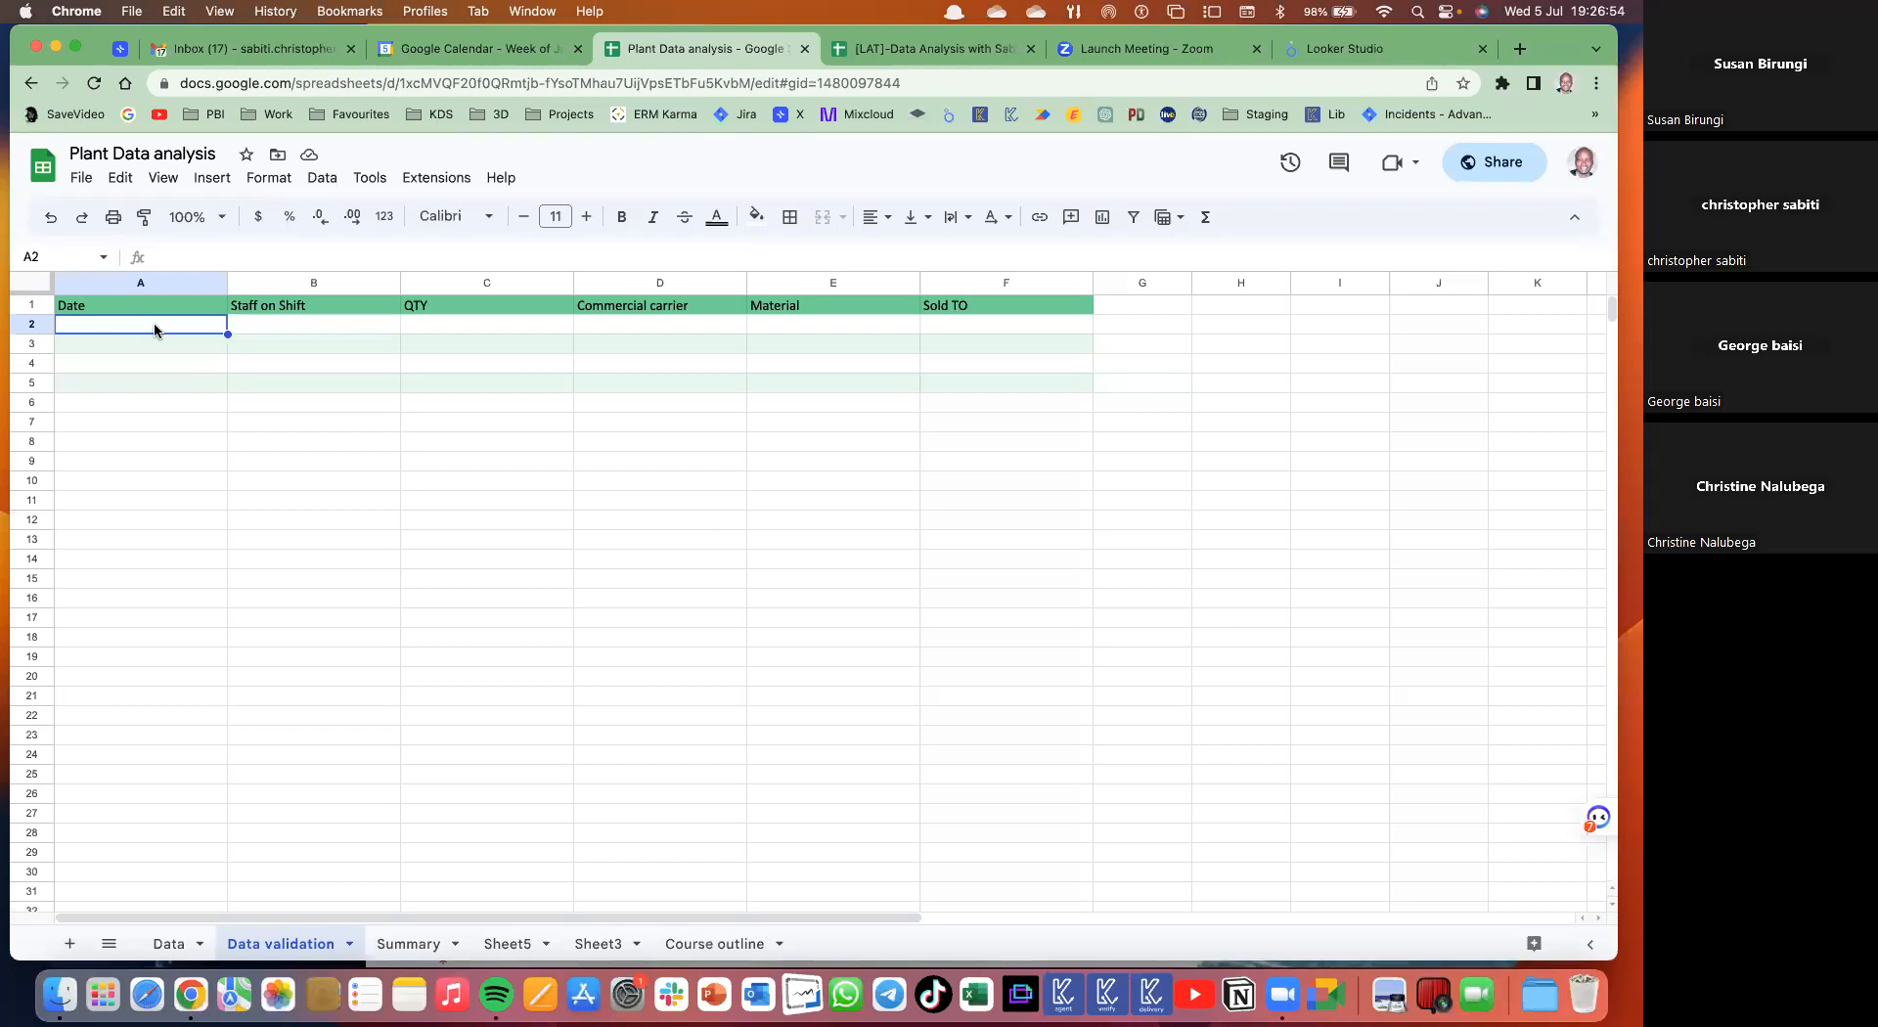
# - Select A2:A1000 and freeze the header row at the top
pyautogui.keyDown('shift'); pyautogui.click(97, 561); pyautogui.keyUp('shift')
pyautogui.press('super+shift+Down')
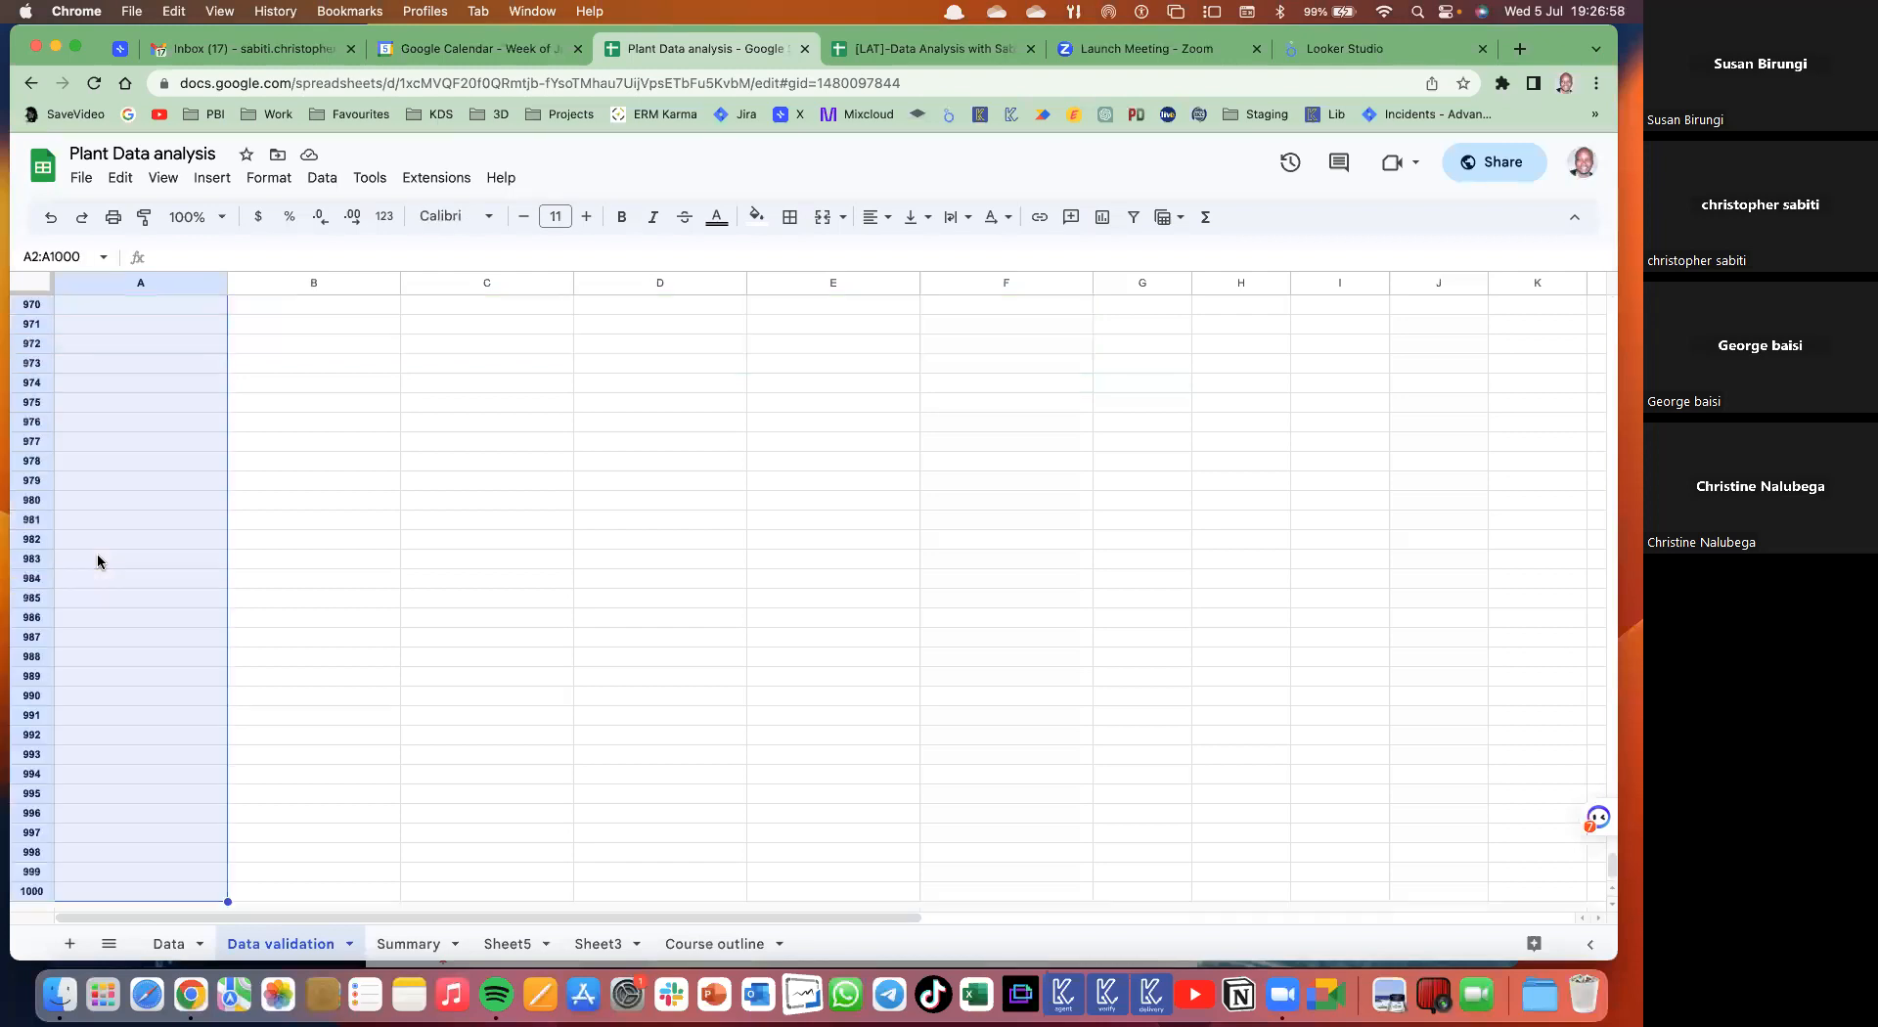
pyautogui.scroll(20, 97, 561)
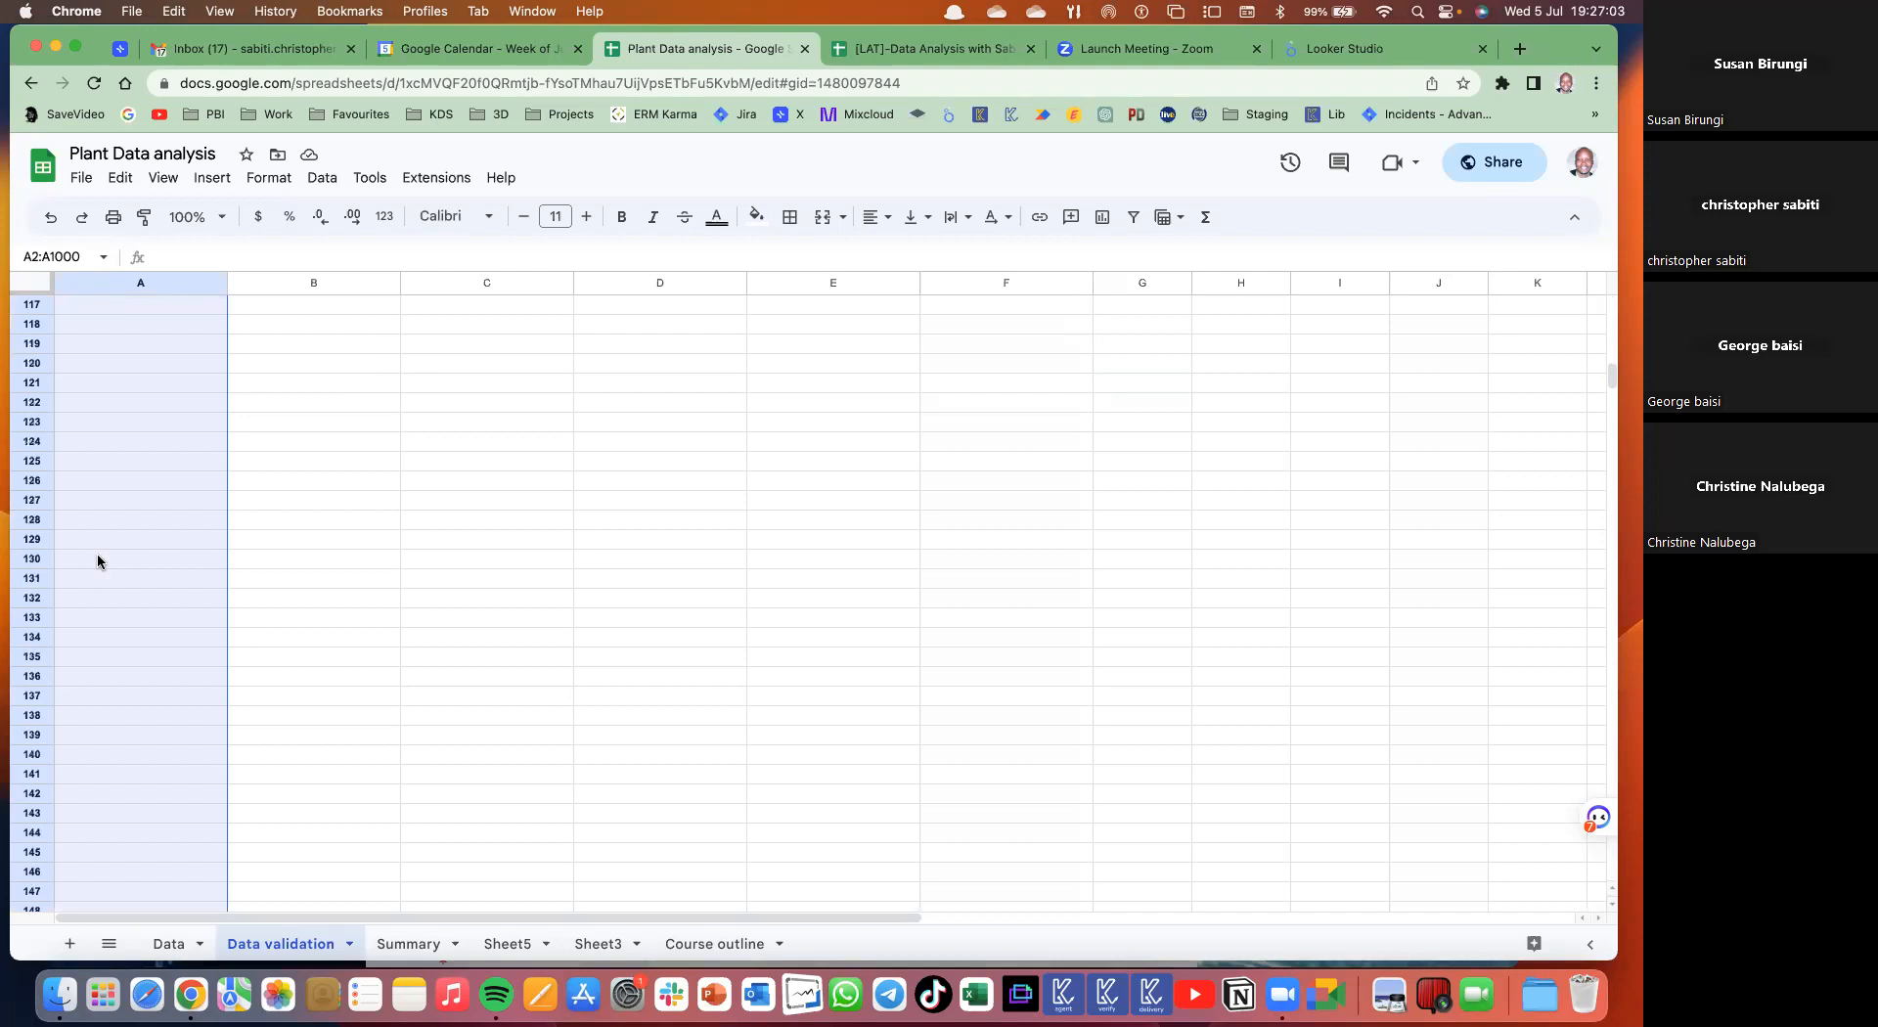
pyautogui.scroll(10, 97, 561)
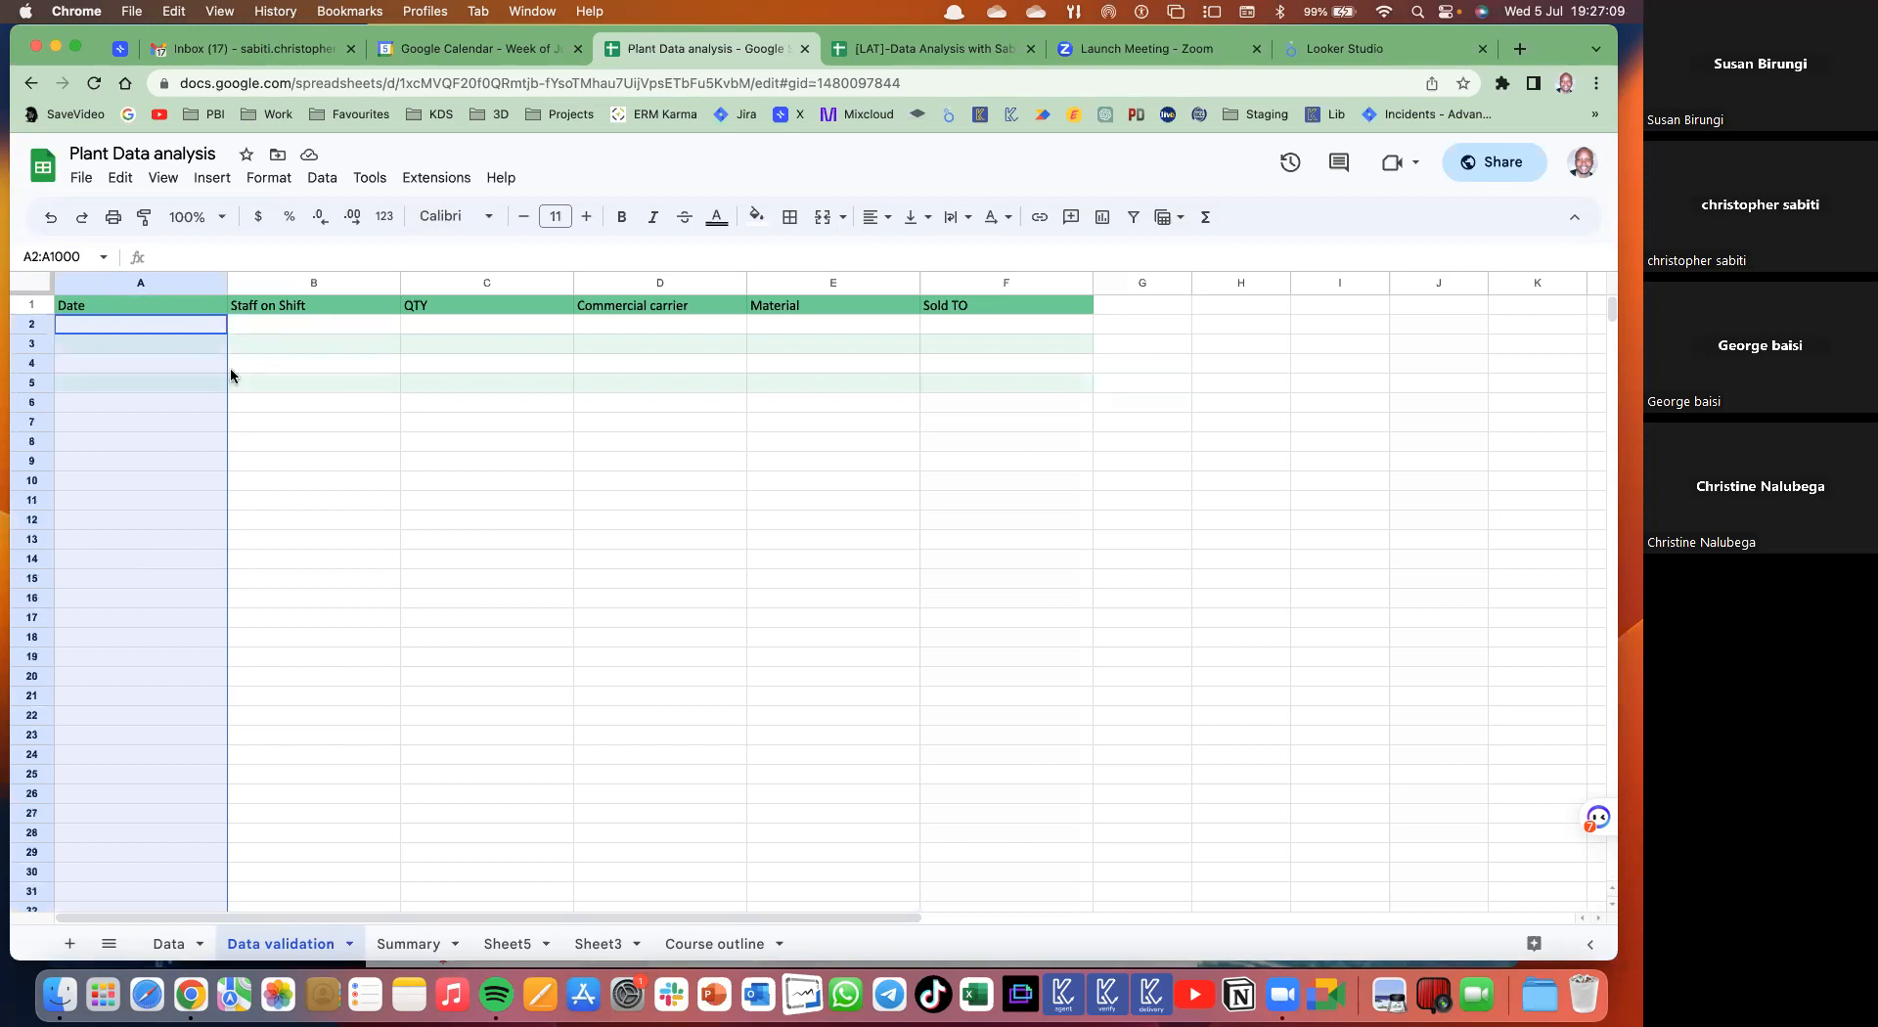
pyautogui.scroll(-3, 252, 371)
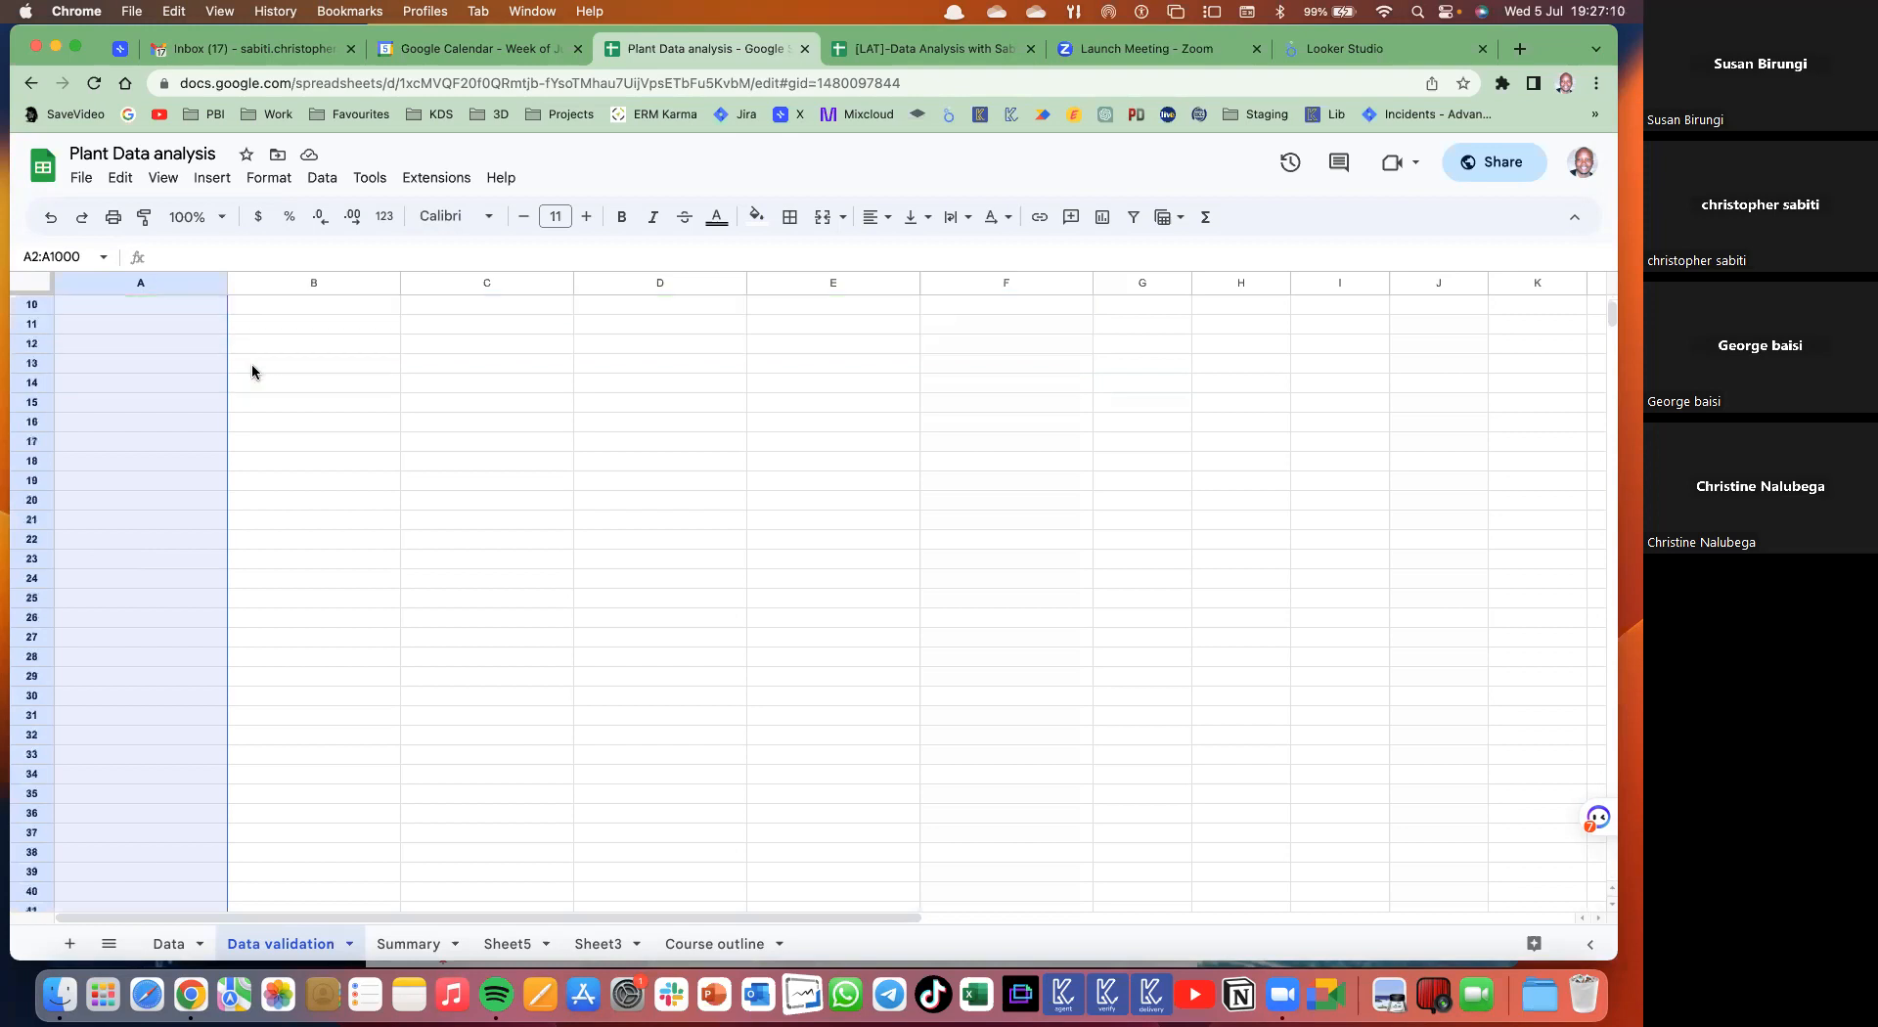
pyautogui.scroll(3, 252, 370)
pyautogui.moveTo(36, 296); pyautogui.dragTo(35, 315)
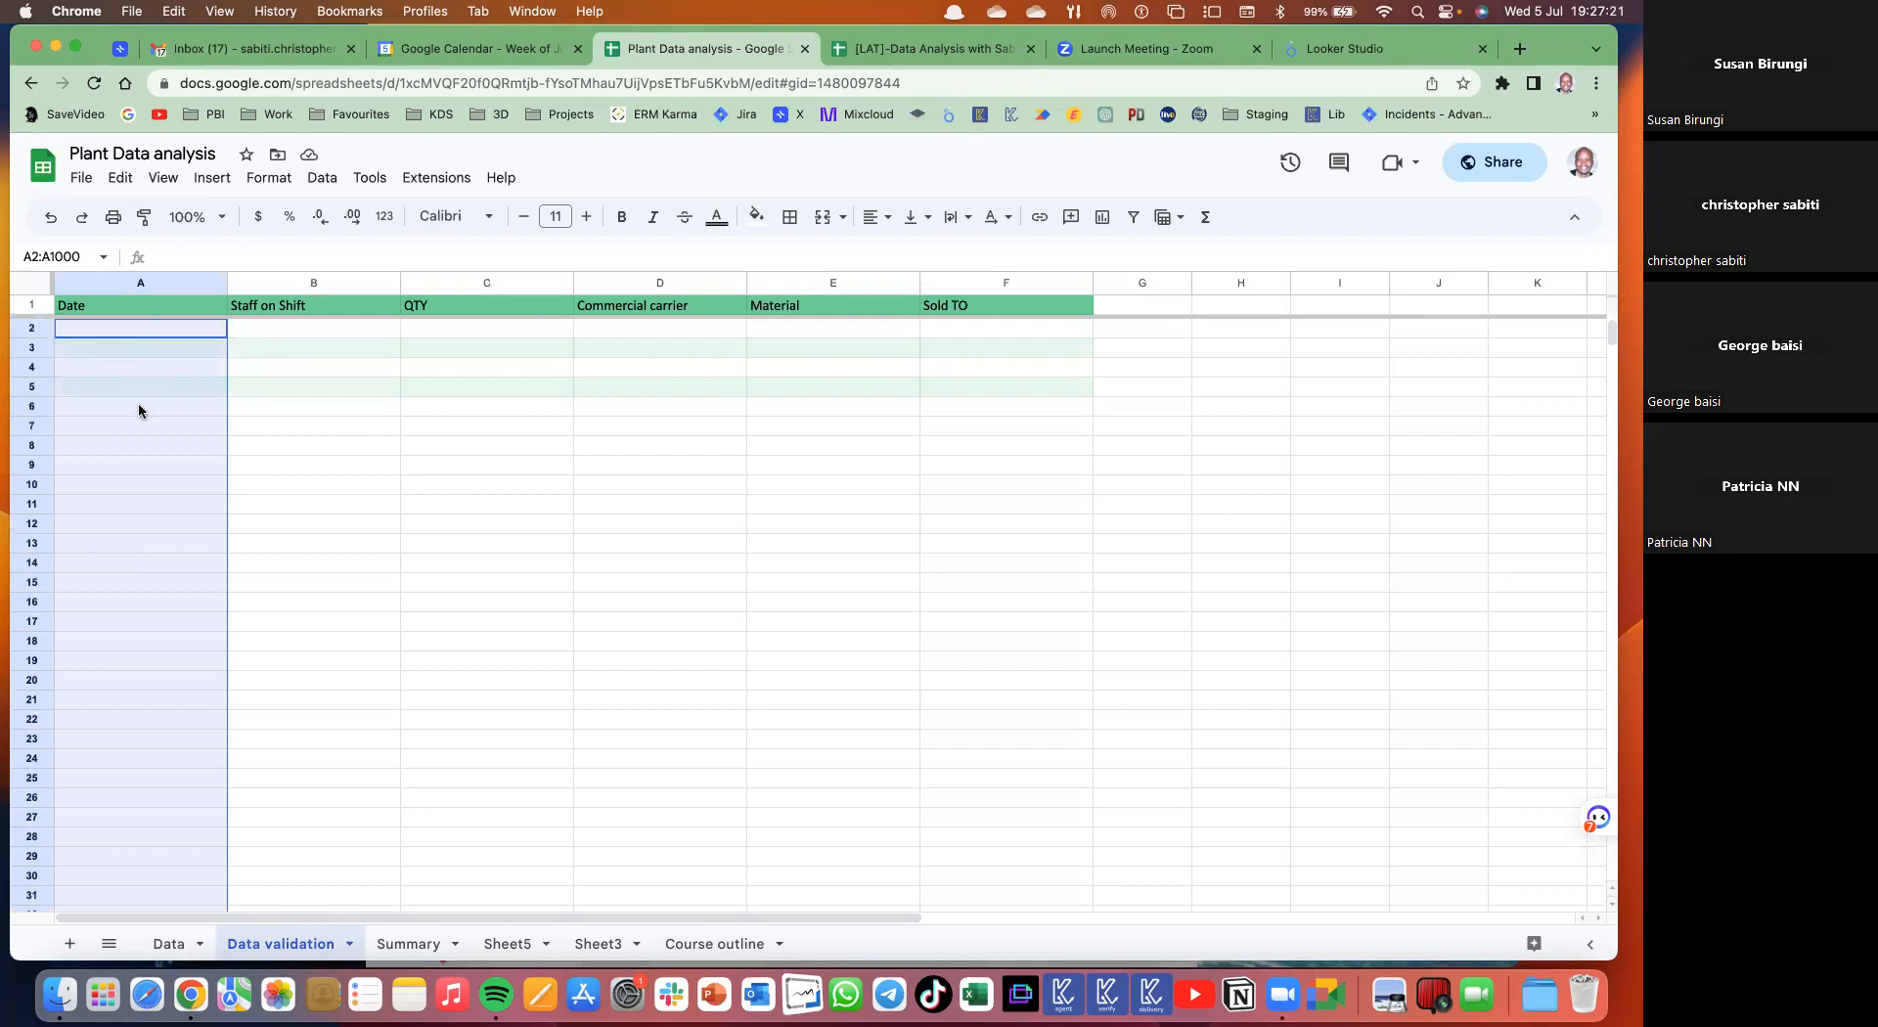
# - Add a data validation rule requiring 'Is valid date' for A2:A1000 and expand its advanced options
pyautogui.click(323, 184)
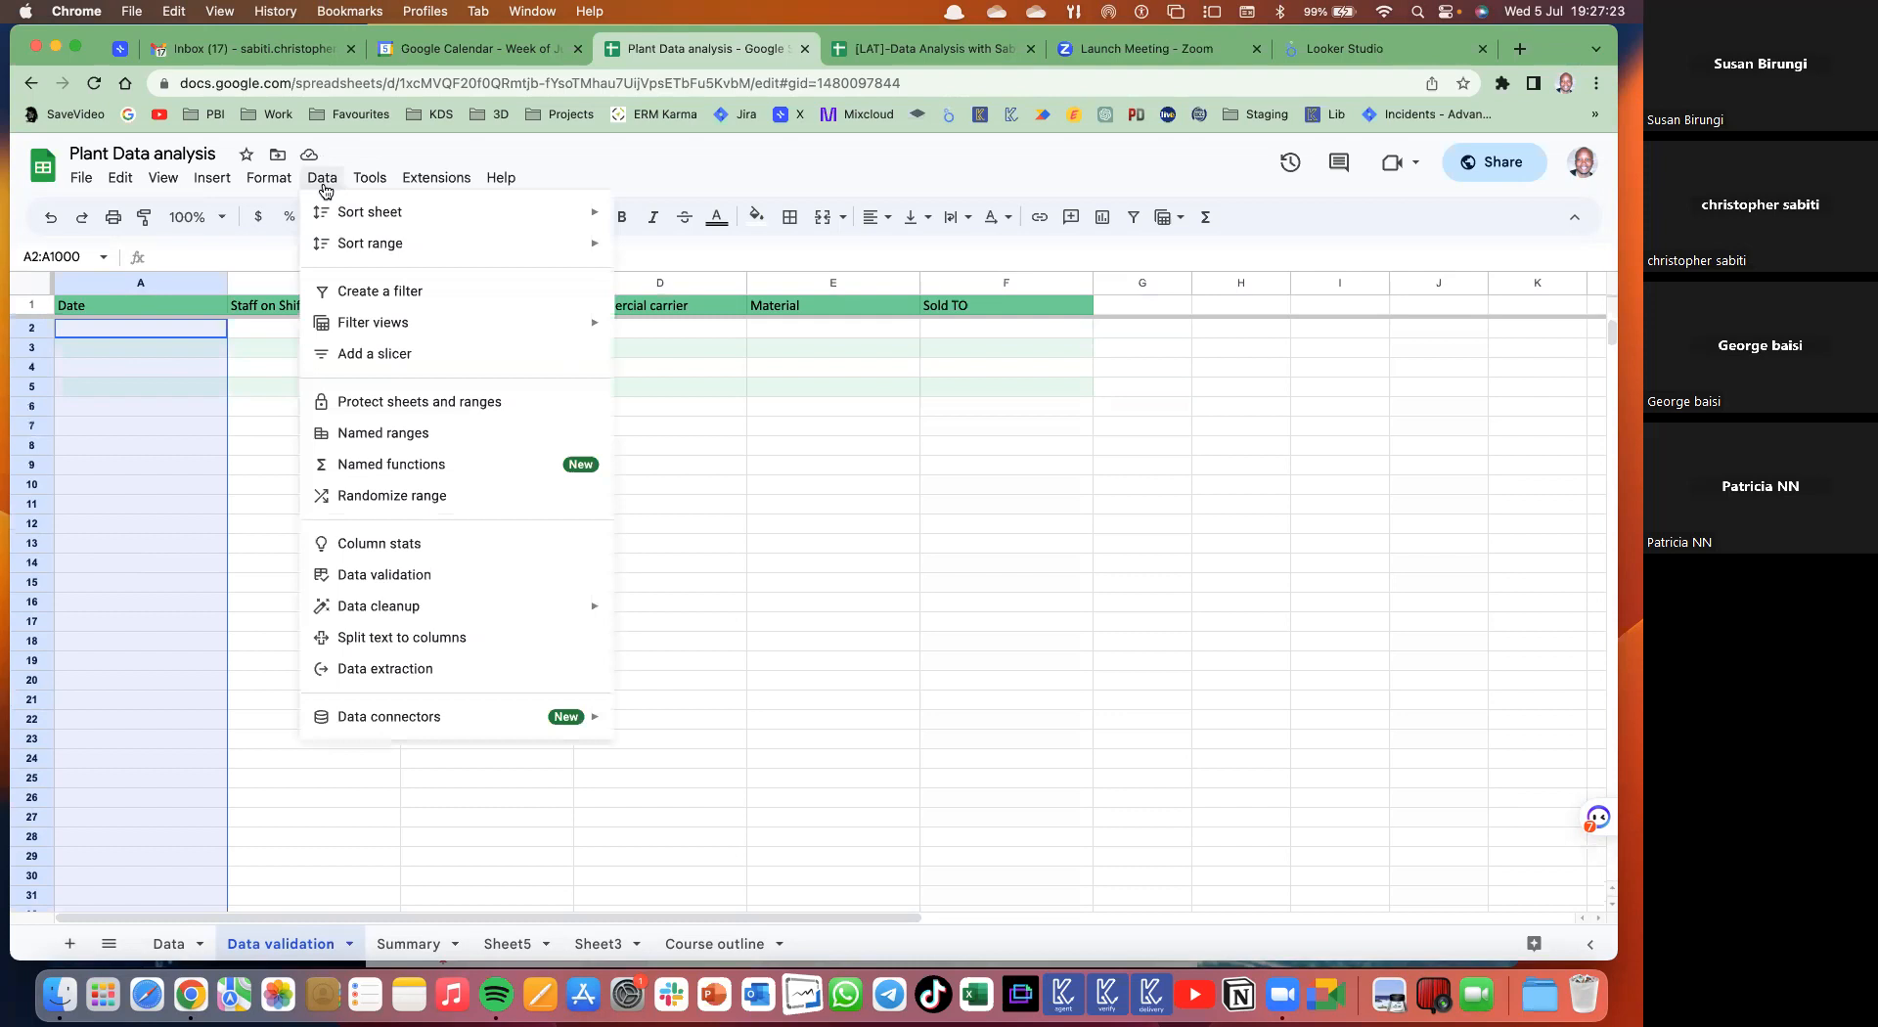
pyautogui.click(347, 577)
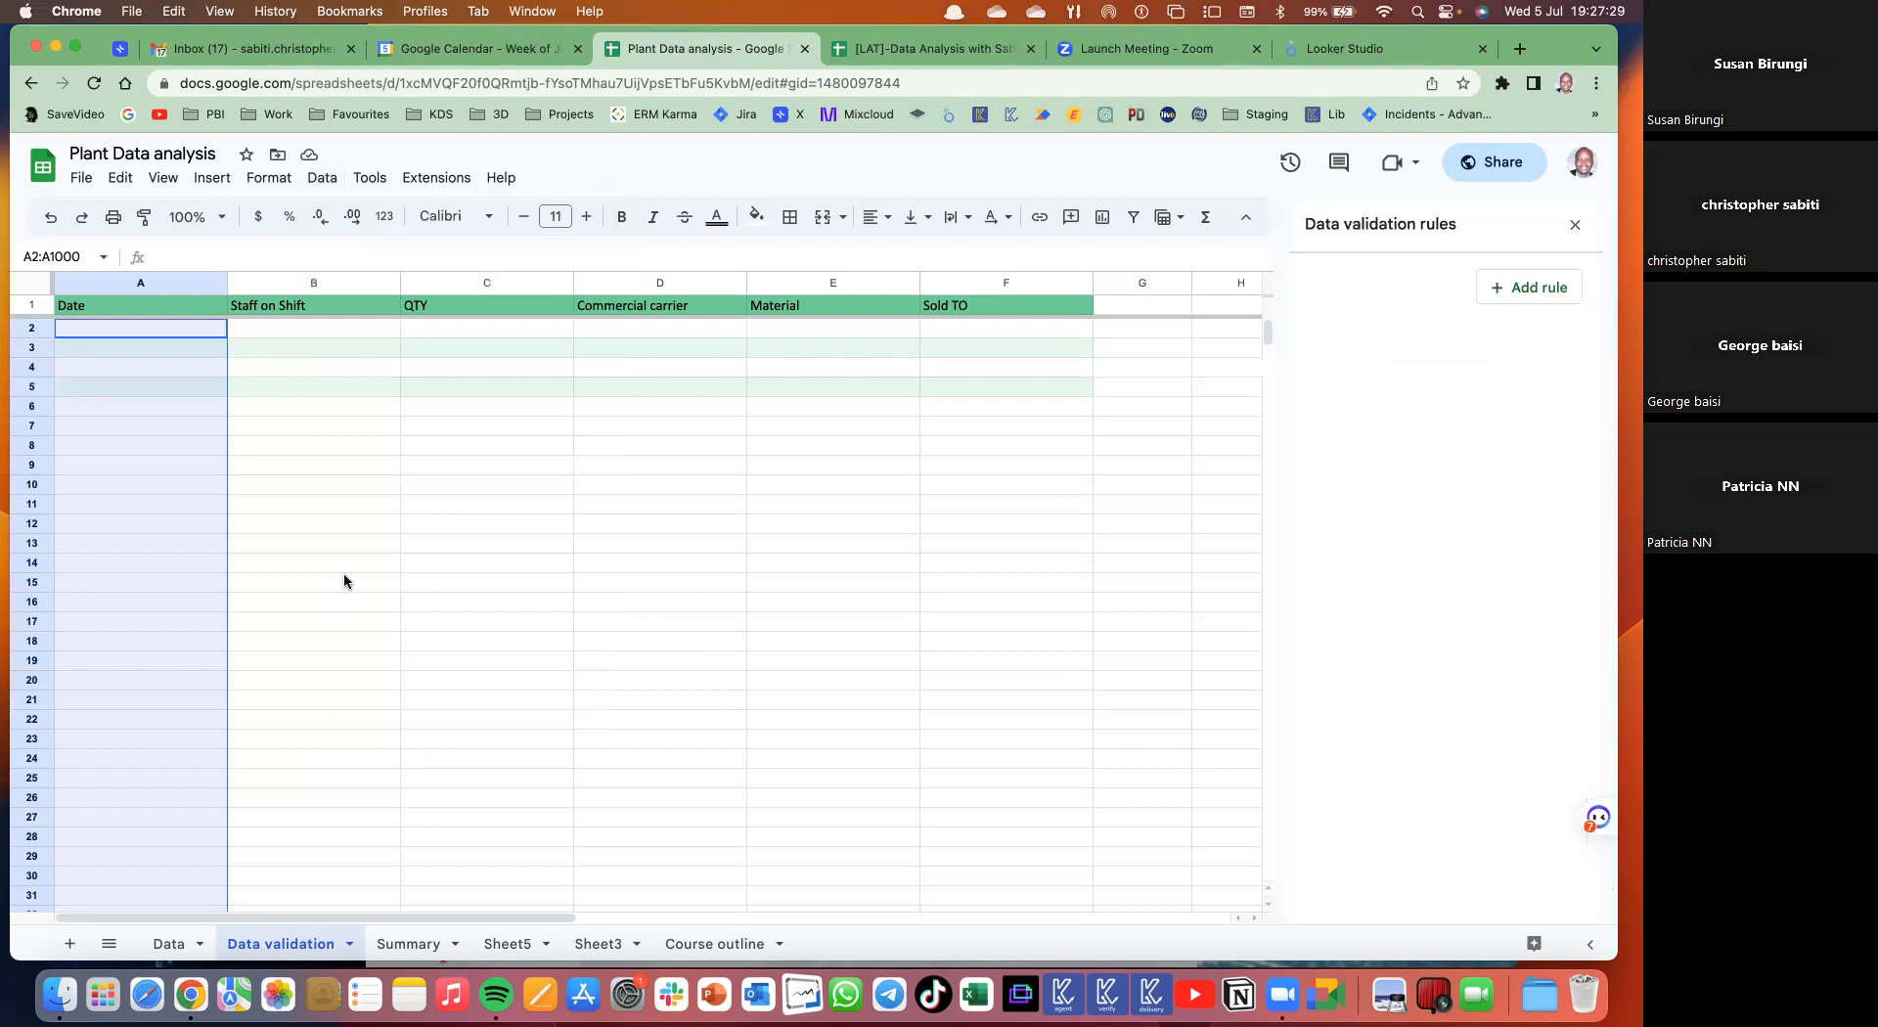
pyautogui.click(1532, 303)
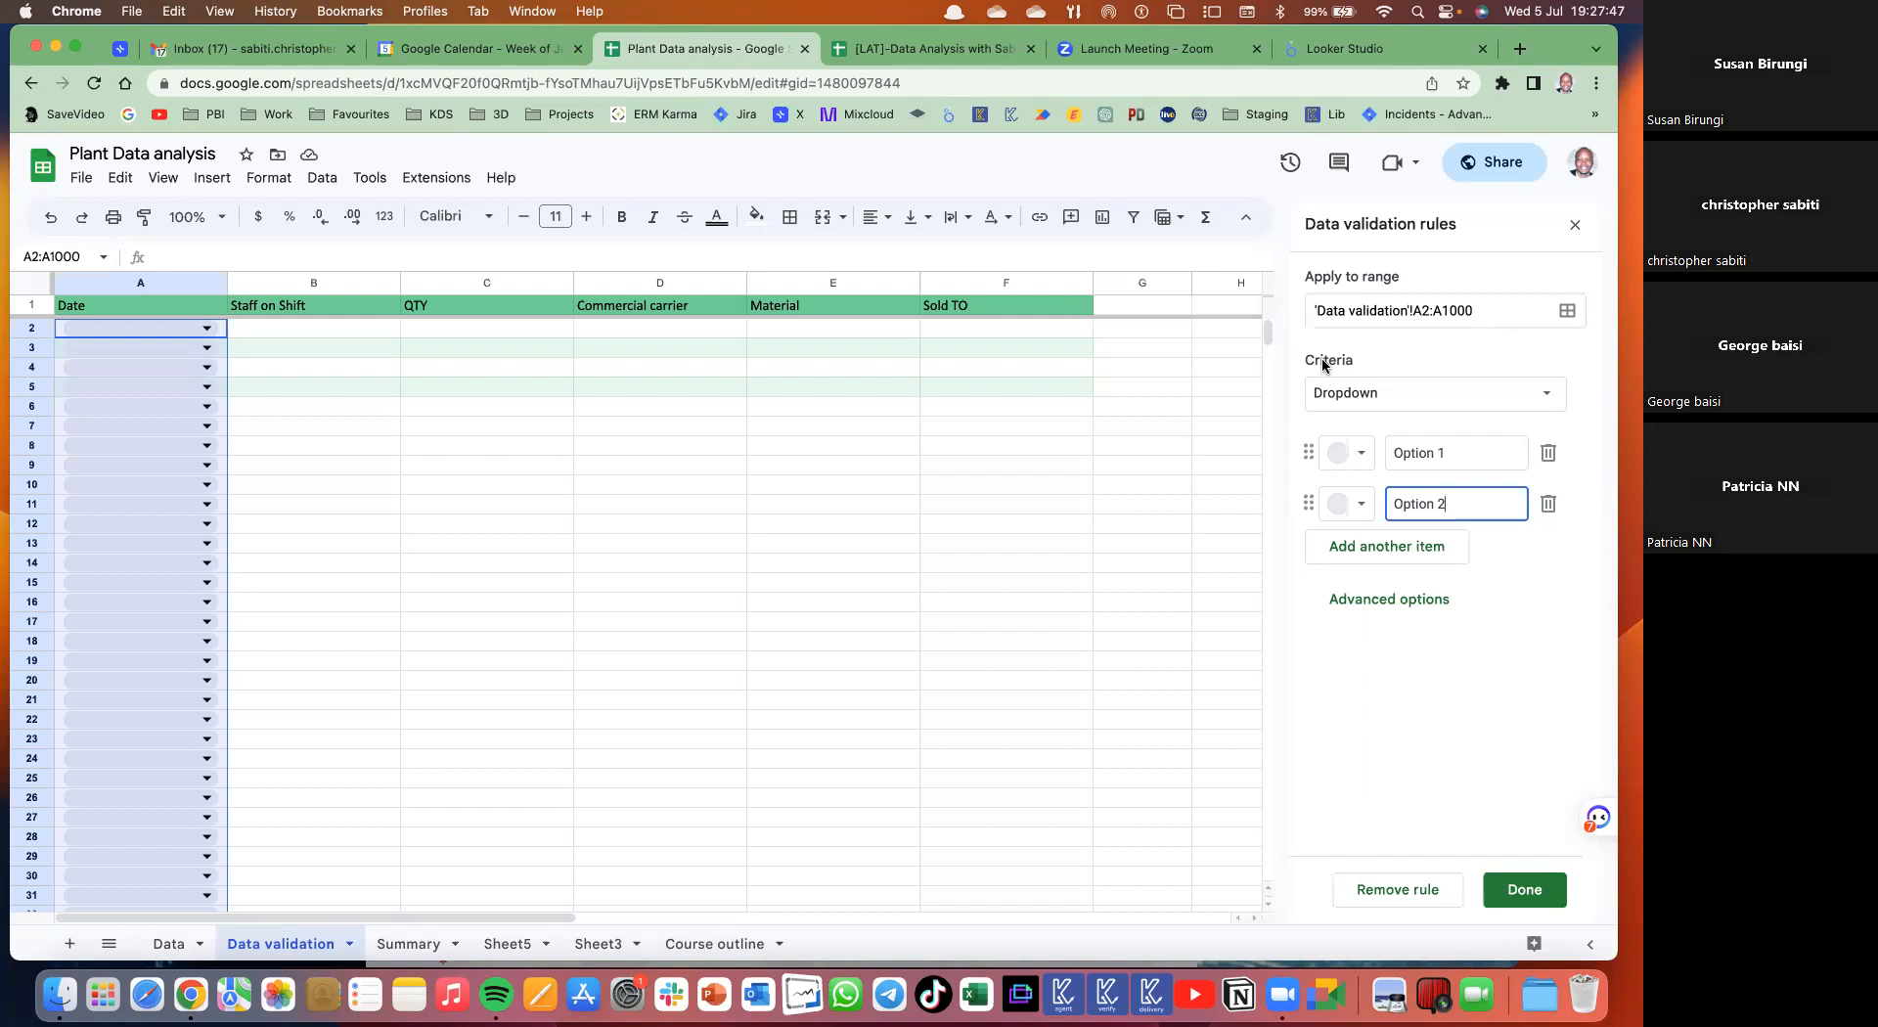
pyautogui.click(1383, 391)
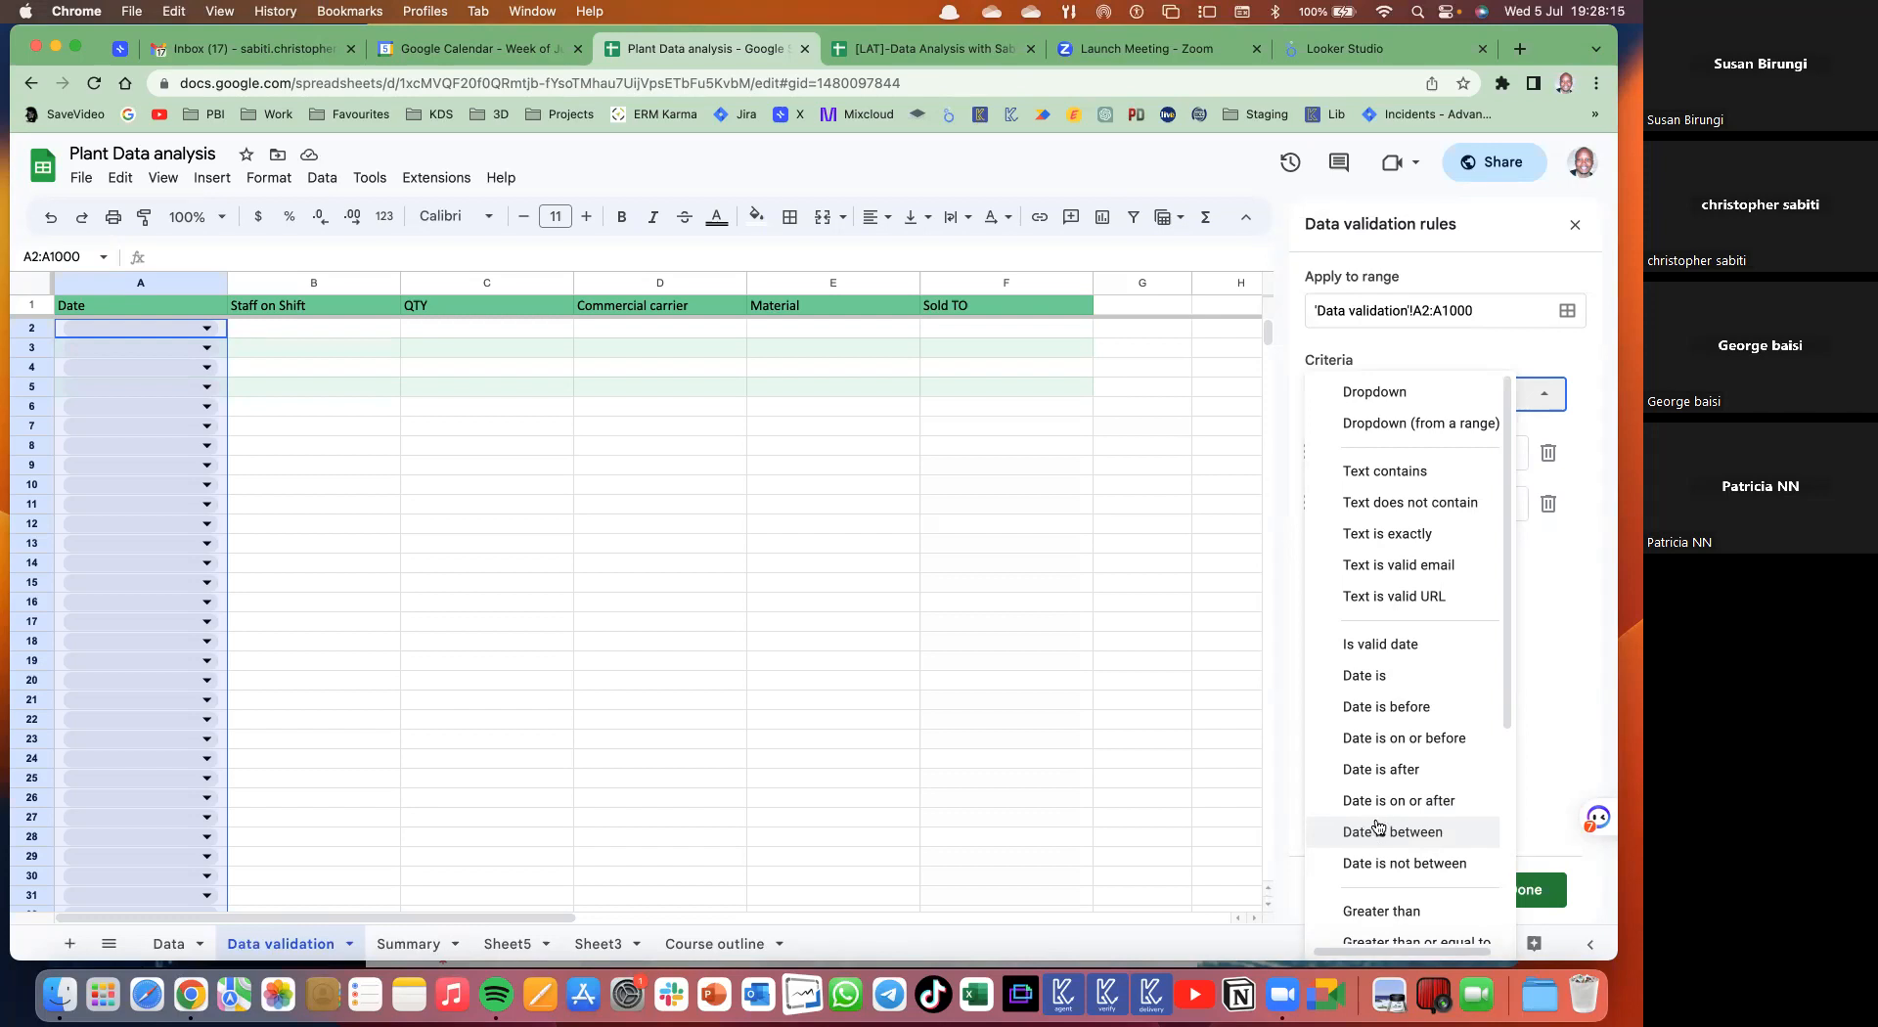
pyautogui.click(1387, 644)
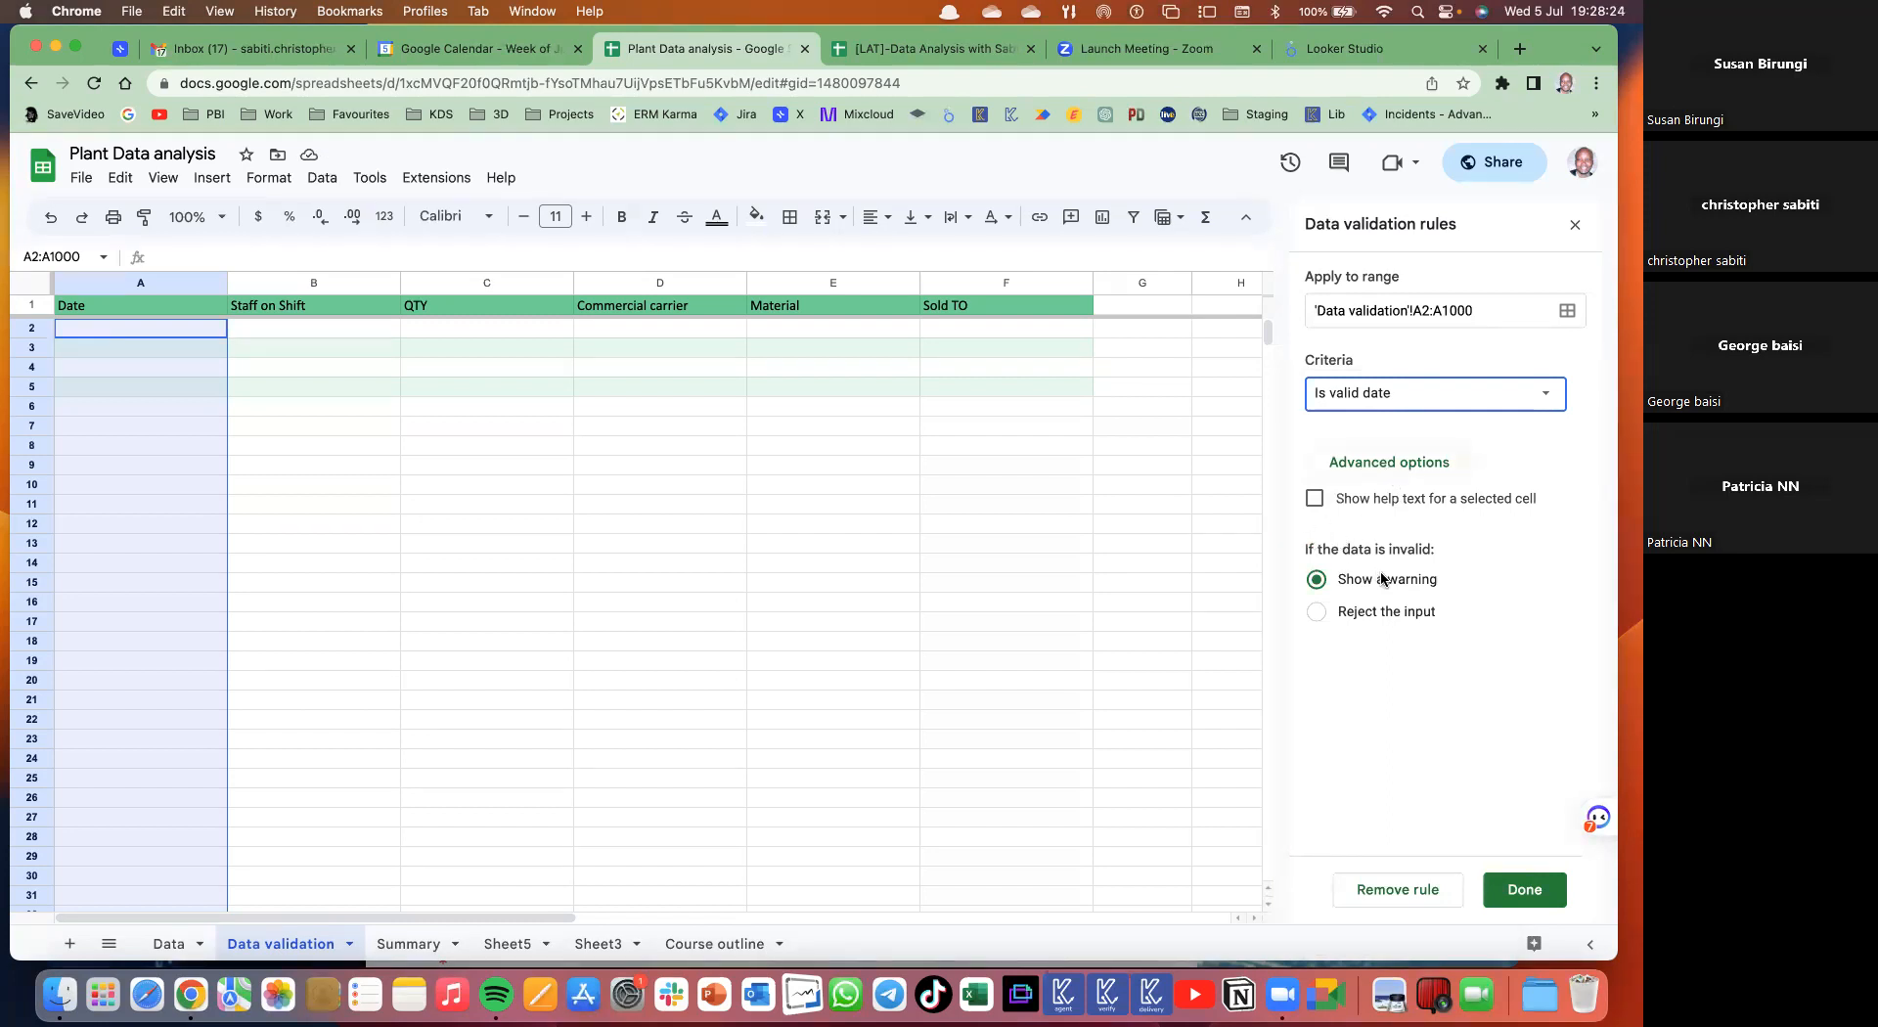
pyautogui.click(1388, 464)
pyautogui.click(1388, 464)
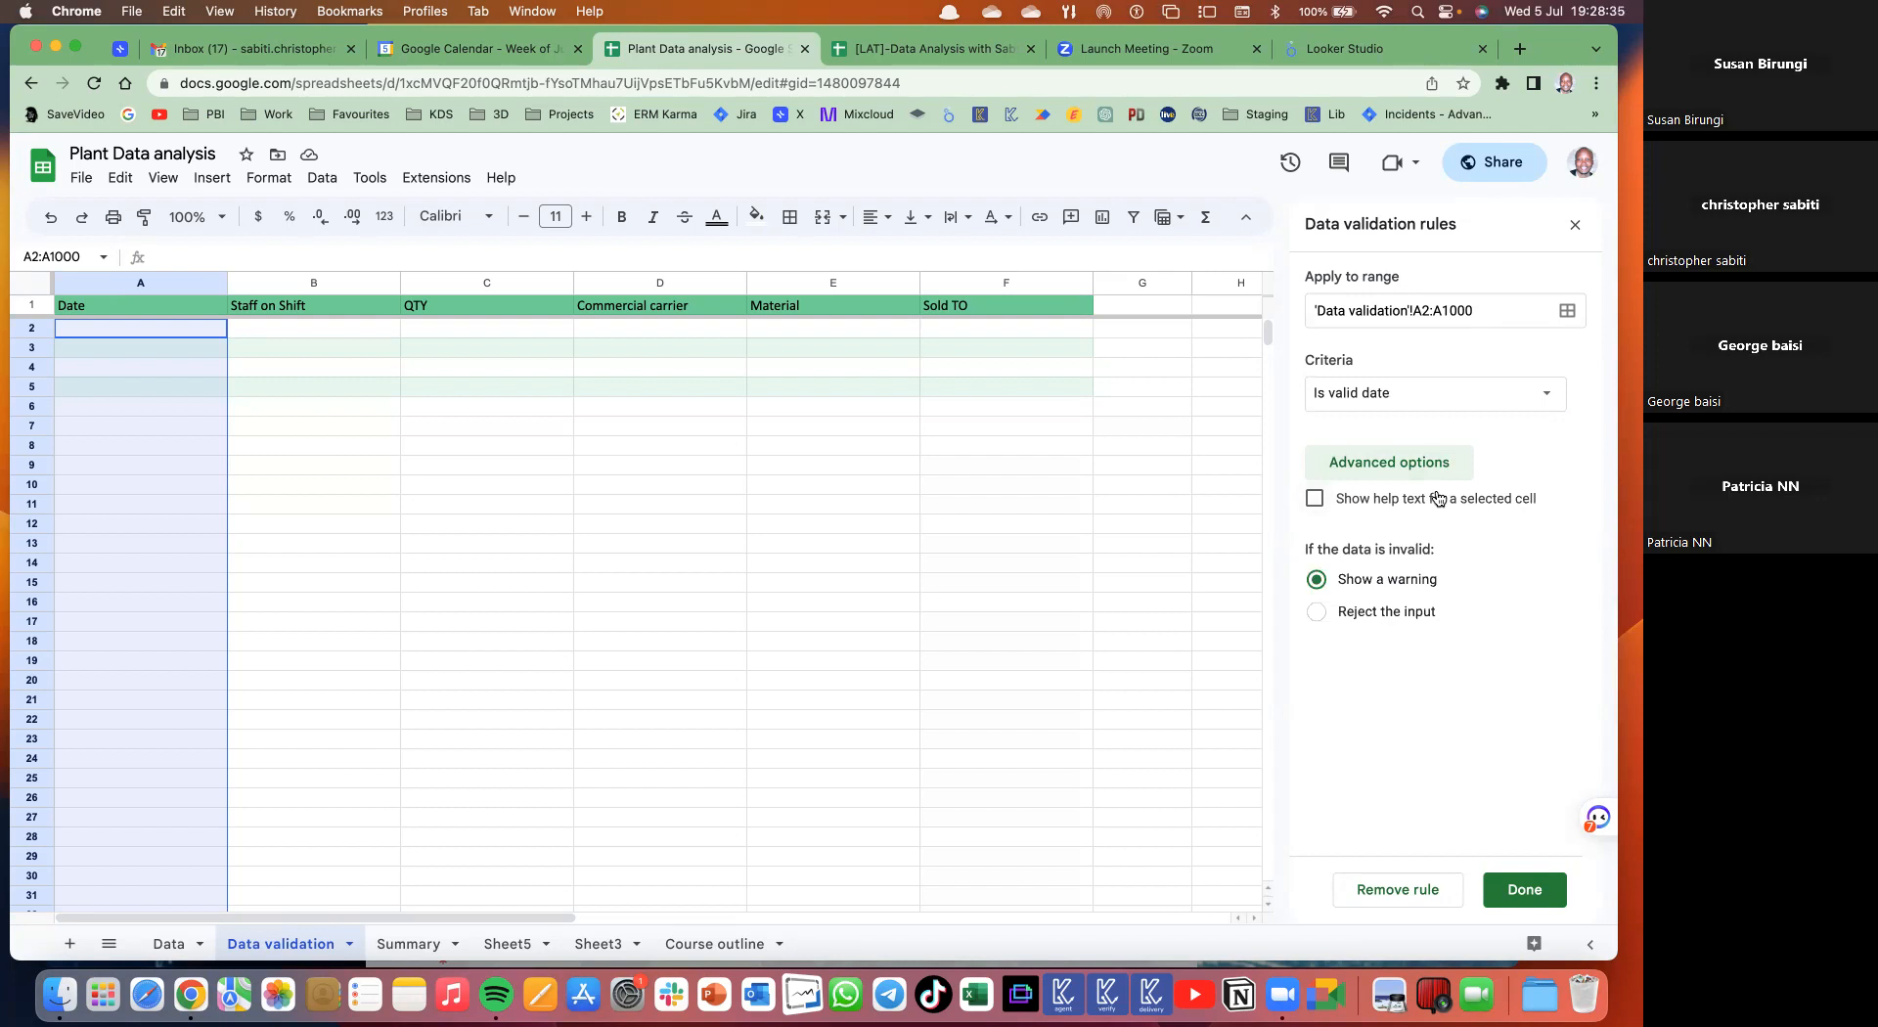
# - Add help text 'Double click to pick date from Calendar', reject invalid entries, and save the rule
pyautogui.click(1333, 501)
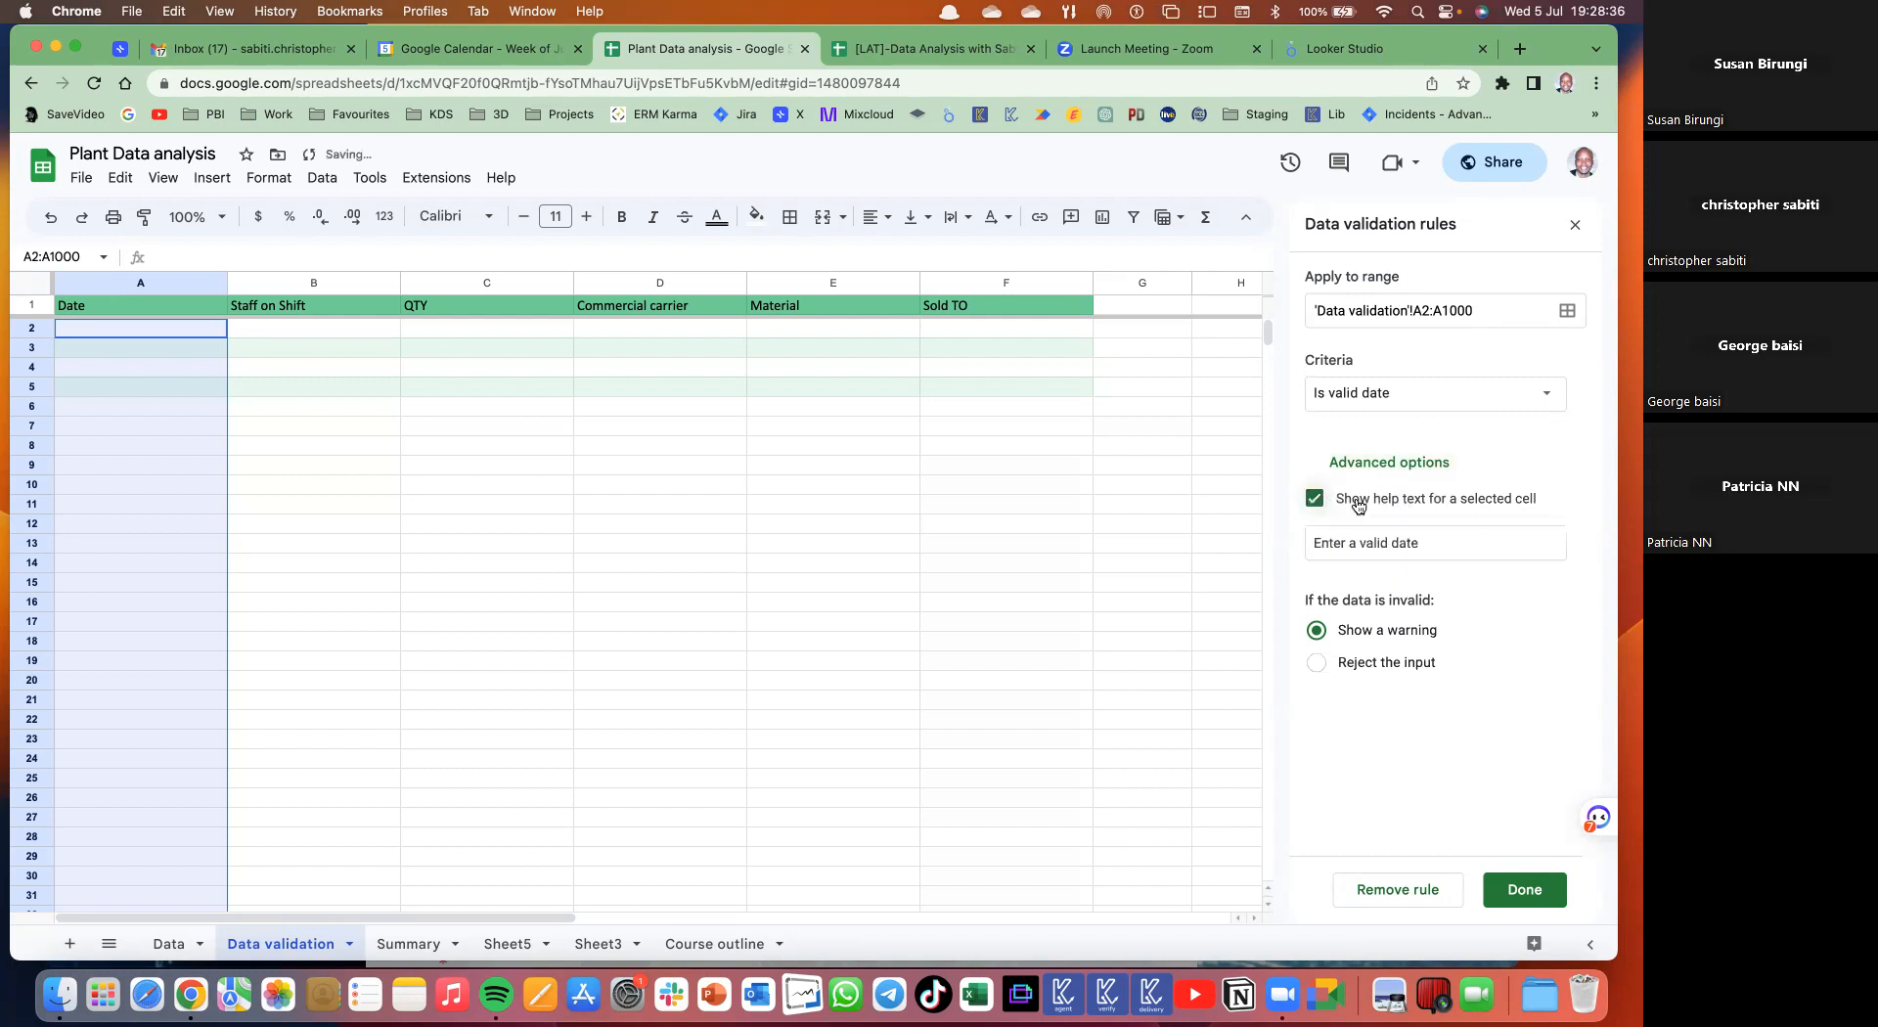
pyautogui.tripleClick(1425, 544)
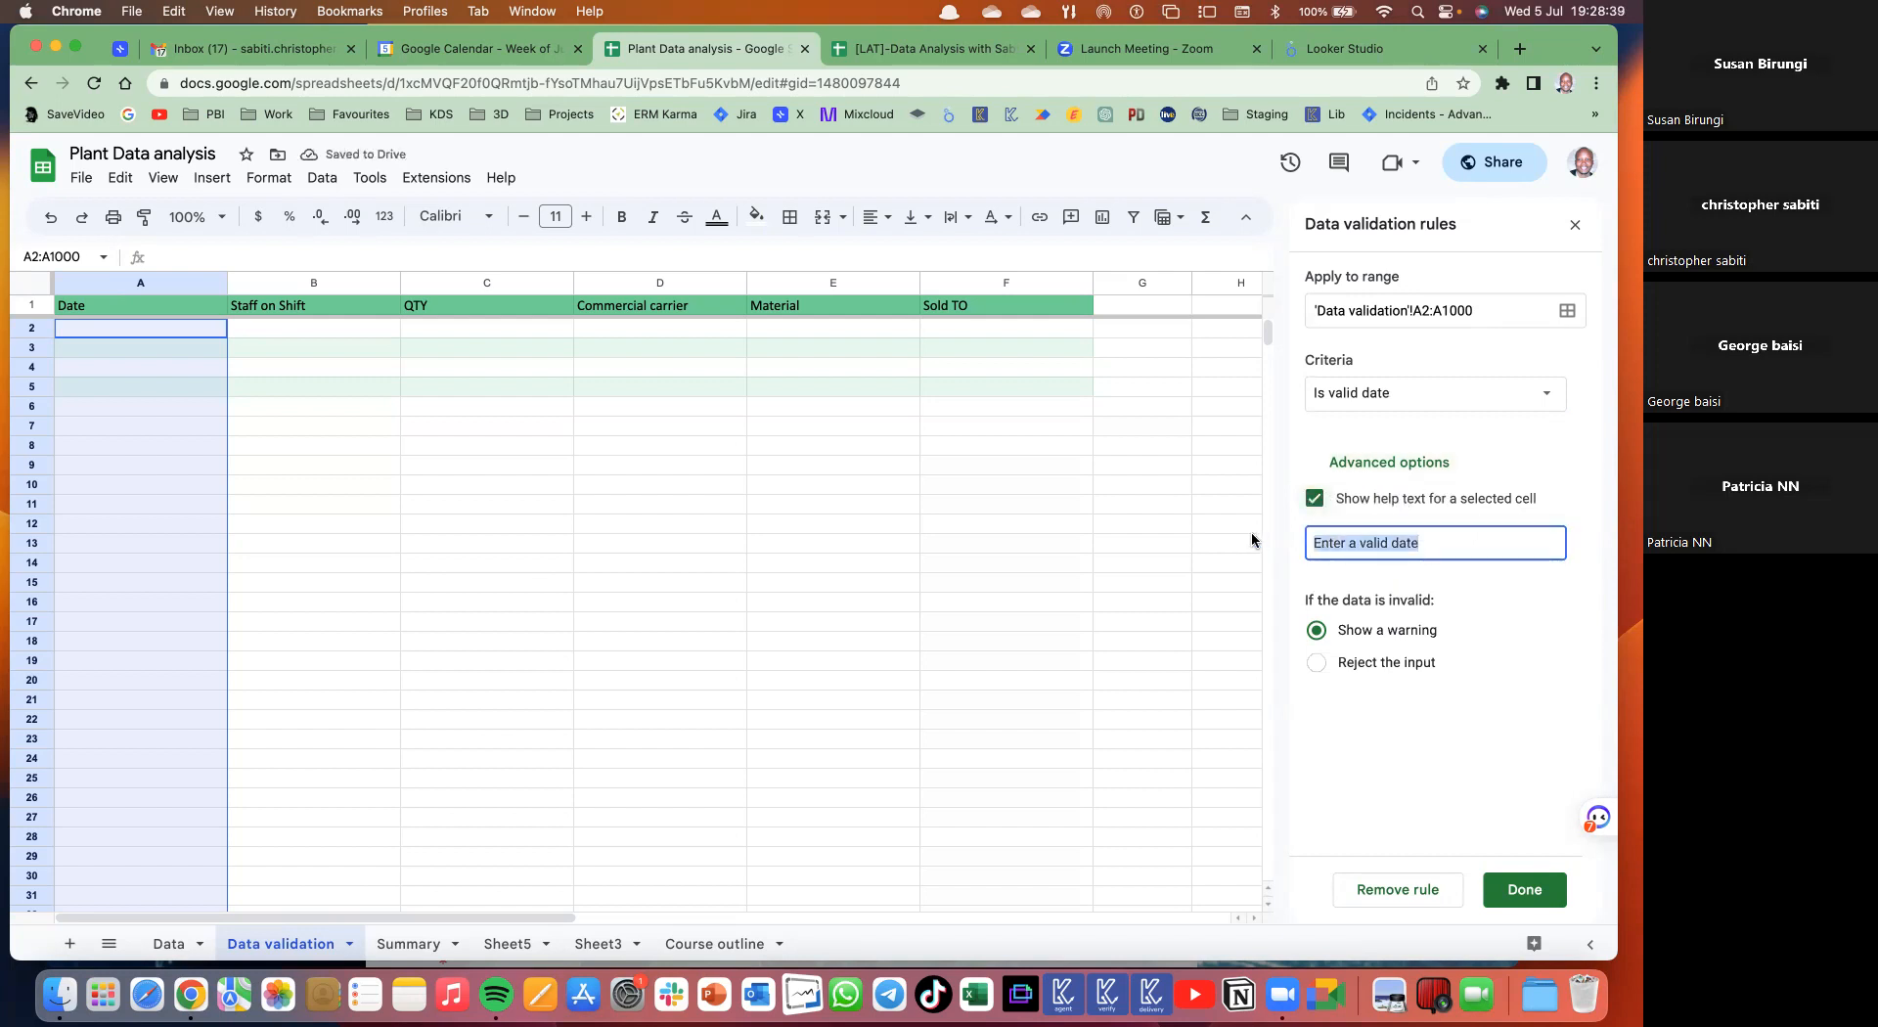
pyautogui.write('Double ')
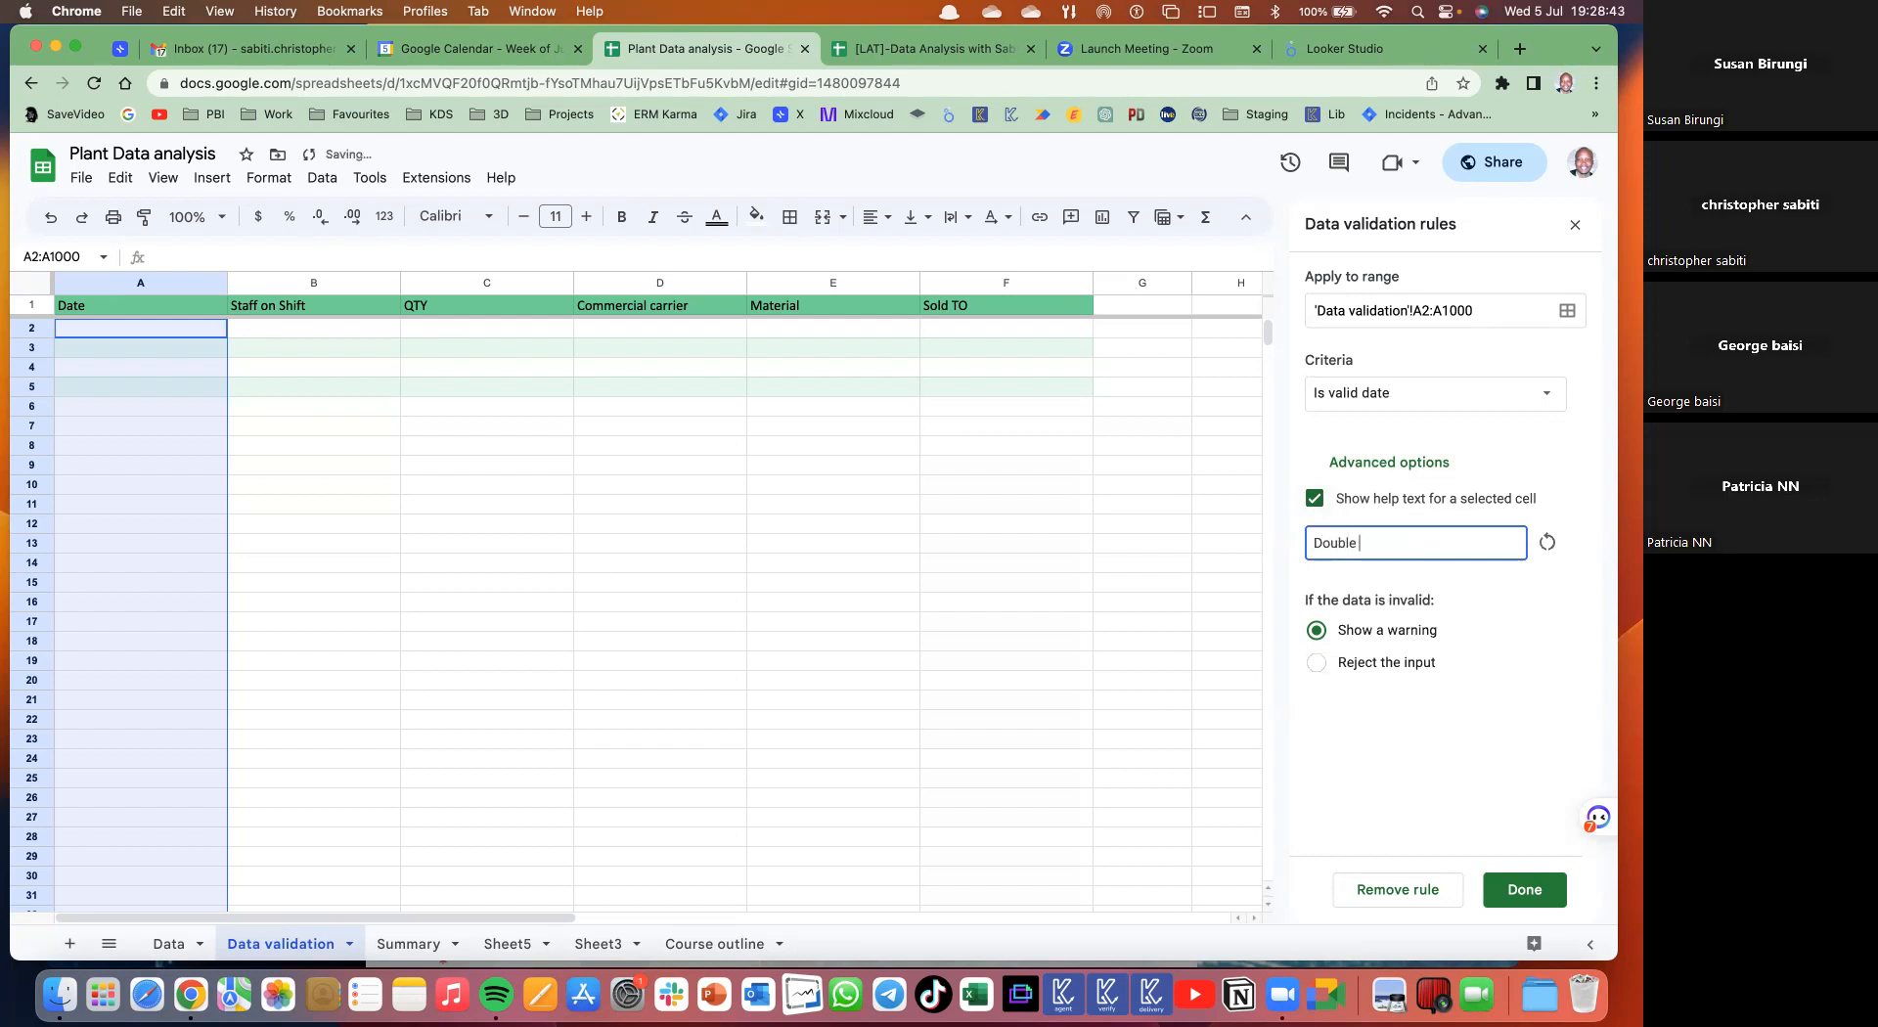
pyautogui.write('click to pick dar')
pyautogui.press('BackSpace')
pyautogui.write('te from Calendar')
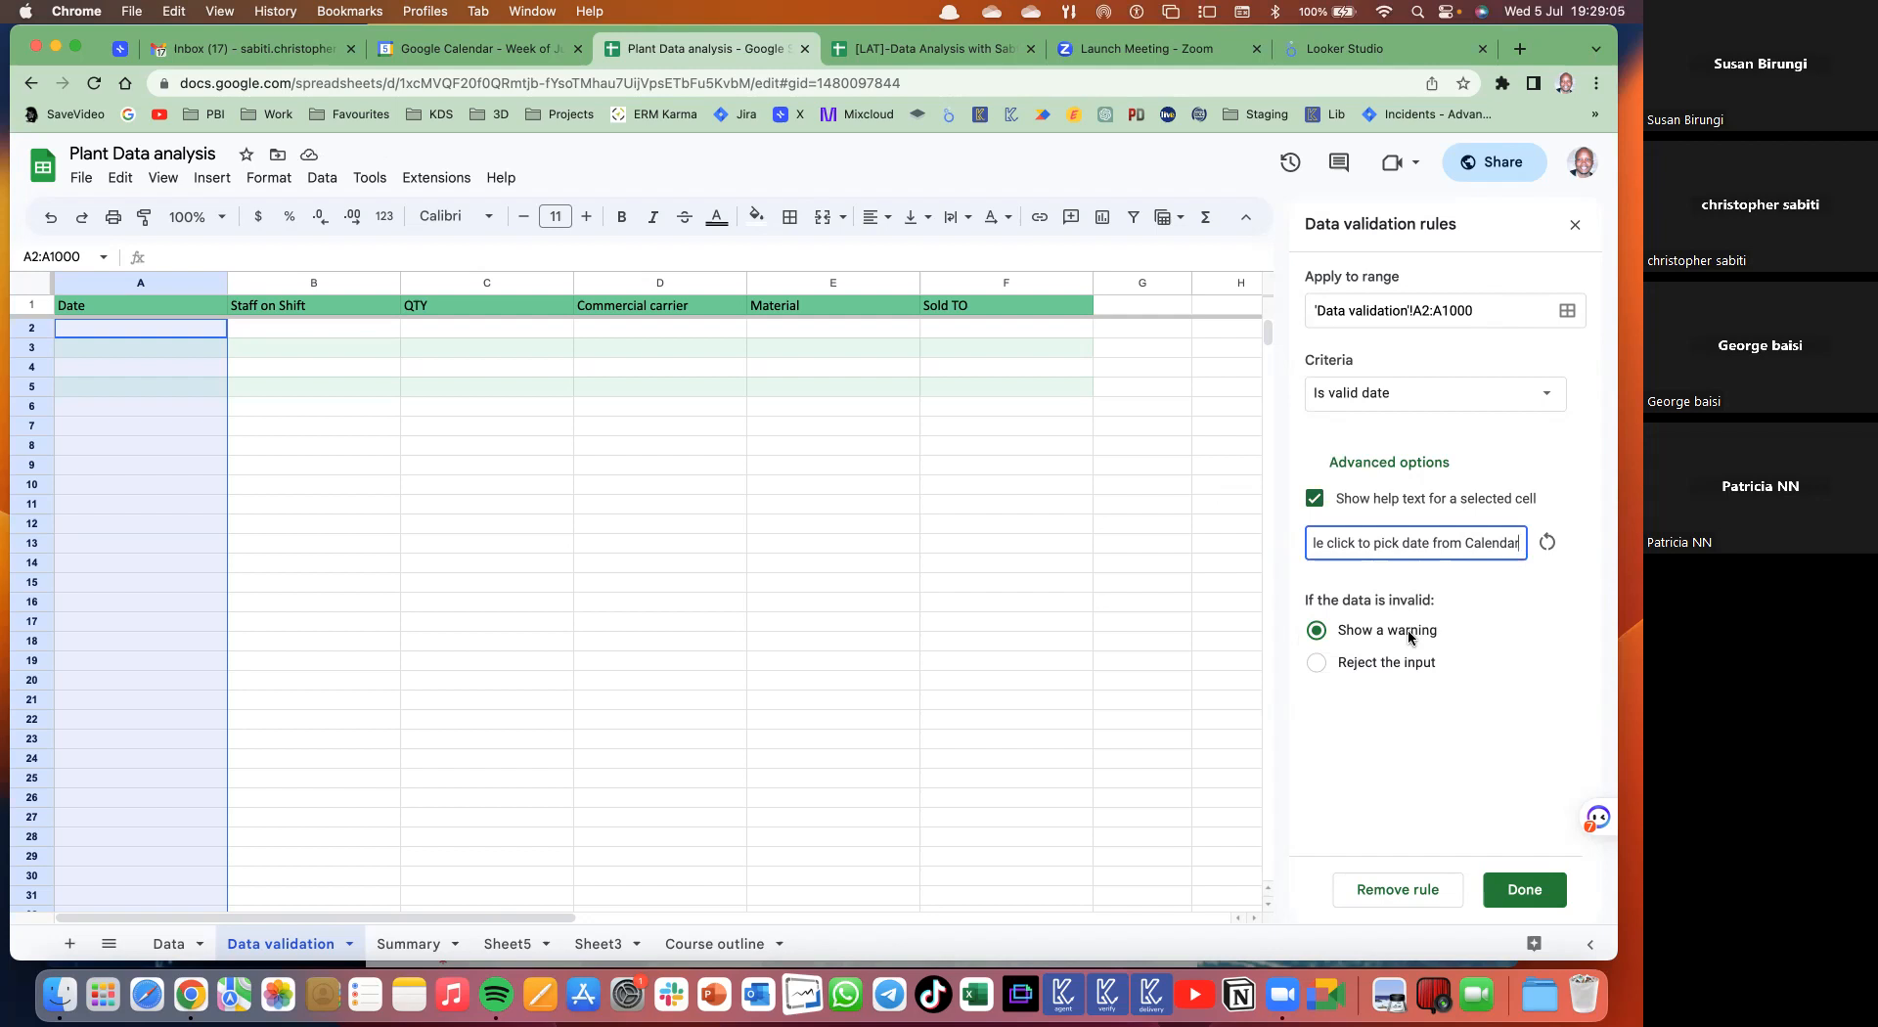
pyautogui.click(1317, 664)
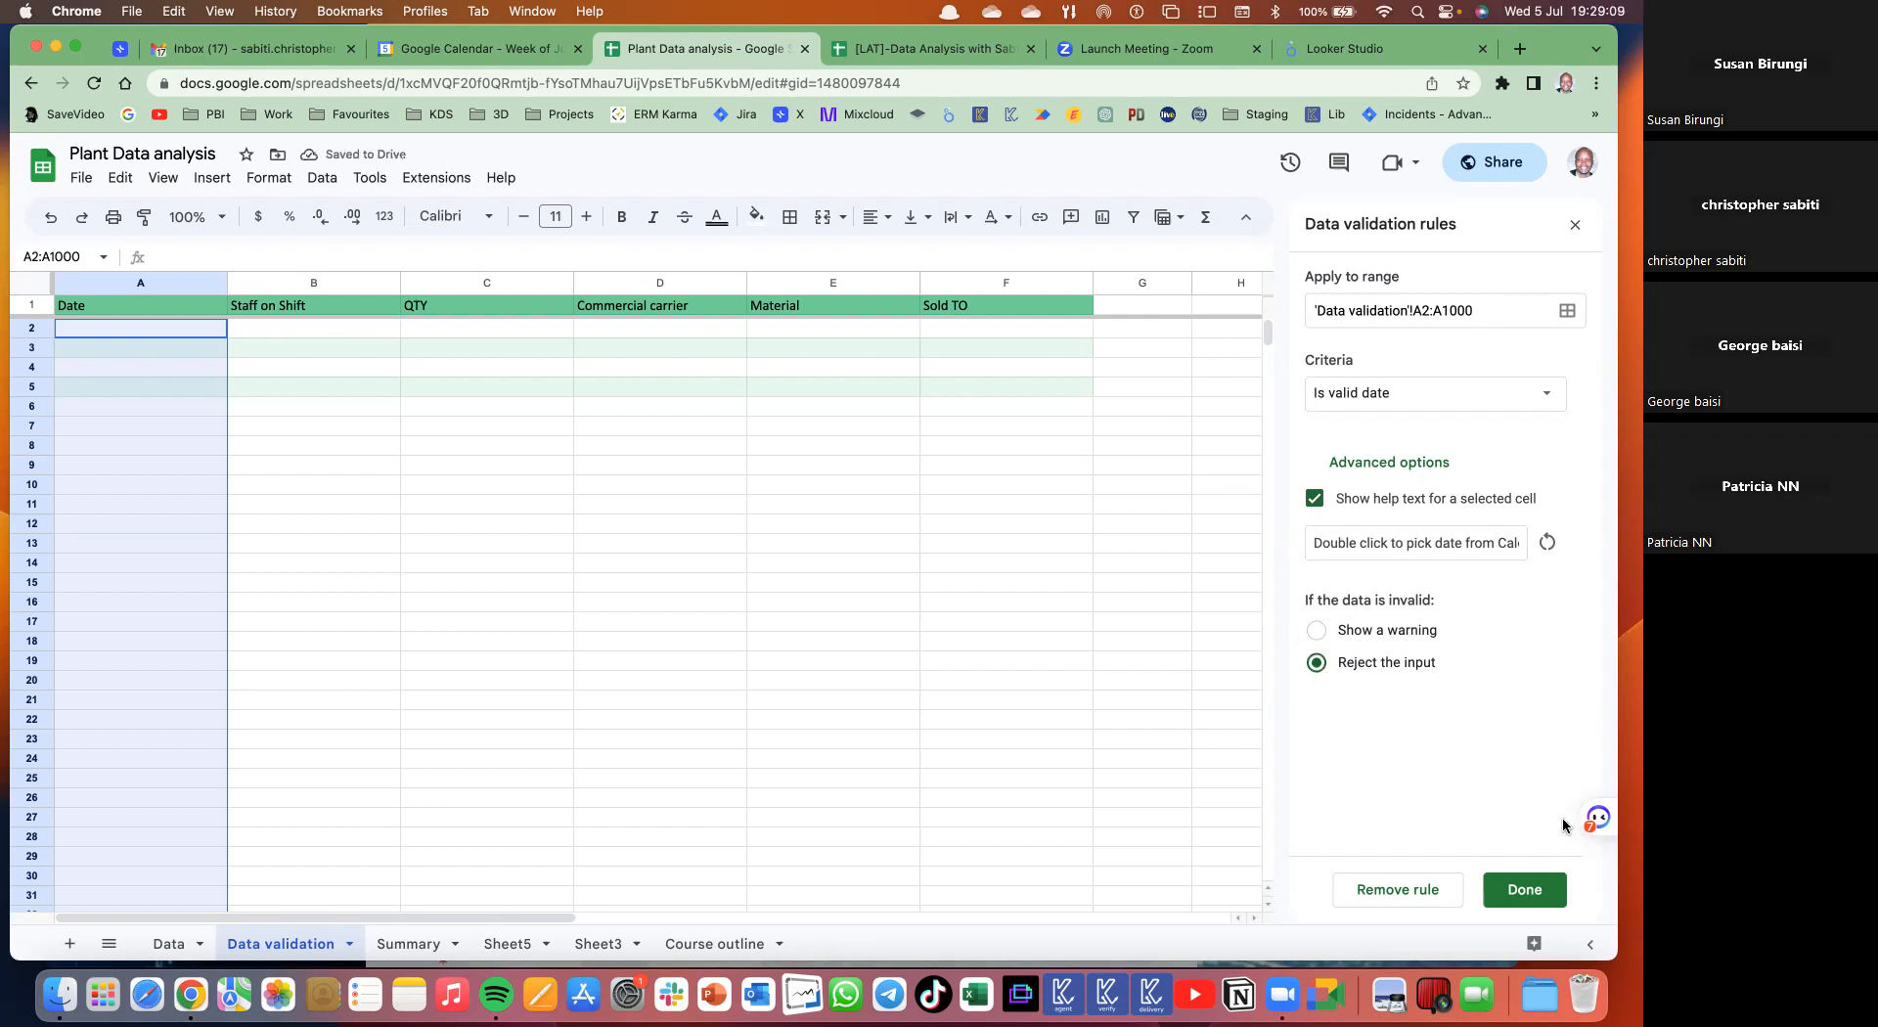
pyautogui.click(1523, 890)
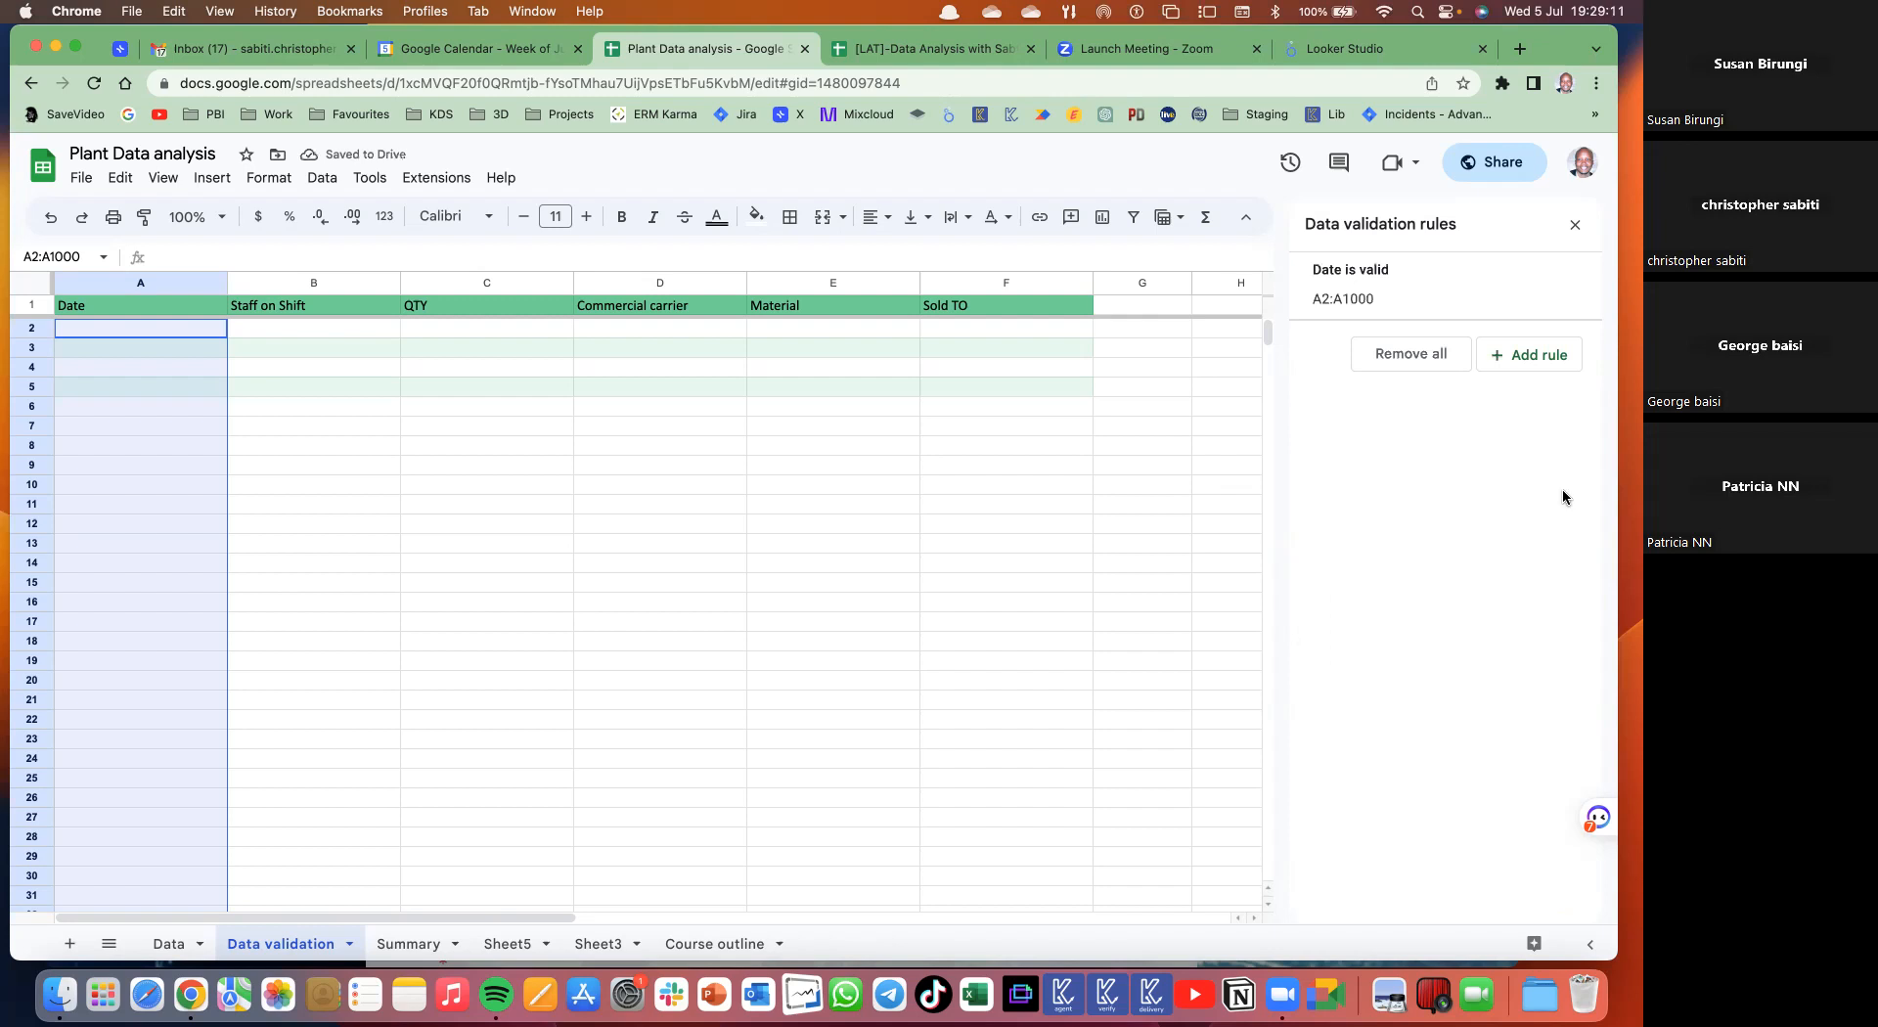
# - Try the calendar date picker in Date cells such as A22
pyautogui.click(441, 330)
pyautogui.doubleClick(140, 405)
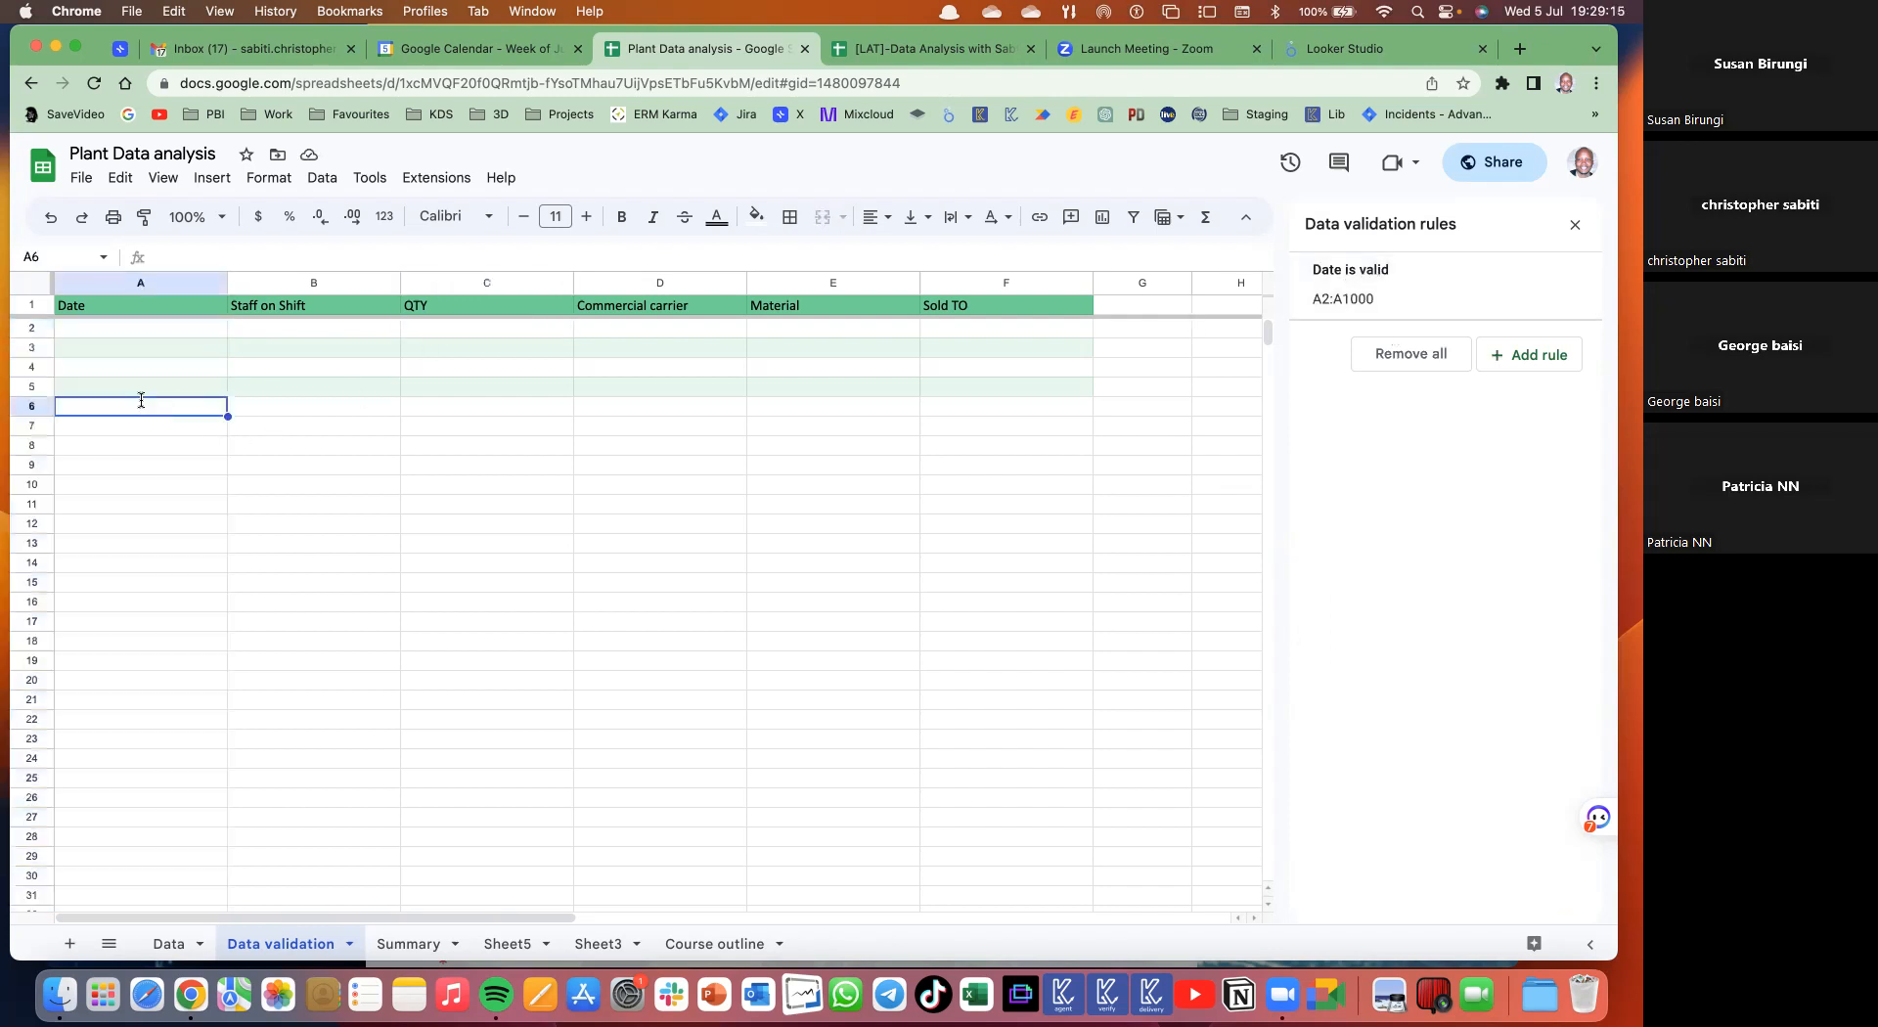
pyautogui.click(119, 719)
pyautogui.doubleClick(120, 717)
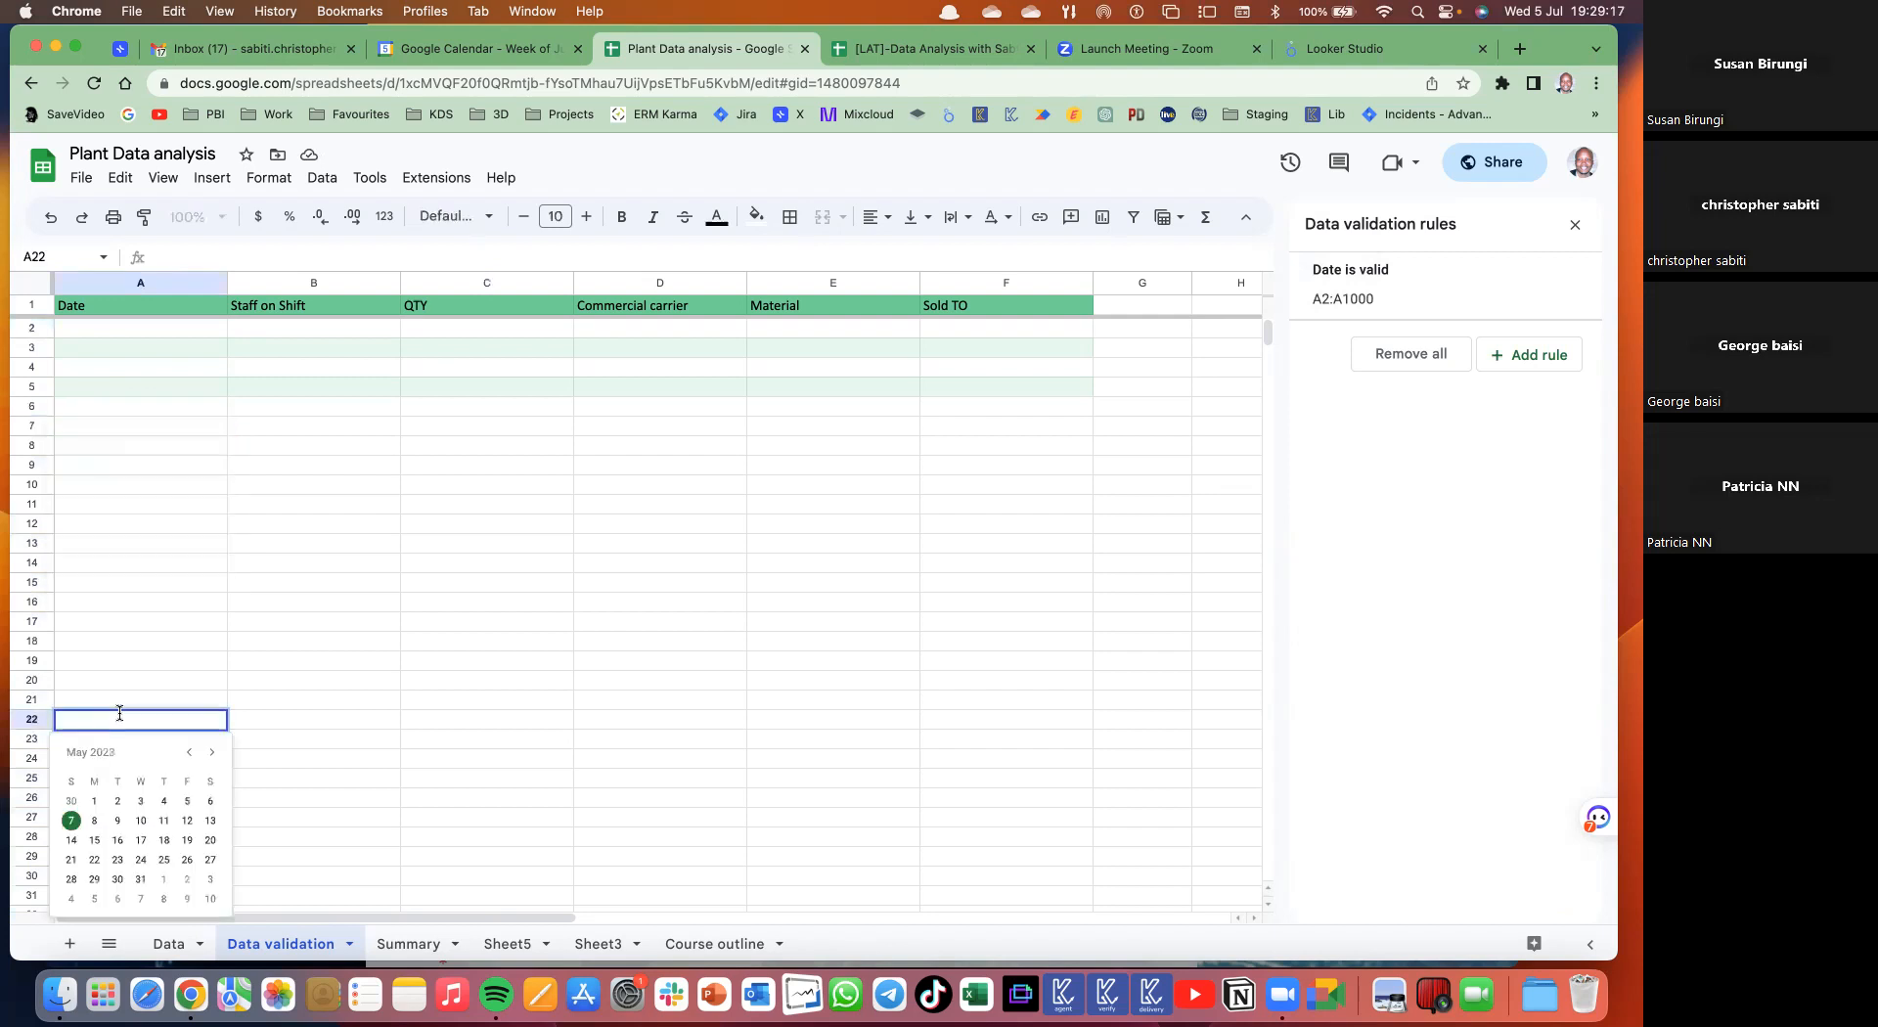
pyautogui.scroll(-15, 119, 702)
pyautogui.click(256, 599)
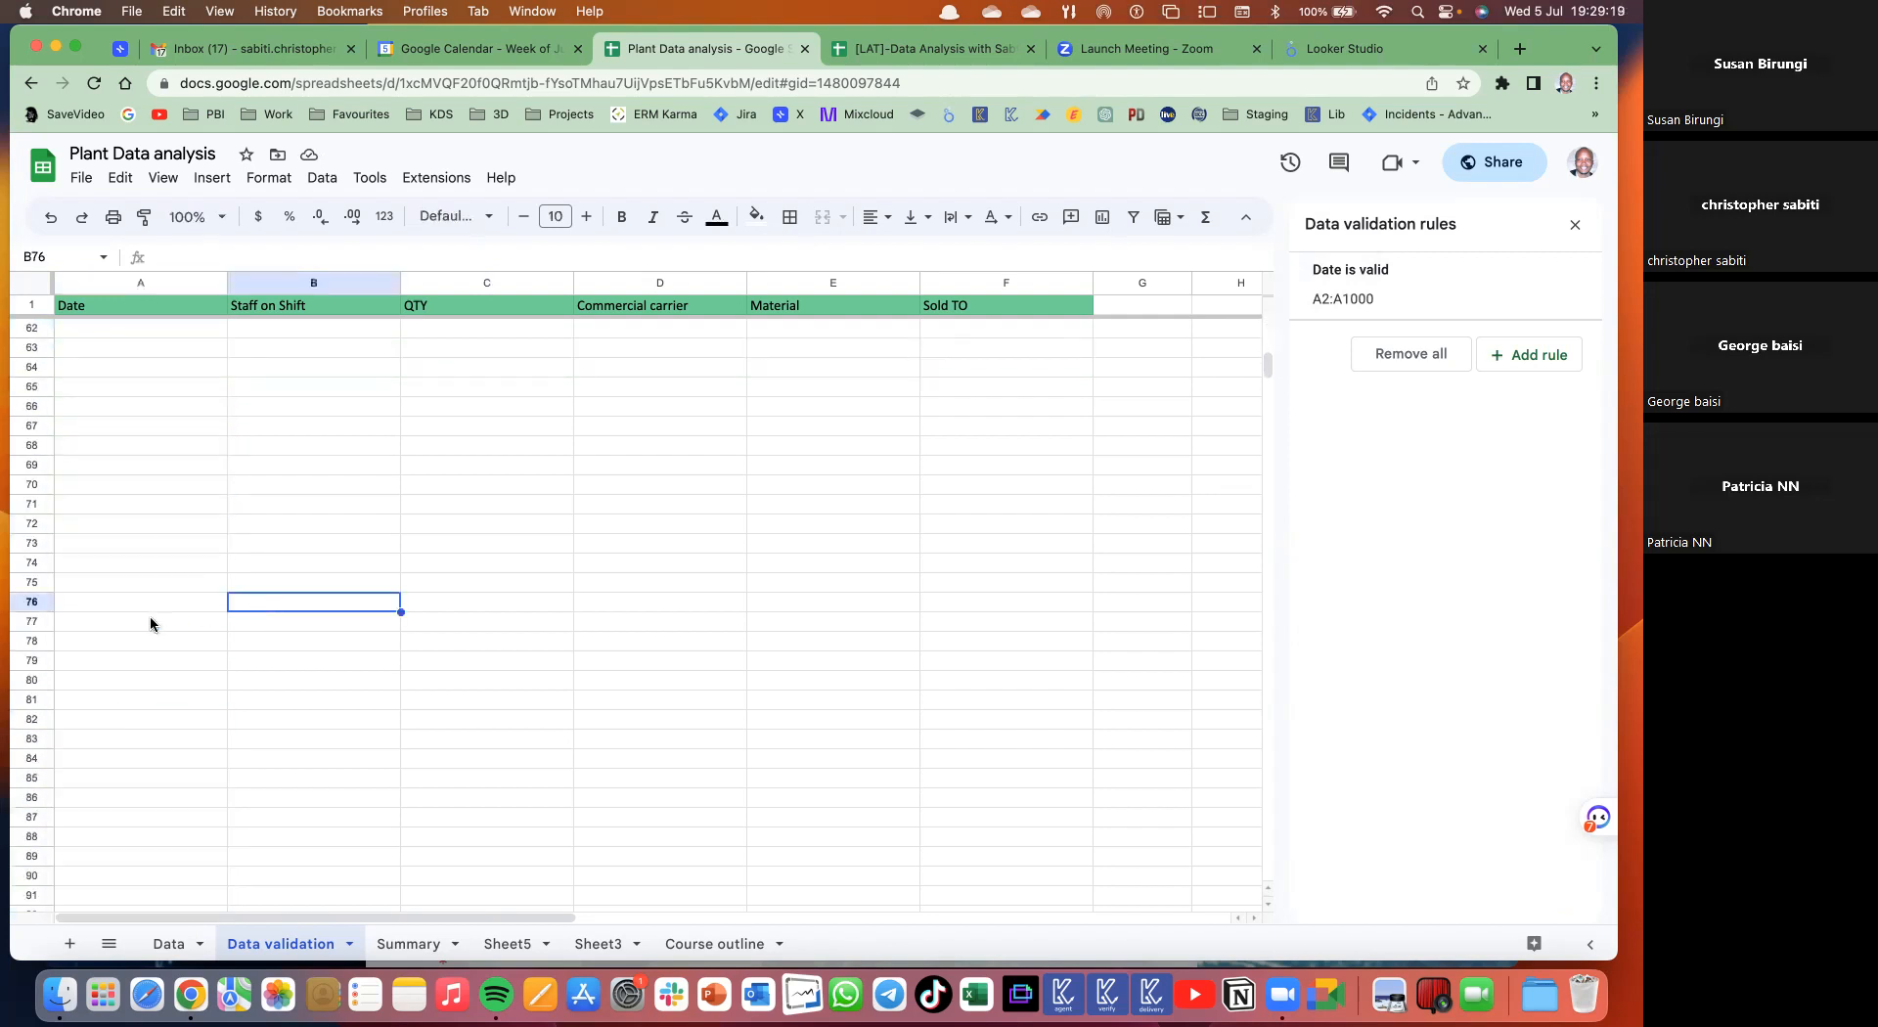
# - Pick 5 July 2023 in A987 and display it as 05-Jul-23
pyautogui.click(151, 624)
pyautogui.press('super+Down')
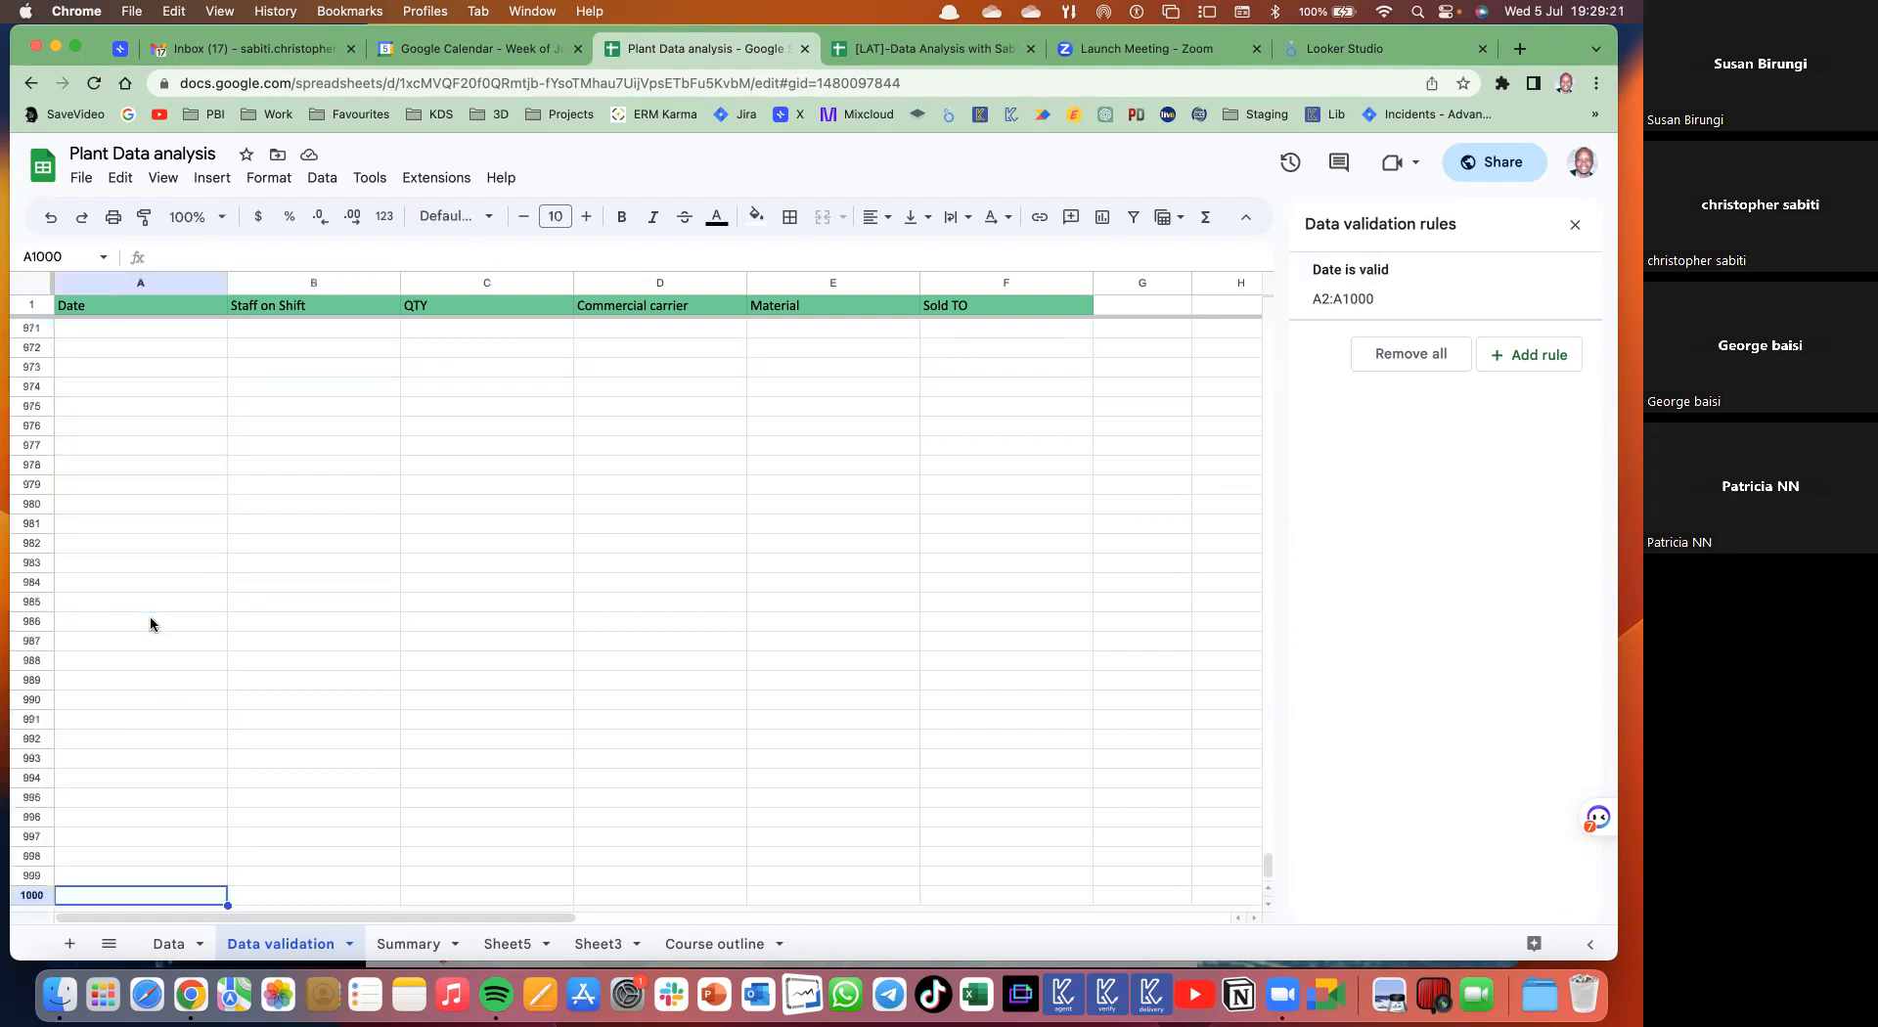
pyautogui.doubleClick(127, 639)
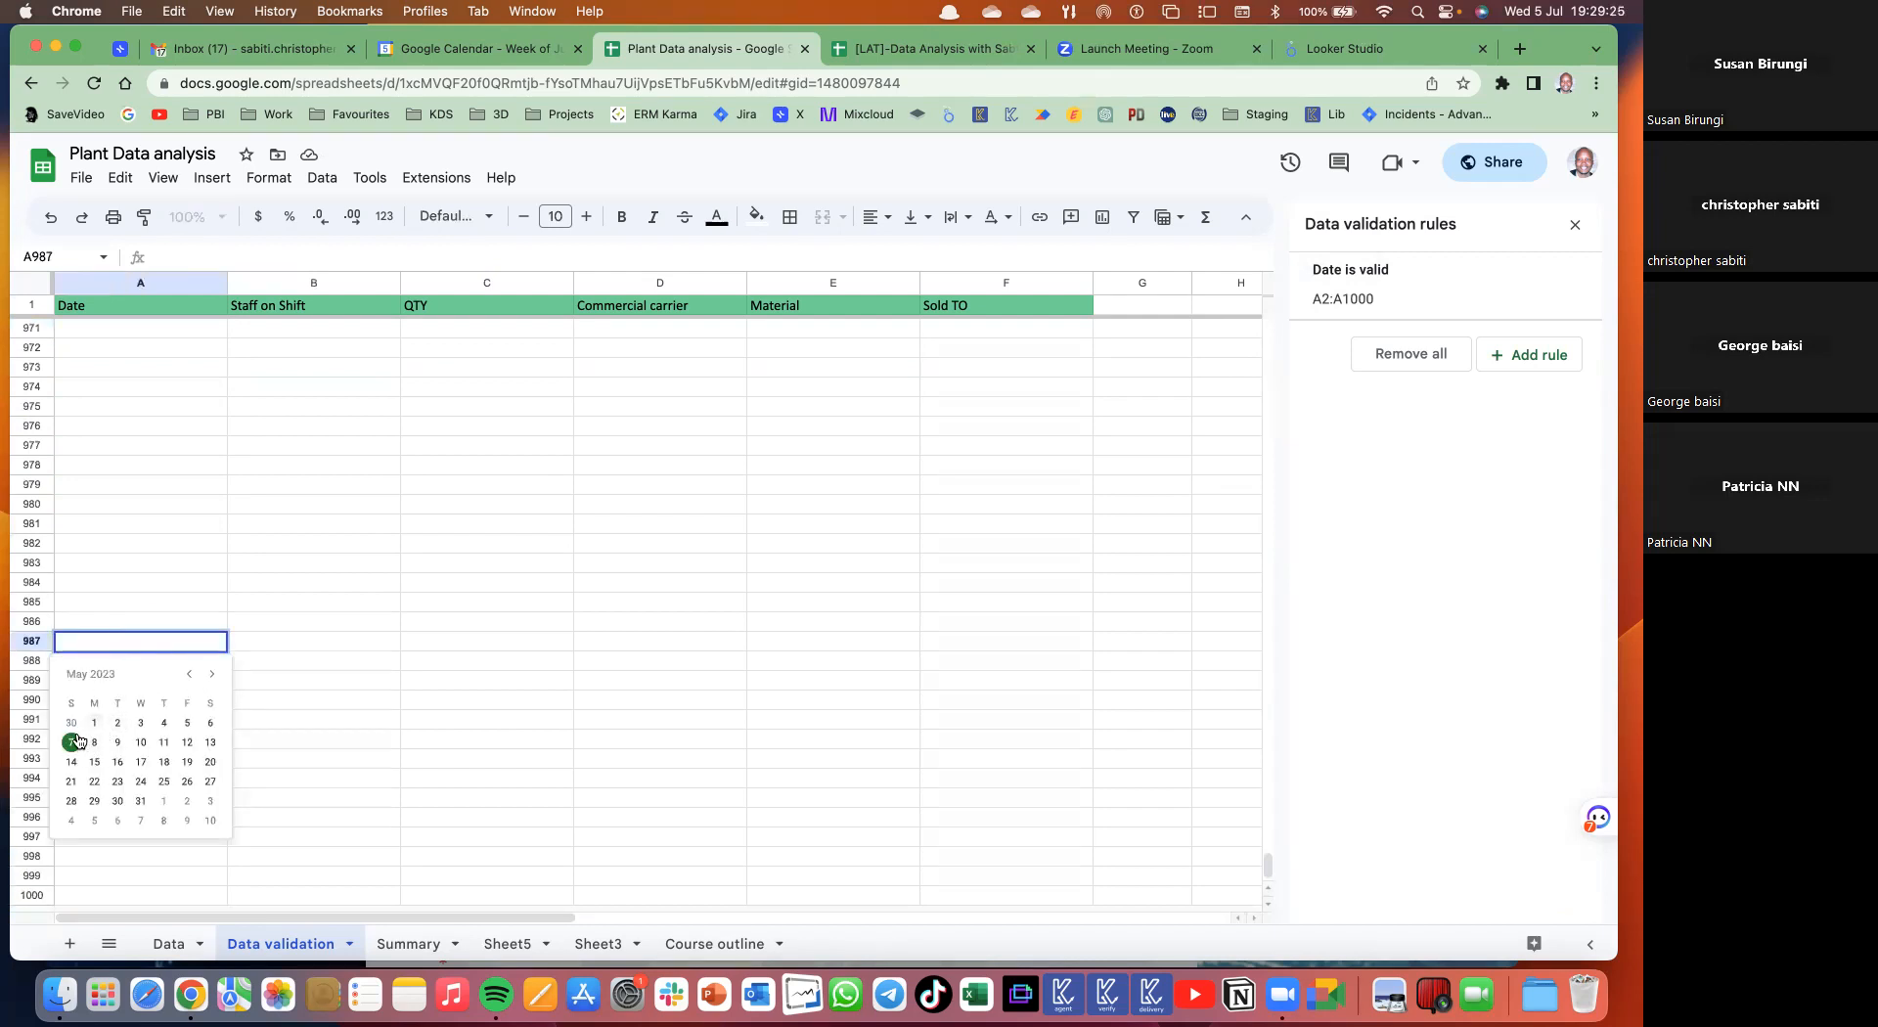
pyautogui.click(210, 675)
pyautogui.click(212, 676)
pyautogui.click(141, 742)
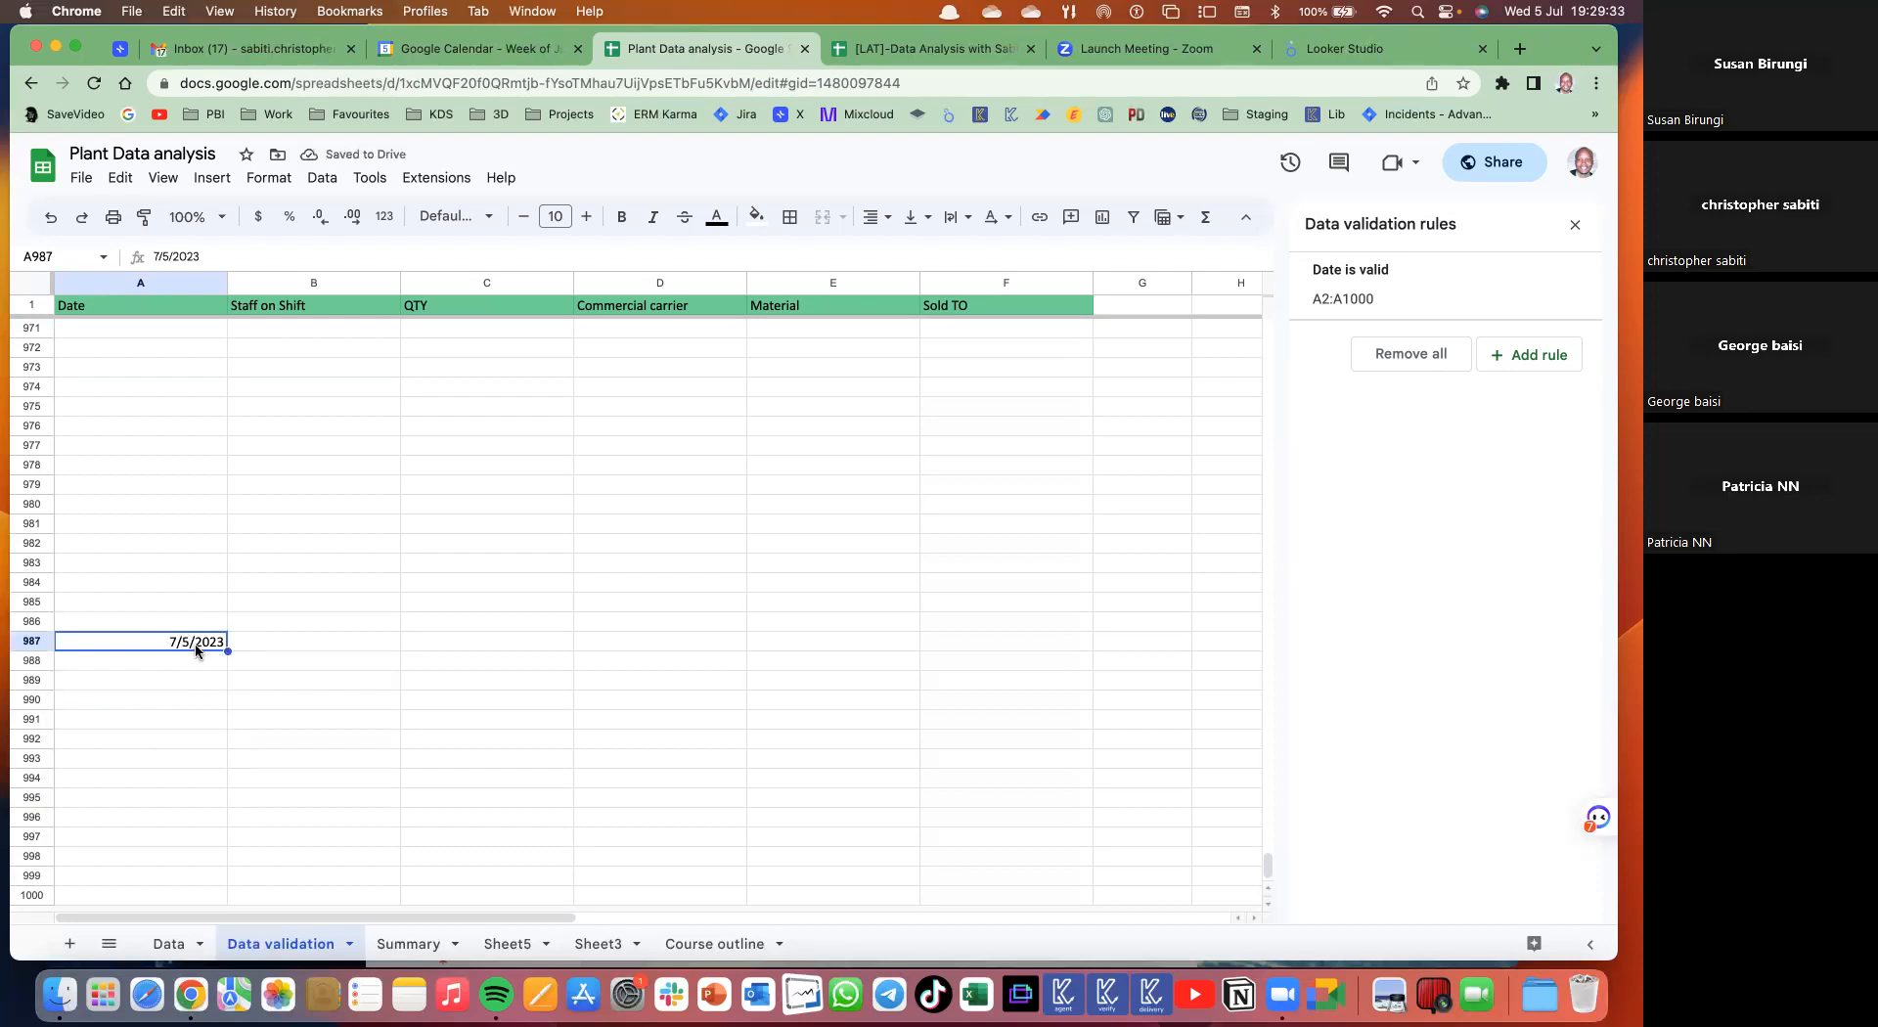
pyautogui.click(387, 218)
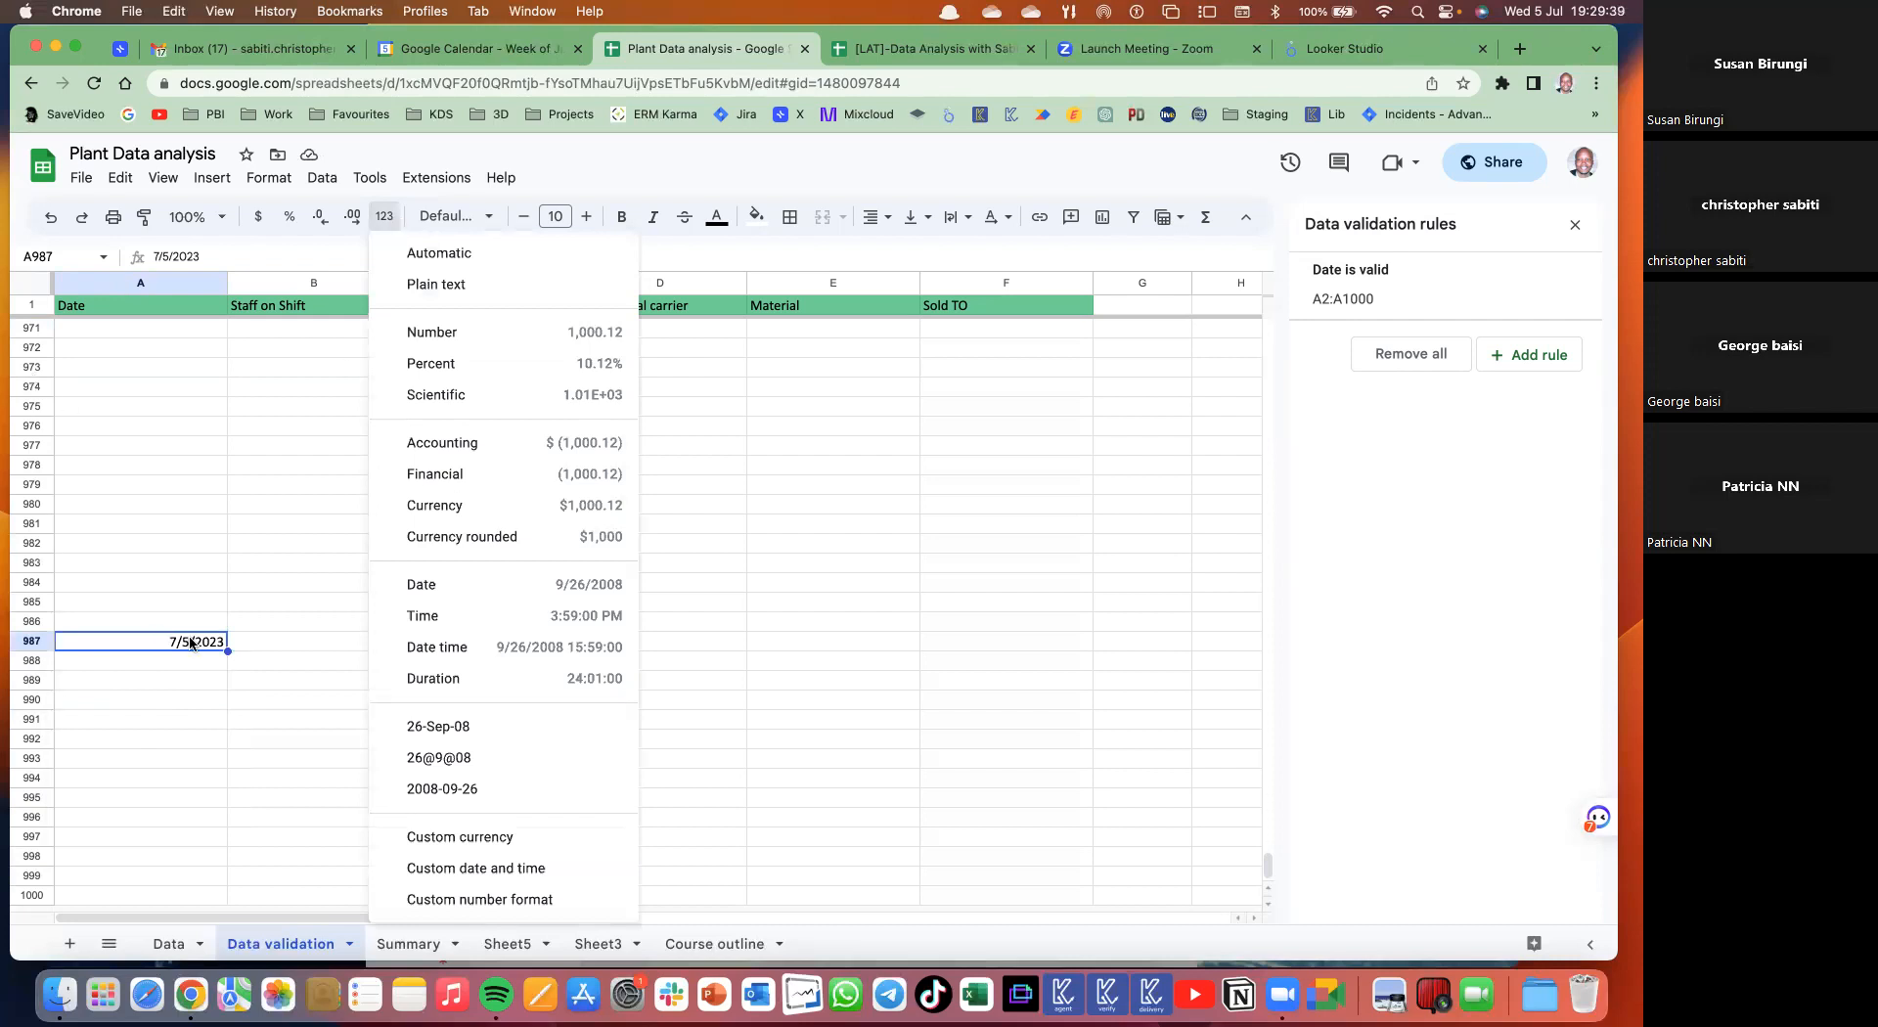
pyautogui.click(469, 726)
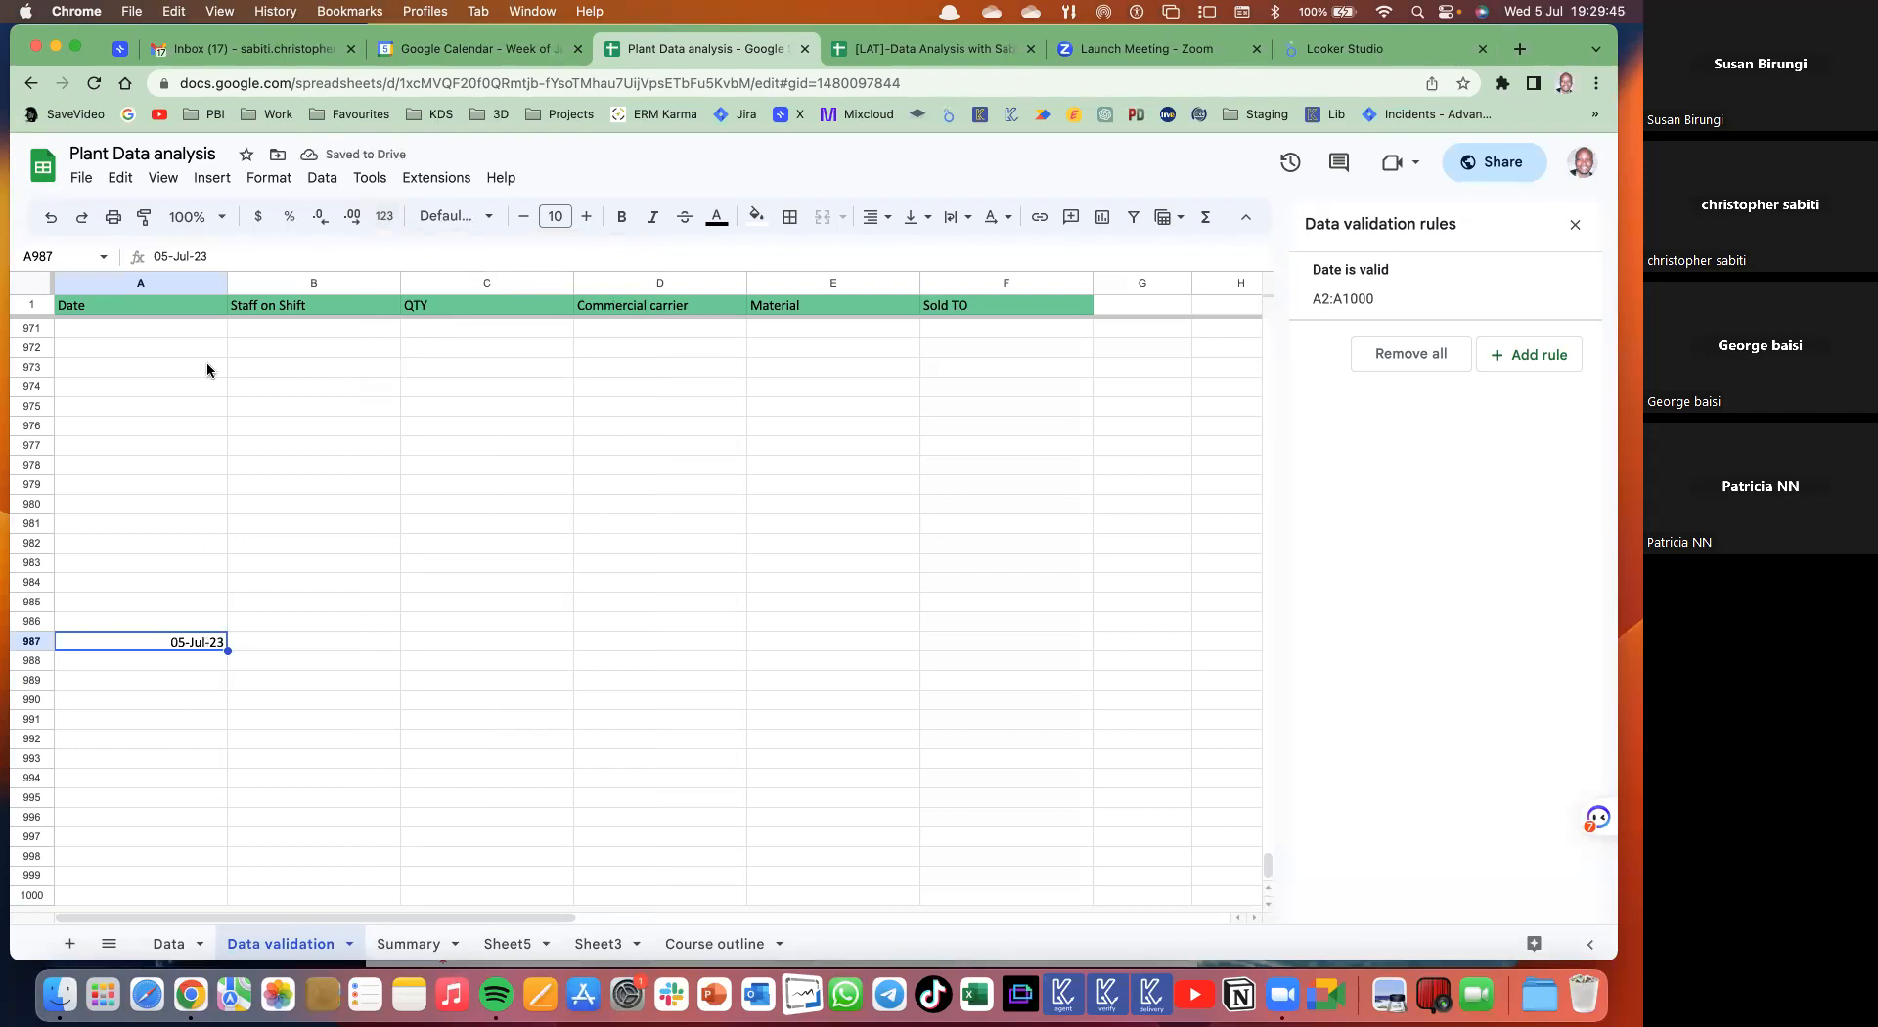
# - Apply the 26-Sep-08 date format to column A and clear the stray date in A986:A990
pyautogui.click(186, 284)
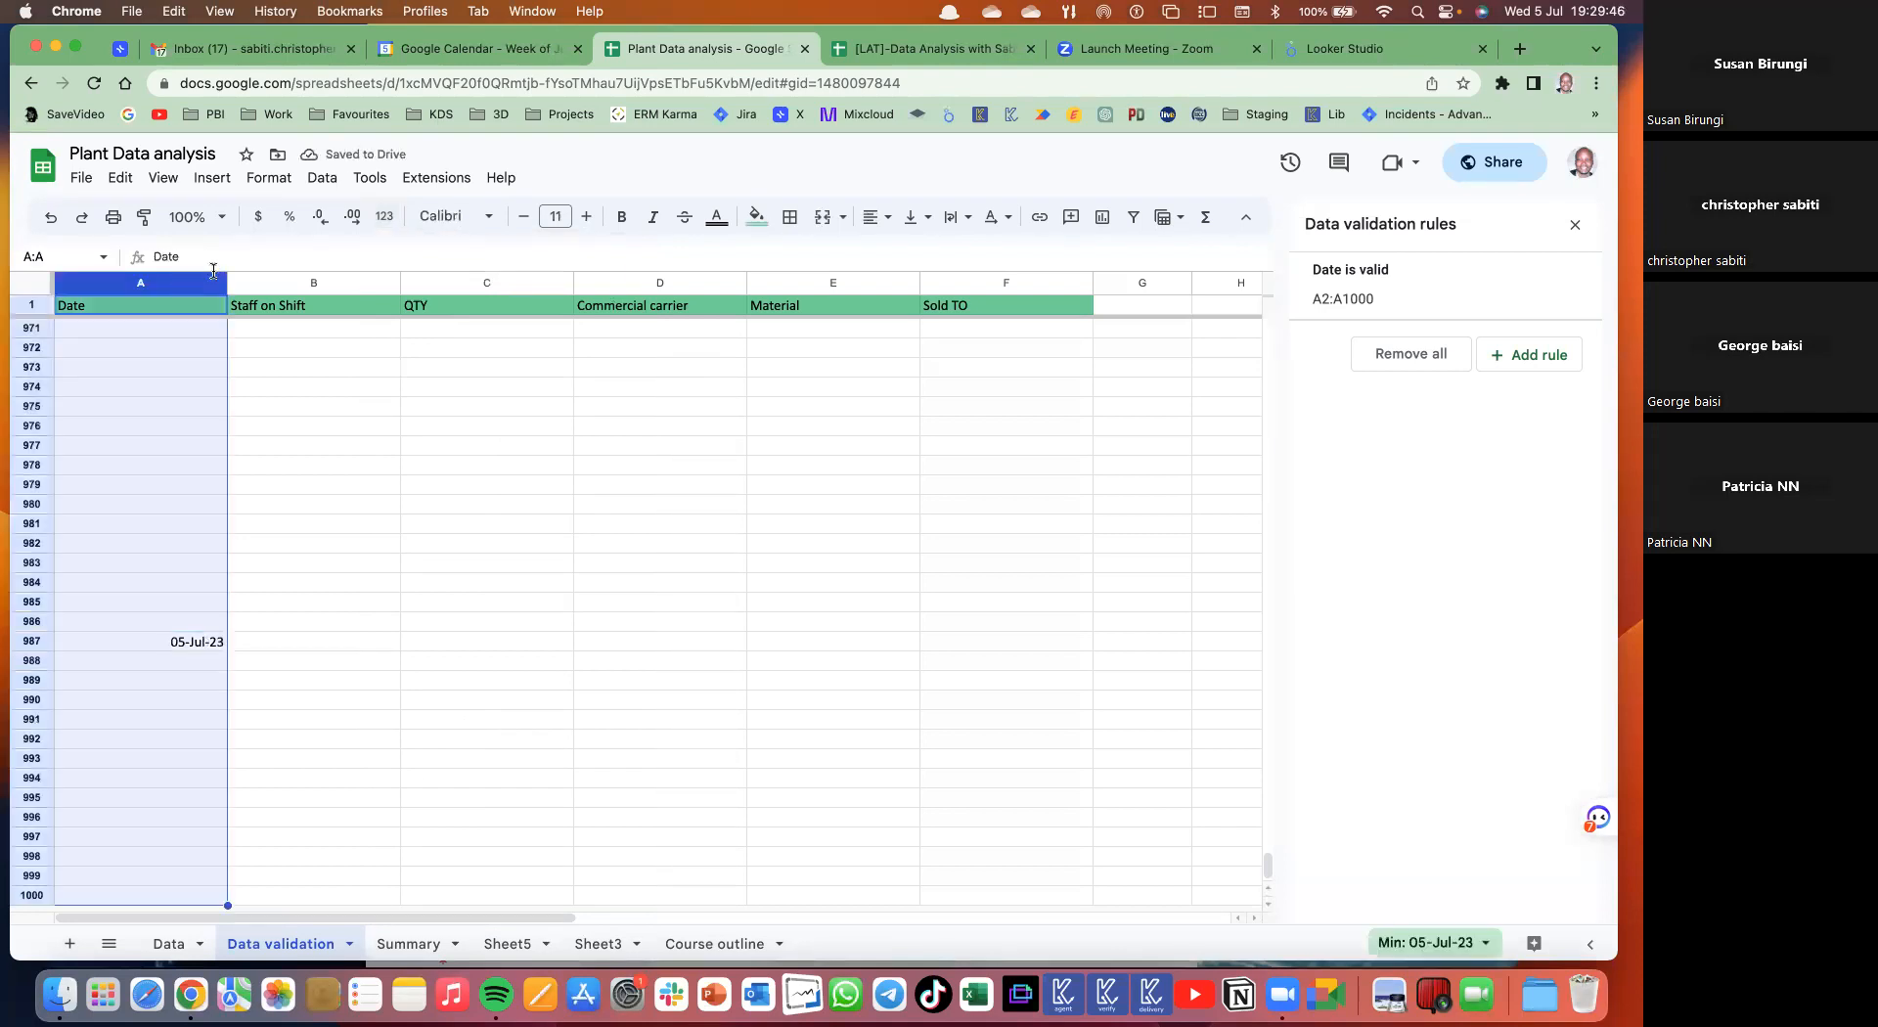
pyautogui.click(383, 216)
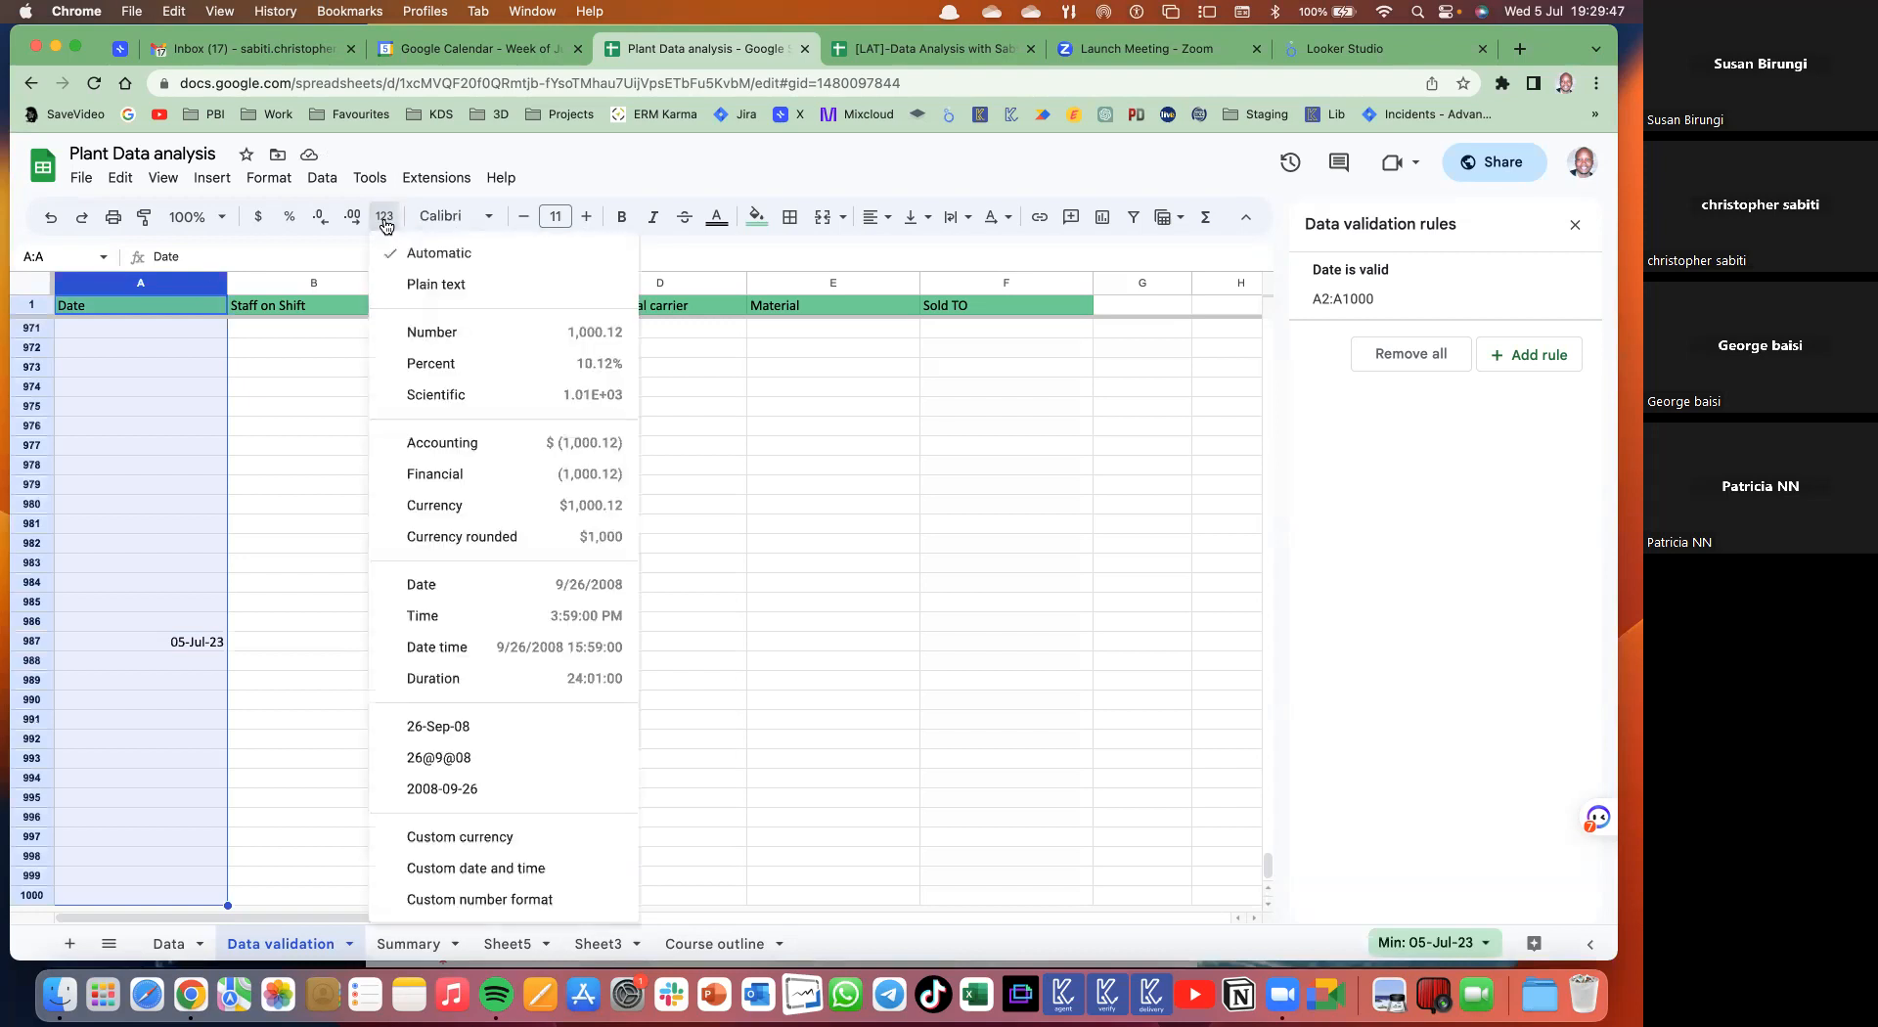
pyautogui.click(461, 726)
pyautogui.click(147, 623)
pyautogui.keyDown('shift'); pyautogui.click(192, 701); pyautogui.keyUp('shift')
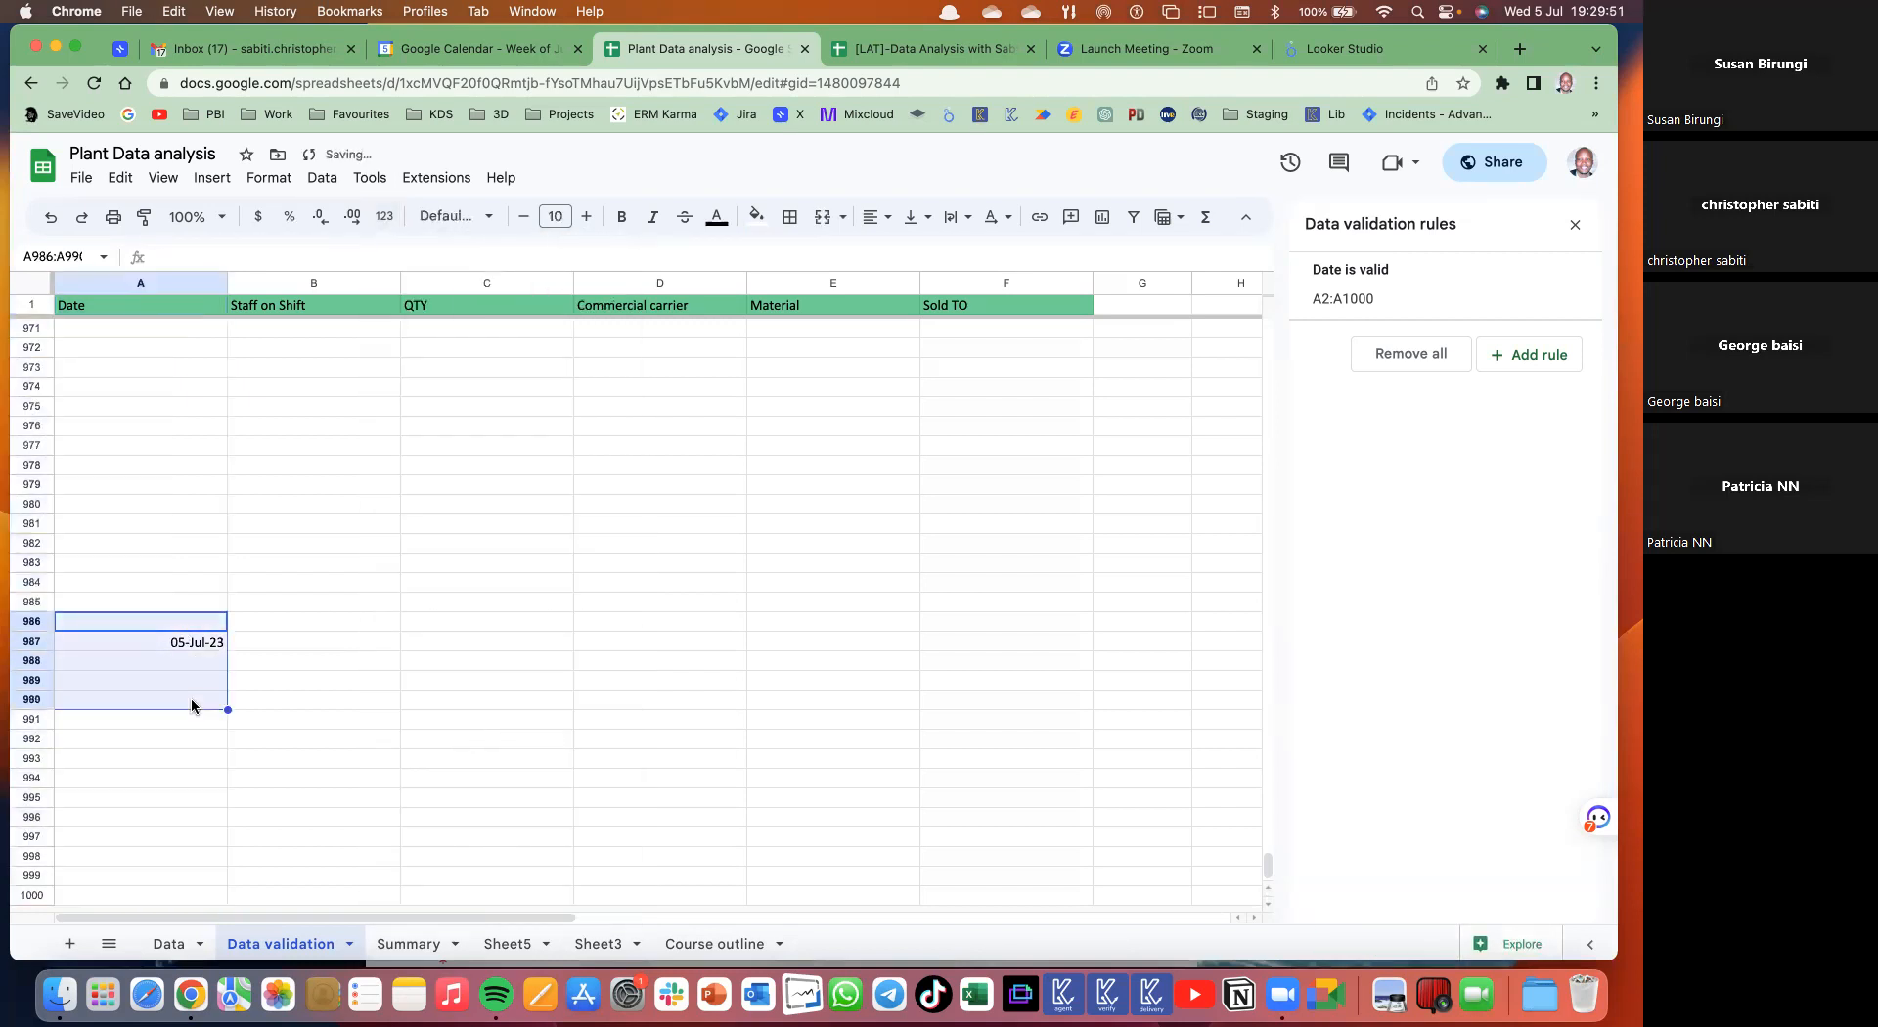
pyautogui.press('Delete')
pyautogui.press('super+Up')
pyautogui.press('Down')
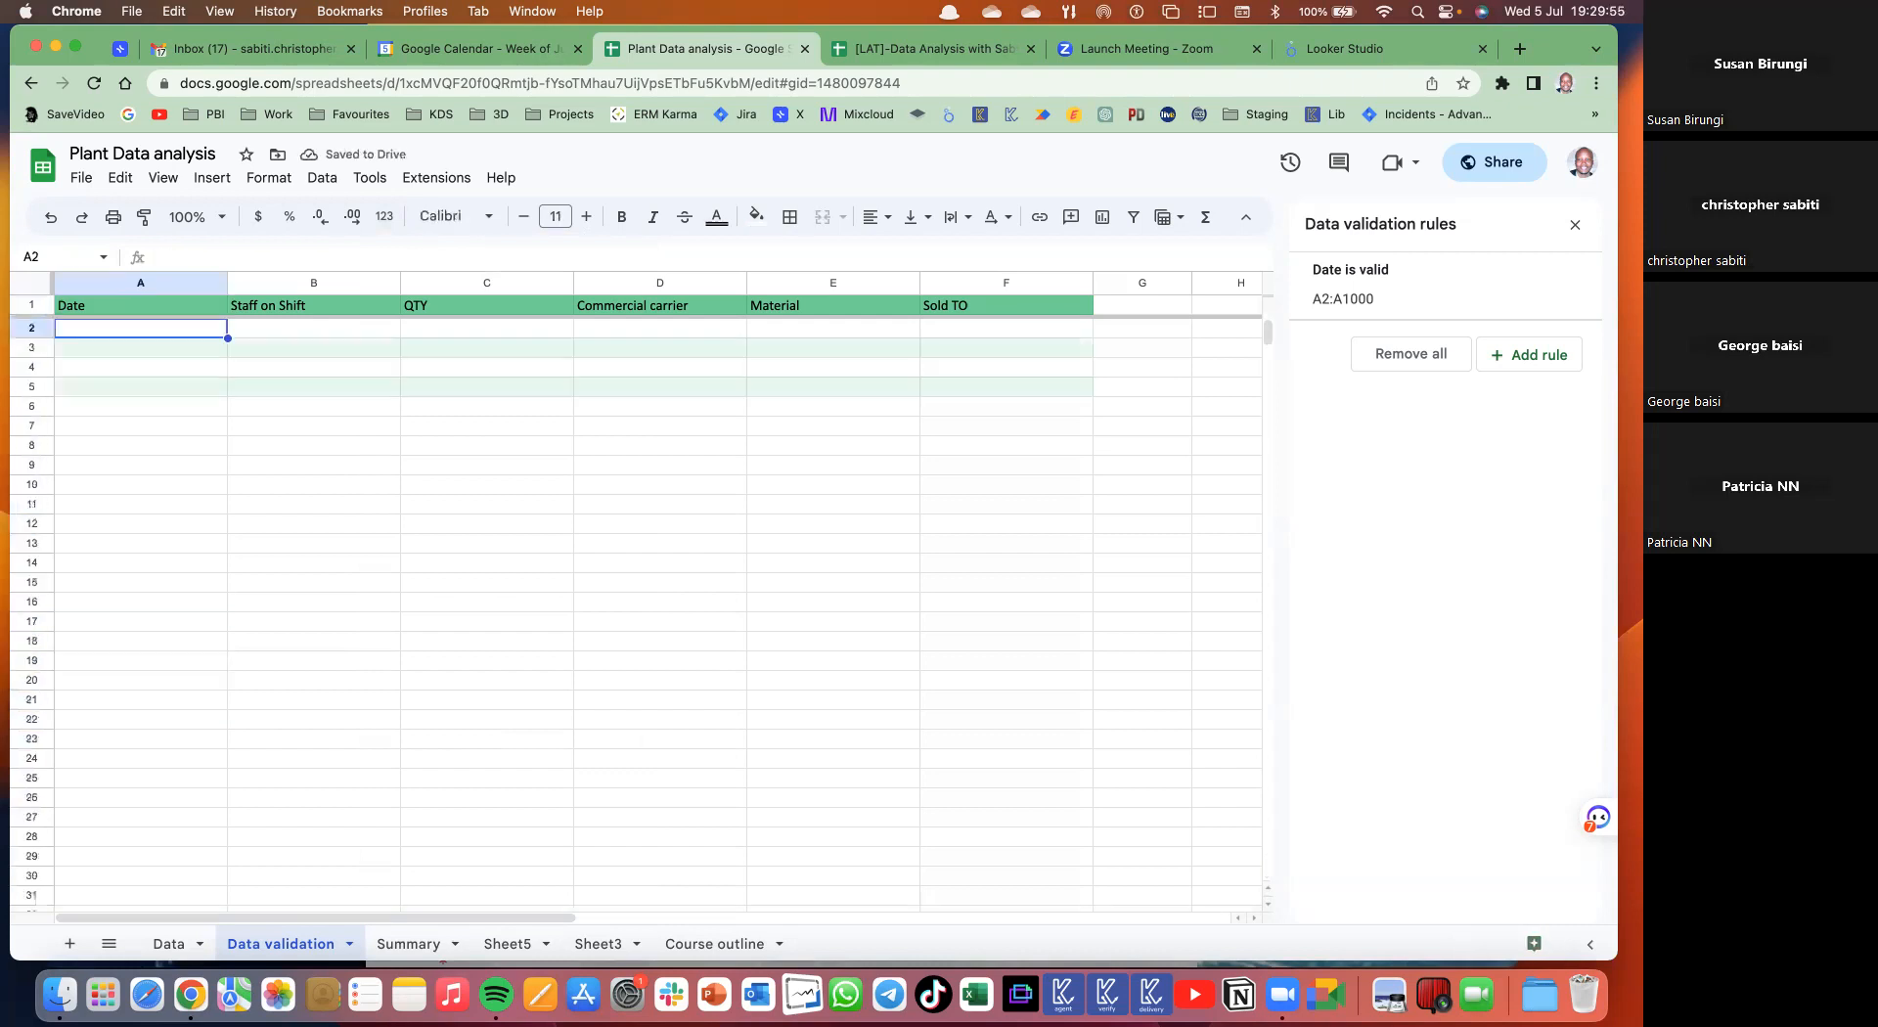
pyautogui.click(178, 371)
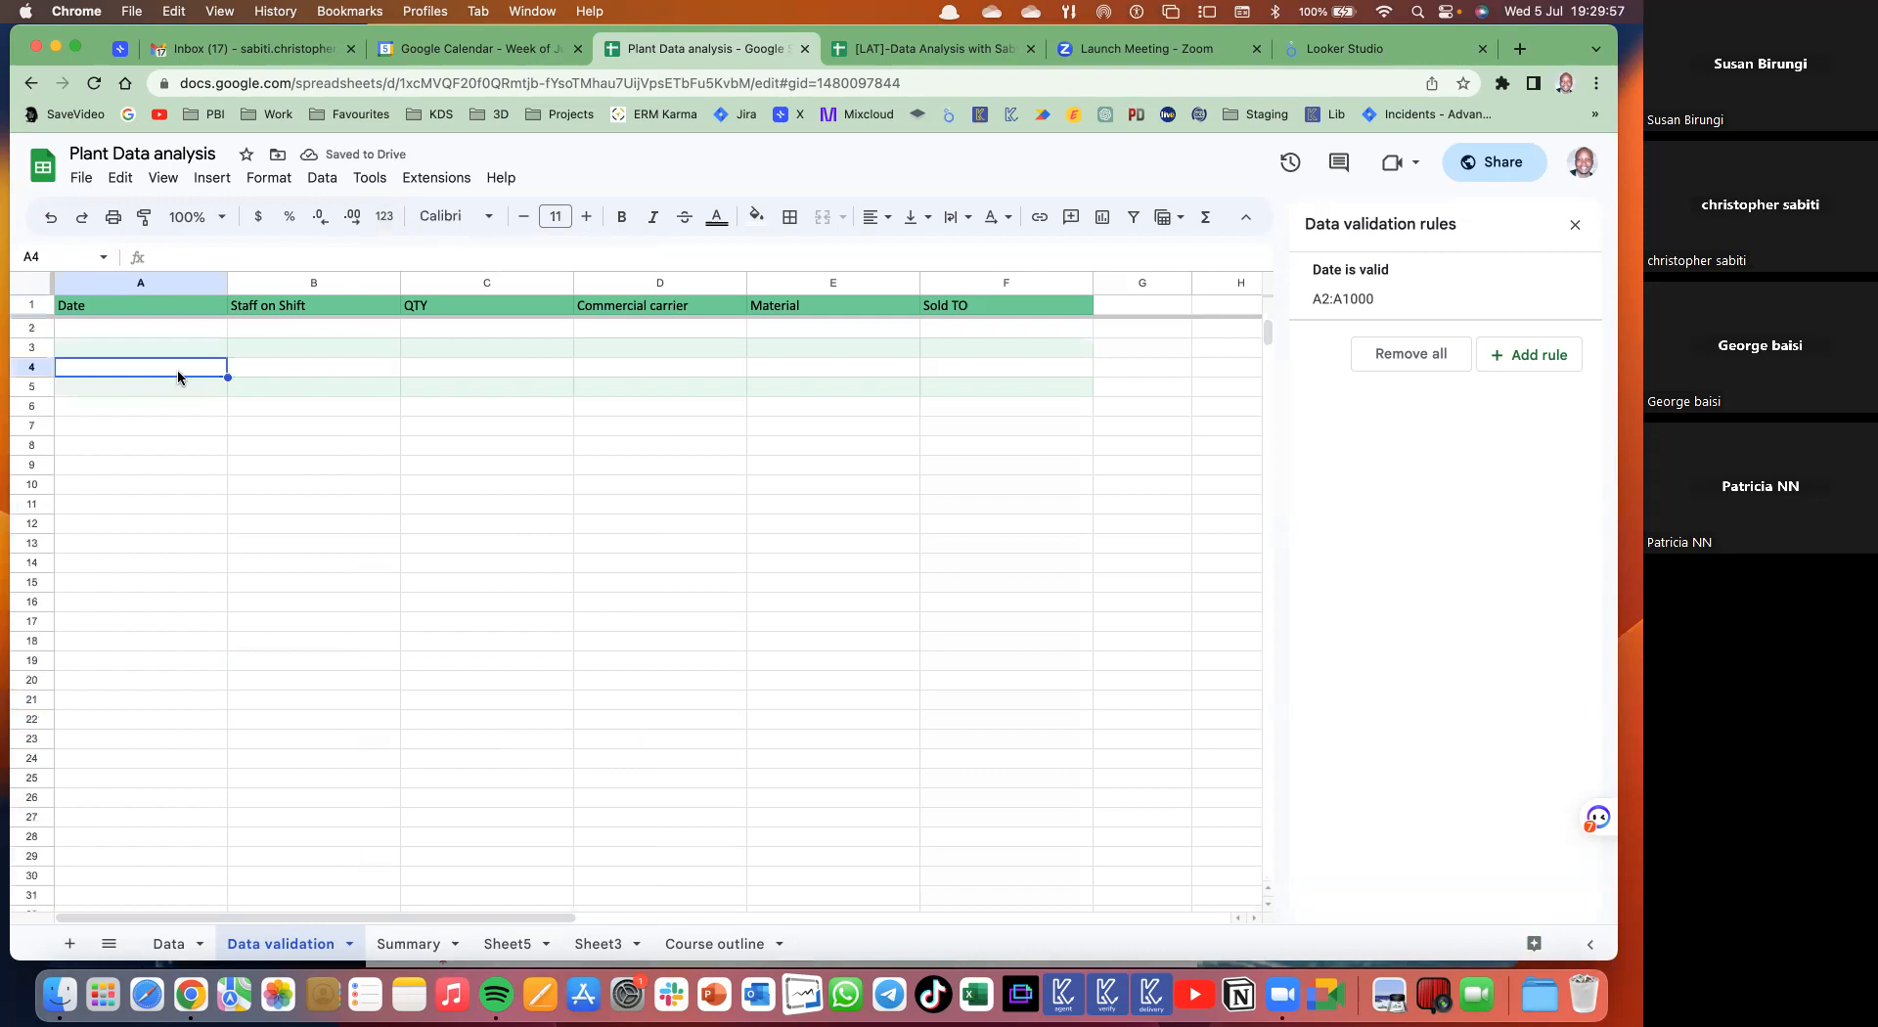
pyautogui.write('05/07')
pyautogui.press('Return')
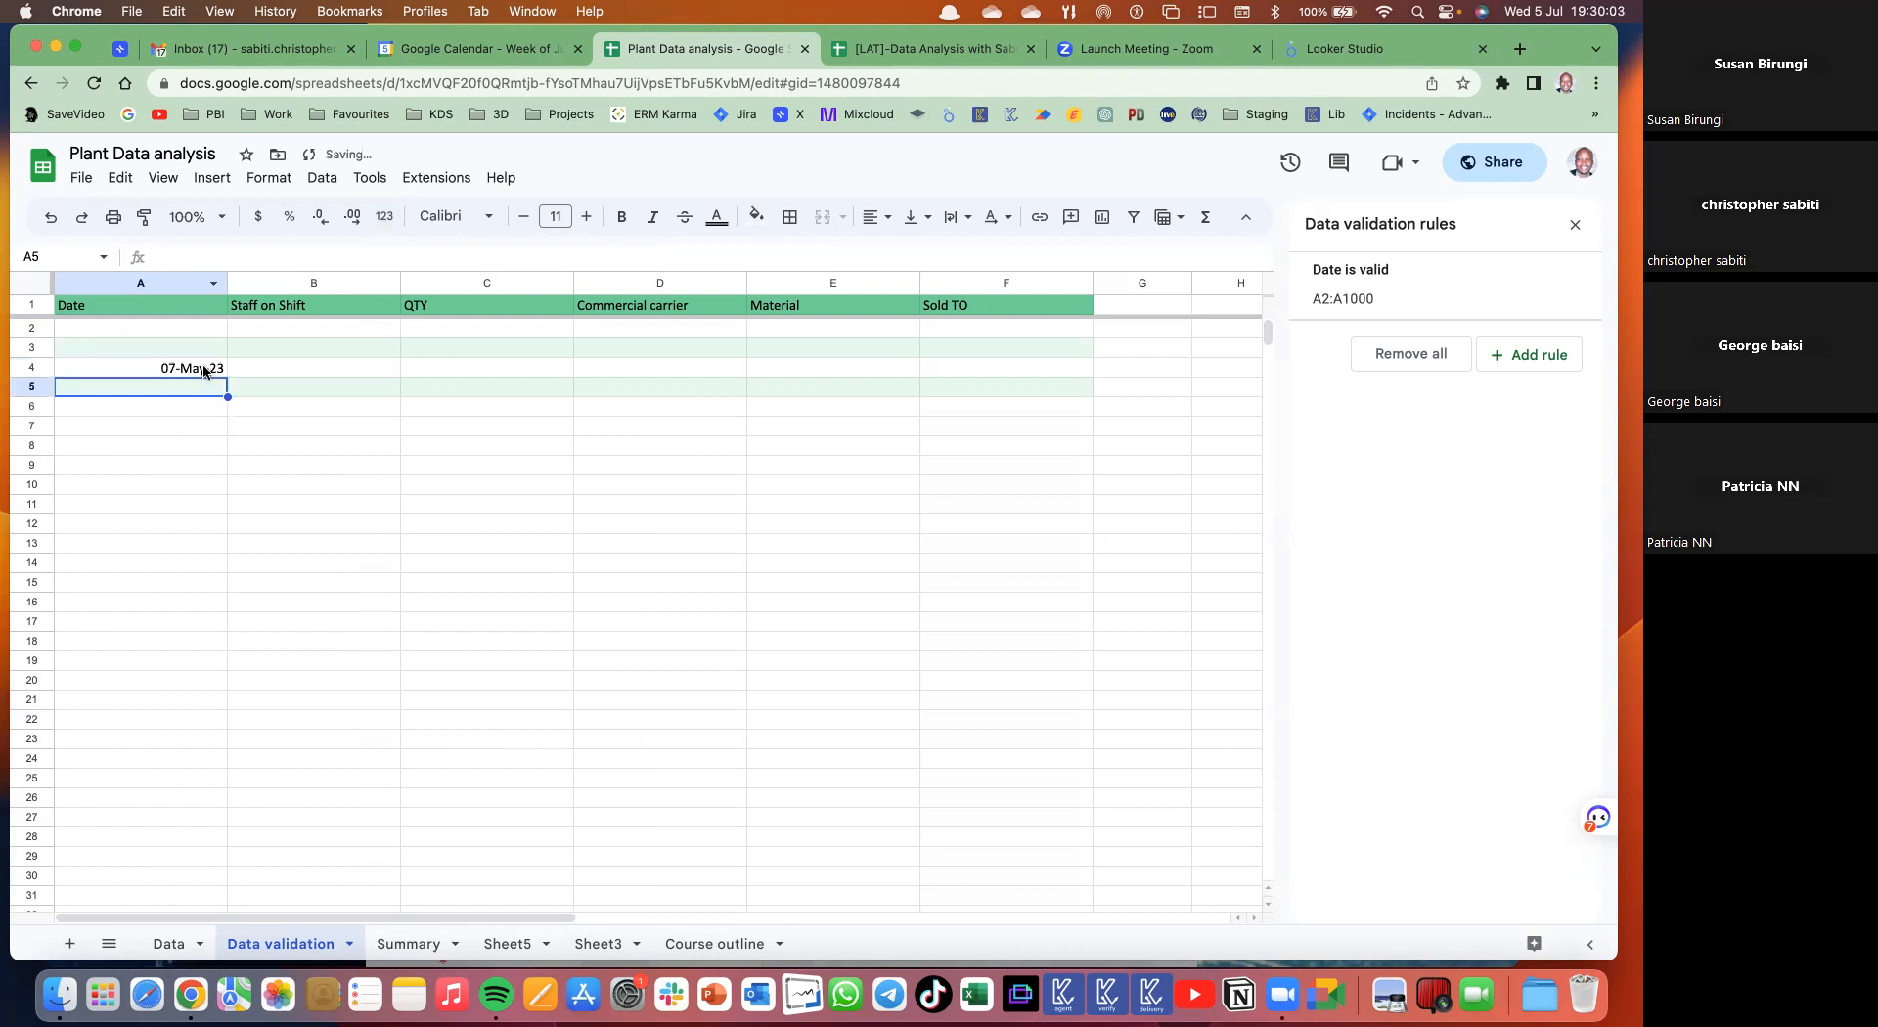
pyautogui.click(203, 369)
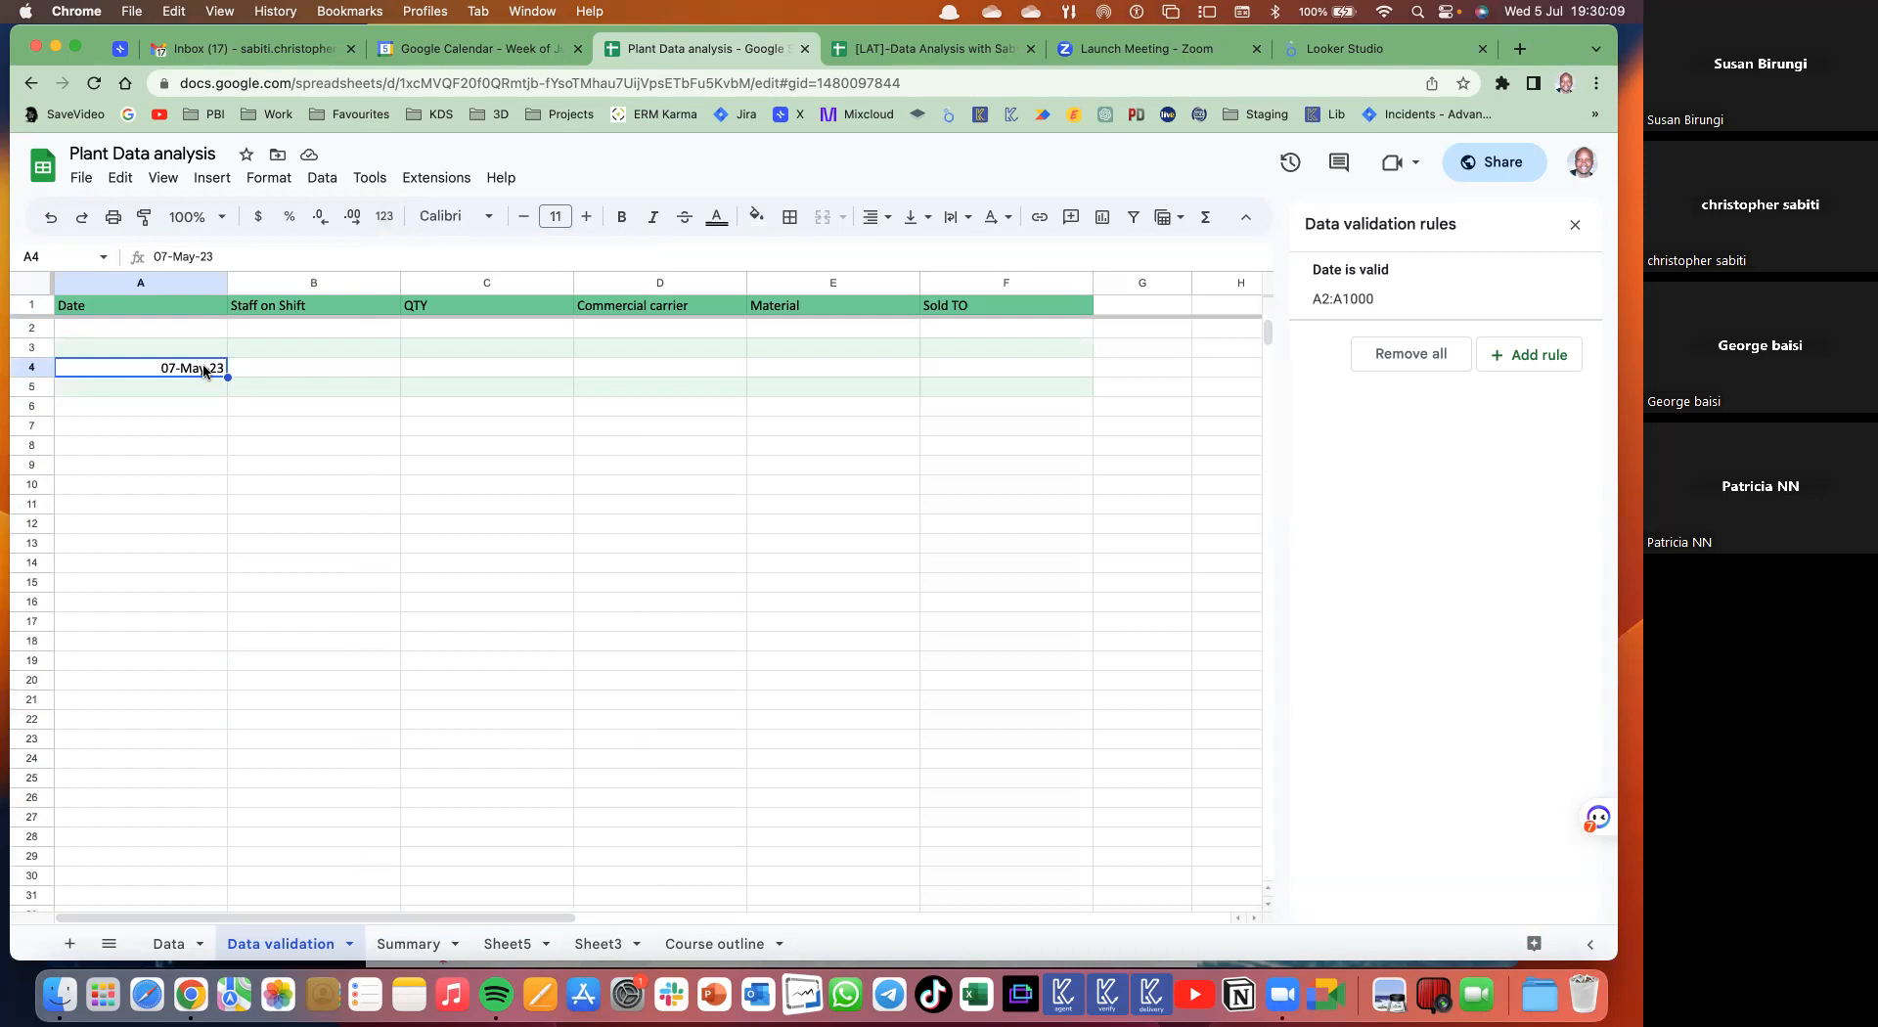
pyautogui.press('Delete')
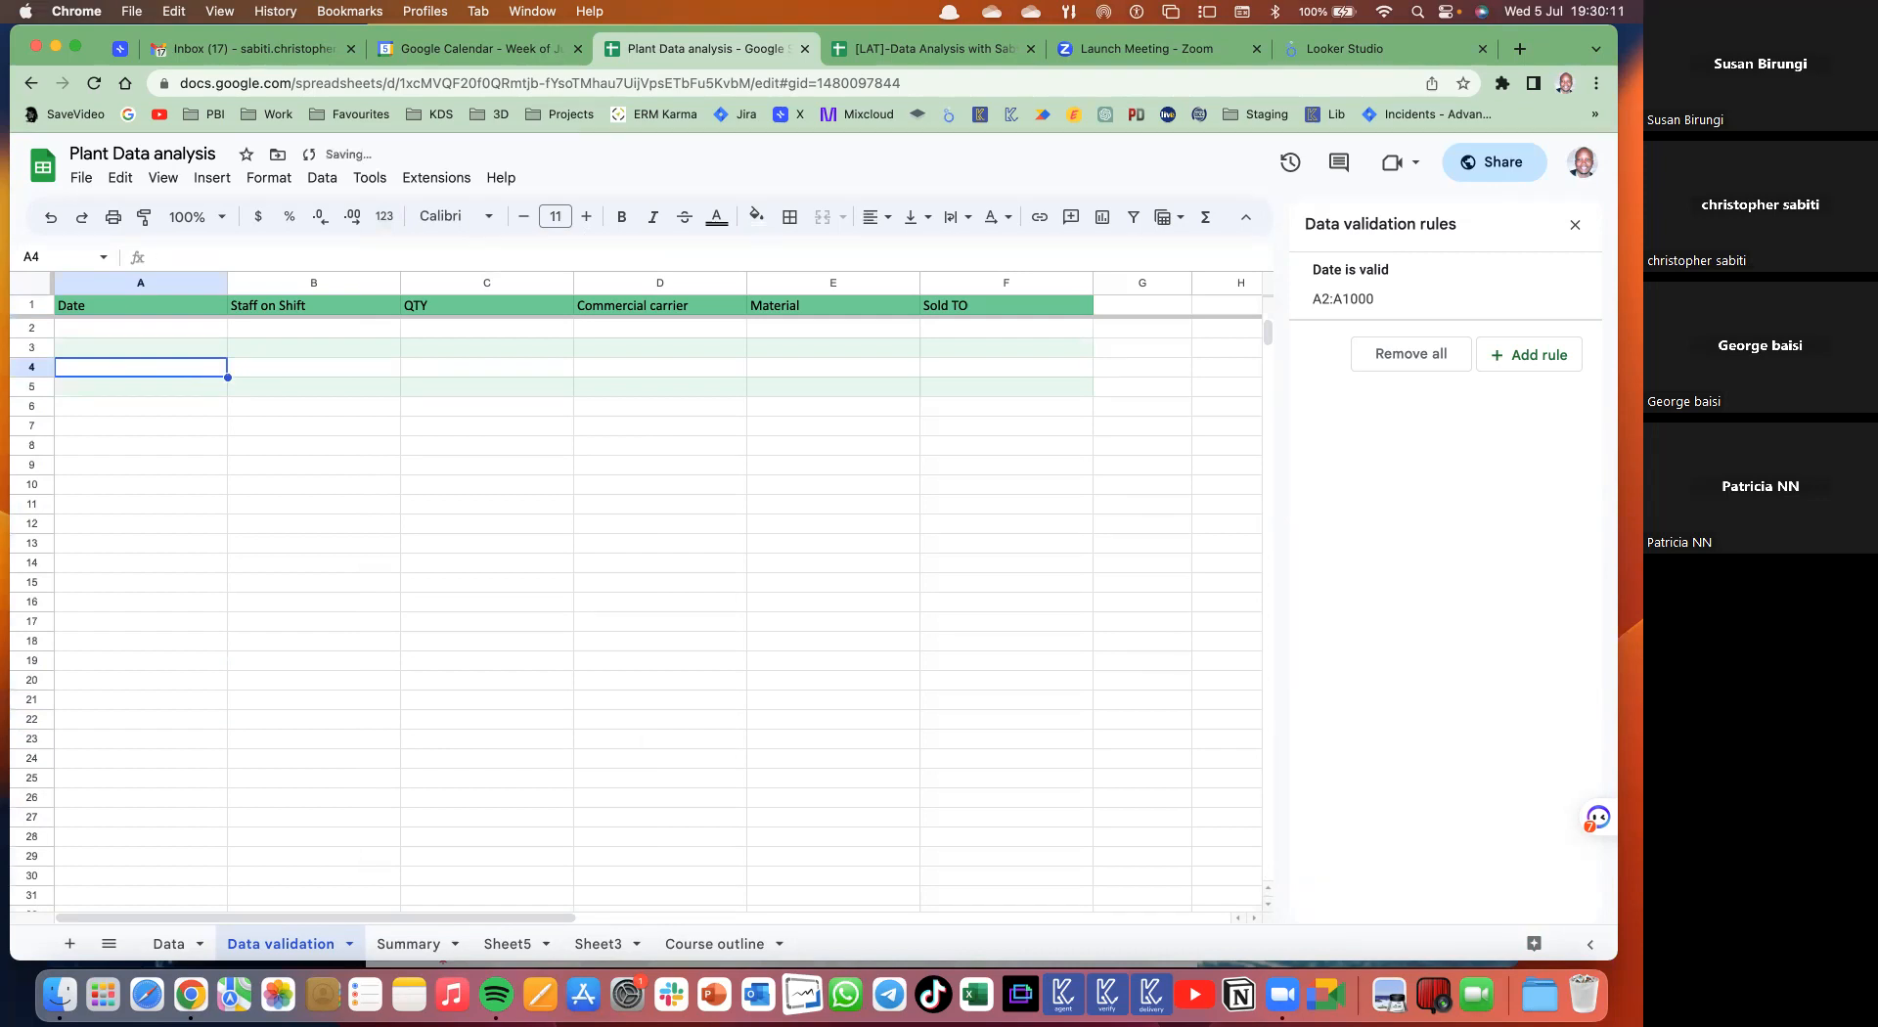
pyautogui.write('sab')
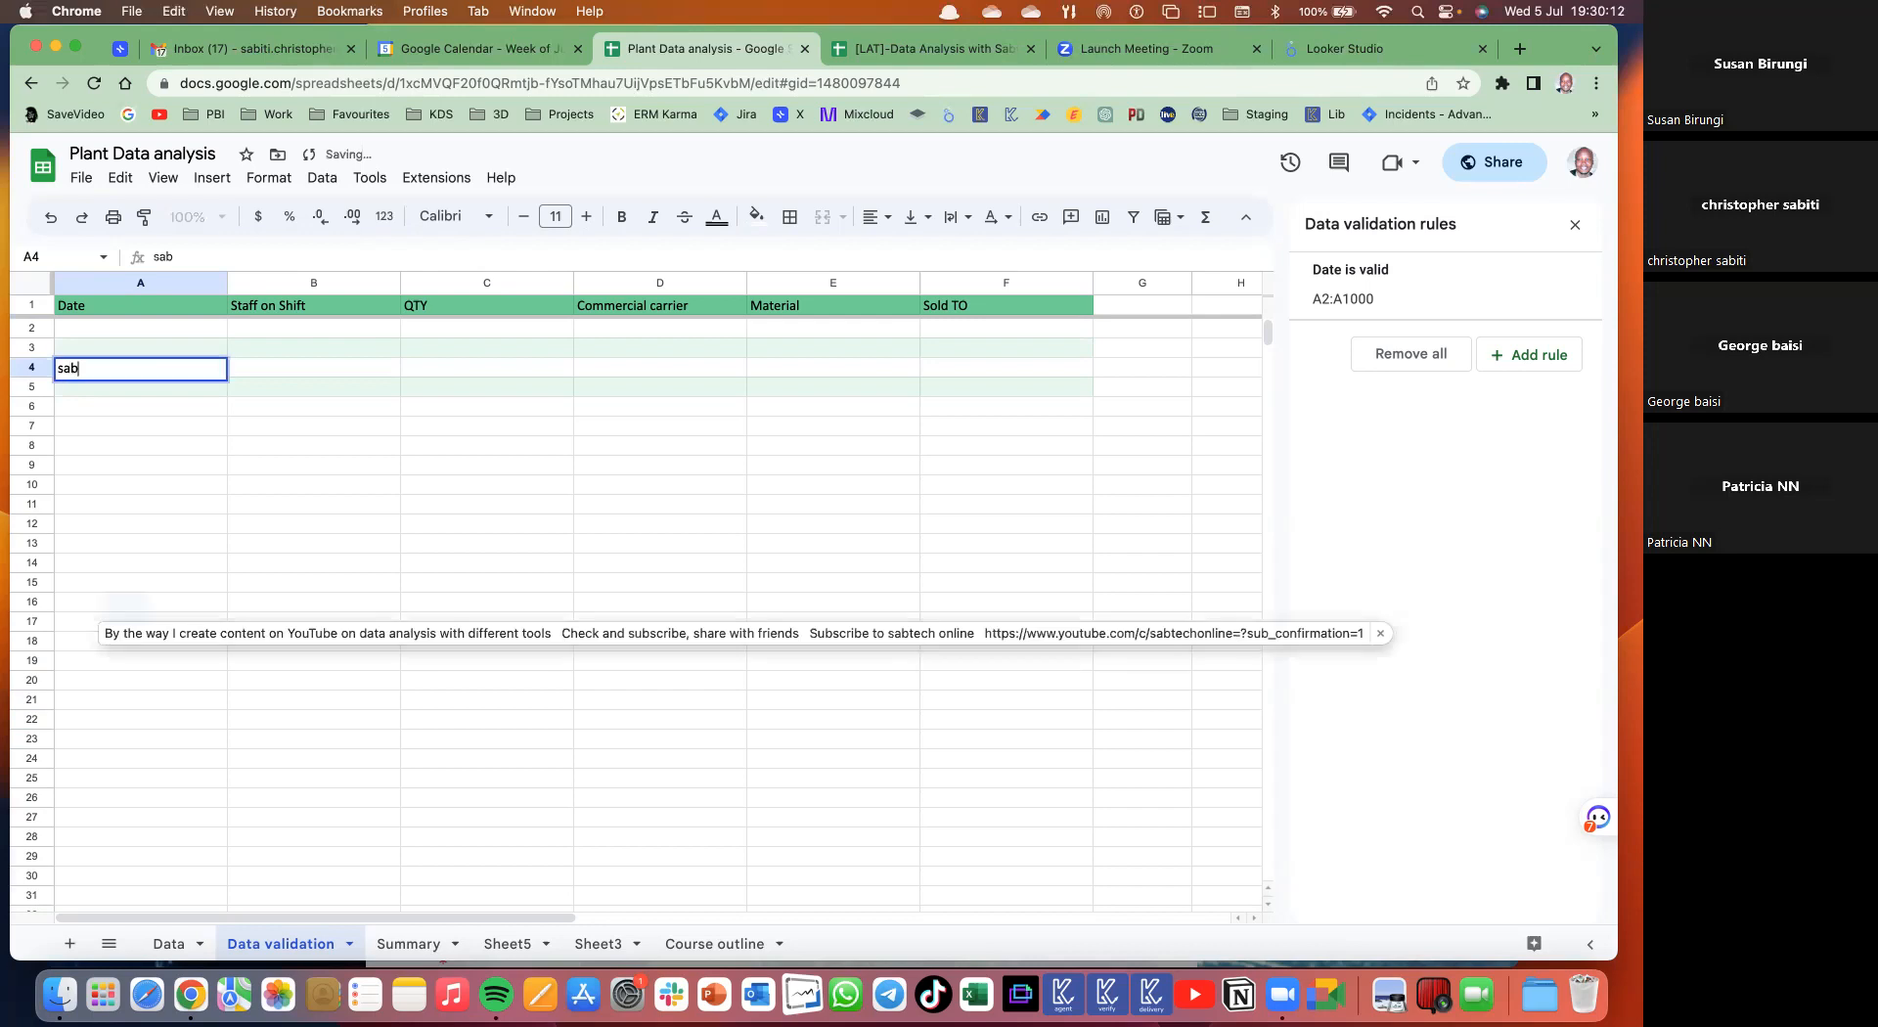
pyautogui.write('iti')
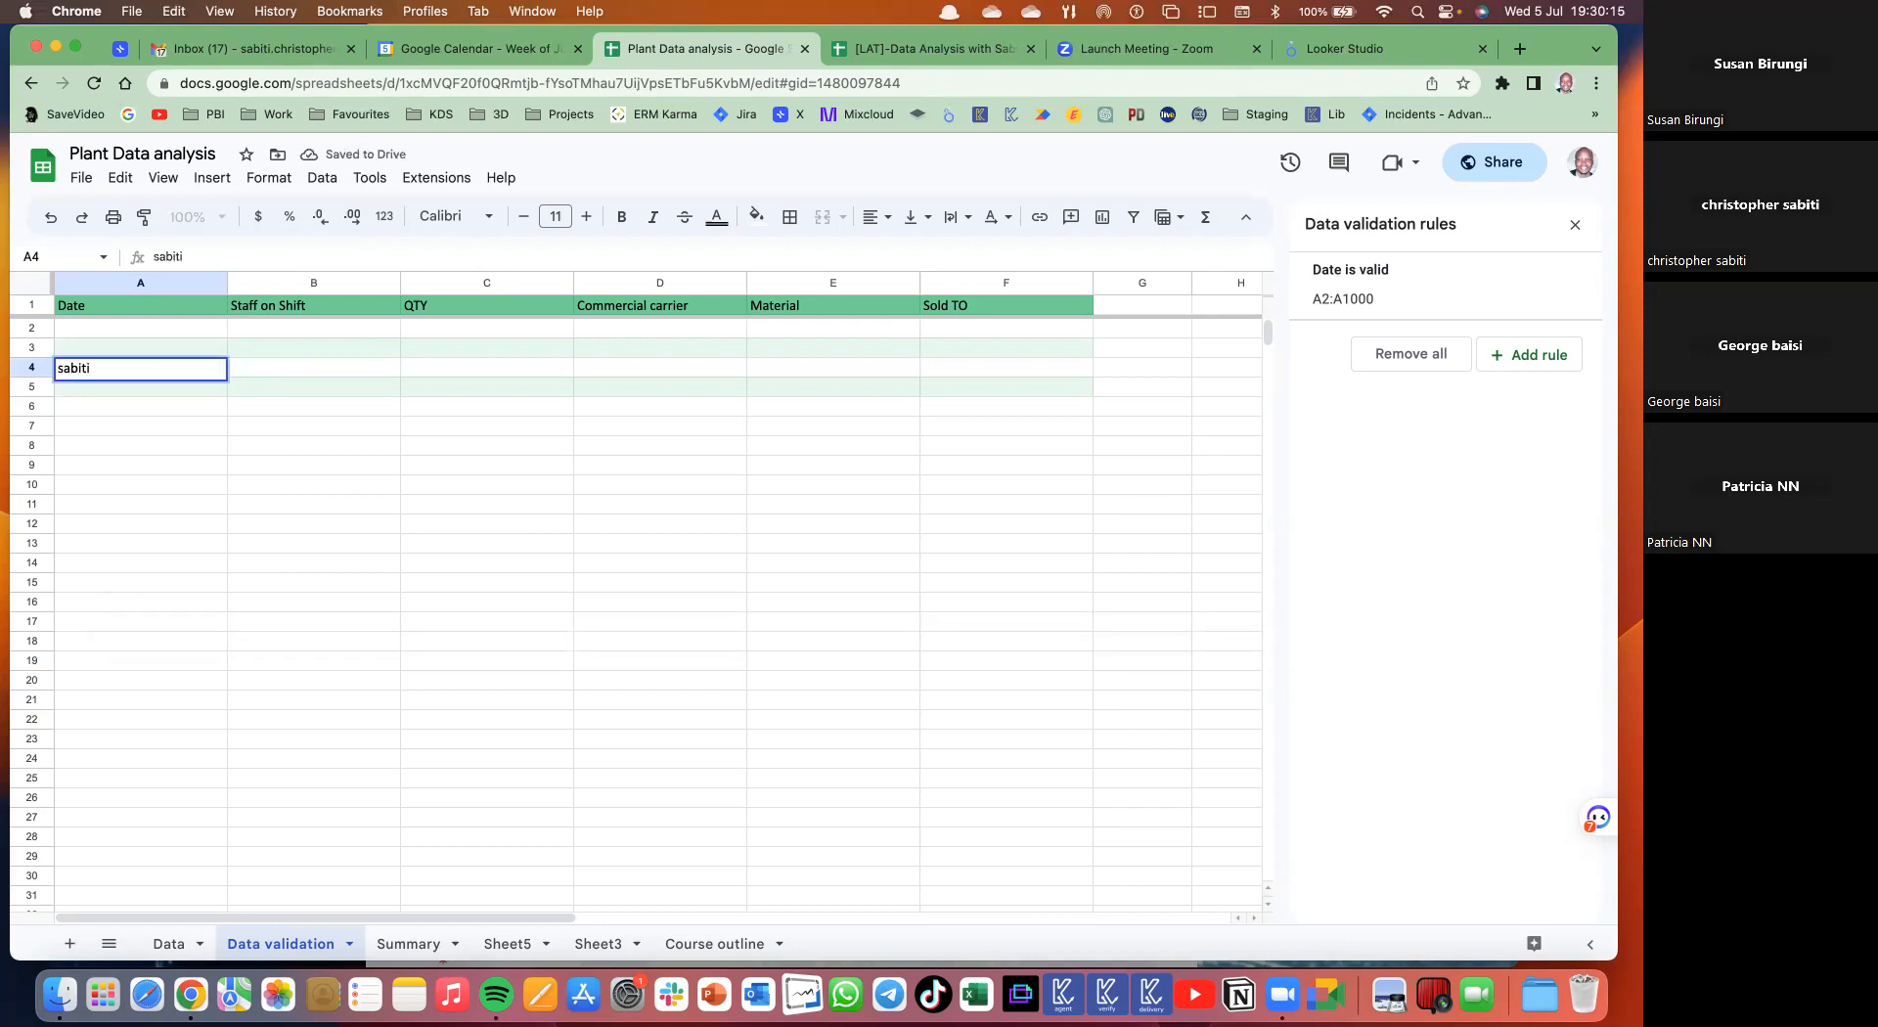
pyautogui.press('Return')
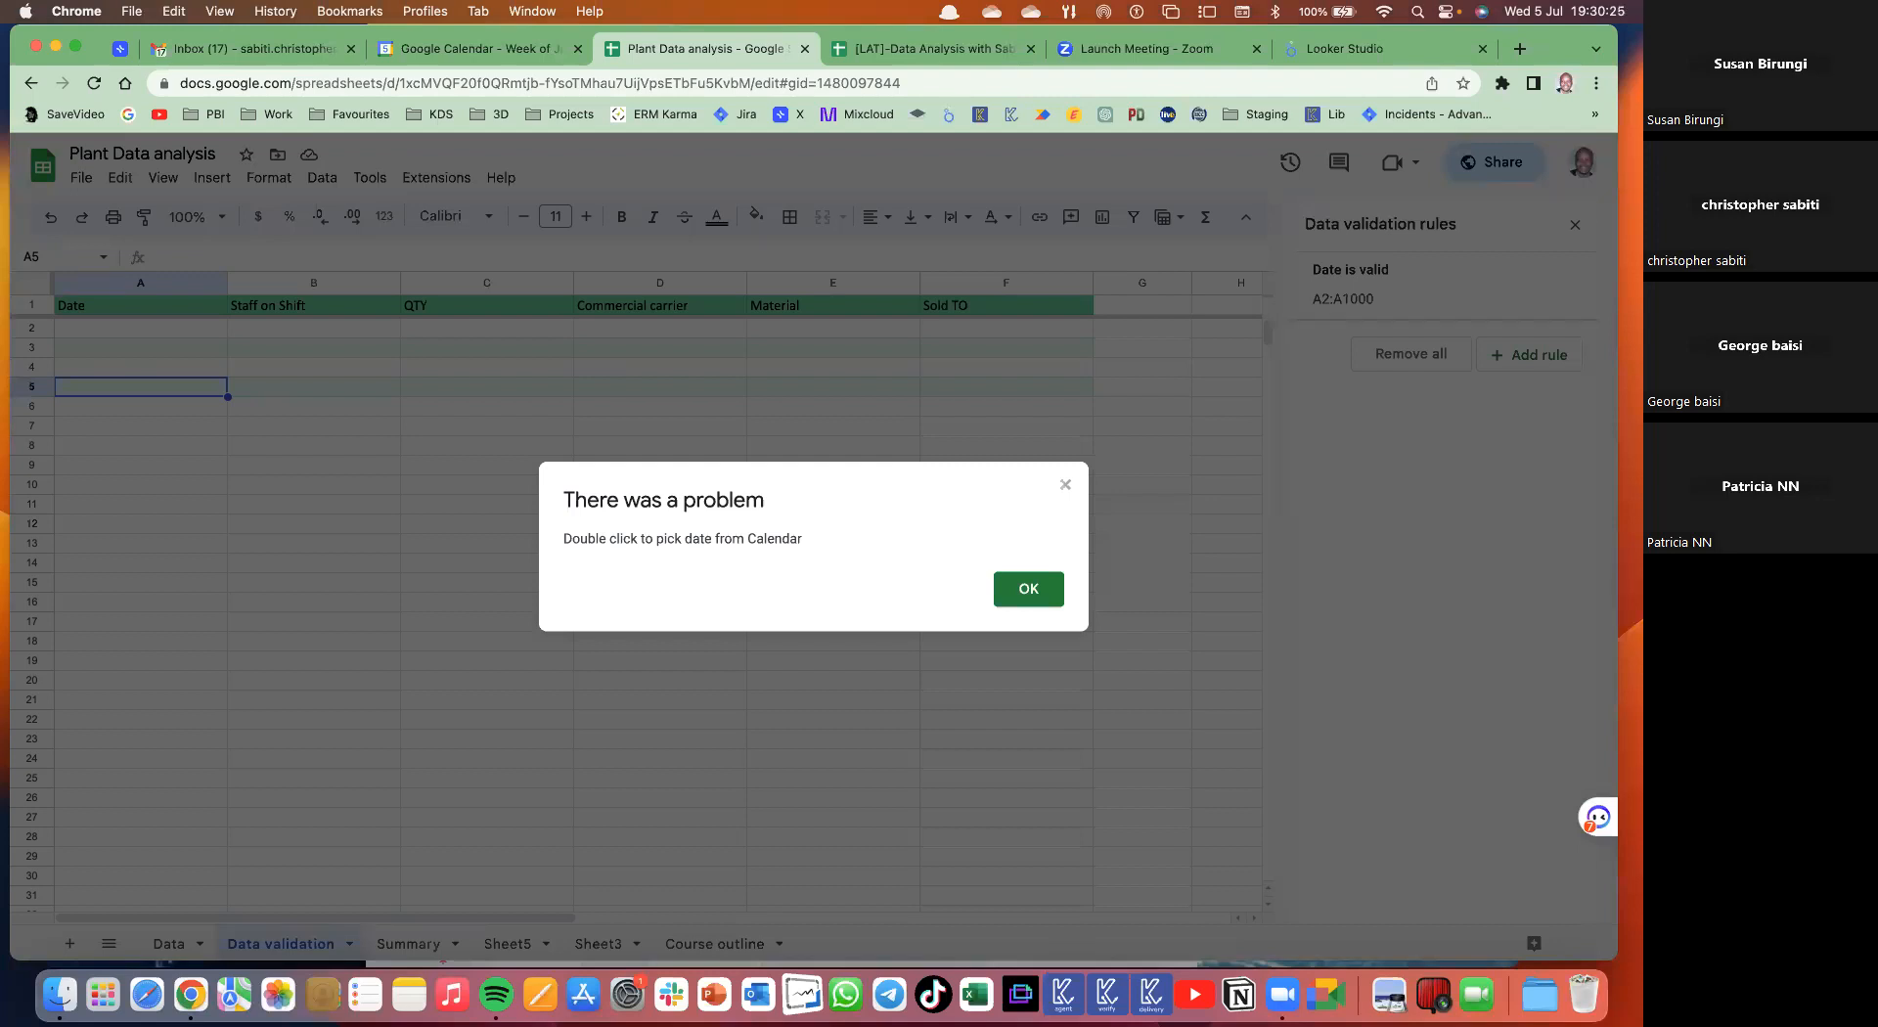
pyautogui.click(1029, 589)
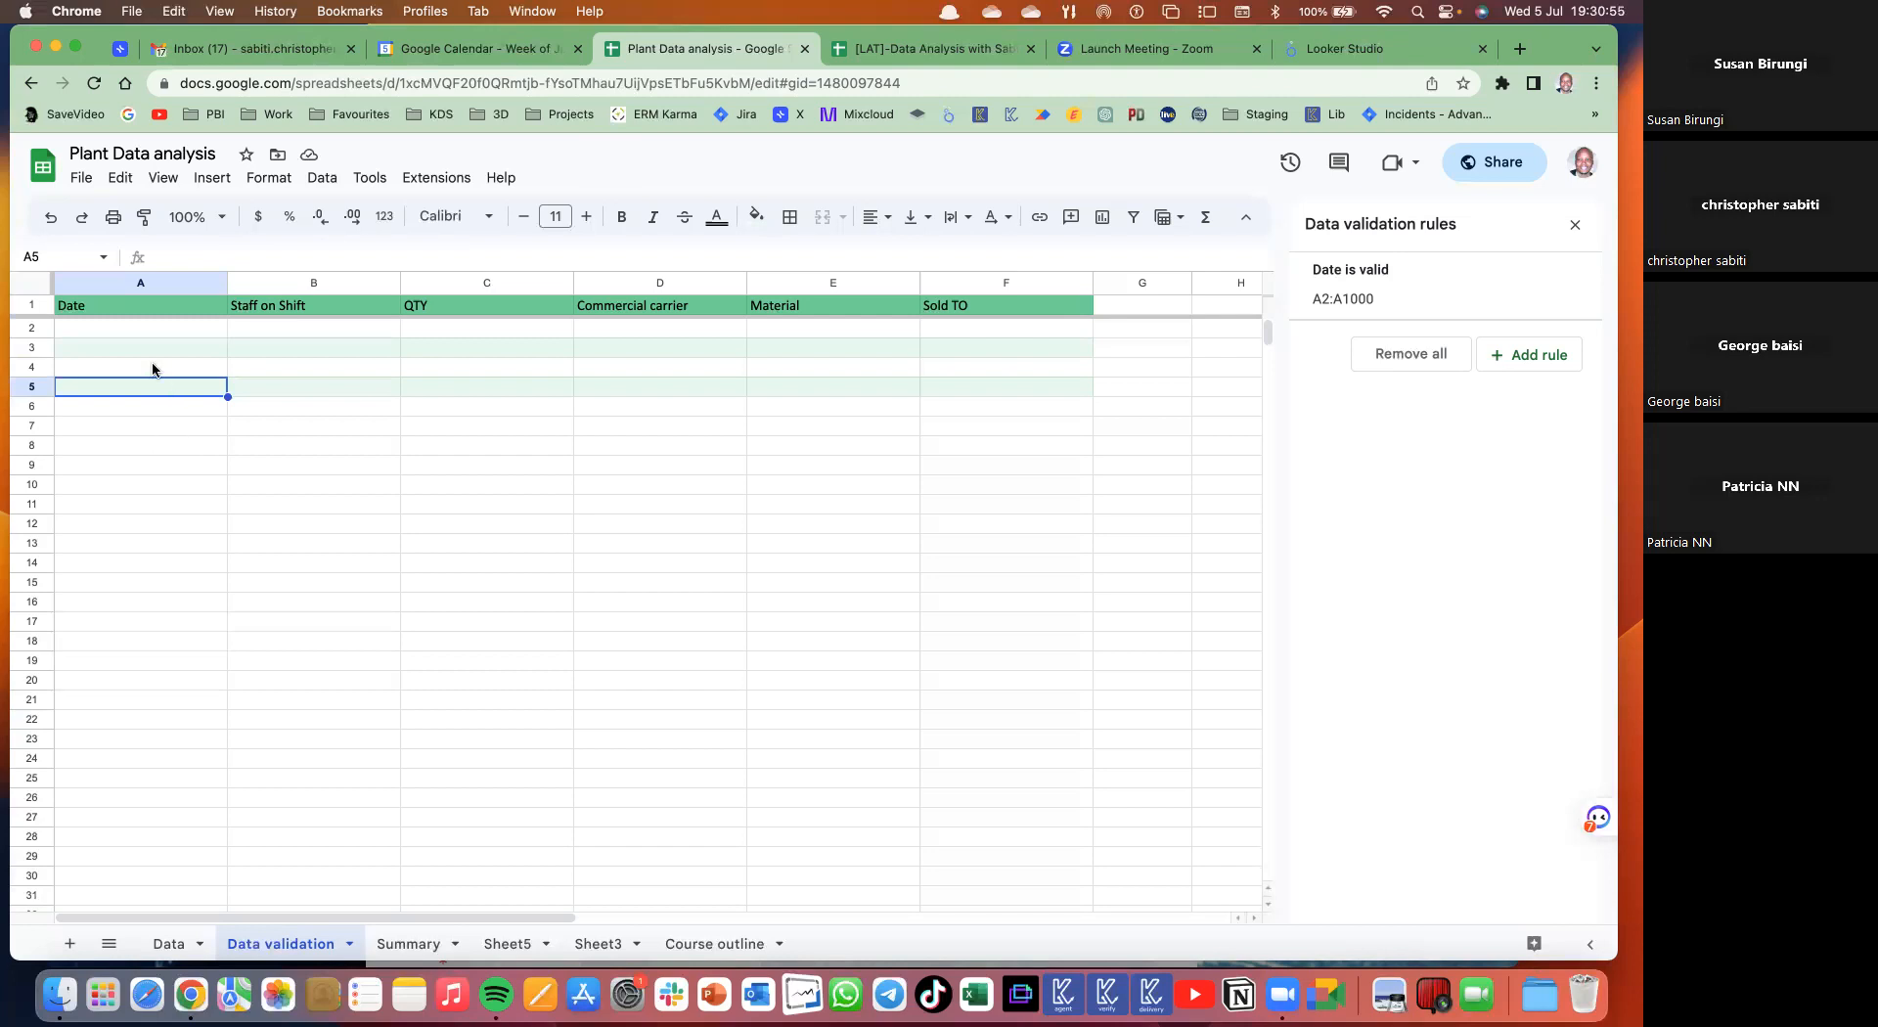
# - Test the date rule by entering non-date text in A7 and dismissing the warning
pyautogui.click(137, 429)
pyautogui.write('hima')
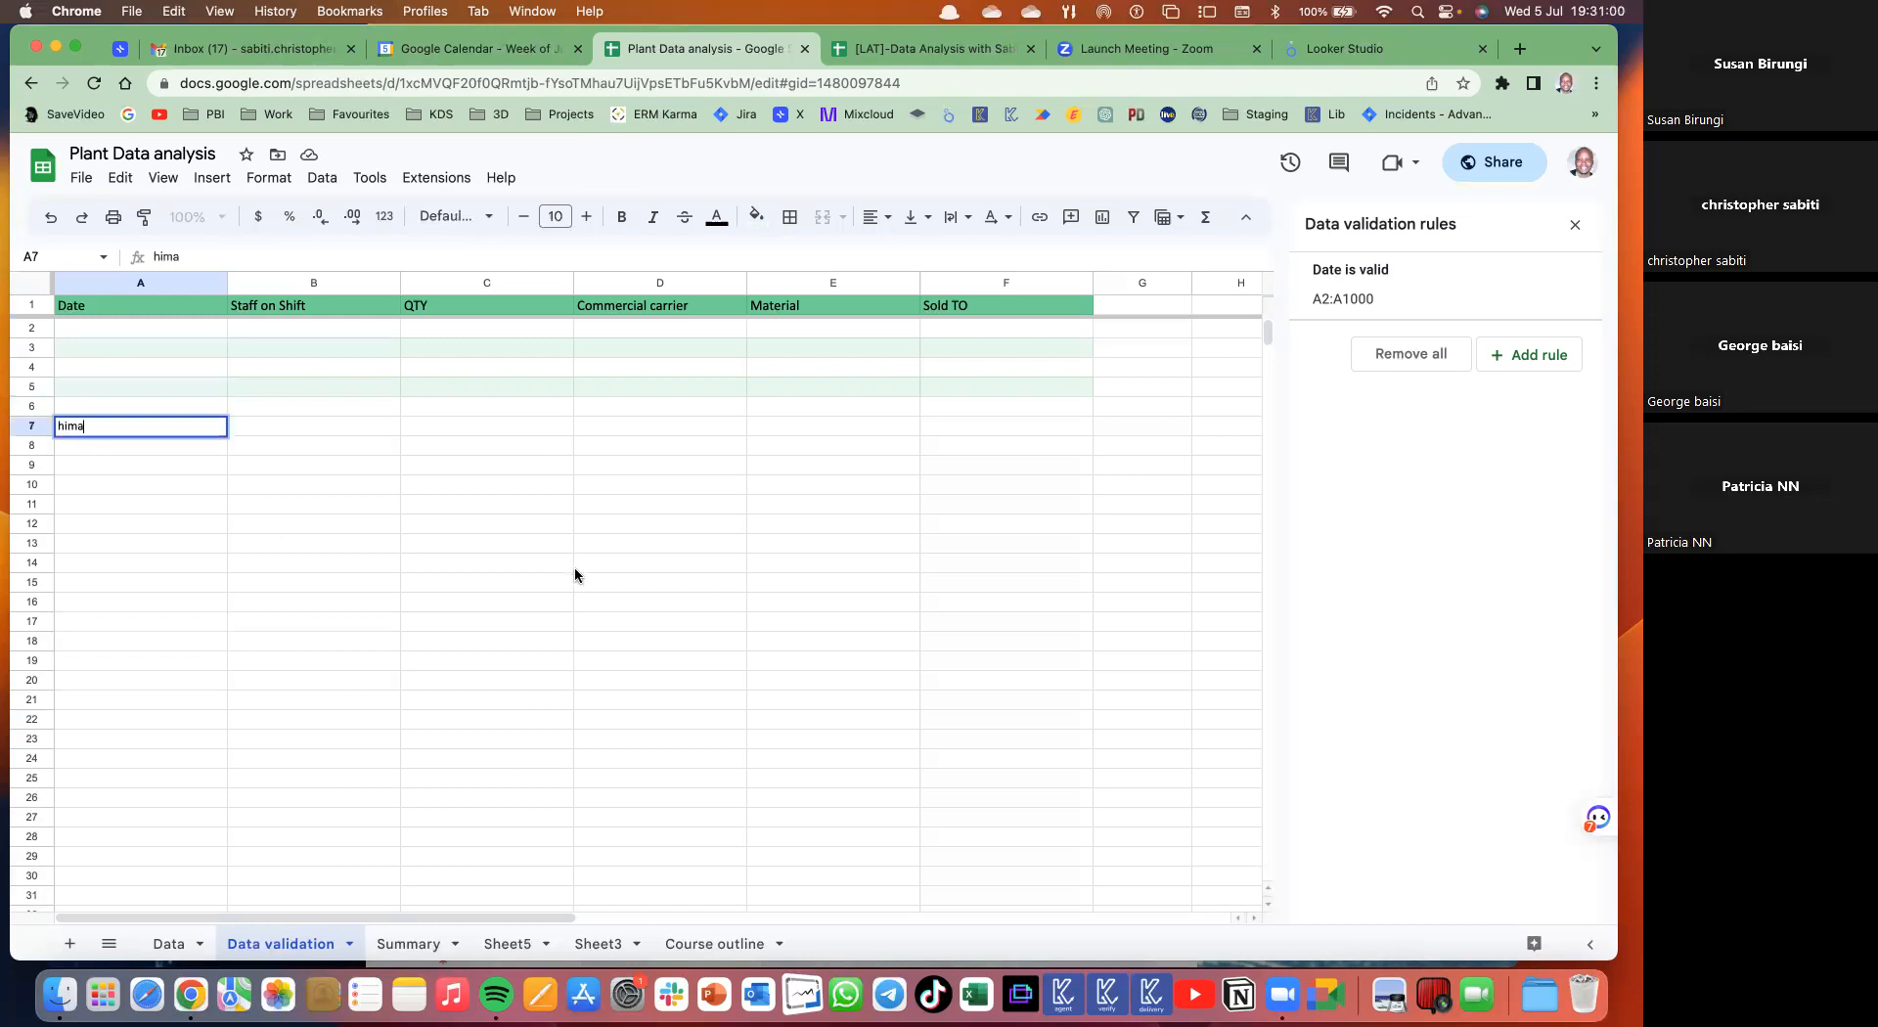
pyautogui.press('Return')
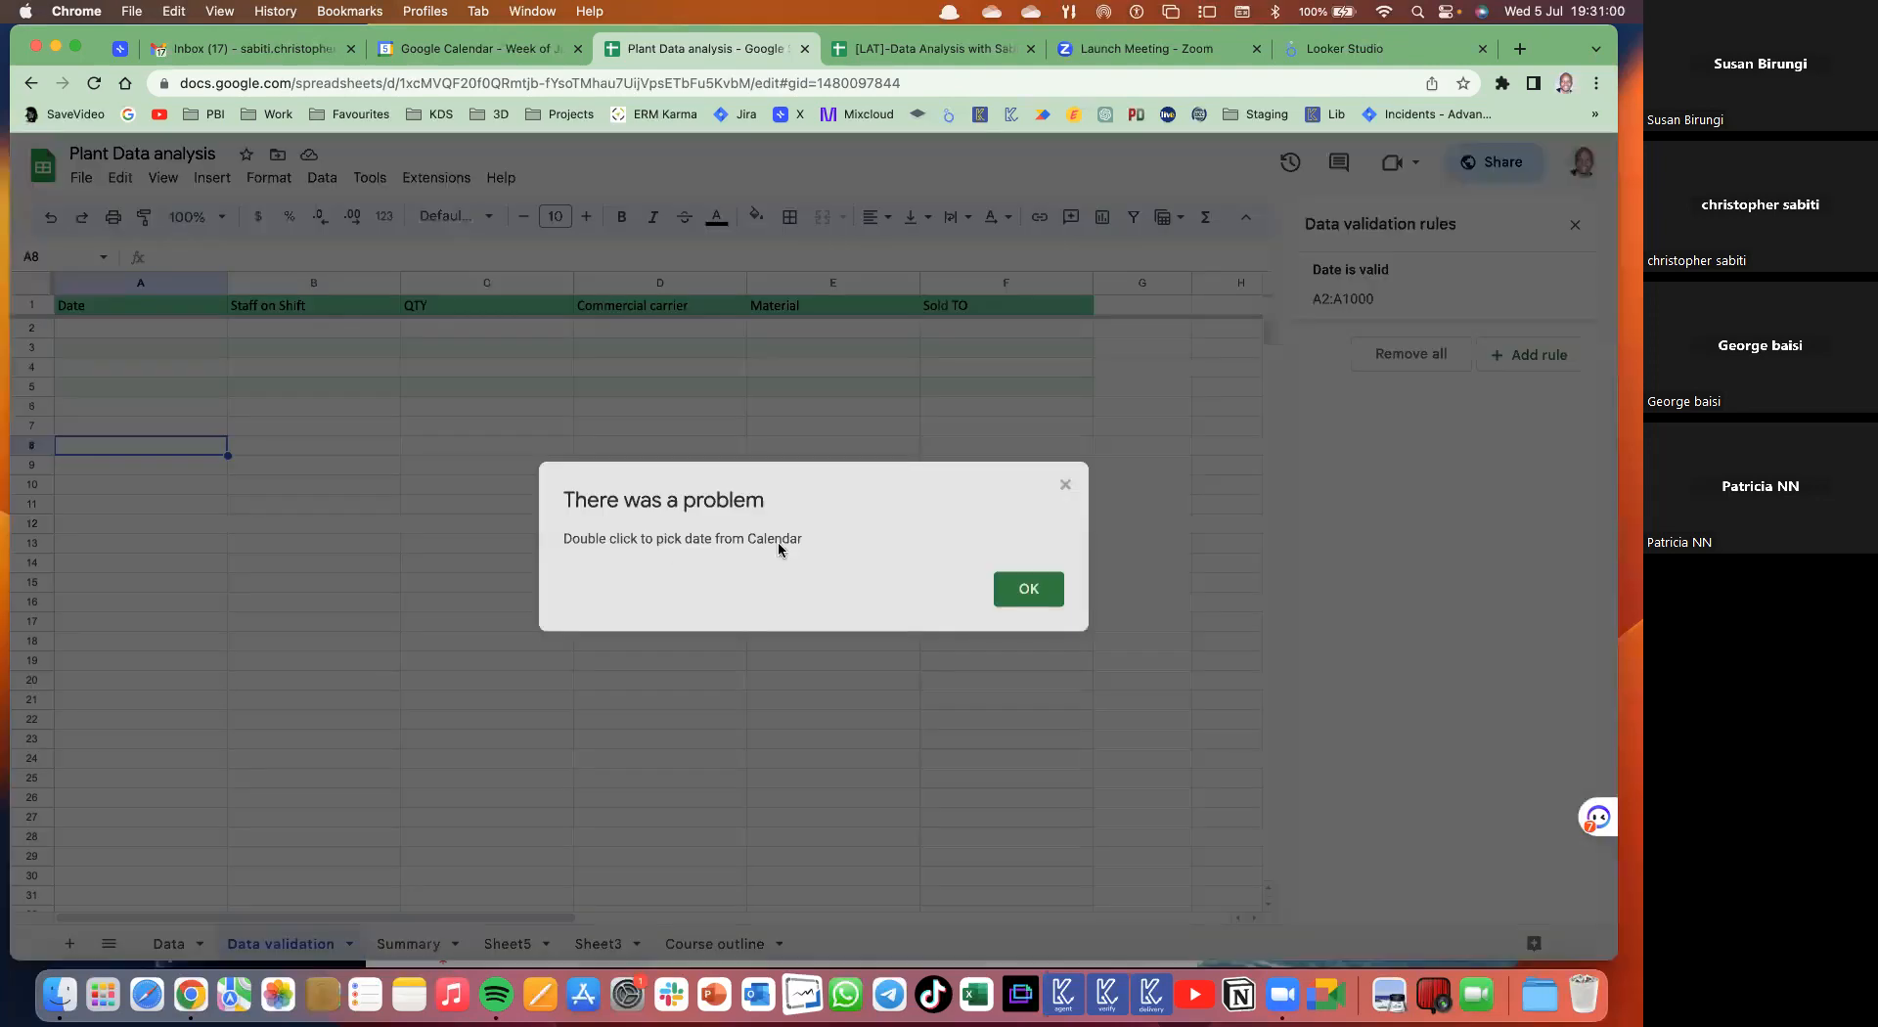
pyautogui.click(1028, 590)
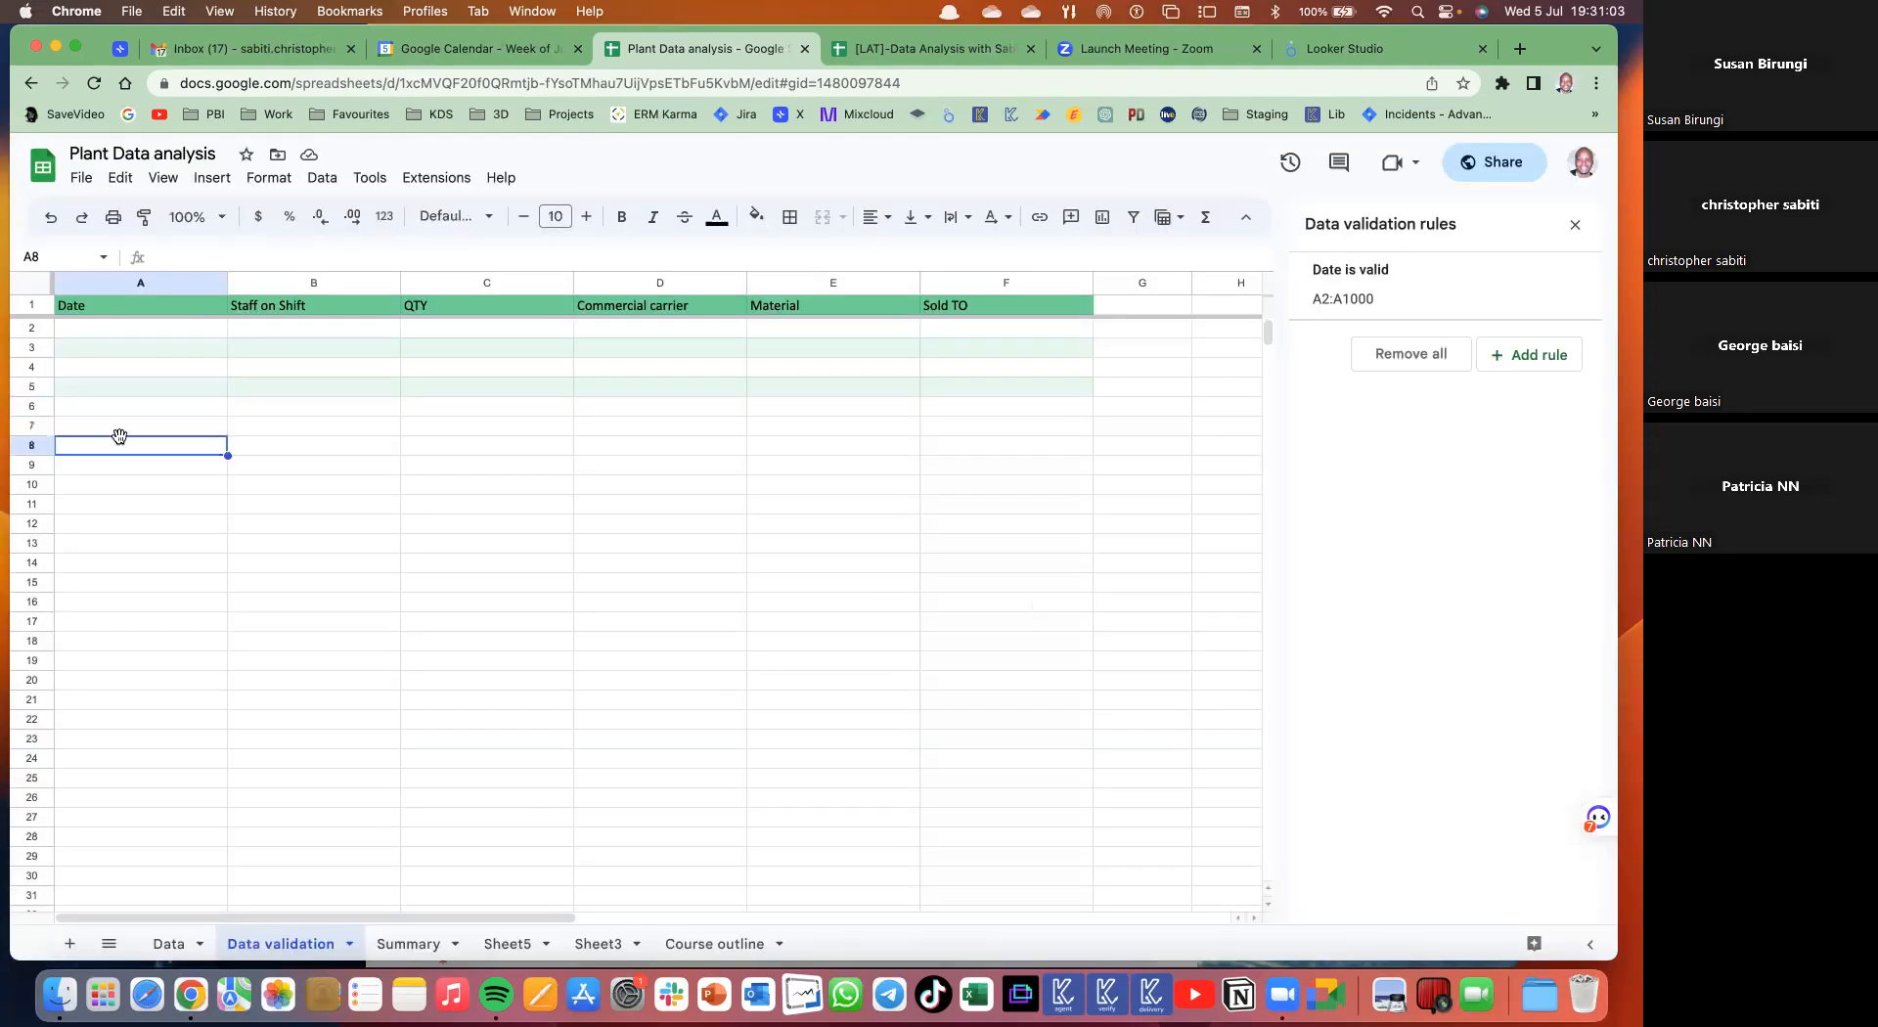
# - Pick 07-Jul-23 in A10 from the calendar, then delete the test dates from A2:A18
pyautogui.doubleClick(139, 484)
pyautogui.click(186, 592)
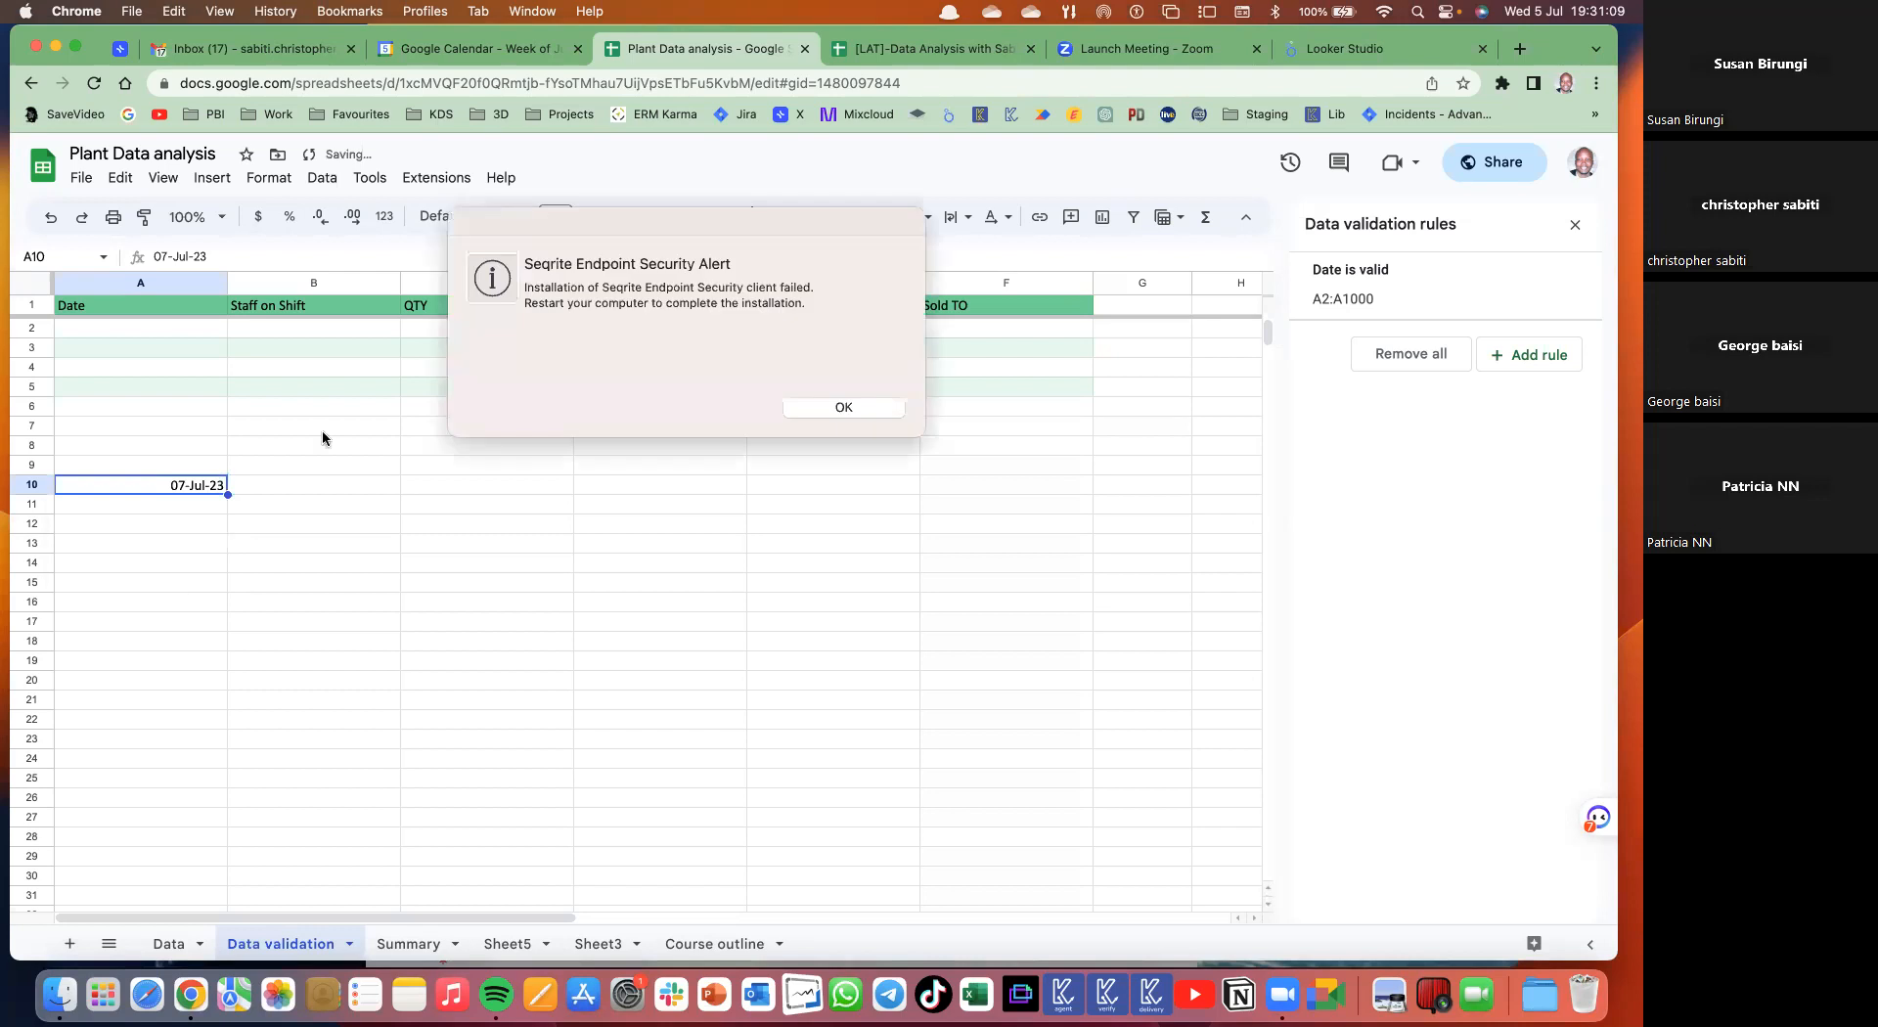
pyautogui.click(854, 409)
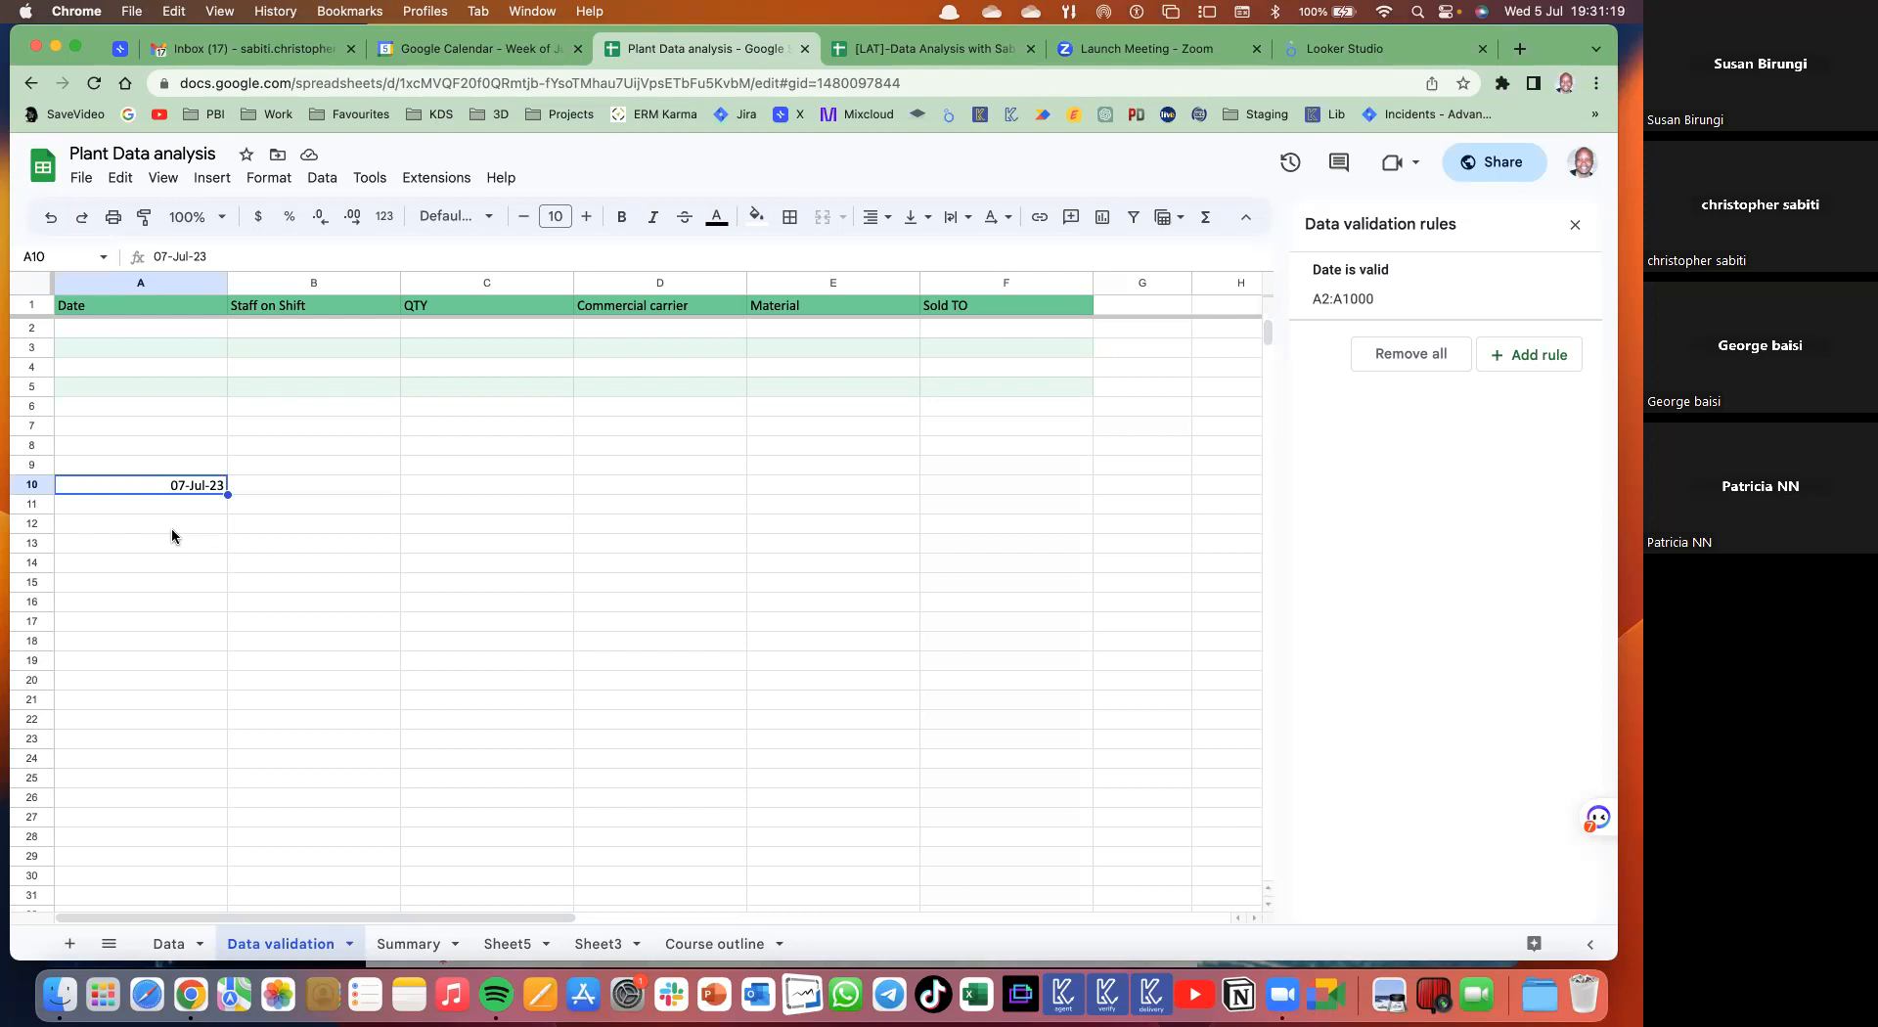
pyautogui.moveTo(160, 338); pyautogui.dragTo(163, 644)
pyautogui.press('Delete')
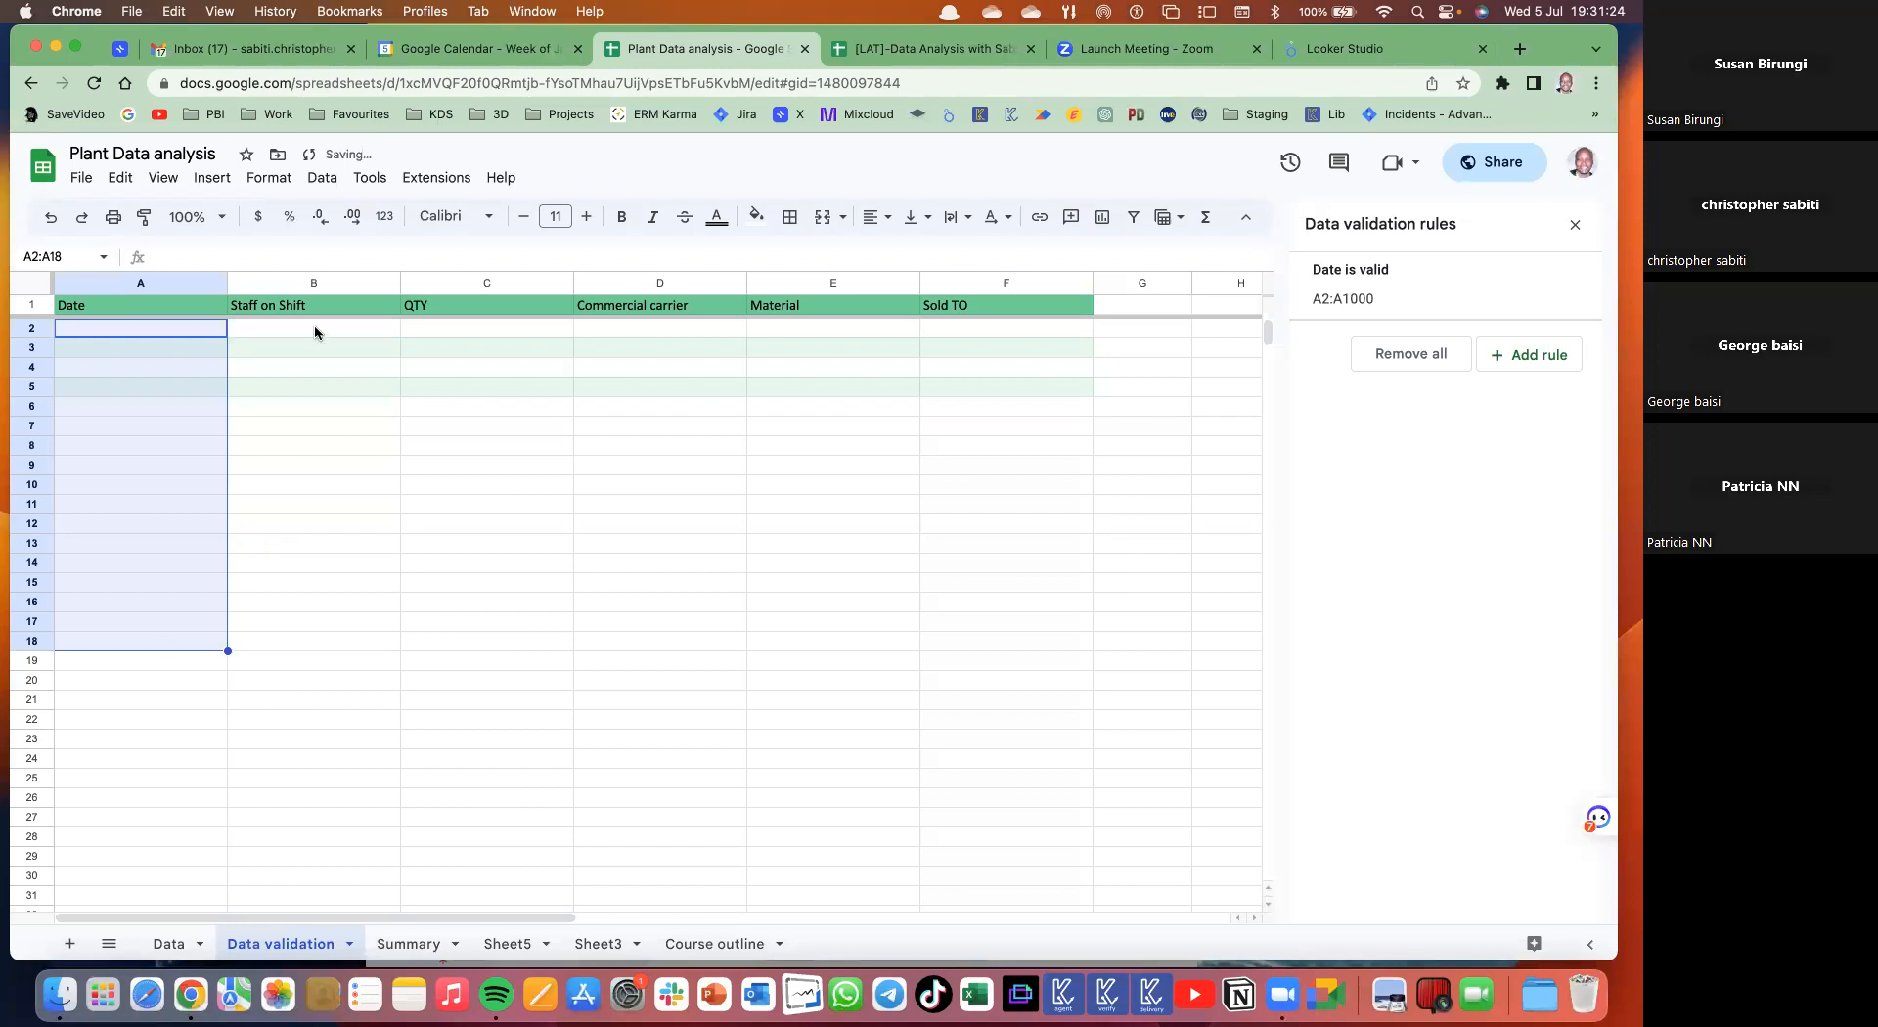
pyautogui.moveTo(314, 327); pyautogui.dragTo(314, 722)
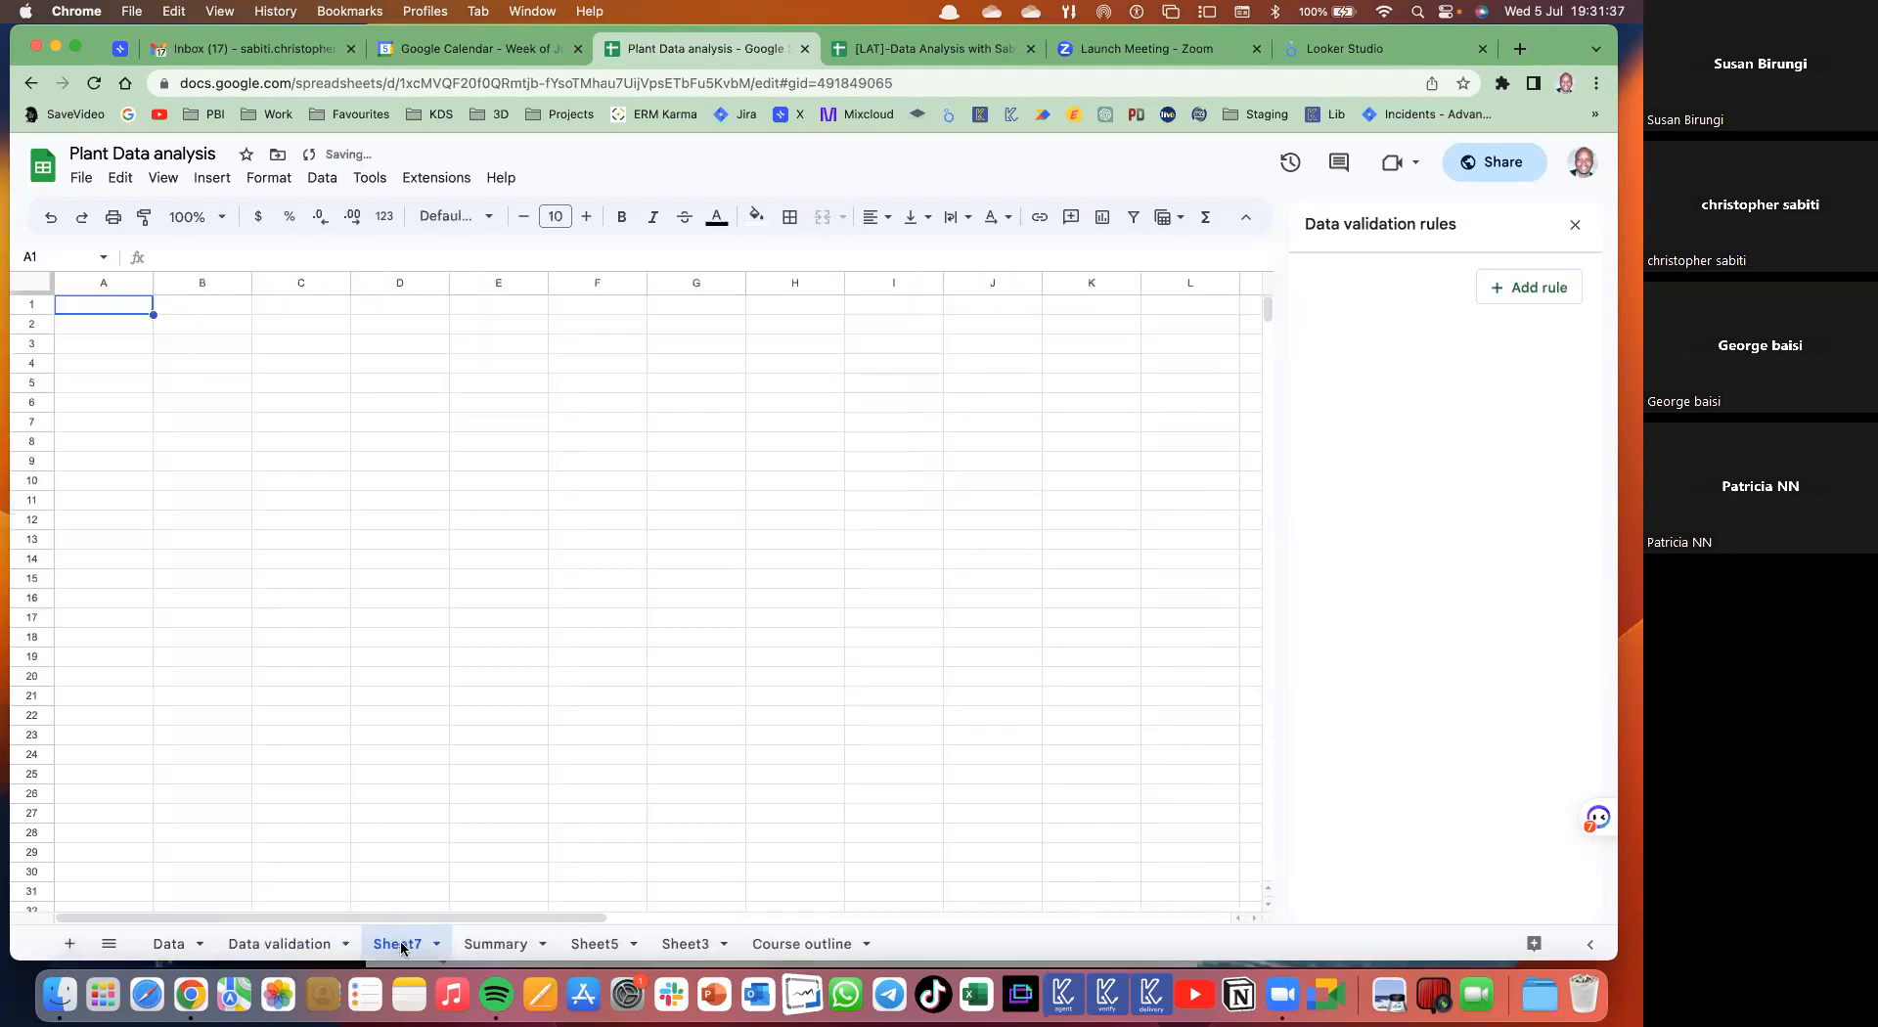
# - Rename the new sheet to 'working2' after the duplicate-name warning
pyautogui.doubleClick(401, 945)
pyautogui.write('w')
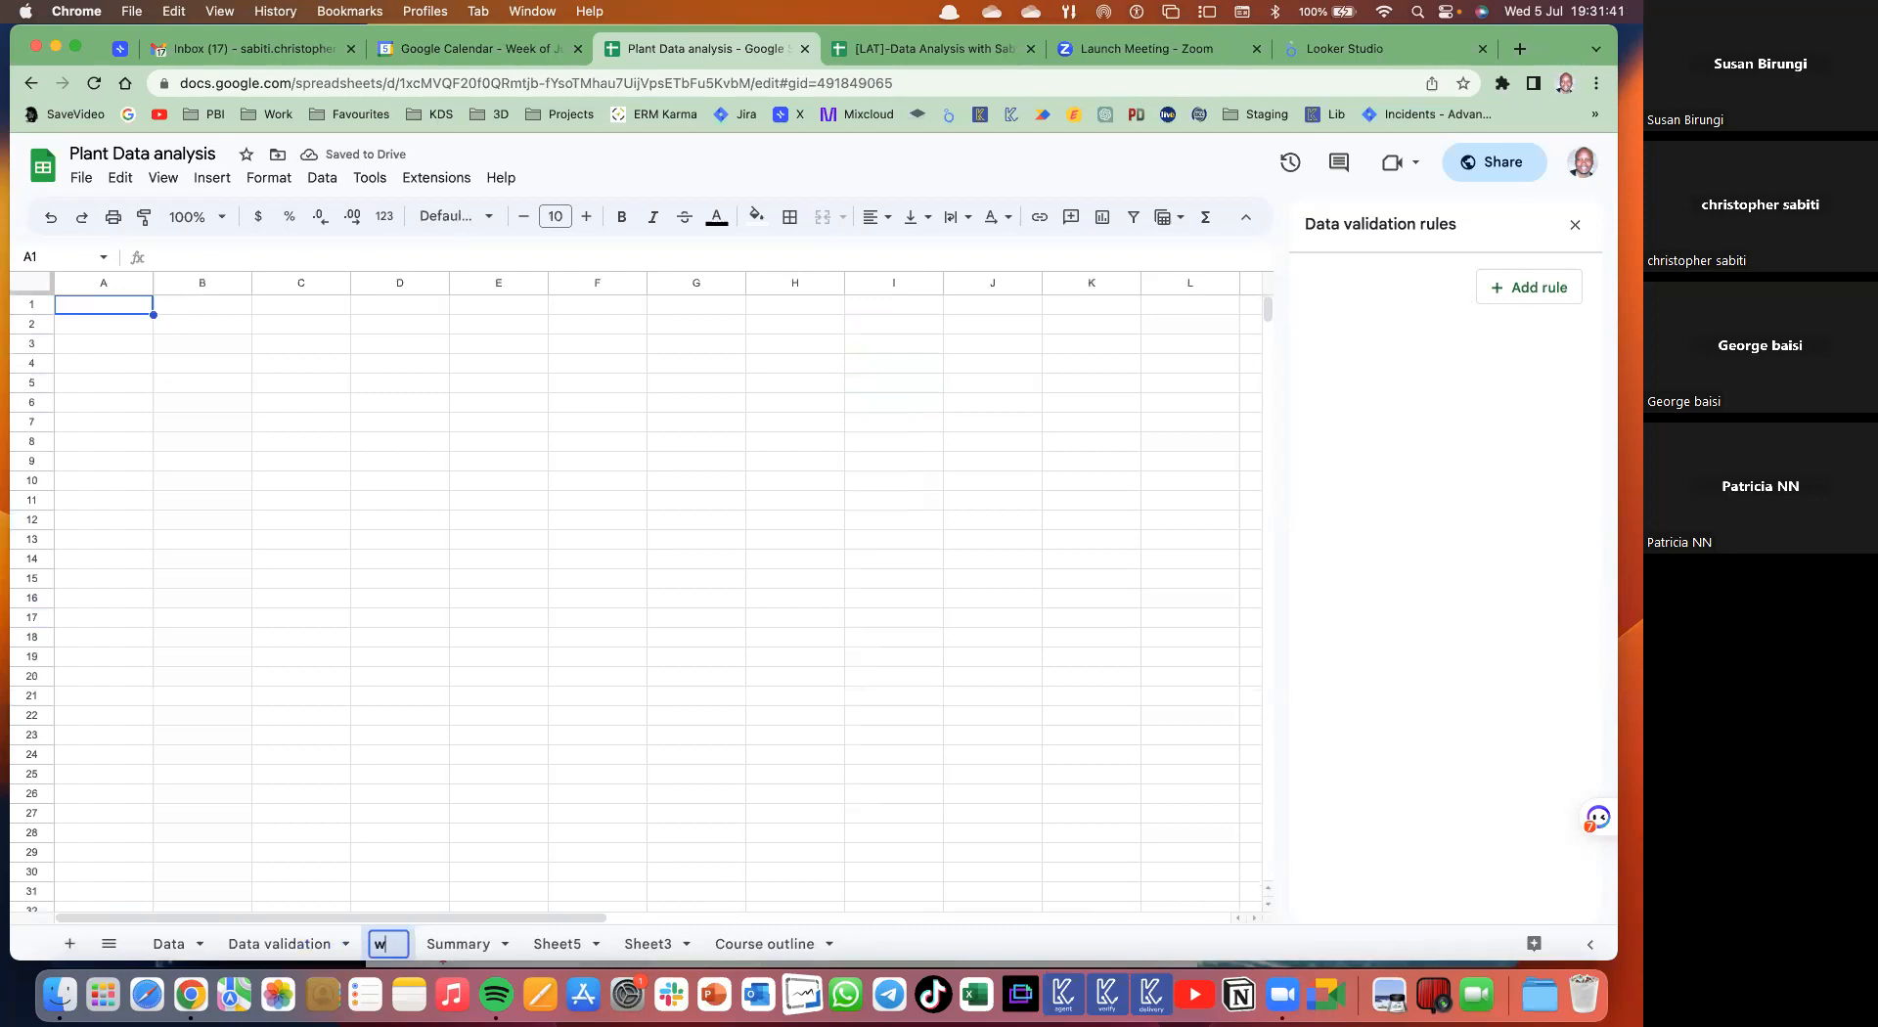
pyautogui.write('orking')
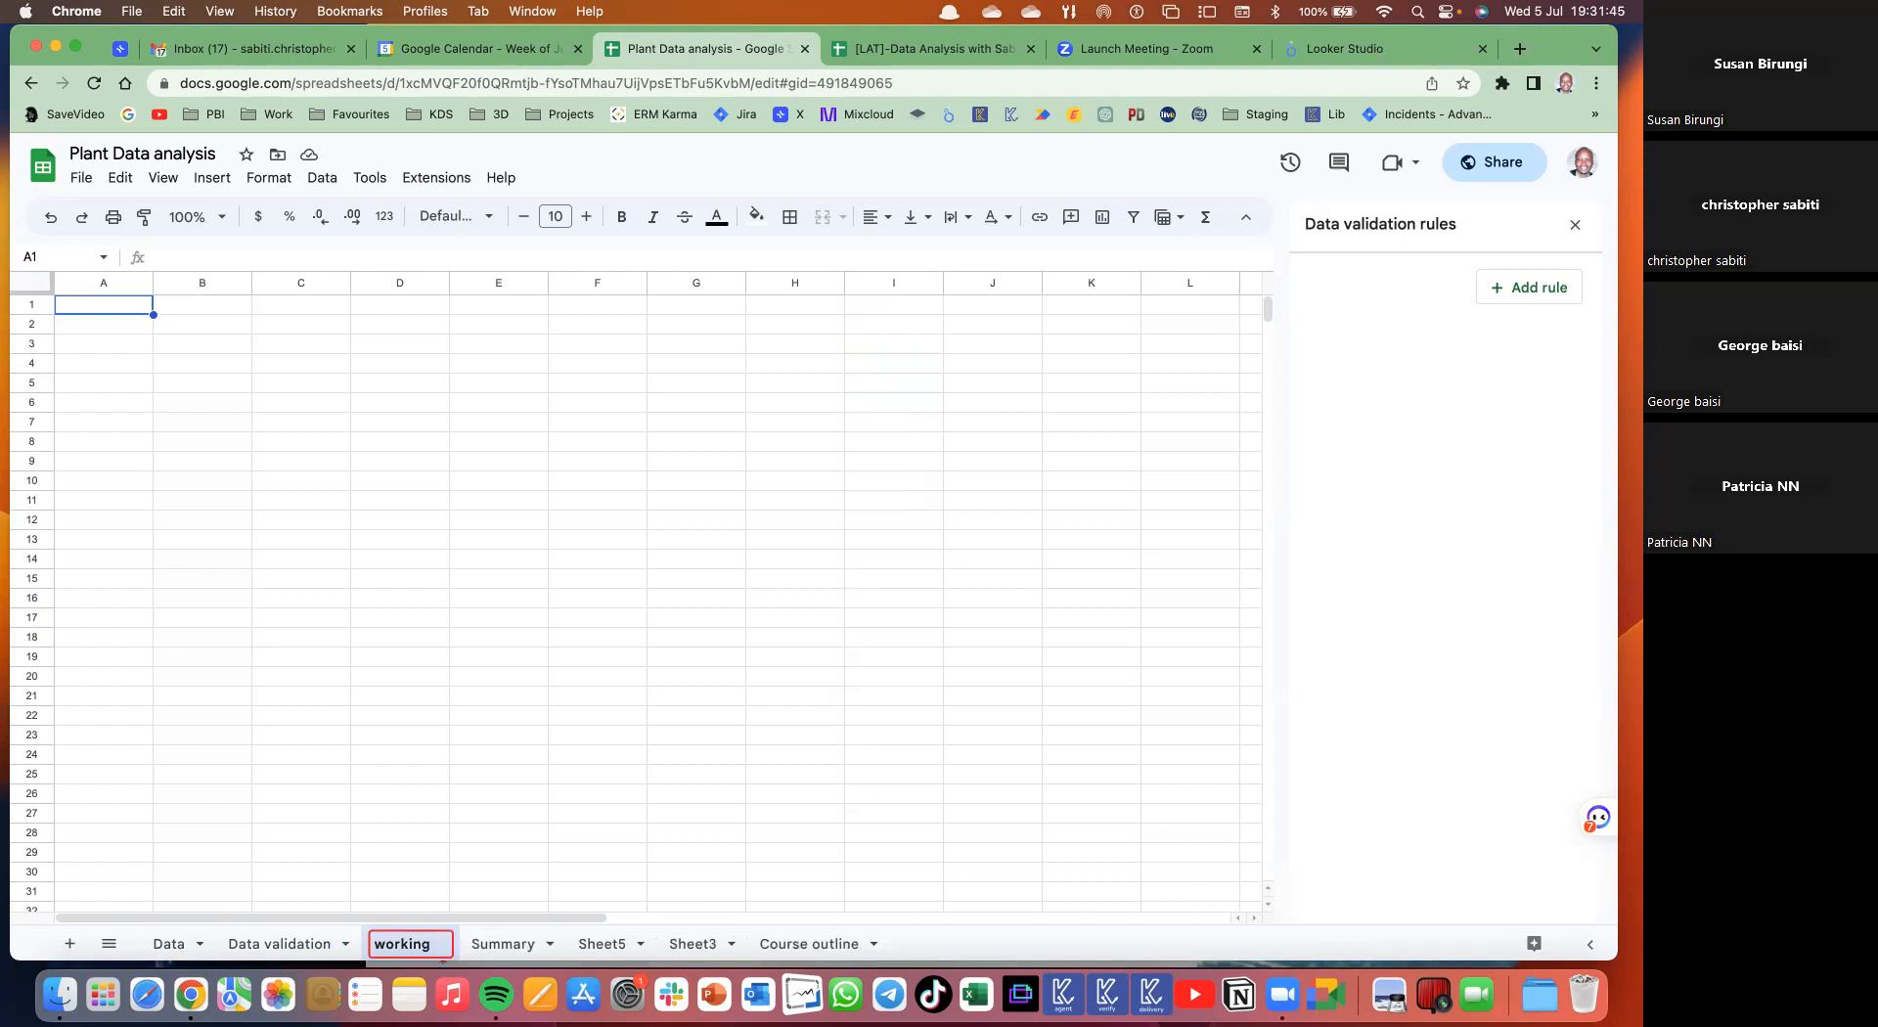
pyautogui.press('Return')
pyautogui.press('Return')
pyautogui.click(440, 817)
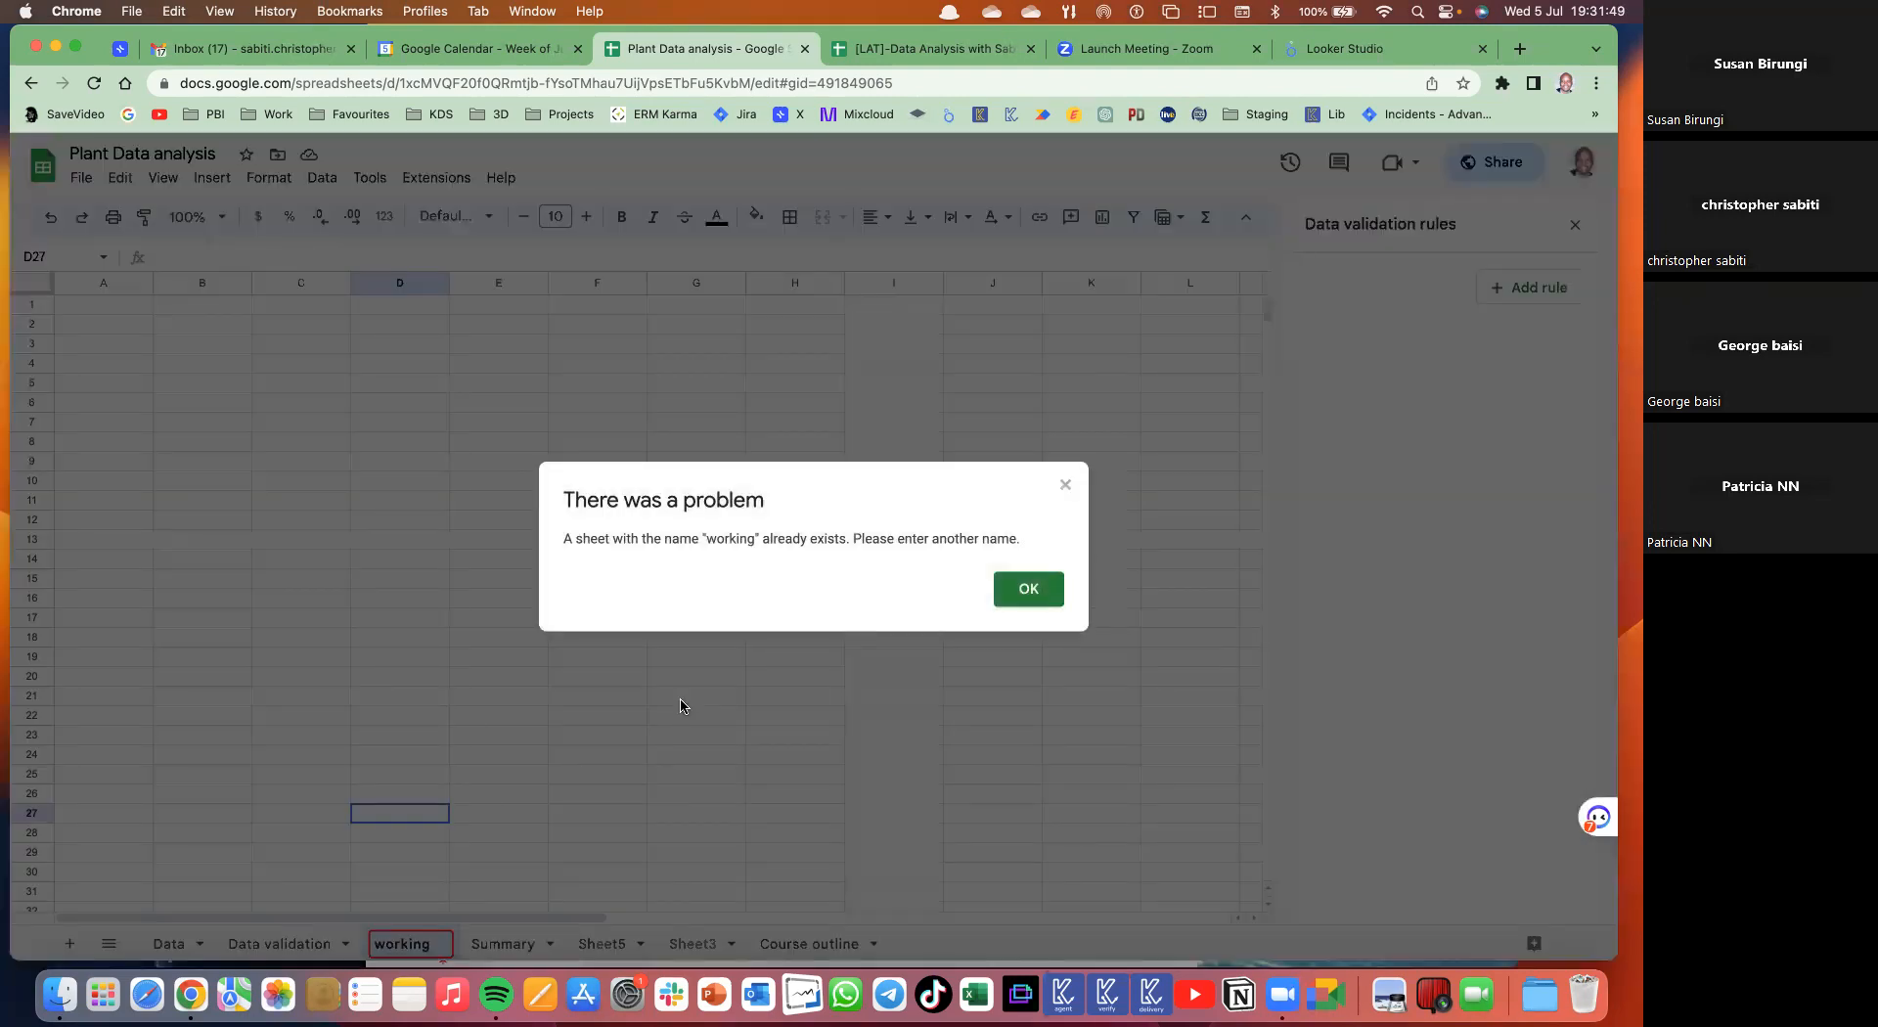
pyautogui.press('Return')
pyautogui.doubleClick(387, 954)
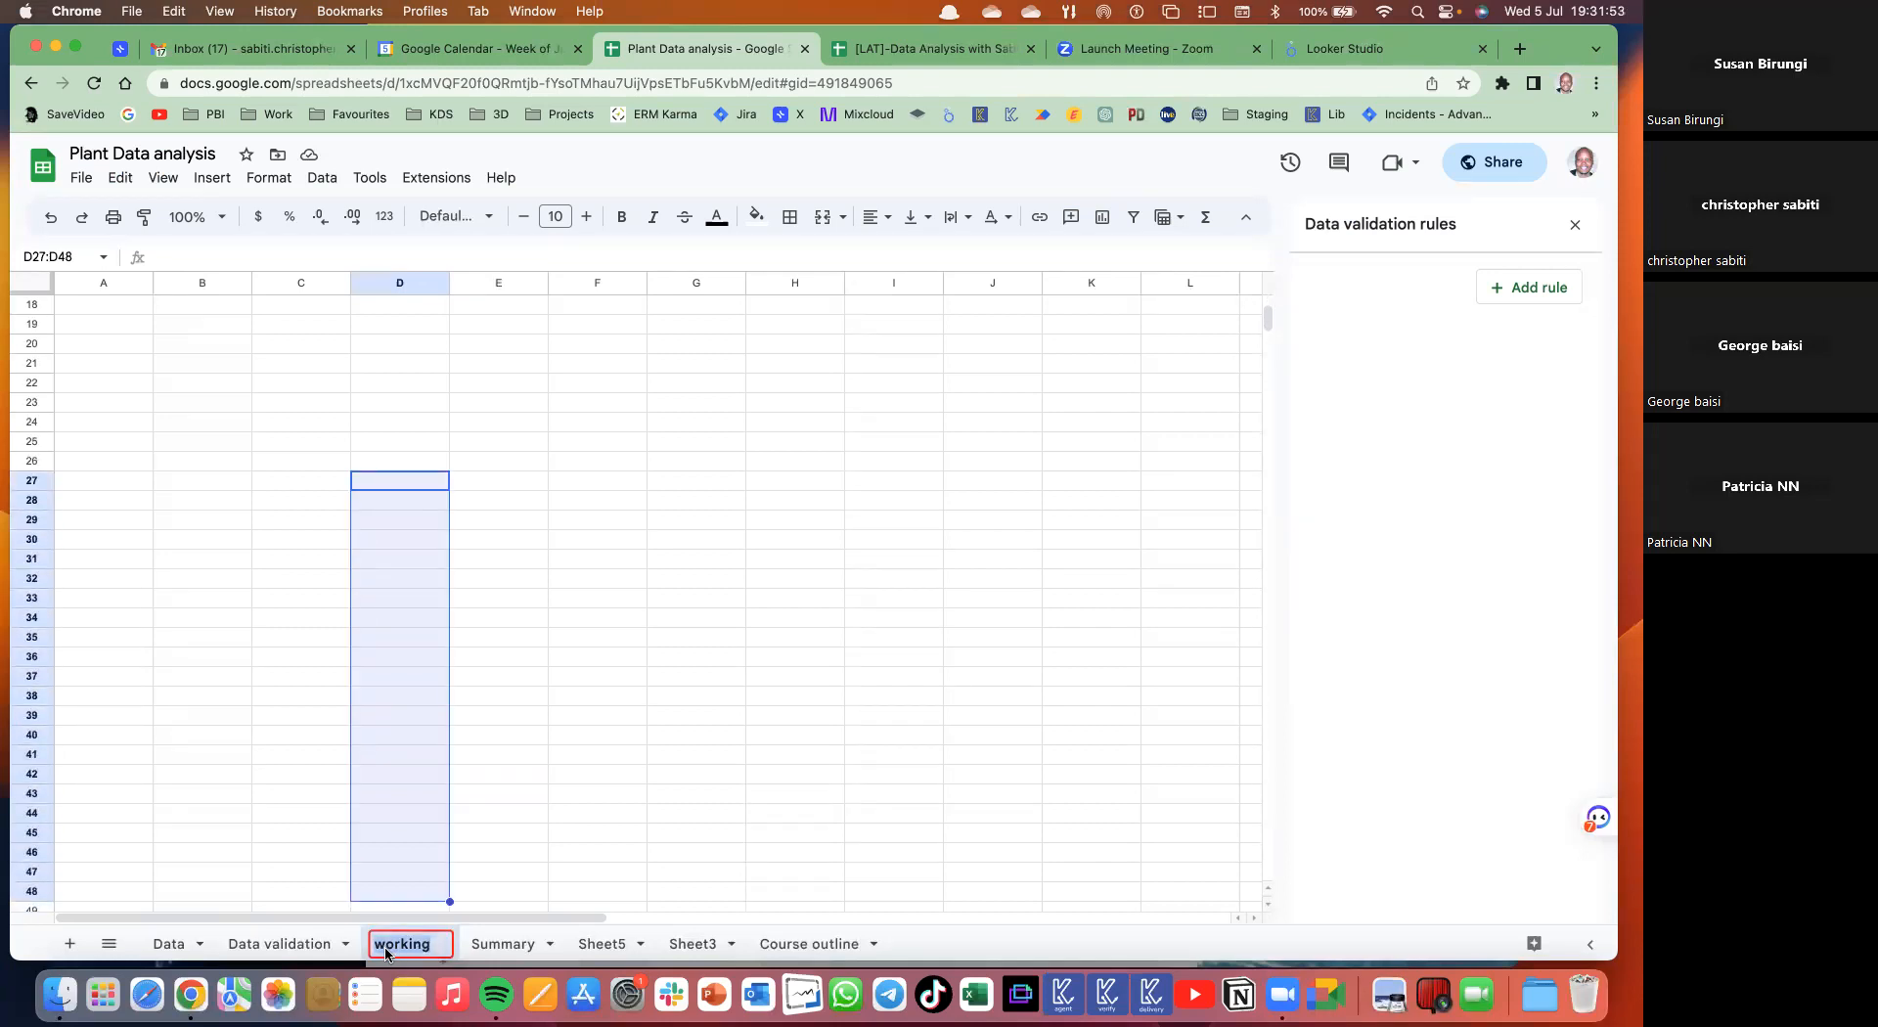
pyautogui.press('Right')
pyautogui.write('2')
pyautogui.press('Return')
pyautogui.click(507, 571)
pyautogui.scroll(6, 507, 566)
# - Enter the heading 'Staff' in B2 and five staff names in B3:B7
pyautogui.click(192, 326)
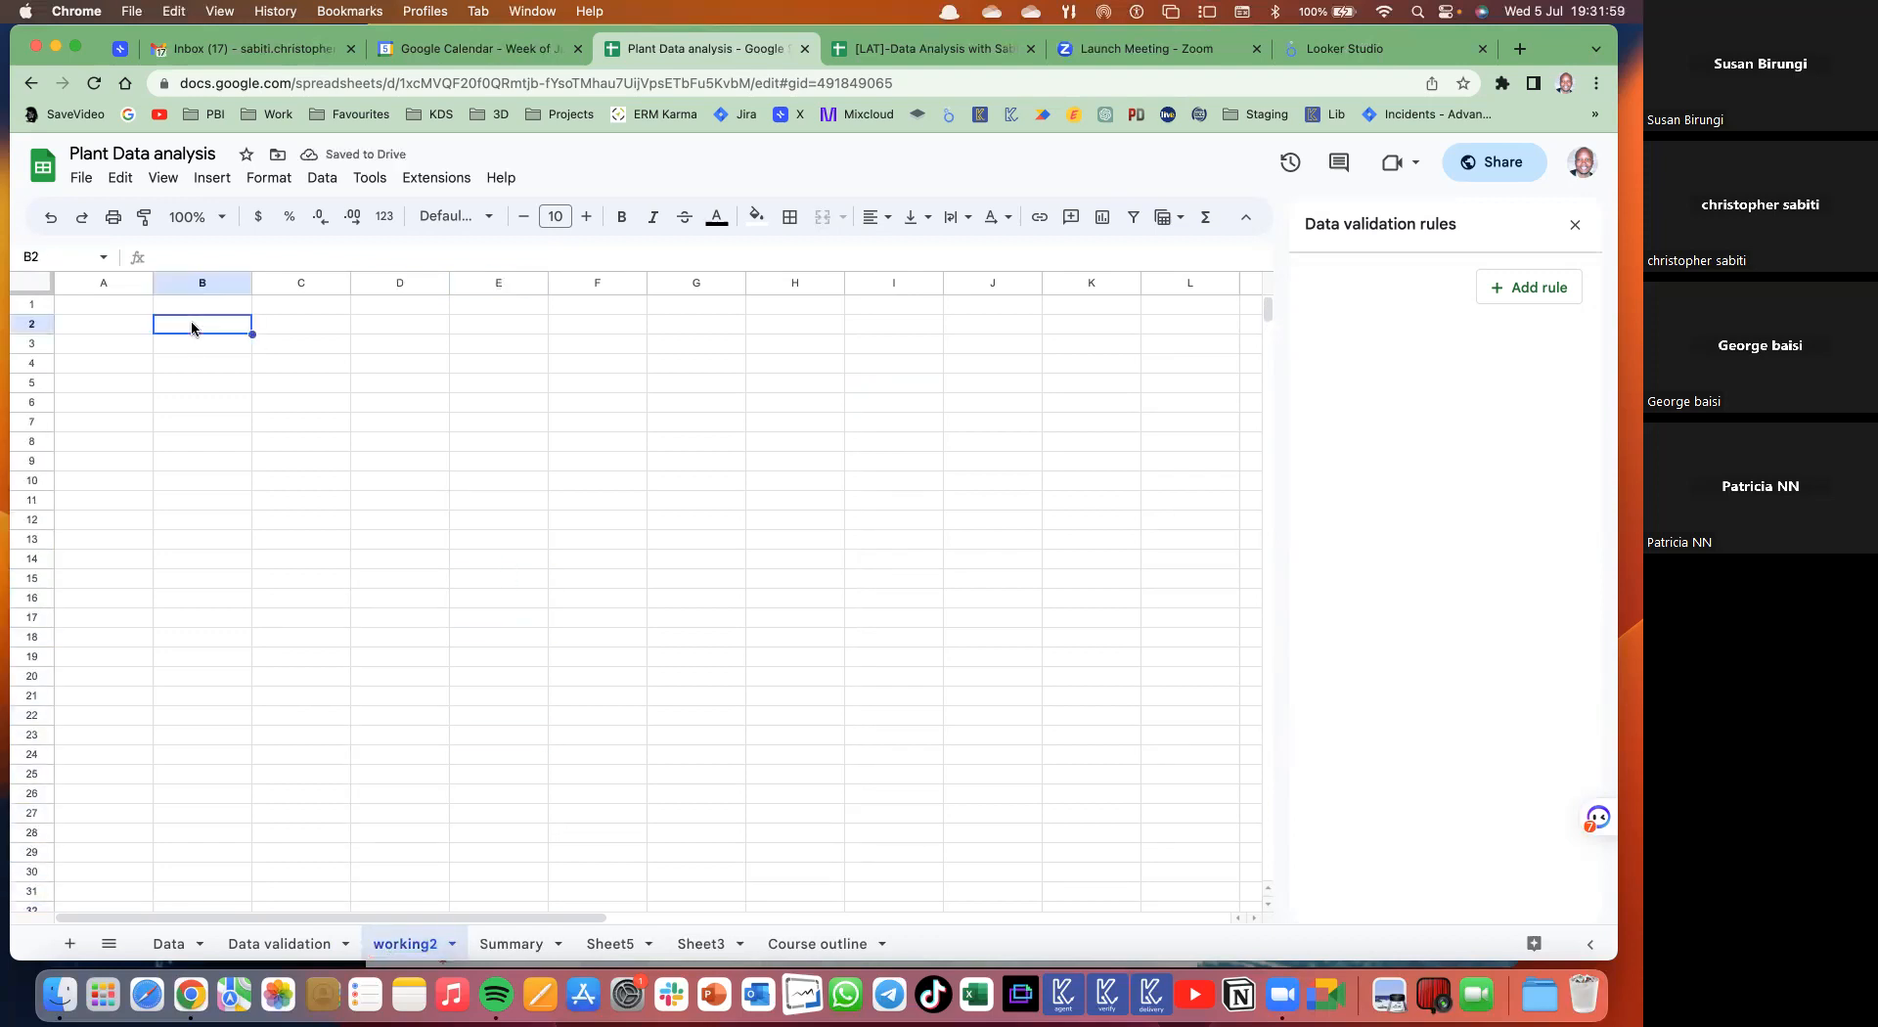
pyautogui.write('Staff')
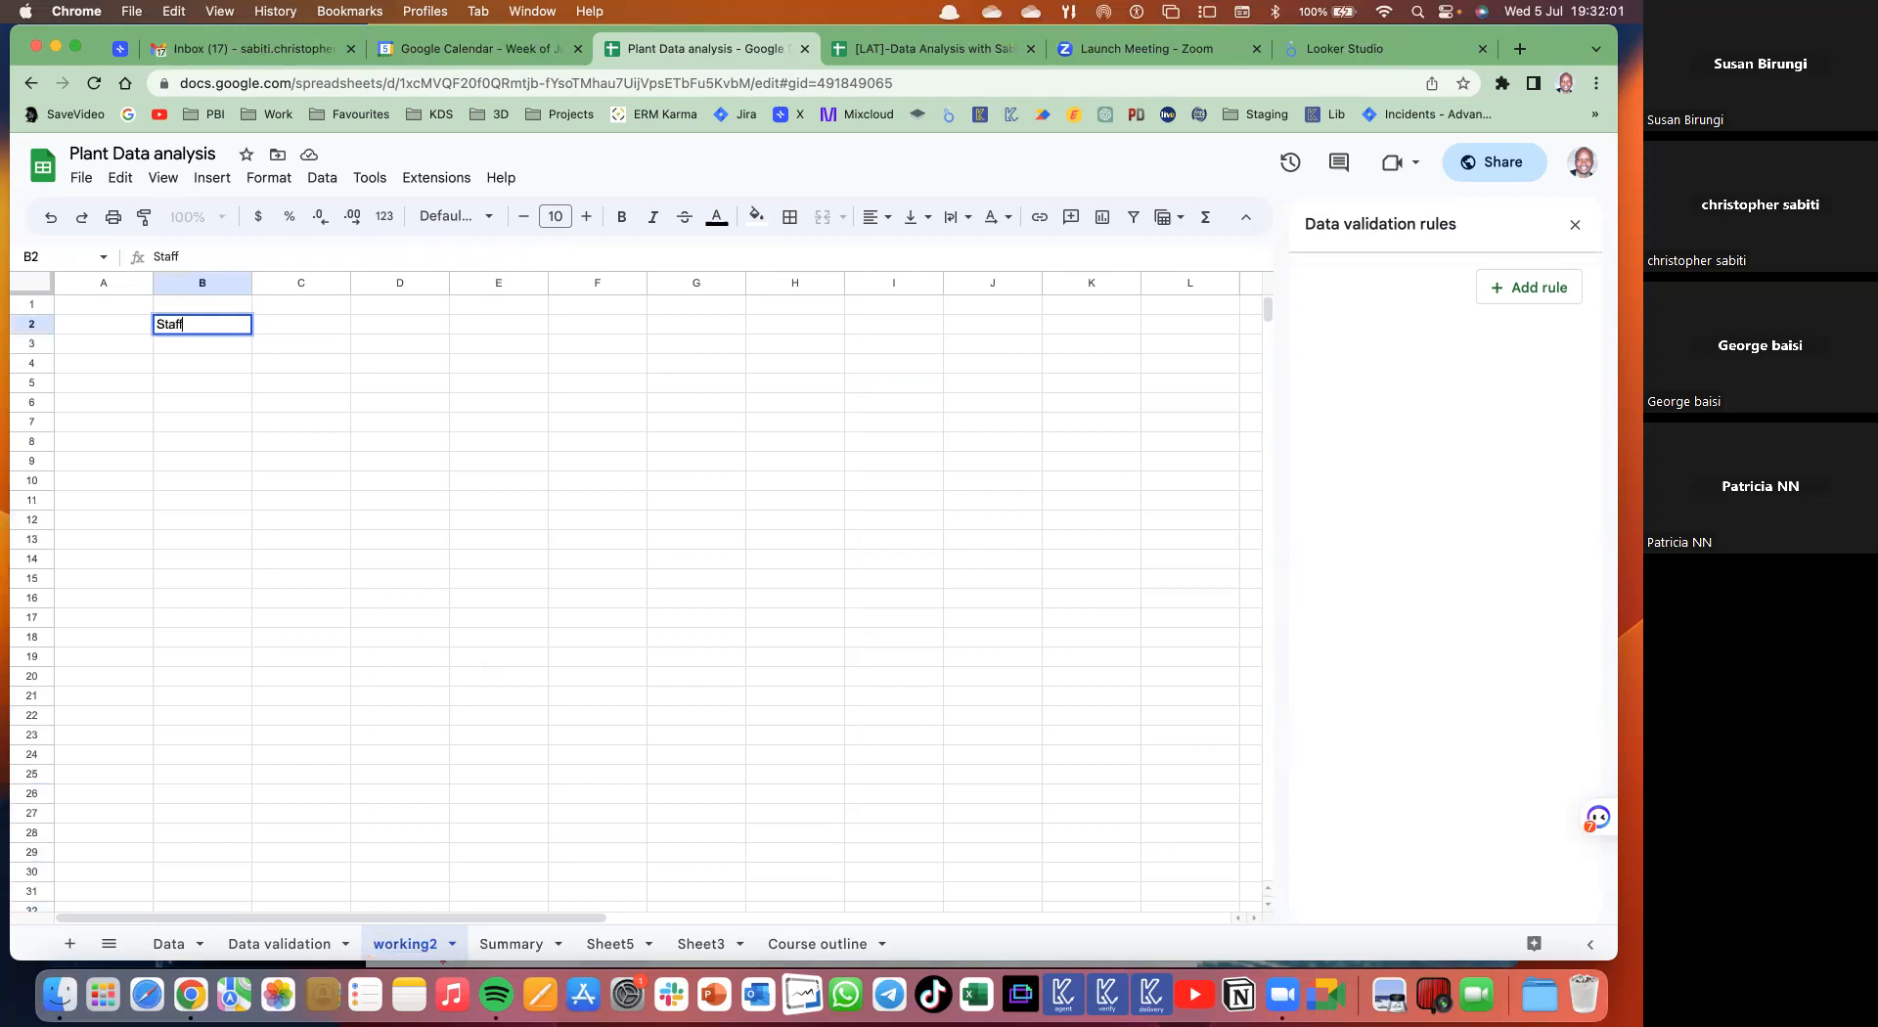
pyautogui.press('Return')
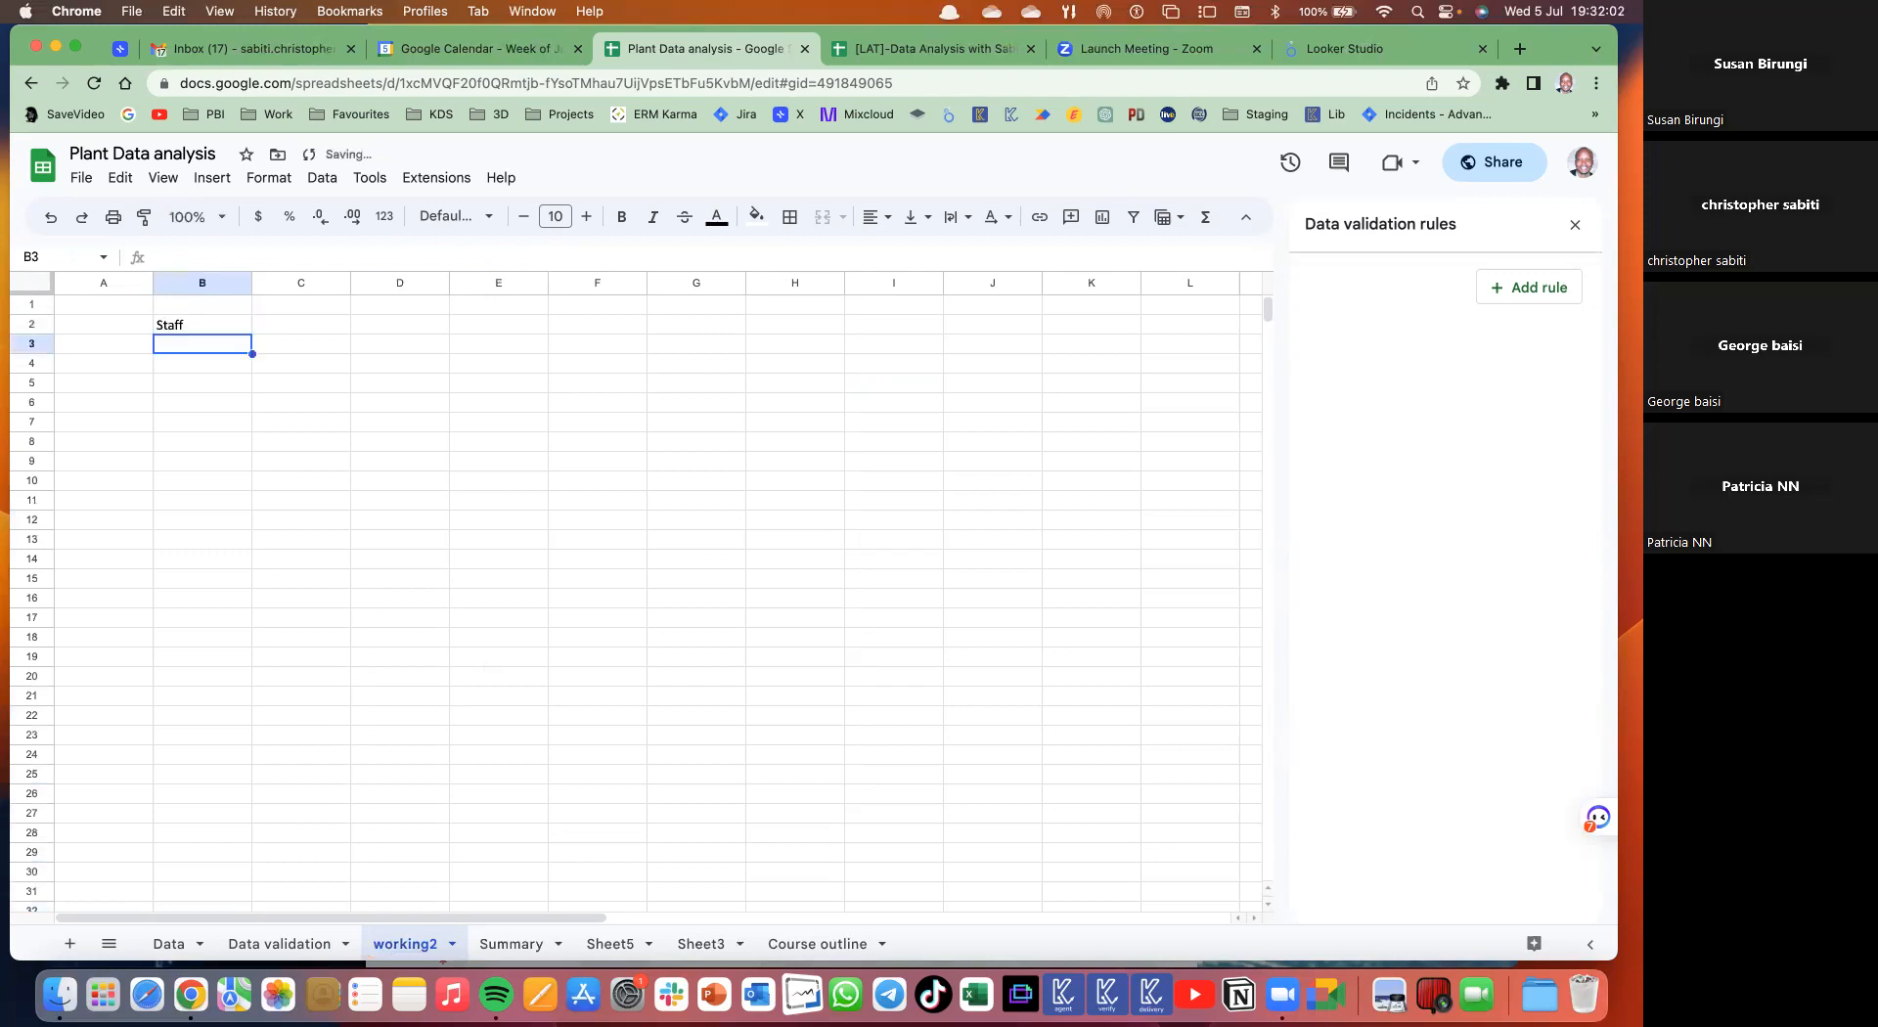
pyautogui.write('Wilson')
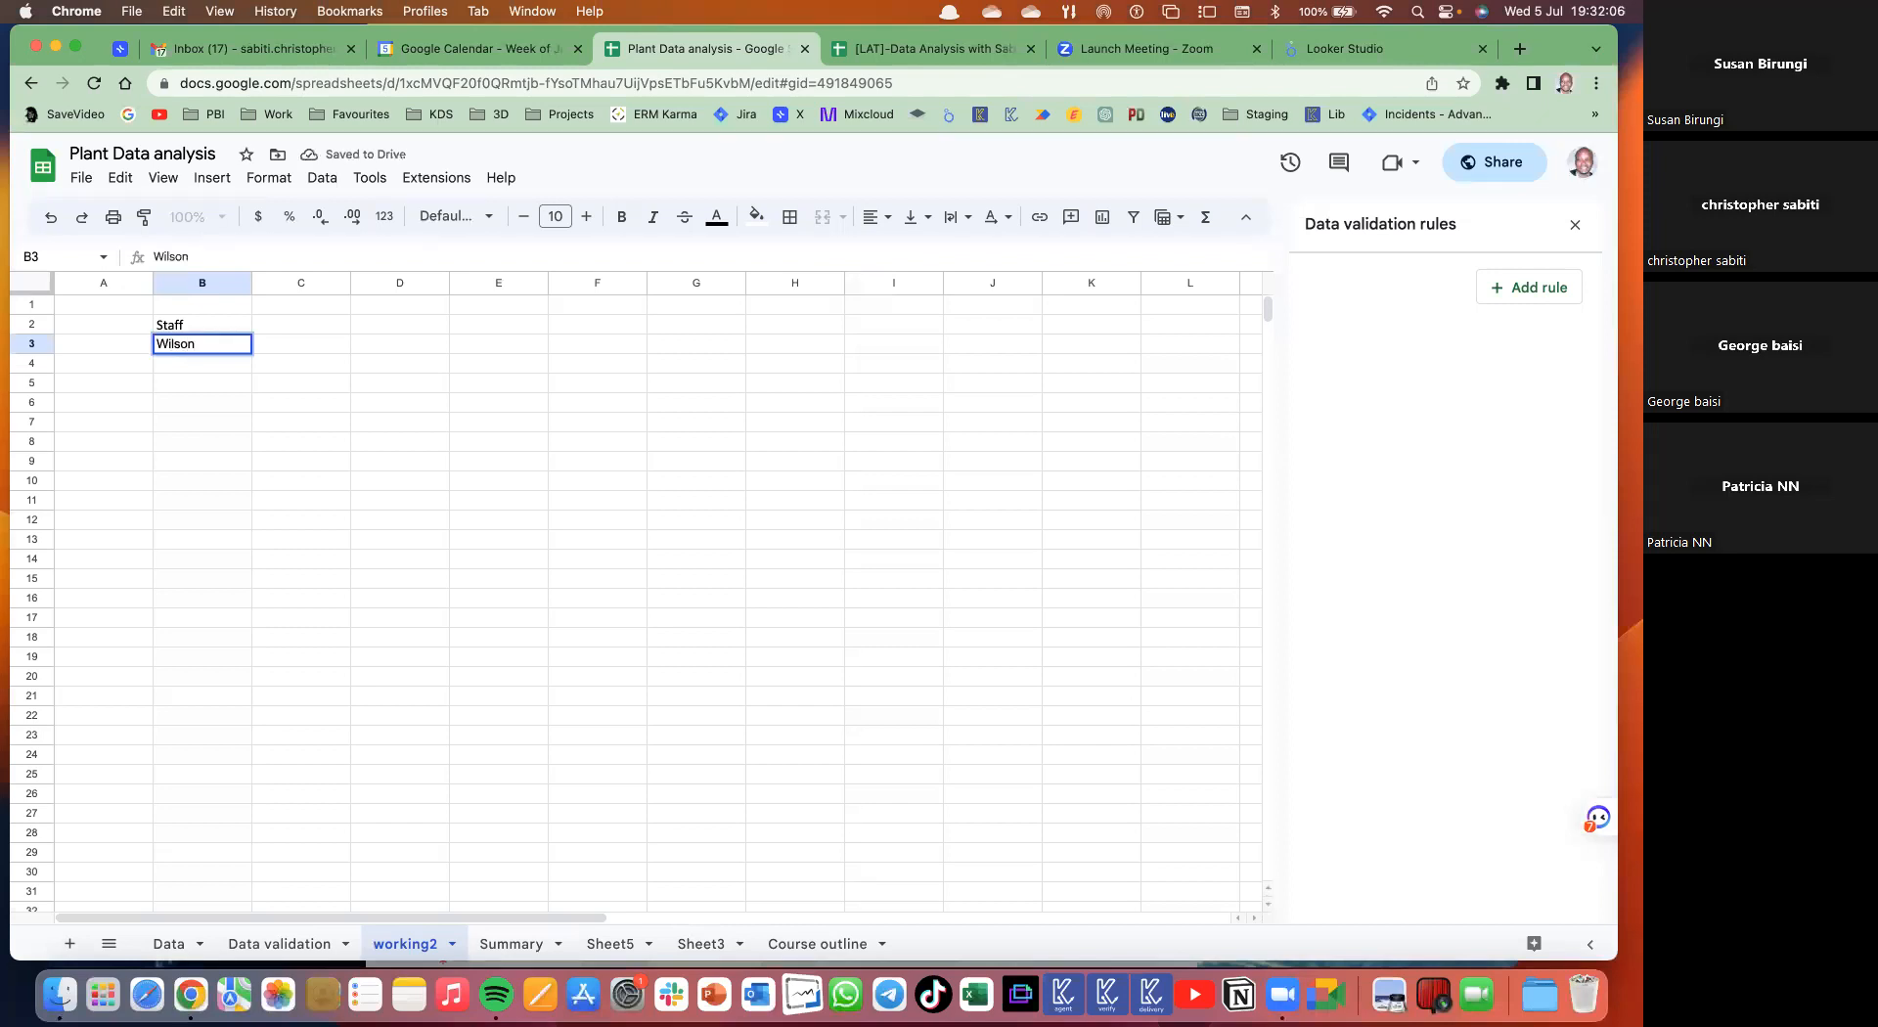
pyautogui.write(' K')
pyautogui.press('Return')
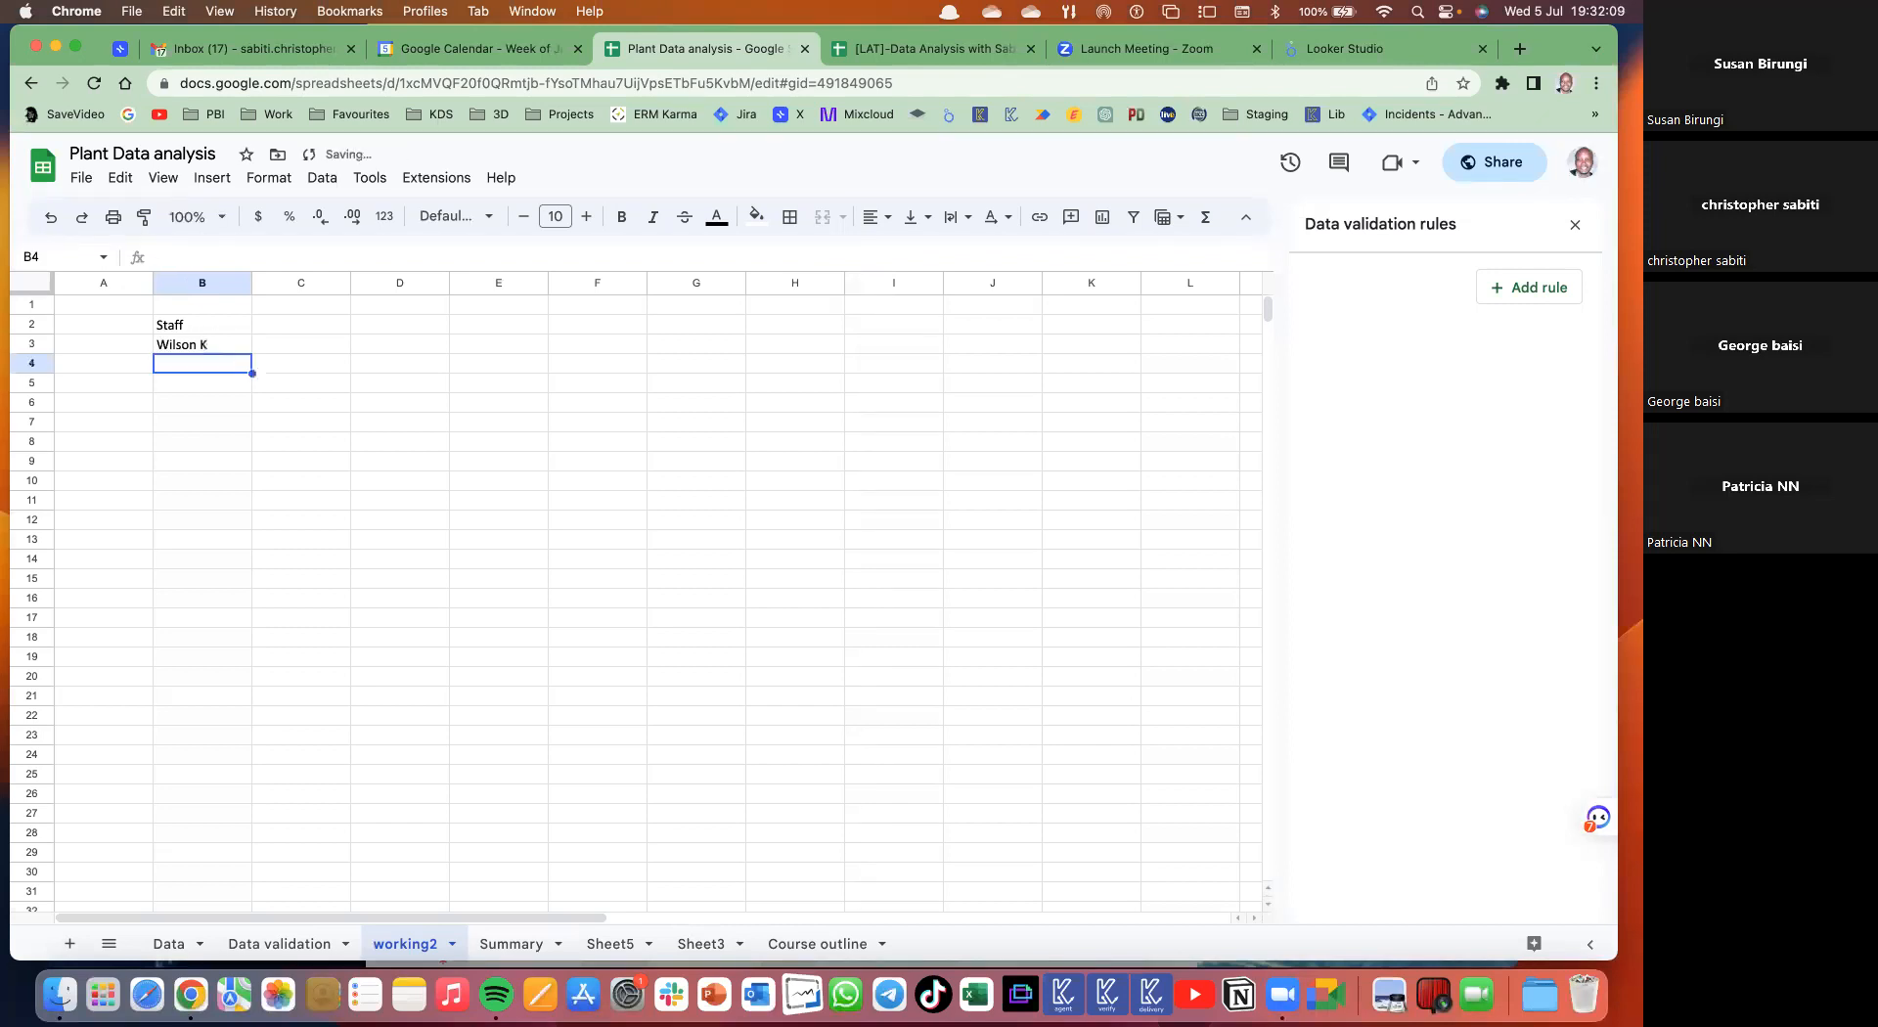
pyautogui.write('Susan')
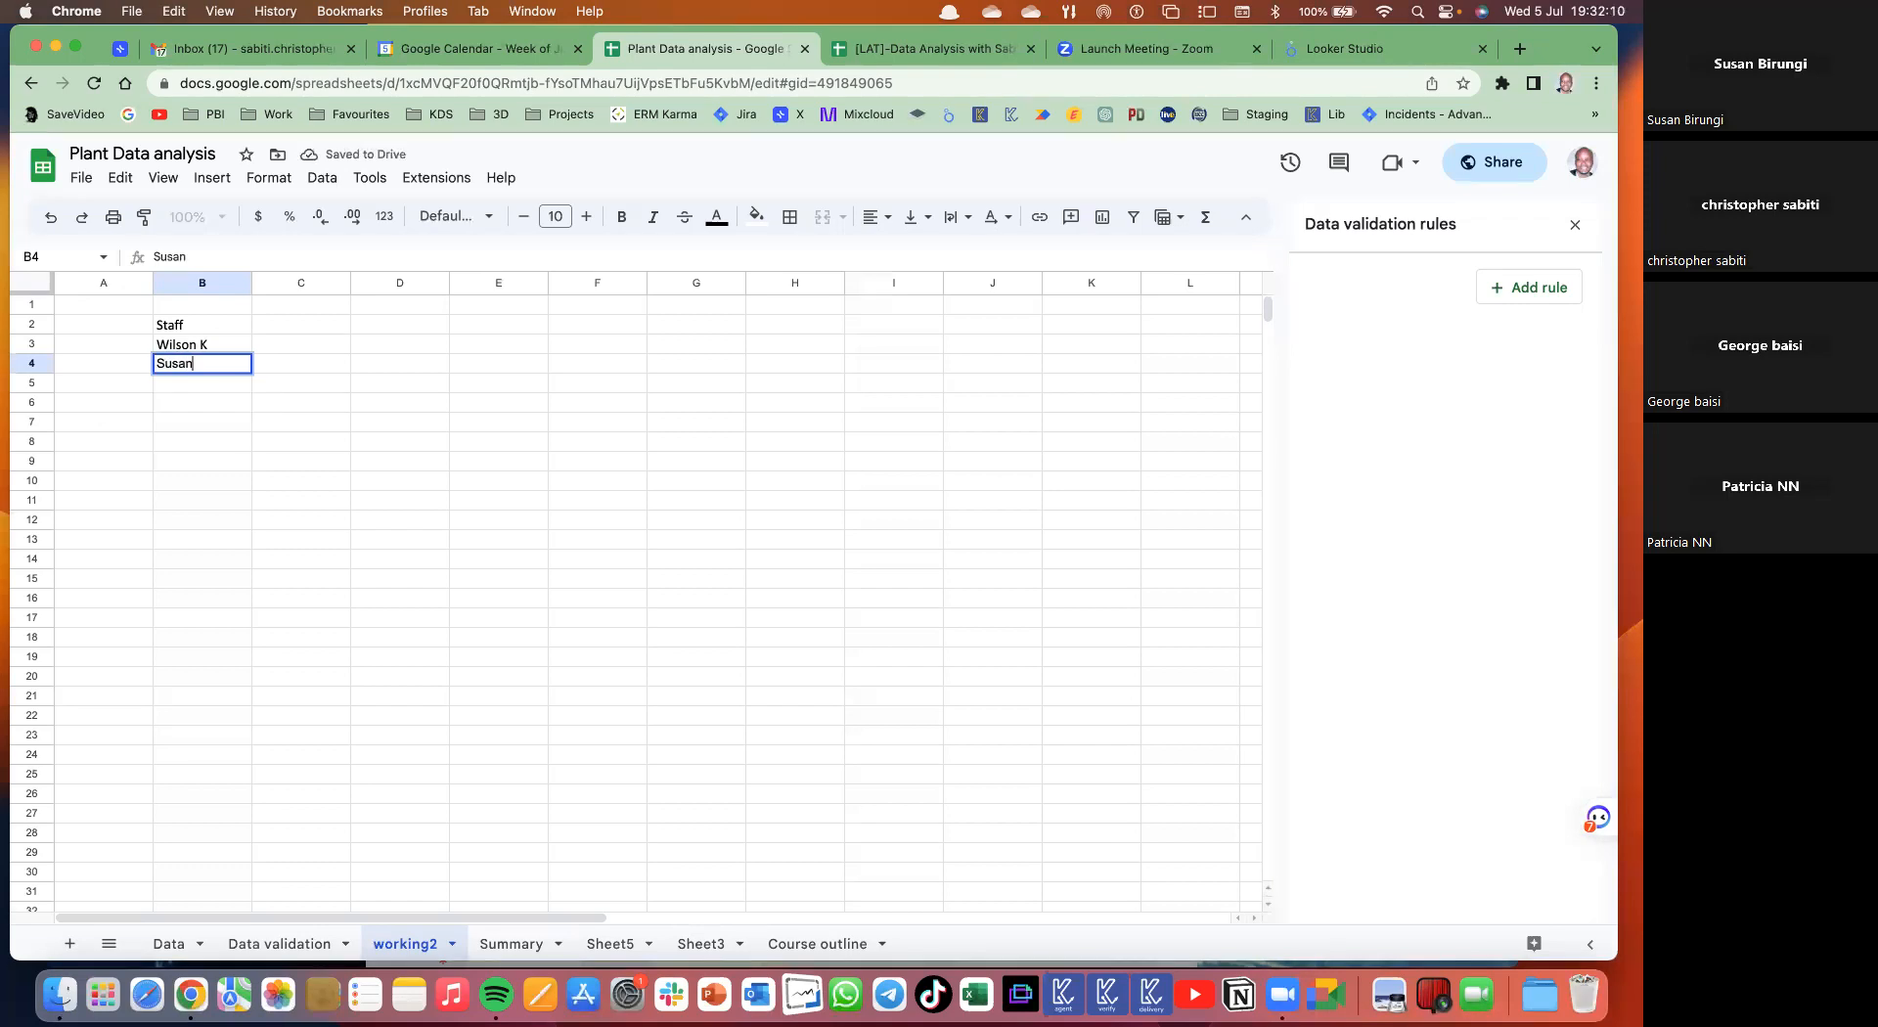
pyautogui.write(' K')
pyautogui.press('Return')
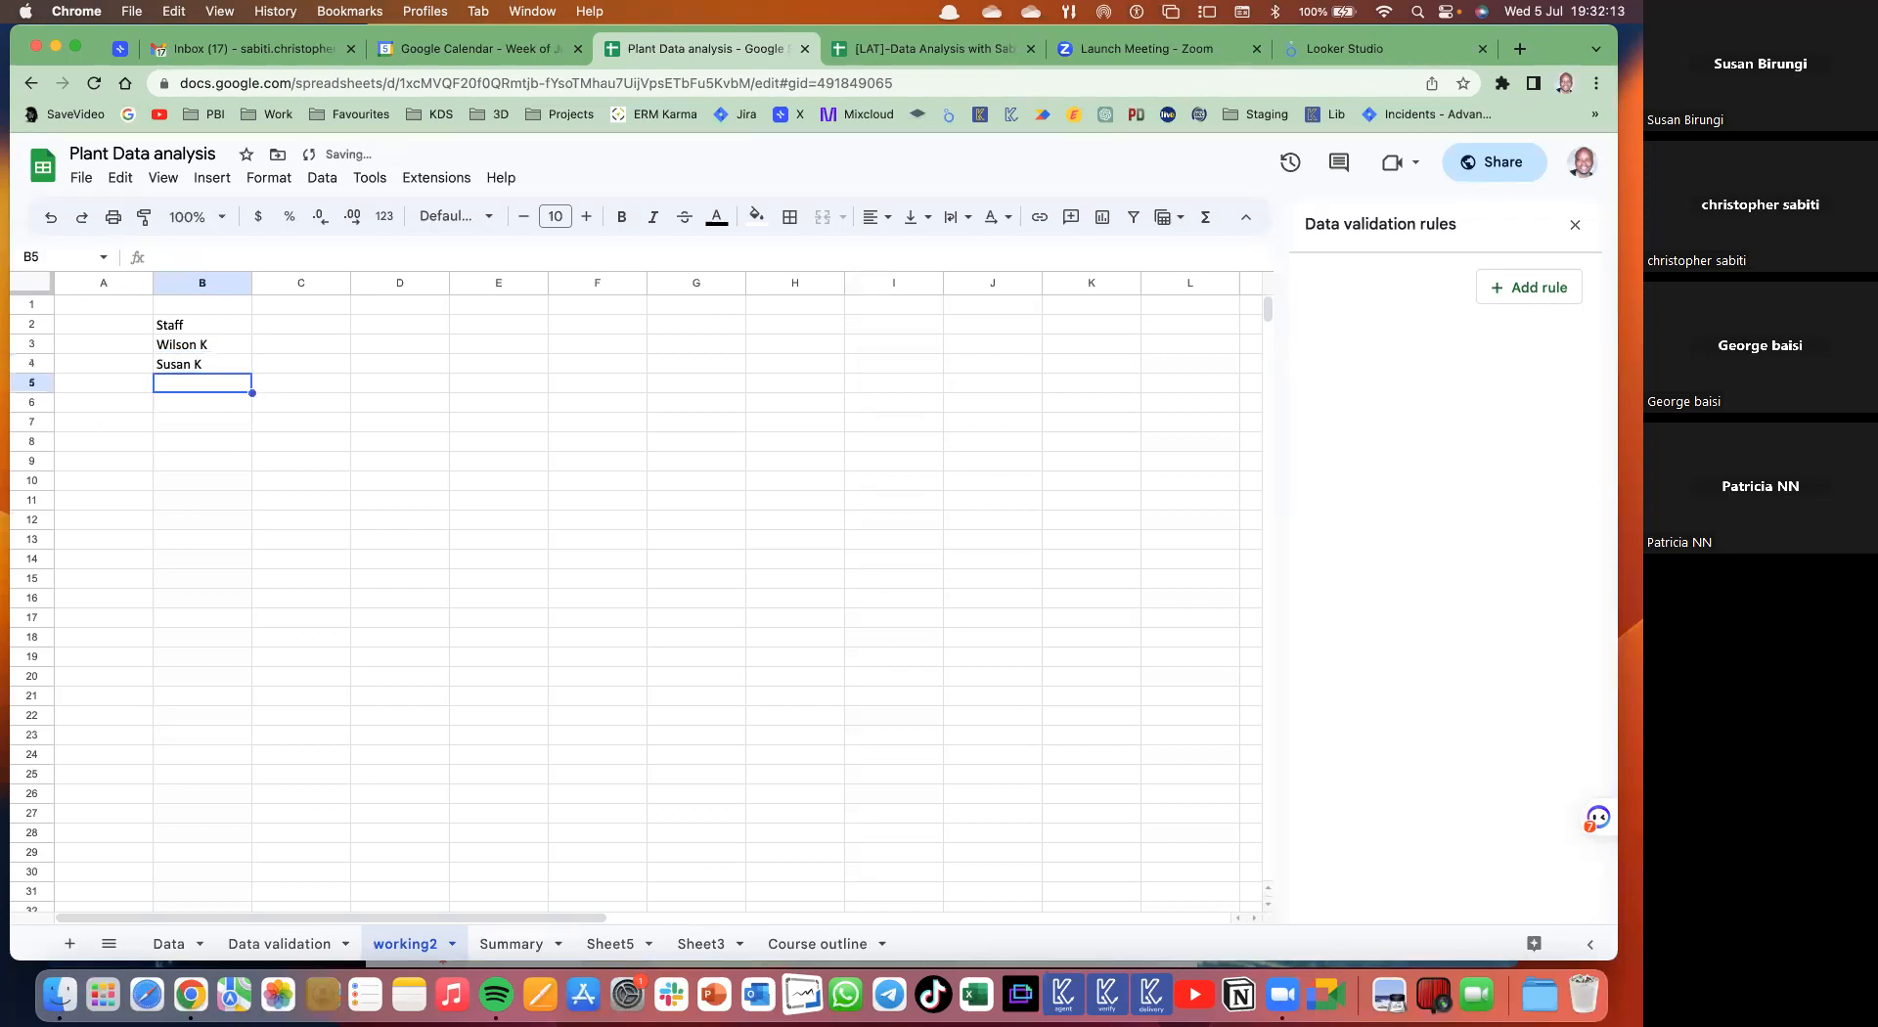
pyautogui.write('Laban')
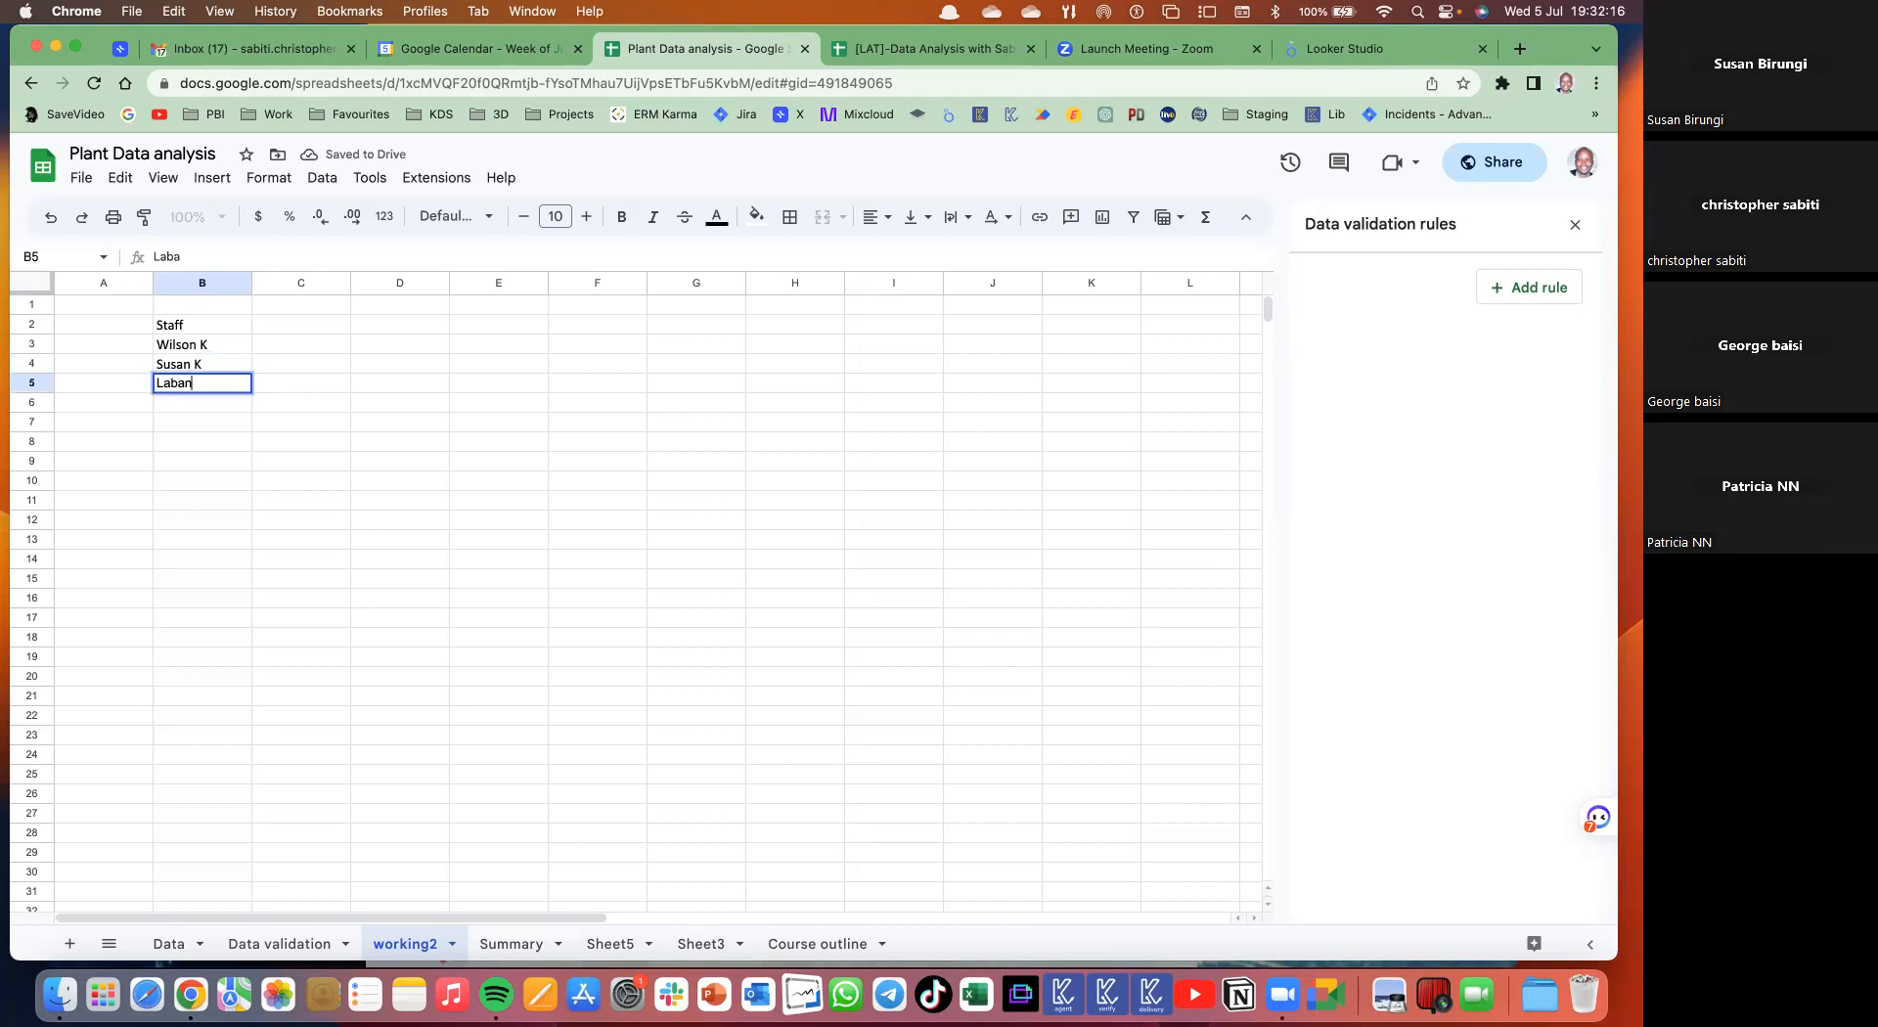
pyautogui.press('Return')
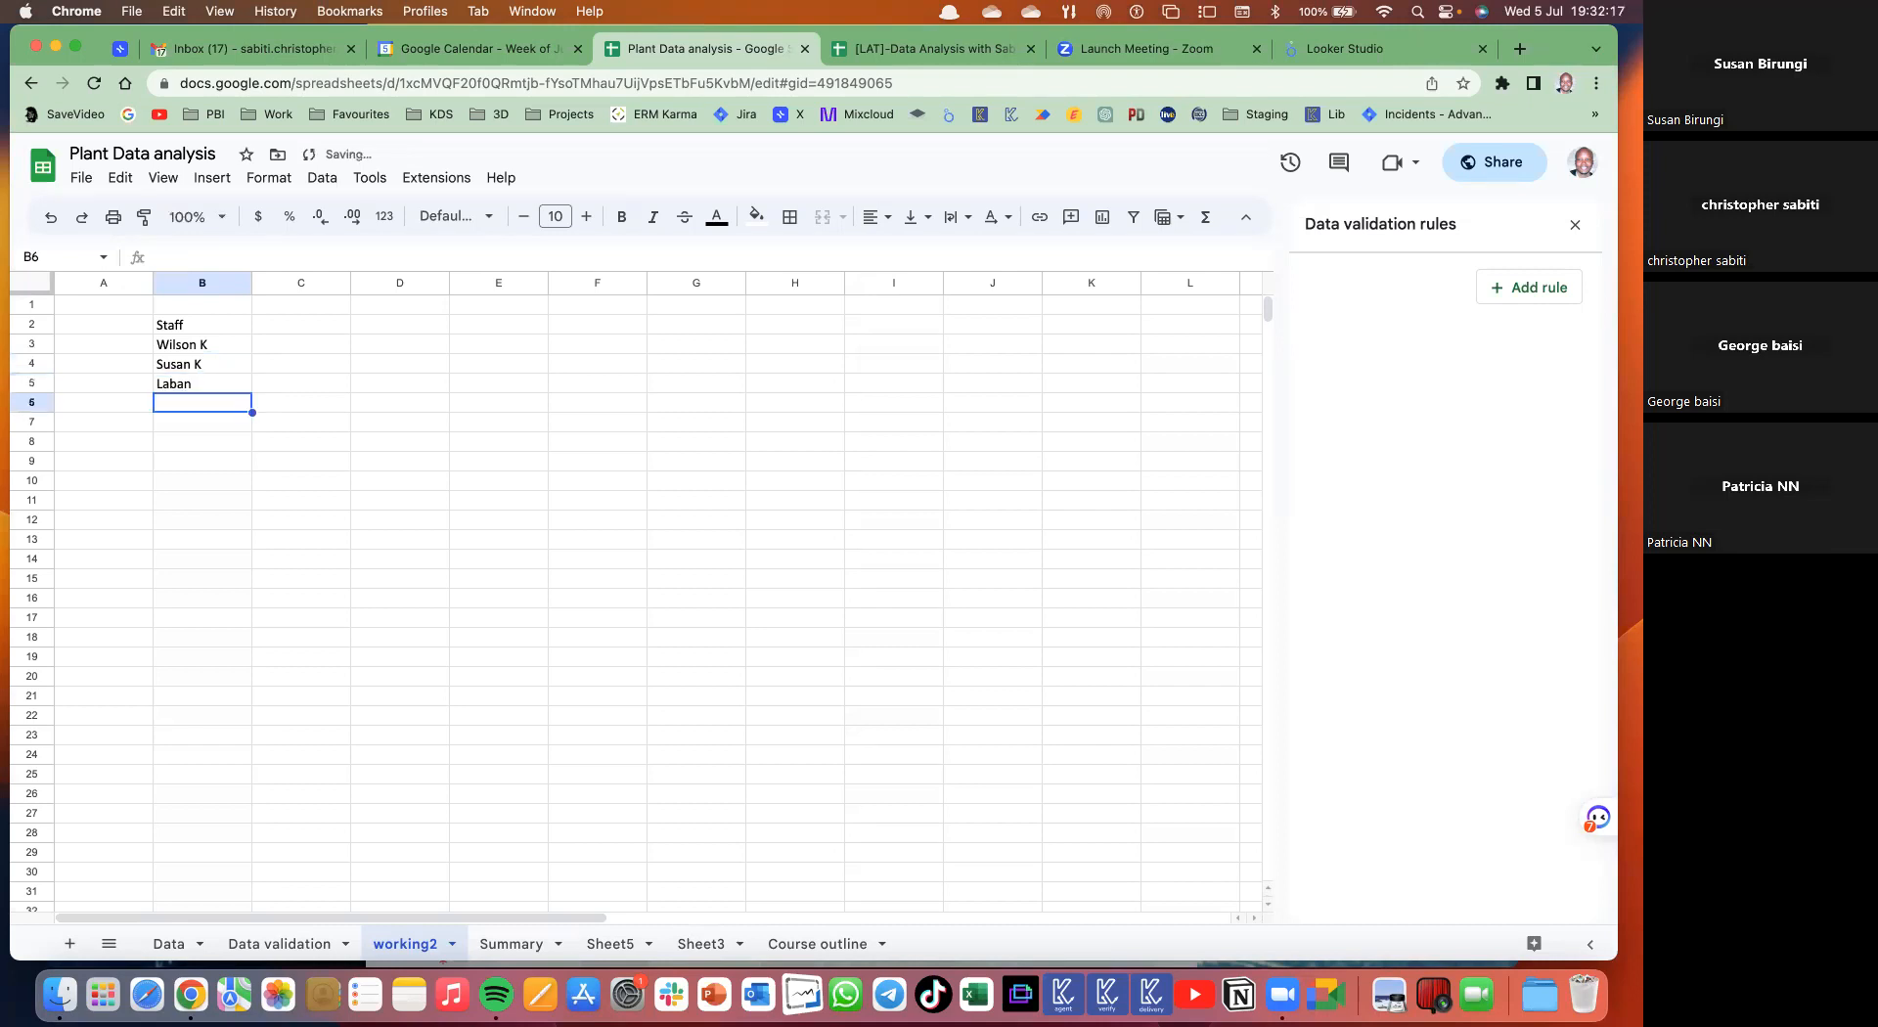
pyautogui.write('Nic')
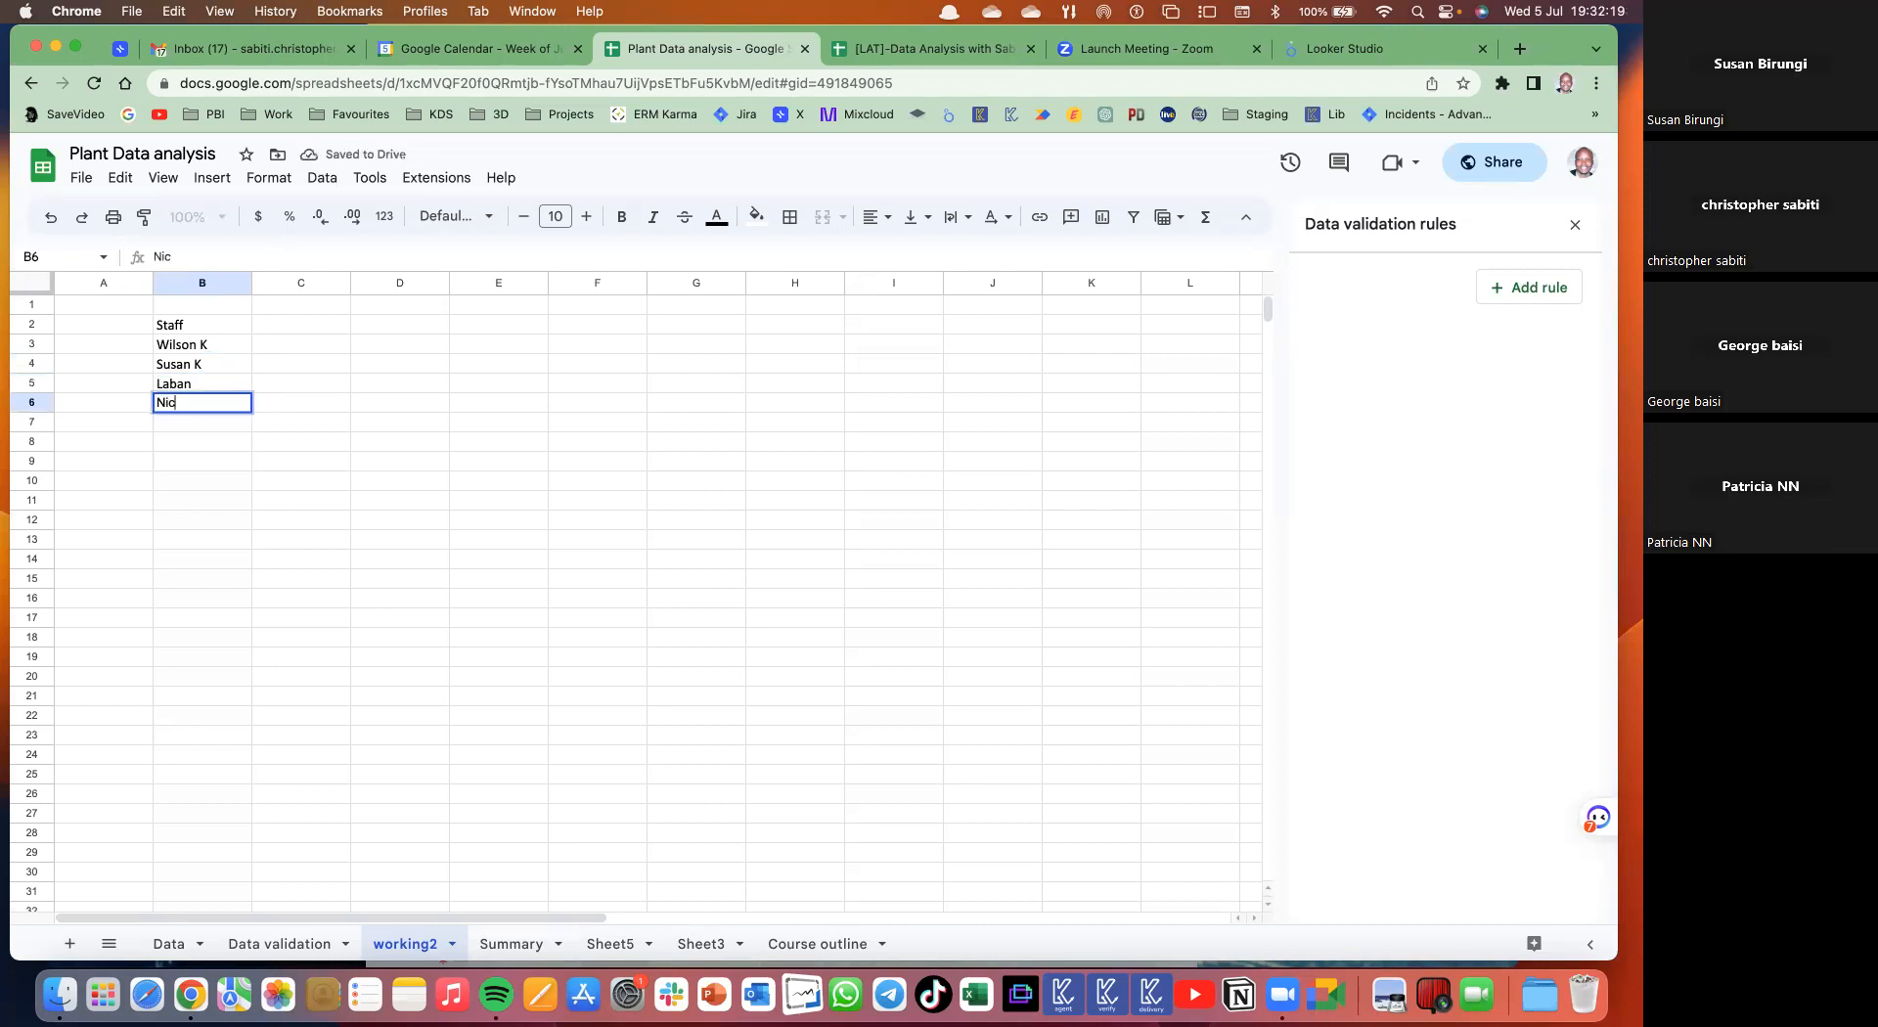
pyautogui.write('holas')
pyautogui.press('Return')
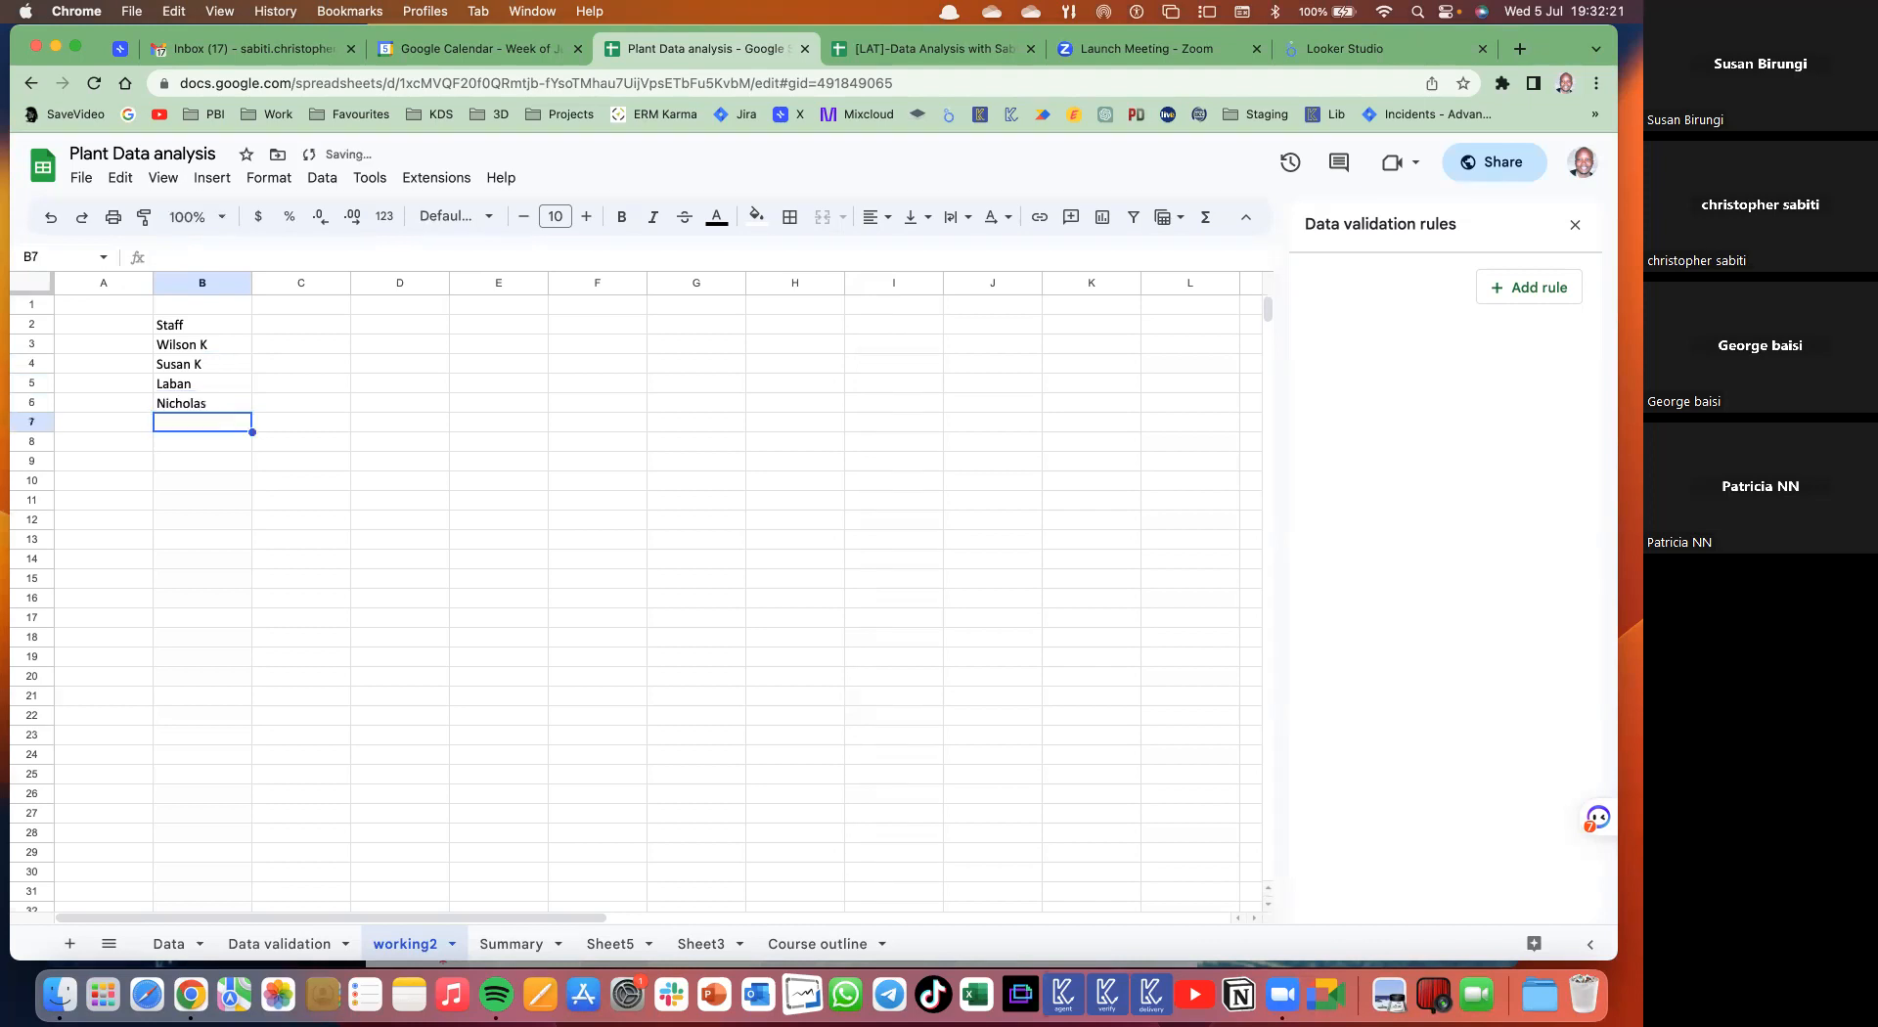
pyautogui.write('Oba')
pyautogui.press('Return')
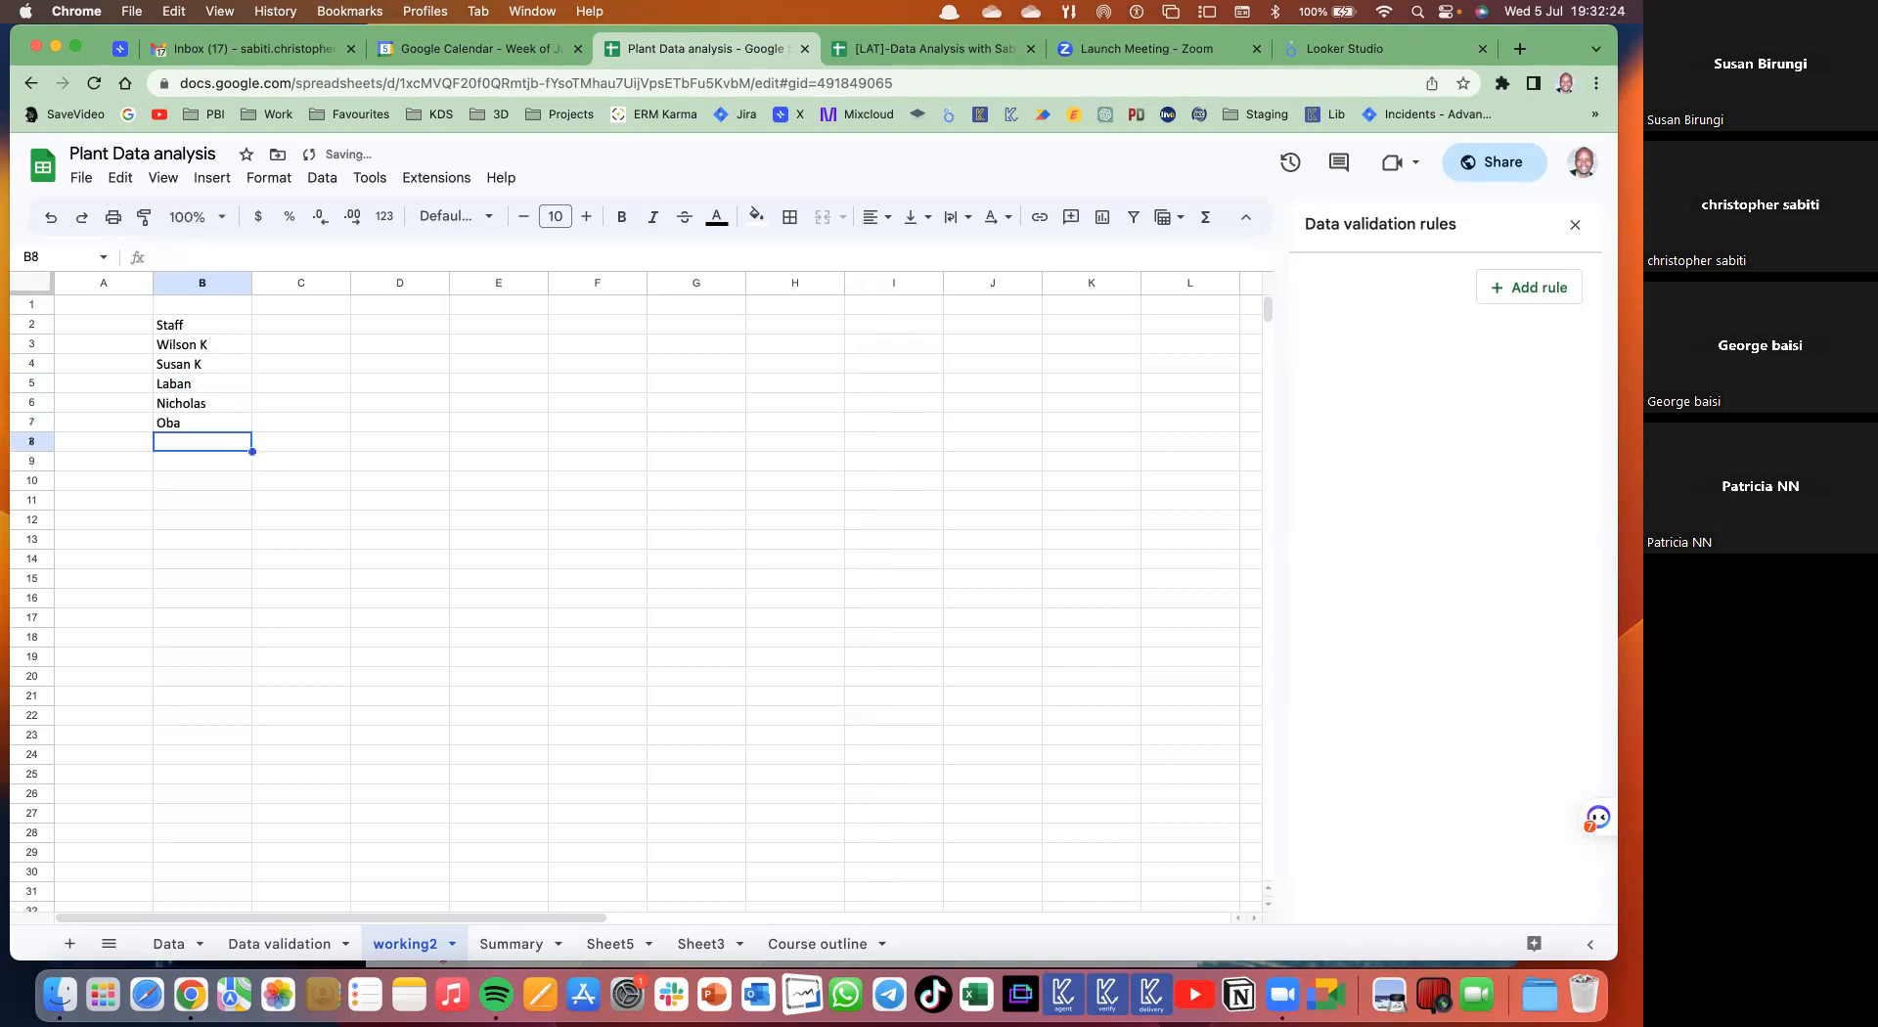
# - Fill the Staff heading cell B2 with orange
pyautogui.click(178, 326)
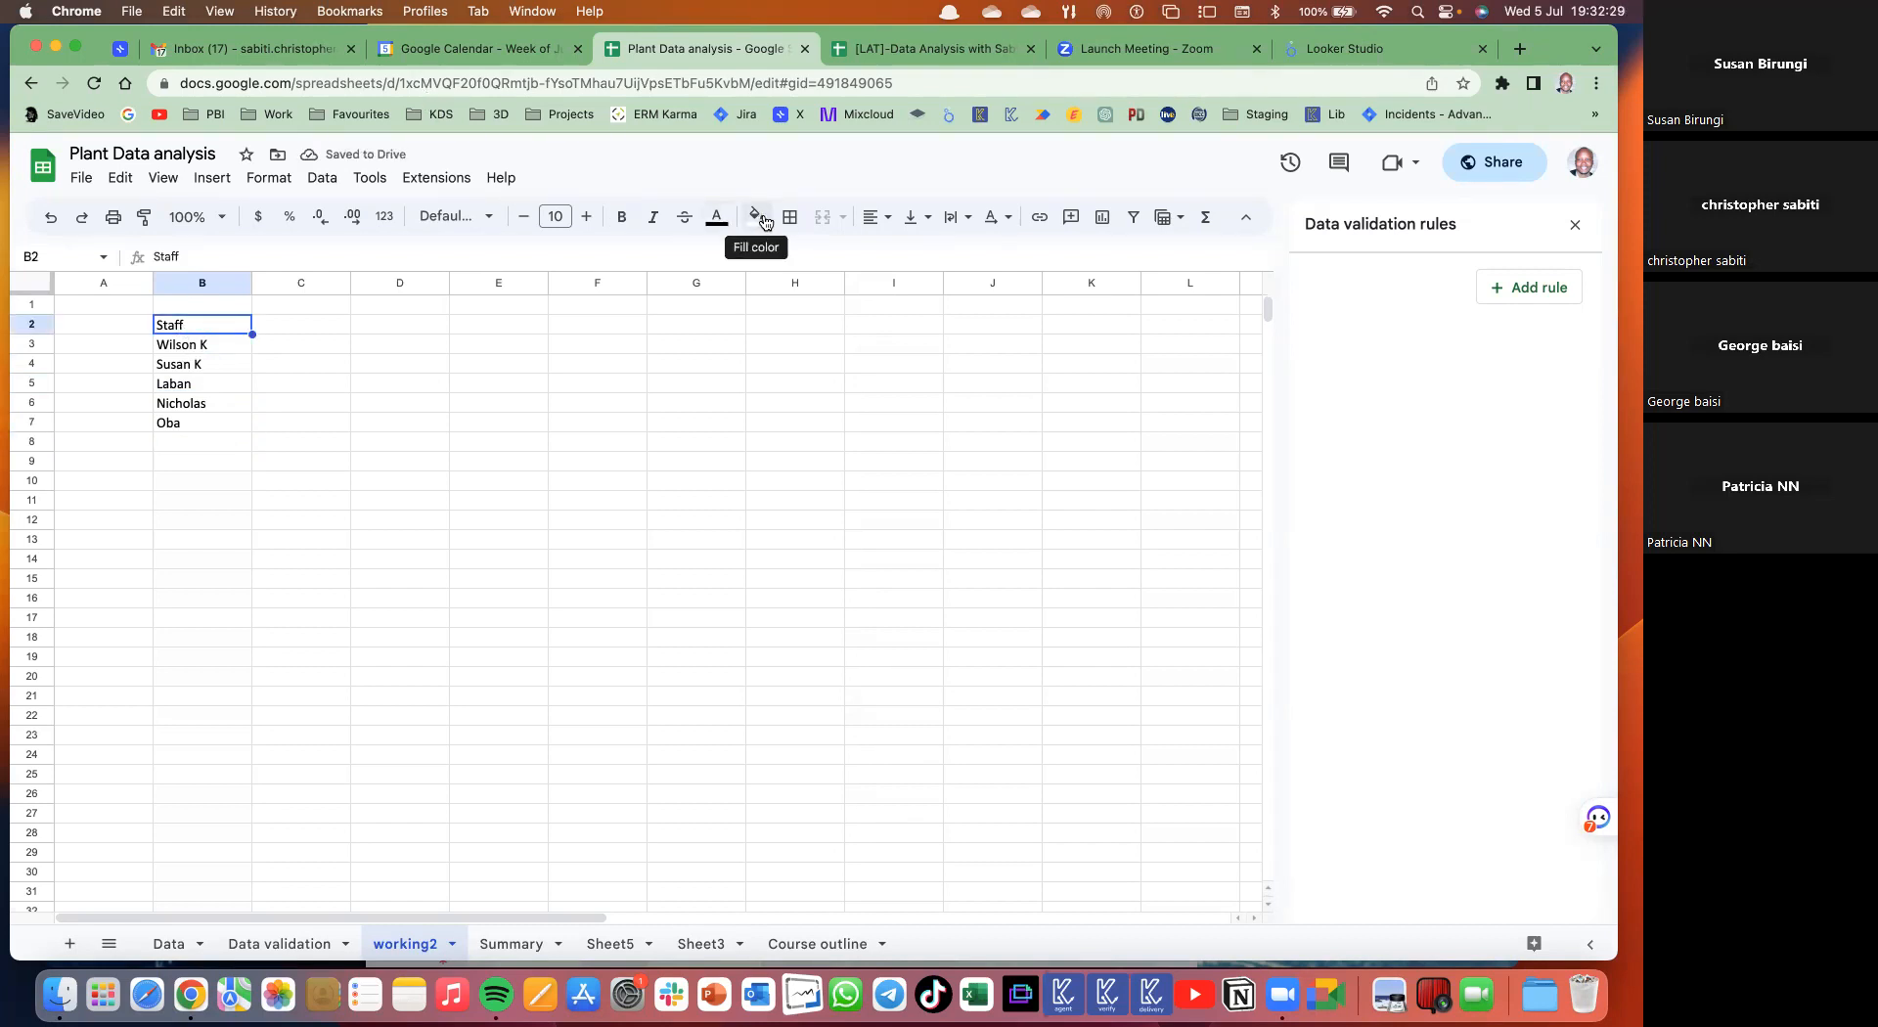
pyautogui.click(759, 218)
pyautogui.click(803, 311)
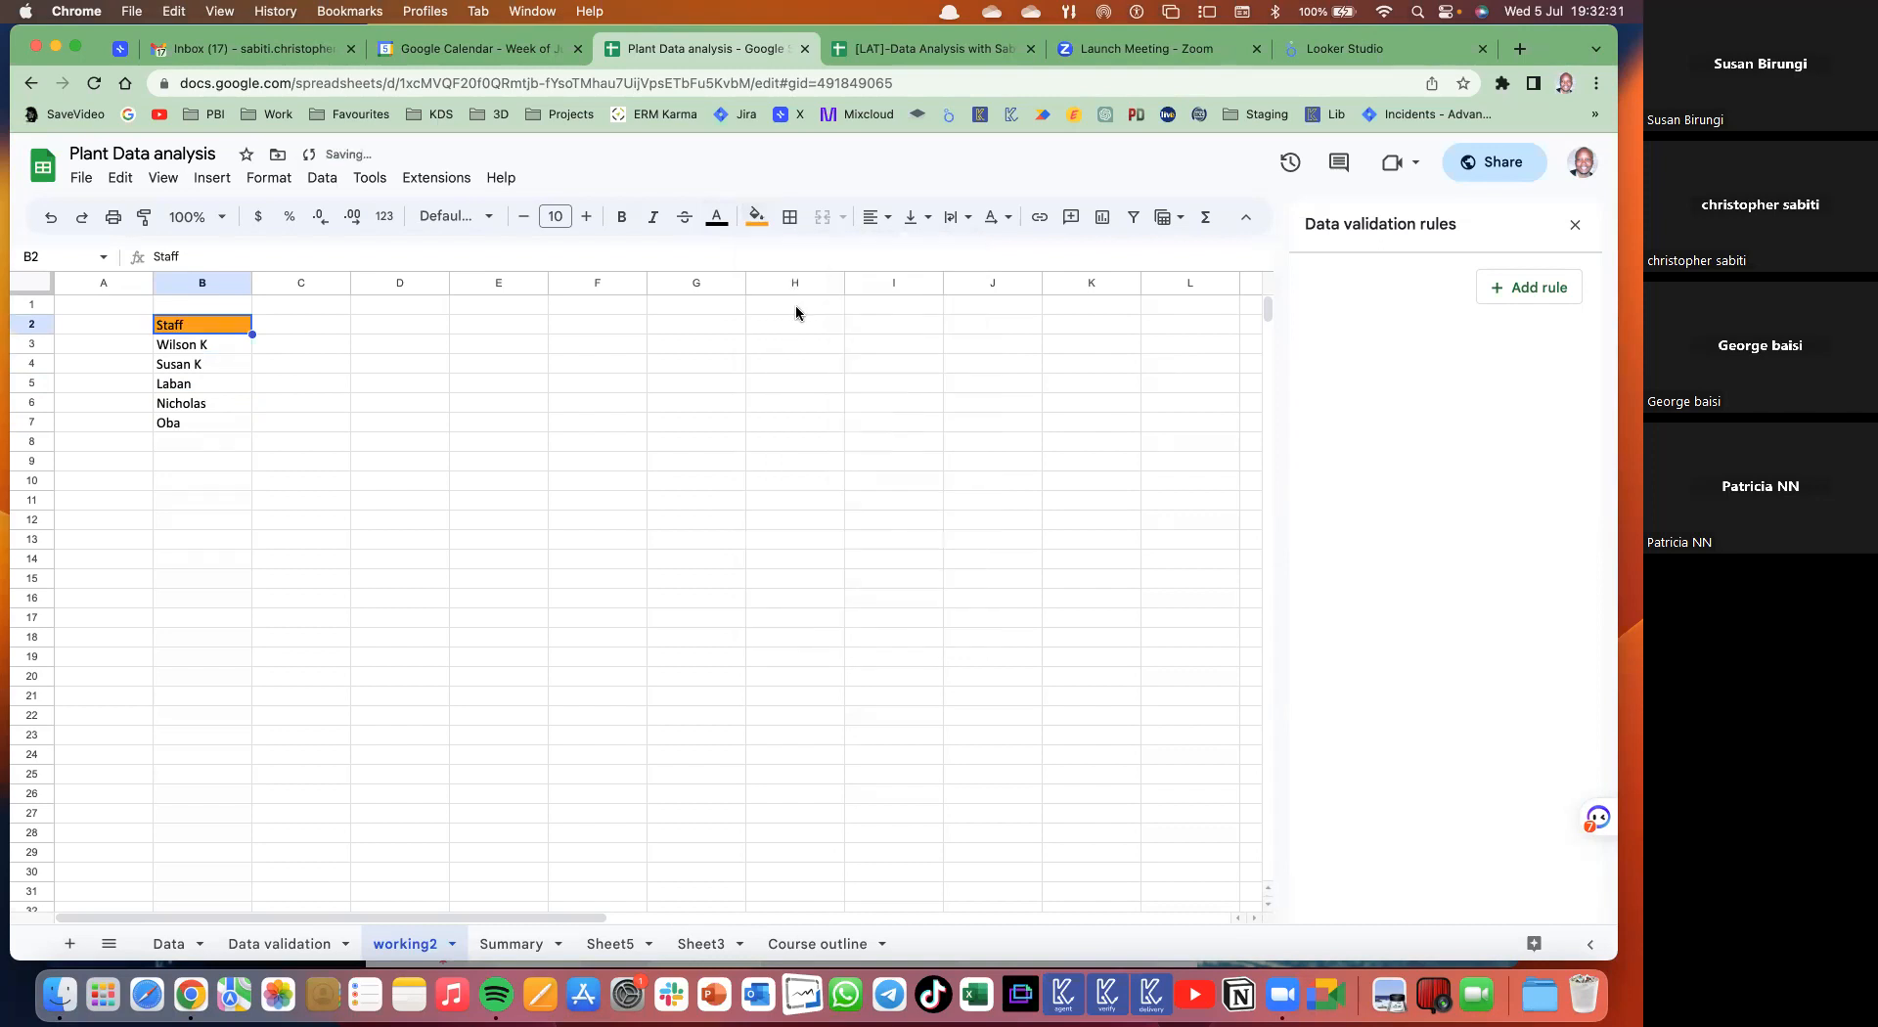
pyautogui.click(260, 441)
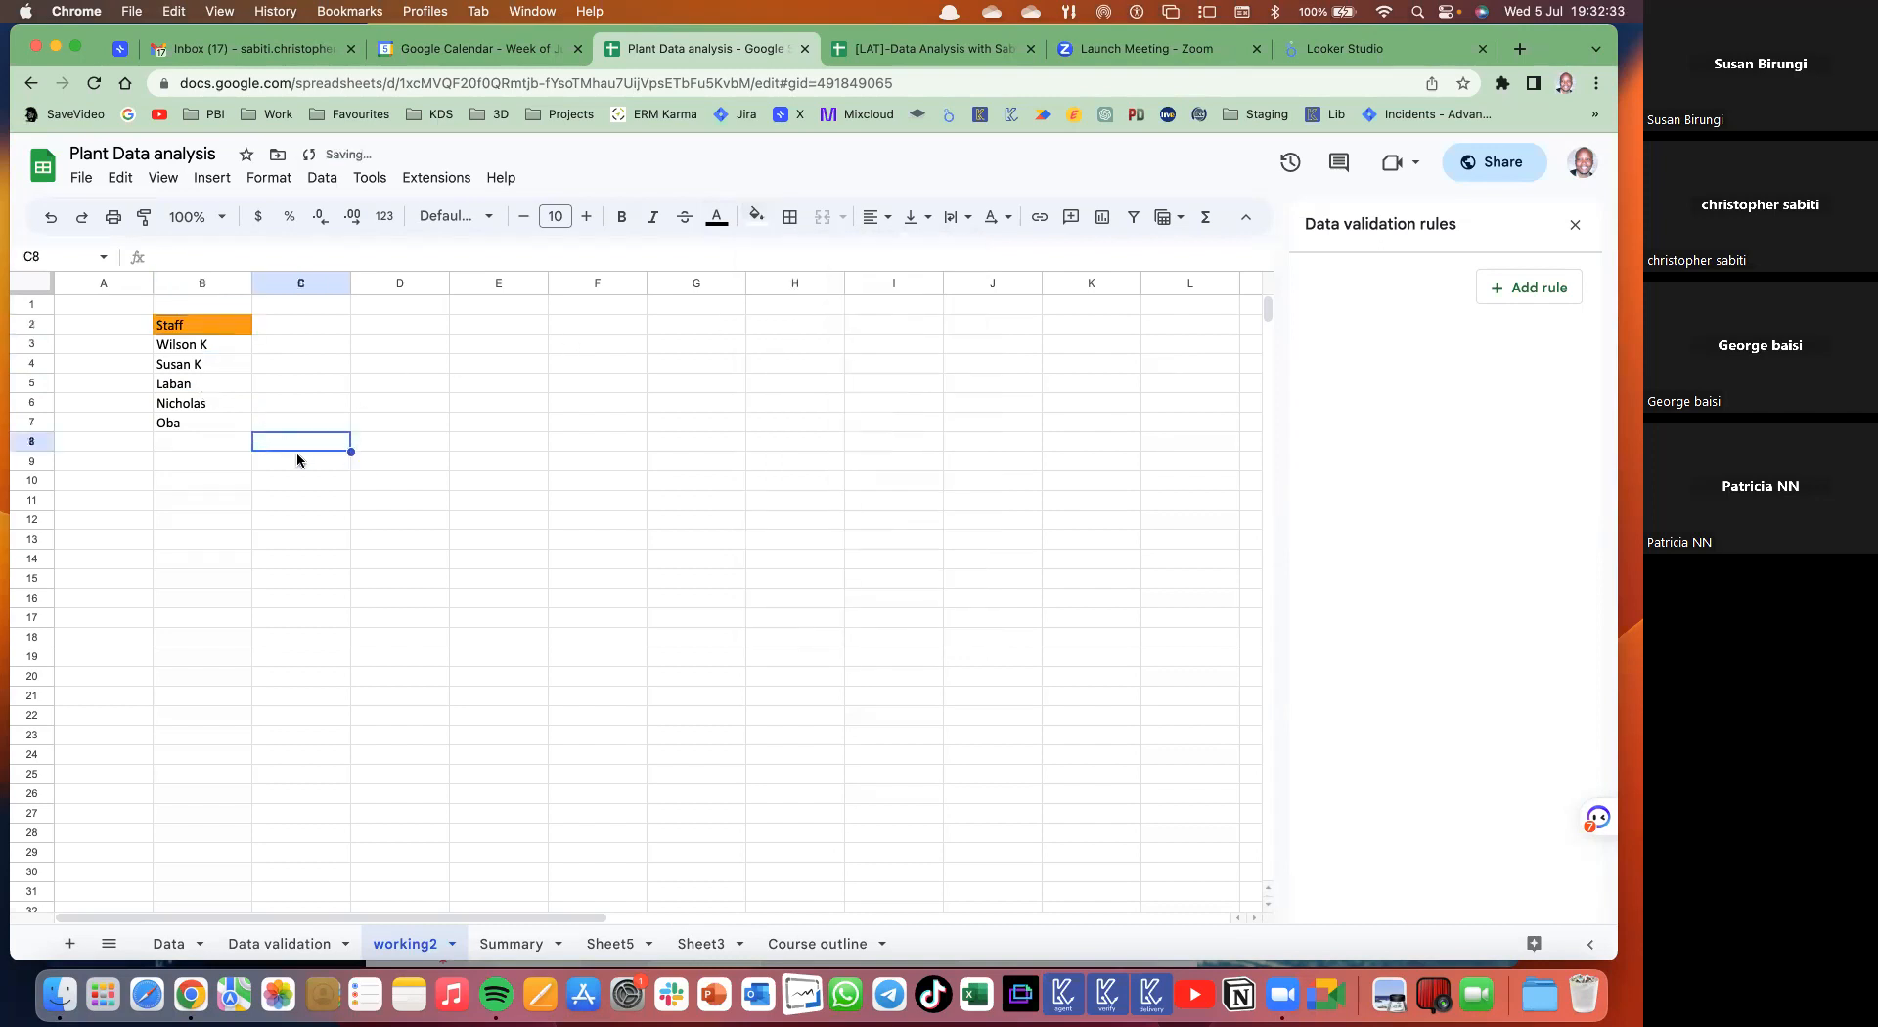
pyautogui.moveTo(405, 944); pyautogui.dragTo(282, 942)
pyautogui.click(282, 942)
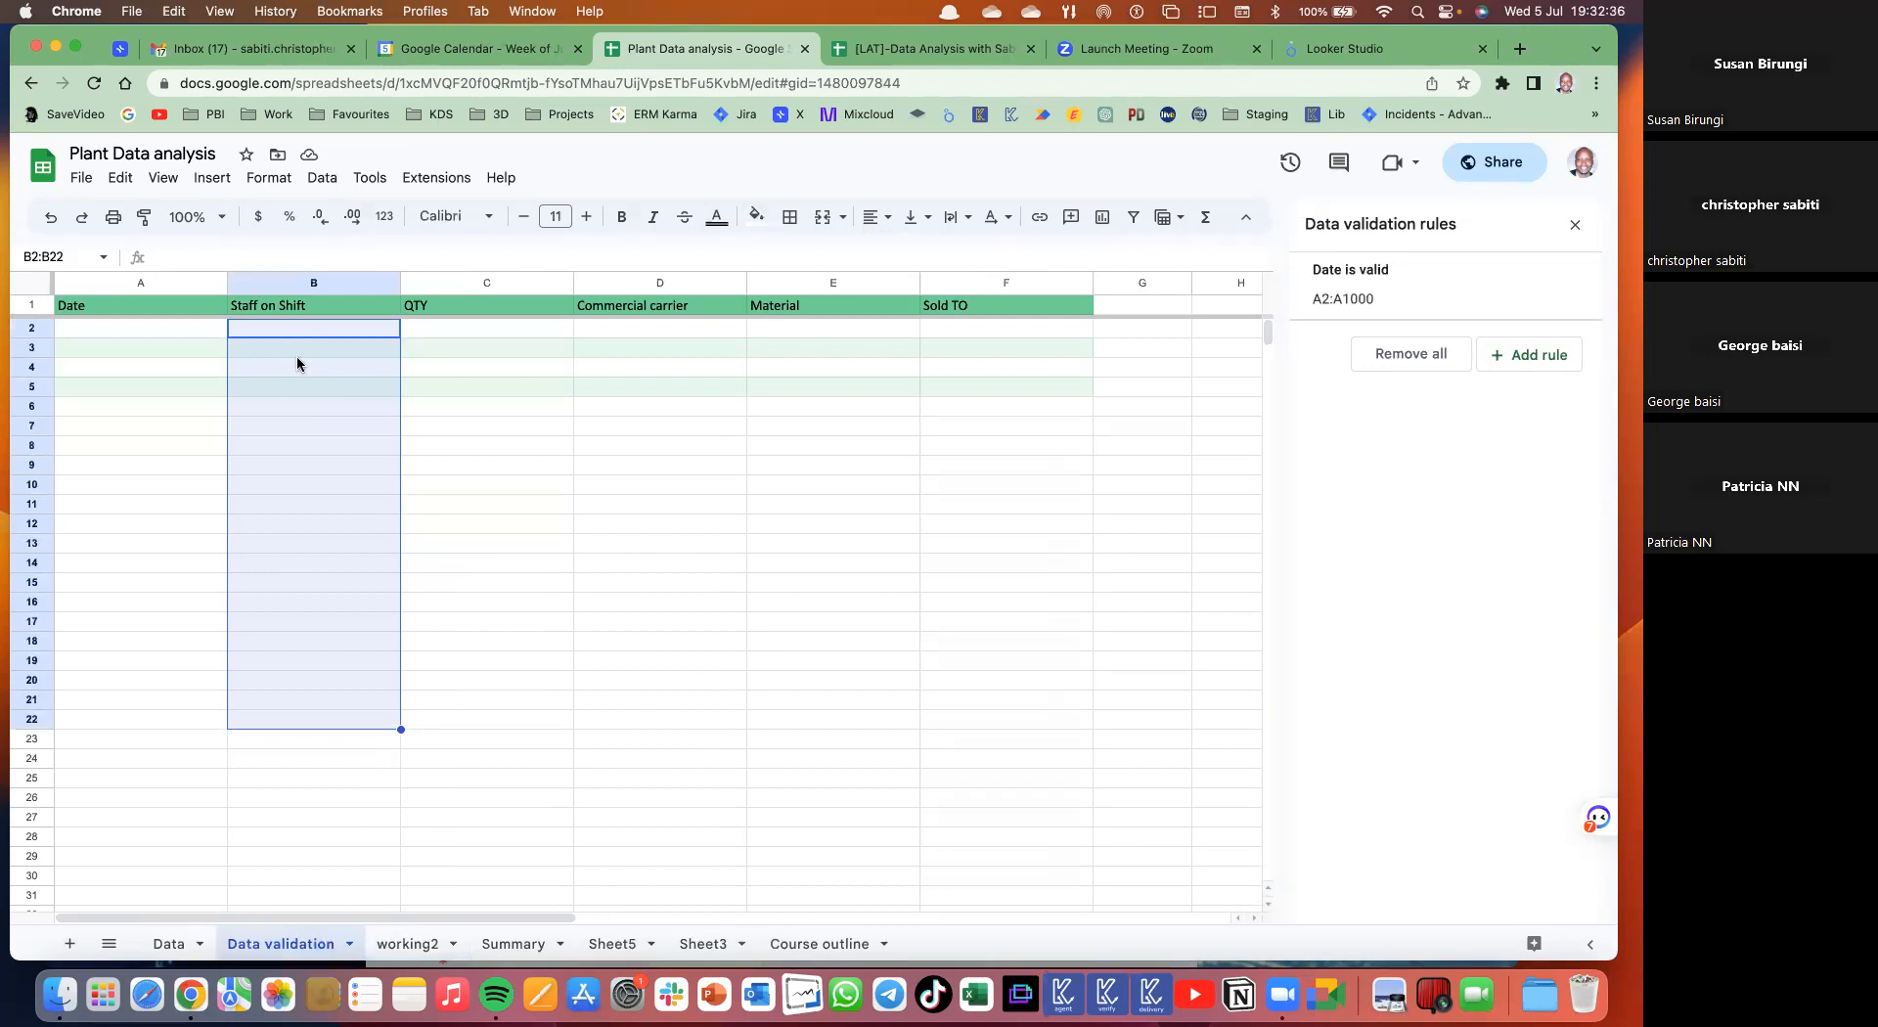
# - Select cell B2 and start a new data validation rule for it
pyautogui.click(291, 333)
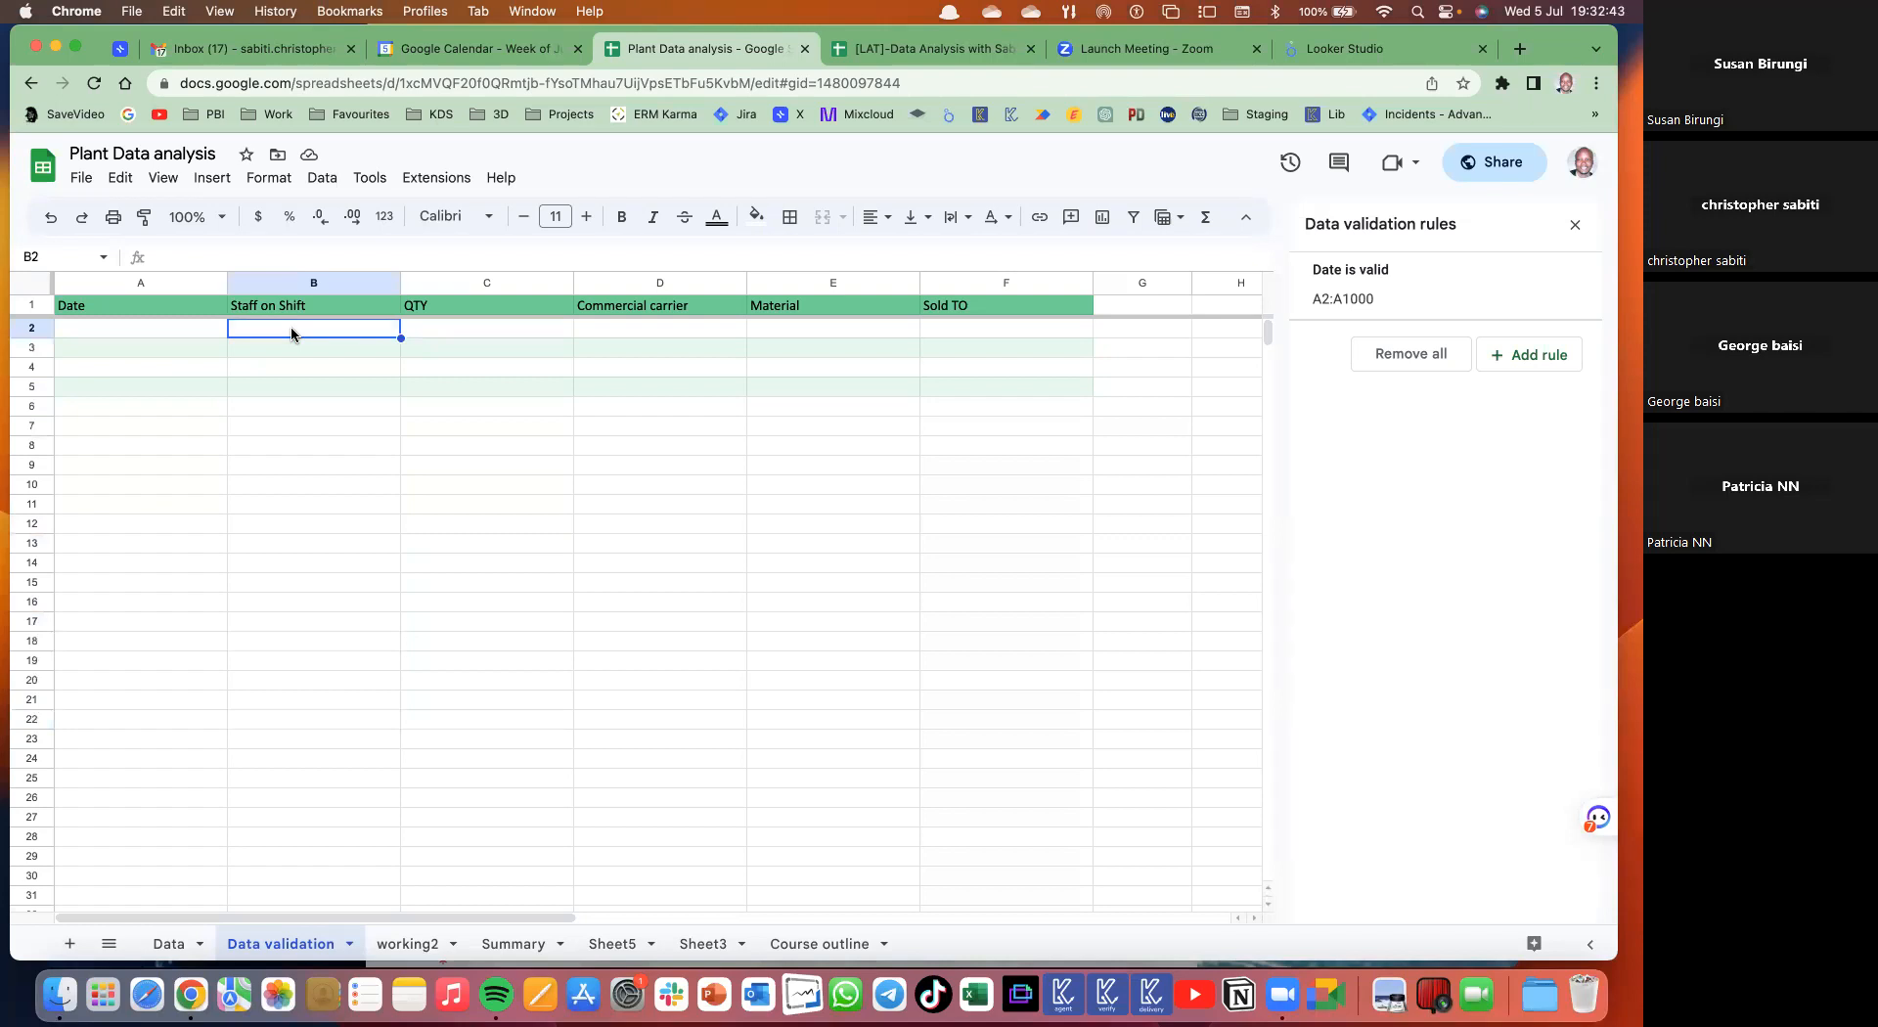
pyautogui.moveTo(292, 333); pyautogui.dragTo(290, 462)
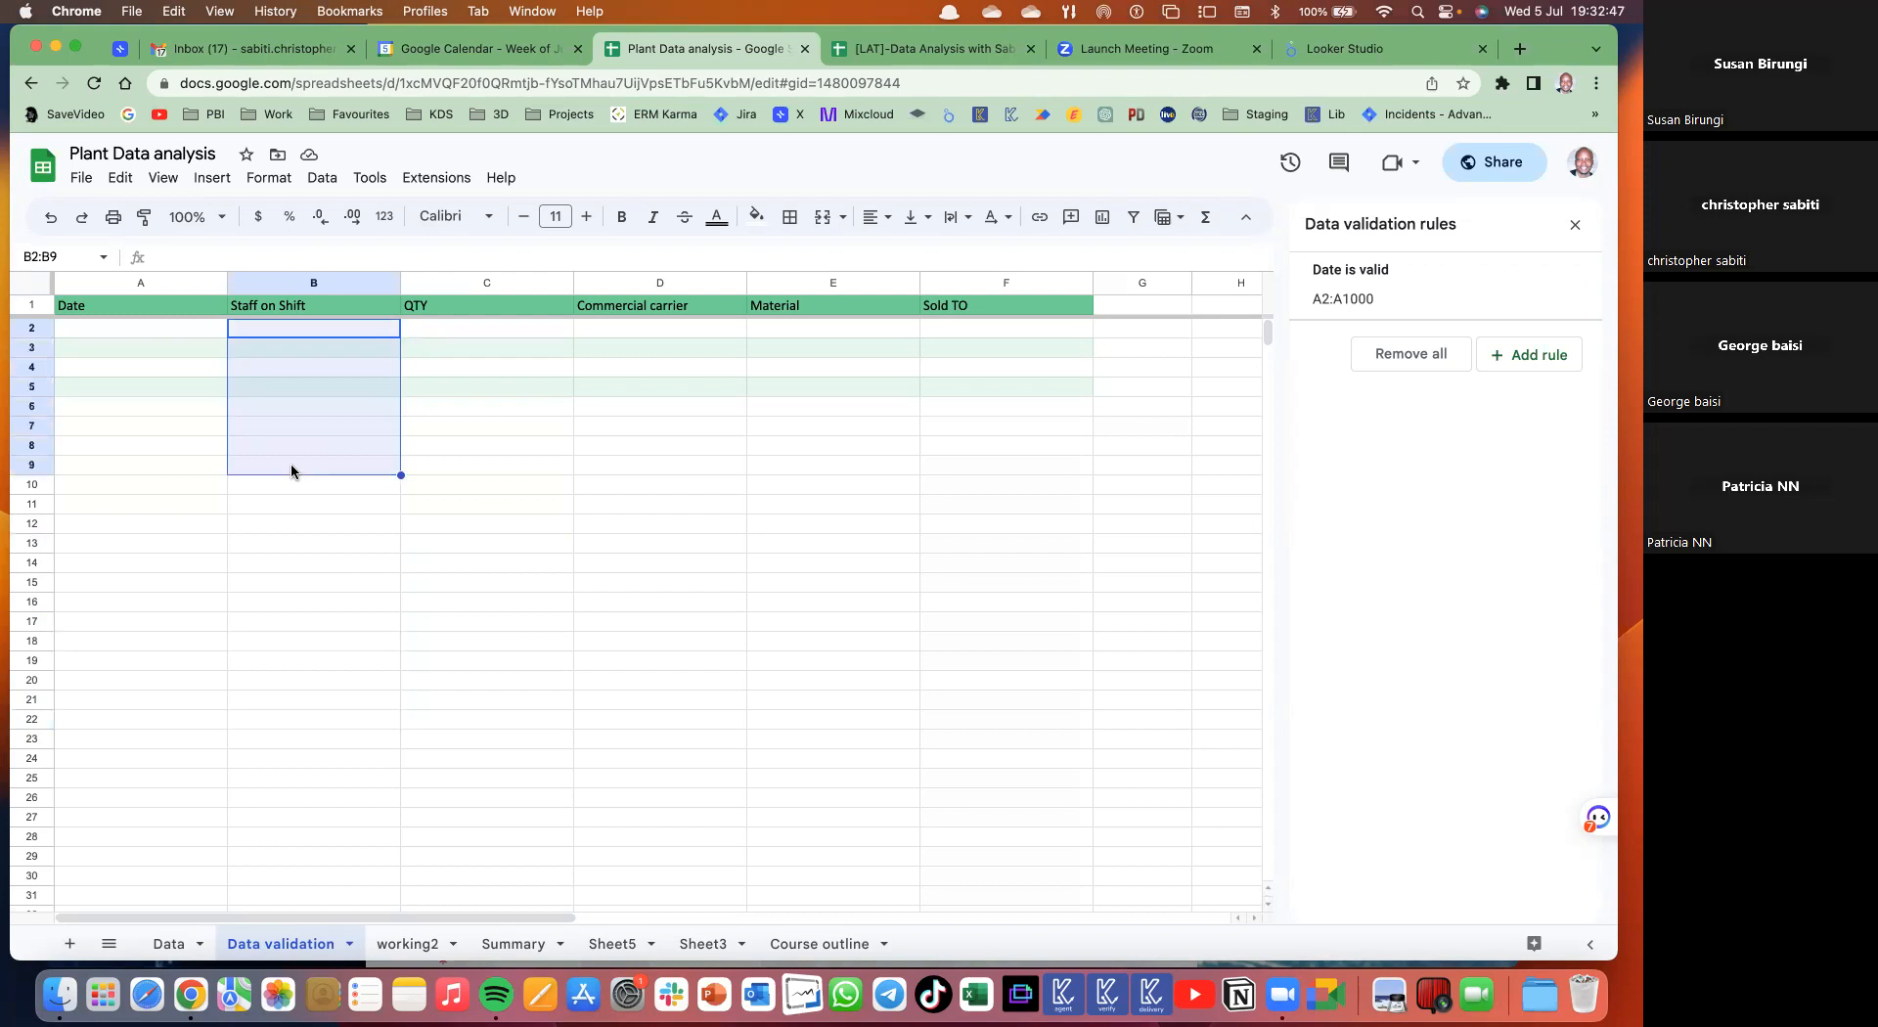
pyautogui.click(305, 332)
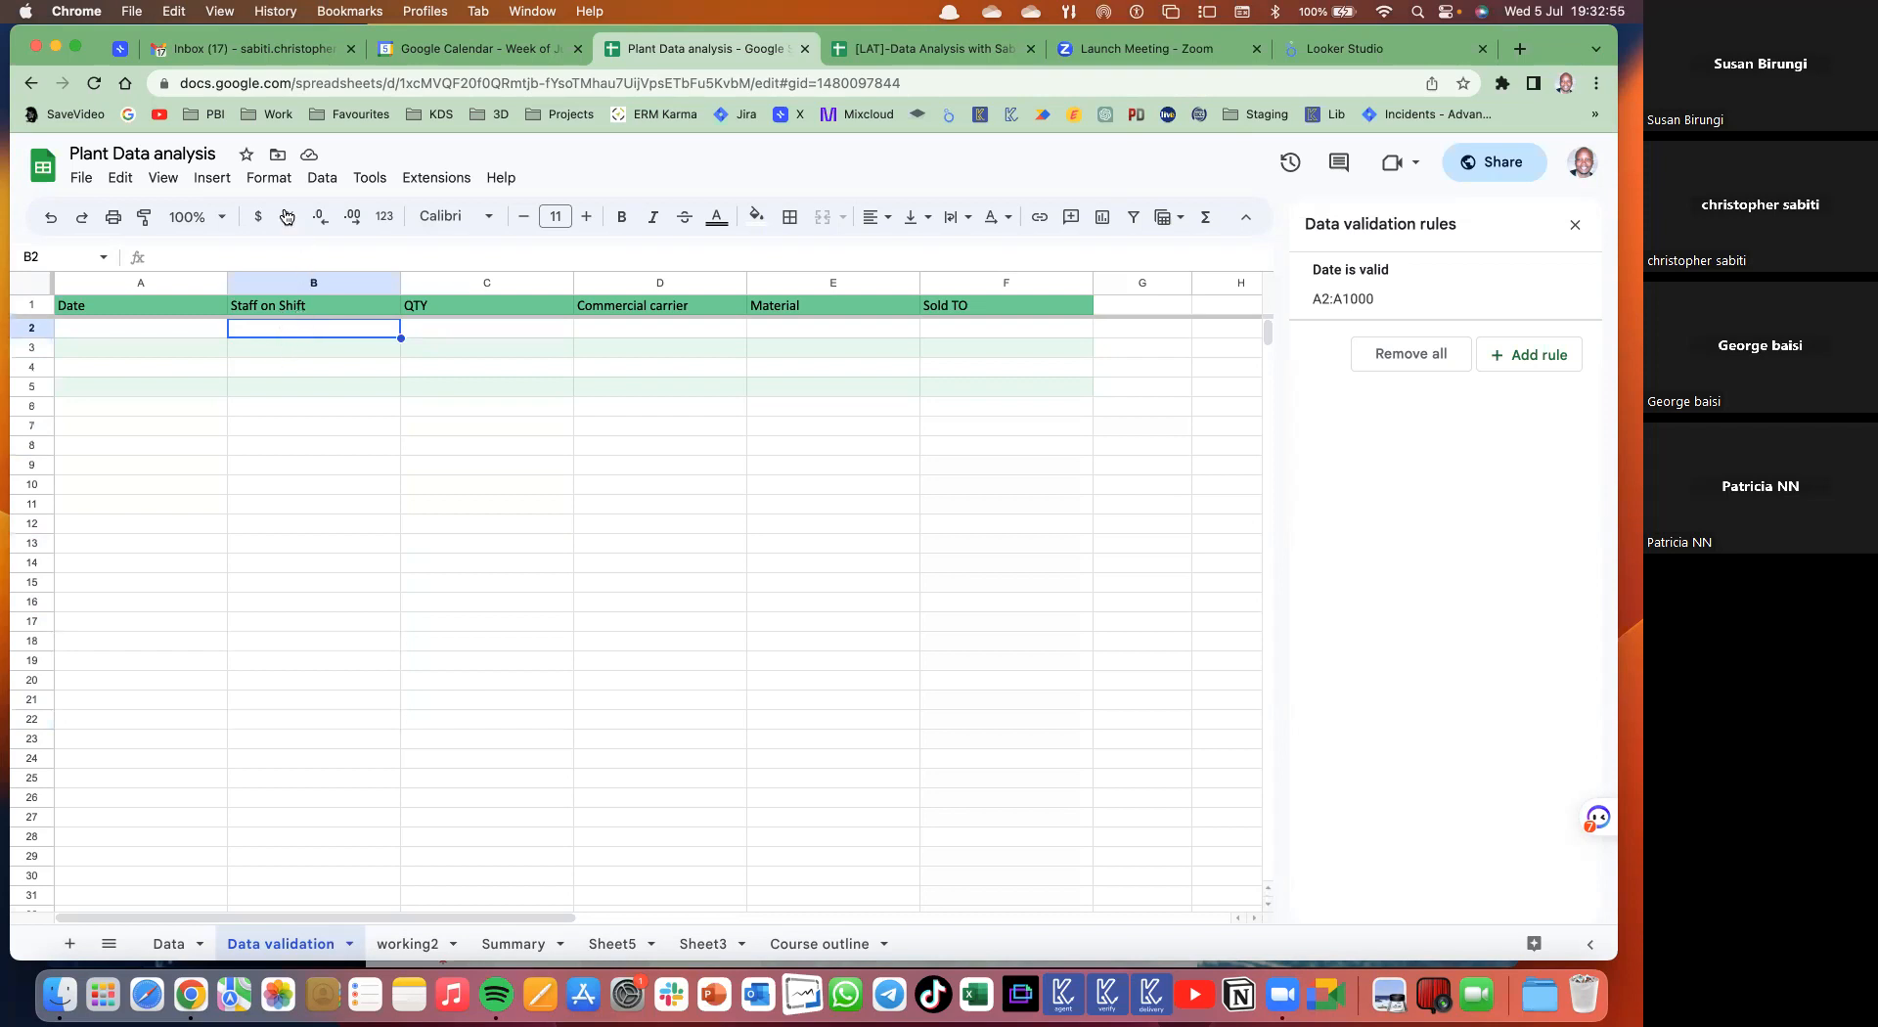
pyautogui.click(328, 186)
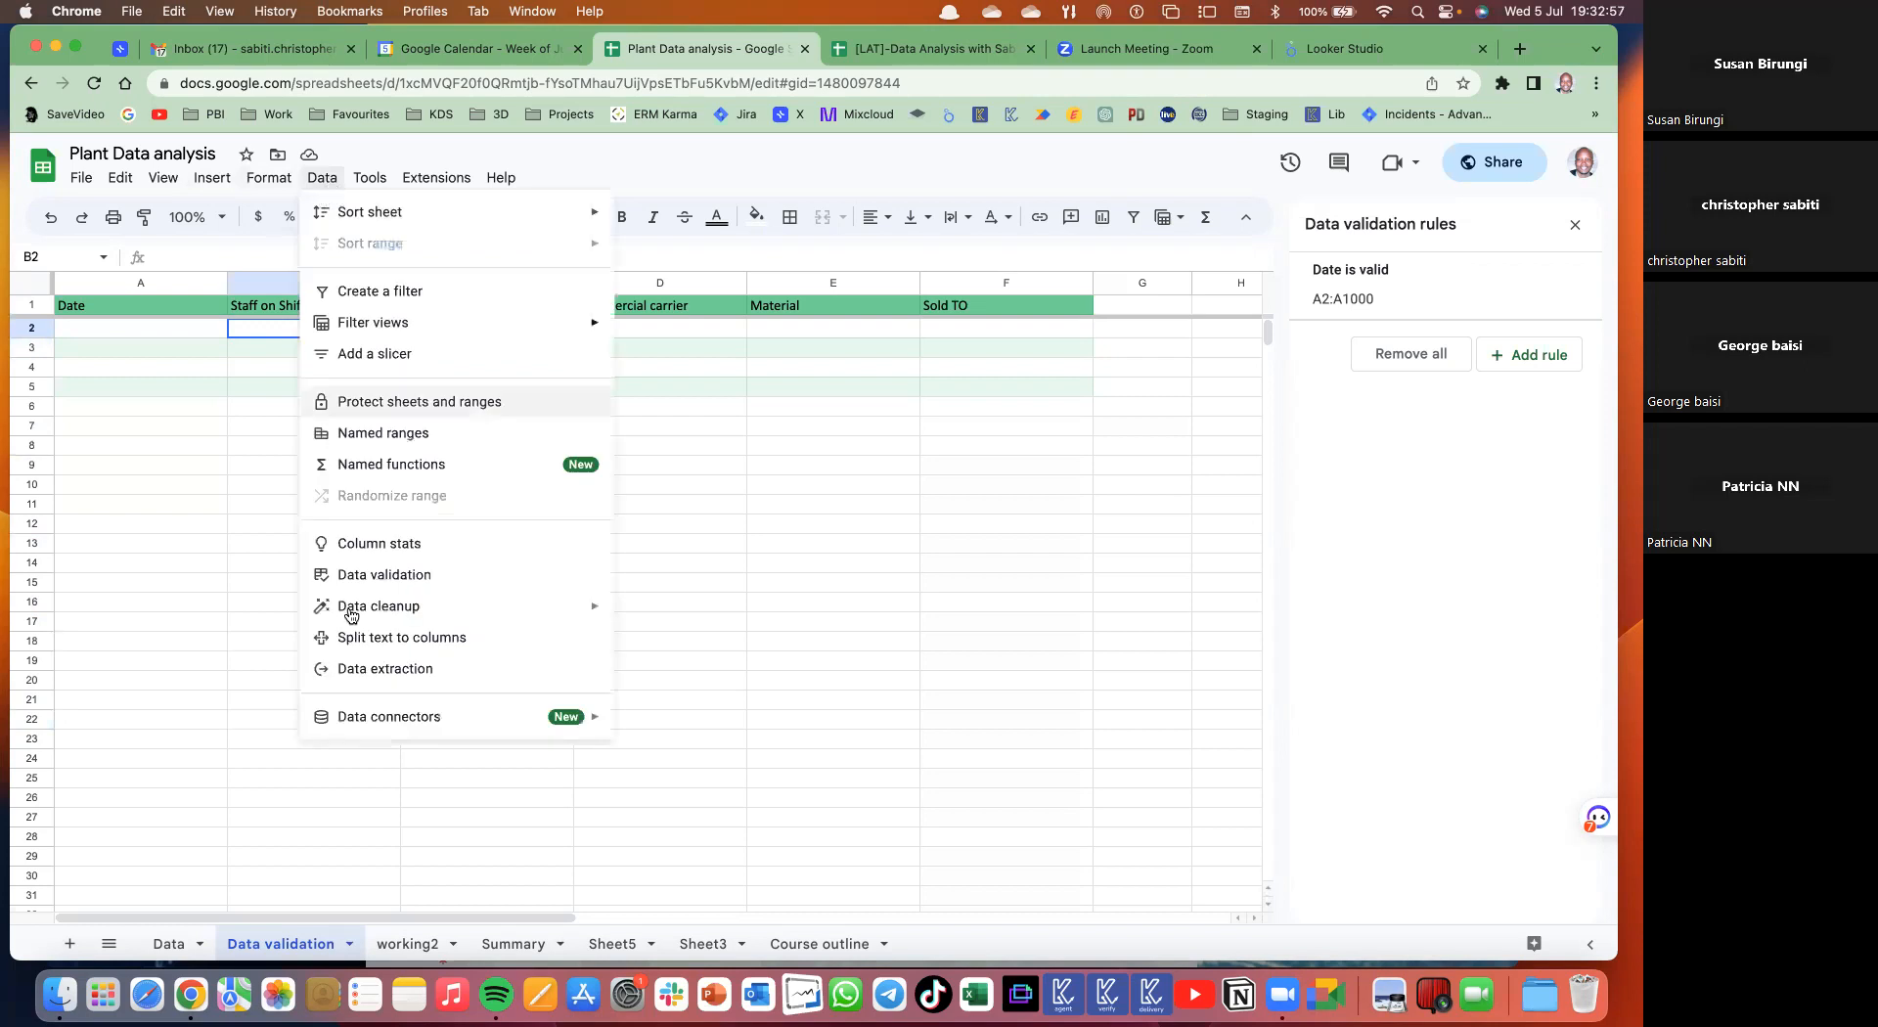
pyautogui.click(370, 585)
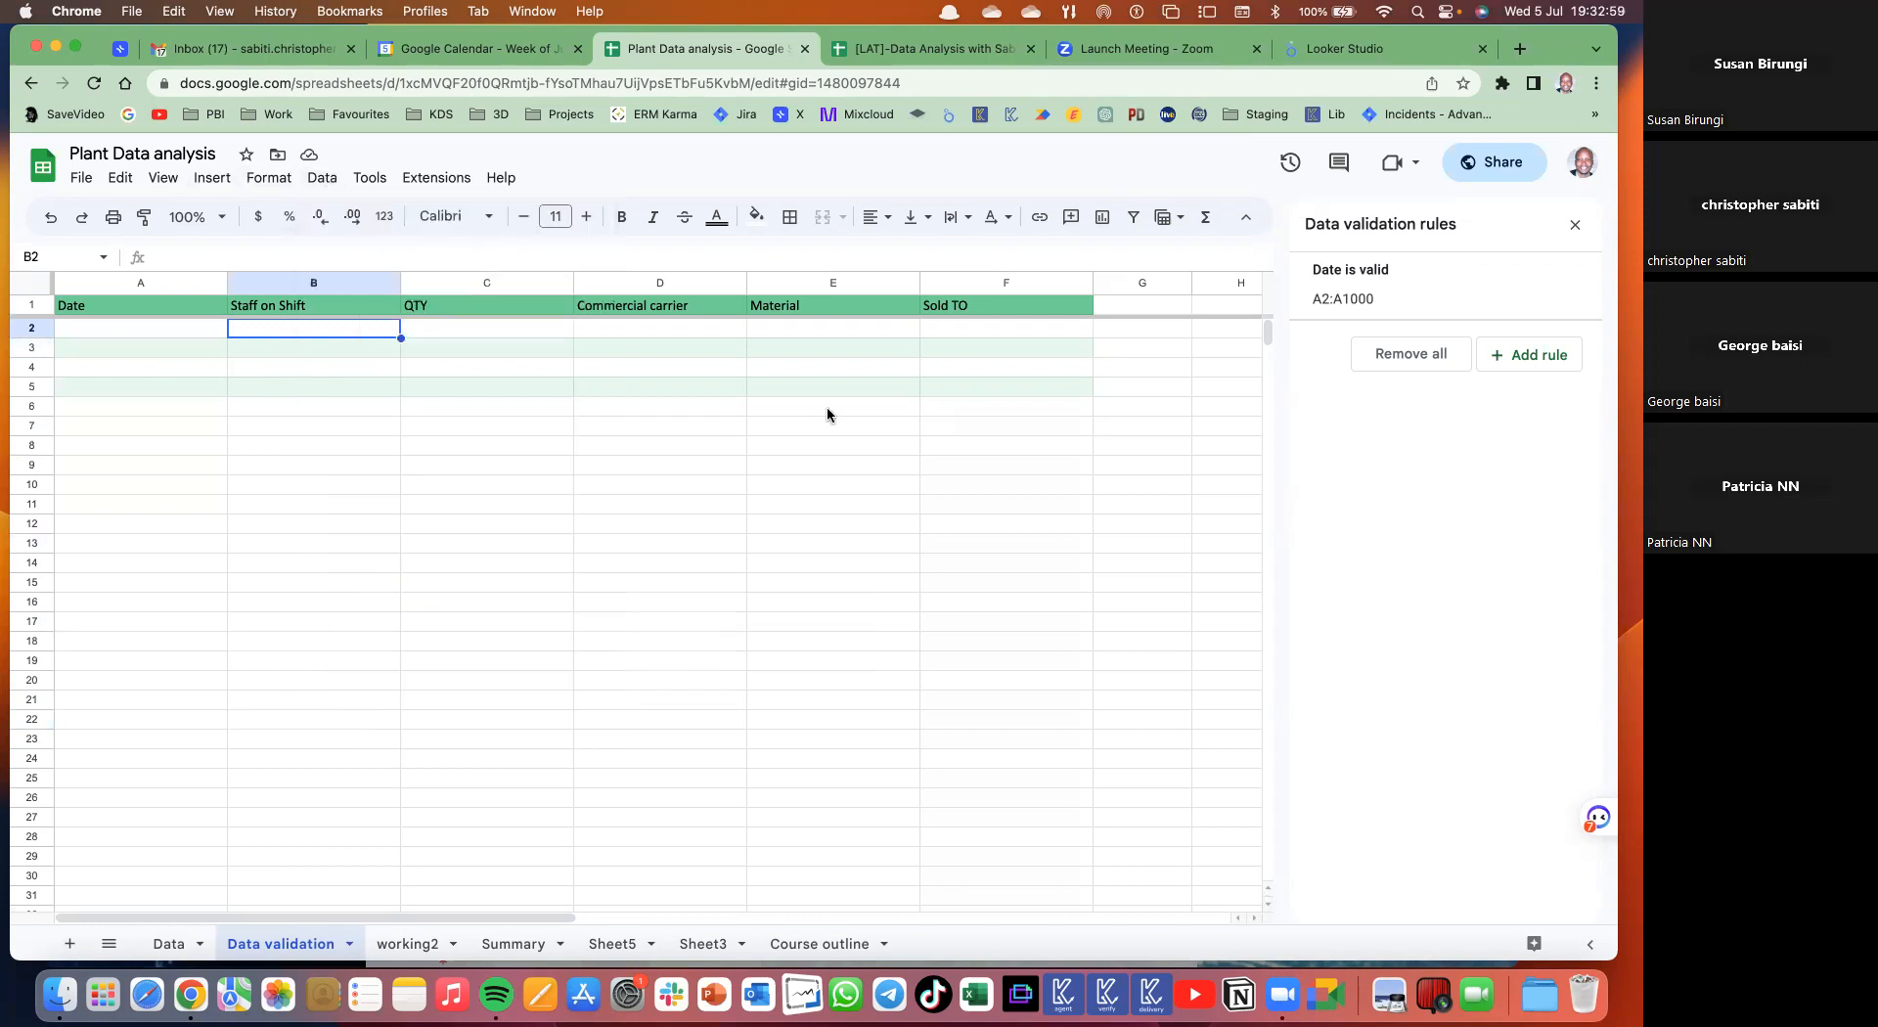
pyautogui.click(1505, 355)
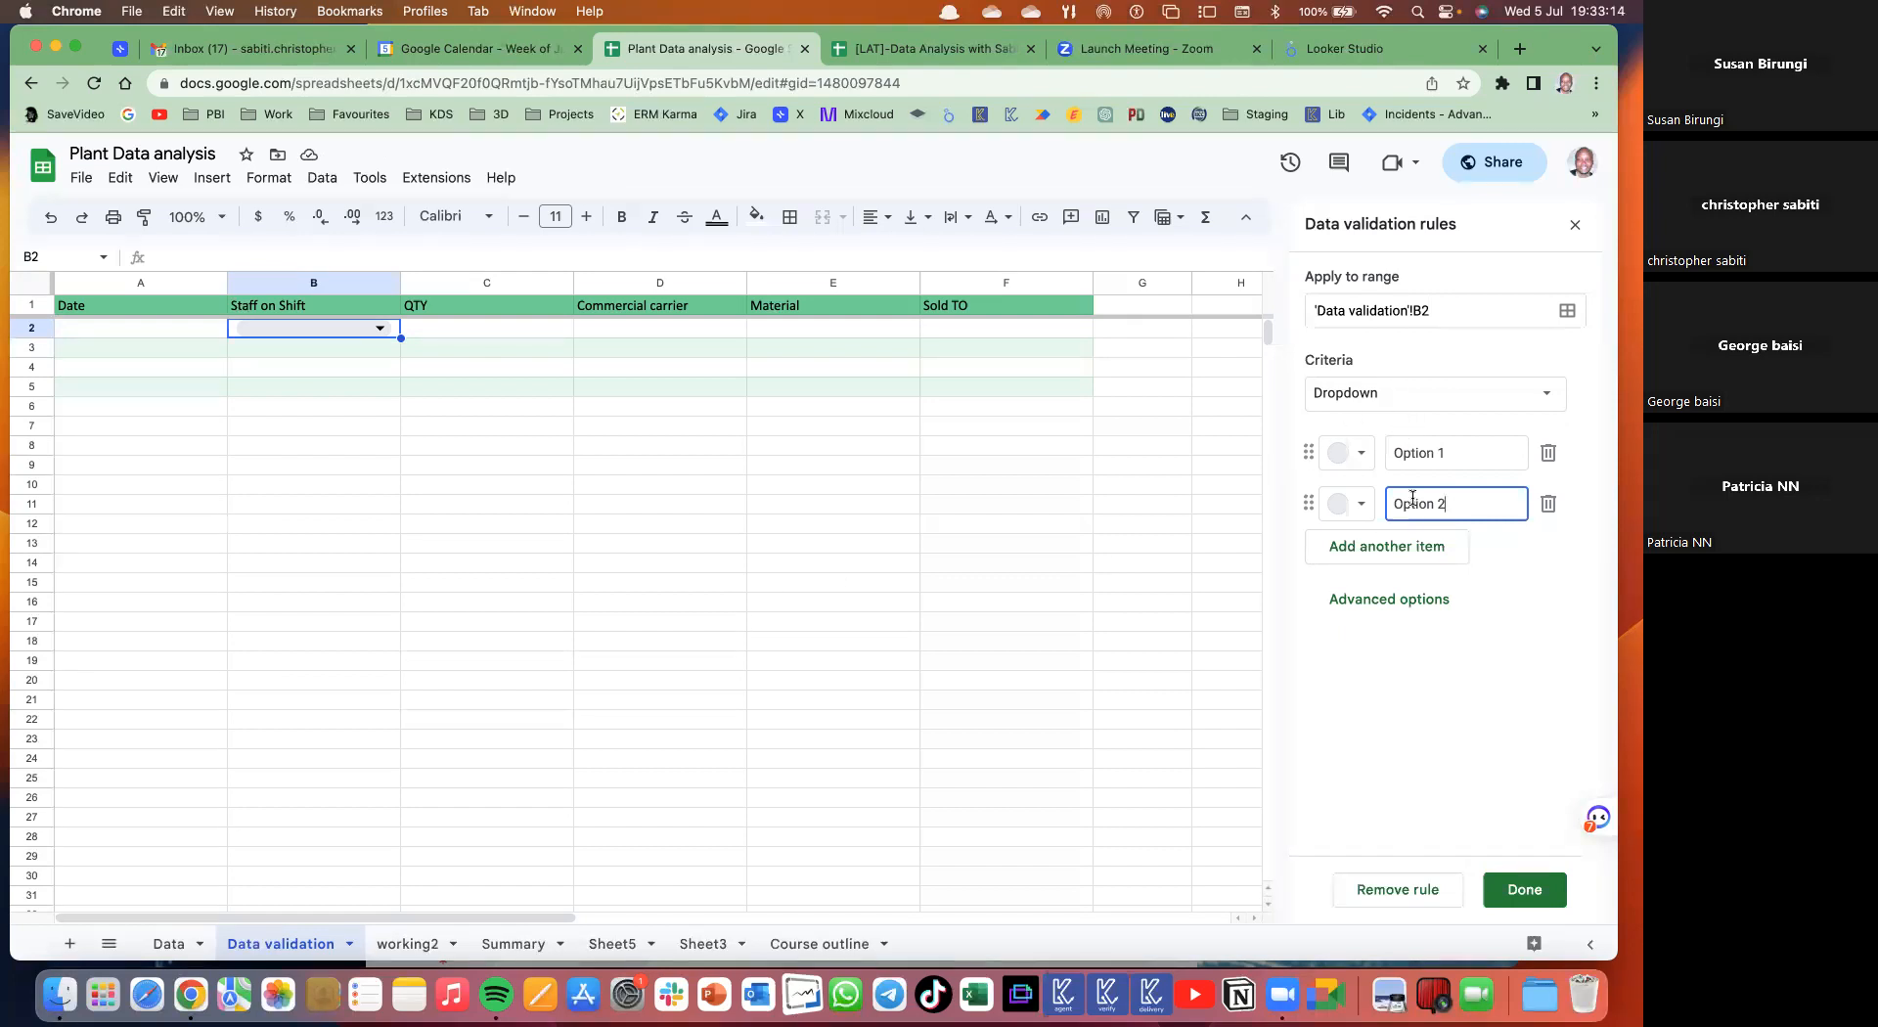
# - Give B2 a dropdown of three typed staff names and save the rule
pyautogui.click(1452, 452)
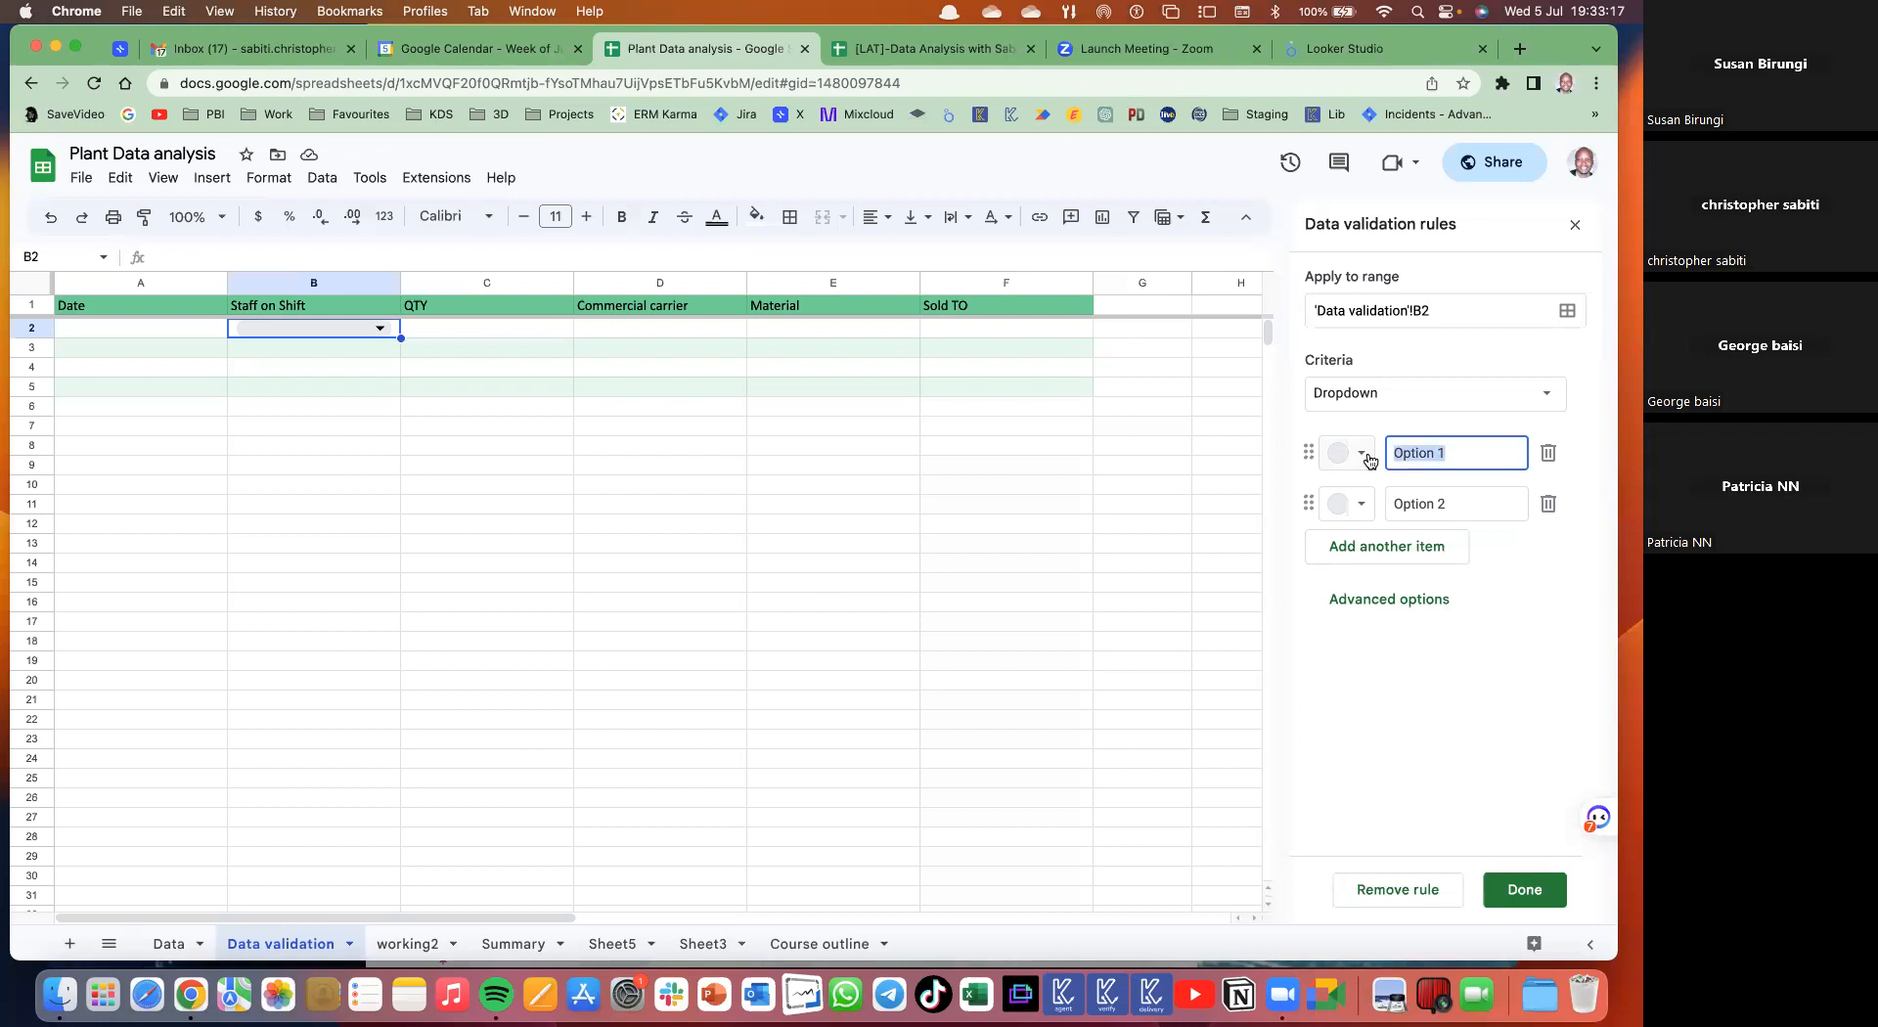
pyautogui.write('La')
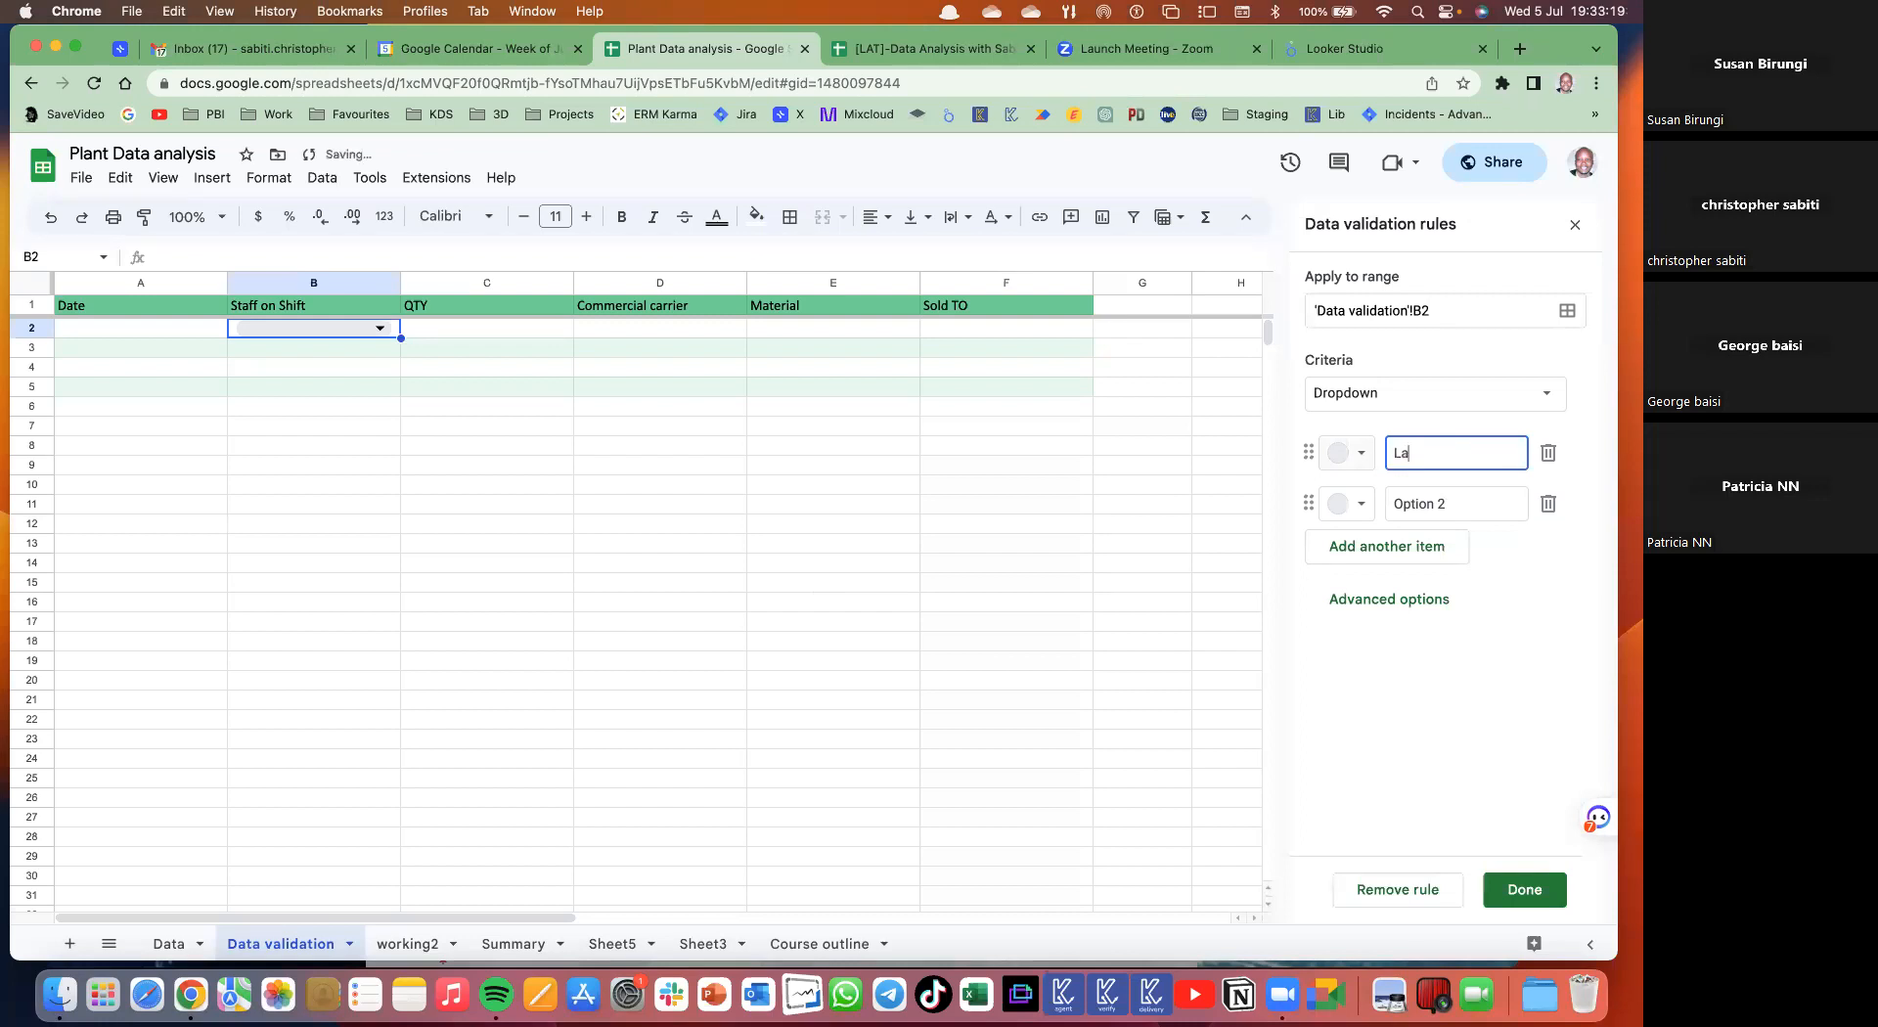
pyautogui.write('ban')
pyautogui.press('Return')
pyautogui.write('Susan')
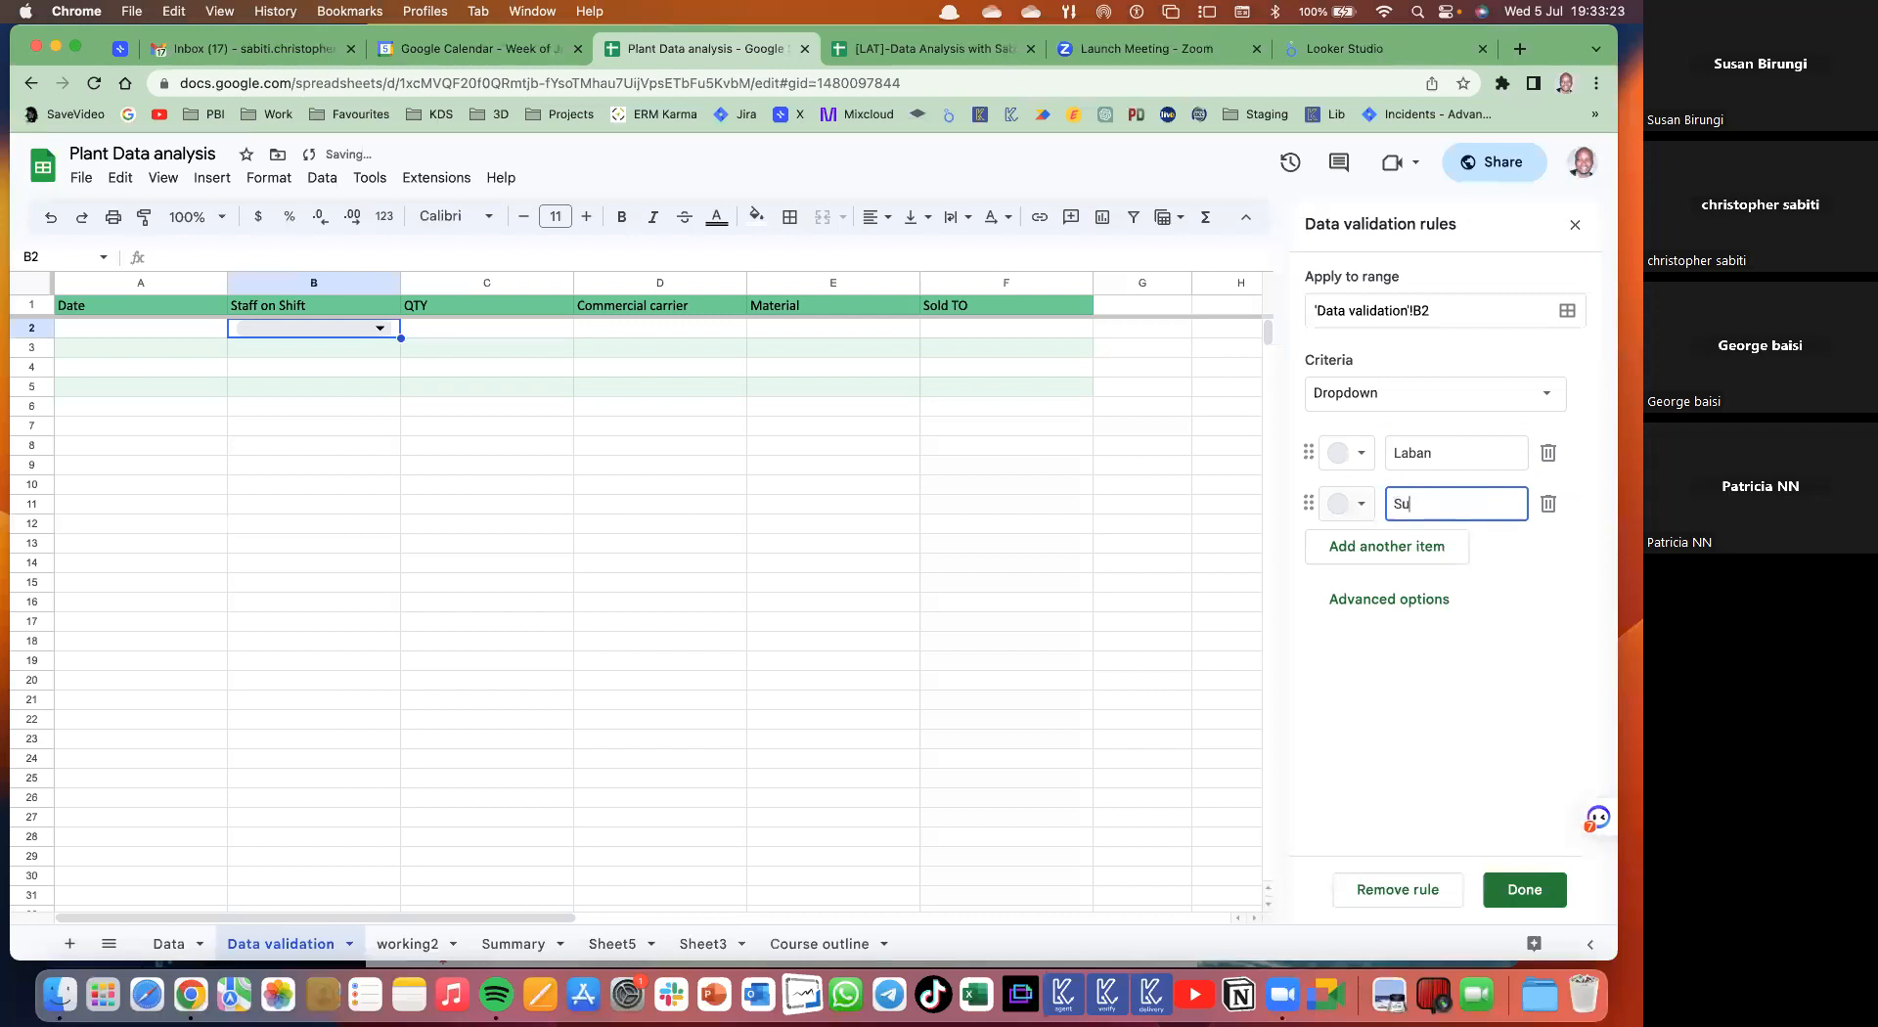
pyautogui.click(1424, 547)
pyautogui.write('Sabiti')
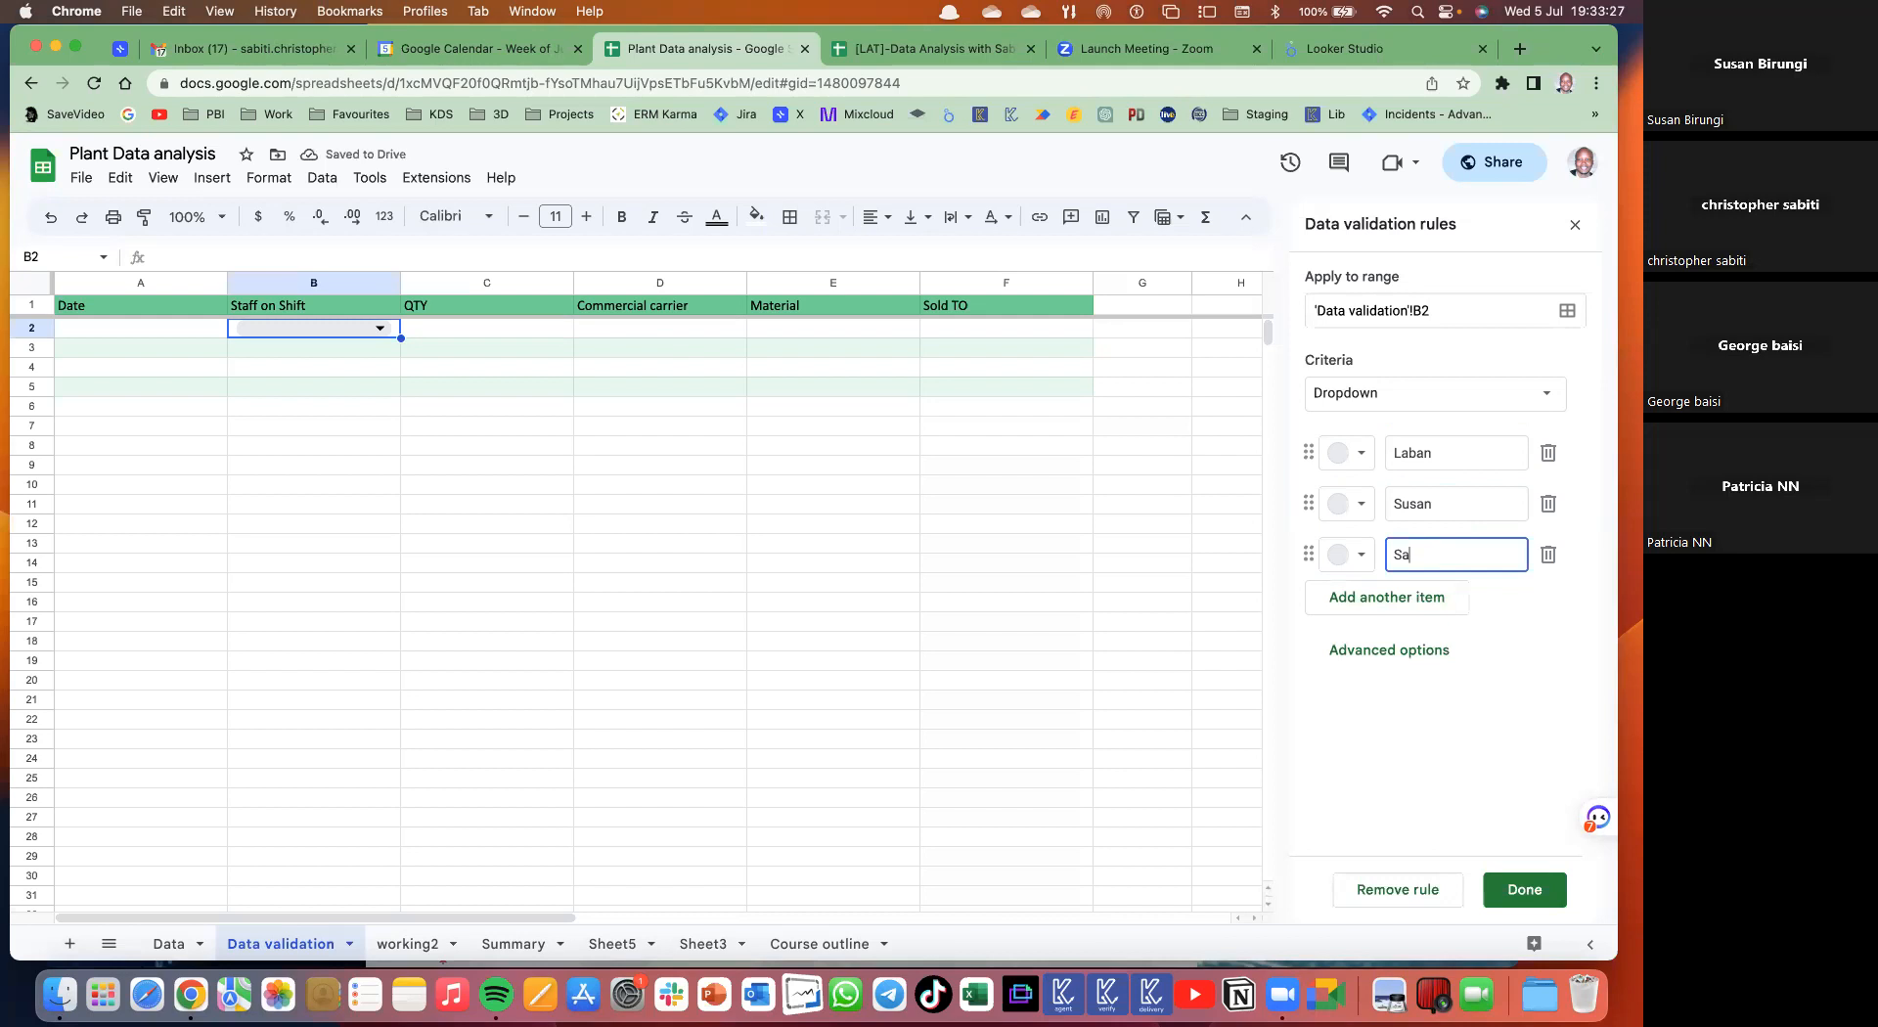
pyautogui.click(1515, 889)
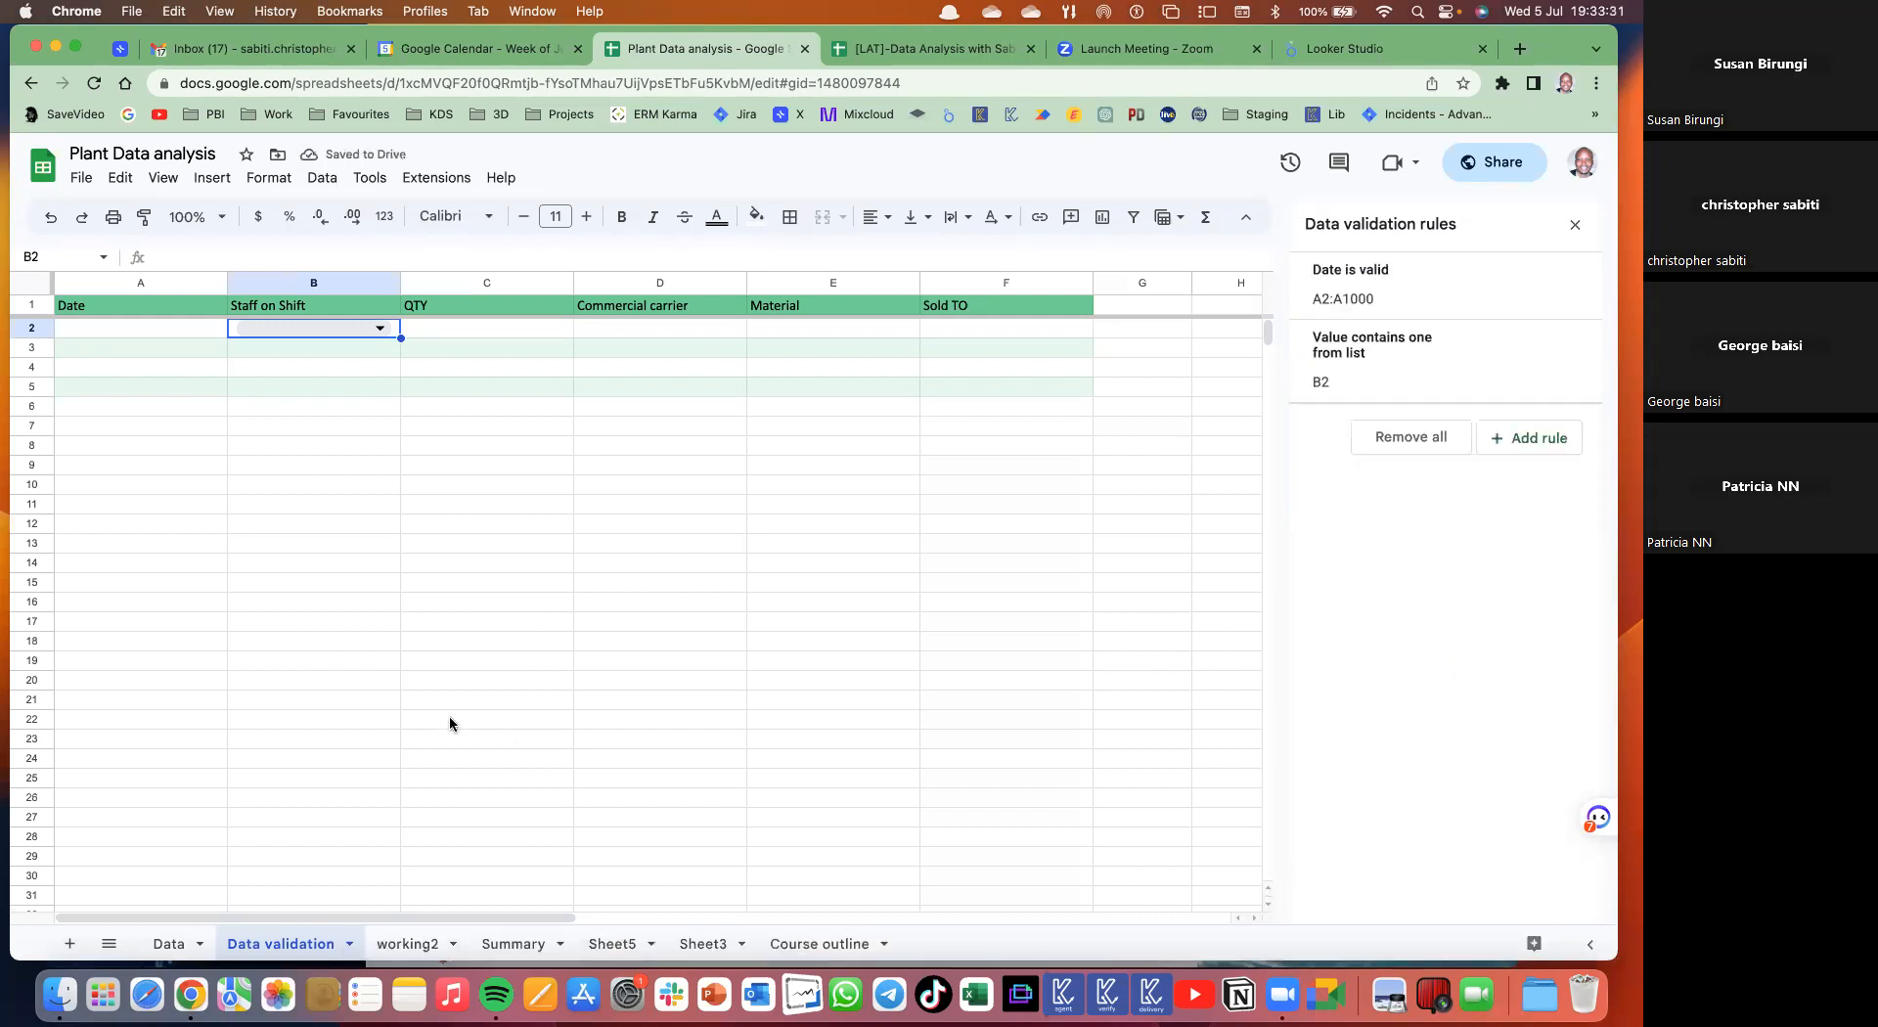
pyautogui.click(394, 548)
# - Pick staff names from B2's dropdown to test it
pyautogui.click(380, 333)
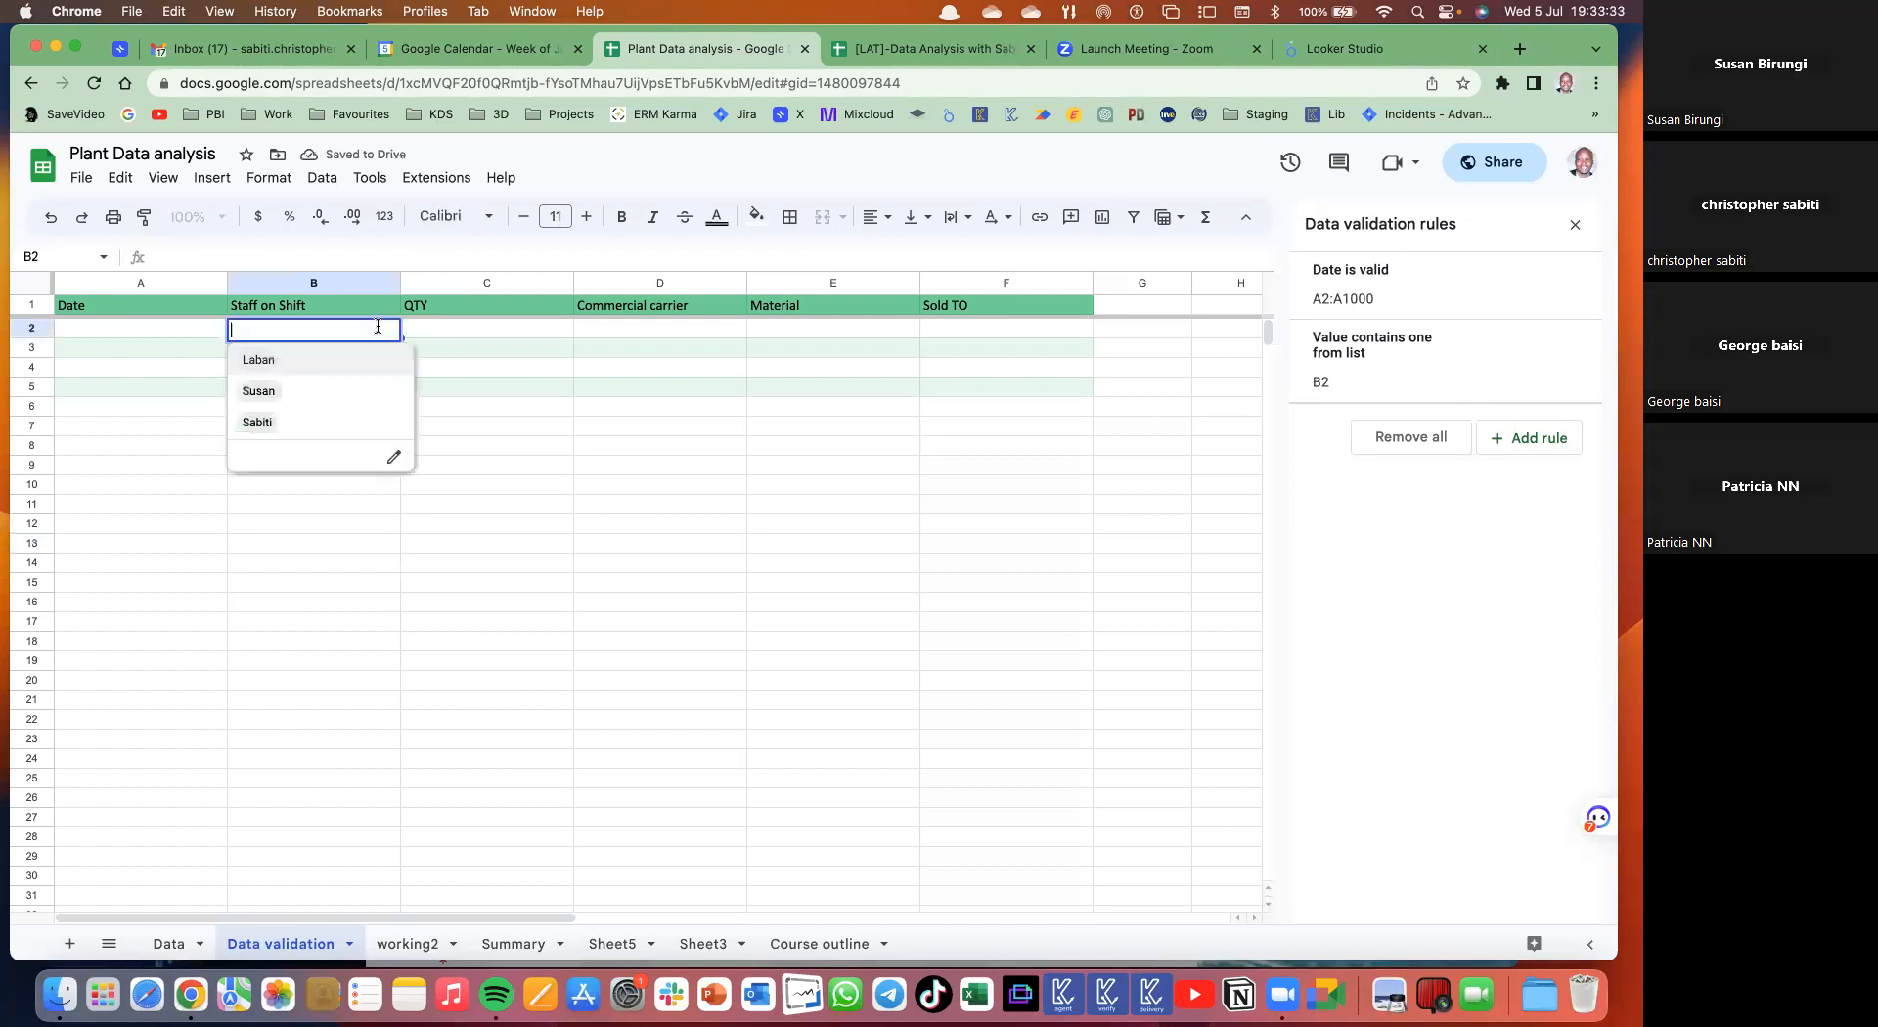
pyautogui.click(293, 362)
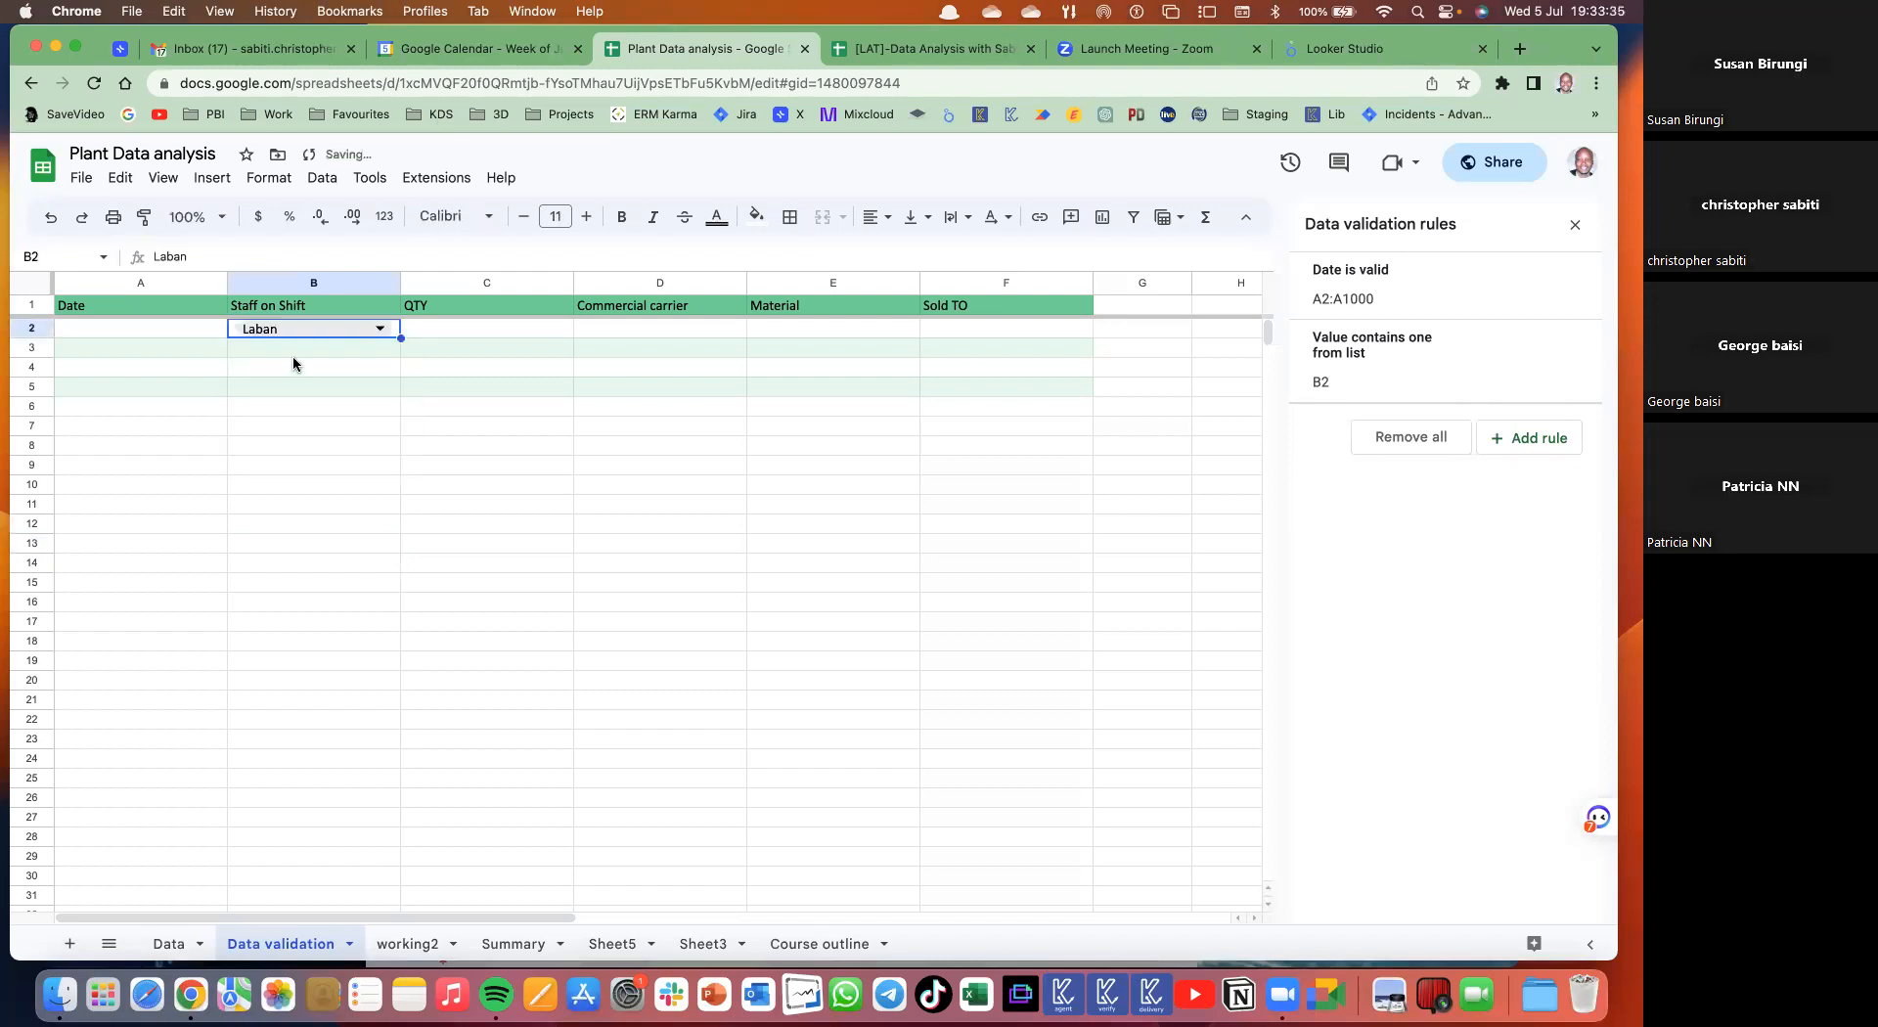
pyautogui.click(379, 329)
pyautogui.click(246, 389)
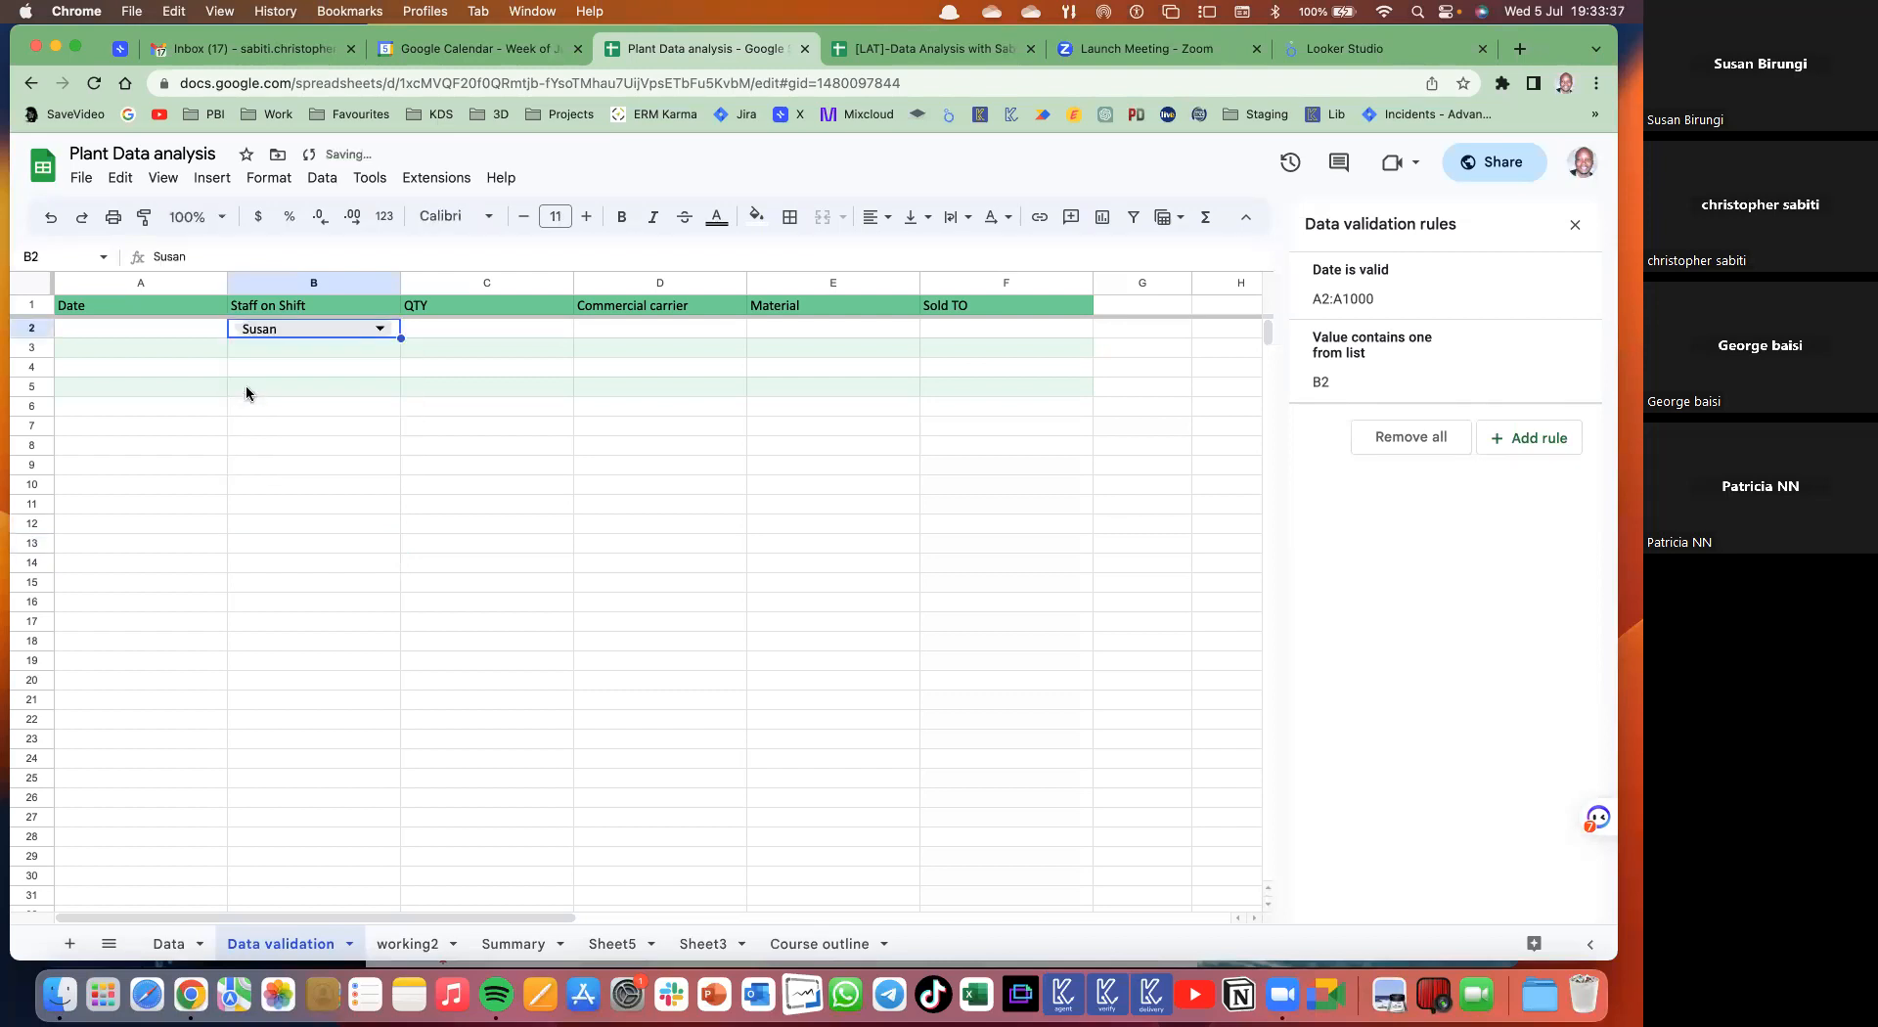
# - Delete B2's typed-item dropdown rule, keeping the chosen name as plain text
pyautogui.doubleClick(278, 329)
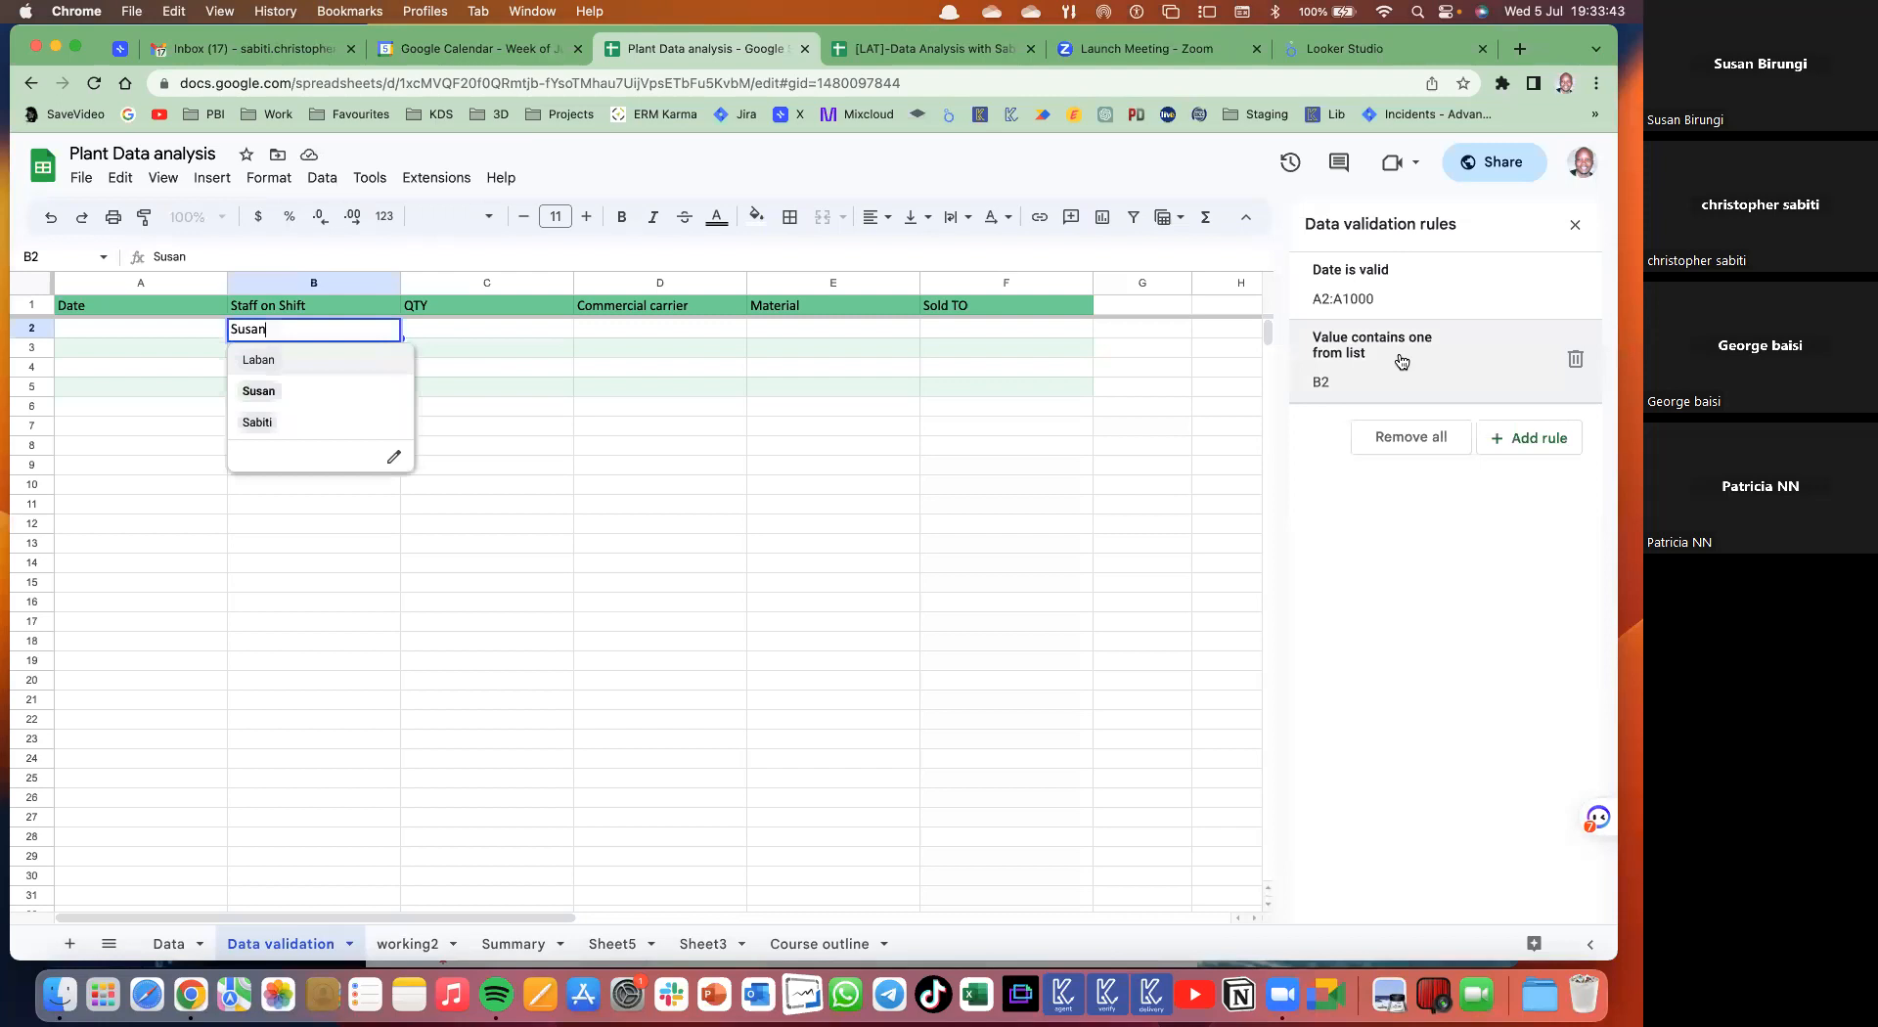
pyautogui.click(567, 368)
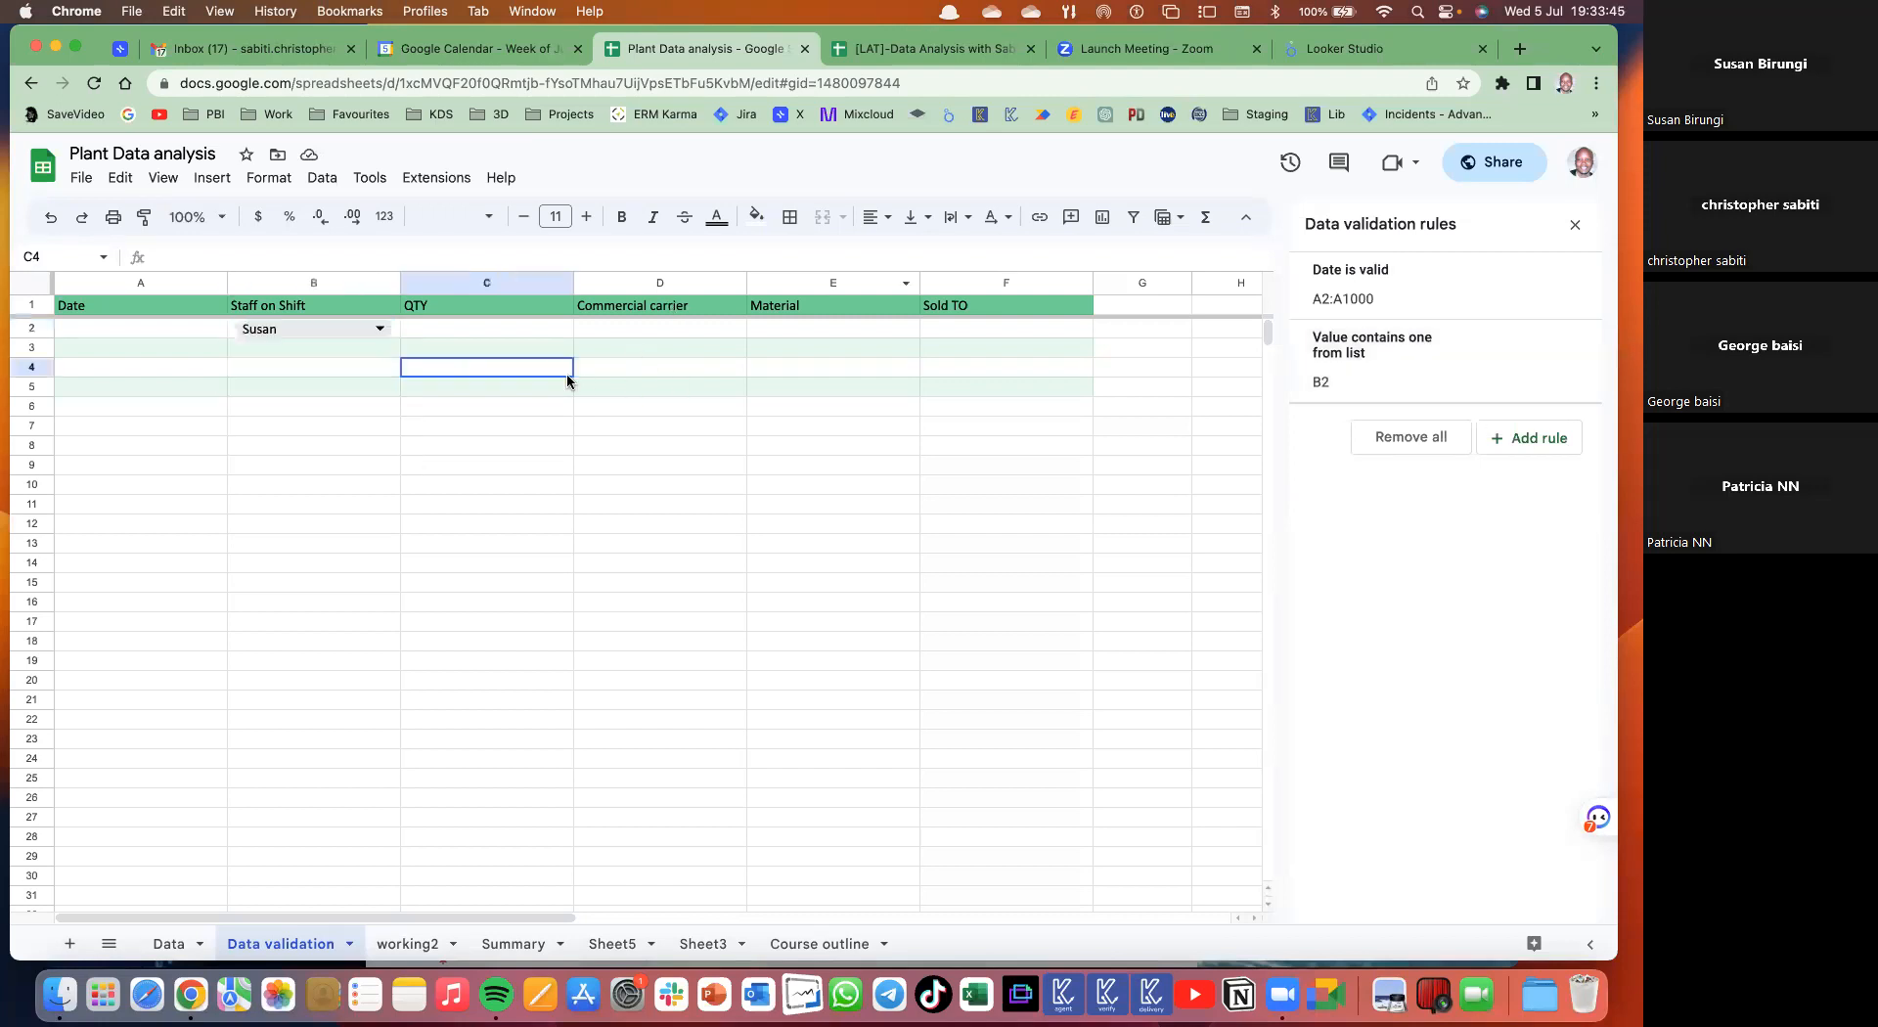
pyautogui.doubleClick(326, 325)
pyautogui.click(446, 339)
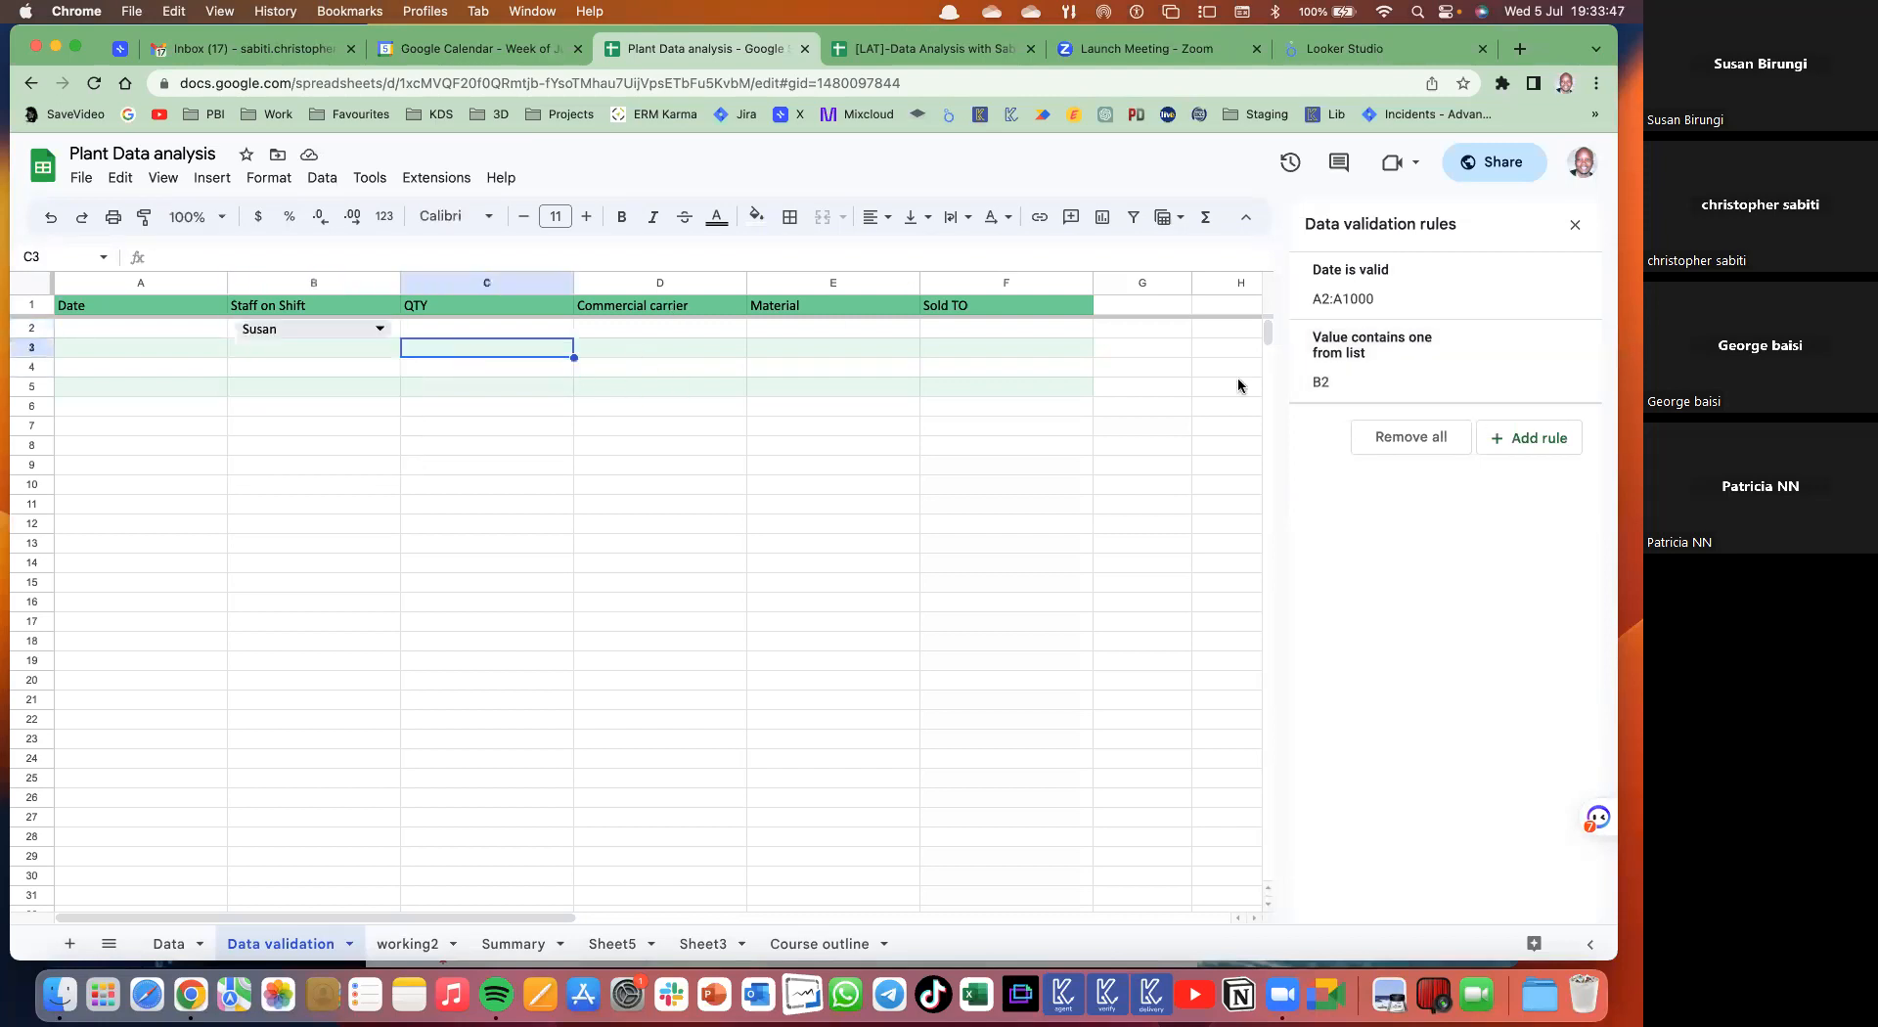
pyautogui.click(1575, 359)
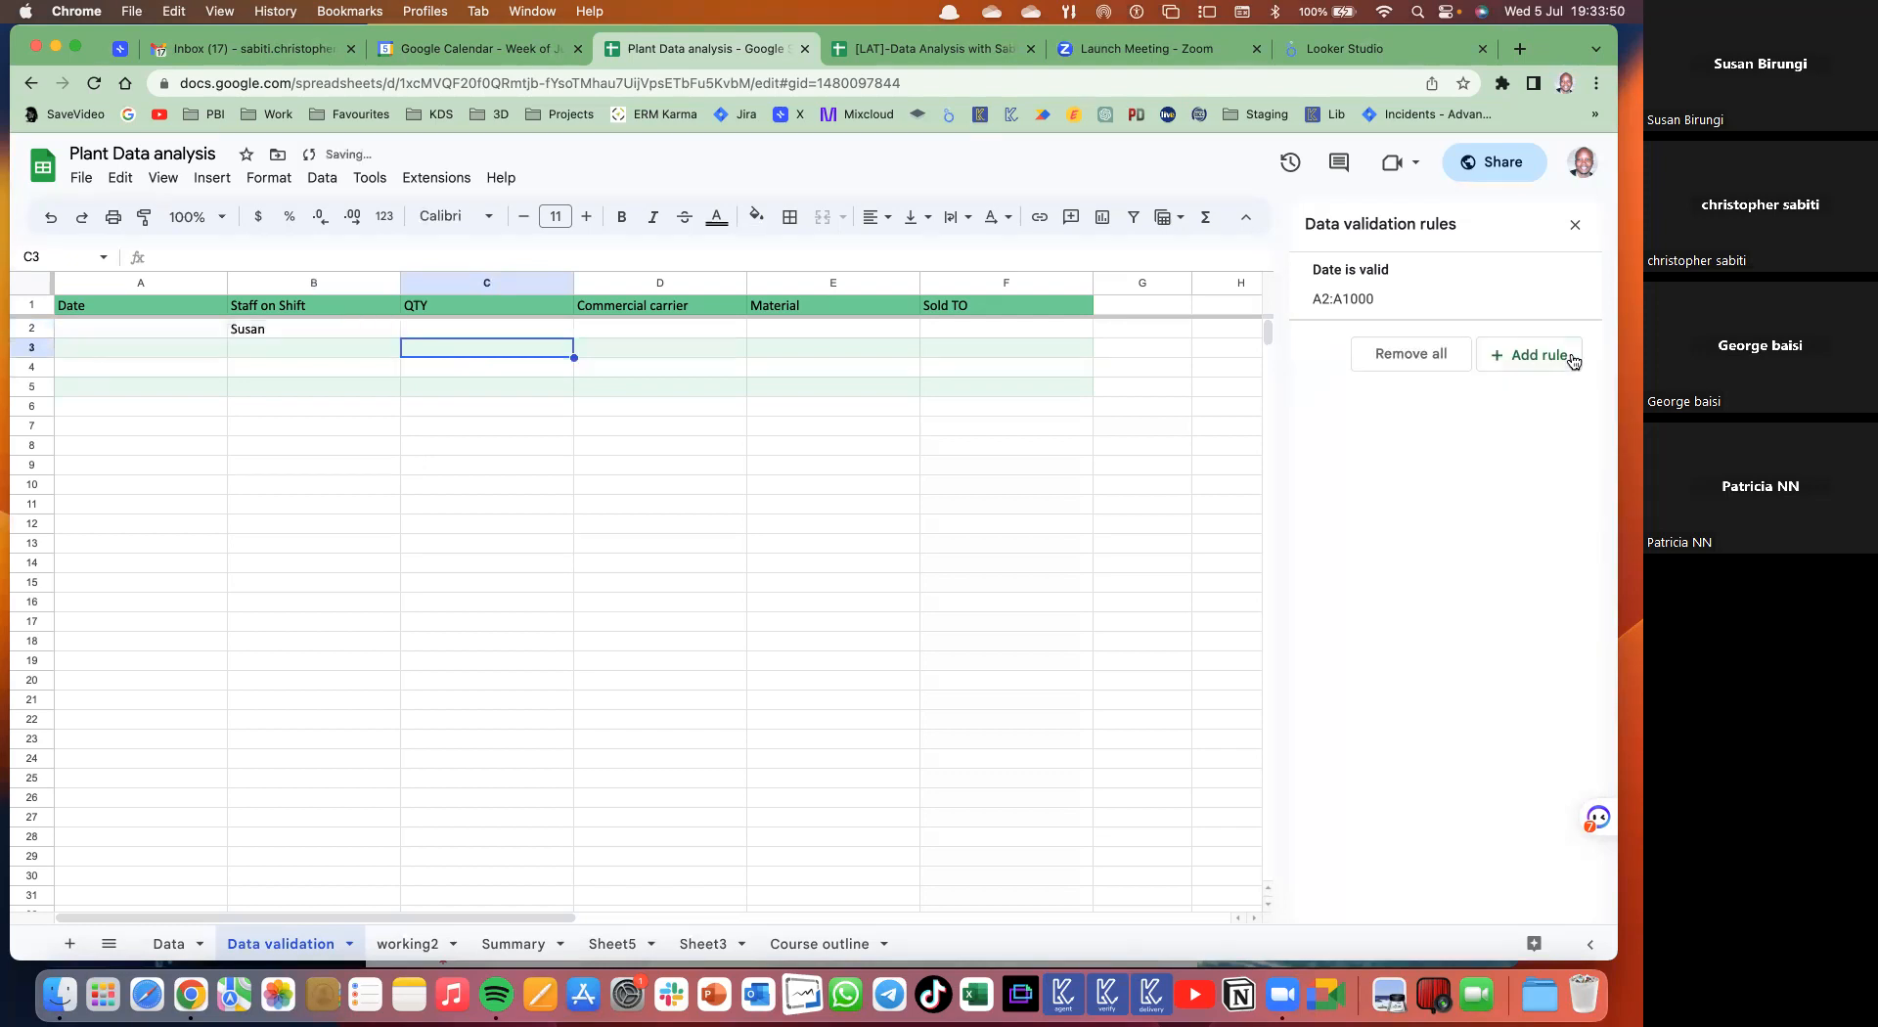
# - Clear B2 and add a 'Dropdown (from a range)' rule, picking its source on working2
pyautogui.click(351, 329)
pyautogui.press('BackSpace')
pyautogui.click(1522, 355)
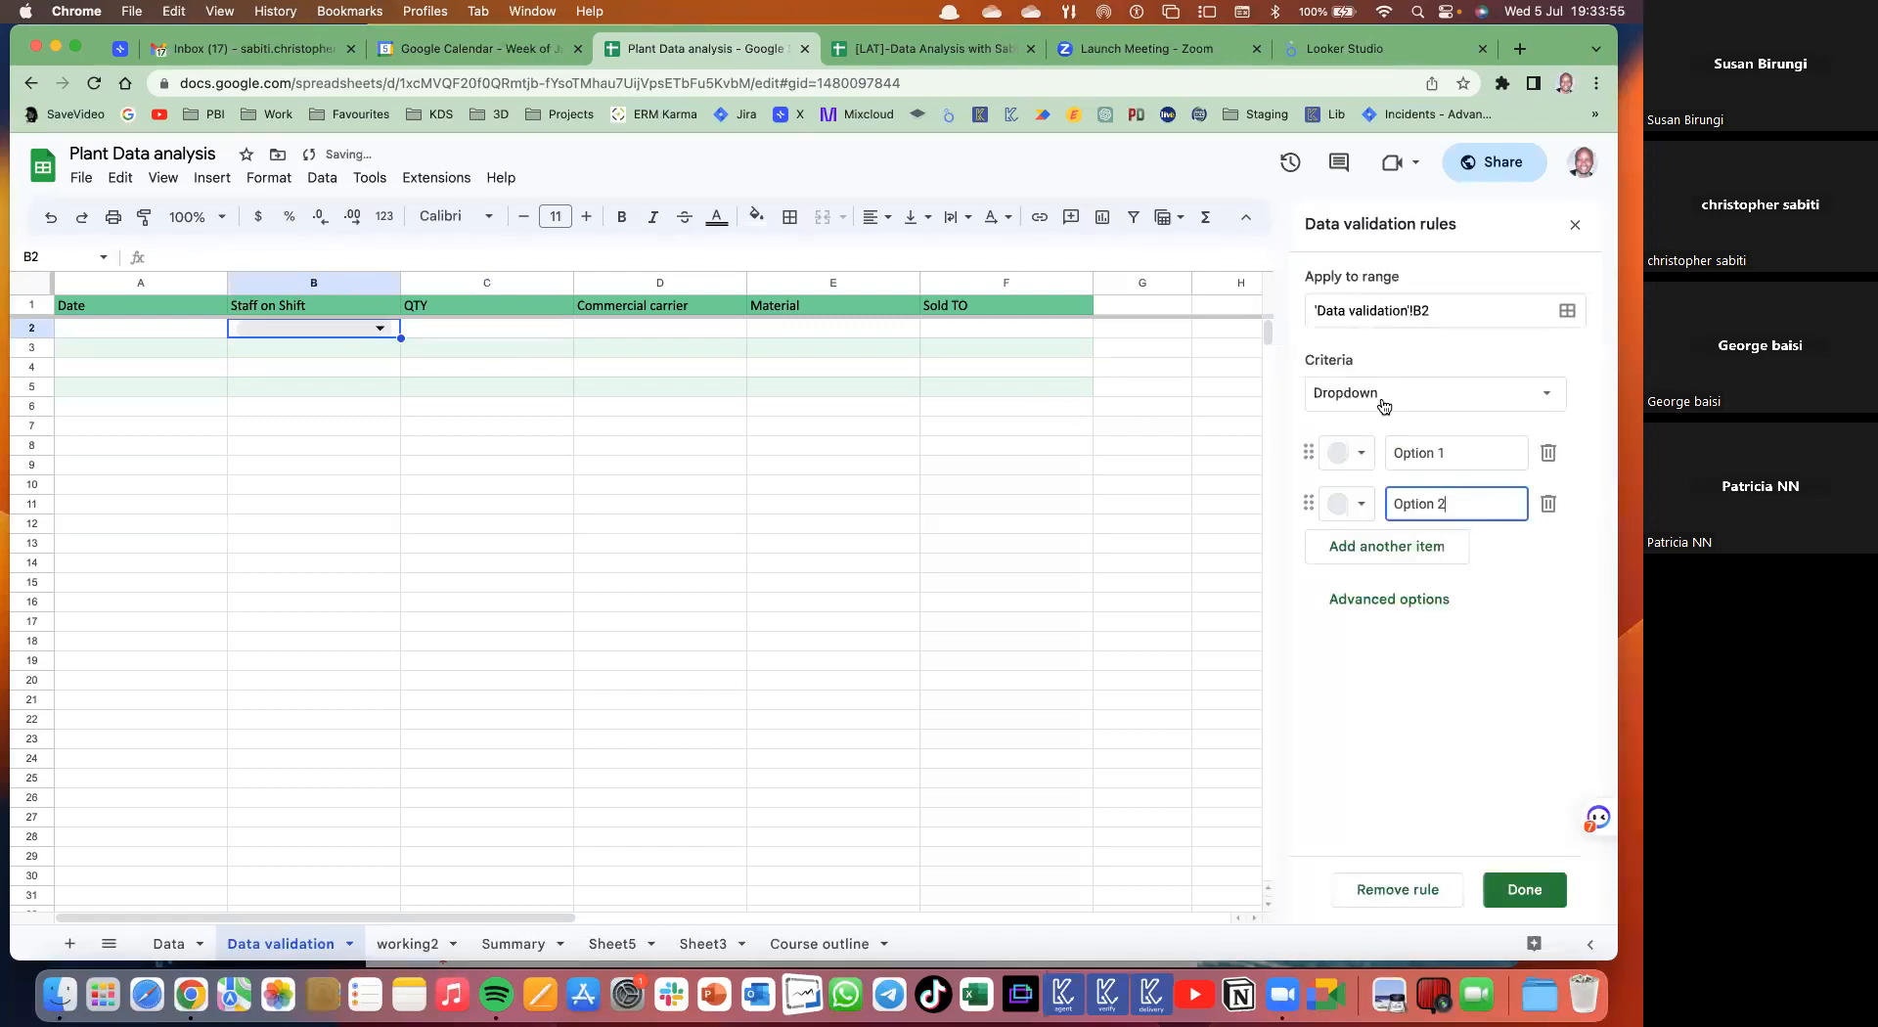
pyautogui.click(1384, 400)
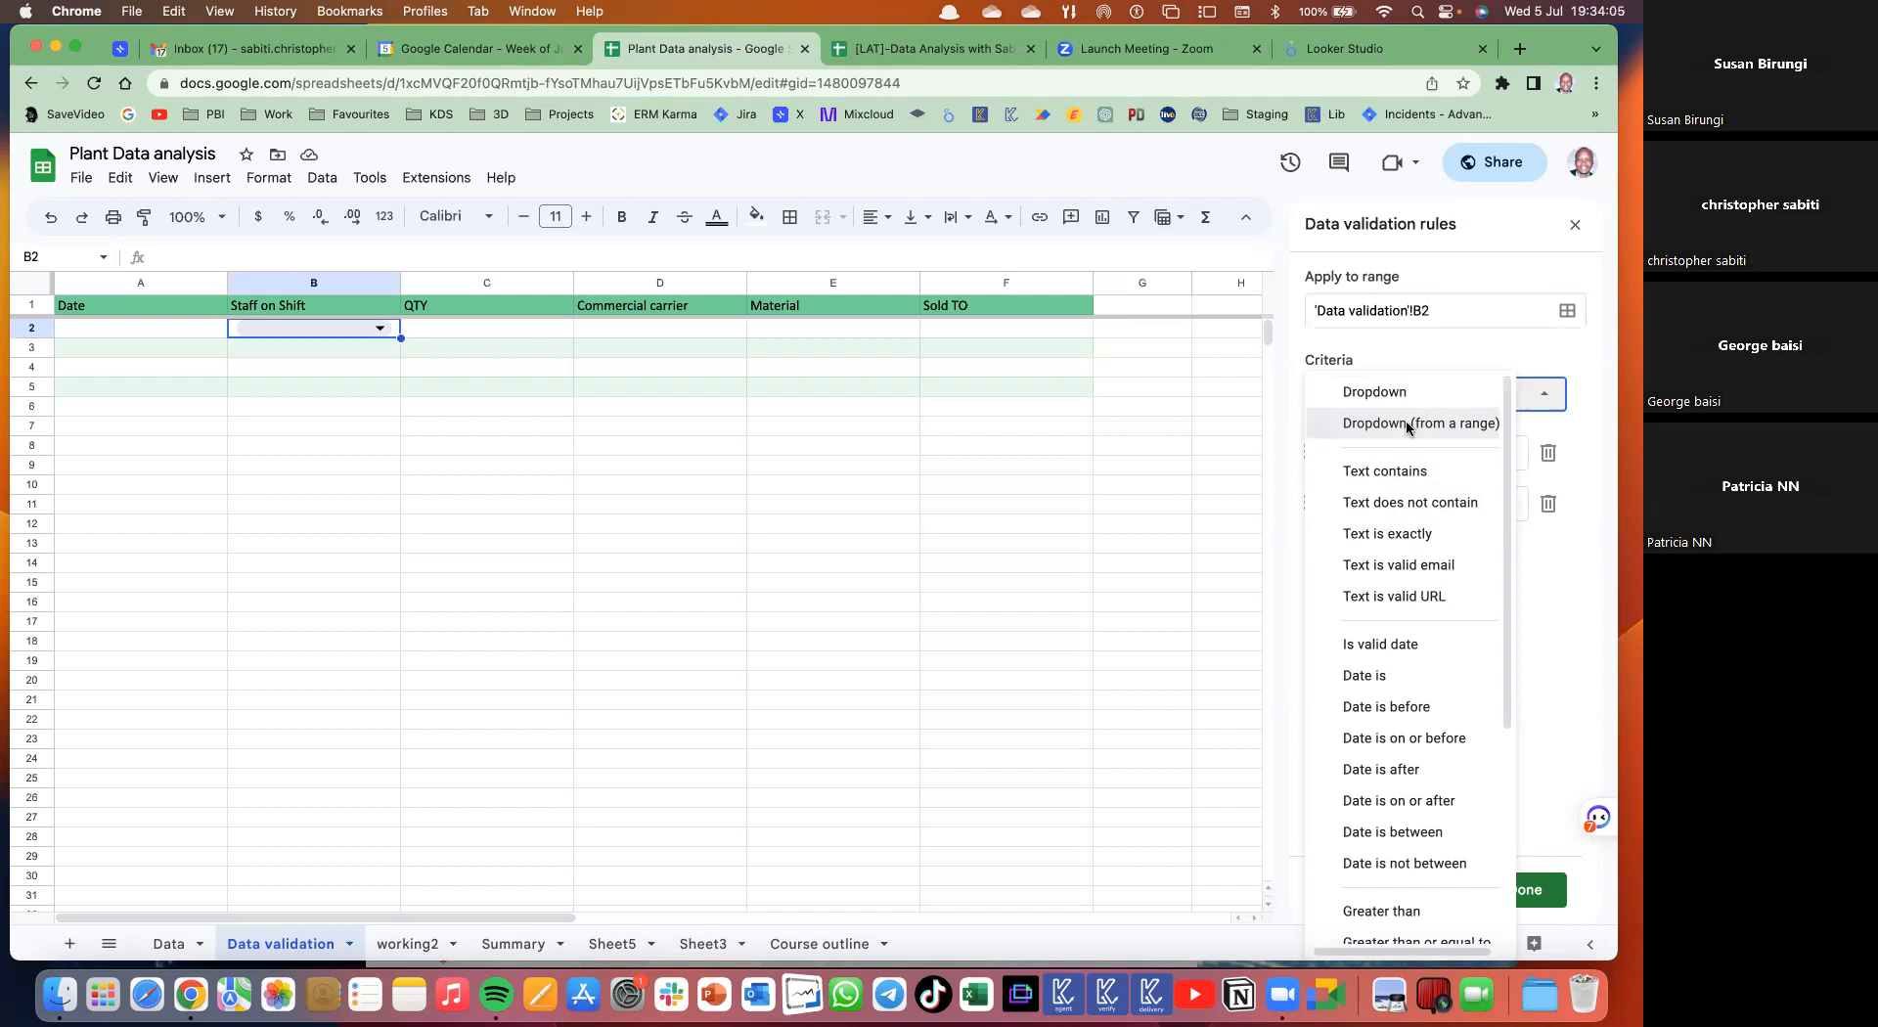
pyautogui.click(1409, 426)
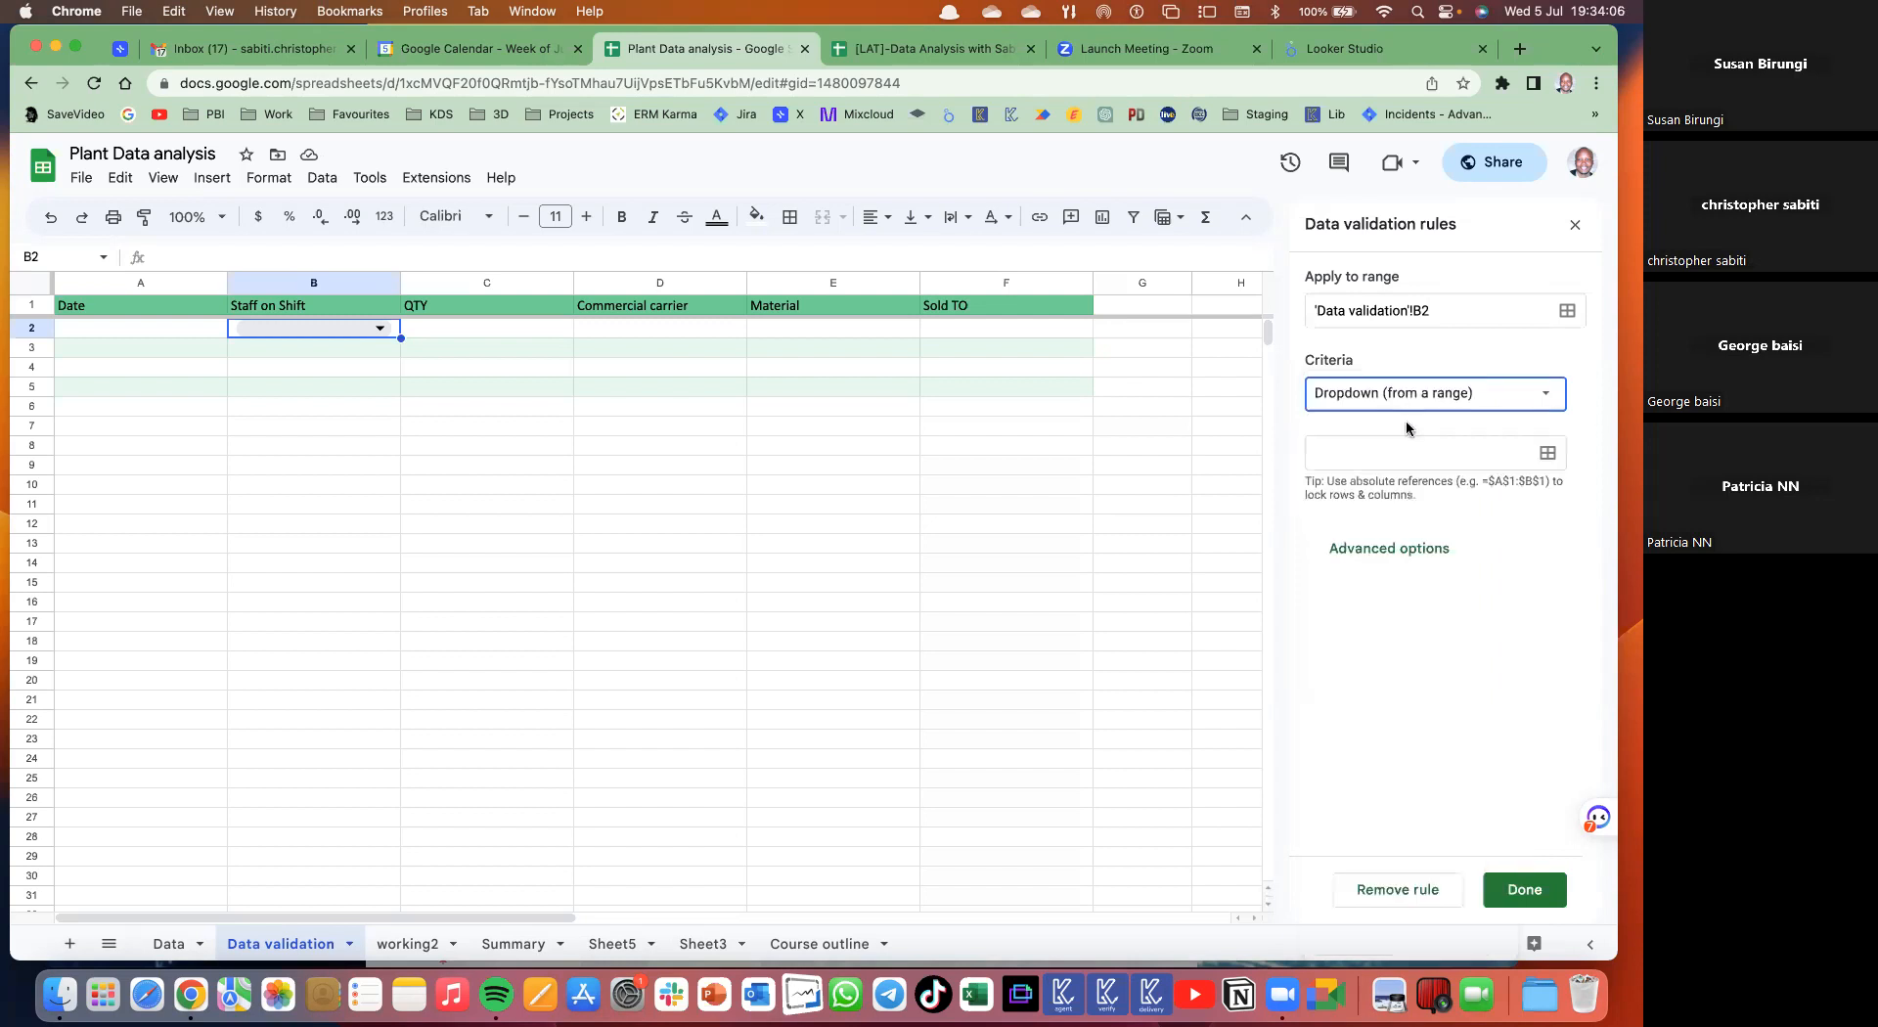
pyautogui.click(1550, 455)
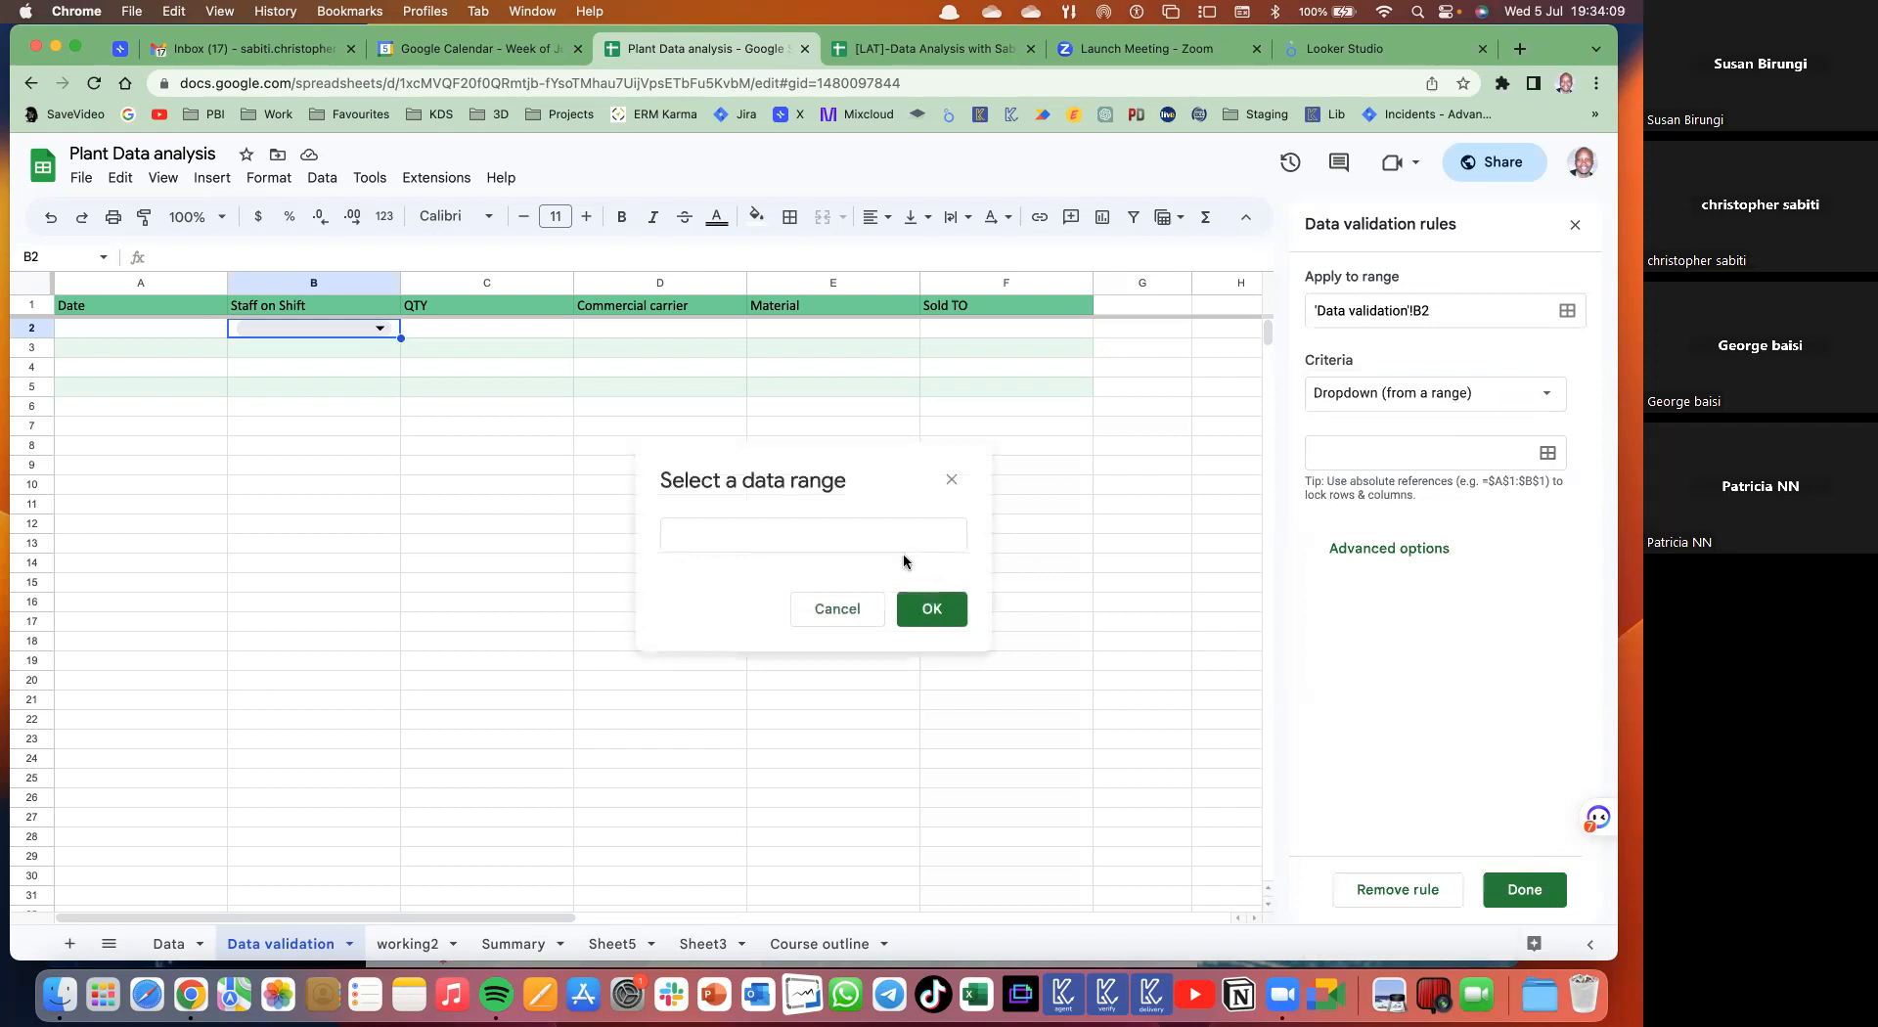
pyautogui.click(415, 945)
# - Set the dropdown source range to working2!B3:B7
pyautogui.moveTo(193, 354); pyautogui.dragTo(193, 427)
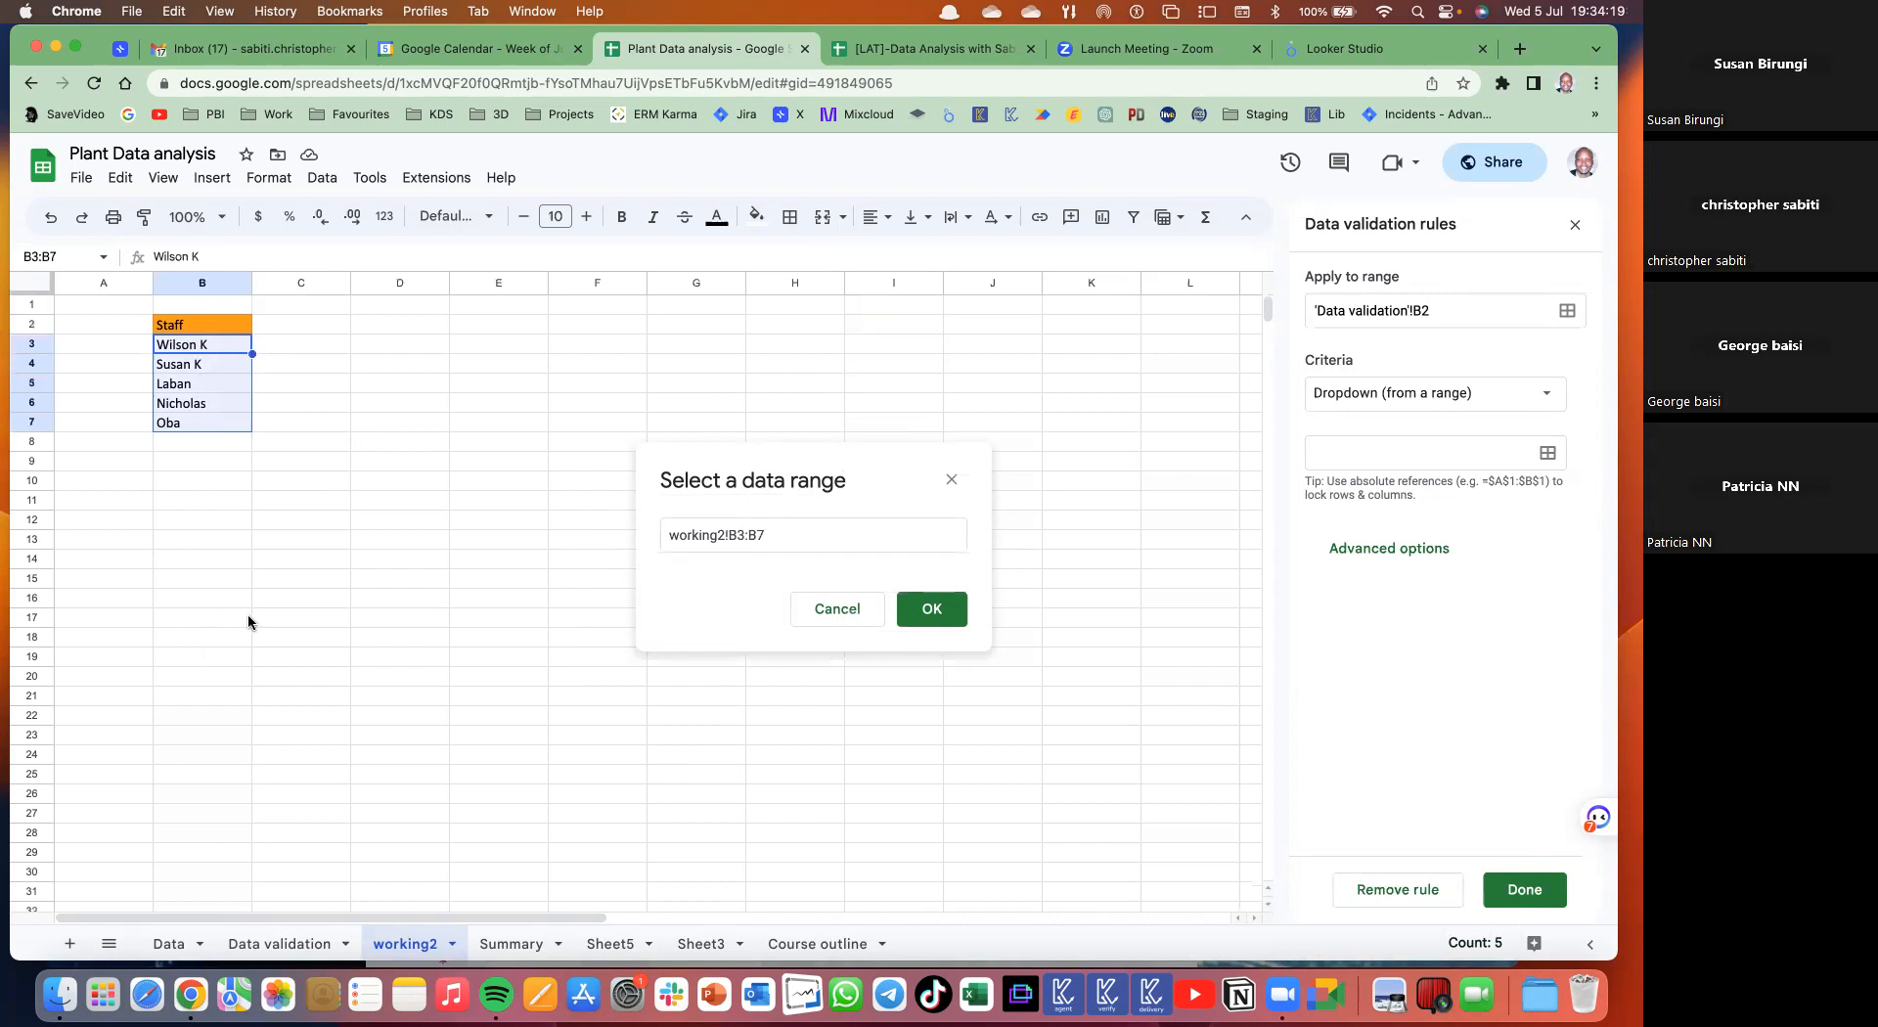
pyautogui.click(930, 611)
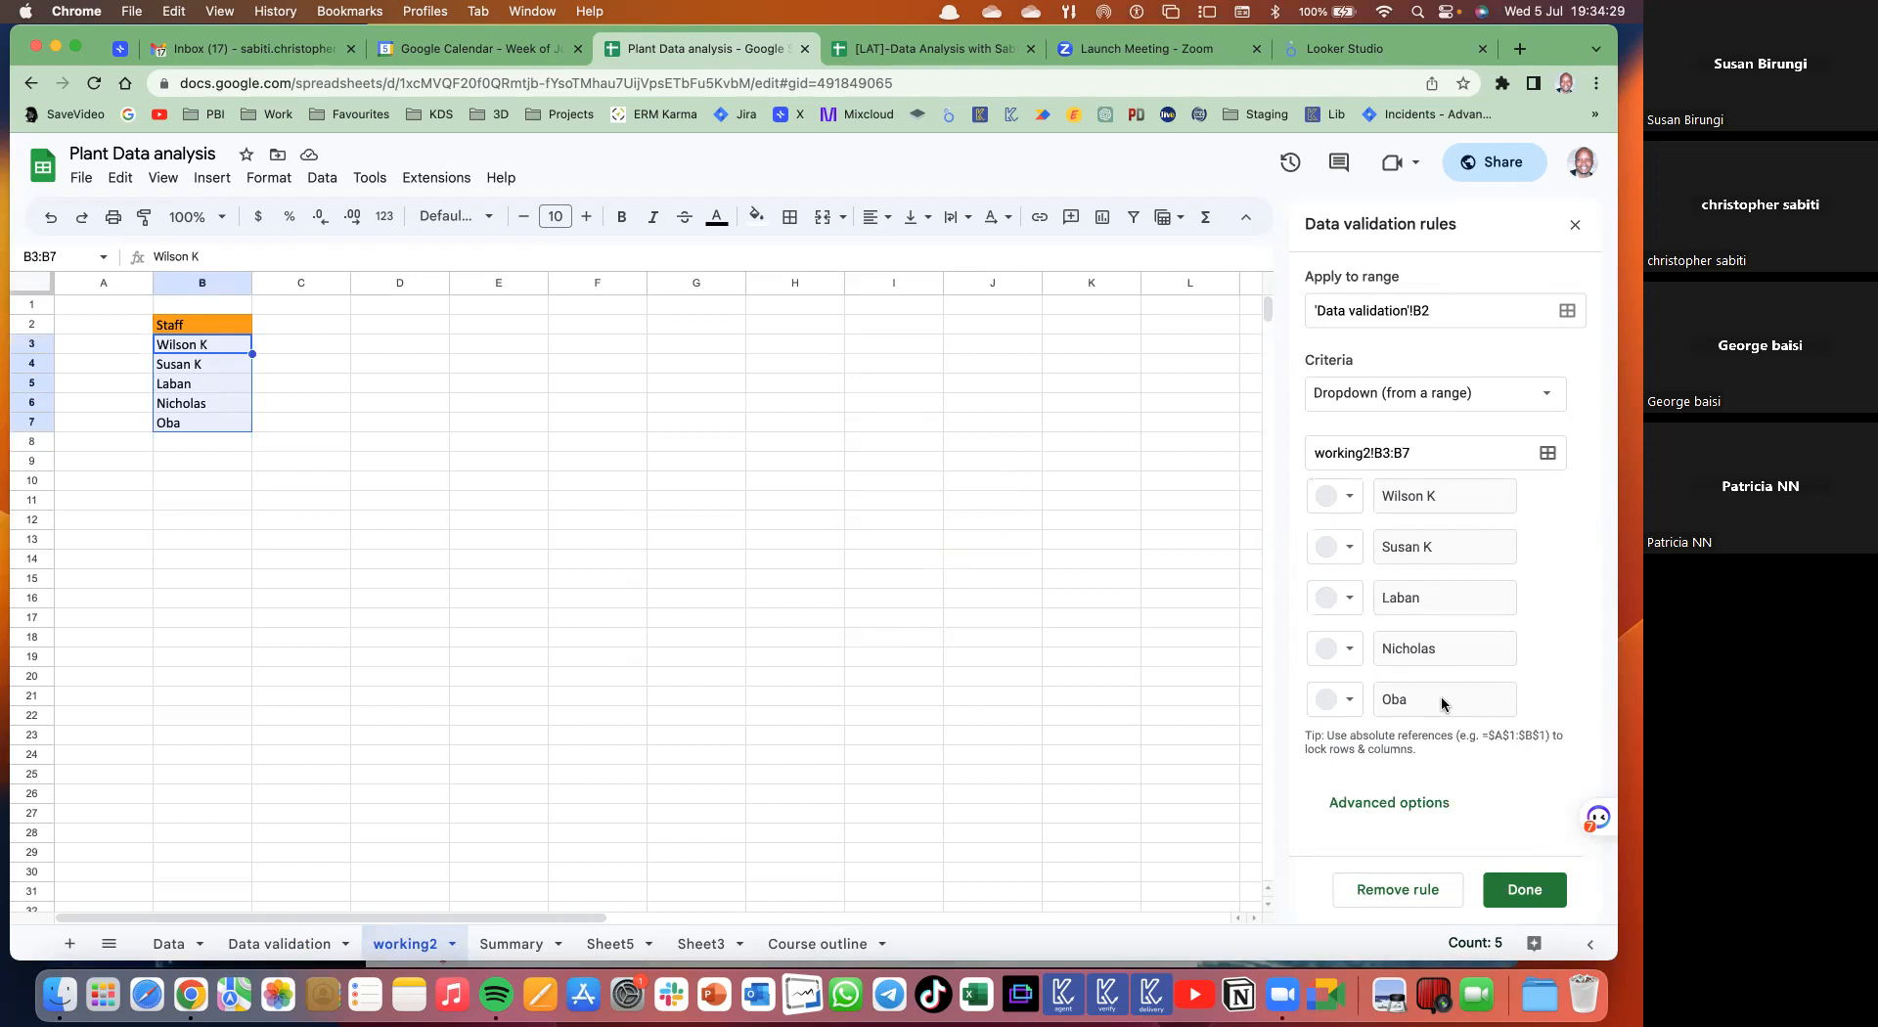
pyautogui.click(221, 347)
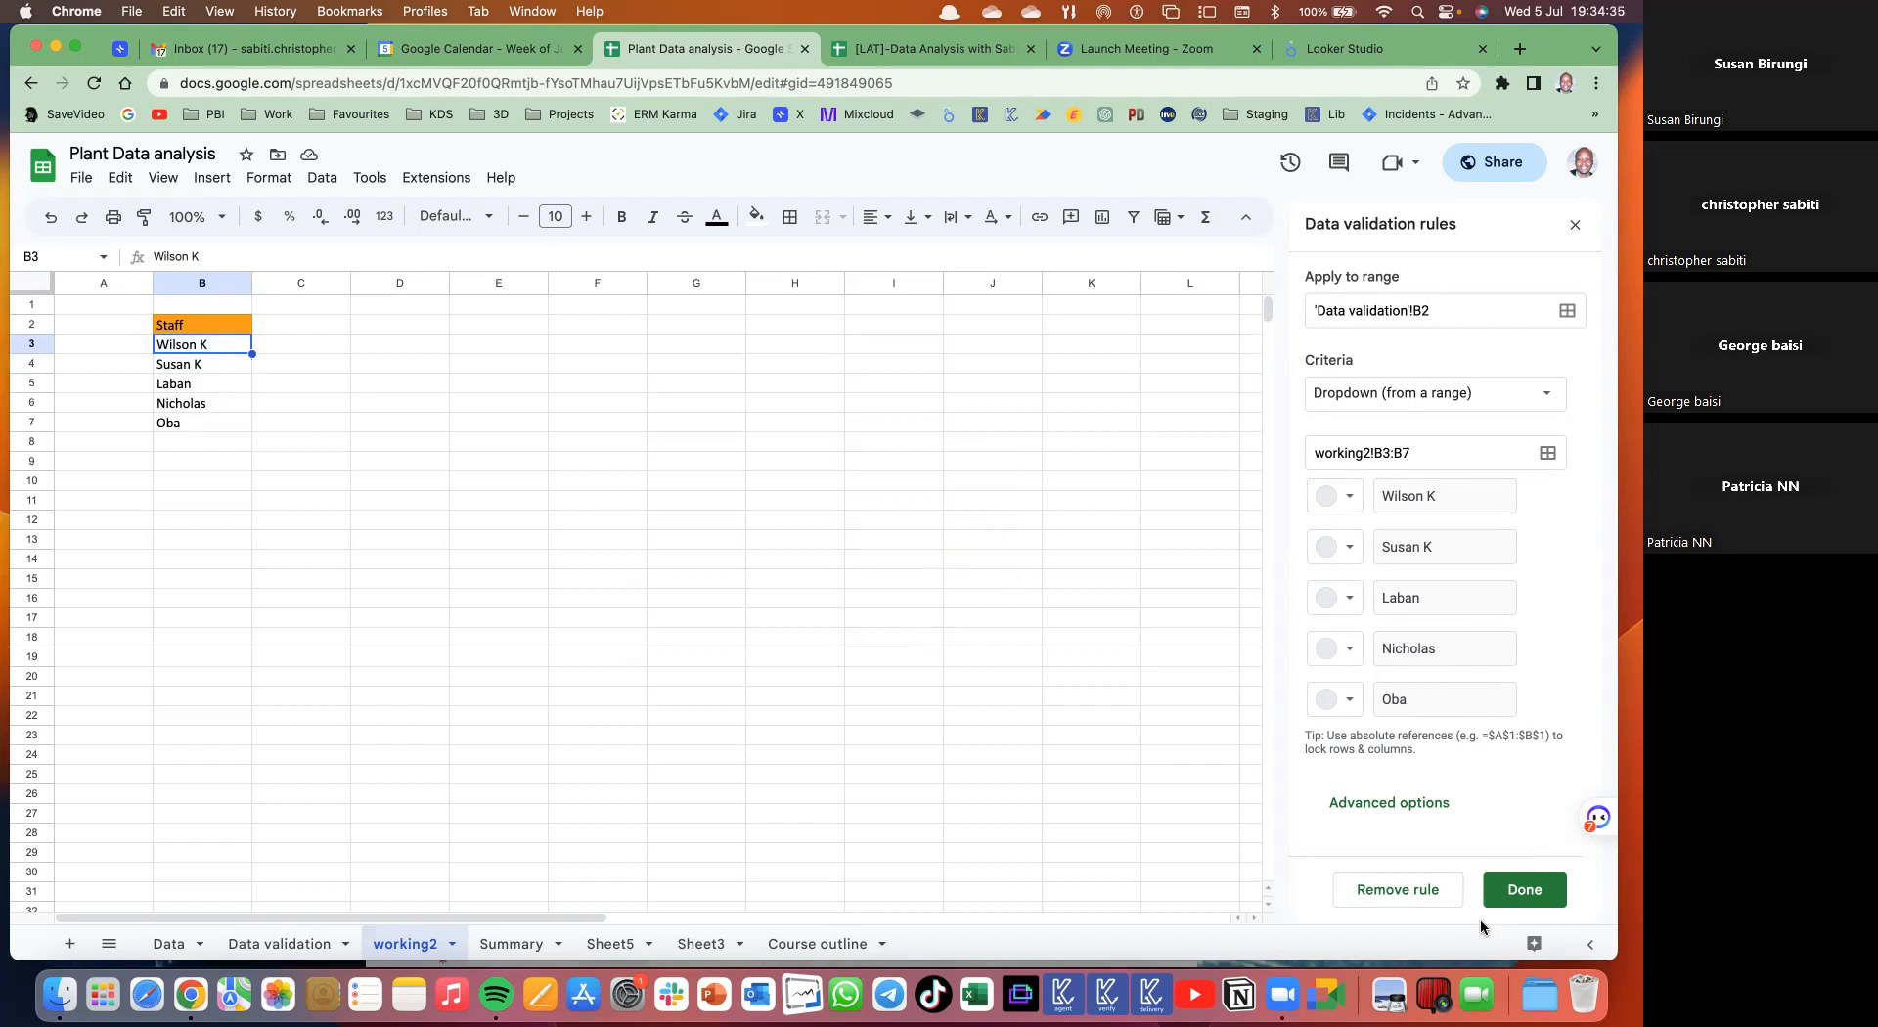
# - Set the dropdown to reject invalid input with Arrow display style, and save it
pyautogui.click(1391, 810)
pyautogui.scroll(-5, 1391, 810)
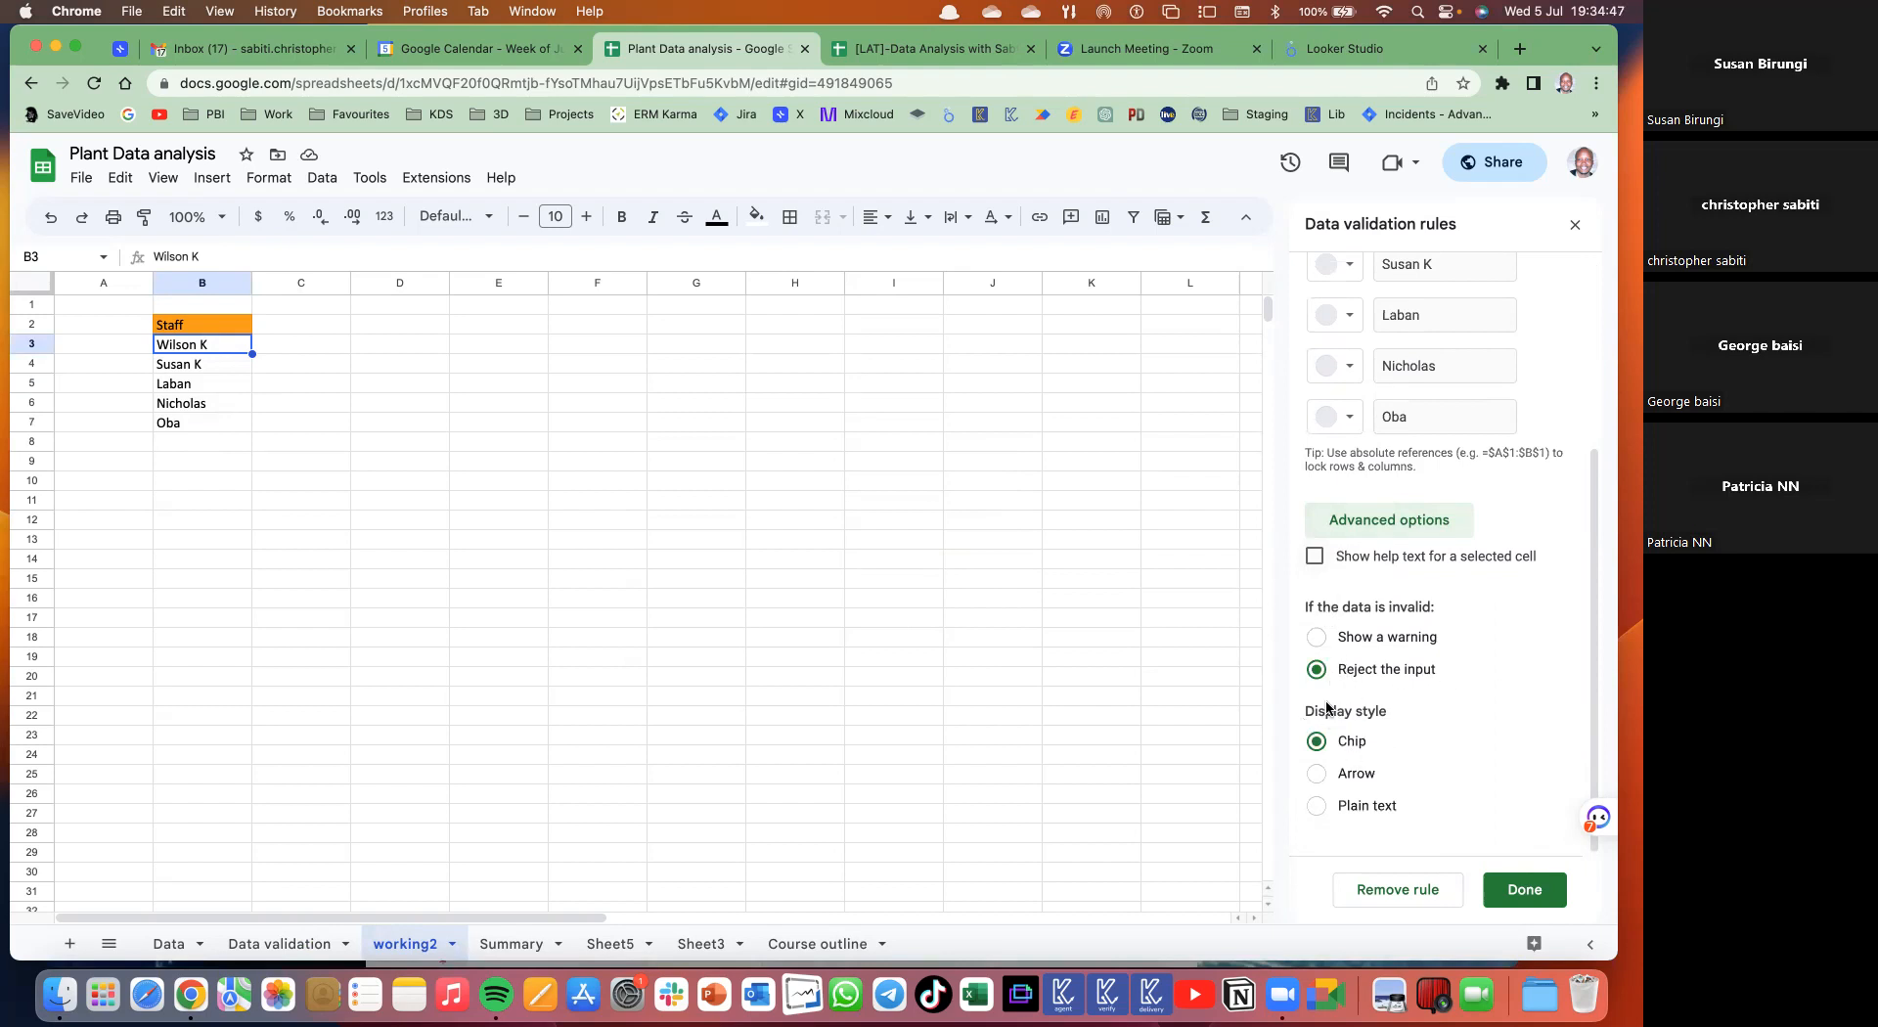
pyautogui.click(1318, 774)
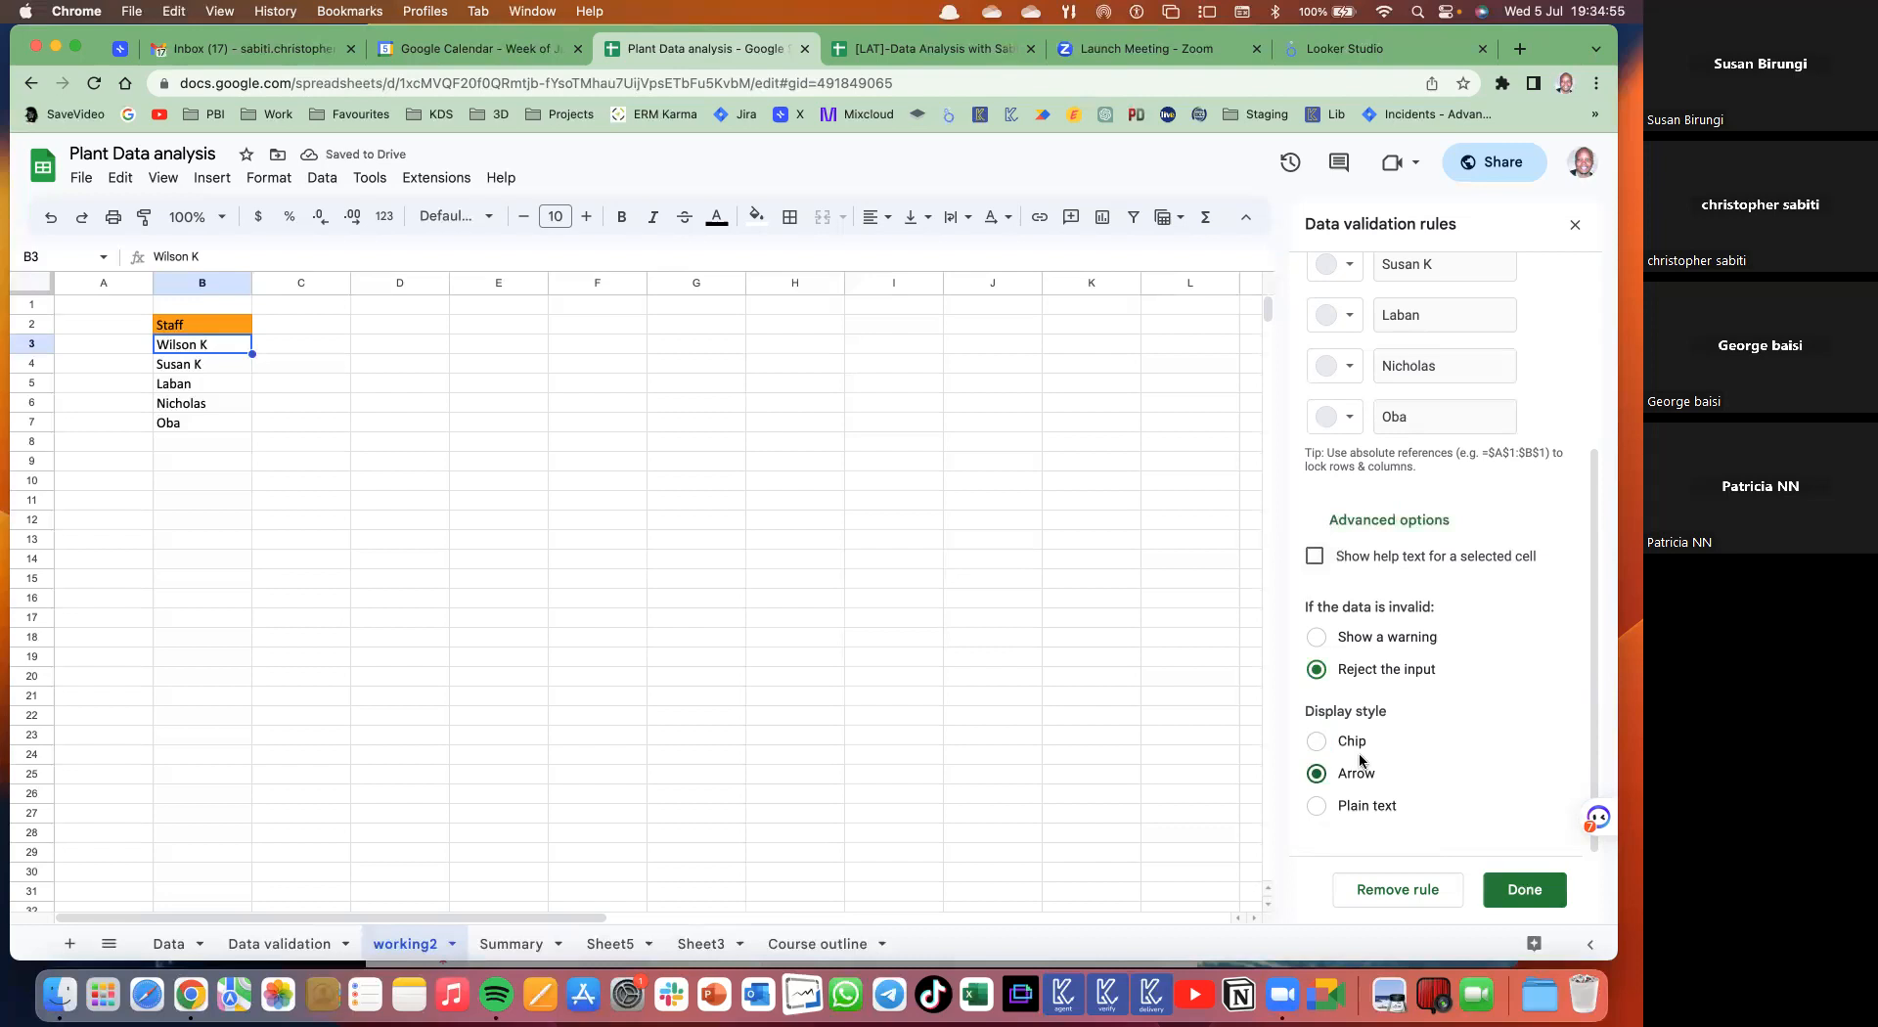
pyautogui.click(1552, 891)
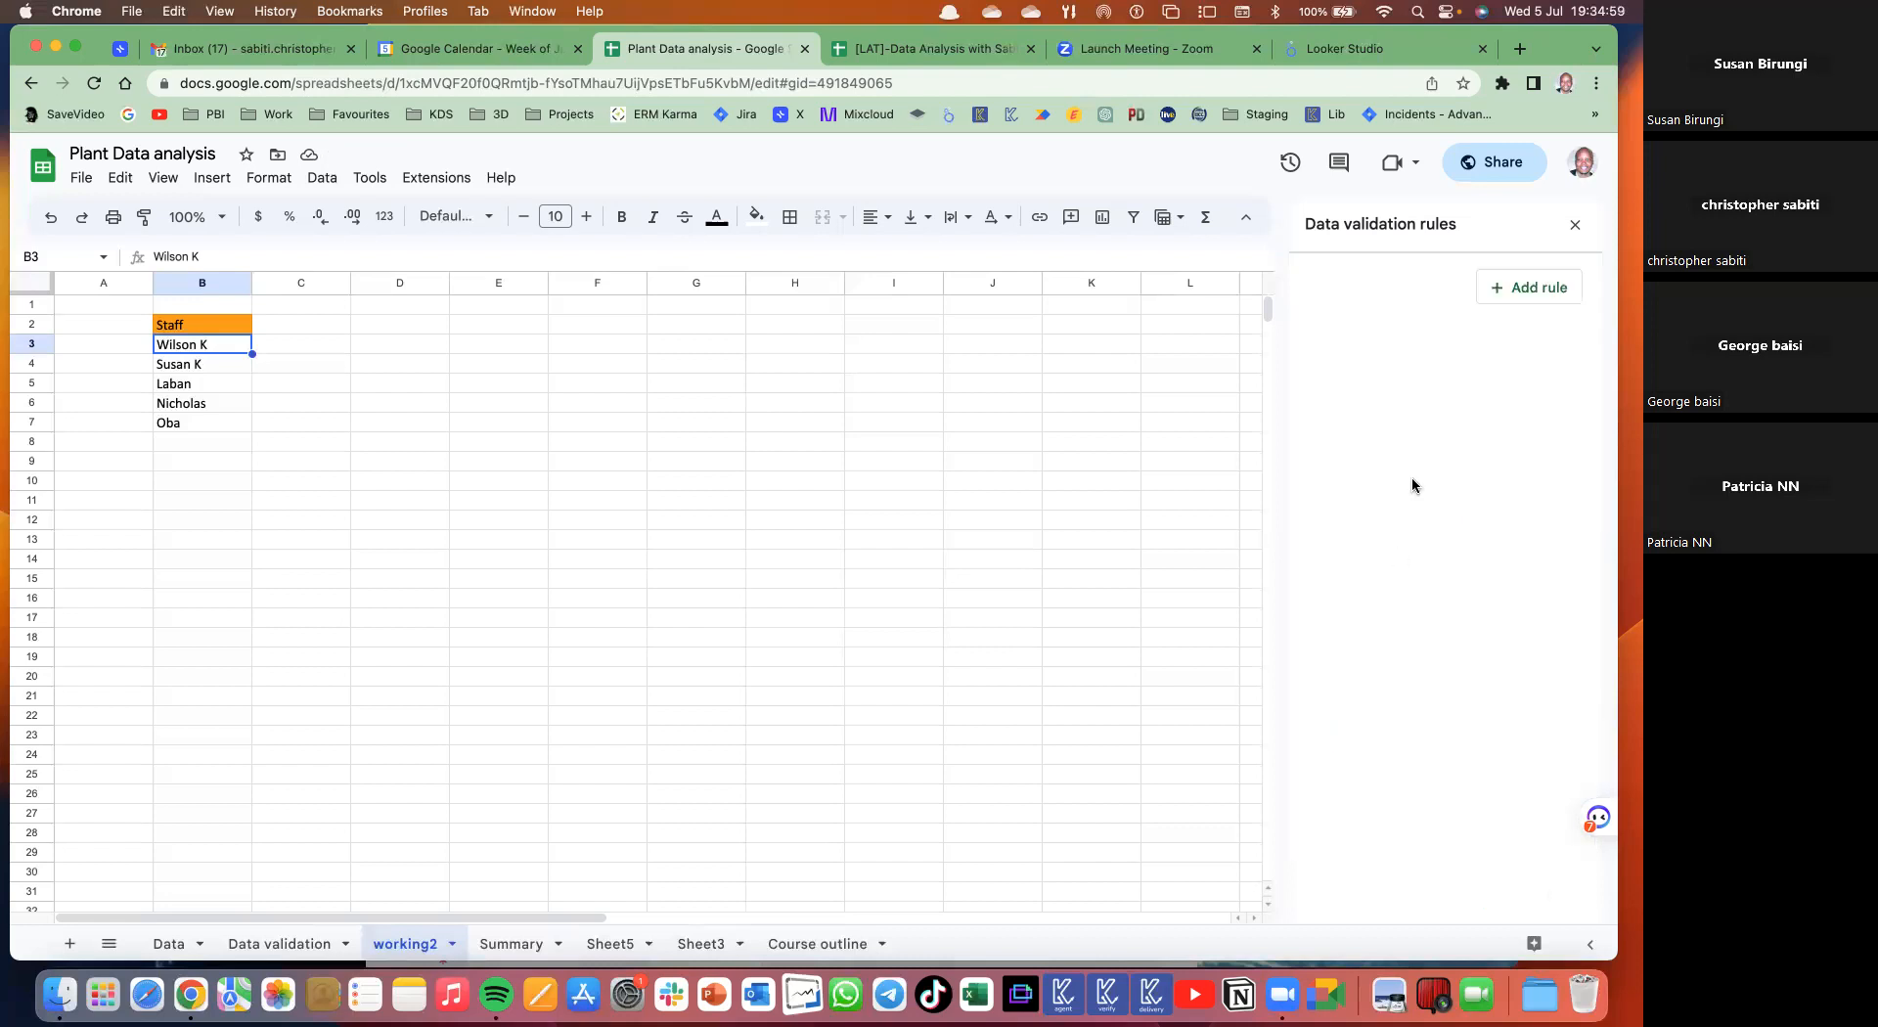
pyautogui.click(303, 941)
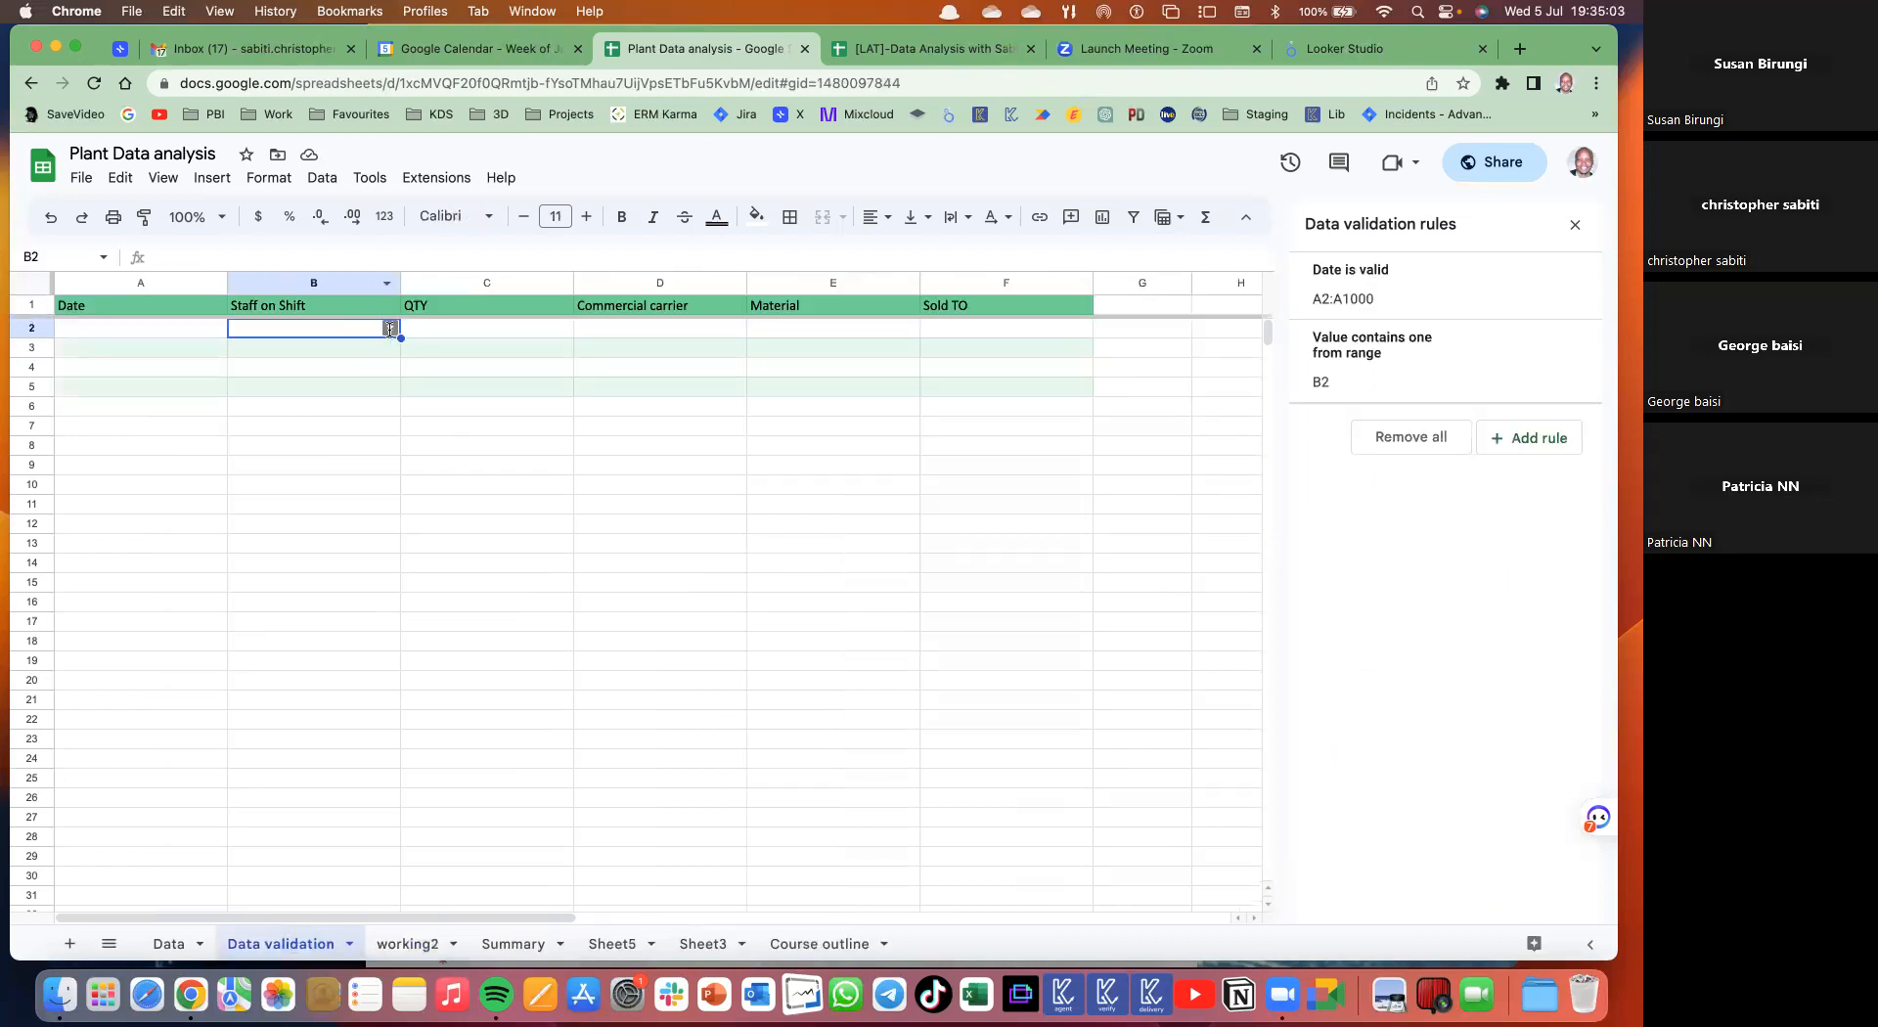
# - Test B2's staff dropdown, then clear it and undo a drag-copy to B15
pyautogui.click(387, 328)
pyautogui.click(269, 360)
pyautogui.press('Delete')
pyautogui.moveTo(400, 339); pyautogui.dragTo(368, 590)
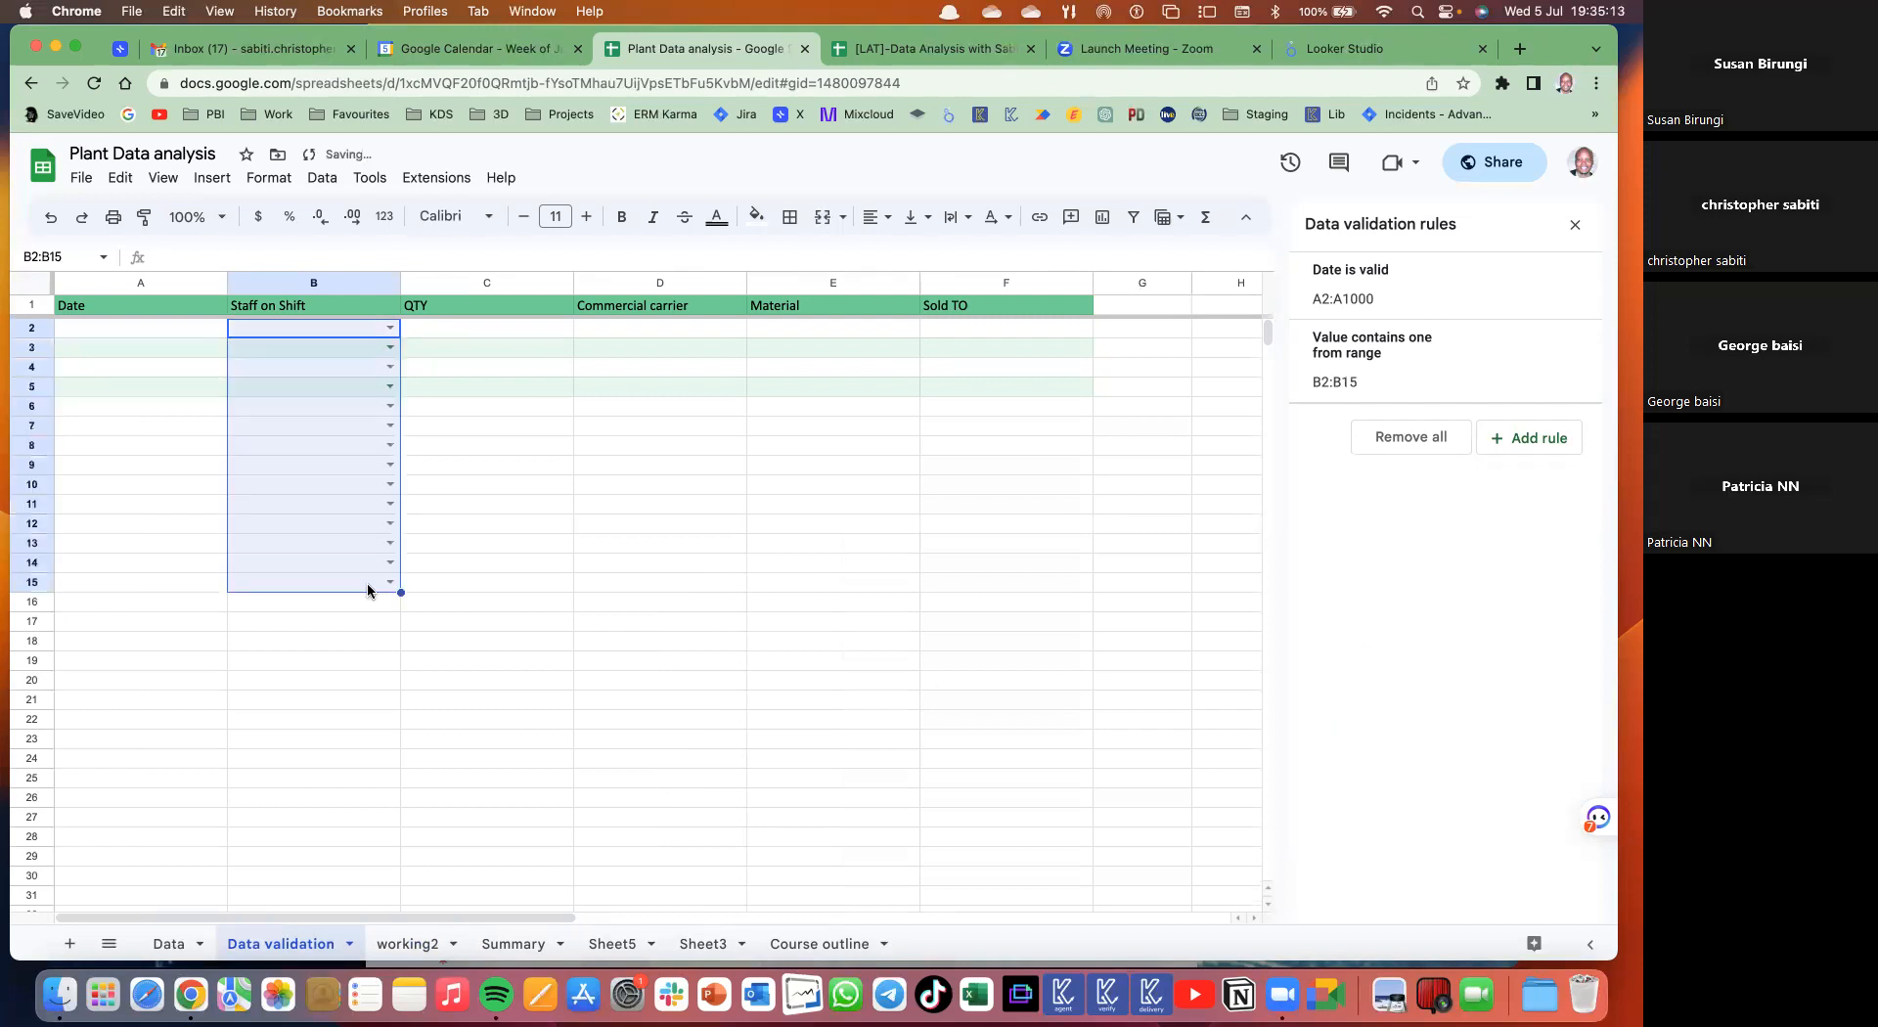
pyautogui.press('super+z')
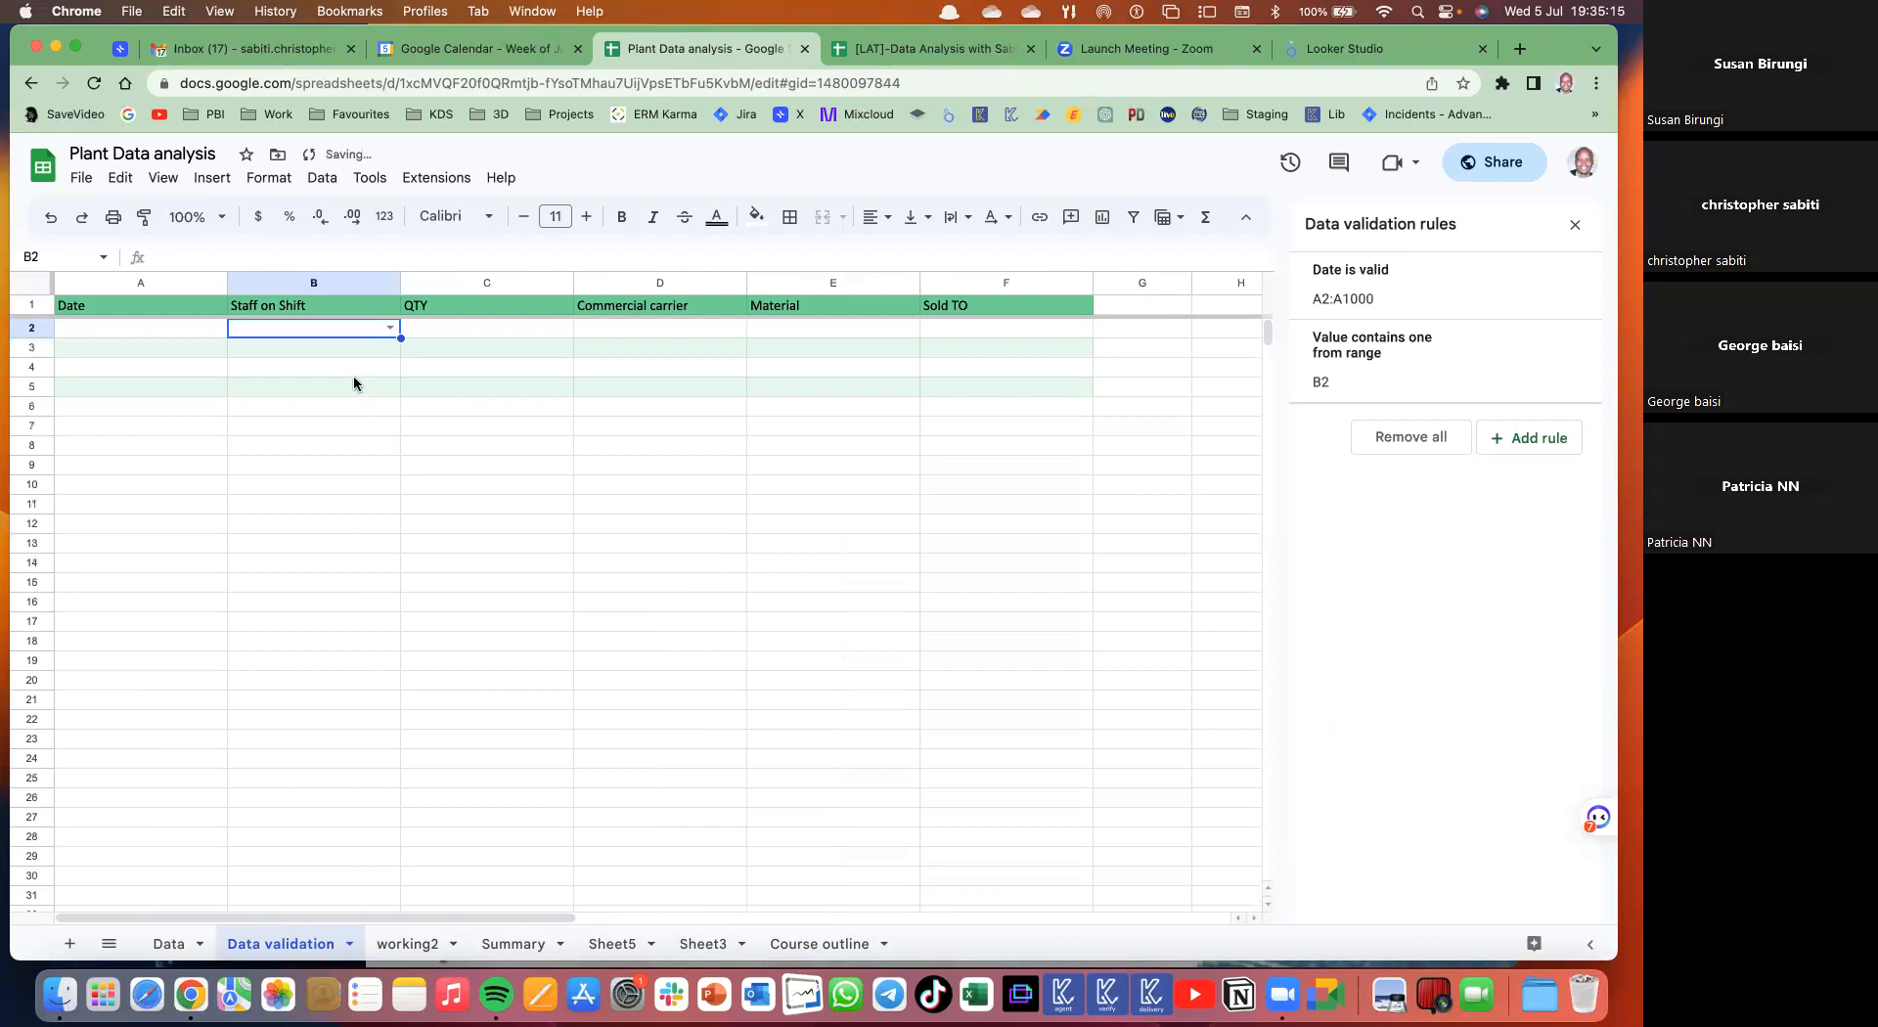
# - Copy B2 and paste only its data validation into B3:B1000
pyautogui.press('super+c')
pyautogui.click(360, 354)
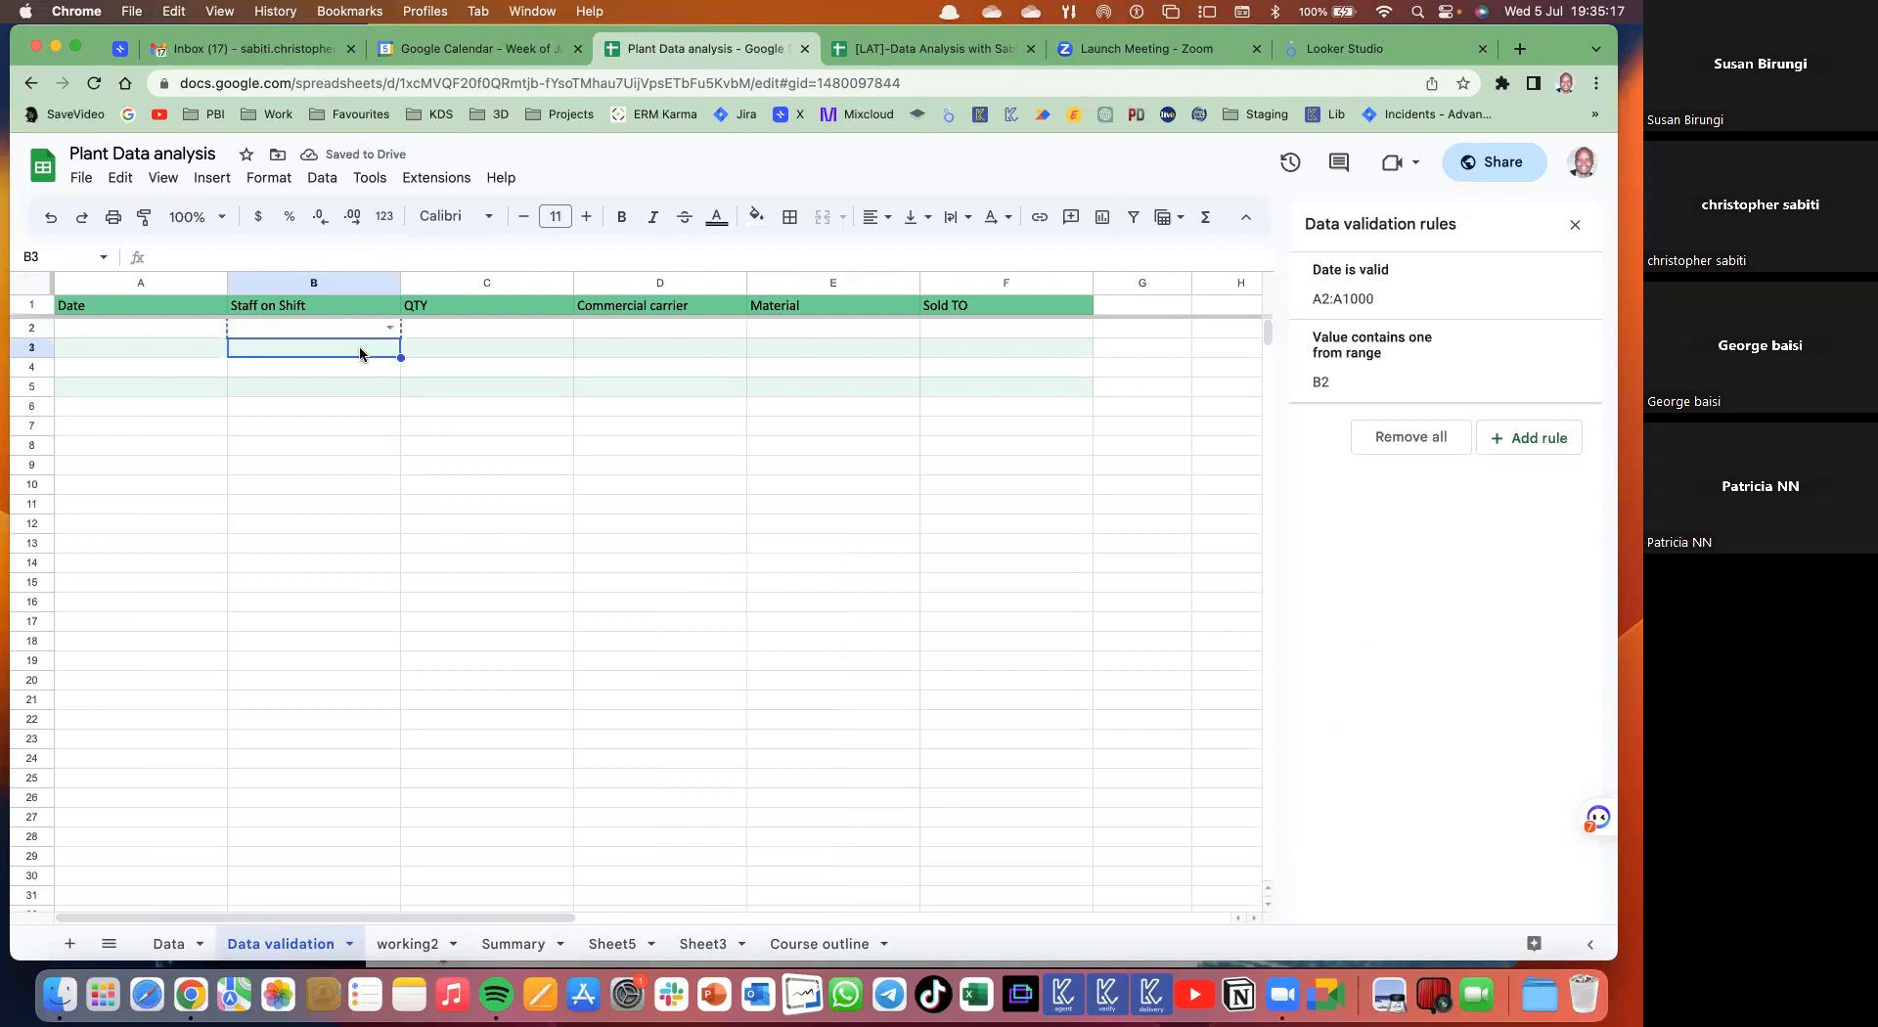
pyautogui.press('super+shift+Down')
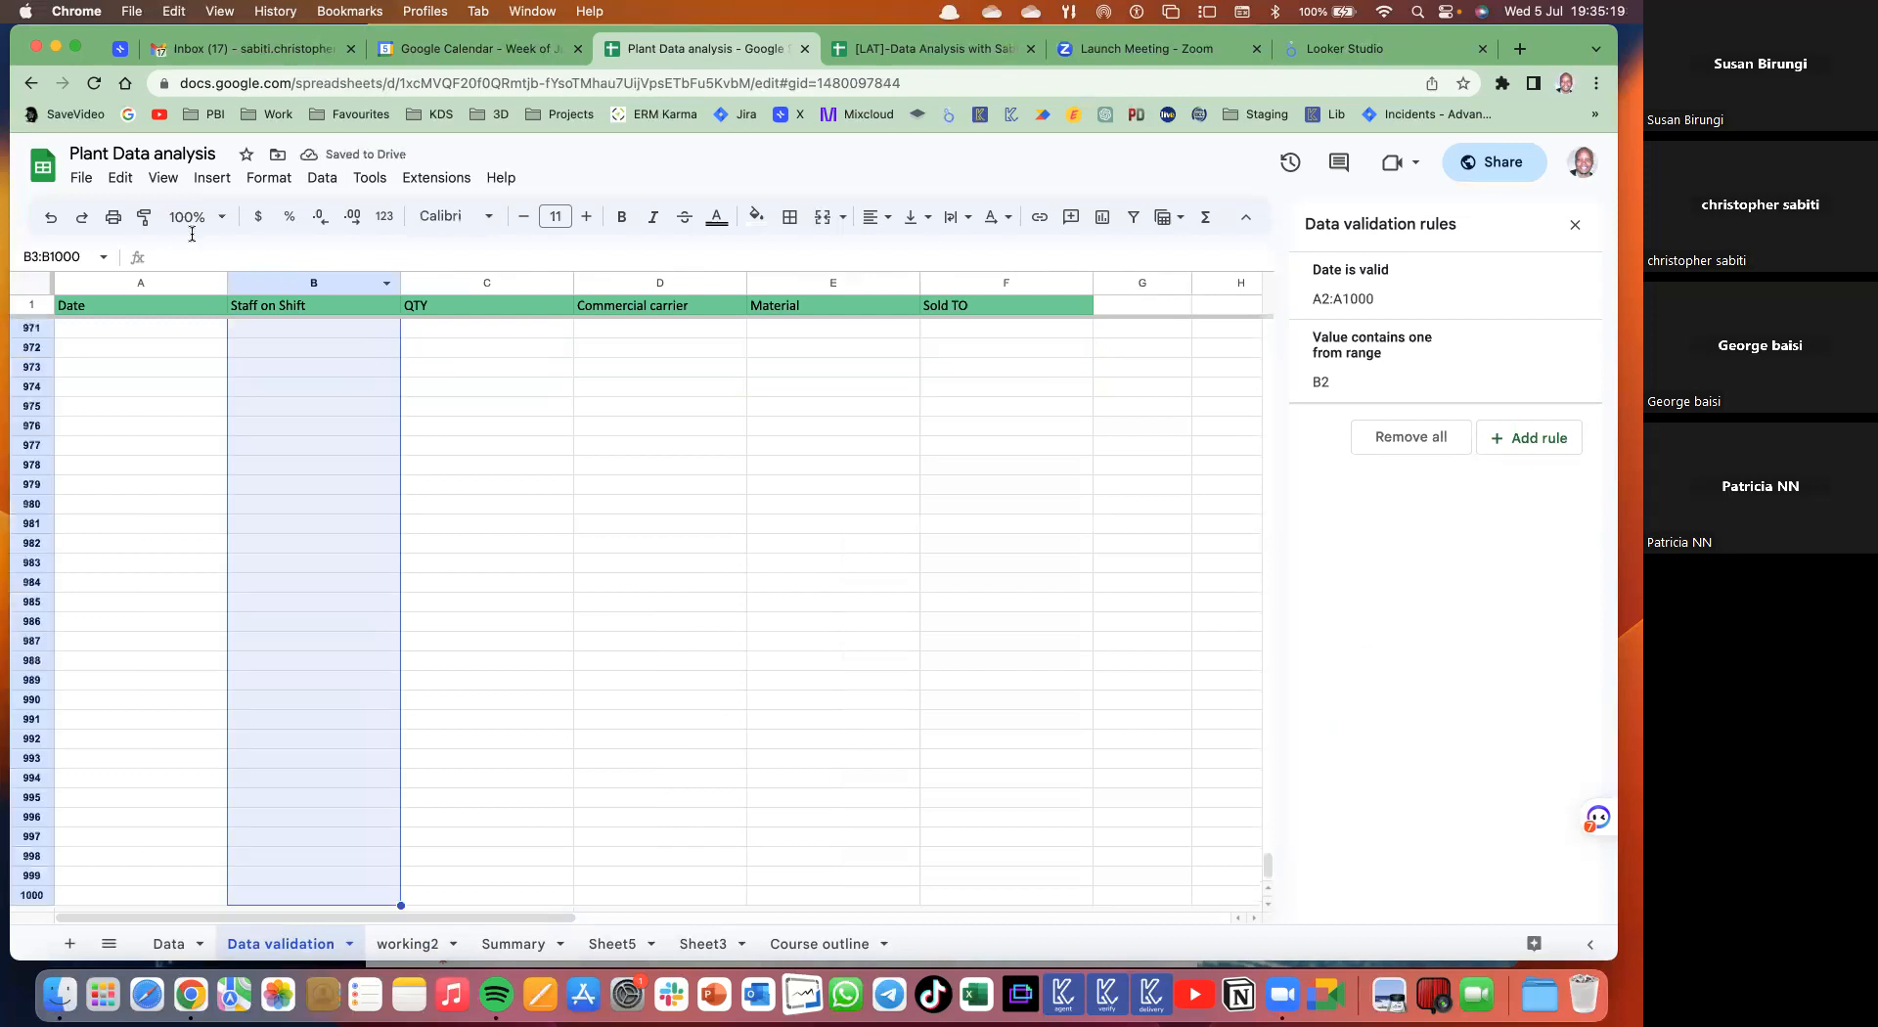
pyautogui.click(120, 179)
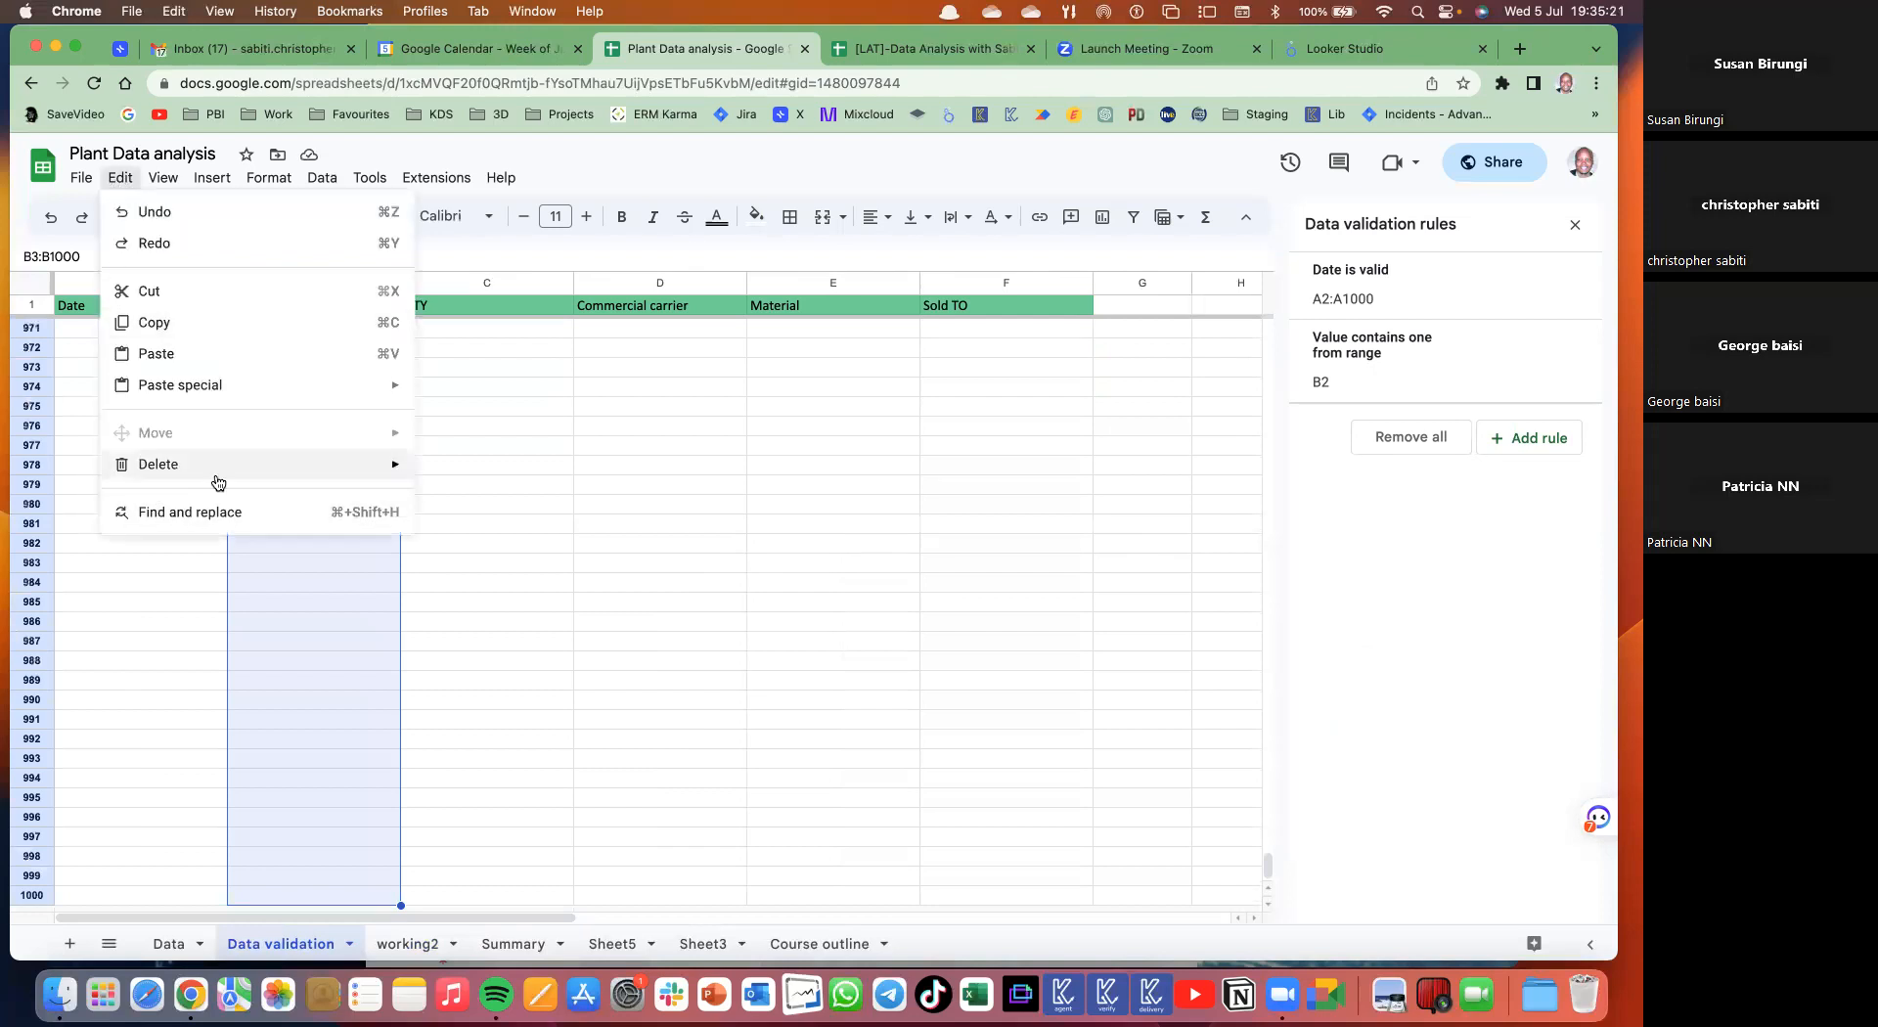
pyautogui.moveTo(332, 386)
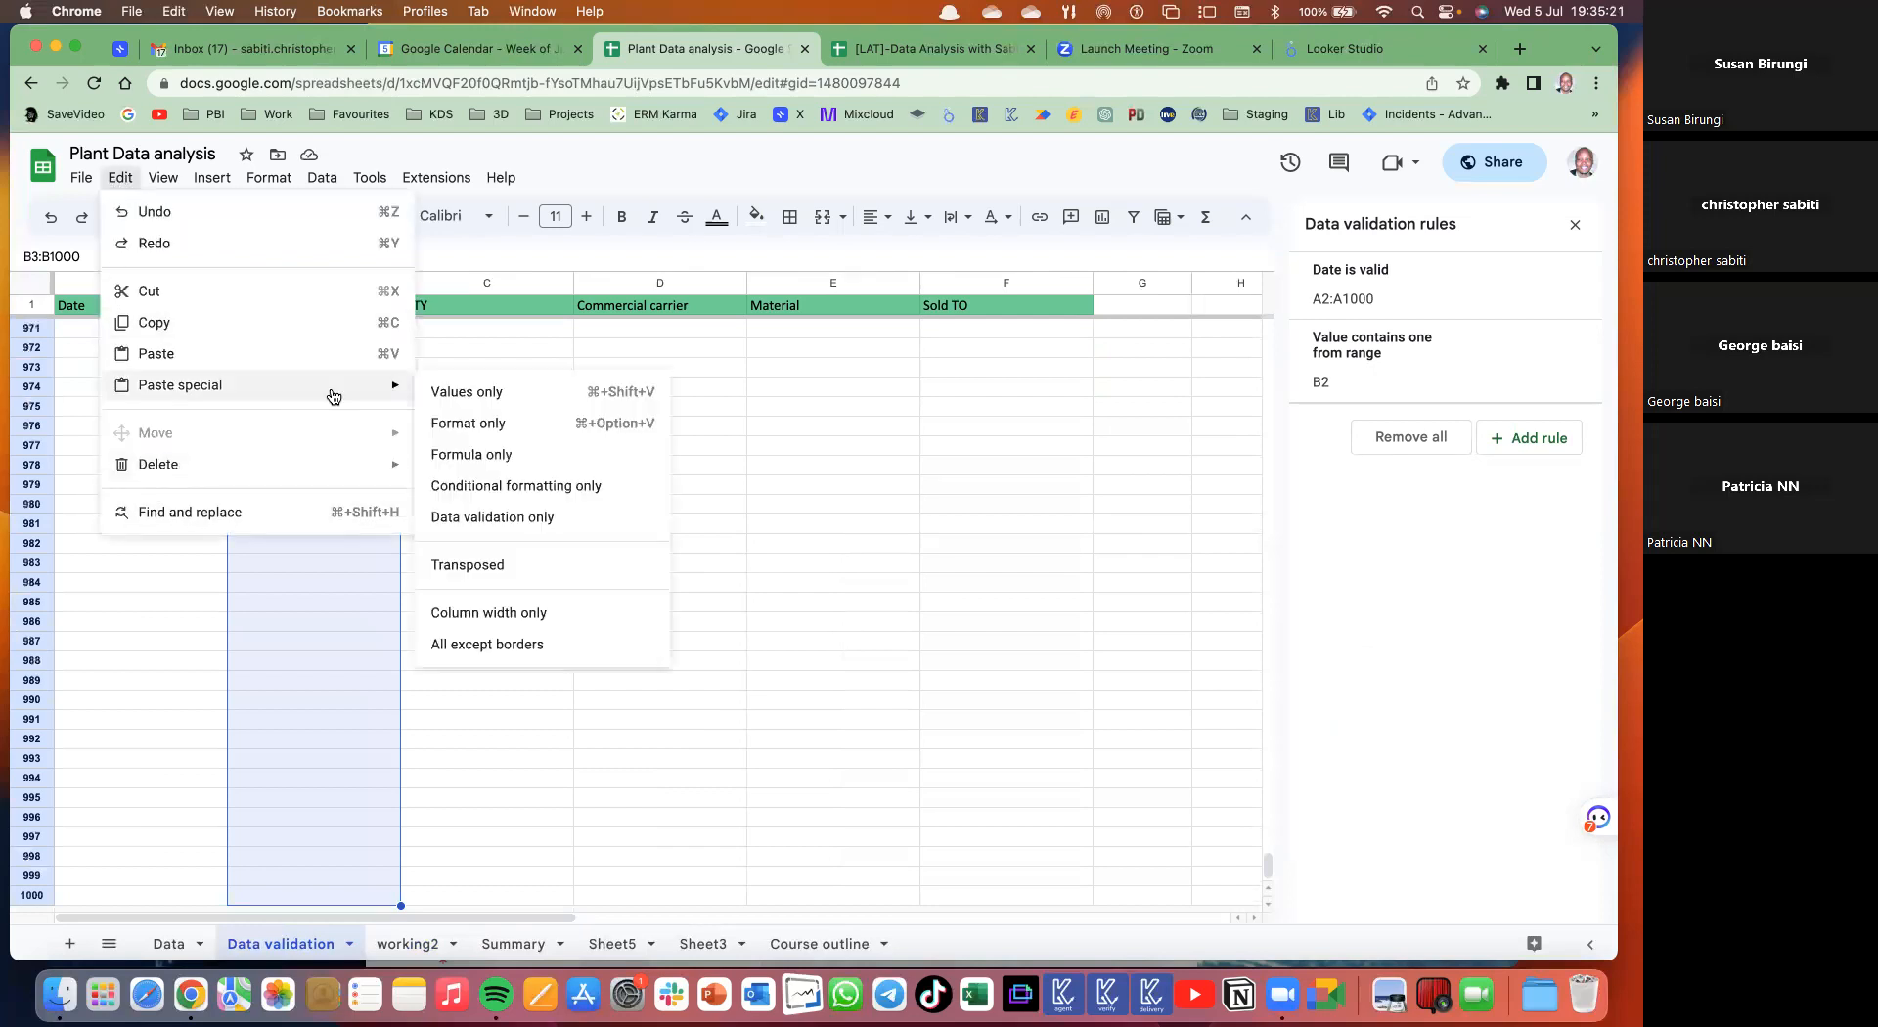
pyautogui.click(499, 523)
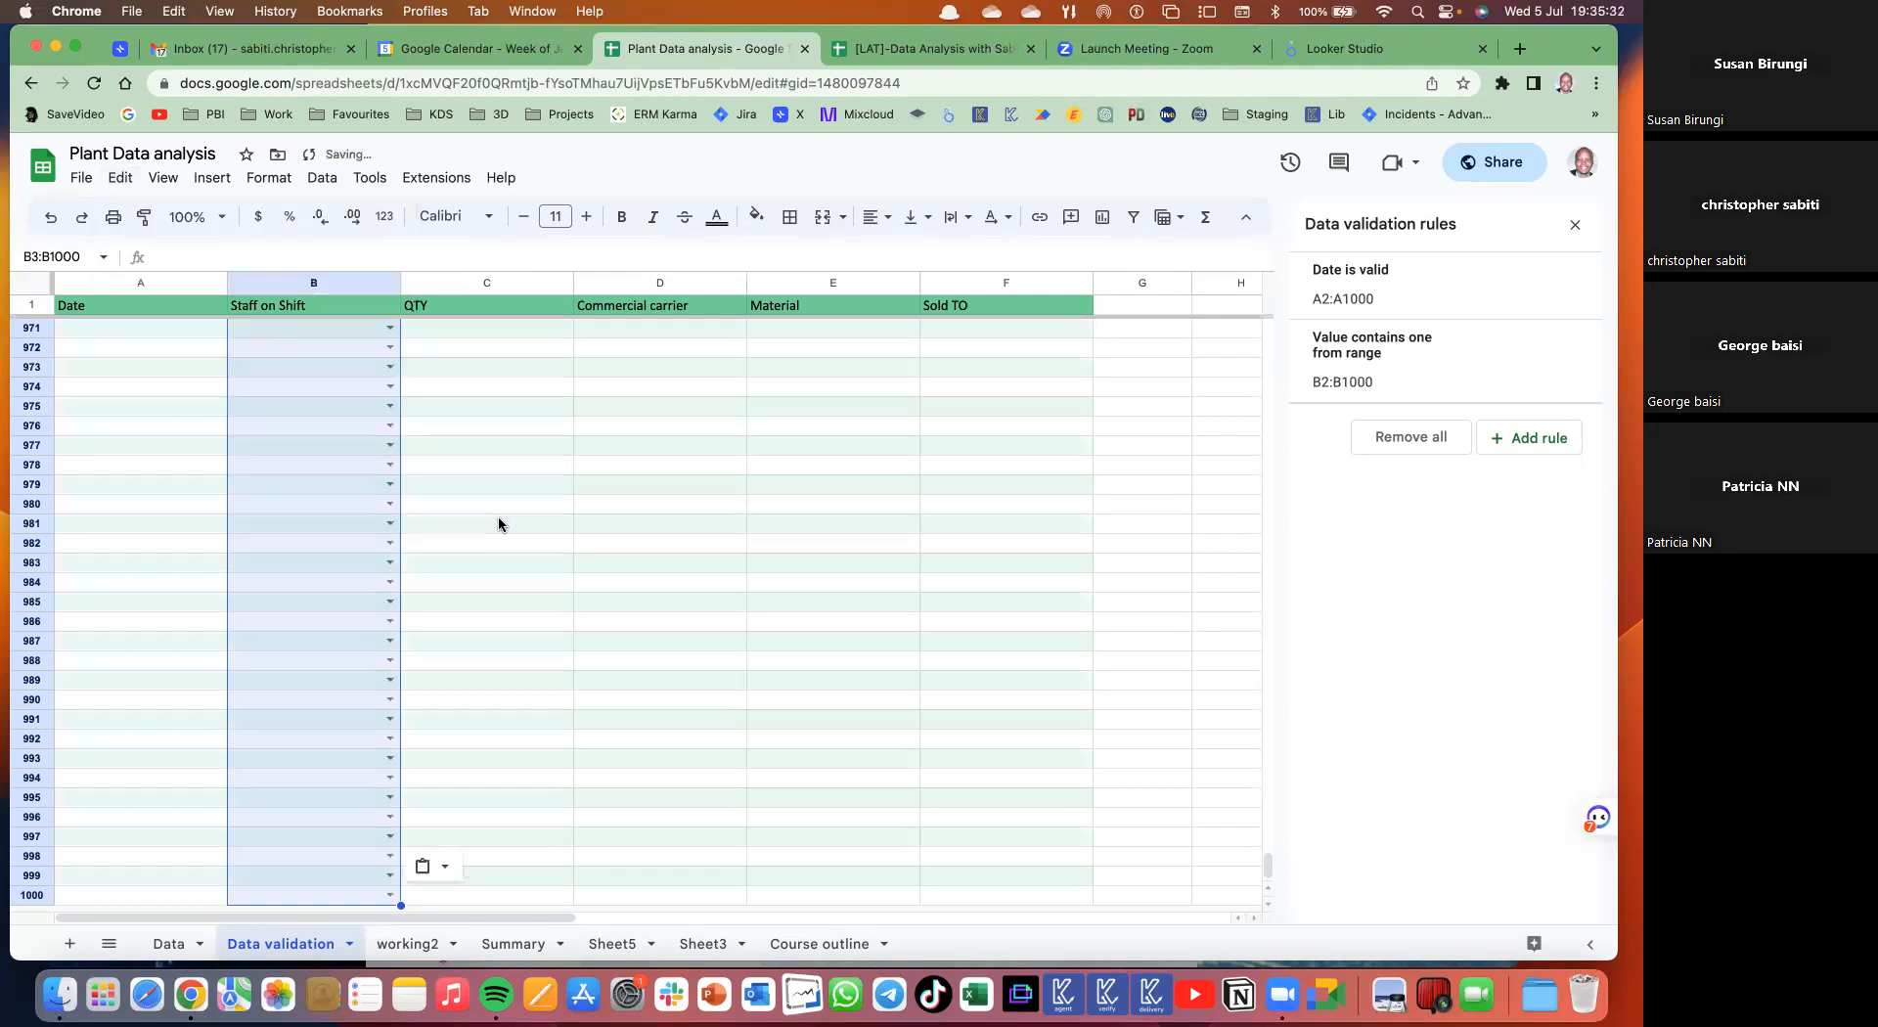
pyautogui.click(354, 504)
pyautogui.scroll(20, 354, 506)
pyautogui.scroll(5, 377, 484)
# - Check the dropdown rule on lower cells like B783, confirming its five staff names source
pyautogui.click(388, 463)
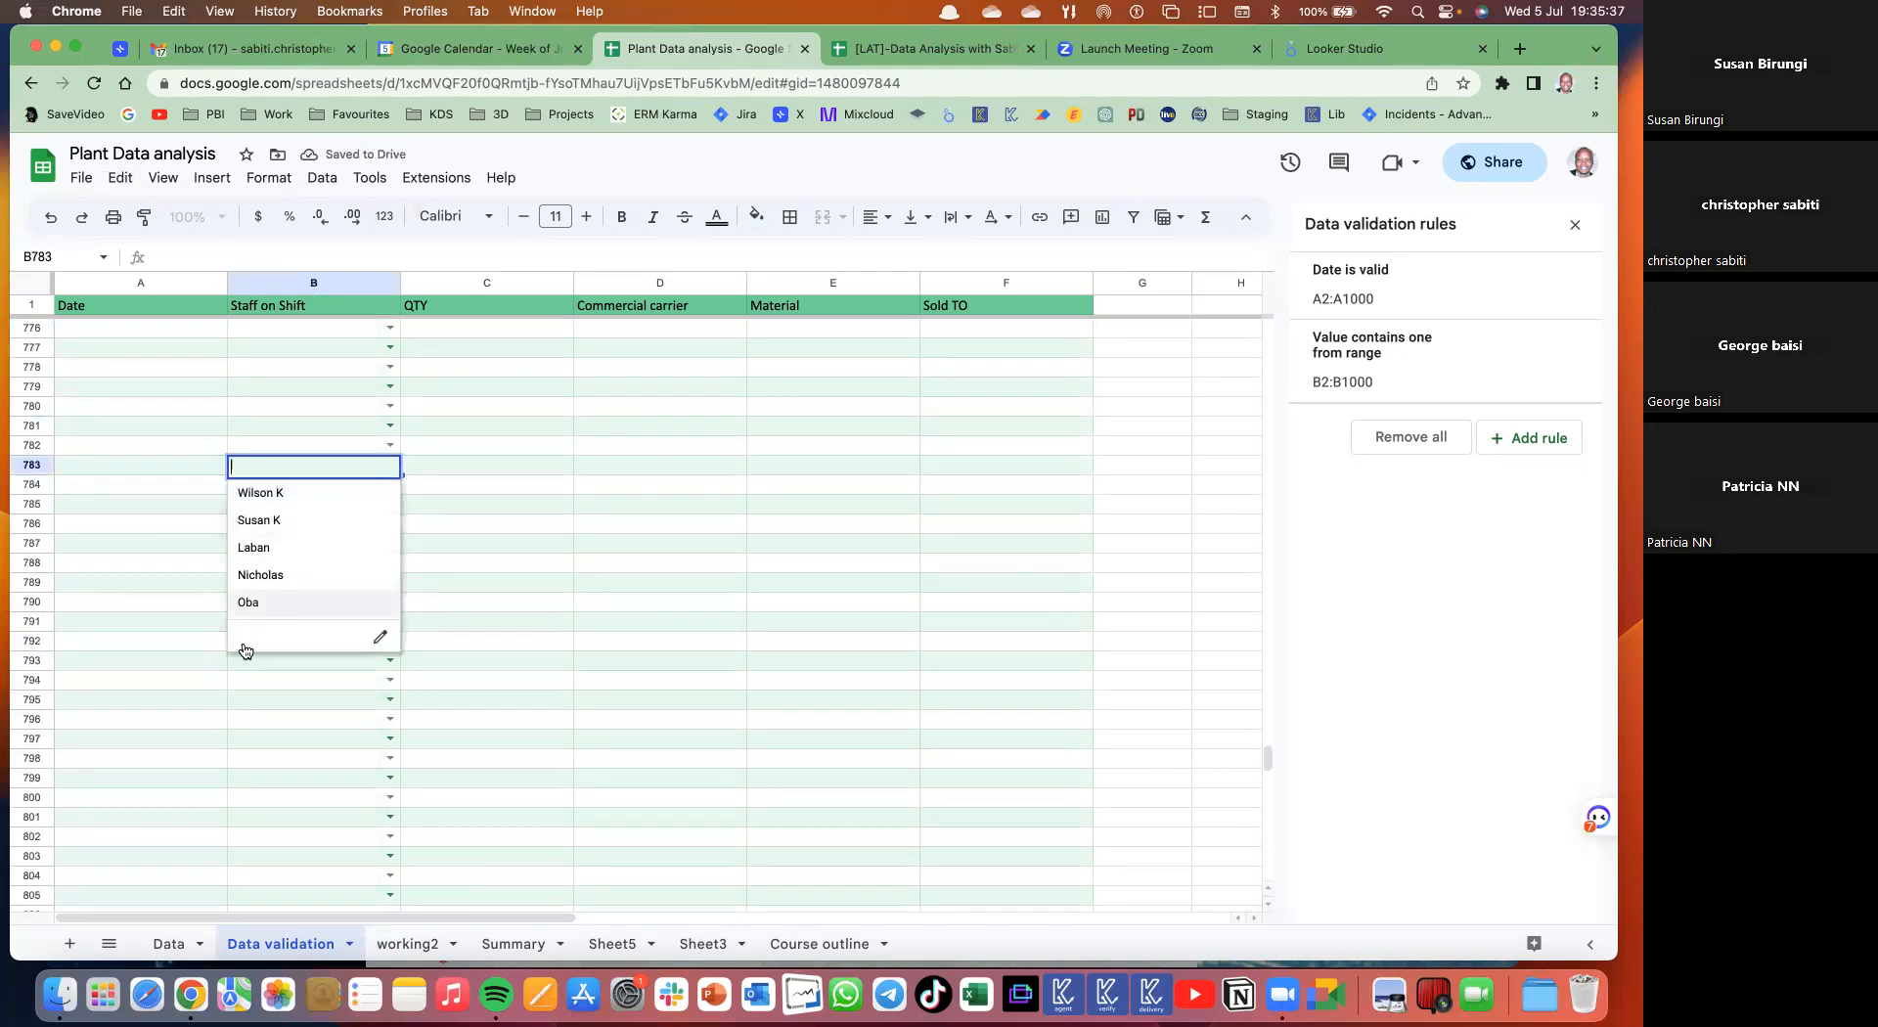
pyautogui.click(380, 636)
pyautogui.click(1450, 448)
pyautogui.click(1419, 702)
pyautogui.doubleClick(1419, 702)
pyautogui.doubleClick(1431, 658)
pyautogui.click(1425, 591)
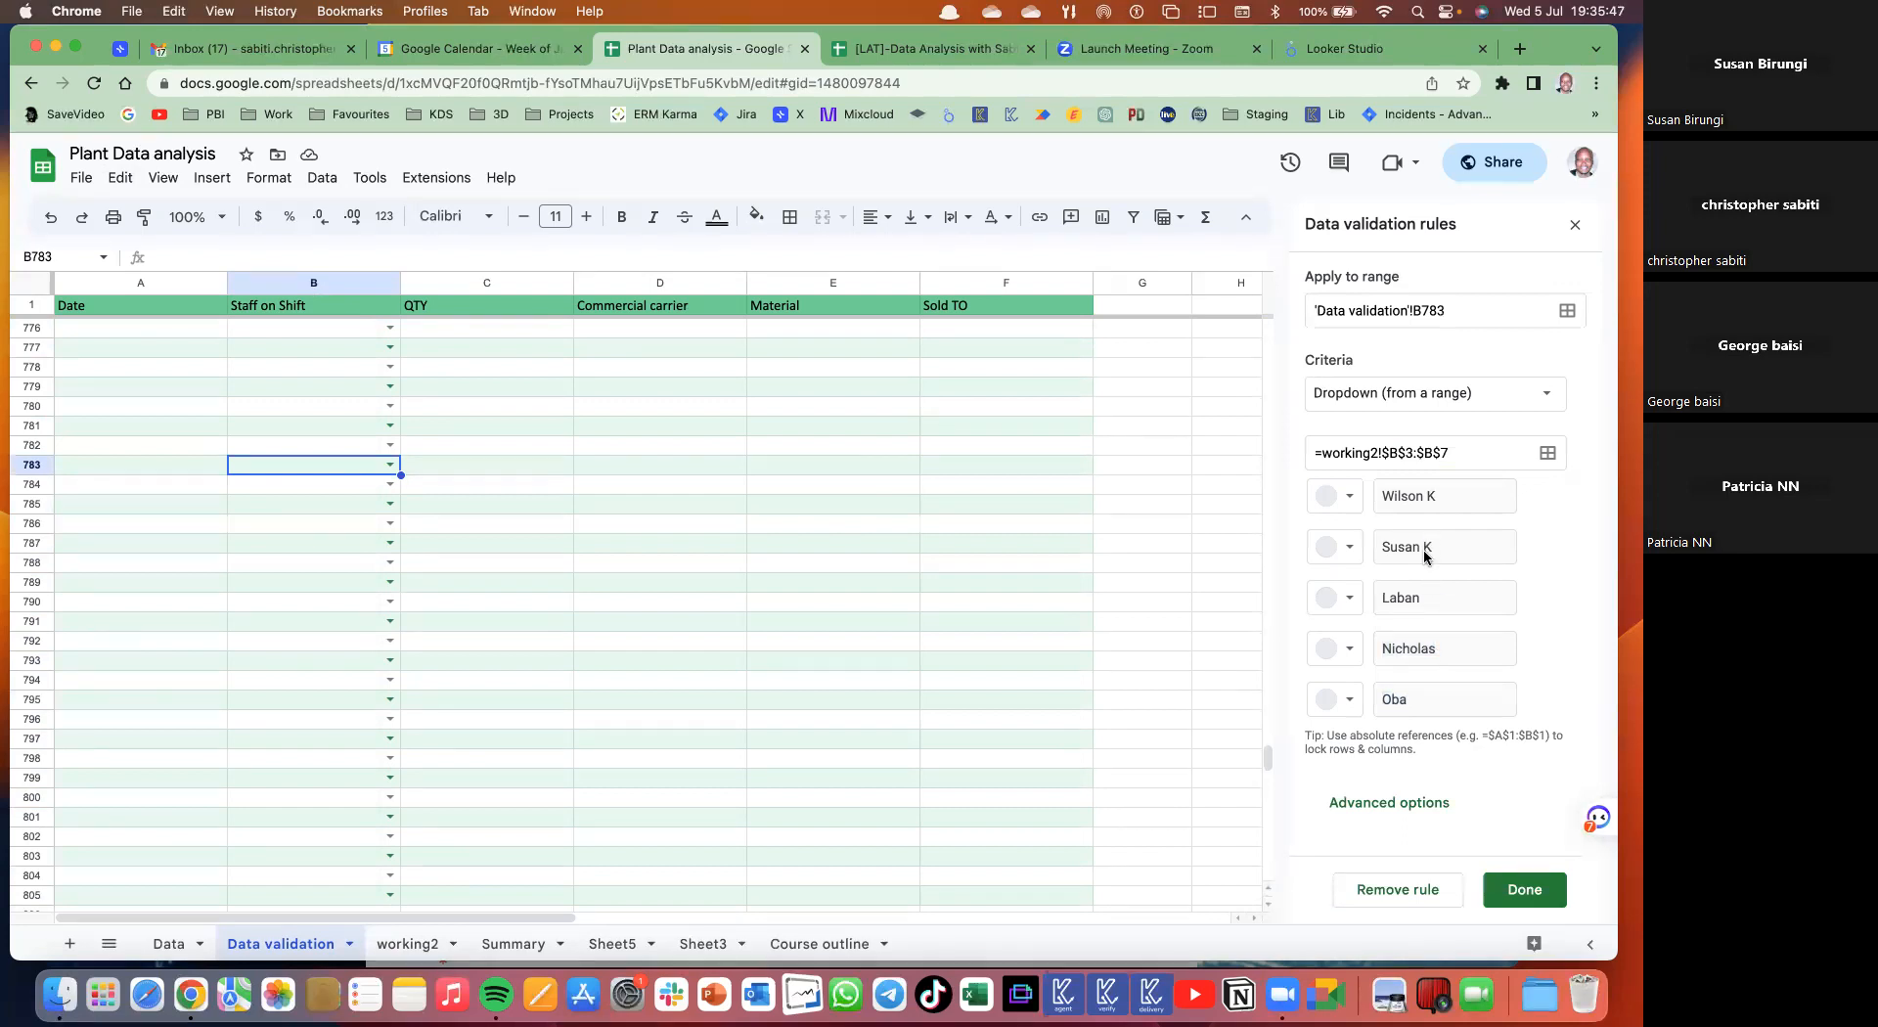
pyautogui.doubleClick(1424, 551)
pyautogui.click(256, 623)
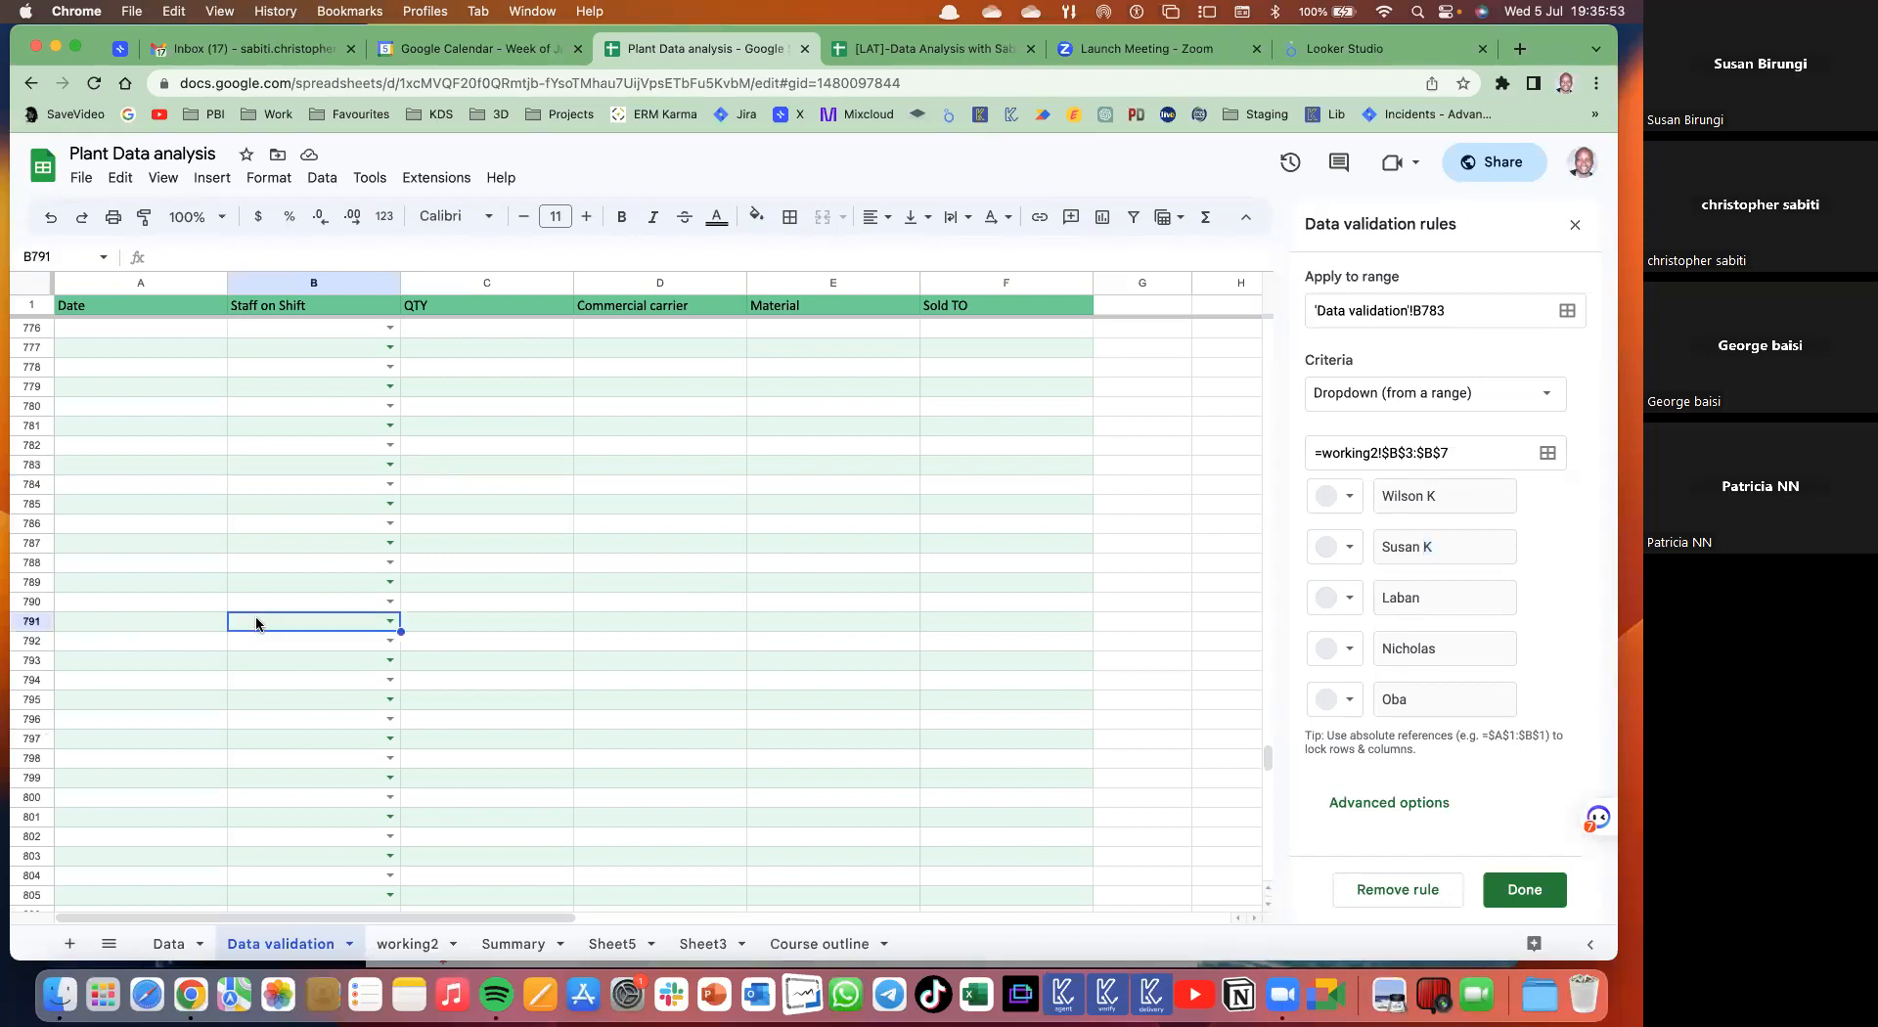
pyautogui.press('super+Up')
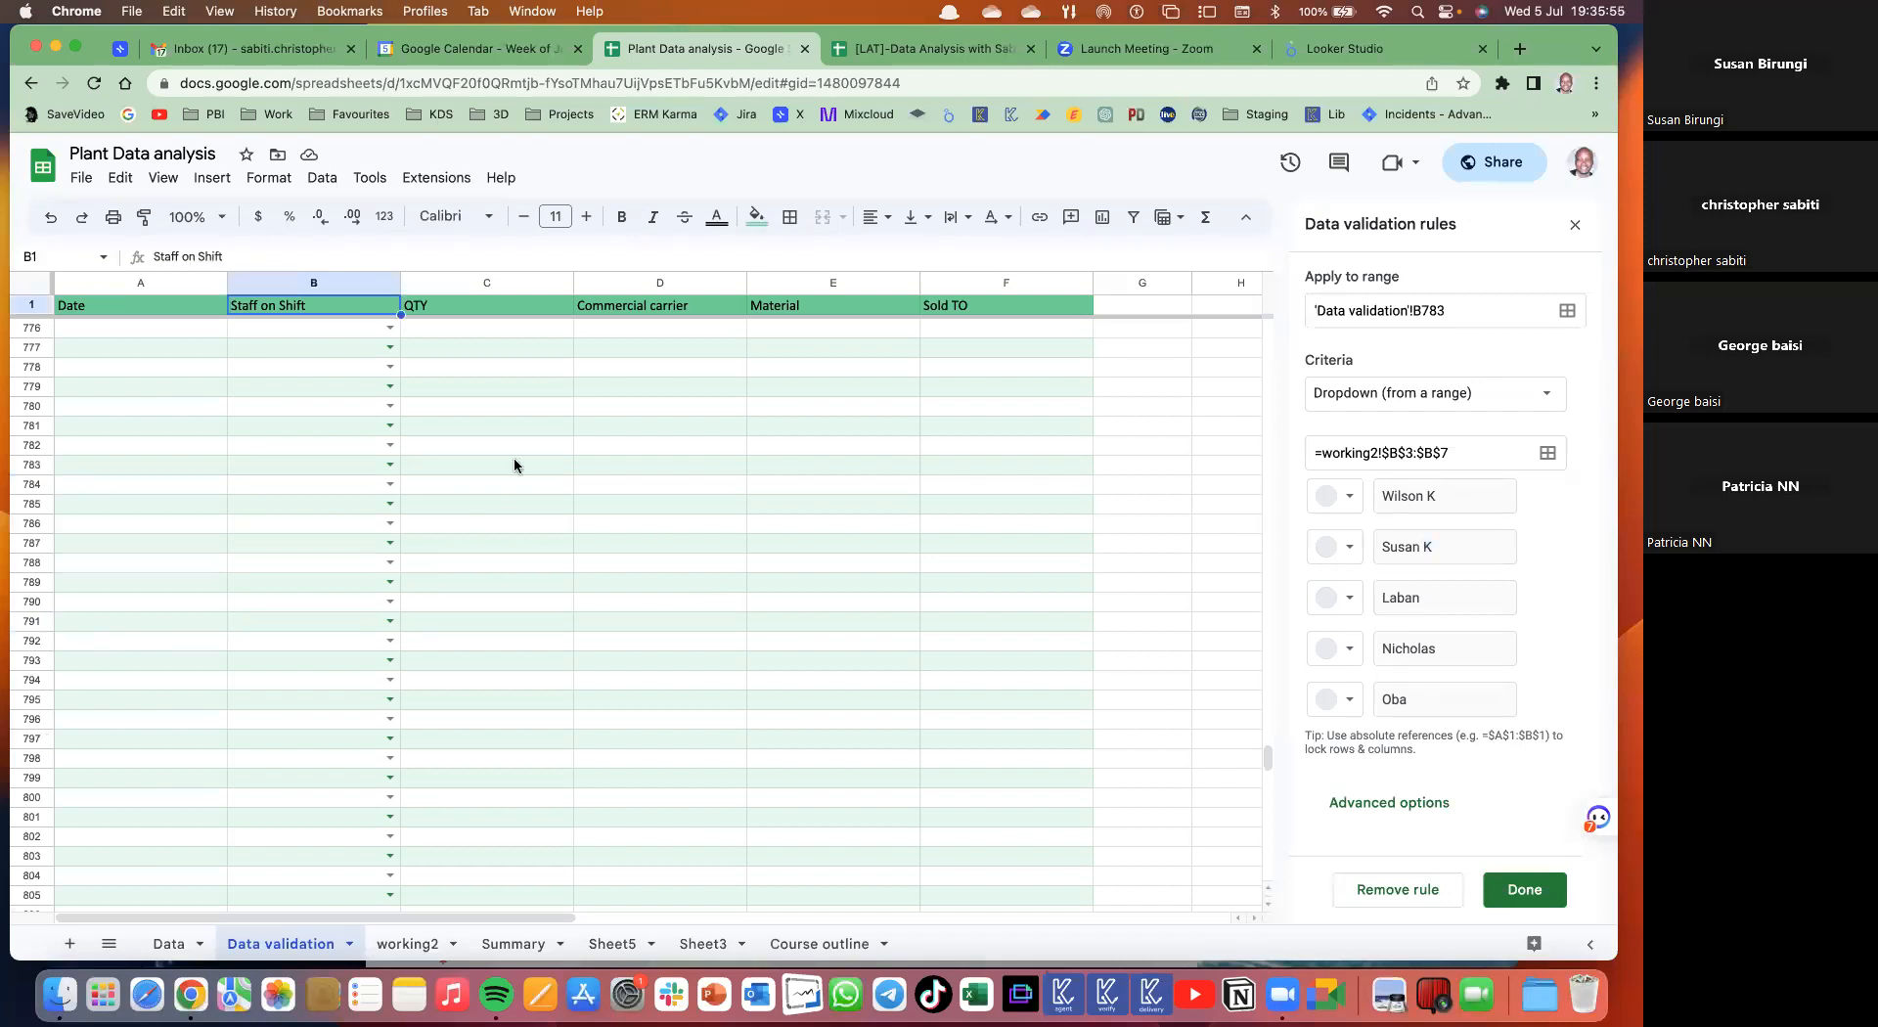
pyautogui.click(391, 327)
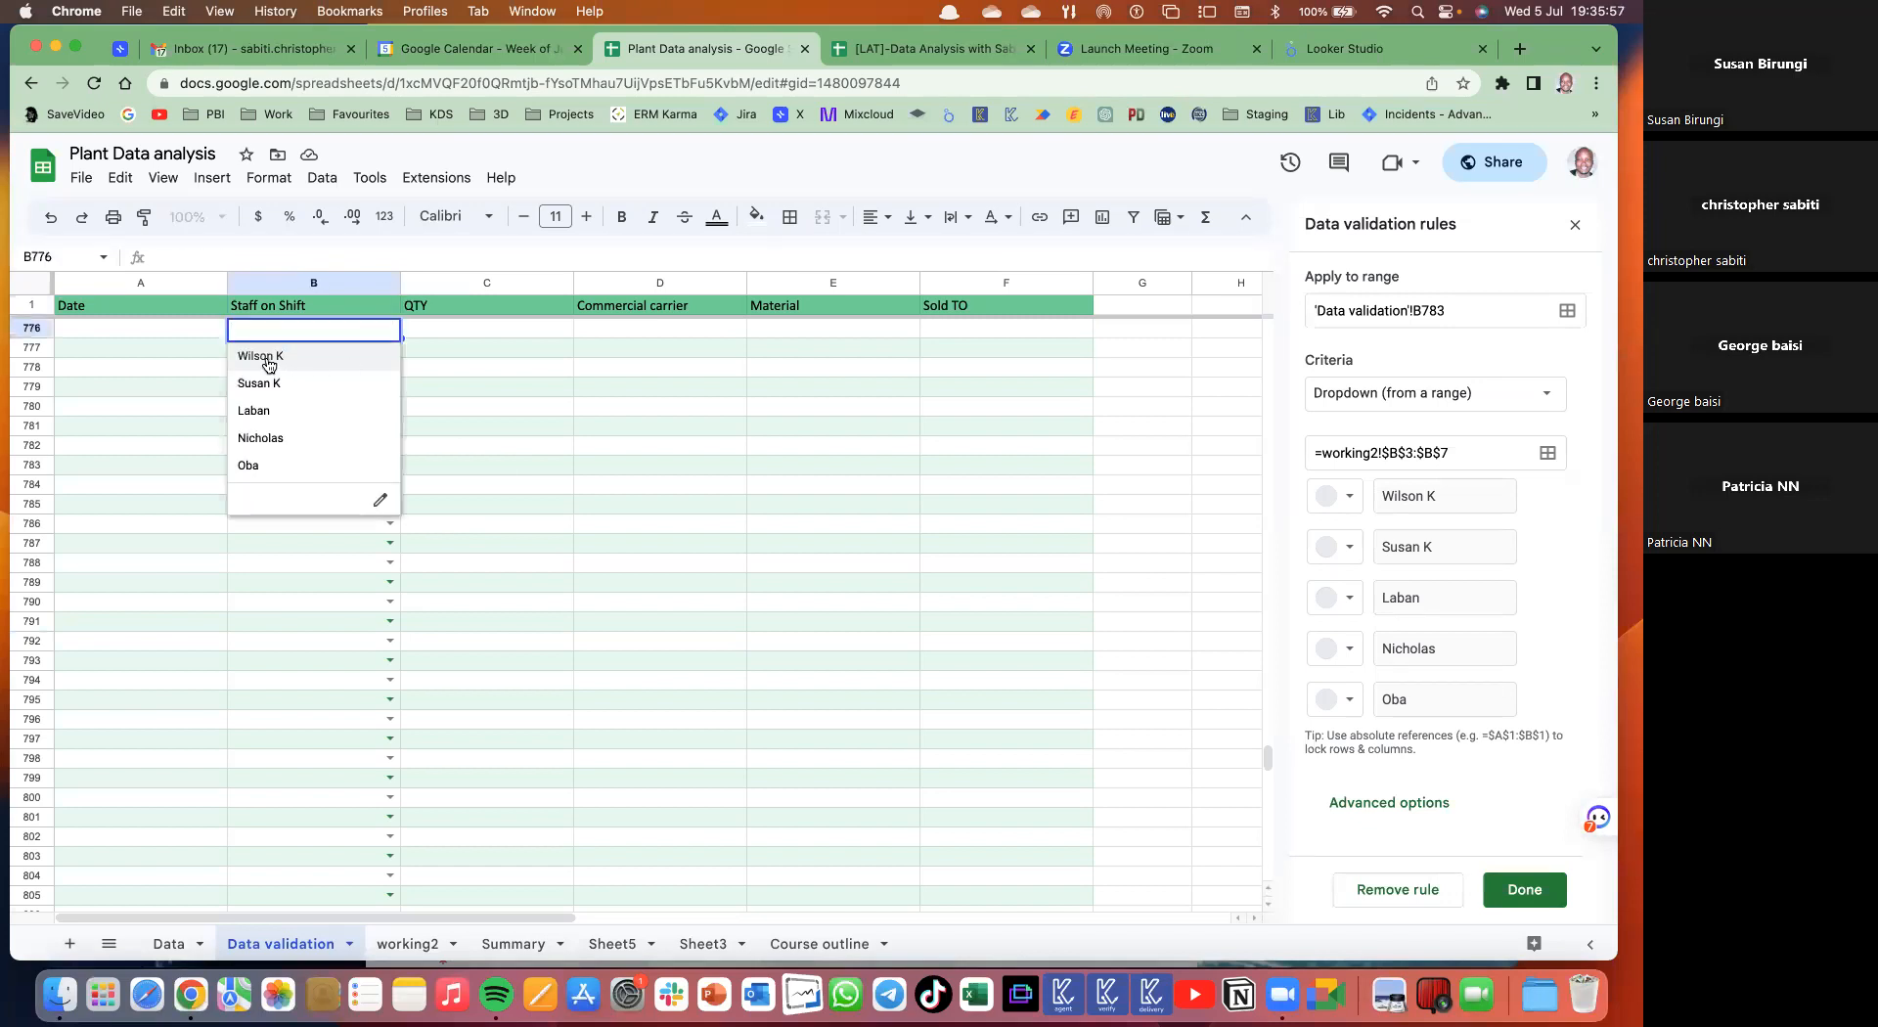
pyautogui.click(472, 430)
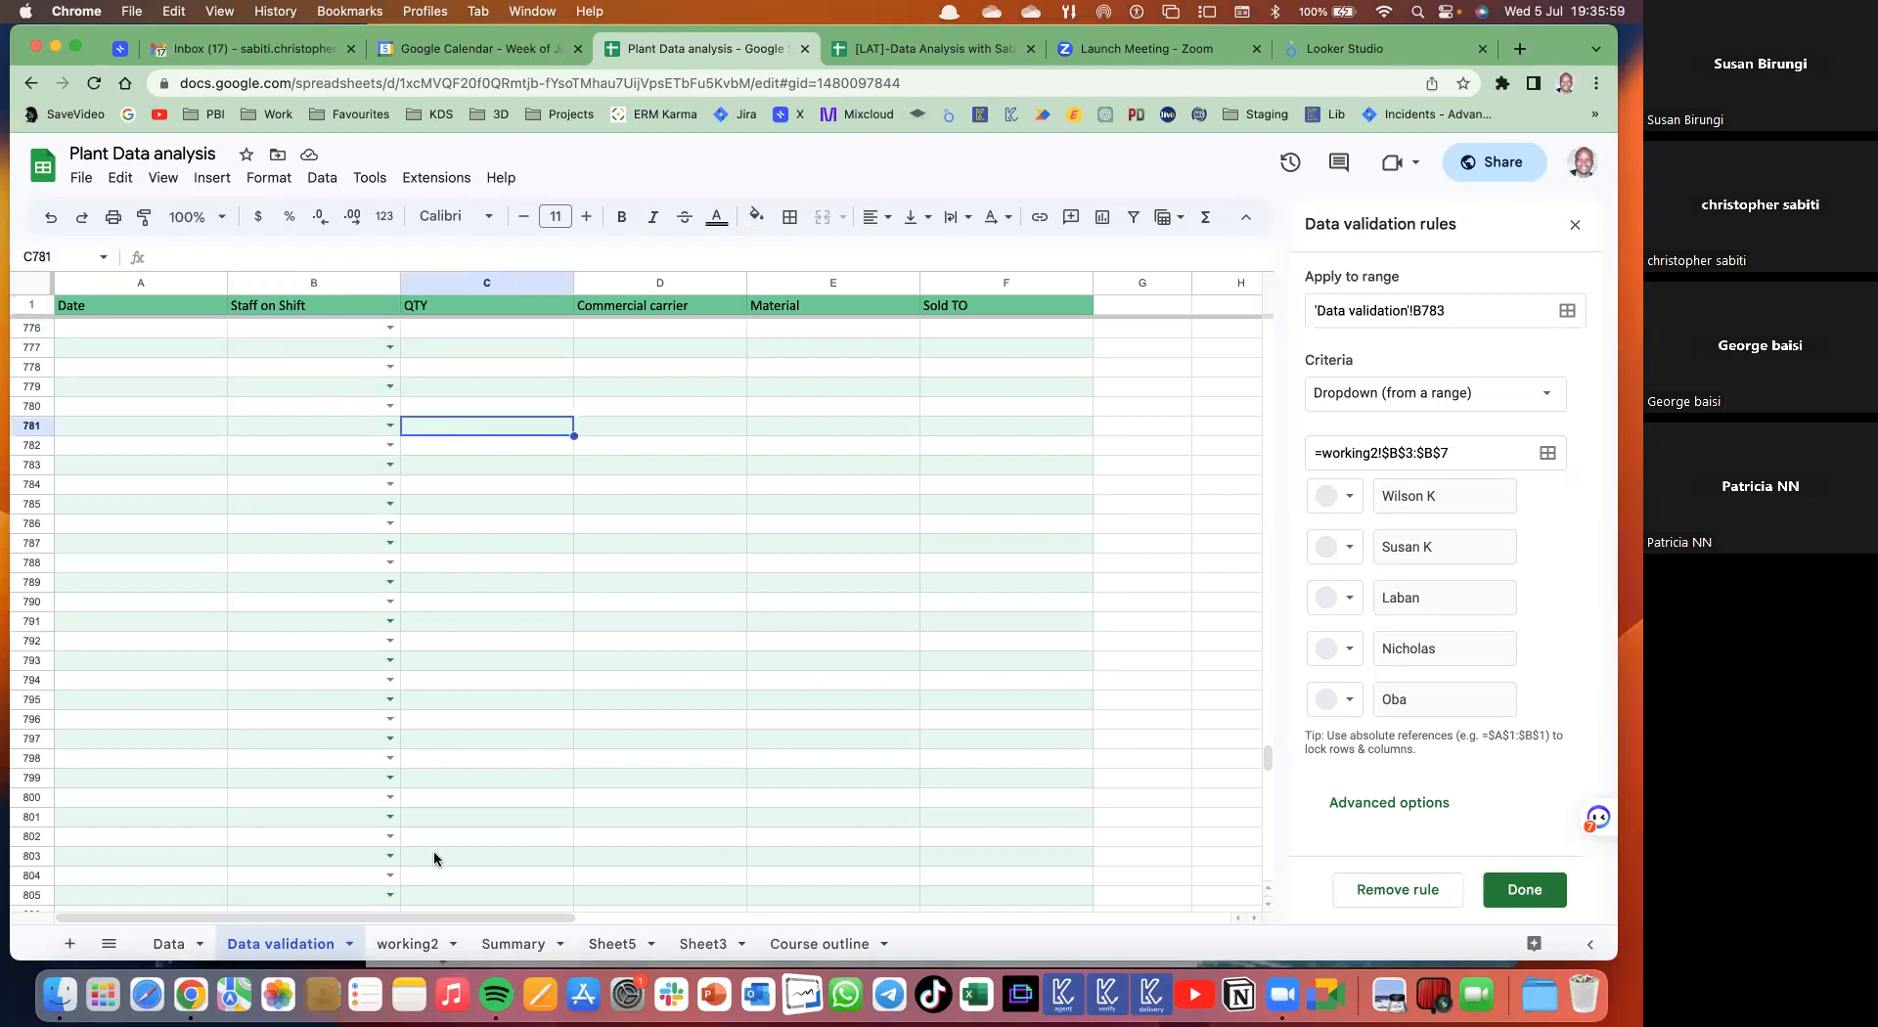
# - Lengthen the first staff name in working2 cell B3 to the full name
pyautogui.click(421, 939)
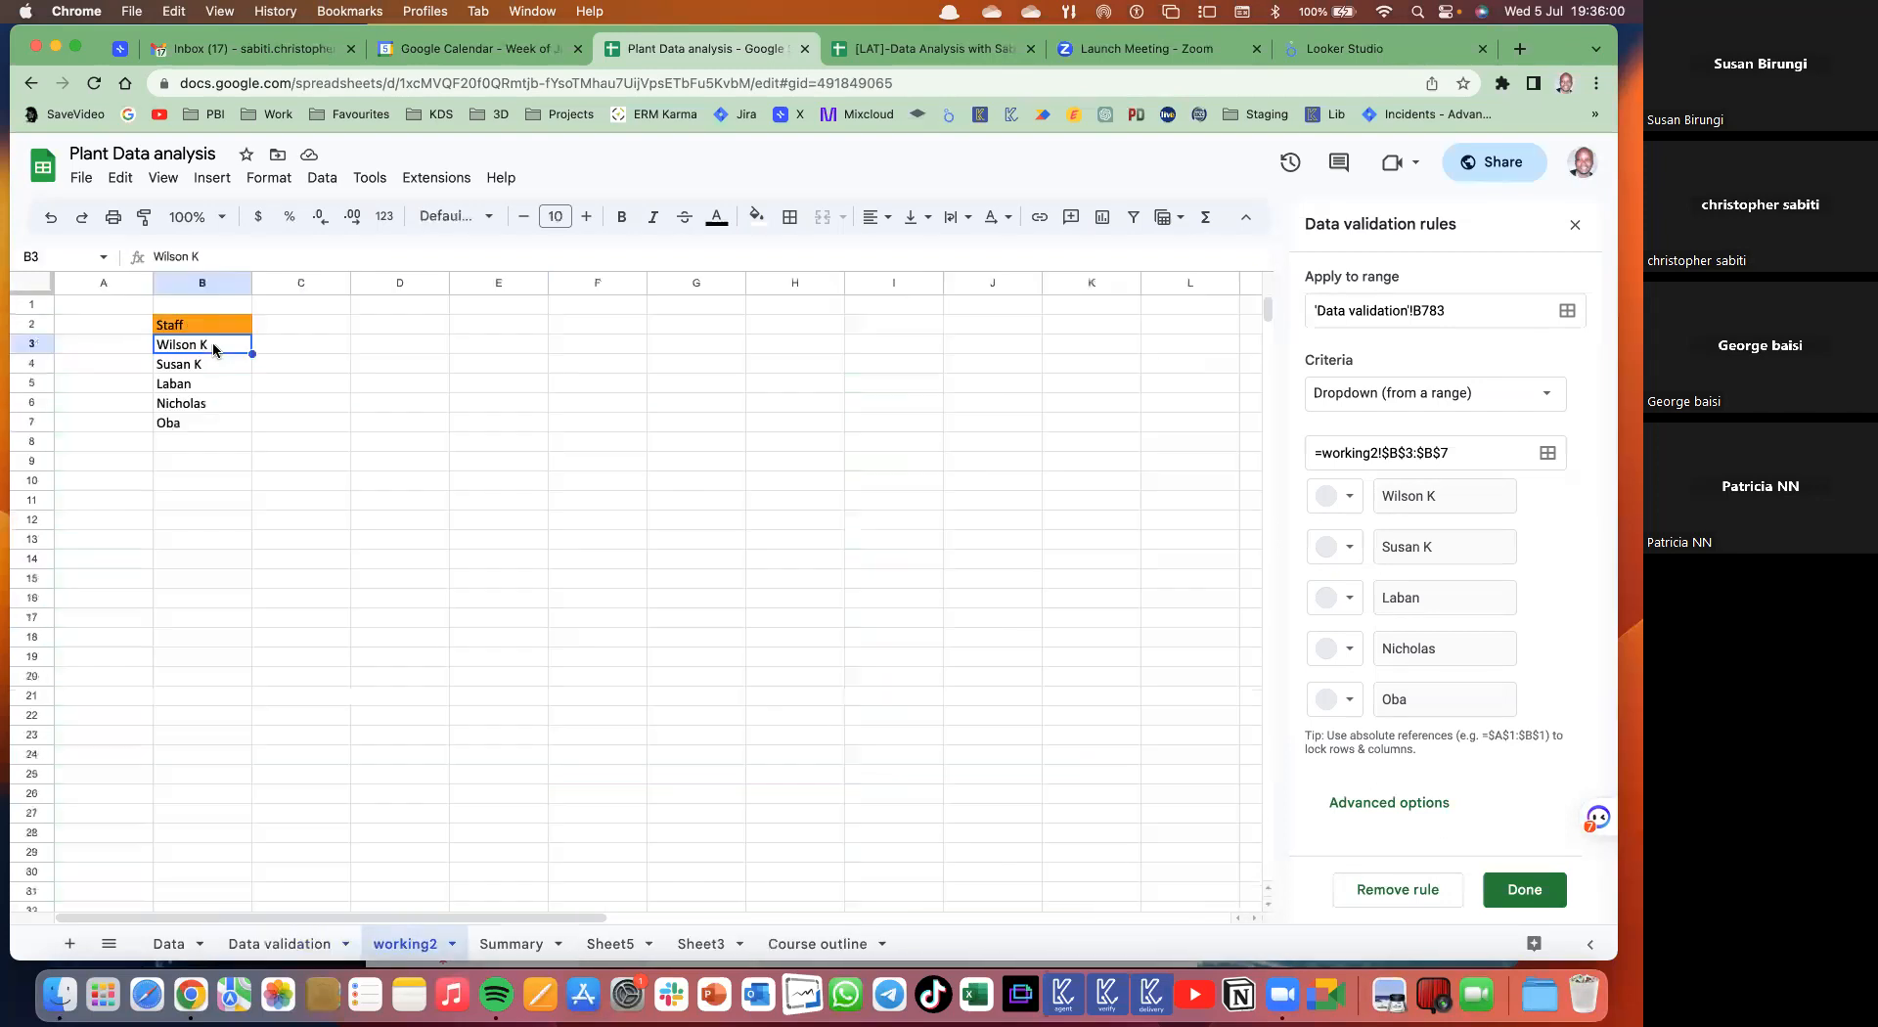
pyautogui.doubleClick(214, 347)
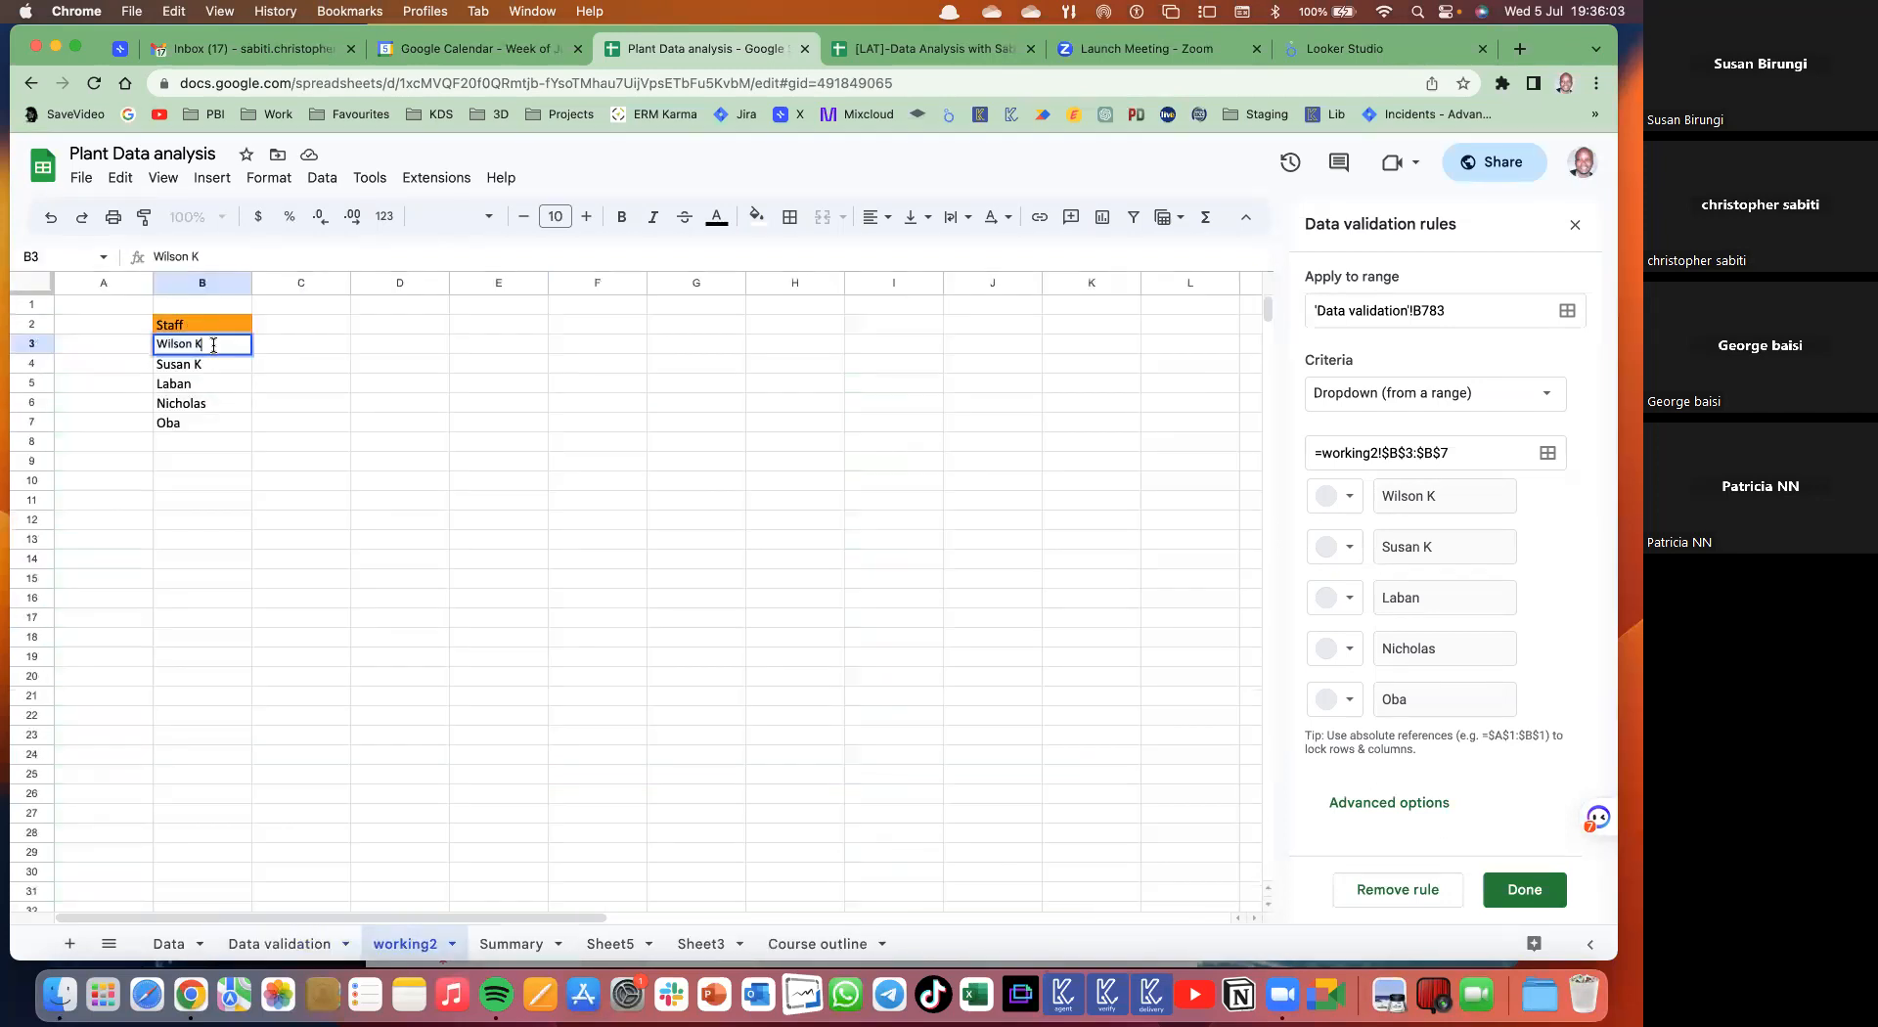
pyautogui.press('Return')
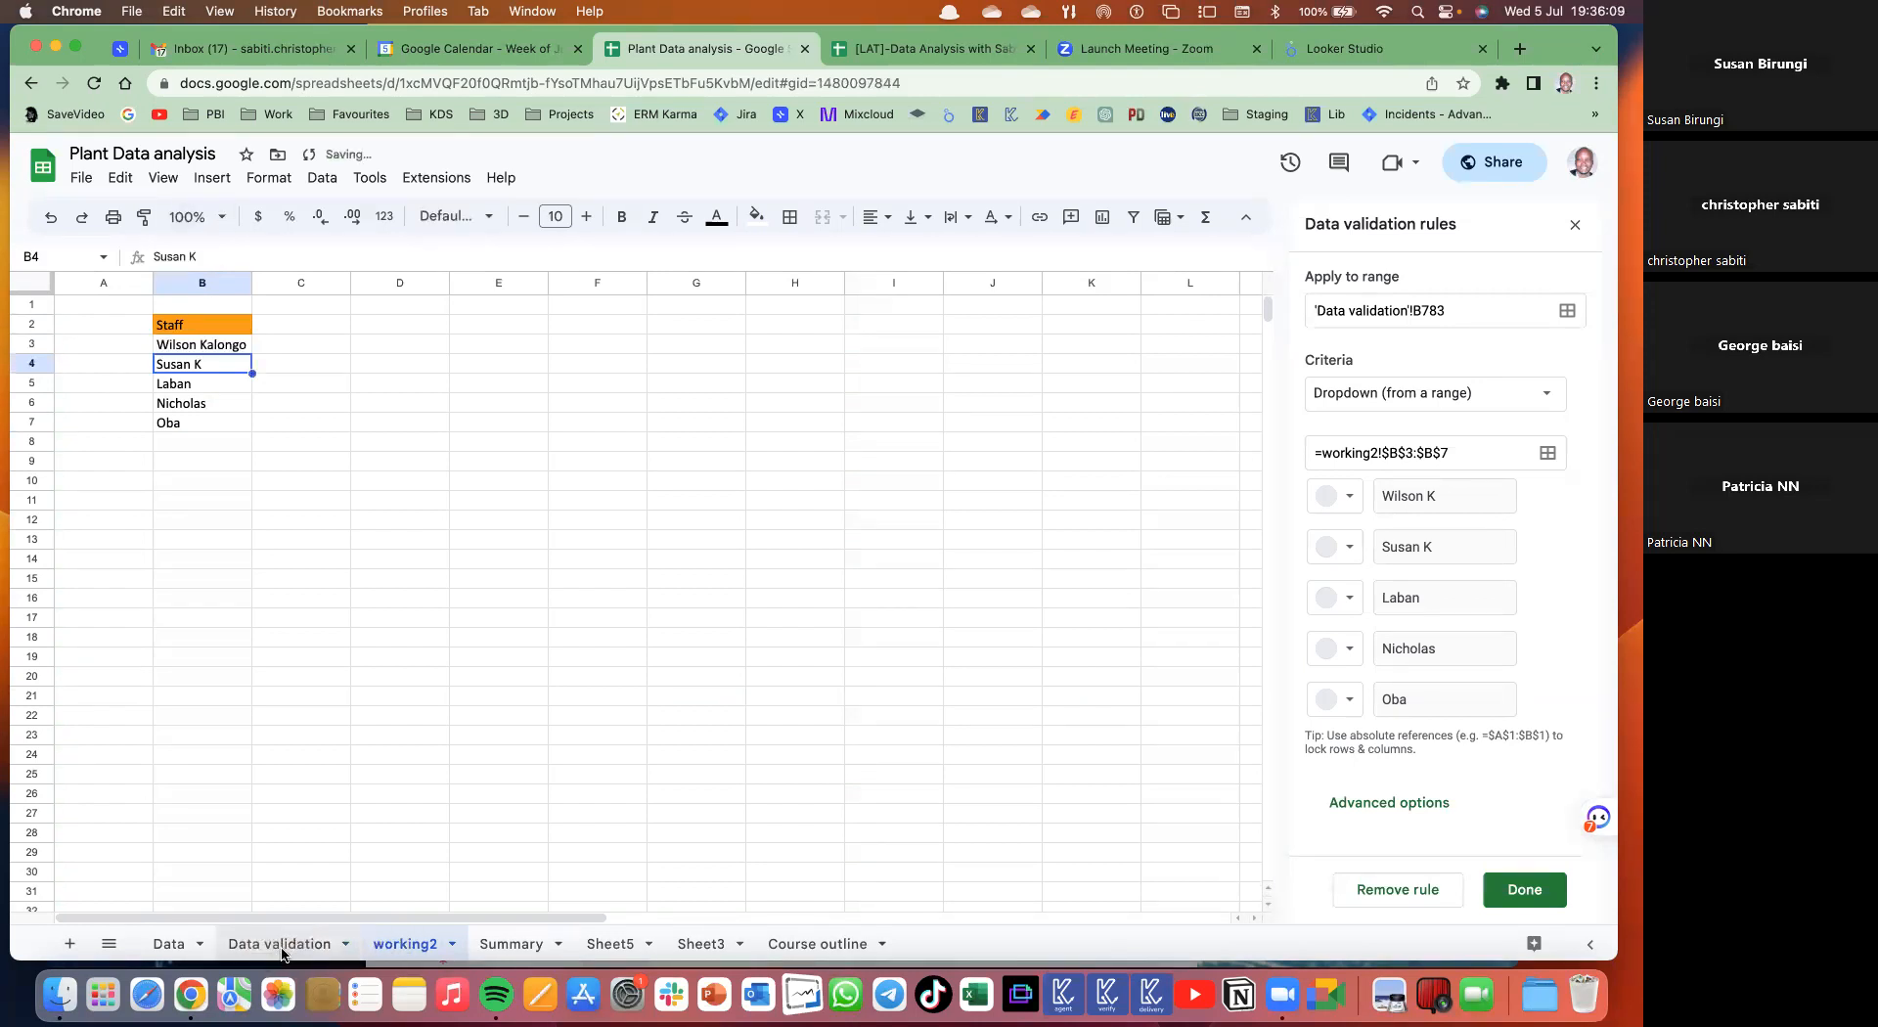
# - On Data validation, pick the renamed staff member in B776 and another staff member in B777
pyautogui.click(280, 944)
pyautogui.click(387, 331)
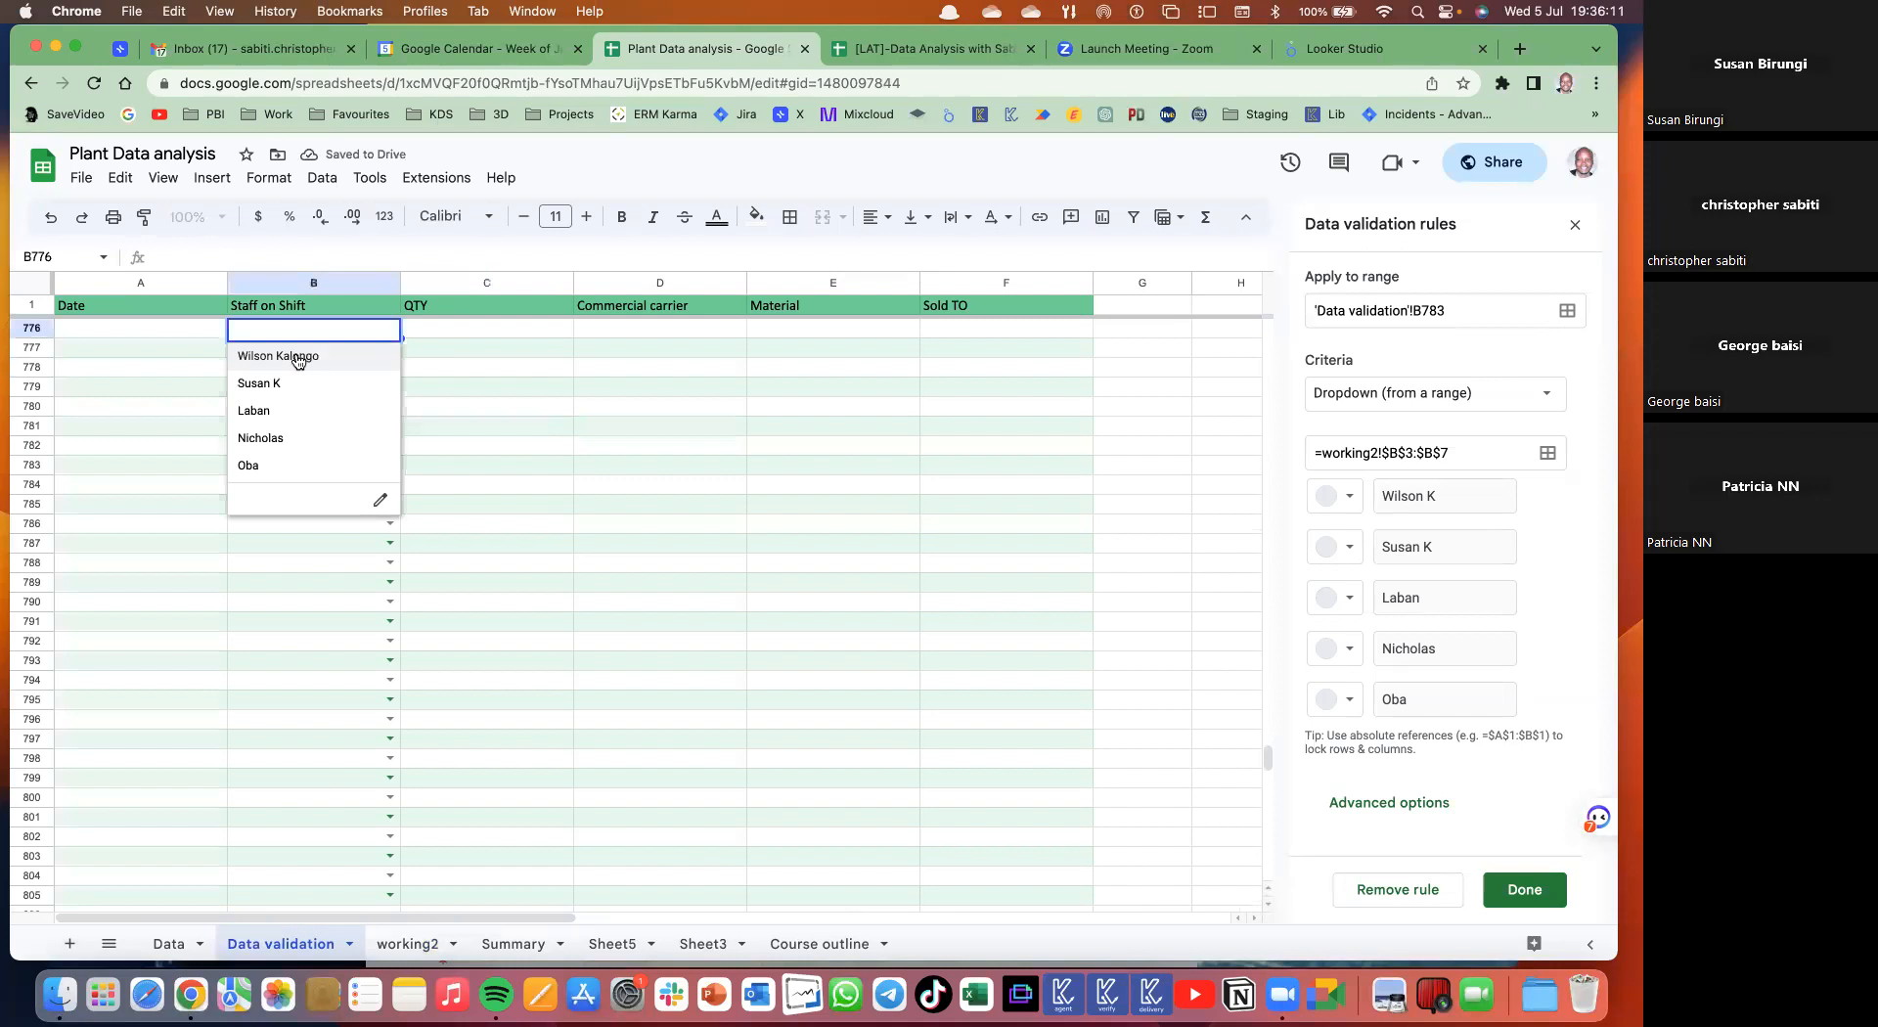
pyautogui.click(266, 357)
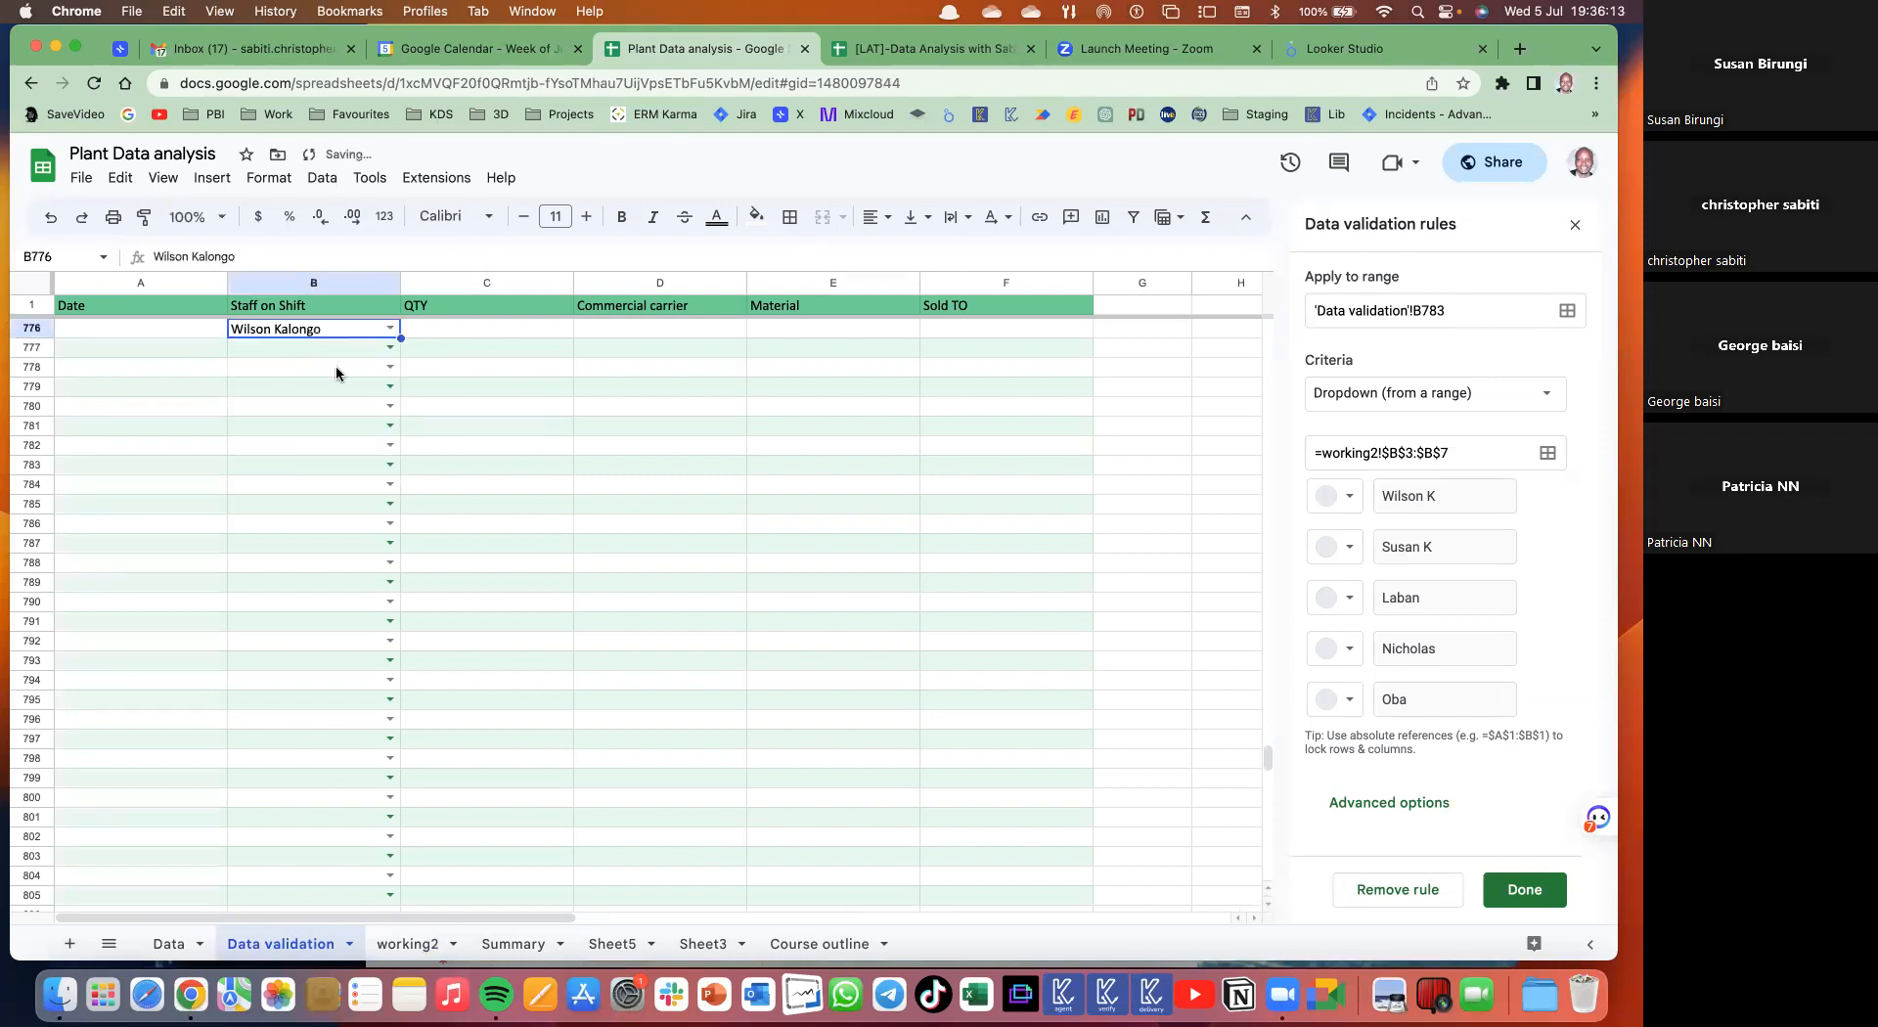
pyautogui.click(389, 349)
pyautogui.click(284, 411)
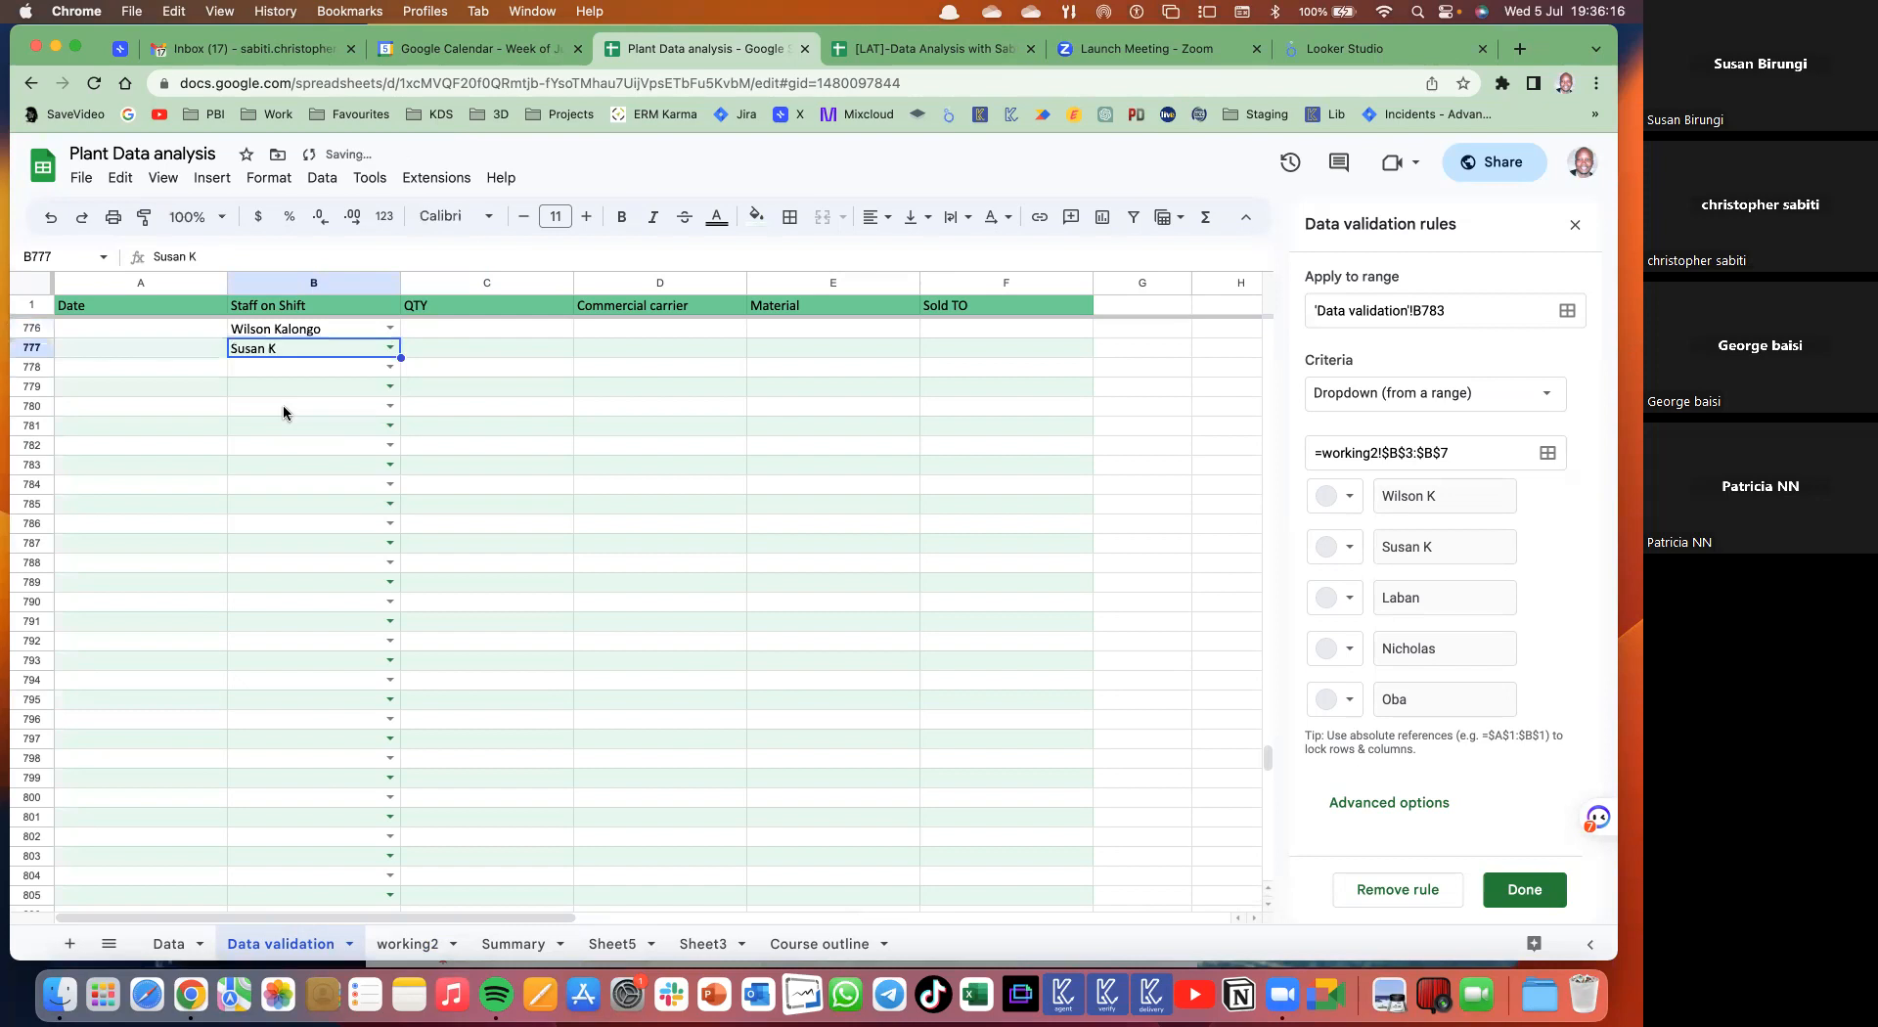
# - Enter a name not on the list in B778 and dismiss the validation error
pyautogui.click(389, 367)
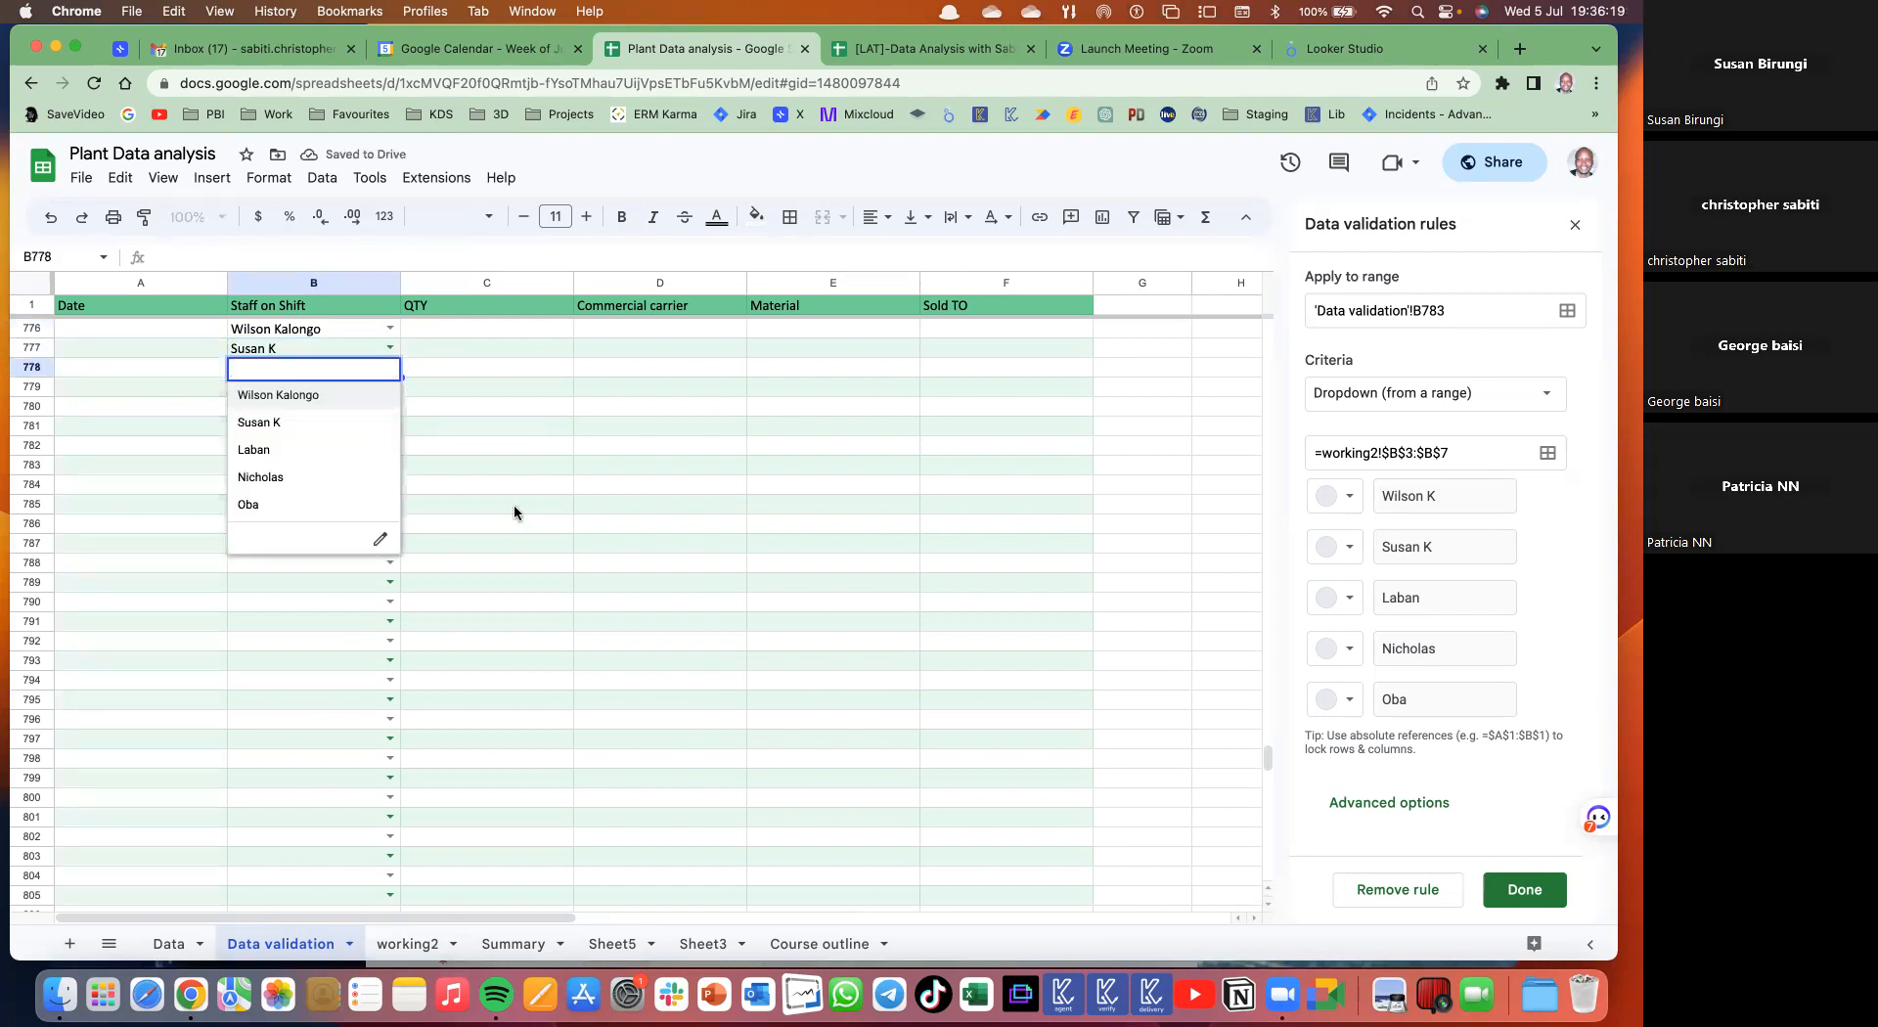
pyautogui.click(434, 391)
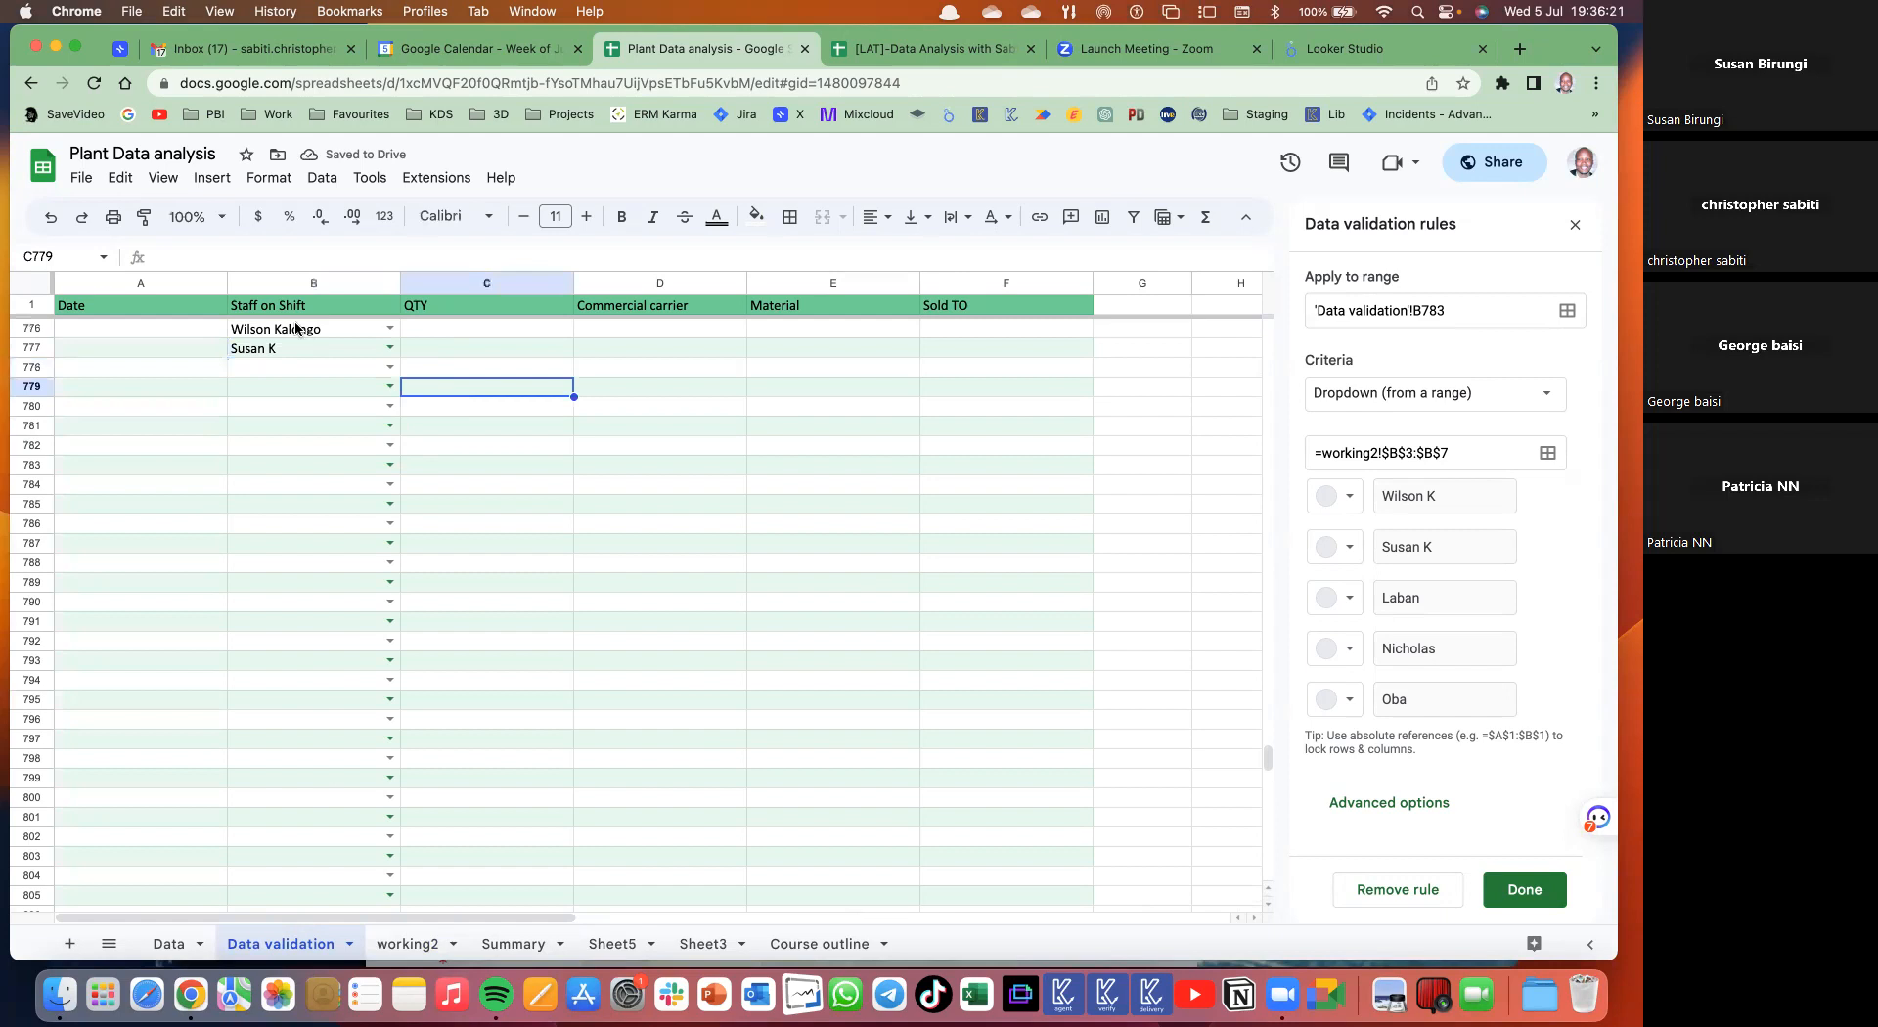
pyautogui.click(286, 368)
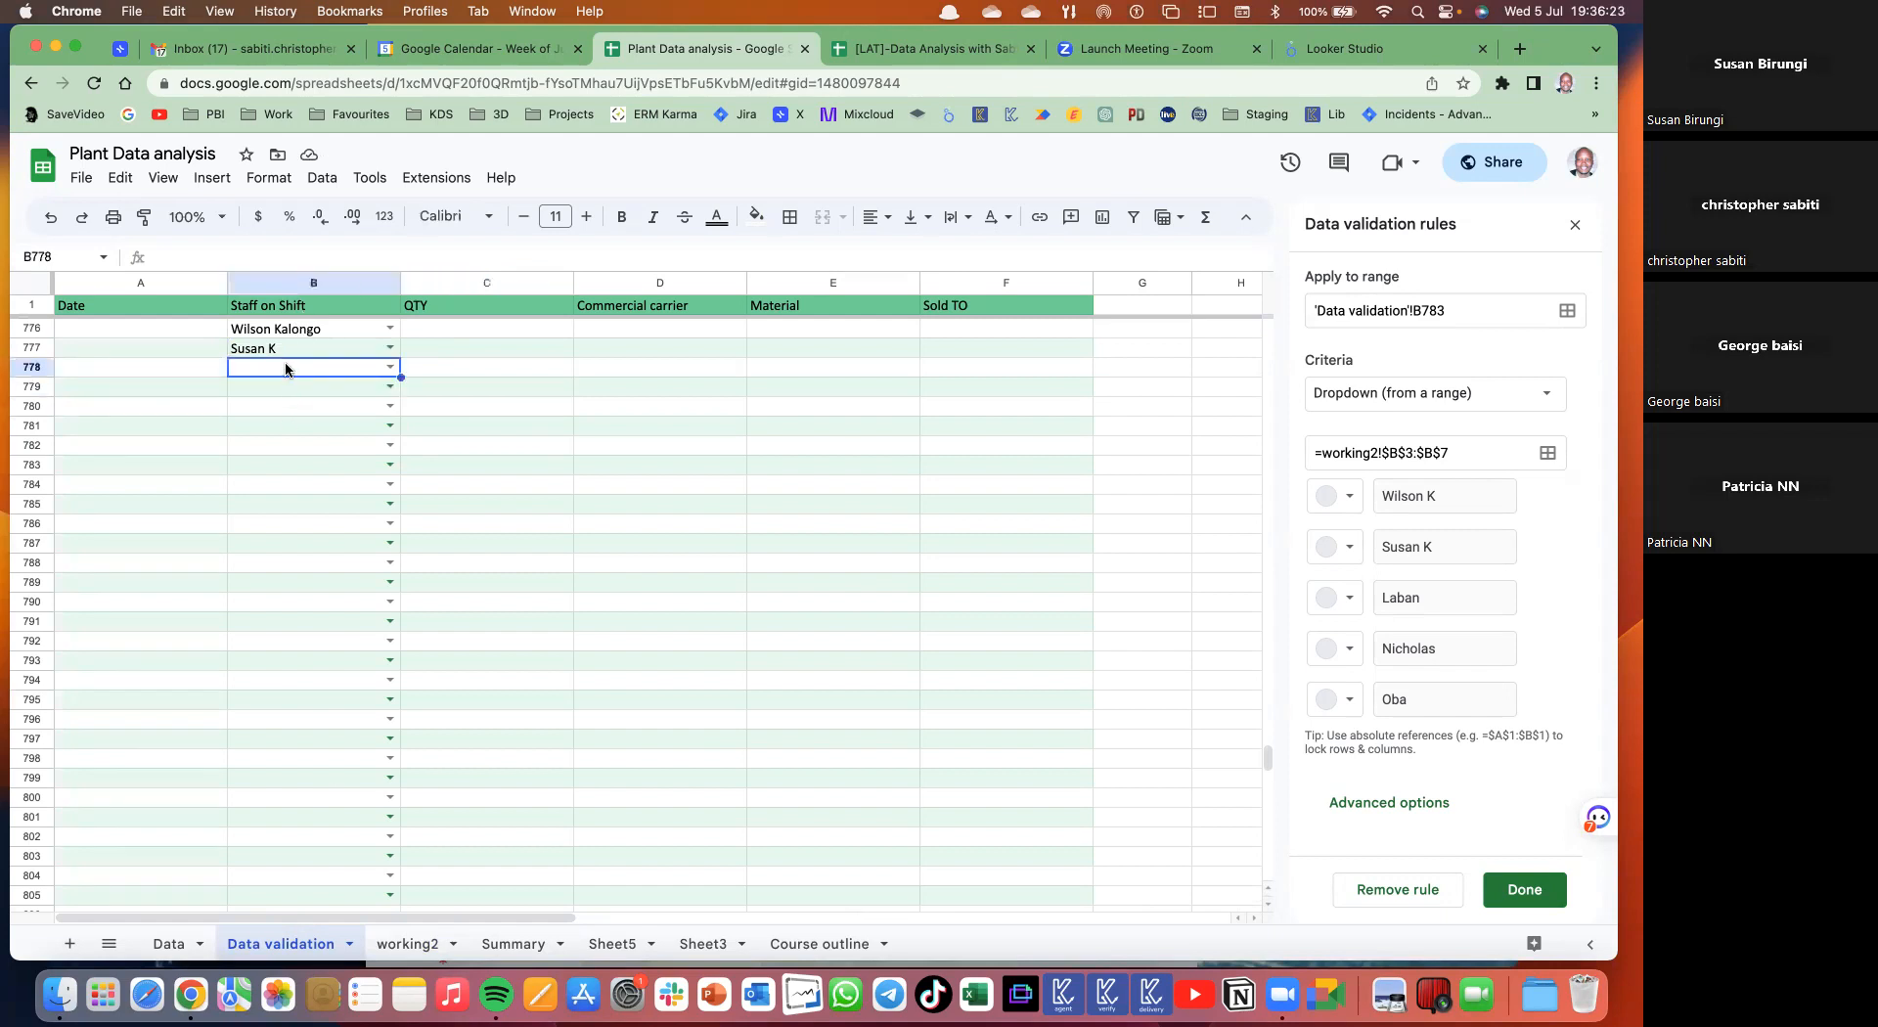
pyautogui.write('sbait')
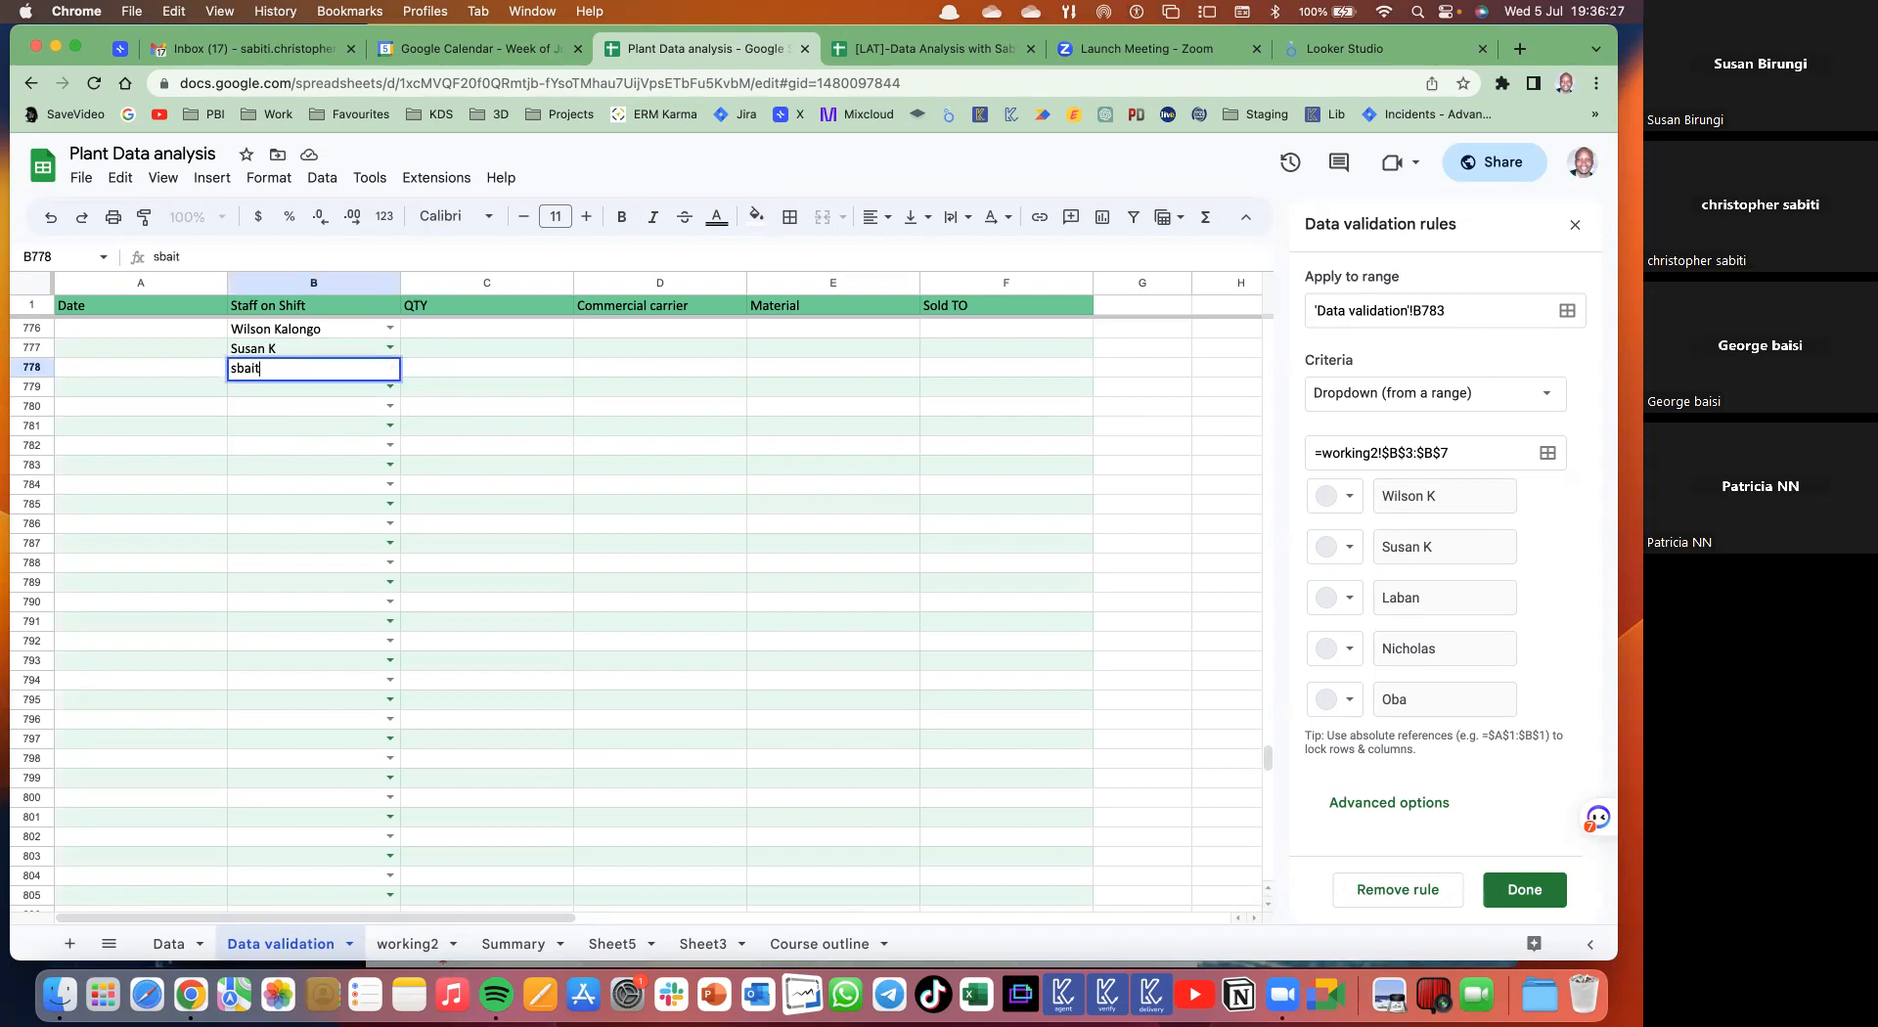
pyautogui.press('Return')
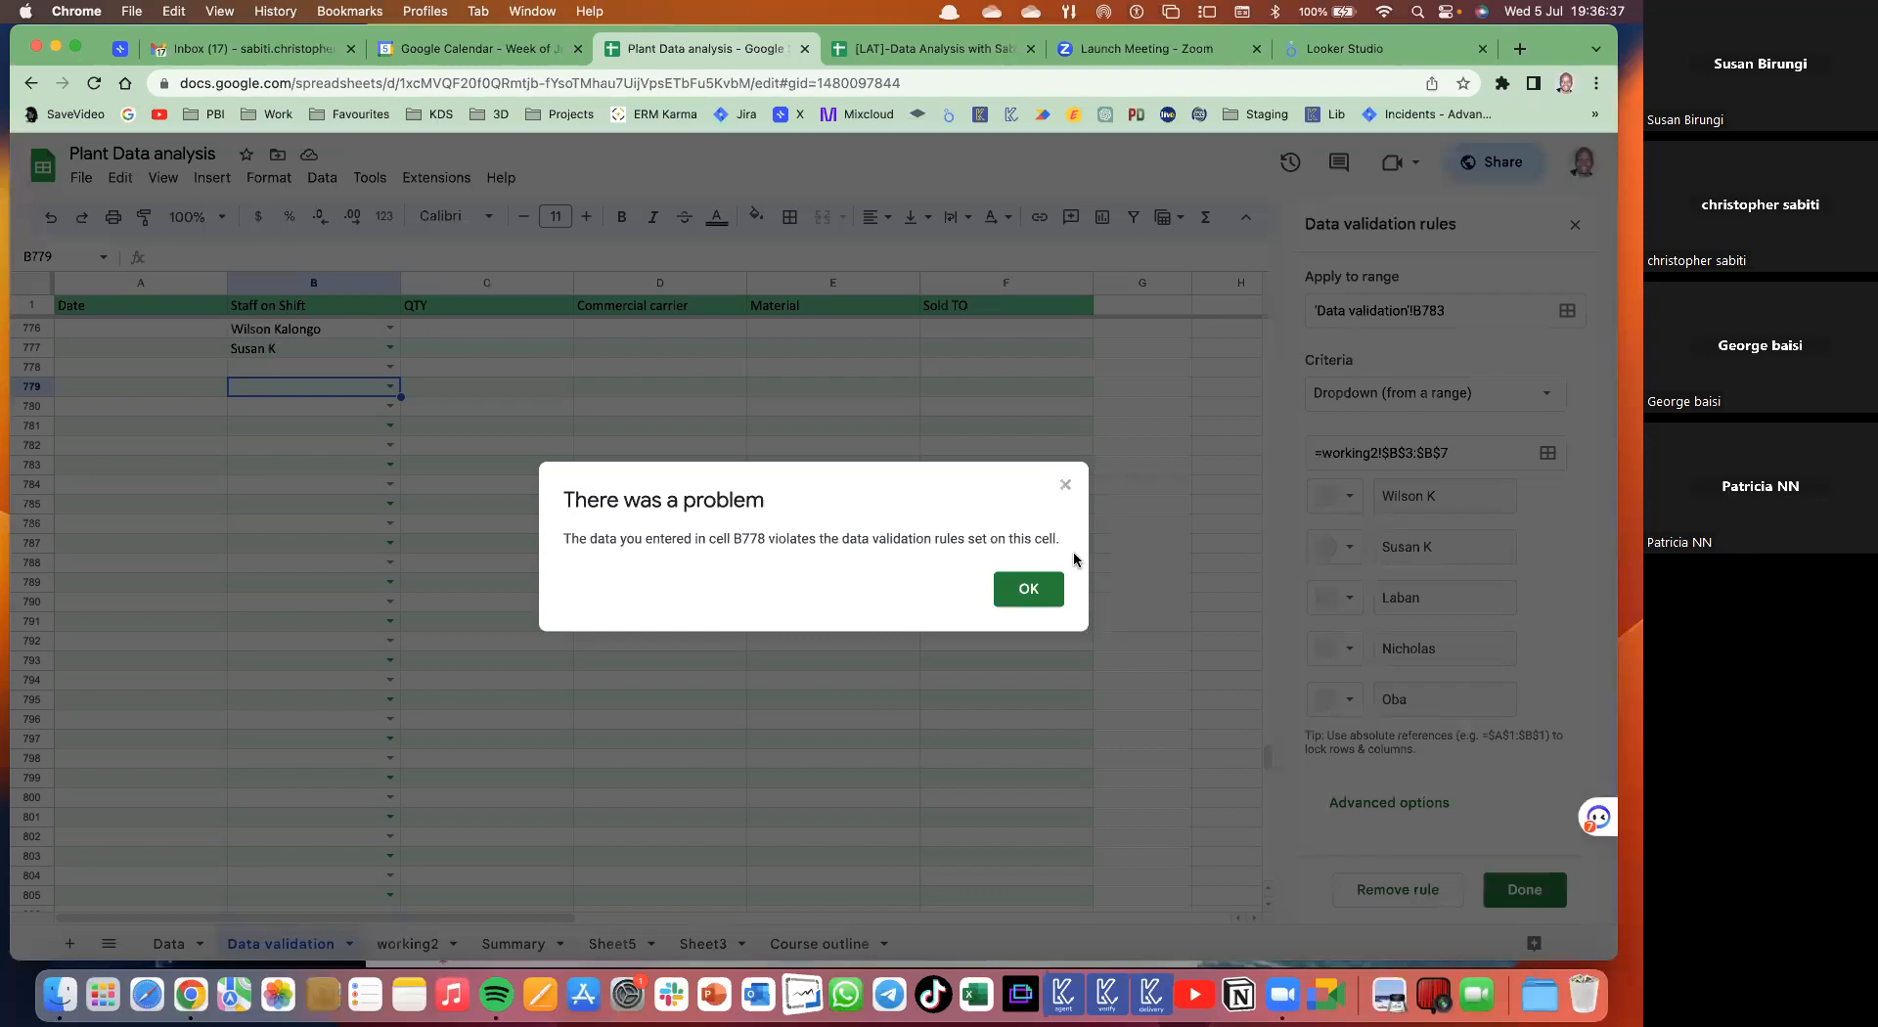
pyautogui.click(1066, 486)
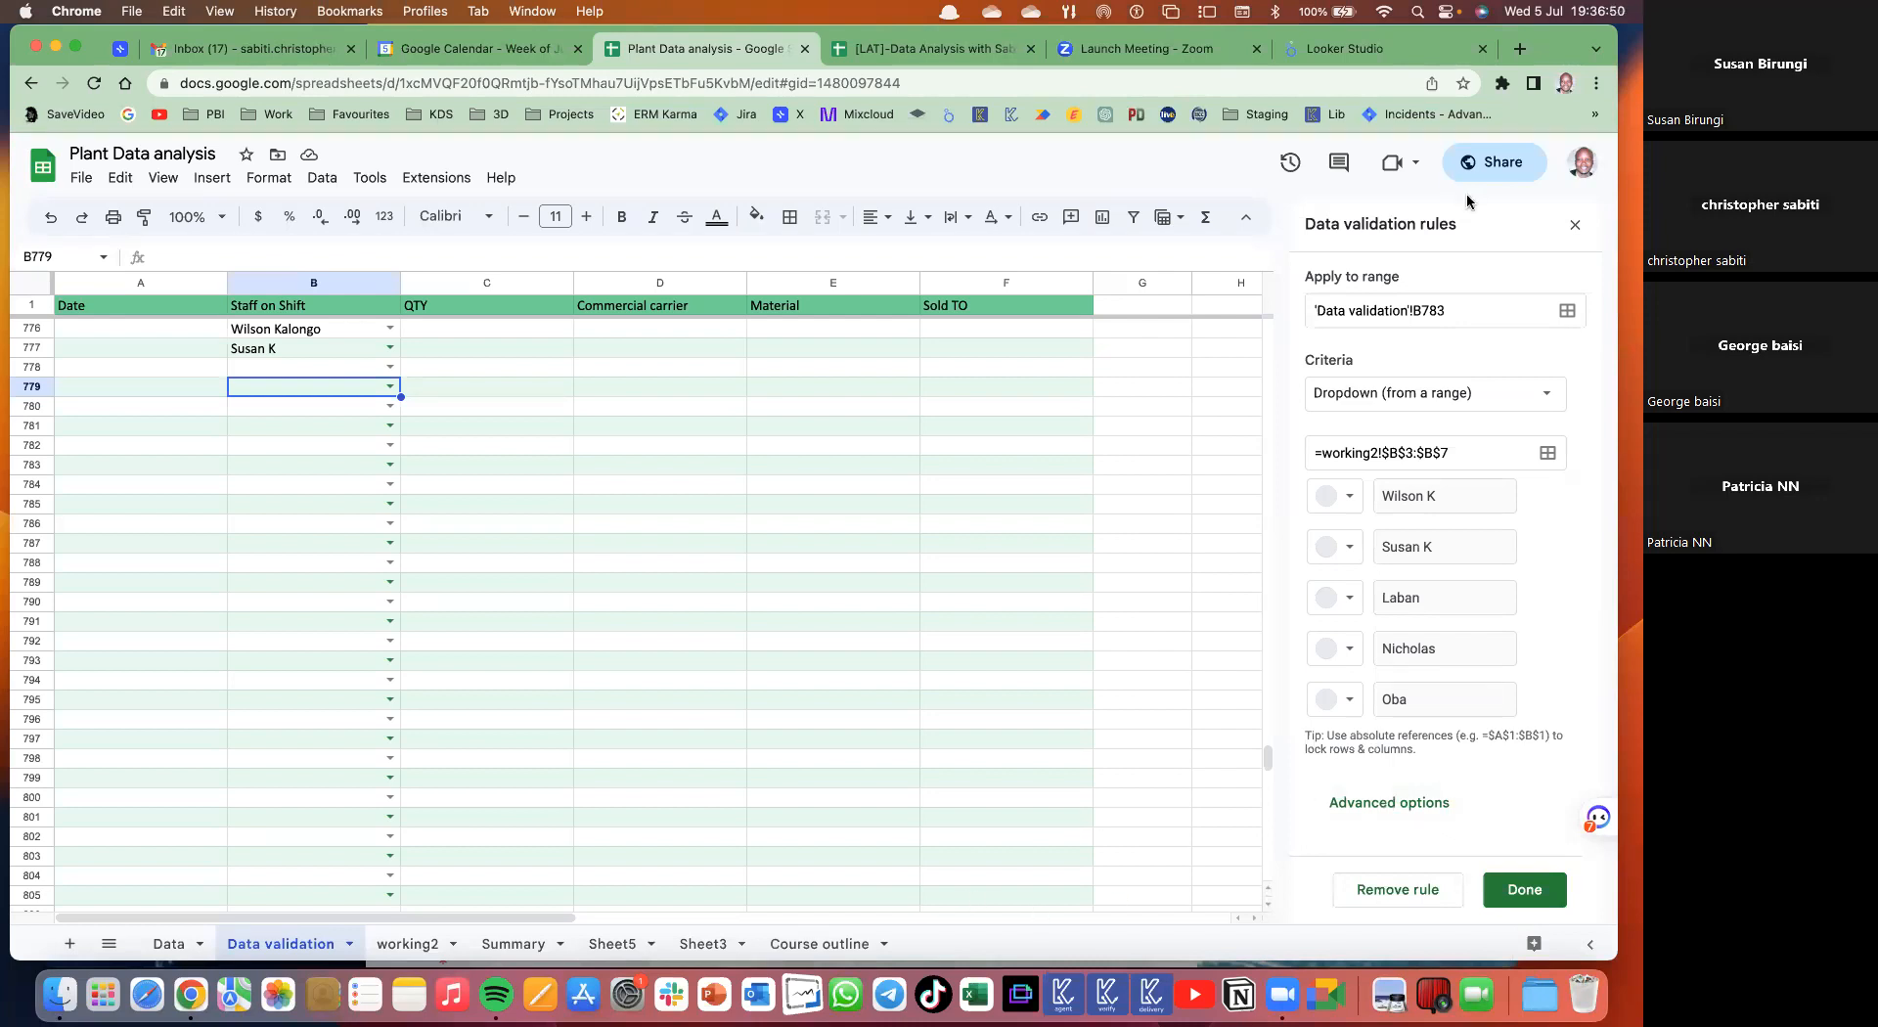
# - Extend the staff dropdown's source range to row 12 and apply the rule to the whole column
pyautogui.click(1452, 449)
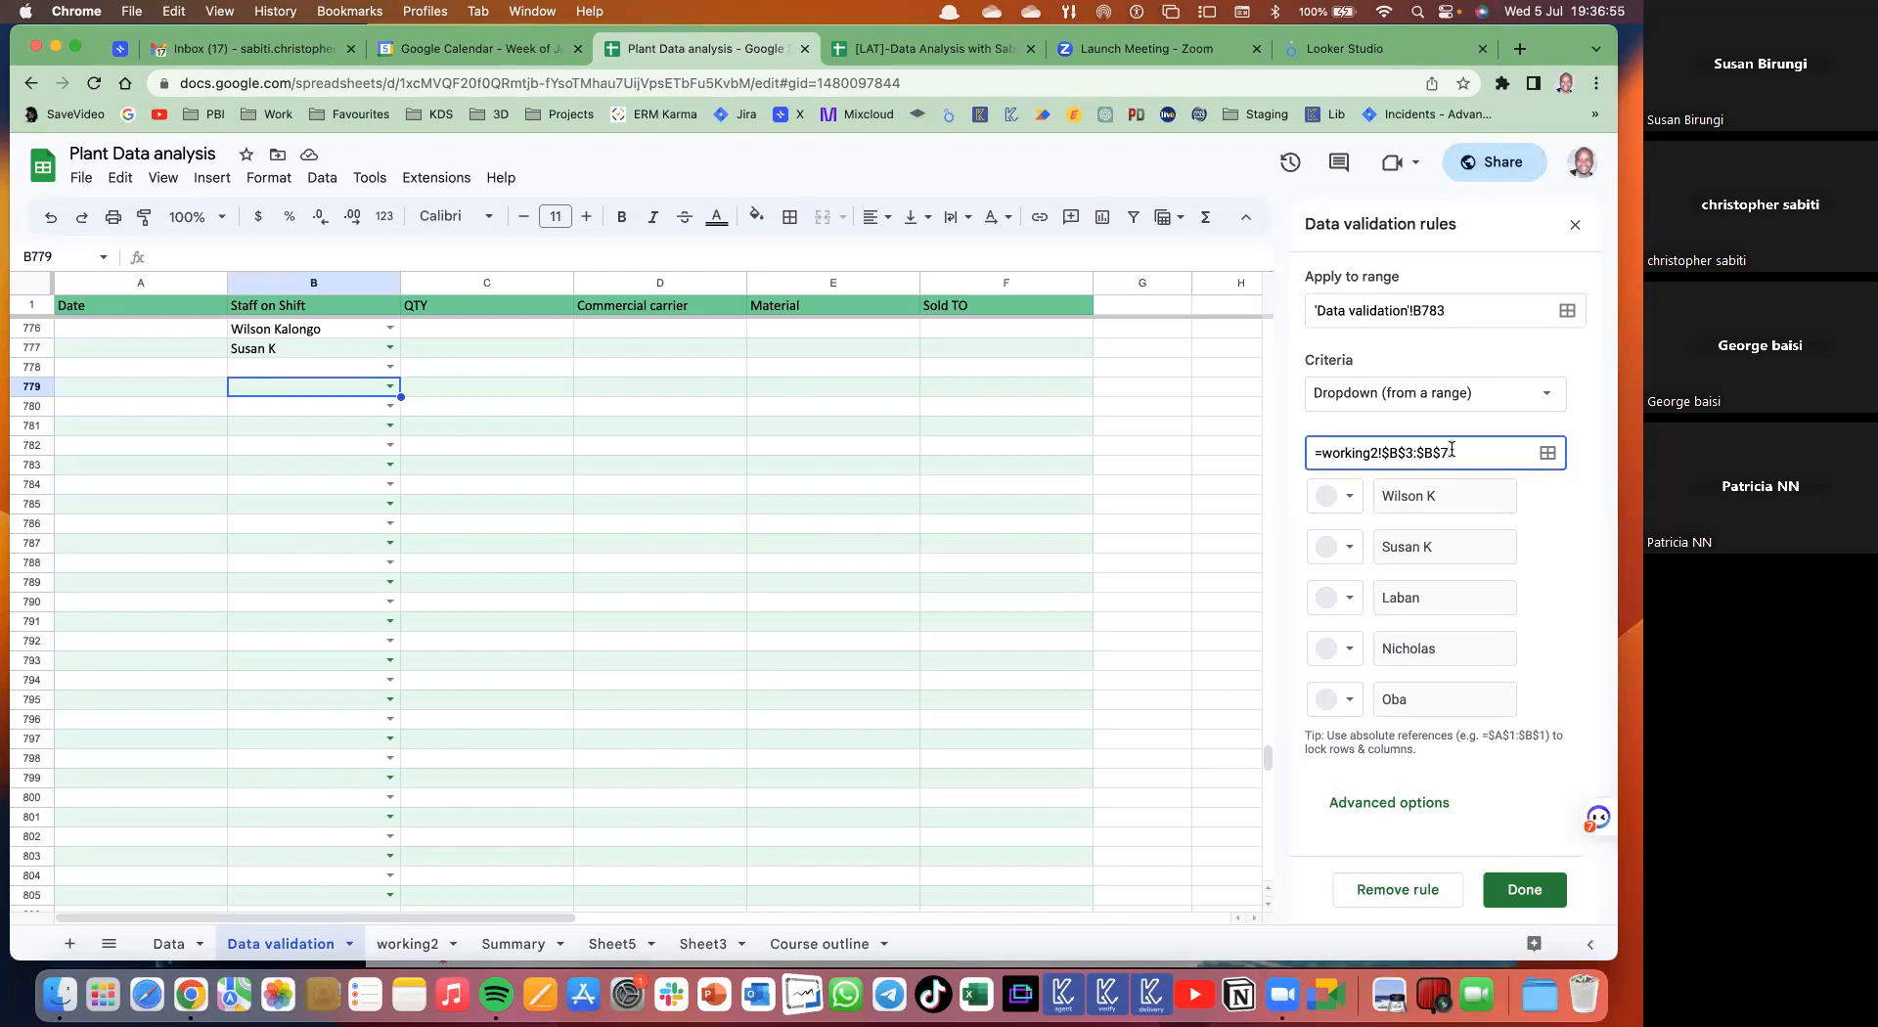
pyautogui.write('12')
pyautogui.press('BackSpace')
pyautogui.press('BackSpace')
pyautogui.press('BackSpace')
pyautogui.write('12')
pyautogui.click(1524, 893)
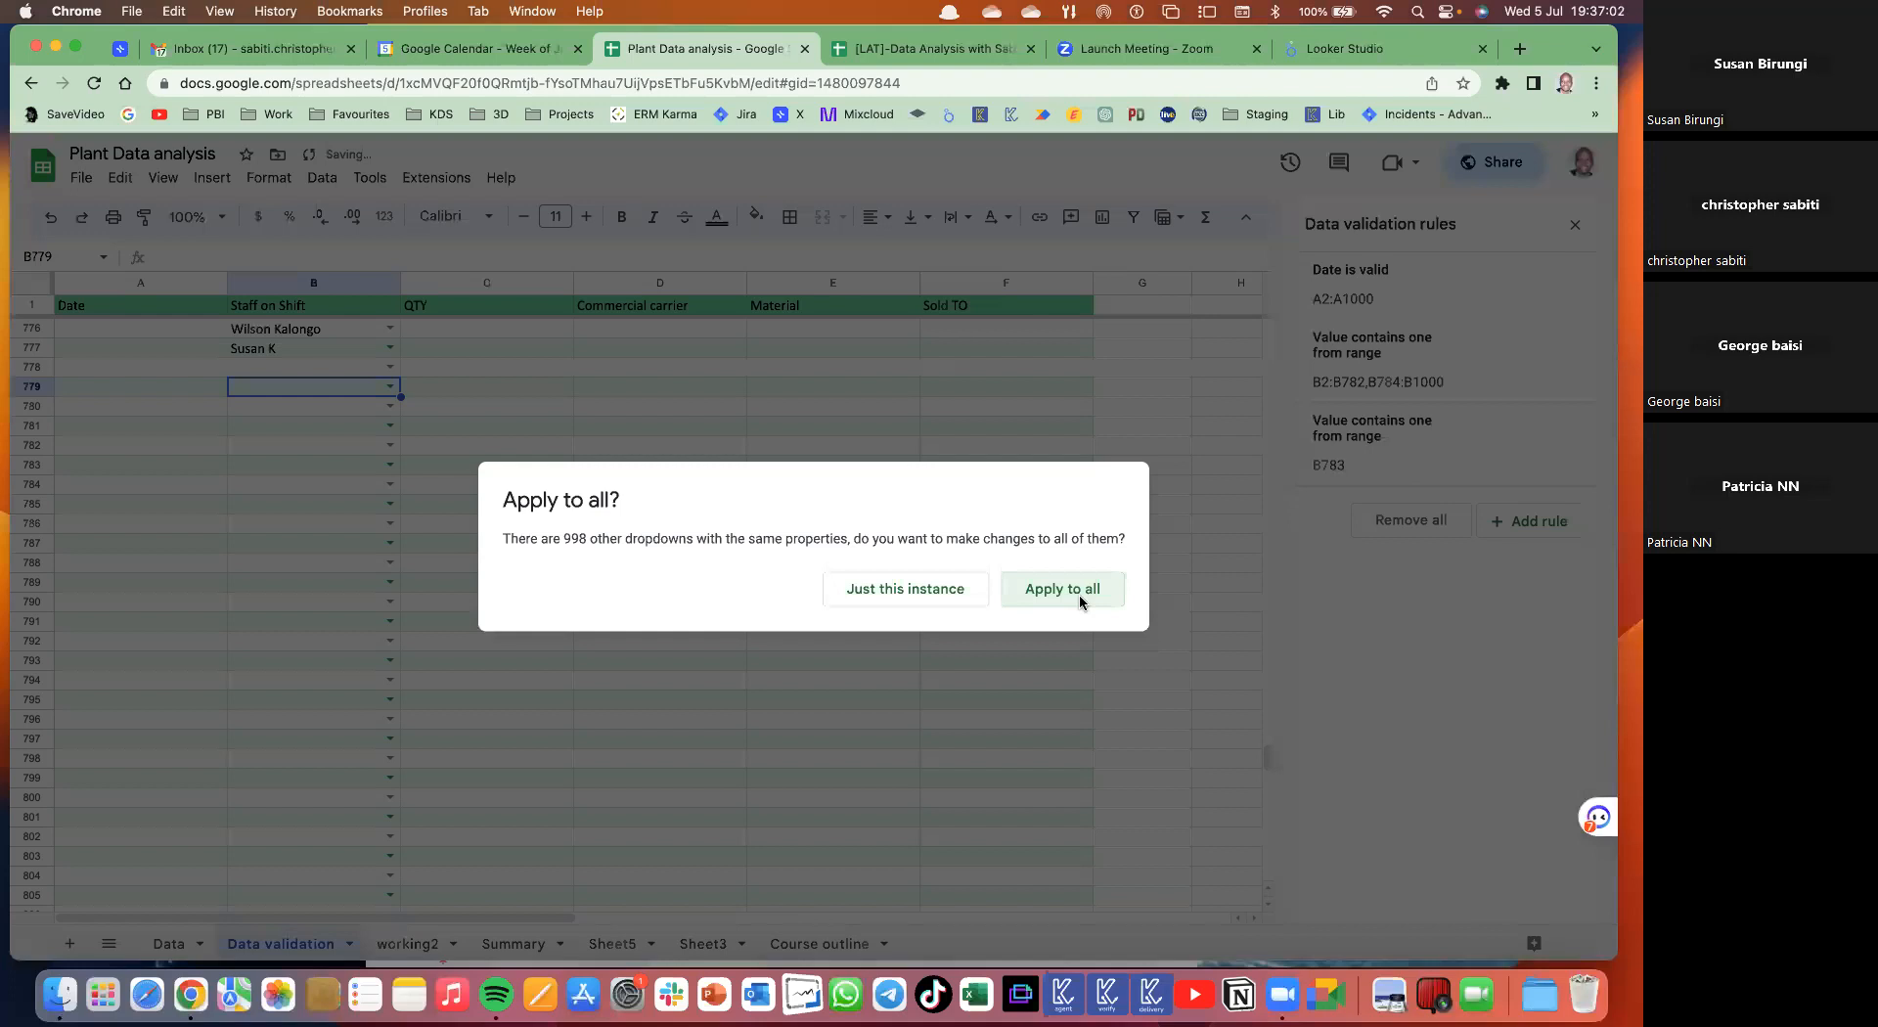
pyautogui.click(1080, 600)
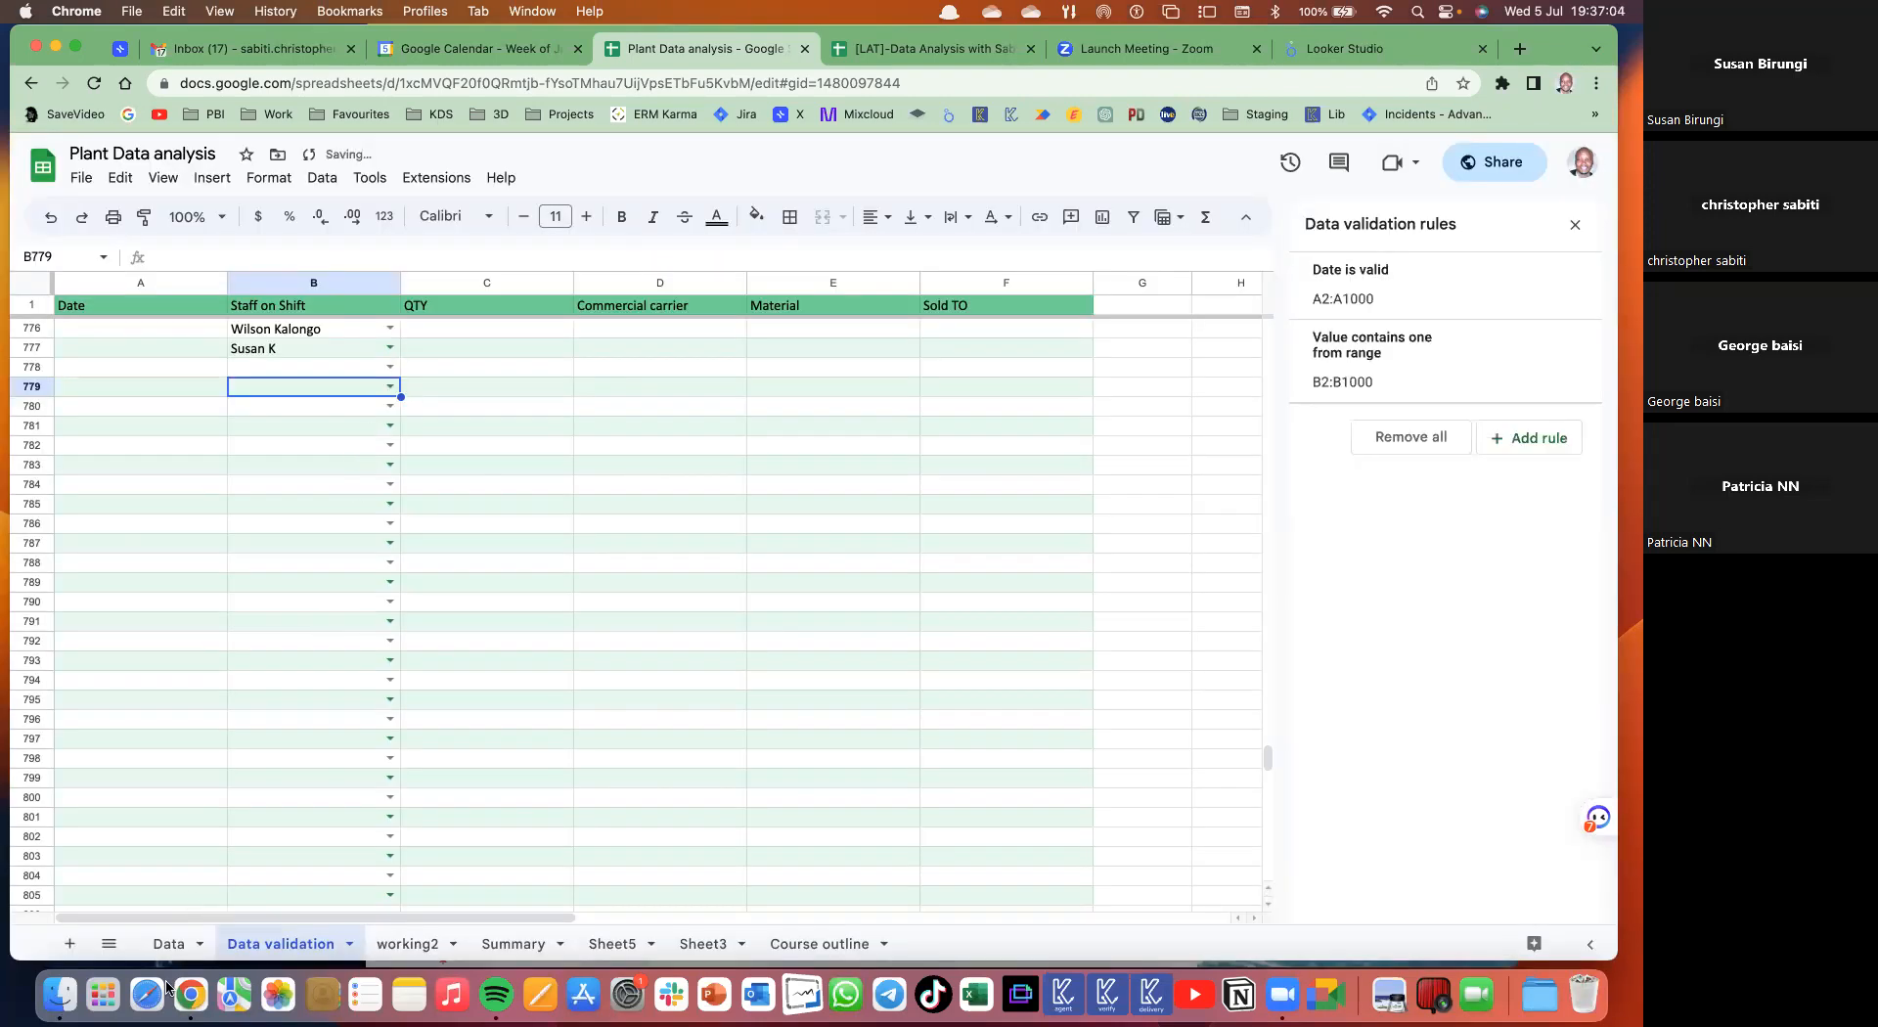
# - Add a new staff member's name in working2 B8, then check B778's dropdown choices
pyautogui.click(407, 943)
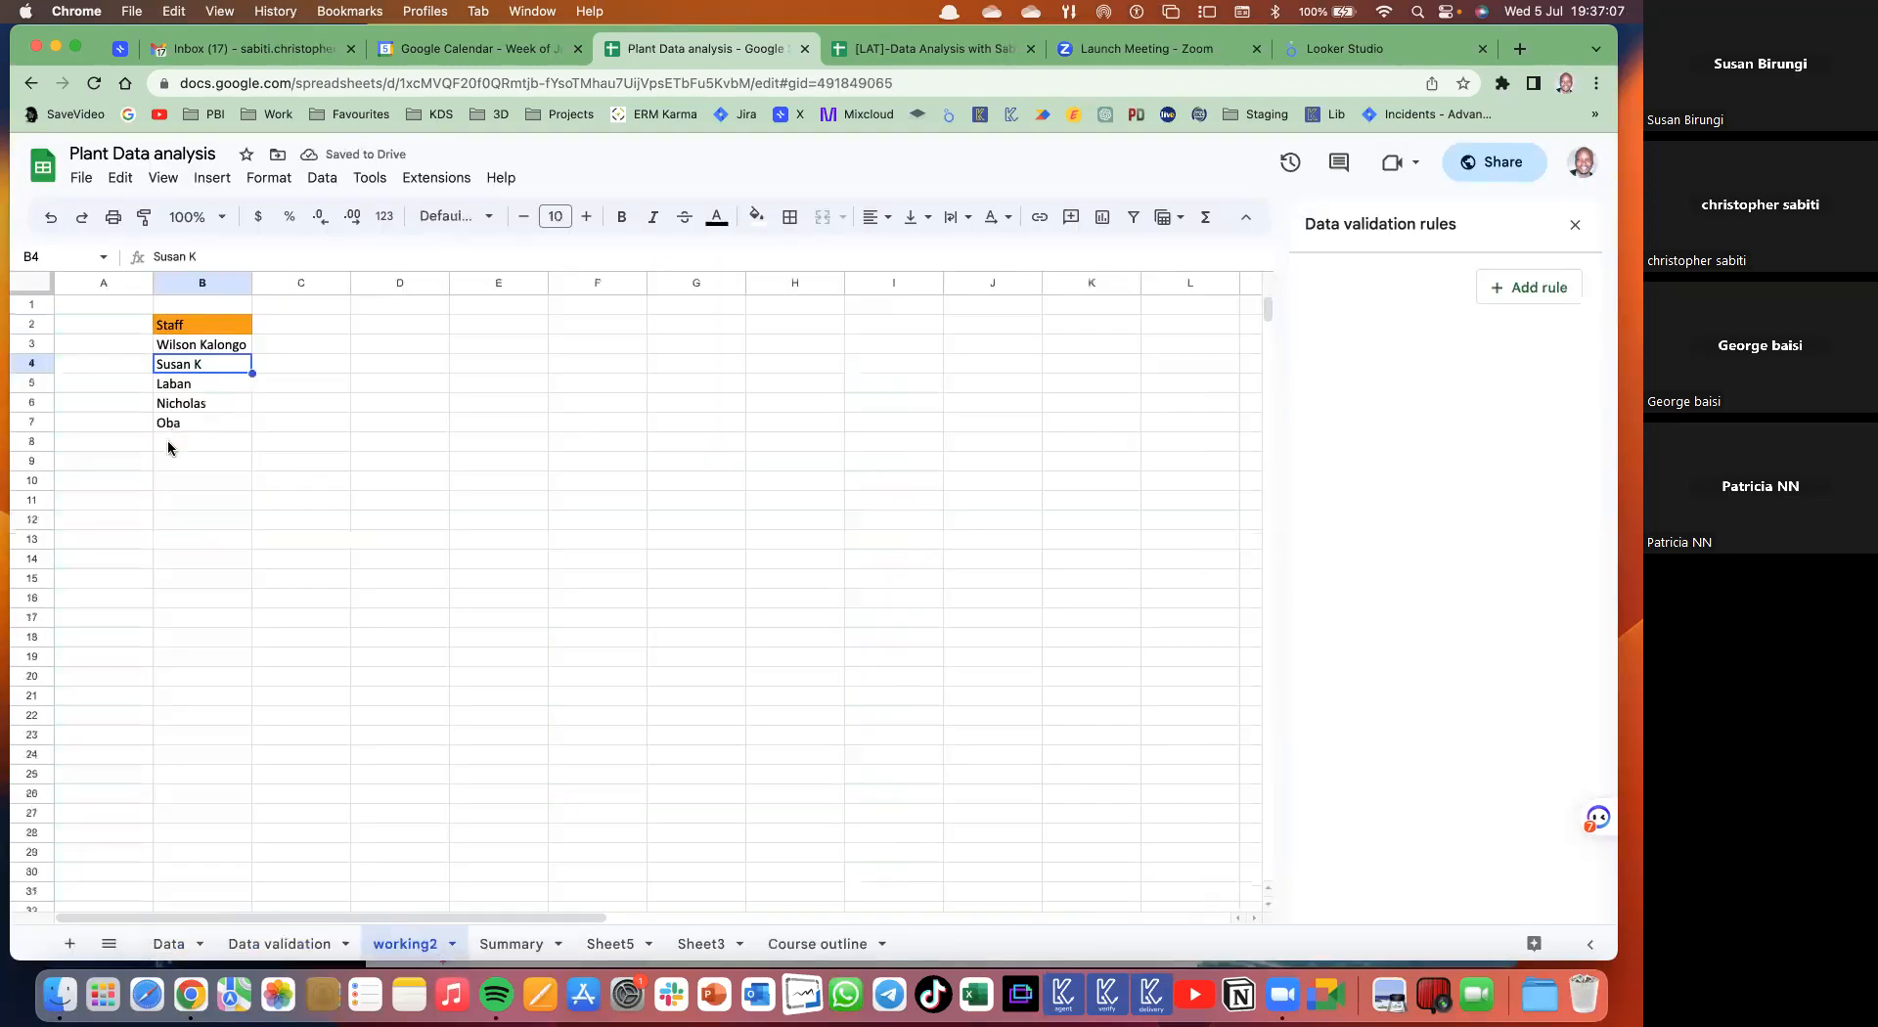
pyautogui.click(168, 443)
pyautogui.write('Natha')
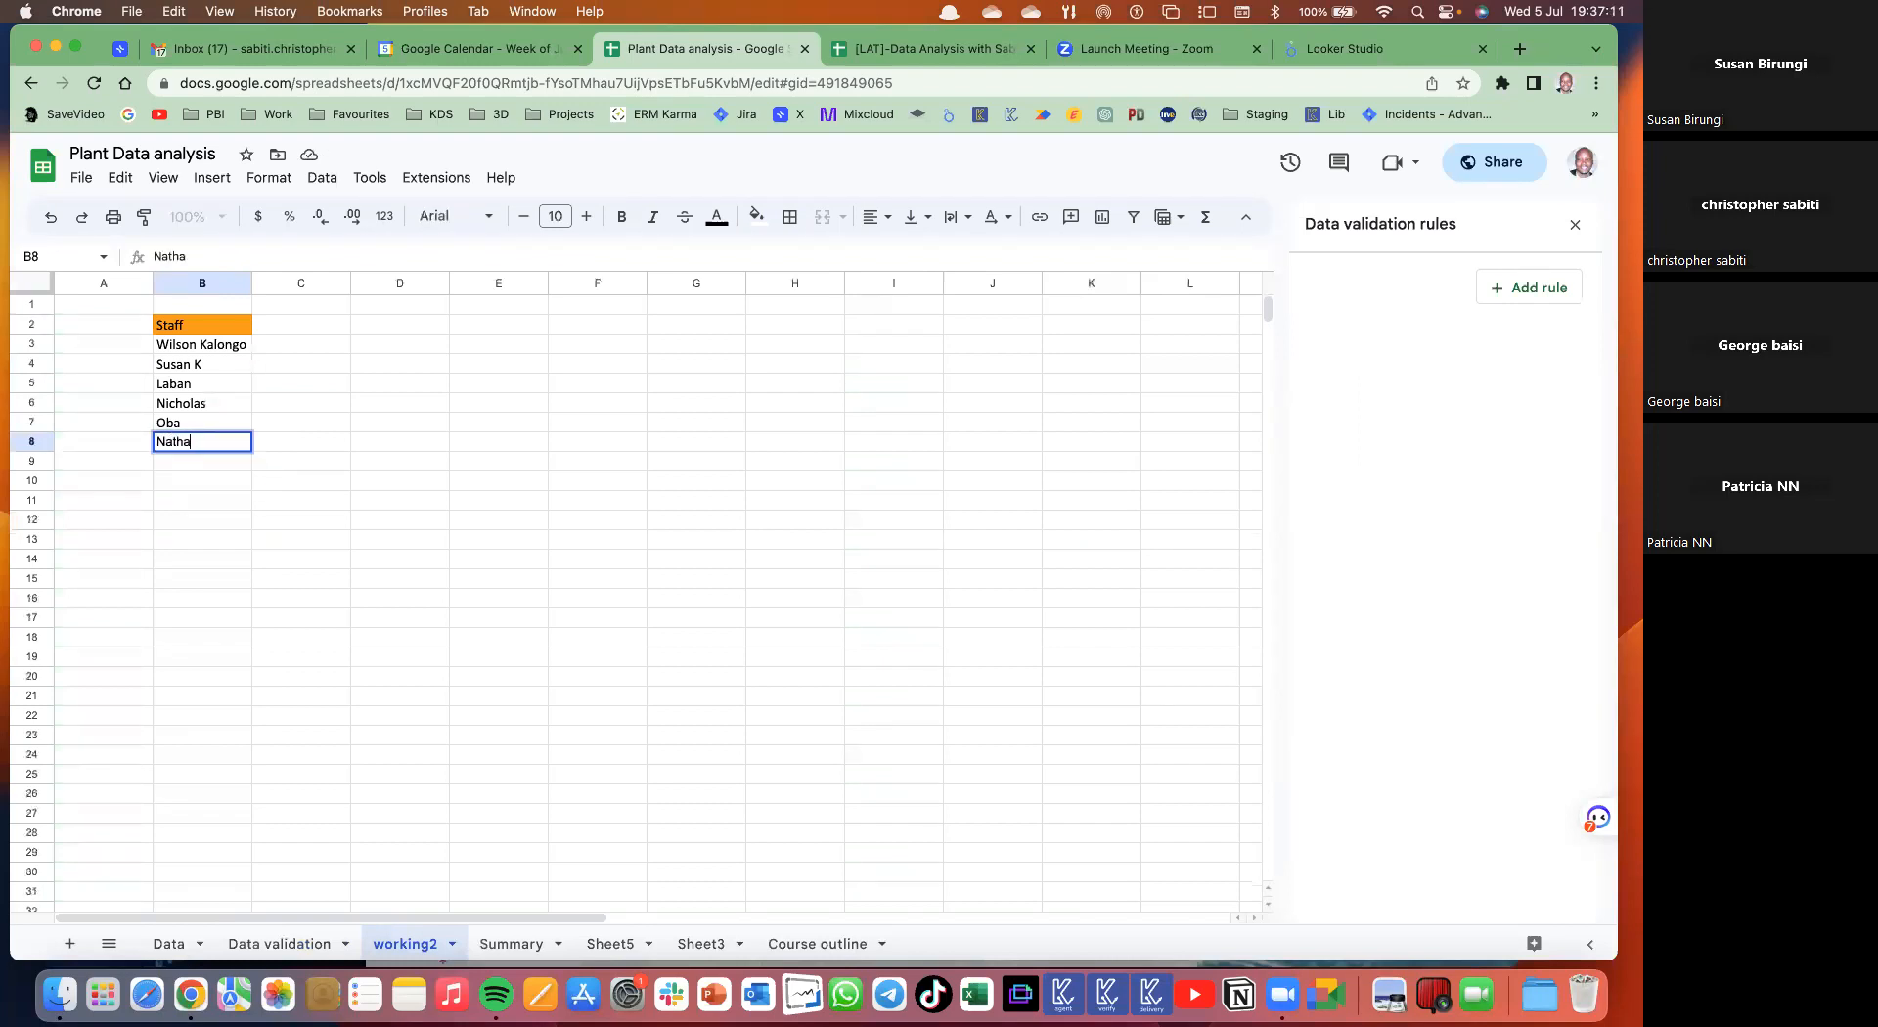
pyautogui.write('n M')
pyautogui.press('Return')
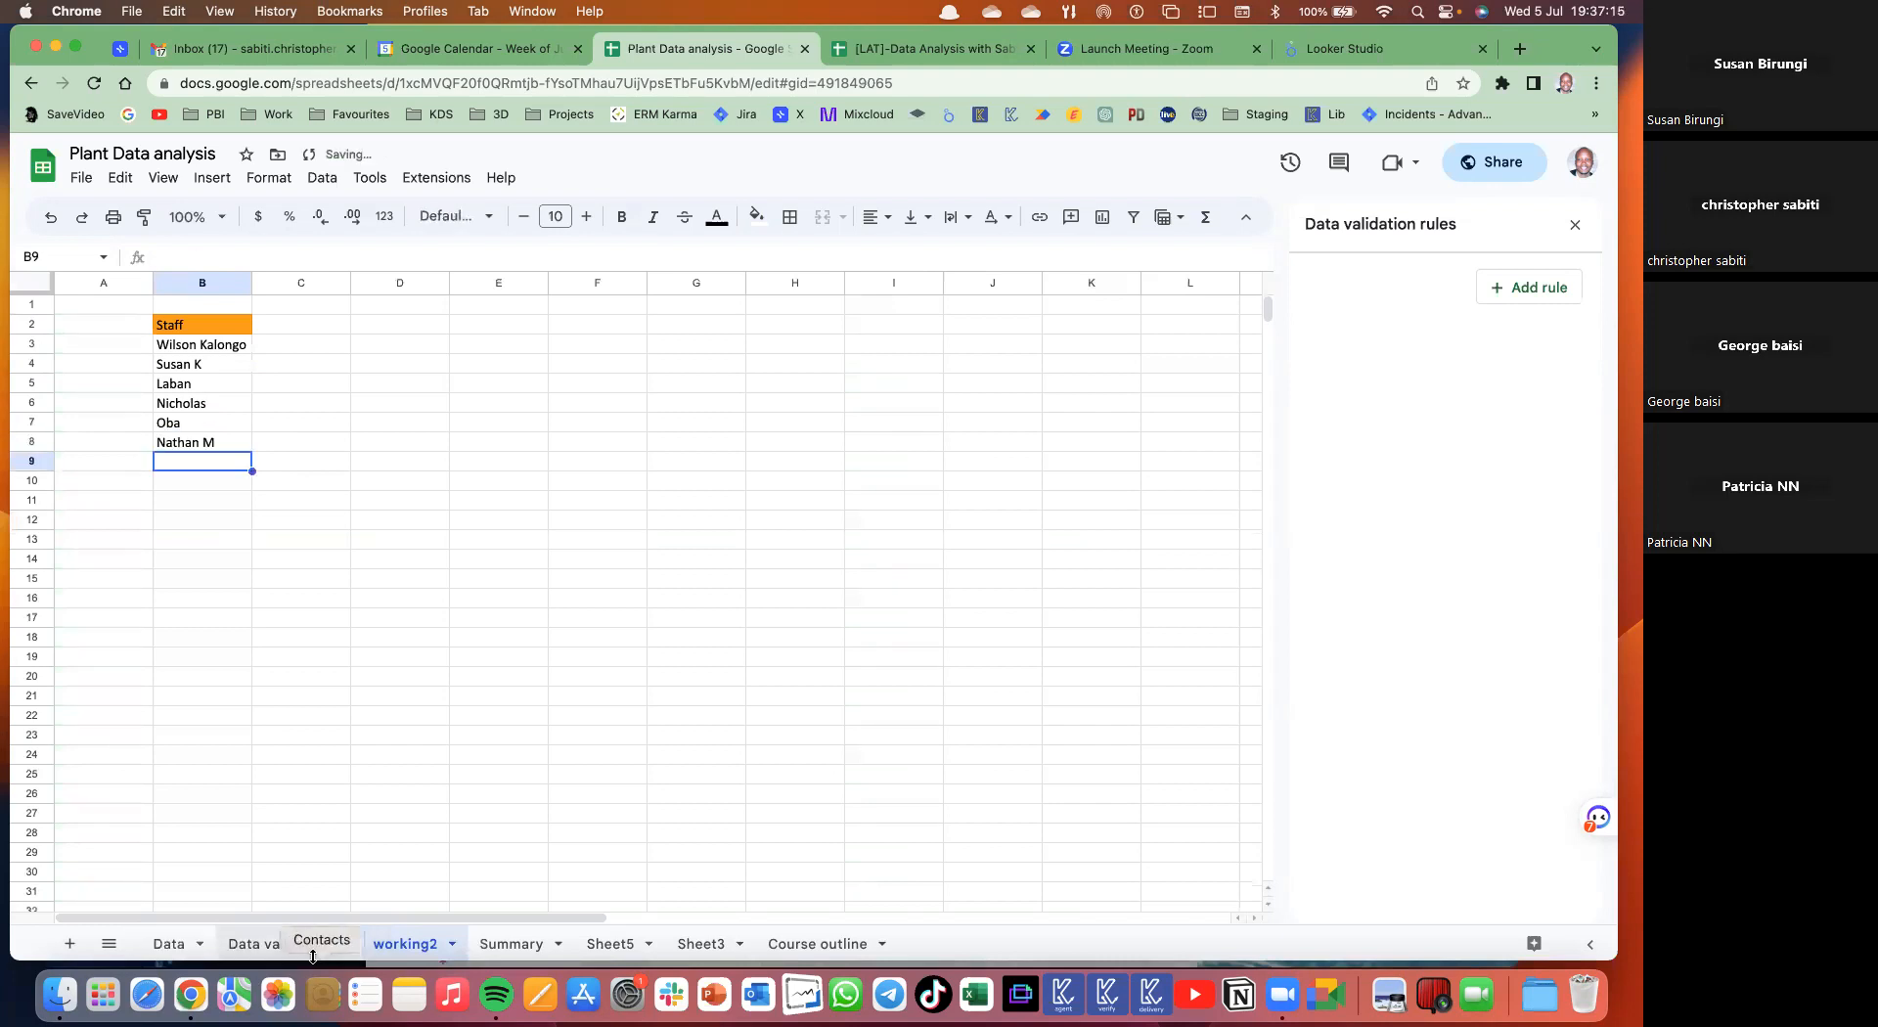
pyautogui.click(313, 945)
pyautogui.click(387, 367)
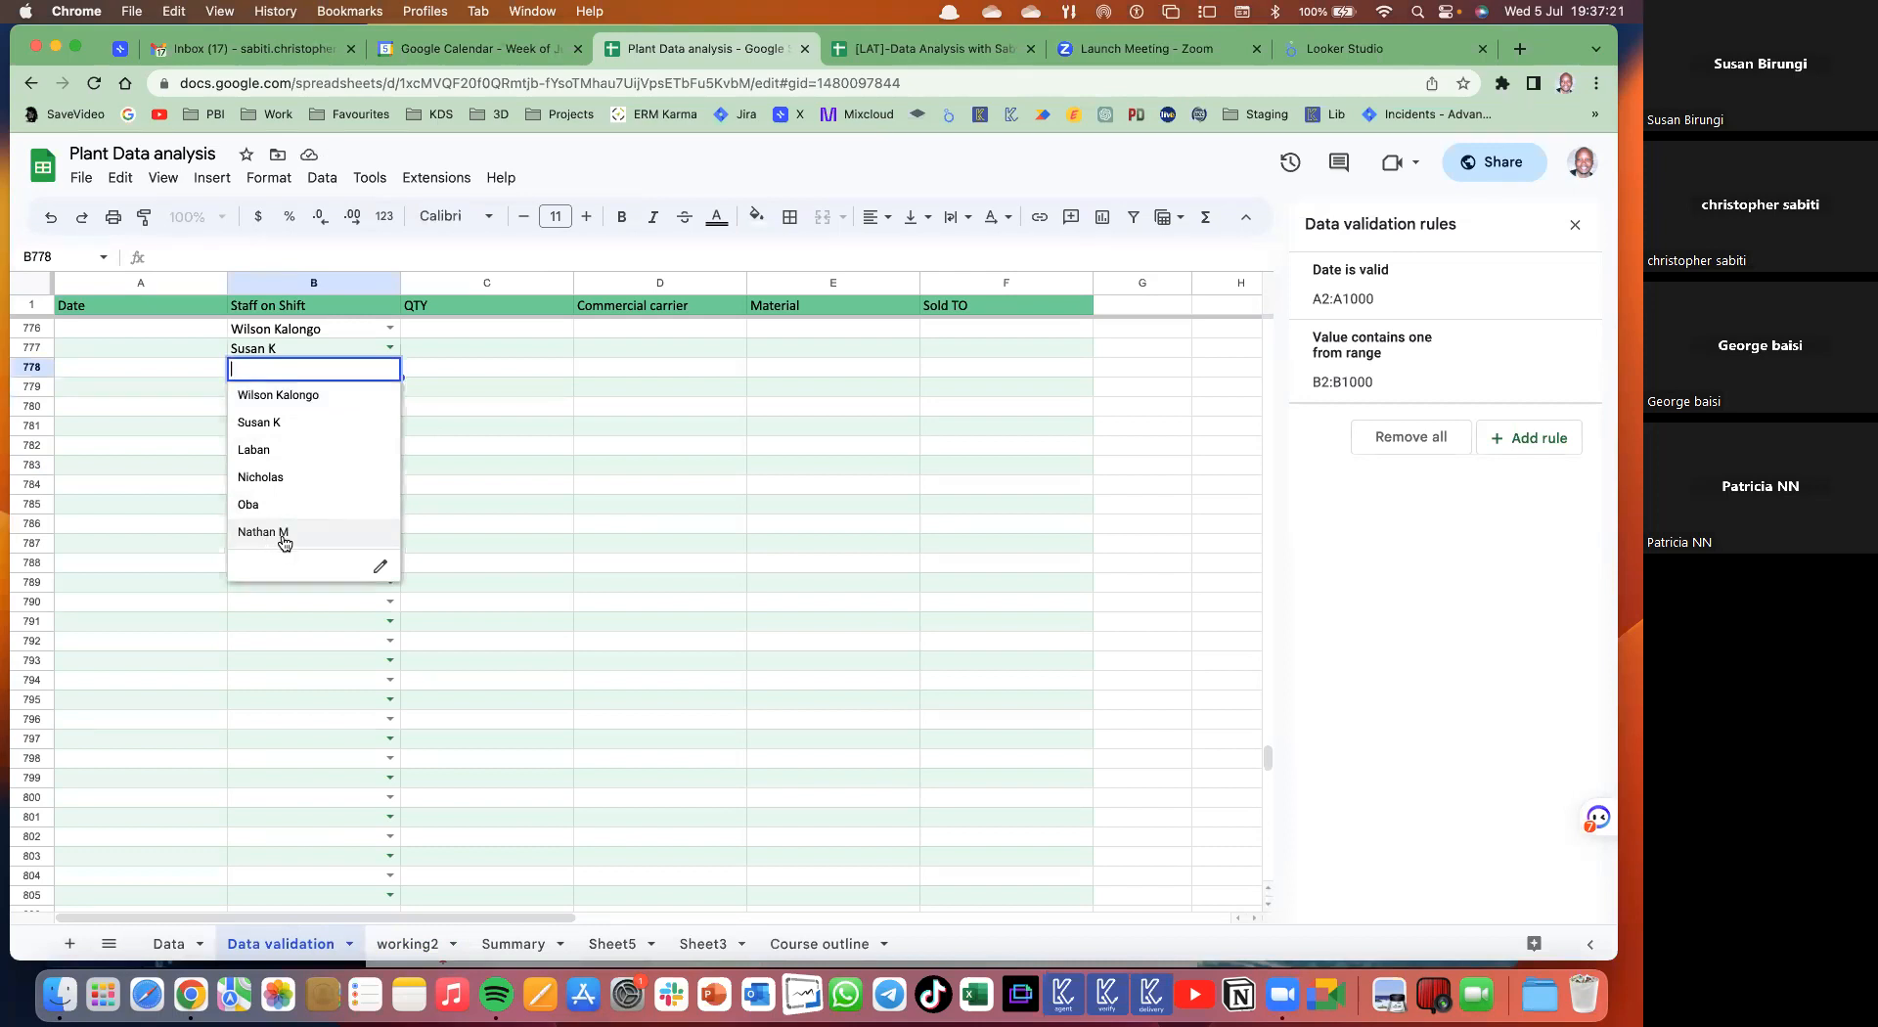
pyautogui.click(518, 464)
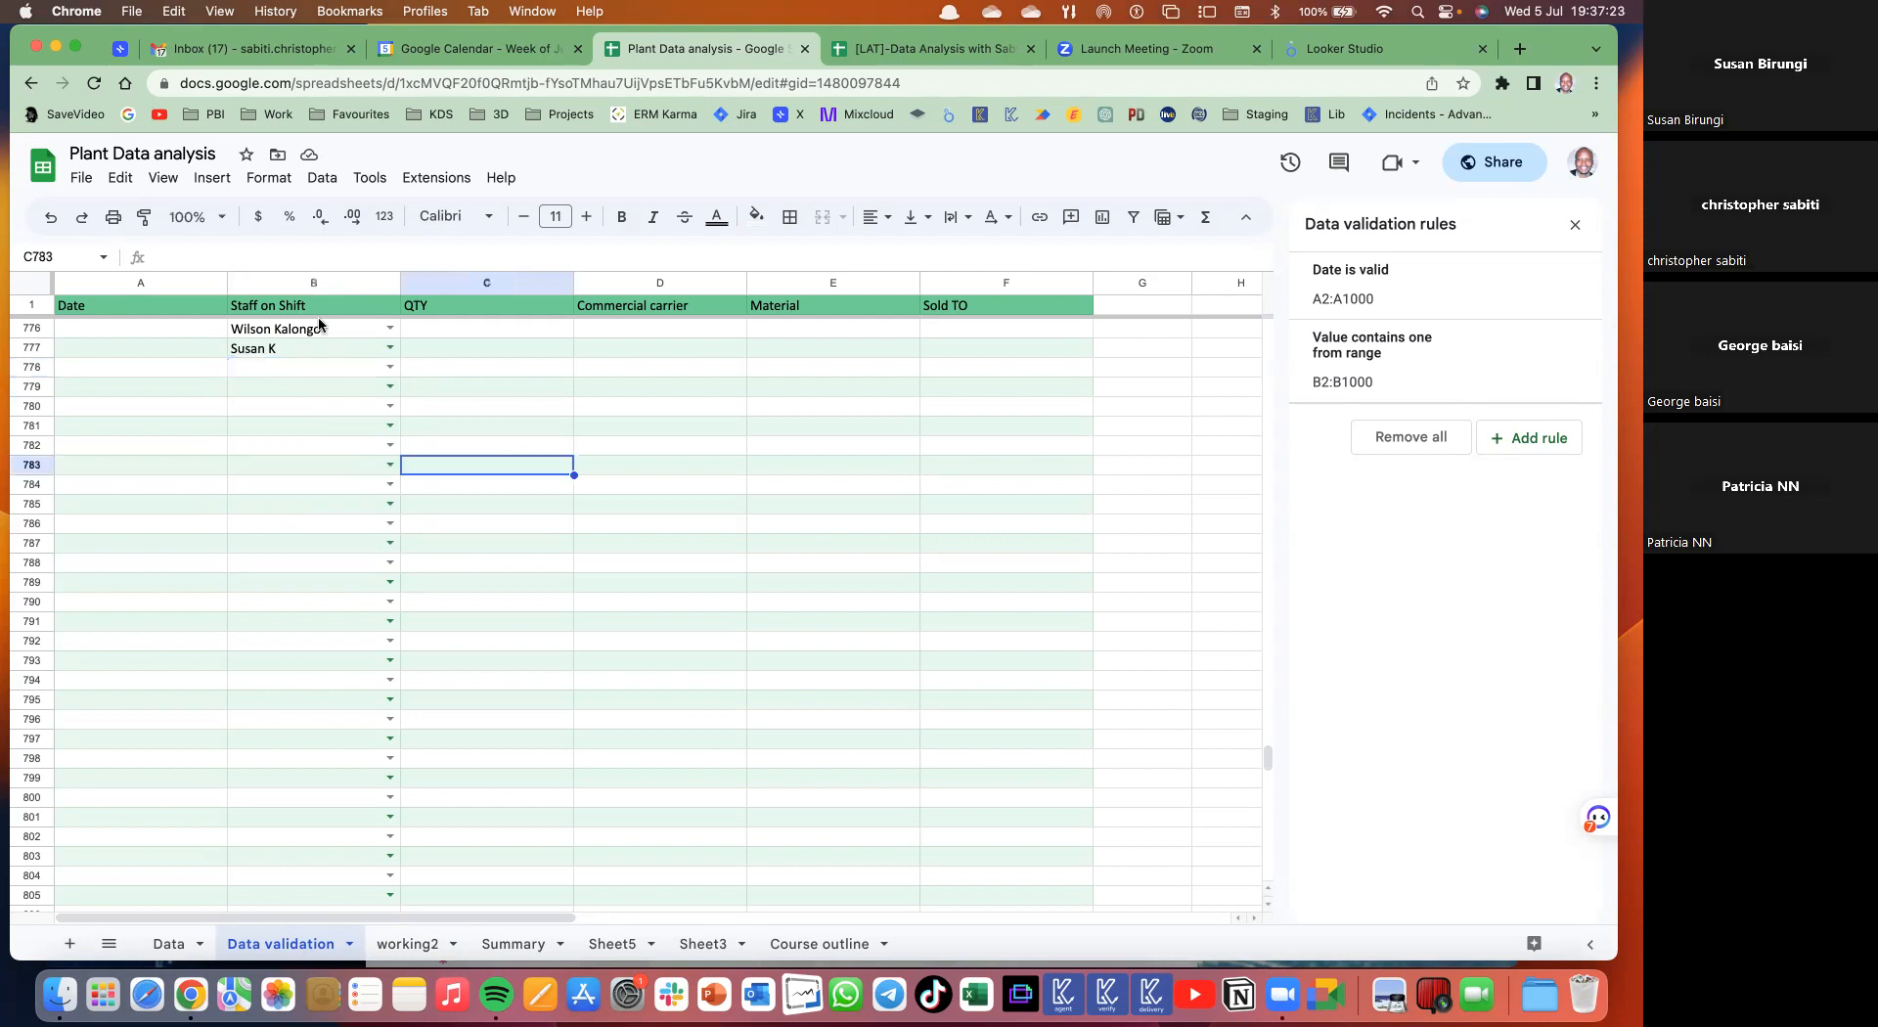
pyautogui.moveTo(1466, 363)
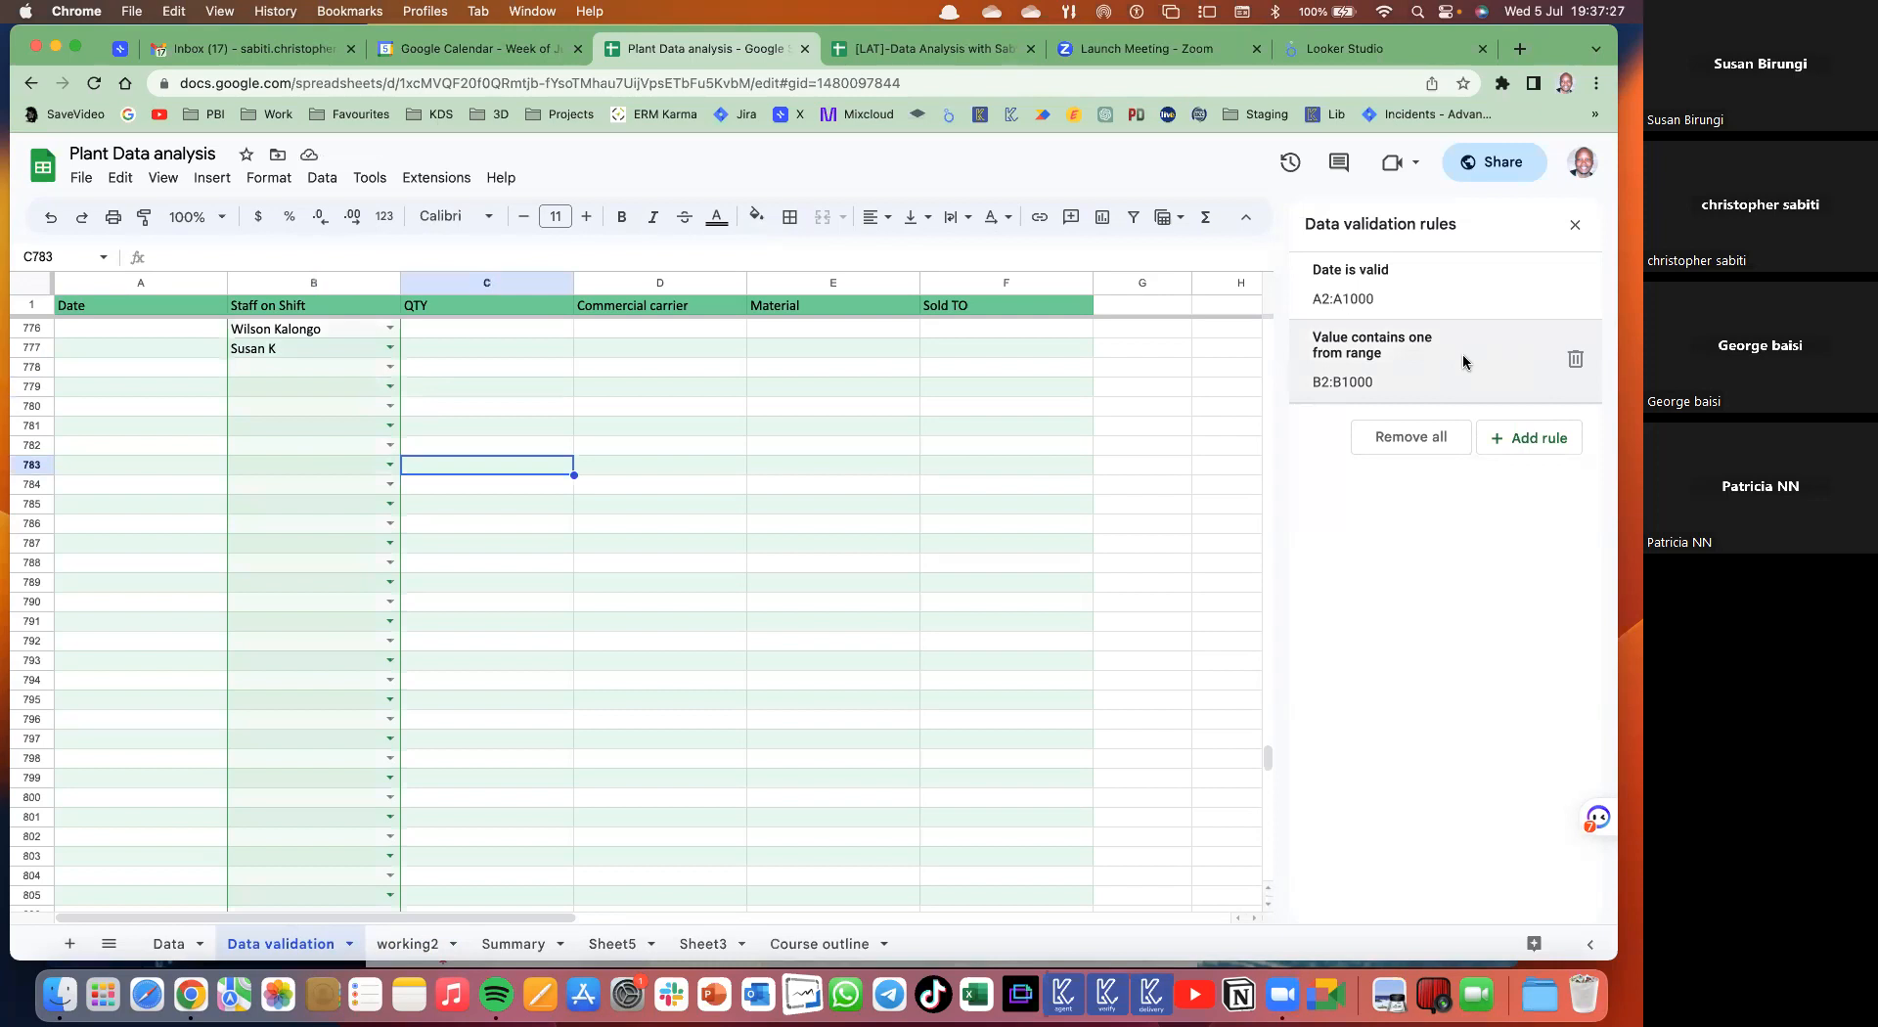
pyautogui.click(1464, 361)
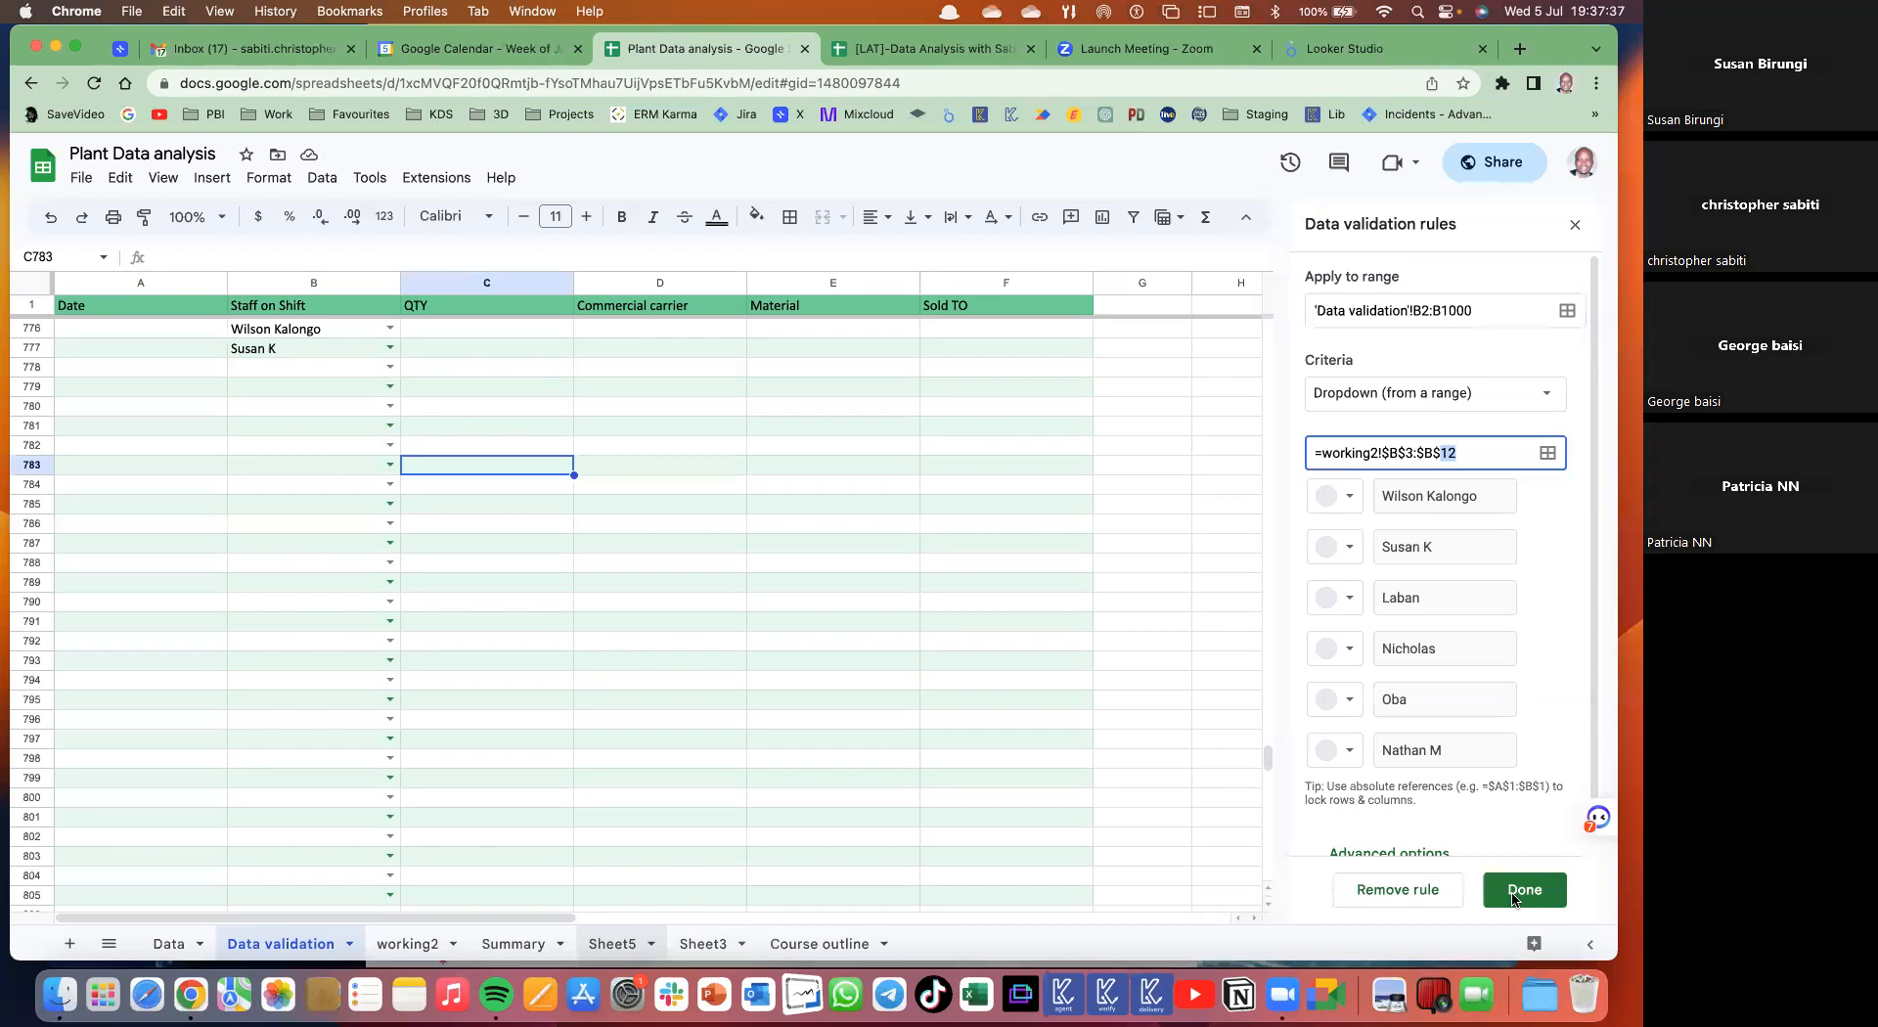
pyautogui.click(1525, 890)
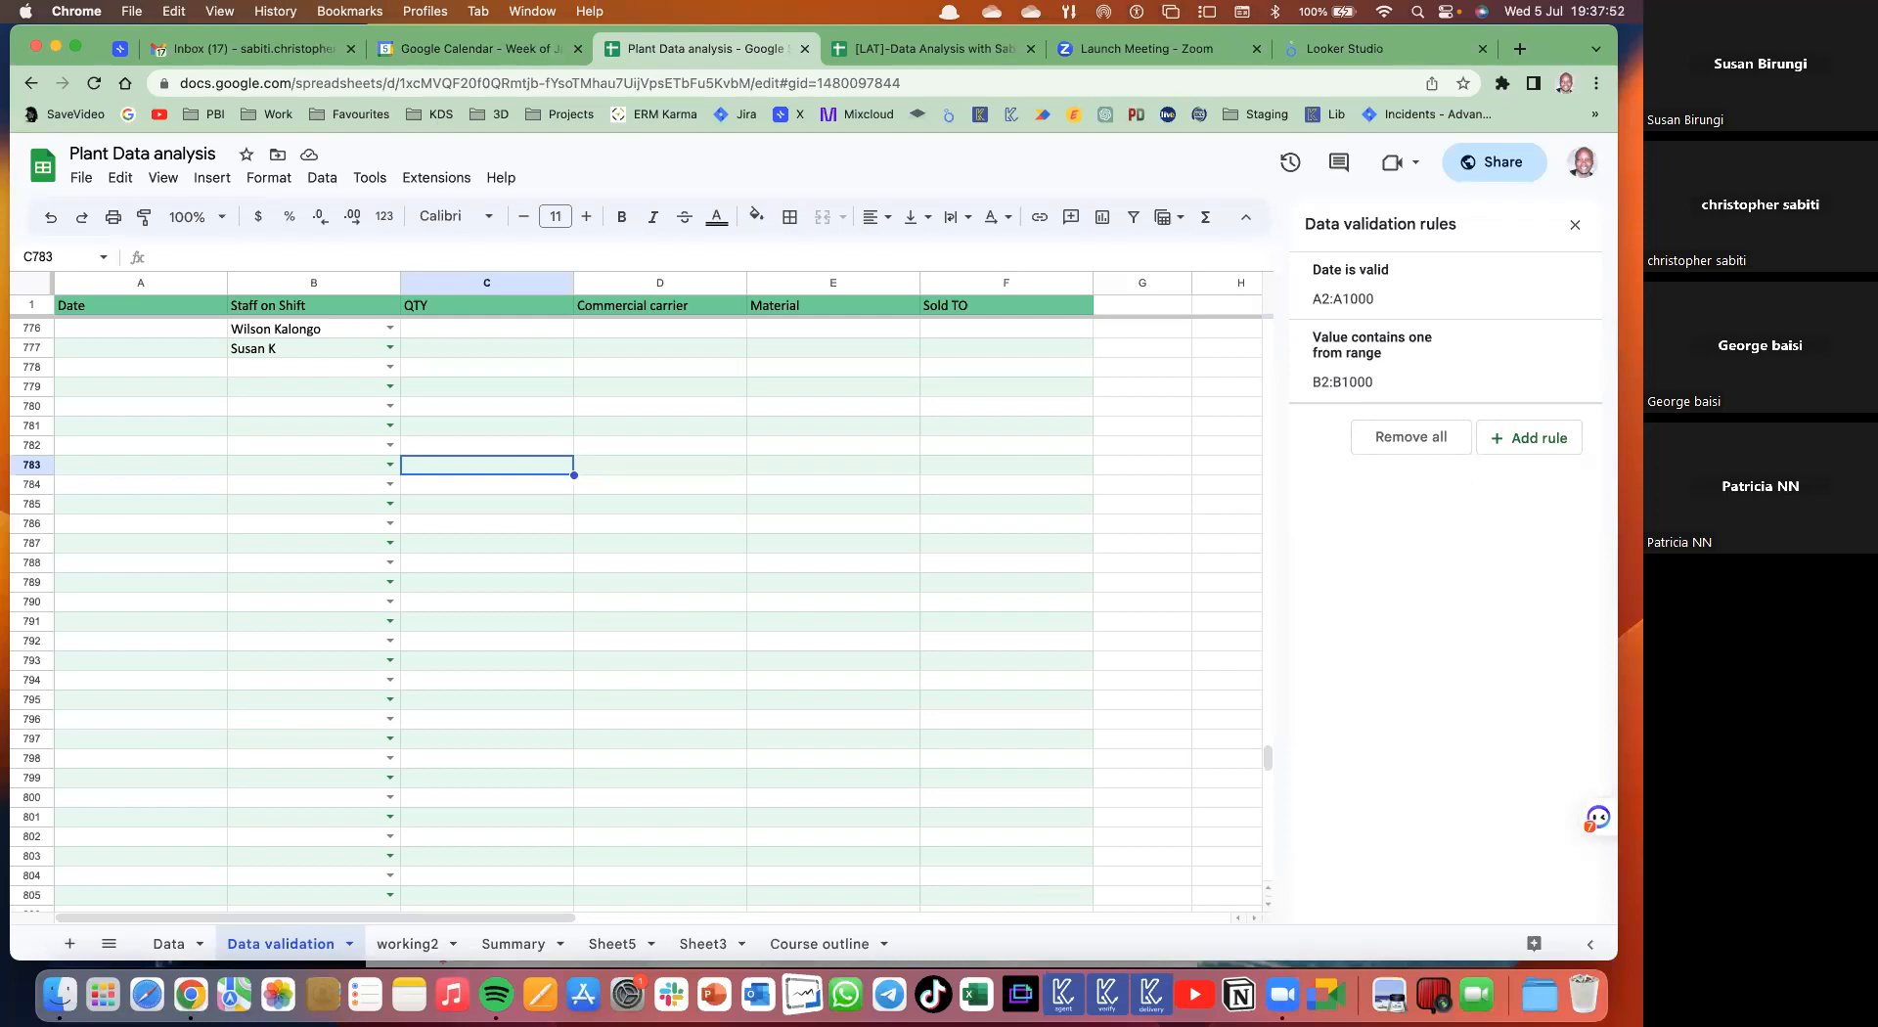
pyautogui.press('super+Up')
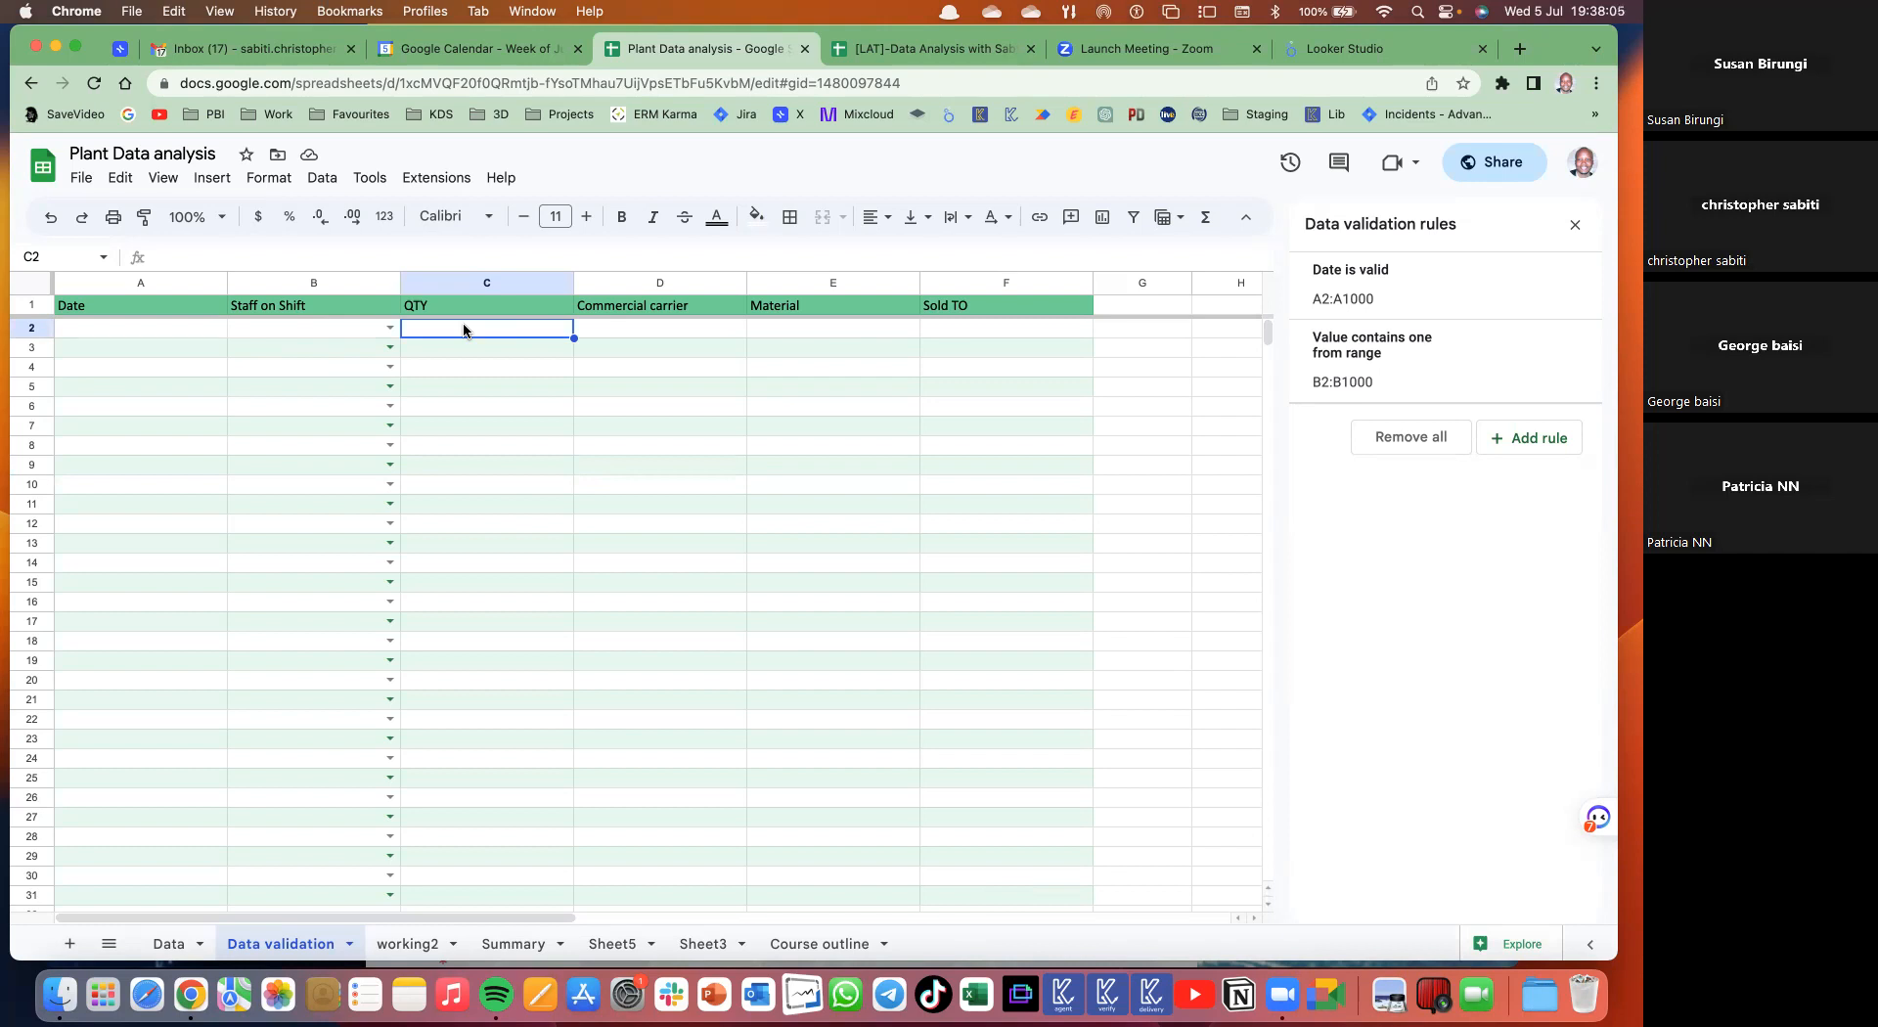
pyautogui.press('super+shift+Down')
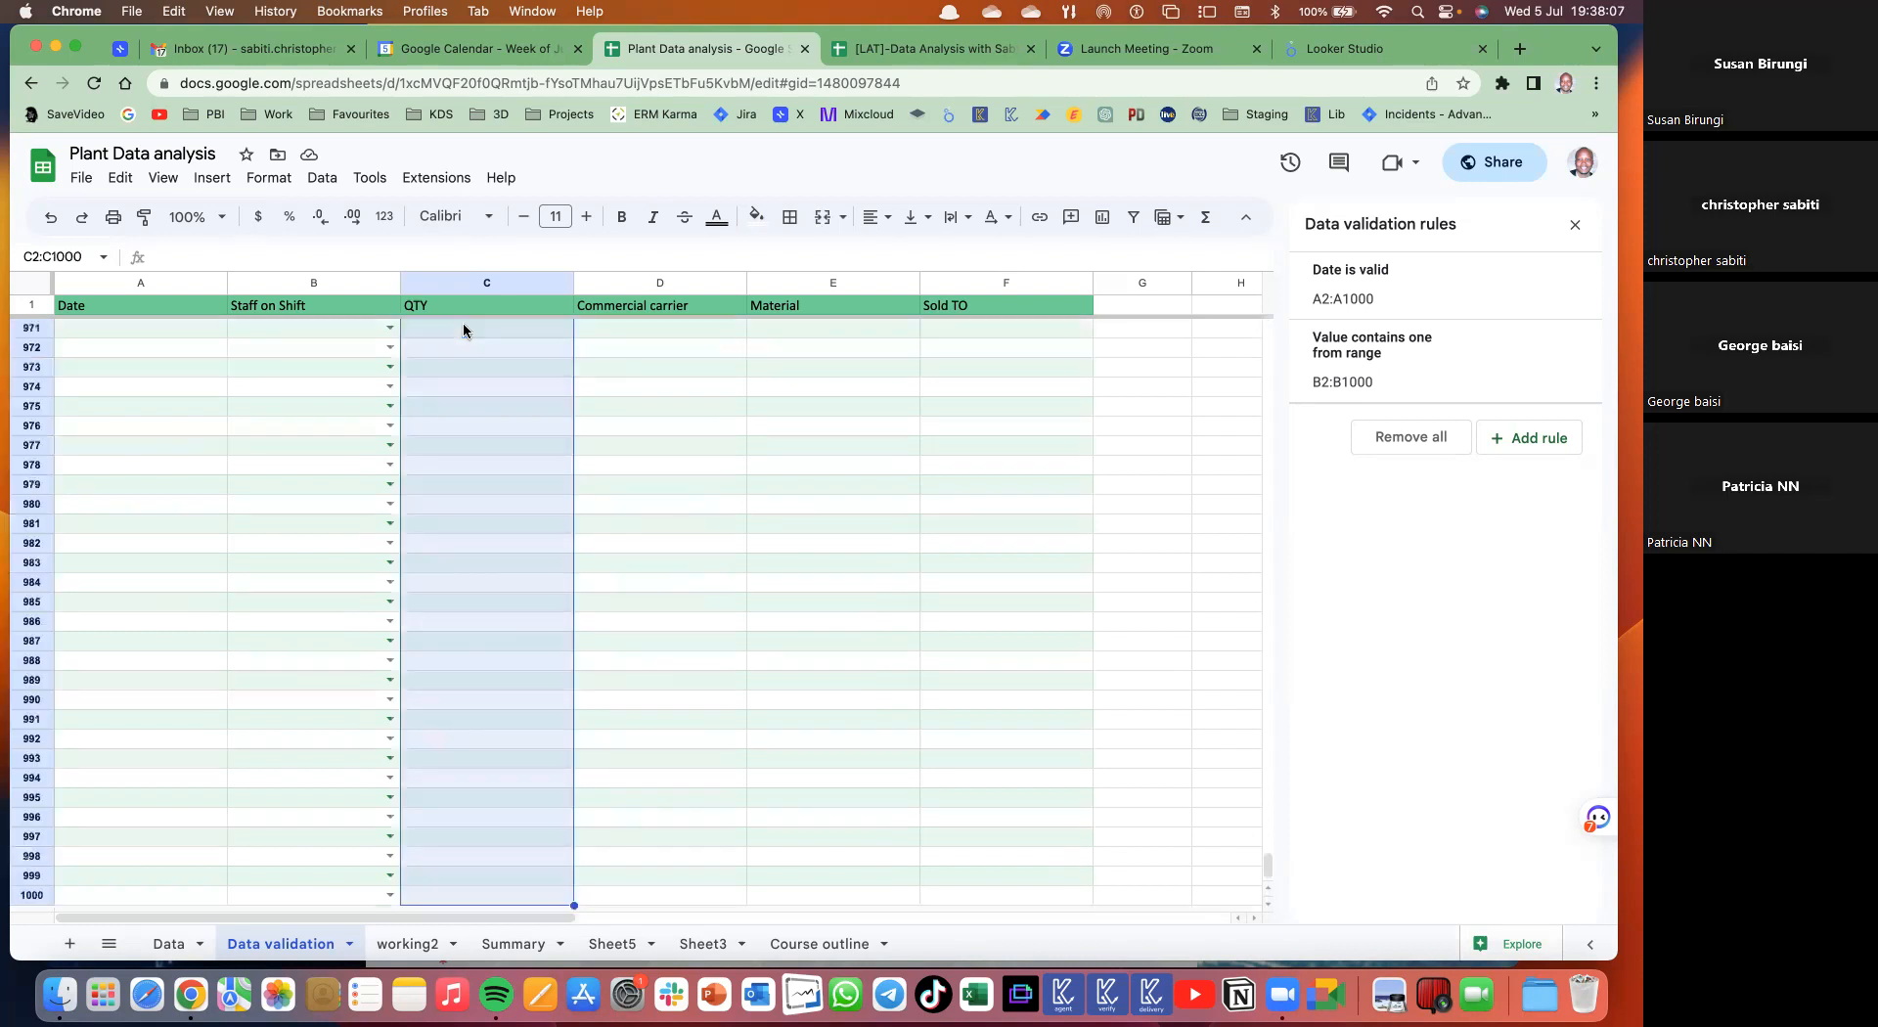
# - Select C2:C1000 and add a new validation rule with the Greater than criteria
pyautogui.click(143, 216)
pyautogui.click(1540, 441)
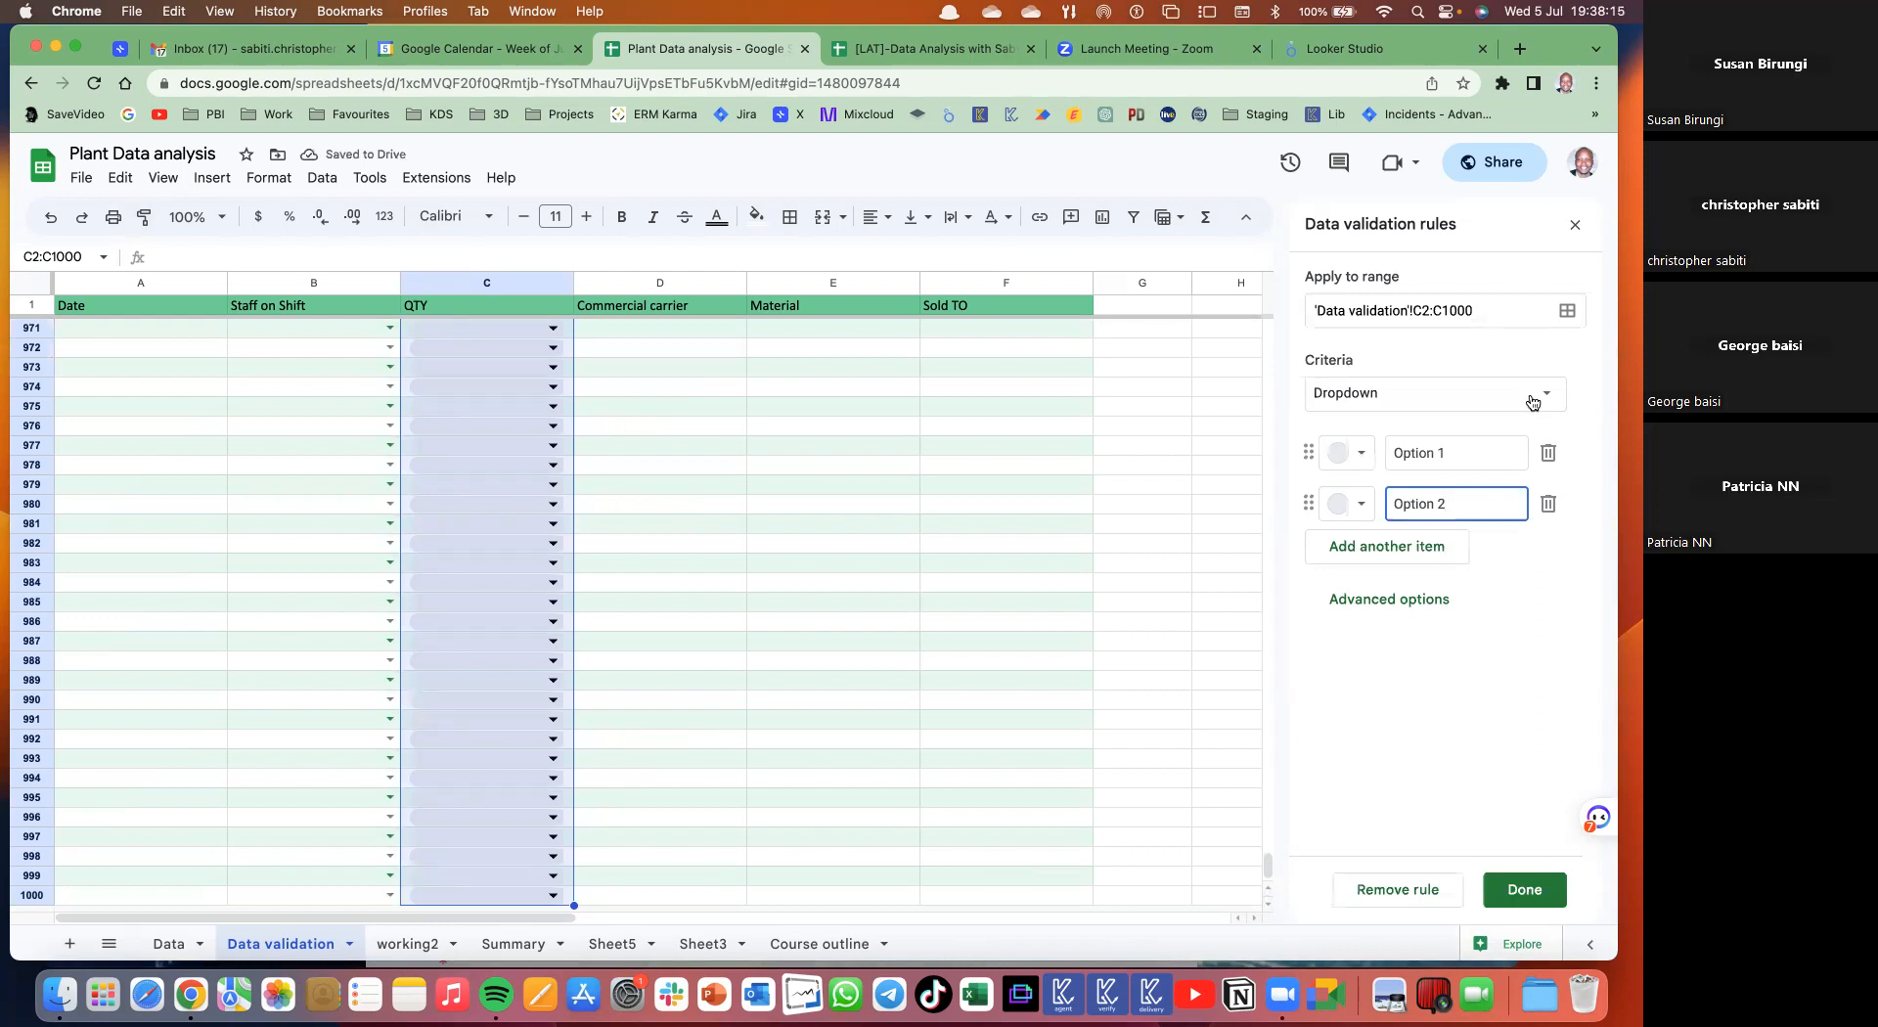
pyautogui.click(1532, 402)
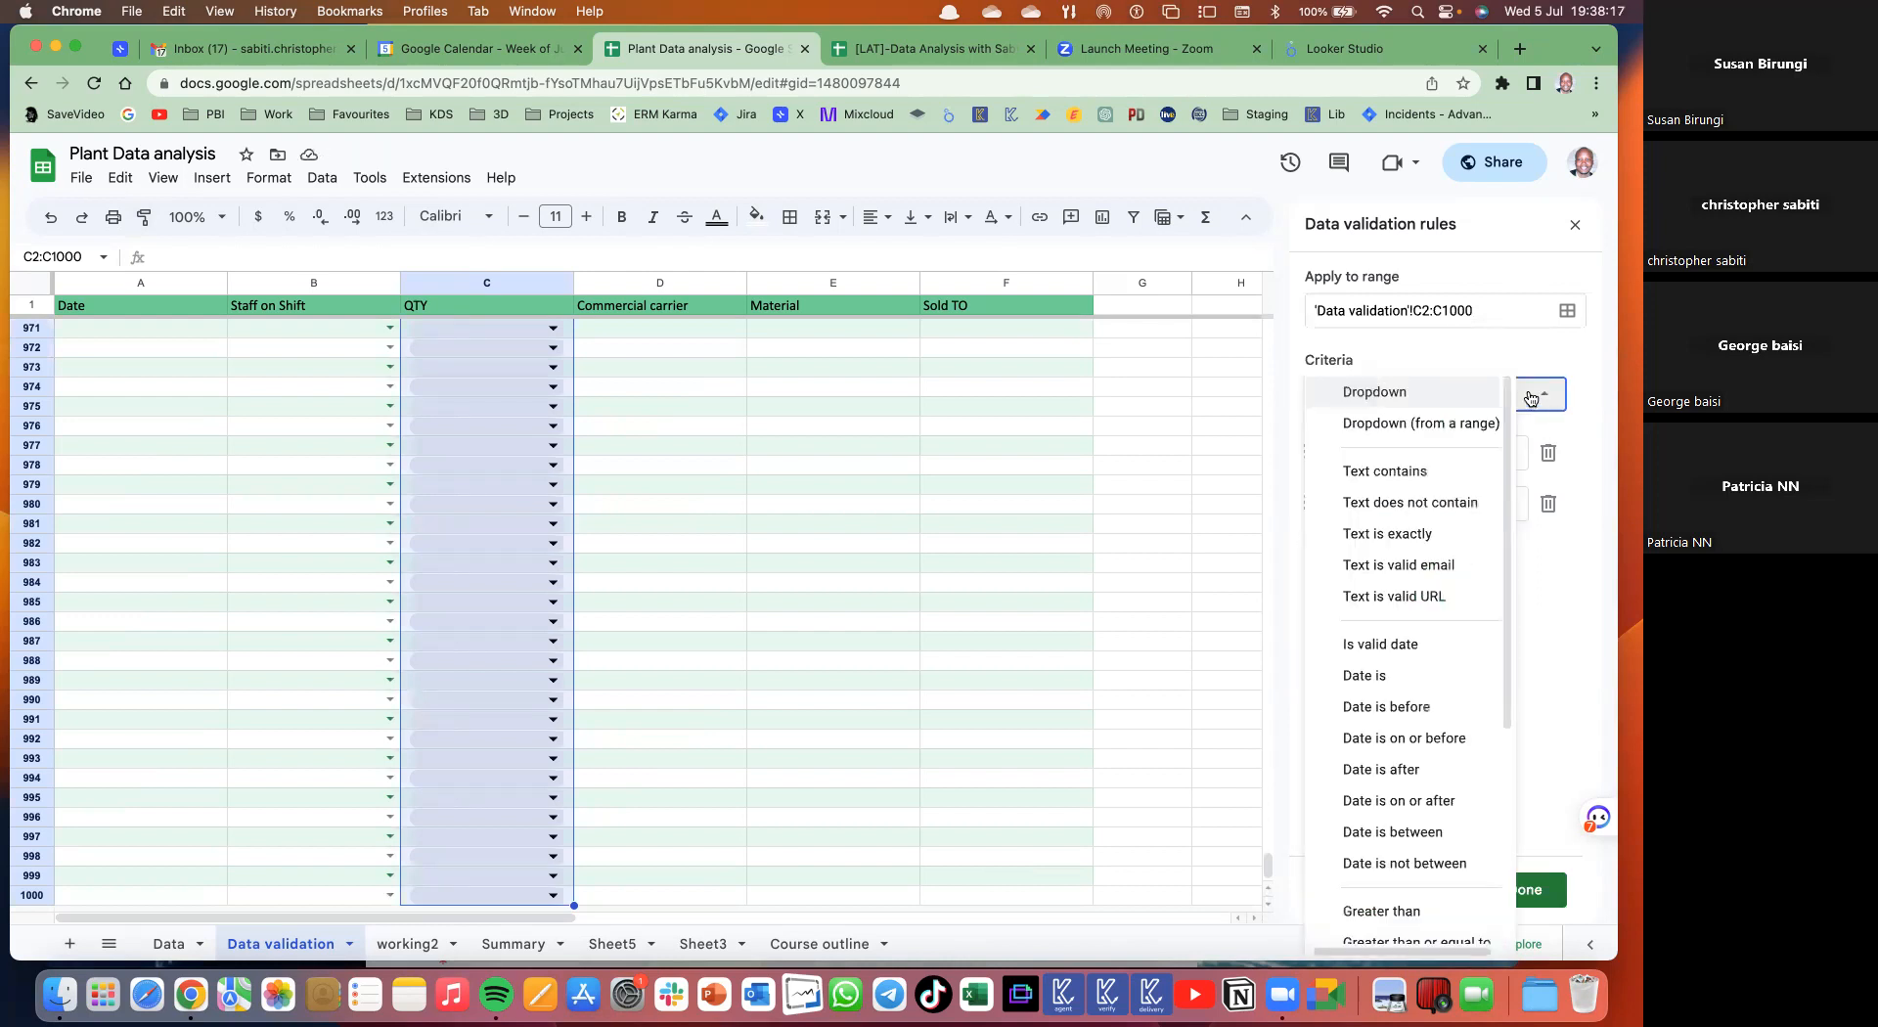
pyautogui.scroll(-5, 1409, 714)
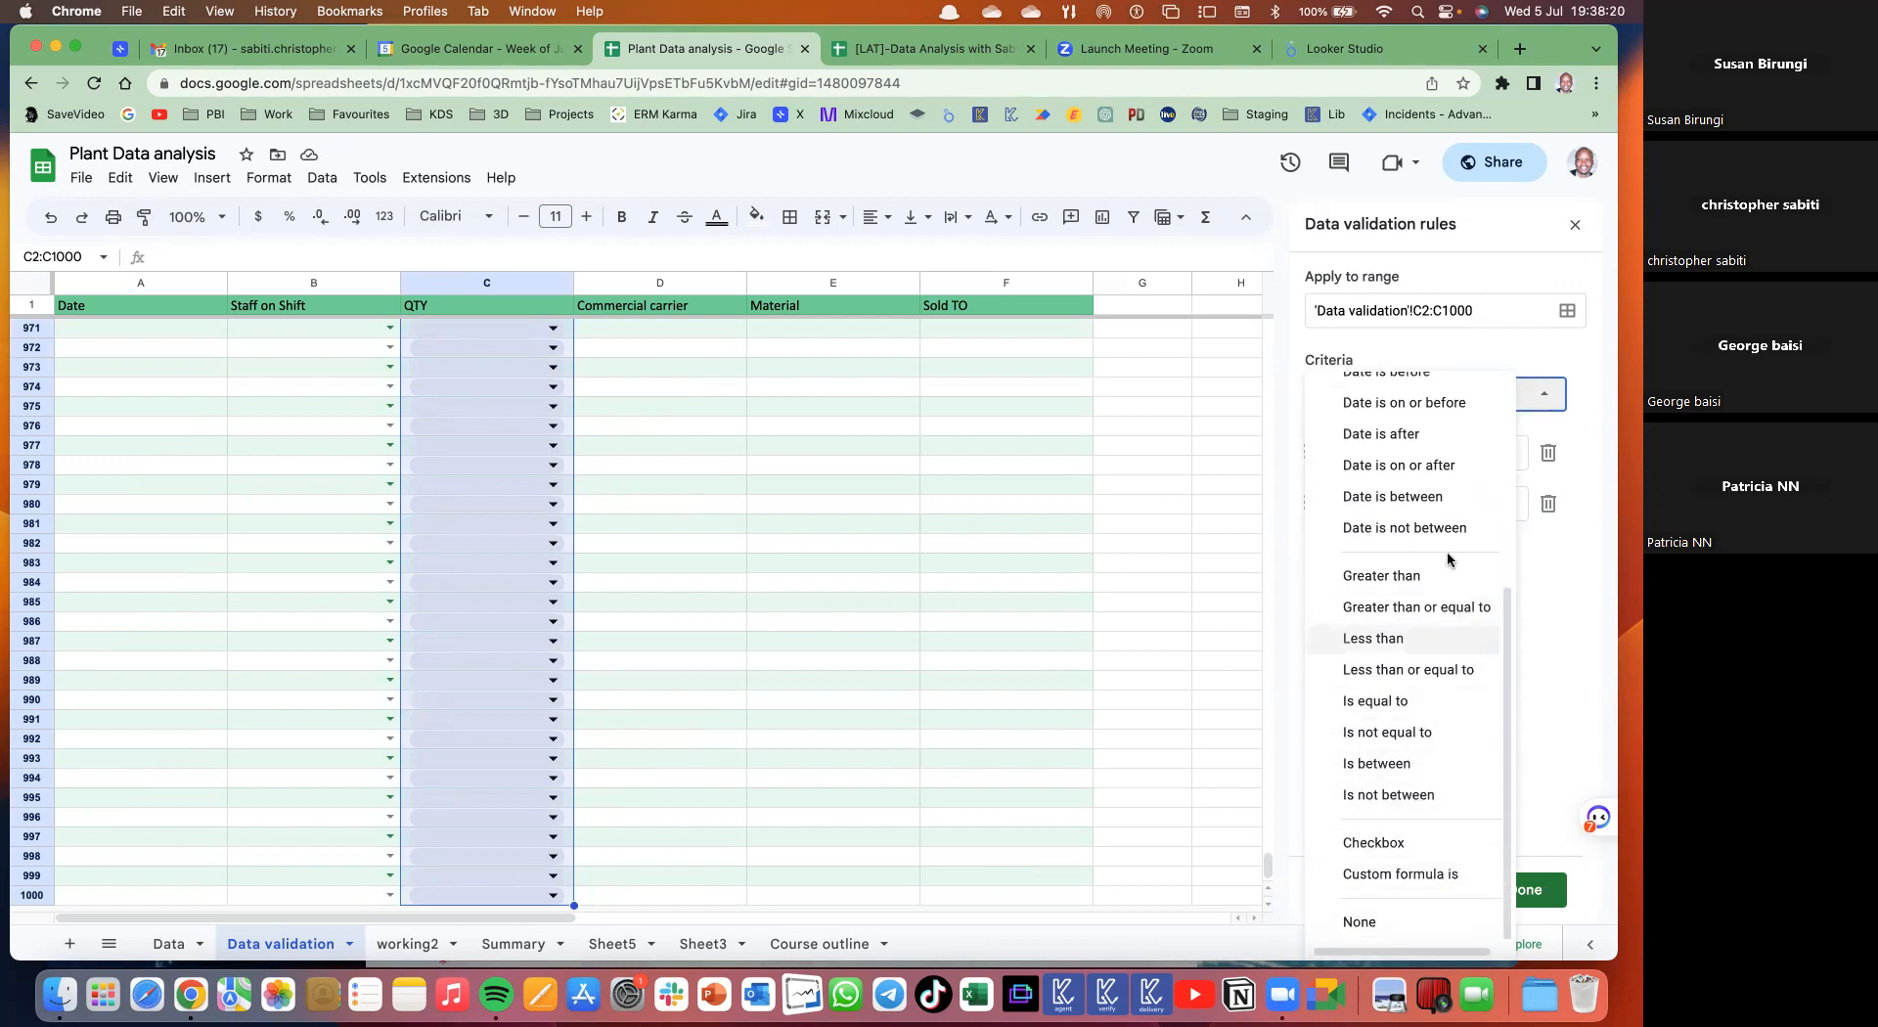
pyautogui.scroll(4, 1452, 796)
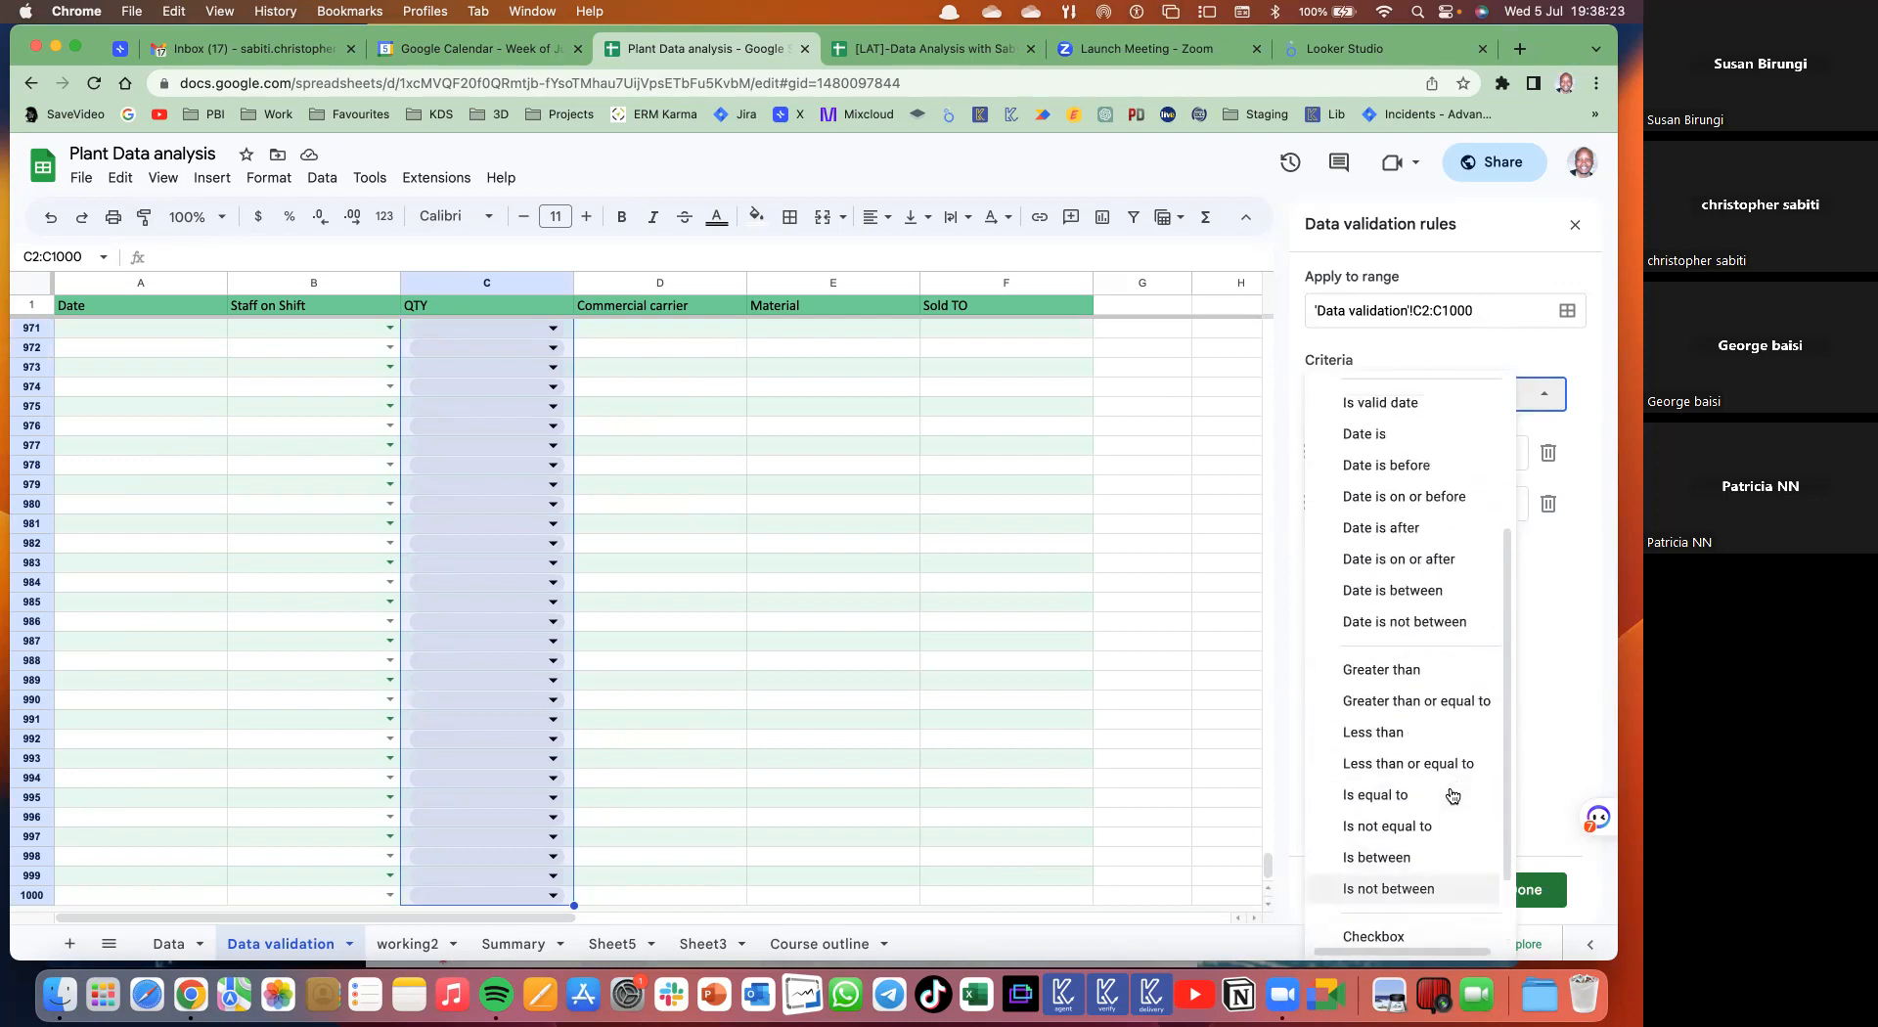
pyautogui.scroll(-4, 1452, 795)
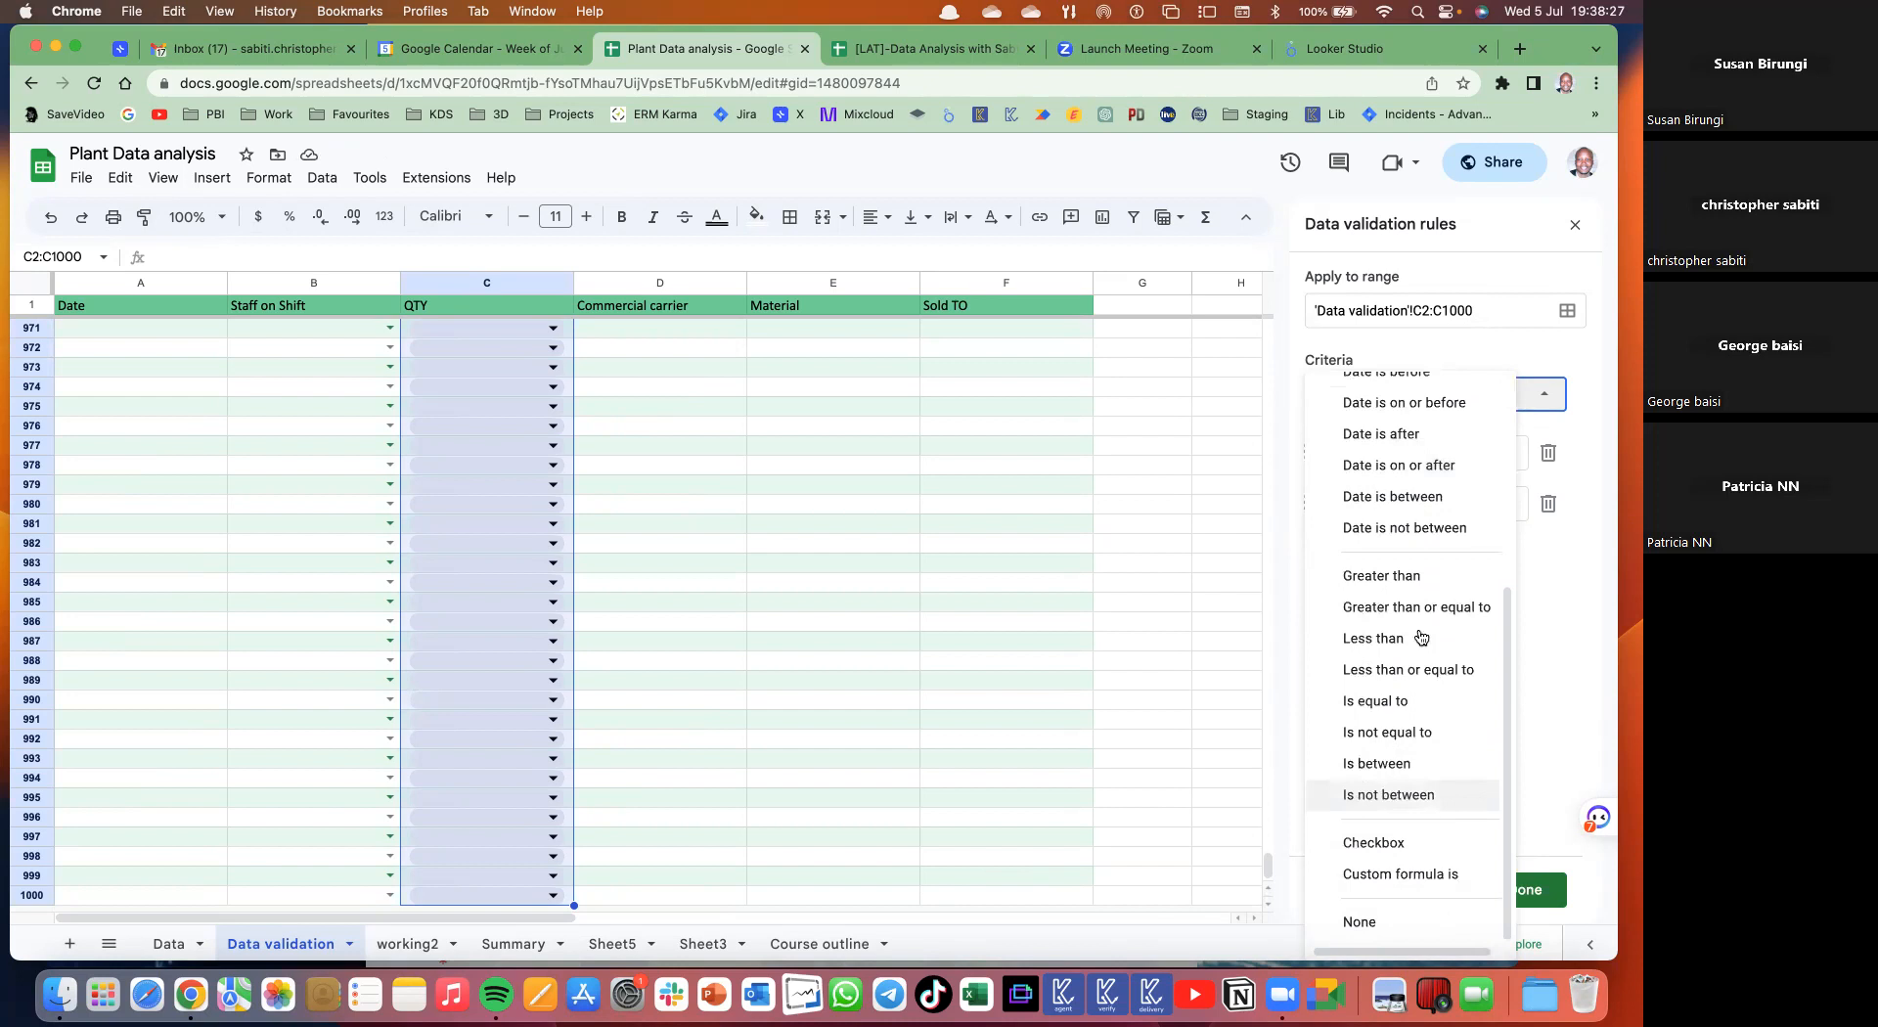
pyautogui.click(1386, 573)
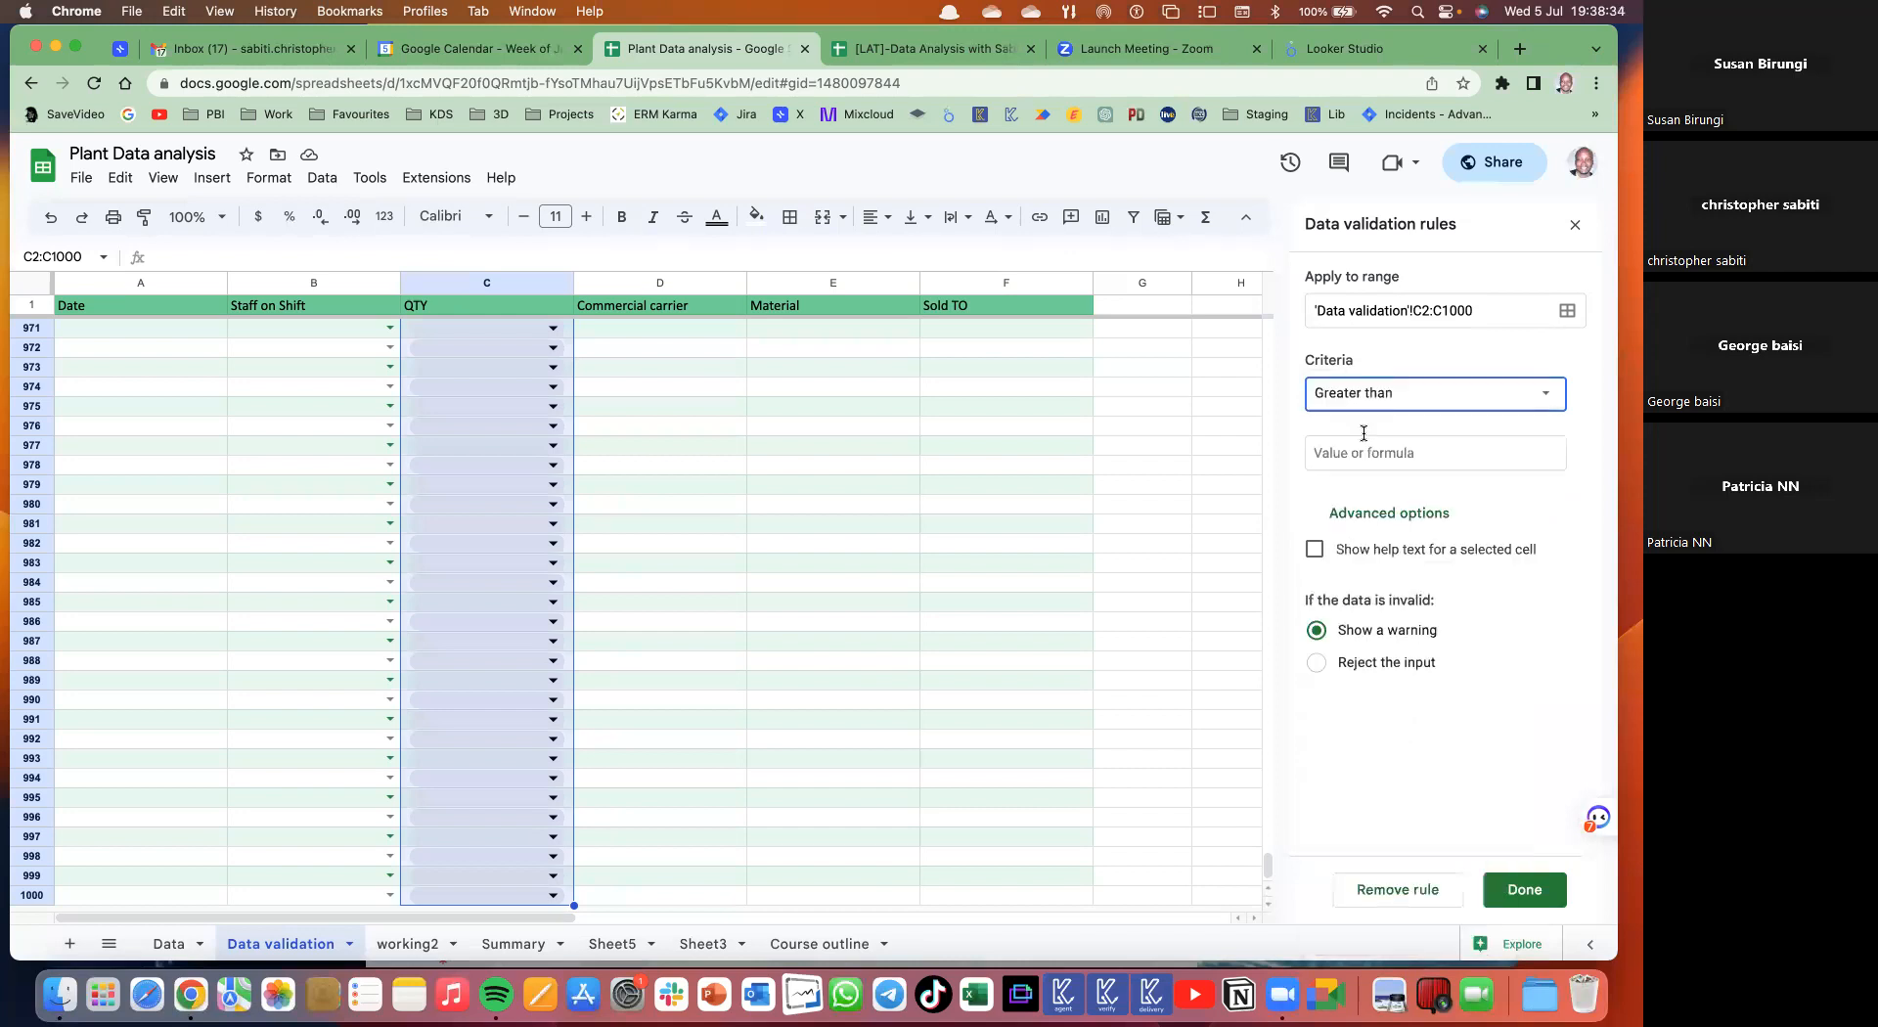
# - Set the rule's value to 0, show help text, reject invalid input, and save
pyautogui.click(1354, 449)
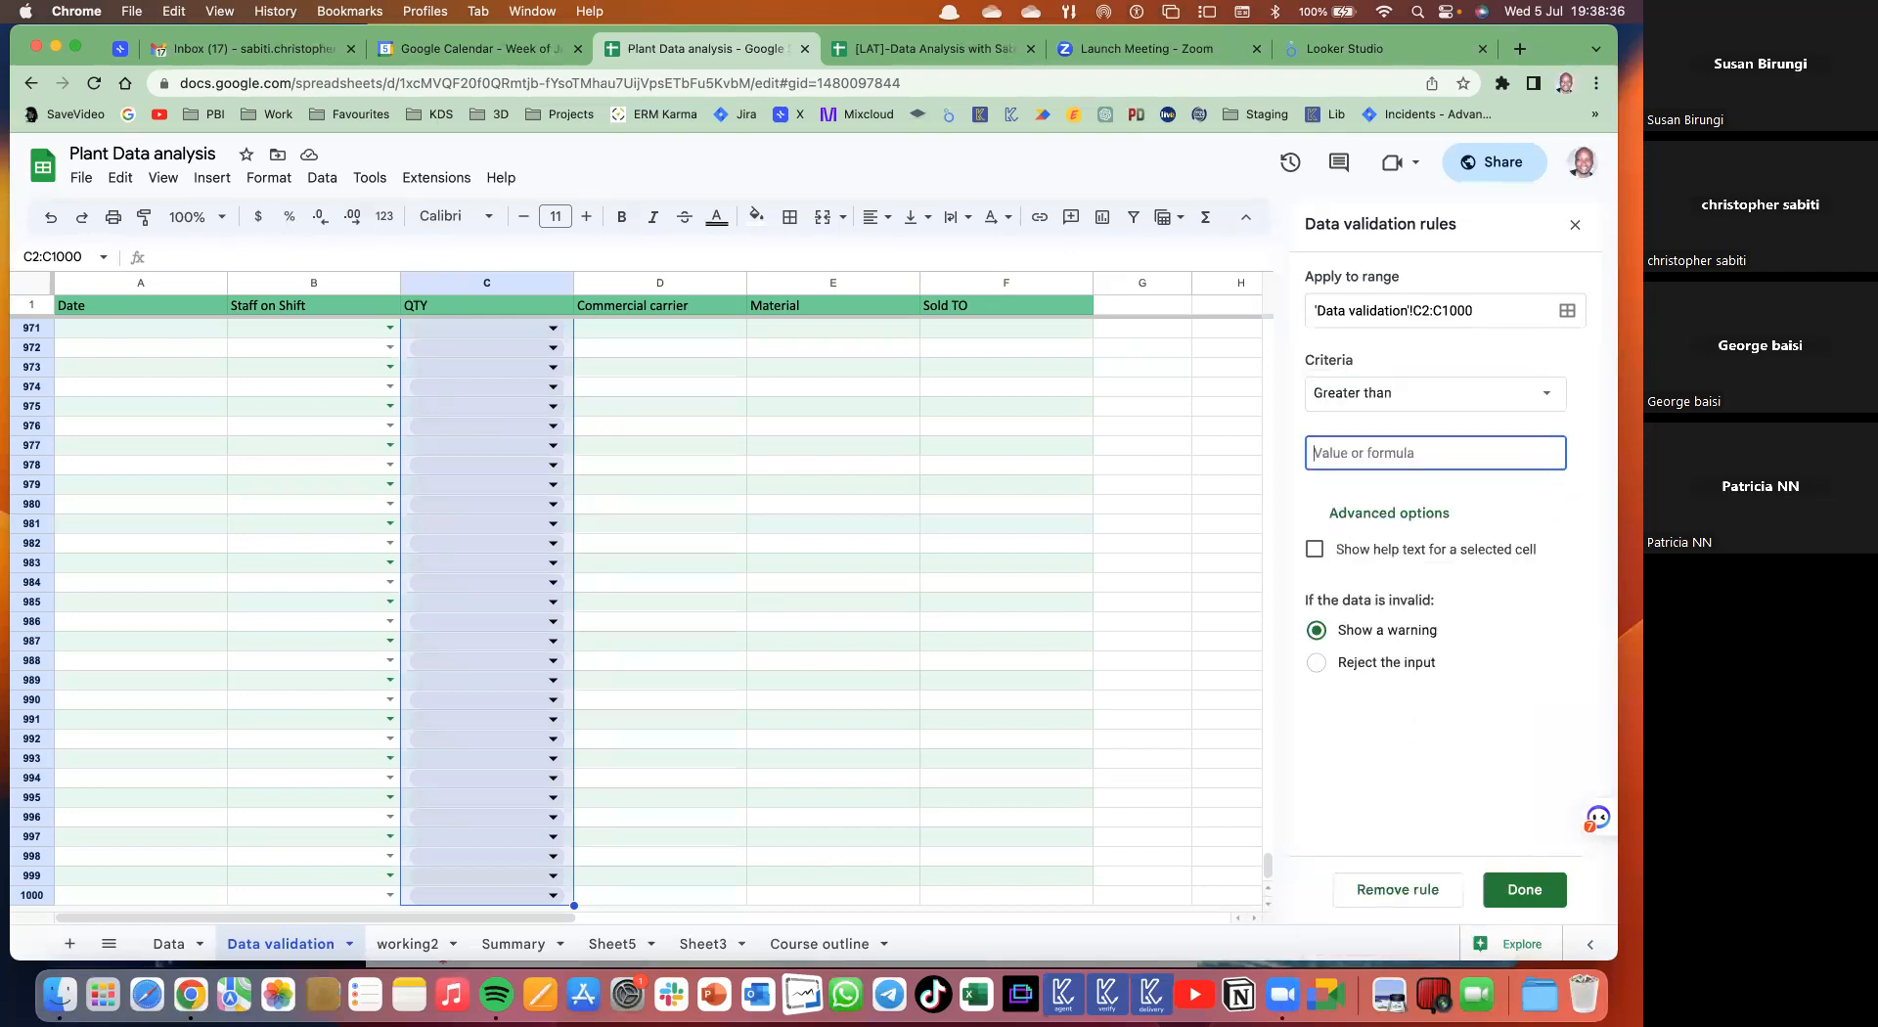
pyautogui.write('0')
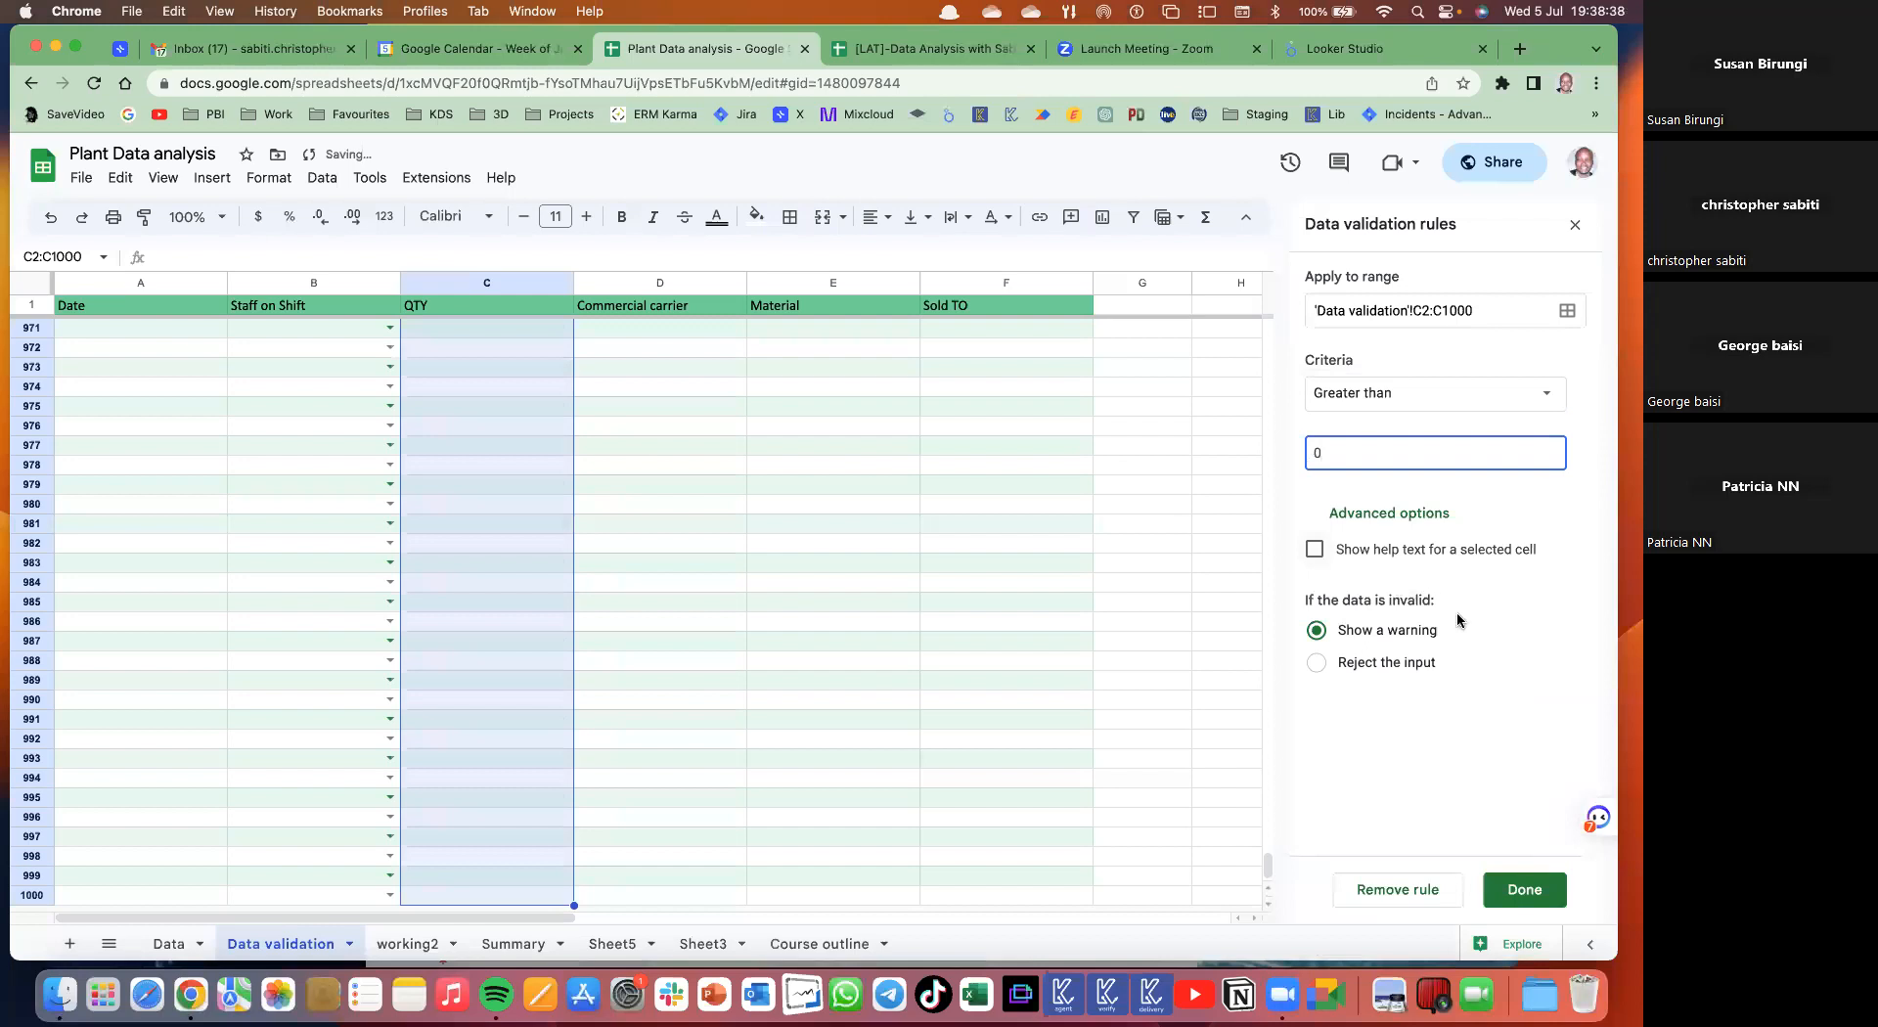
pyautogui.click(1438, 548)
pyautogui.click(1318, 714)
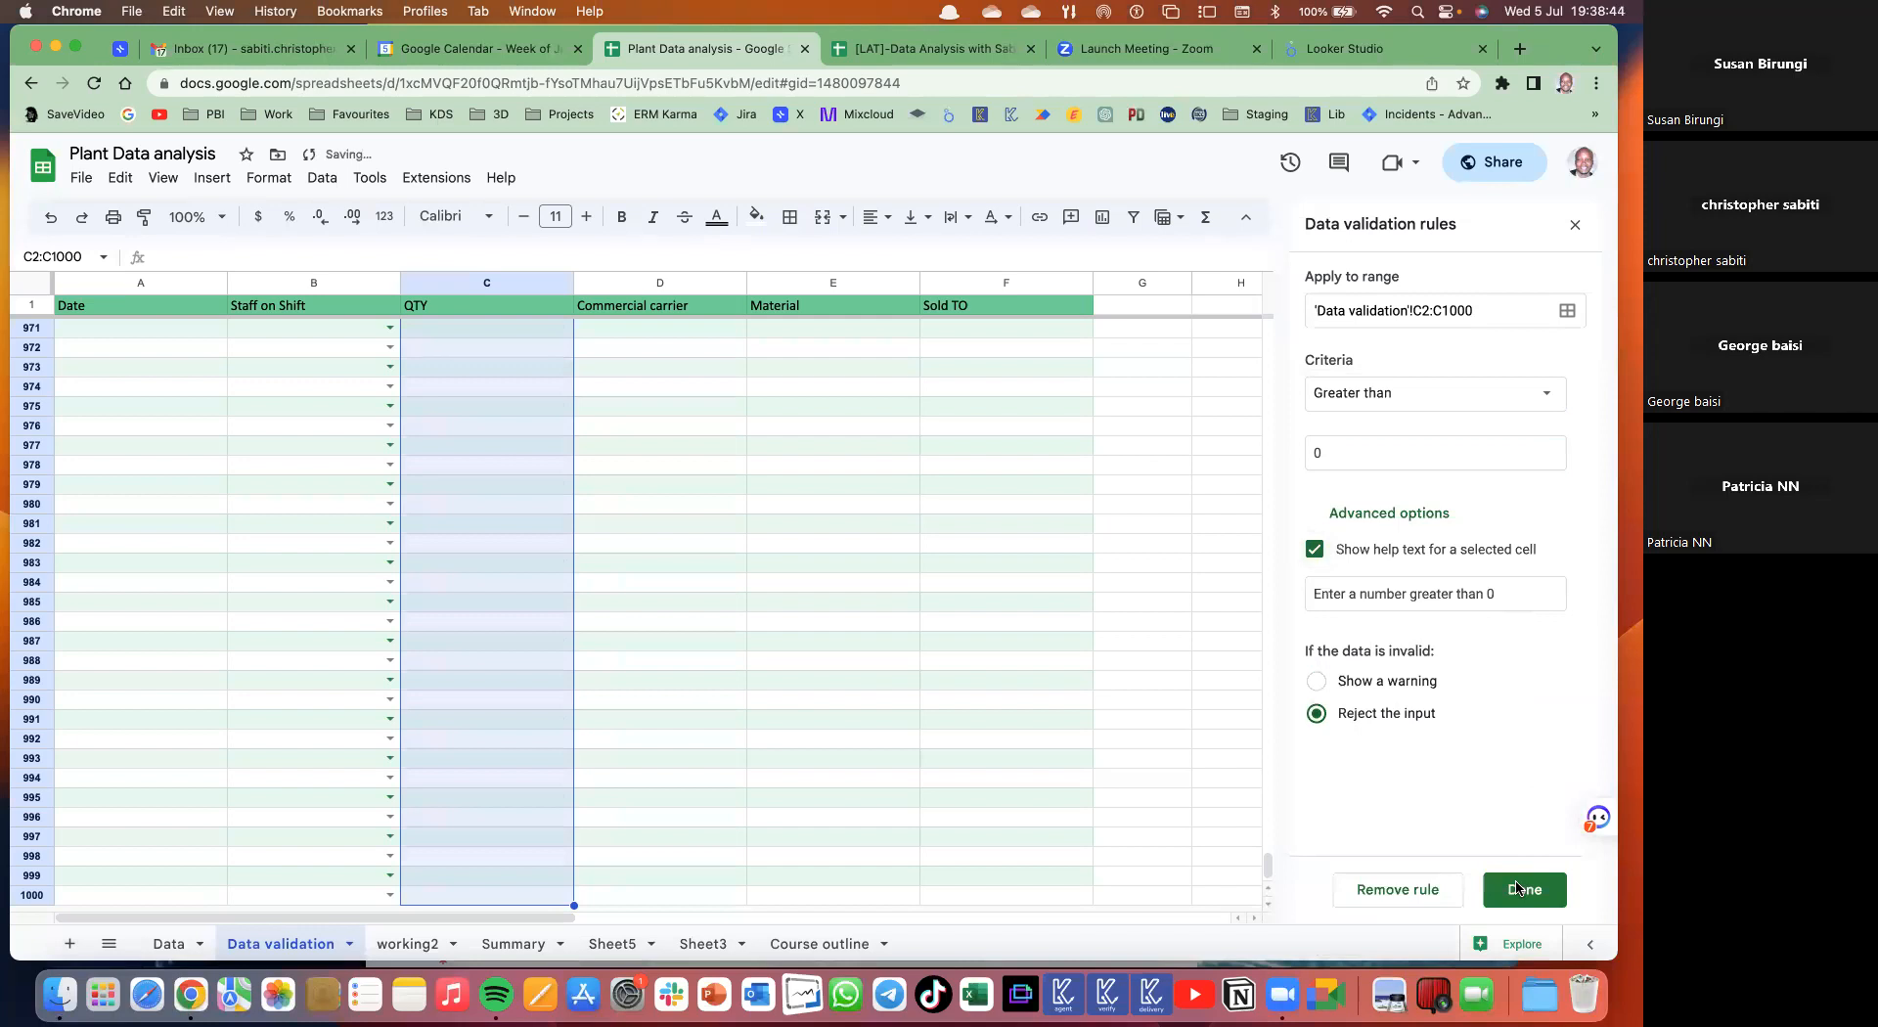
pyautogui.click(1517, 889)
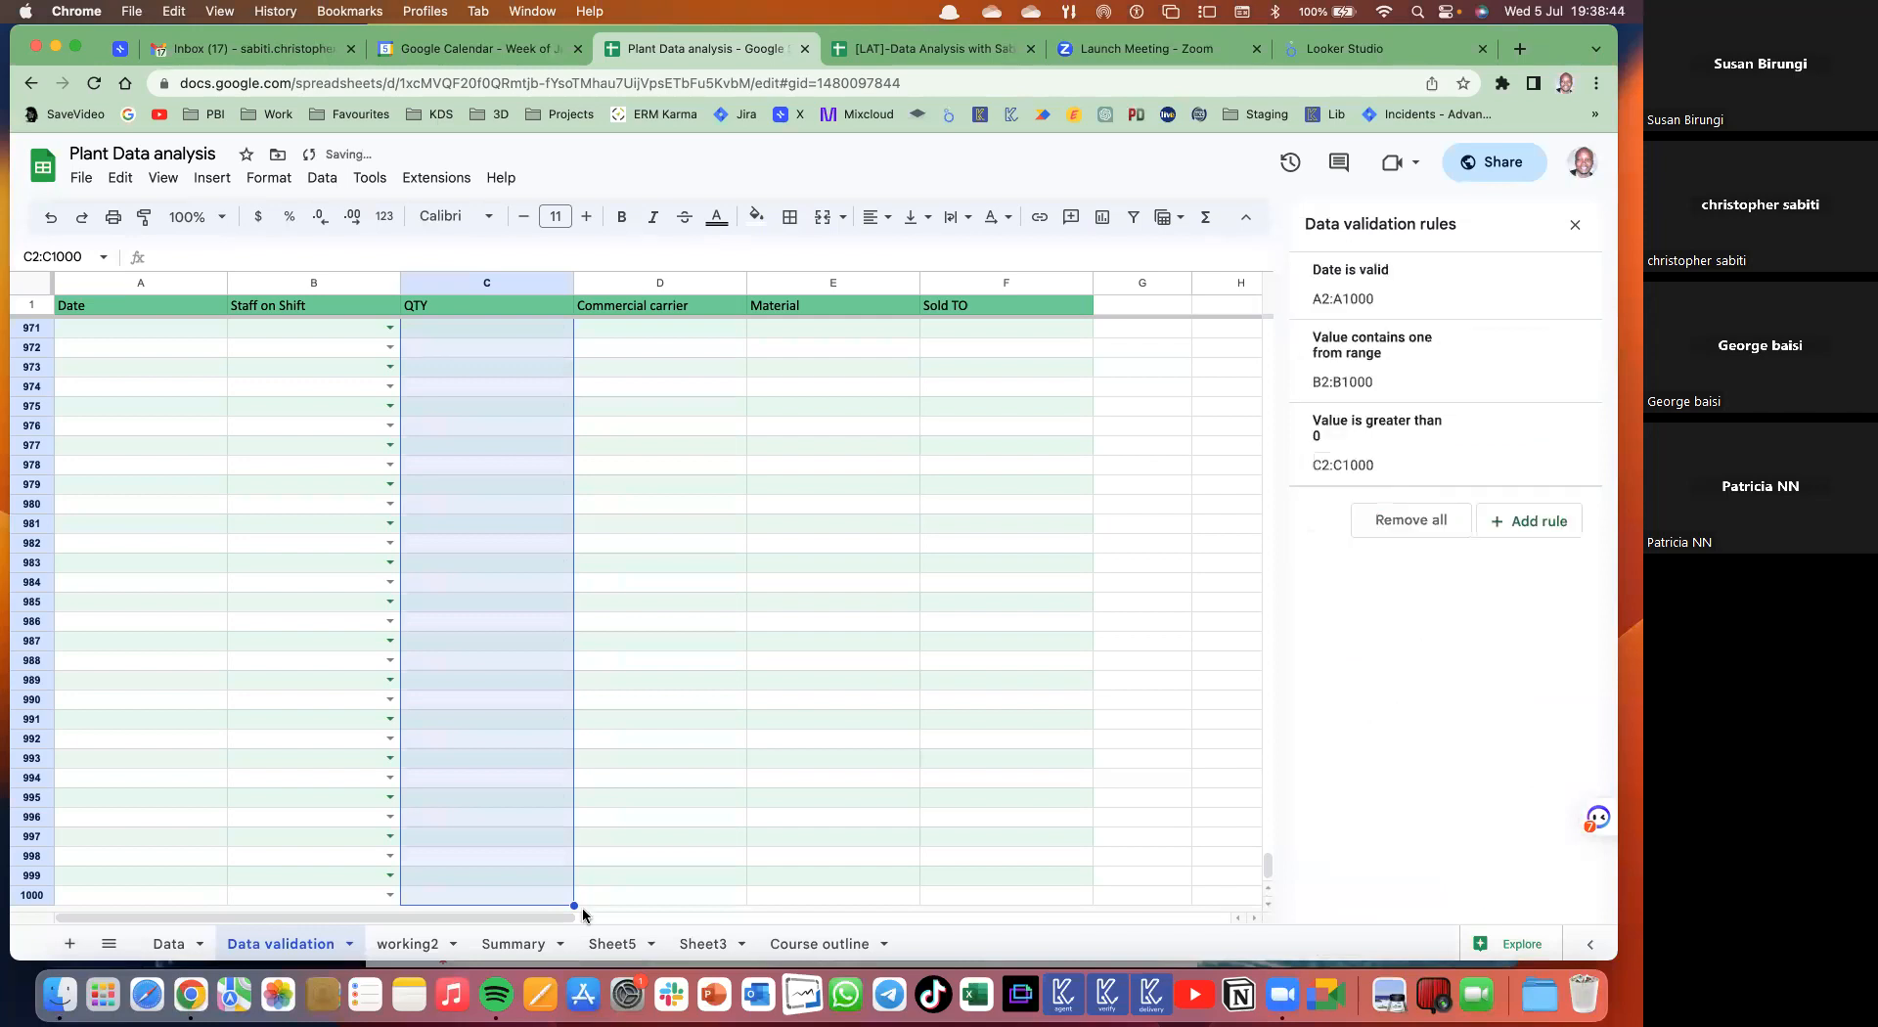
pyautogui.click(503, 698)
# - Test the QTY rule by entering -89 in C2 and dismiss the rejection message
pyautogui.press('super+Up')
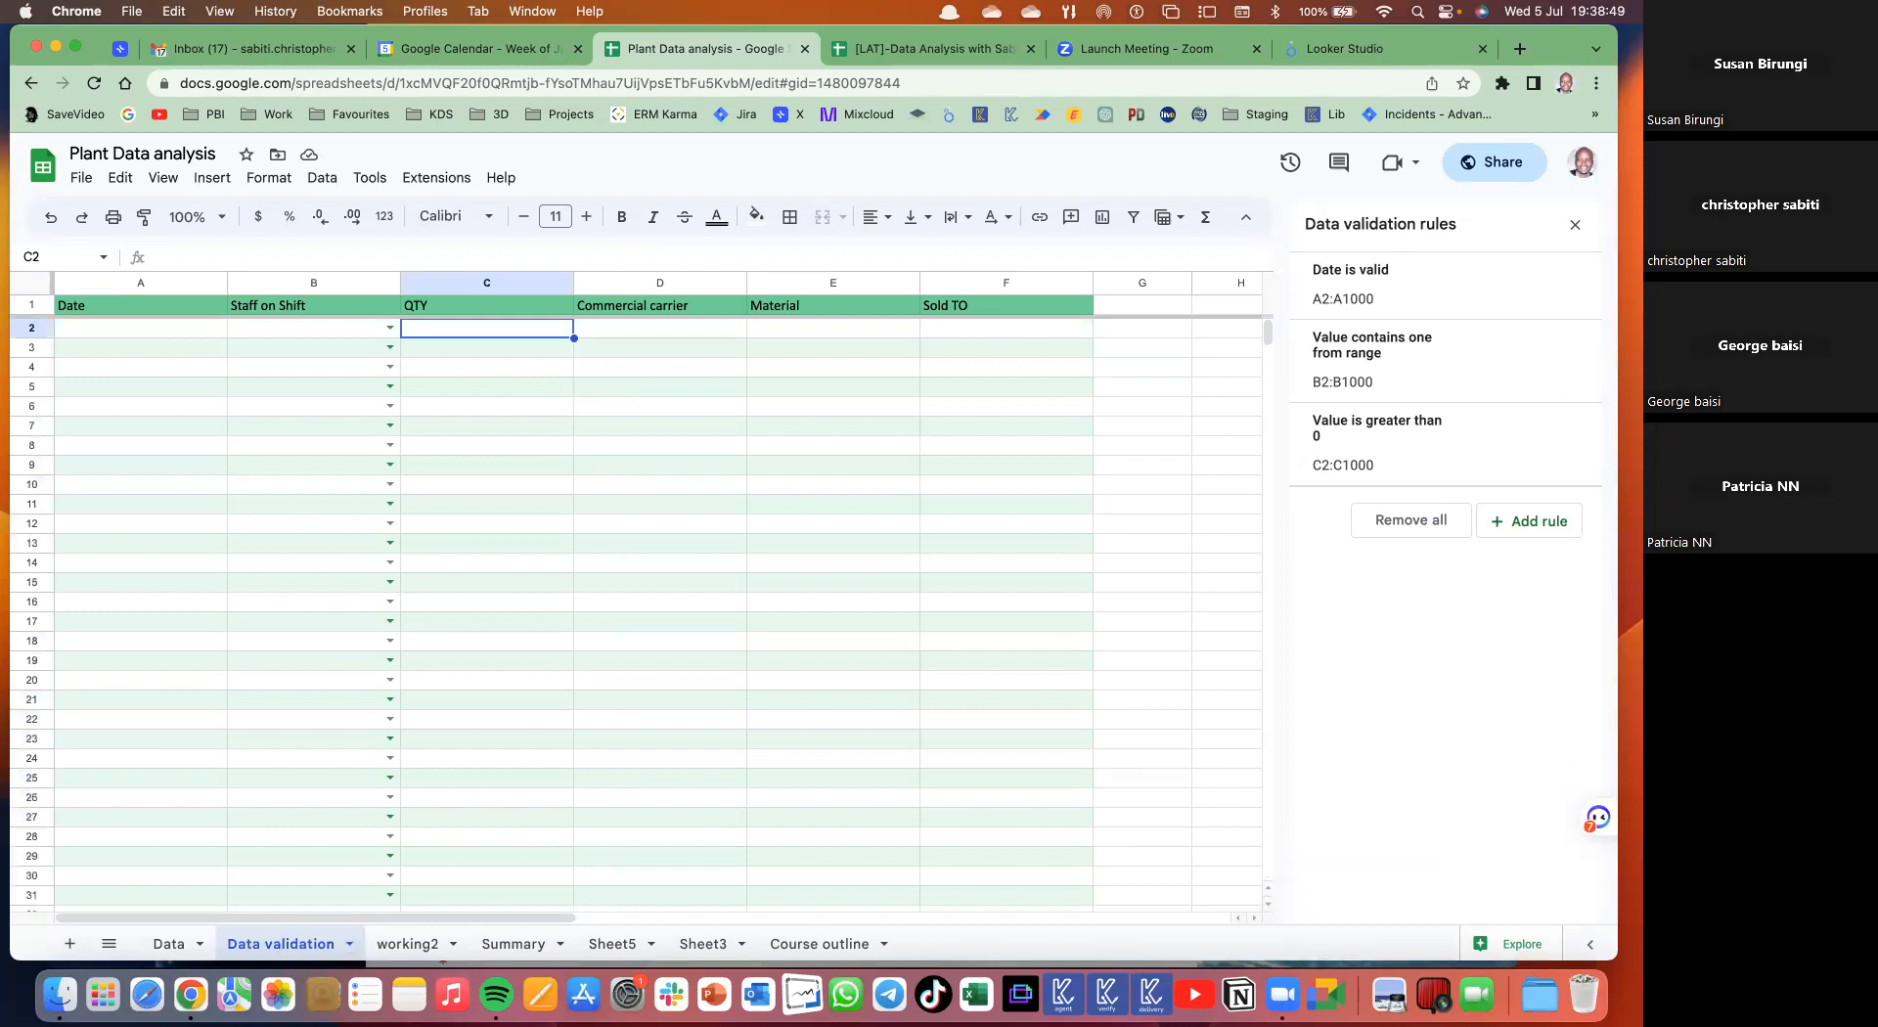
pyautogui.write('-89')
pyautogui.press('Return')
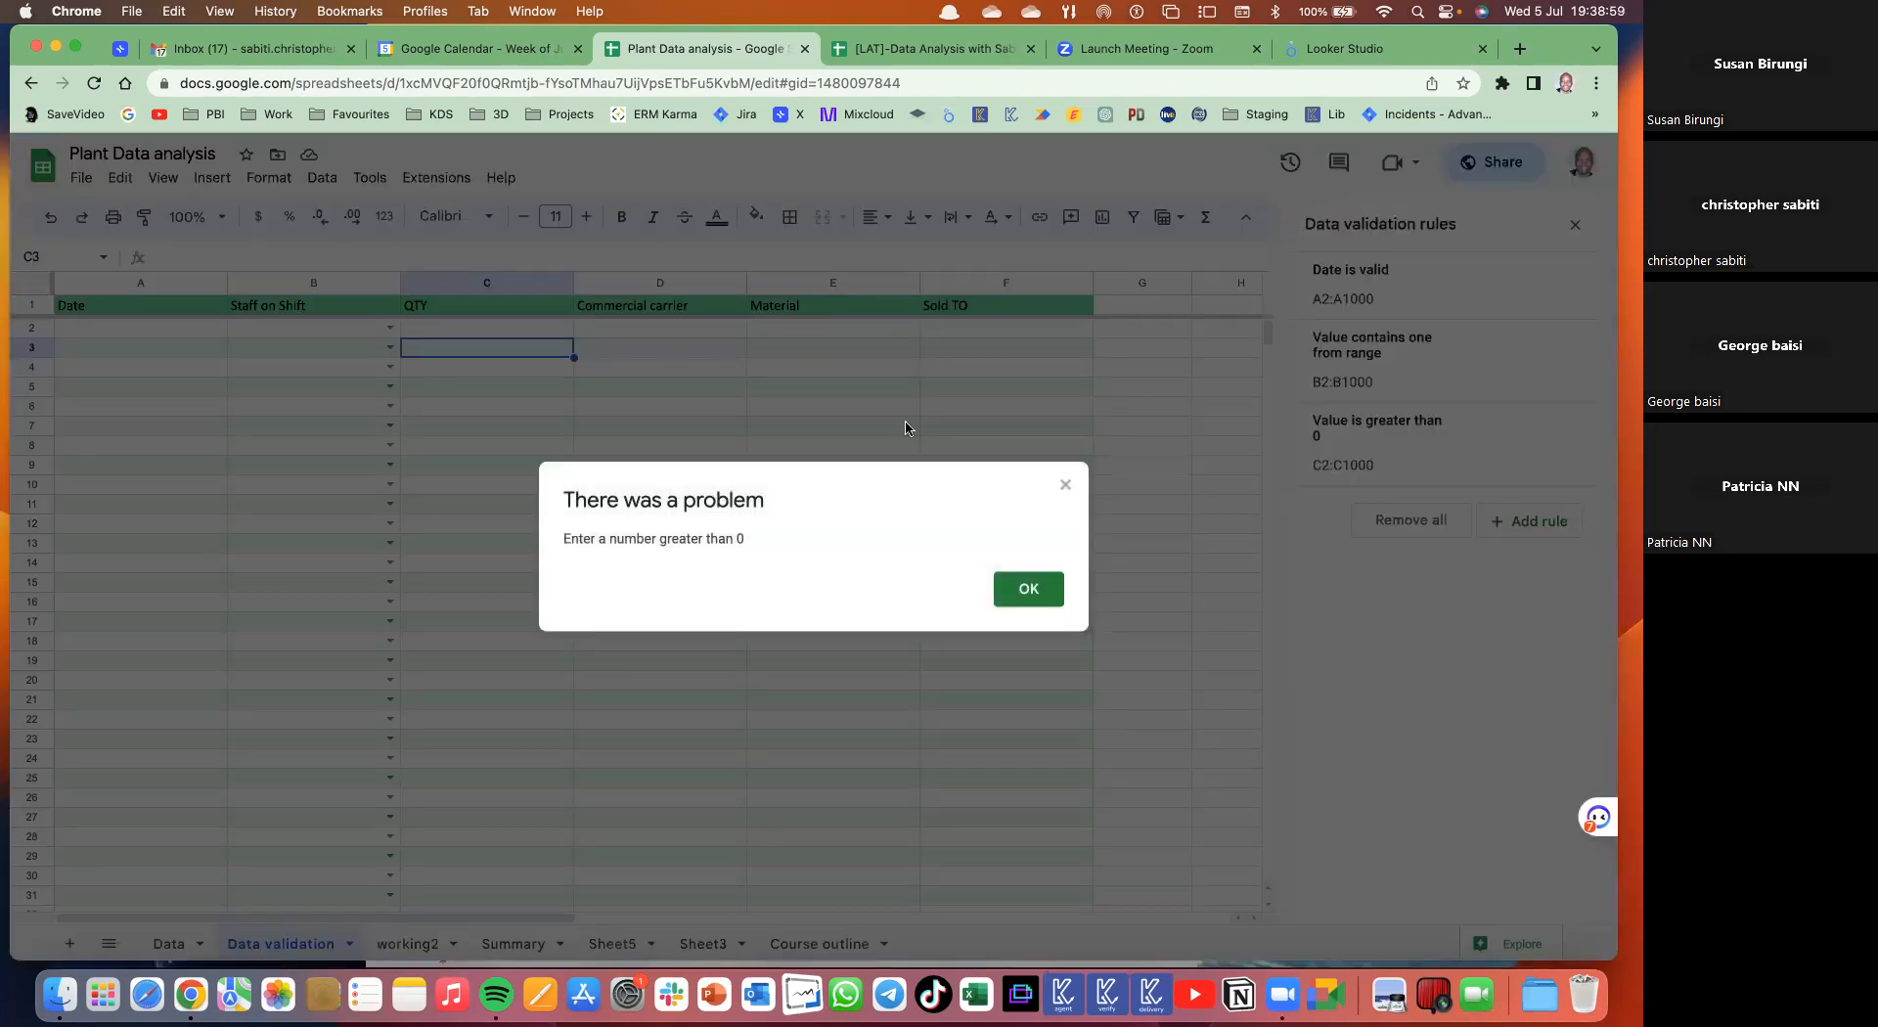
pyautogui.click(1027, 591)
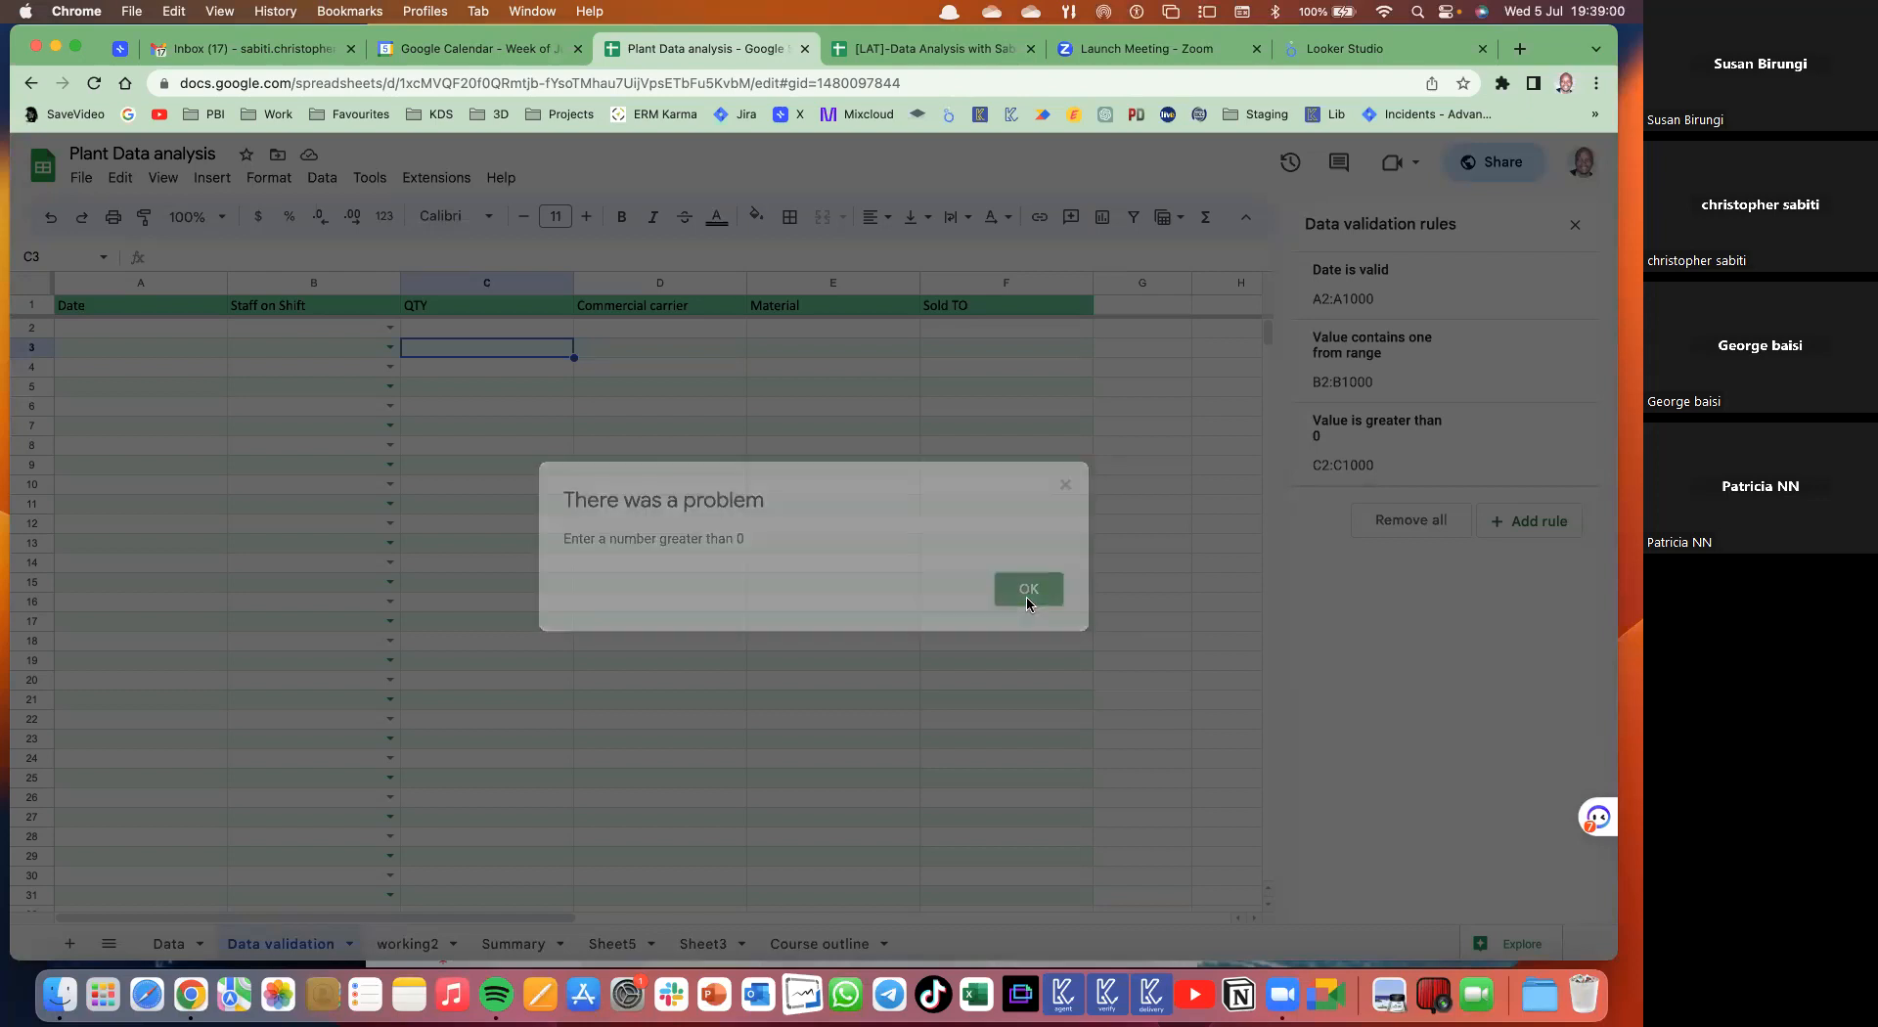
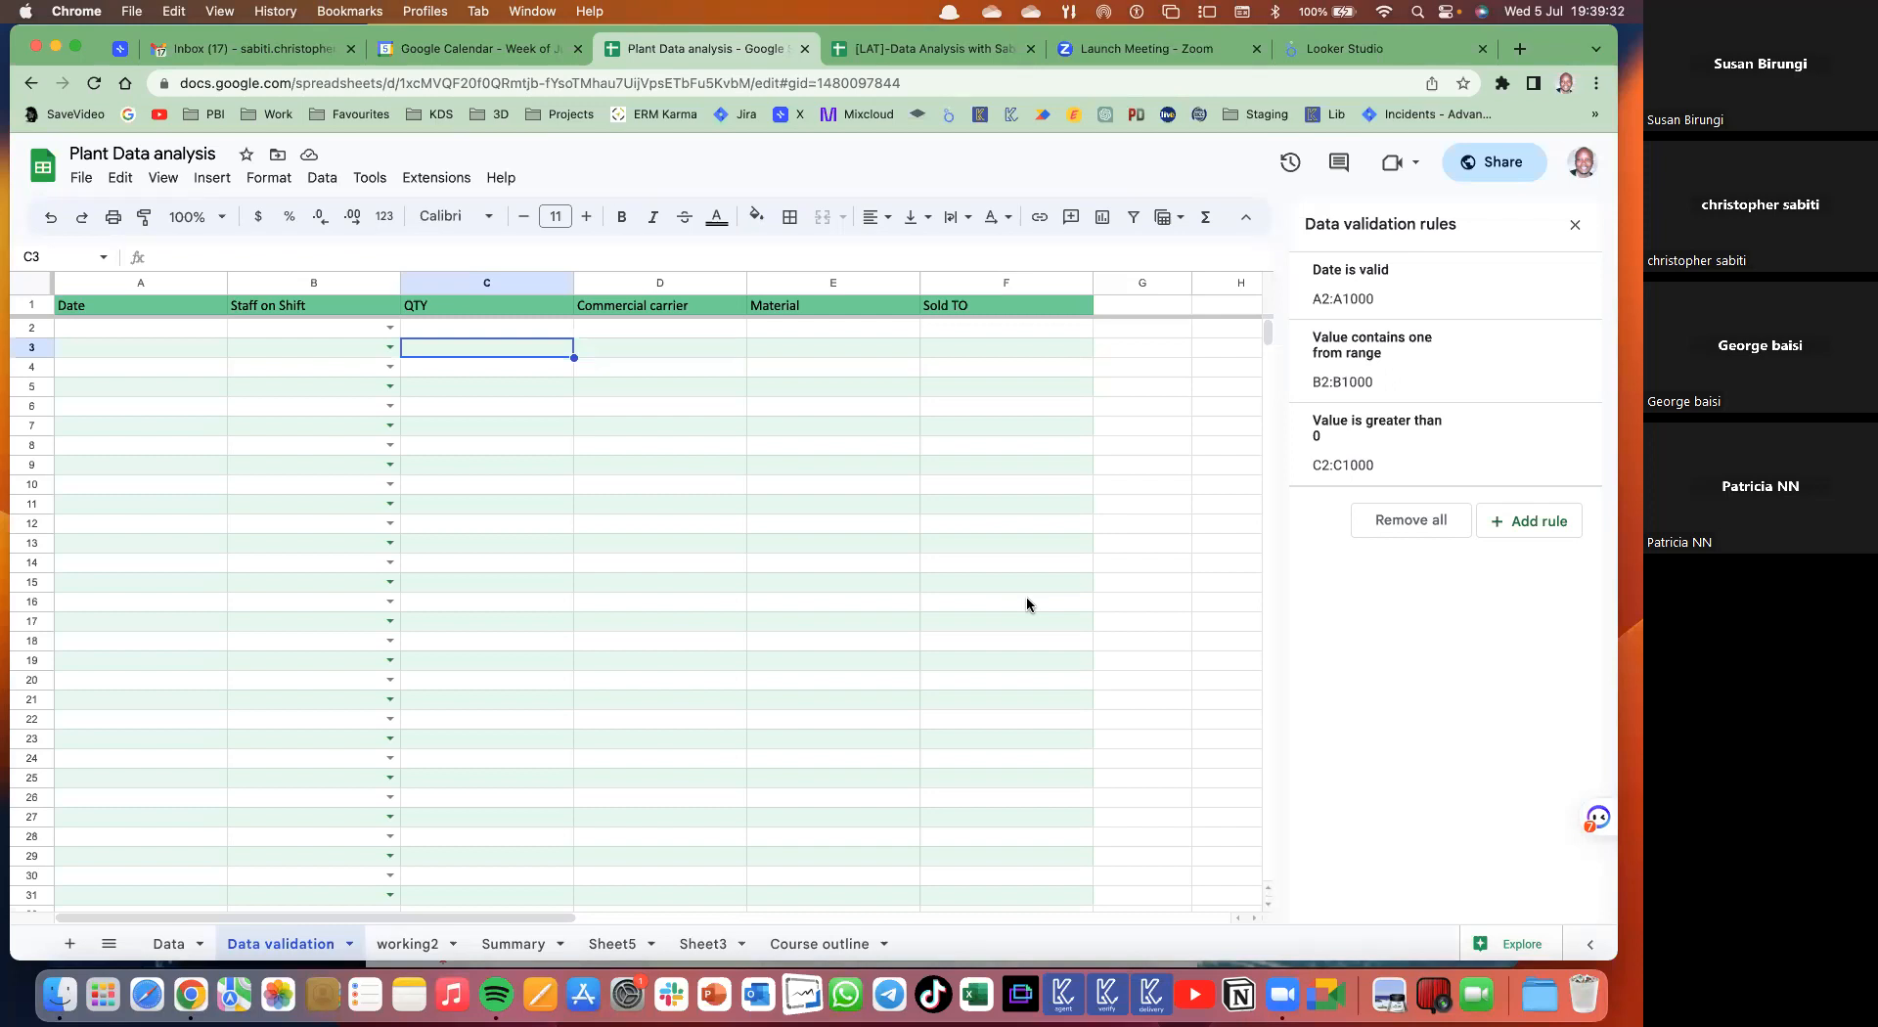
# - Select D2:D12 under Commercial carrier on the Data validation sheet
pyautogui.moveTo(641, 329); pyautogui.dragTo(625, 525)
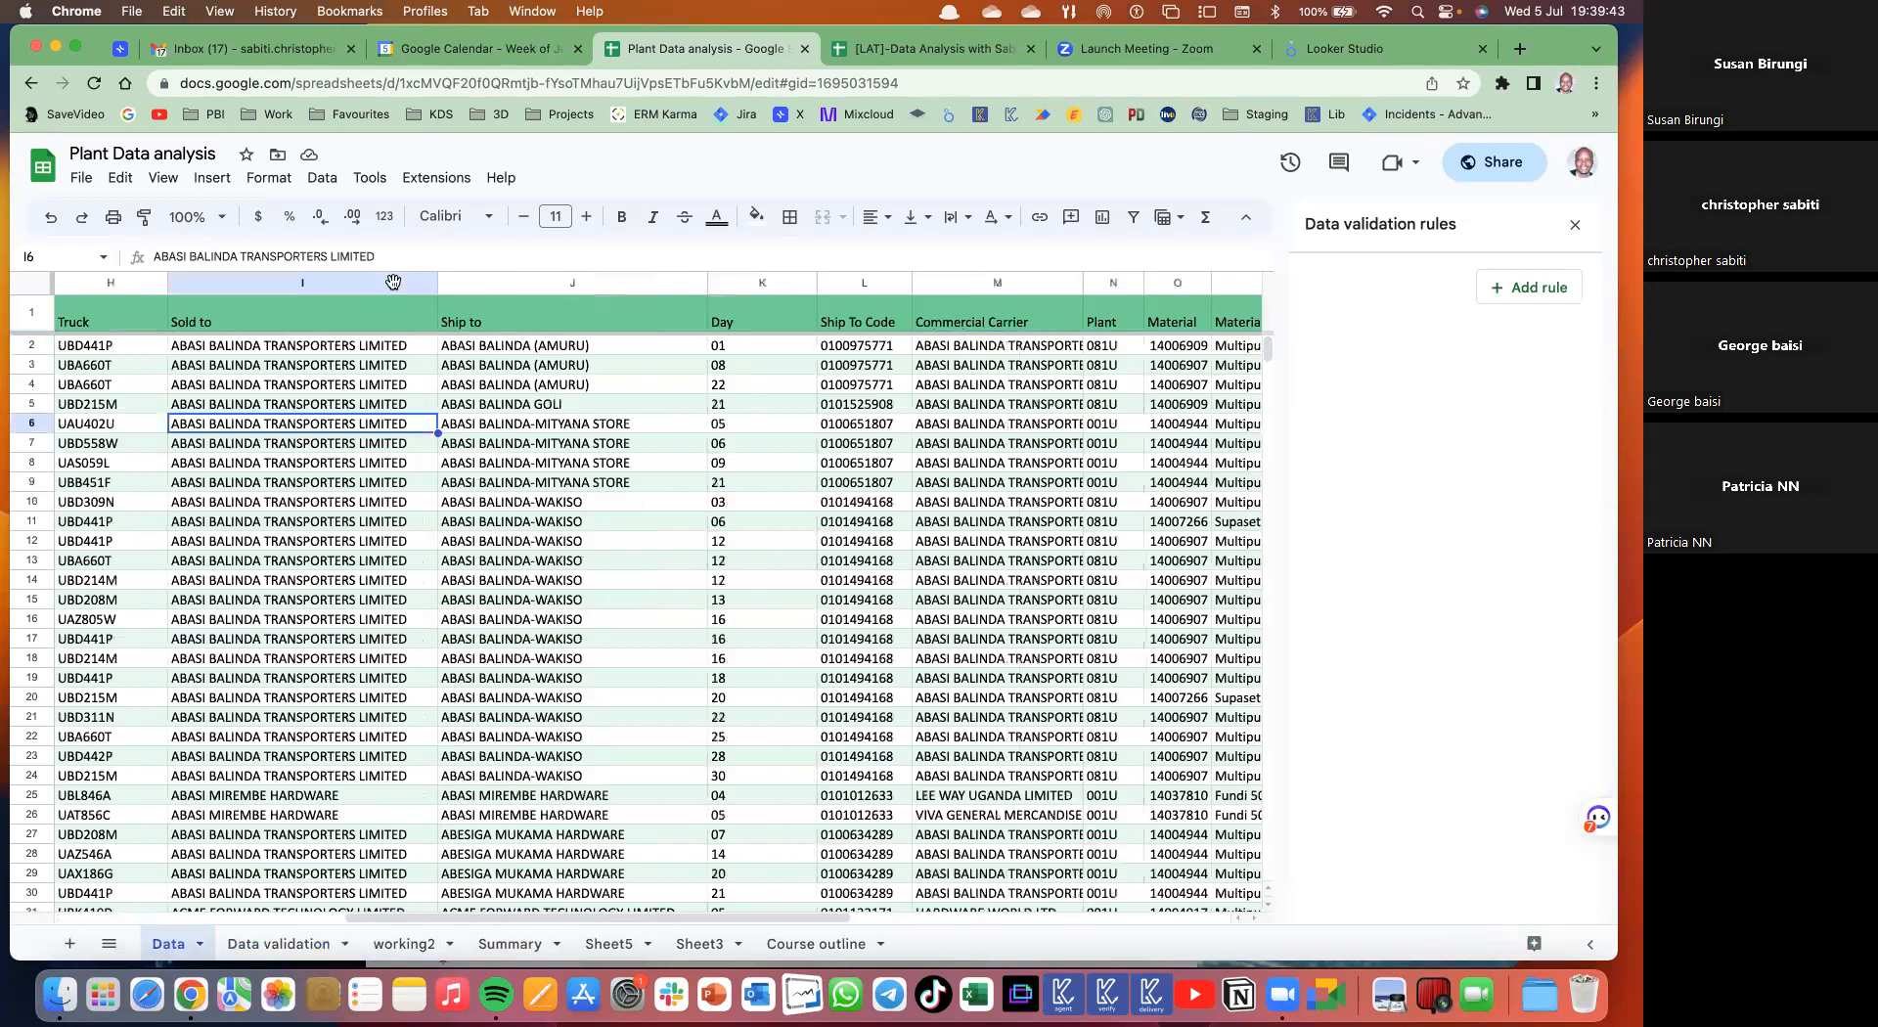
# - Paste the carrier names into working2 column D and remove duplicates, treating row 1 as a header
pyautogui.click(394, 283)
pyautogui.hotkey('ctrl', 'v')
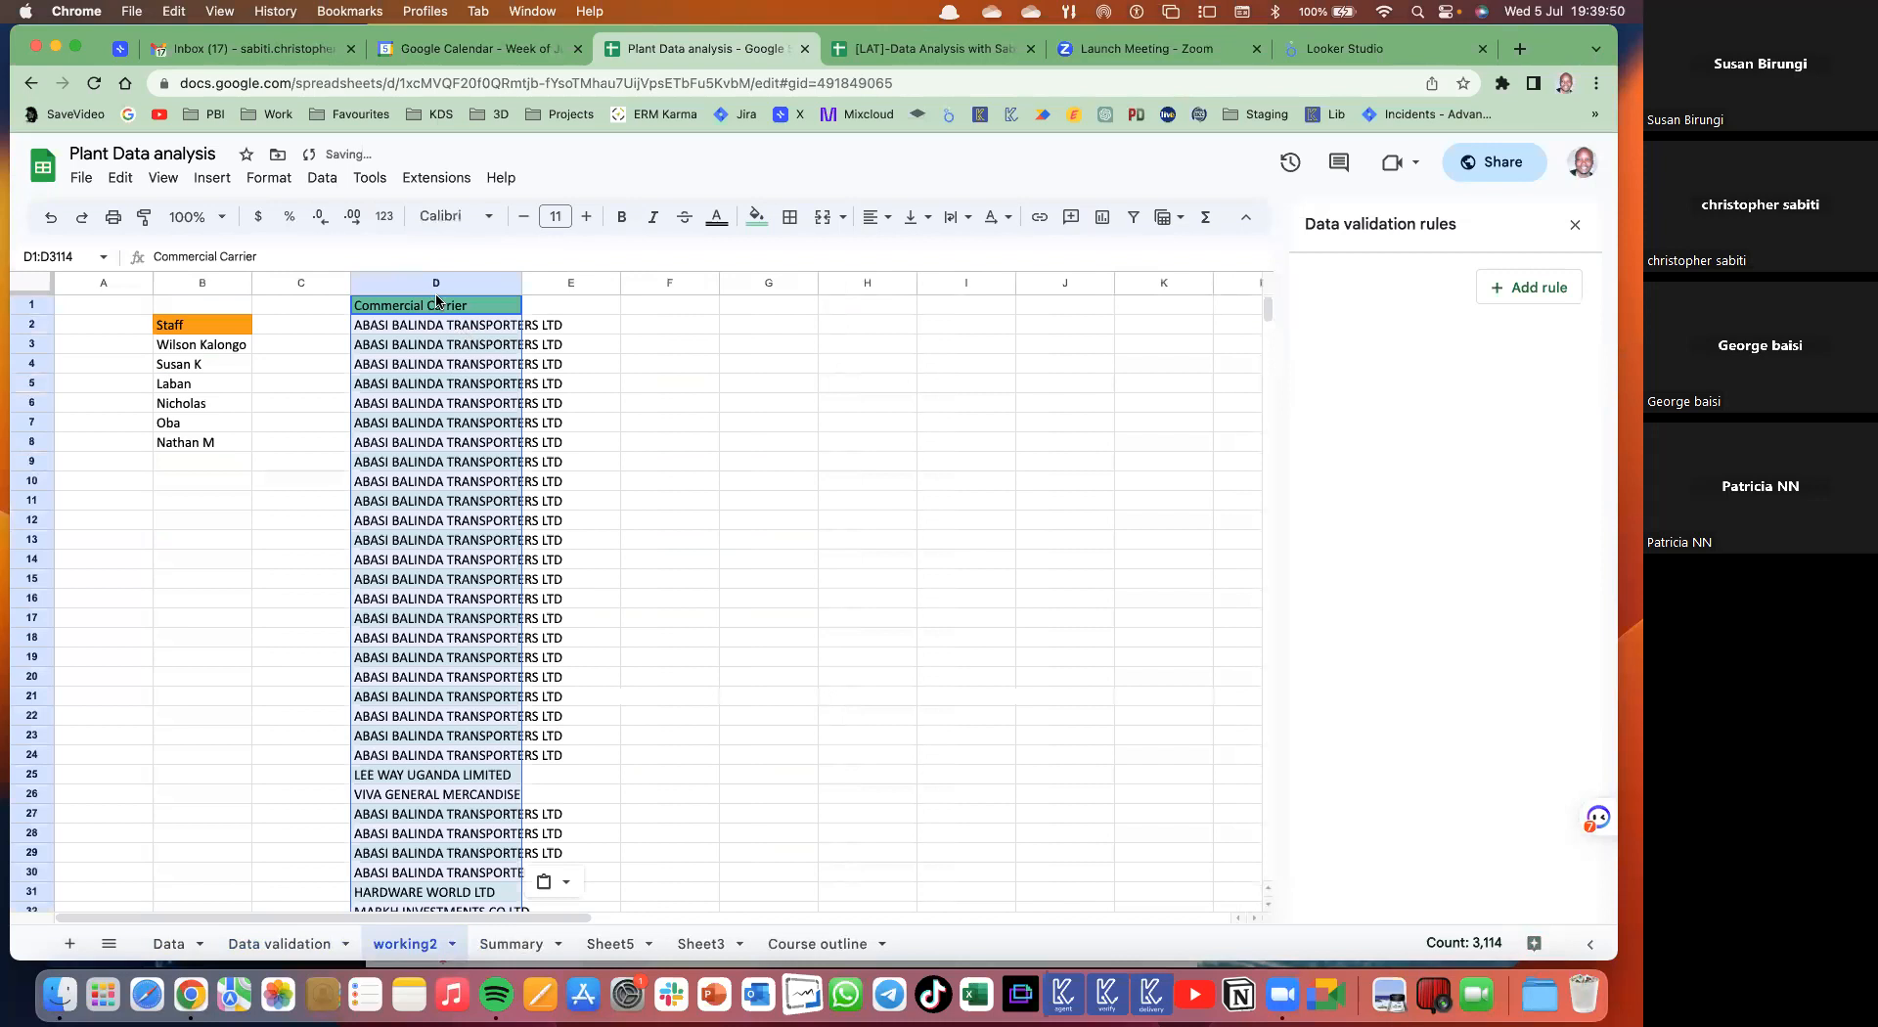
pyautogui.click(323, 179)
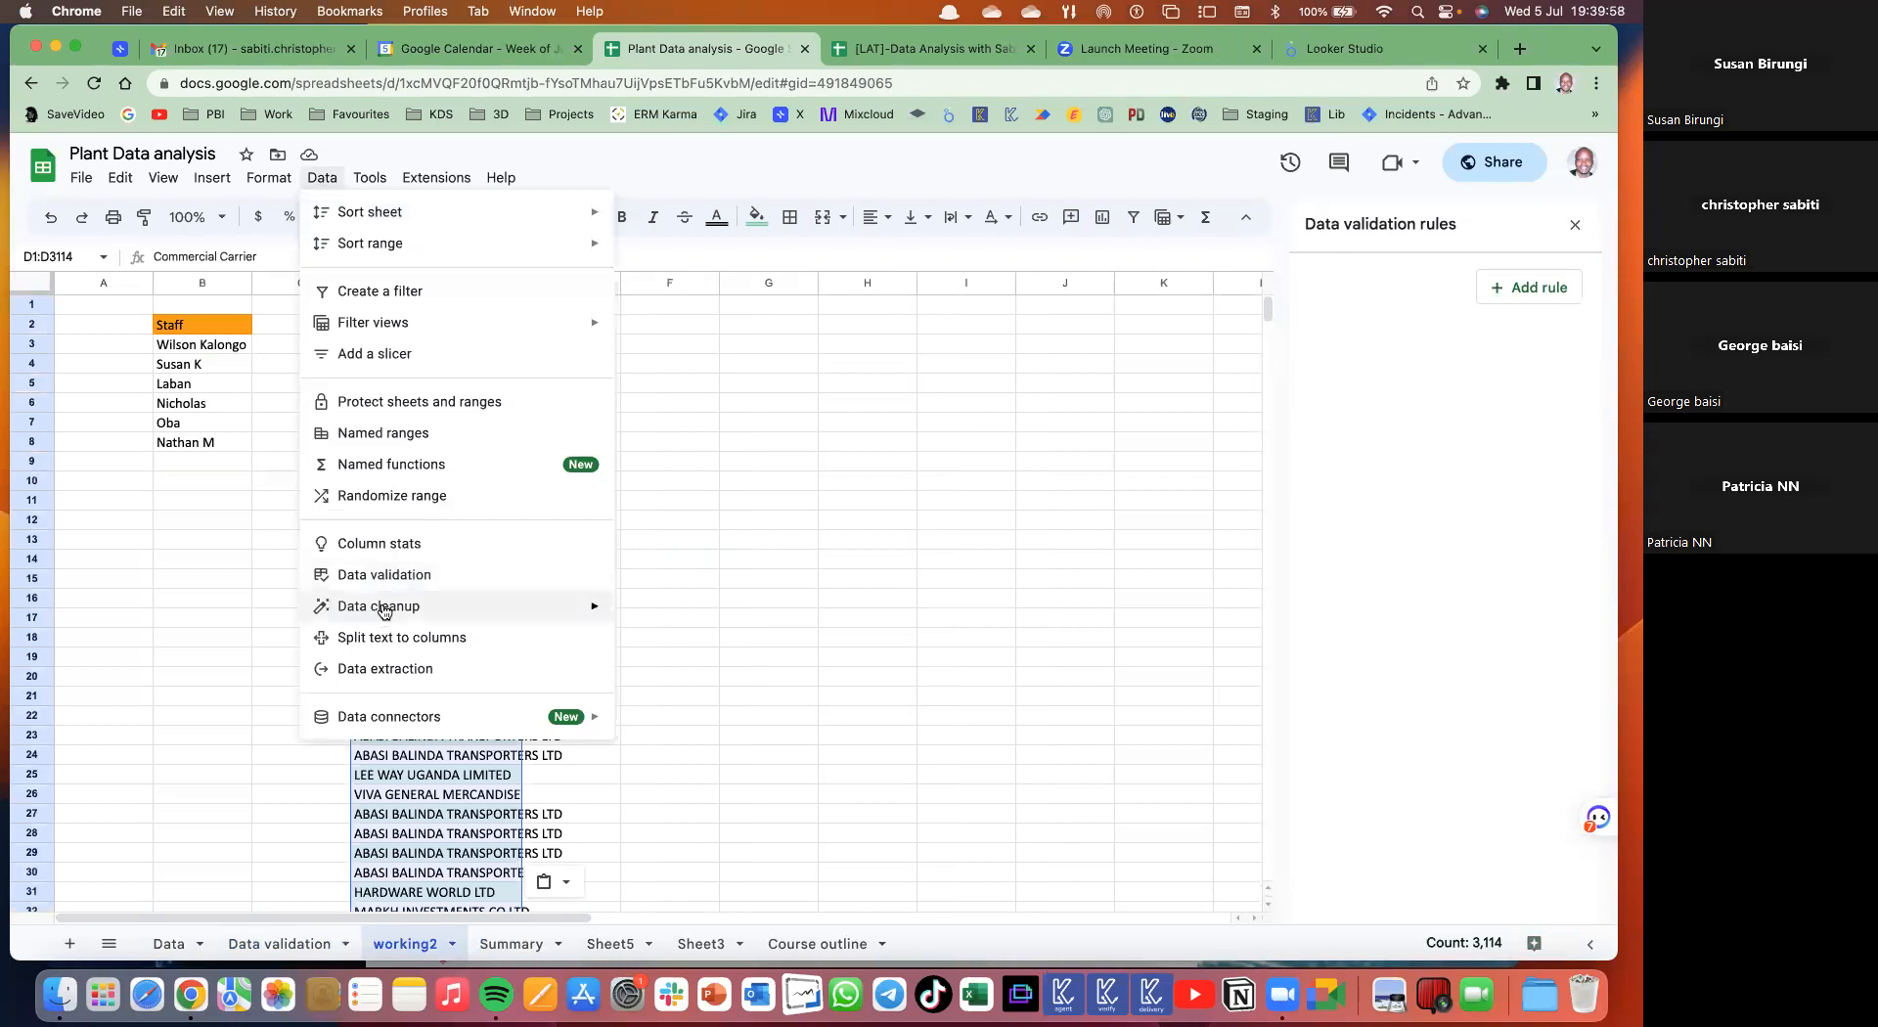
pyautogui.moveTo(411, 608)
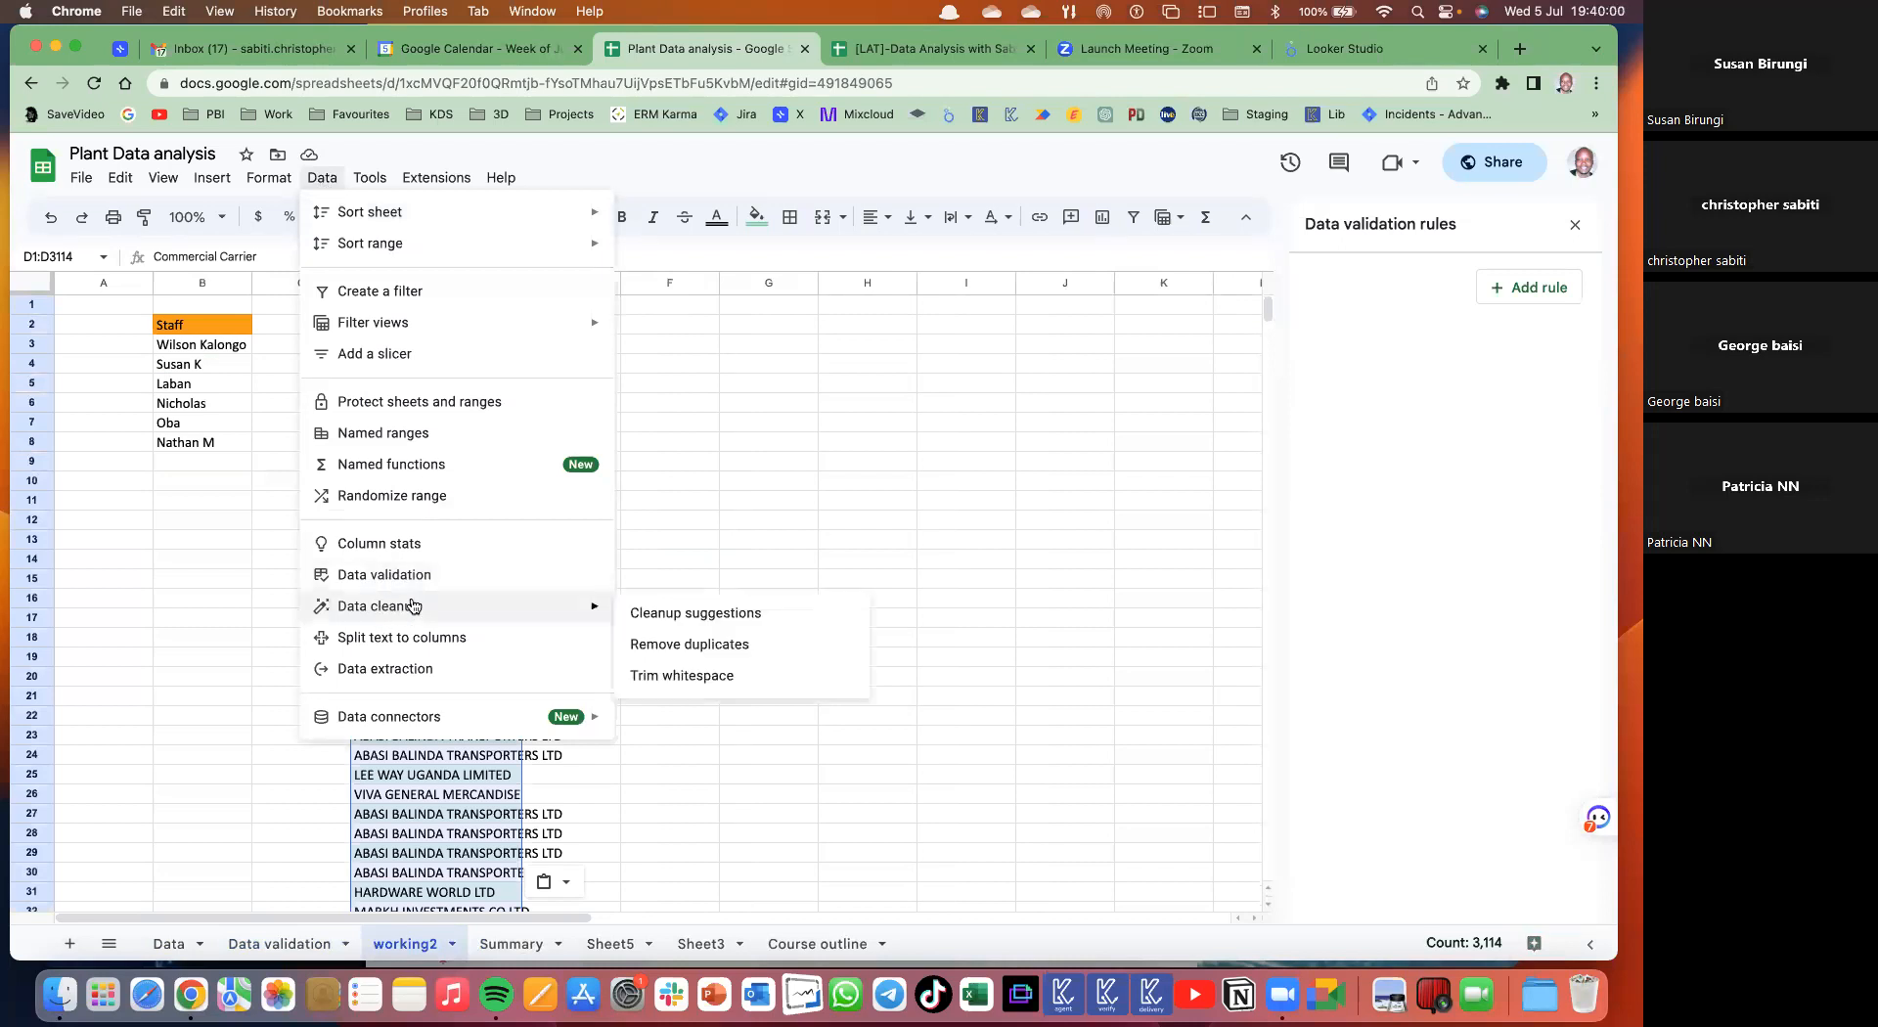
pyautogui.click(669, 645)
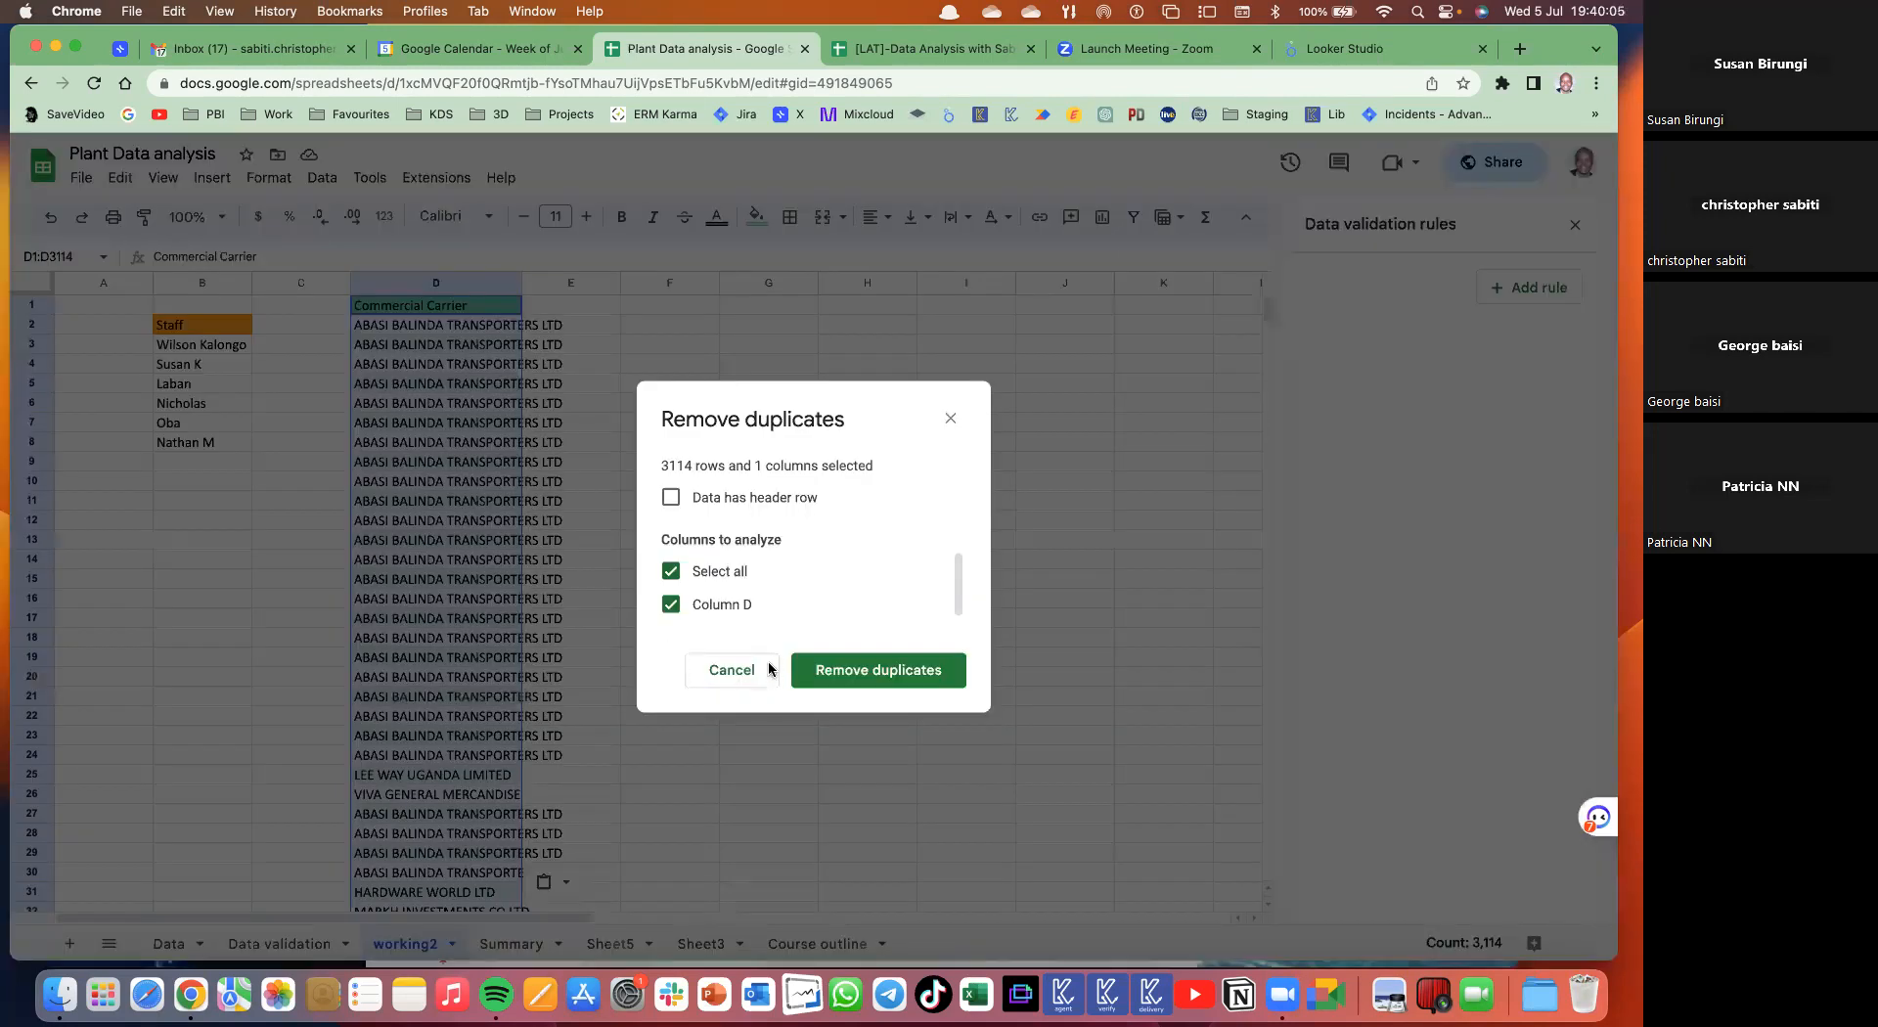
pyautogui.click(671, 501)
pyautogui.click(881, 673)
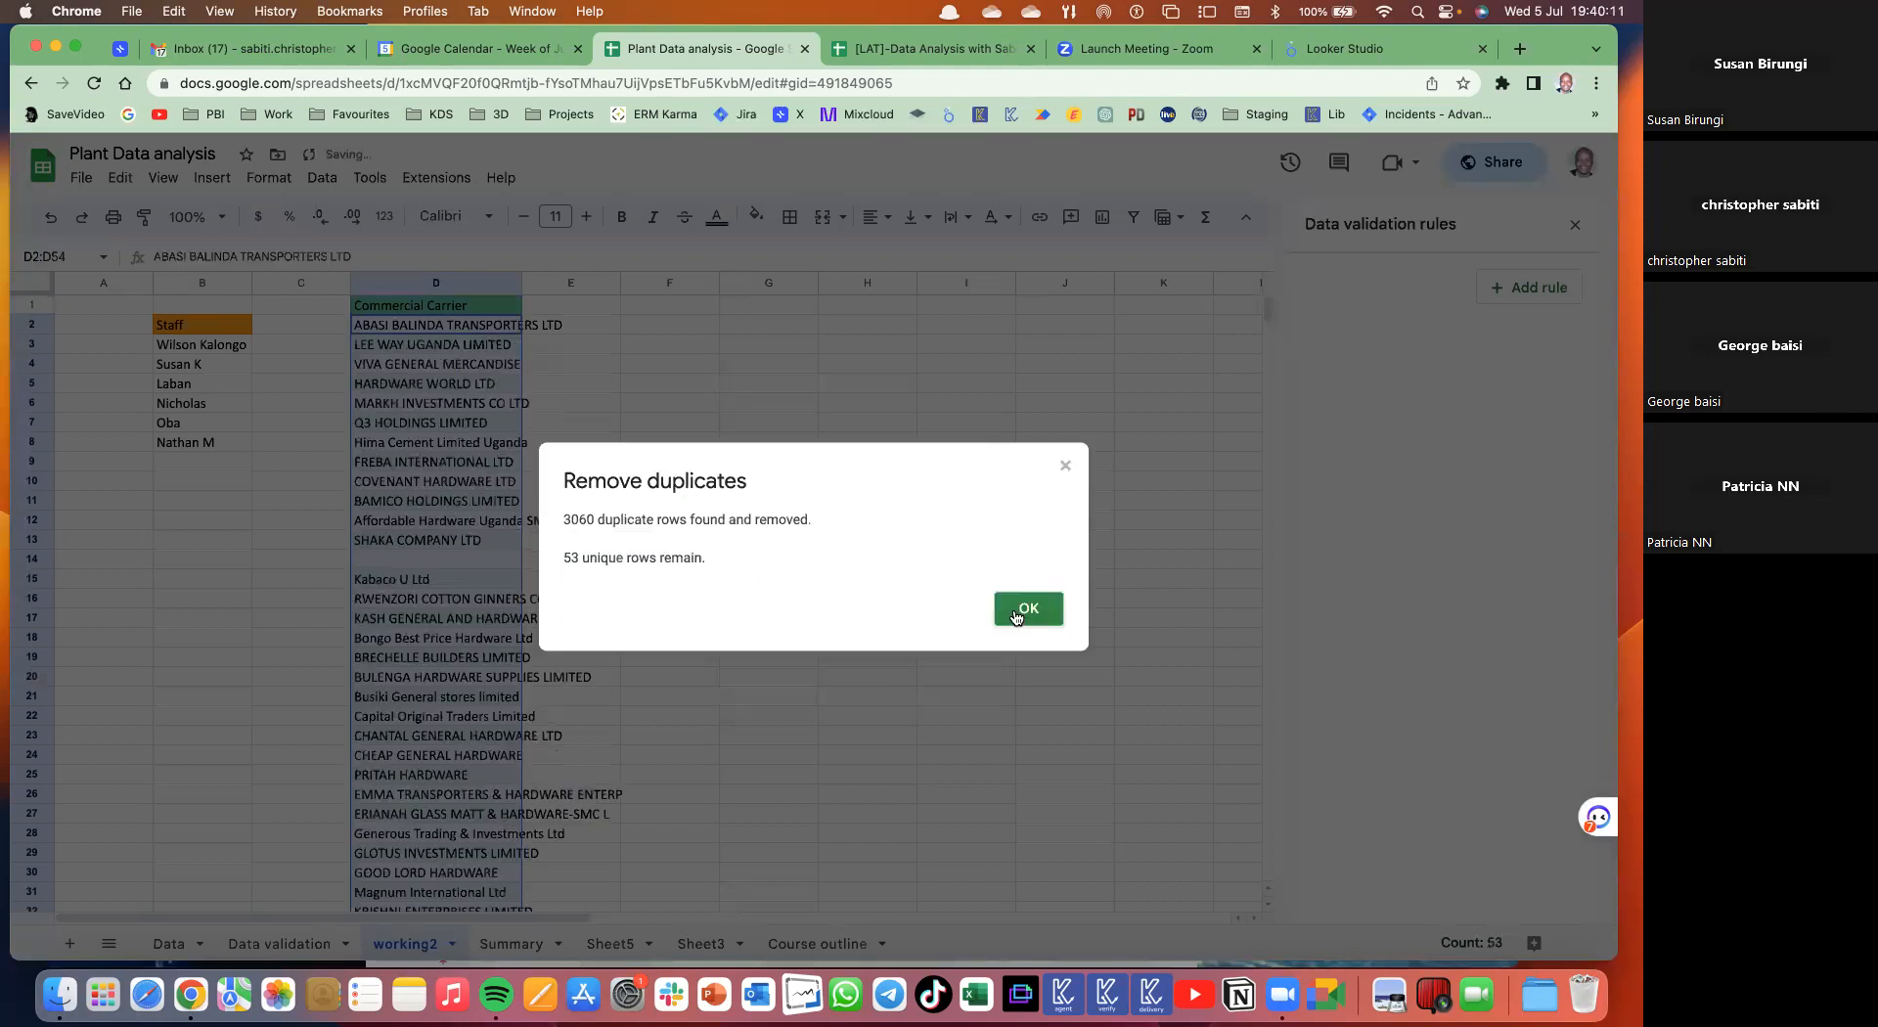
pyautogui.press('Escape')
# - Delete the blank cell D14, shifting cells up, and auto-fit column D's width
pyautogui.click(426, 560)
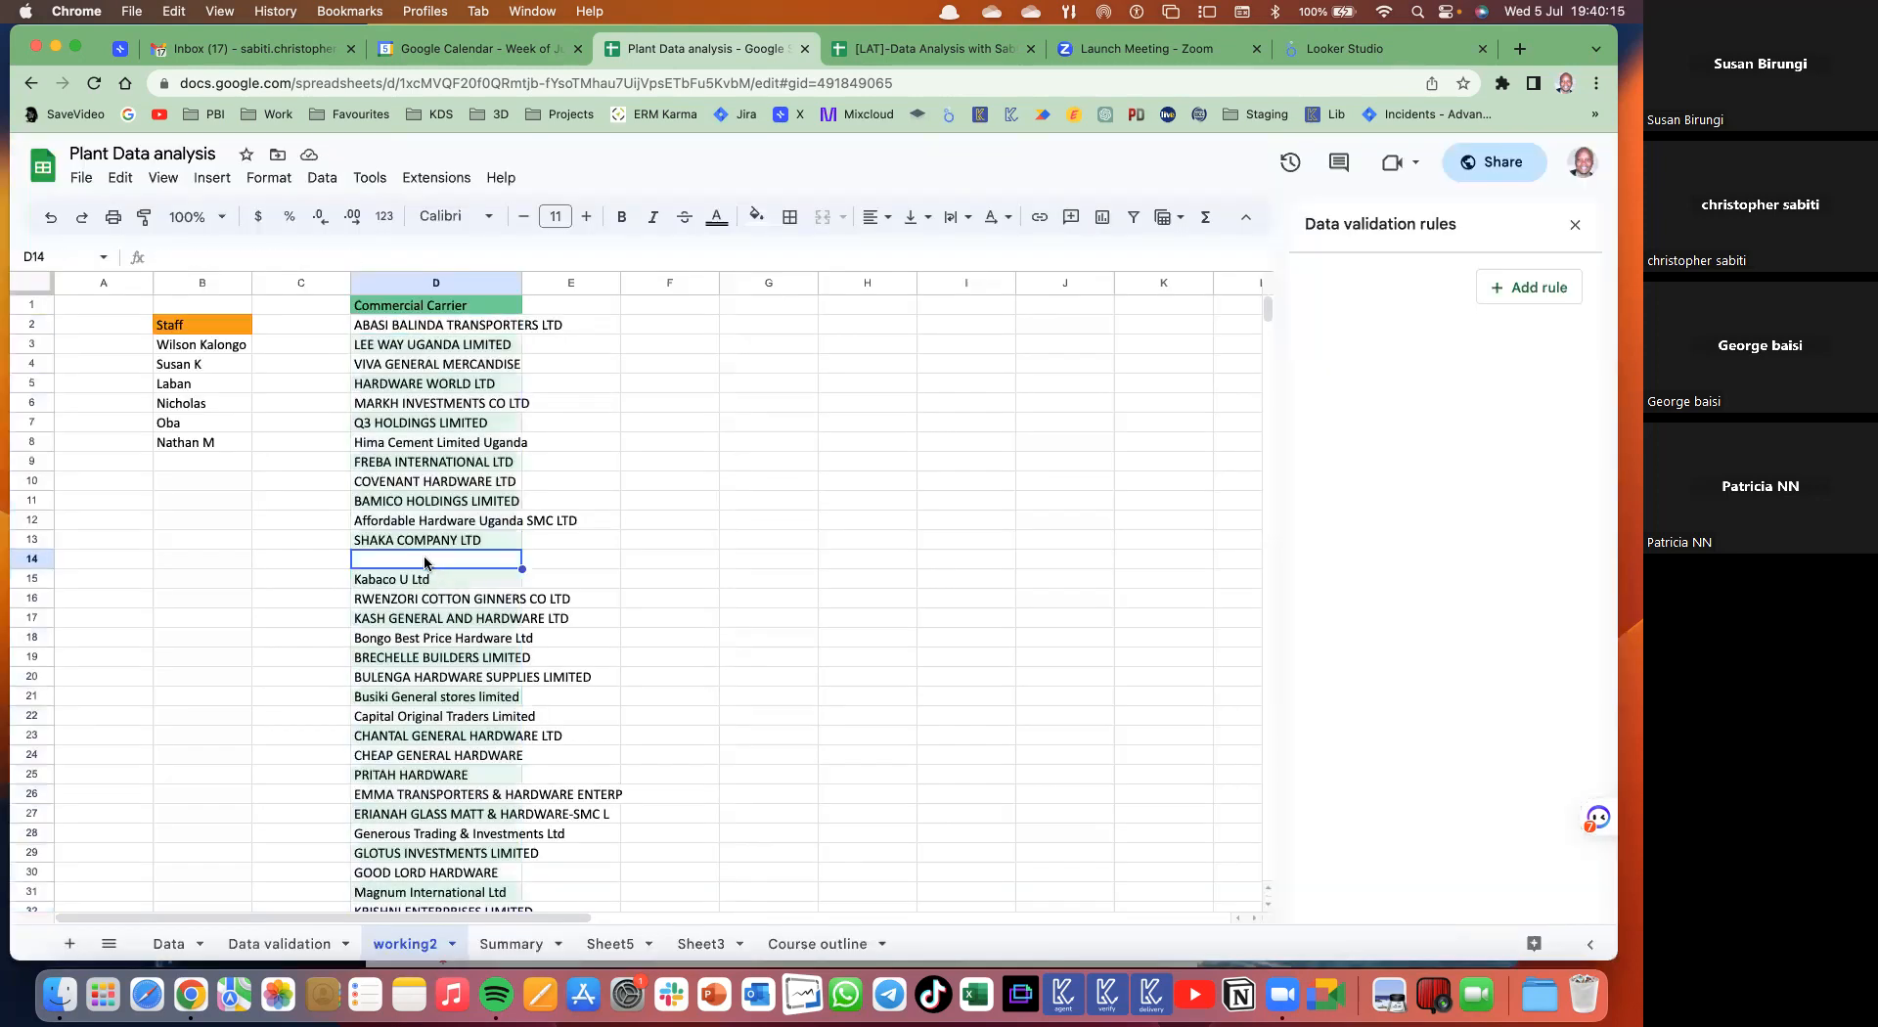
pyautogui.rightClick(494, 559)
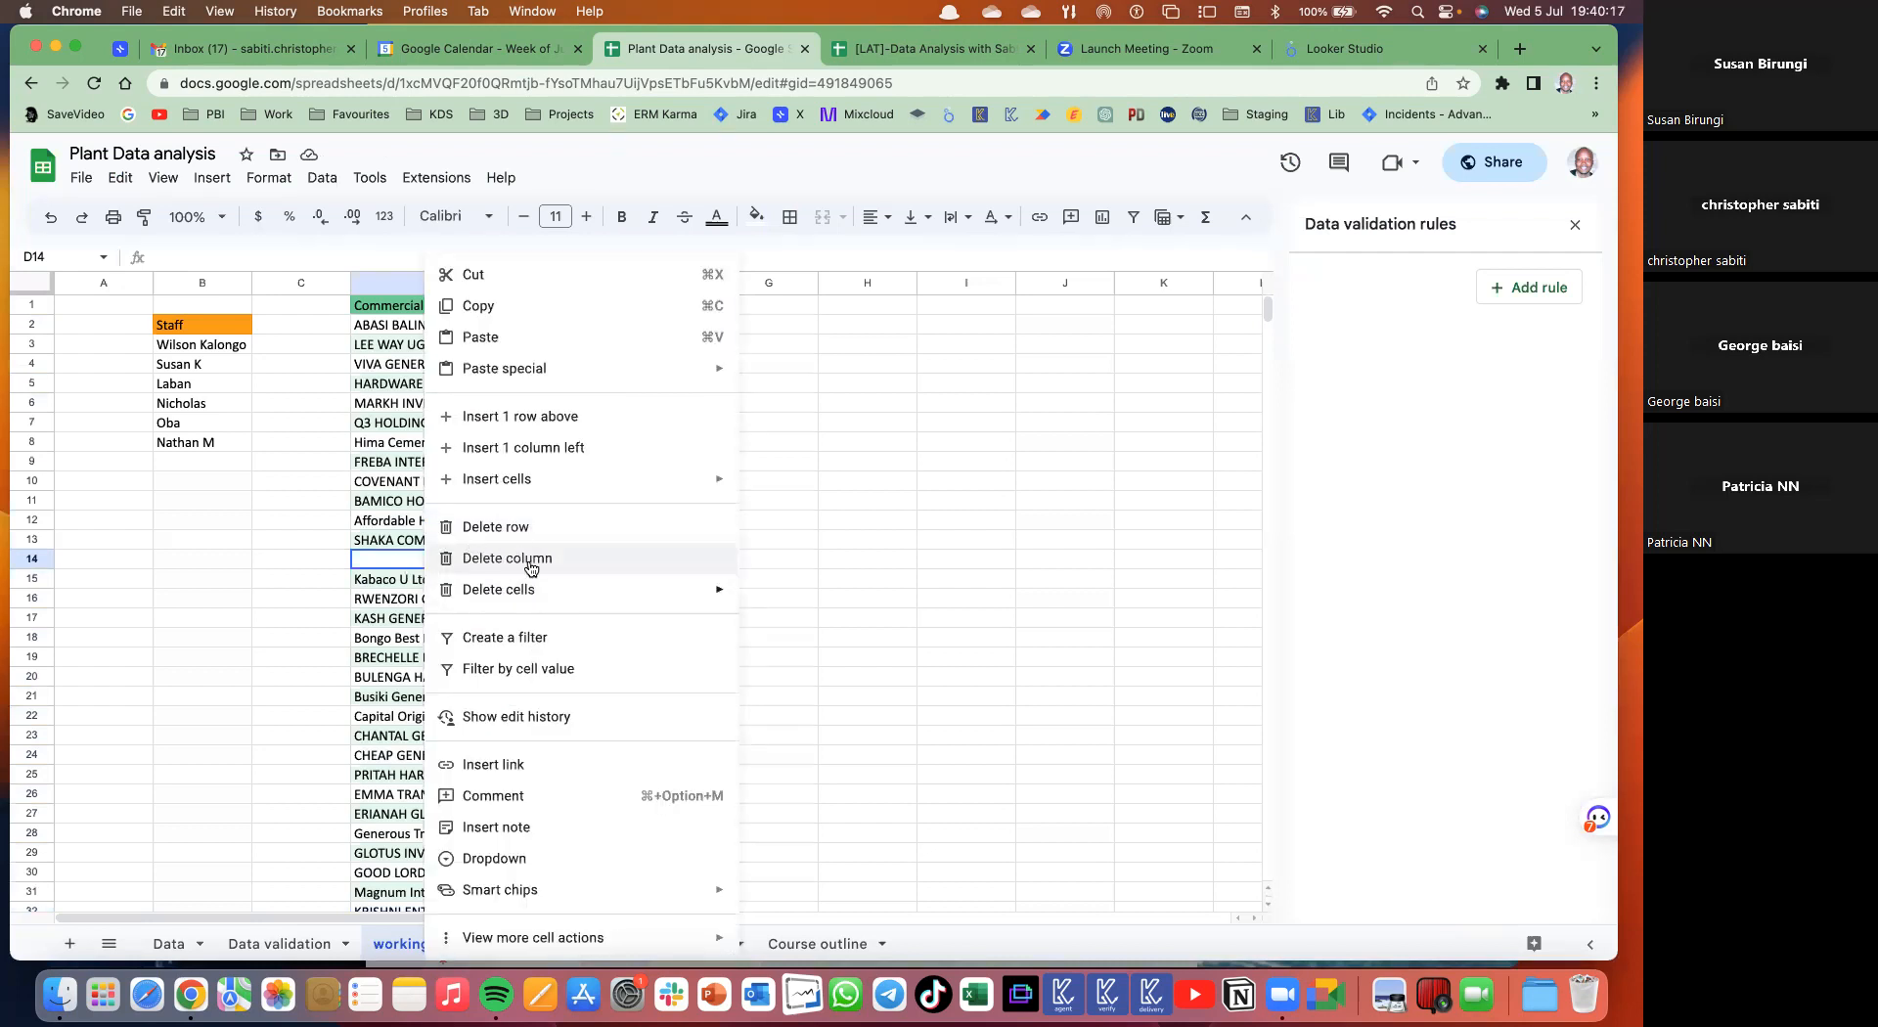
pyautogui.moveTo(567, 593)
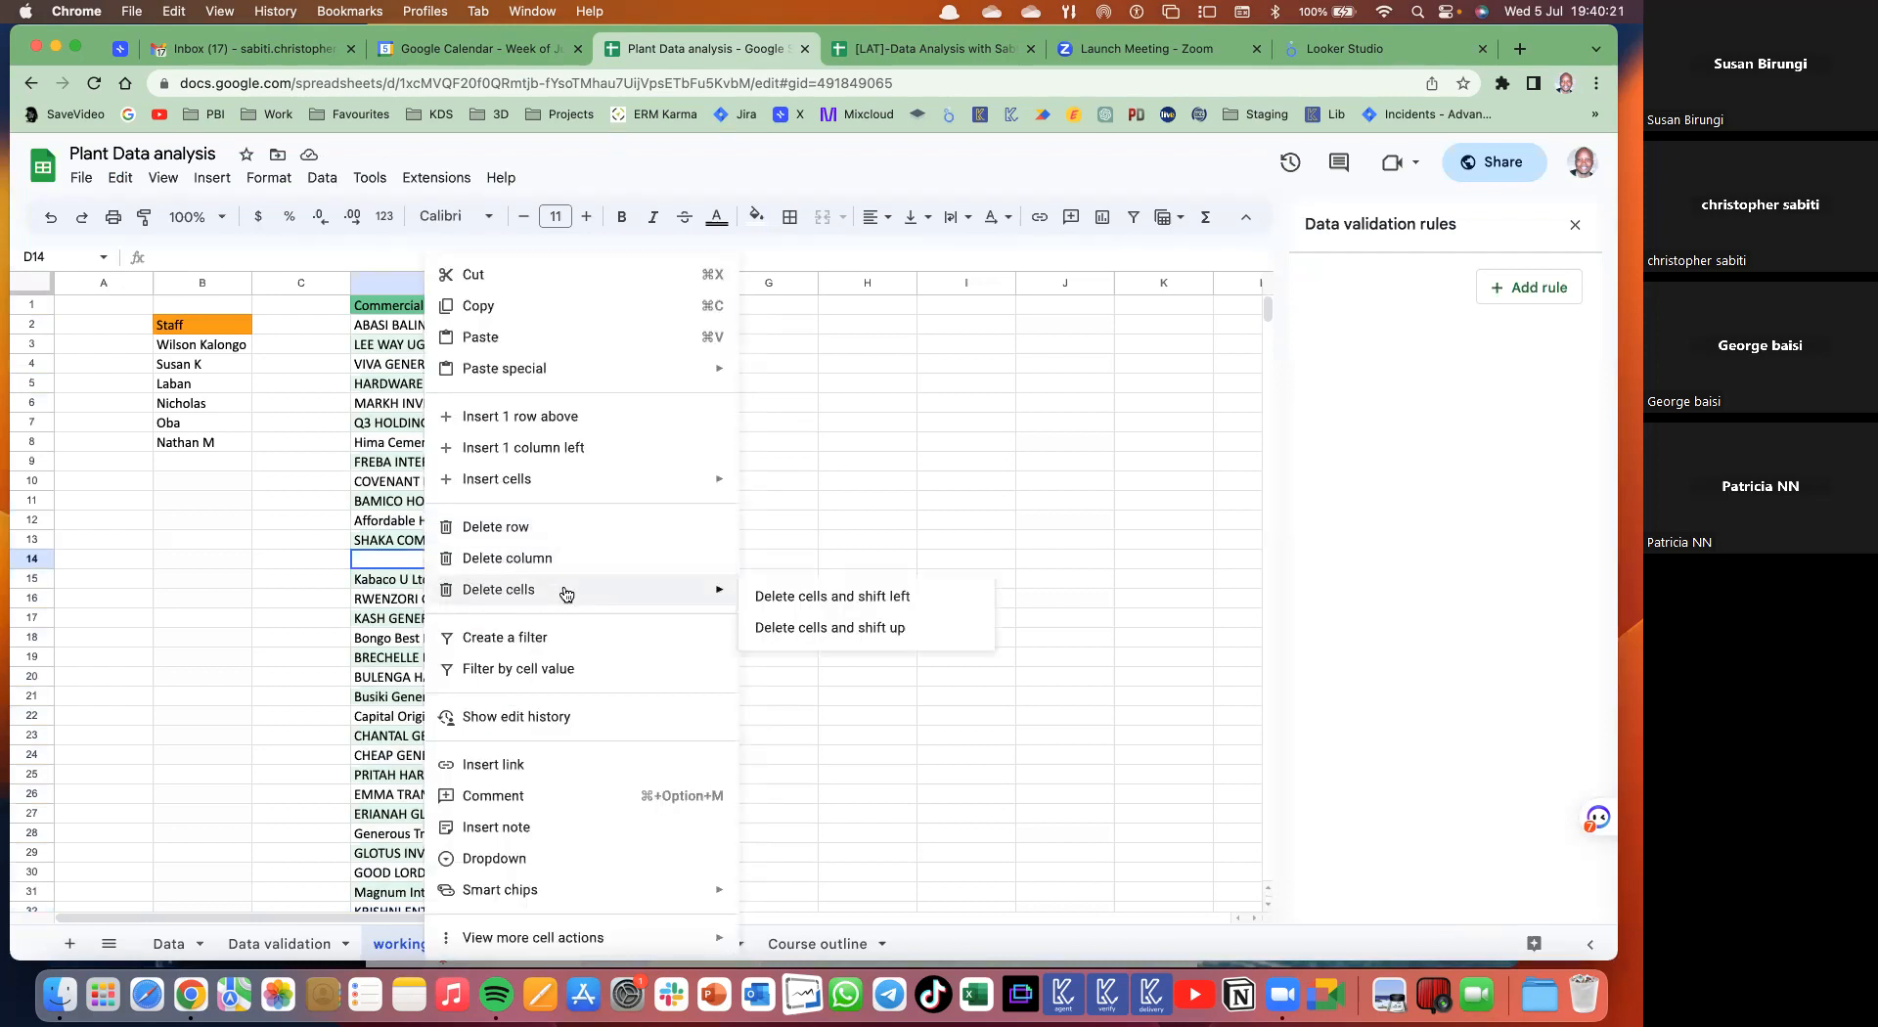
pyautogui.click(791, 626)
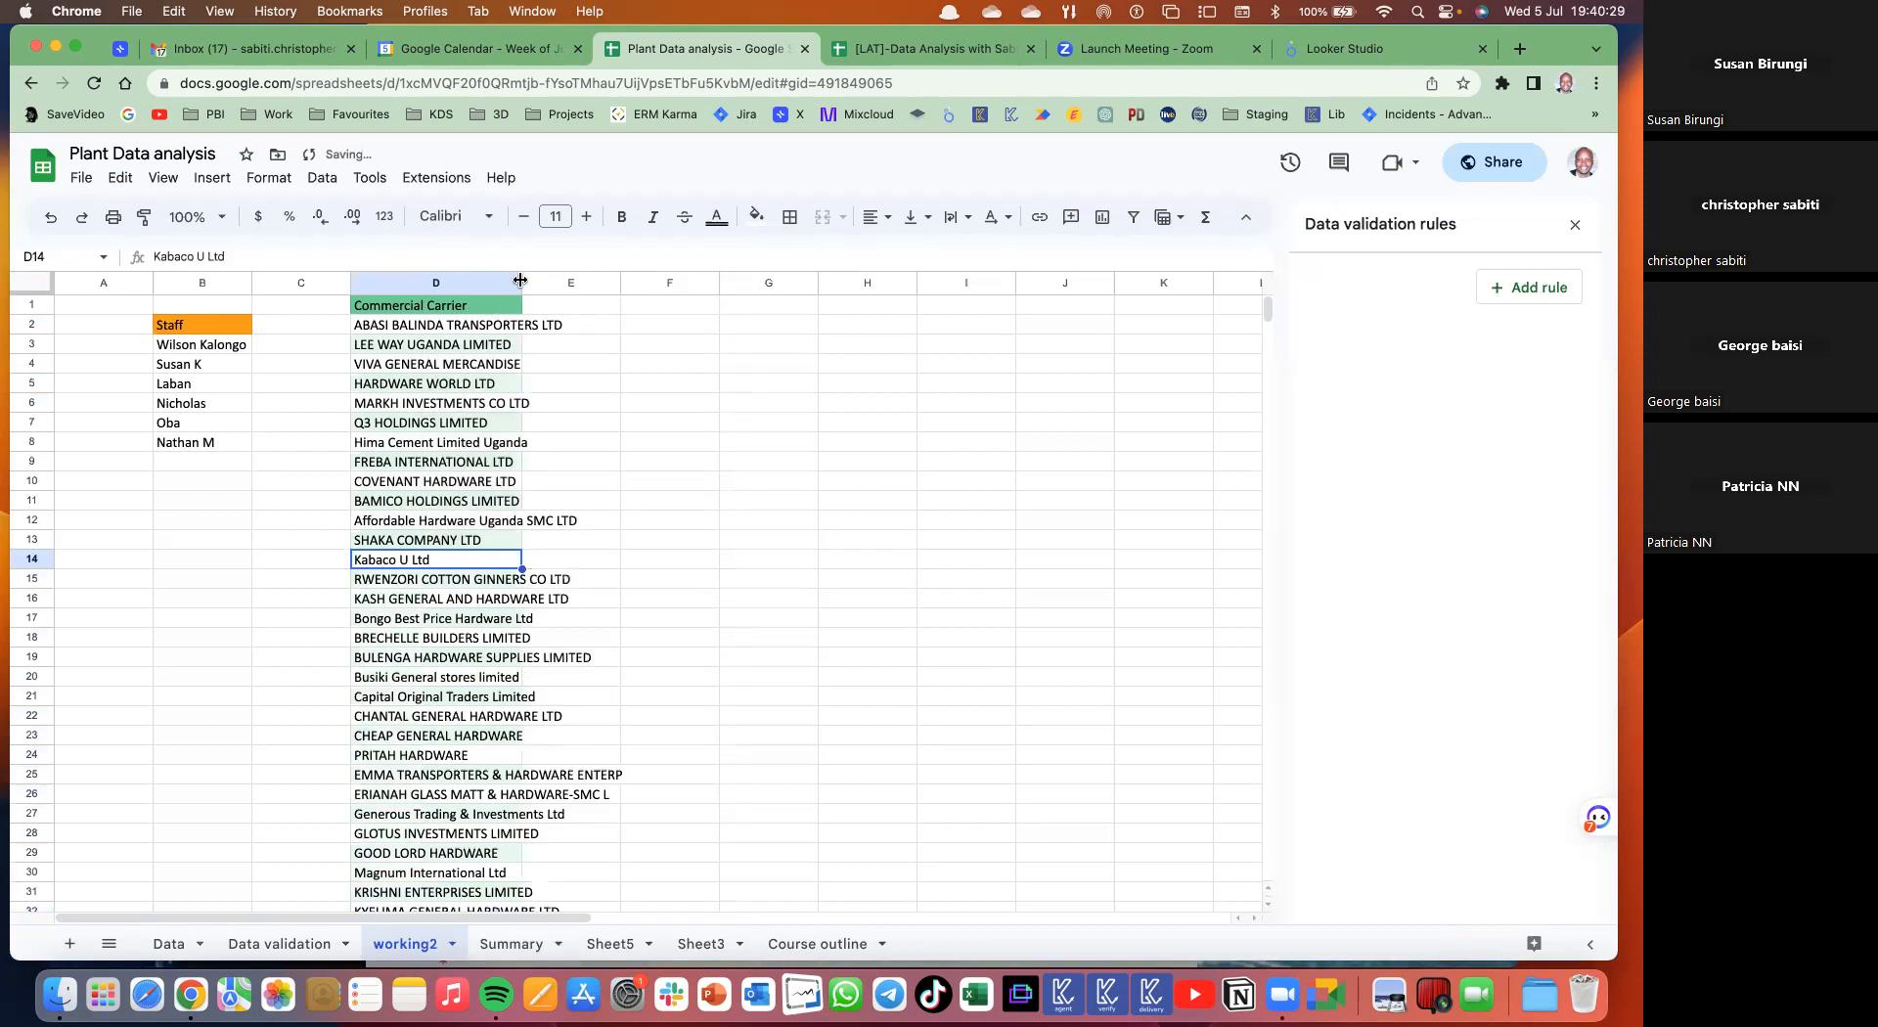
pyautogui.doubleClick(523, 280)
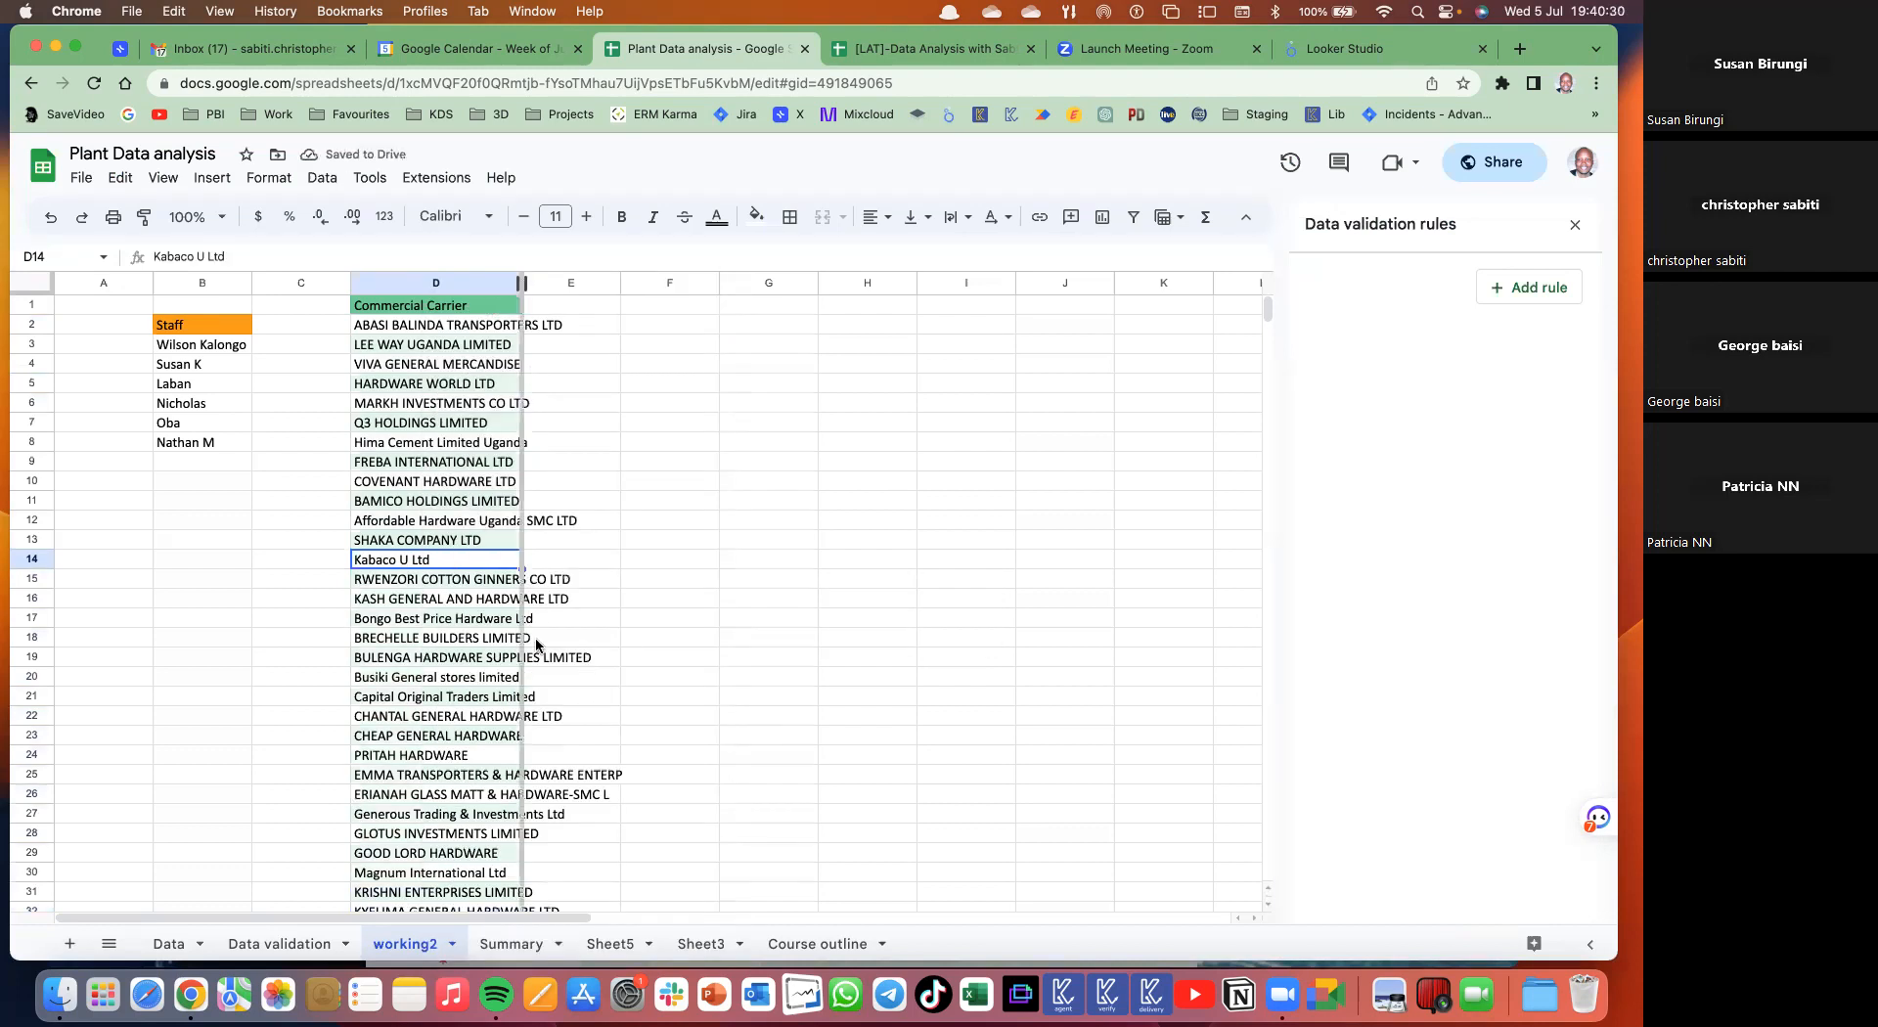
pyautogui.scroll(-5, 536, 637)
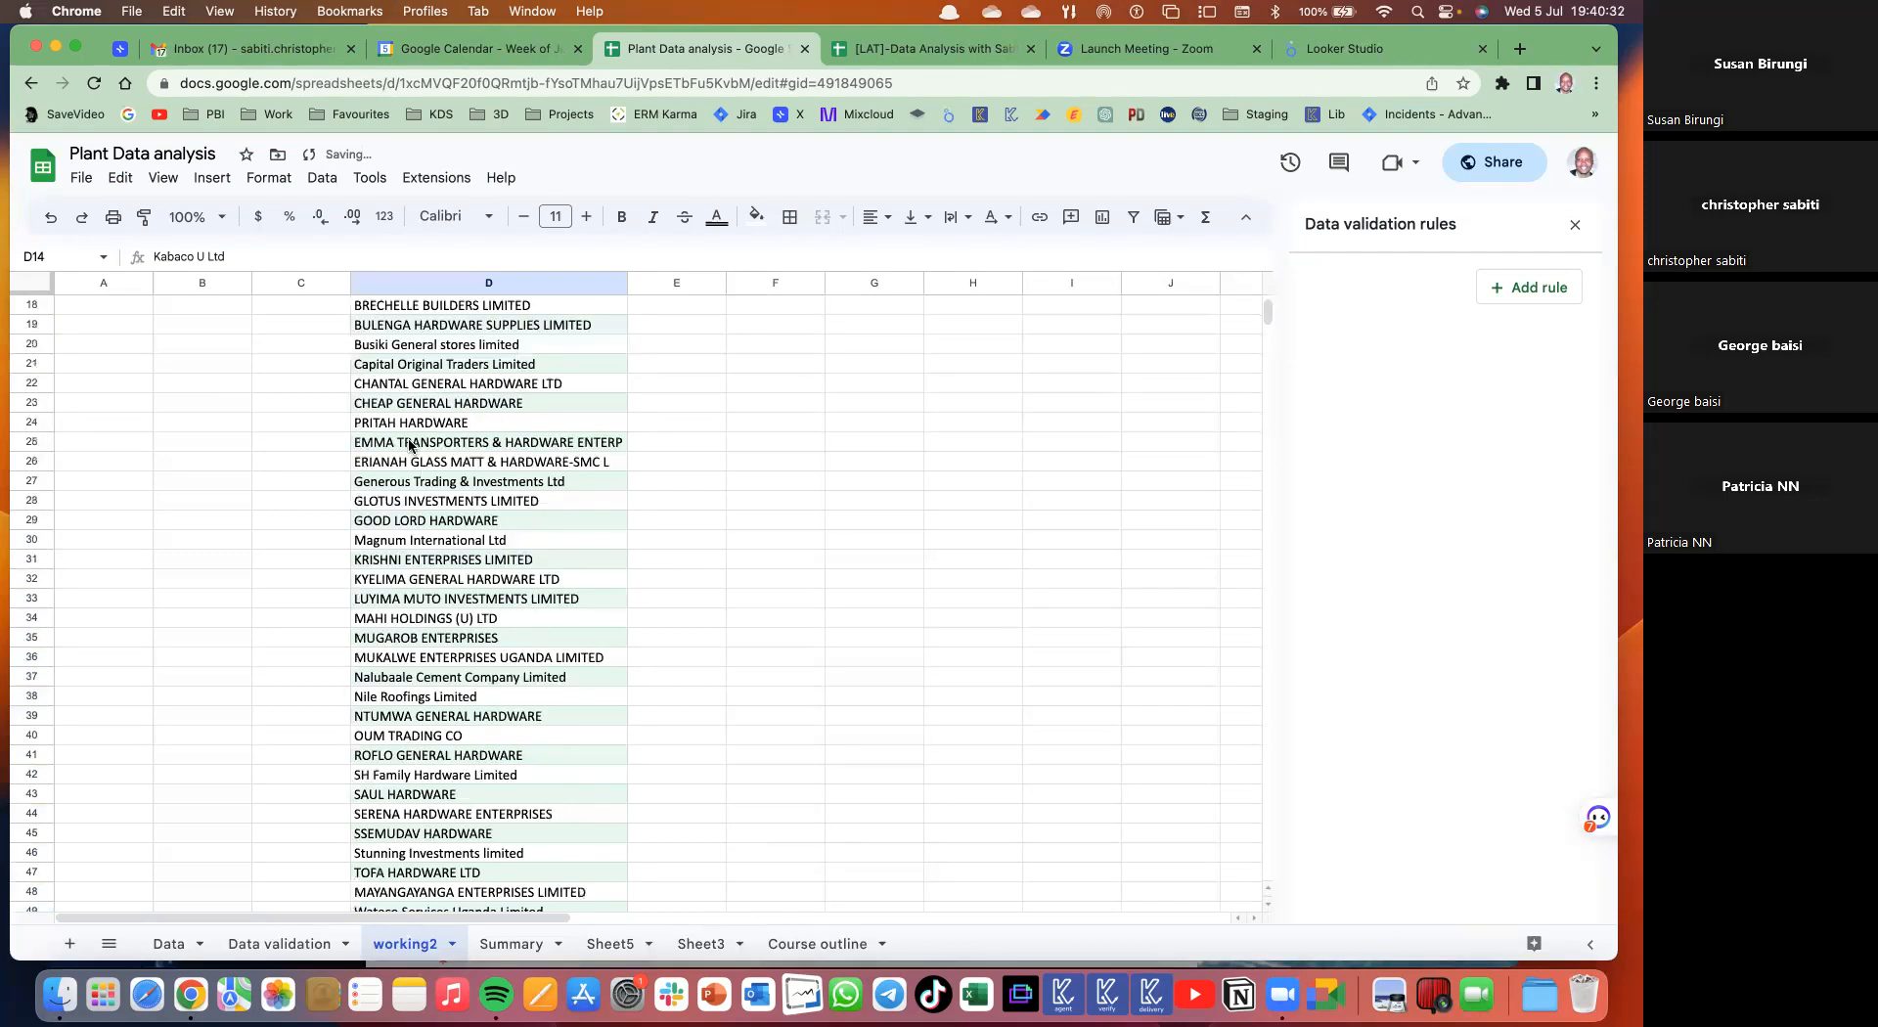
pyautogui.scroll(-10, 409, 448)
pyautogui.scroll(15, 409, 448)
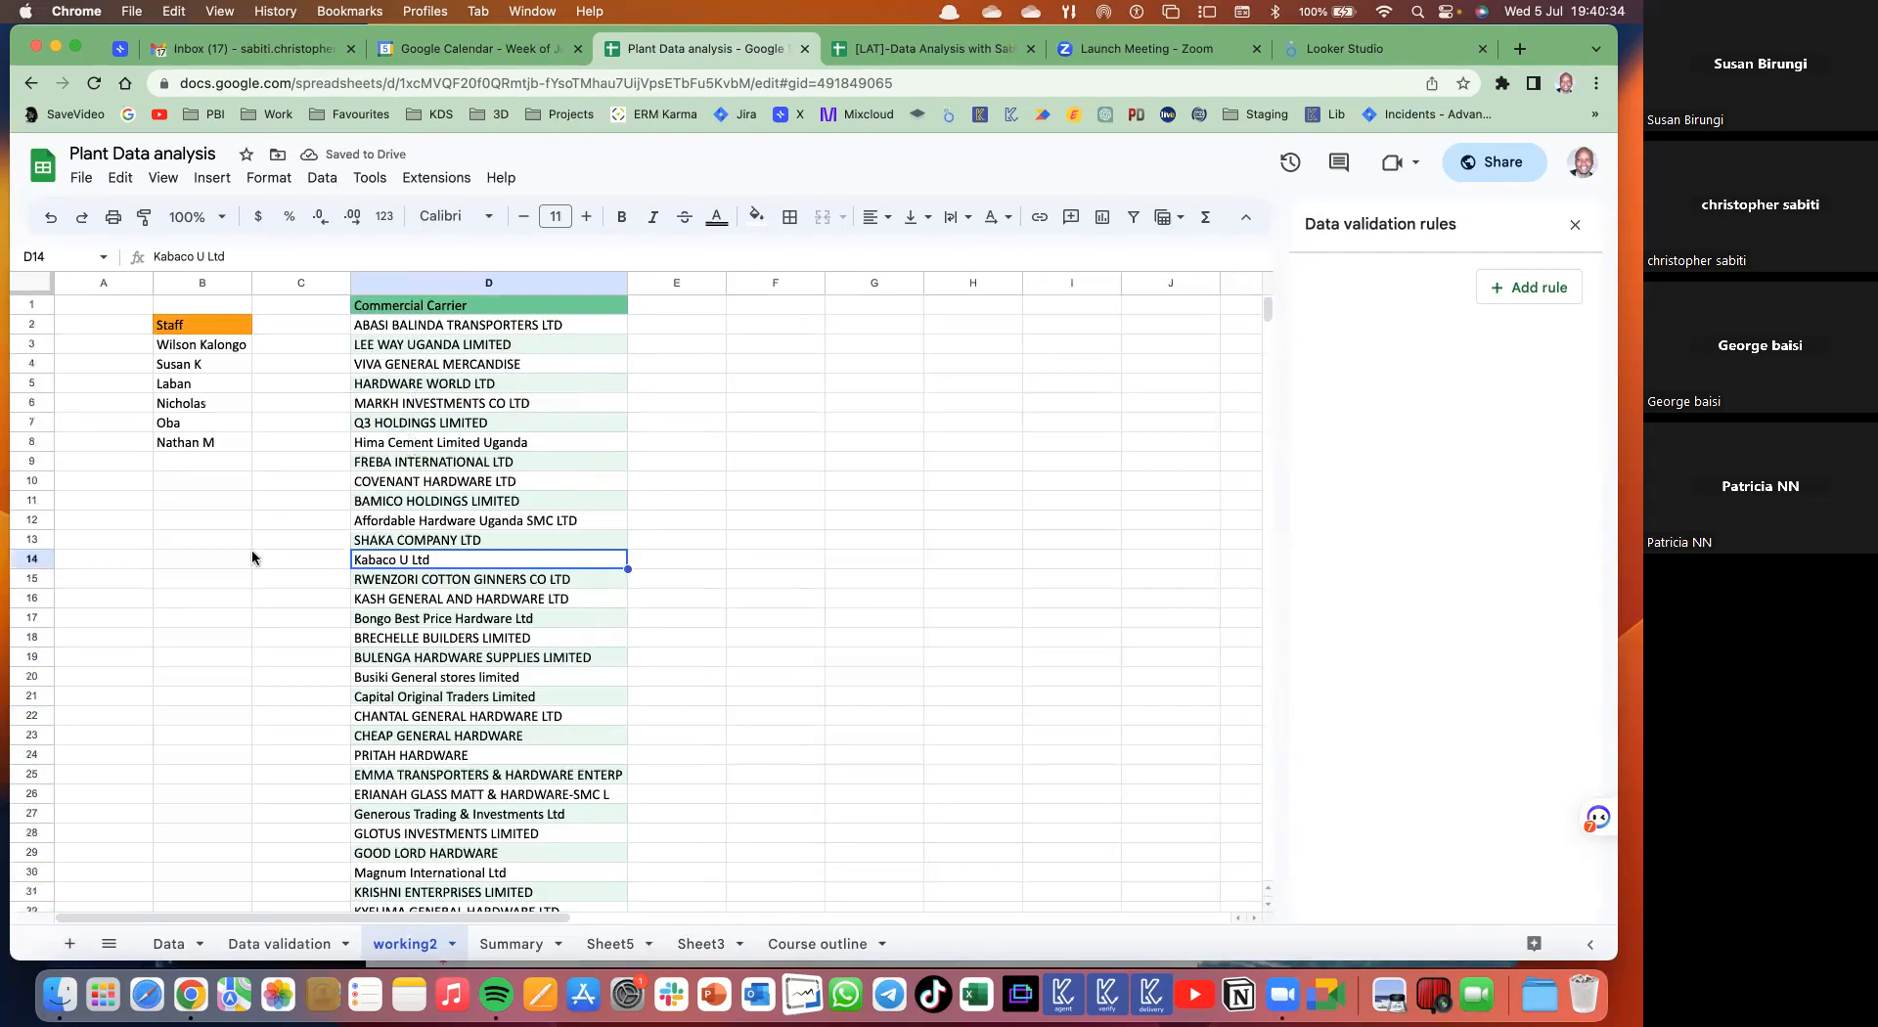
# - Start a new Dropdown (from a range) validation rule for D2 on the Data validation sheet
pyautogui.click(264, 944)
pyautogui.click(647, 331)
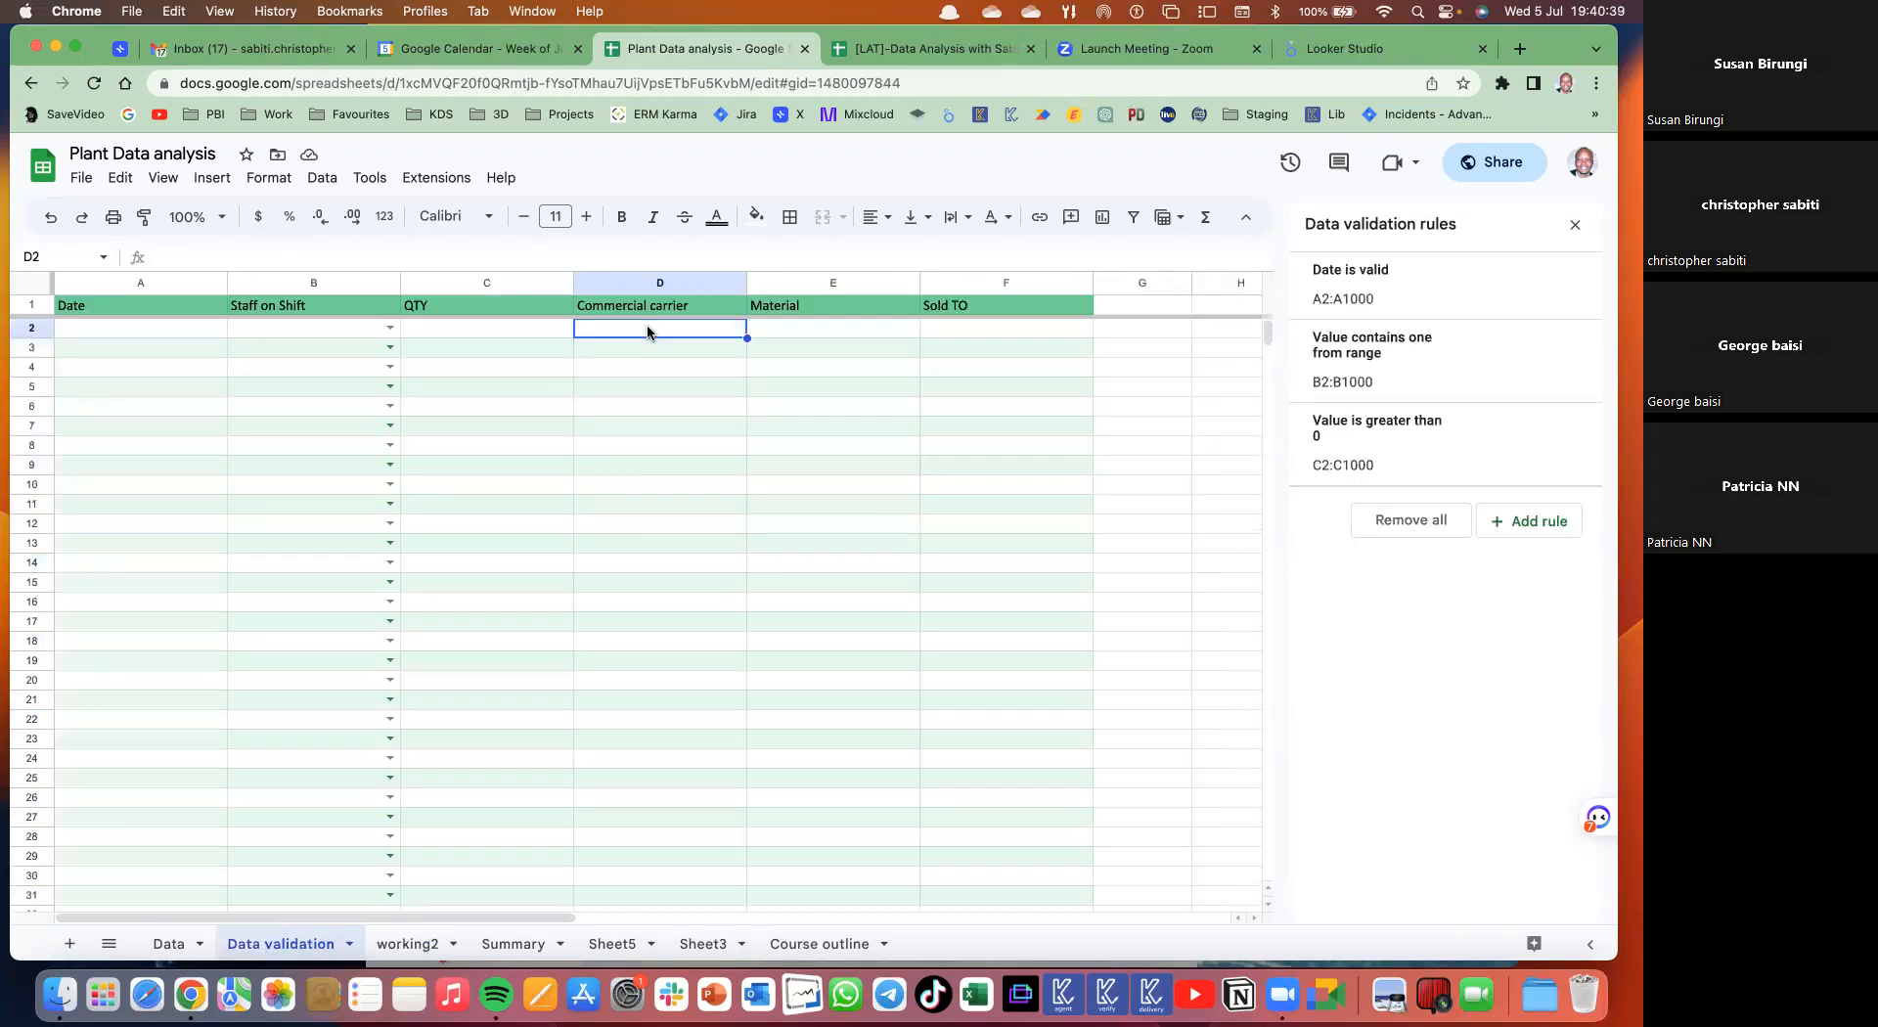
pyautogui.click(1517, 521)
pyautogui.click(1445, 414)
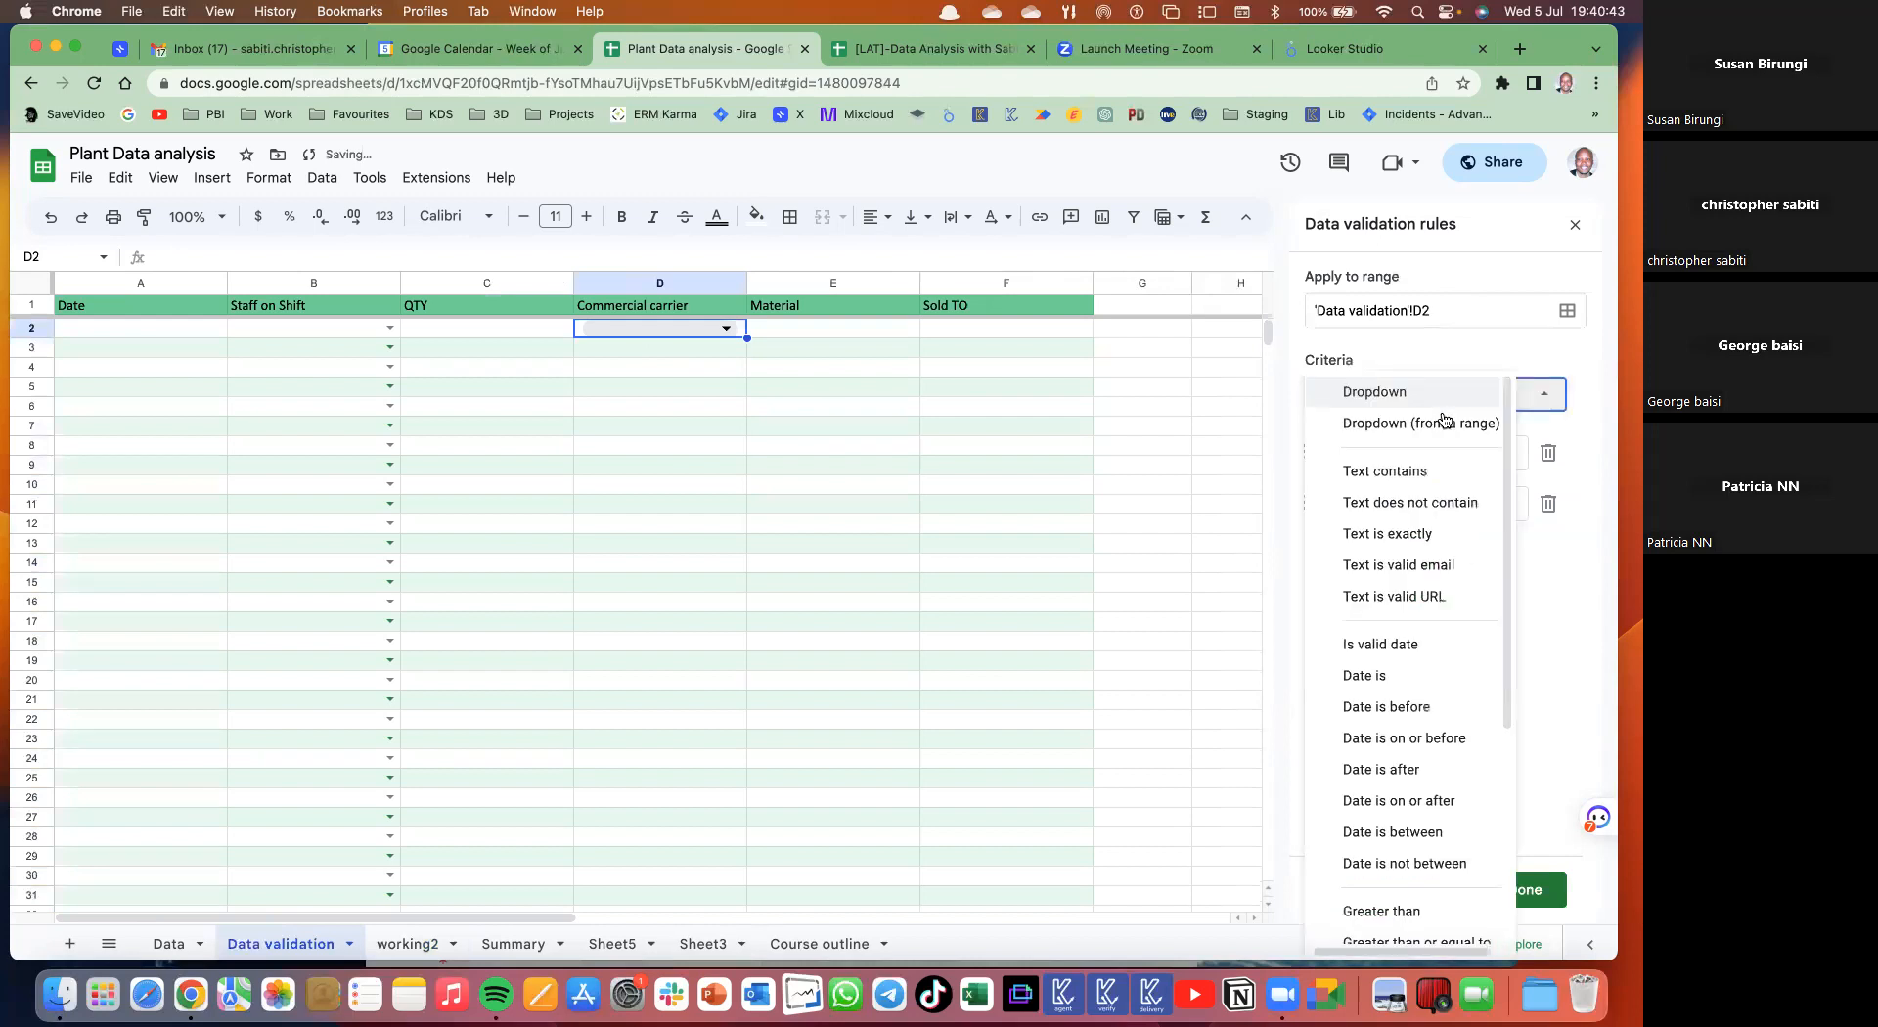
pyautogui.click(1406, 436)
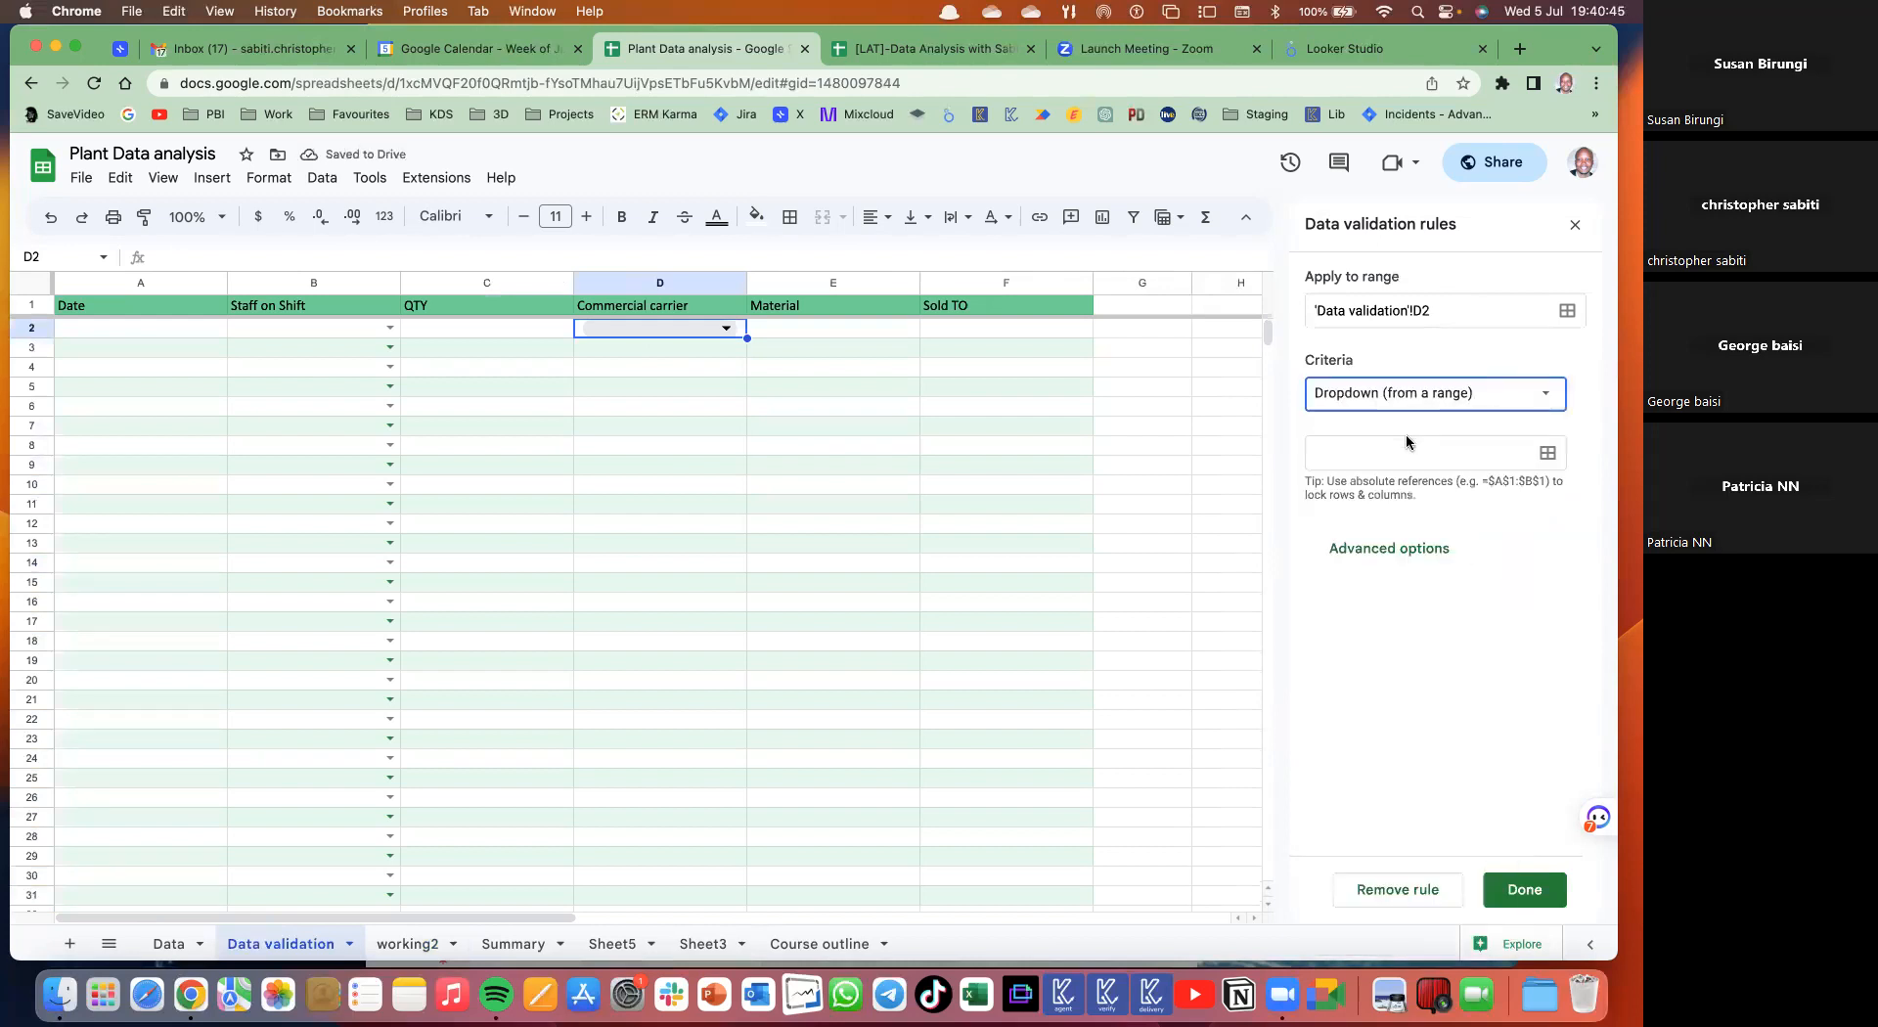
pyautogui.click(1406, 448)
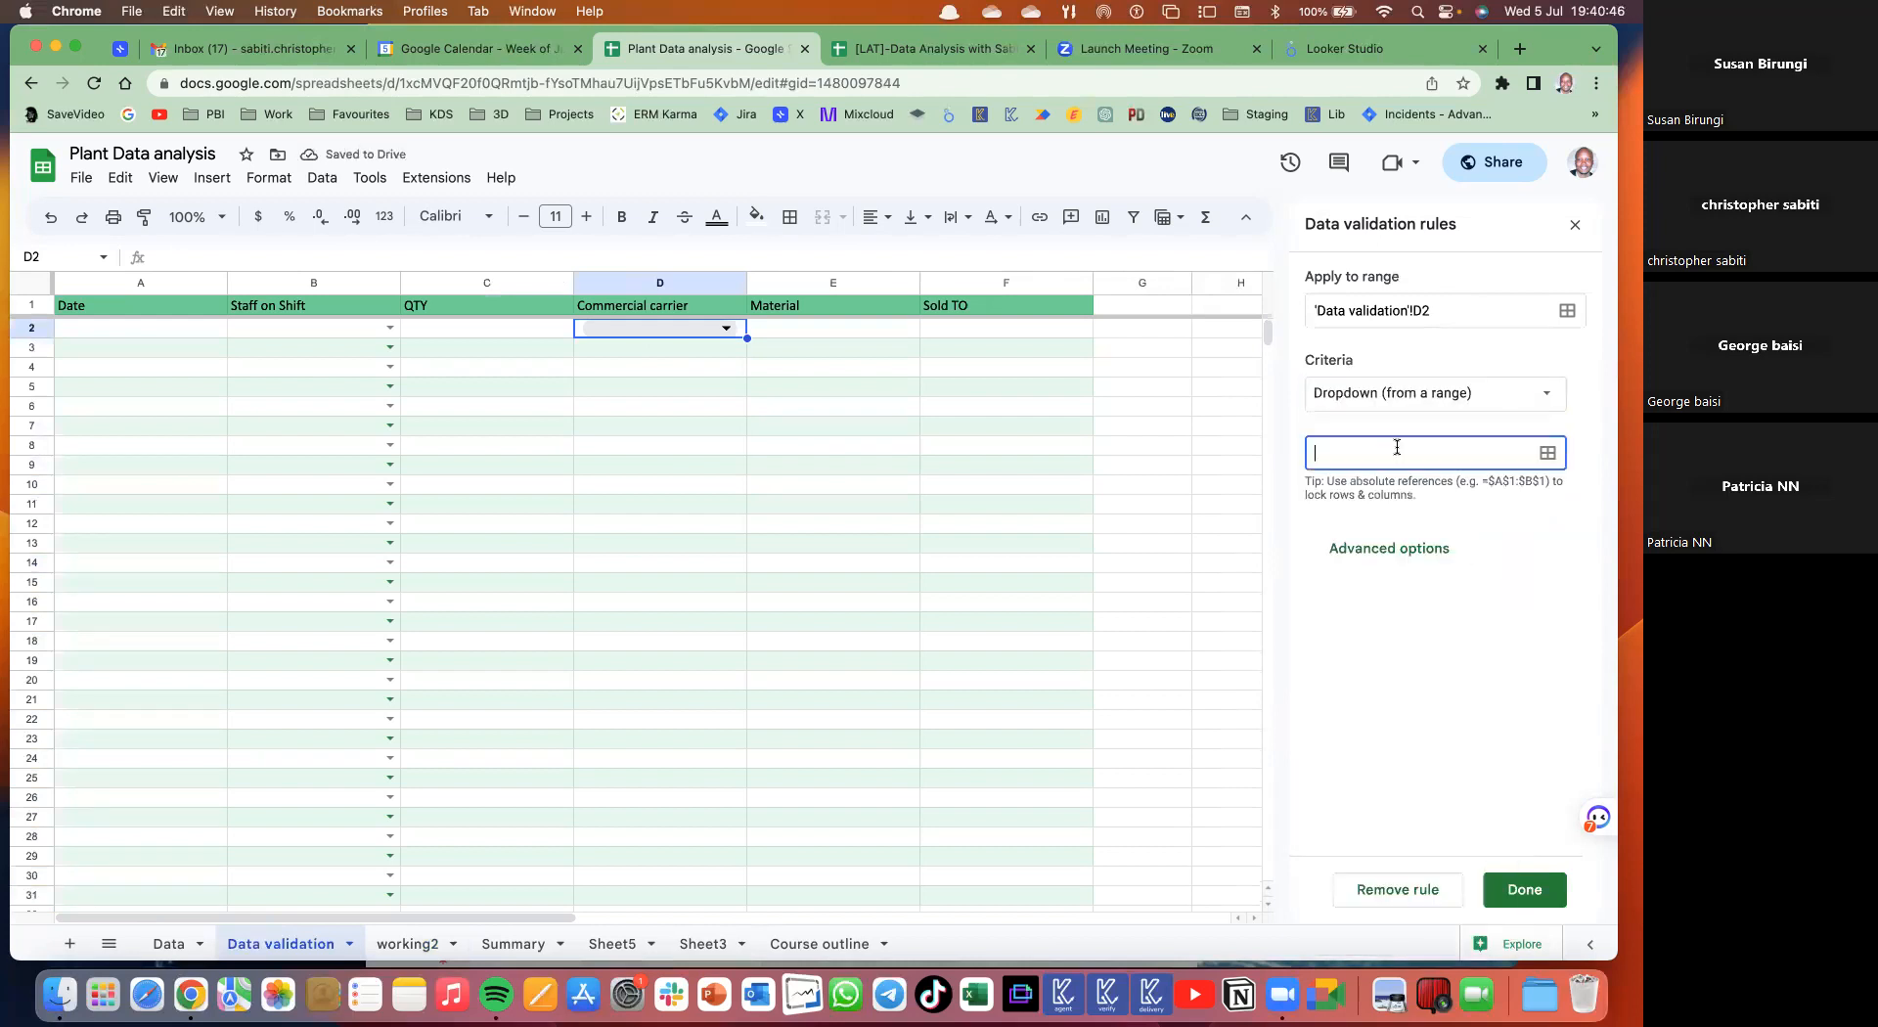
pyautogui.click(1549, 454)
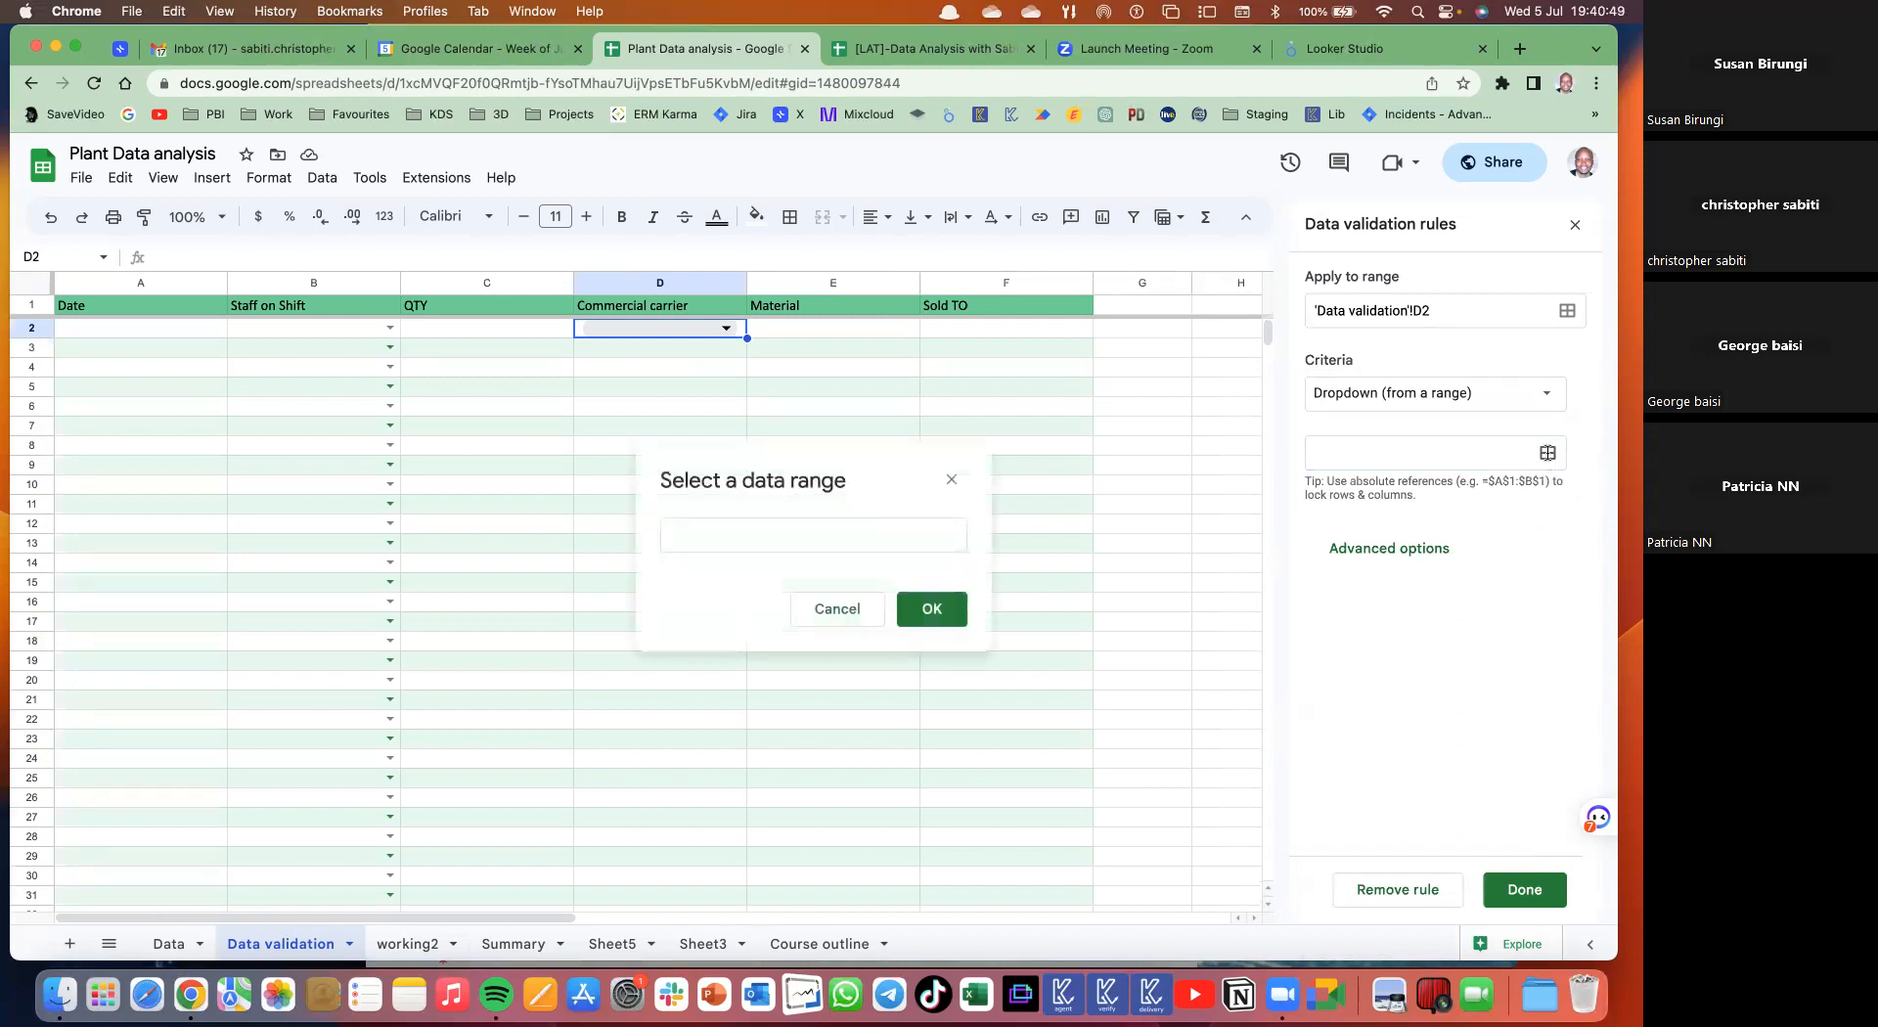
# - Set the dropdown source to the carrier list working2!D2:D56 and confirm it
pyautogui.click(753, 537)
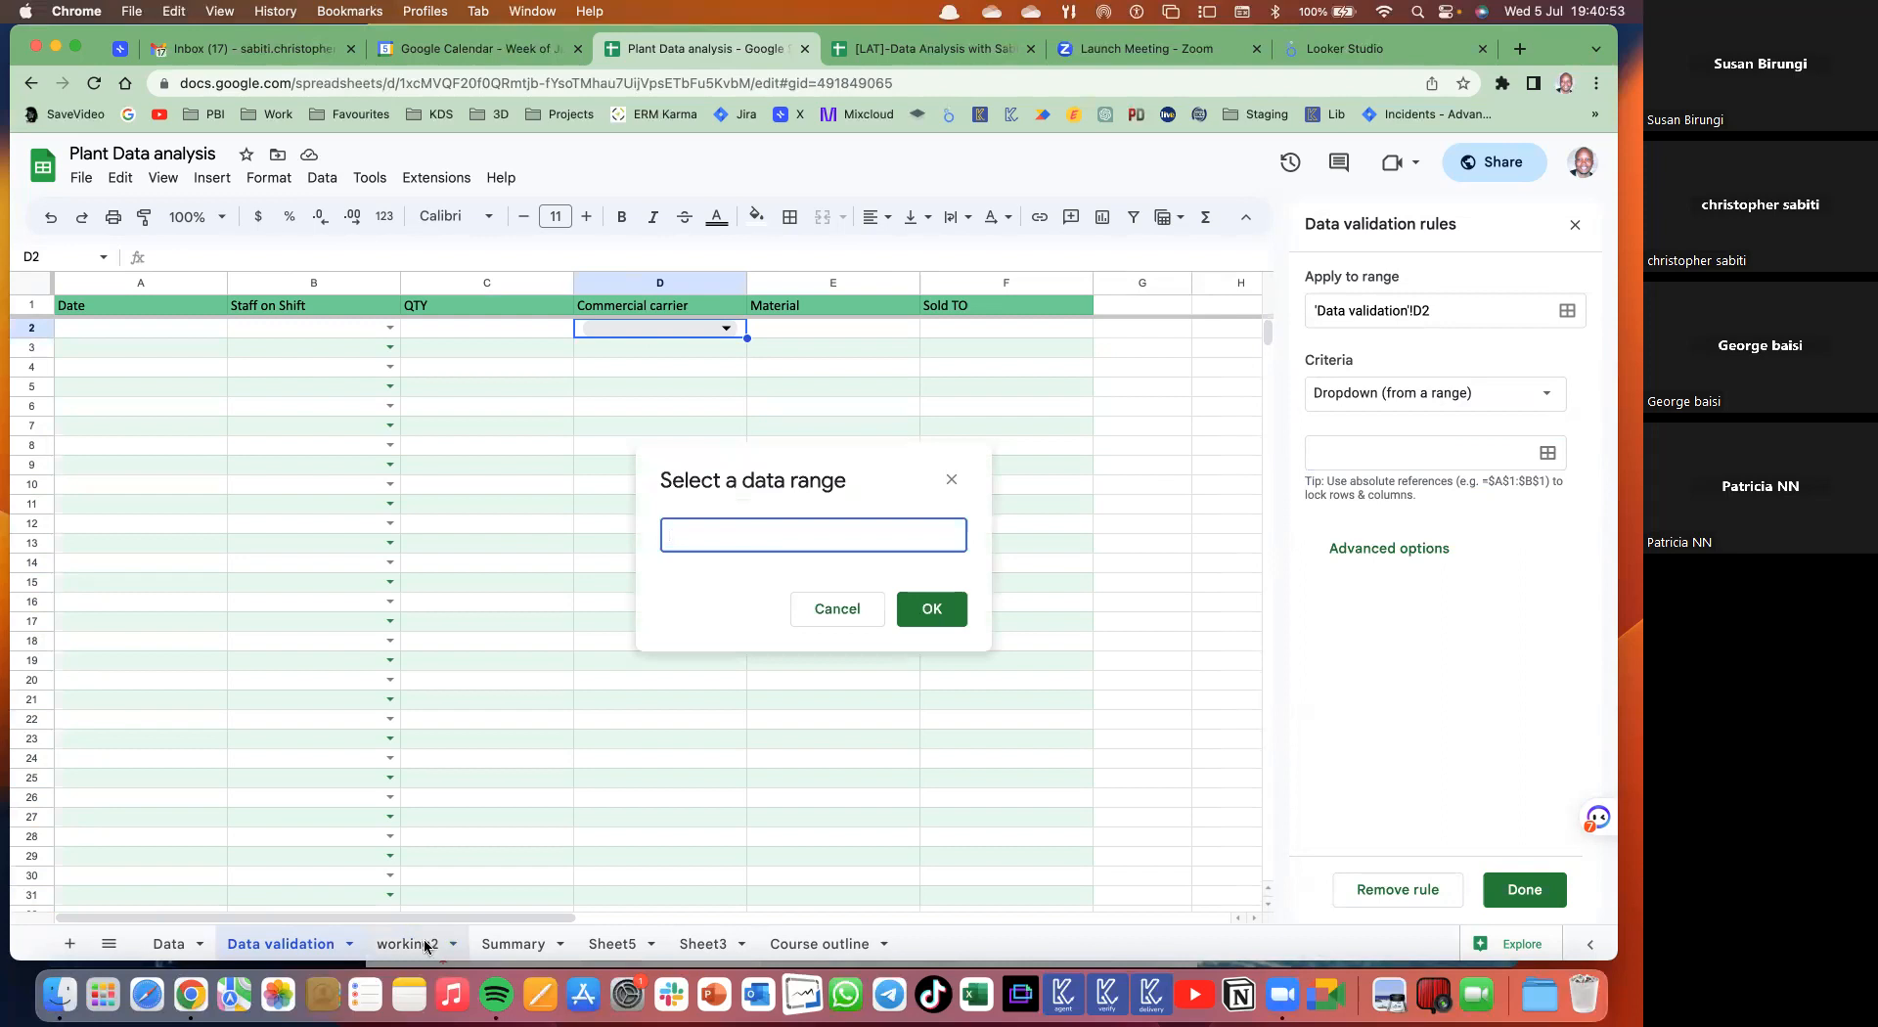
pyautogui.click(422, 944)
pyautogui.moveTo(490, 328); pyautogui.dragTo(485, 919)
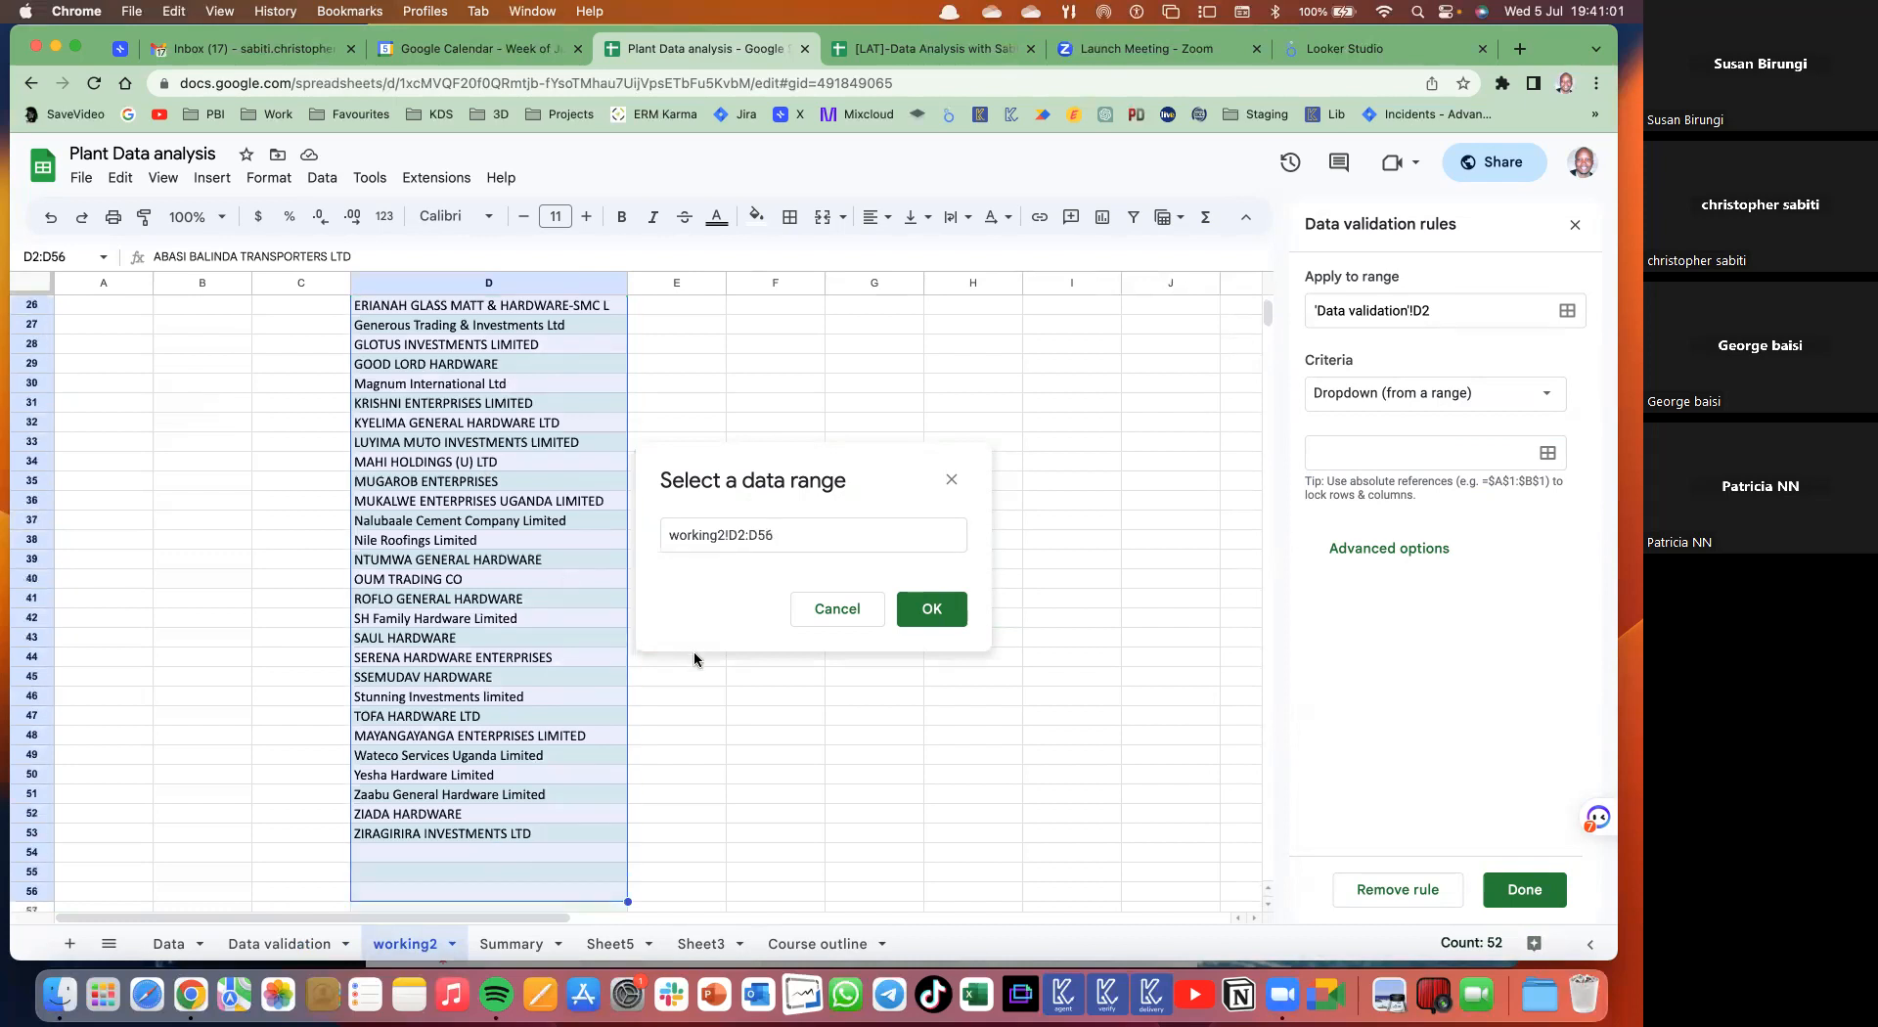
pyautogui.click(933, 609)
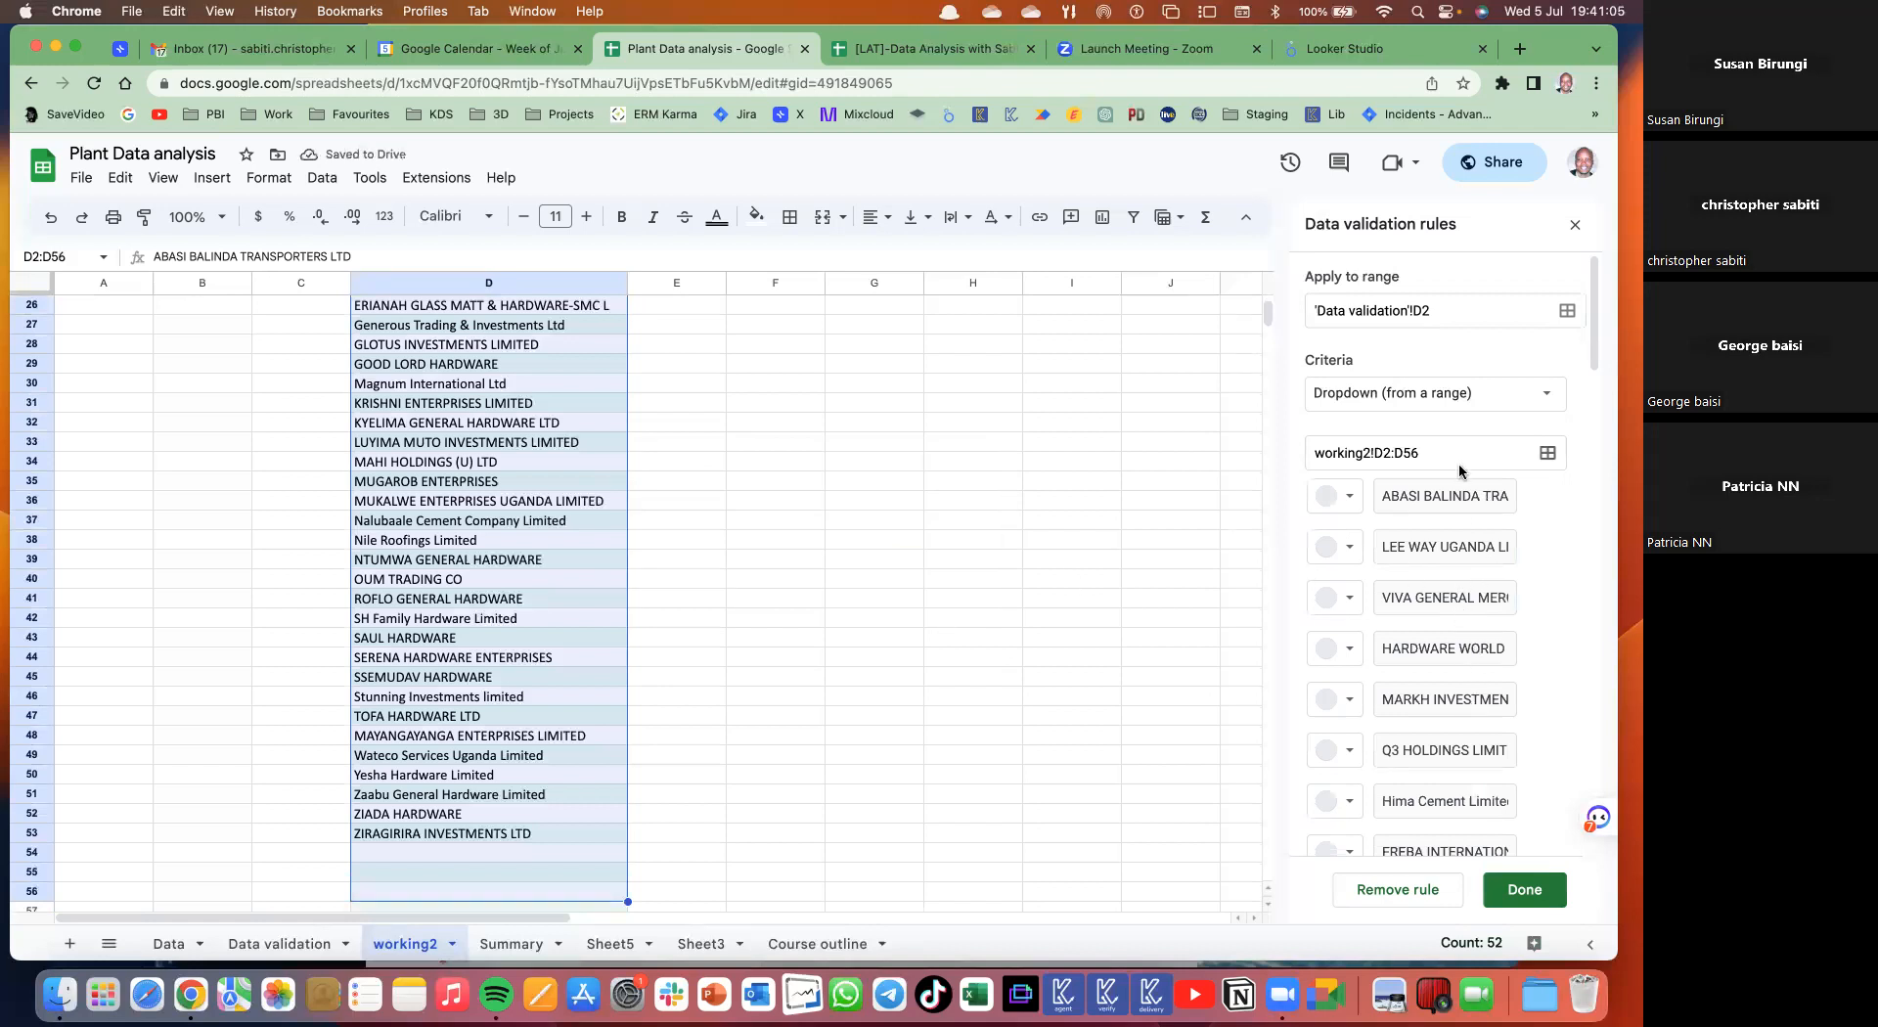
pyautogui.scroll(-10, 1456, 616)
pyautogui.scroll(-2, 1442, 602)
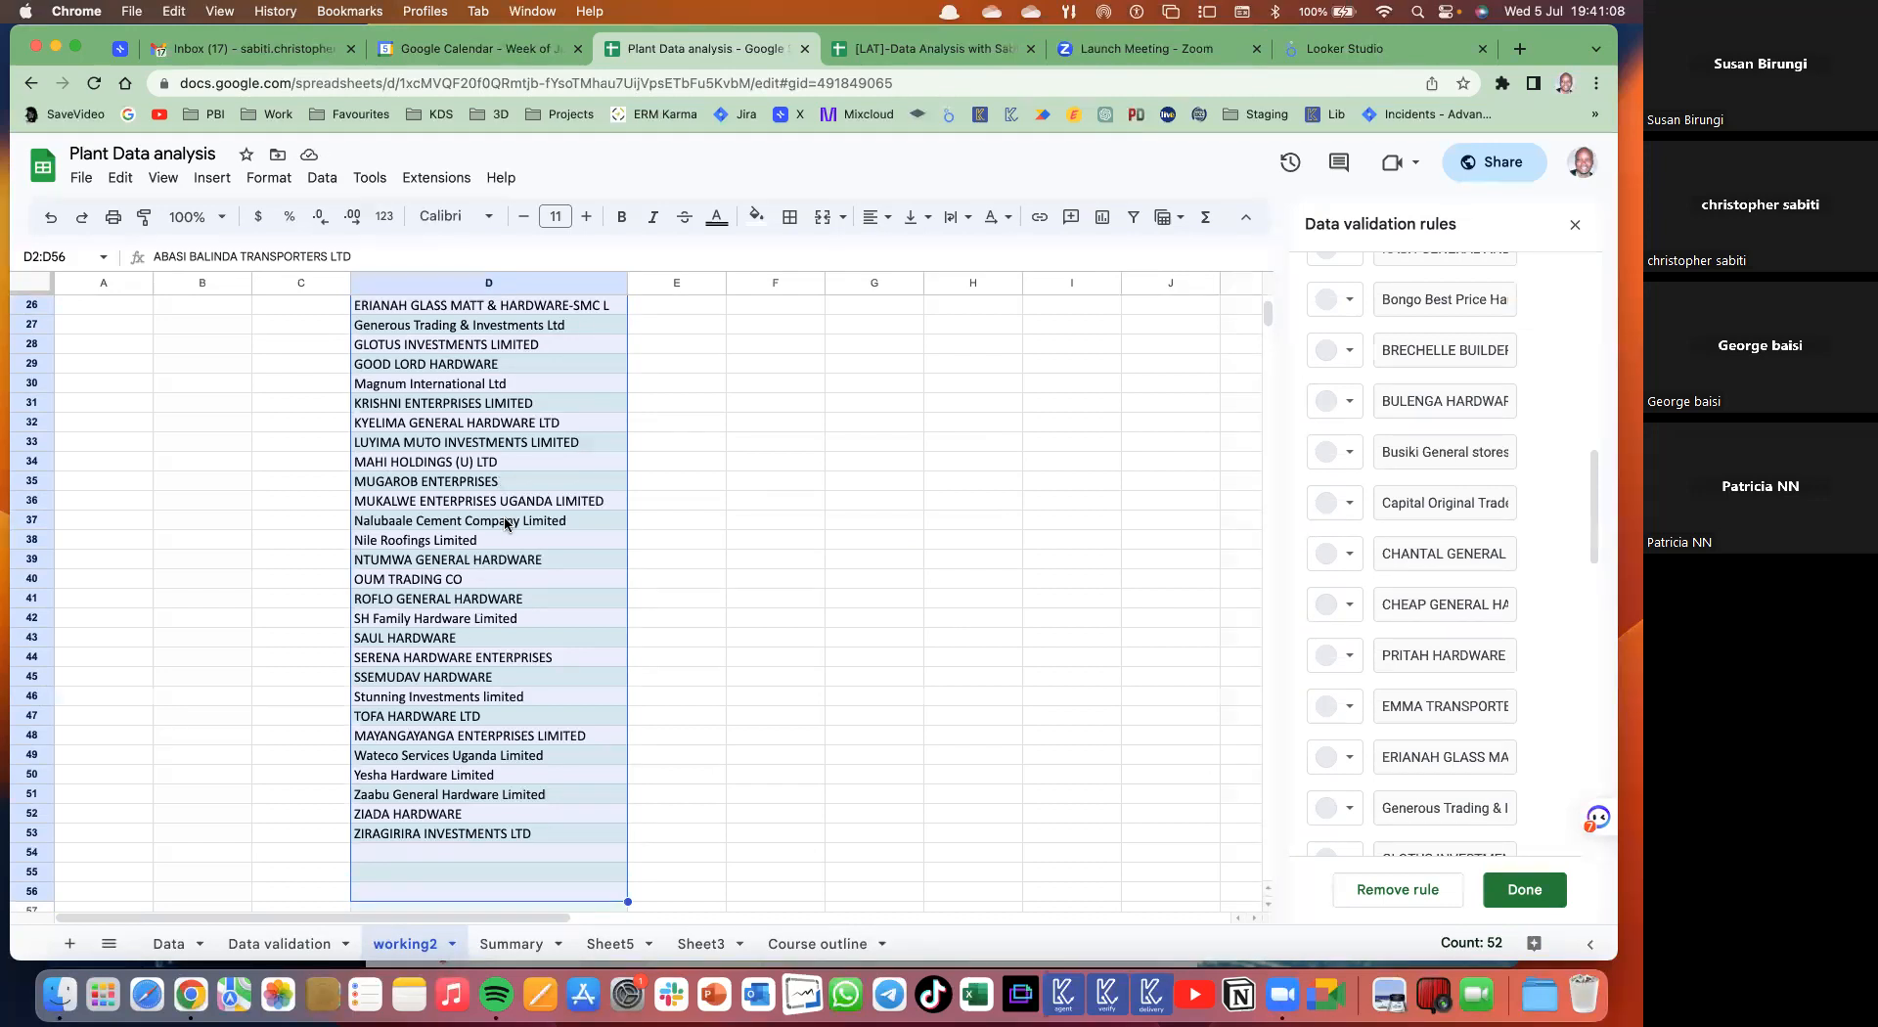
pyautogui.scroll(10, 1174, 620)
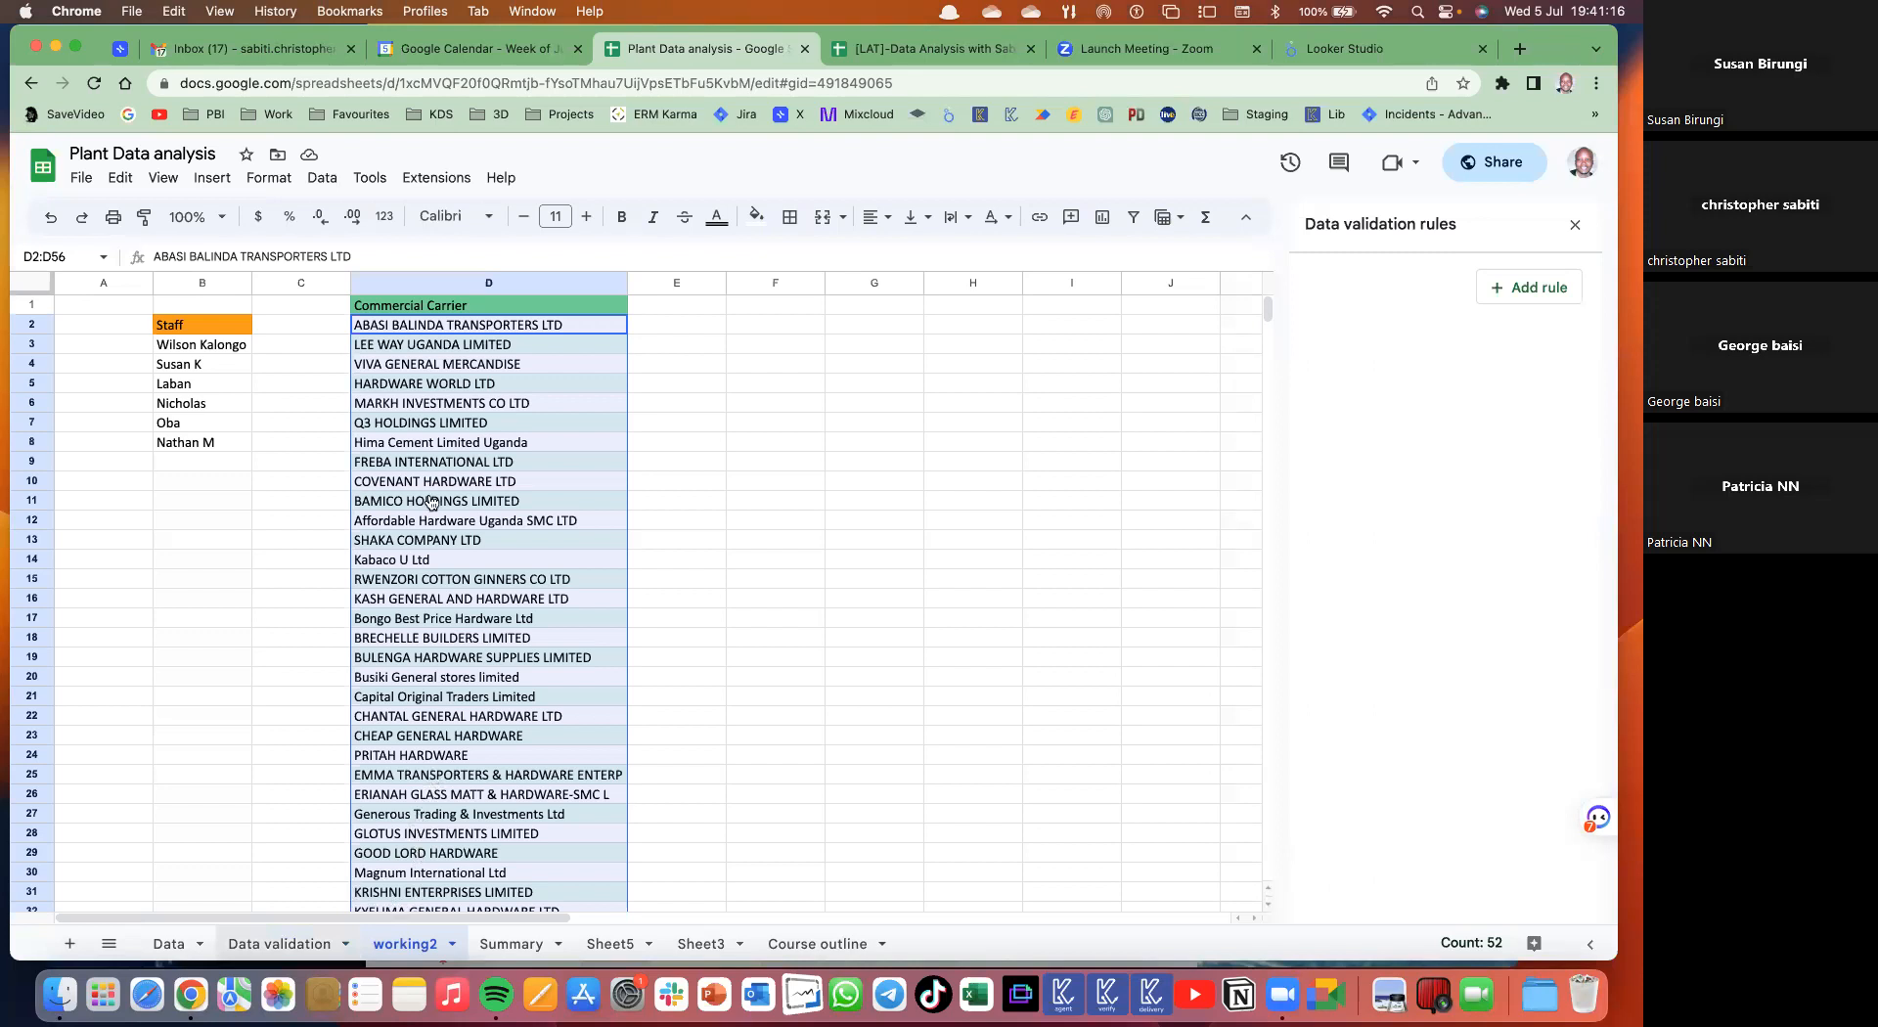
pyautogui.click(452, 944)
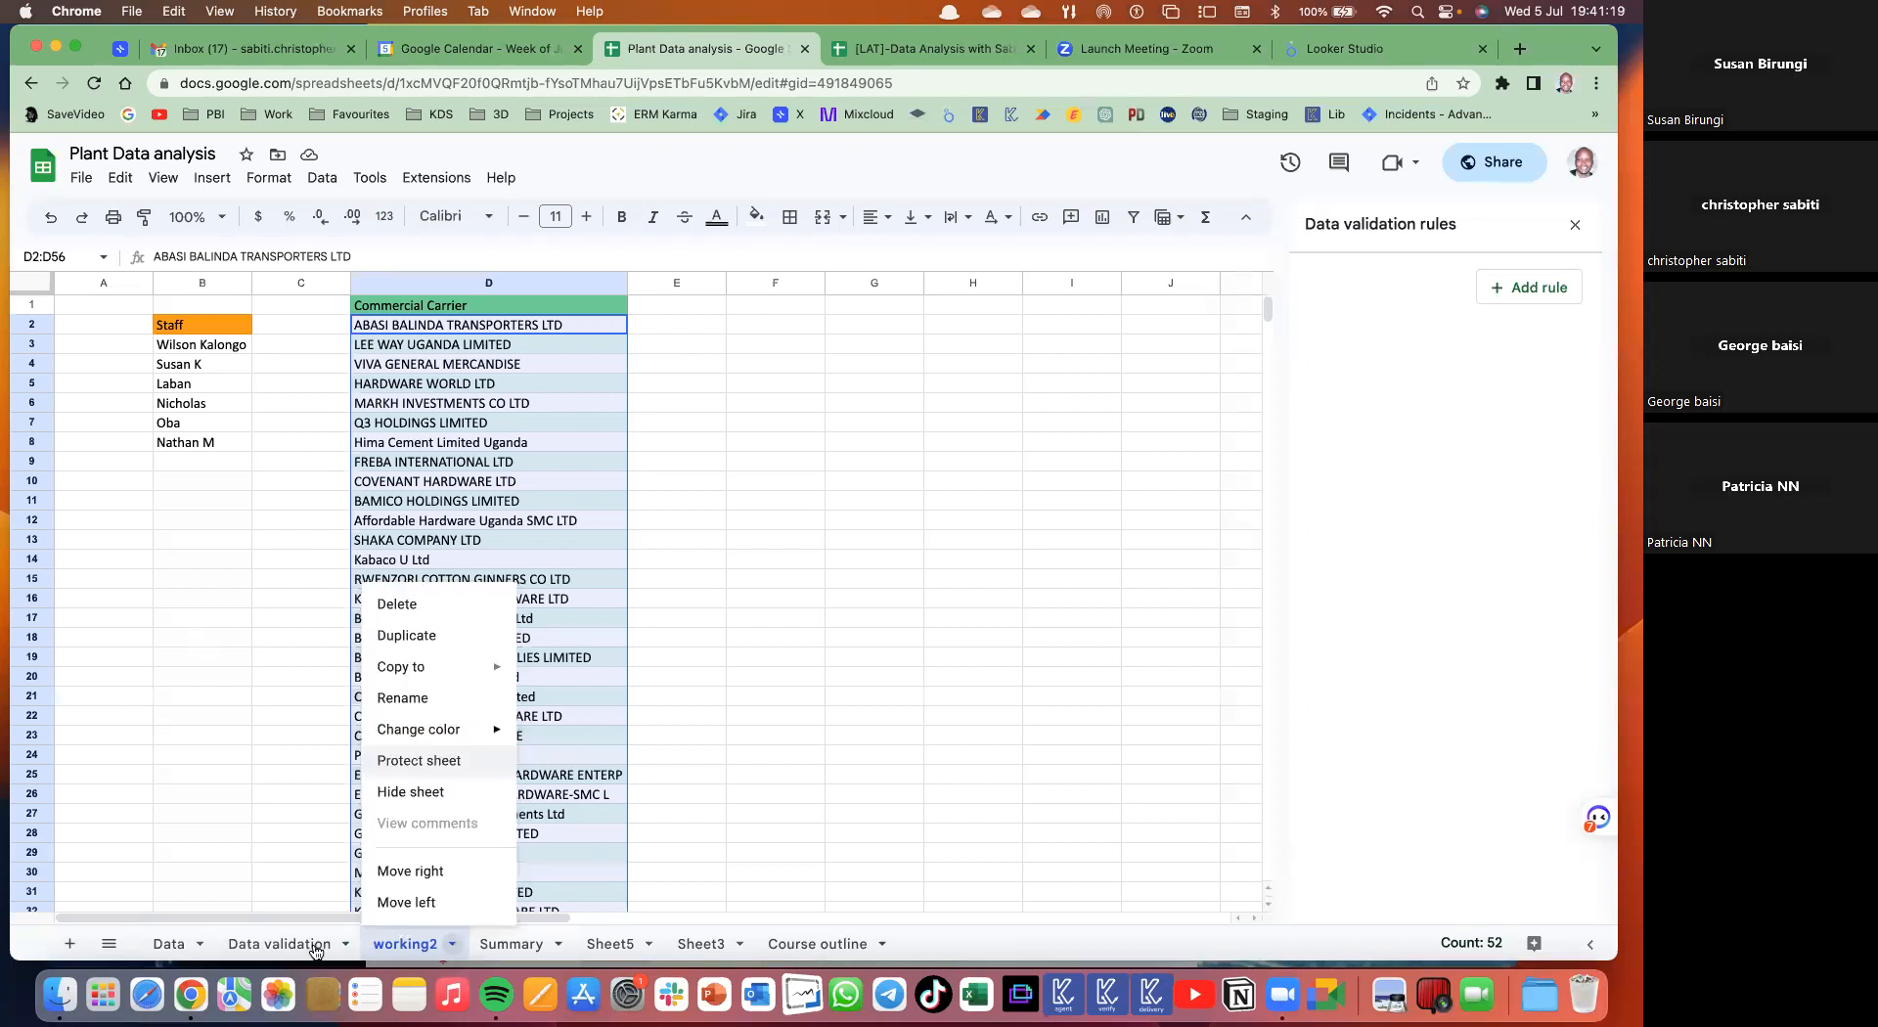
pyautogui.click(720, 330)
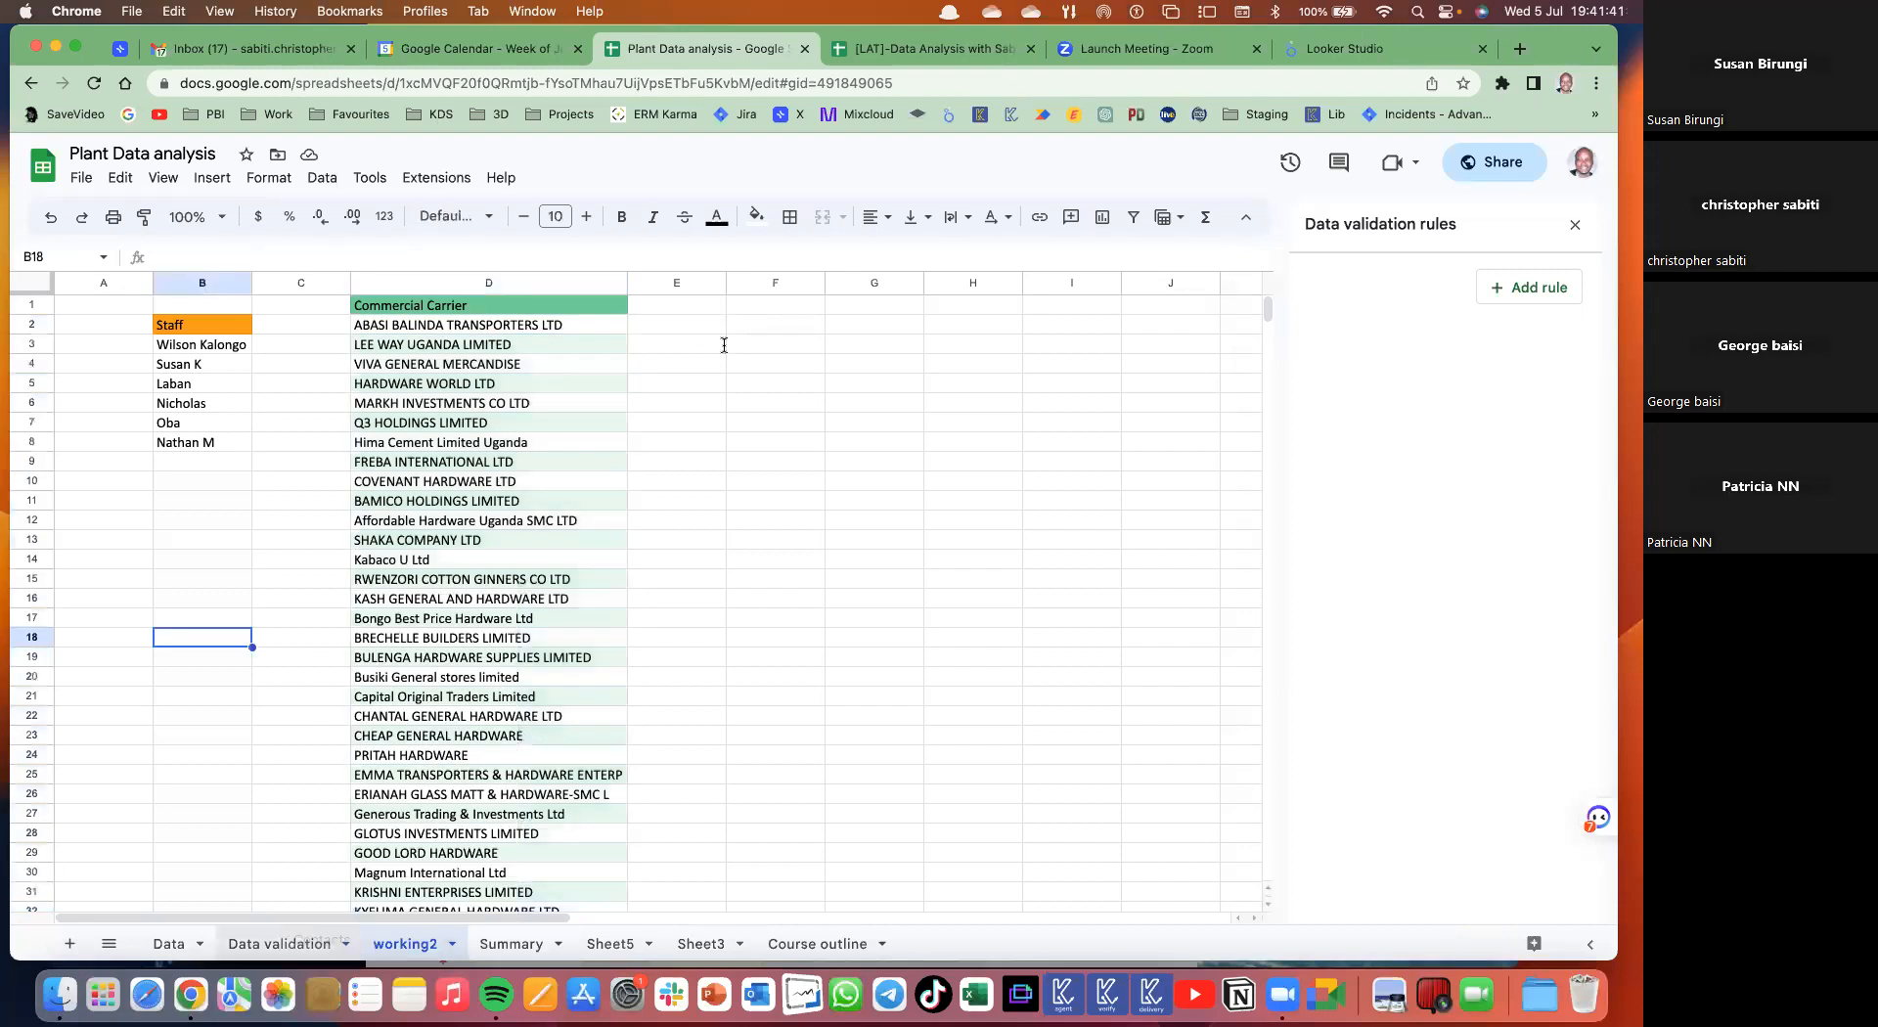
pyautogui.click(280, 944)
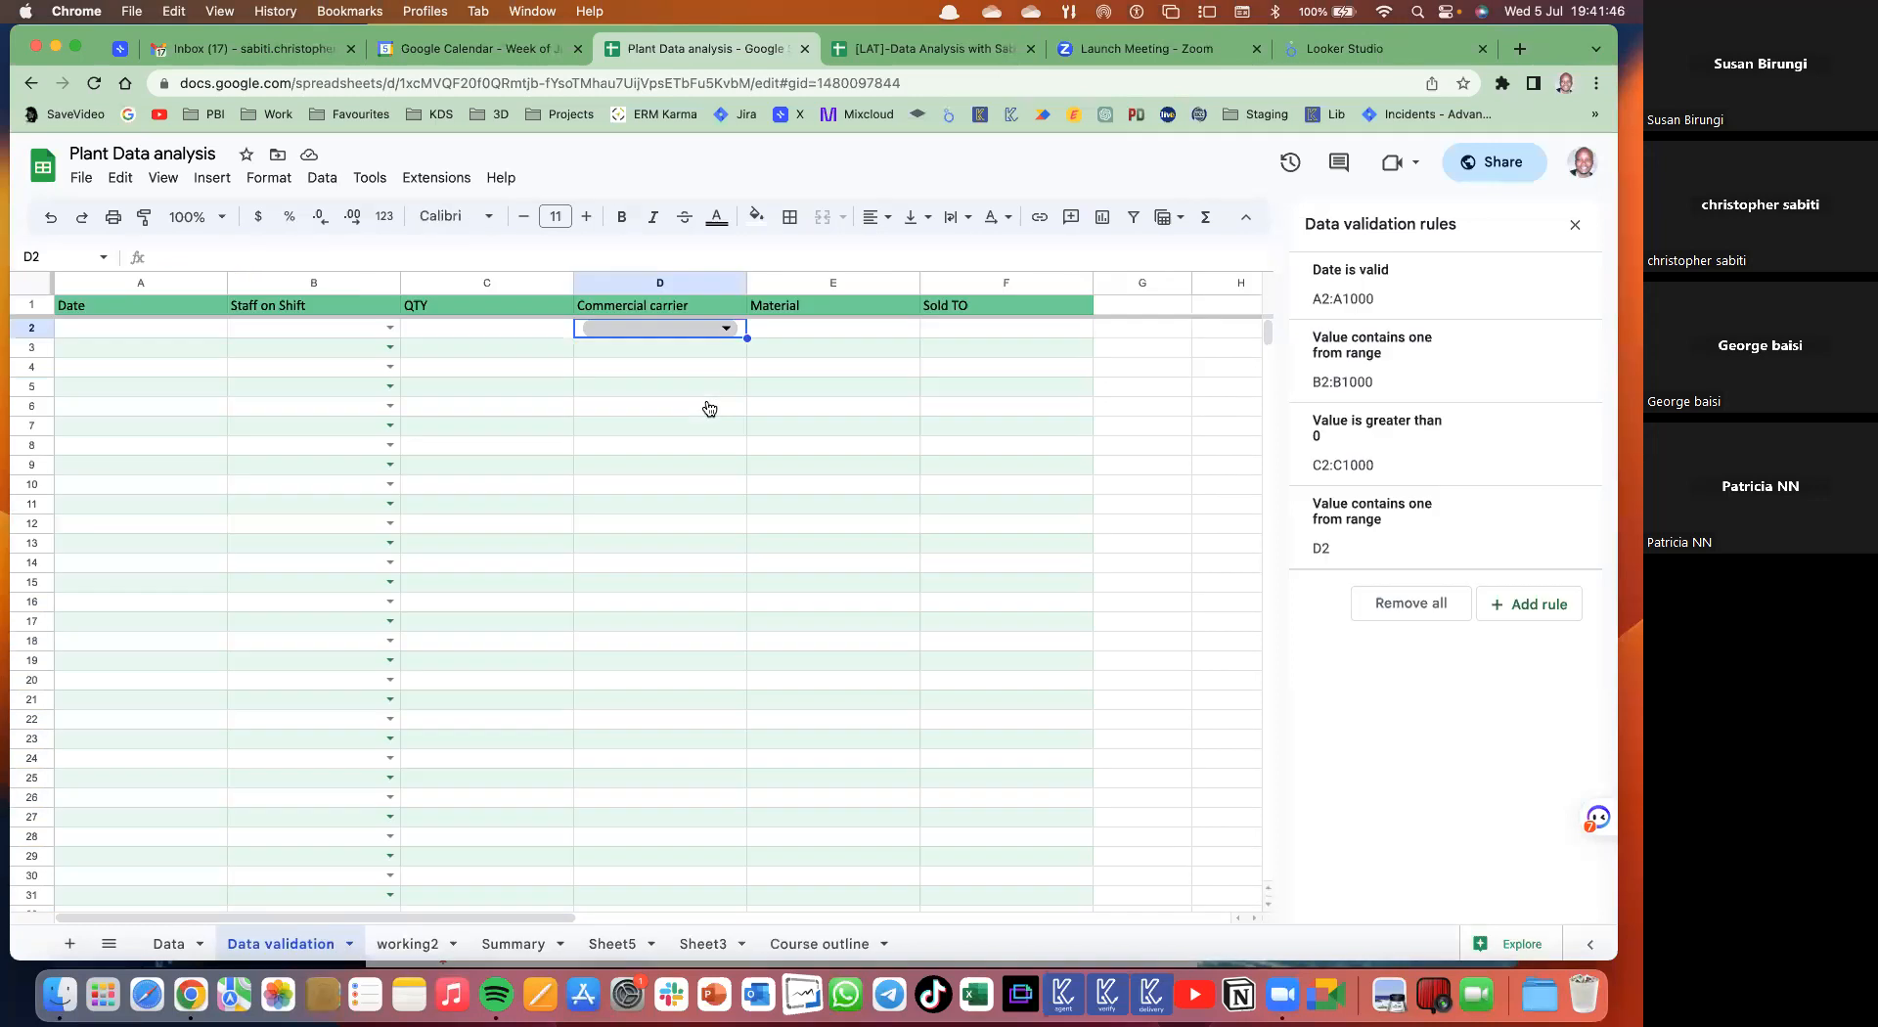
# - Test the D2 dropdown with ABASI BALINDA TRANSPORTERS LTD, widen column D, and review the rule
pyautogui.click(725, 328)
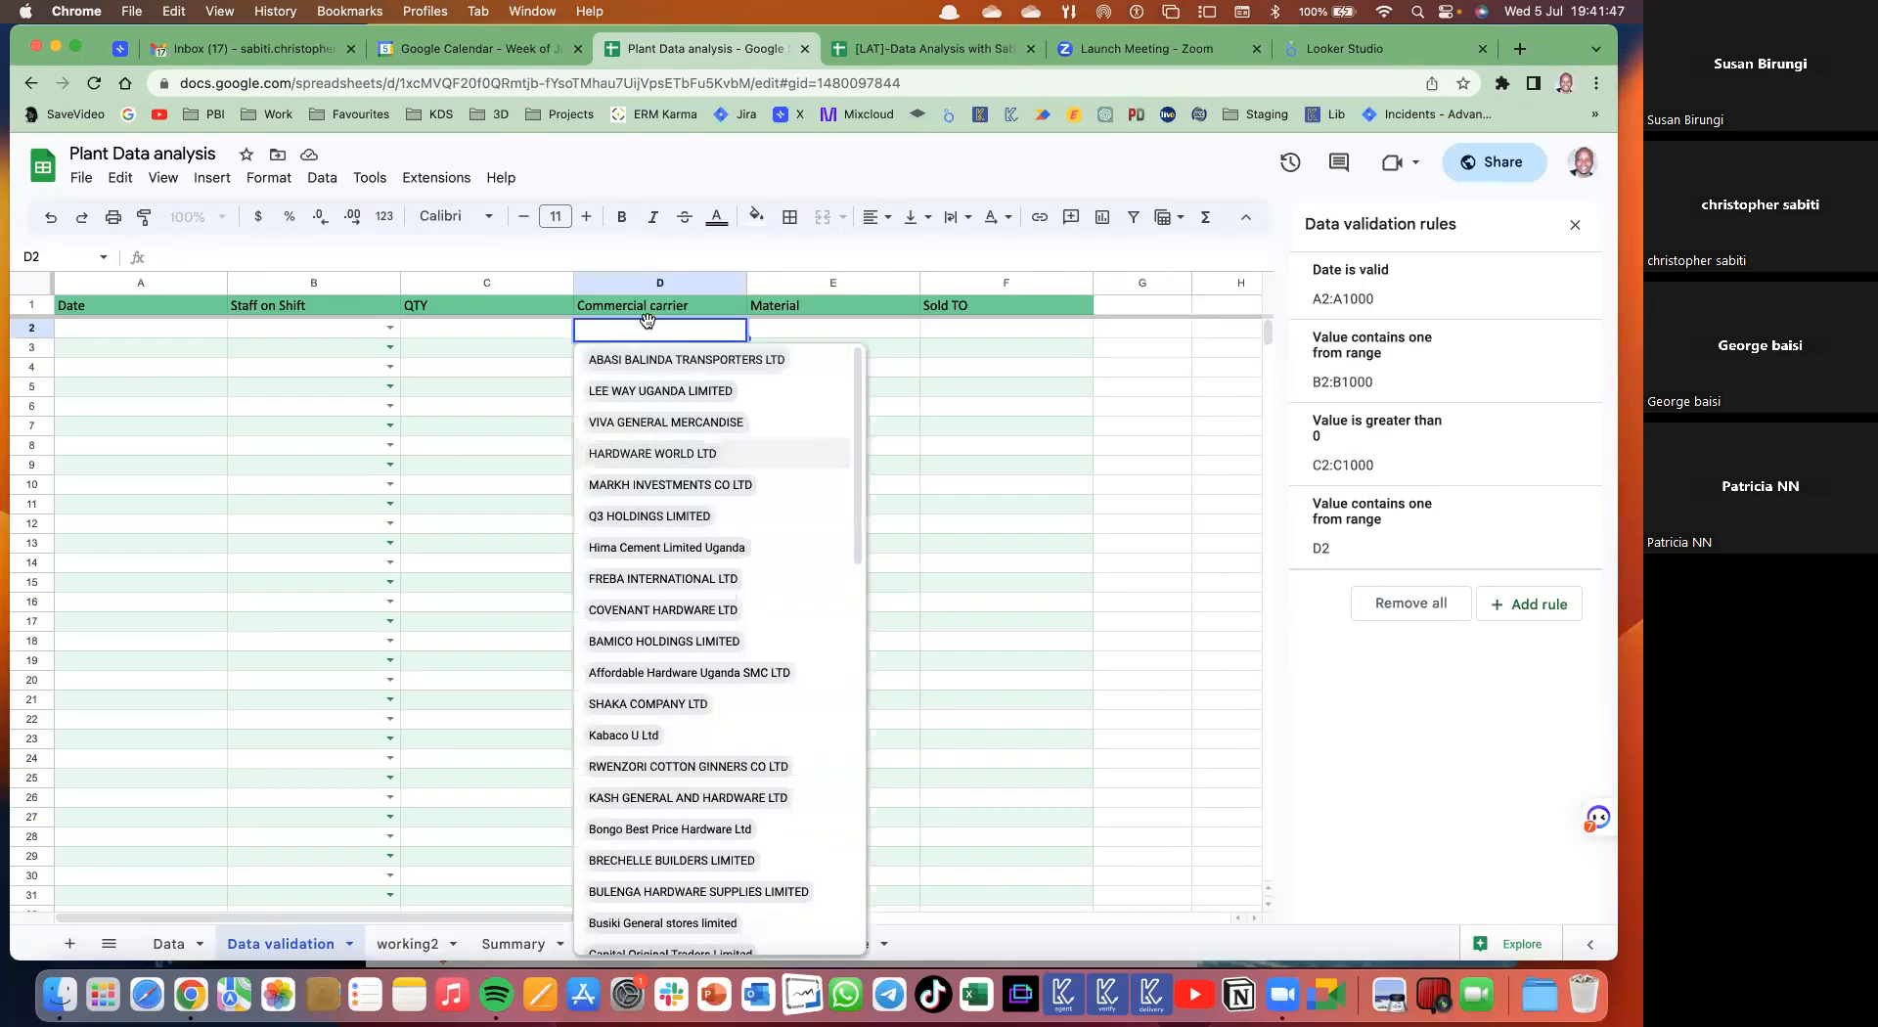
pyautogui.press('Return')
pyautogui.doubleClick(747, 283)
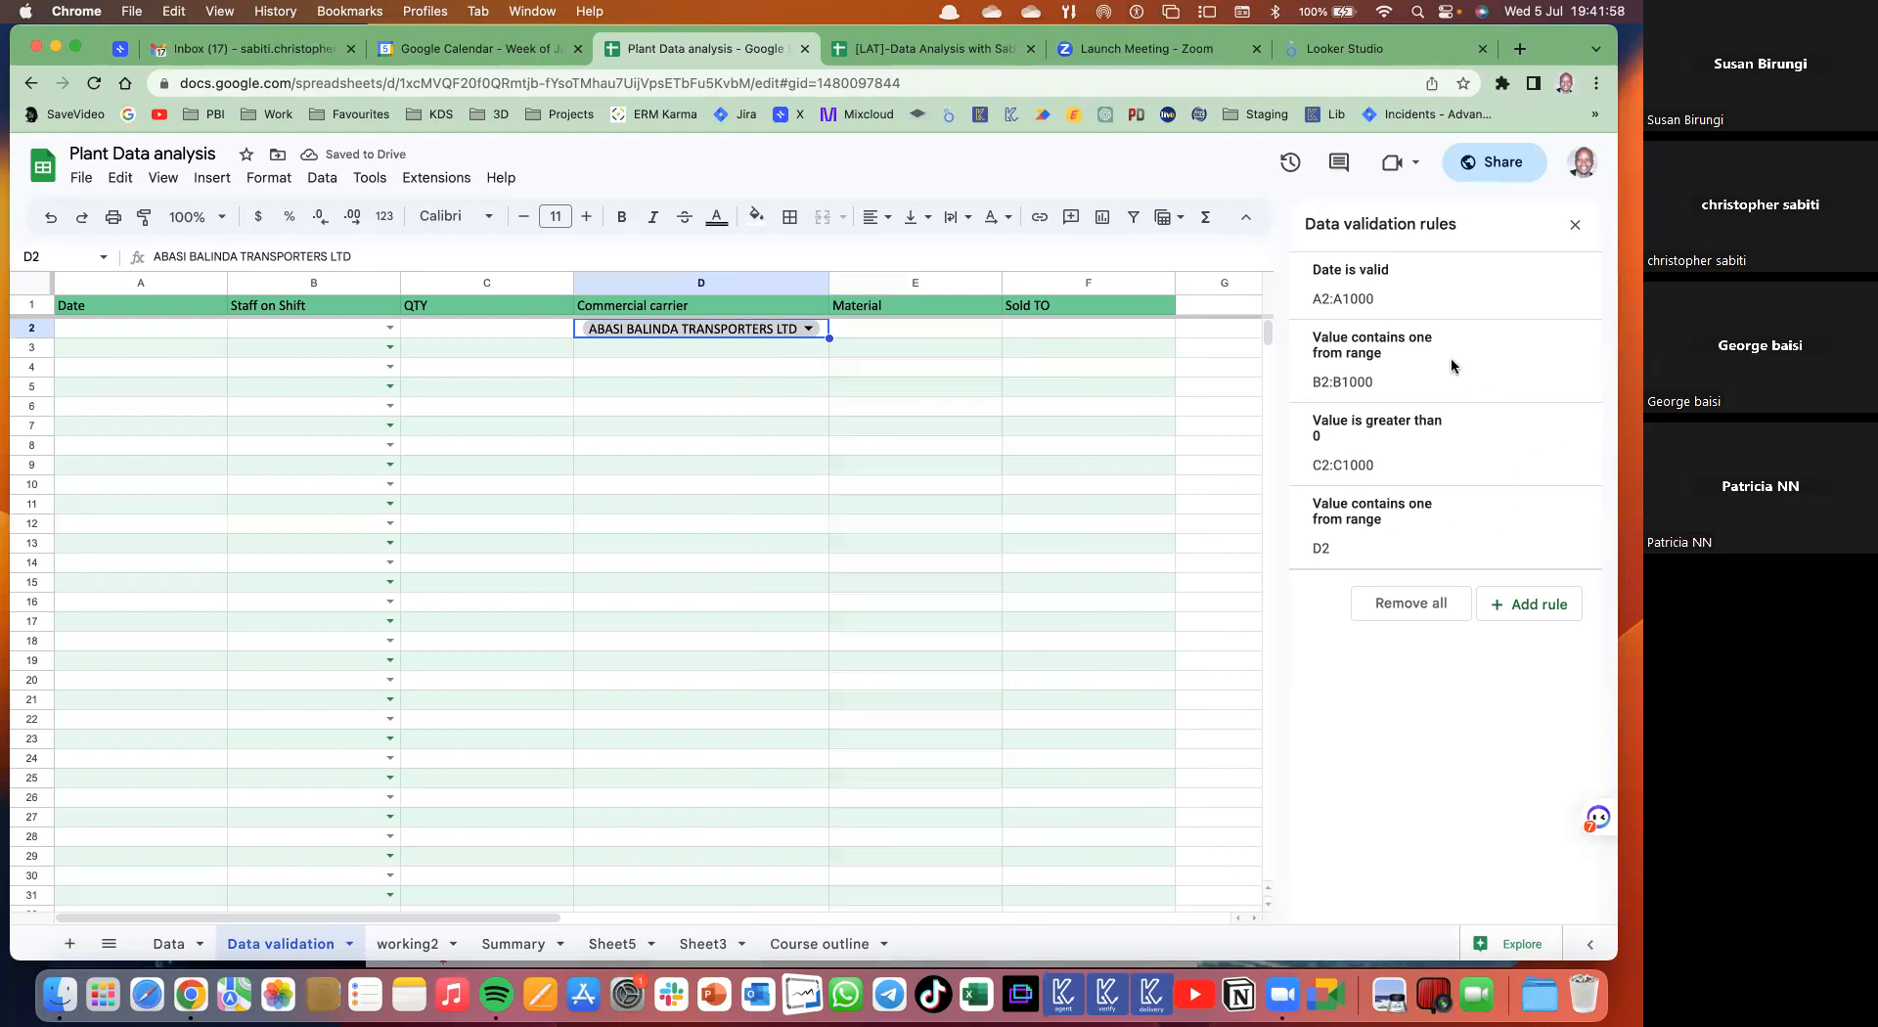
pyautogui.click(1472, 526)
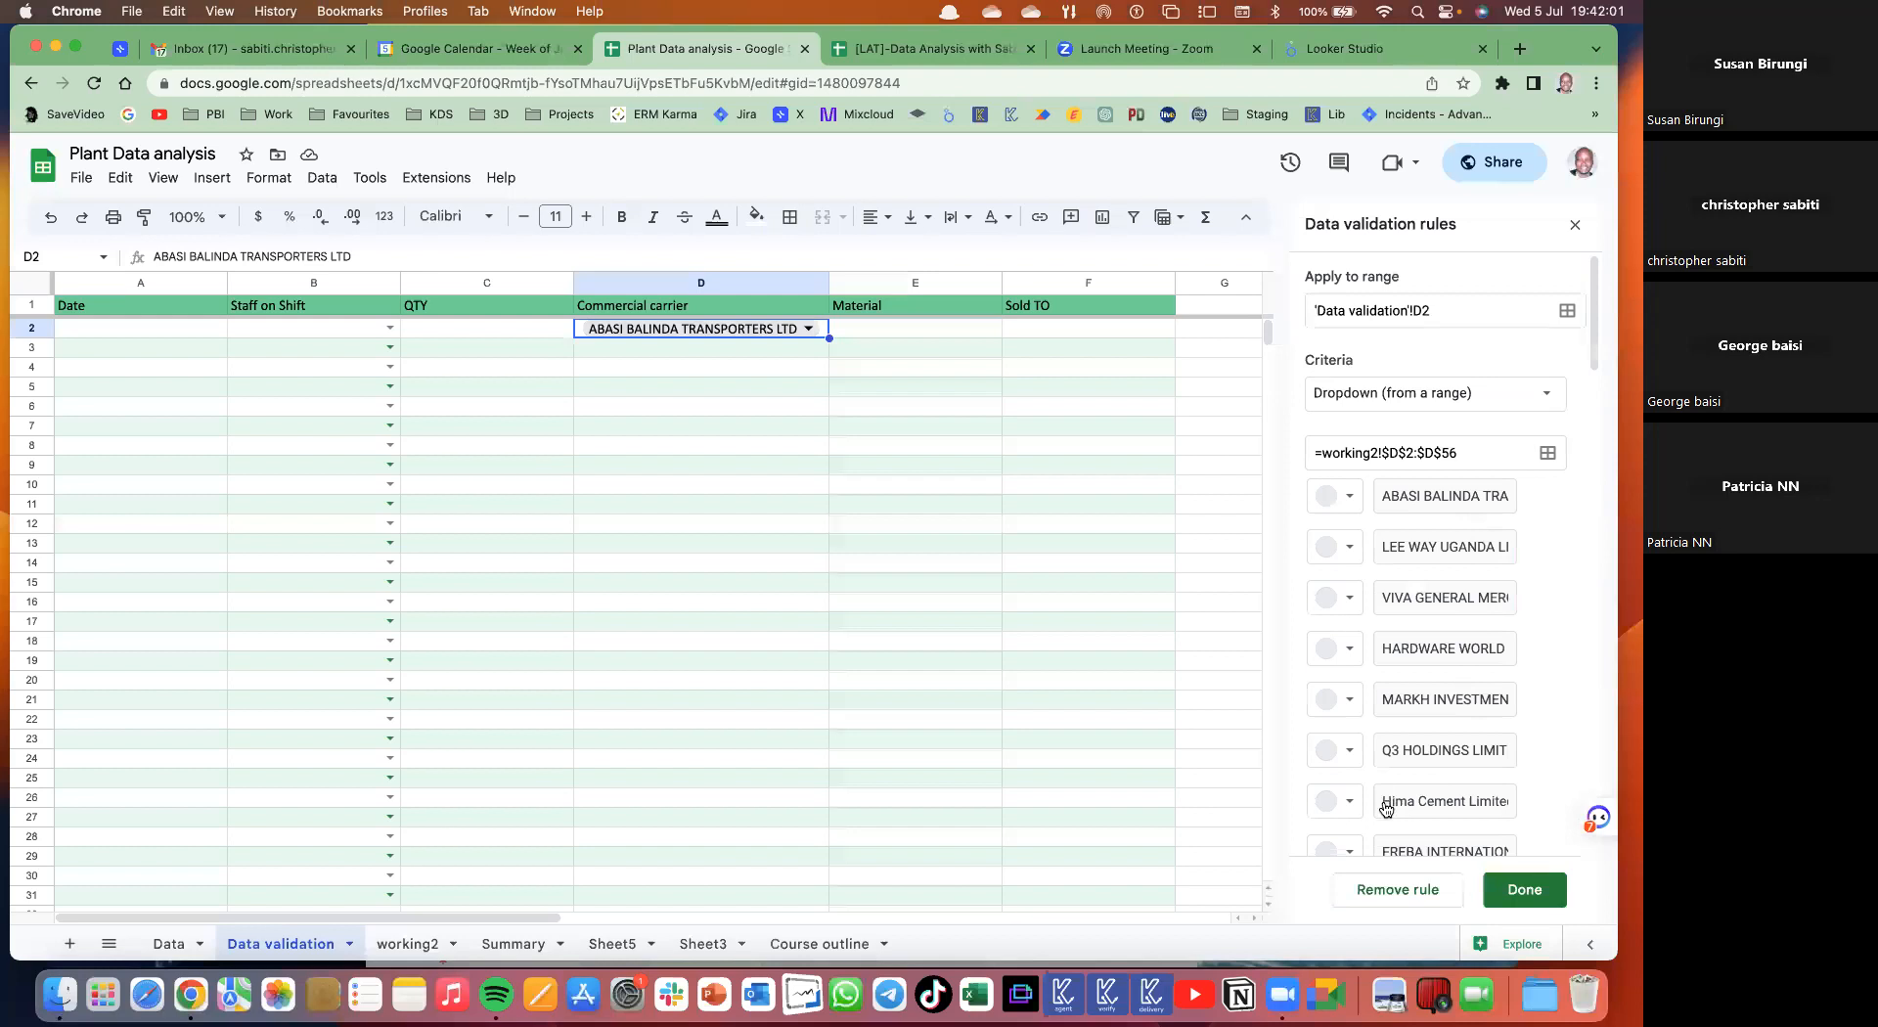
pyautogui.scroll(-10, 1343, 778)
pyautogui.scroll(-10, 1345, 779)
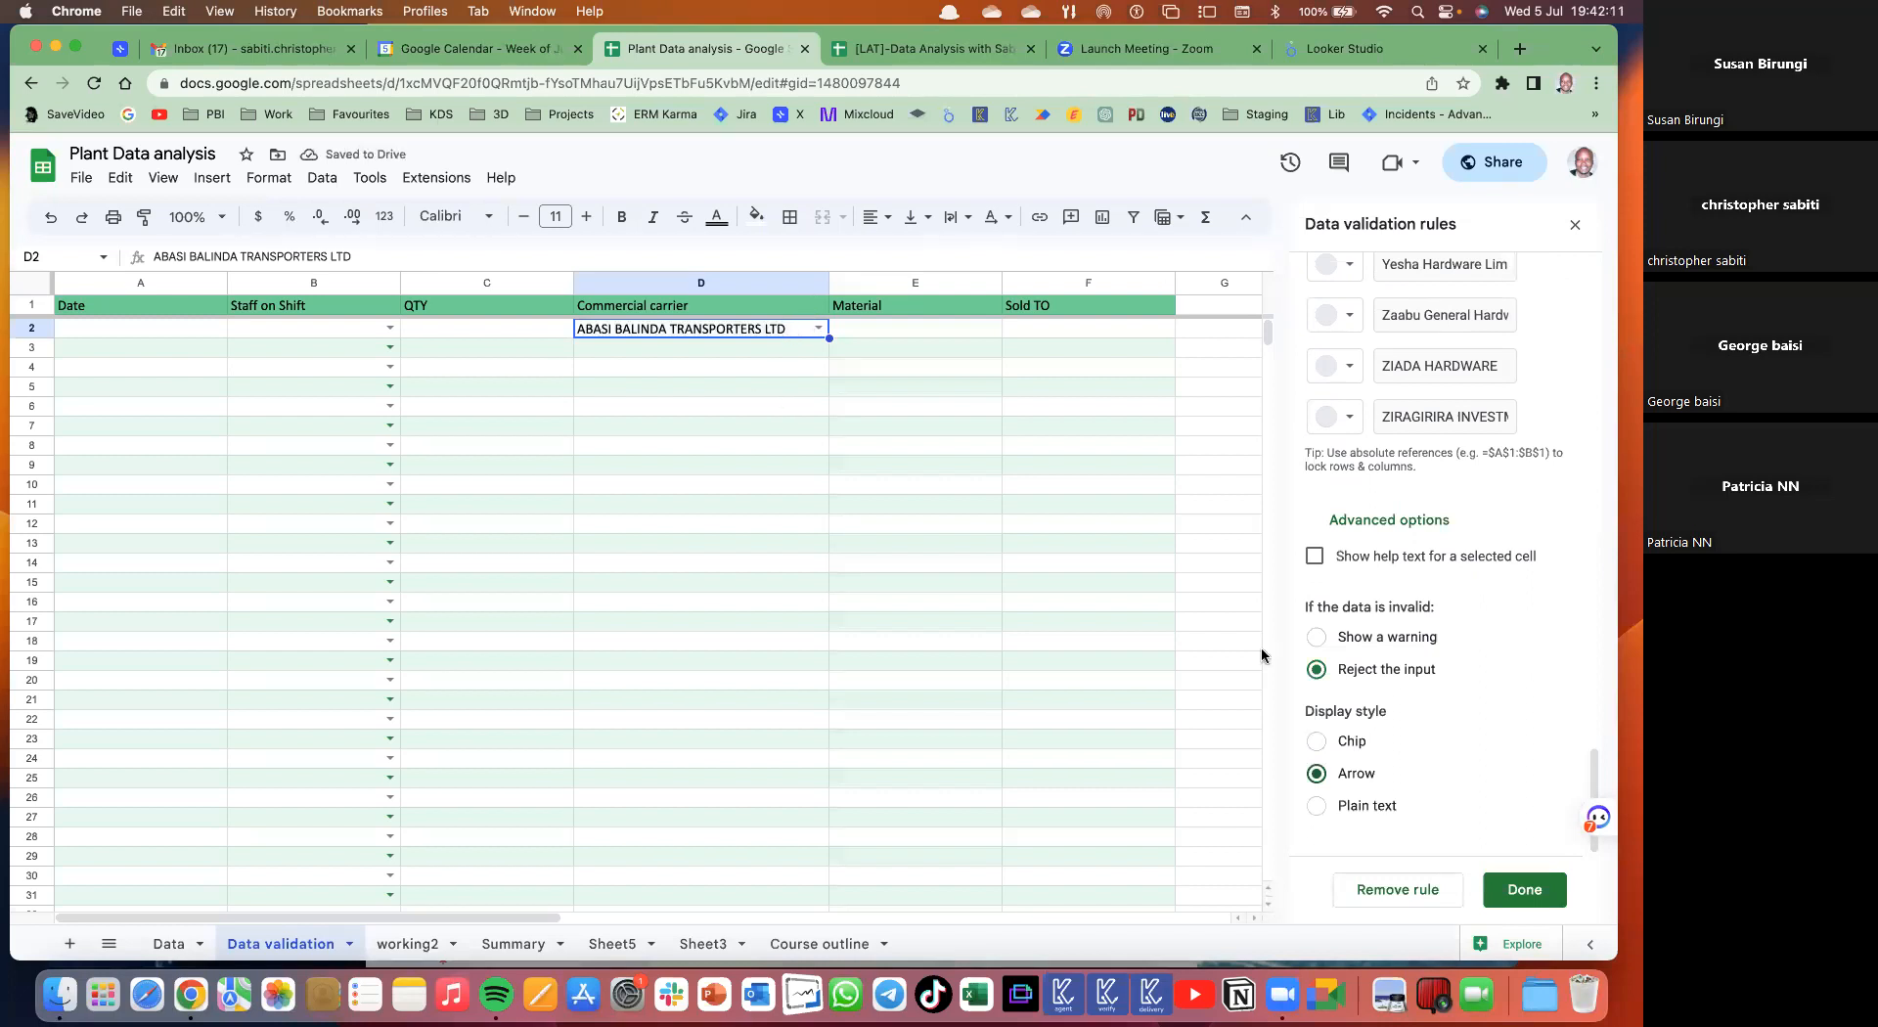
pyautogui.click(1494, 888)
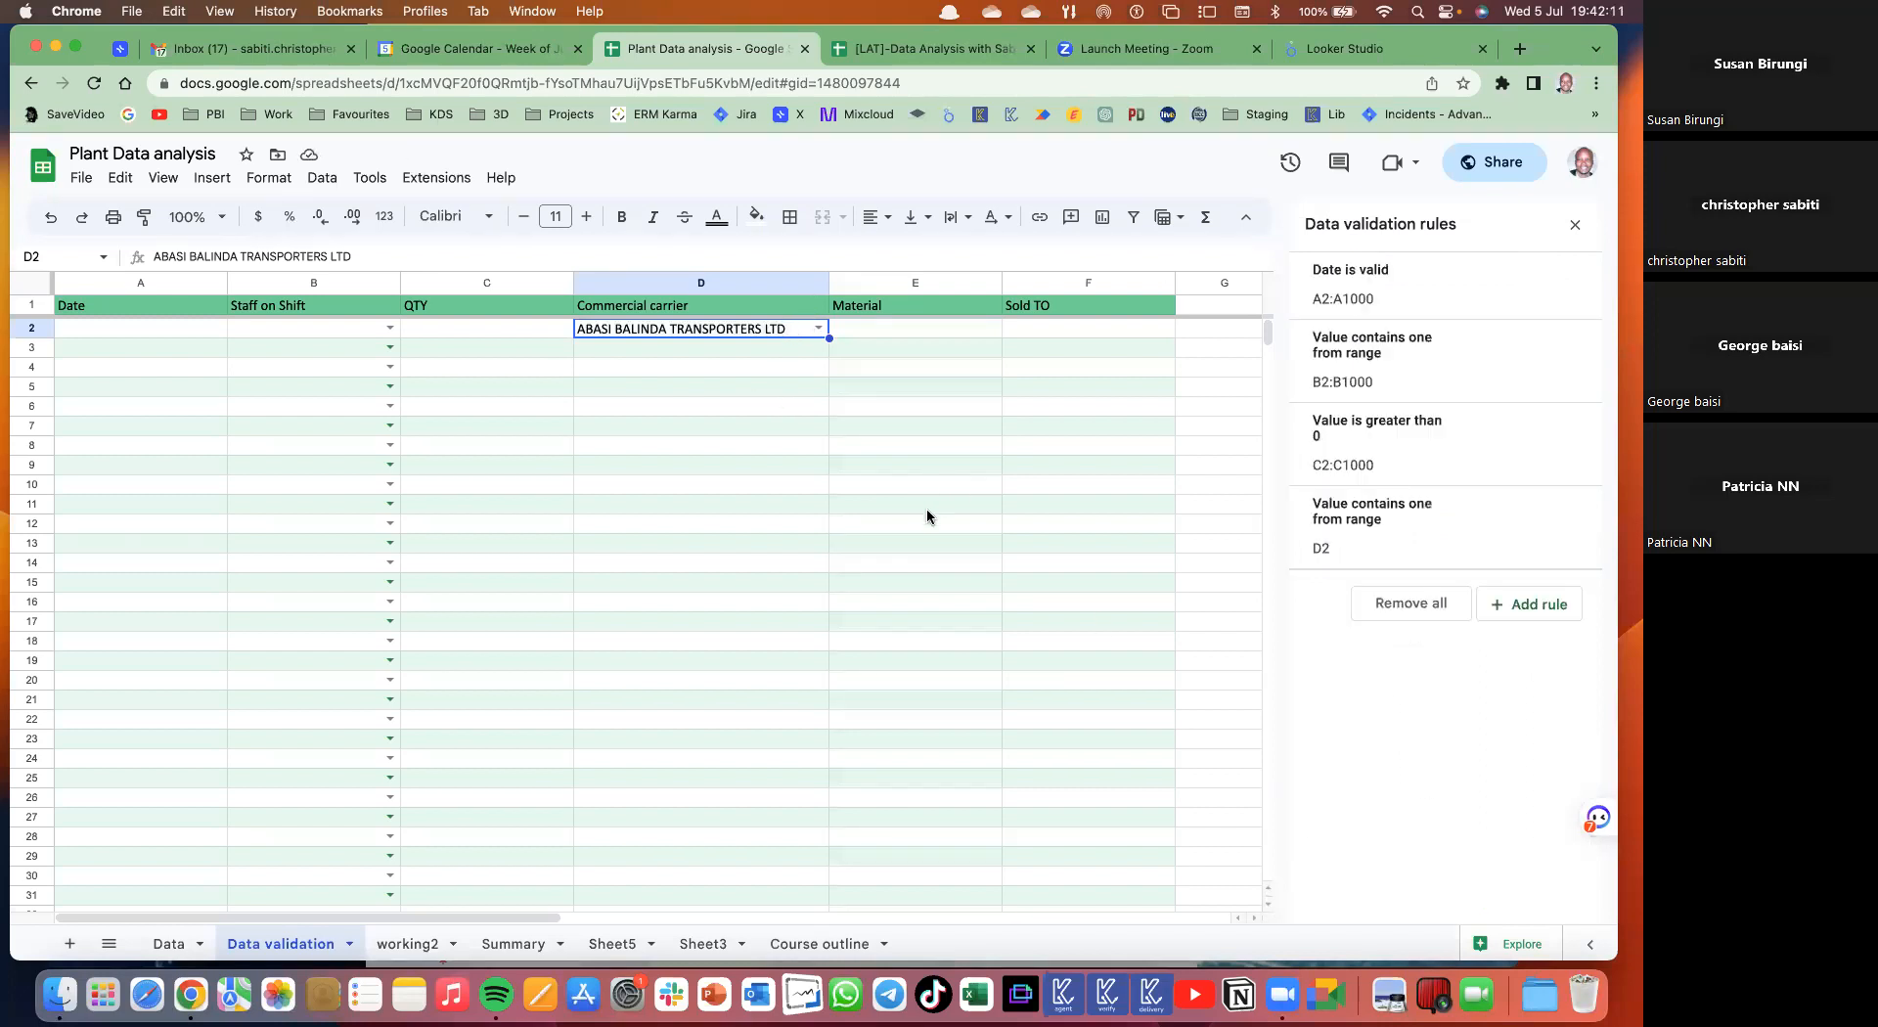
# - Clear the sample carrier from D2 and select D2 through D1000
pyautogui.click(772, 368)
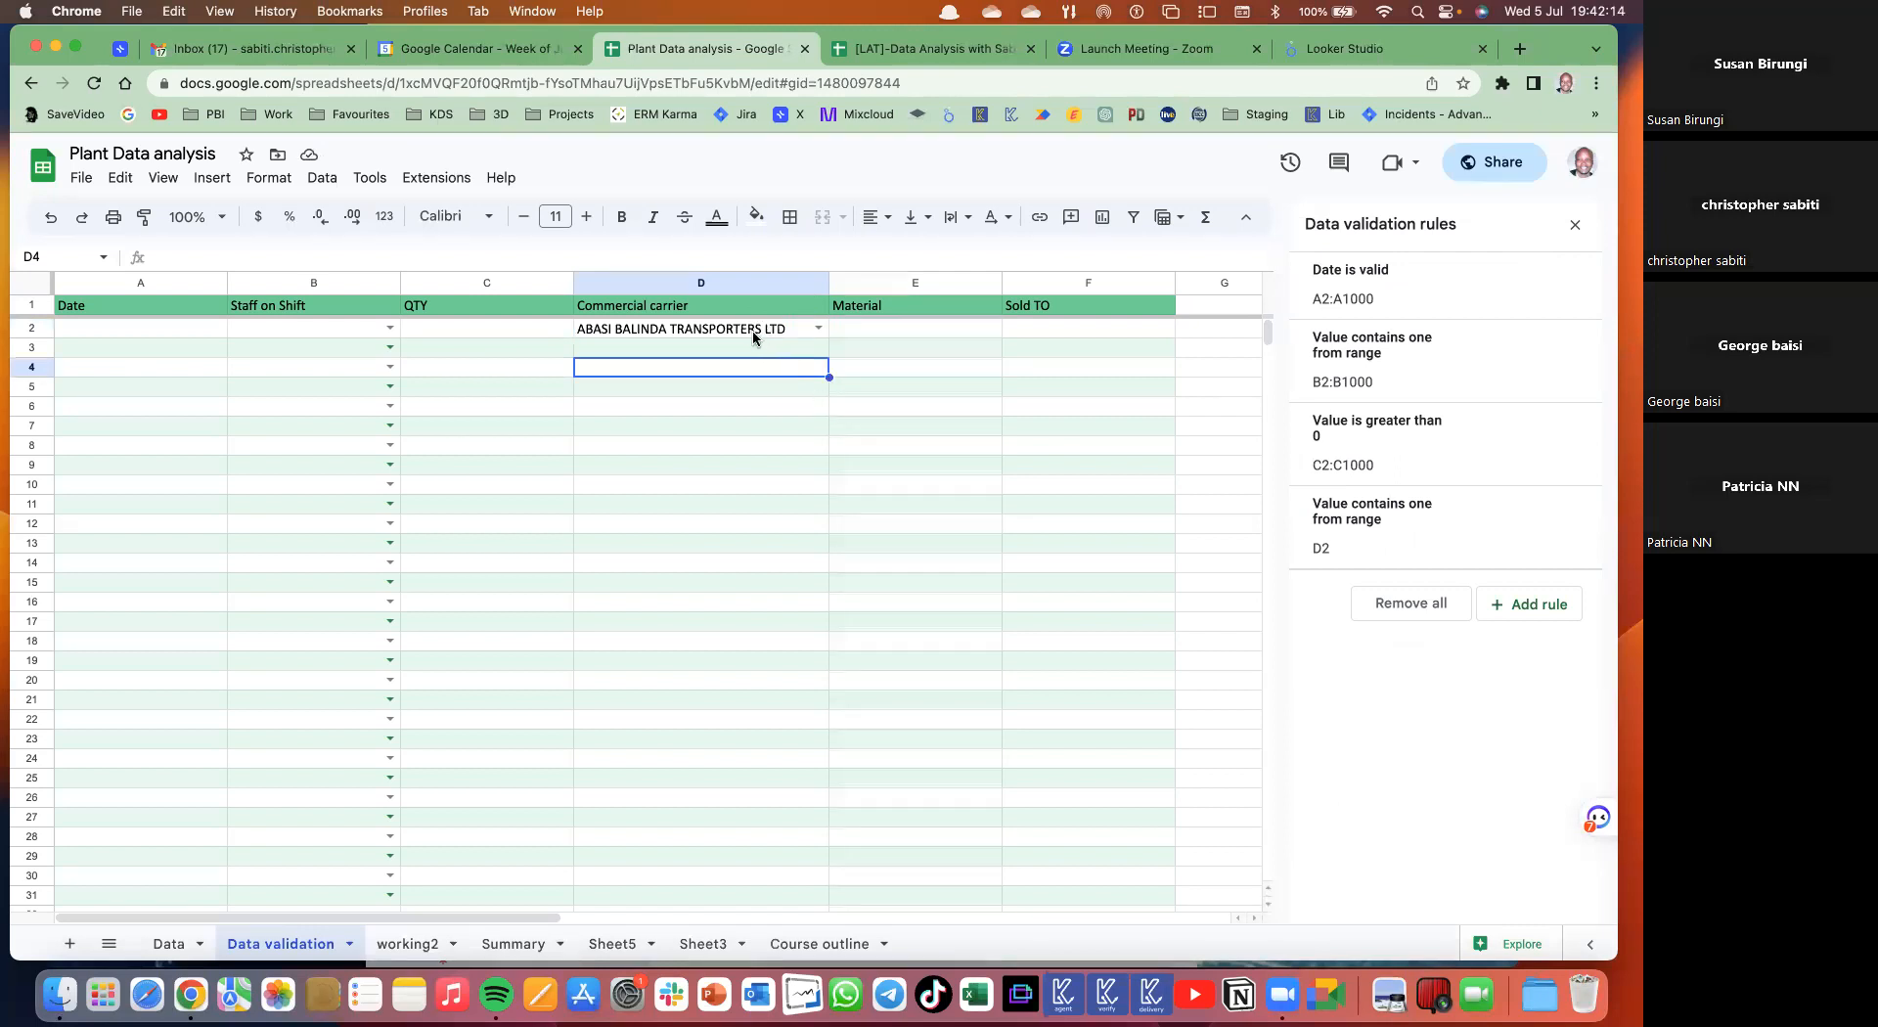
pyautogui.click(754, 331)
pyautogui.press('Delete')
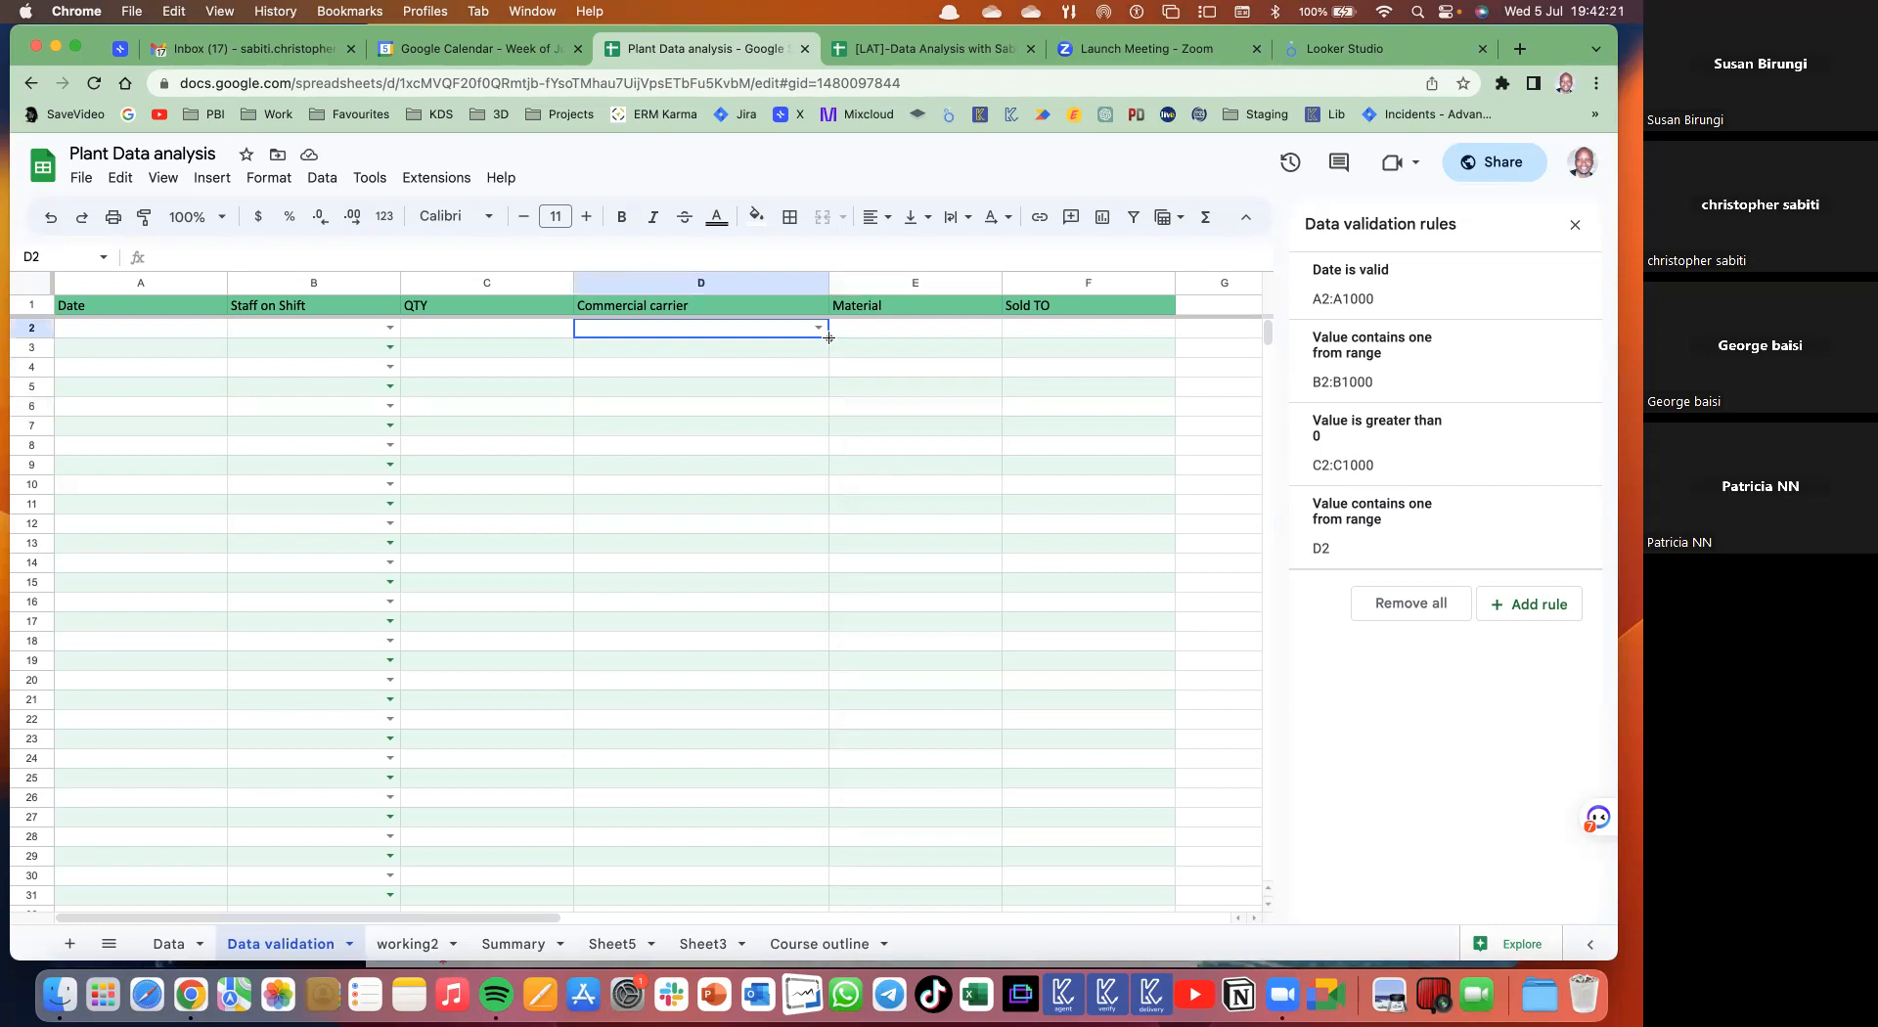
pyautogui.press('super+shift+Down')
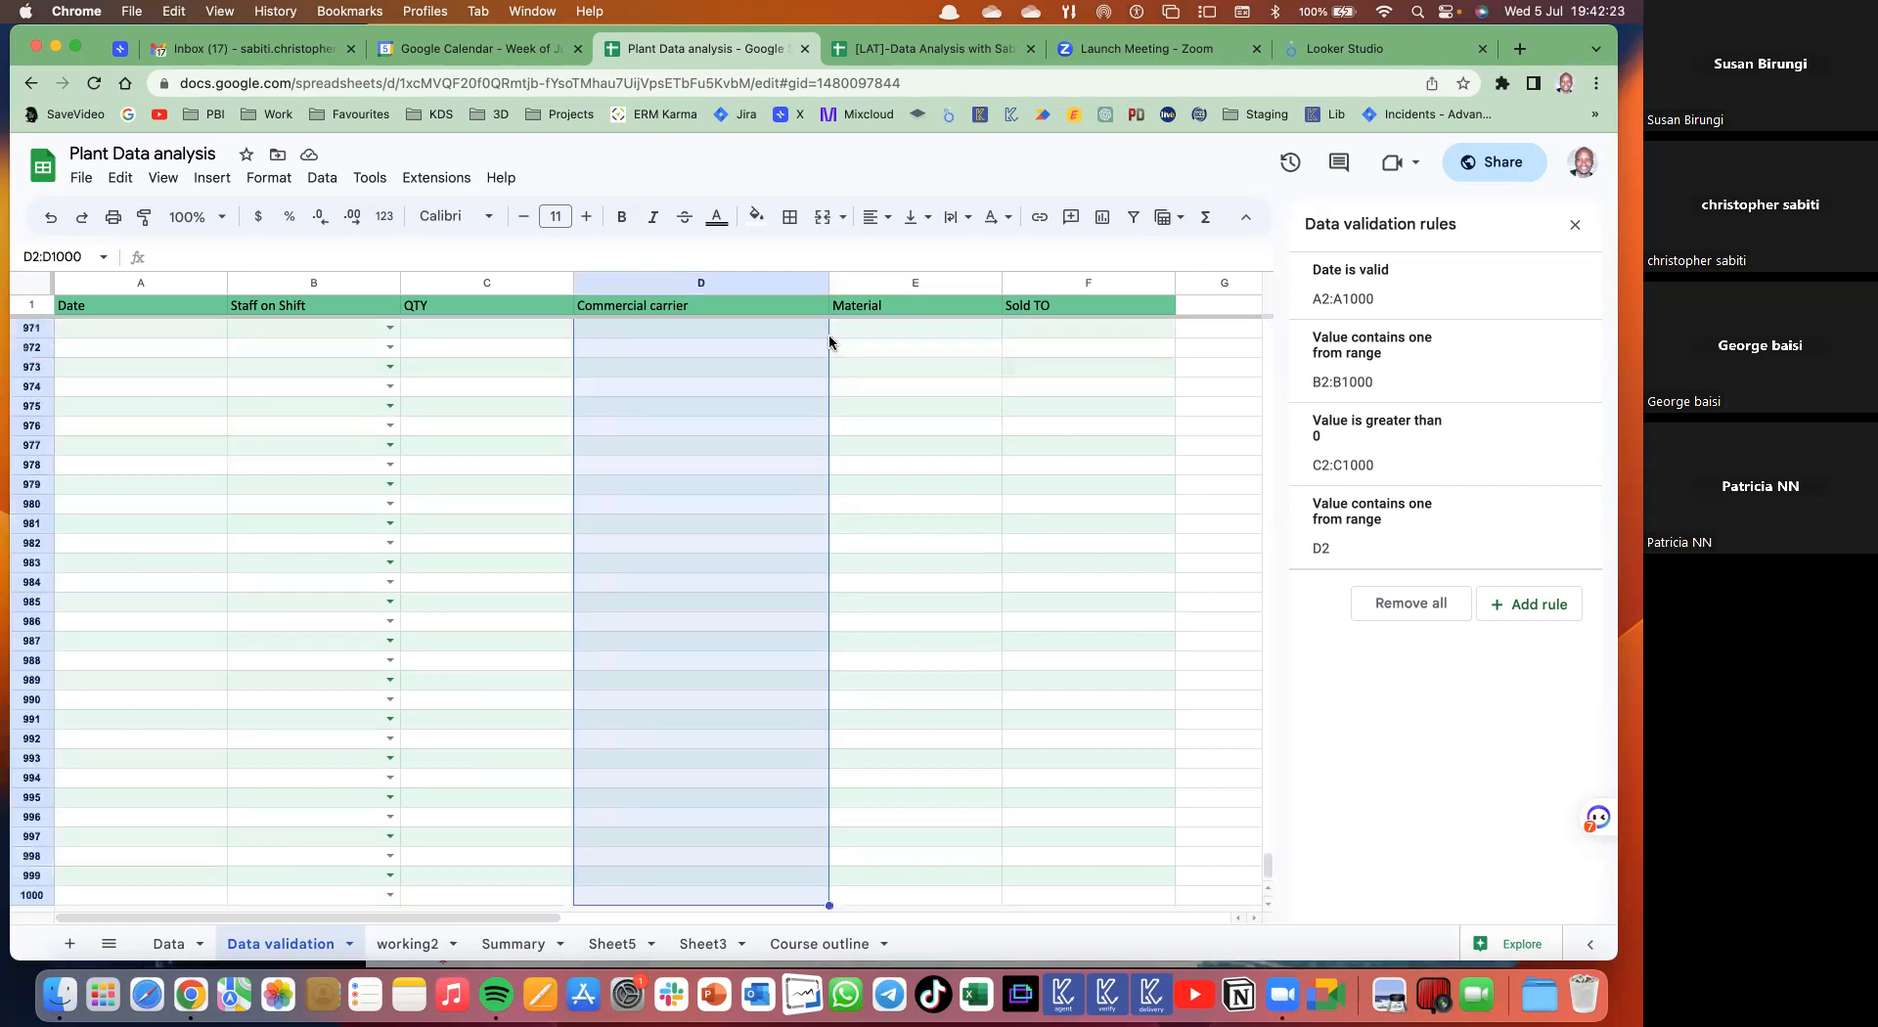
# - Paste the carrier dropdown down D2:D1000 and choose Hima Cement Limited Uganda in D976
pyautogui.press('super+v')
pyautogui.press('super+Up')
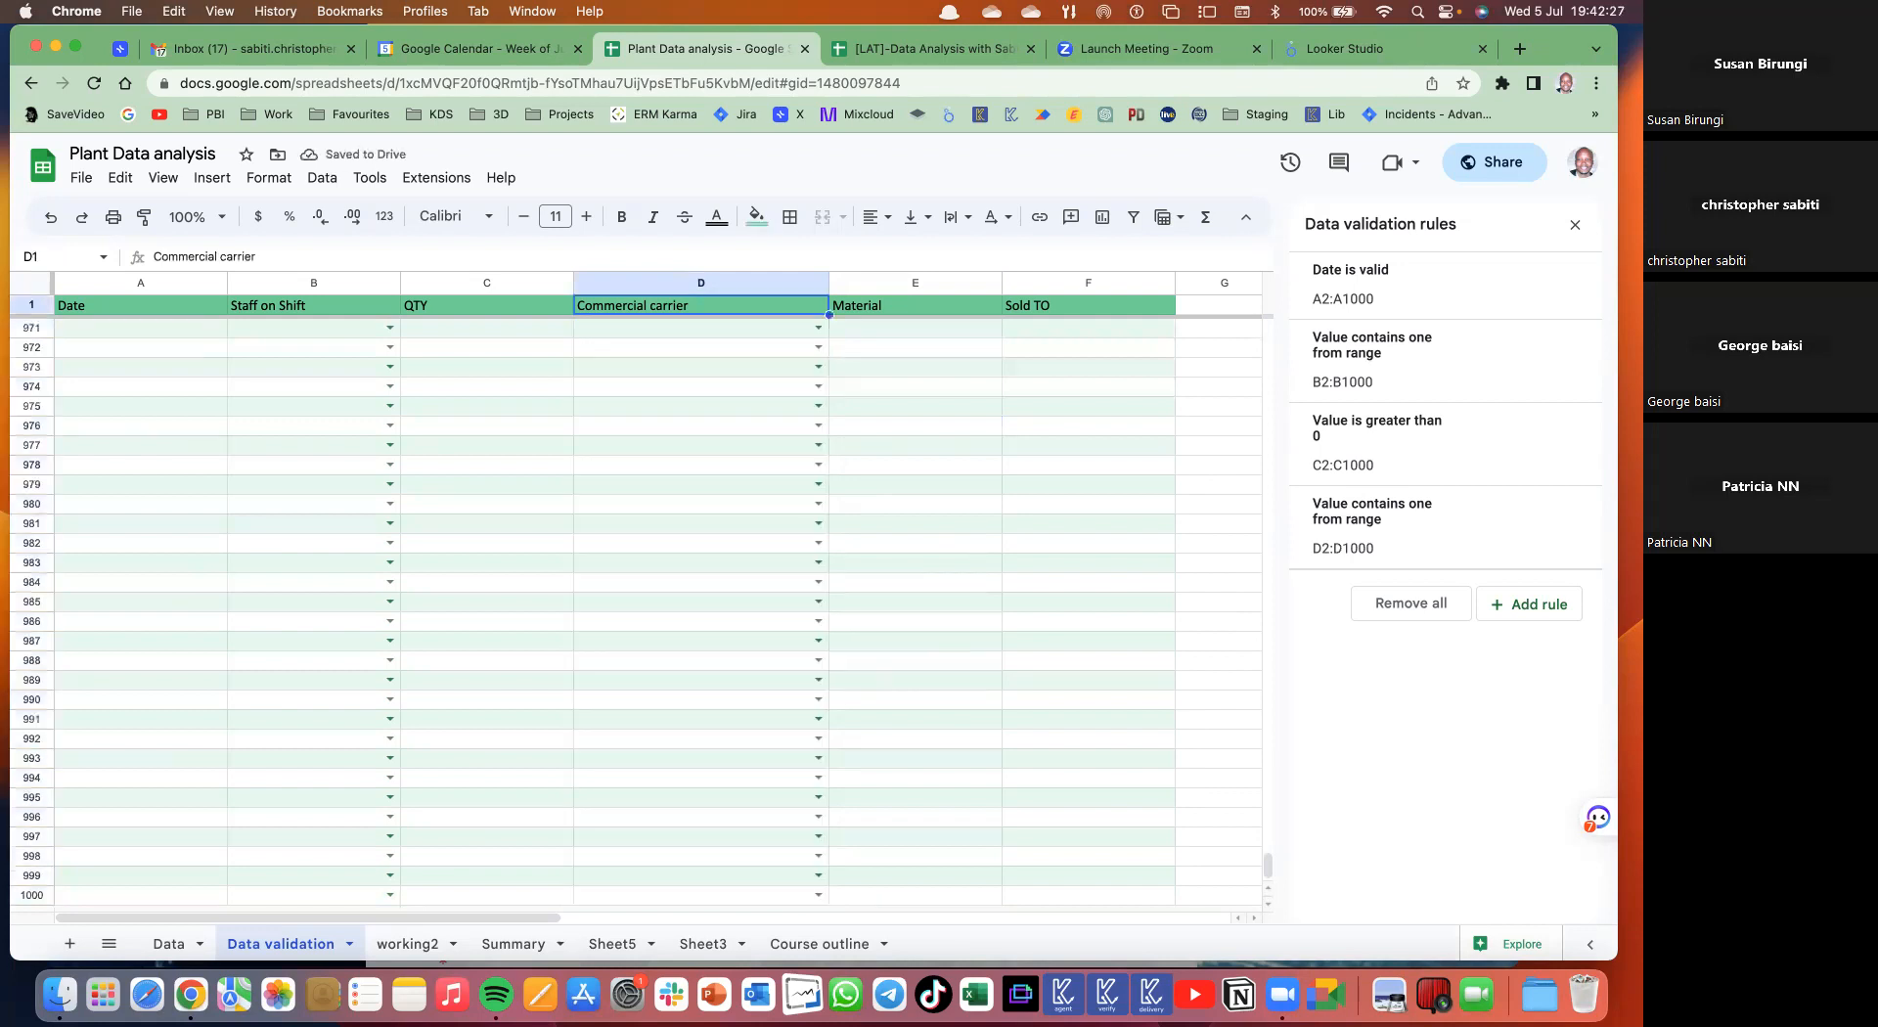
pyautogui.click(819, 425)
pyautogui.click(685, 619)
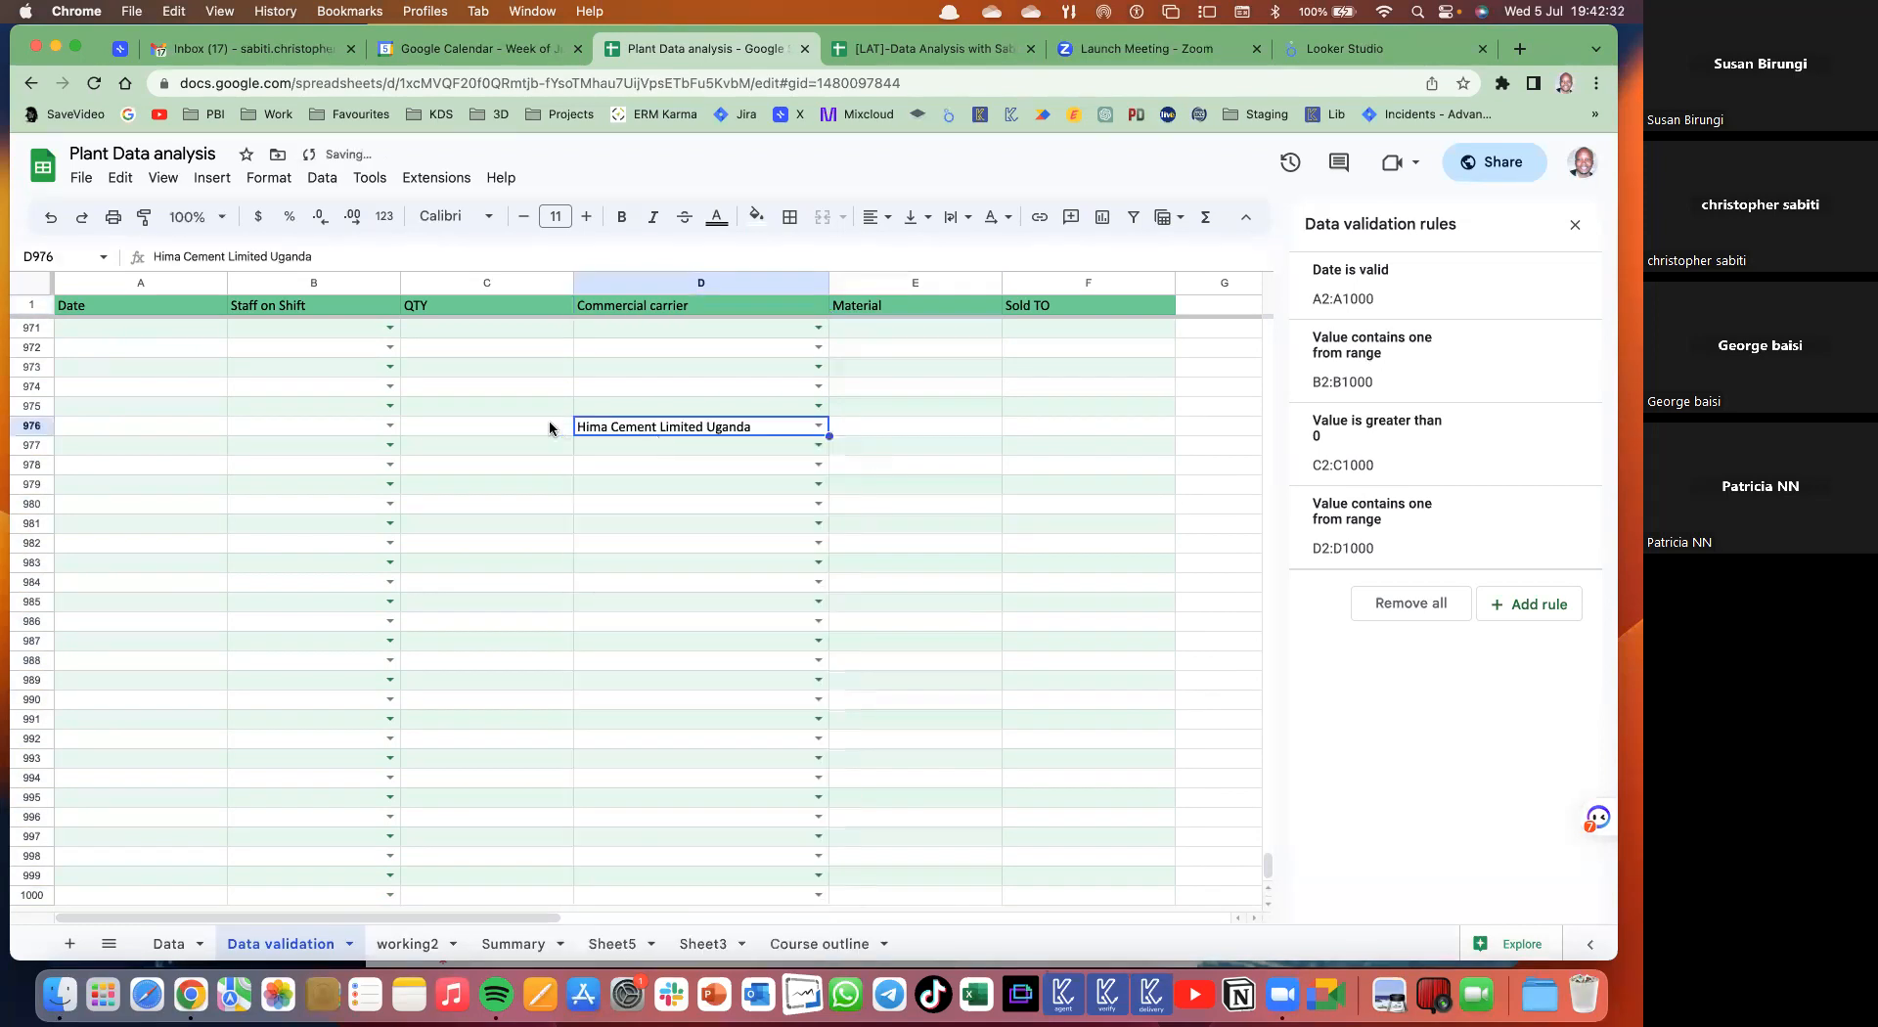
# - Fill row 976 with a 5 July date, a staff member and quantity 456
pyautogui.doubleClick(137, 426)
pyautogui.click(141, 529)
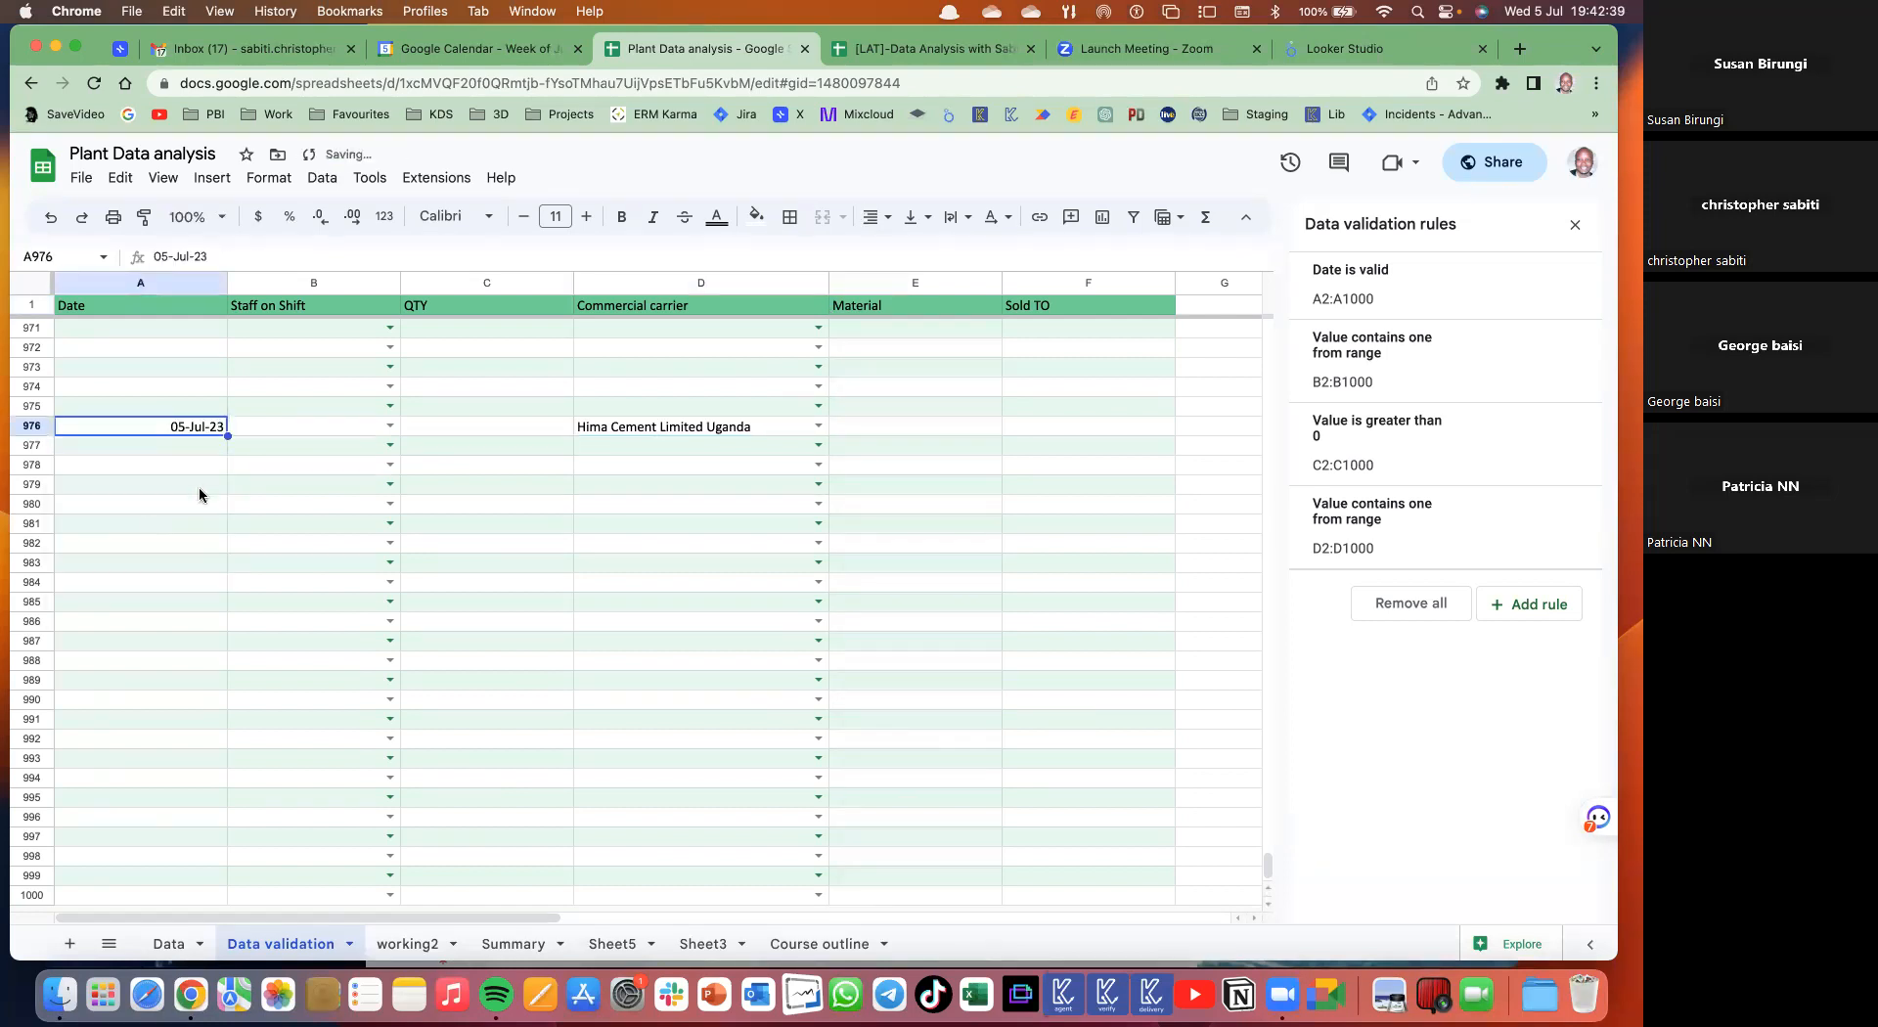
pyautogui.click(338, 429)
pyautogui.click(388, 428)
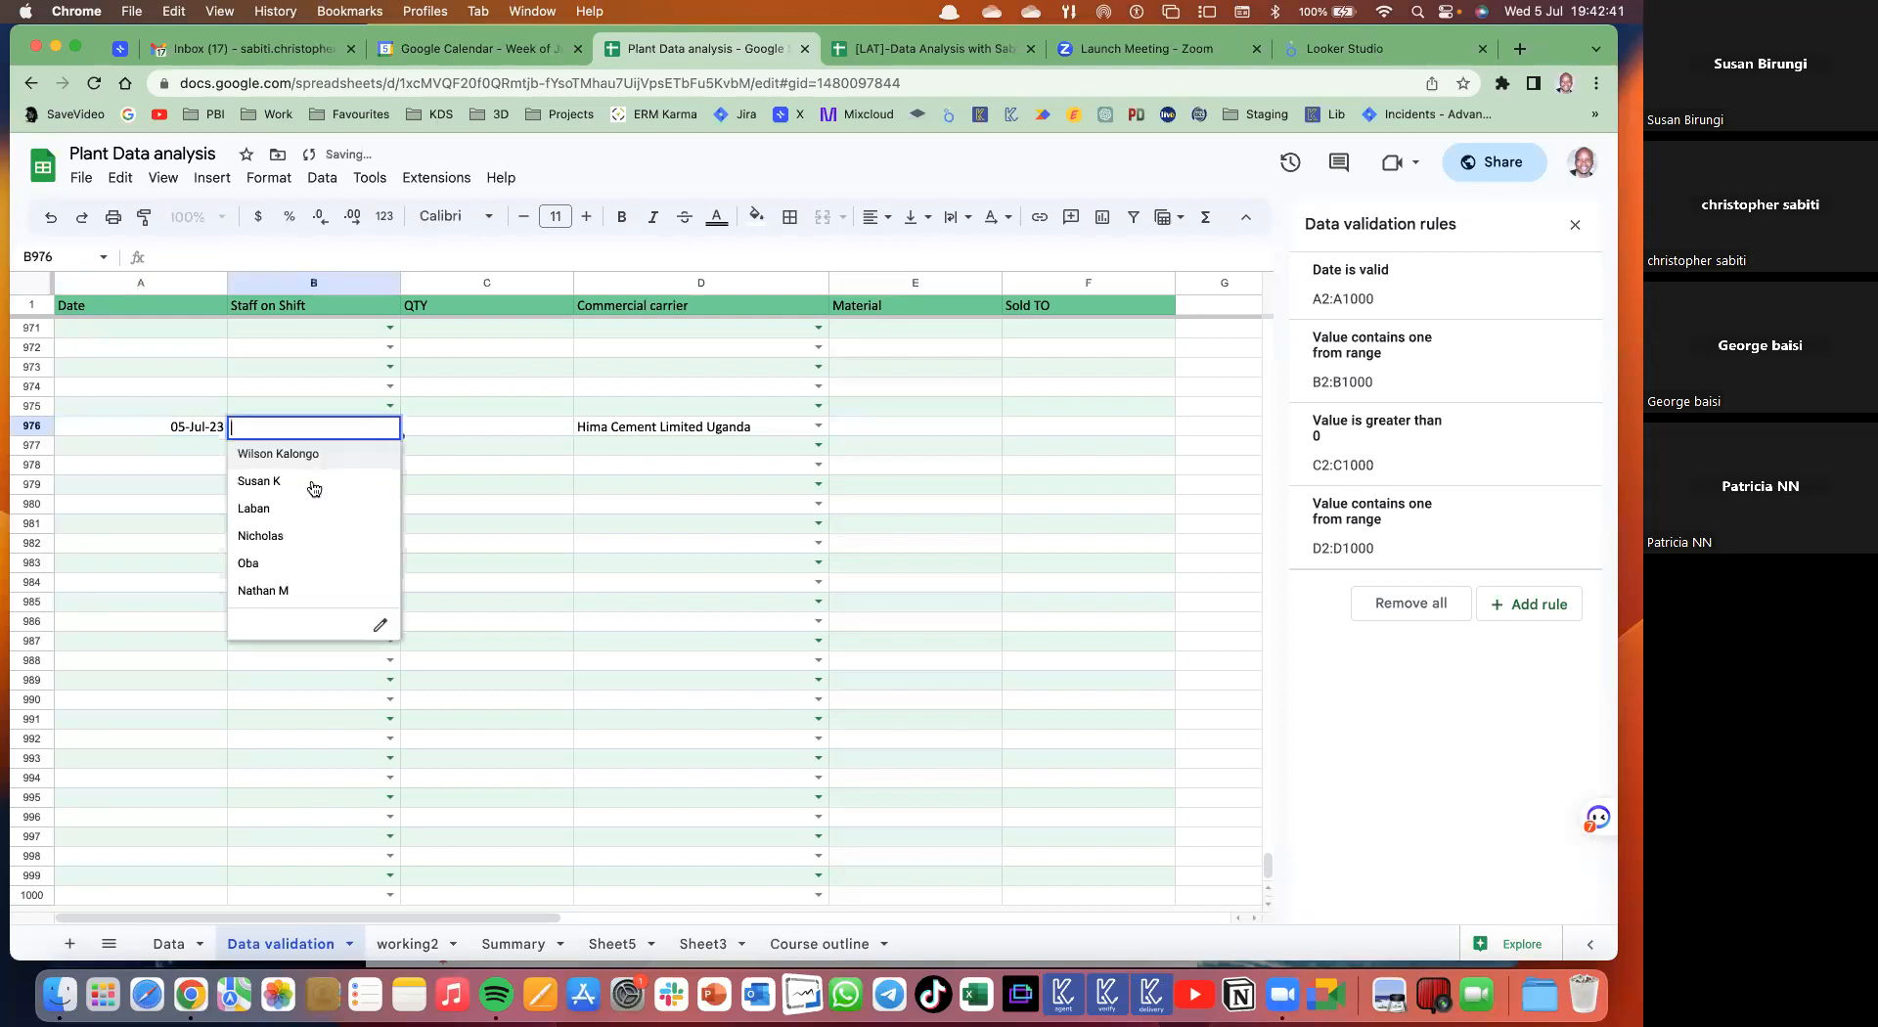
pyautogui.click(268, 455)
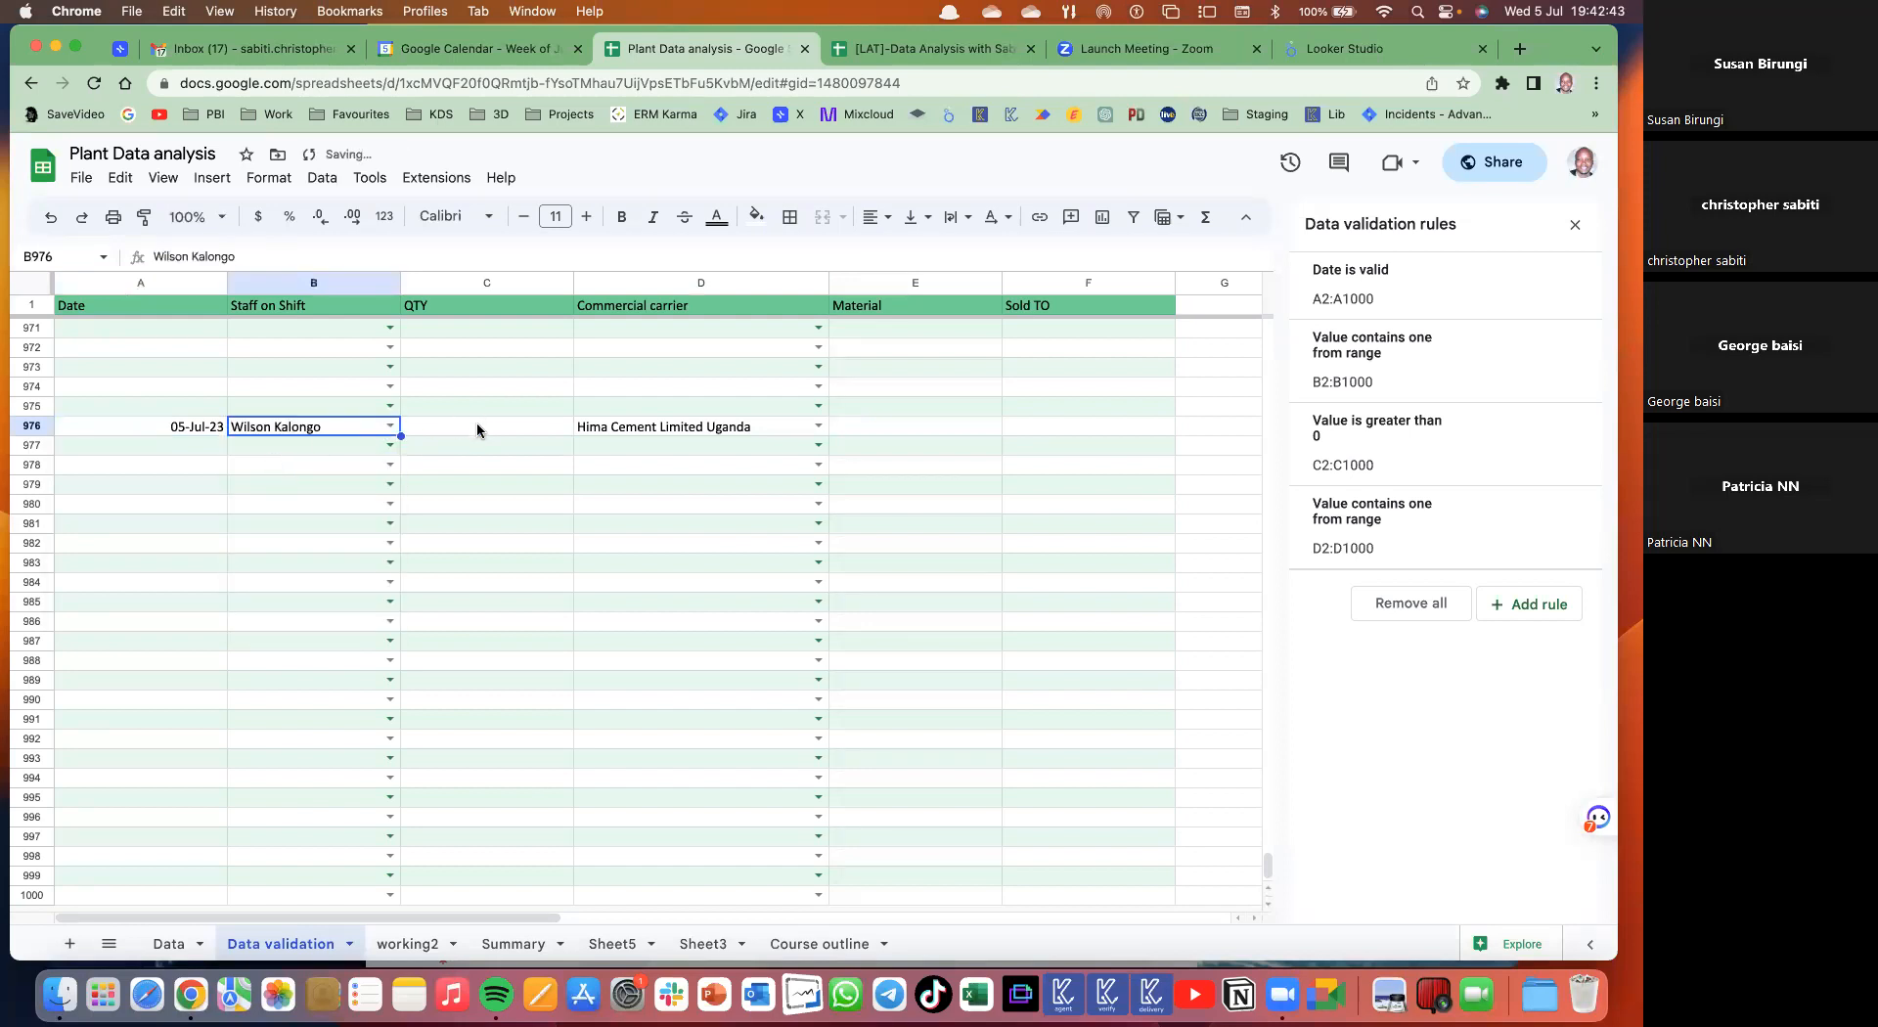
pyautogui.click(478, 430)
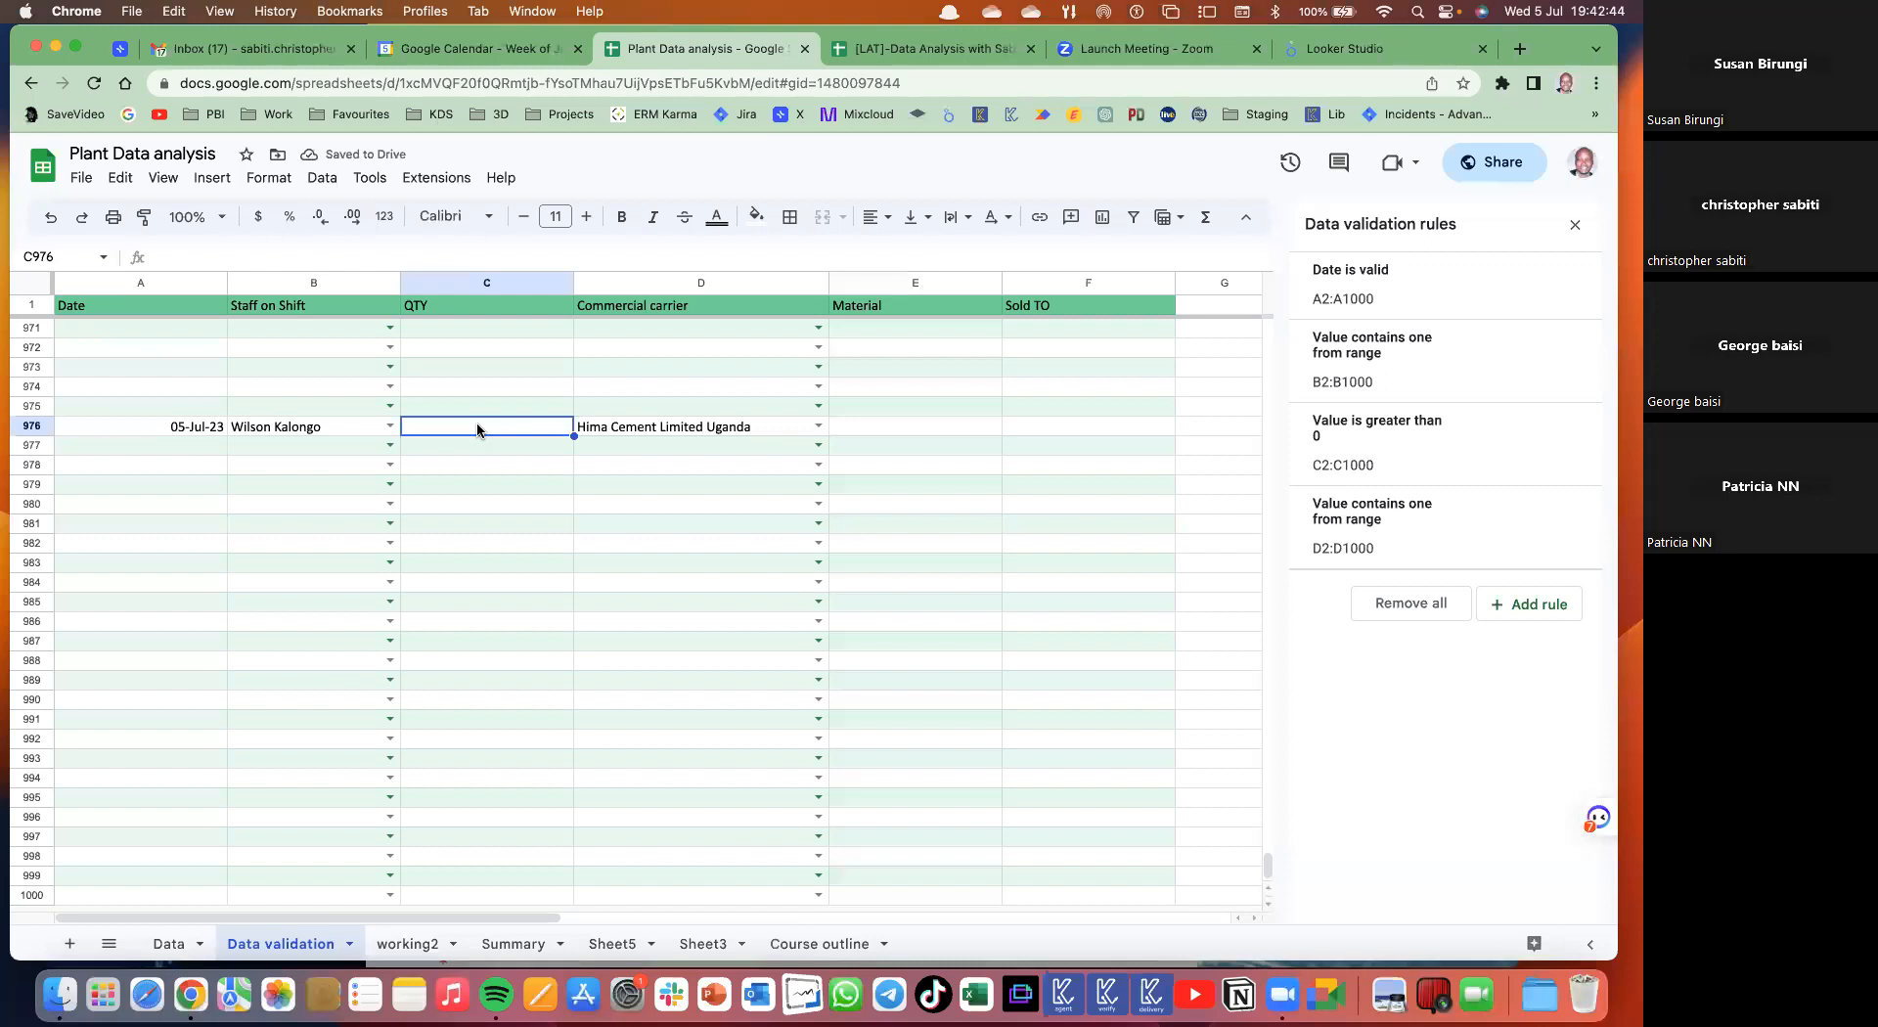
pyautogui.write('456')
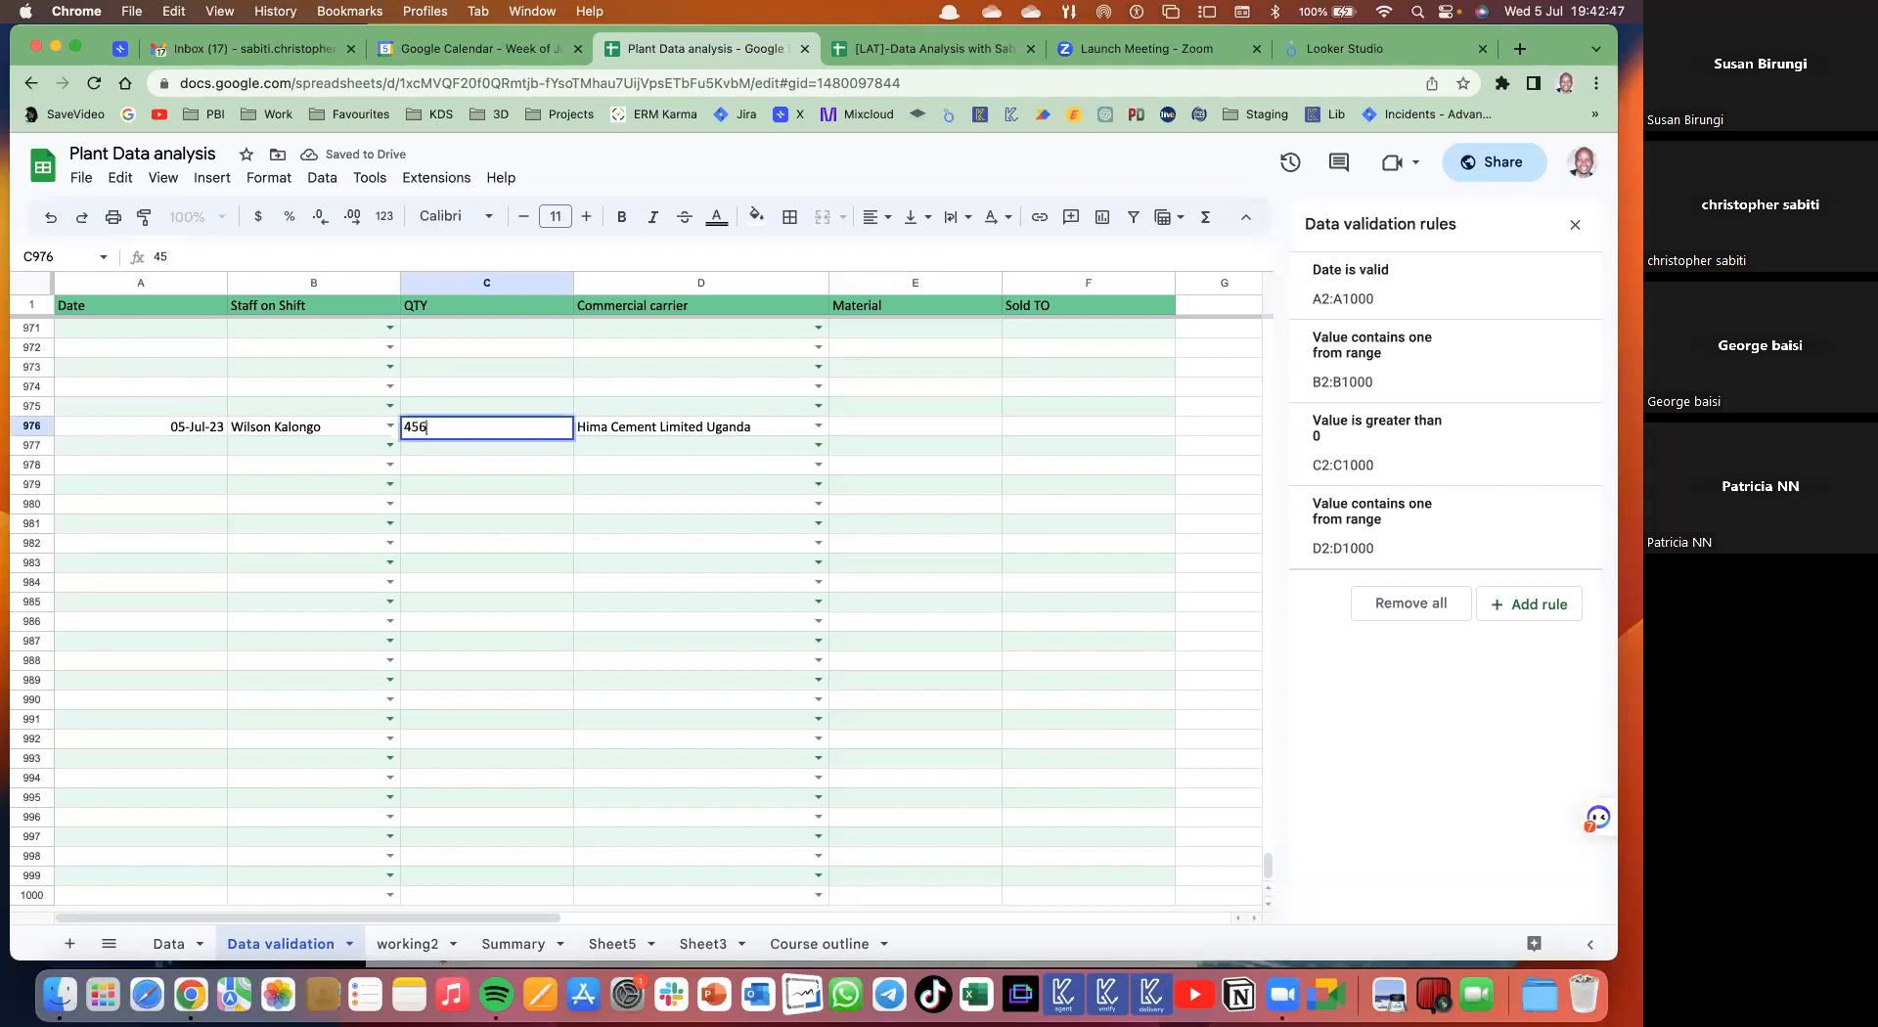
pyautogui.click(598, 446)
# - Check the D976 carrier and select F971:F992 in the Sold TO column
pyautogui.click(750, 423)
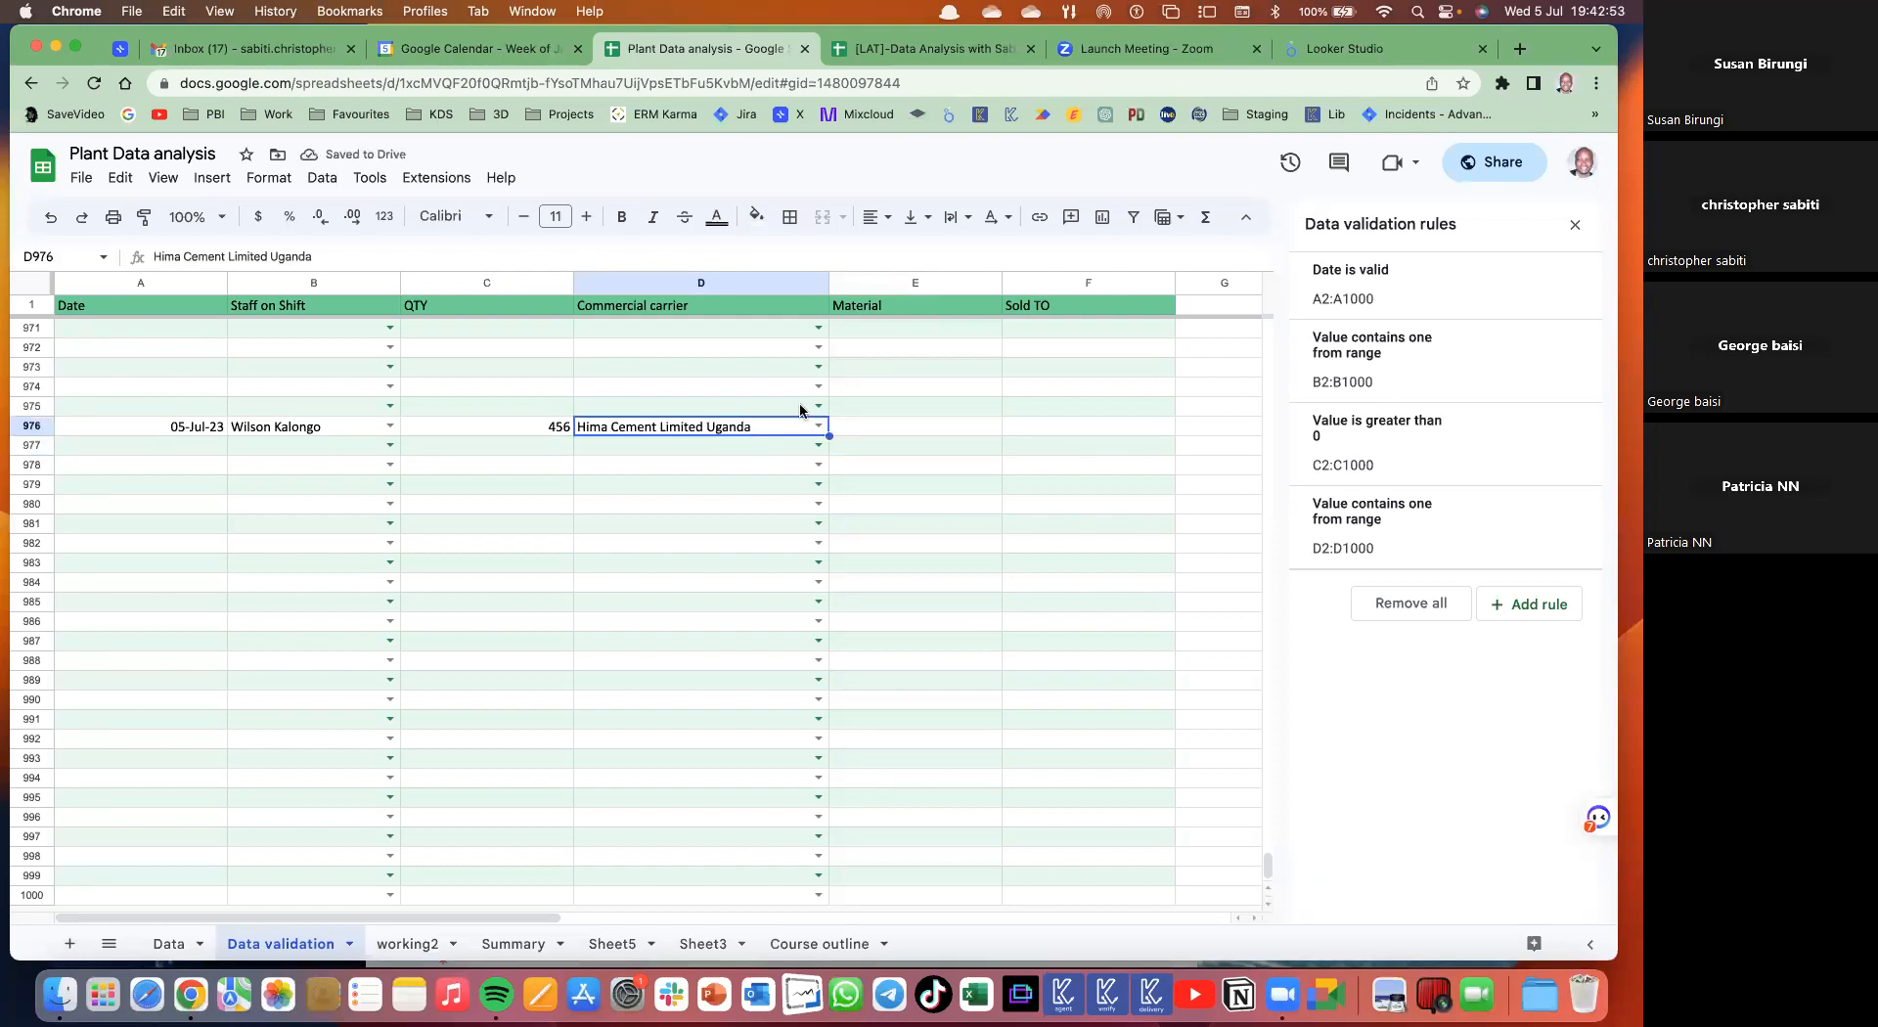
pyautogui.click(922, 434)
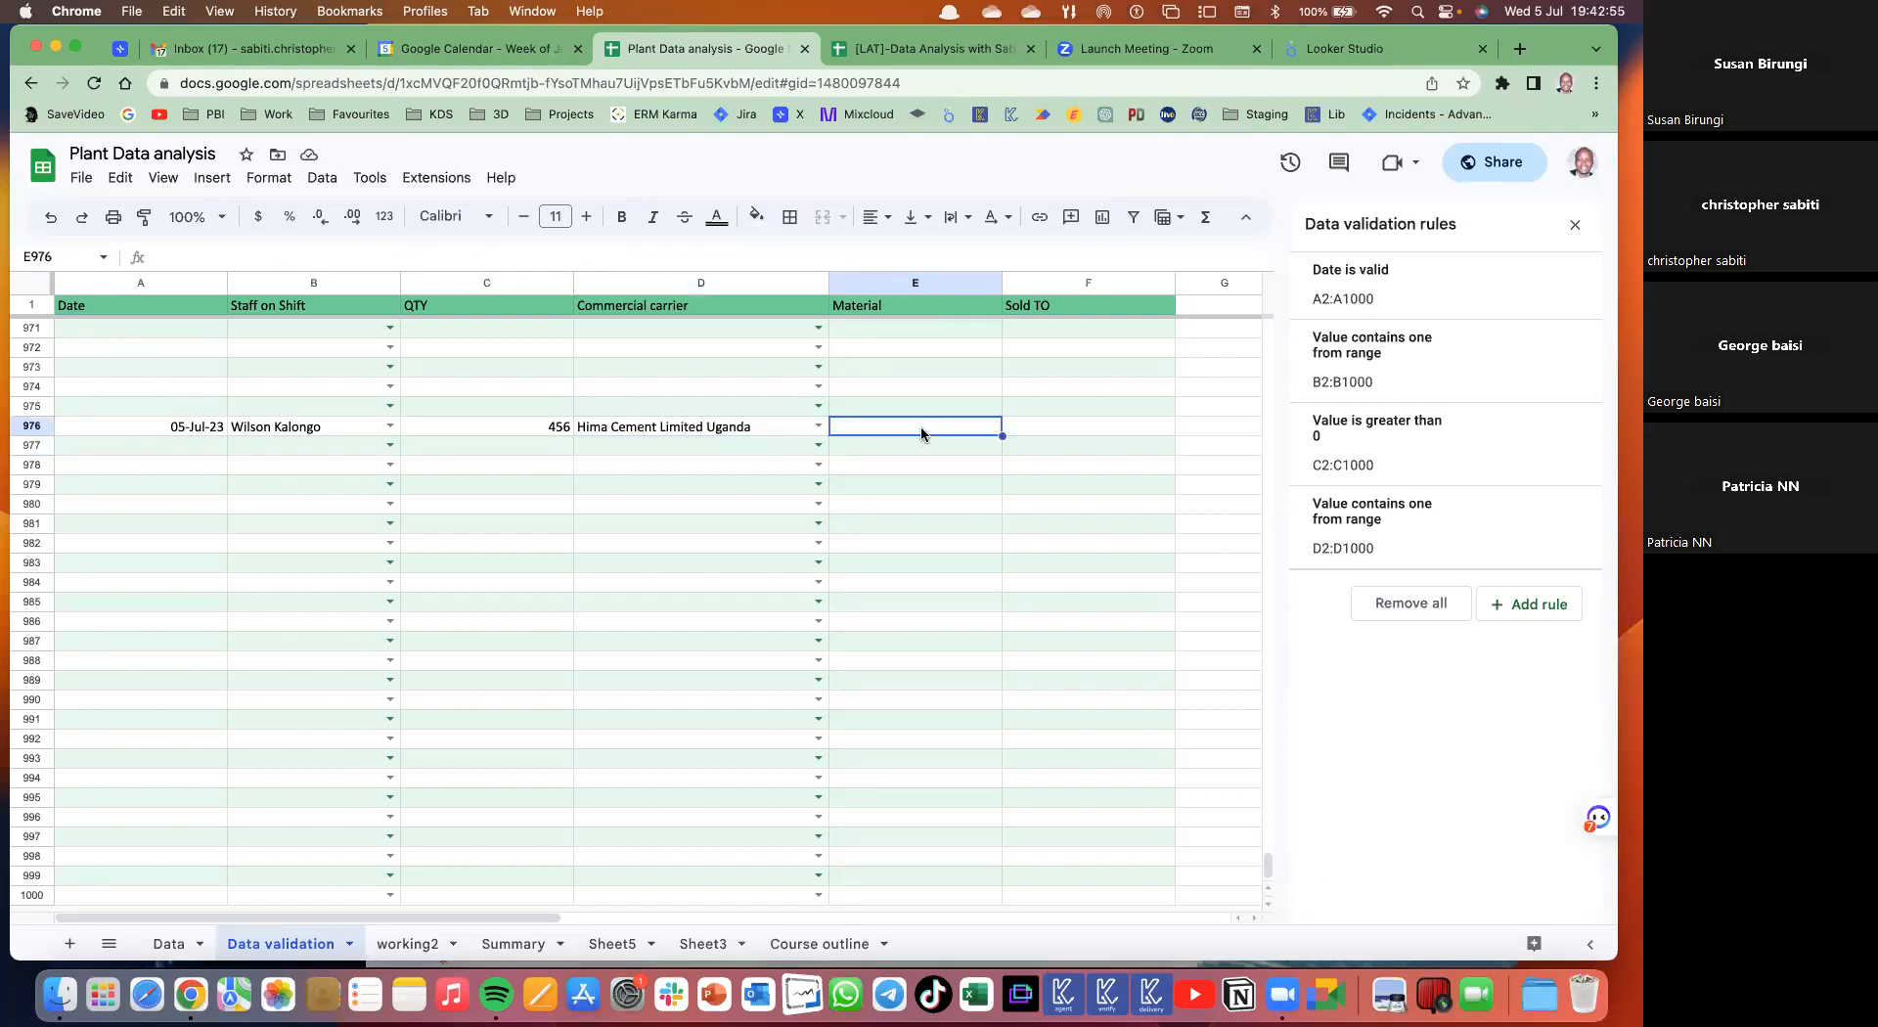
pyautogui.hscroll(2, 921, 435)
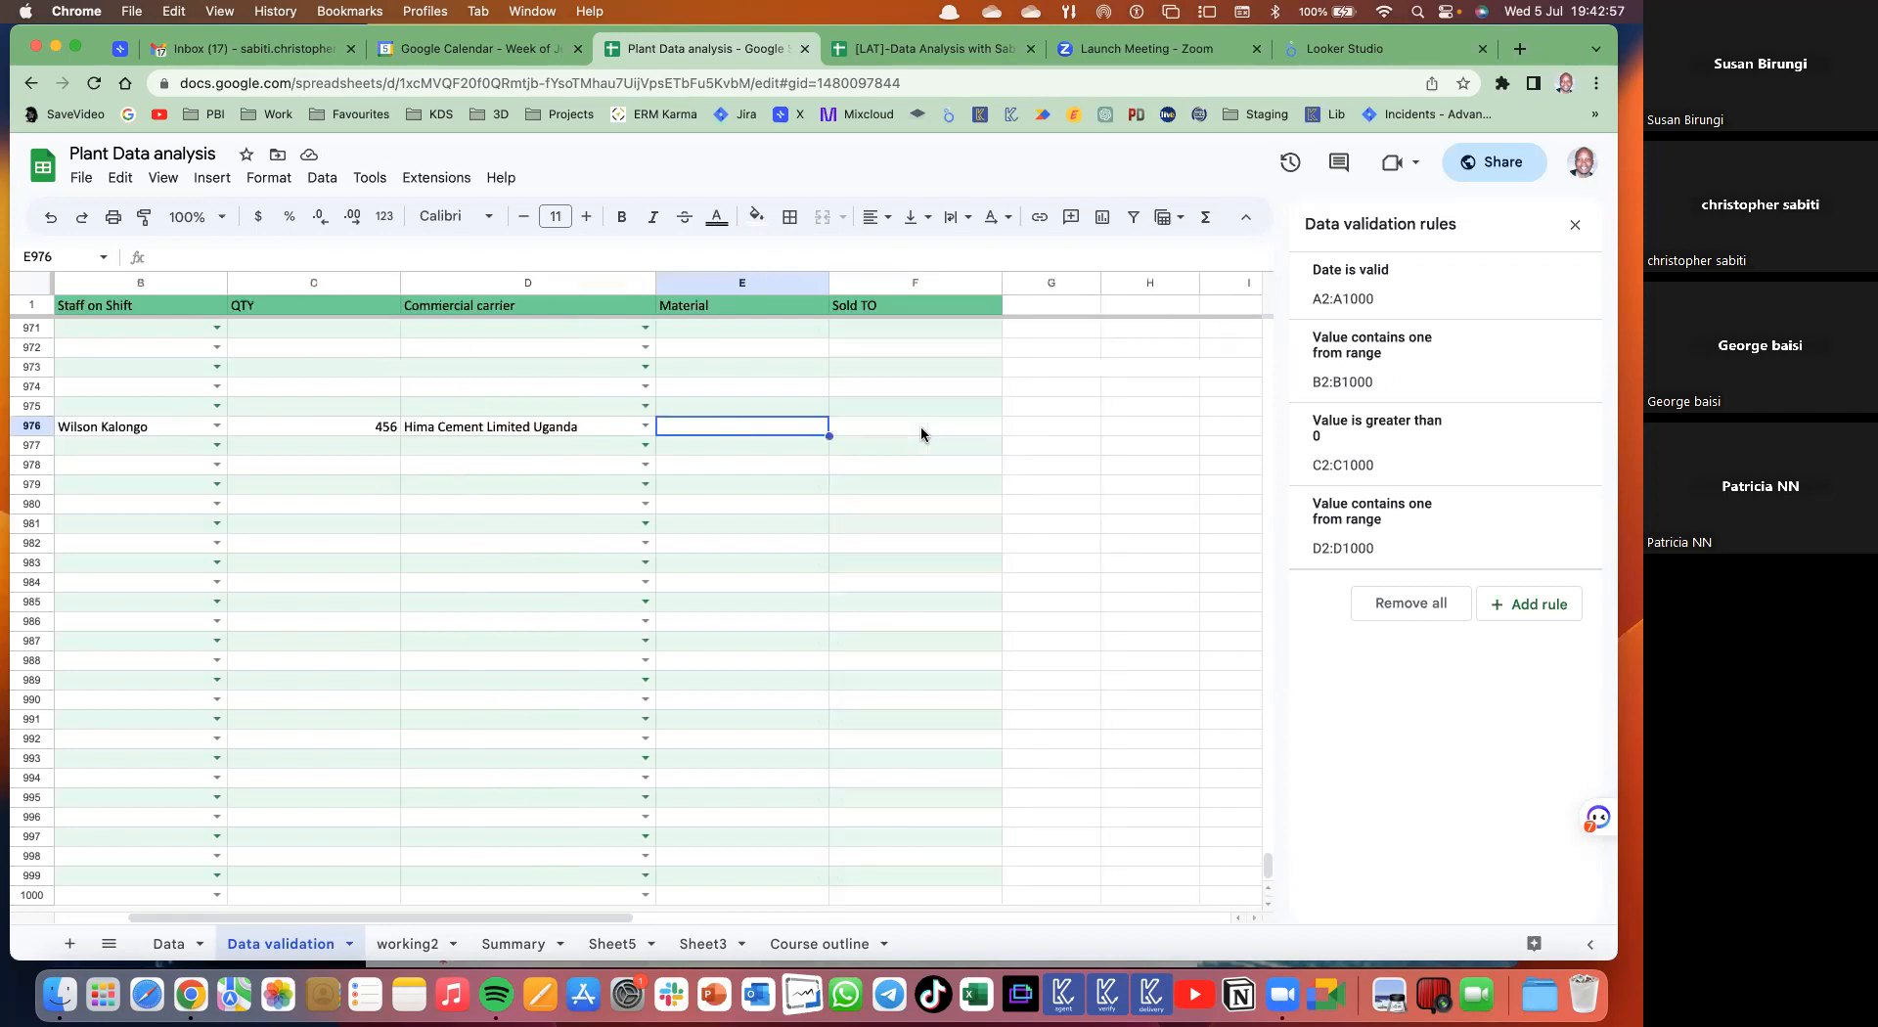
pyautogui.moveTo(889, 327); pyautogui.dragTo(906, 733)
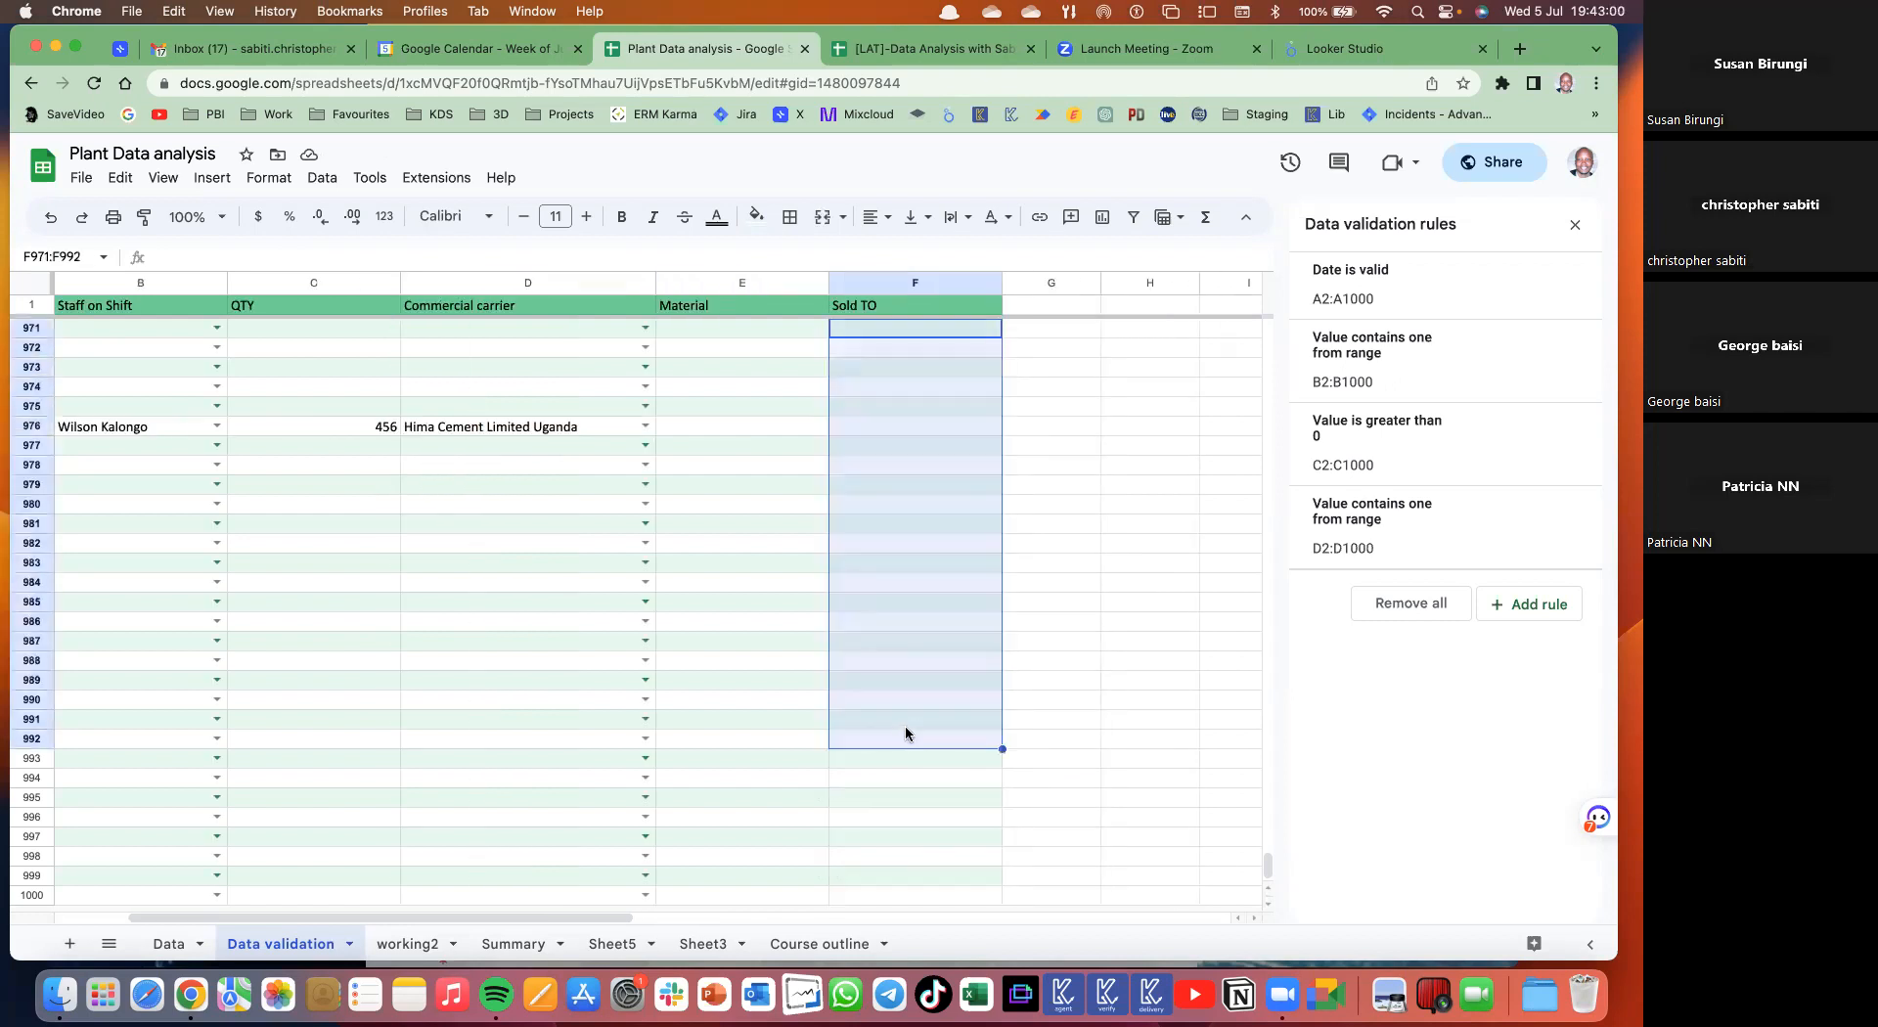
# - Copy column F into column G and rename the G1 header to Status
pyautogui.click(905, 282)
pyautogui.press('super+c')
pyautogui.click(1028, 284)
pyautogui.press('super+v')
pyautogui.click(1077, 338)
pyautogui.click(1047, 303)
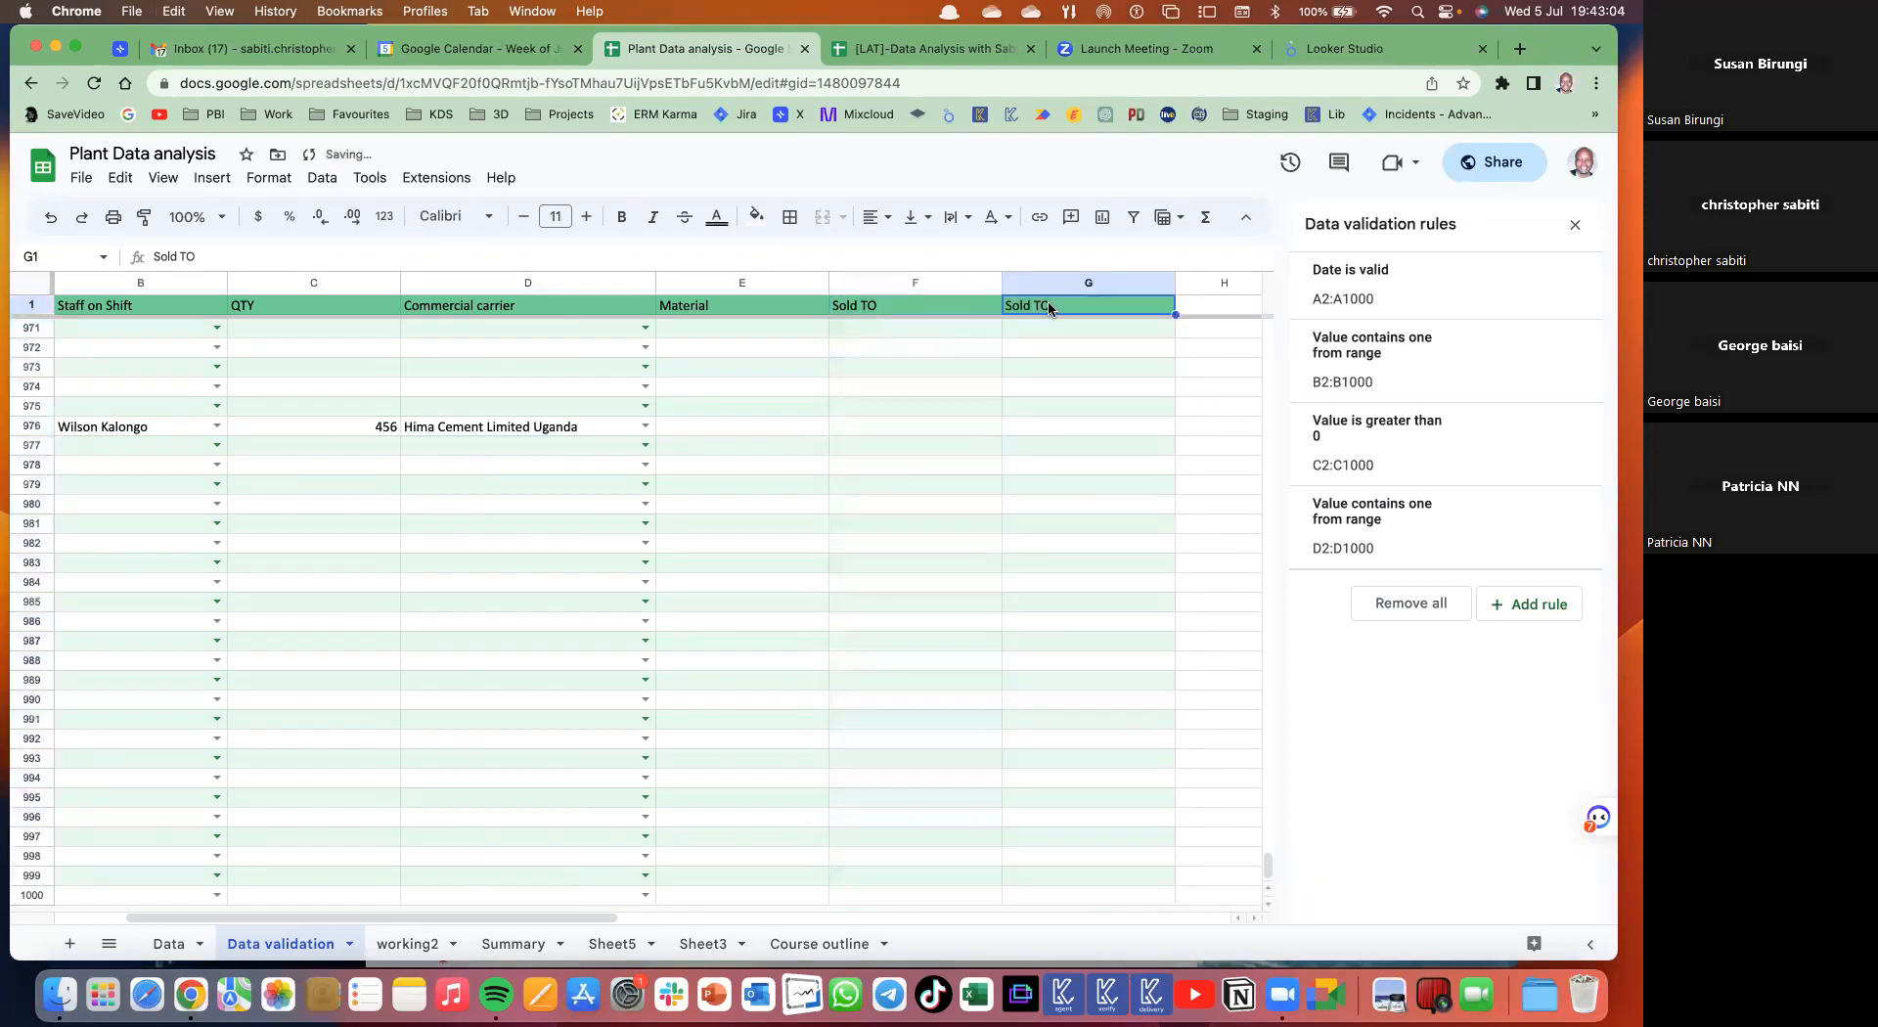
pyautogui.press('Delete')
pyautogui.write('Status')
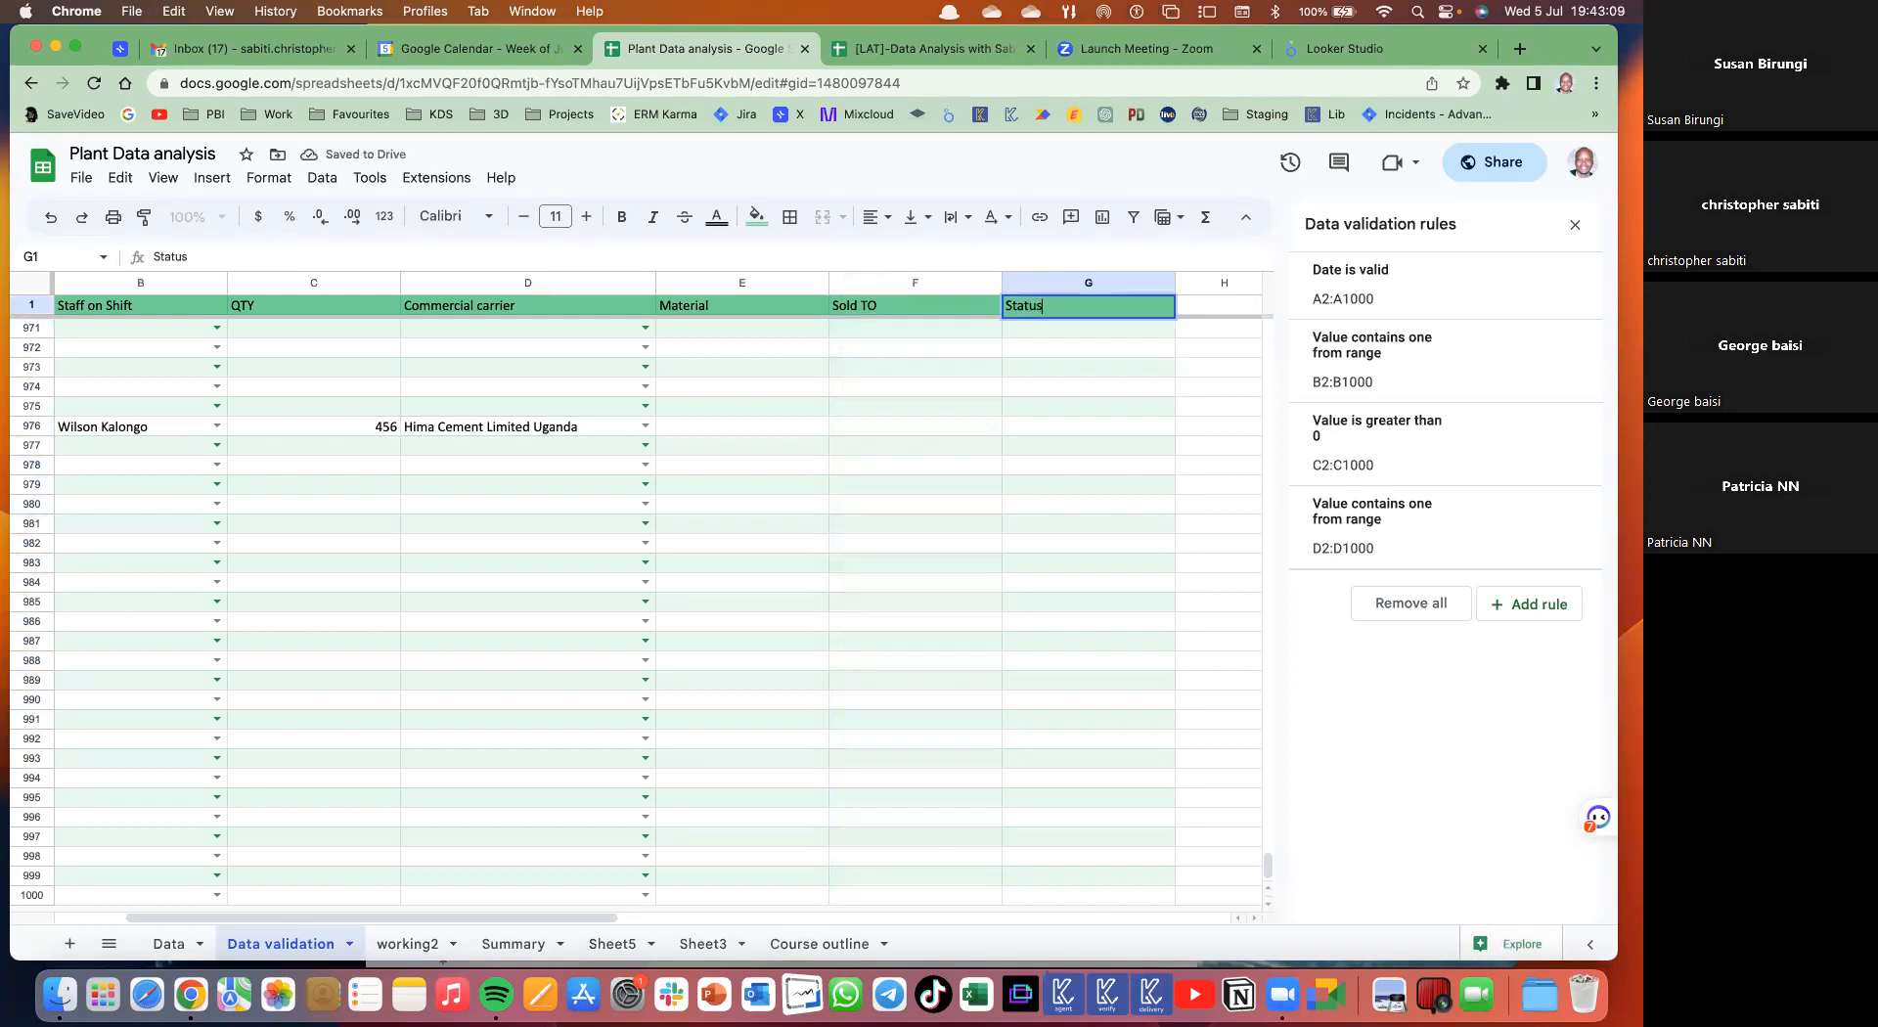
pyautogui.press('Return')
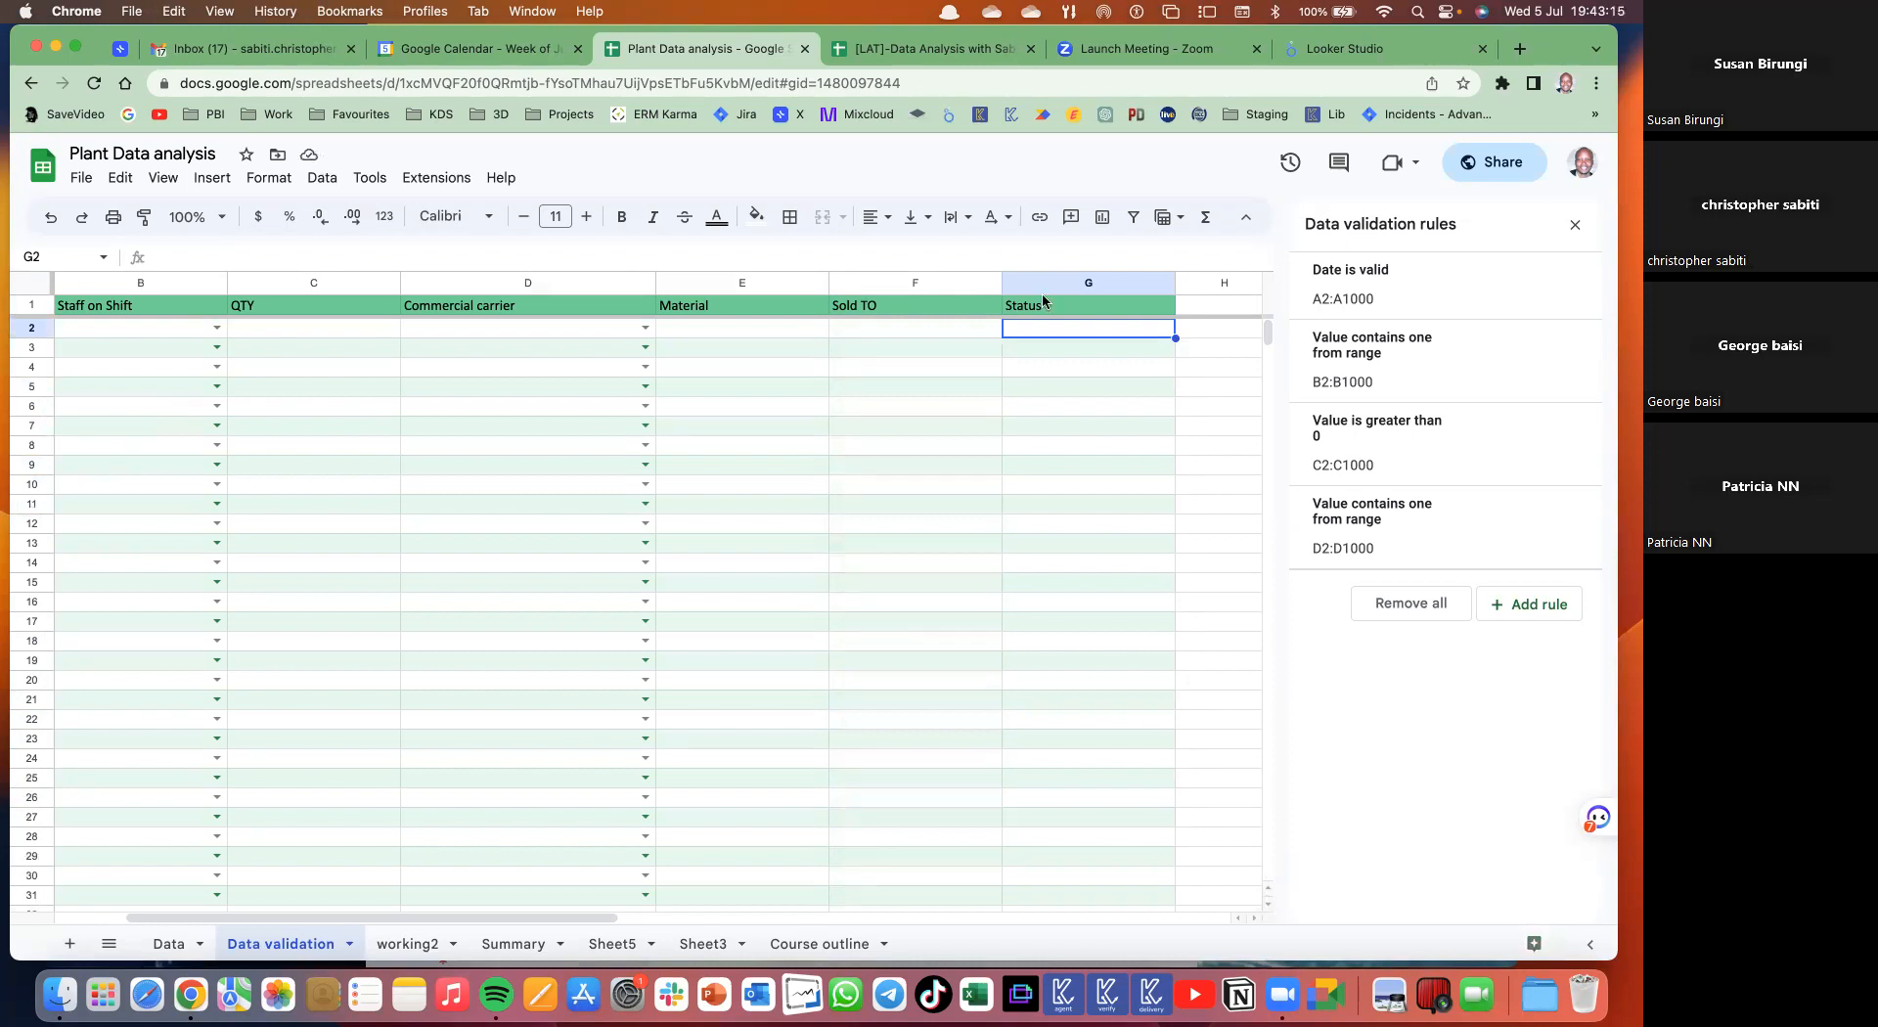
pyautogui.hscroll(-2, 665, 414)
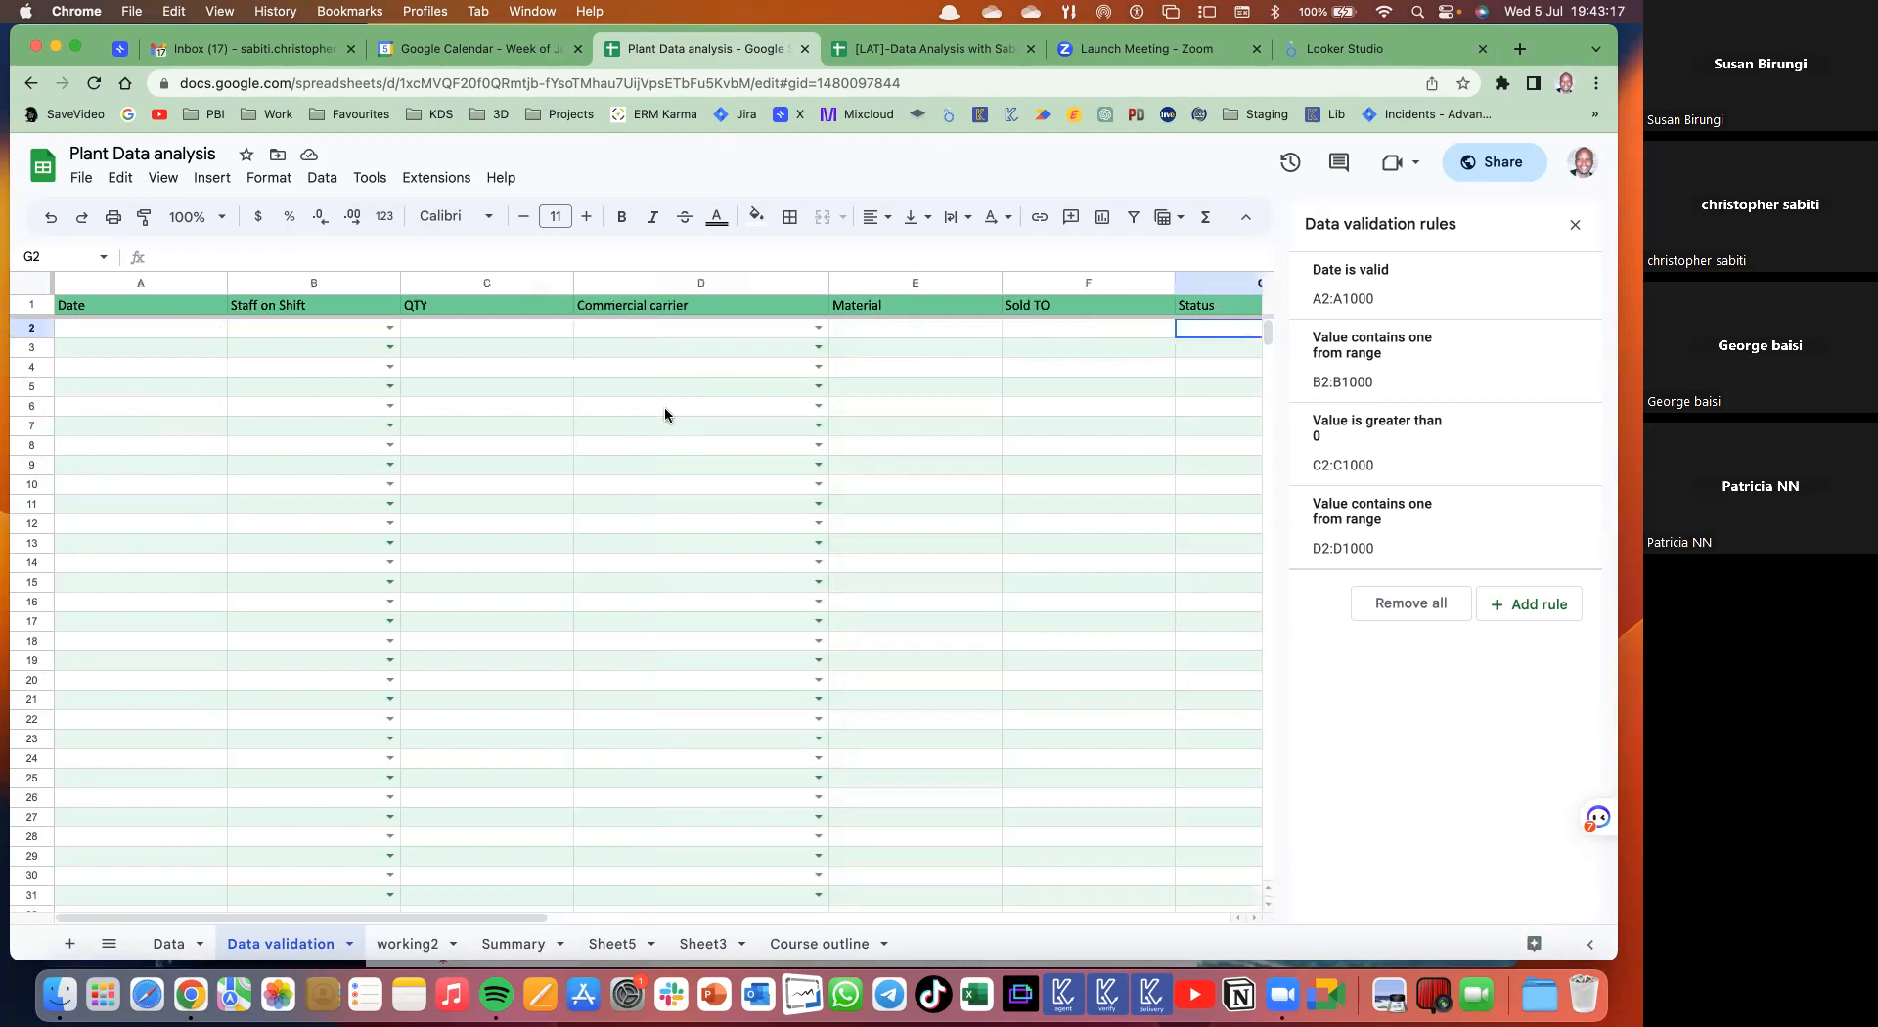
pyautogui.hscroll(5, 665, 414)
pyautogui.hscroll(-5, 665, 414)
pyautogui.click(407, 943)
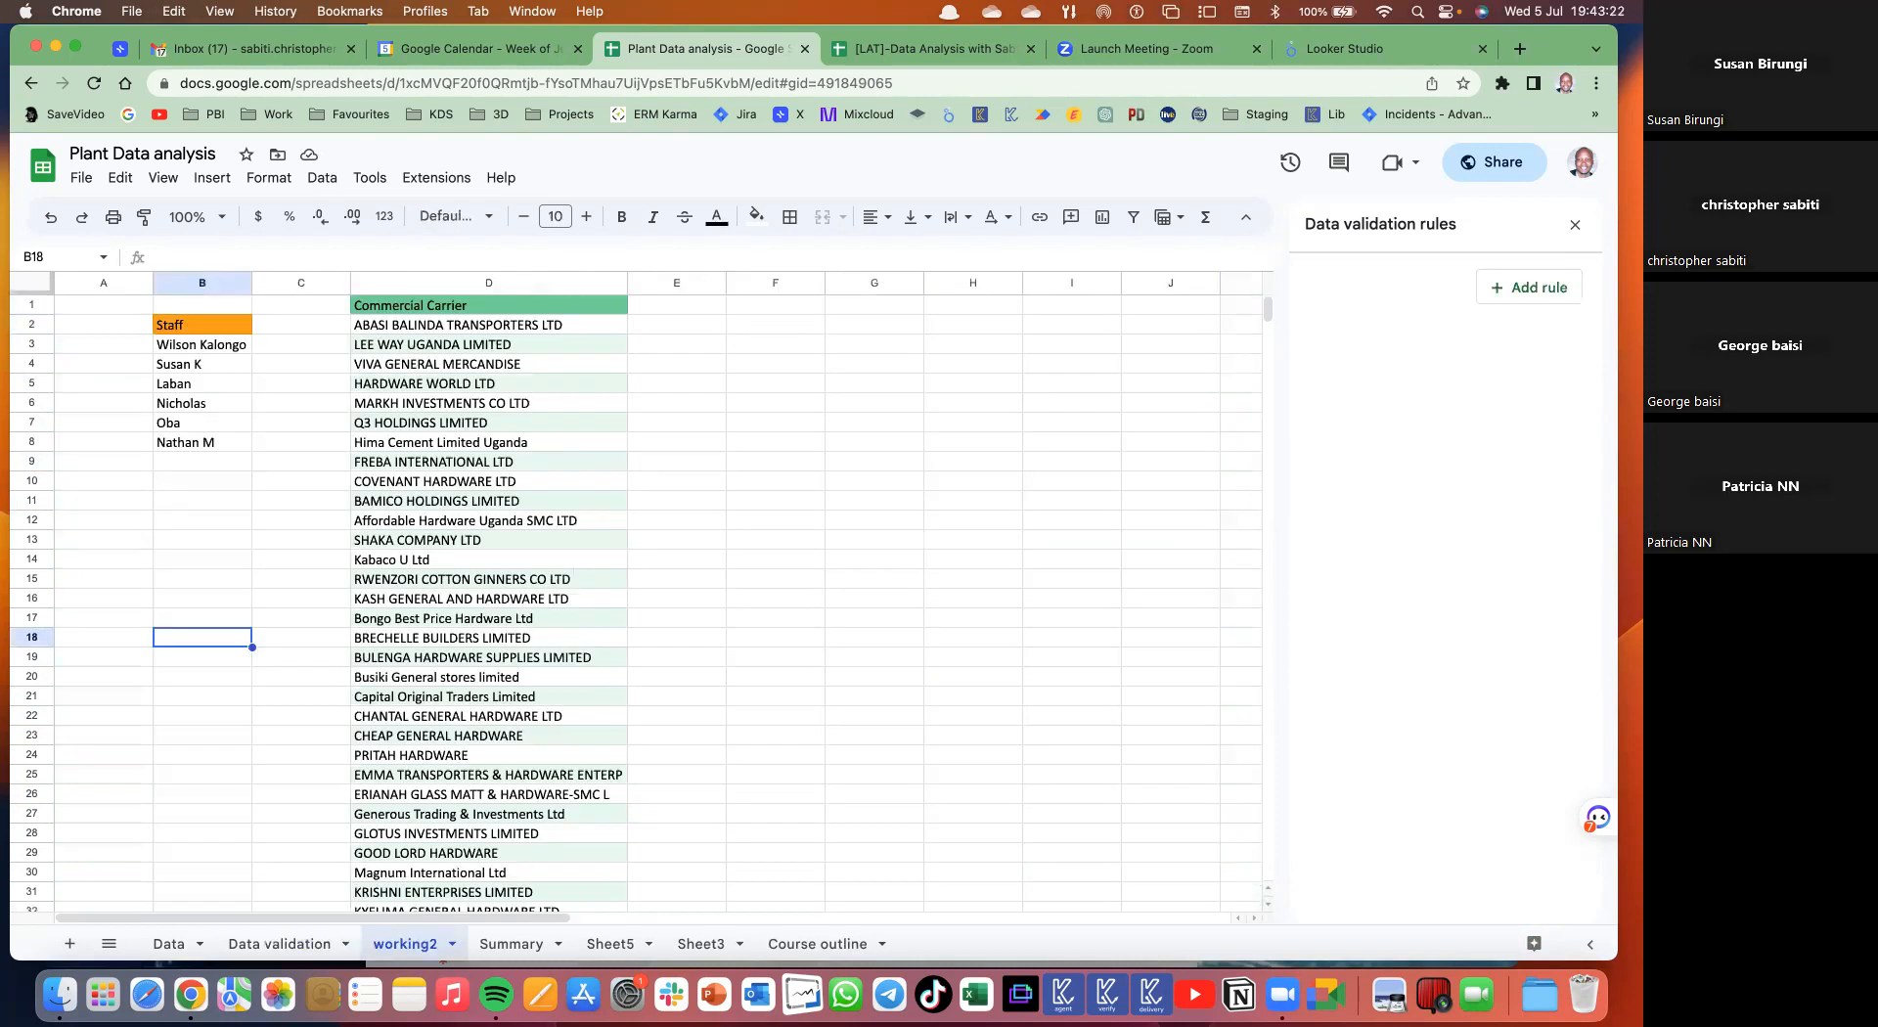
# - Enter a Status header in F2 with Open, WIP, Draft, Closed and Due below it
pyautogui.click(776, 325)
pyautogui.write('Status')
pyautogui.press('Return')
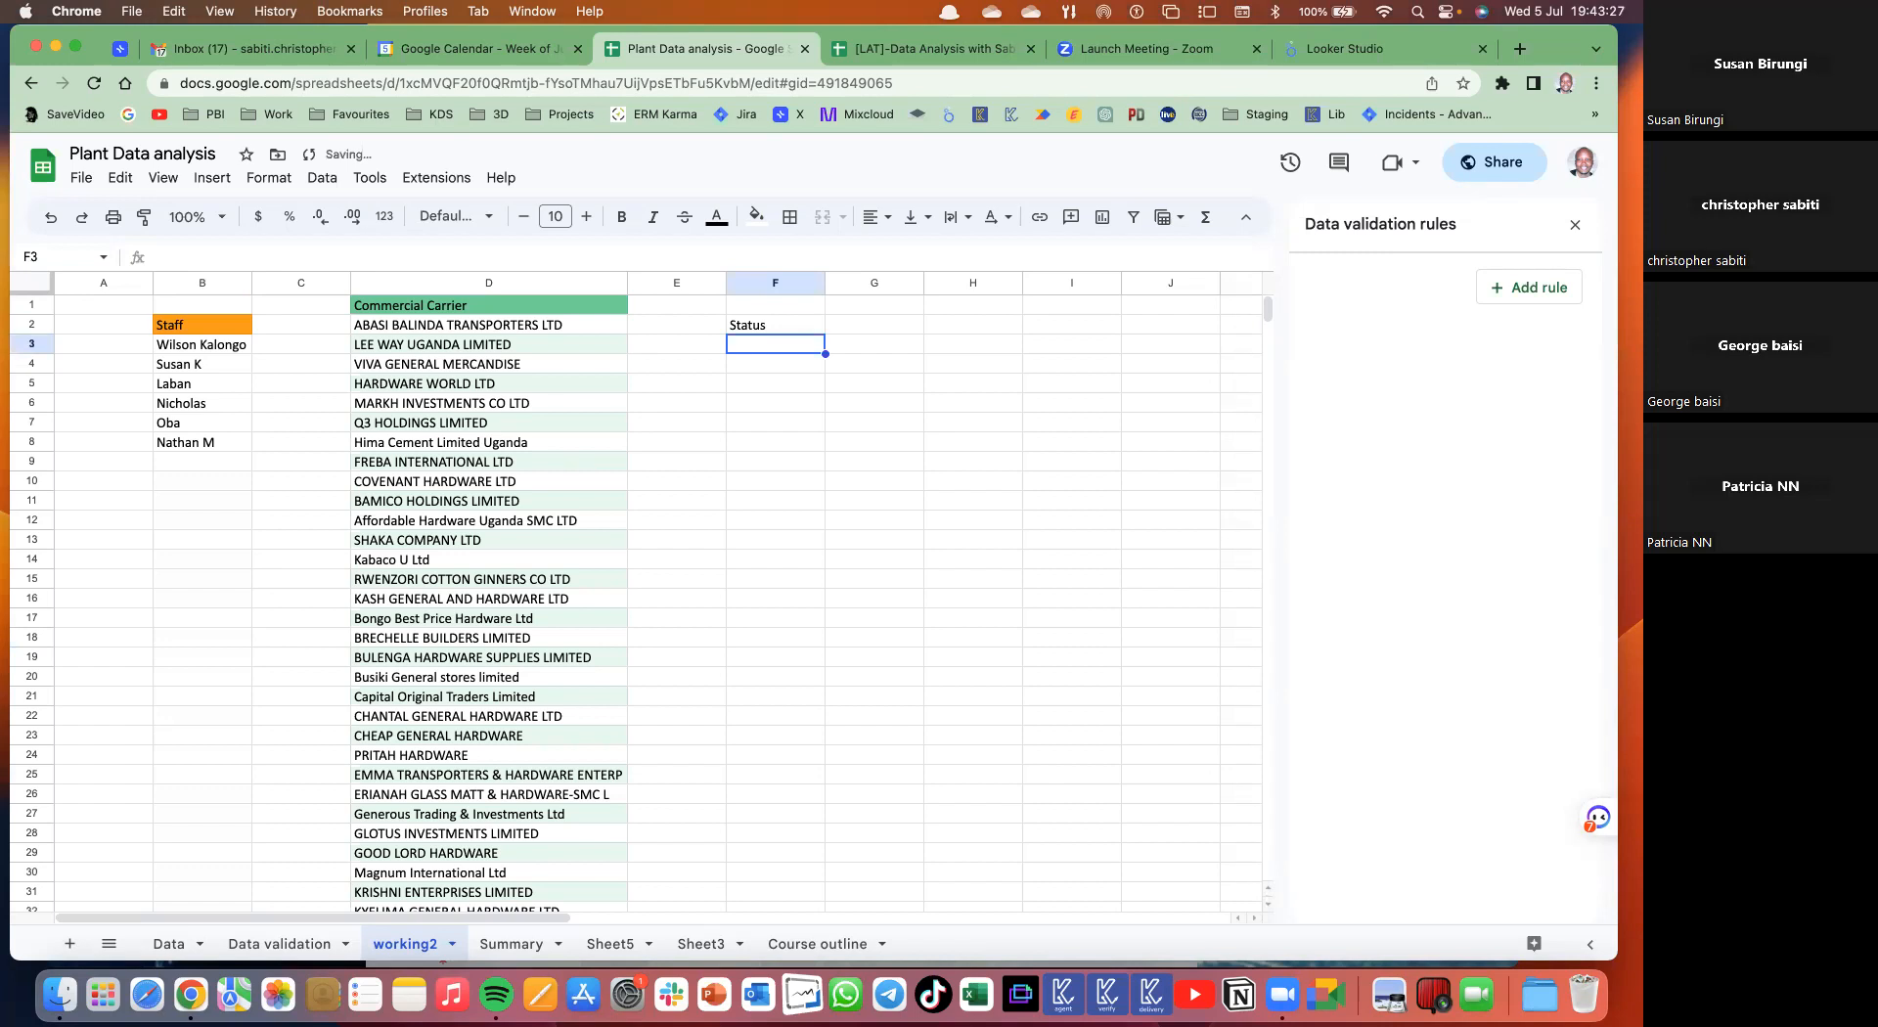
pyautogui.write('Open')
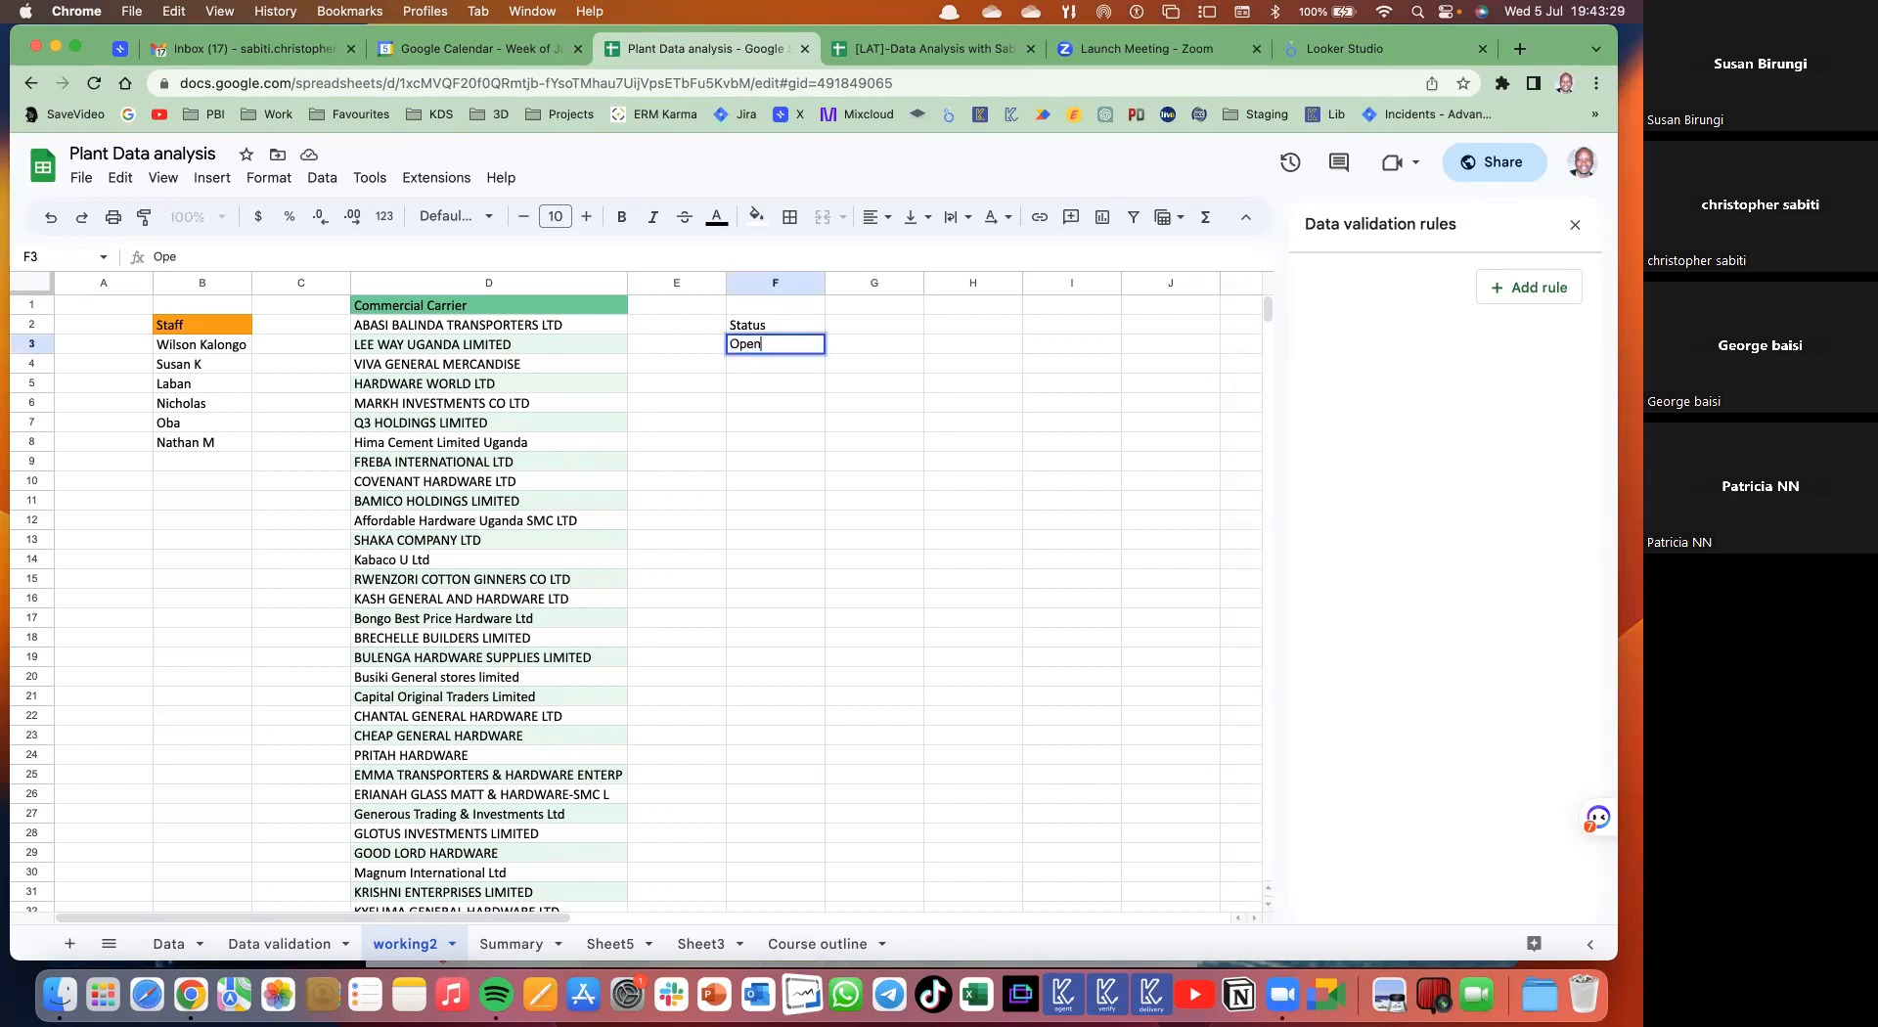
pyautogui.press('Return')
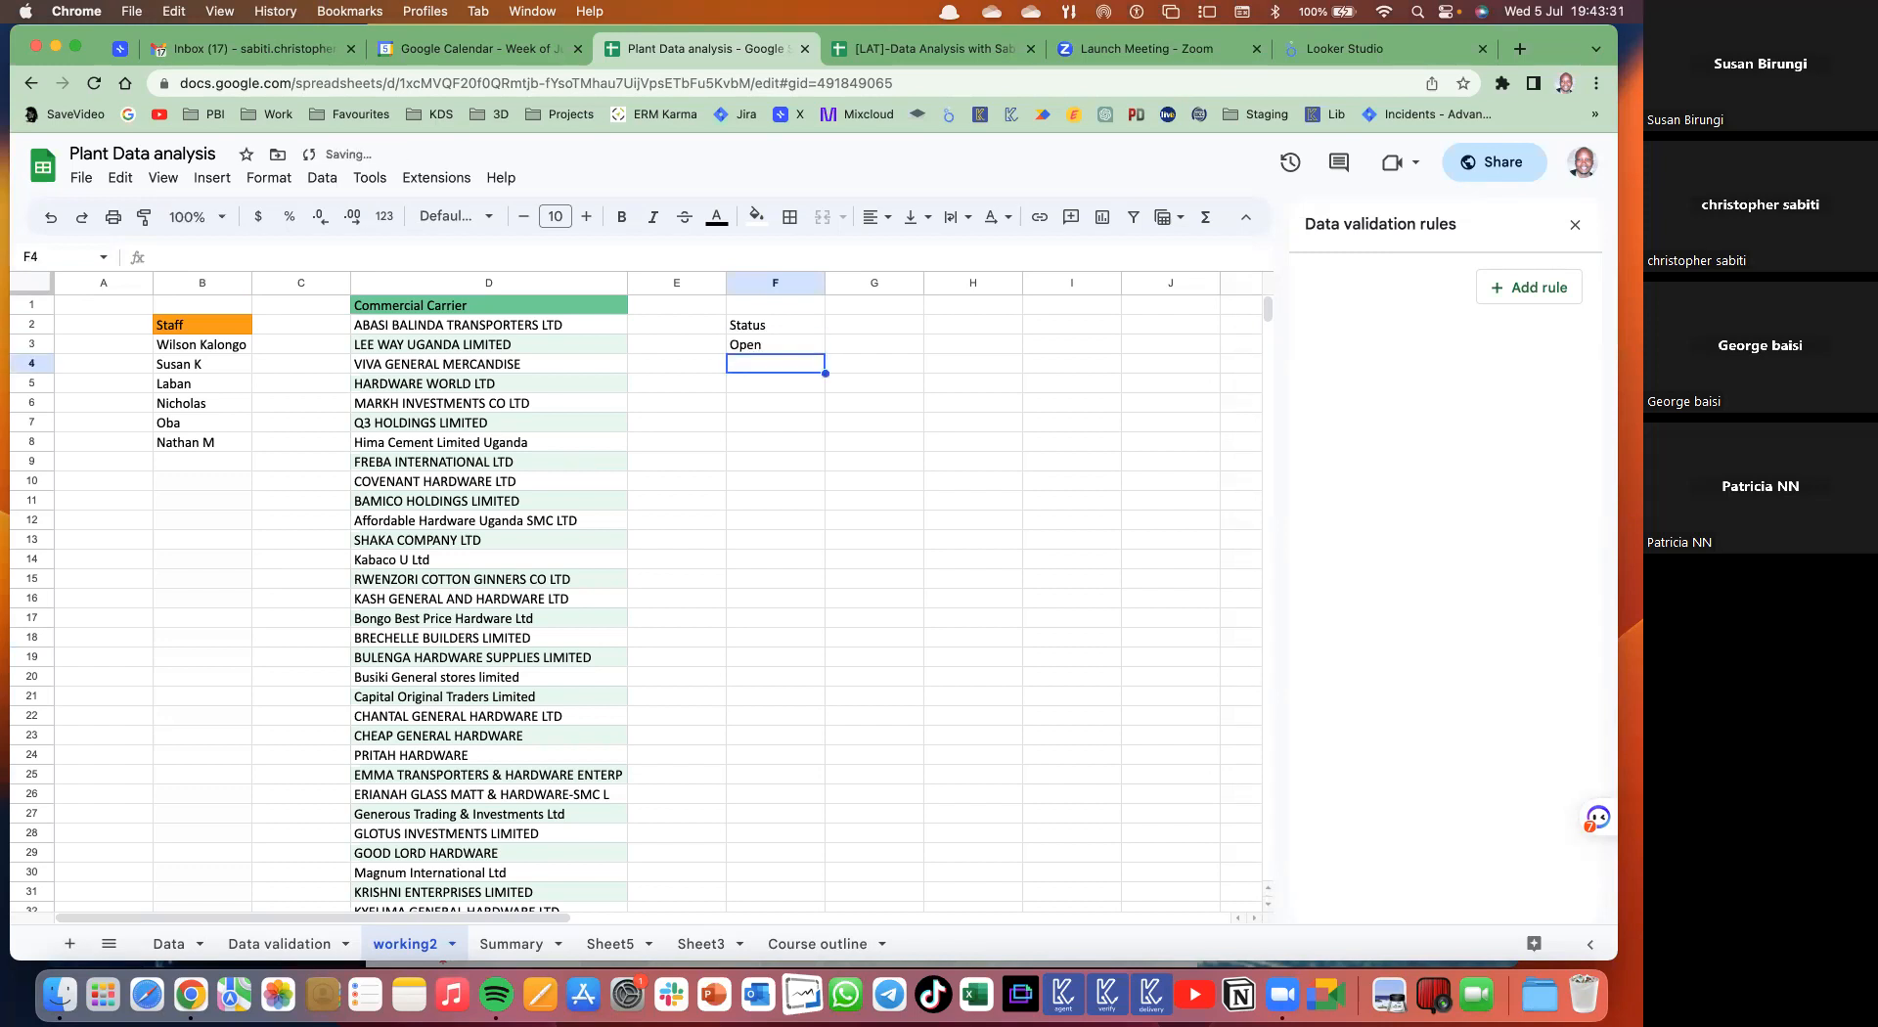
pyautogui.write('WIP')
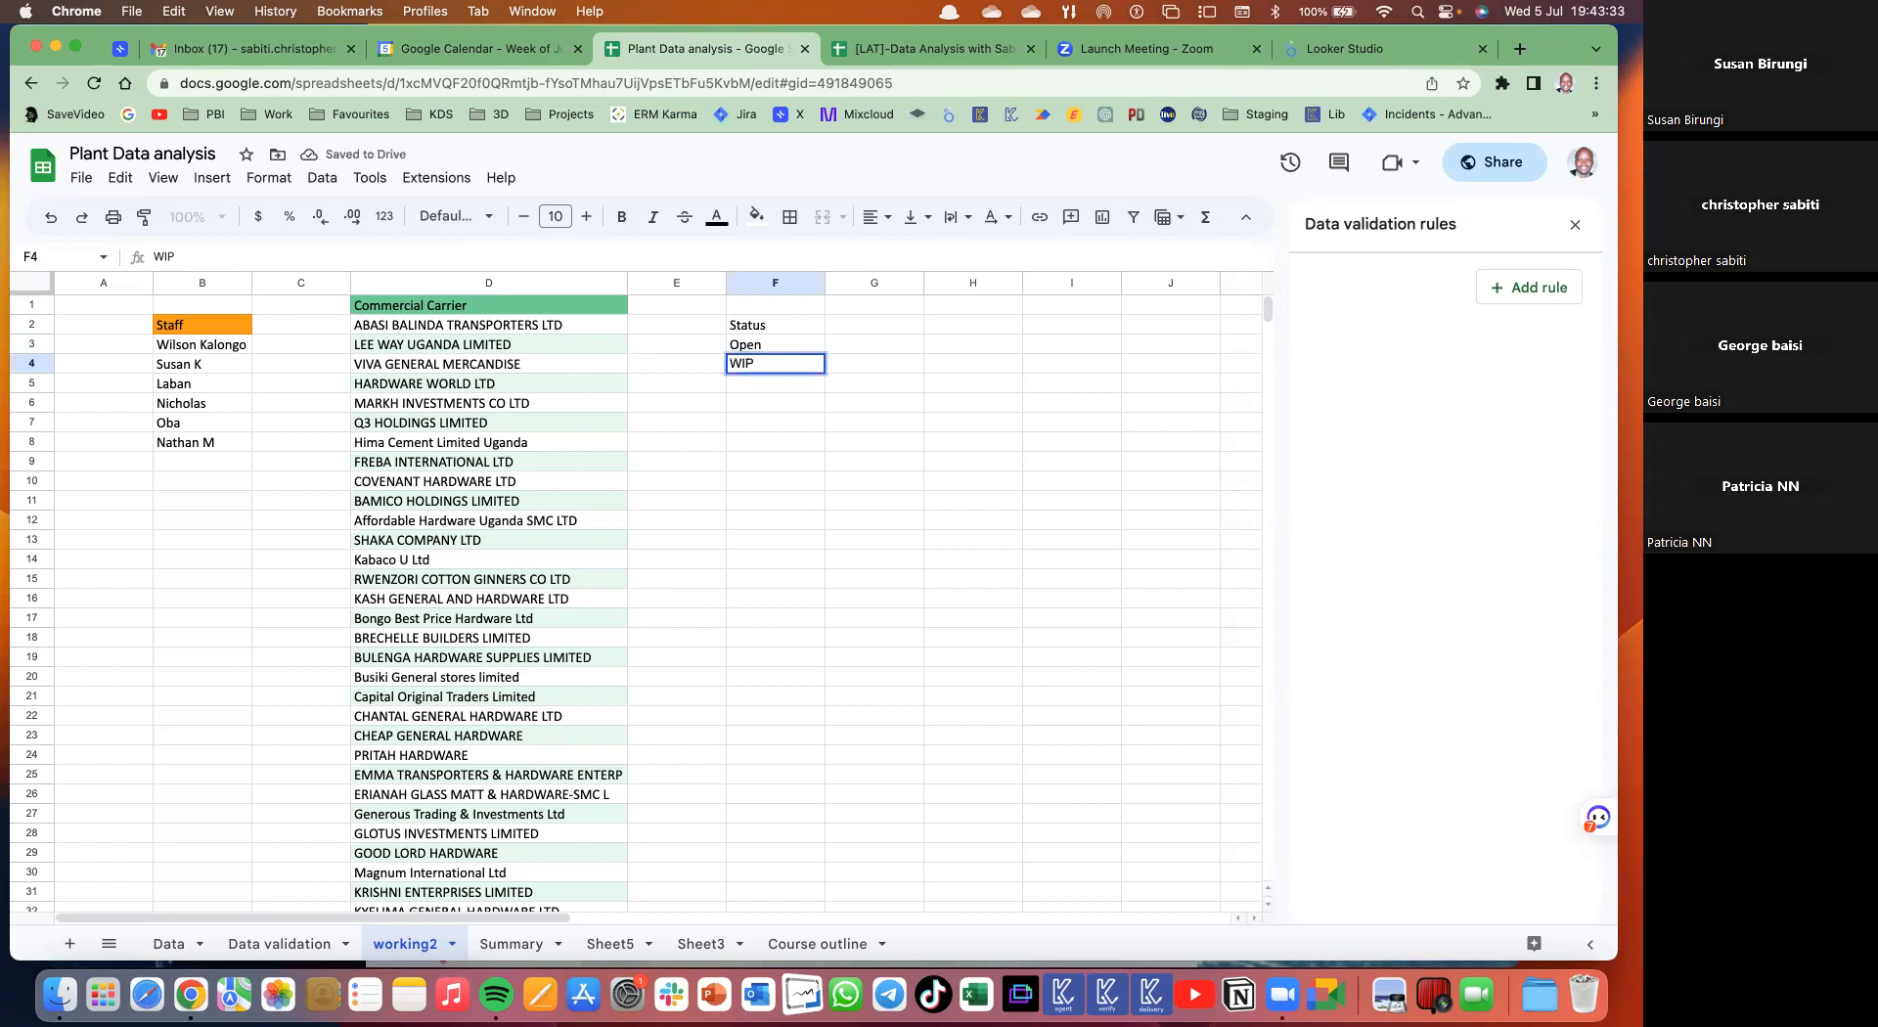
pyautogui.press('Return')
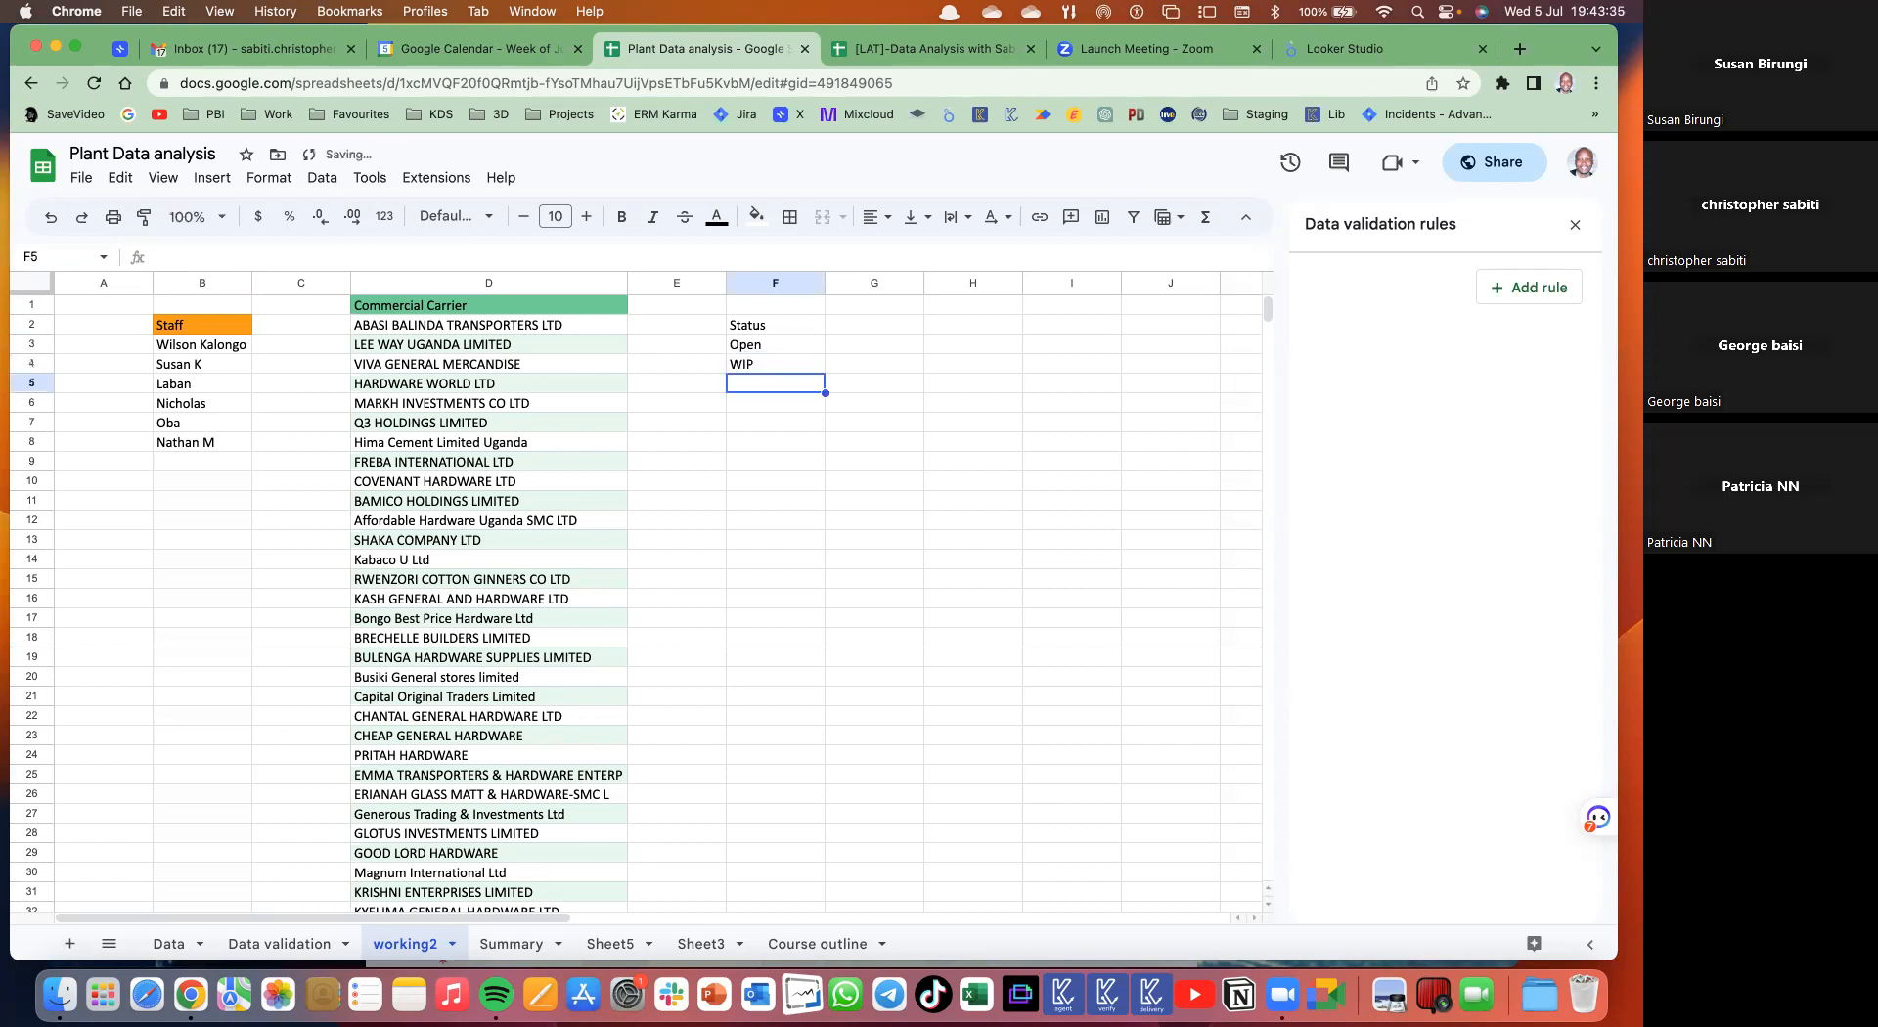
pyautogui.write('Draft')
pyautogui.press('Return')
pyautogui.write('Closed')
pyautogui.press('Return')
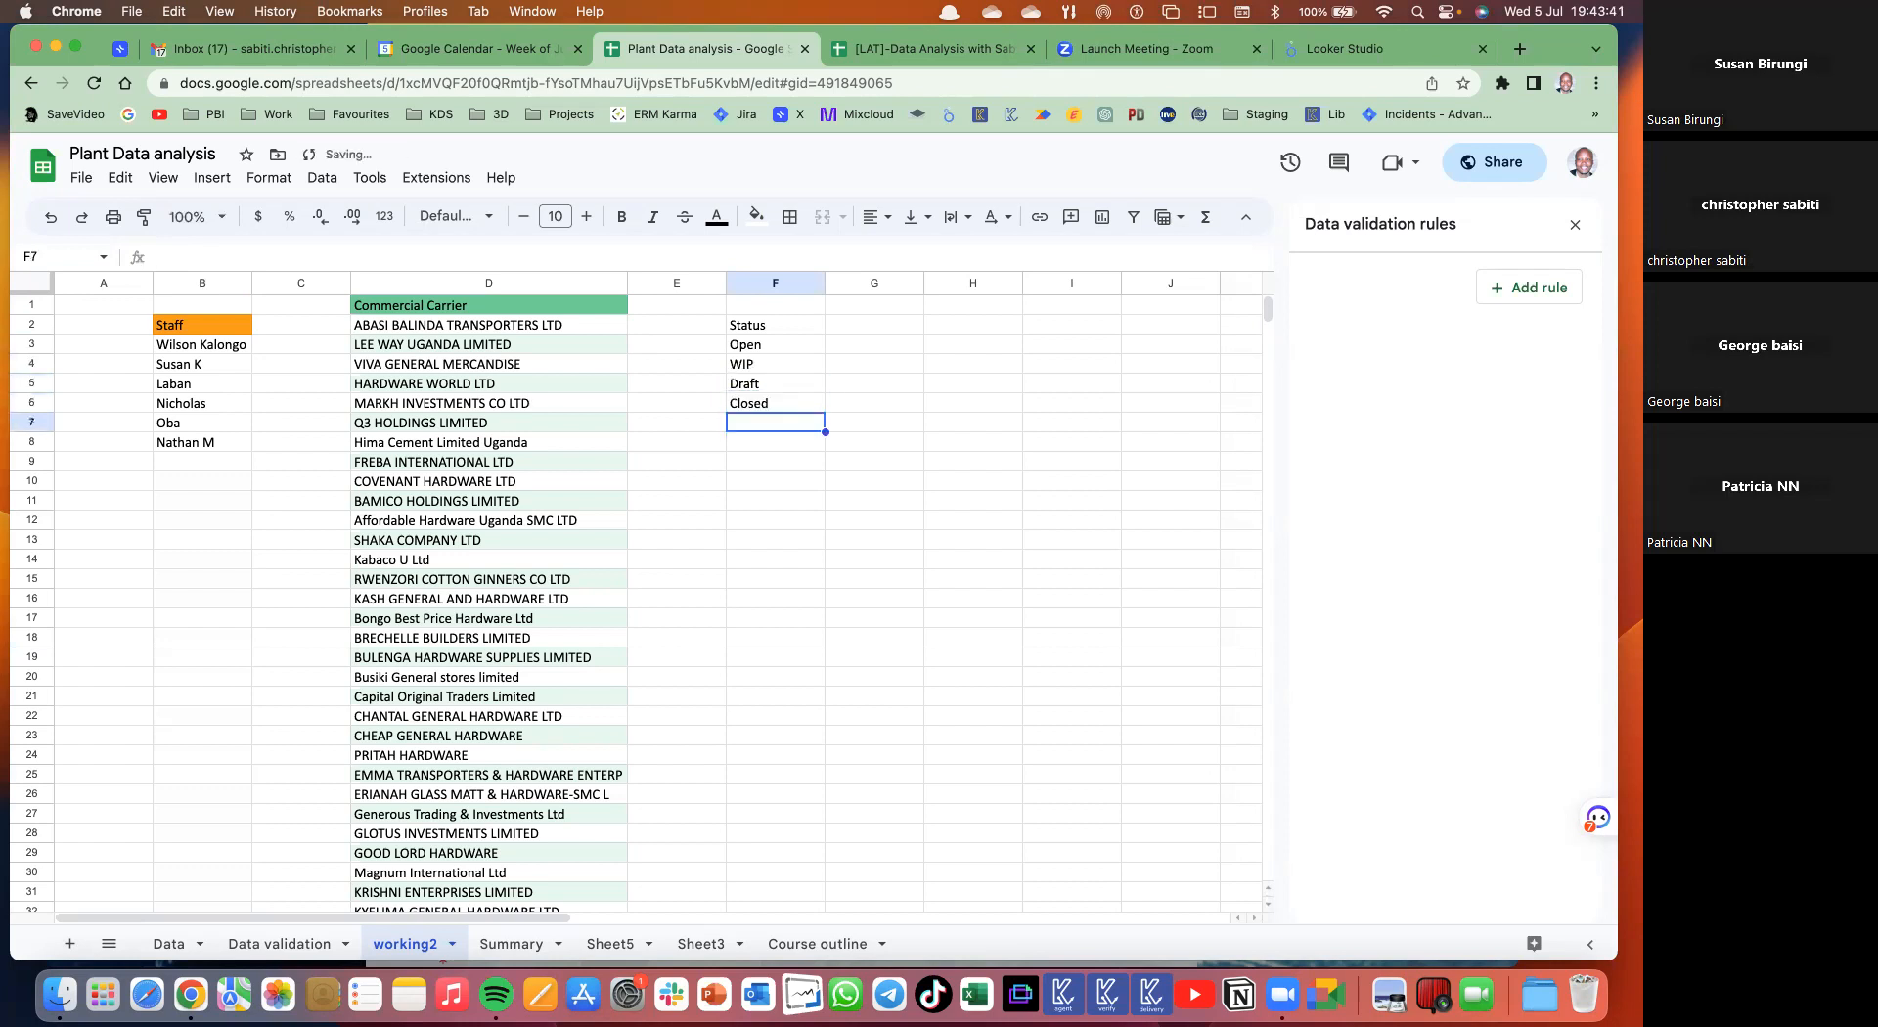
pyautogui.write('Due')
pyautogui.press('Return')
# - Copy the orange Staff header format from B2 onto the Status header in F2
pyautogui.click(765, 326)
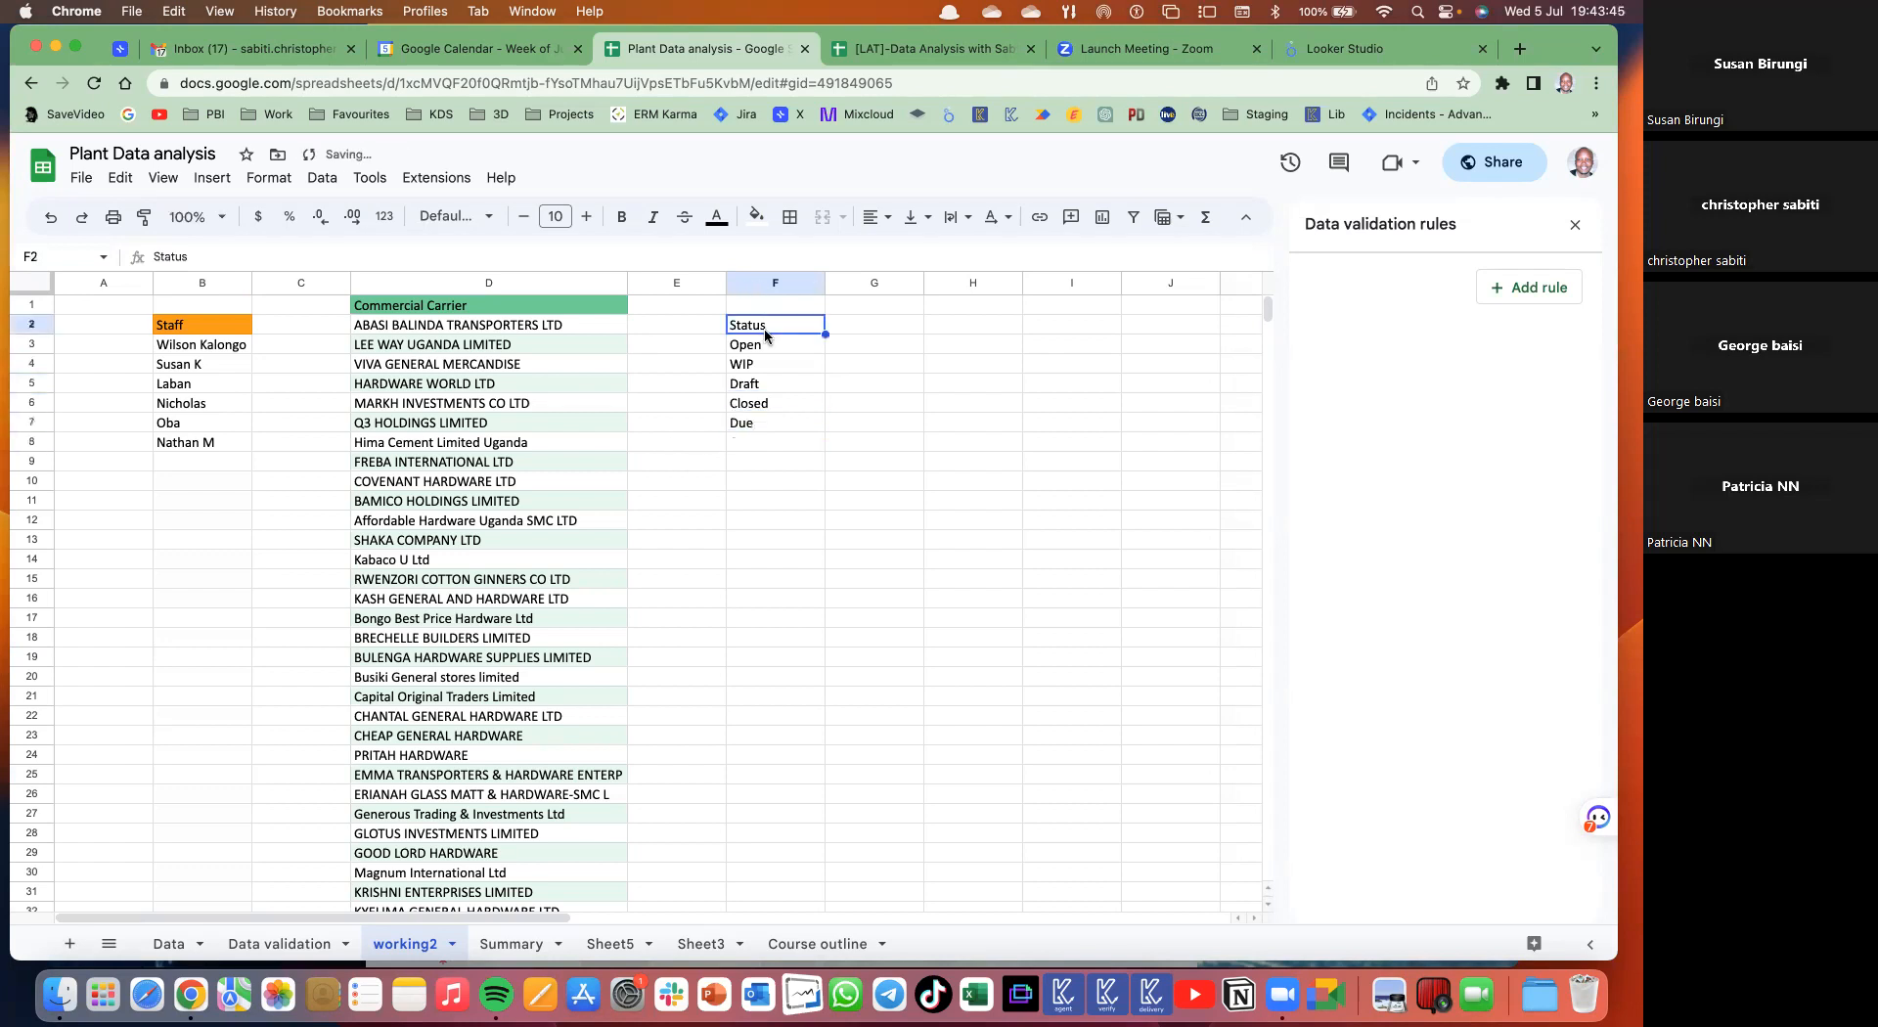
pyautogui.click(174, 325)
pyautogui.click(144, 216)
pyautogui.click(759, 328)
pyautogui.click(787, 442)
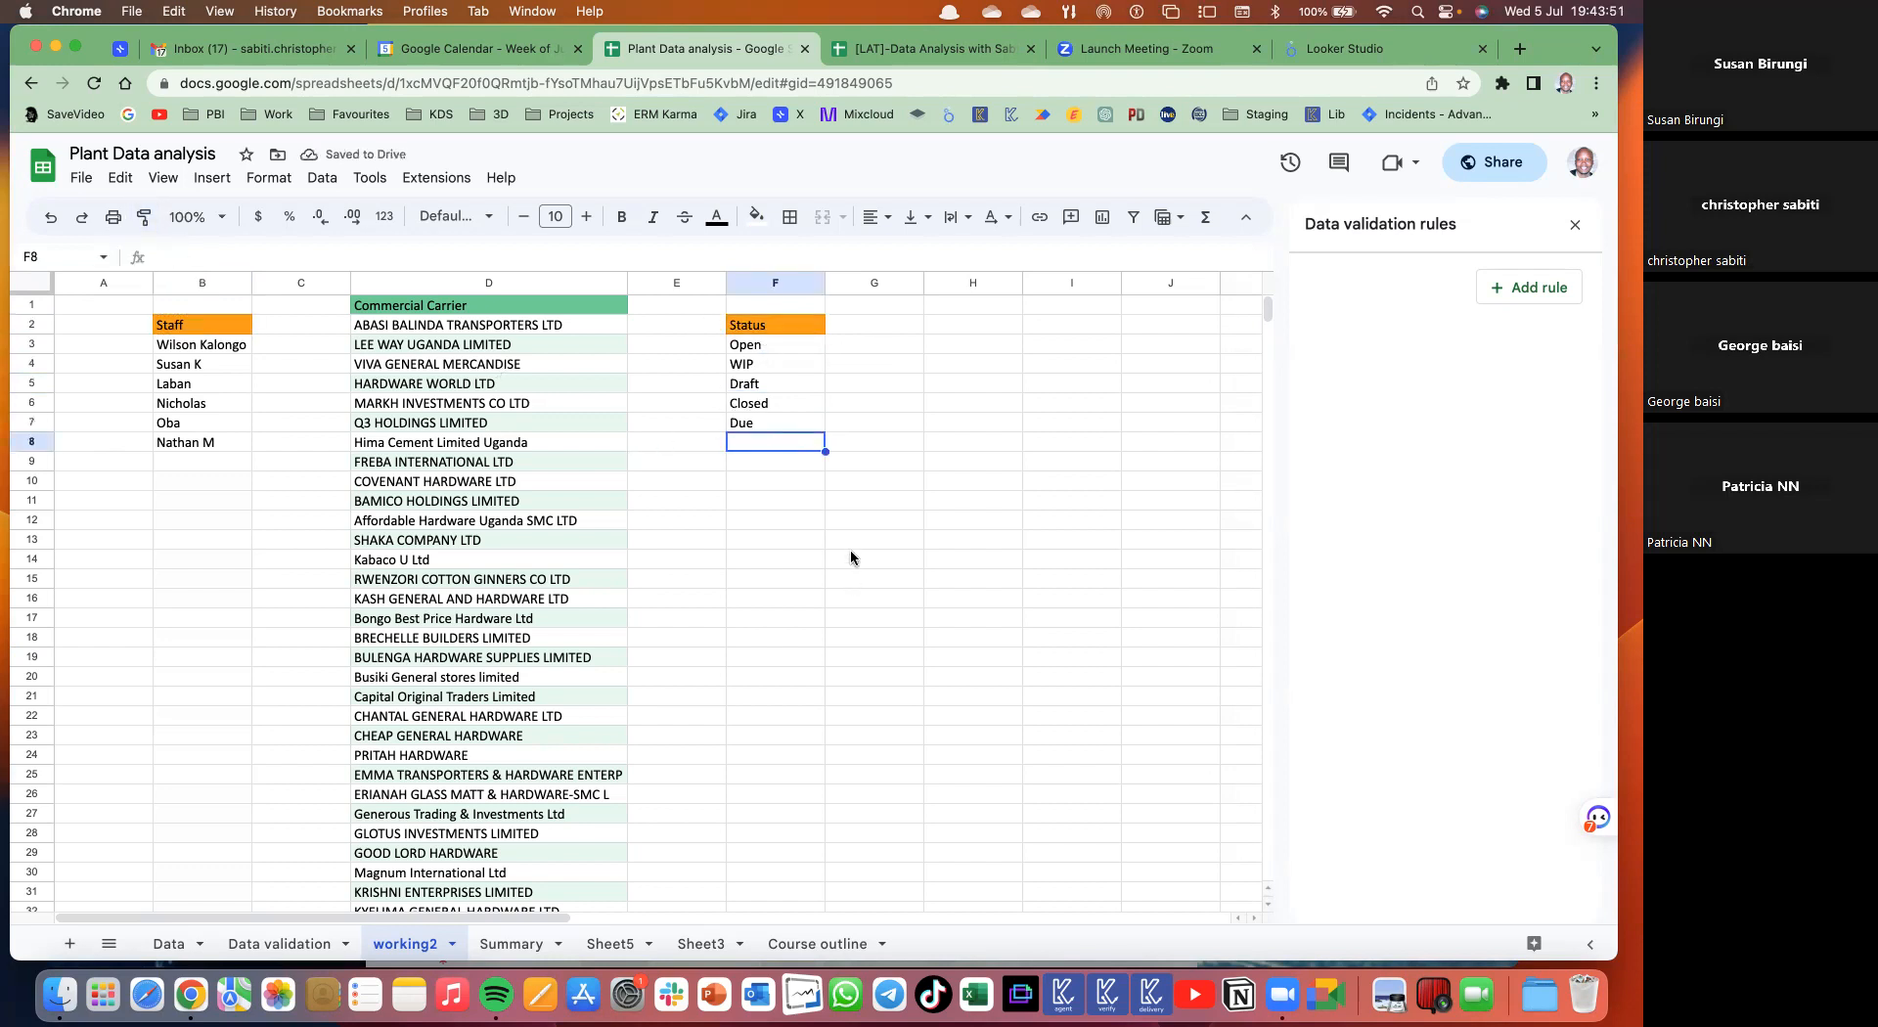
pyautogui.click(291, 934)
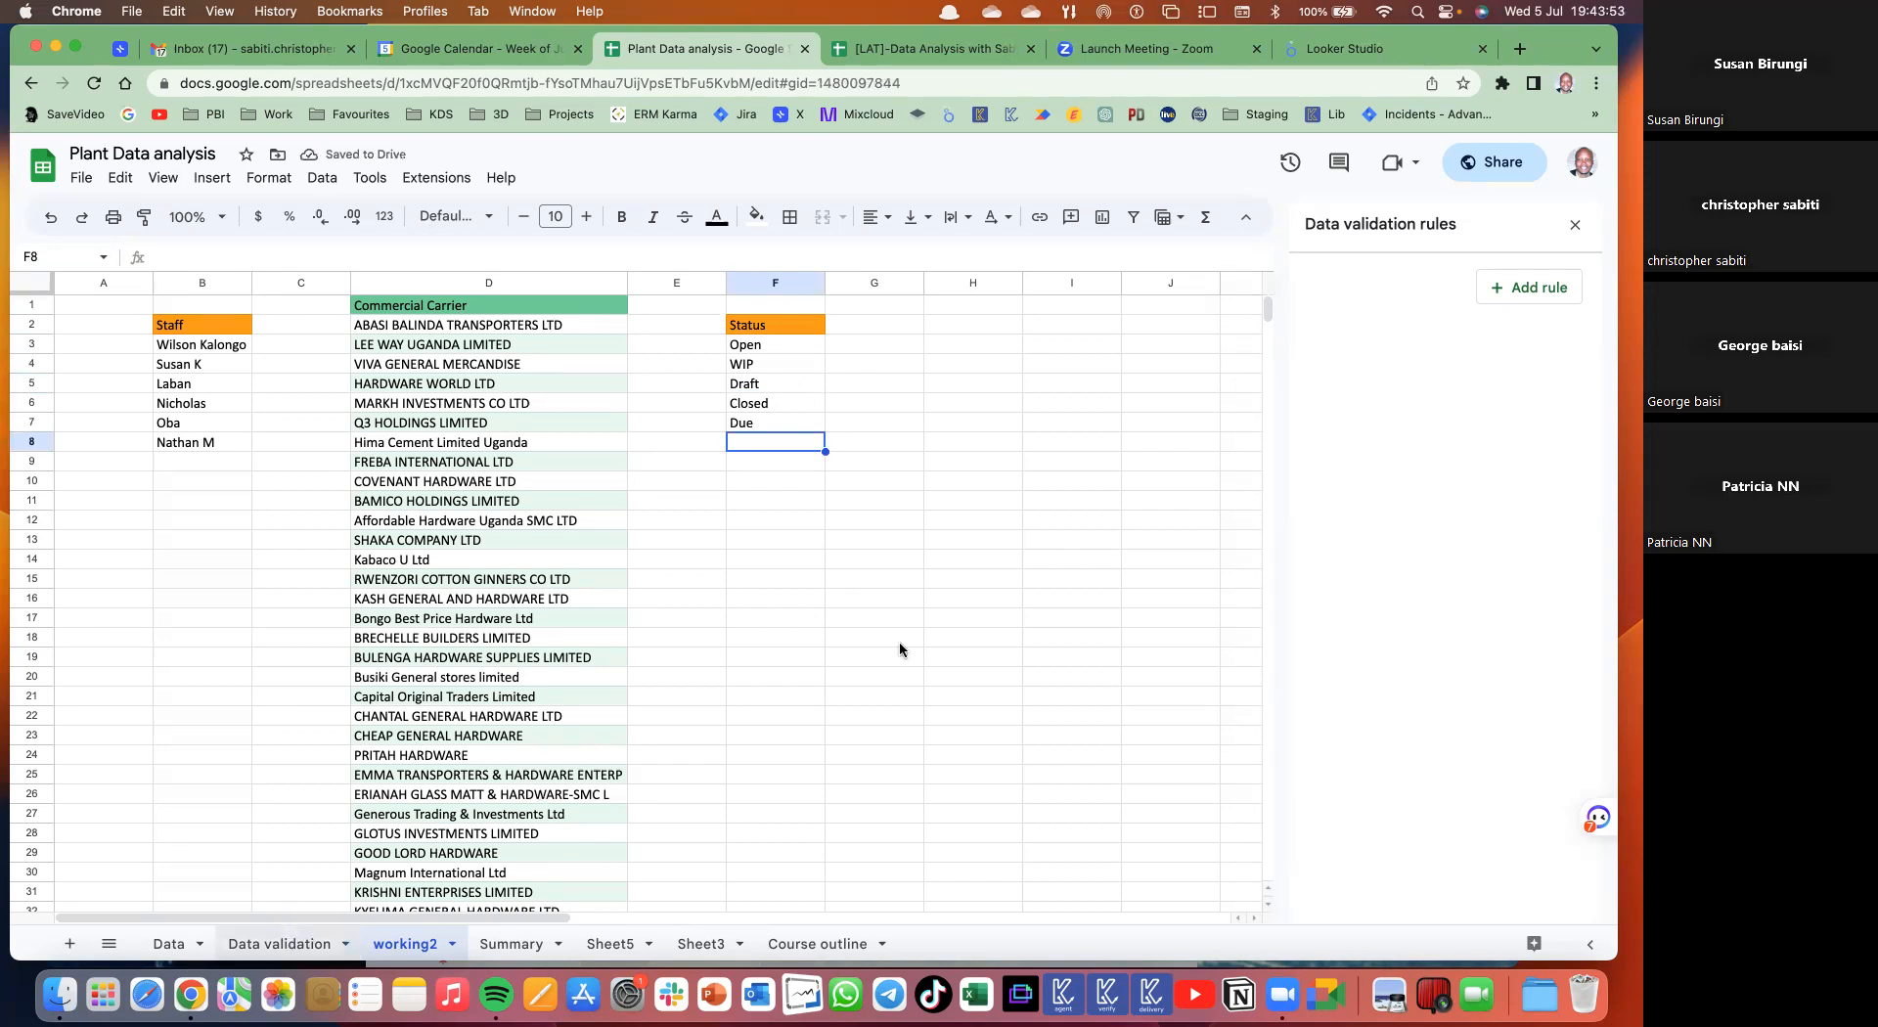
# - Add a G2 dropdown rule sourced from working2!F3:F8 and save it
pyautogui.hscroll(2, 1060, 401)
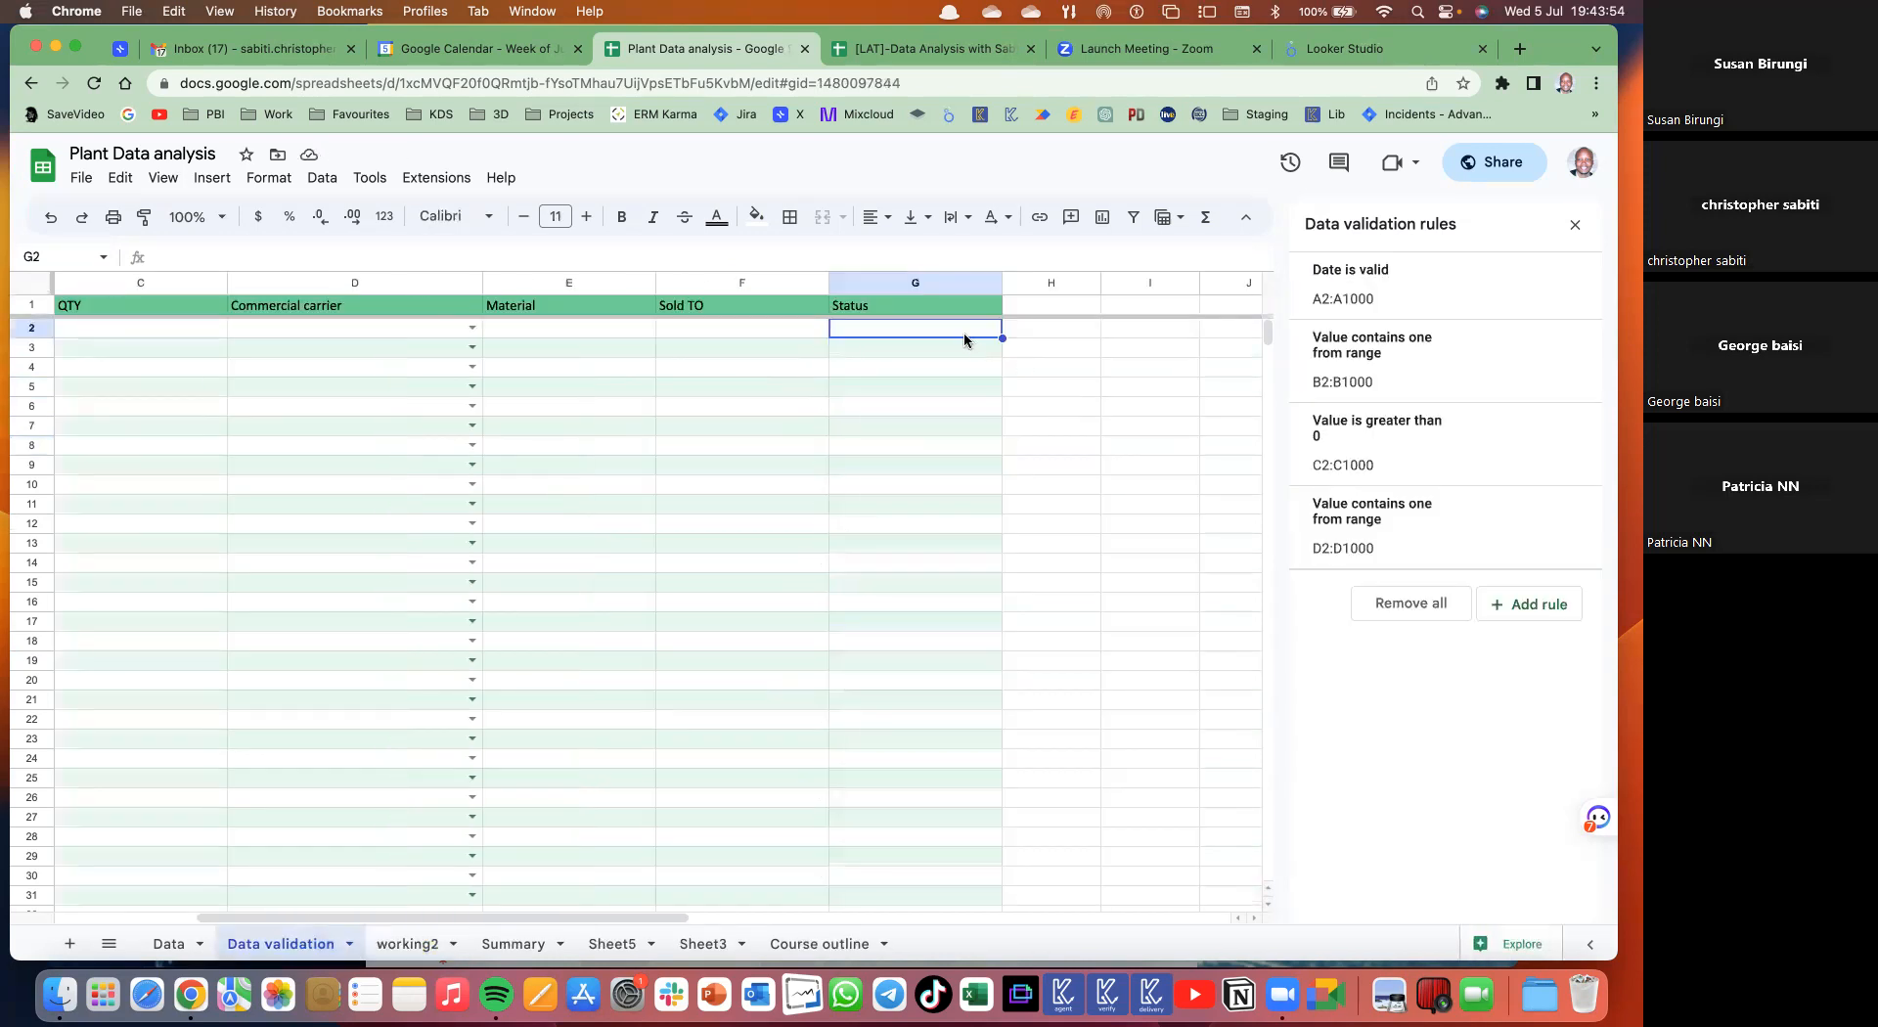
pyautogui.click(1514, 601)
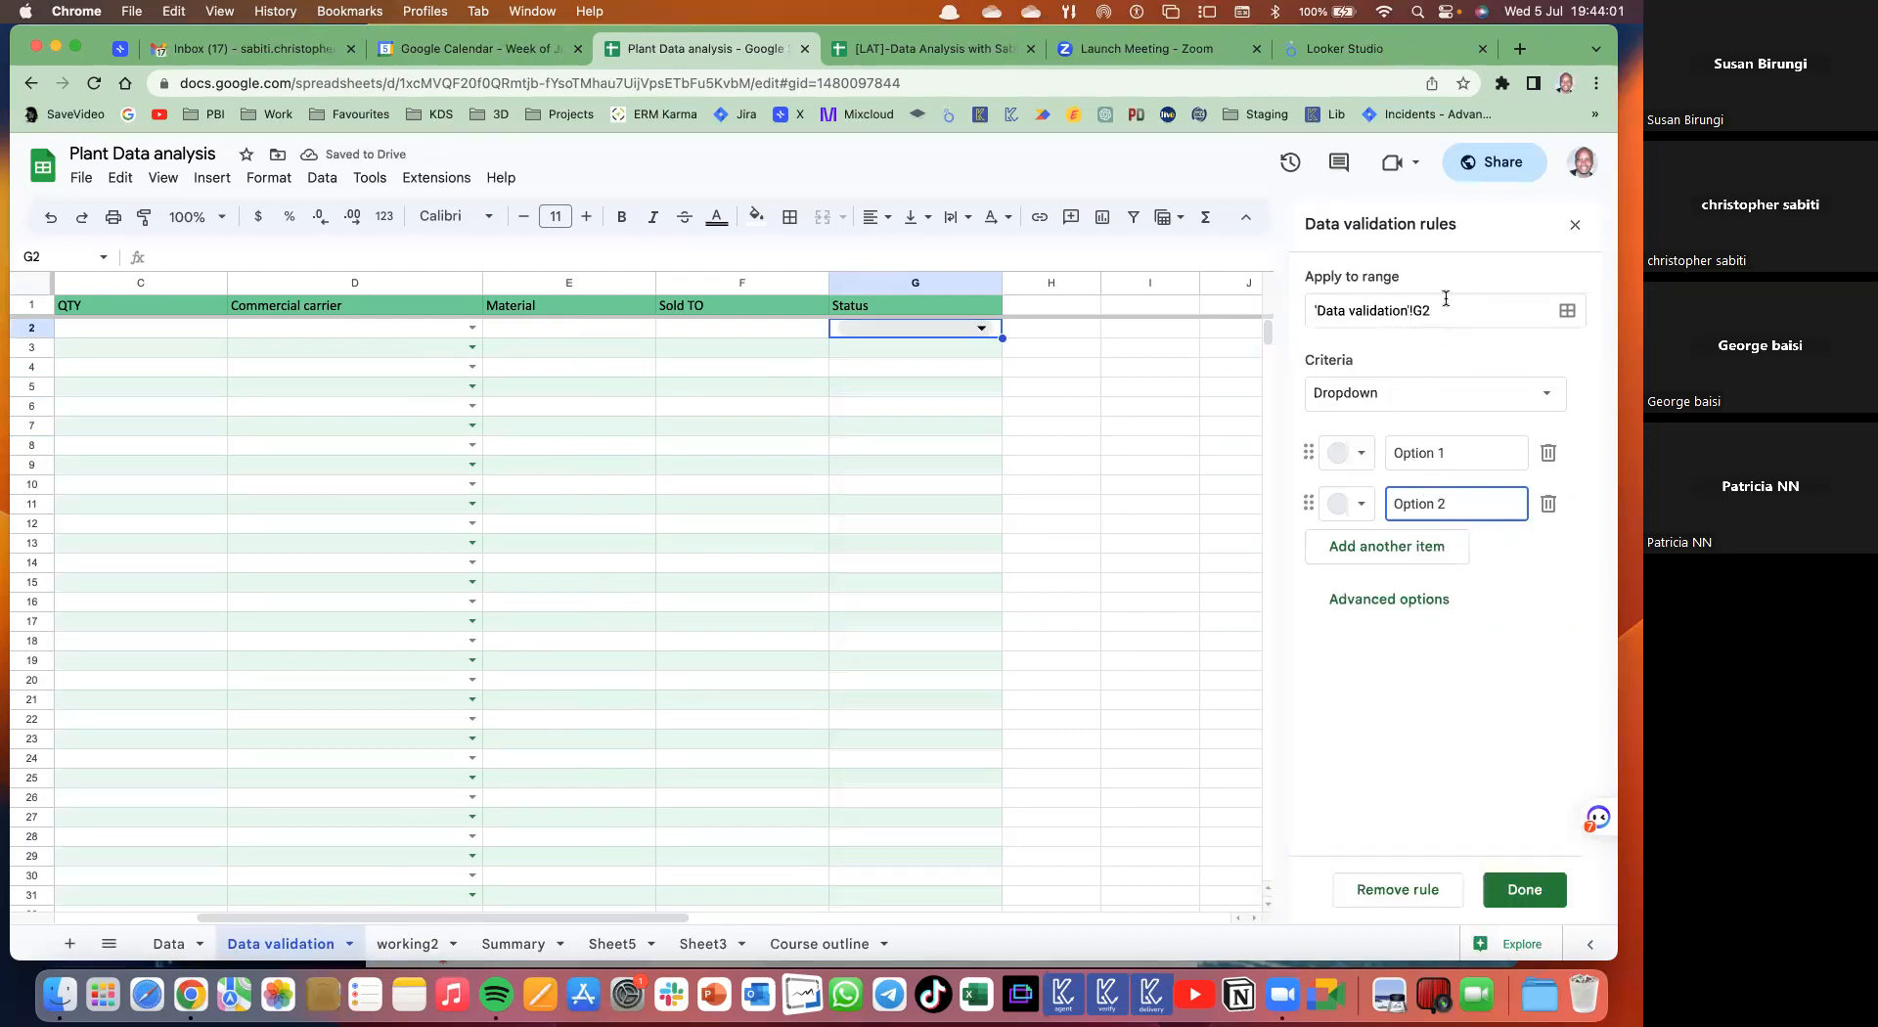
pyautogui.click(1392, 397)
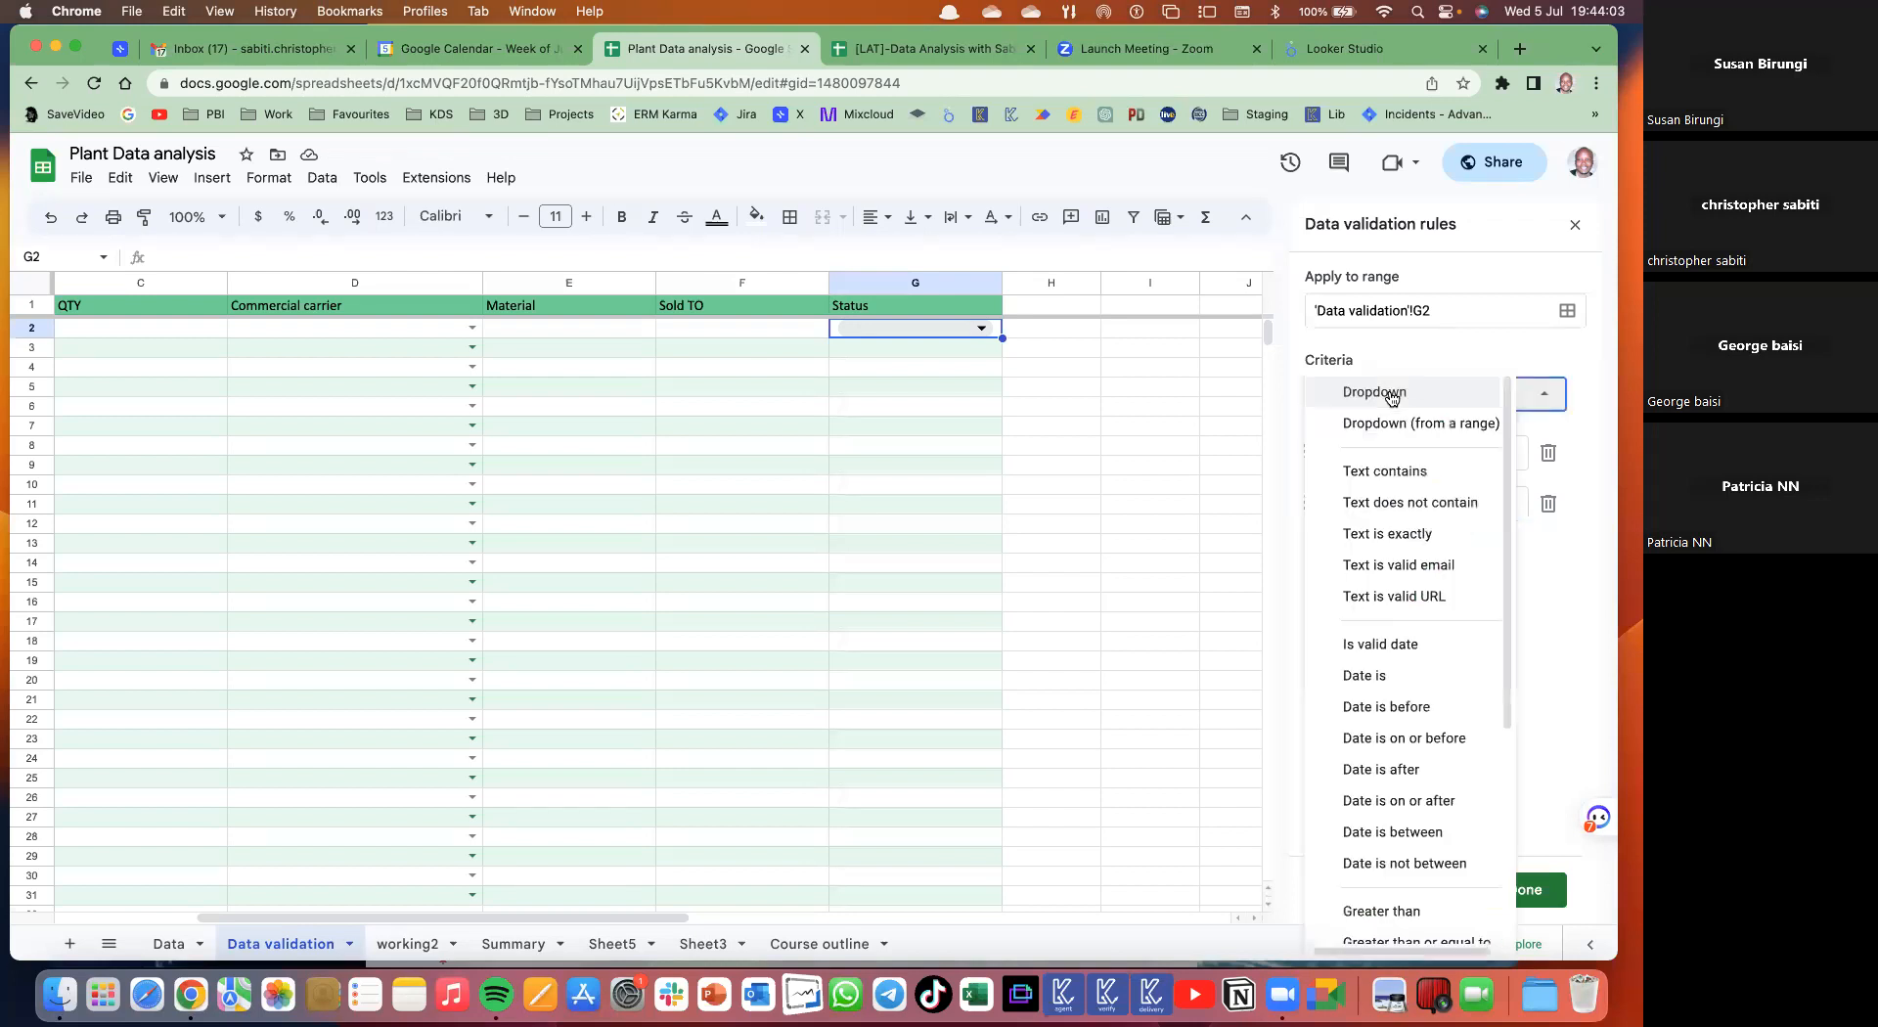
pyautogui.click(1414, 419)
pyautogui.click(1548, 452)
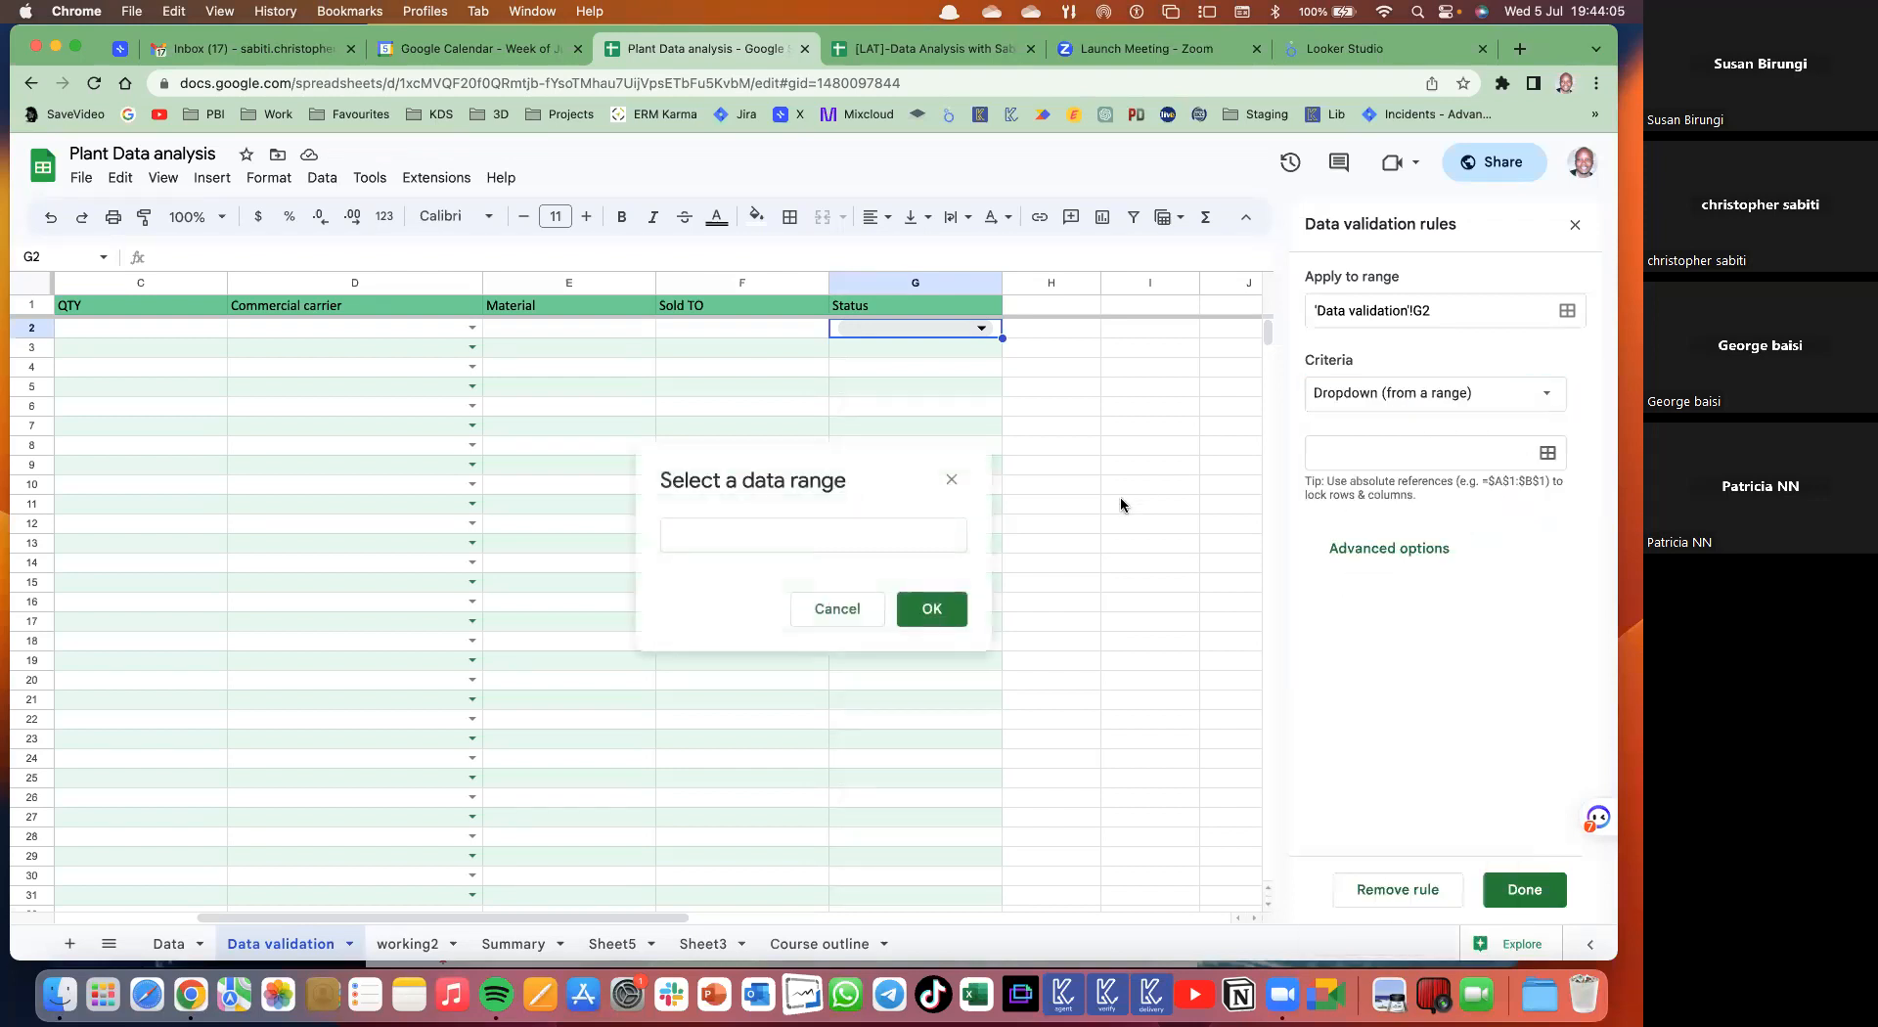
pyautogui.click(848, 541)
pyautogui.click(406, 944)
pyautogui.moveTo(765, 343); pyautogui.dragTo(765, 443)
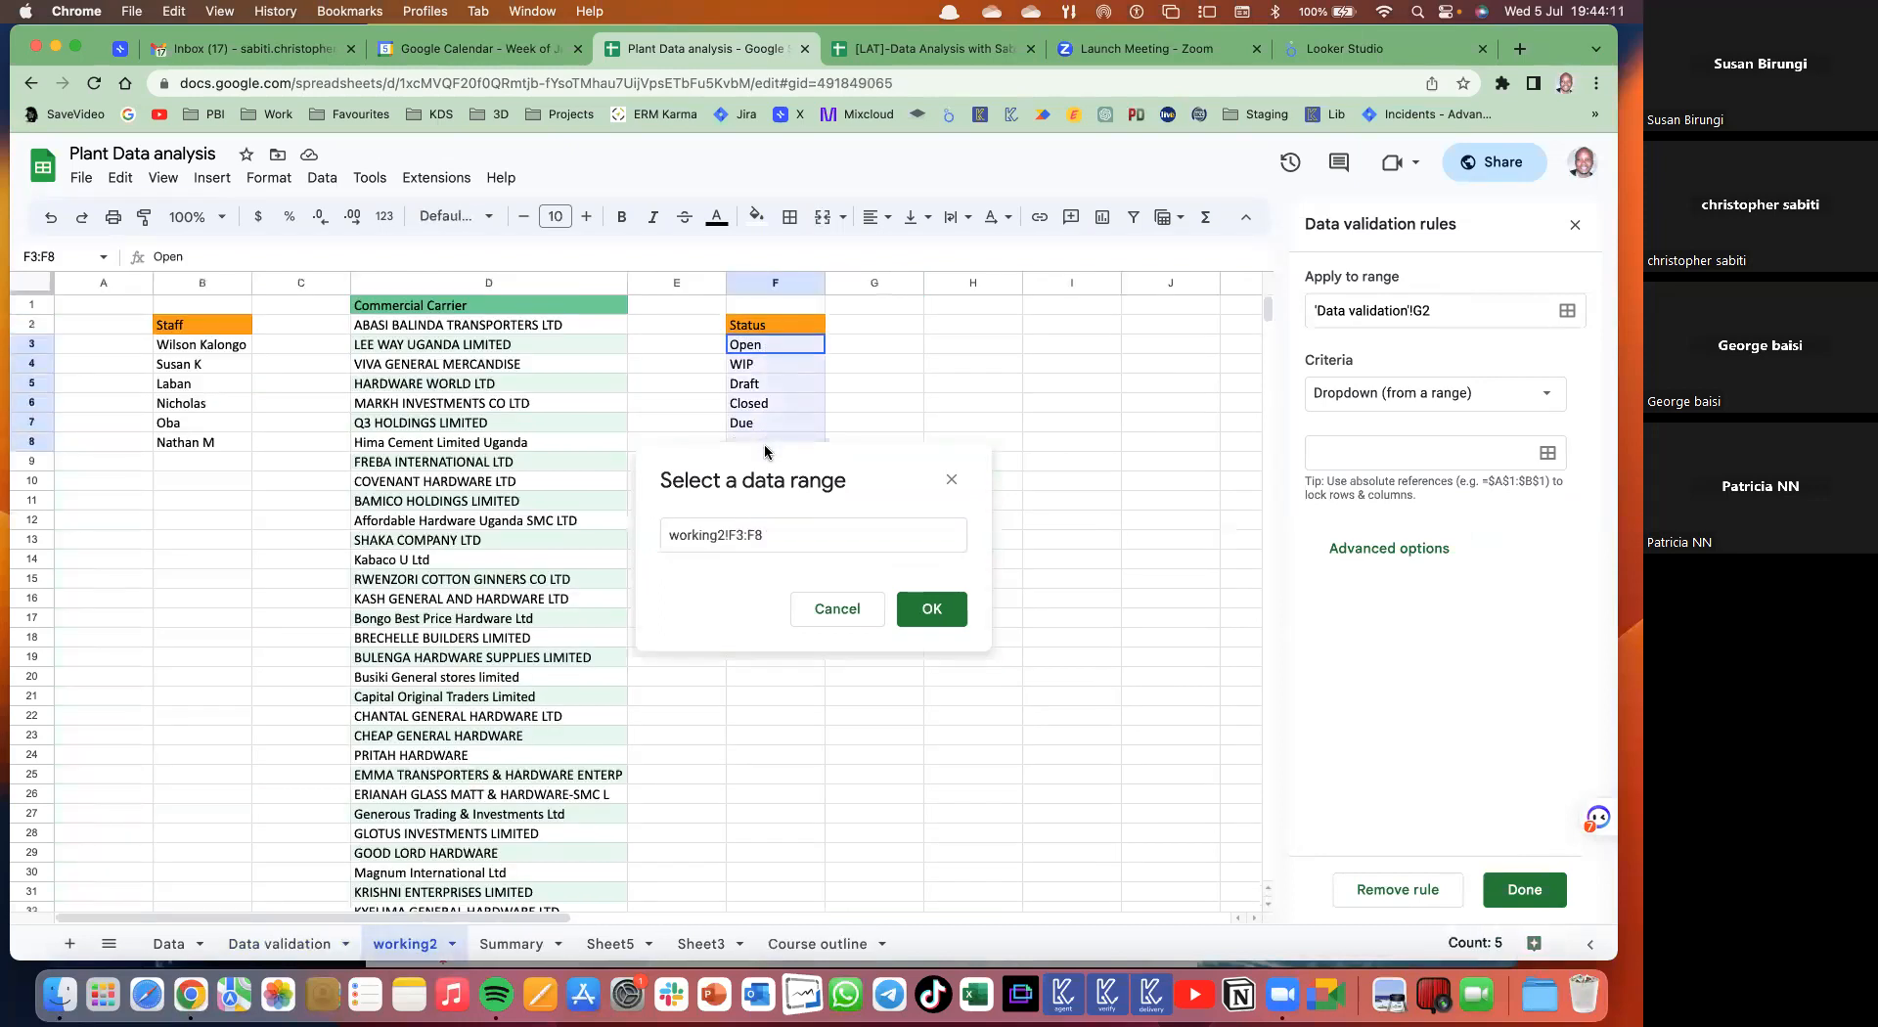
pyautogui.click(934, 610)
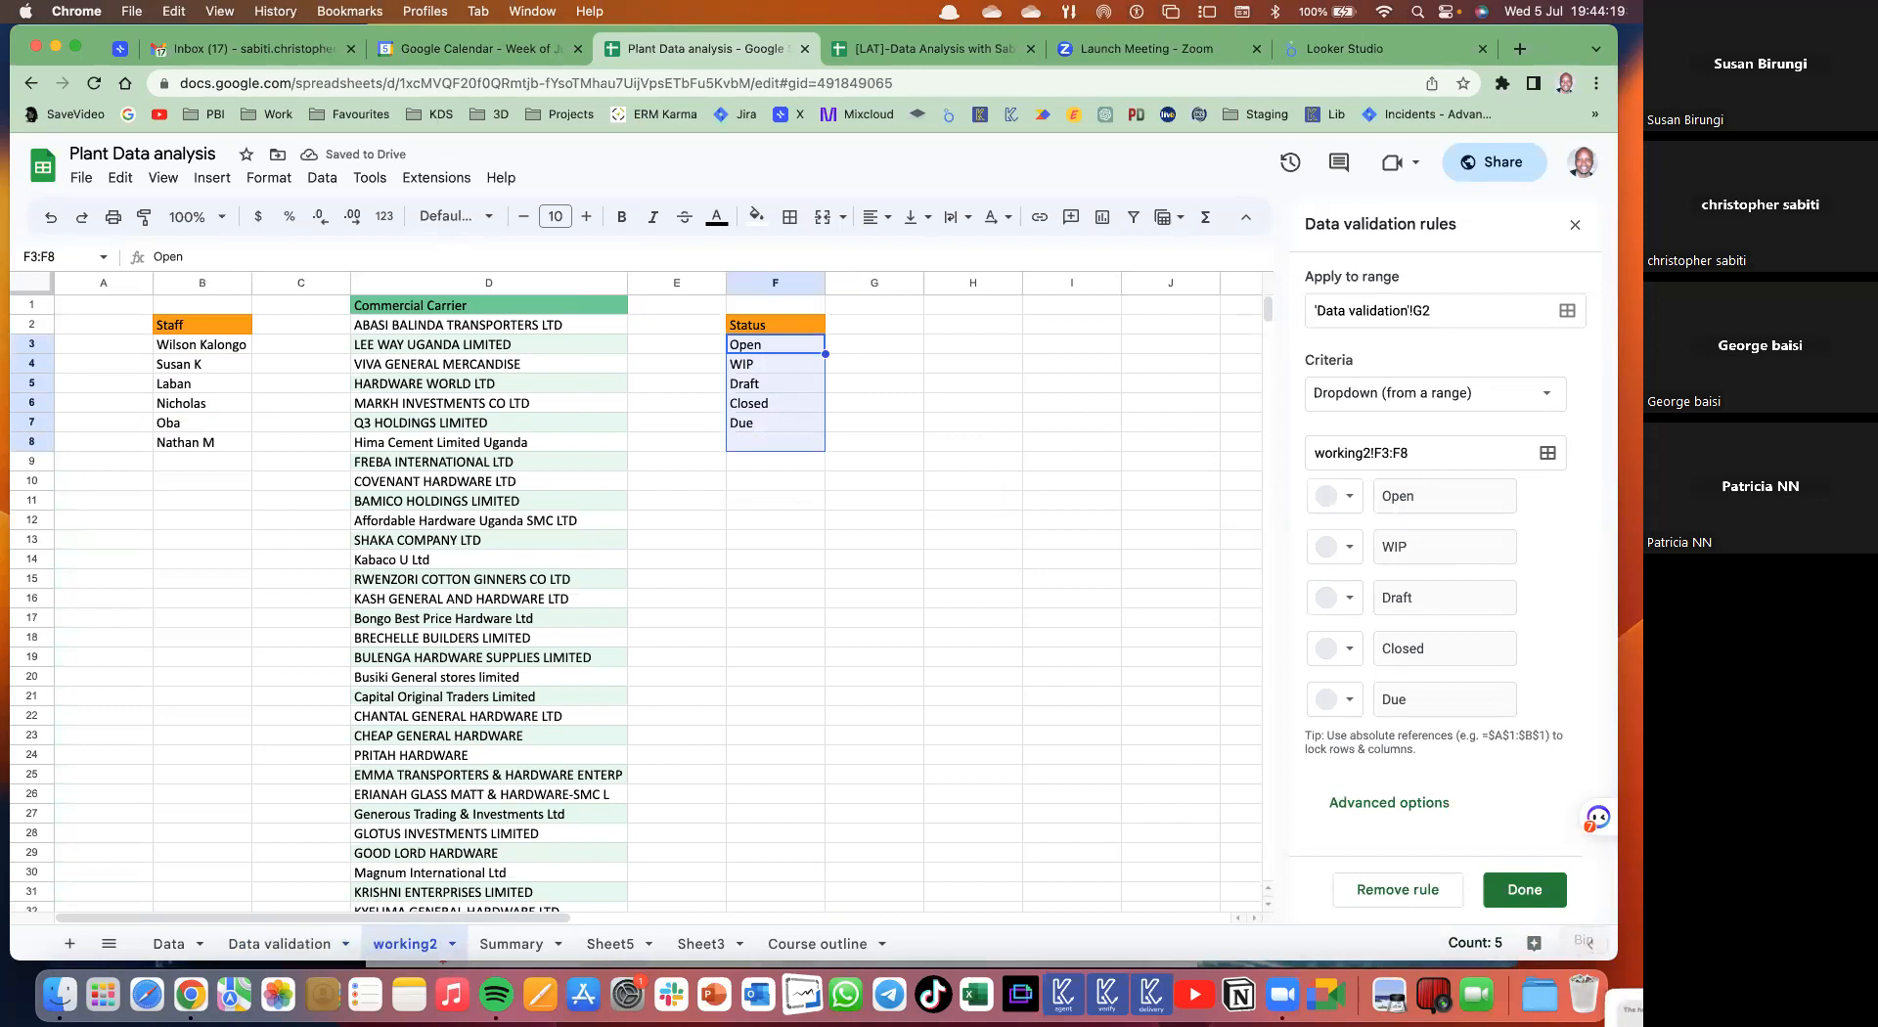
pyautogui.click(1545, 892)
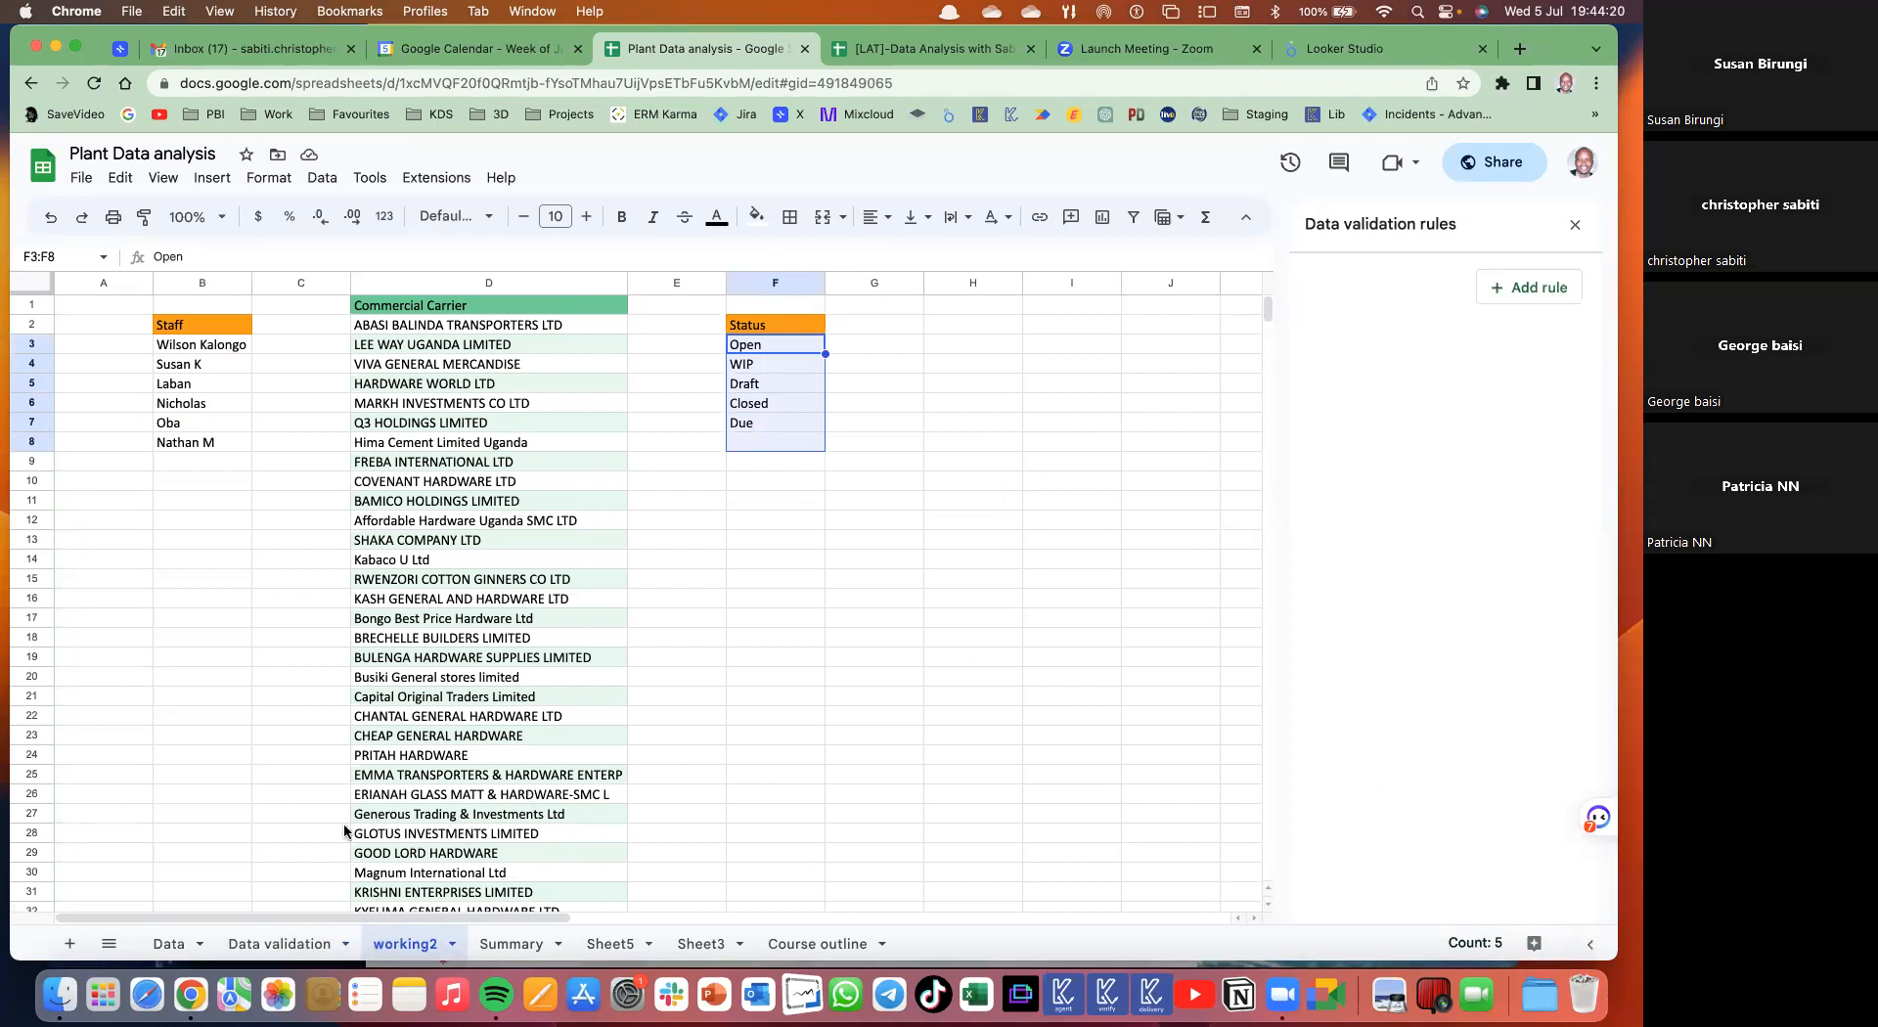
pyautogui.click(284, 944)
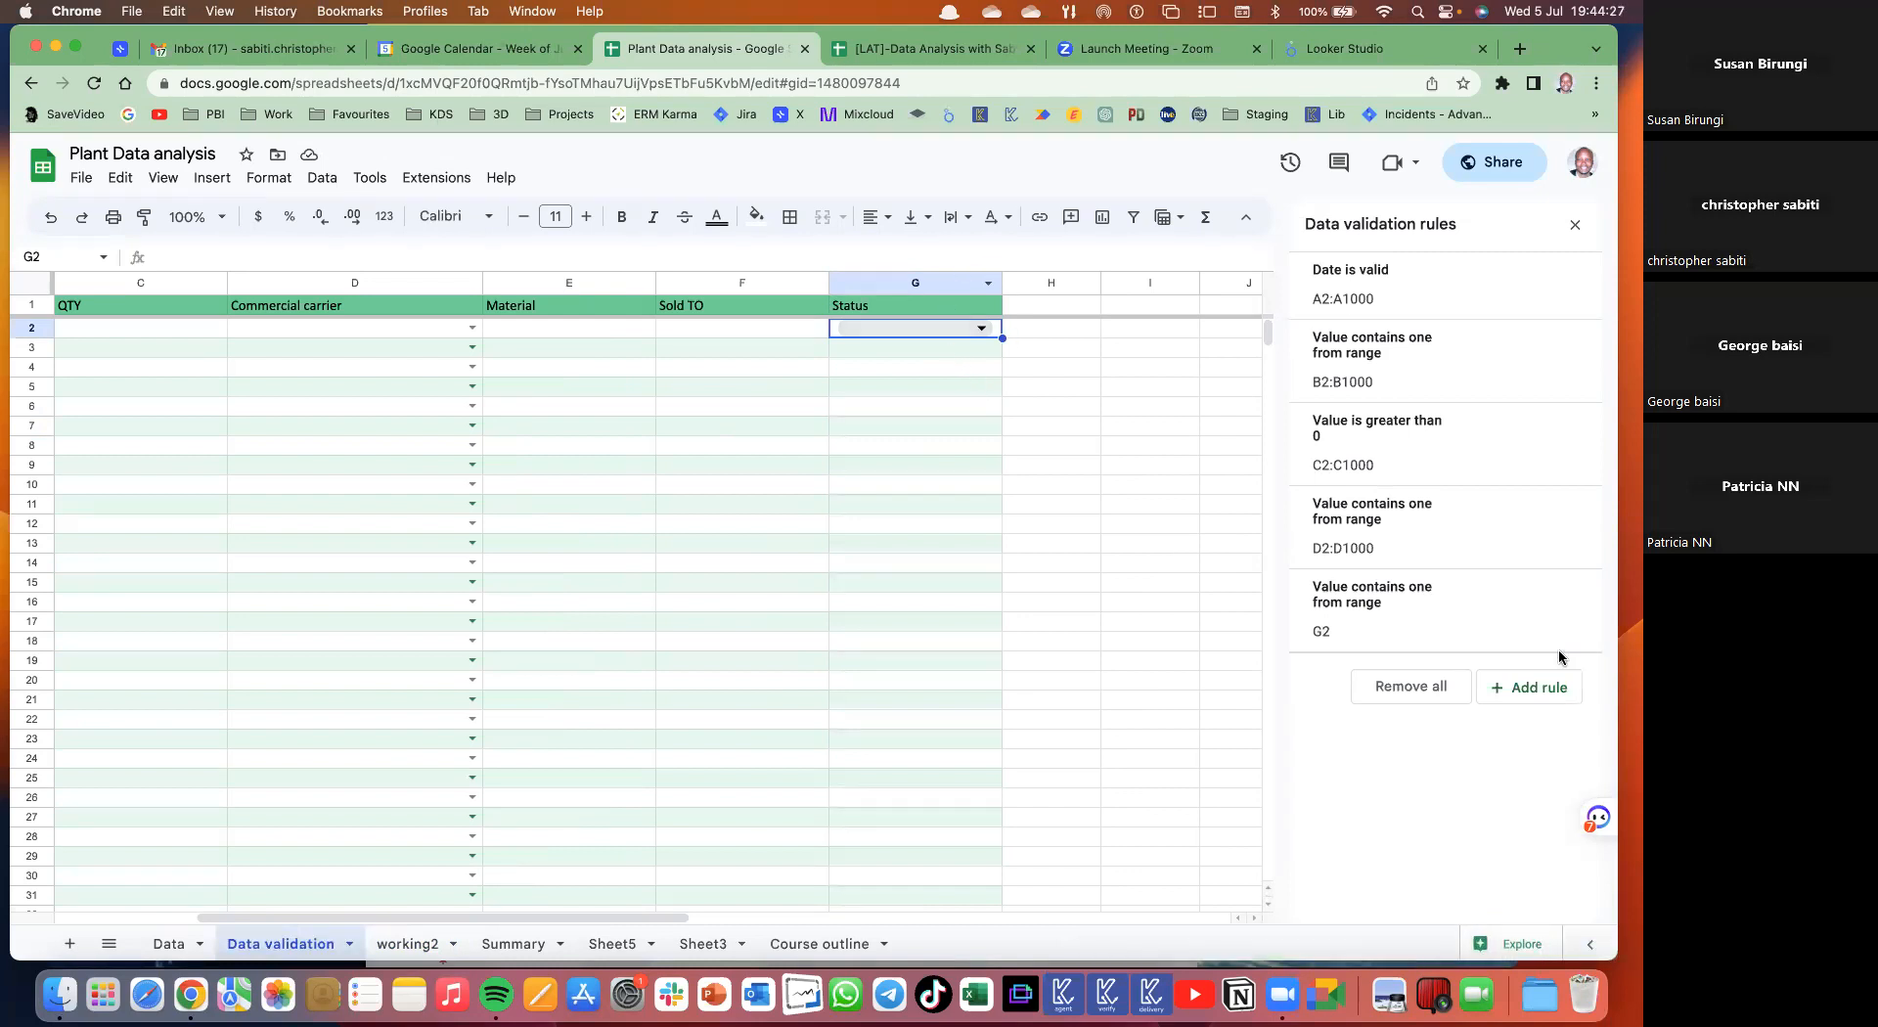
pyautogui.click(1453, 616)
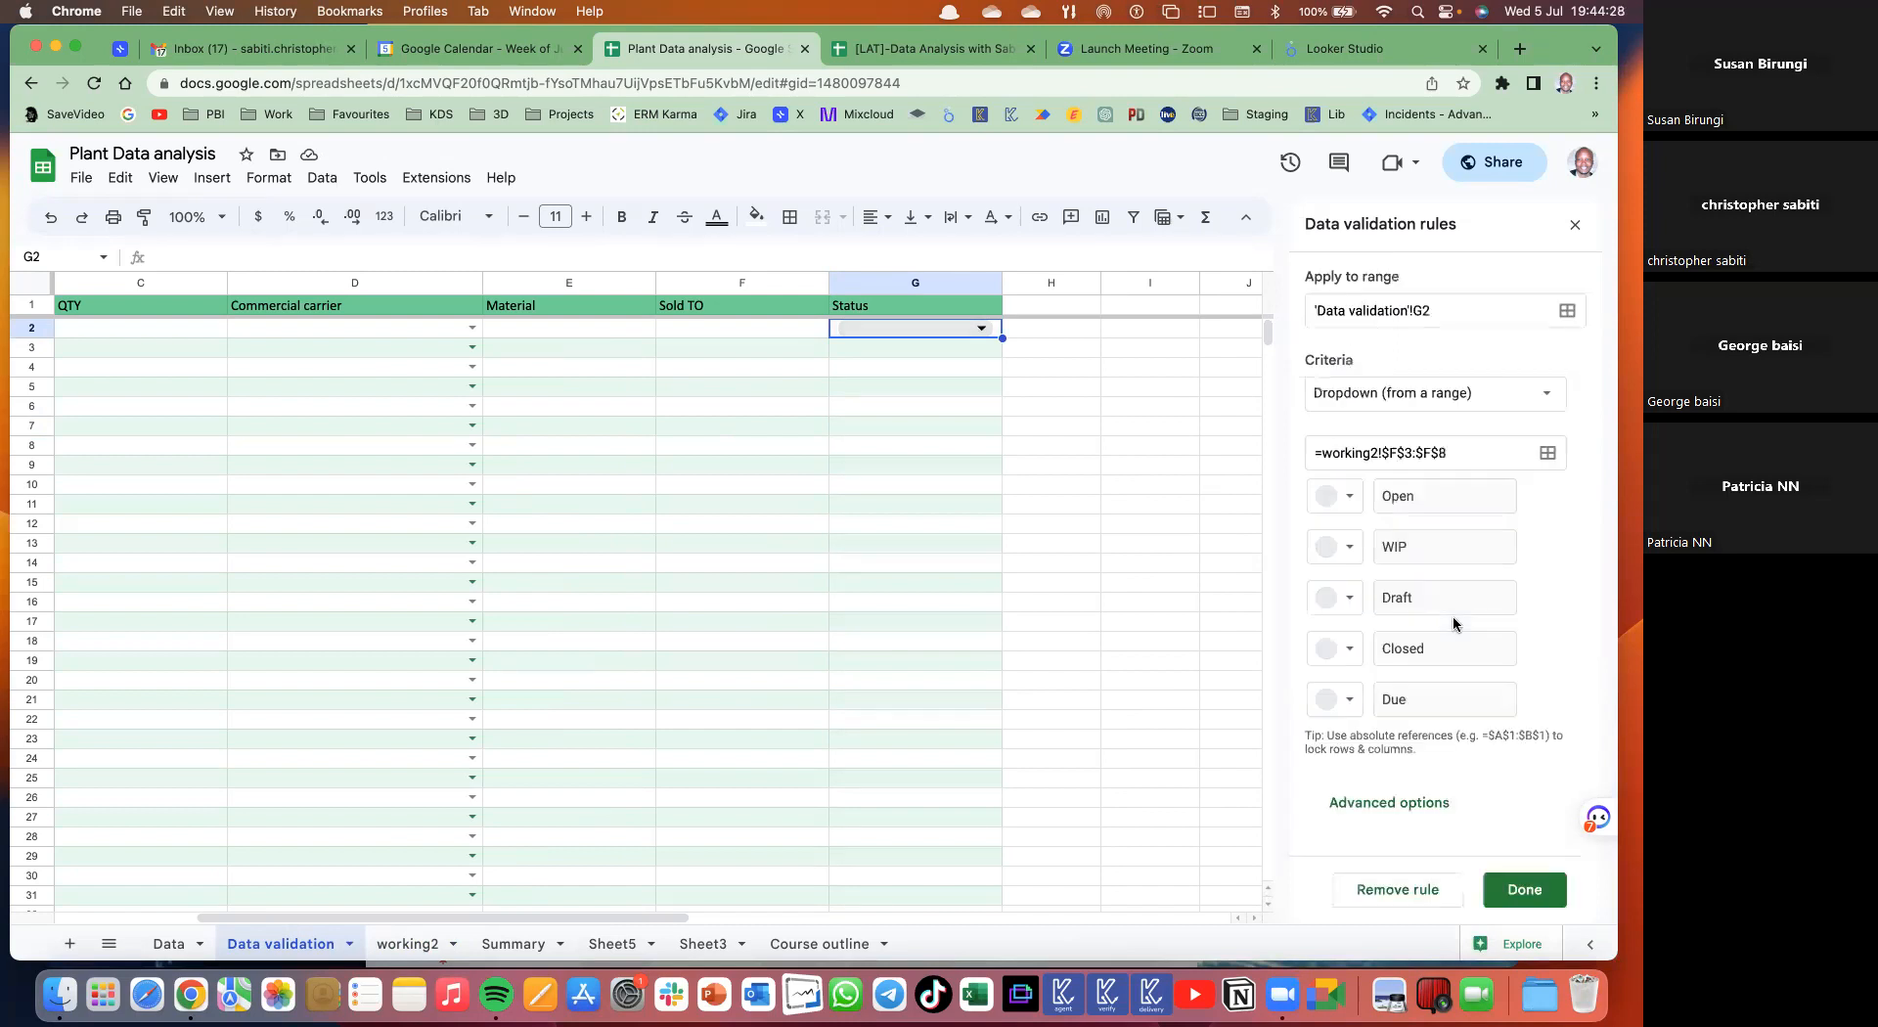
# - Give the Open status a custom white text and chip colour
pyautogui.click(1413, 809)
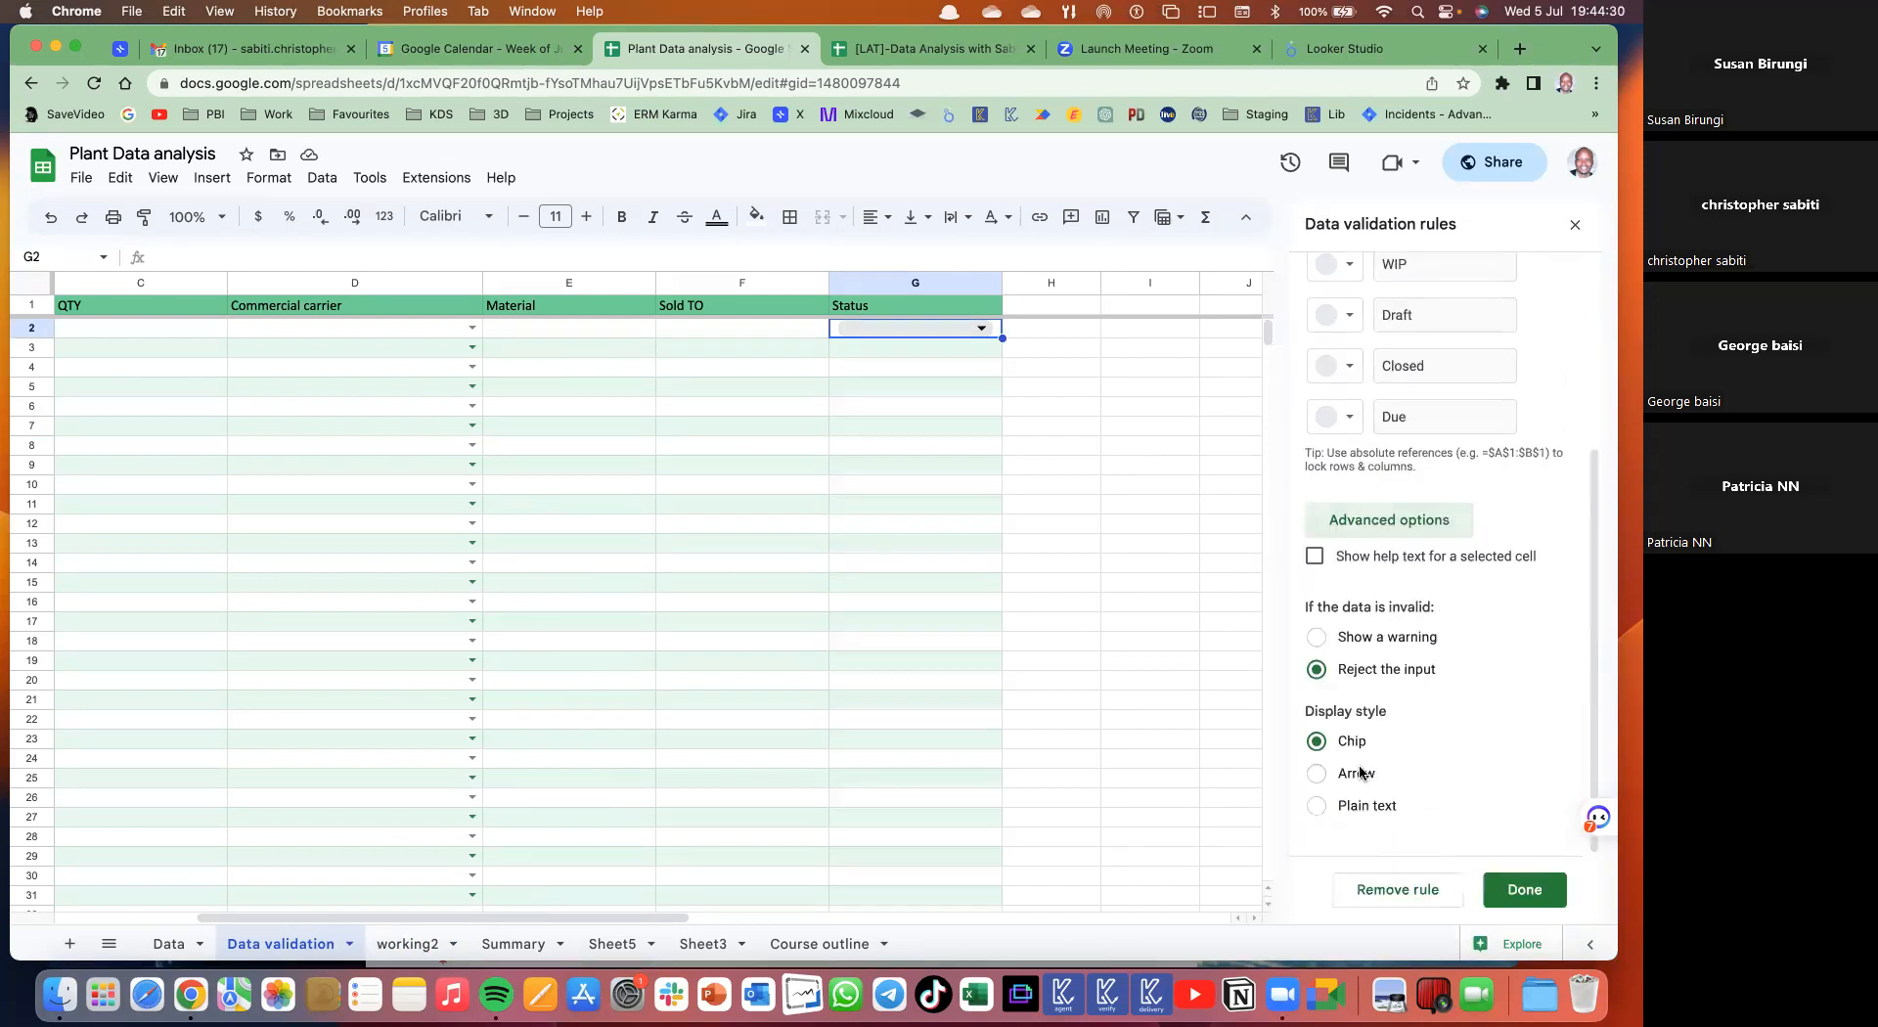
pyautogui.scroll(3, 1382, 673)
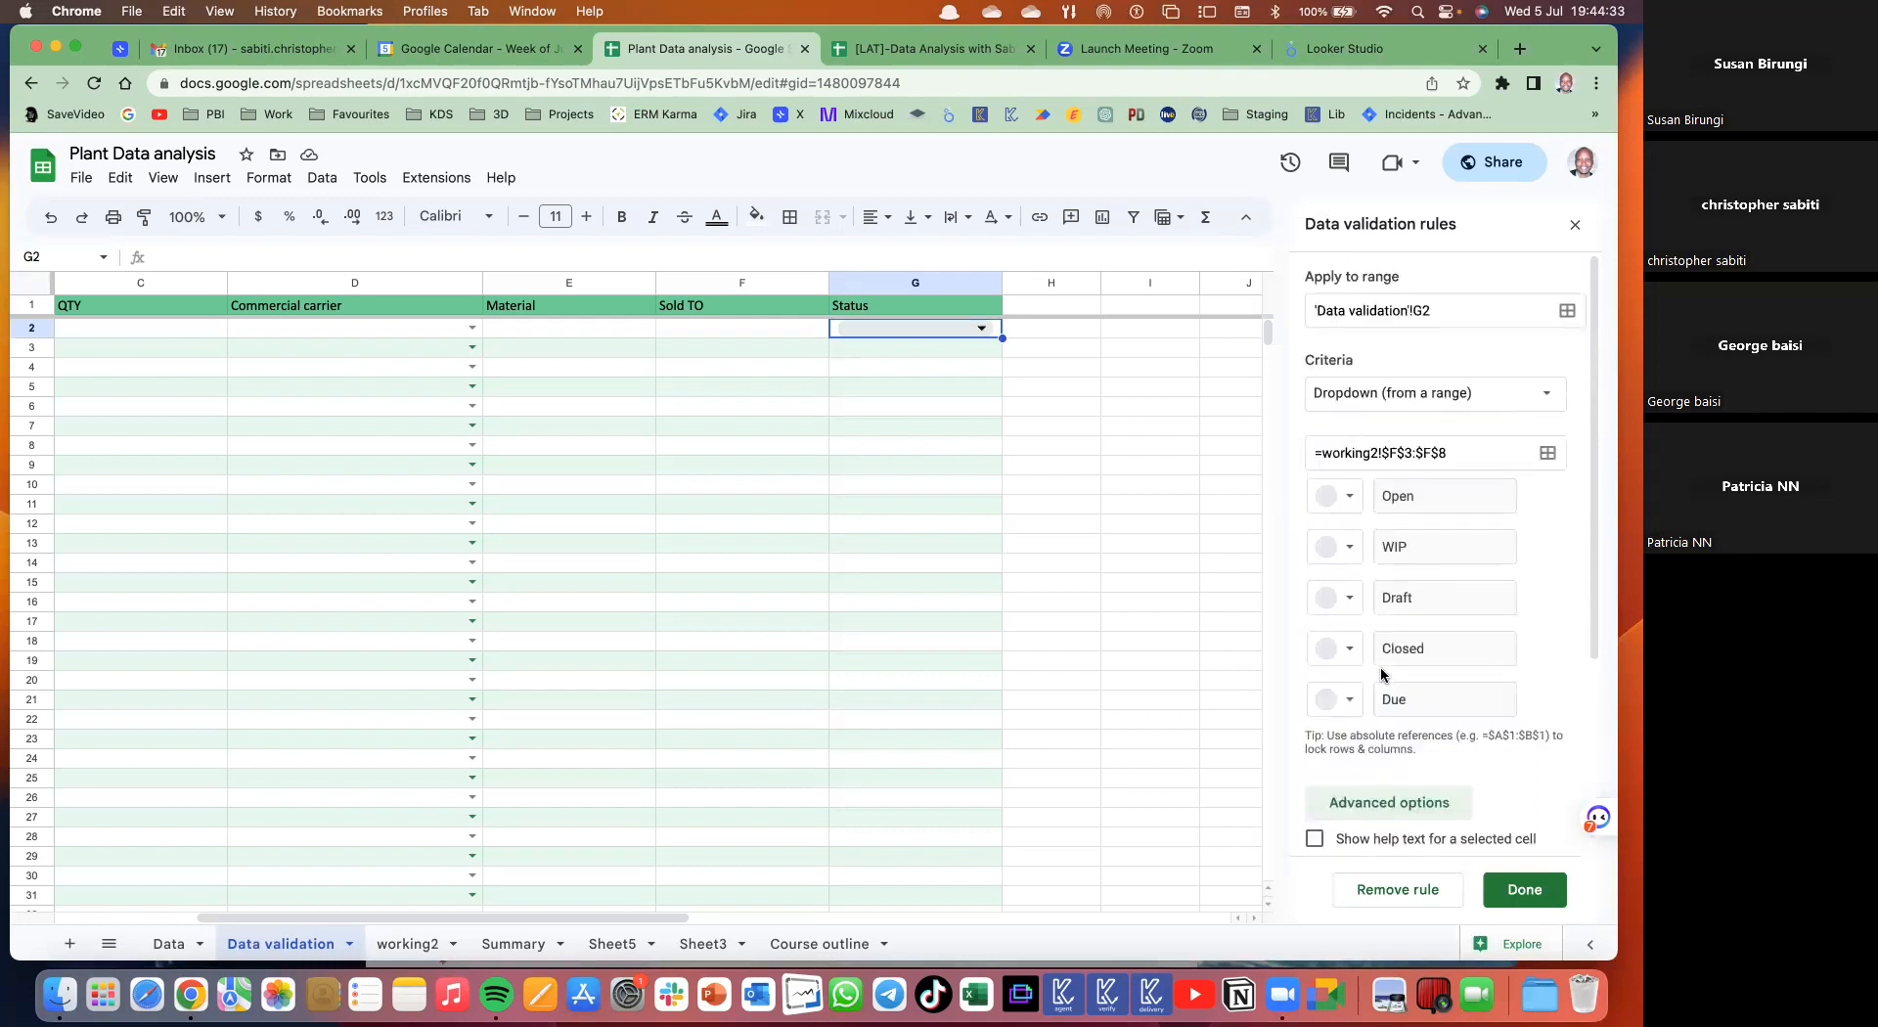
pyautogui.click(1354, 501)
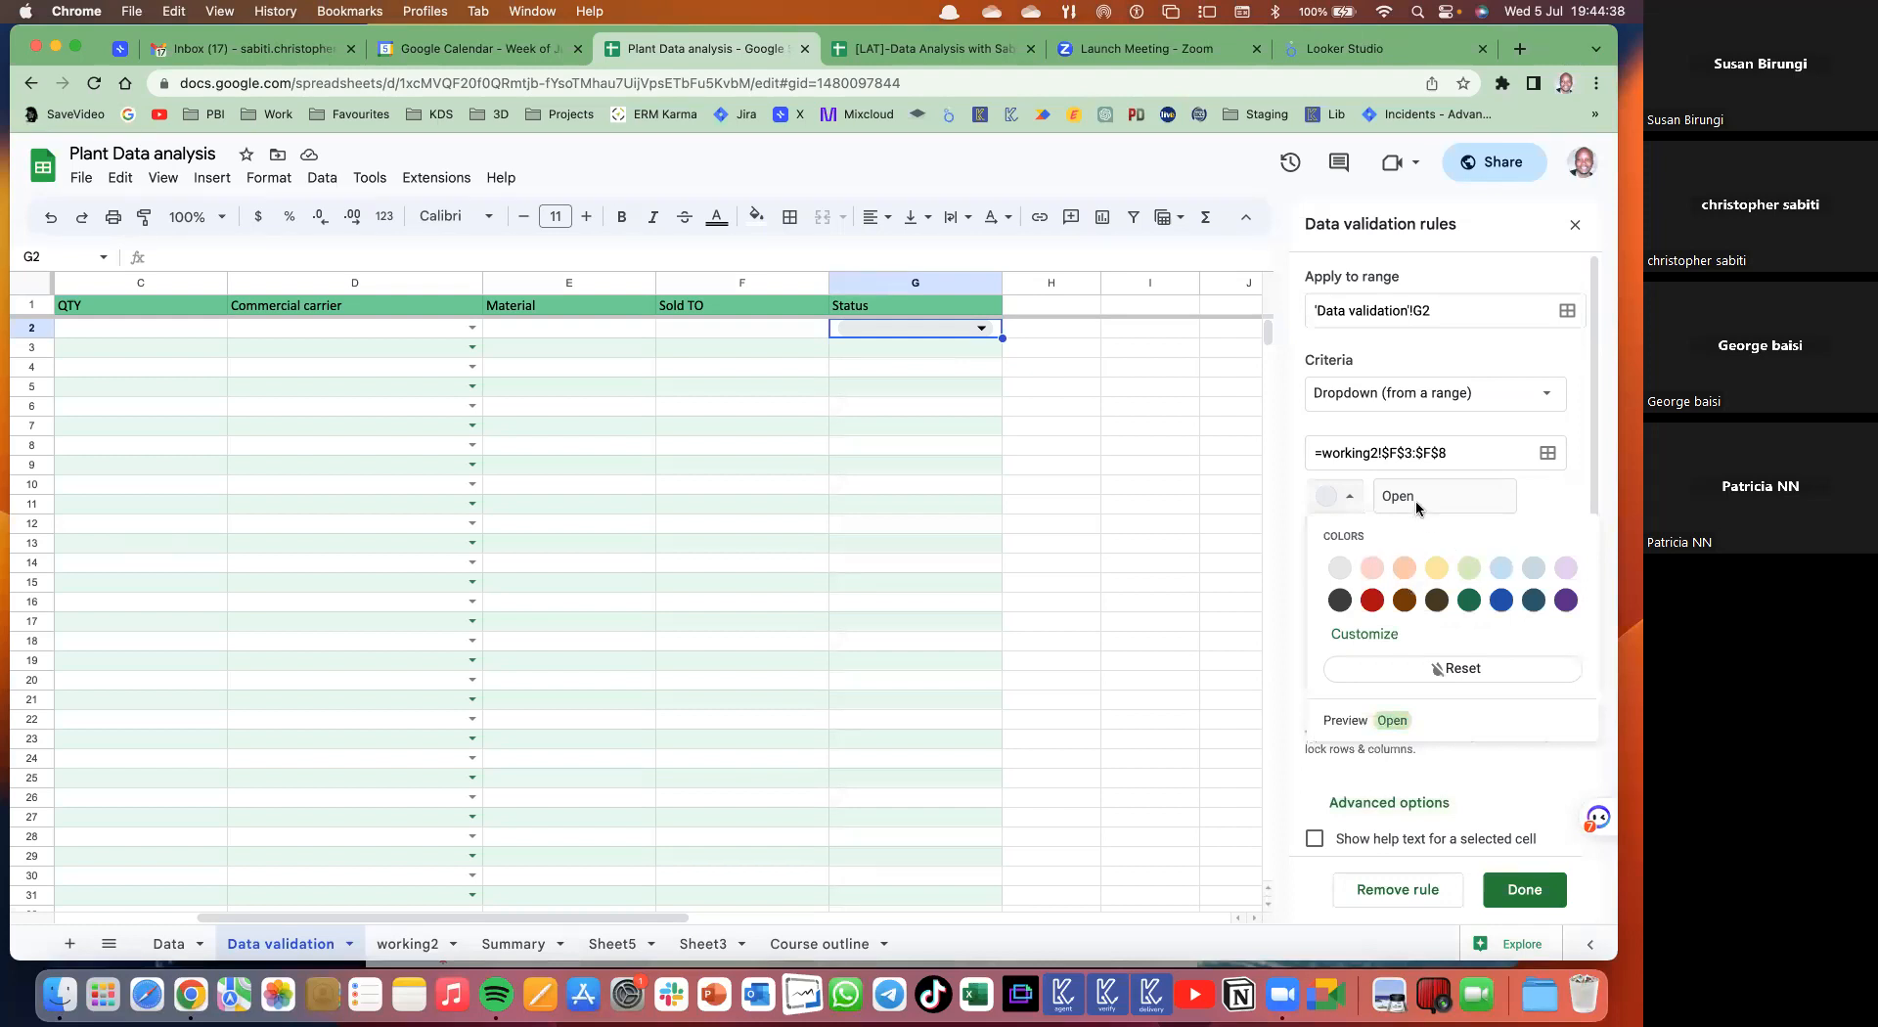
pyautogui.click(1381, 634)
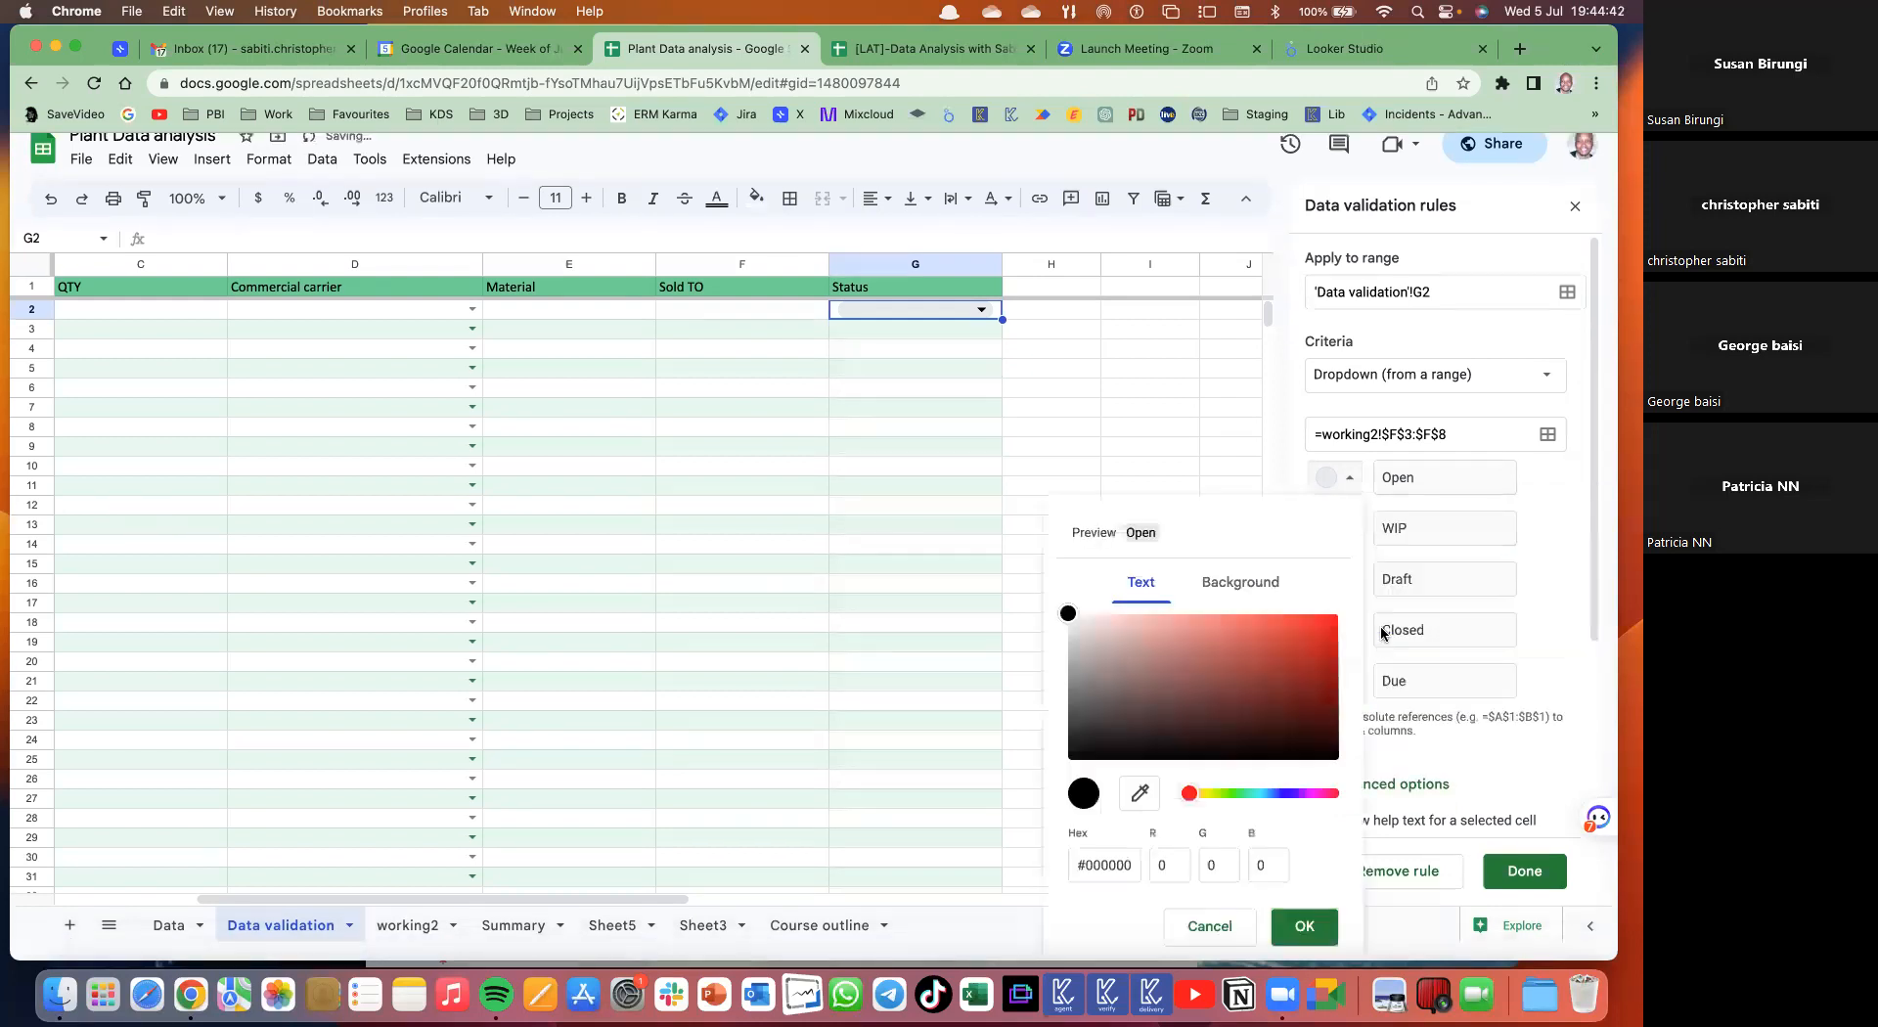
pyautogui.click(1133, 625)
pyautogui.moveTo(1115, 631); pyautogui.dragTo(1048, 616)
pyautogui.click(1248, 595)
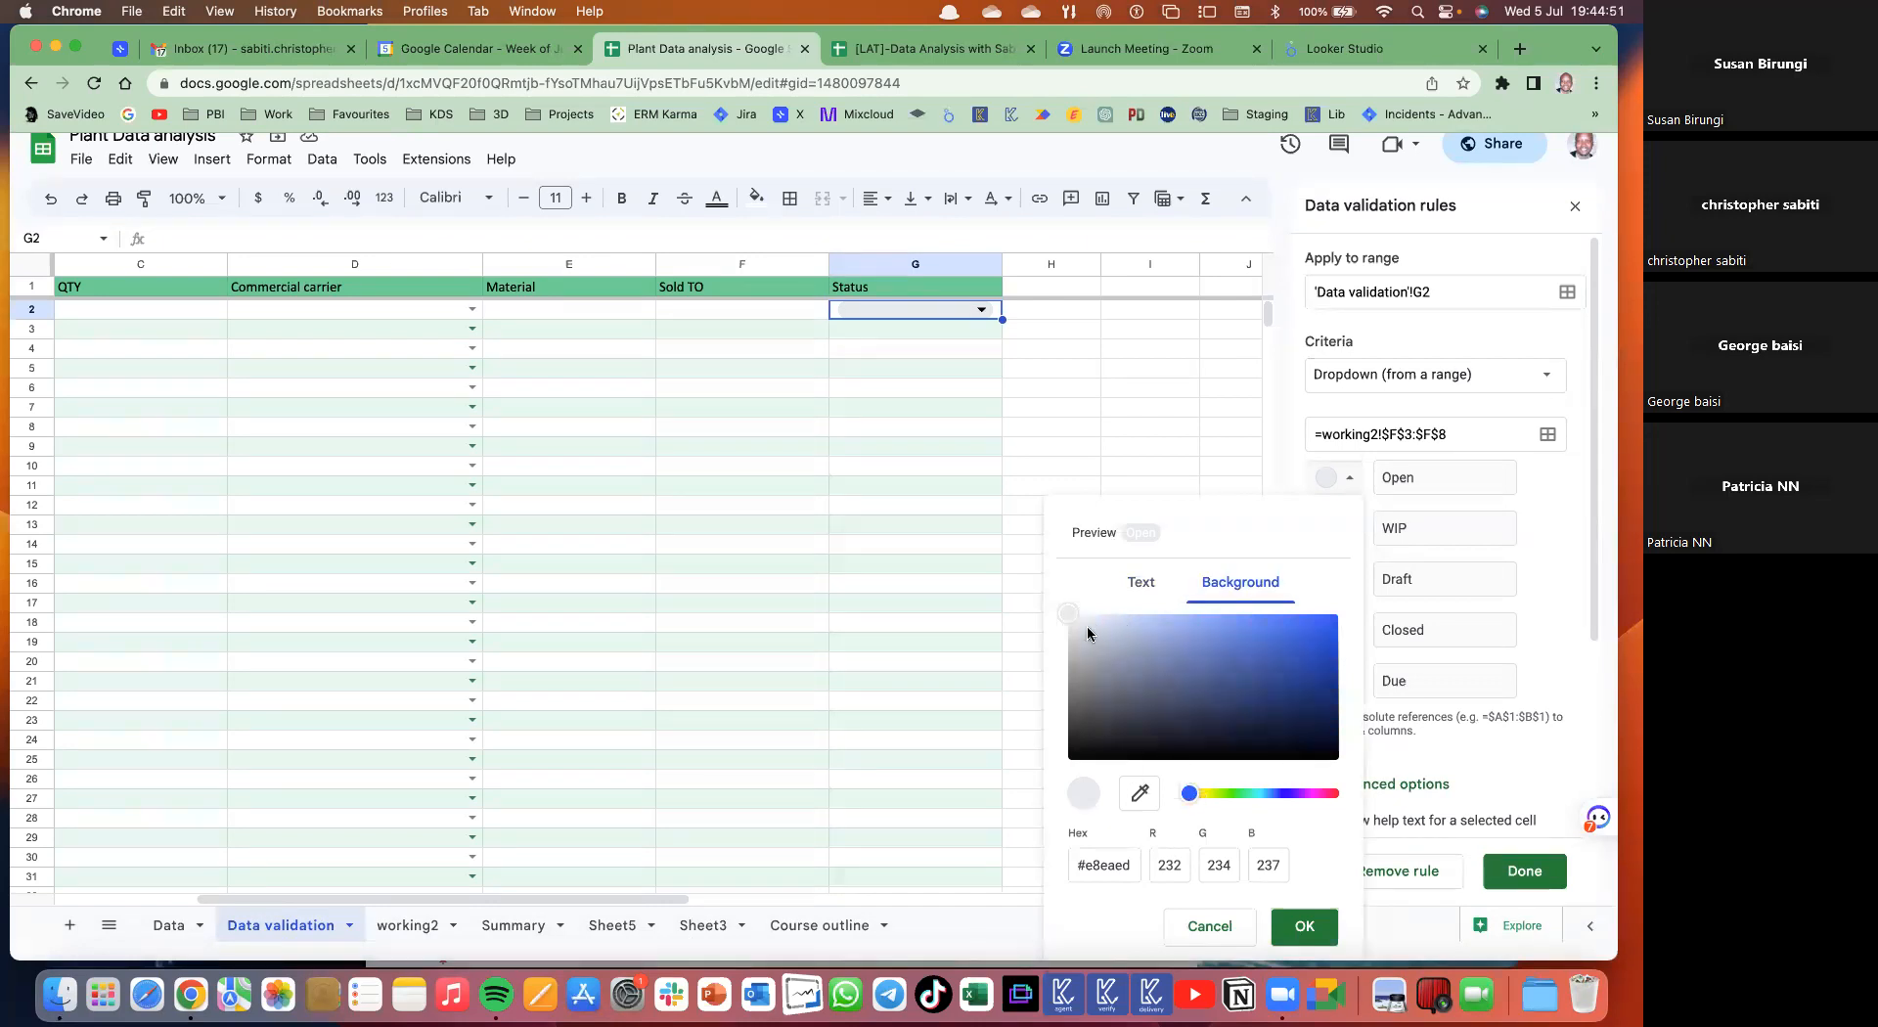
pyautogui.moveTo(1061, 599); pyautogui.dragTo(1047, 589)
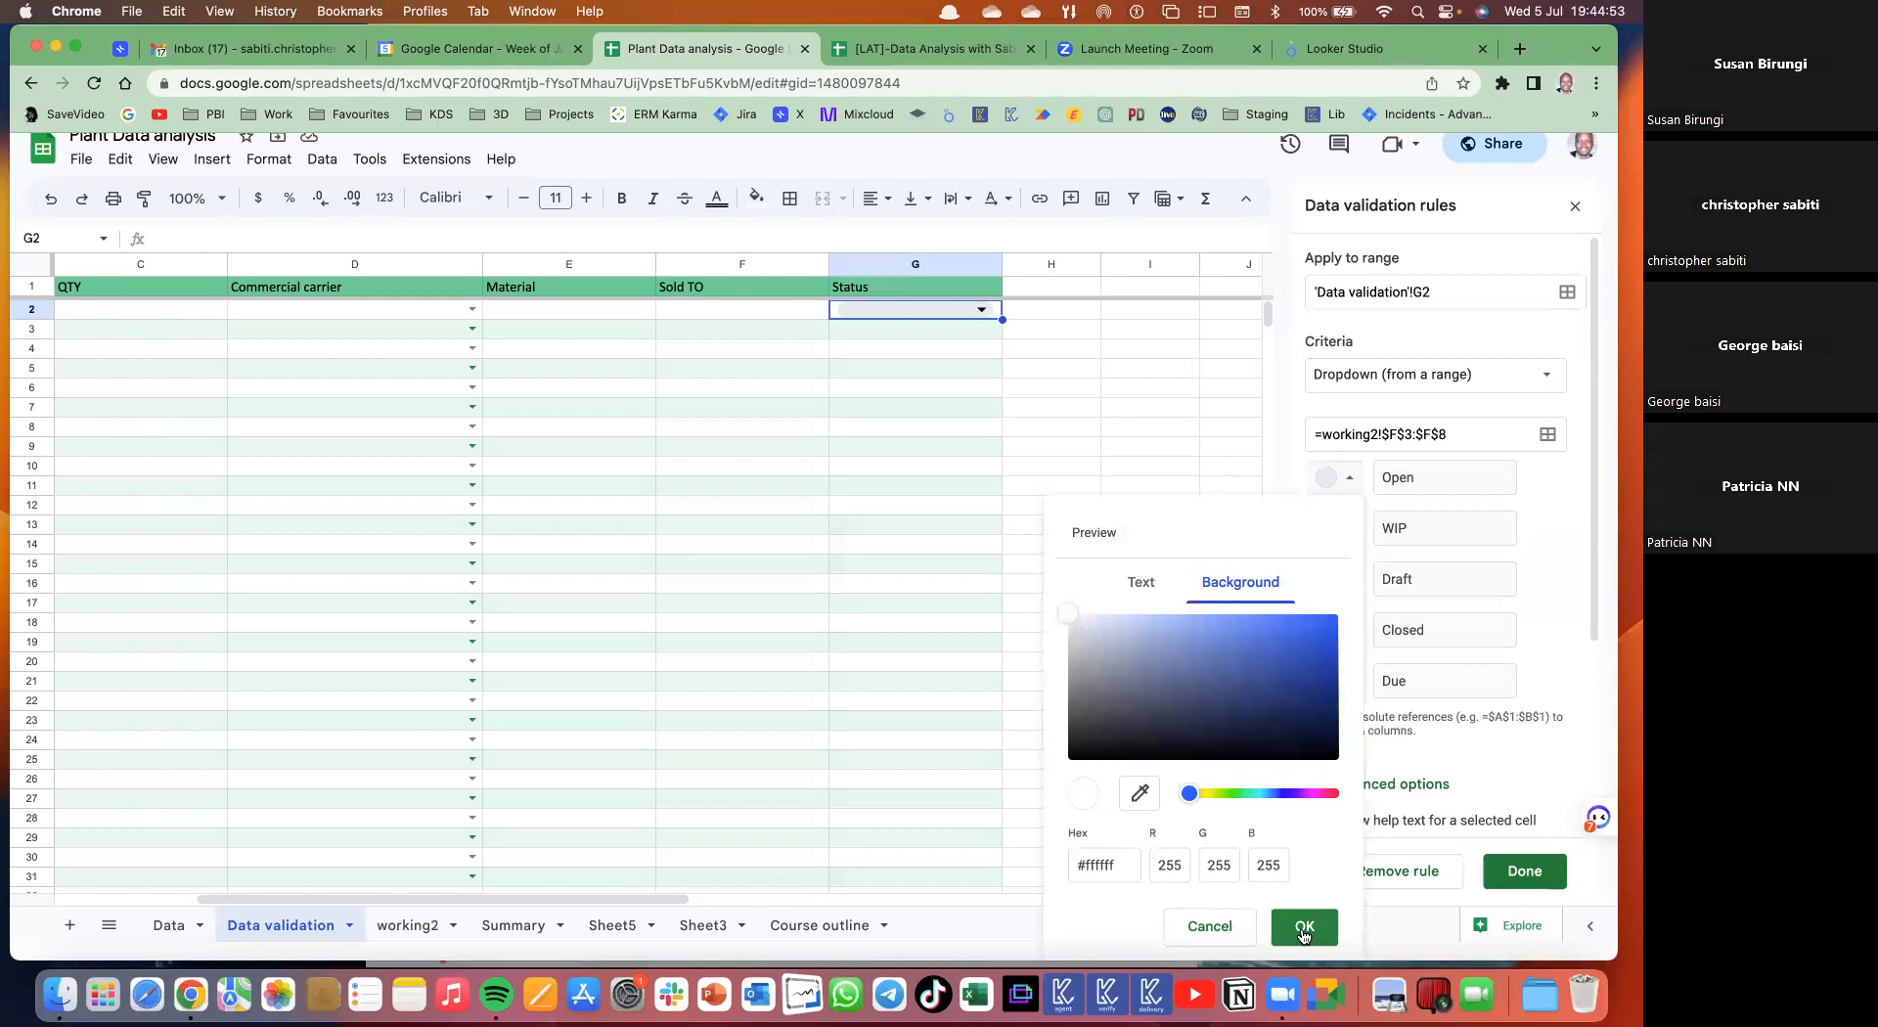
pyautogui.click(1304, 926)
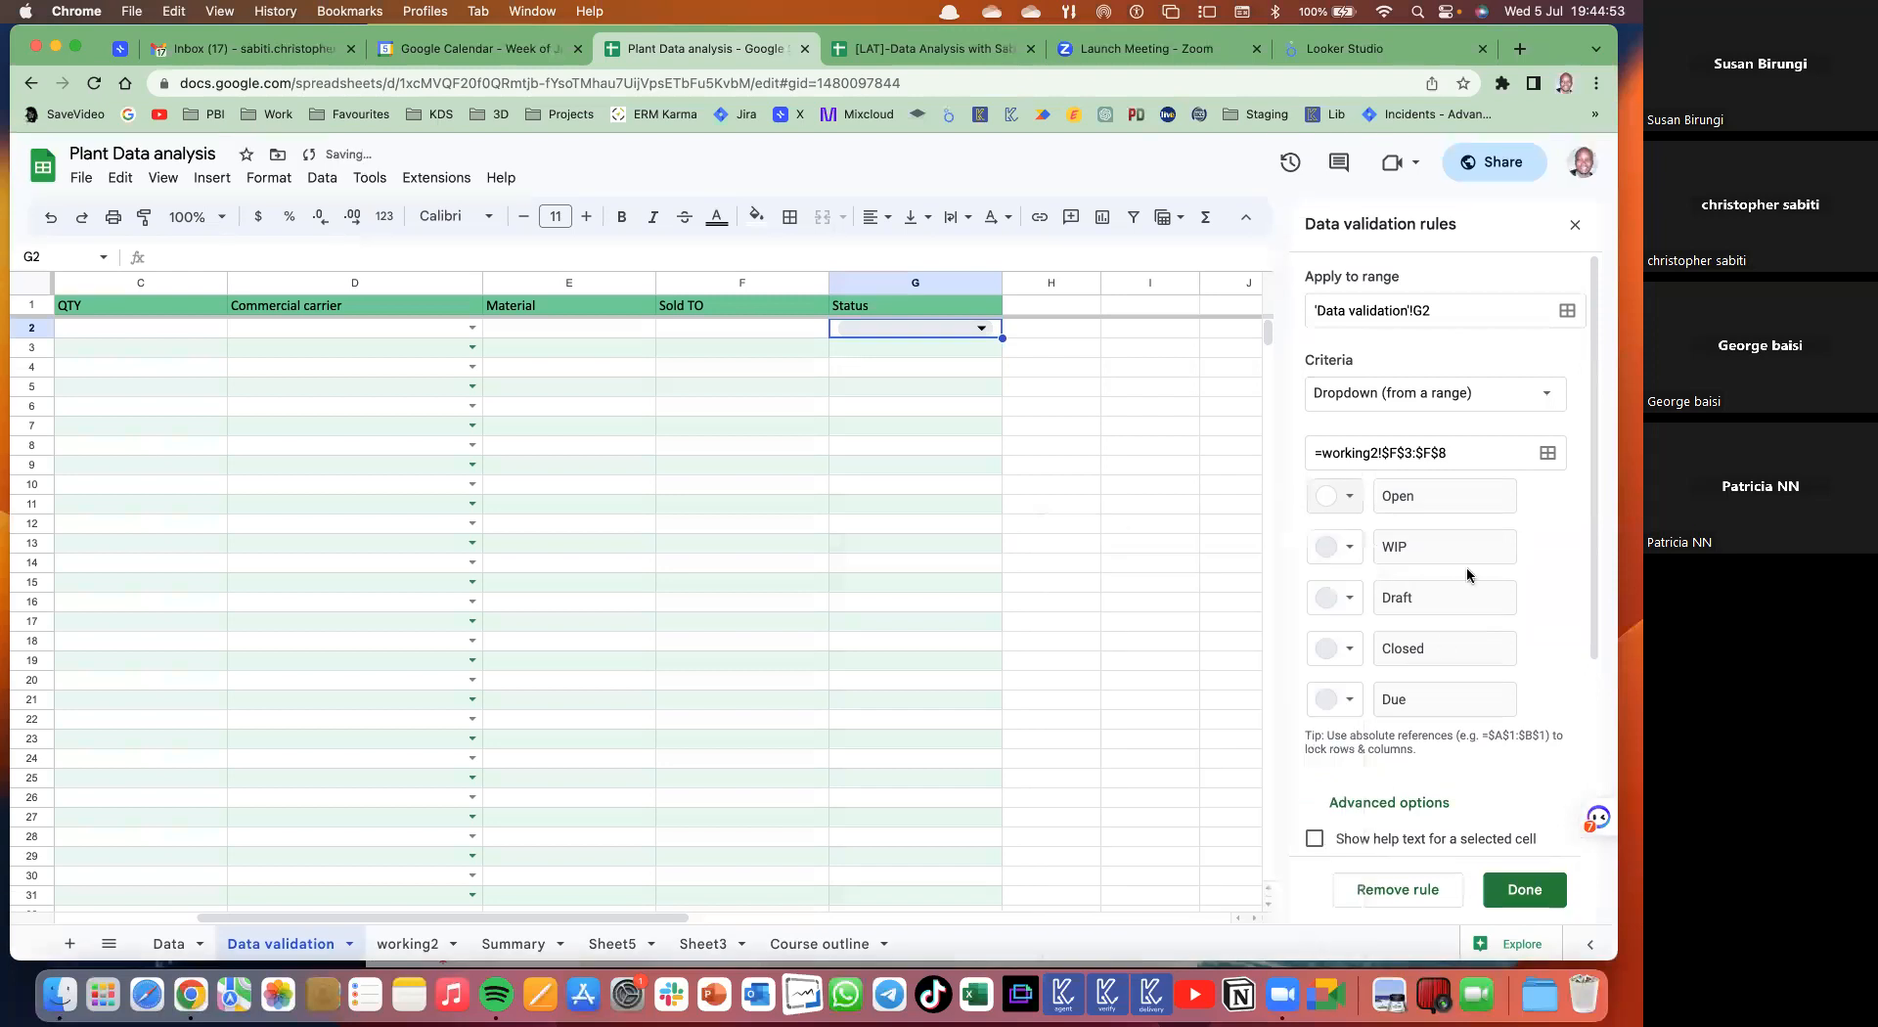
# - Colour WIP light yellow, Draft peach, Closed dark green and Due dark red, then save
pyautogui.click(1353, 548)
pyautogui.click(1431, 620)
pyautogui.click(1350, 598)
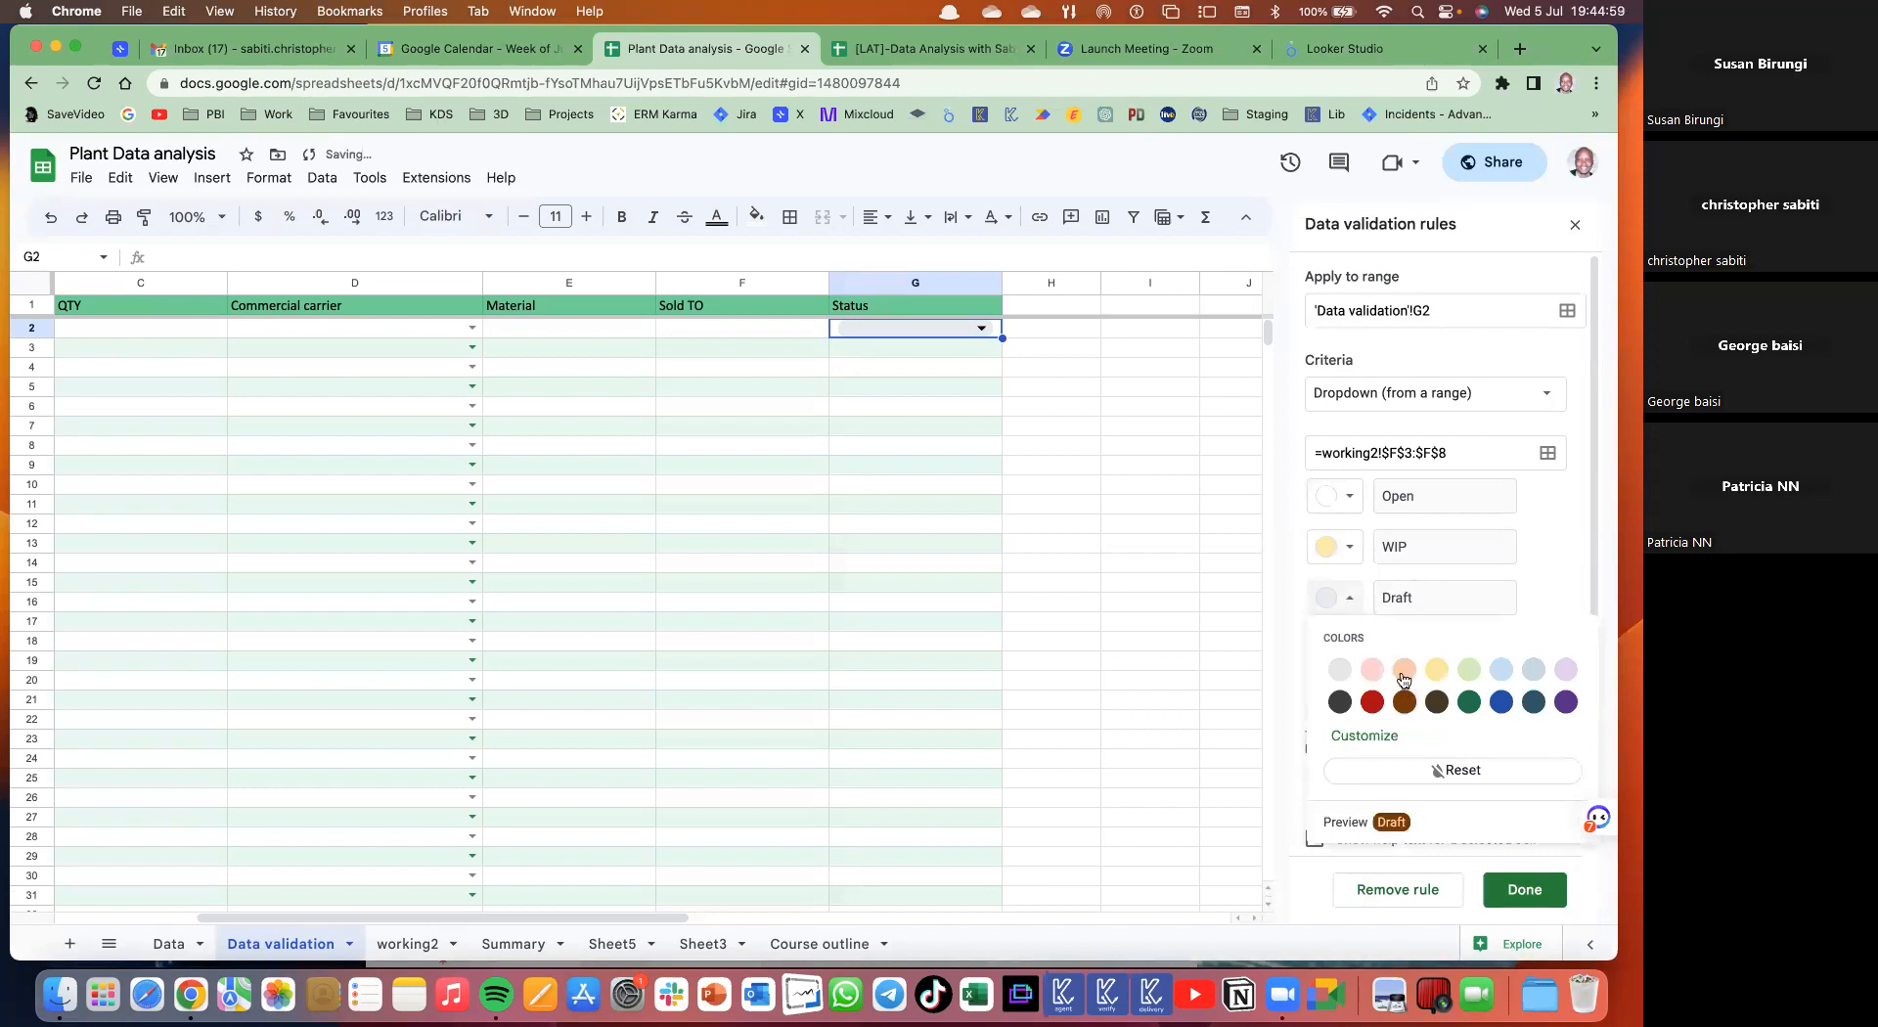
pyautogui.click(1404, 673)
pyautogui.click(1353, 647)
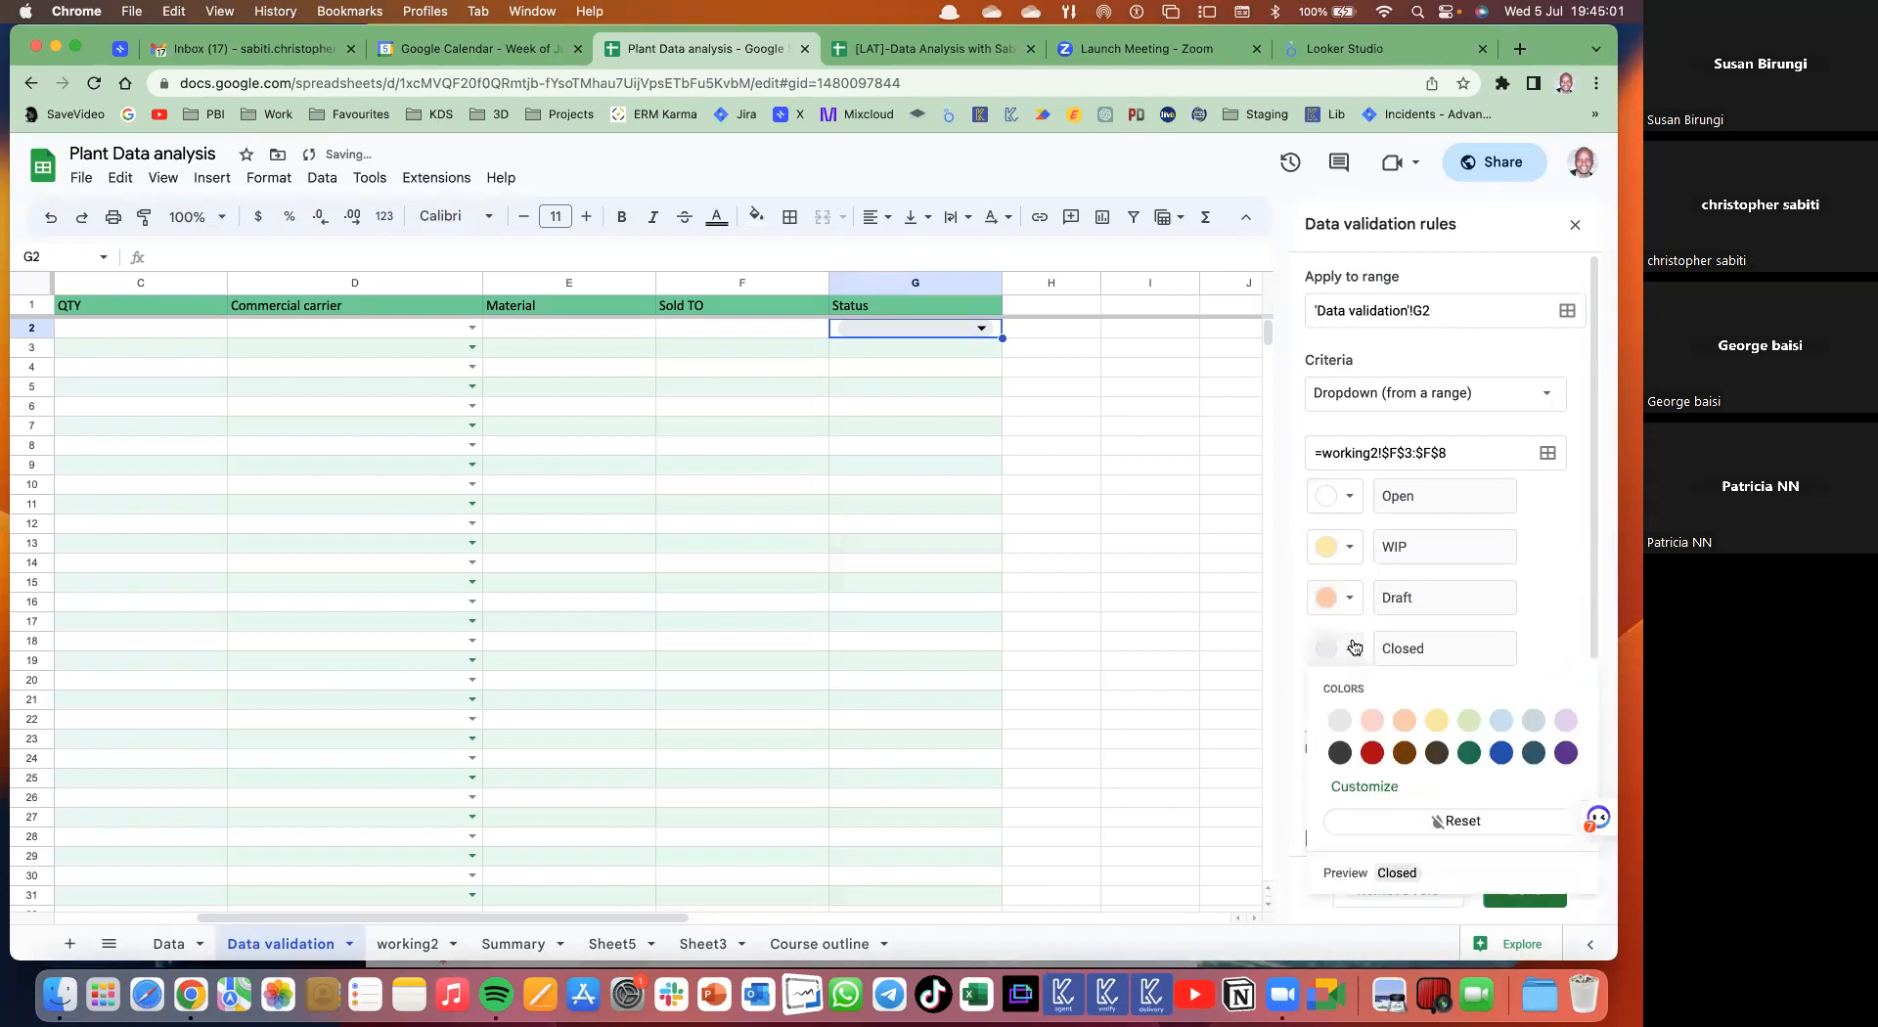
pyautogui.click(1469, 752)
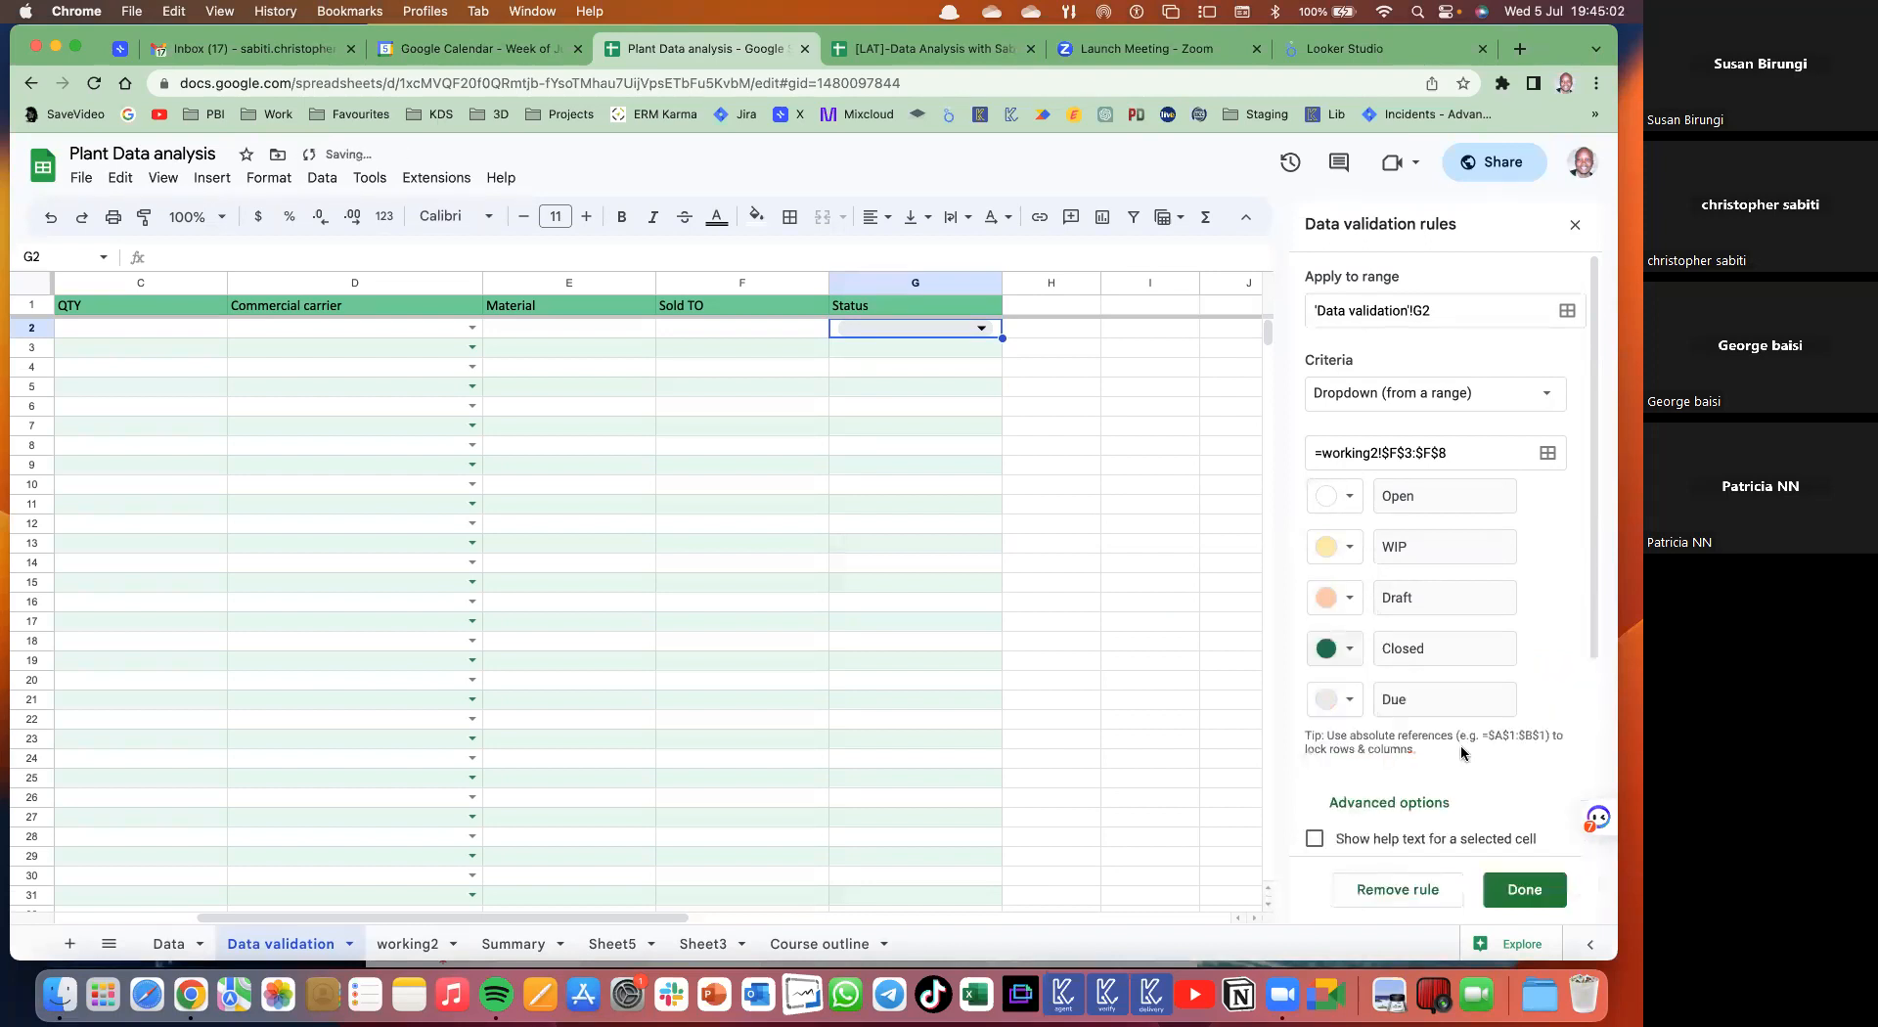
pyautogui.click(1345, 704)
pyautogui.click(1373, 803)
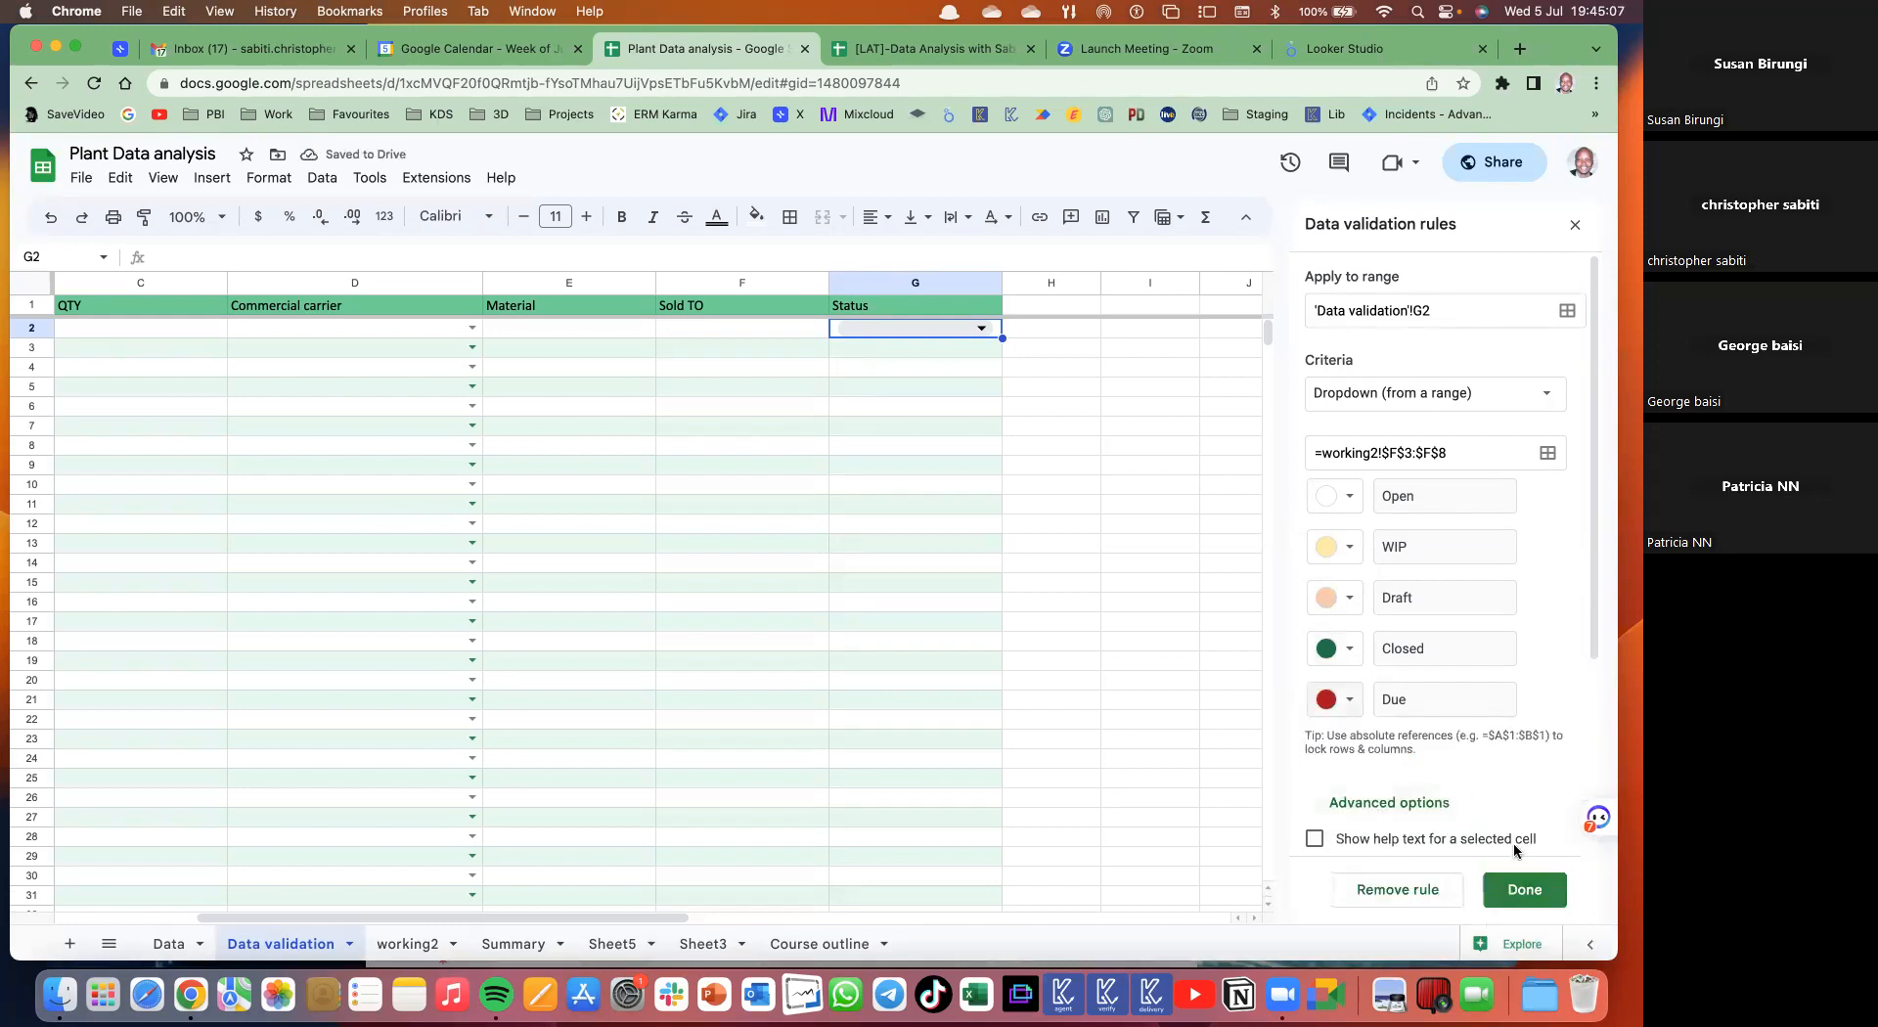
pyautogui.scroll(-2, 1506, 783)
pyautogui.scroll(-3, 1499, 736)
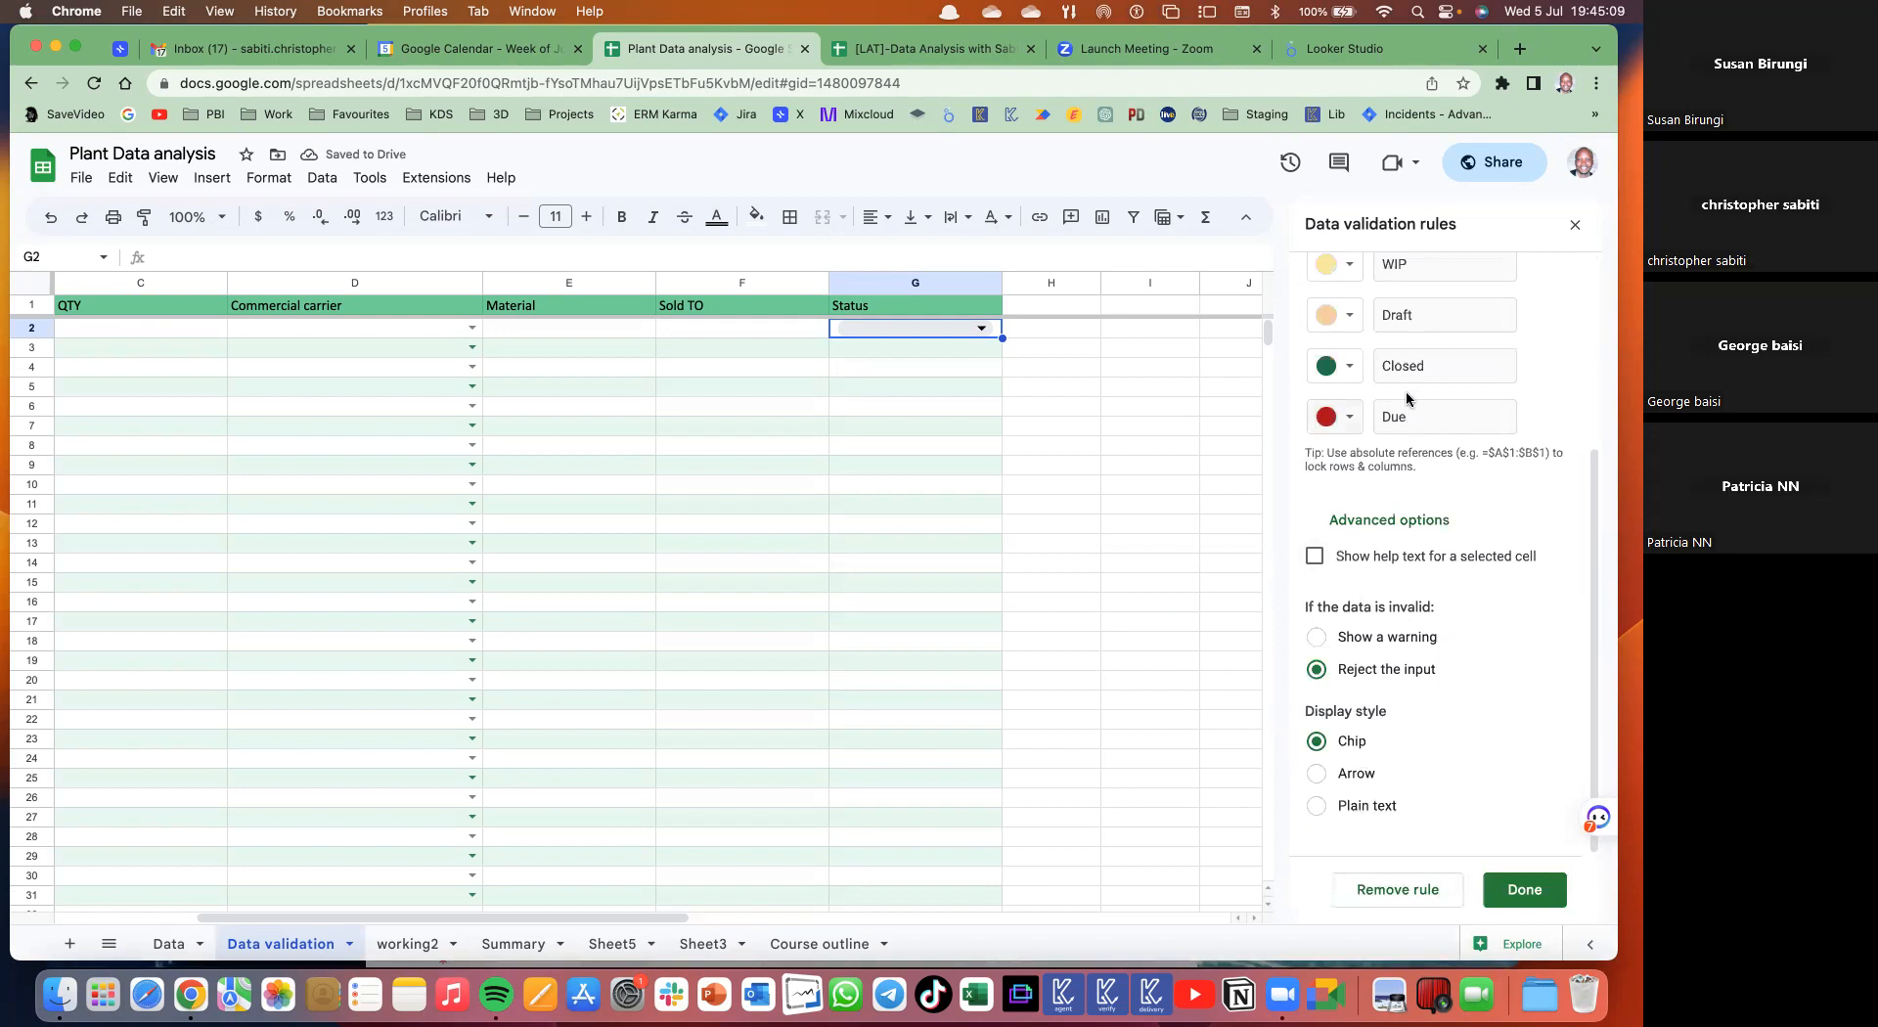
pyautogui.click(1522, 890)
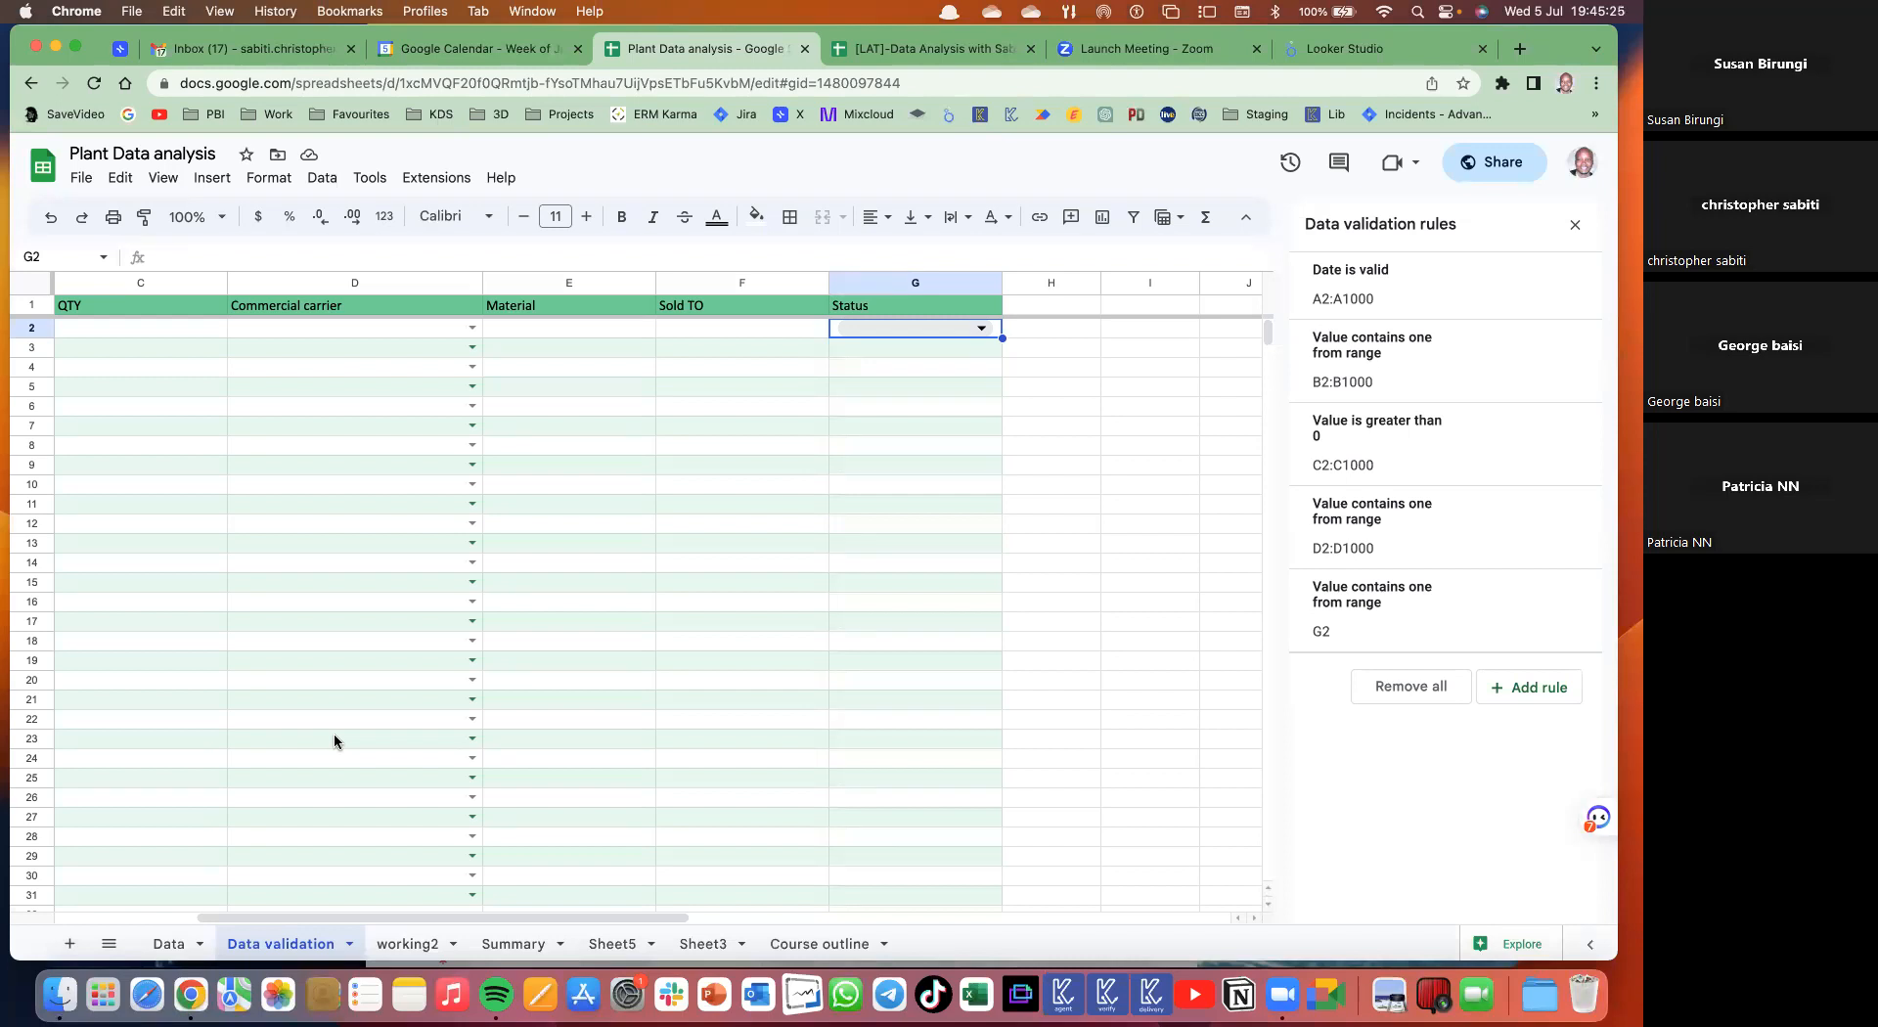
pyautogui.click(982, 332)
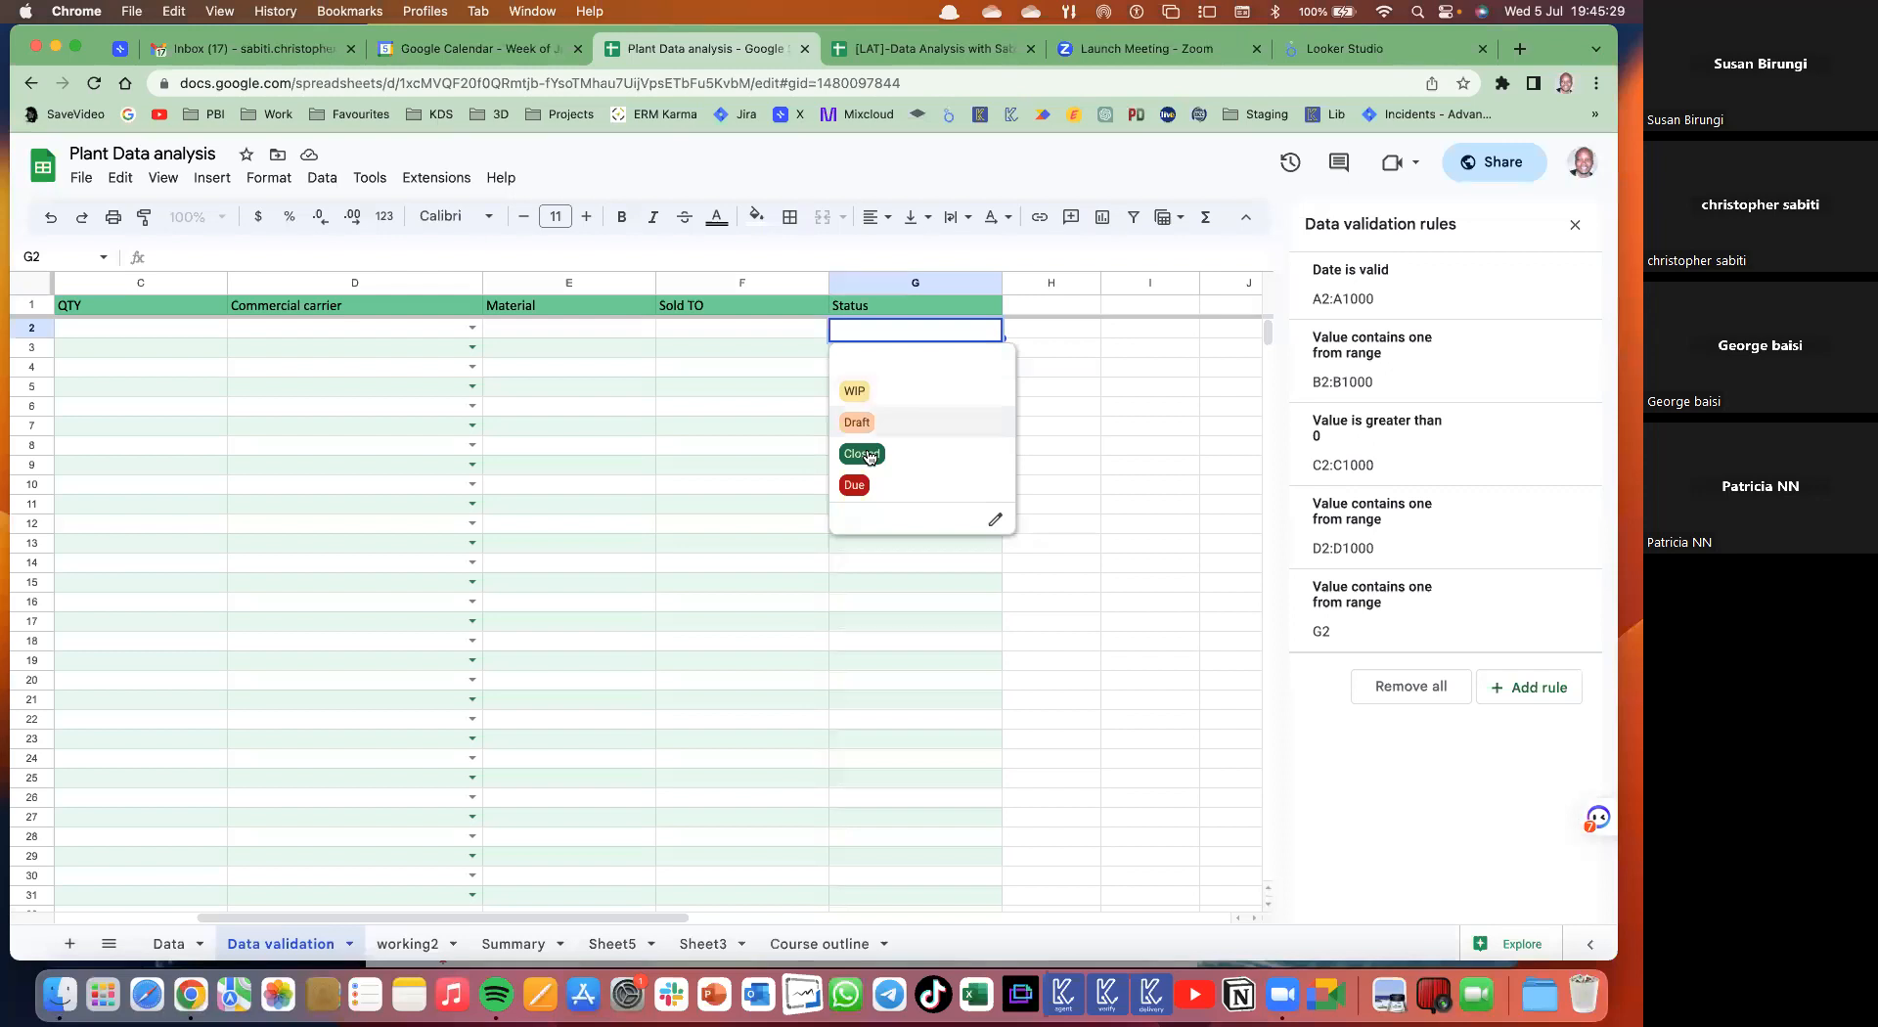
# - Set G2 to Closed, copy it, and select G3 down to G1000
pyautogui.click(867, 448)
pyautogui.click(936, 349)
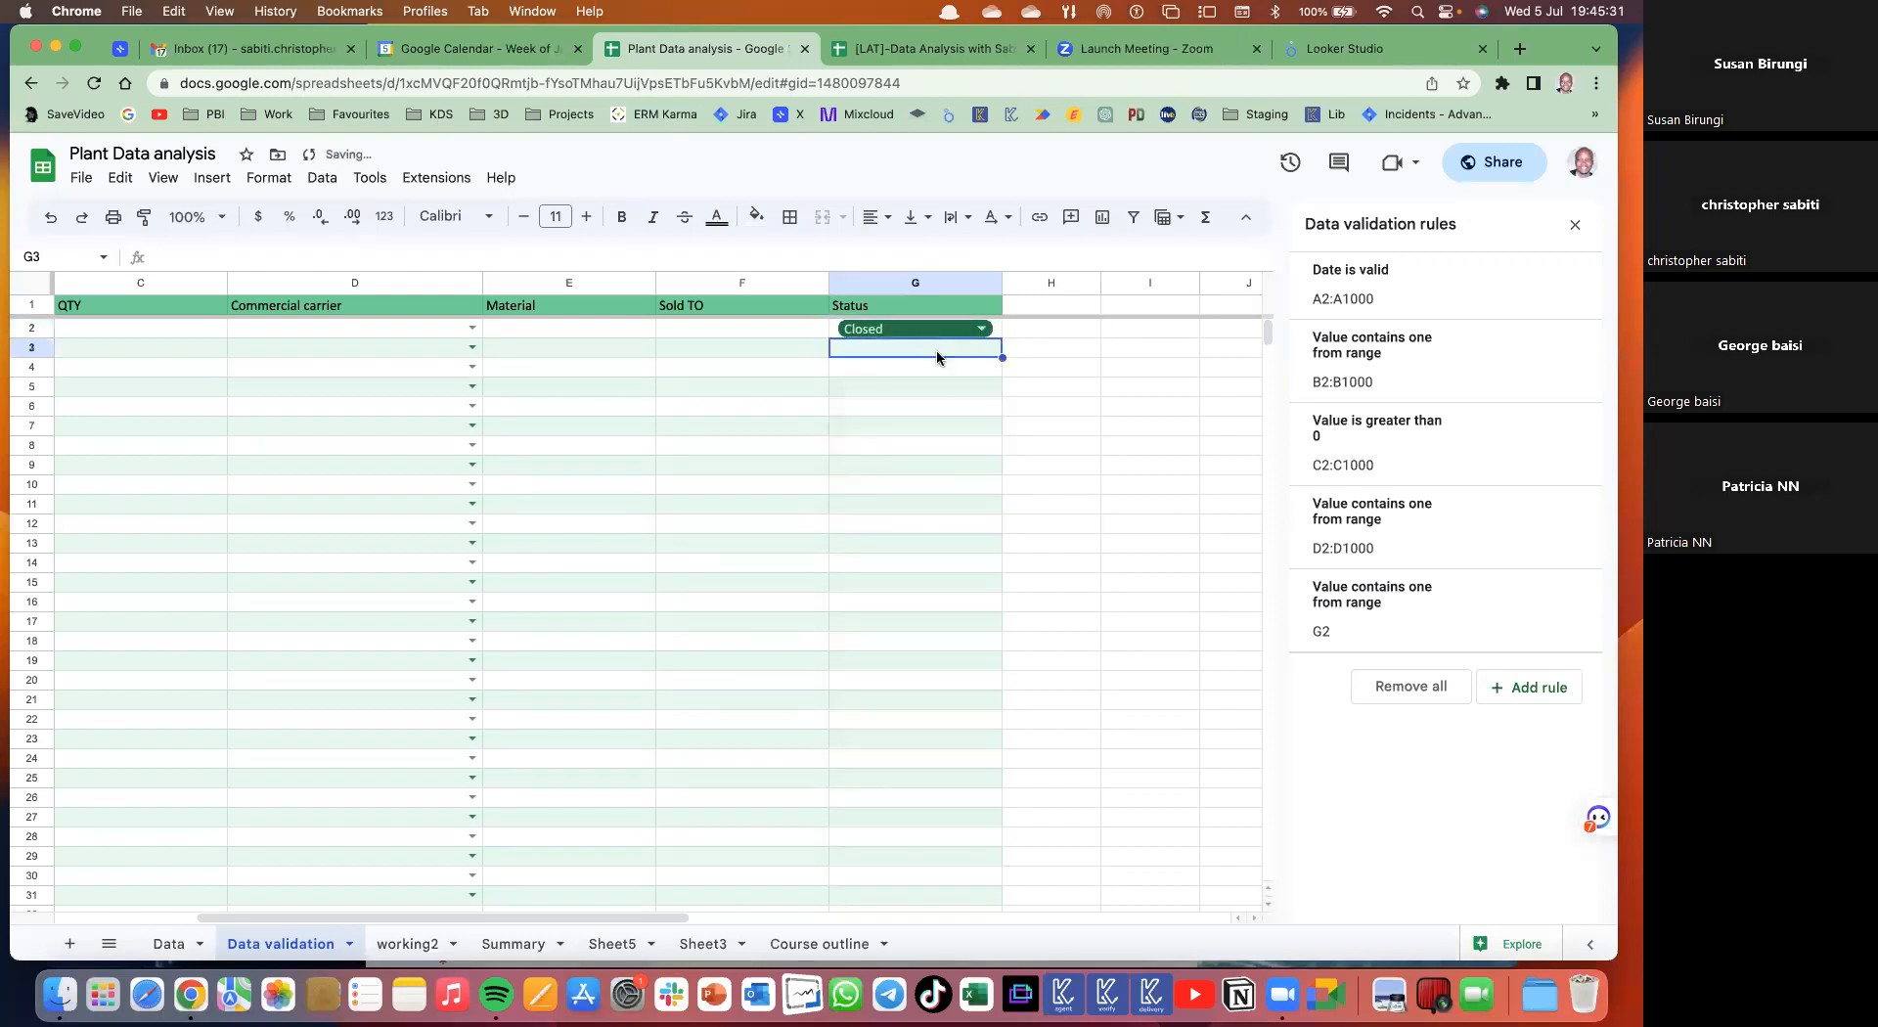
pyautogui.click(997, 336)
pyautogui.press('super+c')
pyautogui.click(965, 354)
pyautogui.press('super+shift+Down')
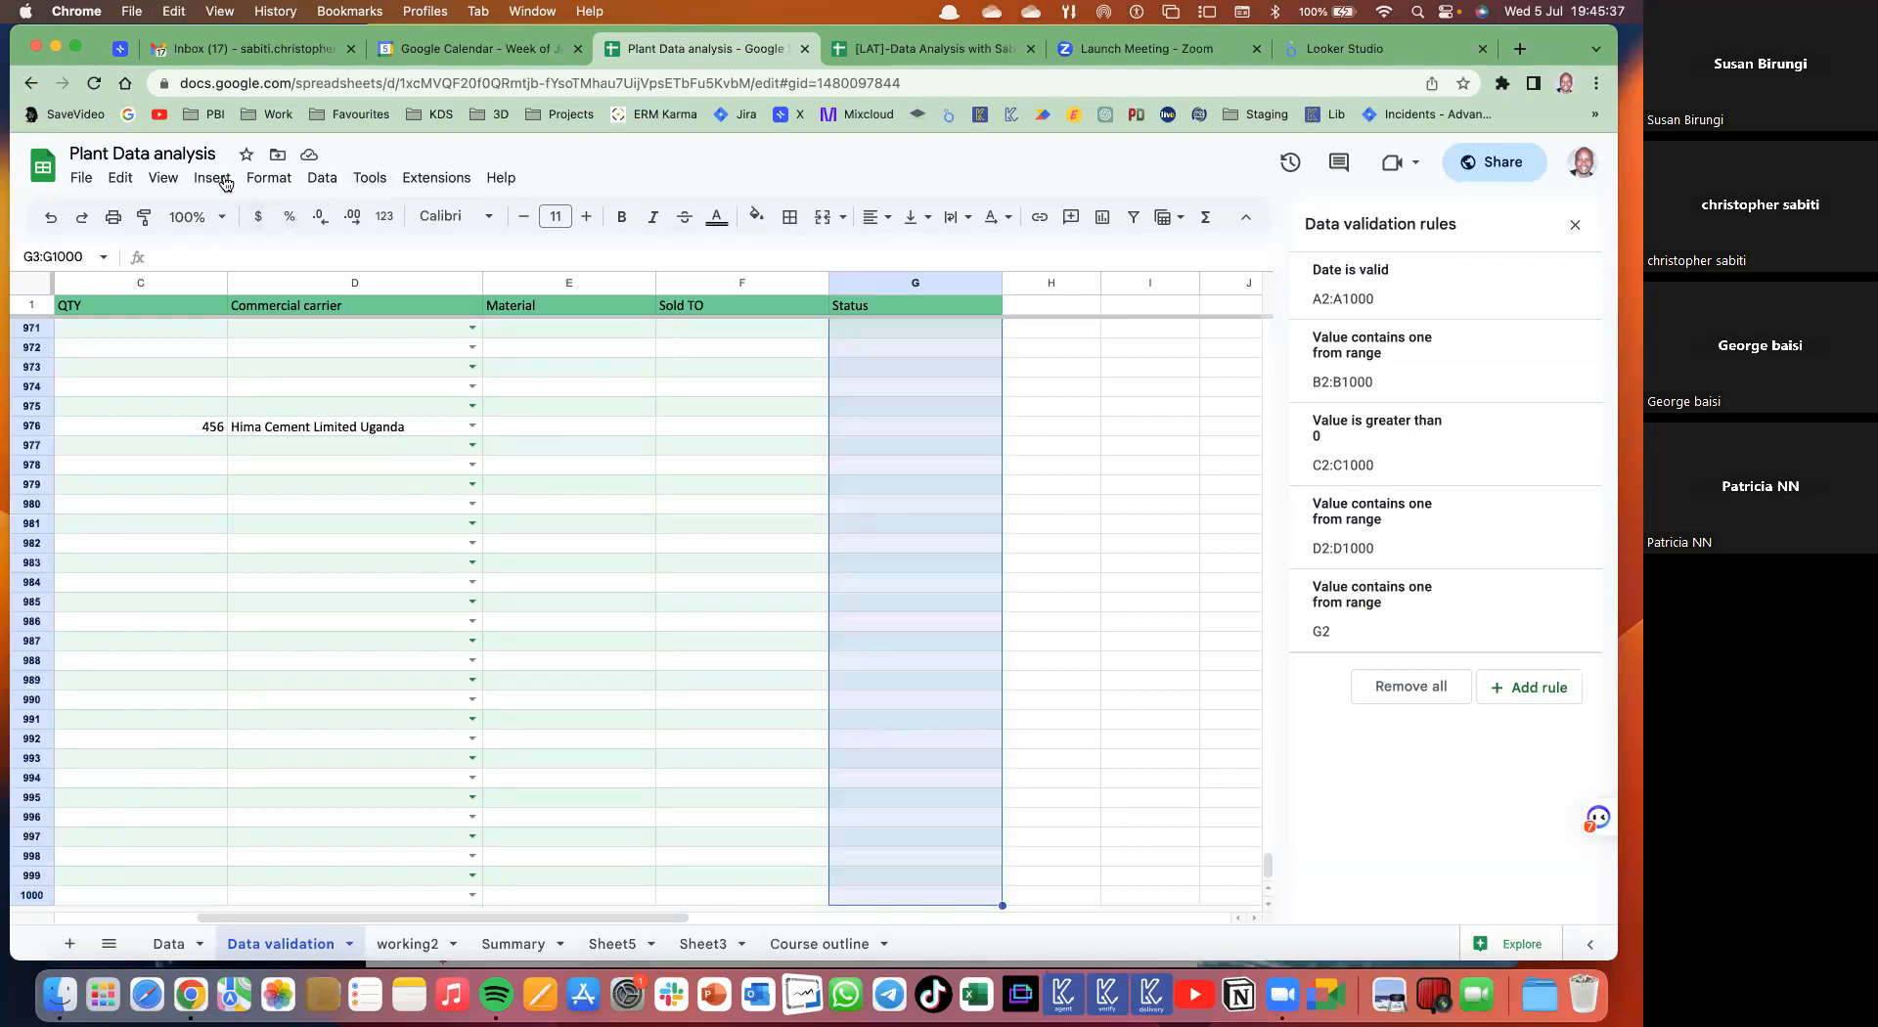
# - Paste only the data validation from G2 into G3:G1000
pyautogui.click(122, 178)
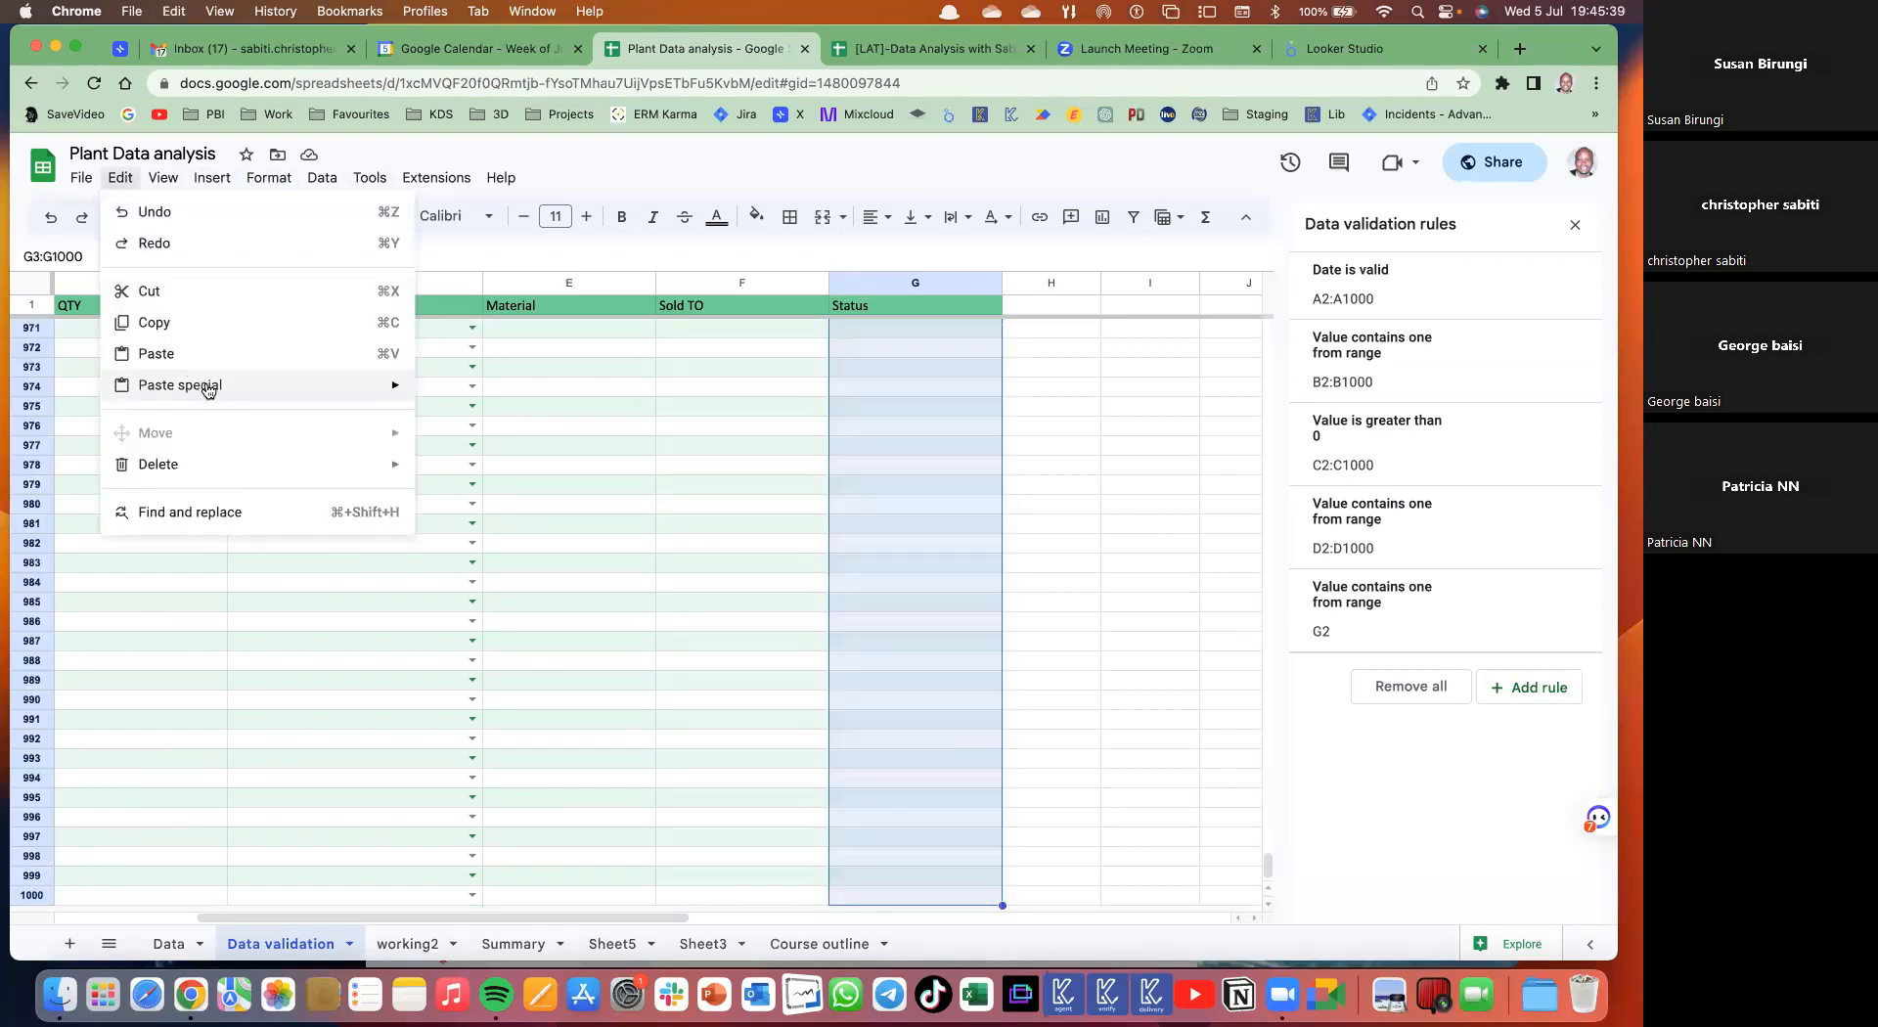
pyautogui.moveTo(206, 385)
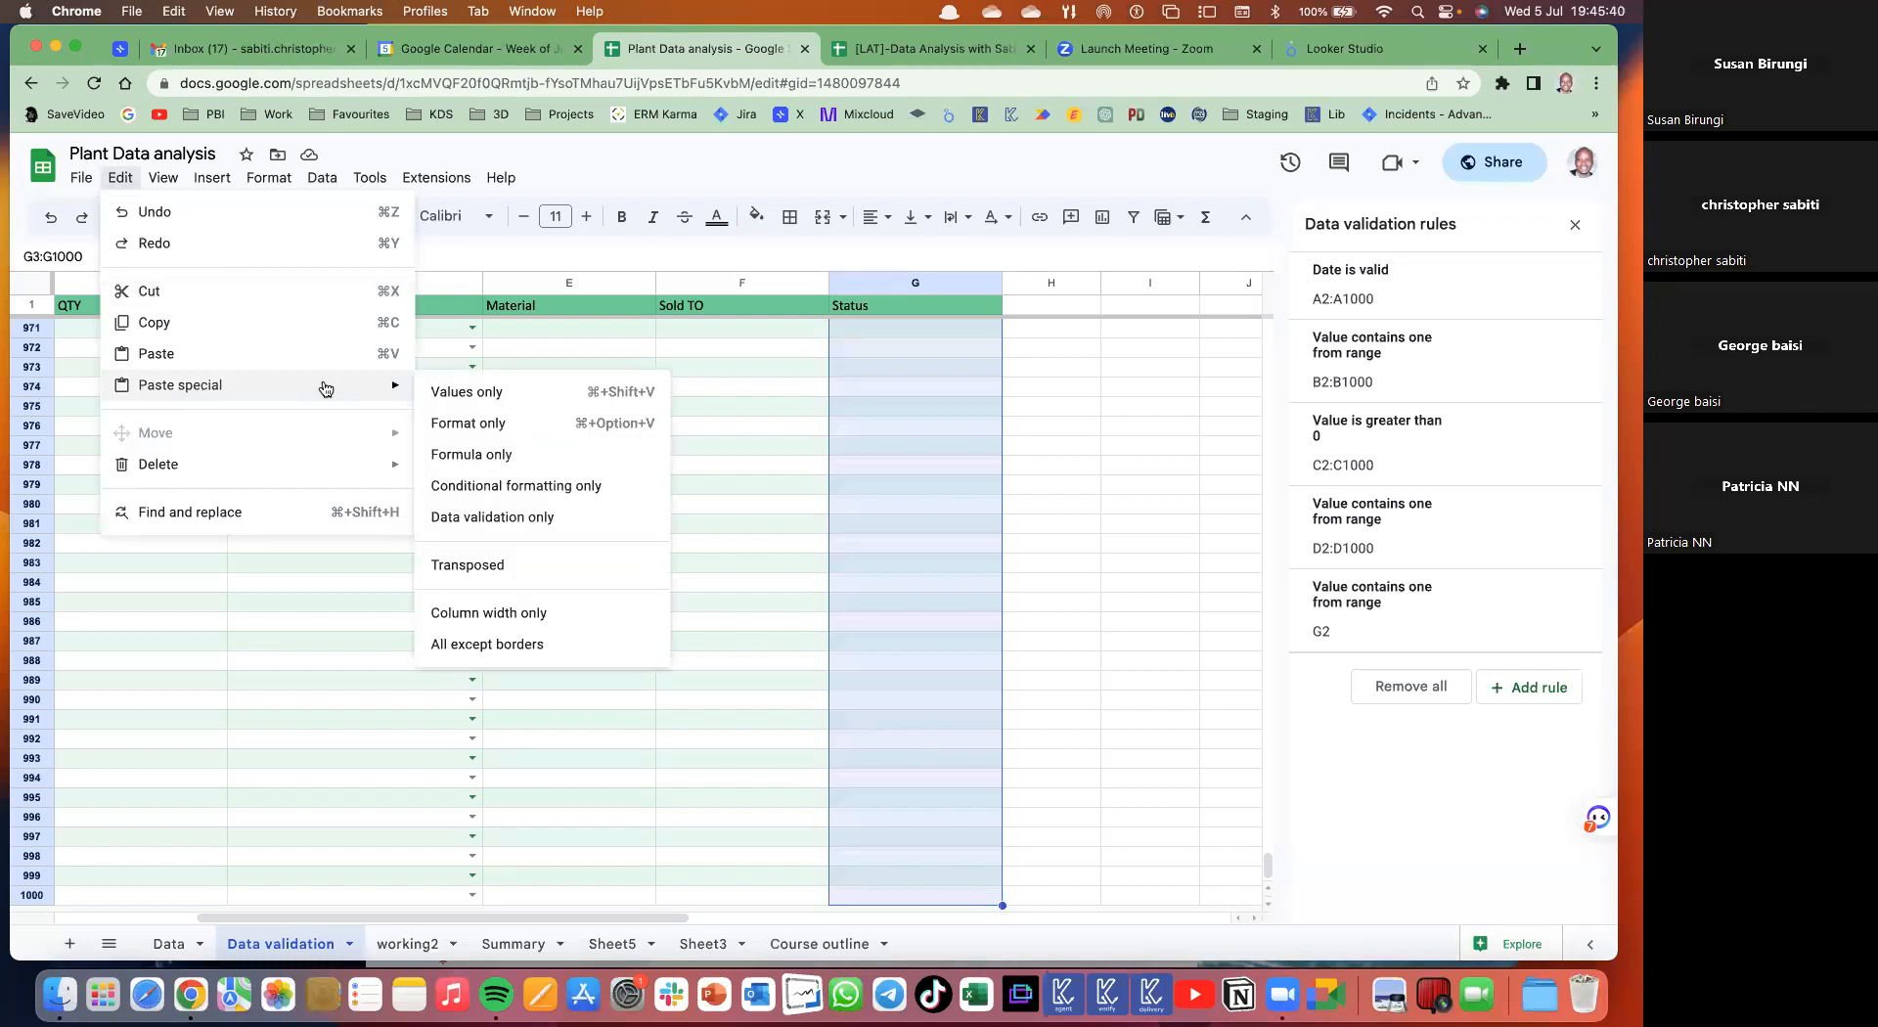
pyautogui.click(504, 522)
pyautogui.scroll(10, 813, 473)
pyautogui.scroll(5, 813, 473)
pyautogui.press('Up')
pyautogui.press('Down')
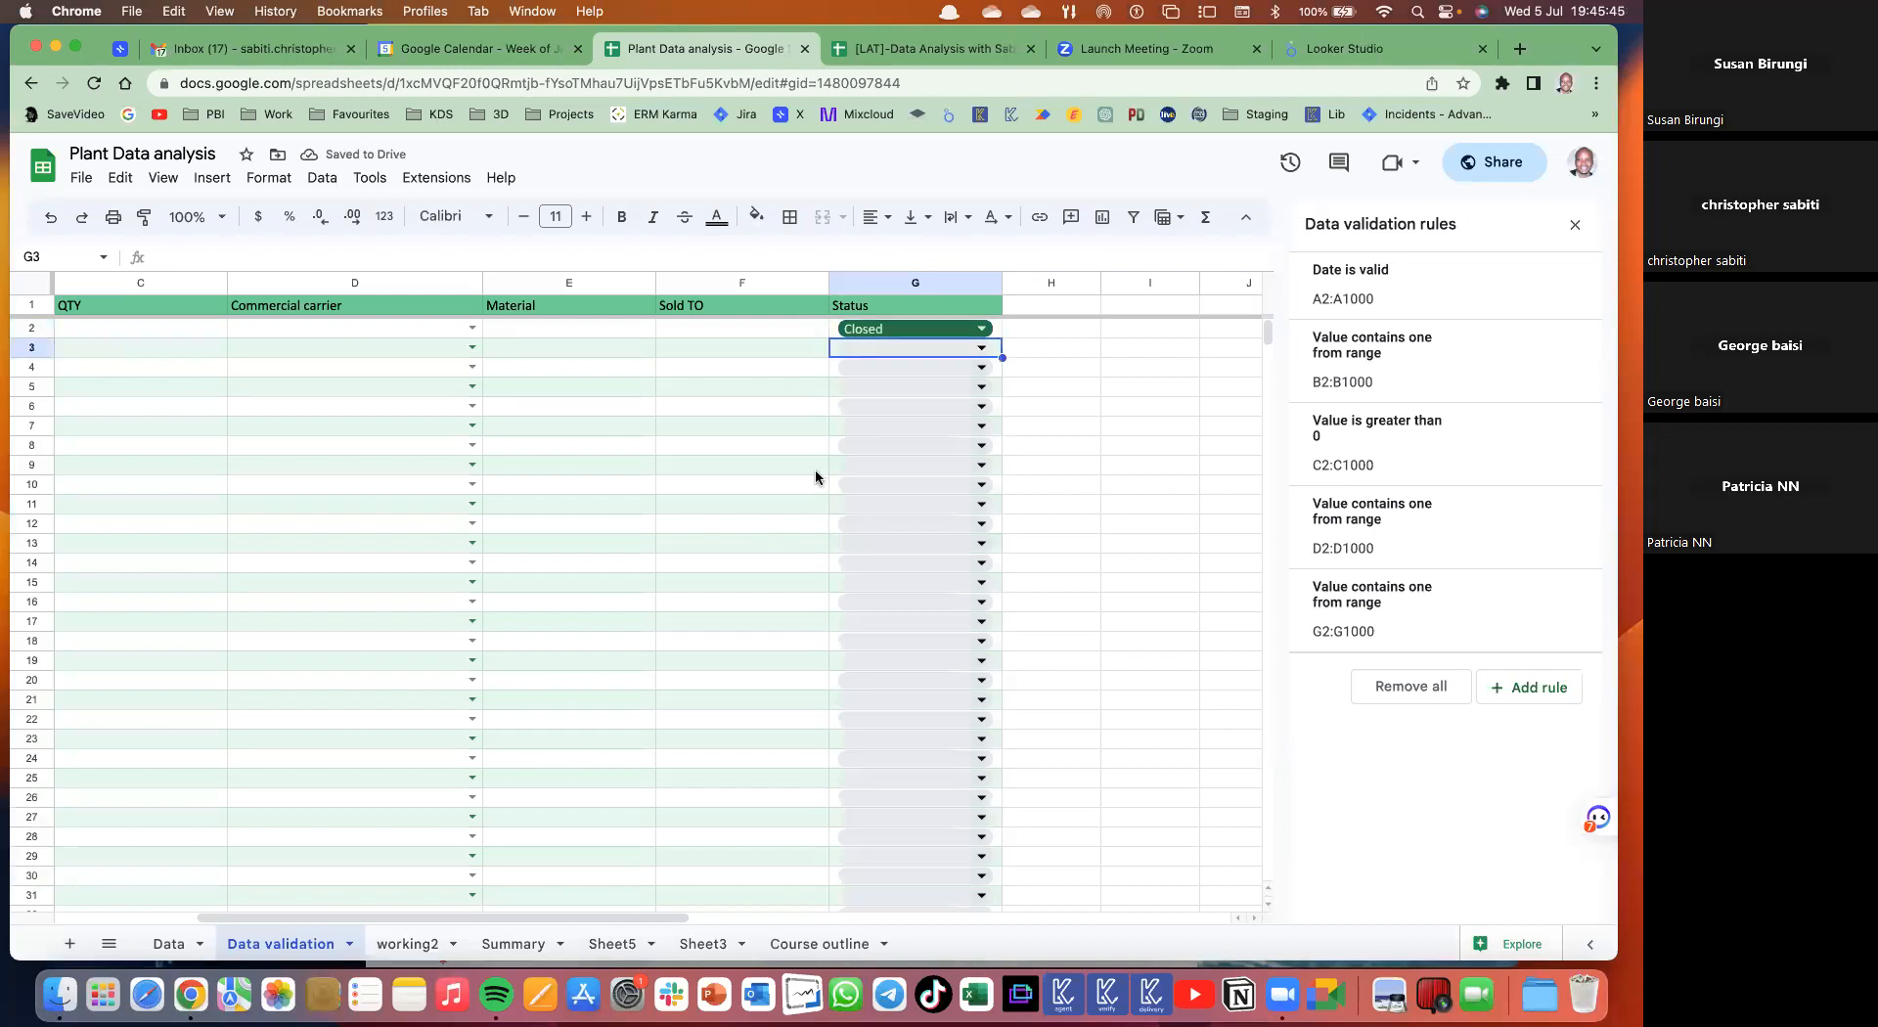
# - Pick statuses from the dropdown chips: G3 WIP, G4 Draft, G6 Closed, G10 and G14 Due
pyautogui.click(979, 348)
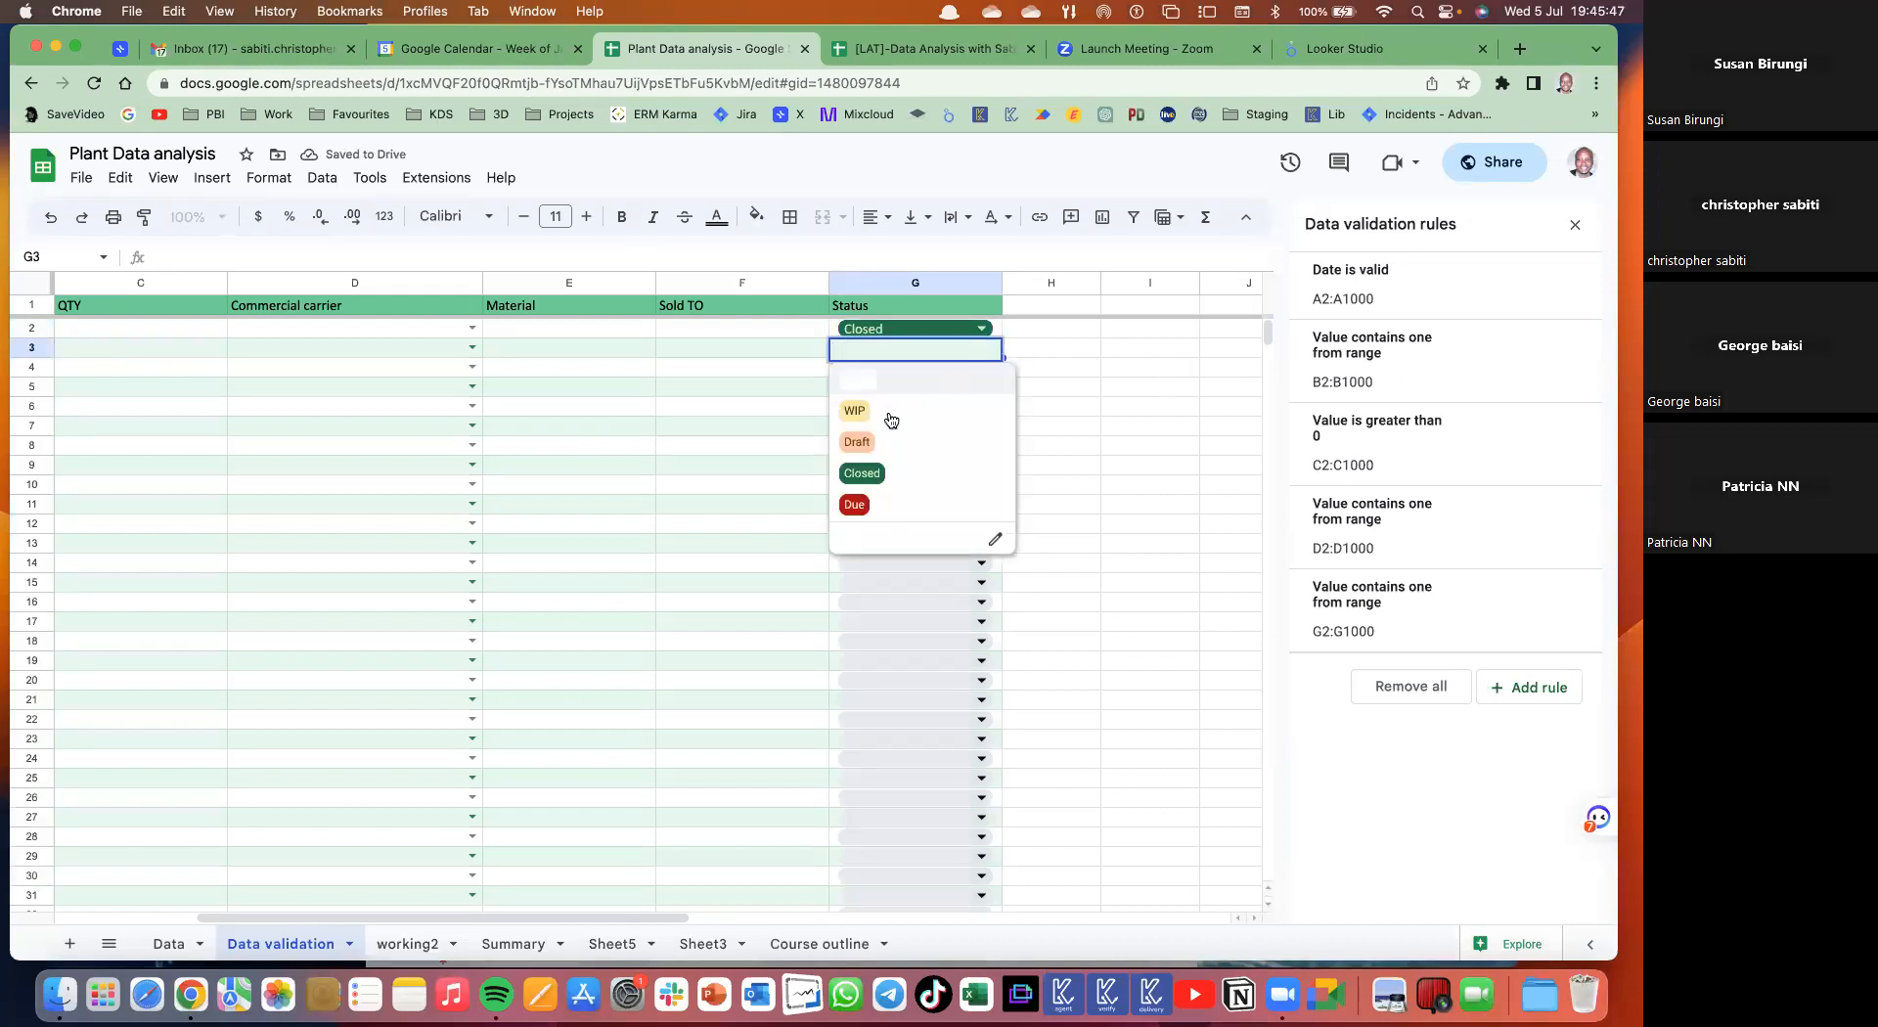
pyautogui.click(855, 411)
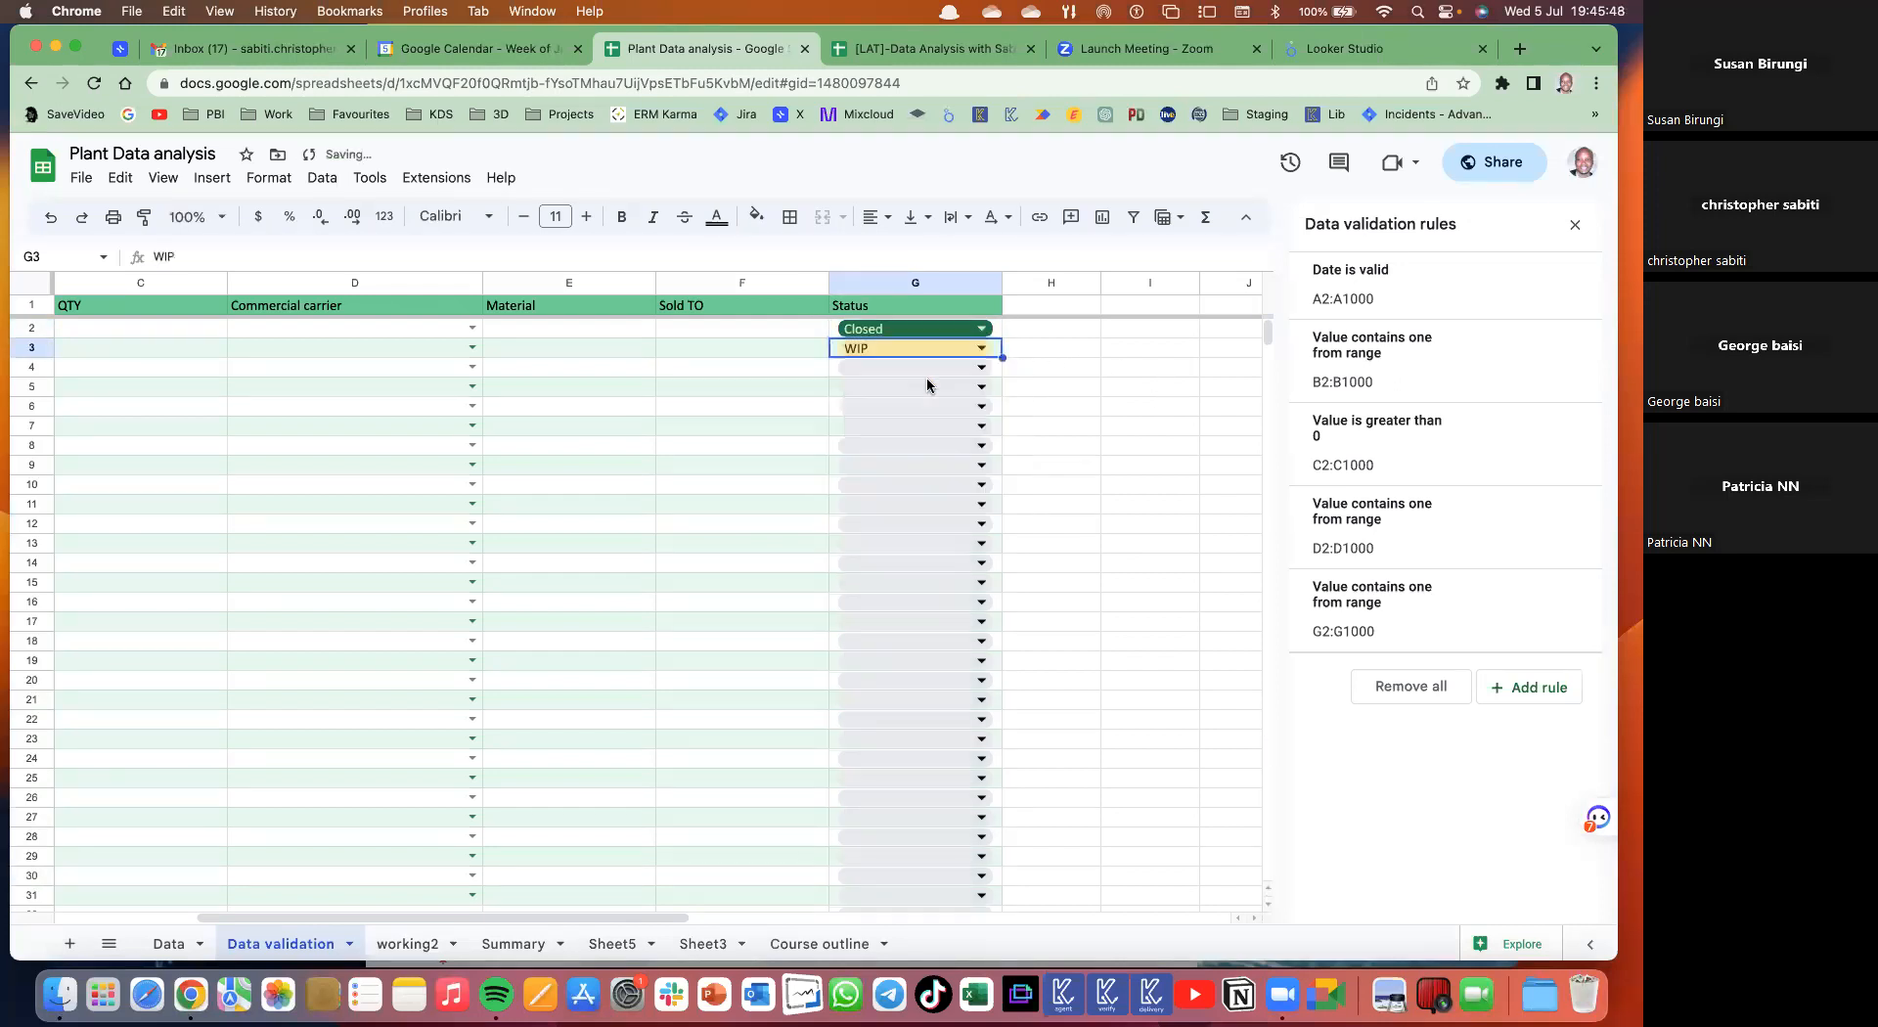
pyautogui.click(980, 367)
pyautogui.click(886, 470)
pyautogui.click(981, 407)
pyautogui.click(862, 531)
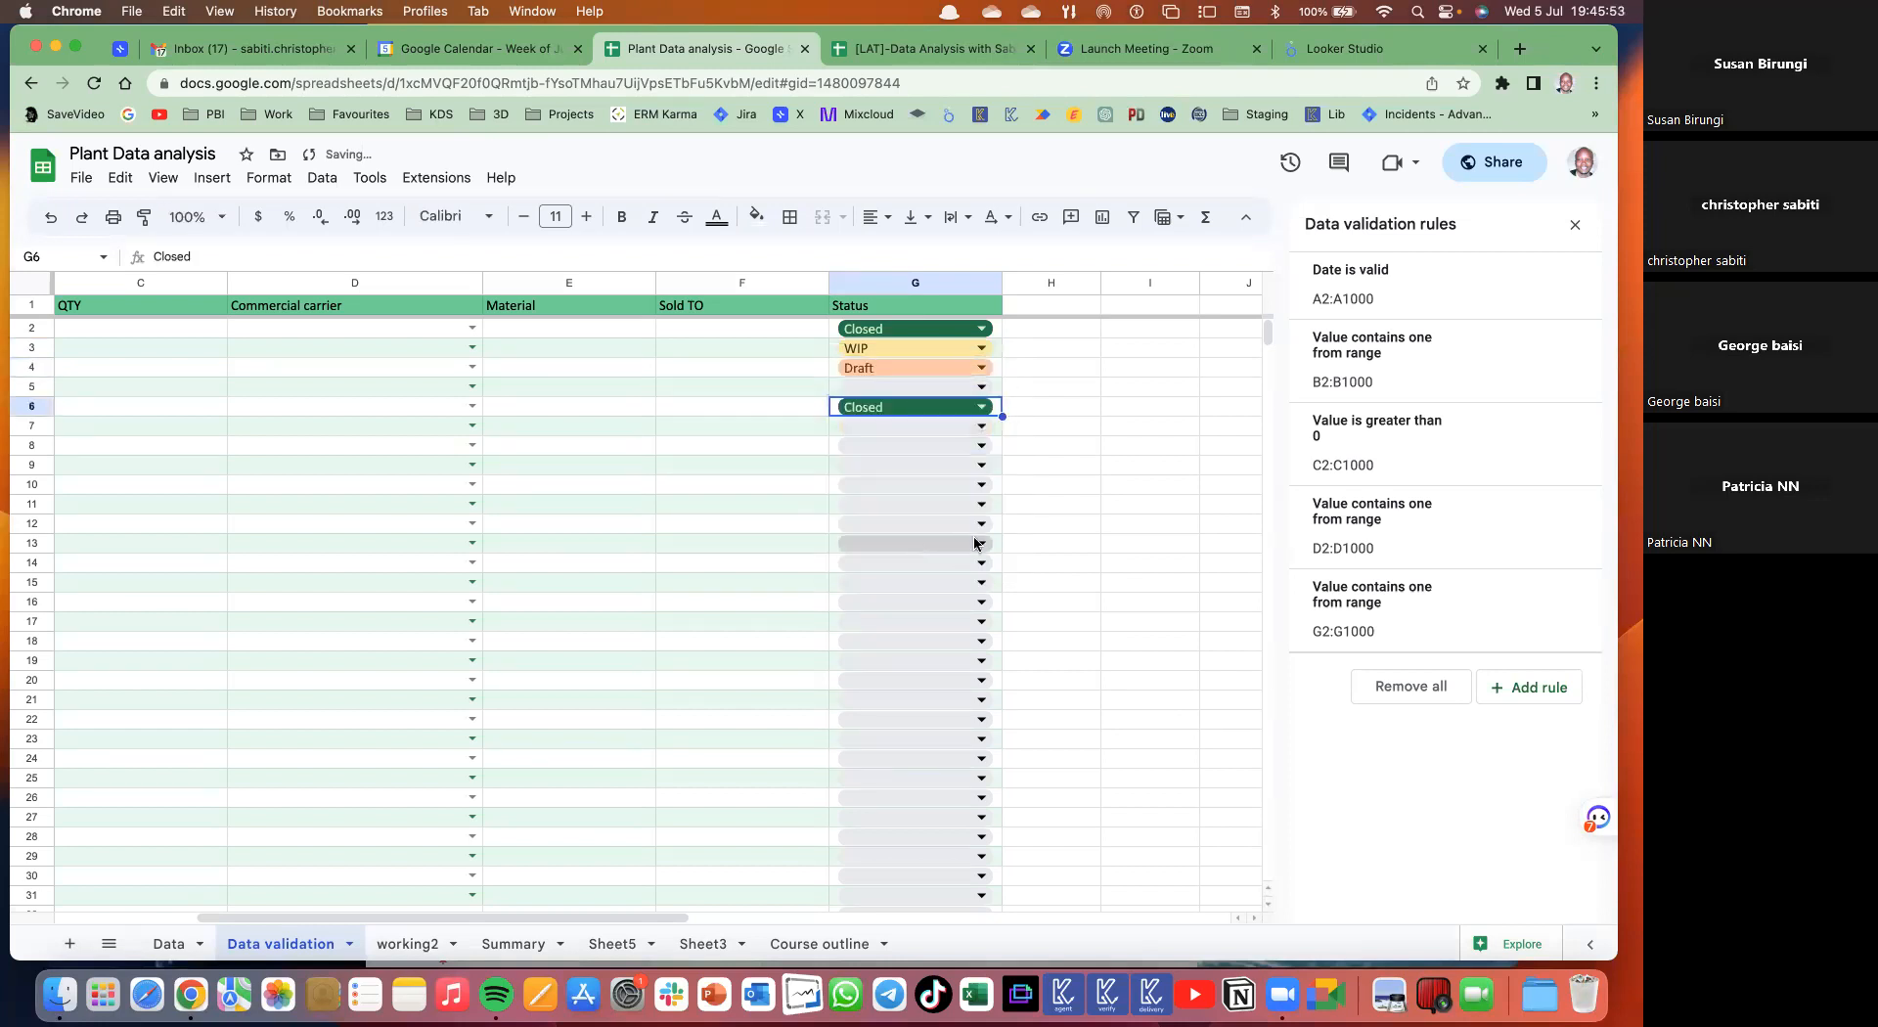
pyautogui.click(981, 485)
pyautogui.click(855, 641)
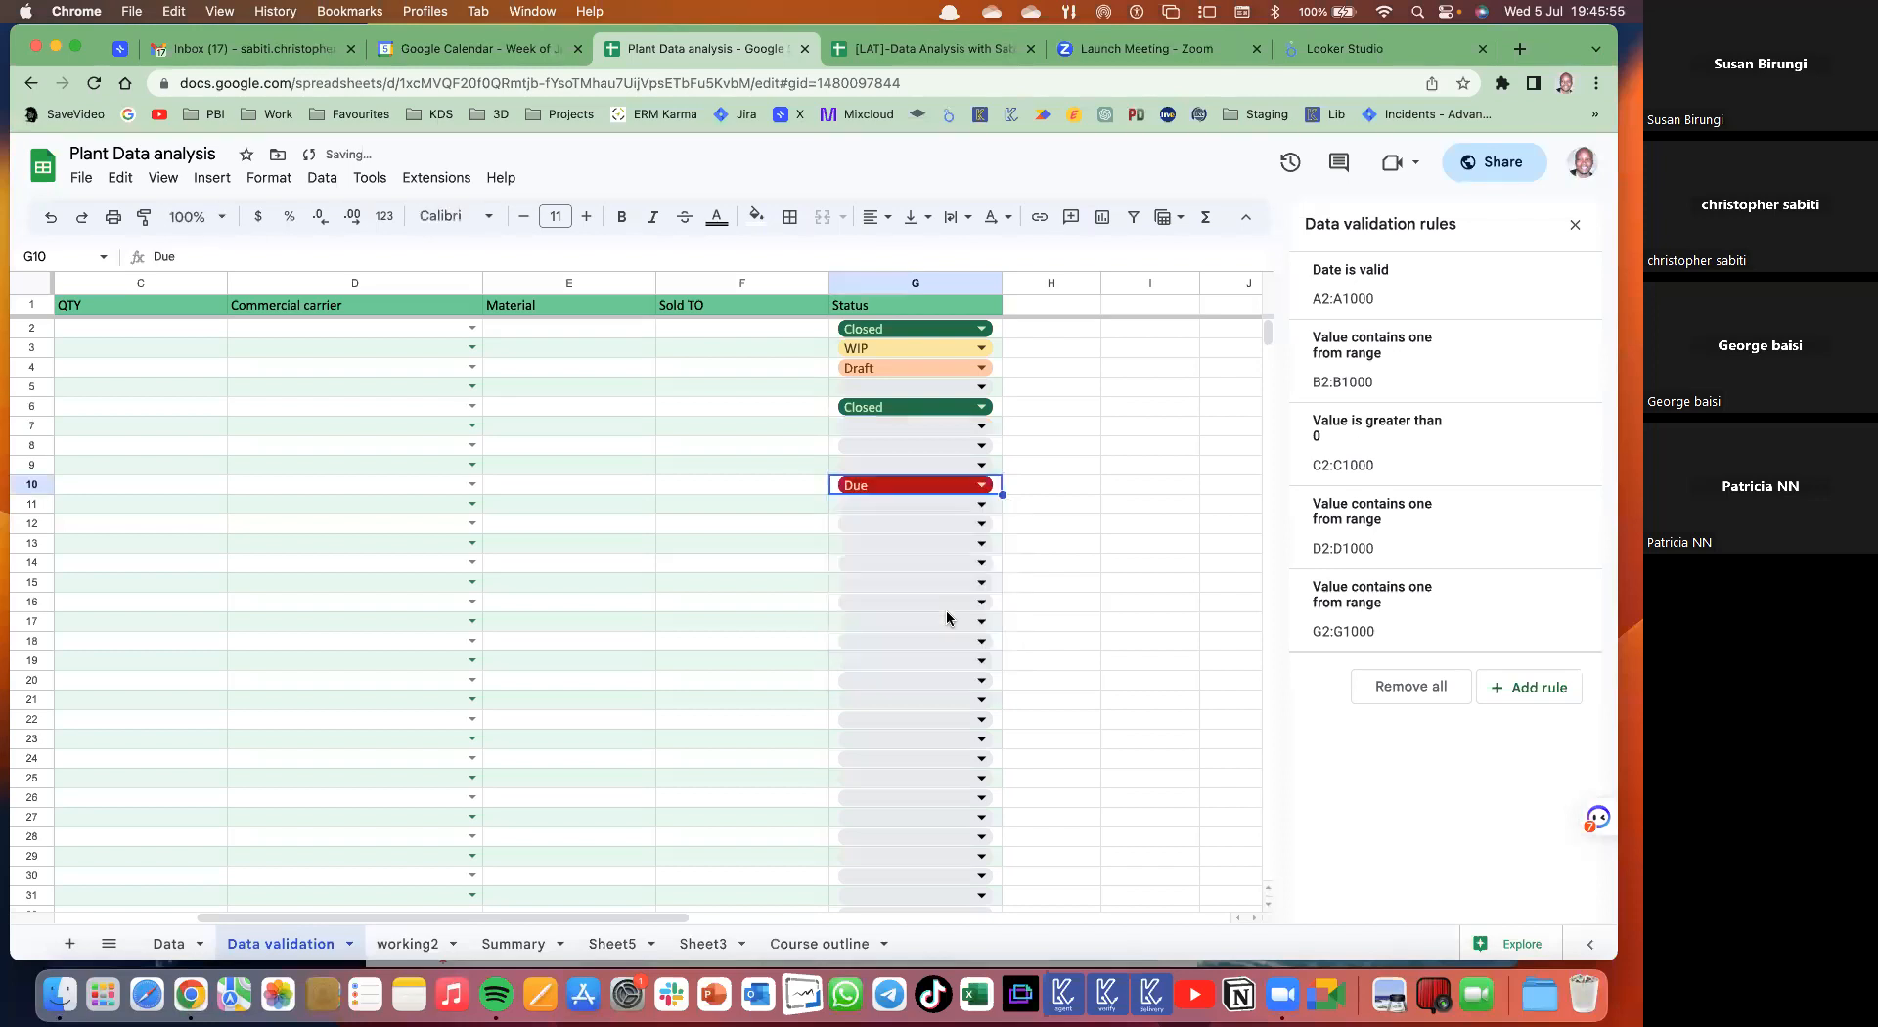
pyautogui.click(981, 563)
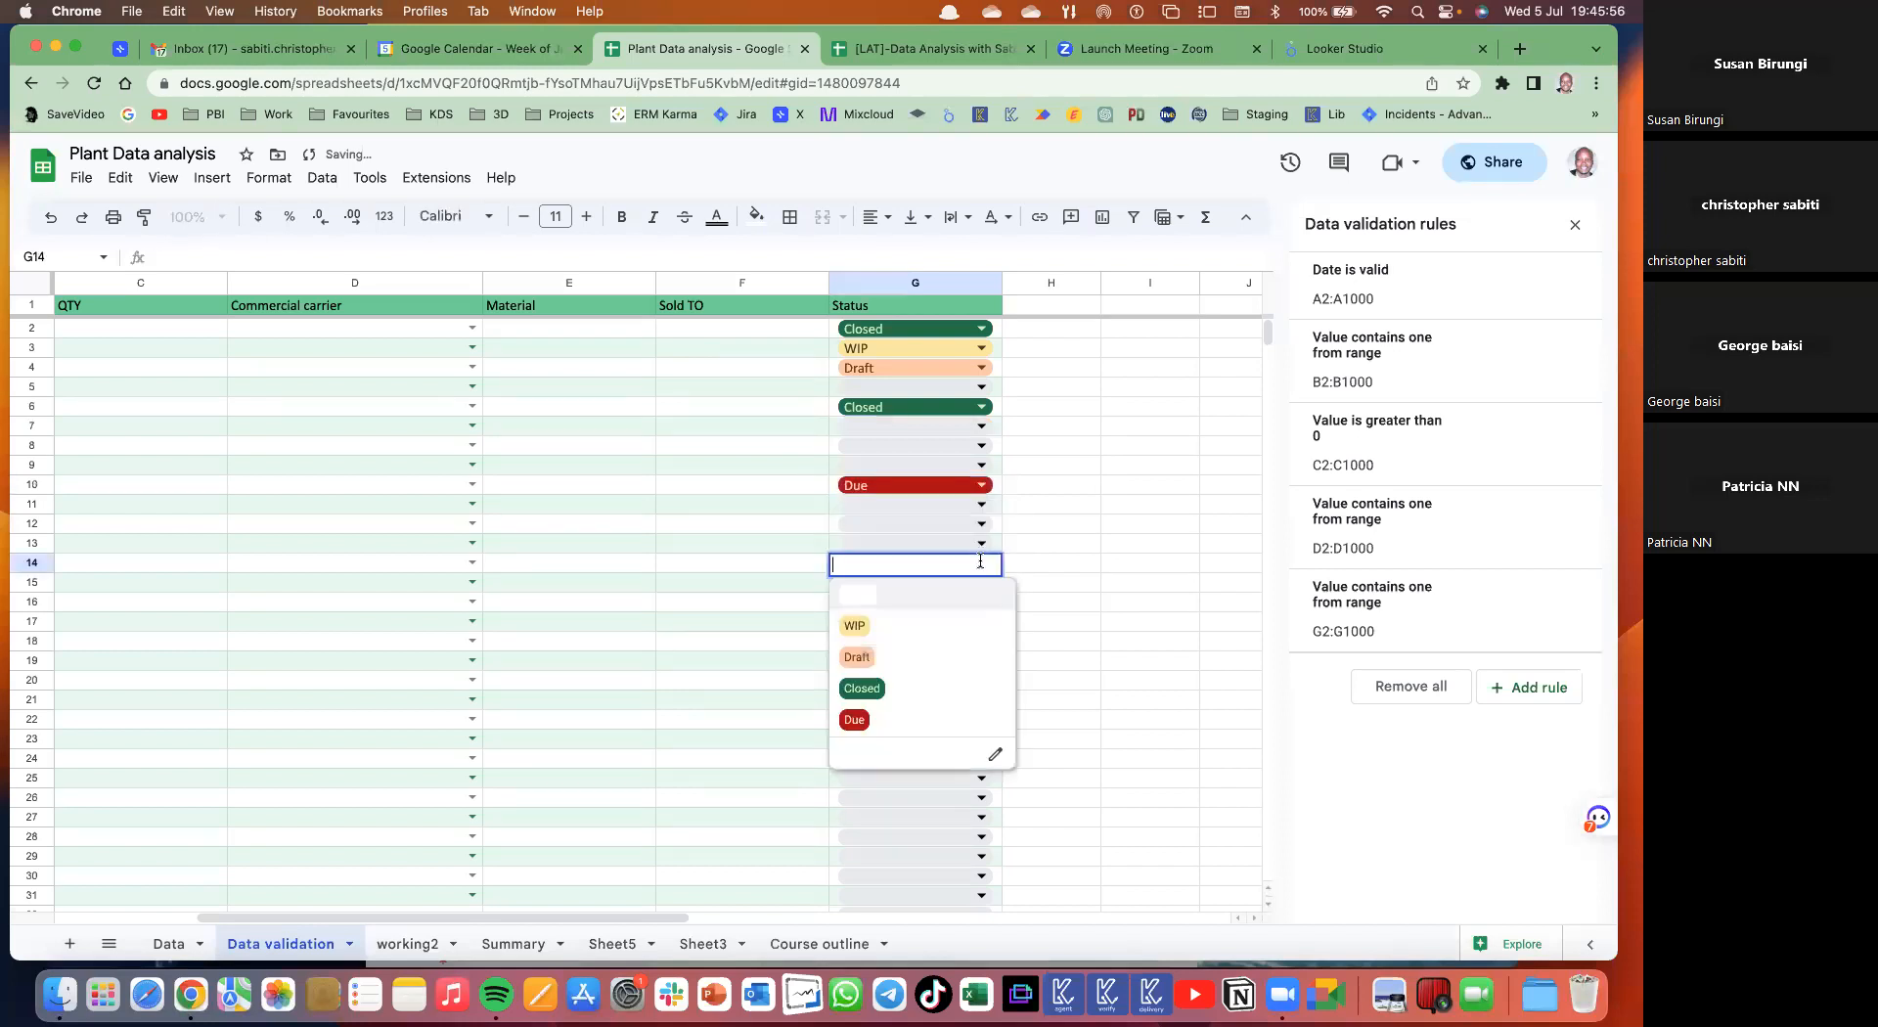
pyautogui.click(855, 720)
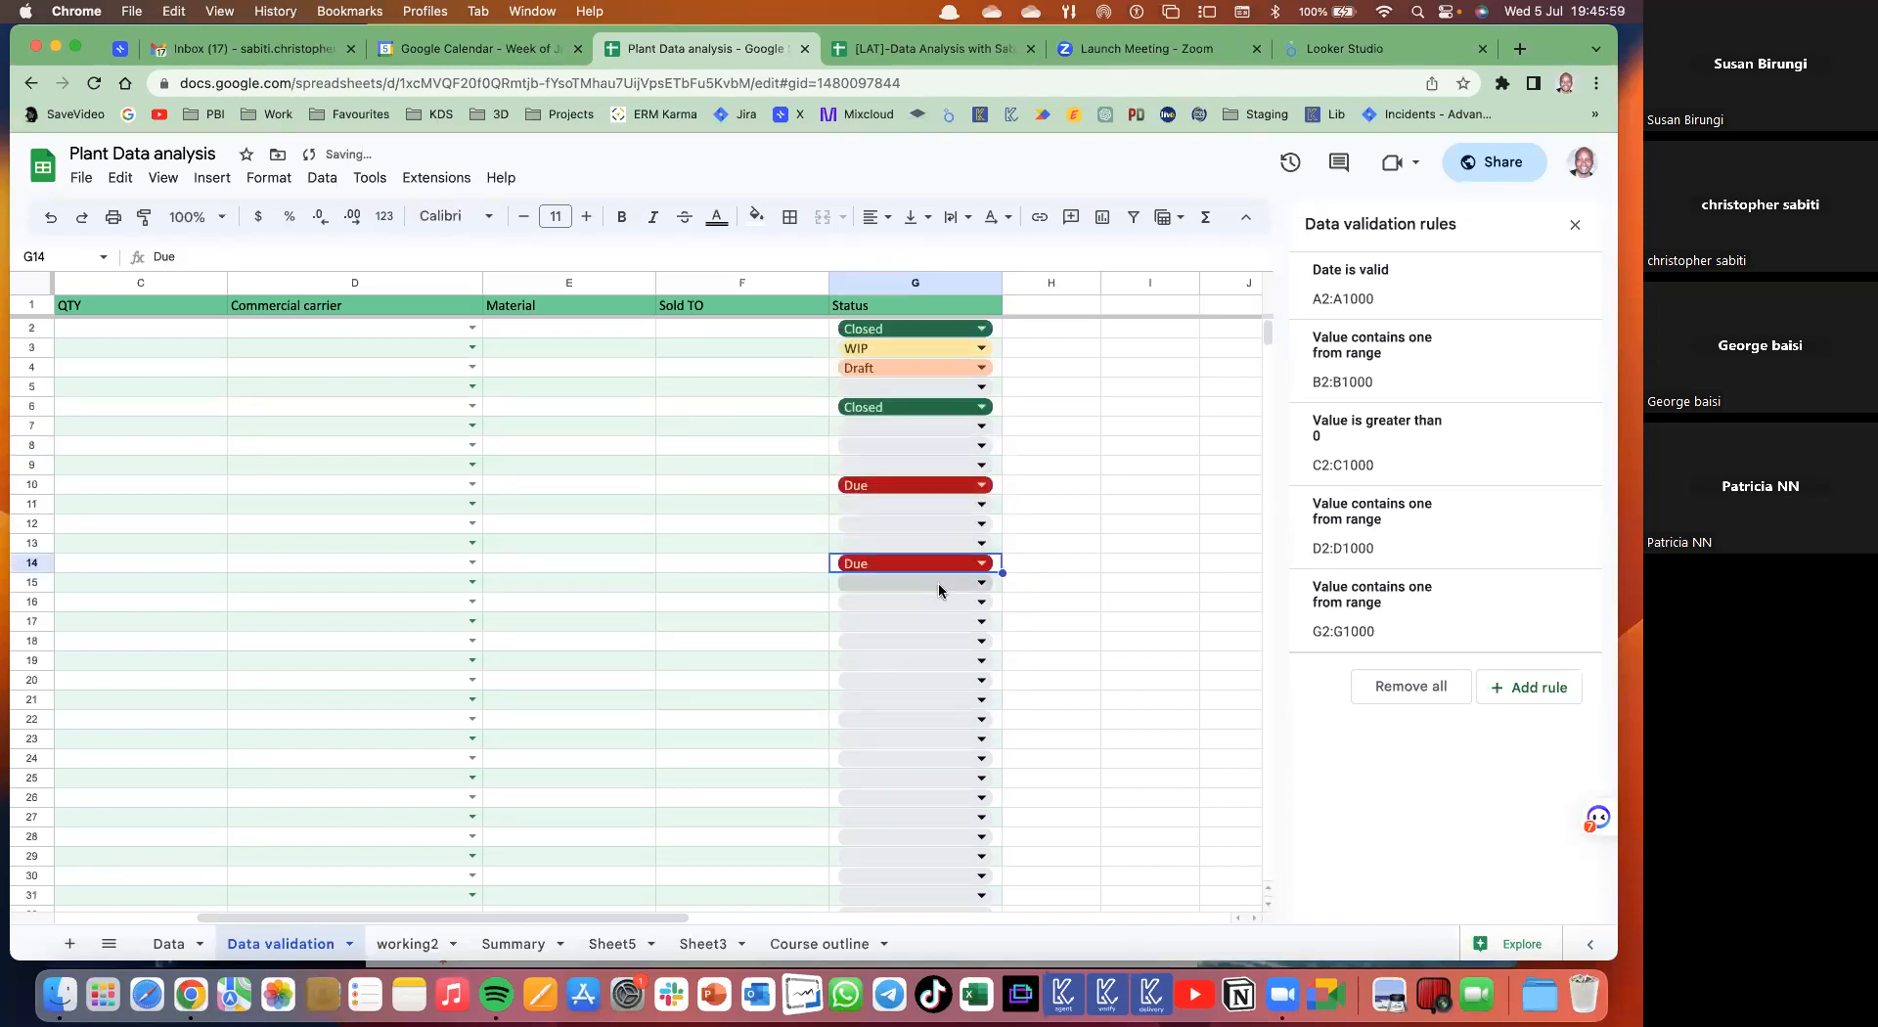
# - Select F10, then B10, scrolling the sheet sideways between them
pyautogui.click(812, 494)
pyautogui.hscroll(-5, 608, 512)
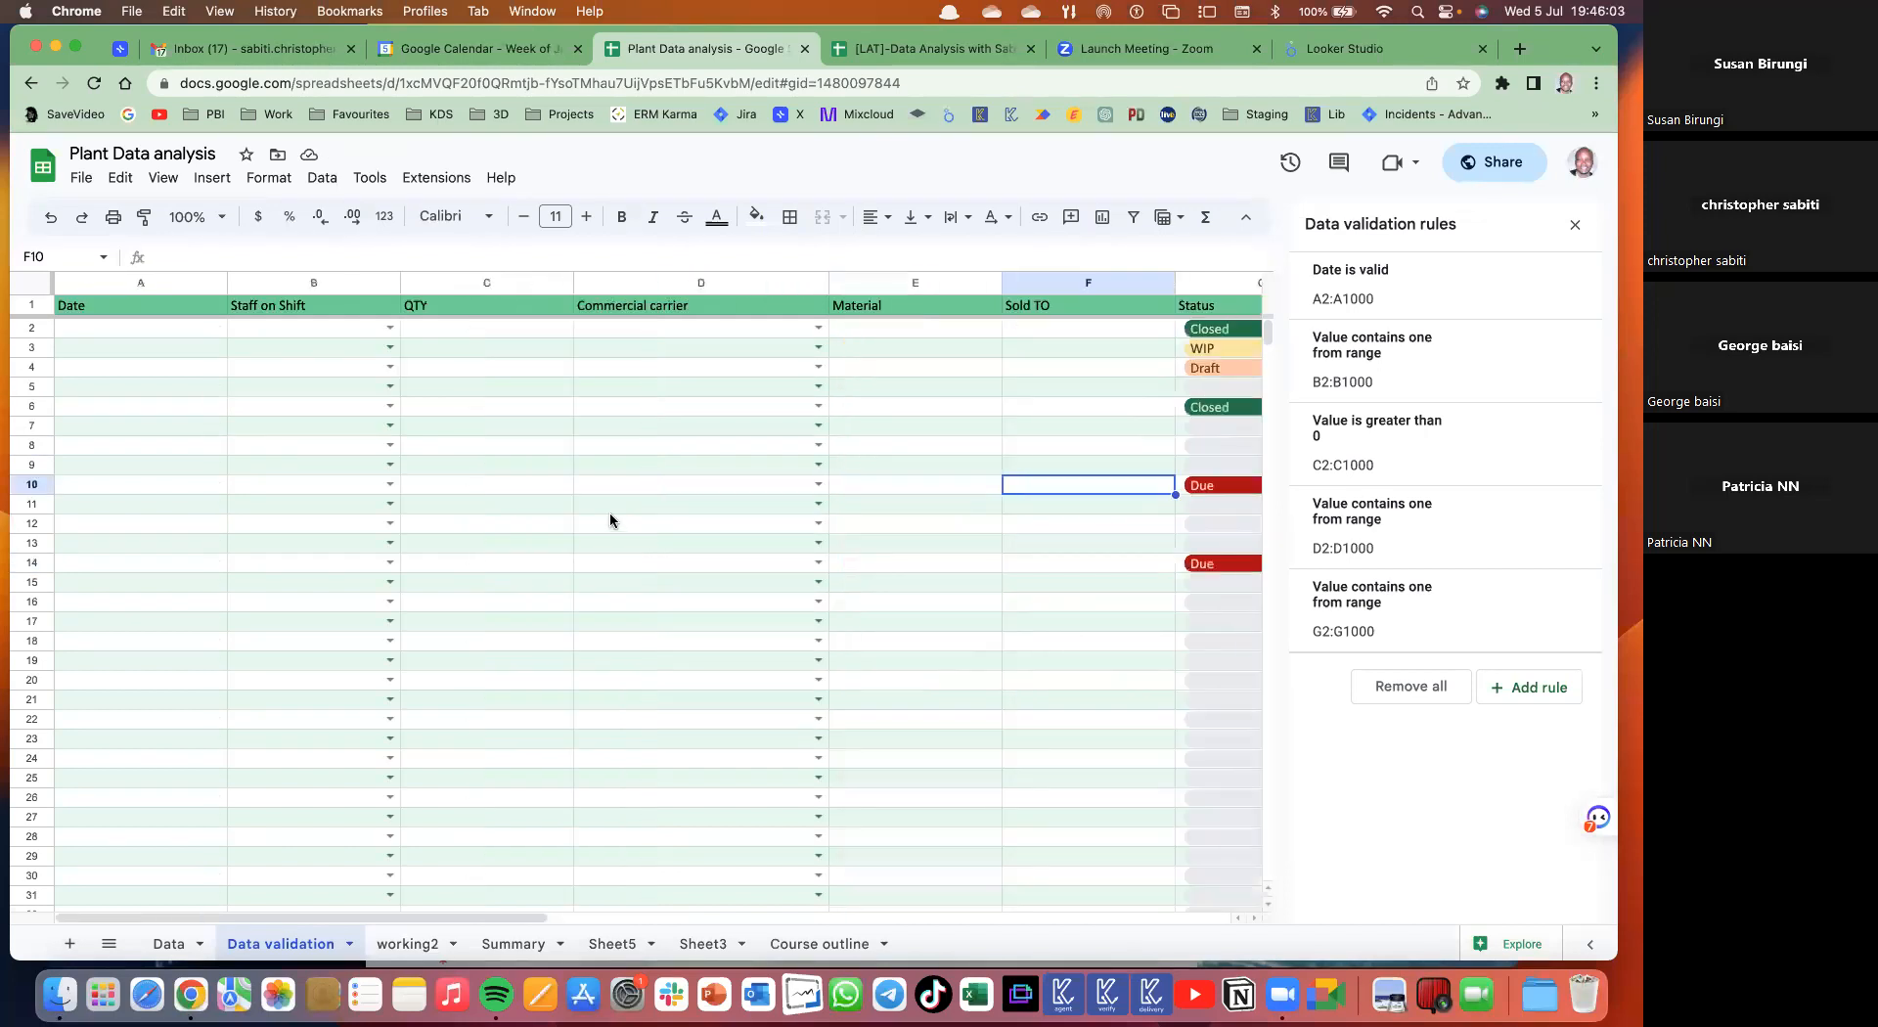
pyautogui.click(291, 492)
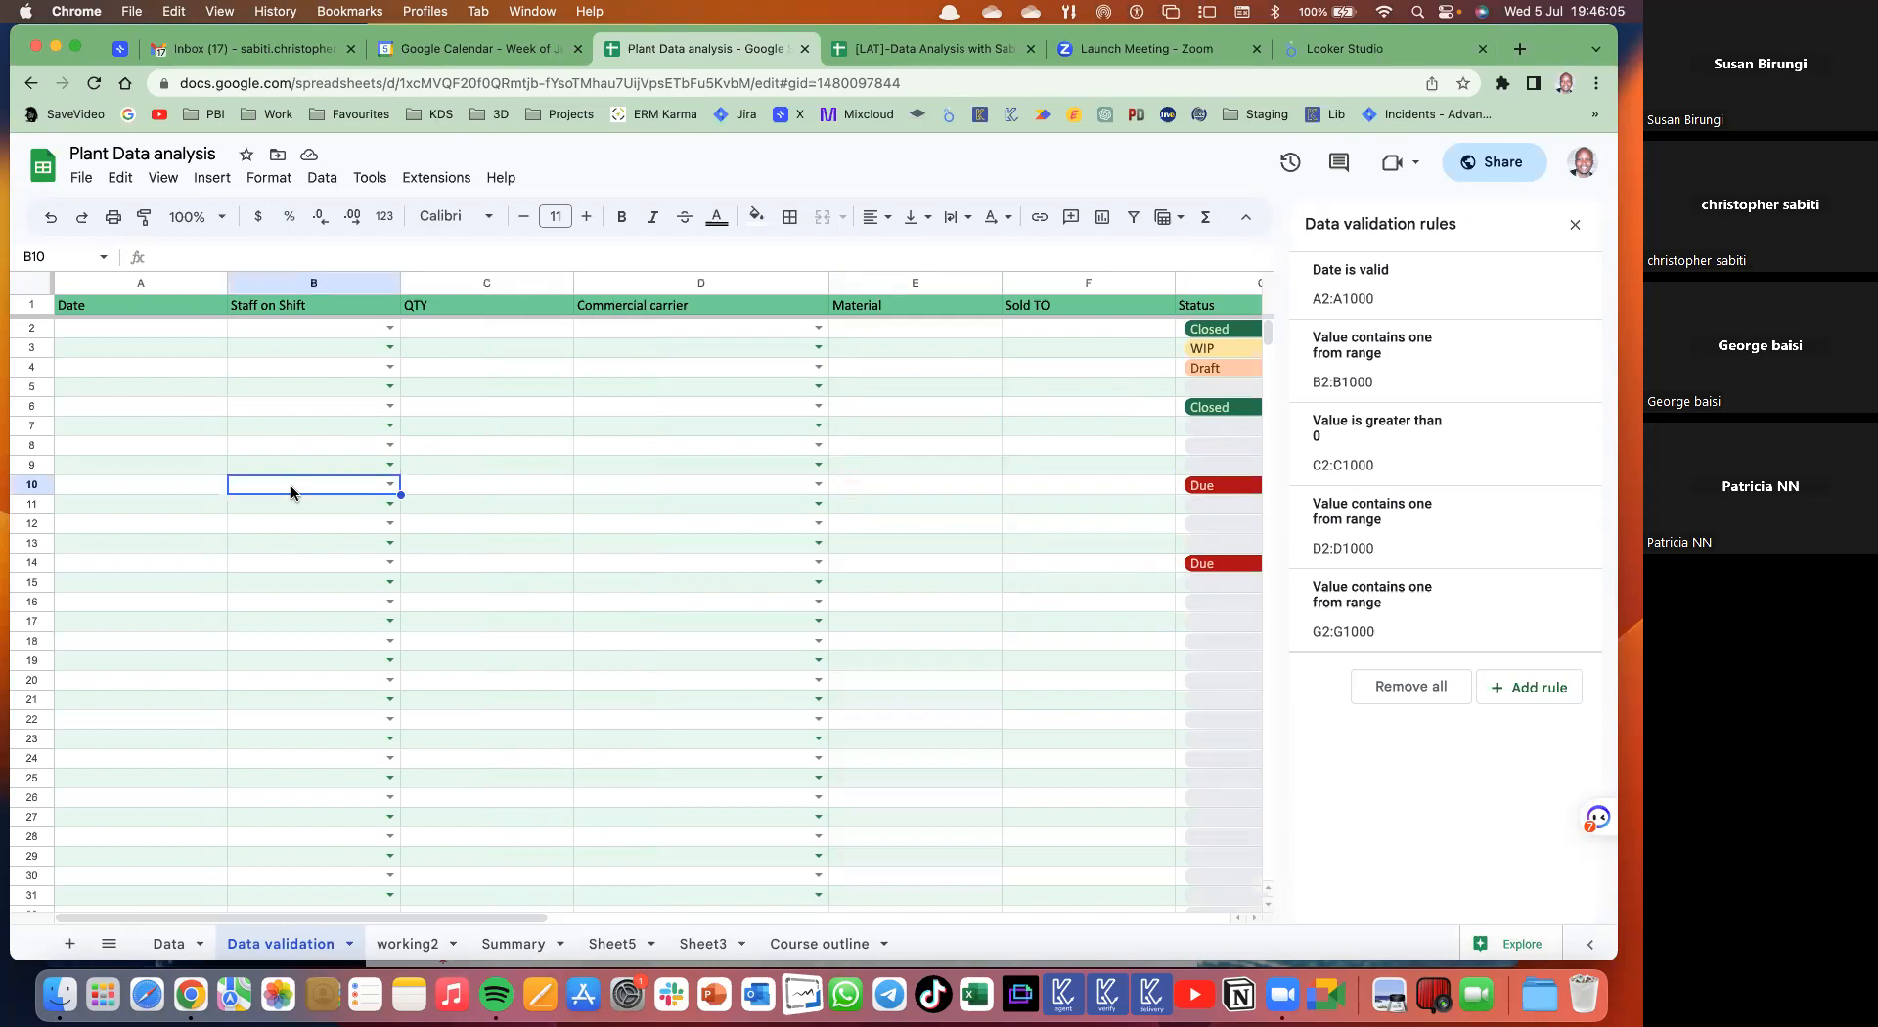
pyautogui.hscroll(5, 607, 562)
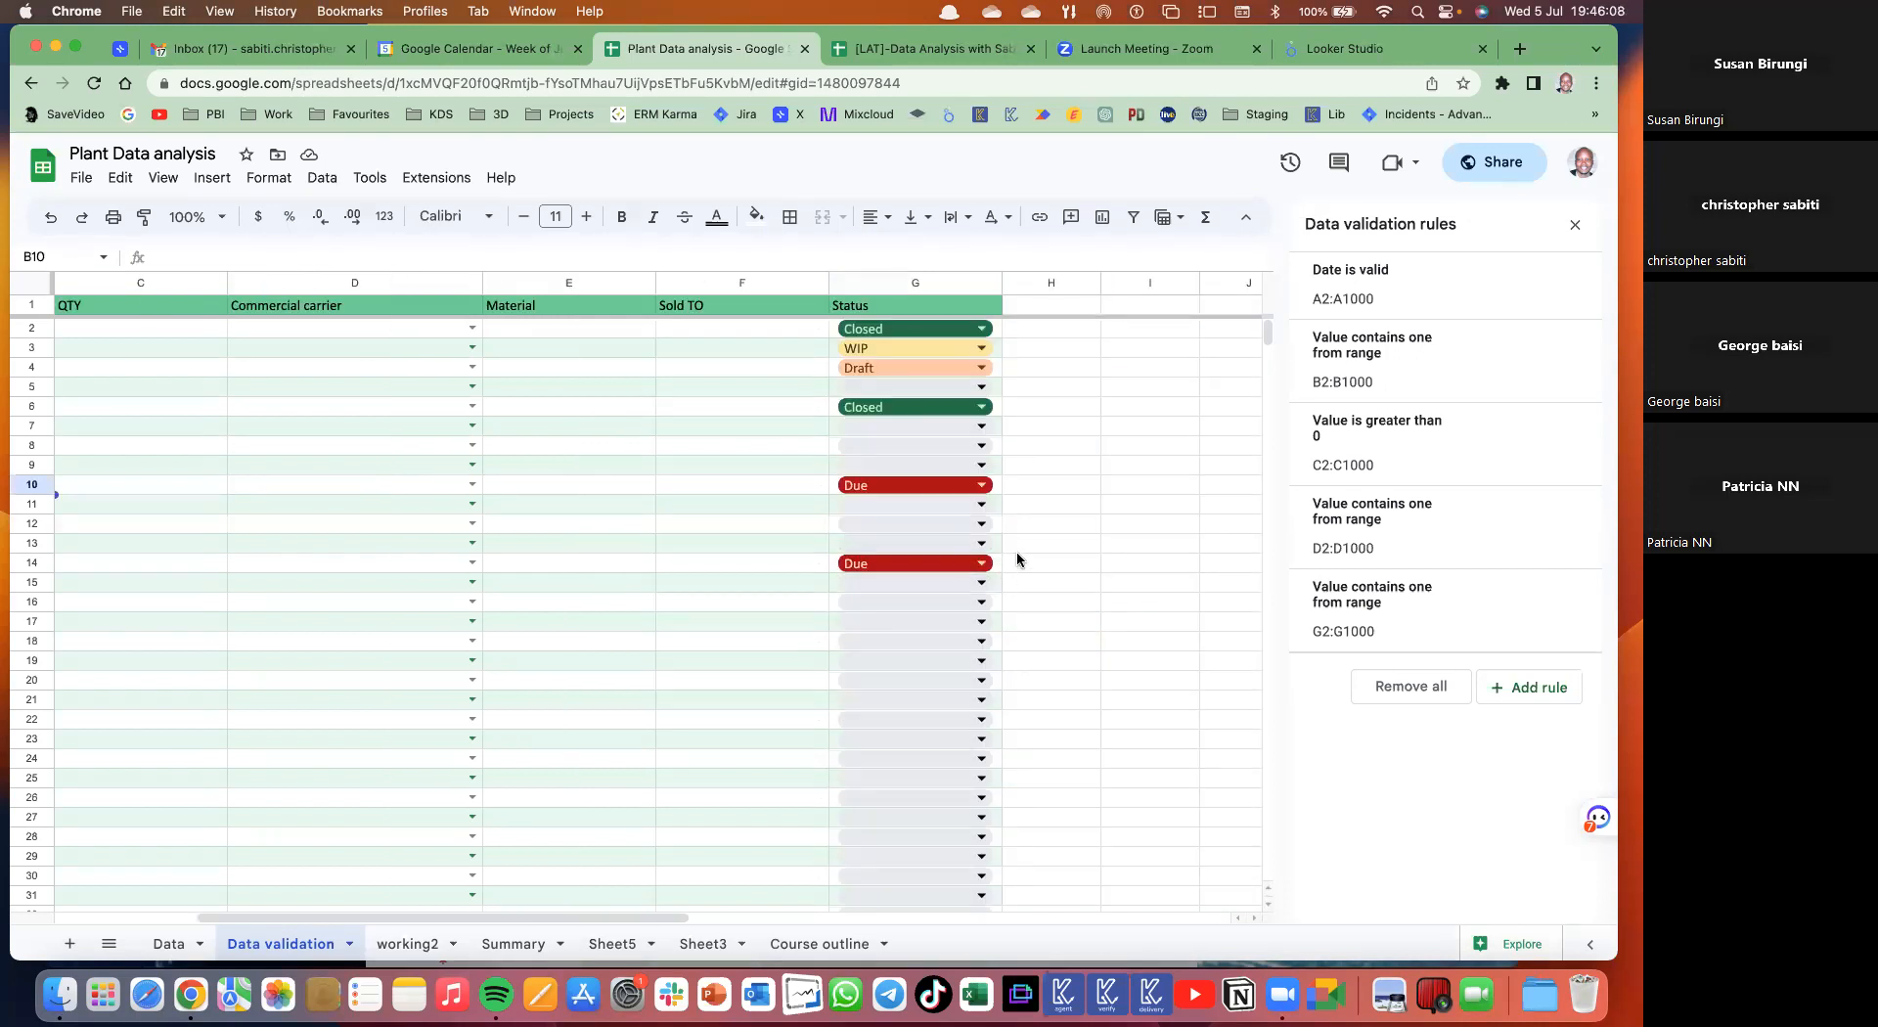
pyautogui.hscroll(-3, 992, 638)
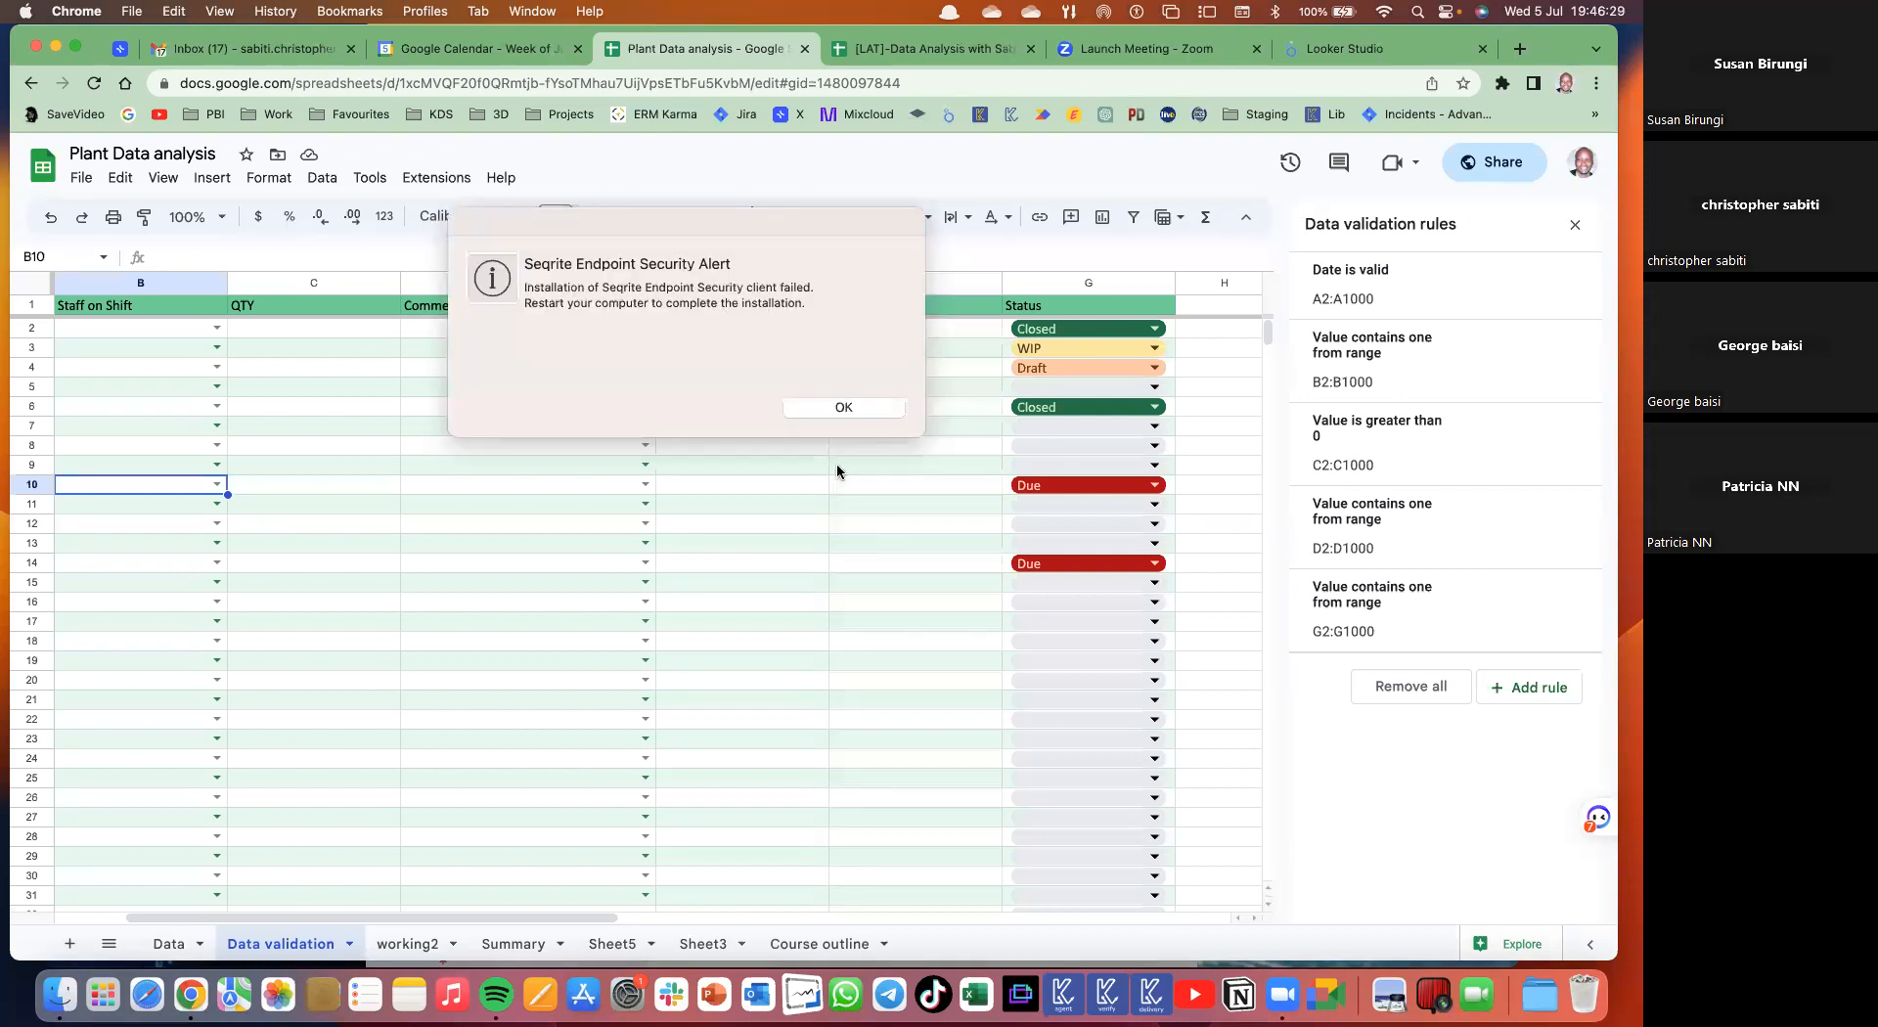
pyautogui.click(847, 405)
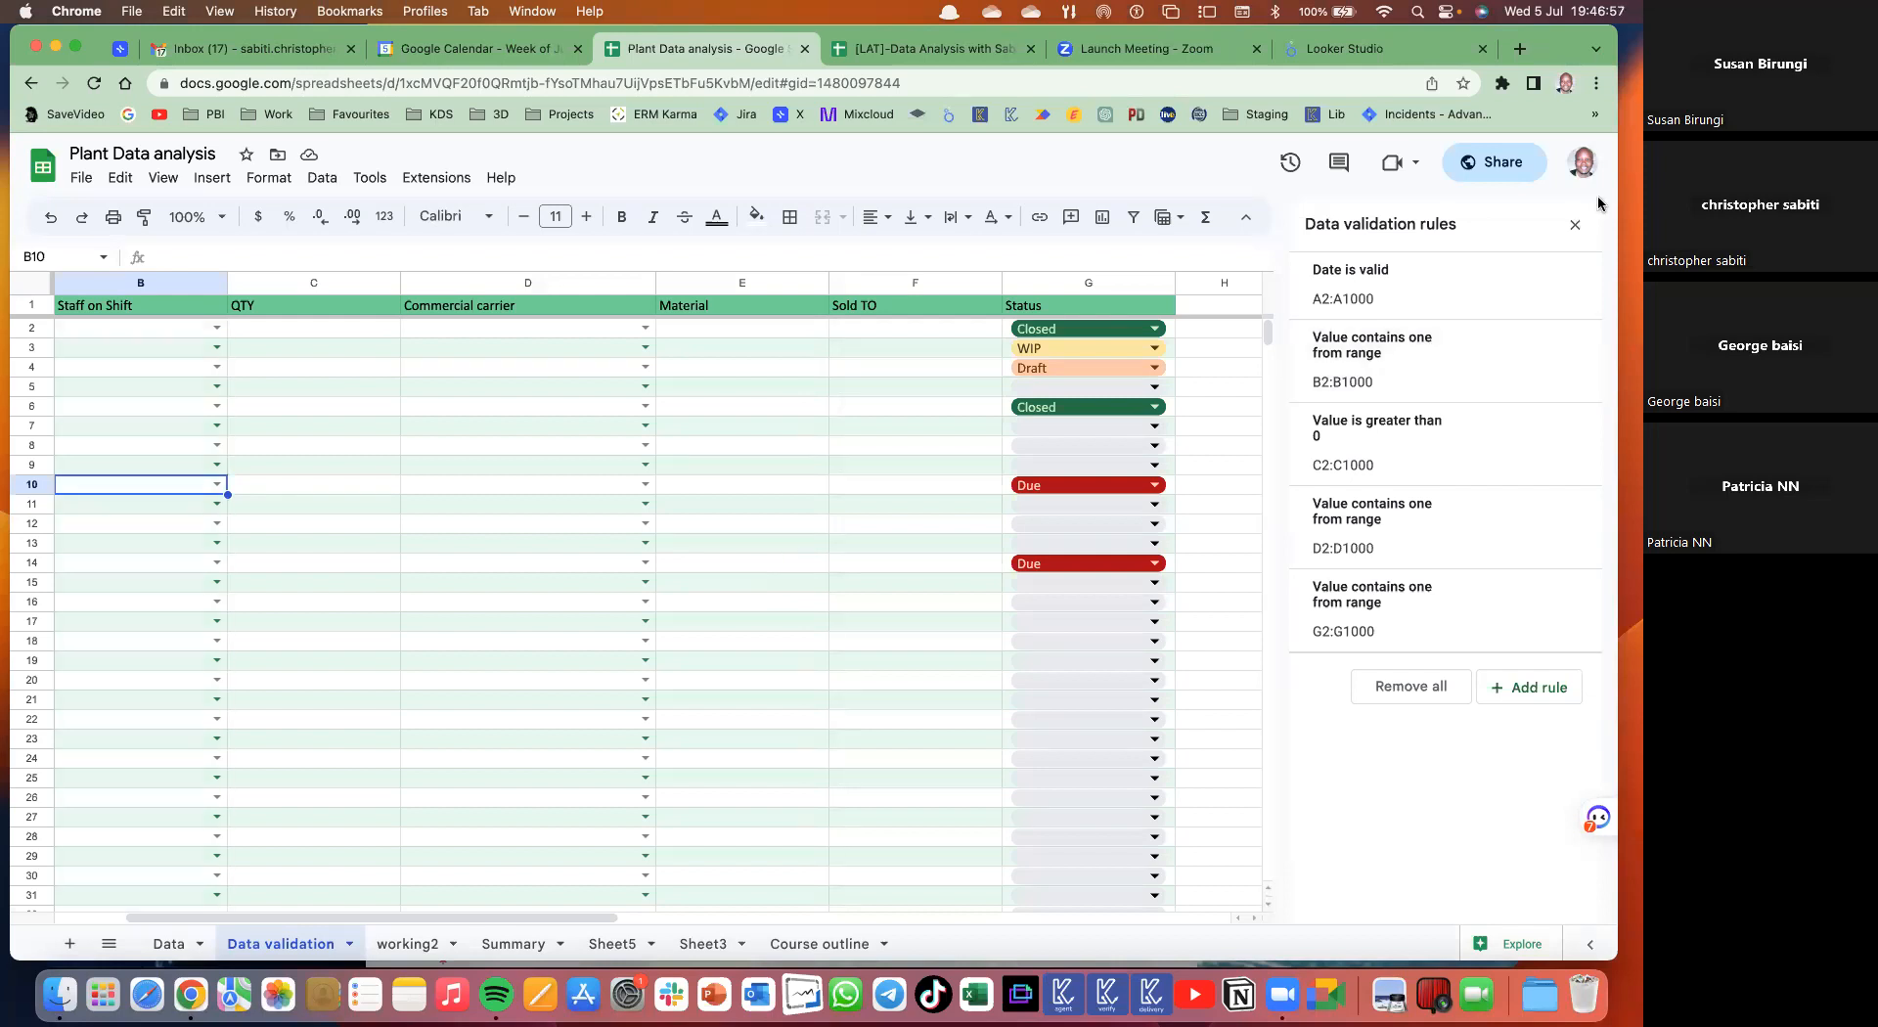
pyautogui.click(1577, 226)
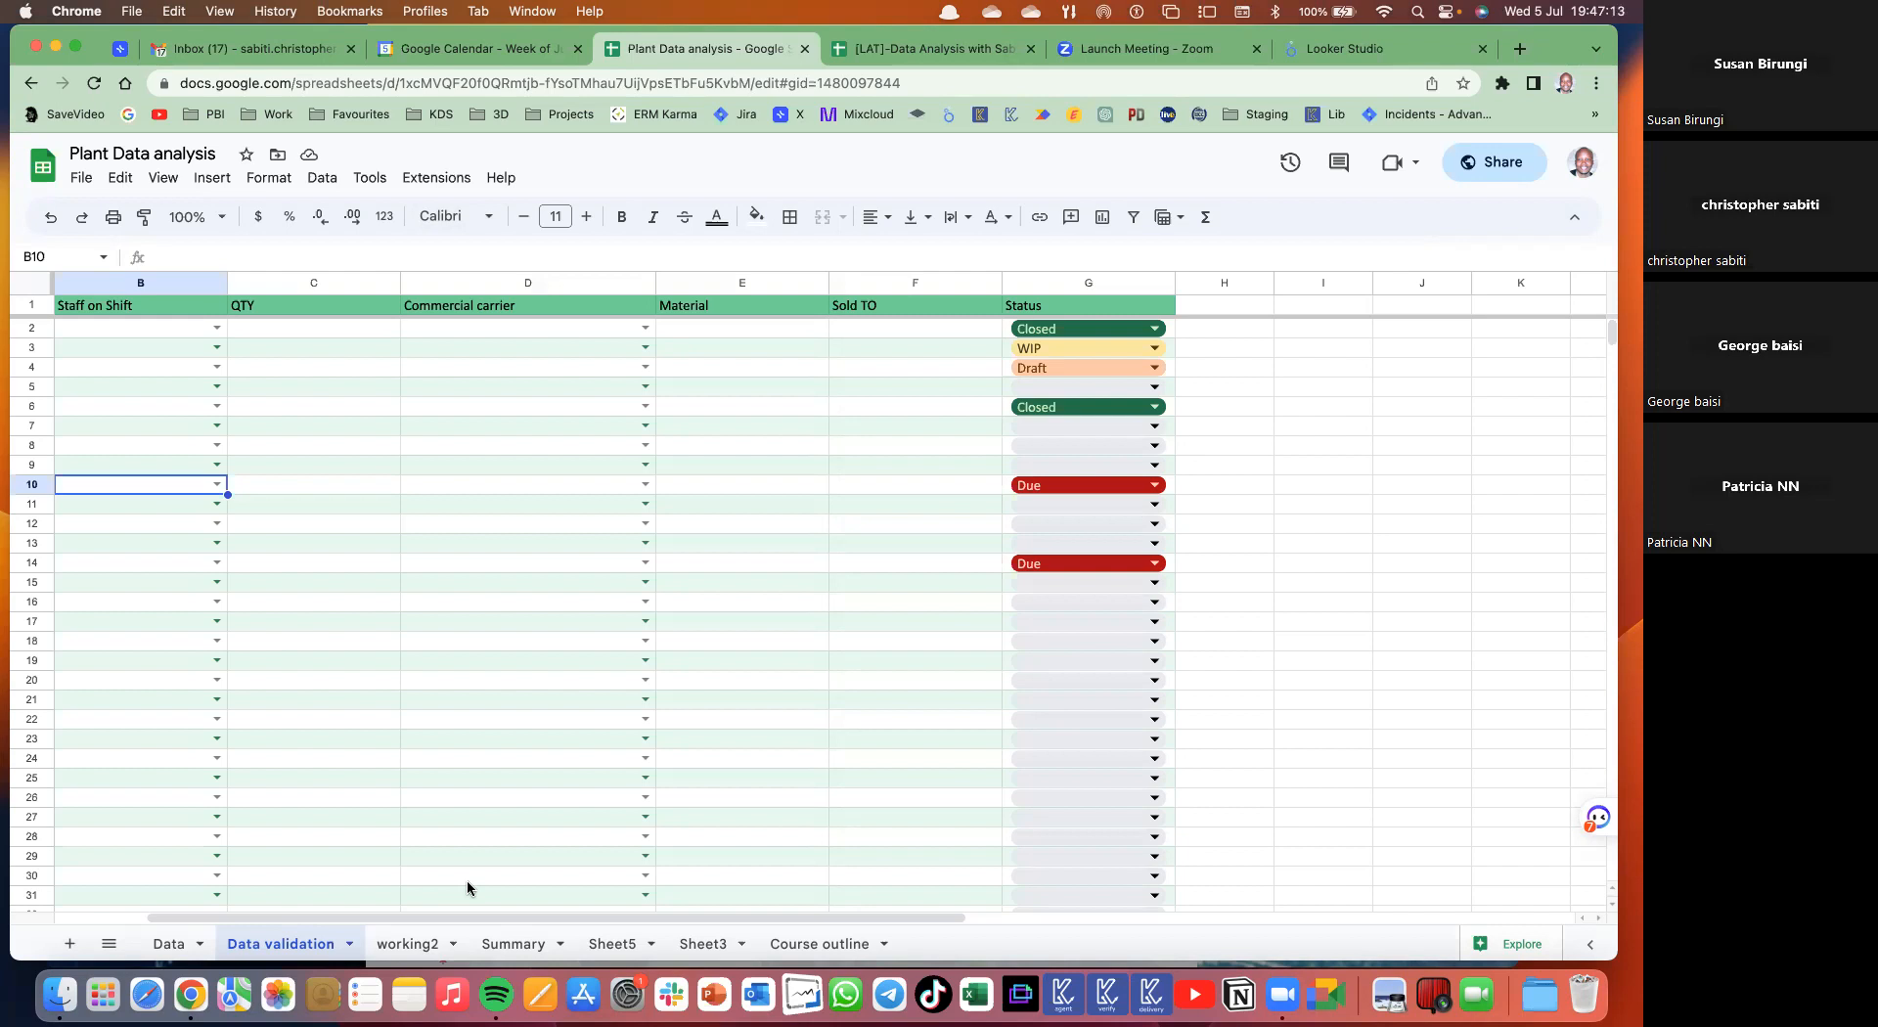
# - Glance over the Data menu, then move to the working2 sheet
pyautogui.click(322, 177)
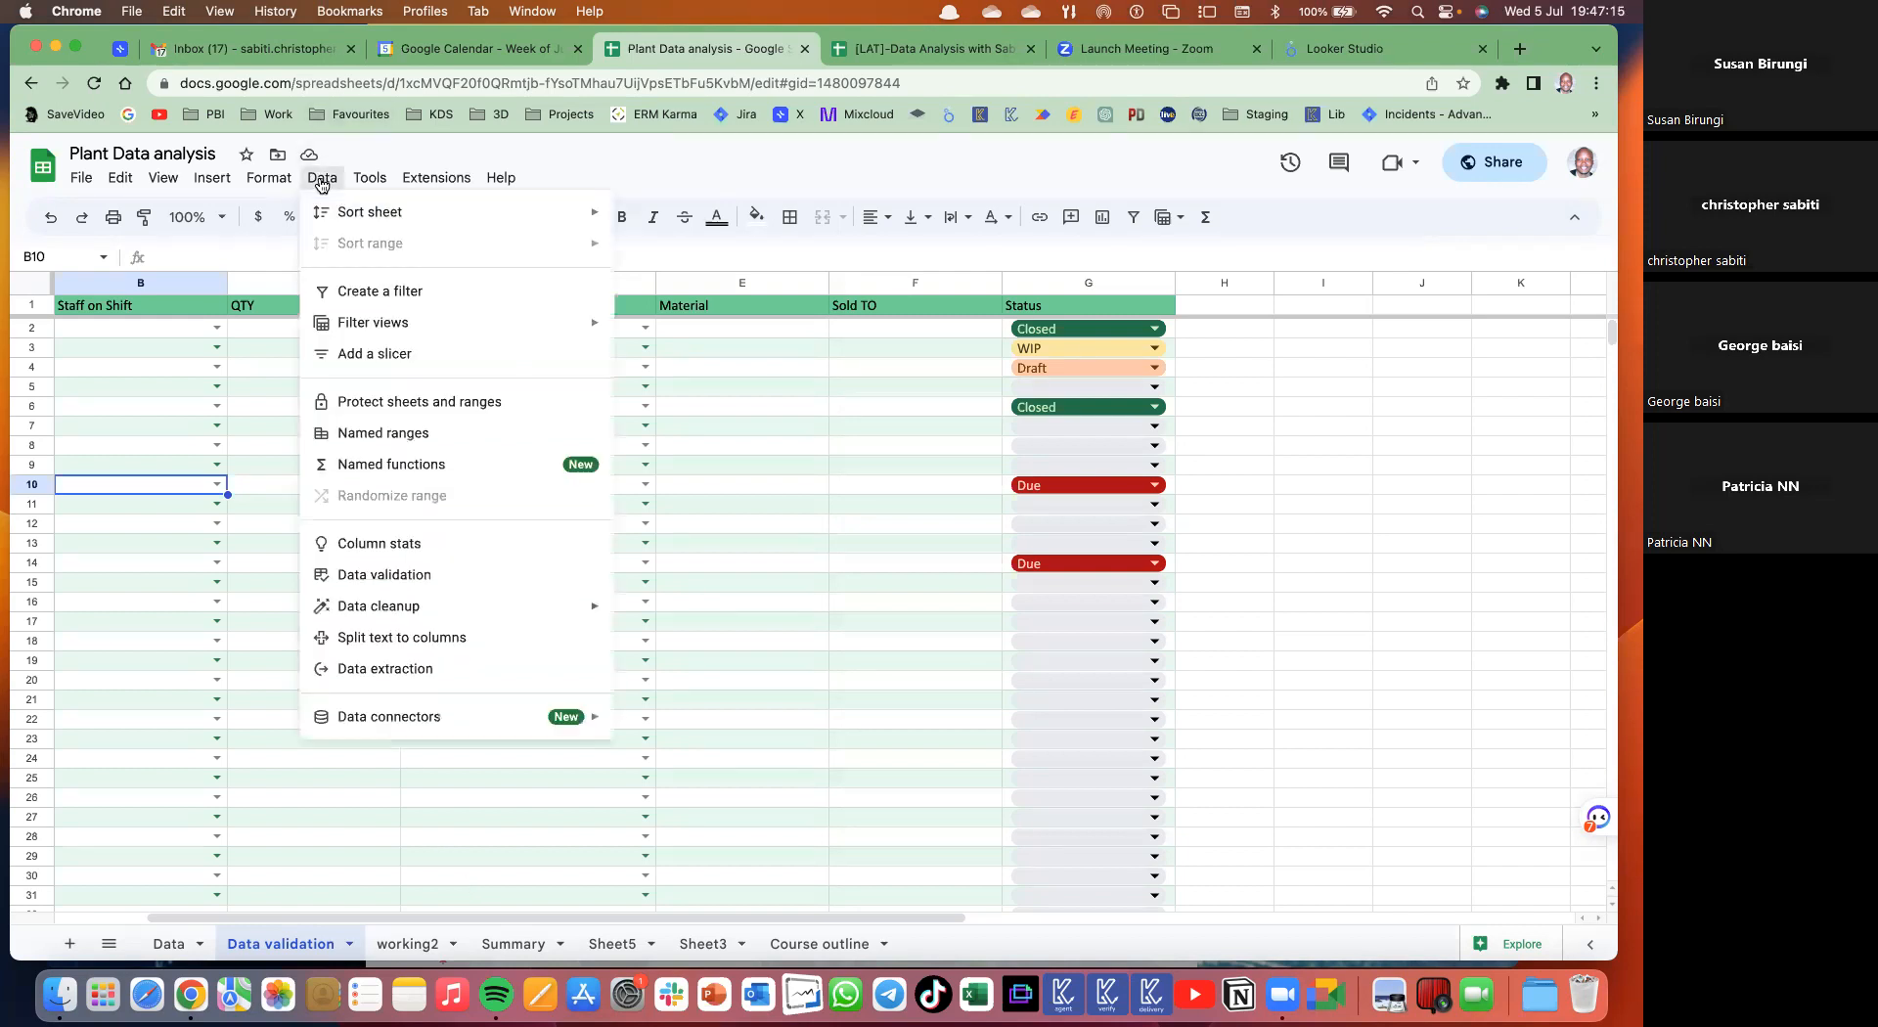
pyautogui.moveTo(372, 179)
pyautogui.click(391, 944)
# - View the working2 tab options, then switch to the [LAT]-Data Analysis with Sabtech spreadsheet
pyautogui.rightClick(391, 945)
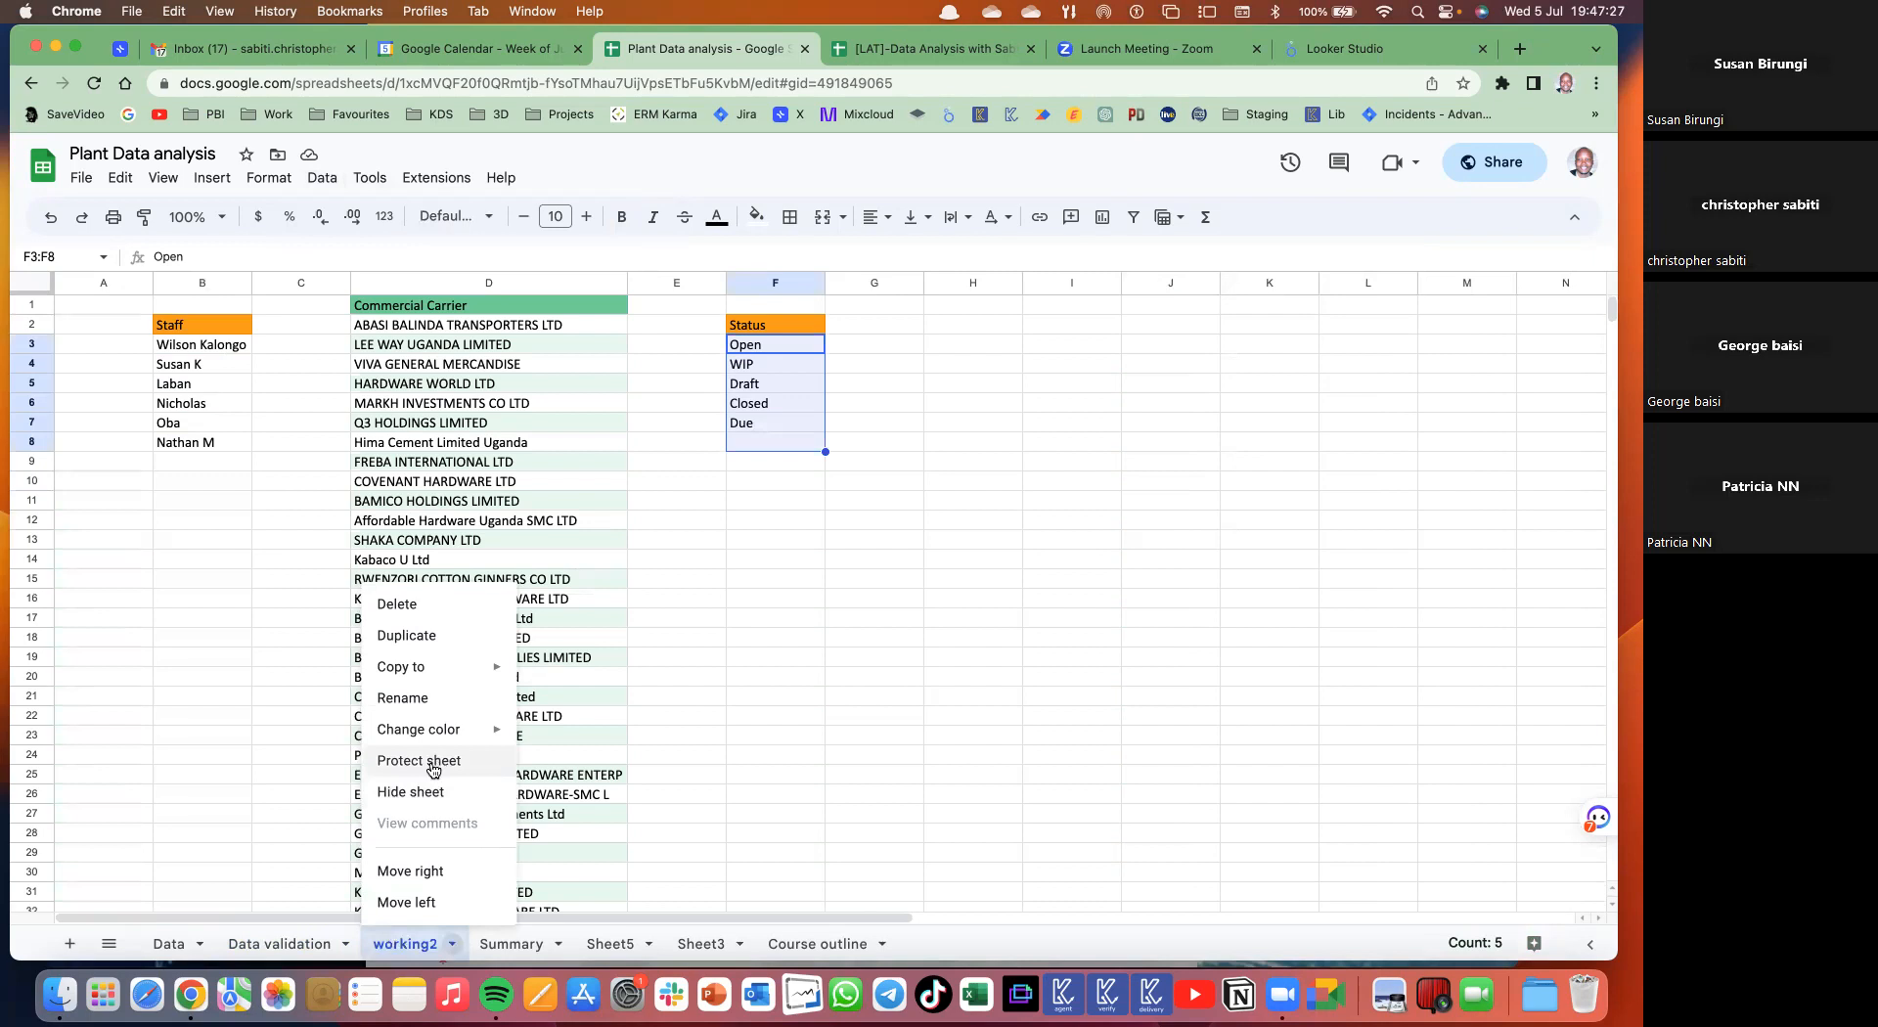
pyautogui.click(848, 618)
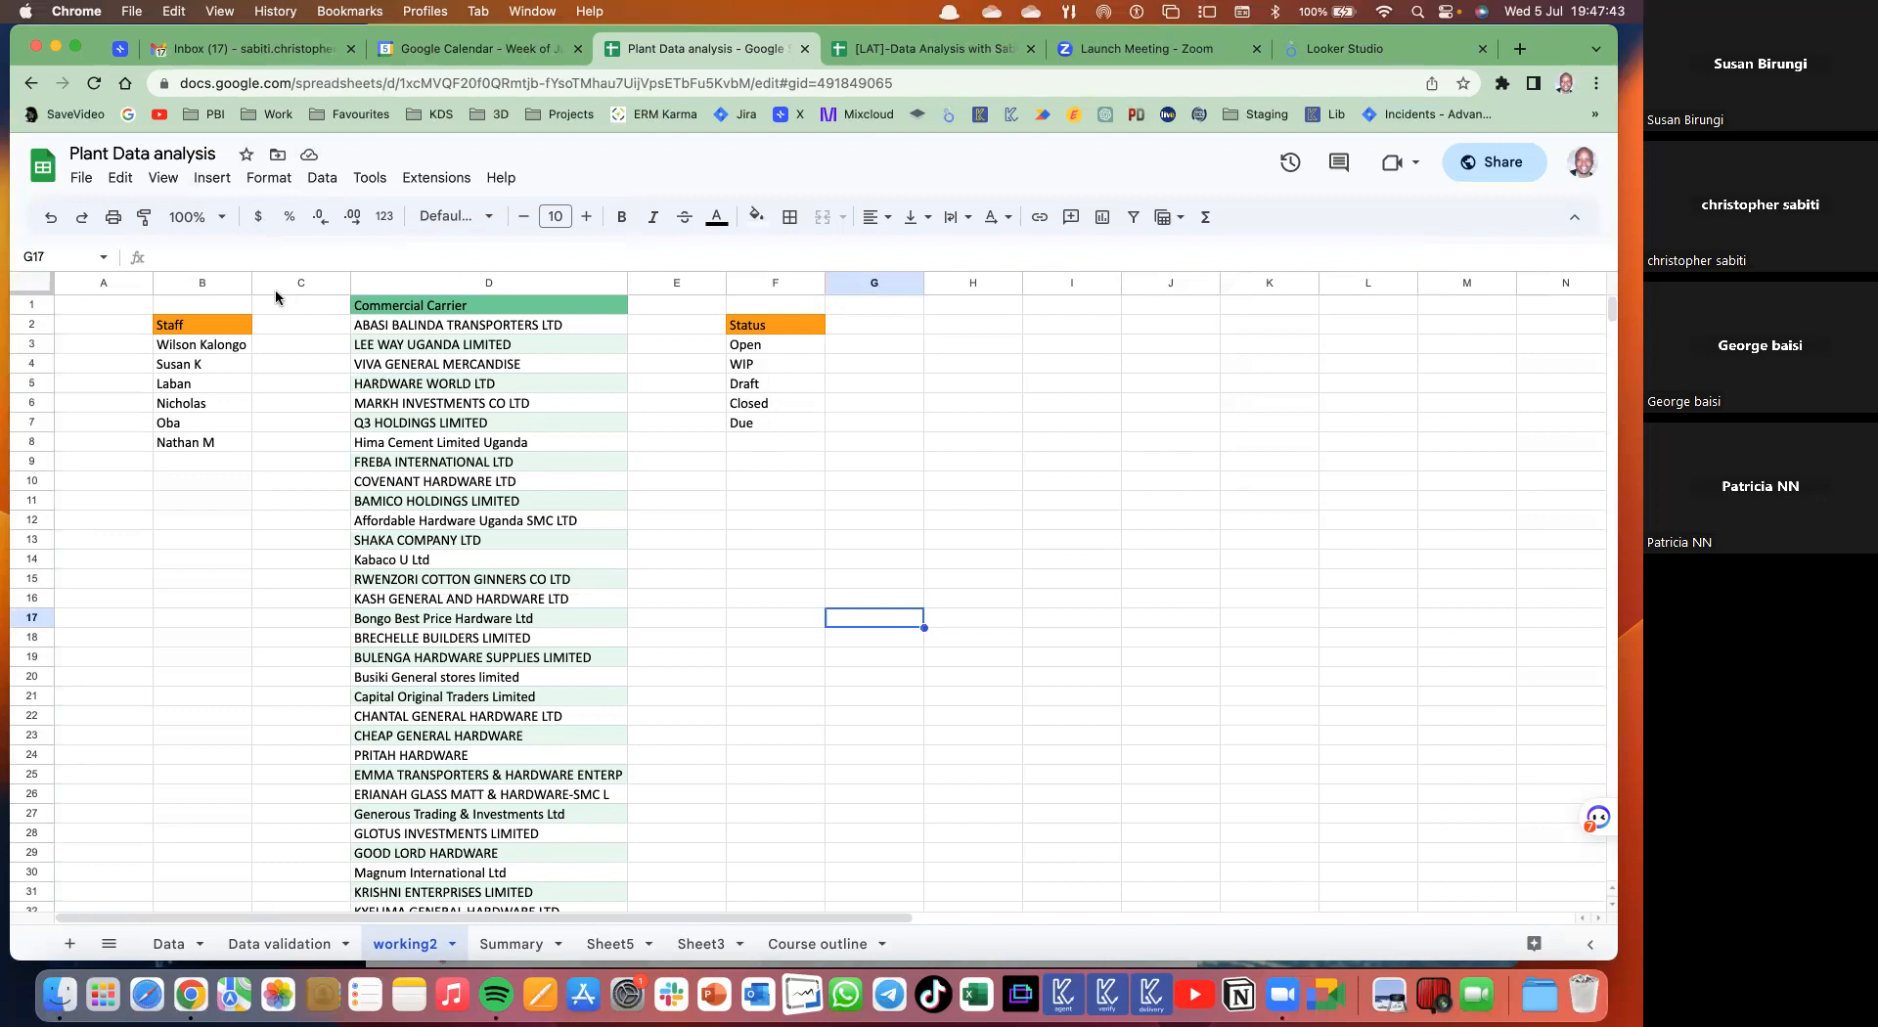
pyautogui.click(947, 49)
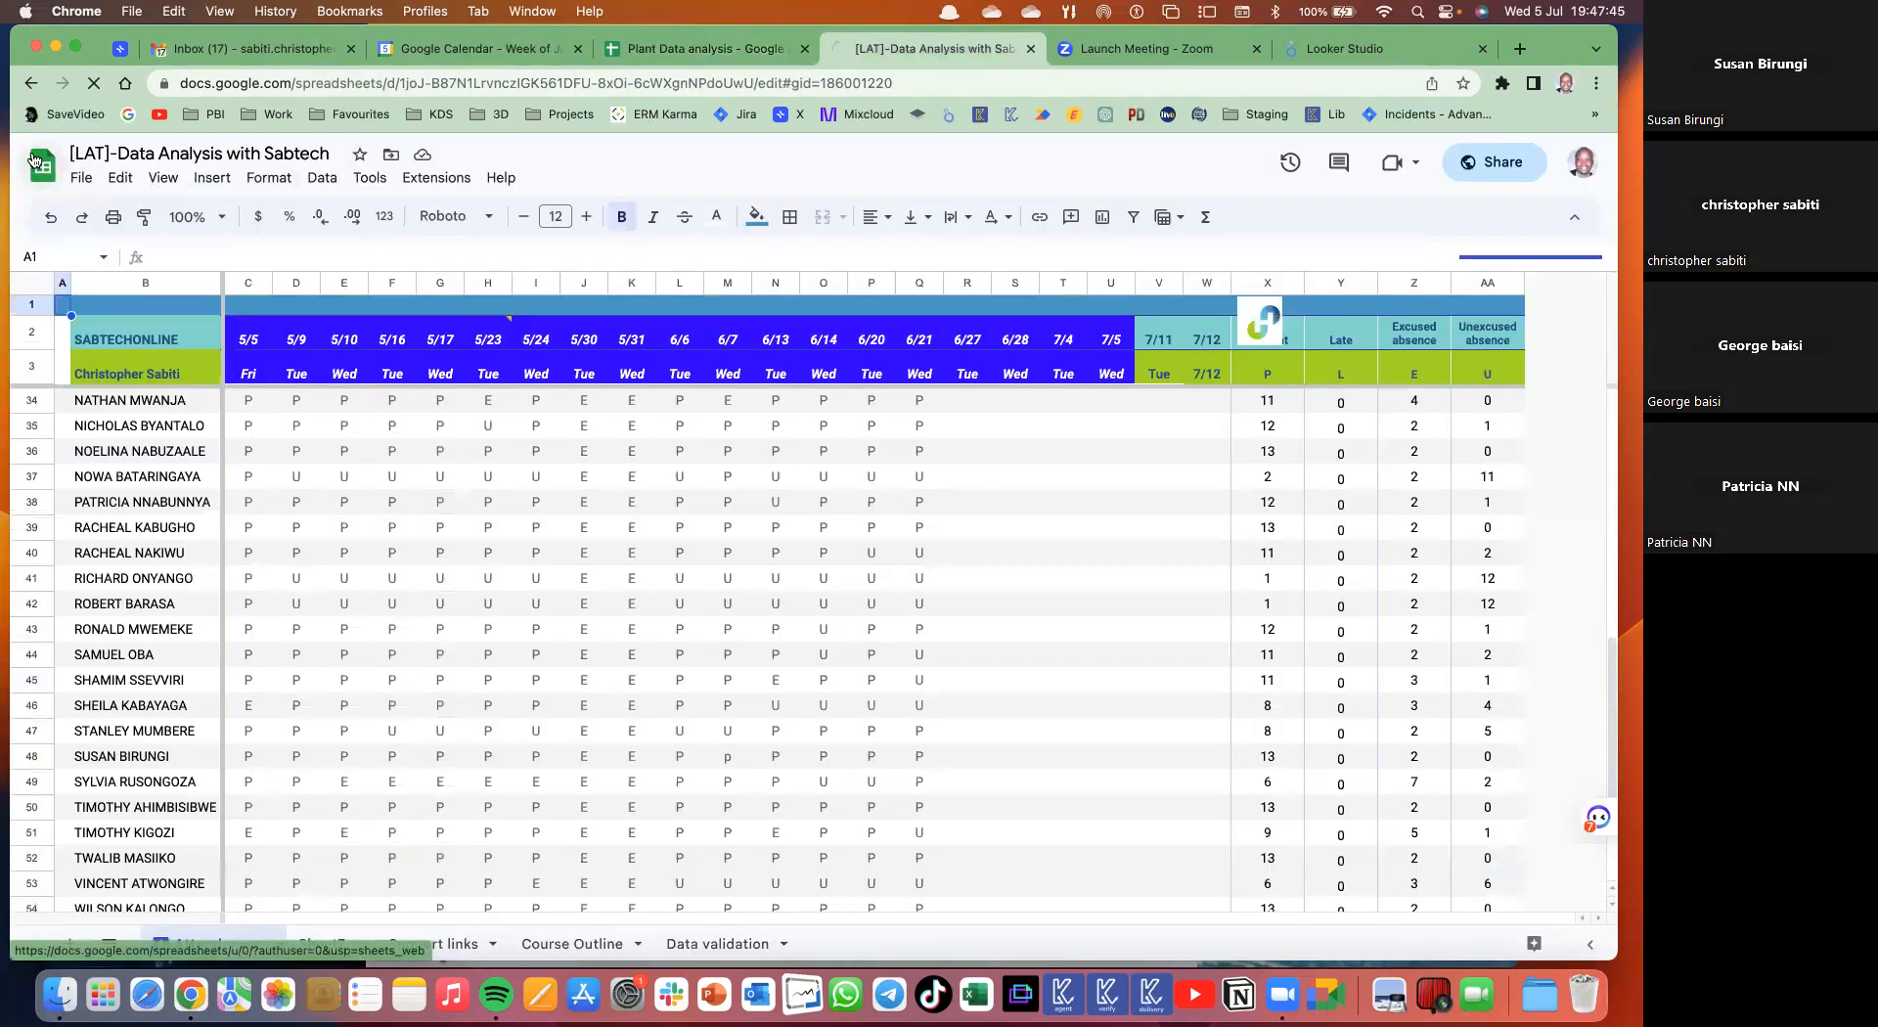
# - Open 'Order sample Data--Pivot Tables.xlsx' from the Sheets home file list and check its Data menu
pyautogui.click(35, 159)
pyautogui.scroll(-5, 490, 576)
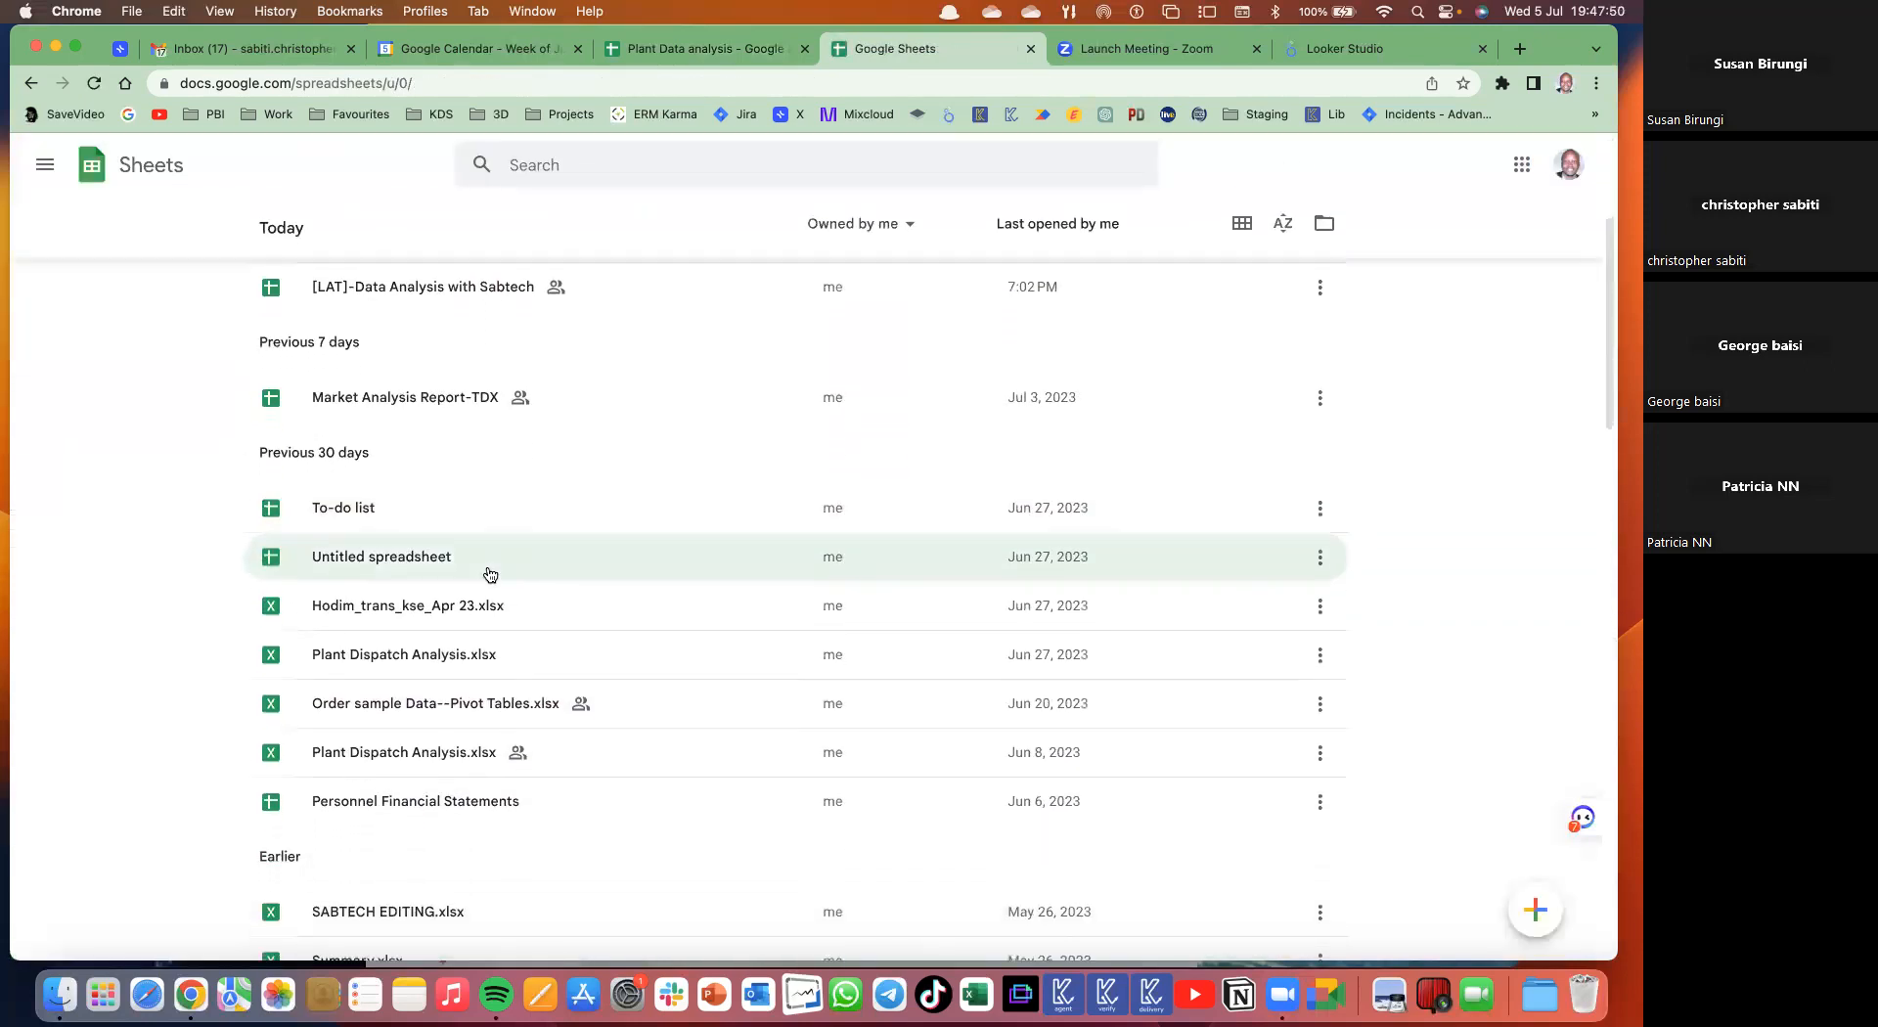
pyautogui.click(441, 723)
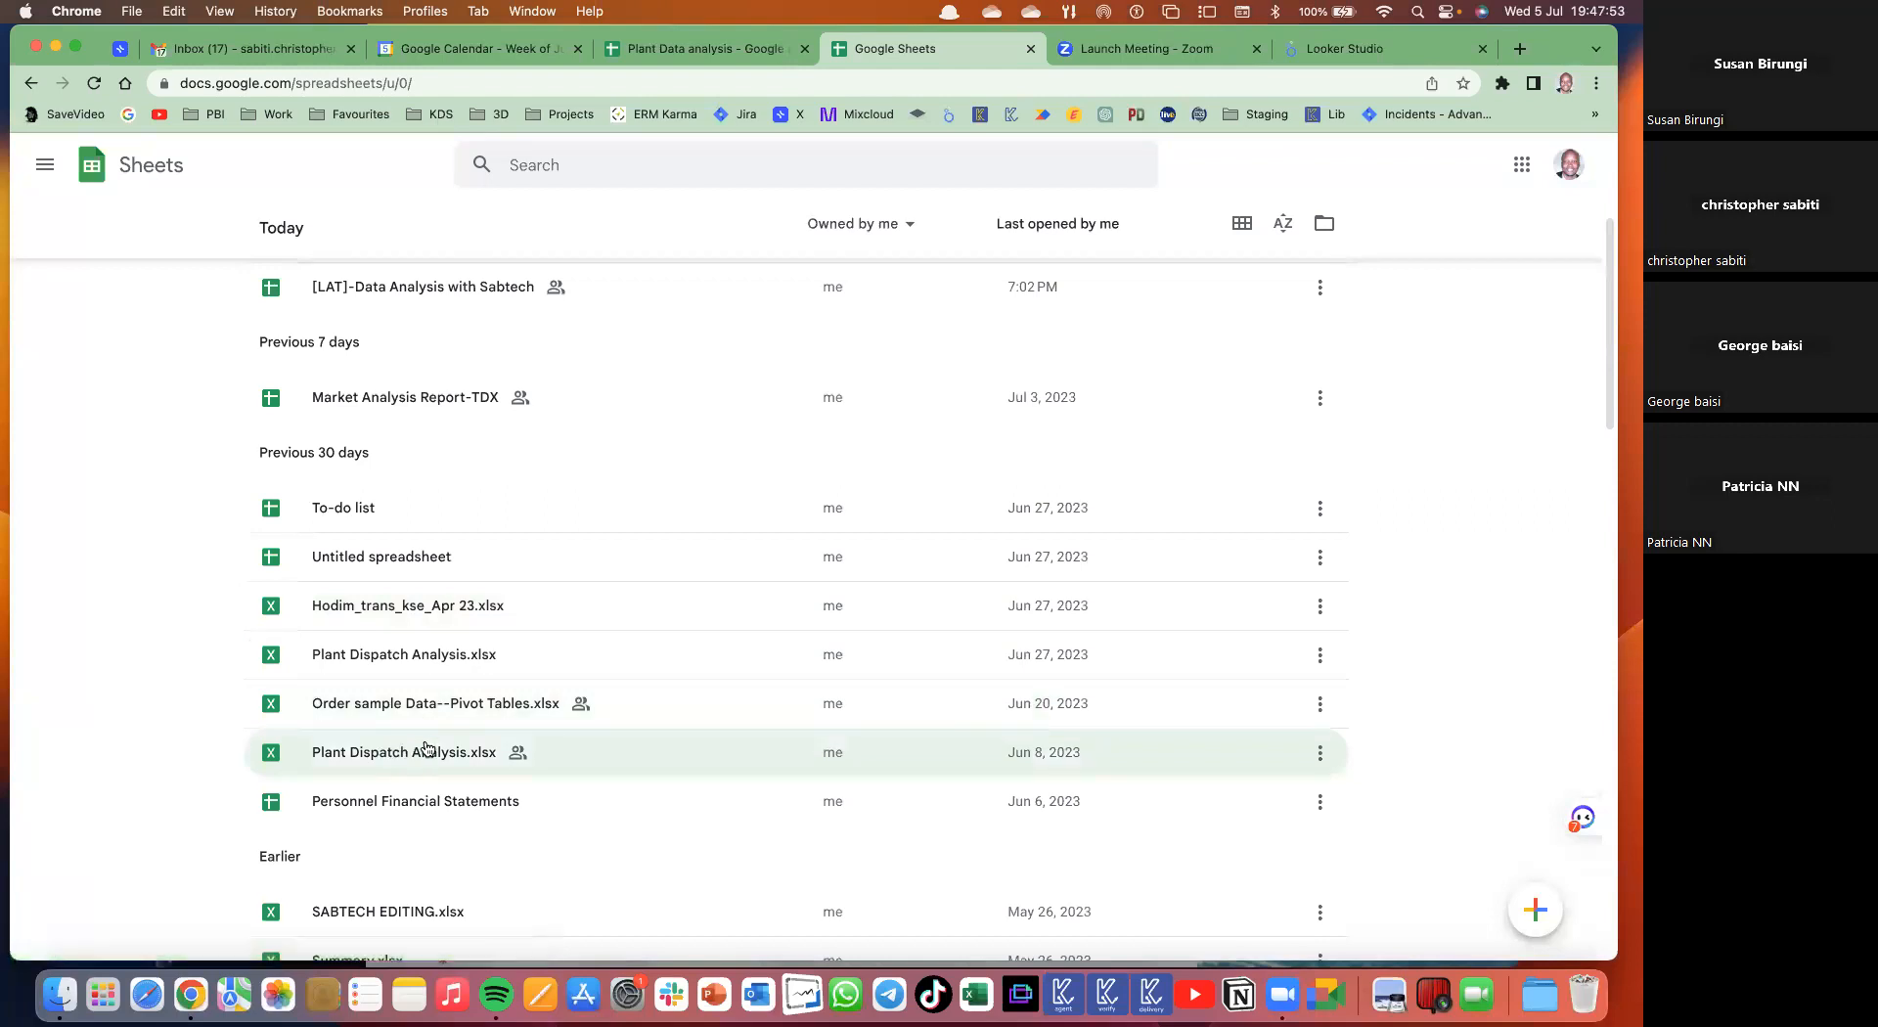
pyautogui.click(491, 709)
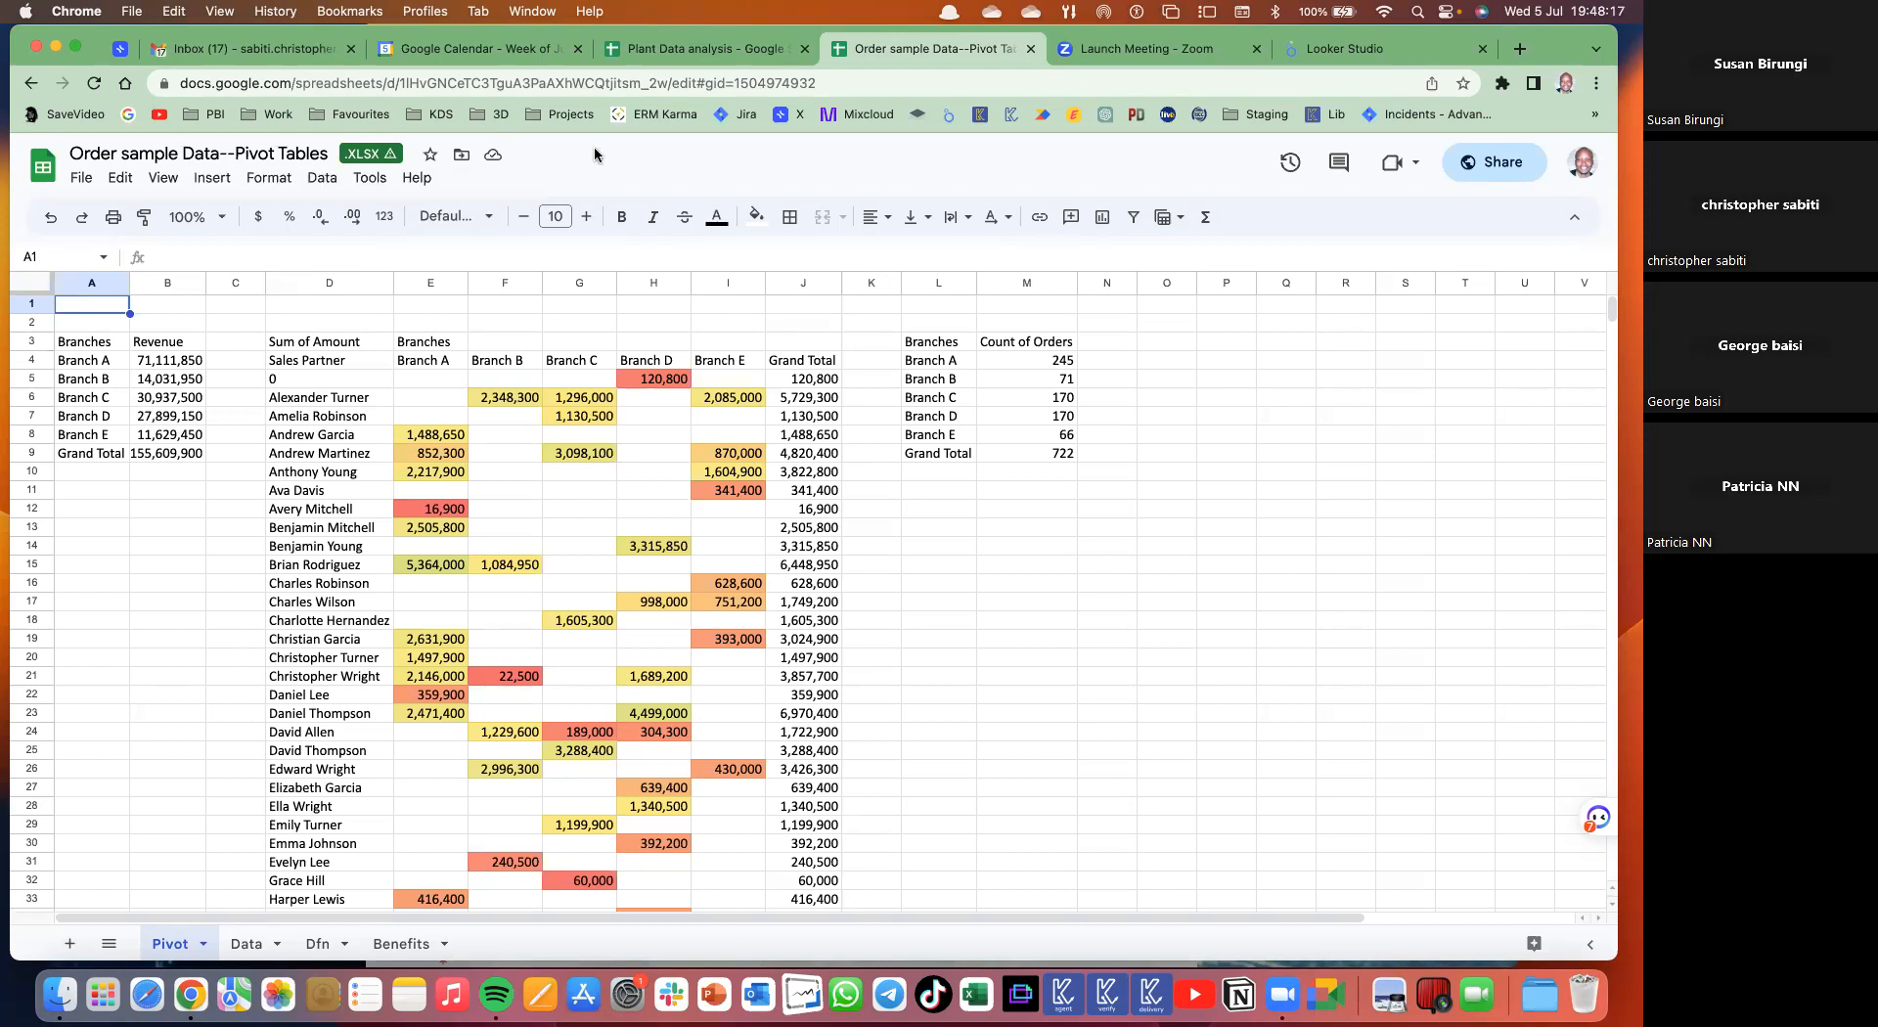
pyautogui.click(324, 178)
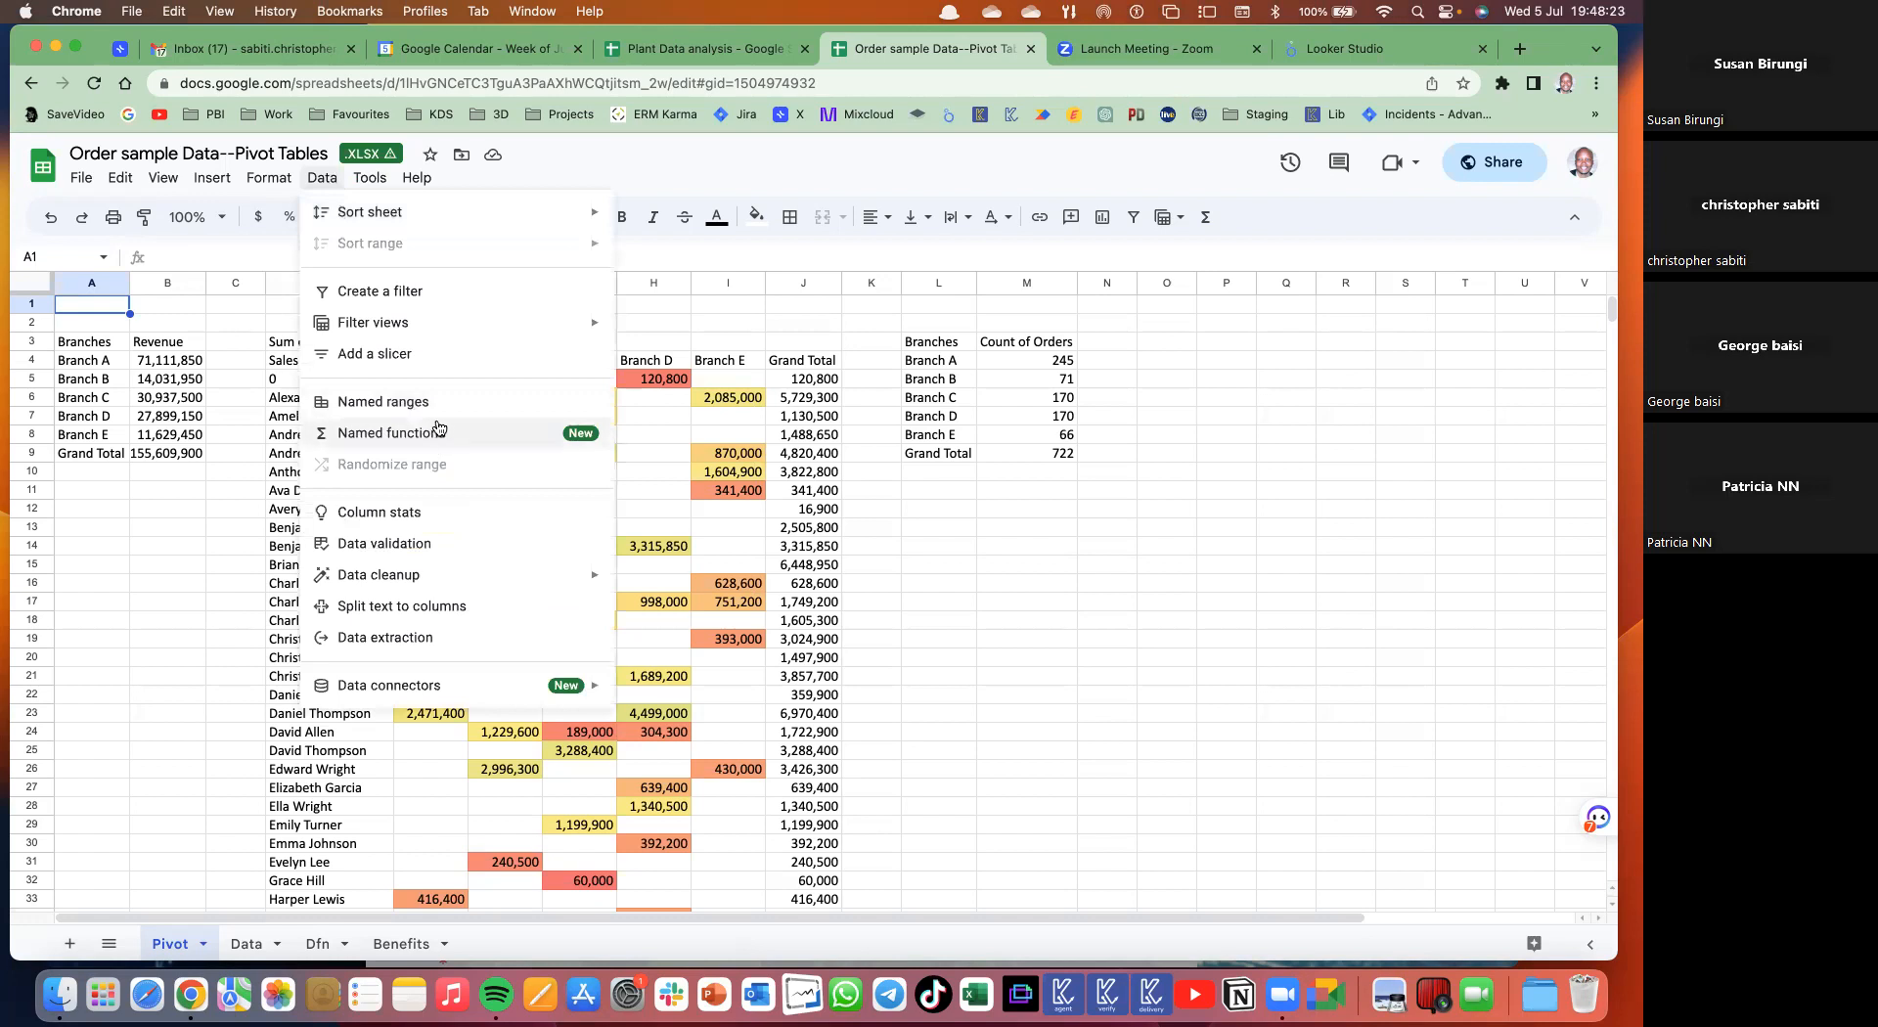
# - Compare the Data menus of Plant Data analysis and Order sample Data, then view the Pivot tab options
pyautogui.click(705, 48)
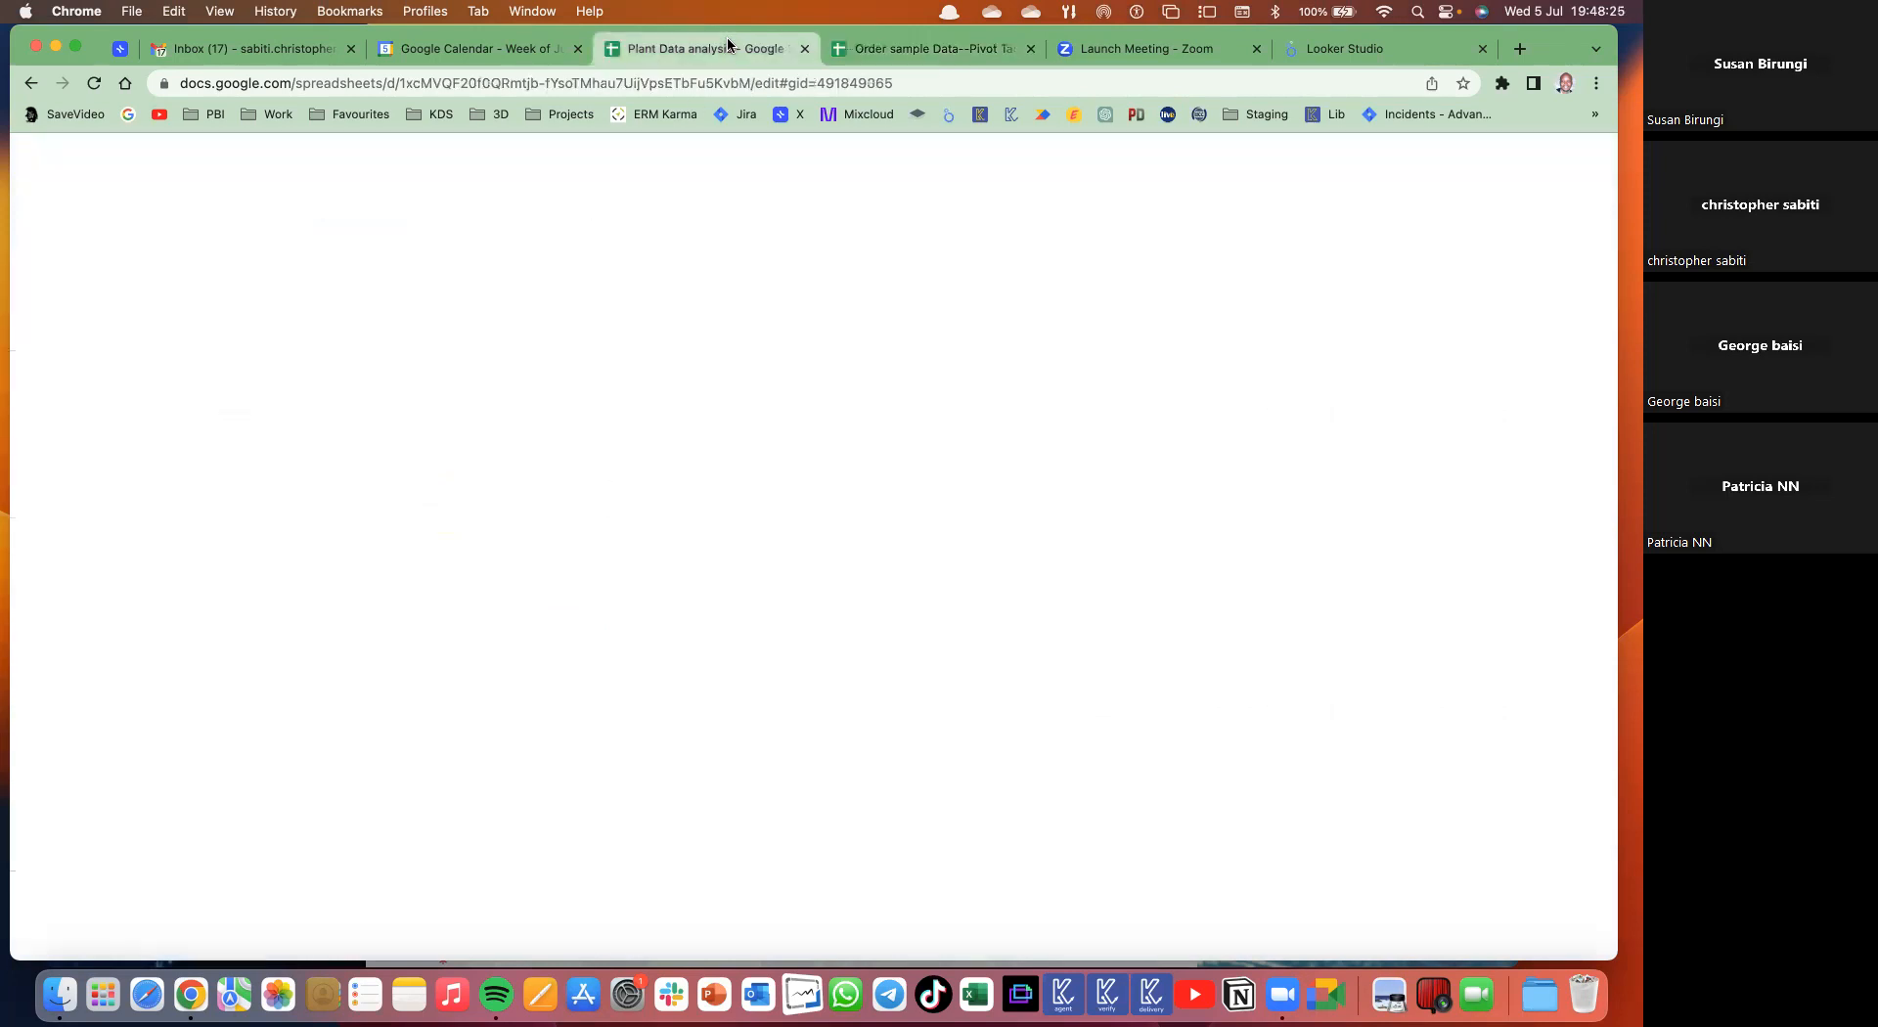
pyautogui.click(323, 178)
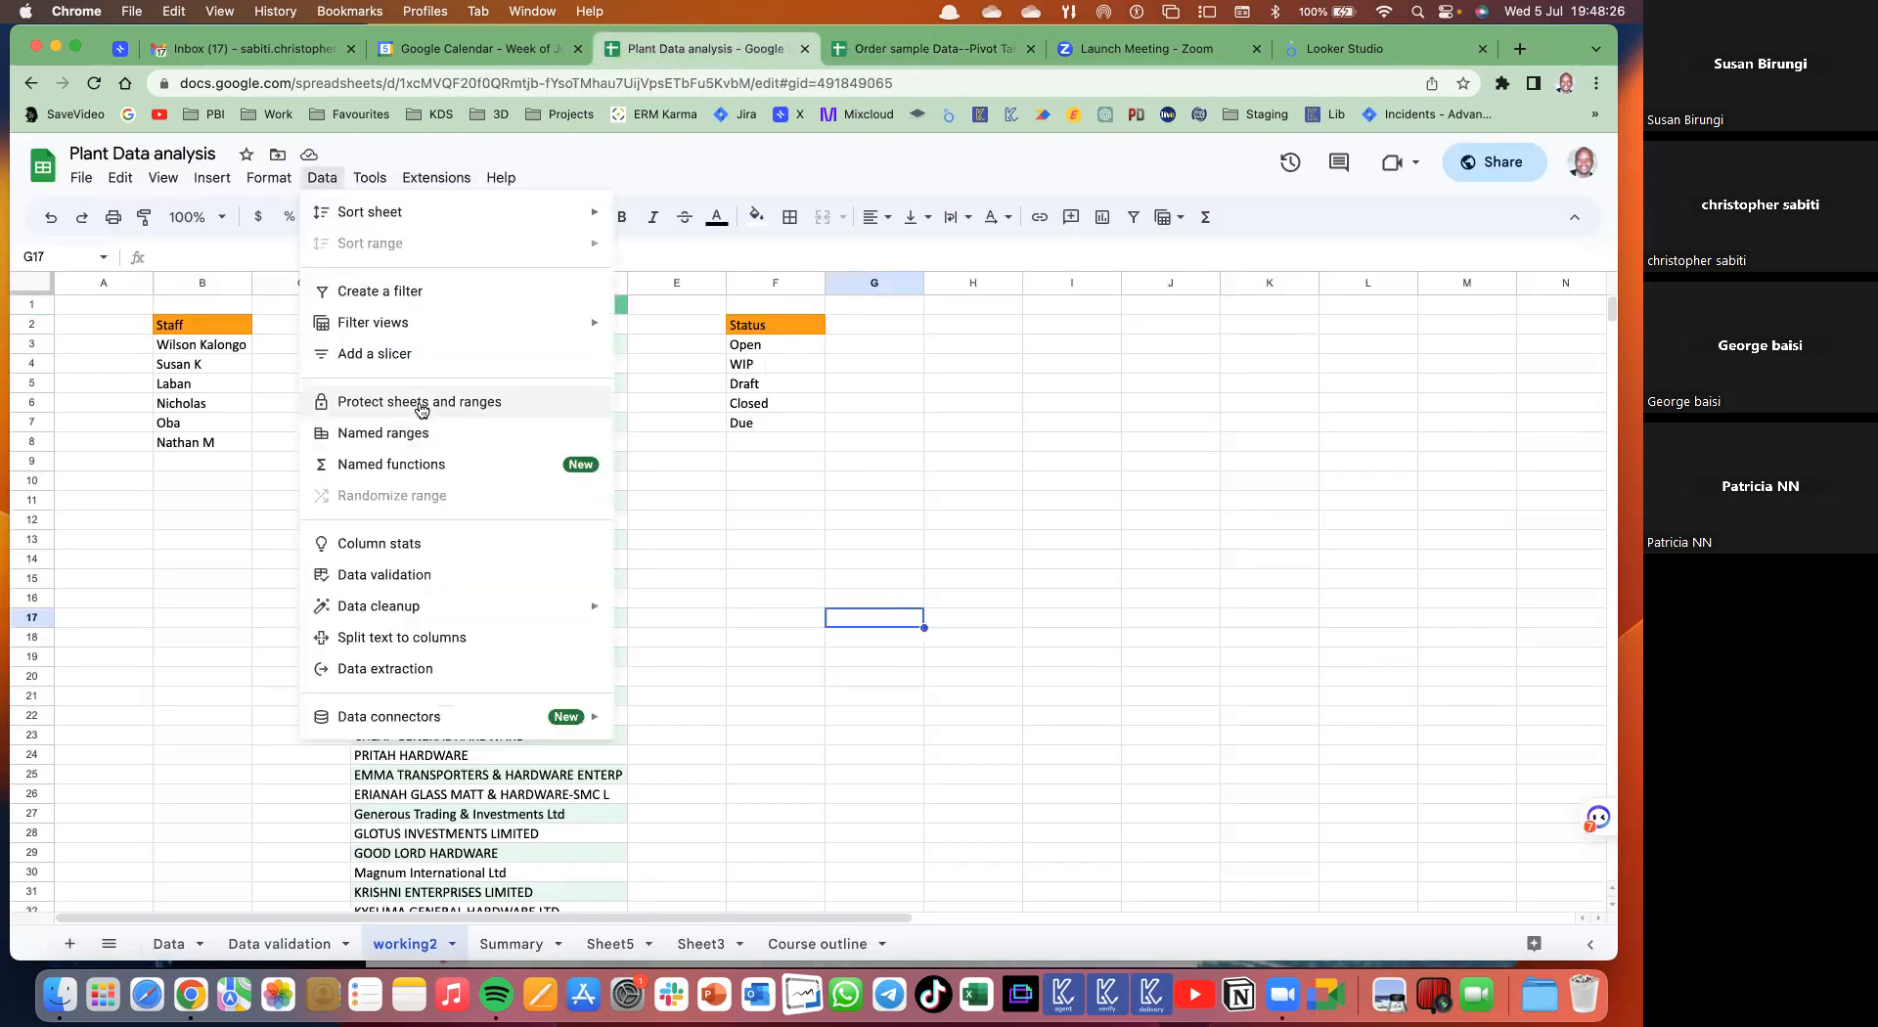
pyautogui.click(855, 51)
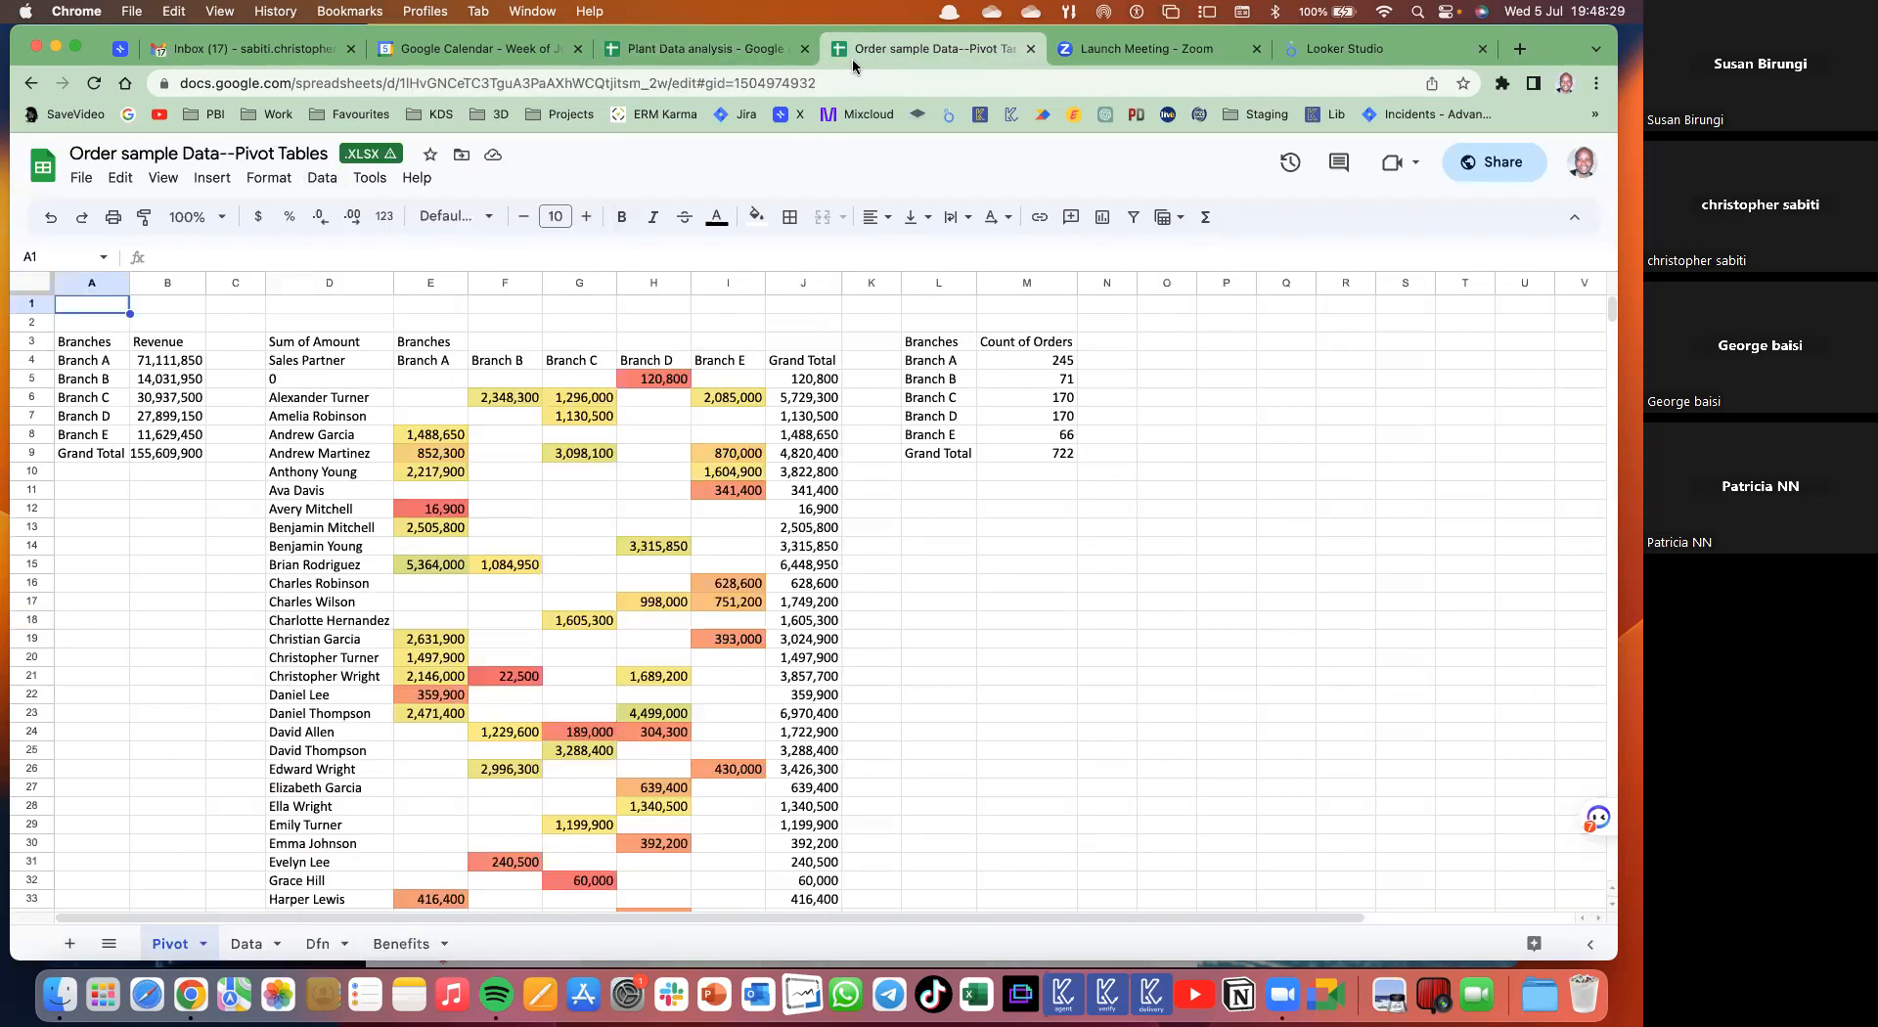
pyautogui.click(323, 178)
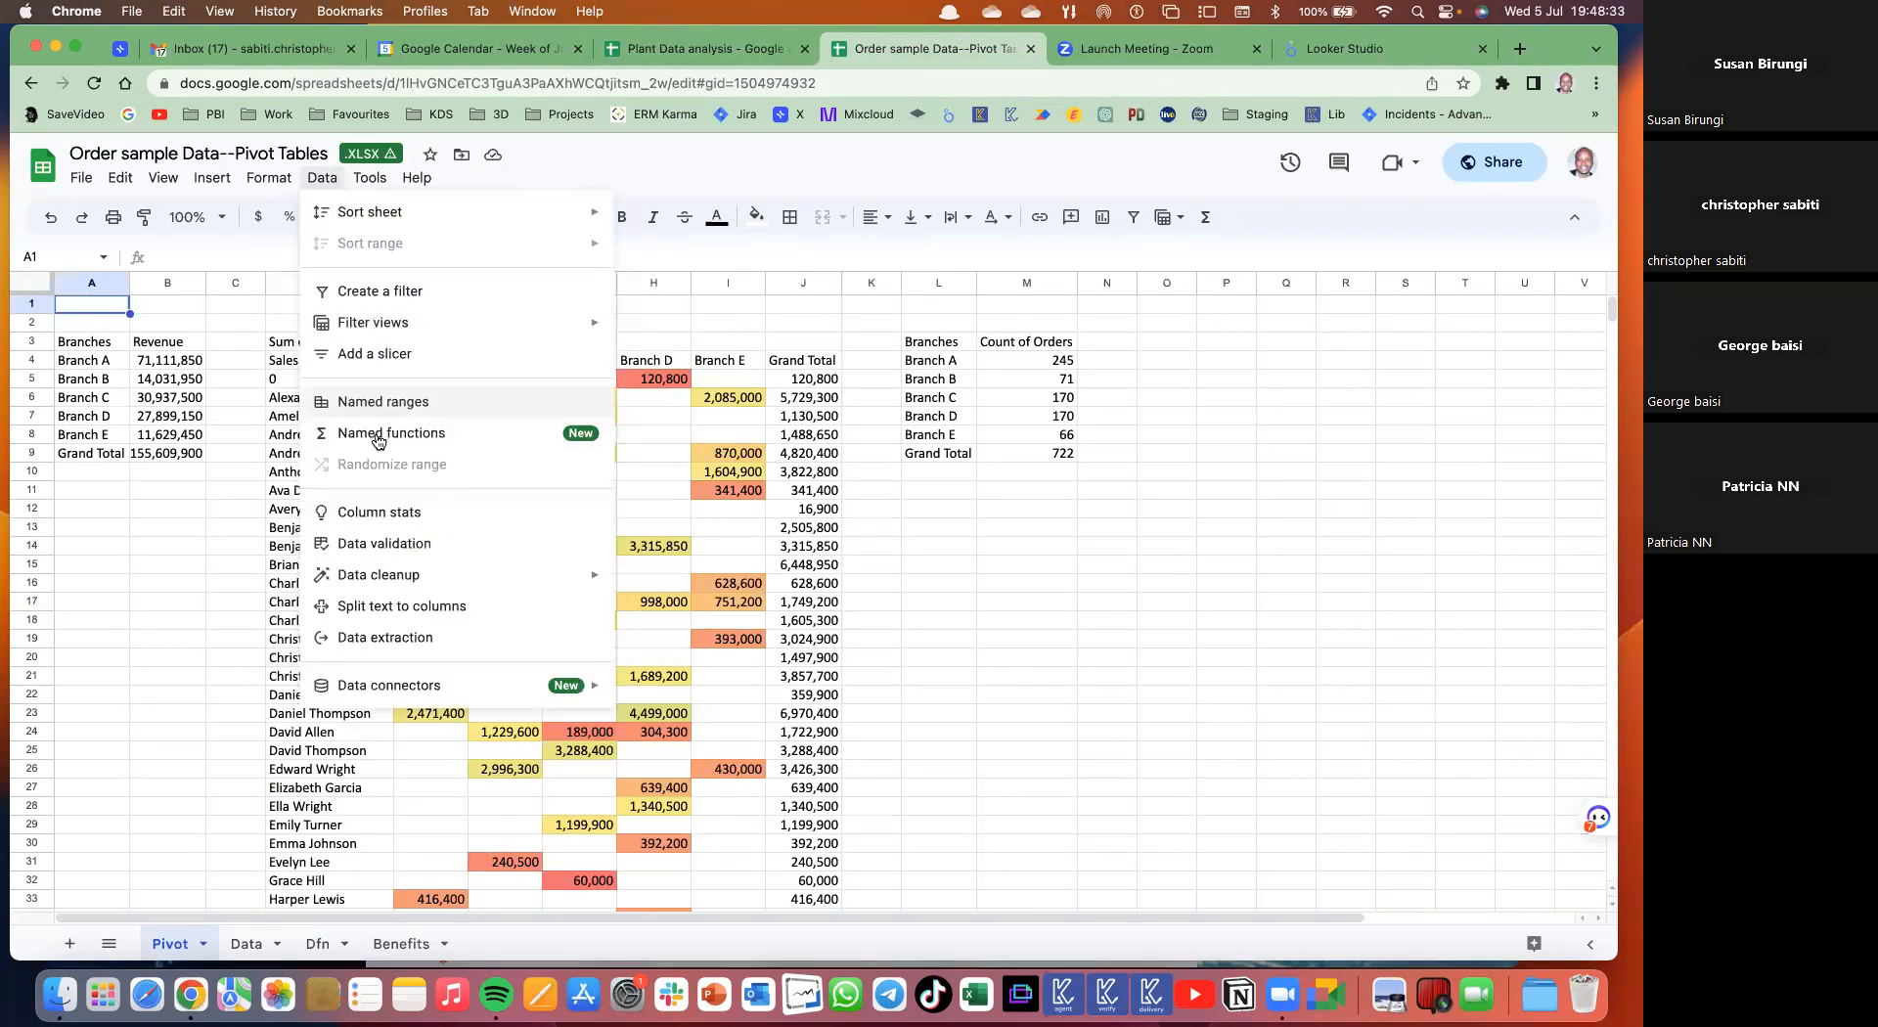
pyautogui.click(178, 942)
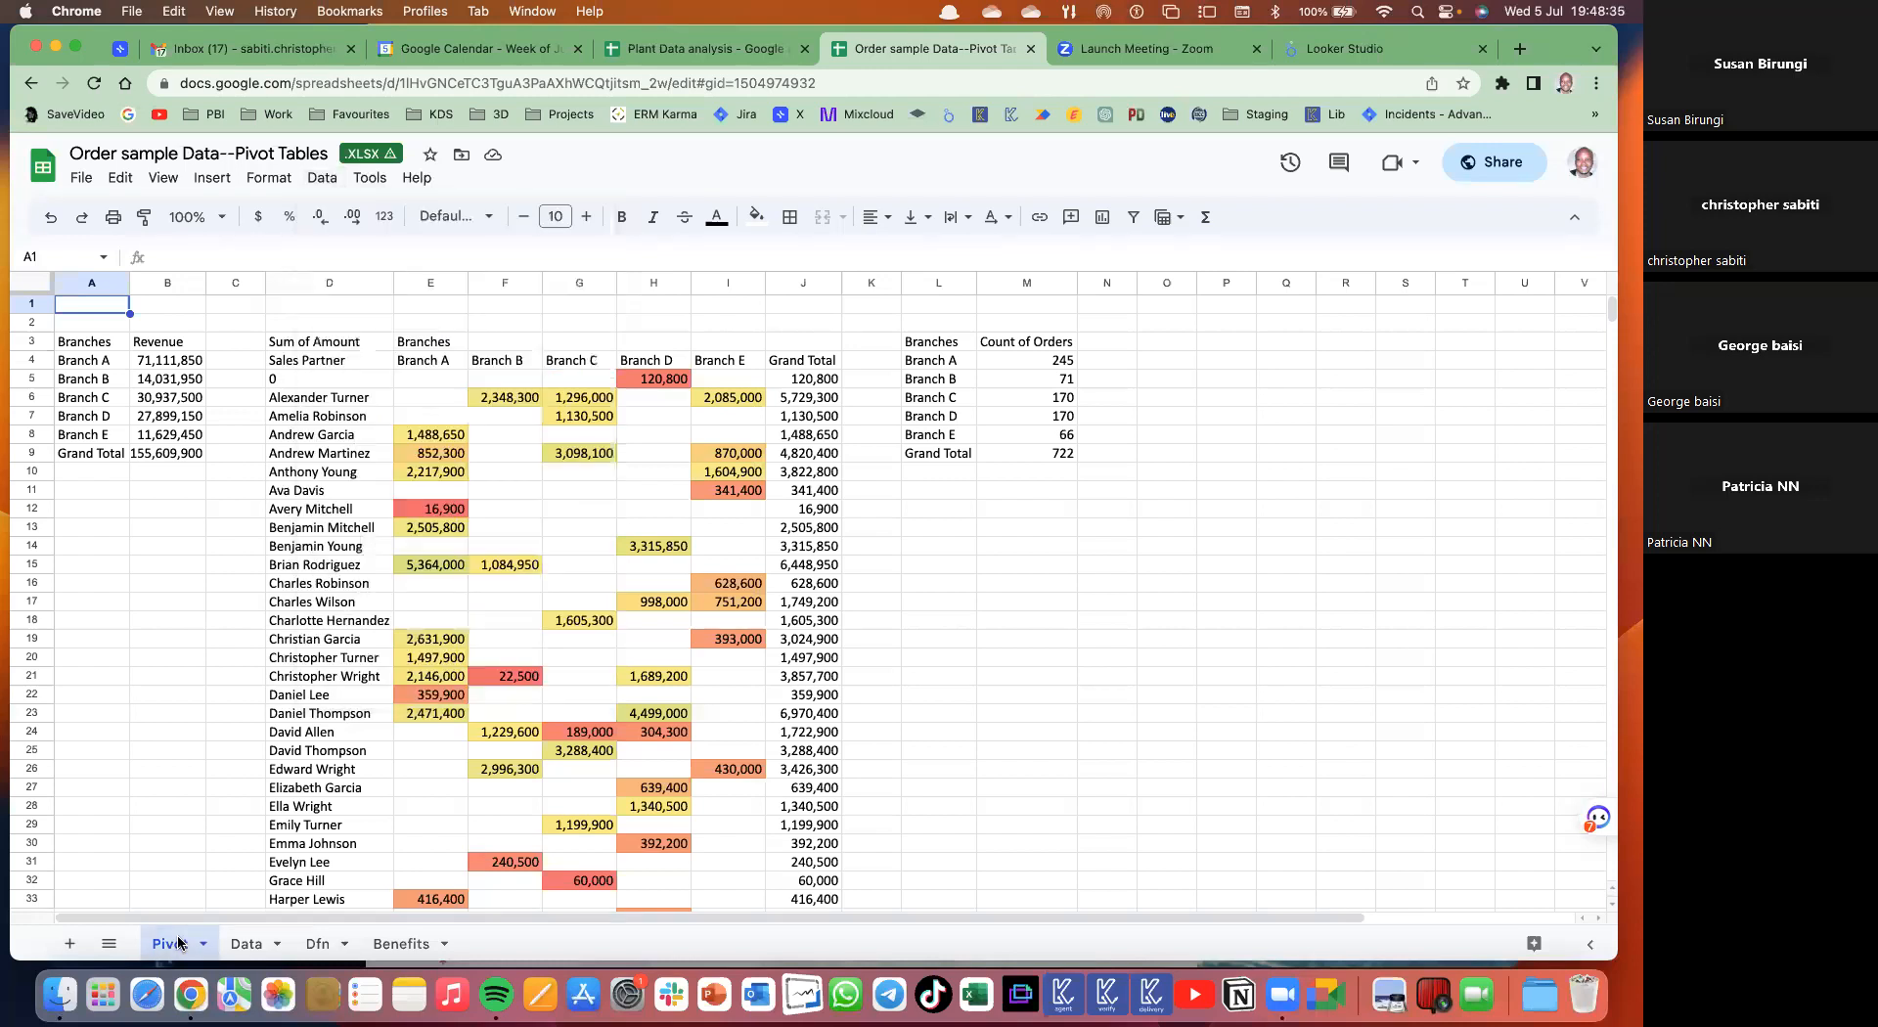
pyautogui.rightClick(178, 942)
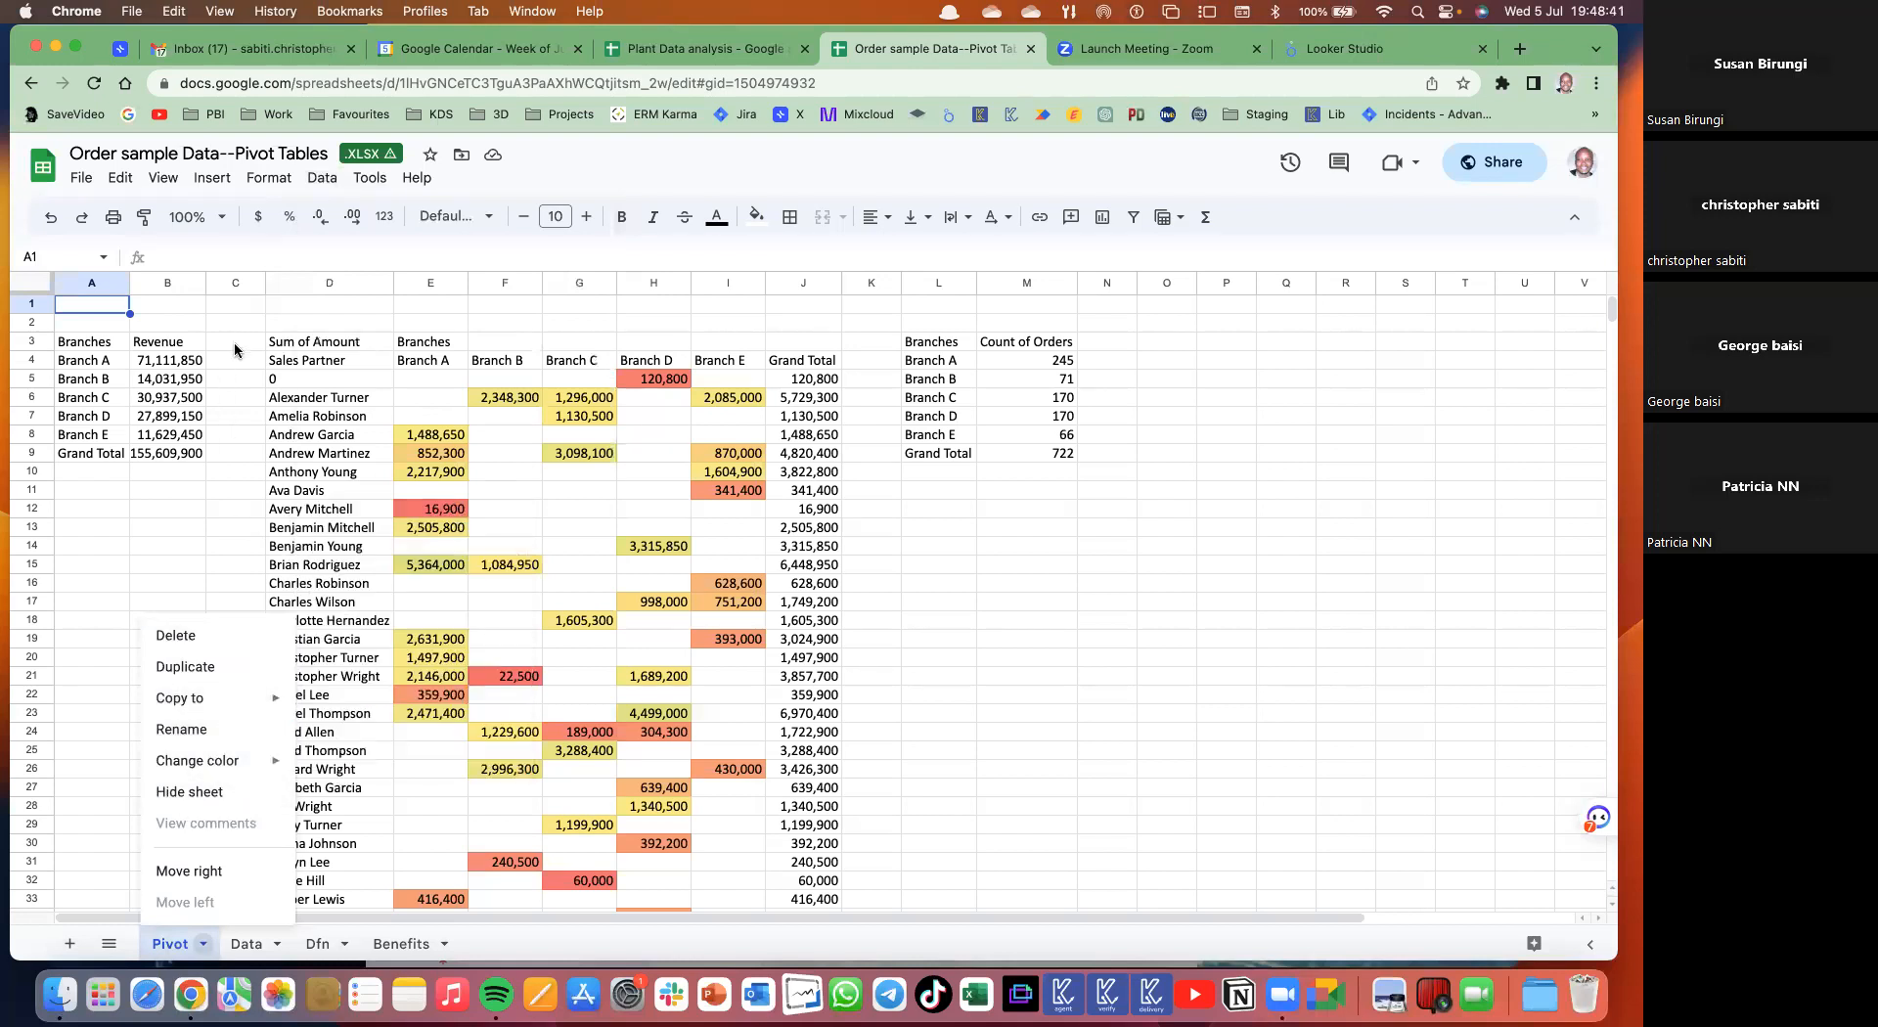
# - View the Data validation sheet's tab options, then open the File menu in the Order sample Data spreadsheet
pyautogui.click(742, 49)
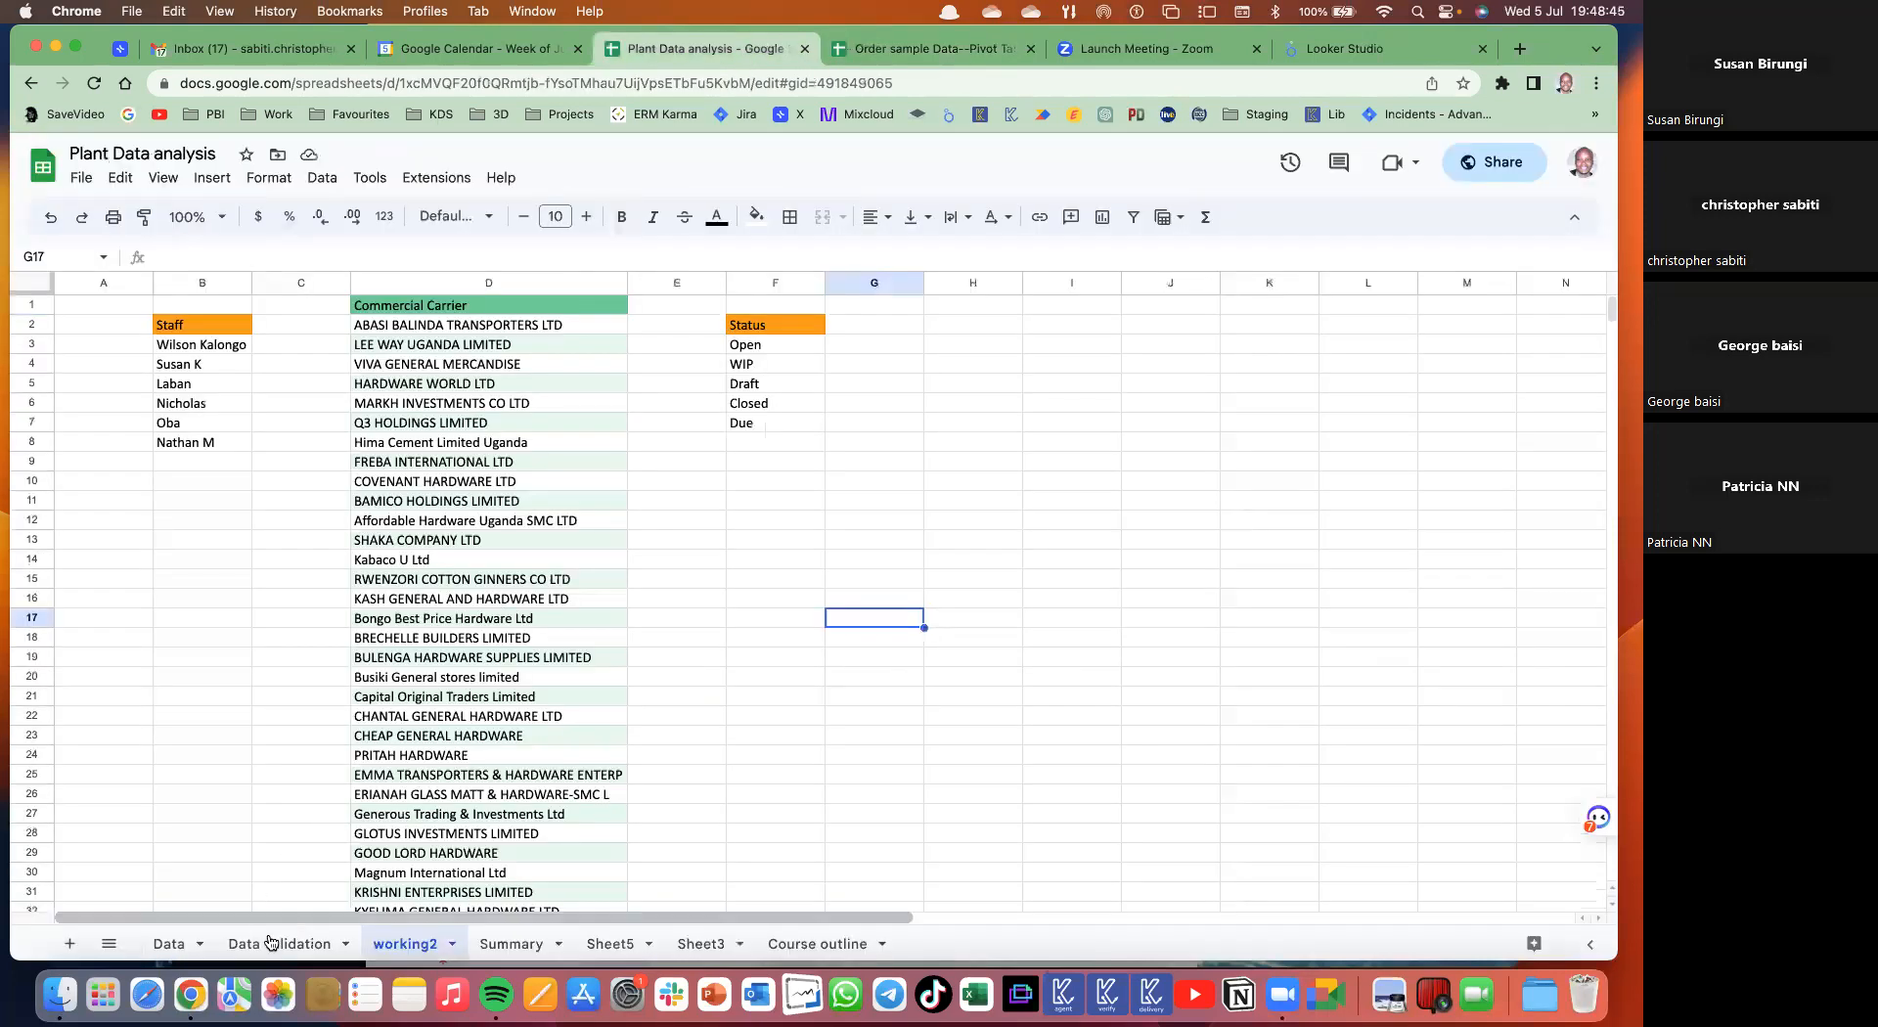
pyautogui.click(272, 942)
pyautogui.rightClick(274, 943)
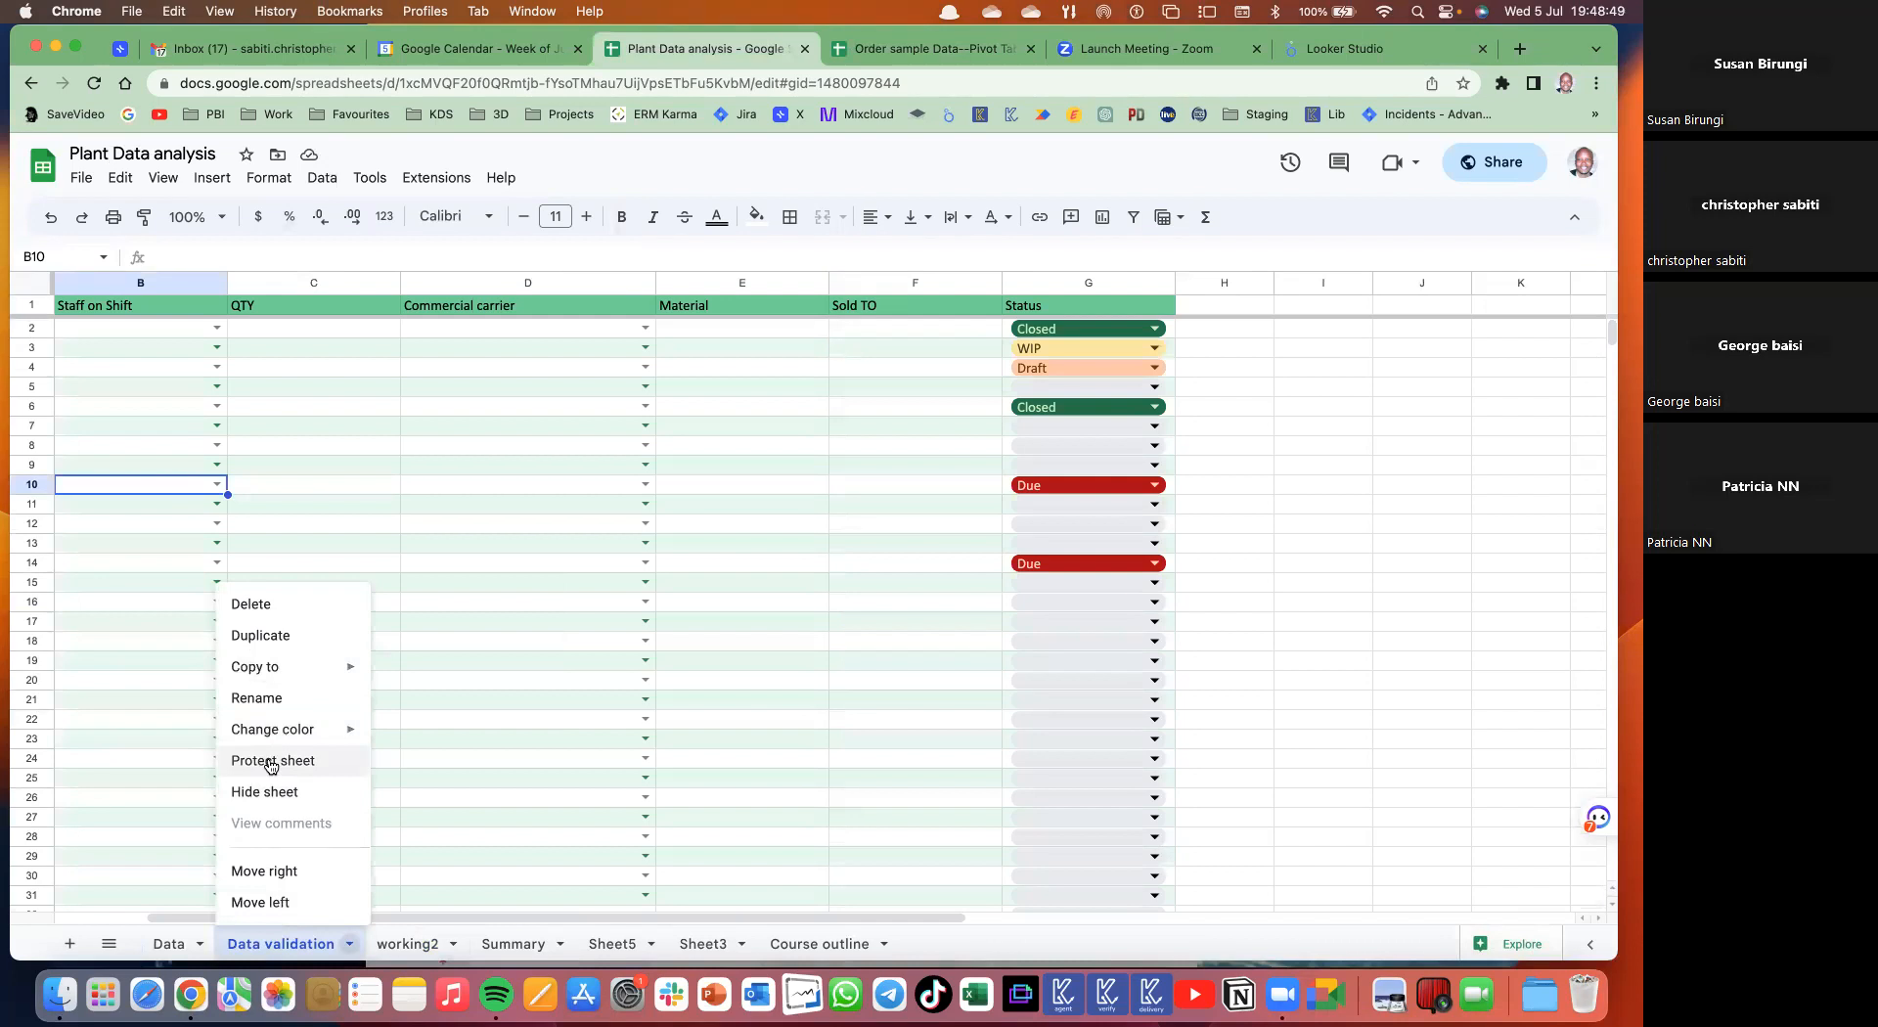
pyautogui.click(924, 54)
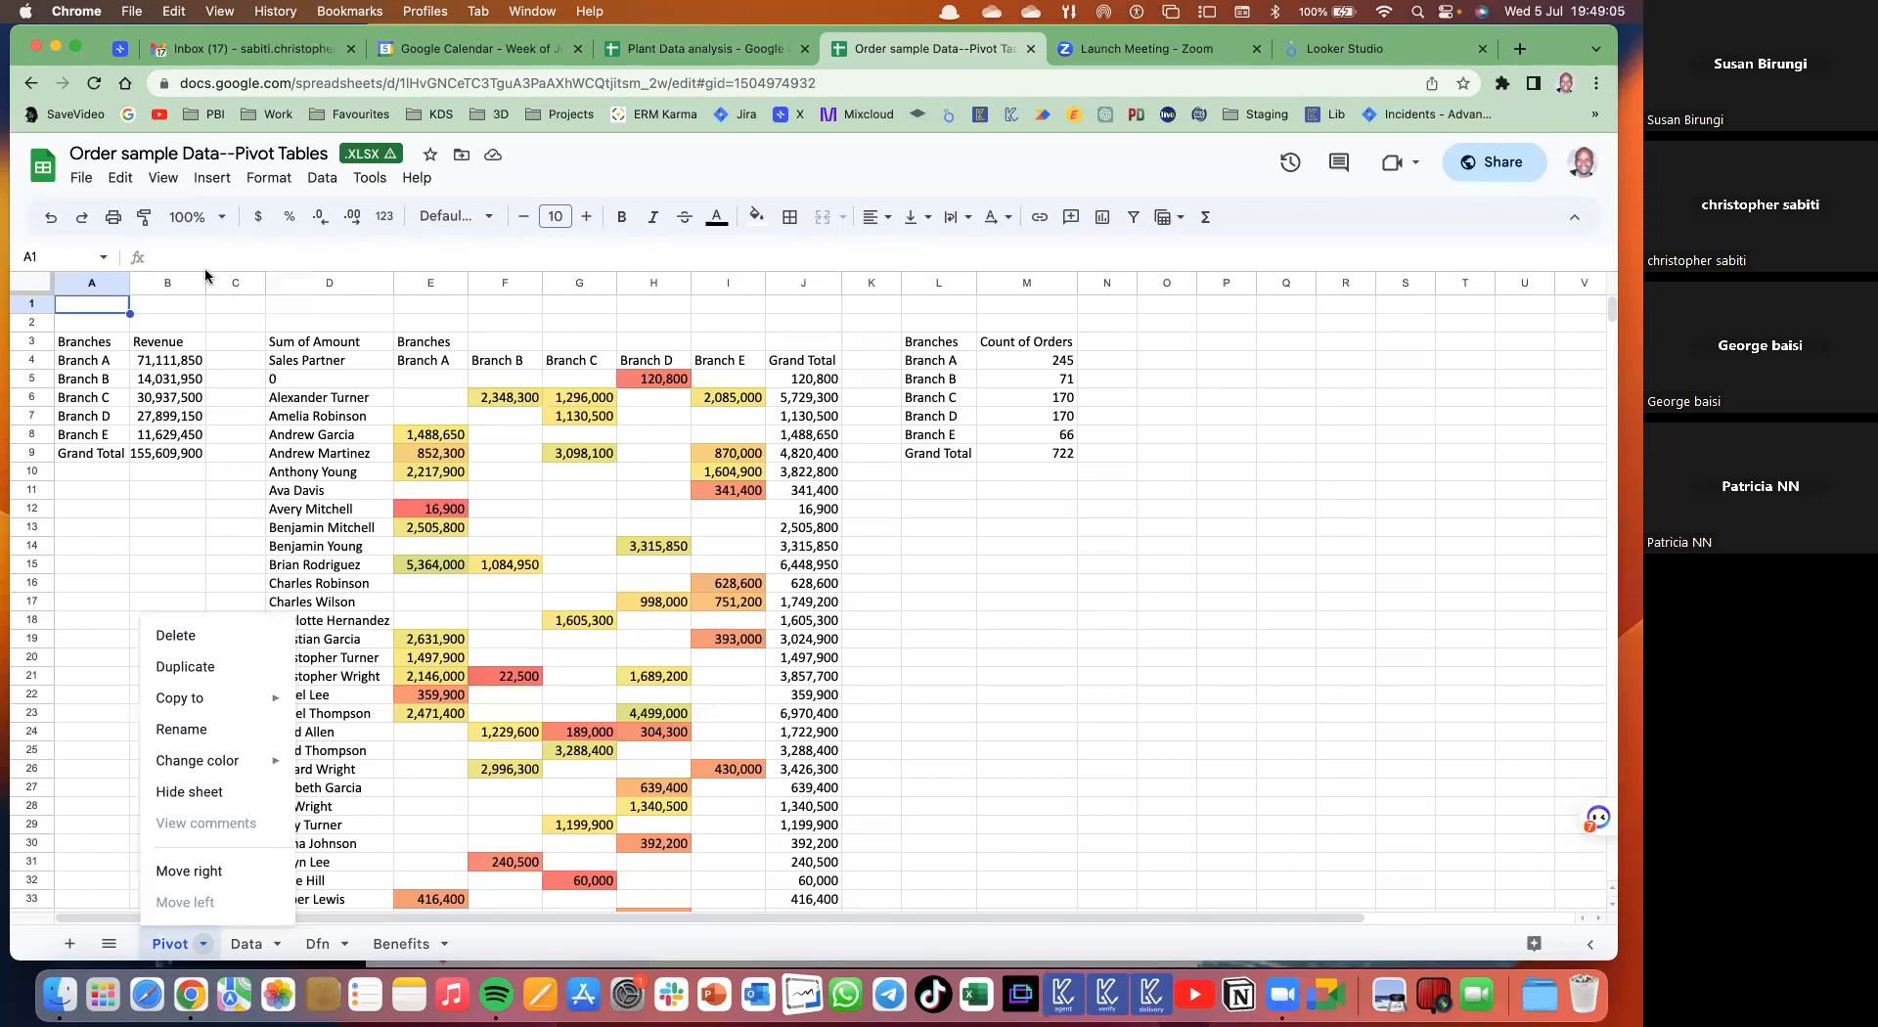
pyautogui.click(82, 179)
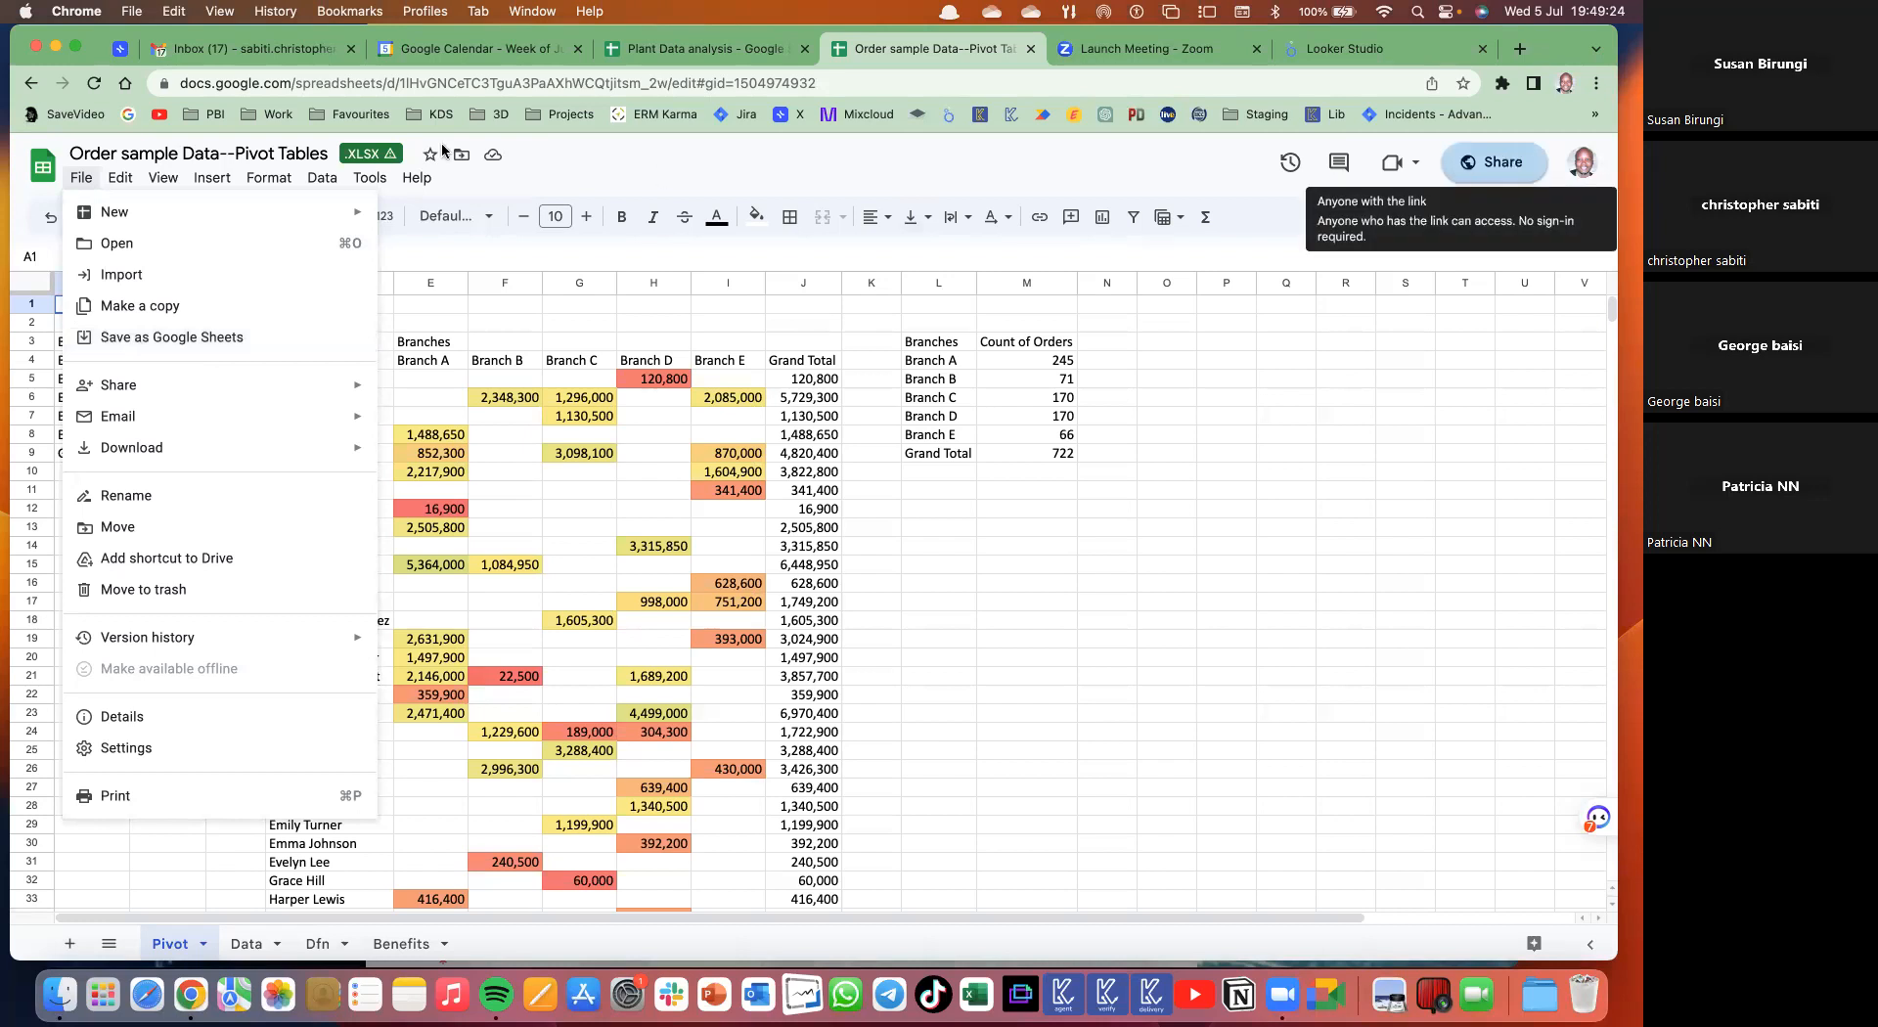
# - Save the pivot XLSX as a Google Sheets copy, check its Data menu, then view the XLSX sharing settings
pyautogui.click(157, 338)
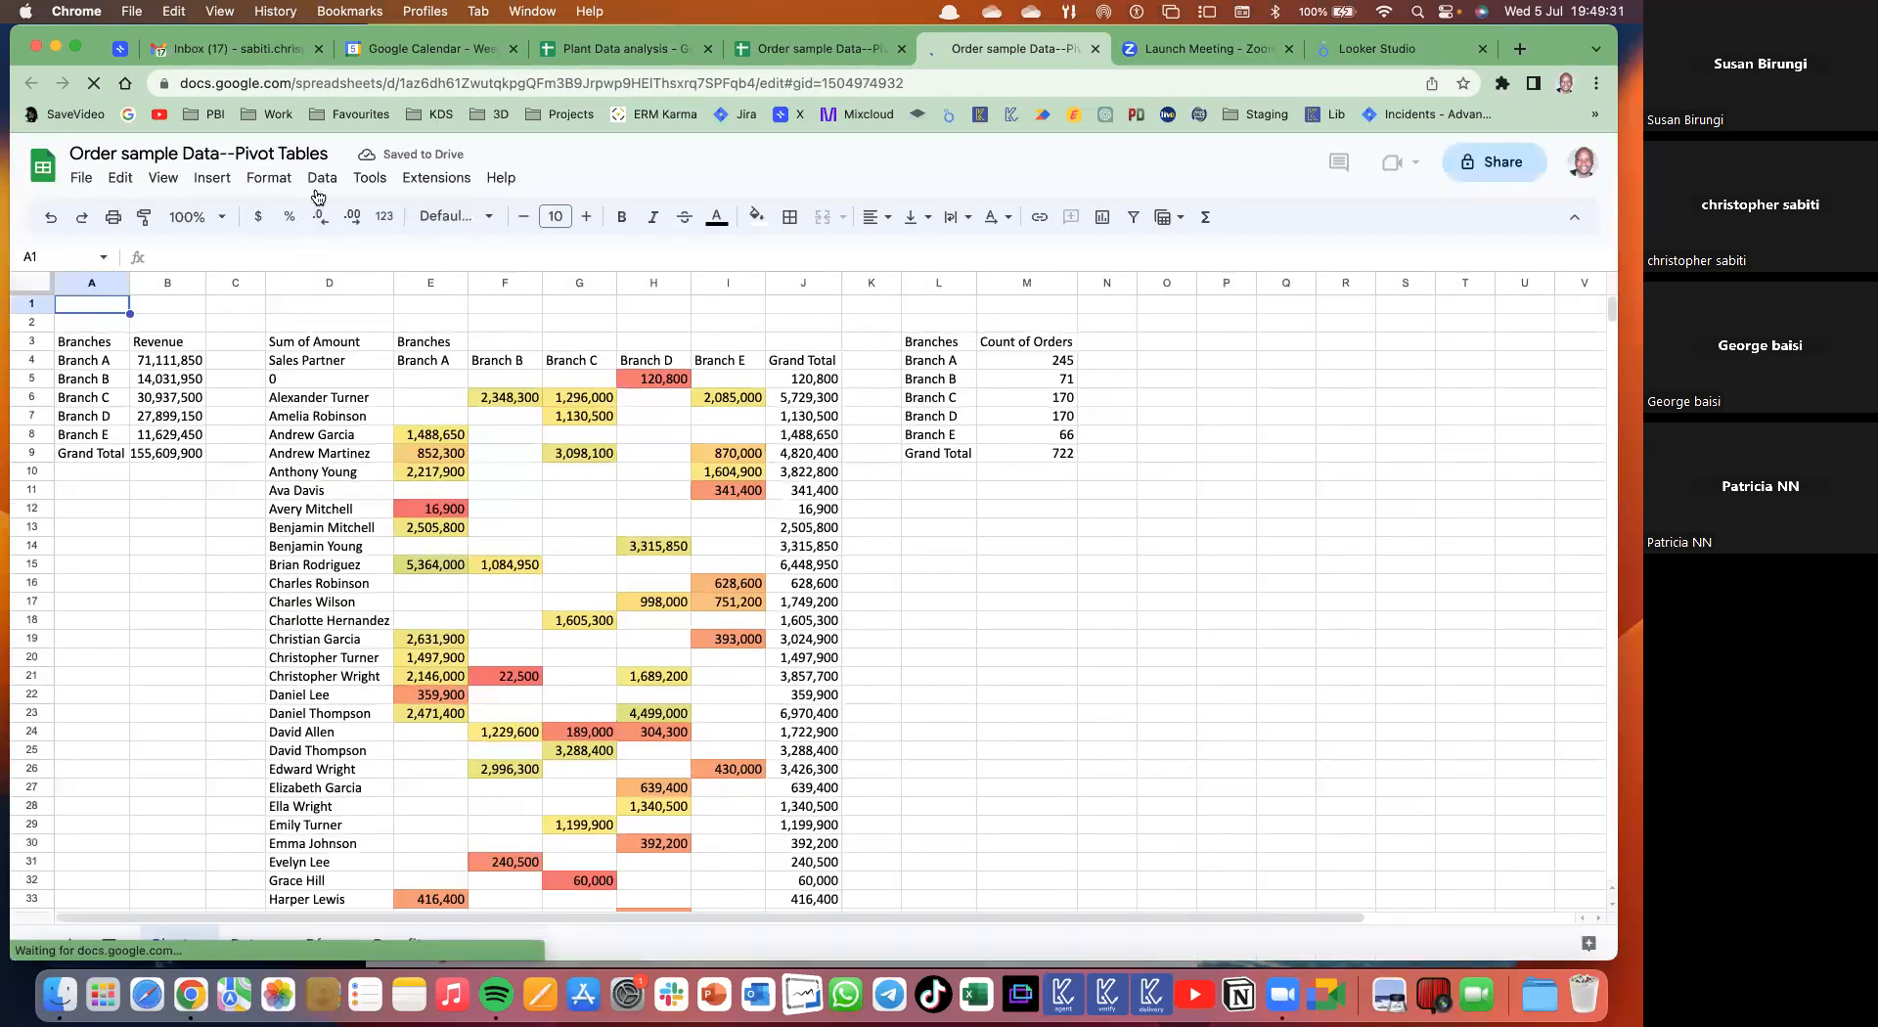
pyautogui.click(322, 177)
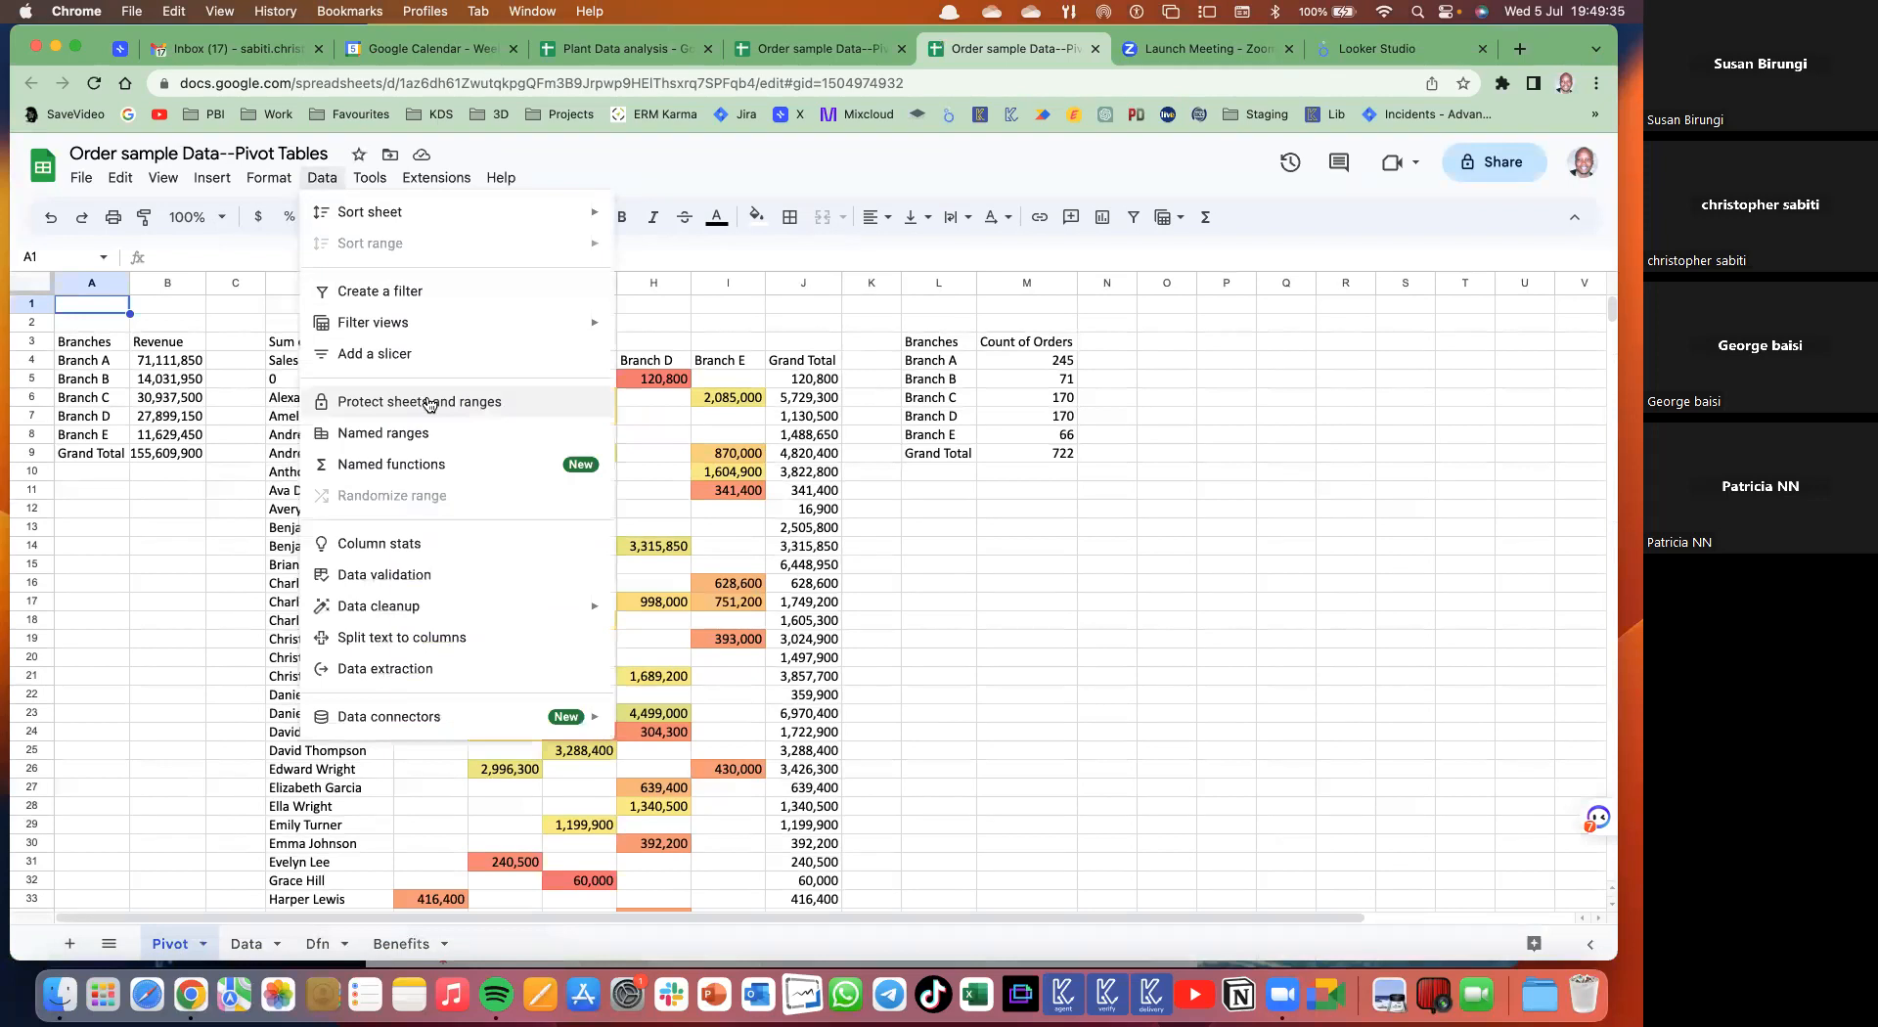
pyautogui.click(826, 50)
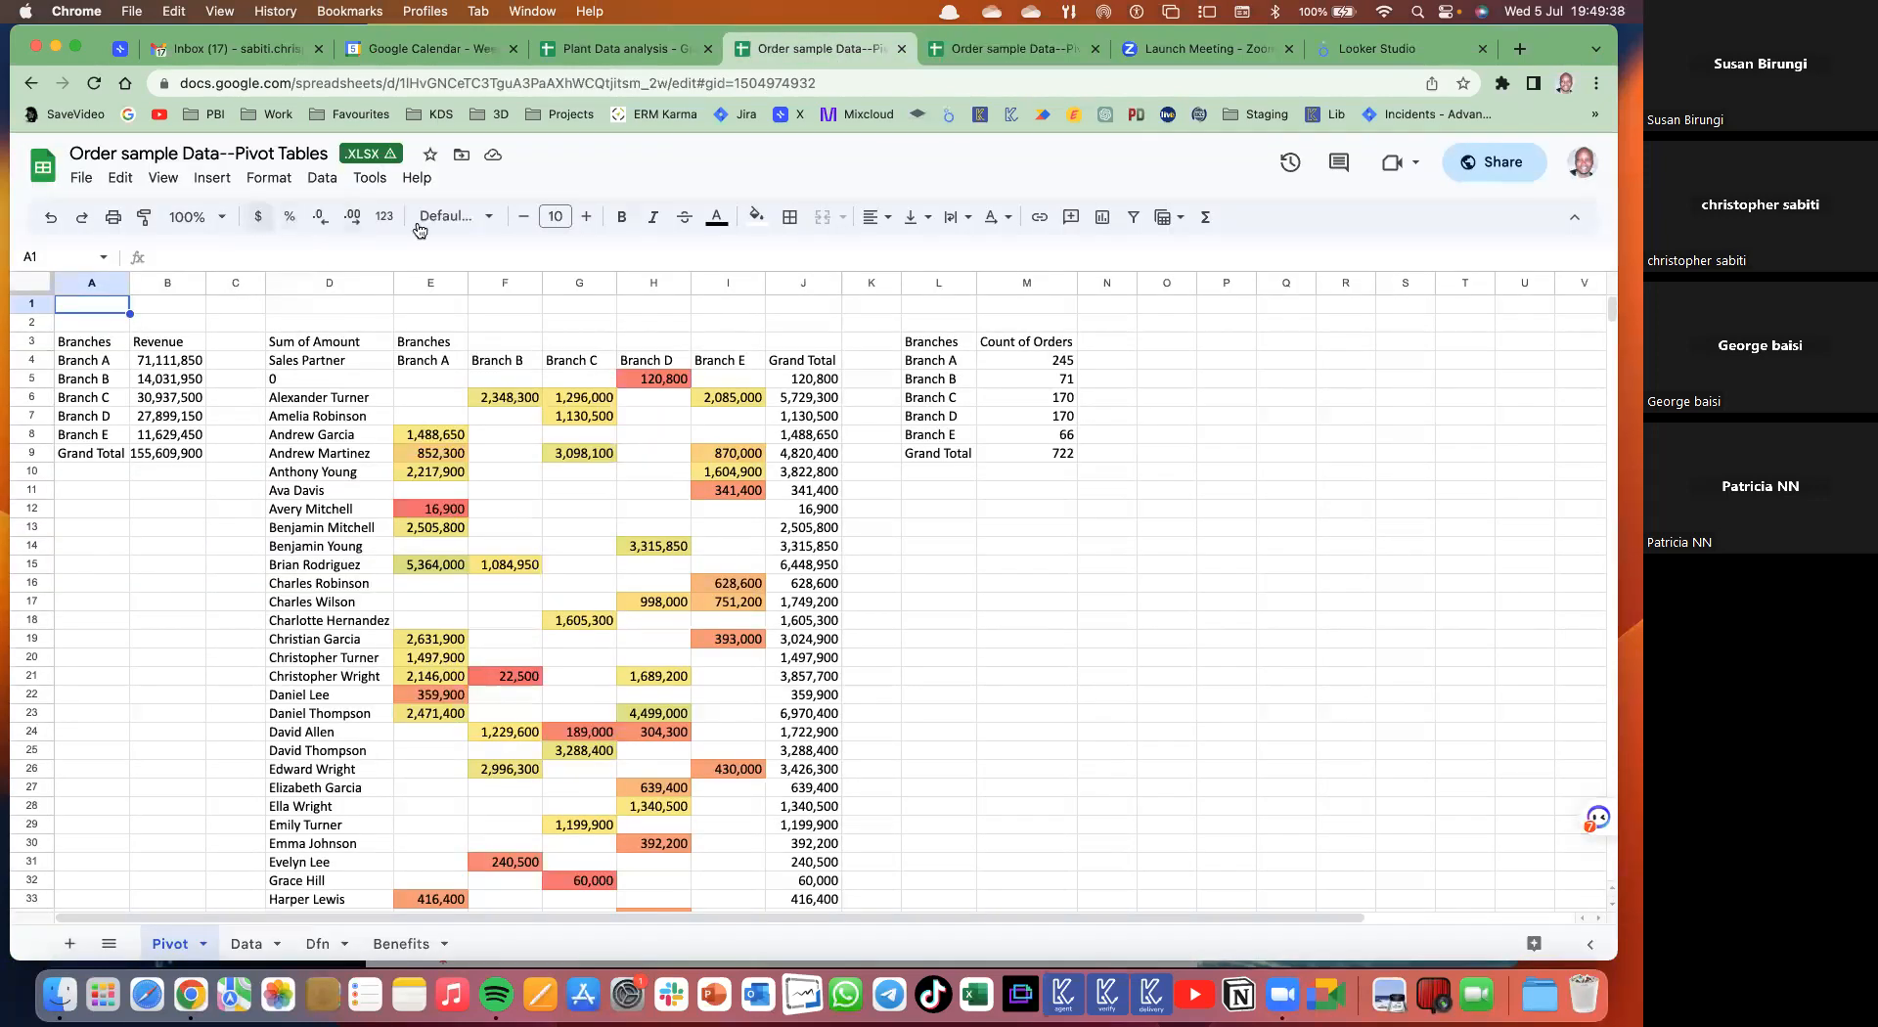
pyautogui.click(1493, 171)
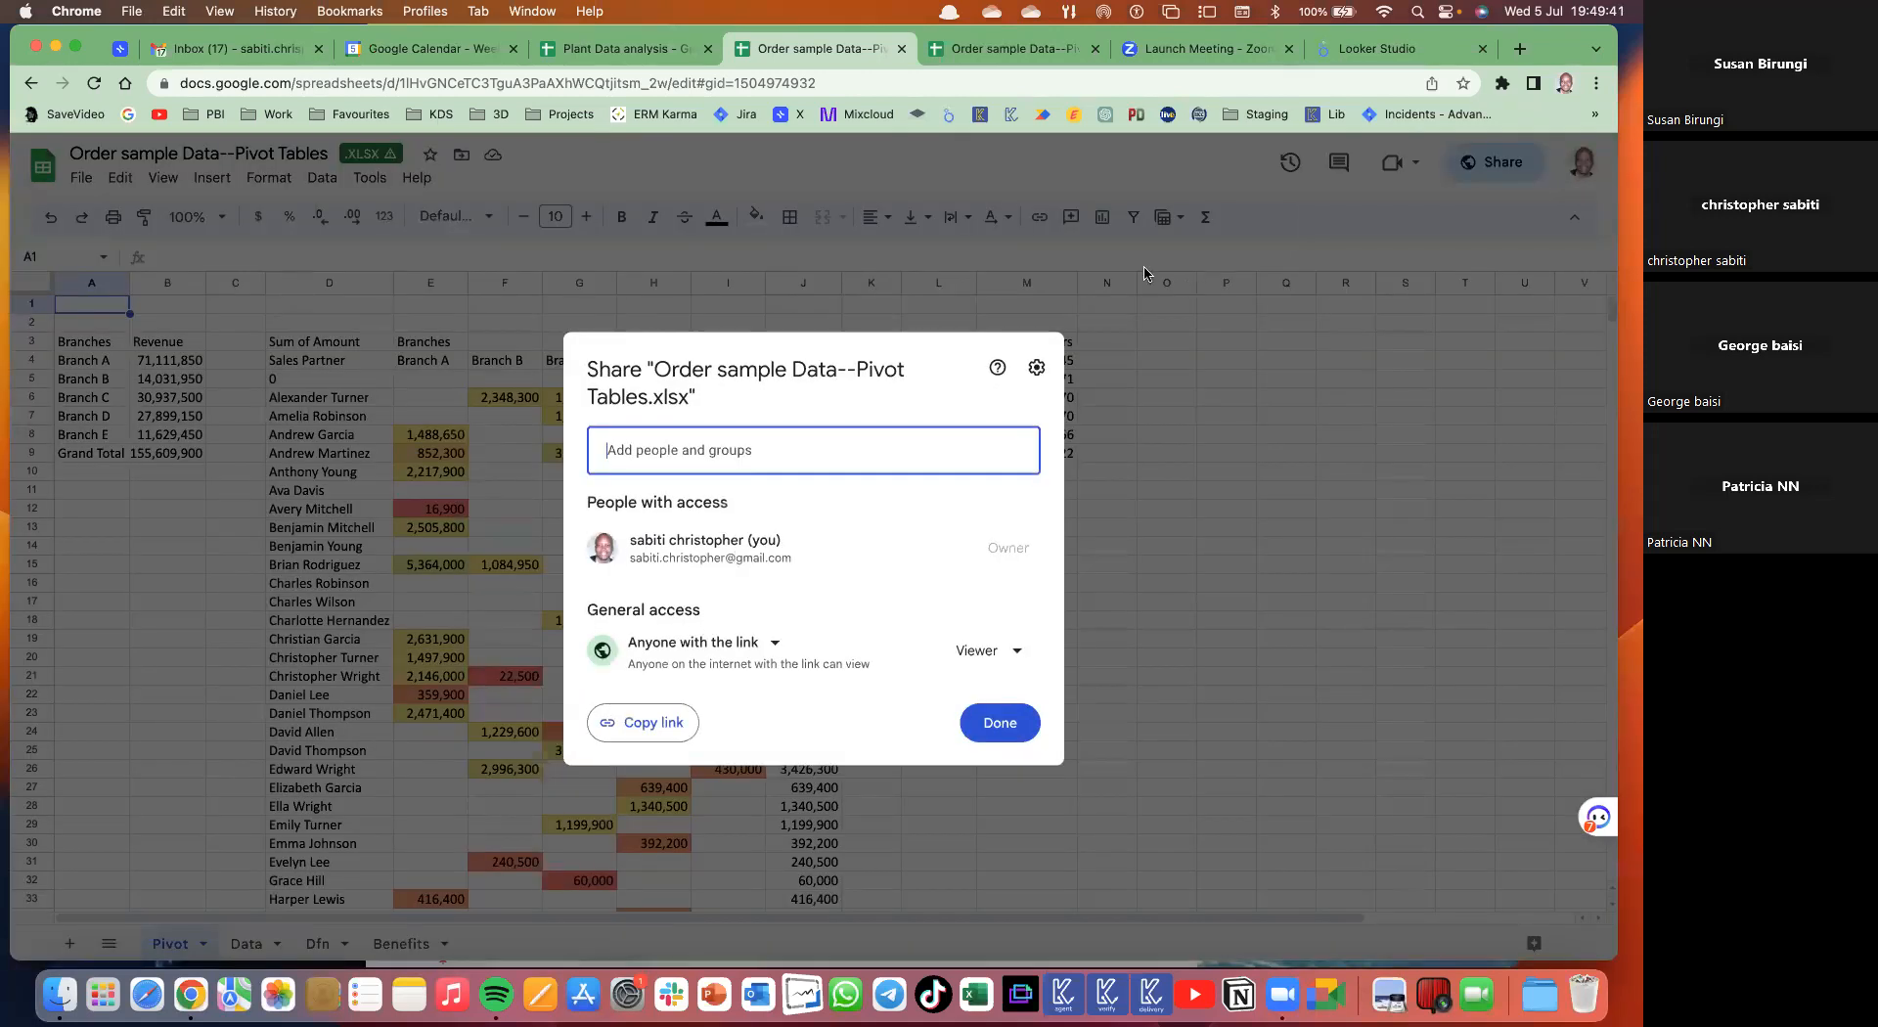
pyautogui.click(1239, 381)
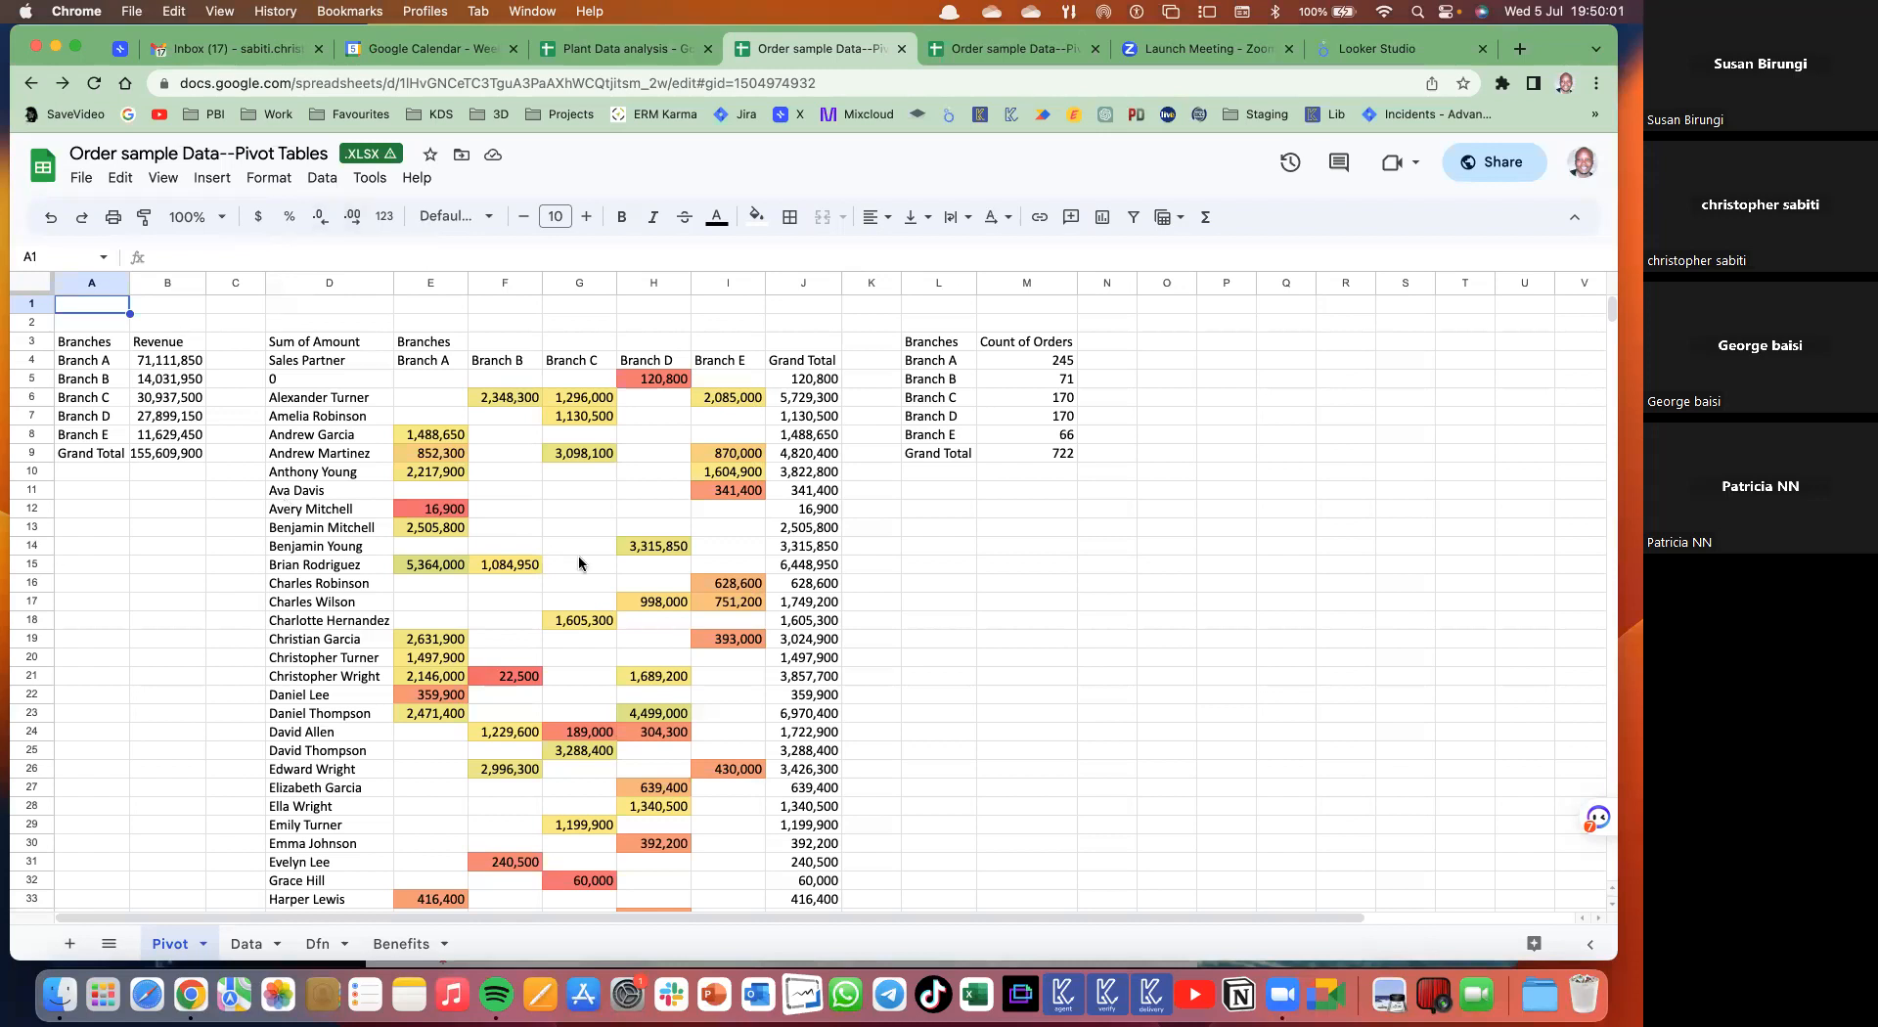
# - Close both Order sample Data tabs and return to the Plant Data analysis spreadsheet
pyautogui.click(902, 51)
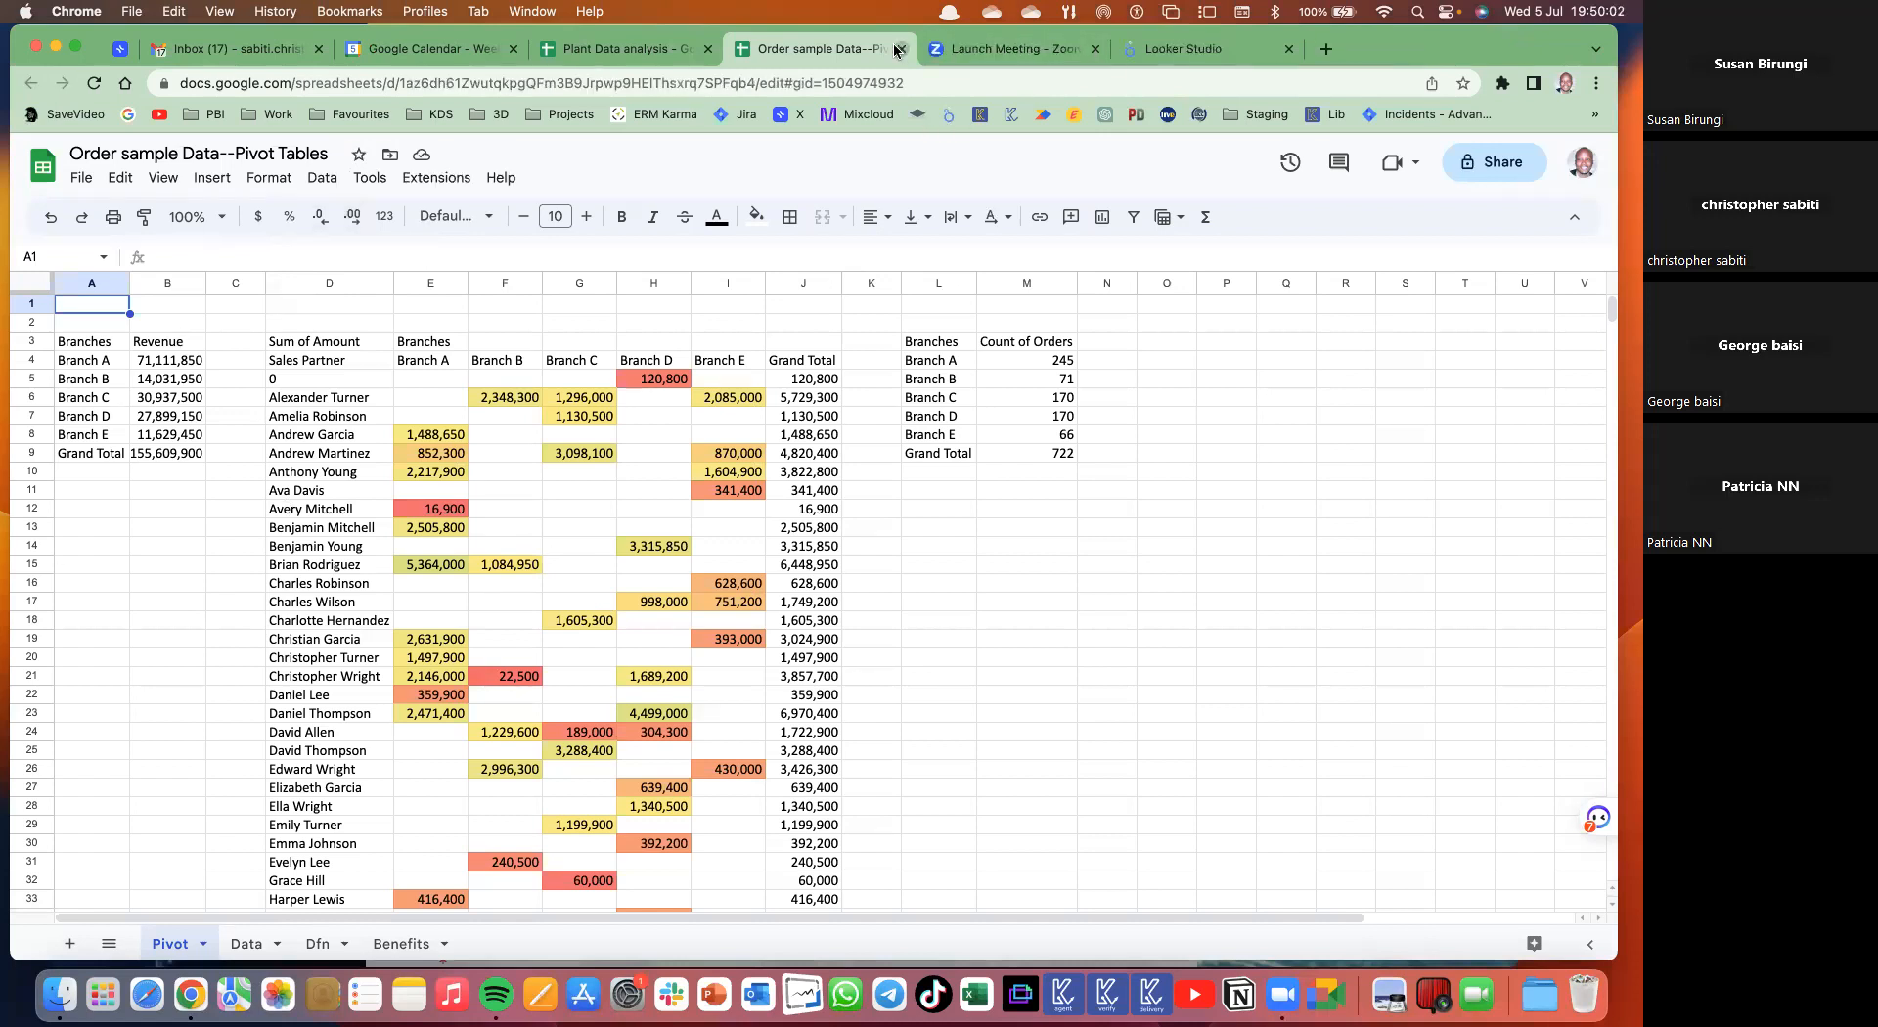
pyautogui.click(902, 51)
pyautogui.click(617, 48)
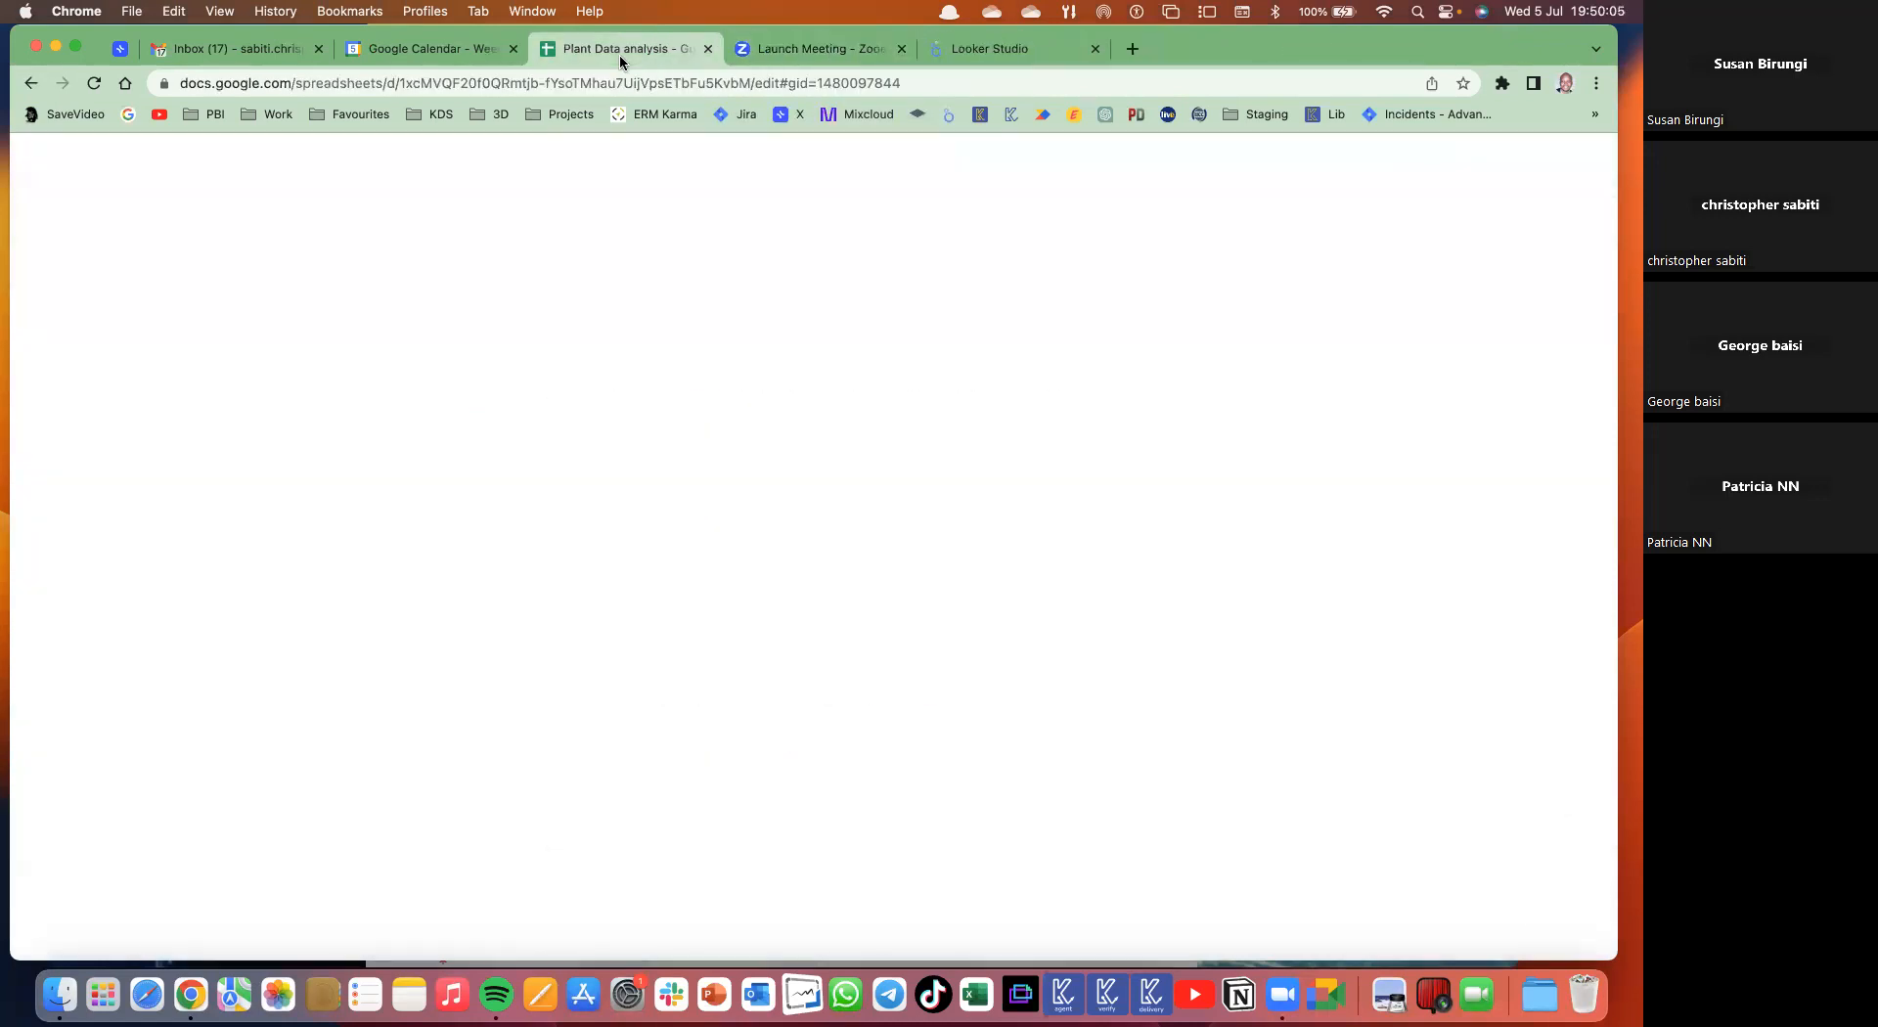
pyautogui.click(460, 759)
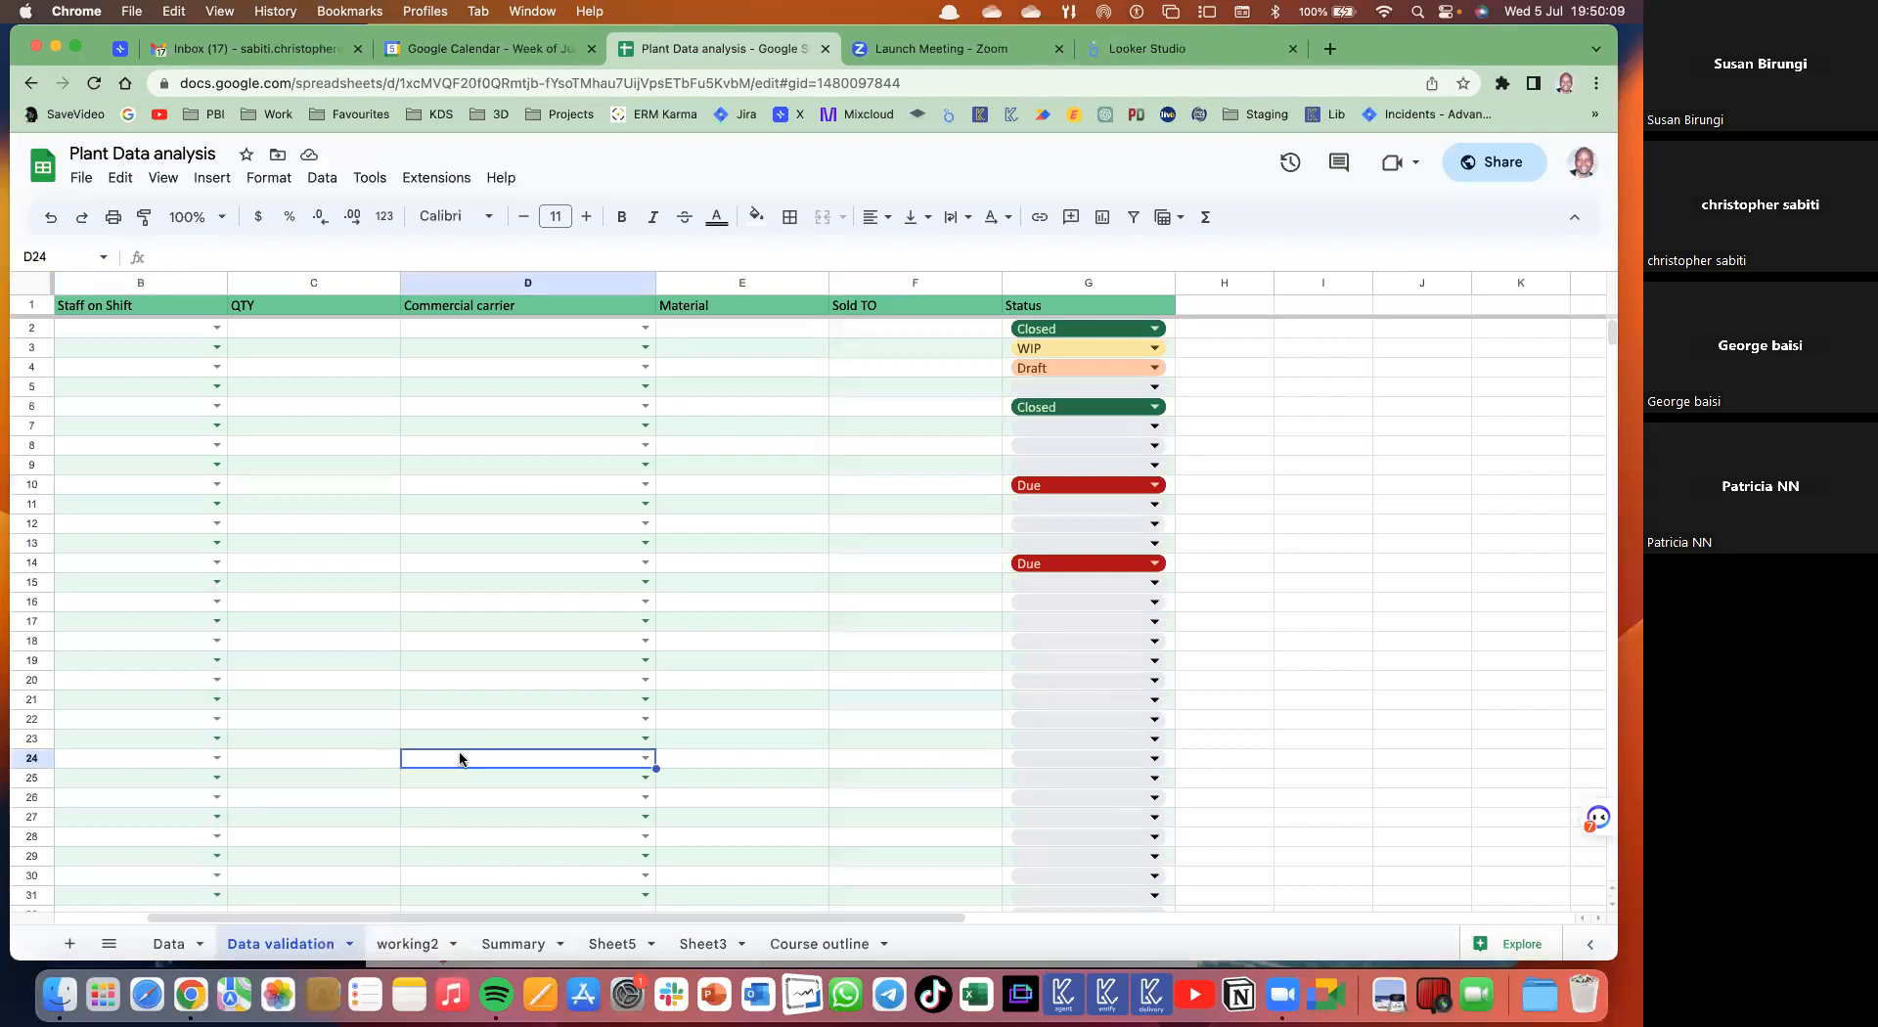
pyautogui.hscroll(-2, 169, 366)
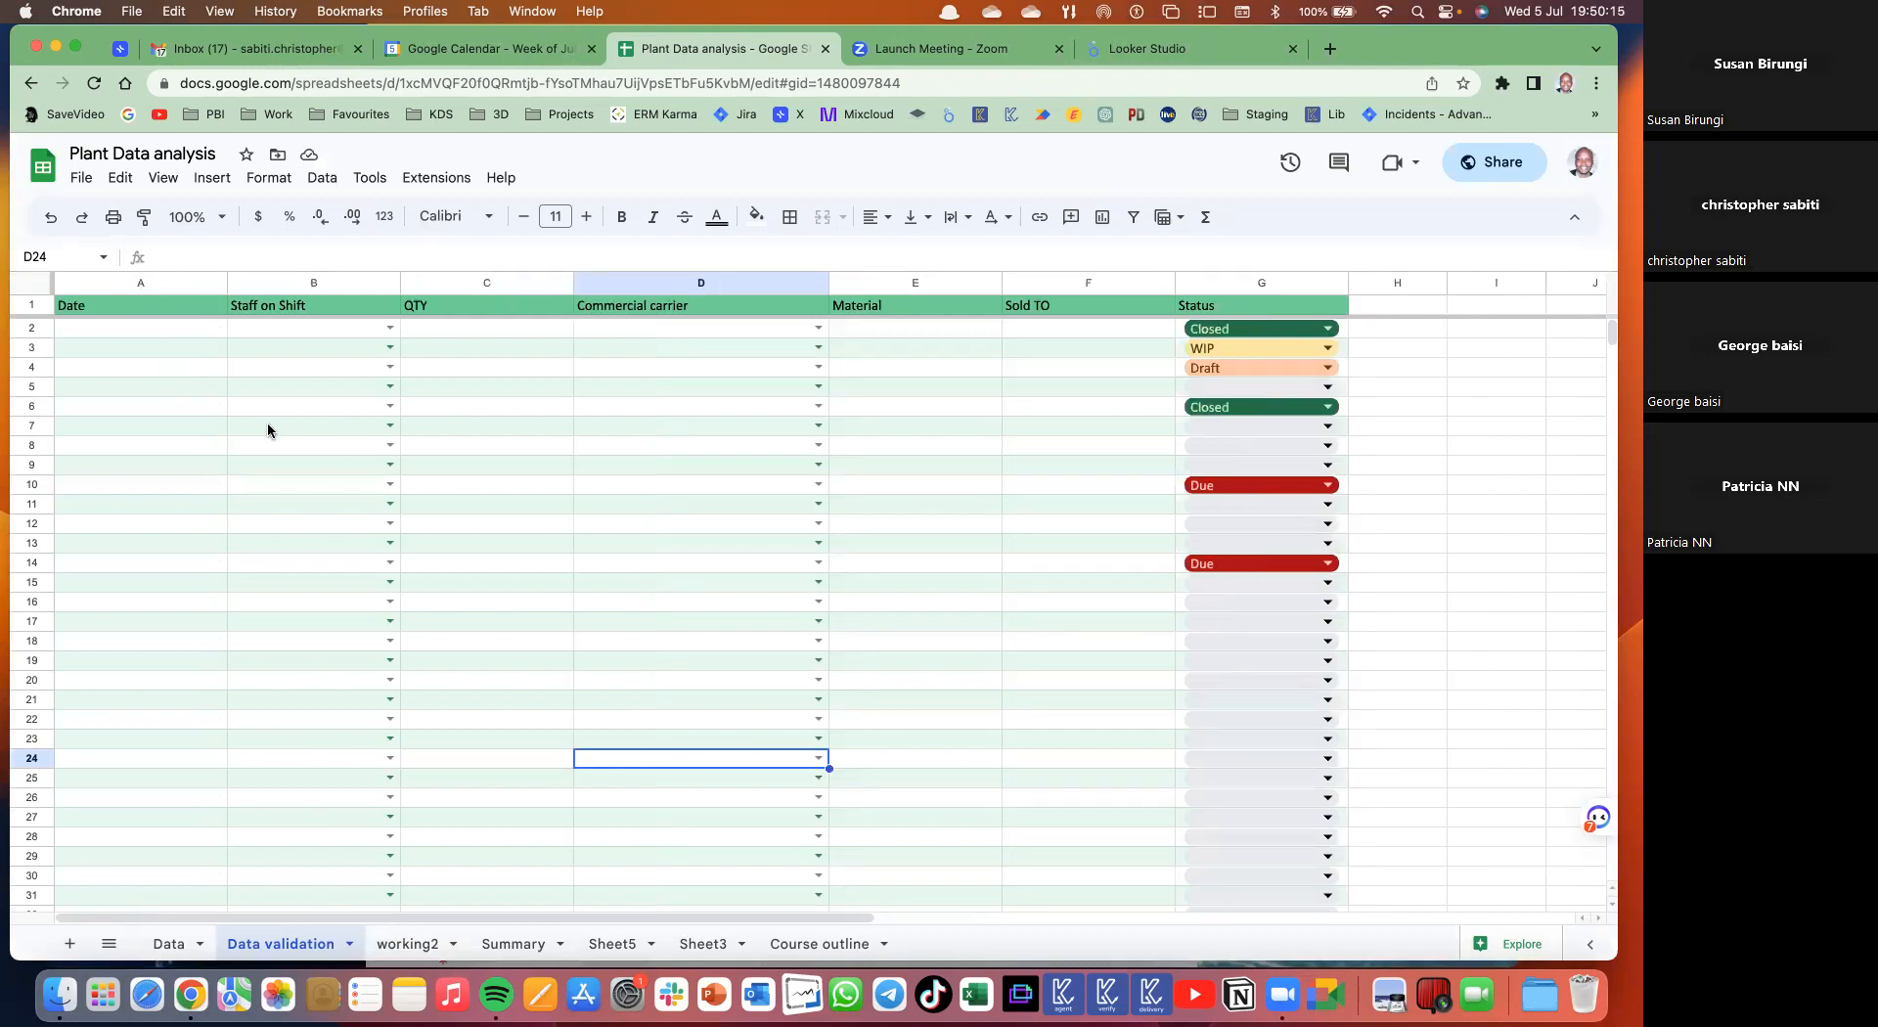
# - Select the Date and Staff on Shift columns A:B and open the Data menu
pyautogui.click(180, 285)
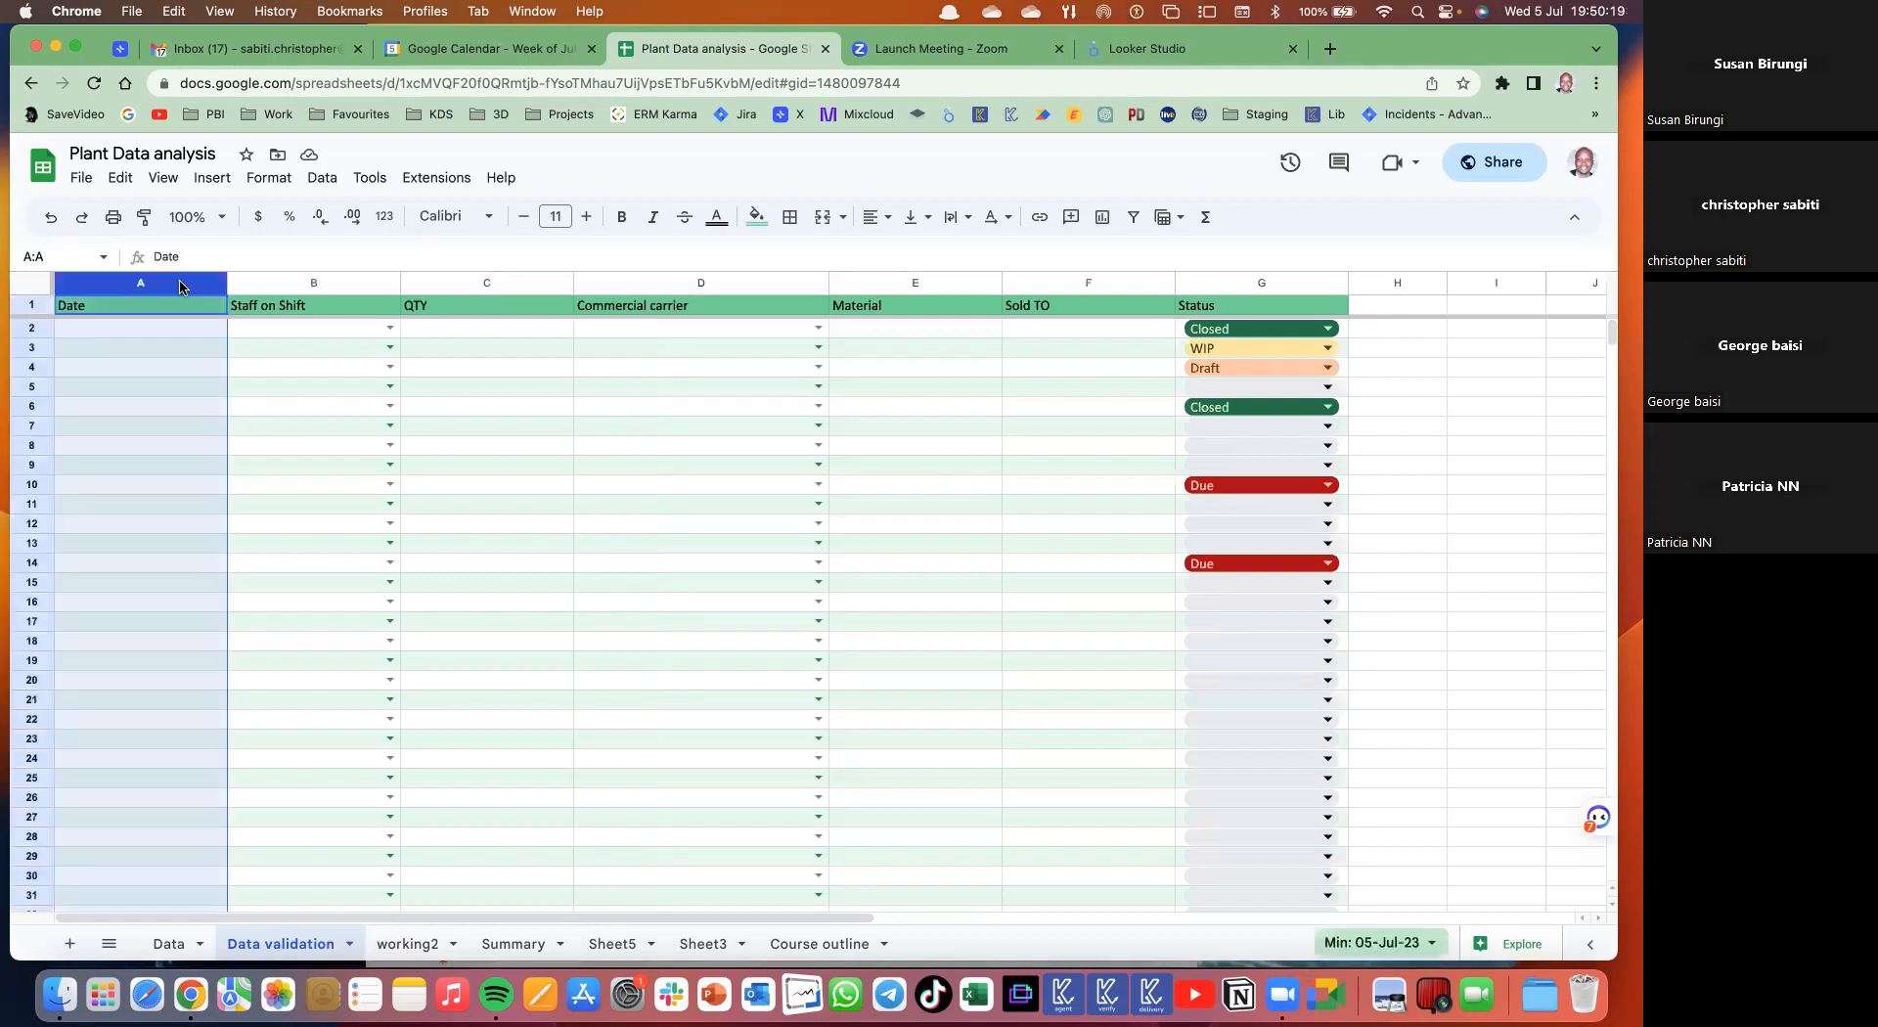
pyautogui.moveTo(284, 285); pyautogui.dragTo(456, 285)
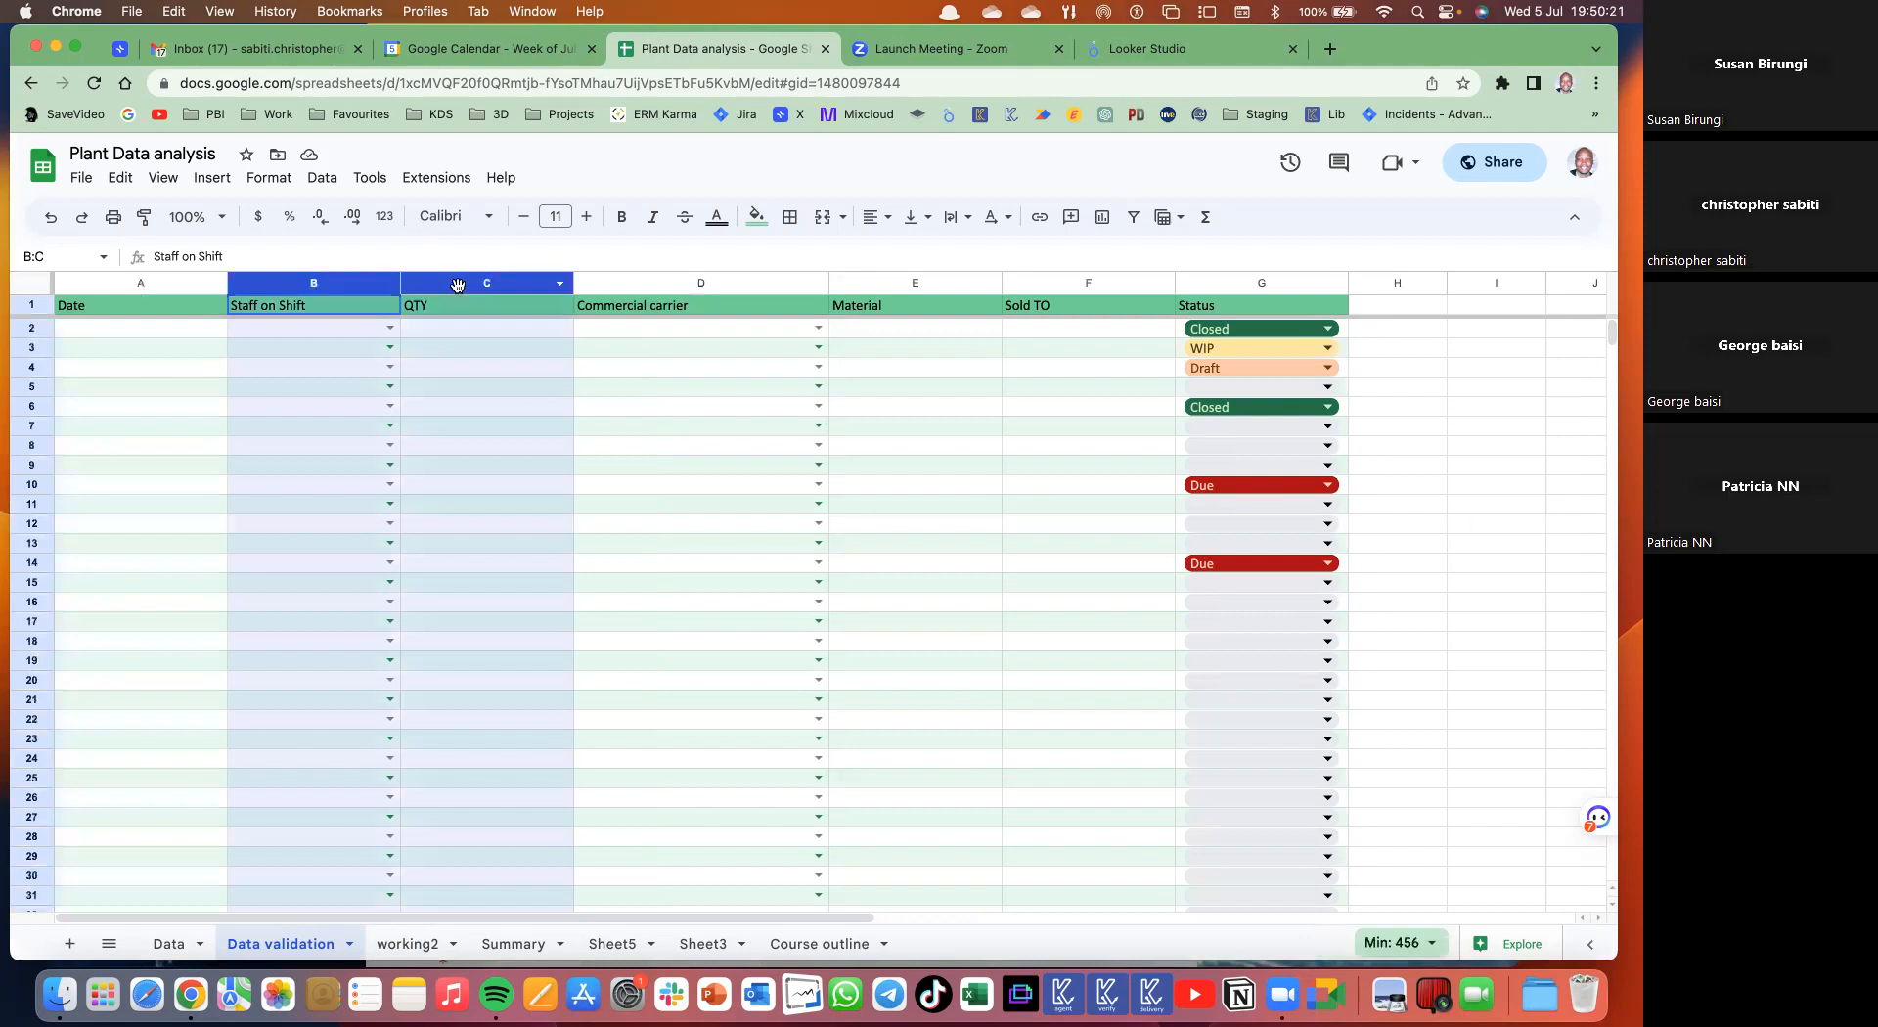
pyautogui.moveTo(720, 290); pyautogui.dragTo(862, 293)
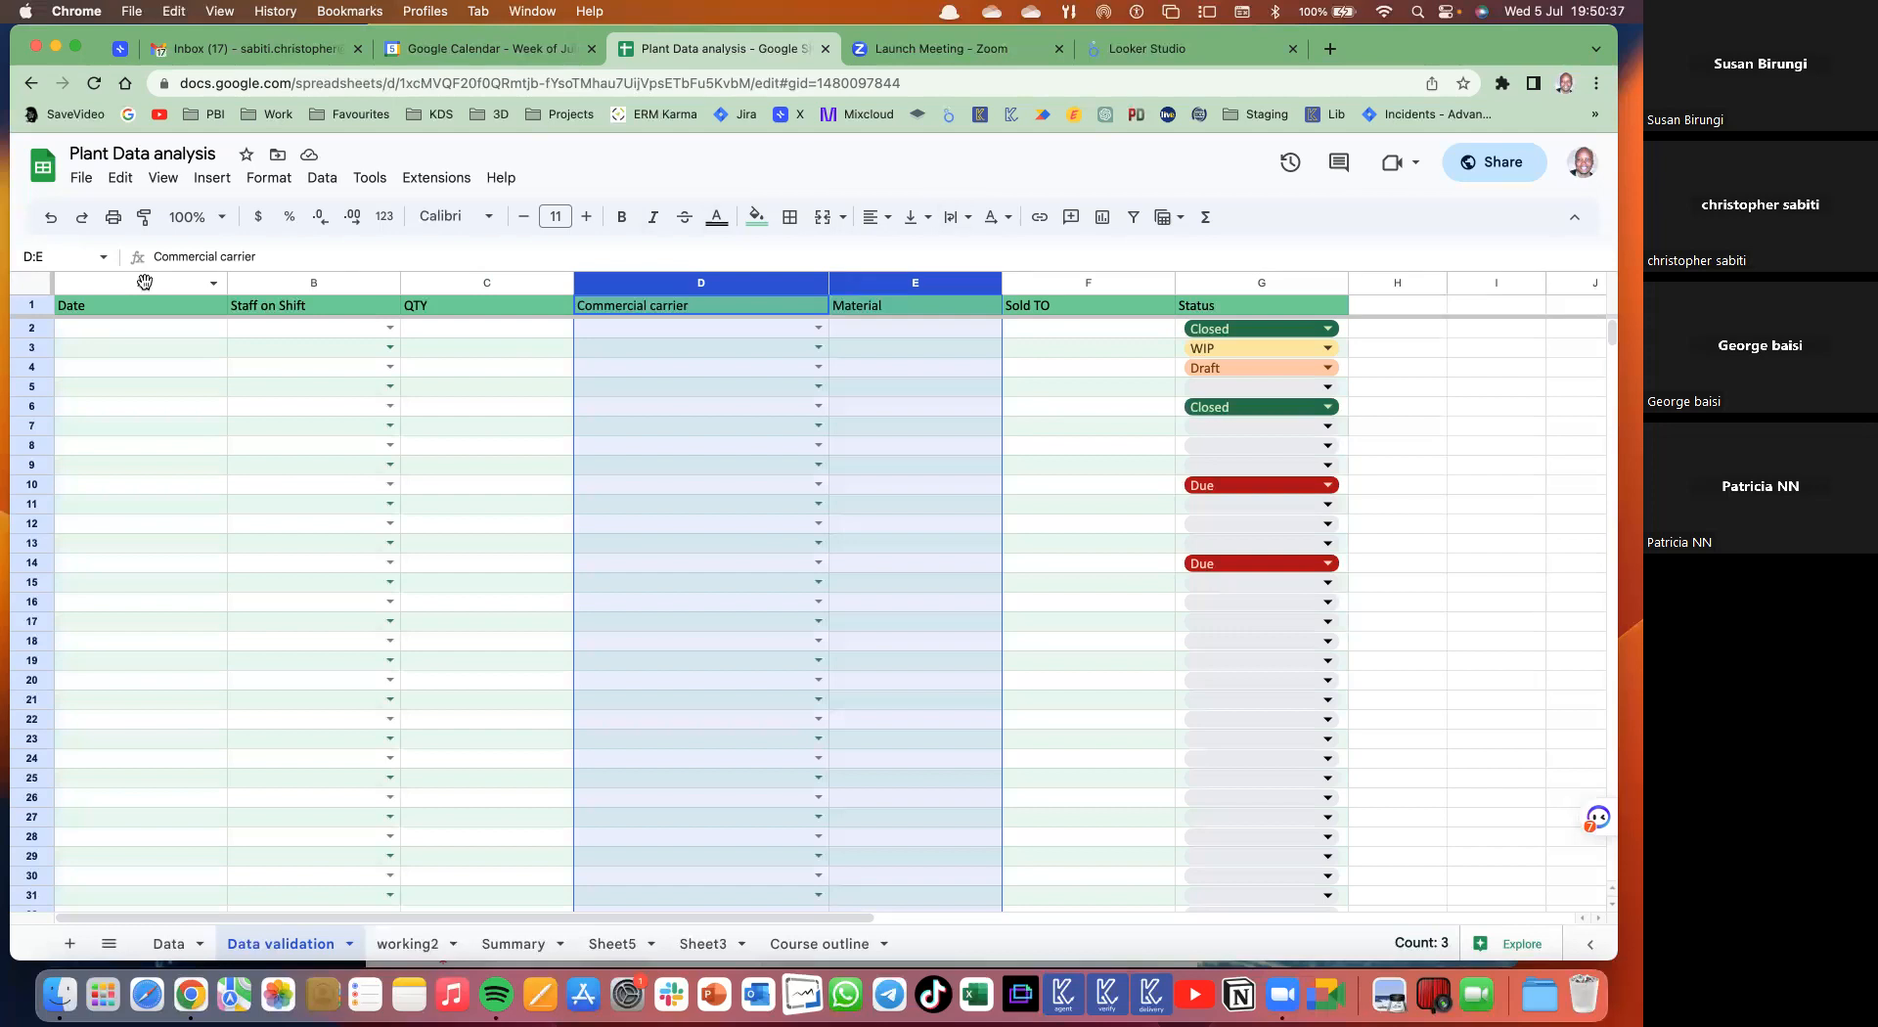
pyautogui.moveTo(143, 285); pyautogui.dragTo(282, 303)
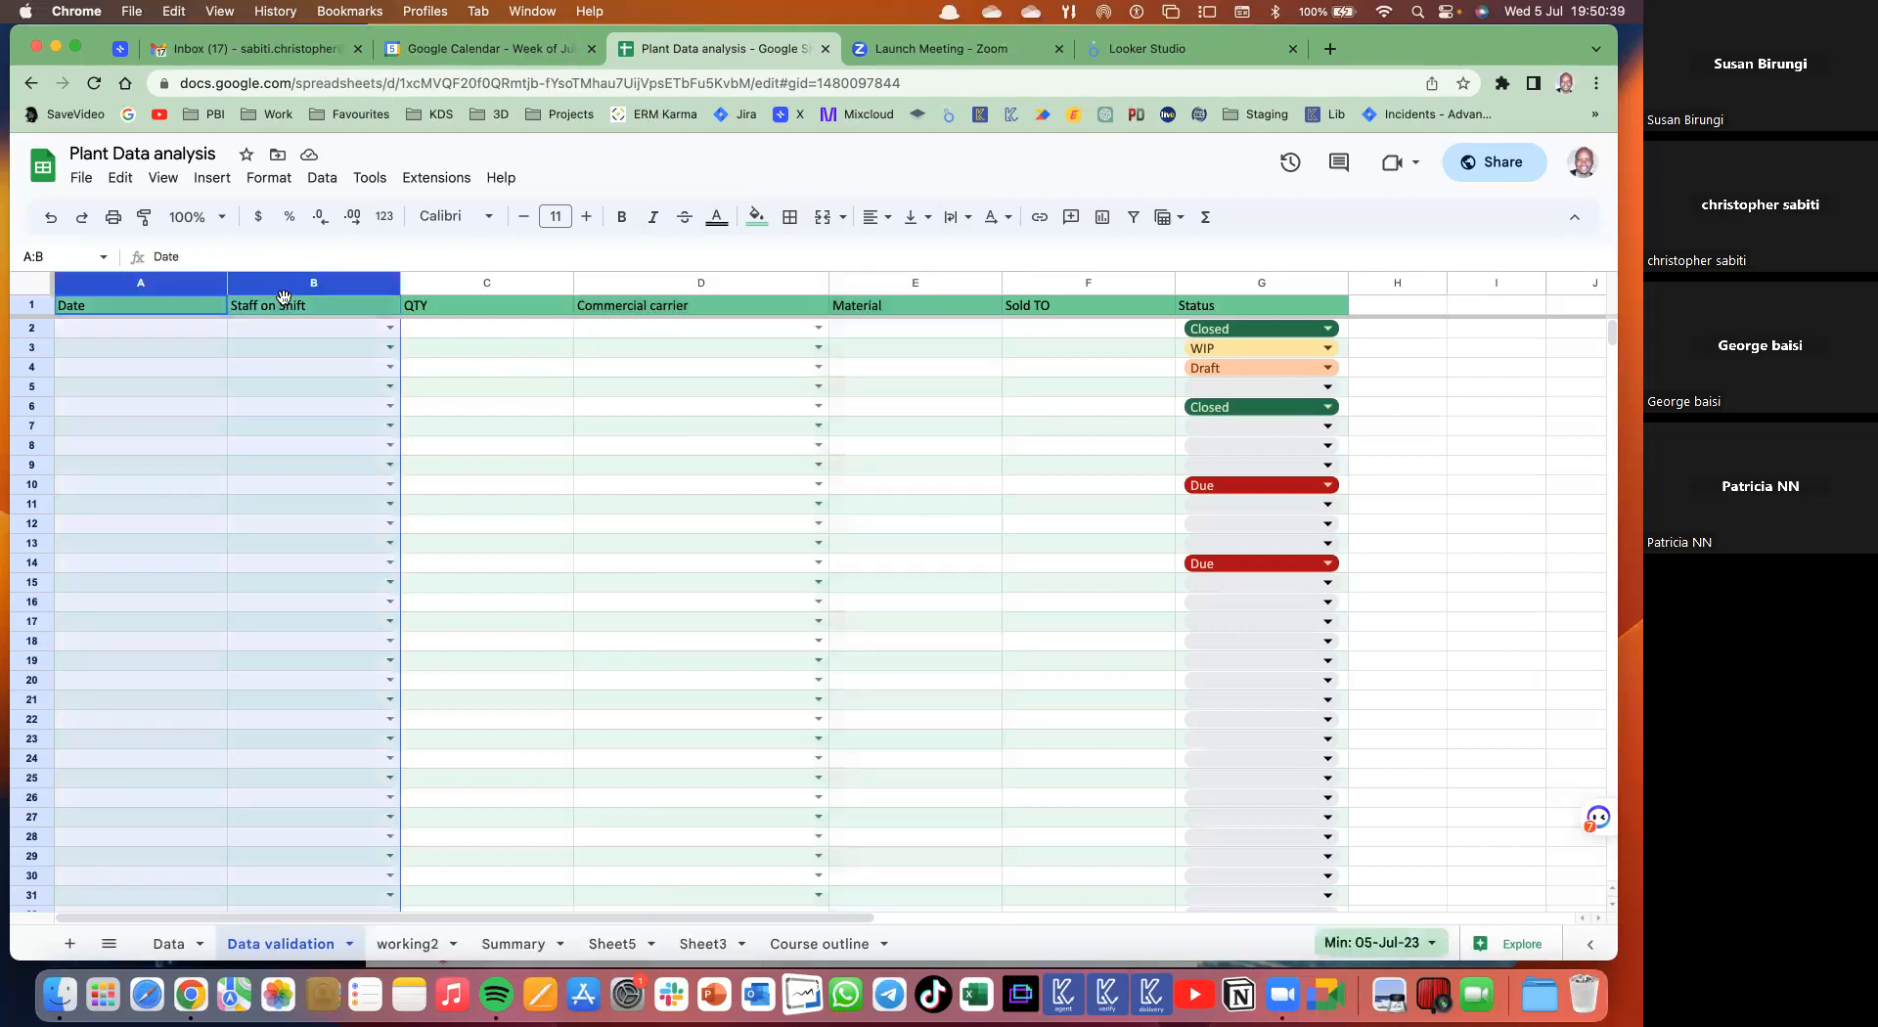
pyautogui.click(318, 179)
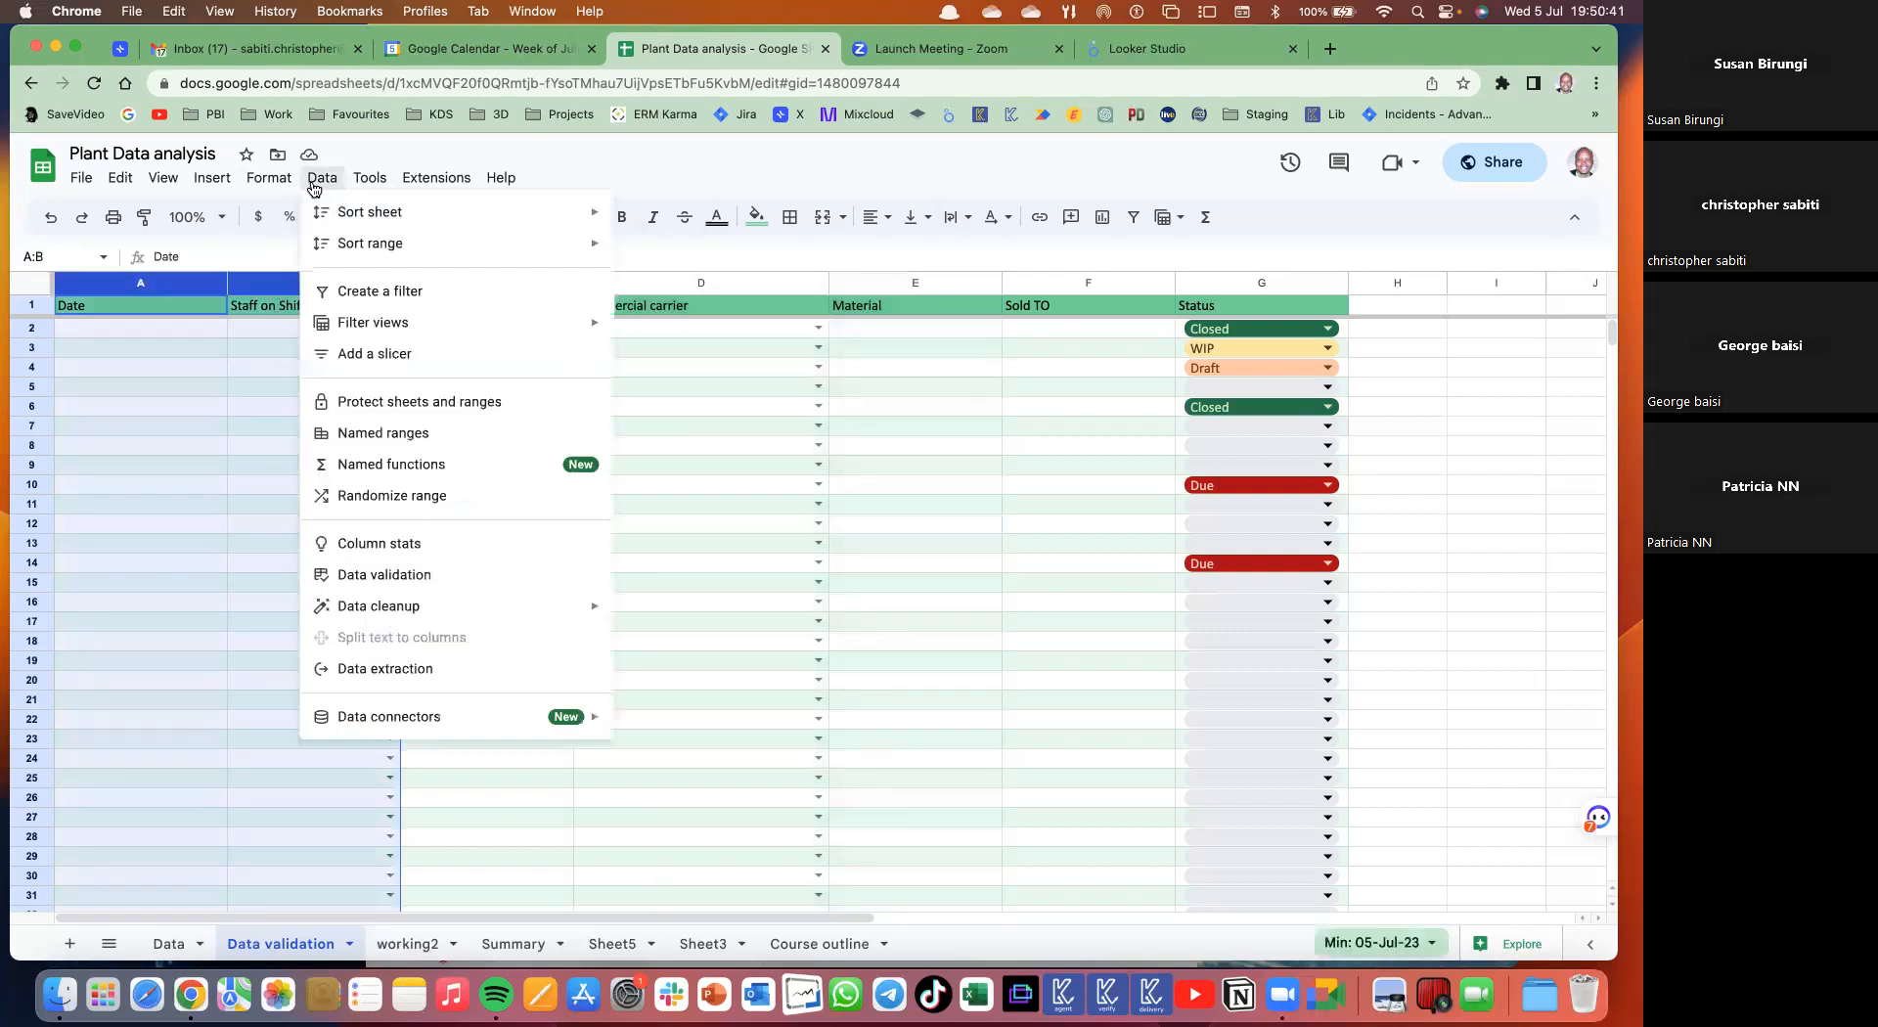
# - Protect 'Data validation'!A:B with the description WB and restrict its editors to only the owner
pyautogui.click(372, 407)
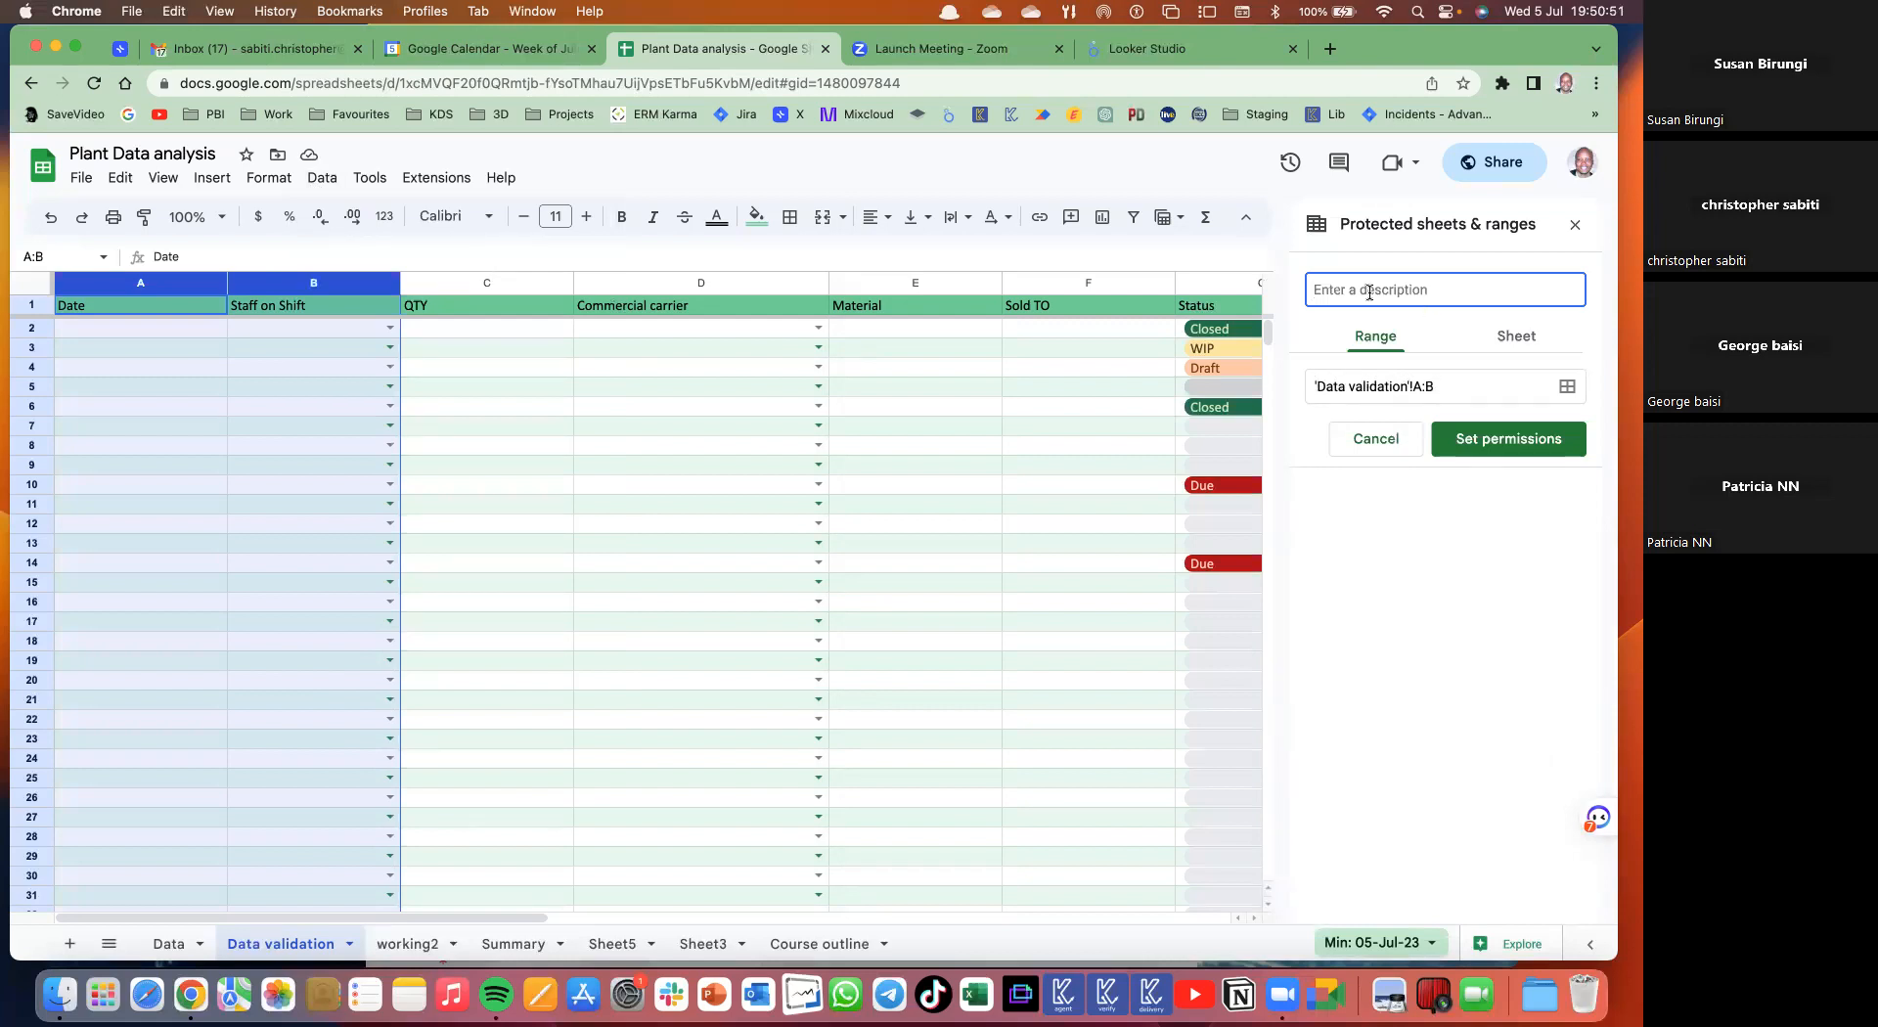
pyautogui.write('WB')
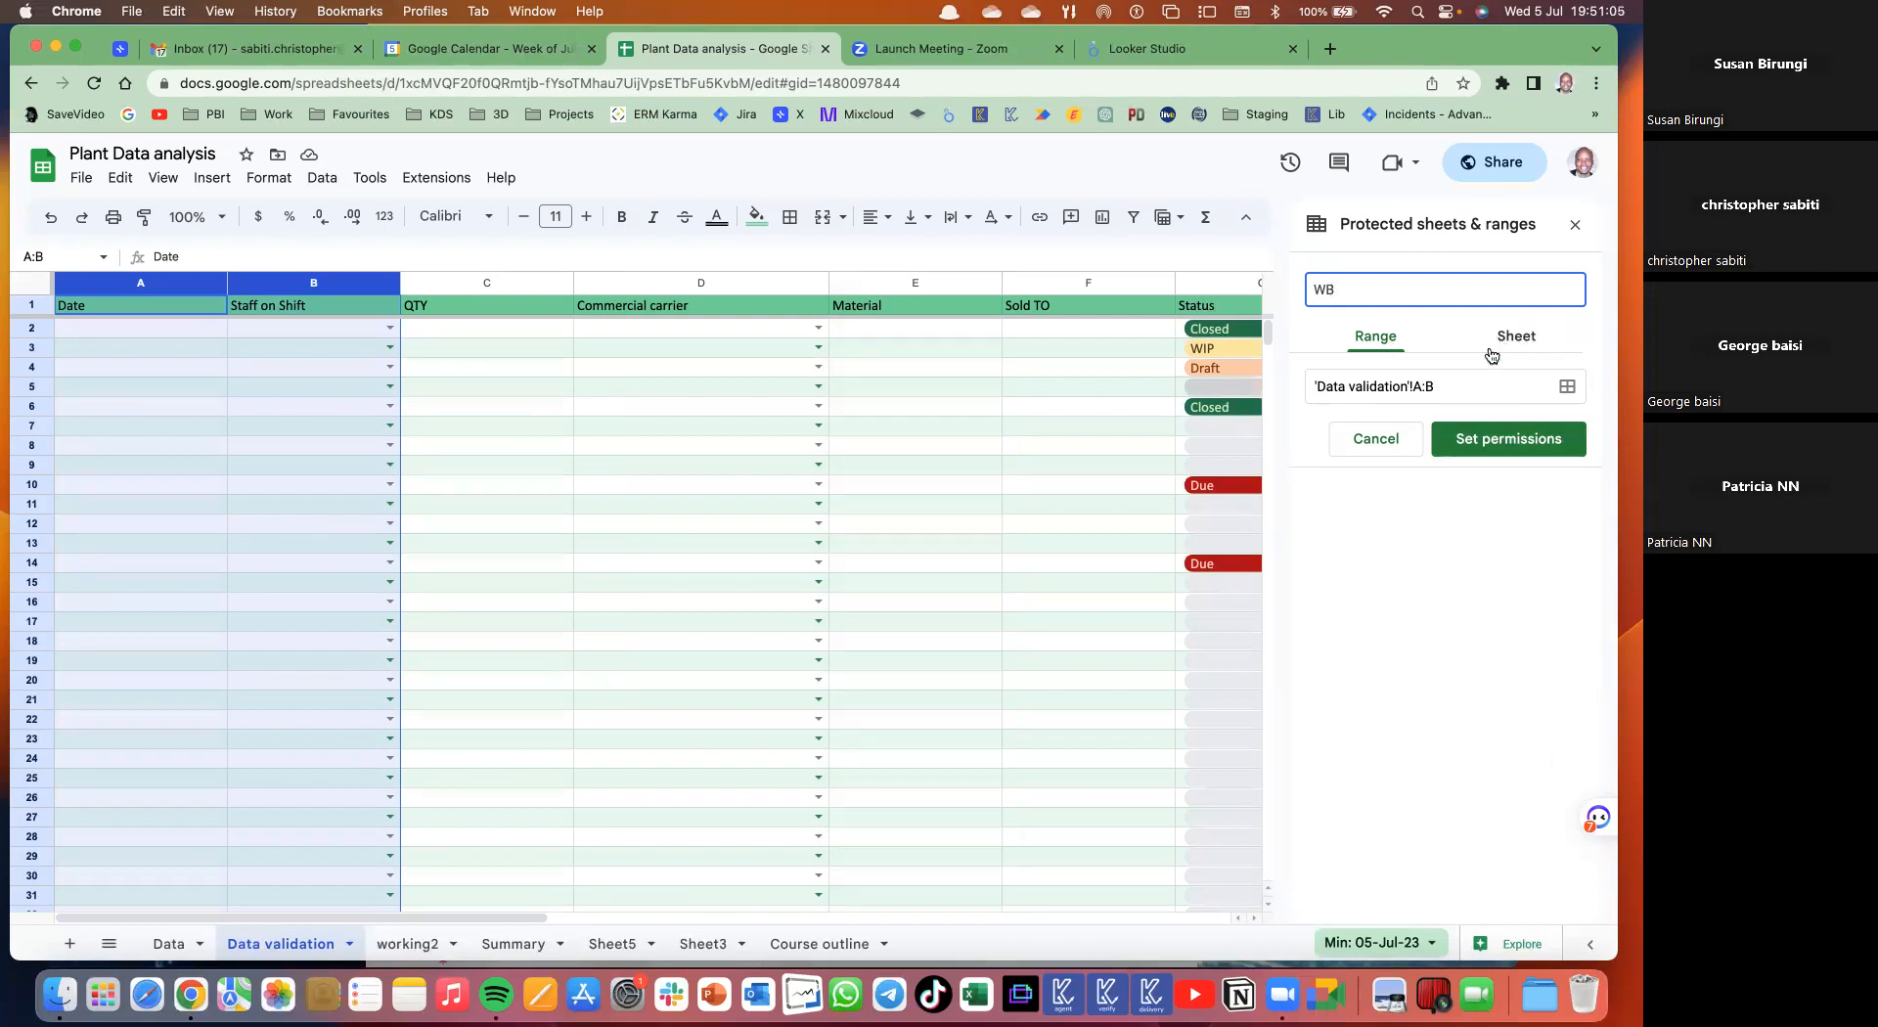
pyautogui.click(1488, 437)
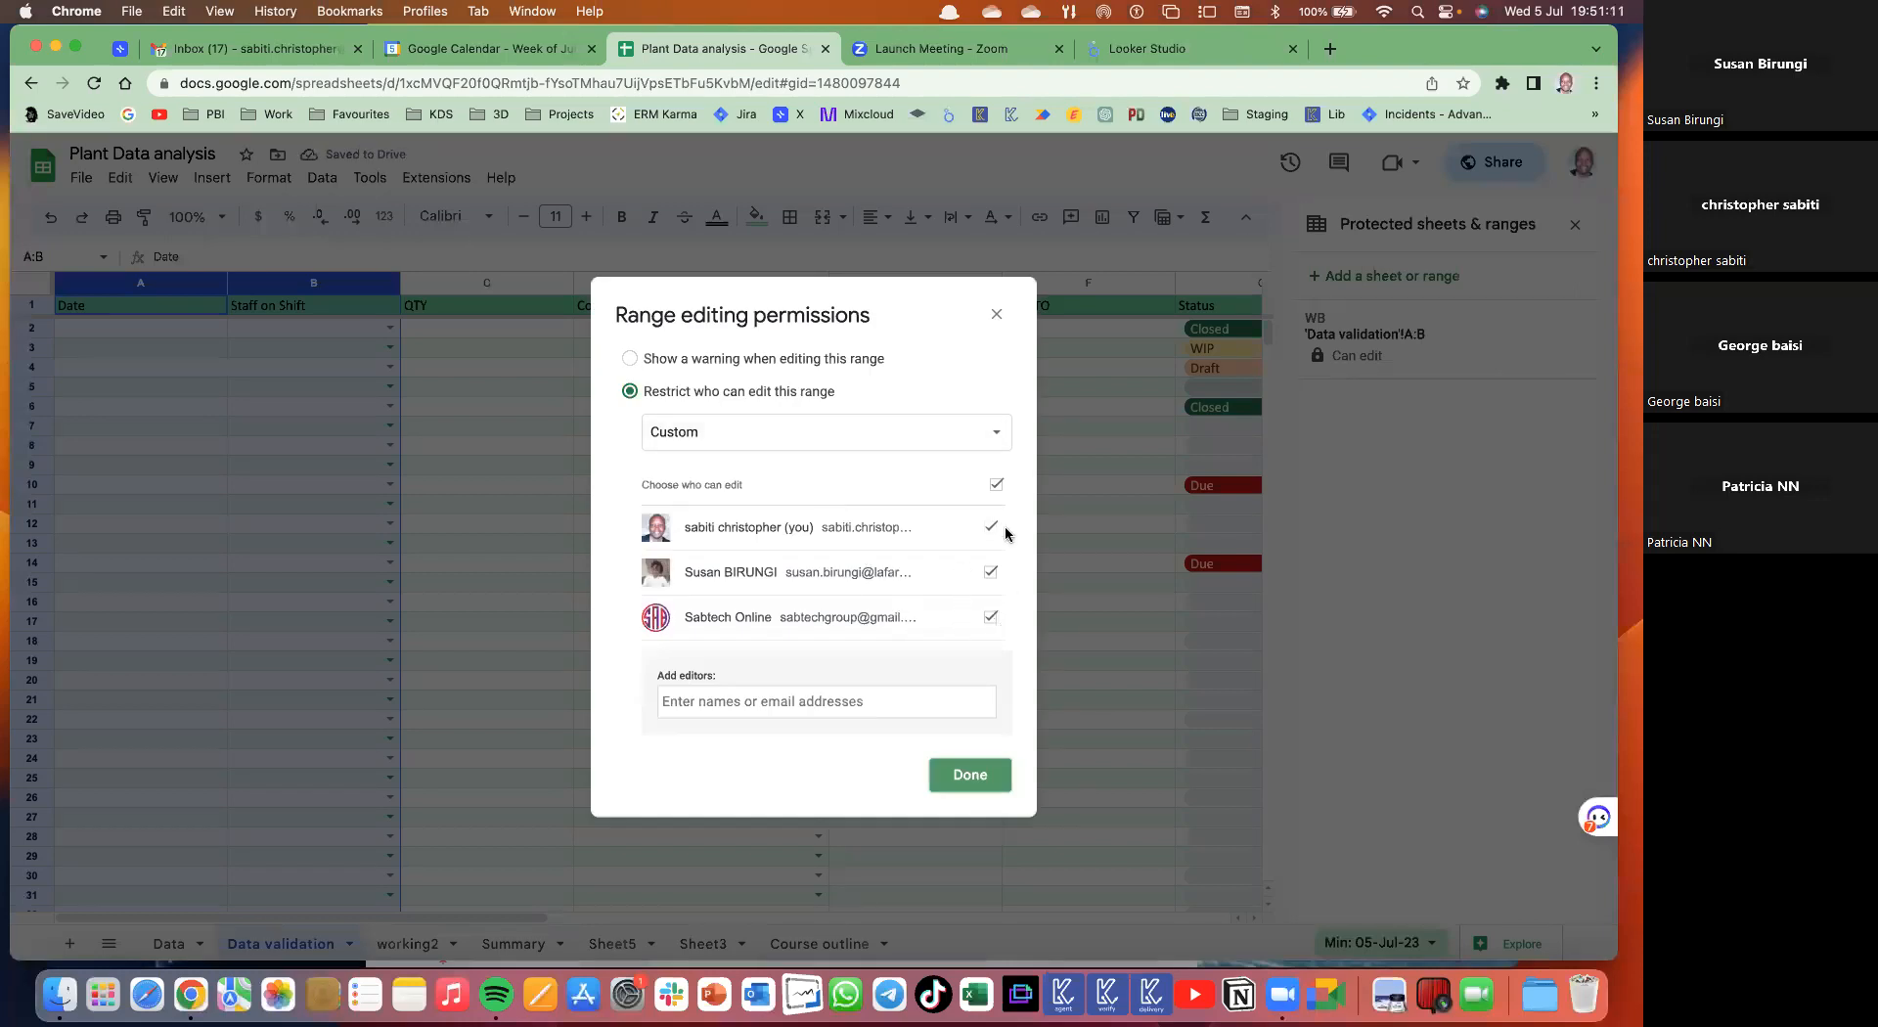
pyautogui.click(997, 485)
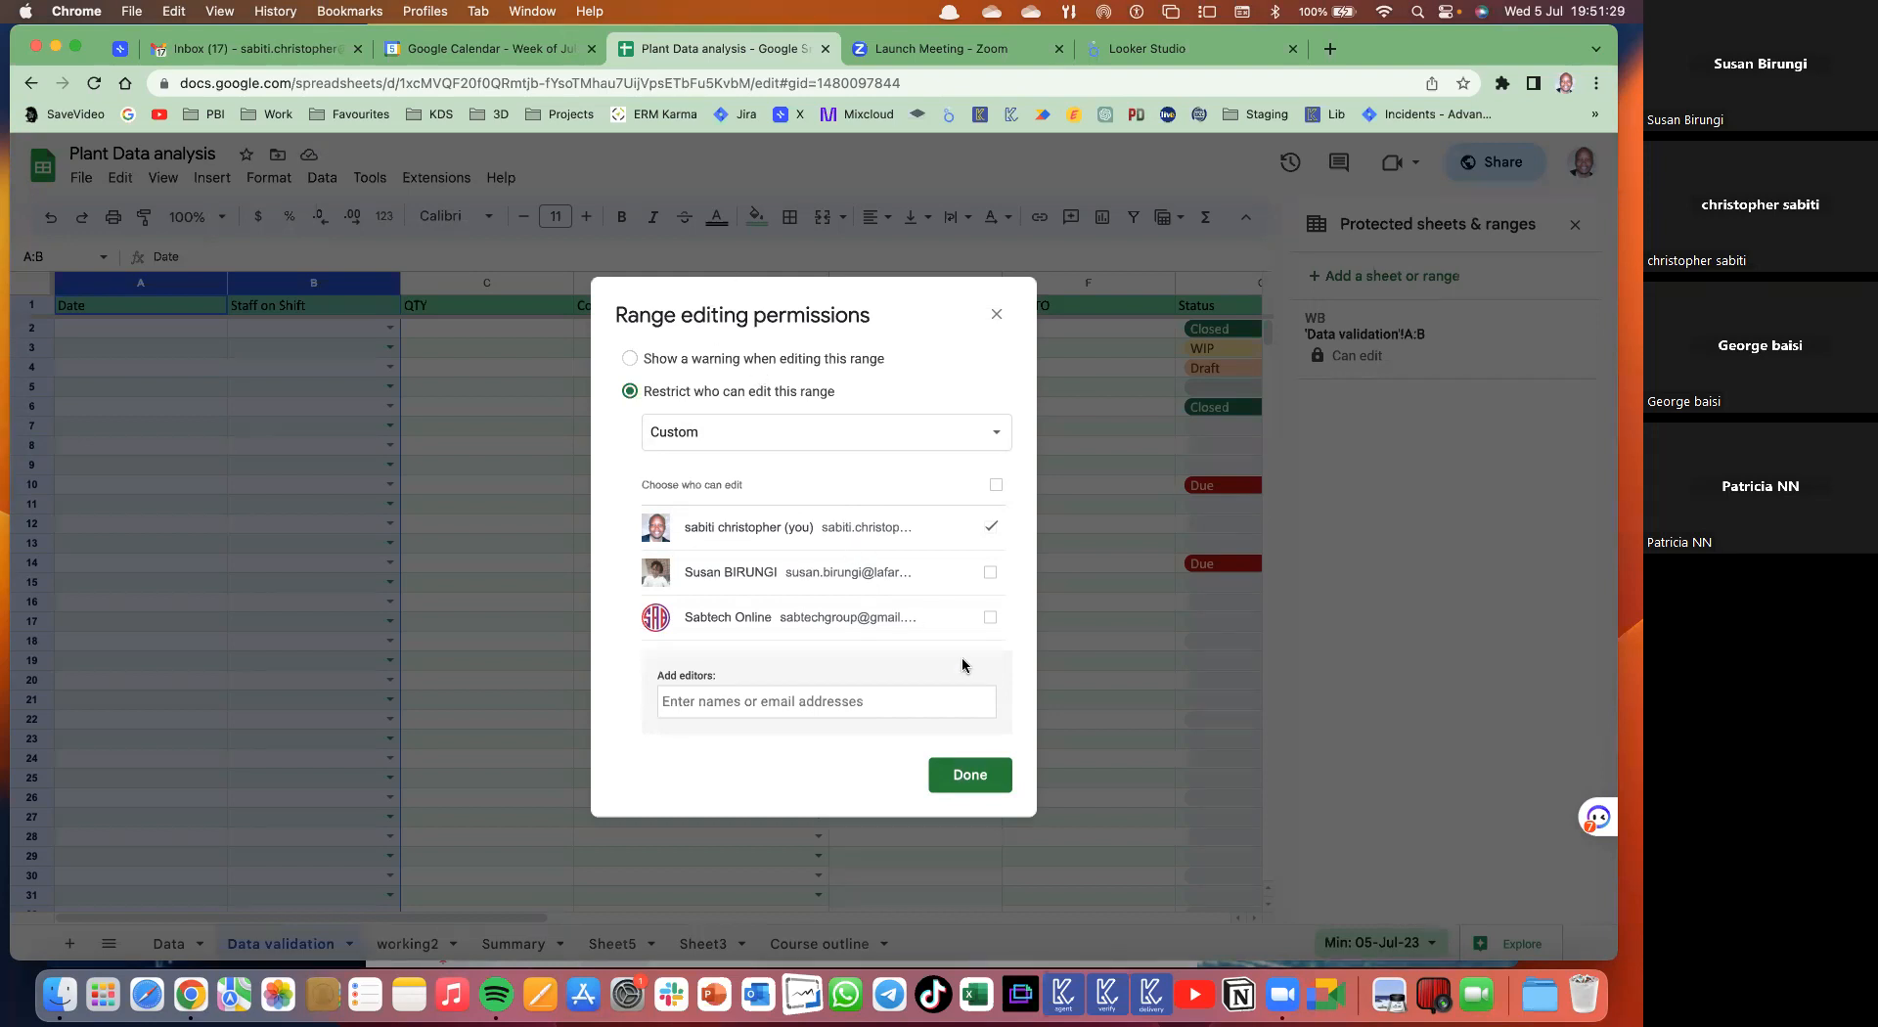
# - Limit editing of the WB range to the owner only and save the permissions
pyautogui.click(991, 617)
pyautogui.click(976, 780)
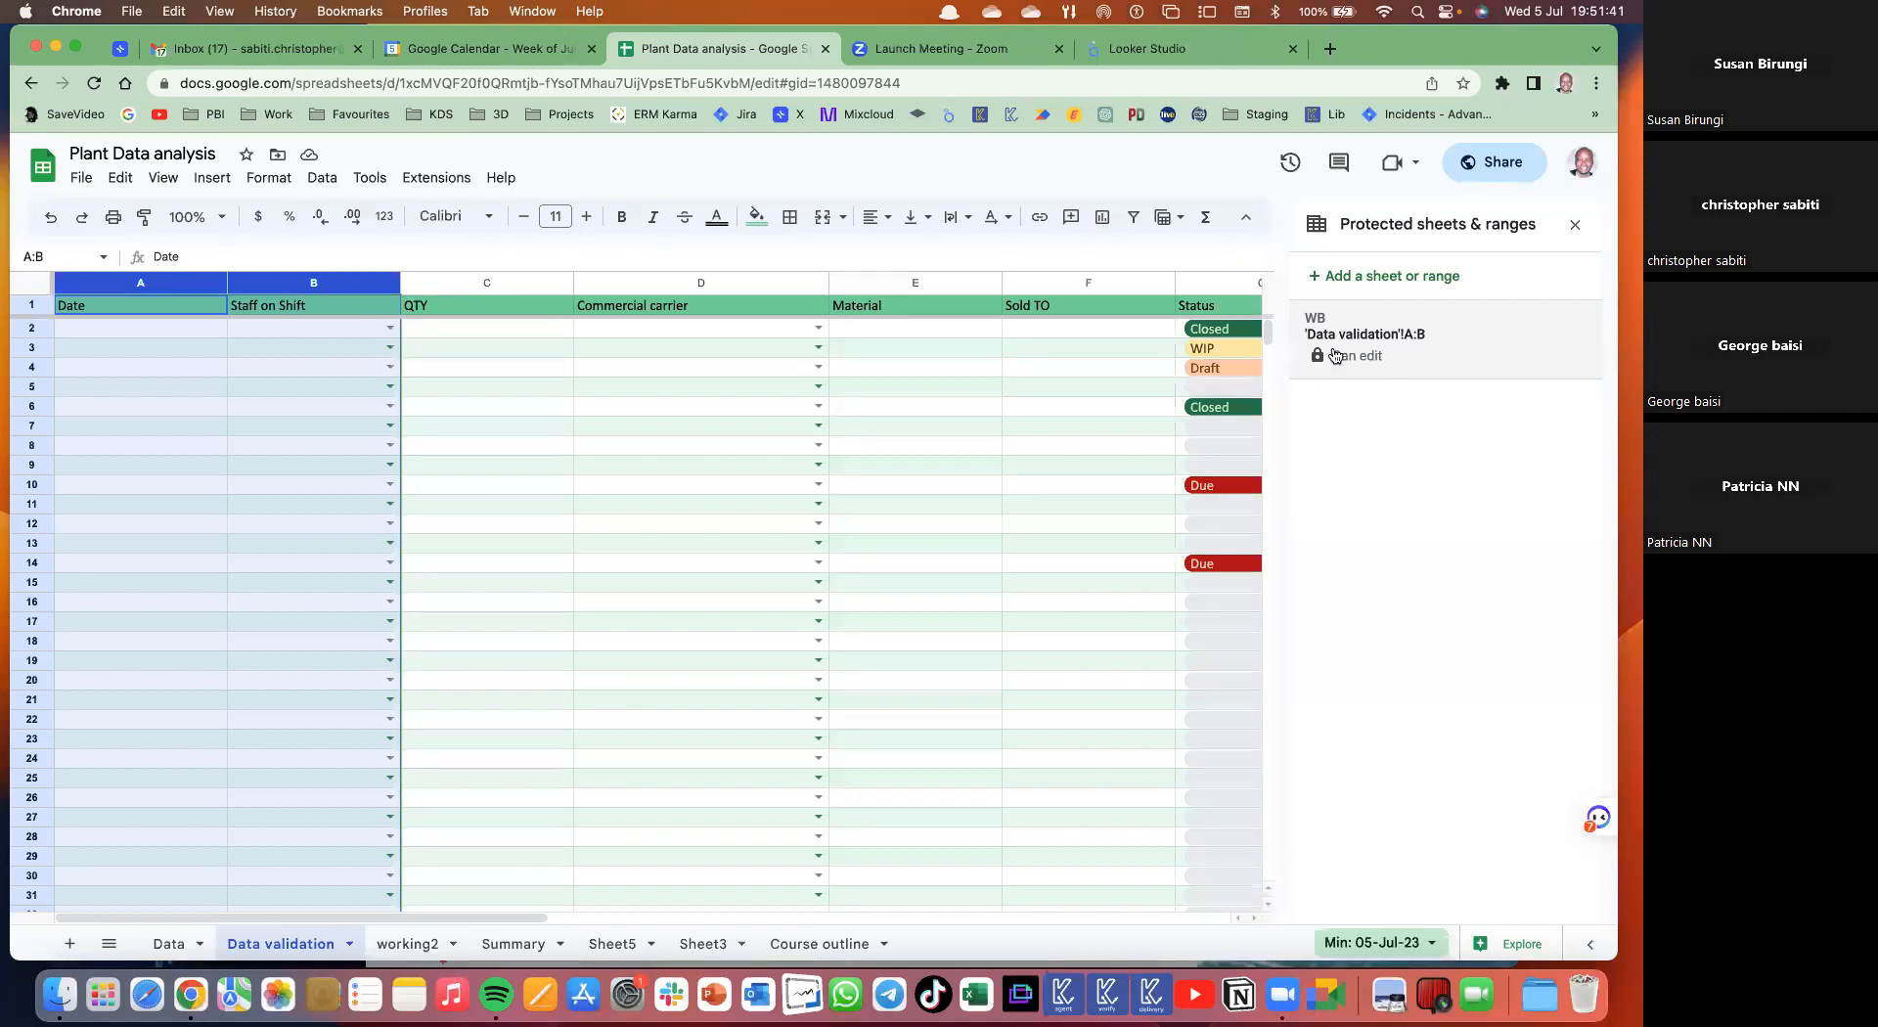
pyautogui.click(1380, 350)
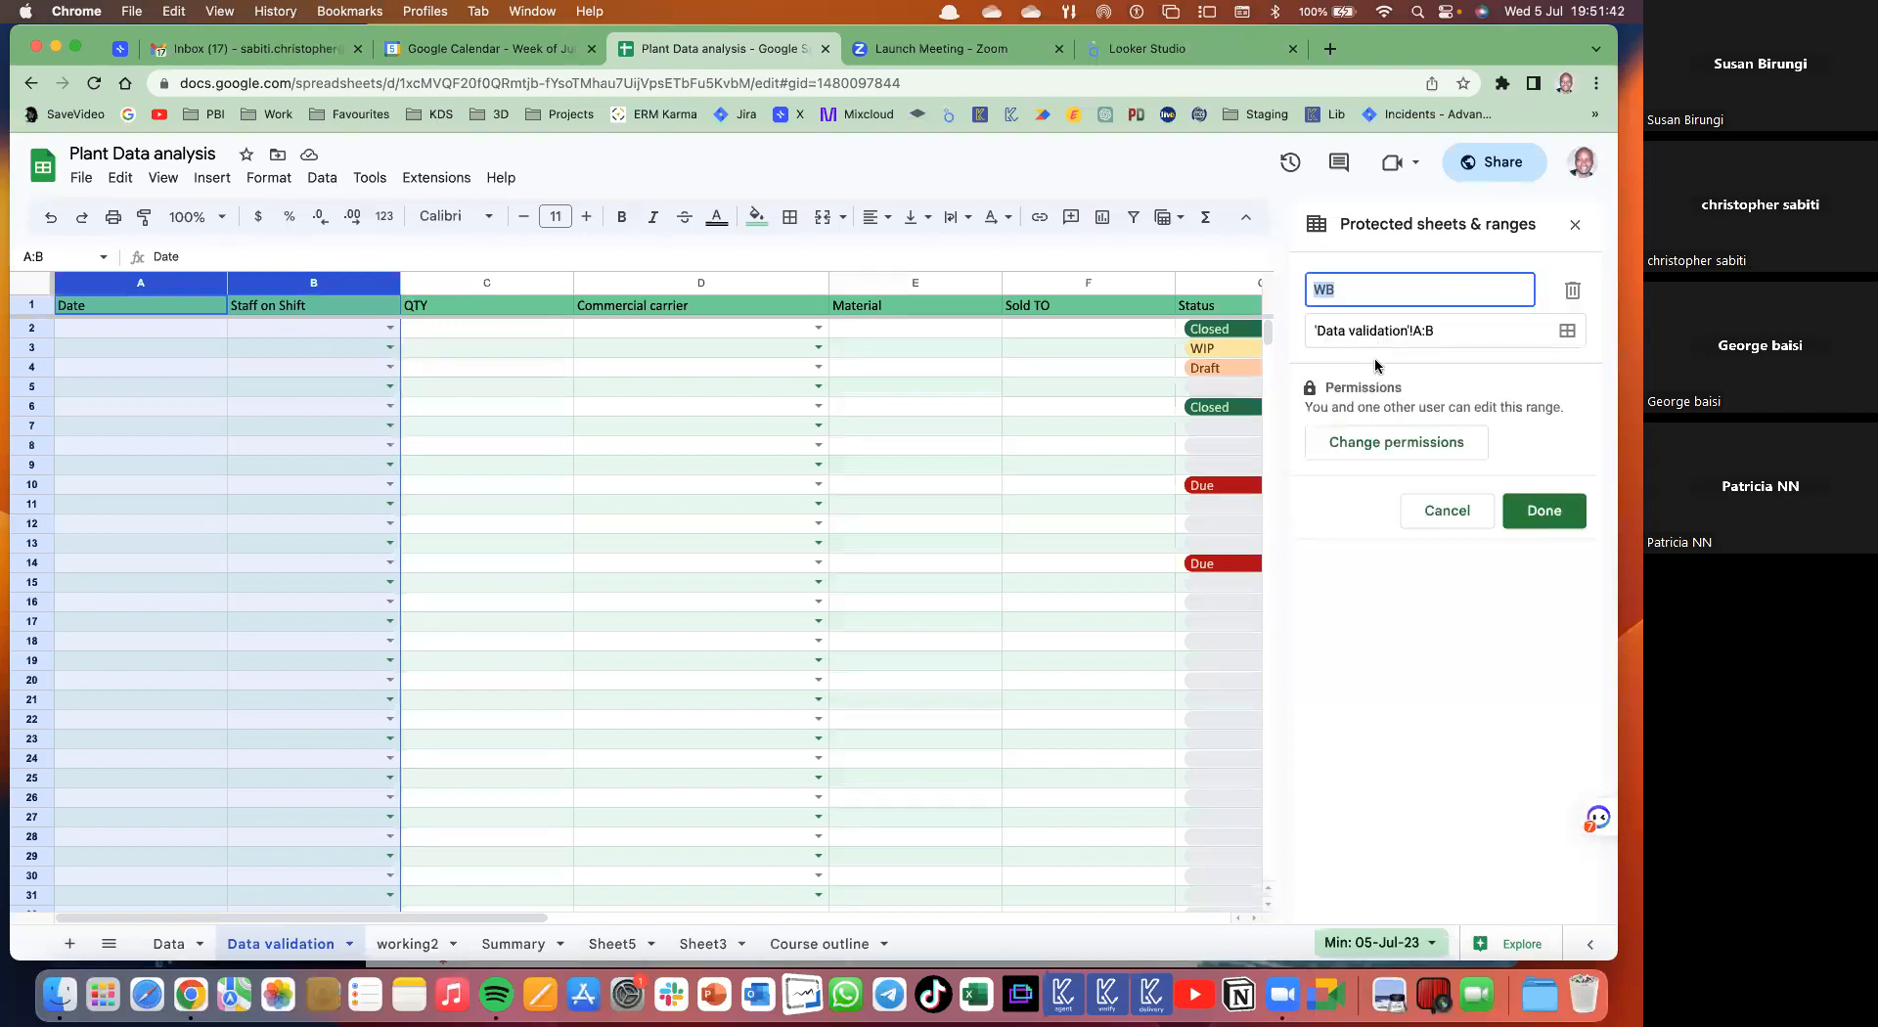
pyautogui.click(1436, 444)
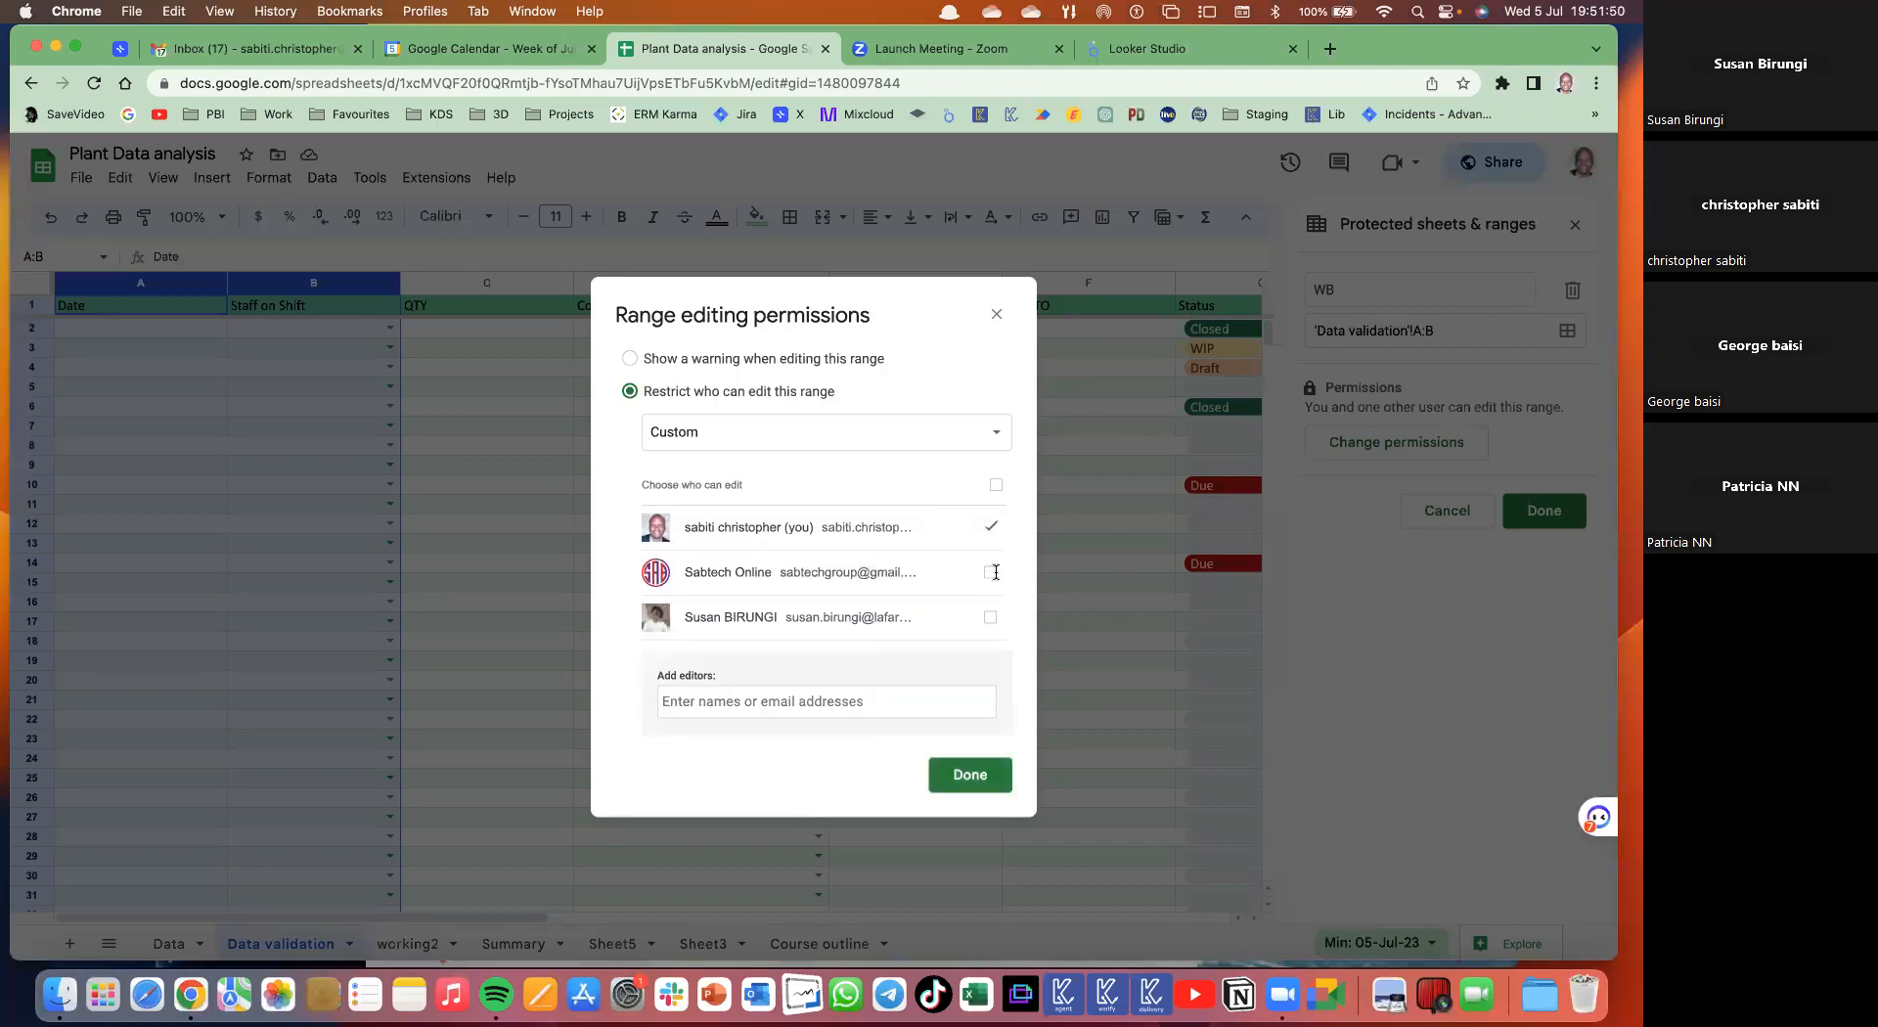
pyautogui.click(985, 778)
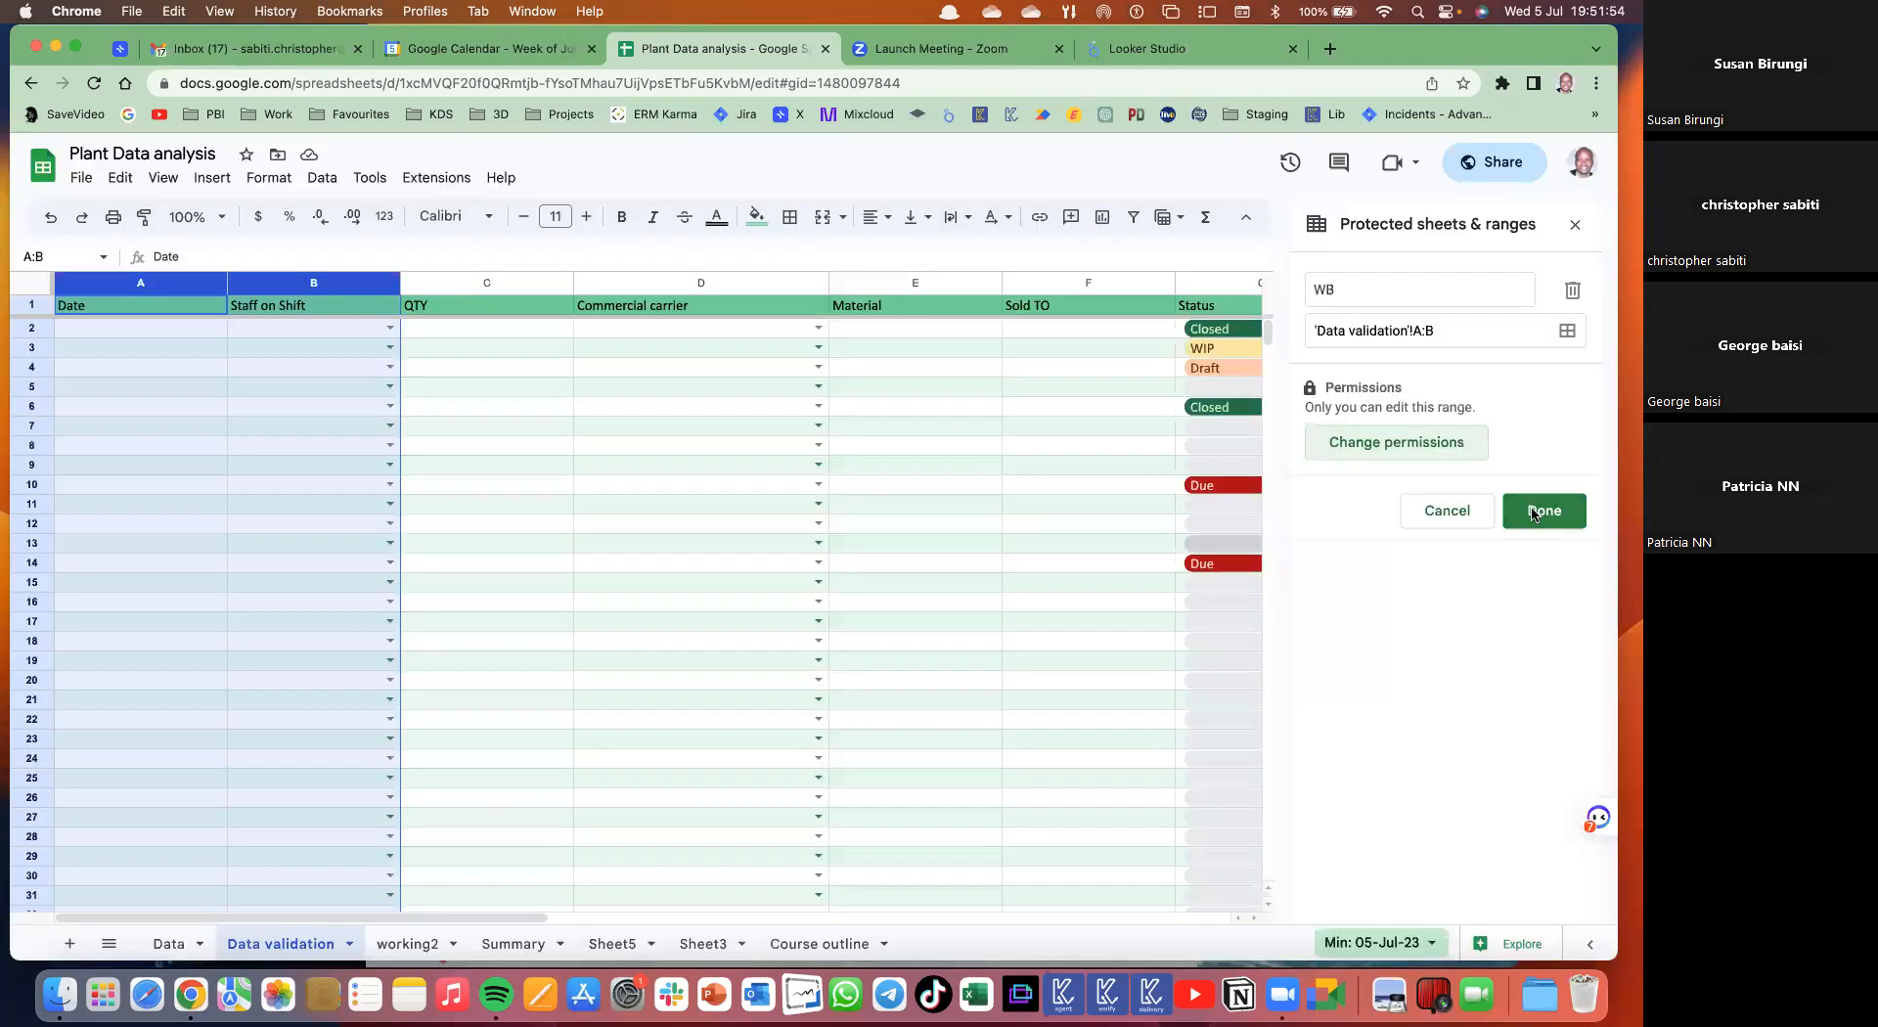
# - Finish the WB protected range and reopen the spreadsheet under the second signed-in account
pyautogui.click(1533, 515)
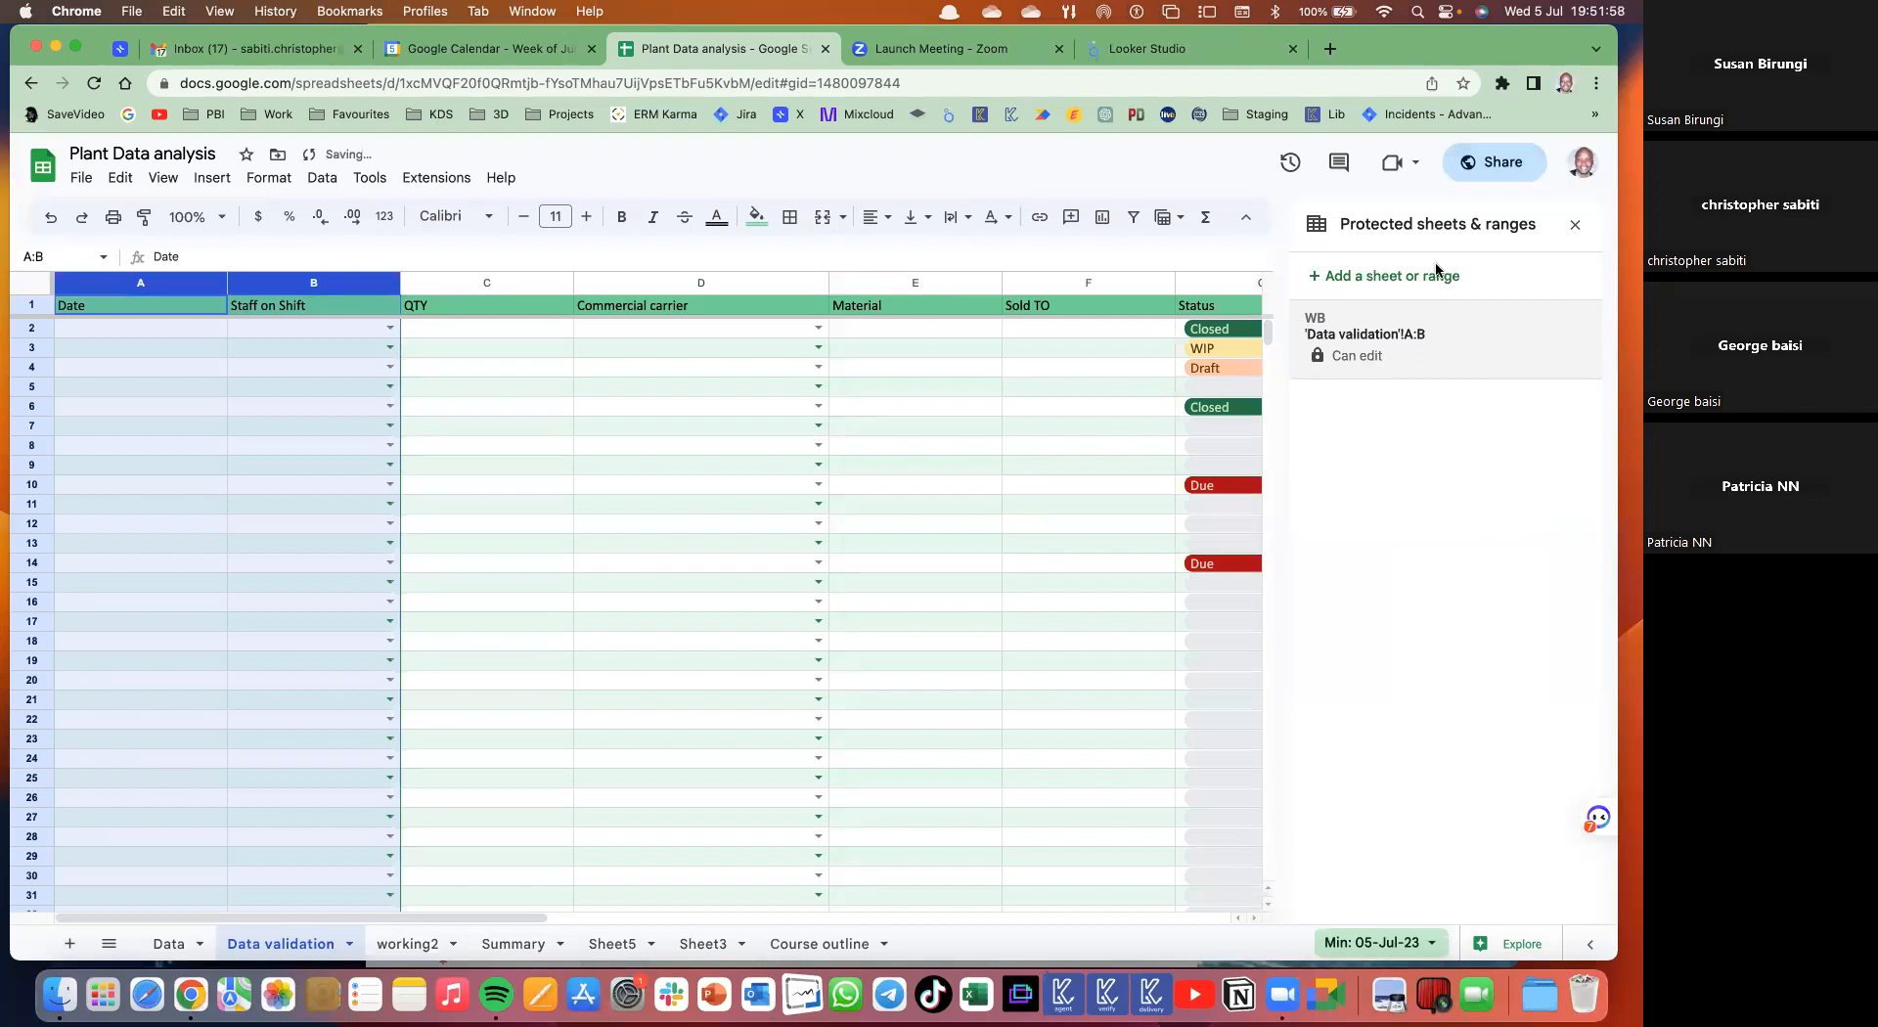
pyautogui.click(1582, 161)
pyautogui.click(1360, 440)
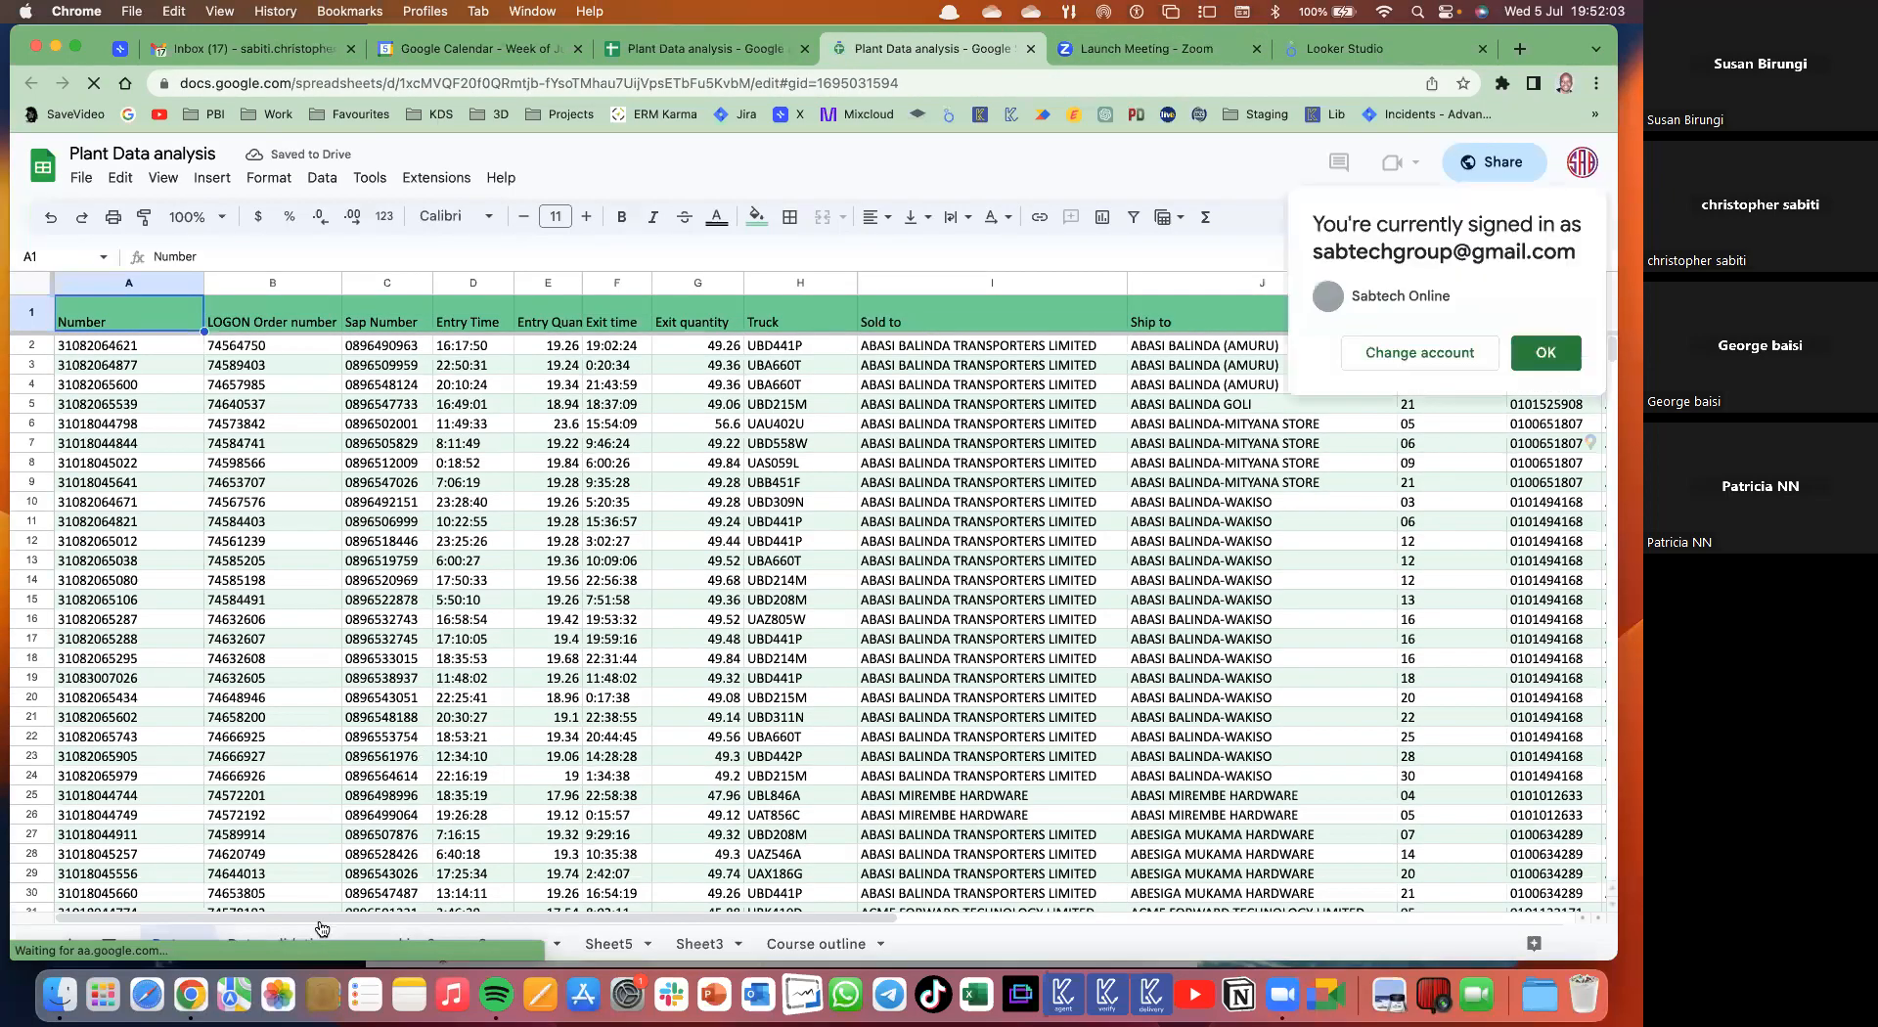
# - On the Data validation sheet, try editing protected cell A4 and dismiss the warning
pyautogui.click(292, 944)
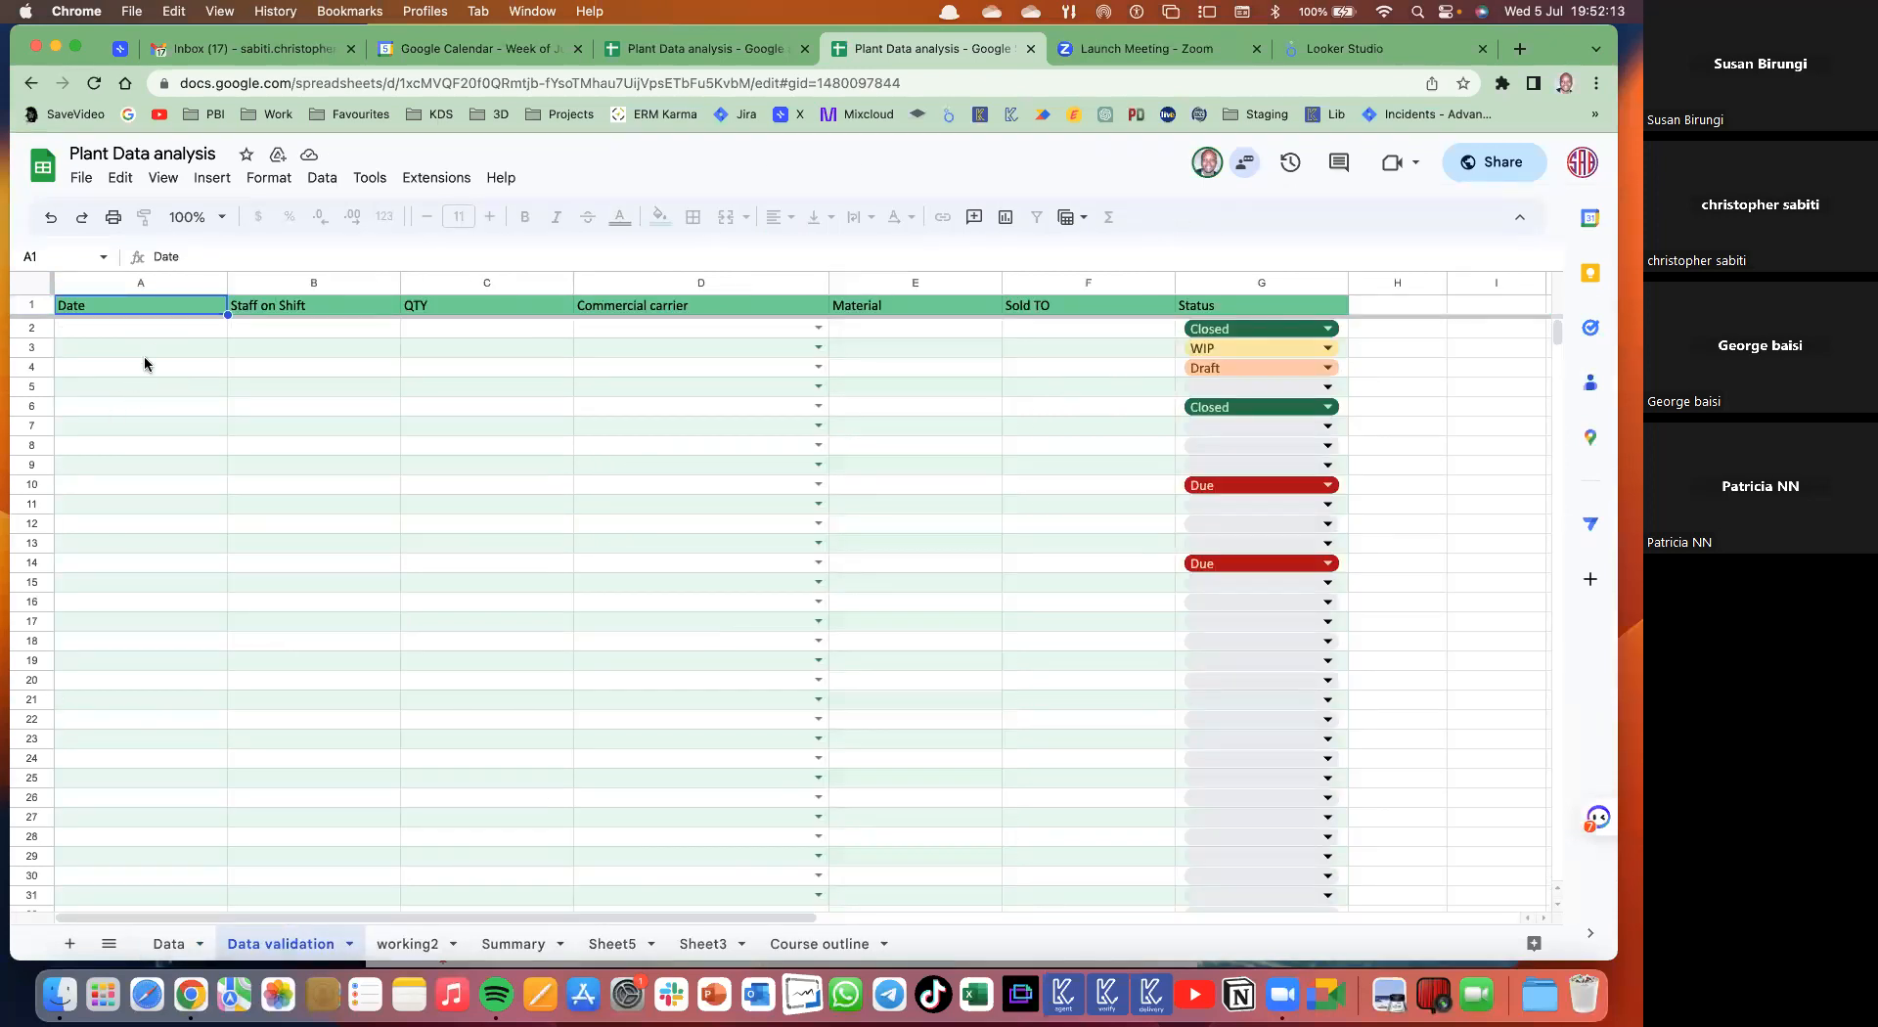
pyautogui.click(132, 367)
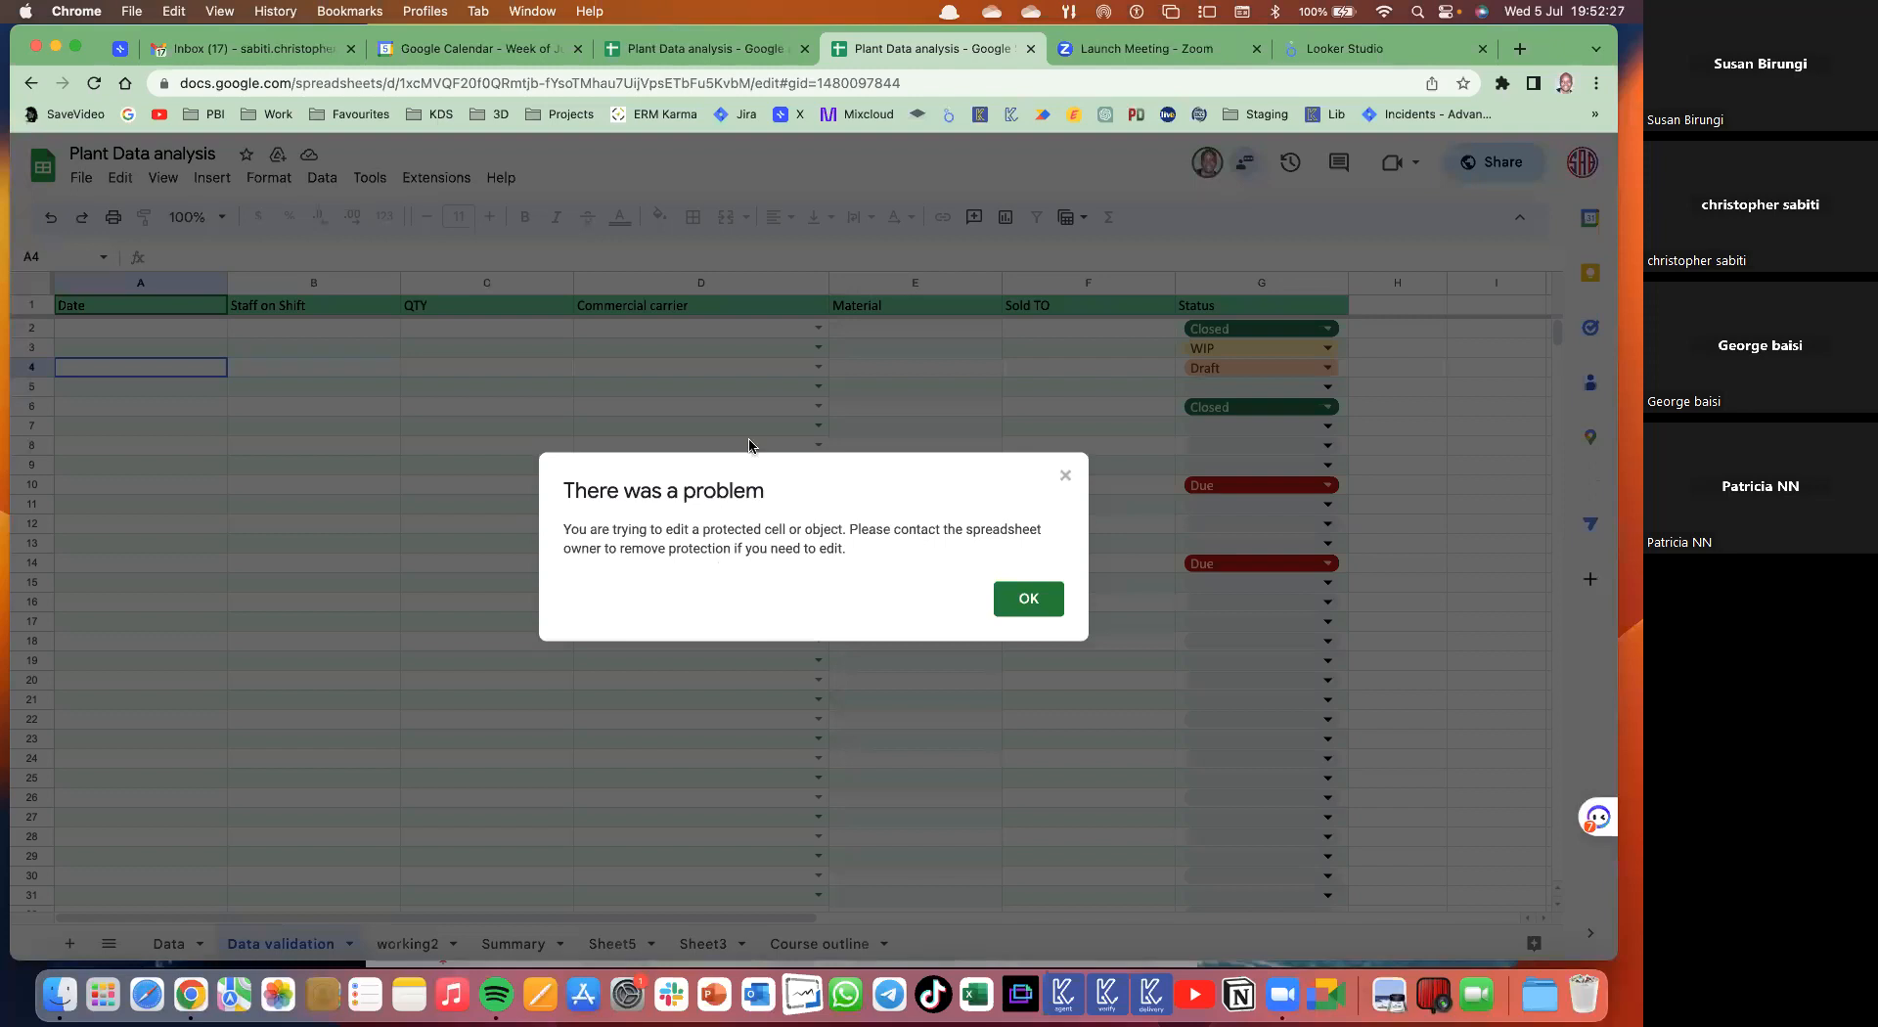
pyautogui.click(1035, 598)
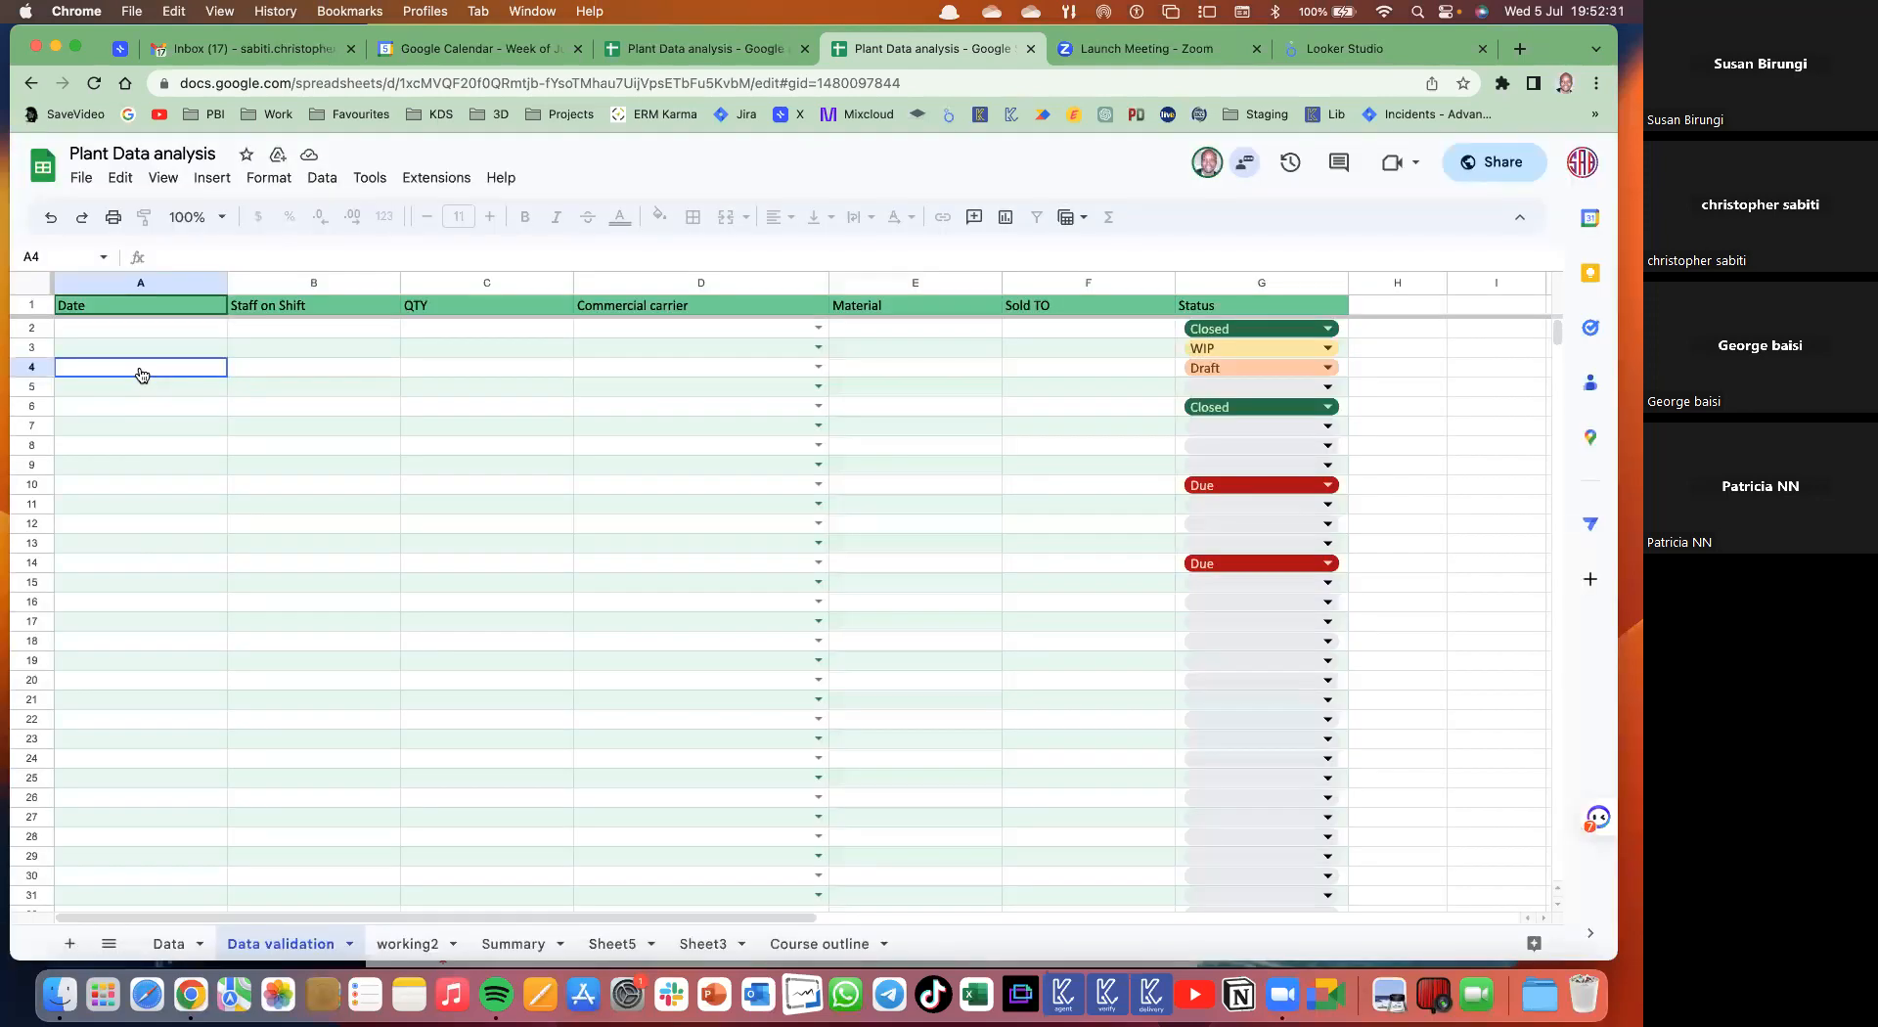
# - Check the file's sharing settings, then return to the owner's spreadsheet tab
pyautogui.click(1472, 167)
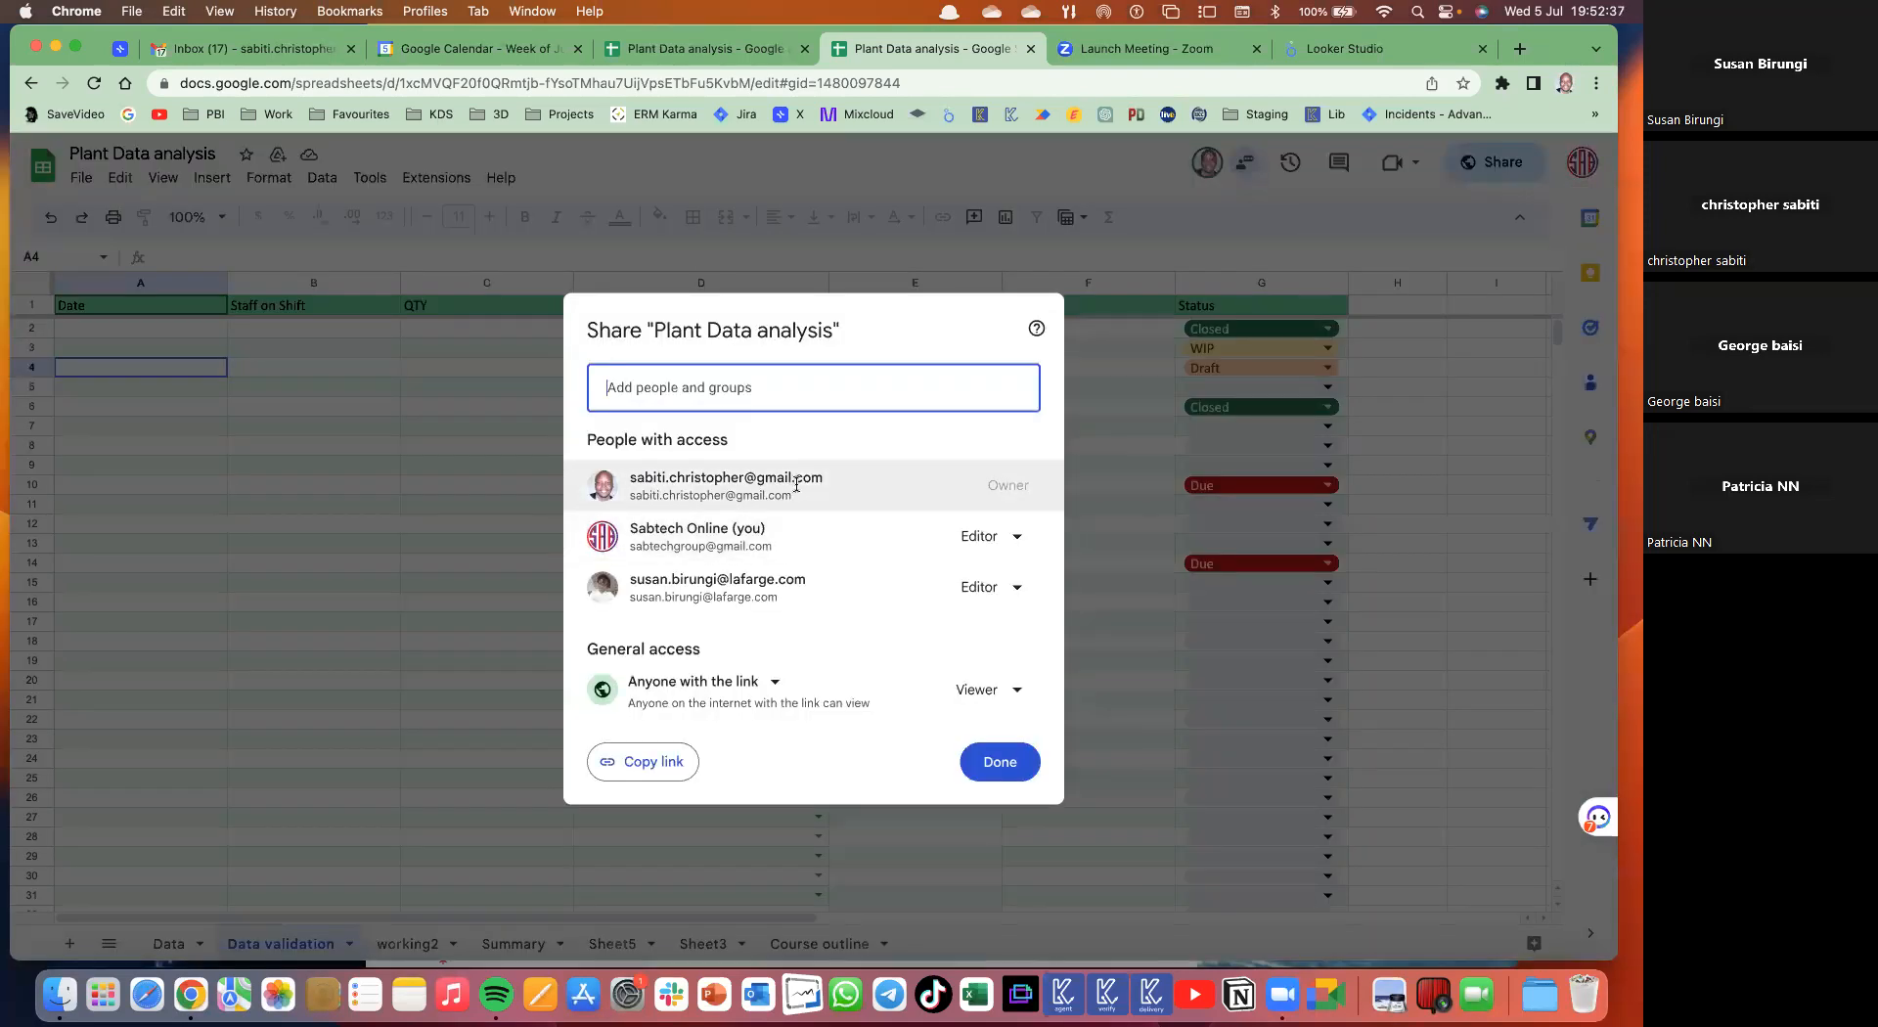
pyautogui.moveTo(800, 483)
pyautogui.click(1003, 762)
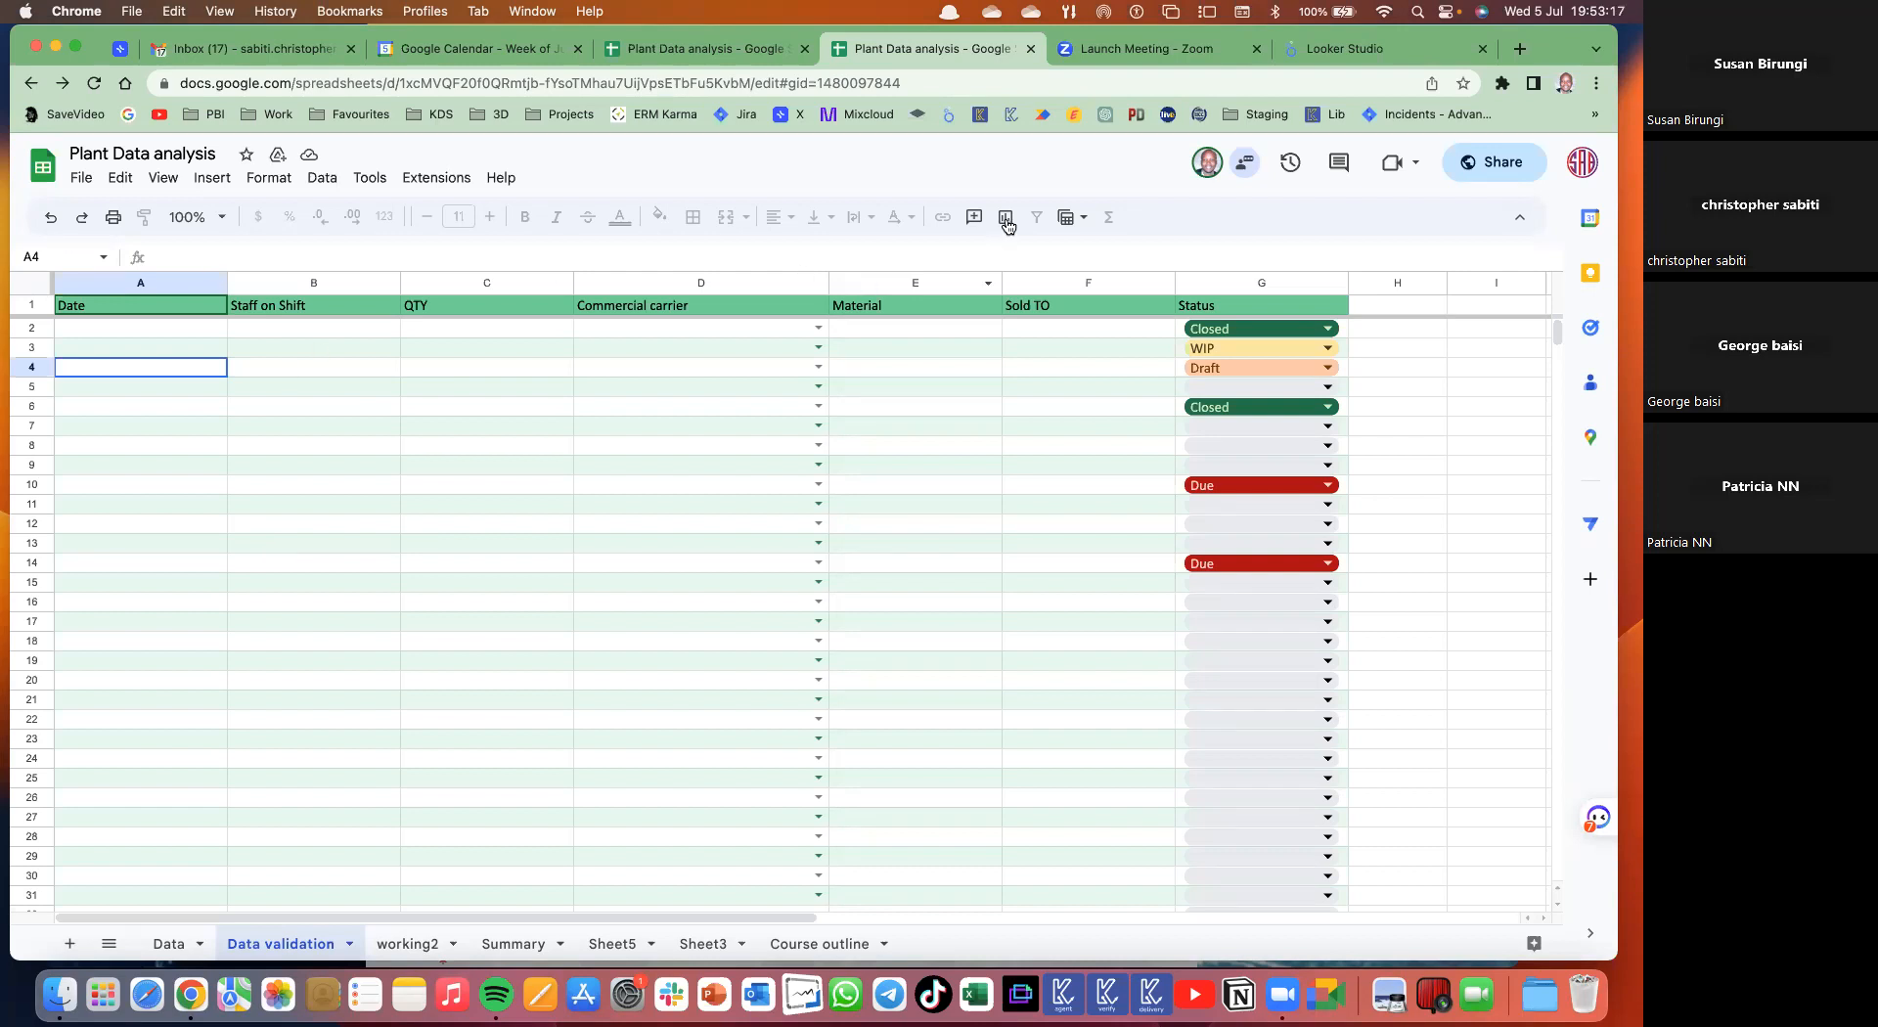
pyautogui.click(684, 49)
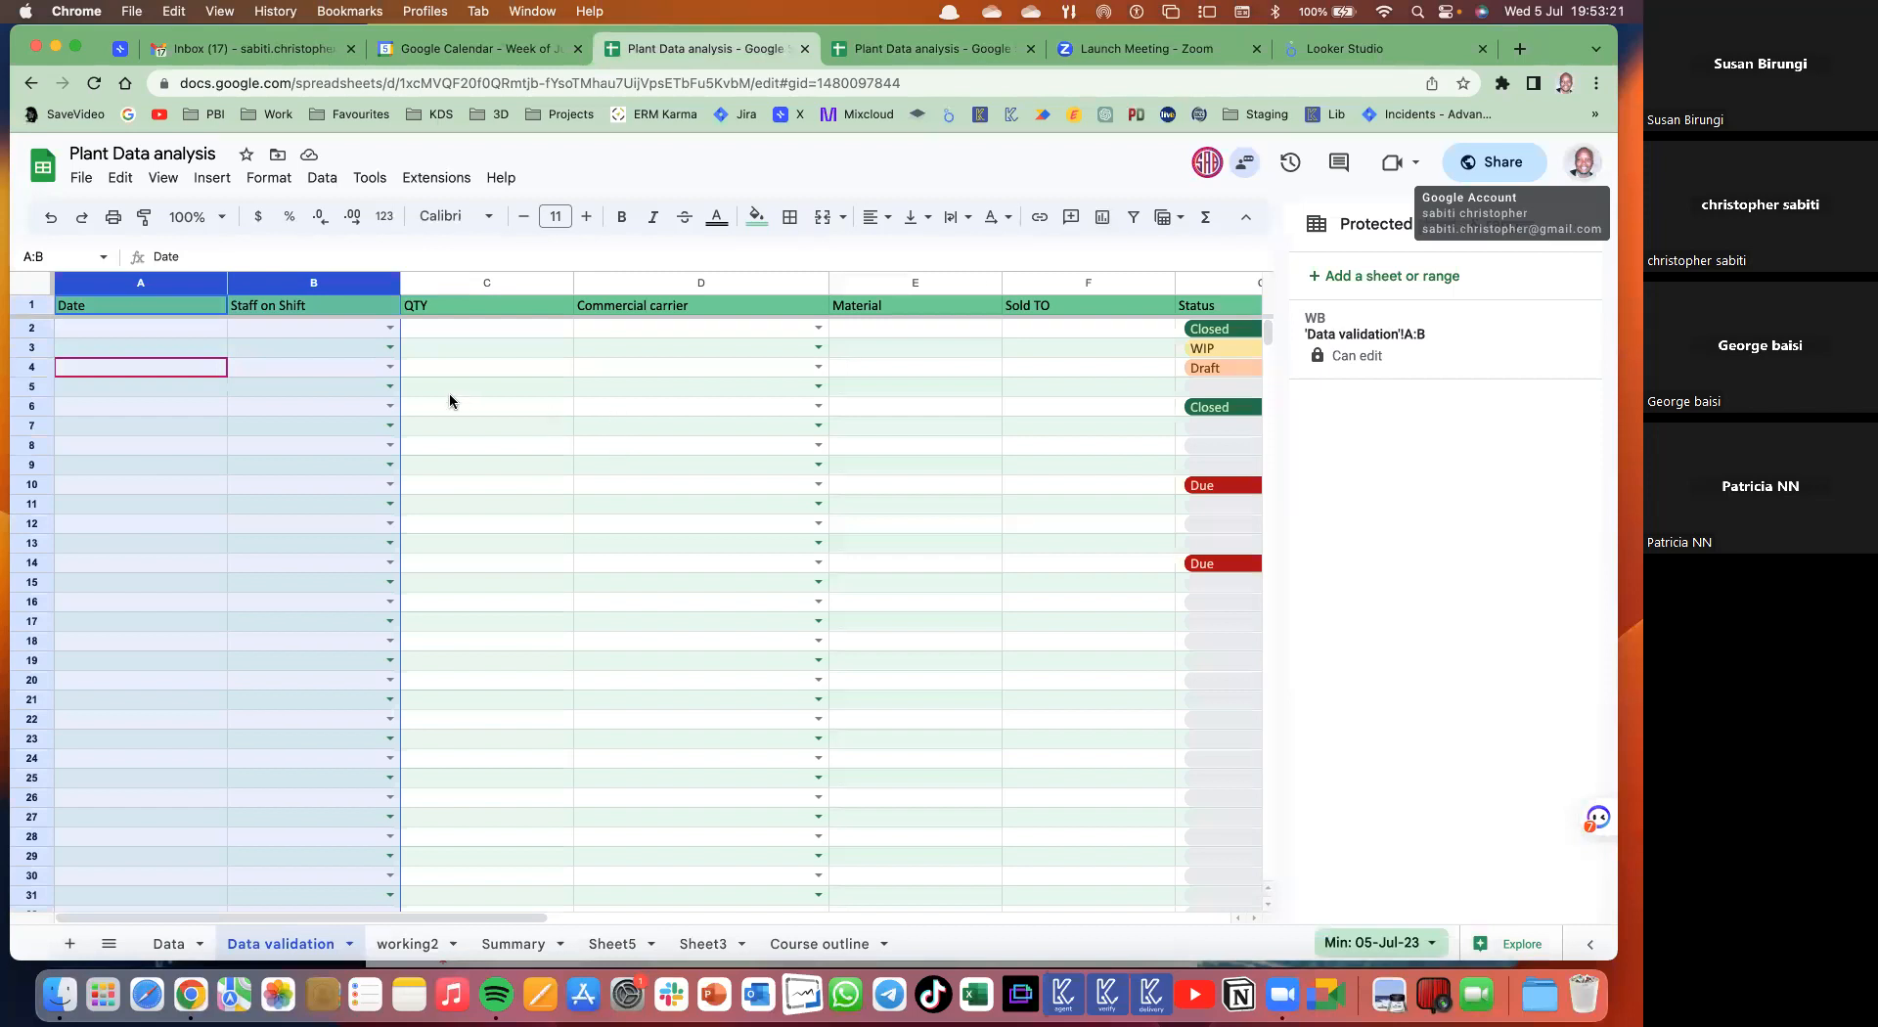
# - Protect the working2 sheet with description NOT, removing the other editor, then check from the second account
pyautogui.click(620, 406)
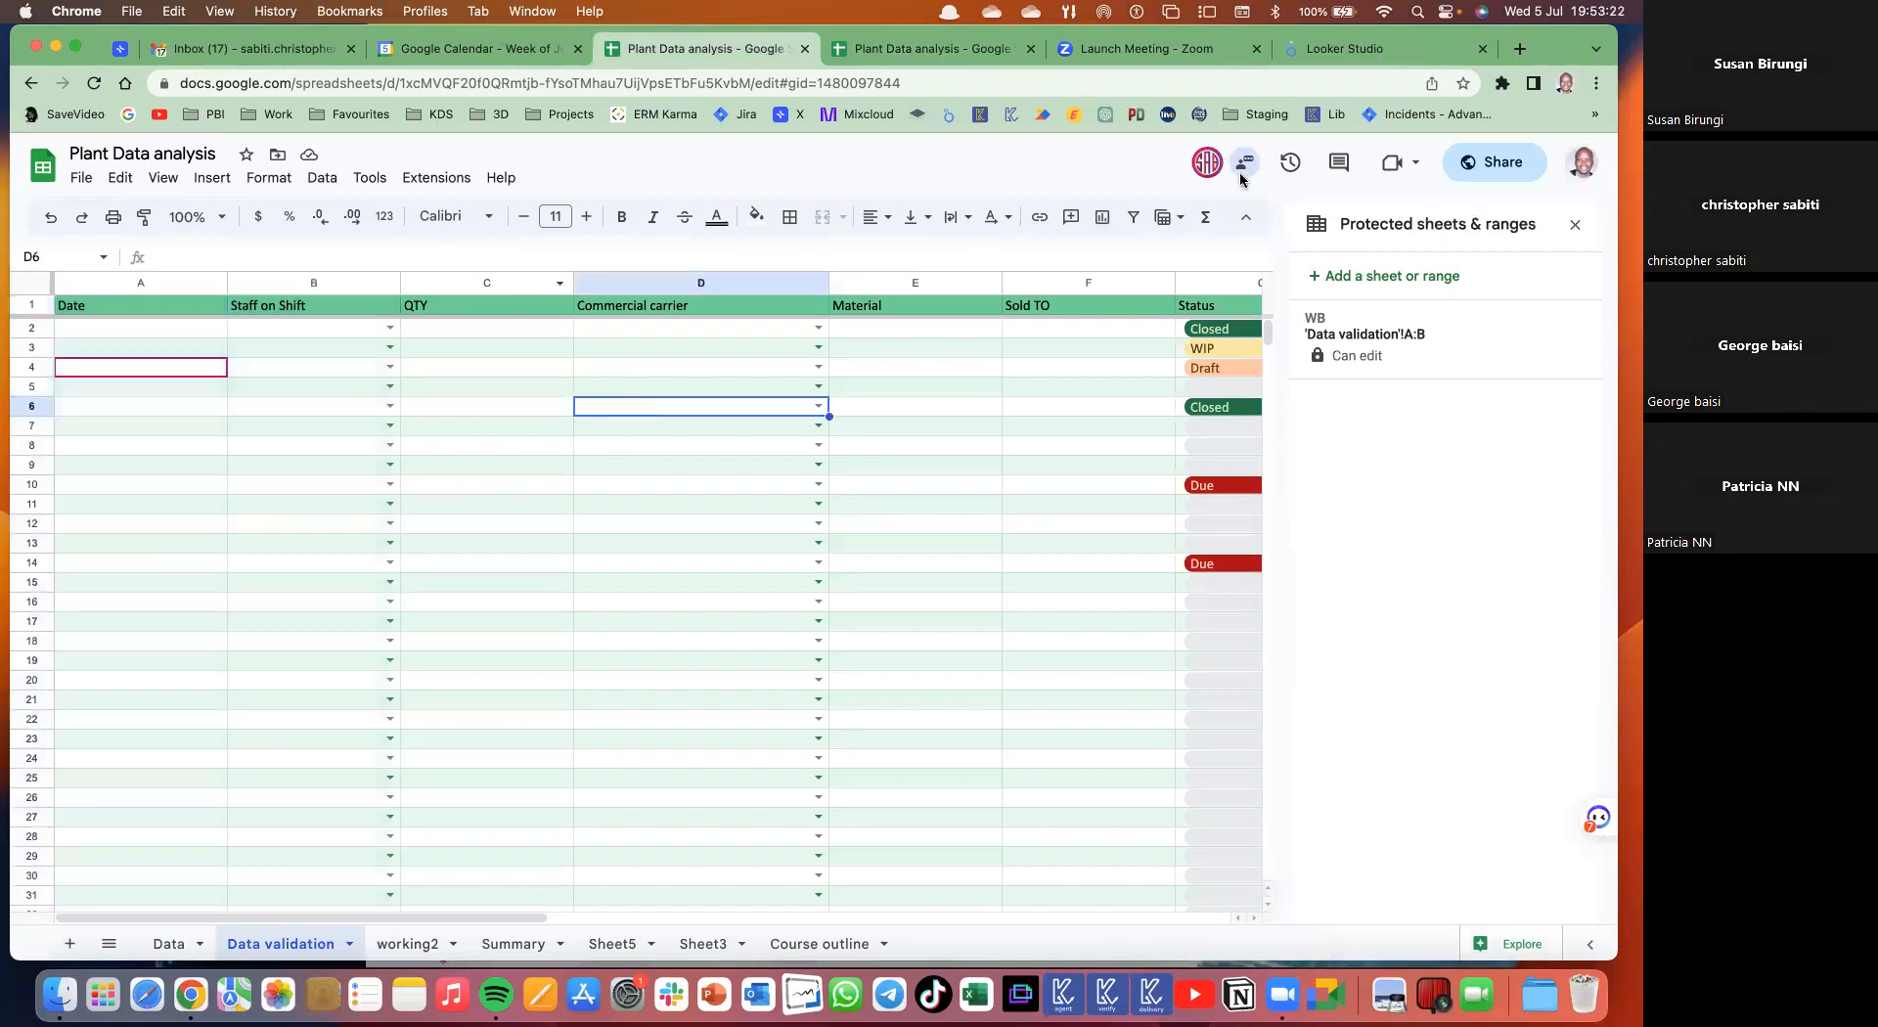
pyautogui.click(407, 945)
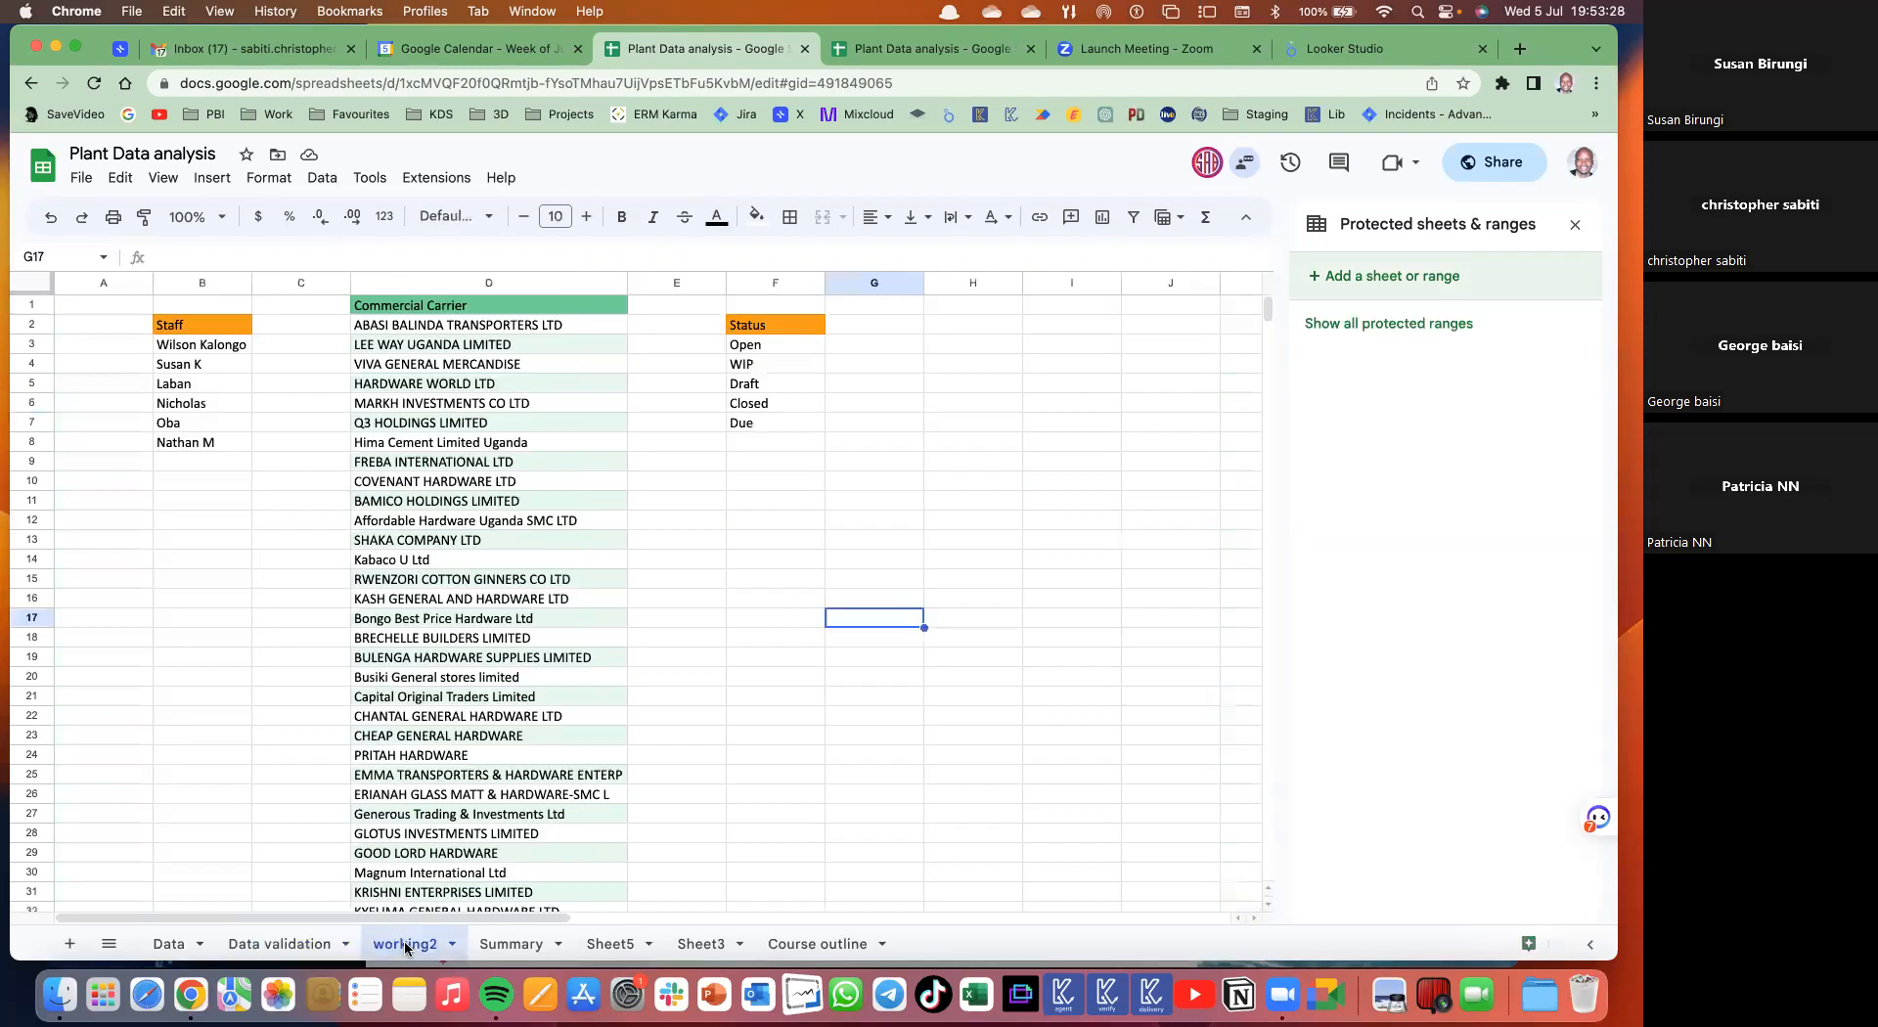
pyautogui.rightClick(405, 945)
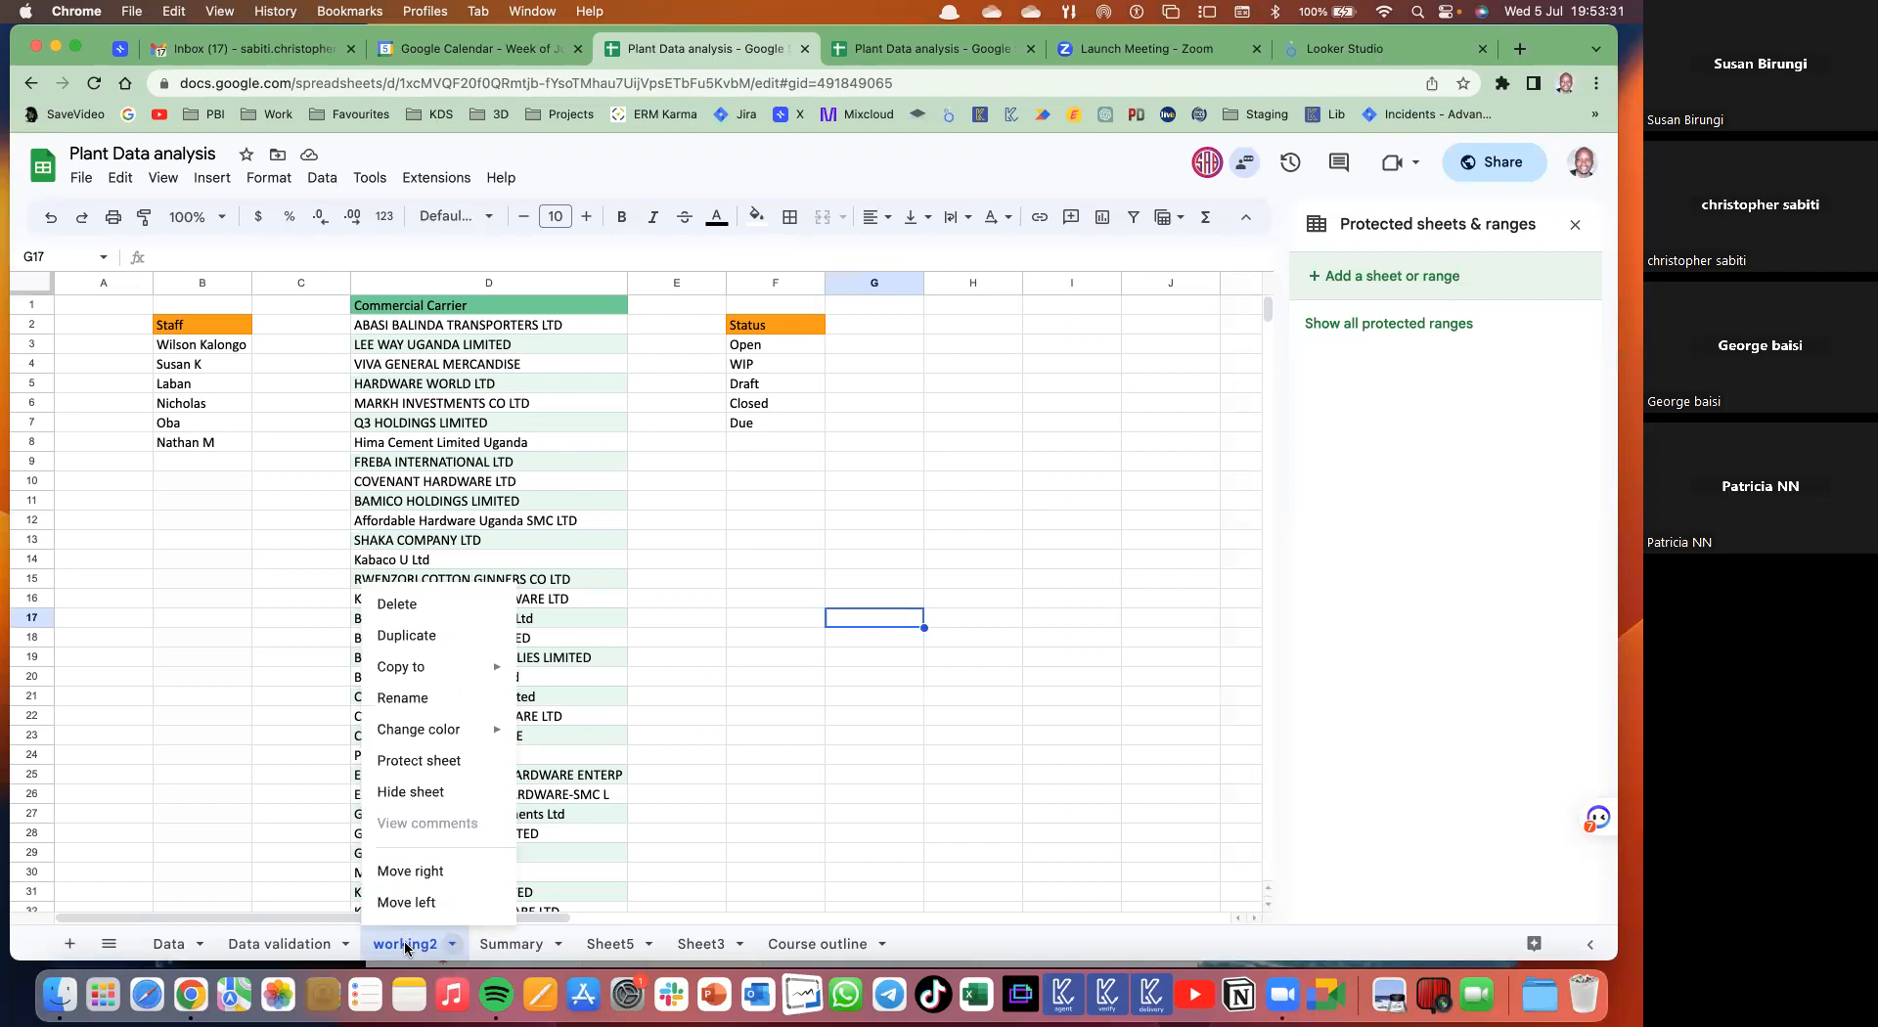
pyautogui.click(419, 761)
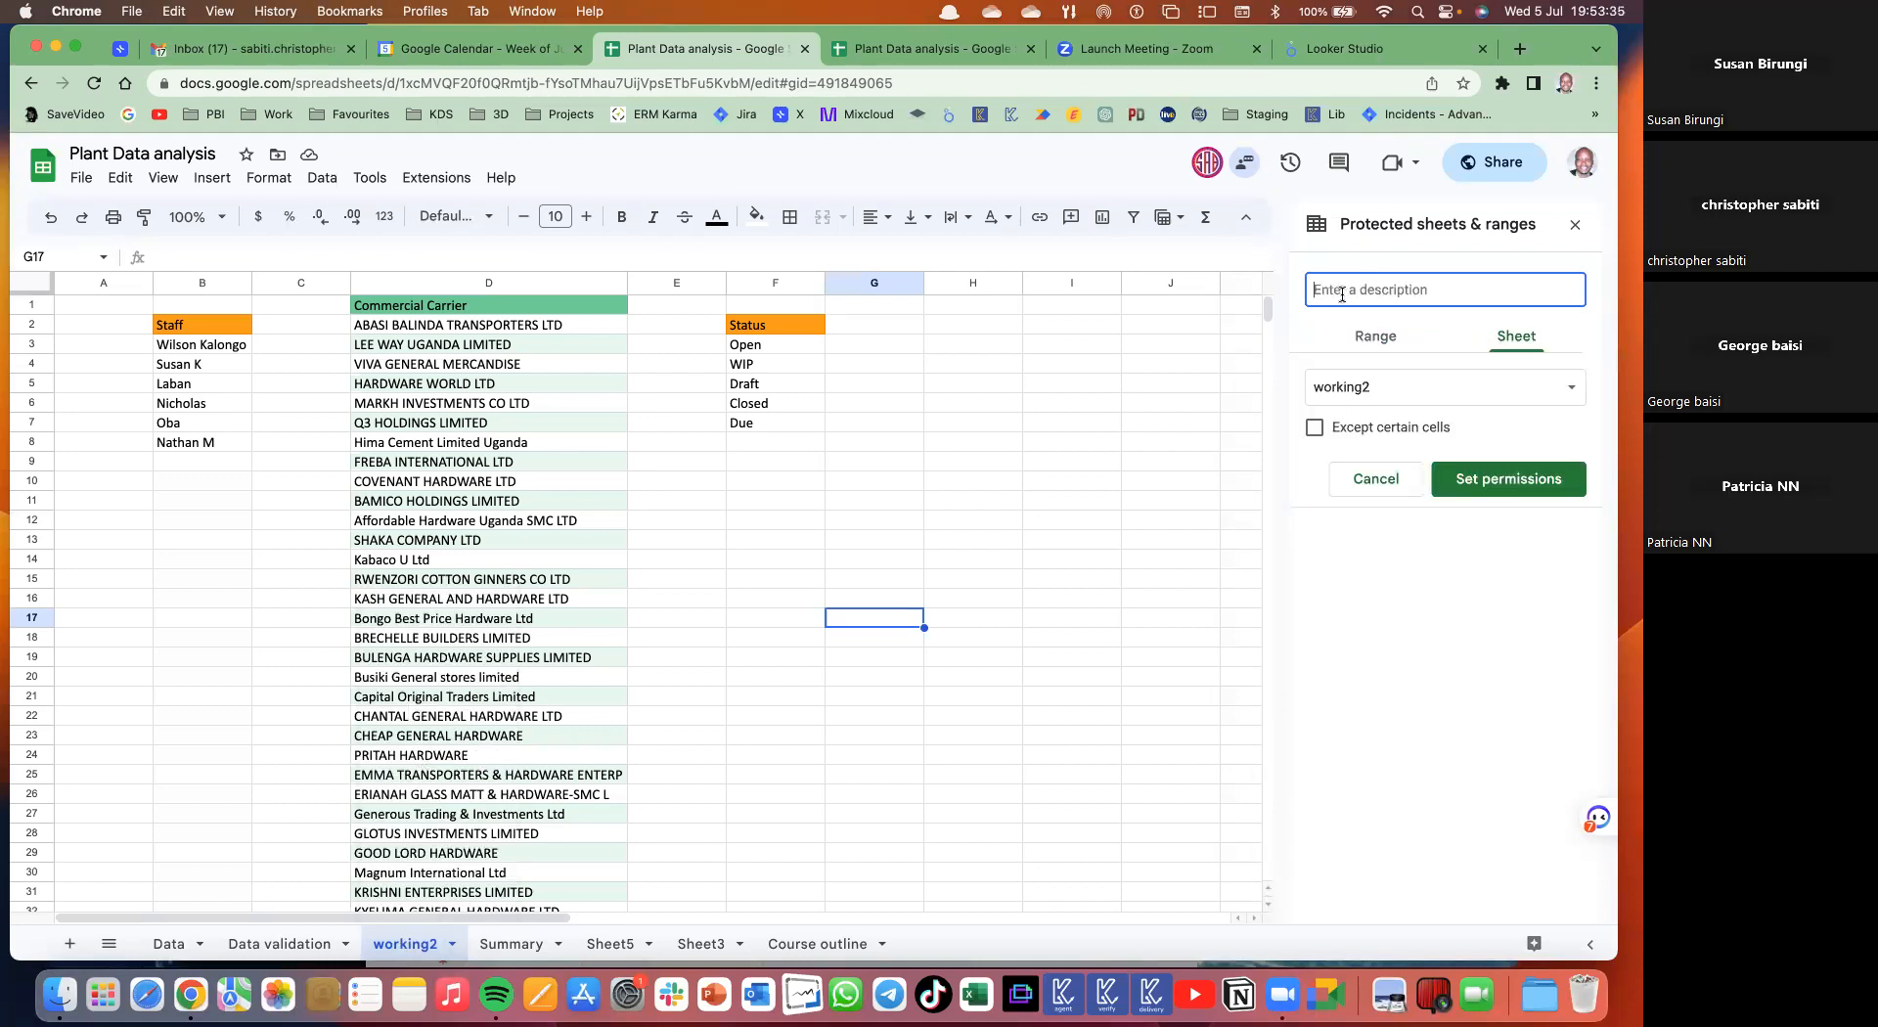
pyautogui.write('NOT')
pyautogui.click(1510, 490)
pyautogui.click(991, 573)
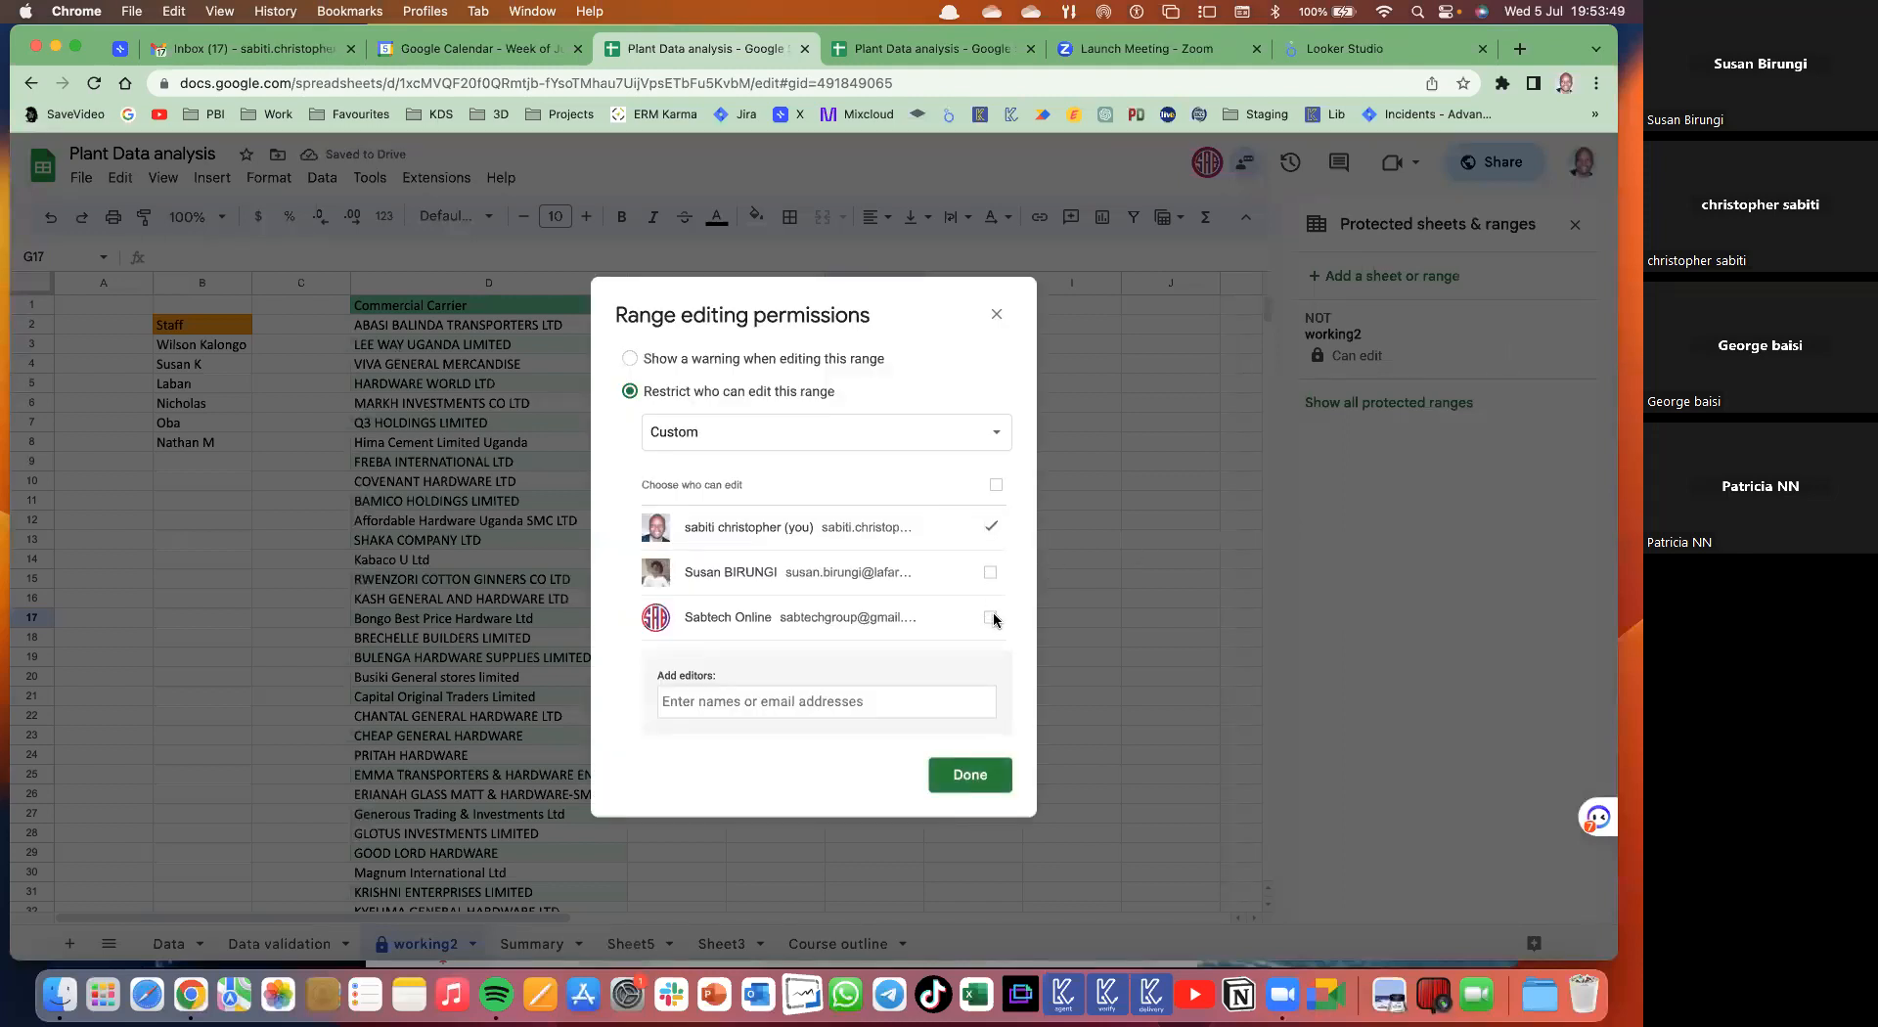
pyautogui.click(943, 781)
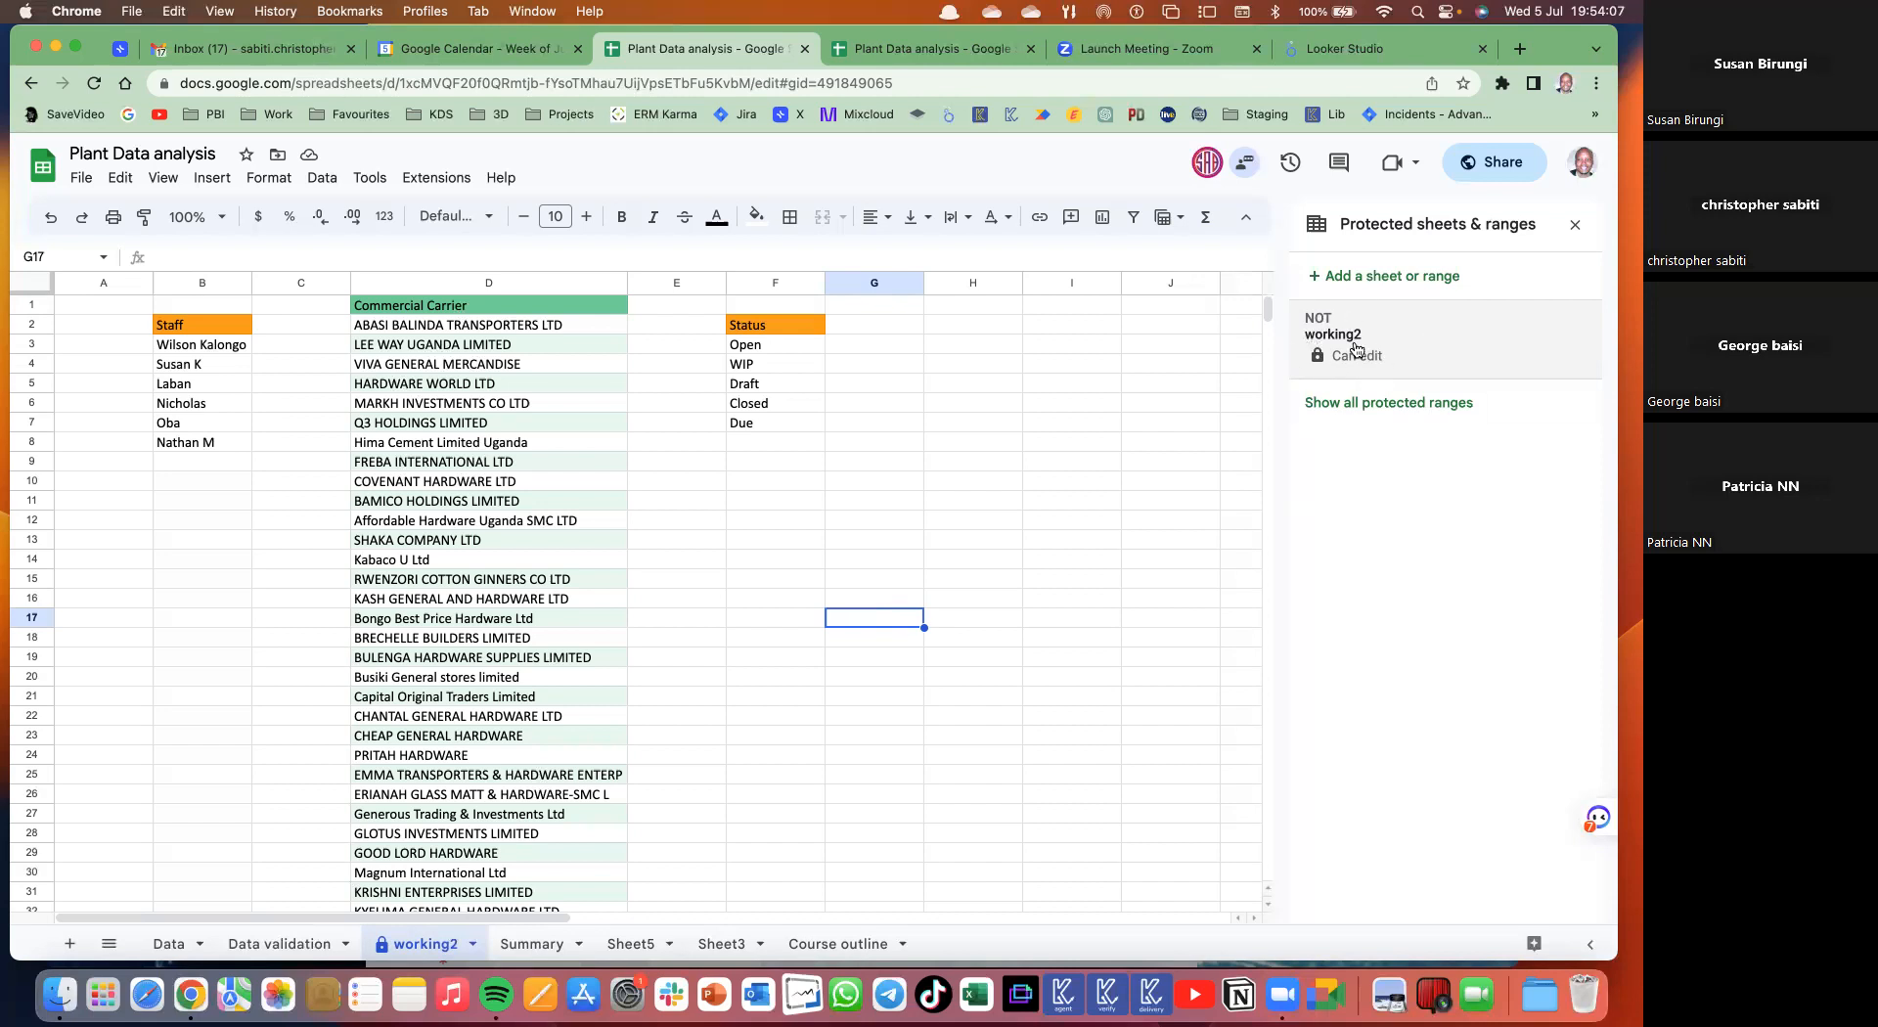
pyautogui.click(925, 50)
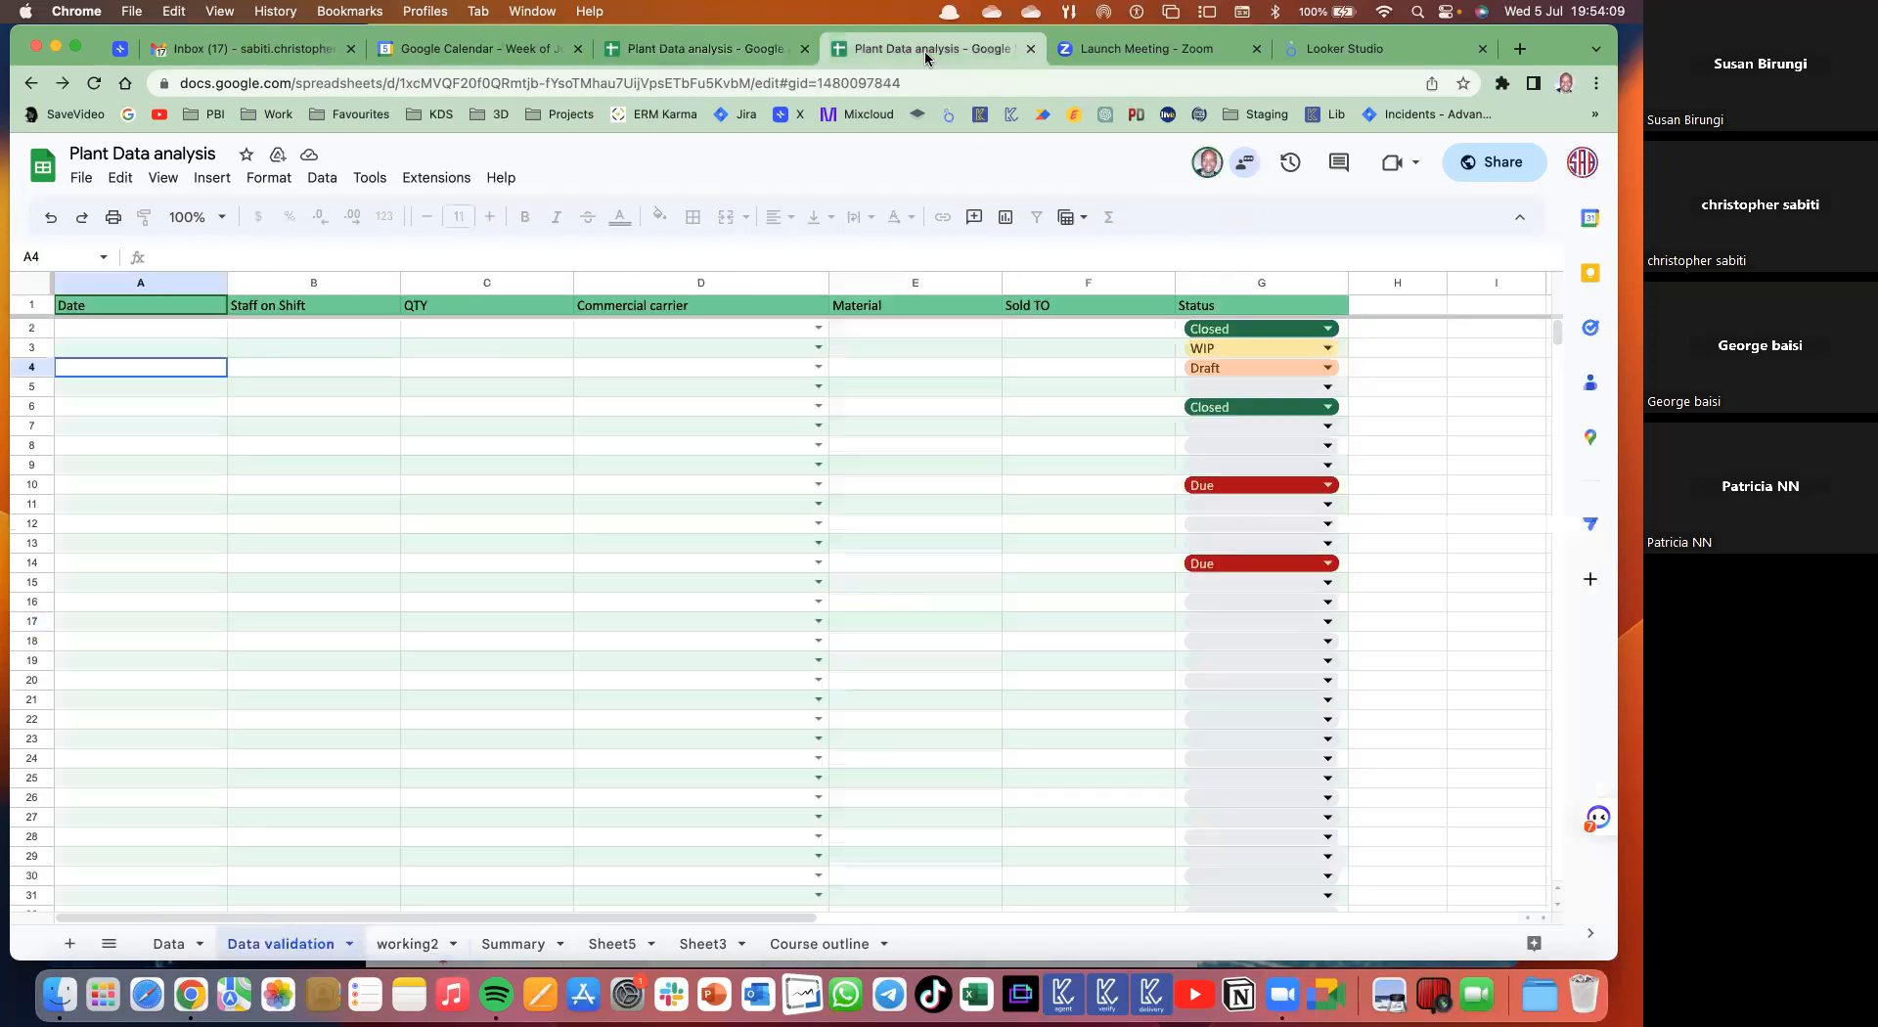
# - Go to the working2 sheet and click through cells B5, F11, B11 and a carrier entry
pyautogui.click(397, 390)
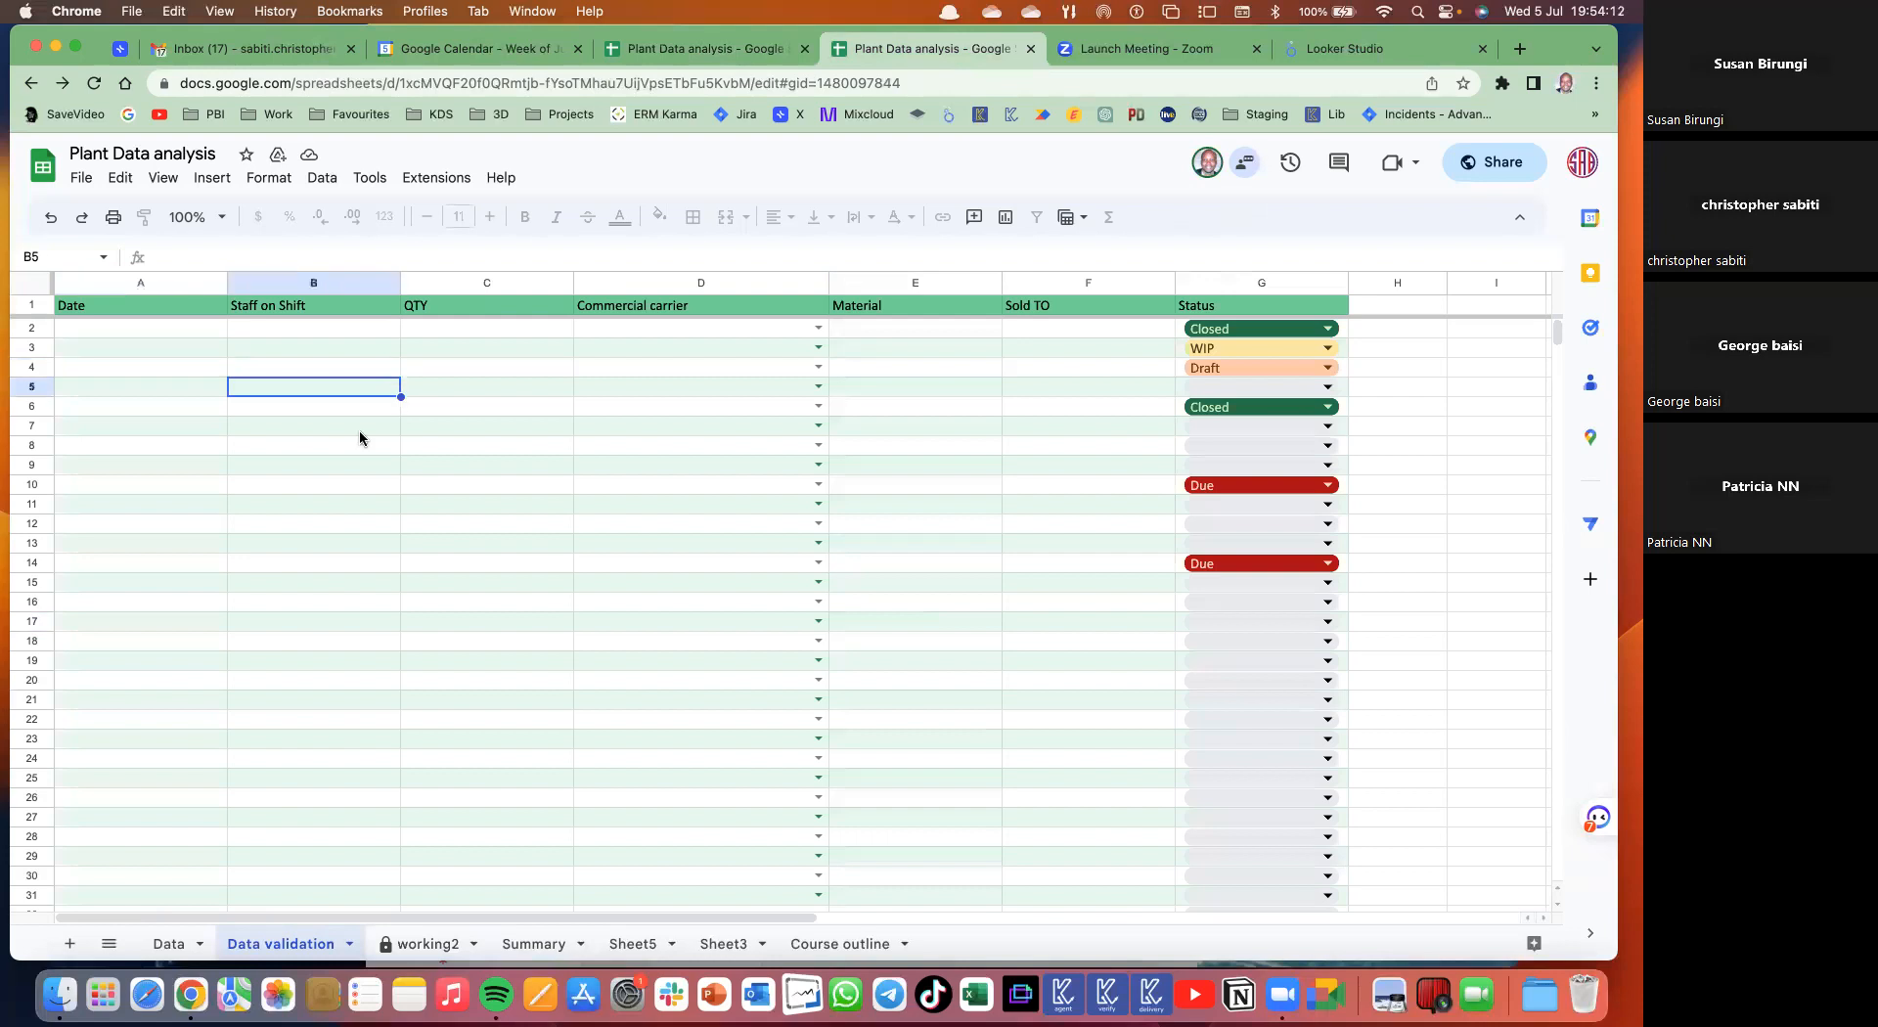
pyautogui.click(411, 943)
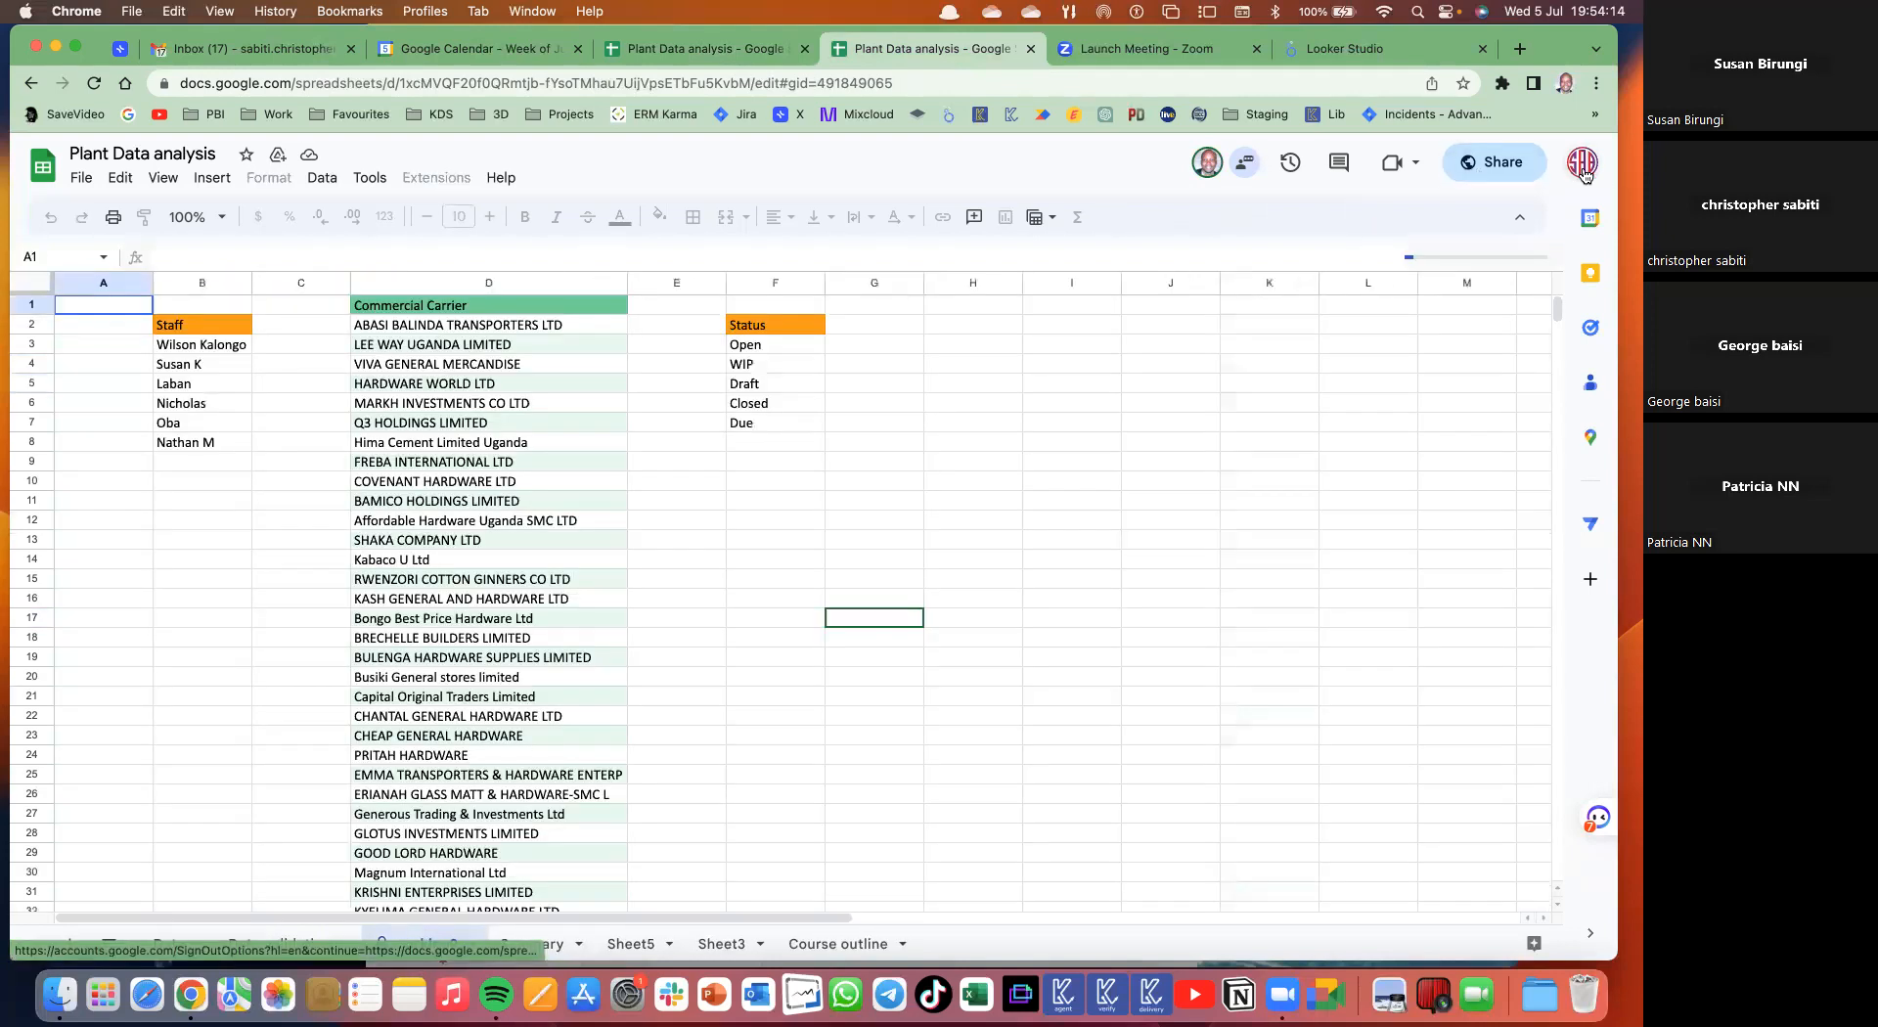
pyautogui.click(767, 509)
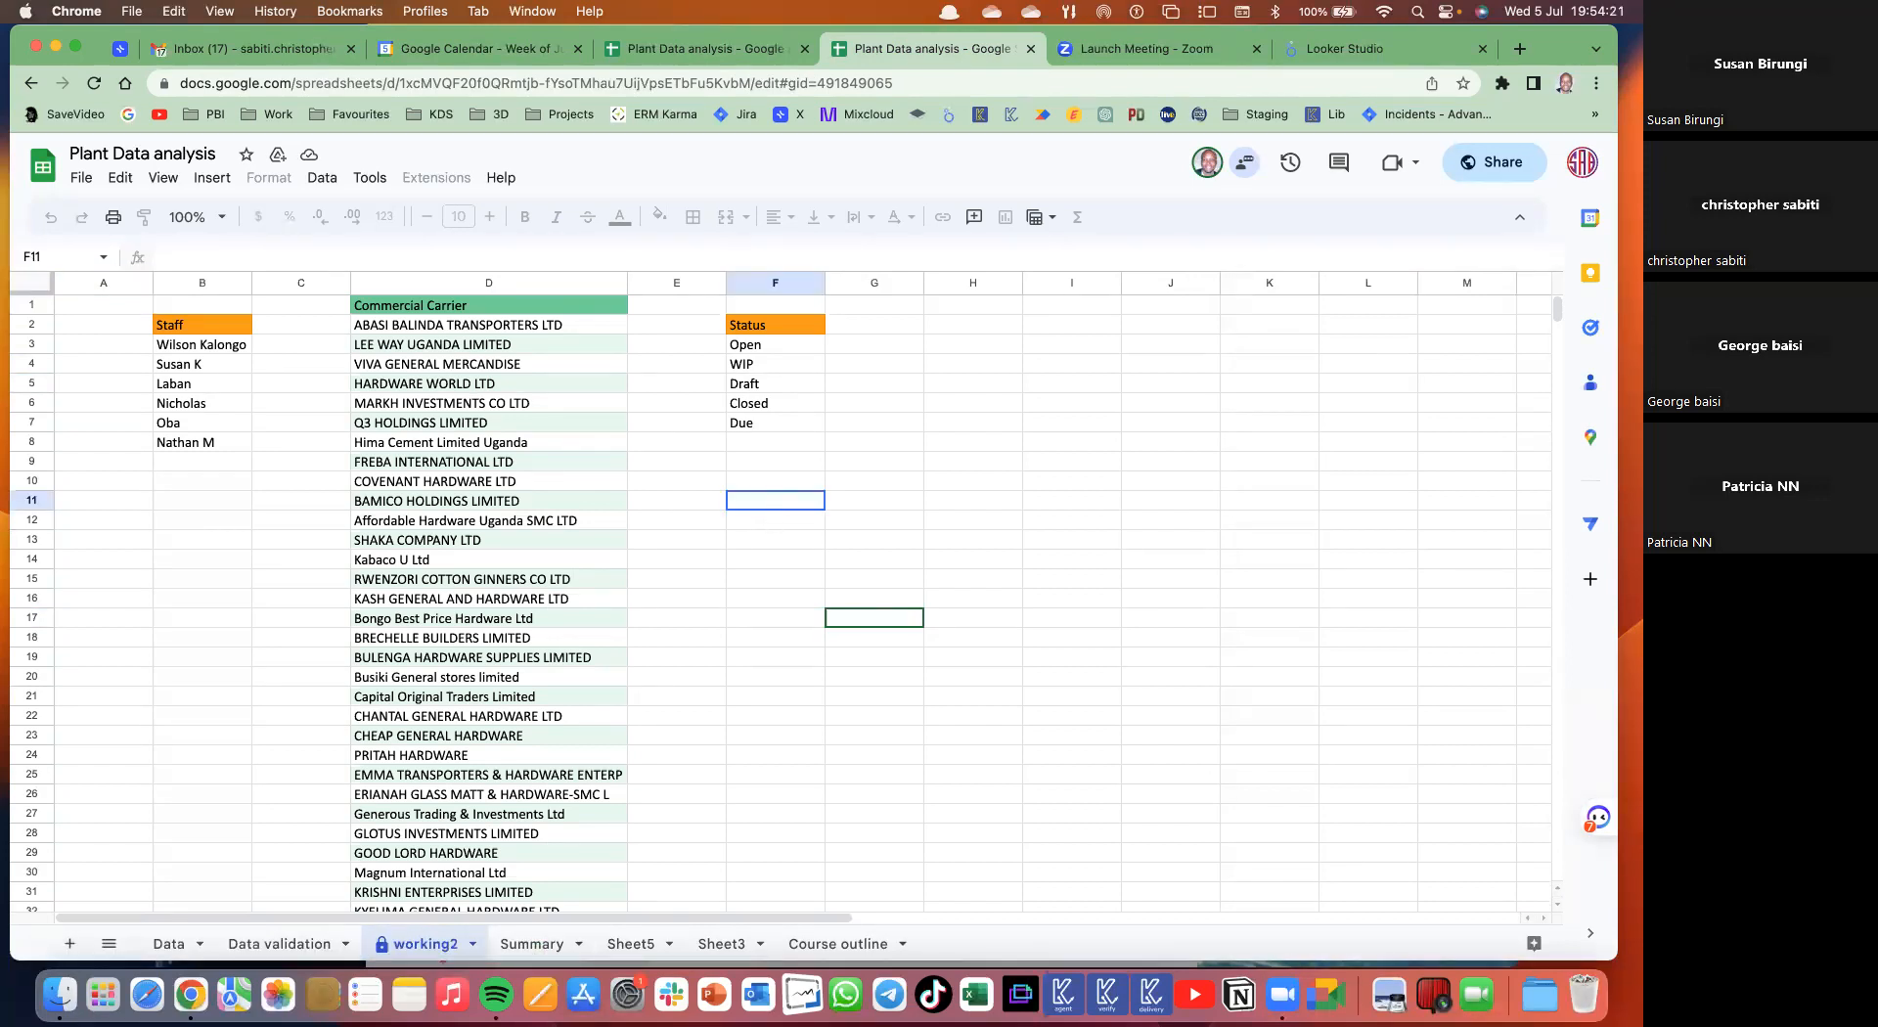
pyautogui.click(233, 507)
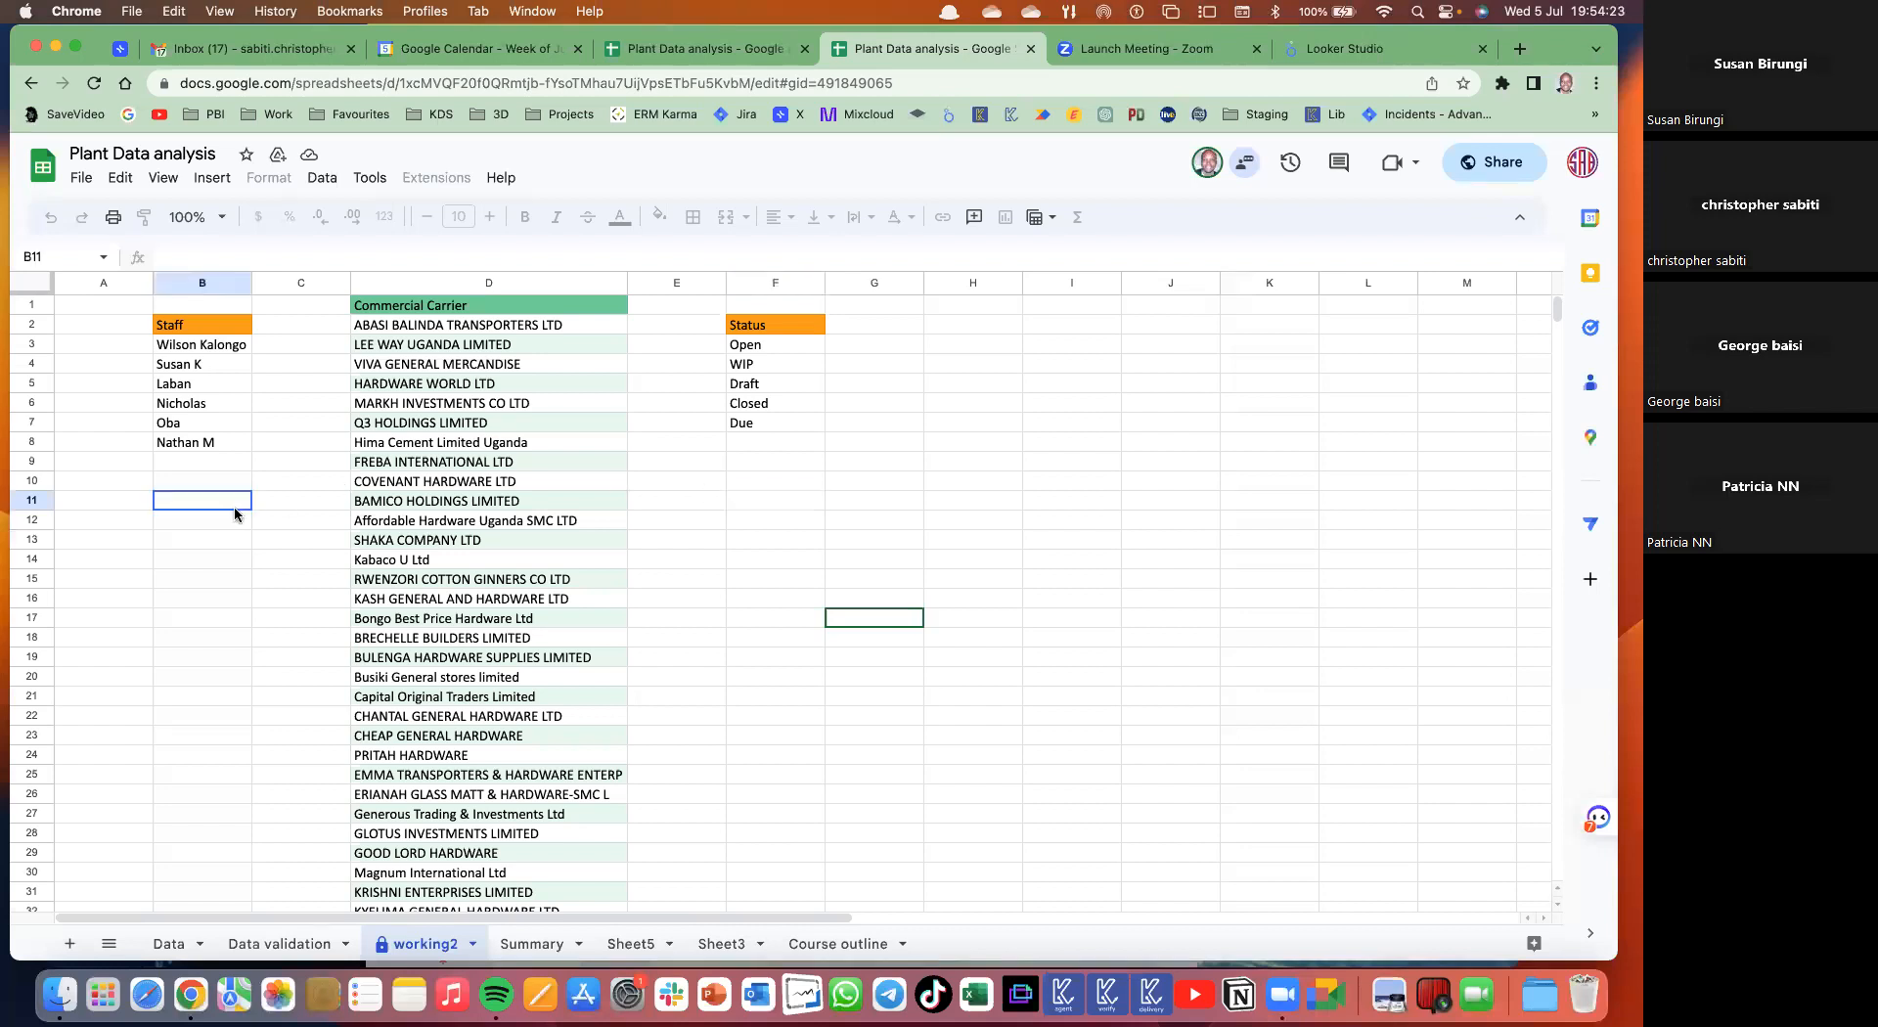
pyautogui.click(525, 506)
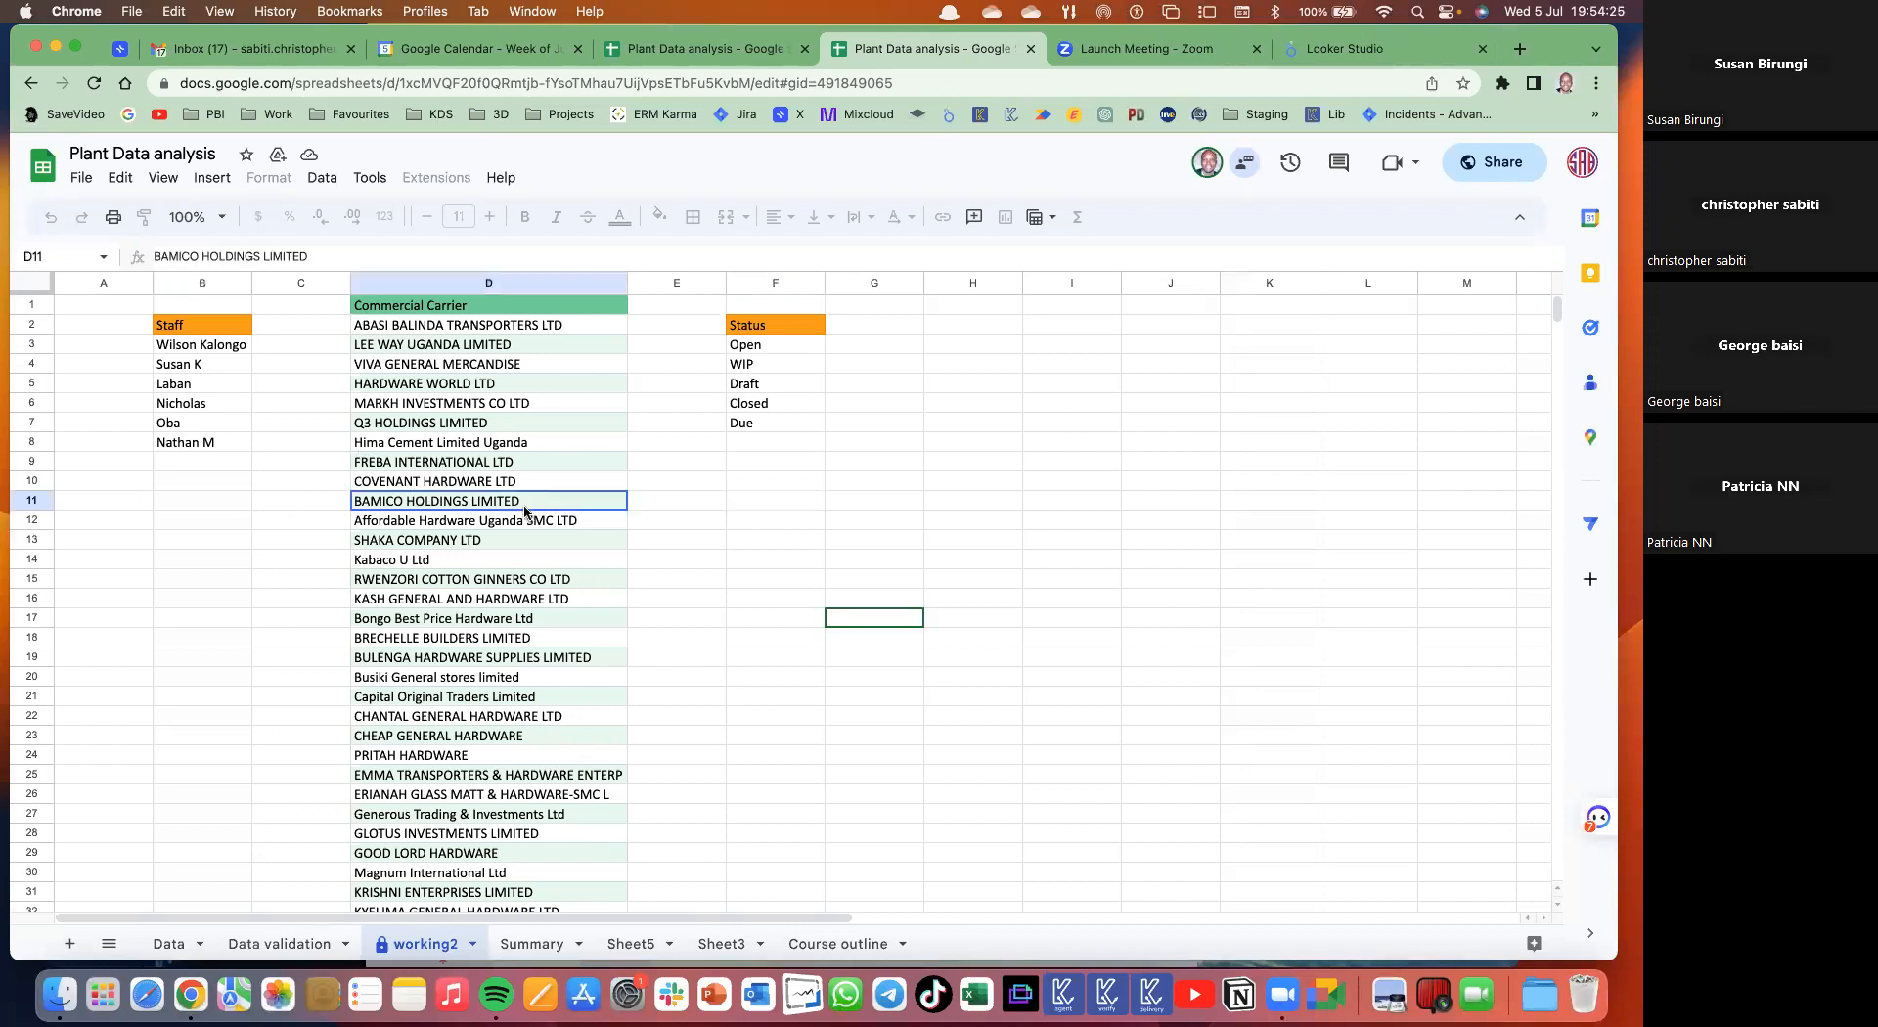
pyautogui.scroll(-10, 518, 526)
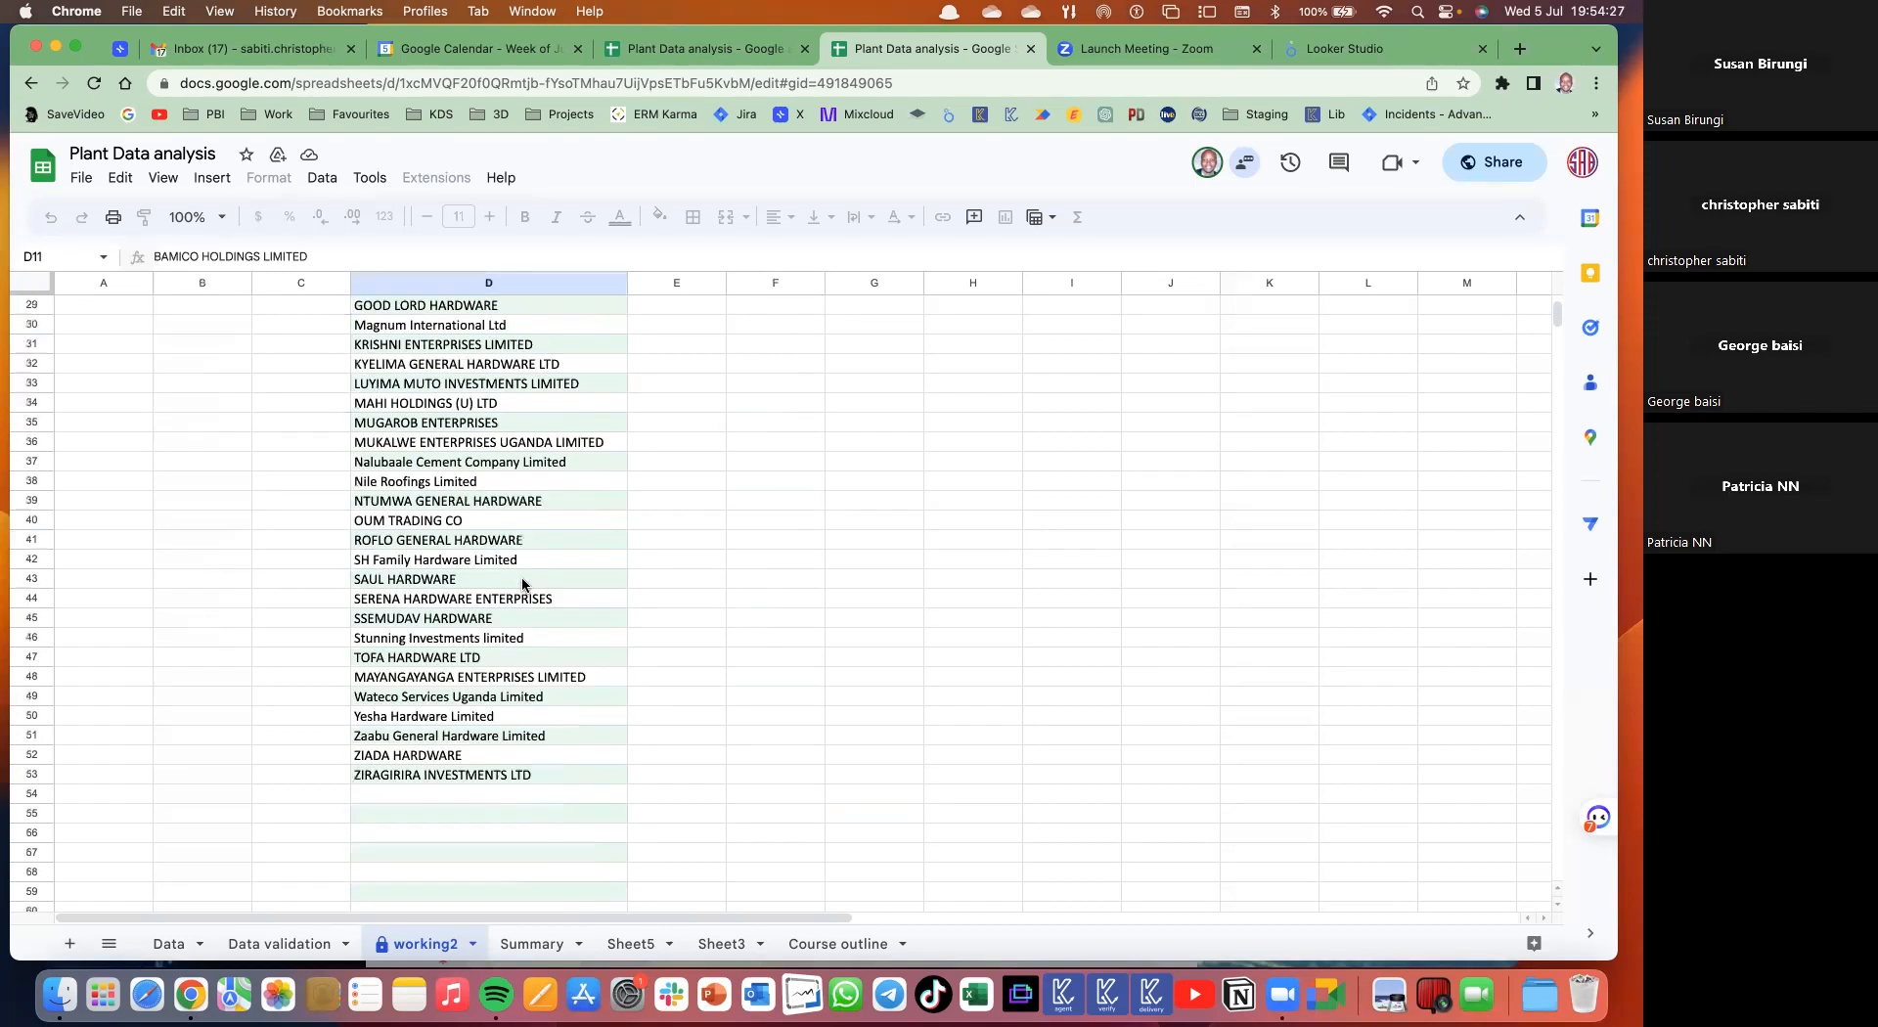
pyautogui.scroll(10, 528, 392)
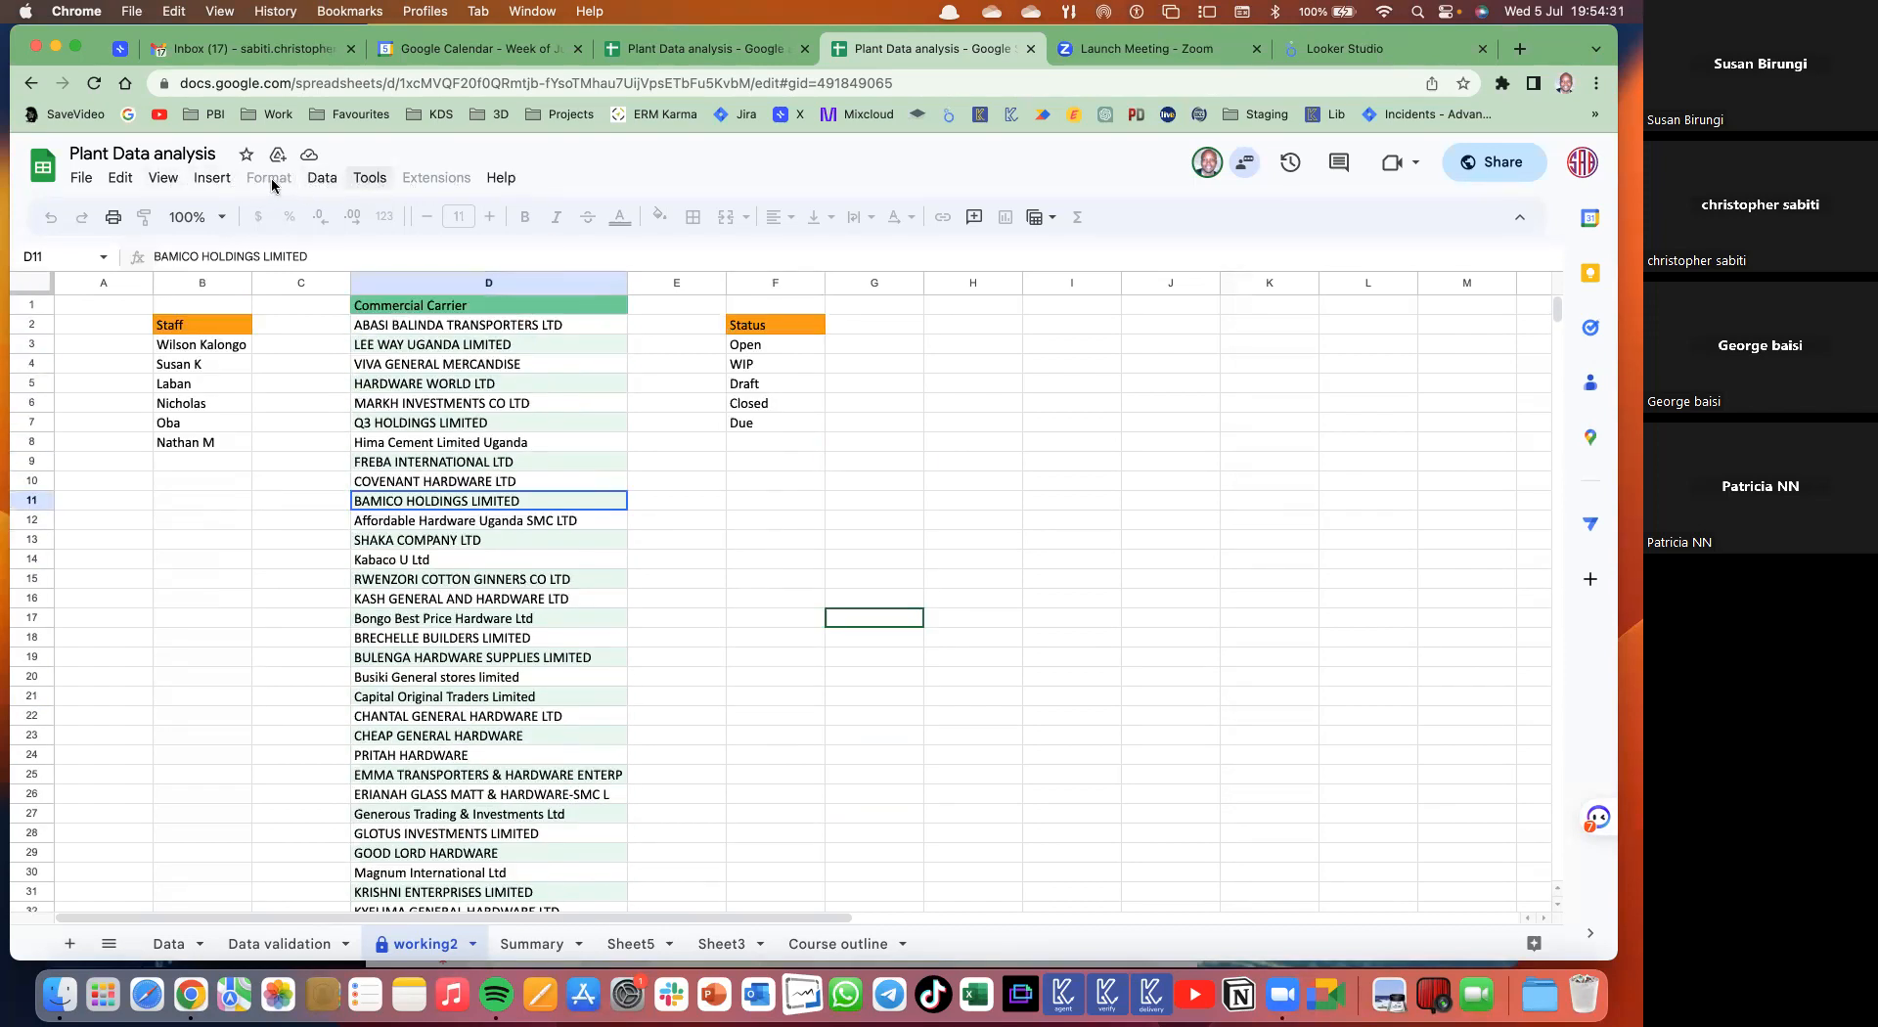
# - Start a pivot table, cancel it, select columns D–G, and move to the other spreadsheet copy
pyautogui.click(322, 179)
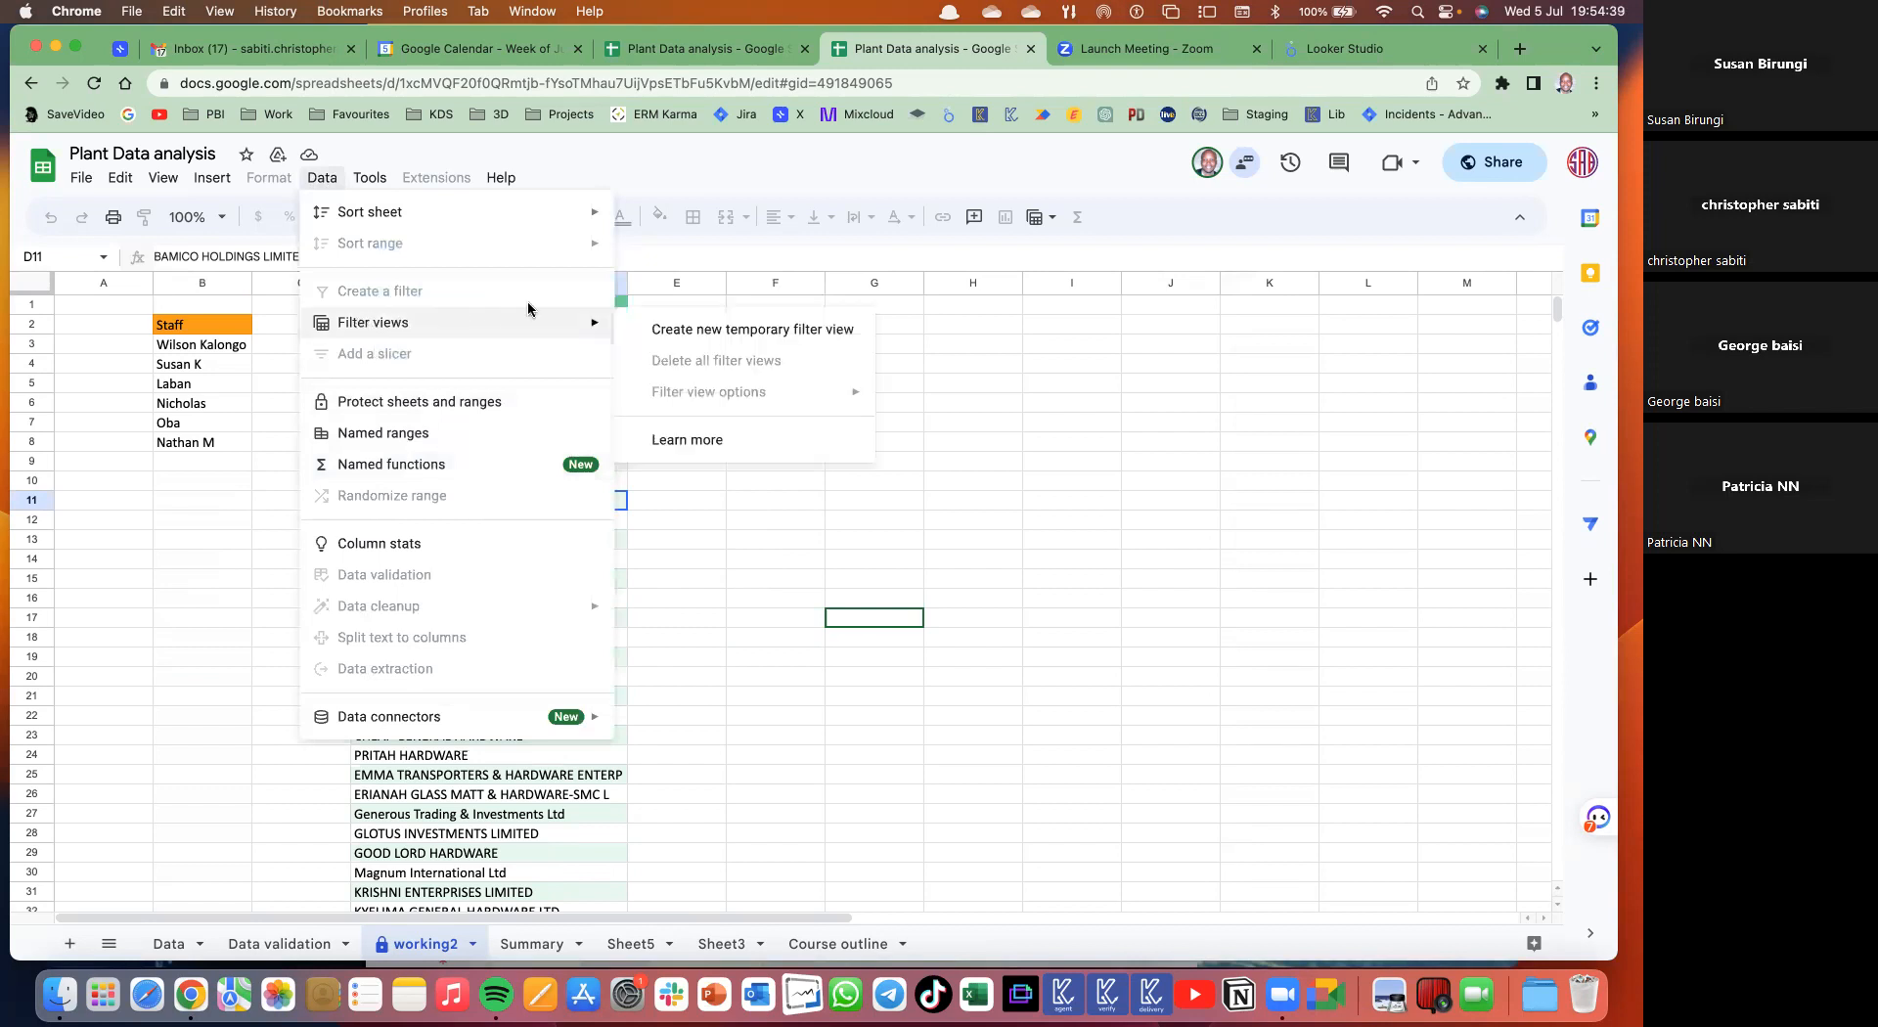
pyautogui.moveTo(512, 327)
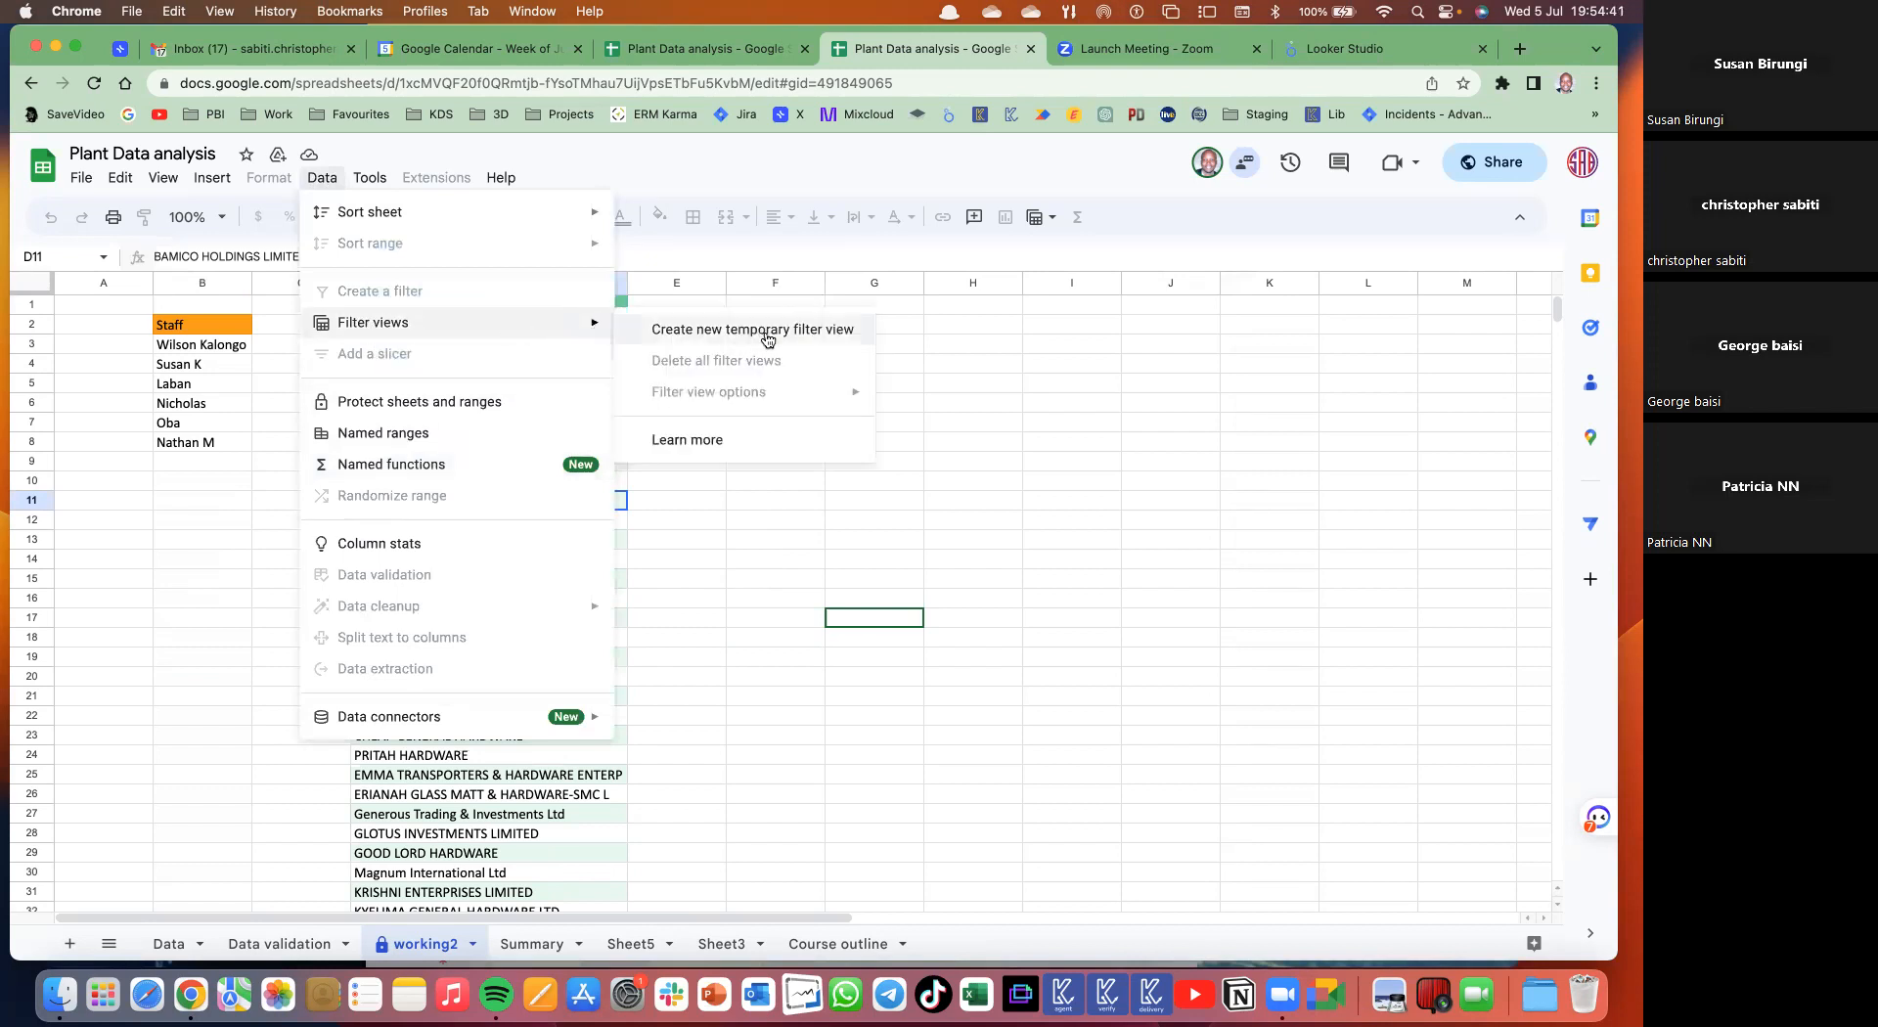
pyautogui.moveTo(212, 177)
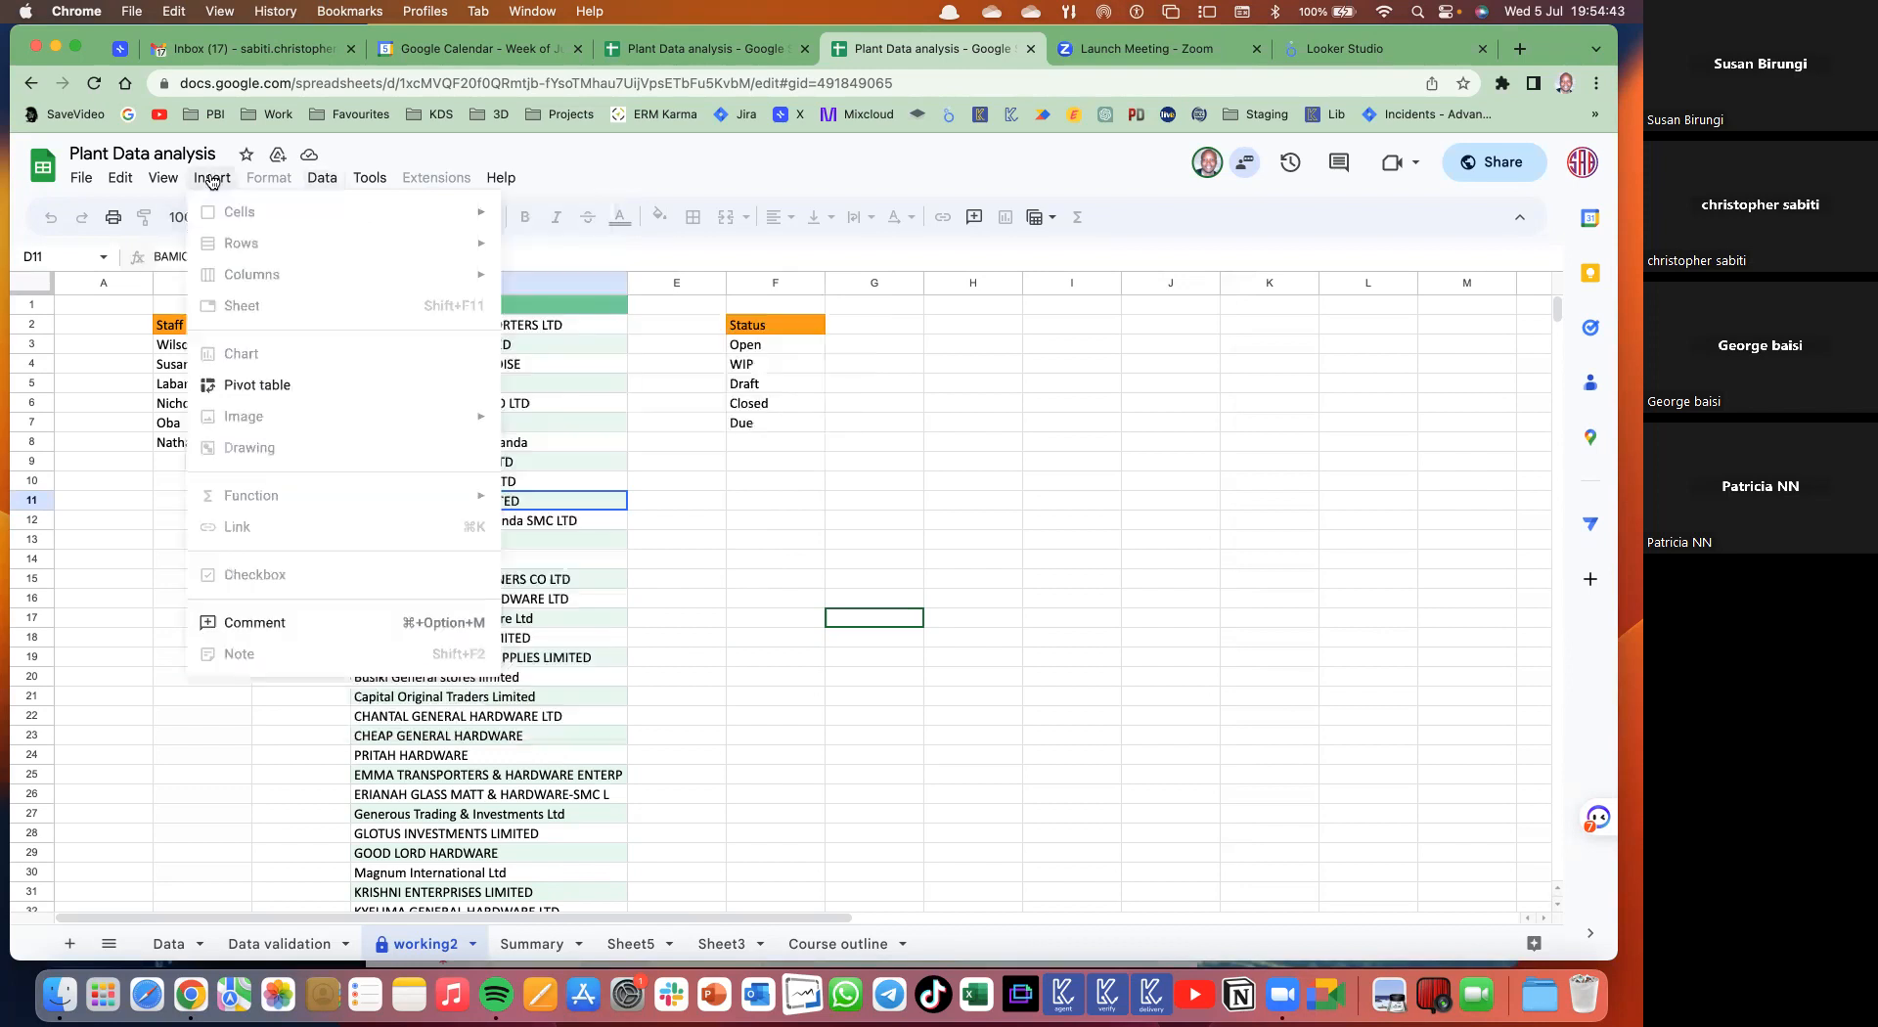
pyautogui.click(261, 385)
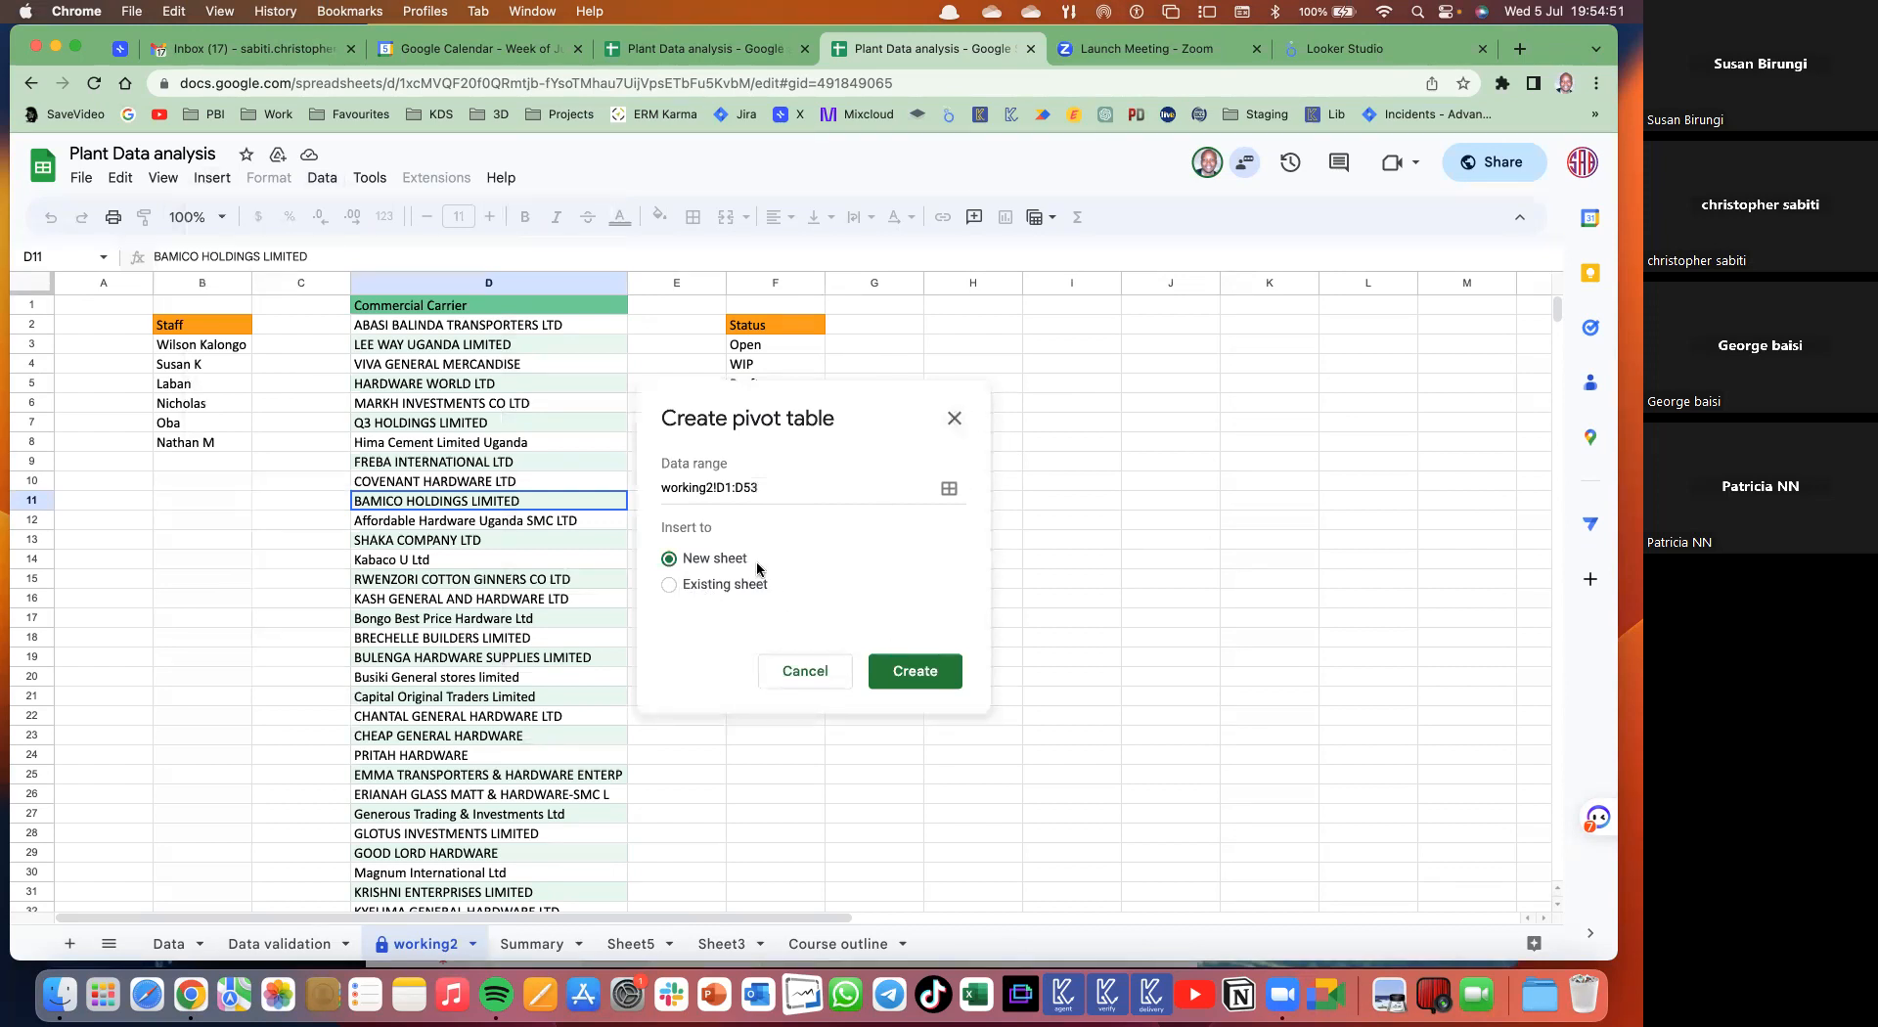
pyautogui.click(953, 420)
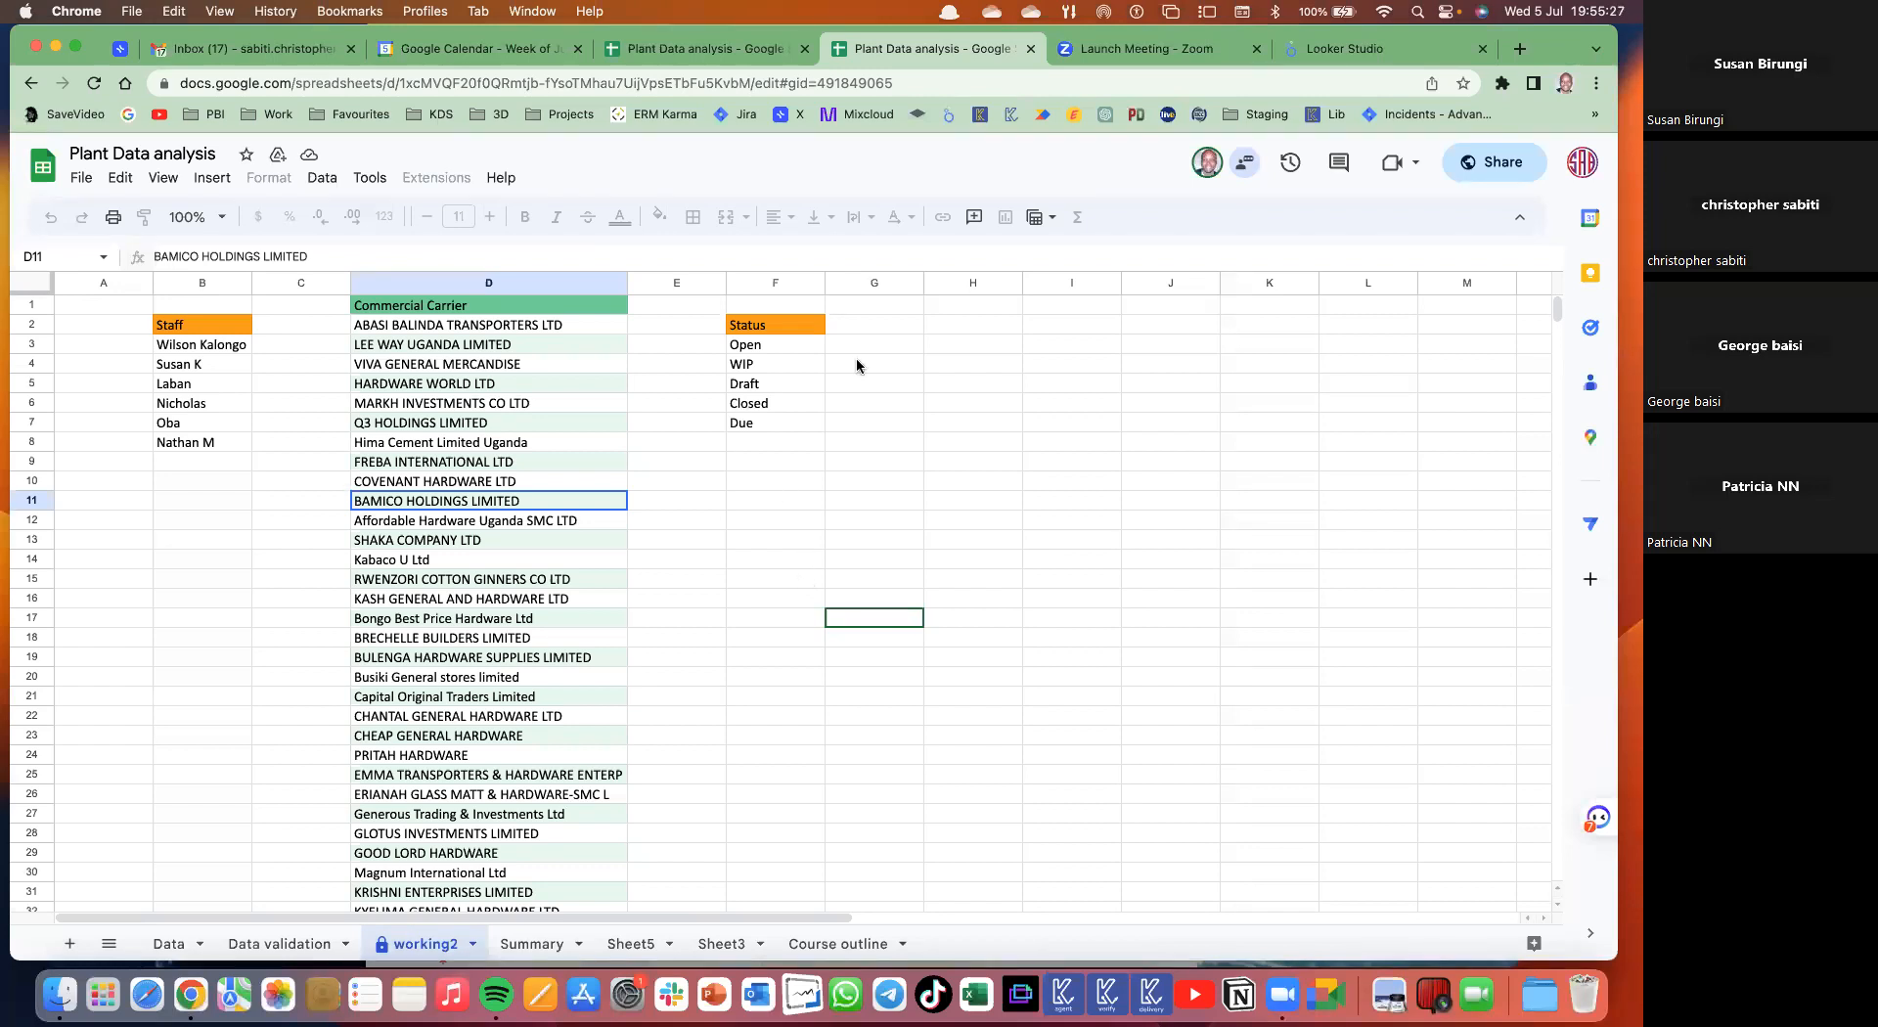
pyautogui.moveTo(504, 291); pyautogui.dragTo(793, 296)
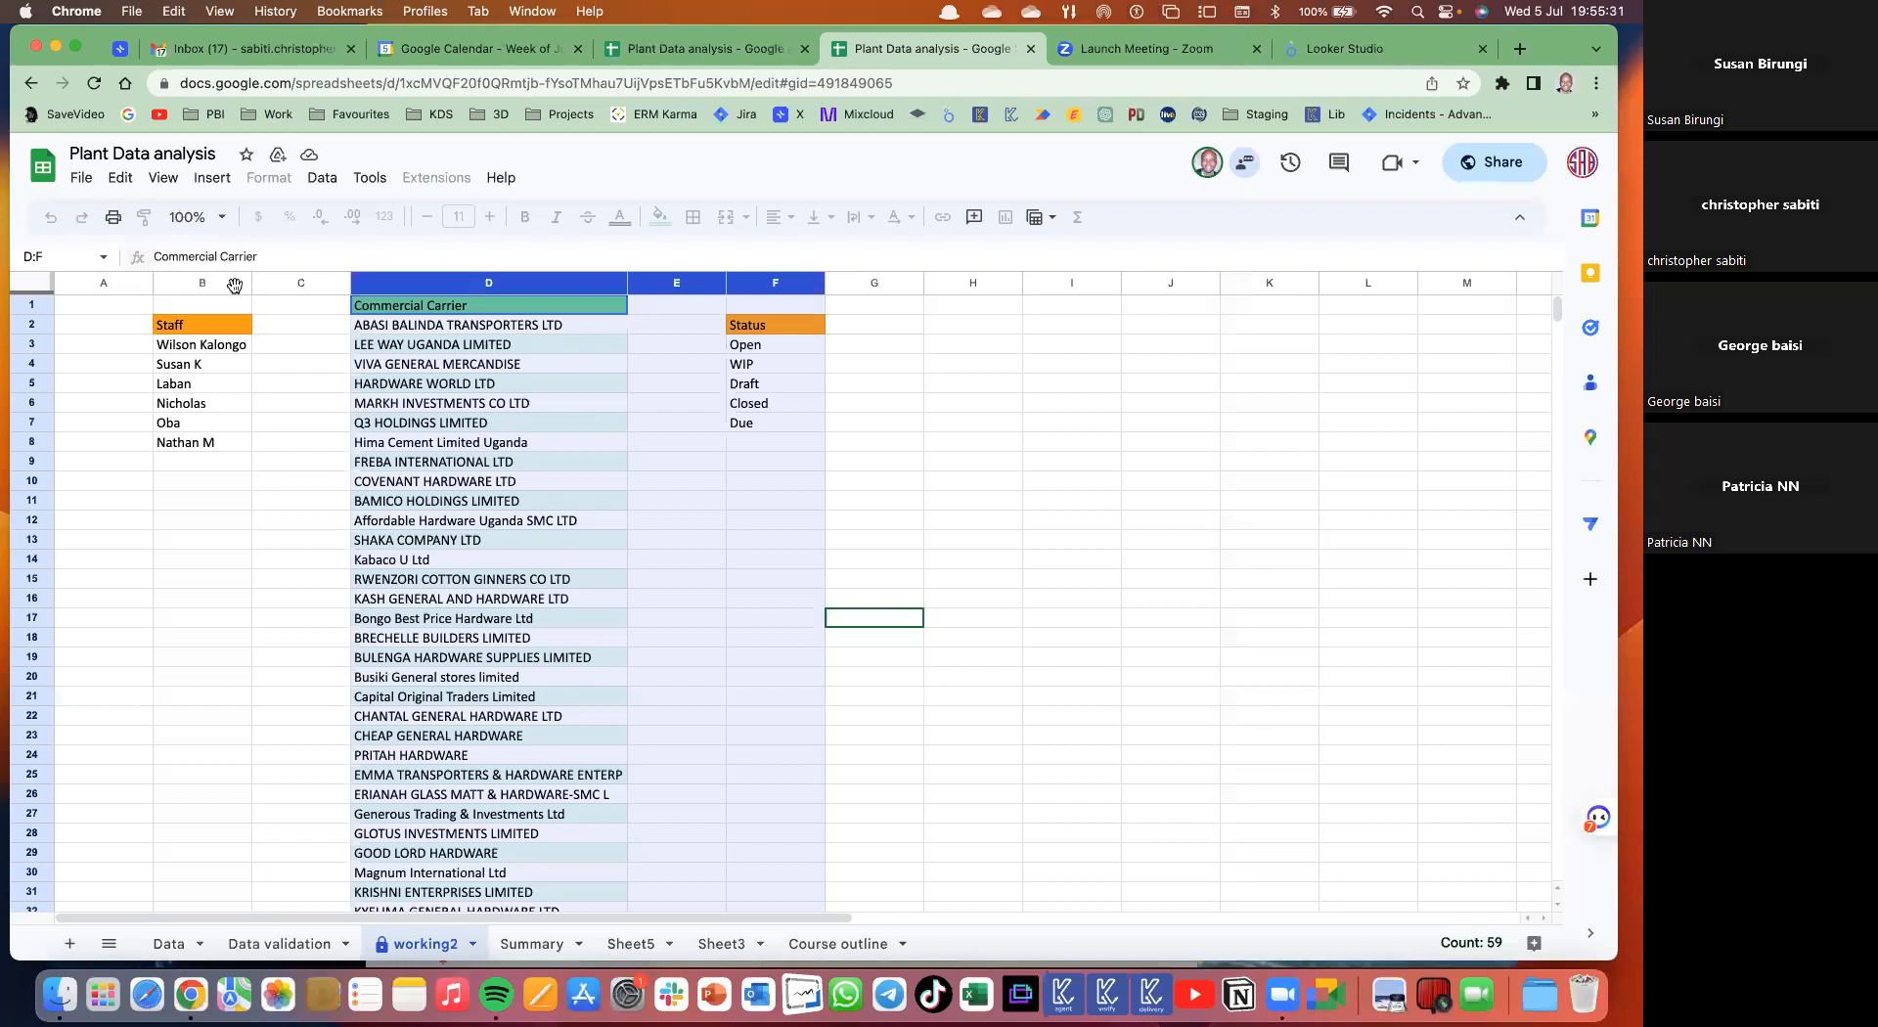
pyautogui.hotkey('ctrl', 'shift', 'Tab')
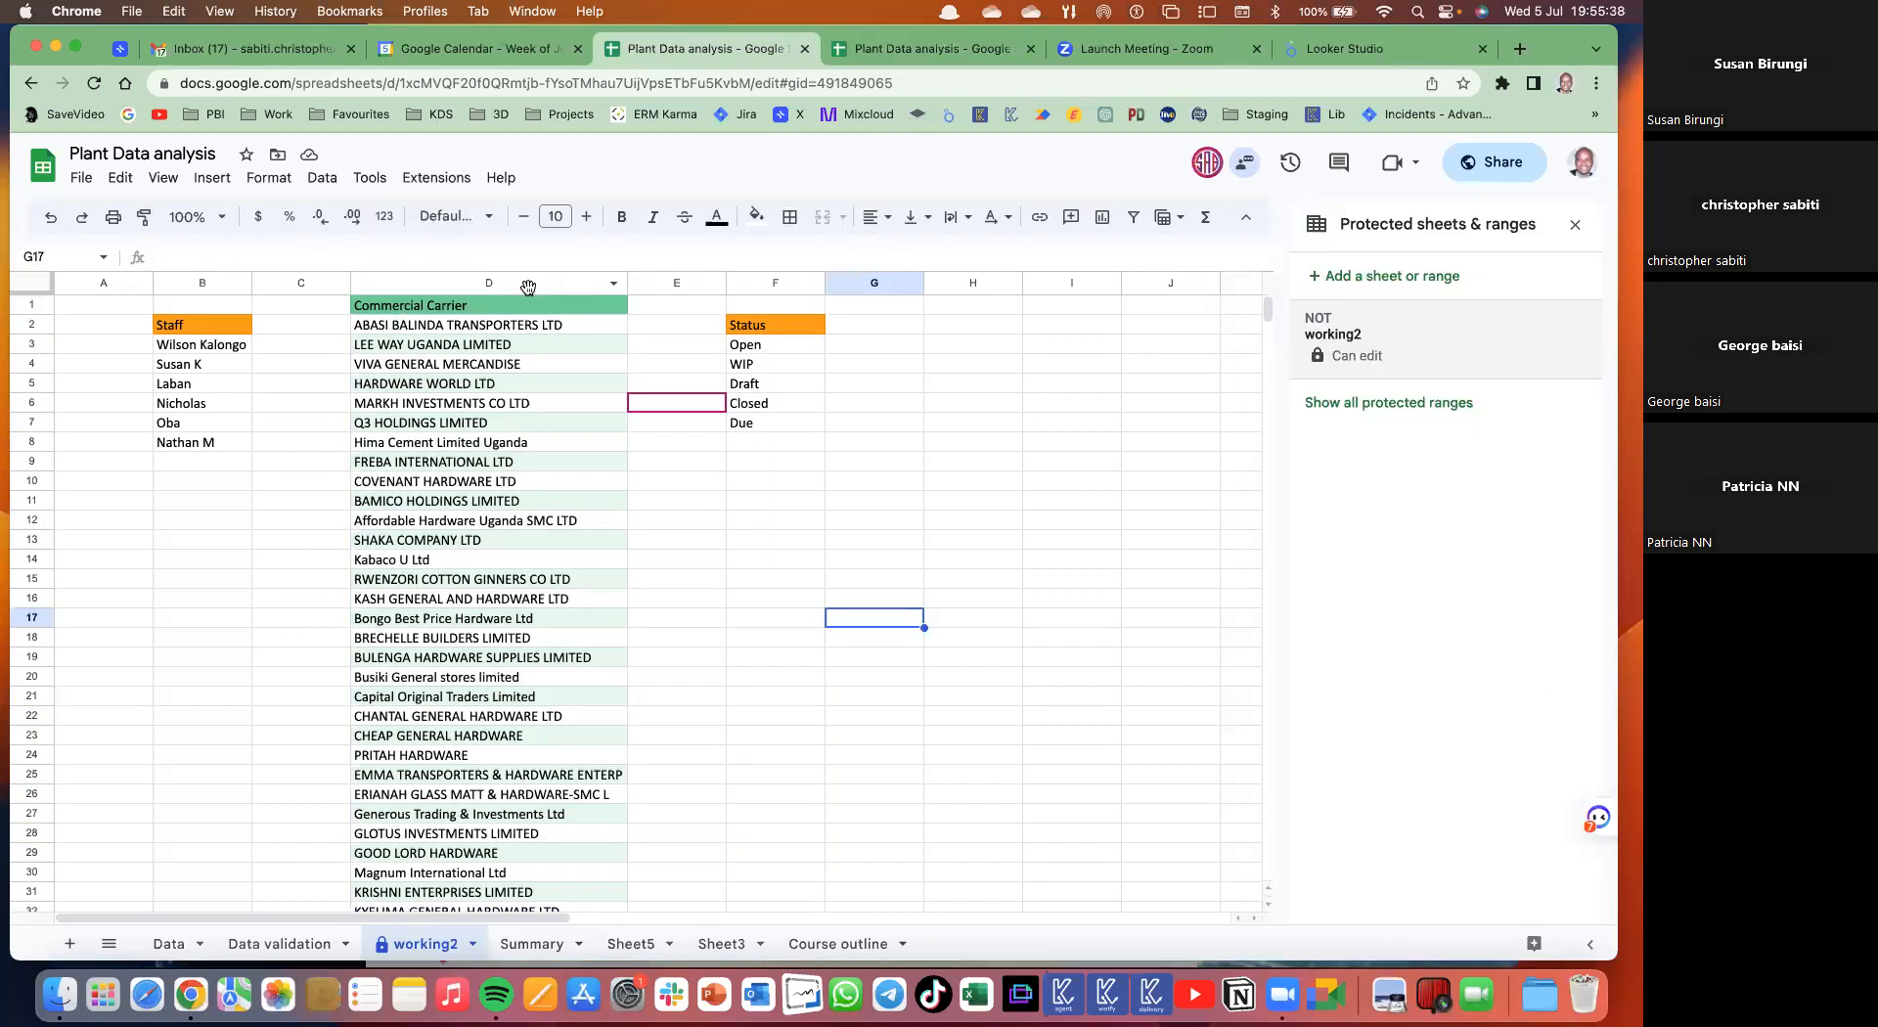
pyautogui.moveTo(202, 282); pyautogui.dragTo(776, 283)
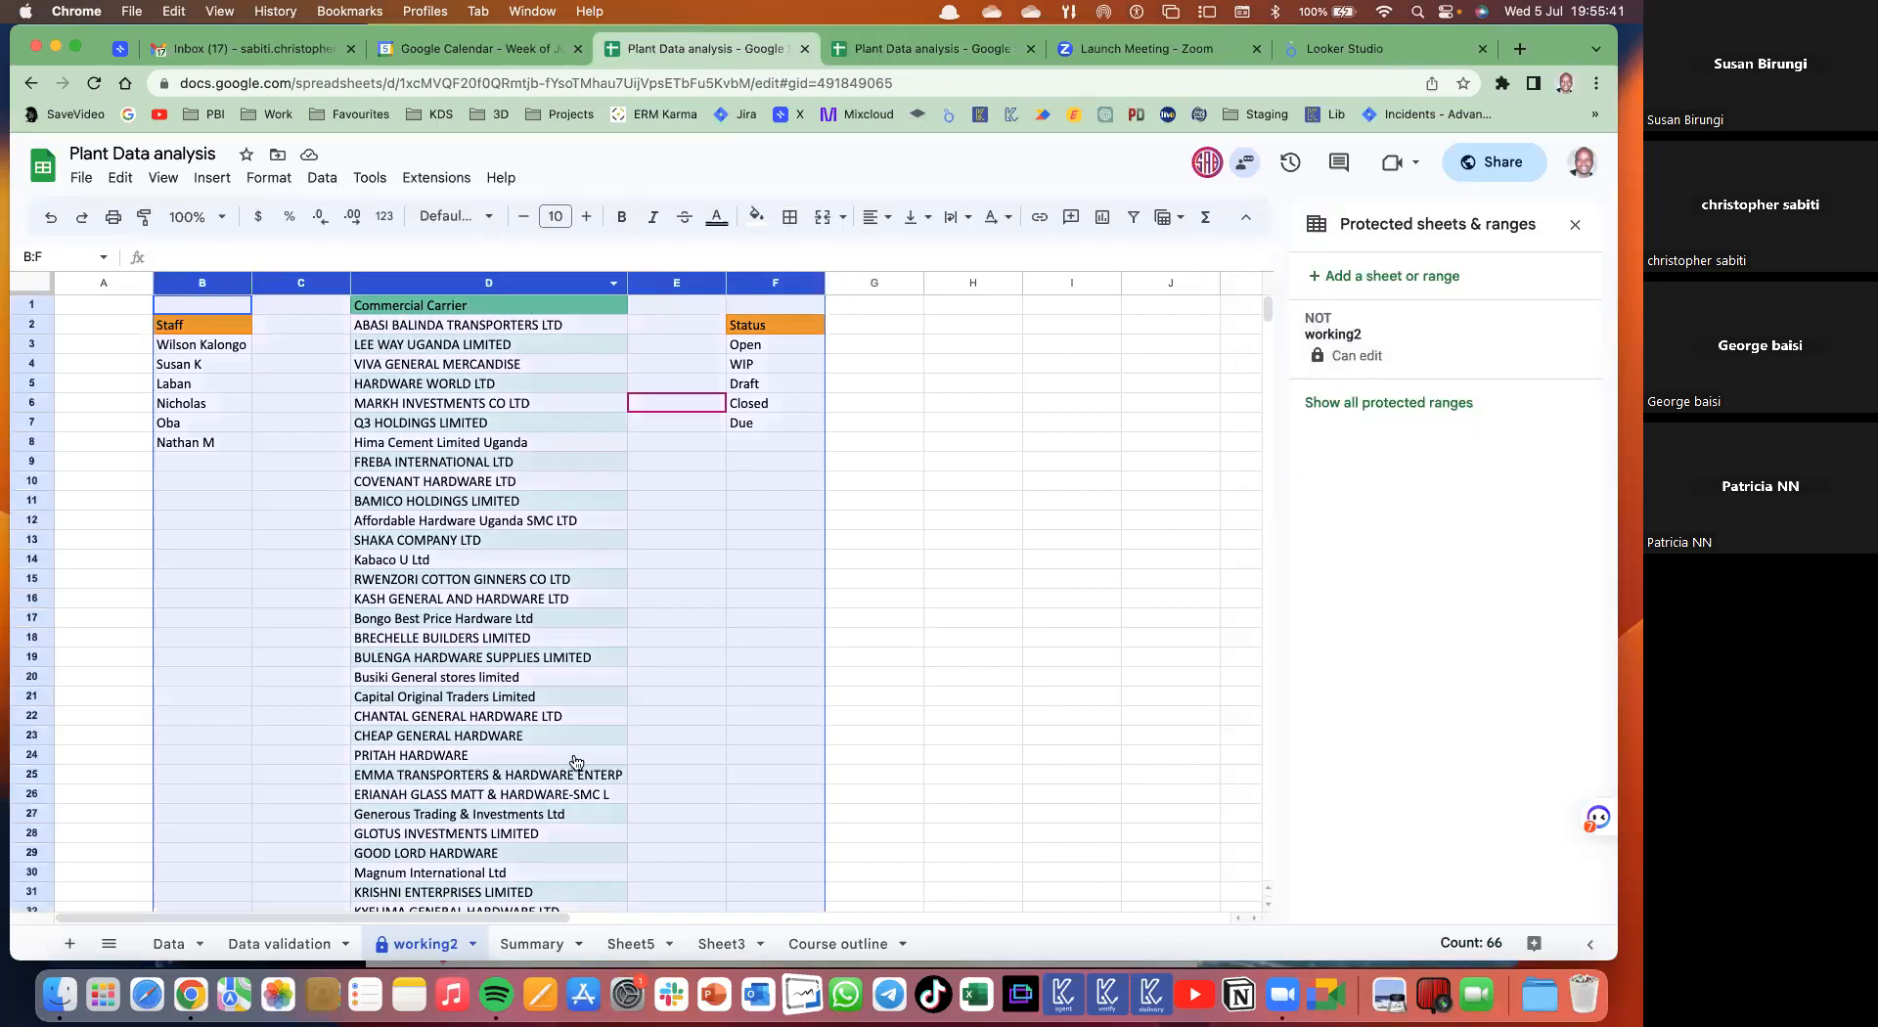
pyautogui.rightClick(603, 869)
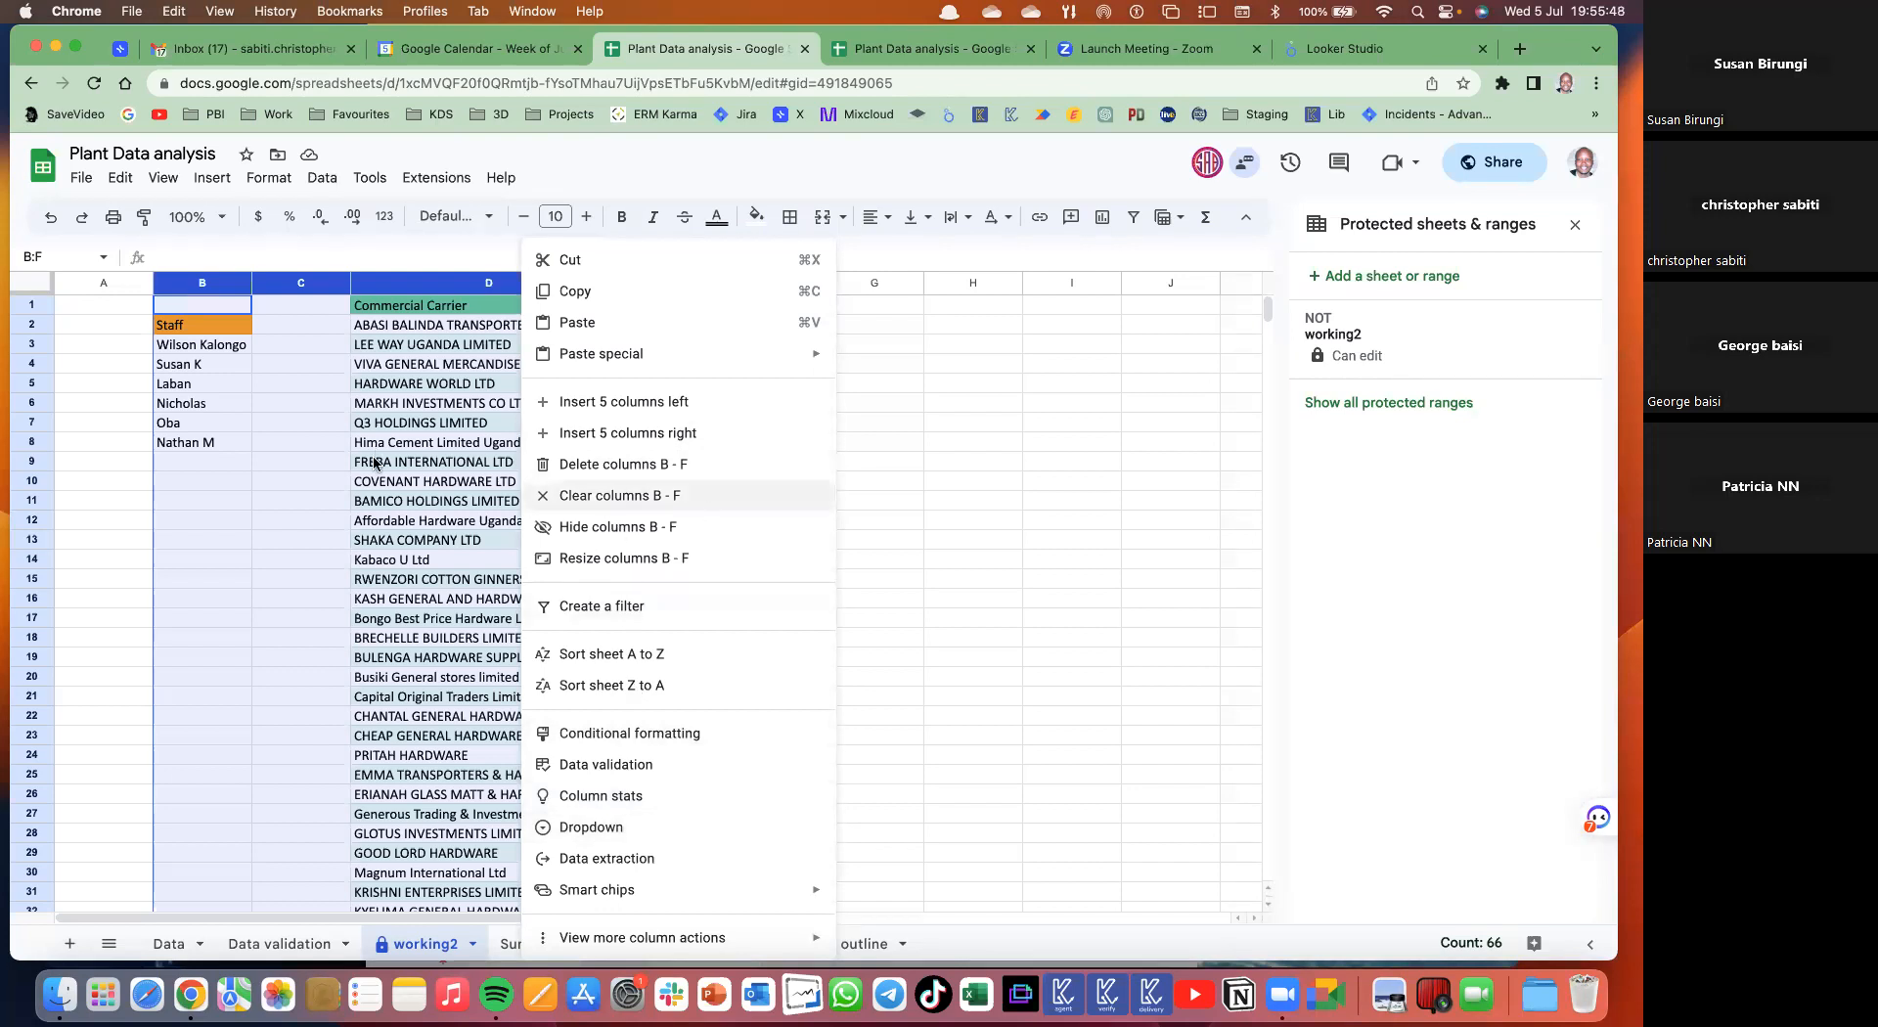
pyautogui.click(612, 528)
pyautogui.click(400, 441)
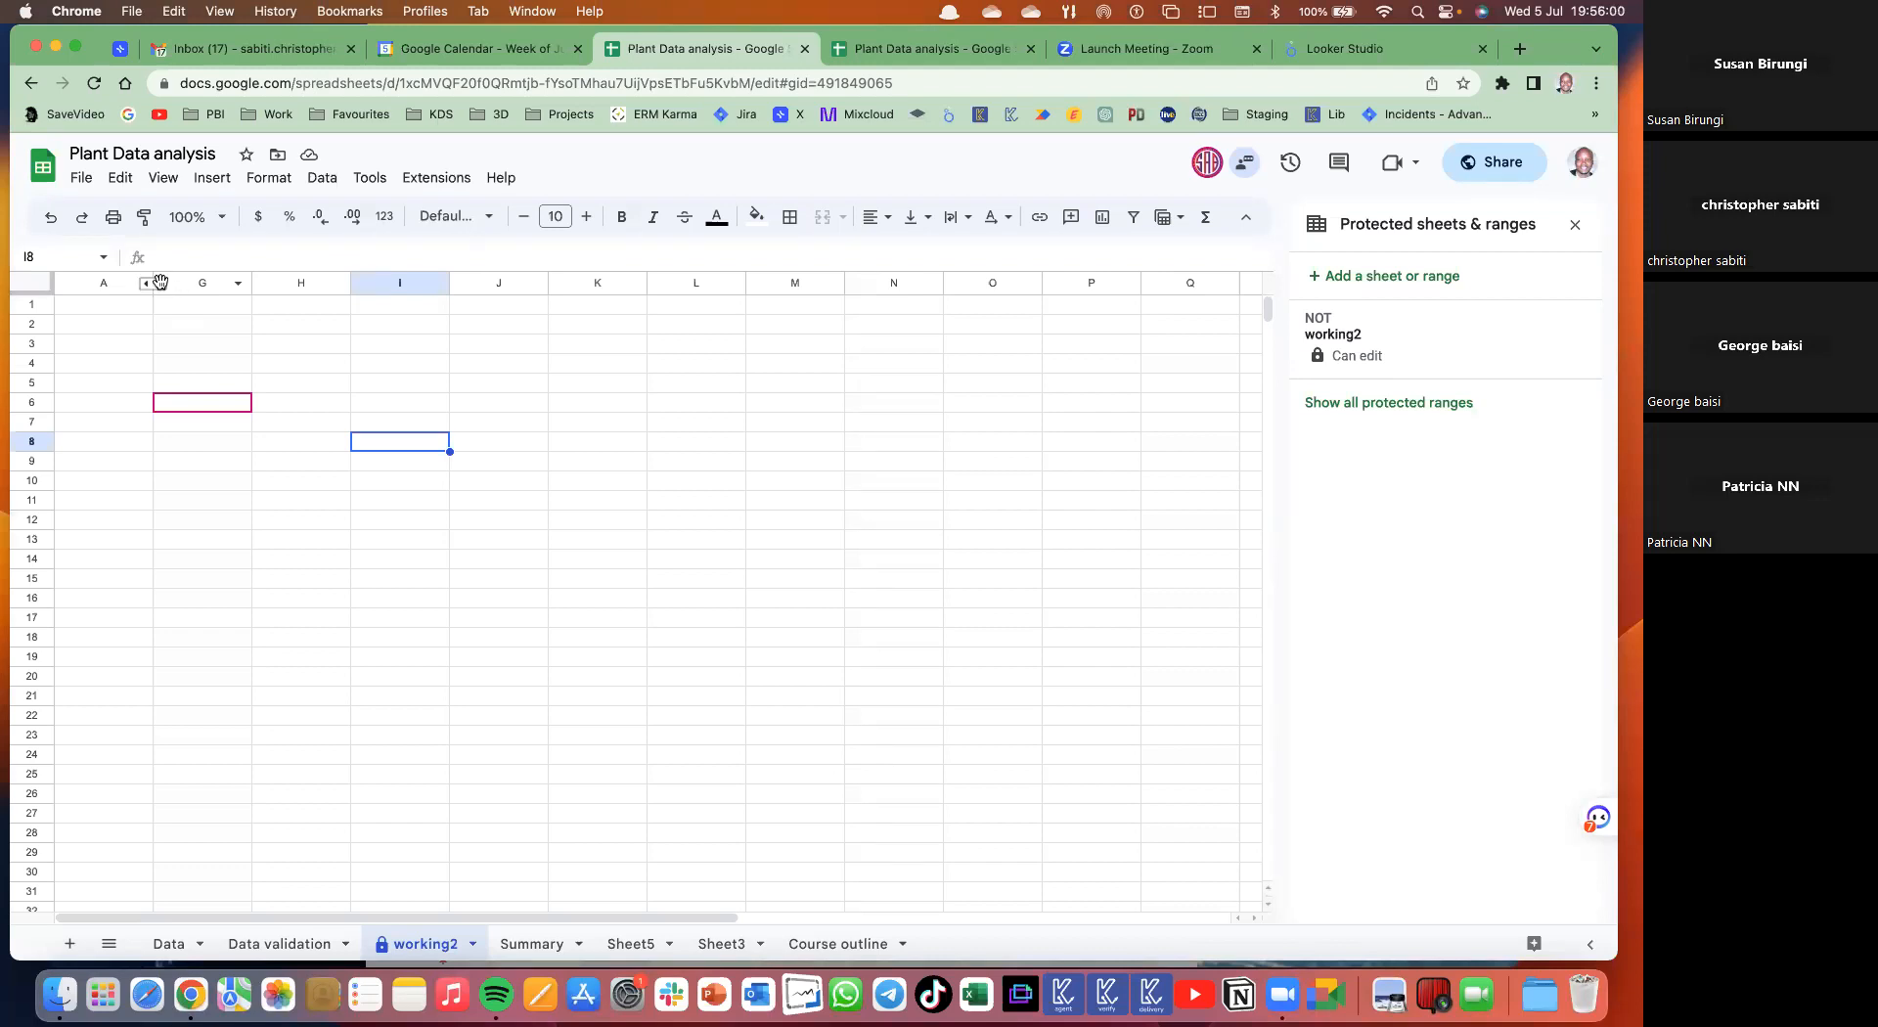
pyautogui.click(159, 282)
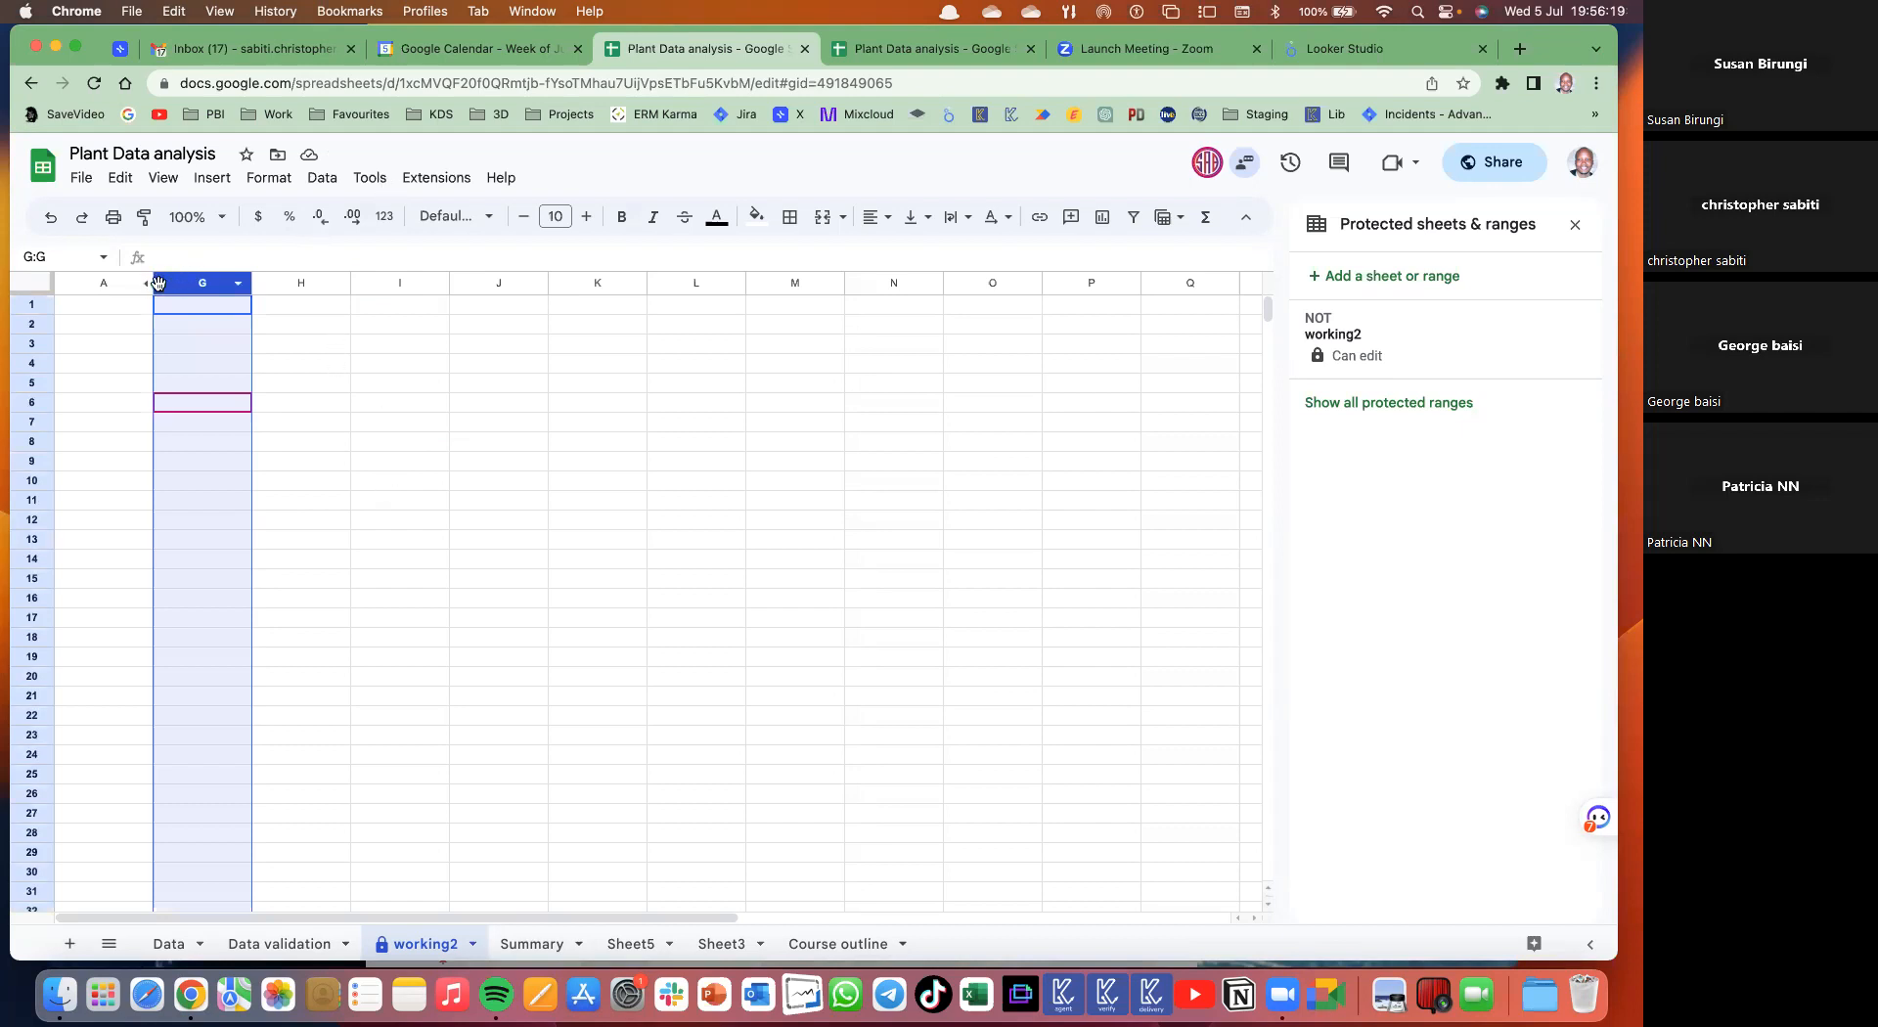
pyautogui.click(130, 310)
pyautogui.click(159, 284)
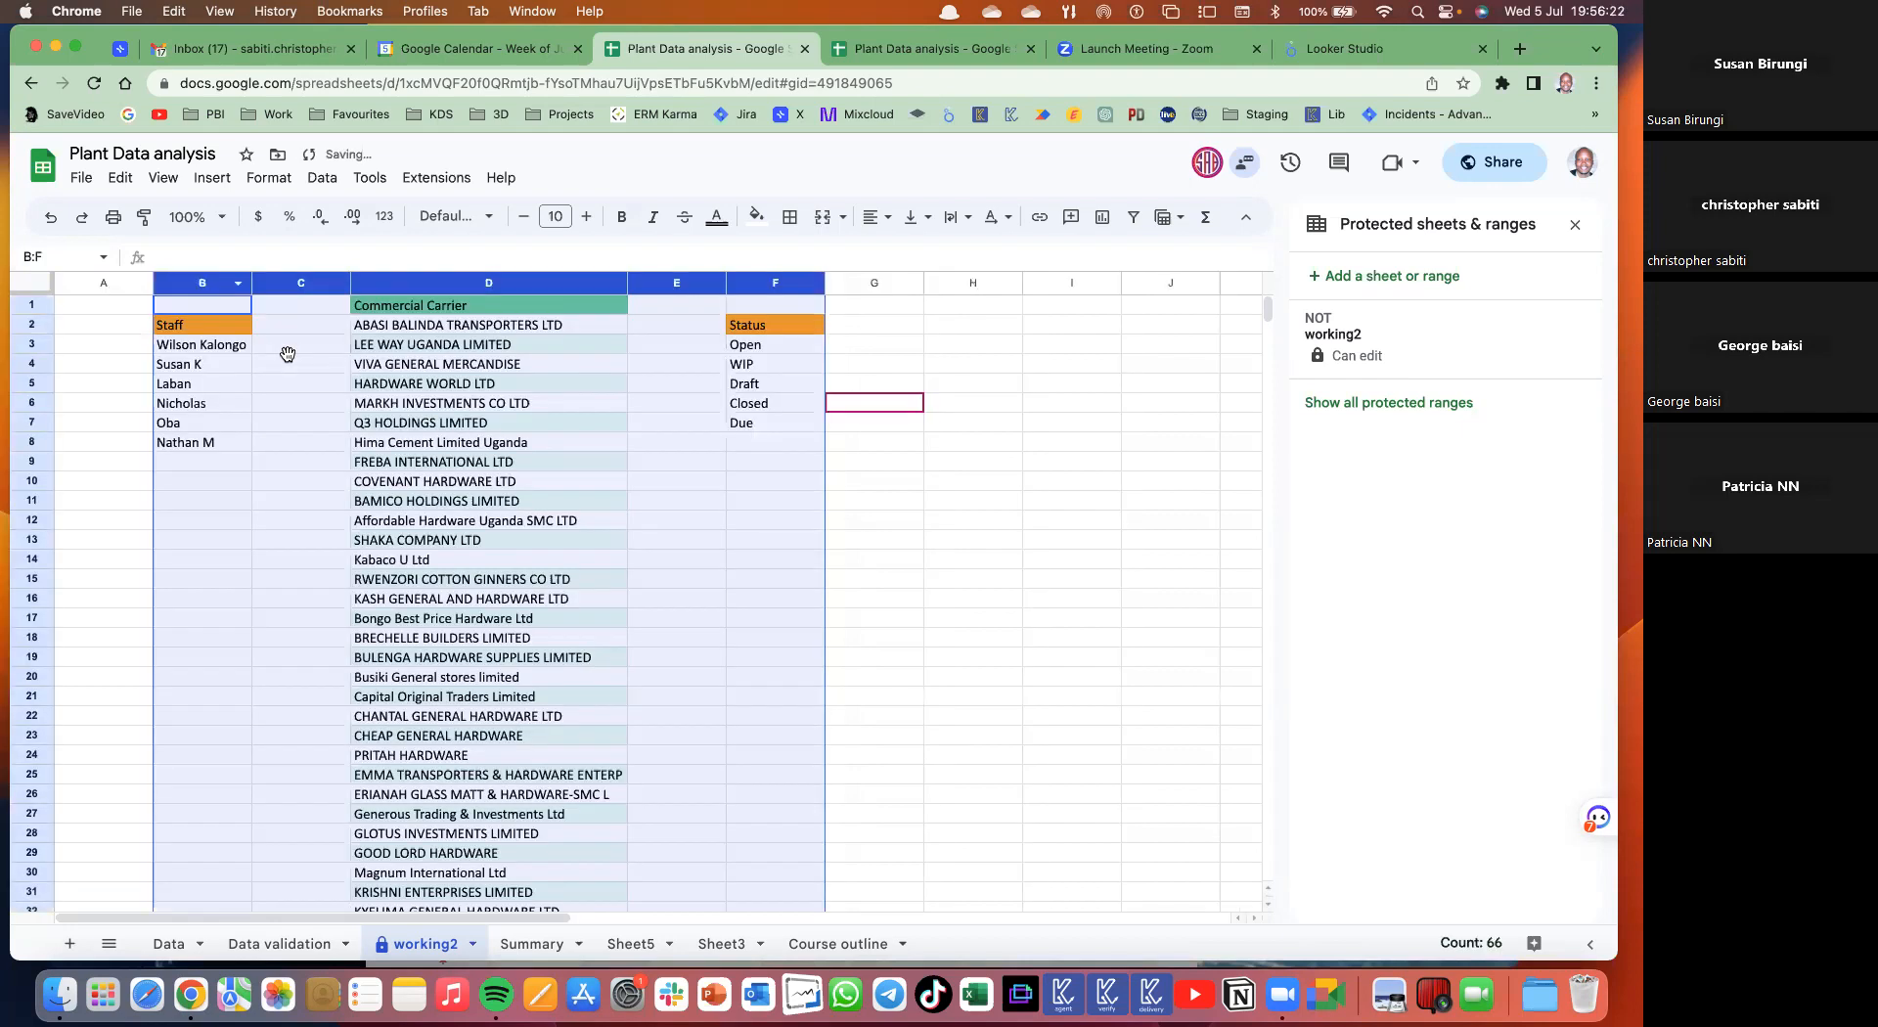
pyautogui.click(288, 355)
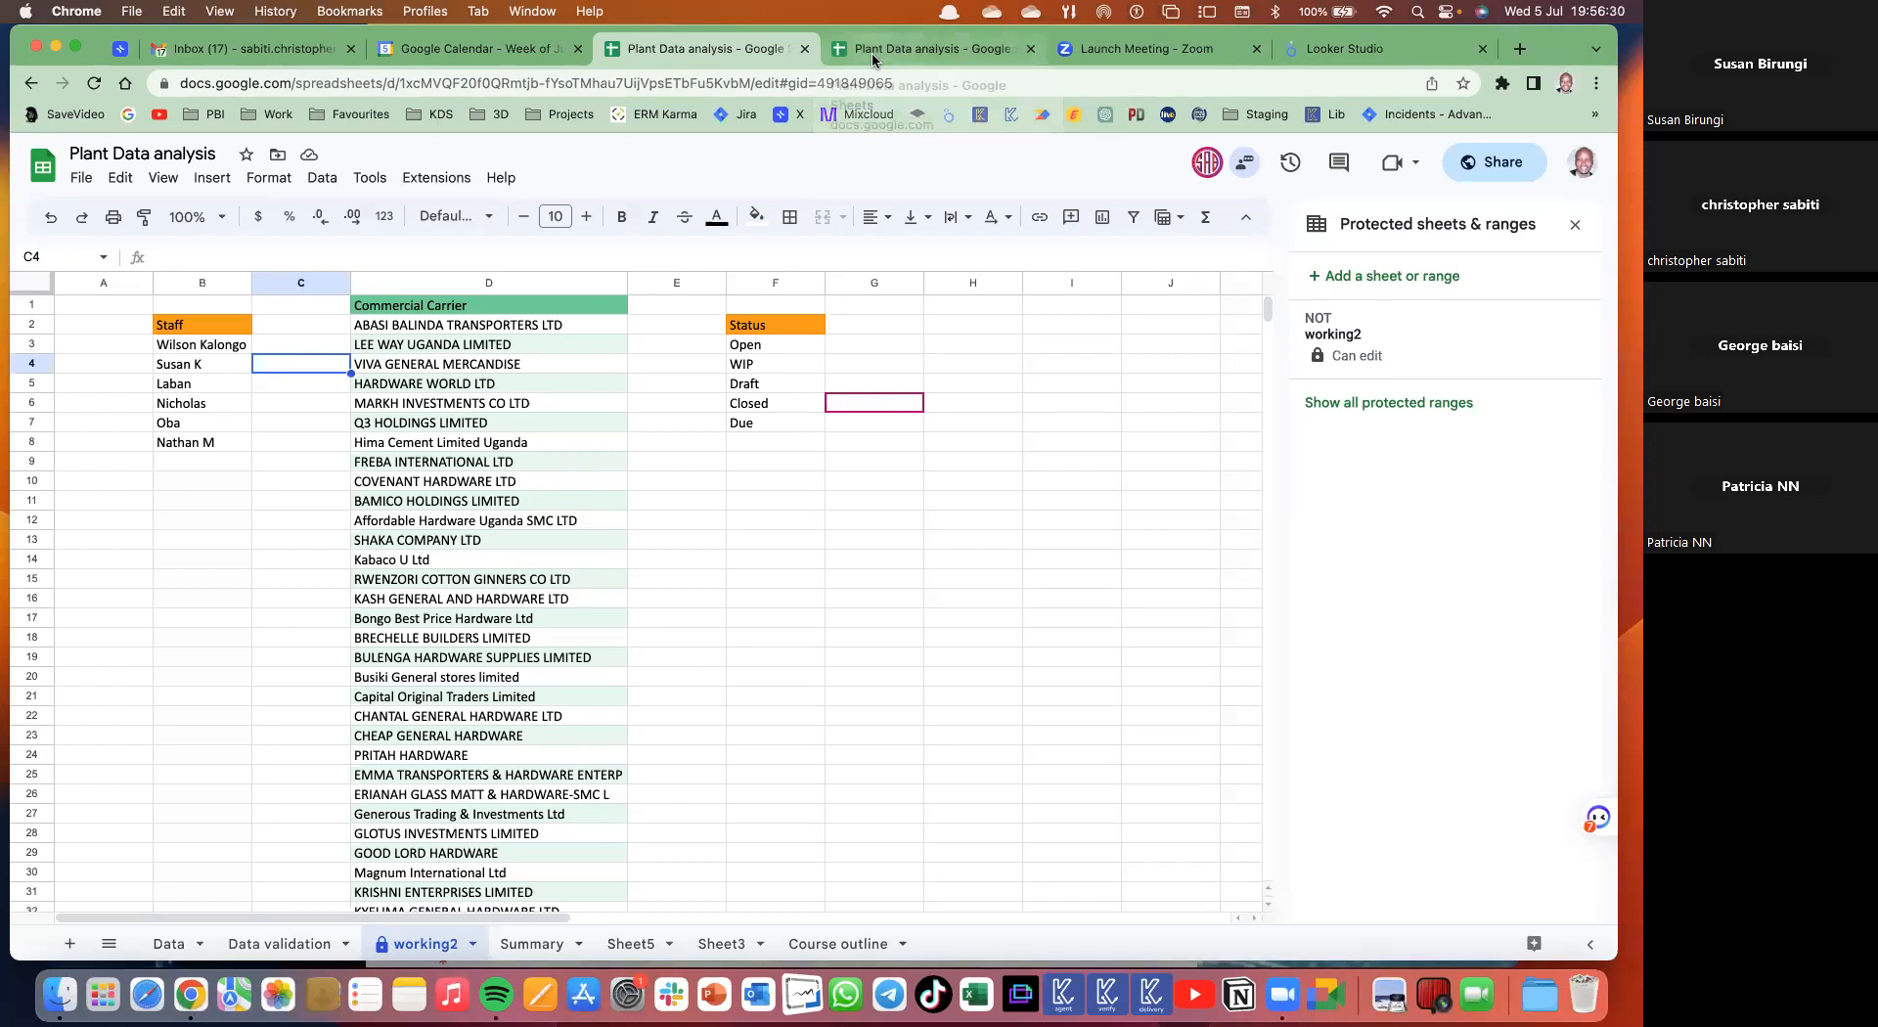
pyautogui.click(684, 409)
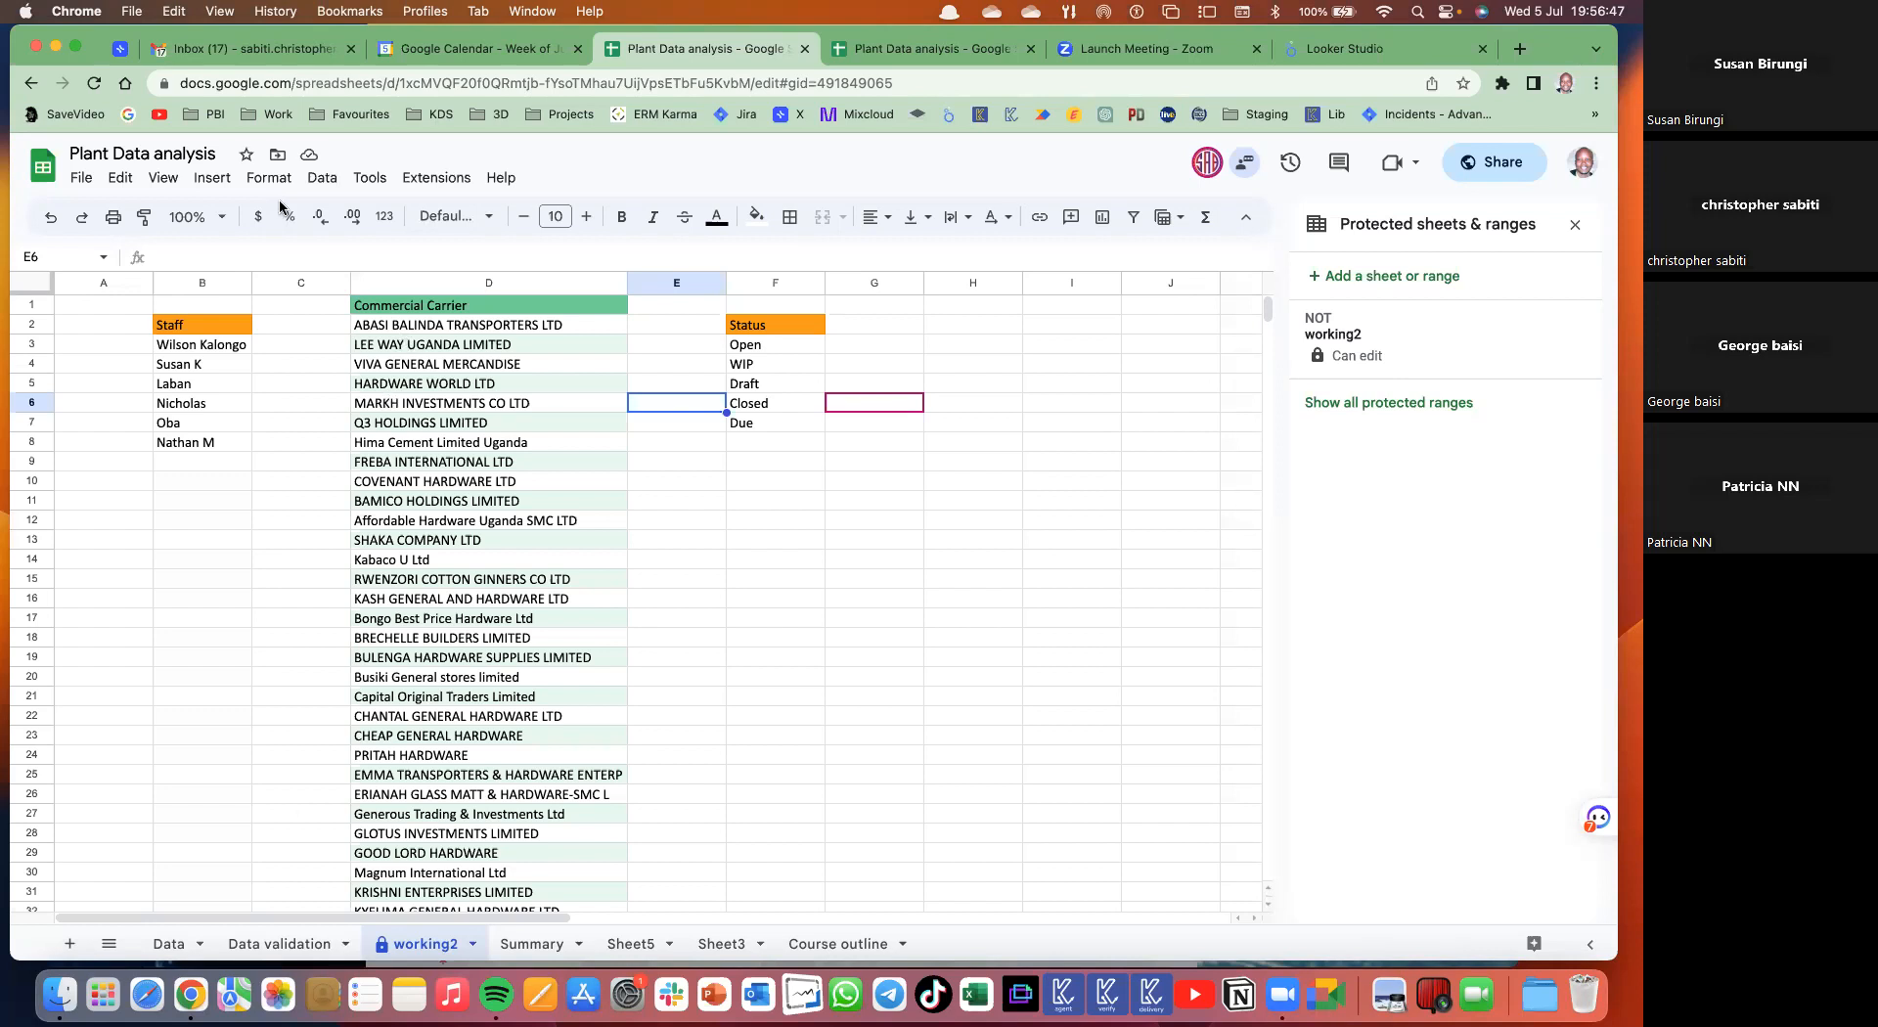
pyautogui.click(322, 178)
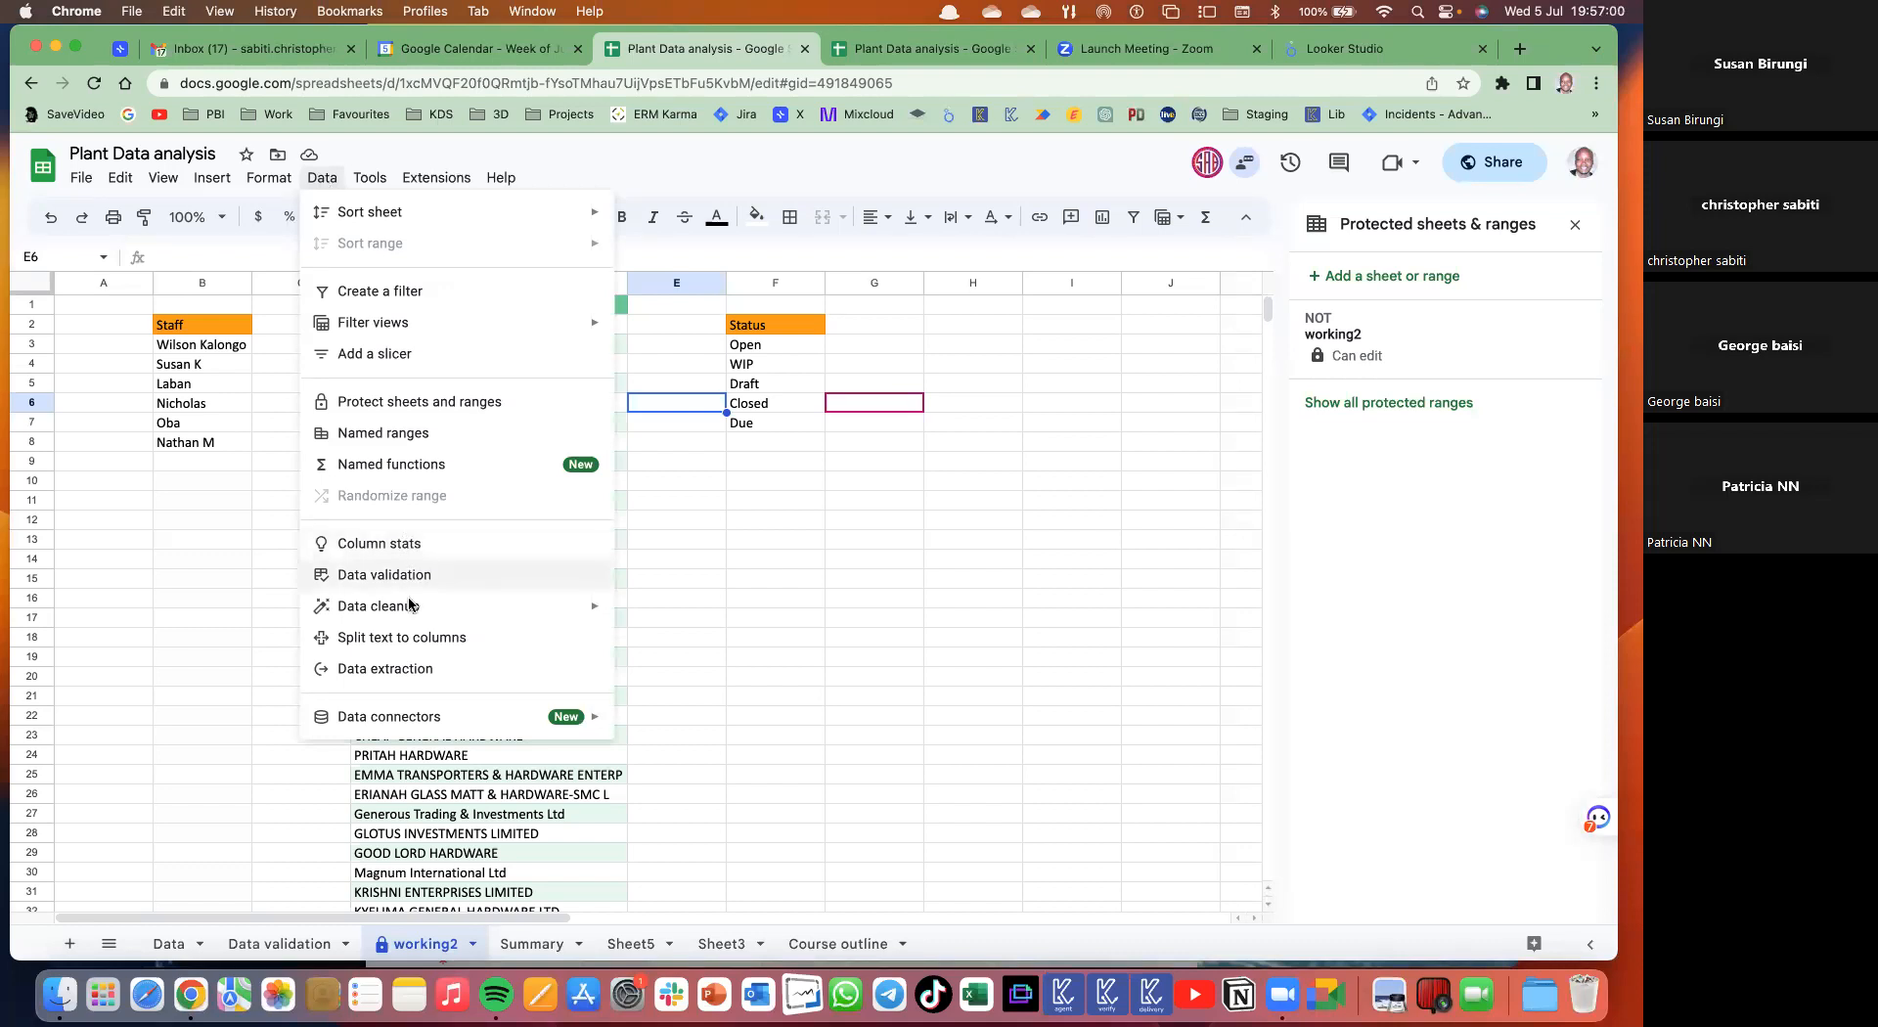
pyautogui.moveTo(409, 606)
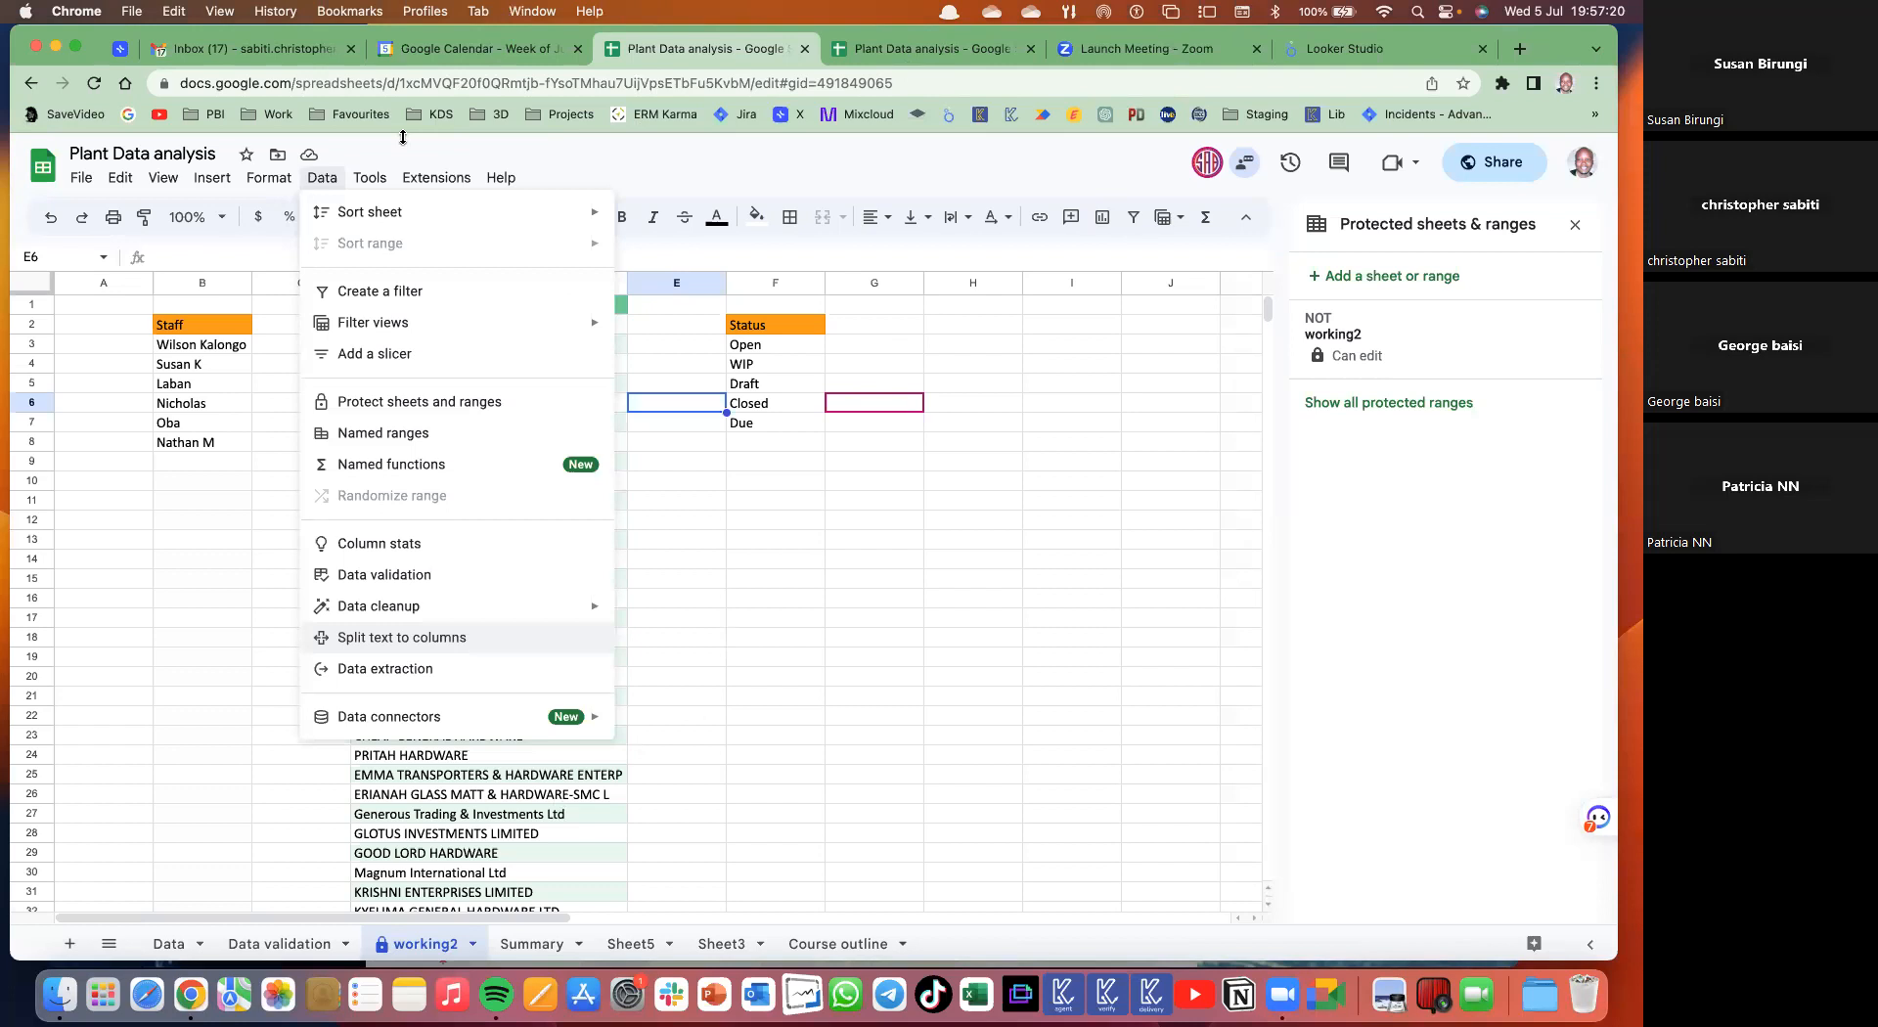
pyautogui.click(776, 773)
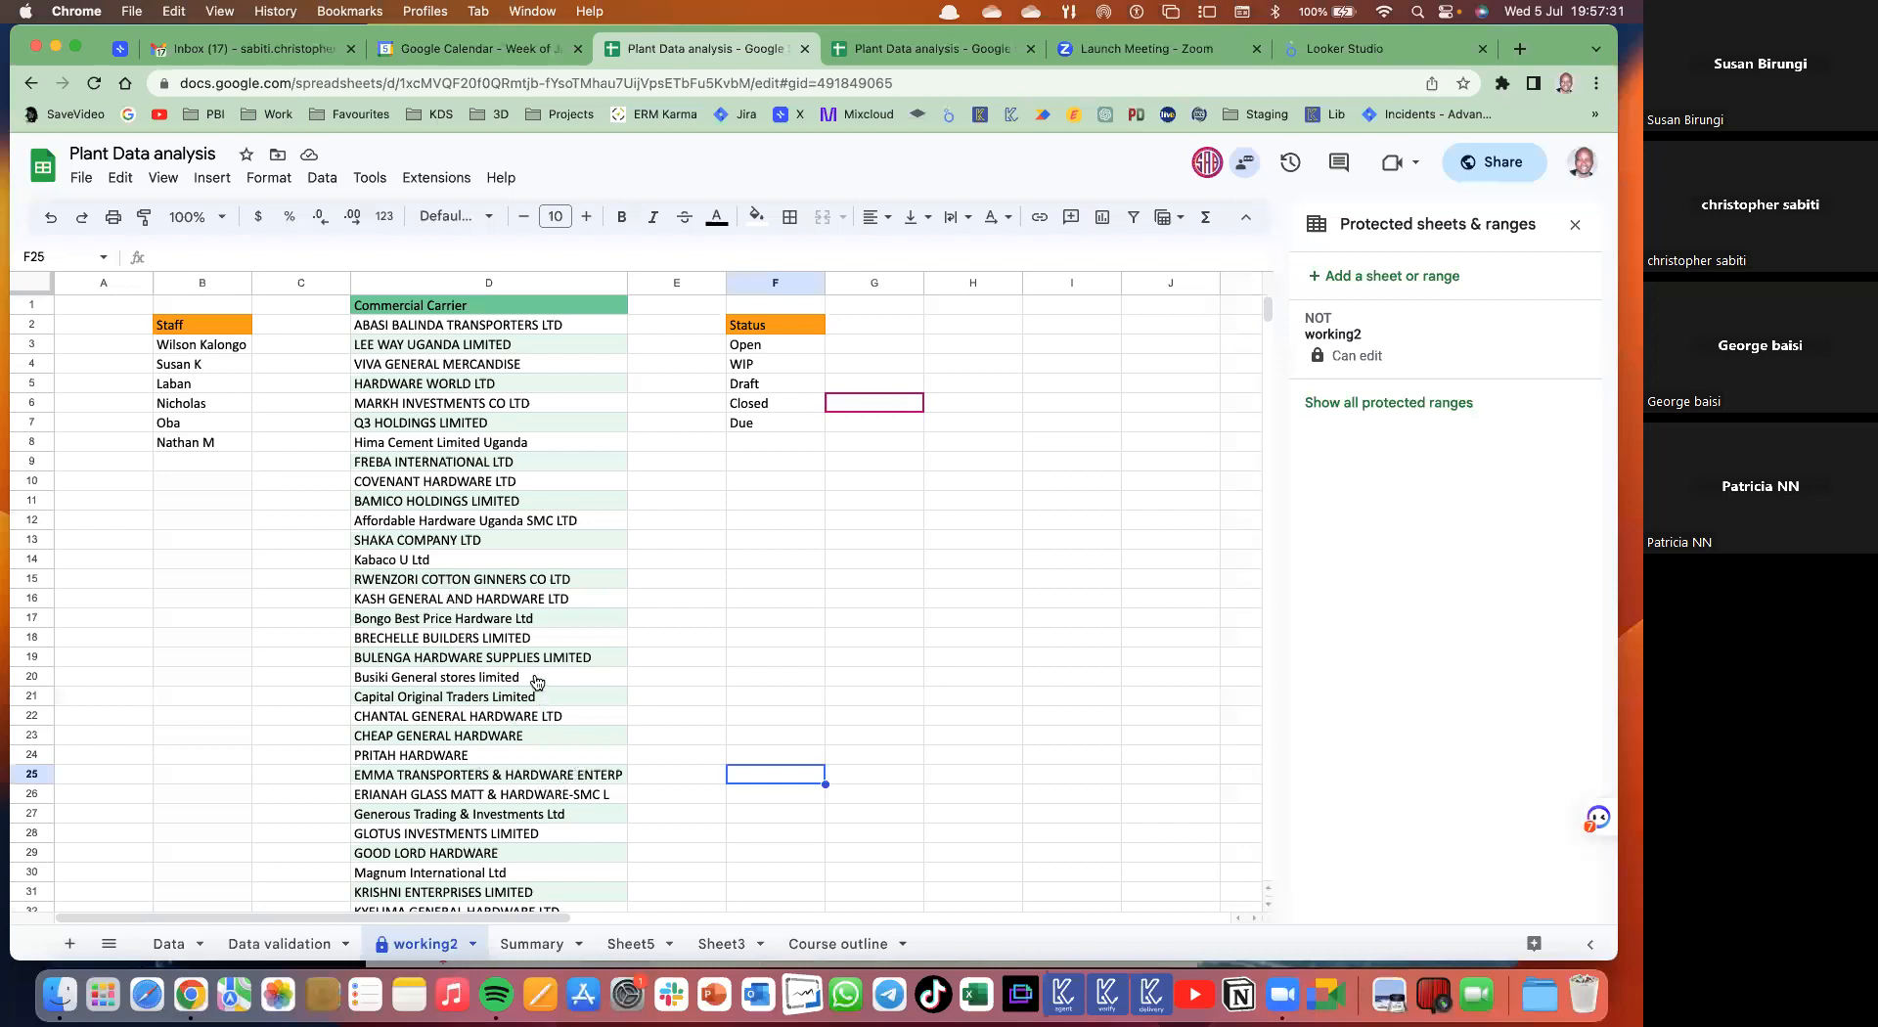
pyautogui.hotkey('ctrl', 'Tab')
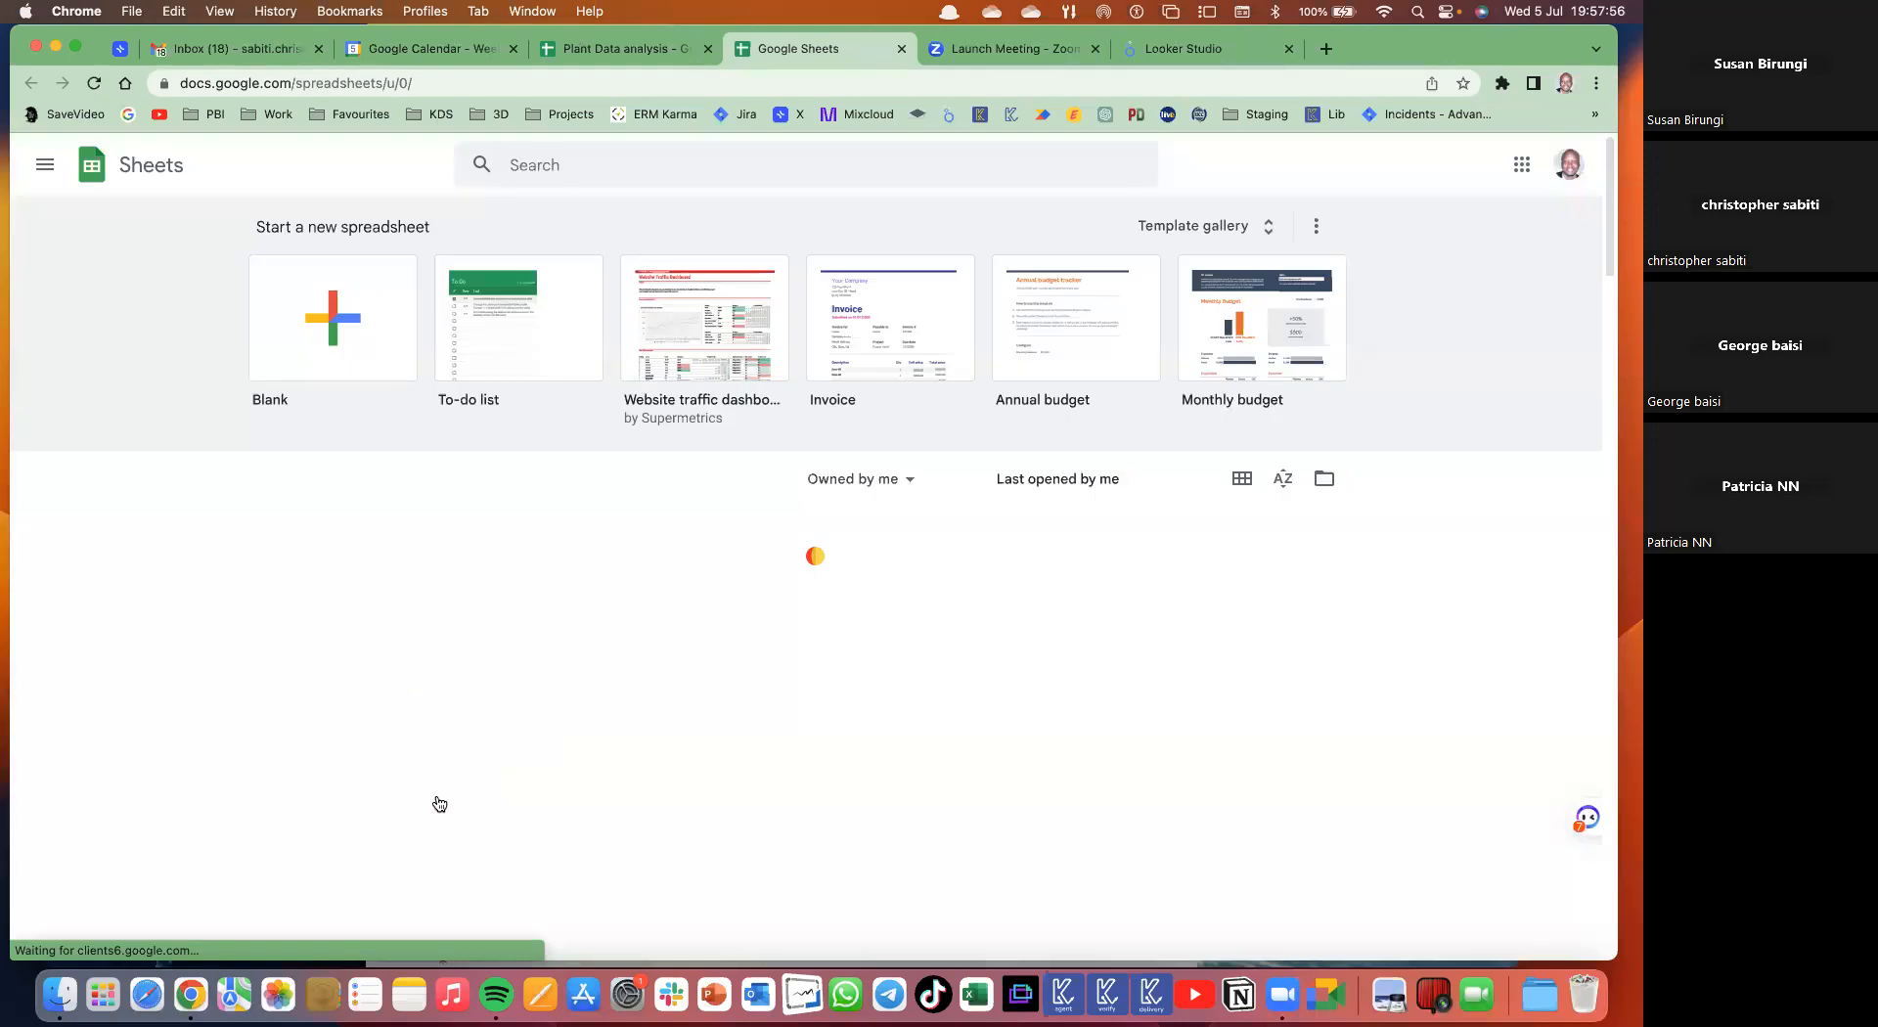
pyautogui.scroll(-5, 440, 804)
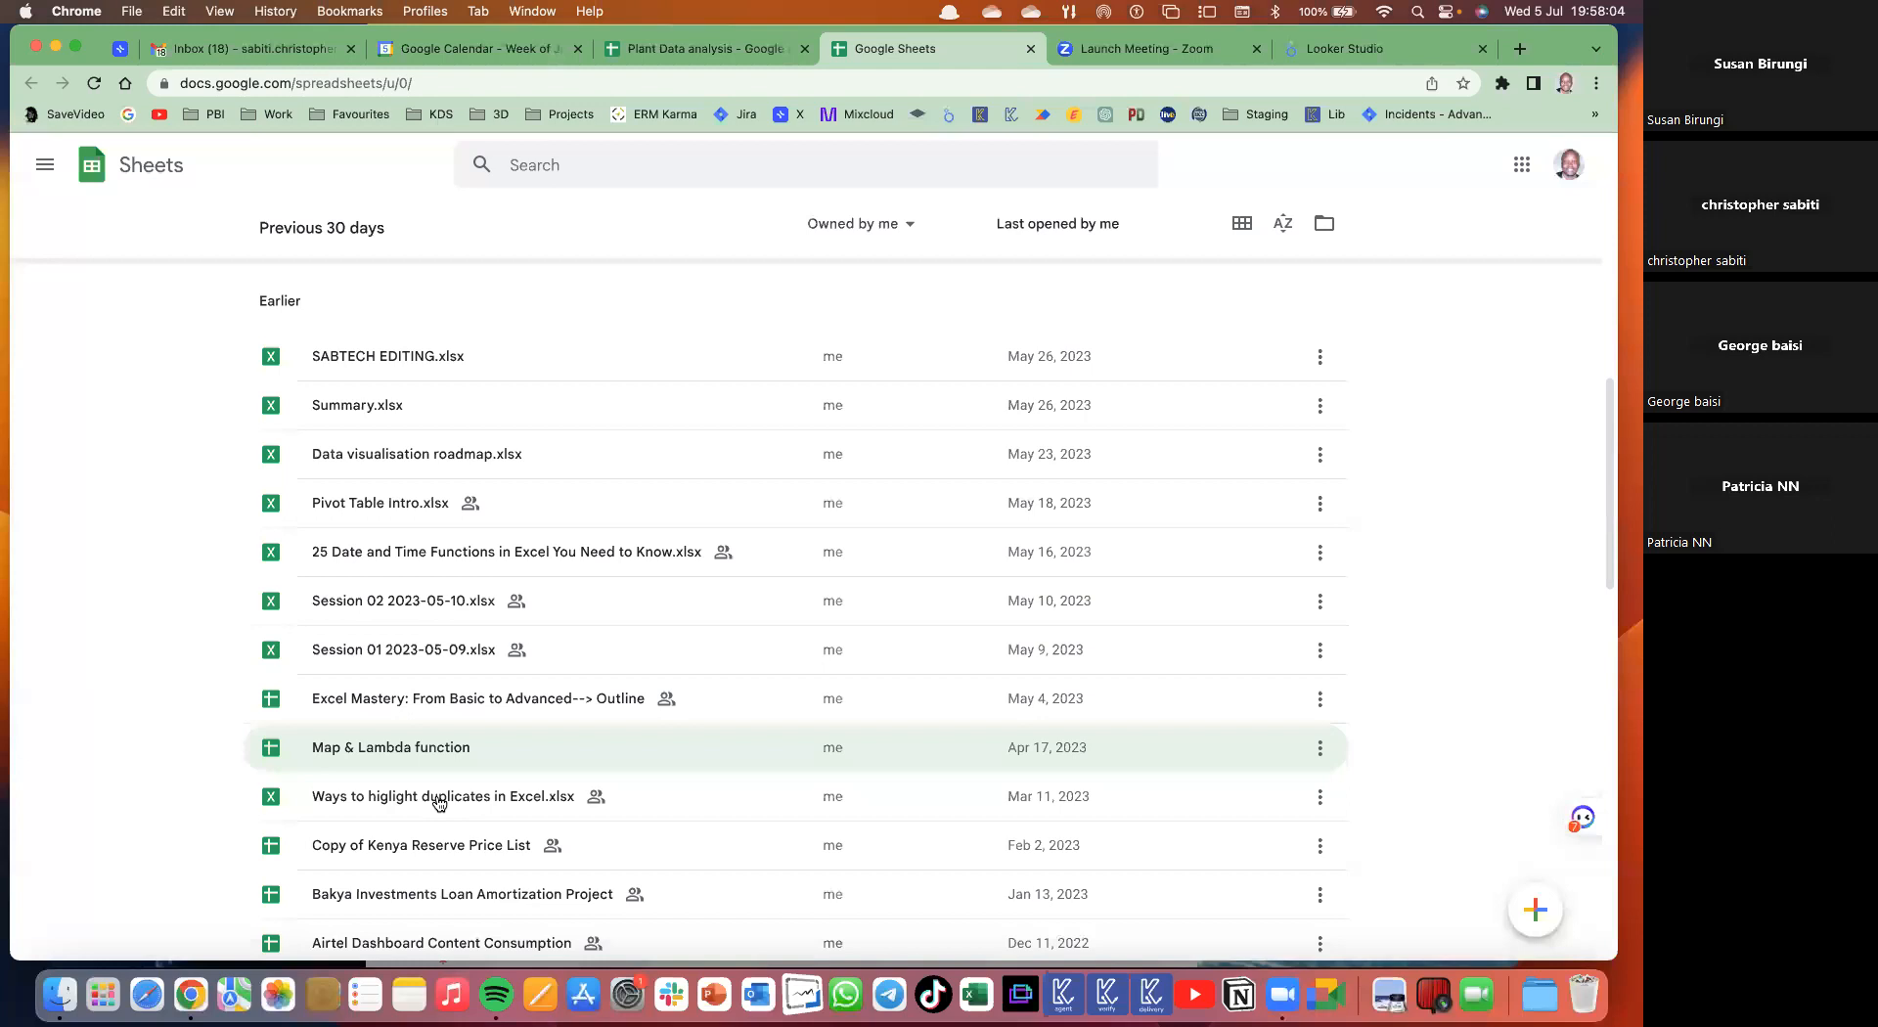
pyautogui.scroll(-5, 440, 804)
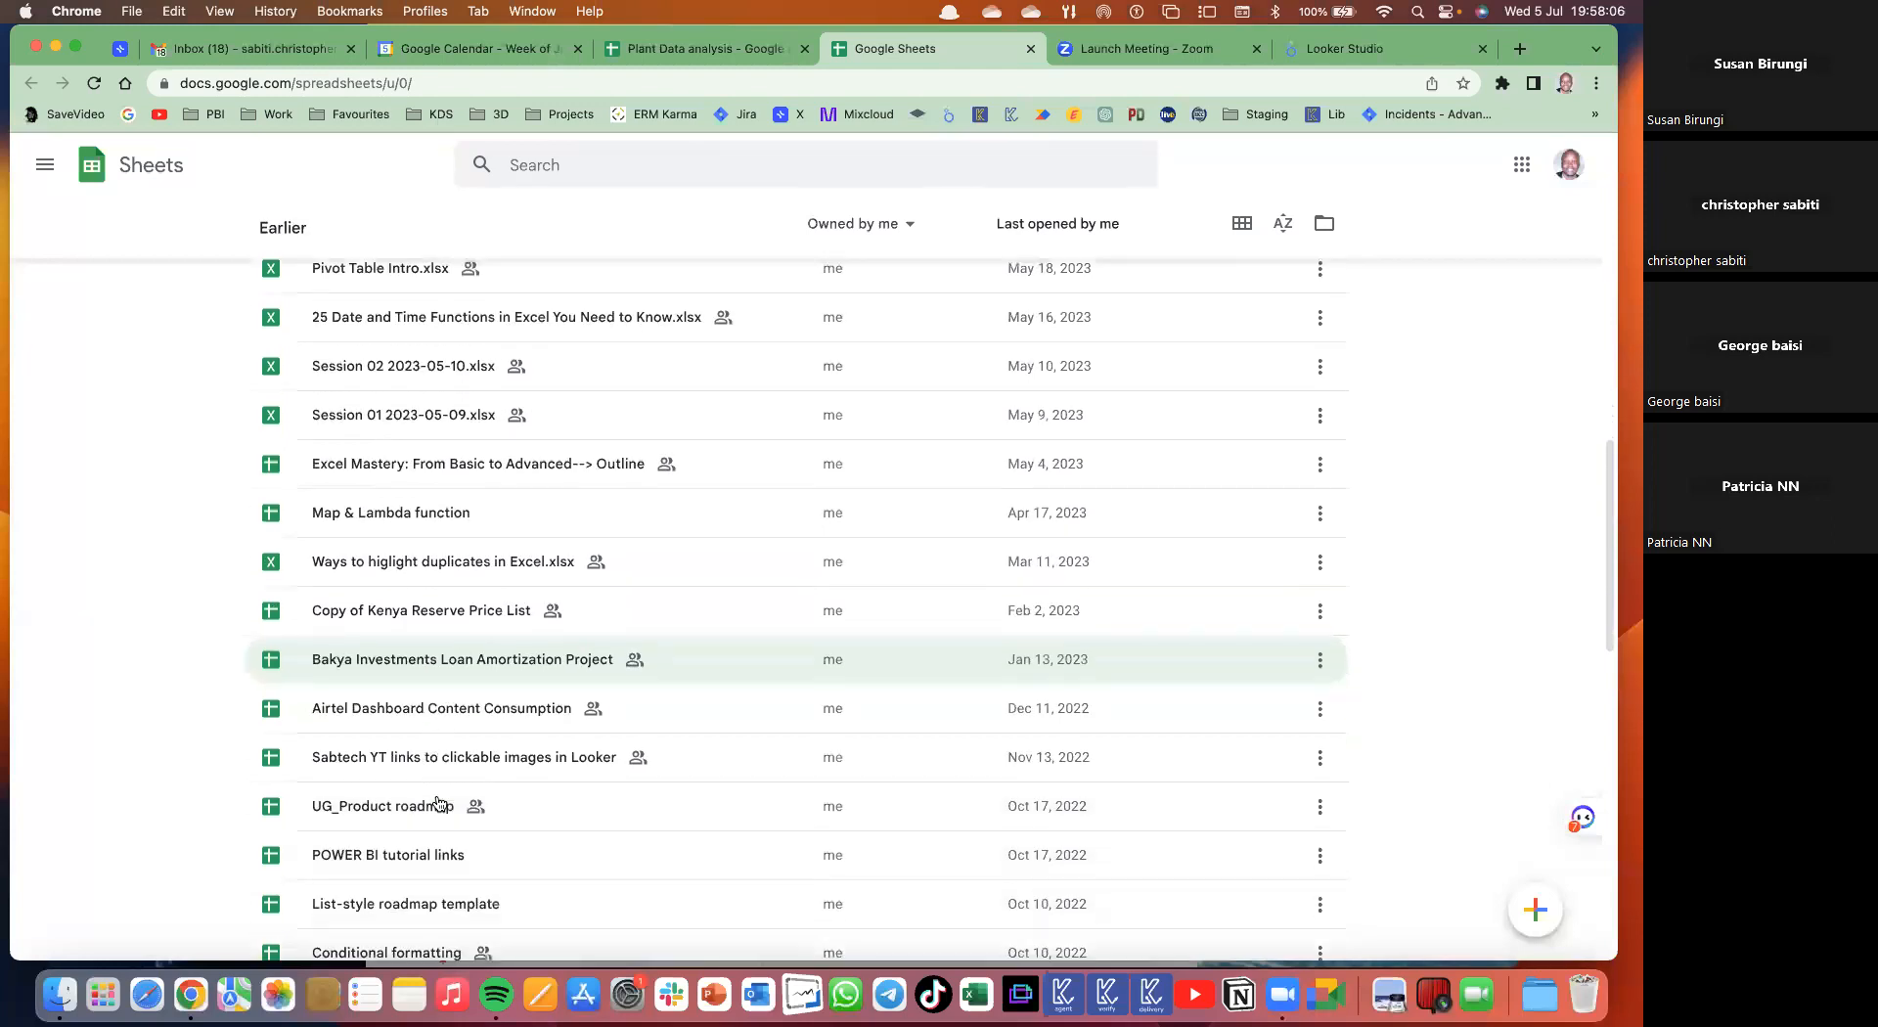
pyautogui.scroll(-7, 839, 284)
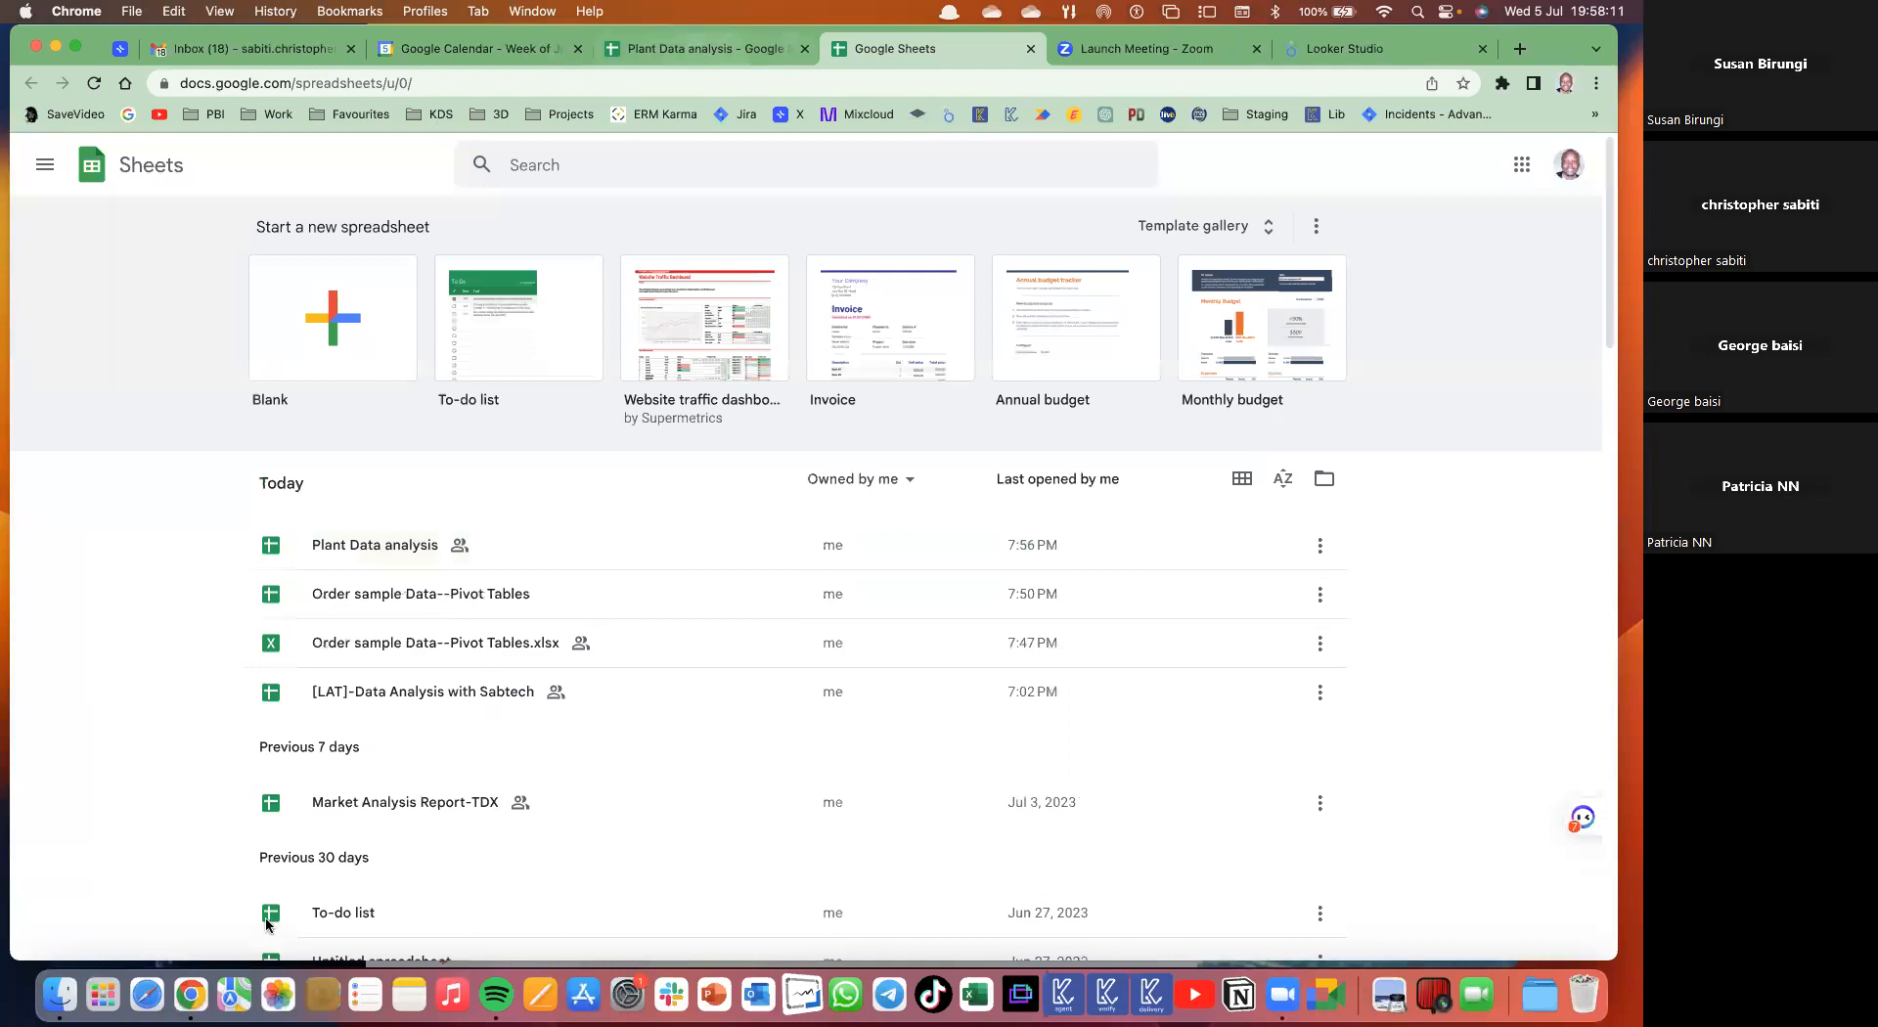
pyautogui.hotkey('ctrl', 'shift', 'Tab')
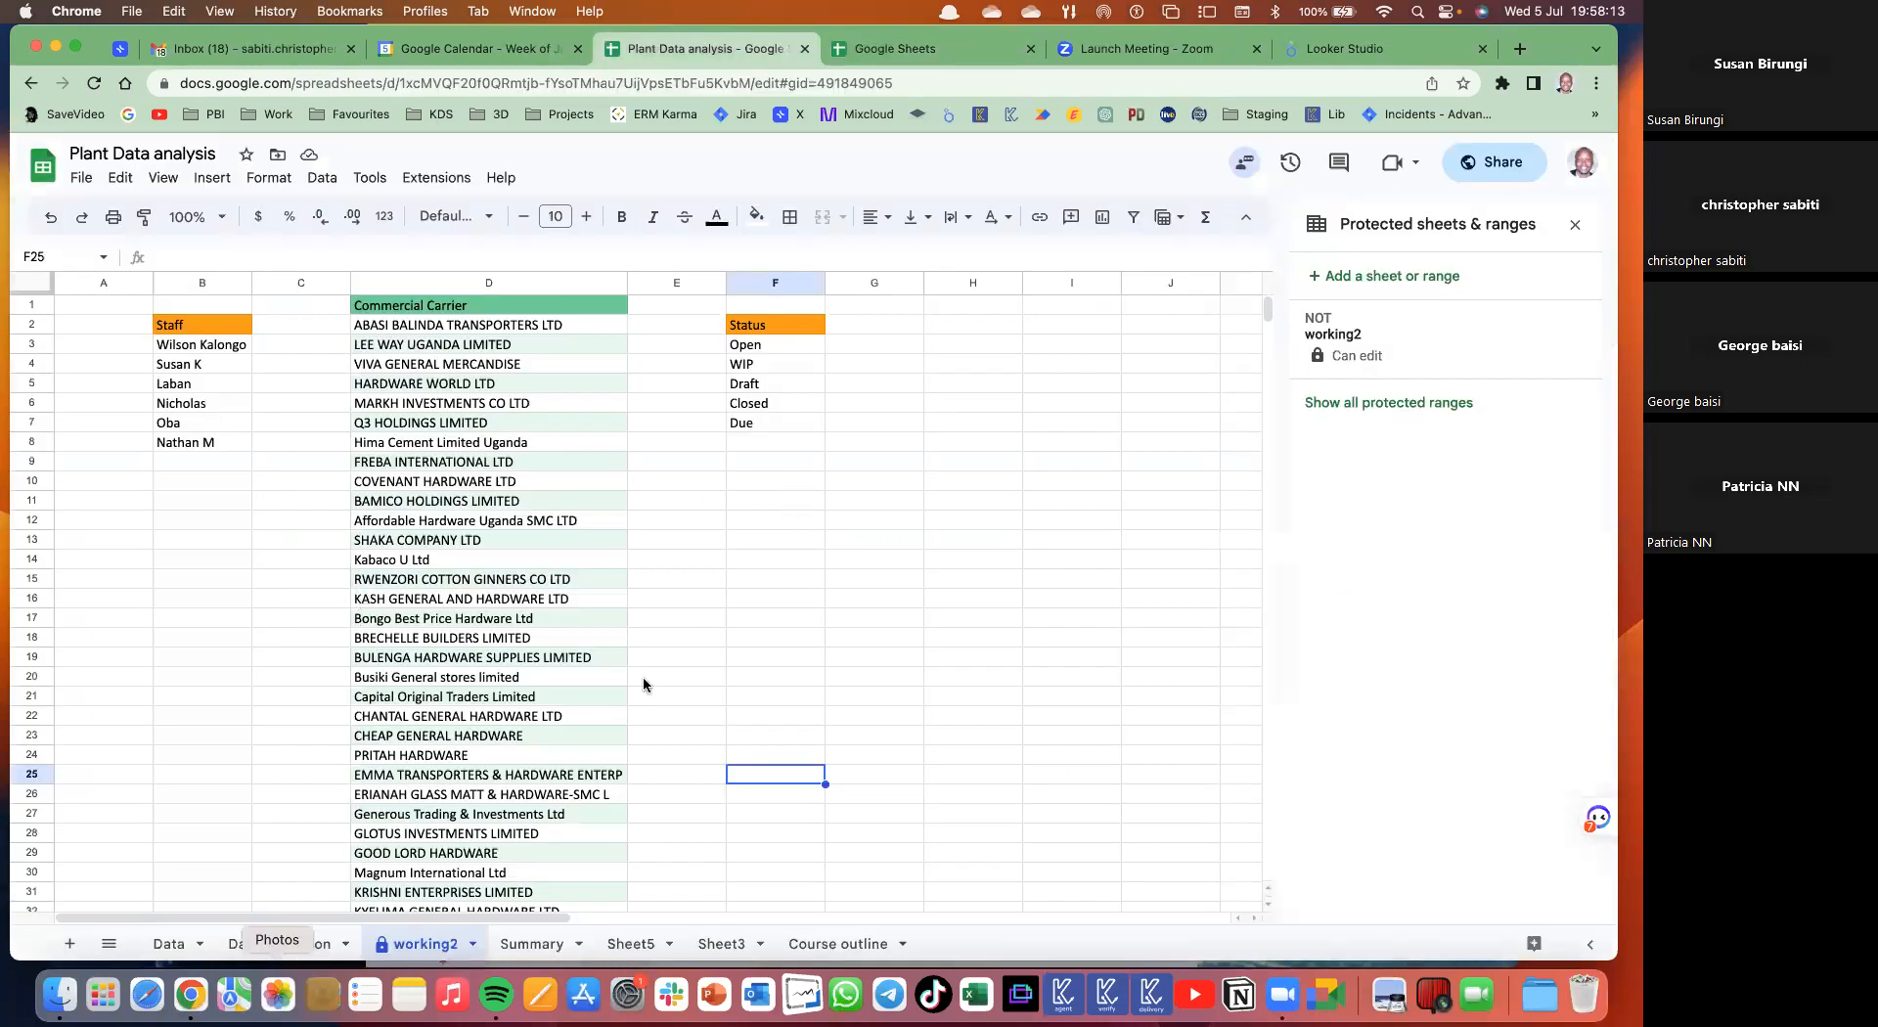
# - Copy the whole Material Description column from the Data sheet
pyautogui.hotkey('alt', 'Up')
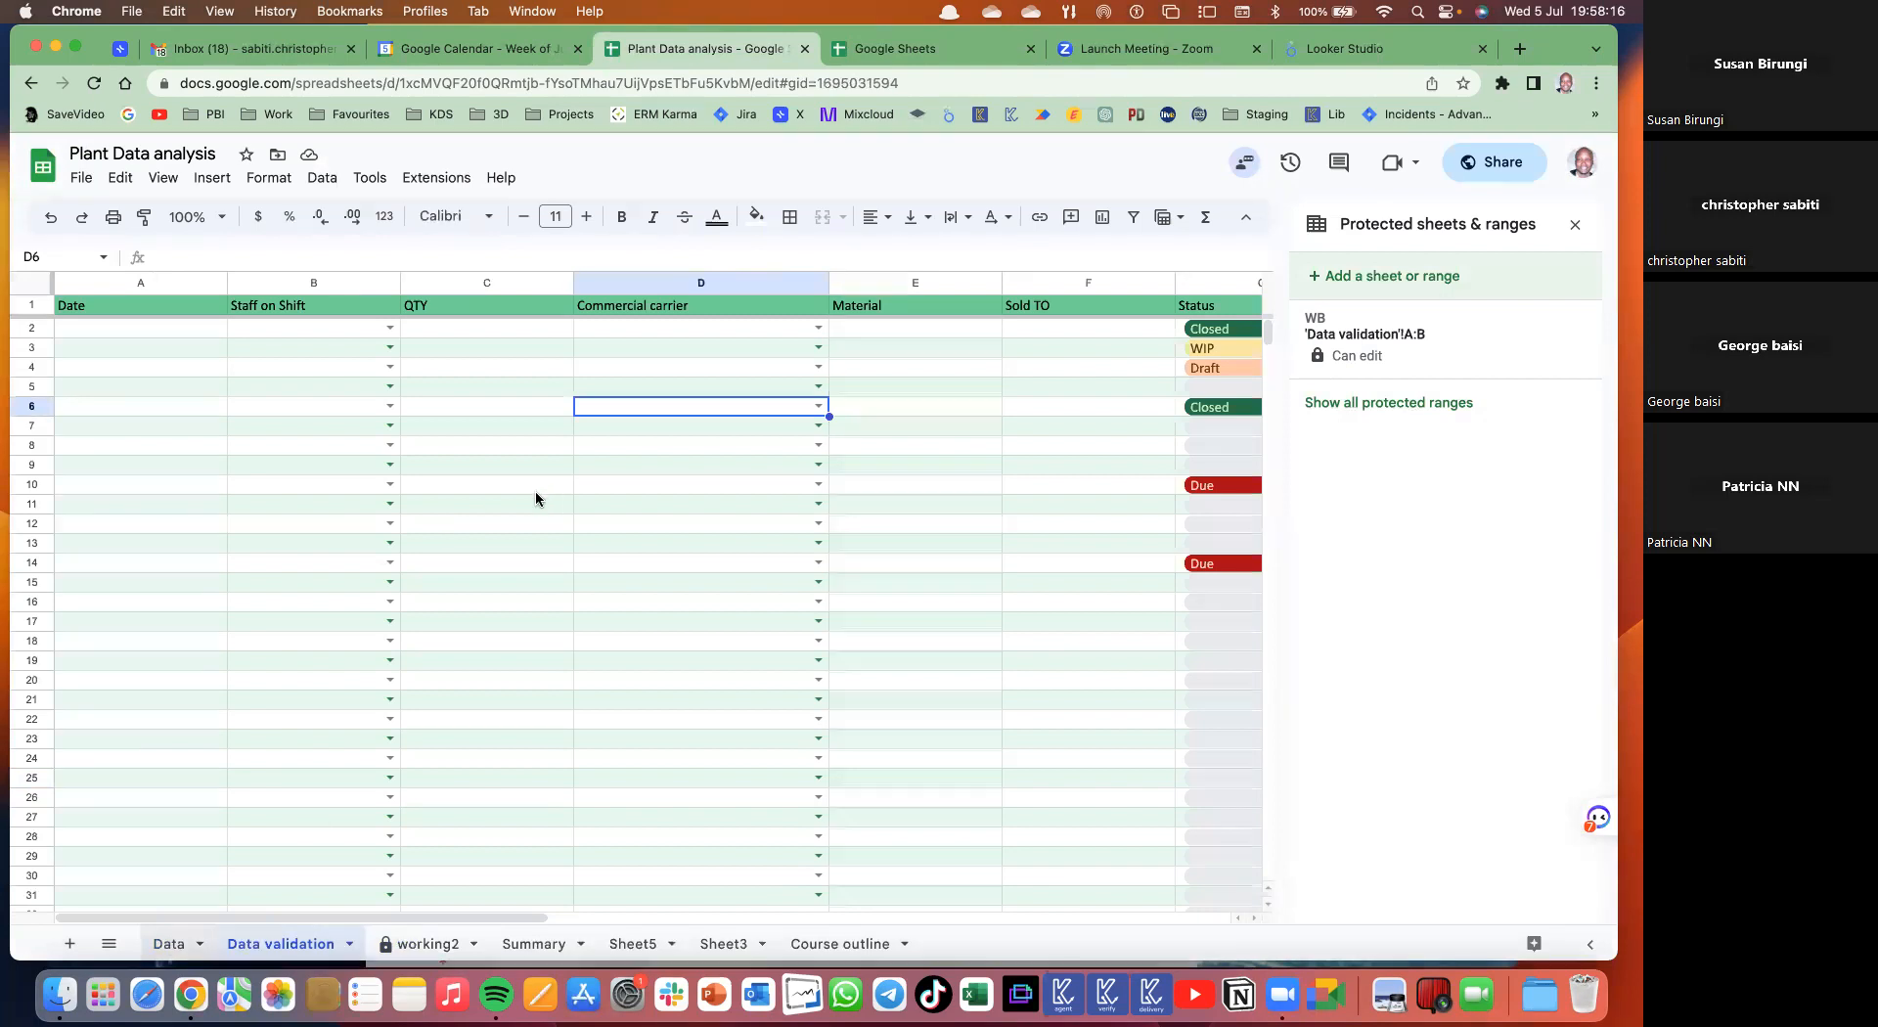
pyautogui.hotkey('alt', 'Up')
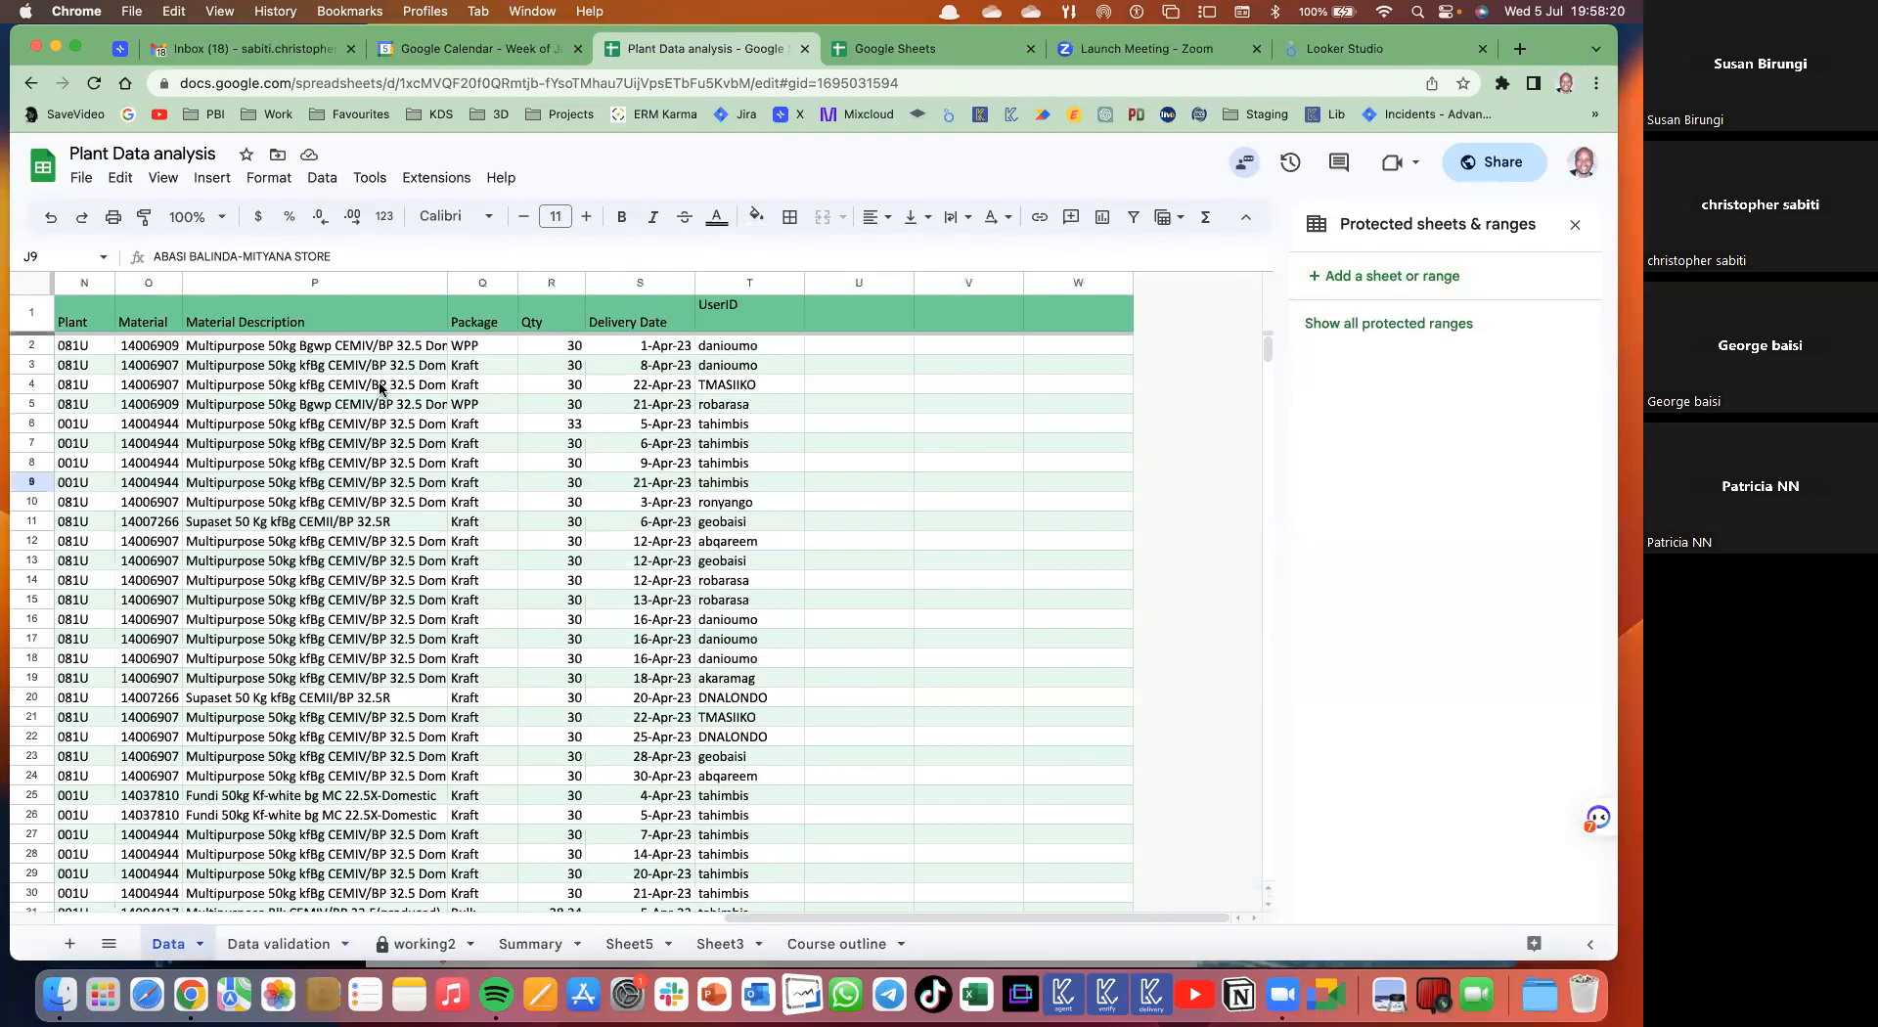
pyautogui.click(377, 284)
pyautogui.press('super+c')
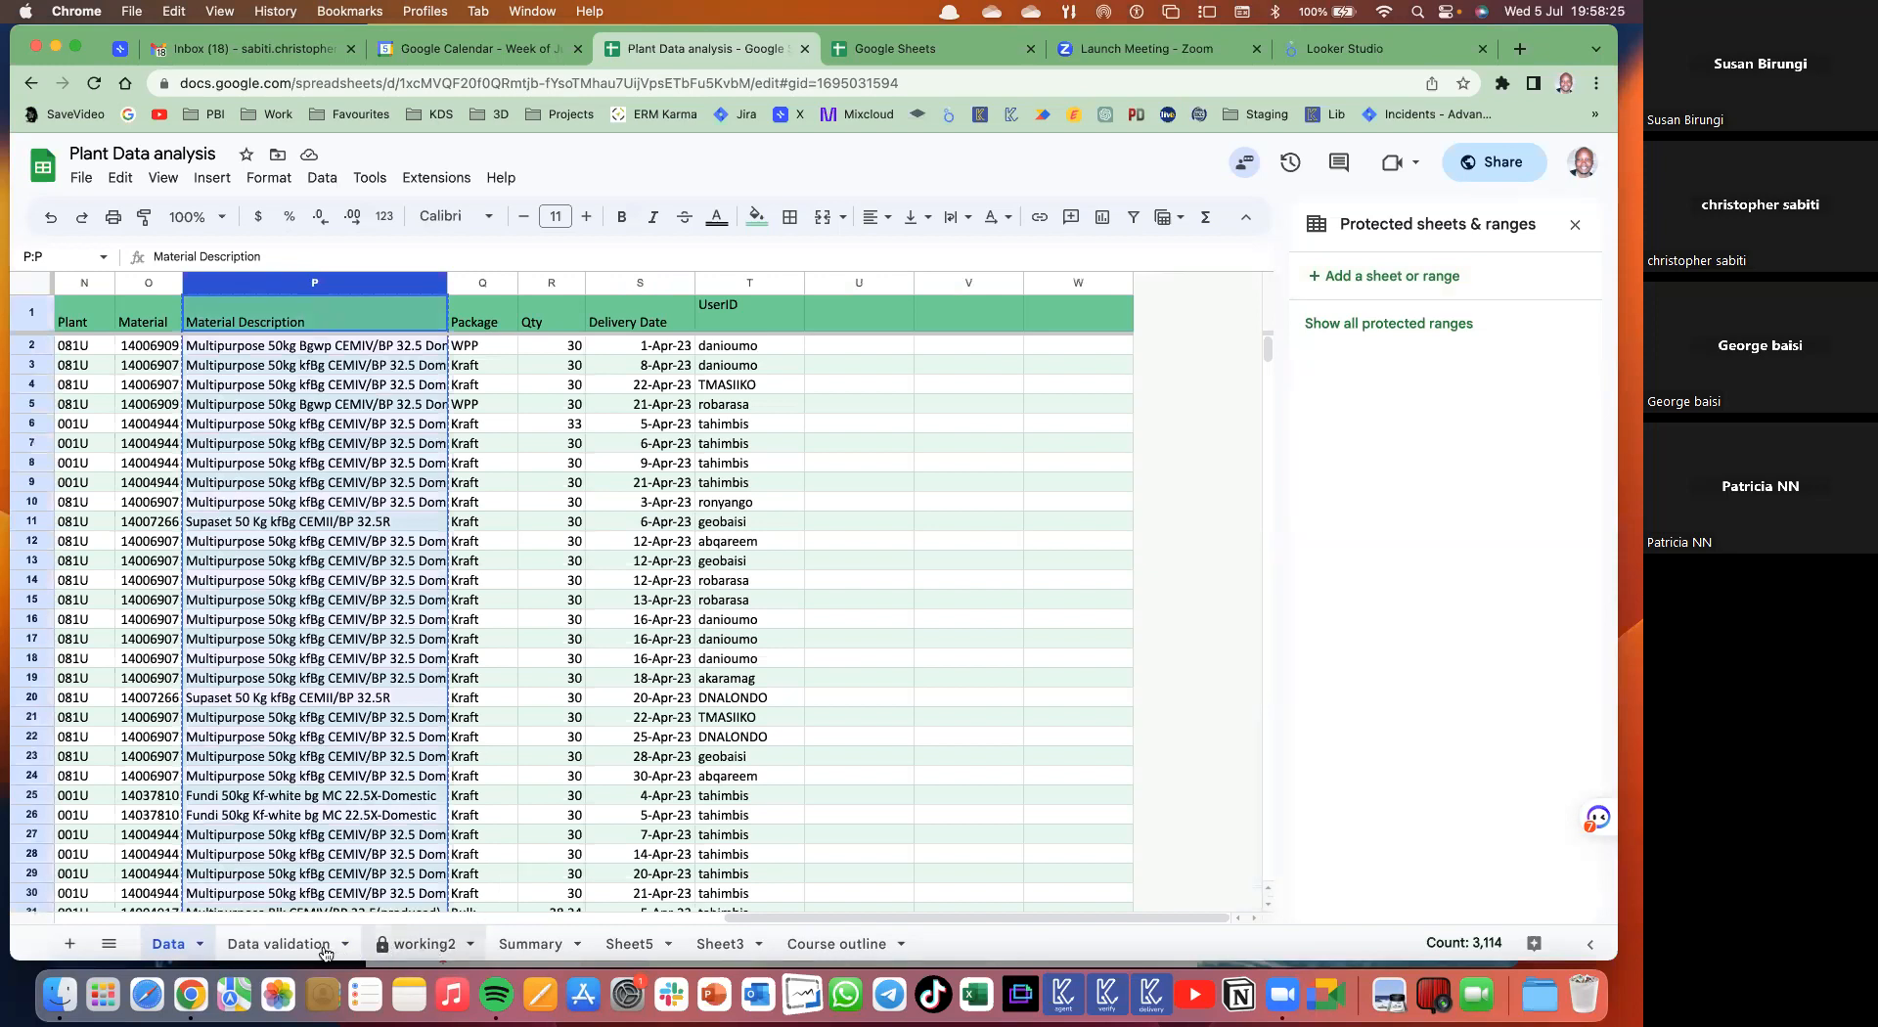
# - Add a new sheet named SPLIT TEXT and paste the descriptions into its column C
pyautogui.click(69, 944)
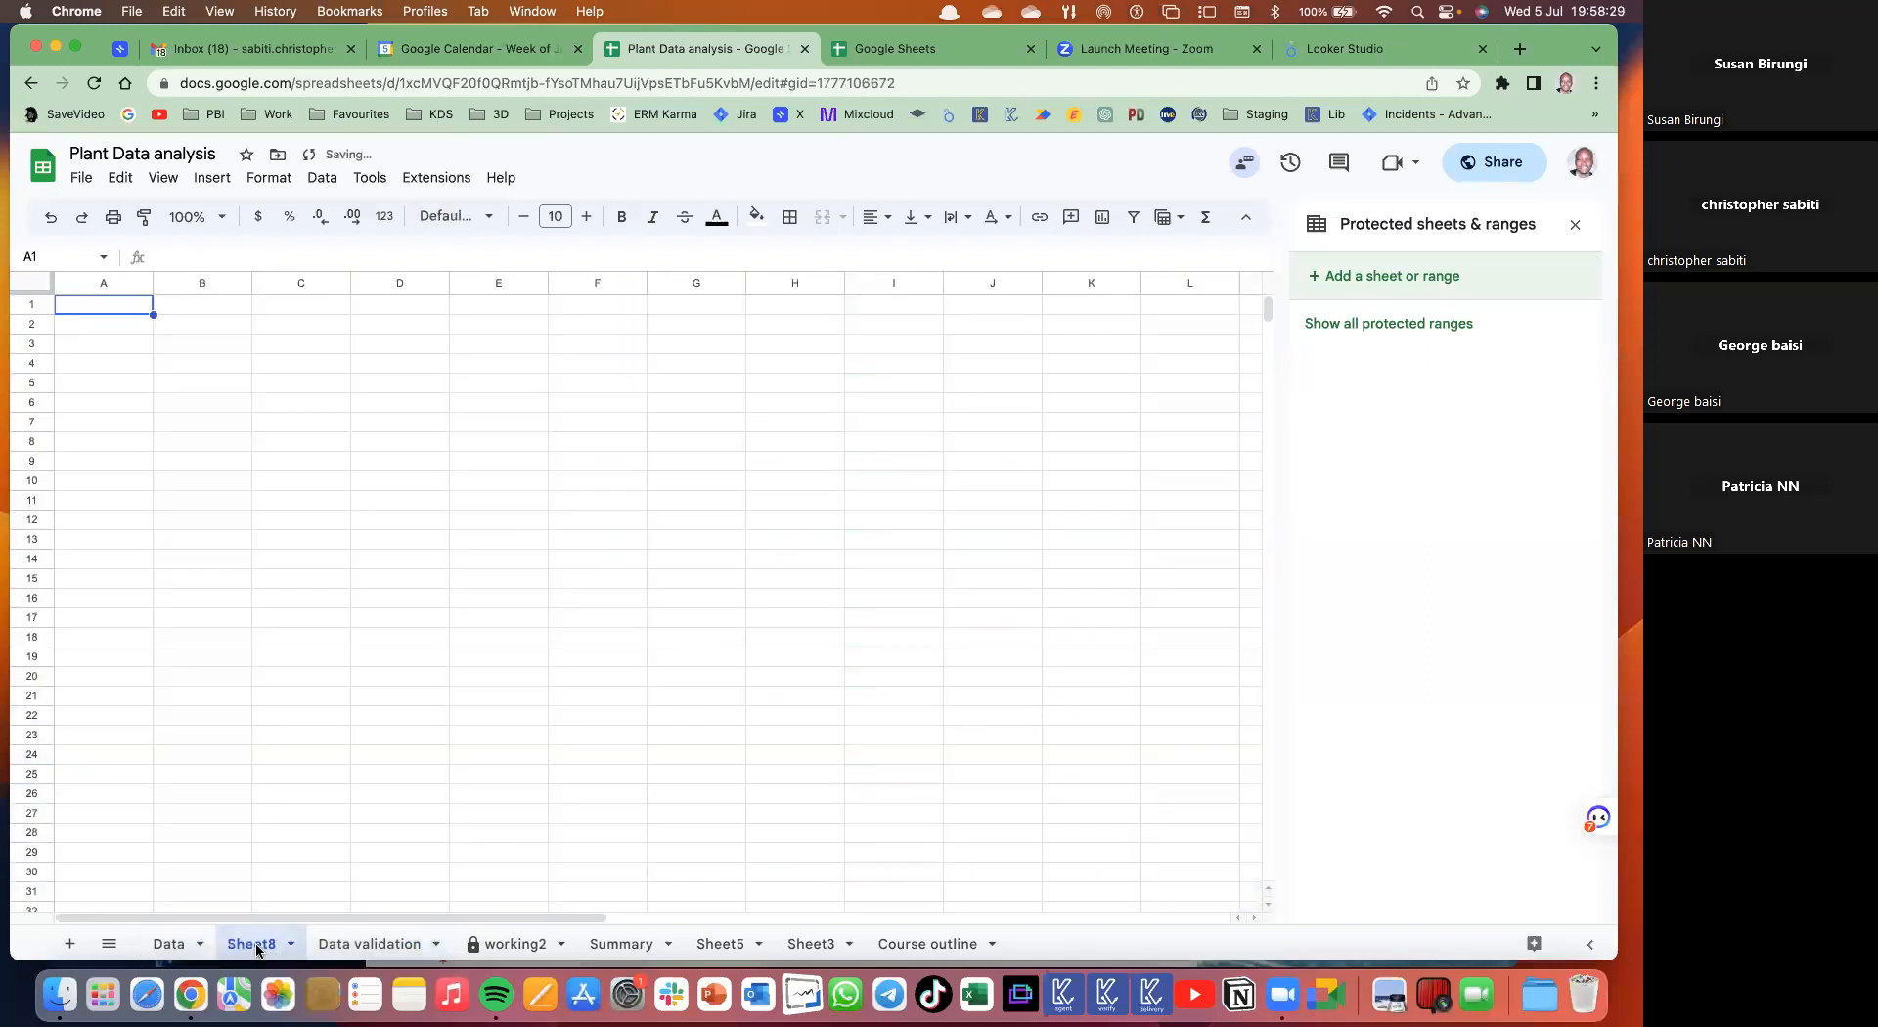
pyautogui.doubleClick(257, 945)
pyautogui.write('S')
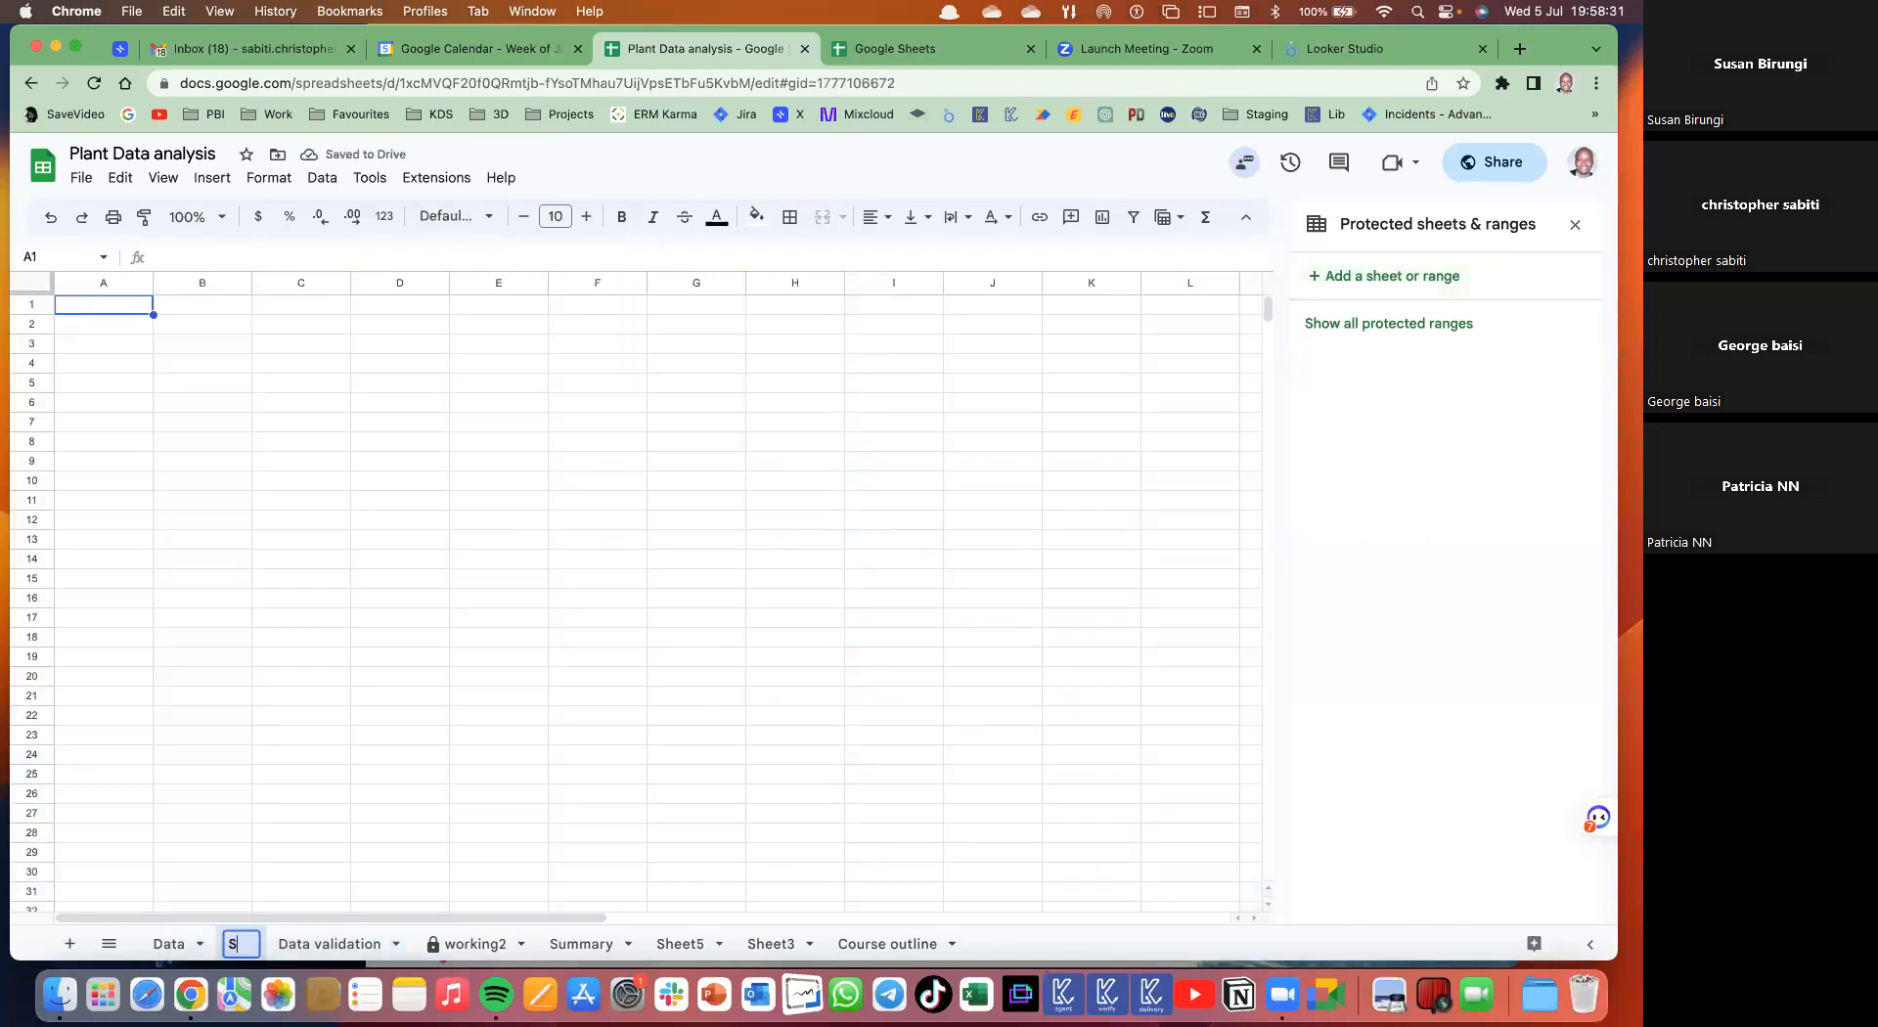
pyautogui.write('PLIT')
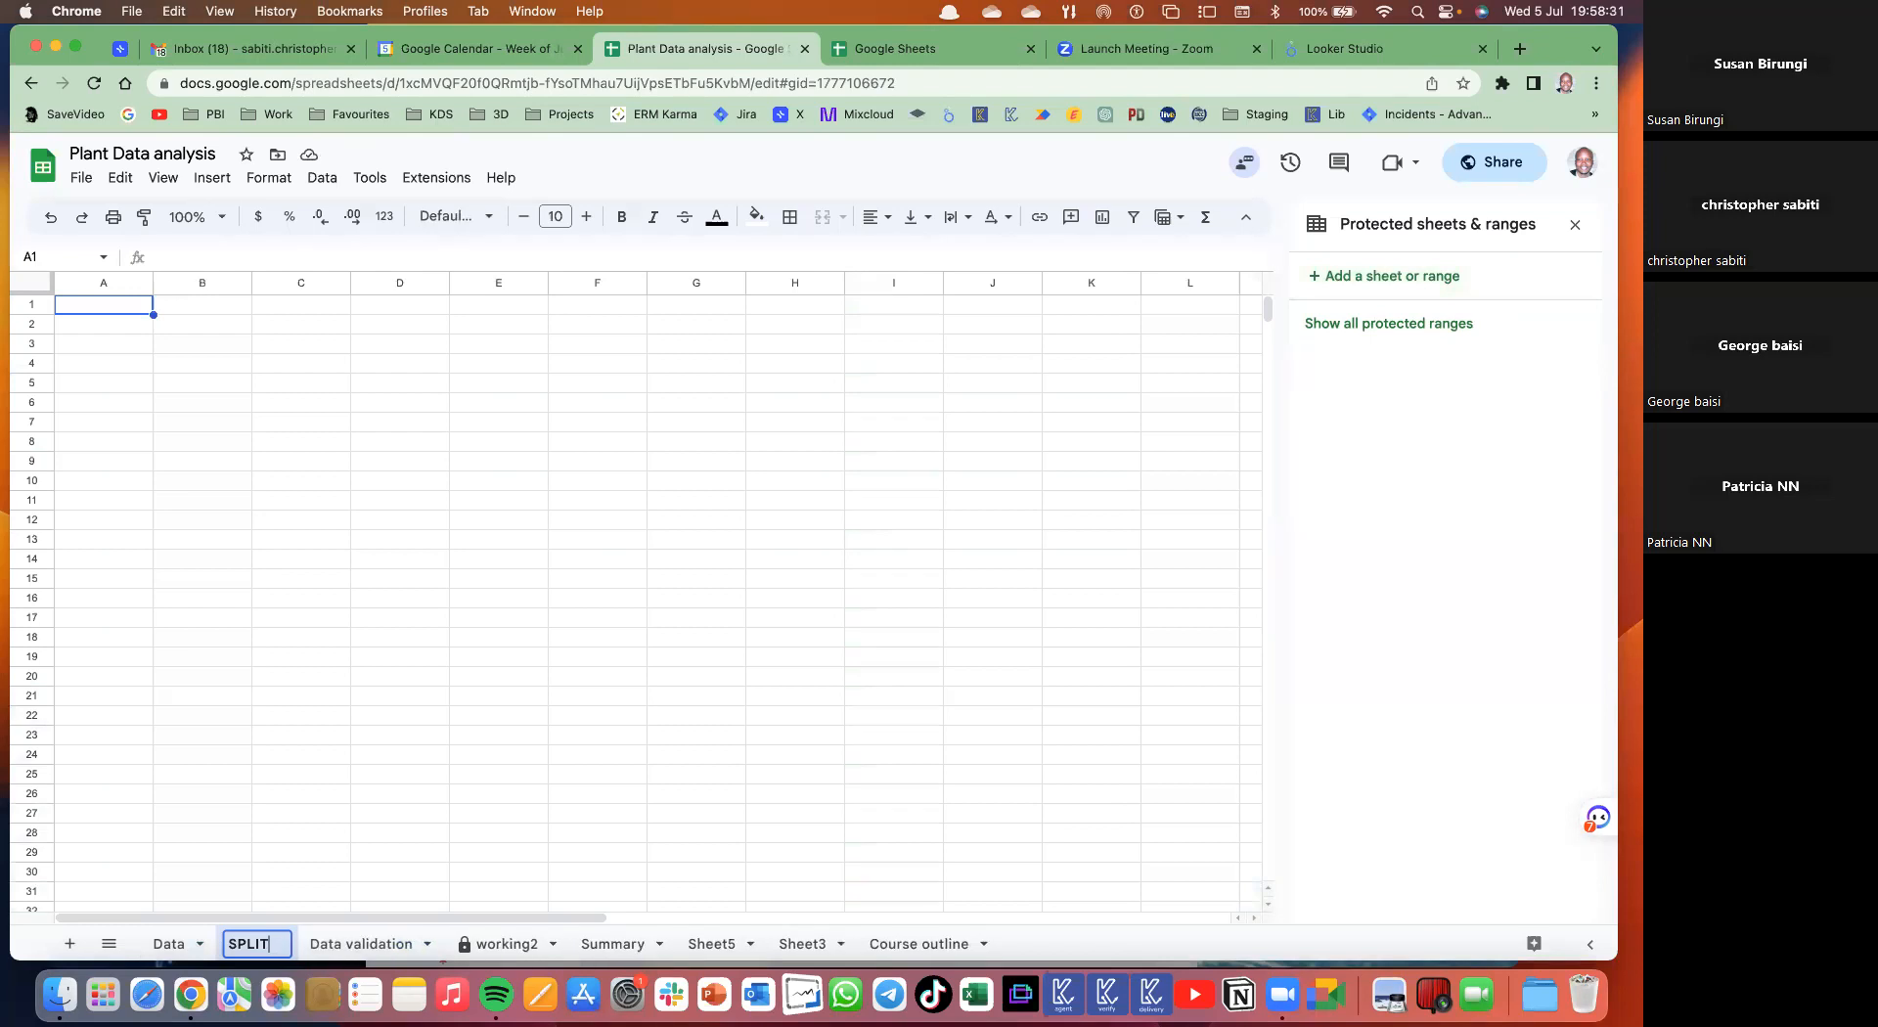
pyautogui.write(' TEXT')
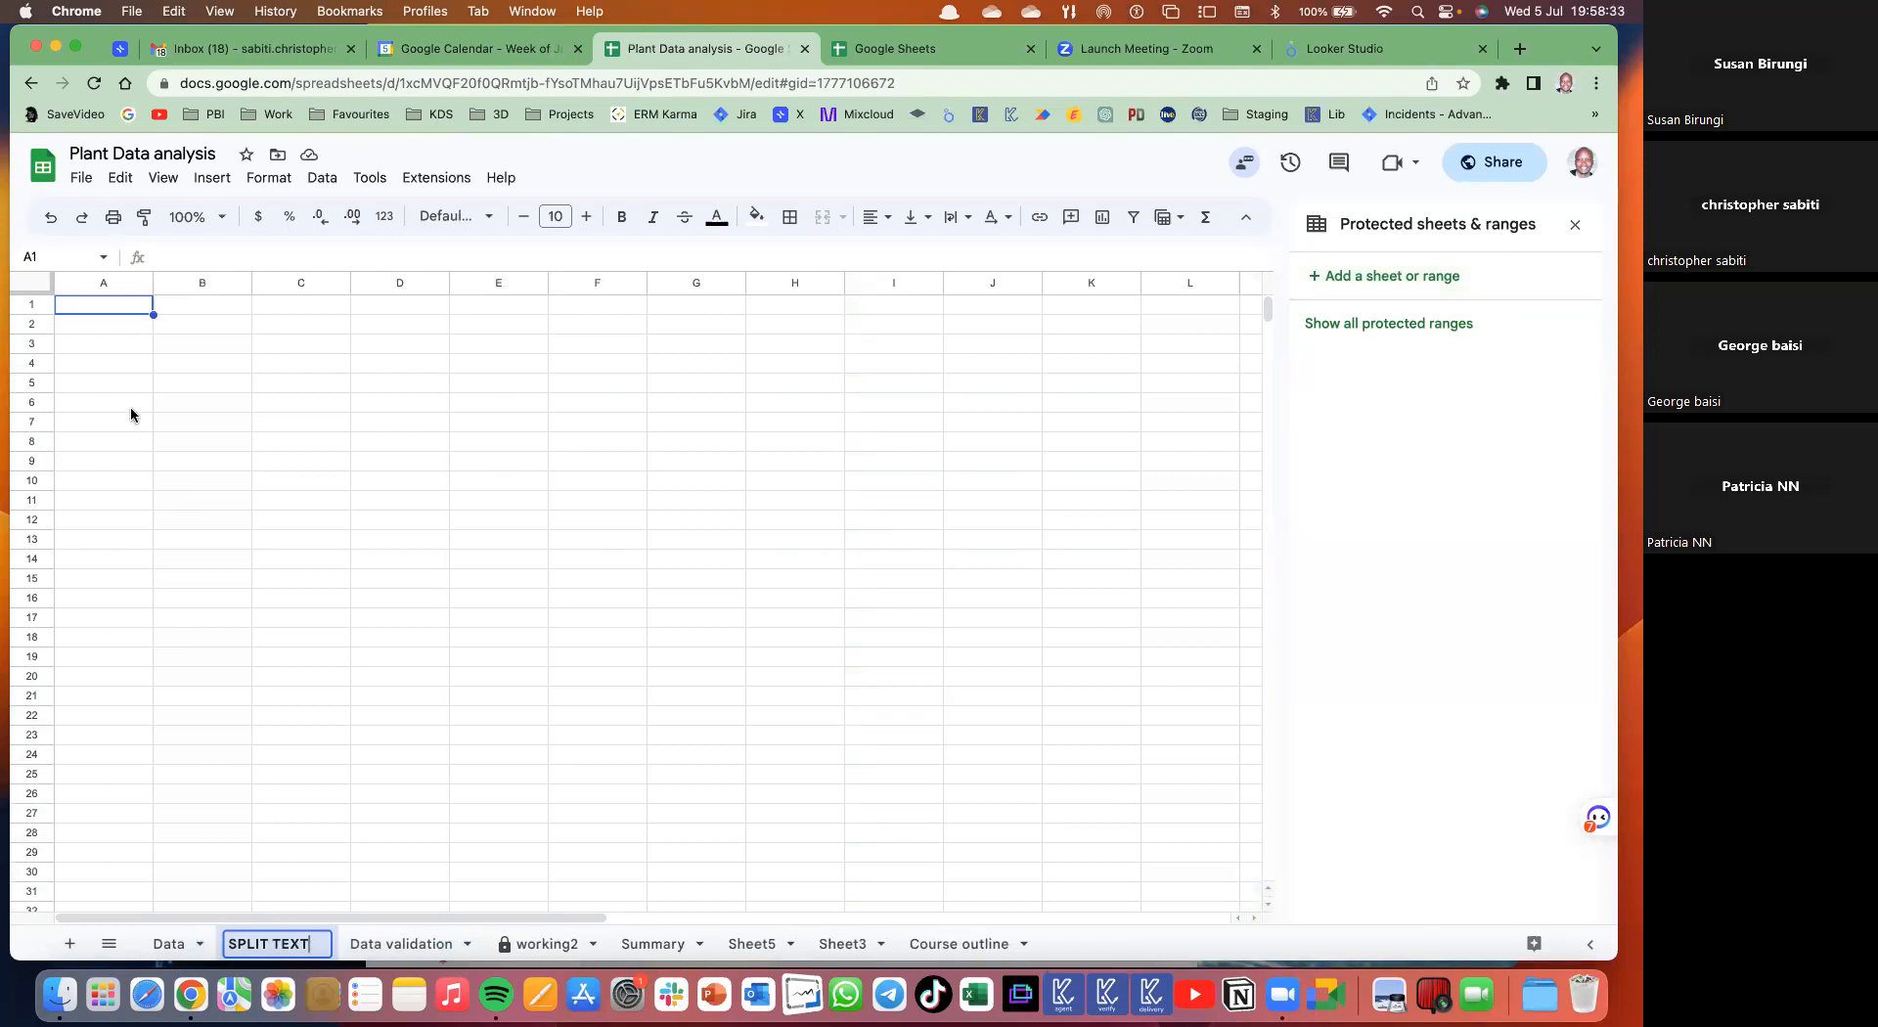
pyautogui.press('Return')
pyautogui.click(180, 327)
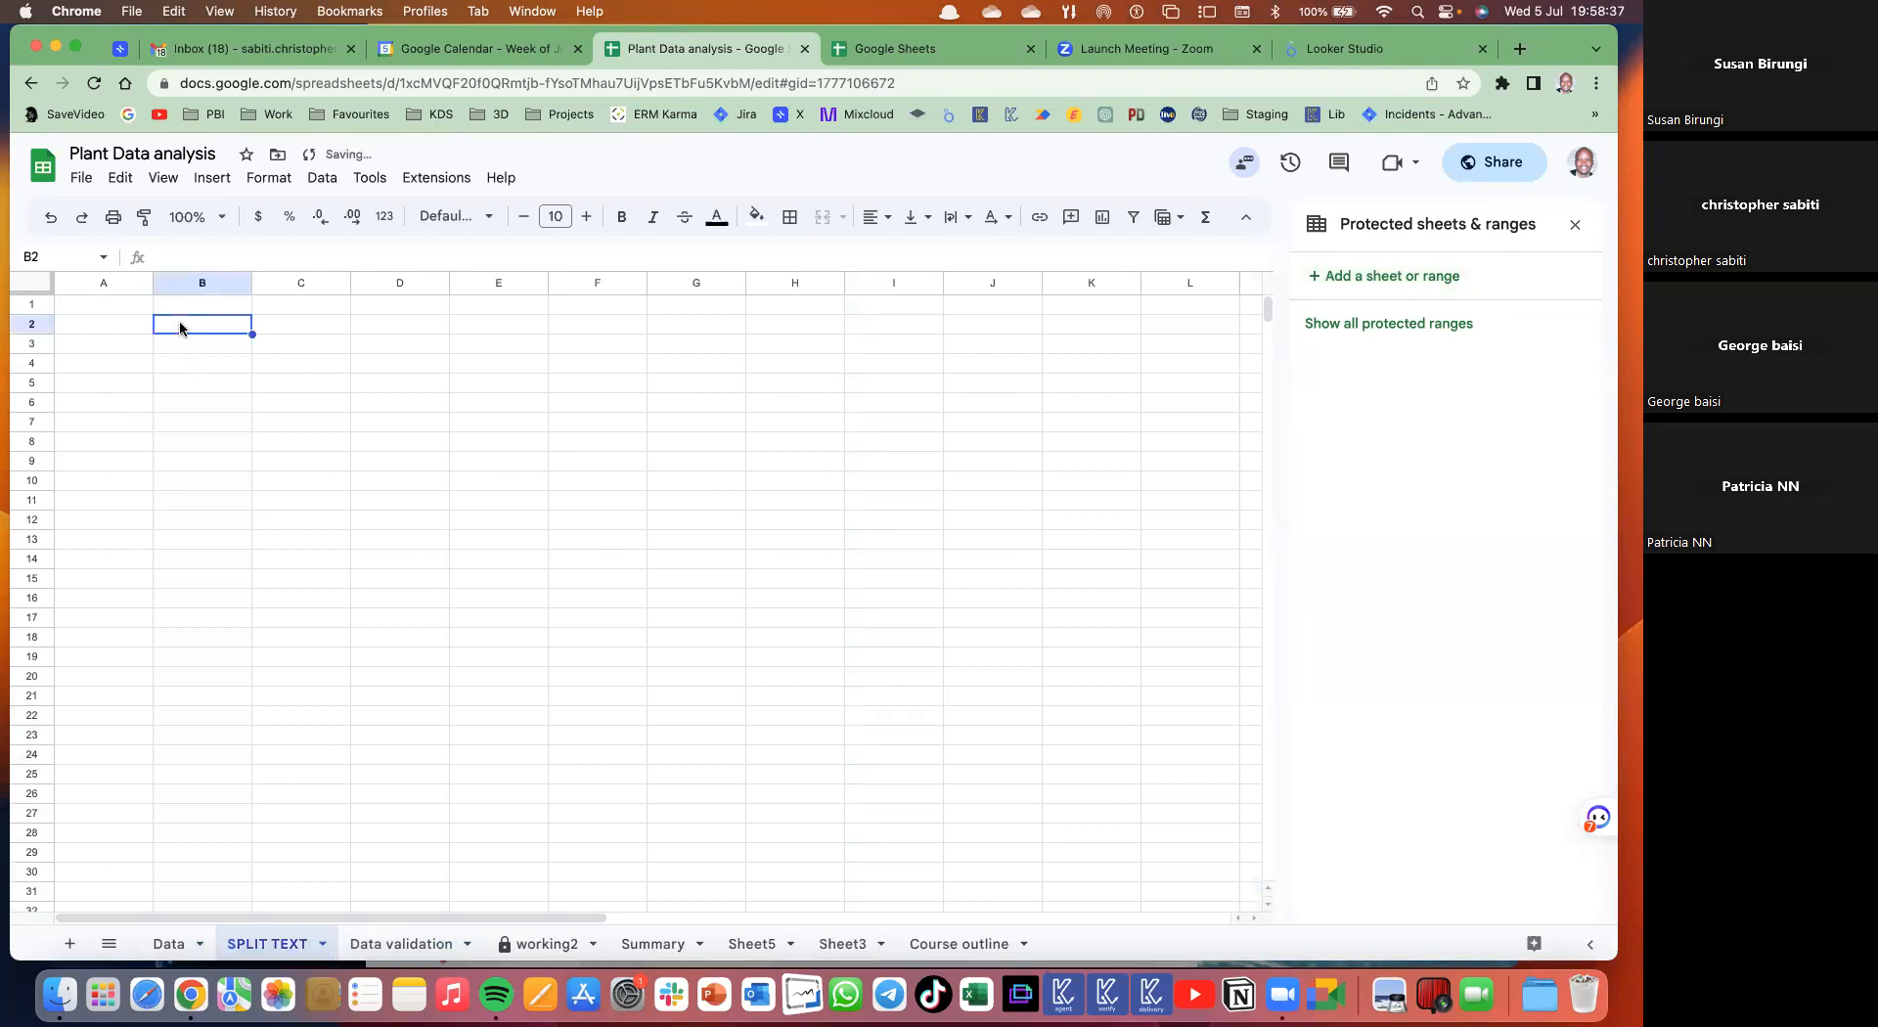
pyautogui.click(267, 283)
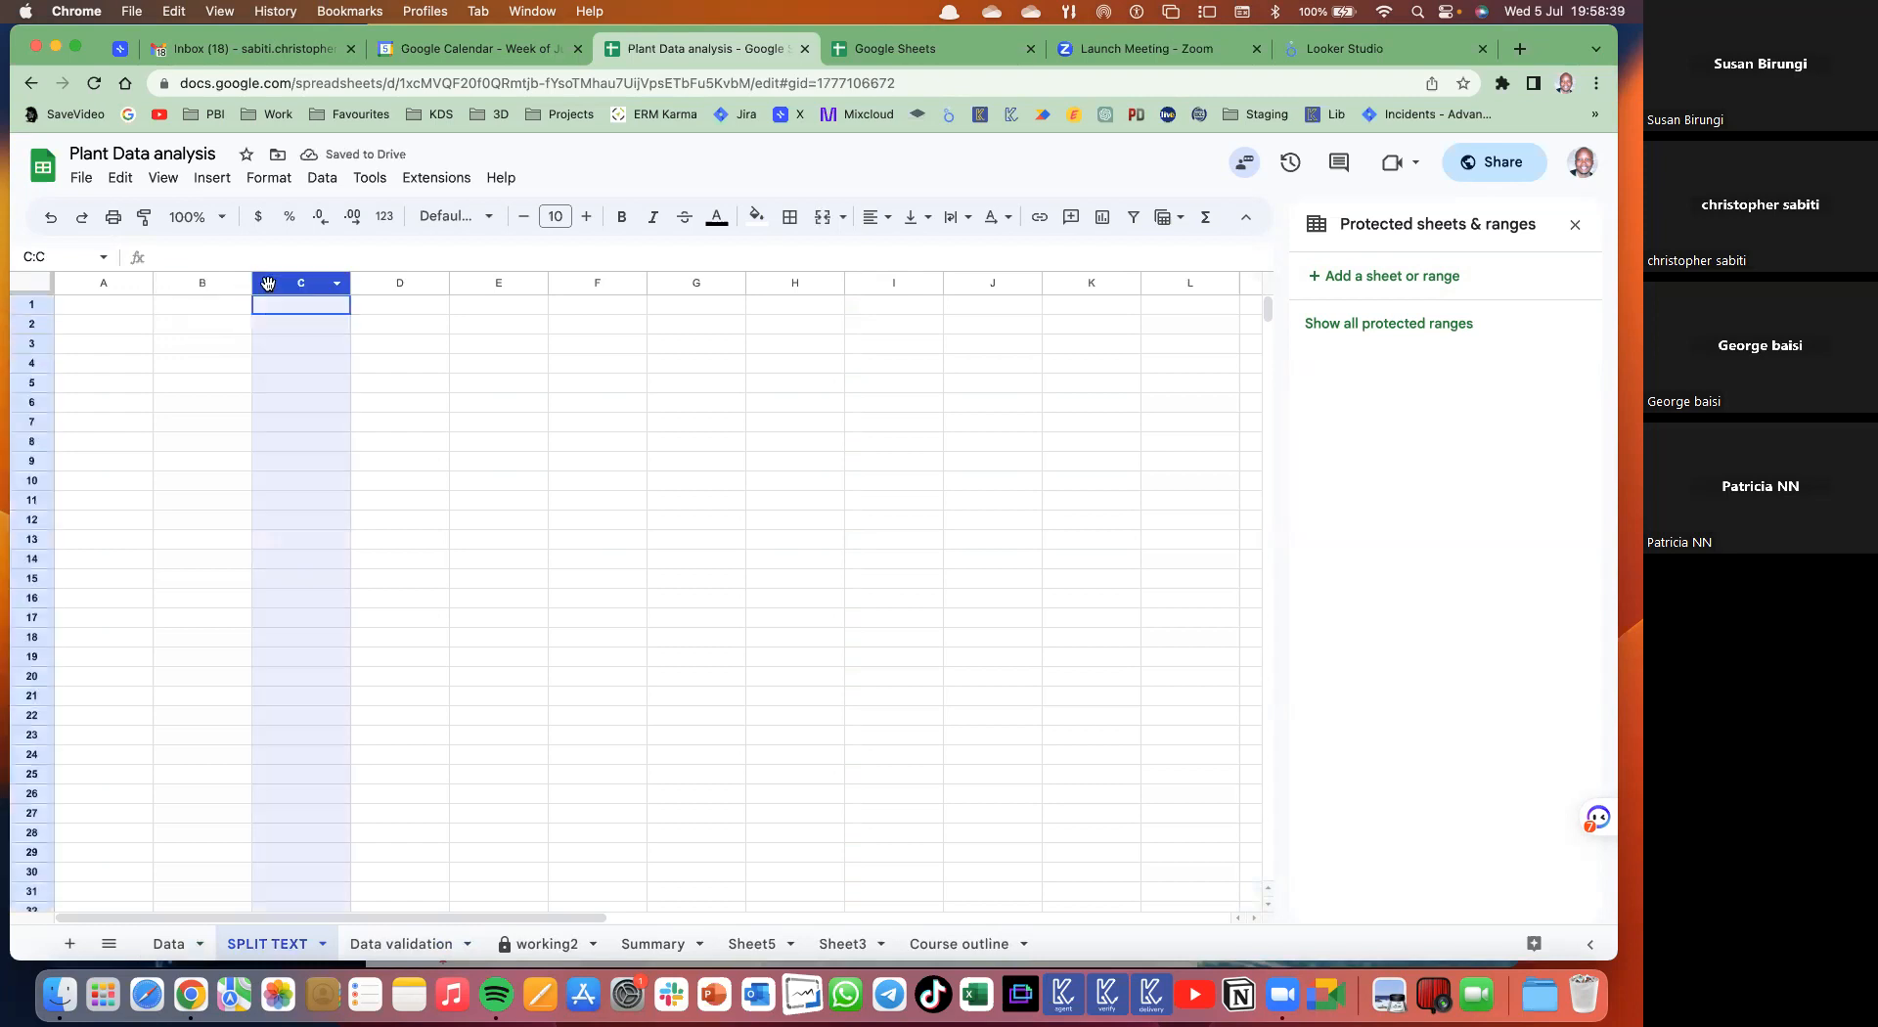
pyautogui.press('super+v')
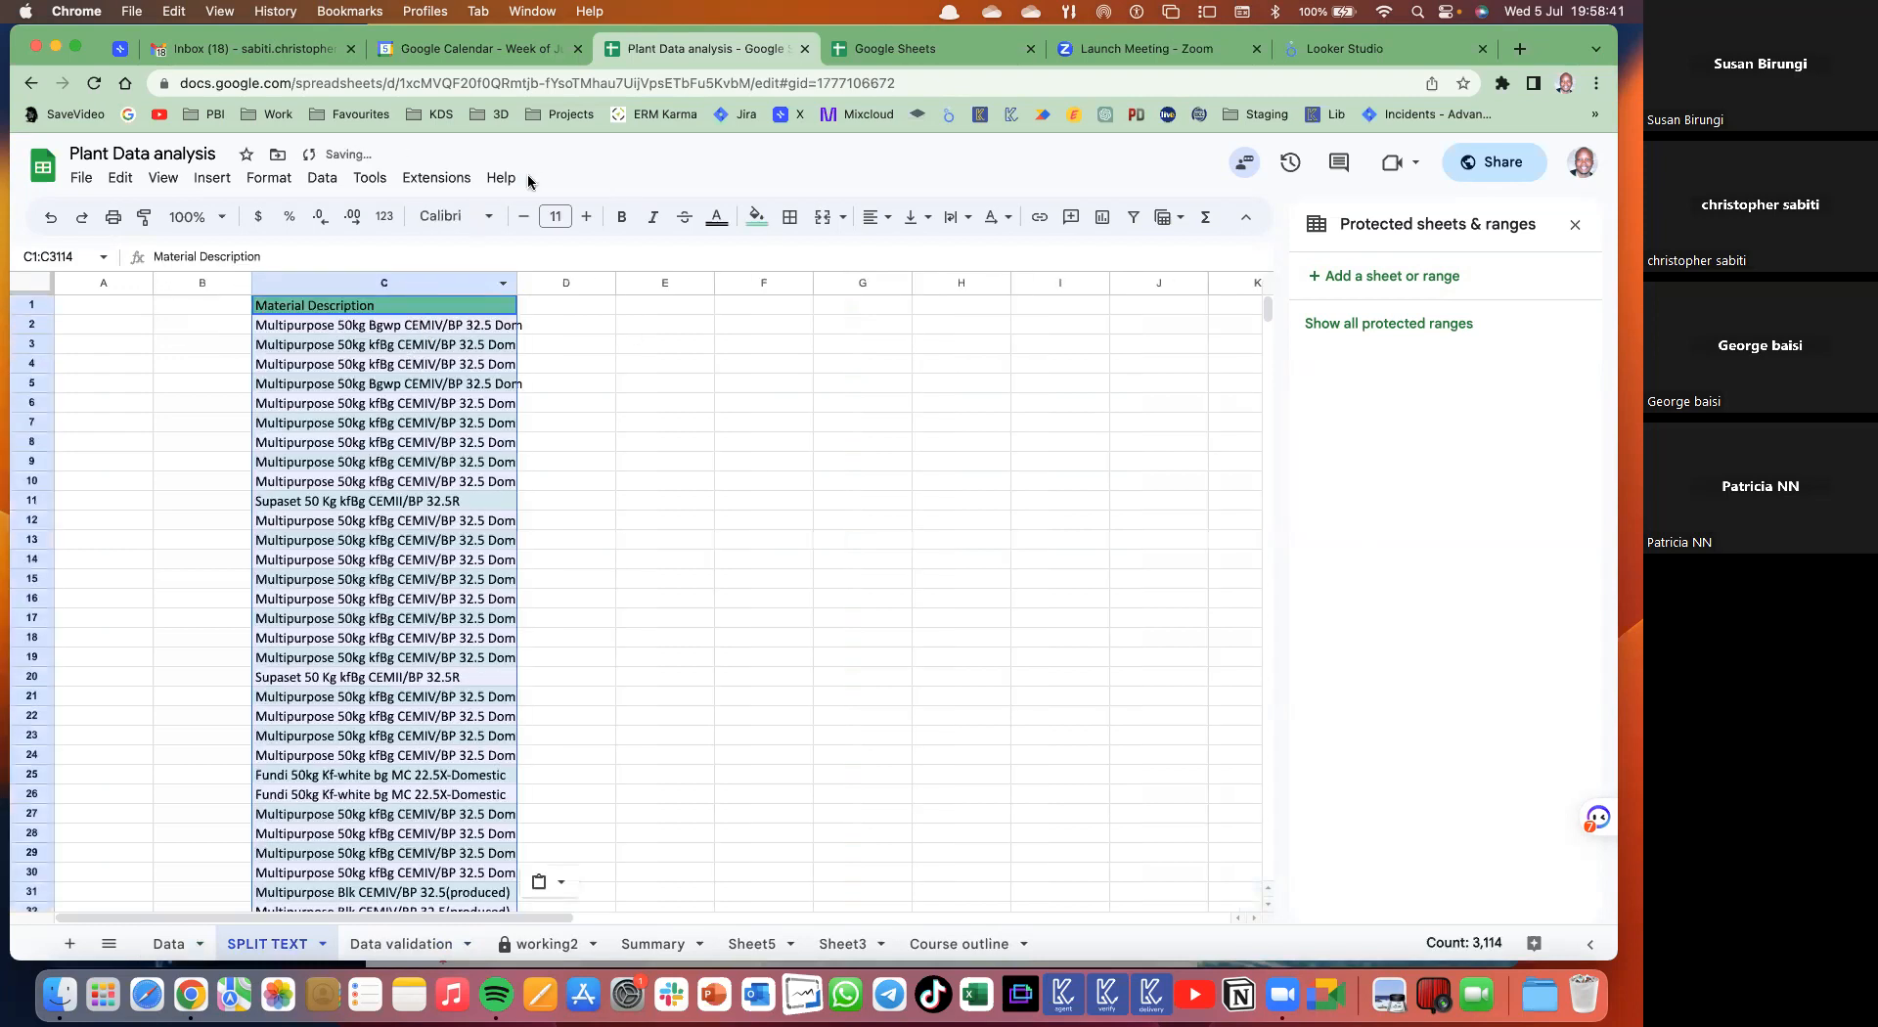
pyautogui.click(323, 178)
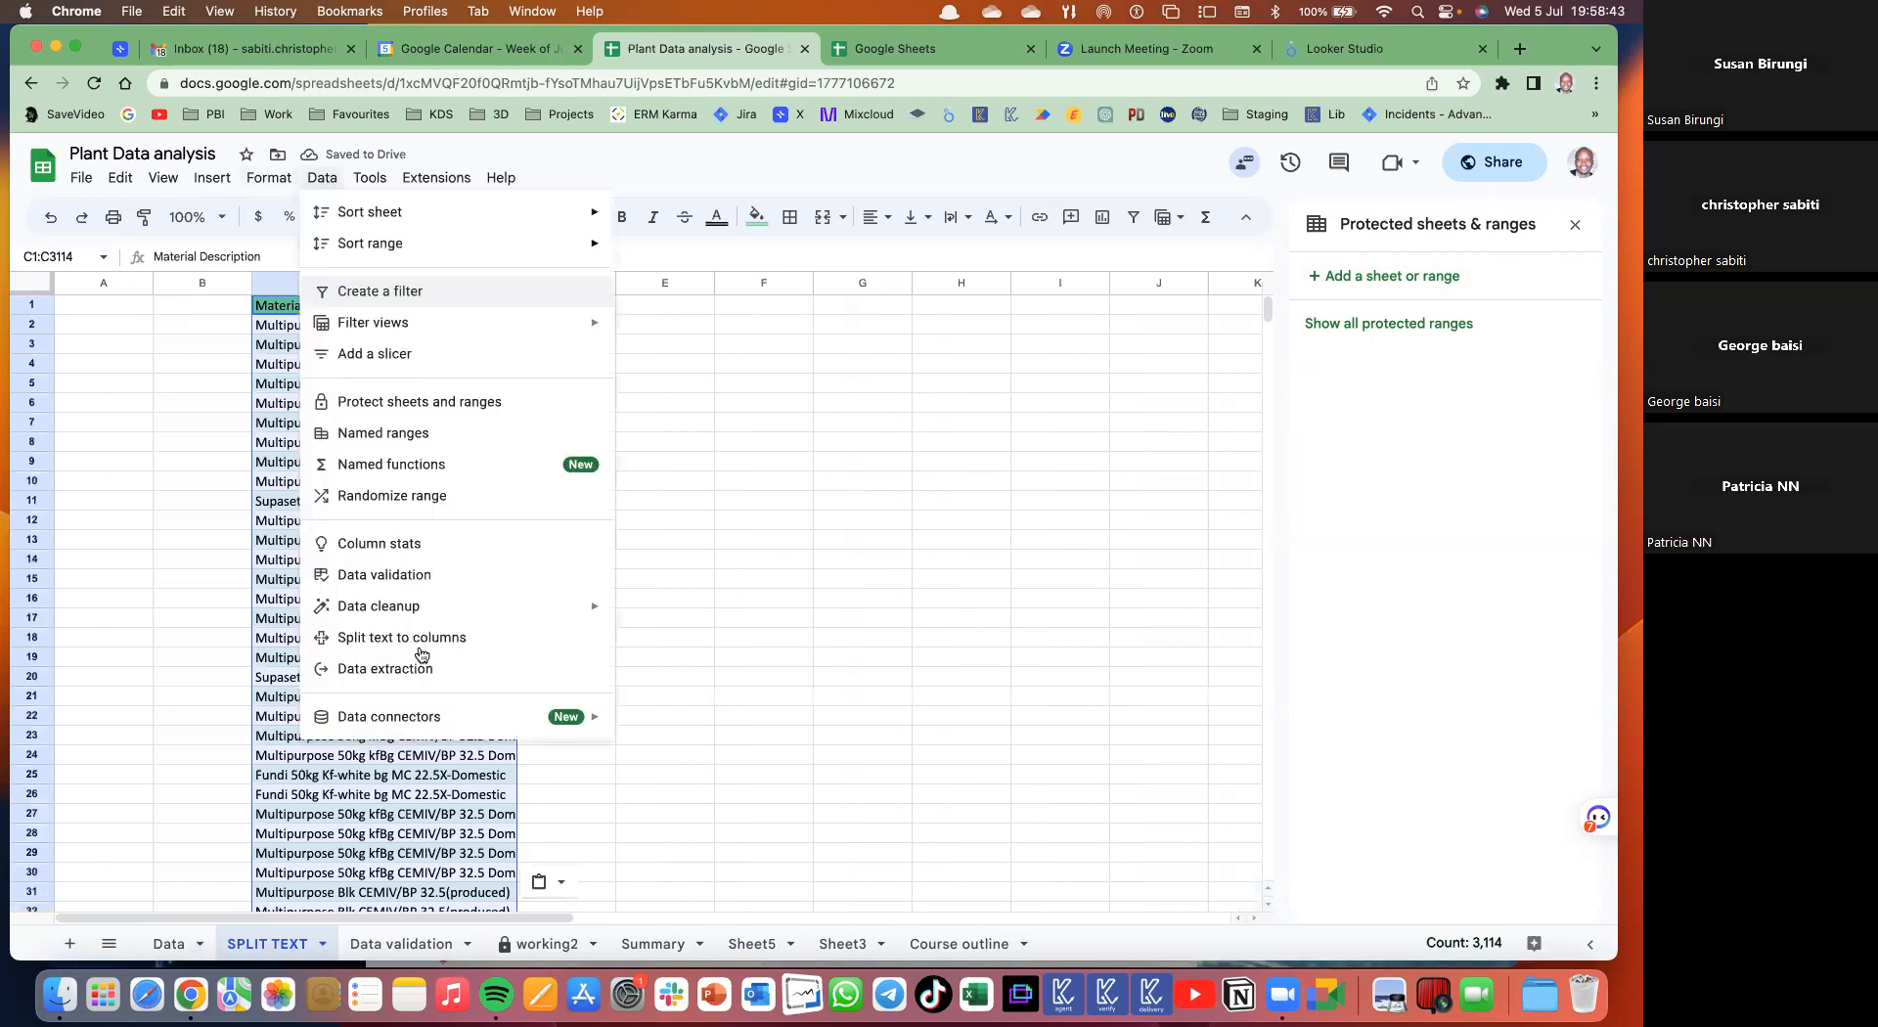
# - Remove duplicates from column C with a header row, then autofit column C to the descriptions
pyautogui.moveTo(490, 608)
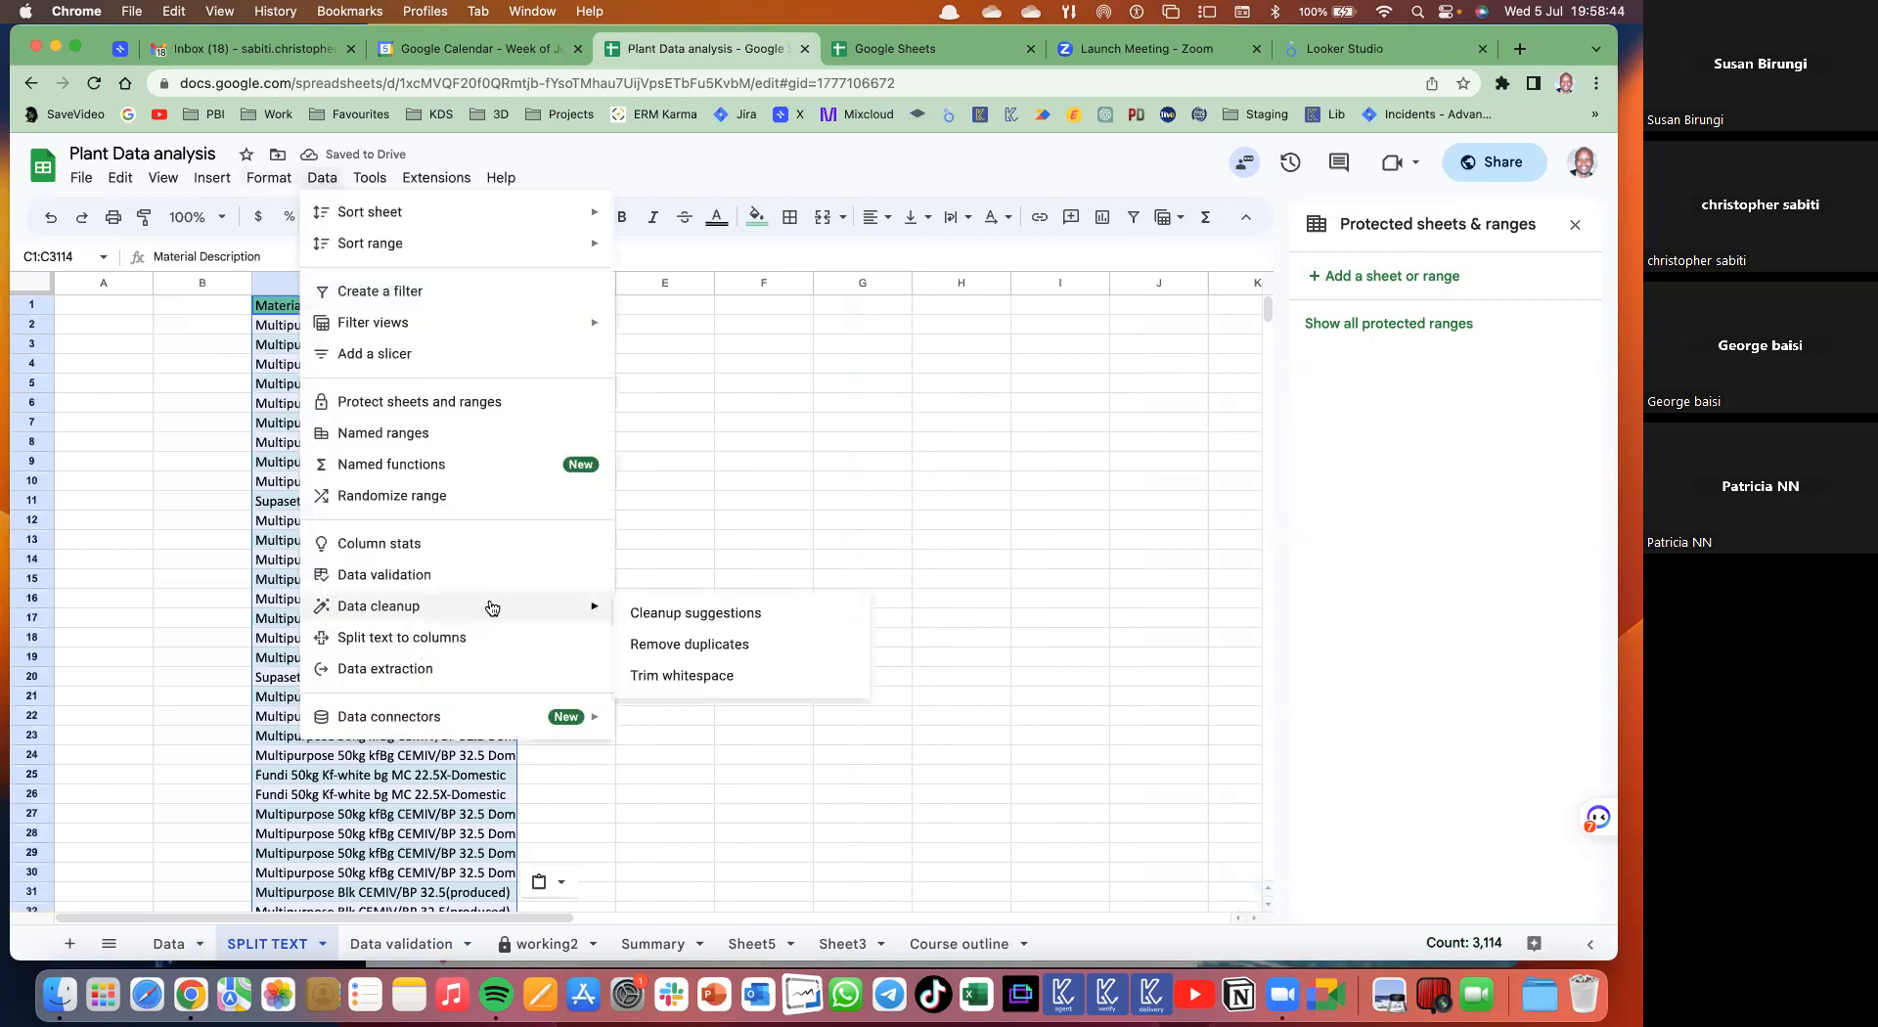
pyautogui.click(698, 646)
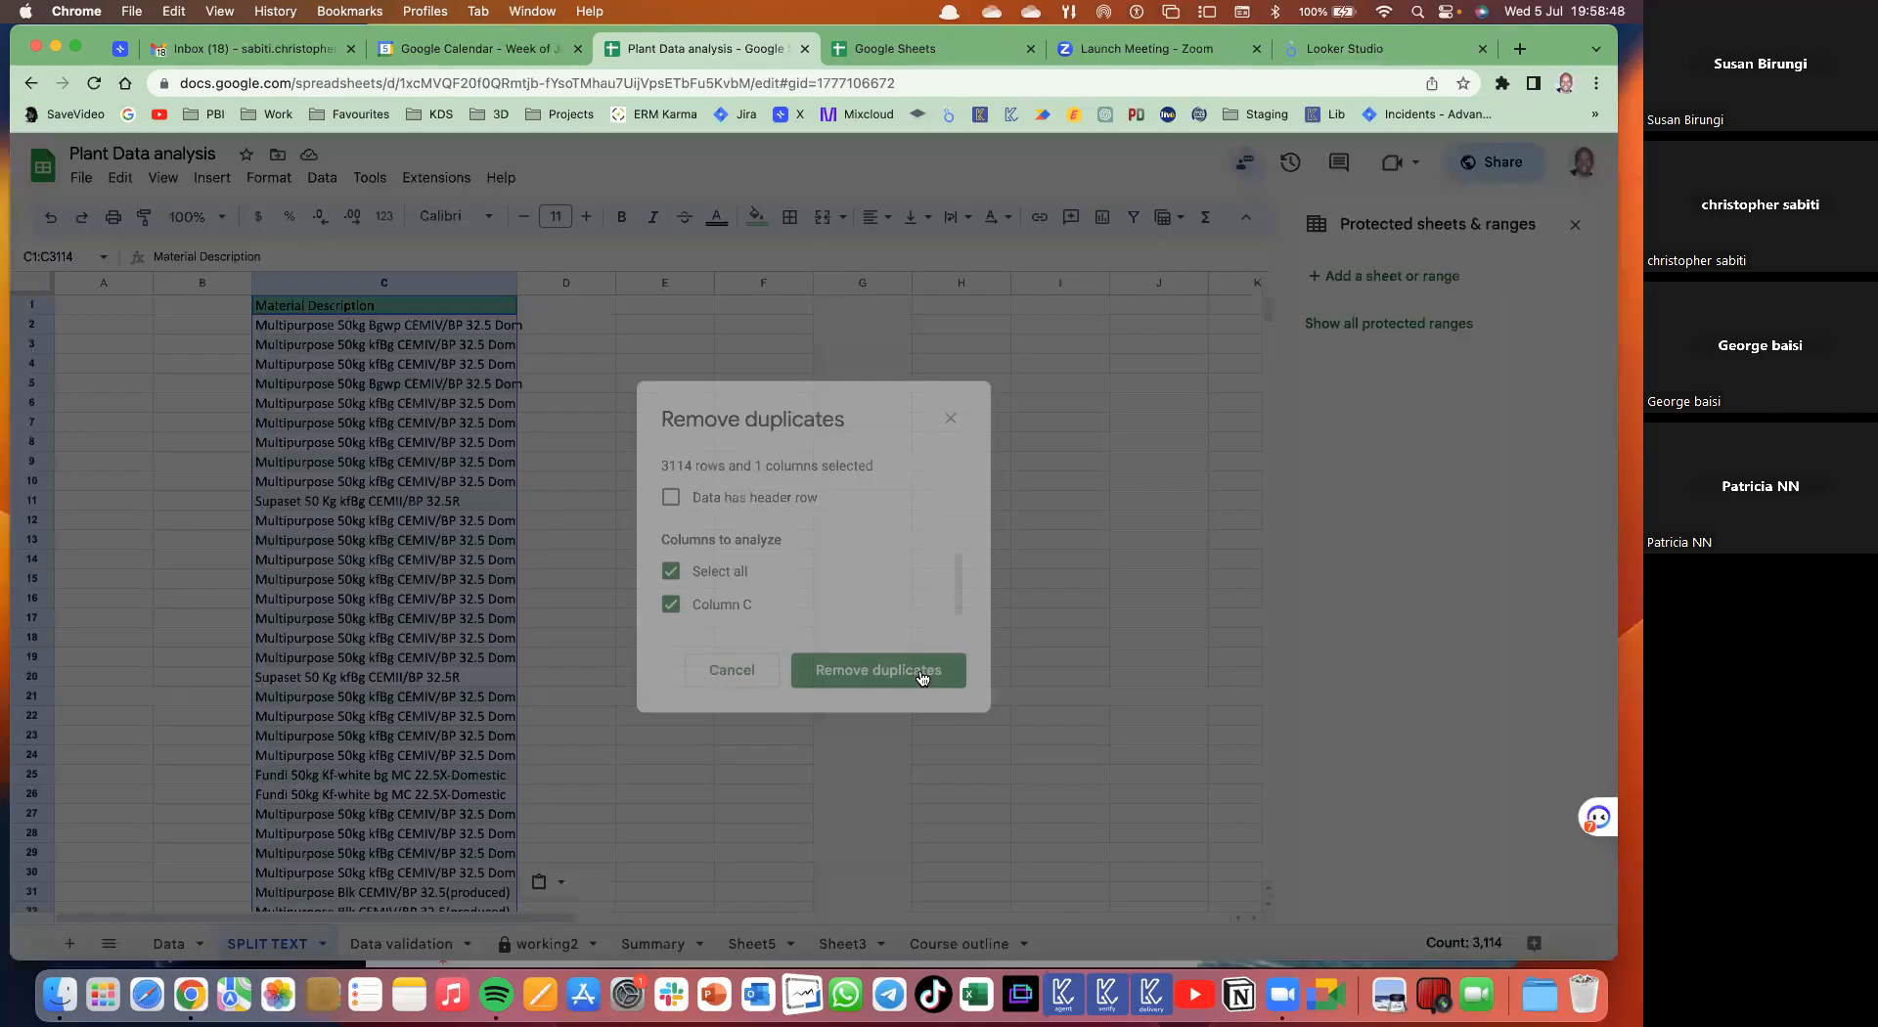
pyautogui.click(672, 498)
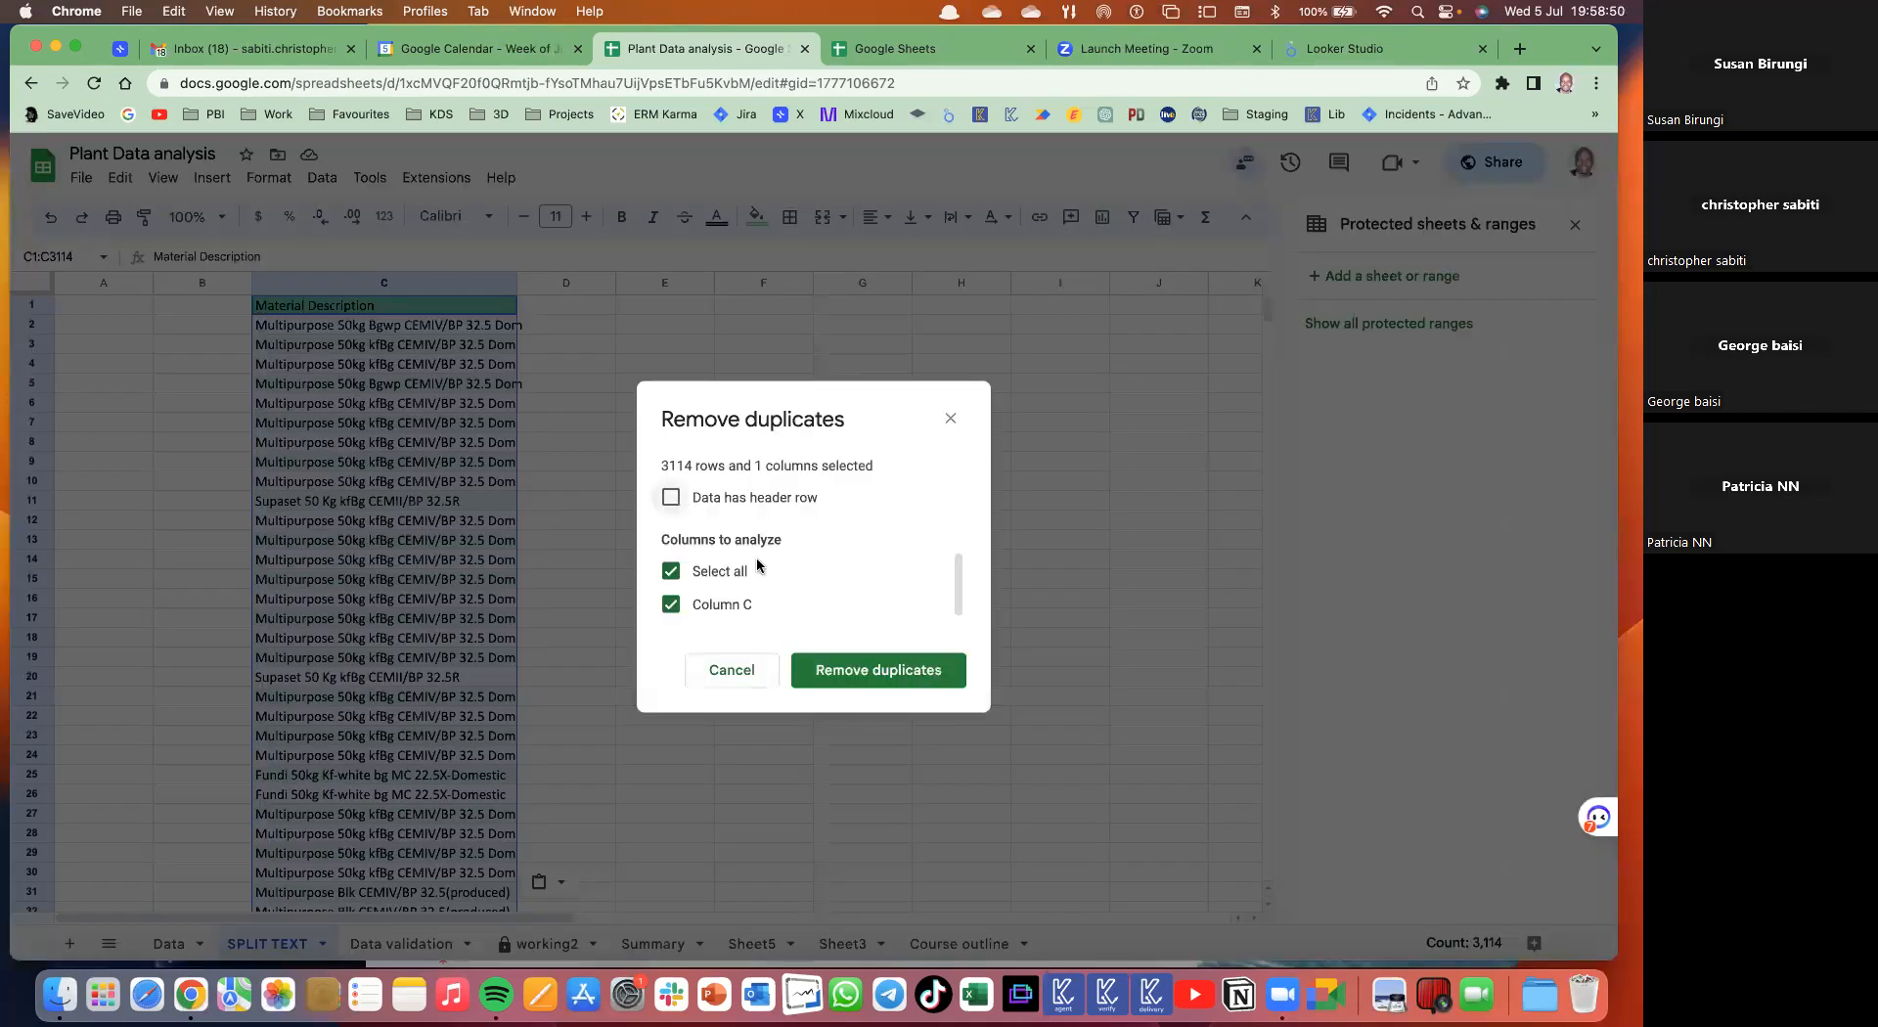
pyautogui.click(878, 670)
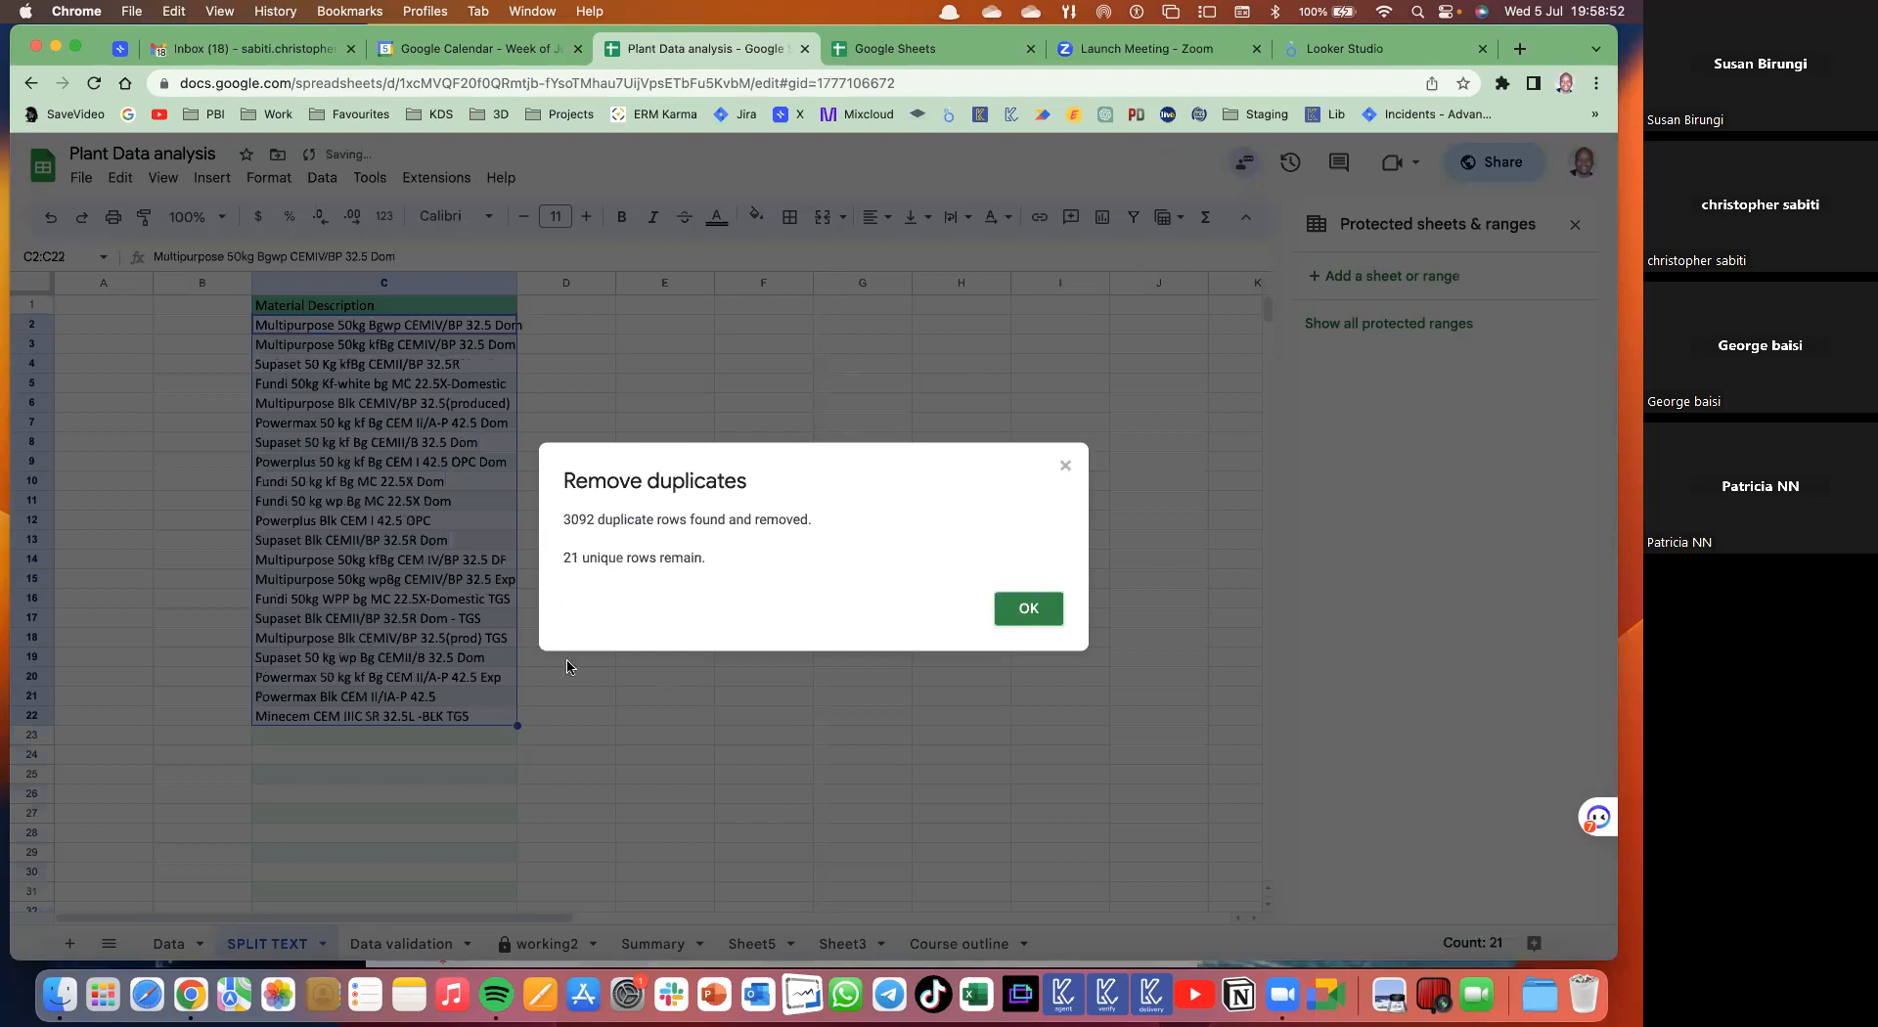
pyautogui.press('Return')
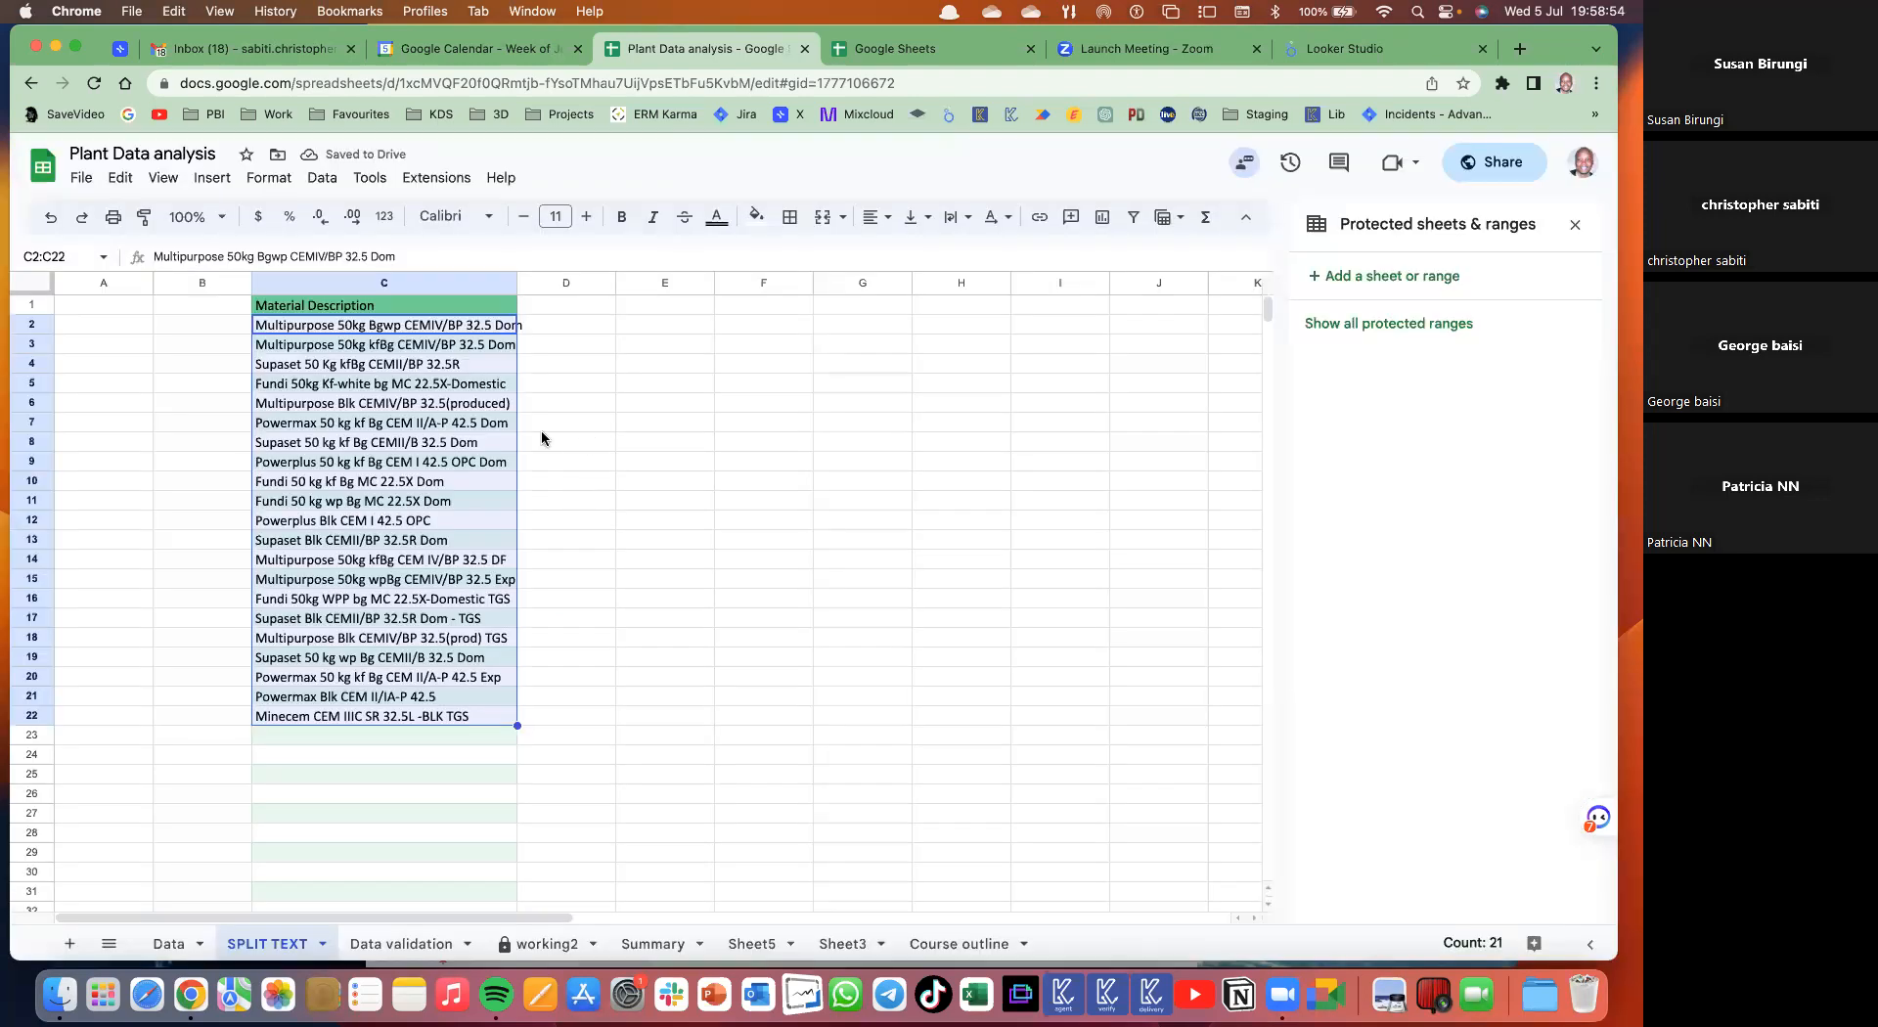
pyautogui.doubleClick(512, 285)
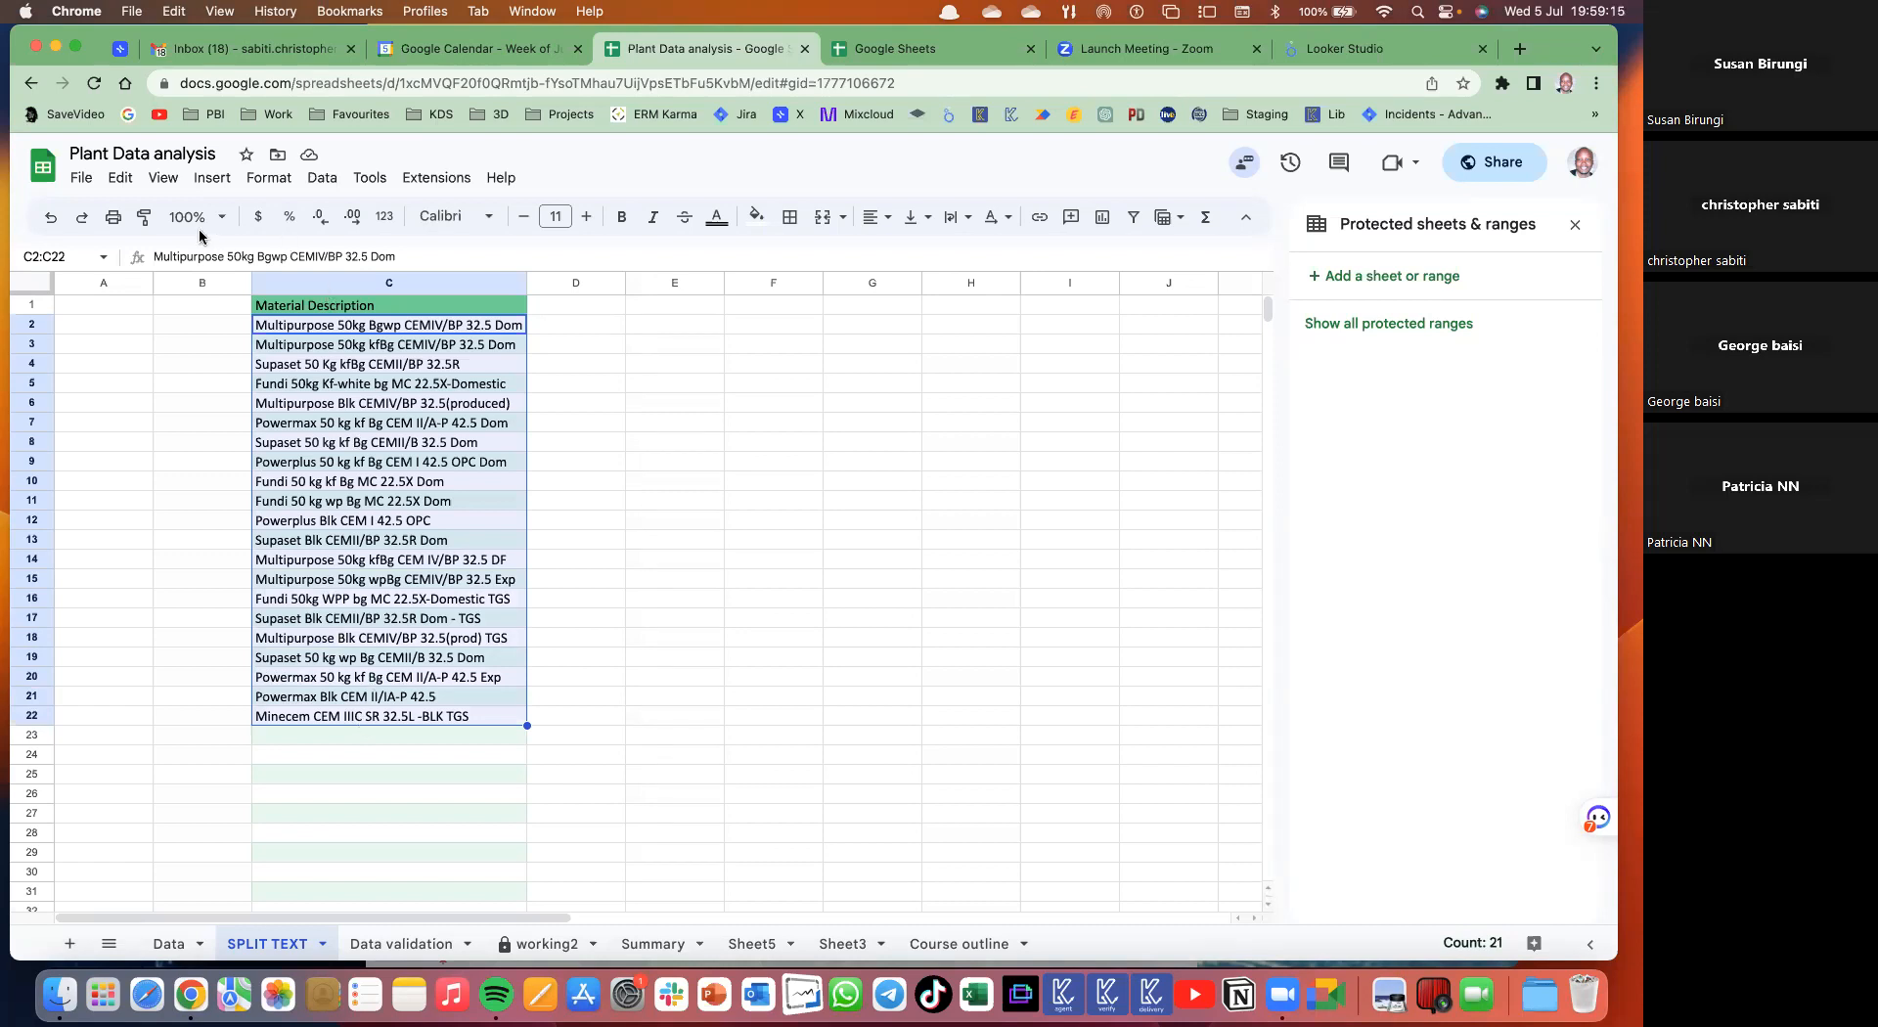
pyautogui.click(323, 180)
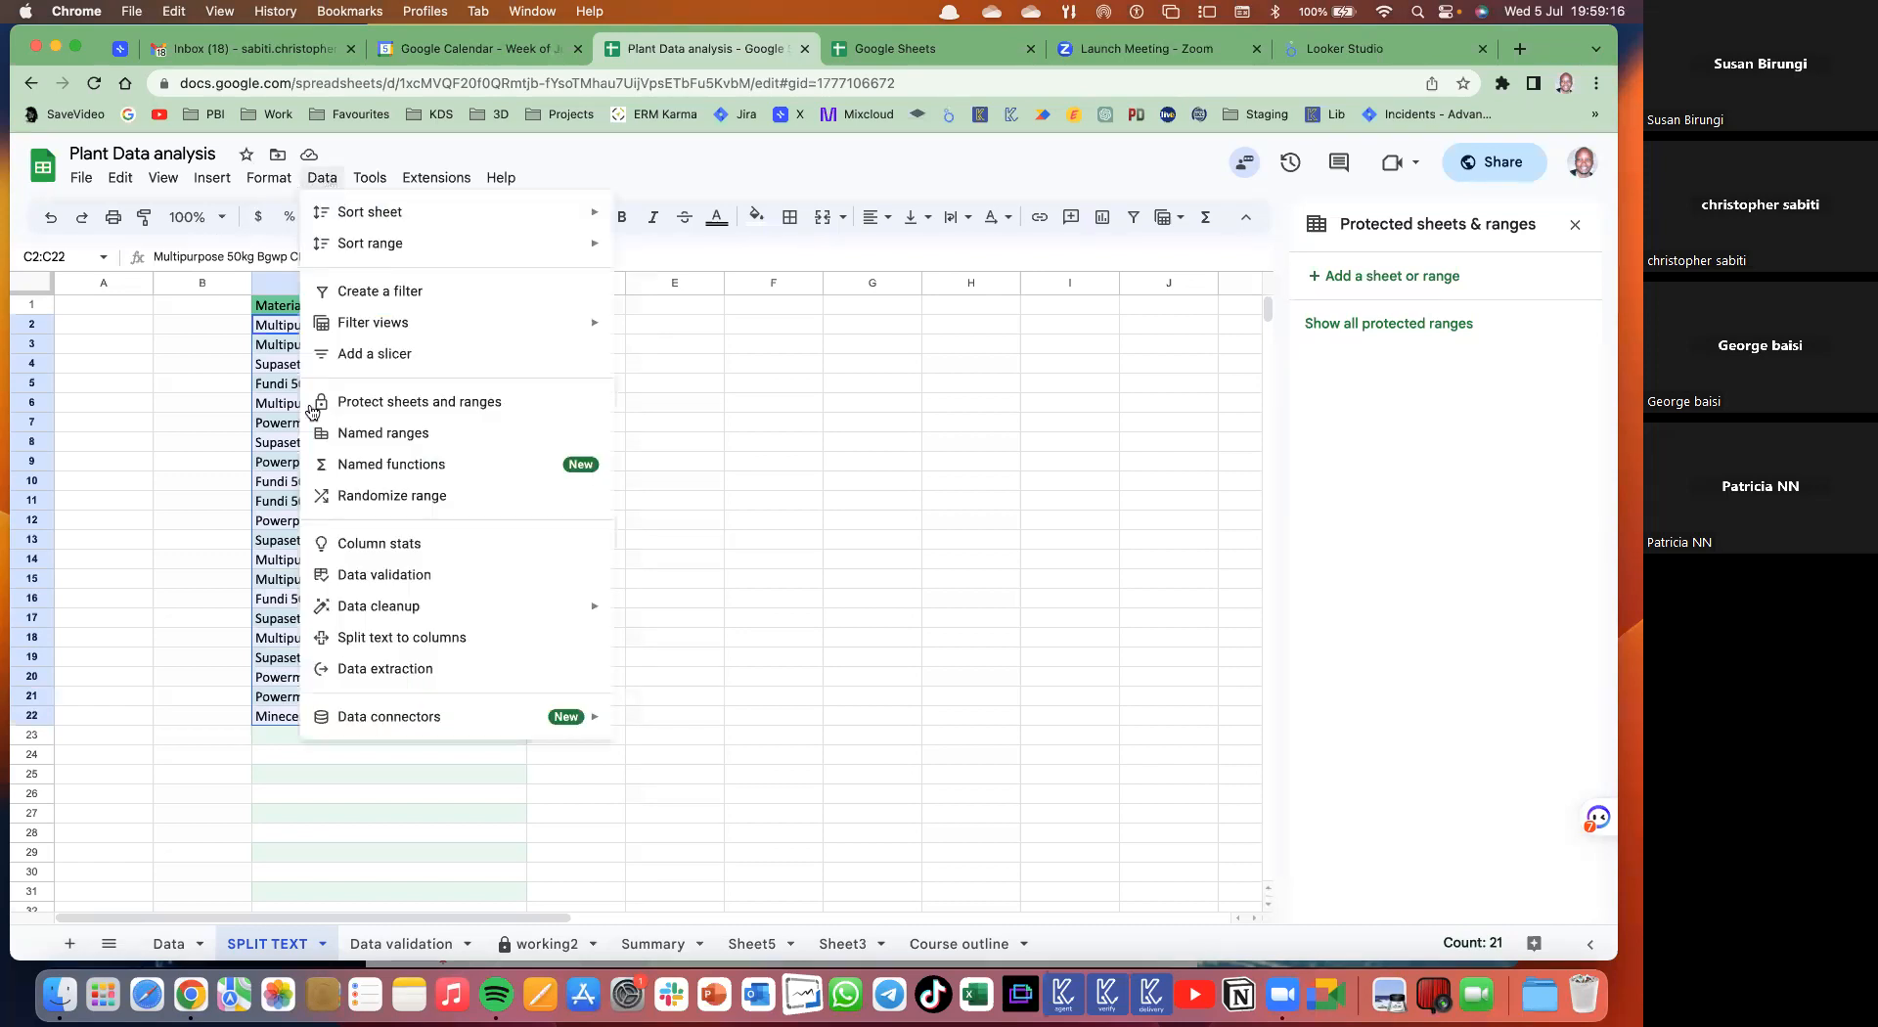
pyautogui.click(385, 638)
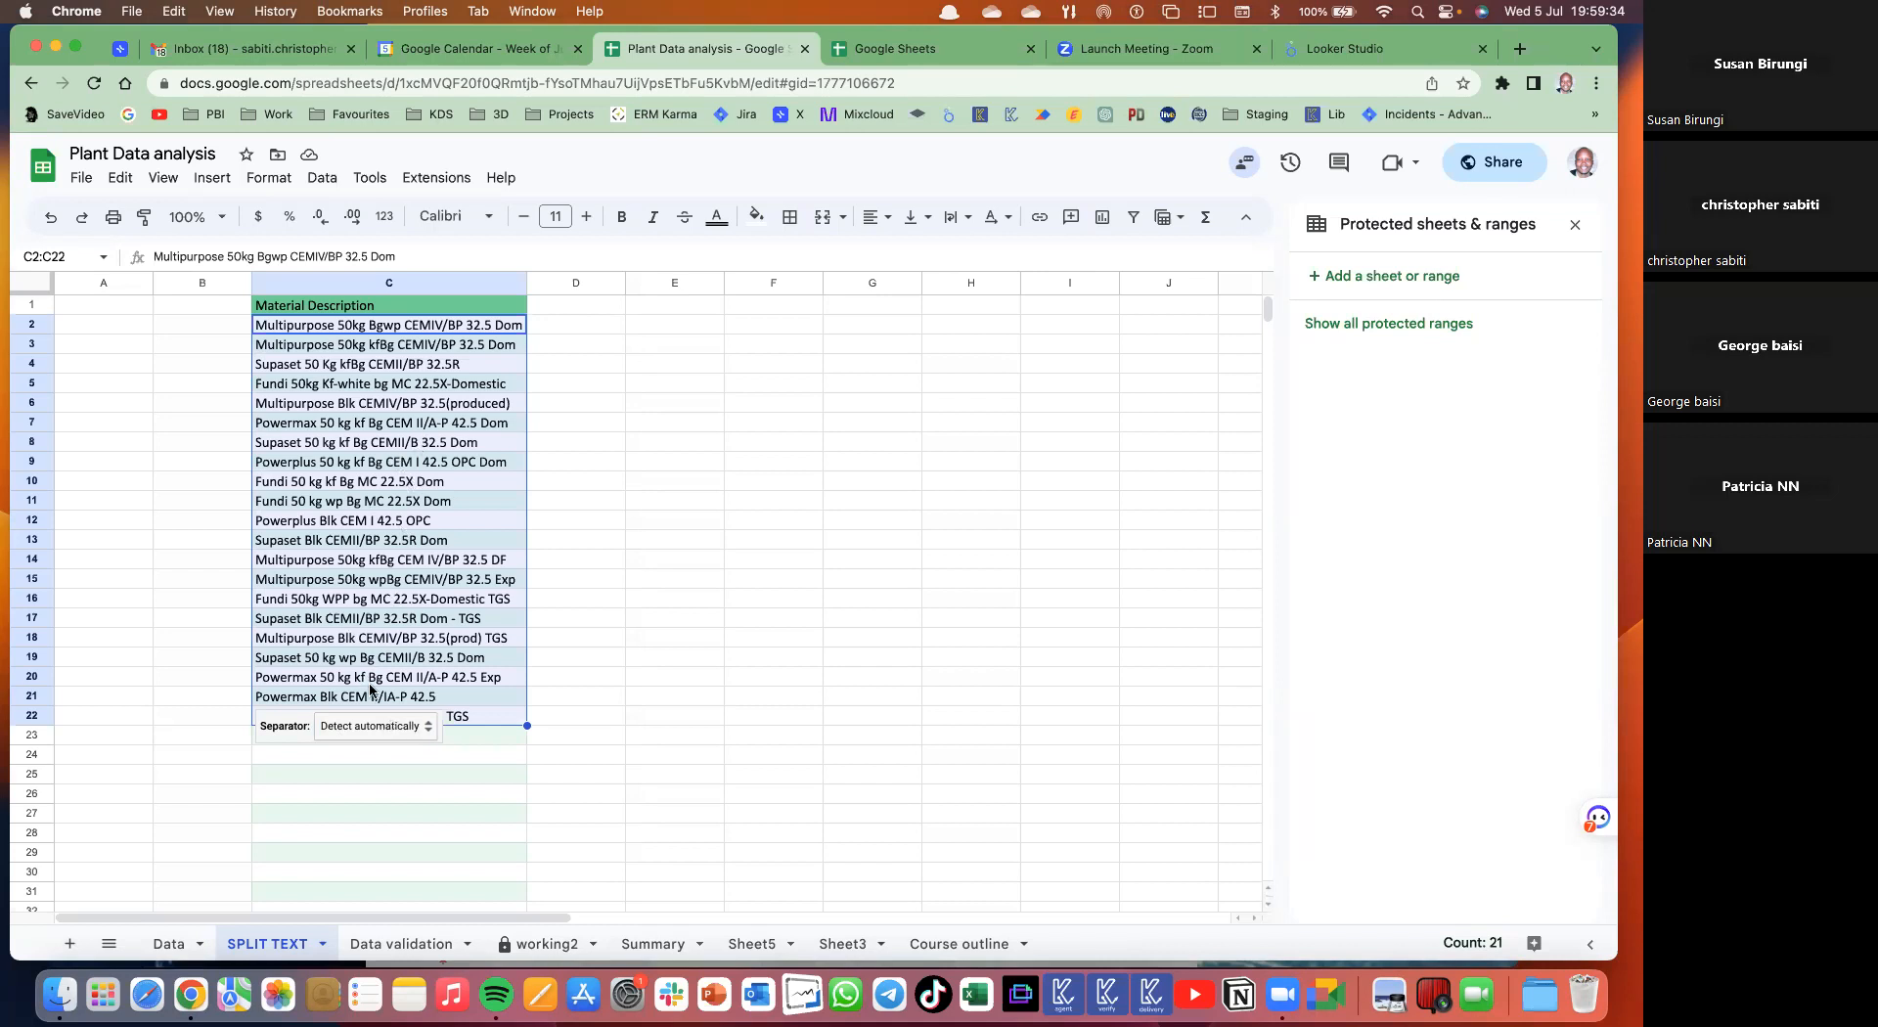
pyautogui.click(390, 729)
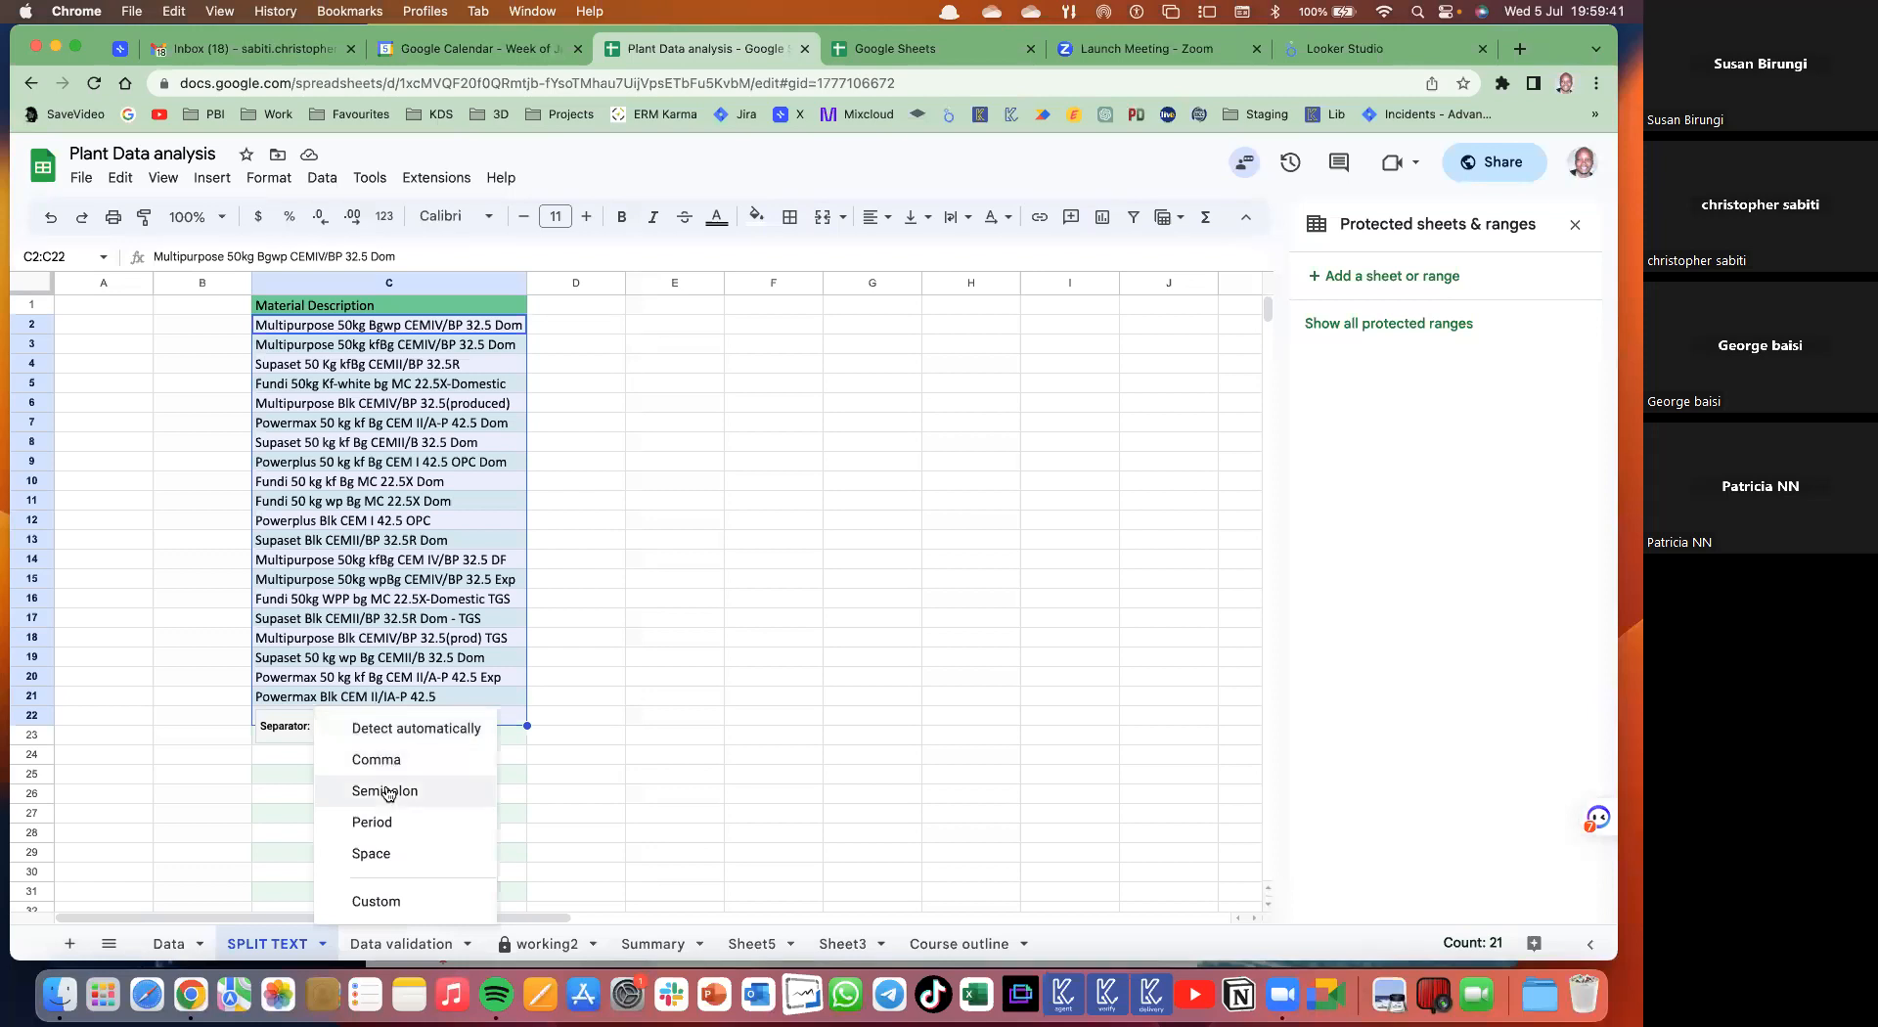
pyautogui.click(385, 853)
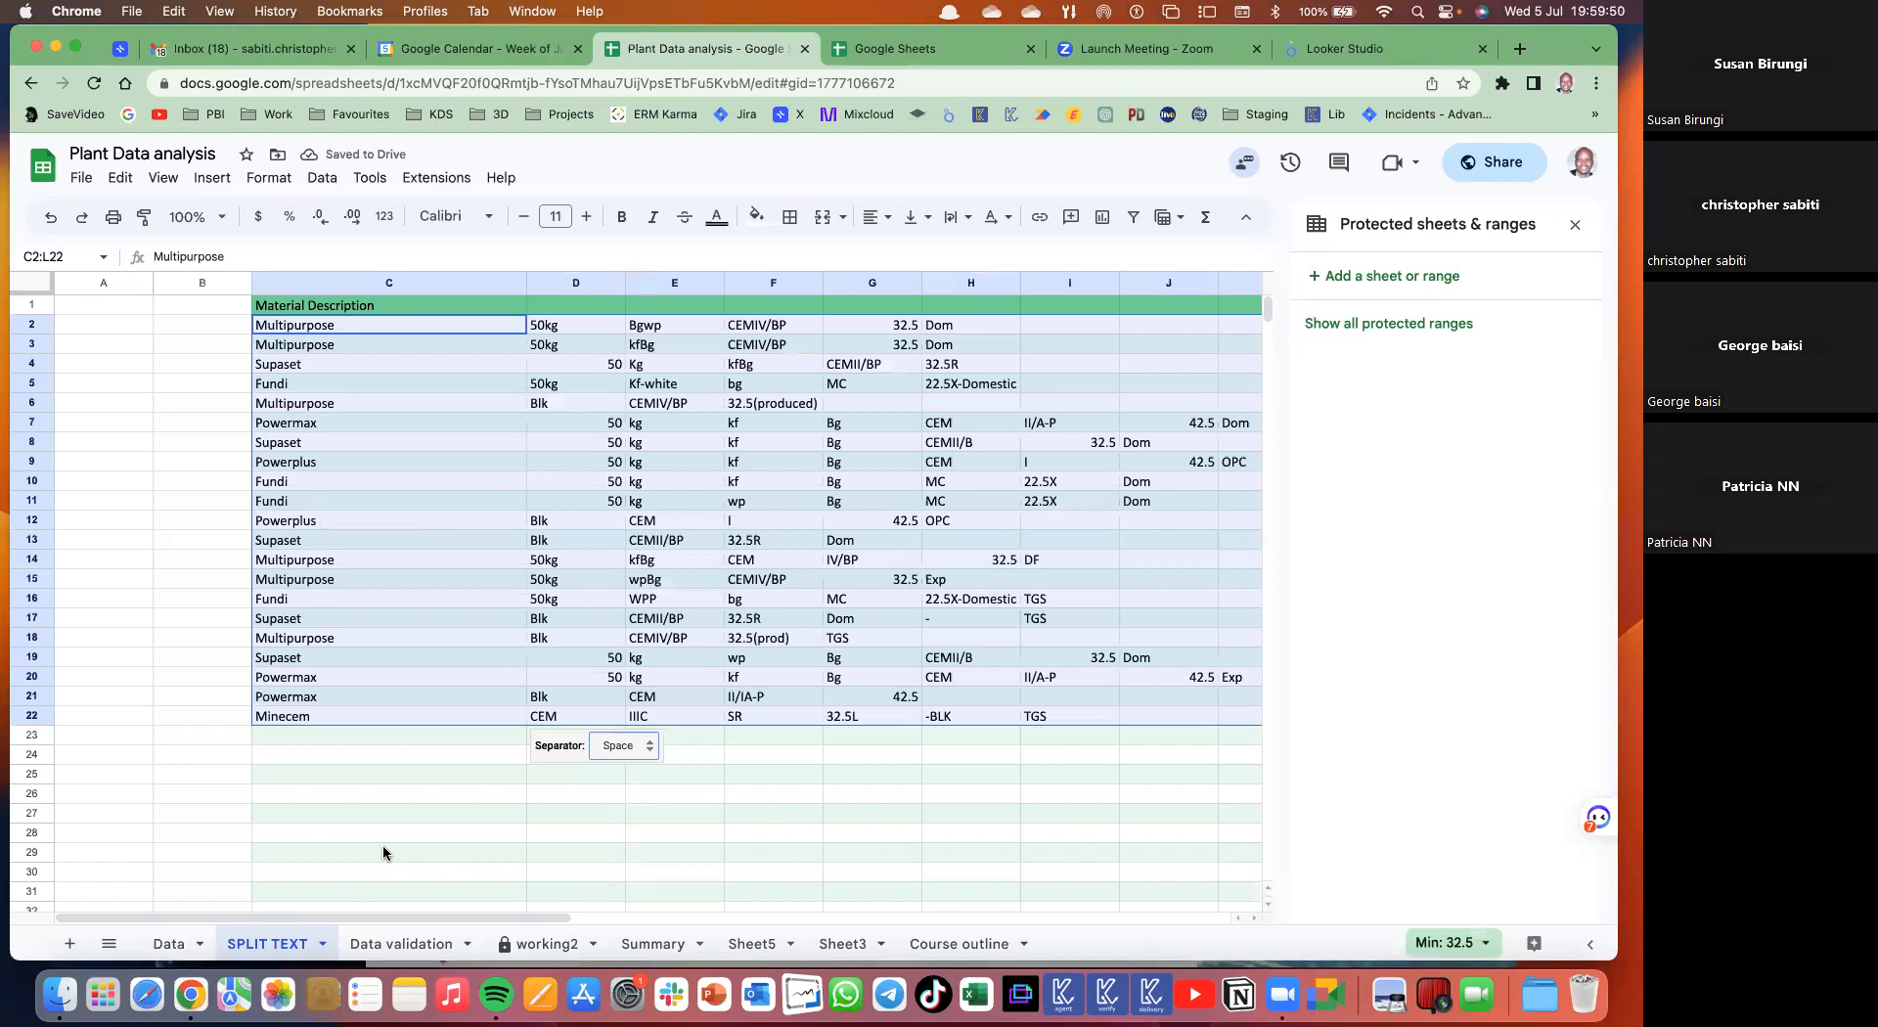
pyautogui.click(383, 853)
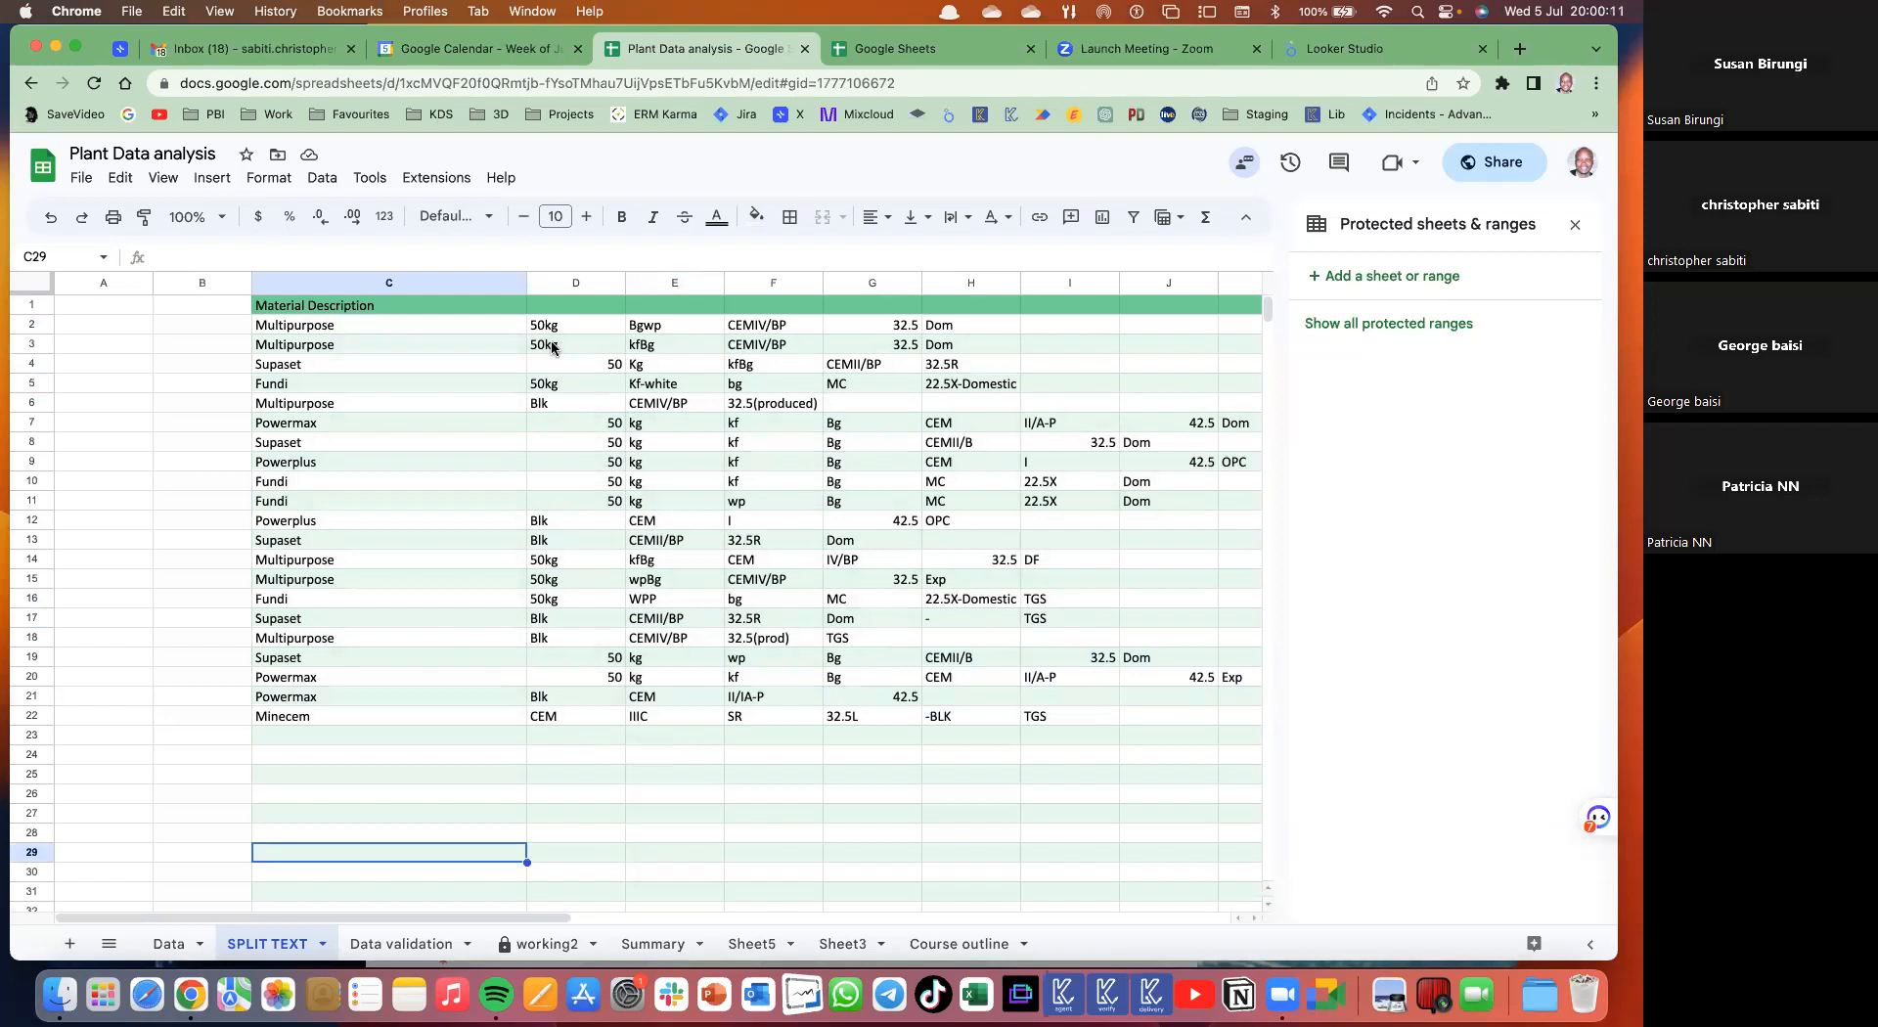
pyautogui.hscroll(6, 553, 348)
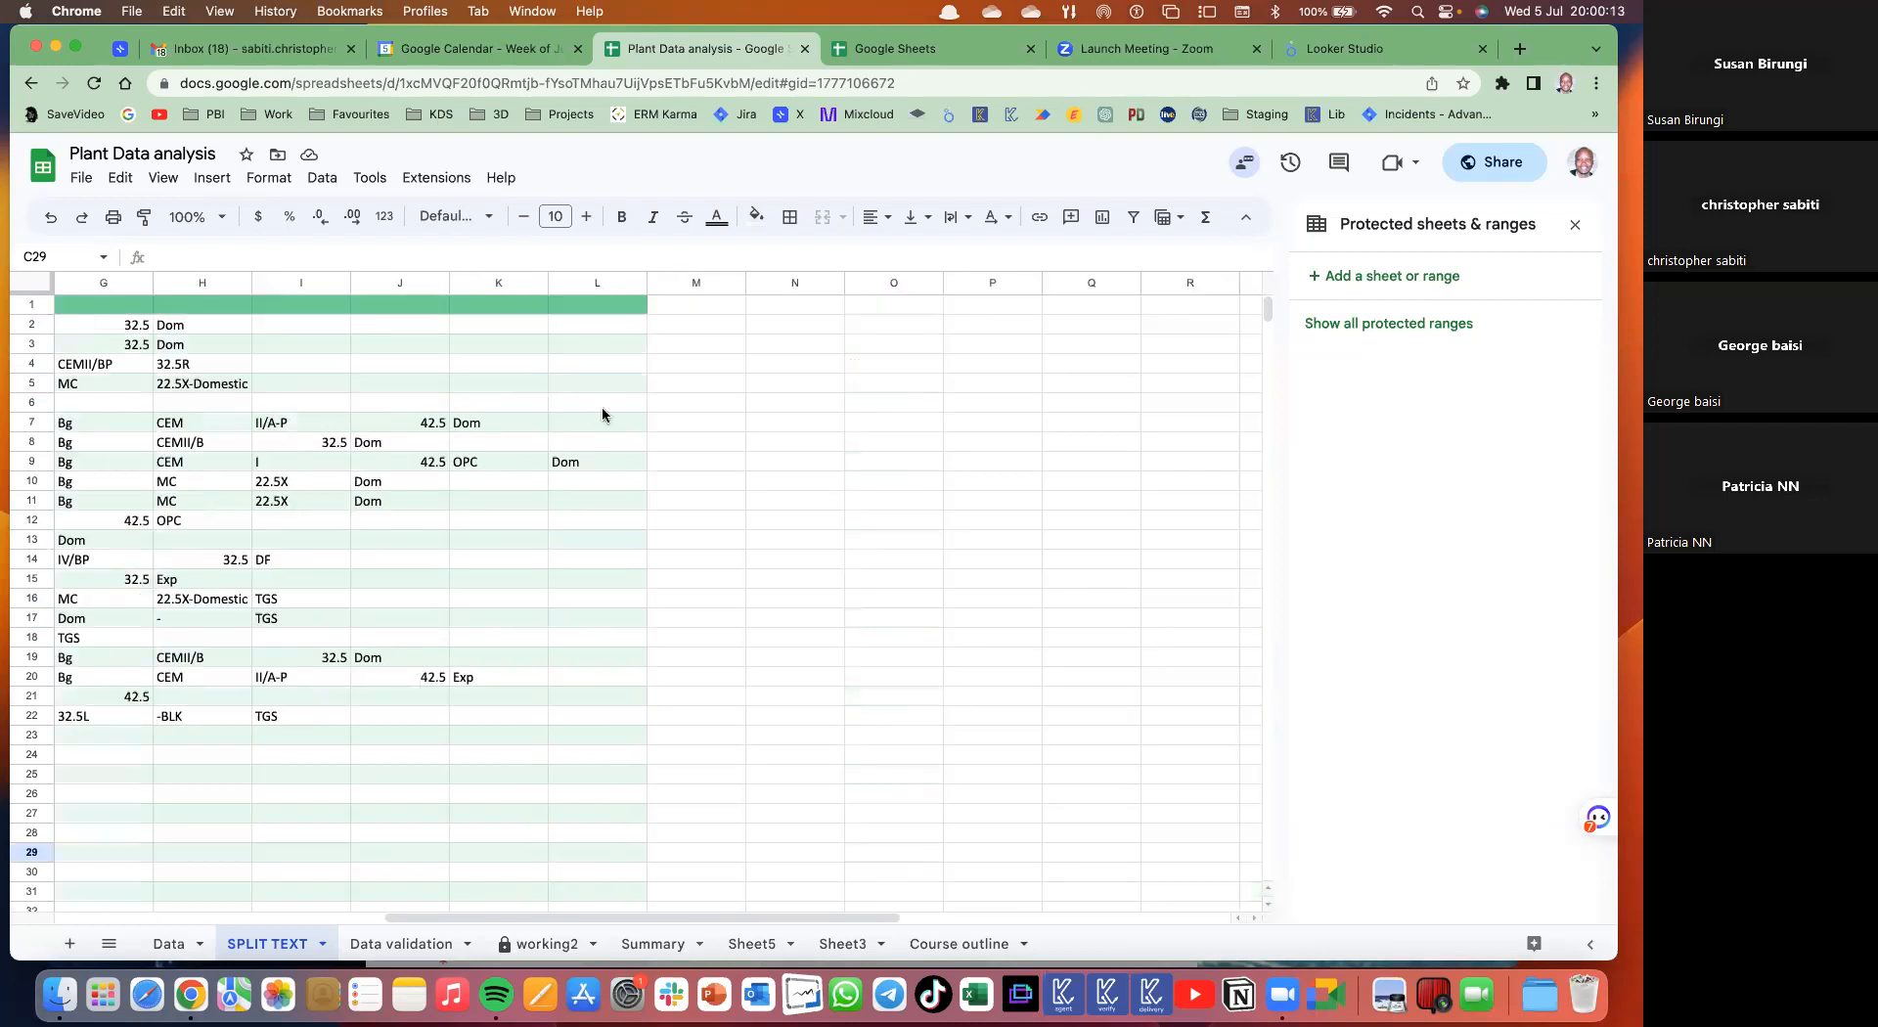
pyautogui.hscroll(-6, 1031, 368)
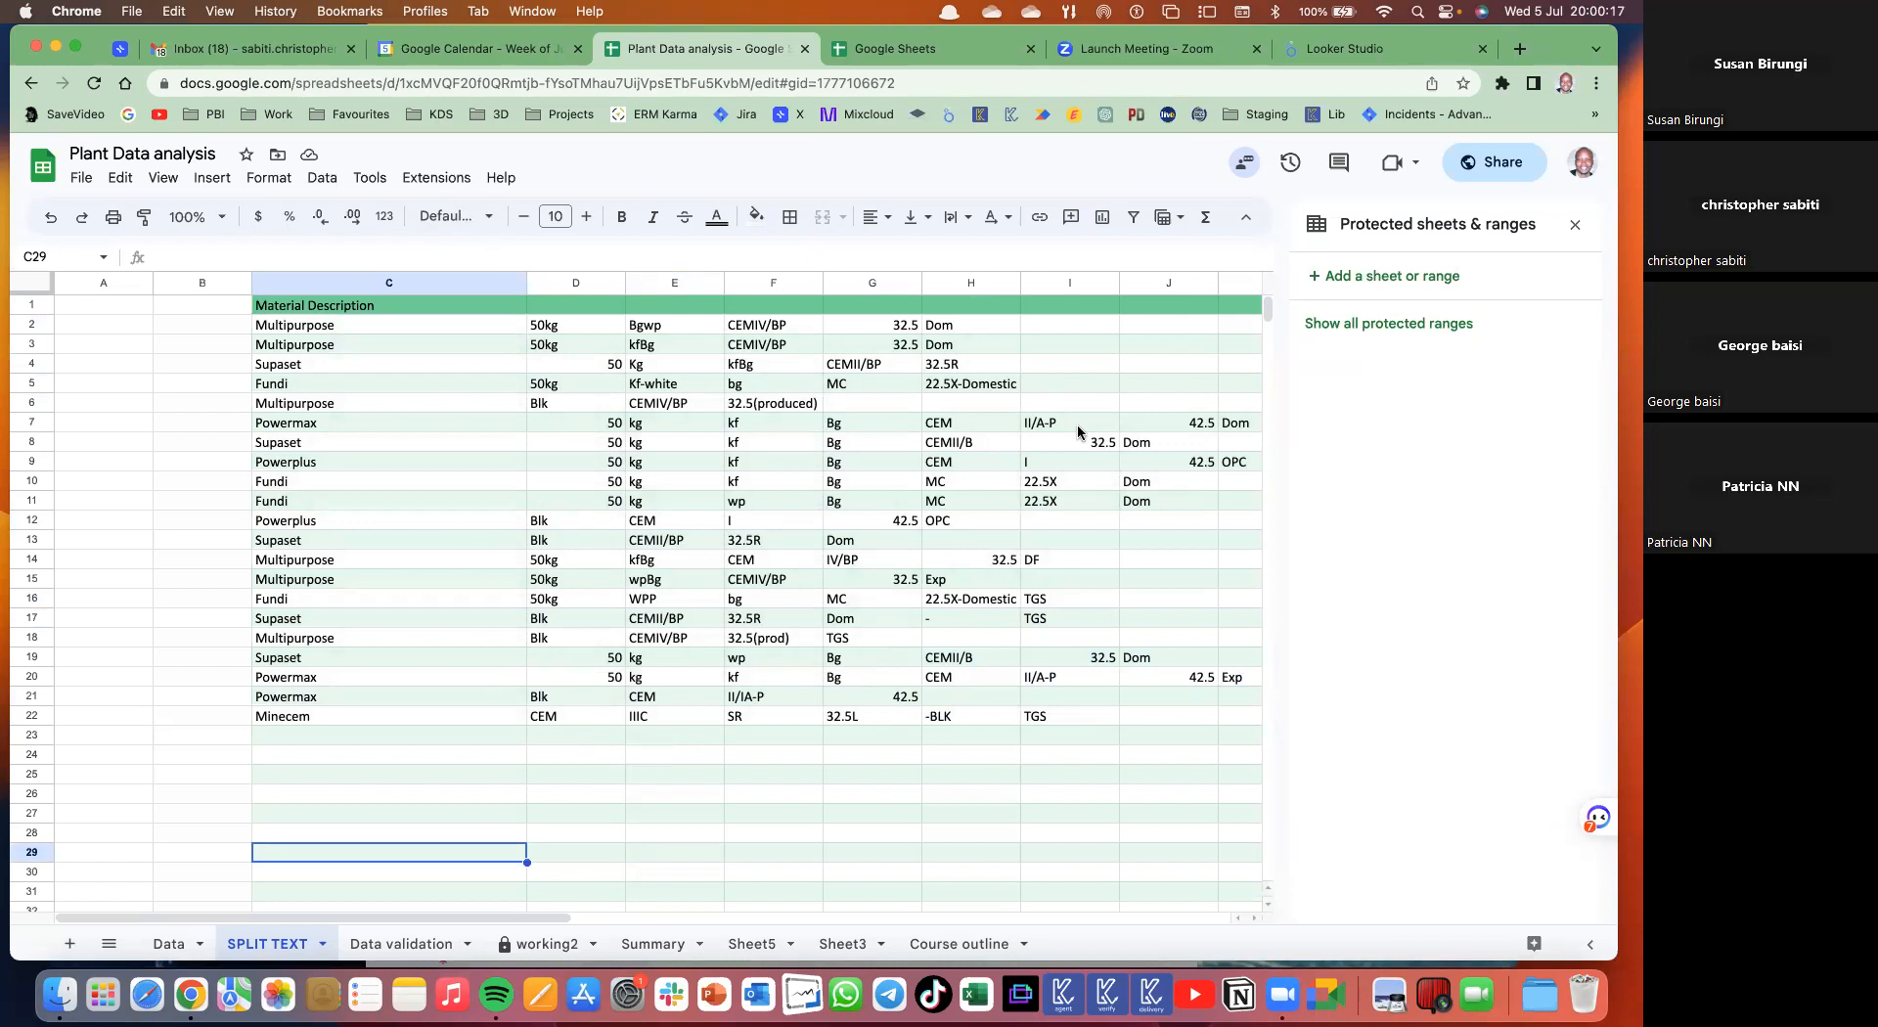
pyautogui.press('super+z')
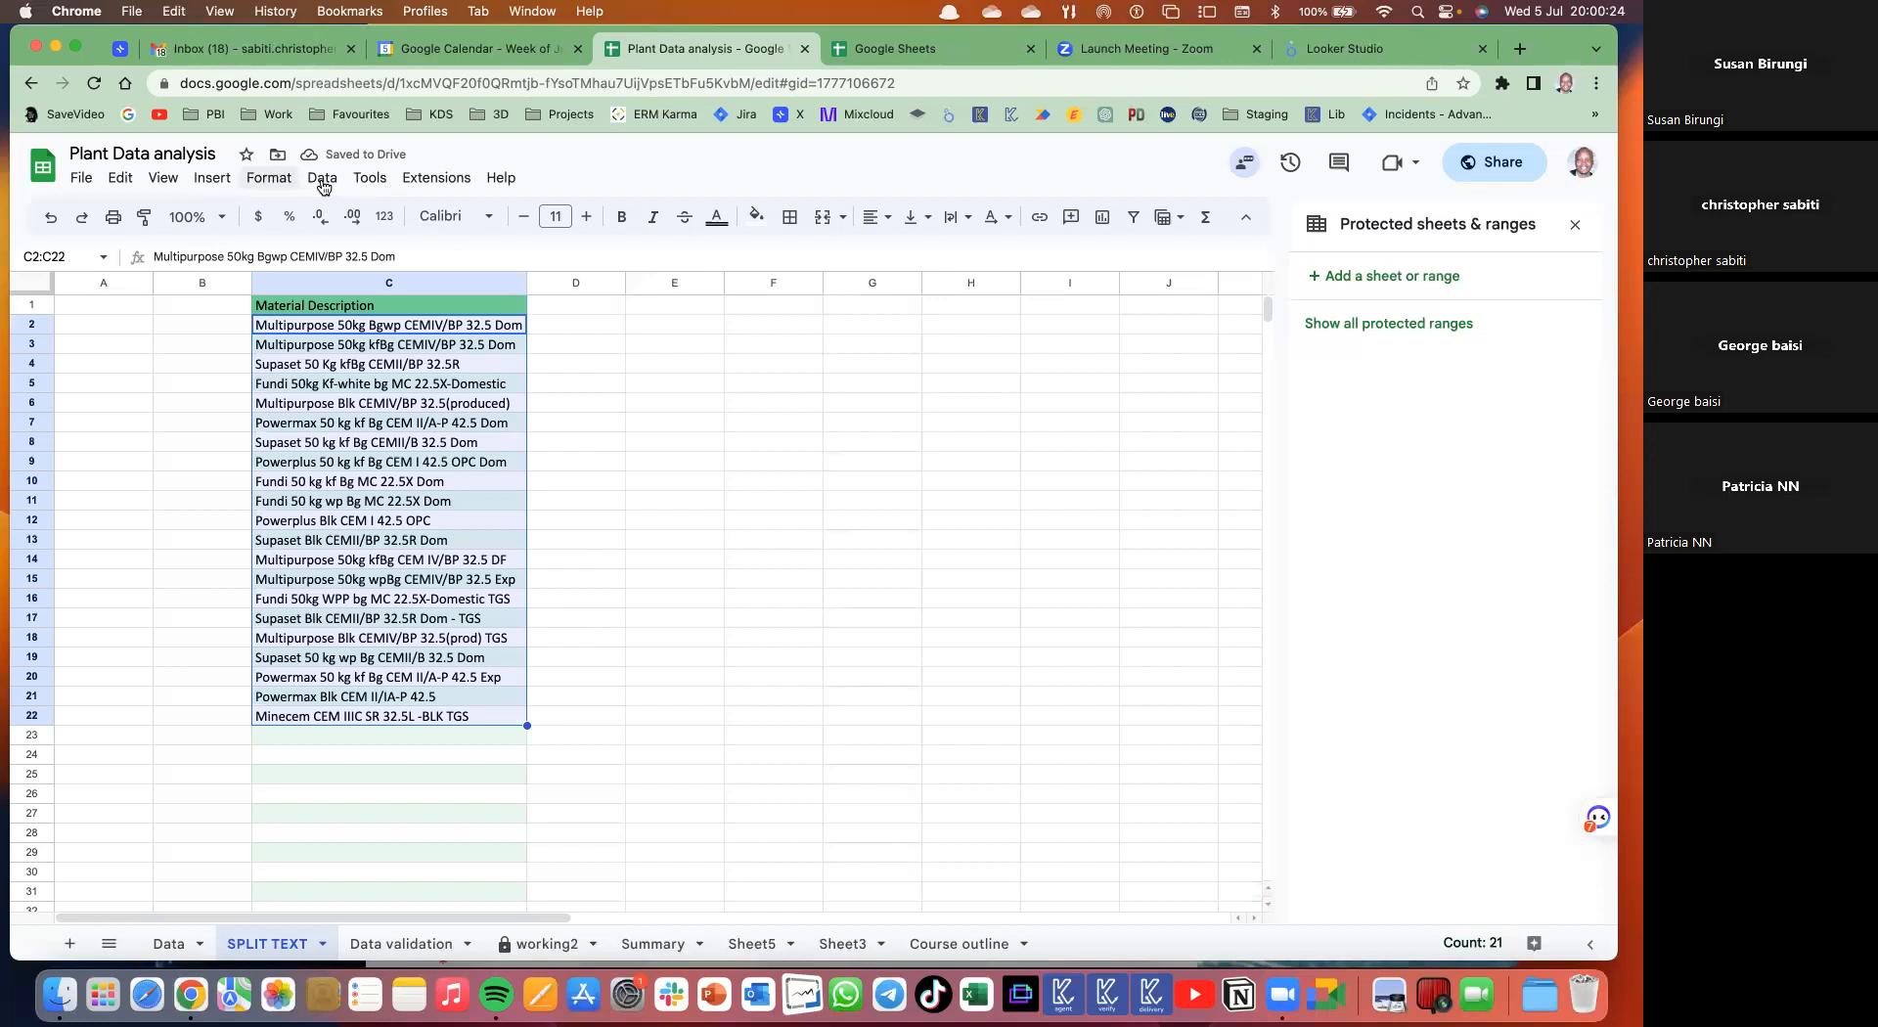
# - Split the descriptions to columns using custom separator 50, then autofit column D
pyautogui.click(322, 179)
pyautogui.click(405, 641)
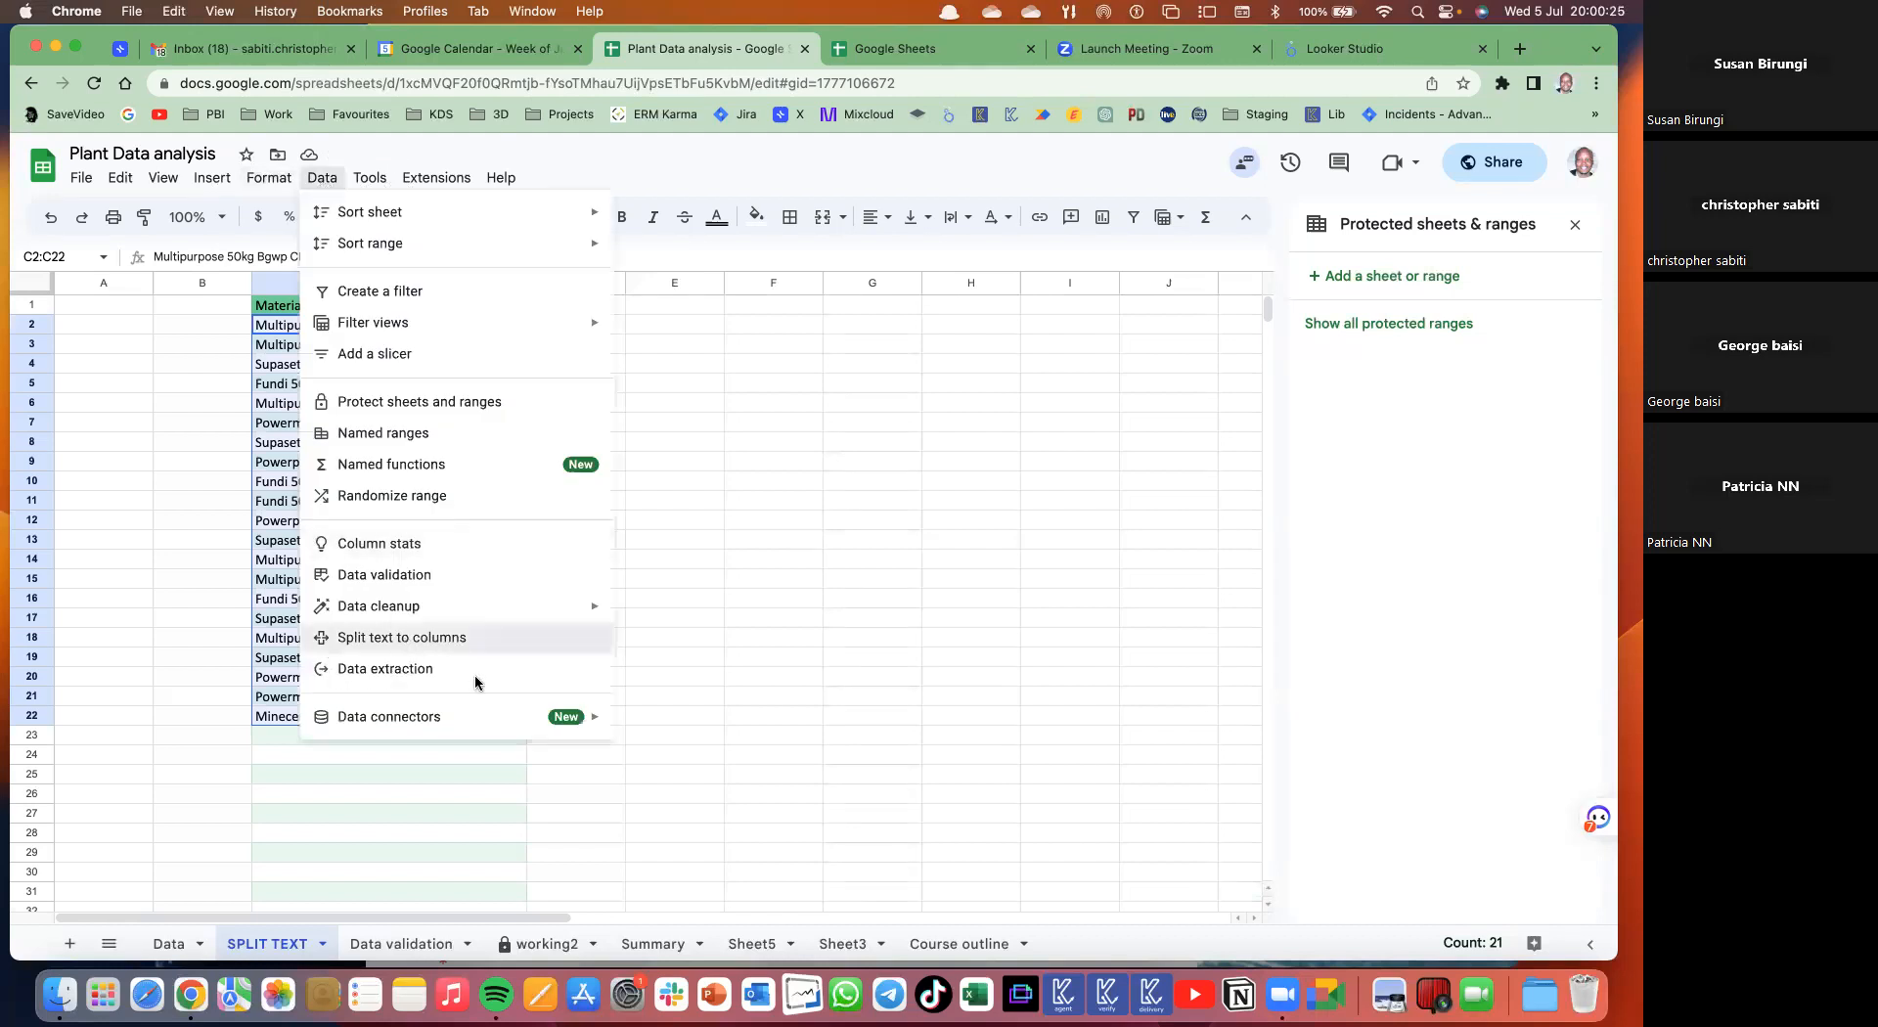
pyautogui.click(675, 752)
pyautogui.click(656, 918)
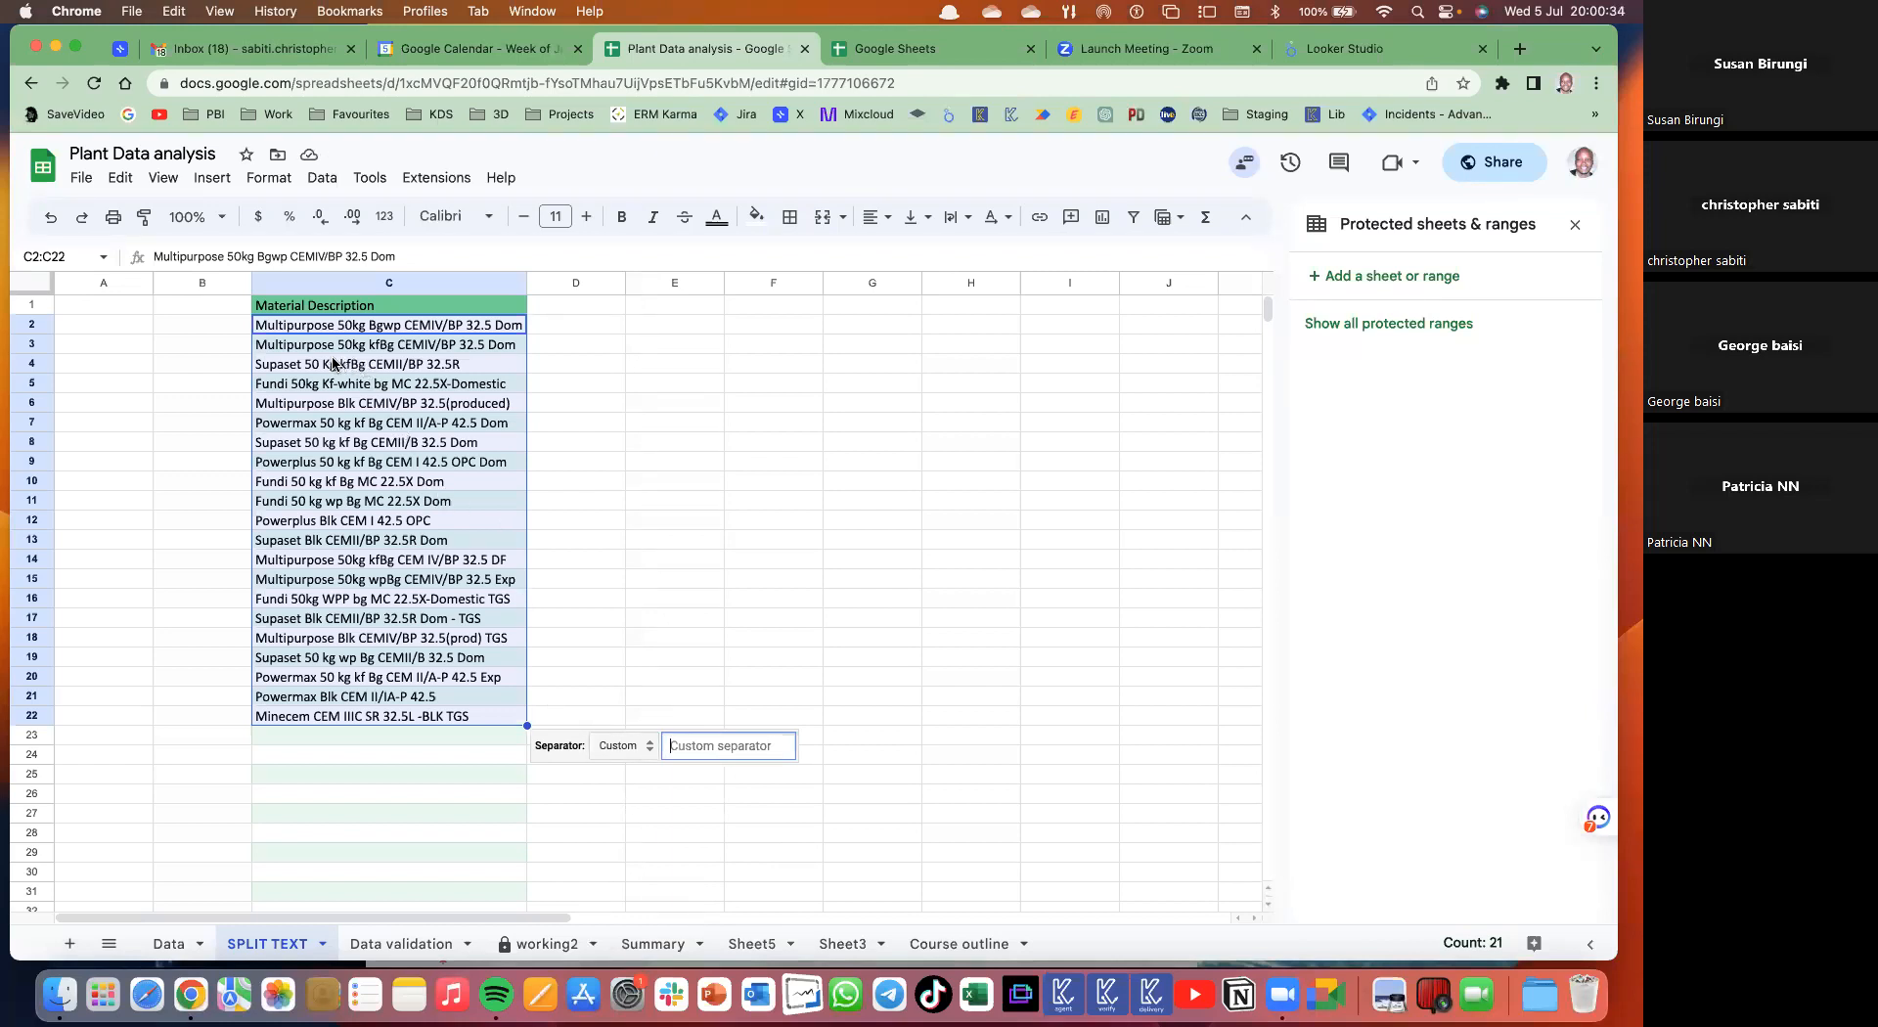
pyautogui.write('50')
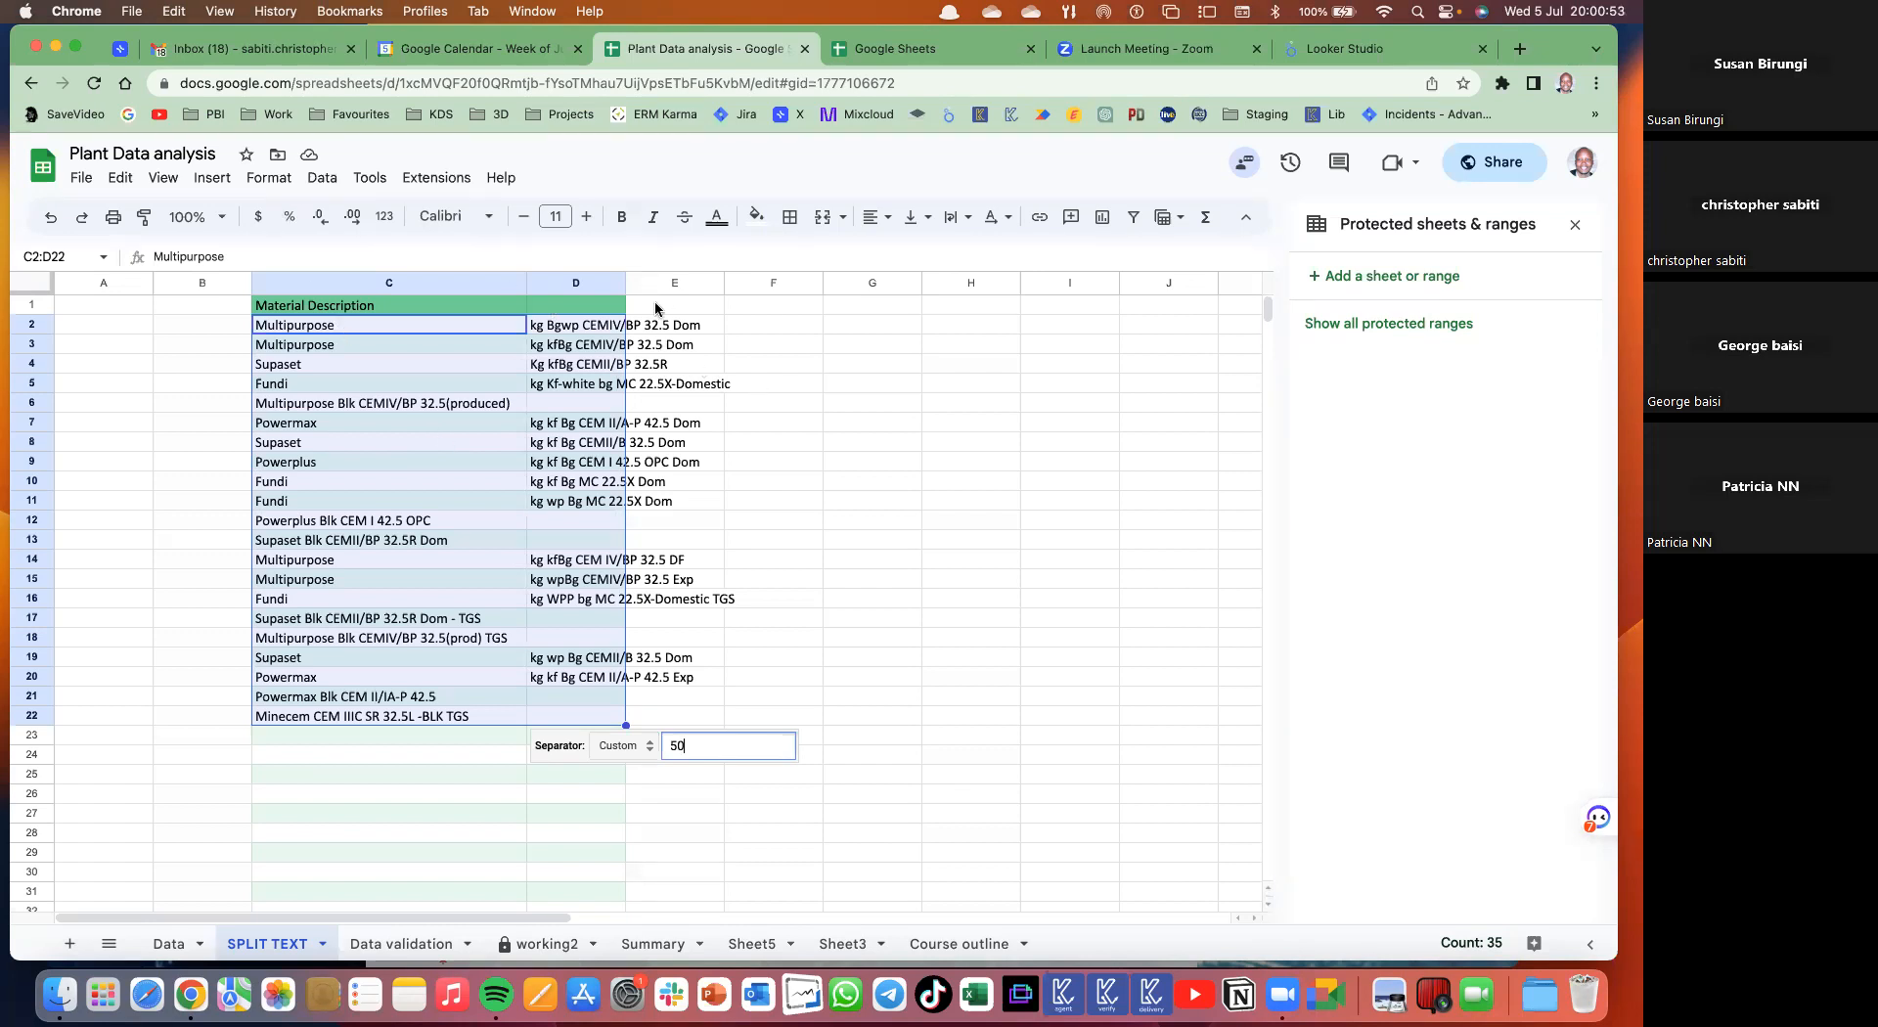
pyautogui.click(762, 382)
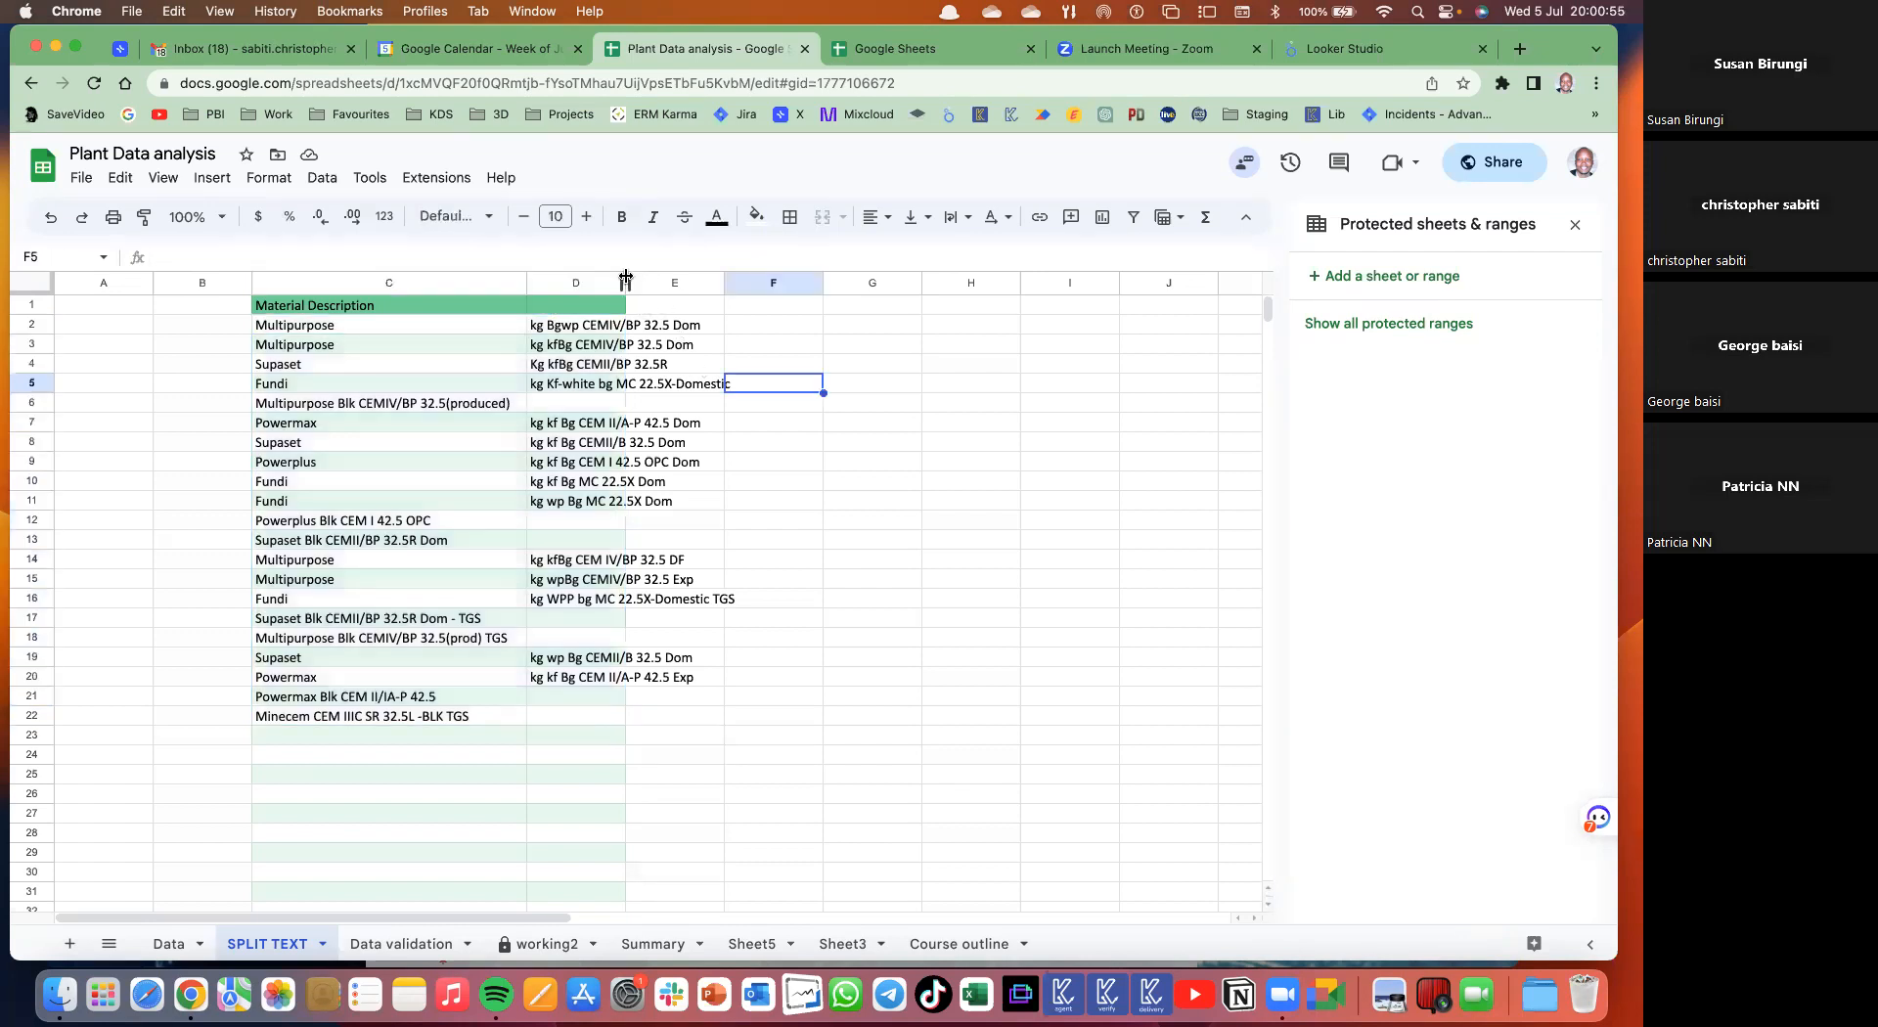
pyautogui.doubleClick(628, 279)
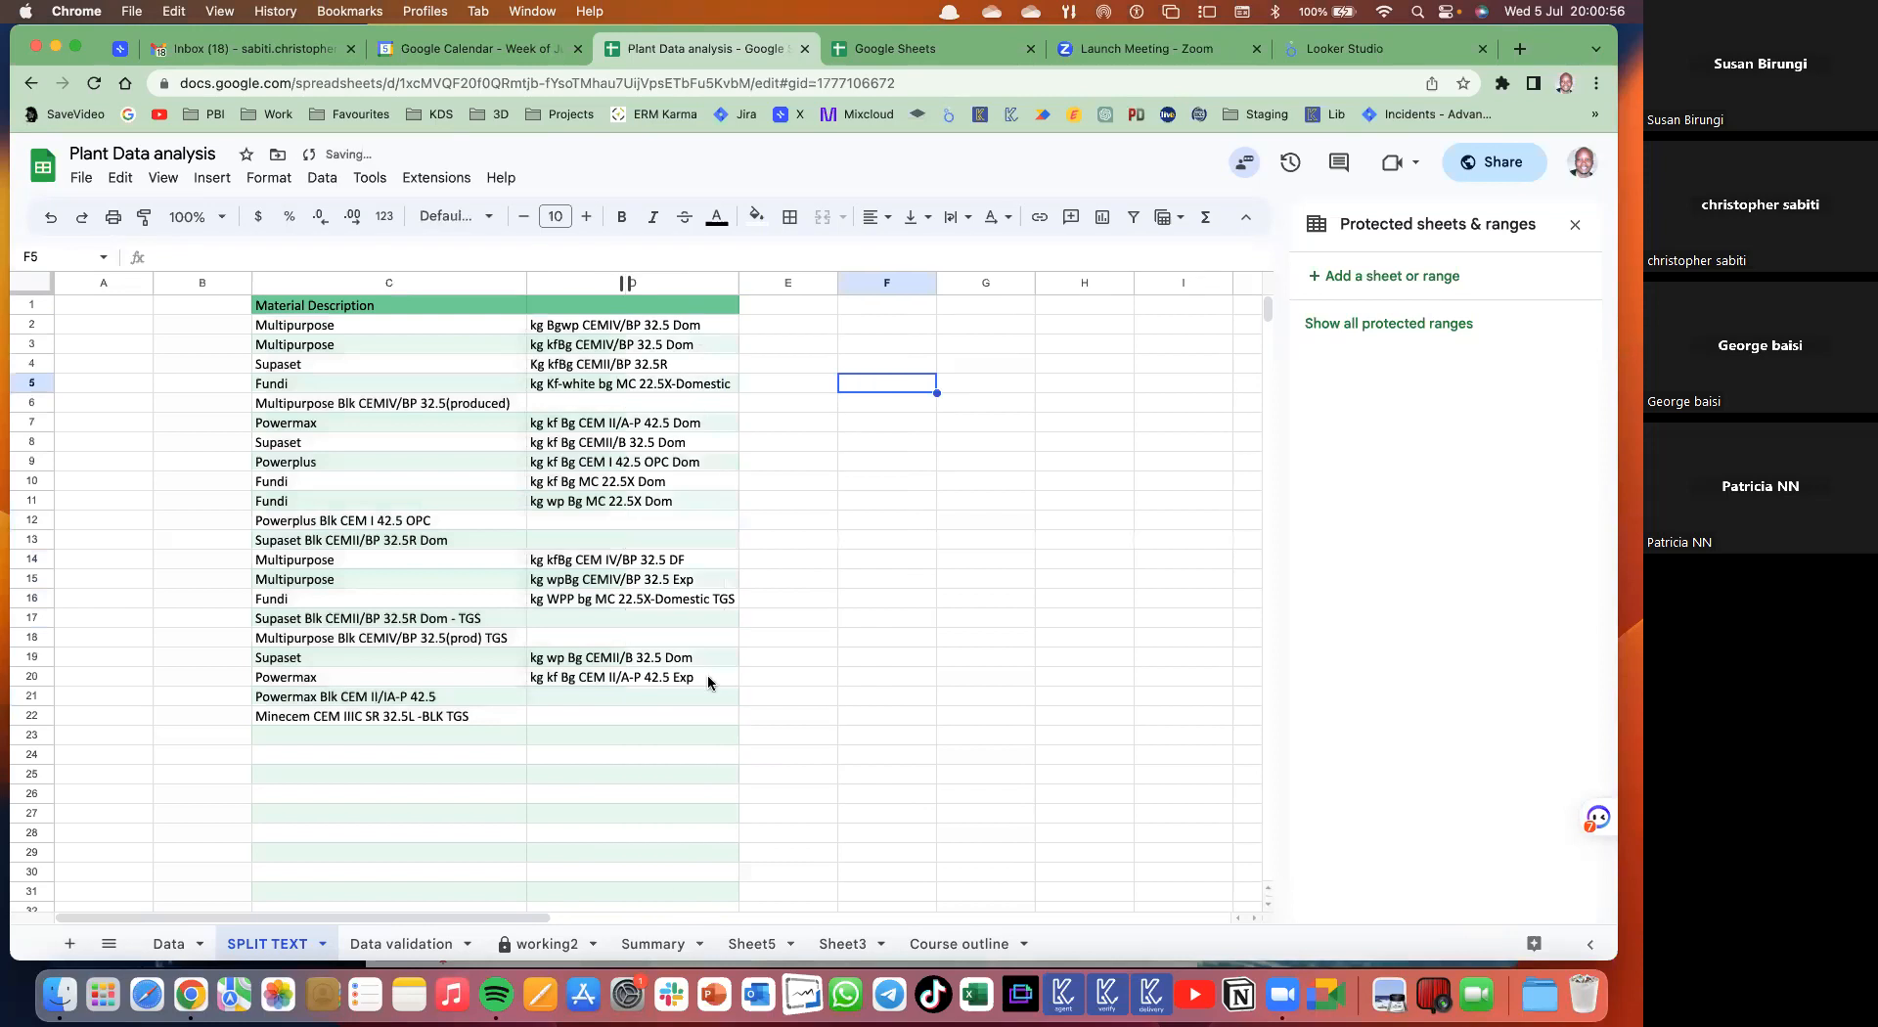
# - Check the unsplit descriptions in C13, C18 and C21, then select C2:C22
pyautogui.click(408, 548)
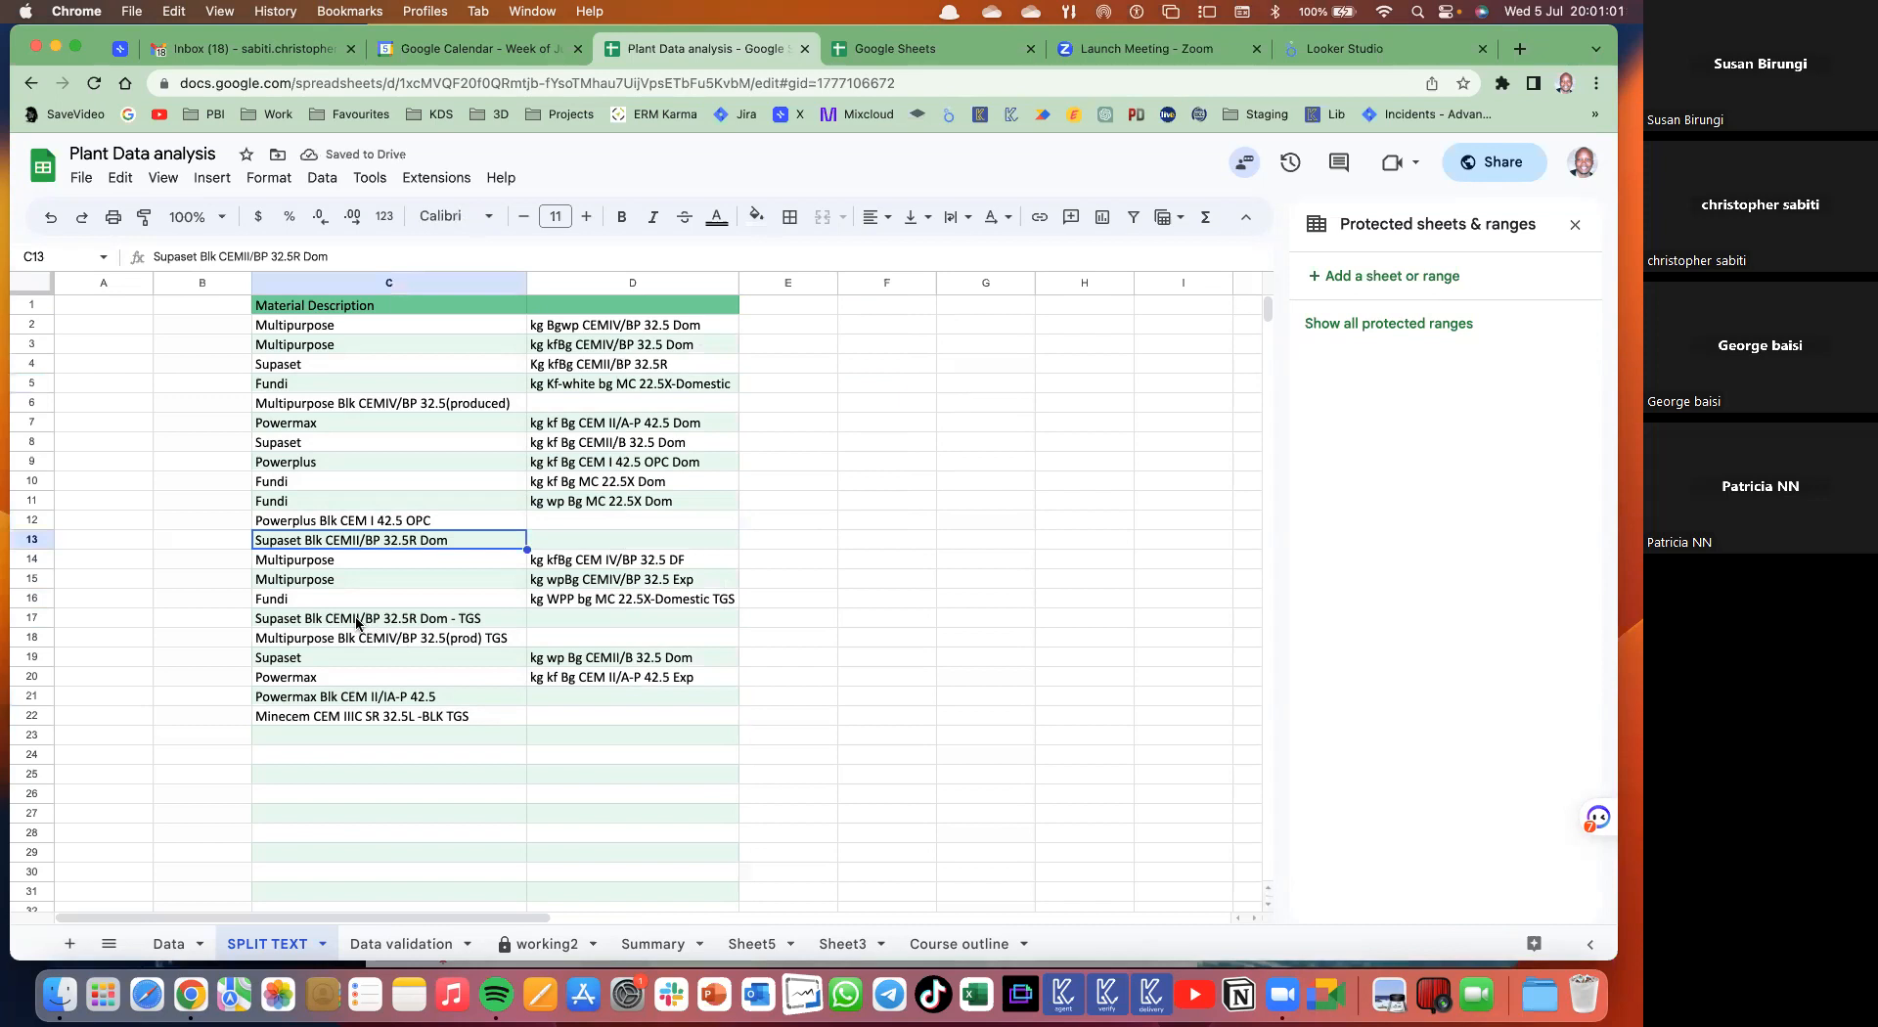
pyautogui.click(382, 643)
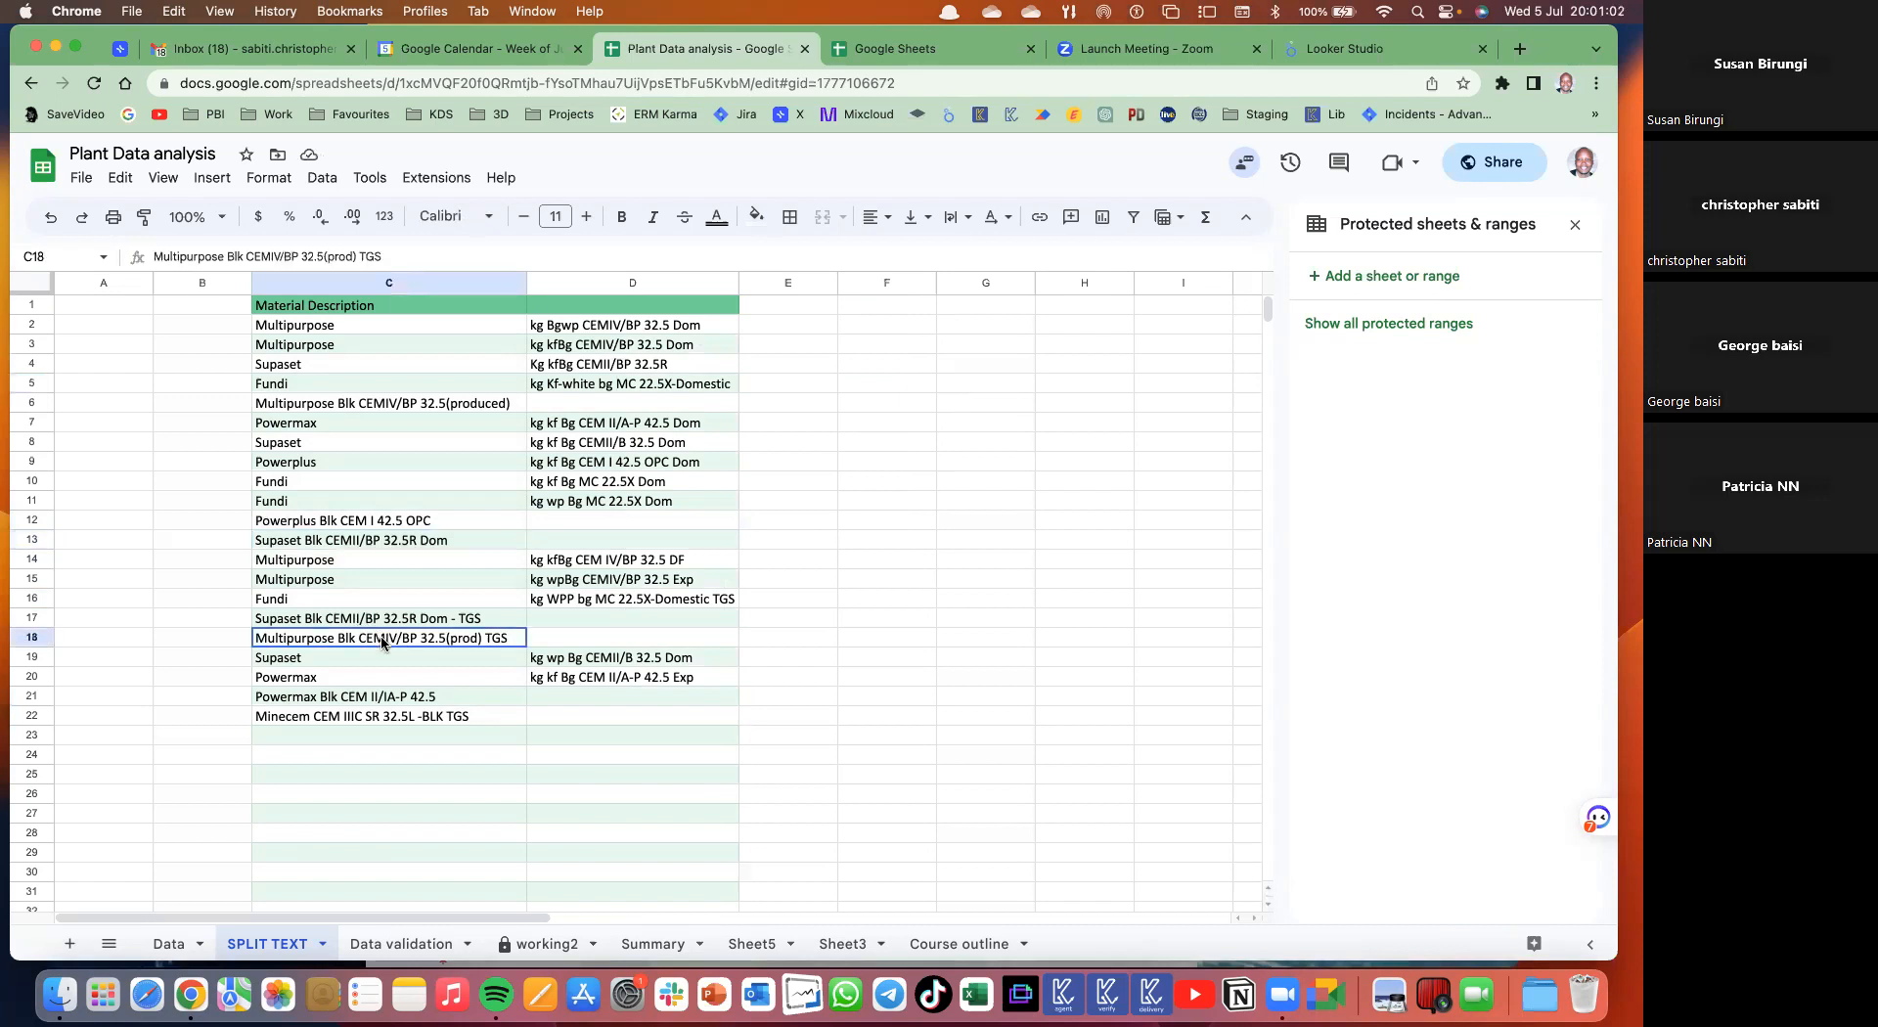
pyautogui.click(372, 700)
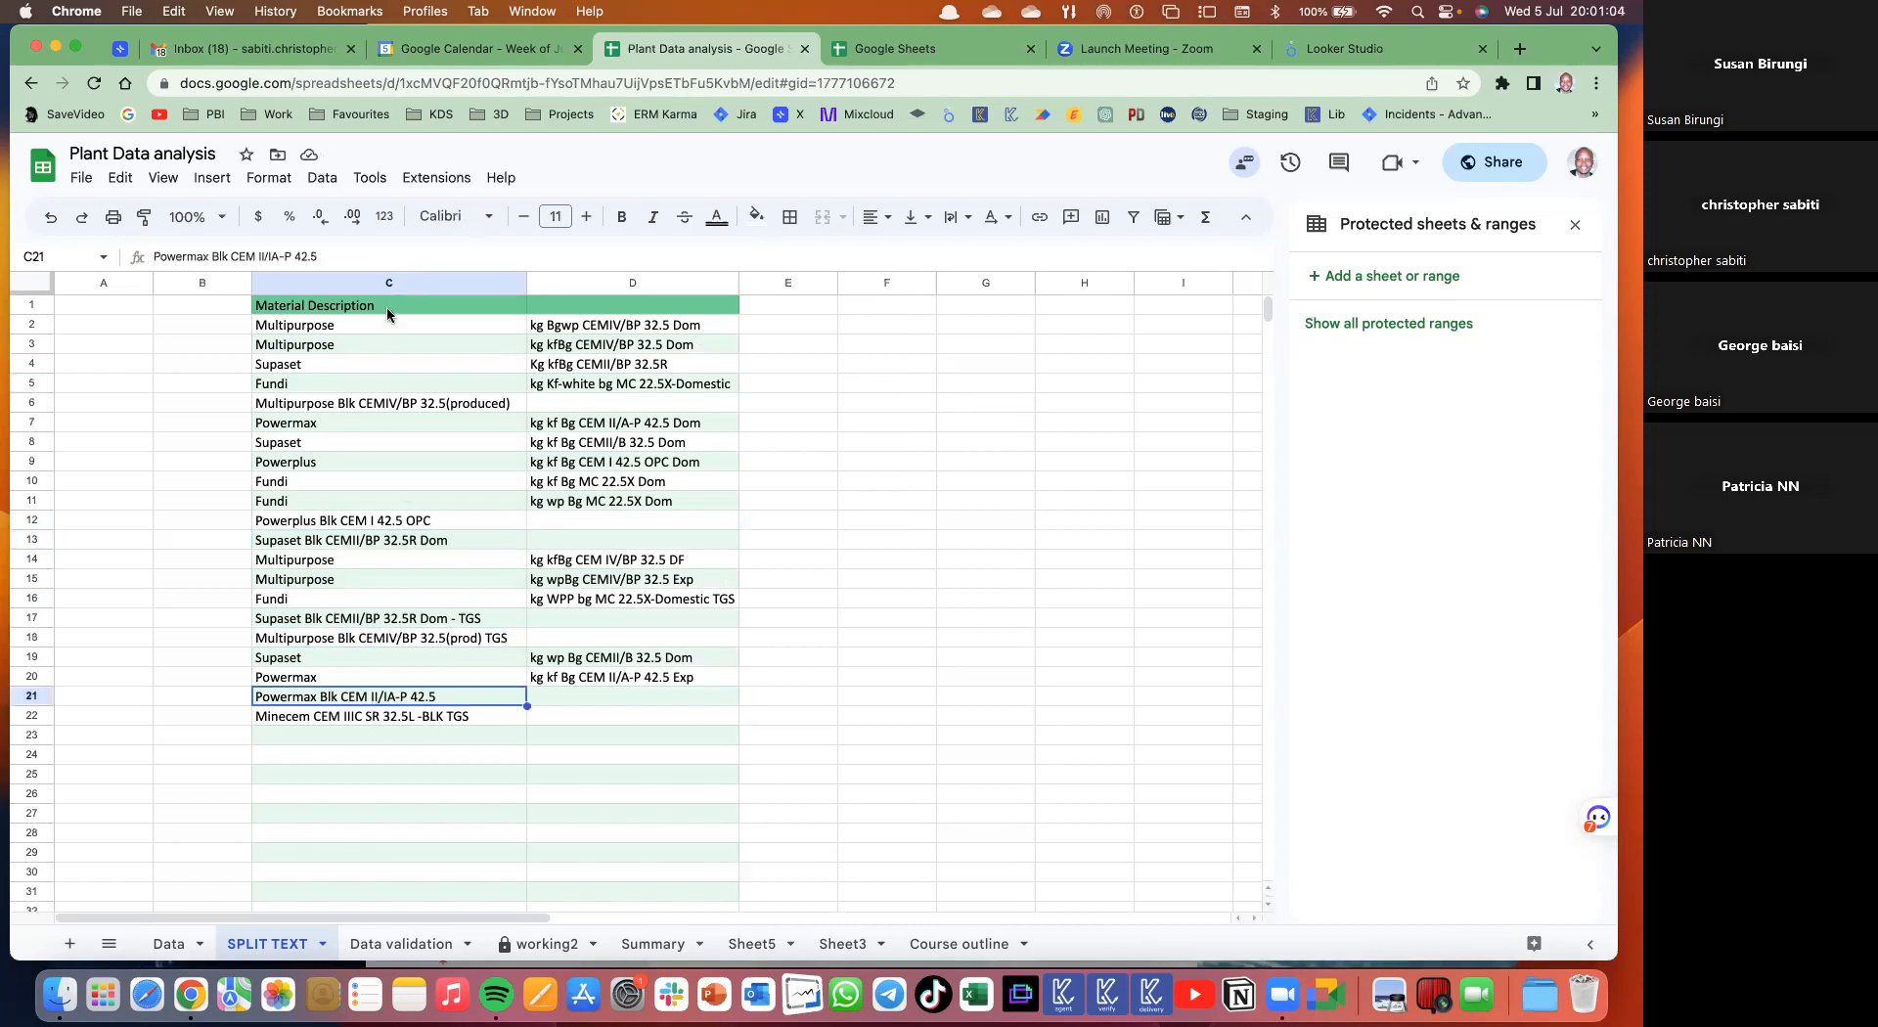
pyautogui.click(366, 330)
pyautogui.keyDown('shift'); pyautogui.click(375, 714); pyautogui.keyUp('shift')
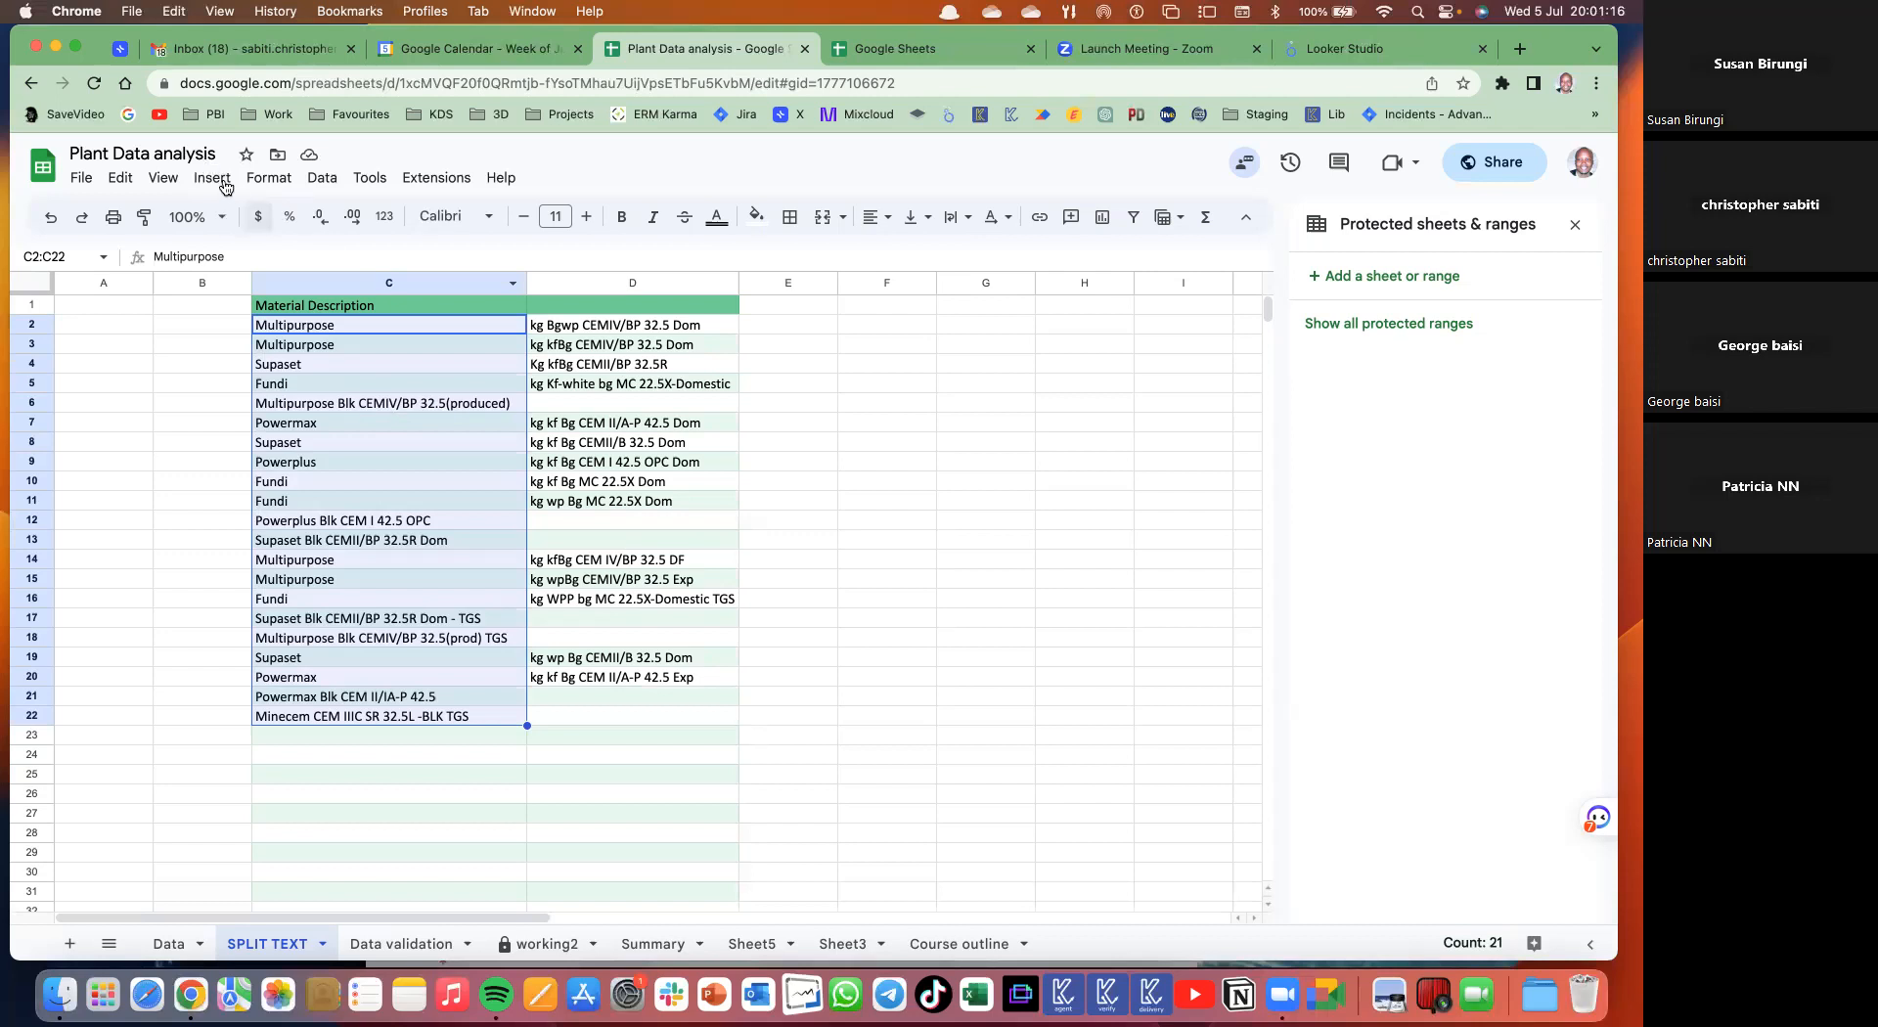
# - Try splitting the descriptions to columns on the custom separator Blk
pyautogui.click(308, 179)
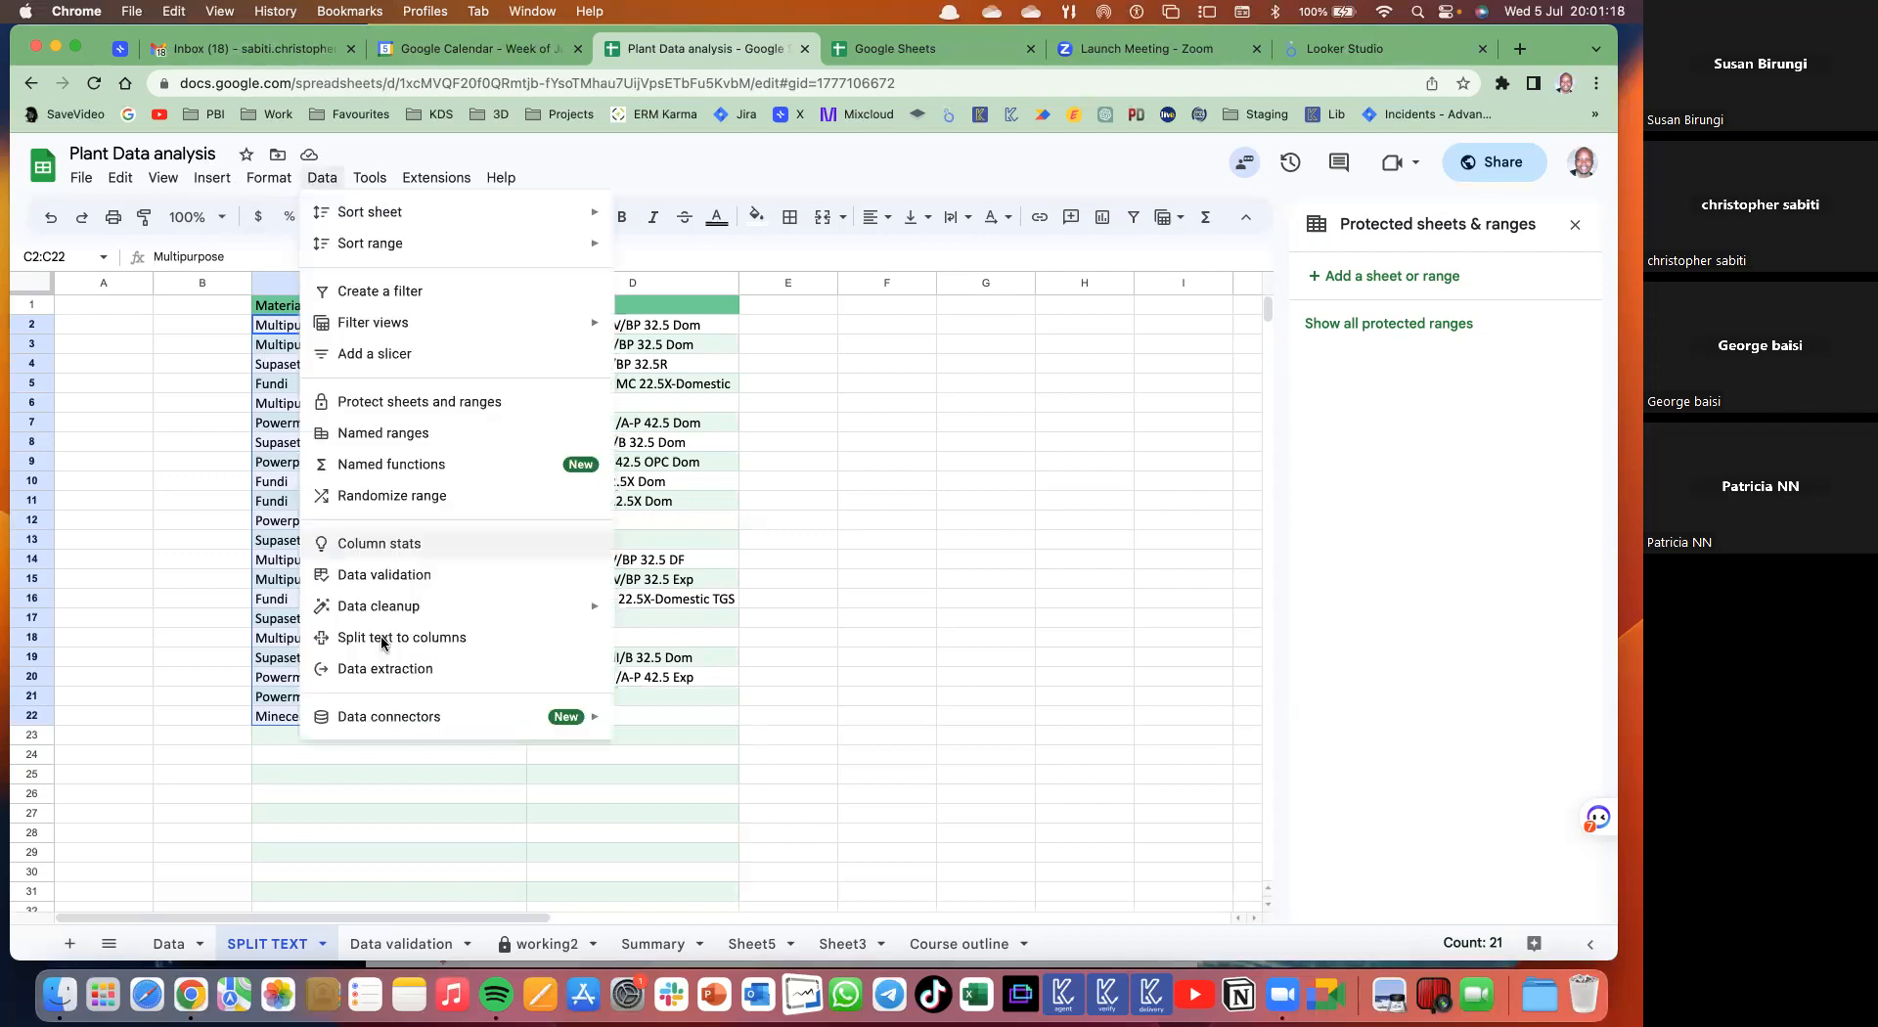
pyautogui.click(392, 643)
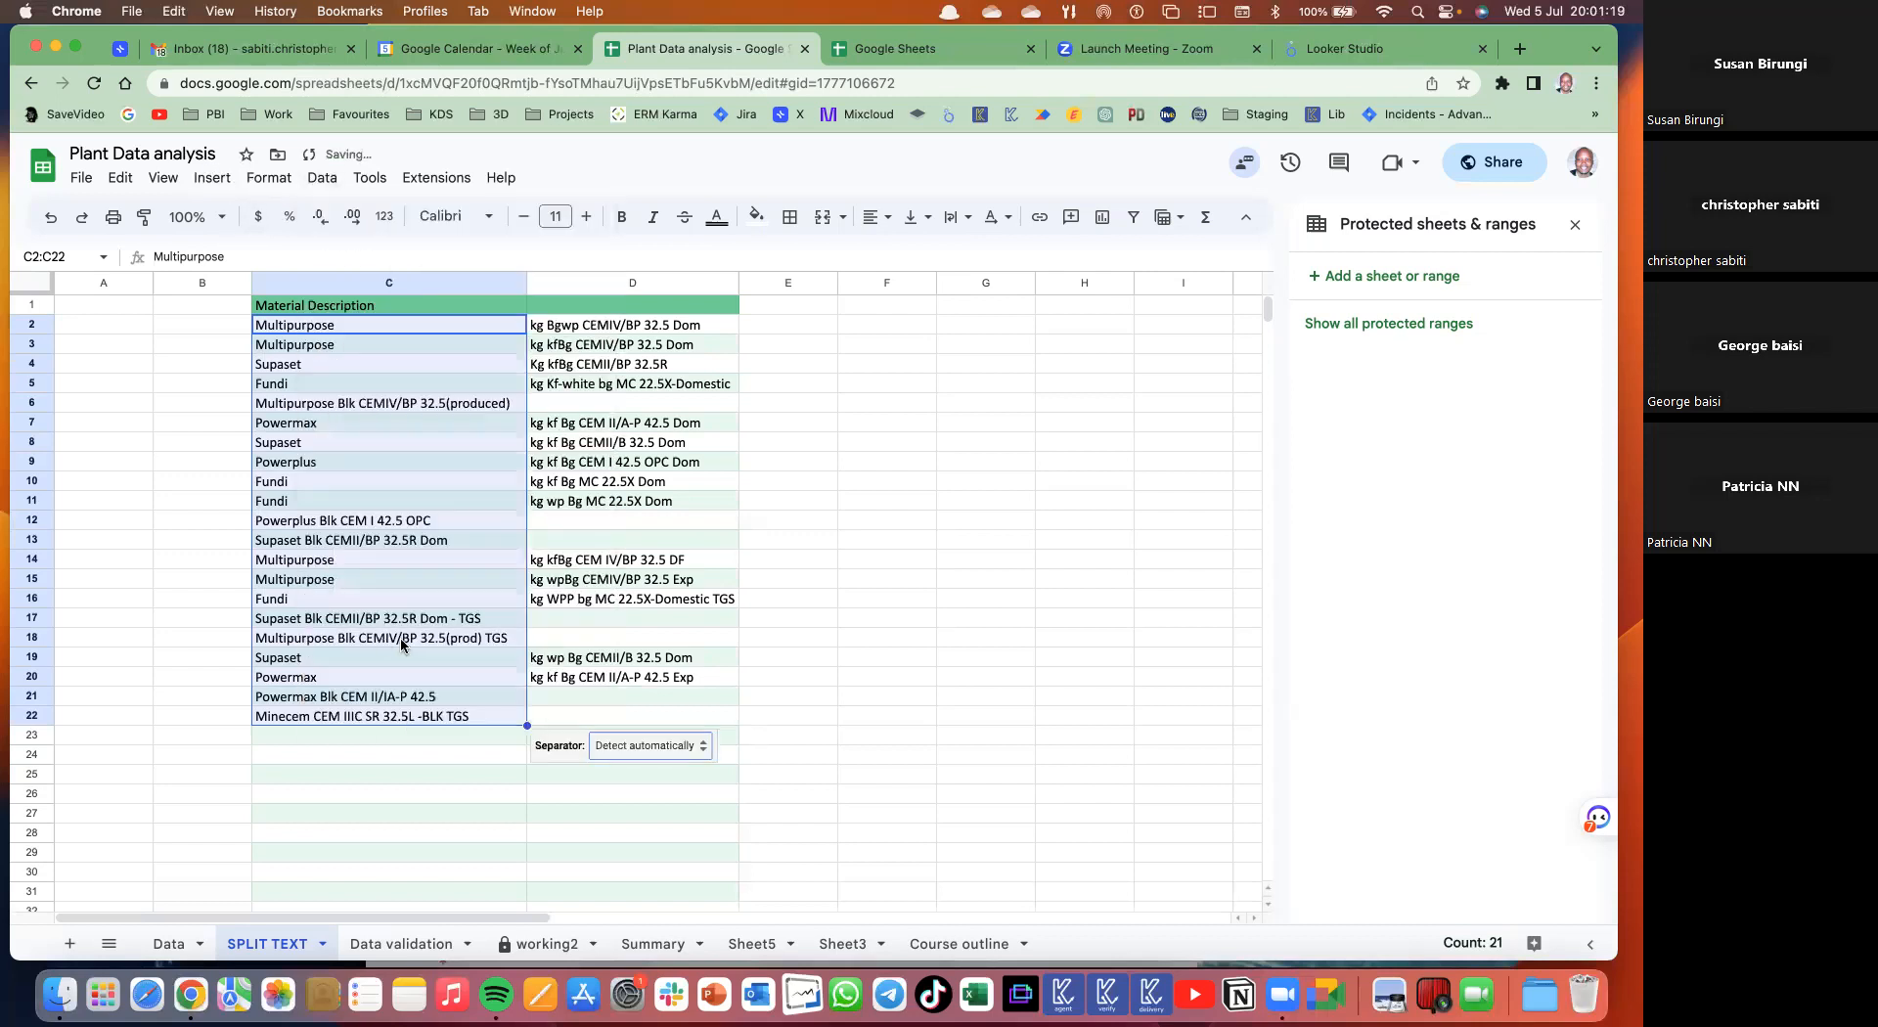
pyautogui.click(701, 749)
pyautogui.click(668, 921)
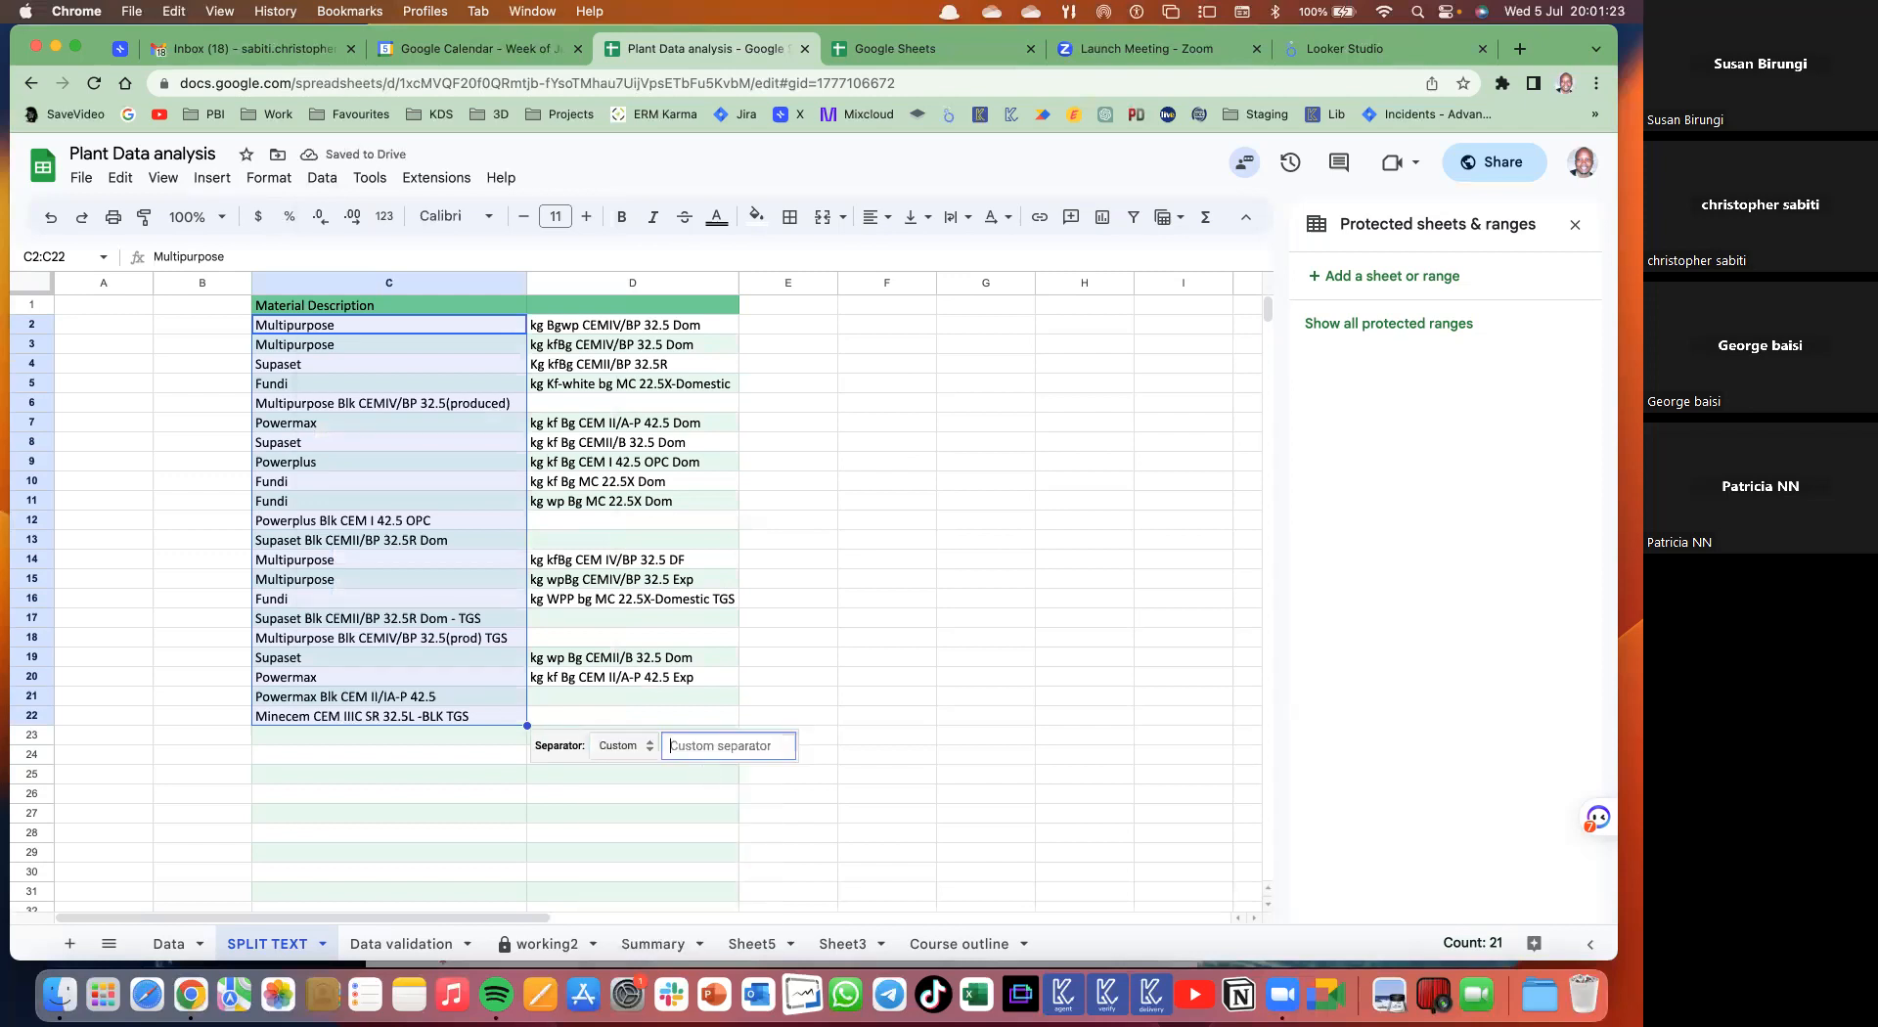
pyautogui.write('Blk')
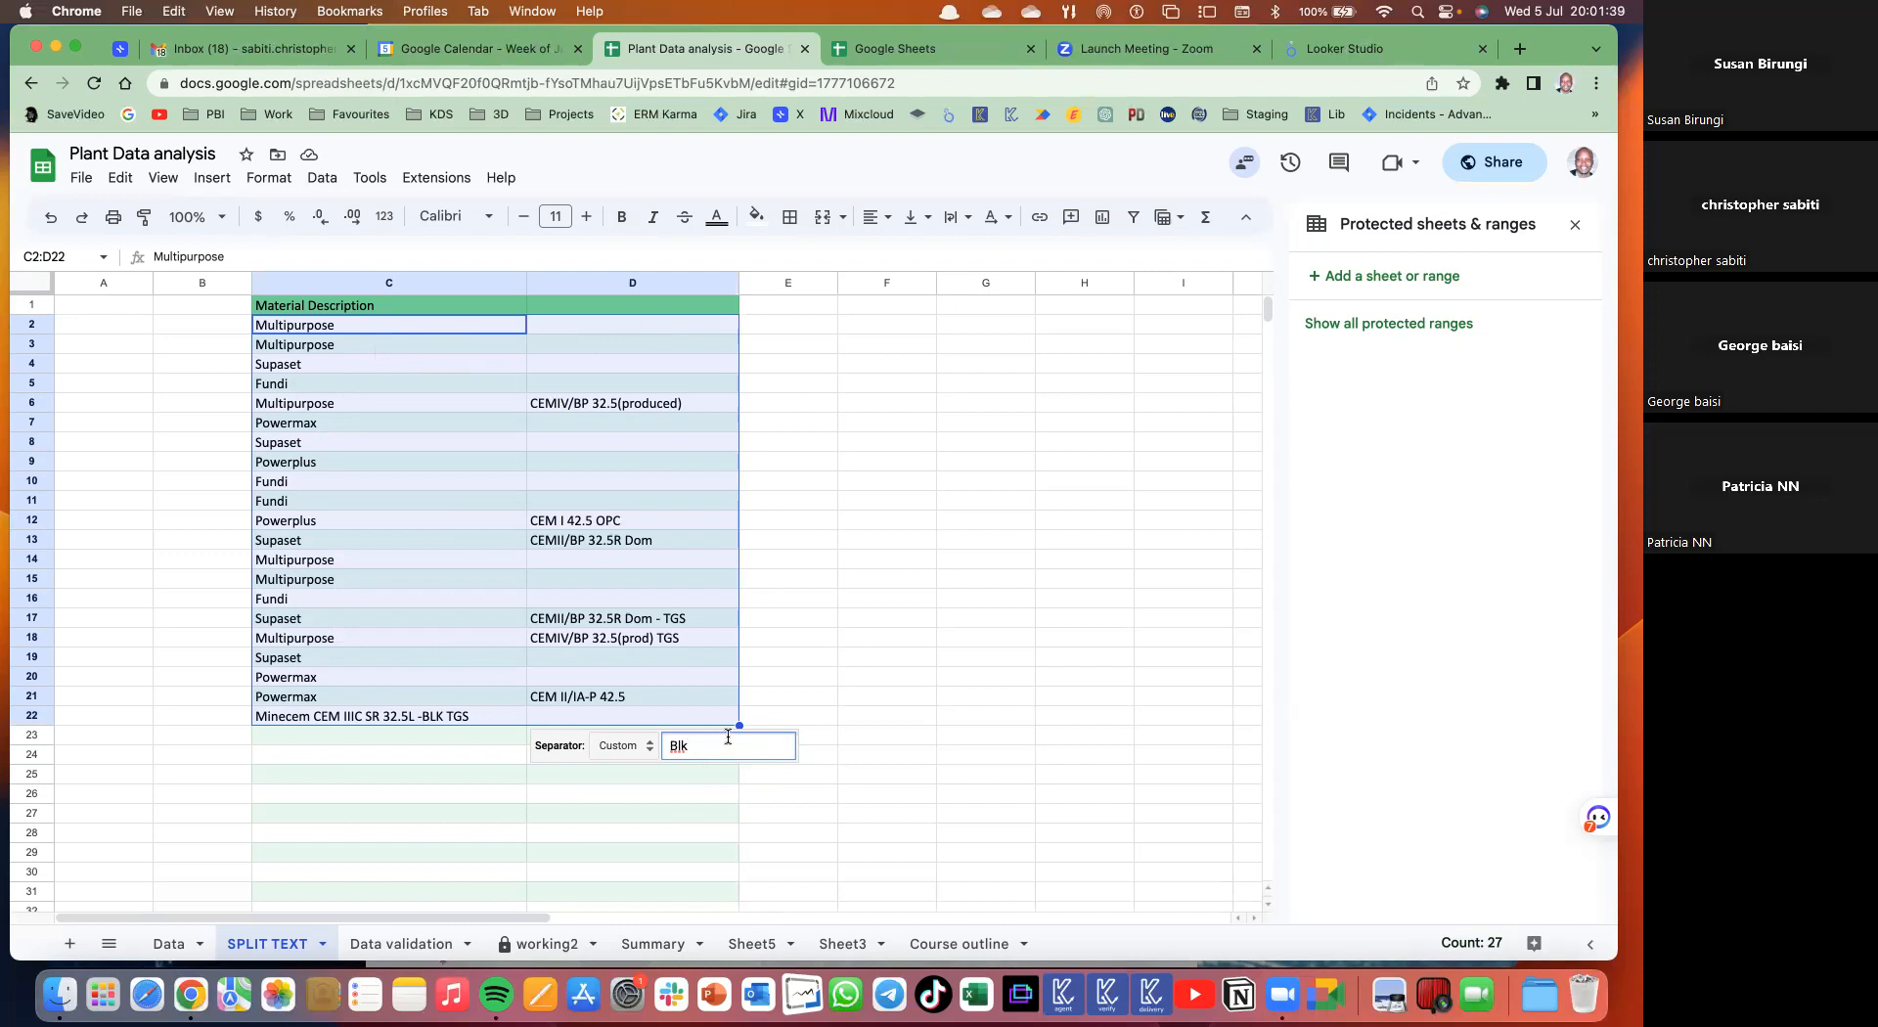
pyautogui.click(650, 443)
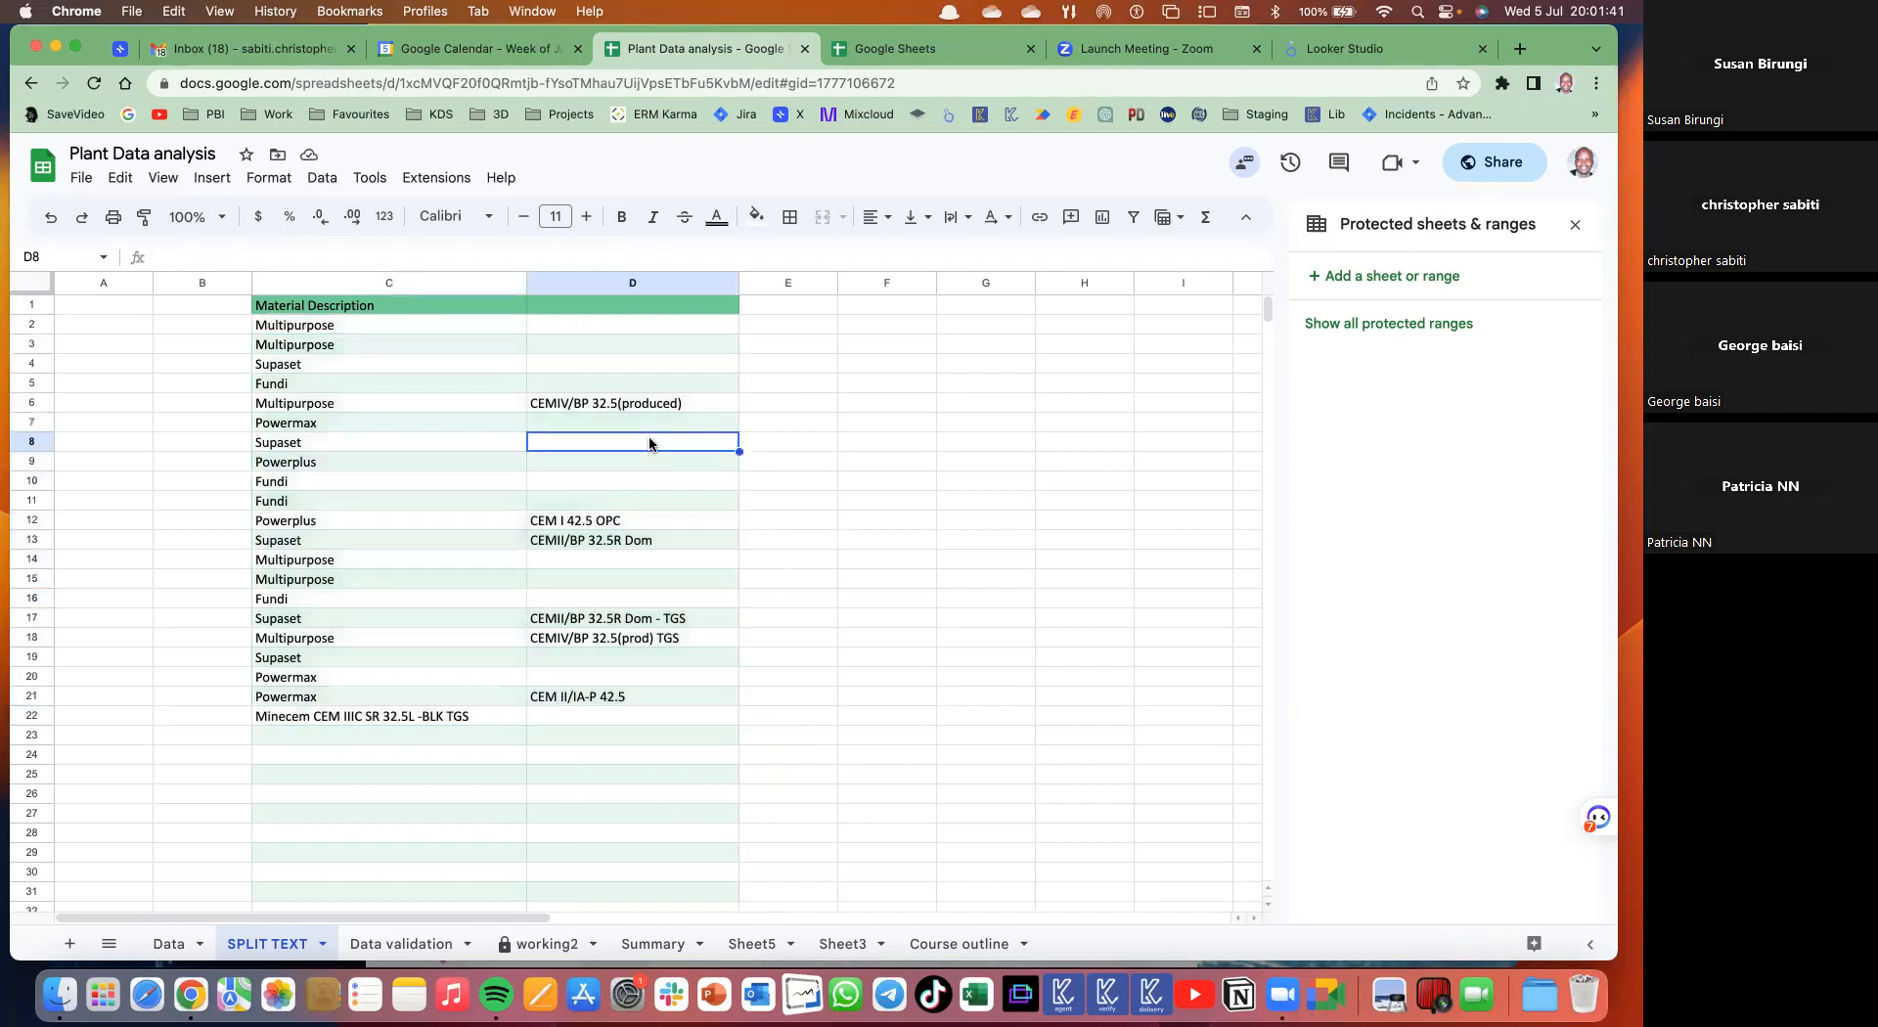
# - Undo twice back to the earlier split, select C1:D22, and dismiss the security alert
pyautogui.press('super+z')
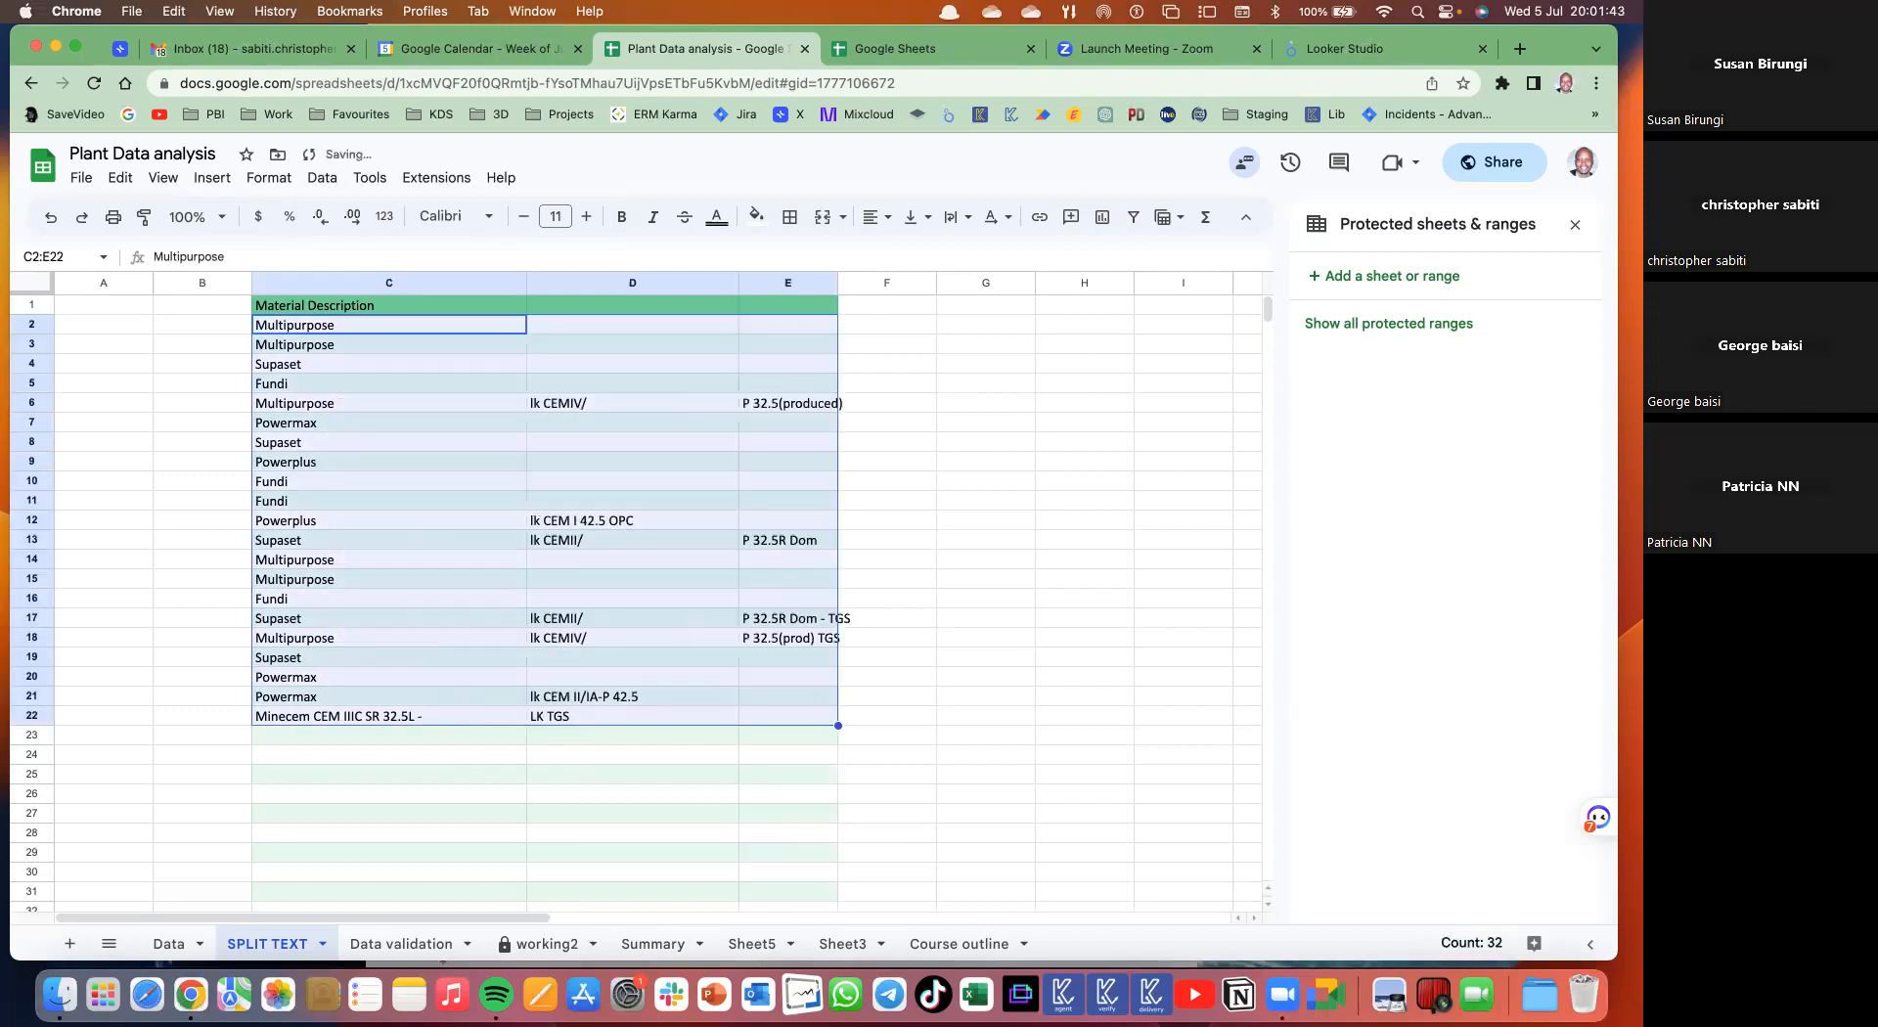
pyautogui.press('super+z')
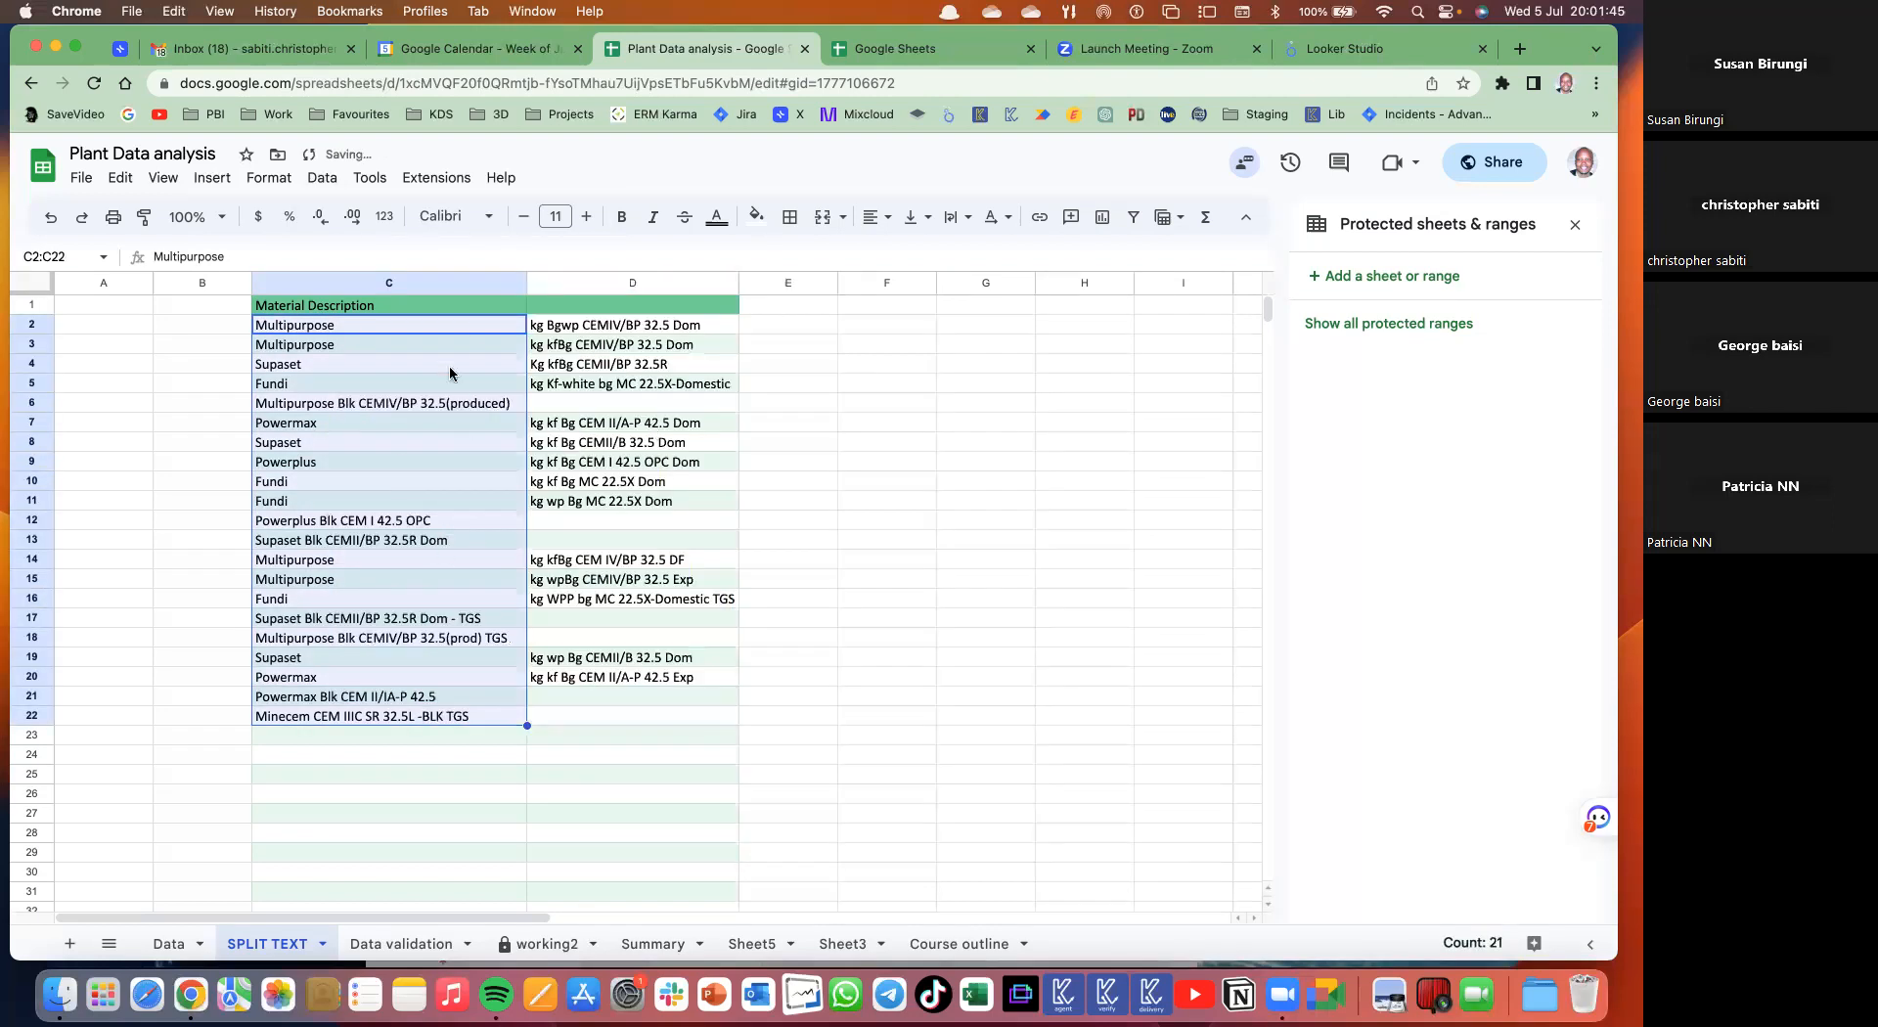
pyautogui.click(509, 308)
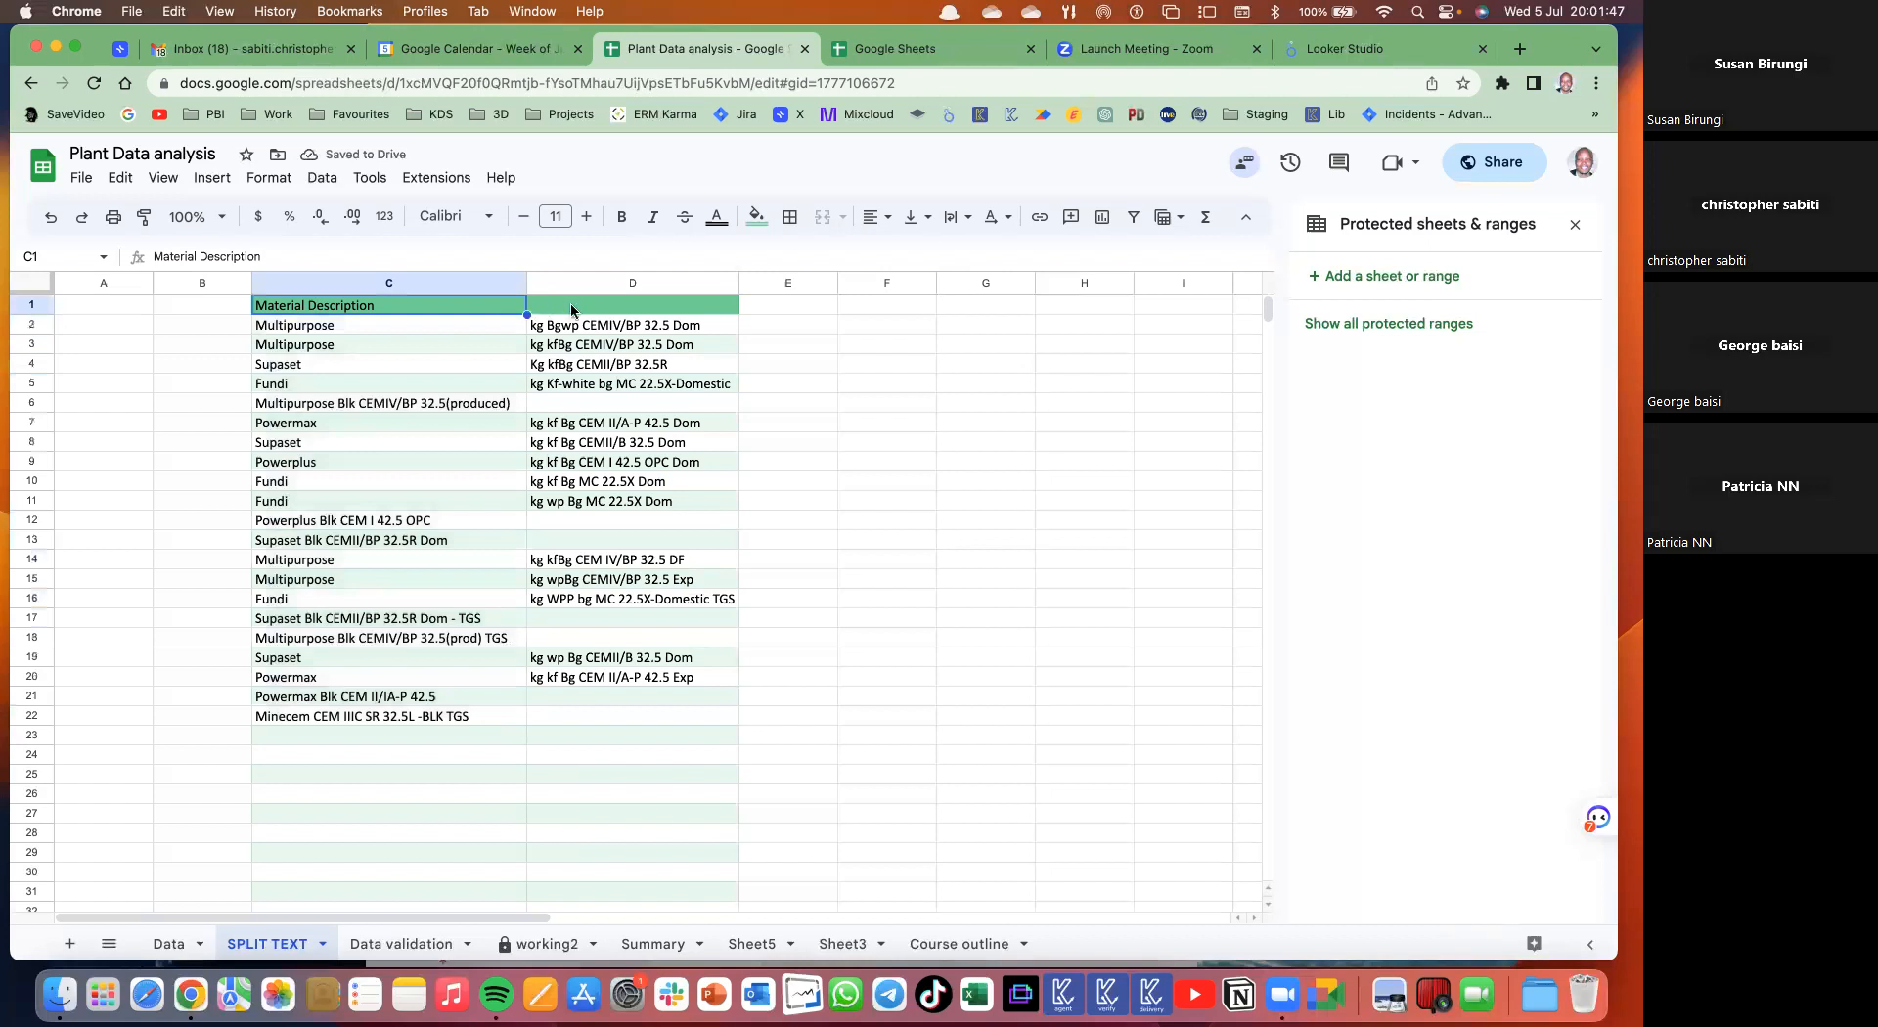
pyautogui.moveTo(503, 307); pyautogui.dragTo(590, 722)
pyautogui.click(843, 407)
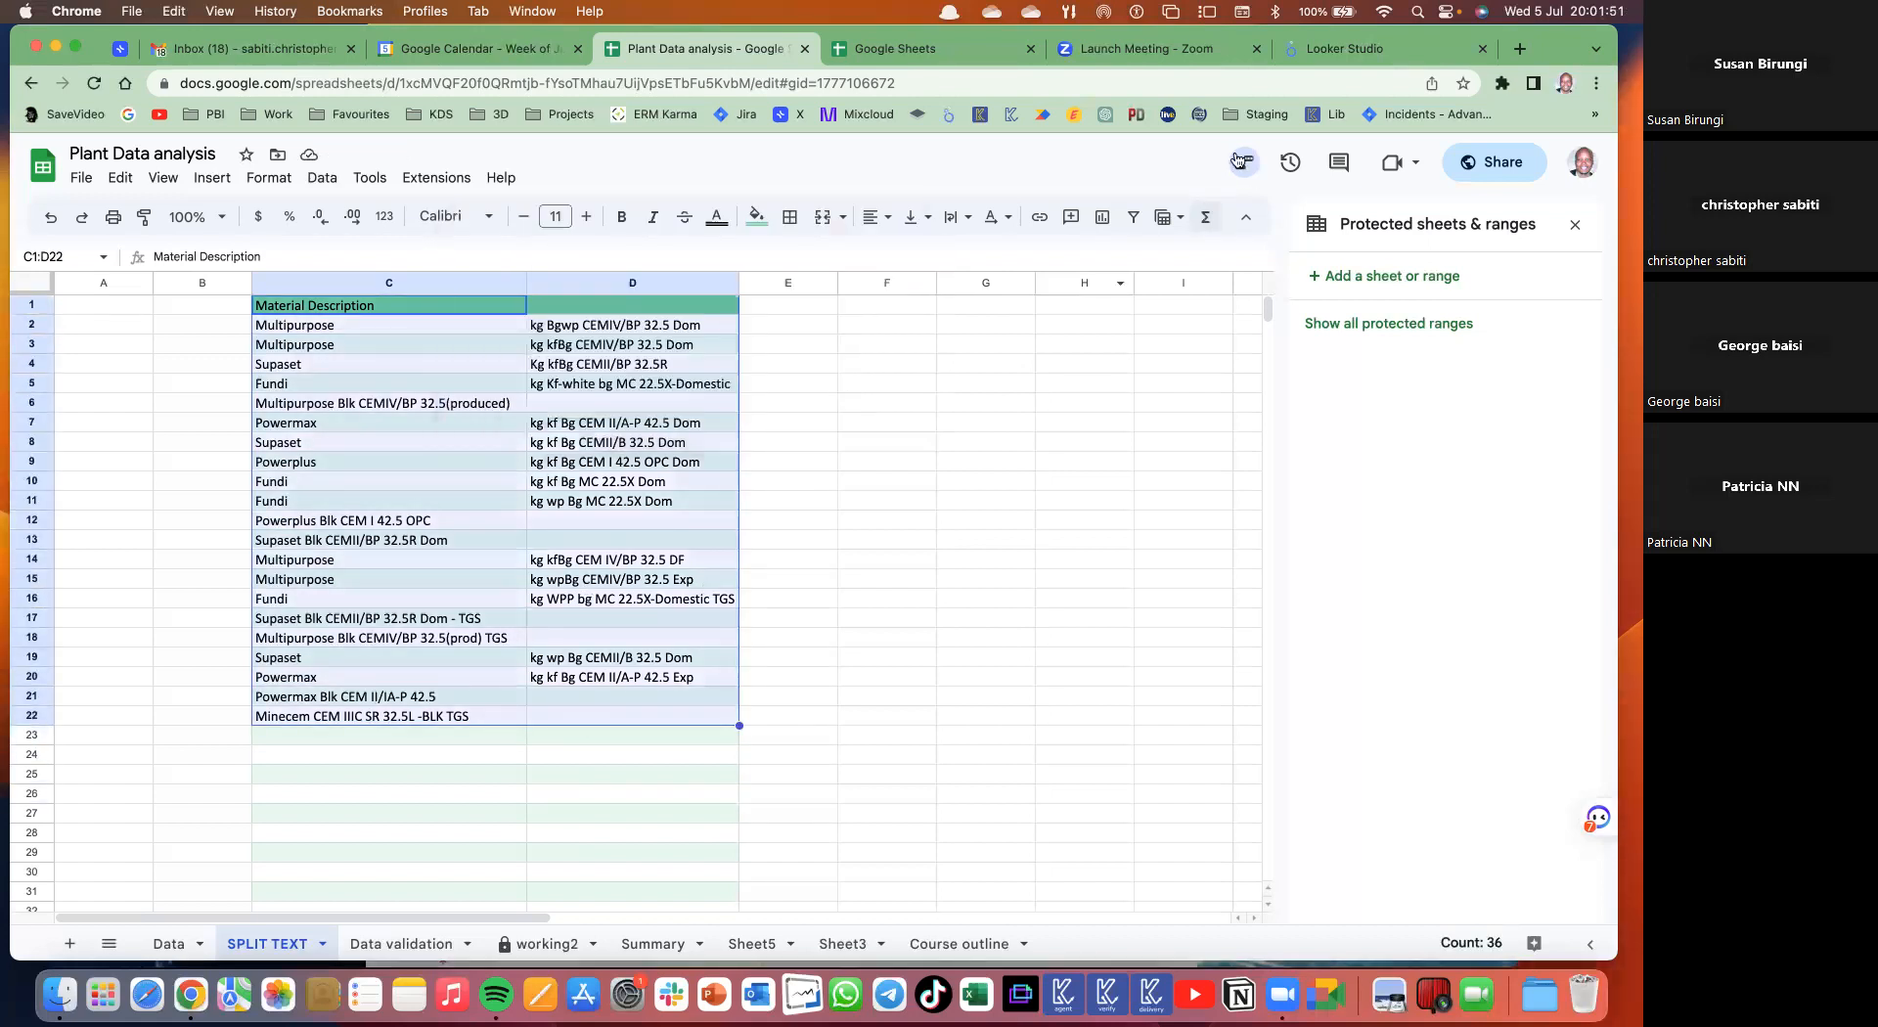
# - Add a filter, sort column D A→Z, and select descriptions C16:C22
pyautogui.click(1135, 215)
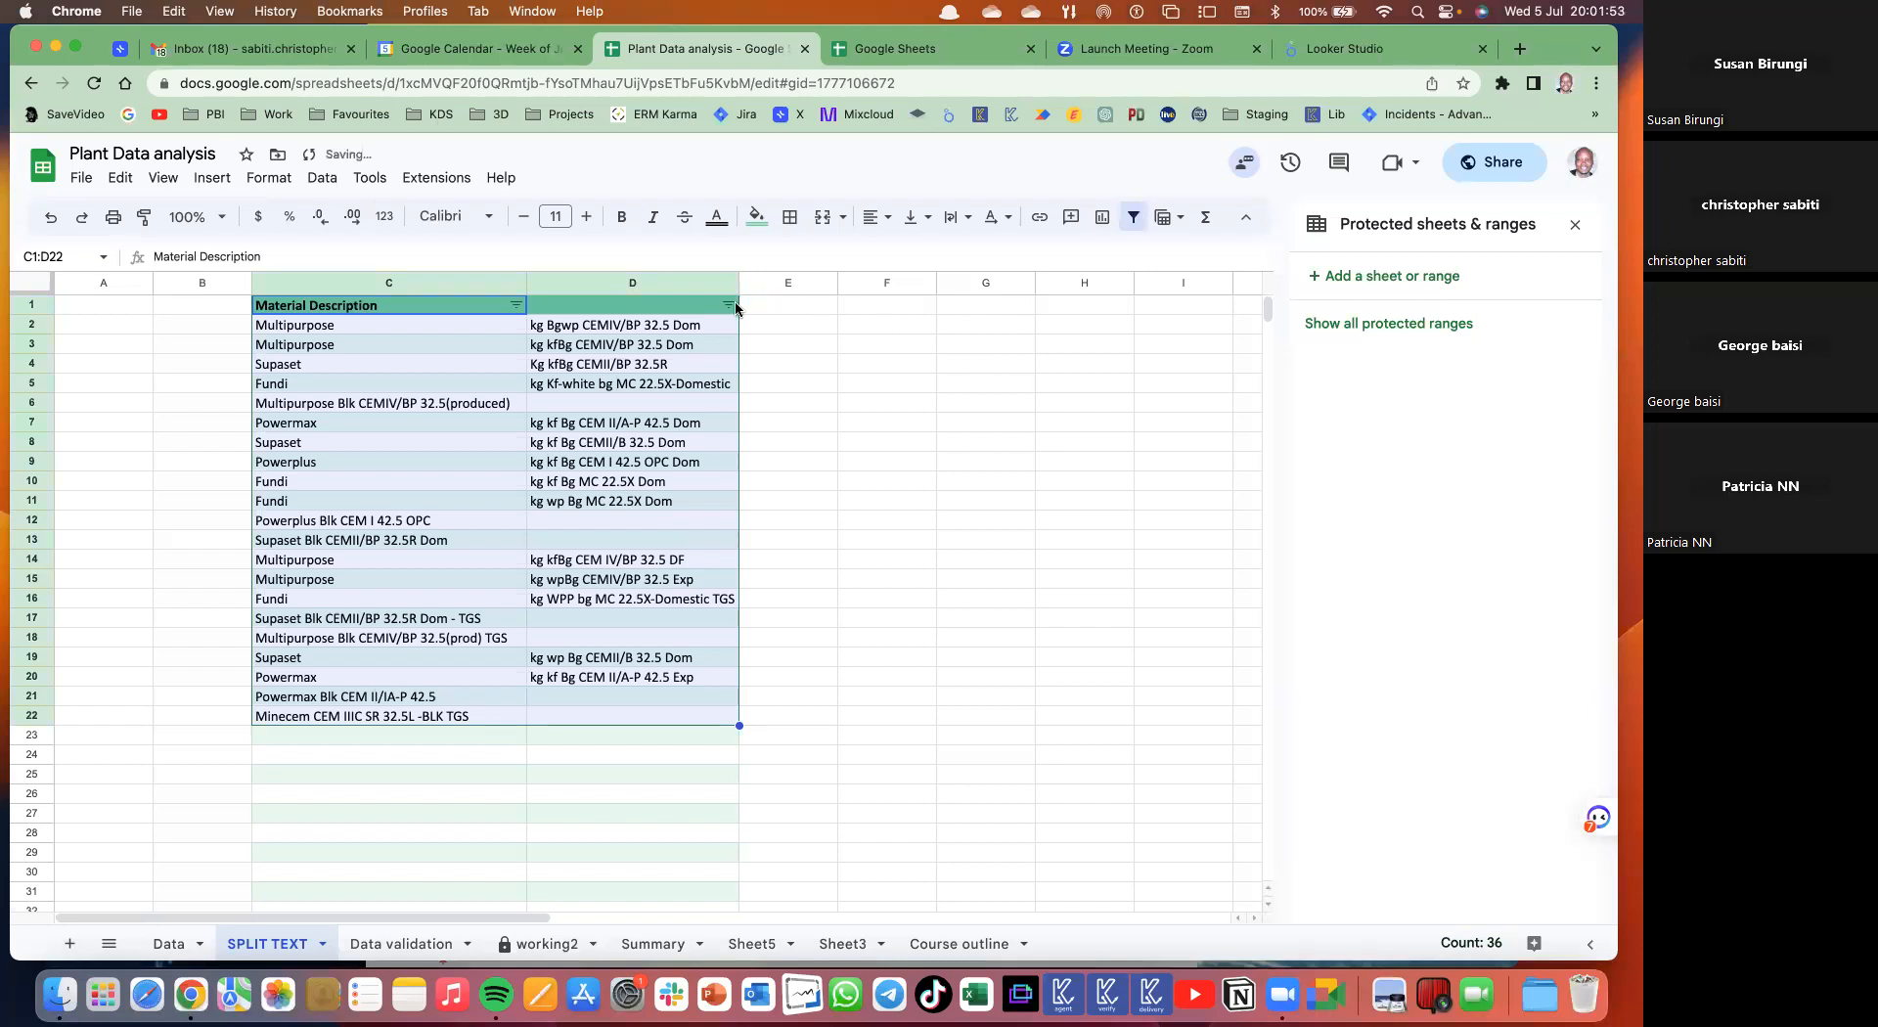
pyautogui.click(729, 304)
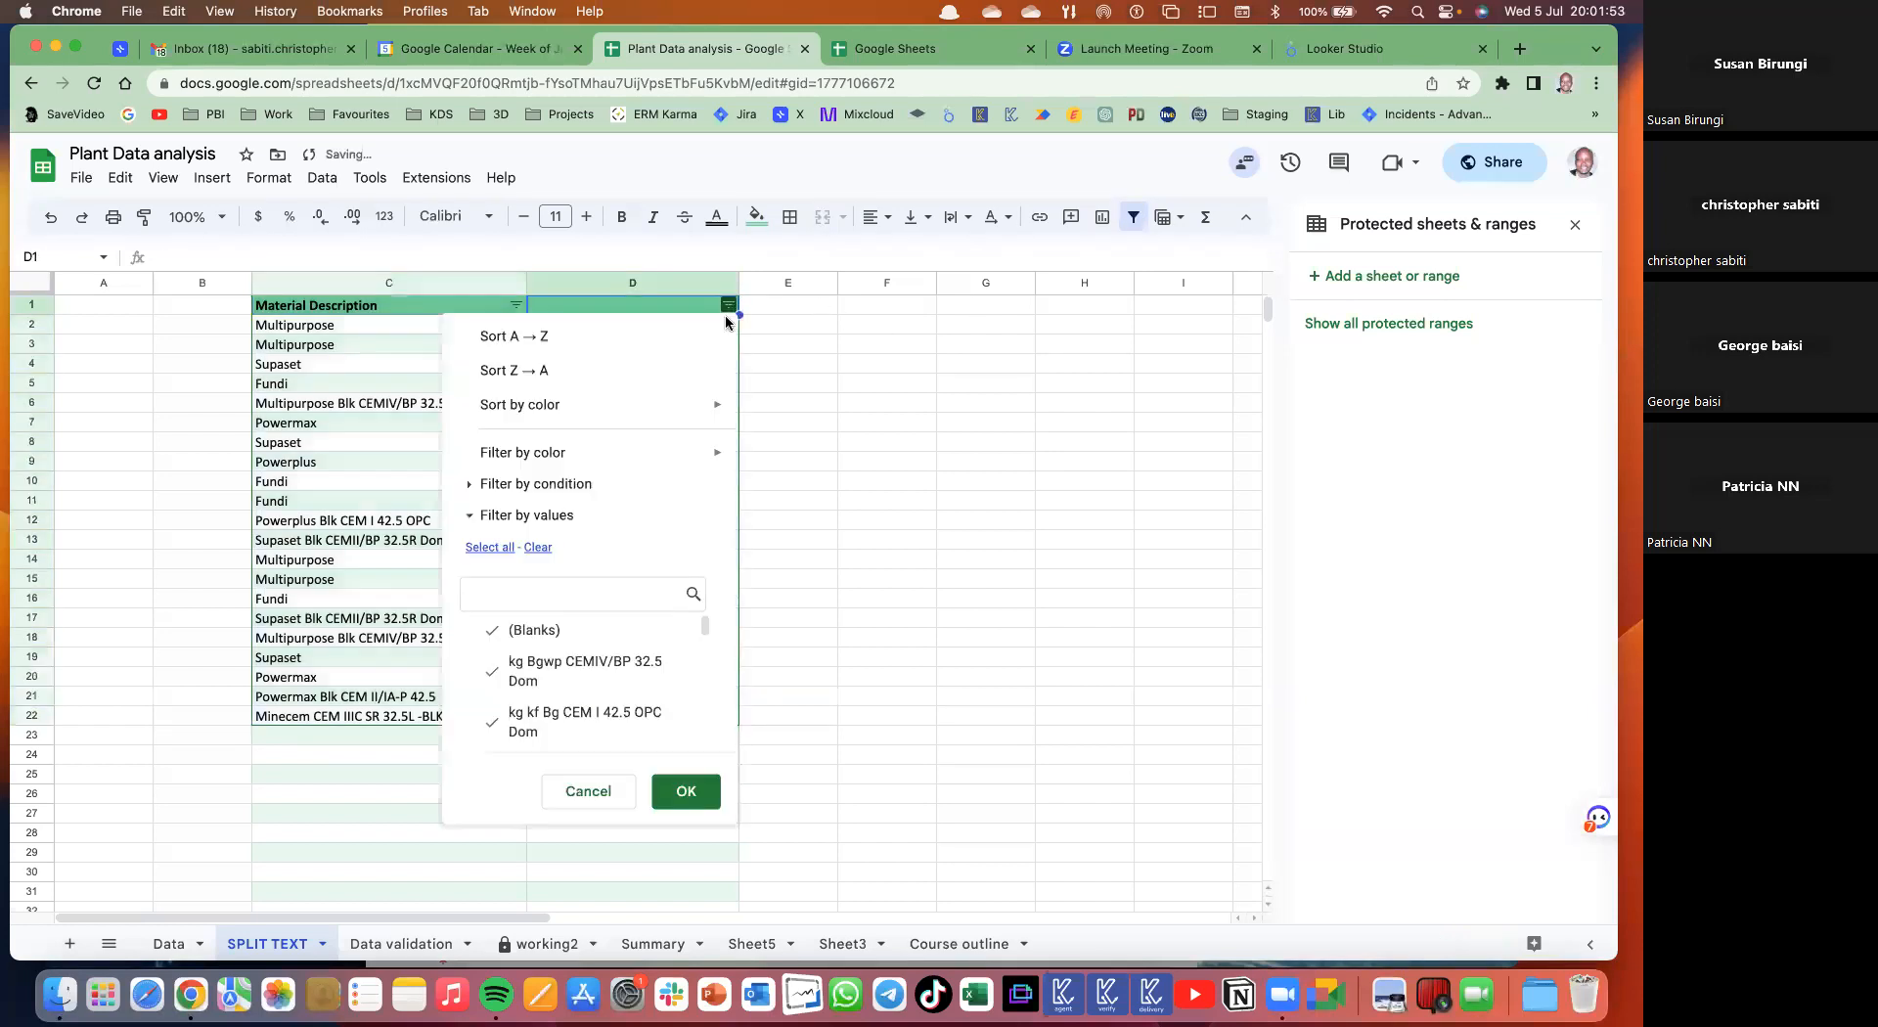
pyautogui.click(513, 338)
pyautogui.click(562, 601)
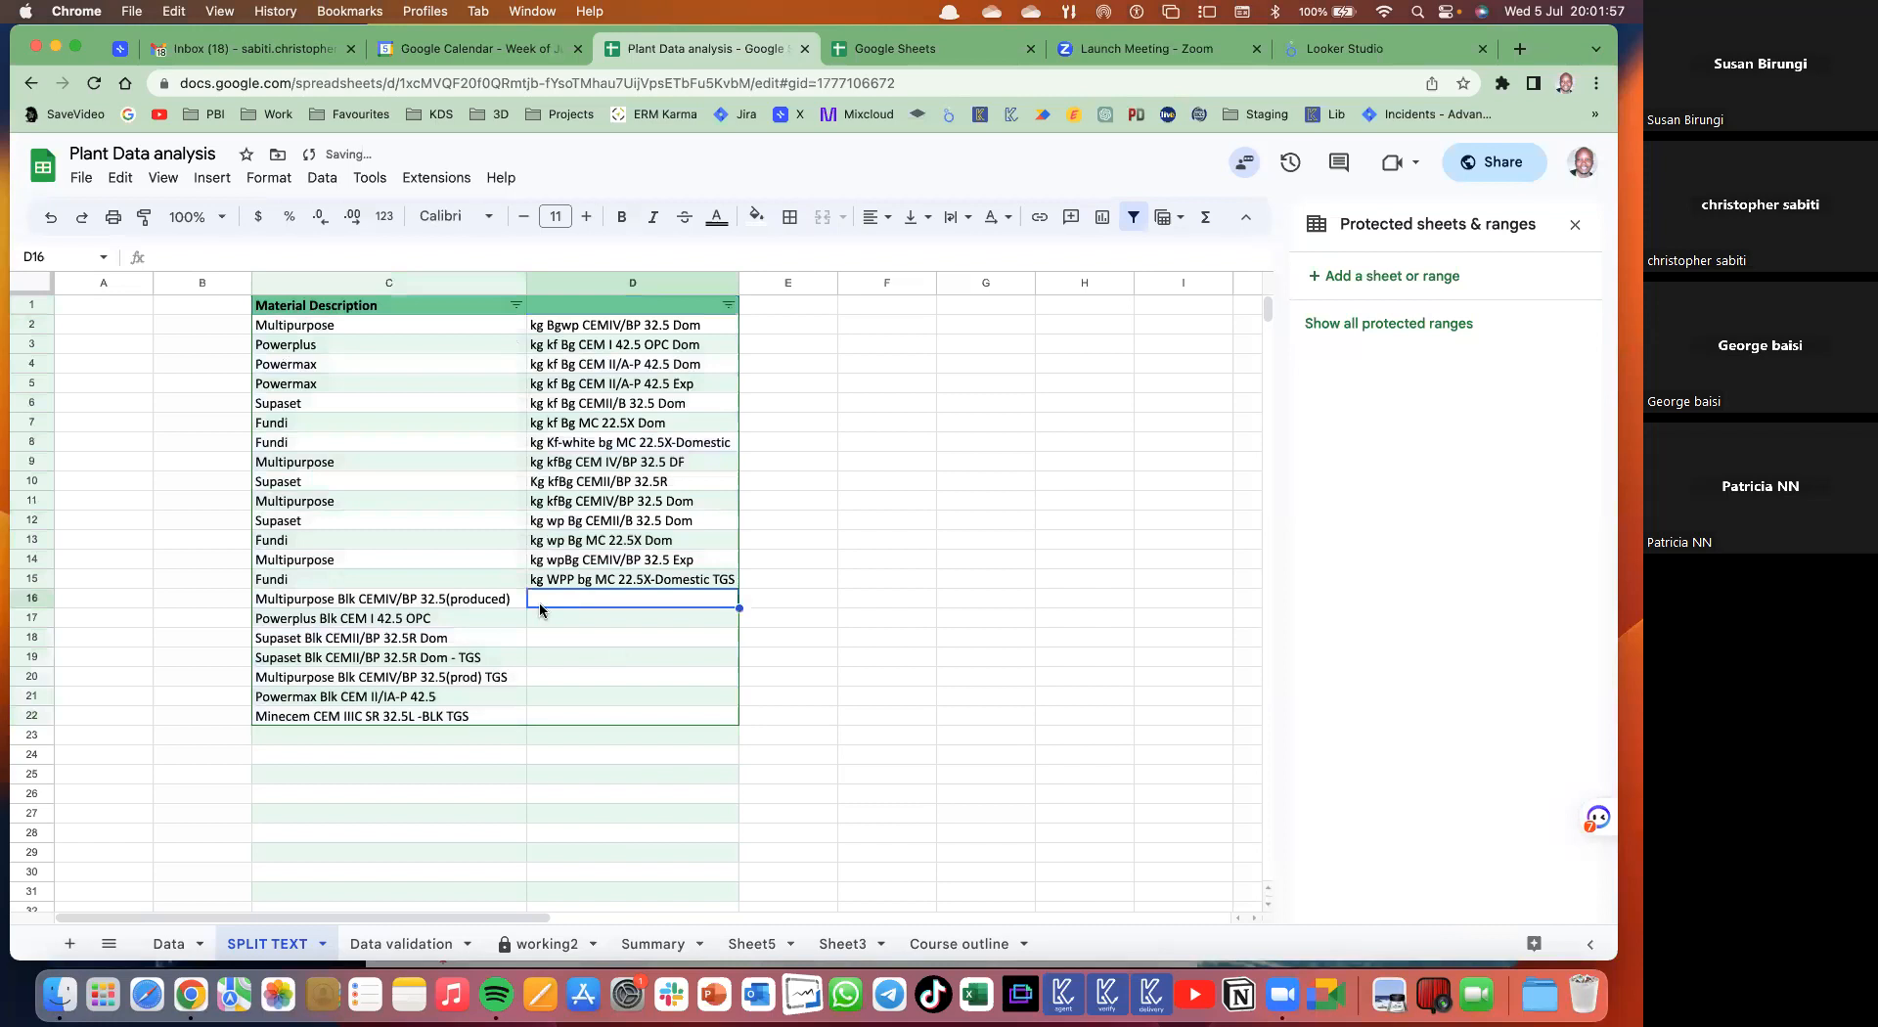
pyautogui.moveTo(444, 607); pyautogui.dragTo(460, 719)
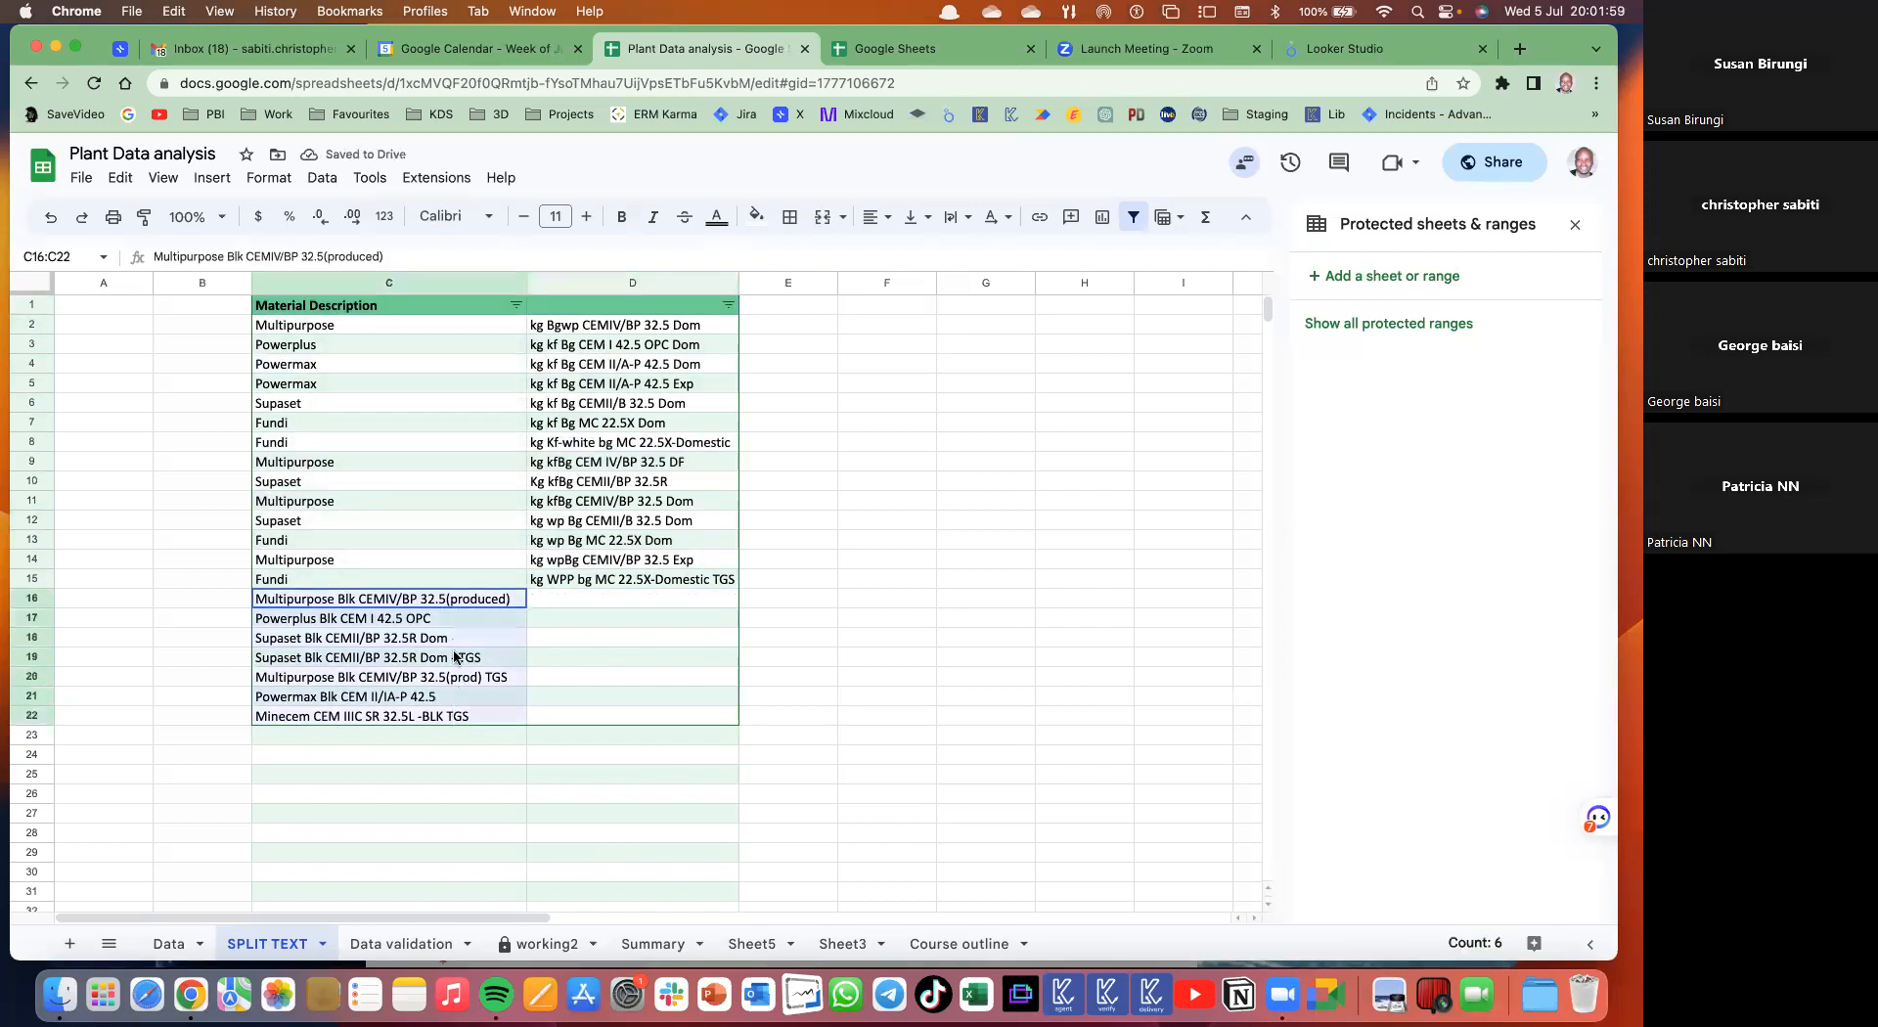
# - Split C16:C22 to columns on custom separator Blk and check the results in D and C22
pyautogui.click(321, 178)
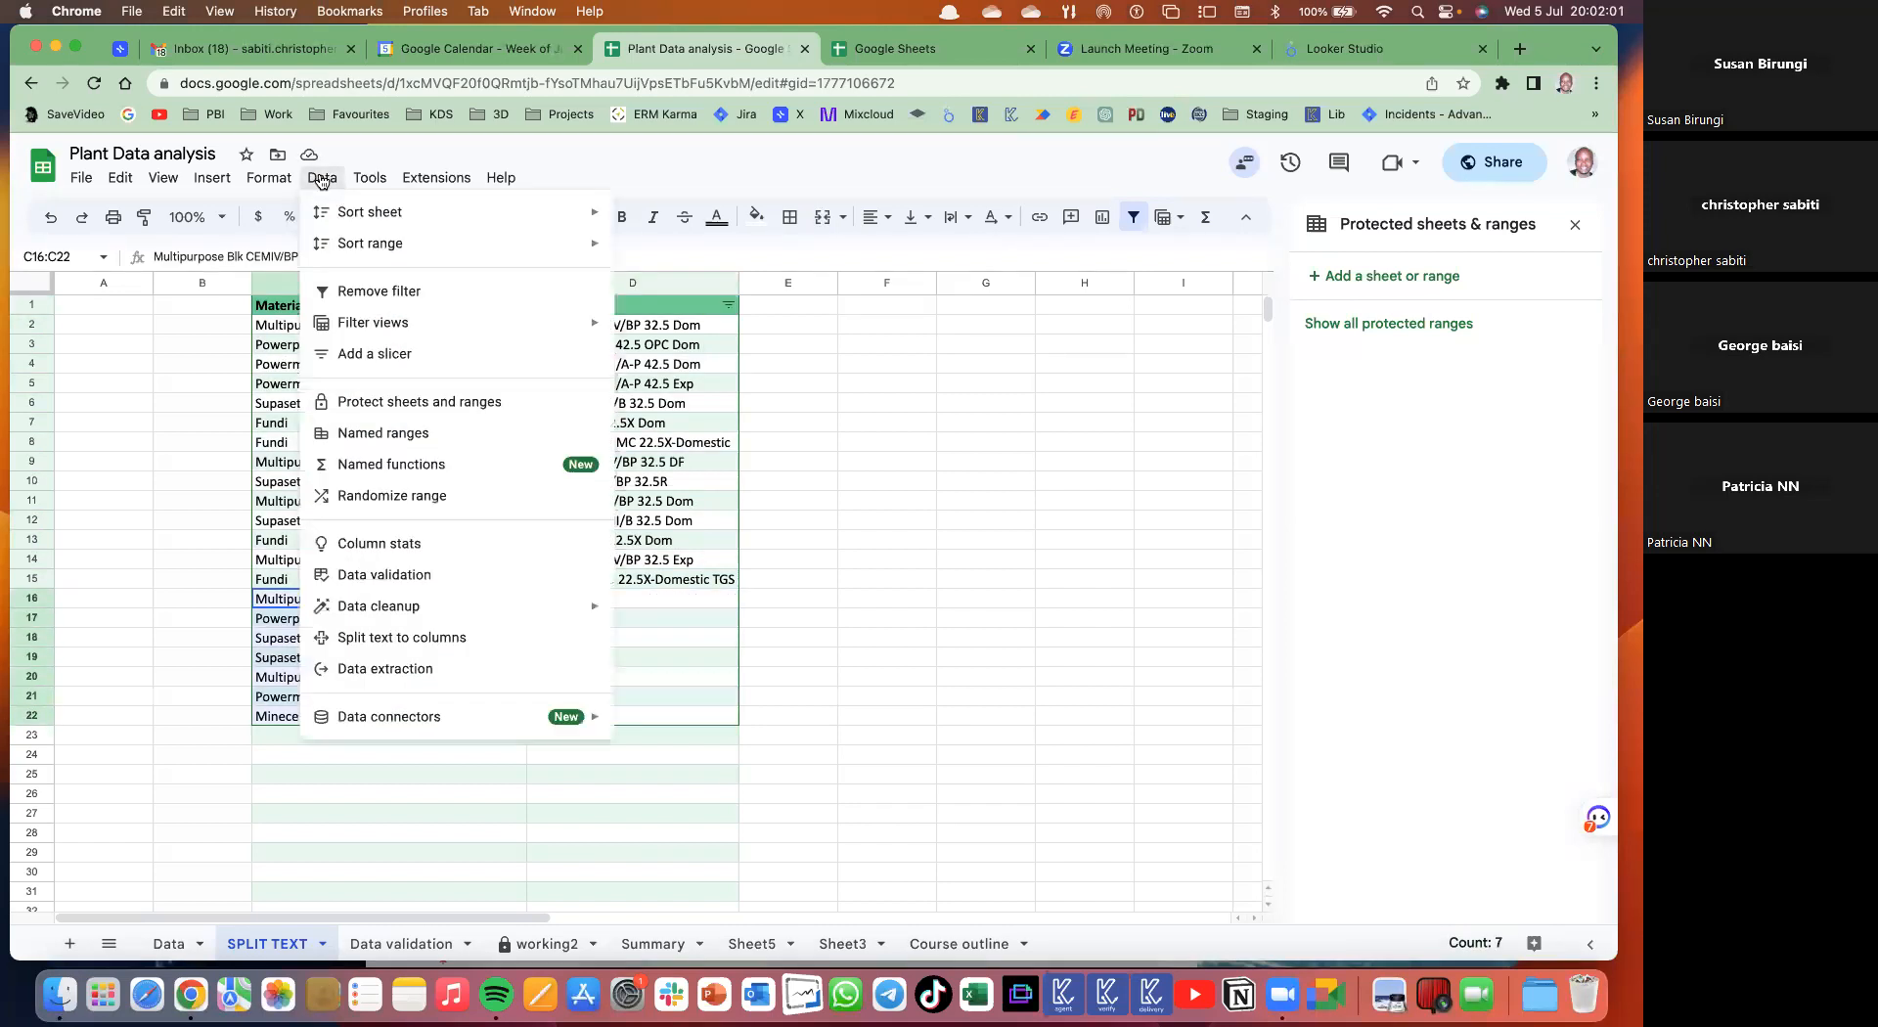
pyautogui.click(435, 636)
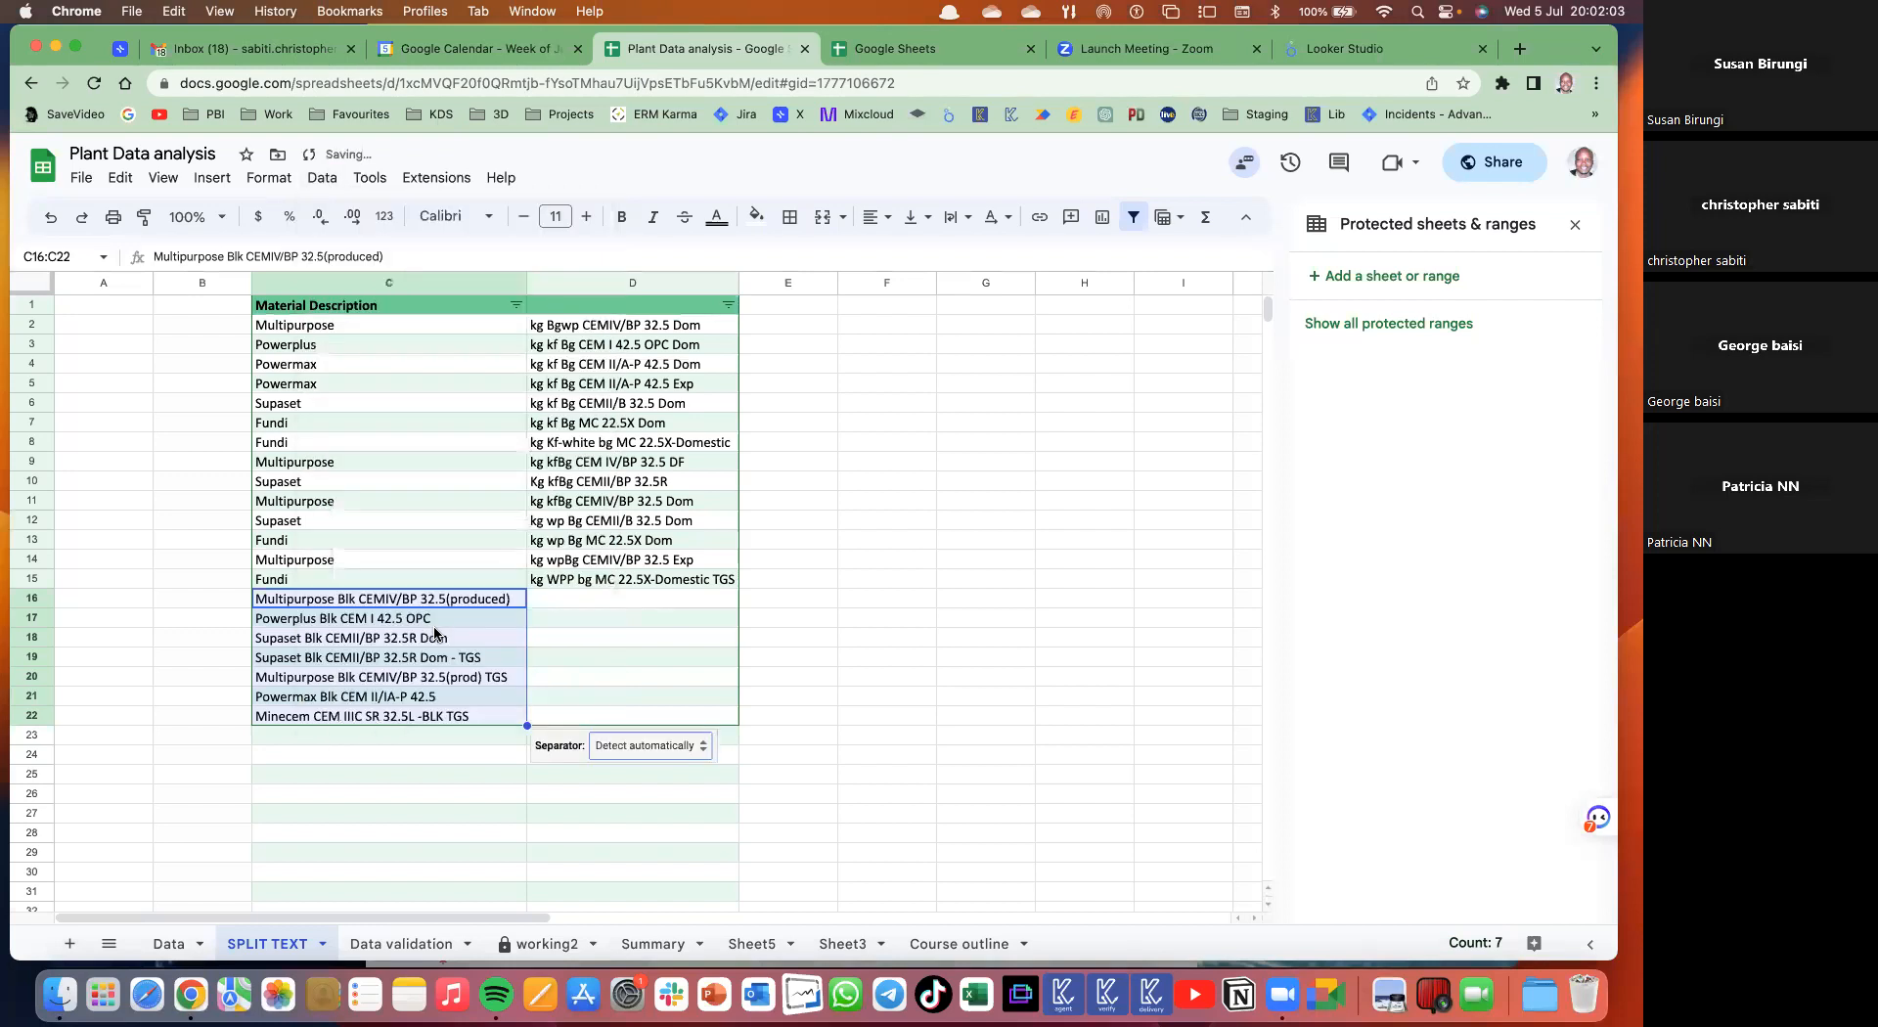
pyautogui.click(620, 749)
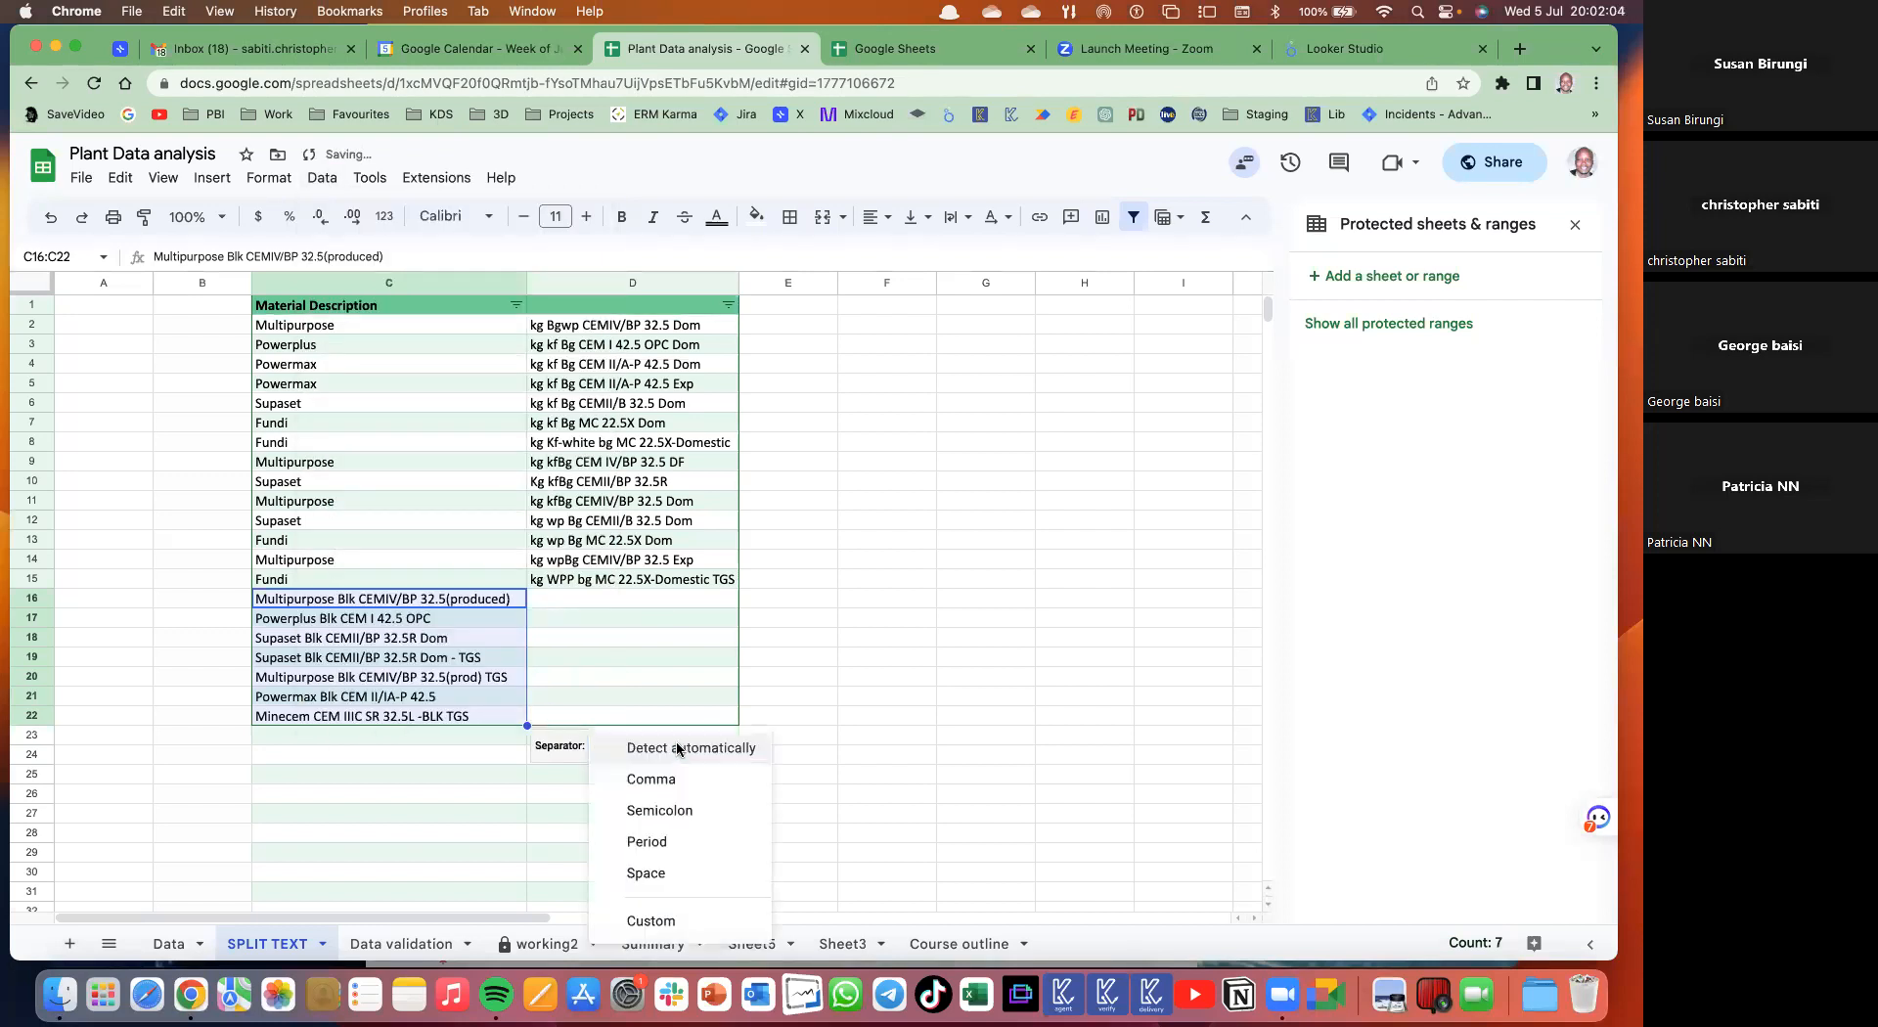
pyautogui.click(669, 924)
pyautogui.write('Blk')
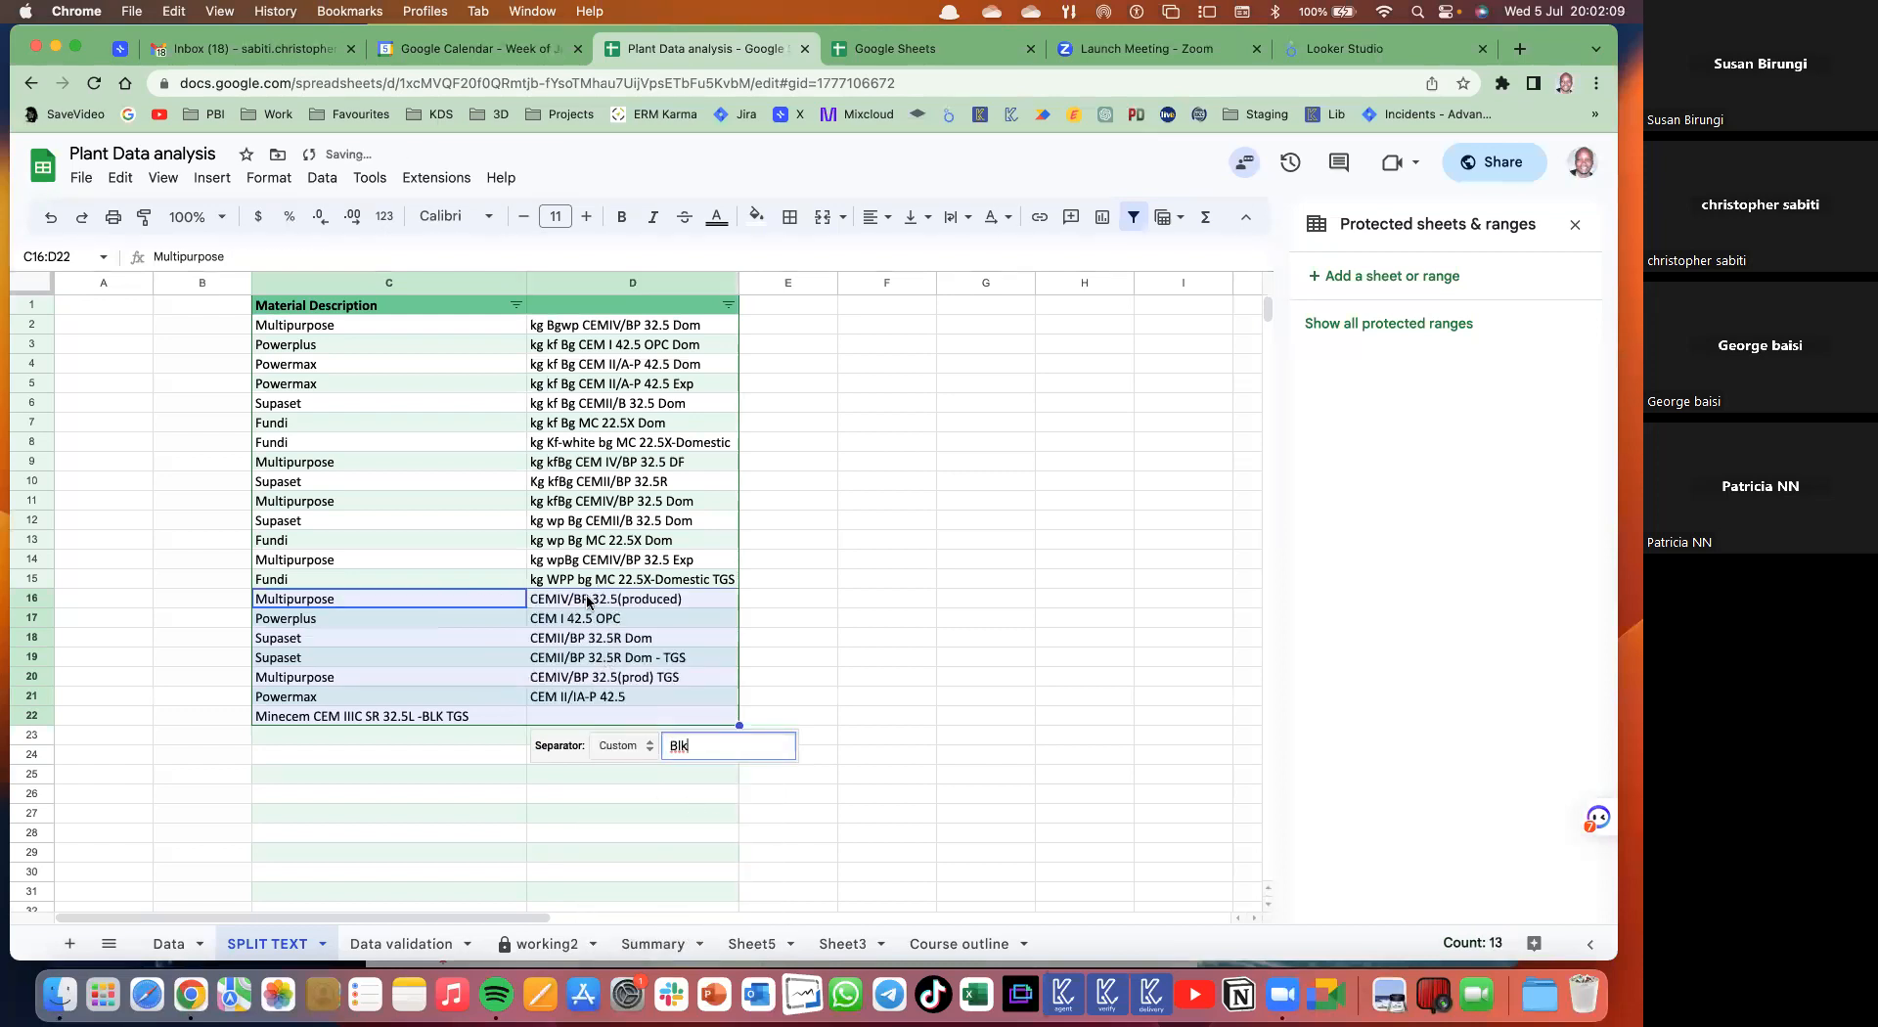
pyautogui.click(581, 658)
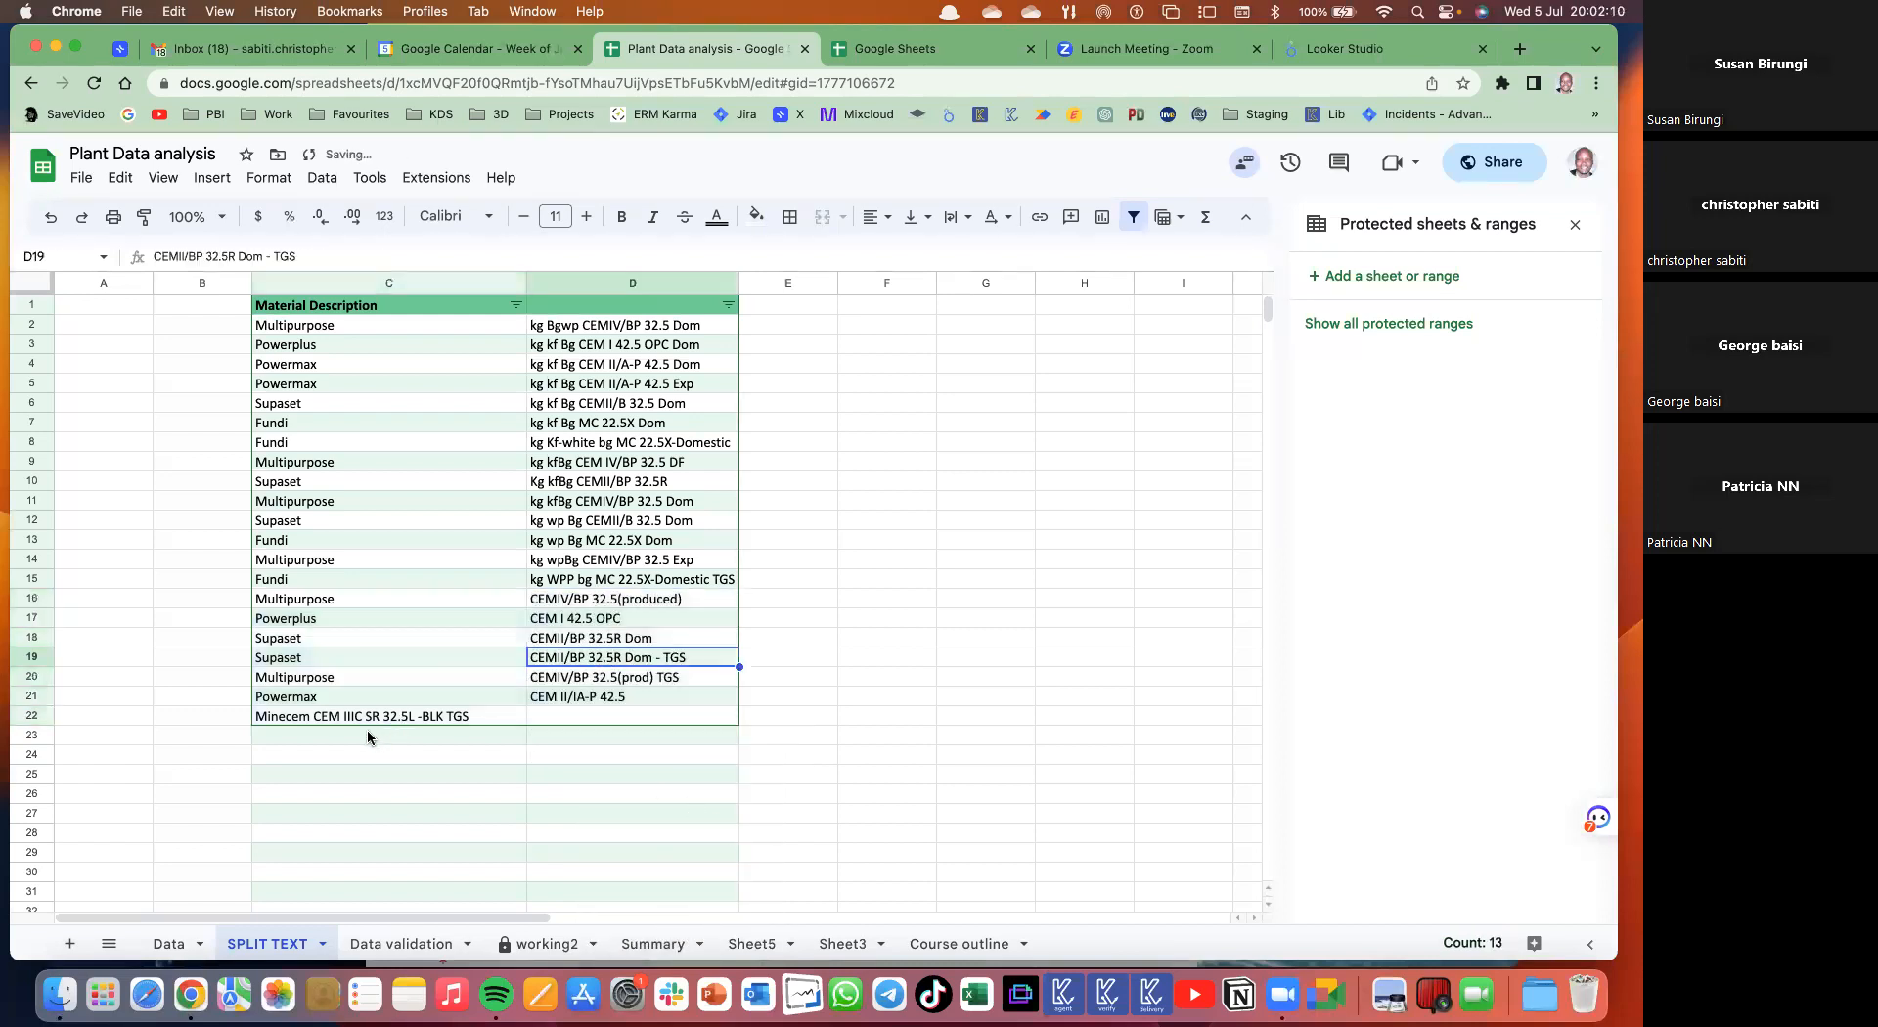
pyautogui.click(439, 719)
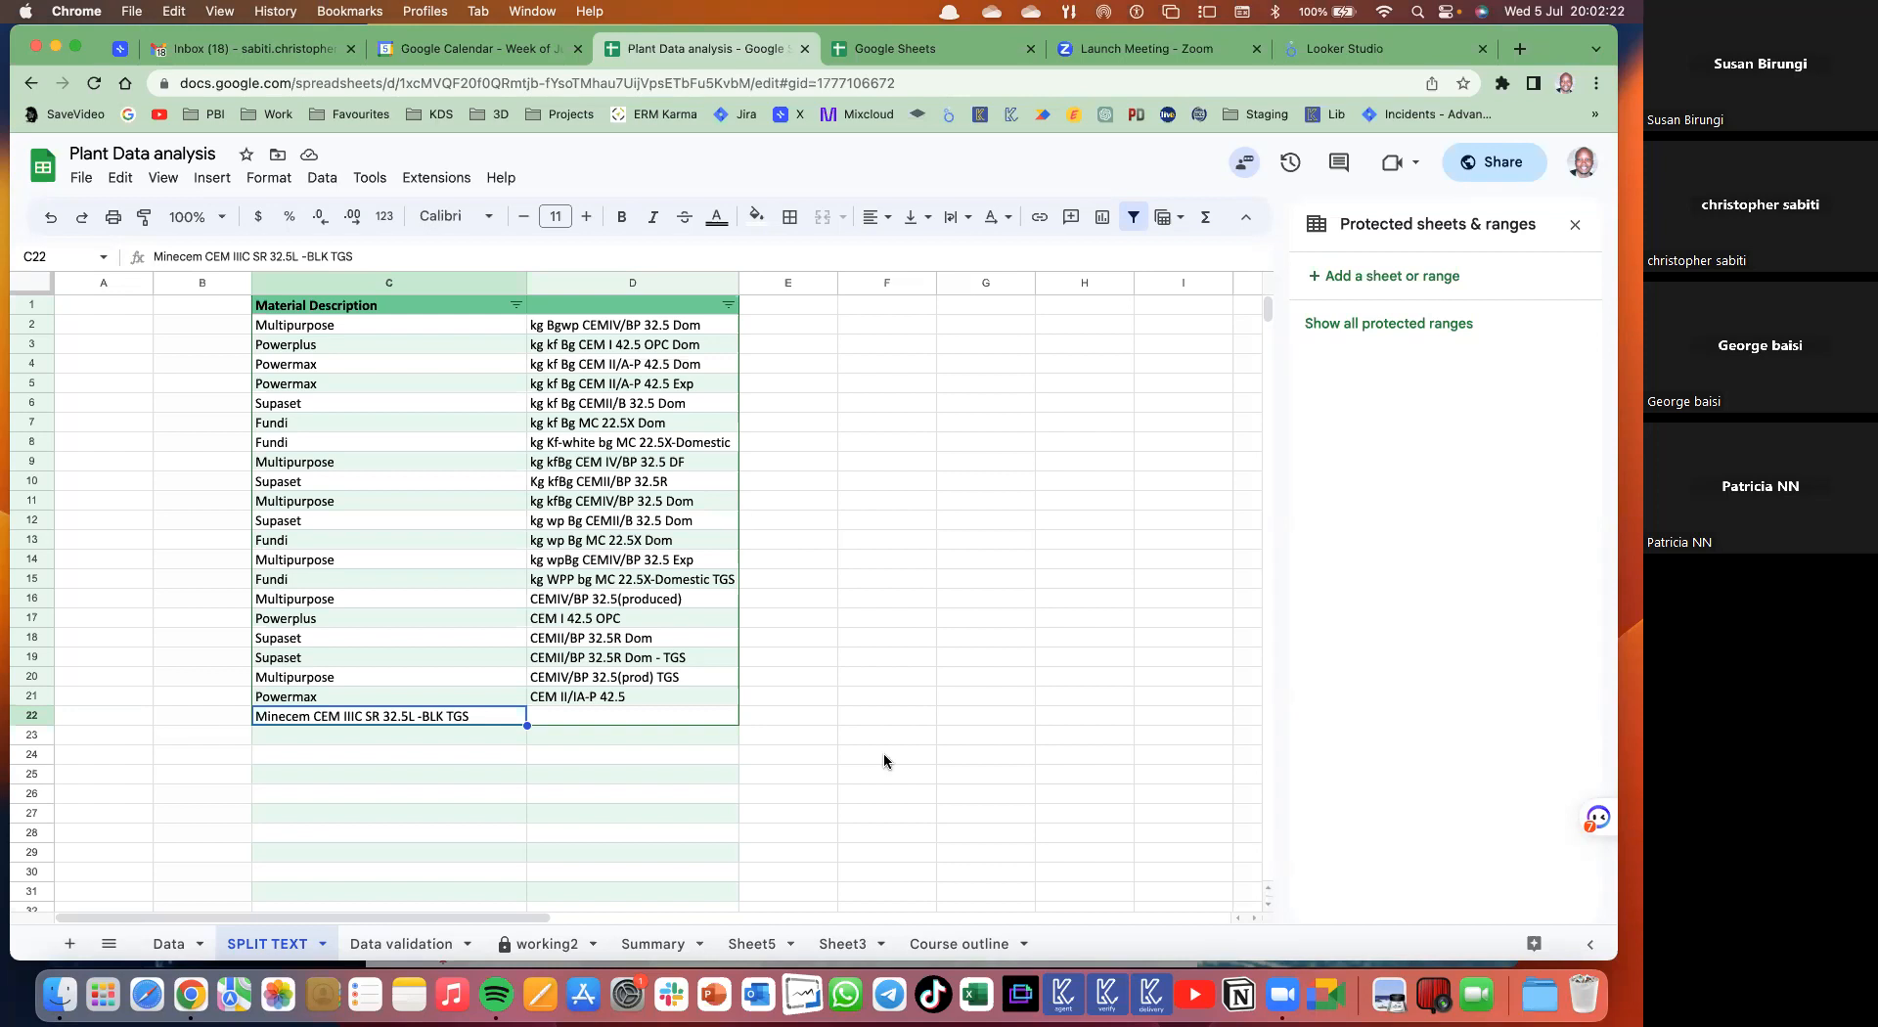
# - Undo the Blk split, the column D sort and the filter
pyautogui.press('super+z')
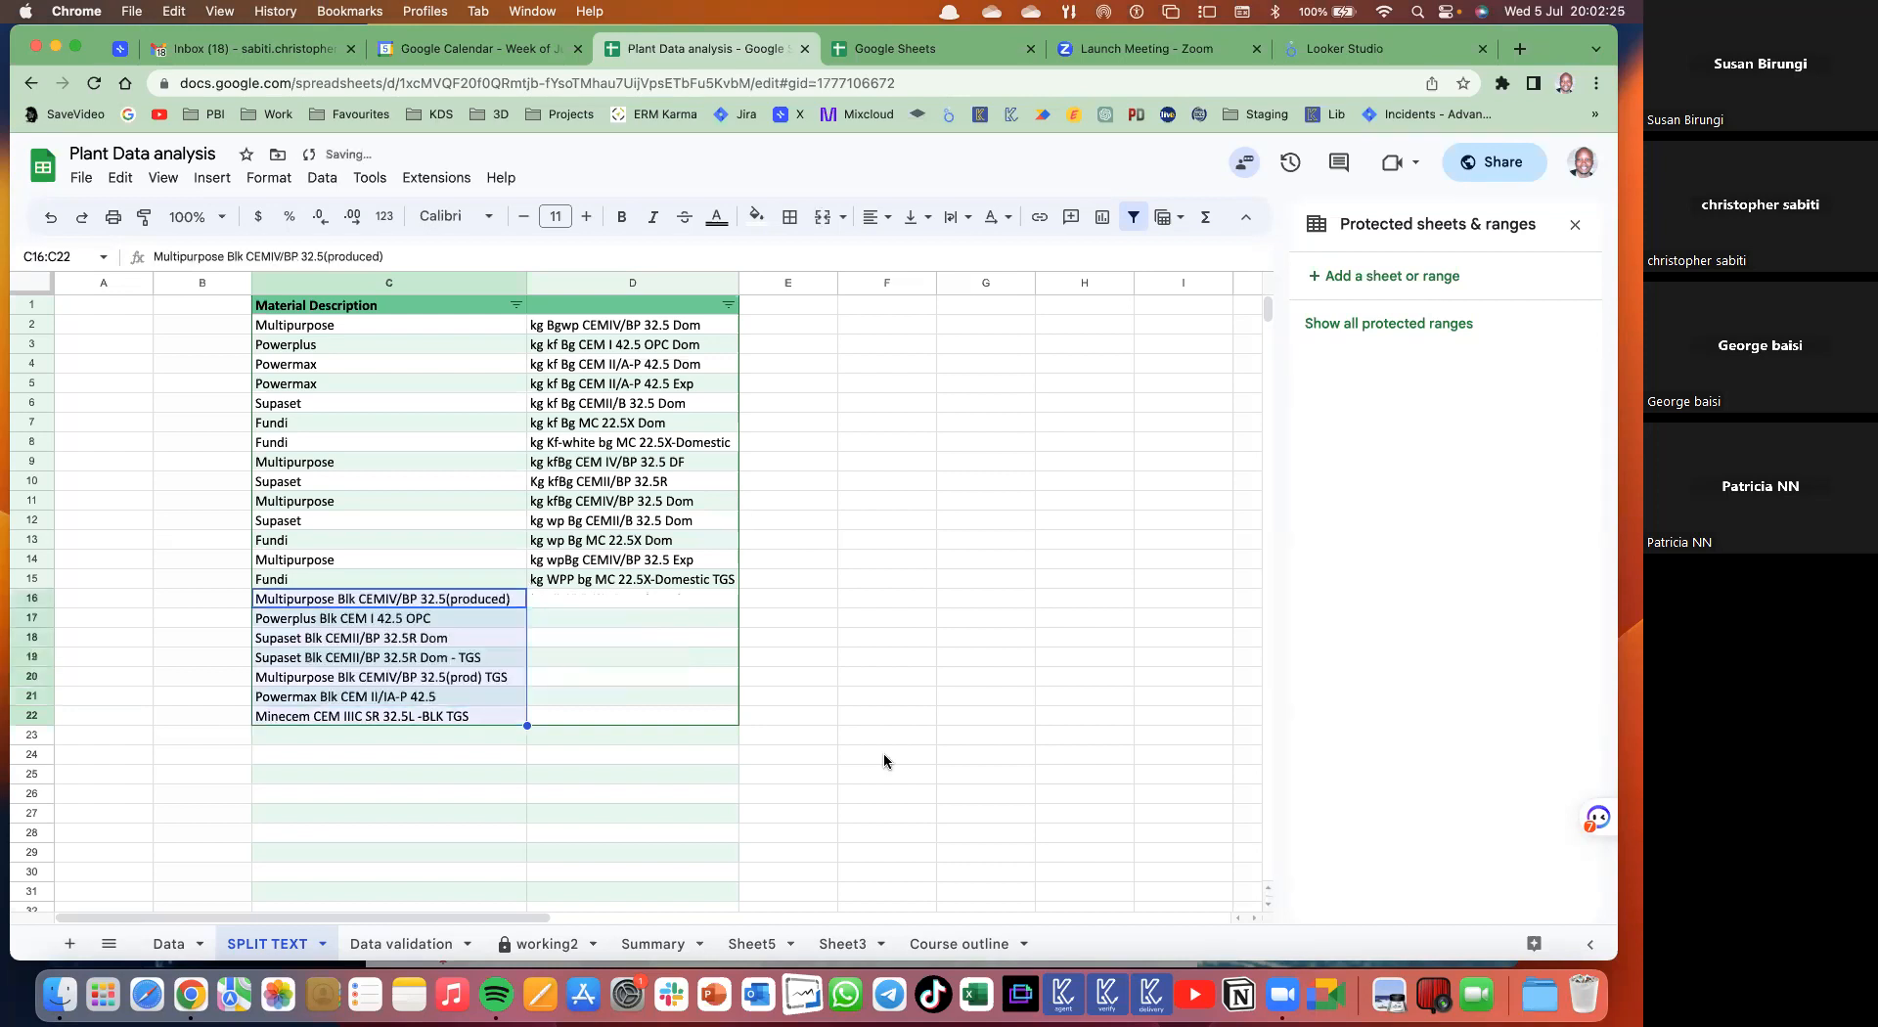
pyautogui.press('super+z')
pyautogui.press('super+z')
pyautogui.press('super+z')
pyautogui.press('super+z')
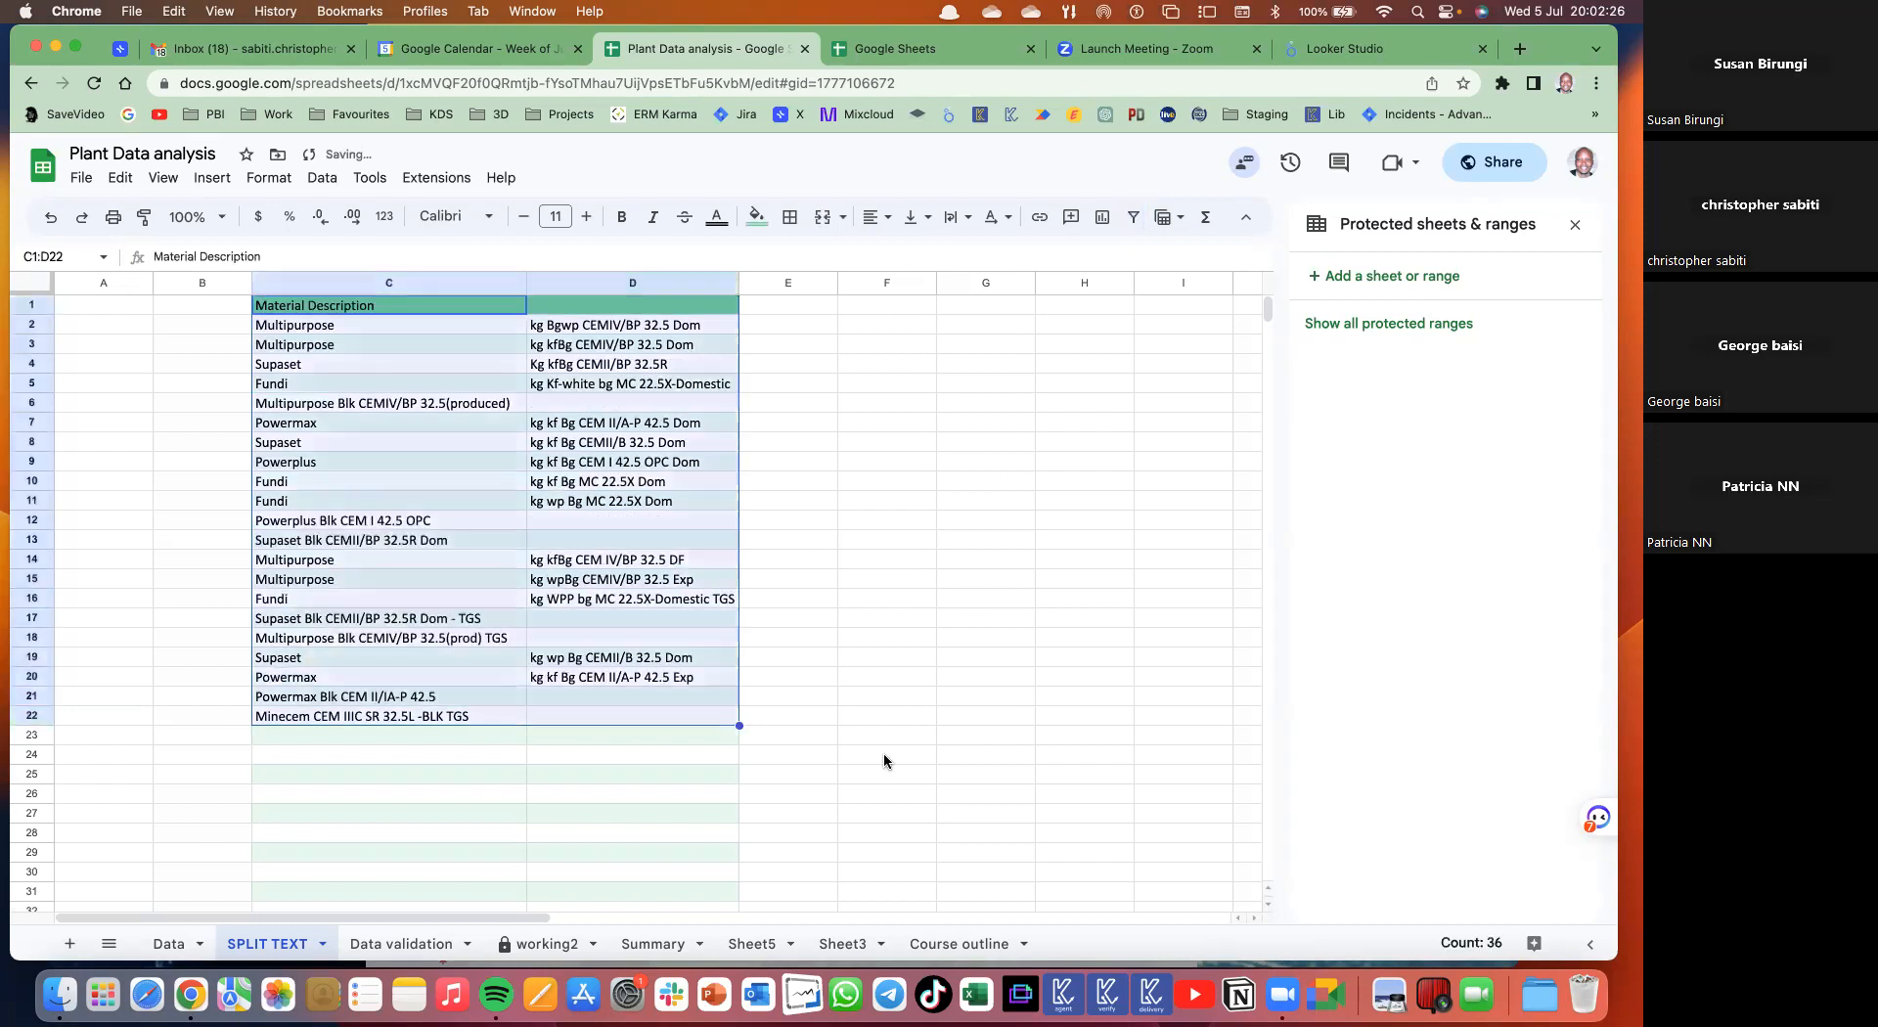
pyautogui.press('super+z')
pyautogui.press('super+z')
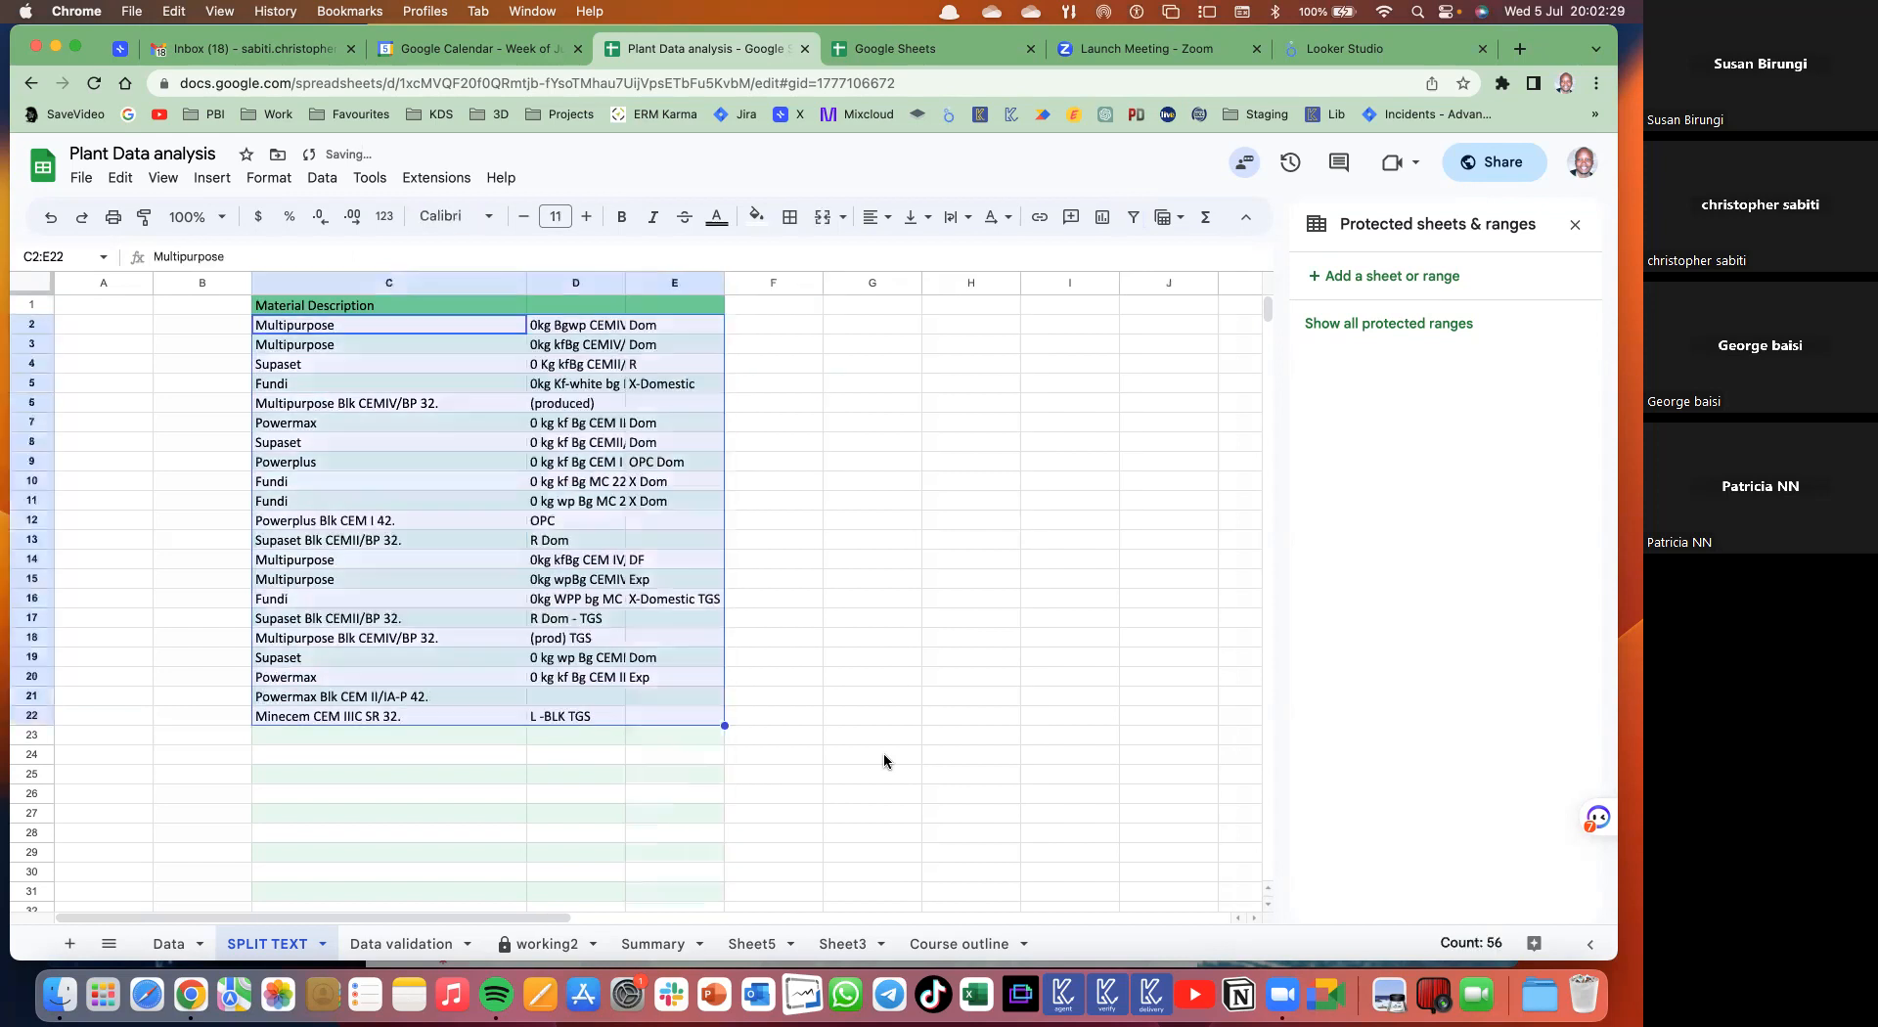
# - Widen column D and begin, then erase, a MID formula in D2 referencing C2
pyautogui.click(556, 319)
pyautogui.moveTo(622, 281); pyautogui.dragTo(749, 281)
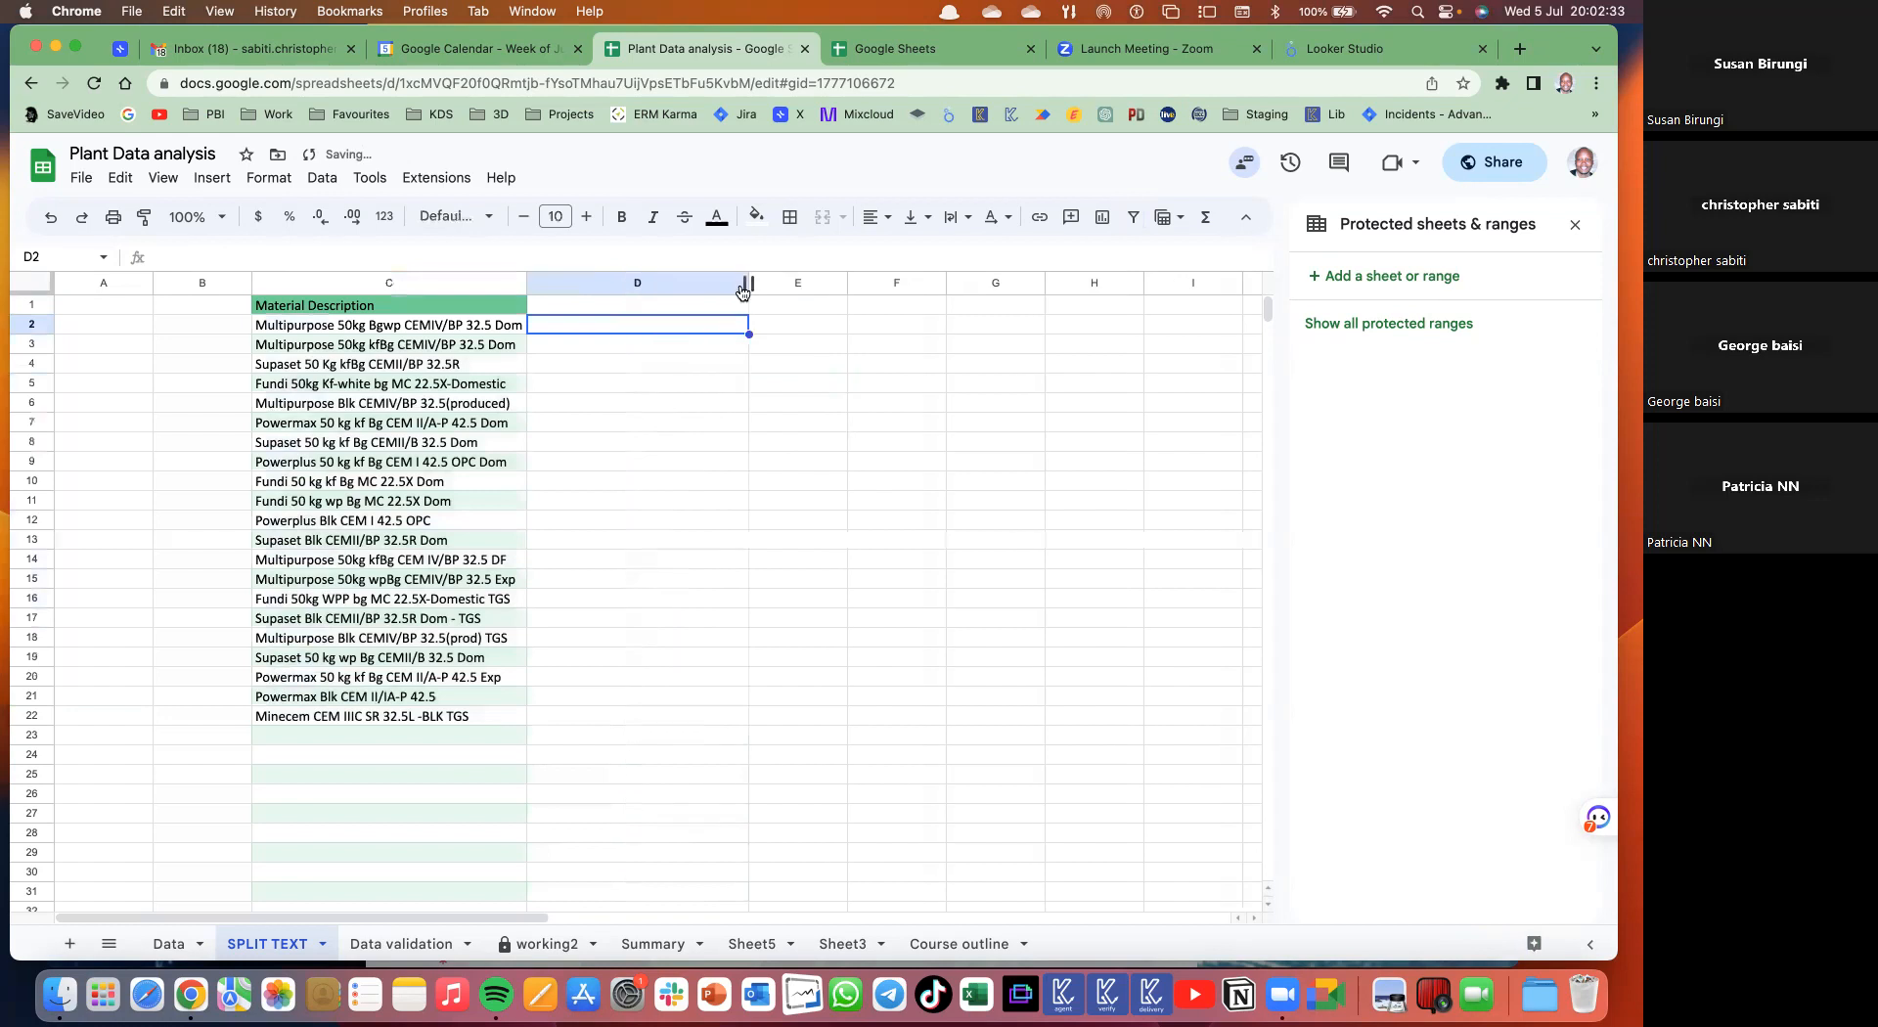
pyautogui.write('=text')
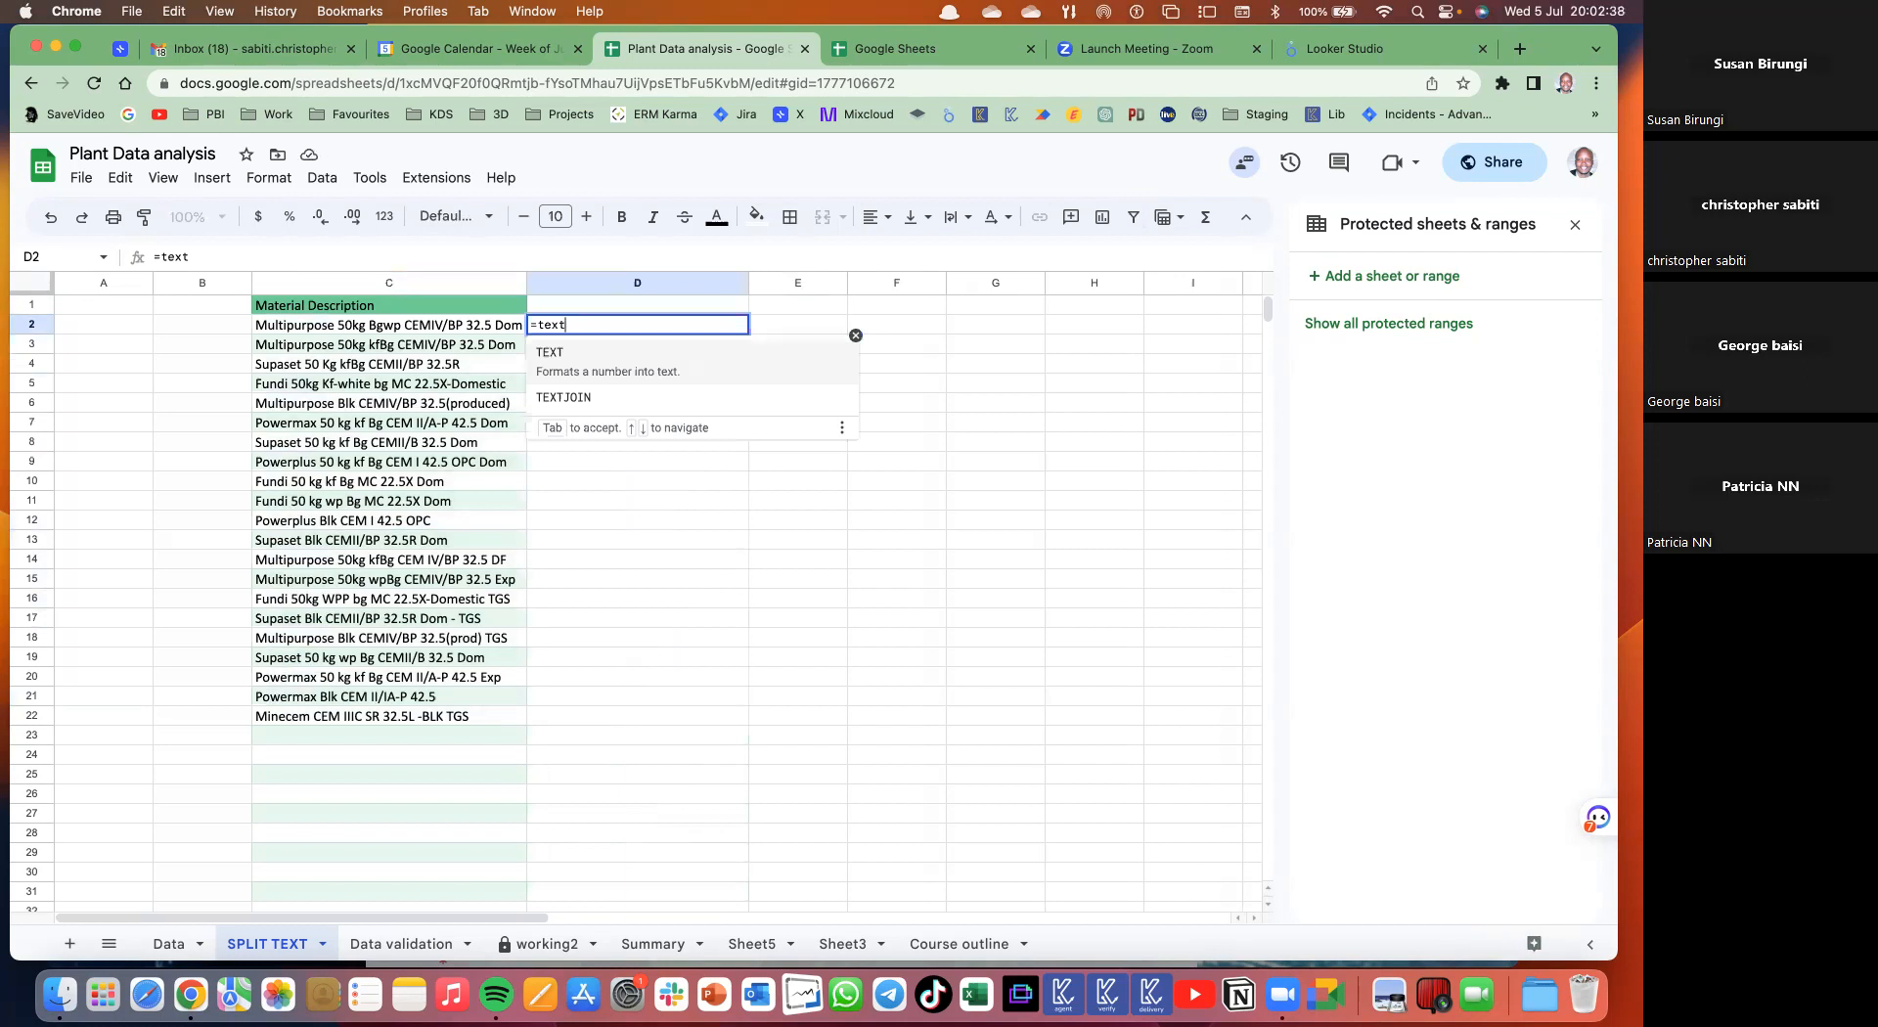
pyautogui.press('BackSpace')
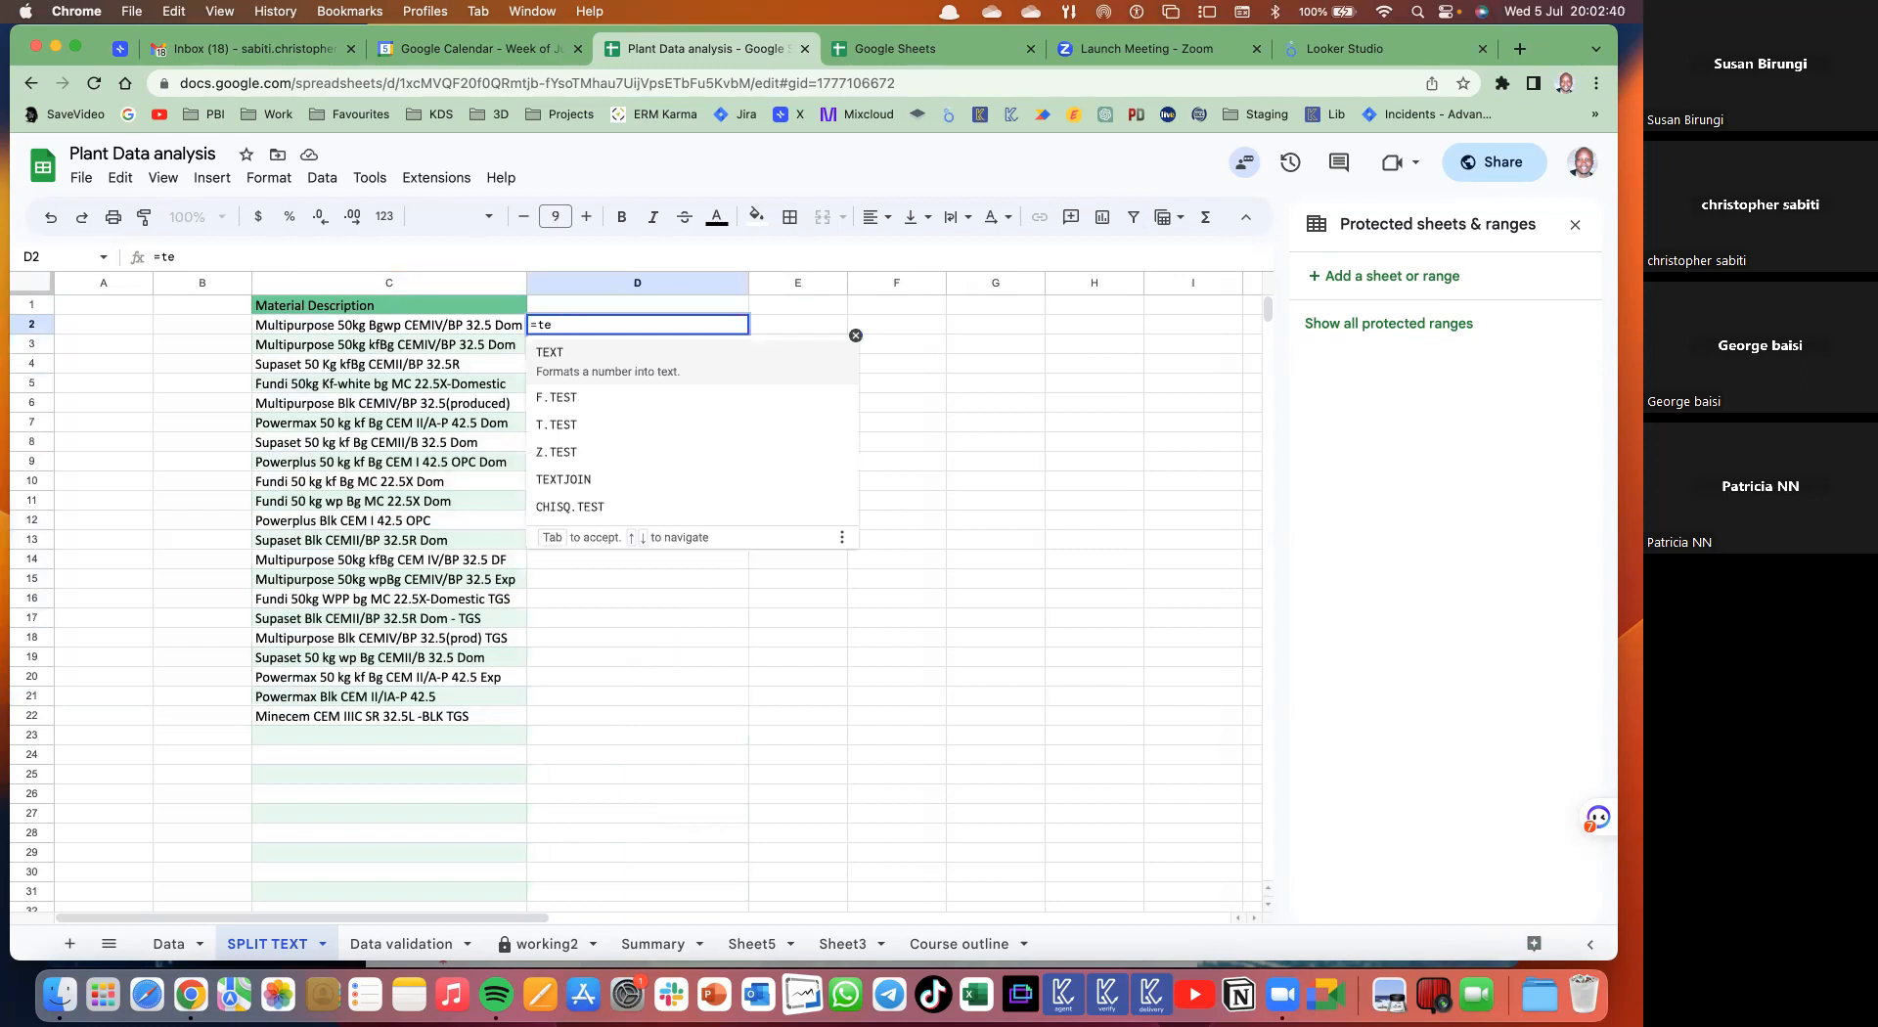
pyautogui.press('BackSpace')
pyautogui.press('BackSpace')
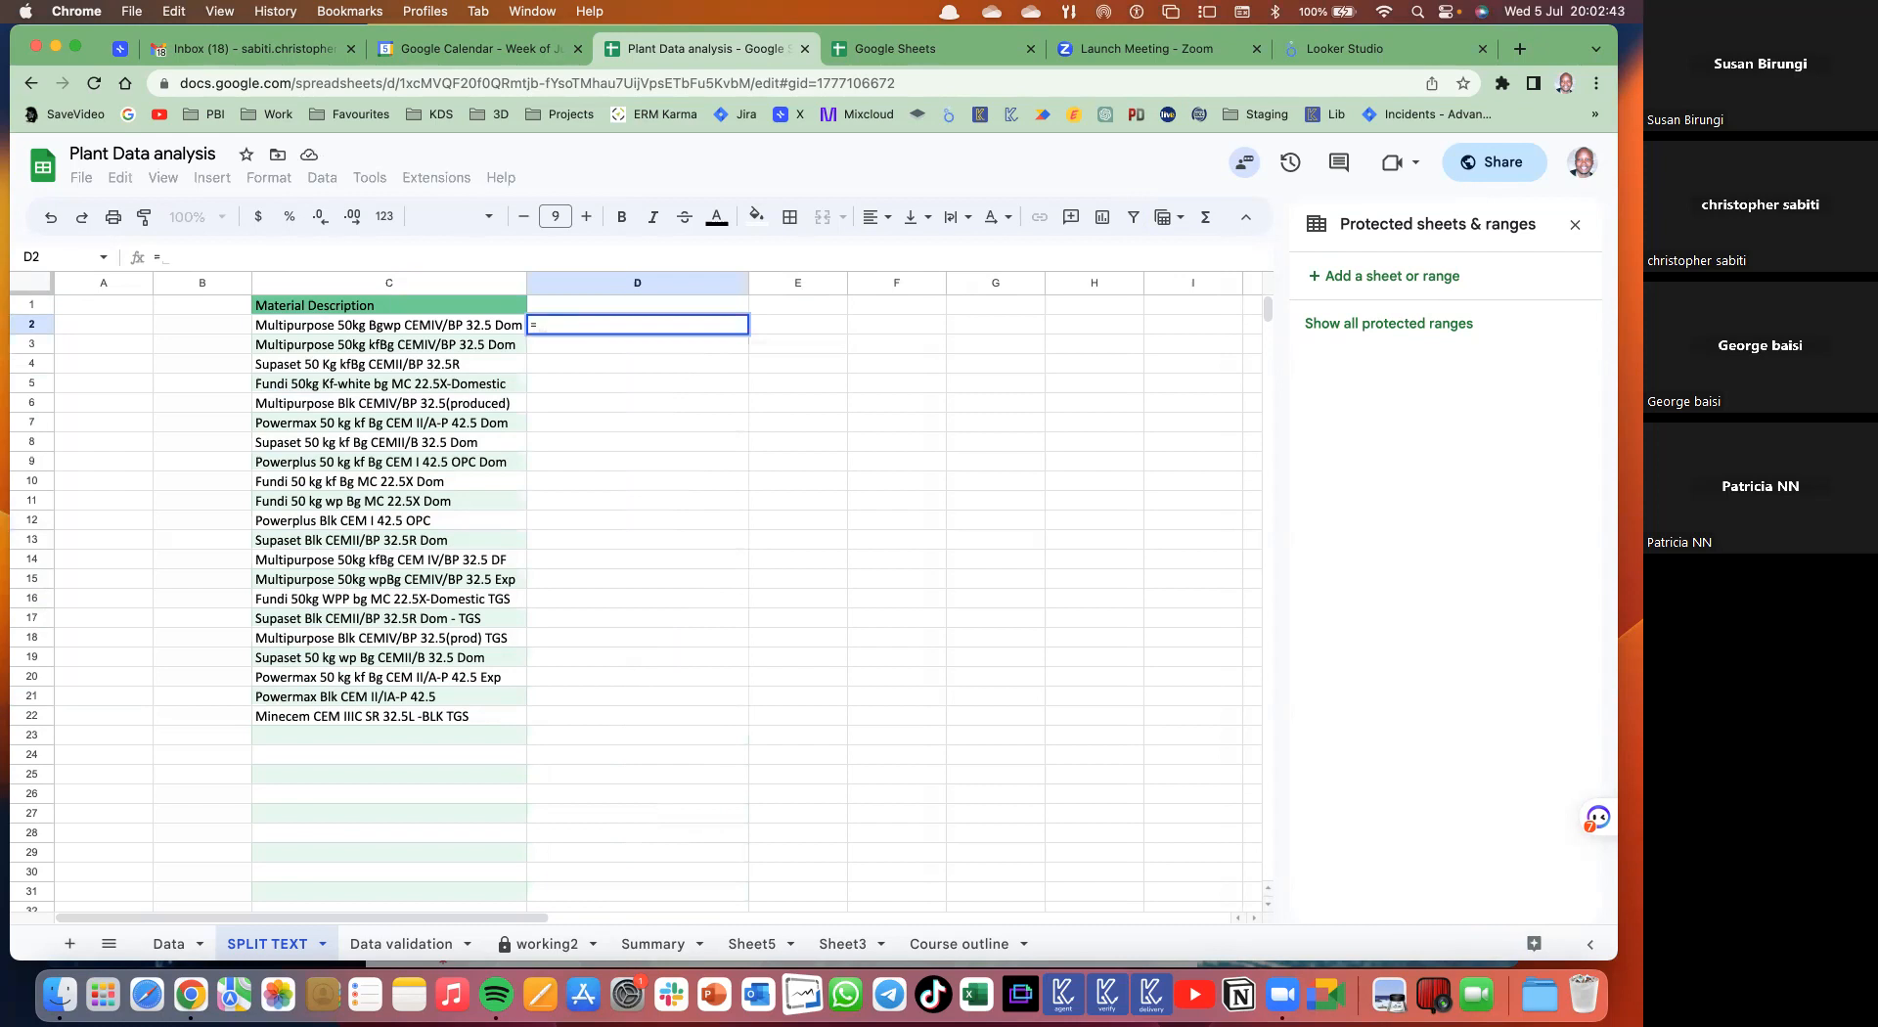
pyautogui.write('mid')
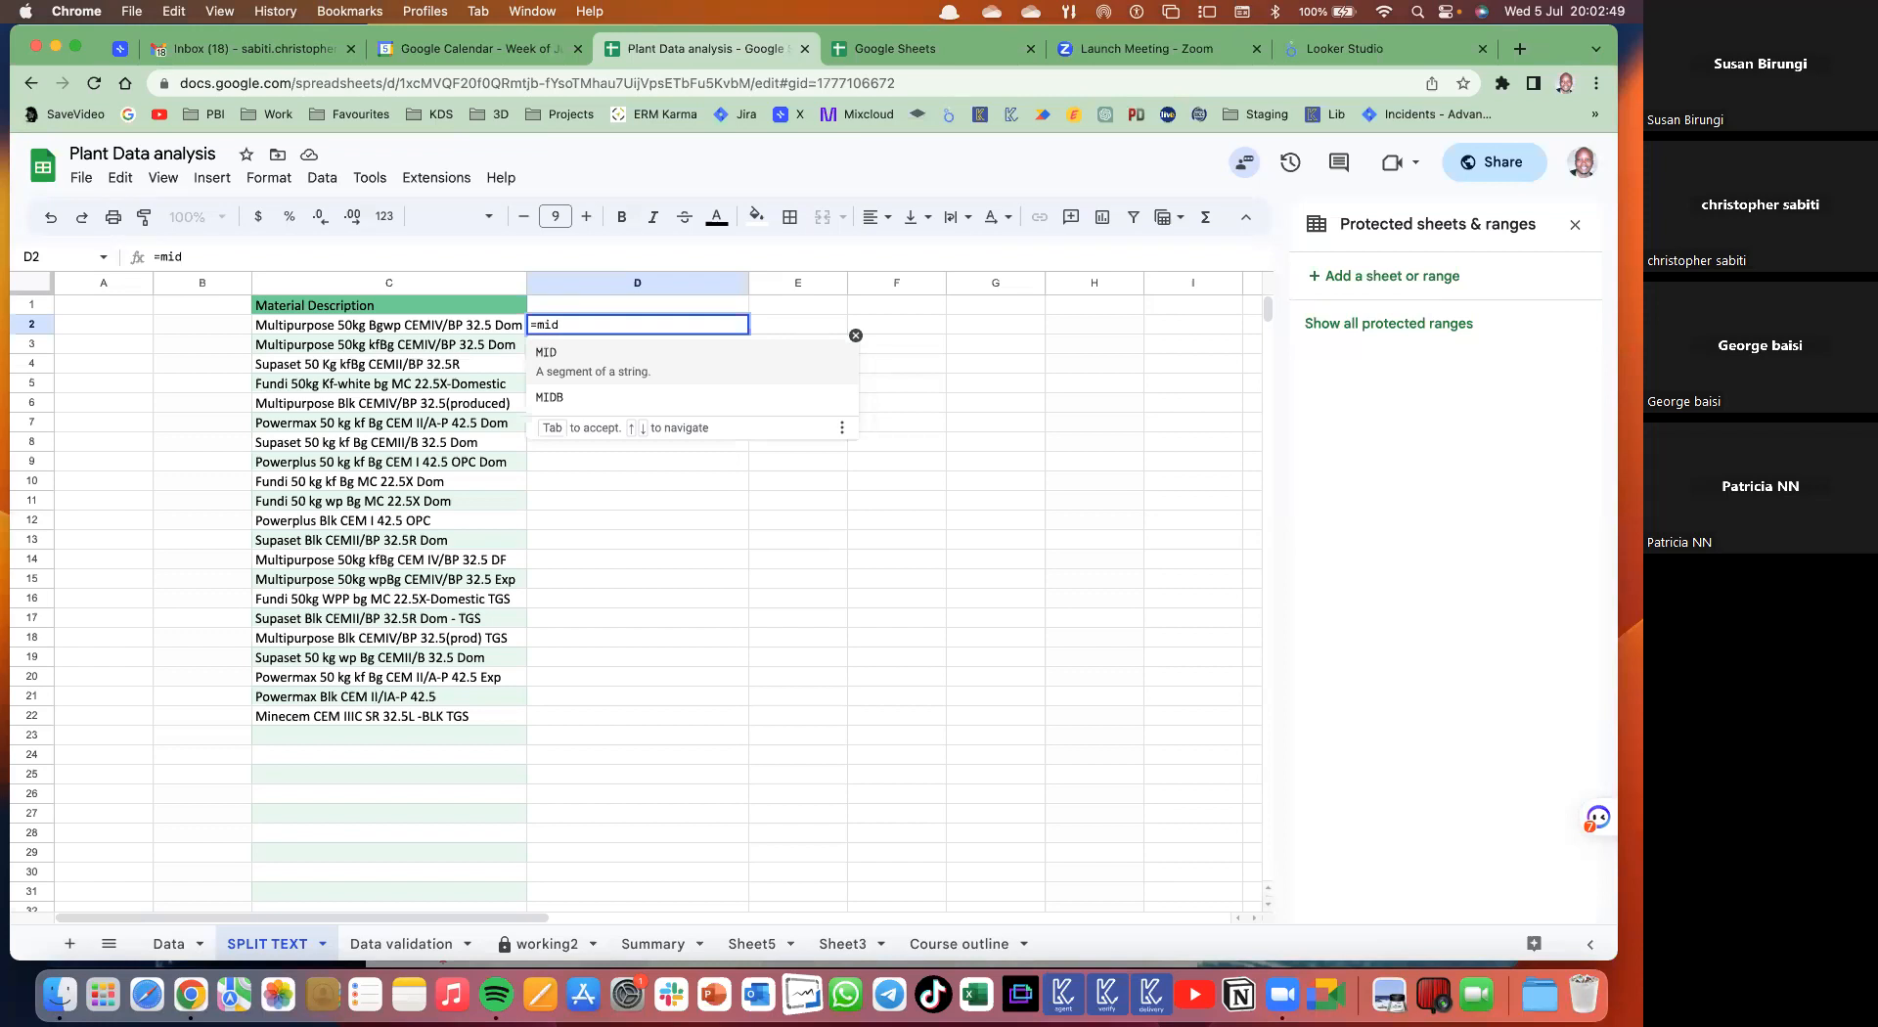
pyautogui.write('(')
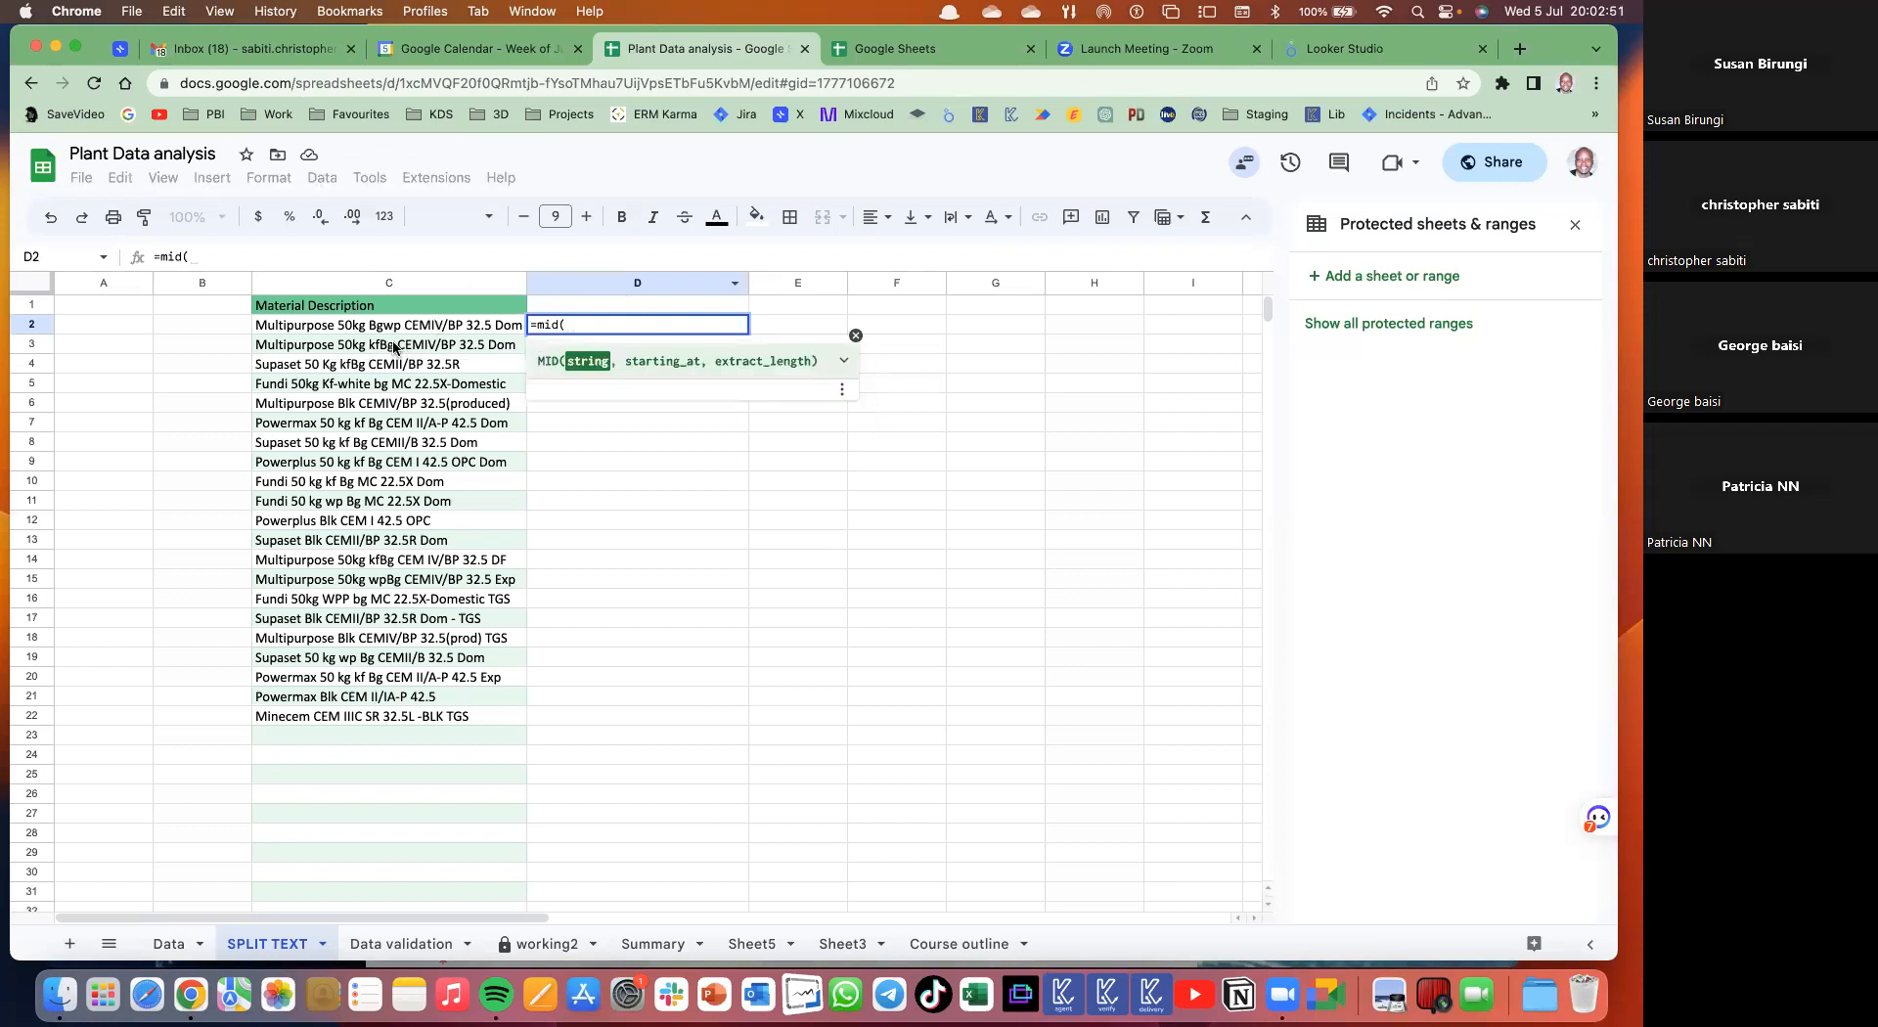
pyautogui.click(394, 329)
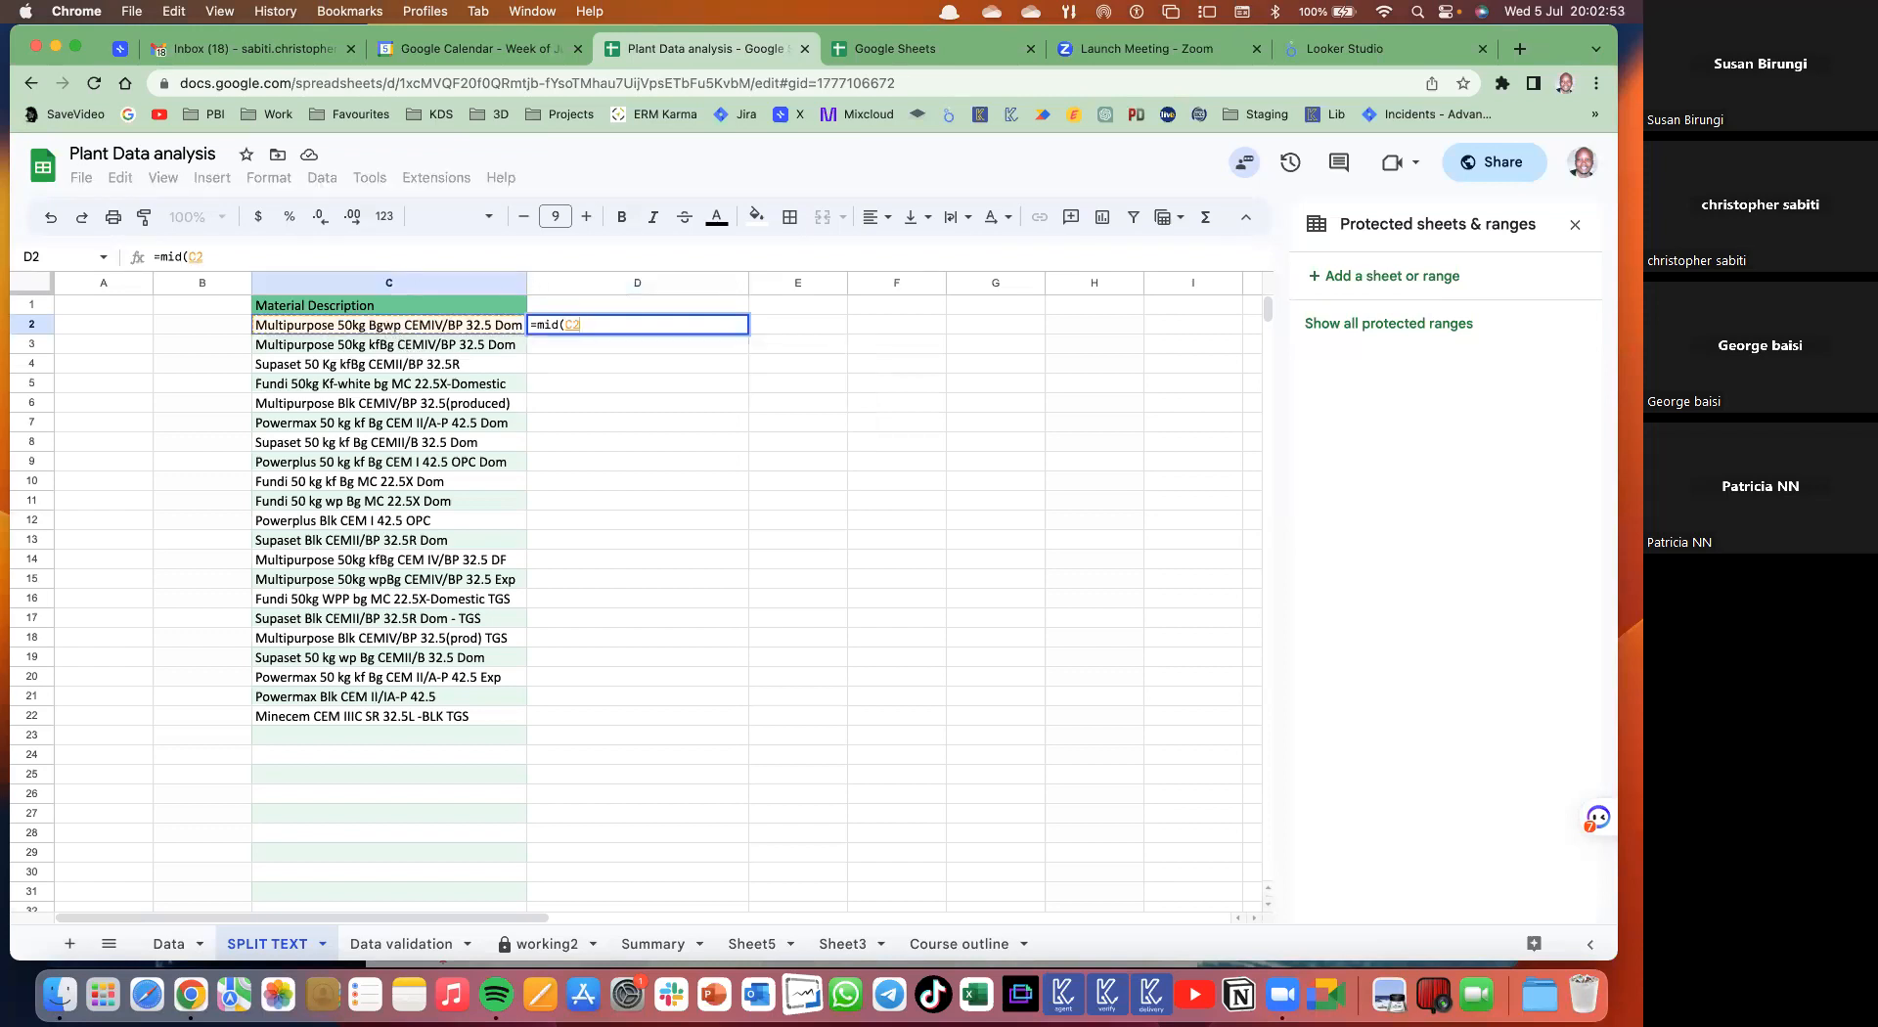
pyautogui.write(',')
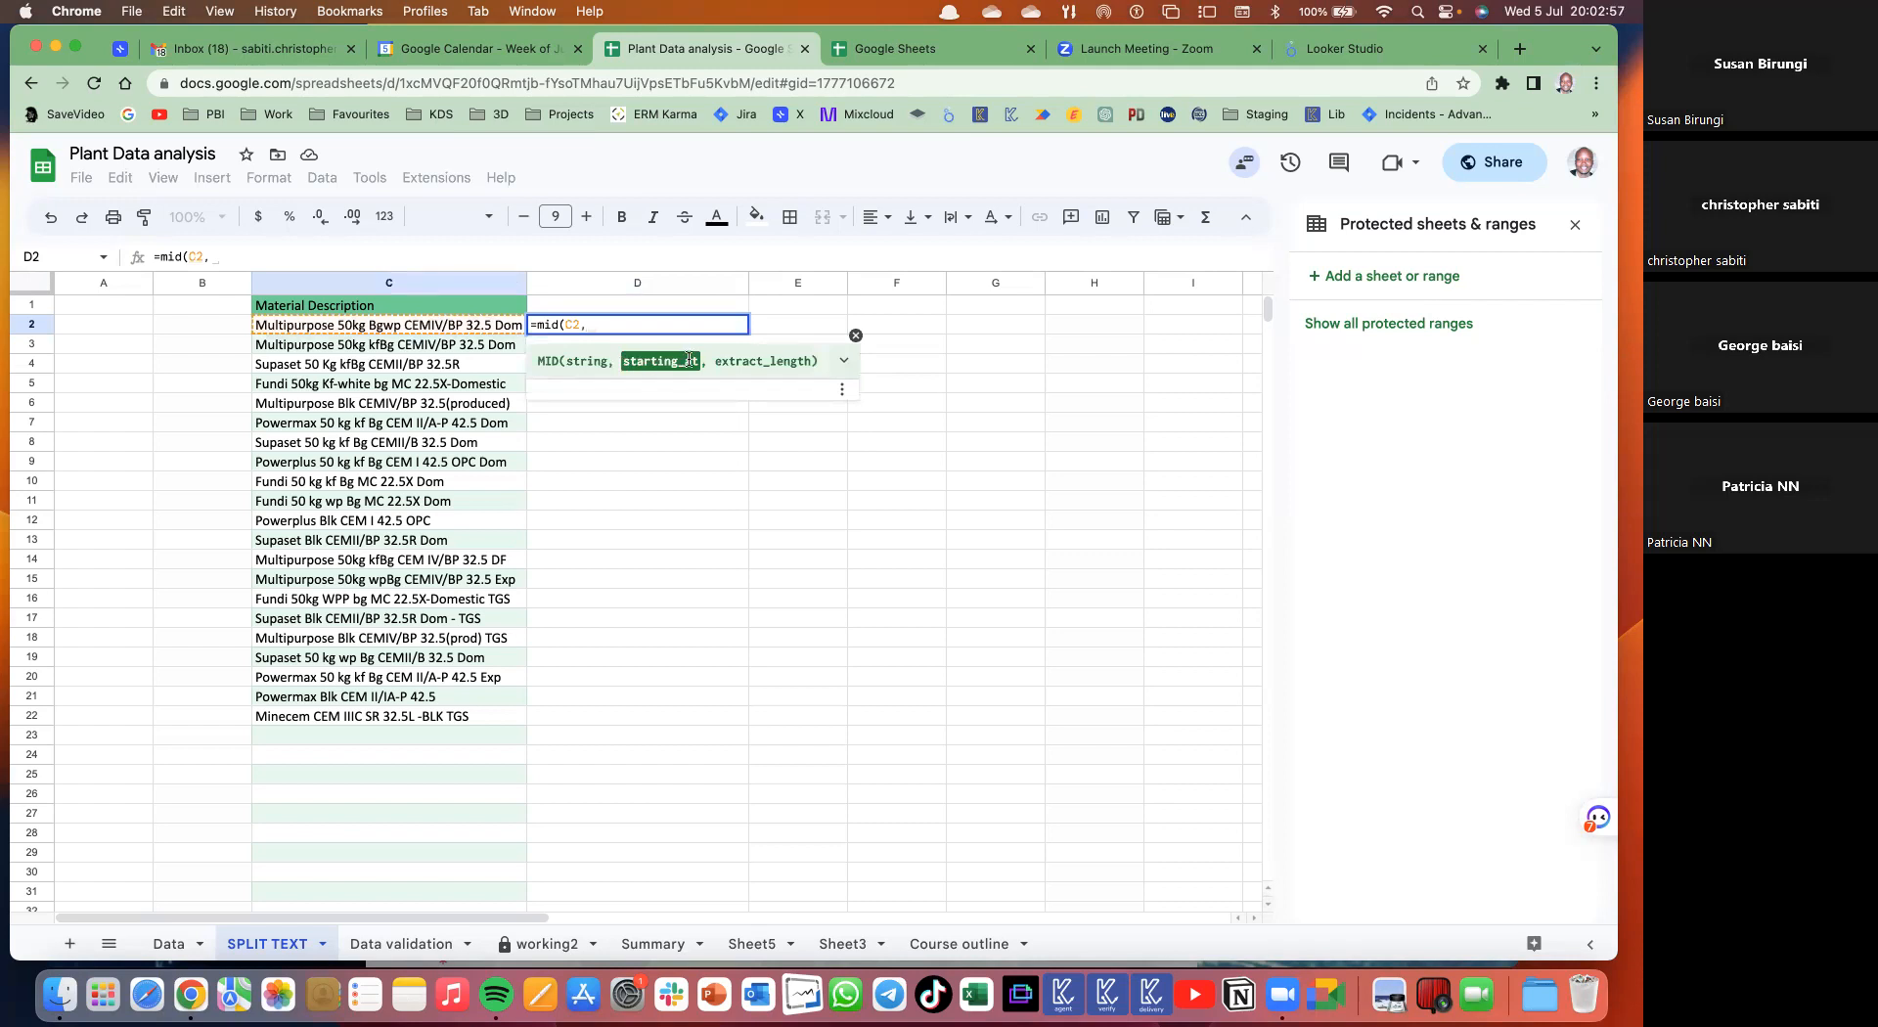
pyautogui.write('sear')
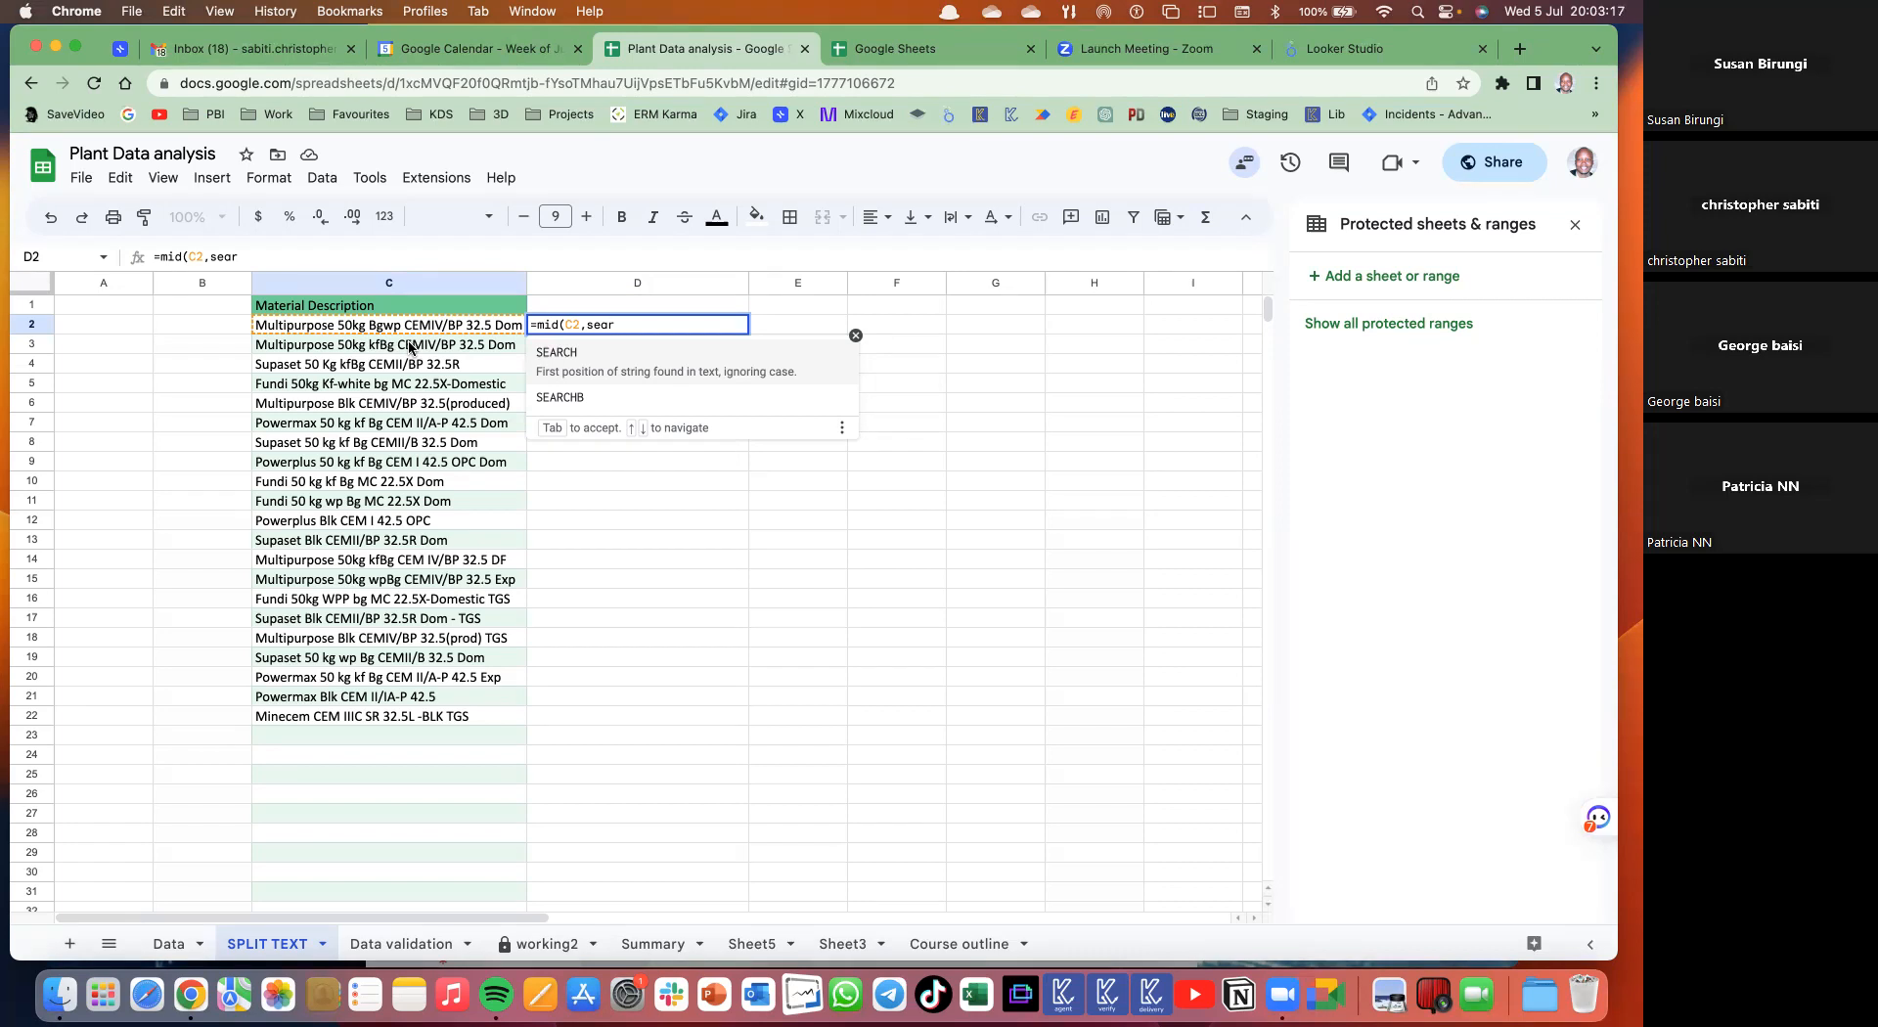
pyautogui.press('BackSpace')
pyautogui.press('BackSpace')
pyautogui.press('BackSpace')
pyautogui.press('BackSpace')
pyautogui.press('BackSpace')
pyautogui.press('BackSpace')
pyautogui.press('BackSpace')
pyautogui.press('BackSpace')
pyautogui.press('BackSpace')
pyautogui.press('BackSpace')
pyautogui.press('BackSpace')
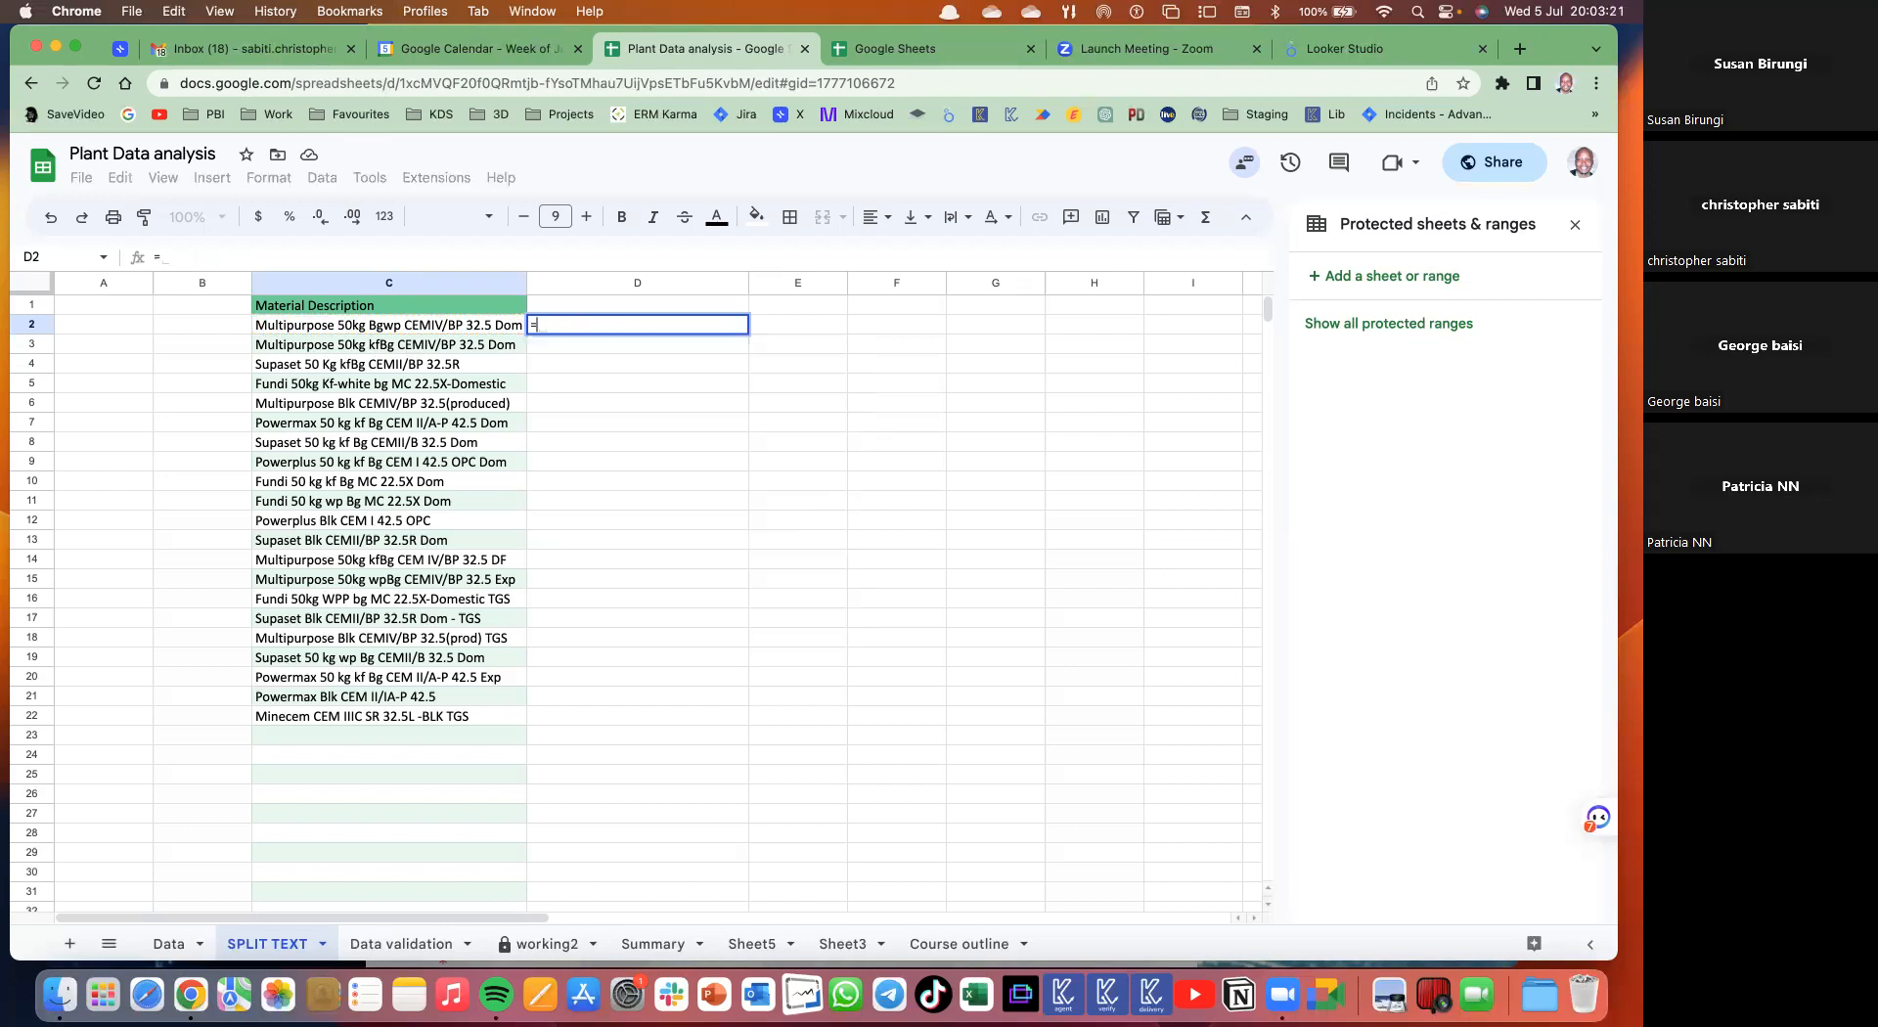
# - Abandon the D2 formula and select column C, then cell D3
pyautogui.press('BackSpace')
pyautogui.click(456, 446)
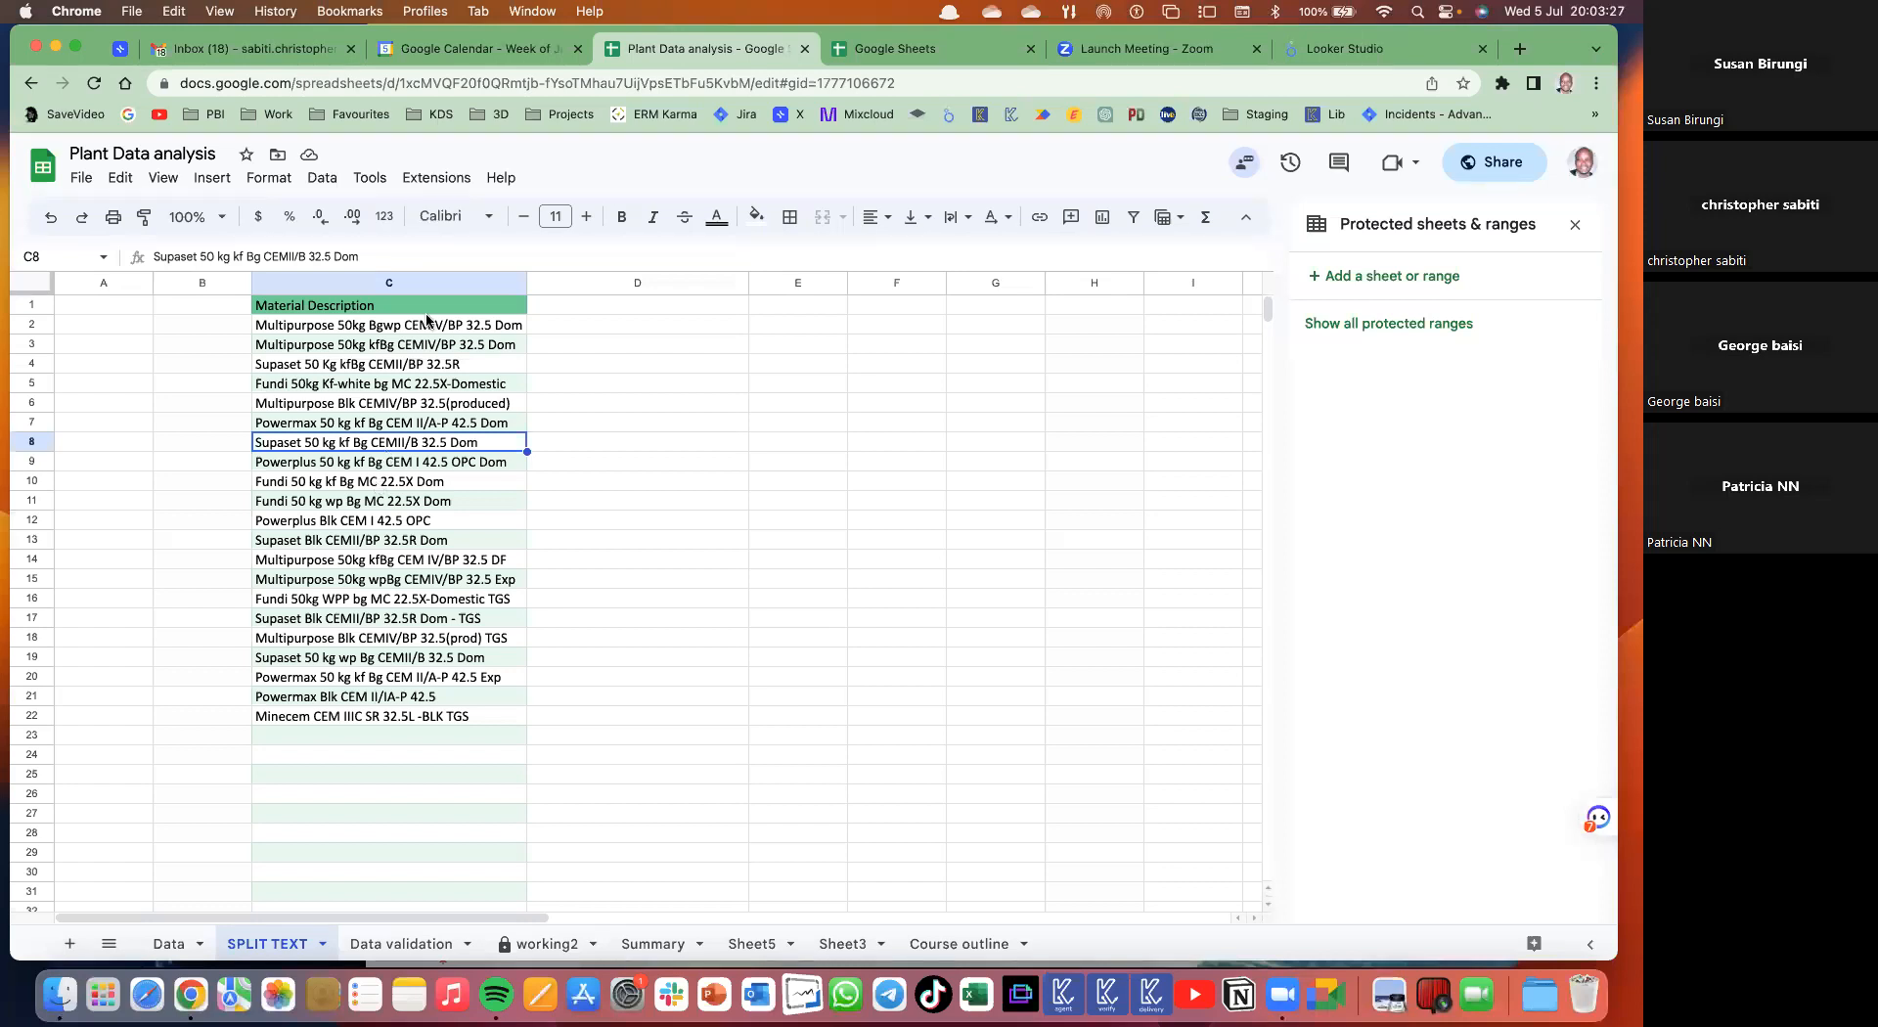
pyautogui.hotkey('ctrl', 'space')
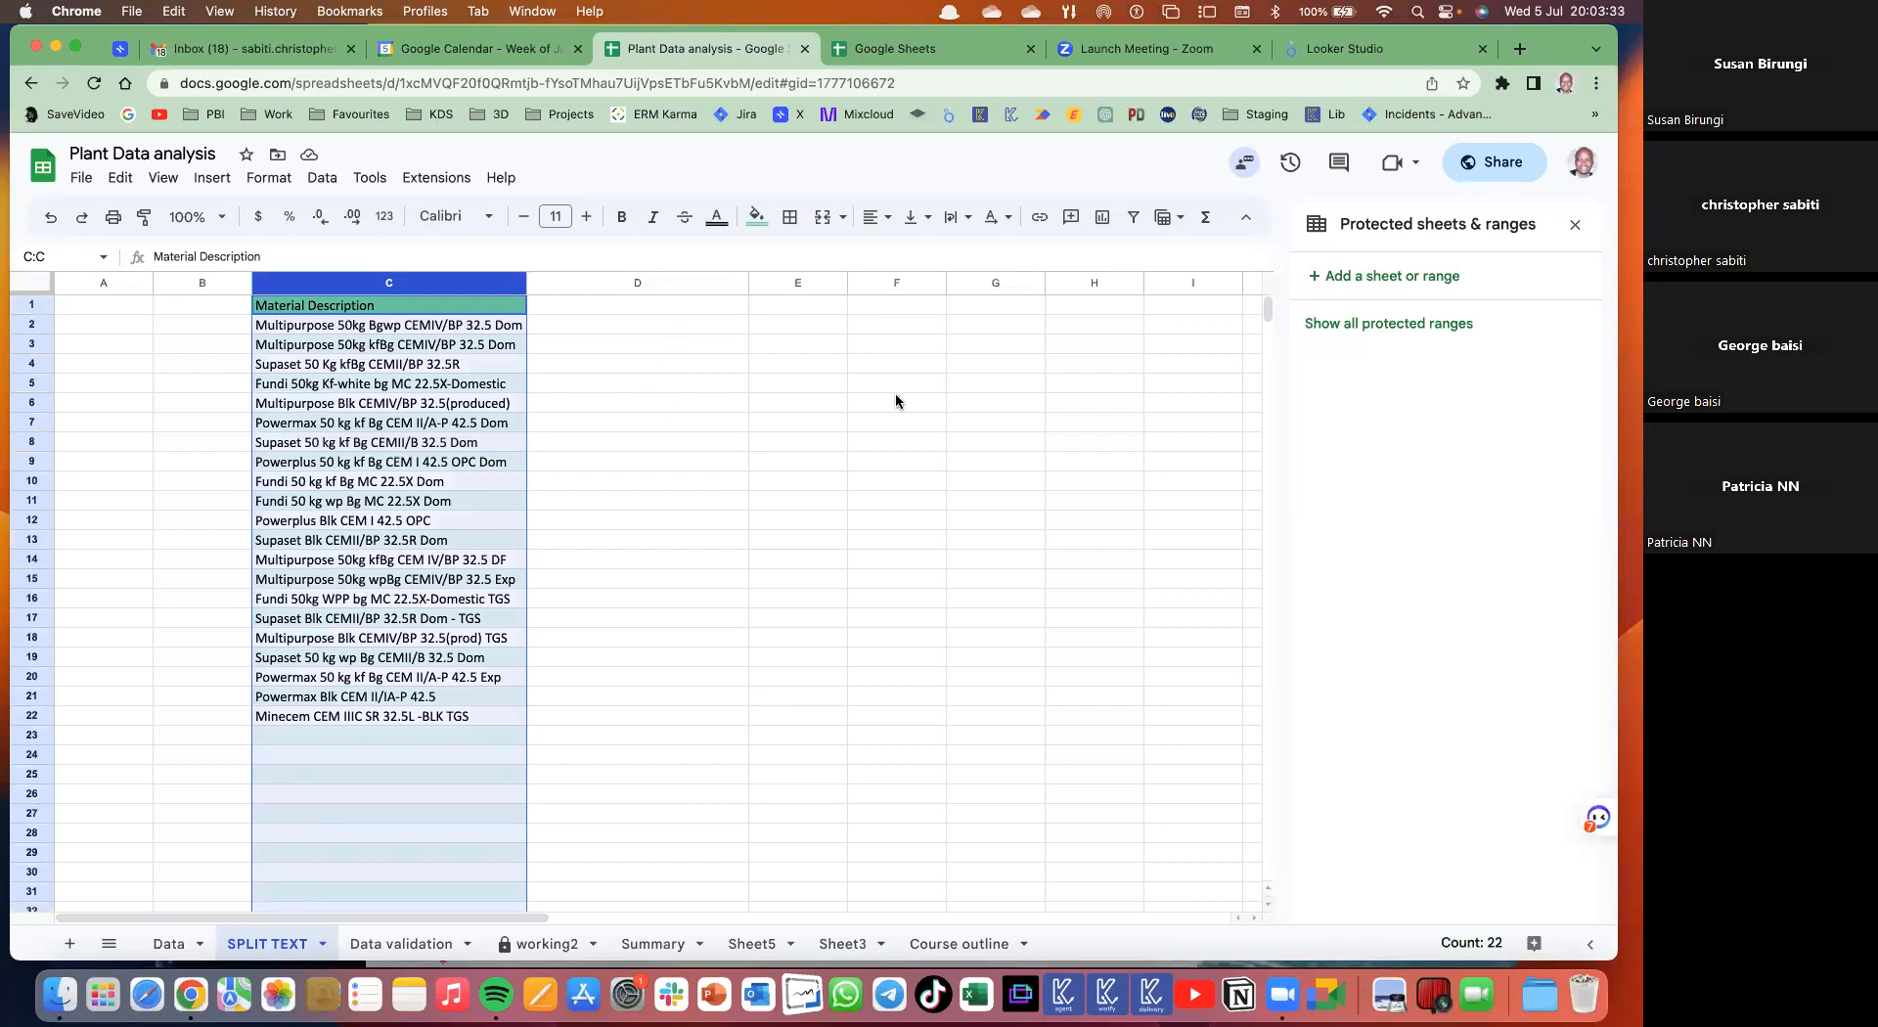
pyautogui.click(618, 348)
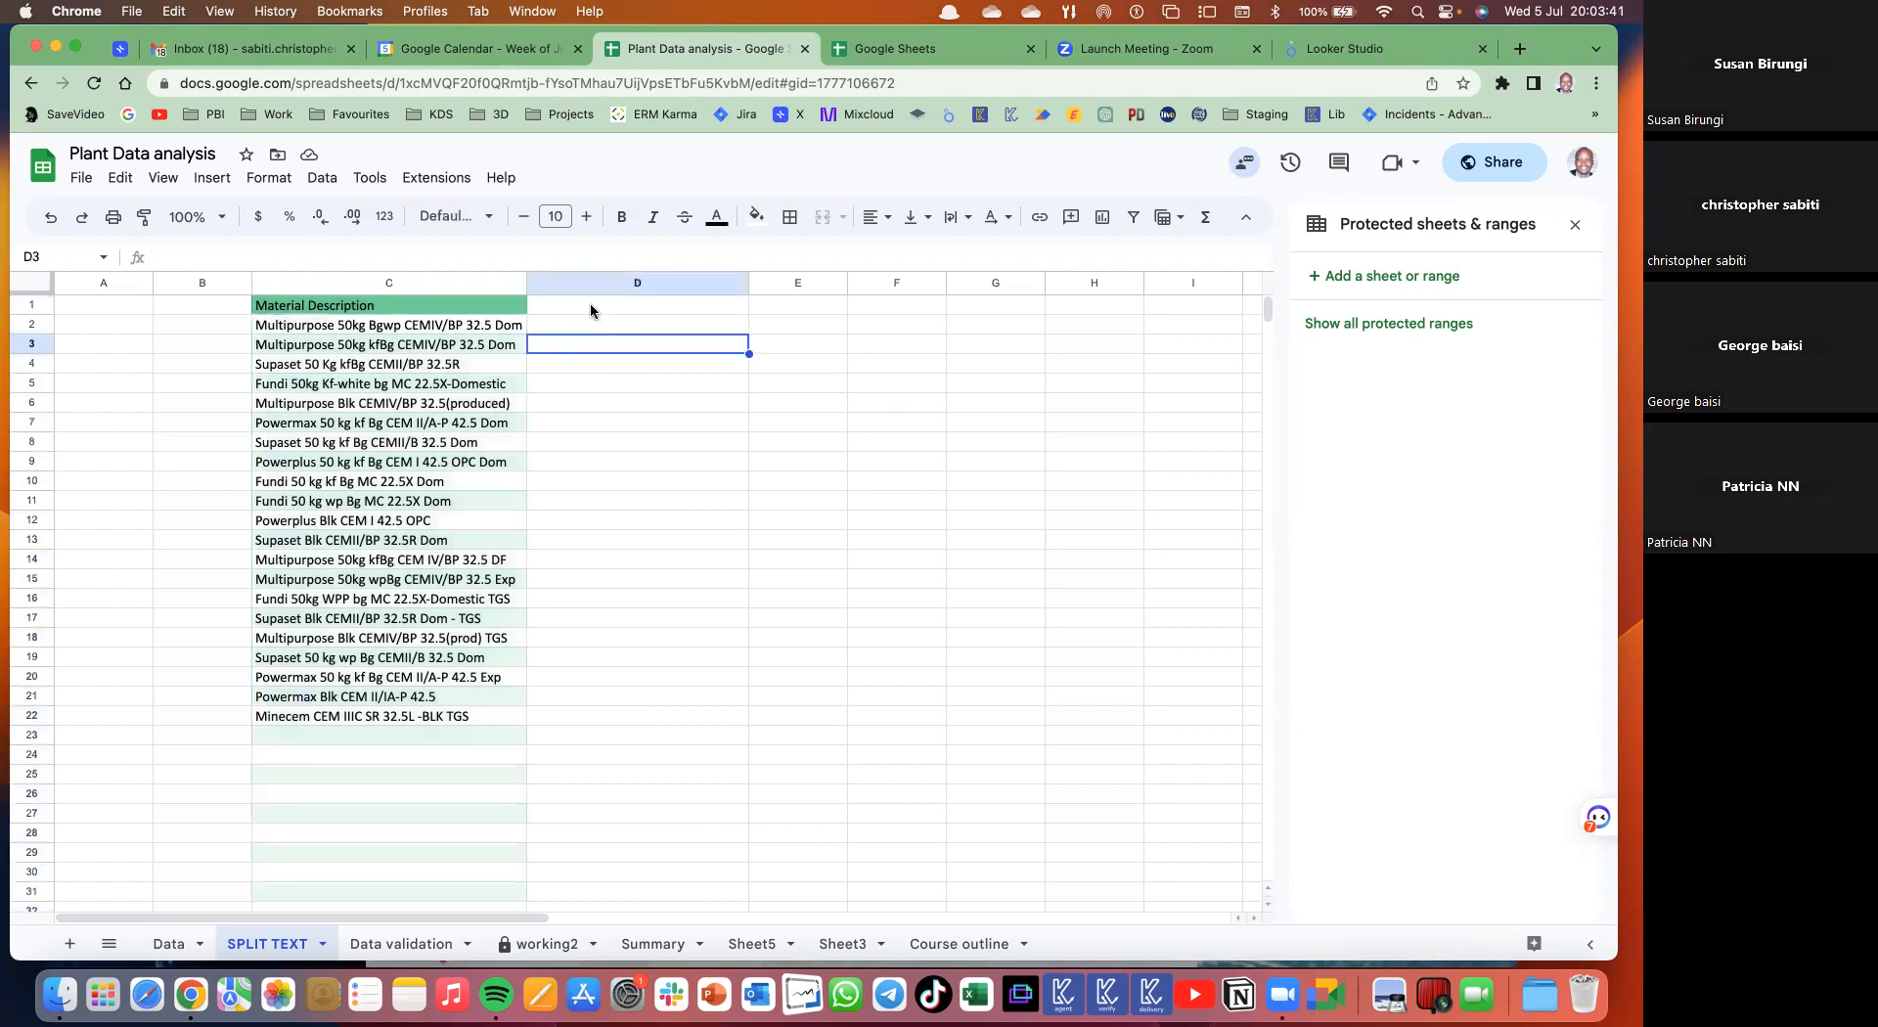
# - Enter =RANDBETWEEN(12,98) in D2 and autofill it down to D22
pyautogui.click(585, 320)
pyautogui.write('=ra')
pyautogui.press('Down')
pyautogui.press('Down')
pyautogui.press('Tab')
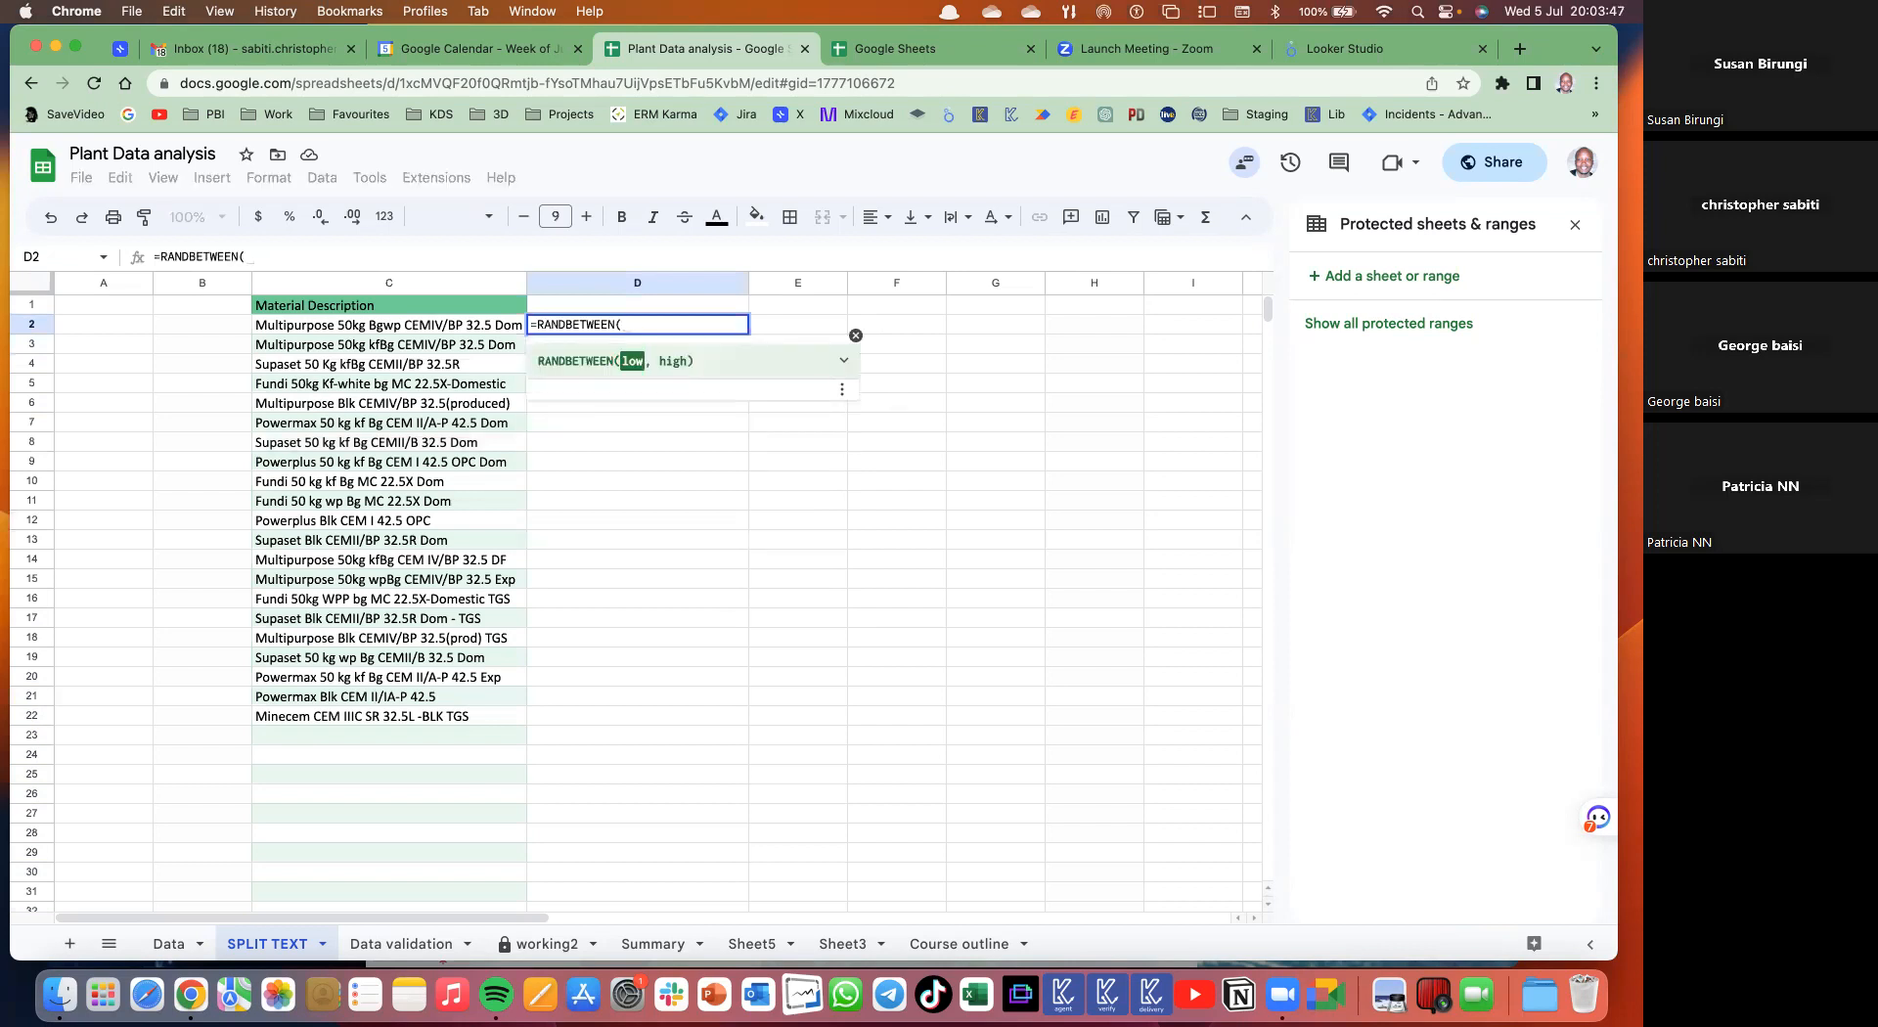
pyautogui.write('12')
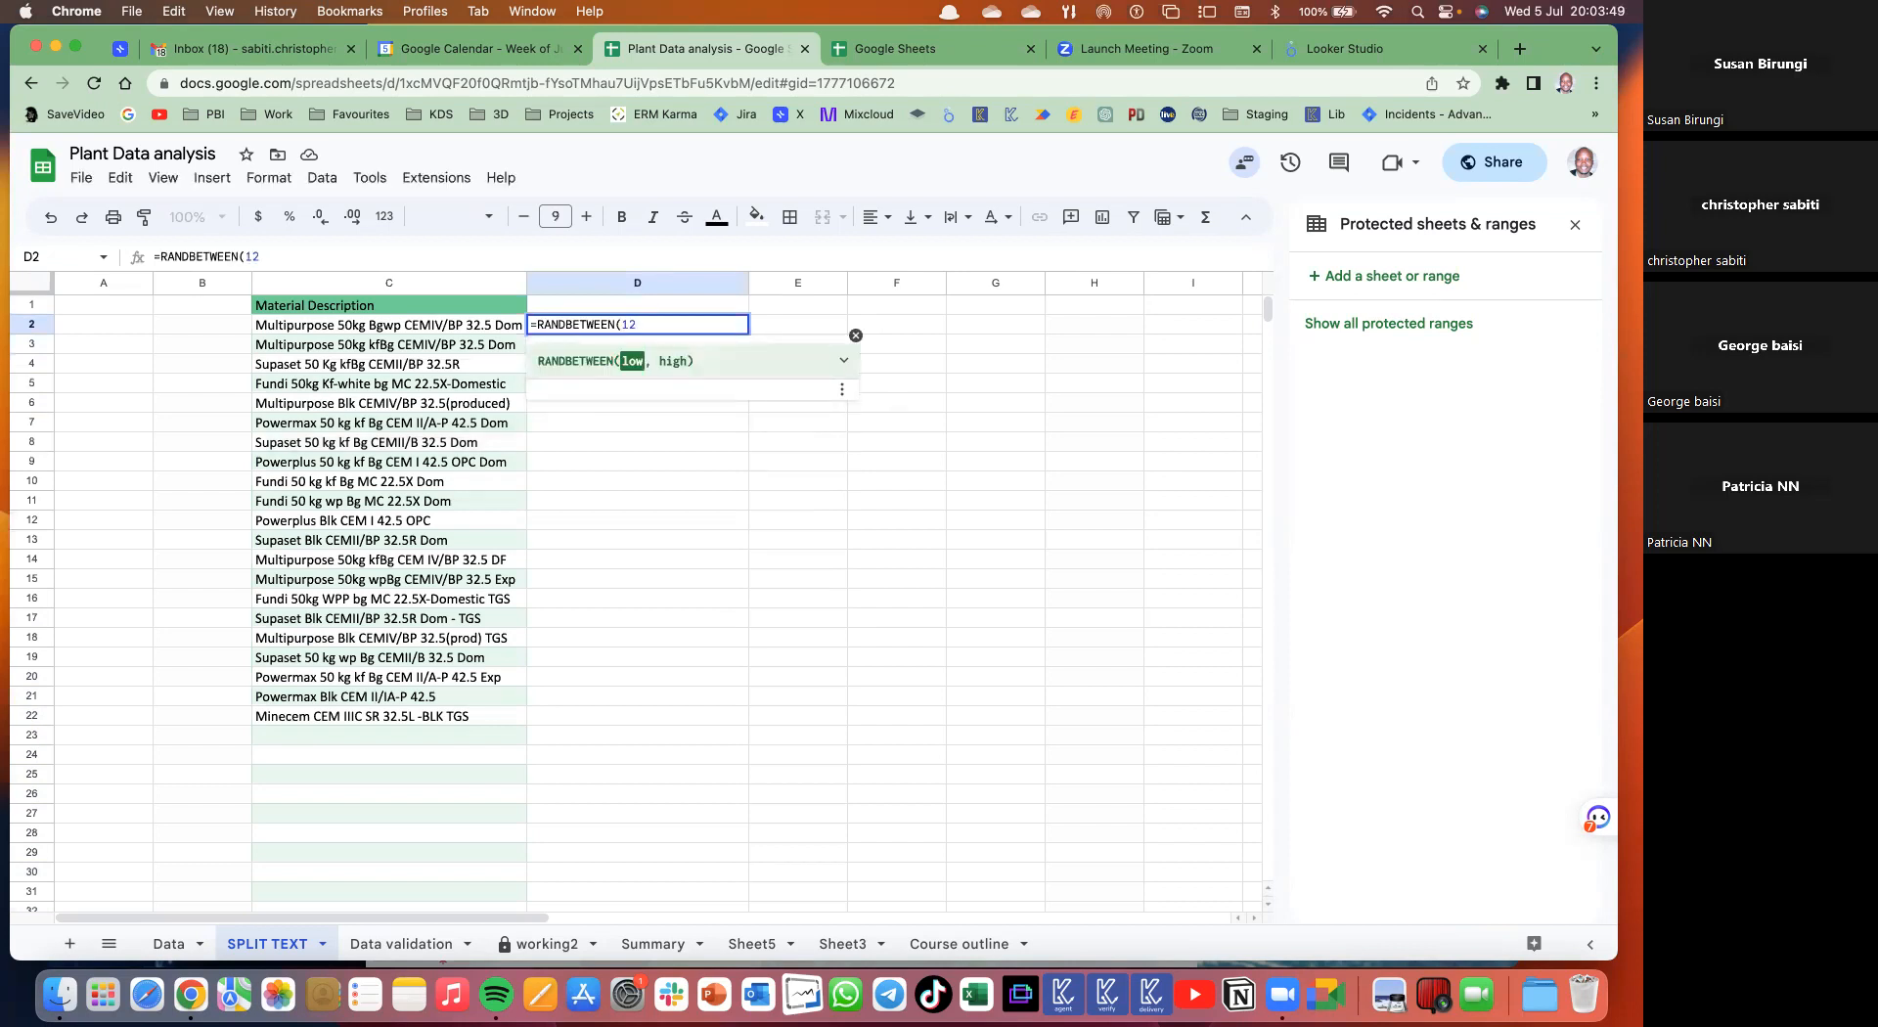
pyautogui.write(',98')
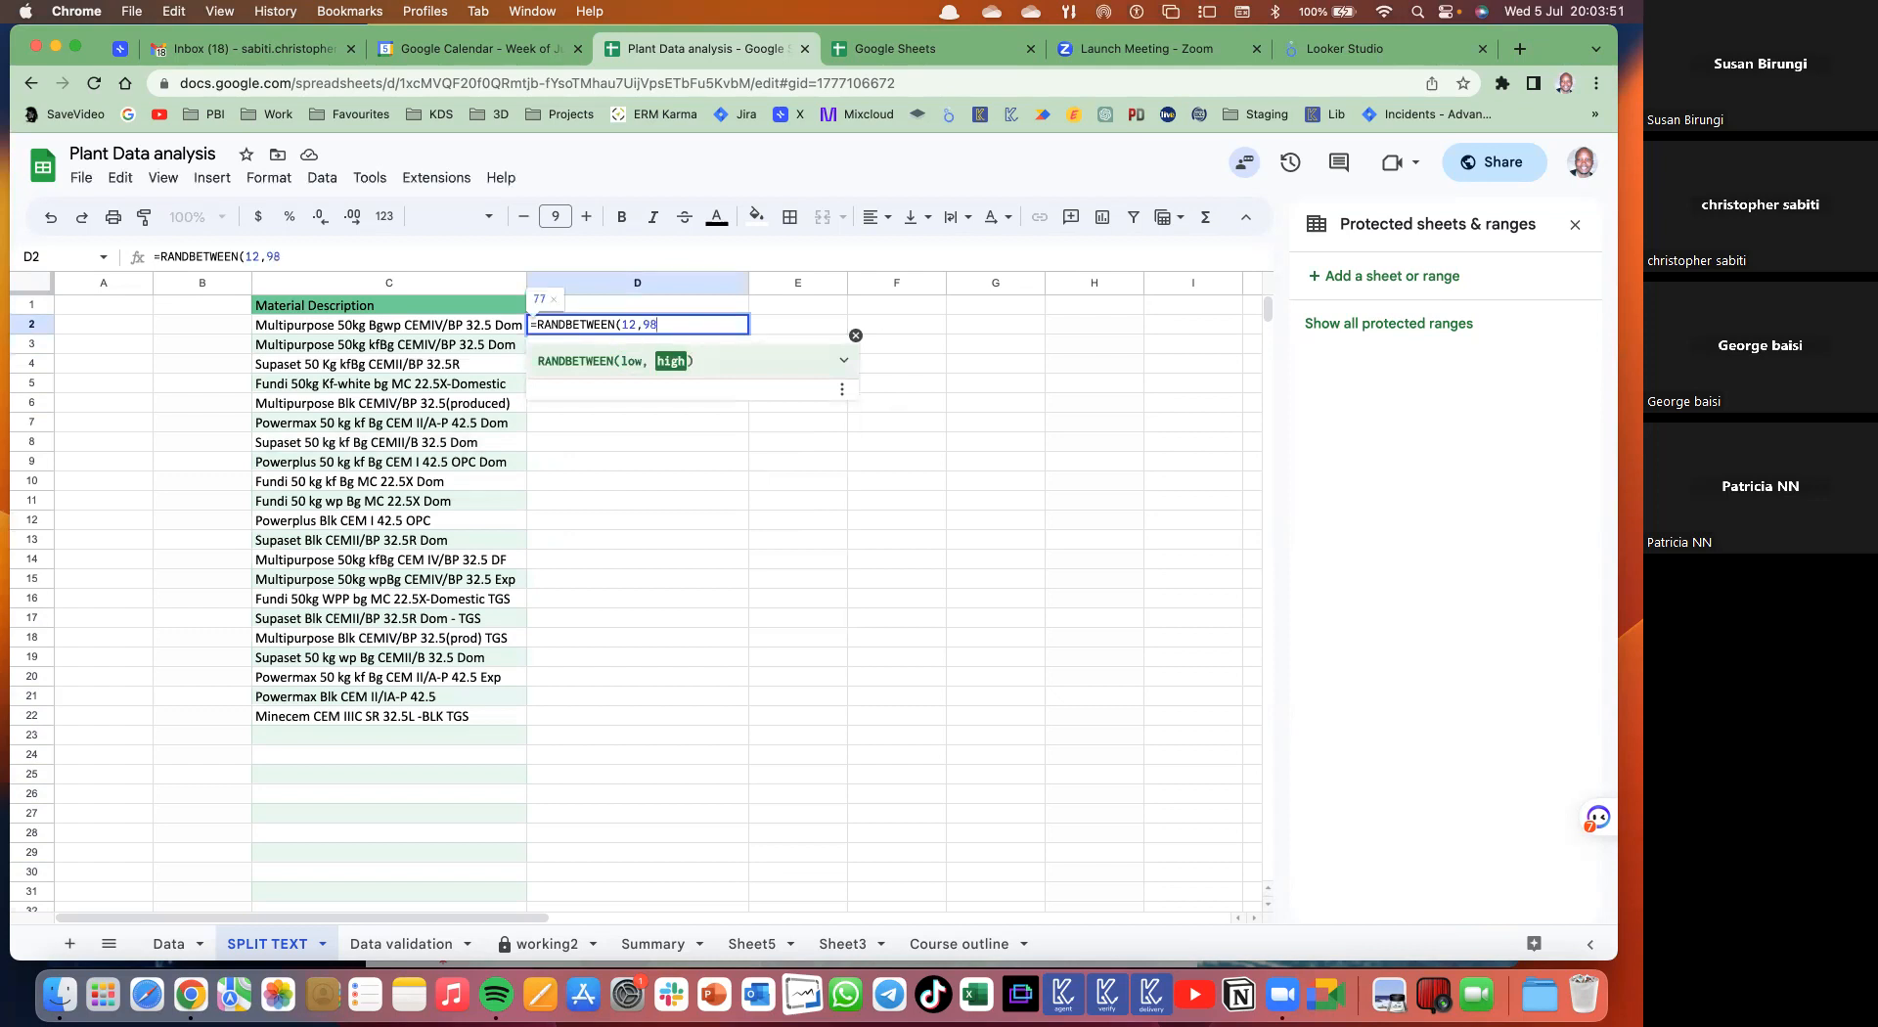
pyautogui.press('Return')
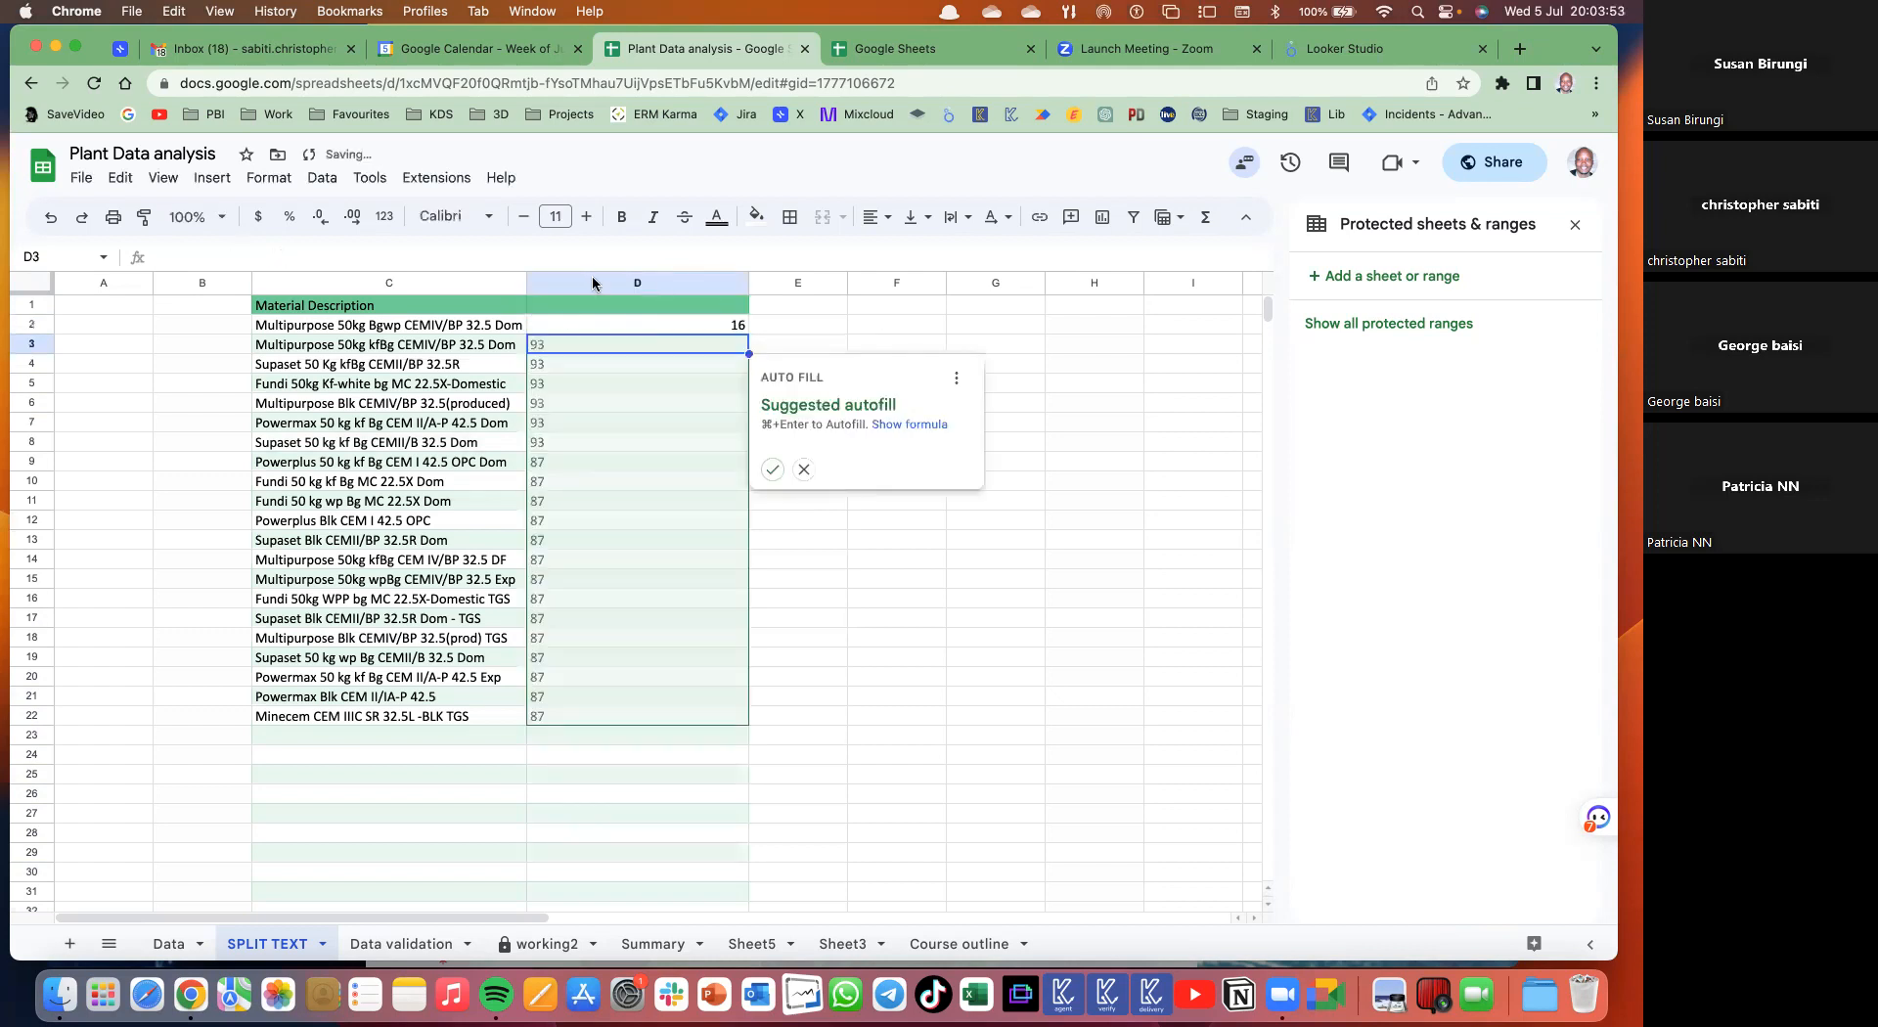
pyautogui.click(773, 471)
# - Select C2:C22, split it to columns on custom separator 50, then go to the Data sheet
pyautogui.moveTo(730, 328); pyautogui.dragTo(762, 581)
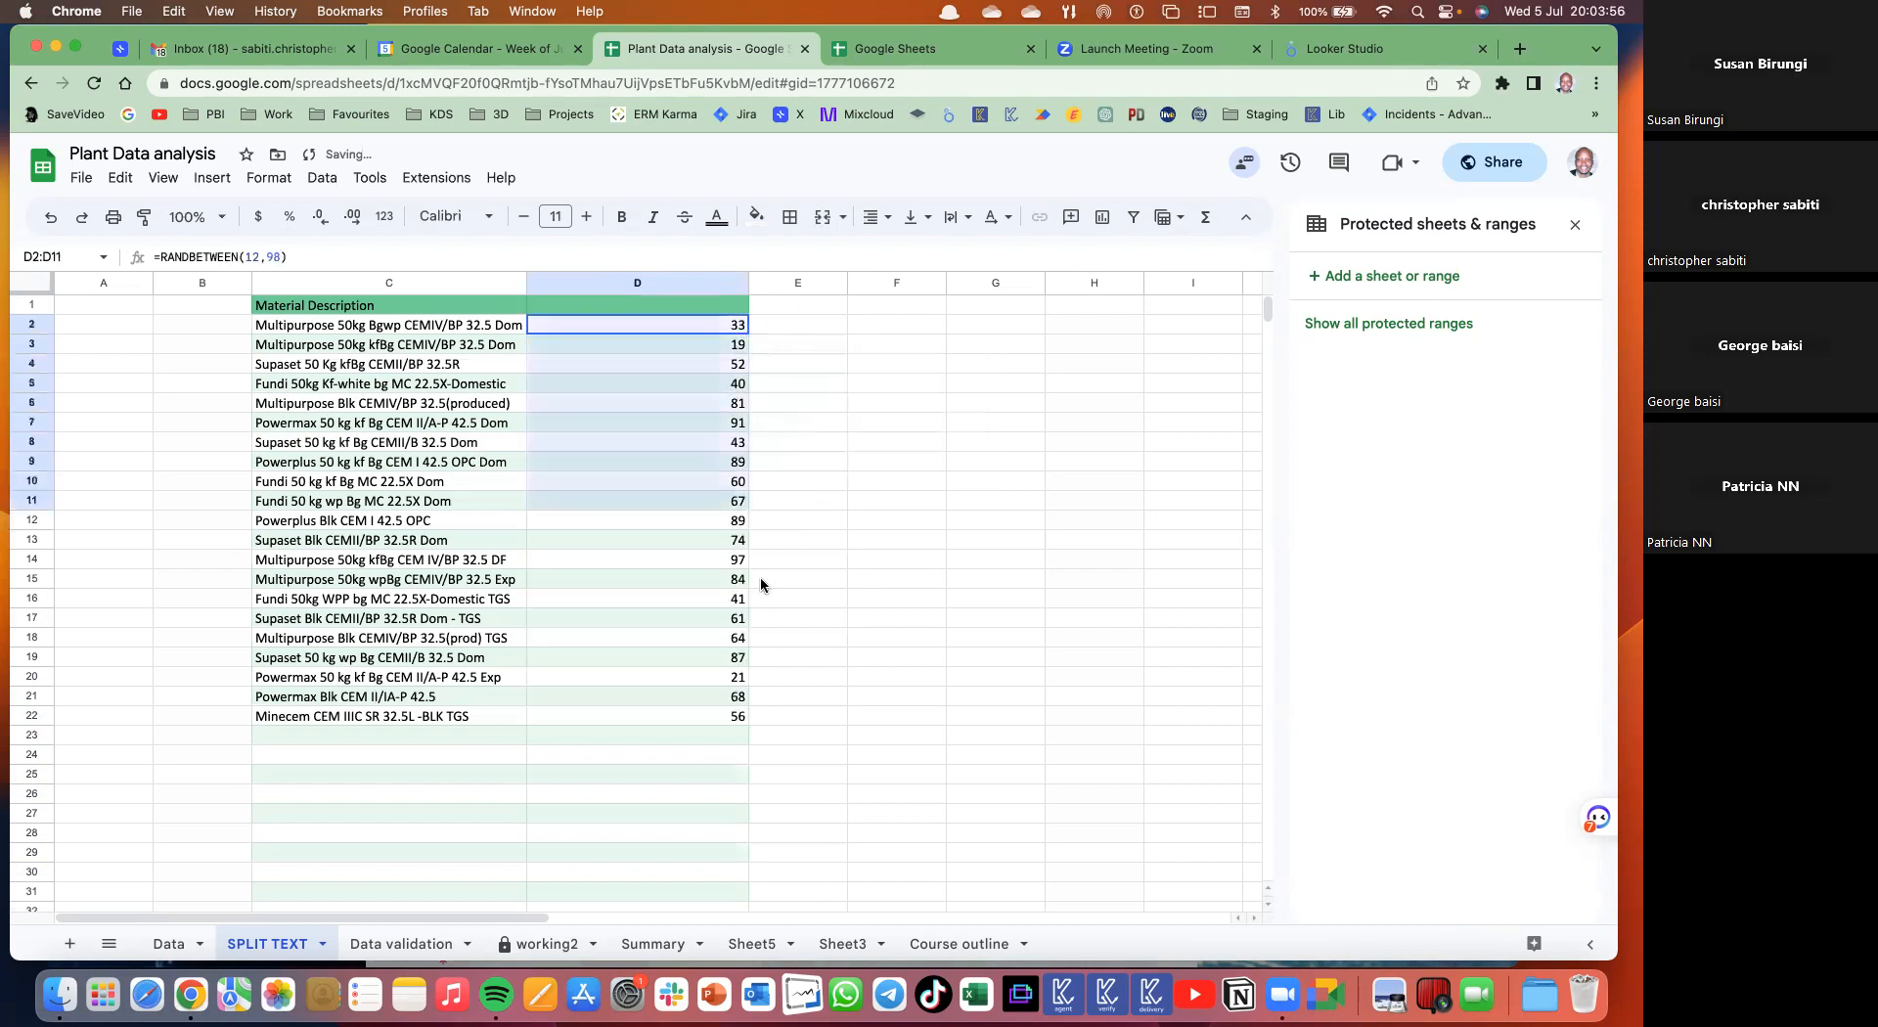
pyautogui.click(712, 623)
pyautogui.moveTo(437, 328); pyautogui.dragTo(409, 717)
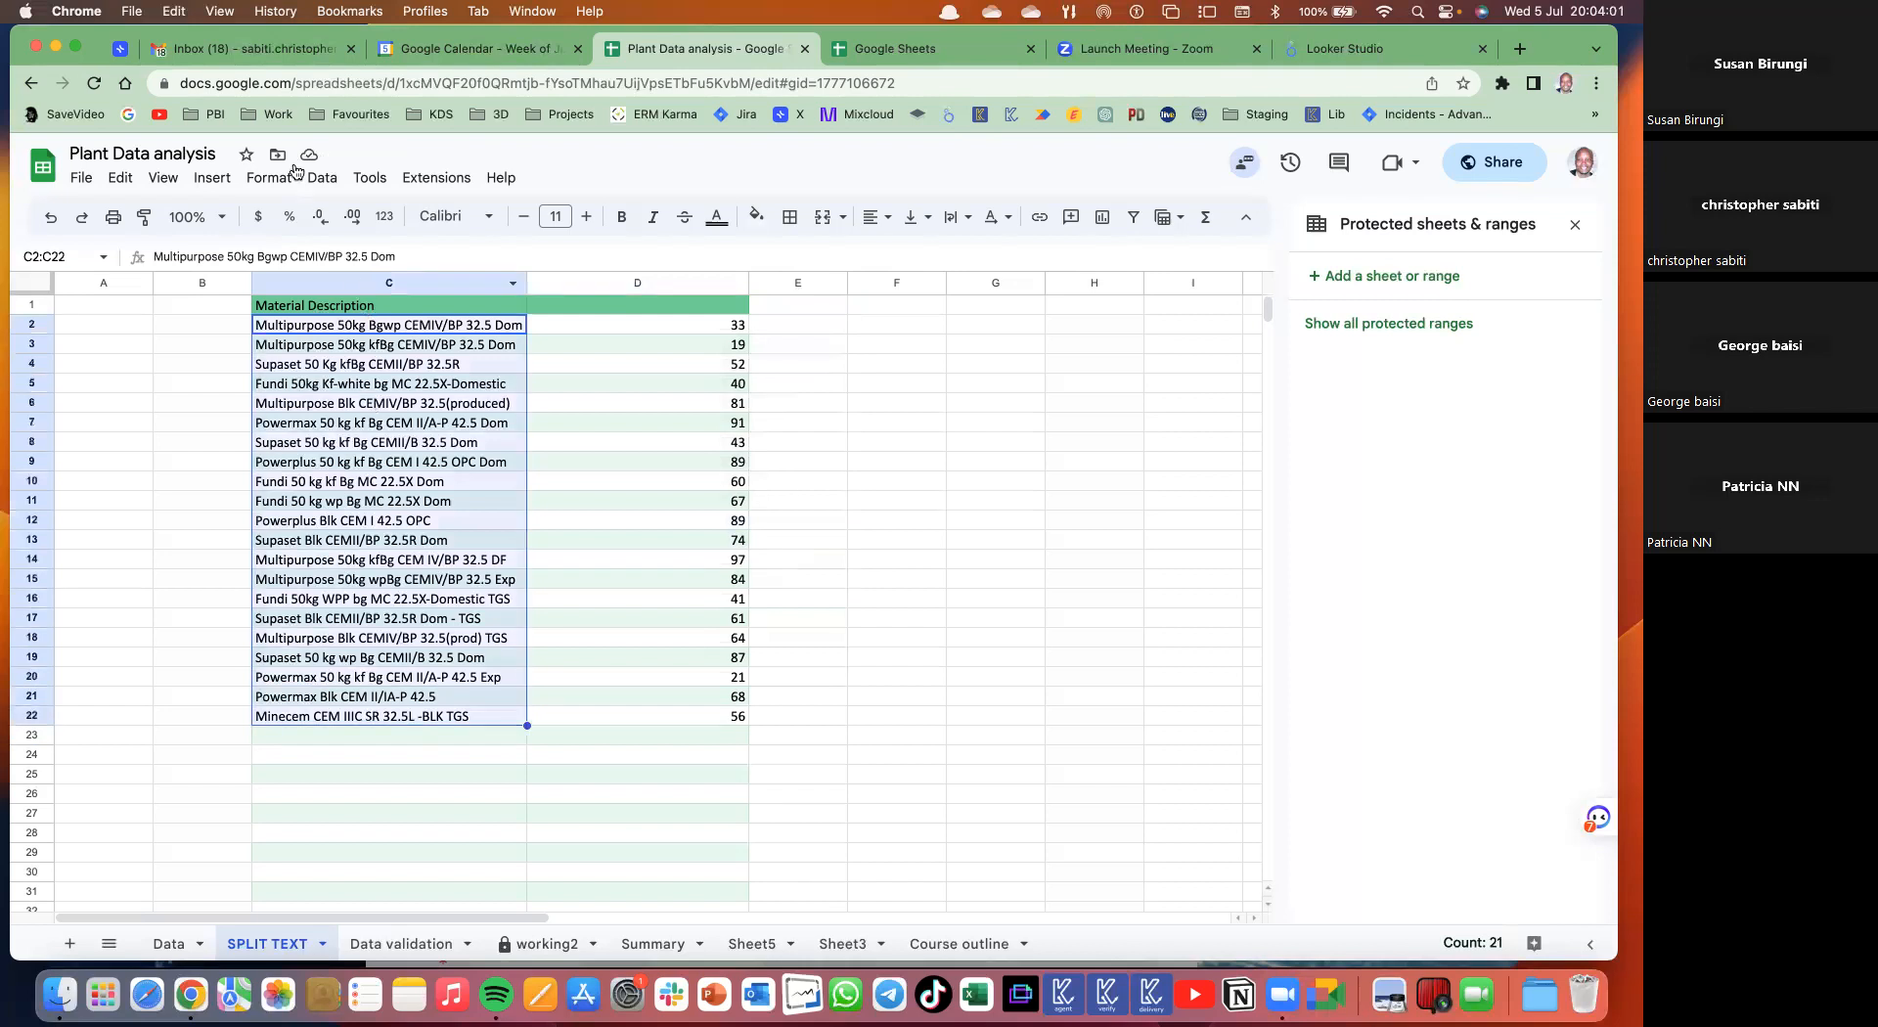
pyautogui.click(319, 184)
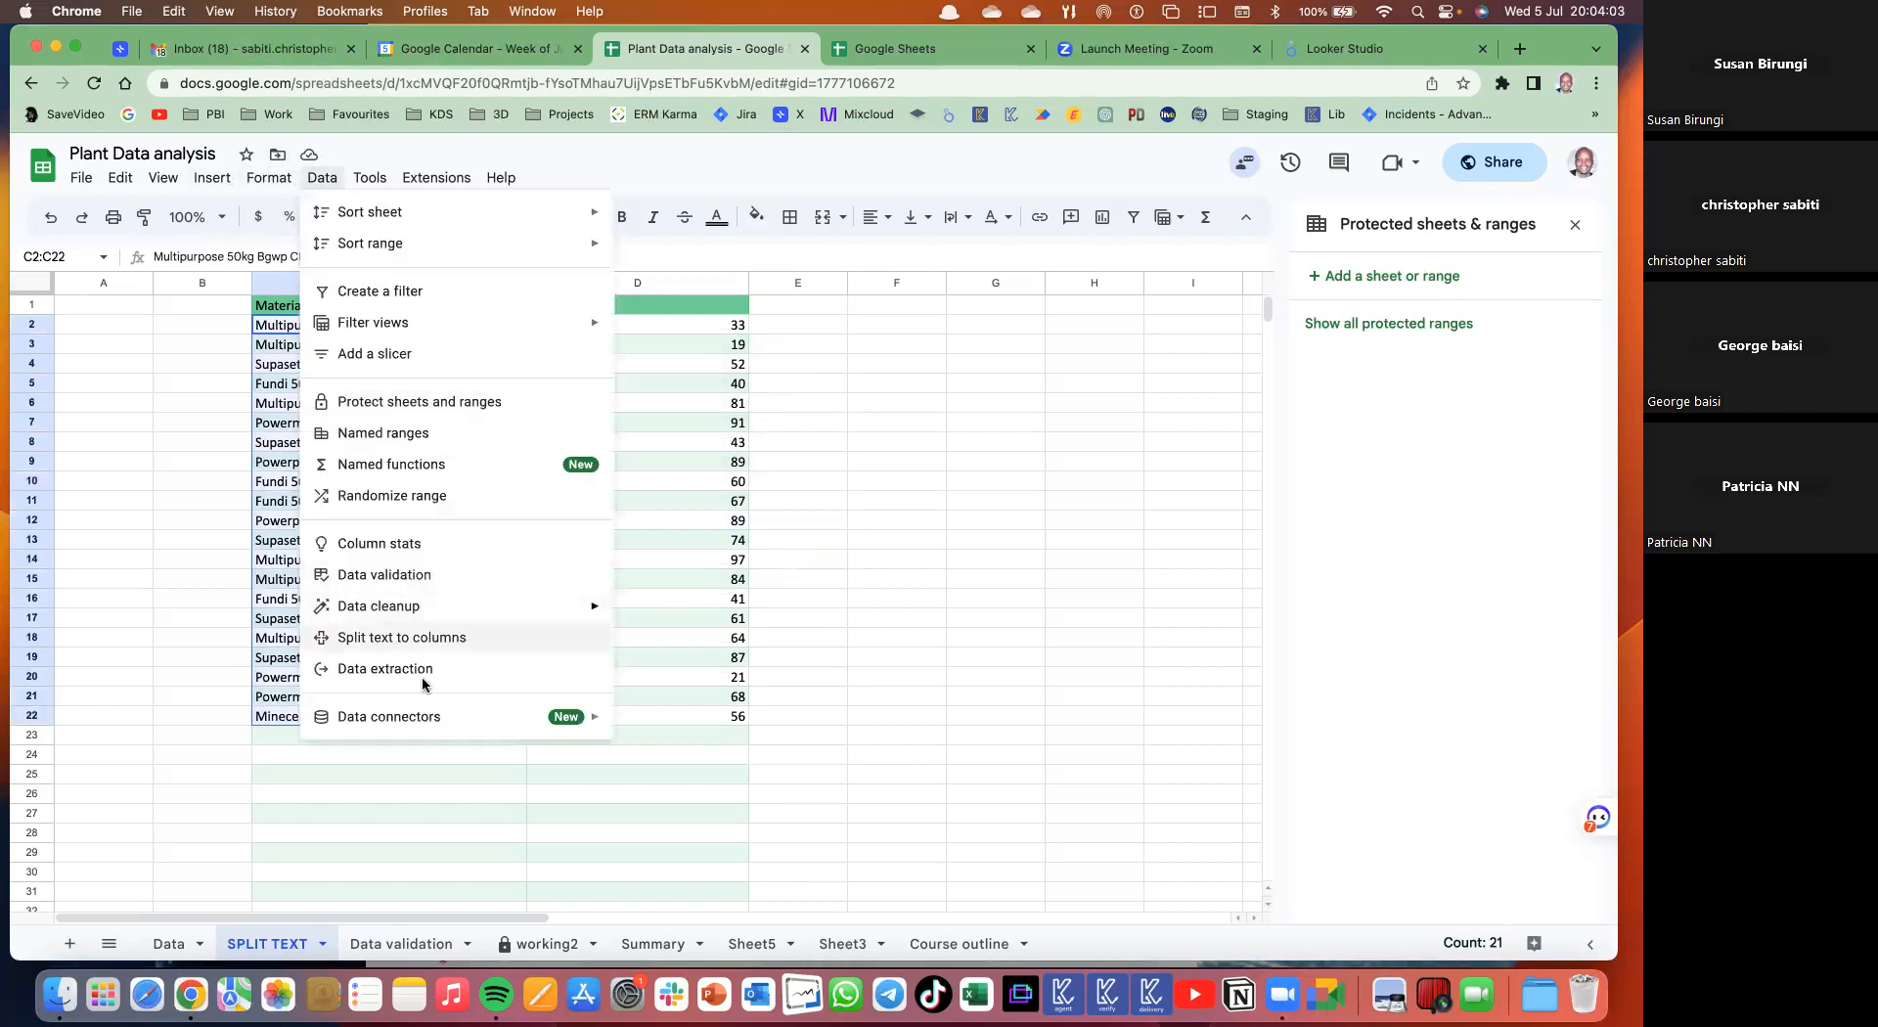
pyautogui.click(391, 640)
pyautogui.click(638, 751)
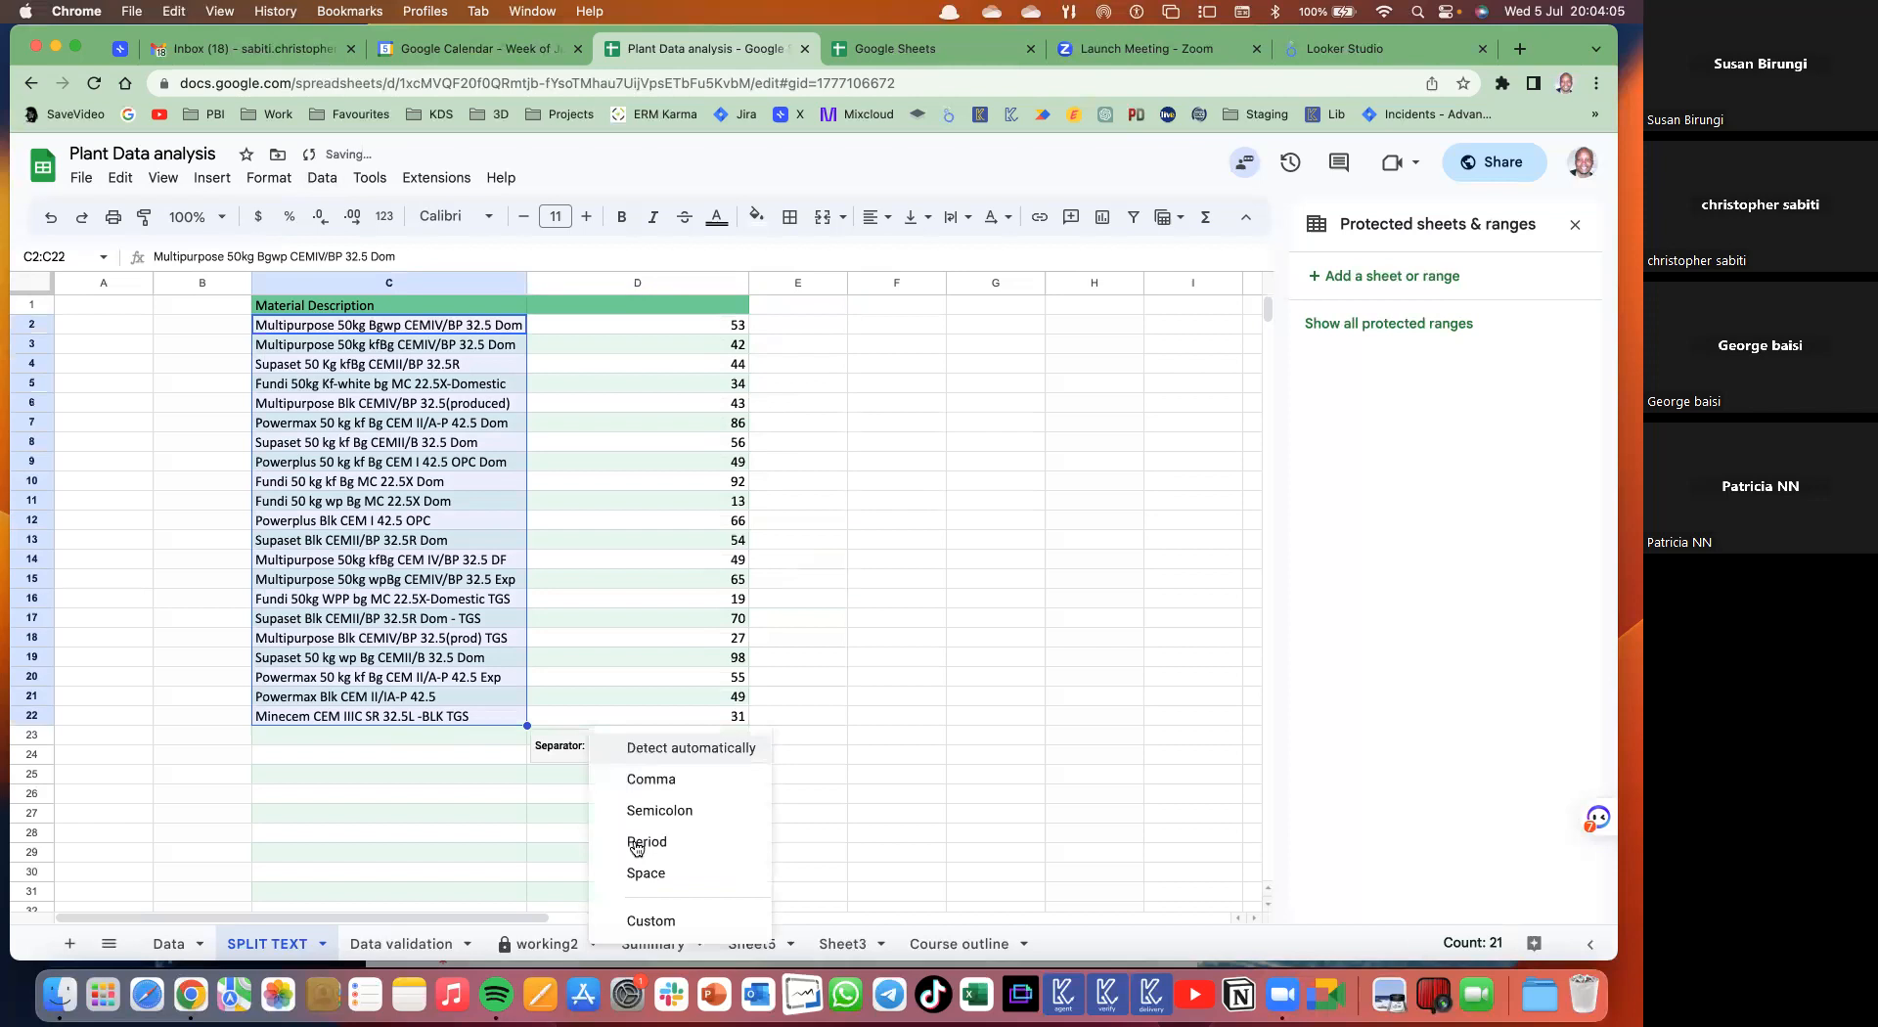
pyautogui.click(650, 921)
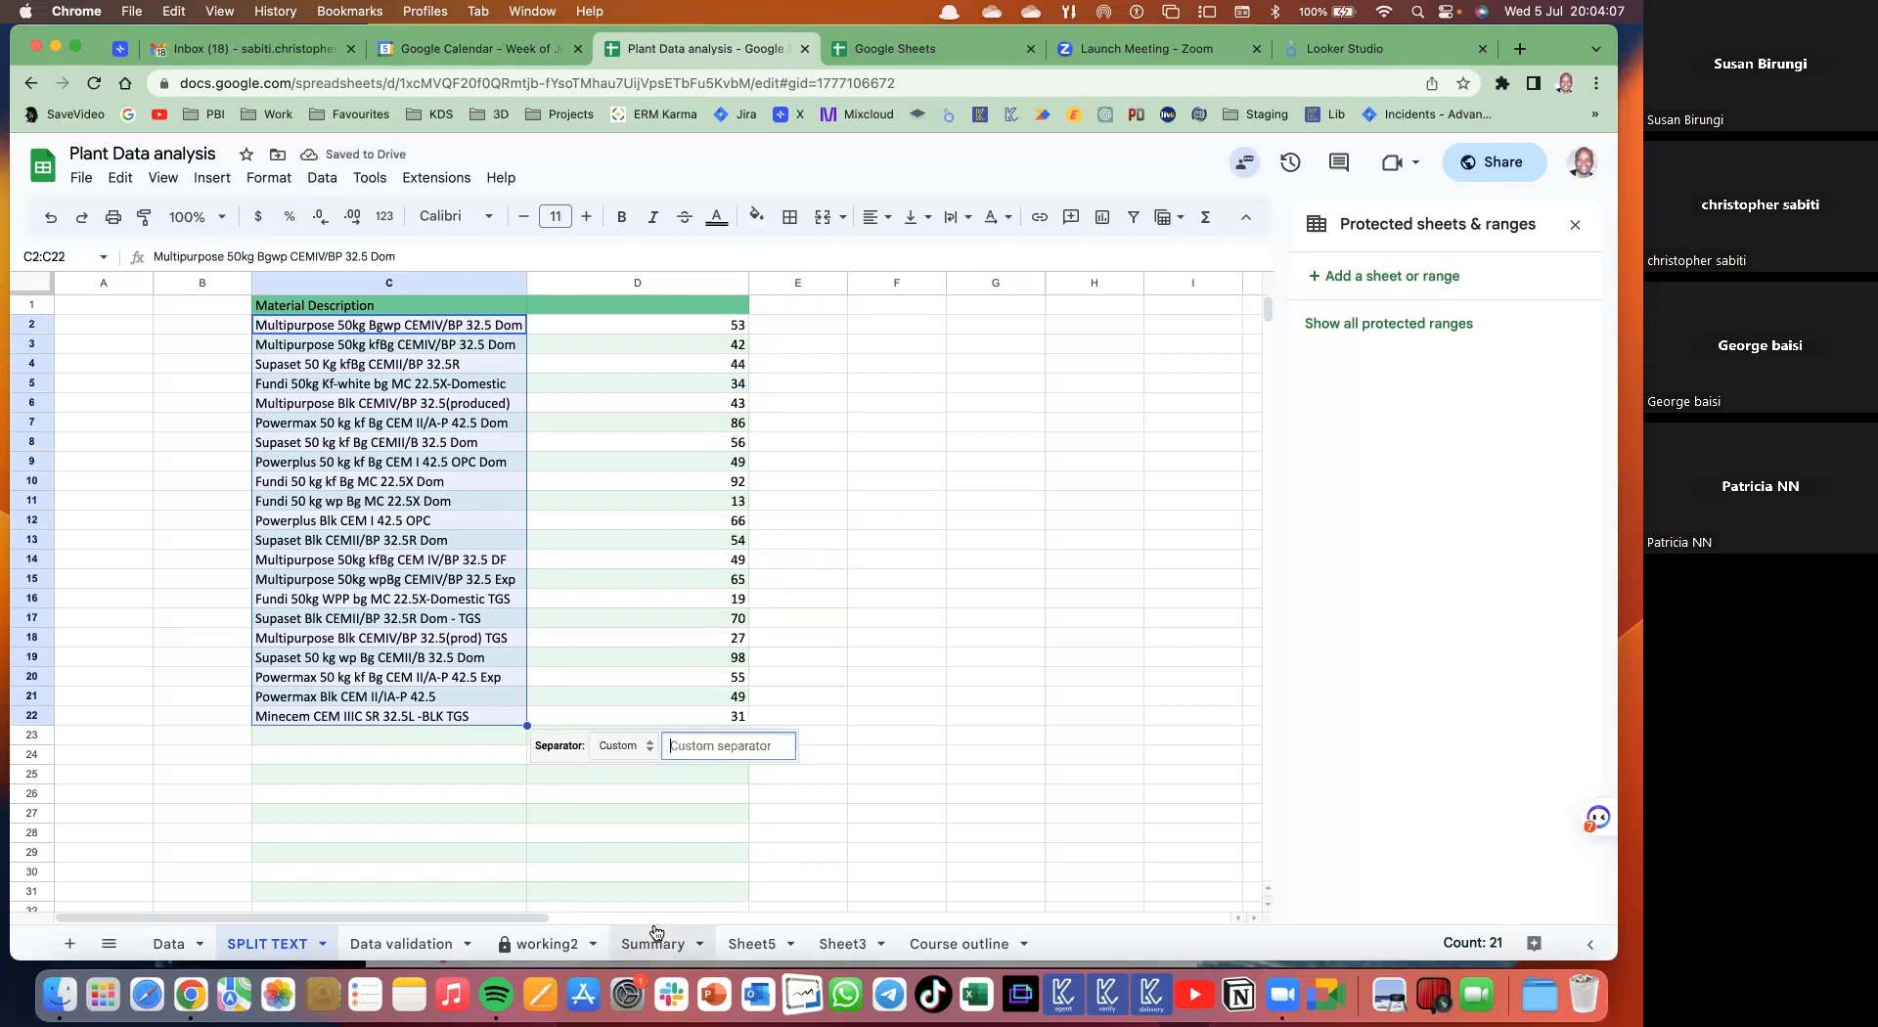
pyautogui.write('50')
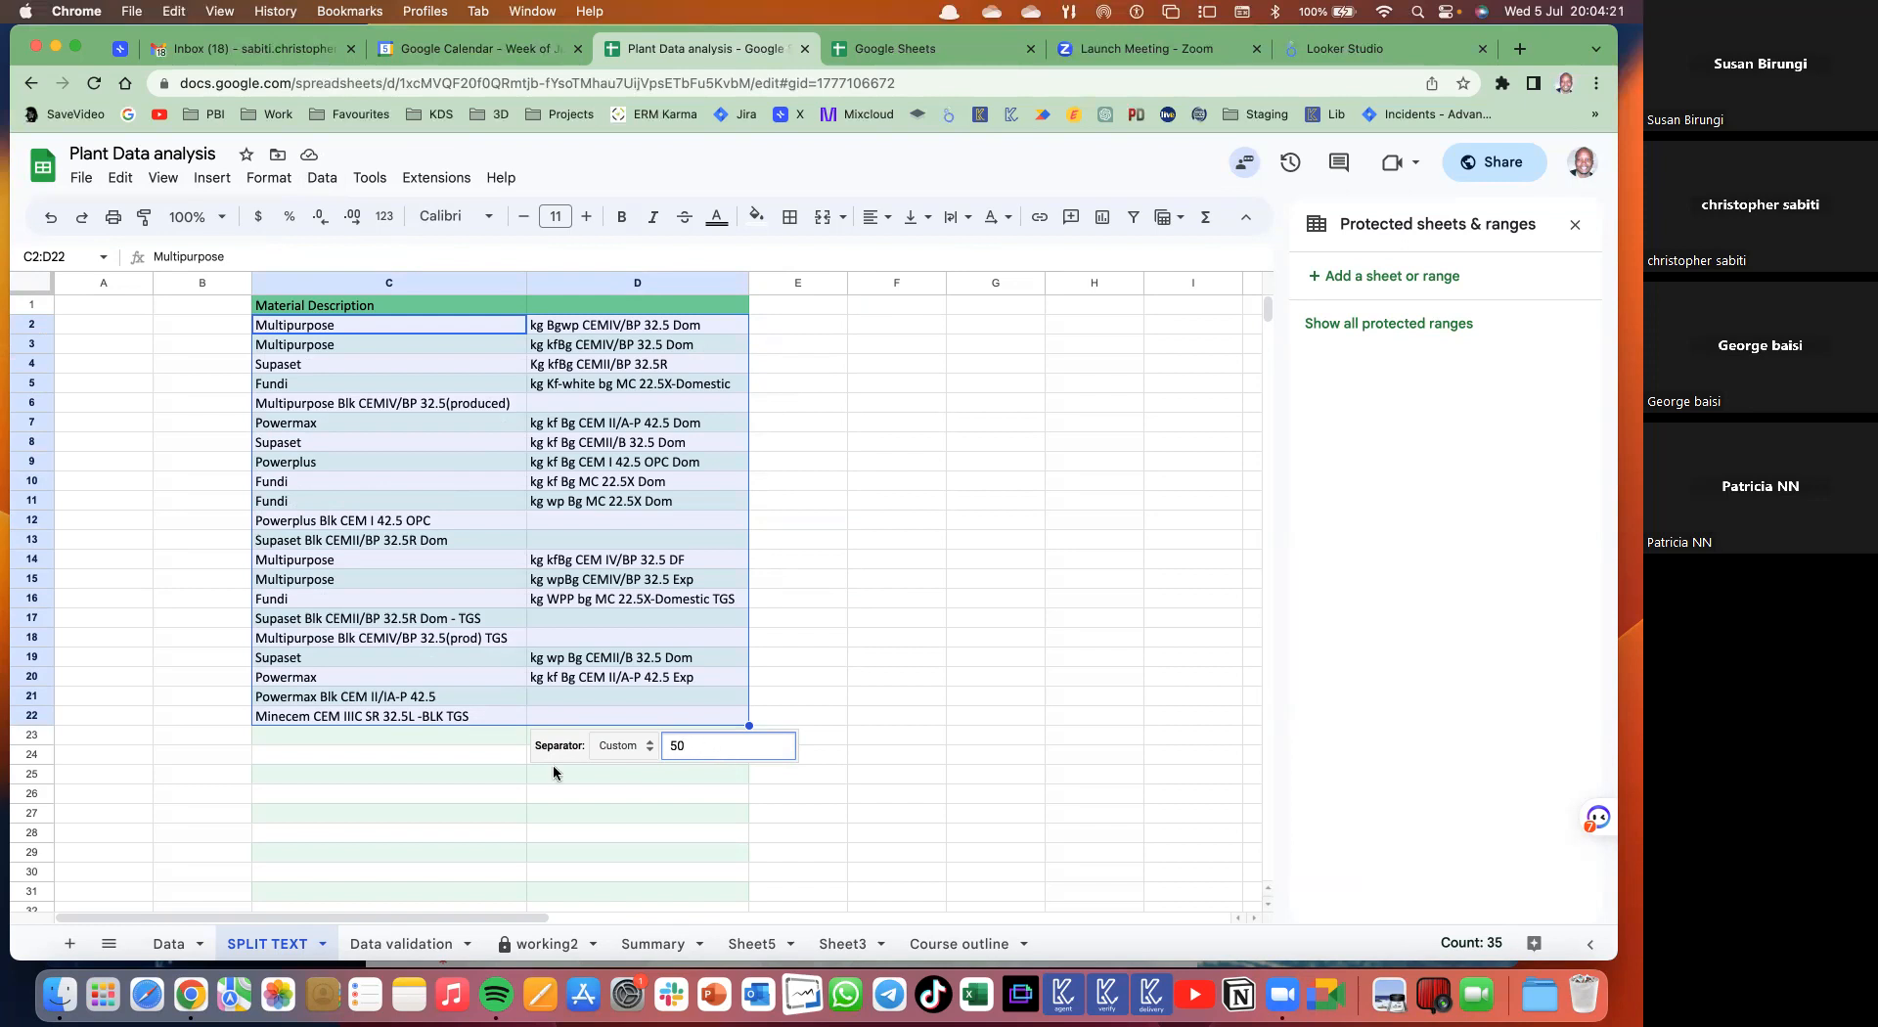
pyautogui.click(168, 945)
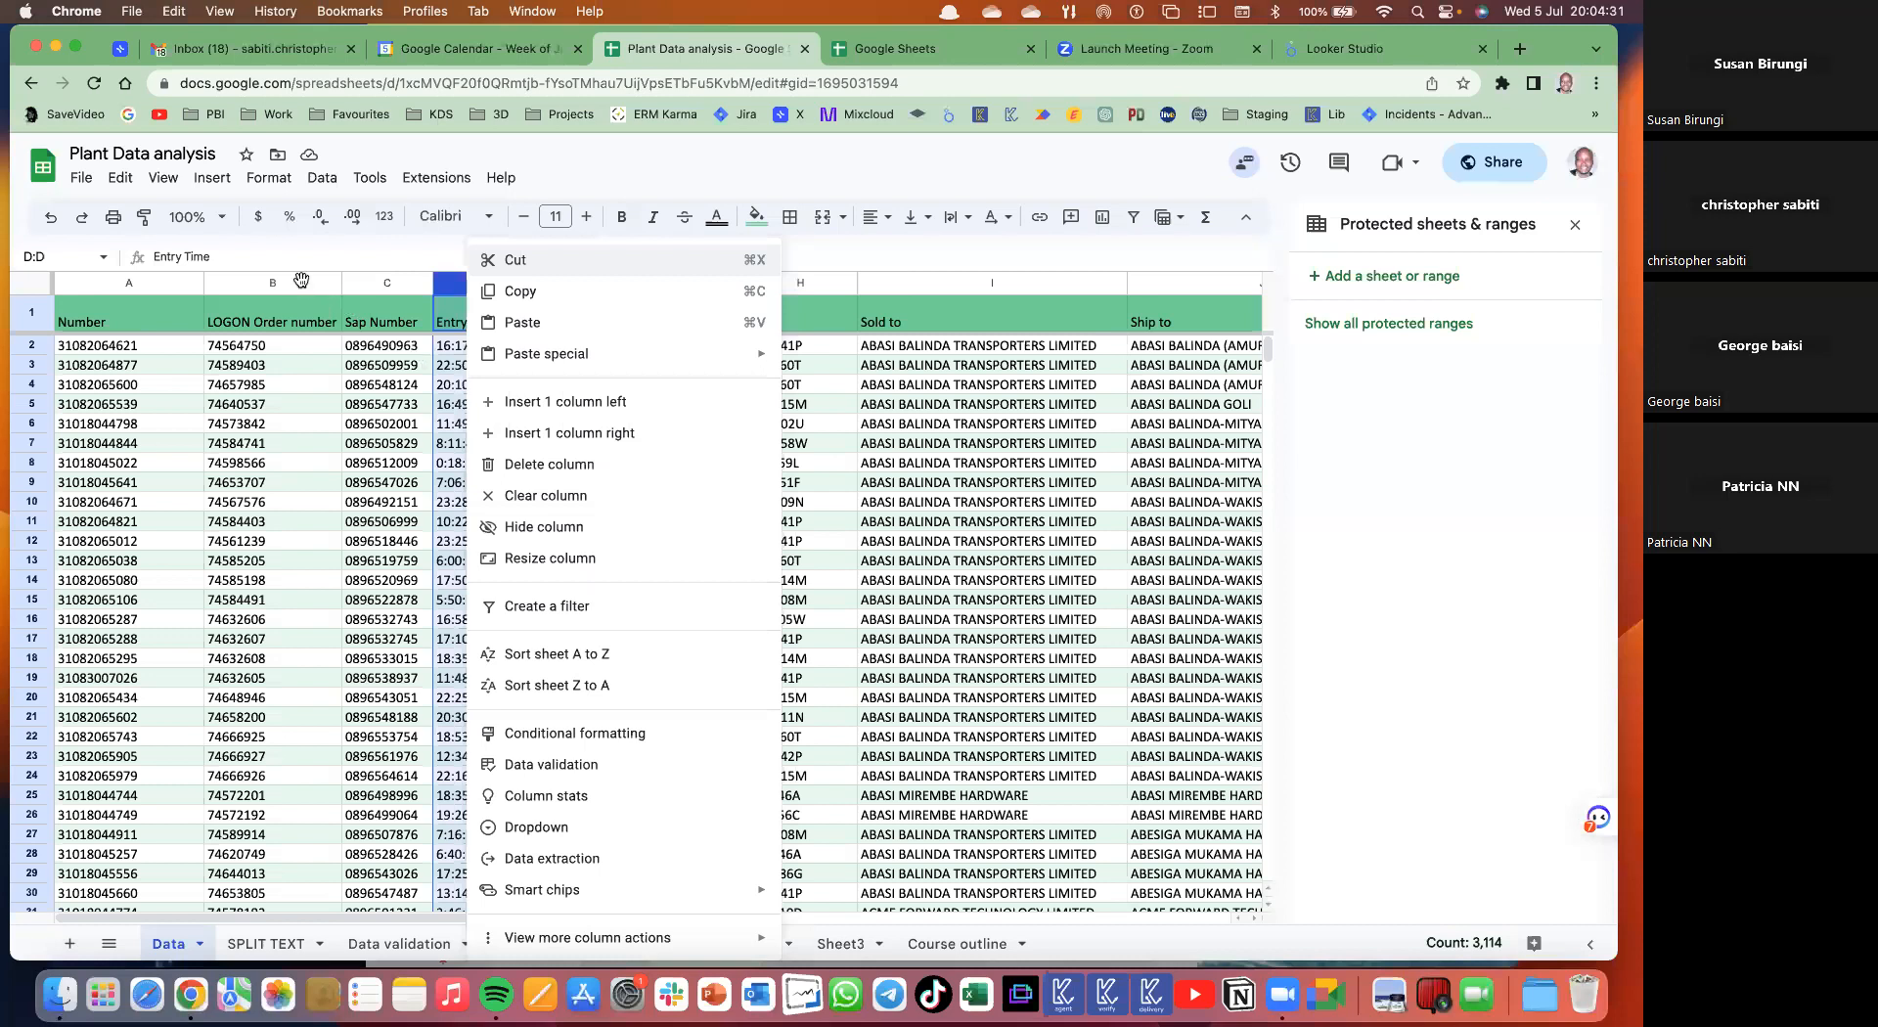
# - Insert one column, then three more, right of Entry Time and select the Entry Time column
pyautogui.click(569, 432)
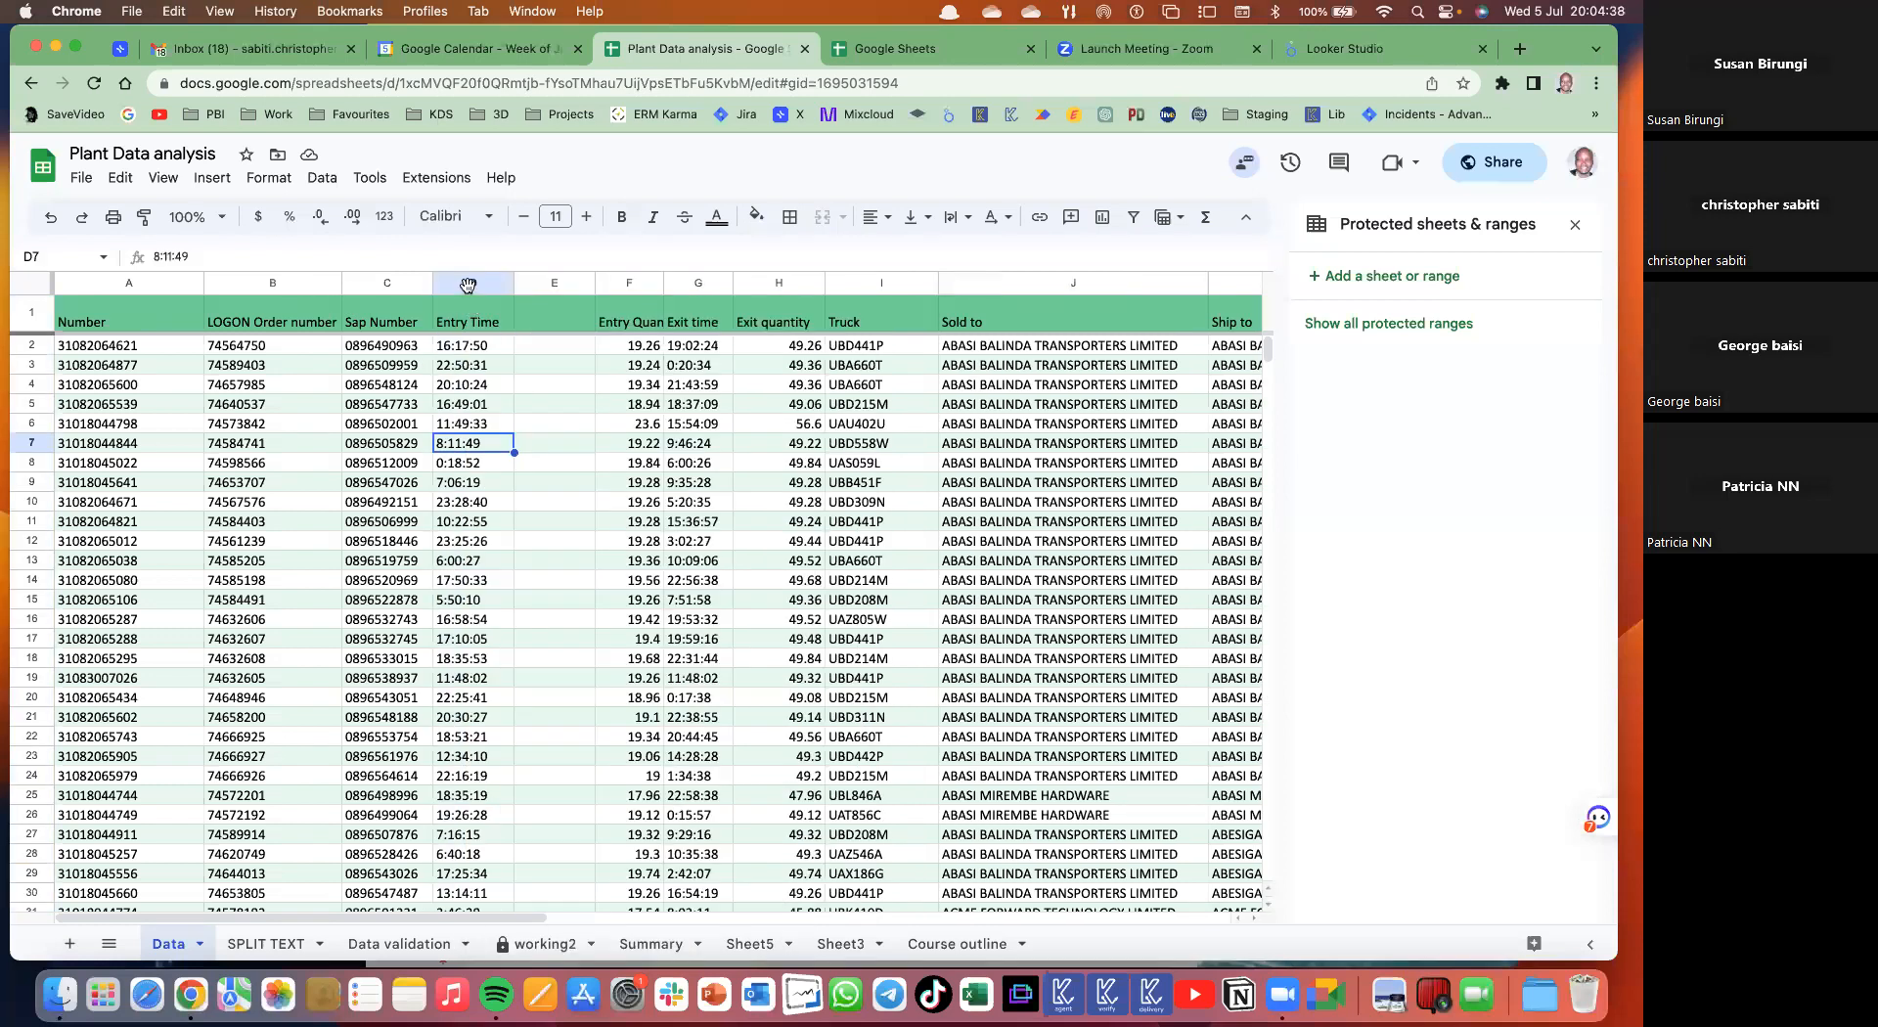
pyautogui.moveTo(272, 284); pyautogui.dragTo(468, 284)
pyautogui.rightClick(467, 284)
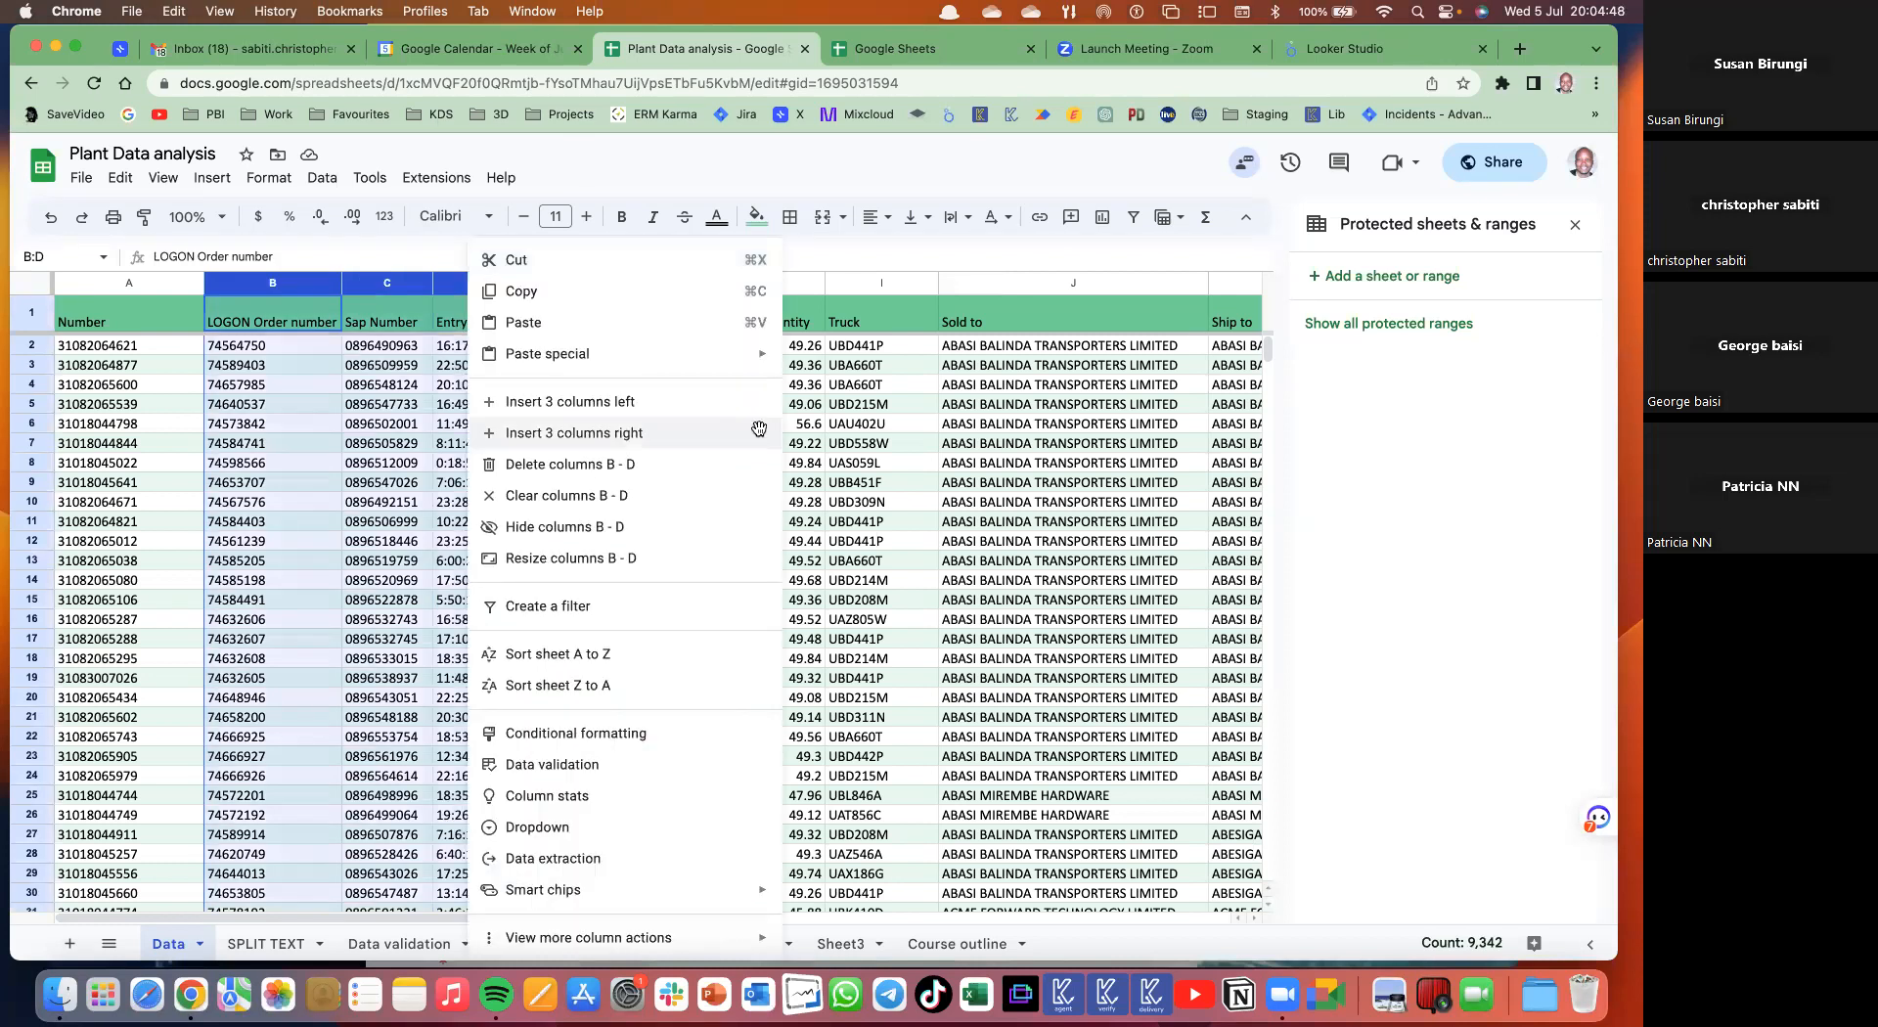
pyautogui.click(707, 433)
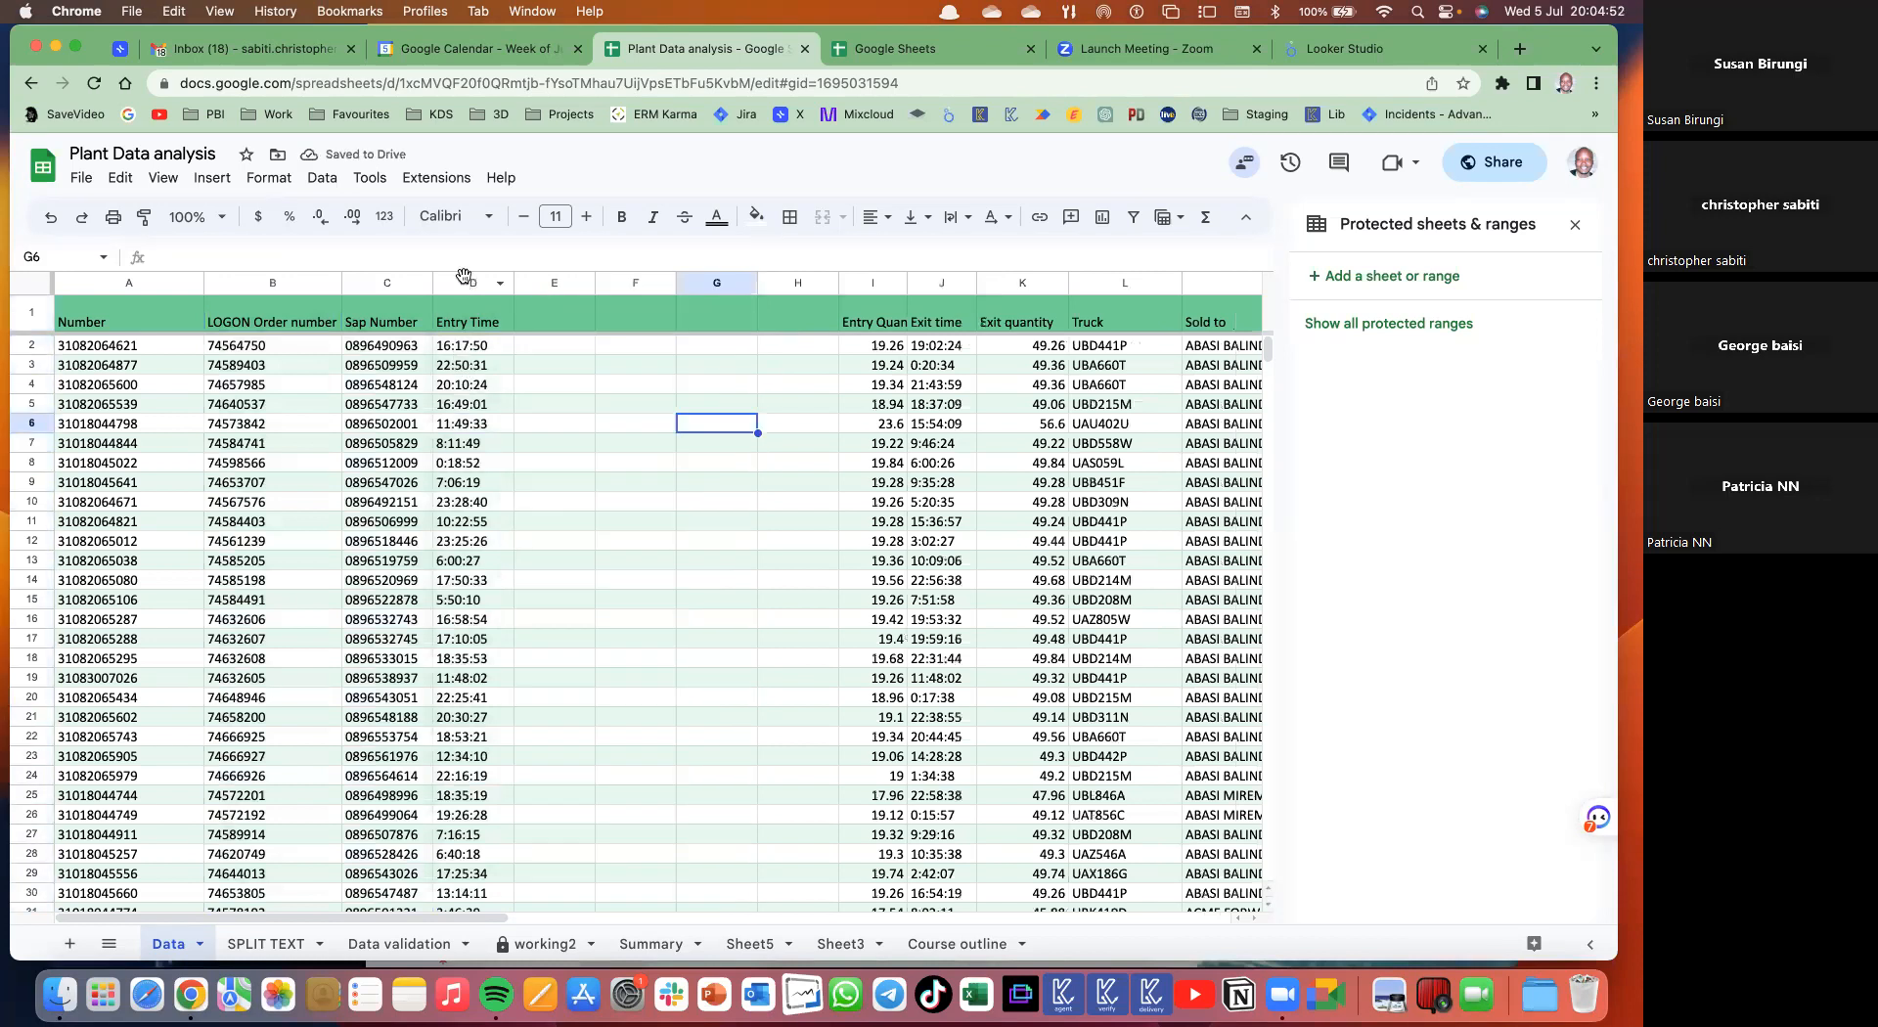
pyautogui.click(464, 275)
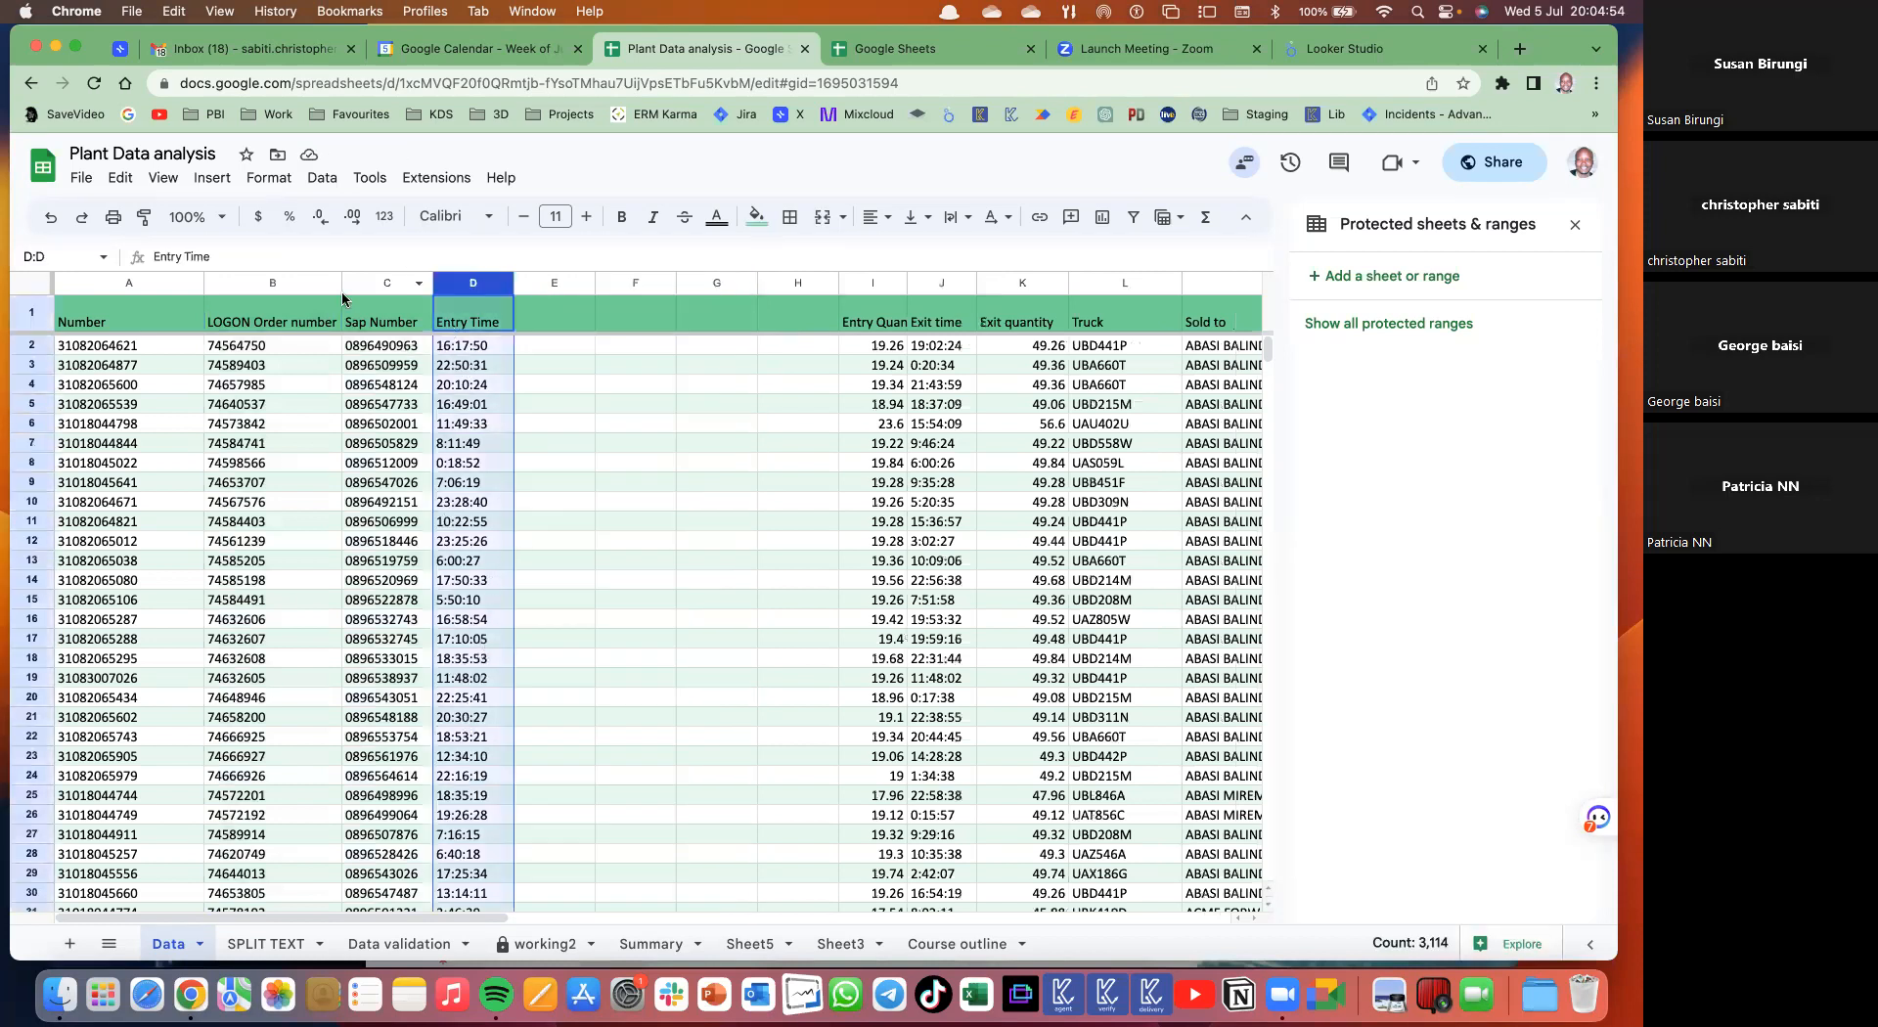
# - Split column D's Entry Time values using a custom ':' separator into hour, minute and second columns
pyautogui.click(322, 178)
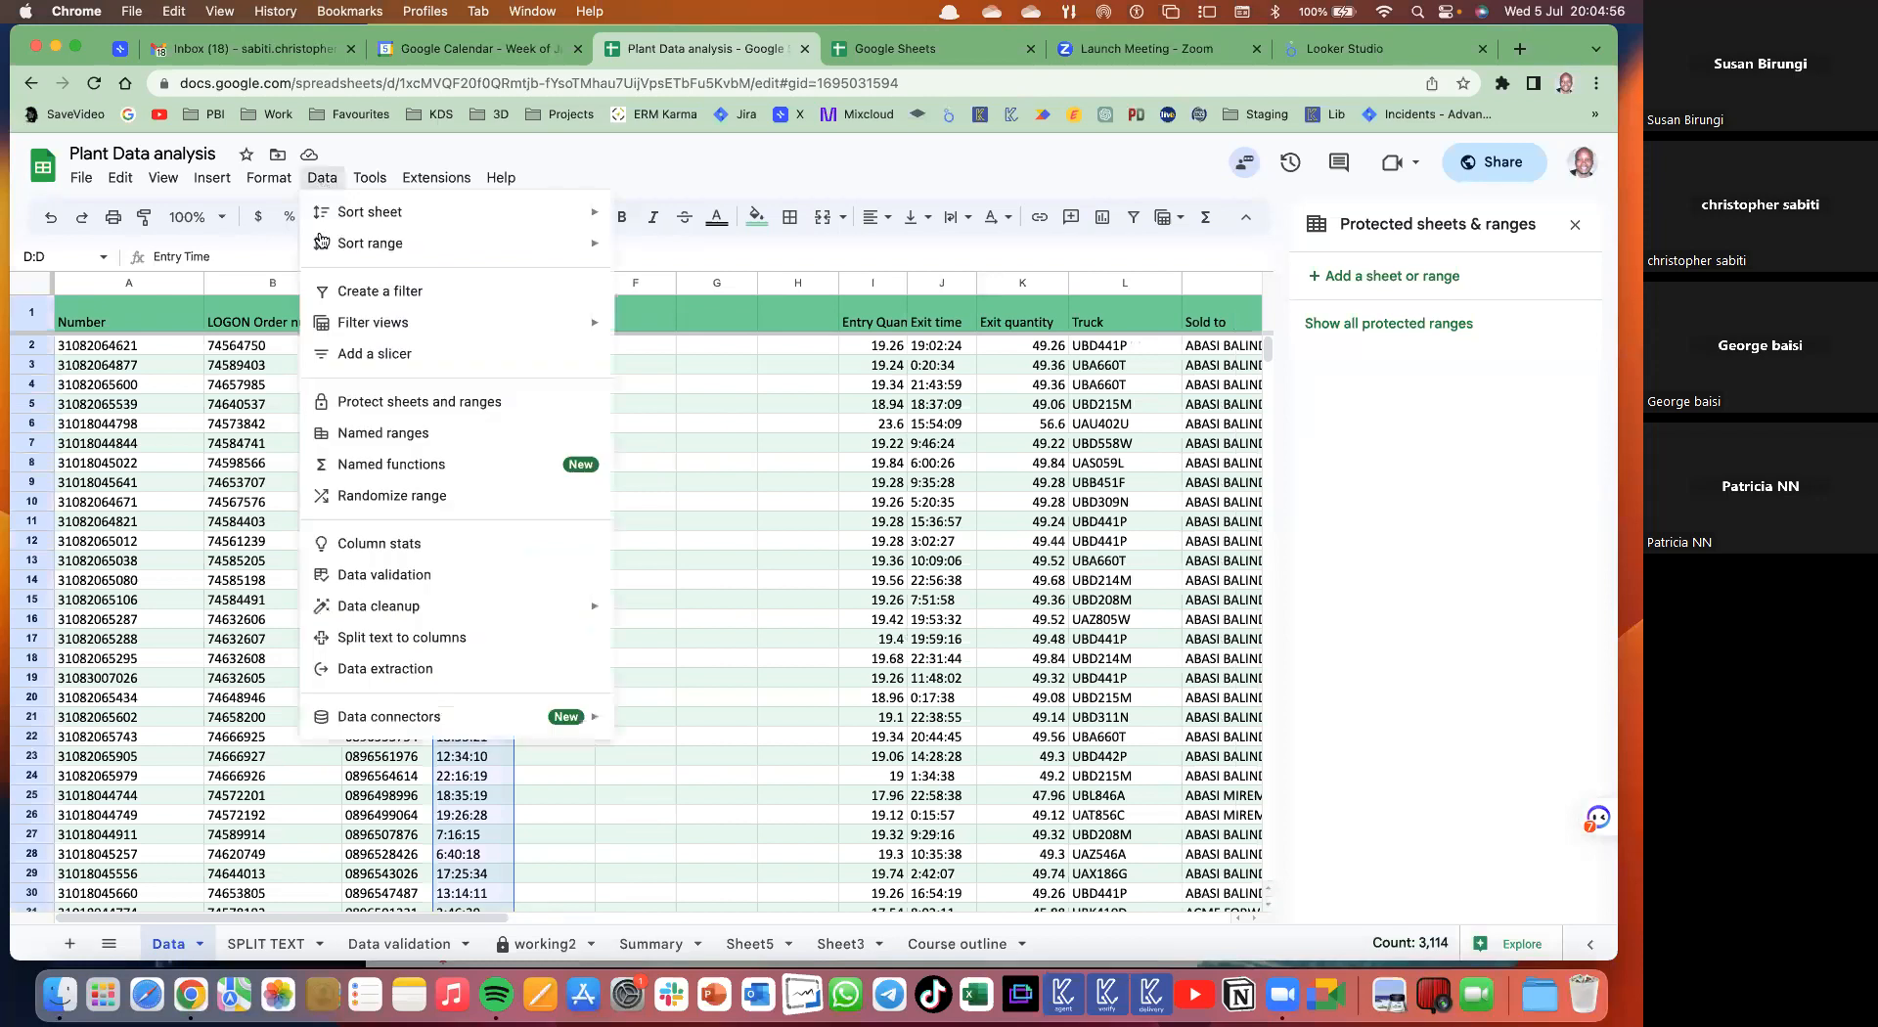
pyautogui.click(389, 645)
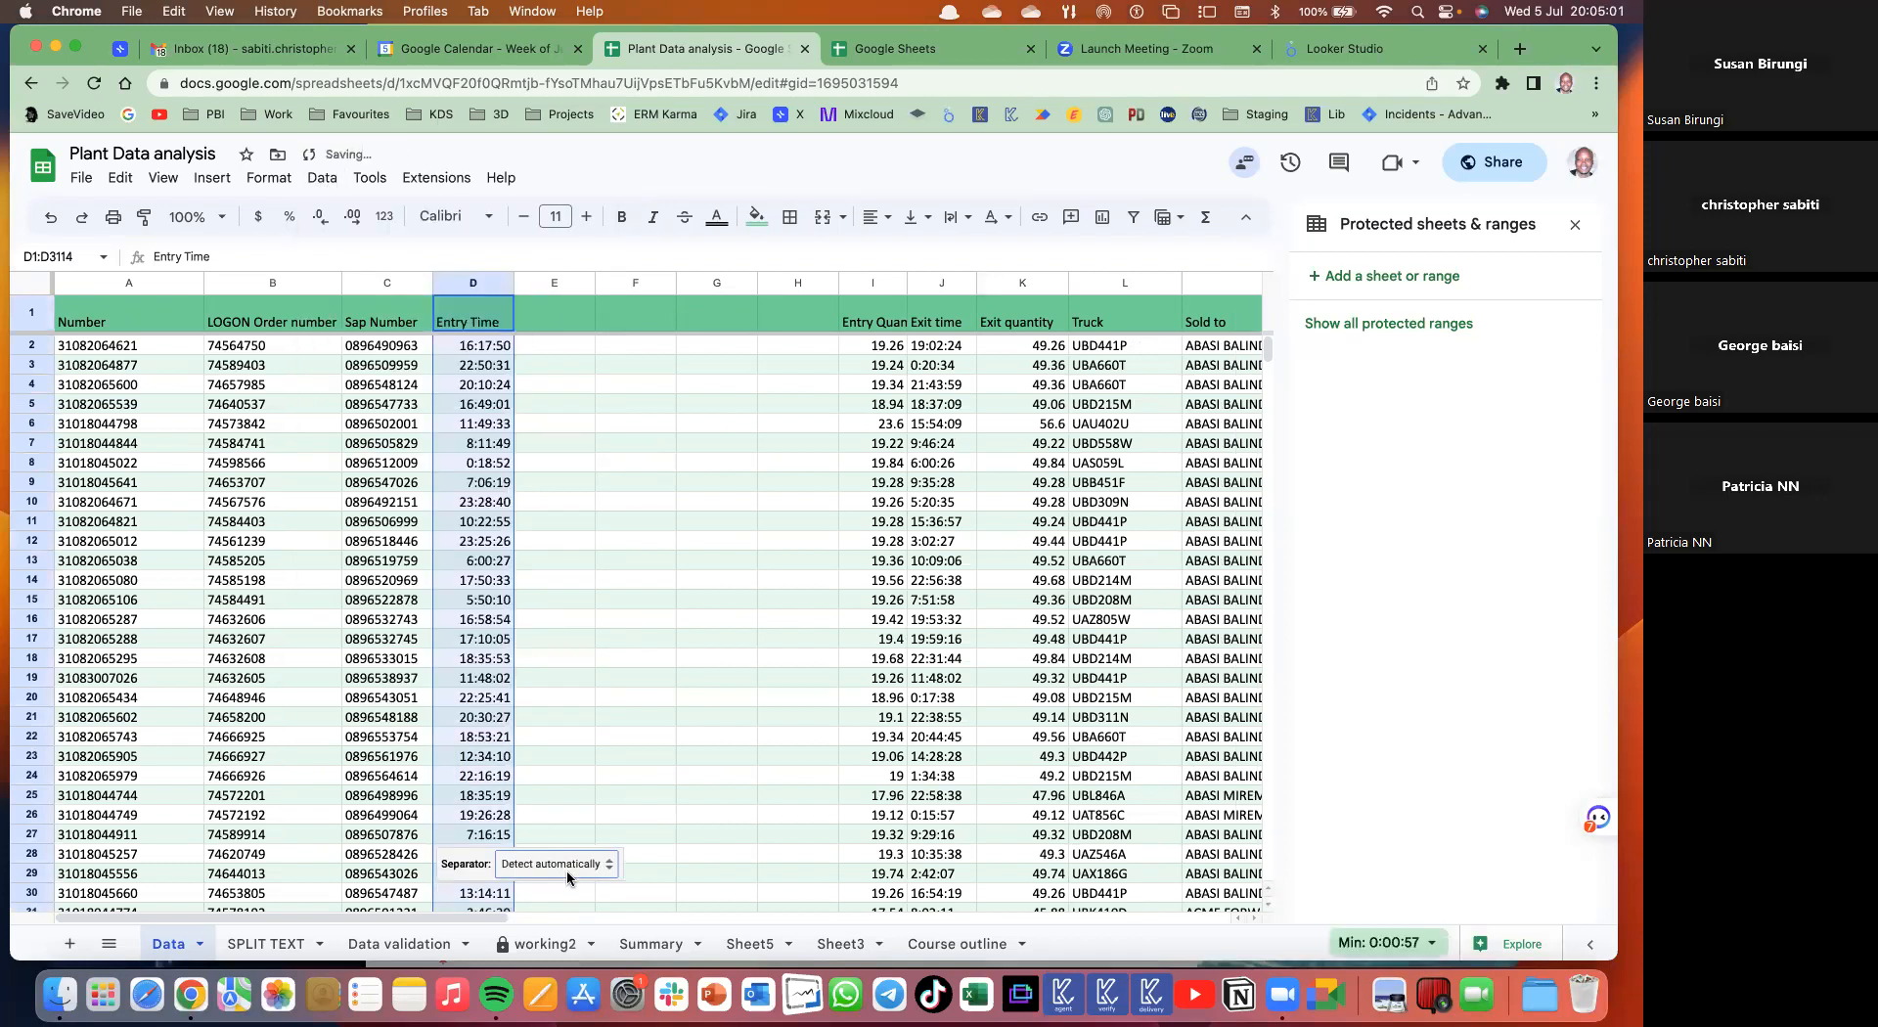
pyautogui.click(593, 872)
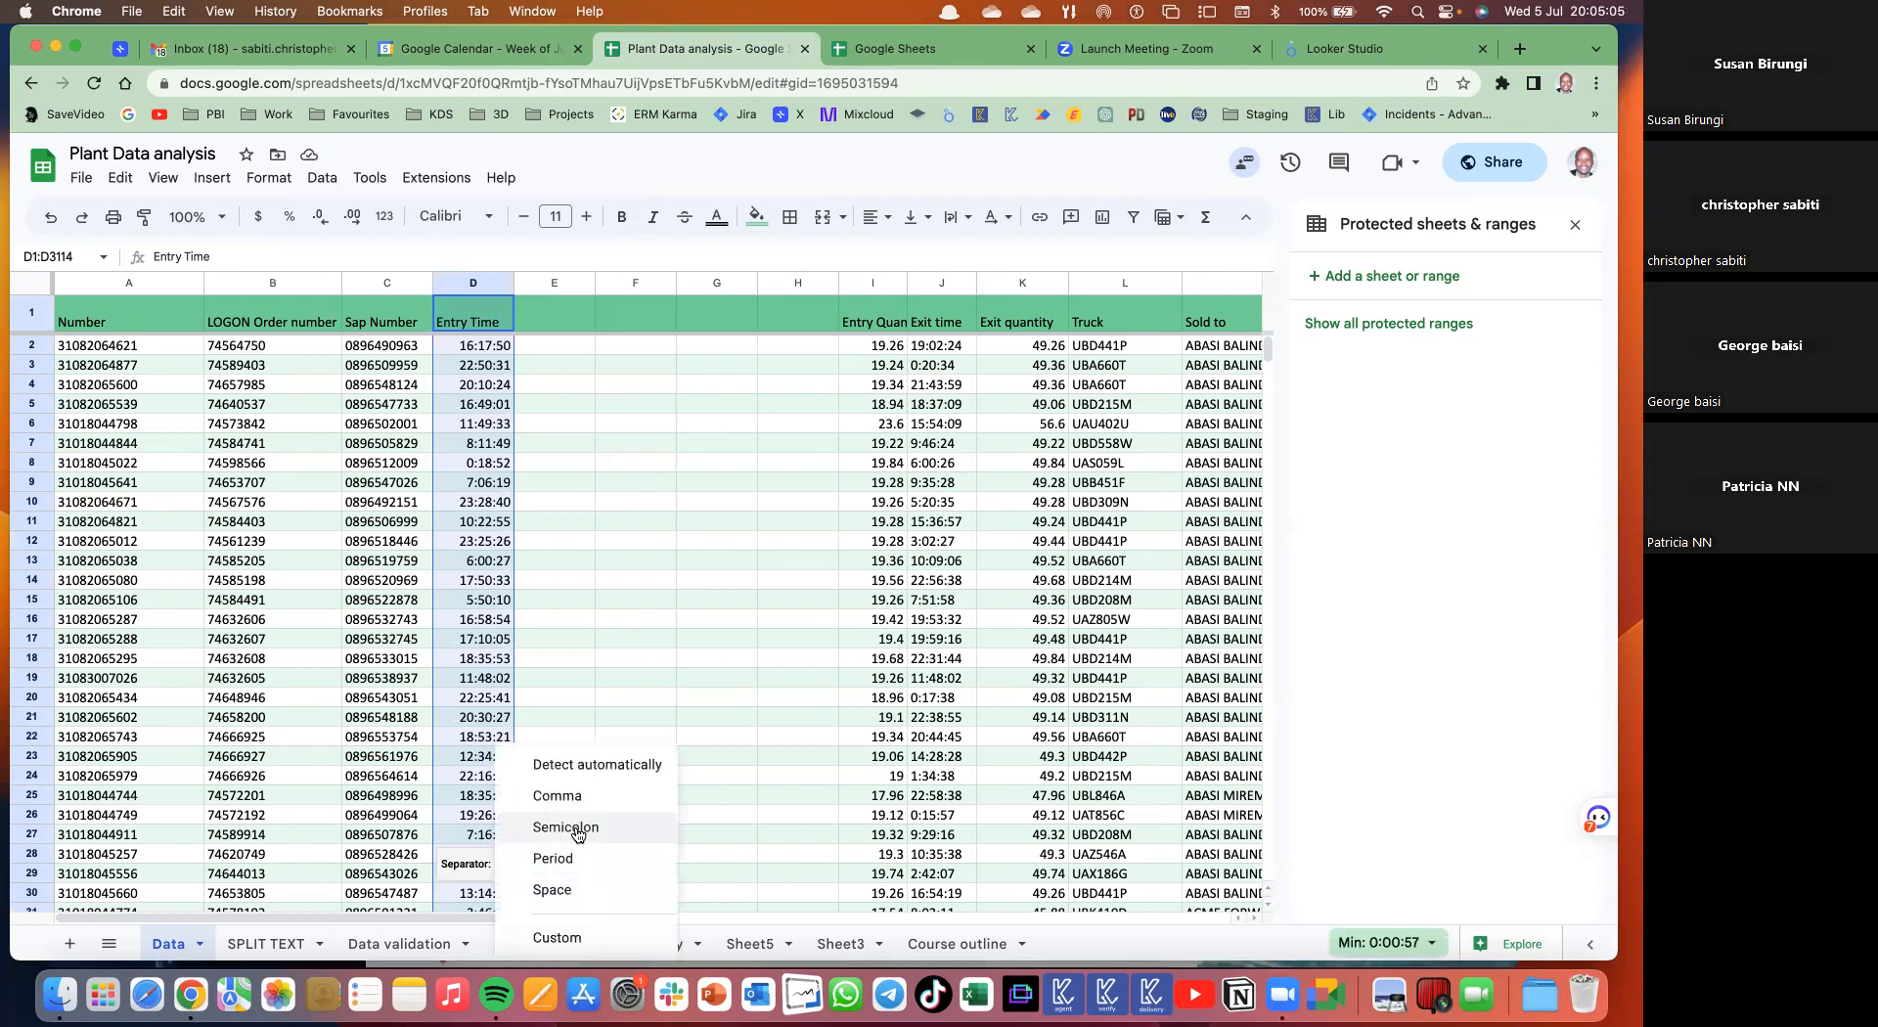
pyautogui.click(577, 828)
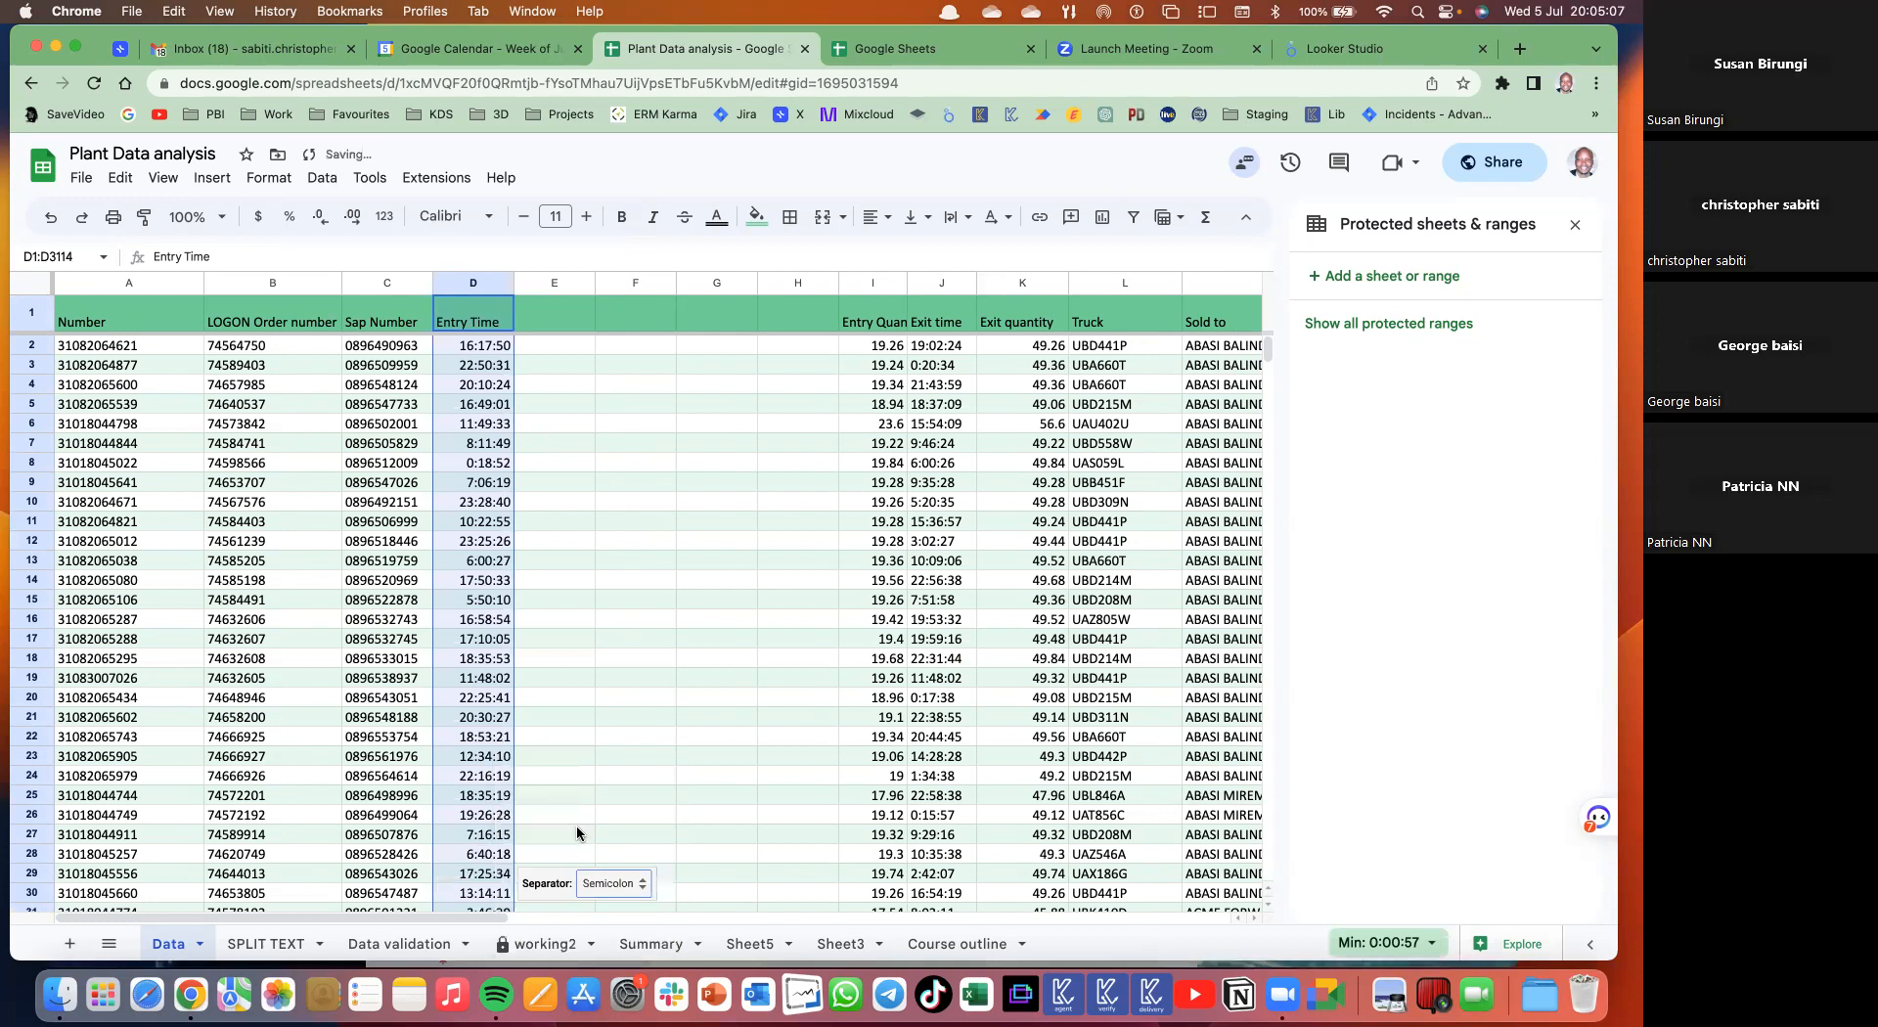
pyautogui.click(605, 887)
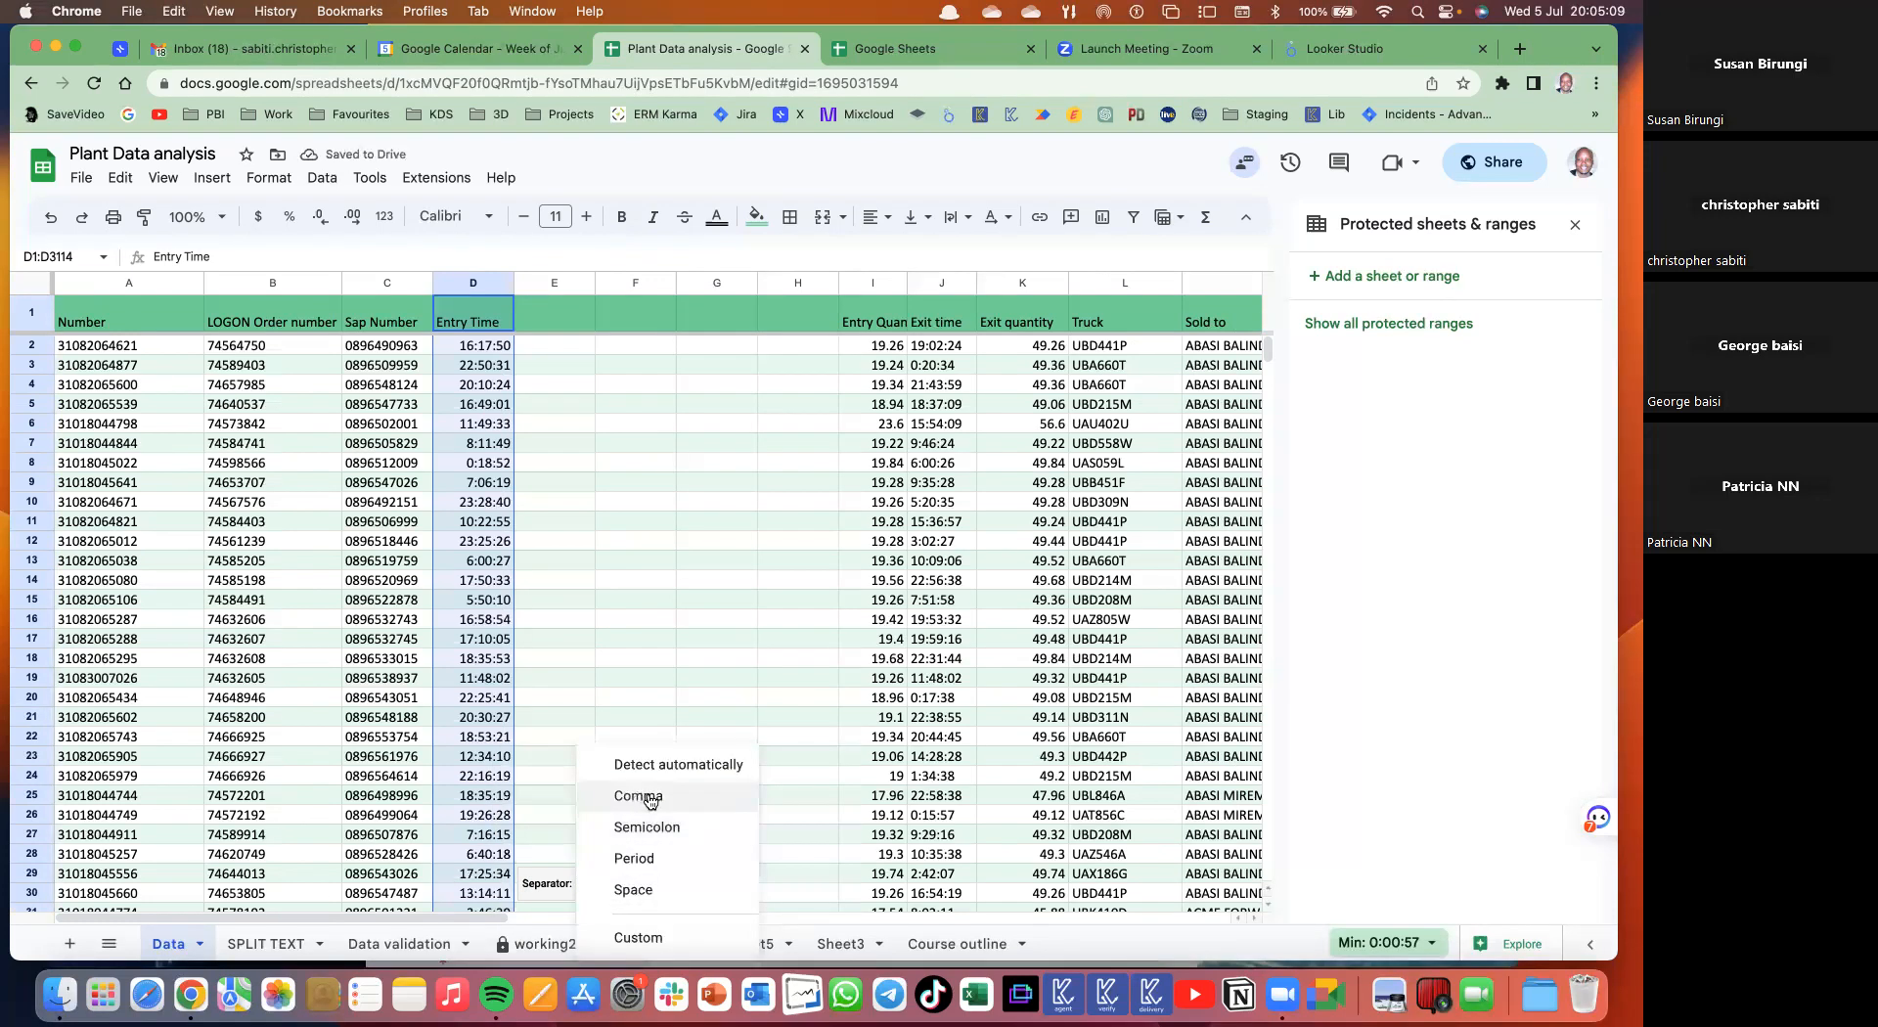
pyautogui.click(636, 940)
pyautogui.write(':')
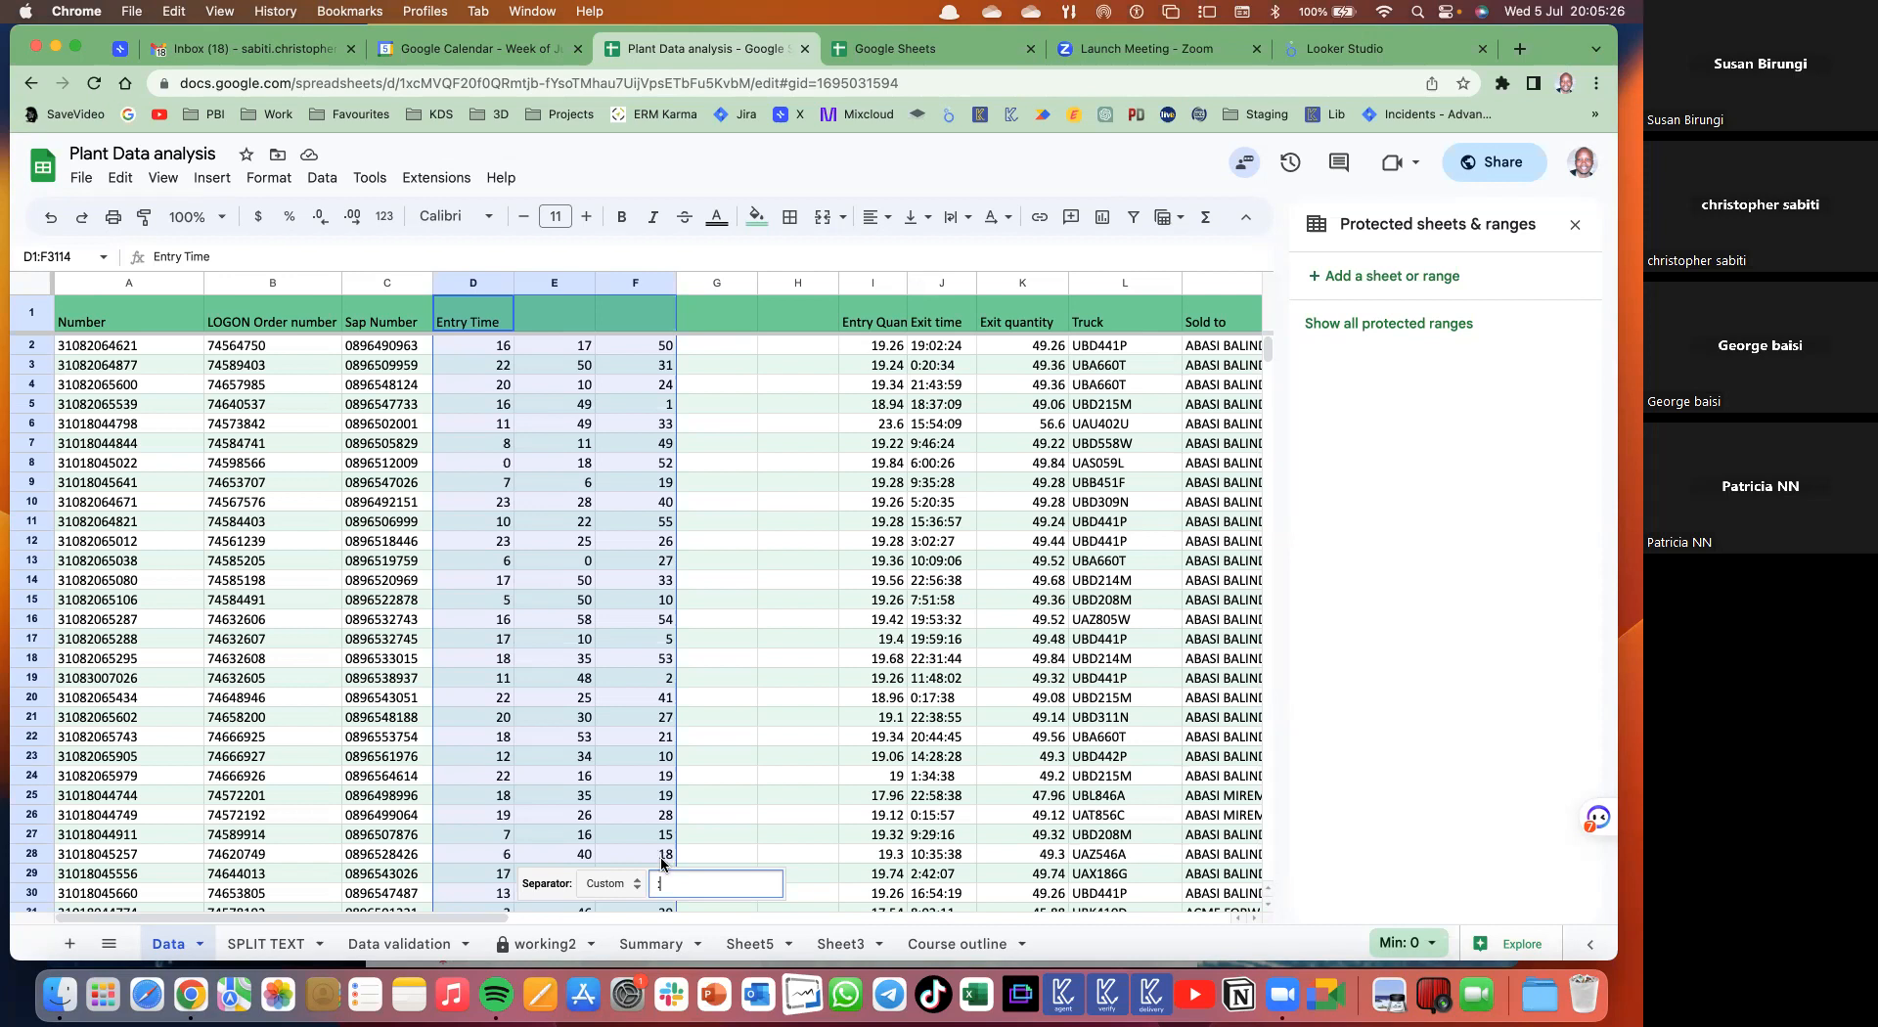
pyautogui.click(585, 565)
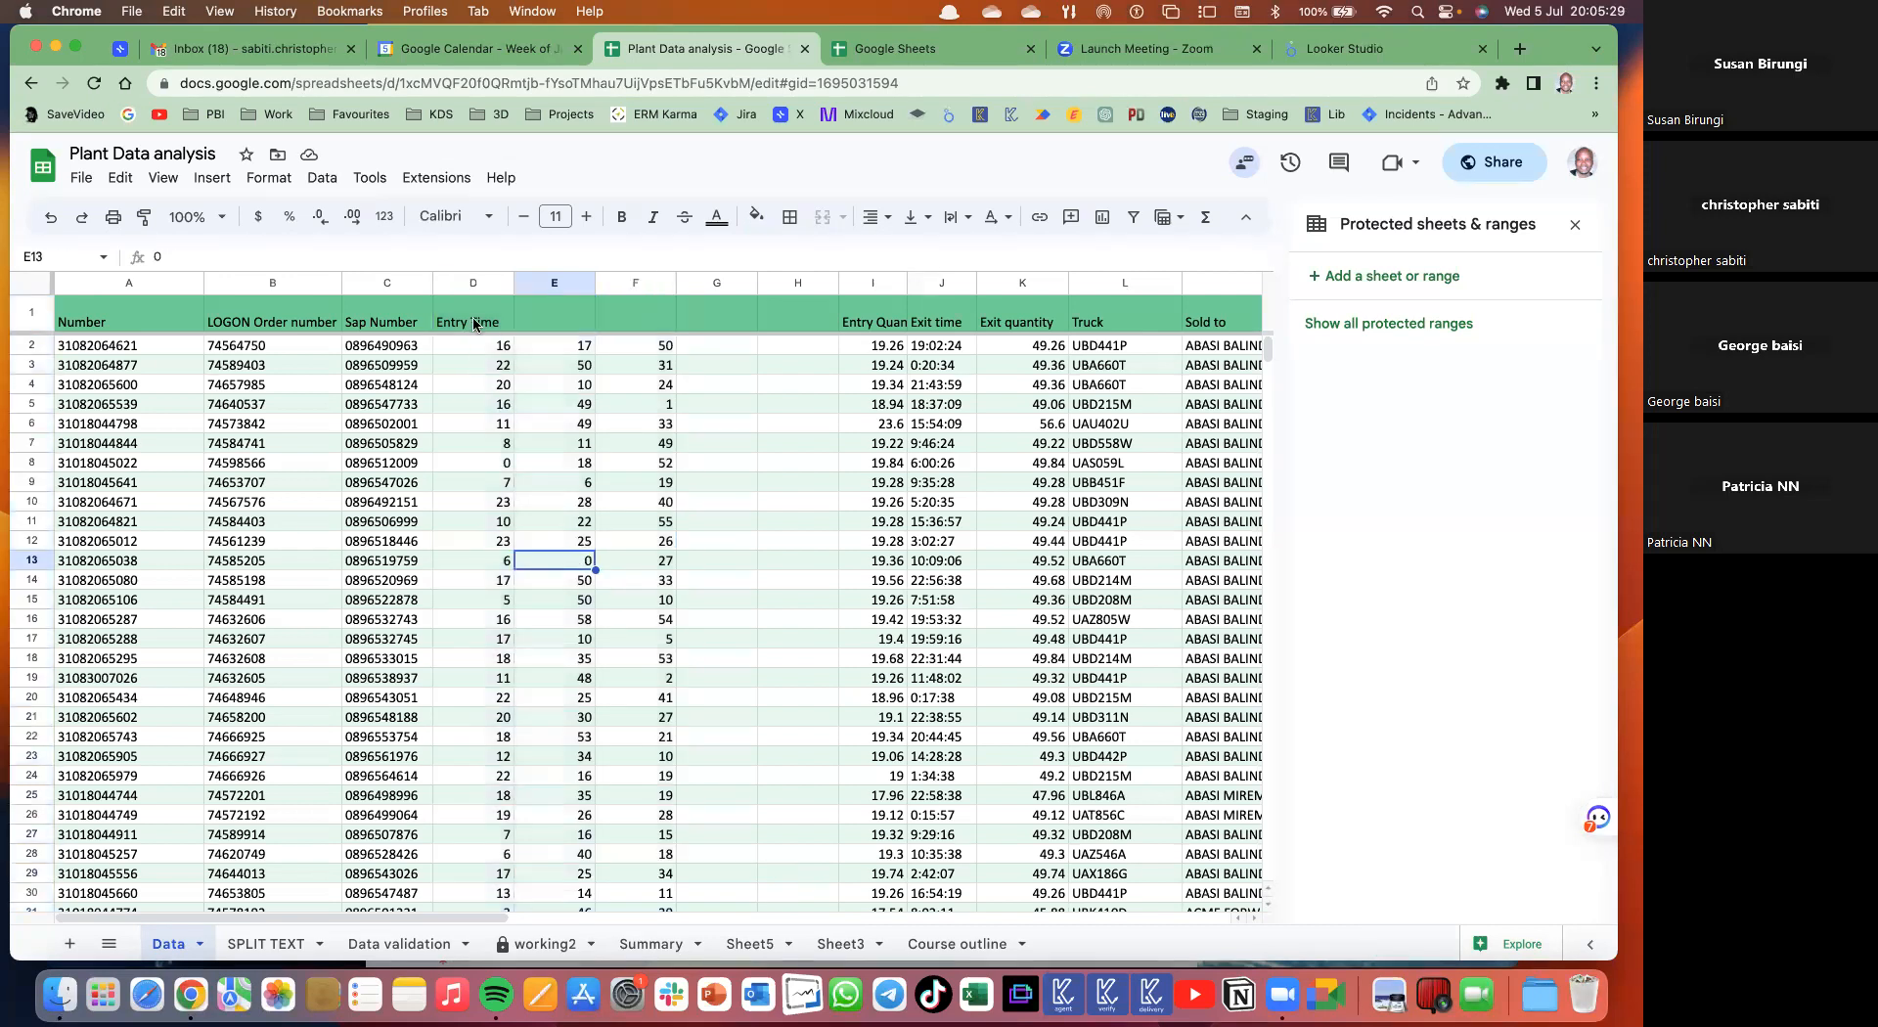
pyautogui.click(478, 329)
# - Rename header D1 to 'Entry hour' and copy it
pyautogui.doubleClick(492, 328)
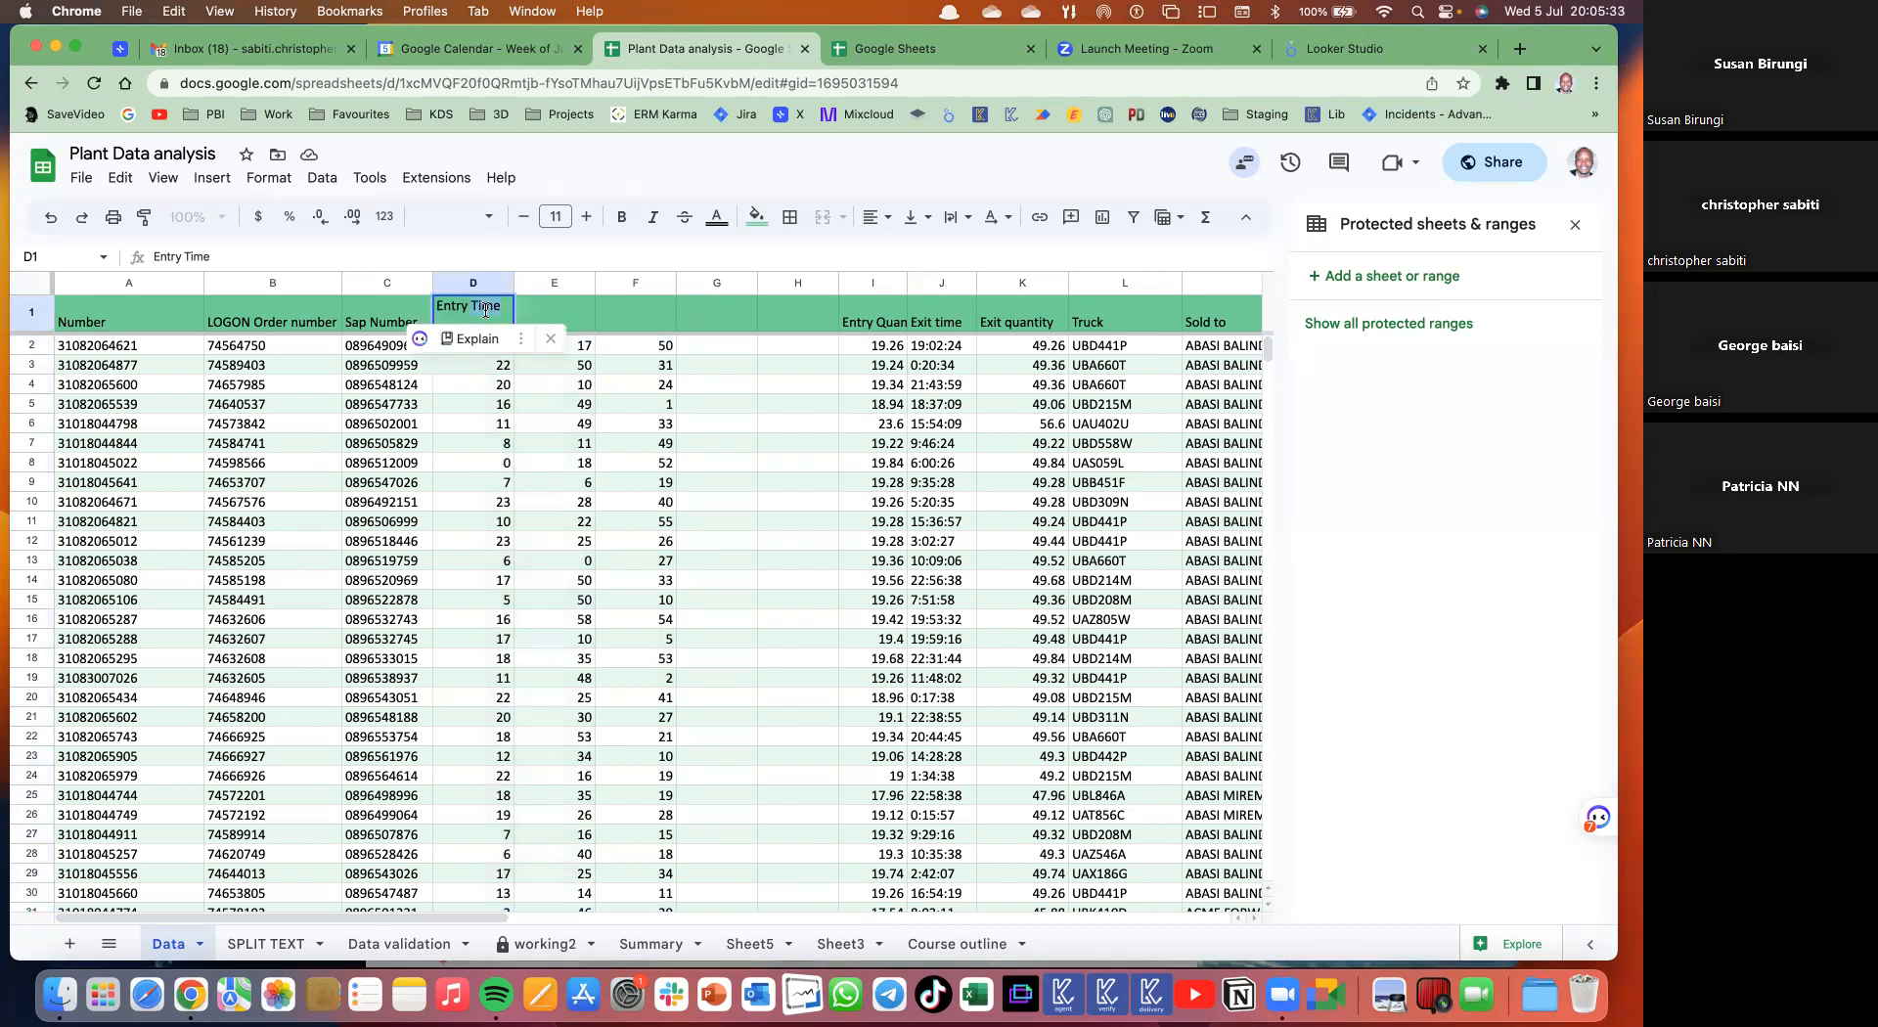
pyautogui.write('hour')
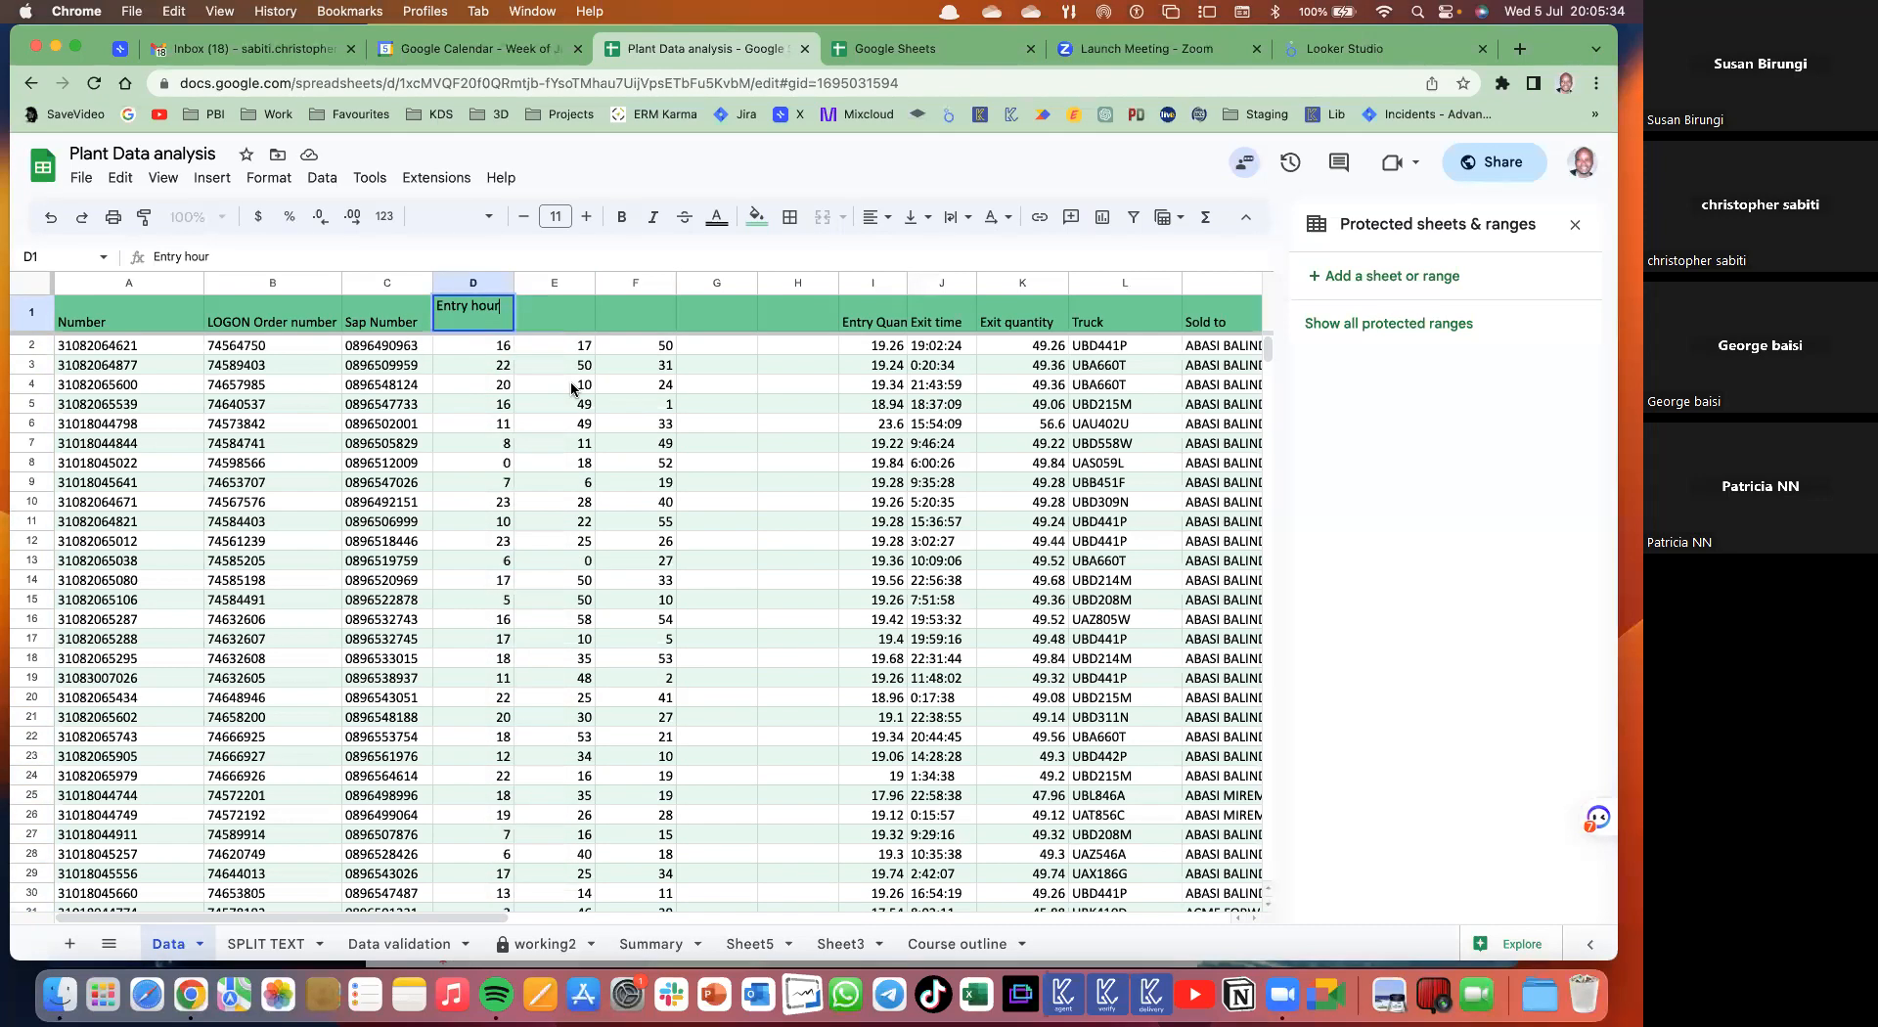
pyautogui.press('Return')
pyautogui.press('Up')
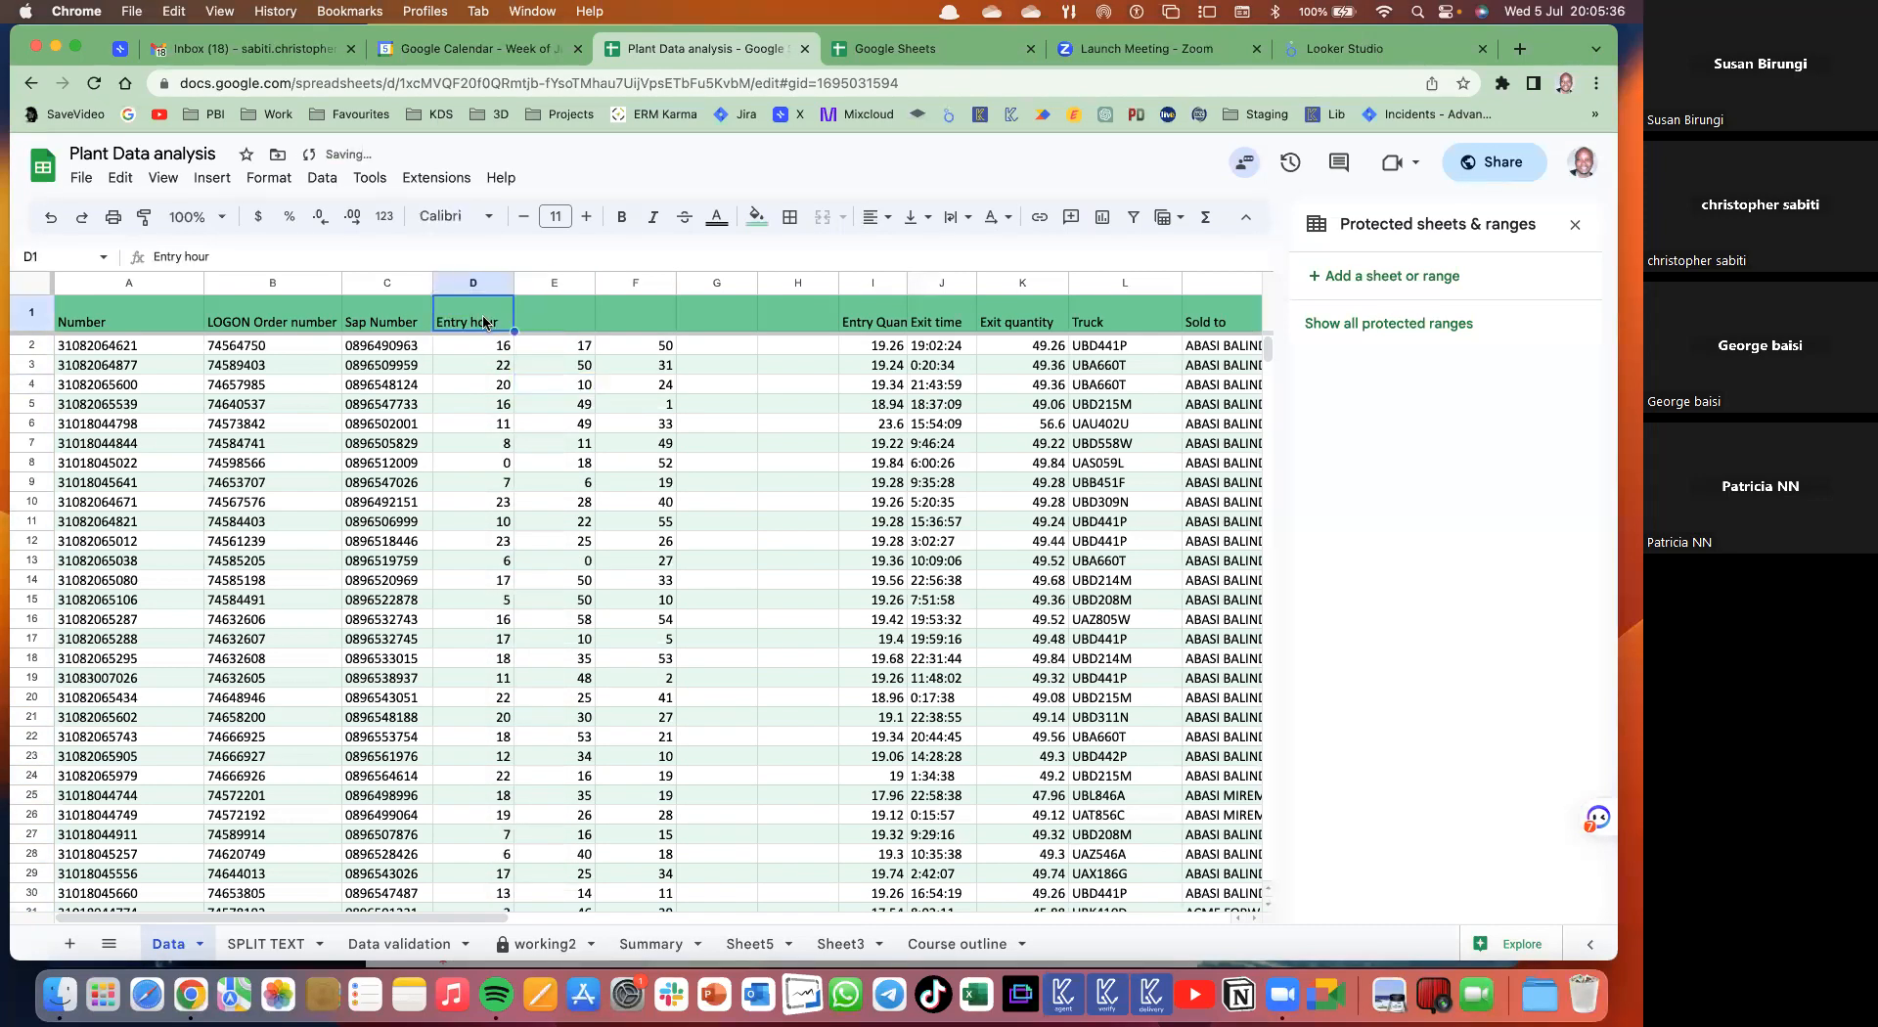
pyautogui.hotkey('ctrl', 'c')
# - Paste the header into E1 and change it to 'Entry min'
pyautogui.click(566, 305)
pyautogui.hotkey('ctrl', 'v')
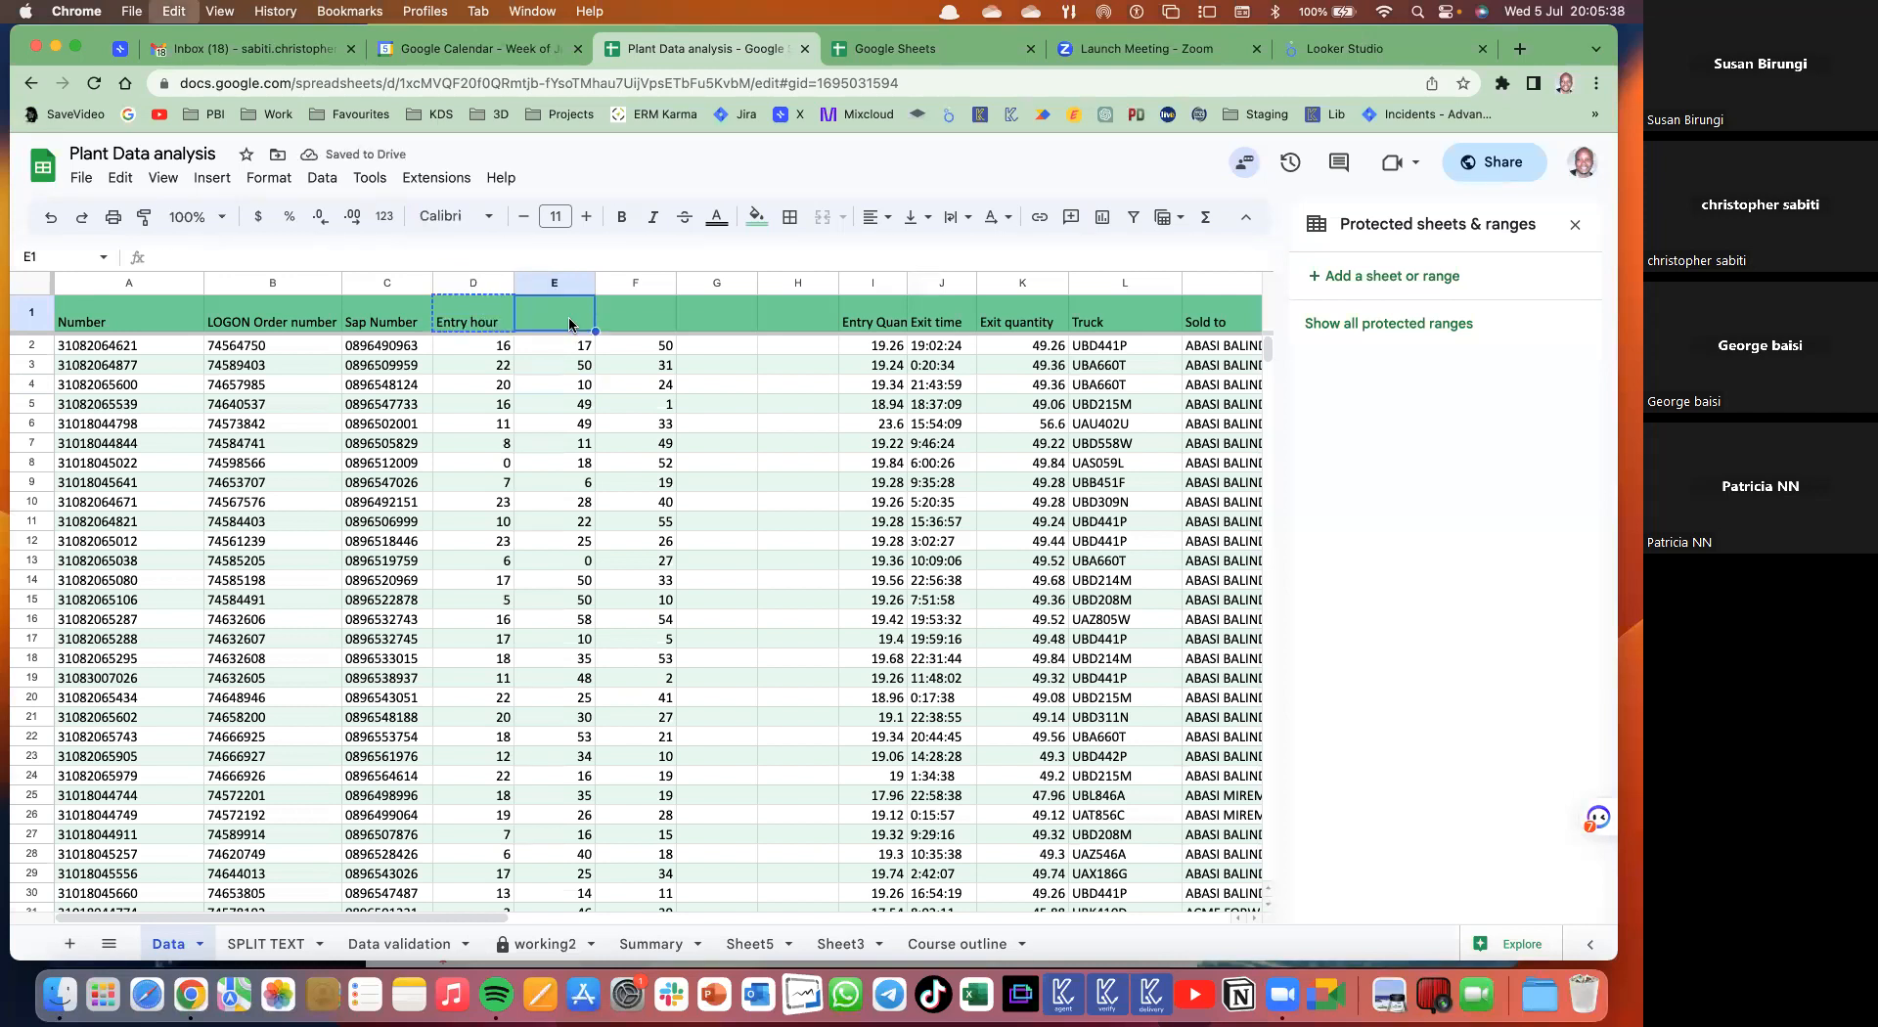
pyautogui.doubleClick(565, 302)
pyautogui.write('min')
pyautogui.press('Return')
# - Paste the header into F1 and change it to 'Entry sec'
pyautogui.click(631, 313)
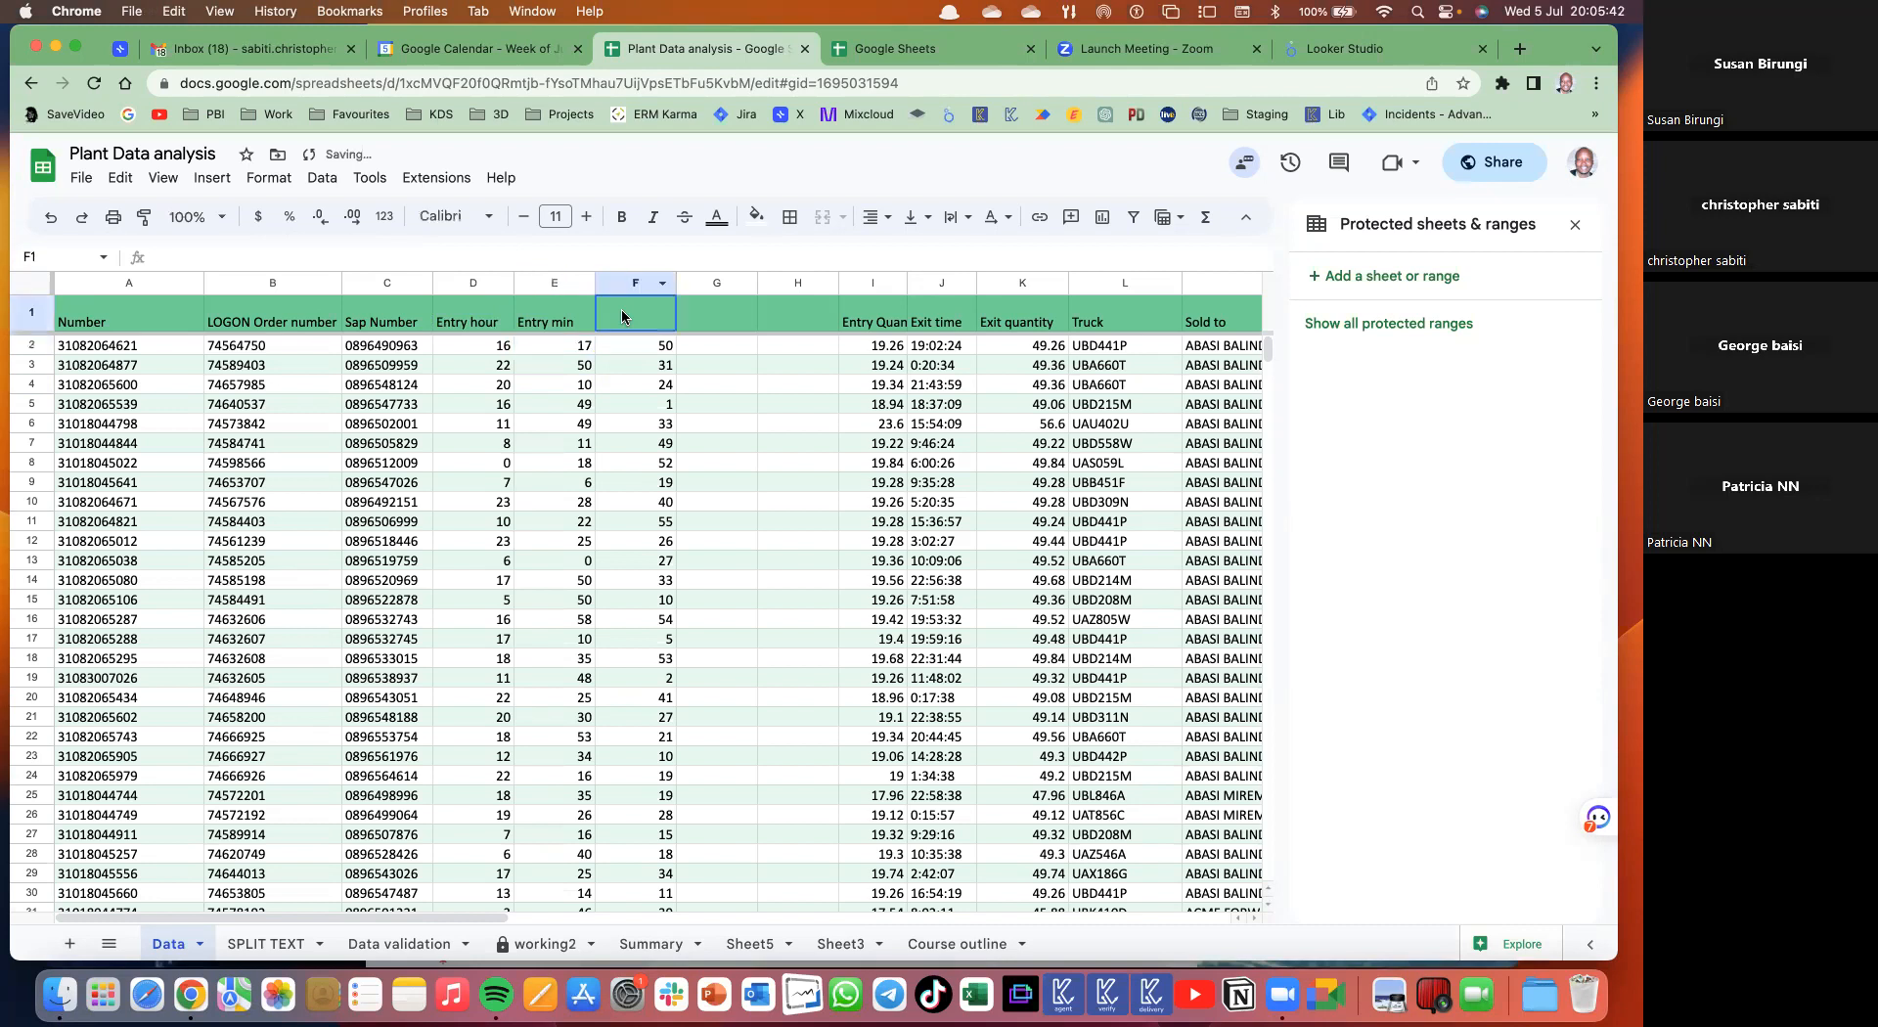
pyautogui.hotkey('ctrl', 'v')
pyautogui.doubleClick(643, 308)
pyautogui.write('sec')
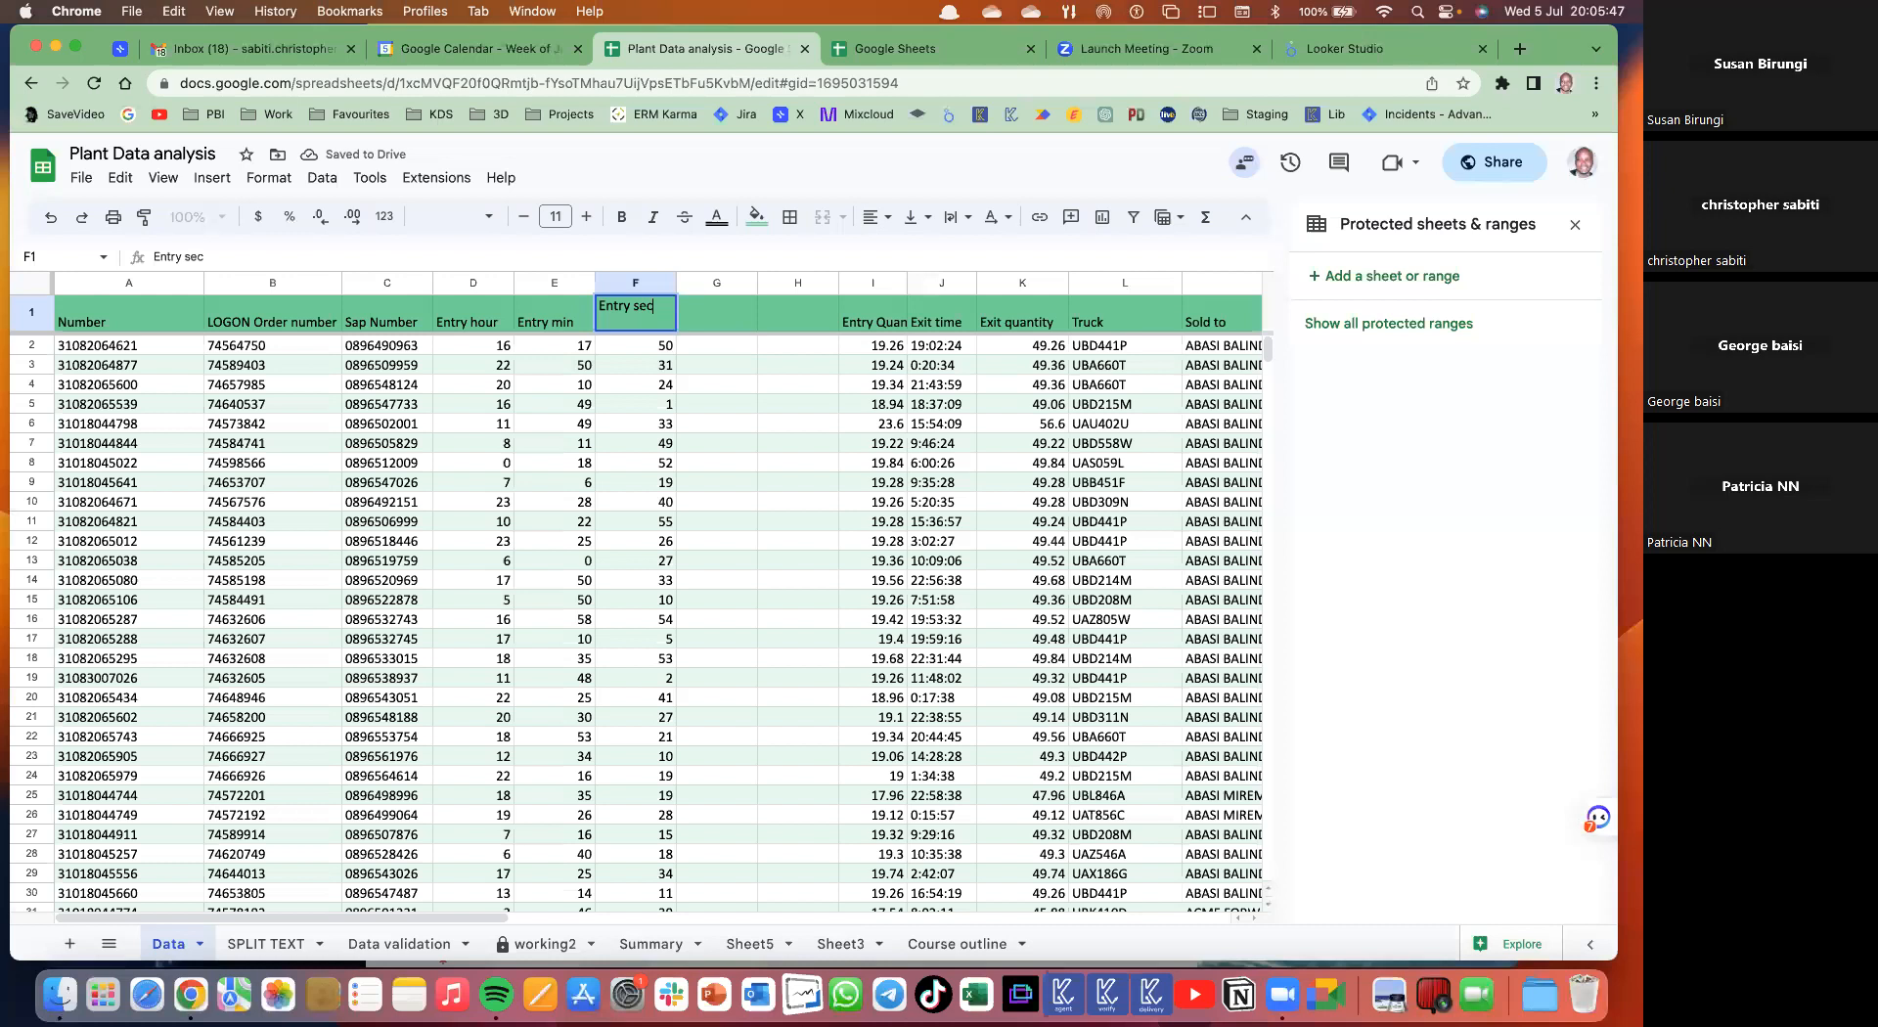
pyautogui.press('Return')
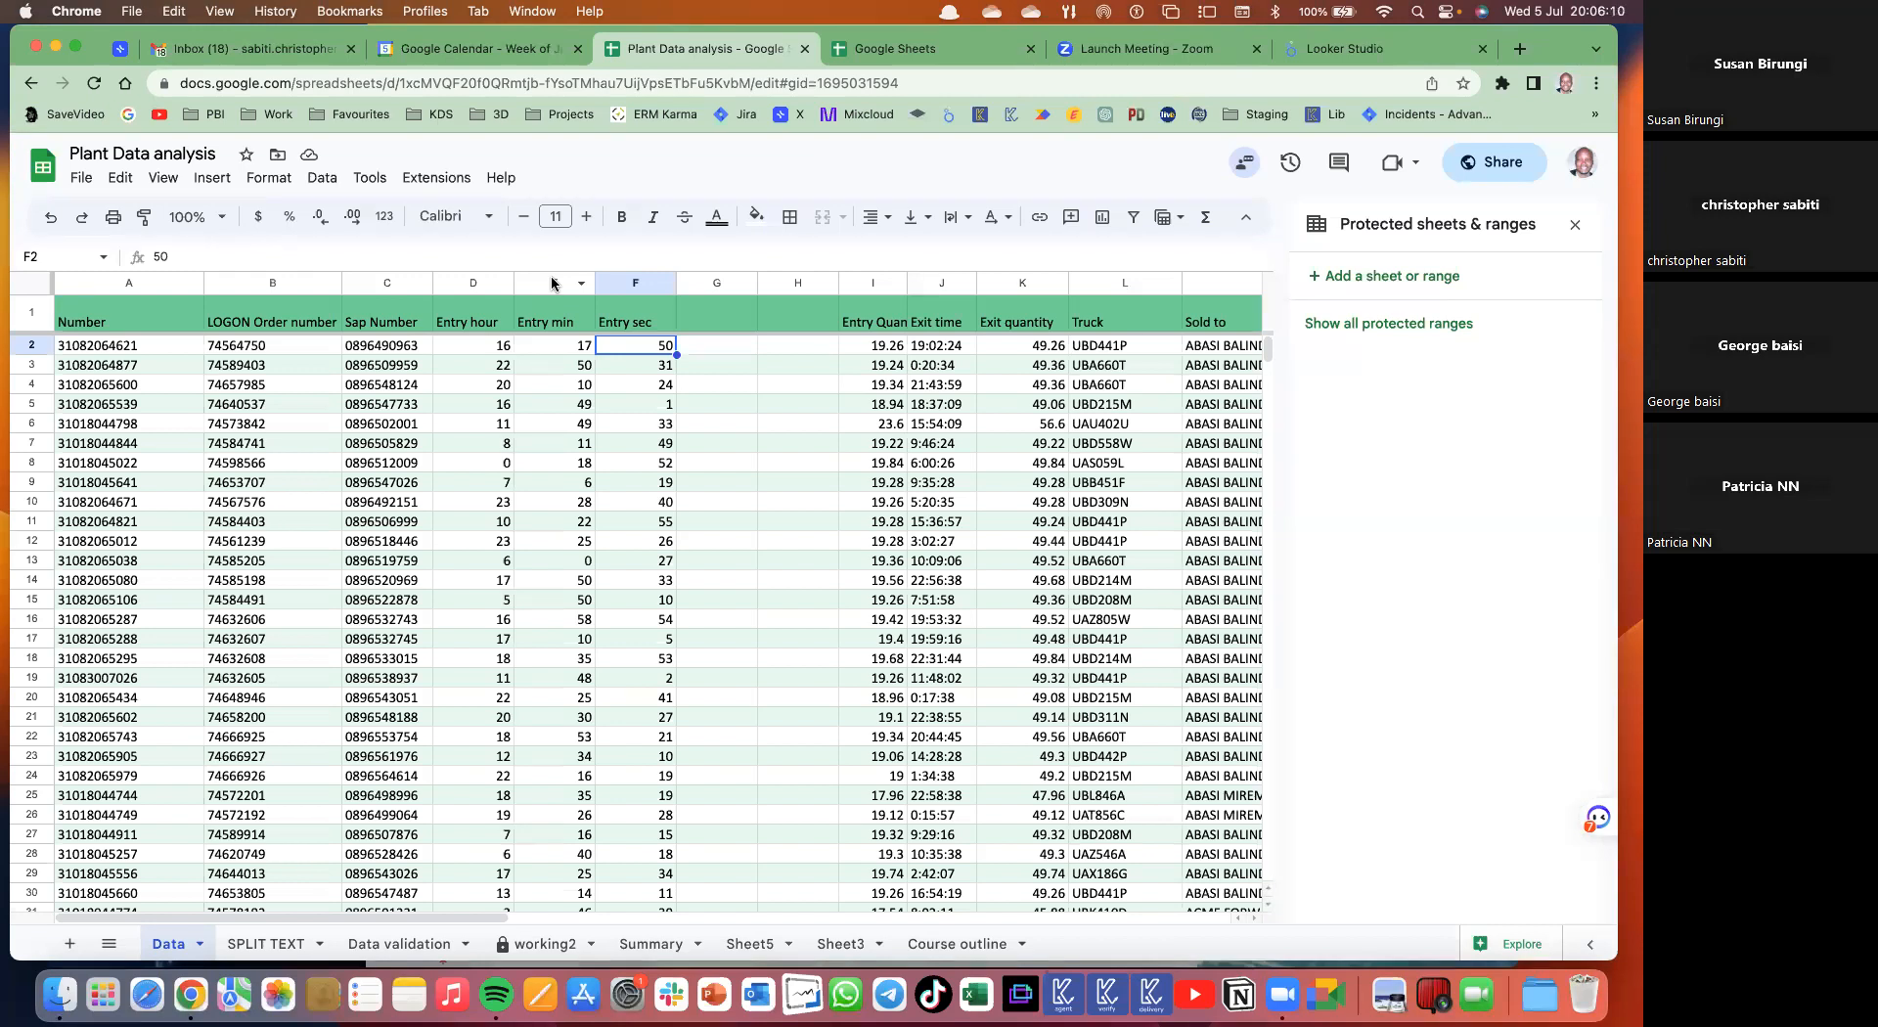
pyautogui.click(473, 283)
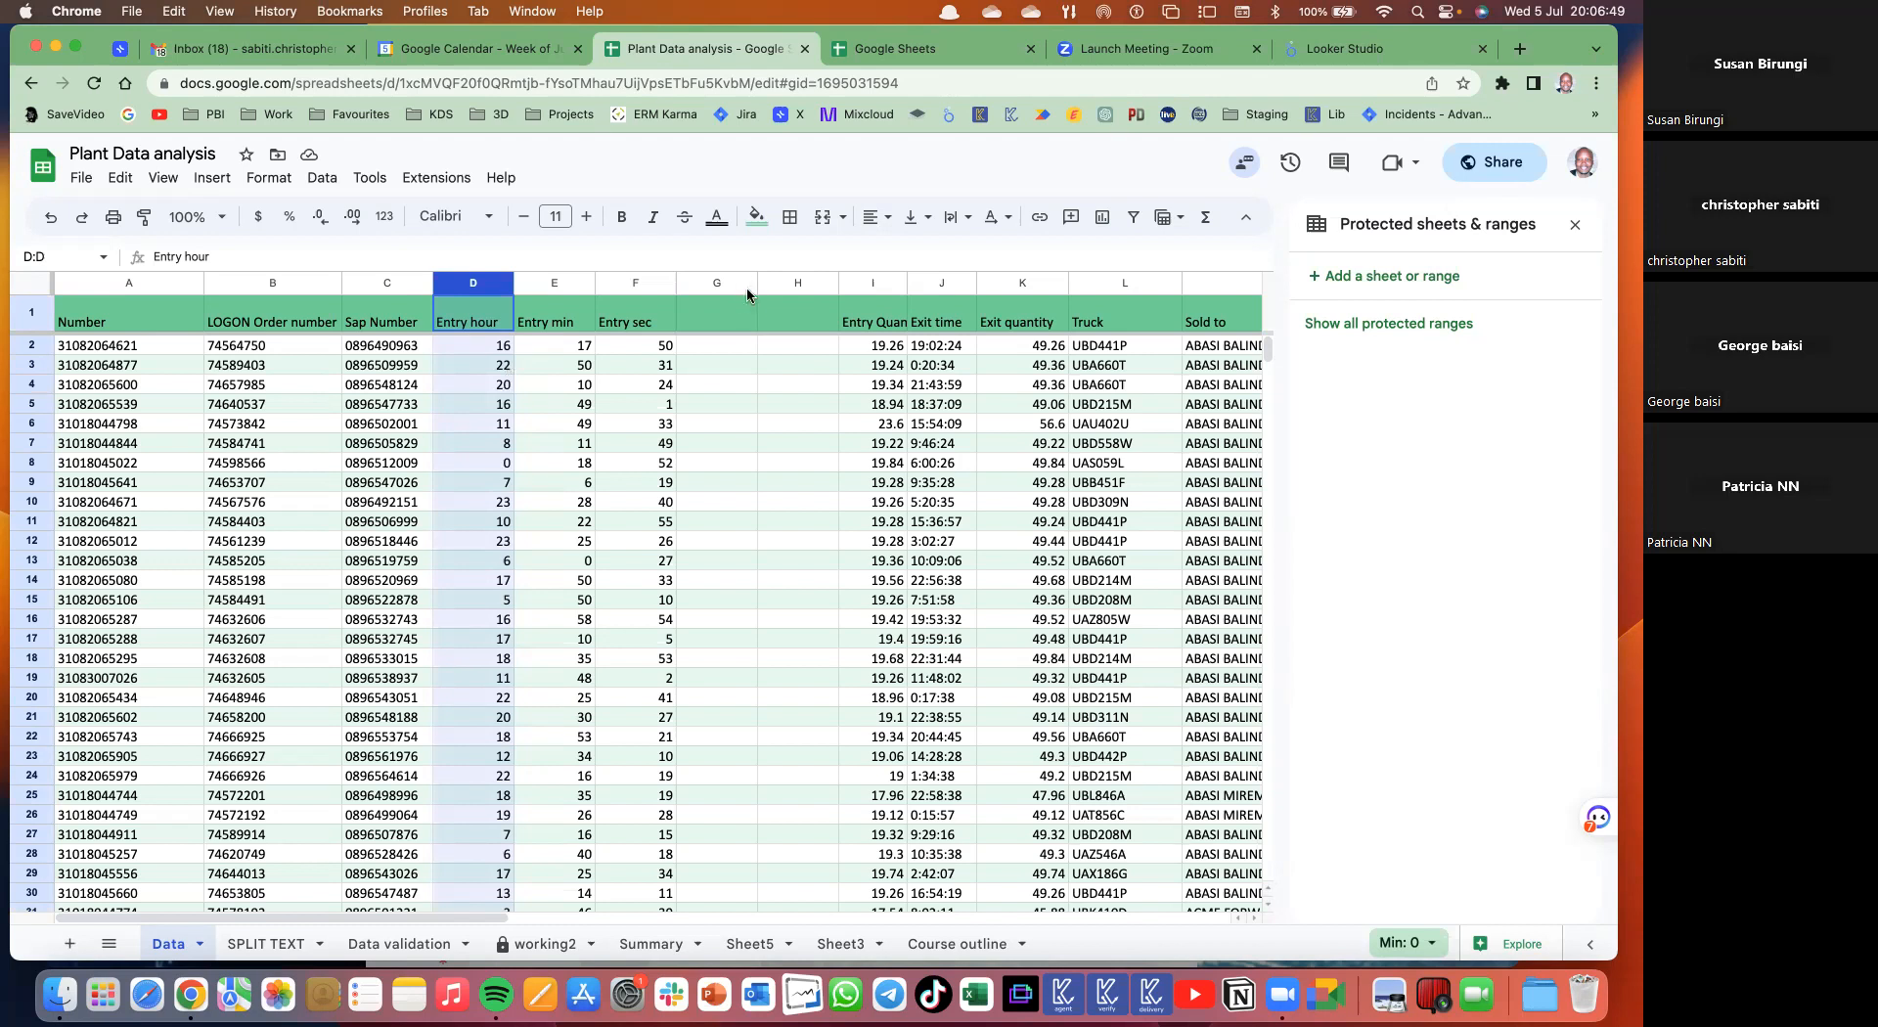
# - Delete the two empty columns G and H from the Data sheet
pyautogui.moveTo(709, 285); pyautogui.dragTo(774, 283)
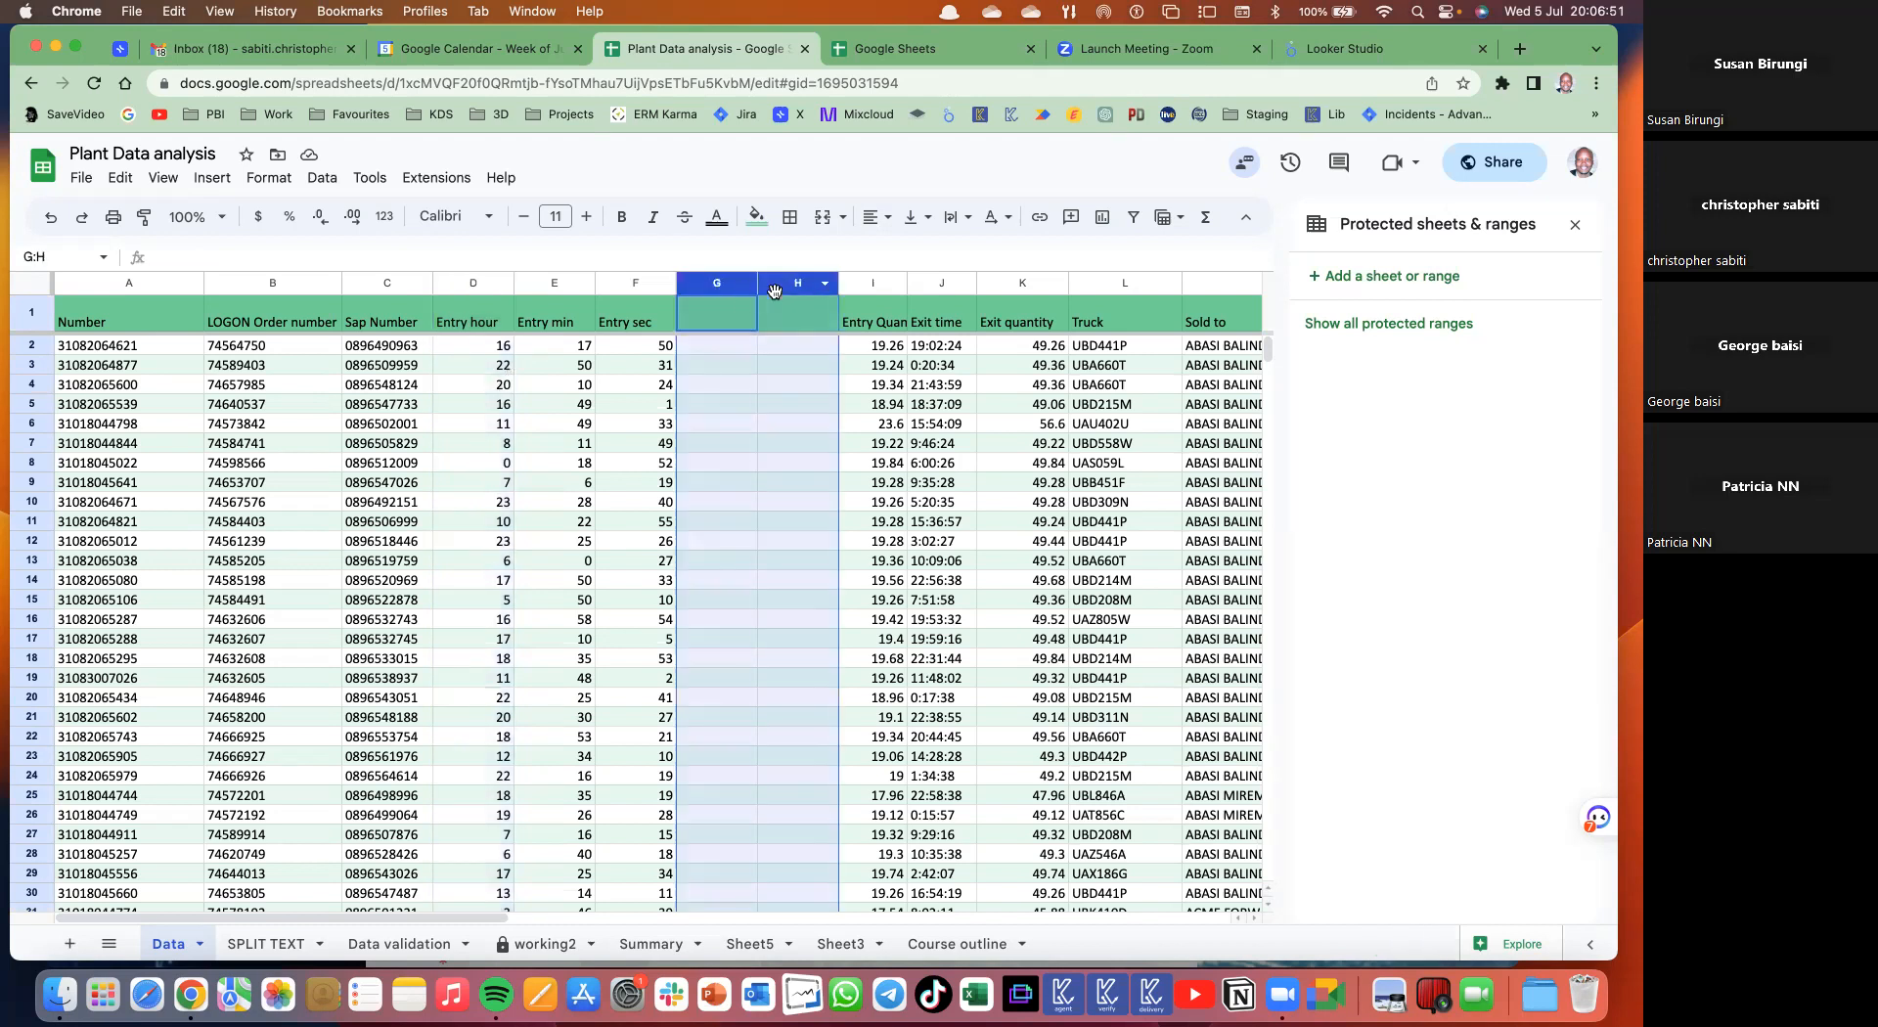
pyautogui.rightClick(774, 283)
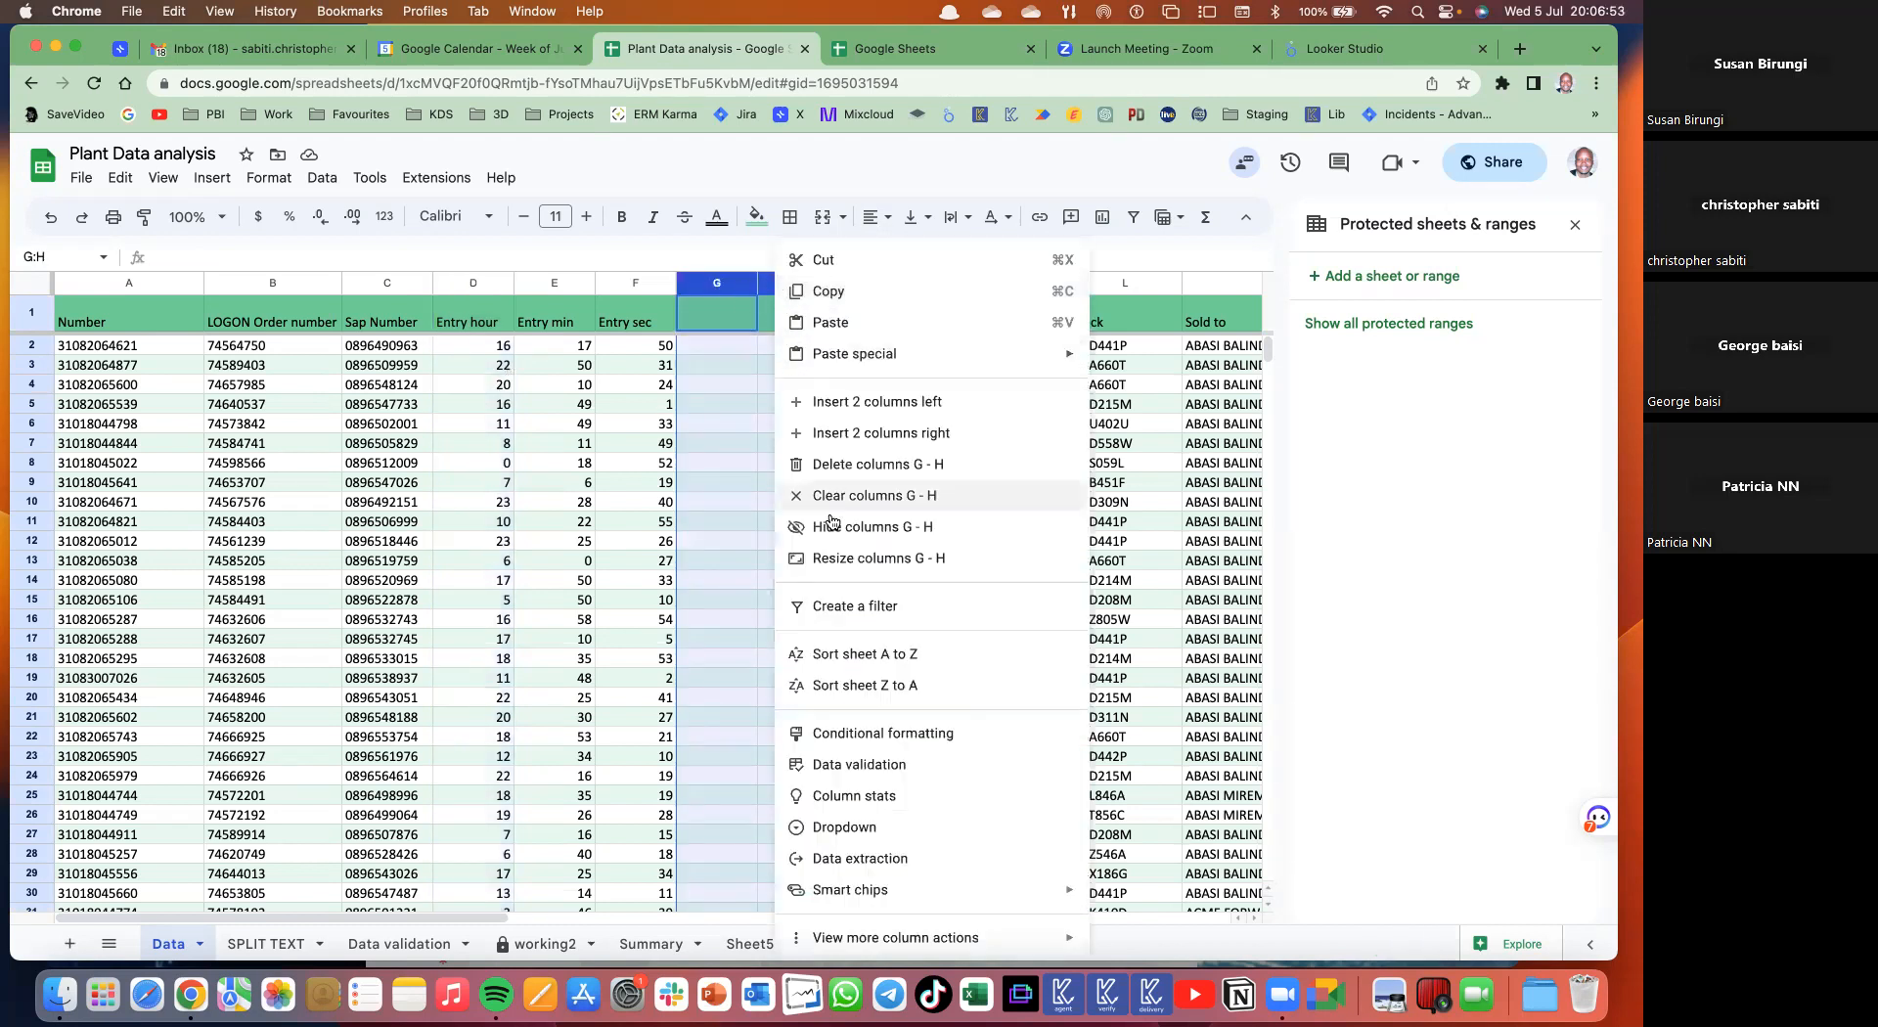
pyautogui.click(843, 464)
# - Select a cell inside the data table and bring up the Insert menu
pyautogui.click(541, 367)
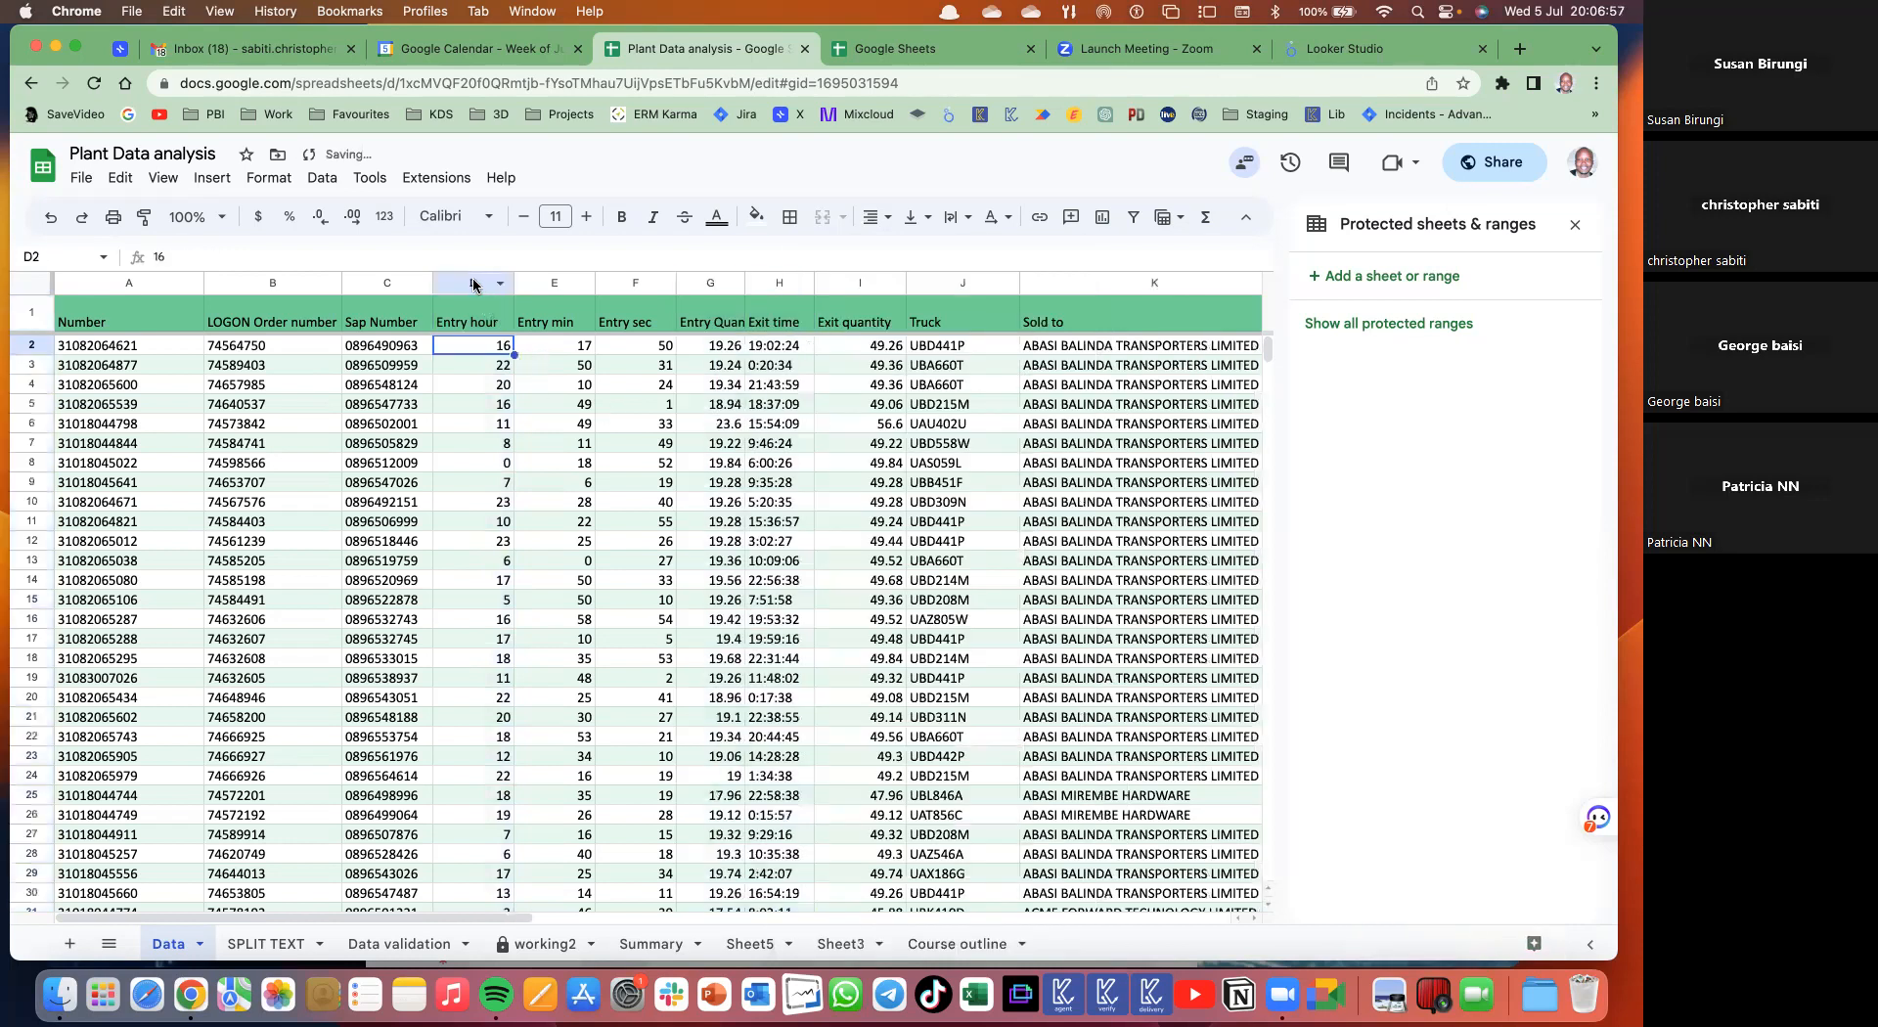
pyautogui.click(478, 283)
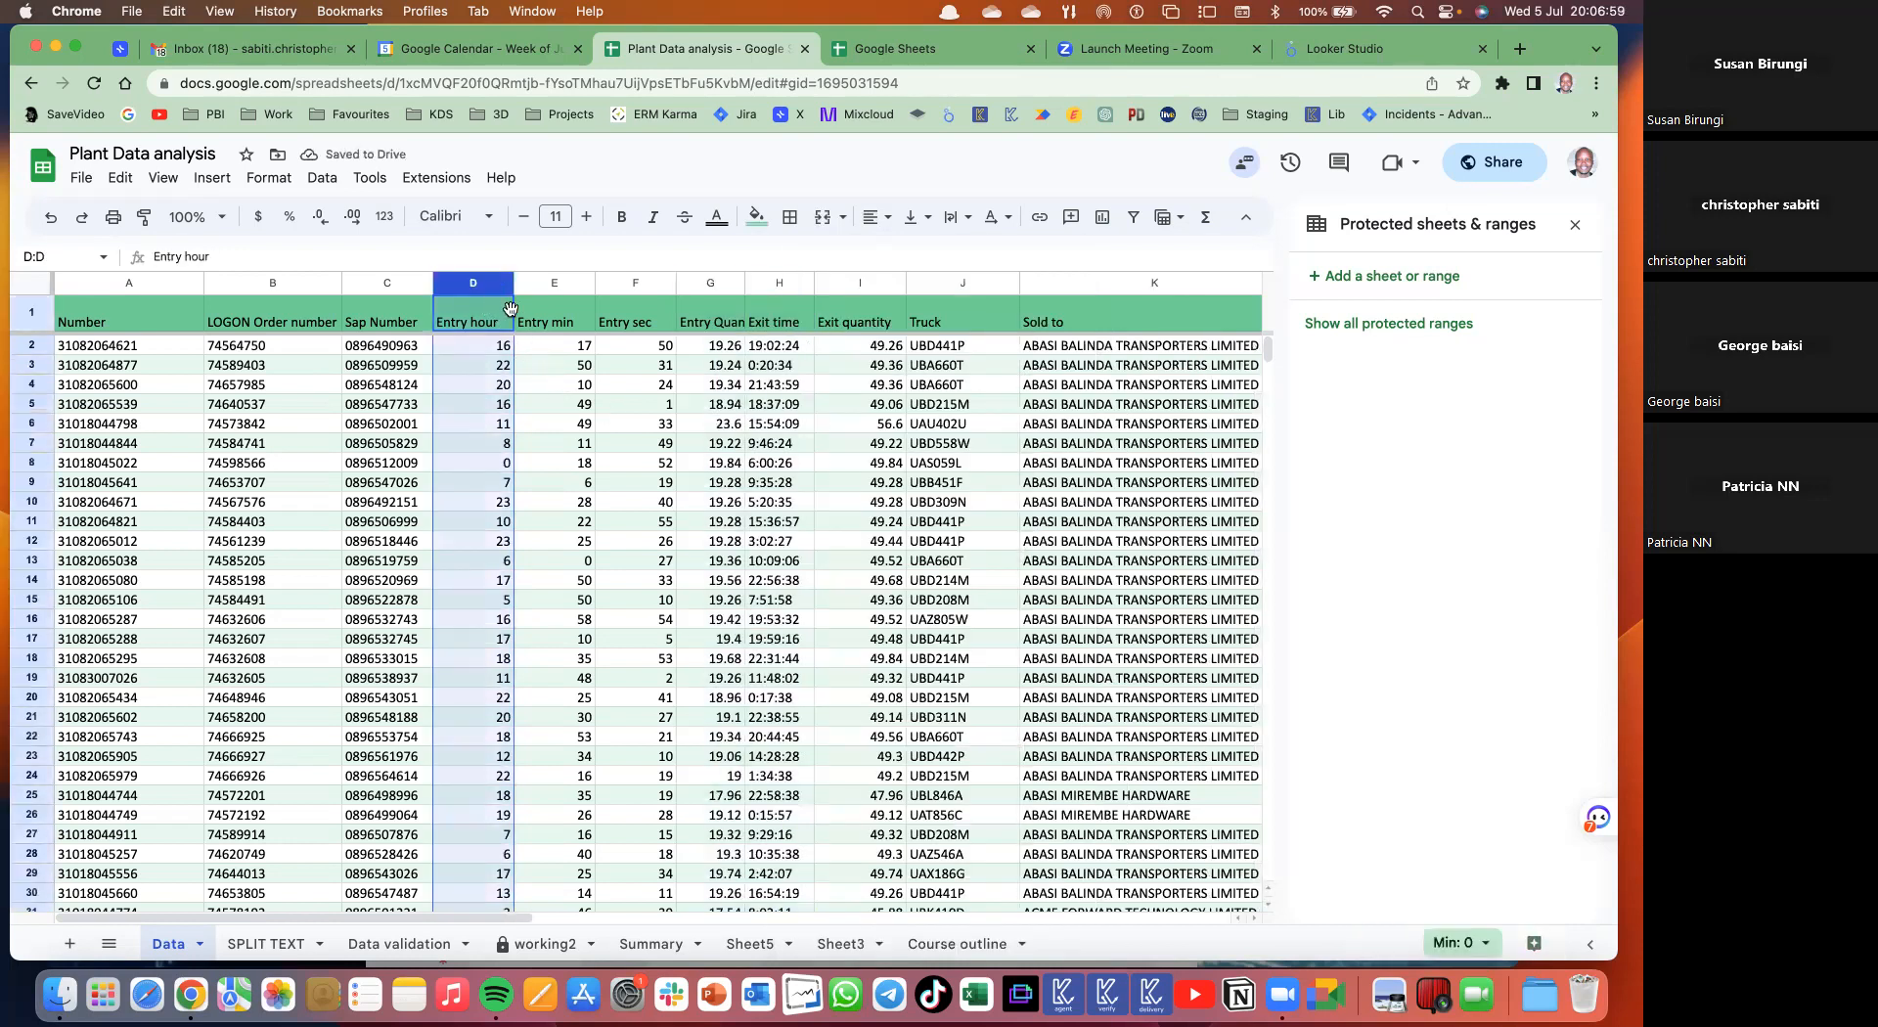
pyautogui.click(474, 423)
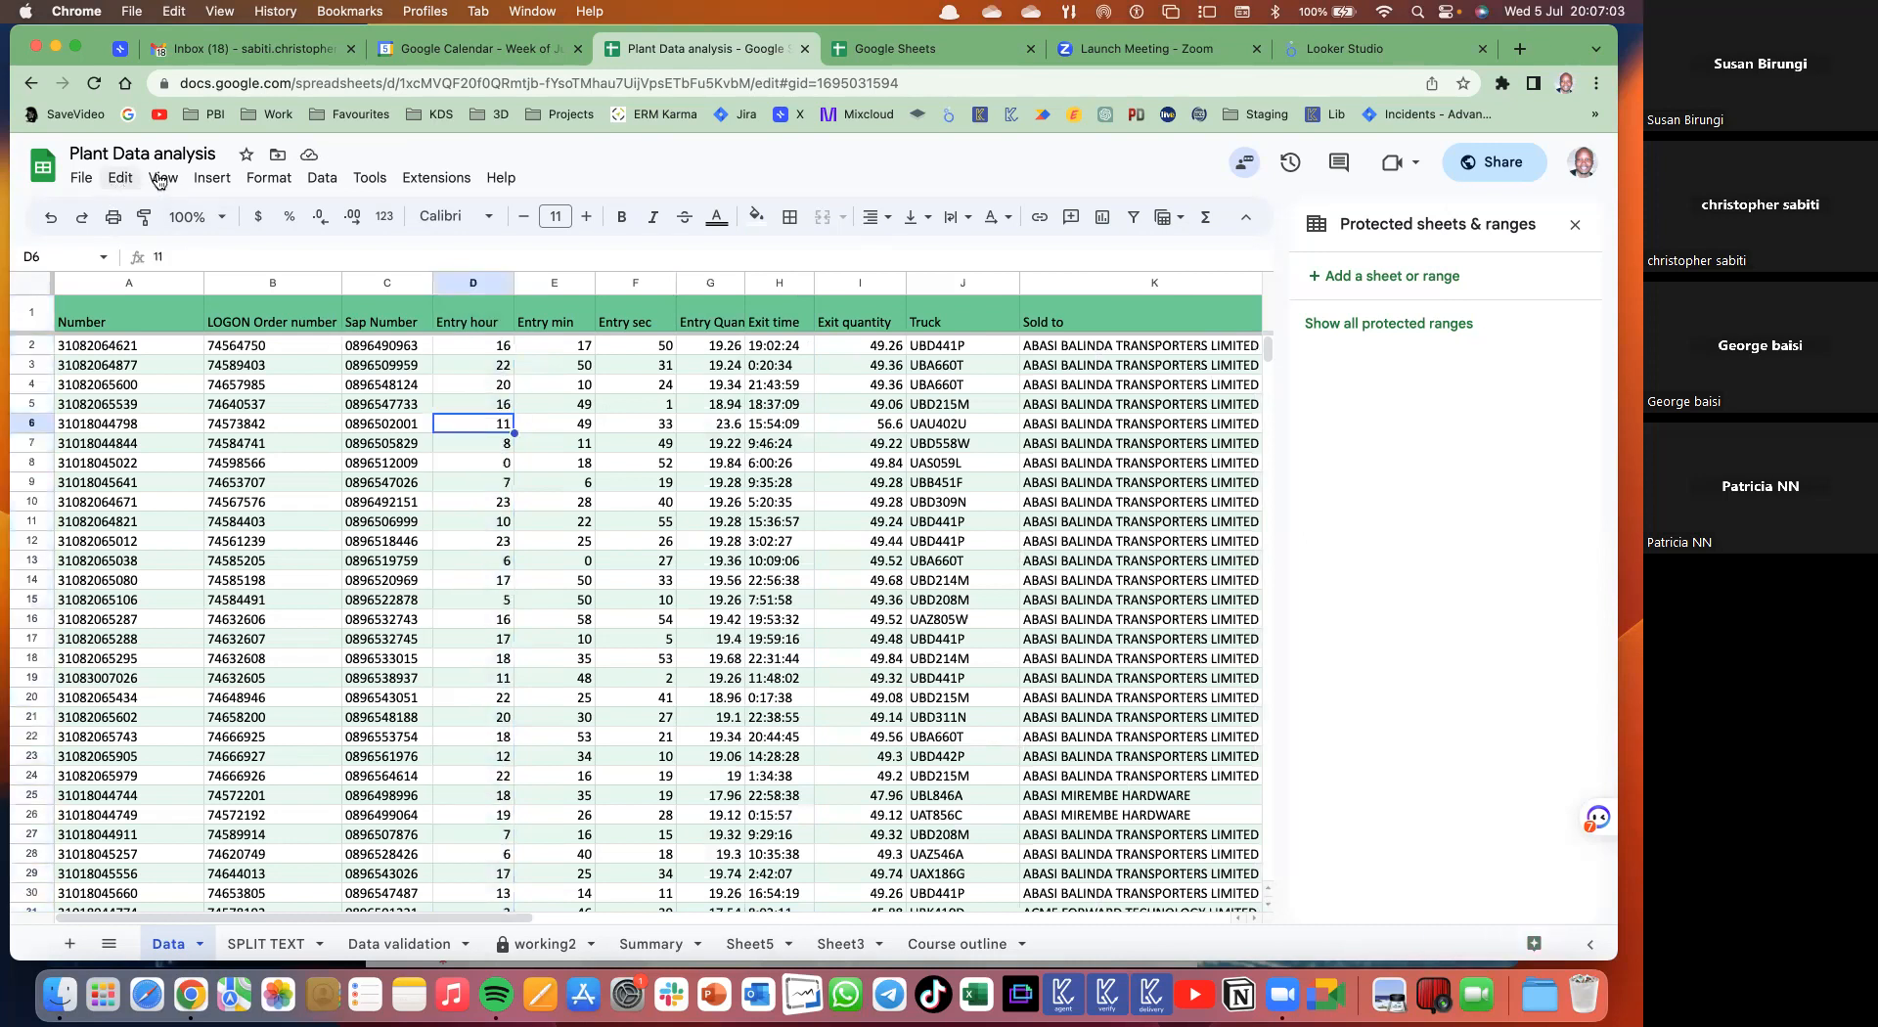
pyautogui.click(198, 186)
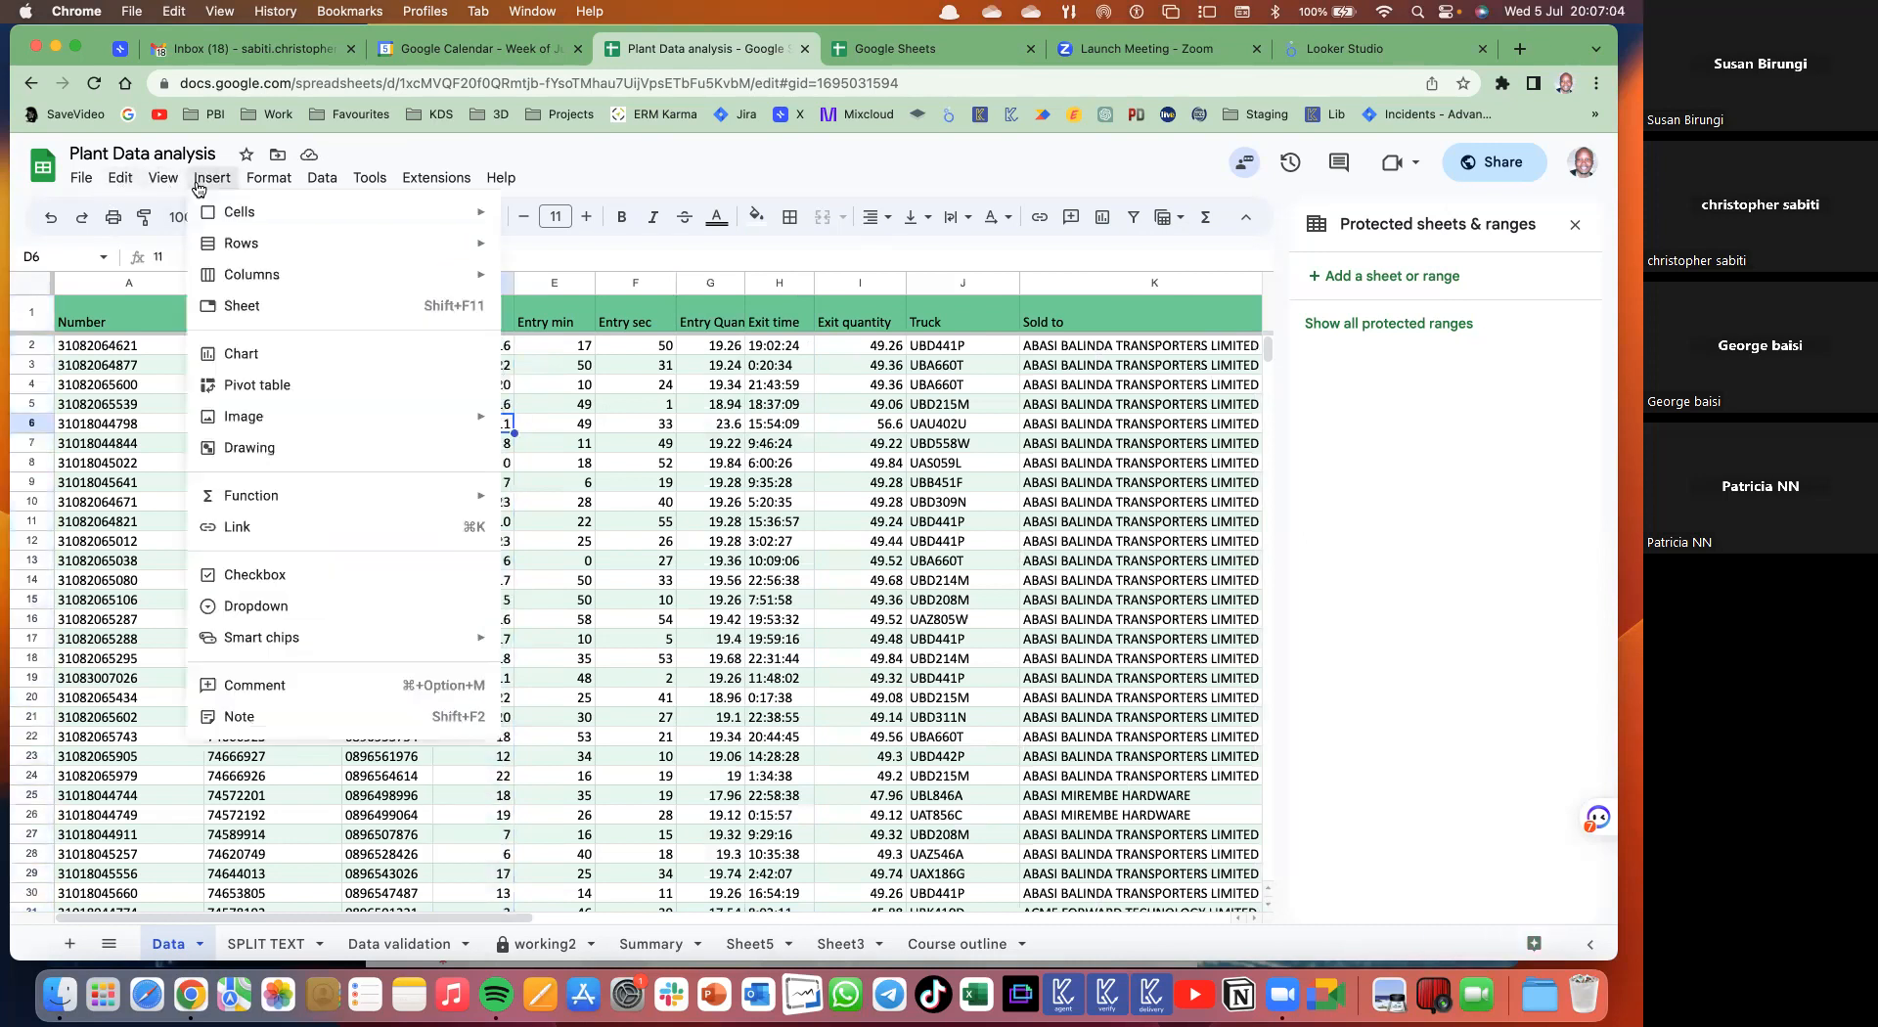
# - Create a new-sheet pivot table with Entry hour as rows and a count of Number as values
pyautogui.click(259, 388)
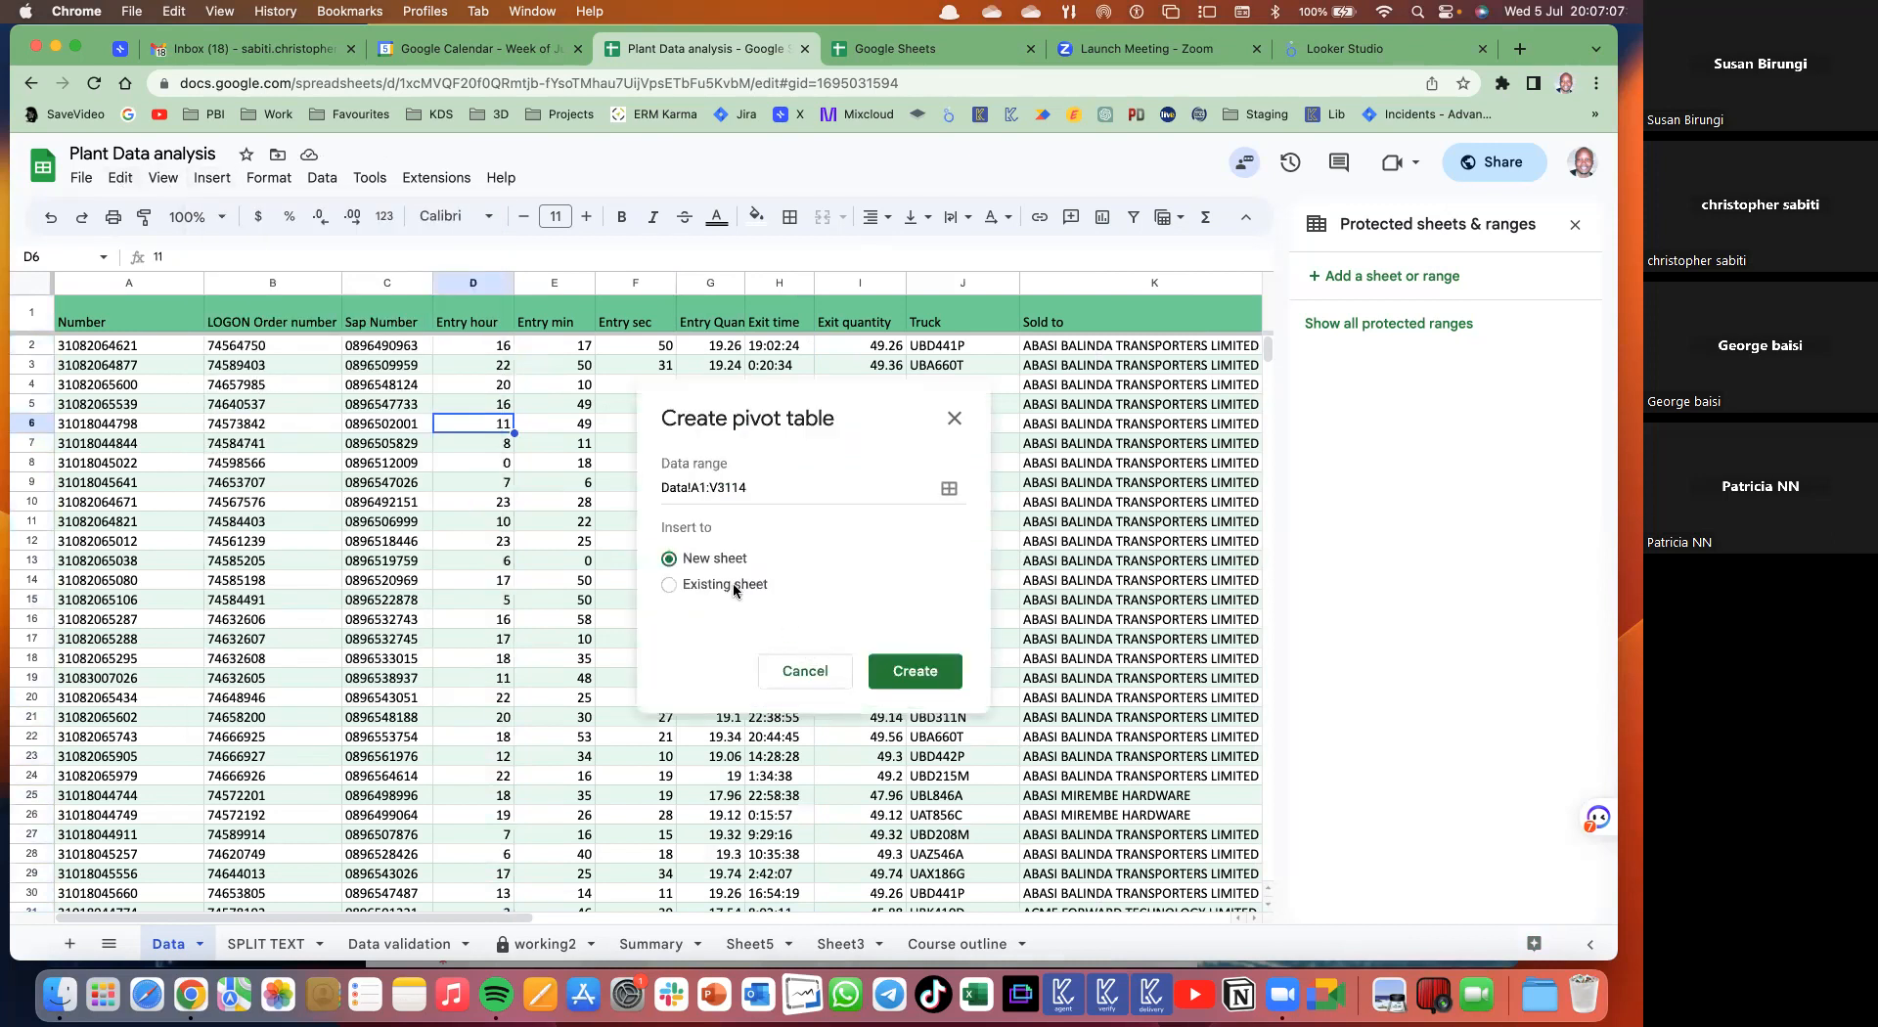
pyautogui.click(909, 673)
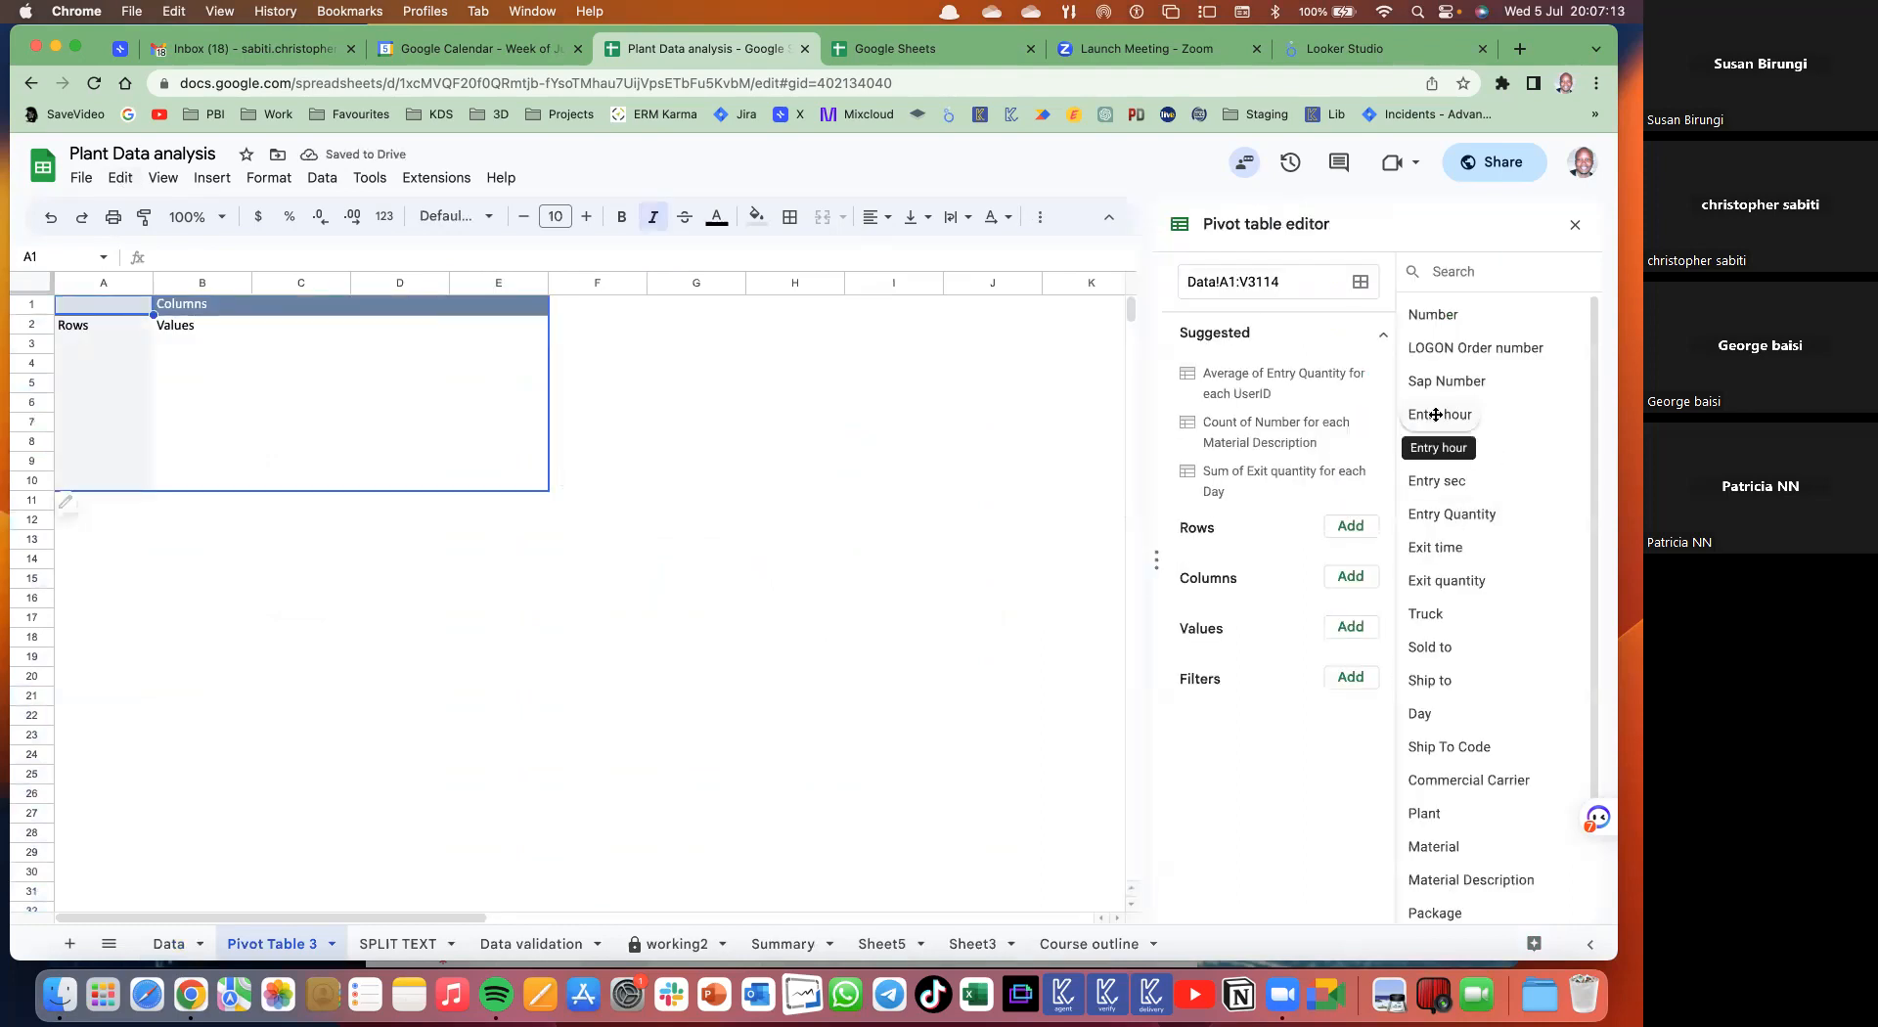
pyautogui.click(1370, 528)
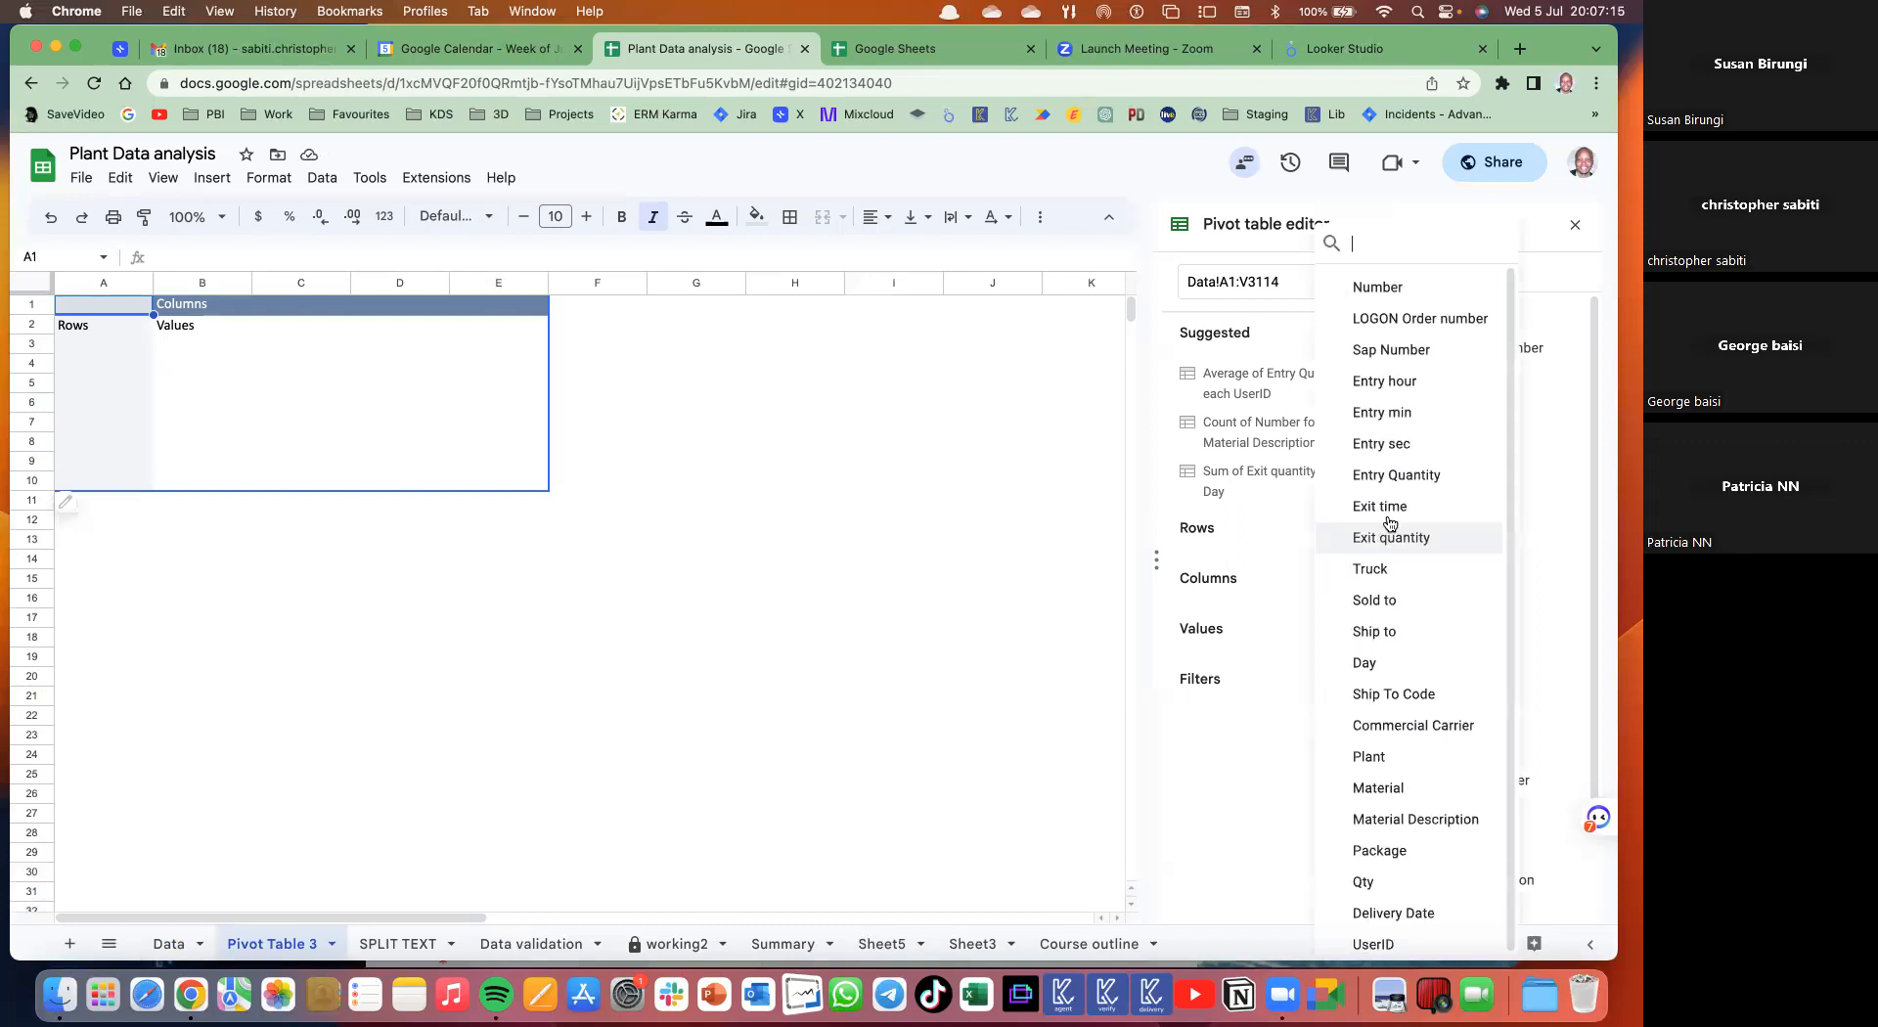
pyautogui.click(1399, 383)
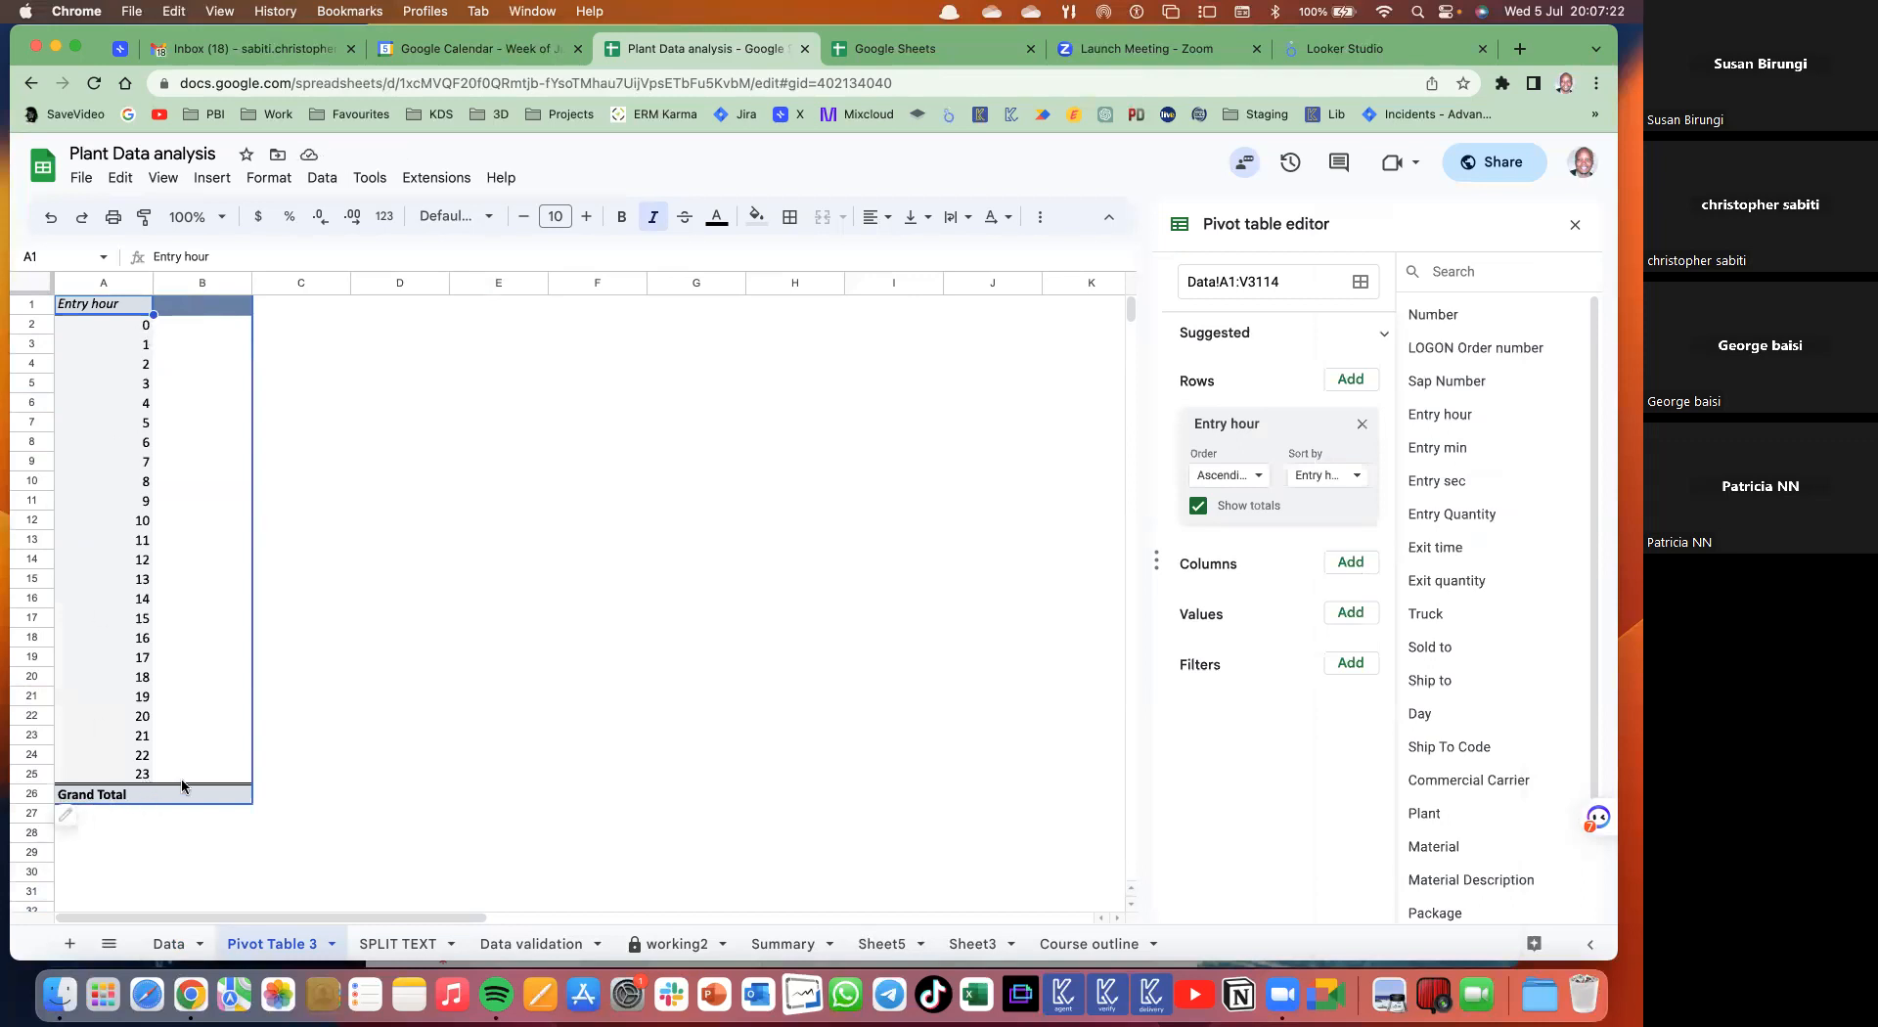
pyautogui.click(1352, 614)
pyautogui.click(1396, 338)
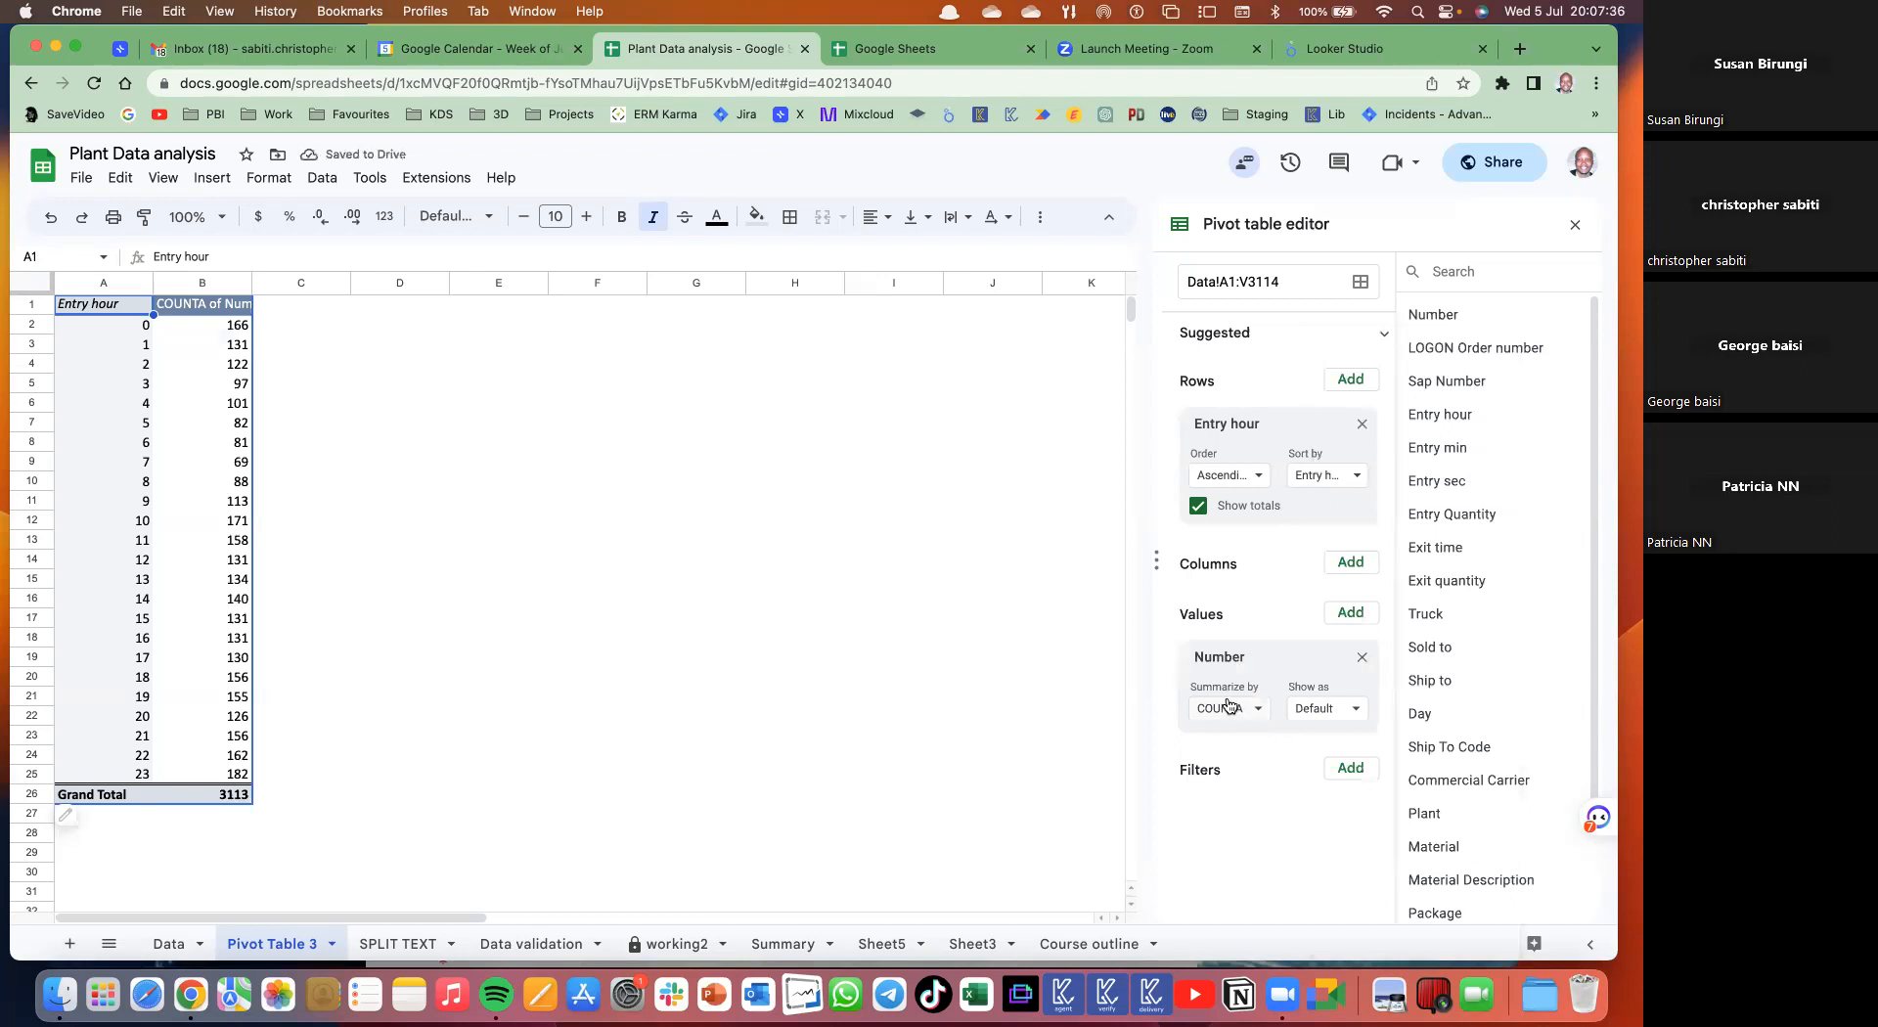
pyautogui.click(308, 488)
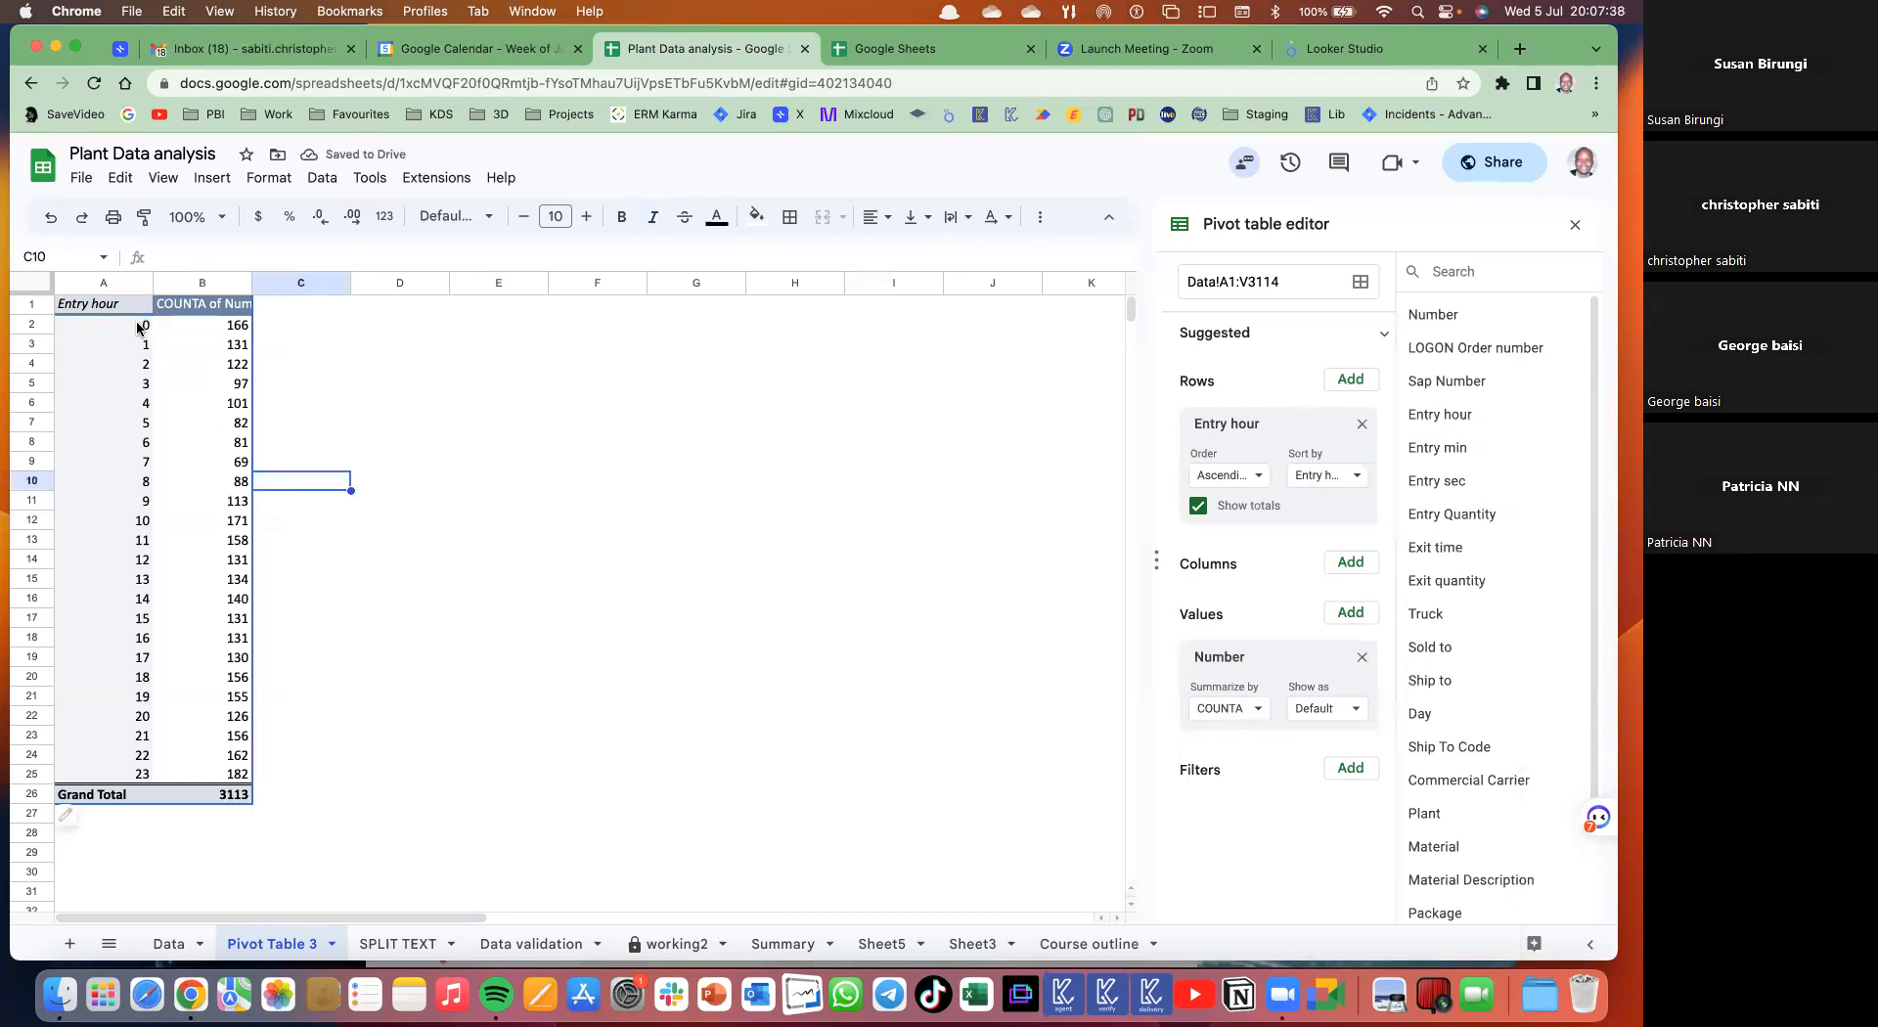
# - Select the pivot range A2:B25 of hours and counts and insert a chart
pyautogui.moveTo(132, 325); pyautogui.dragTo(132, 538)
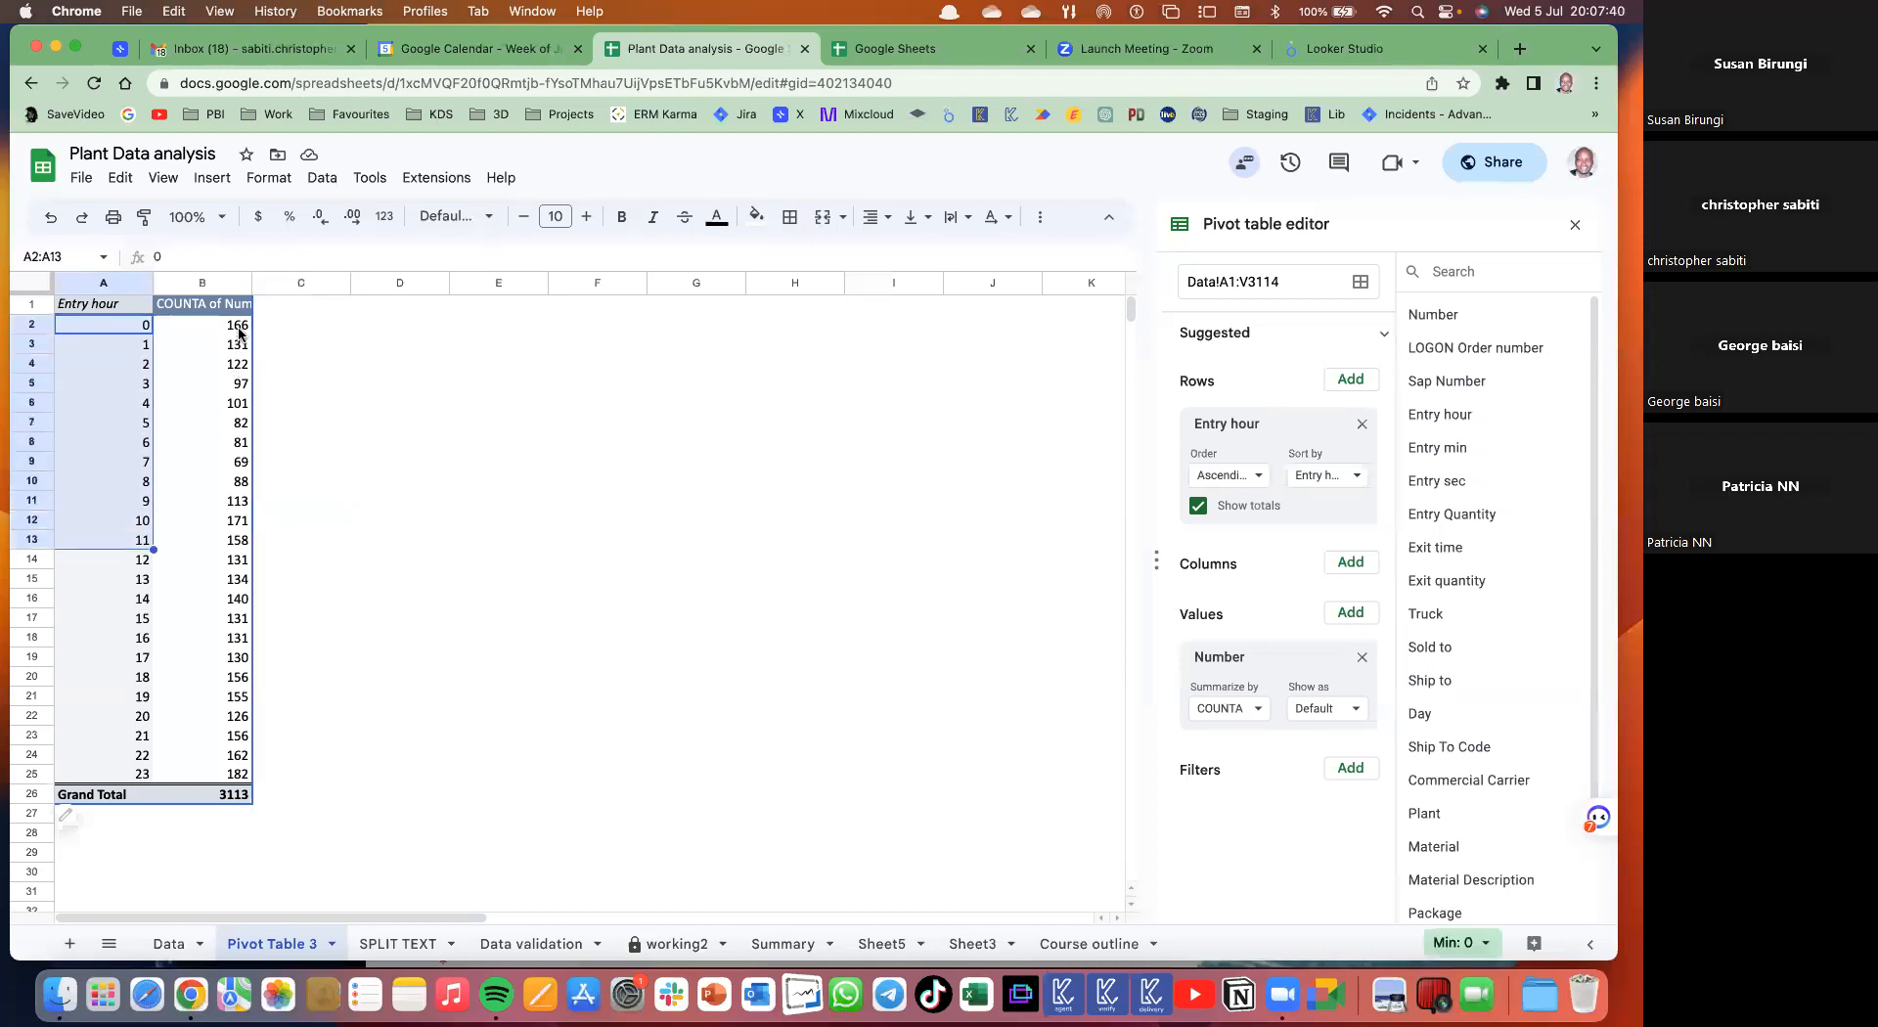
pyautogui.moveTo(239, 328); pyautogui.dragTo(244, 686)
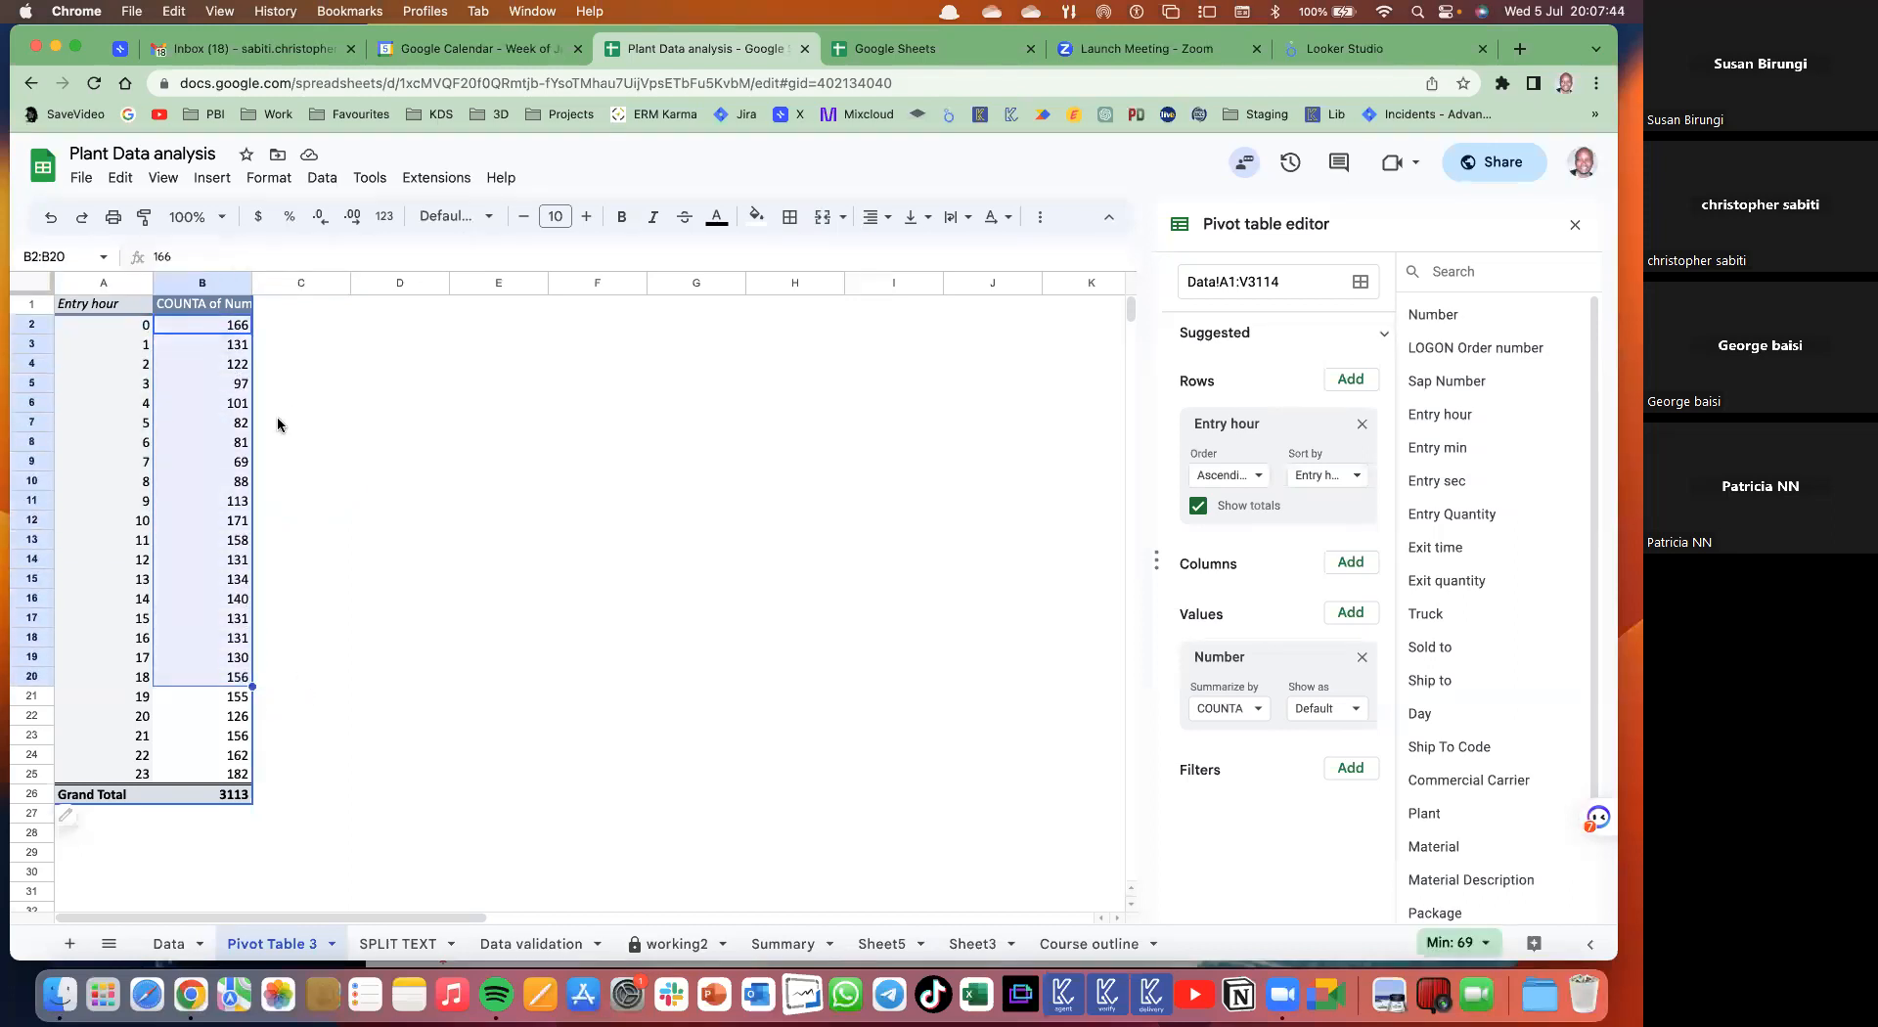
pyautogui.click(298, 696)
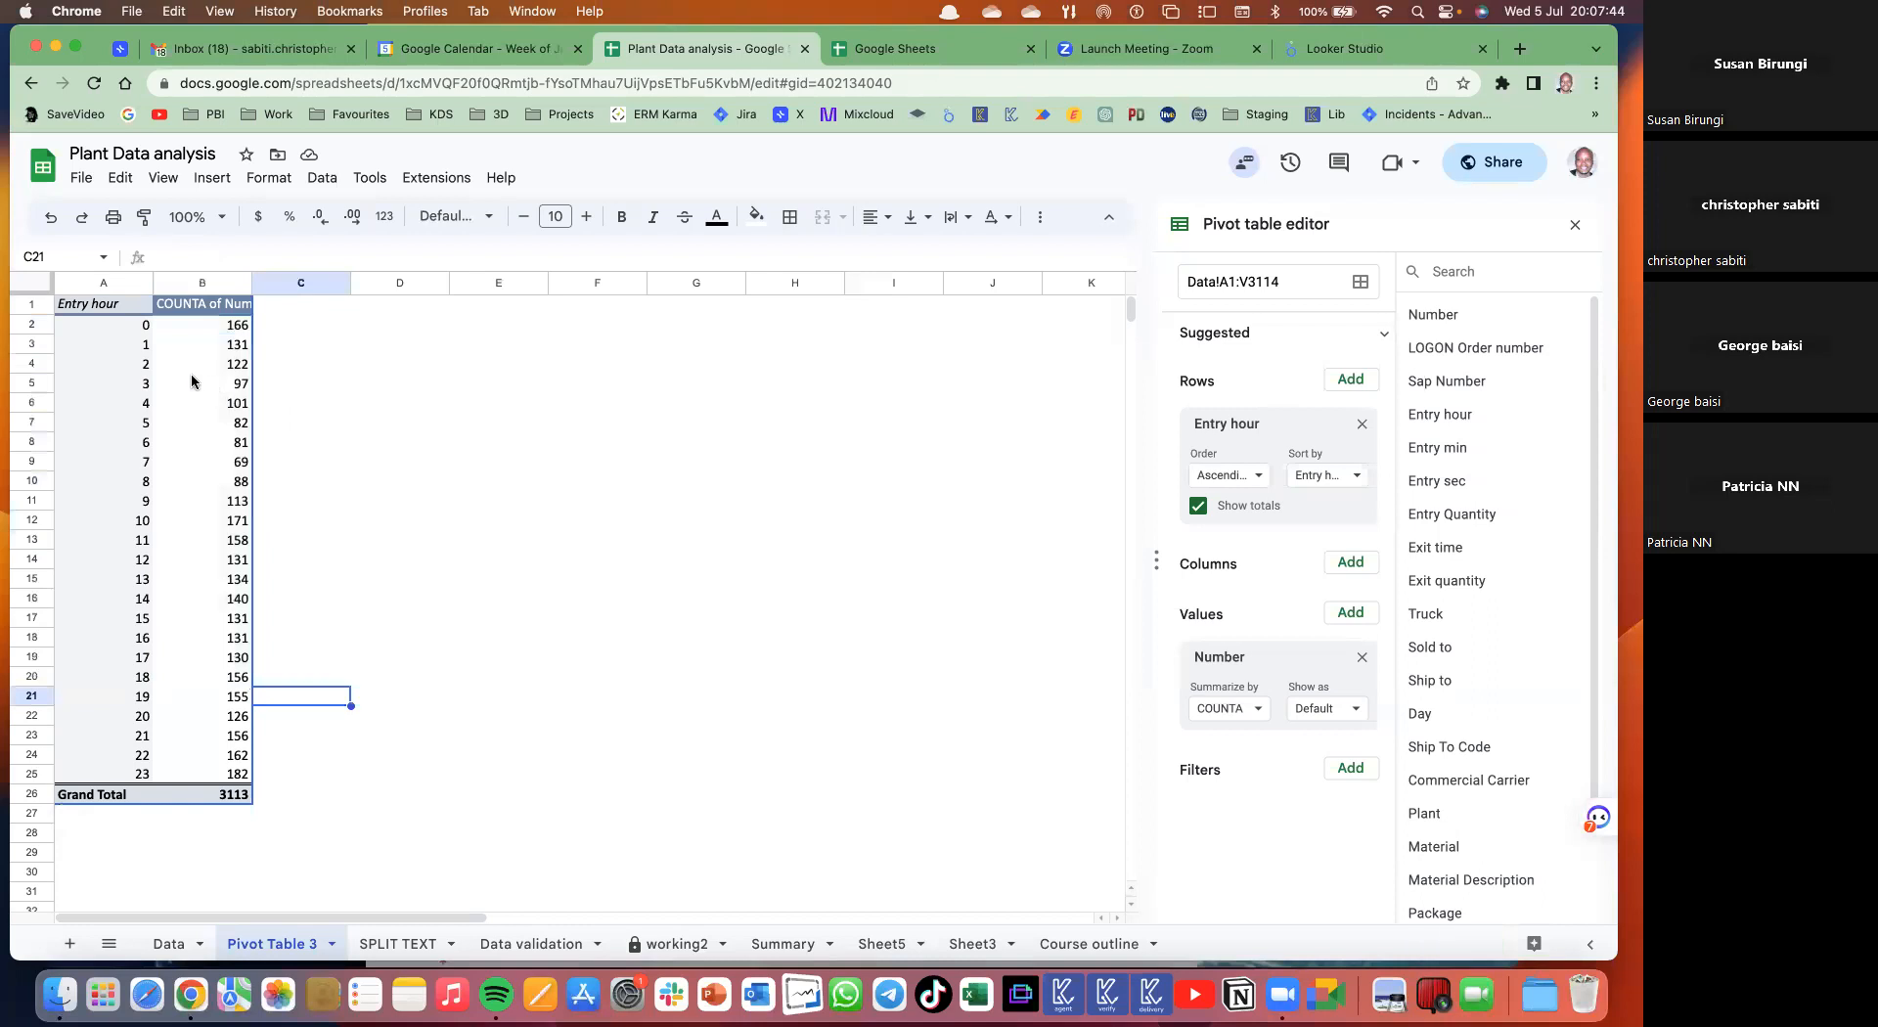
pyautogui.click(143, 349)
pyautogui.moveTo(148, 388); pyautogui.dragTo(255, 487)
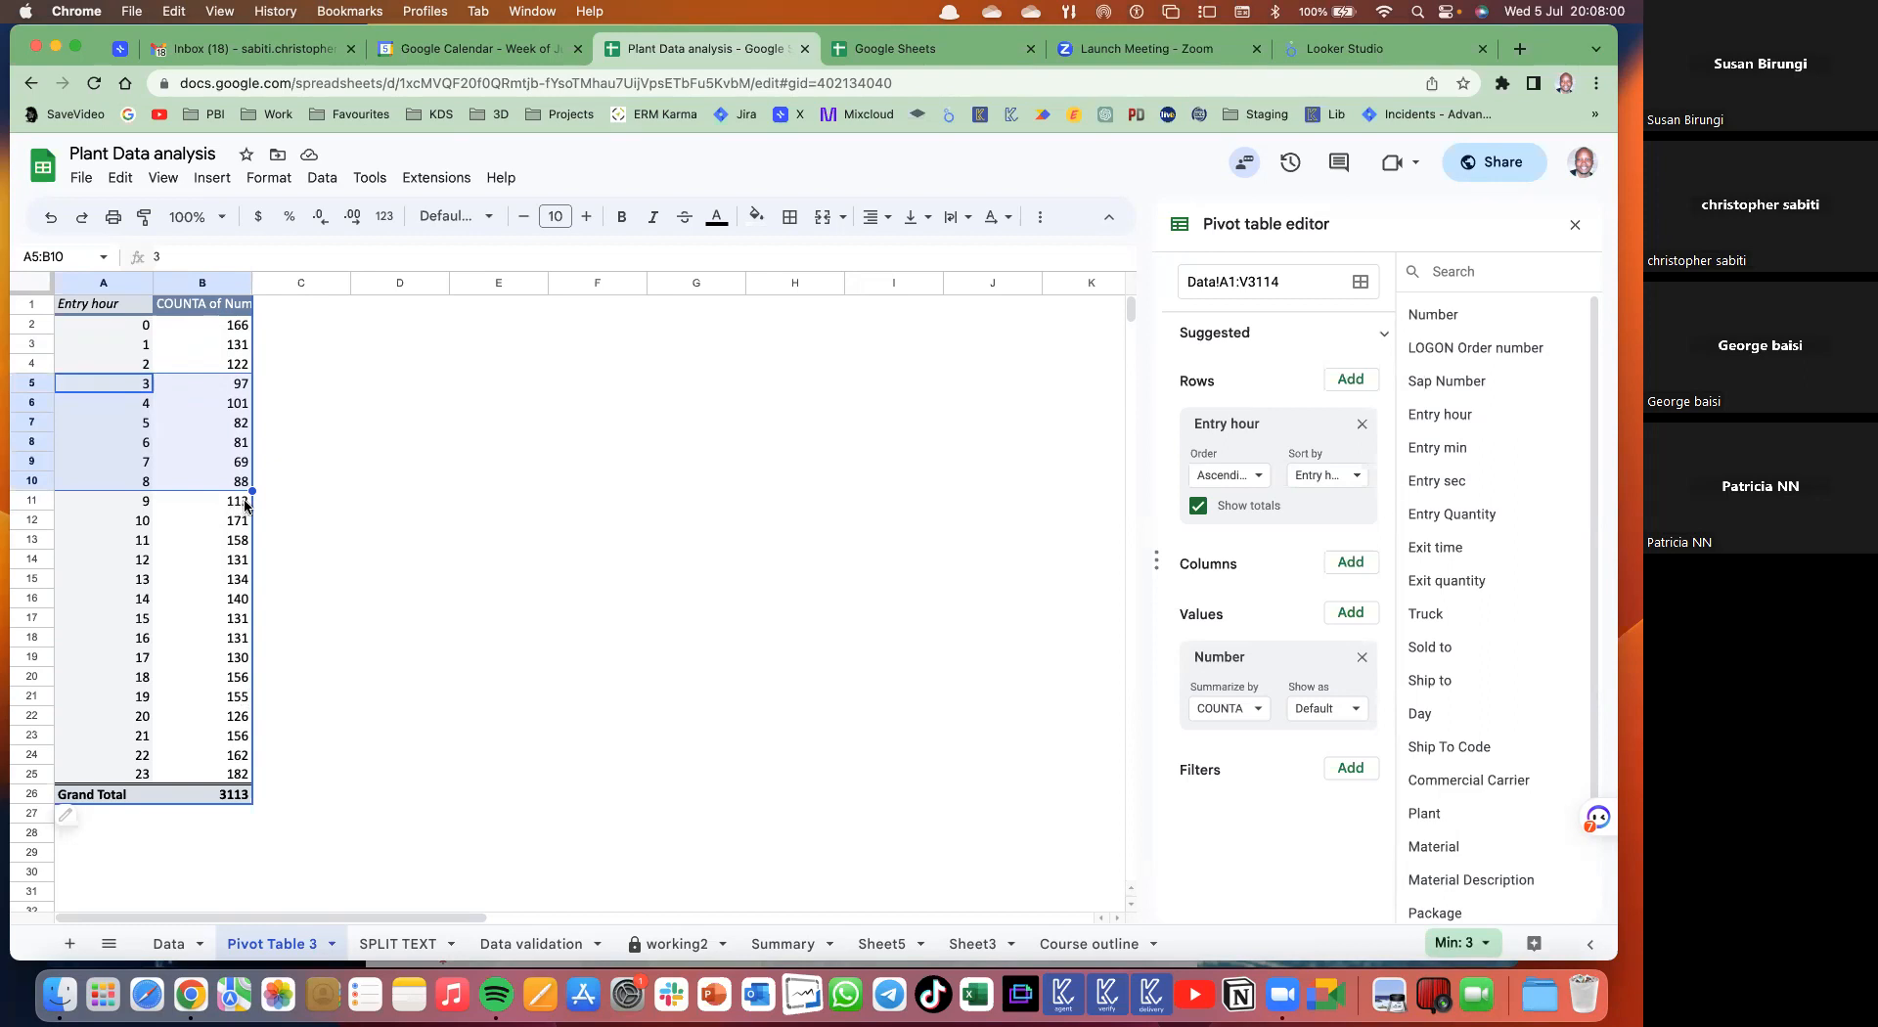
pyautogui.moveTo(238, 501); pyautogui.dragTo(240, 752)
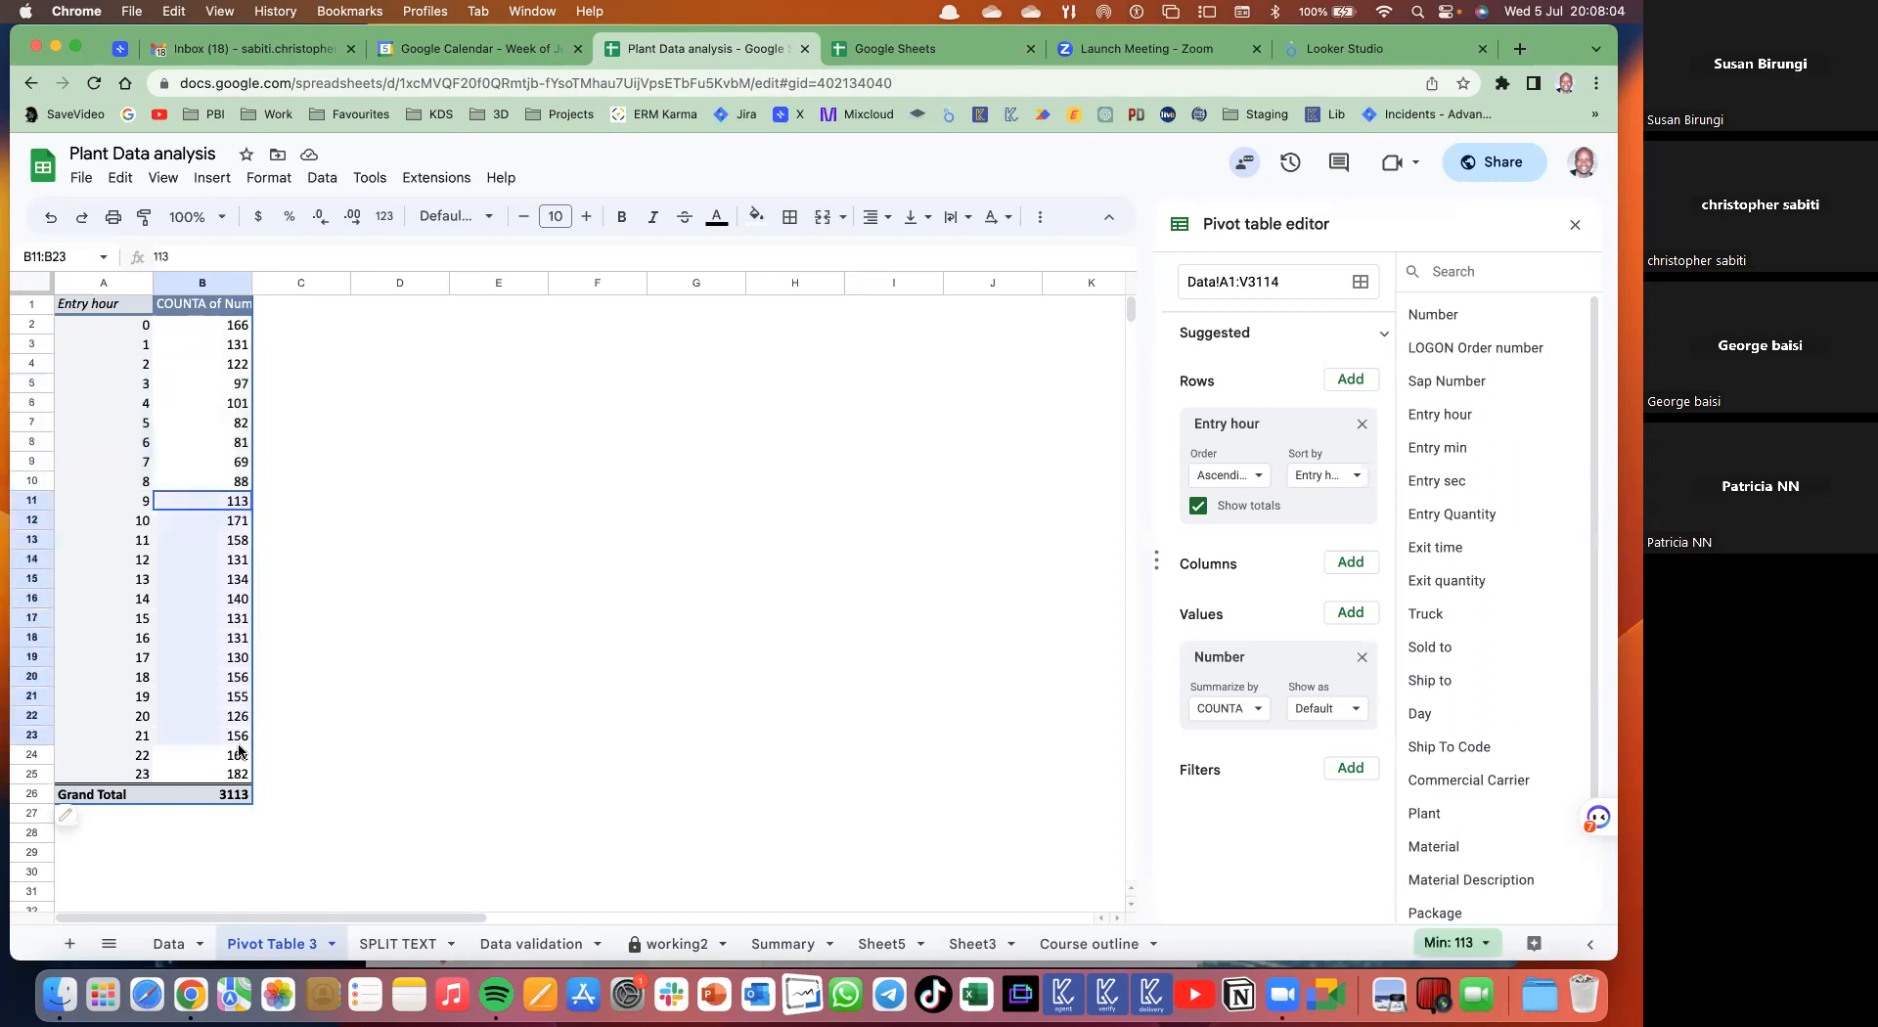
pyautogui.click(302, 700)
pyautogui.click(248, 778)
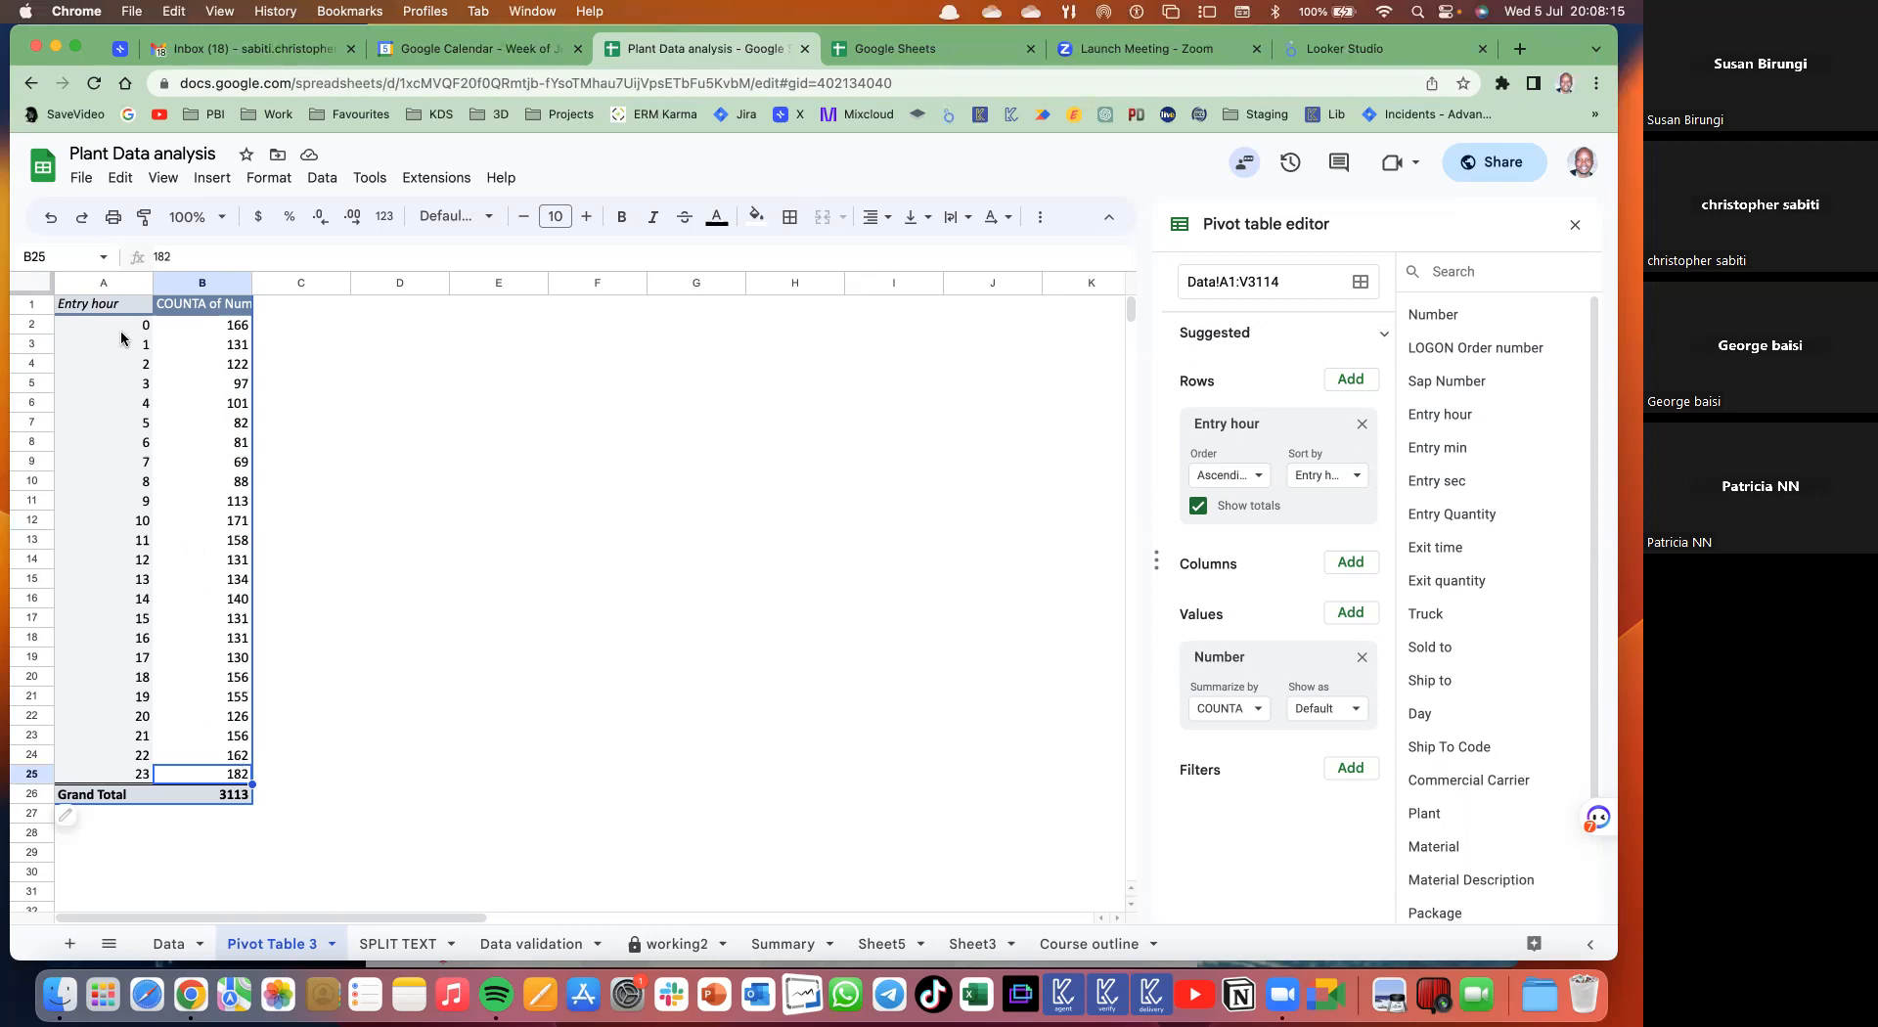
pyautogui.moveTo(118, 326); pyautogui.dragTo(208, 771)
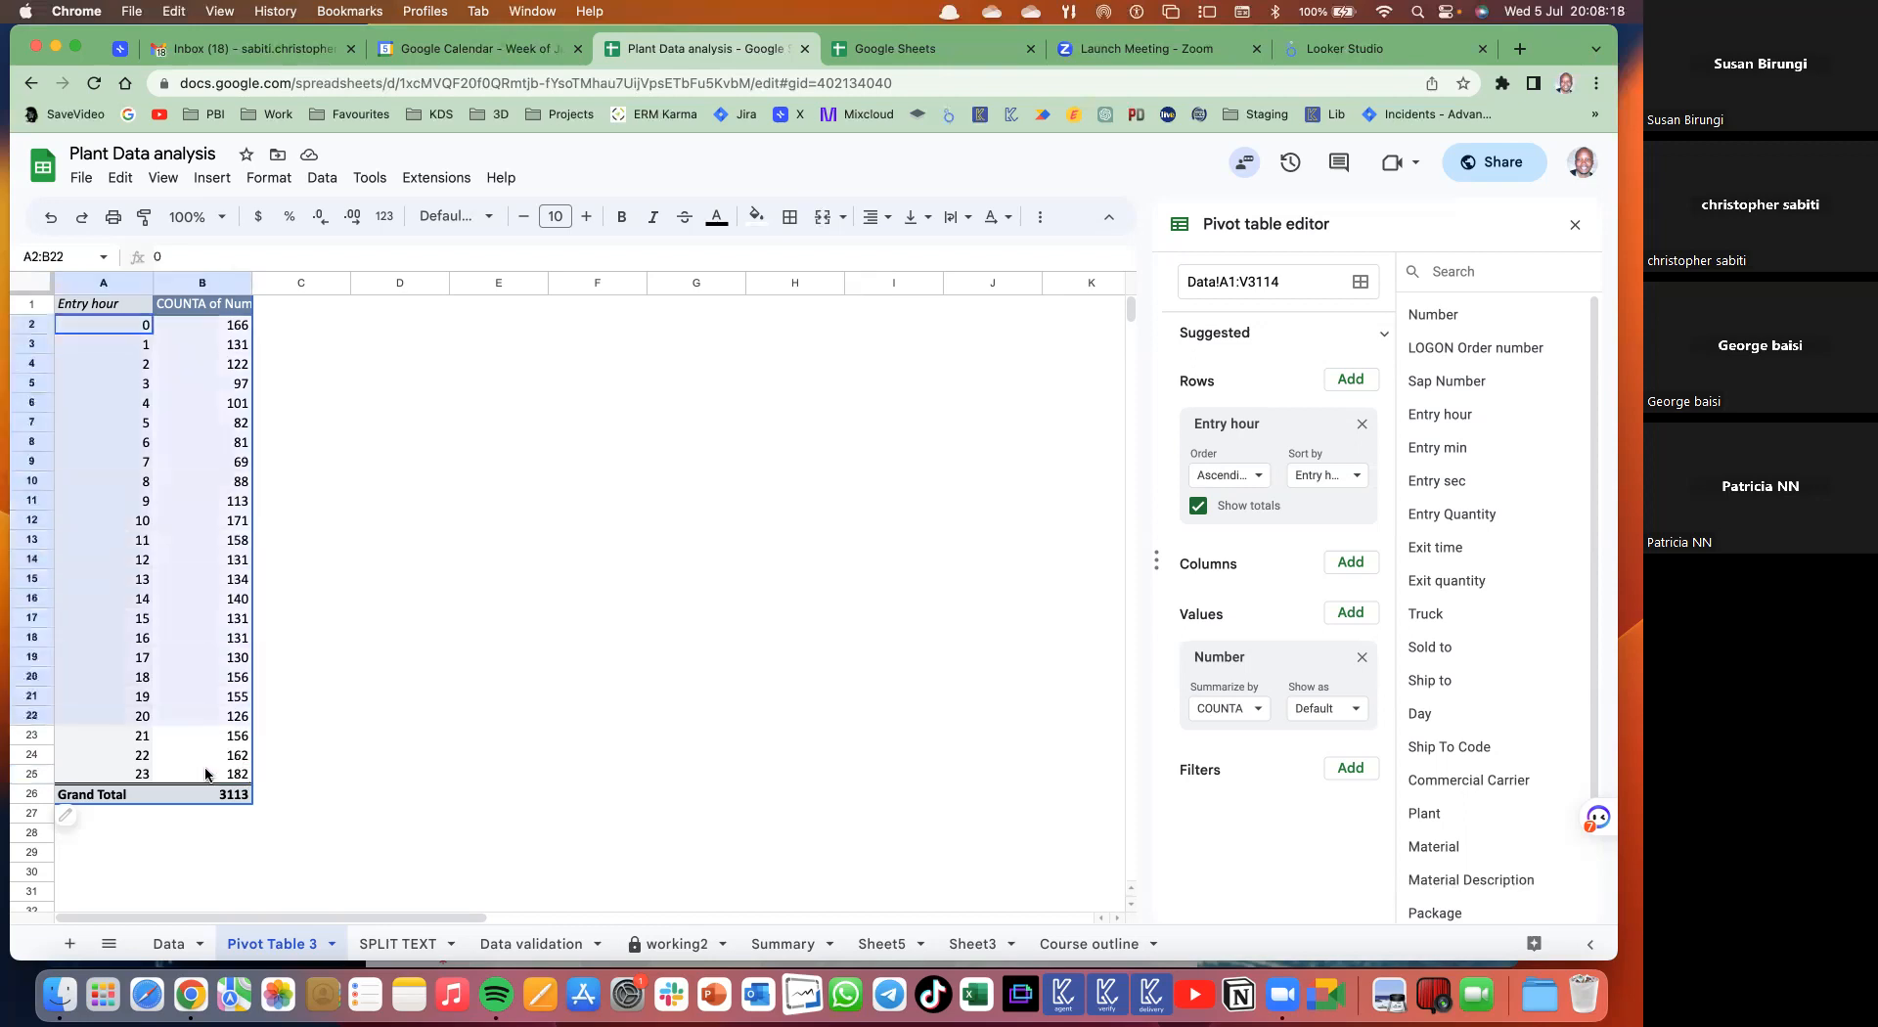
pyautogui.click(207, 174)
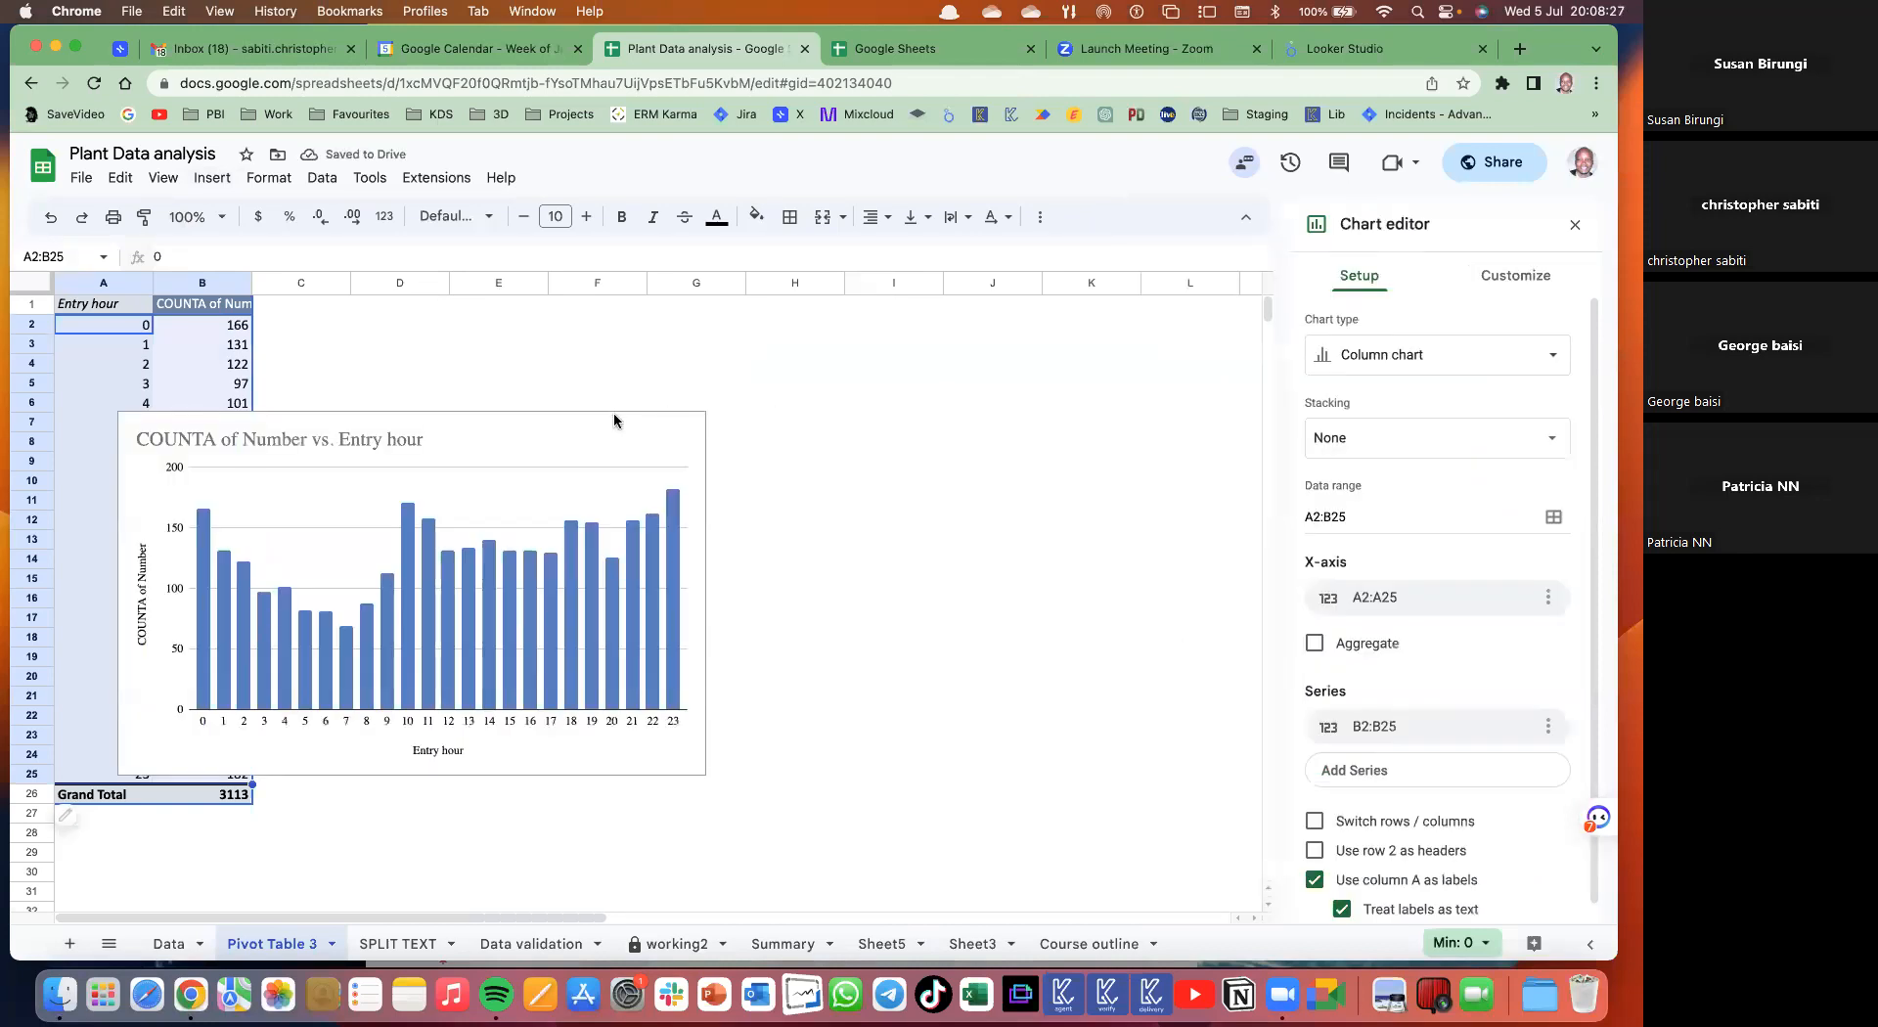
# - Move the chart beside the pivot table, switch it to a line chart, and widen it
pyautogui.moveTo(573, 419); pyautogui.dragTo(829, 406)
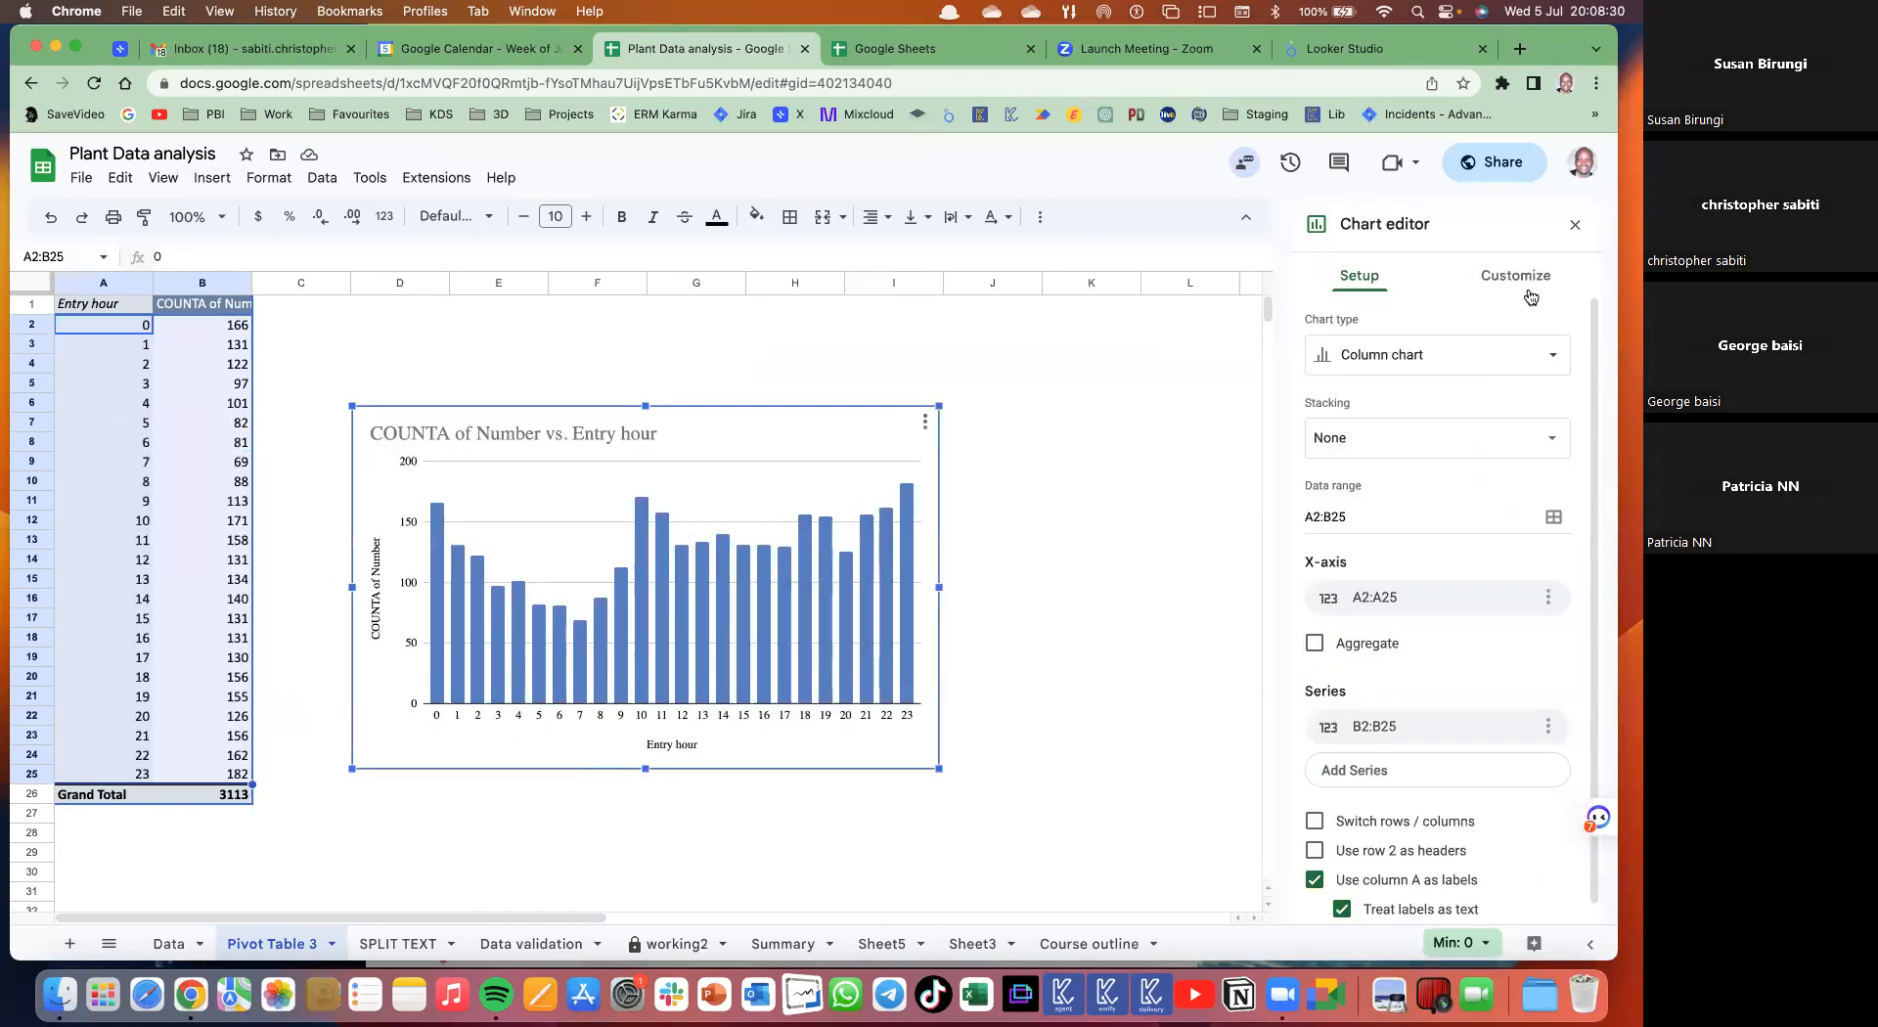
pyautogui.click(1410, 368)
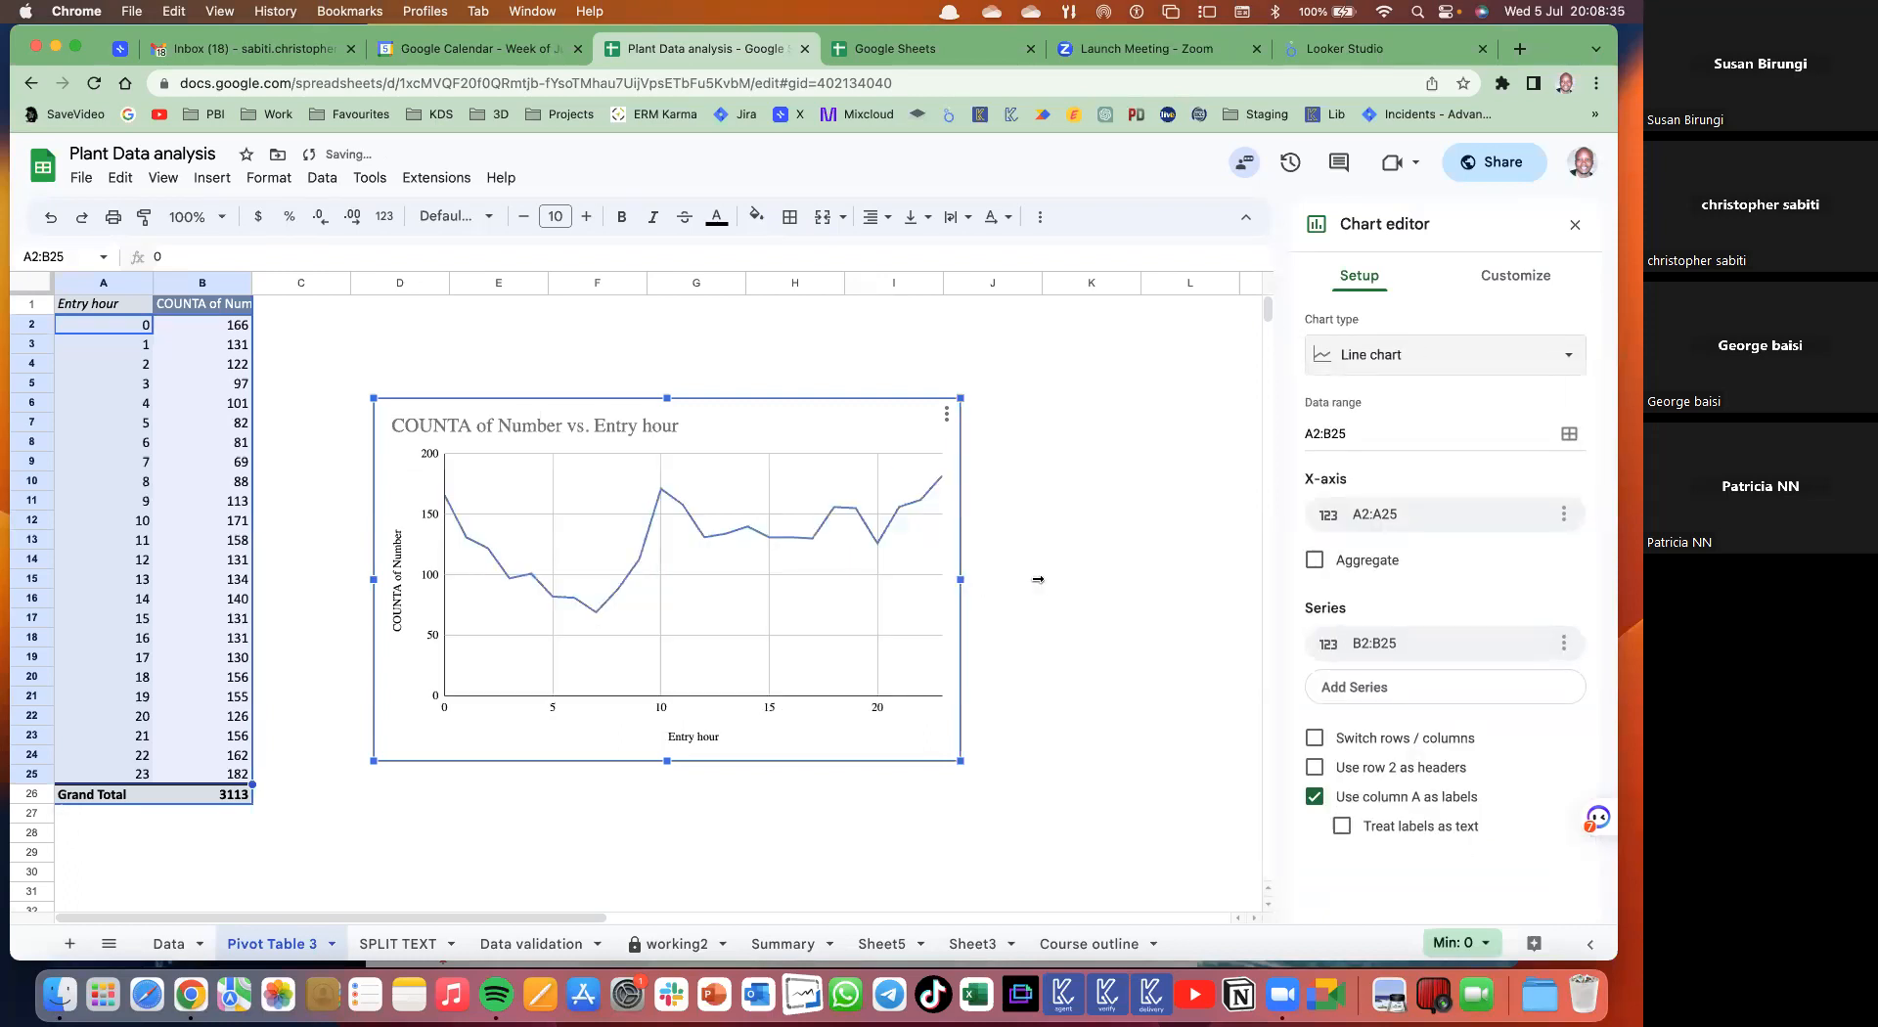
pyautogui.moveTo(1038, 580); pyautogui.dragTo(1151, 590)
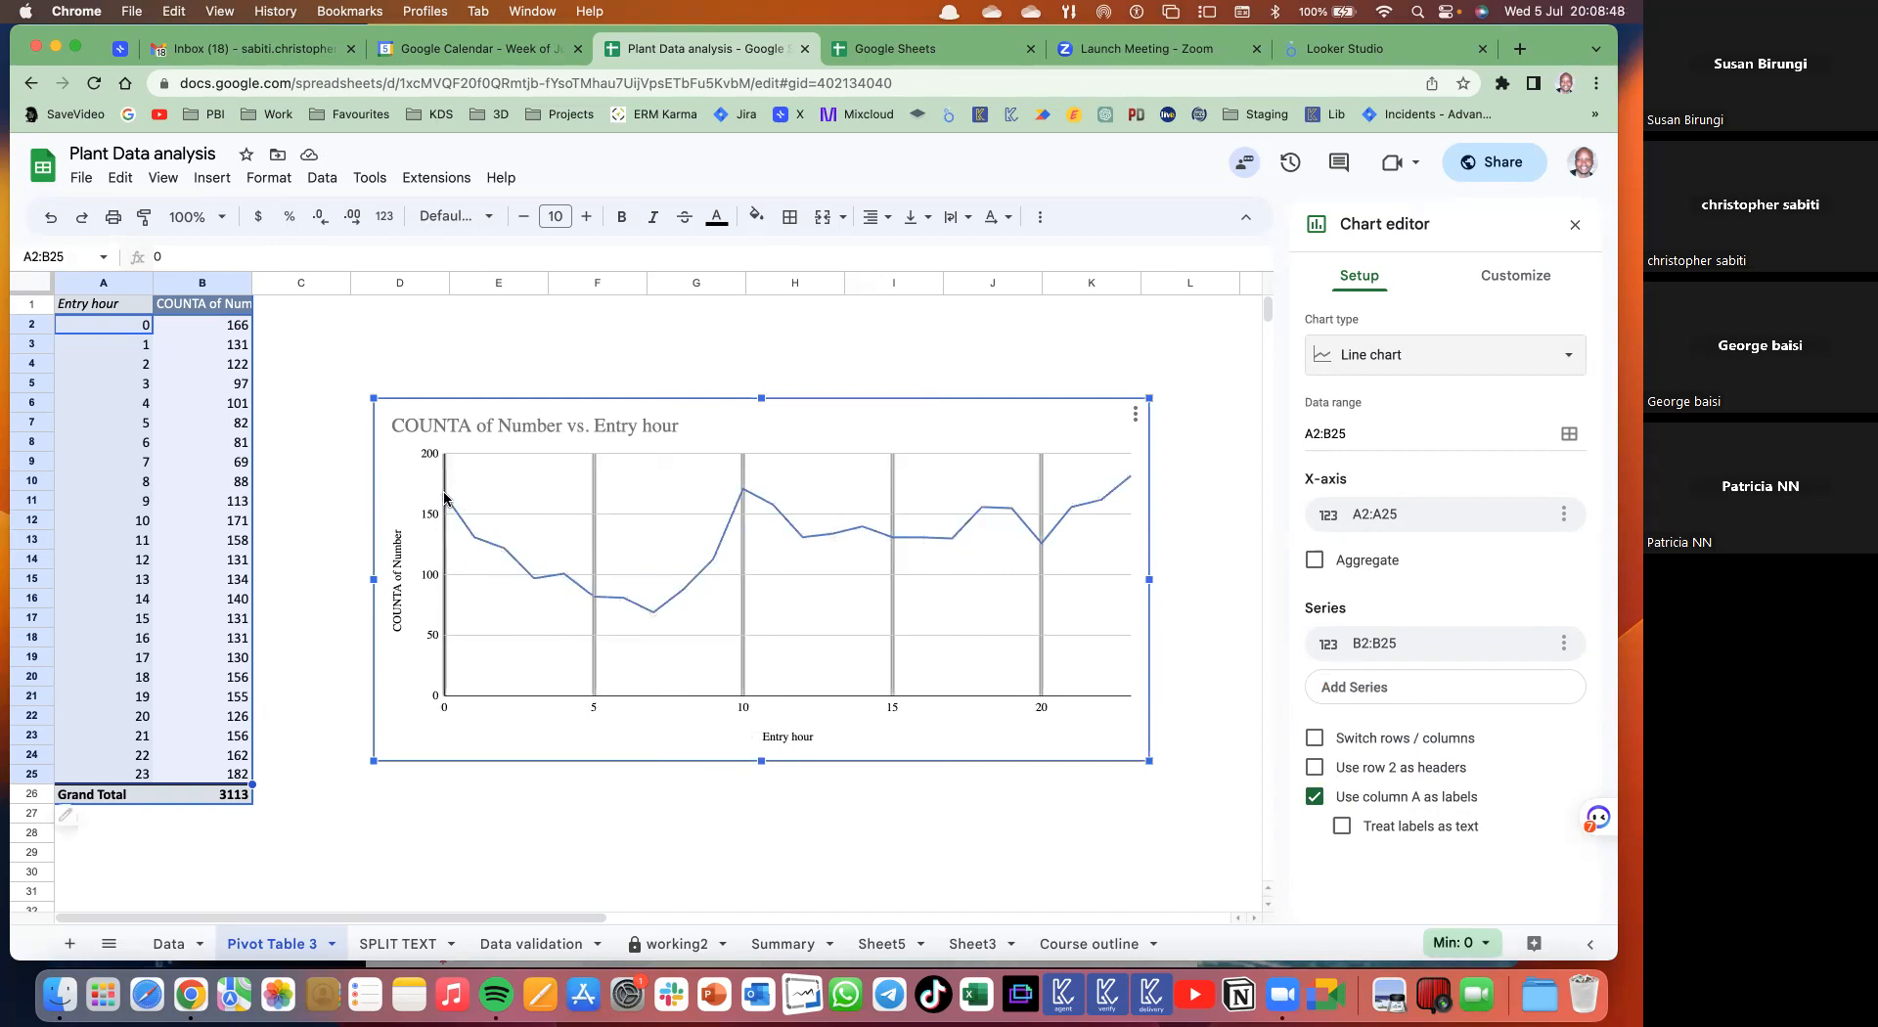
pyautogui.click(466, 520)
# - Deselect the line chart by clicking an empty cell to close the Chart editor
pyautogui.click(1047, 345)
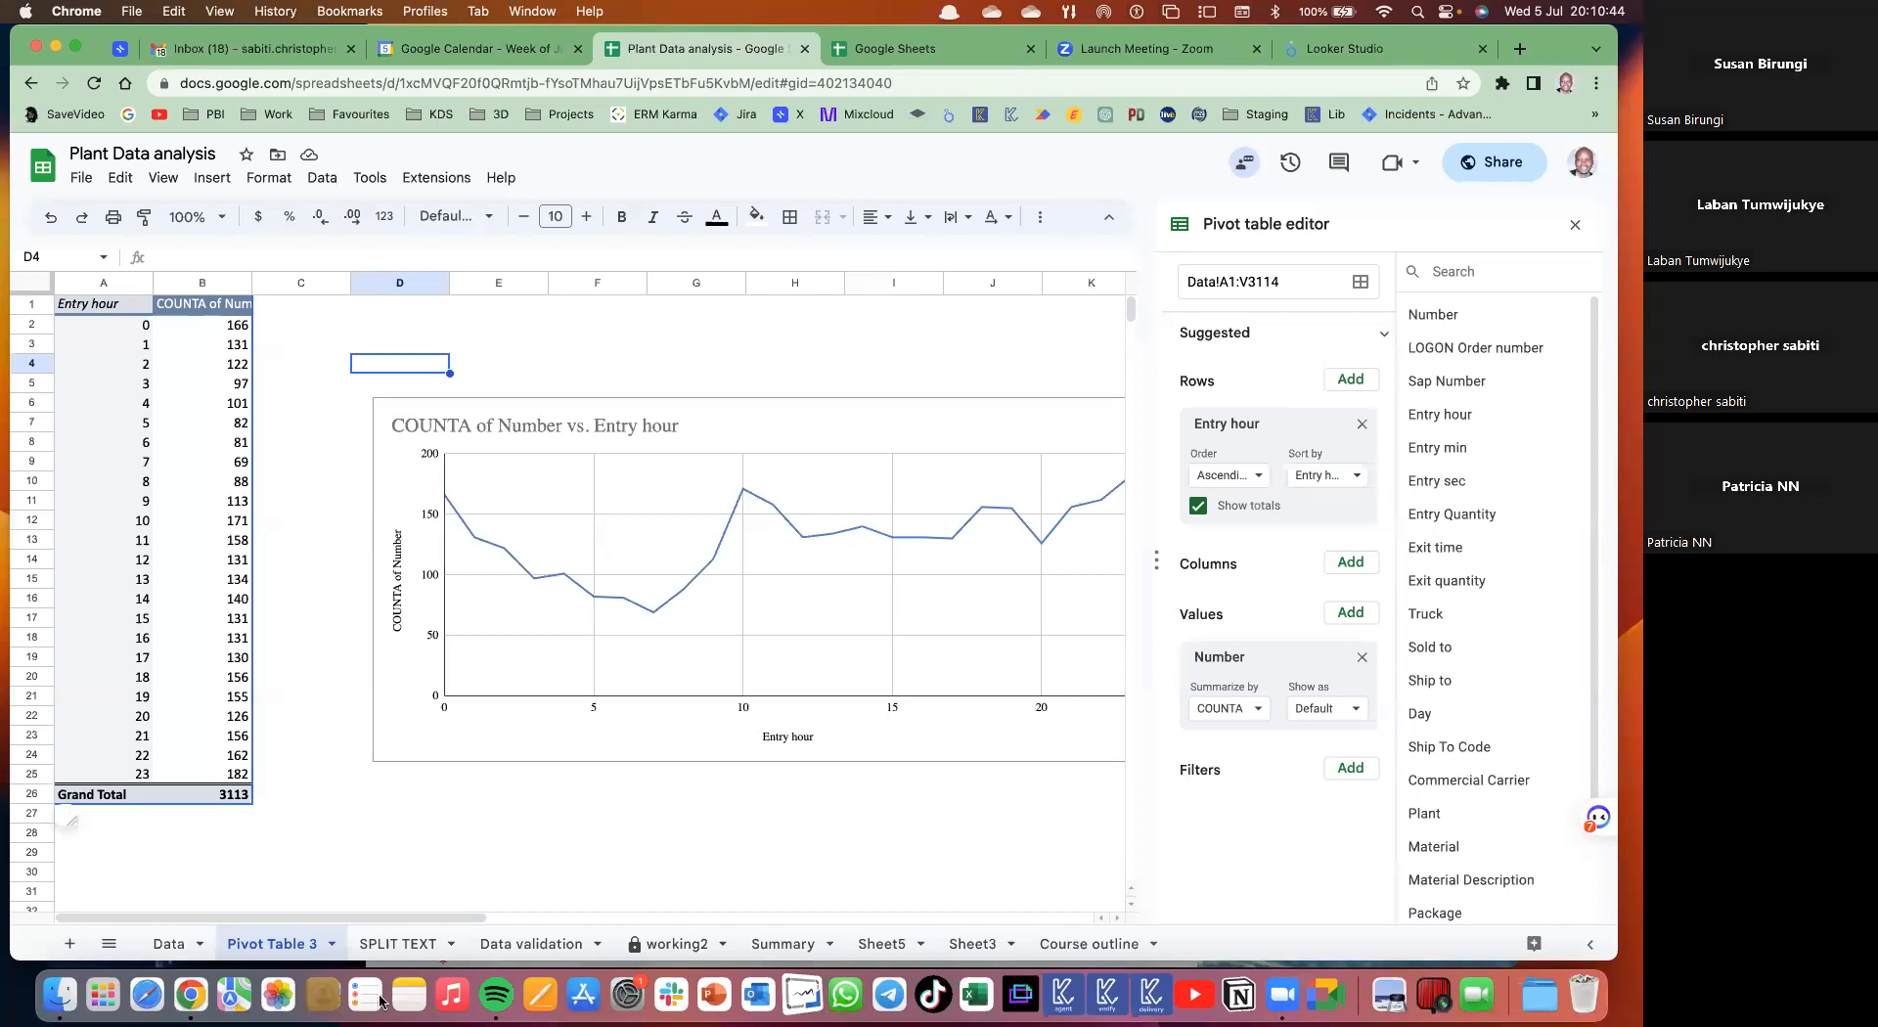
pyautogui.click(180, 939)
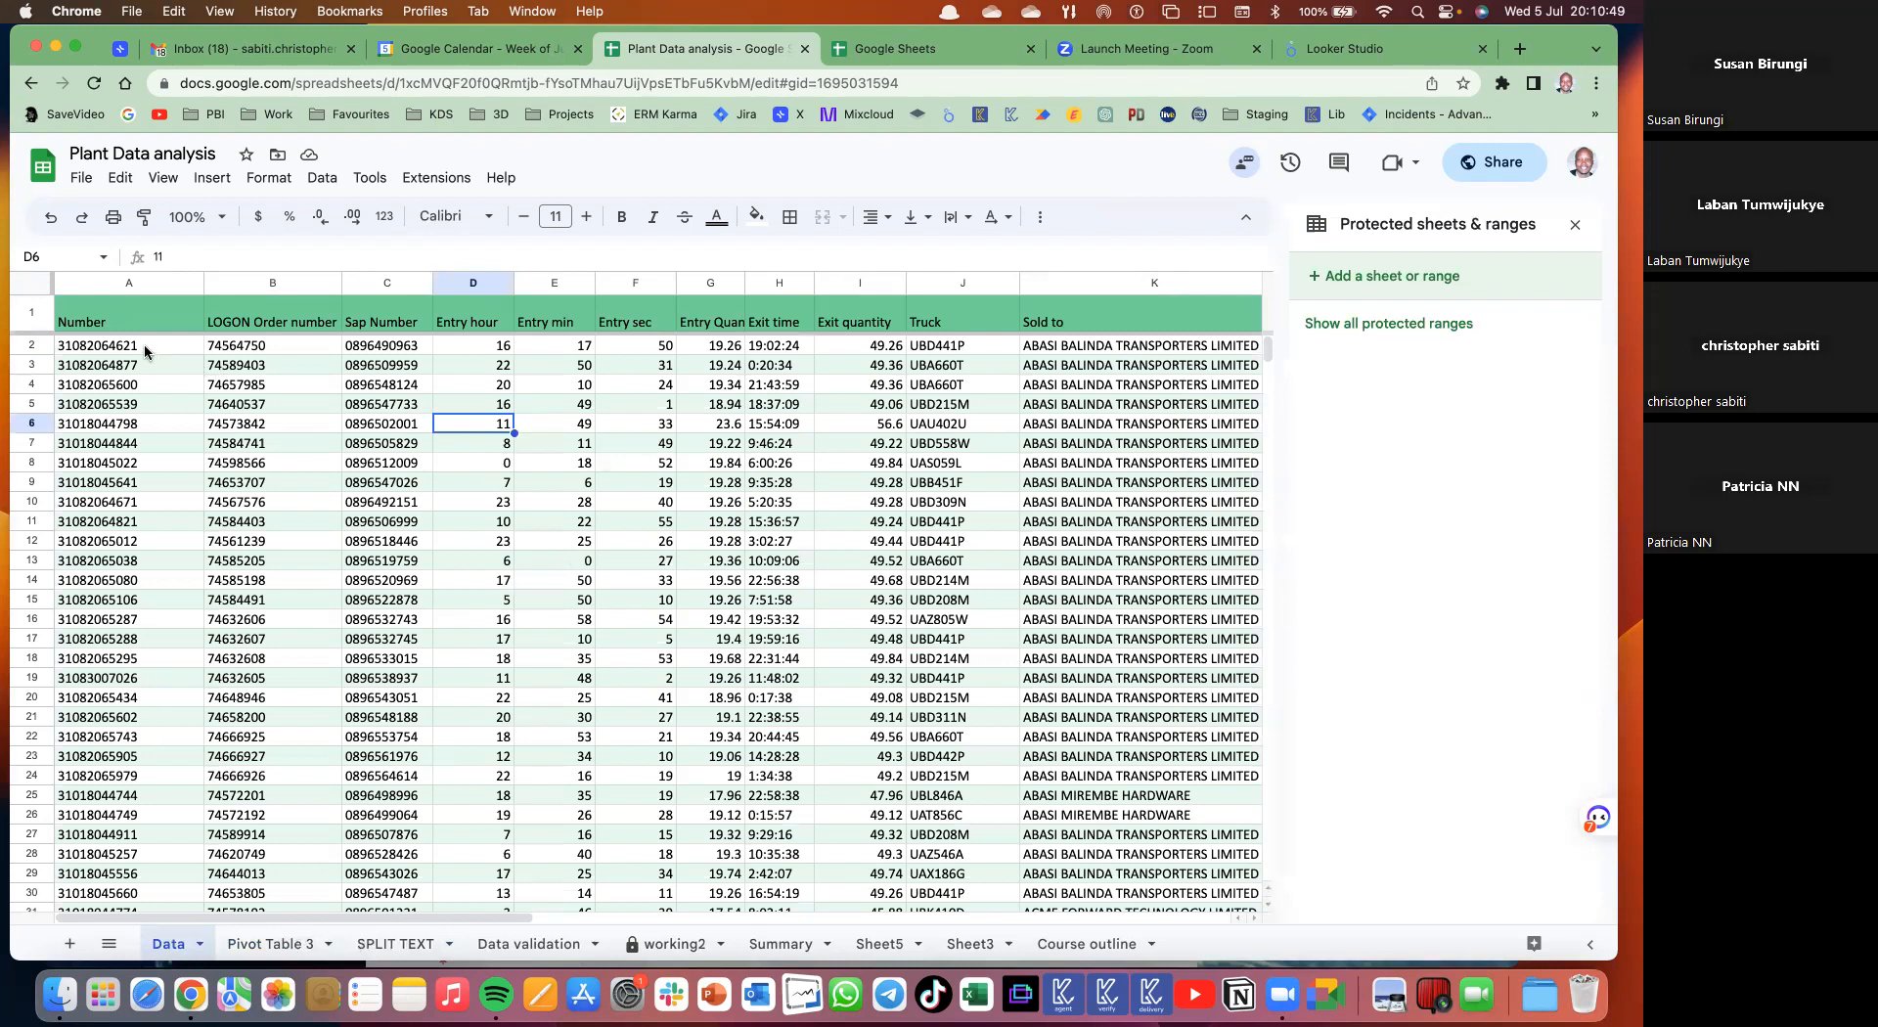
pyautogui.press('Down')
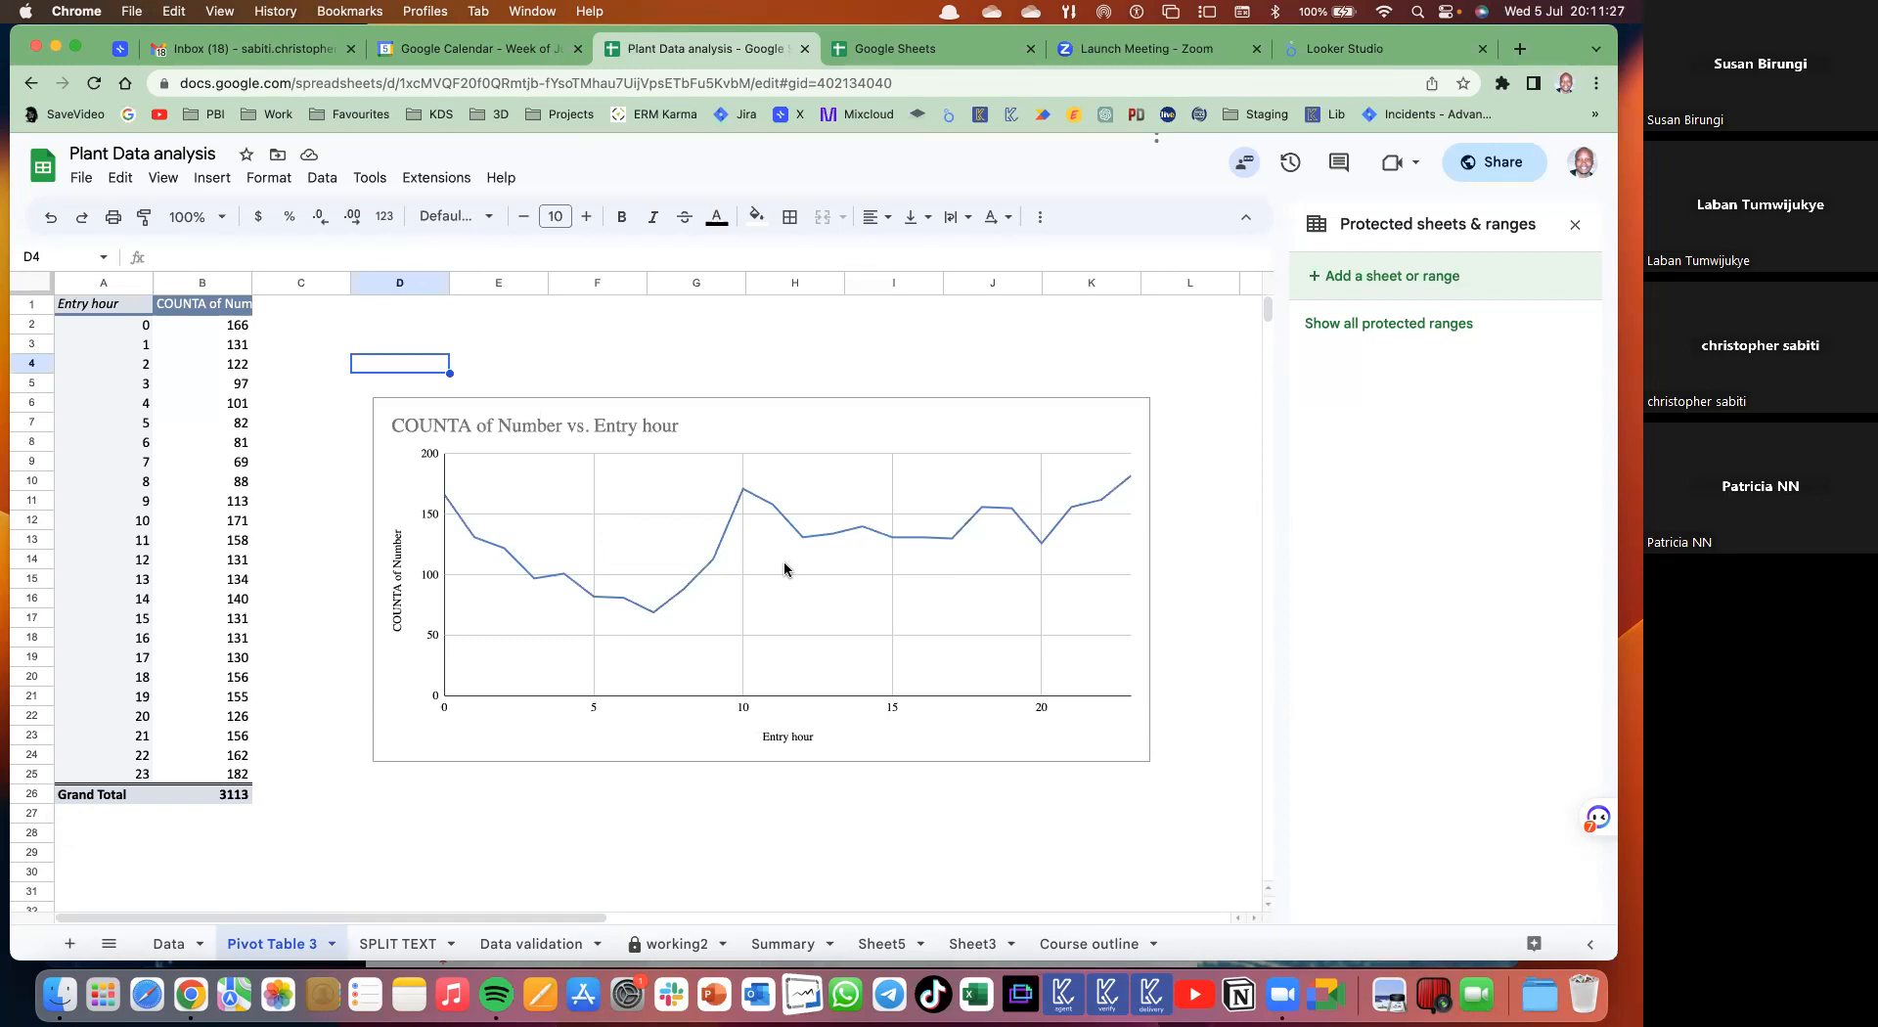
# - Open the source rows behind the hour 3 count in a detail sheet
pyautogui.click(199, 425)
pyautogui.click(731, 448)
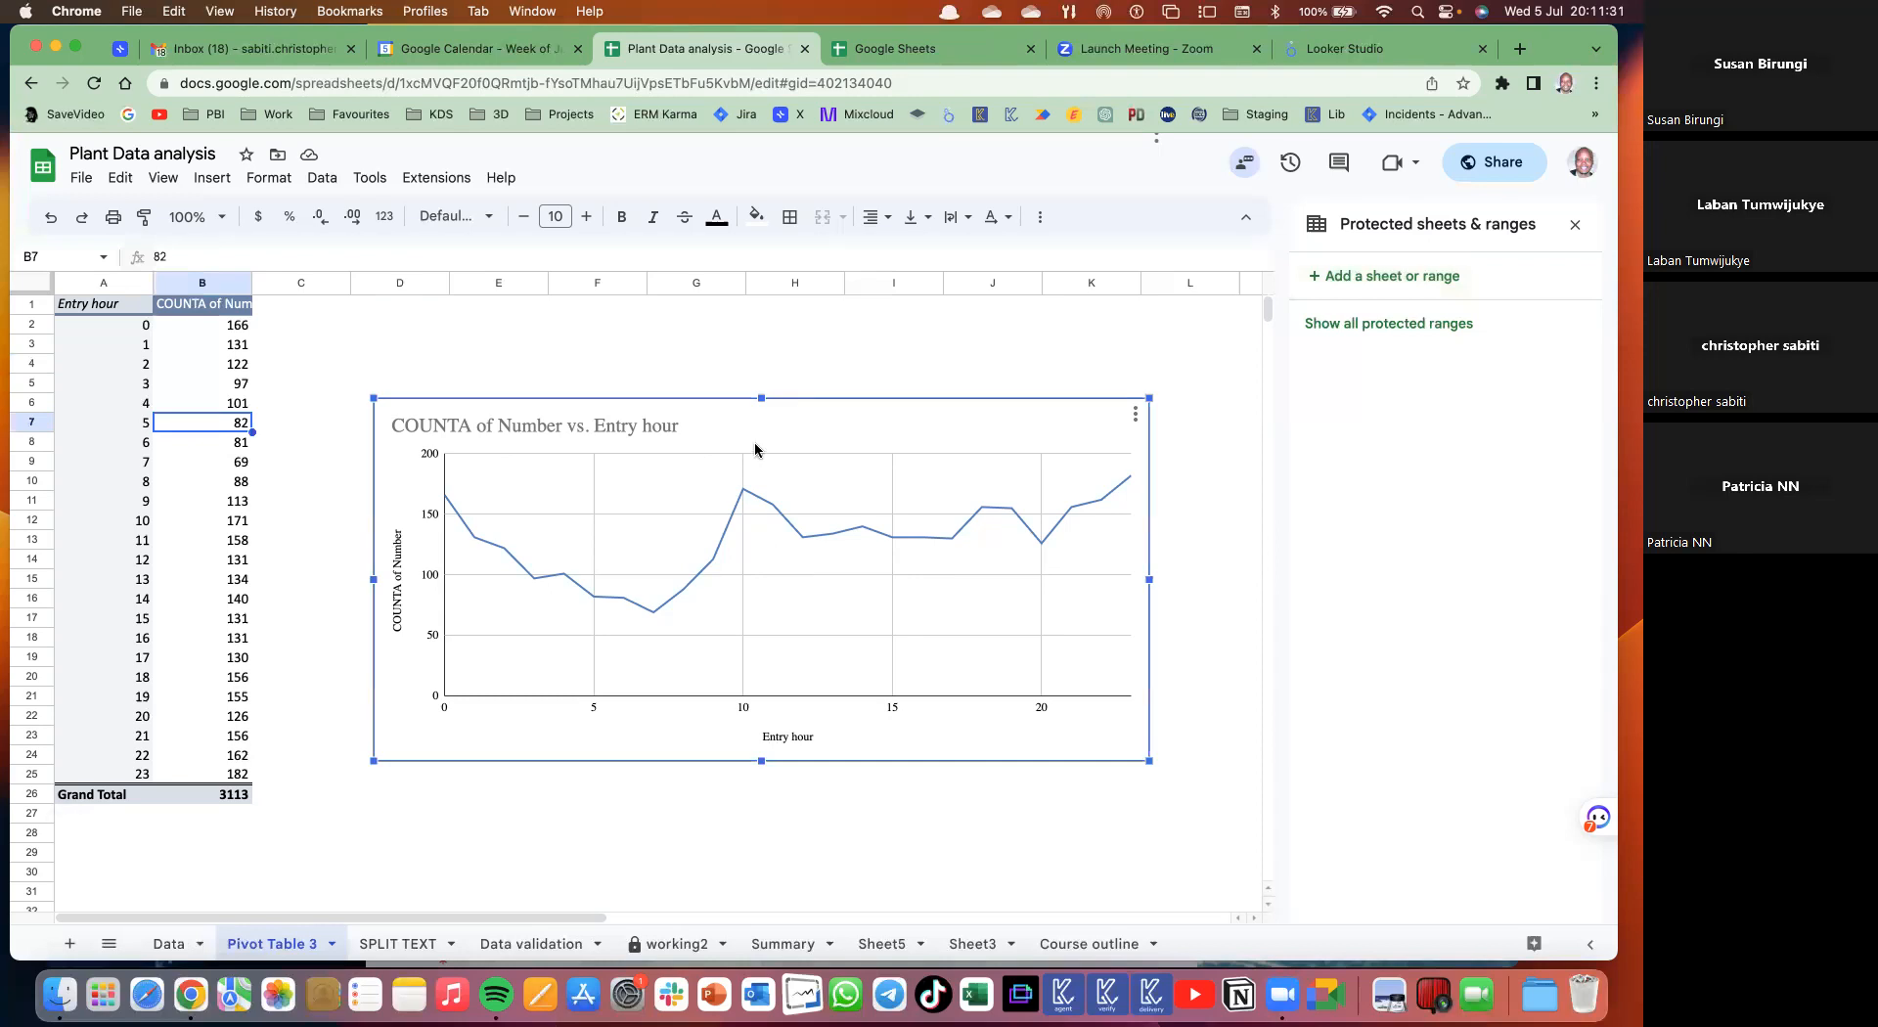
pyautogui.doubleClick(203, 383)
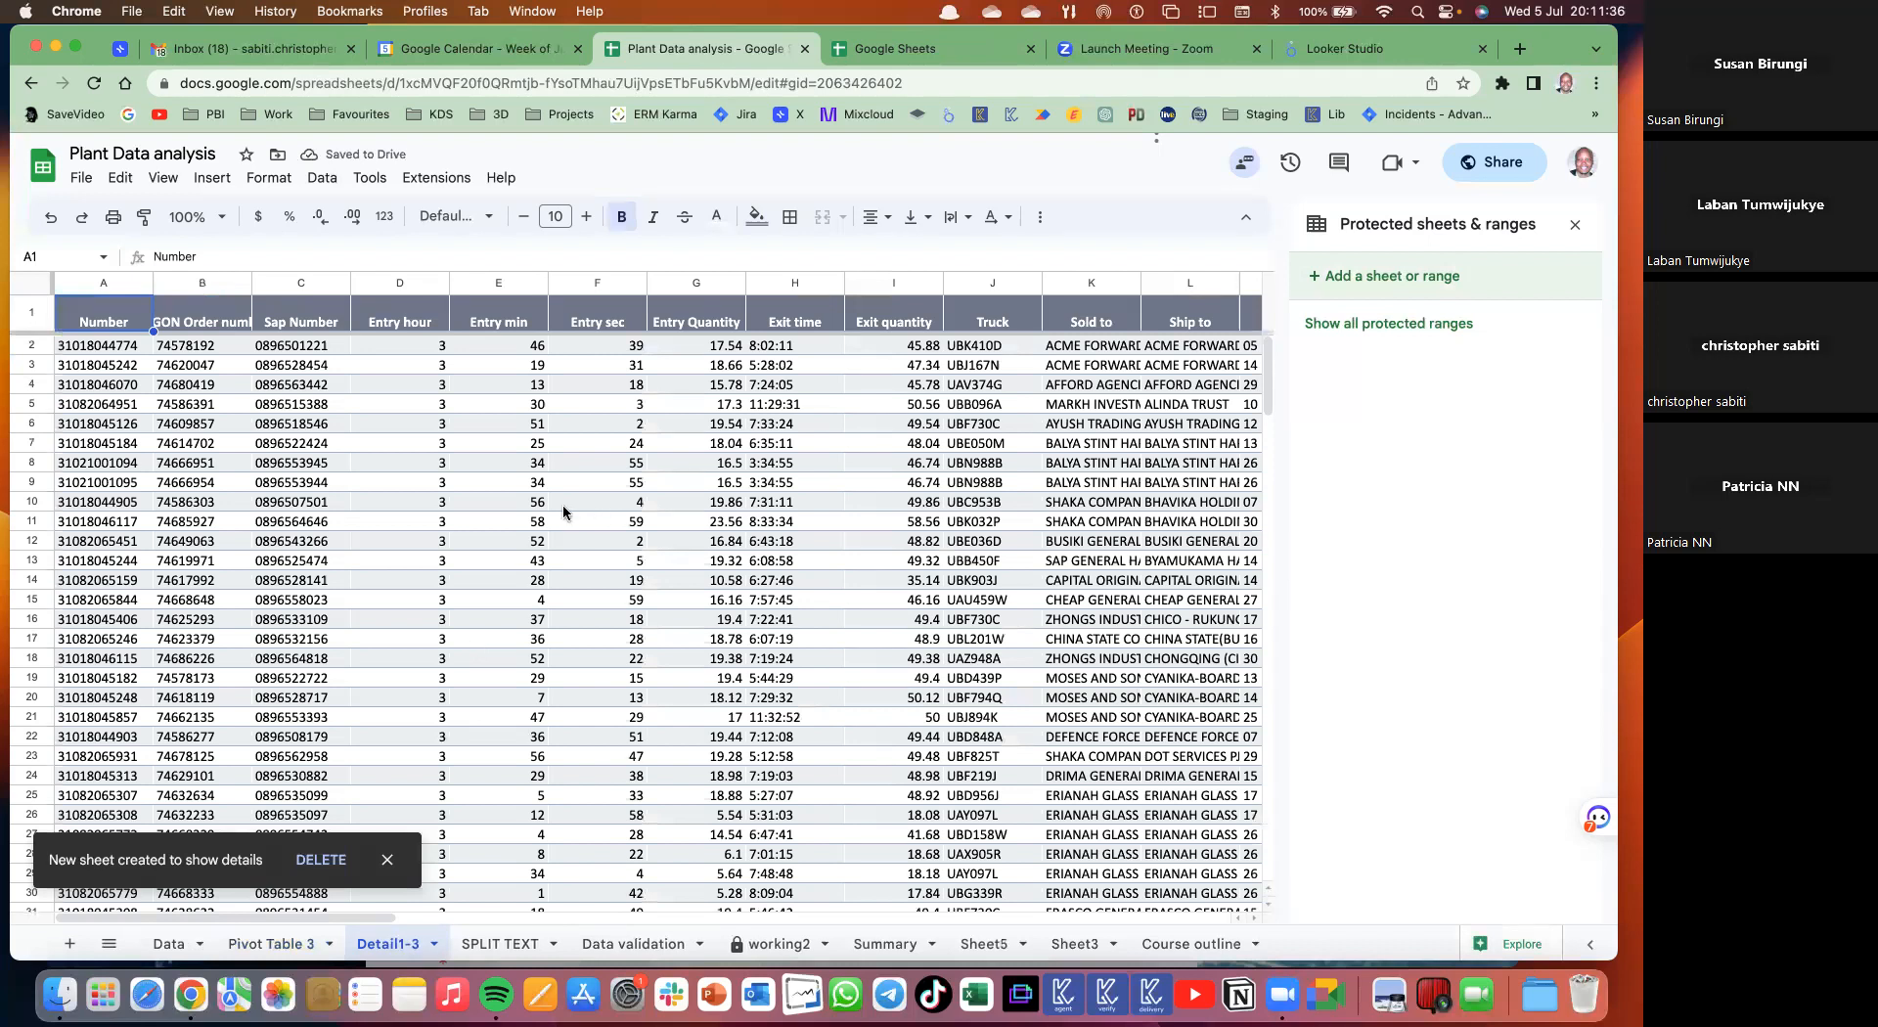
pyautogui.scroll(-3, 437, 522)
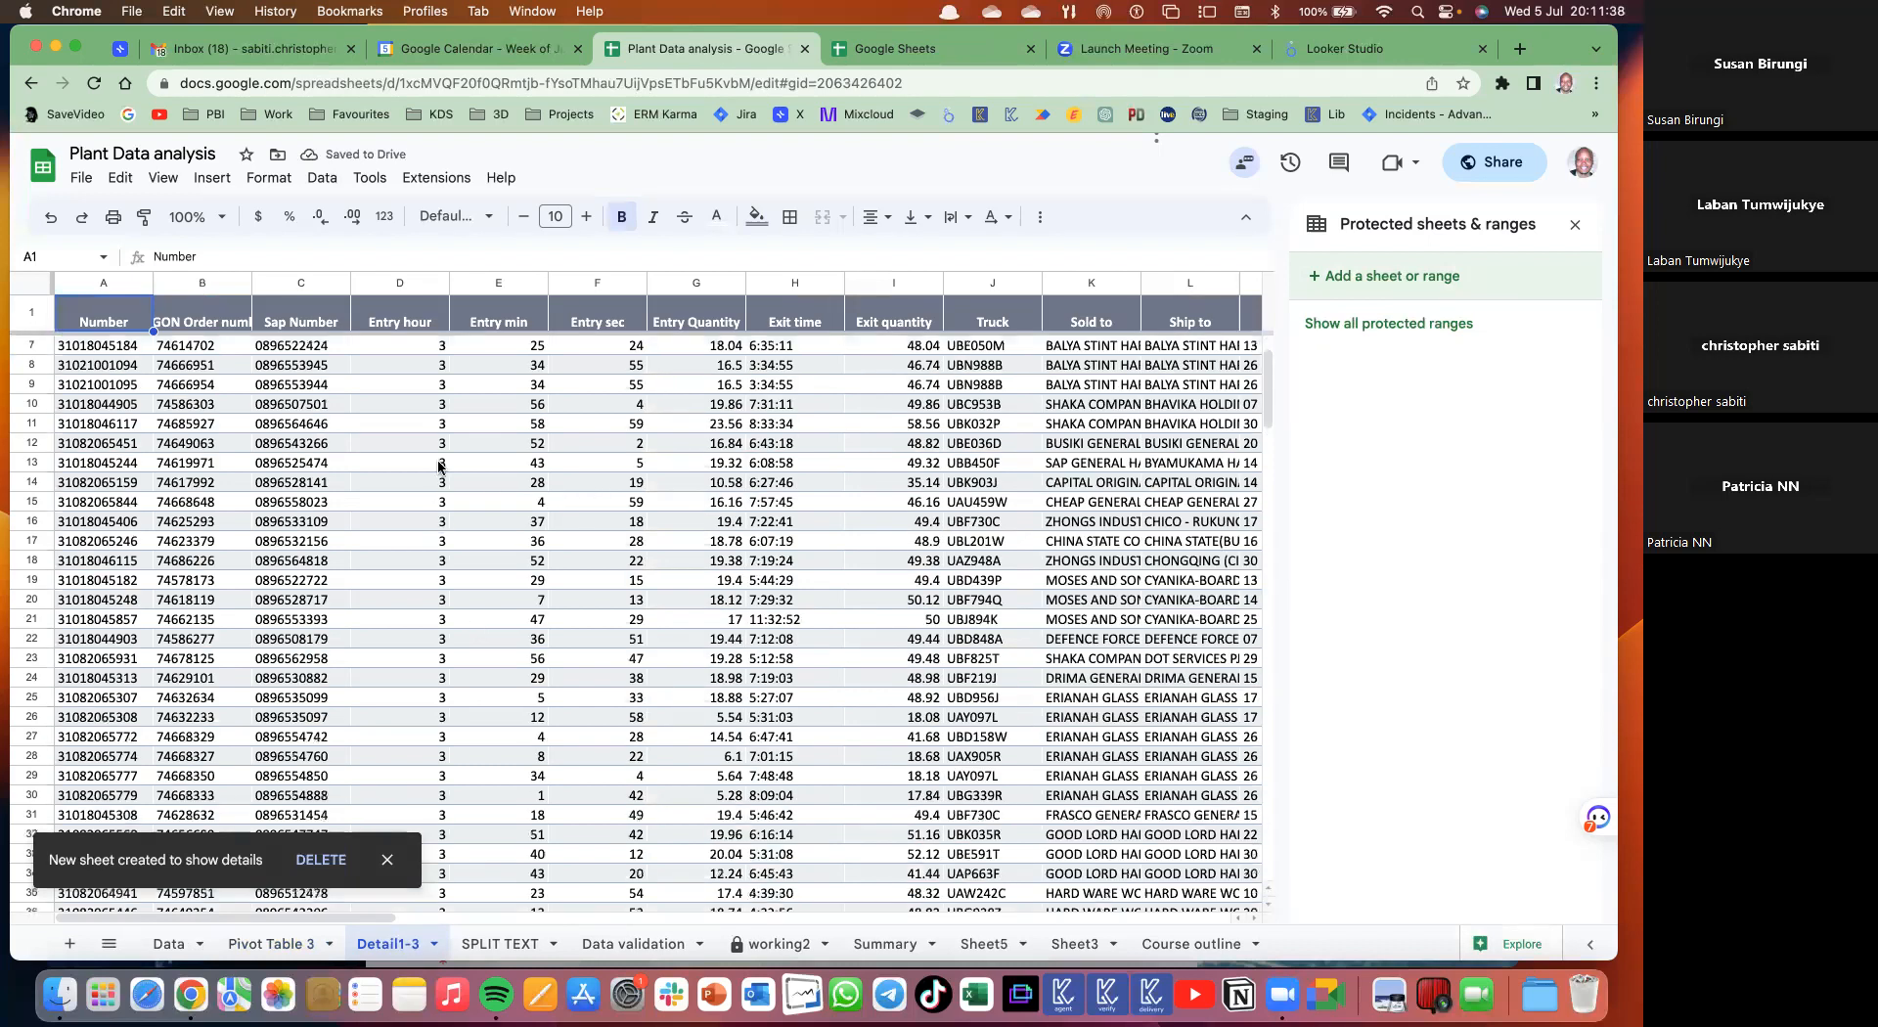
pyautogui.scroll(-10, 518, 479)
pyautogui.scroll(10, 518, 479)
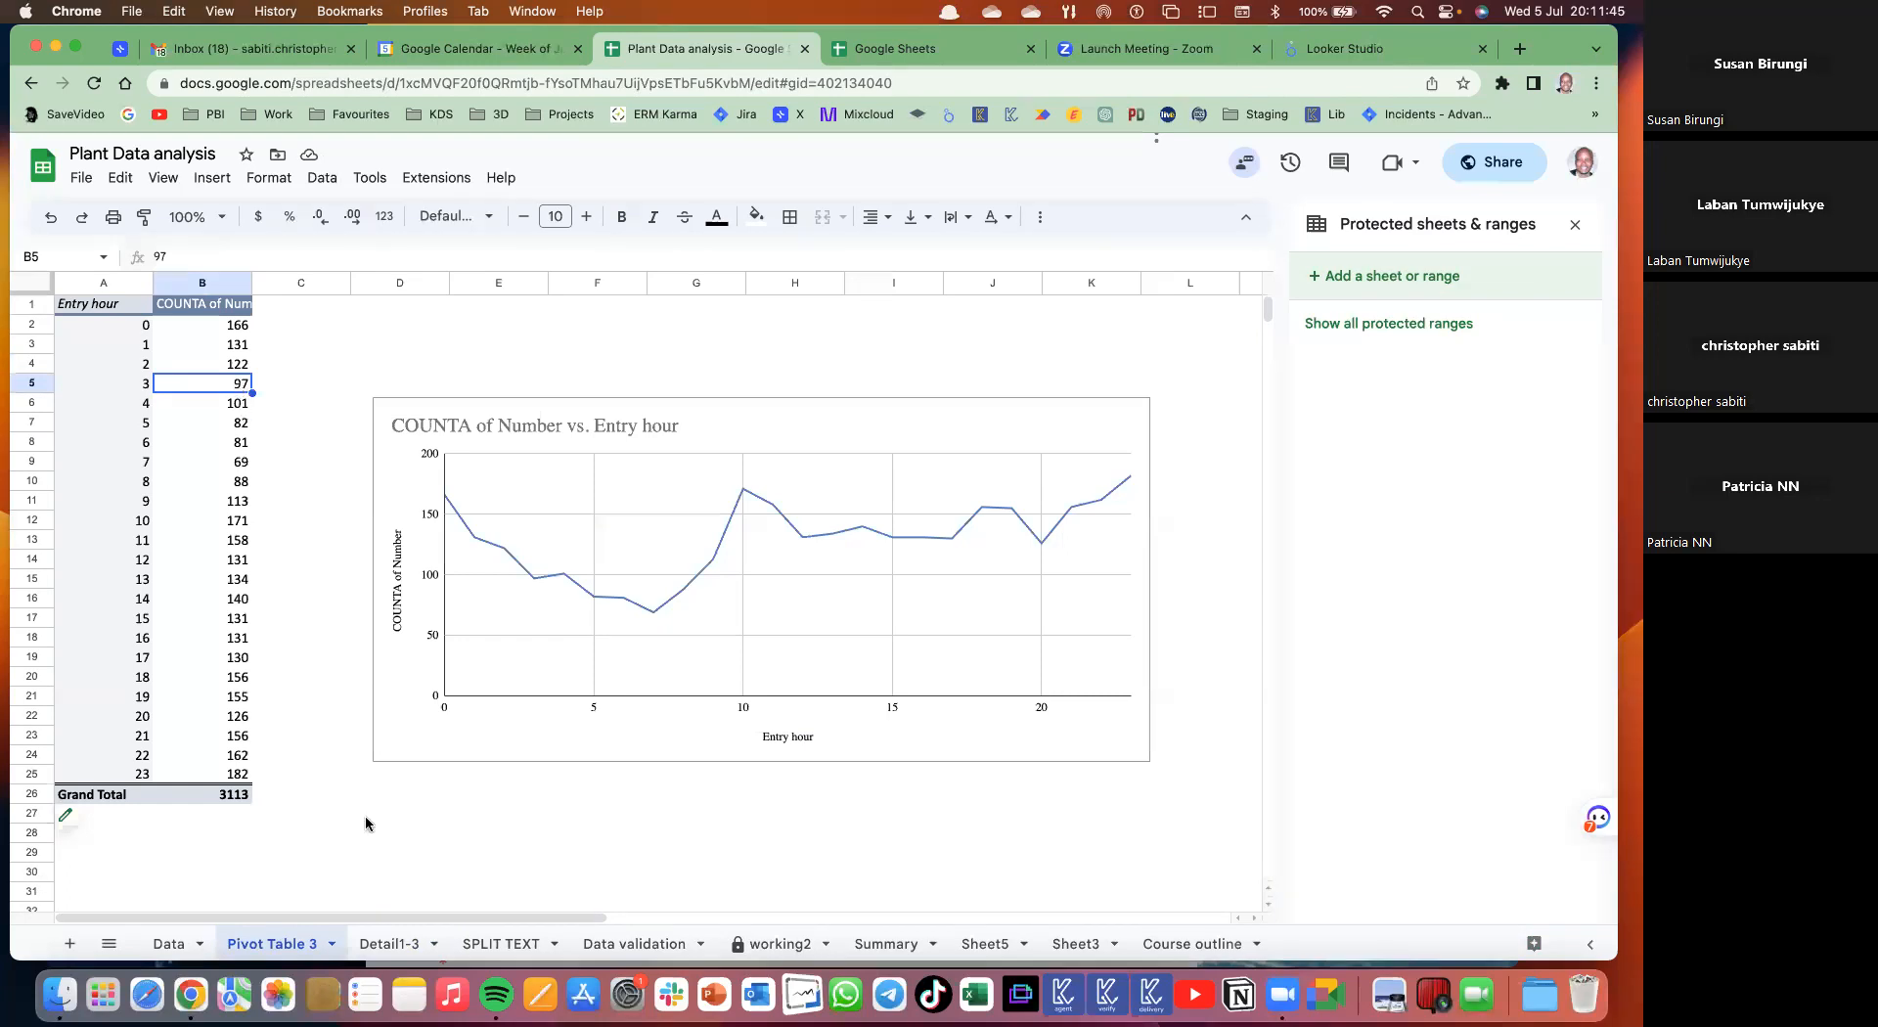
# - Check the last row of the Detail1-3 sheet, then delete that sheet
pyautogui.click(388, 943)
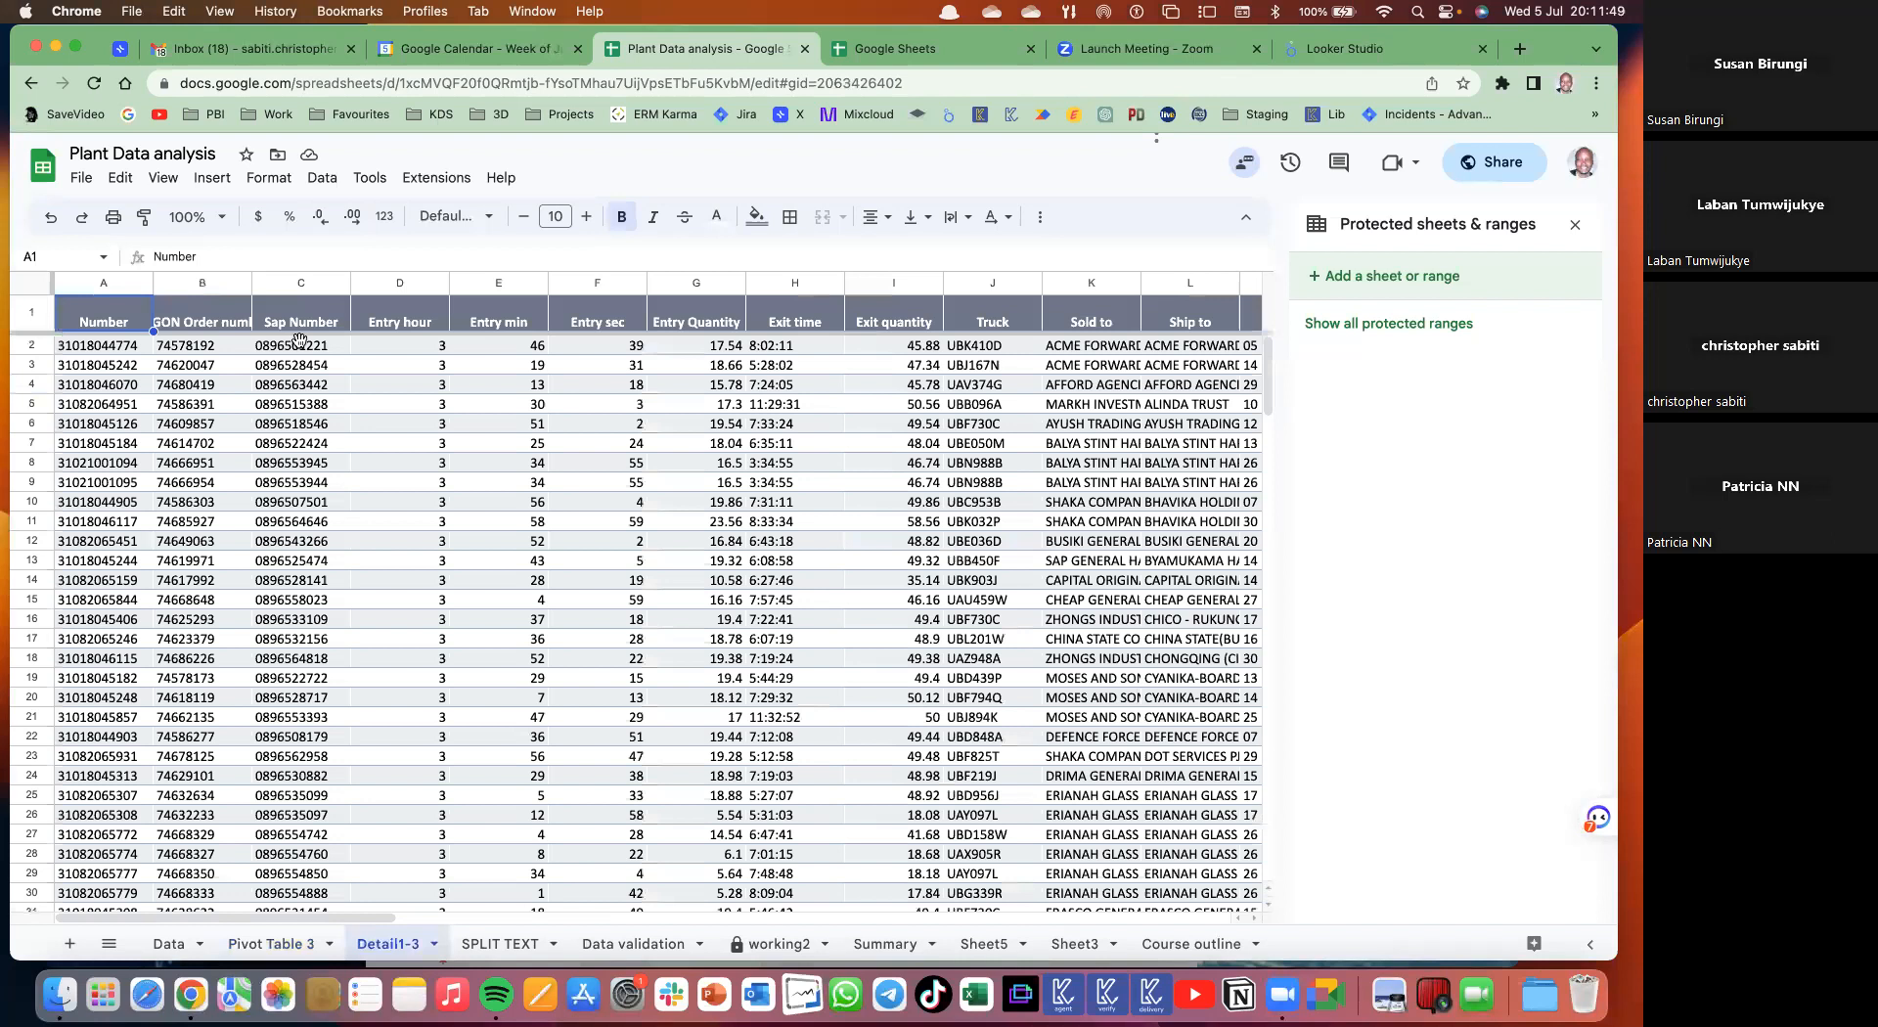
pyautogui.click(299, 340)
pyautogui.hotkey('ctrl', 'Down')
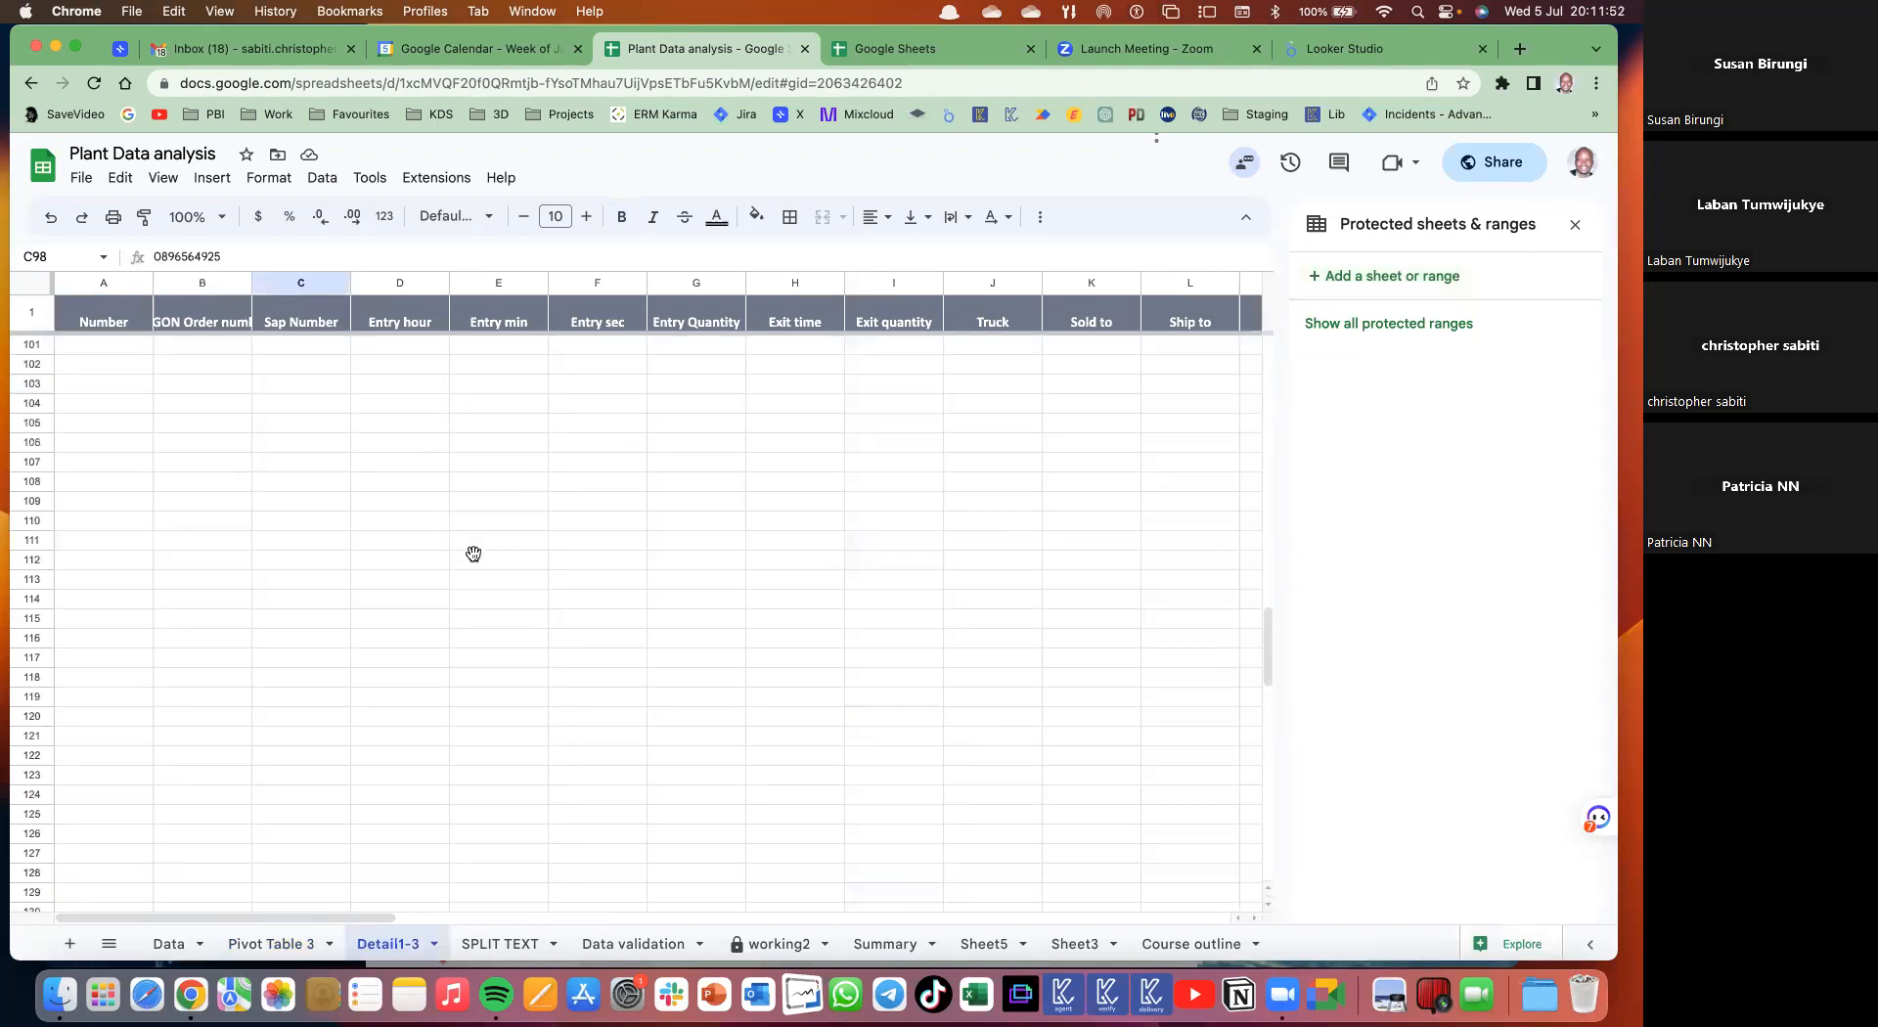
pyautogui.scroll(10, 474, 554)
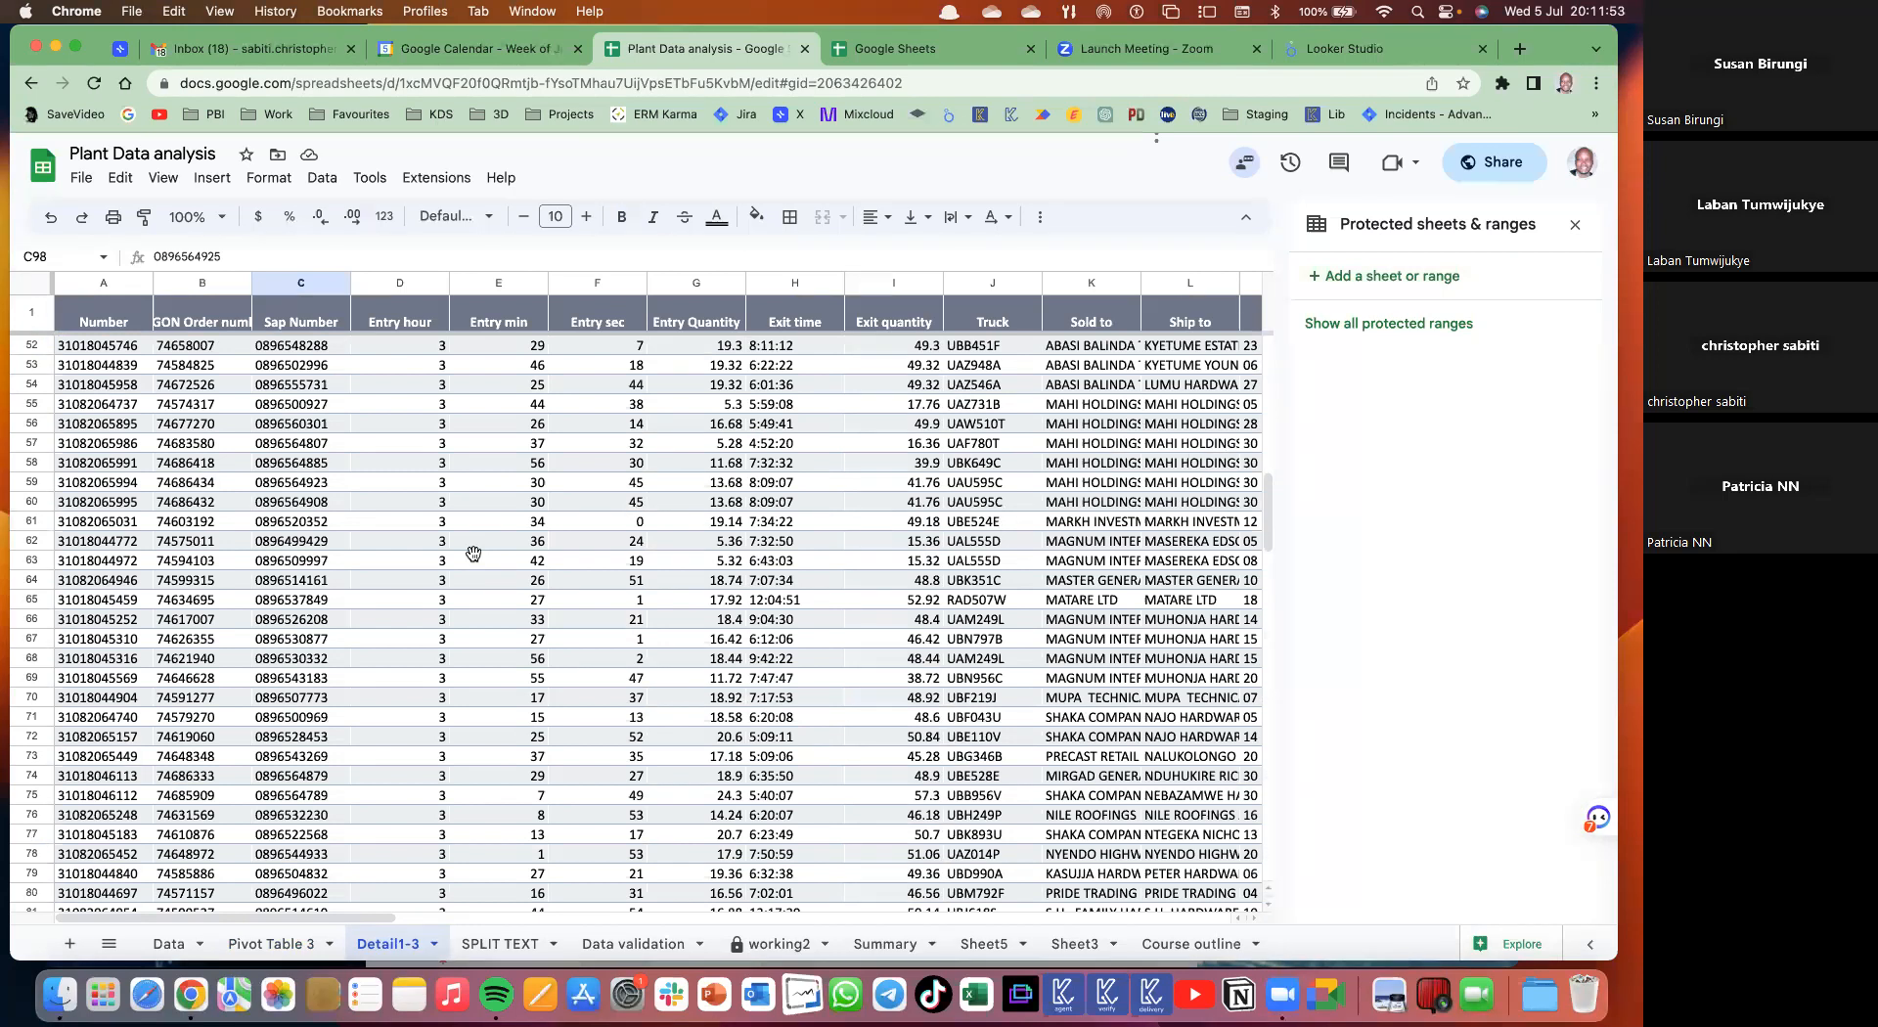
pyautogui.rightClick(384, 945)
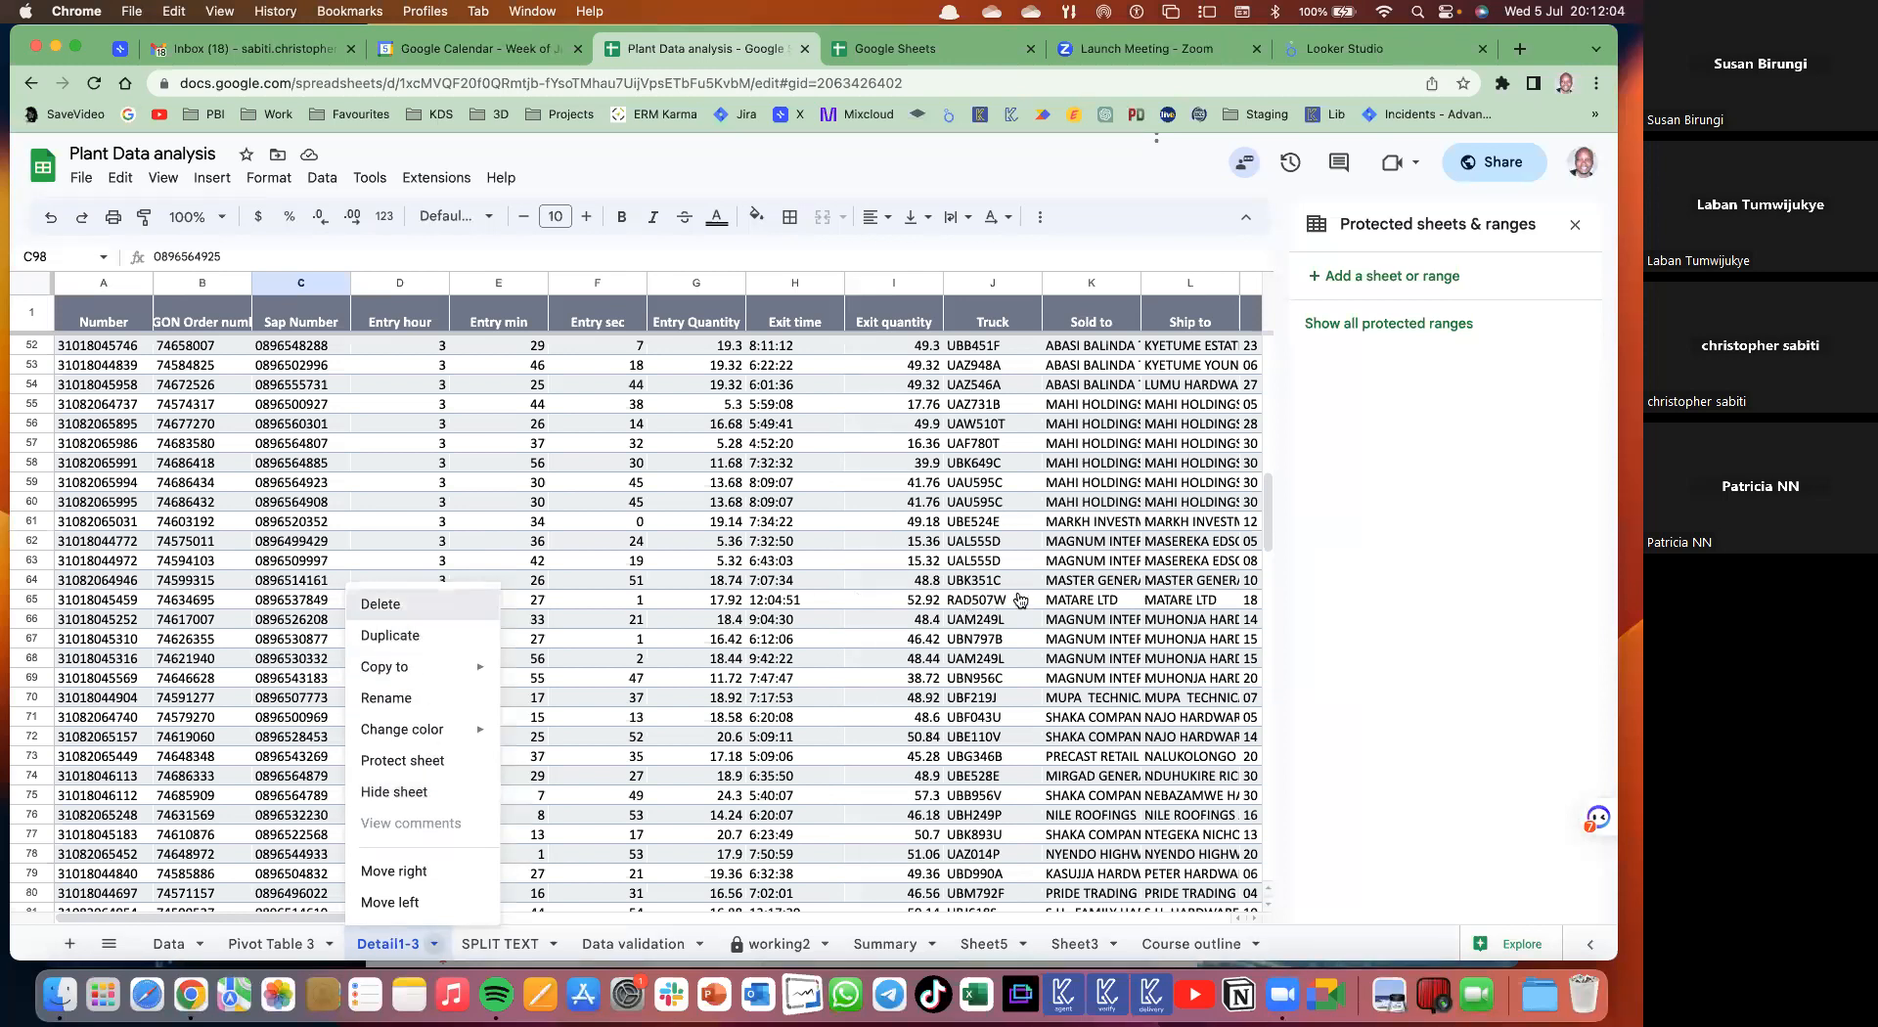
pyautogui.click(286, 944)
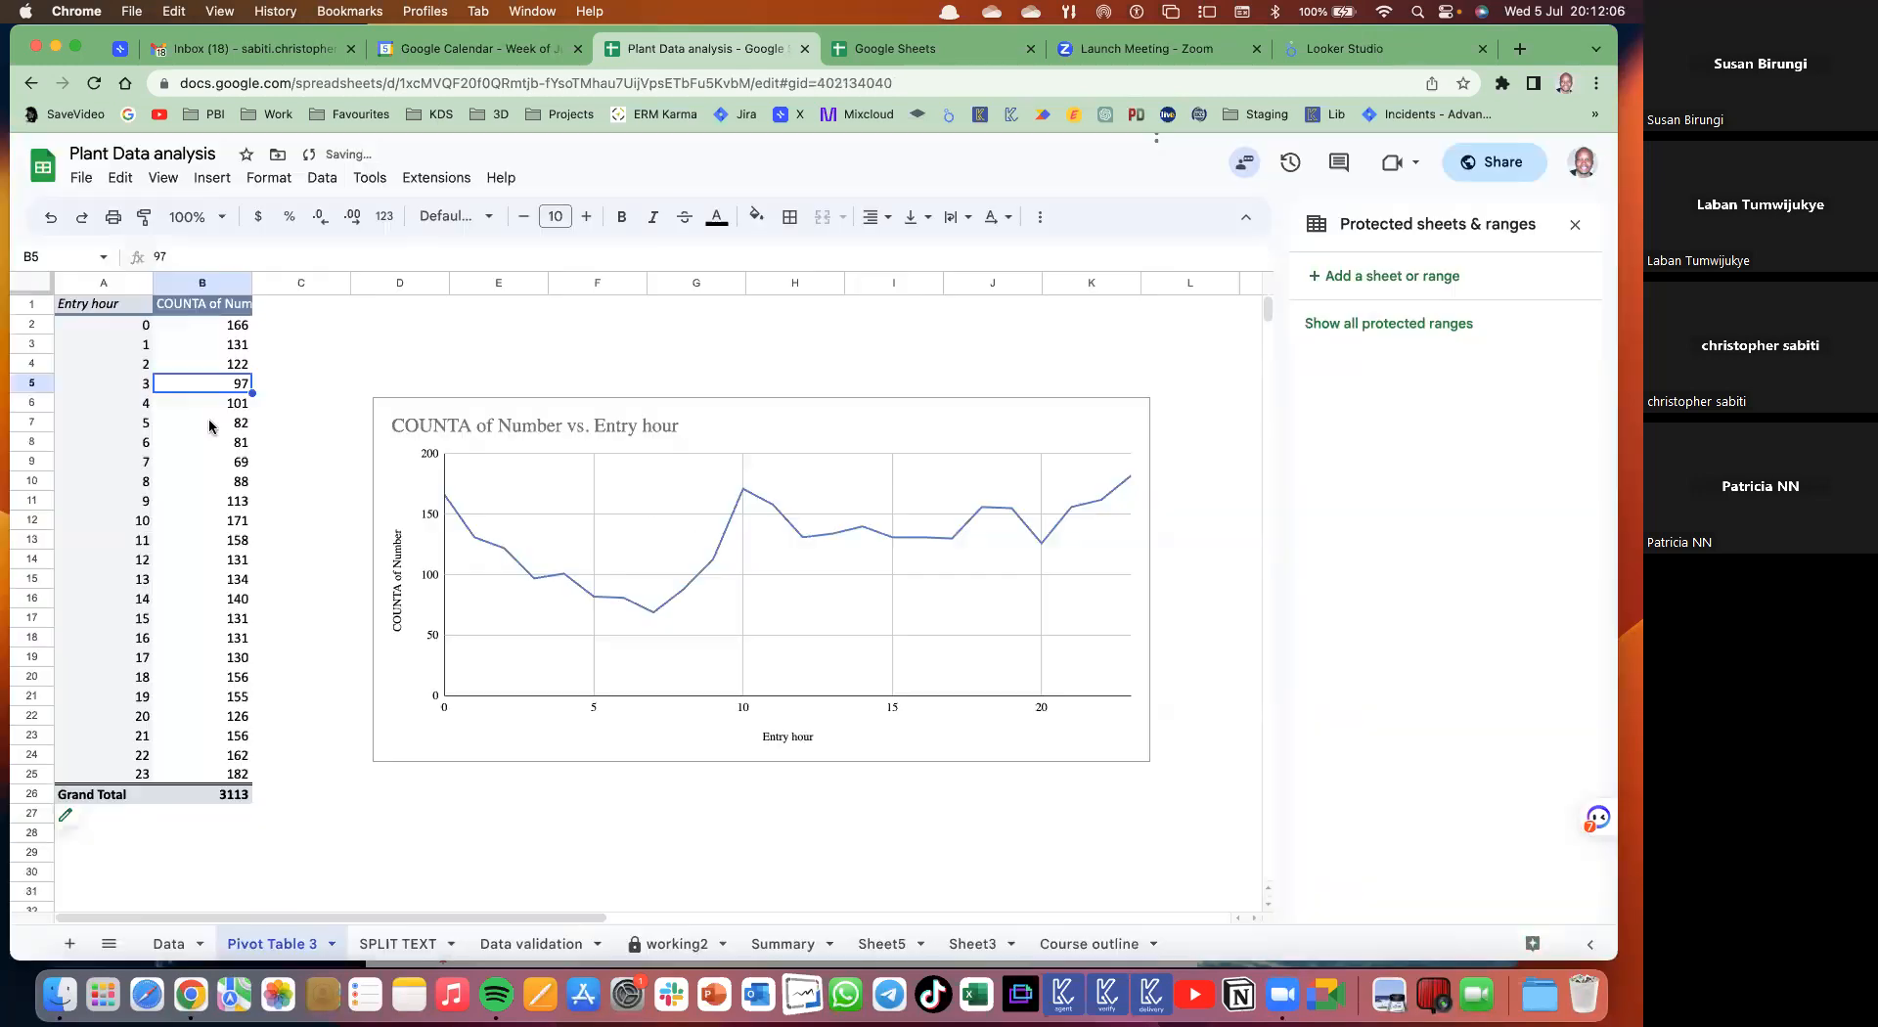
# - Add Material Description as a pivot filter and move the line chart up and left
pyautogui.click(209, 426)
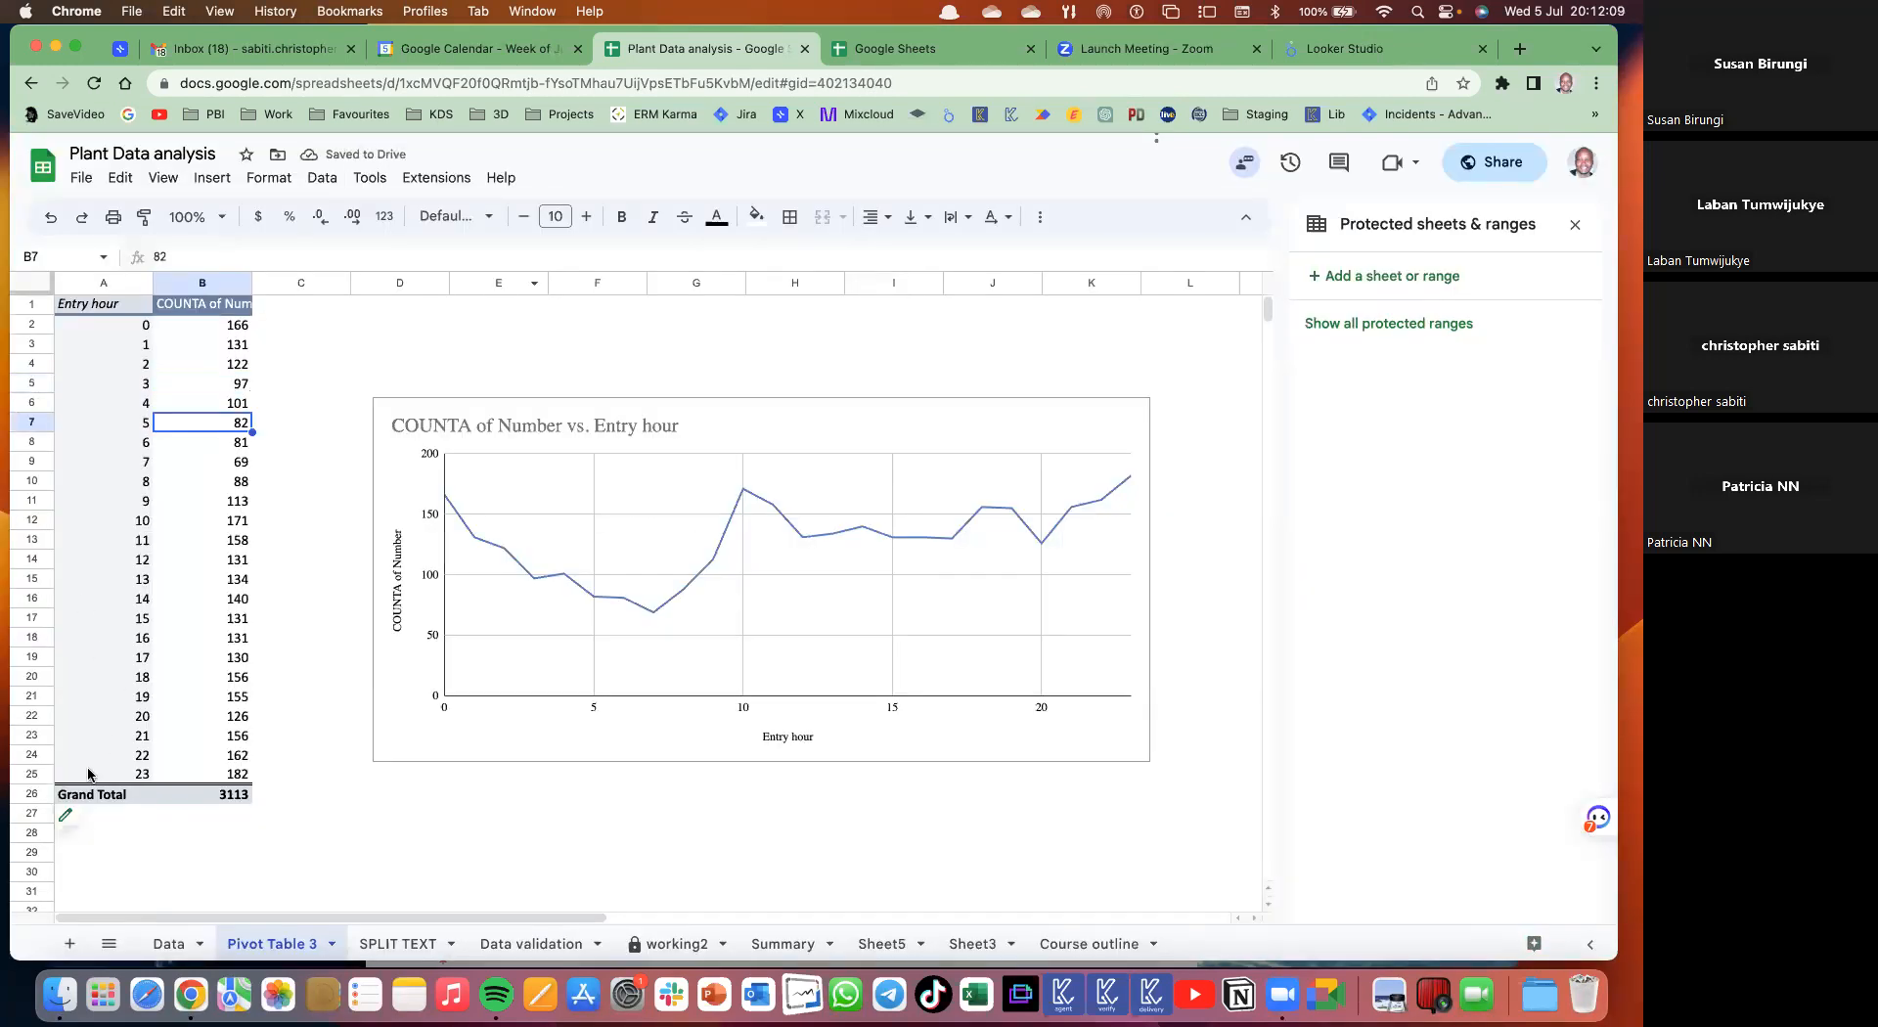
pyautogui.click(83, 826)
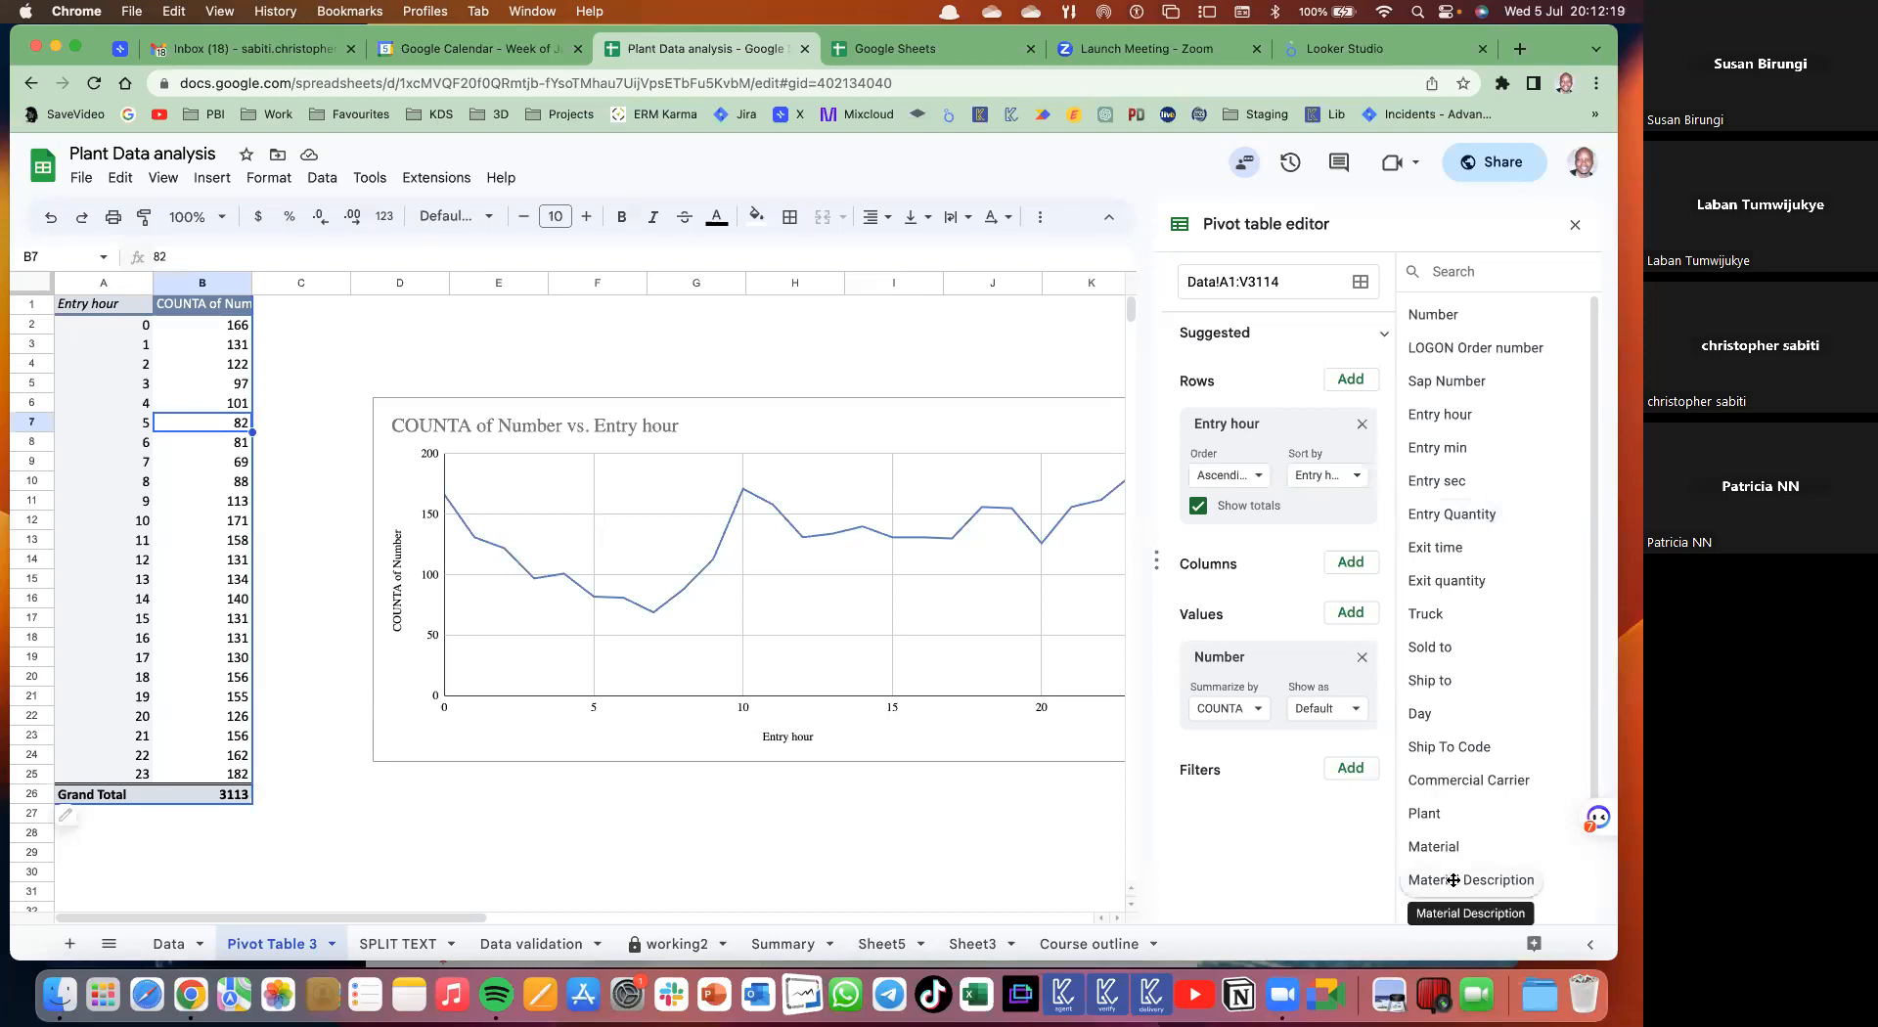
pyautogui.moveTo(1454, 879); pyautogui.dragTo(1244, 787)
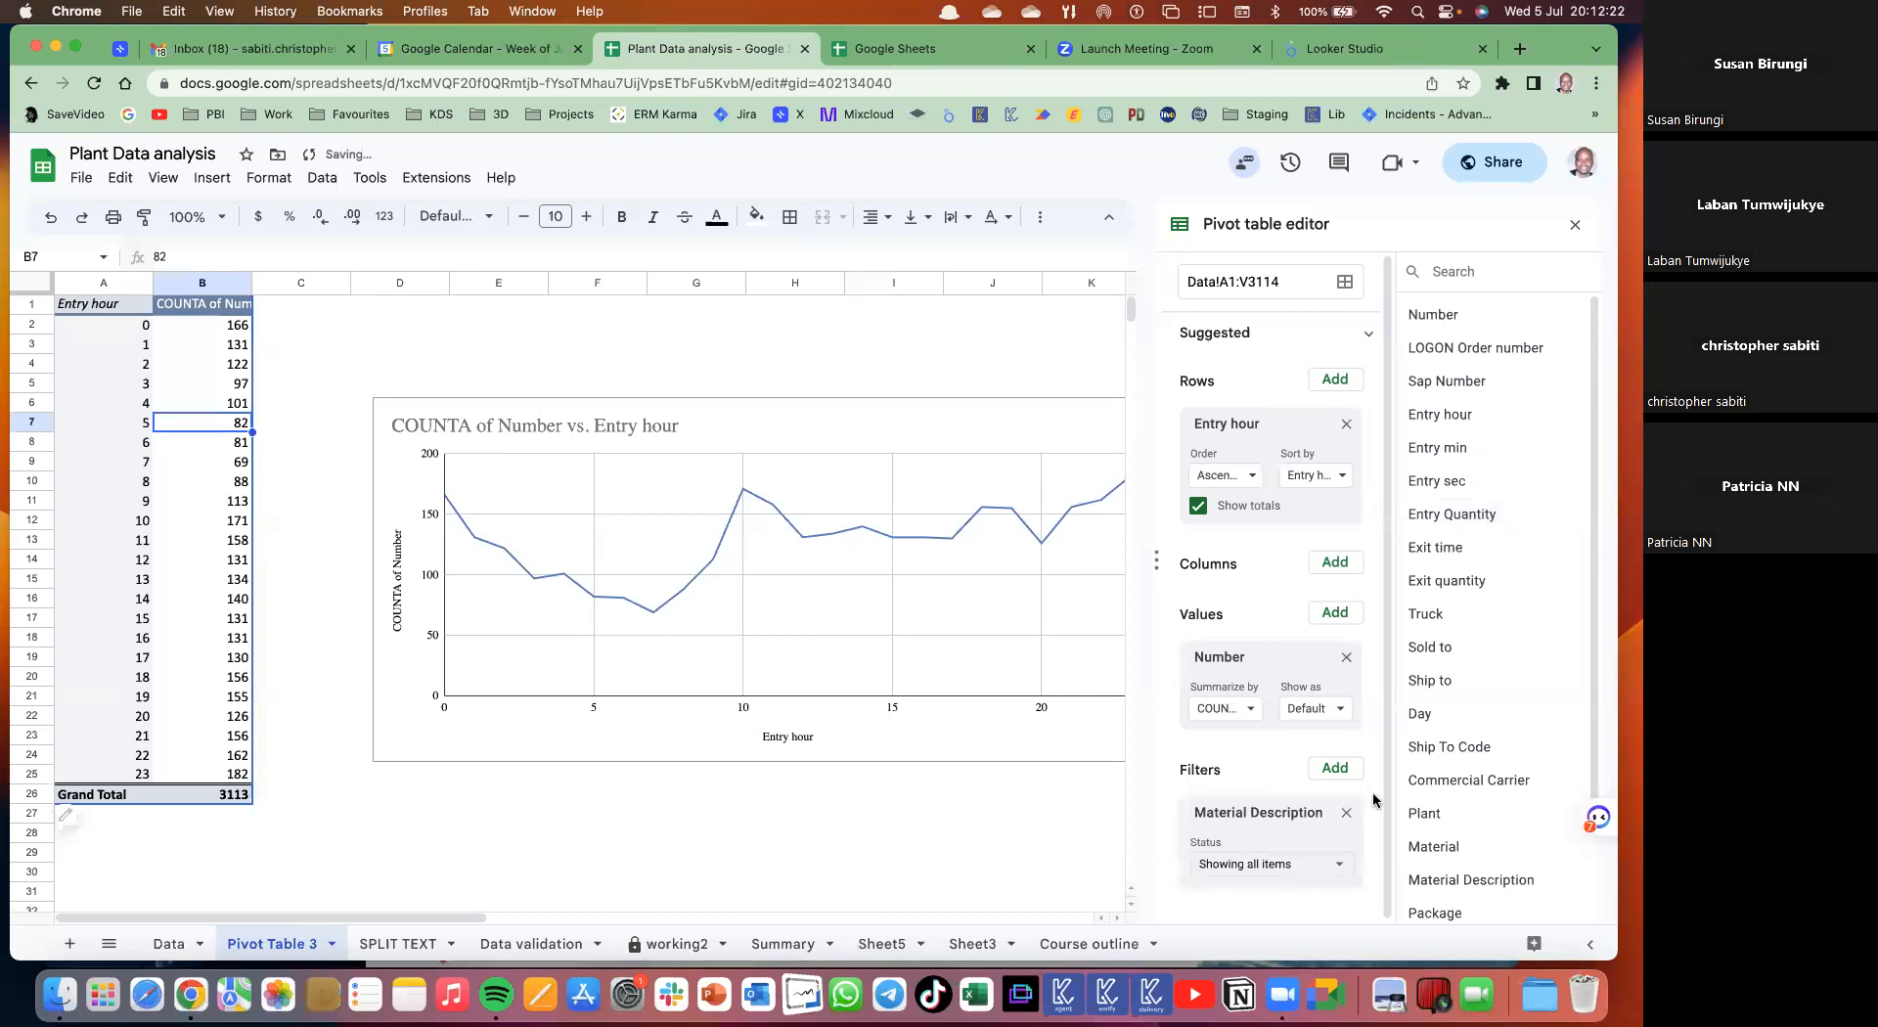
pyautogui.click(1340, 868)
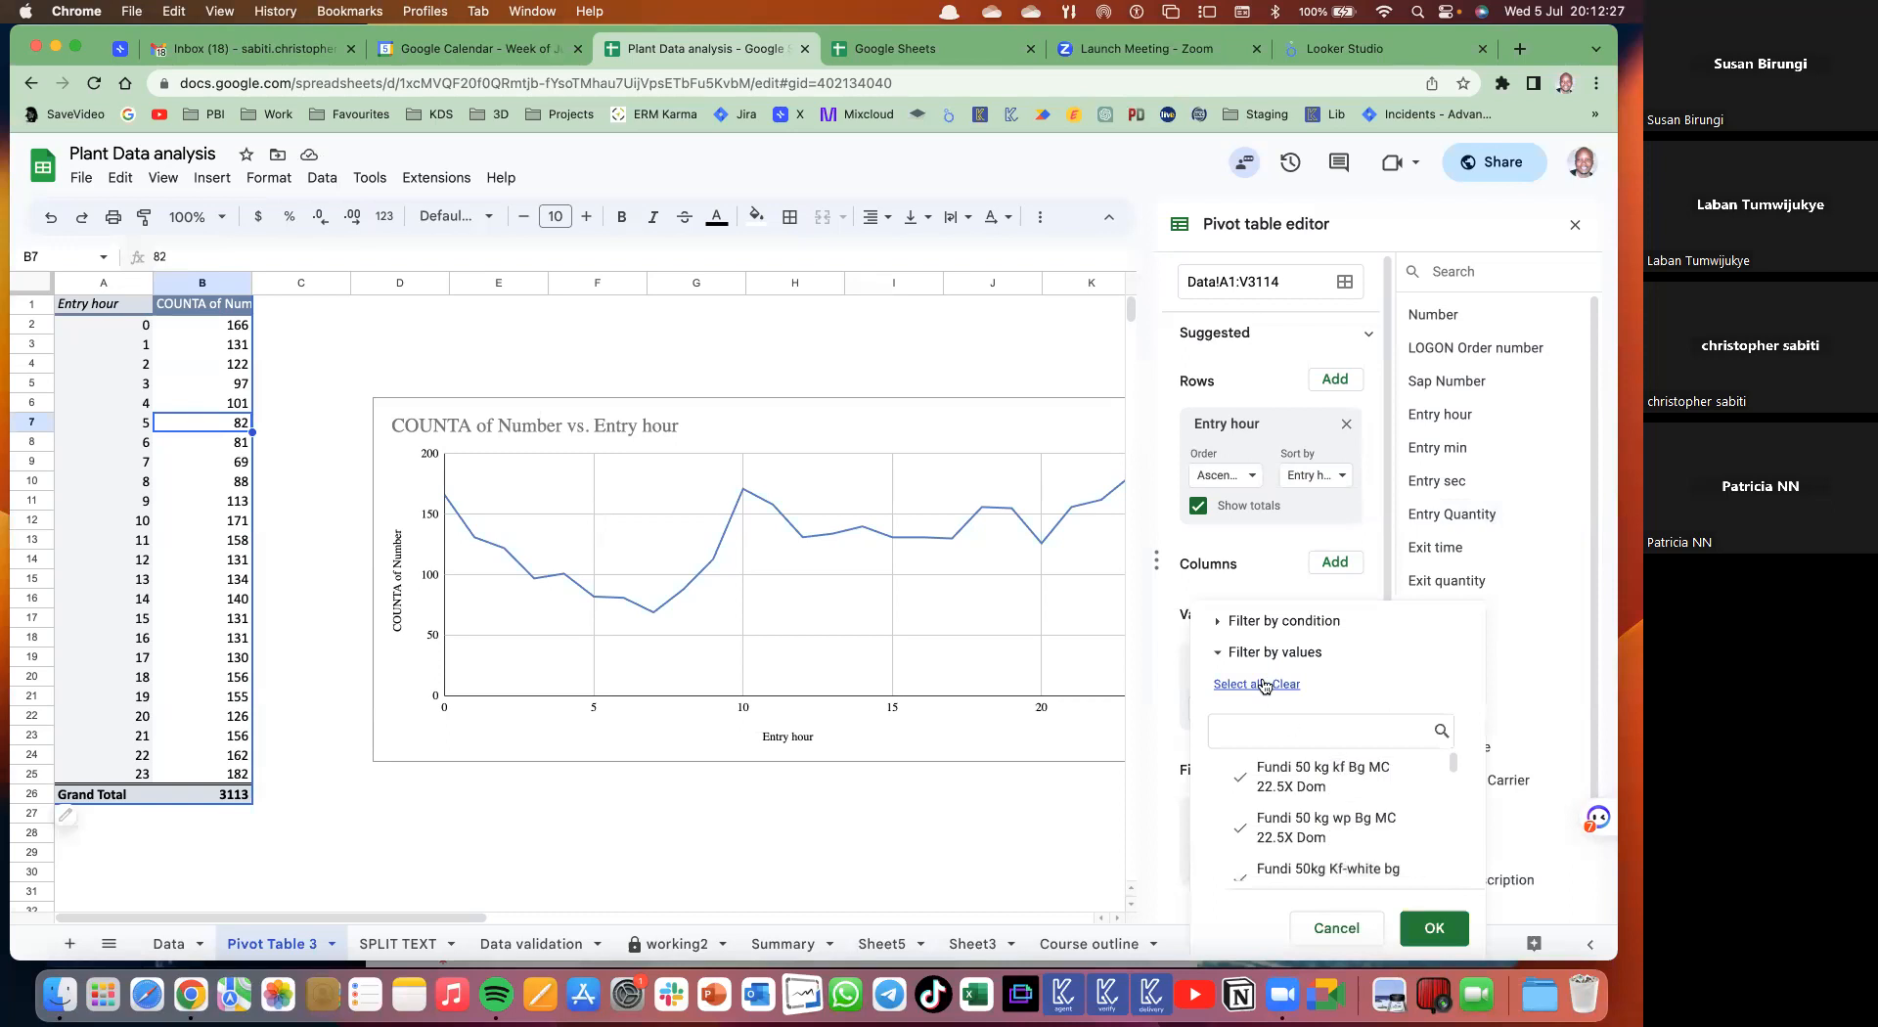
pyautogui.scroll(-5, 1301, 797)
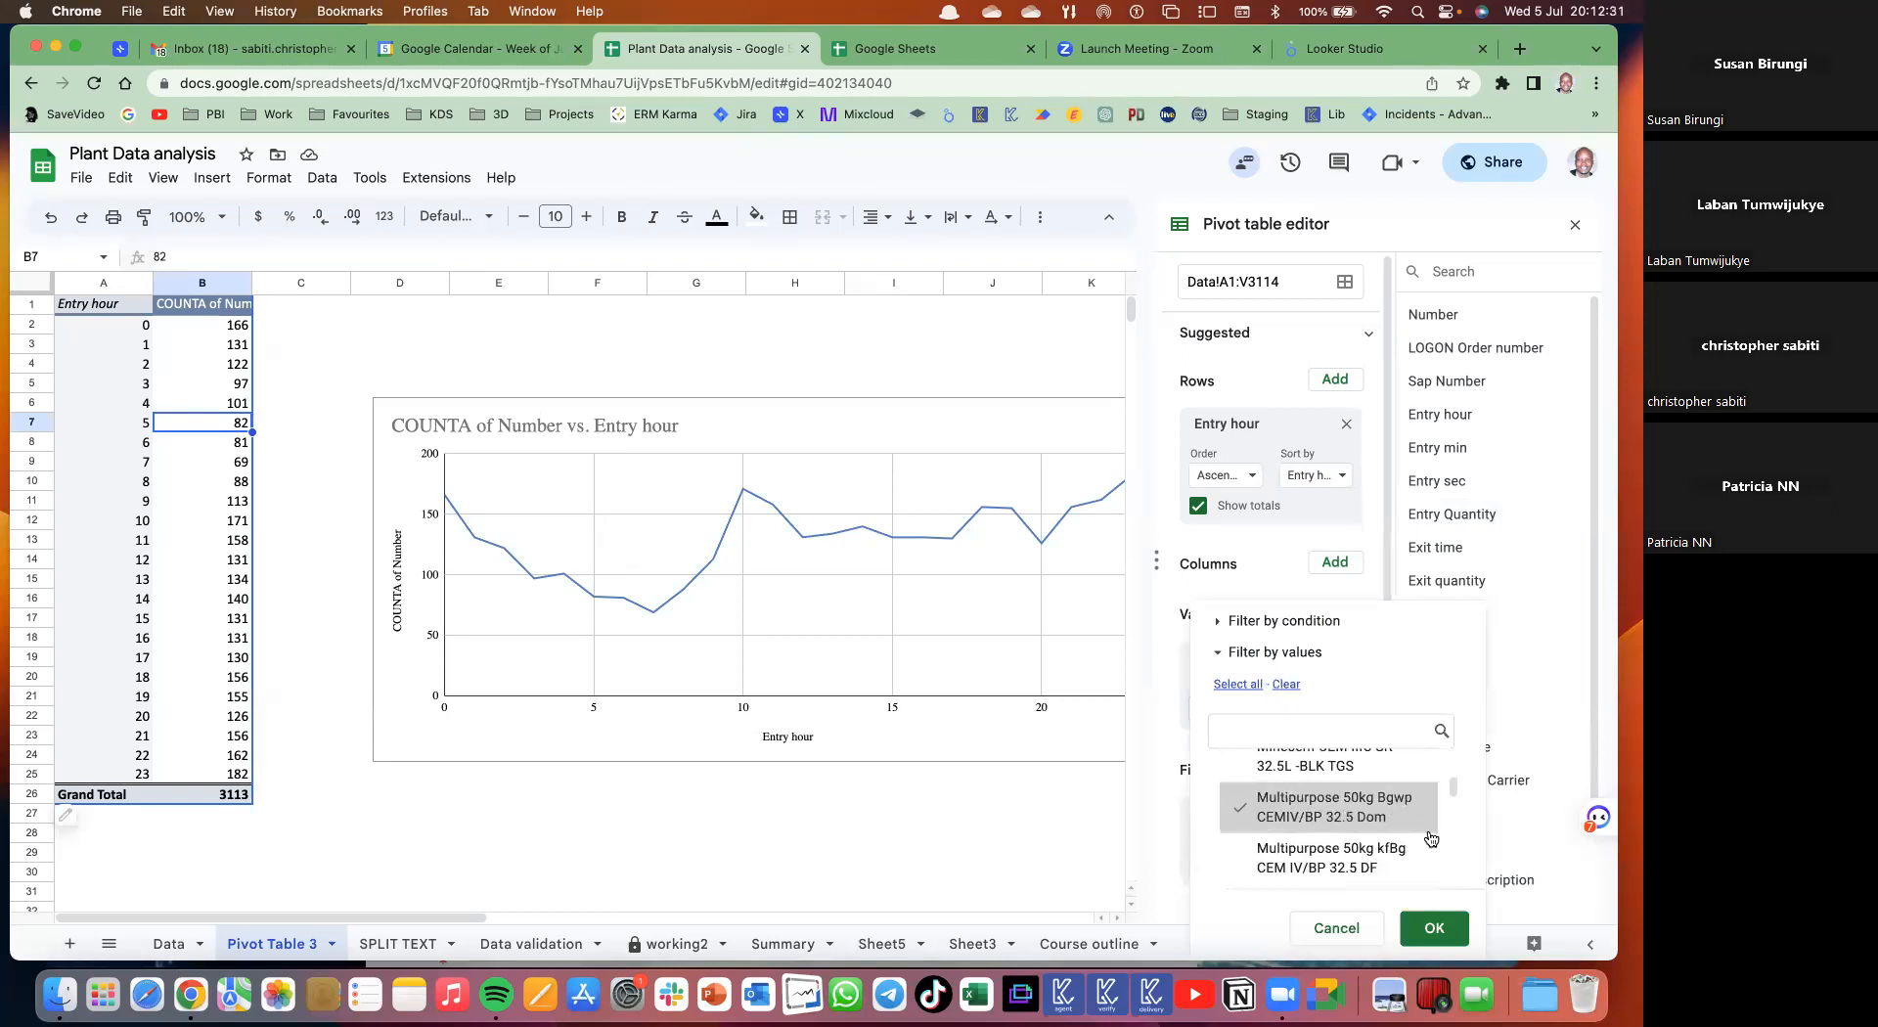
pyautogui.click(1433, 928)
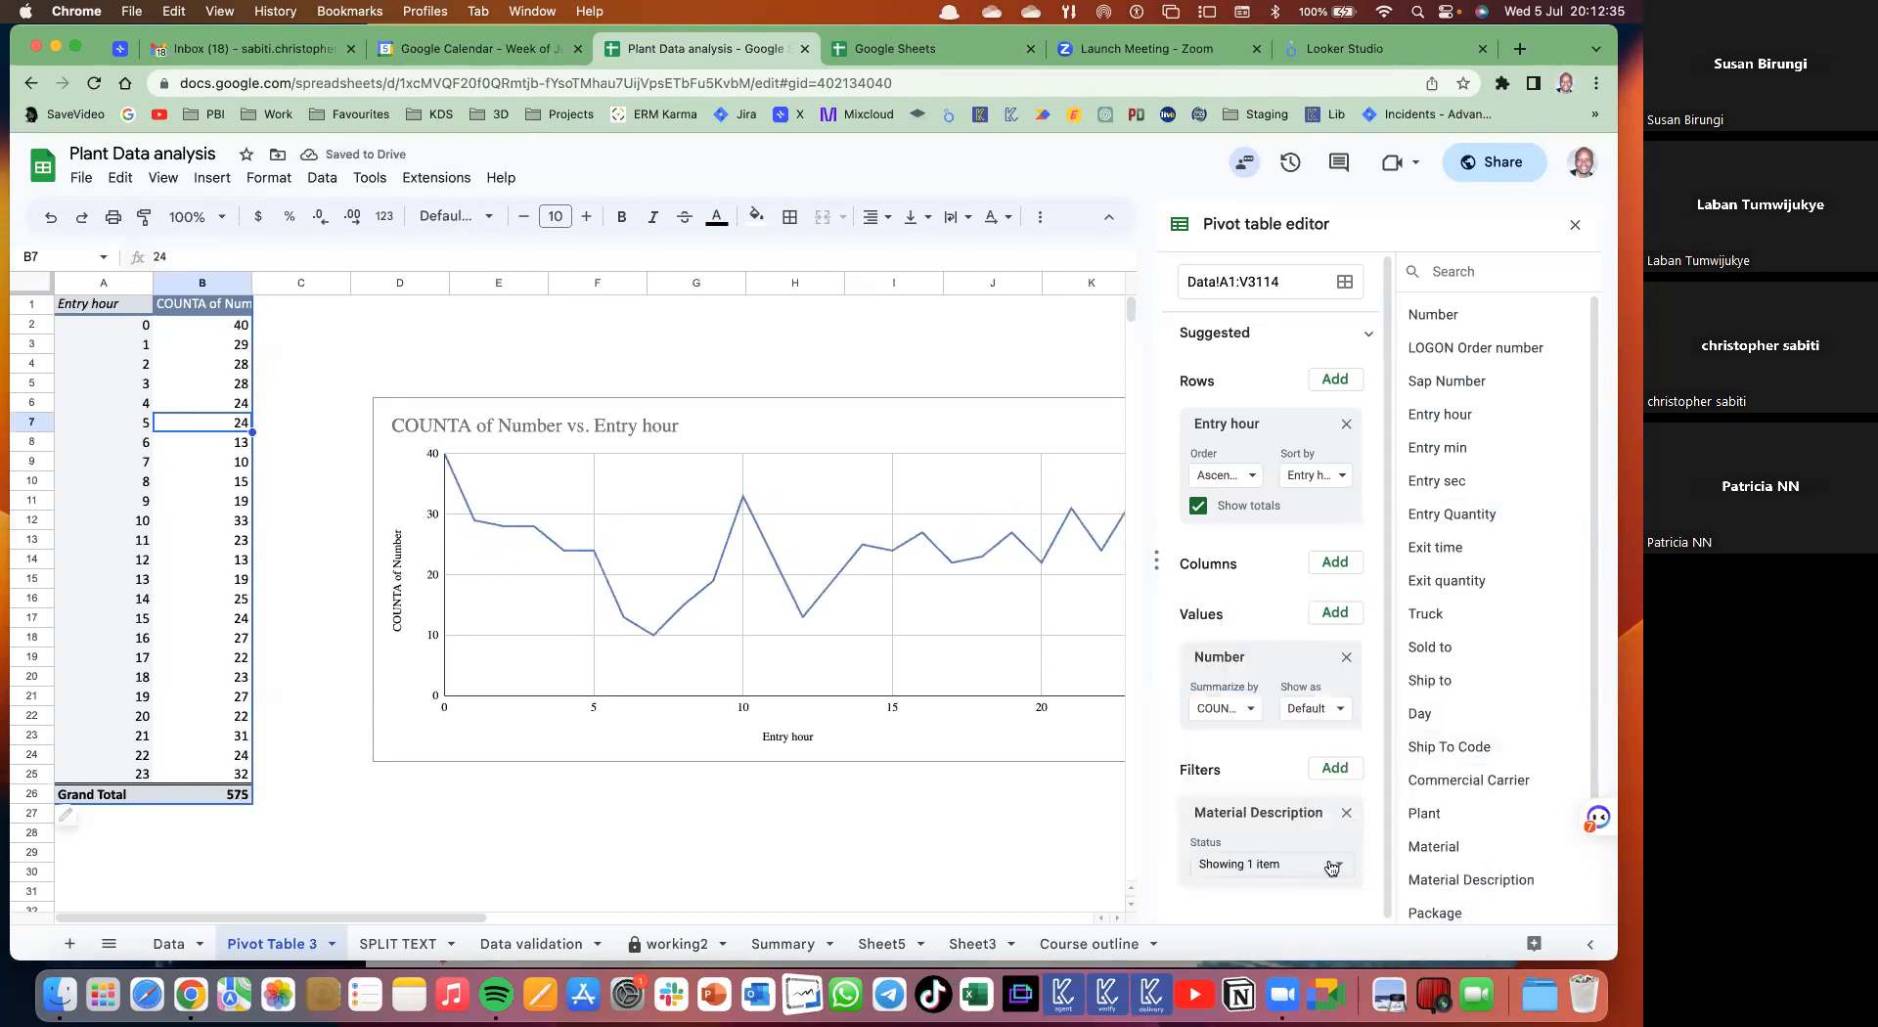
pyautogui.click(771, 418)
pyautogui.moveTo(771, 418); pyautogui.dragTo(713, 374)
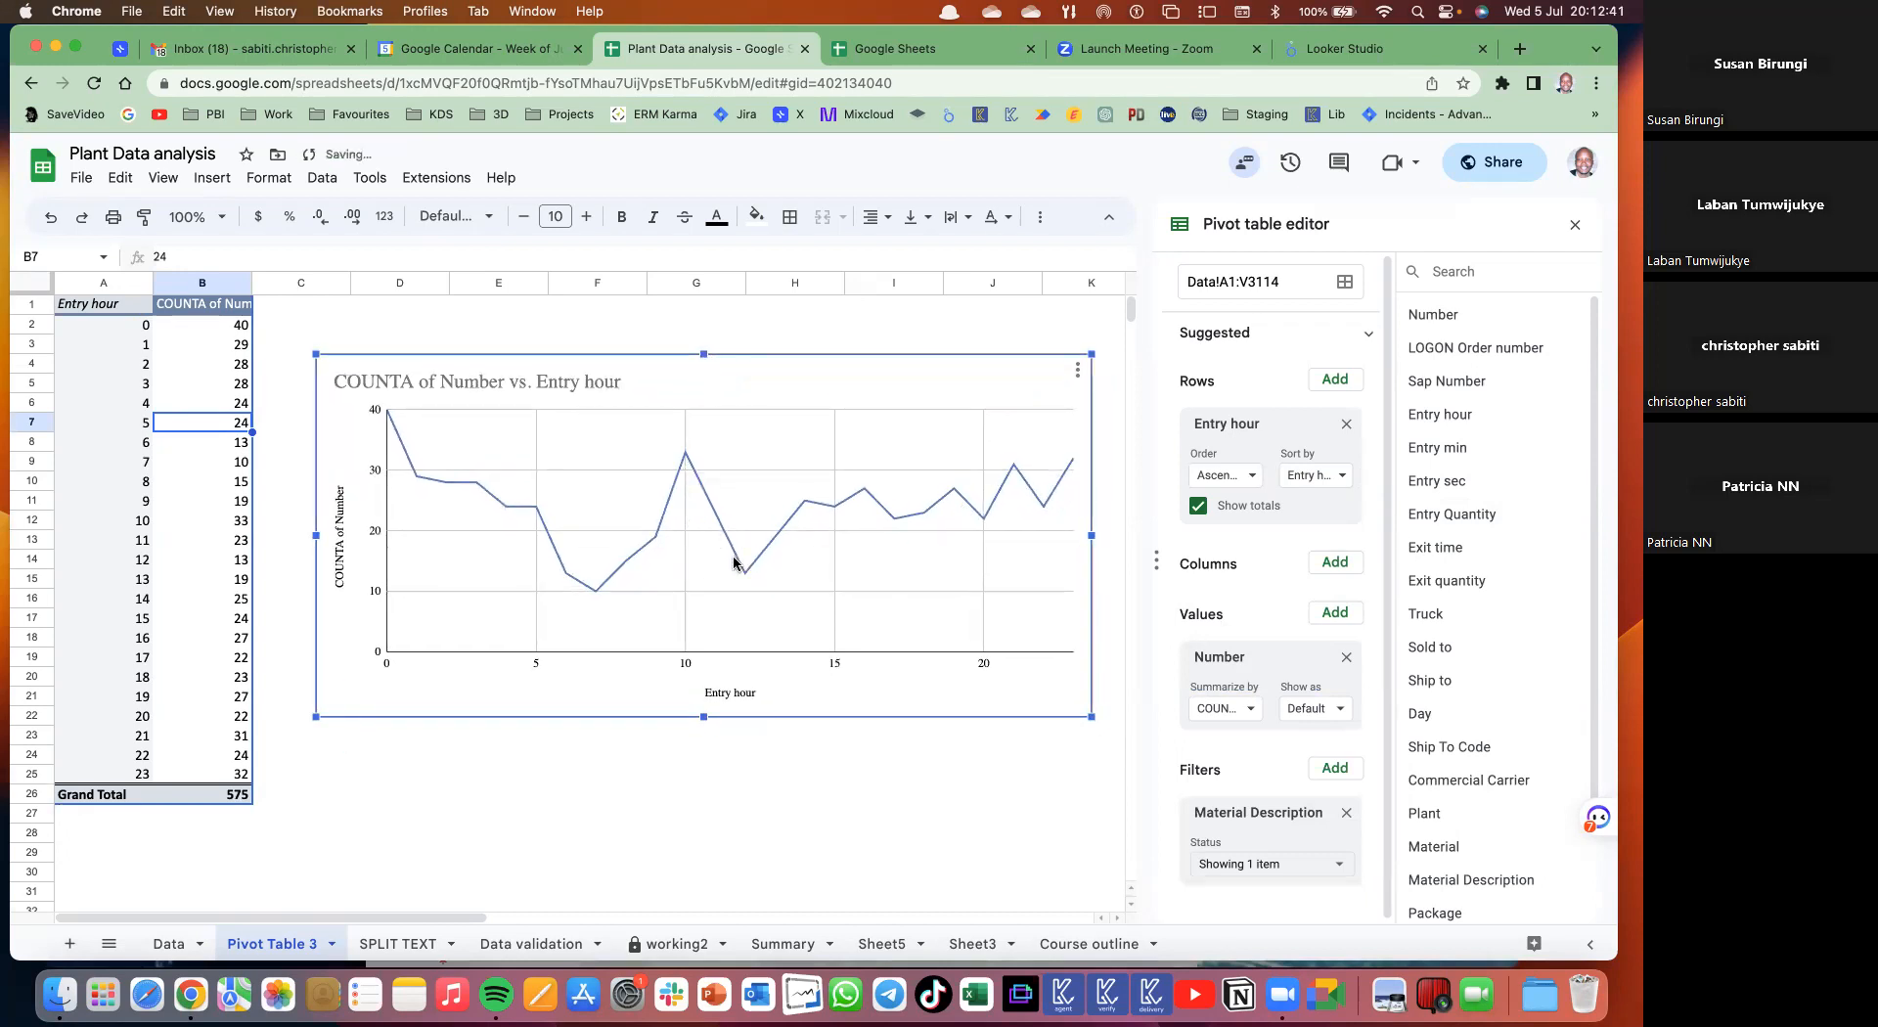
# - Limit the Material Description filter to only the values matching 'blk' and apply it
pyautogui.click(1336, 866)
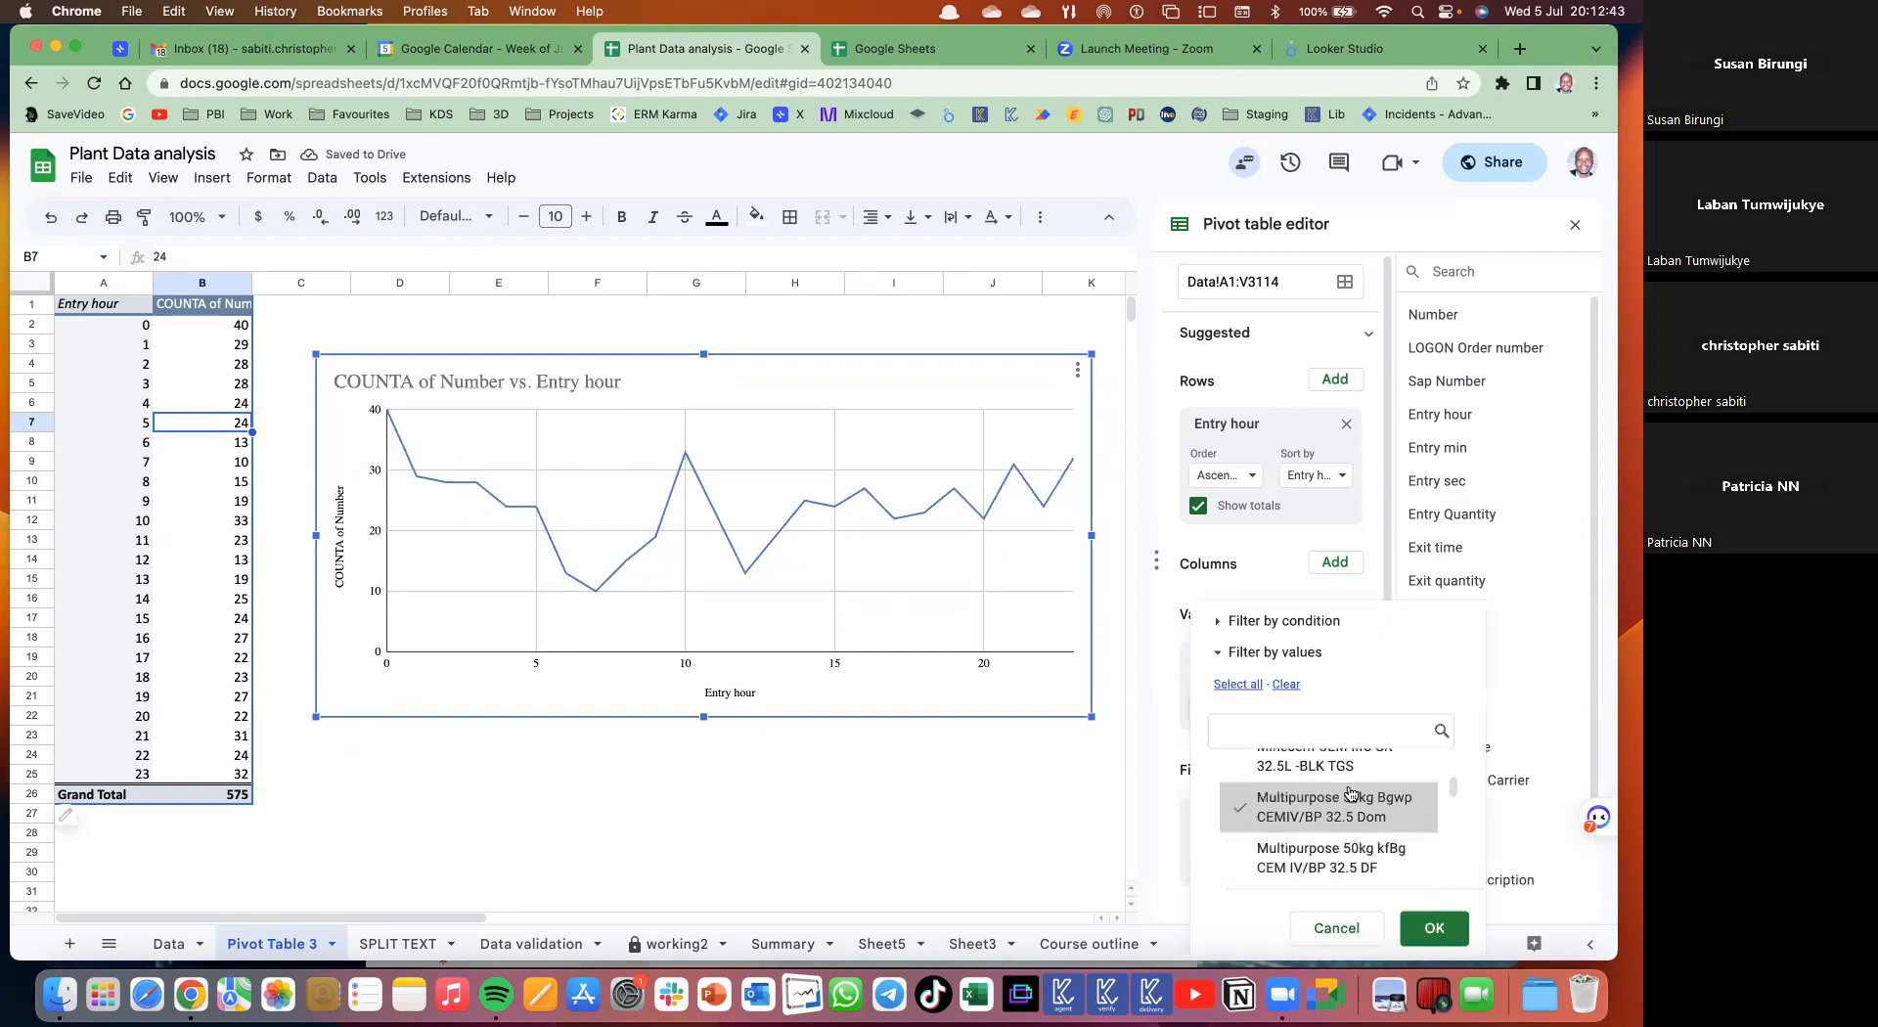
pyautogui.scroll(1, 1351, 793)
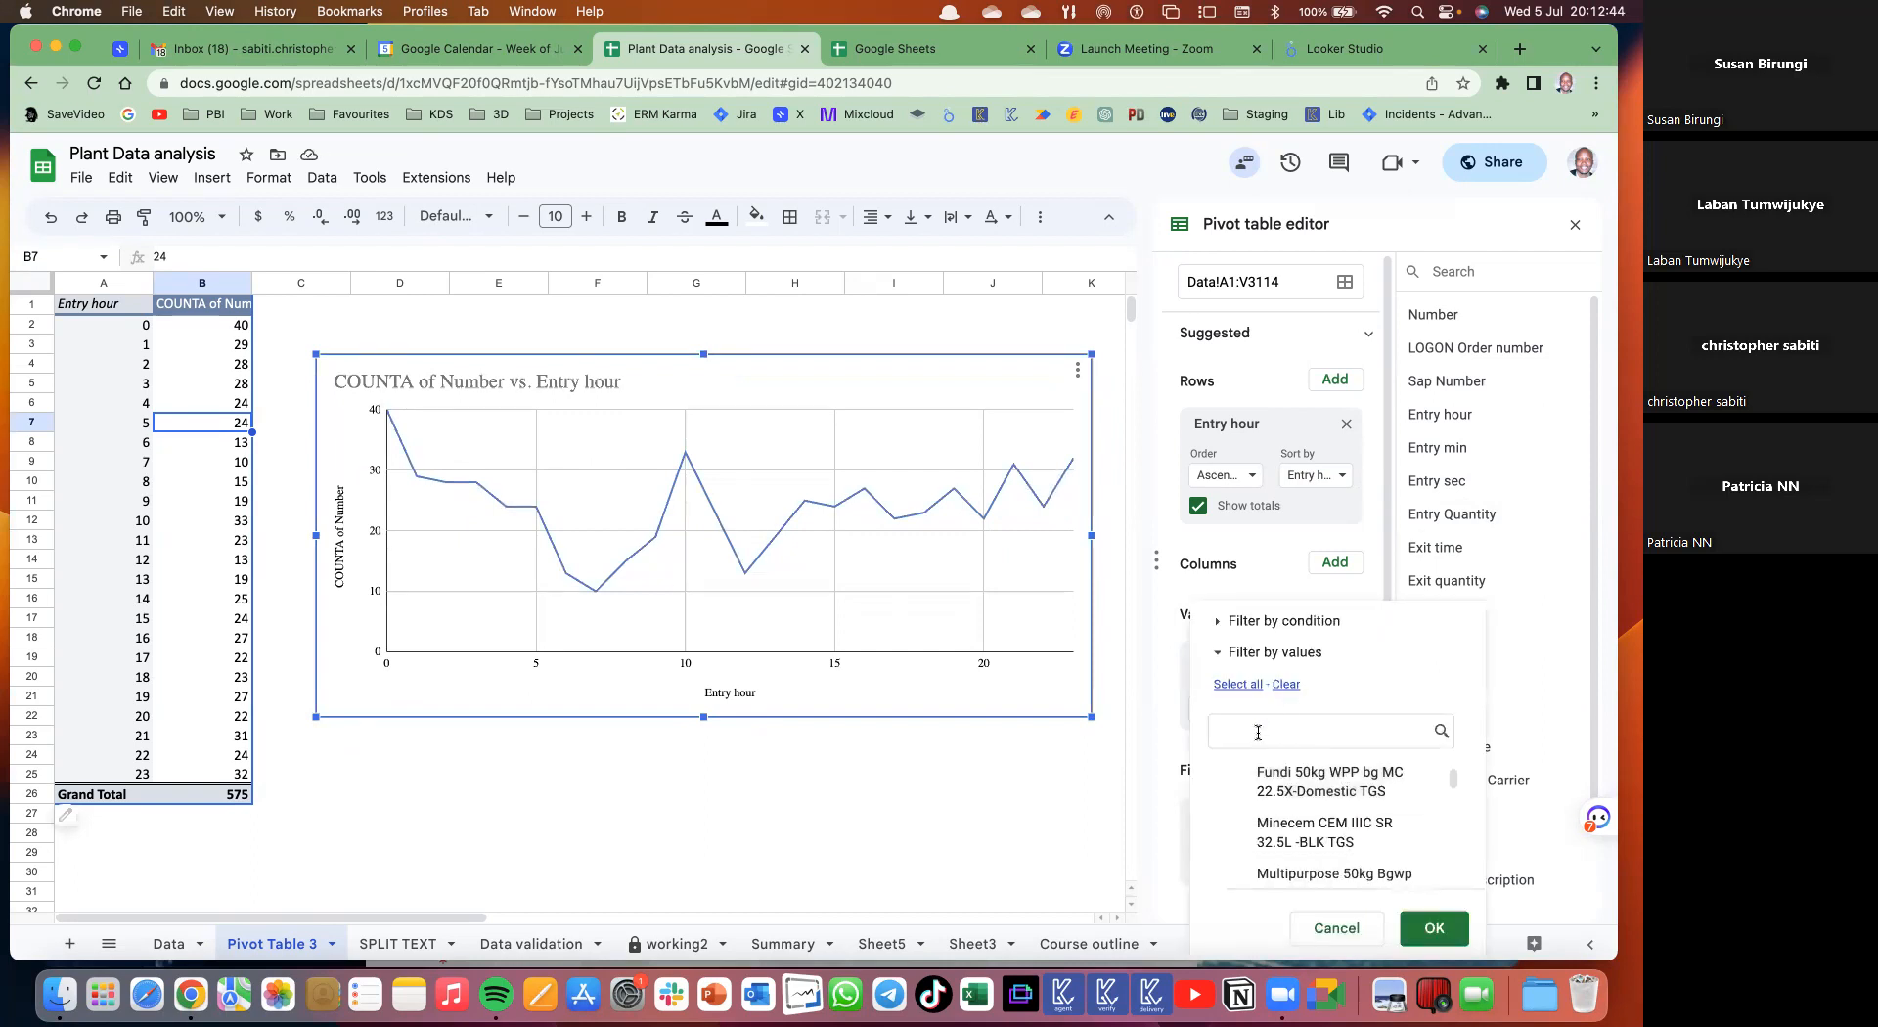
pyautogui.write('BLK')
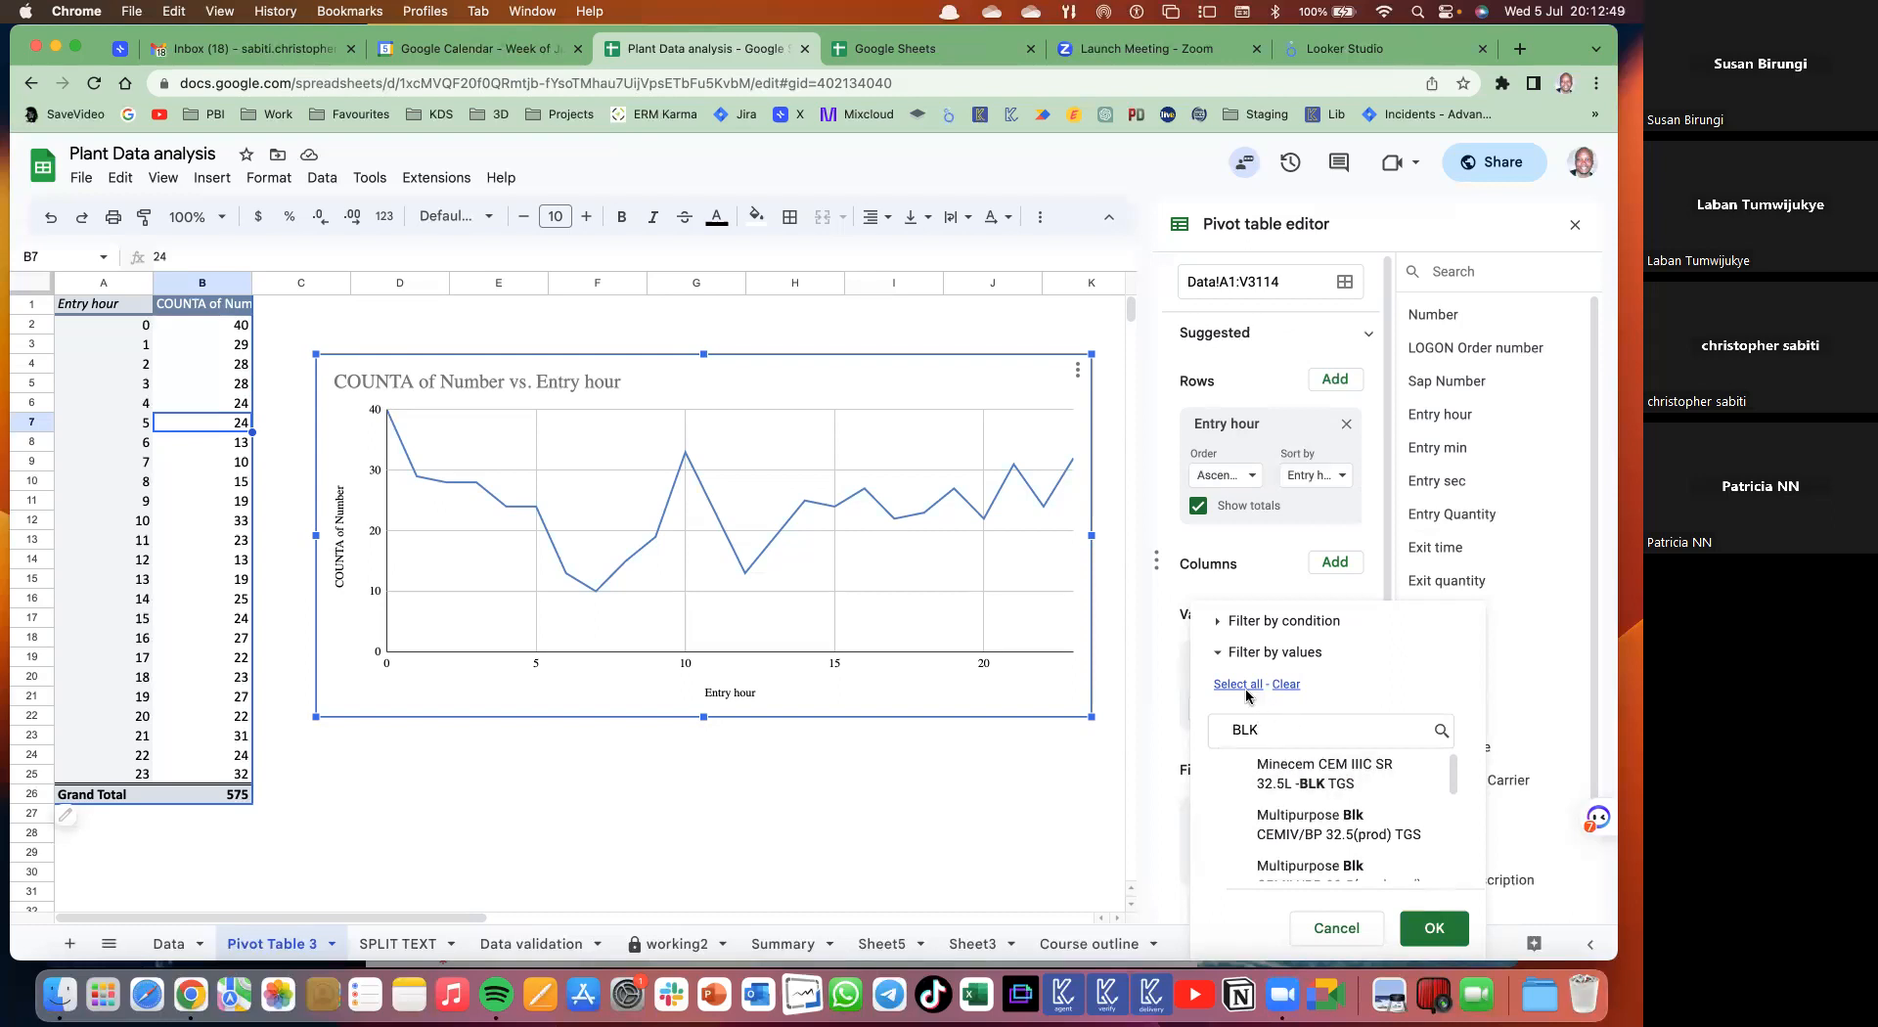
pyautogui.moveTo(1205, 740); pyautogui.dragTo(1281, 722)
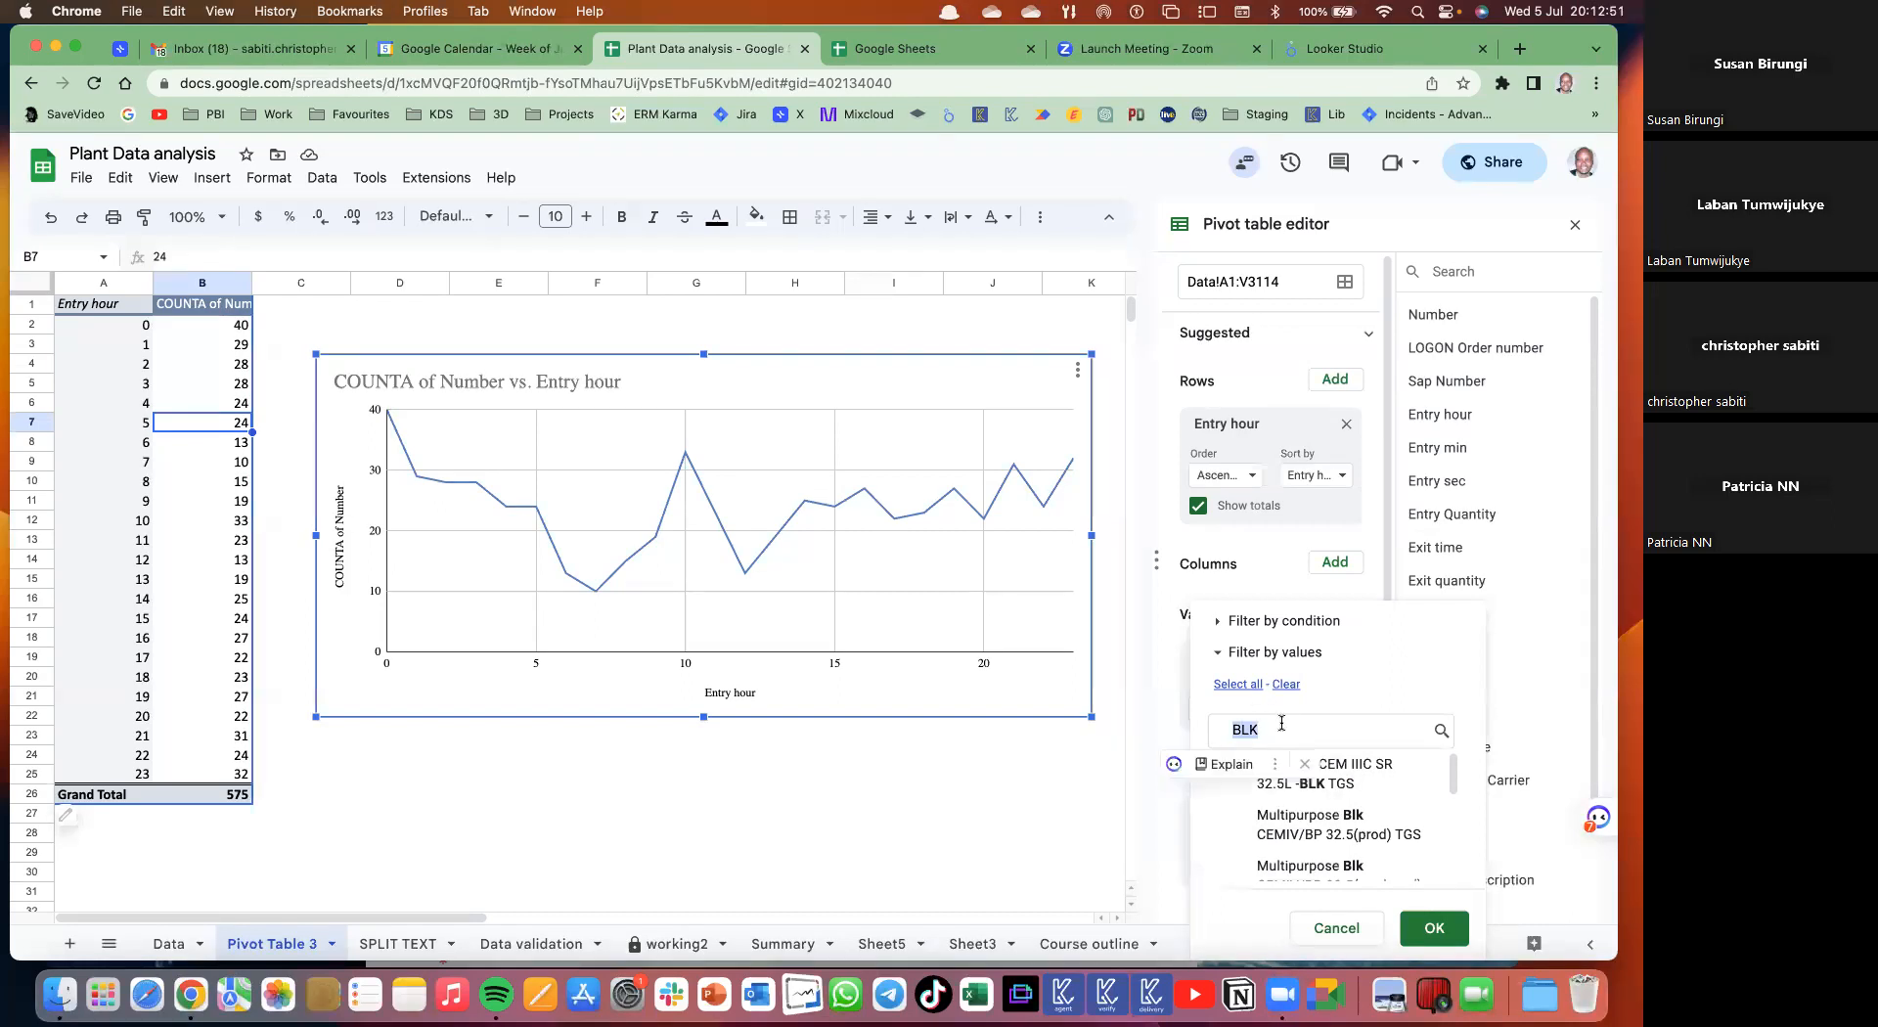
pyautogui.press('BackSpace')
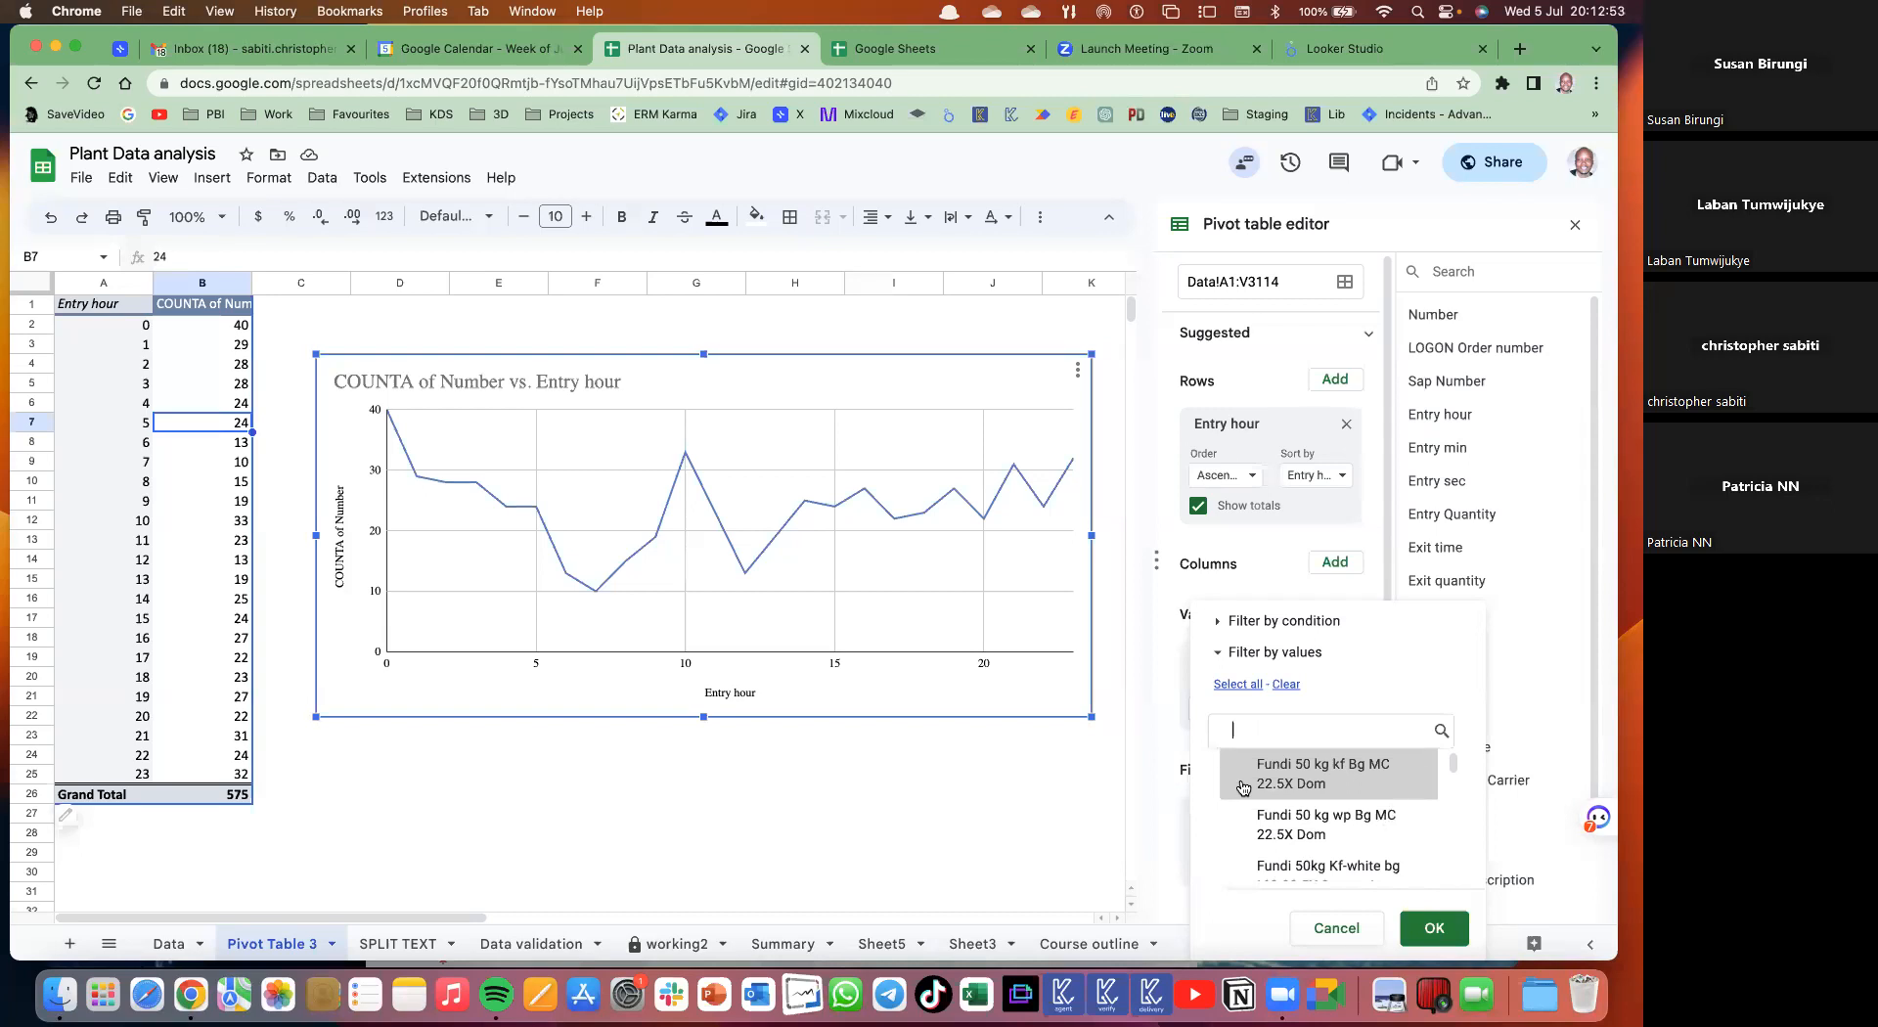
pyautogui.click(1285, 685)
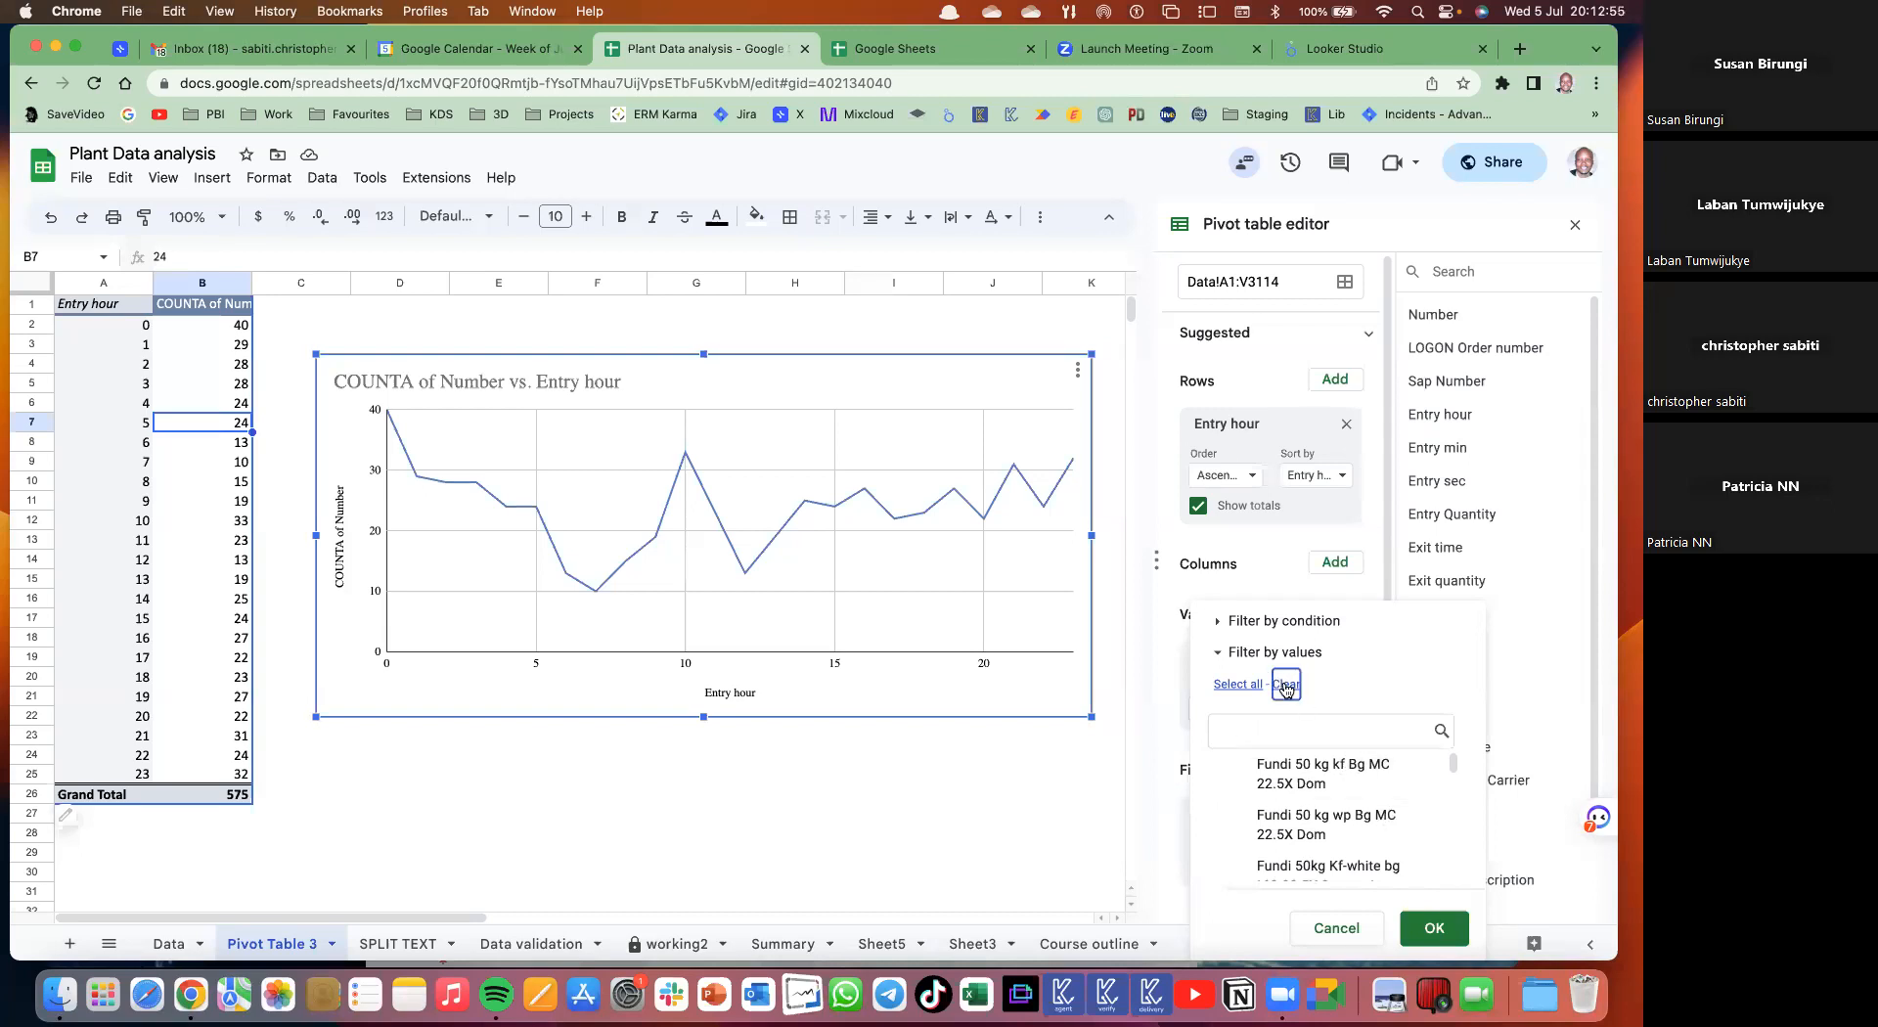
pyautogui.click(1248, 725)
pyautogui.write('blk')
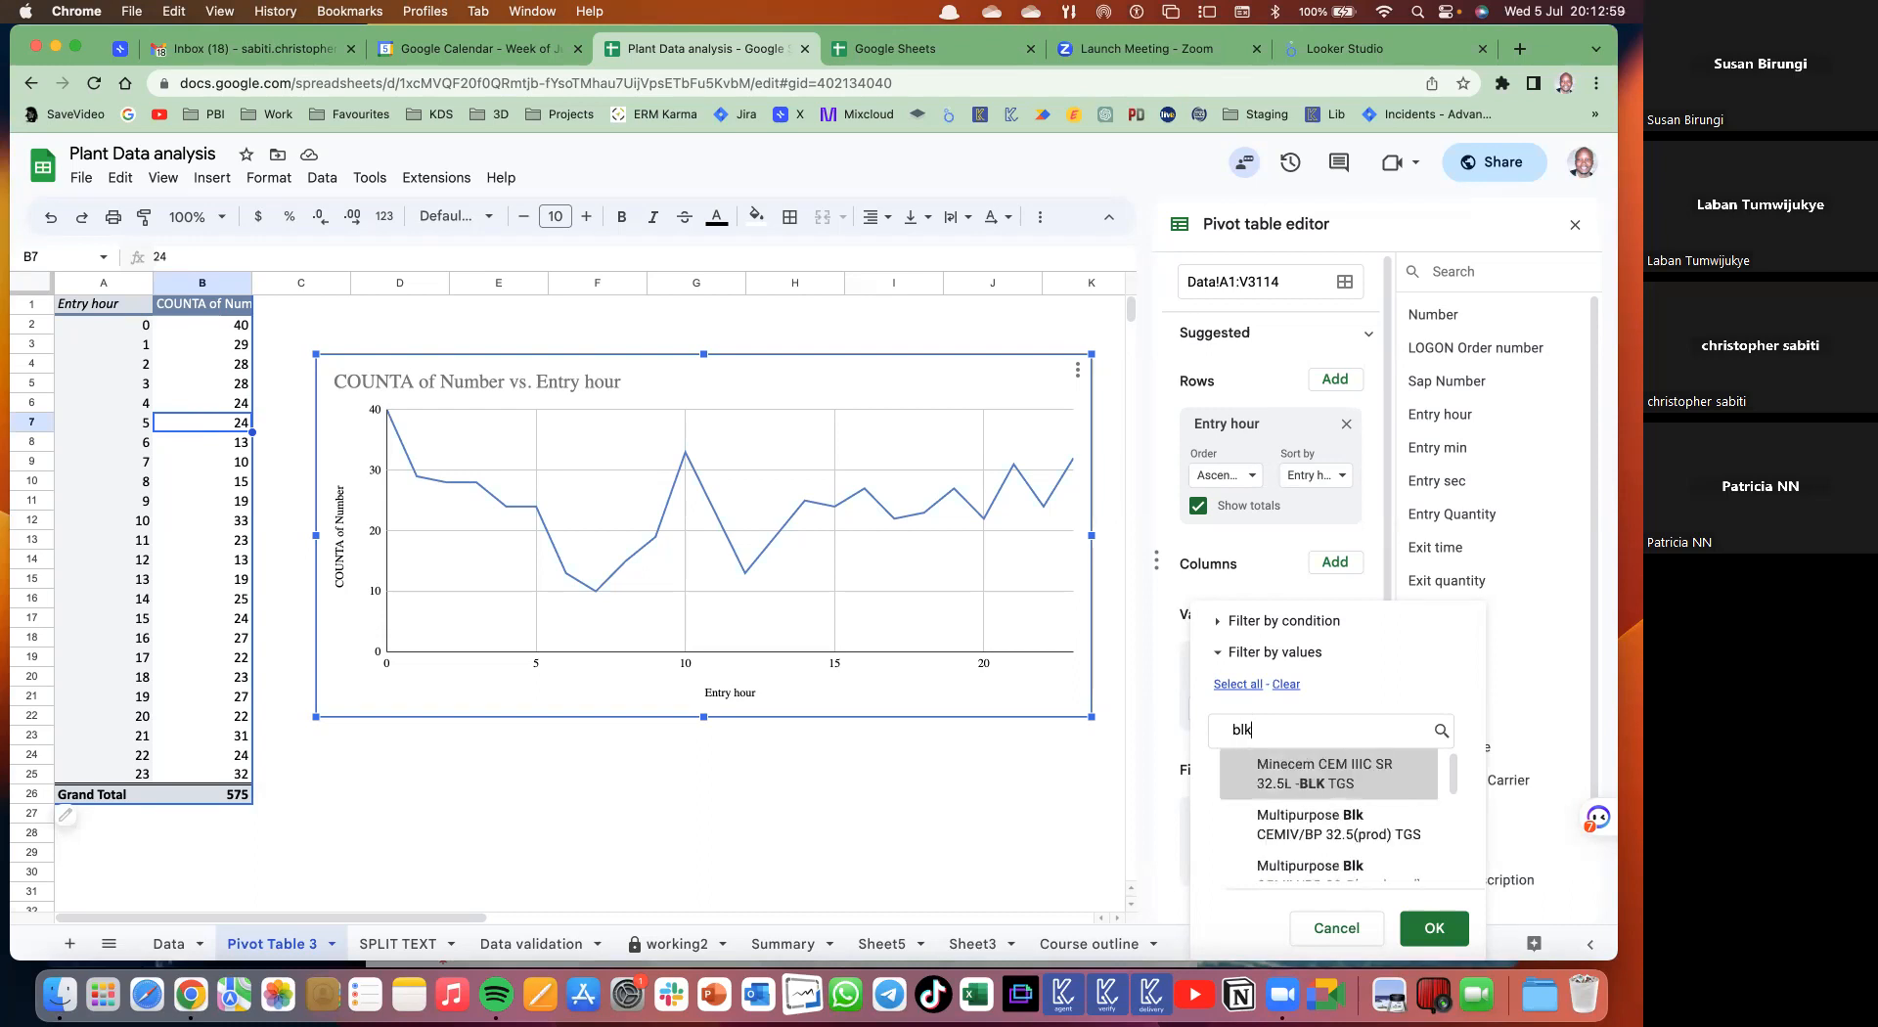
pyautogui.click(1238, 687)
pyautogui.moveTo(1455, 775); pyautogui.dragTo(1457, 867)
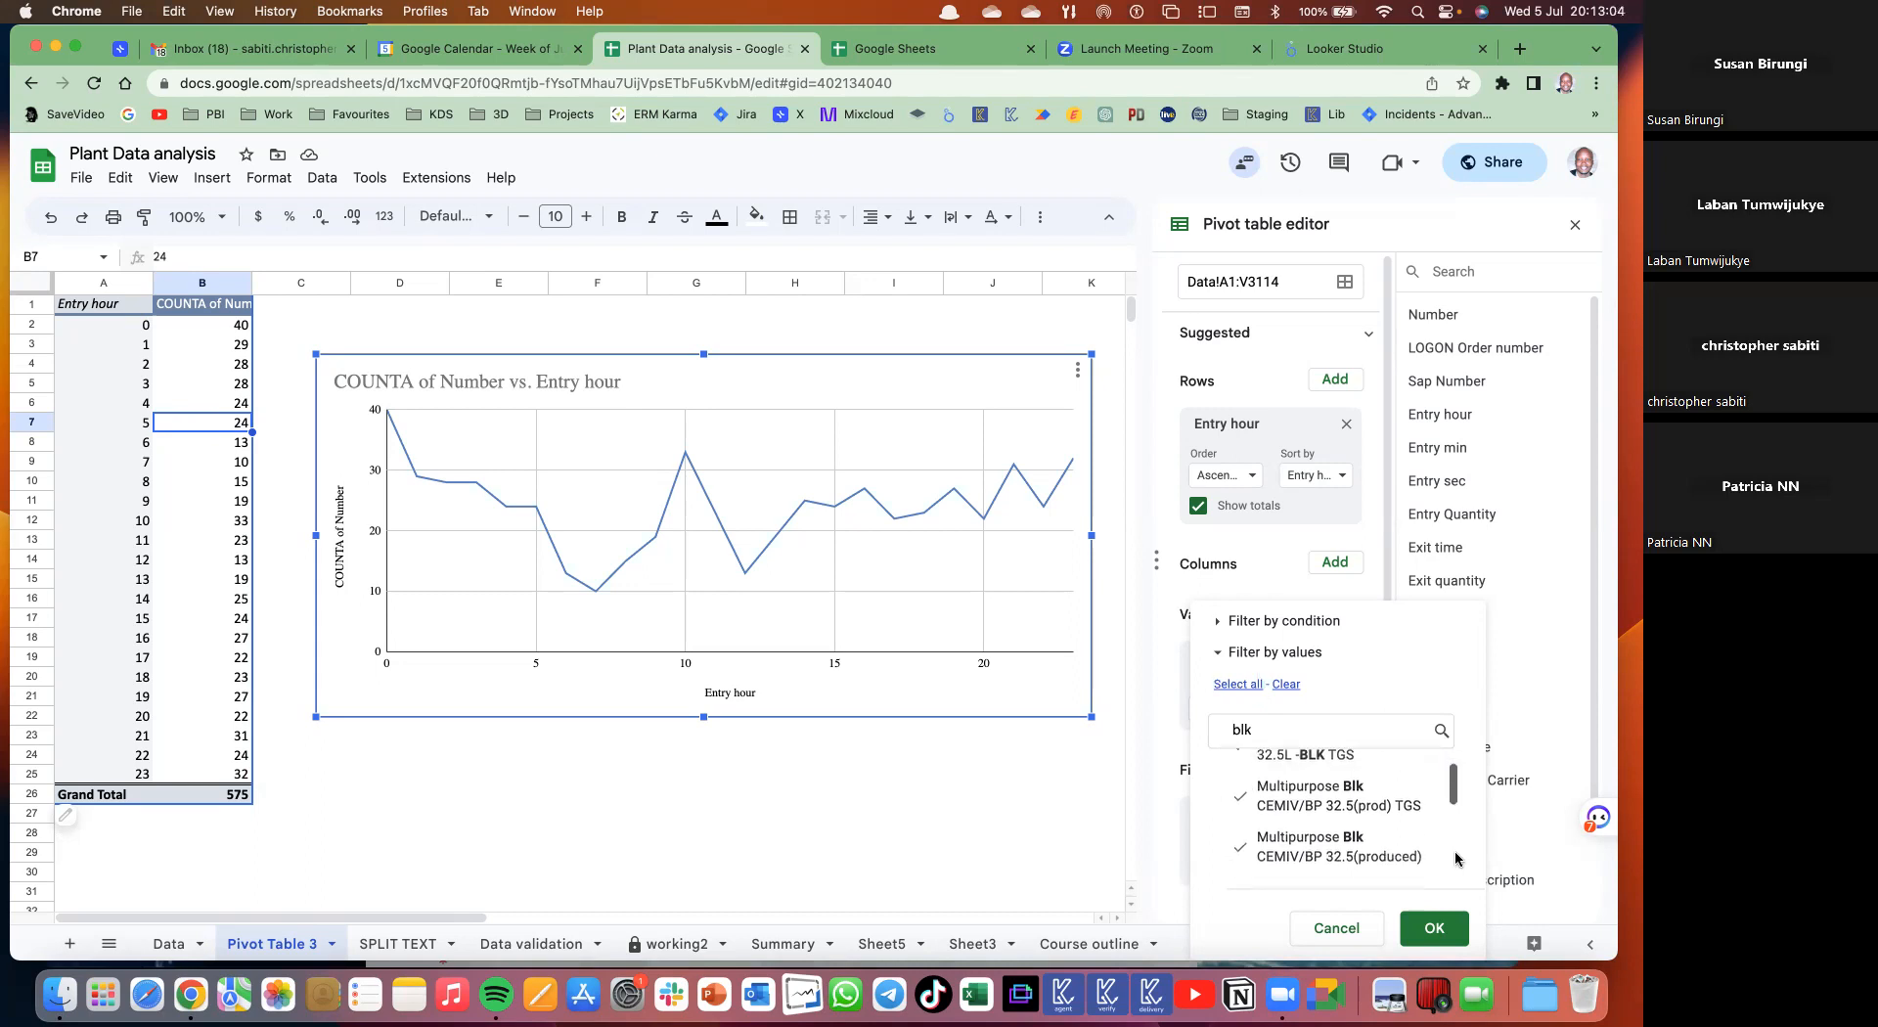
pyautogui.click(1434, 927)
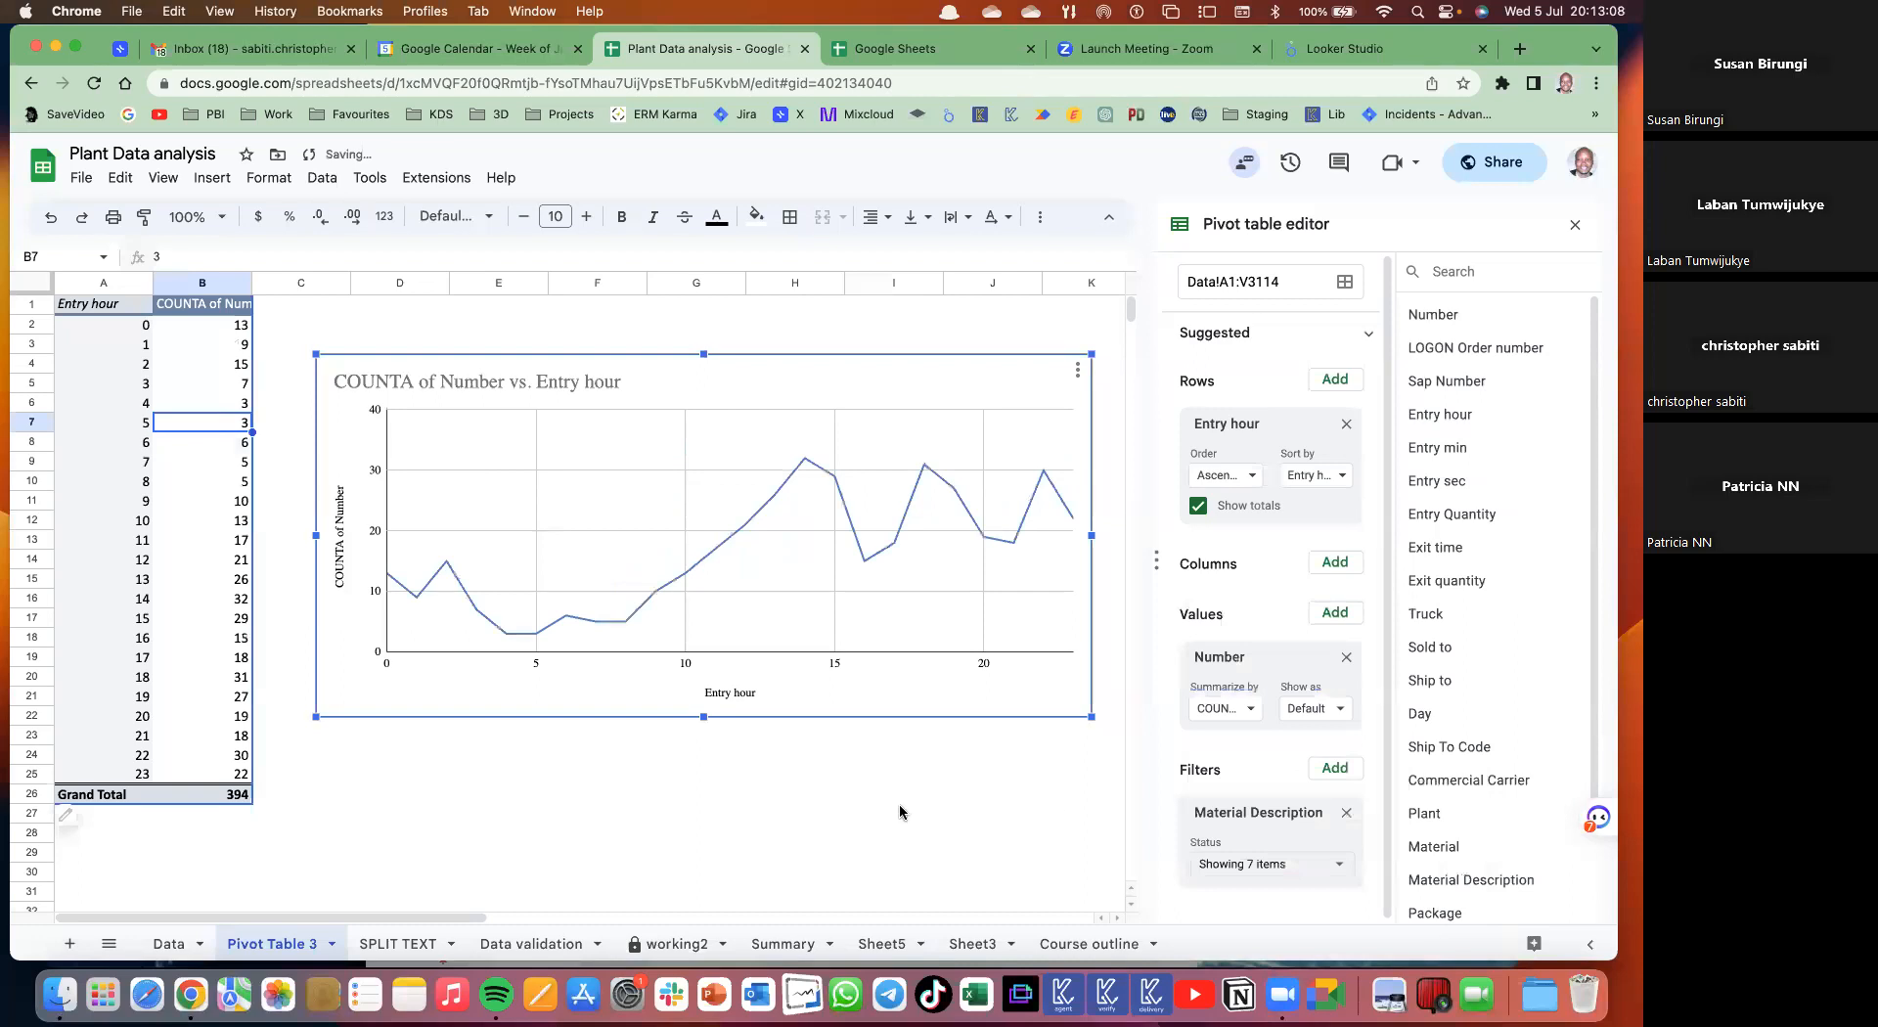
pyautogui.click(841, 754)
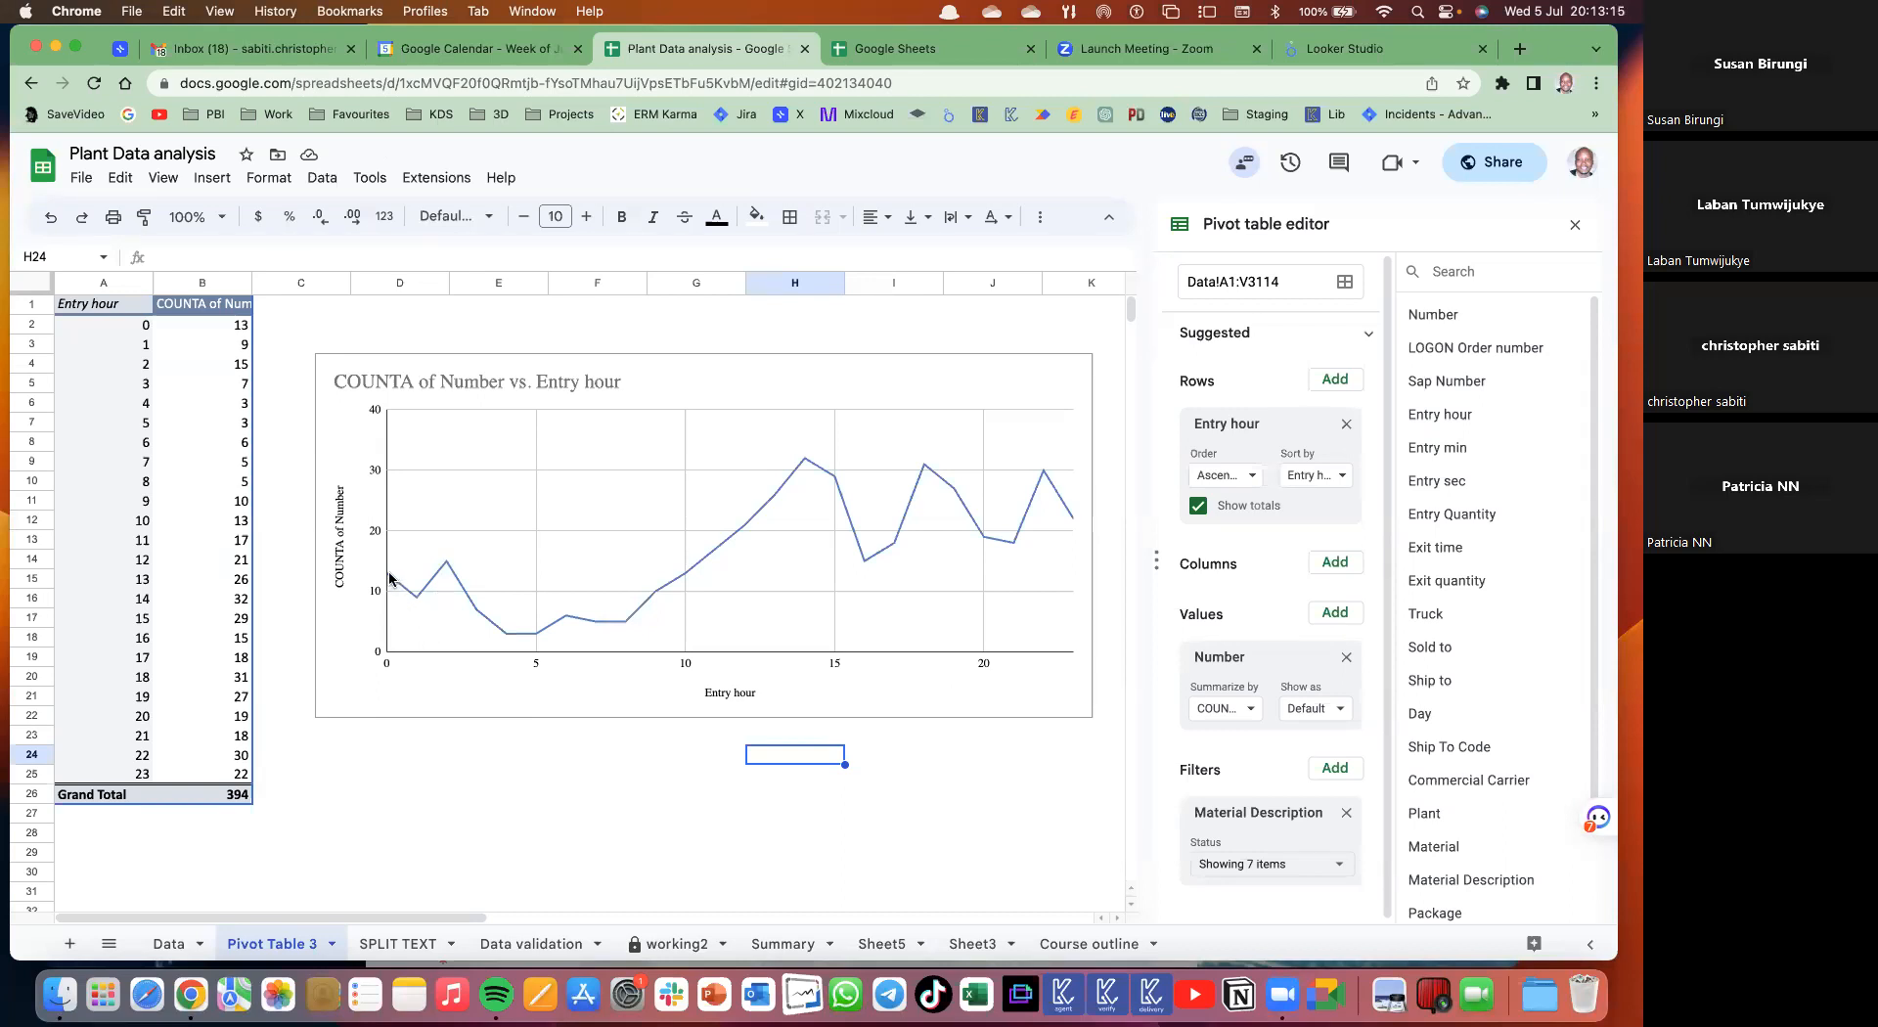
pyautogui.click(444, 565)
pyautogui.moveTo(444, 565)
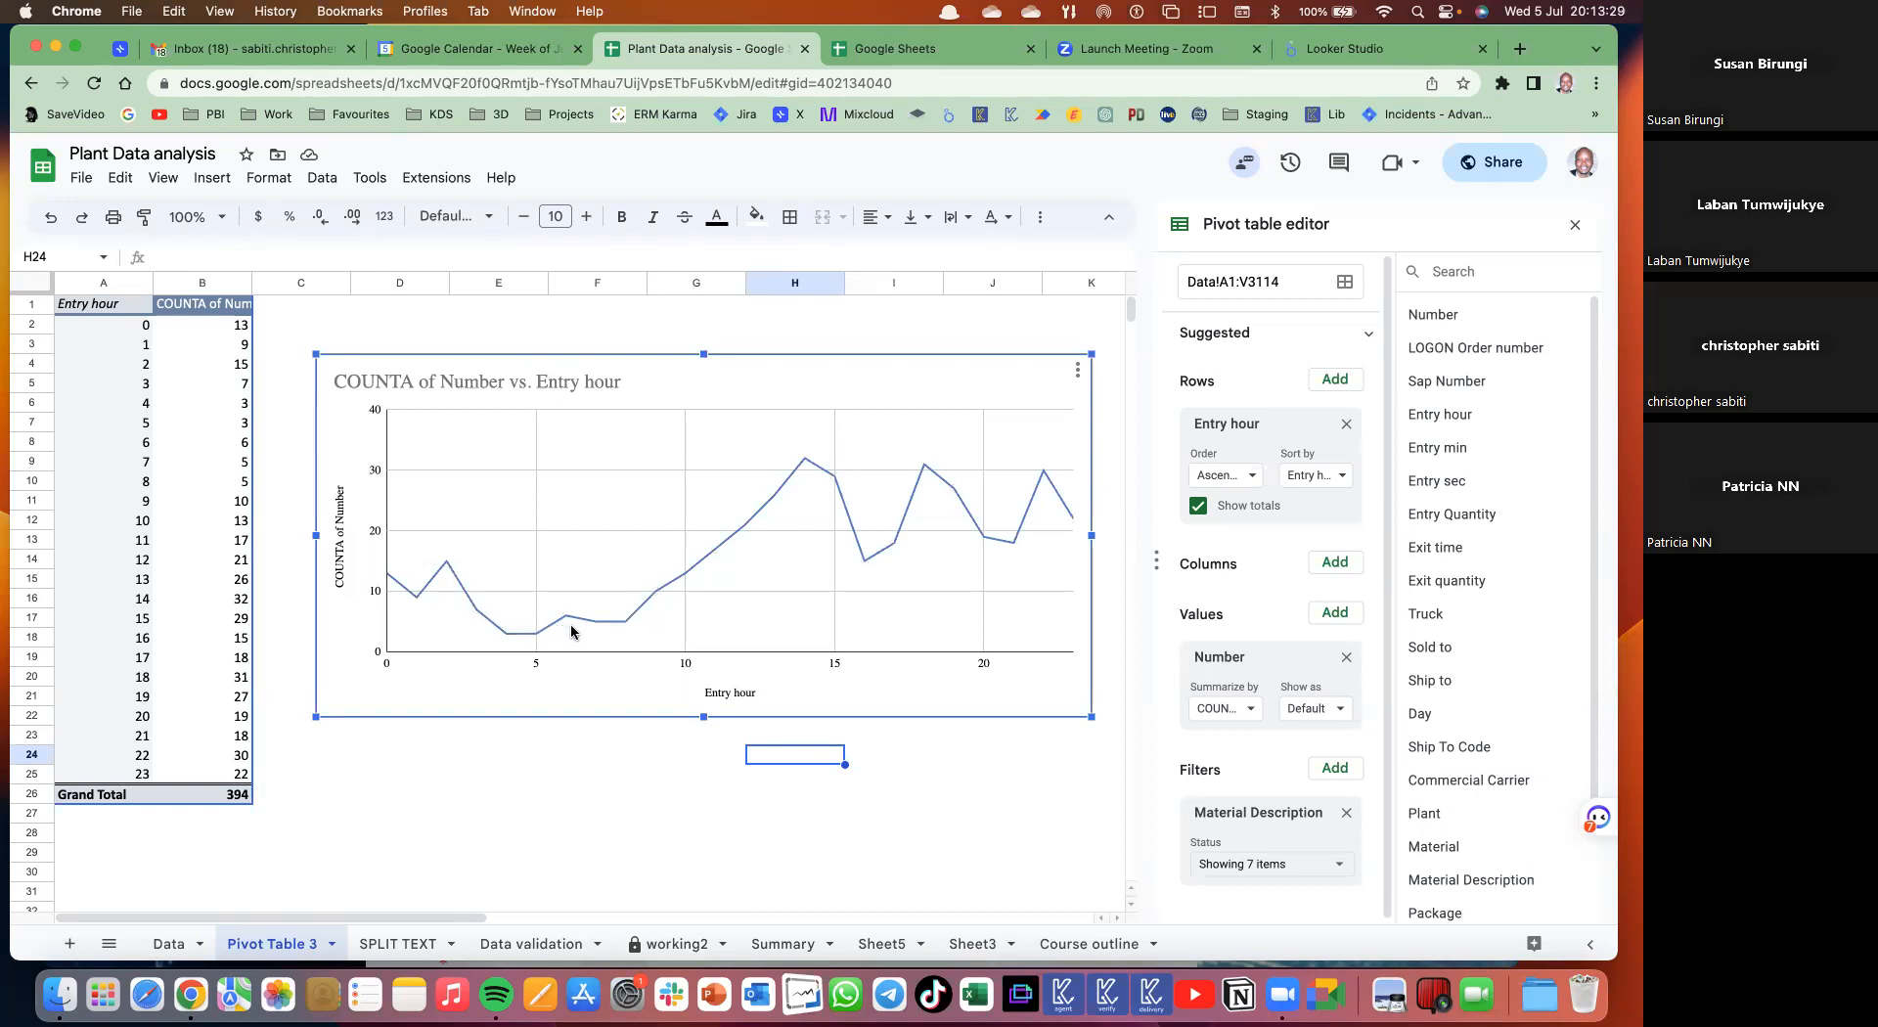
pyautogui.moveTo(625, 621)
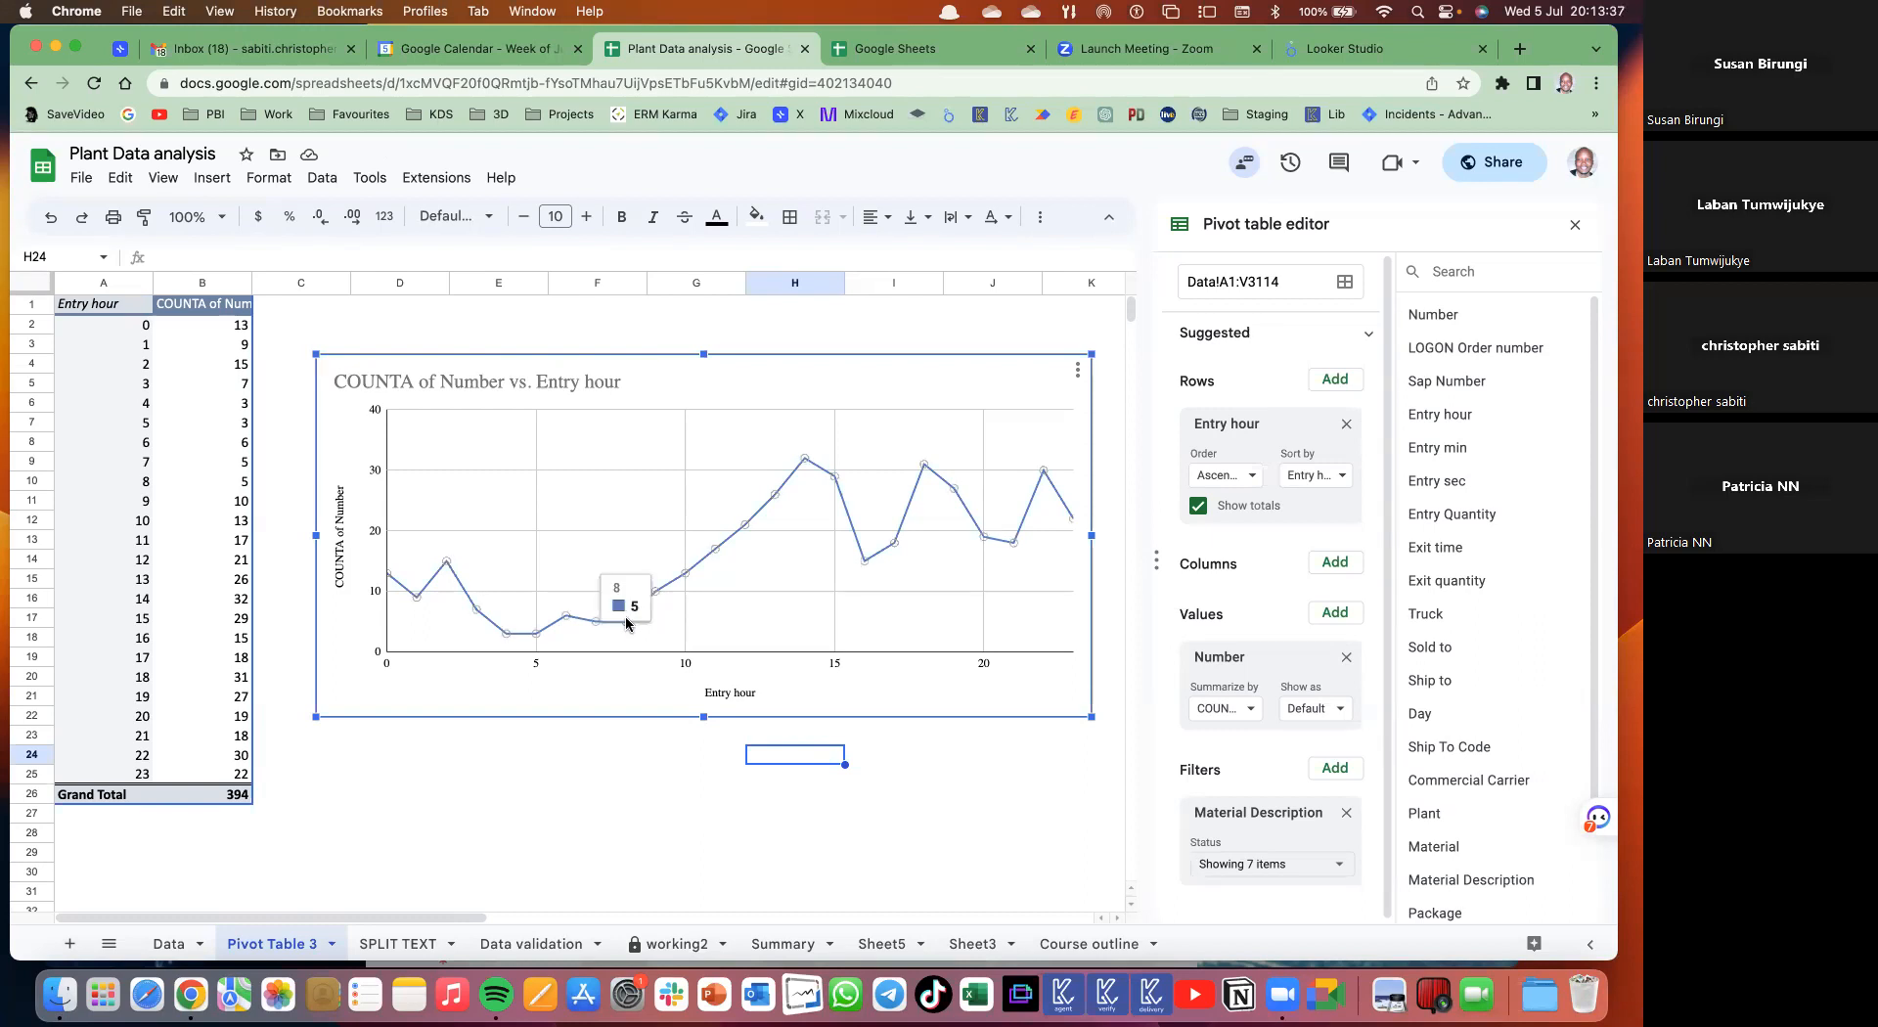
pyautogui.moveTo(802, 459)
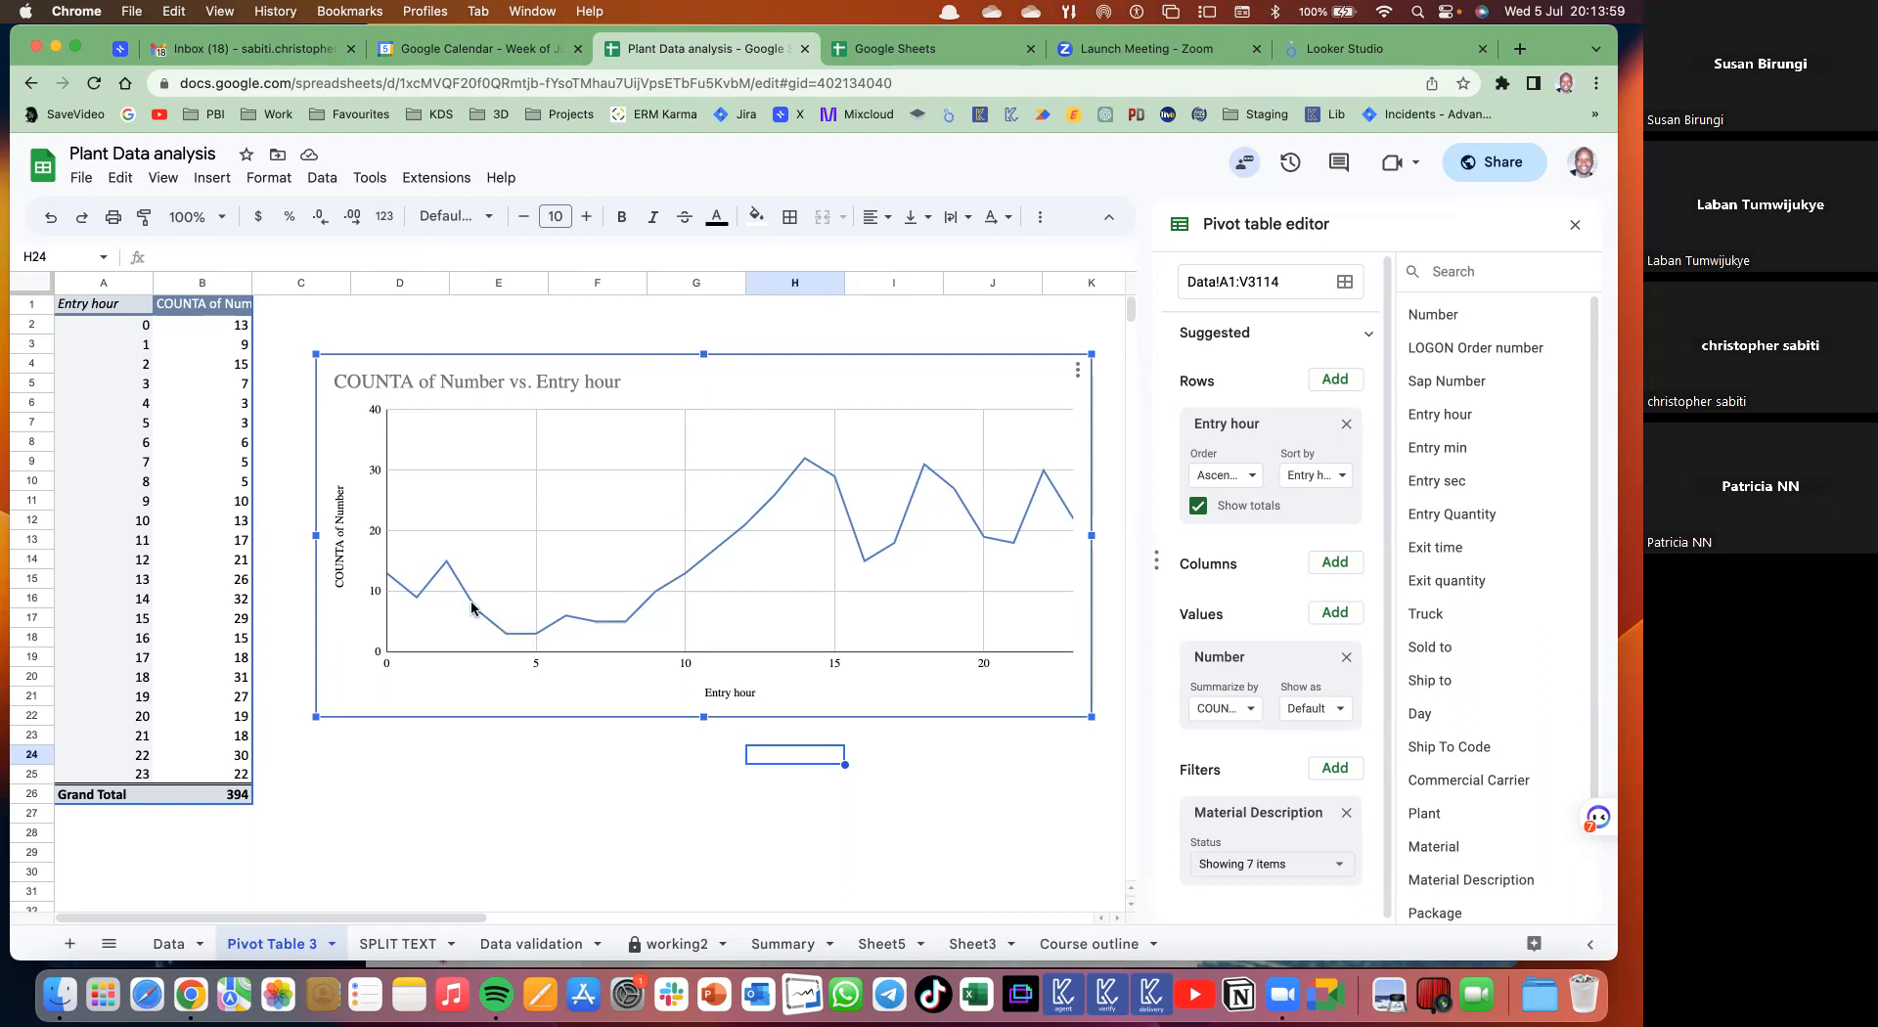
pyautogui.moveTo(446, 568)
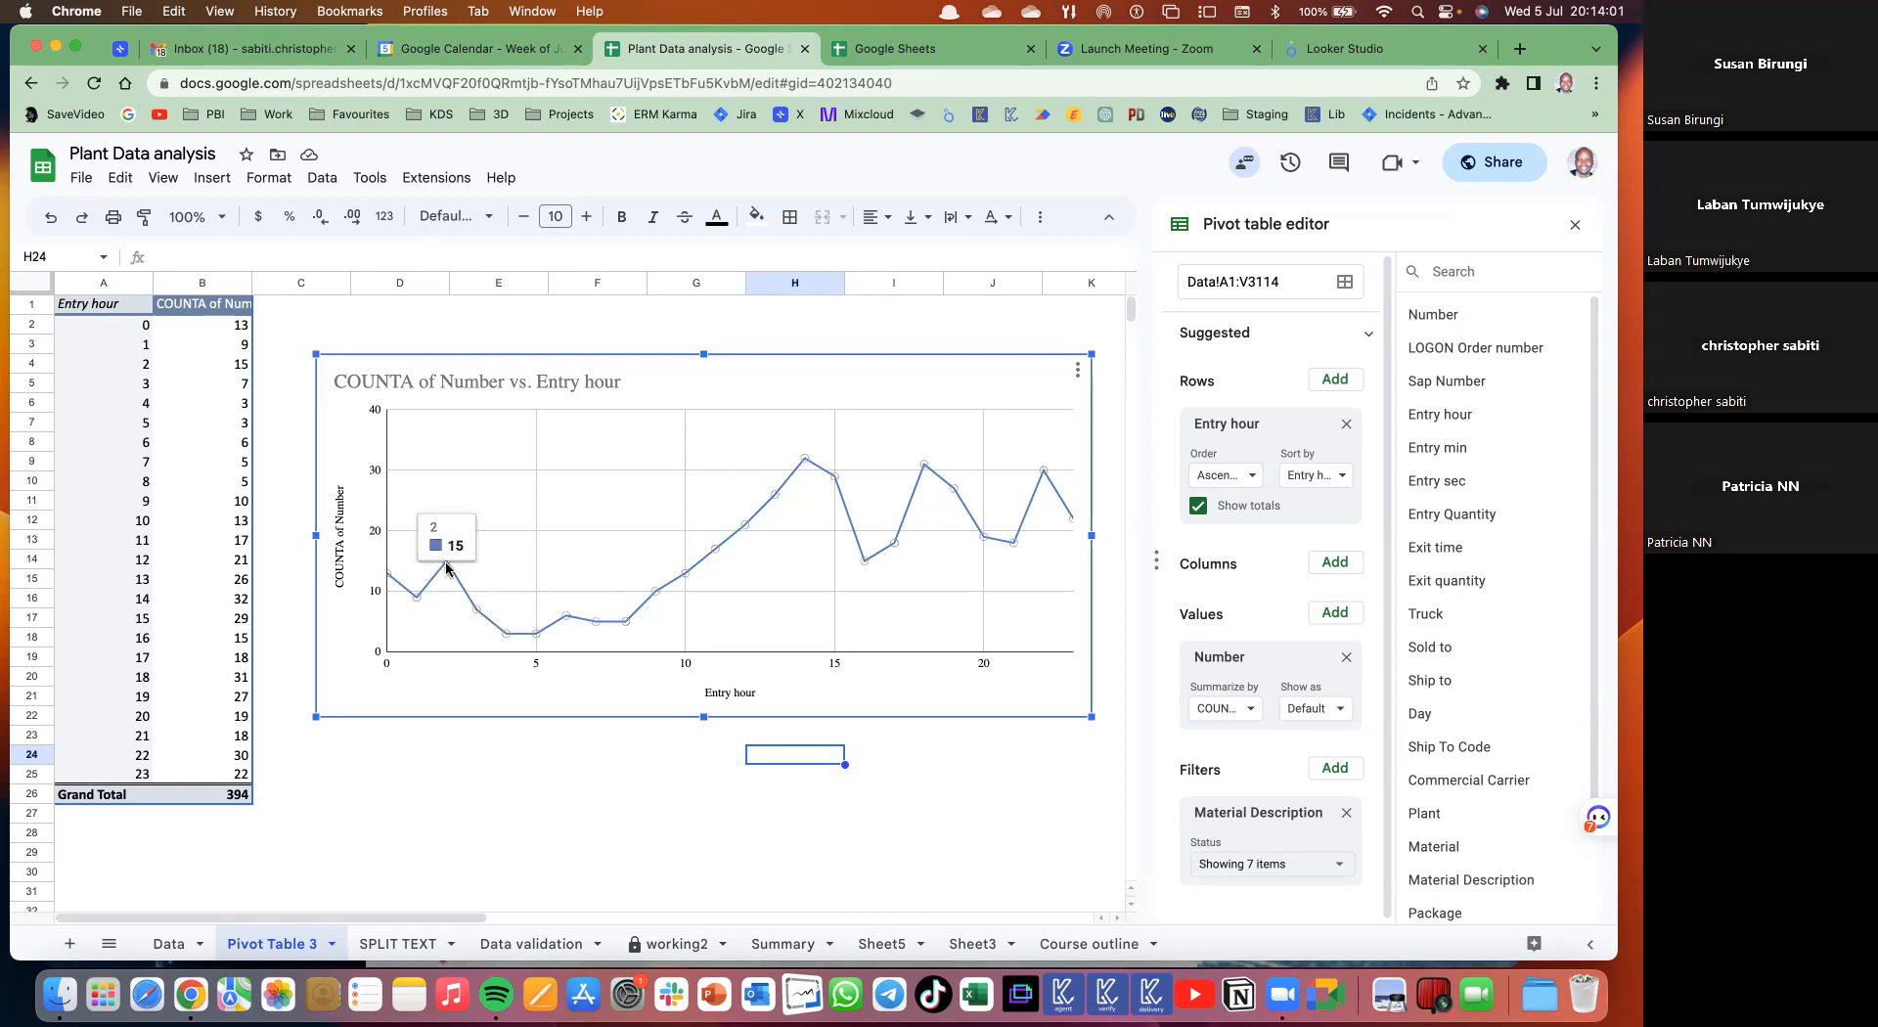
pyautogui.moveTo(626, 621)
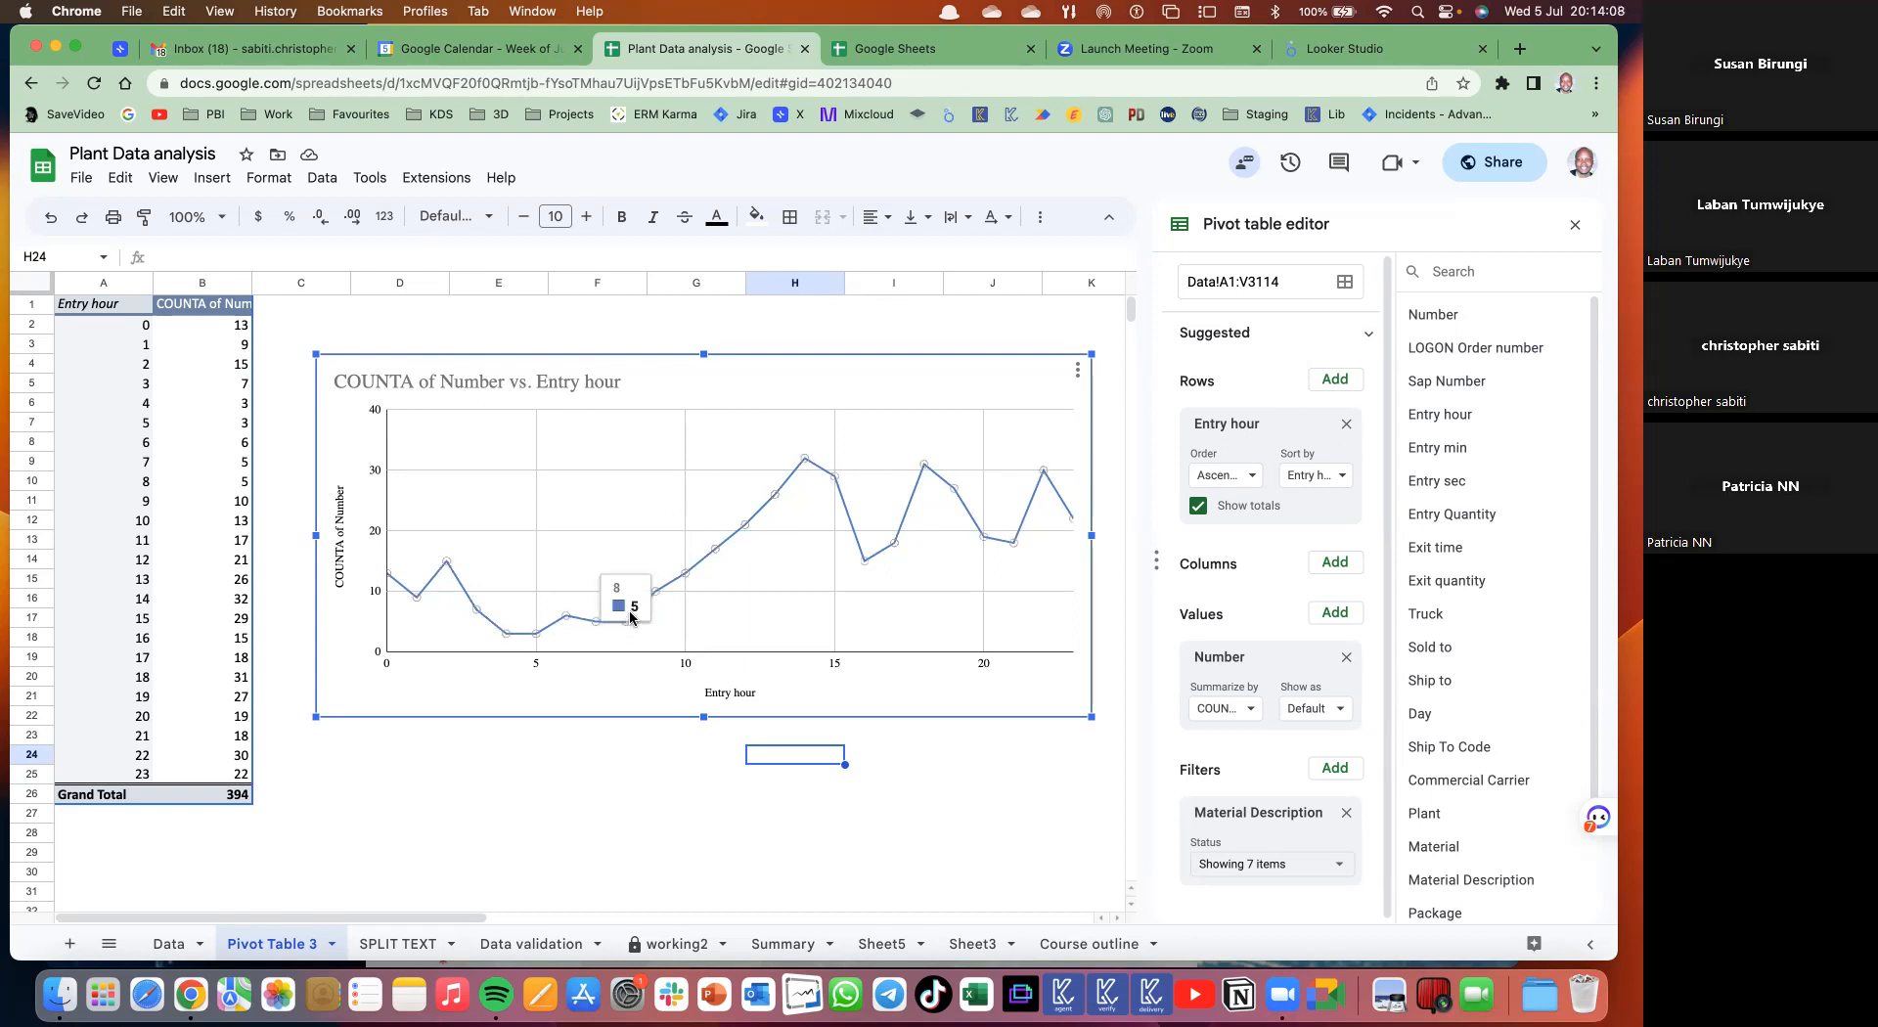
pyautogui.moveTo(867, 562)
pyautogui.click(1333, 873)
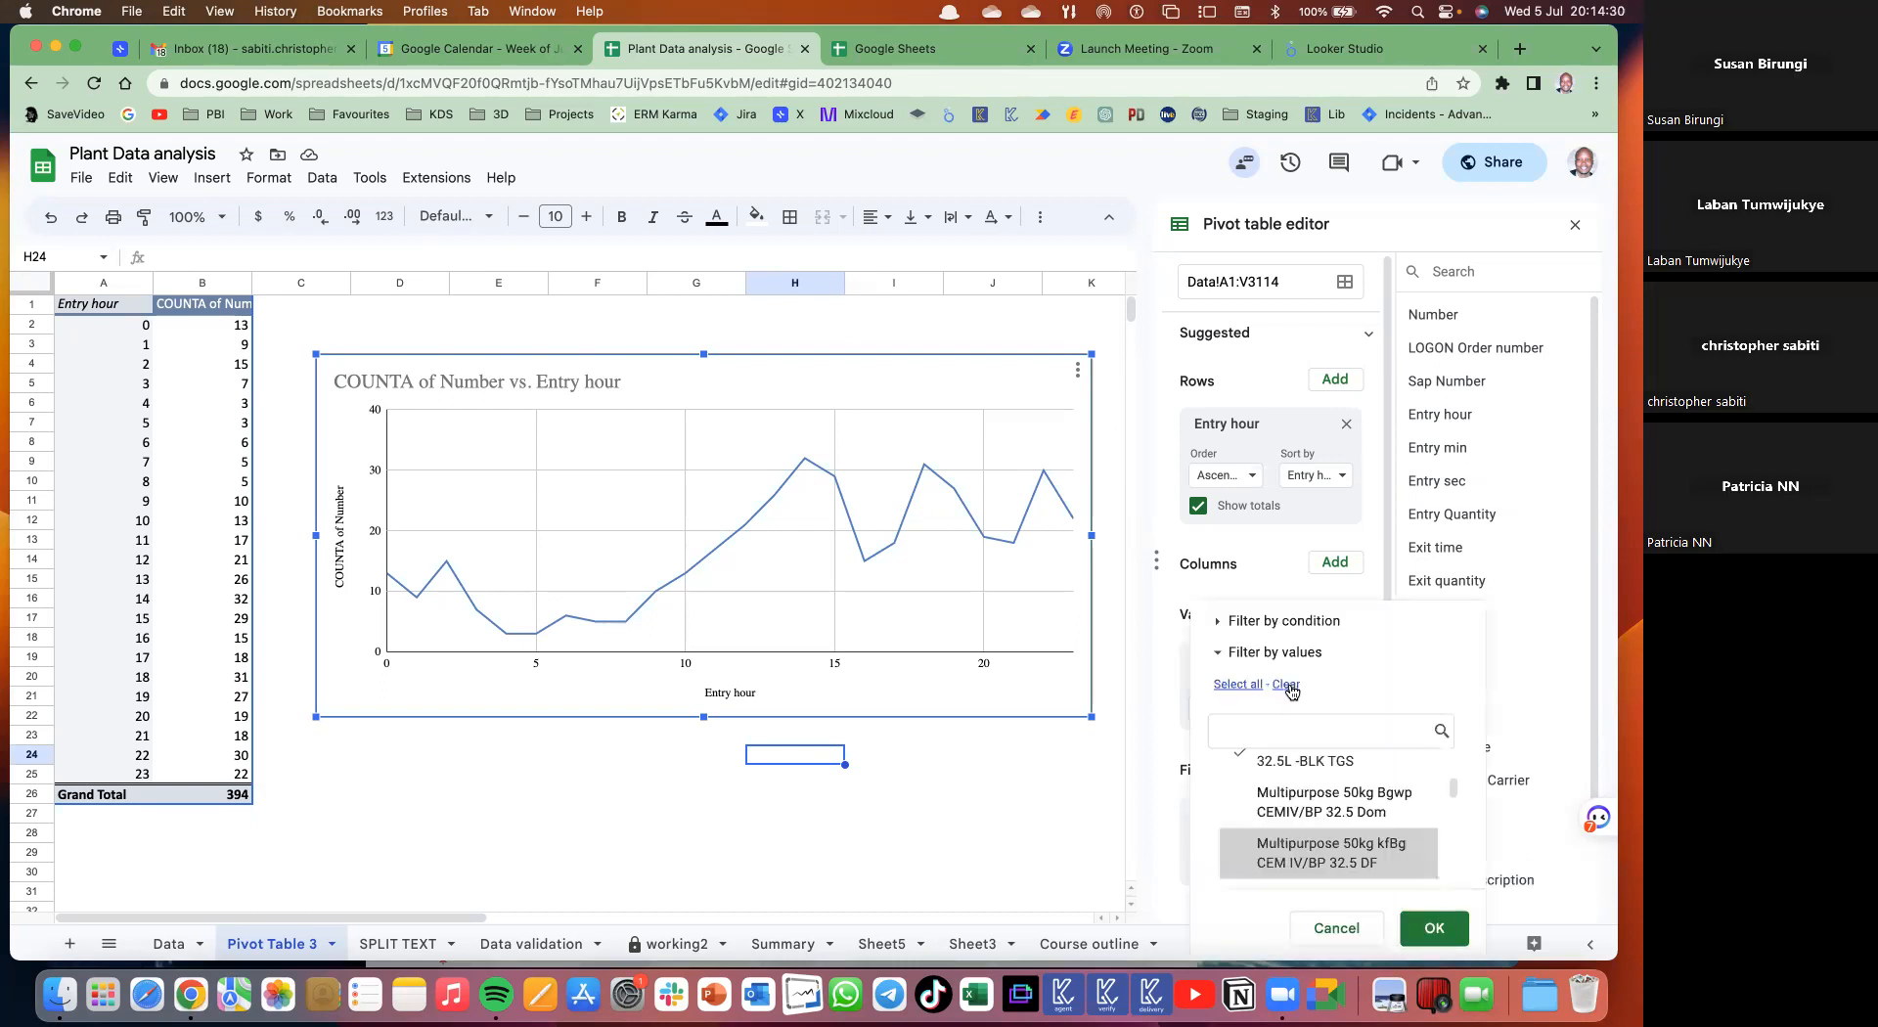
pyautogui.click(1258, 721)
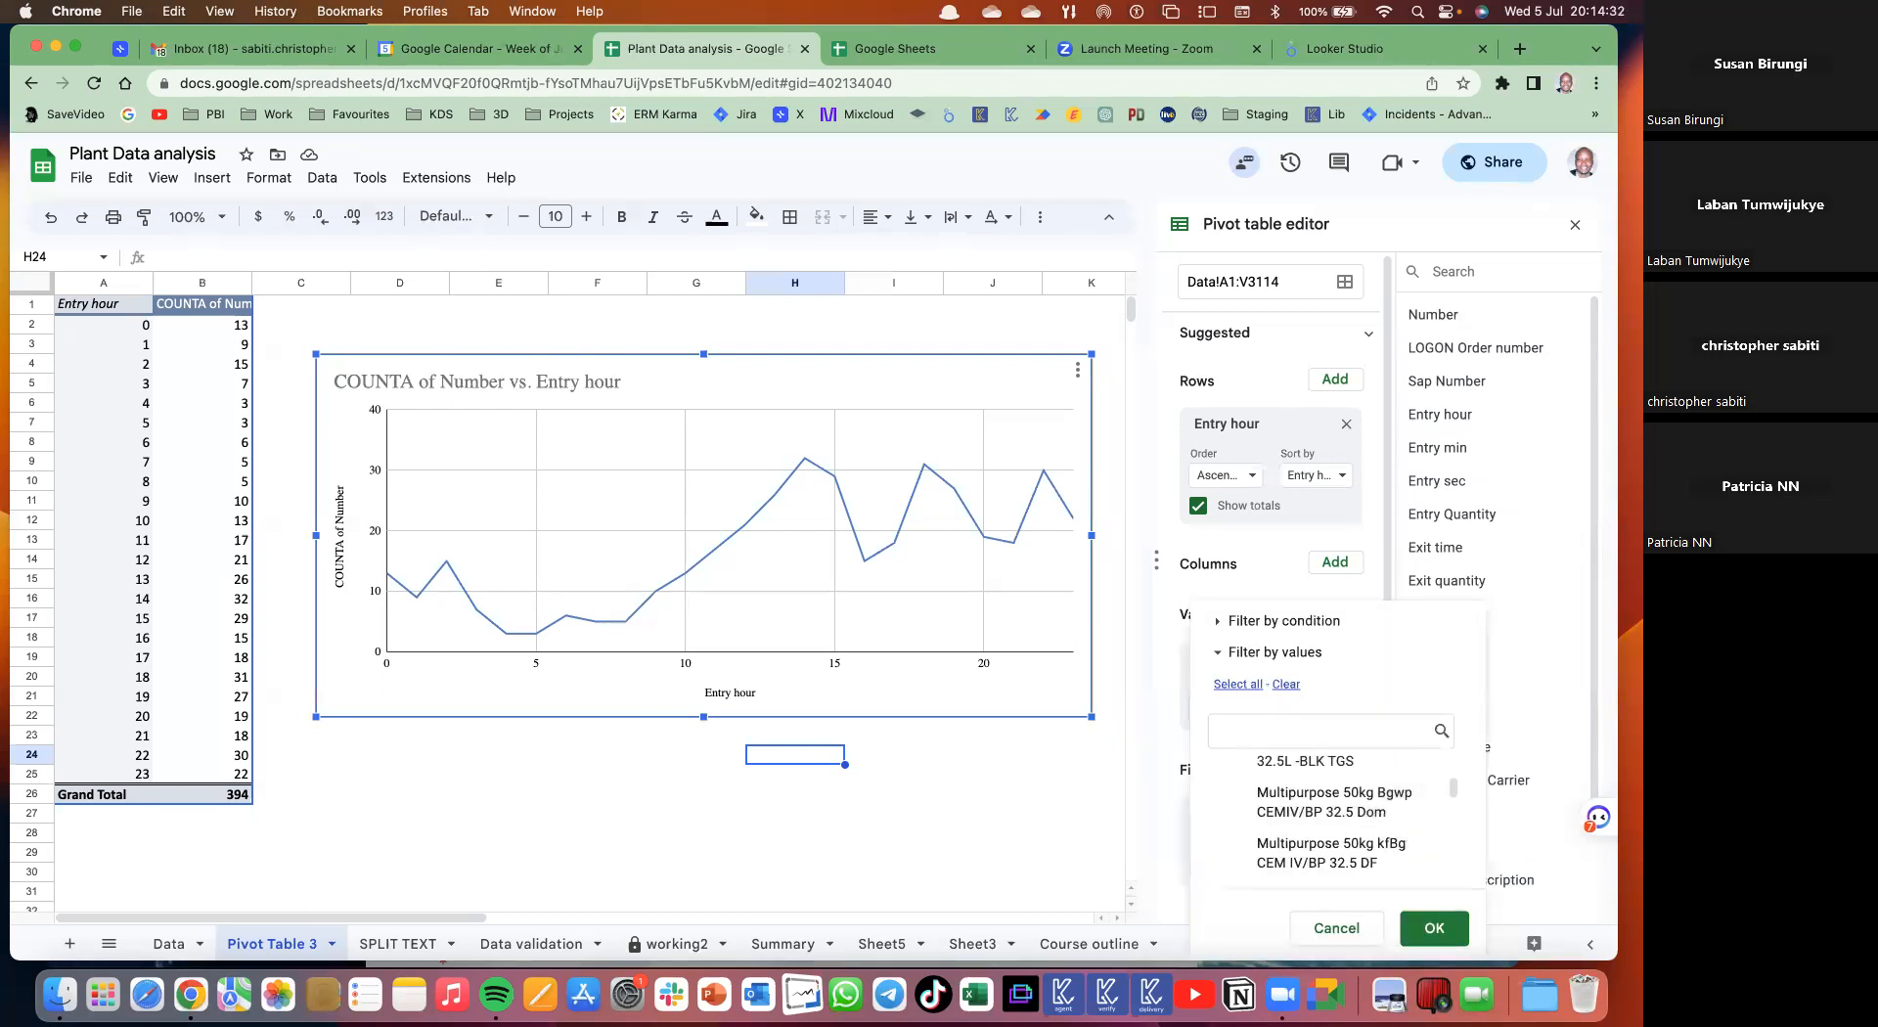
pyautogui.write('fund')
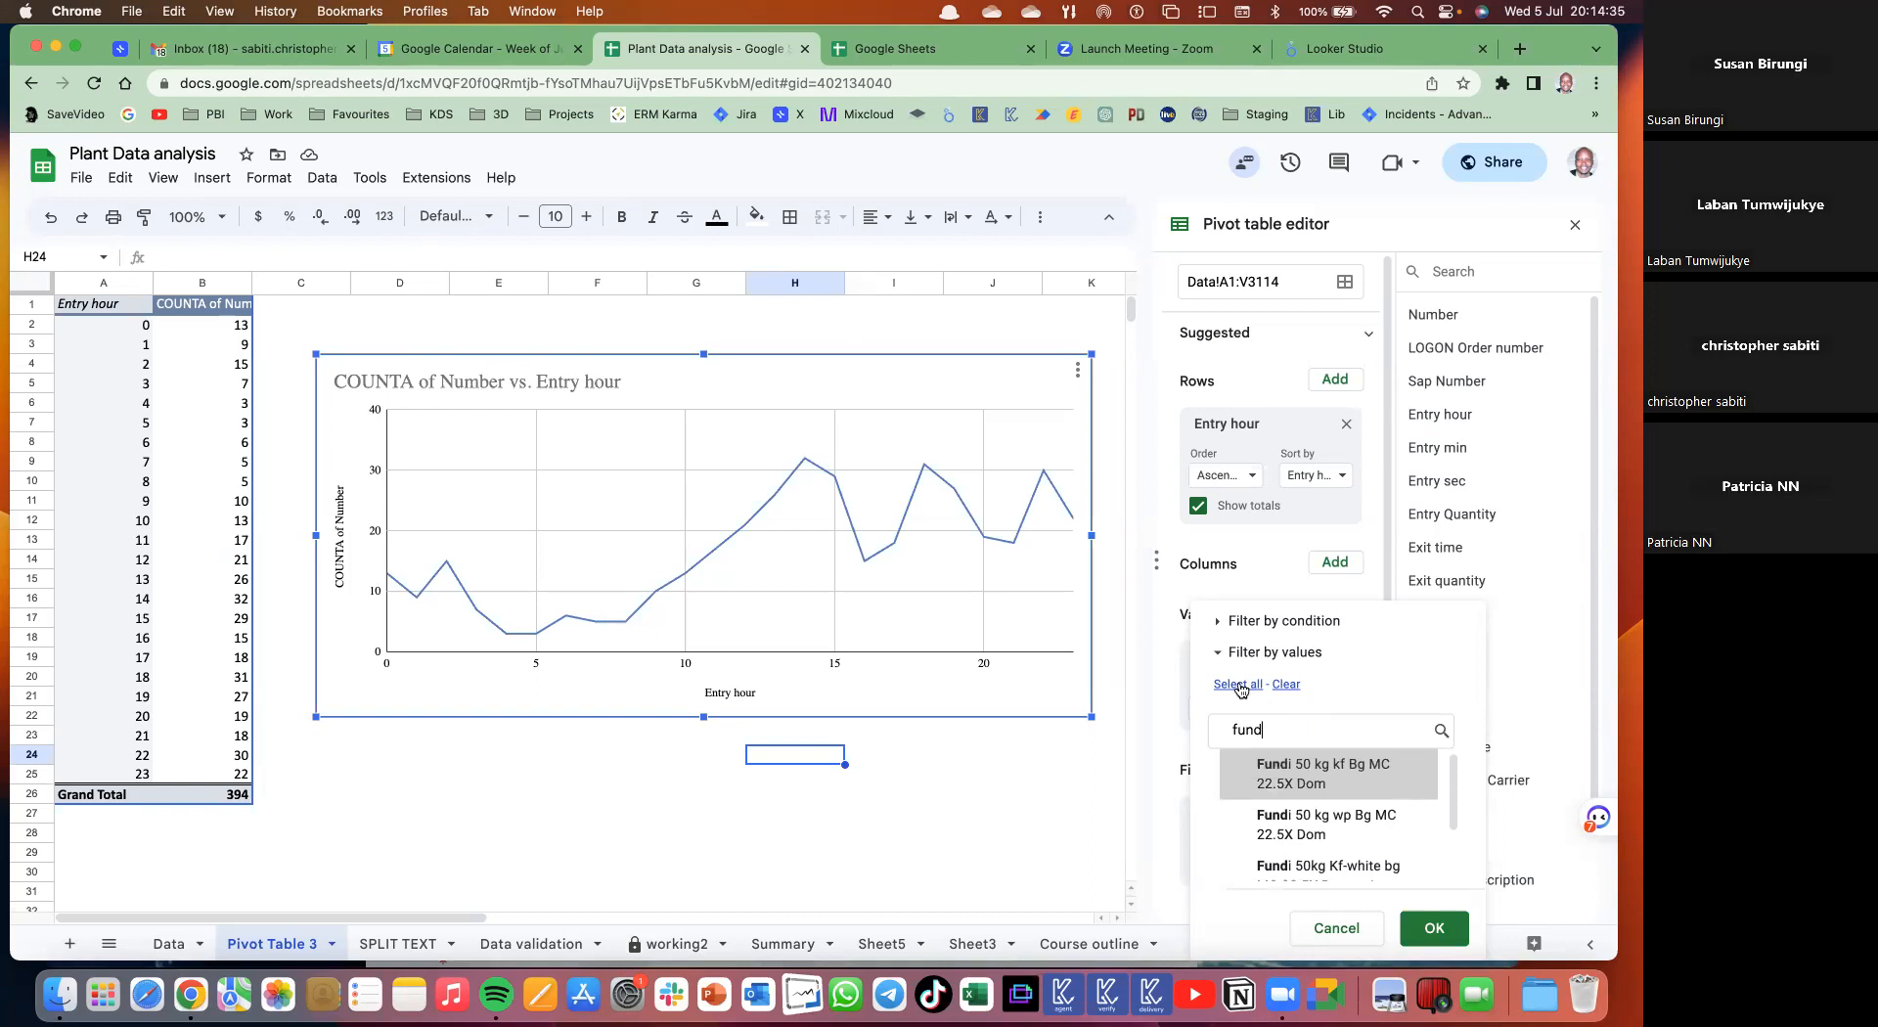
pyautogui.click(1241, 689)
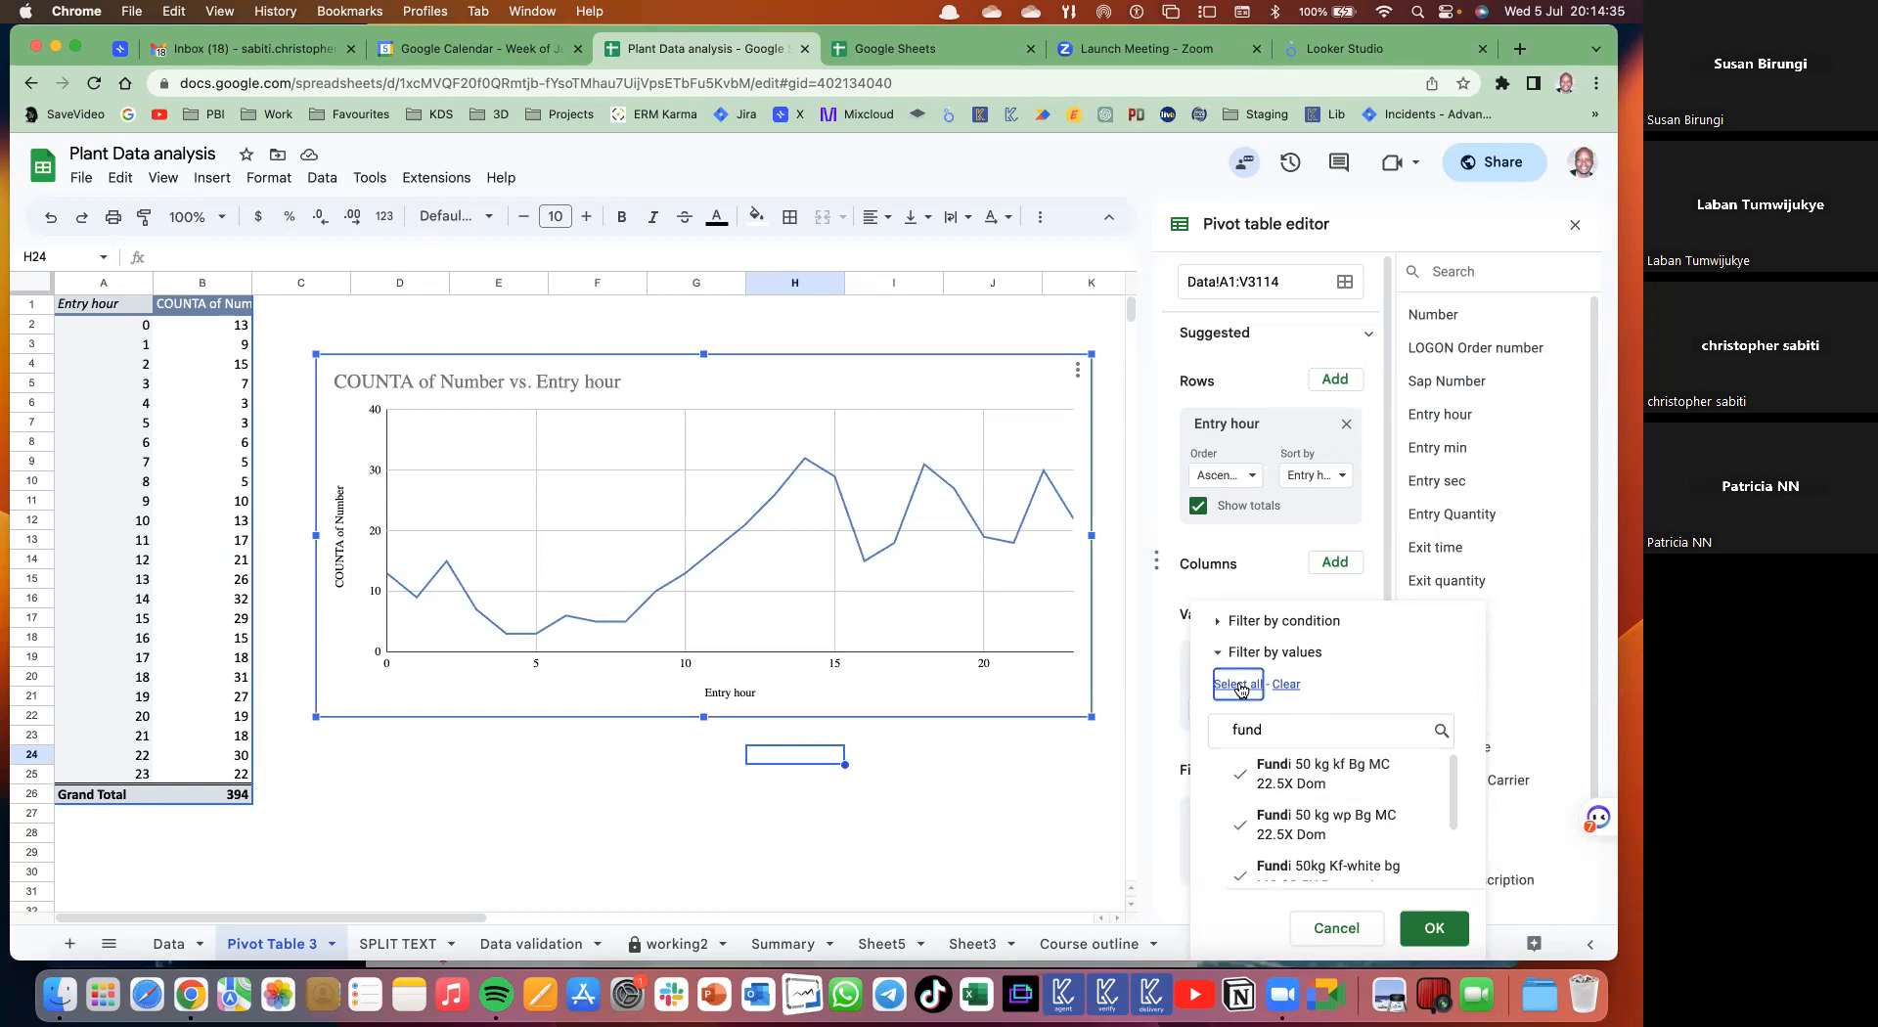
pyautogui.click(1432, 926)
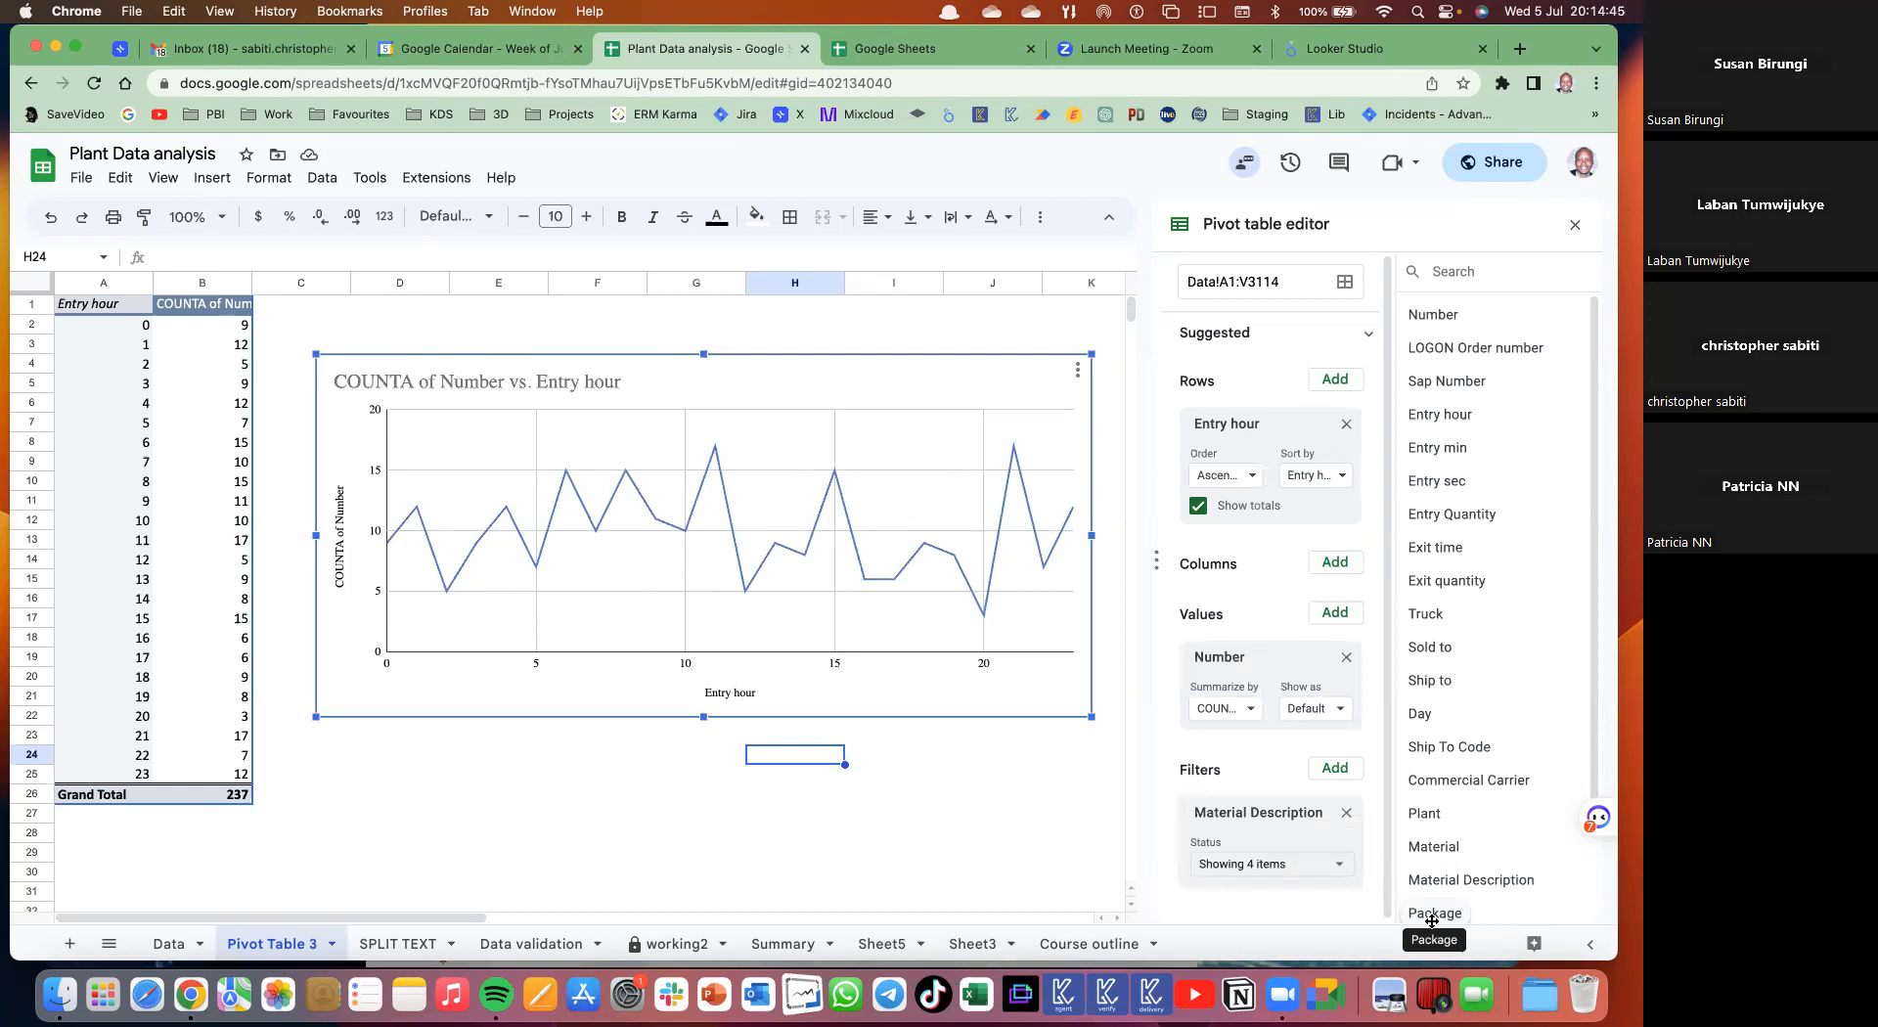
pyautogui.moveTo(985, 622)
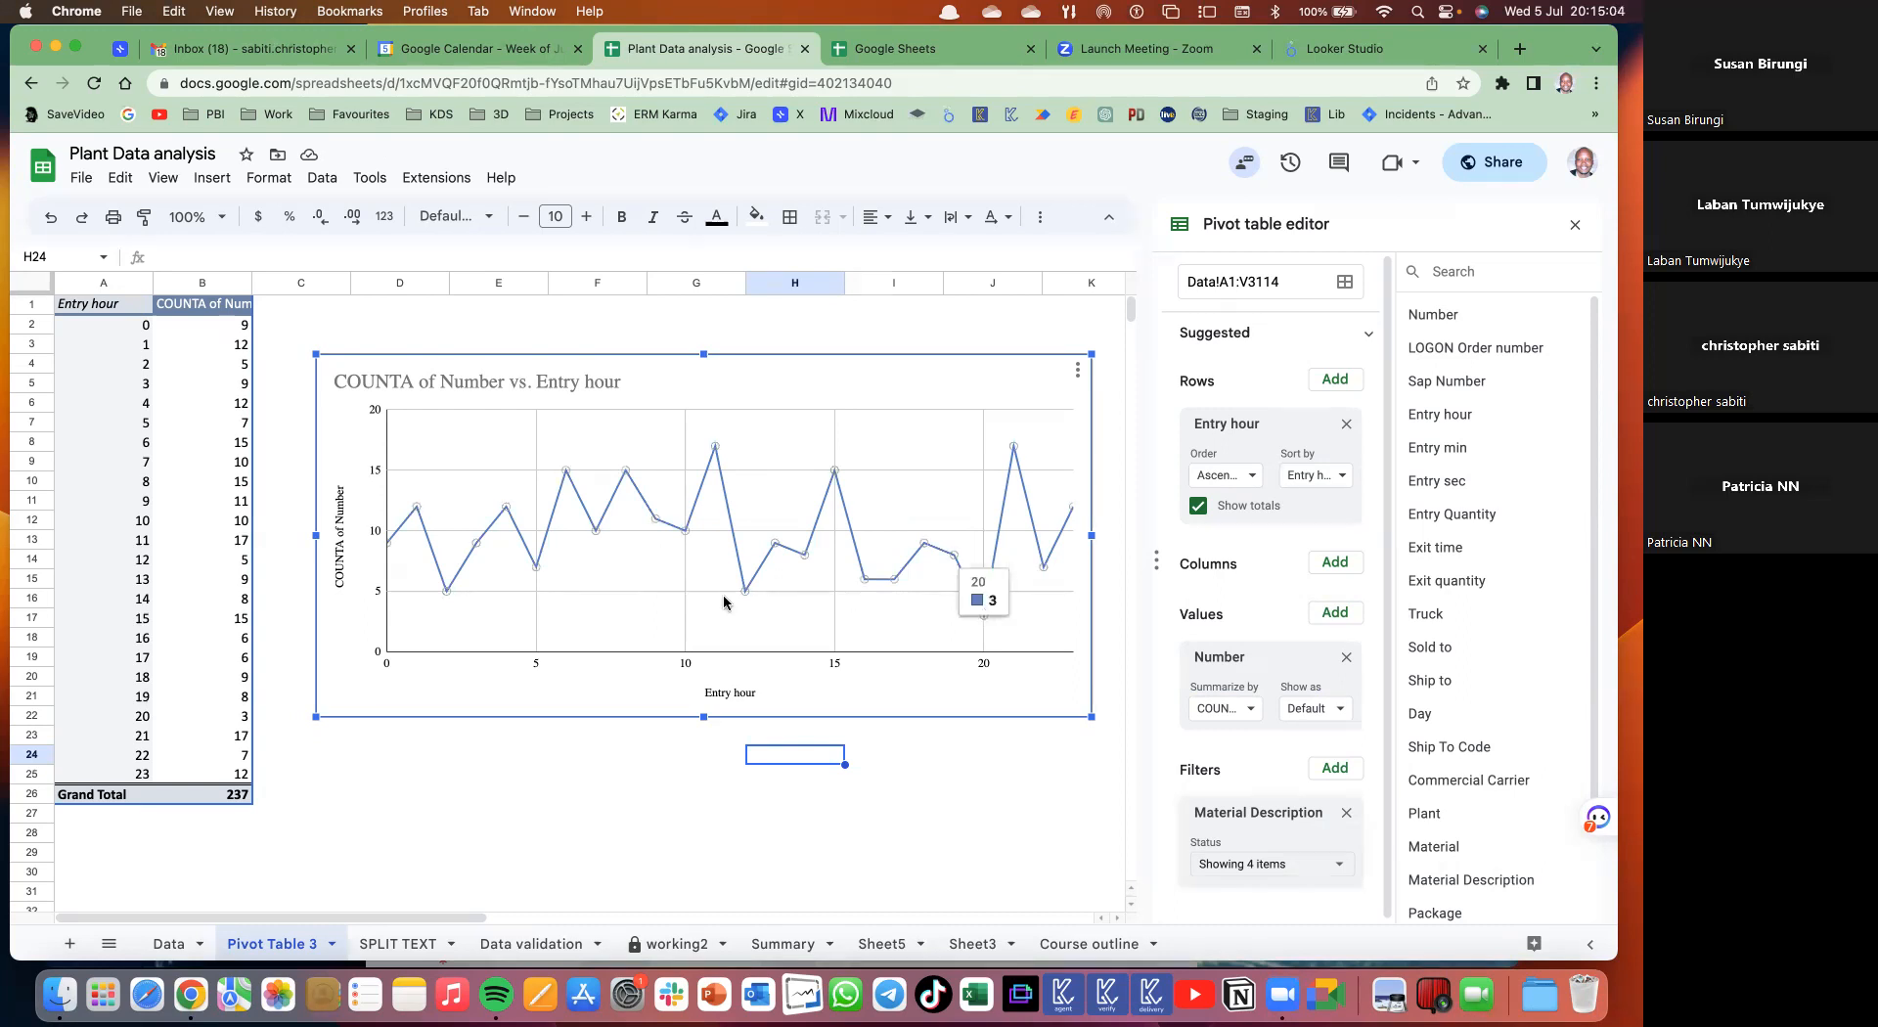
pyautogui.moveTo(715, 450)
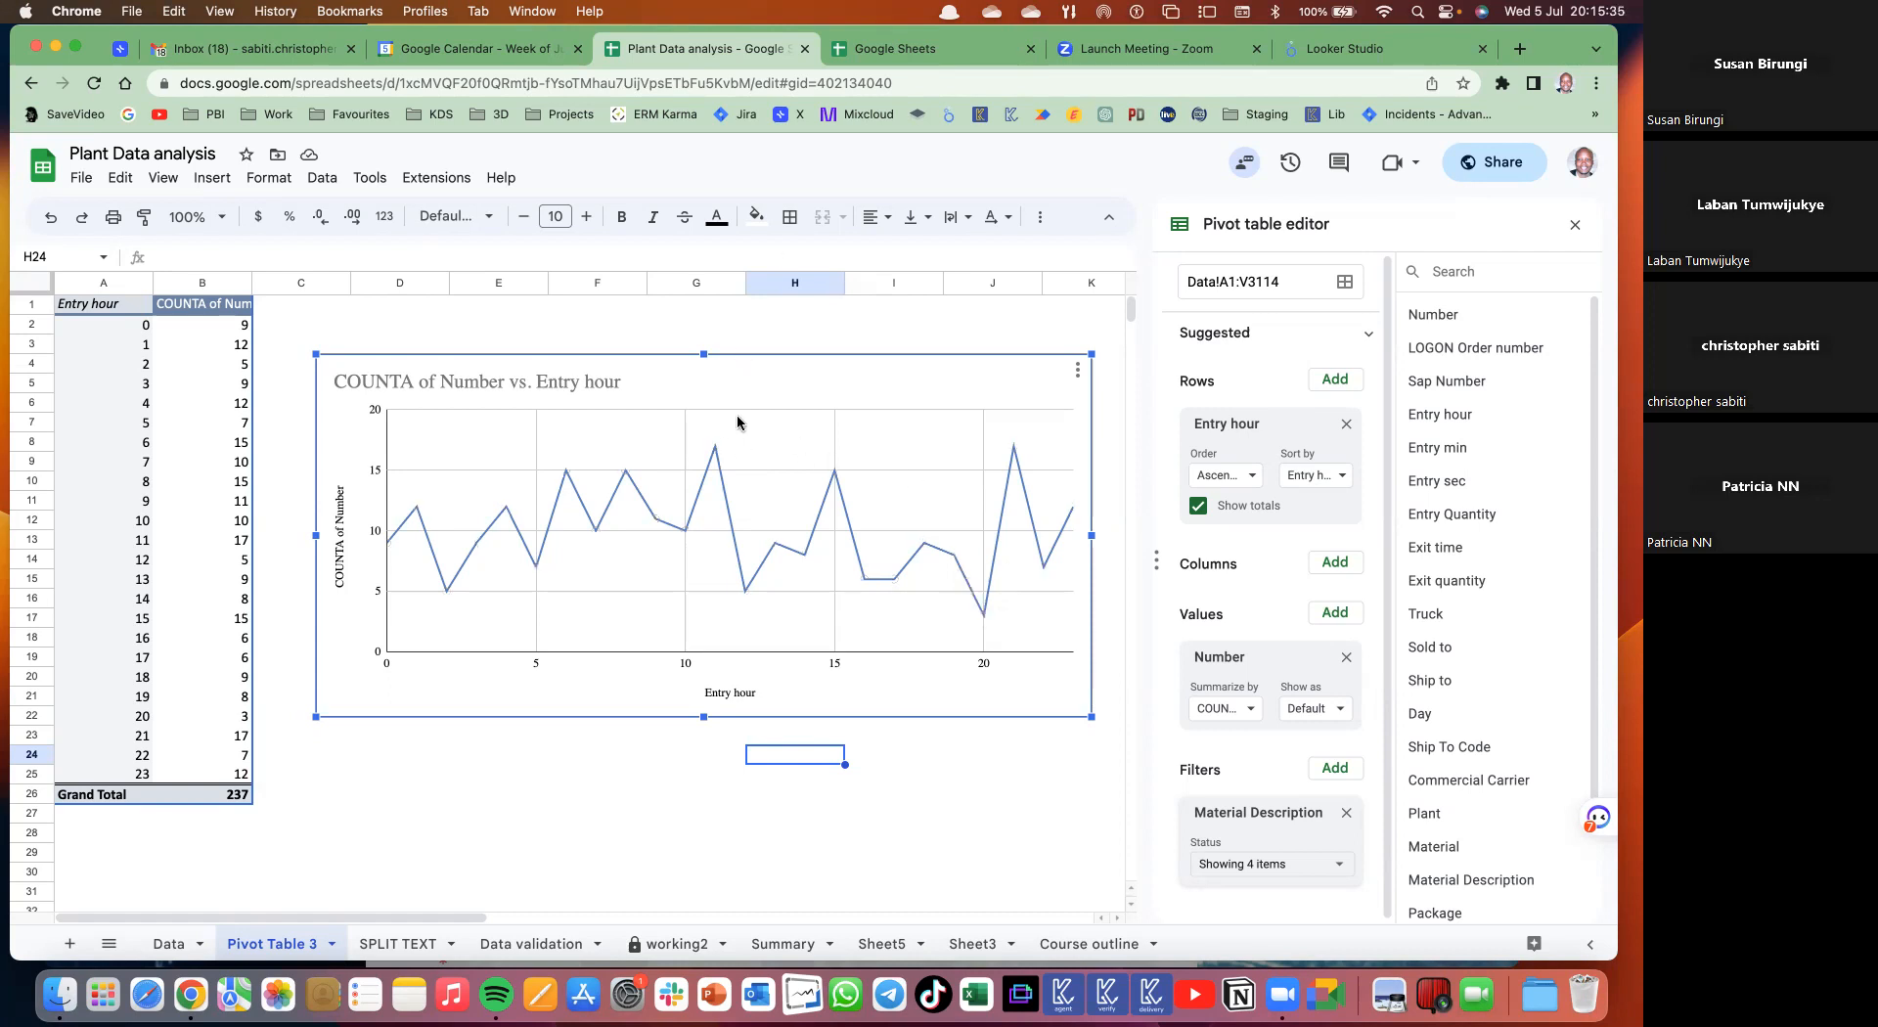
pyautogui.click(725, 328)
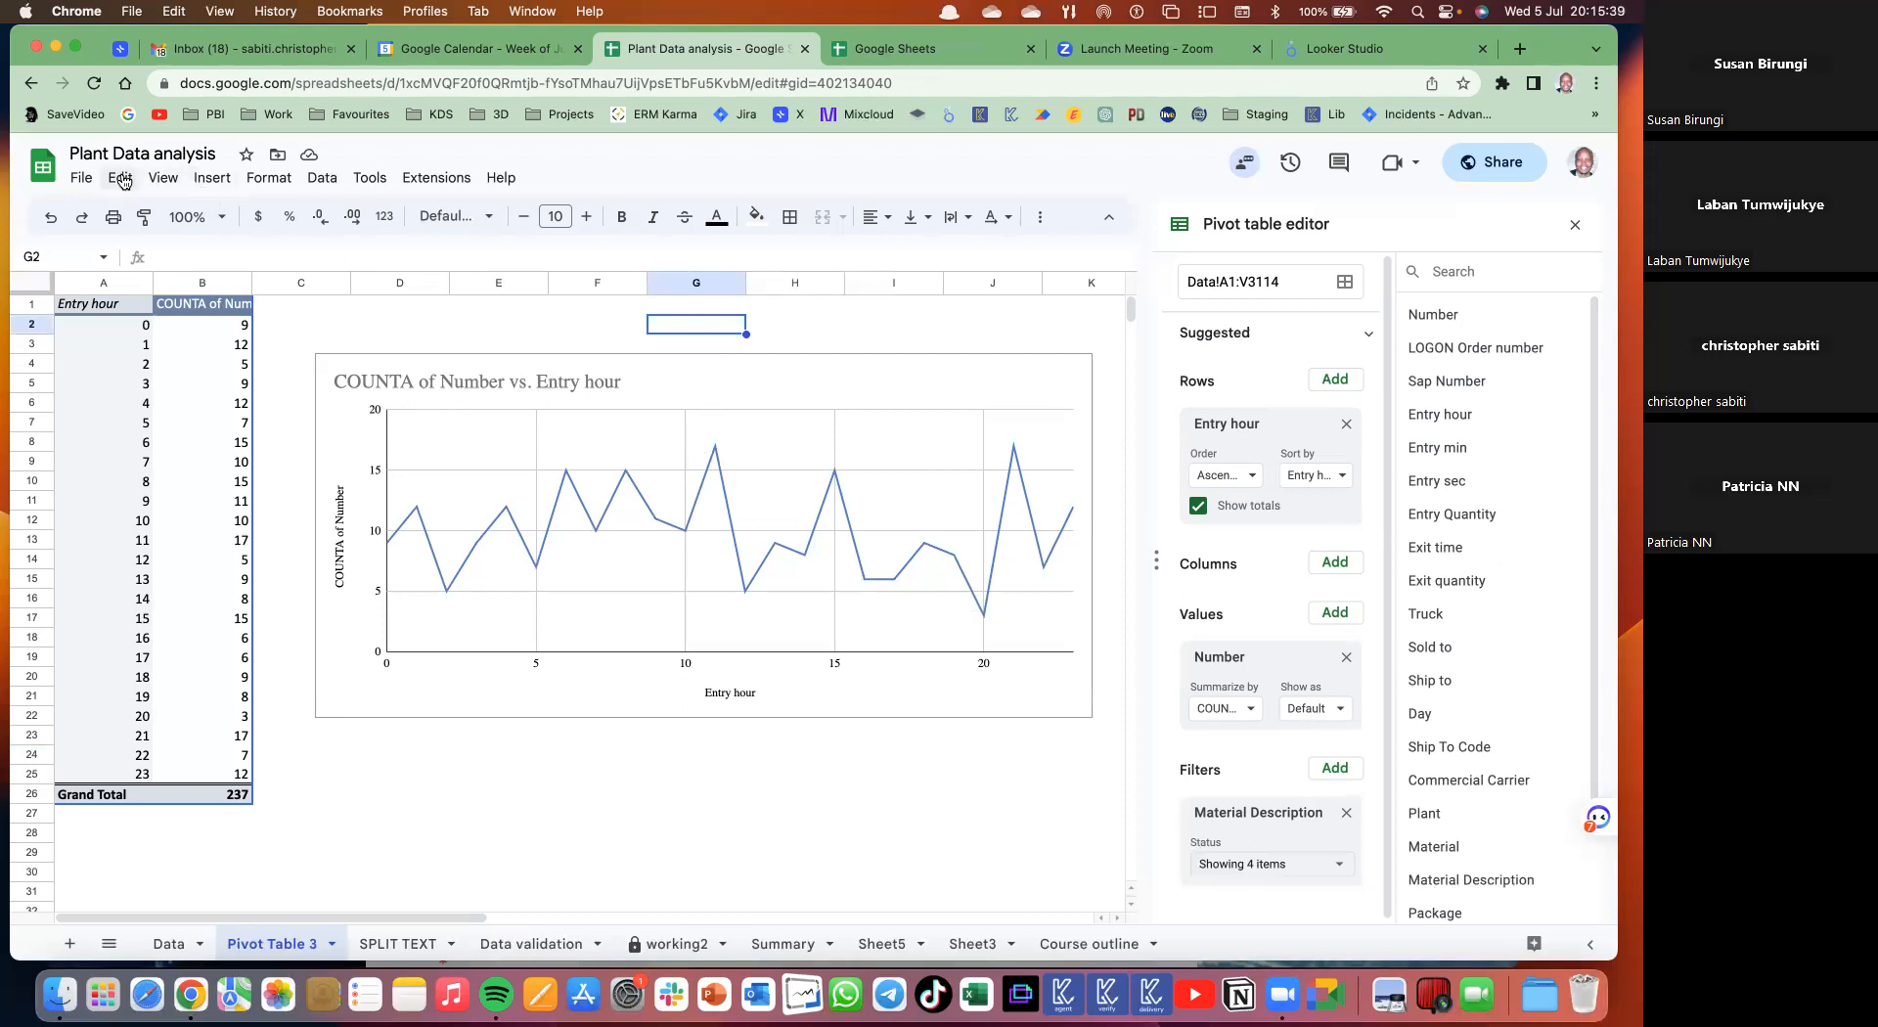
# - Enter the filler text 'wertyuiocvbnm,. fguhjkl;savbnm, fghjklvbnm' in D23 and dismiss the alert
pyautogui.click(212, 179)
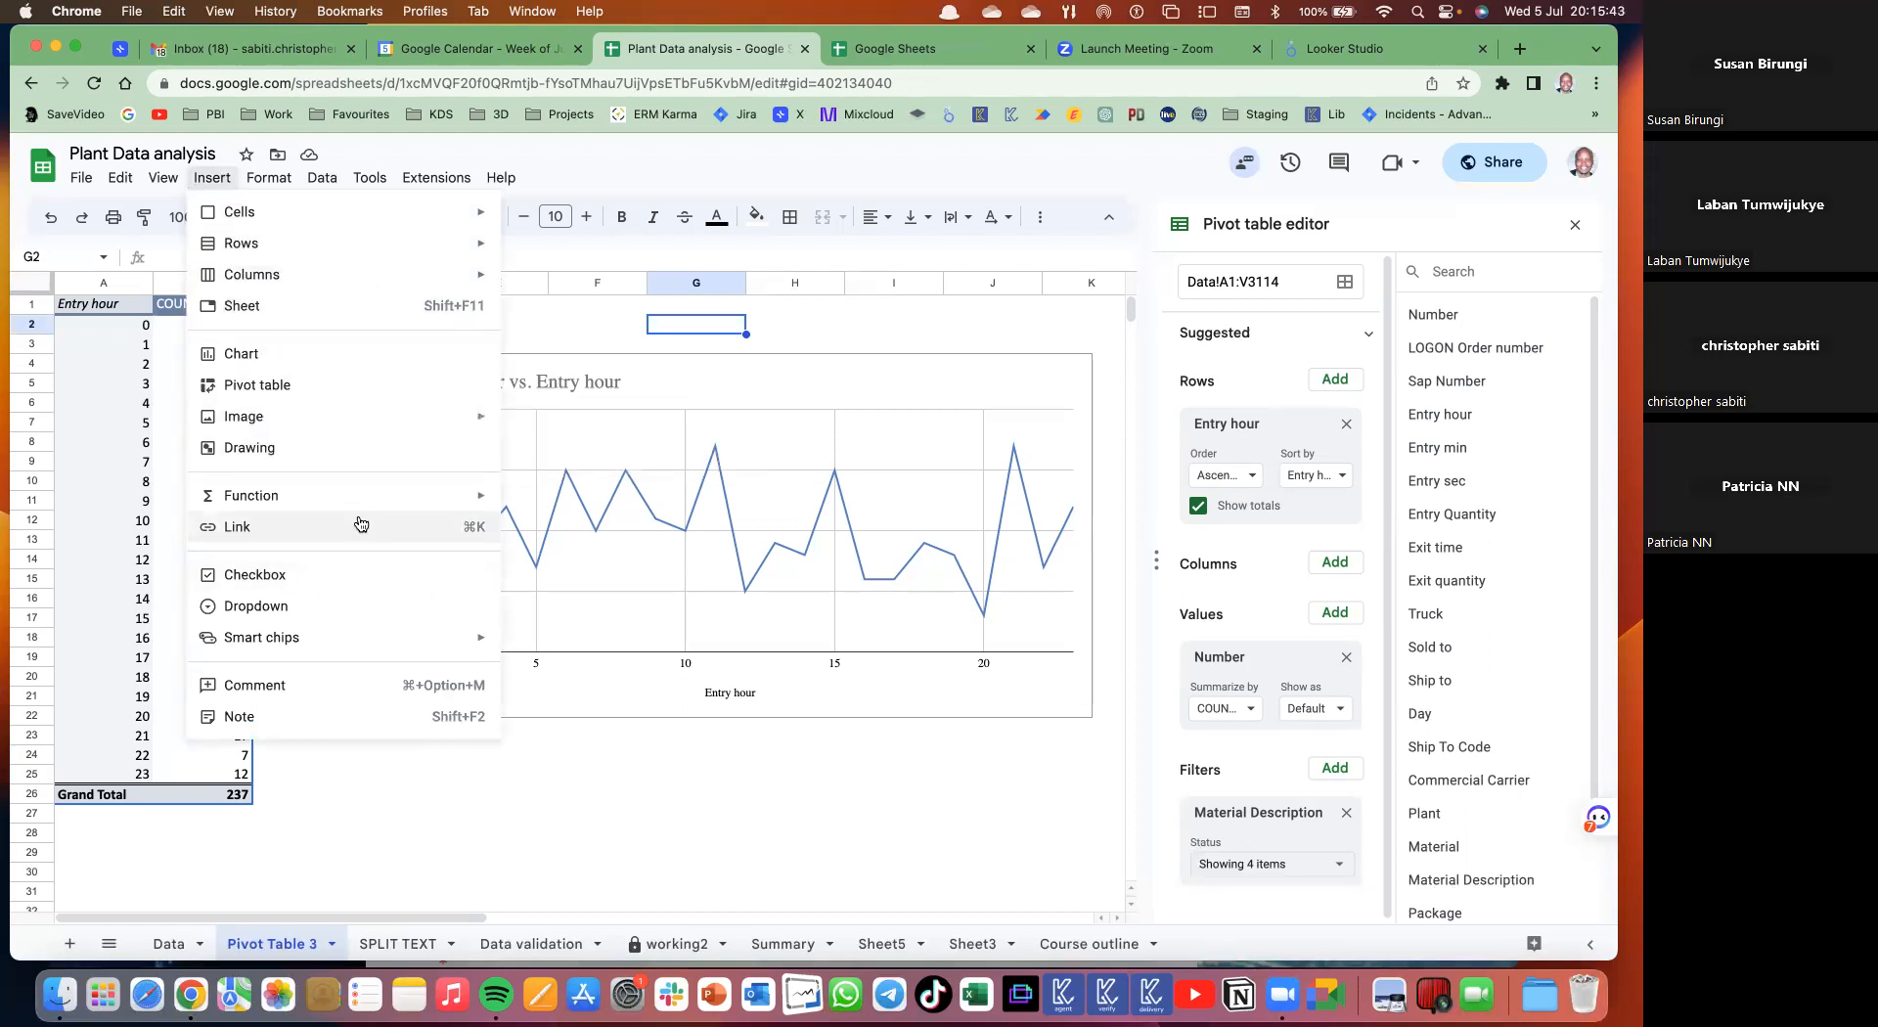
pyautogui.click(554, 776)
pyautogui.click(401, 739)
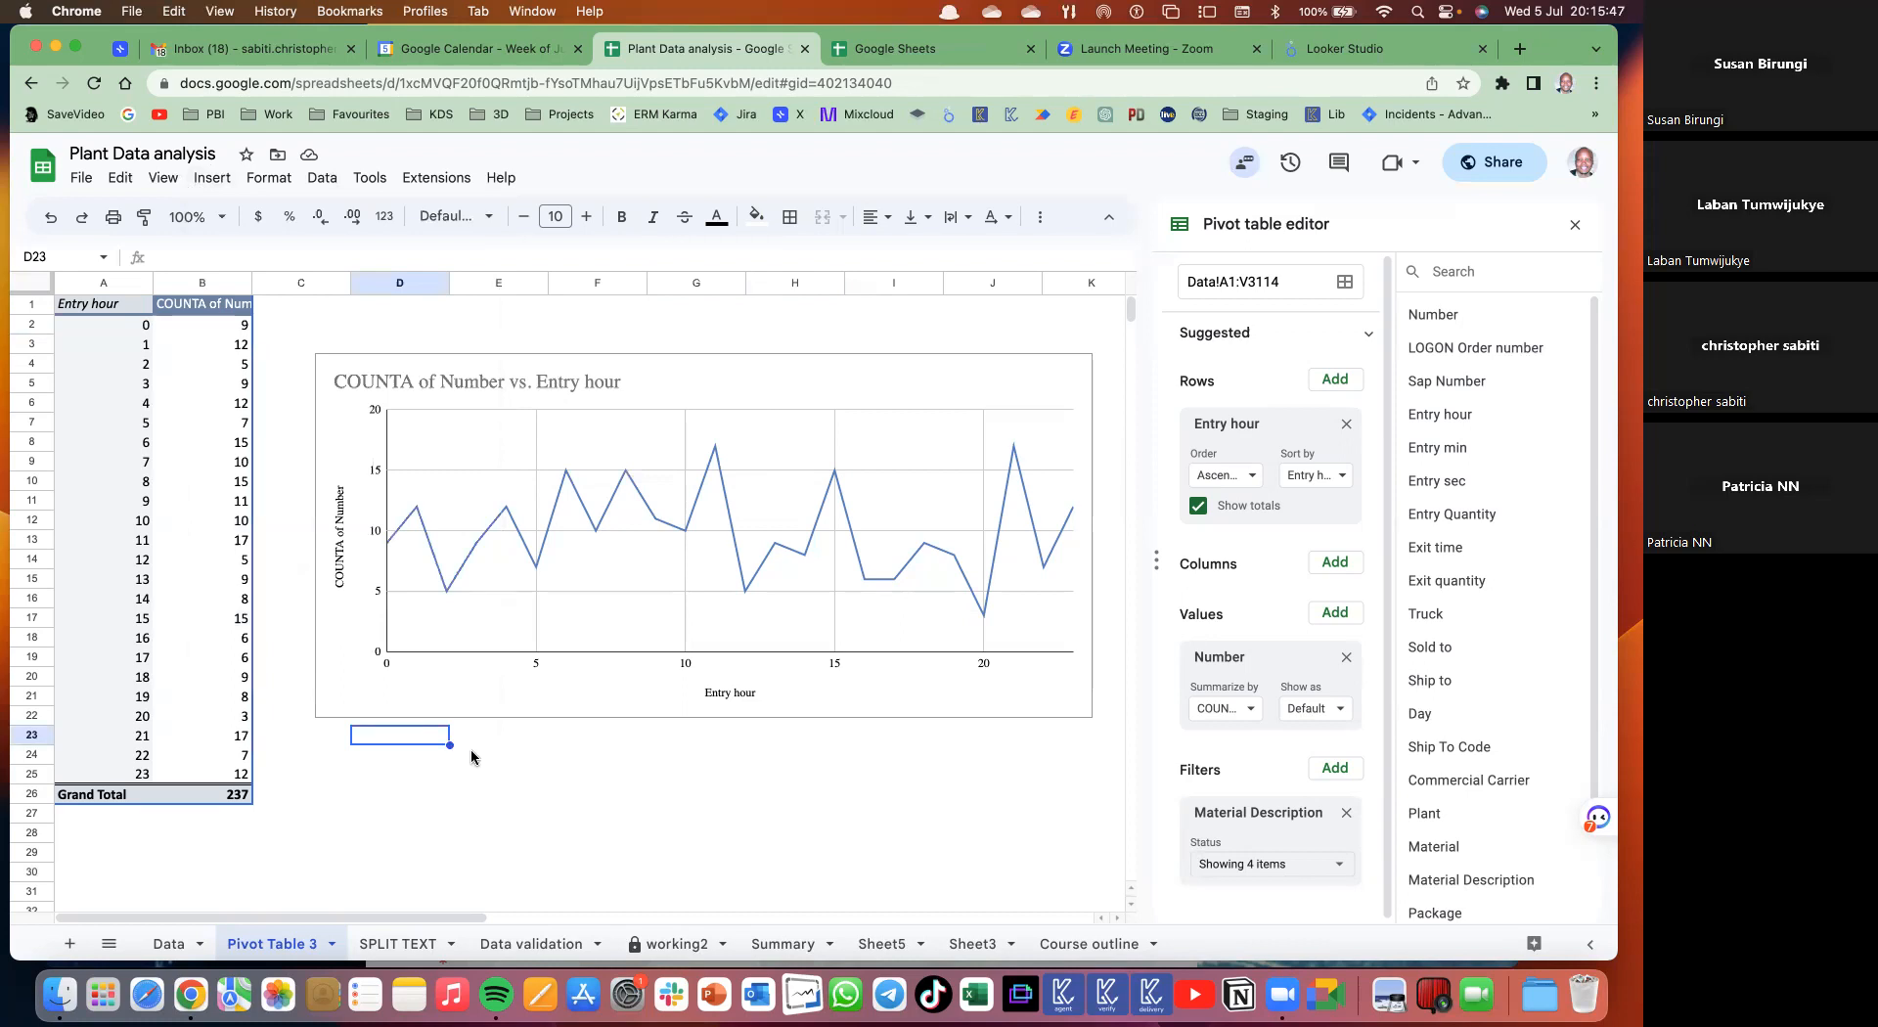
pyautogui.write('wertyuio')
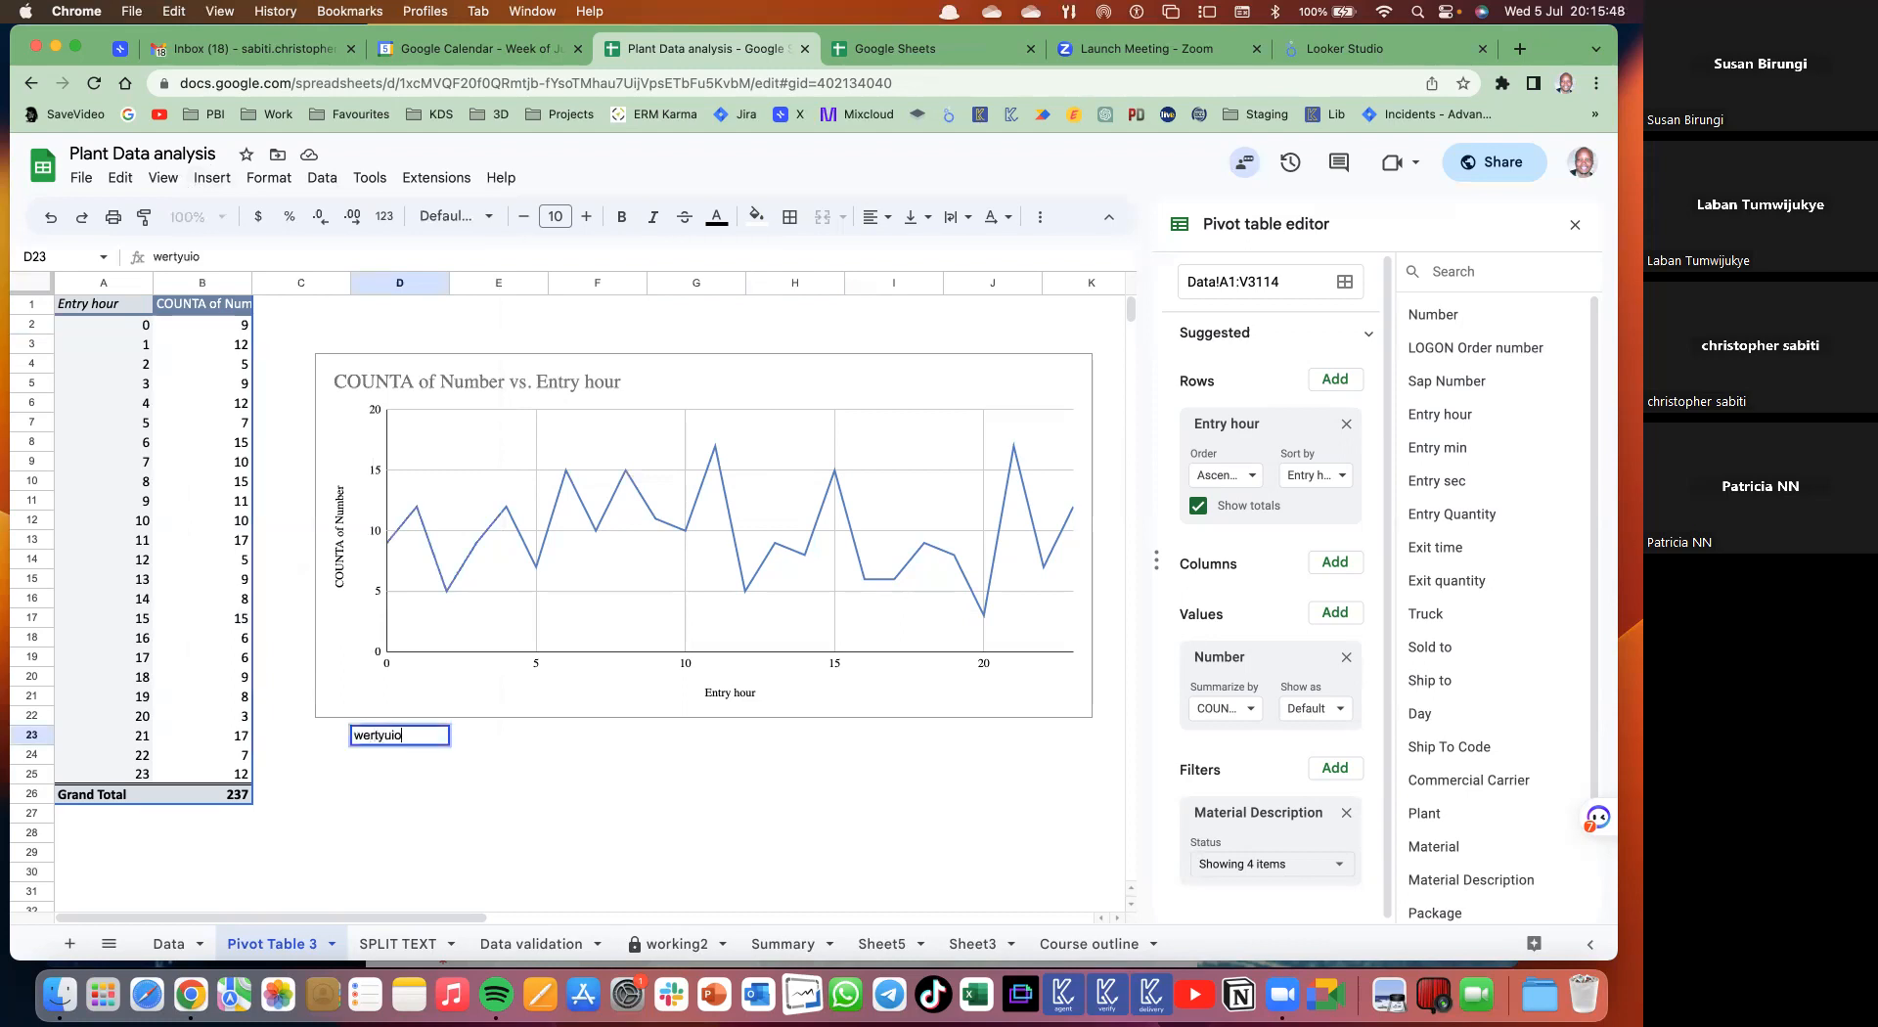
pyautogui.write('cvbnm,.  fguhjkl;sav')
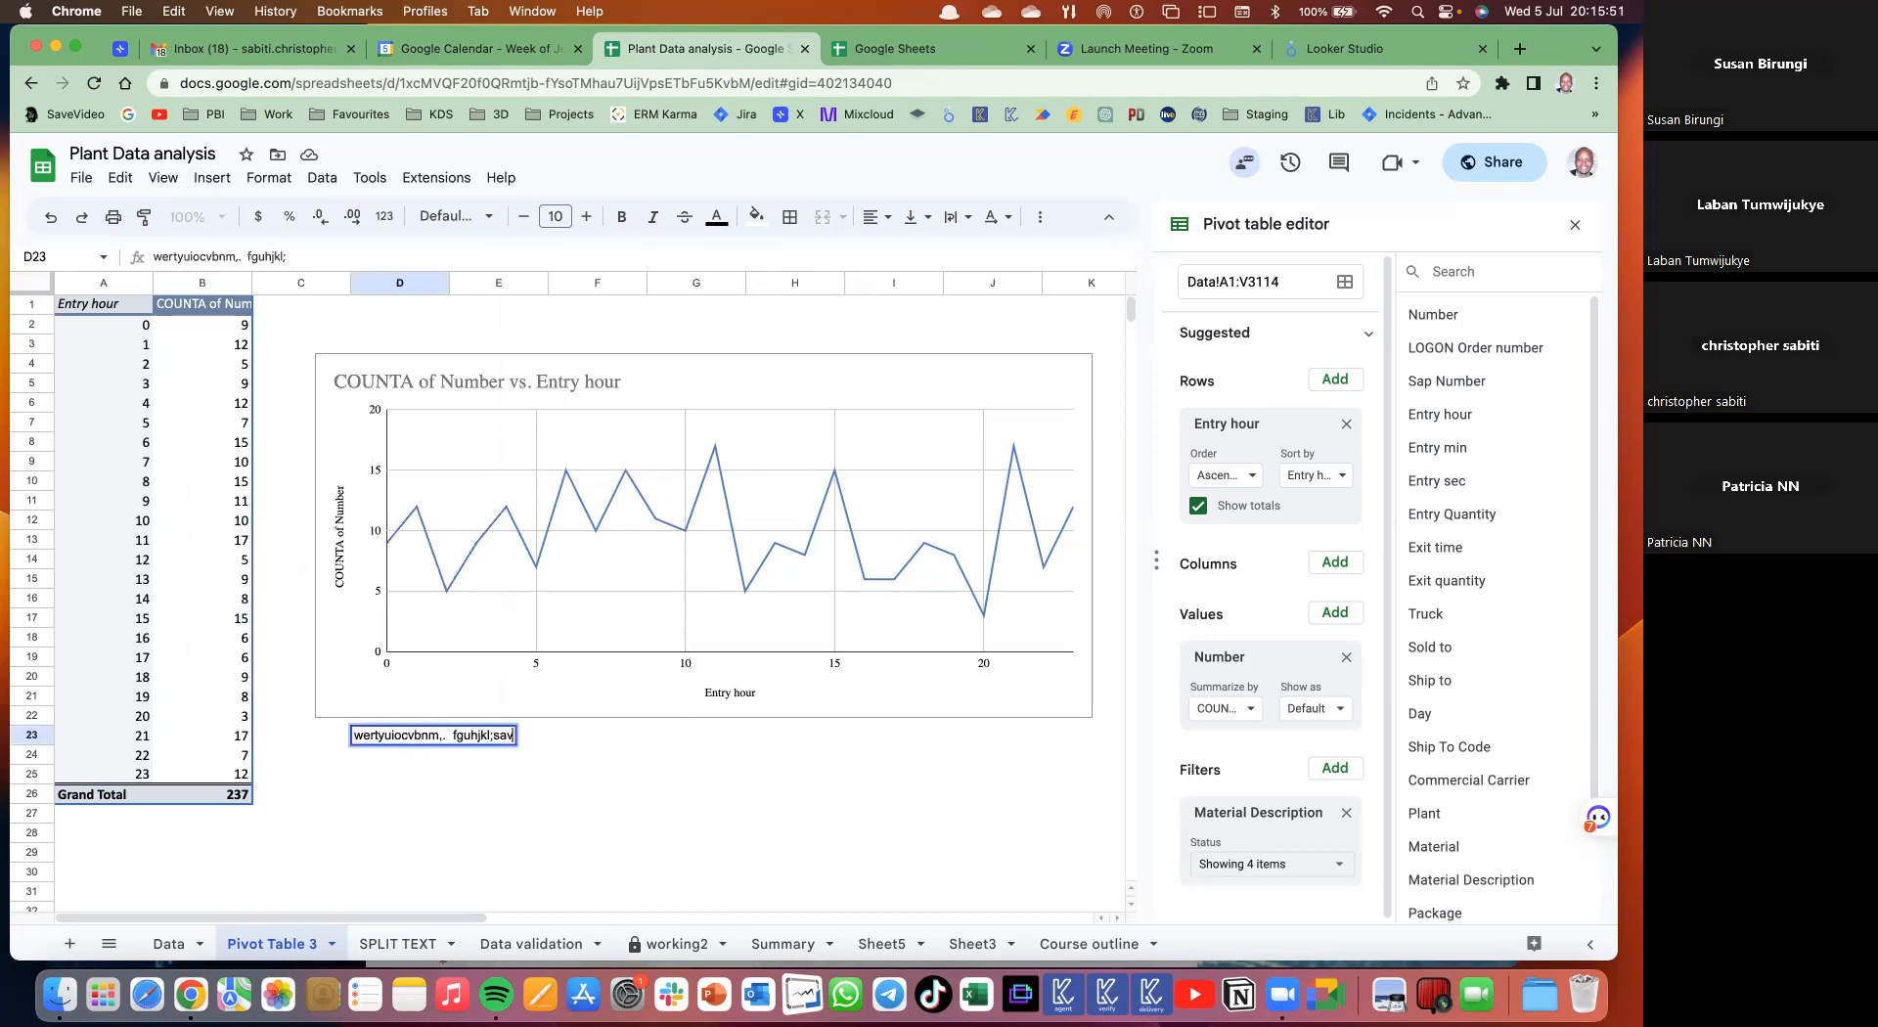
pyautogui.write('bnm, fghjklvbnm')
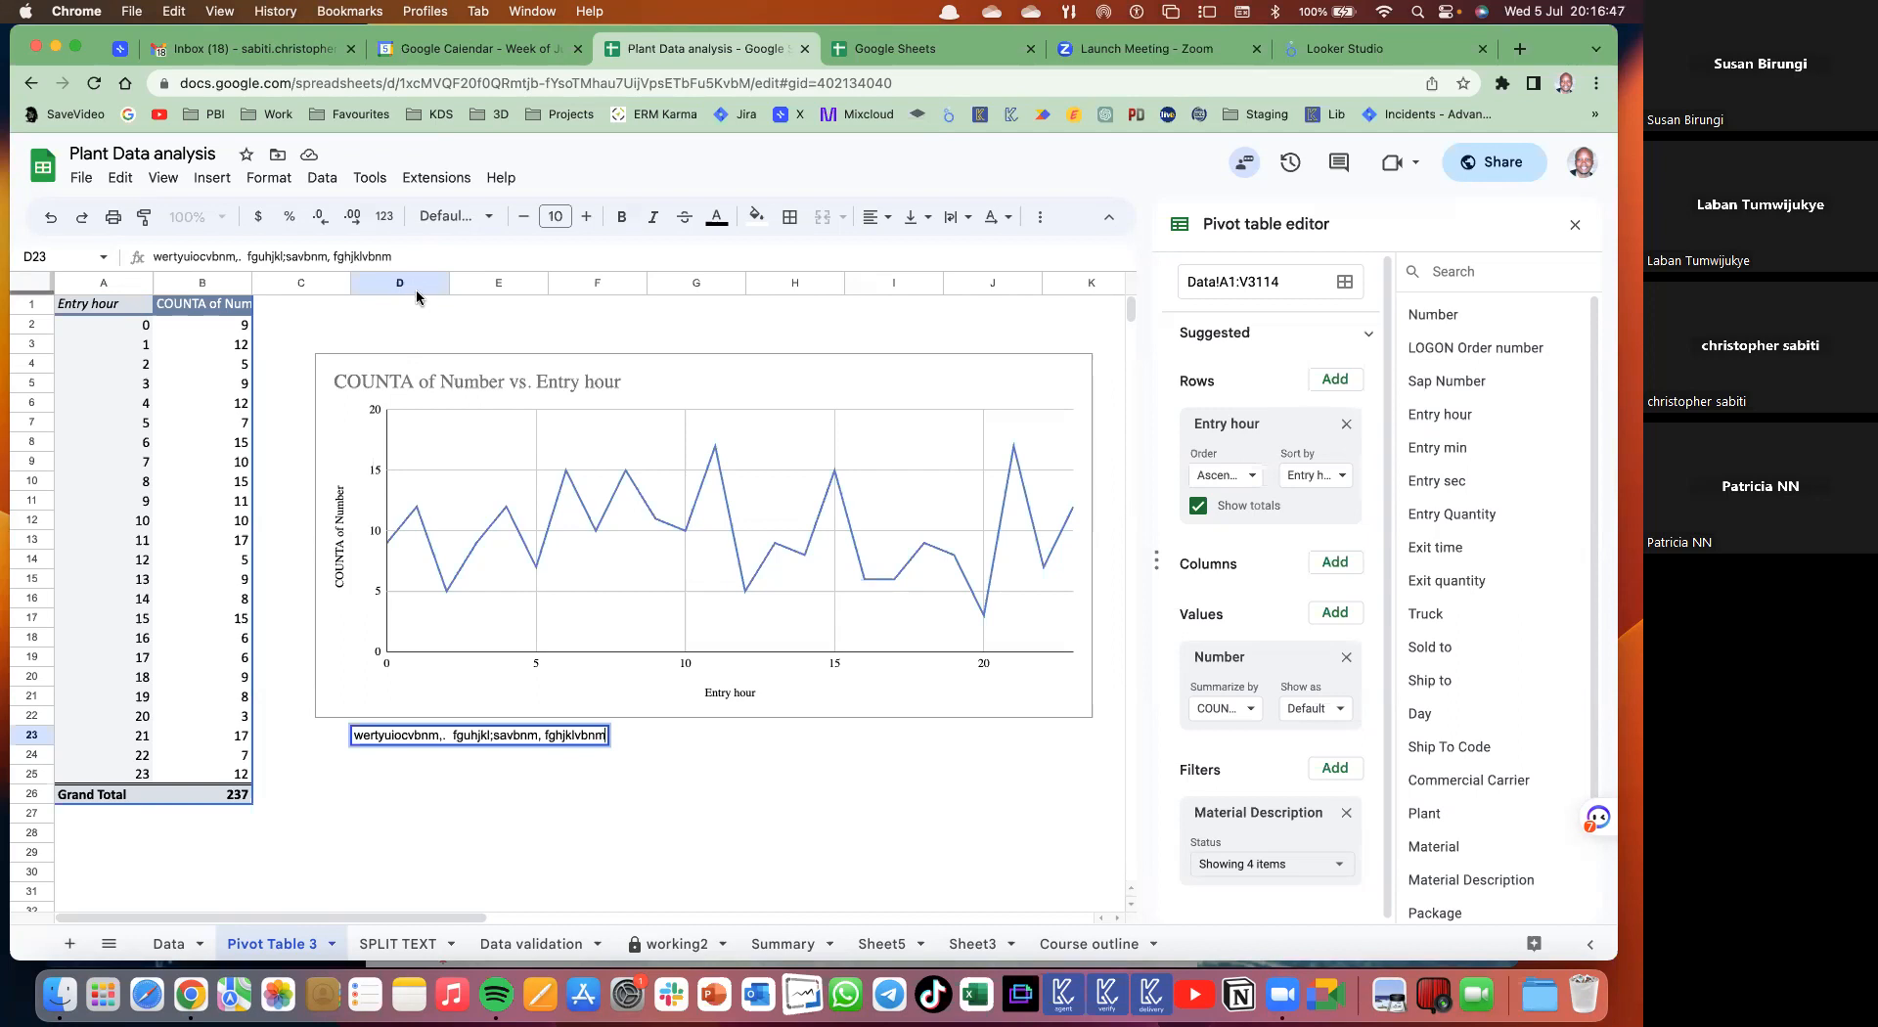
pyautogui.click(236, 546)
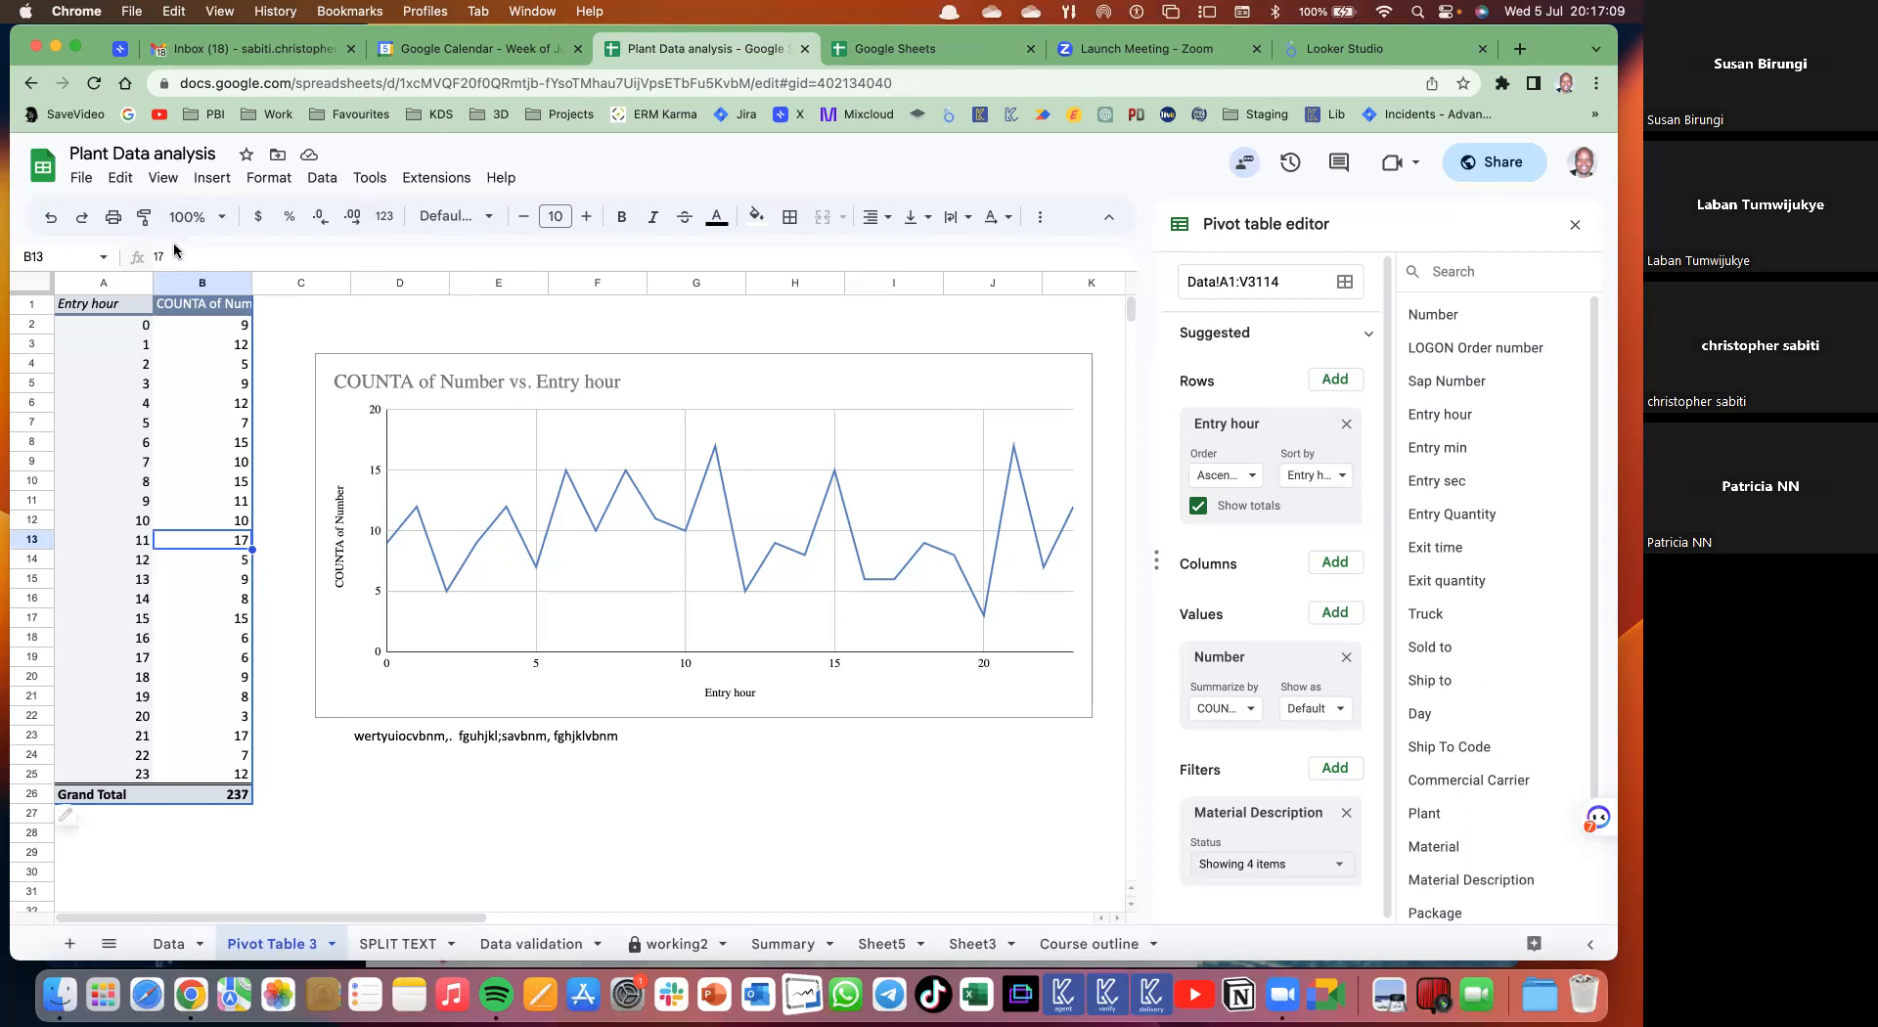
pyautogui.click(893, 407)
# - Start a formula '=sabiti' in F27, then cancel the unfinished entry
pyautogui.click(322, 178)
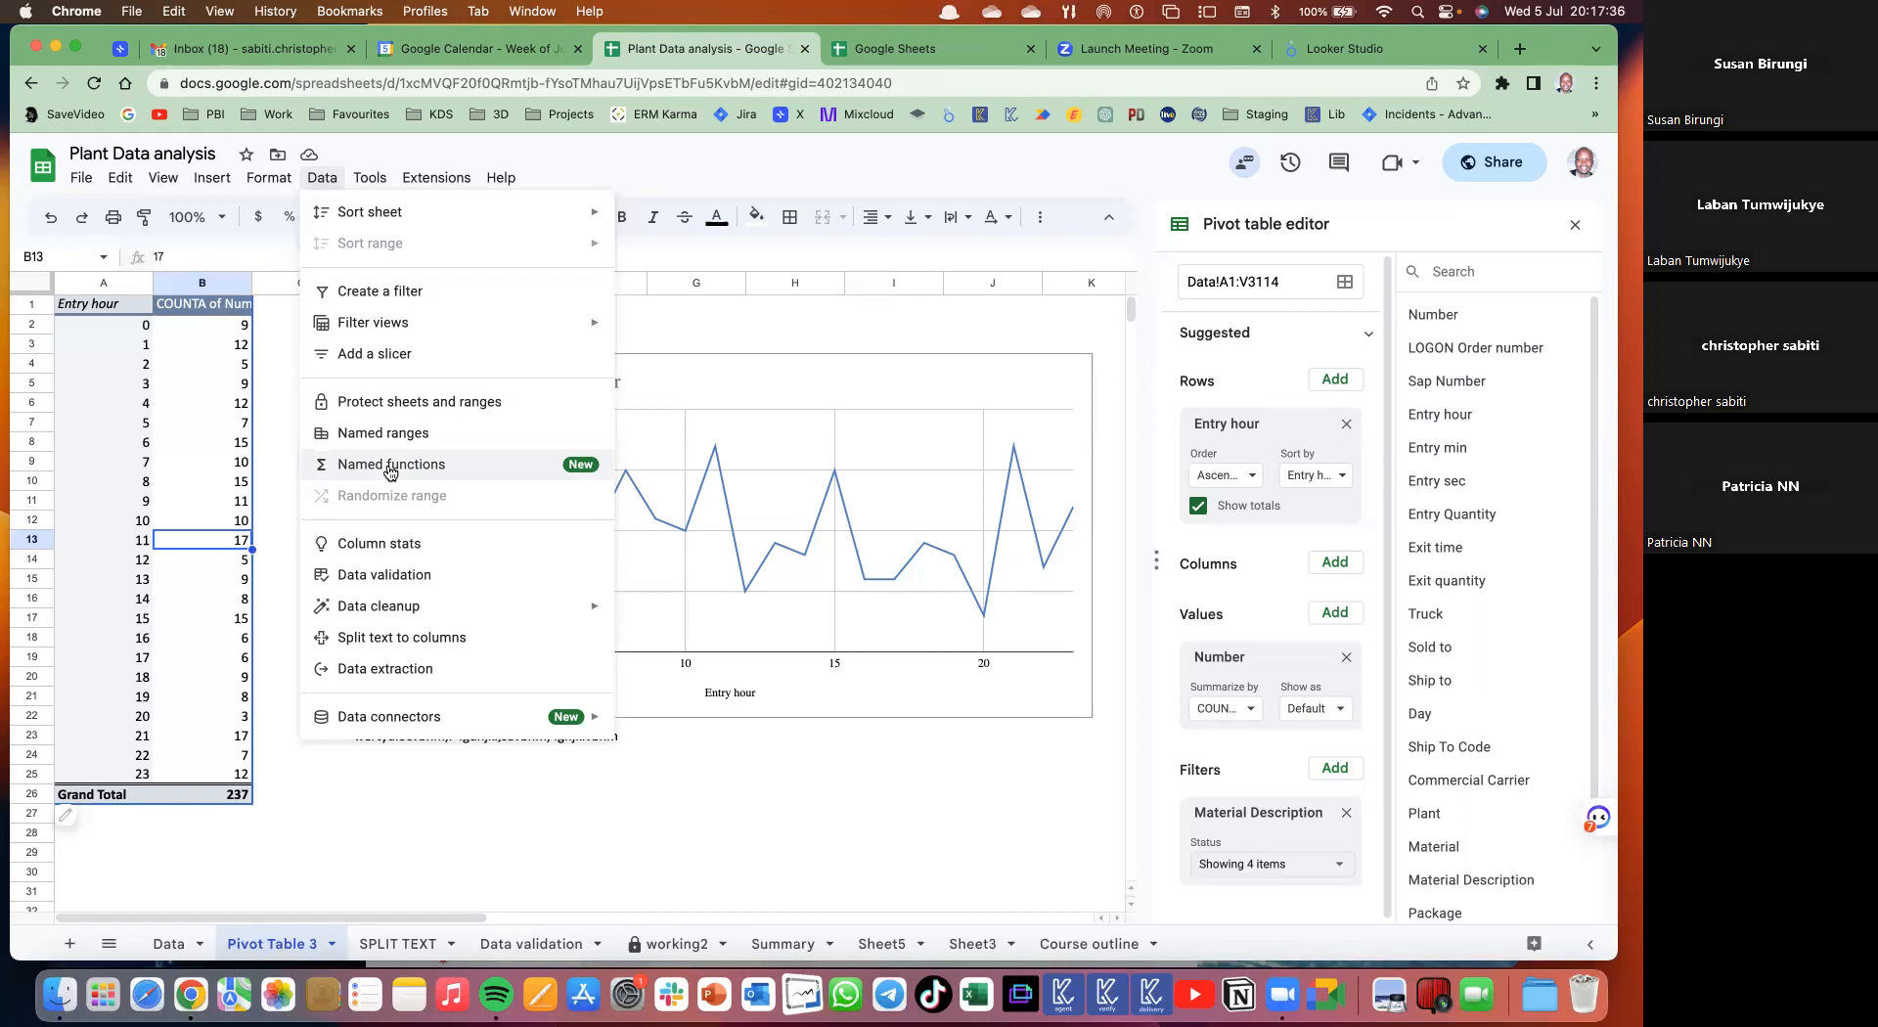
pyautogui.click(565, 820)
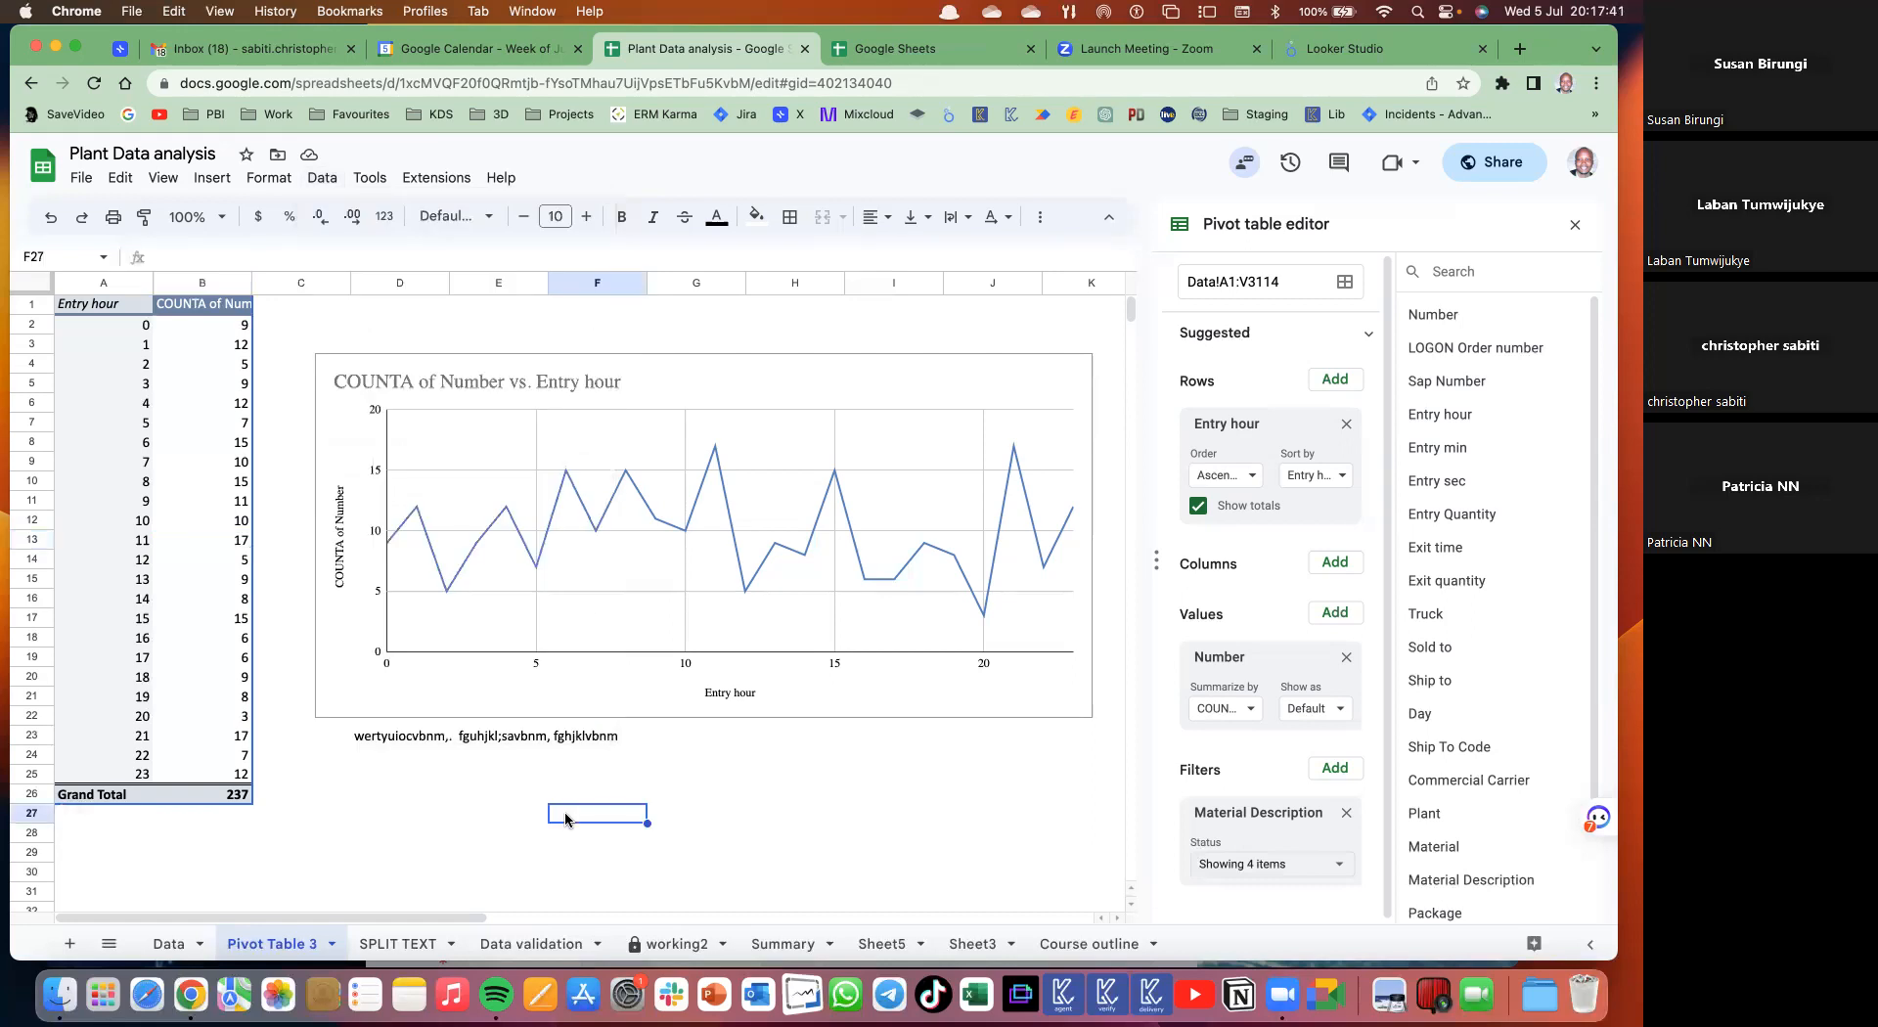
pyautogui.write('=sab')
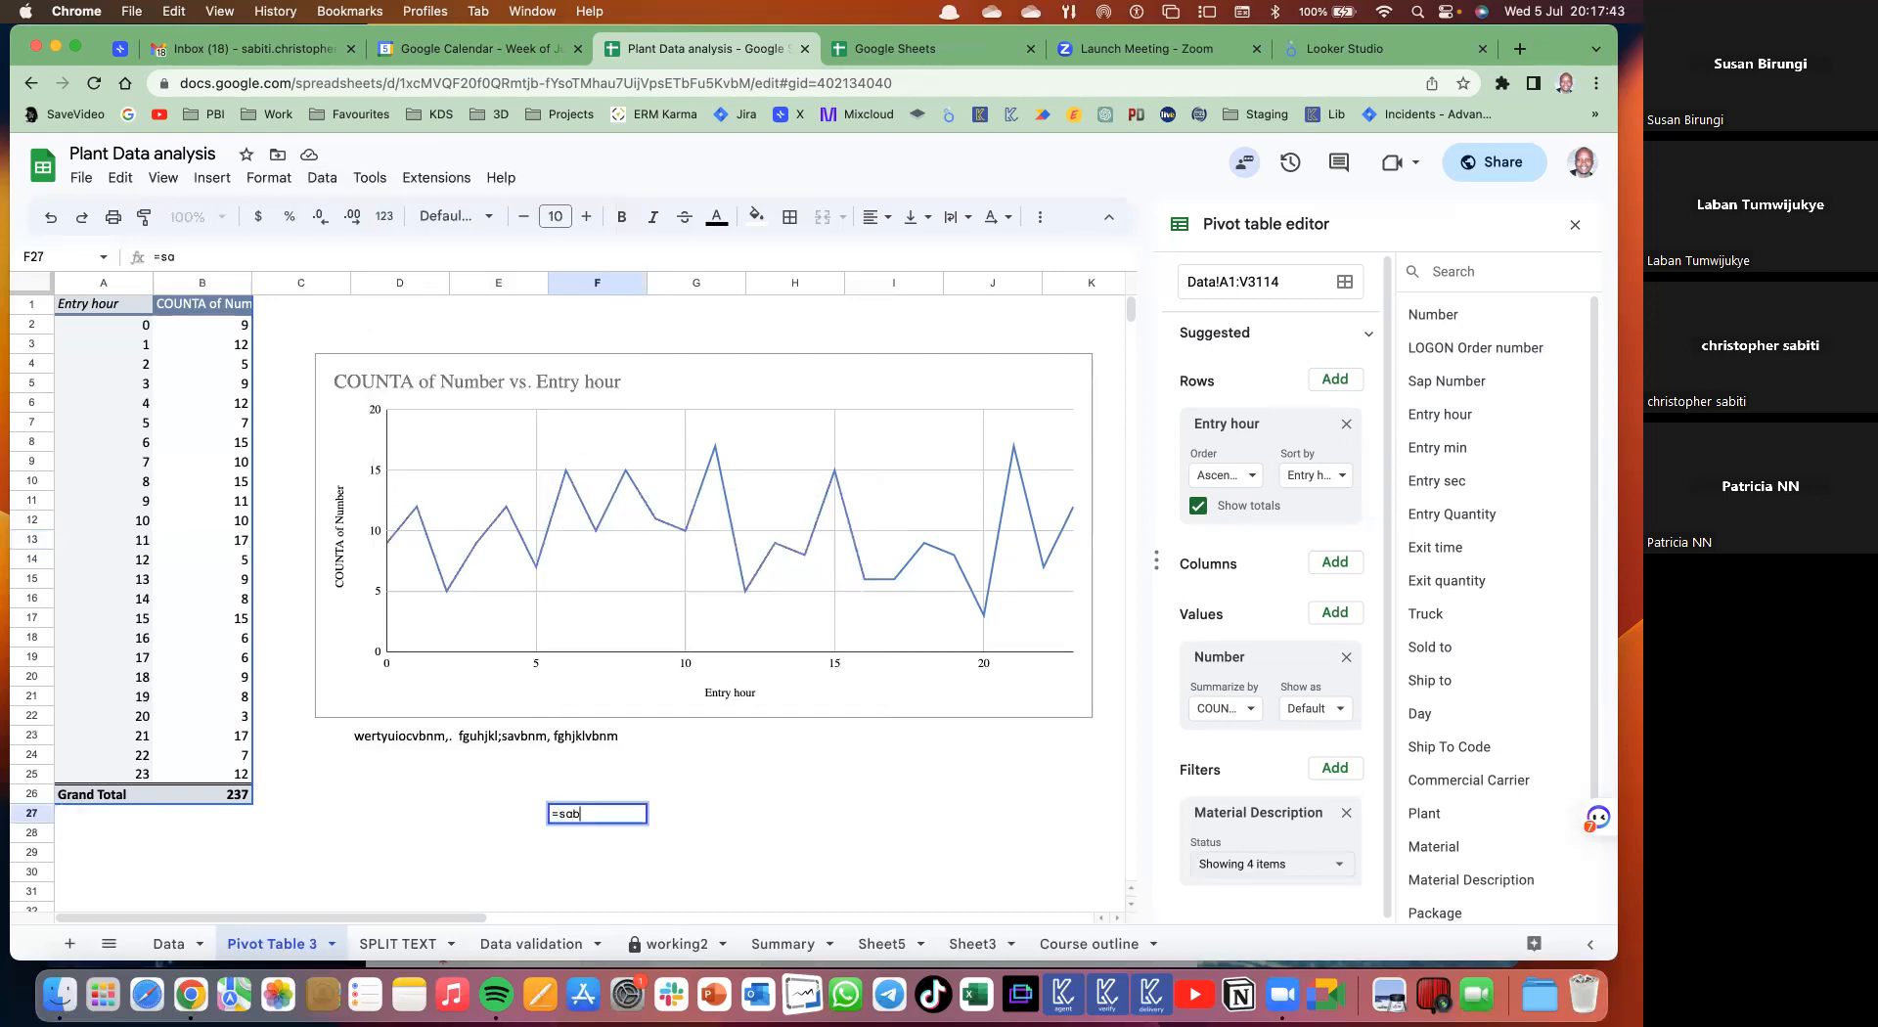
pyautogui.write('iti')
pyautogui.press('BackSpace')
pyautogui.press('BackSpace')
pyautogui.press('BackSpace')
pyautogui.press('BackSpace')
pyautogui.press('BackSpace')
pyautogui.press('BackSpace')
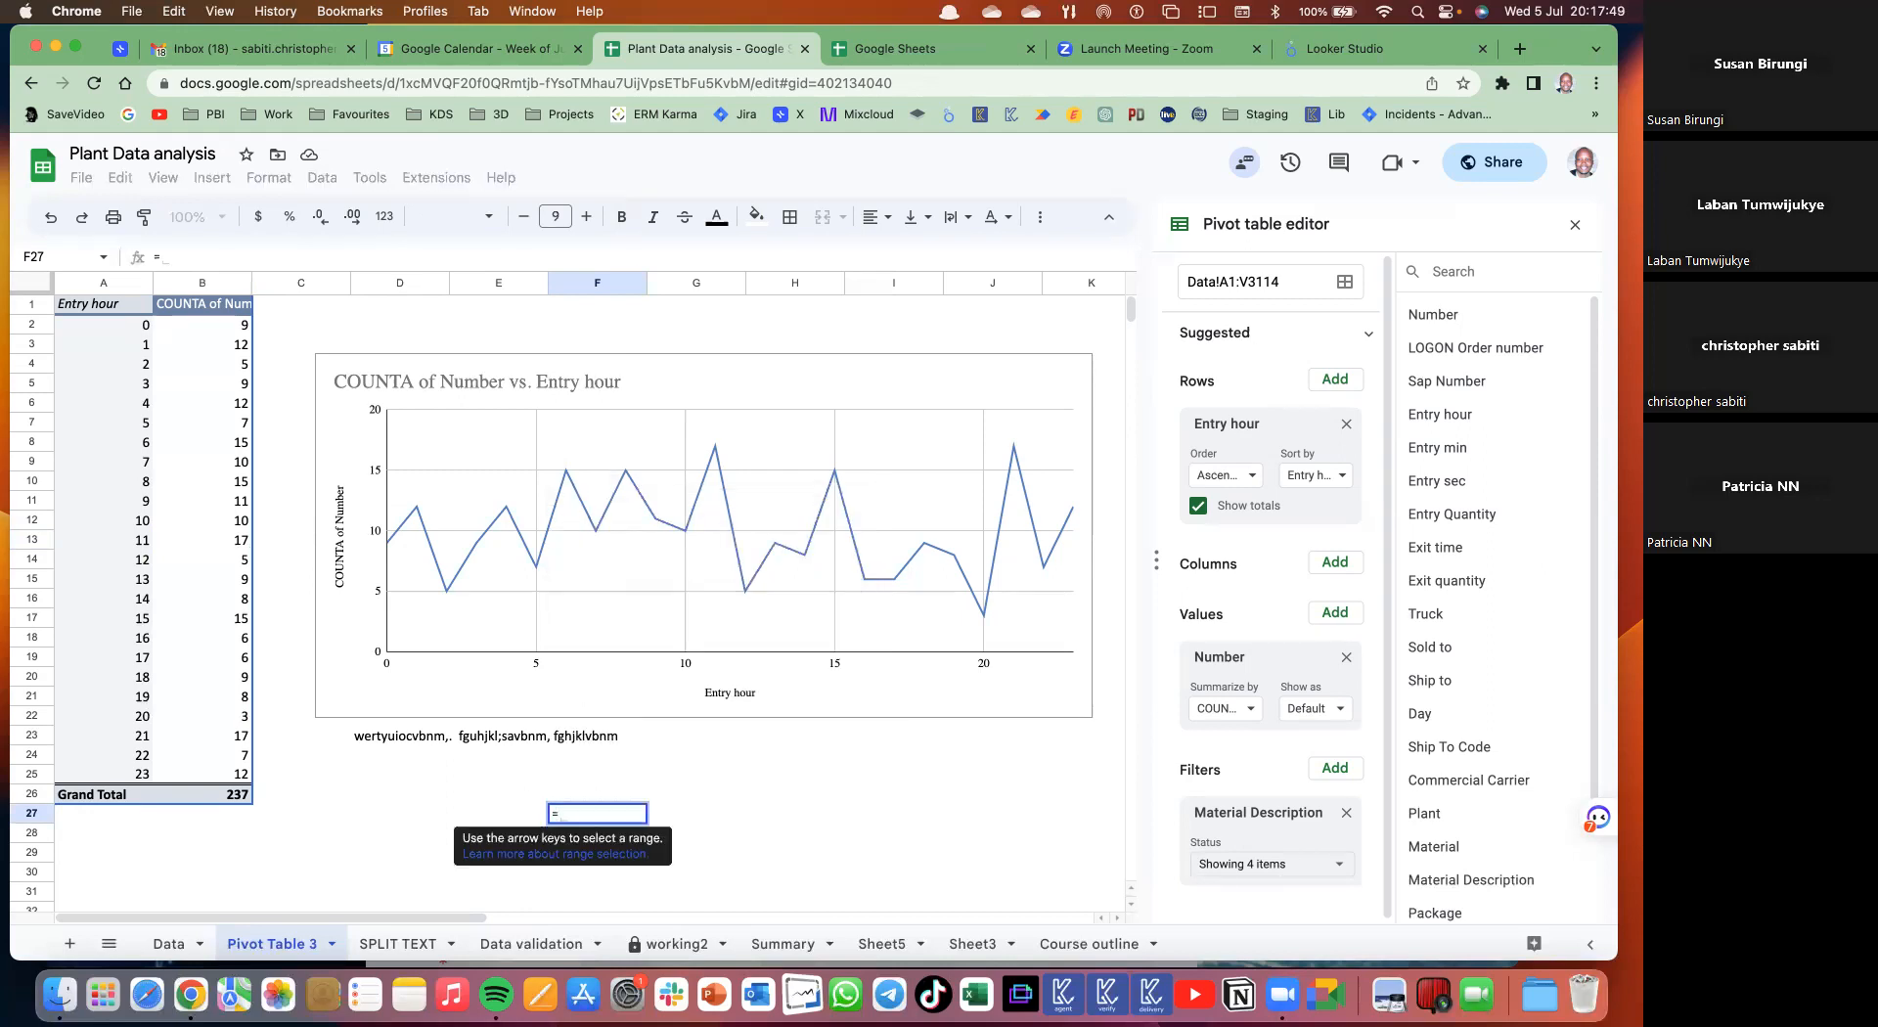
pyautogui.press('Escape')
pyautogui.click(735, 801)
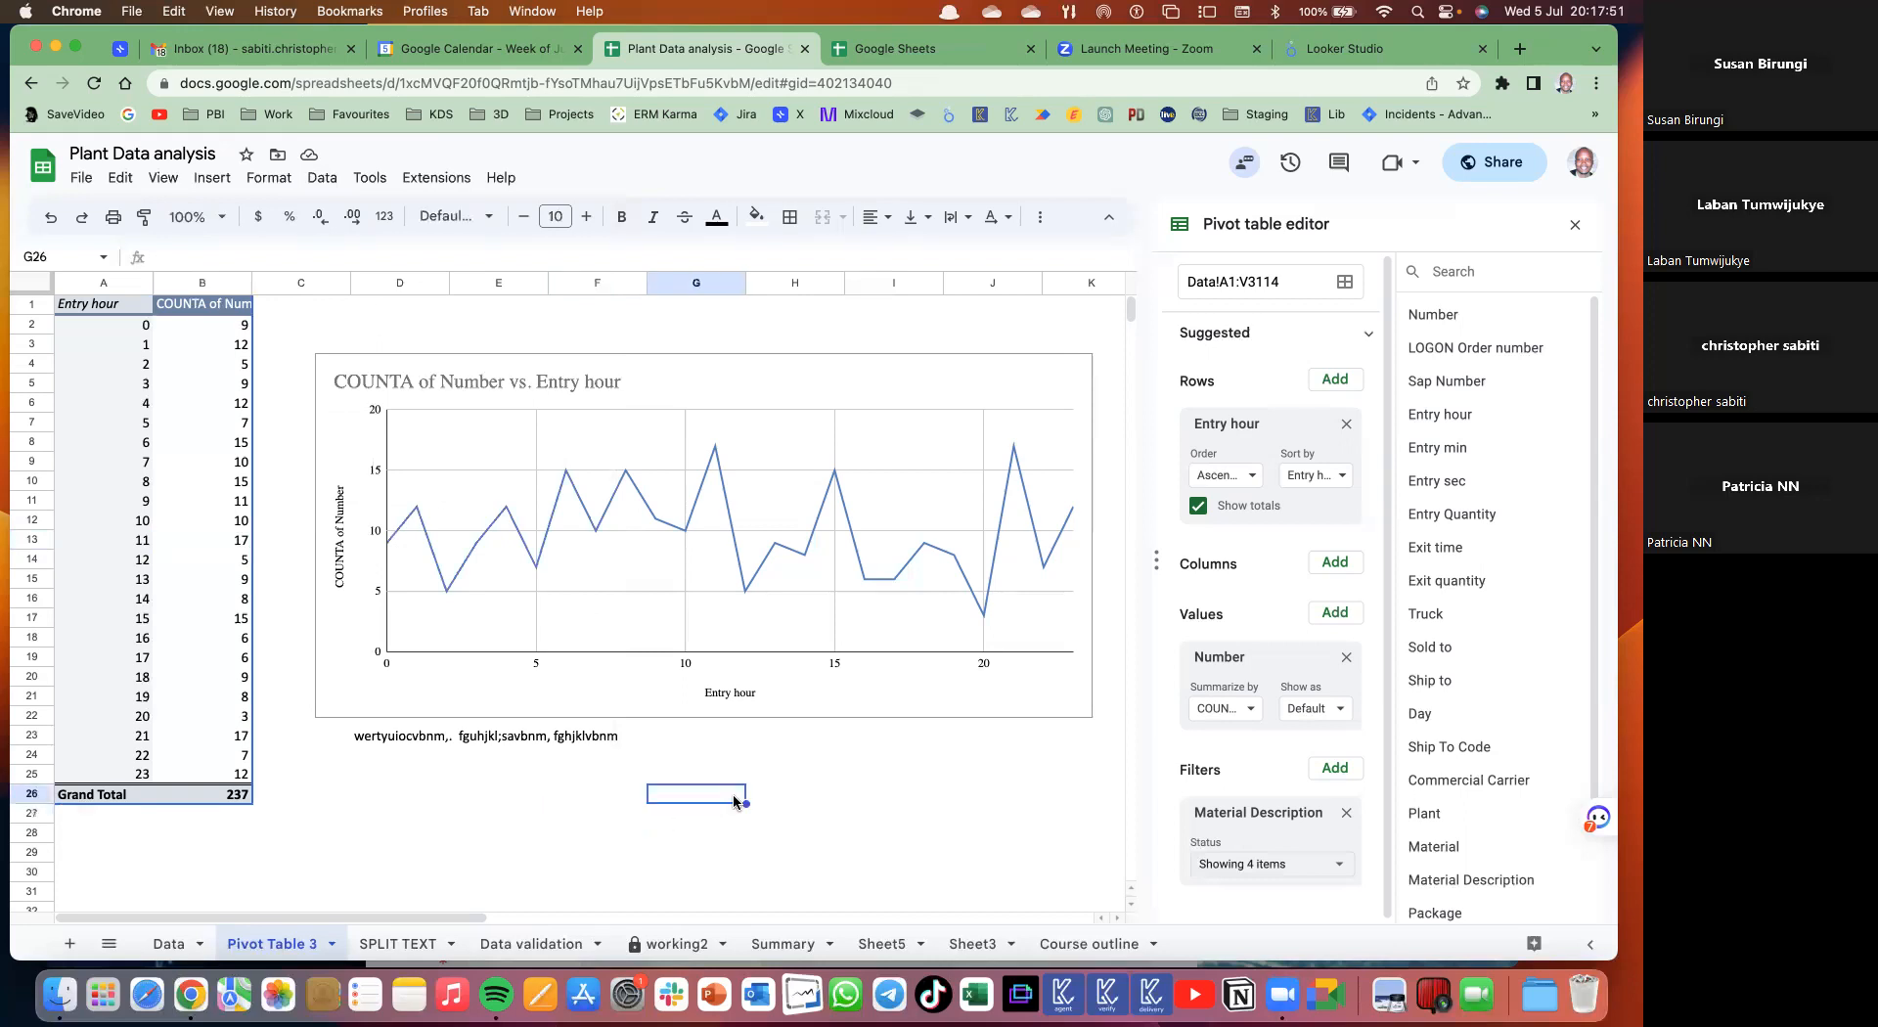
# - Apply strikethrough to cell C27 through Format > Text, then go to the Data sheet
pyautogui.click(266, 180)
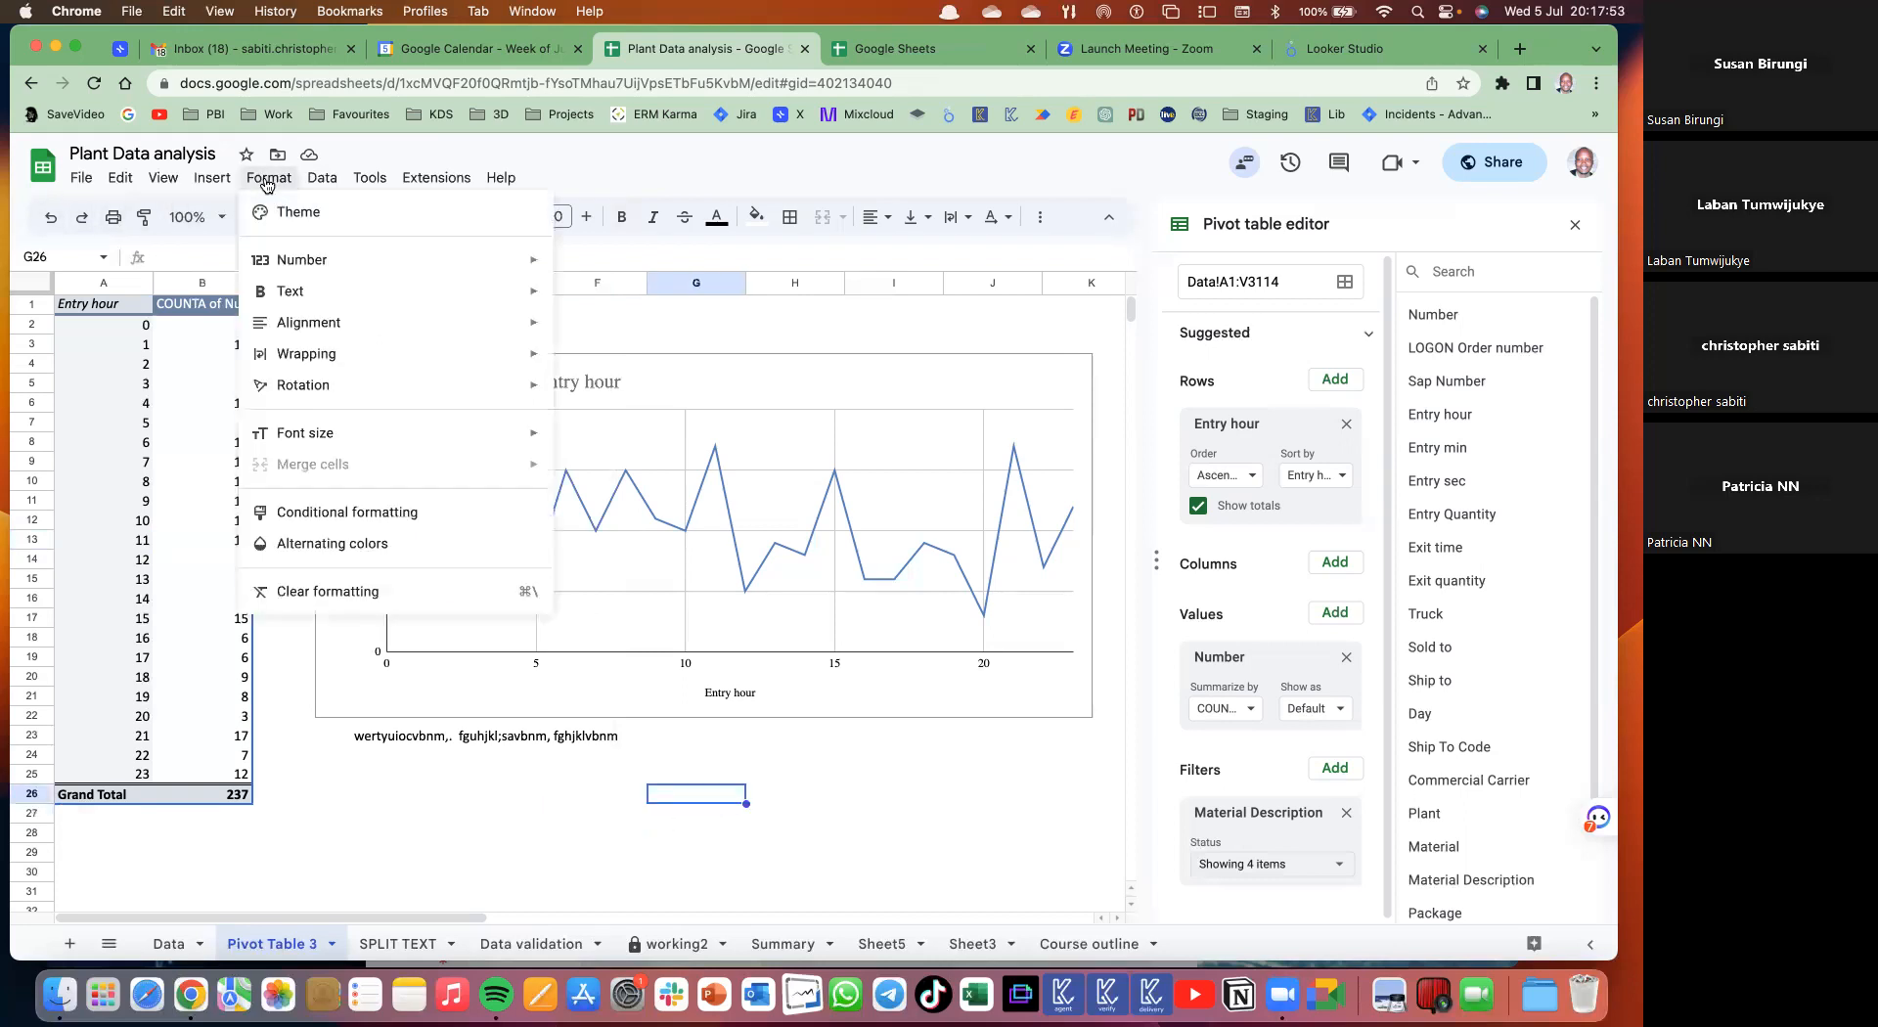
pyautogui.moveTo(379, 310)
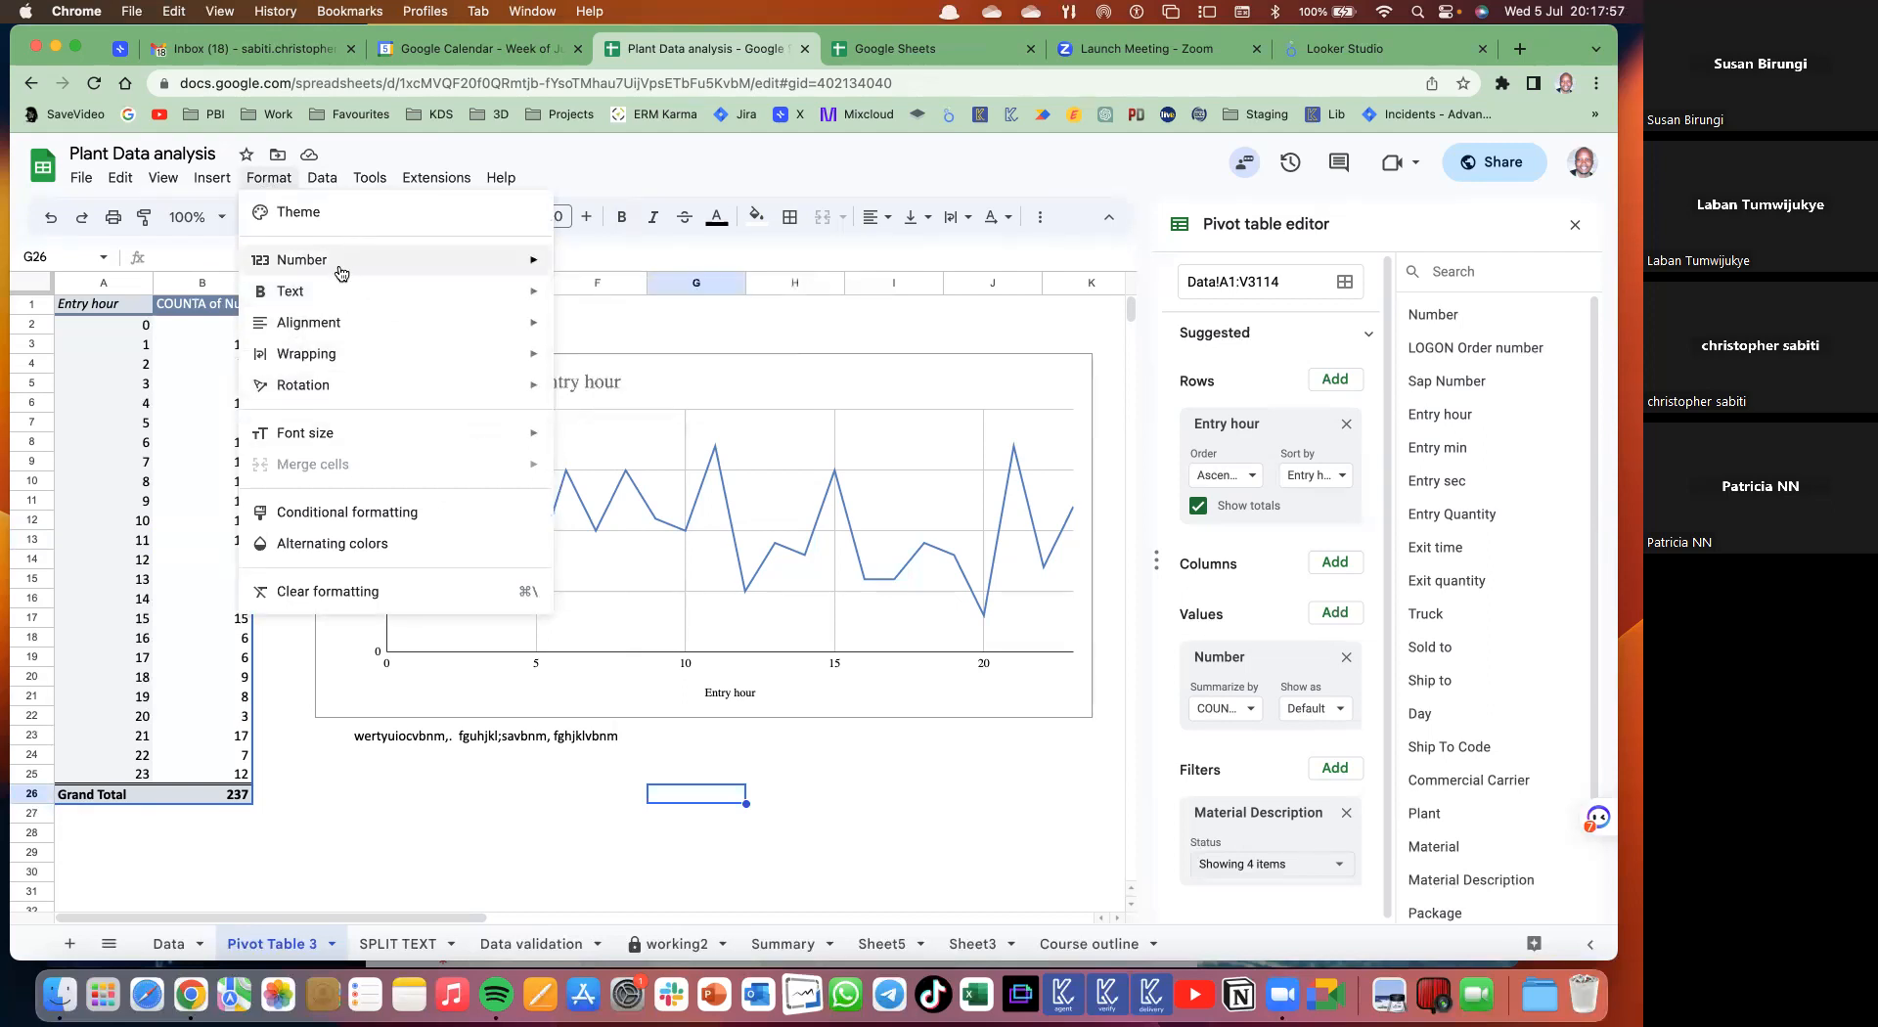
pyautogui.moveTo(306, 270)
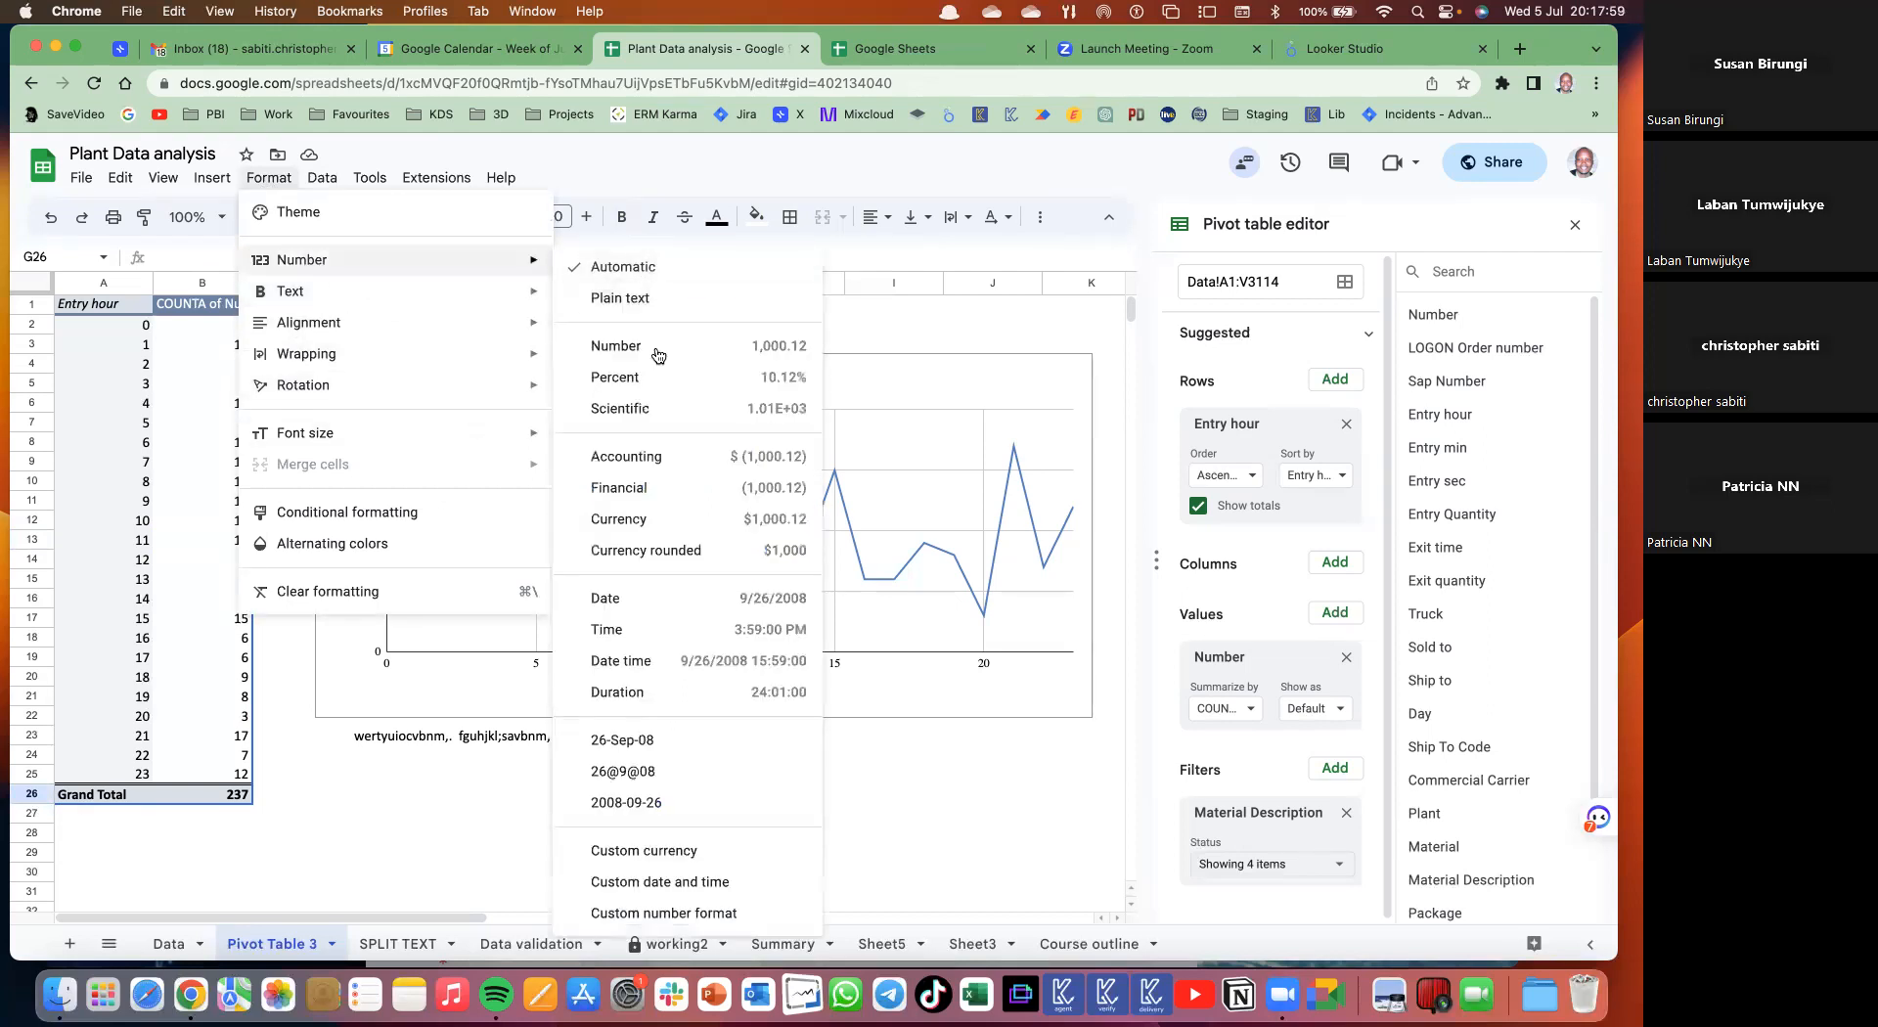
pyautogui.click(323, 810)
pyautogui.click(382, 221)
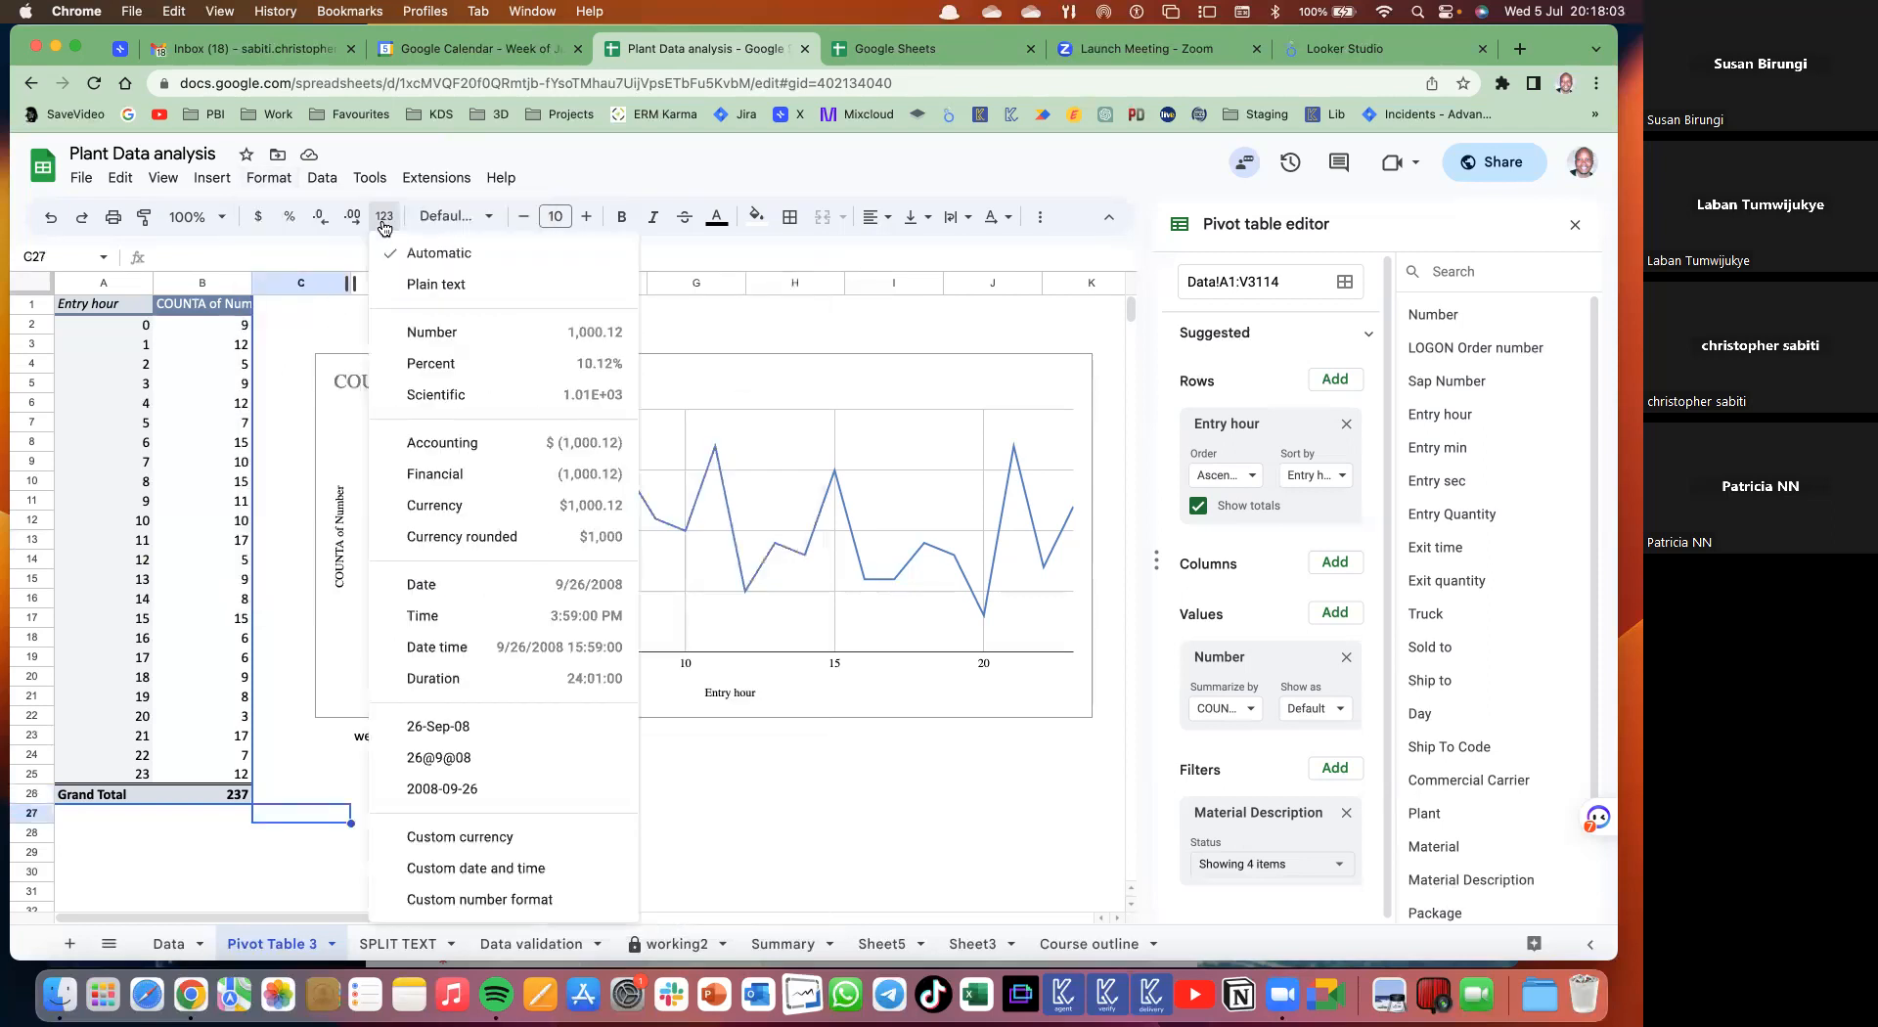
pyautogui.click(270, 180)
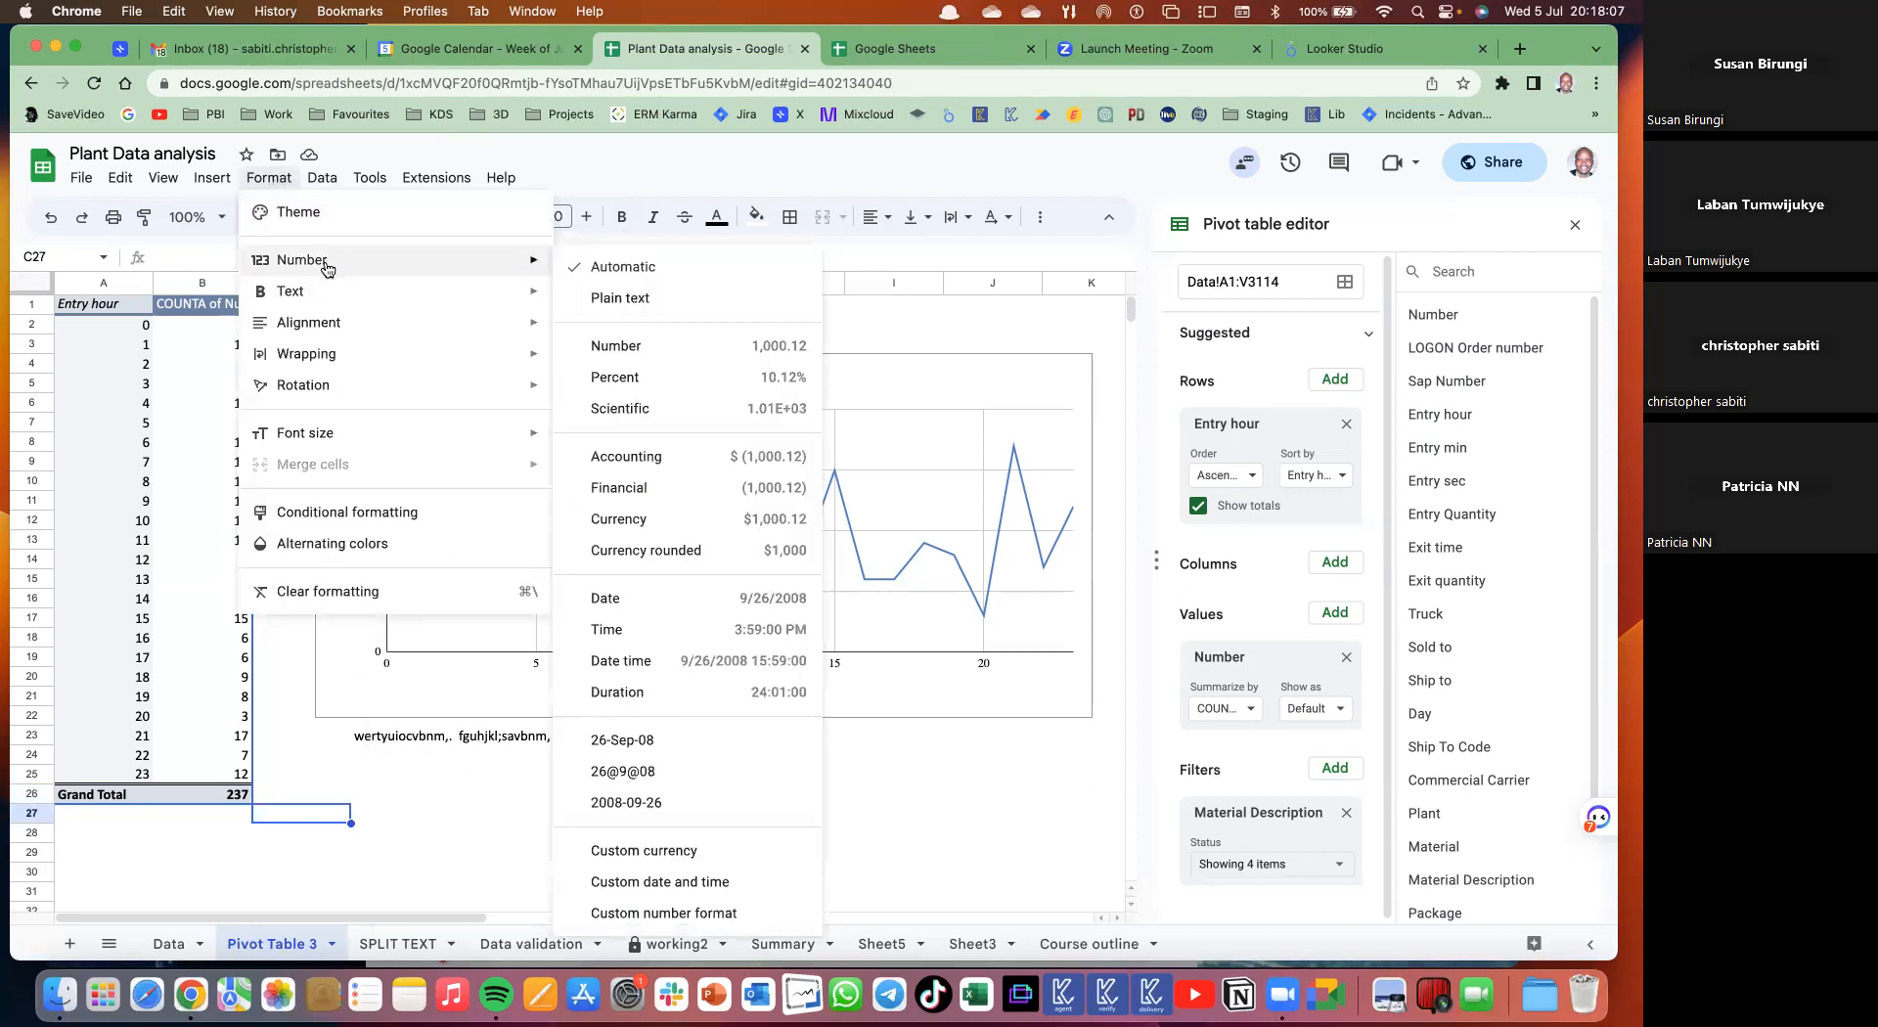
pyautogui.moveTo(318, 303)
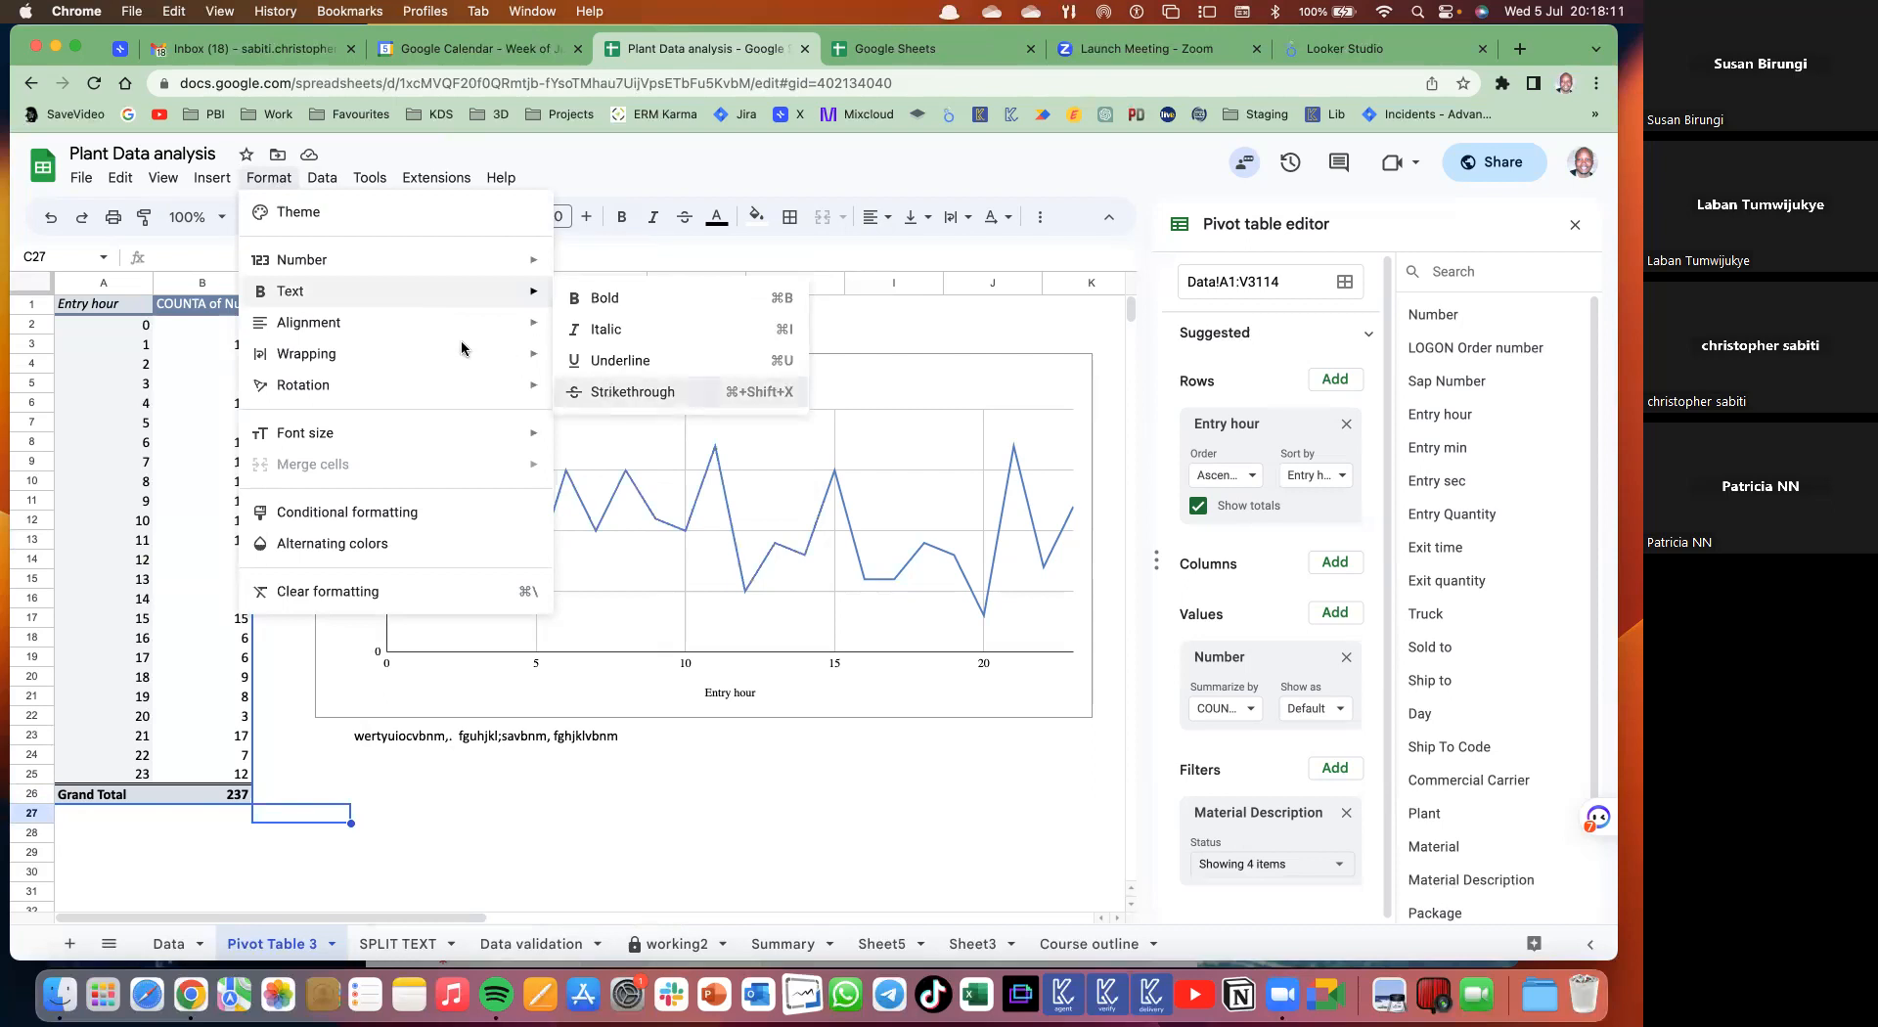
pyautogui.click(636, 393)
pyautogui.click(258, 180)
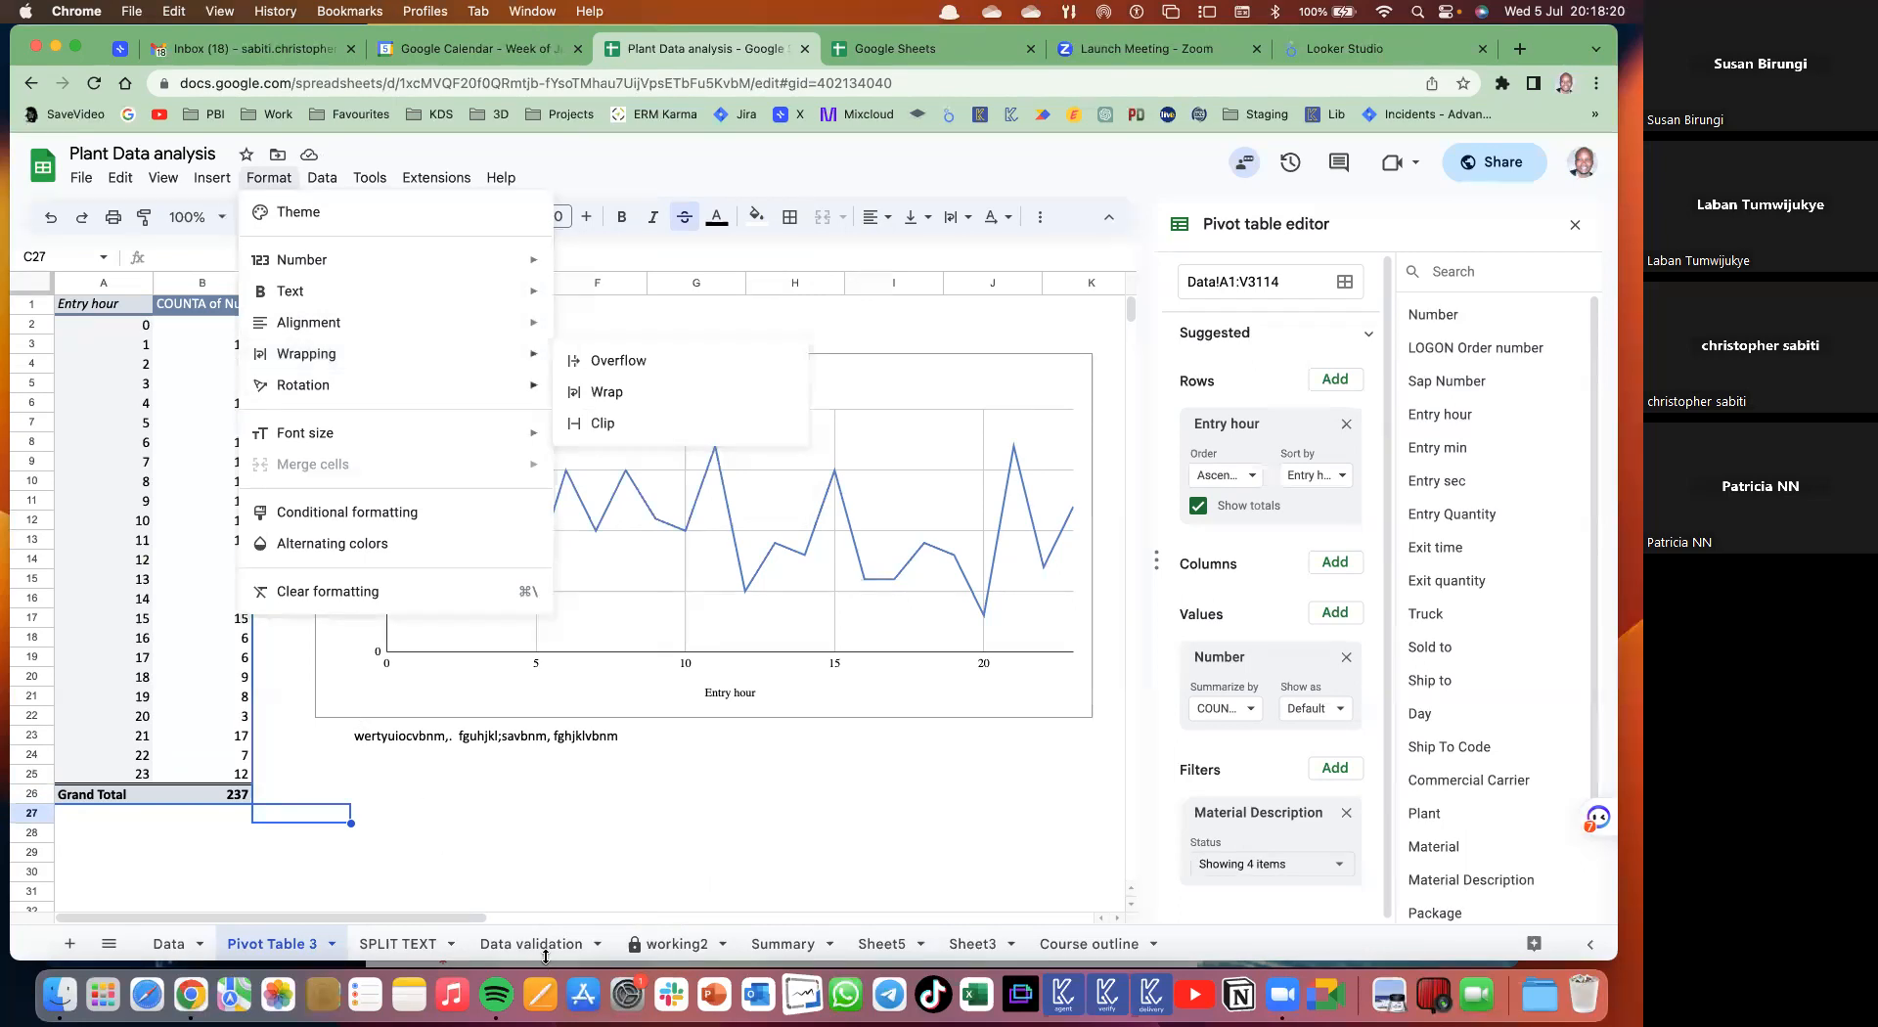
pyautogui.click(166, 944)
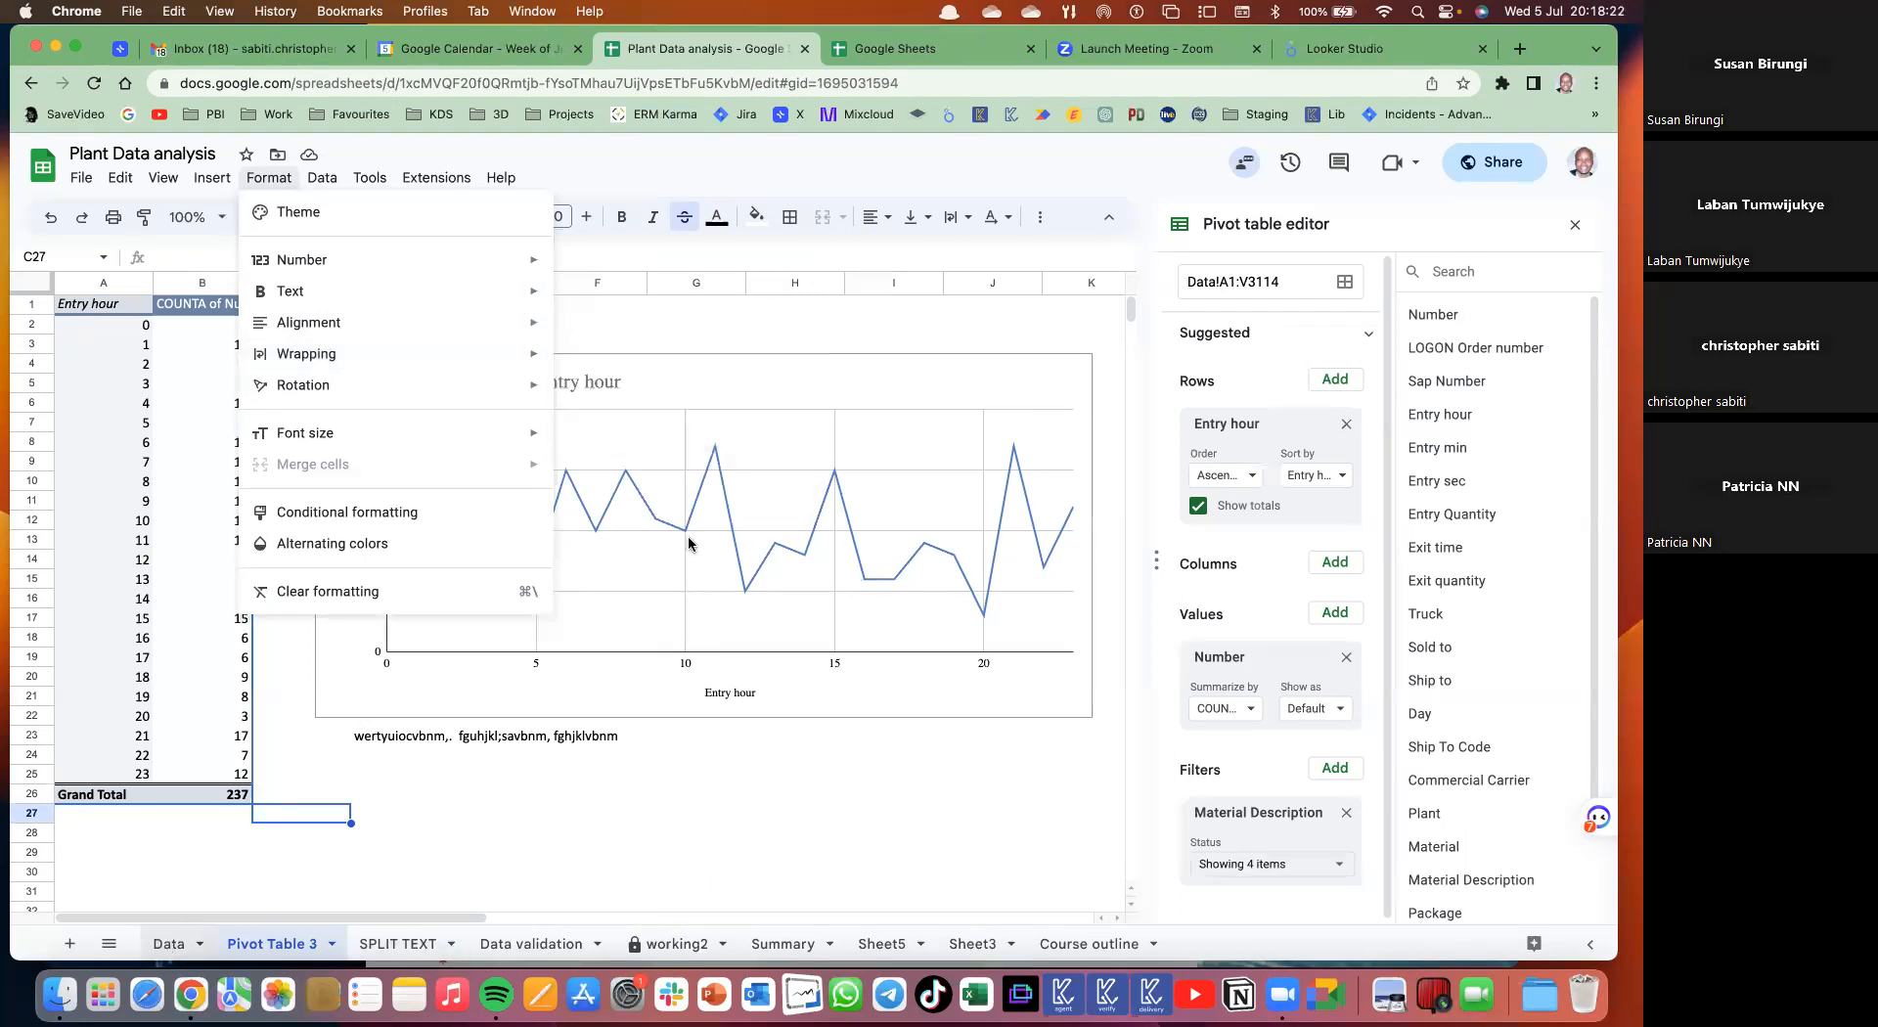
# - Narrow the Sold to column K and set its text wrapping to Clip
pyautogui.click(806, 479)
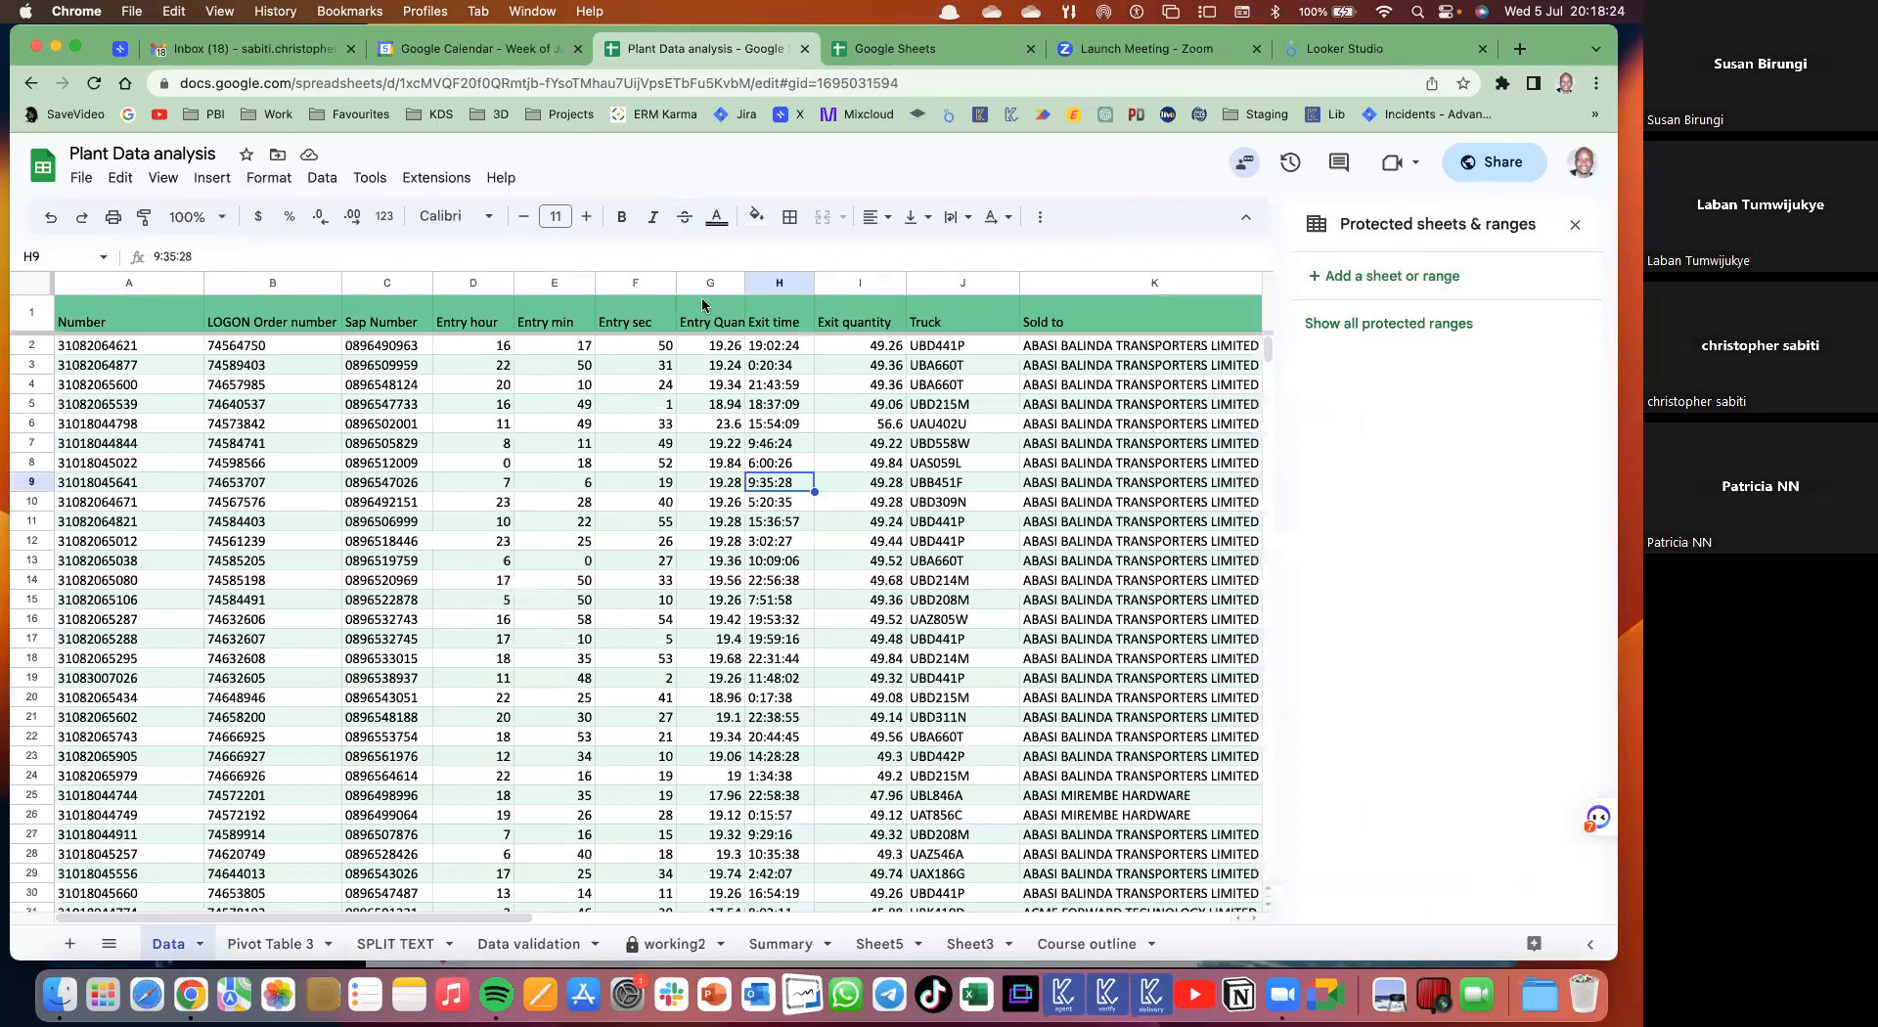
pyautogui.hscroll(4, 645, 415)
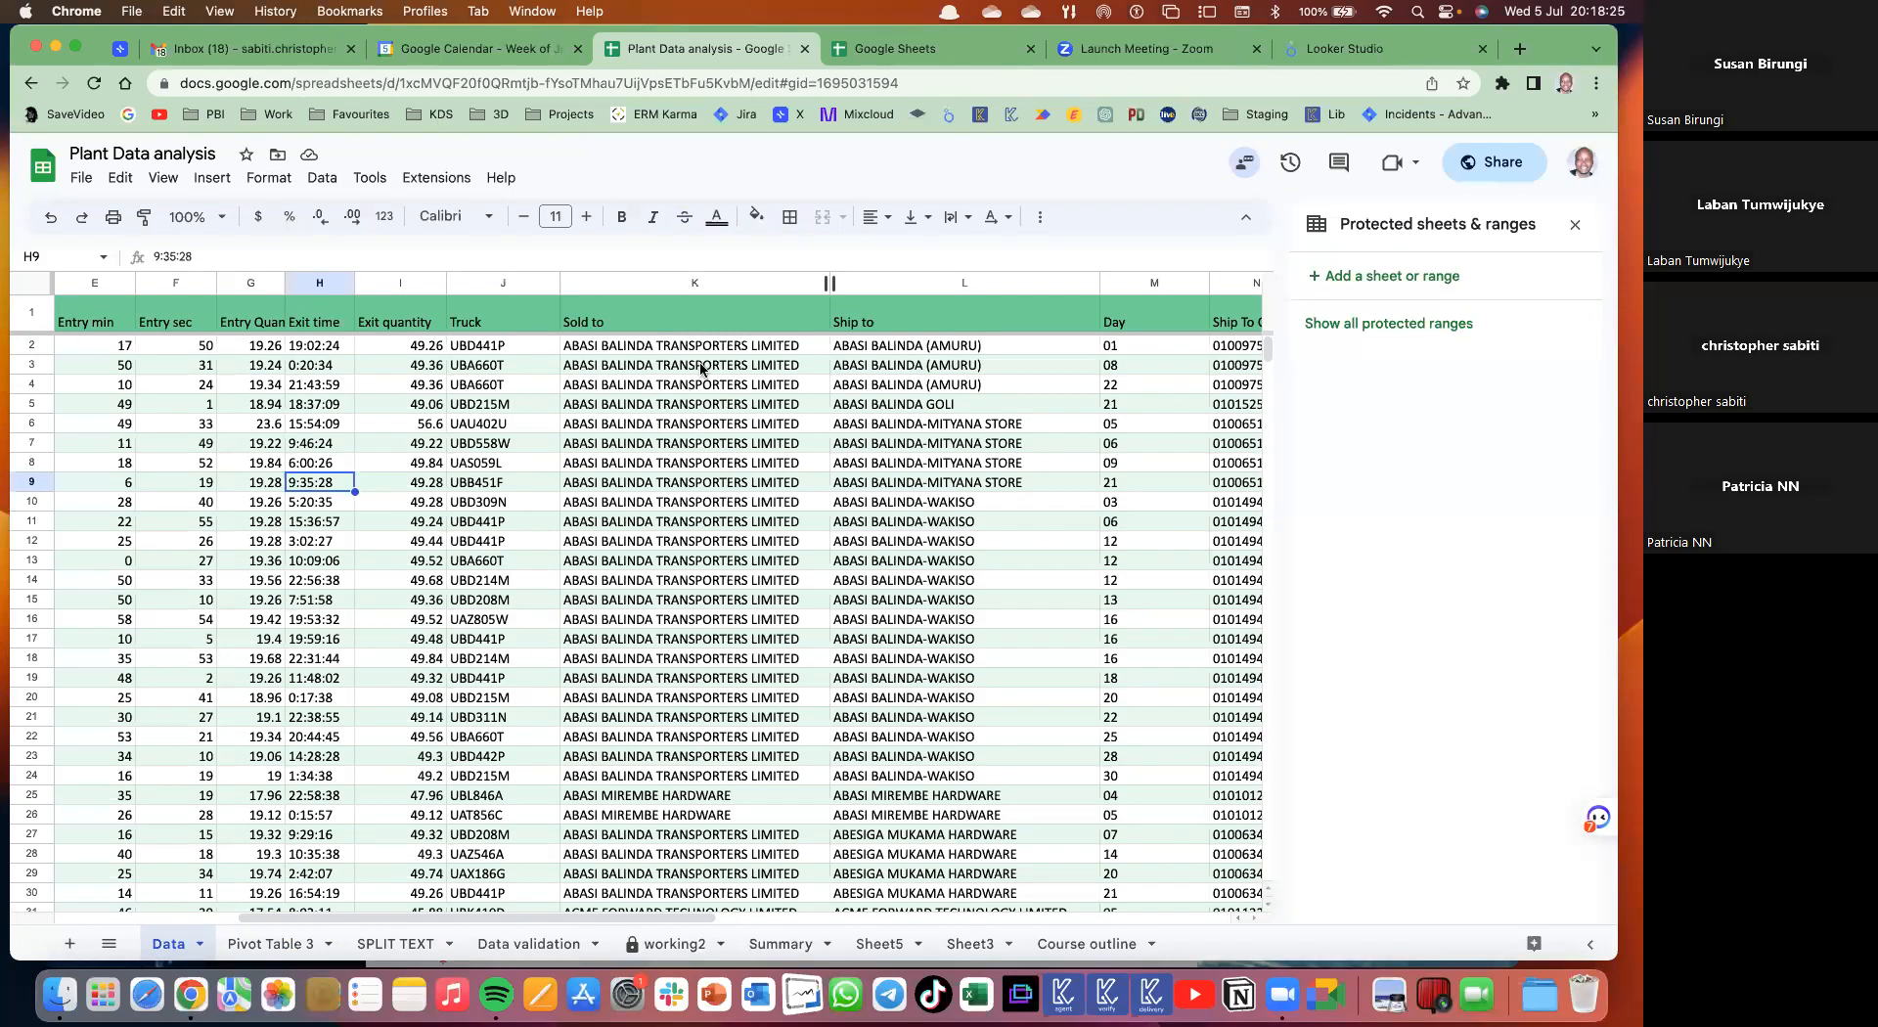
pyautogui.moveTo(830, 284); pyautogui.dragTo(814, 284)
pyautogui.moveTo(698, 355); pyautogui.dragTo(708, 282)
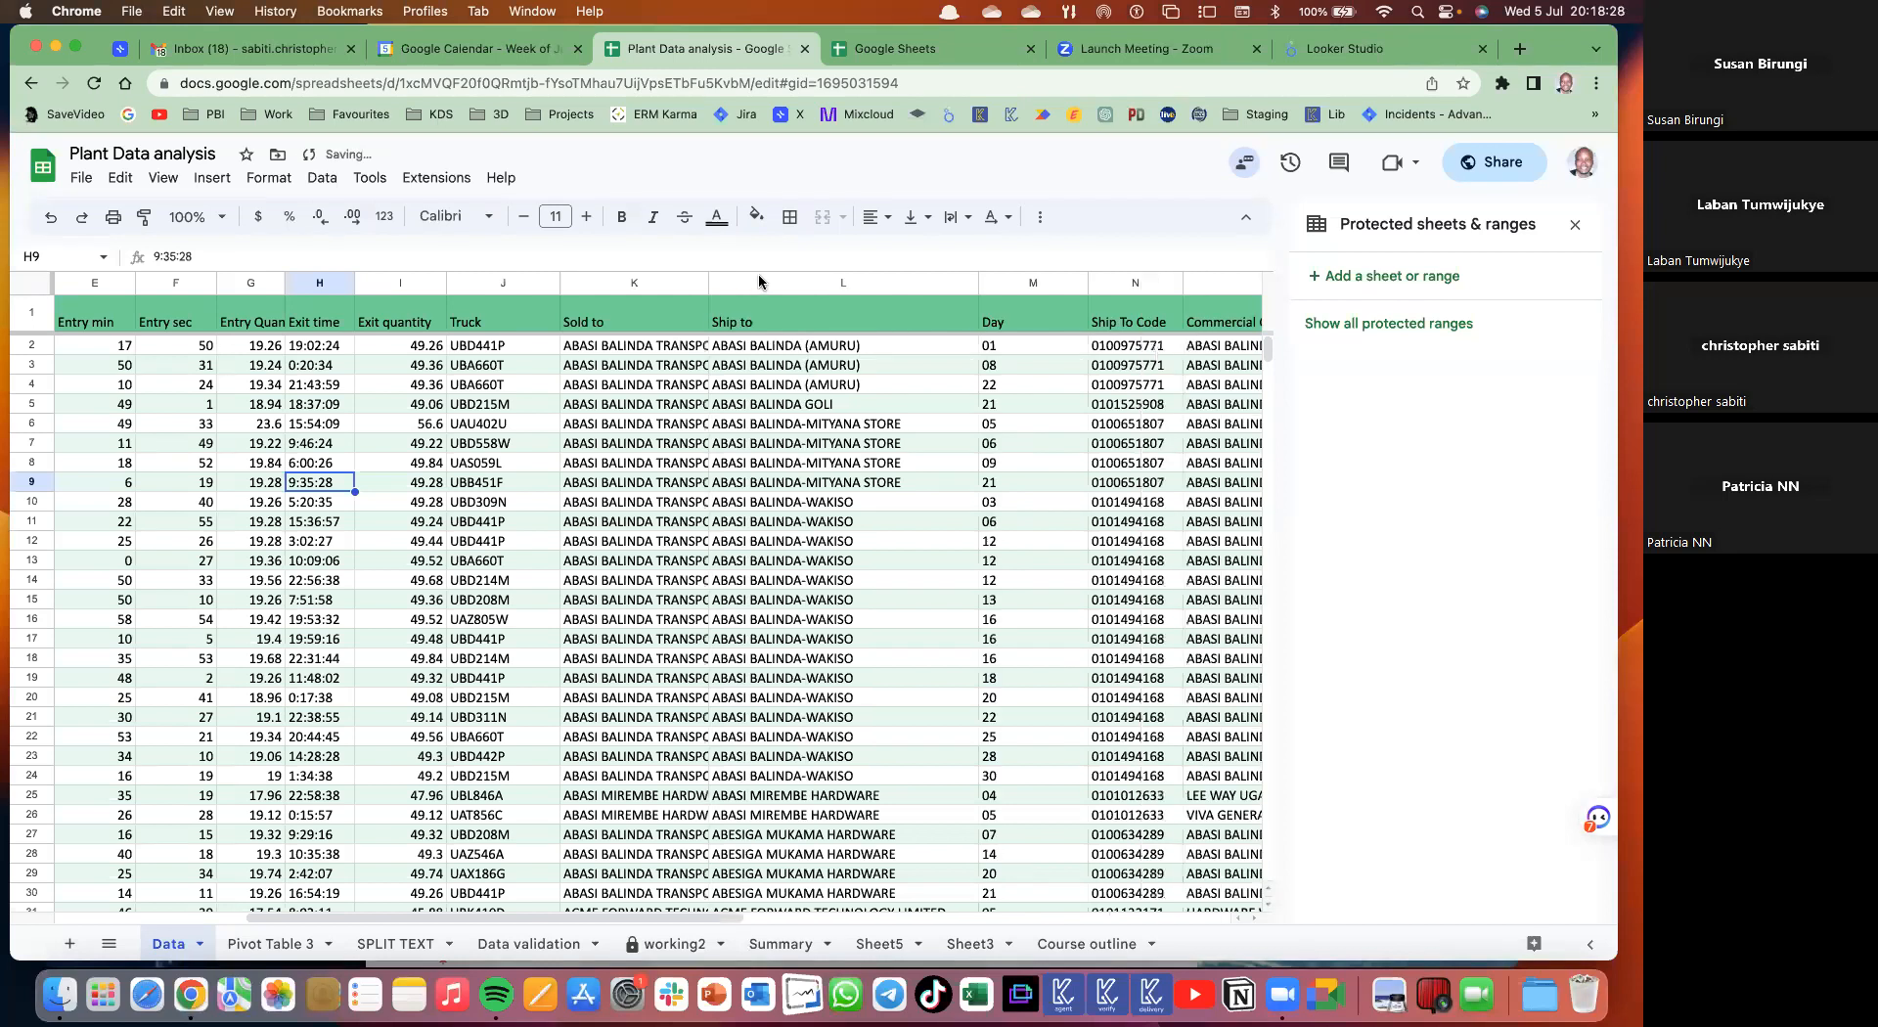
pyautogui.click(640, 276)
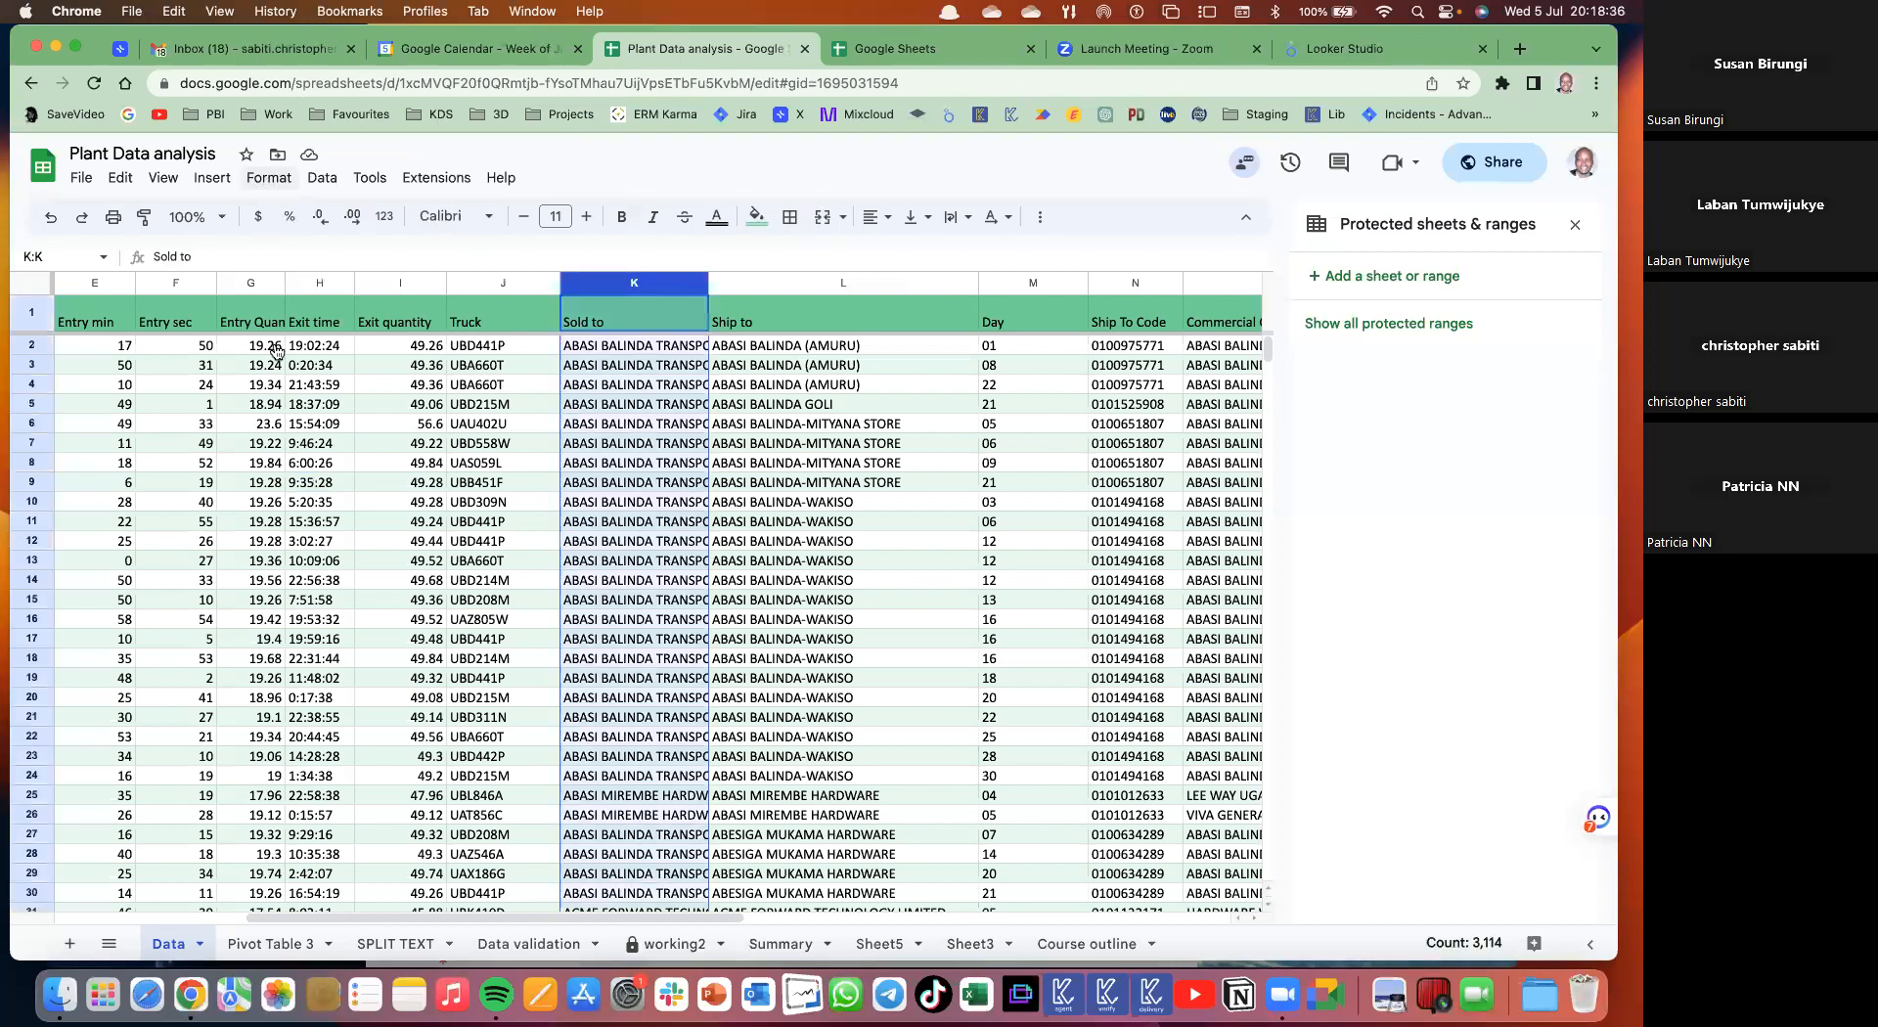
pyautogui.moveTo(308, 354)
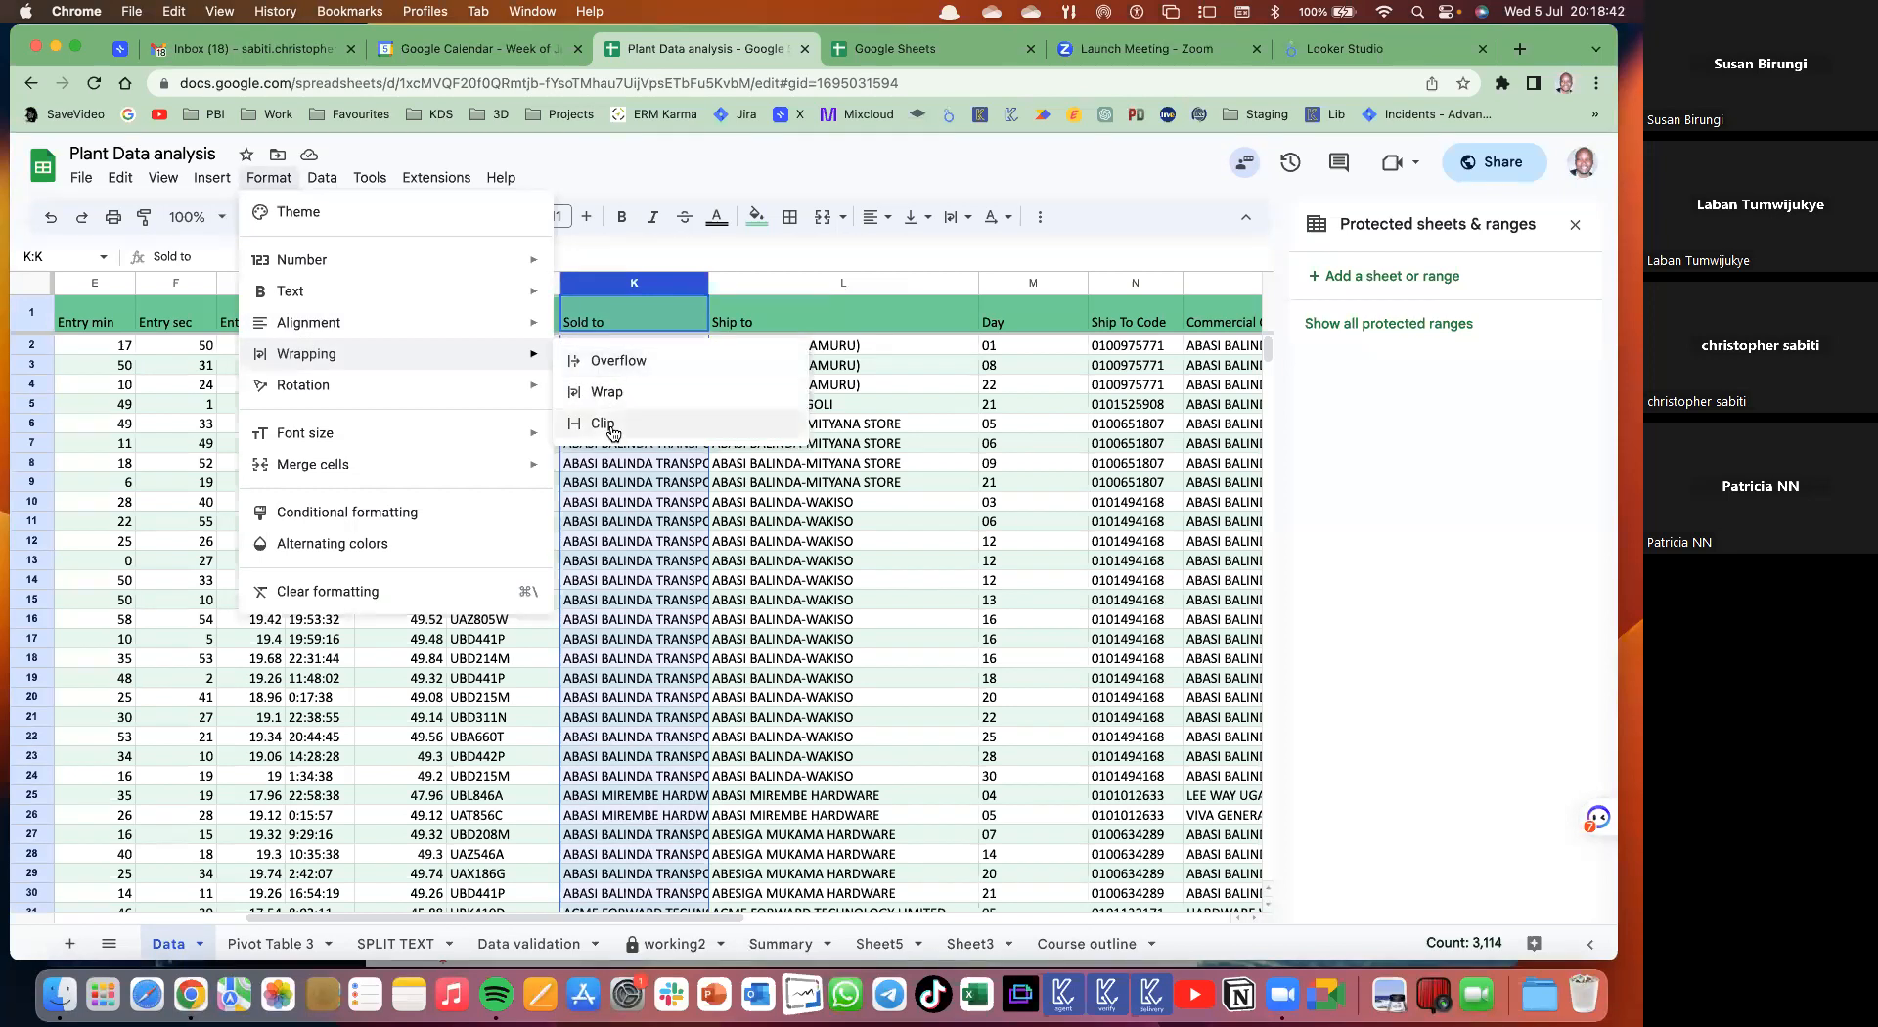
pyautogui.click(693, 453)
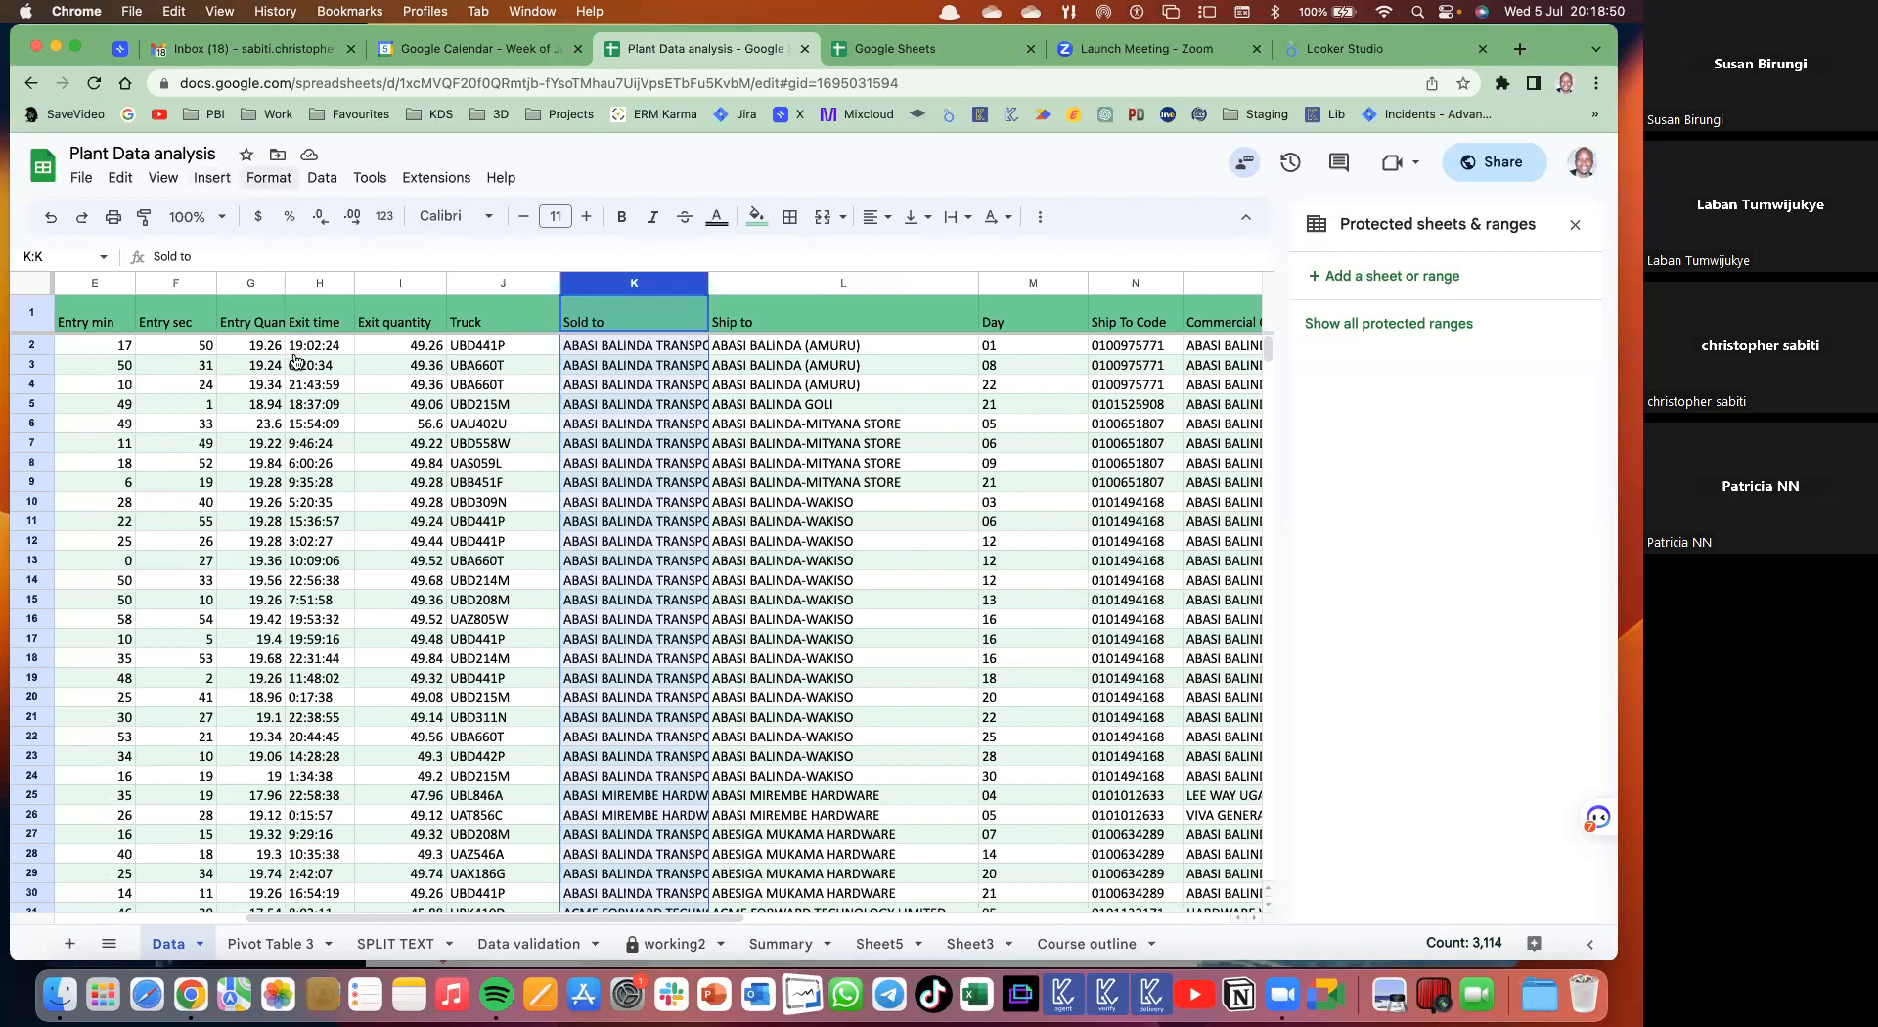
pyautogui.click(268, 179)
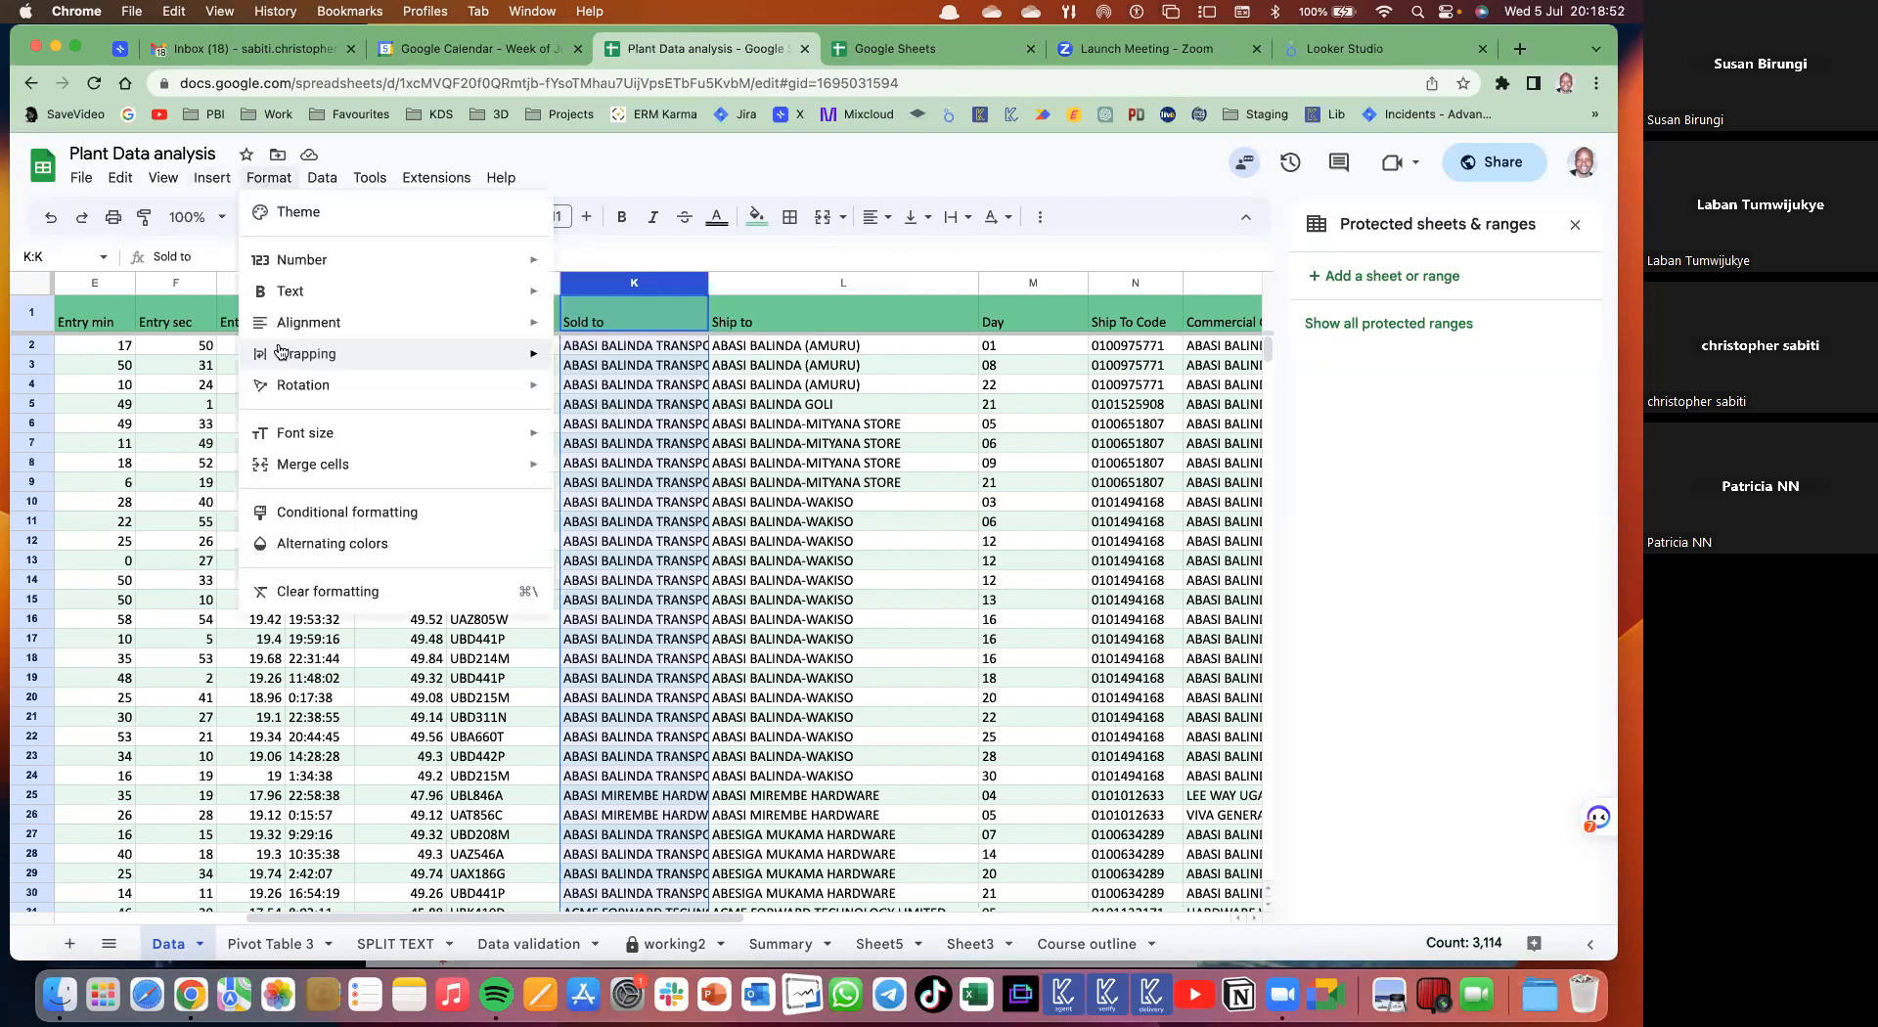
pyautogui.click(931, 235)
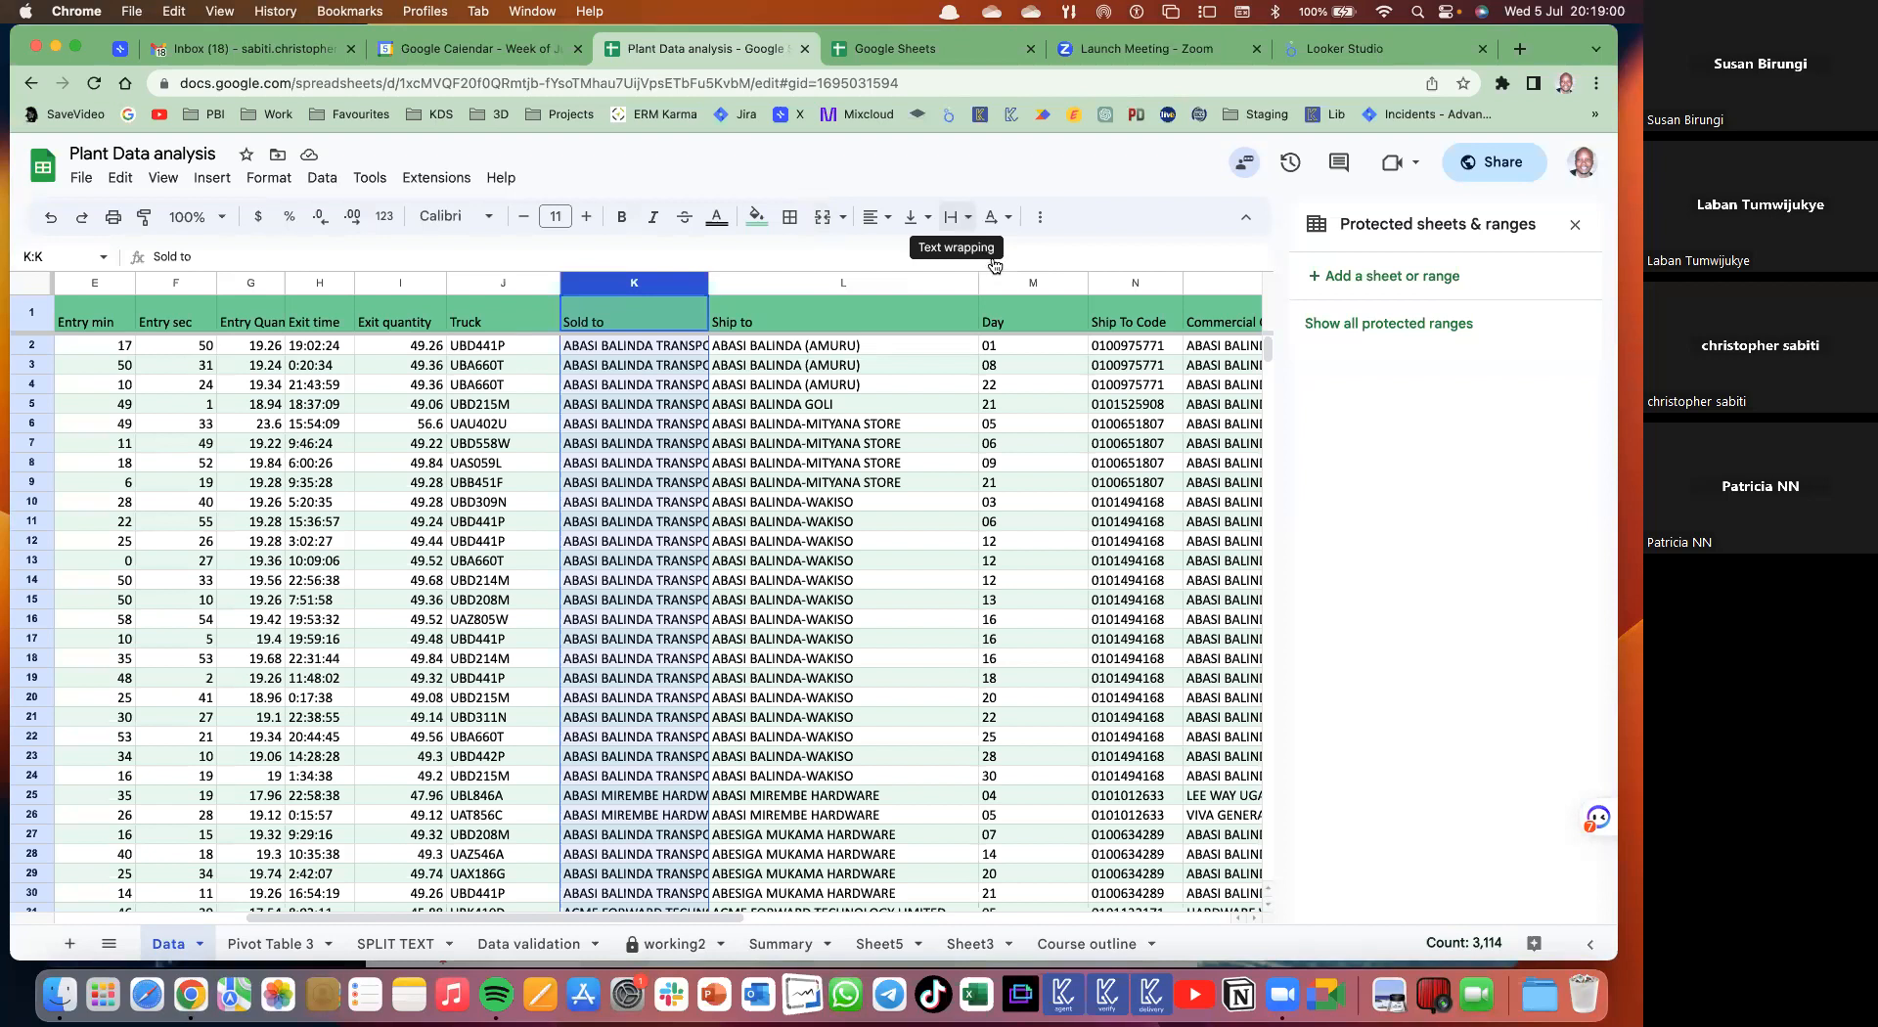
pyautogui.click(973, 223)
pyautogui.click(989, 254)
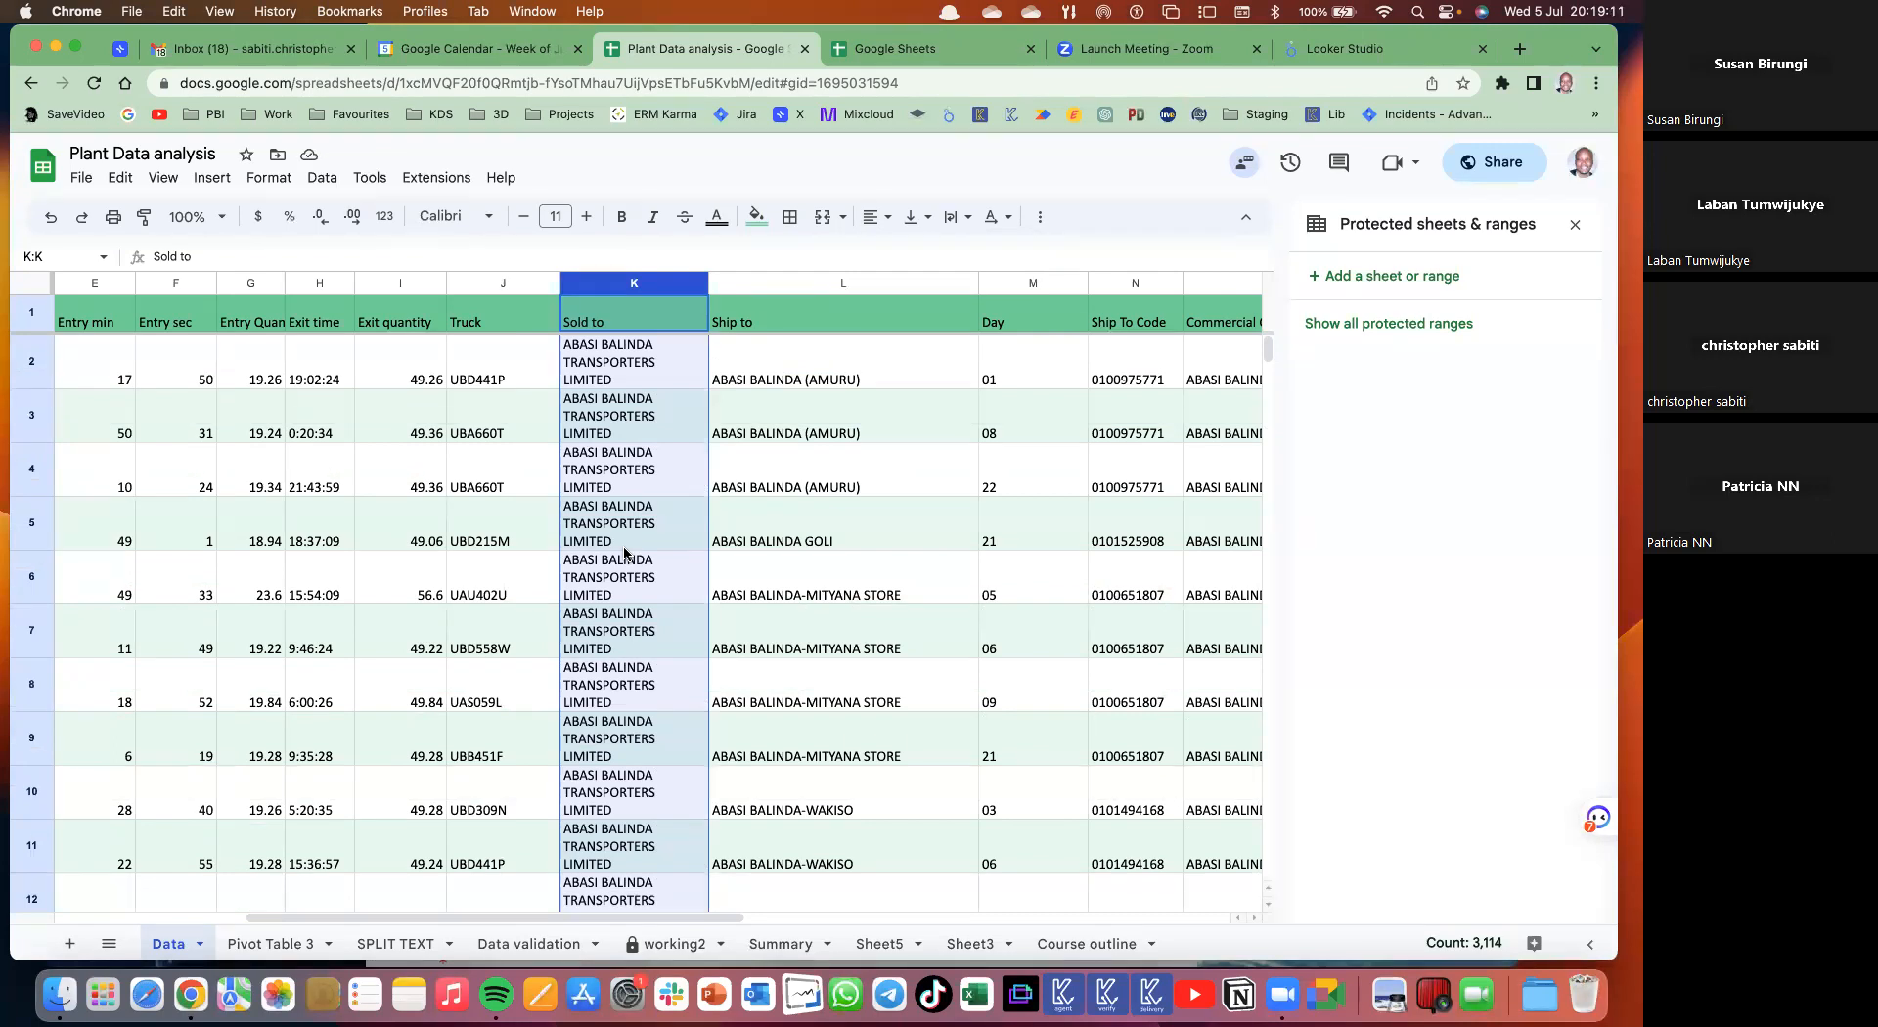
pyautogui.click(967, 219)
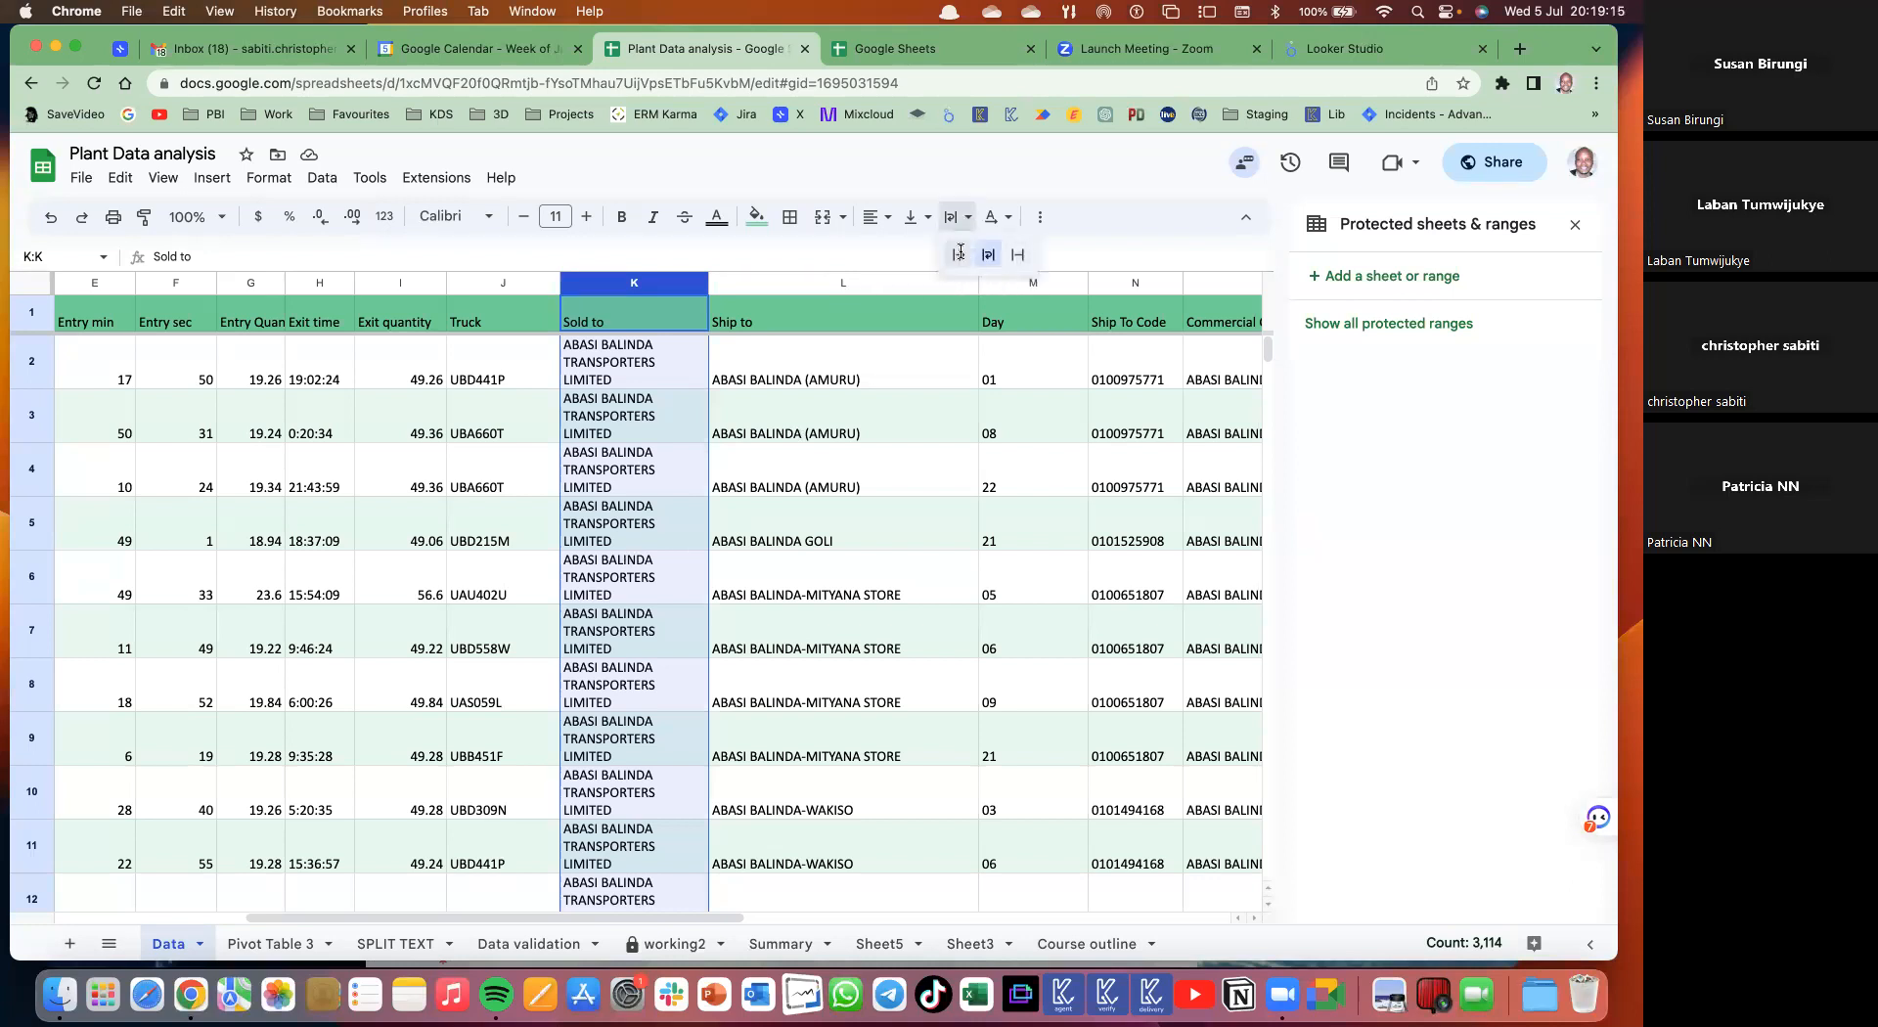
pyautogui.click(959, 257)
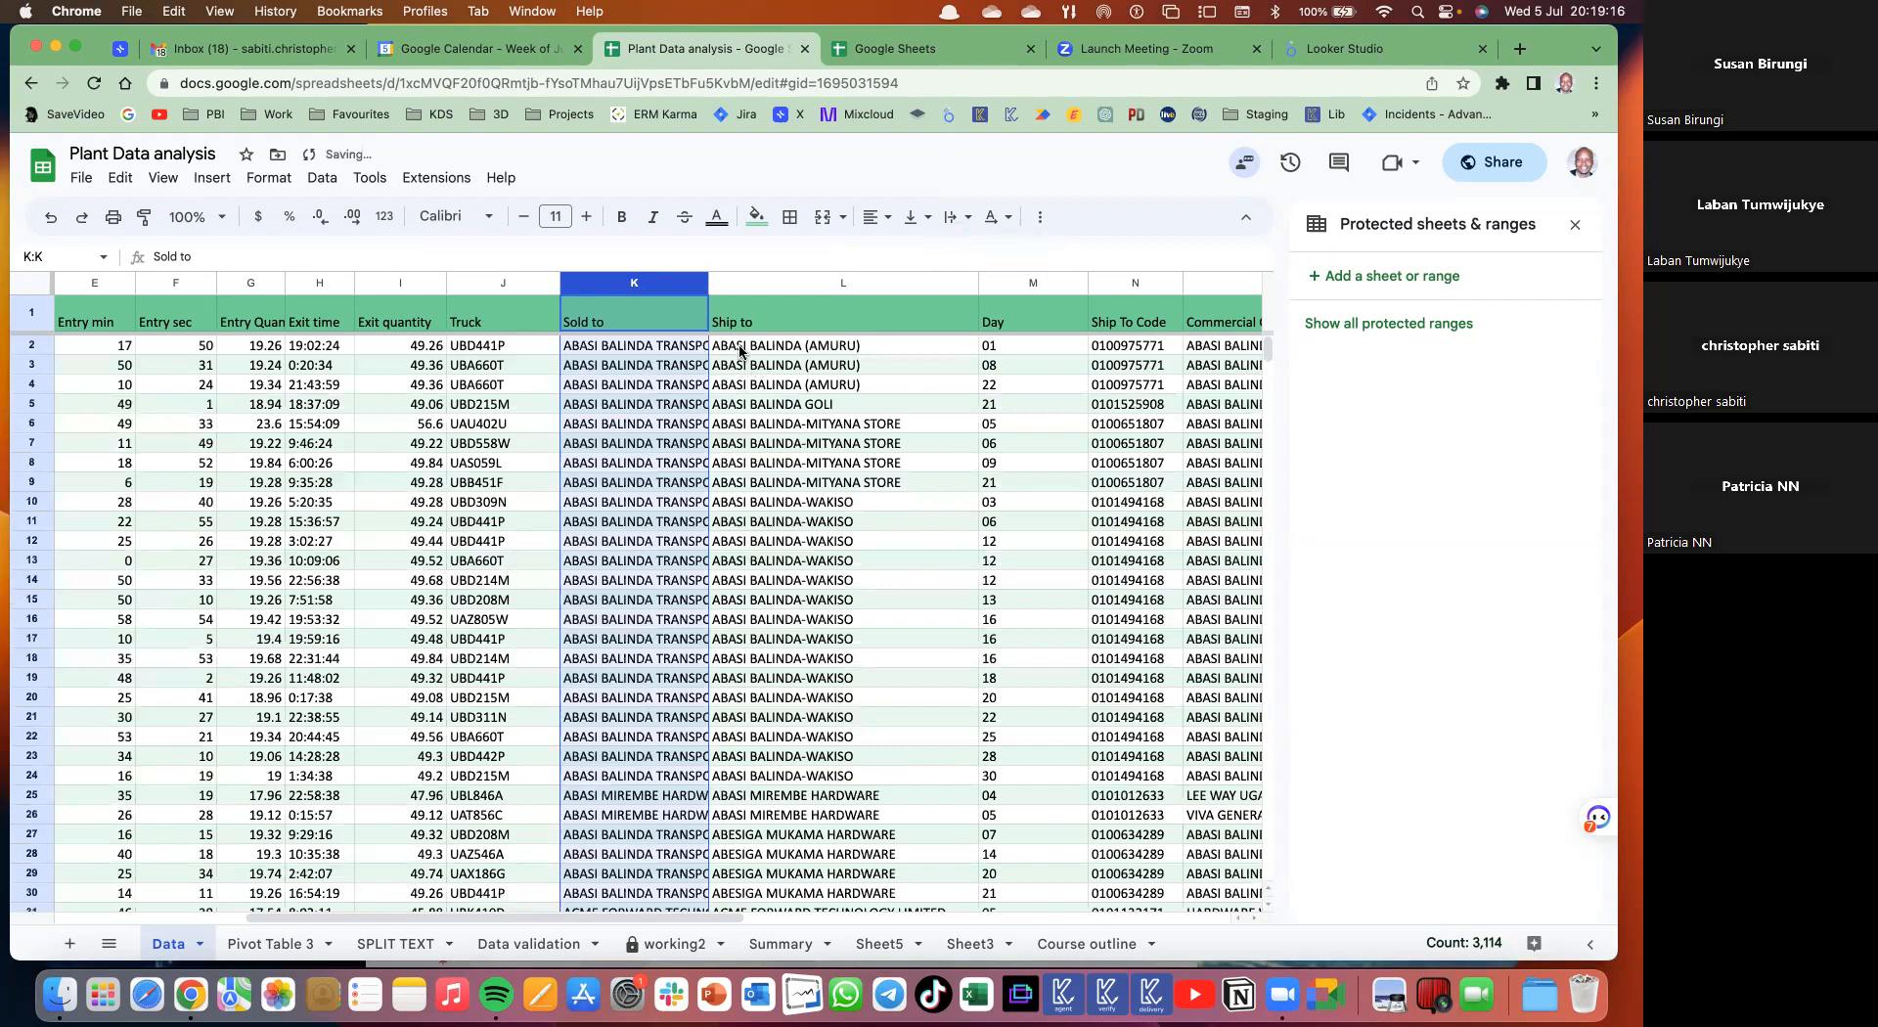
pyautogui.moveTo(767, 352); pyautogui.dragTo(769, 504)
pyautogui.press('Delete')
pyautogui.click(878, 564)
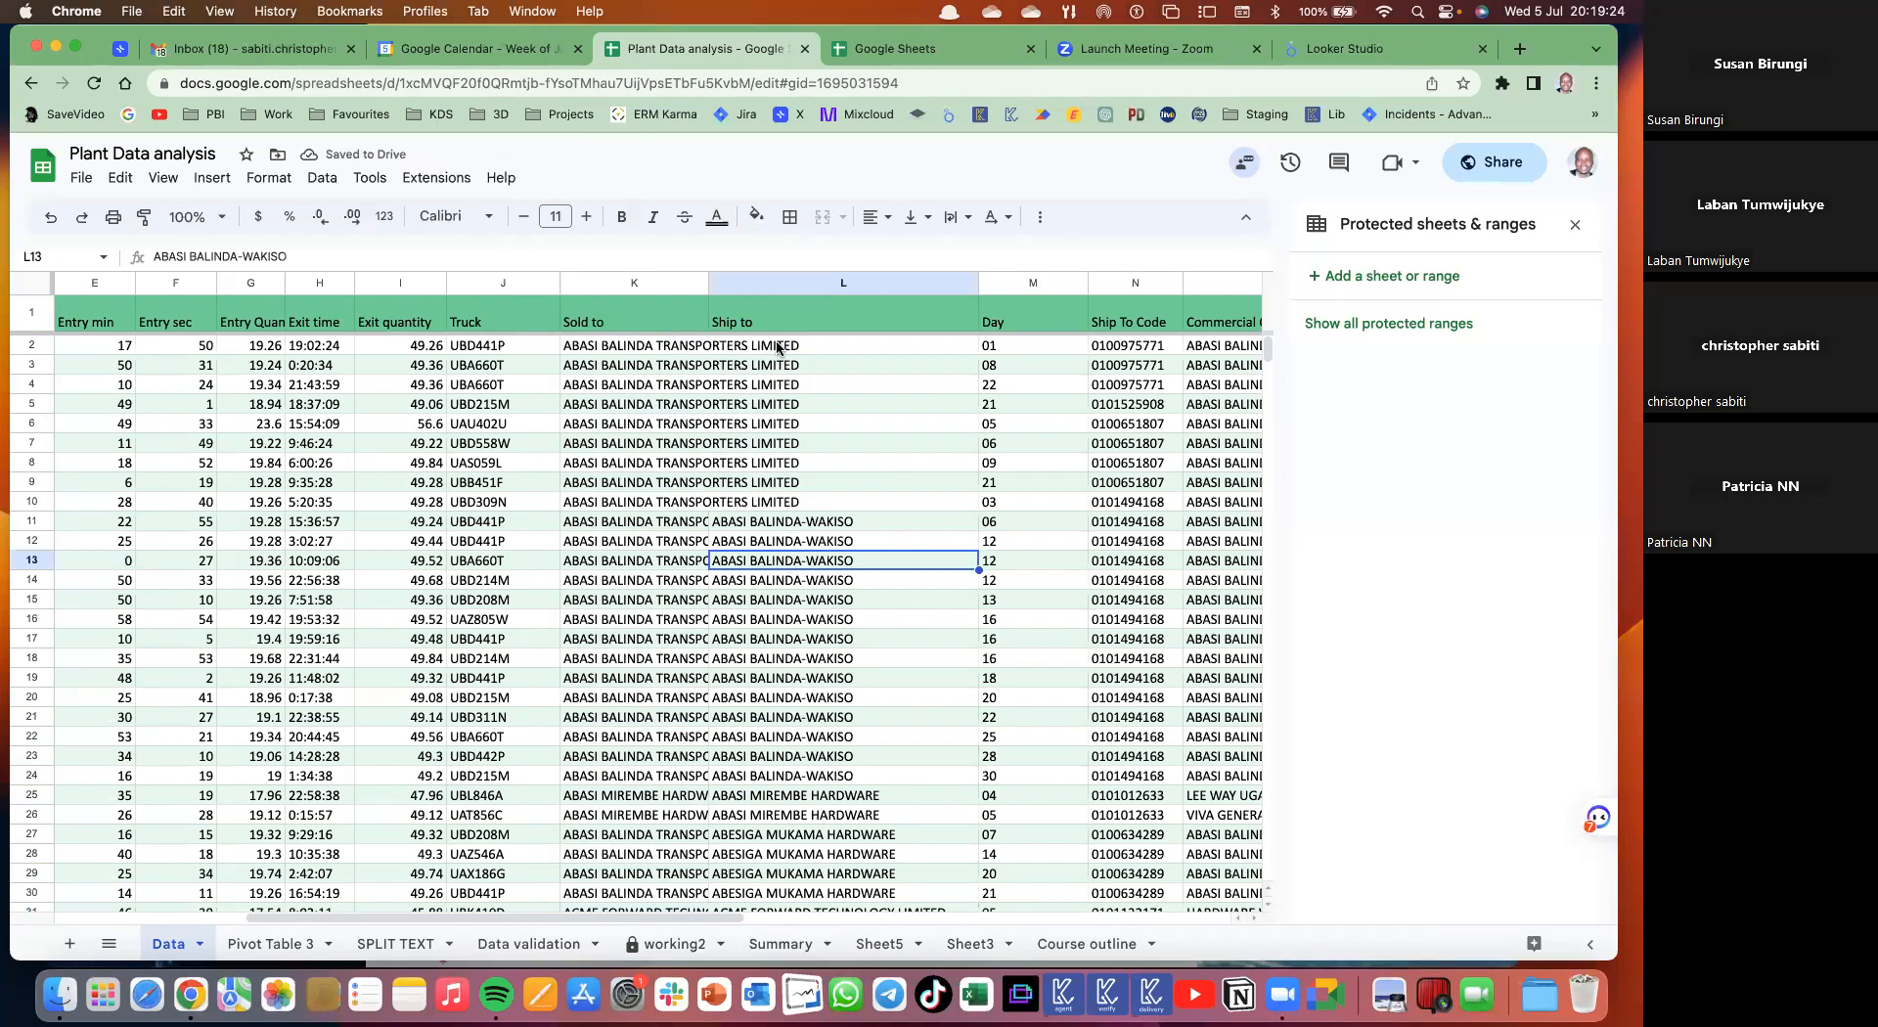
pyautogui.moveTo(778, 345); pyautogui.dragTo(783, 502)
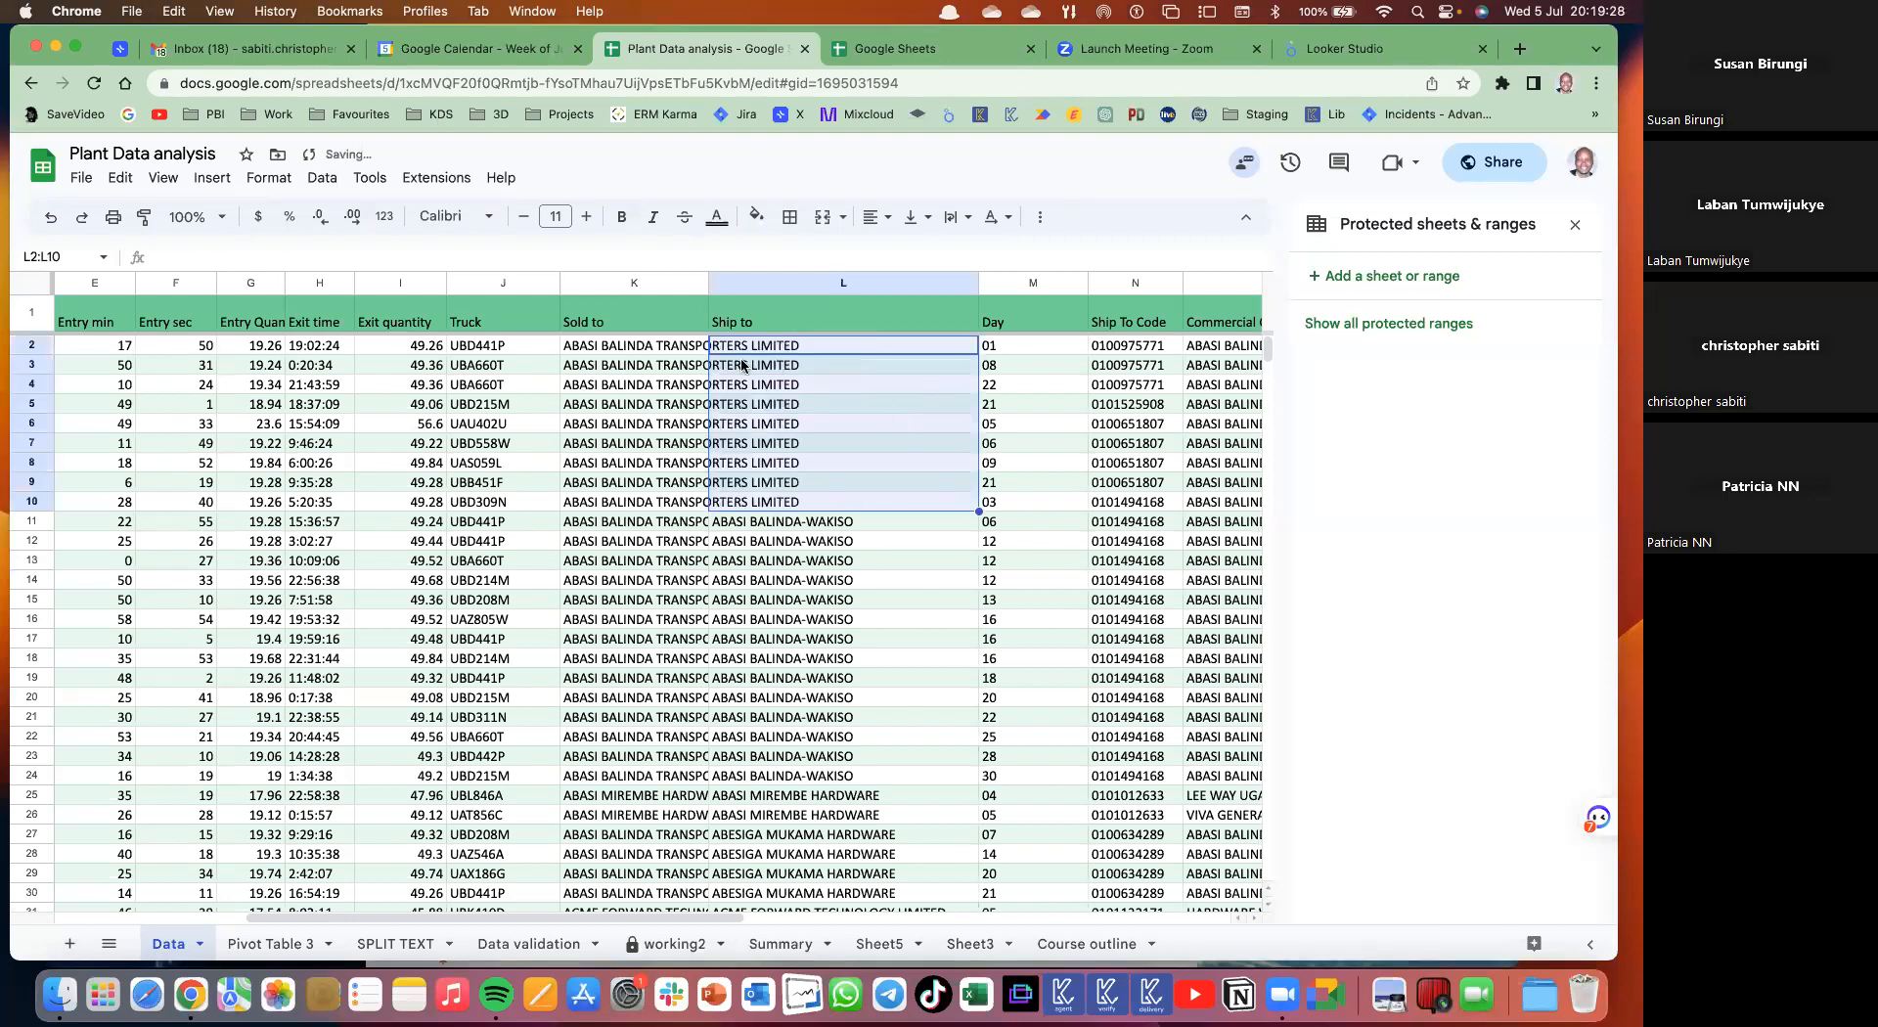
pyautogui.click(648, 282)
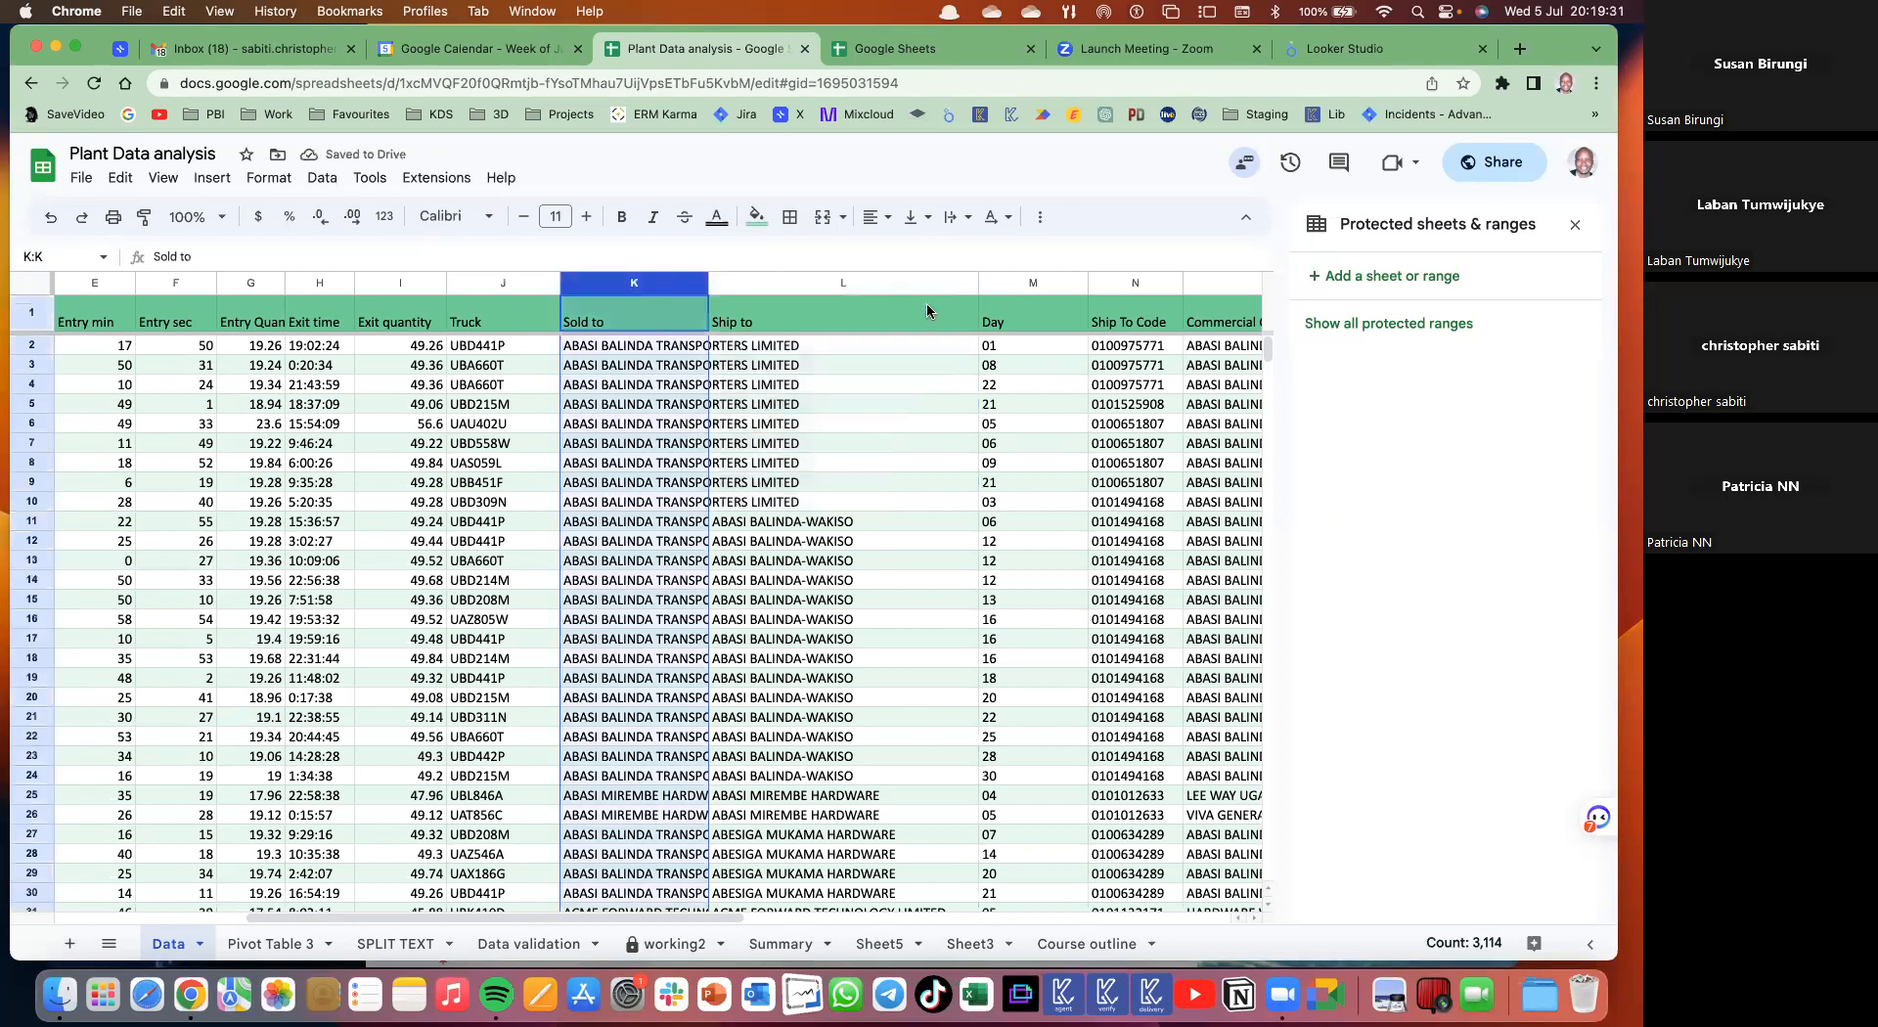
pyautogui.click(966, 218)
pyautogui.click(1021, 255)
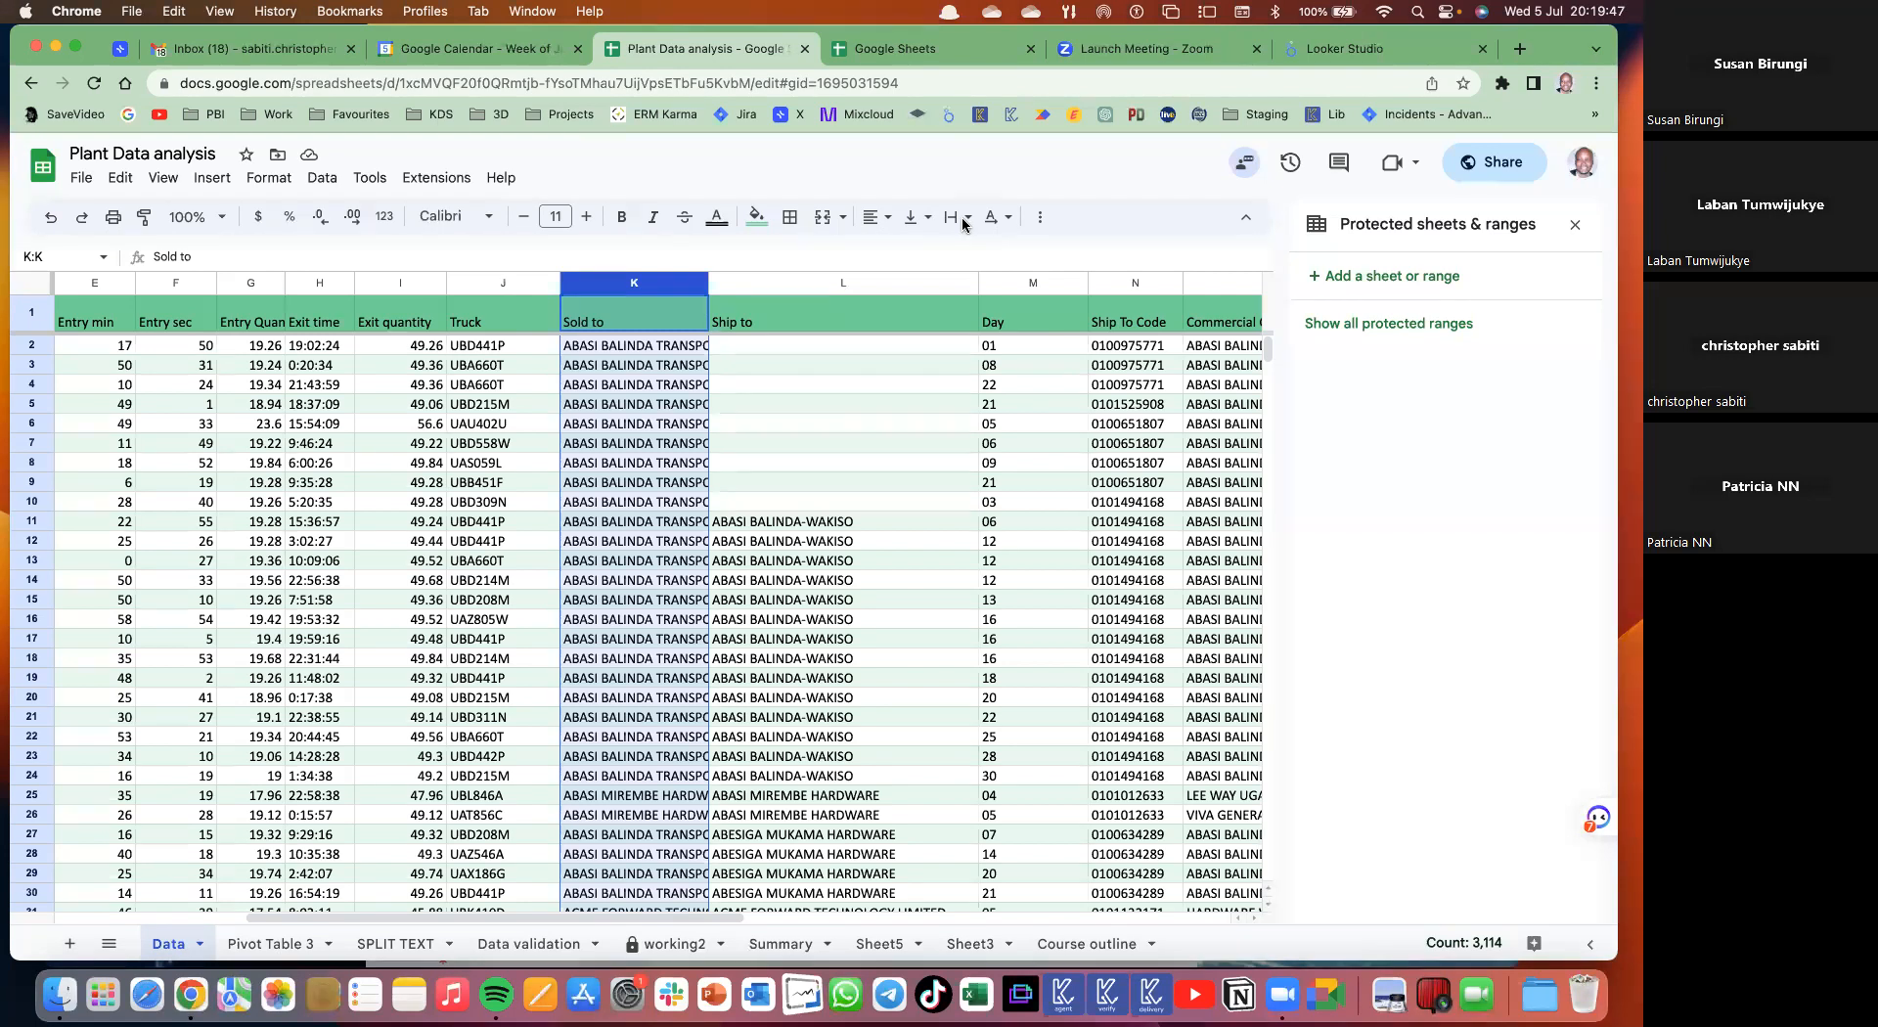
pyautogui.press('super+z')
pyautogui.press('super+z')
pyautogui.click(860, 523)
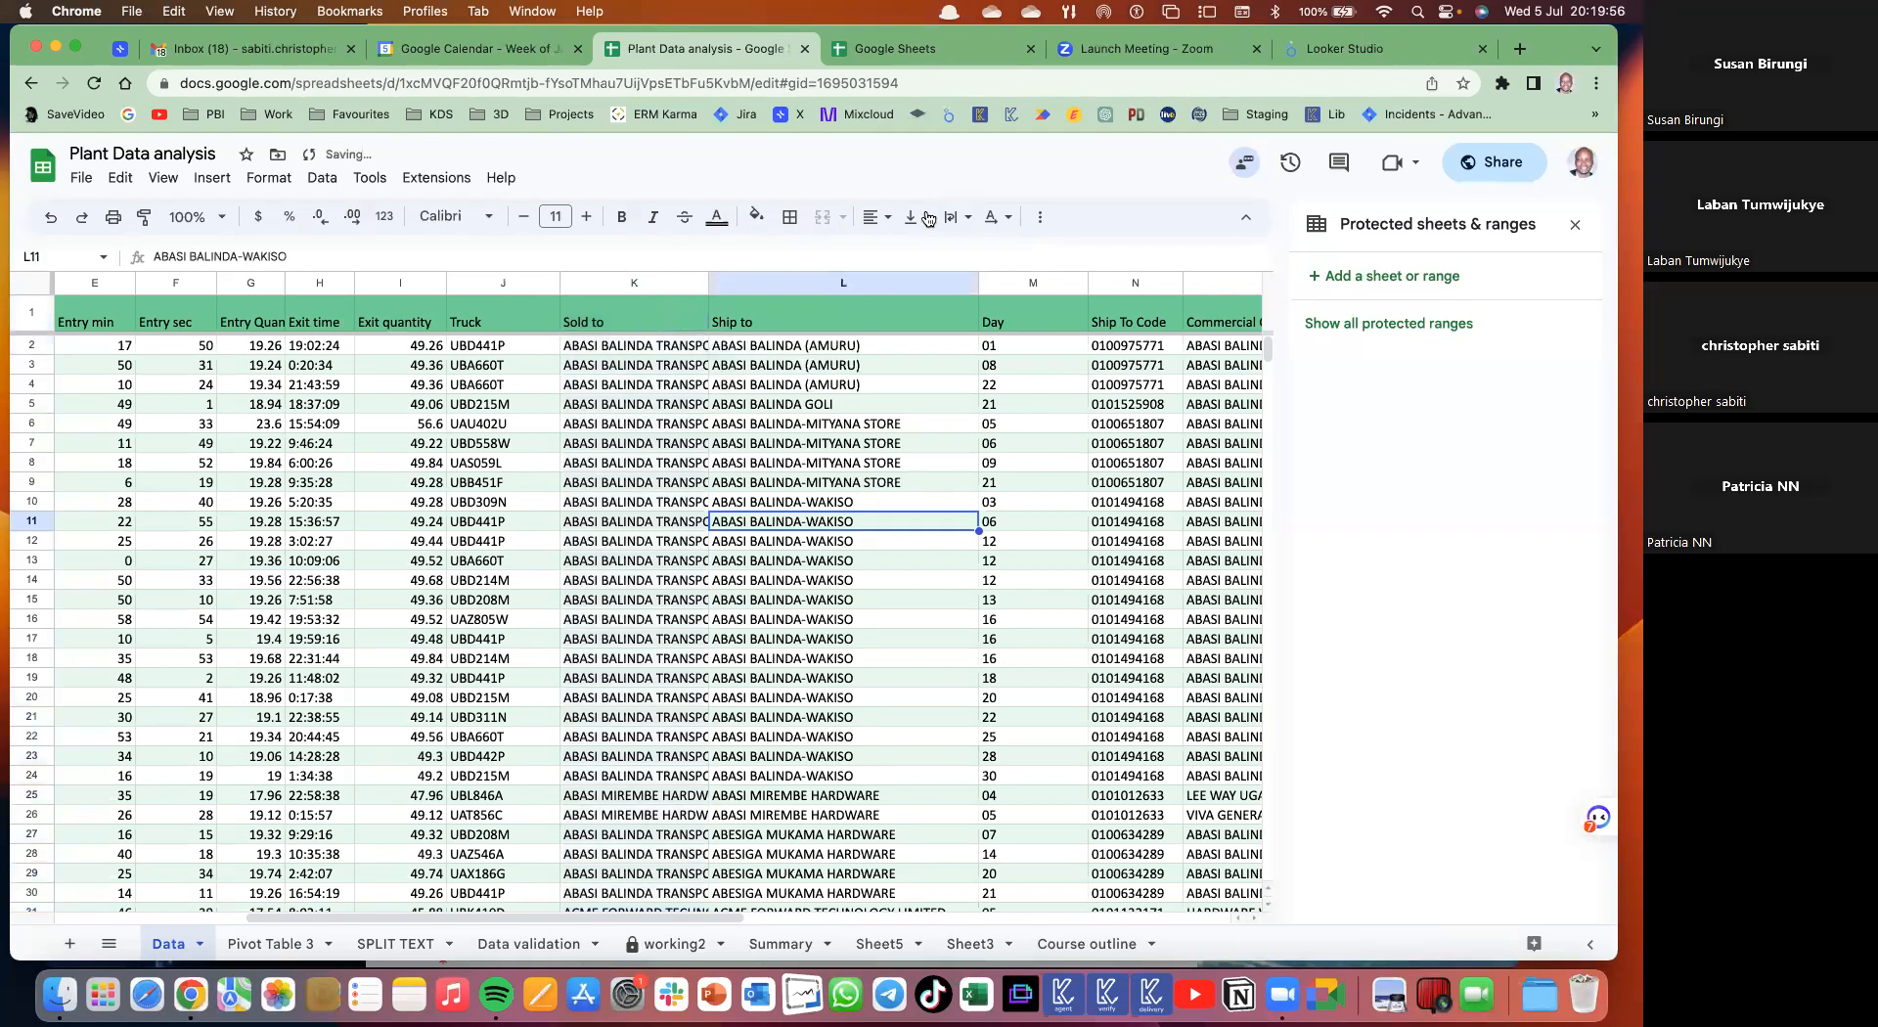
pyautogui.click(269, 177)
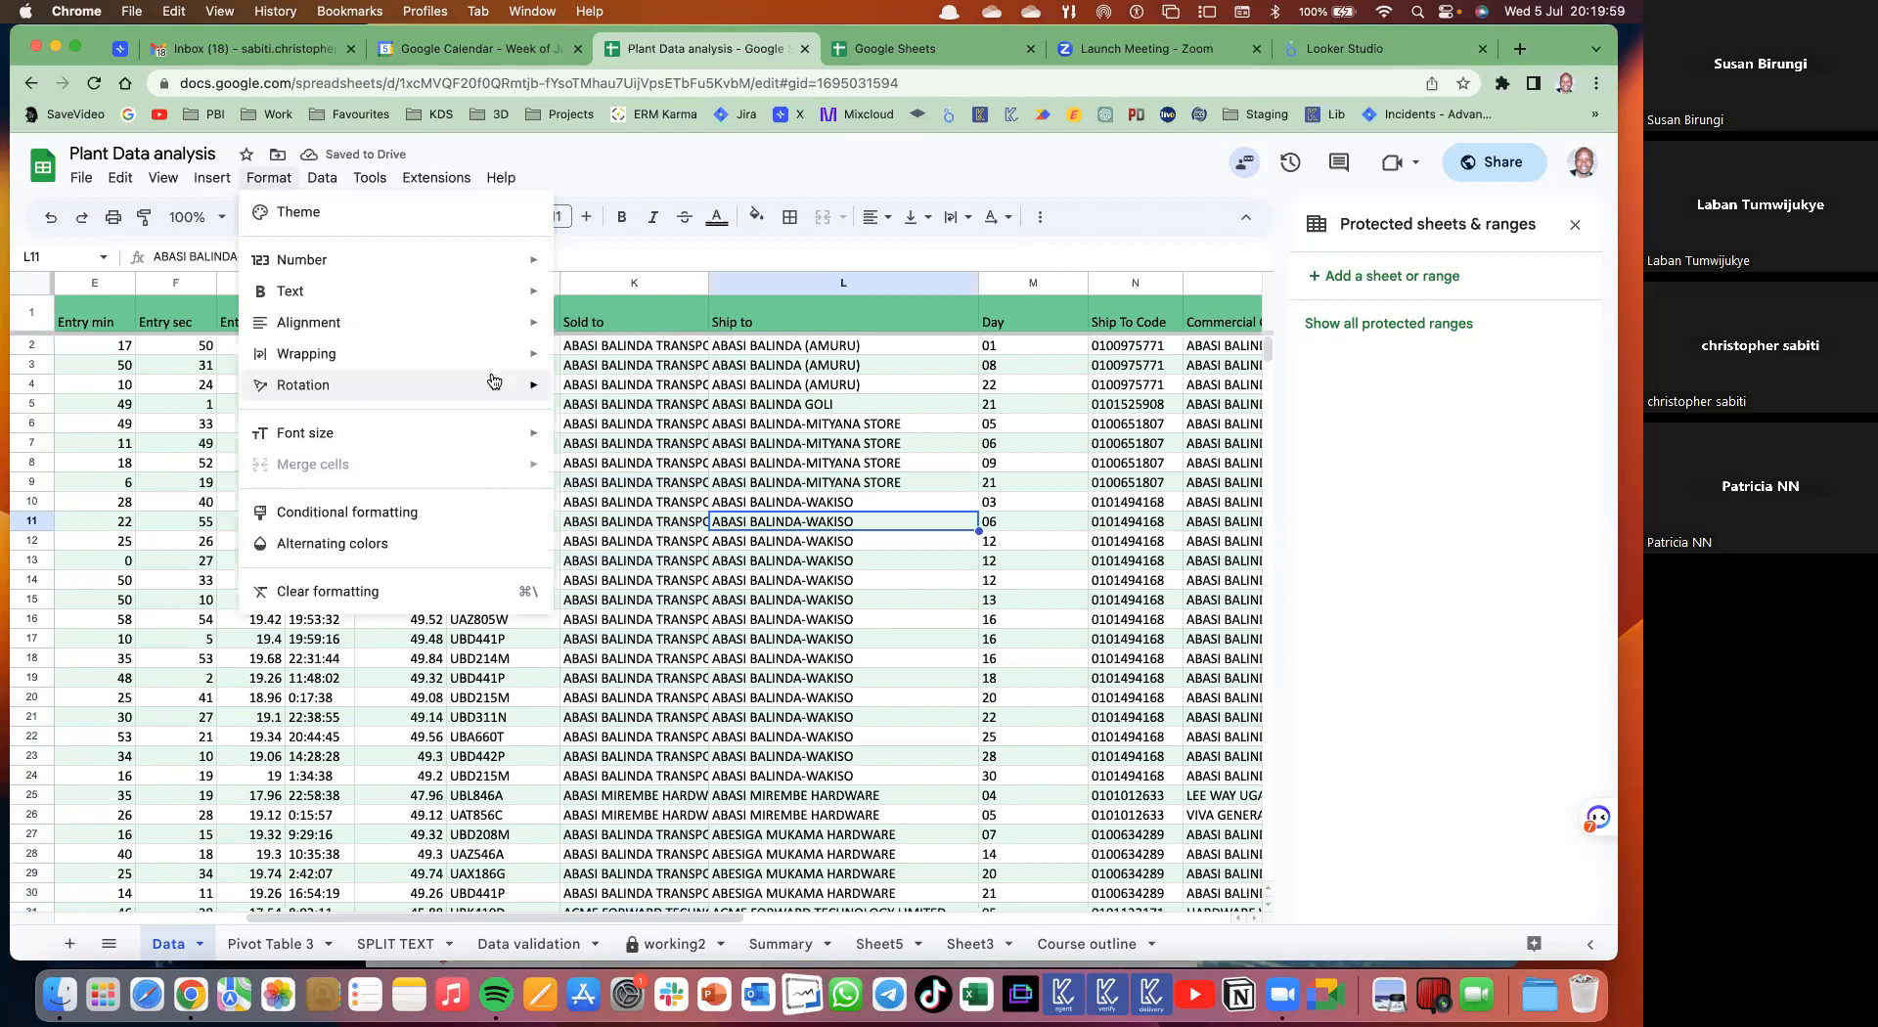
pyautogui.click(400, 697)
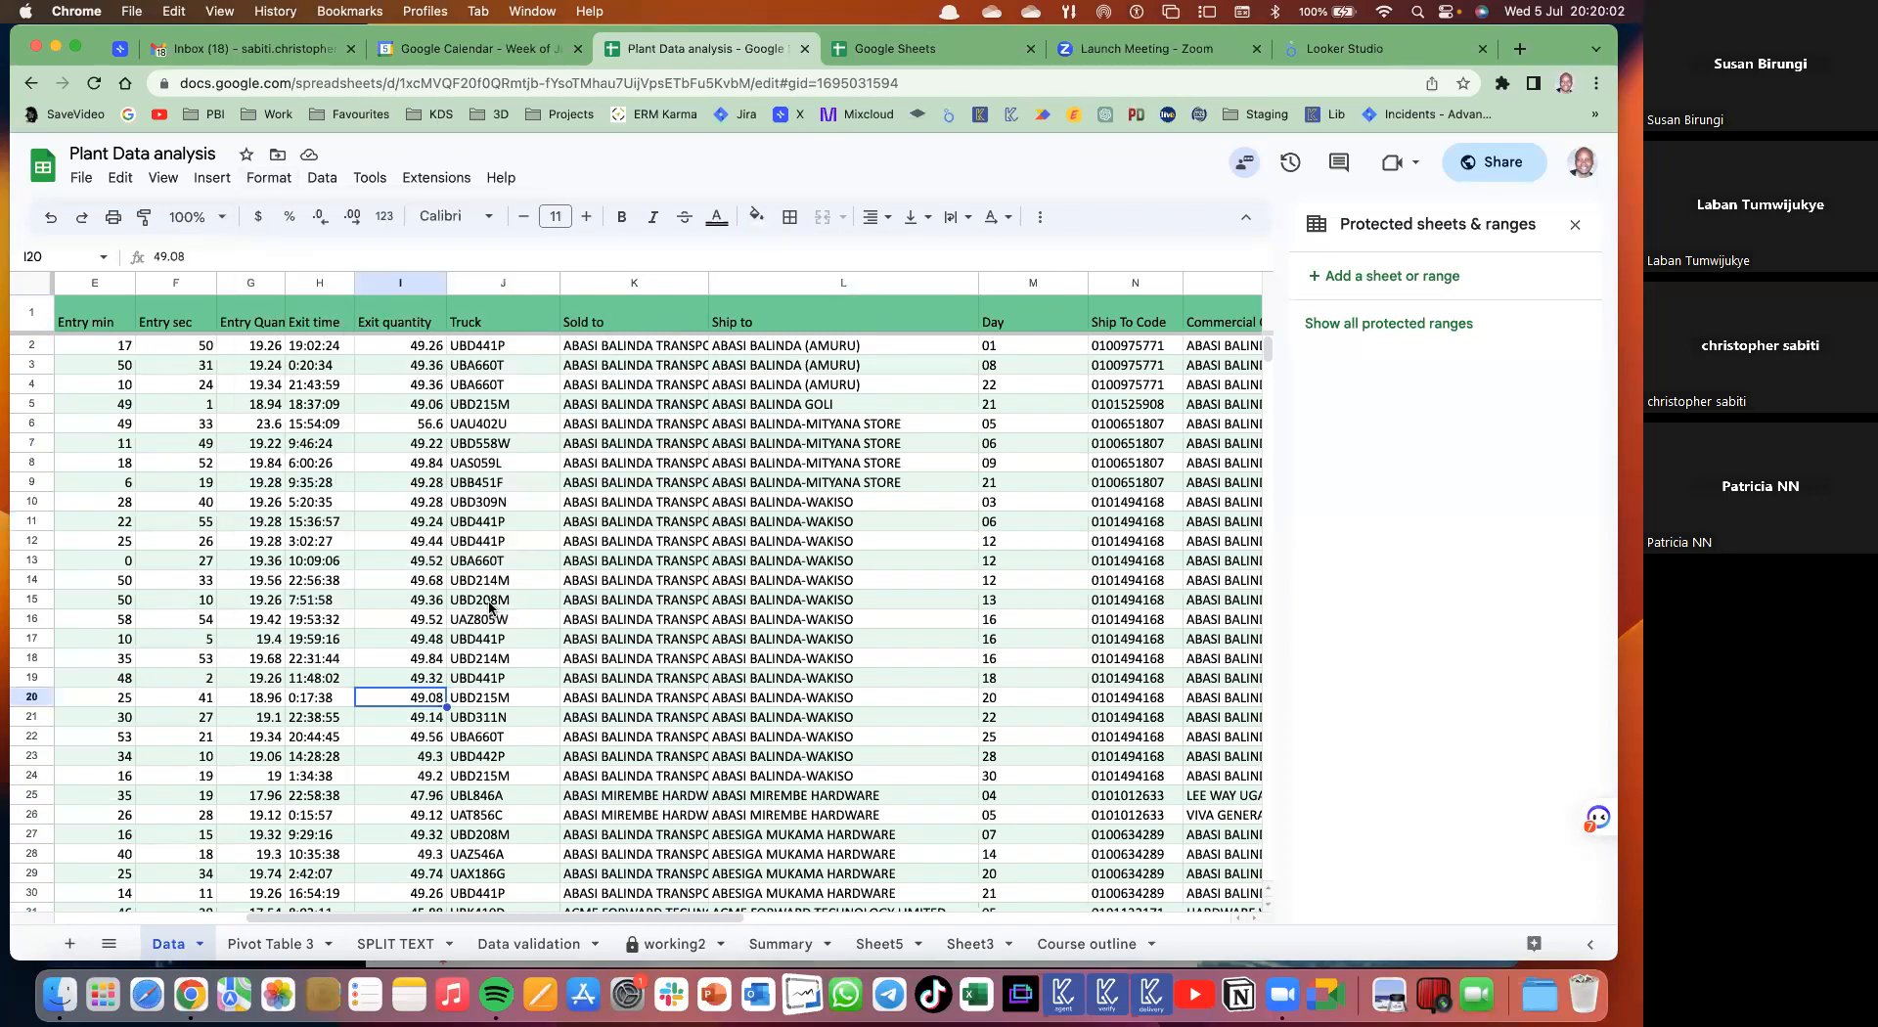
pyautogui.moveTo(501, 318); pyautogui.dragTo(489, 602)
# - Paste the Truck header and 14 truck codes from Data J1:J15 into O4:O18 of Pivot Table 3
pyautogui.press('super+c')
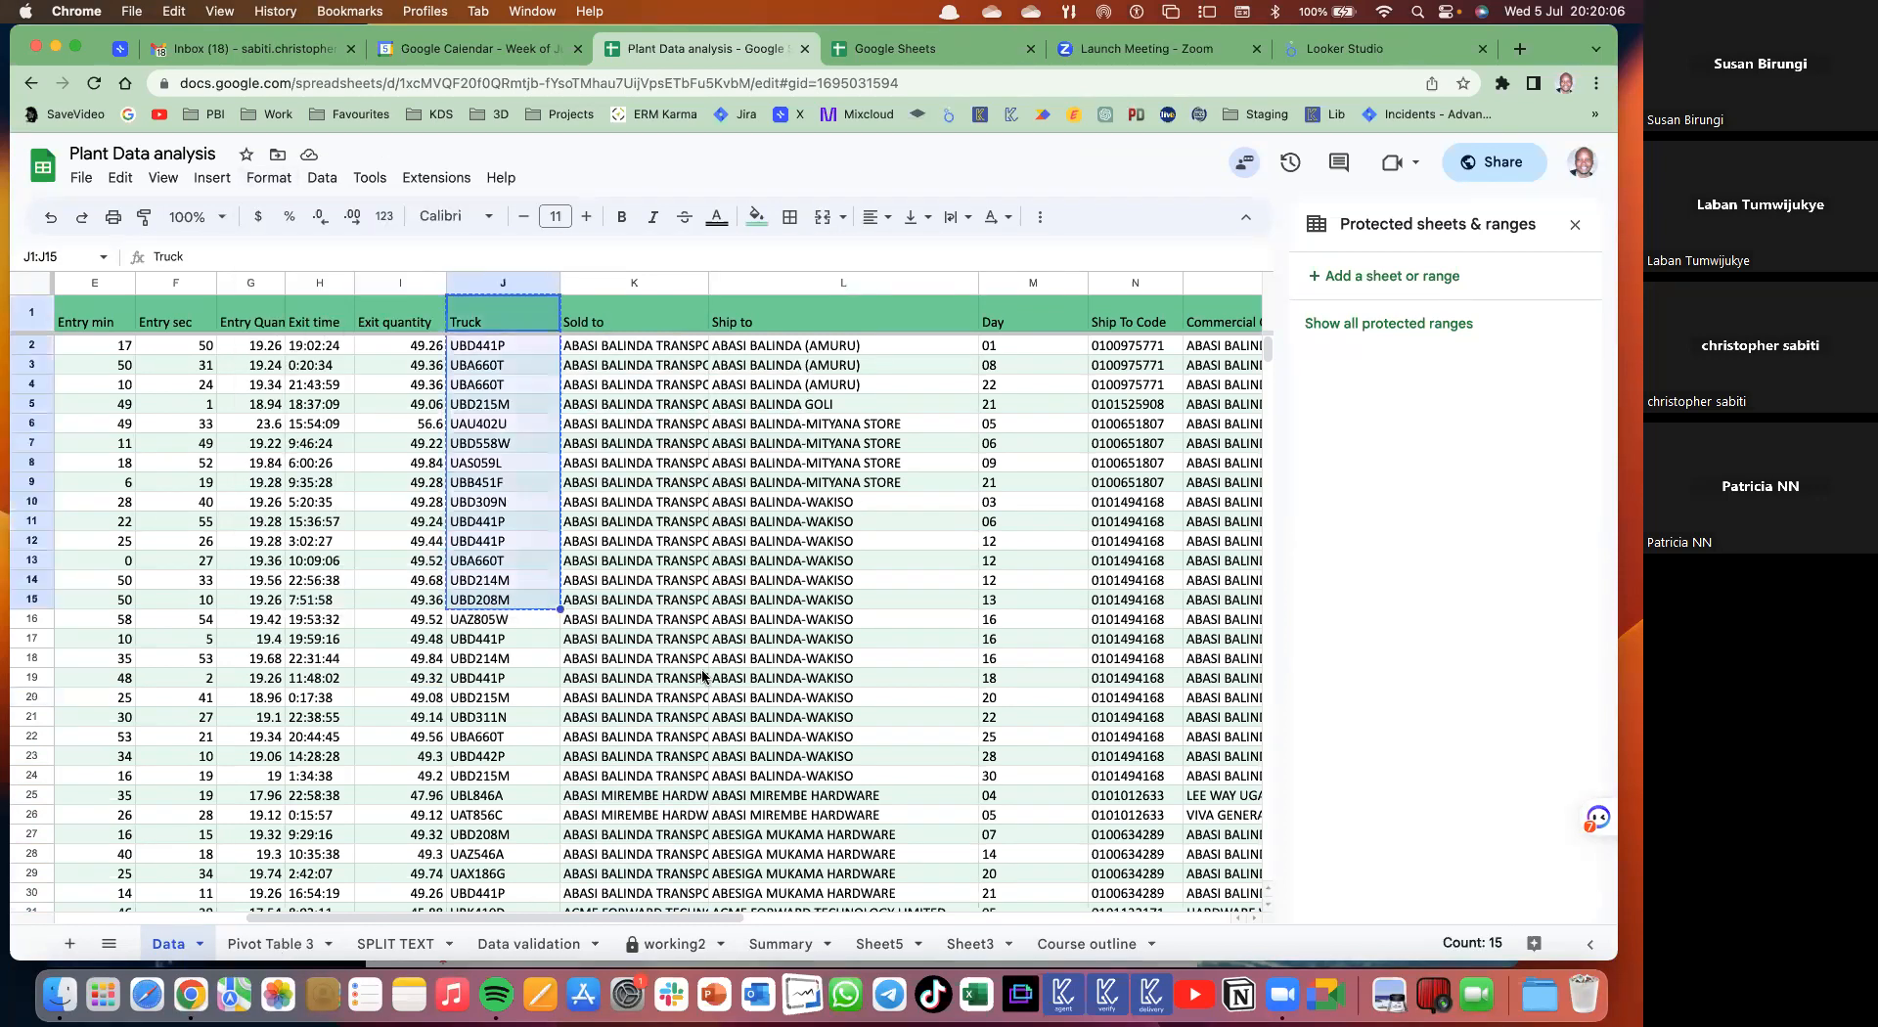
pyautogui.hotkey('alt', 'Down')
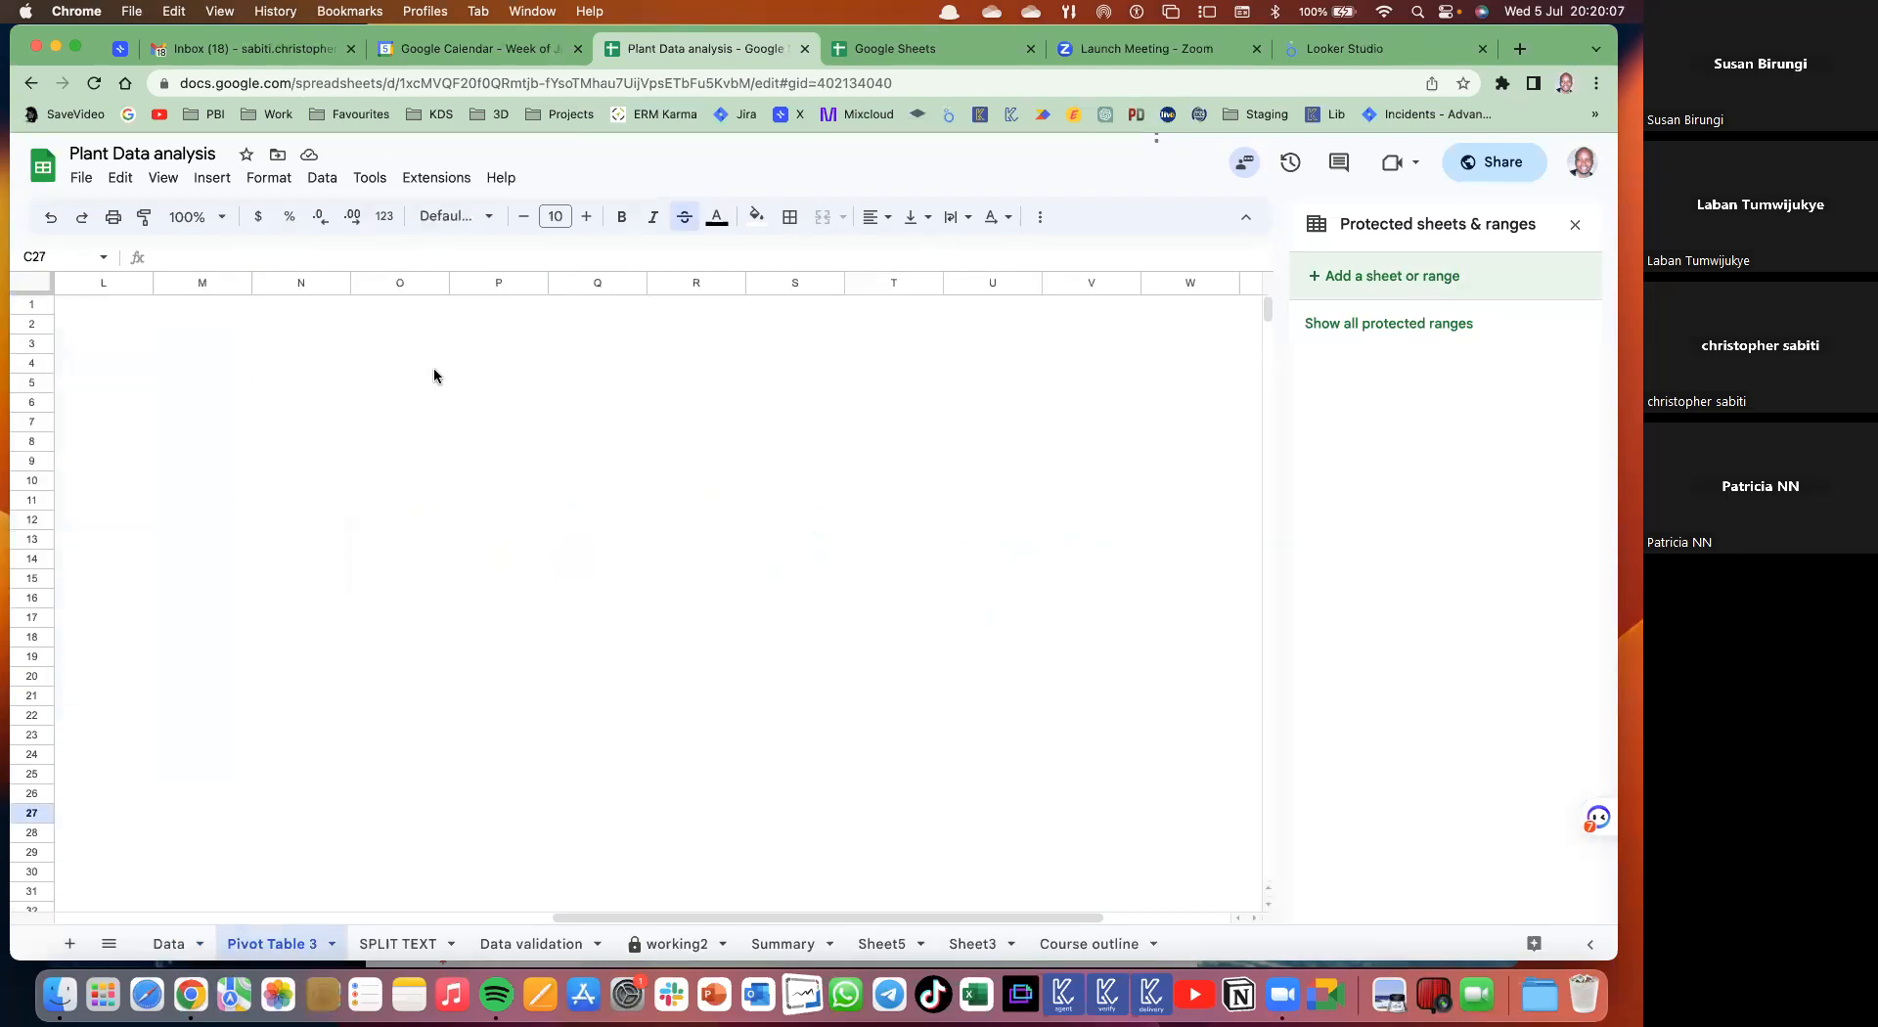
pyautogui.click(435, 370)
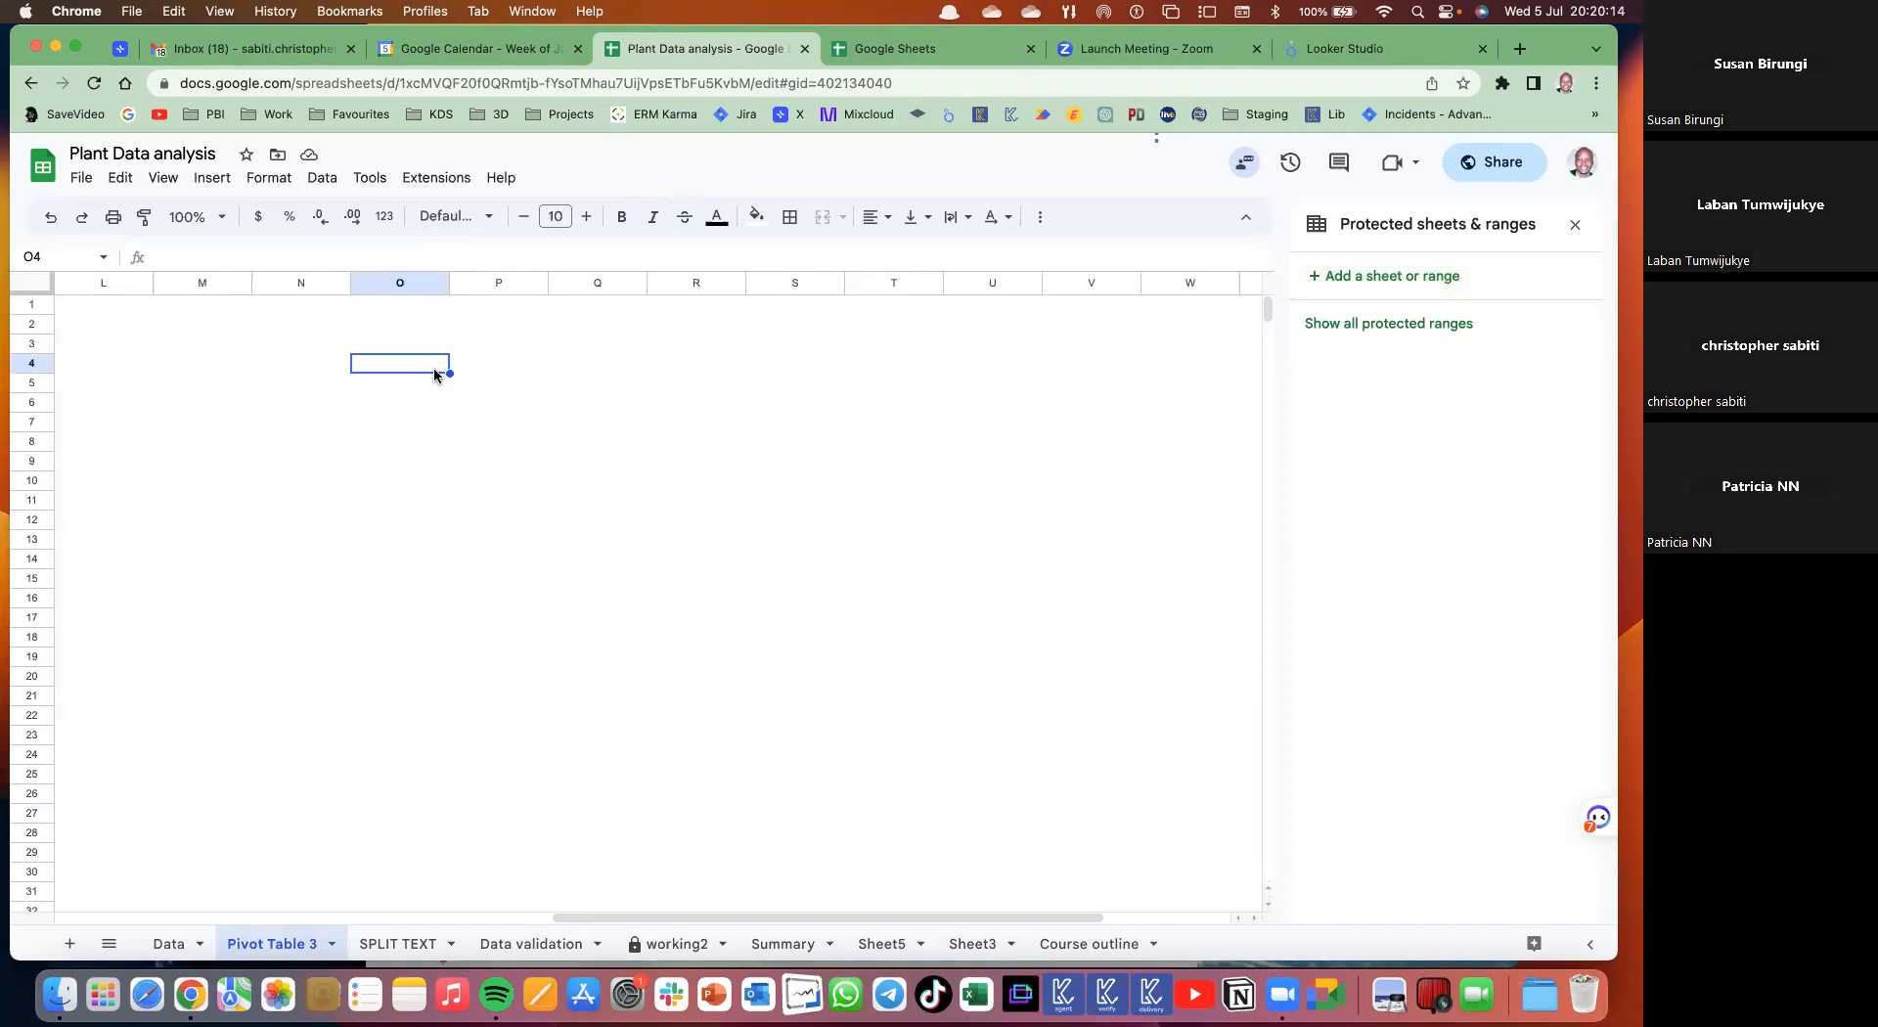
pyautogui.press('super+v')
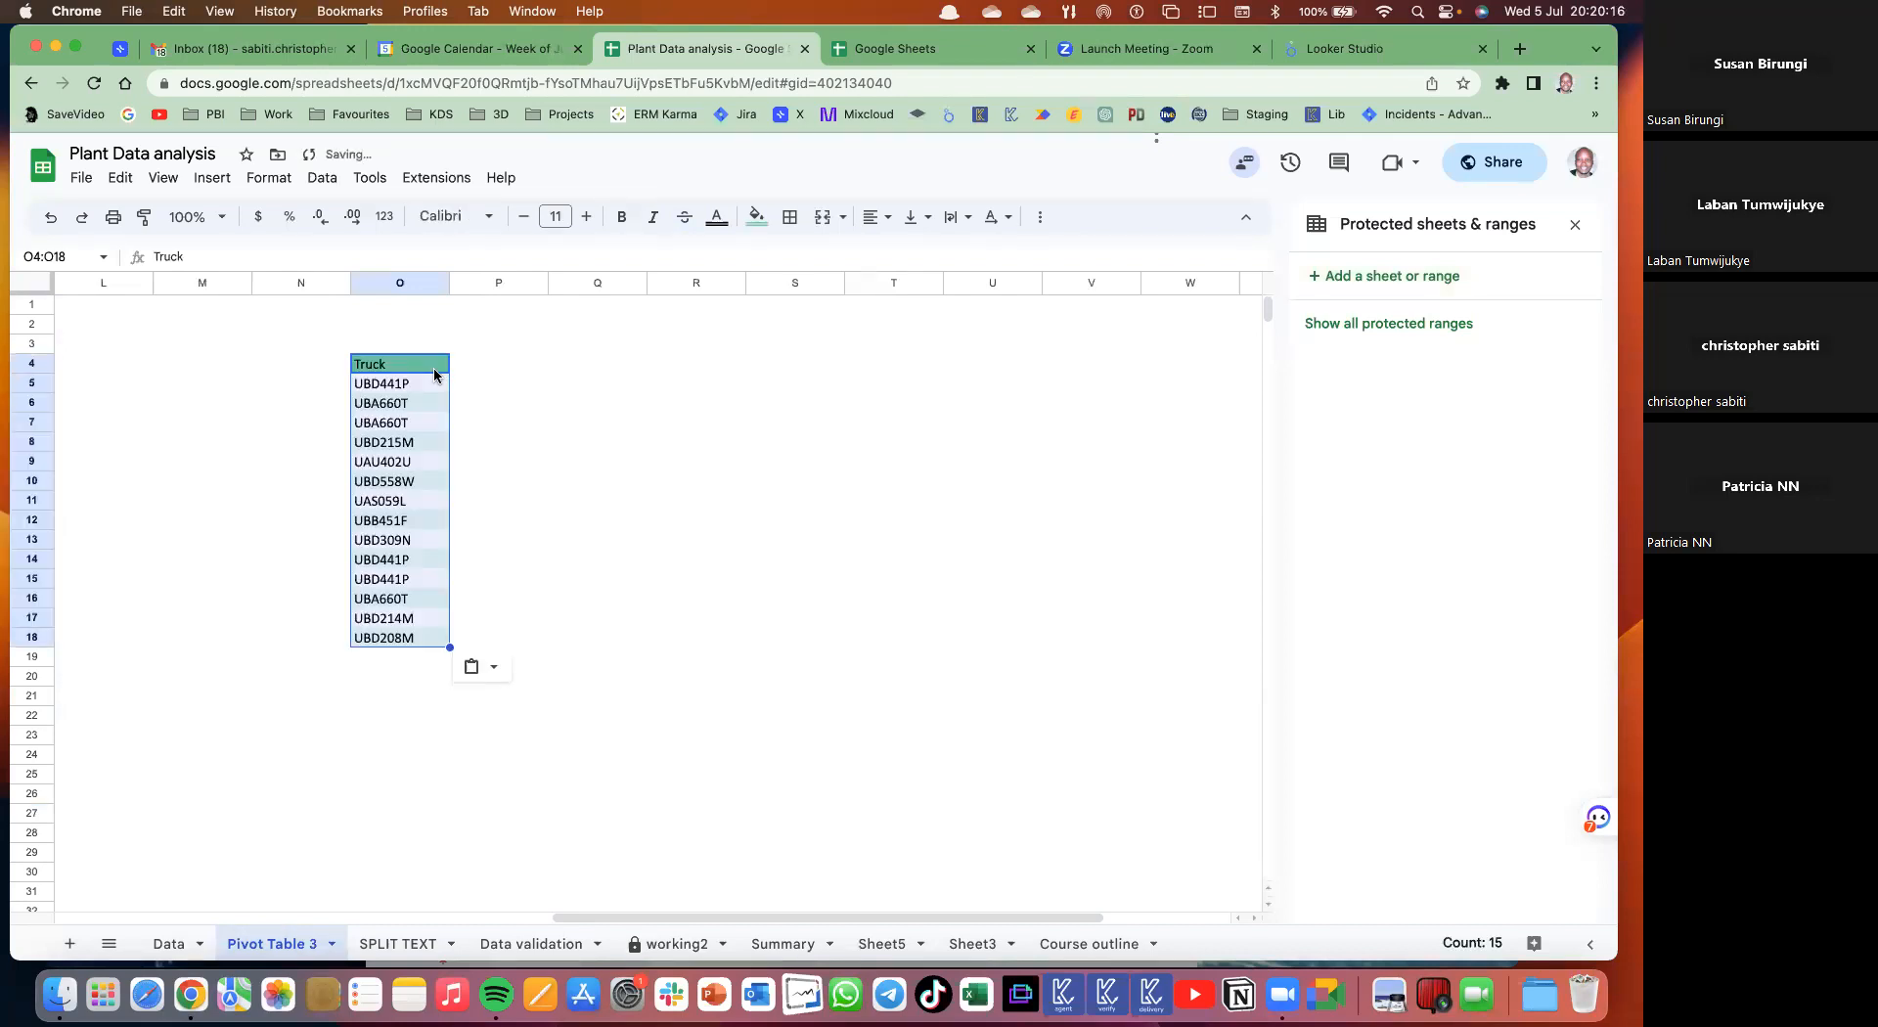
pyautogui.press('super+z')
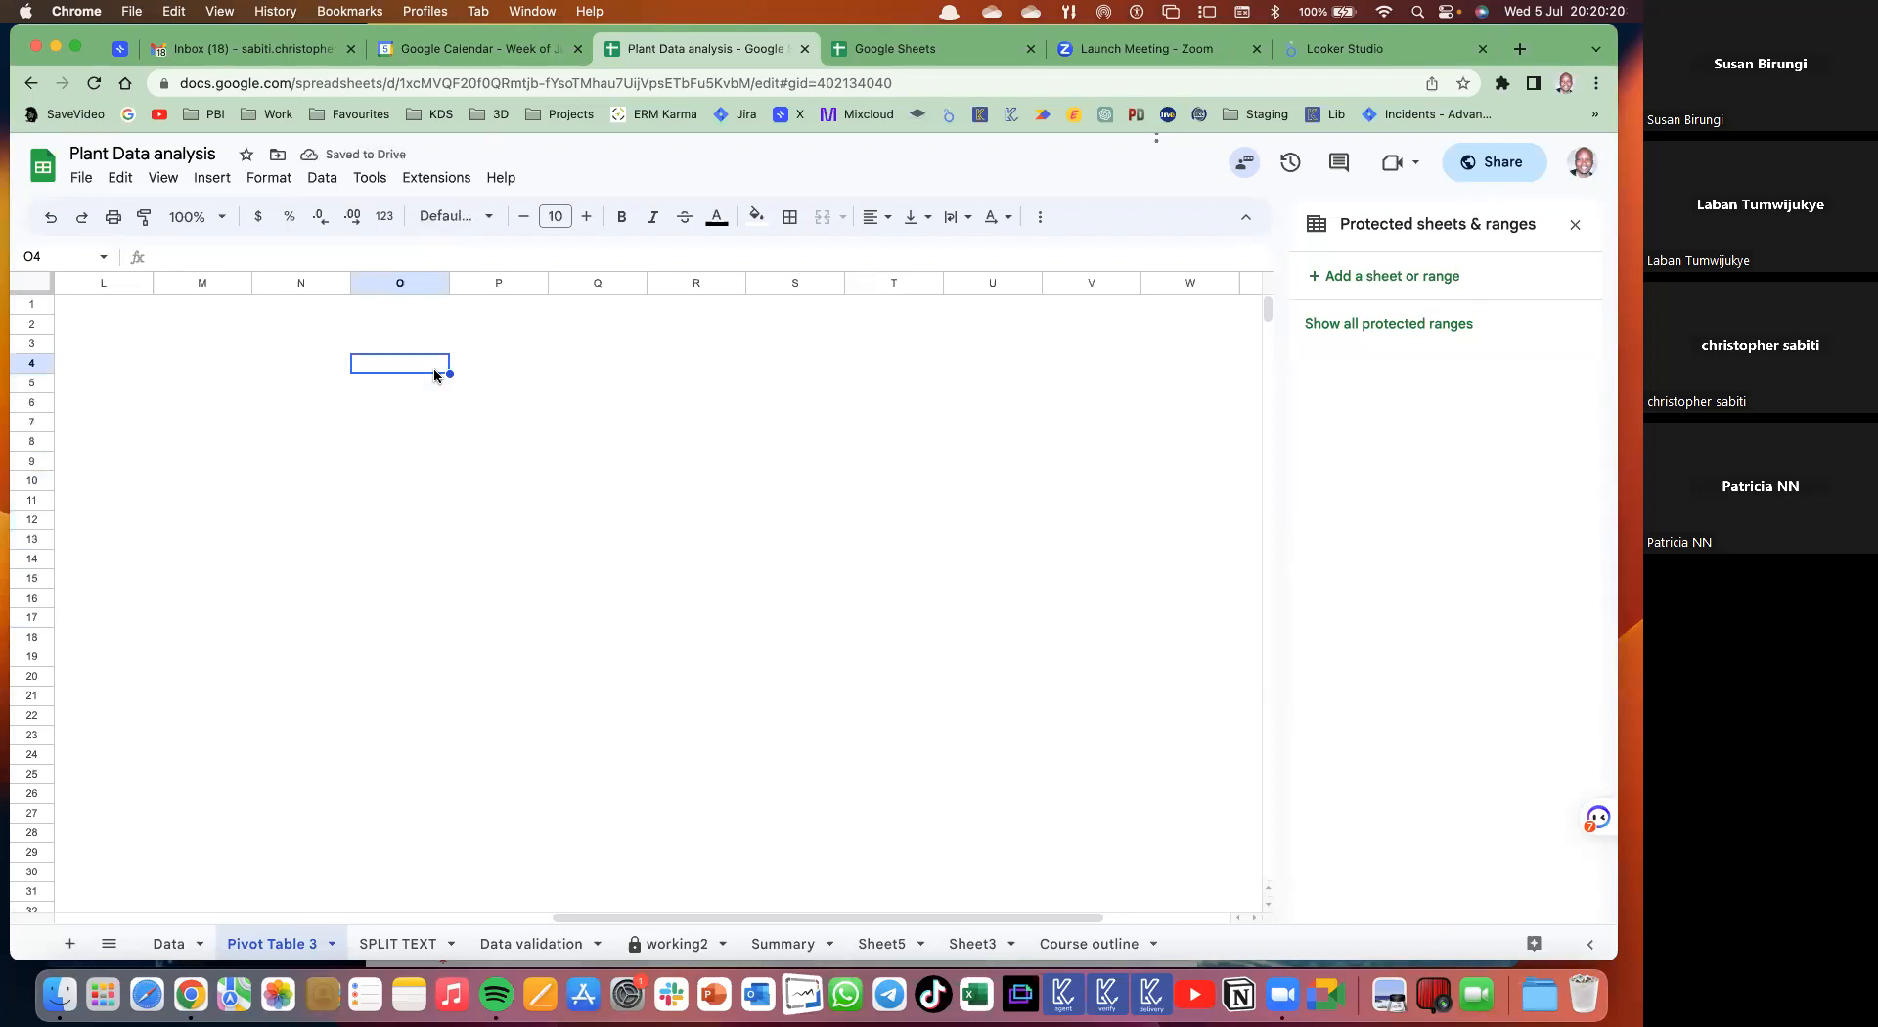
pyautogui.press('super+z')
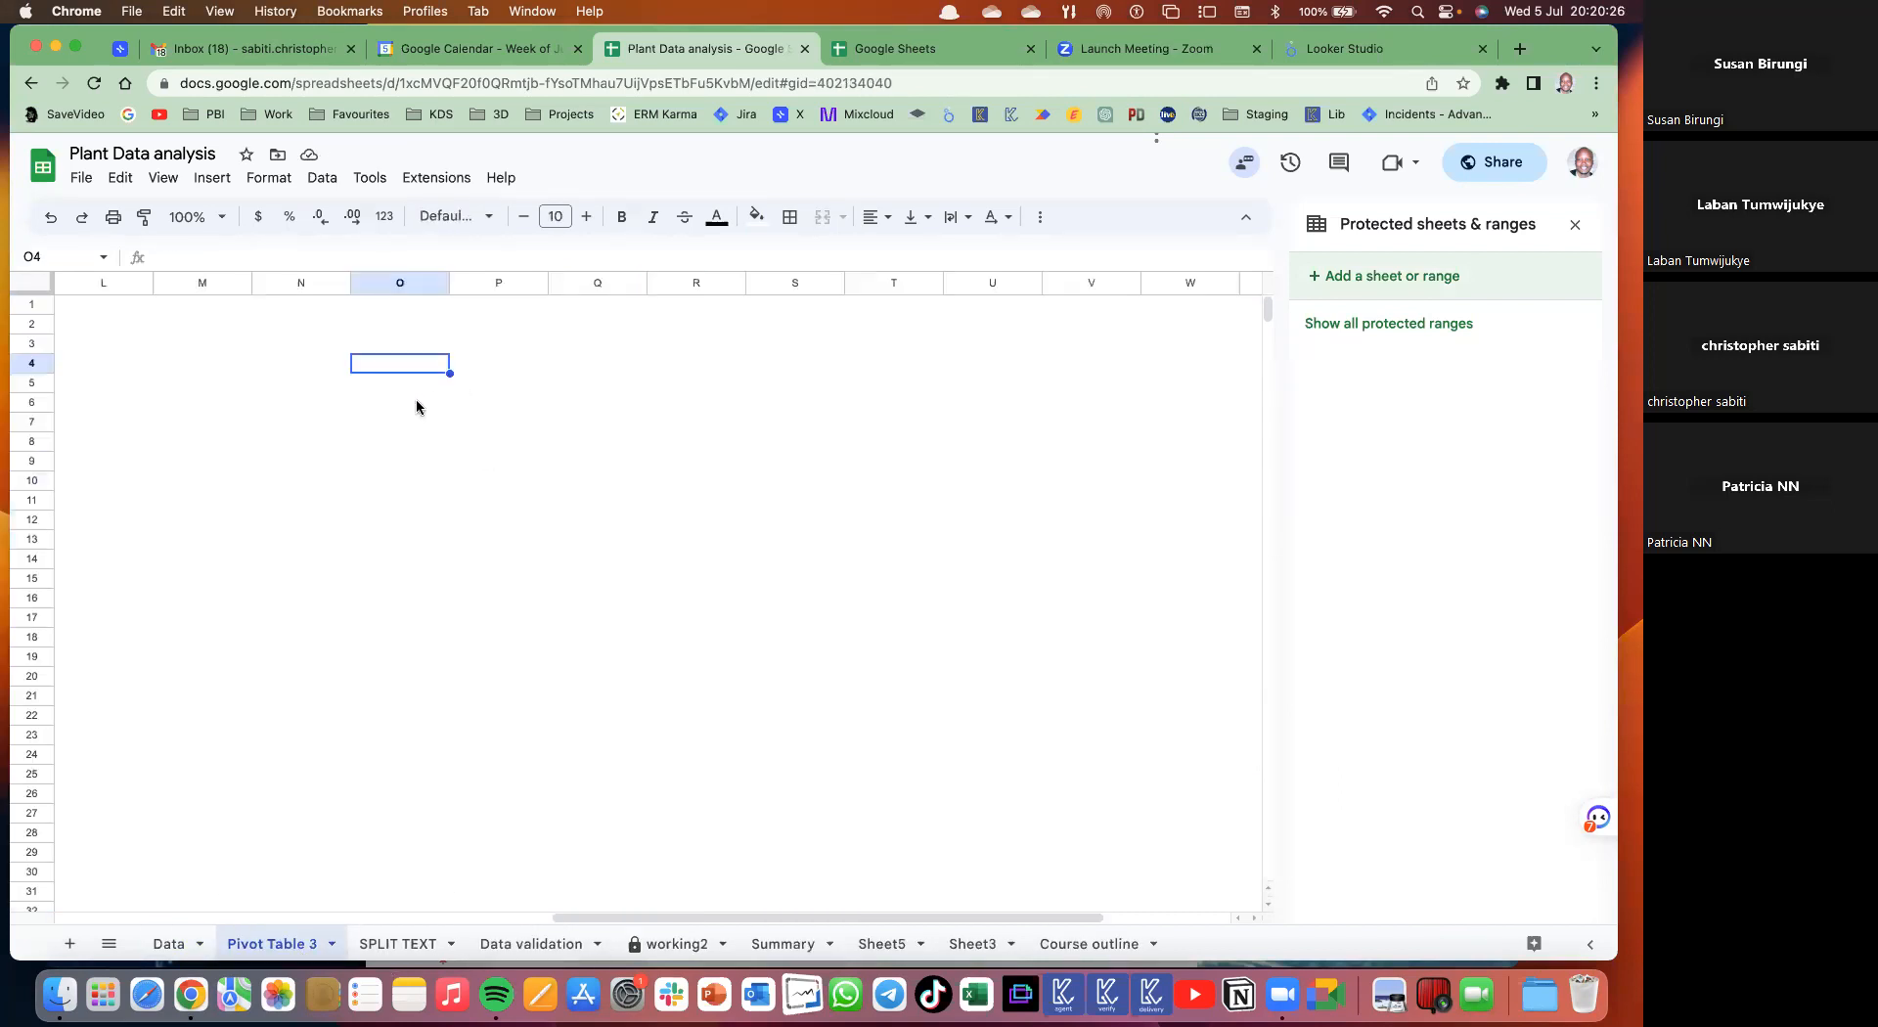
pyautogui.press('super+v')
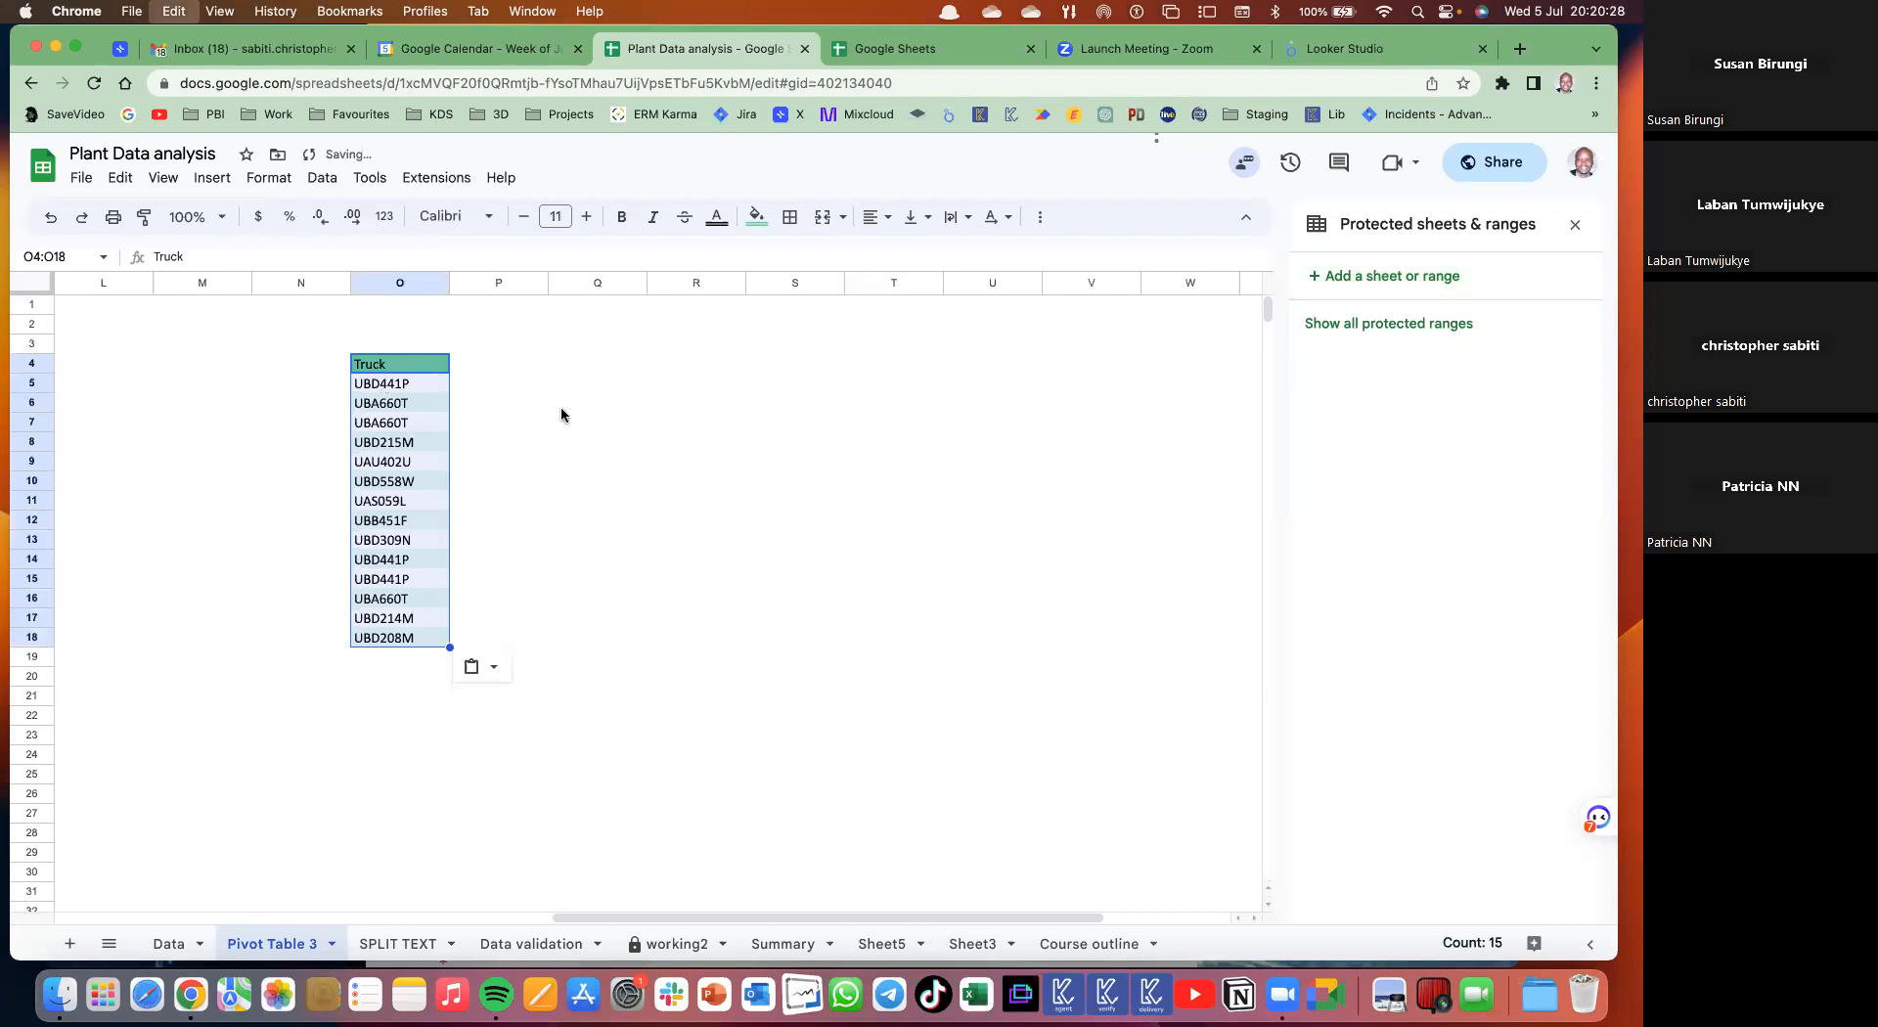
# - Copy the pasted Truck list in O4:O18 and select Q4 as the destination
pyautogui.press('super+c')
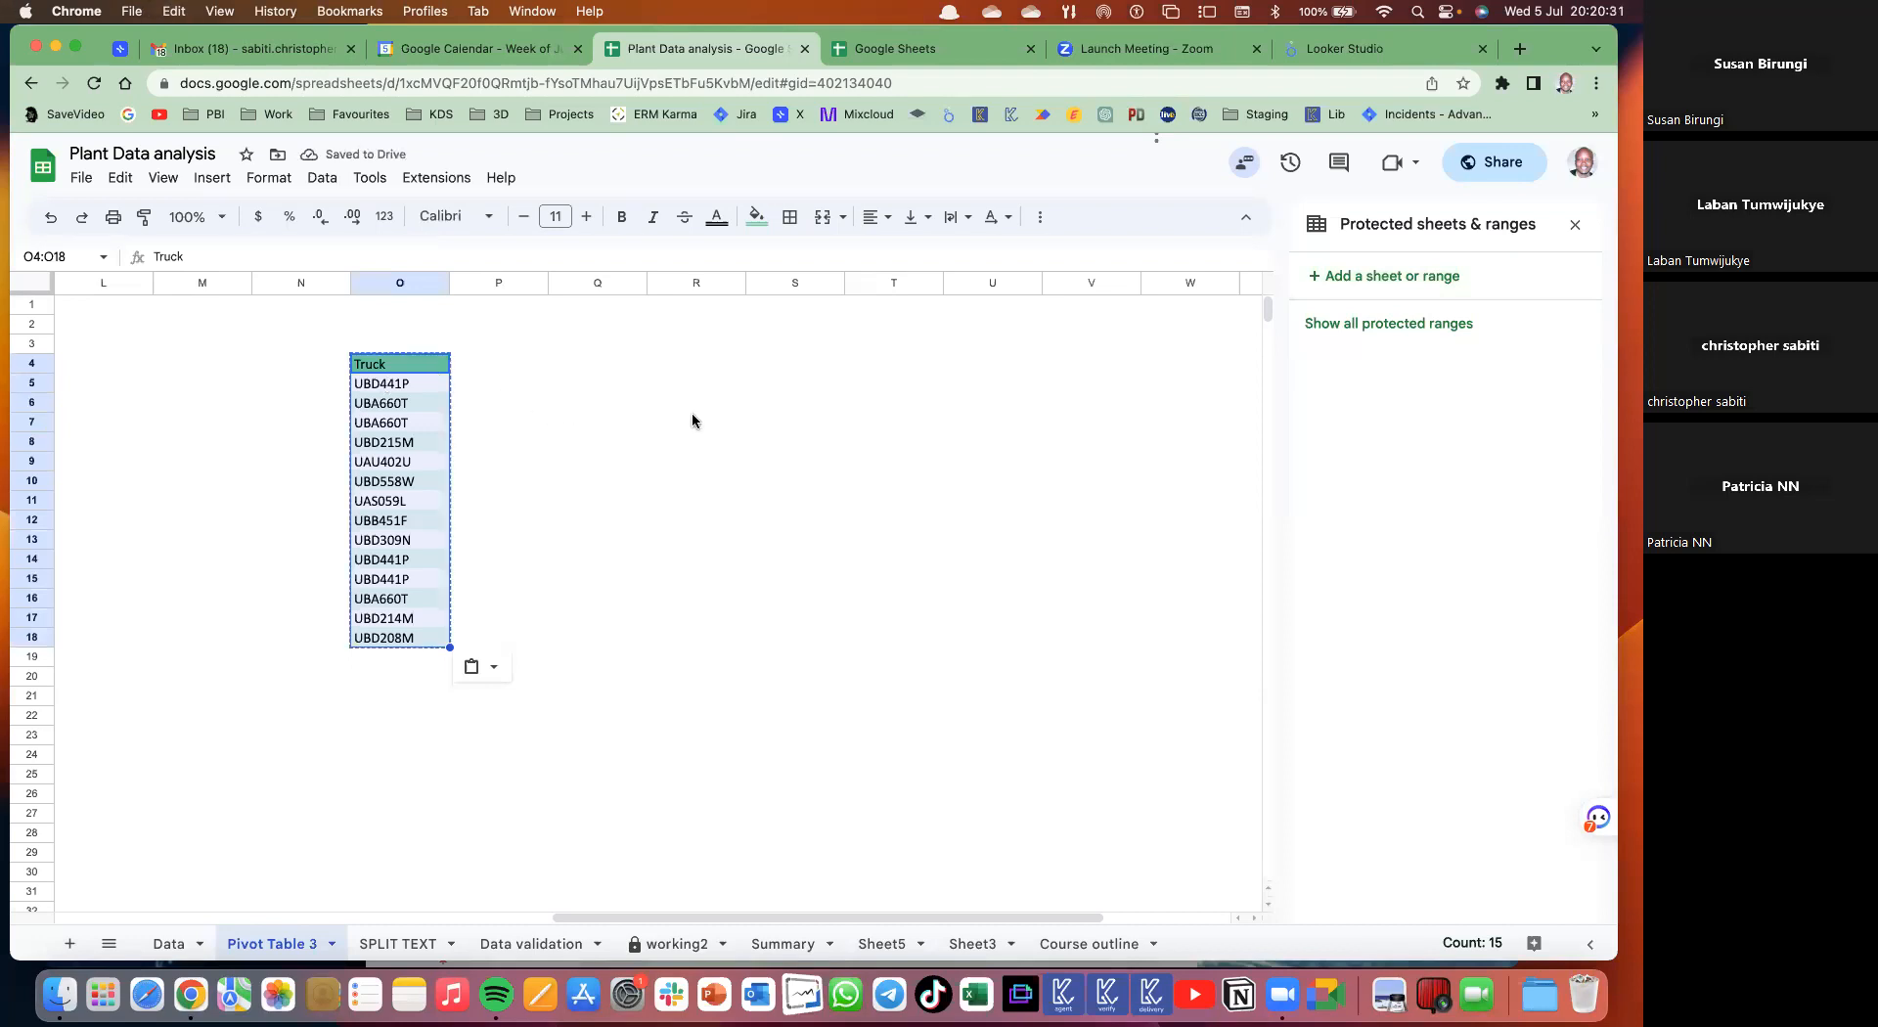
pyautogui.hscroll(1, 479, 361)
pyautogui.click(478, 364)
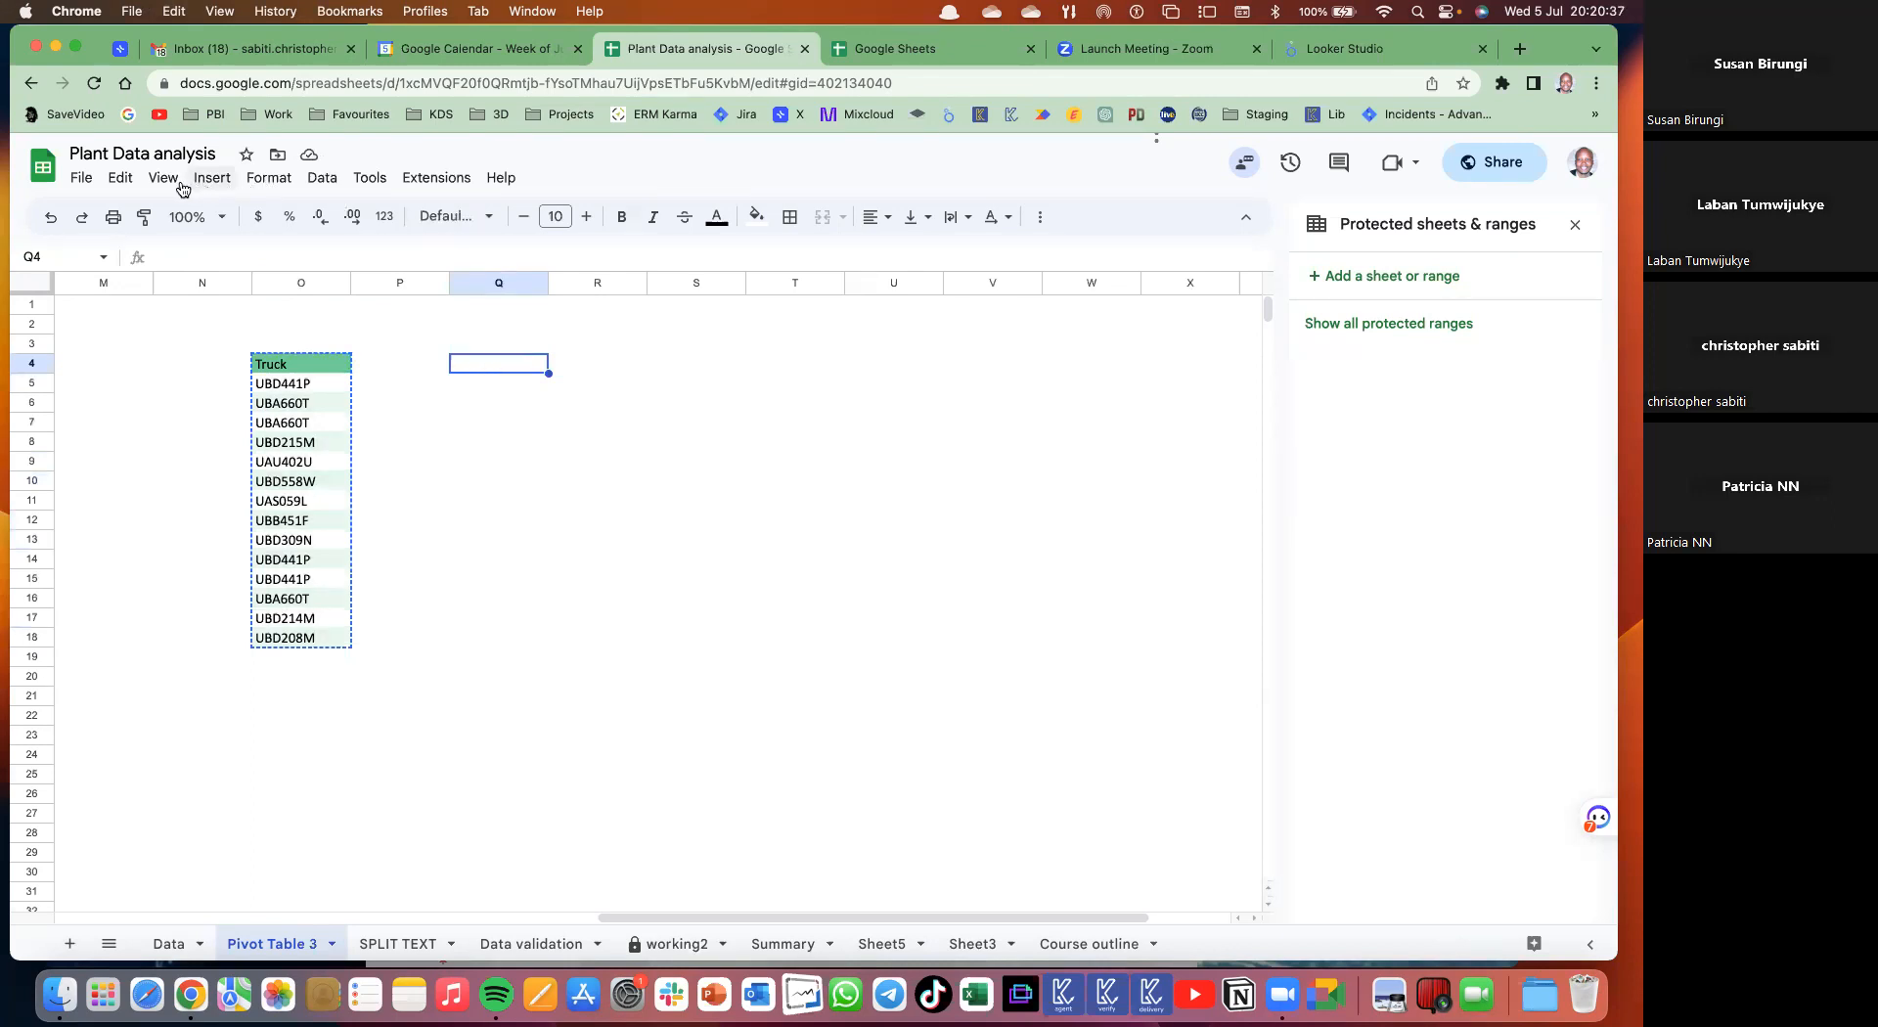
# - Paste the copied Truck list transposed so the codes run across row 4 from Q4
pyautogui.click(121, 178)
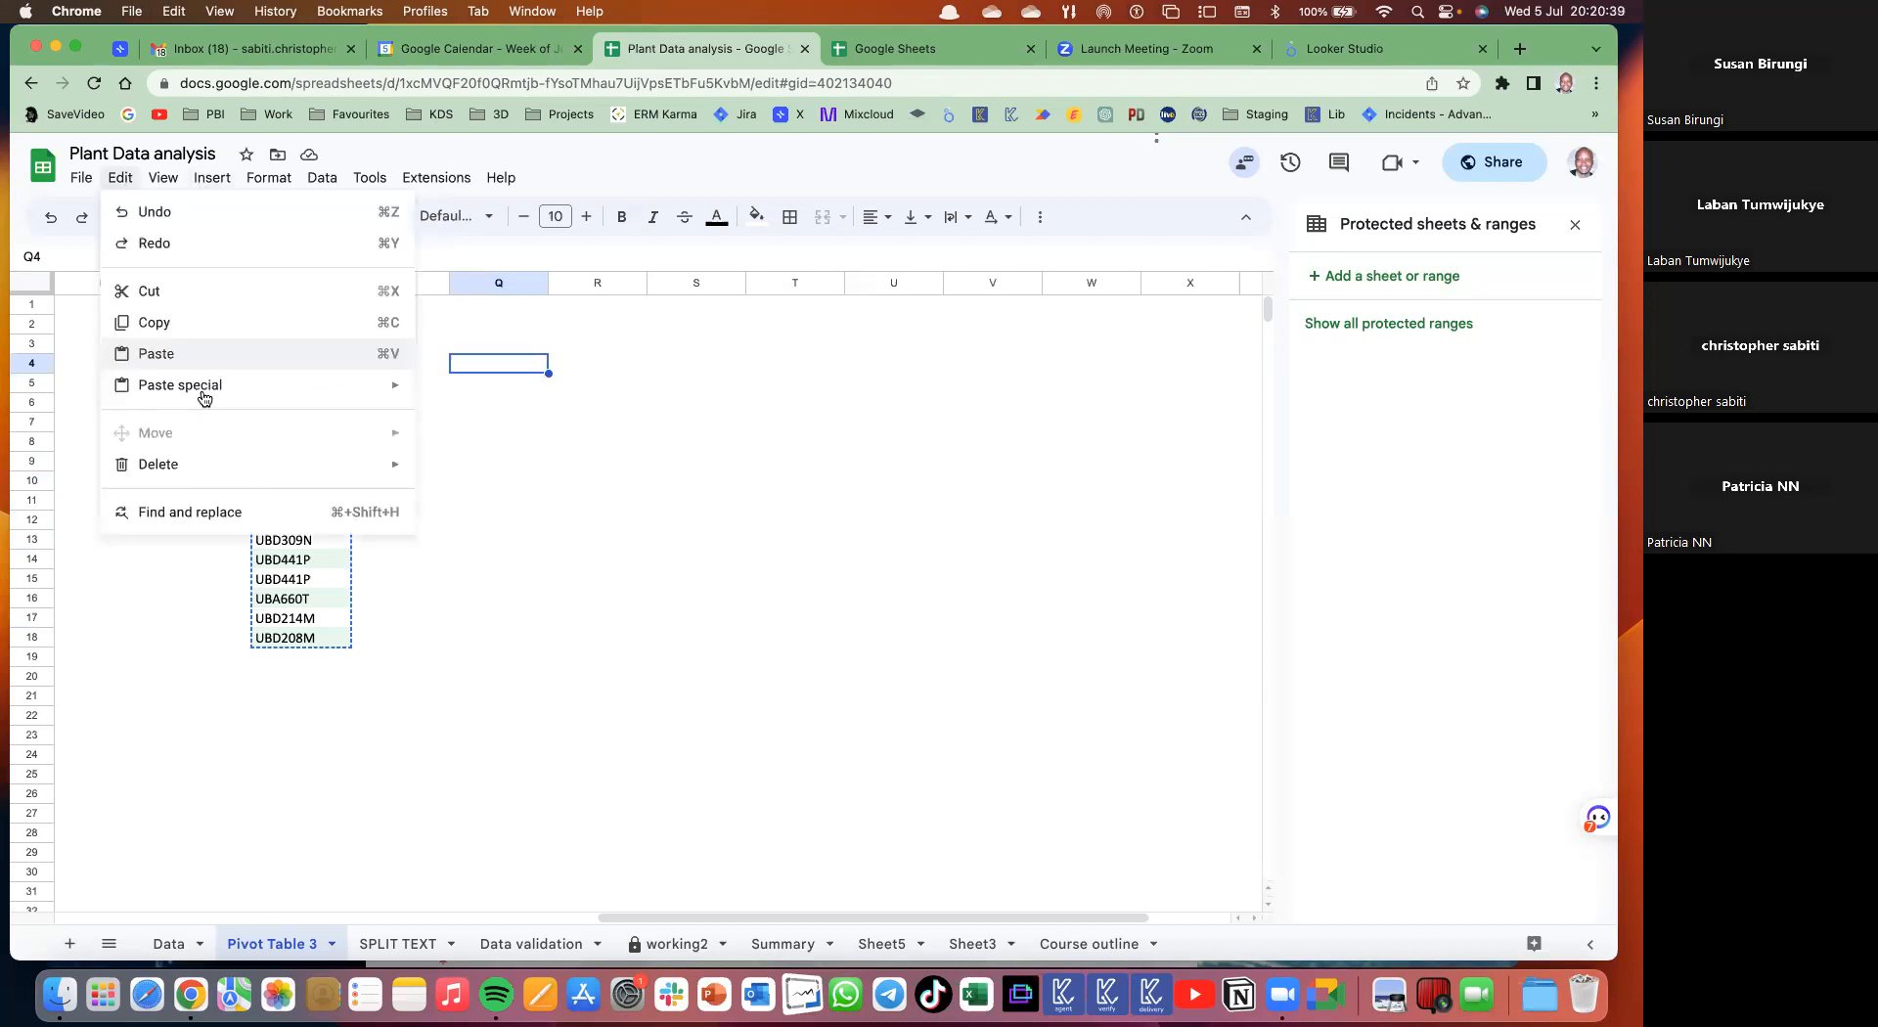
pyautogui.moveTo(202, 391)
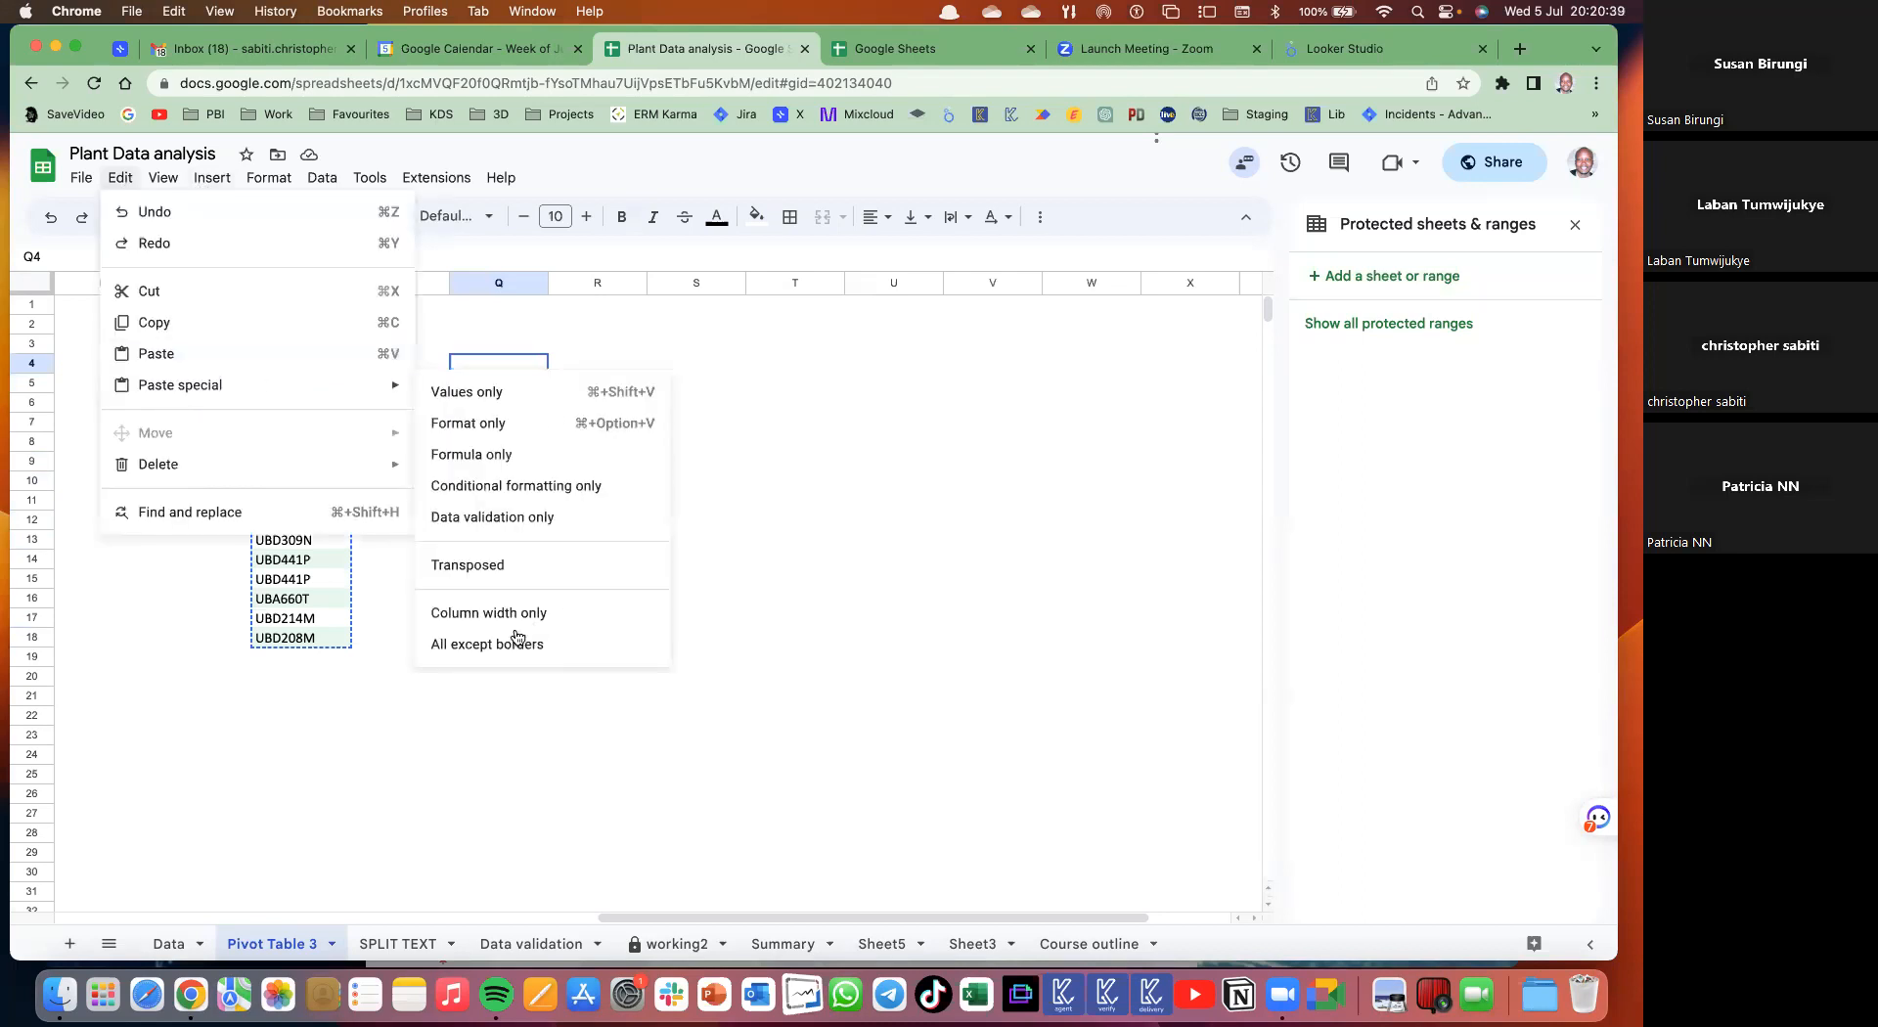
pyautogui.click(465, 566)
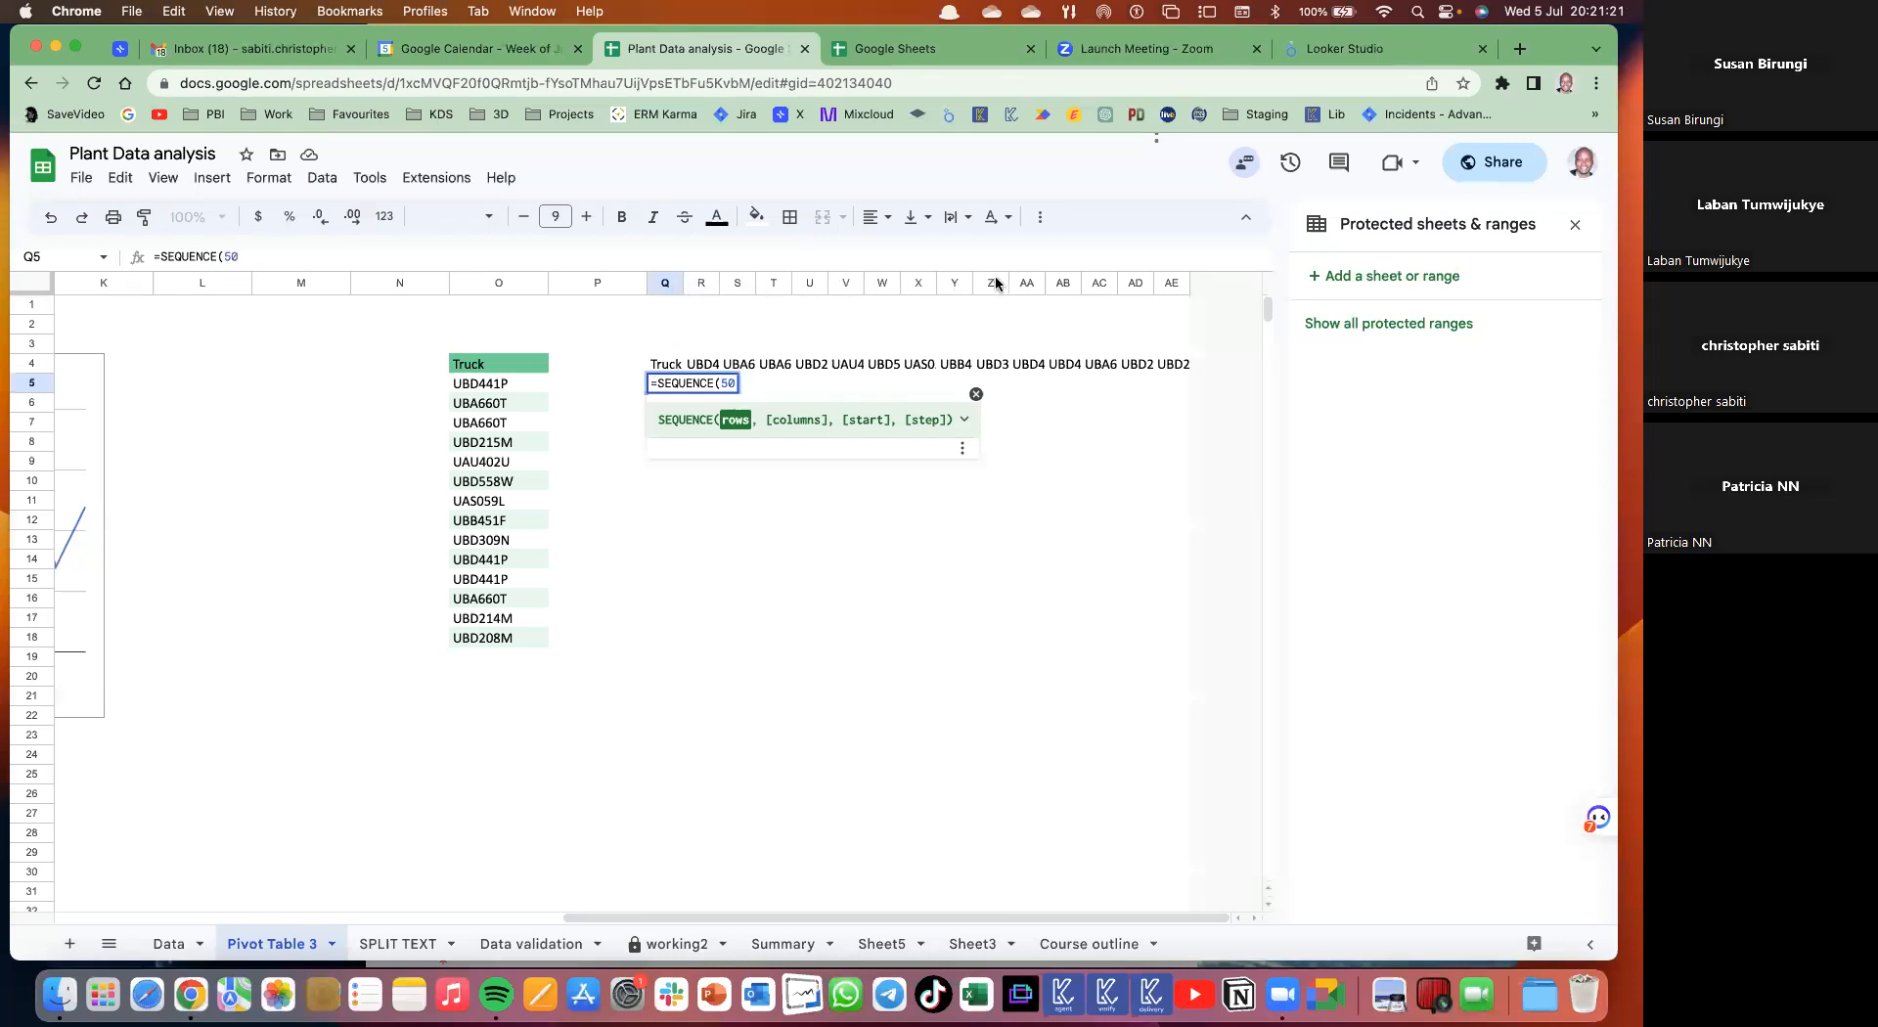
# - Enter =SEQUENCE(50,15,1,1) in Q5 to fill a 50×15 grid numbered 1 to 750
pyautogui.write(',')
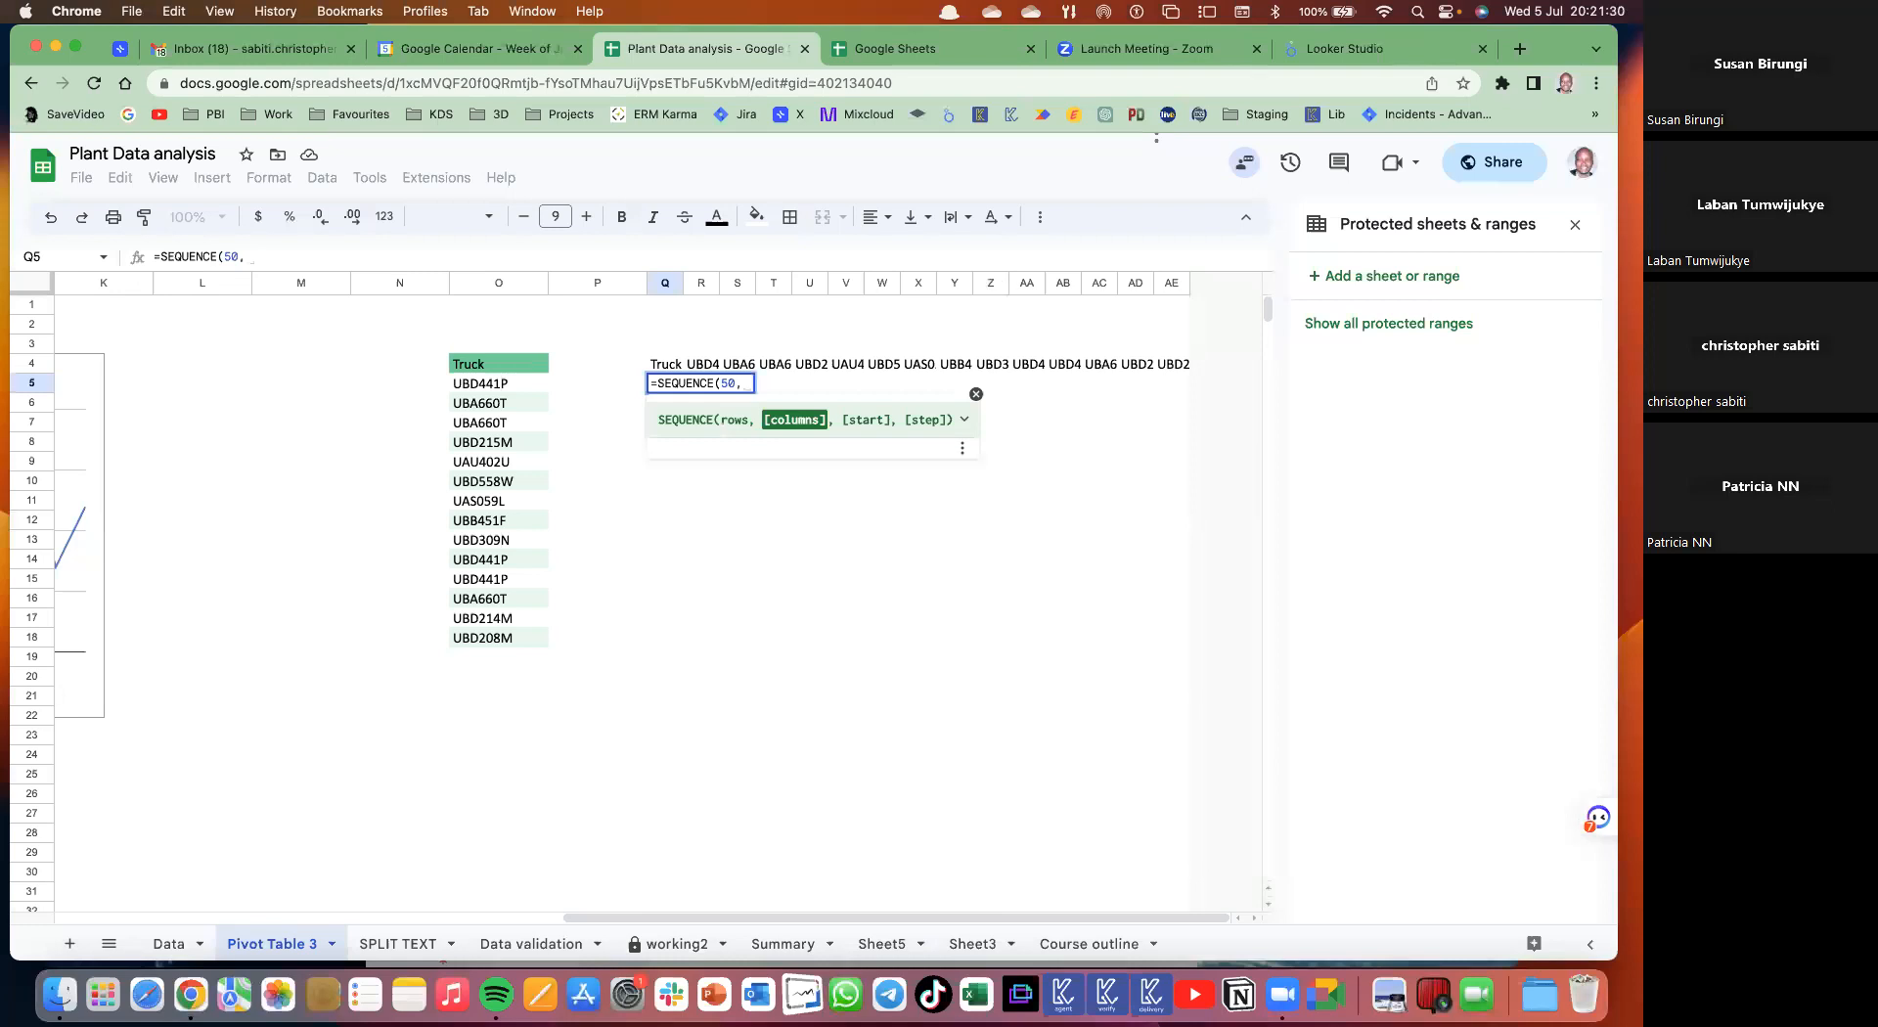
pyautogui.write('15')
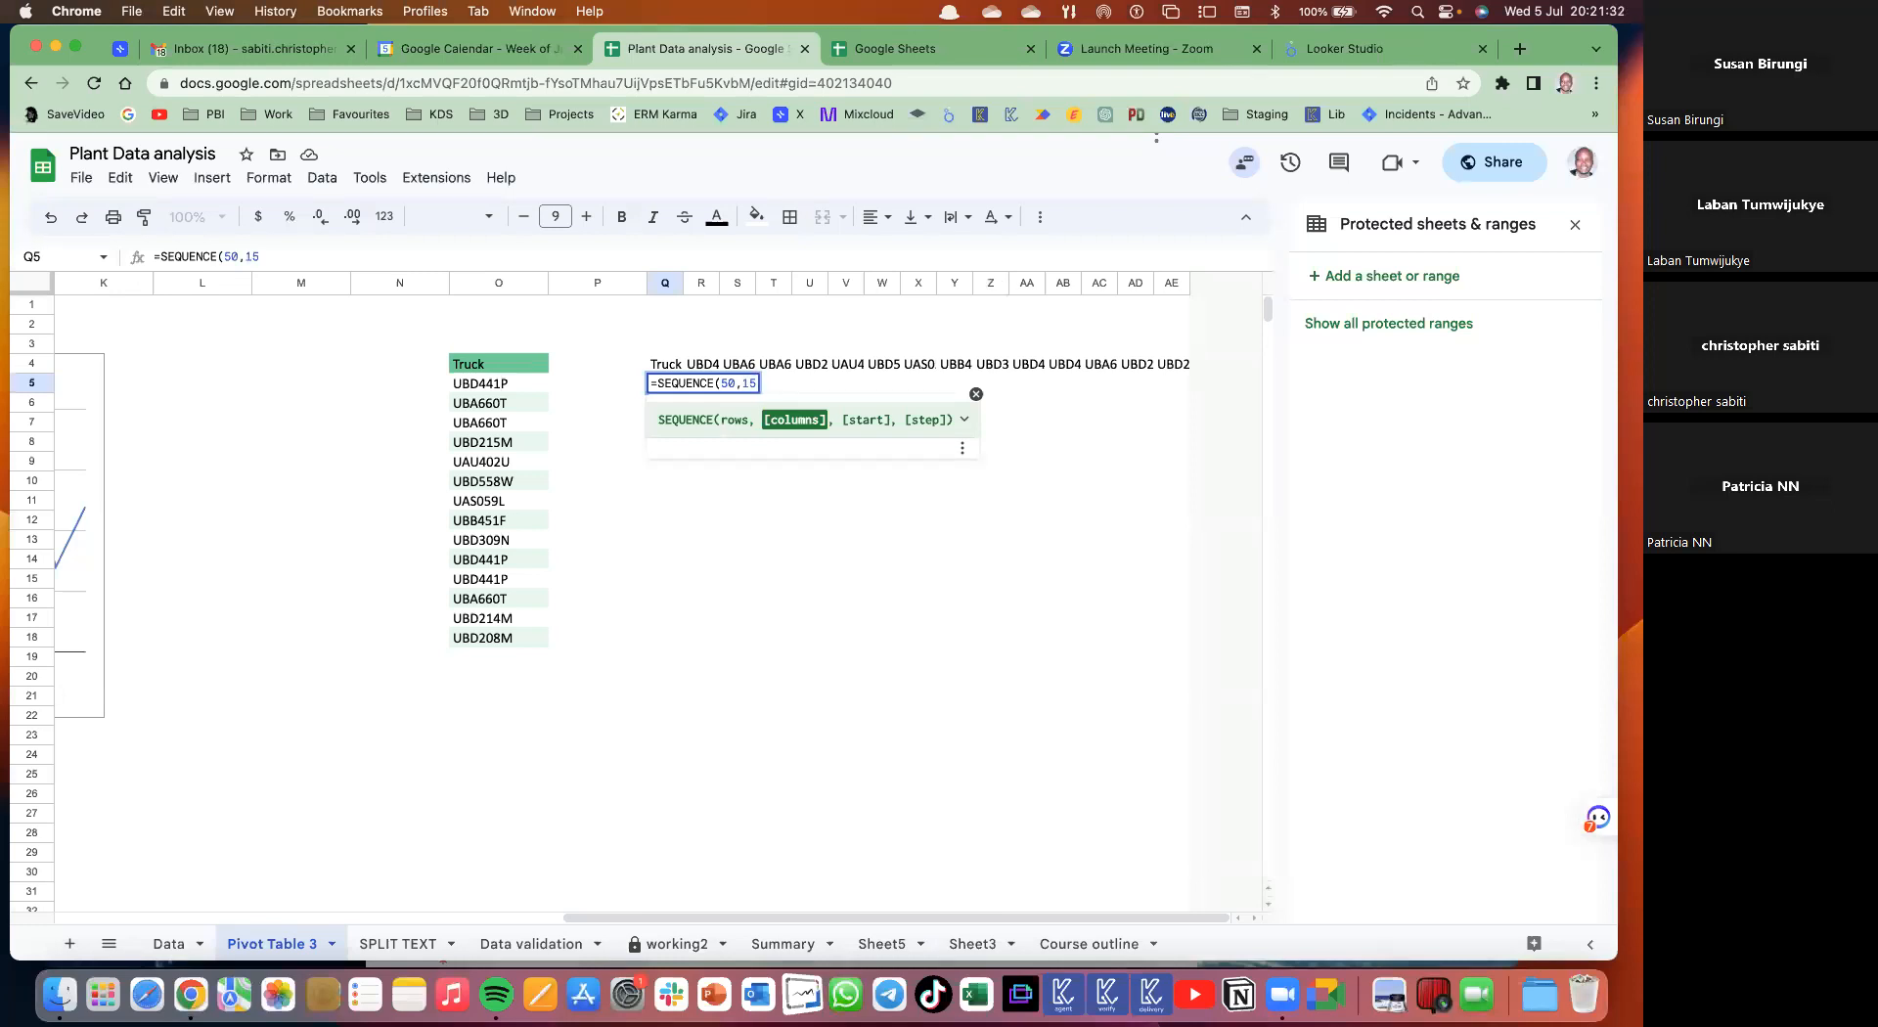
pyautogui.write(',1,')
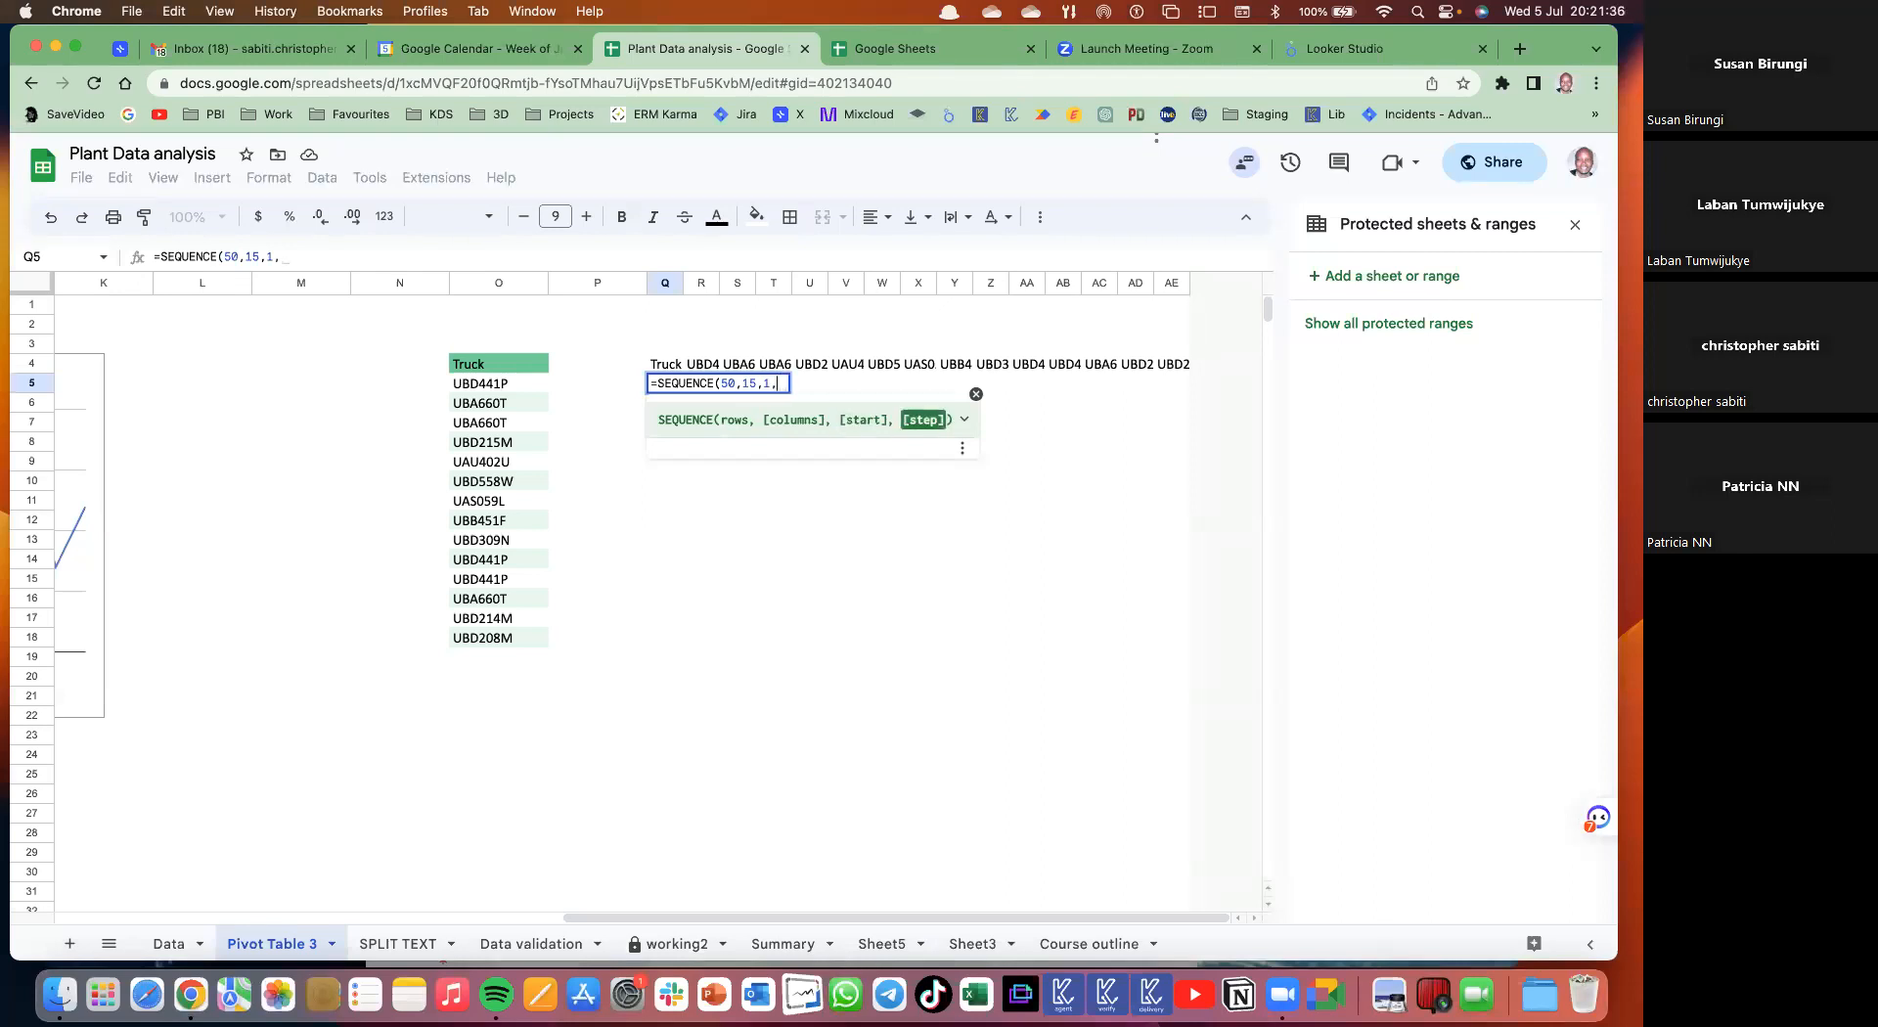
pyautogui.write('1')
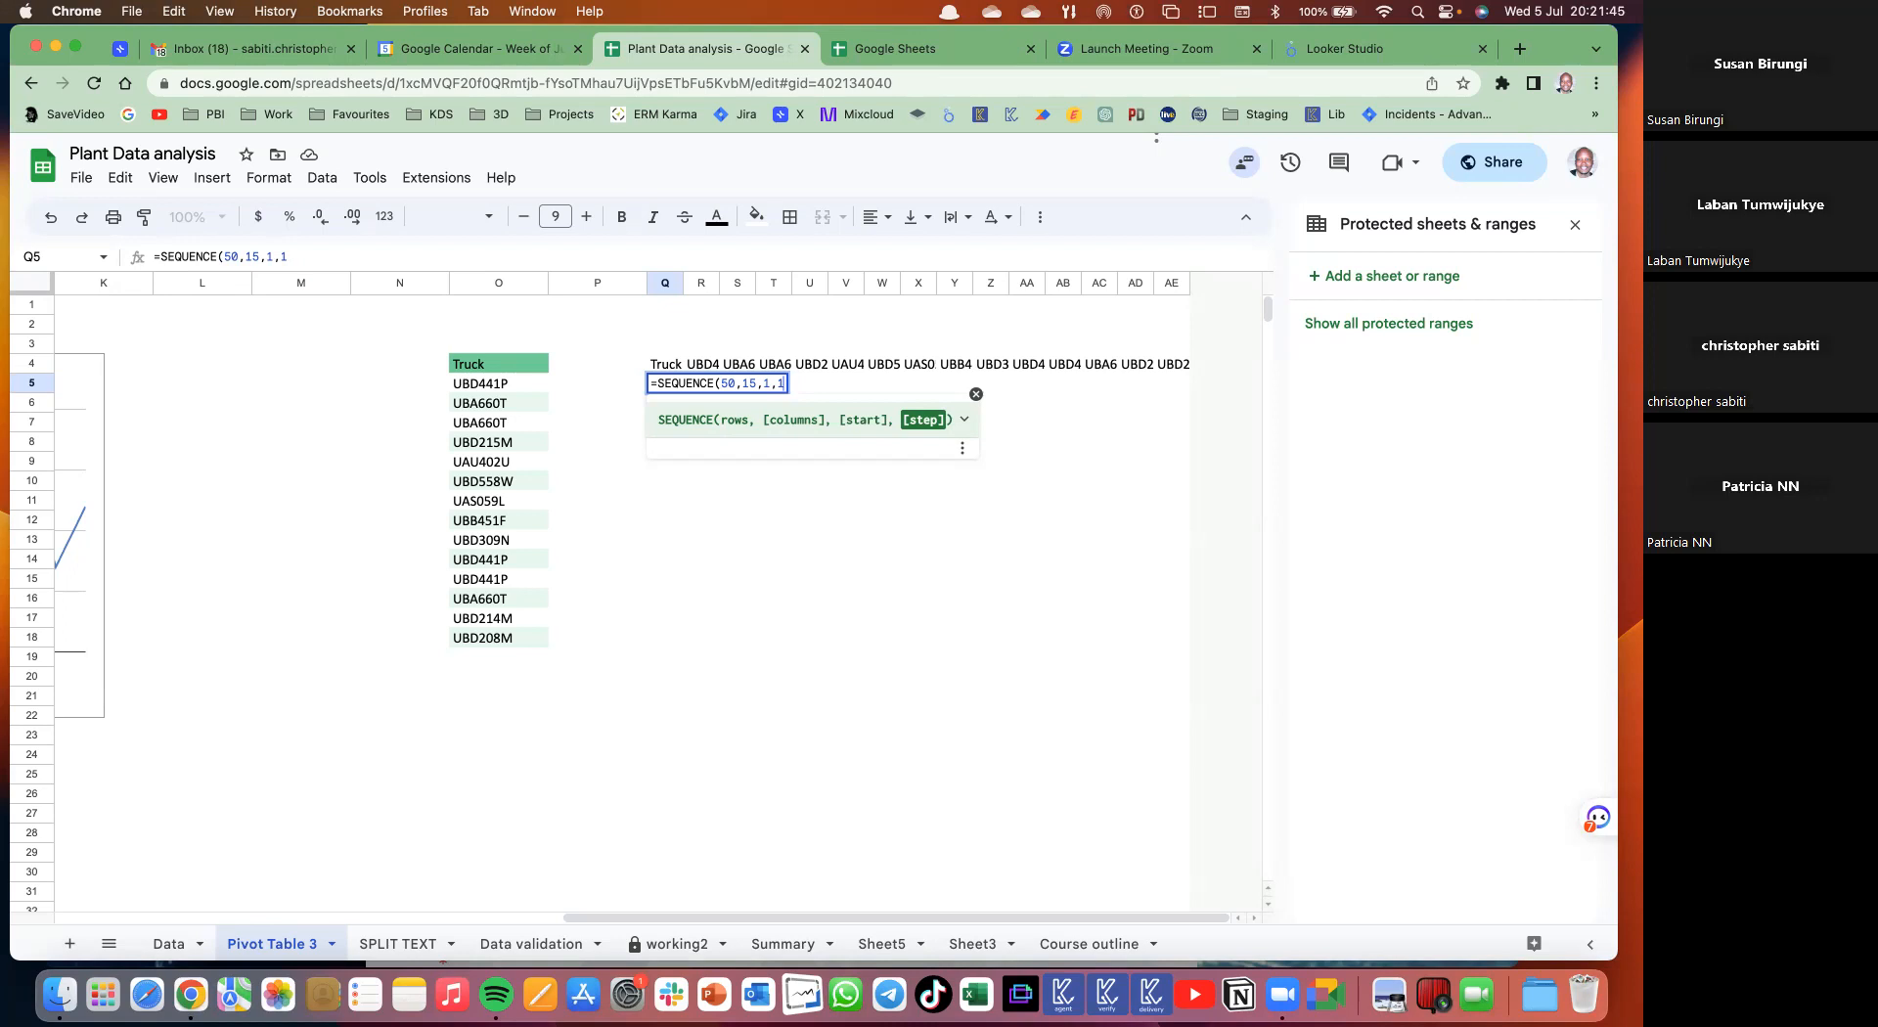
pyautogui.write(')')
pyautogui.press('Return')
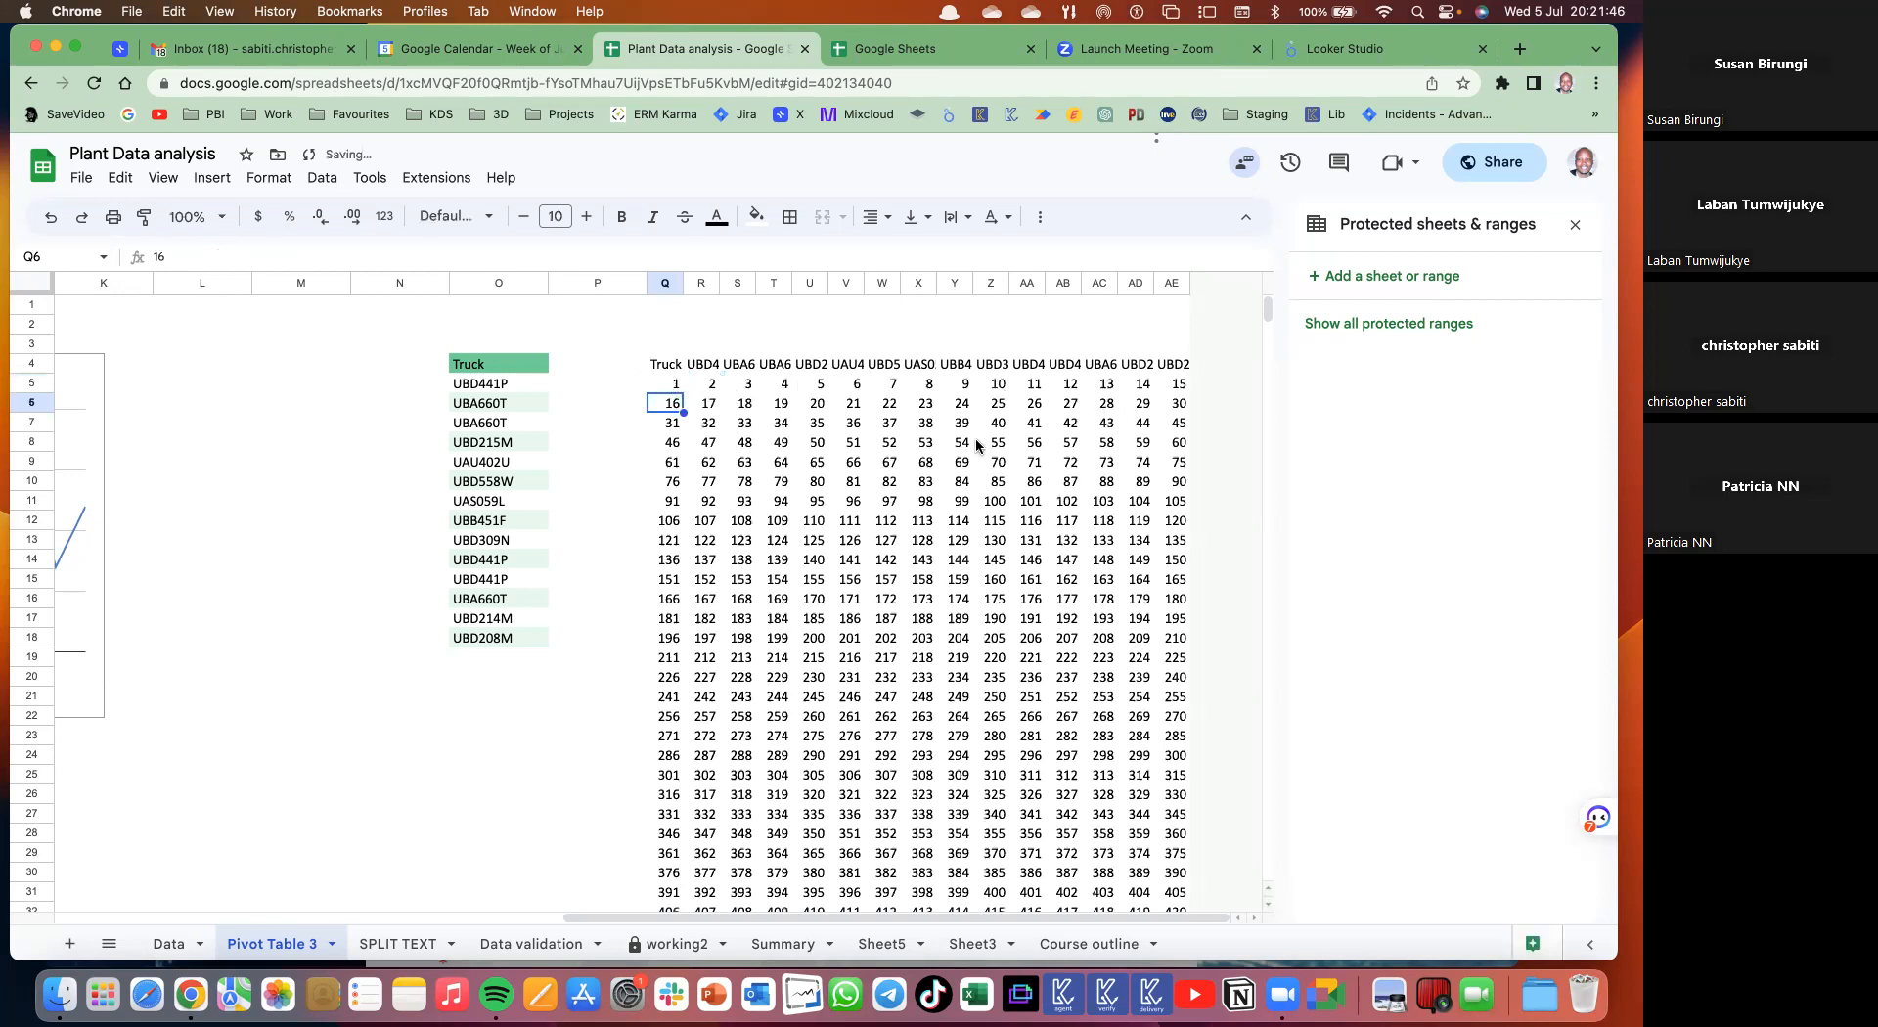
pyautogui.press('Up')
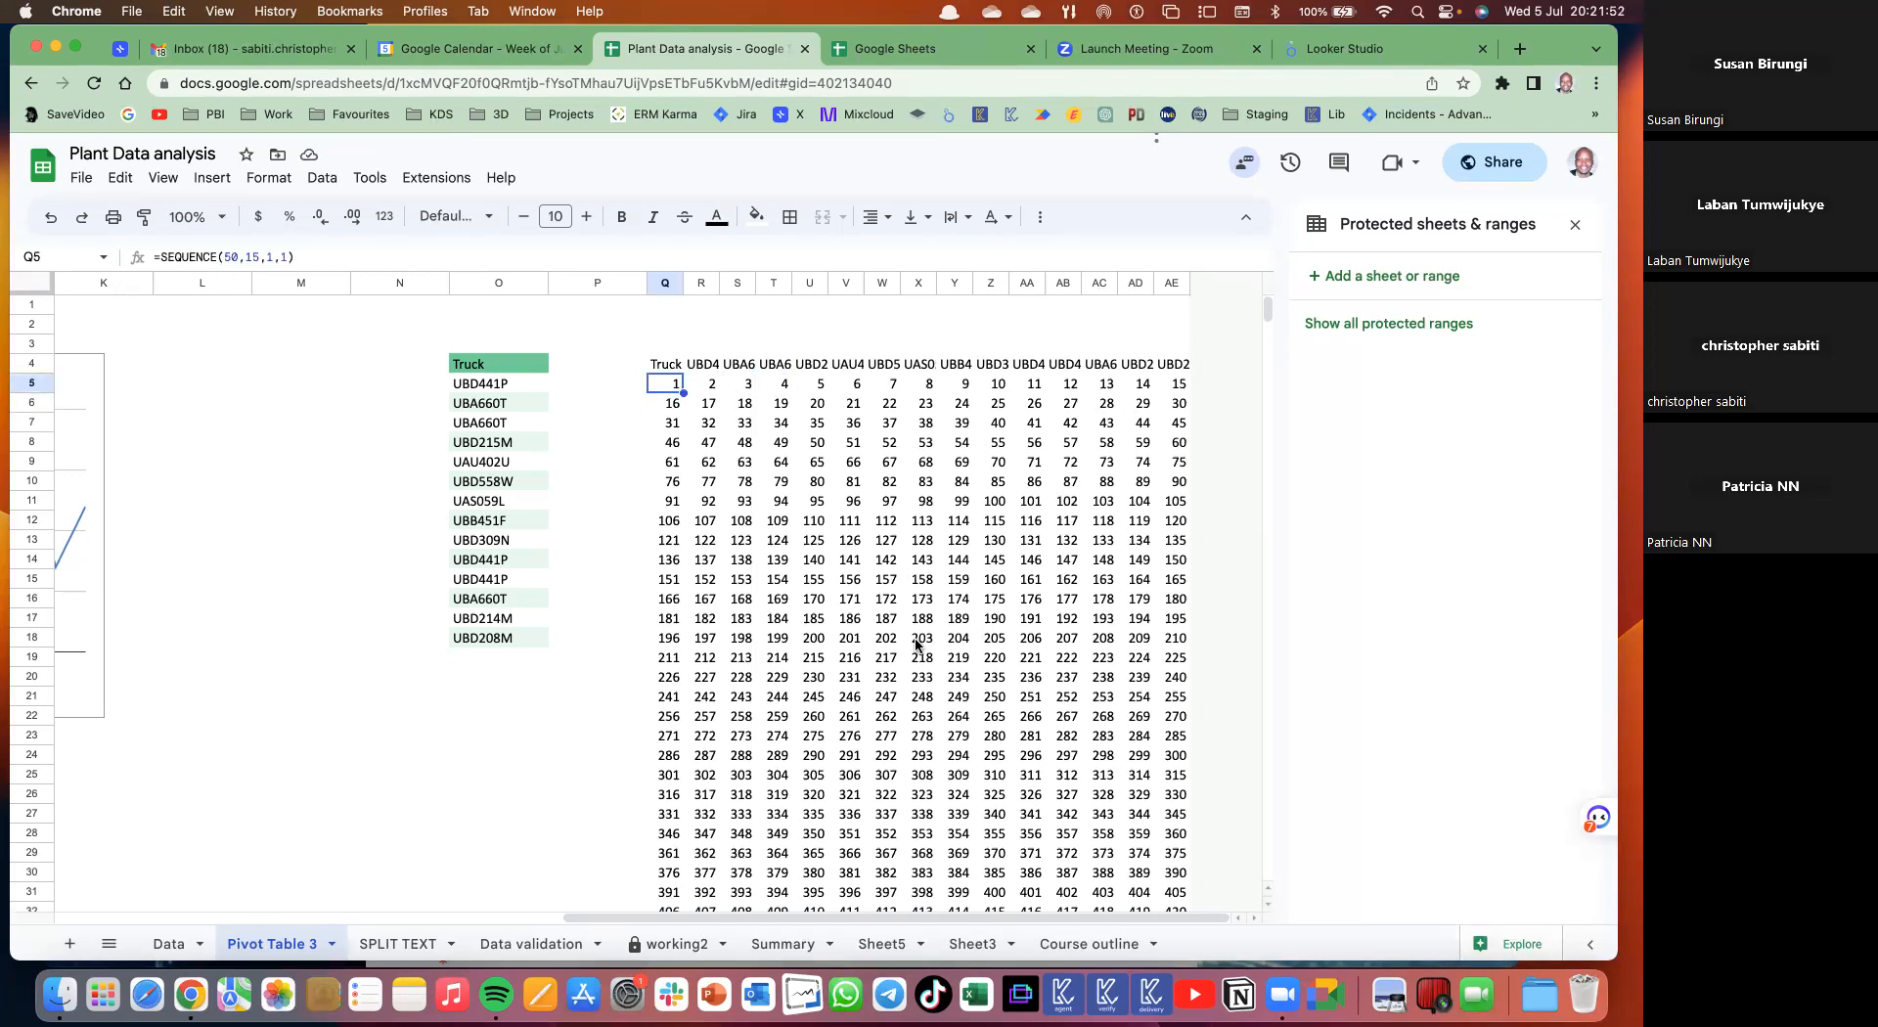
pyautogui.scroll(-15, 918, 644)
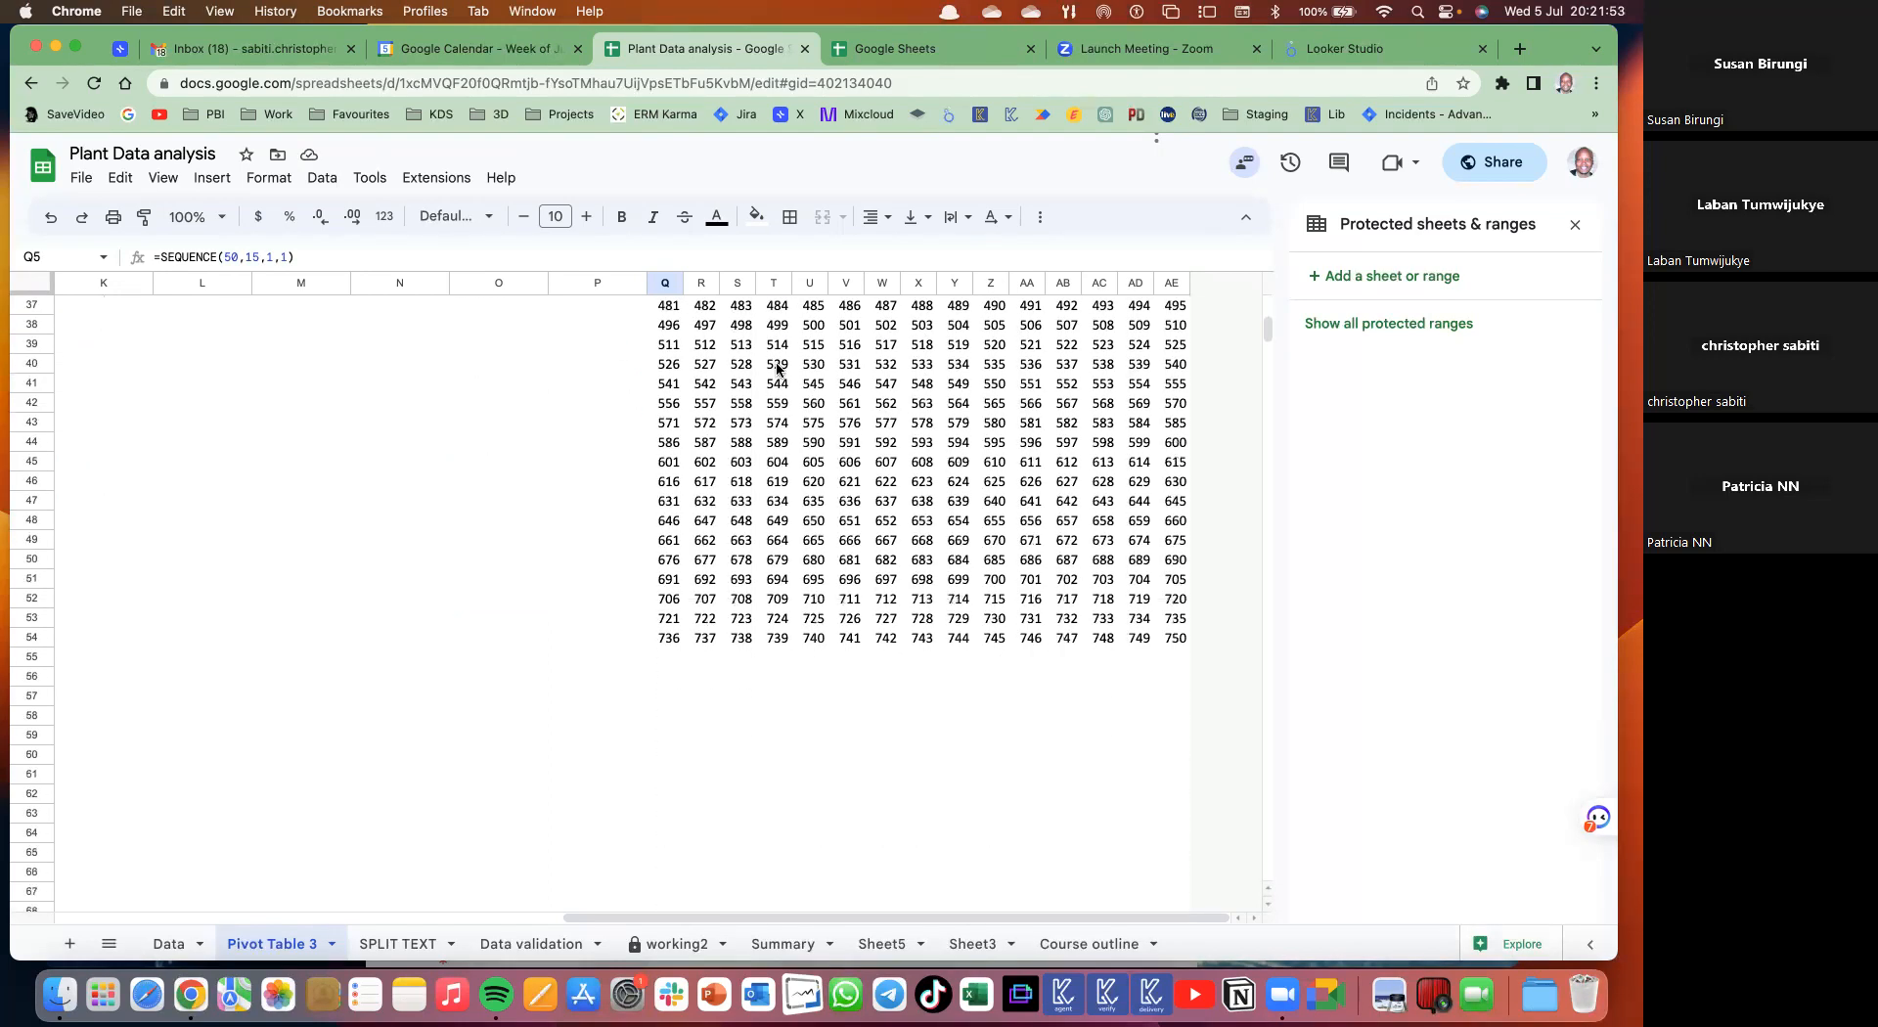
pyautogui.scroll(-5, 778, 368)
pyautogui.scroll(4, 744, 371)
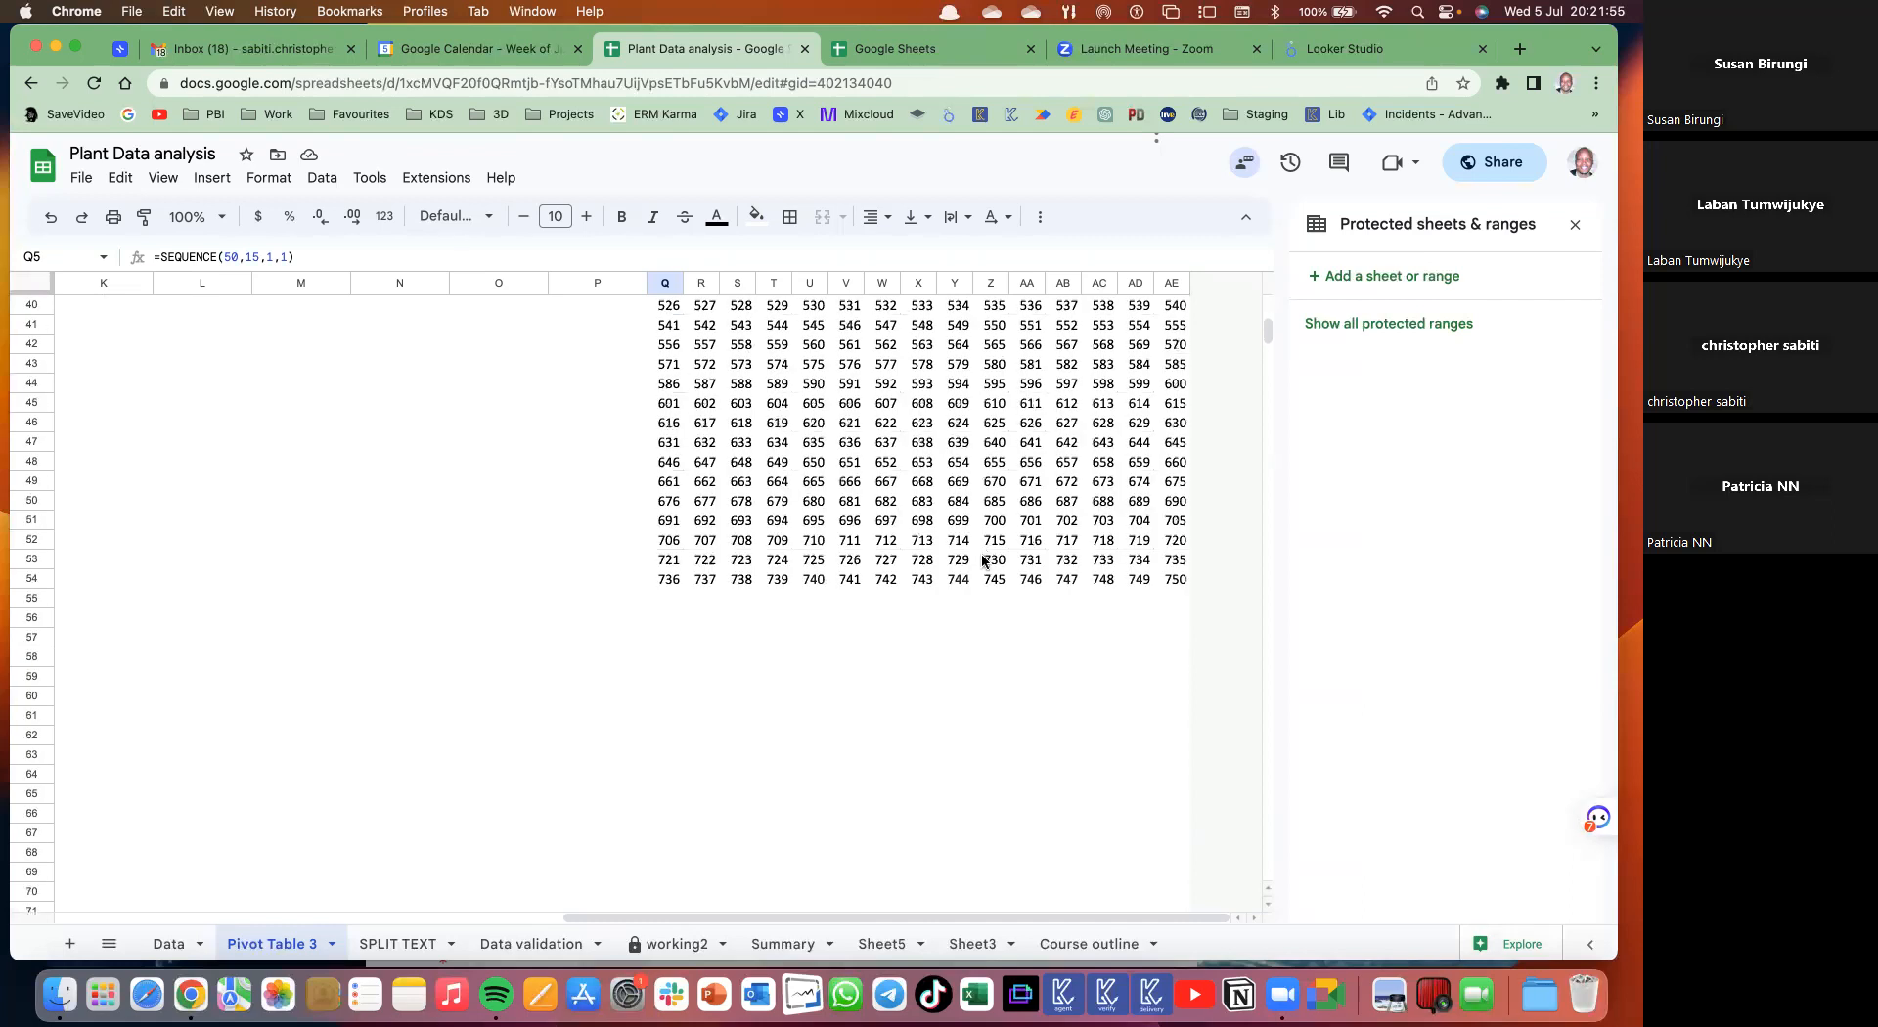
# - Undo a column-width change, then select Q5:AE17 and extend the selection to Q5:AE54
pyautogui.scroll(6, 783, 460)
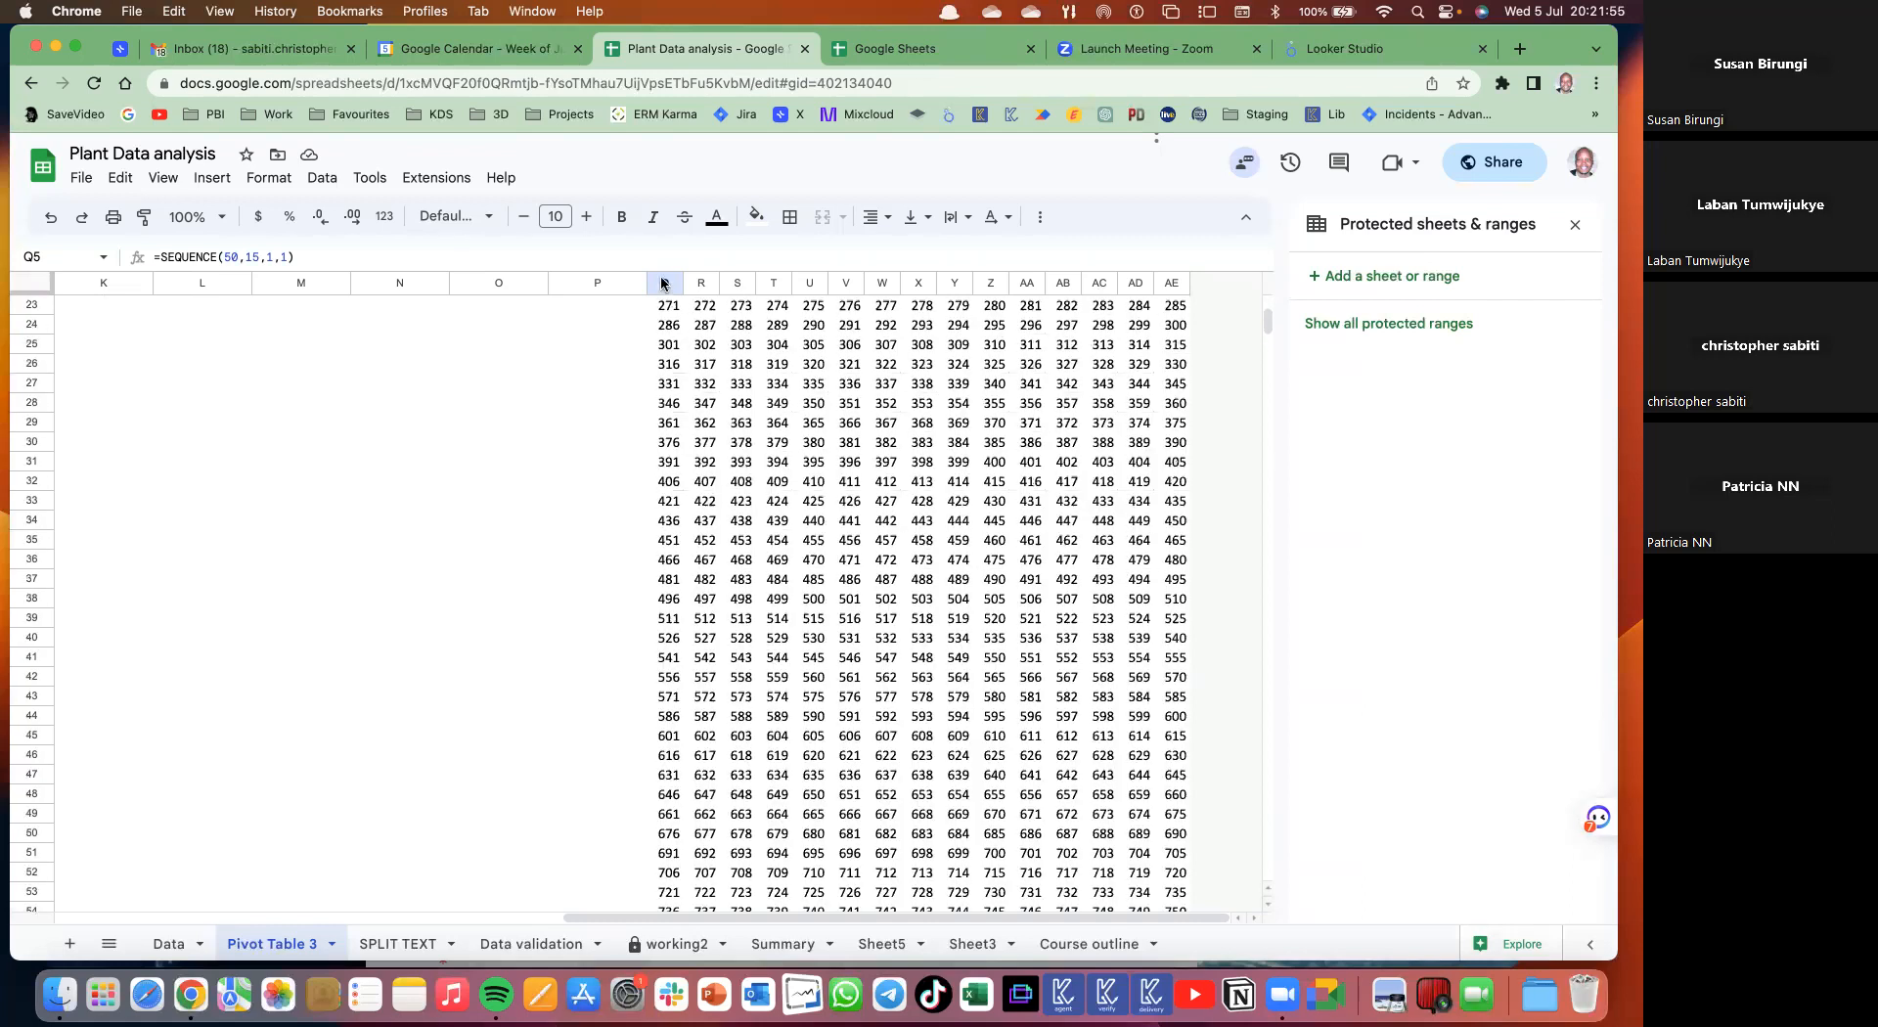
pyautogui.scroll(7, 758, 286)
pyautogui.moveTo(666, 283); pyautogui.dragTo(877, 284)
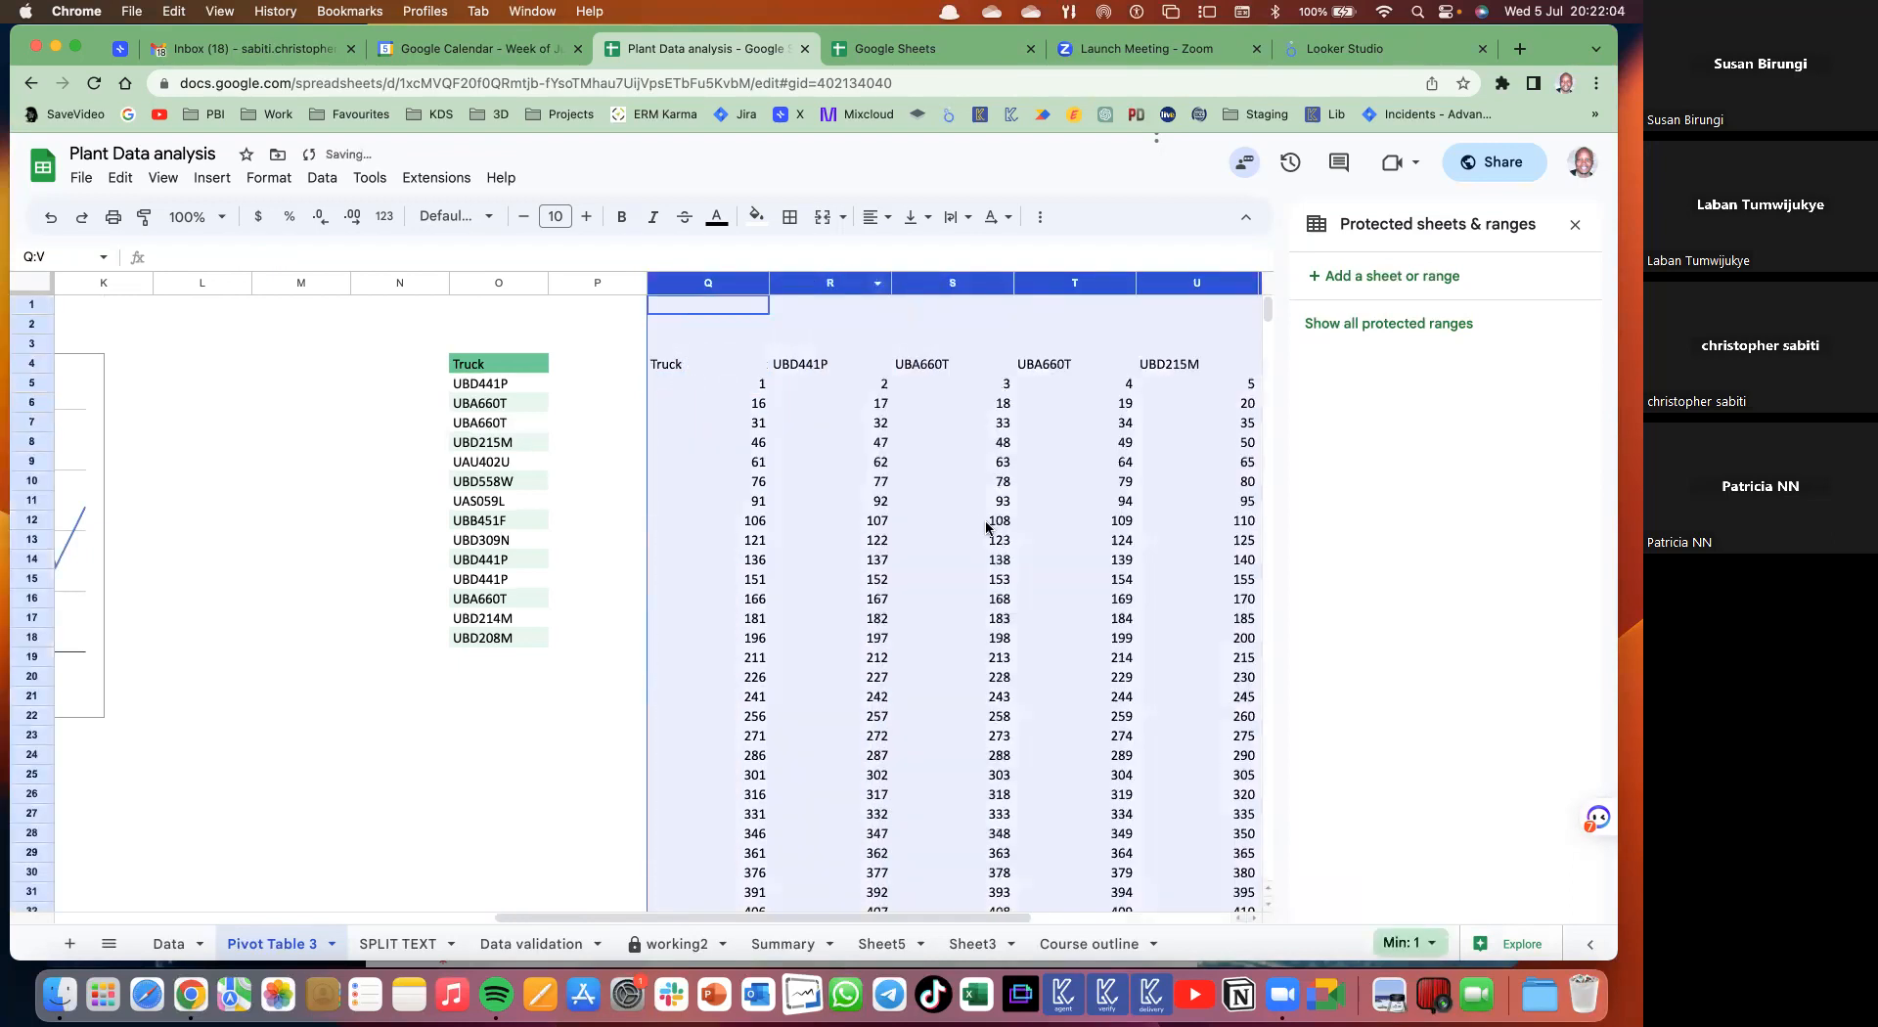
pyautogui.hscroll(5, 988, 528)
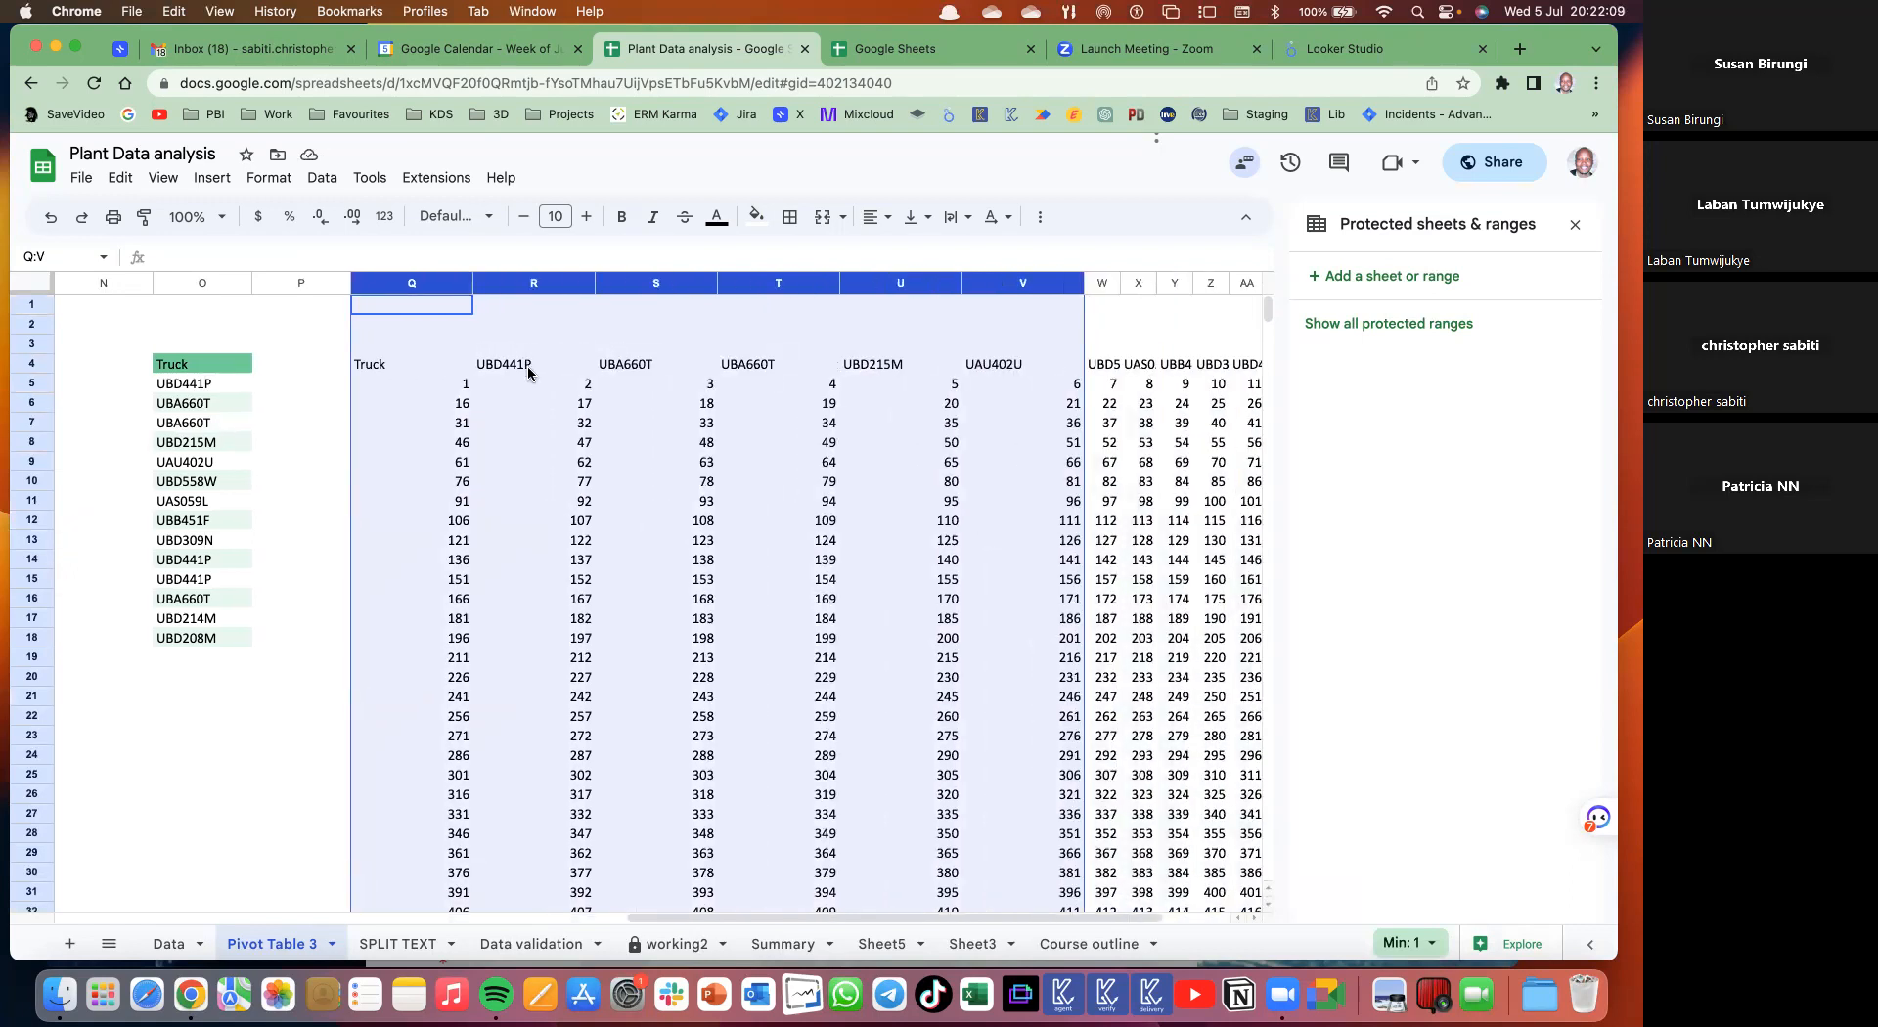
pyautogui.press('super+z')
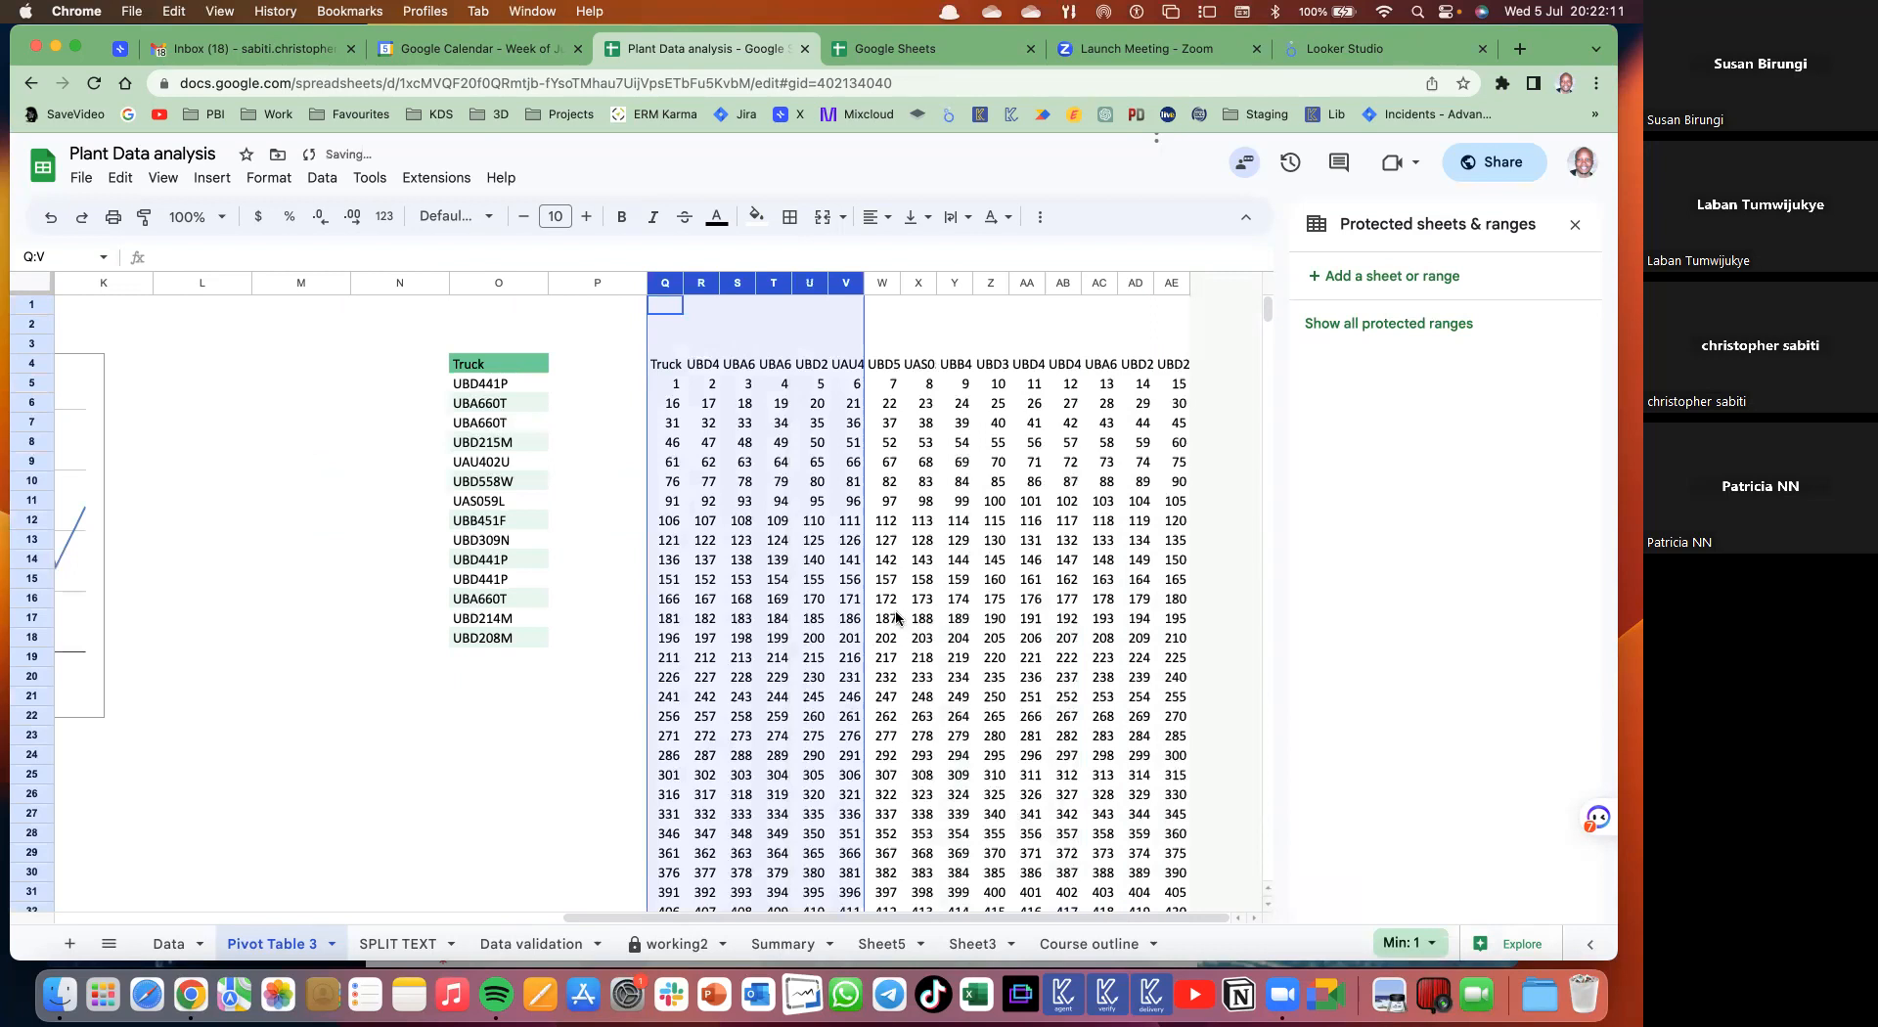
pyautogui.click(894, 619)
pyautogui.moveTo(669, 391); pyautogui.dragTo(1210, 620)
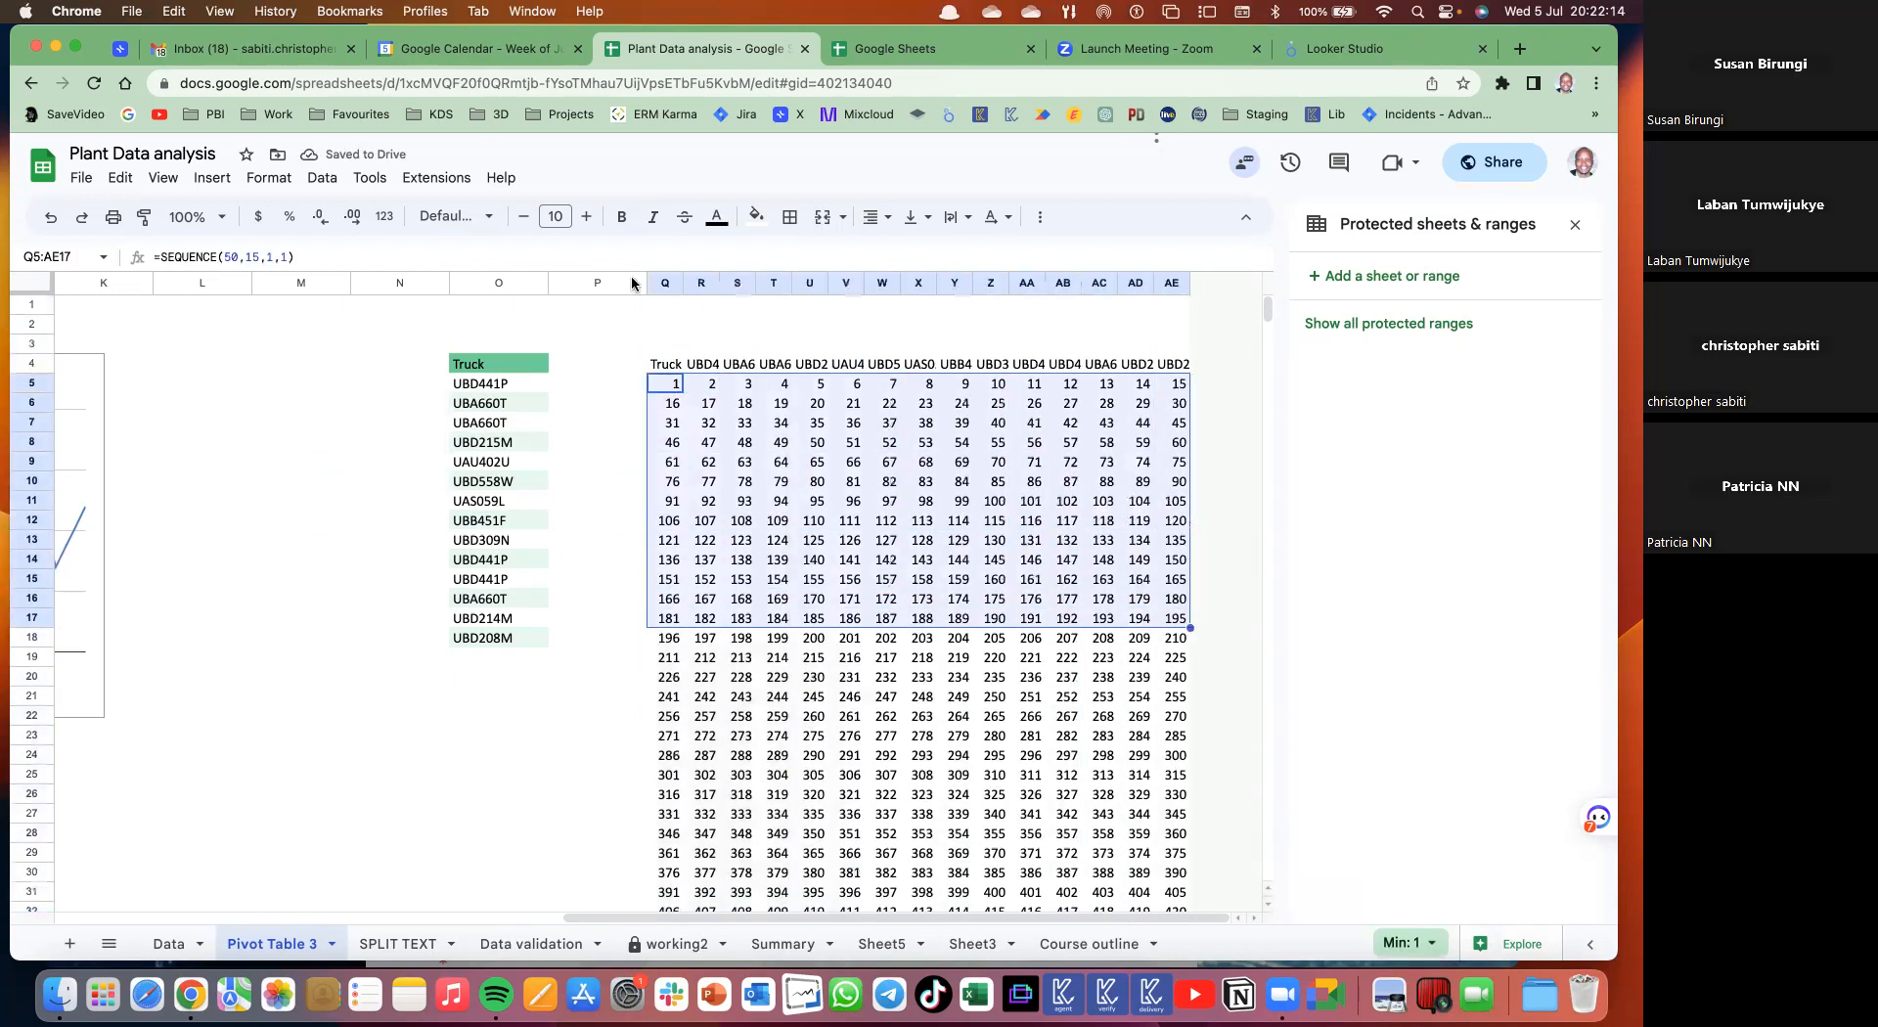
pyautogui.press('super+shift+Down')
pyautogui.click(794, 219)
# - Apply All borders to Q5:AE54 and select the truck header row Q4:AE4
pyautogui.click(800, 259)
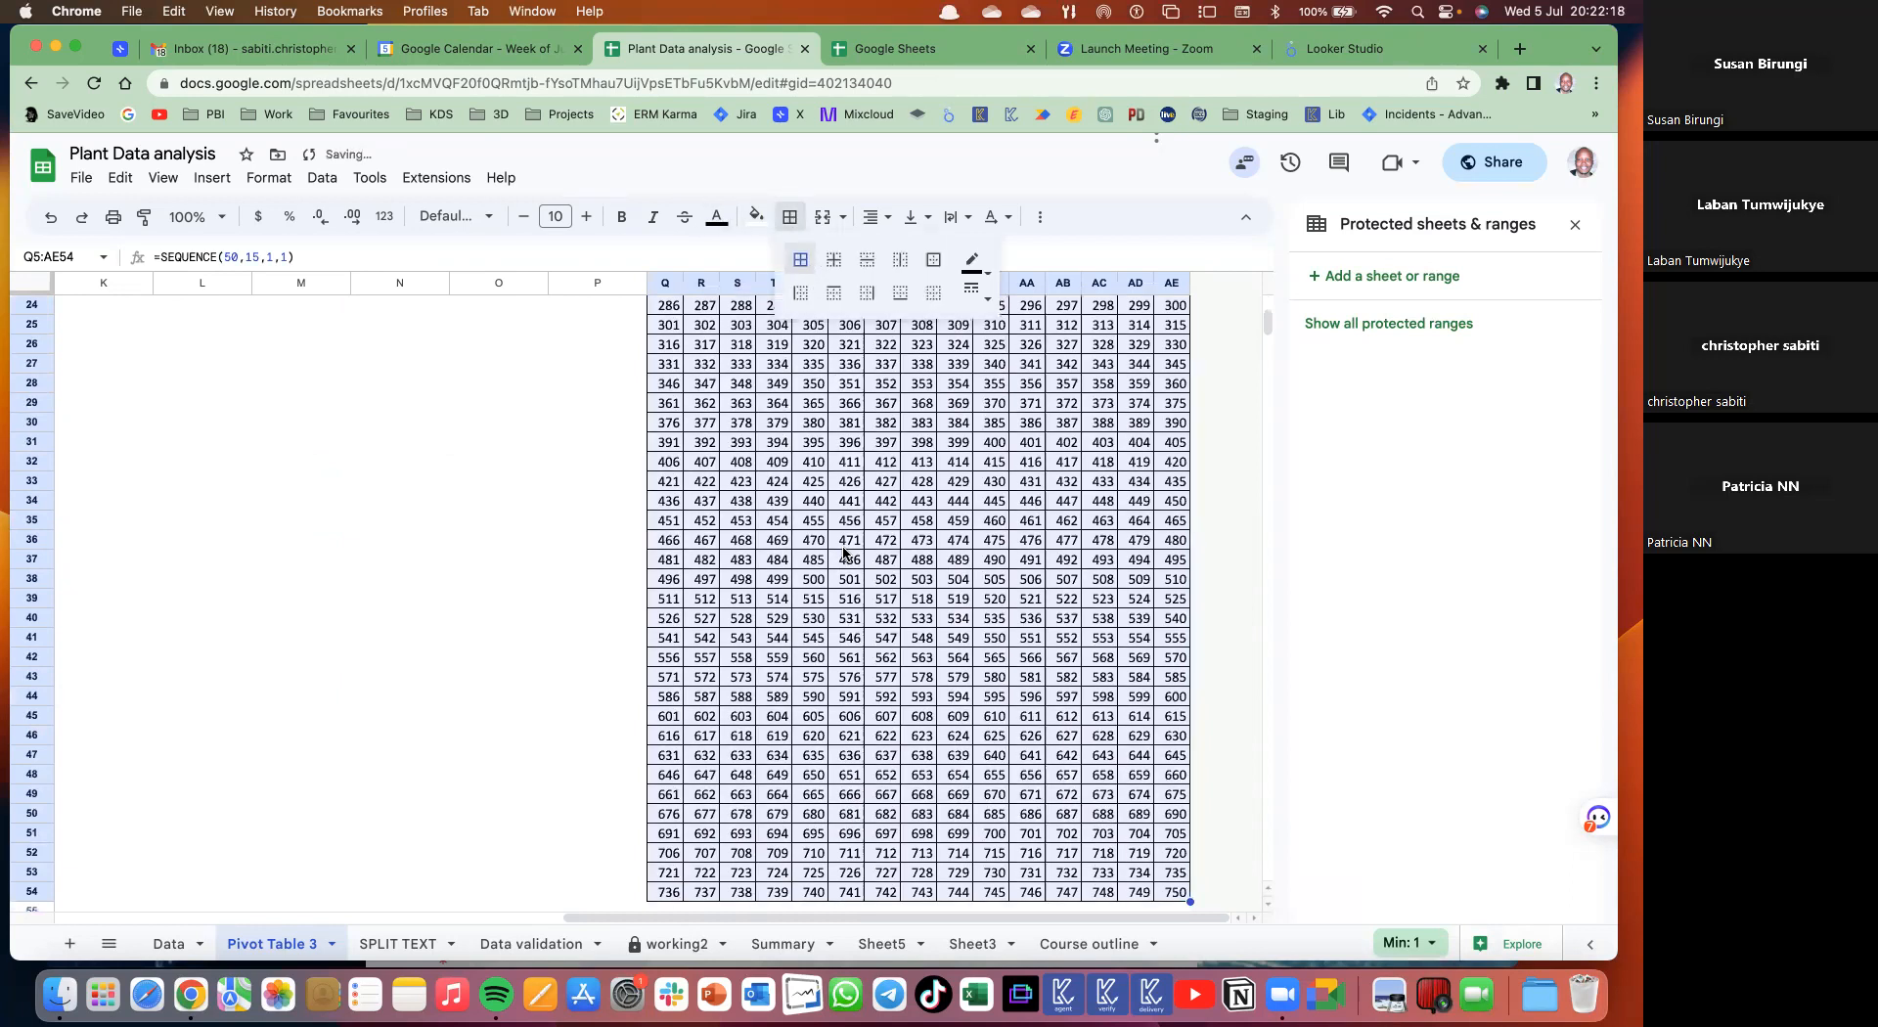
pyautogui.scroll(10, 844, 554)
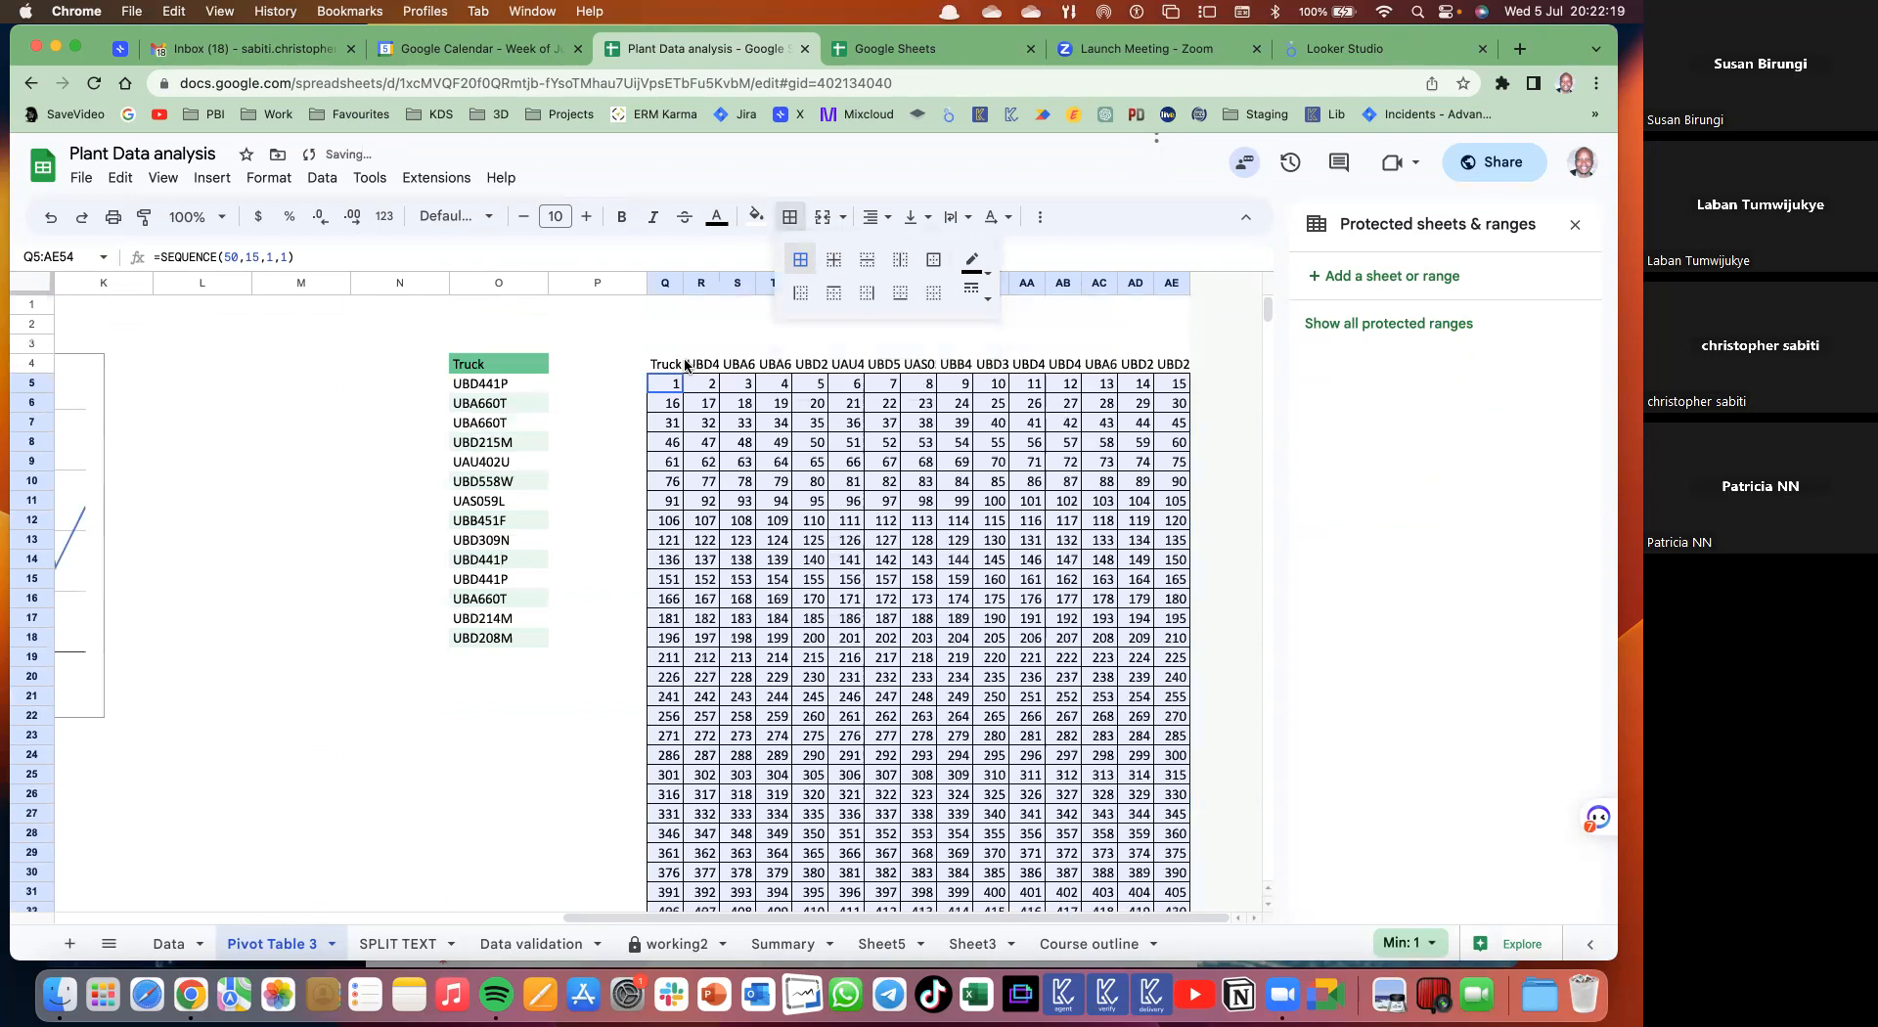
pyautogui.moveTo(673, 363); pyautogui.dragTo(1127, 372)
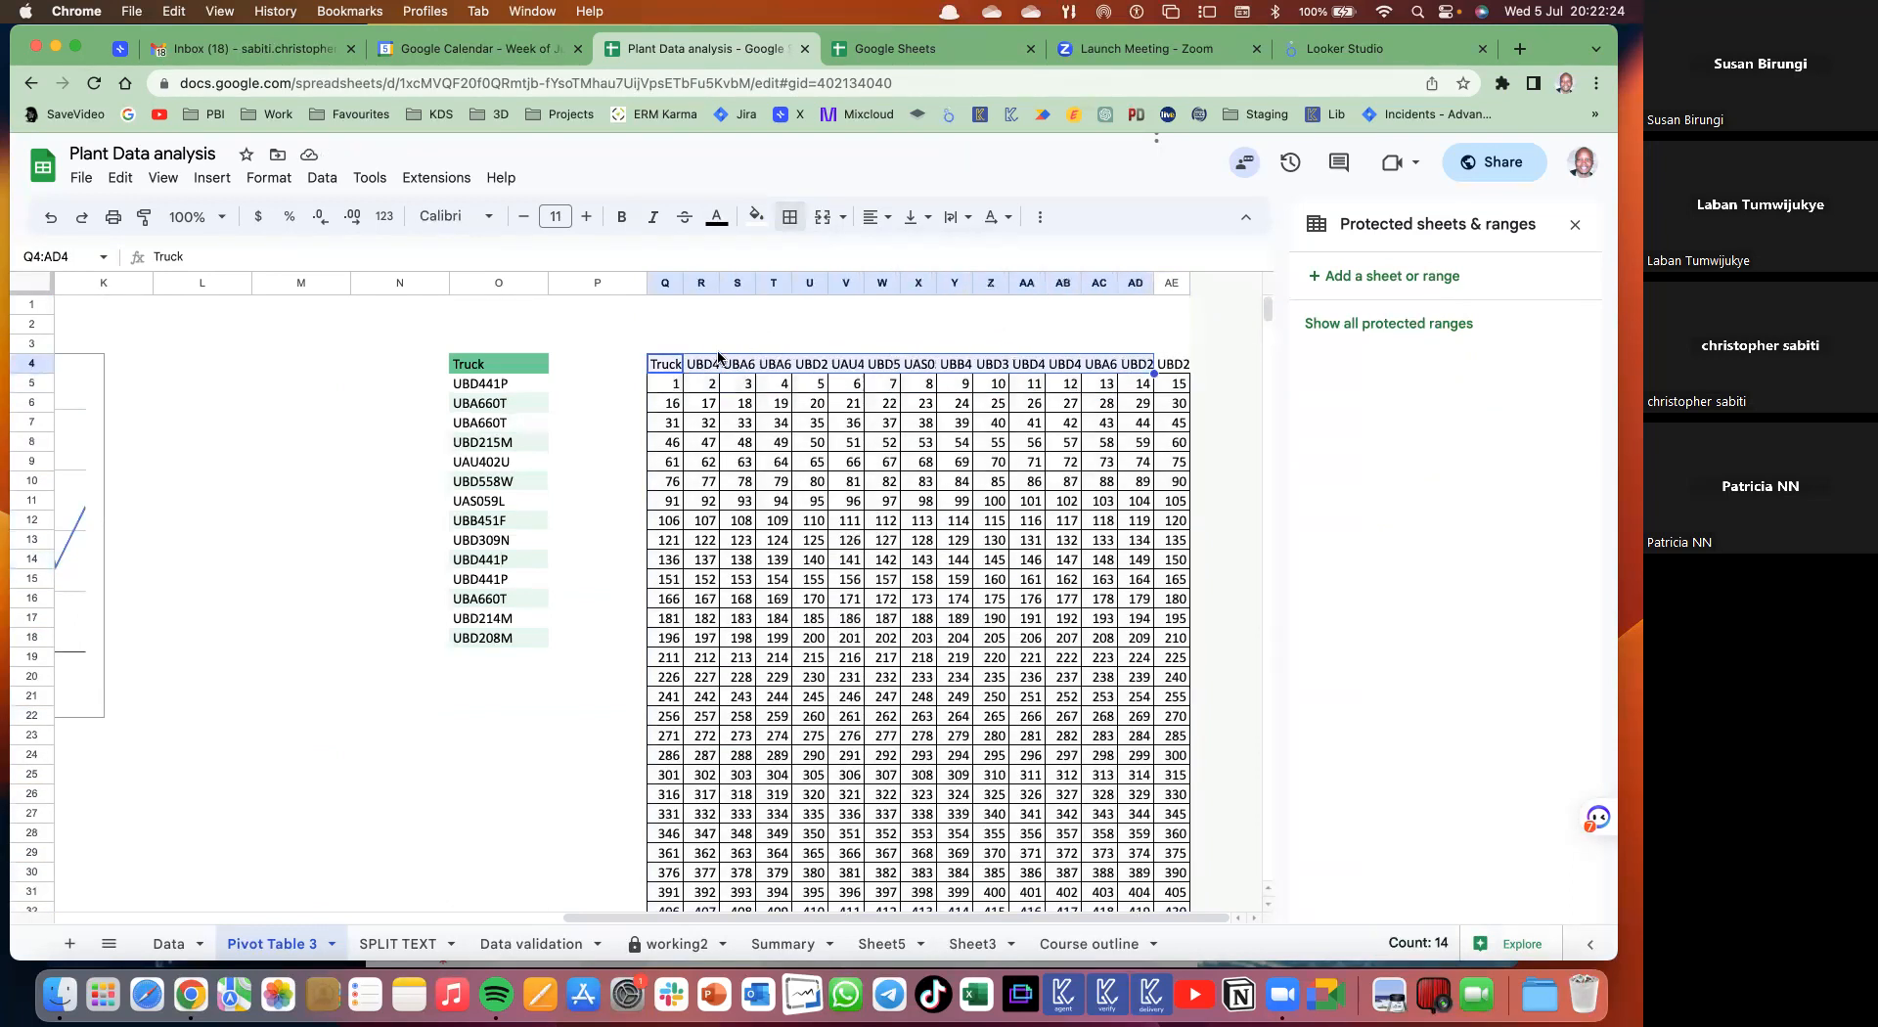
pyautogui.moveTo(1172, 365); pyautogui.dragTo(669, 367)
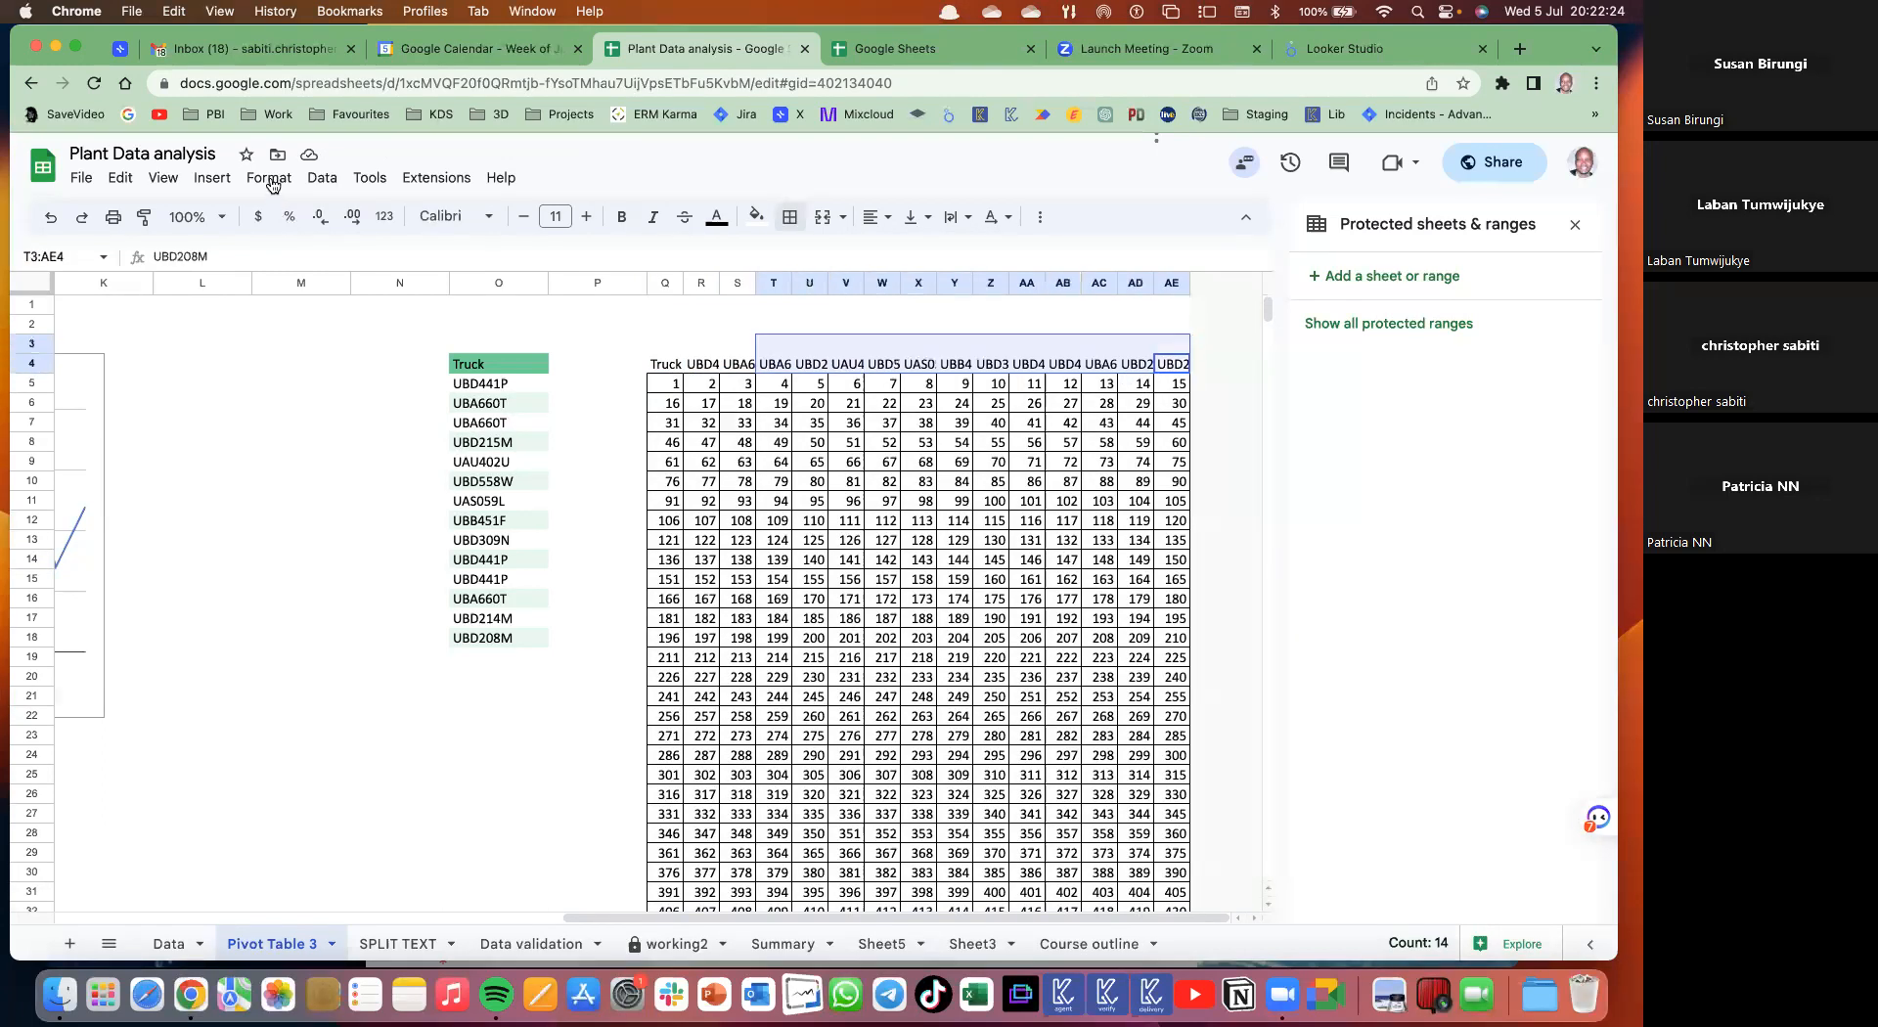
# - Rotate the truck codes in Q4:AE4 up so they read vertically
pyautogui.click(271, 182)
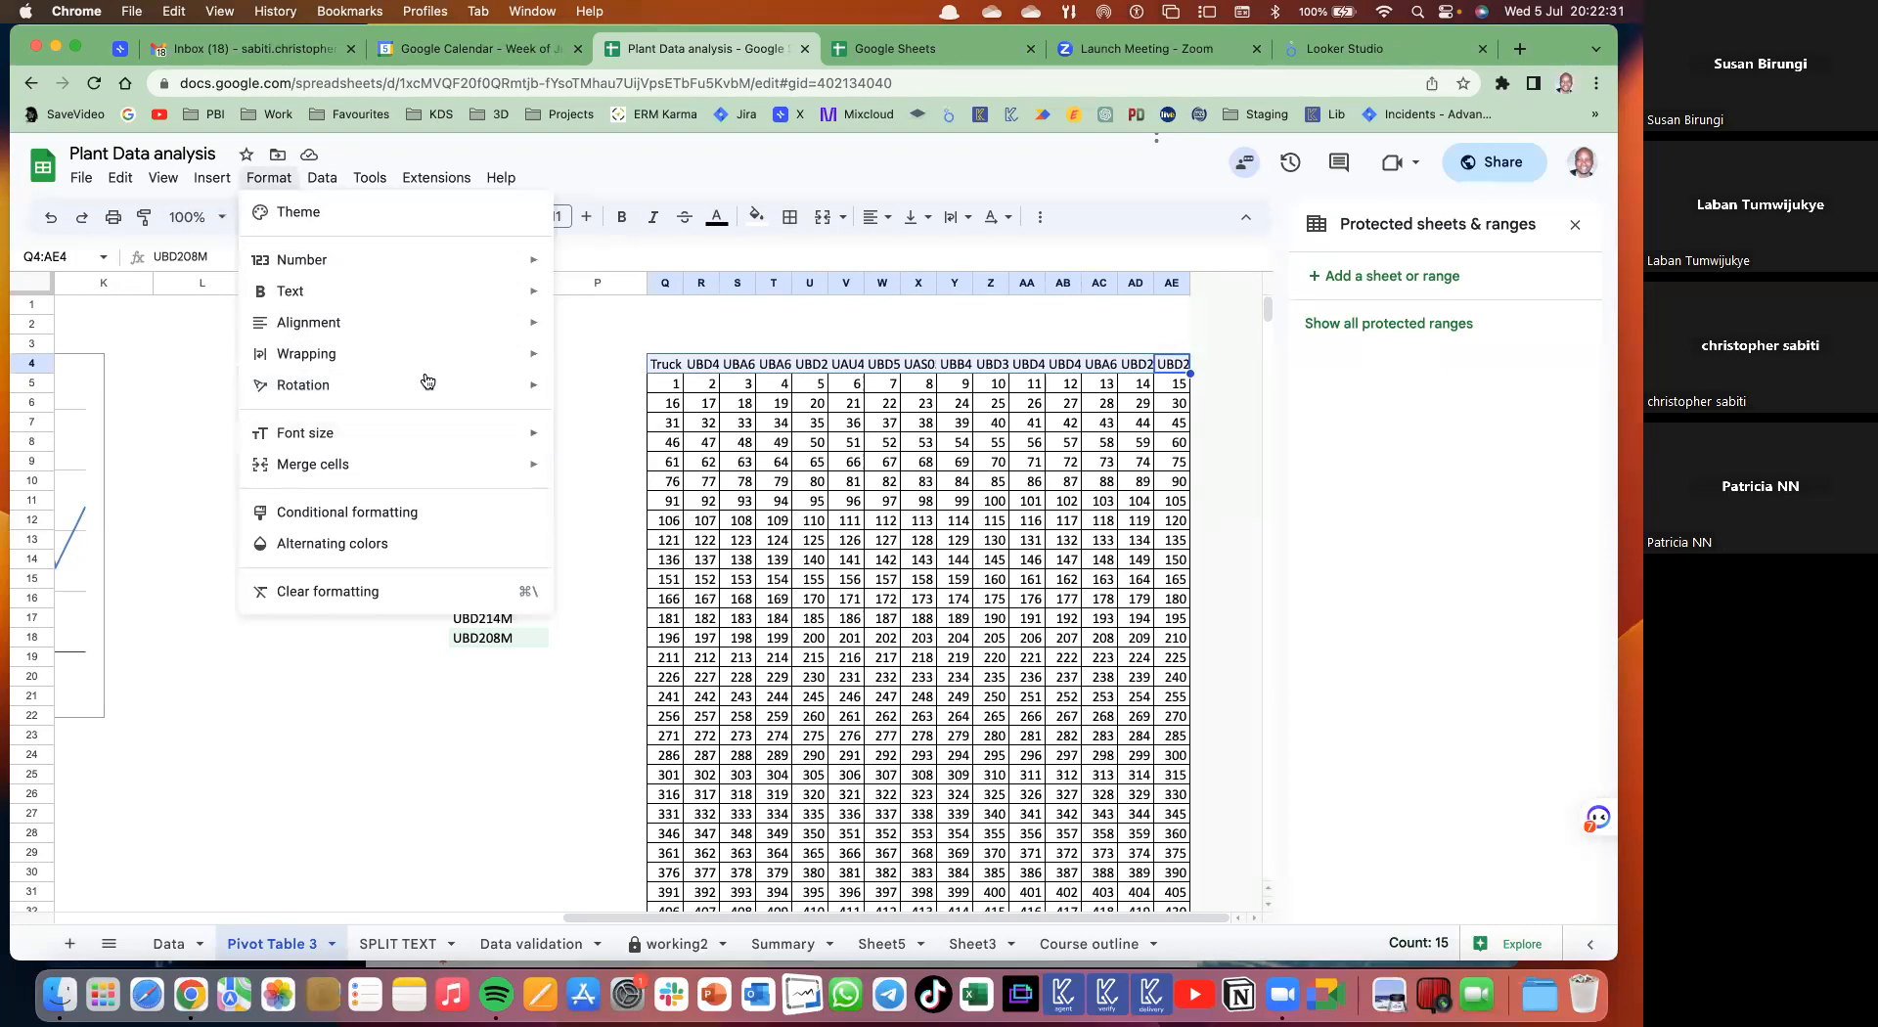
pyautogui.moveTo(427, 385)
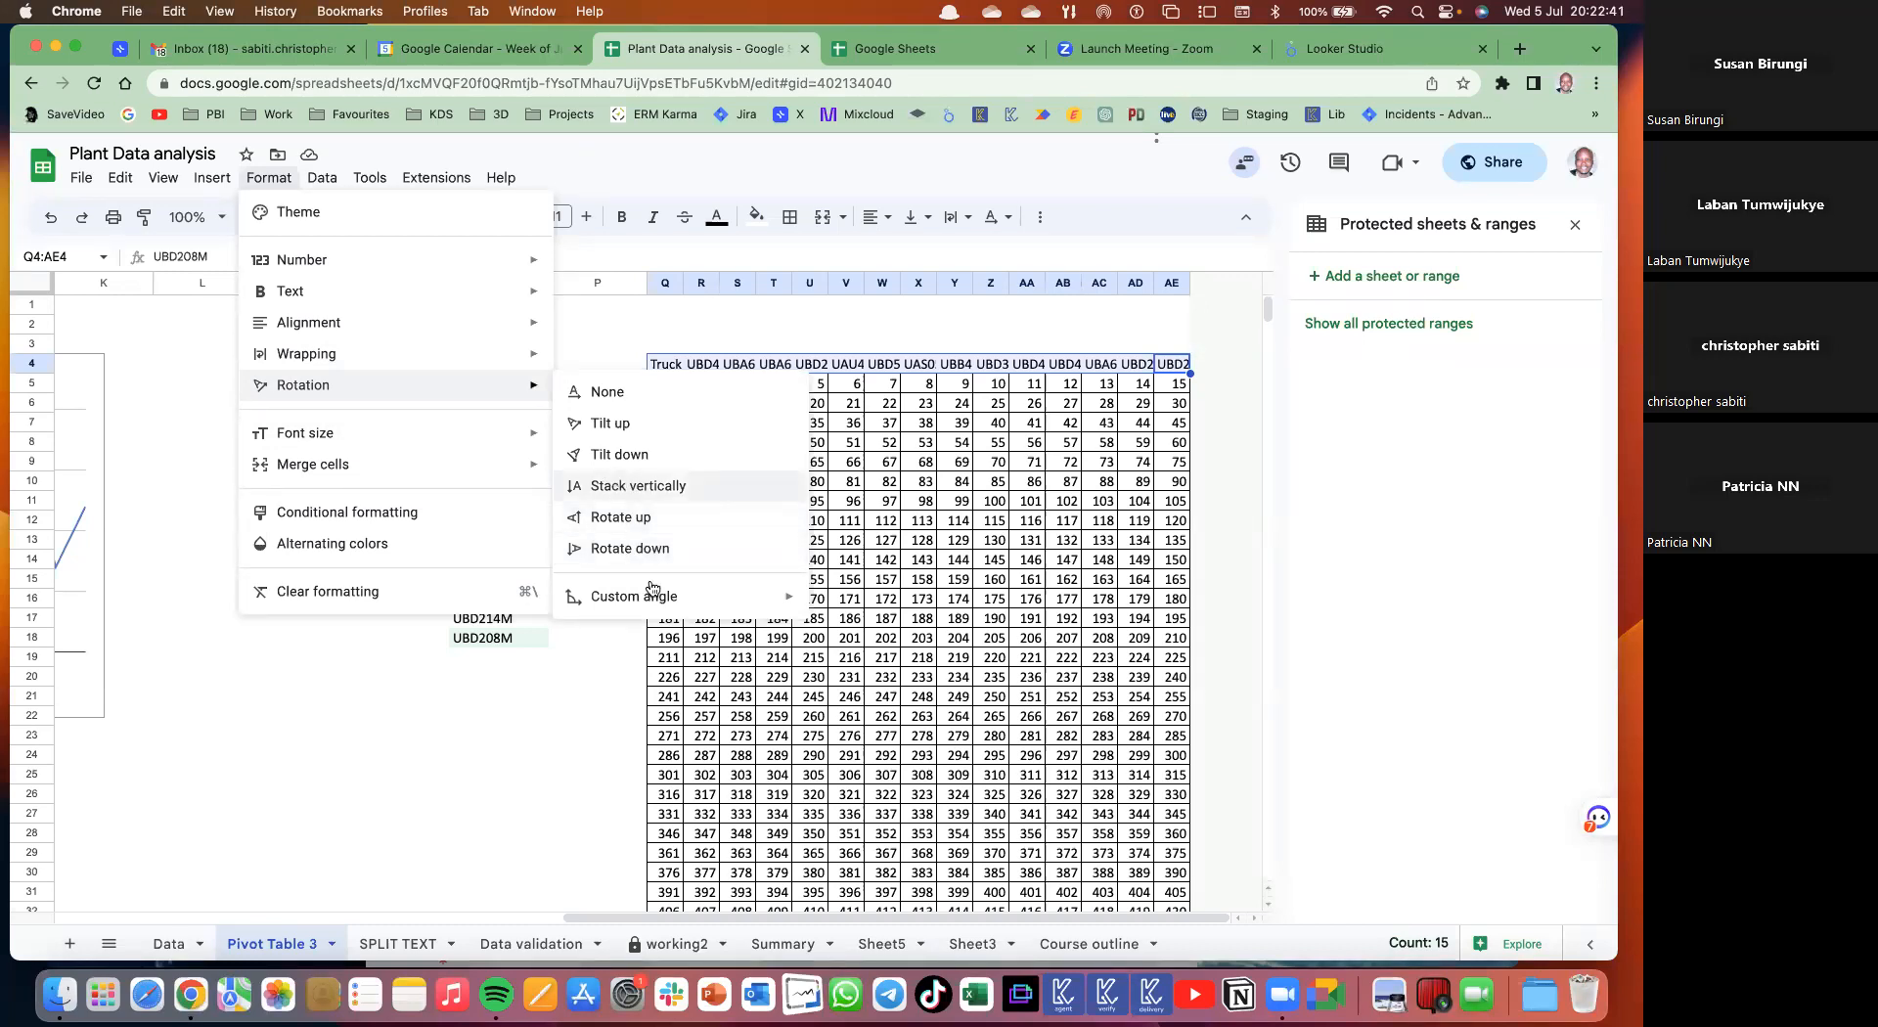
pyautogui.moveTo(662, 598)
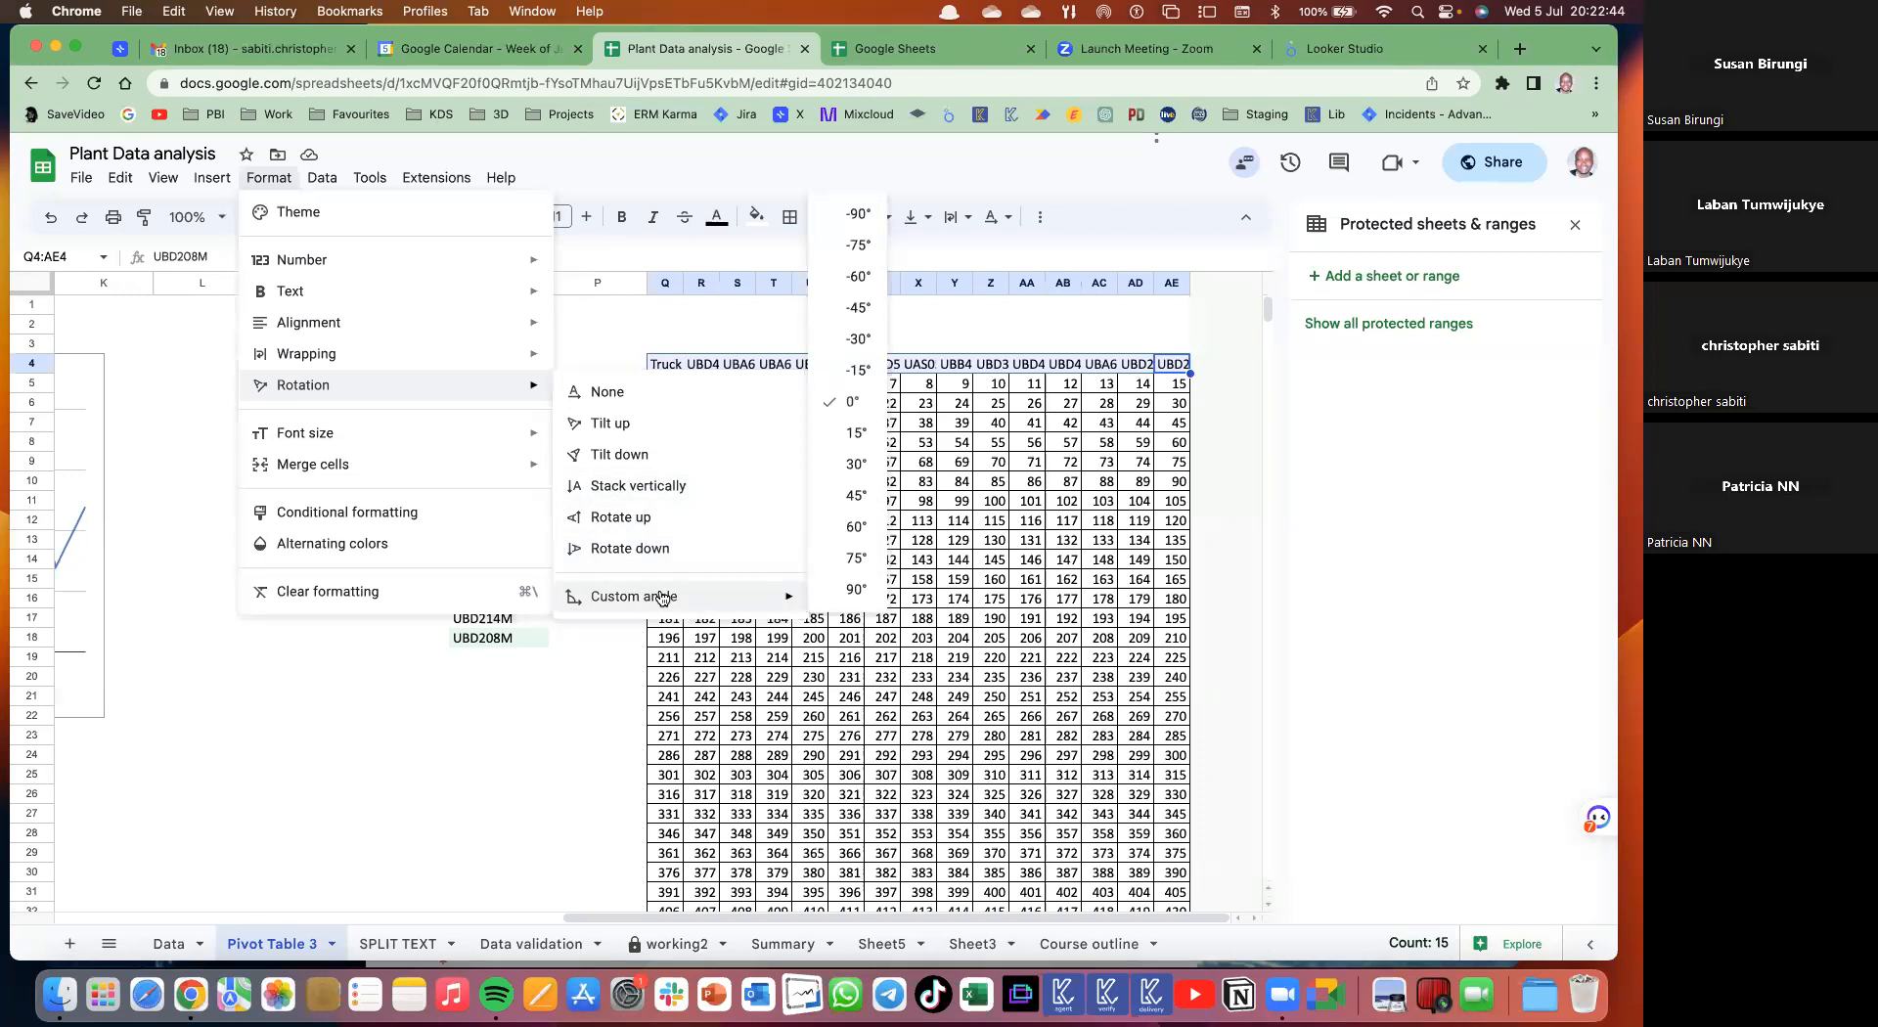
pyautogui.click(629, 518)
# - Select the top rows of the number block from Q5 down to row 18
pyautogui.click(1070, 551)
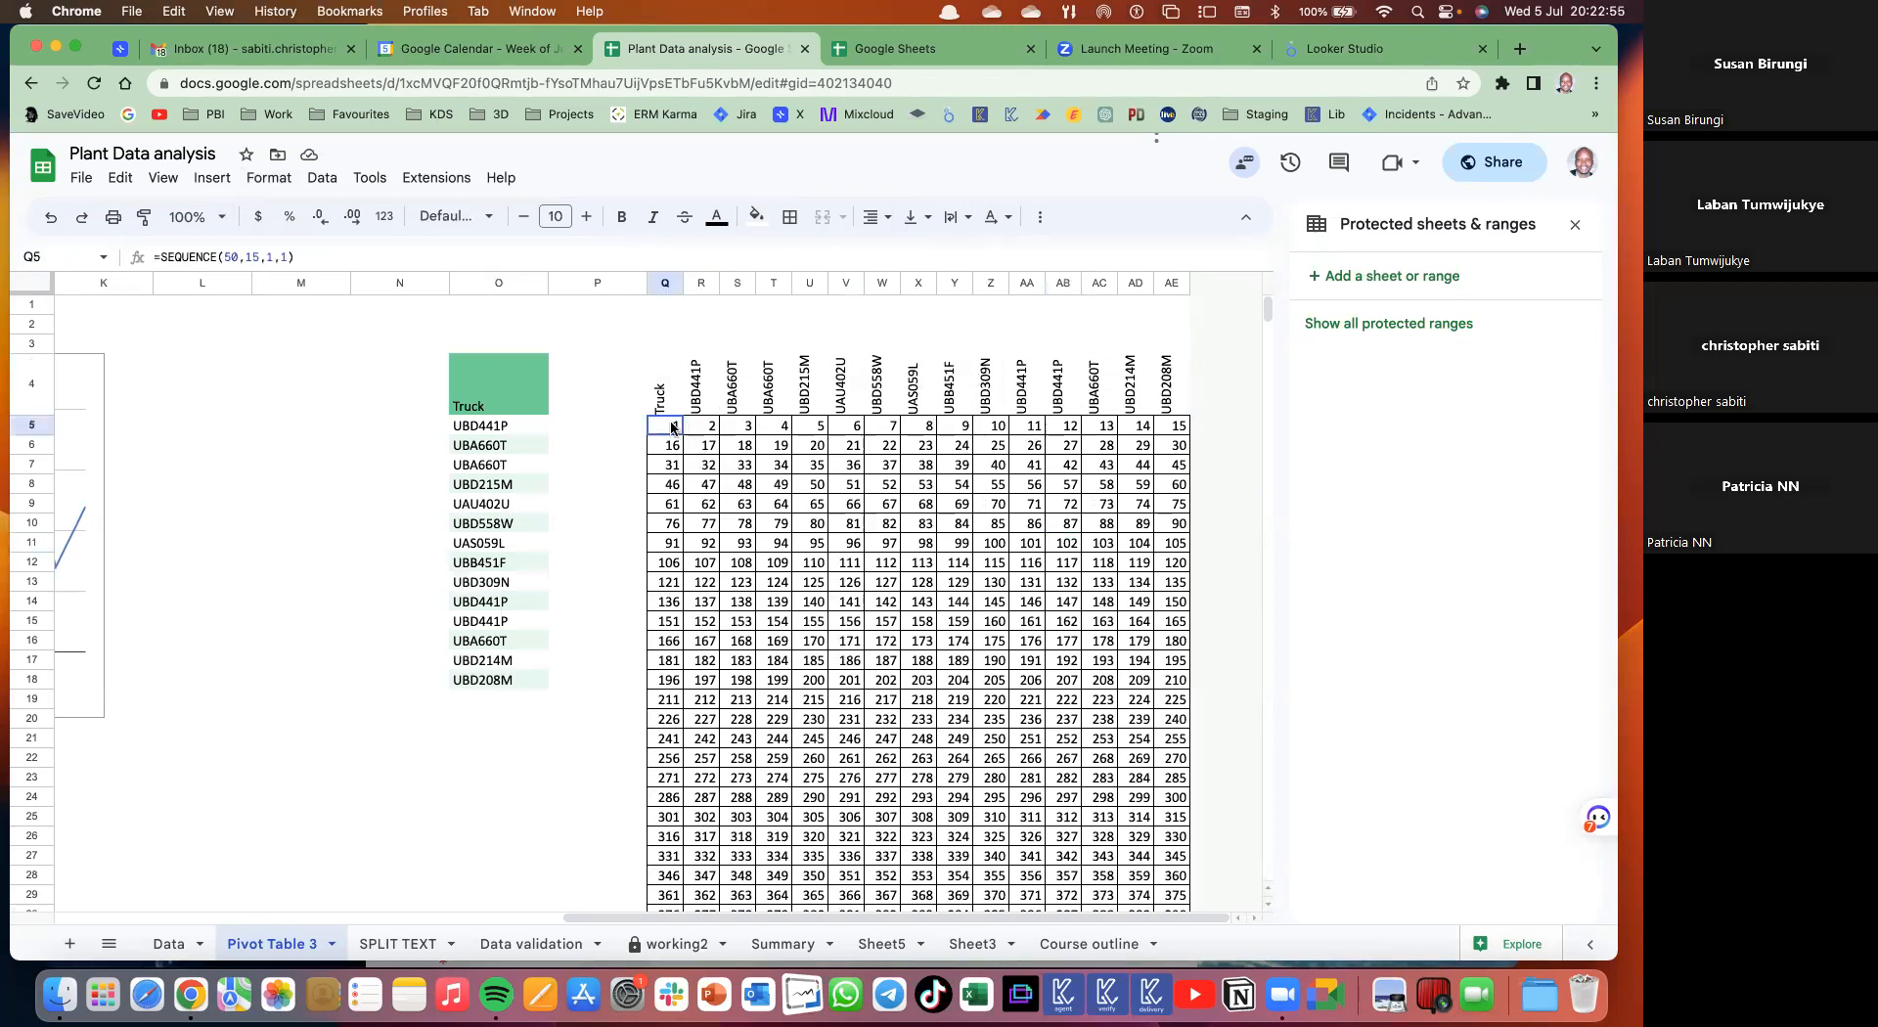
pyautogui.moveTo(671, 425); pyautogui.dragTo(1179, 622)
pyautogui.moveTo(1238, 689); pyautogui.dragTo(1238, 689)
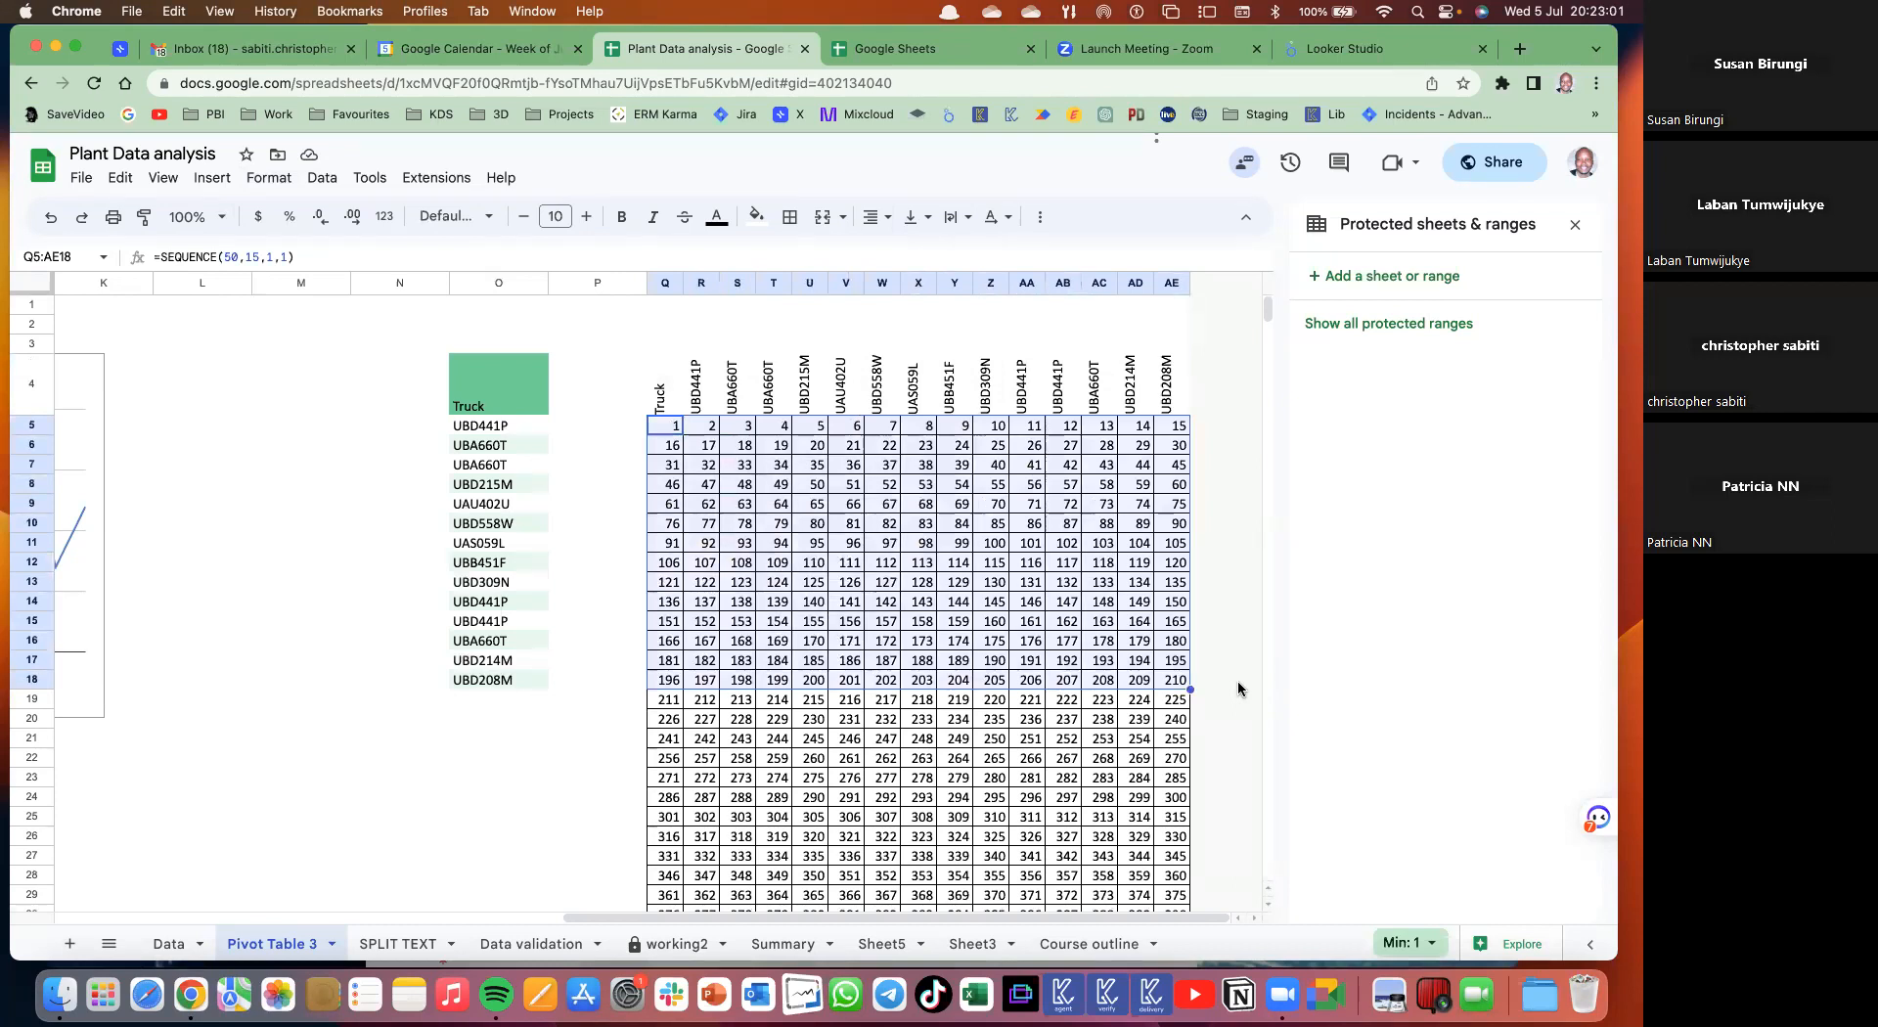
# - Select Q5:AE54 by extending from Q5 right to AE and down to row 54, then open Data
pyautogui.scroll(-3, 1238, 689)
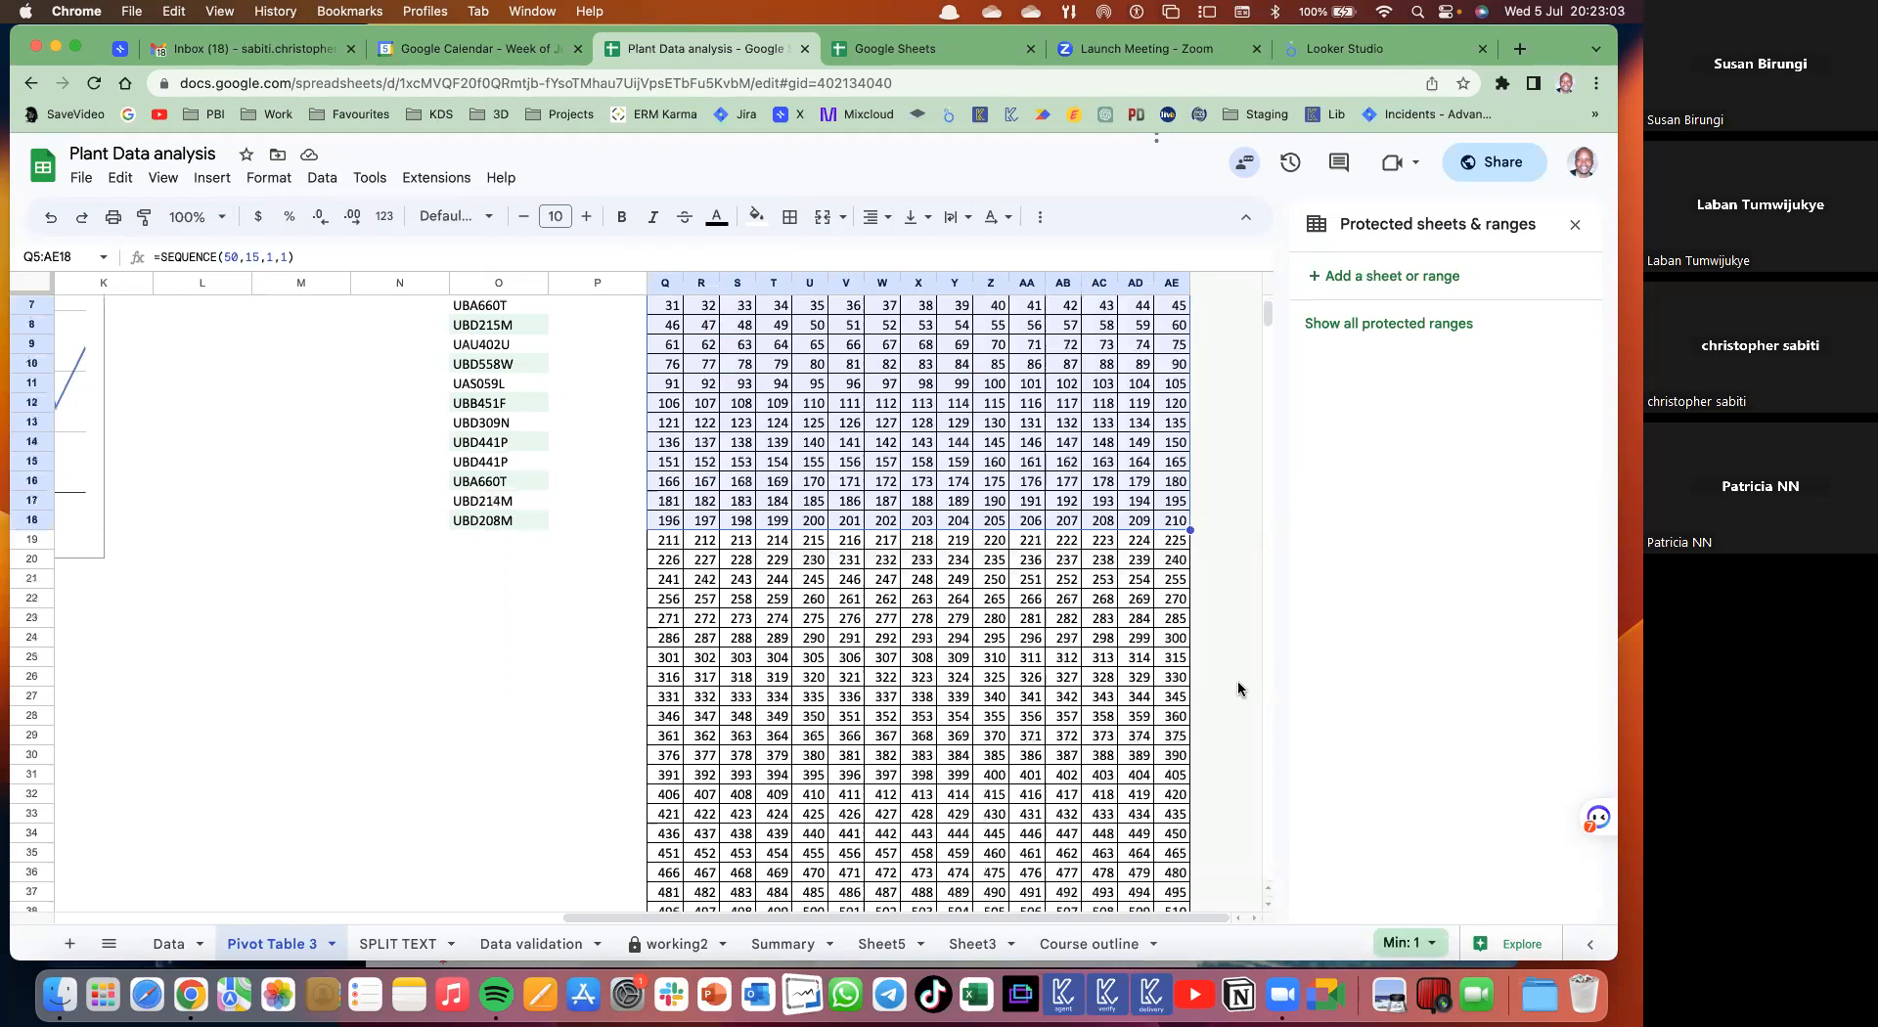
pyautogui.scroll(3, 1238, 689)
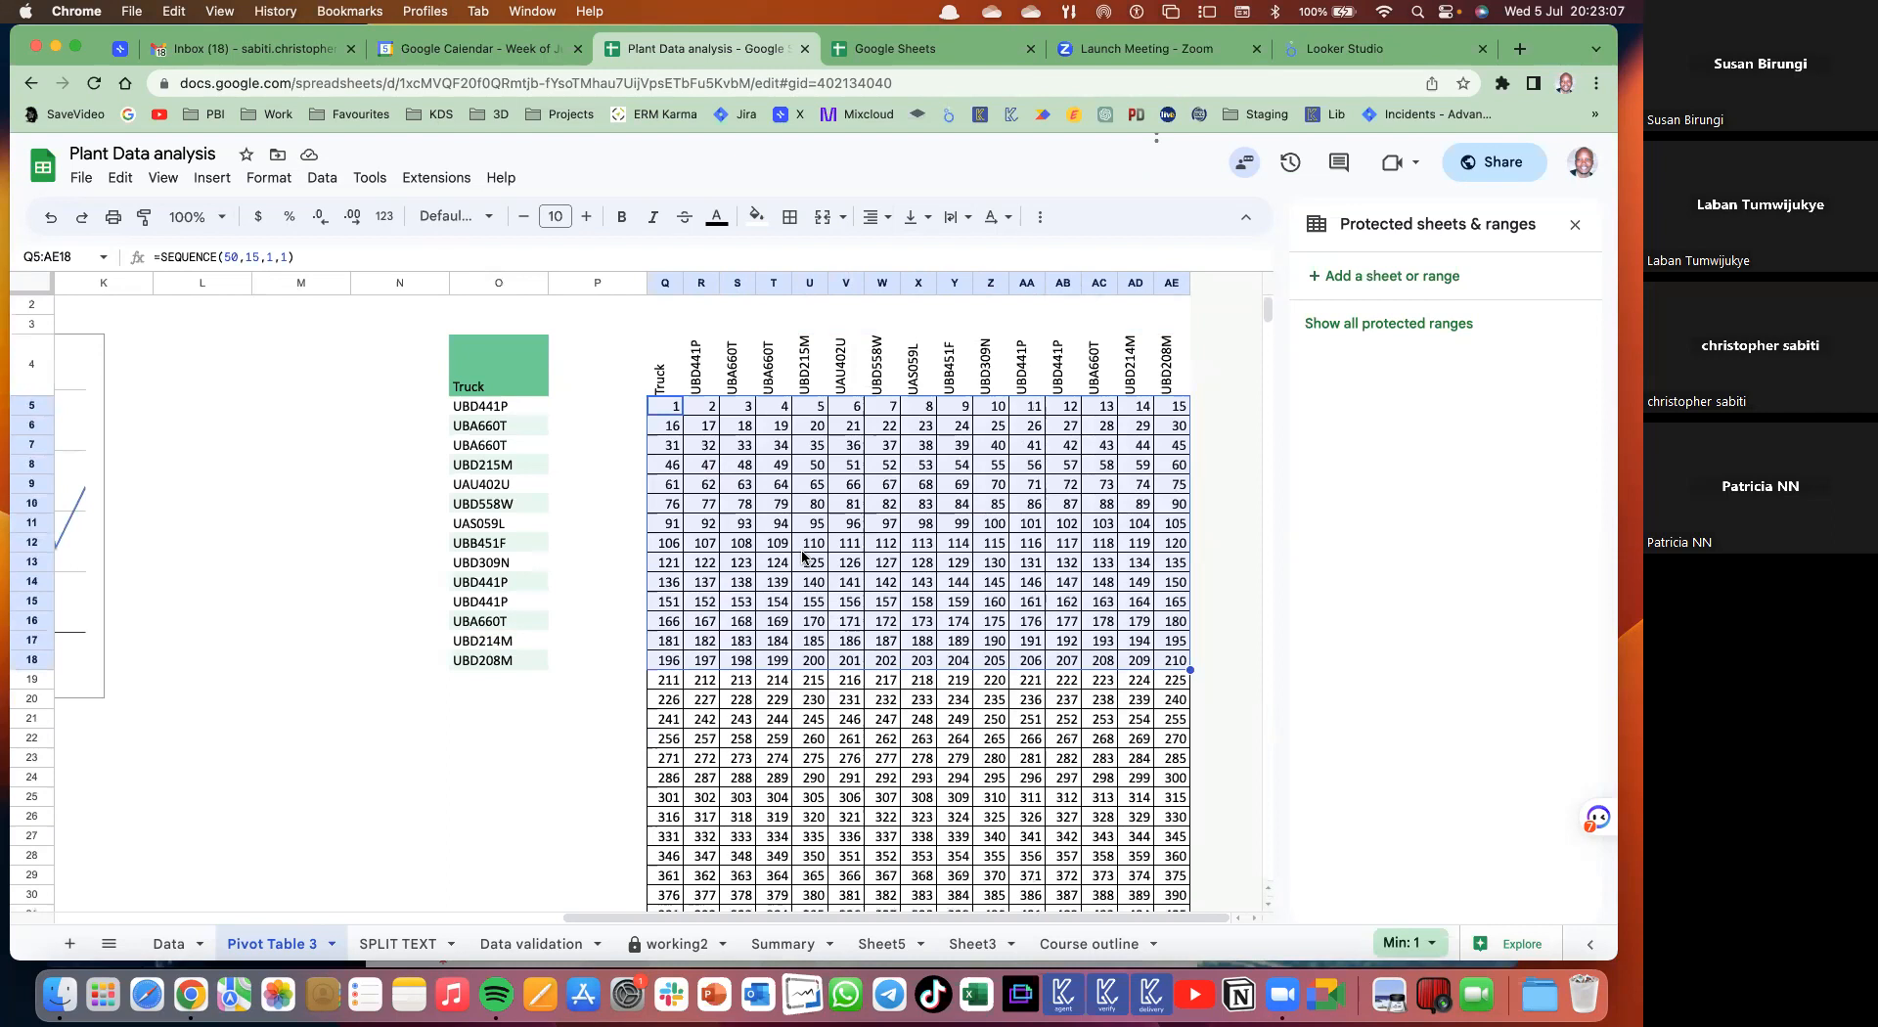
pyautogui.click(677, 409)
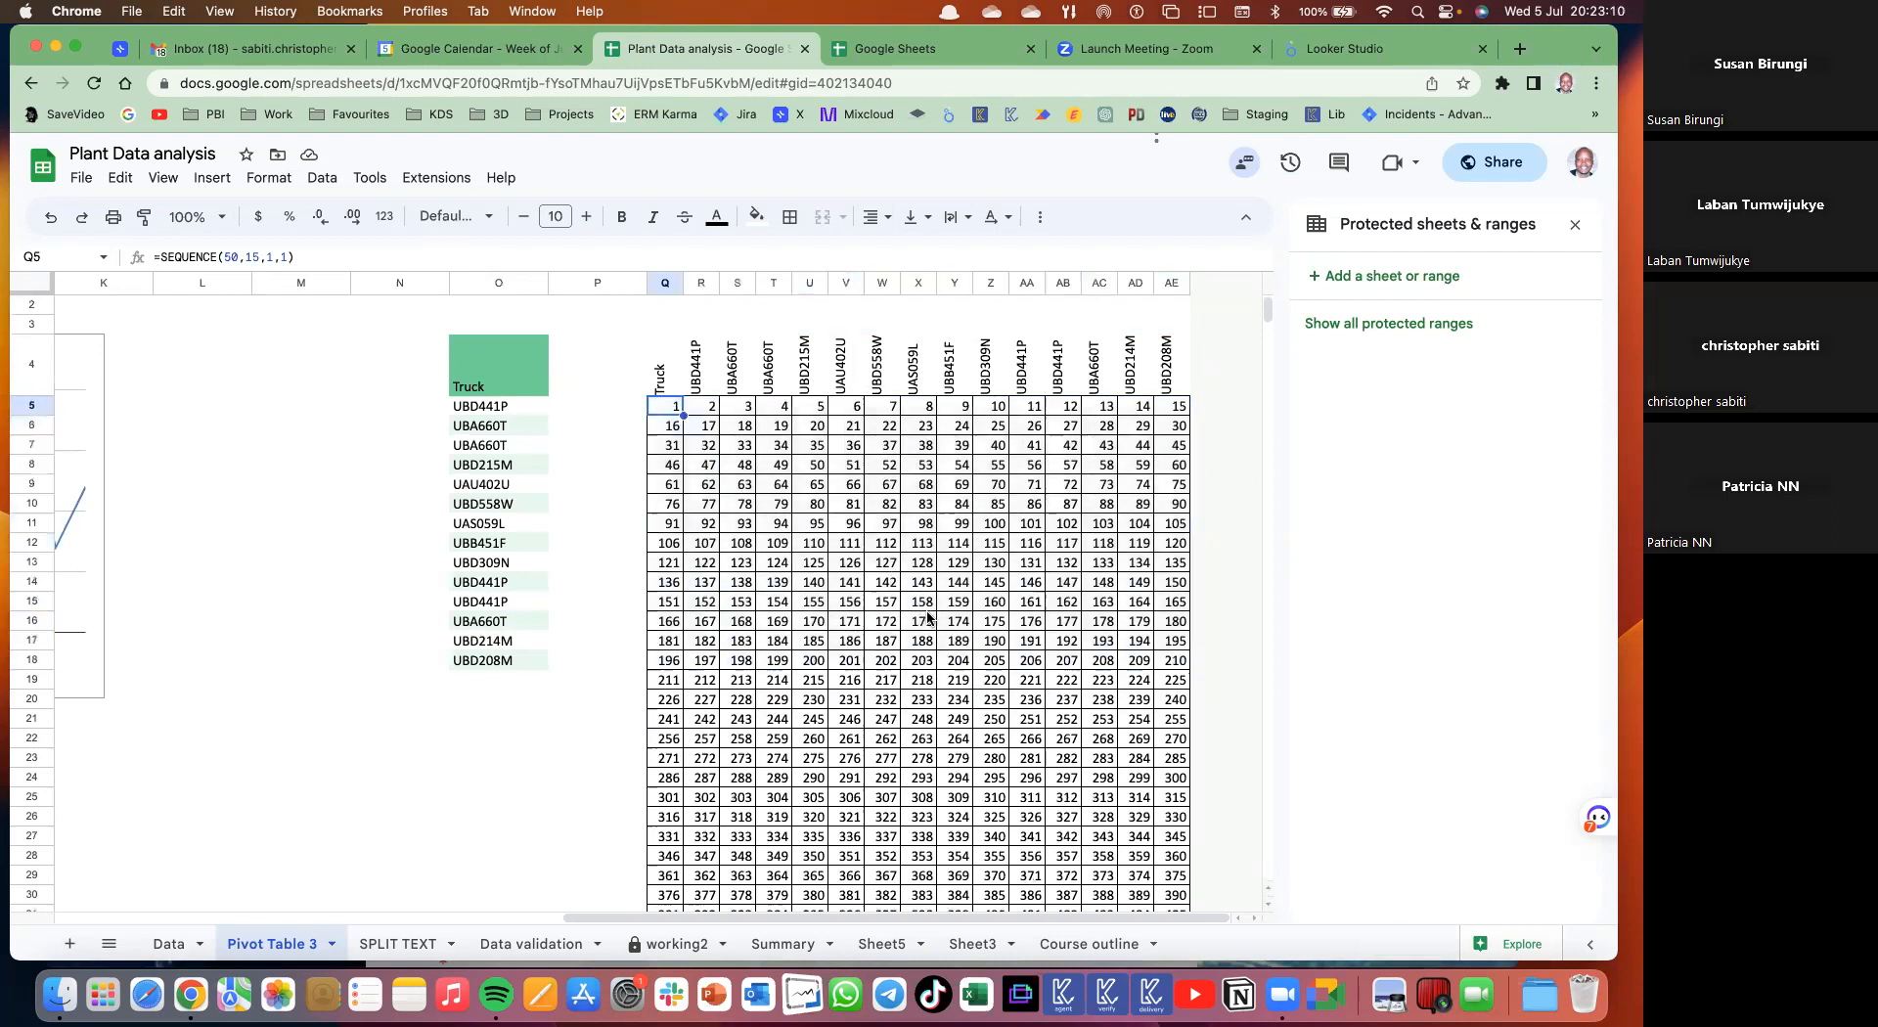
pyautogui.scroll(-3, 967, 609)
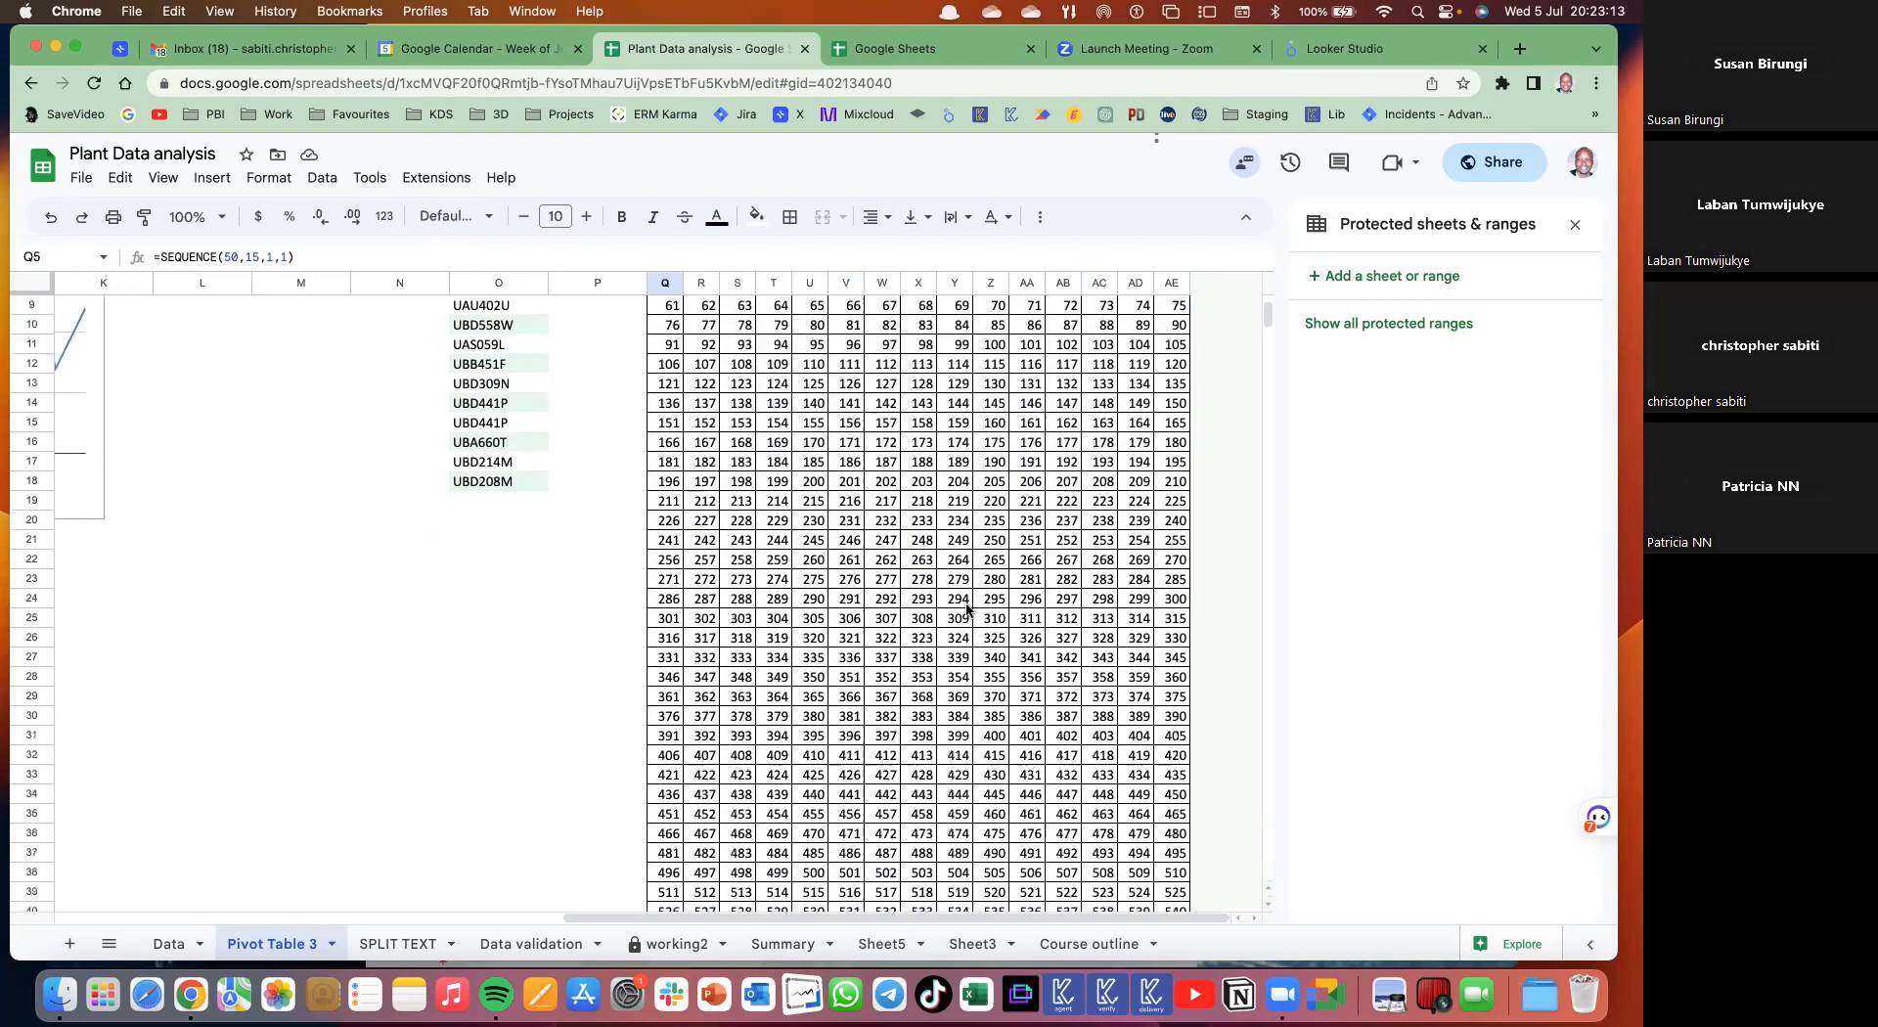
pyautogui.scroll(3, 966, 608)
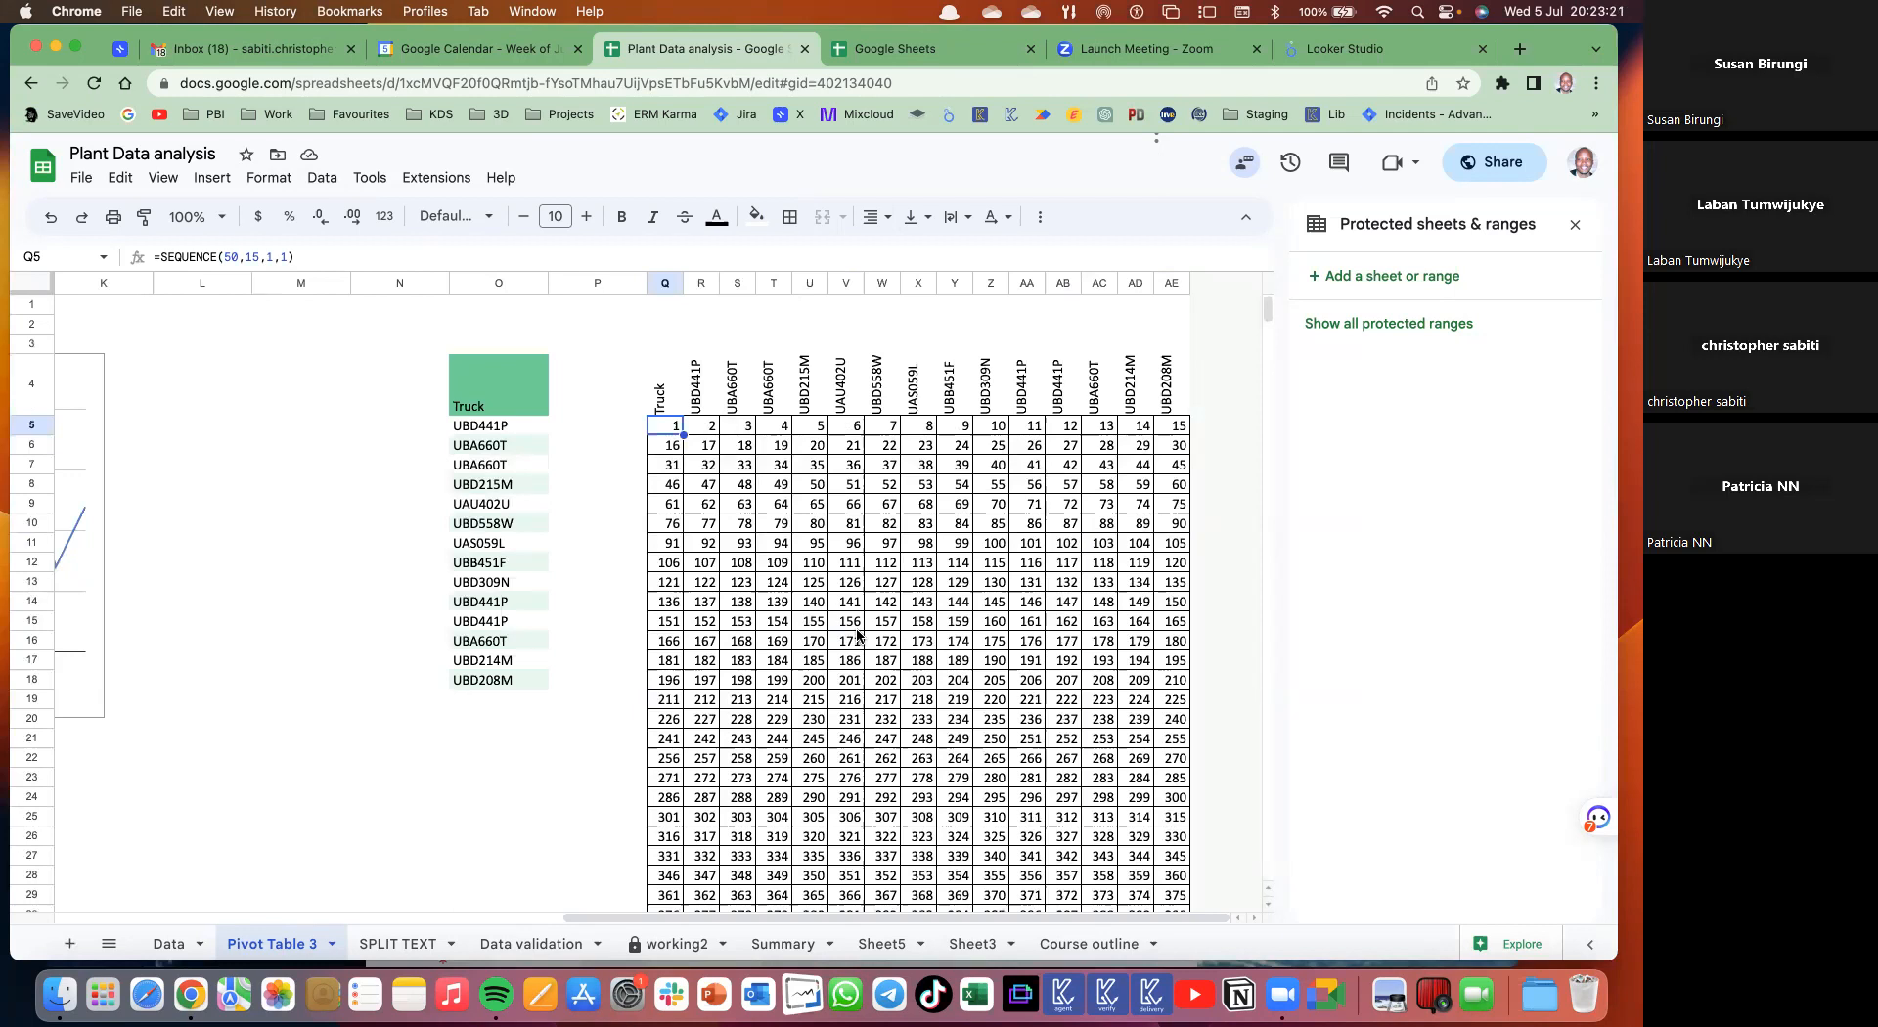
pyautogui.press('super+shift+Right')
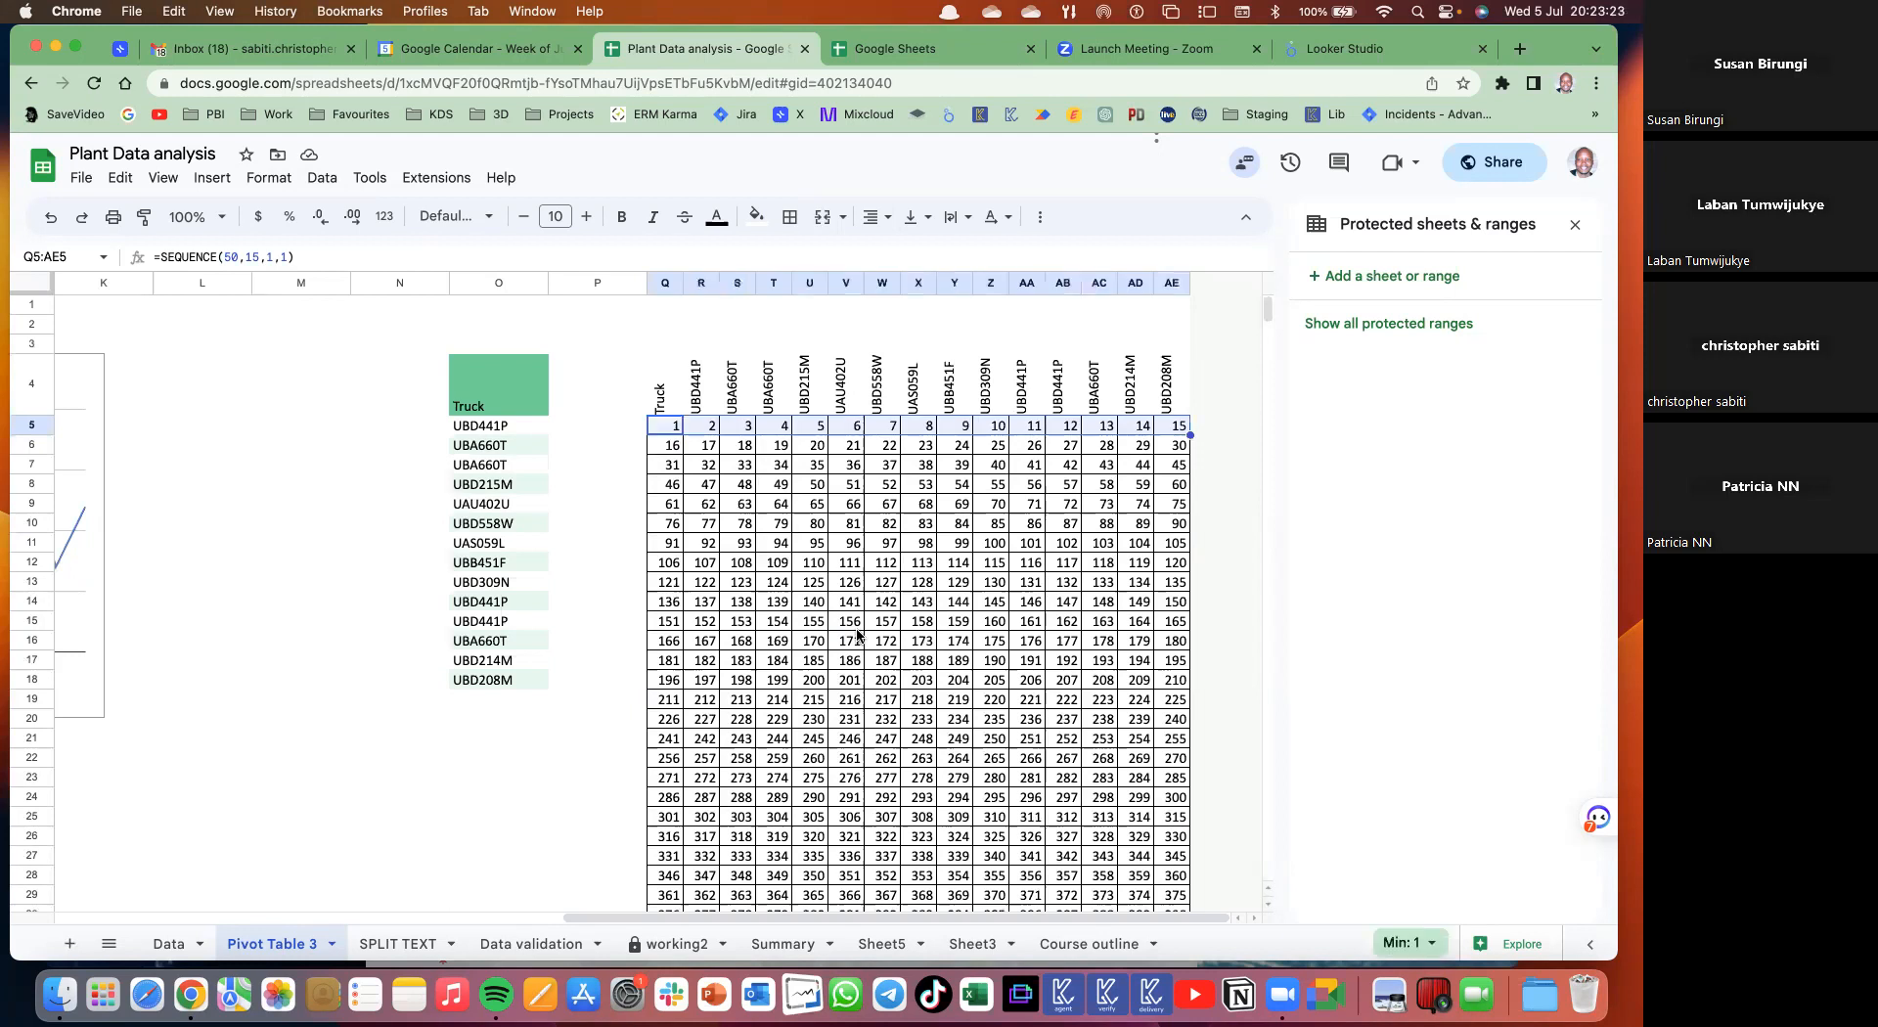
pyautogui.press('super+shift+Down')
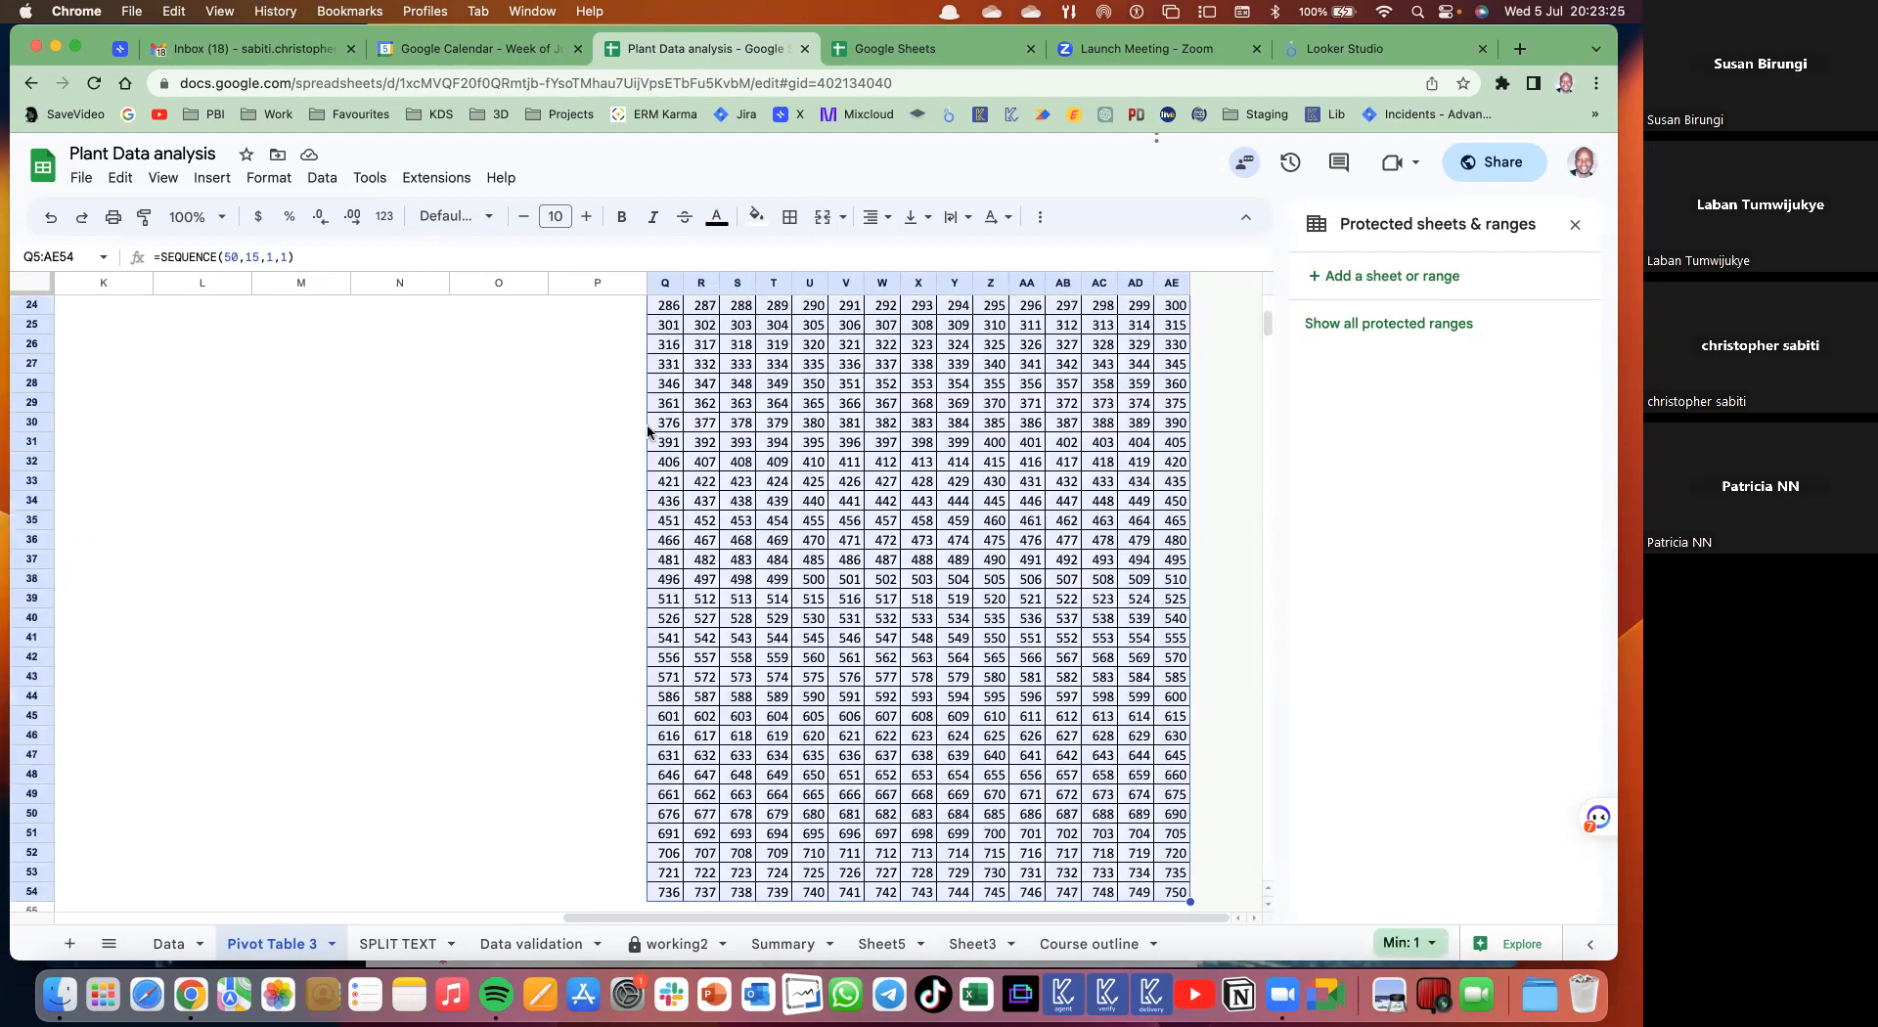
pyautogui.click(319, 180)
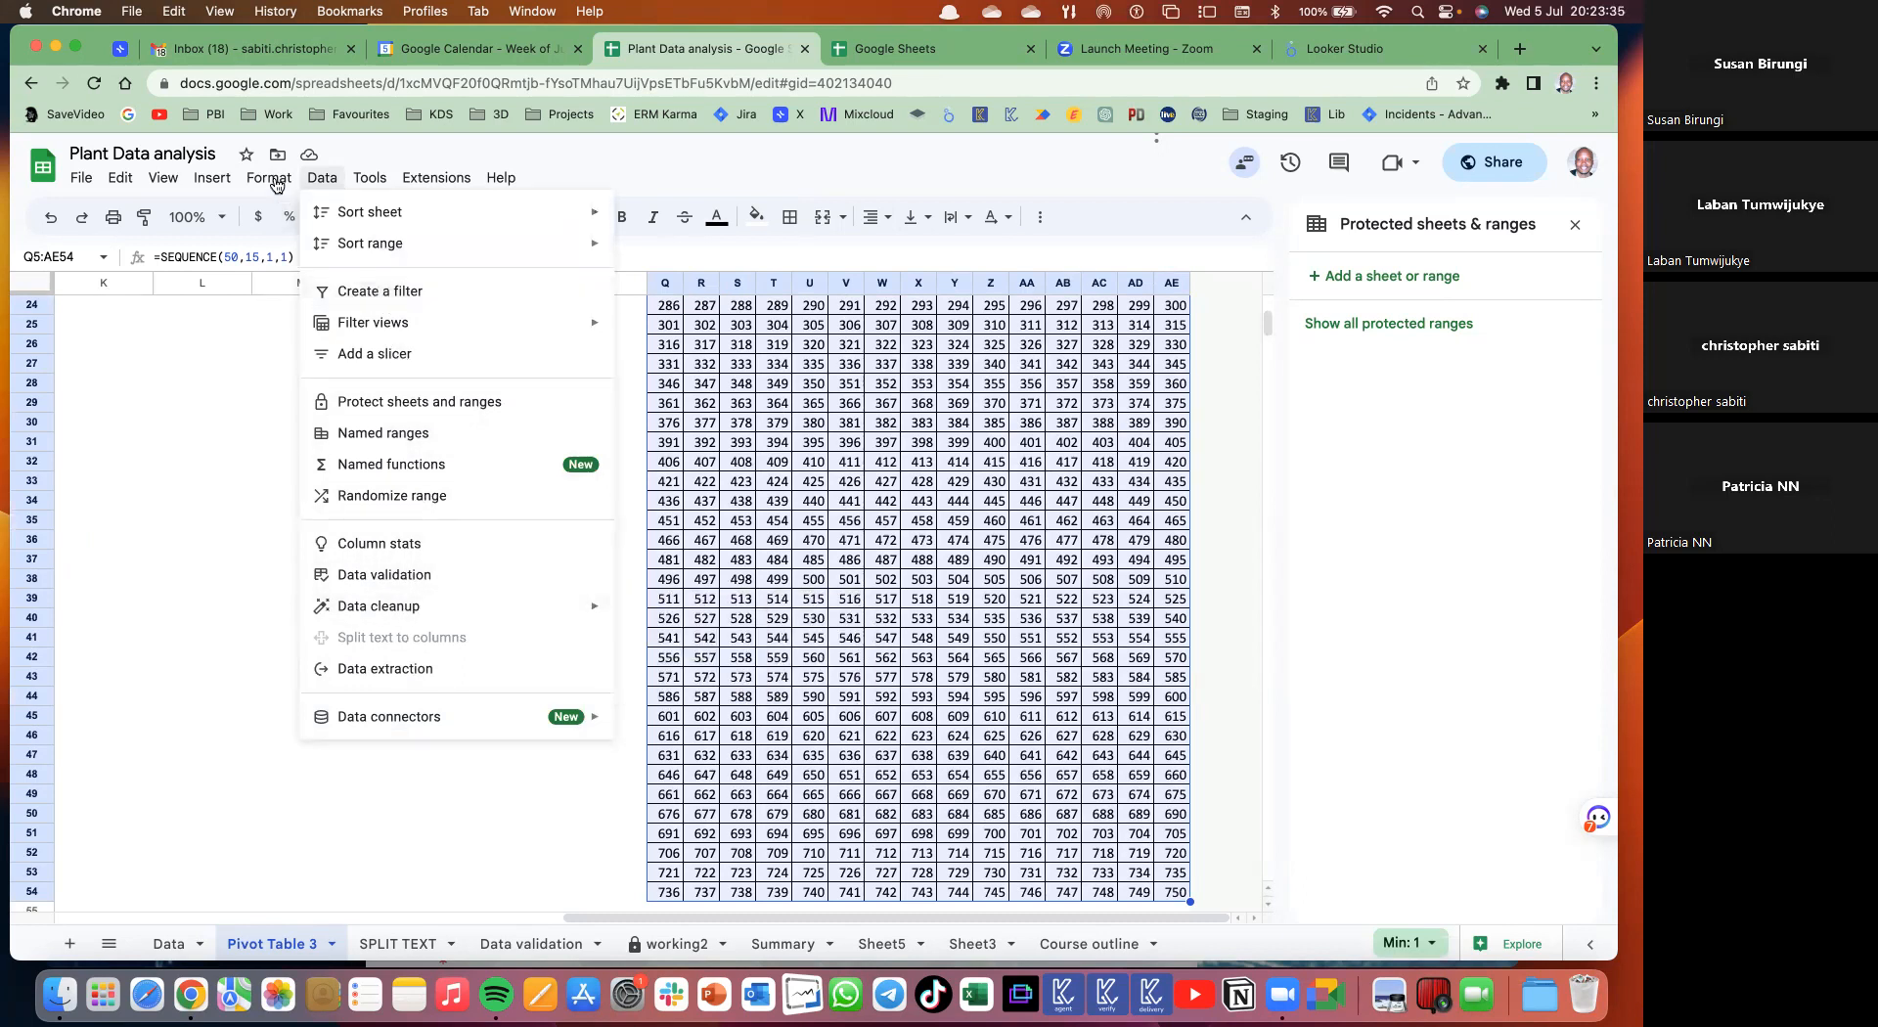
pyautogui.moveTo(276, 185)
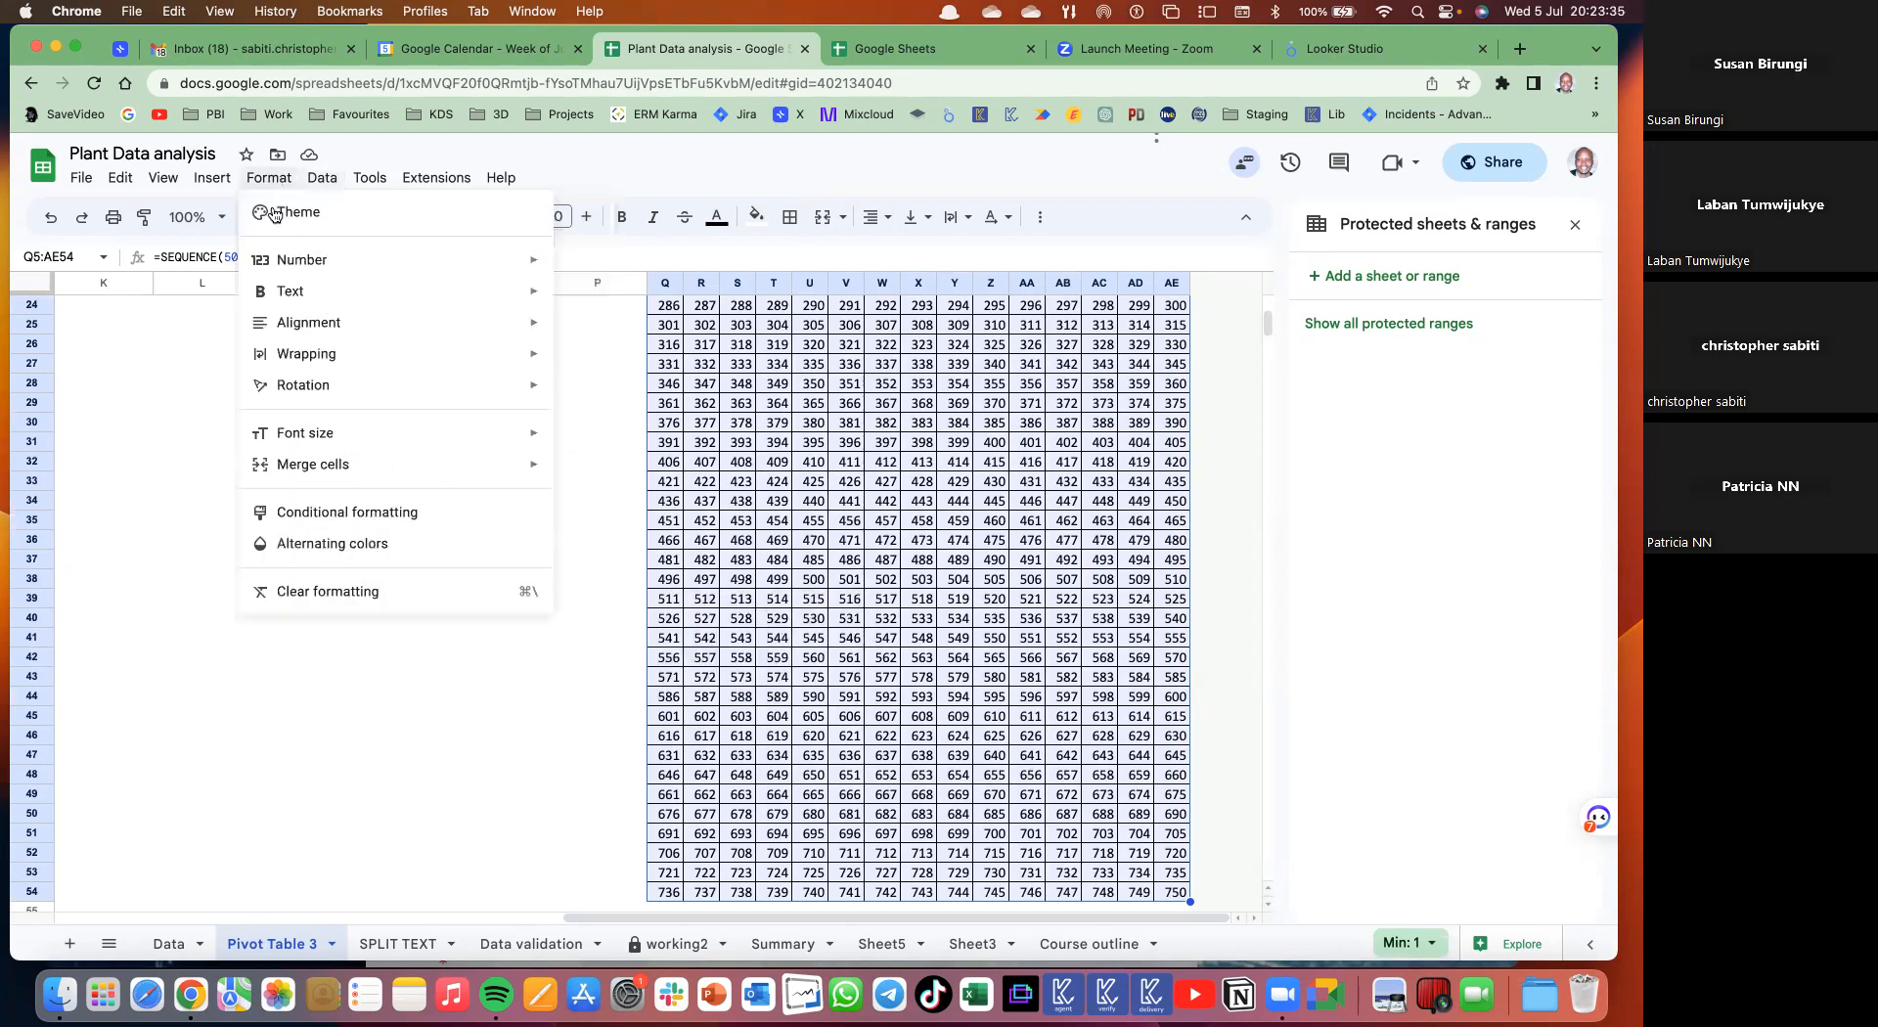
pyautogui.click(326, 513)
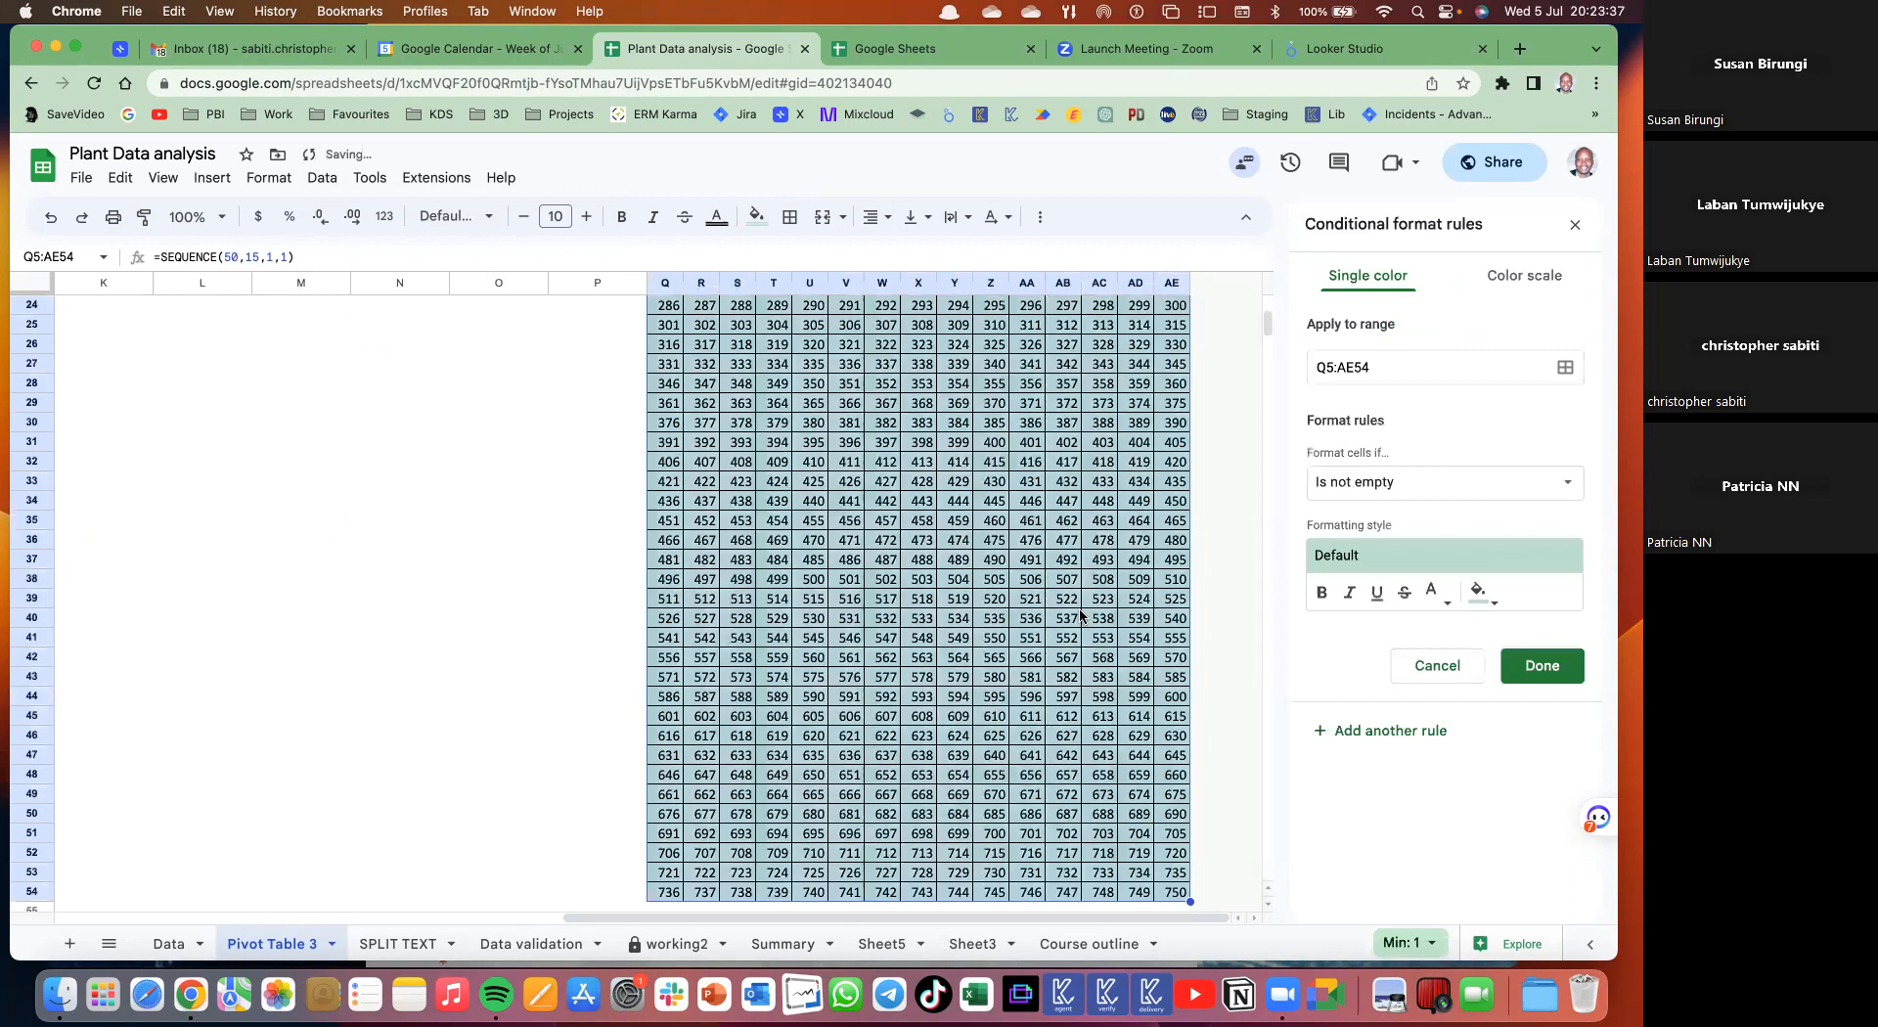
pyautogui.scroll(10, 1081, 617)
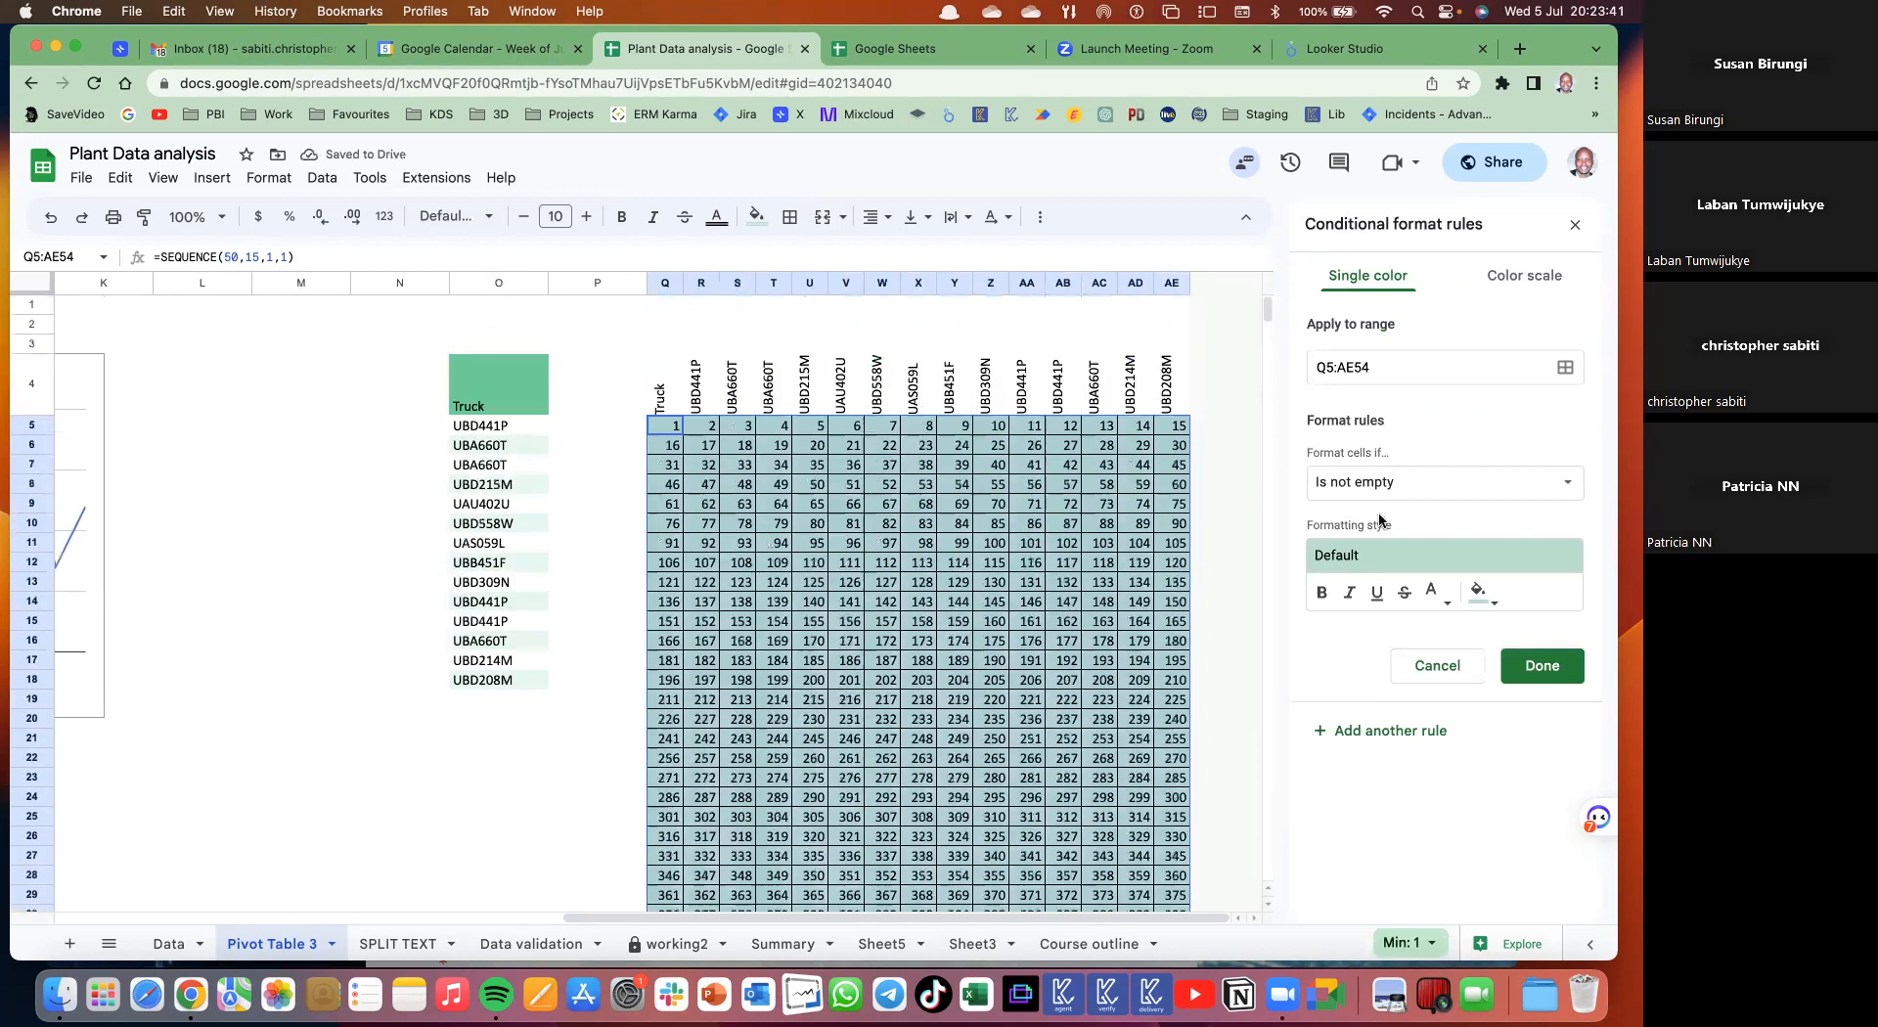
pyautogui.click(1424, 482)
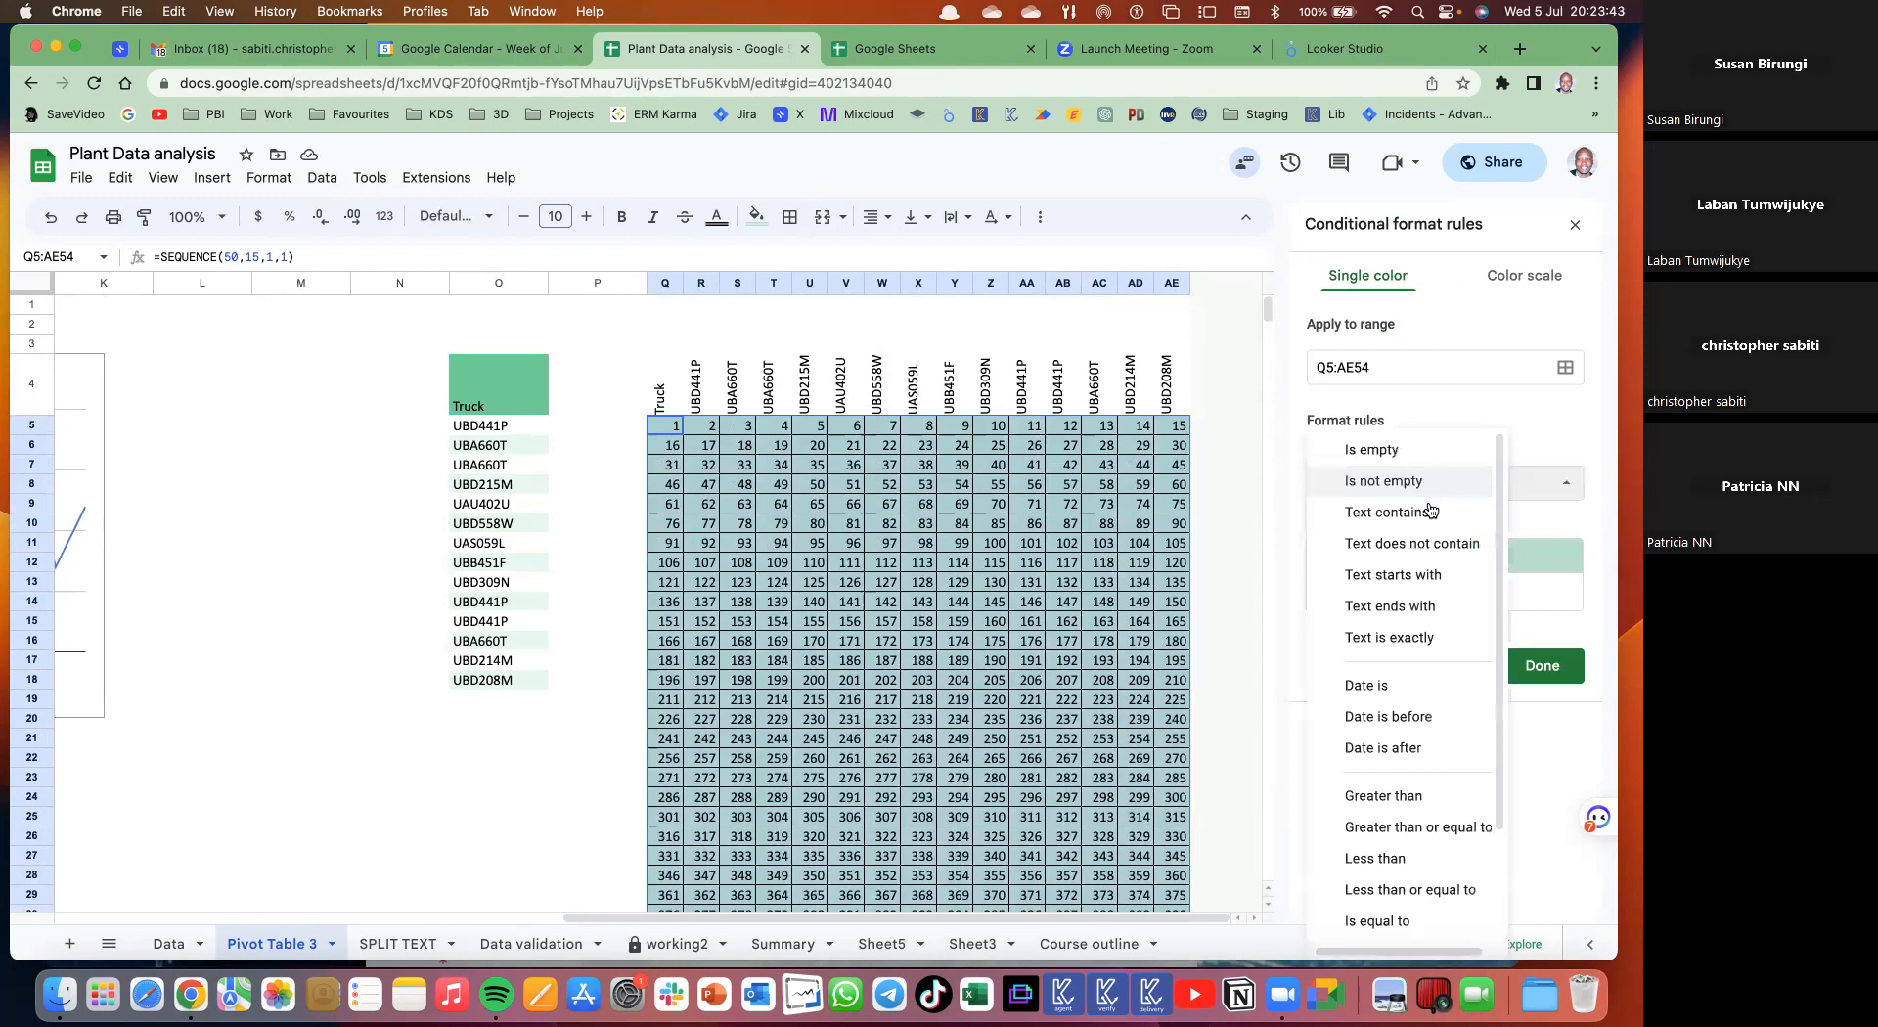
pyautogui.scroll(-1, 1428, 636)
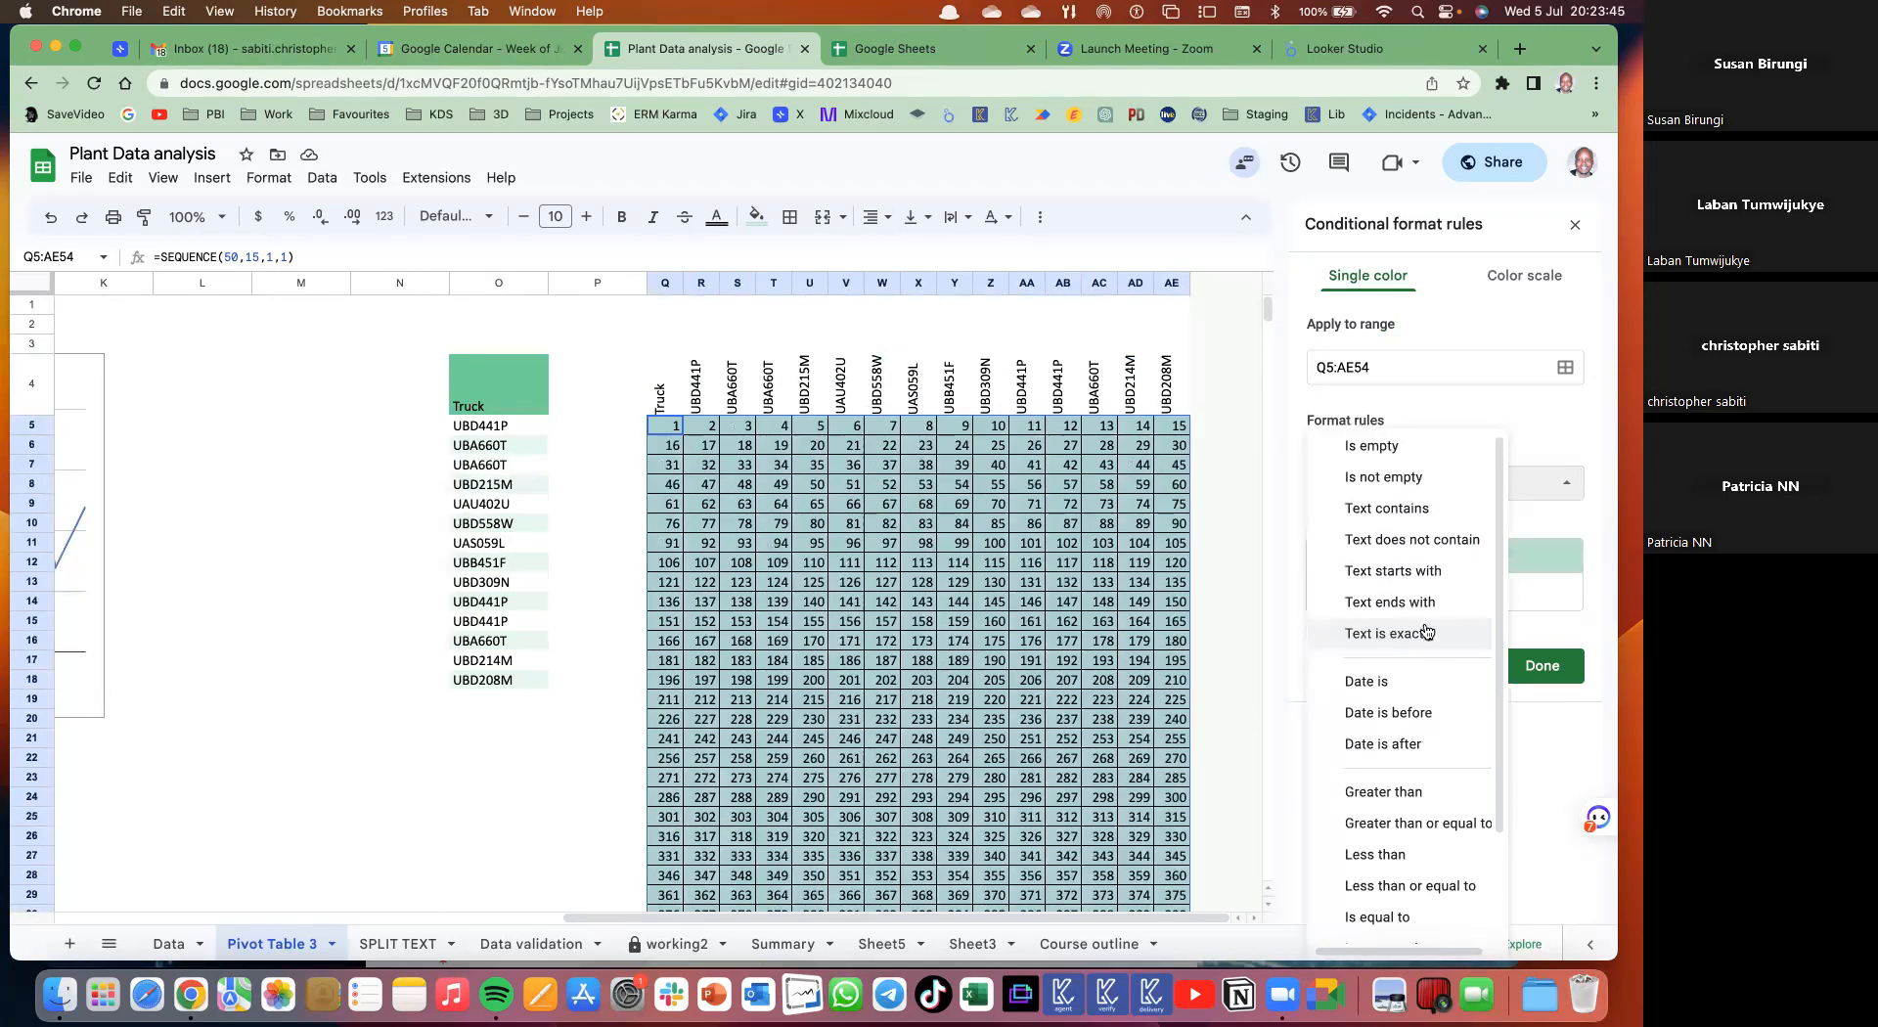
pyautogui.click(1387, 508)
pyautogui.click(1370, 529)
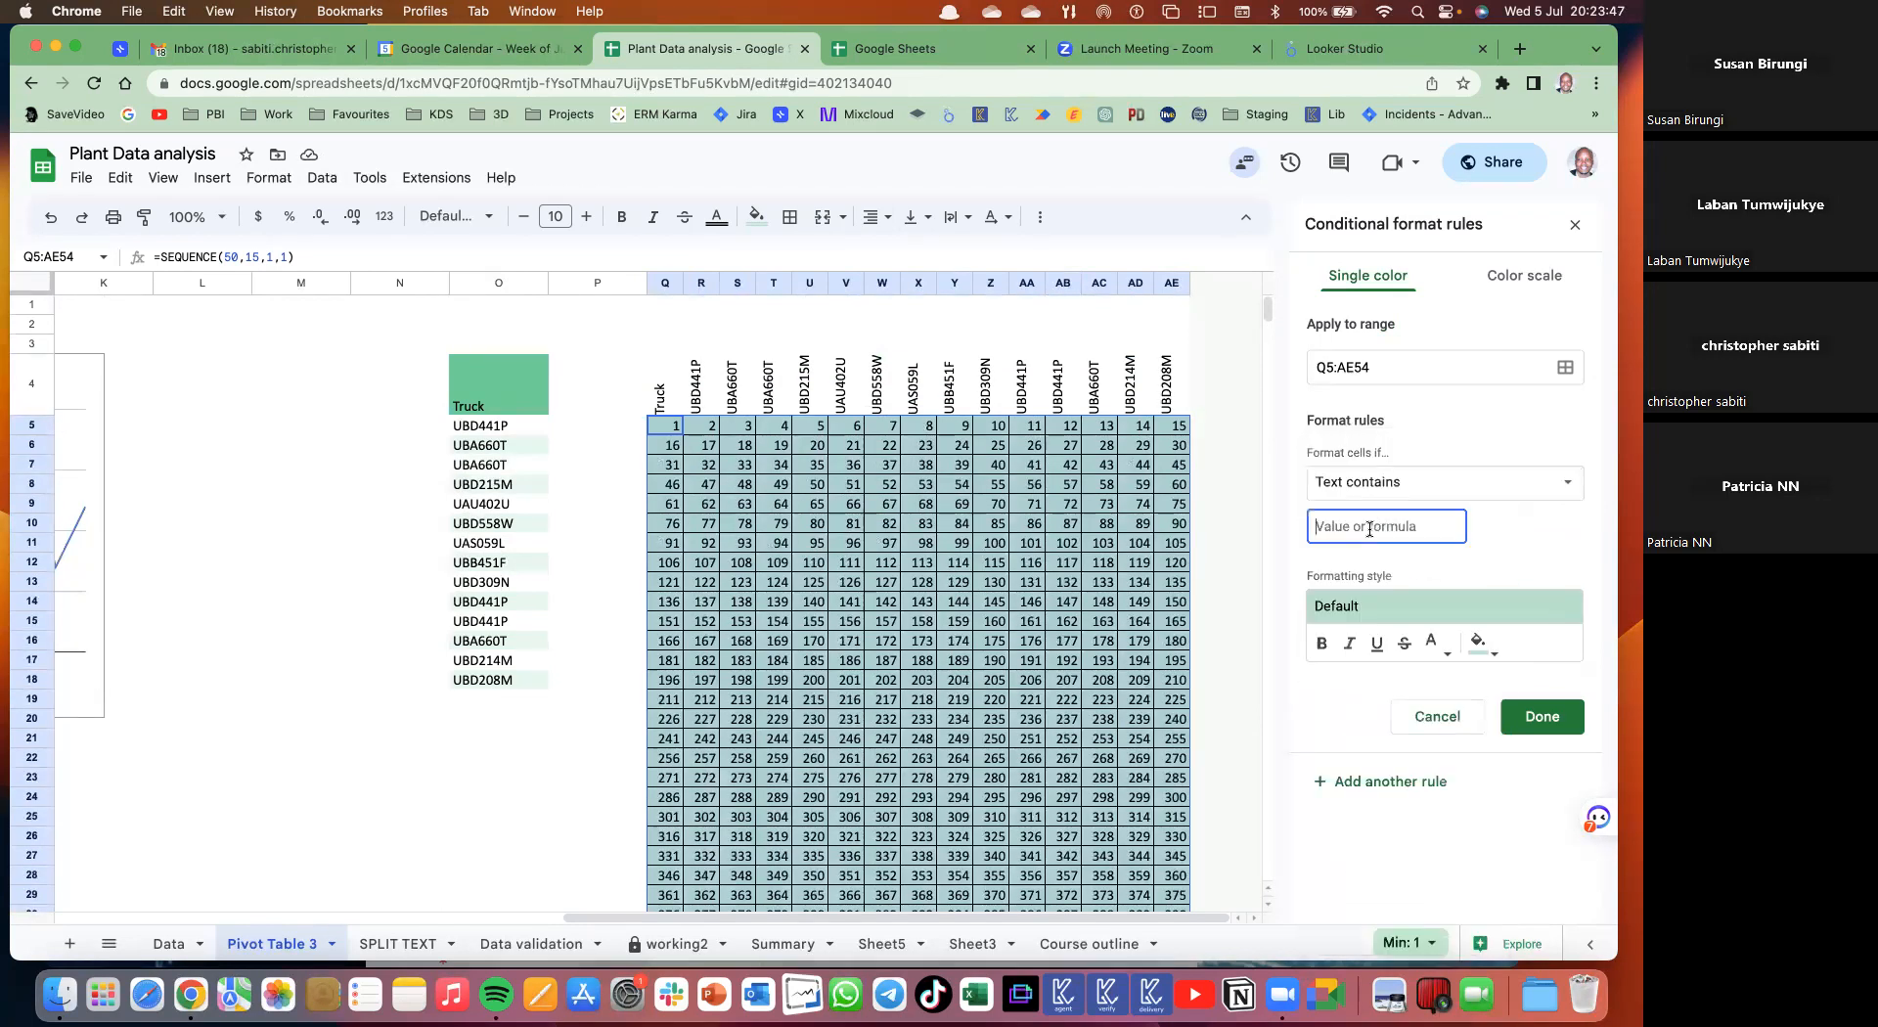
pyautogui.write('5')
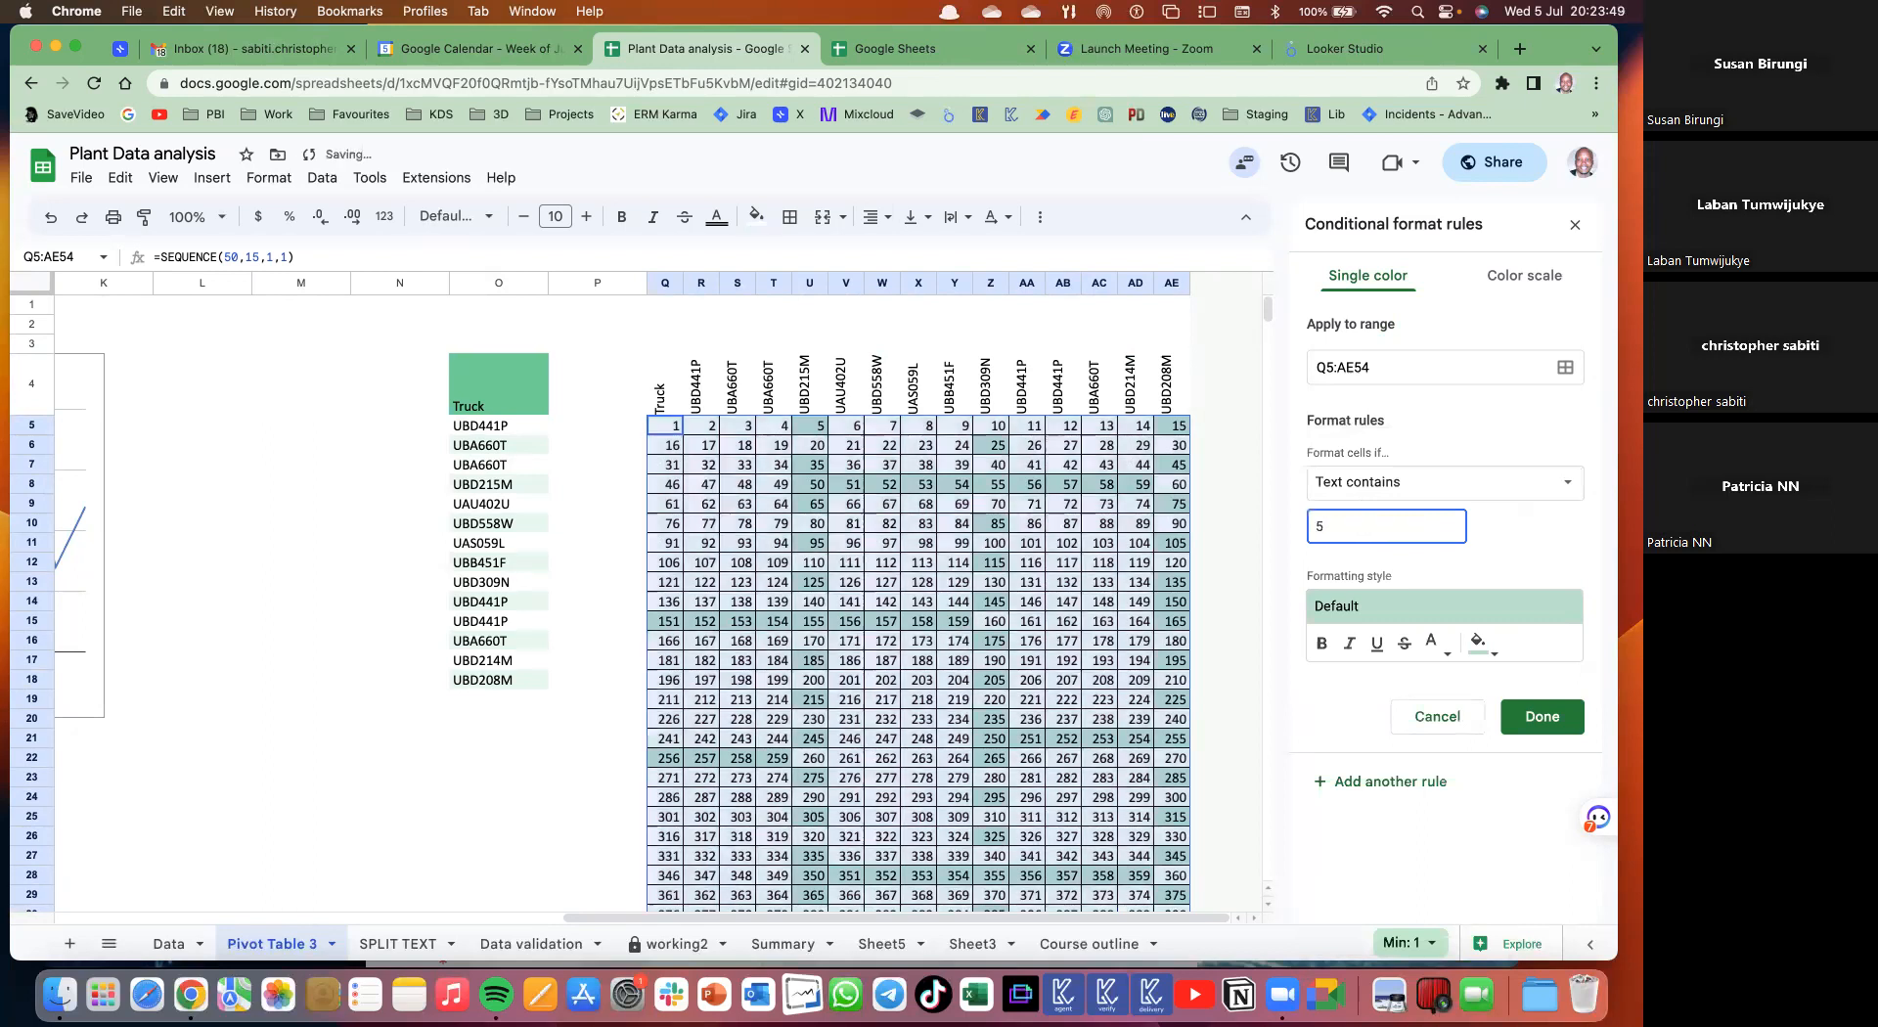
pyautogui.click(1476, 645)
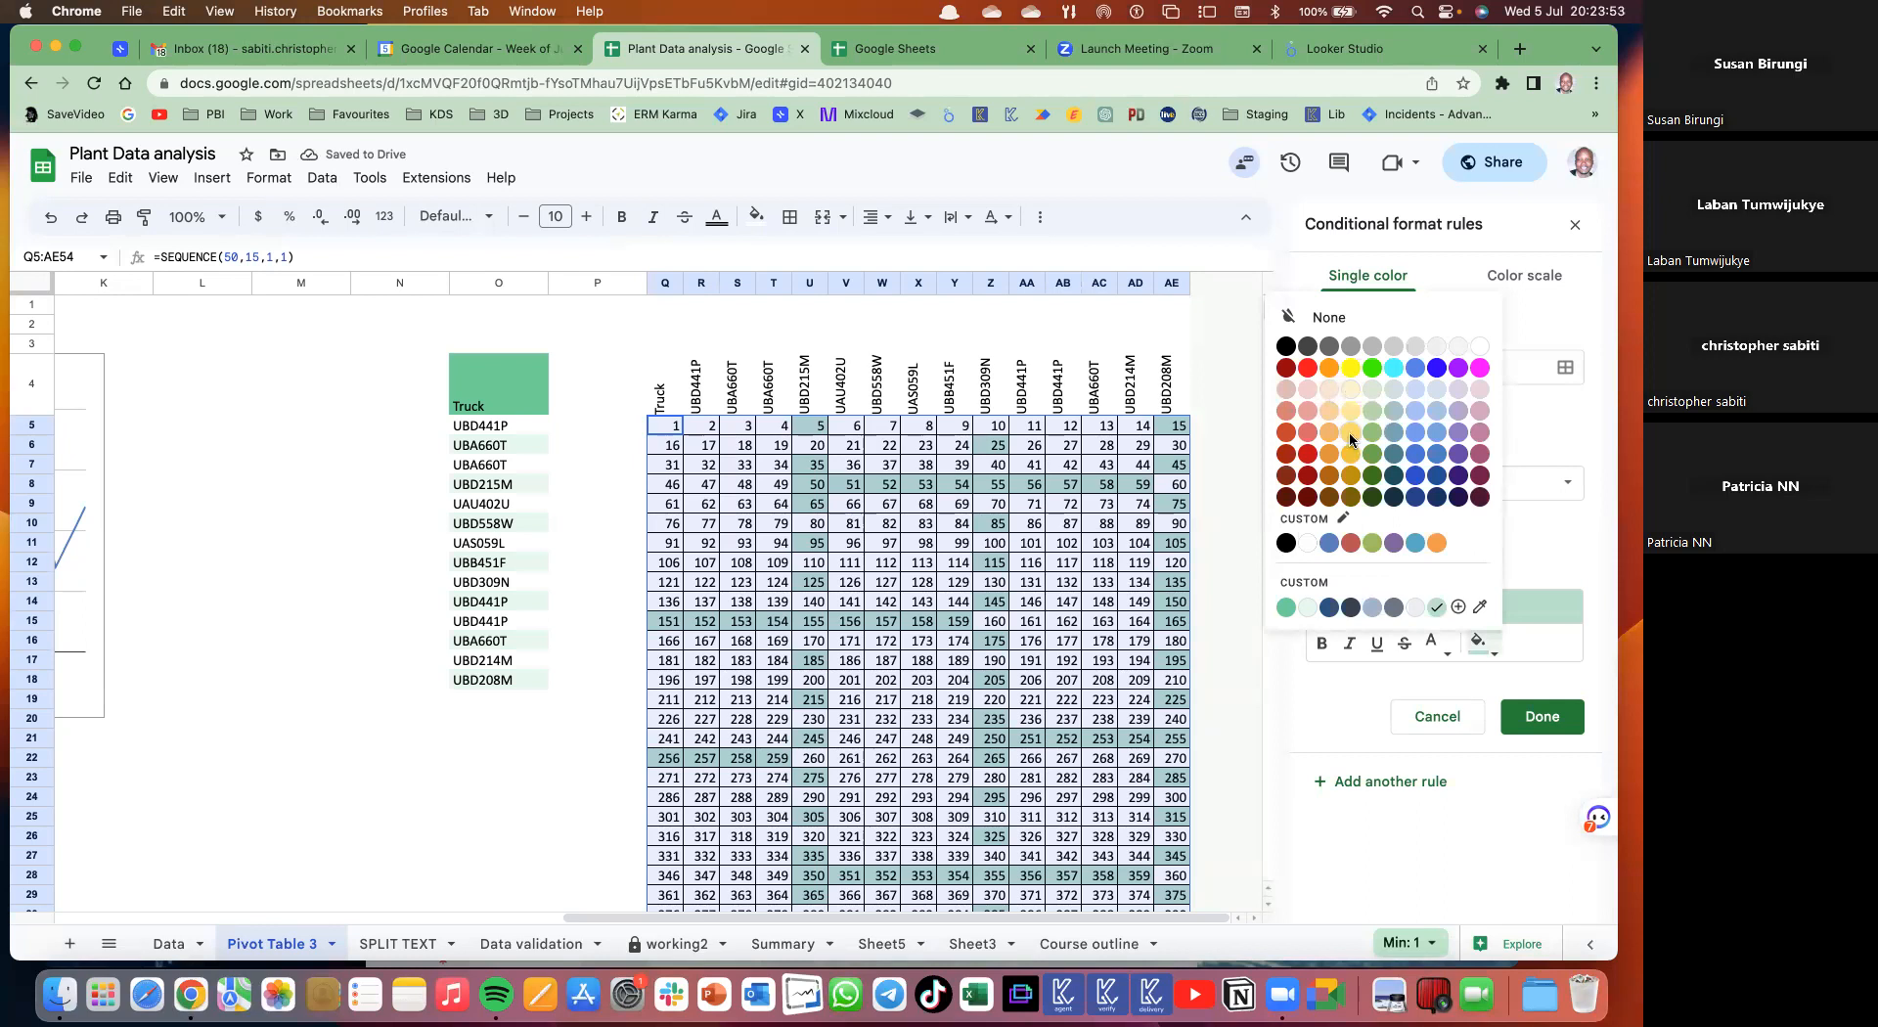
pyautogui.click(1350, 437)
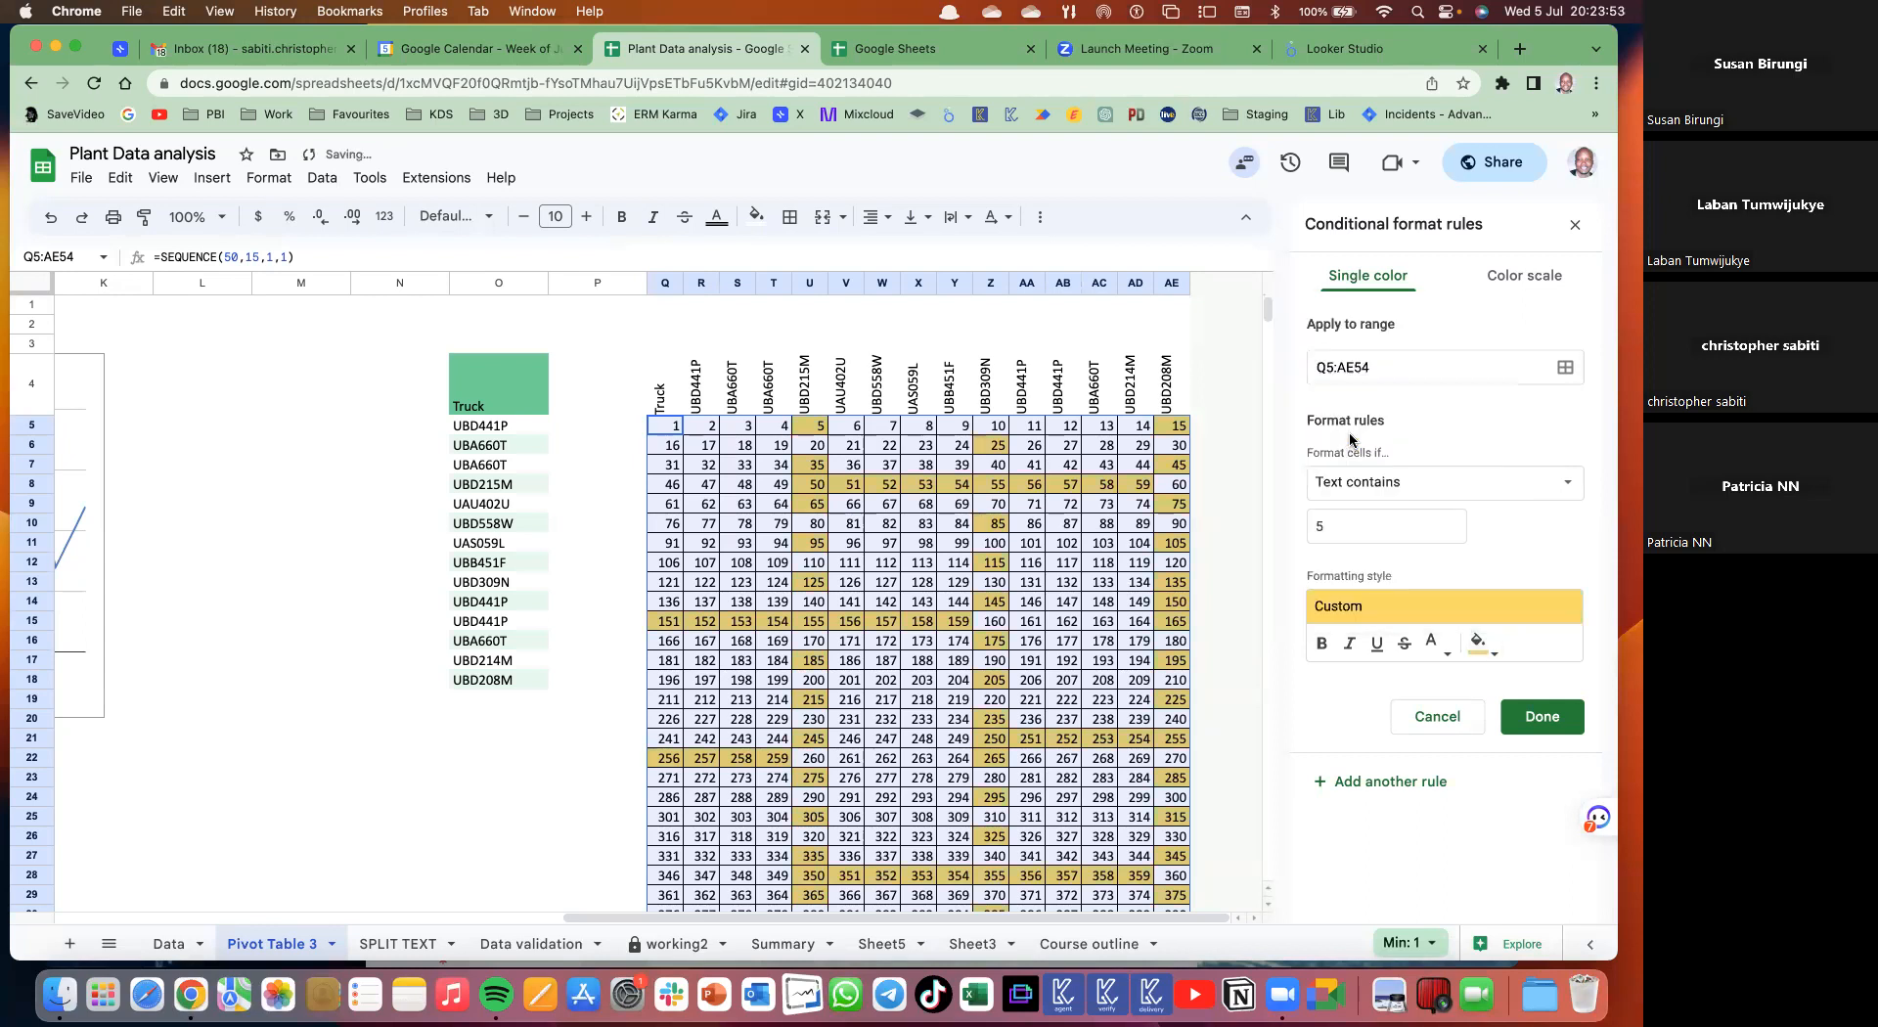
pyautogui.click(1434, 646)
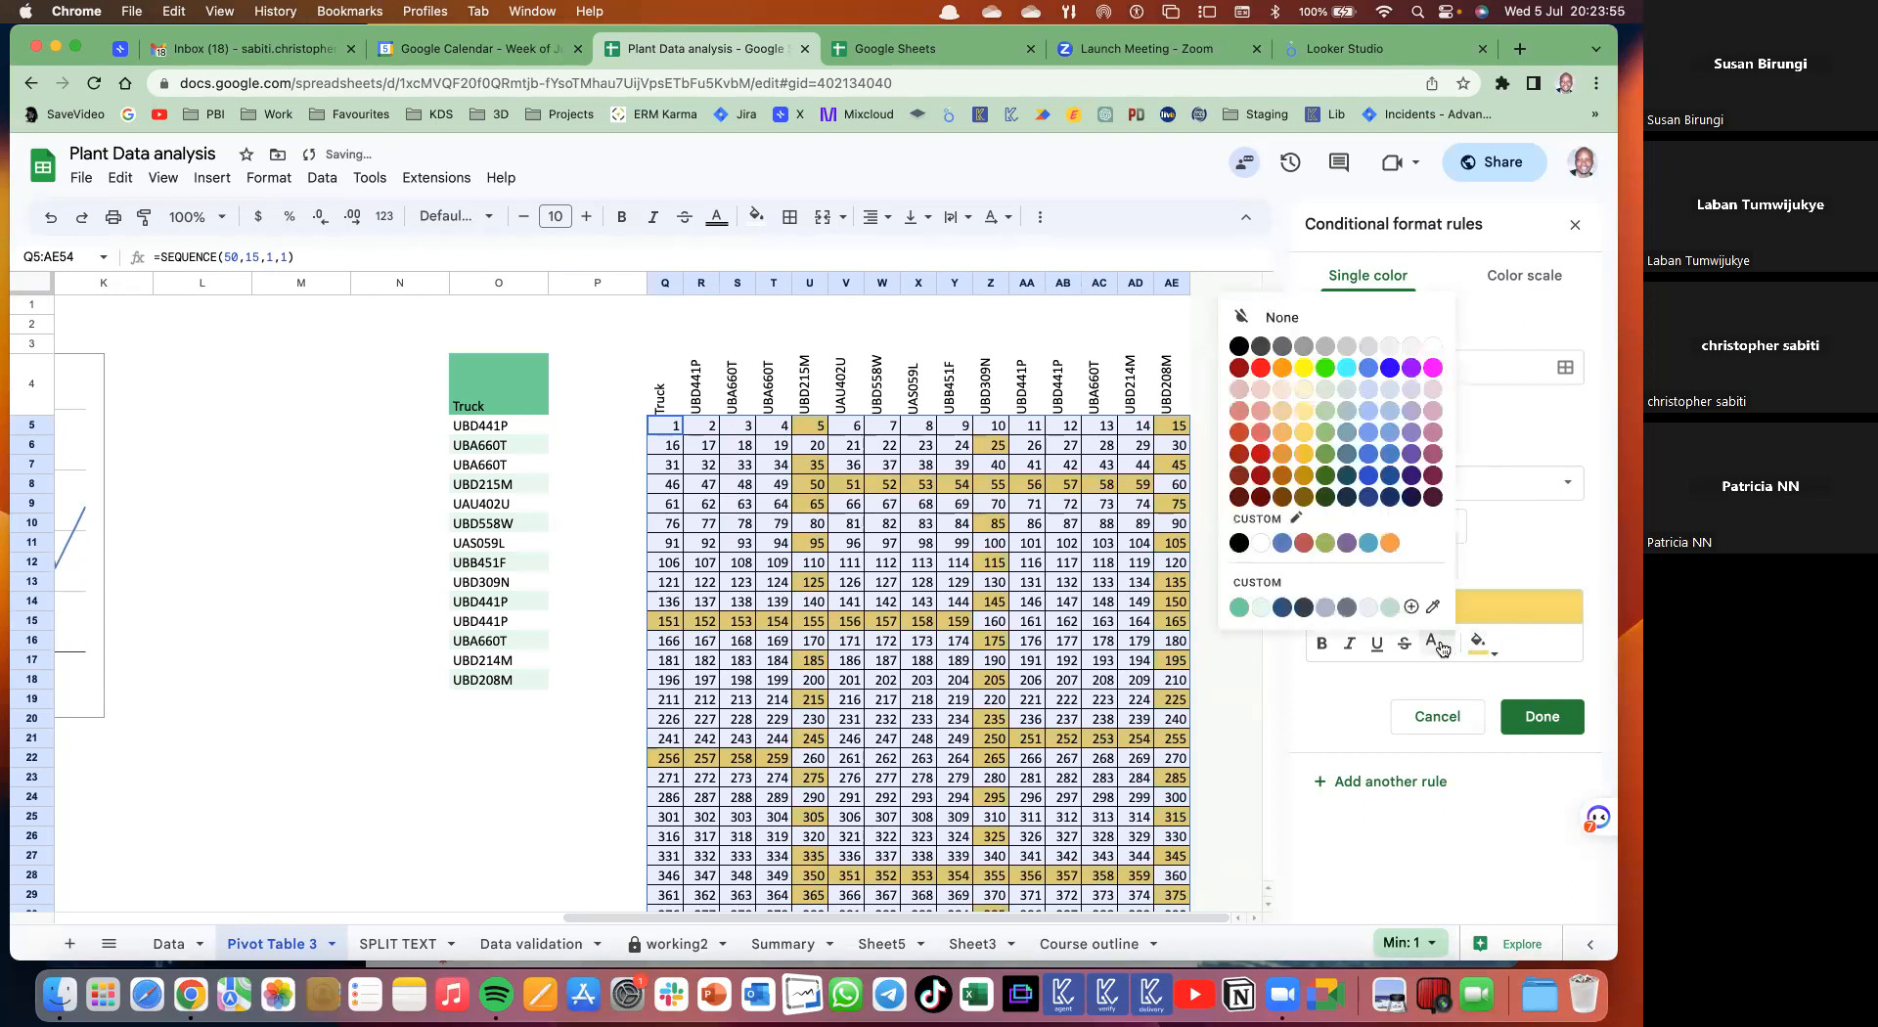
pyautogui.click(1389, 368)
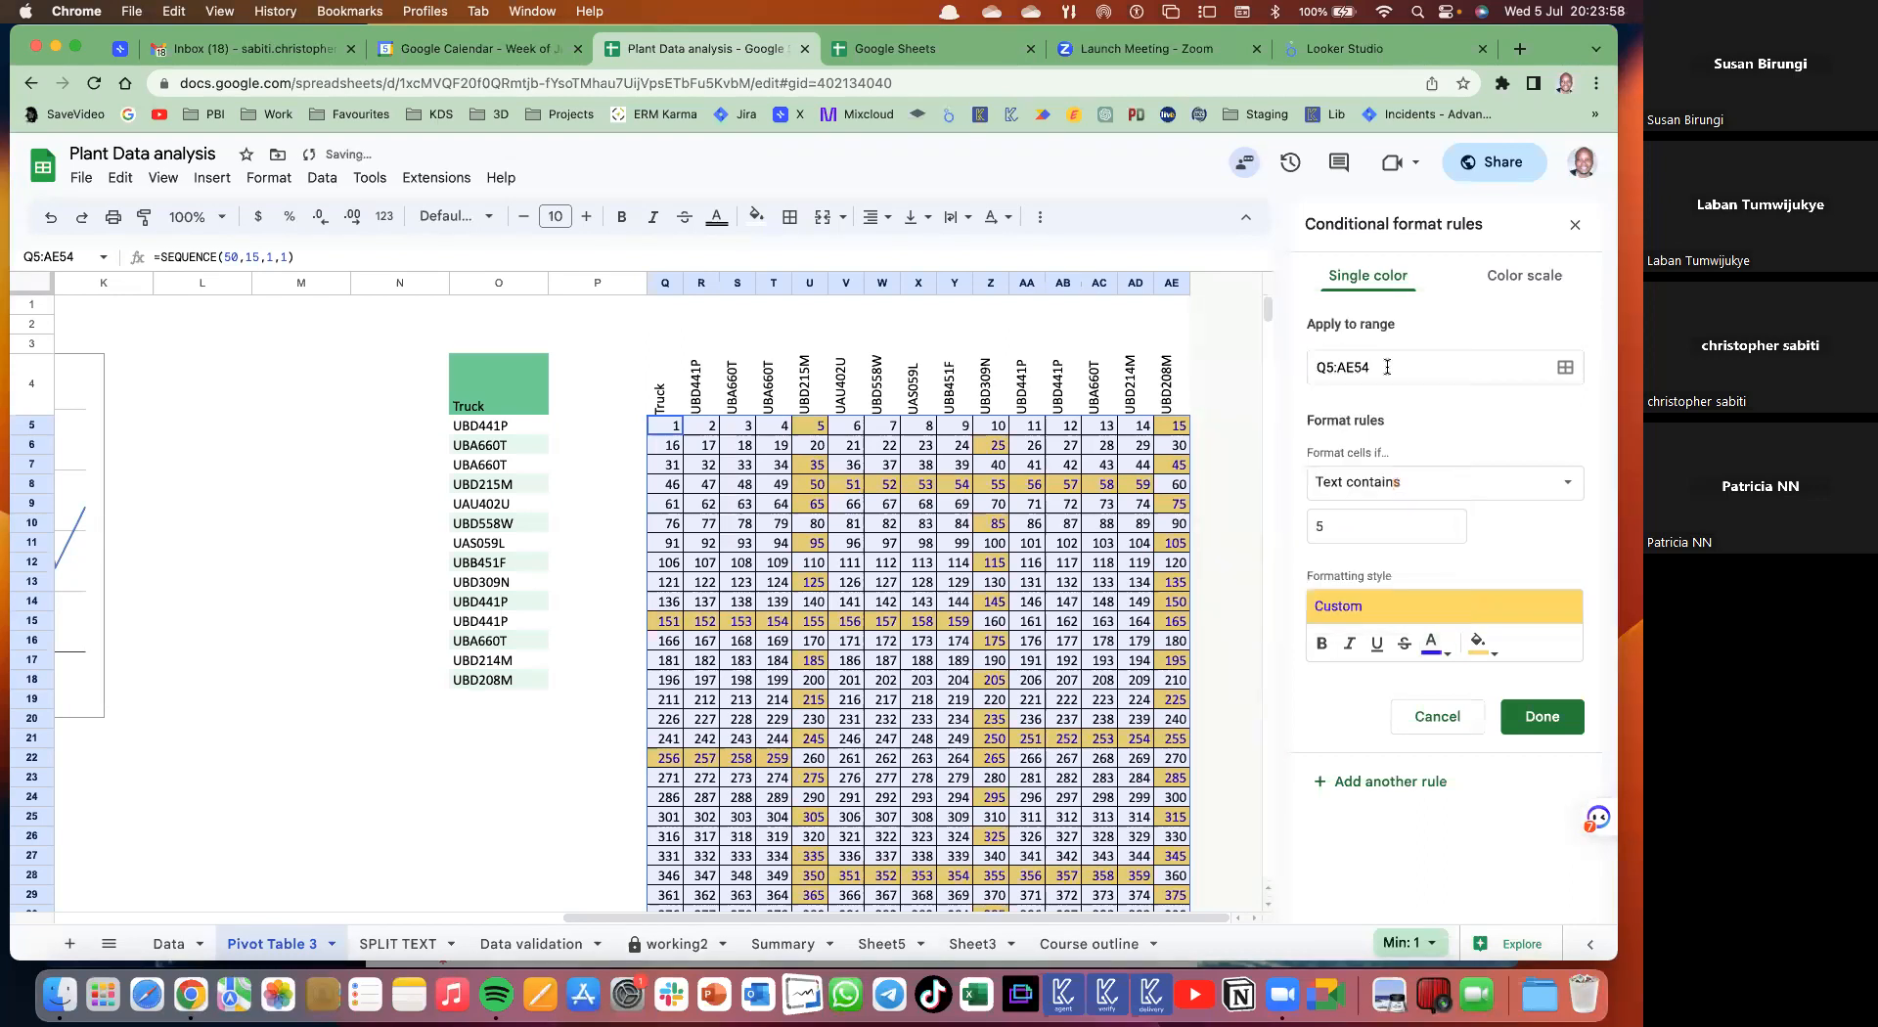
pyautogui.click(1405, 646)
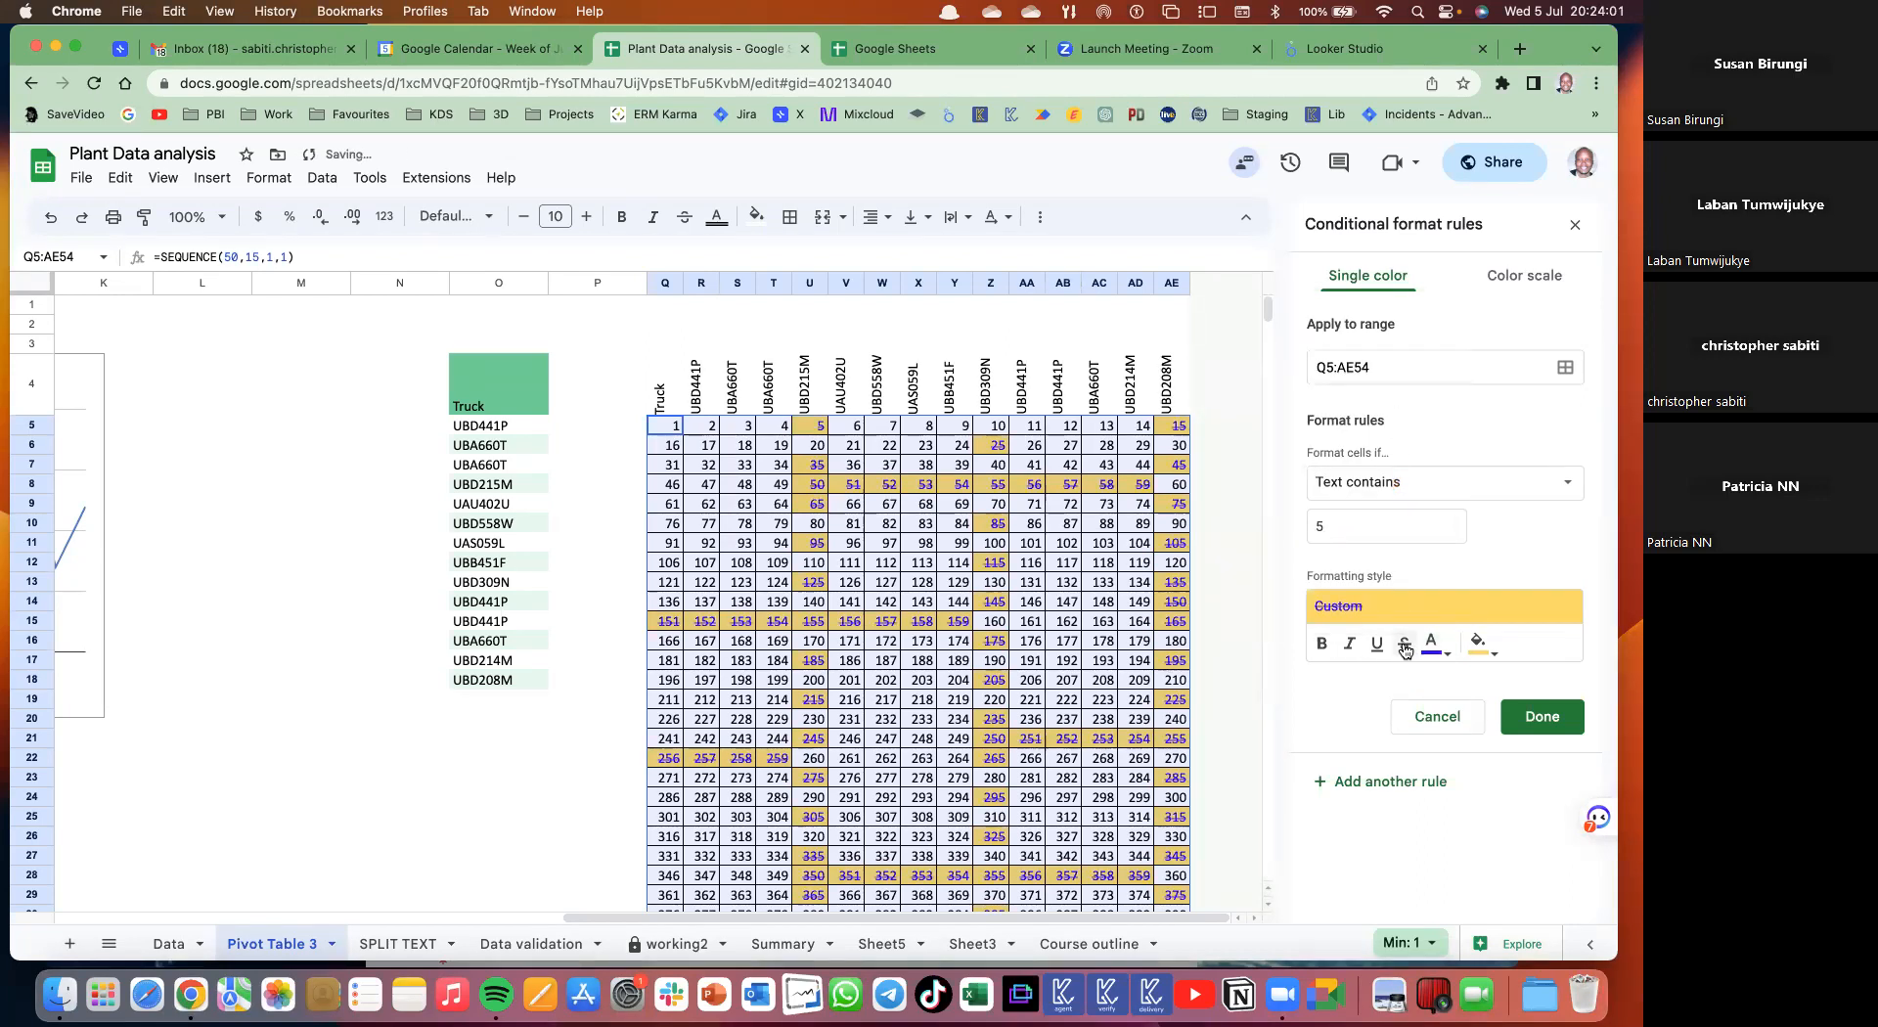
pyautogui.click(1322, 646)
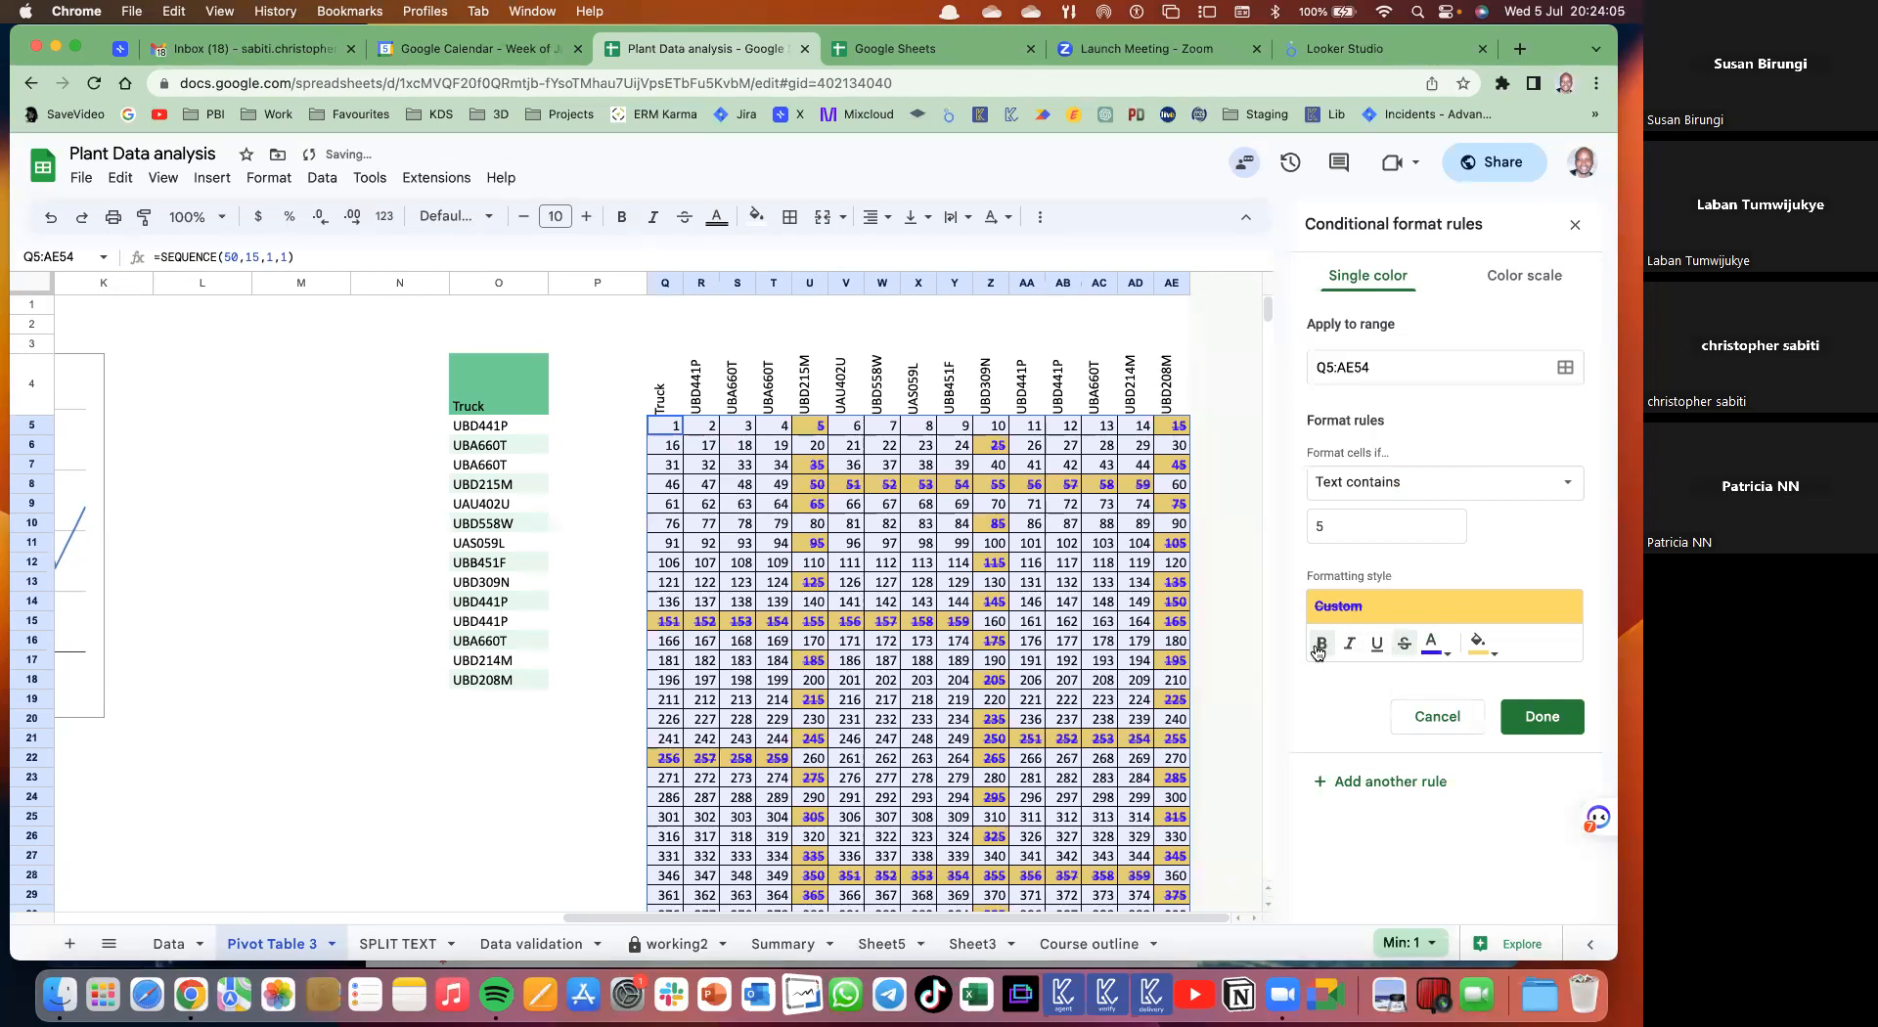
pyautogui.click(1537, 724)
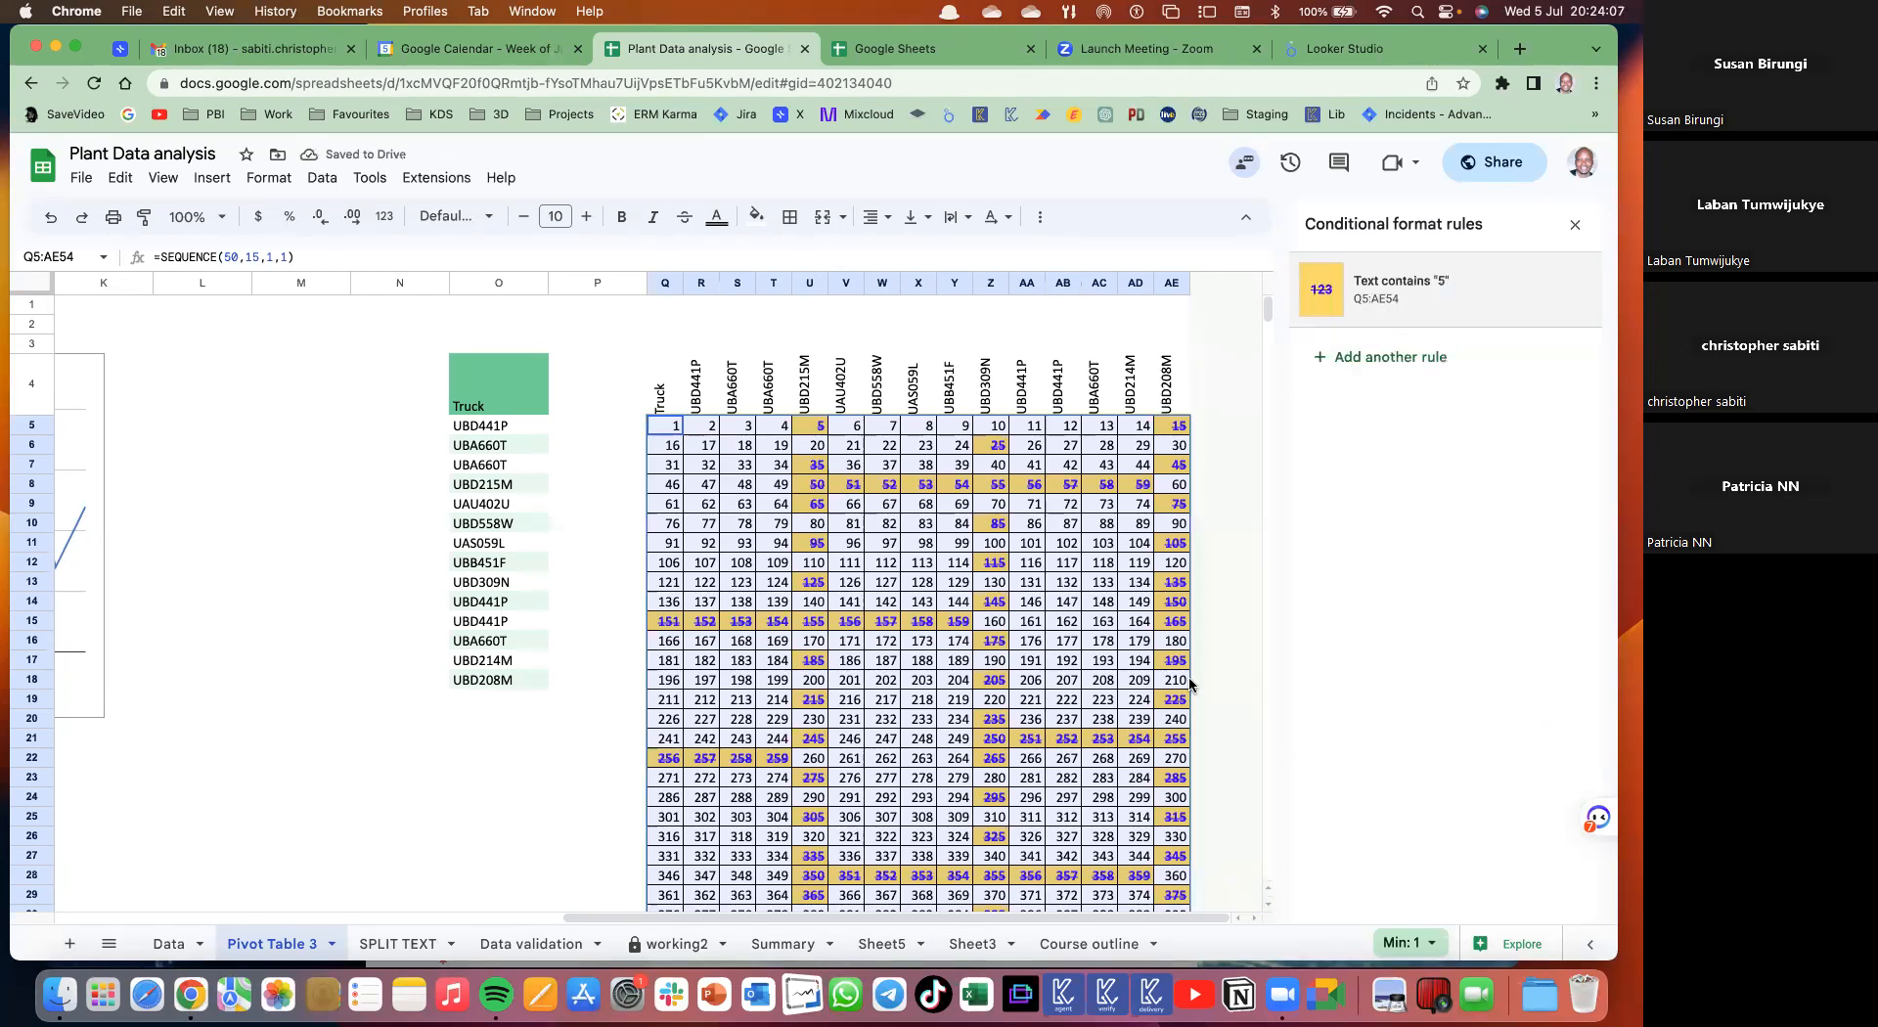
pyautogui.scroll(-5, 1189, 678)
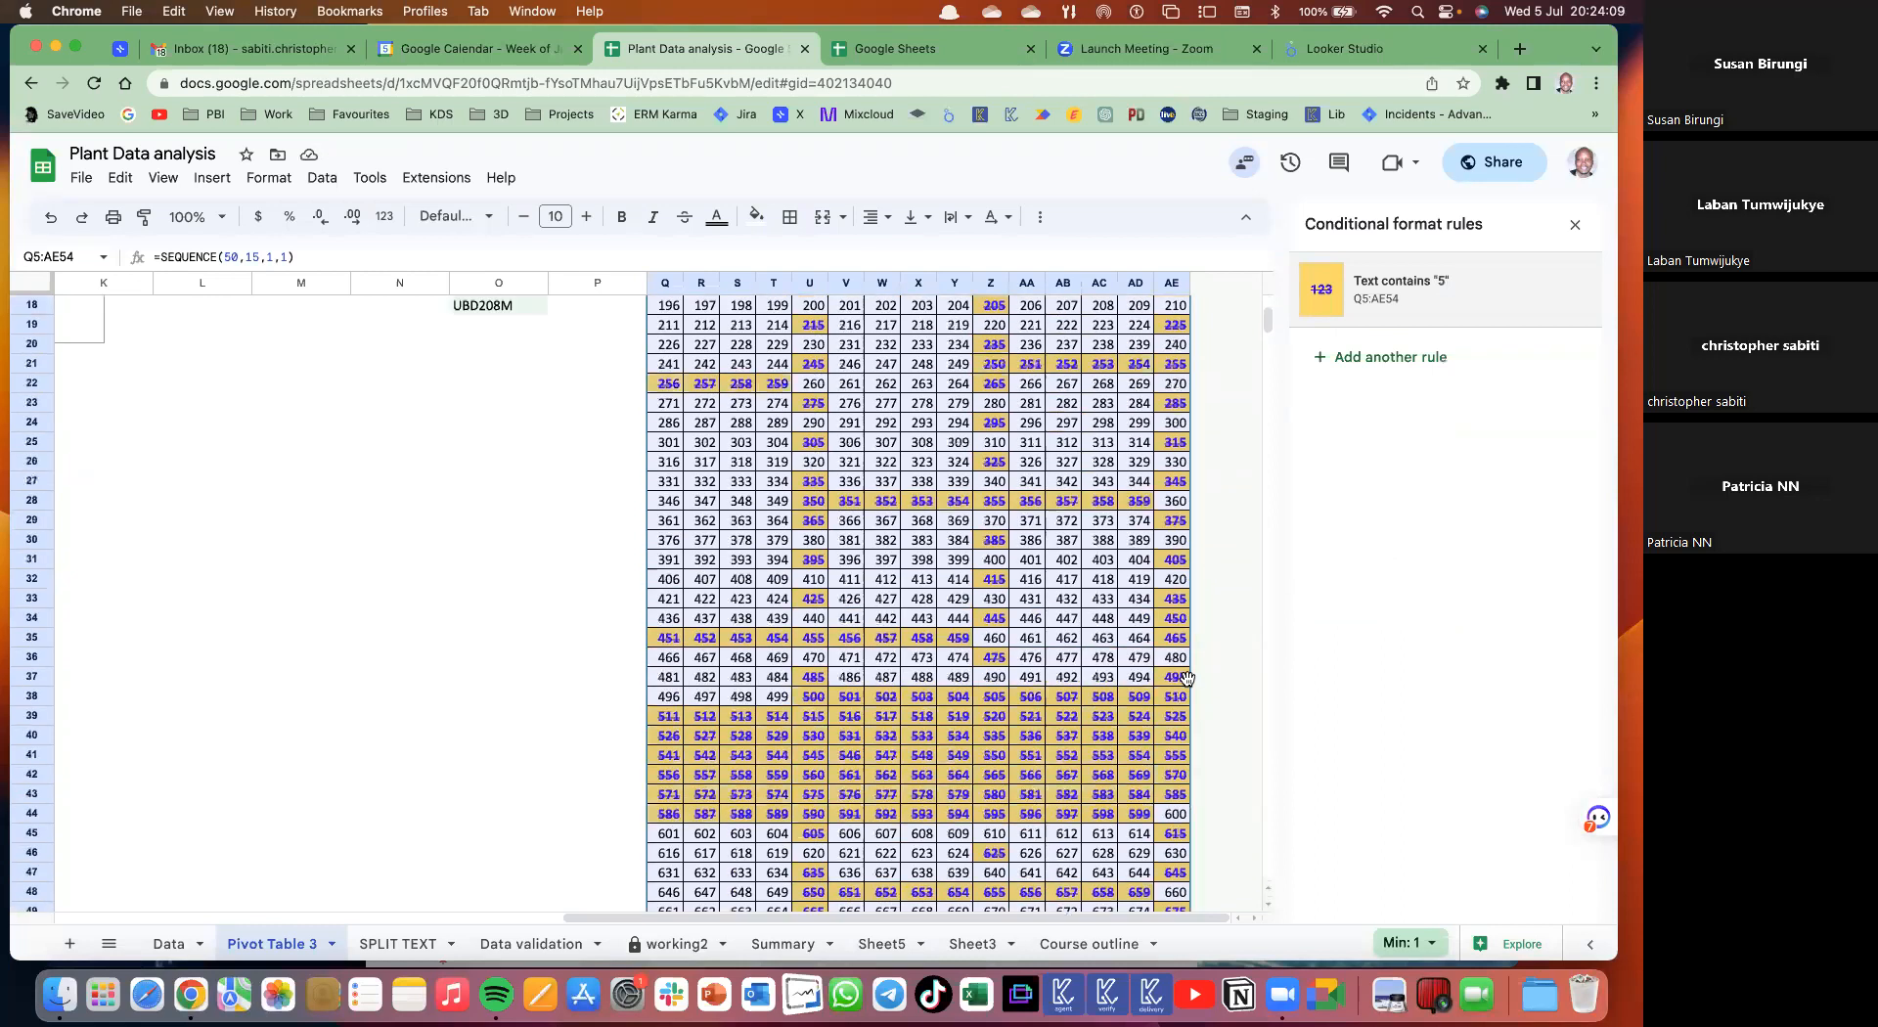
pyautogui.scroll(2, 1187, 678)
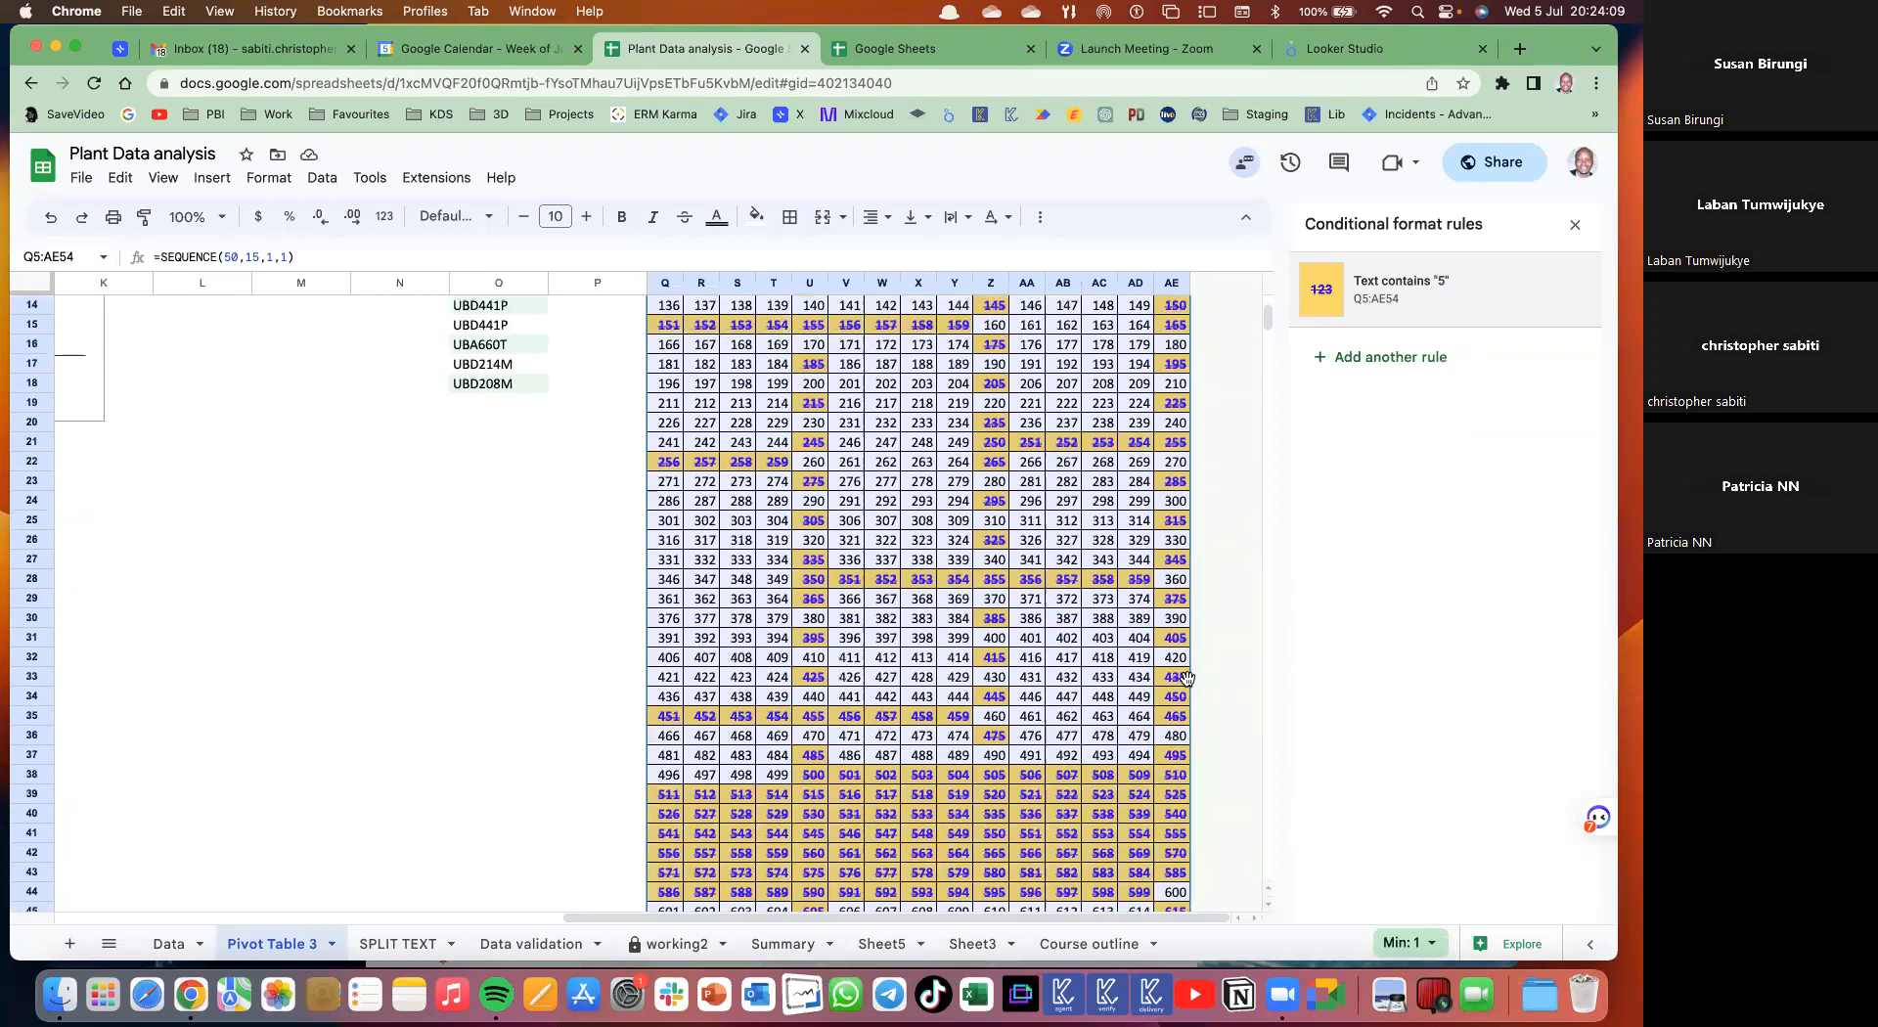
pyautogui.scroll(5, 1187, 678)
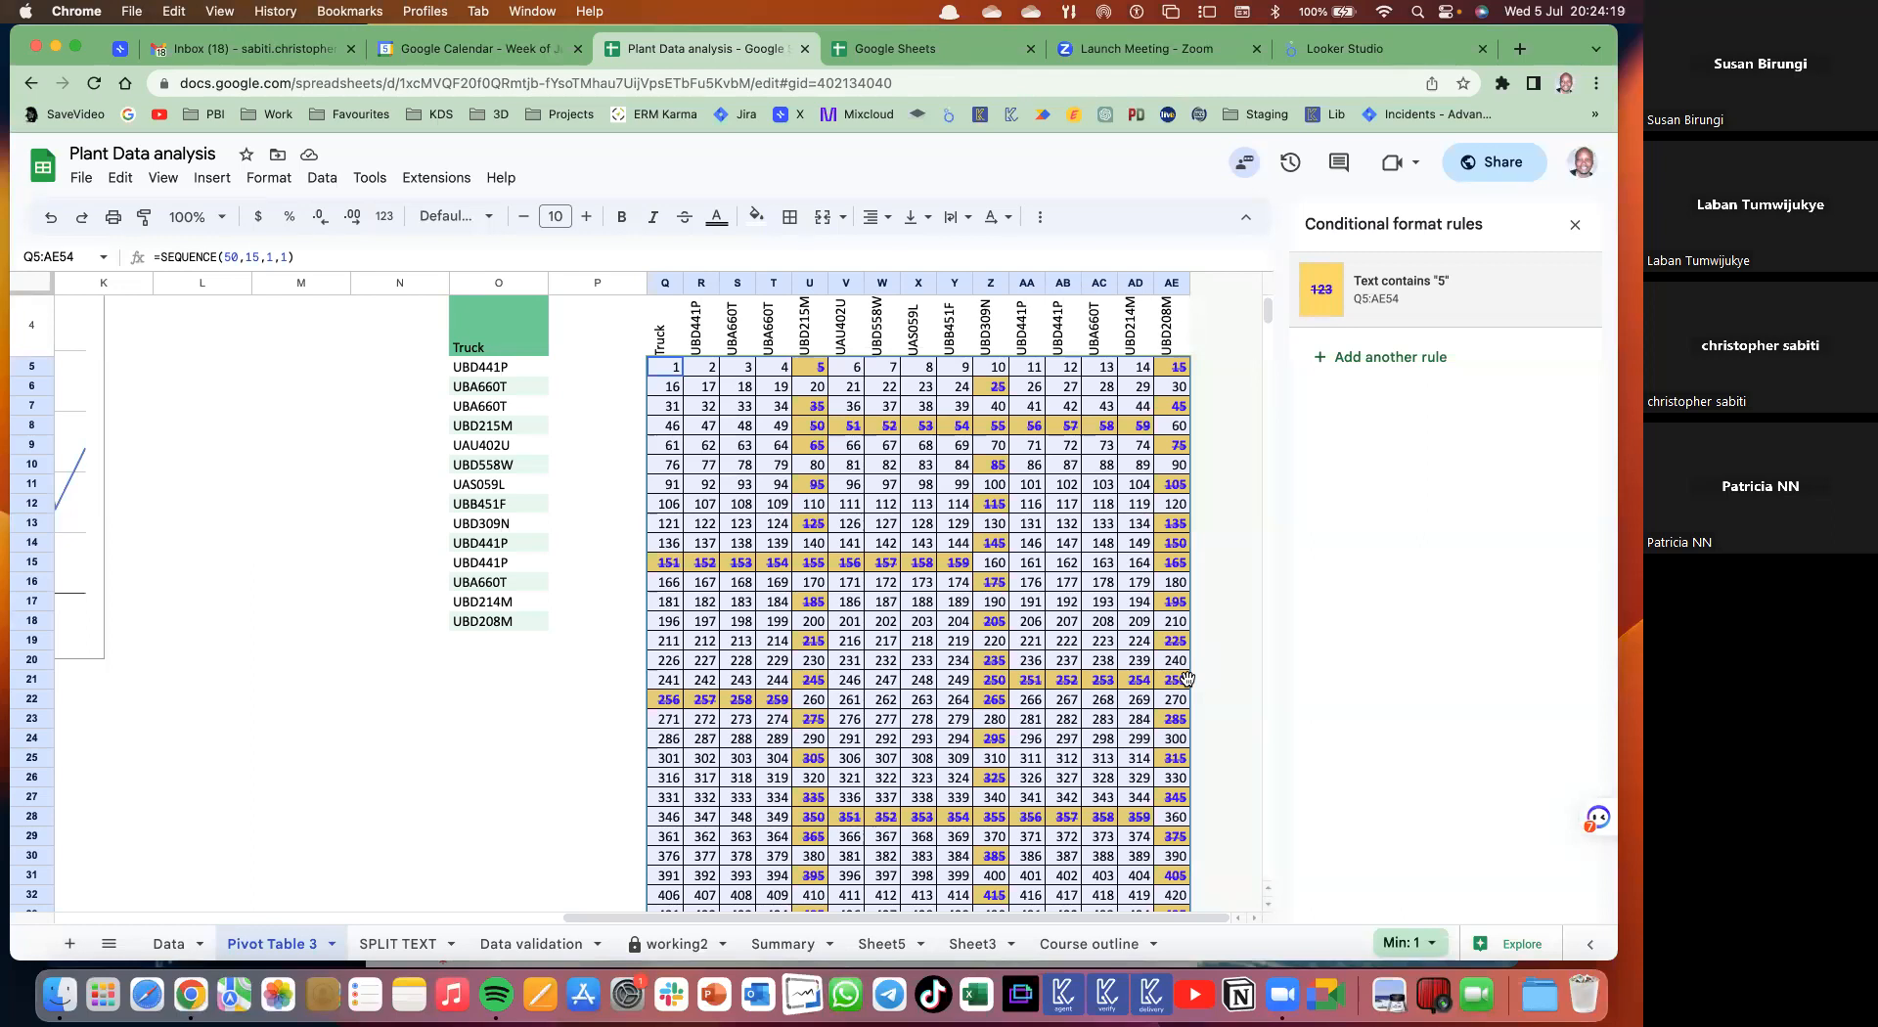
pyautogui.scroll(-5, 1187, 678)
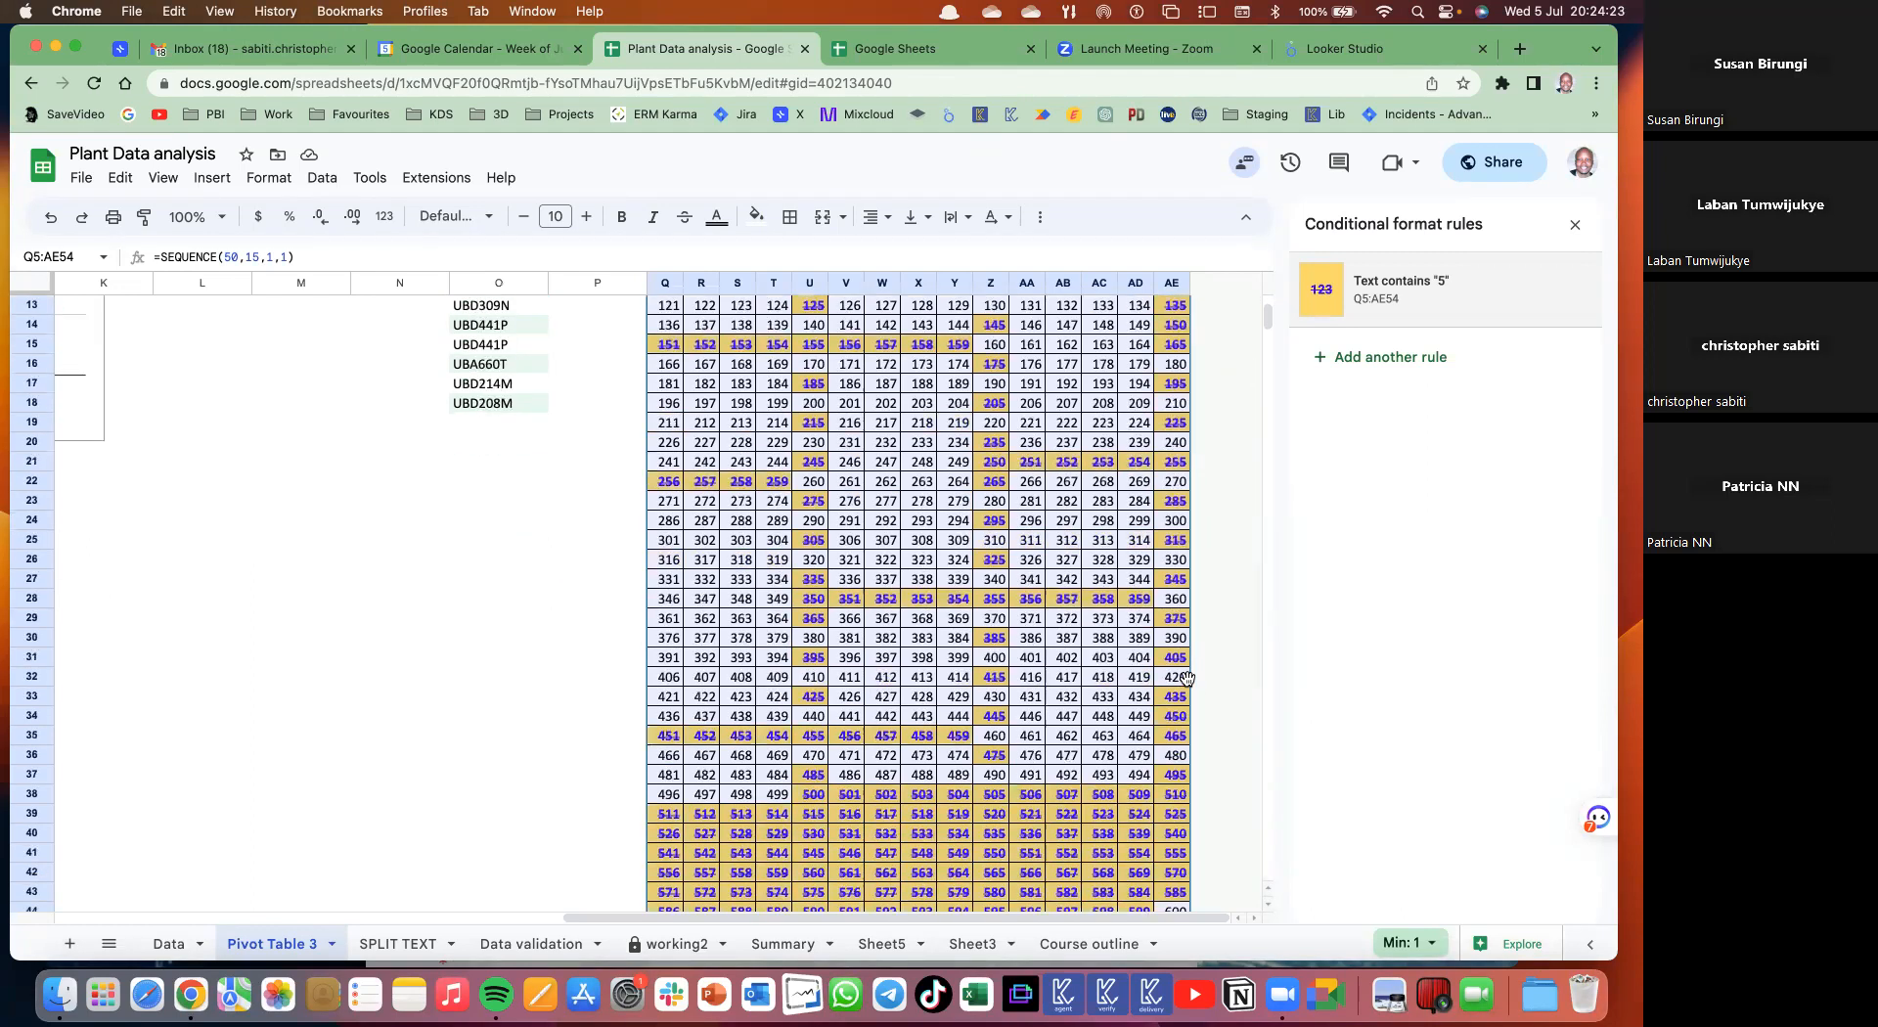
# - Remove strikethrough from the 'Text contains 5' rule and try a Less than 24 condition
pyautogui.scroll(-8, 1187, 678)
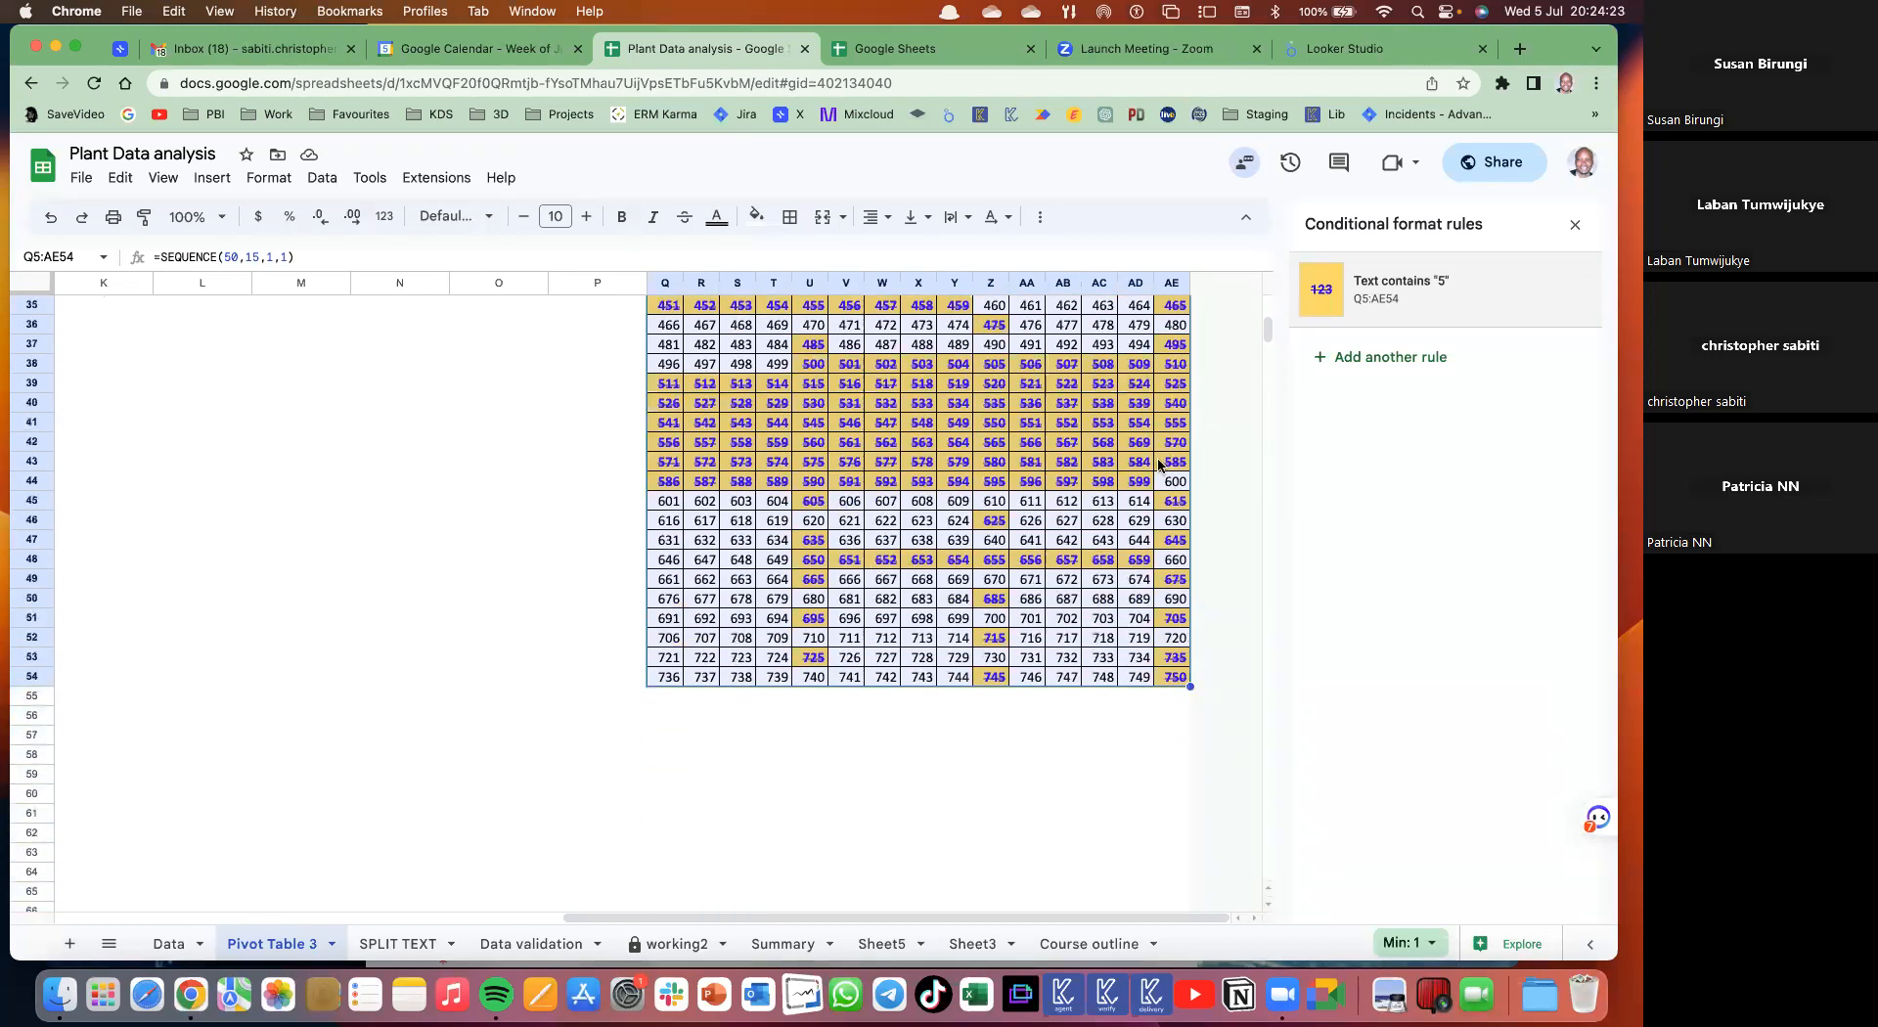
pyautogui.scroll(13, 1057, 546)
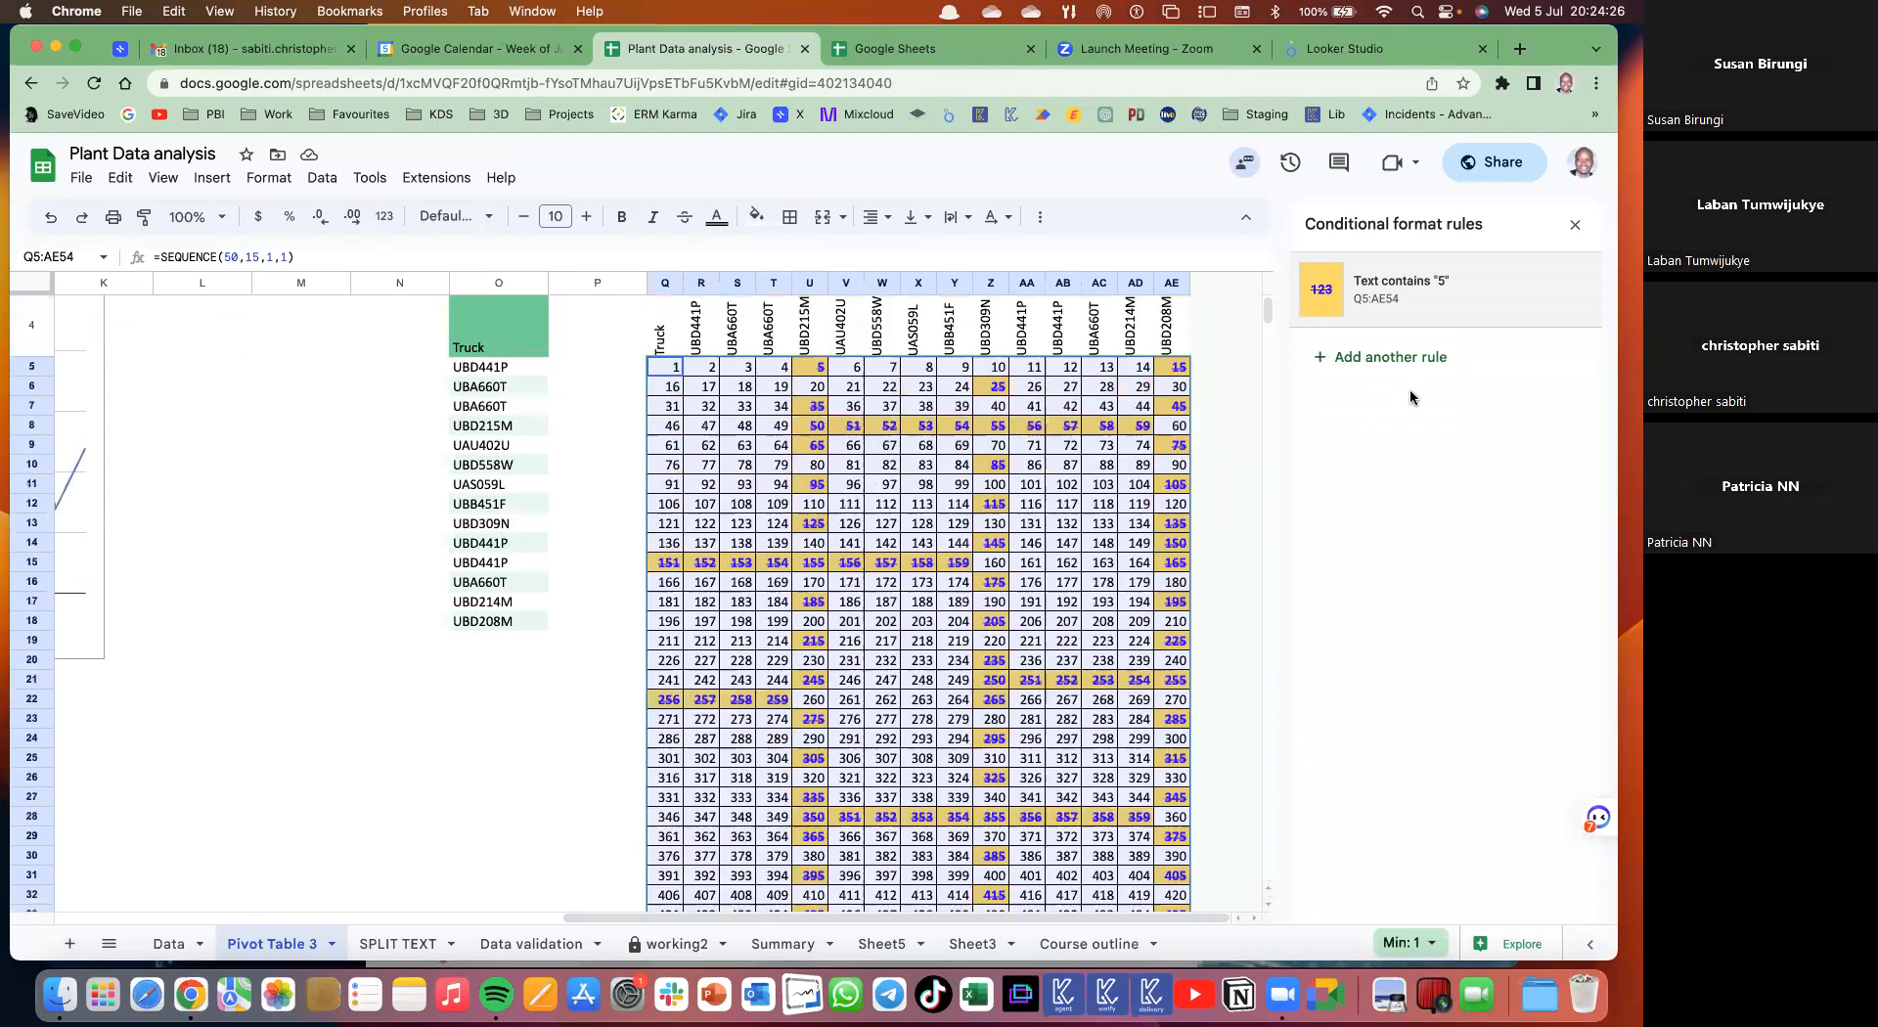
pyautogui.click(1396, 298)
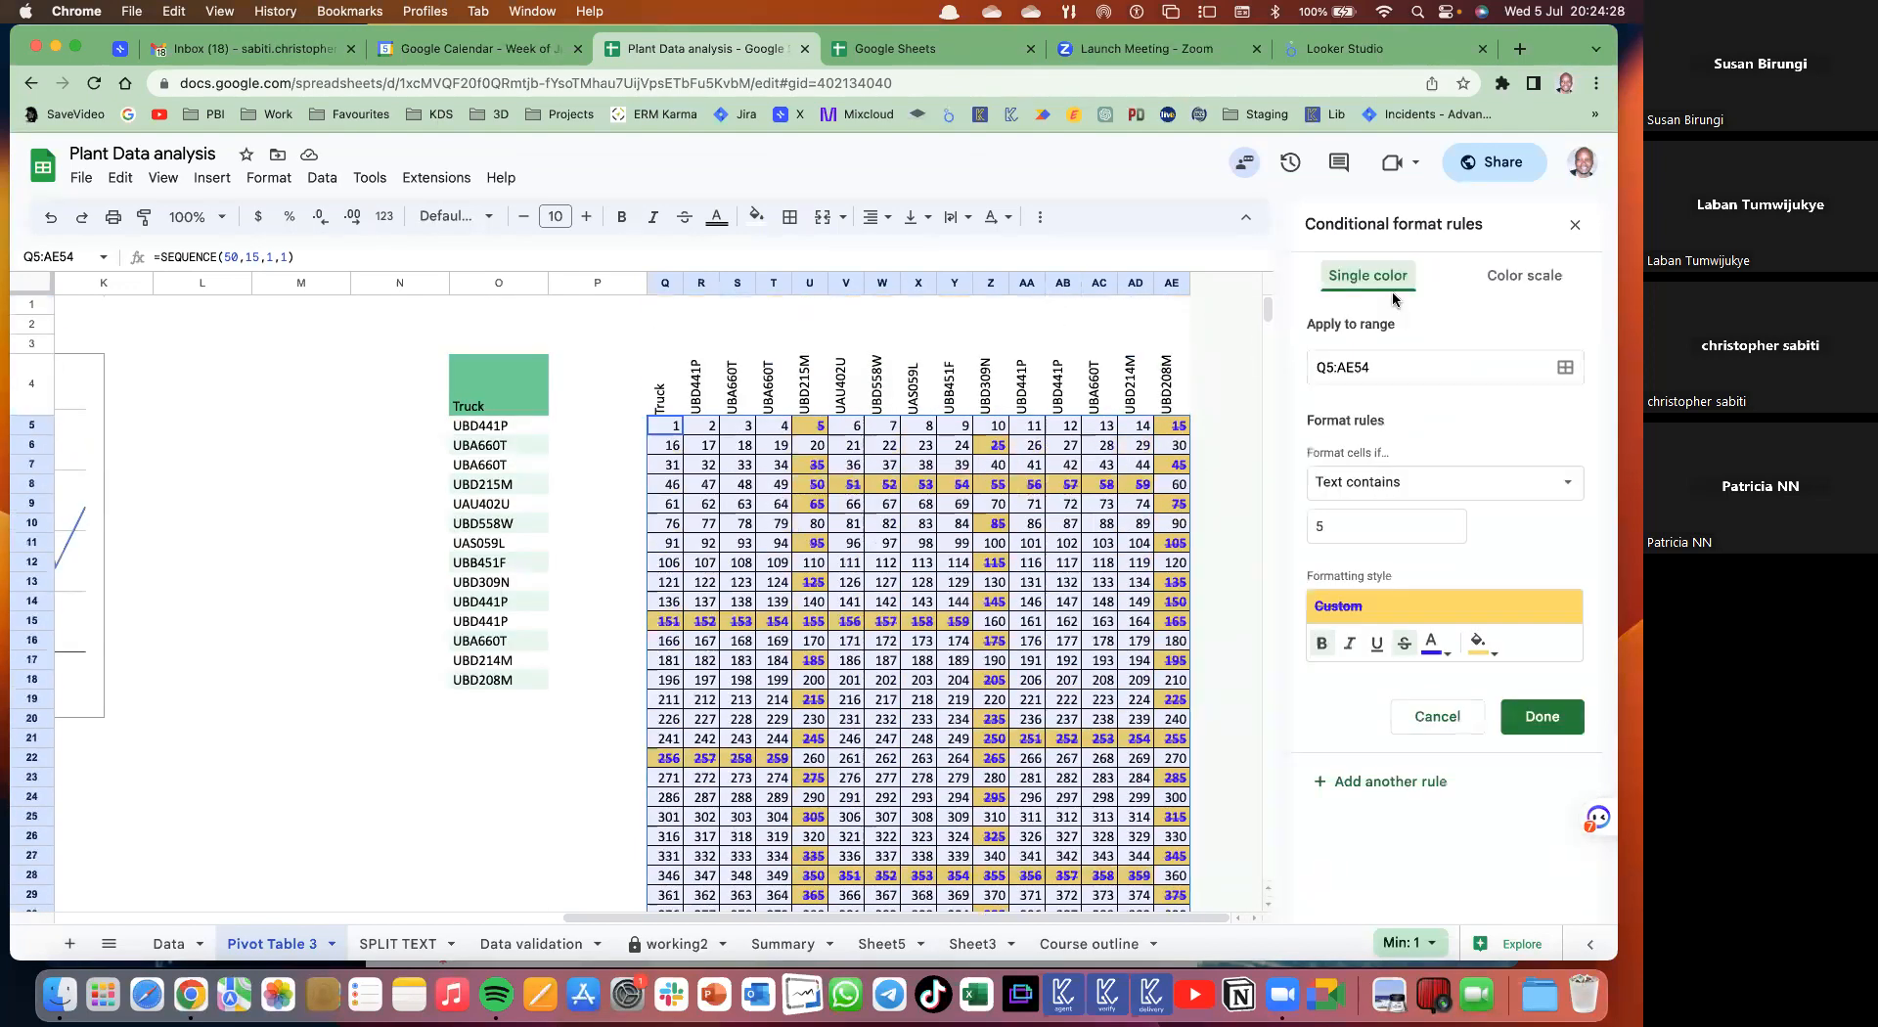
pyautogui.click(1402, 646)
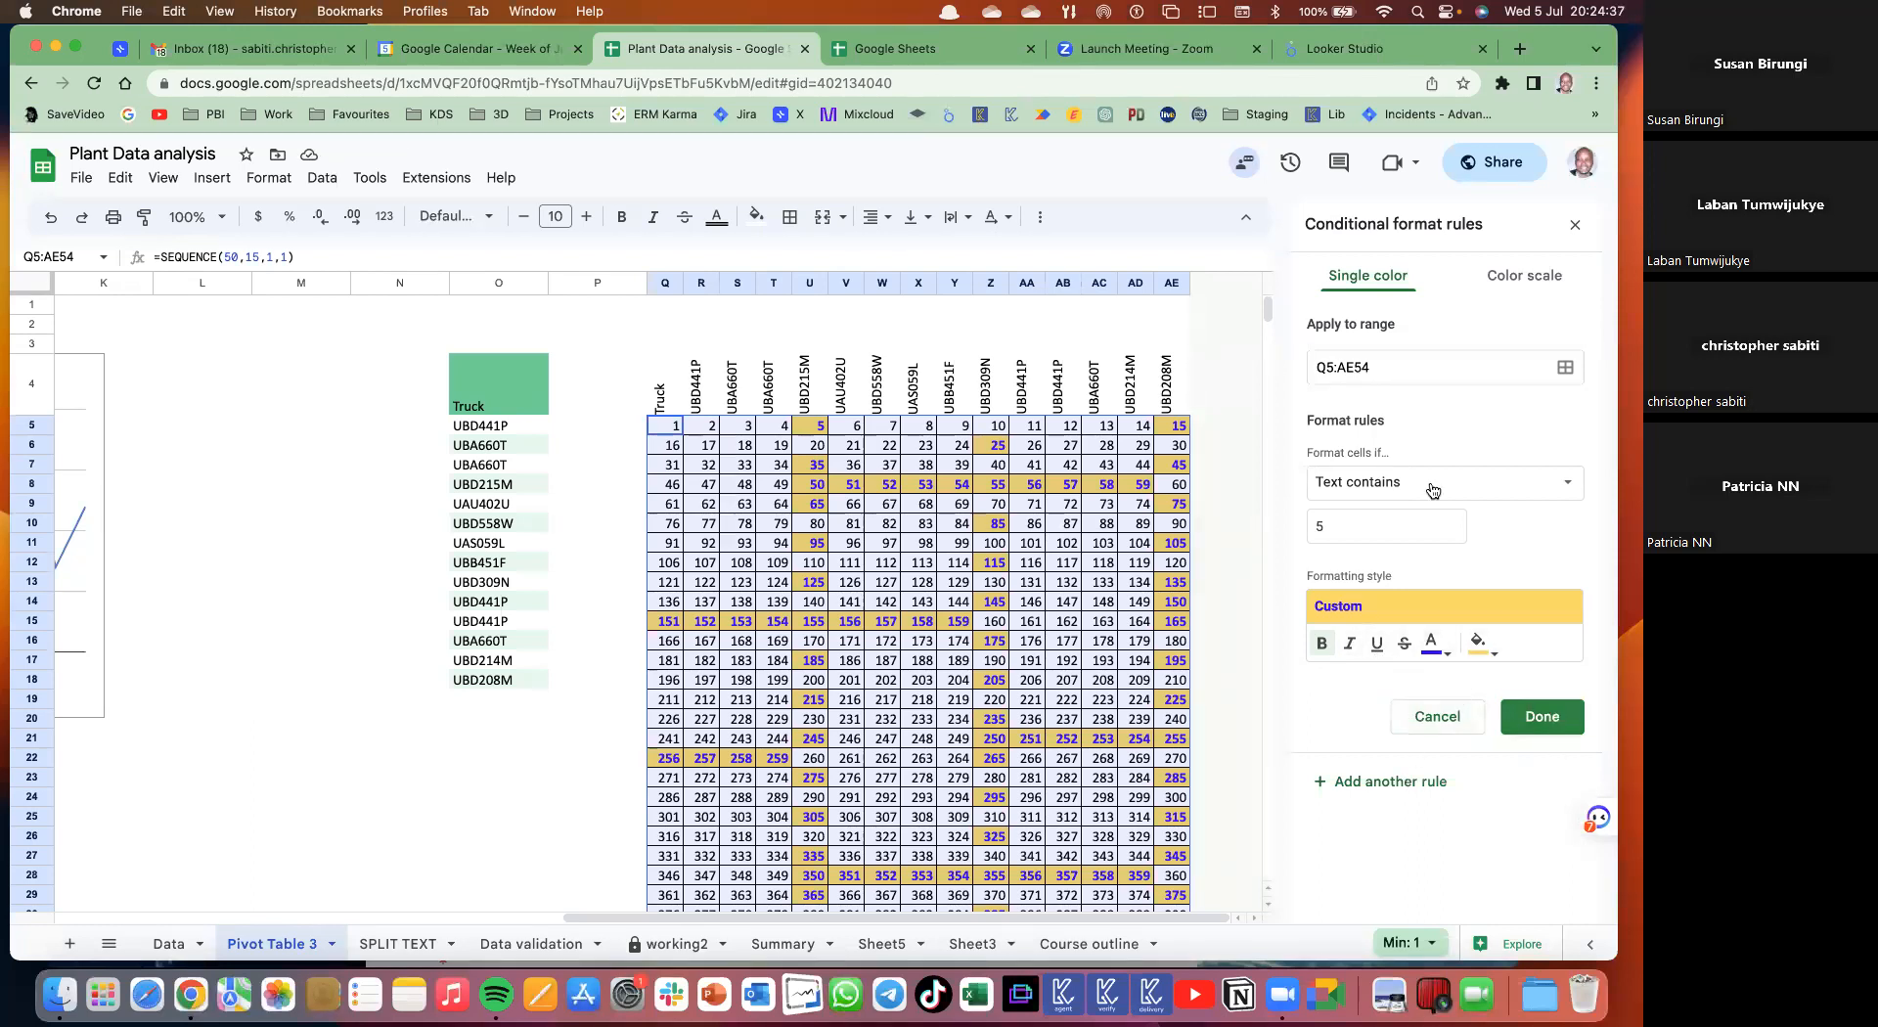
pyautogui.doubleClick(1309, 535)
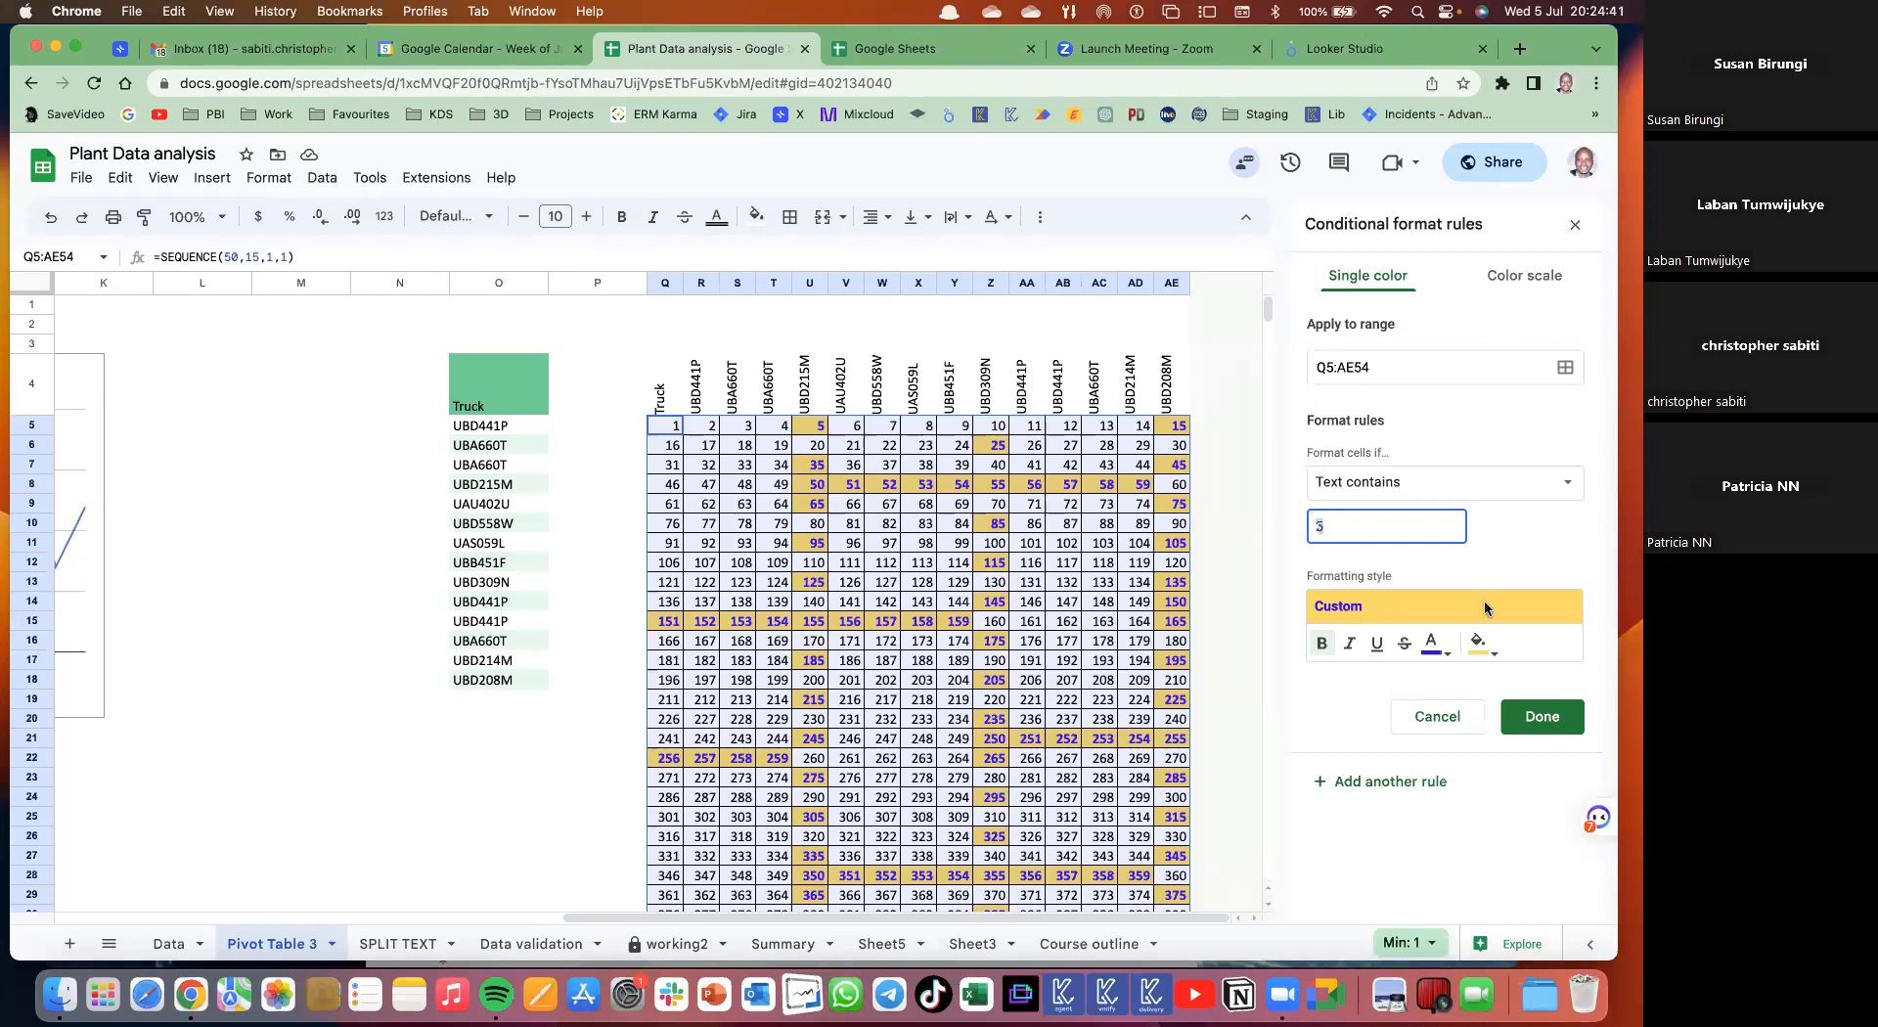
pyautogui.write('2')
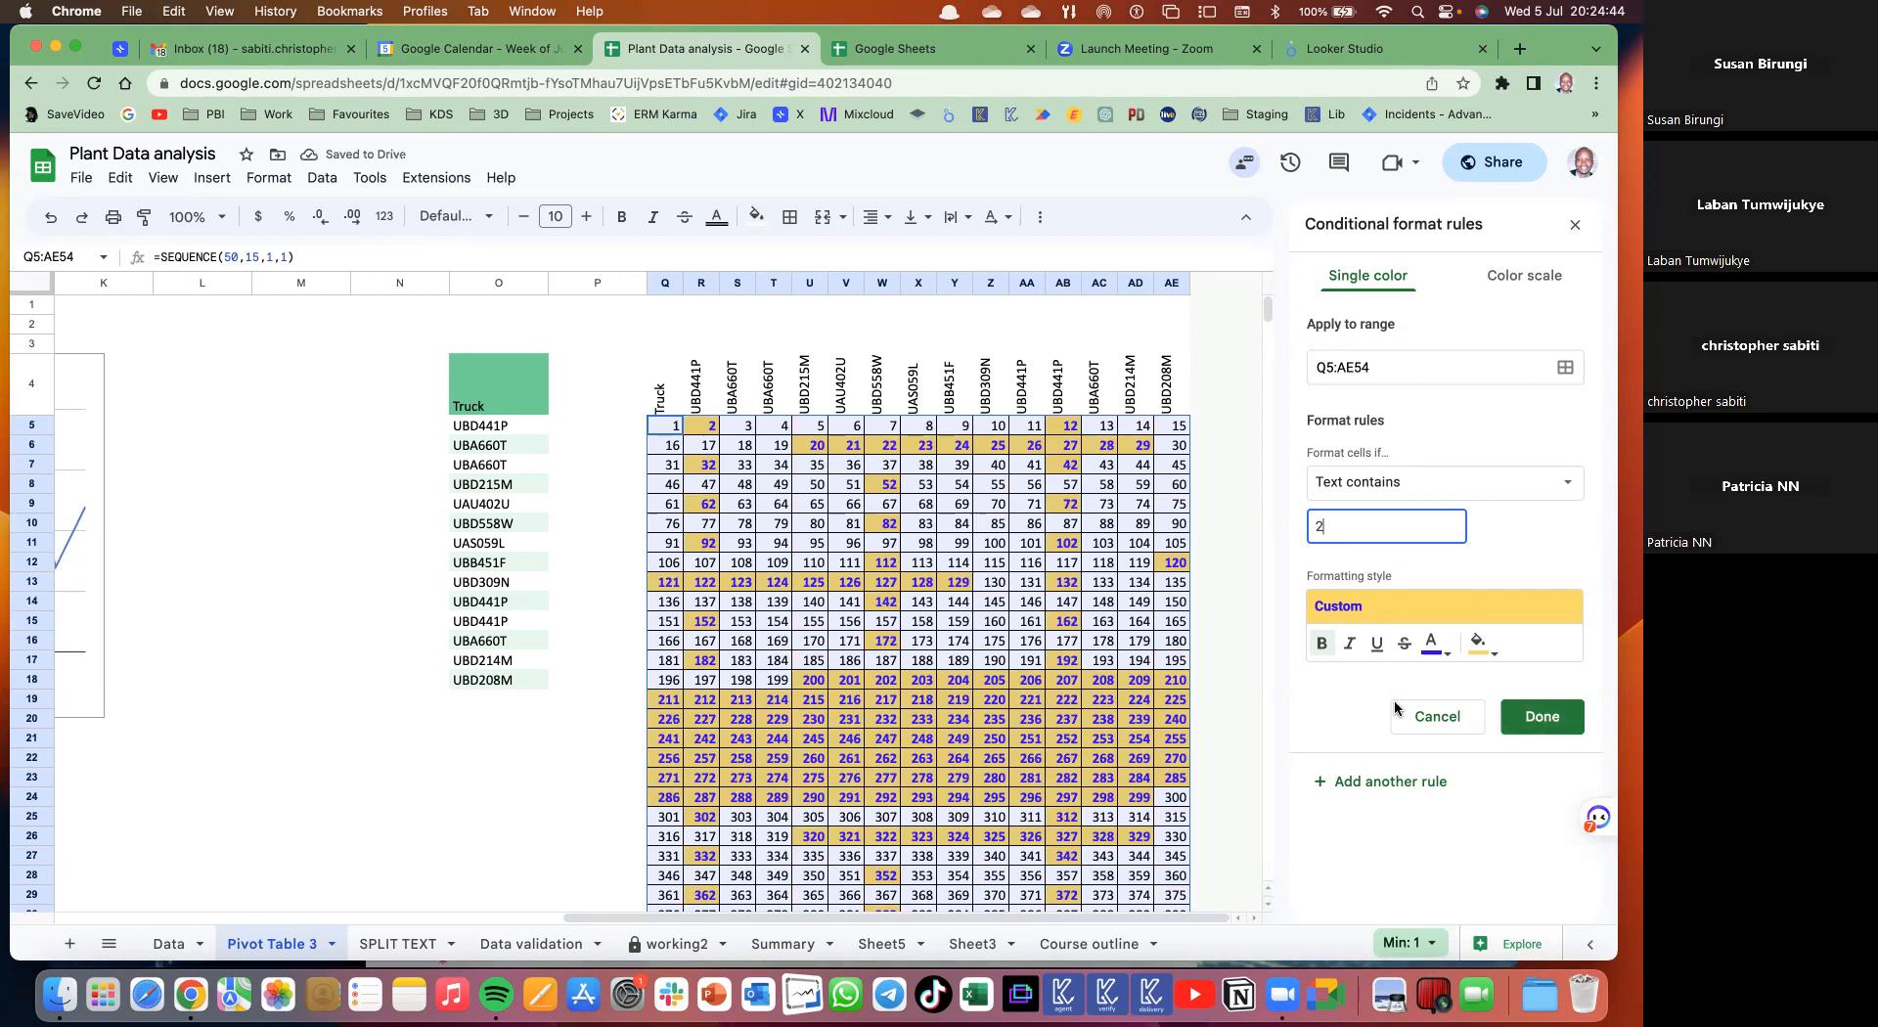
pyautogui.click(1393, 482)
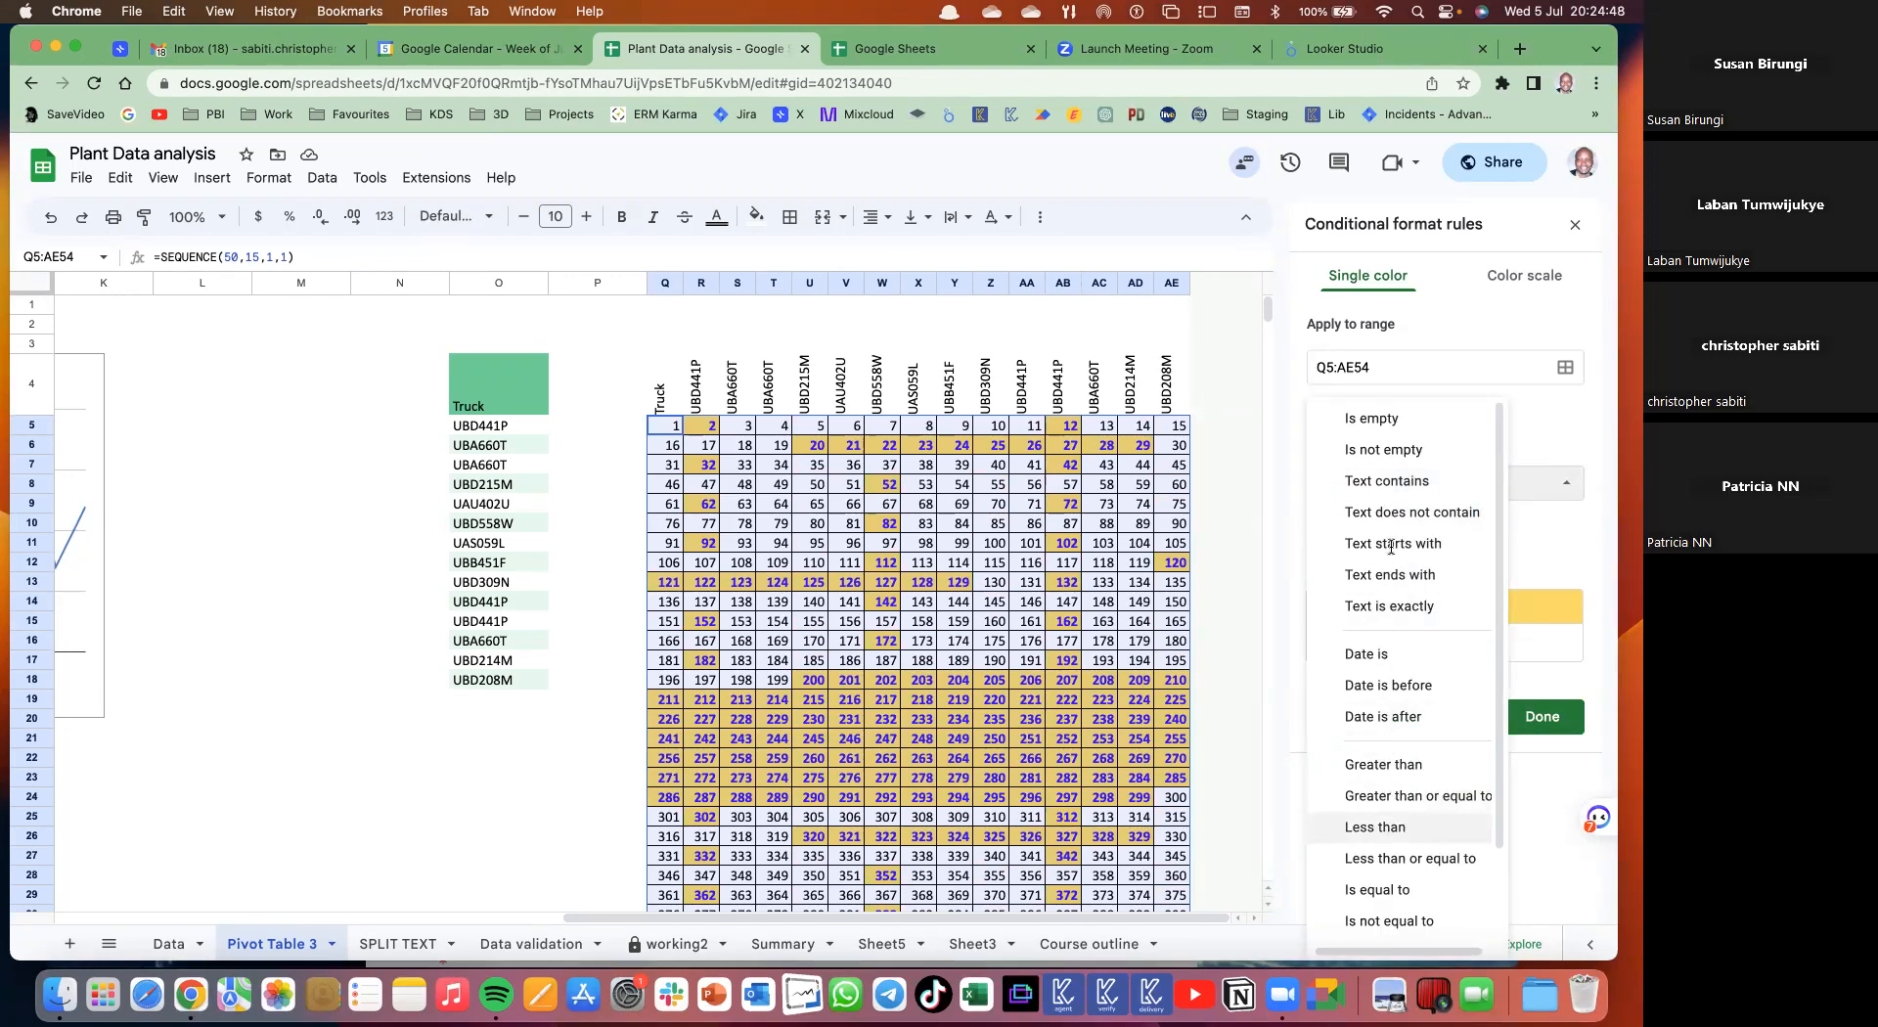
pyautogui.click(1374, 826)
pyautogui.click(1313, 524)
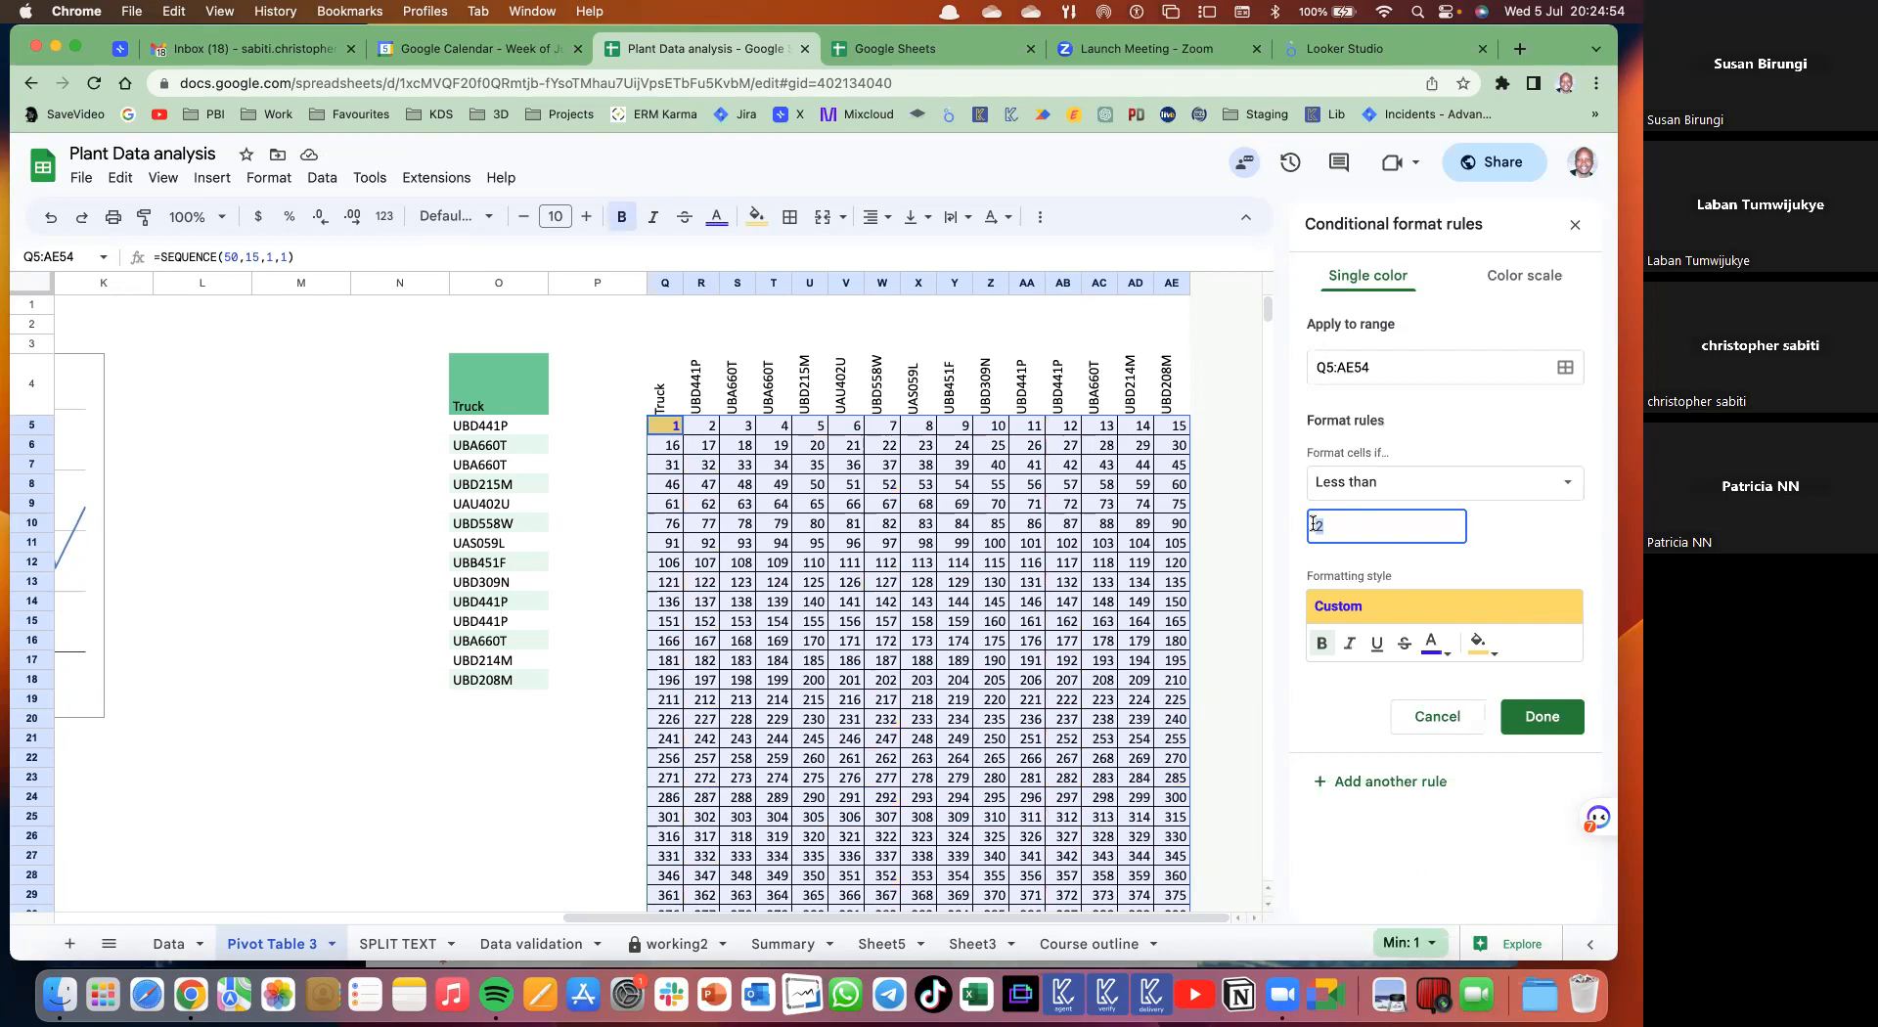
pyautogui.write('2')
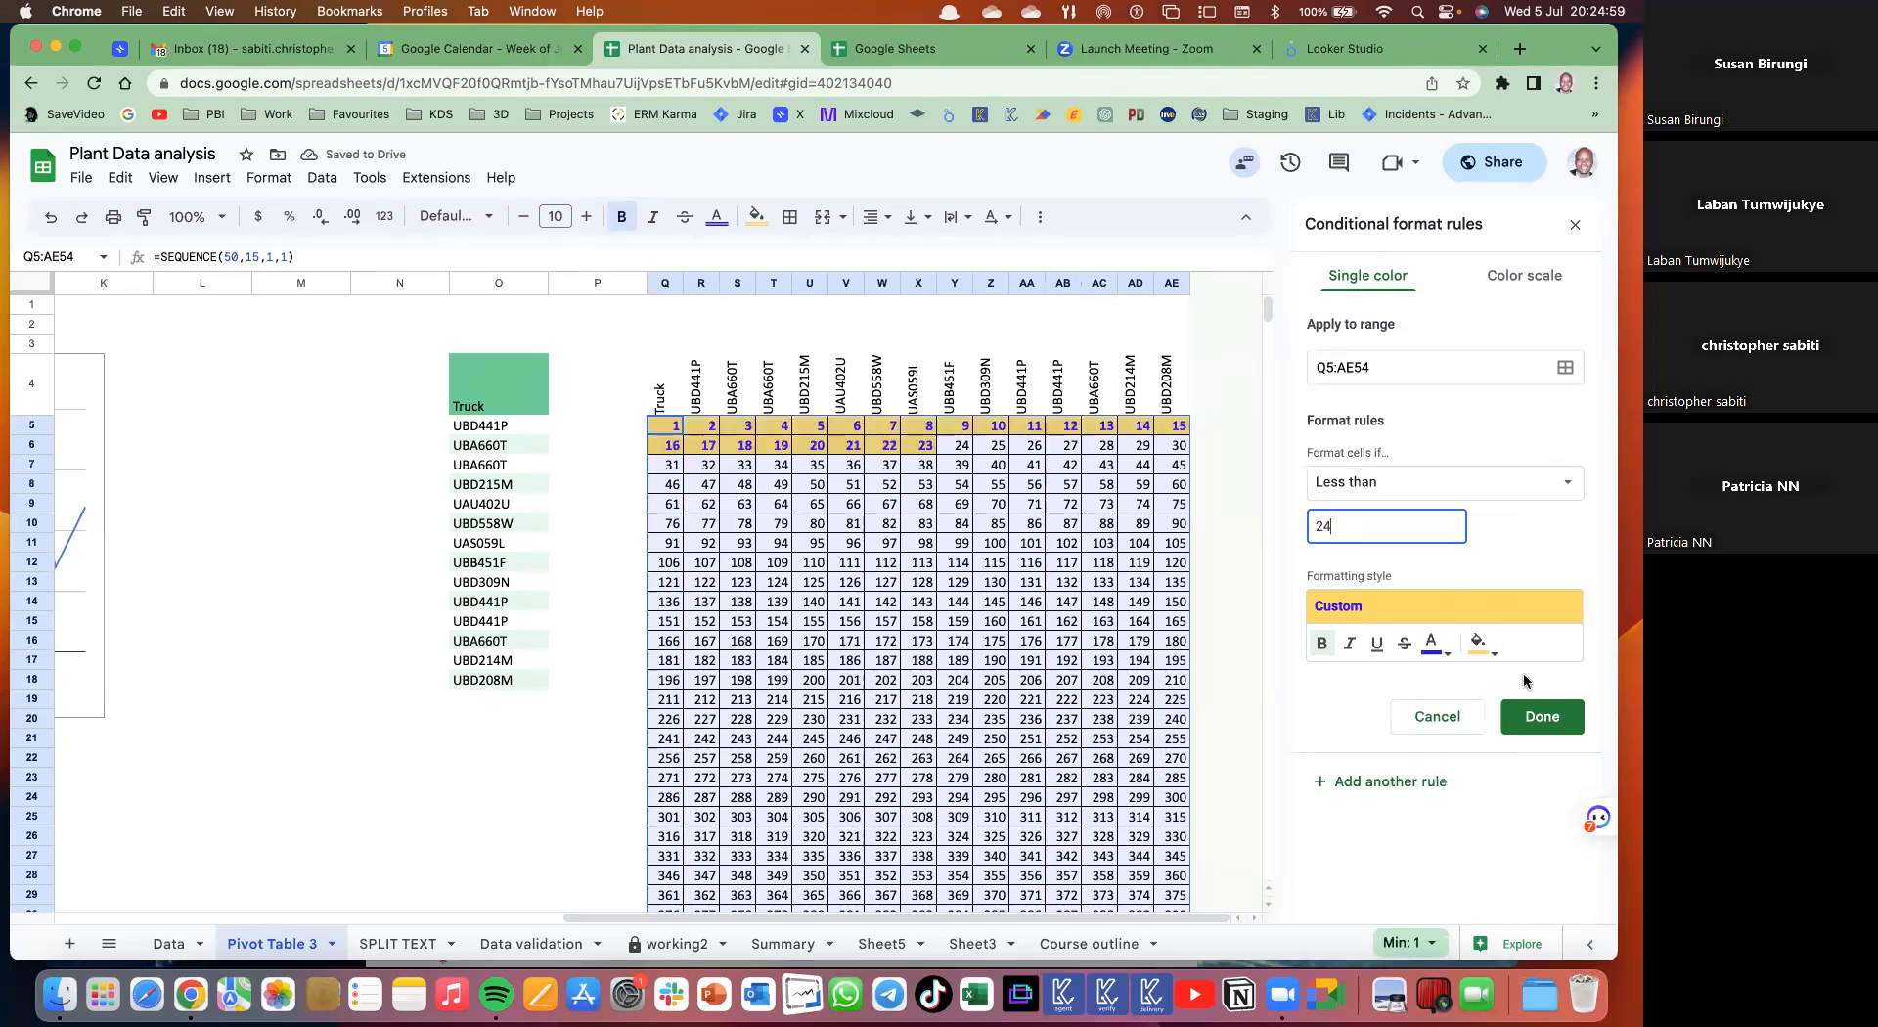
# - Switch the rule back to Text contains with value 14 and save it
pyautogui.doubleClick(1307, 522)
pyautogui.press('BackSpace')
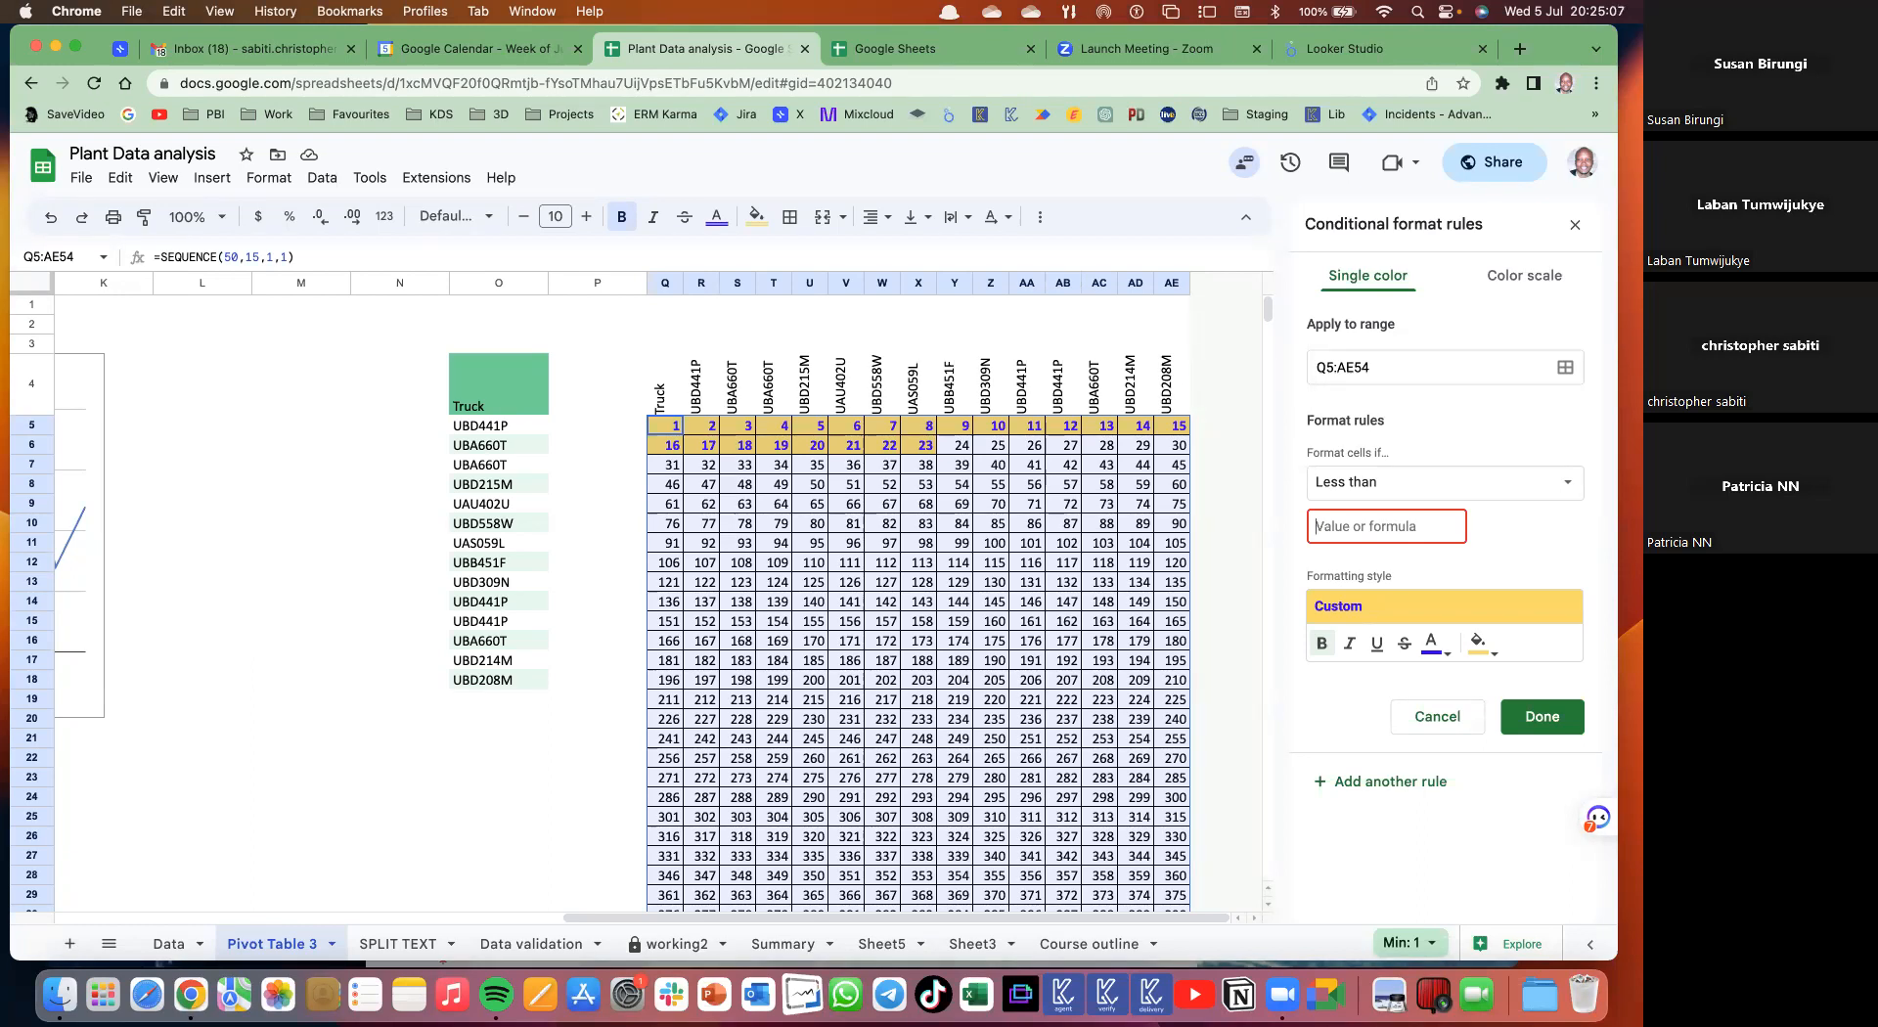
pyautogui.click(1388, 480)
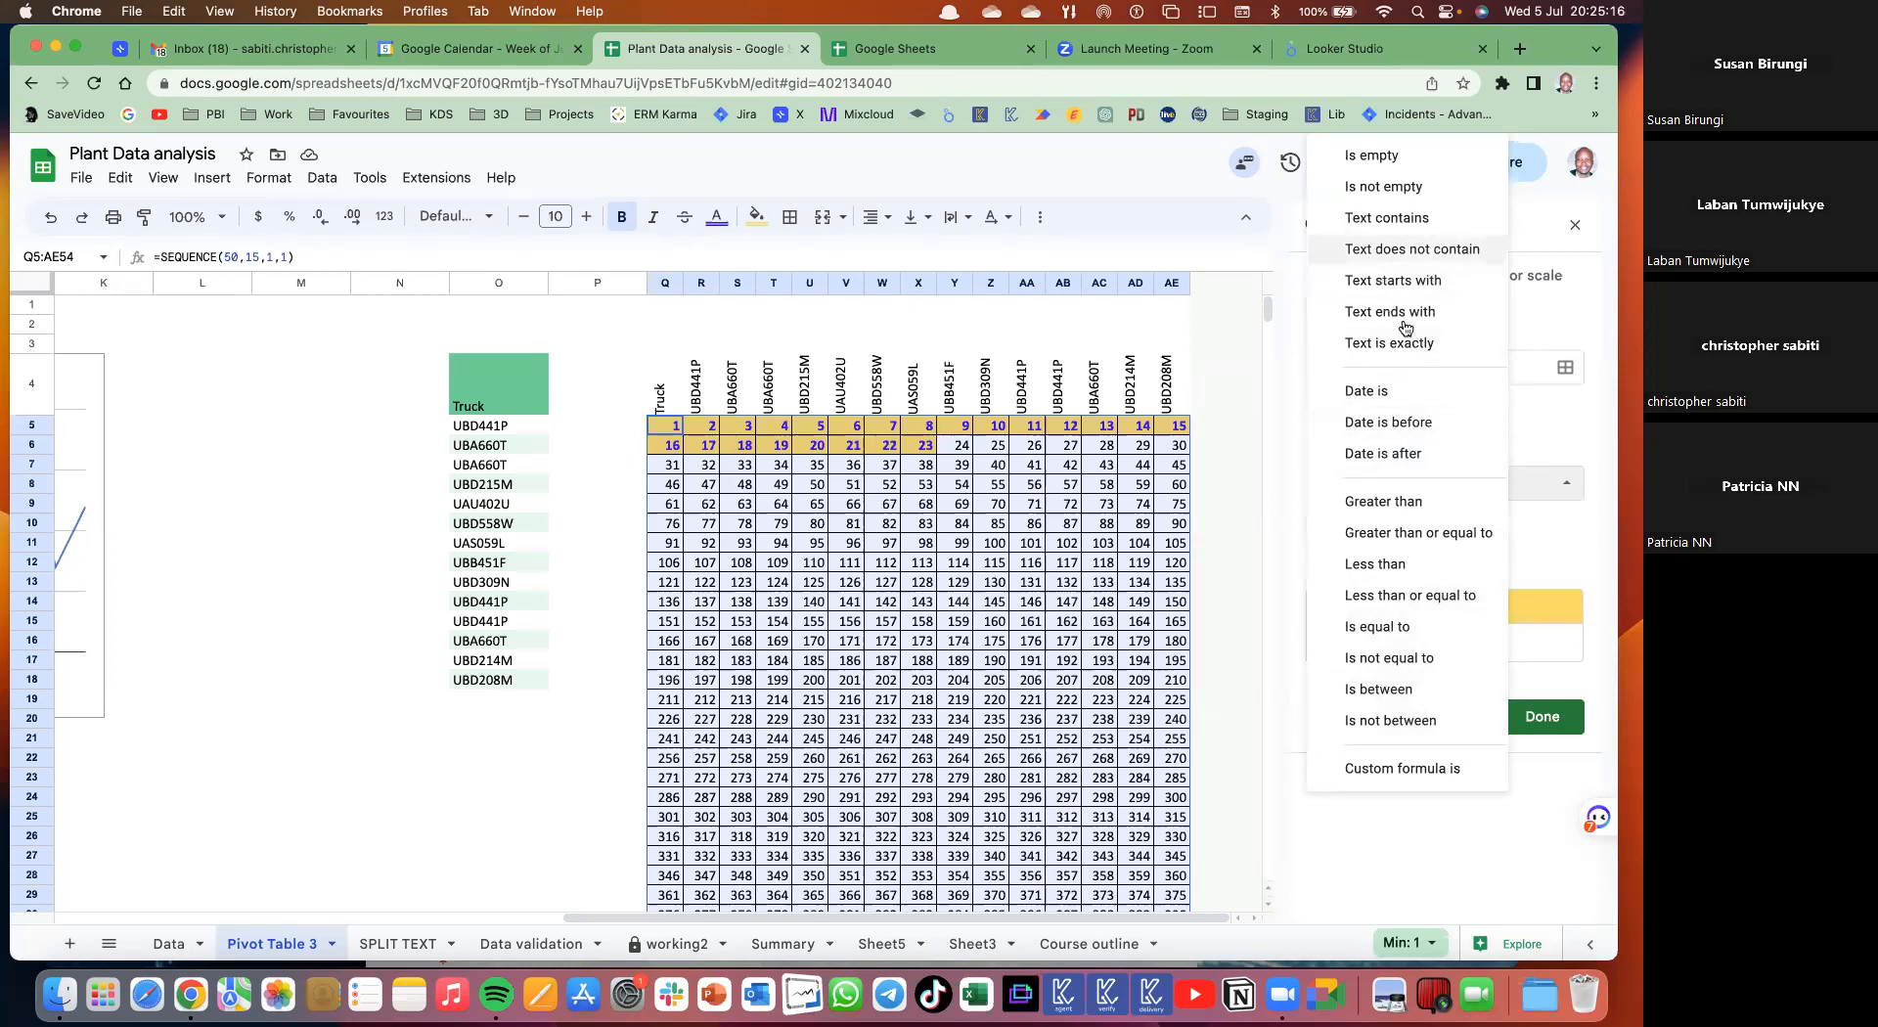
pyautogui.click(1406, 223)
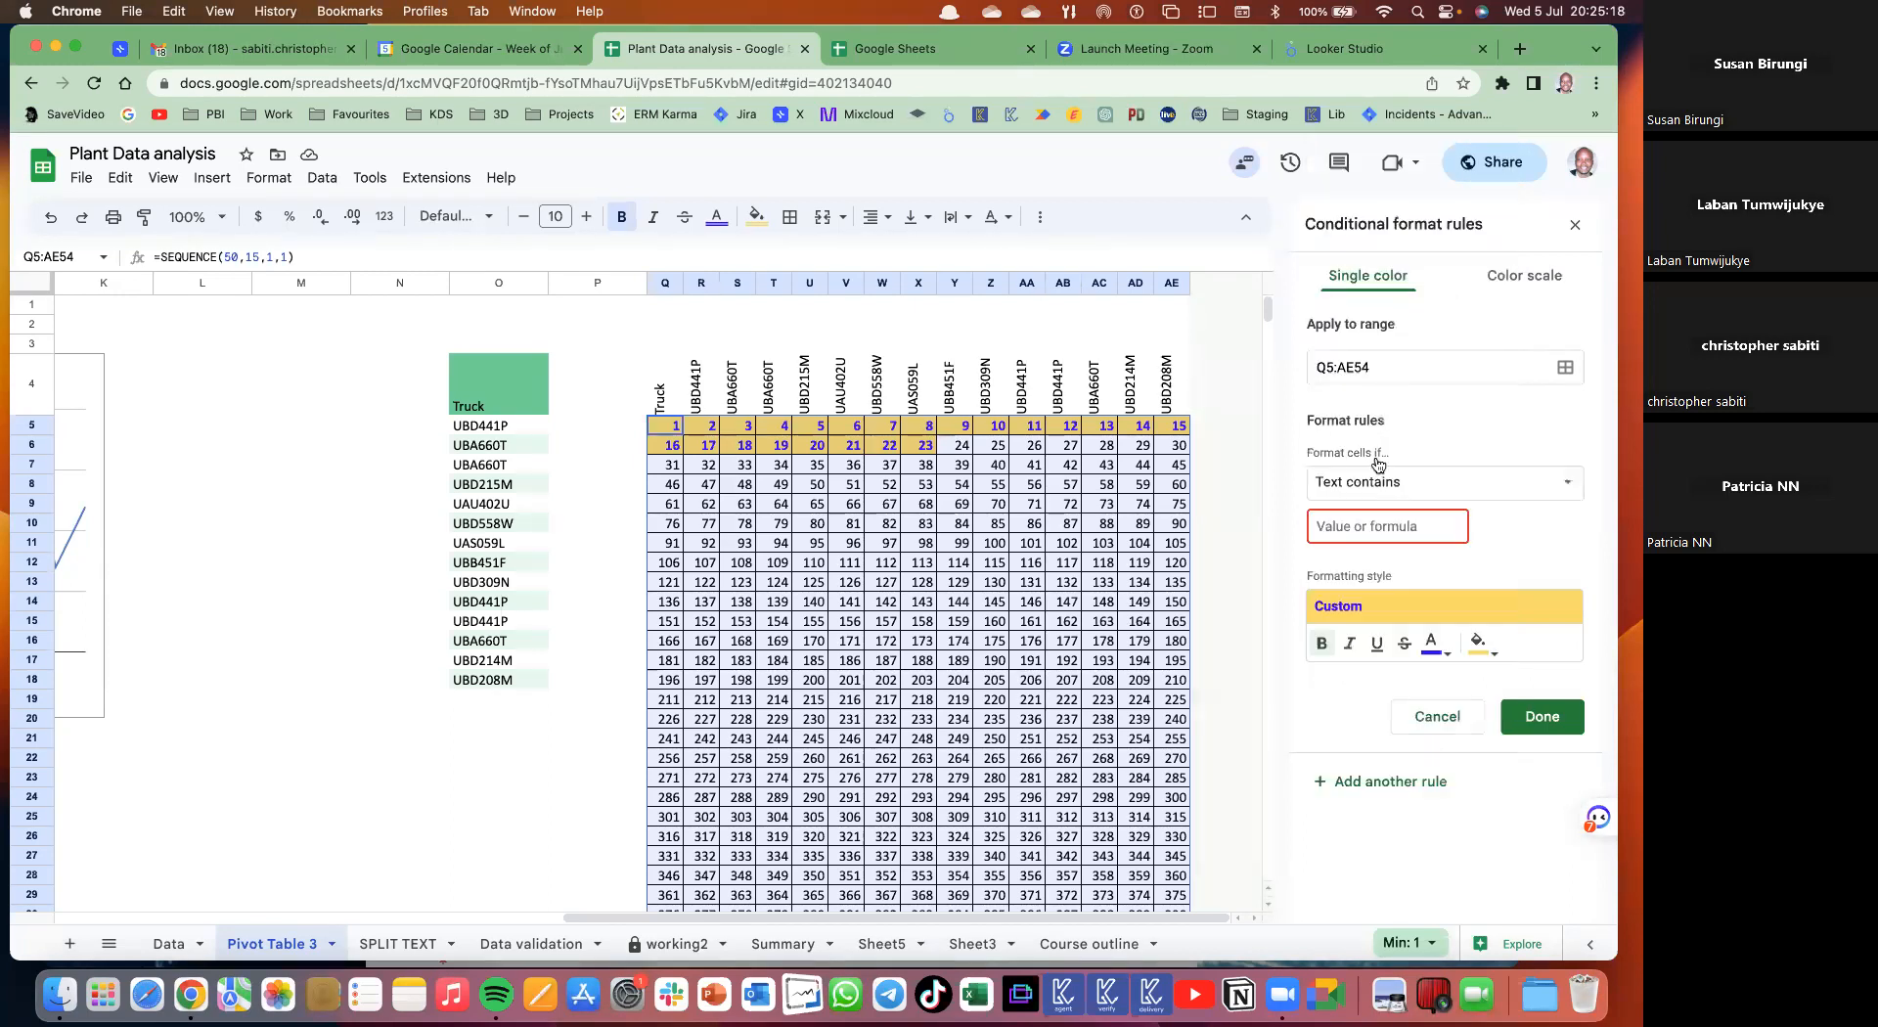
pyautogui.click(1330, 525)
pyautogui.write('14')
pyautogui.click(1543, 716)
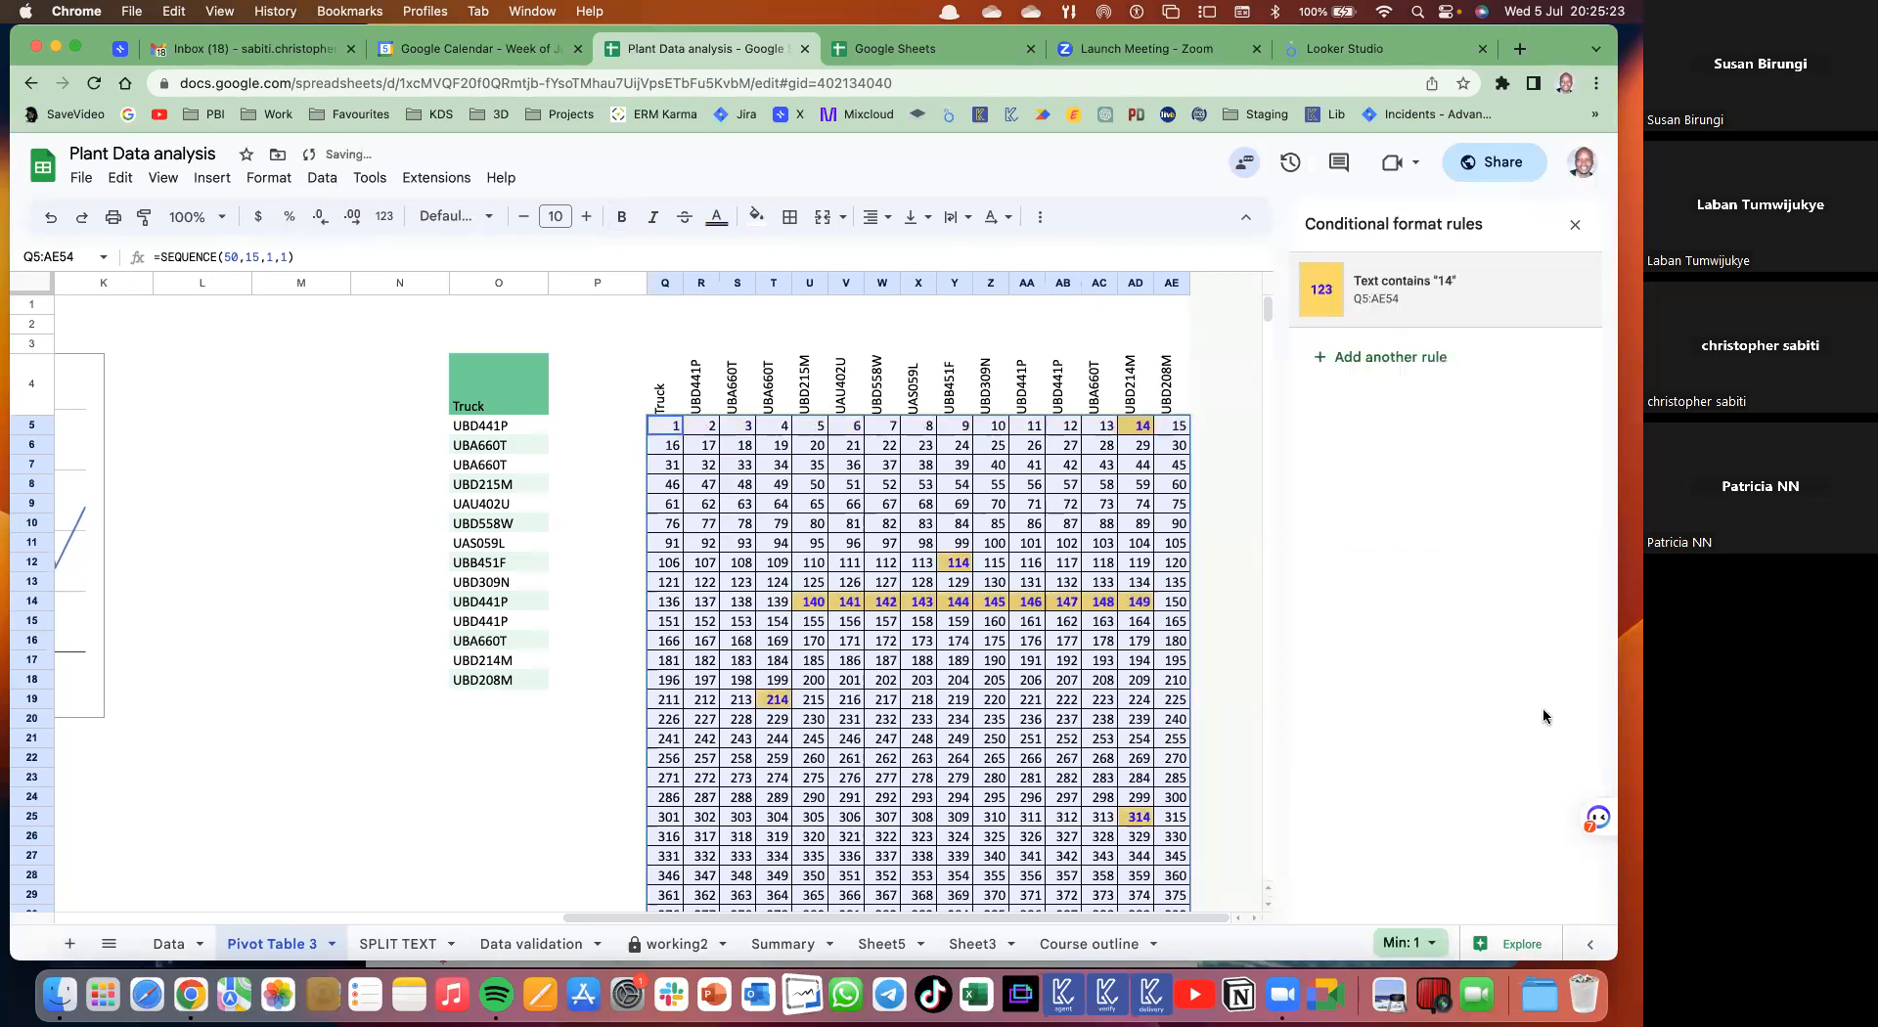
# - Check cells in the highlighted number grid, then copy the Truck list in O4:O18
pyautogui.scroll(-2, 984, 629)
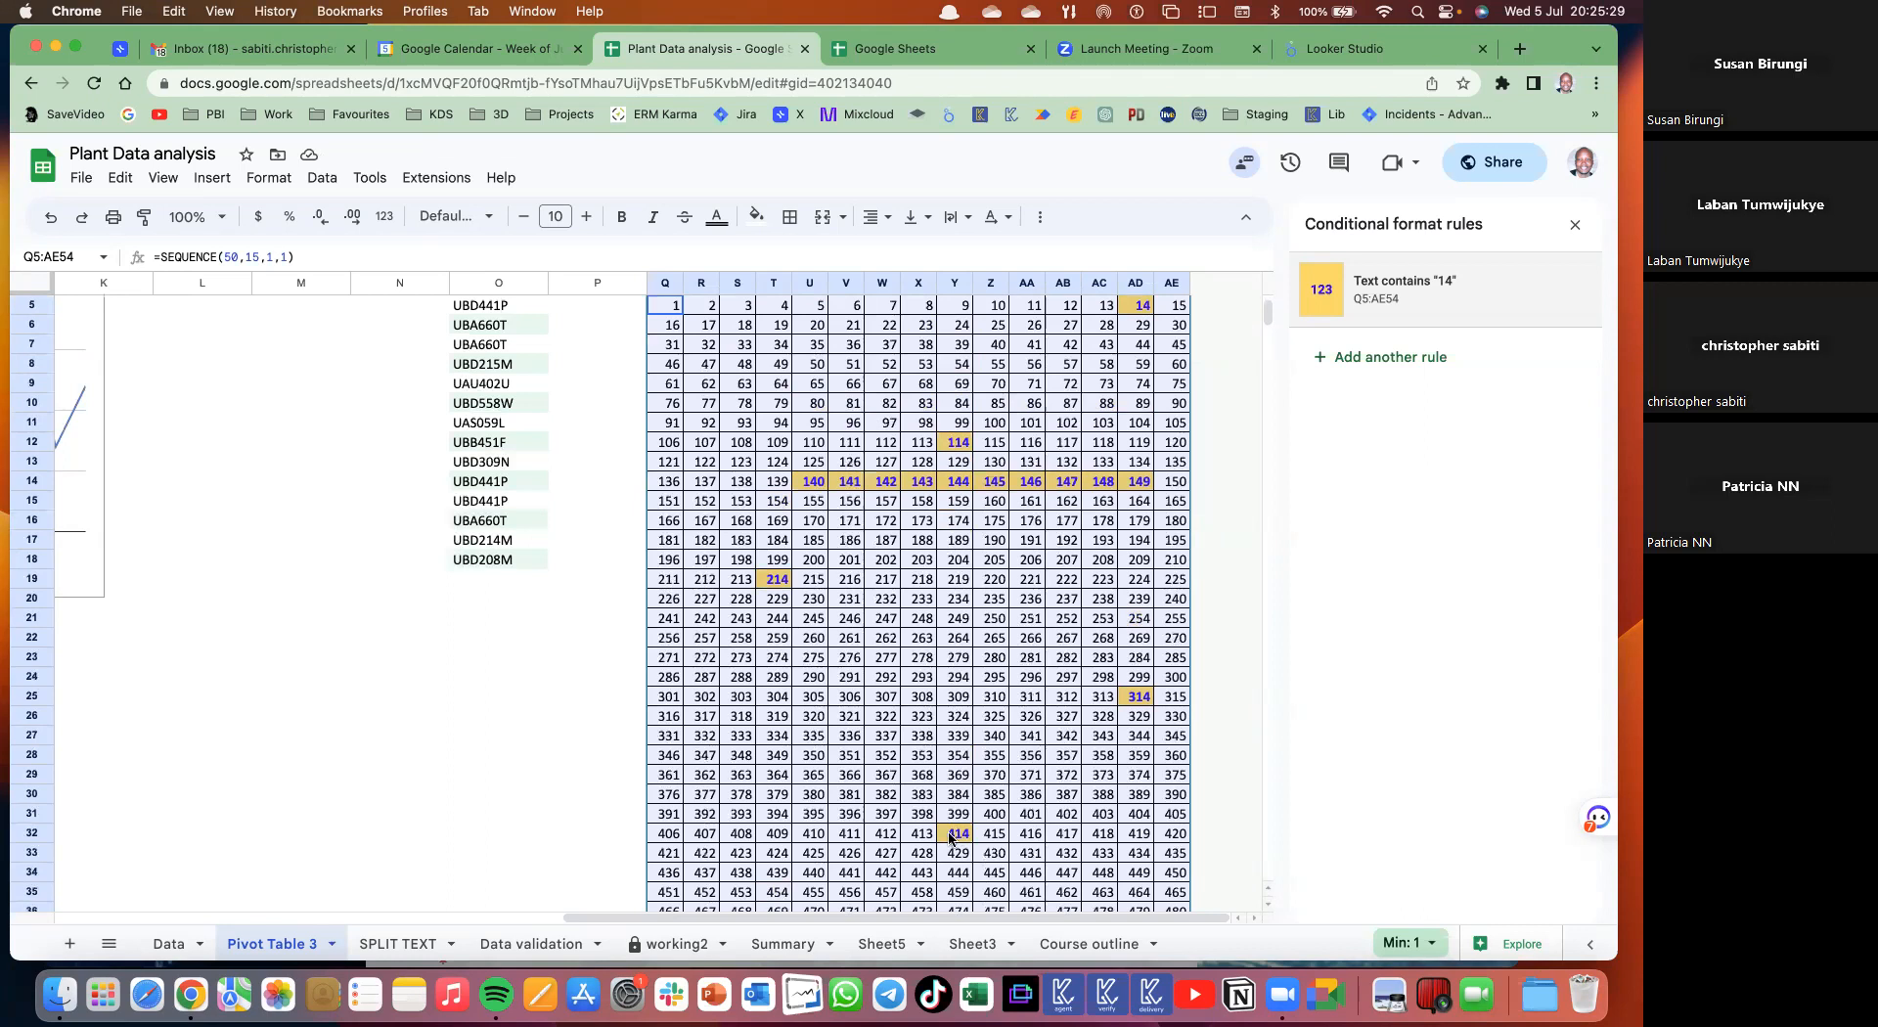
pyautogui.scroll(-5, 1089, 704)
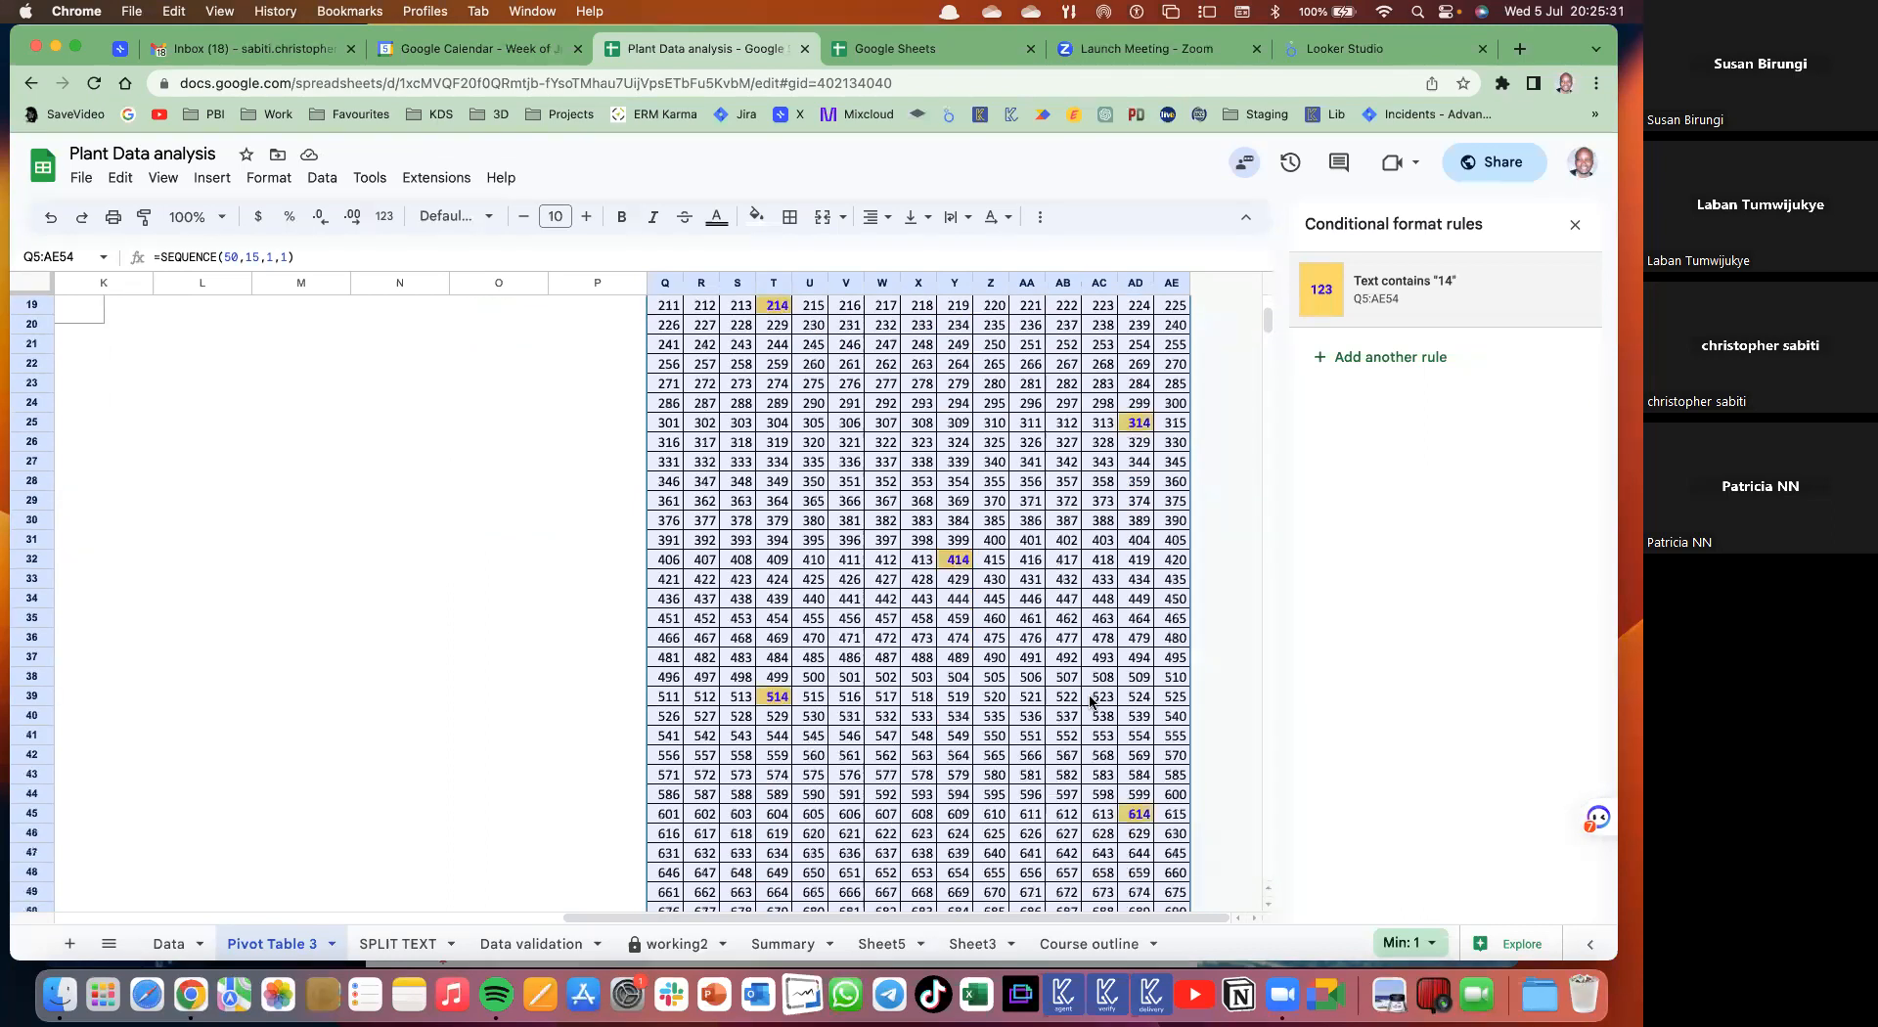
pyautogui.scroll(6, 1091, 700)
pyautogui.click(1011, 681)
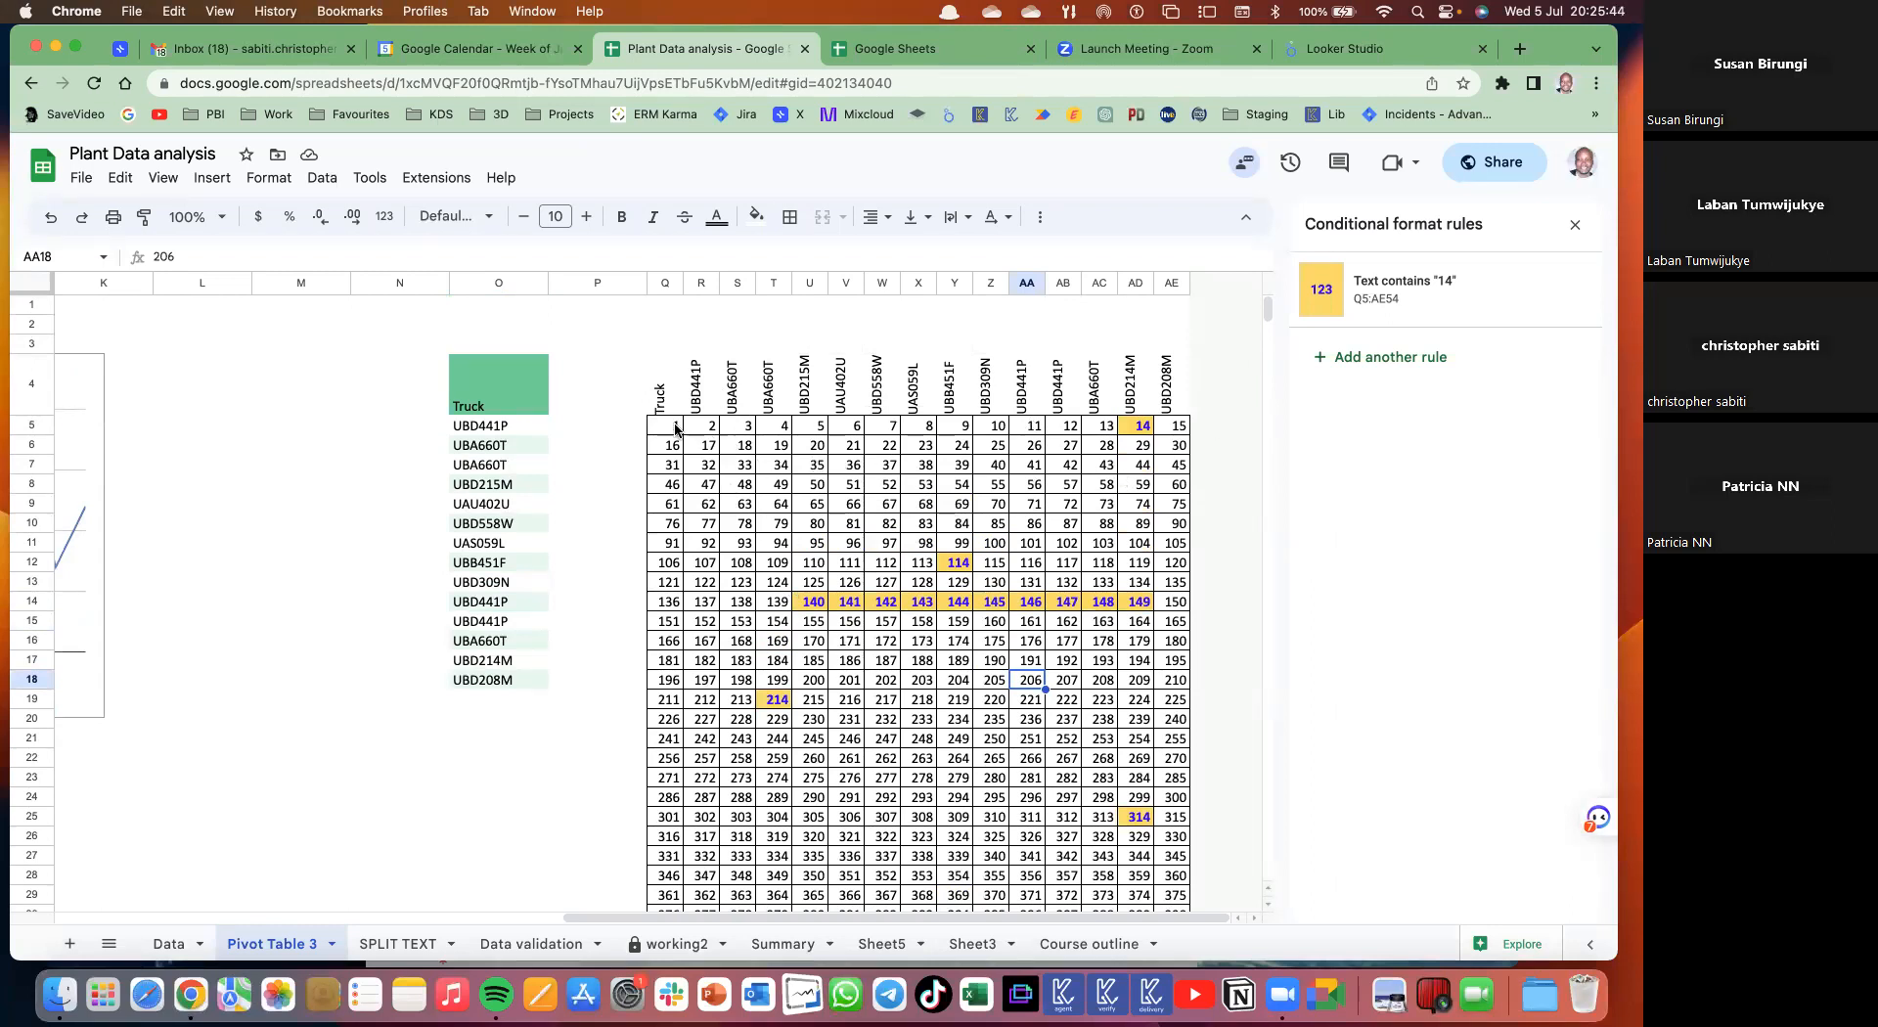
pyautogui.moveTo(673, 428)
pyautogui.mouseDown()
pyautogui.moveTo(743, 428)
pyautogui.moveTo(1099, 524)
pyautogui.mouseUp()
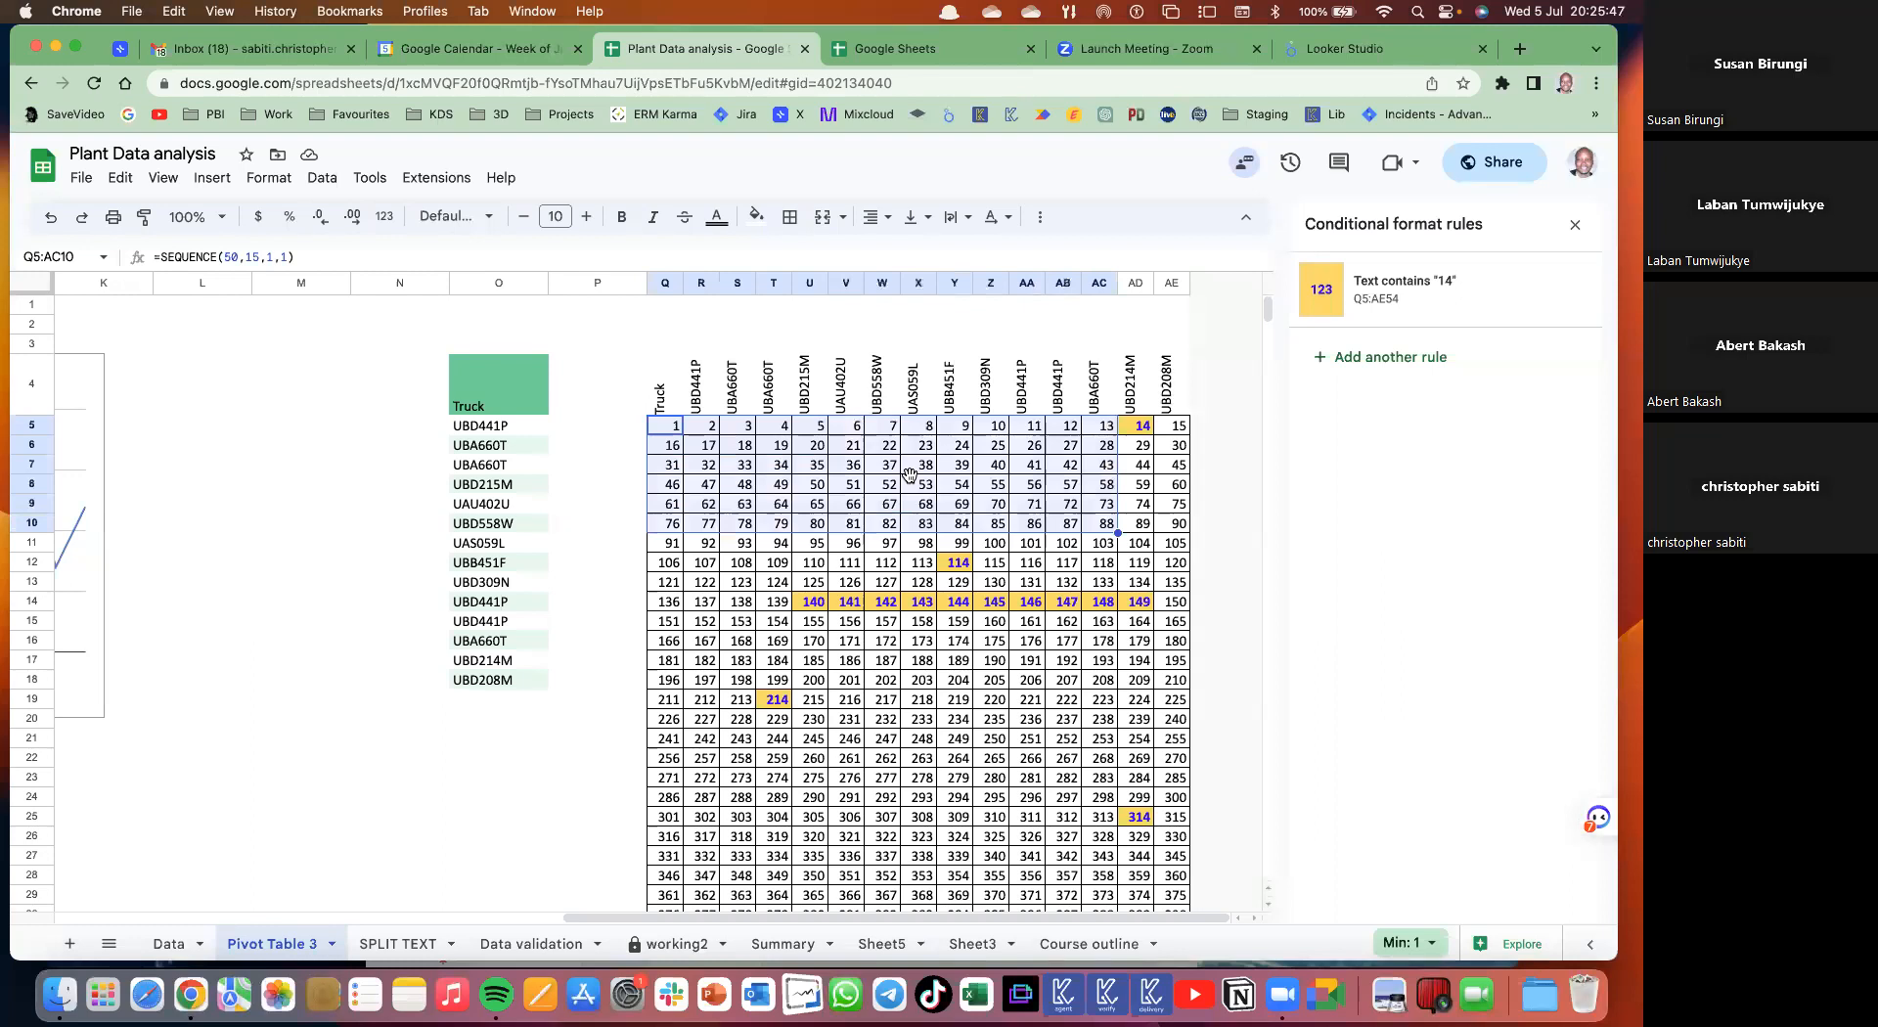
pyautogui.click(909, 476)
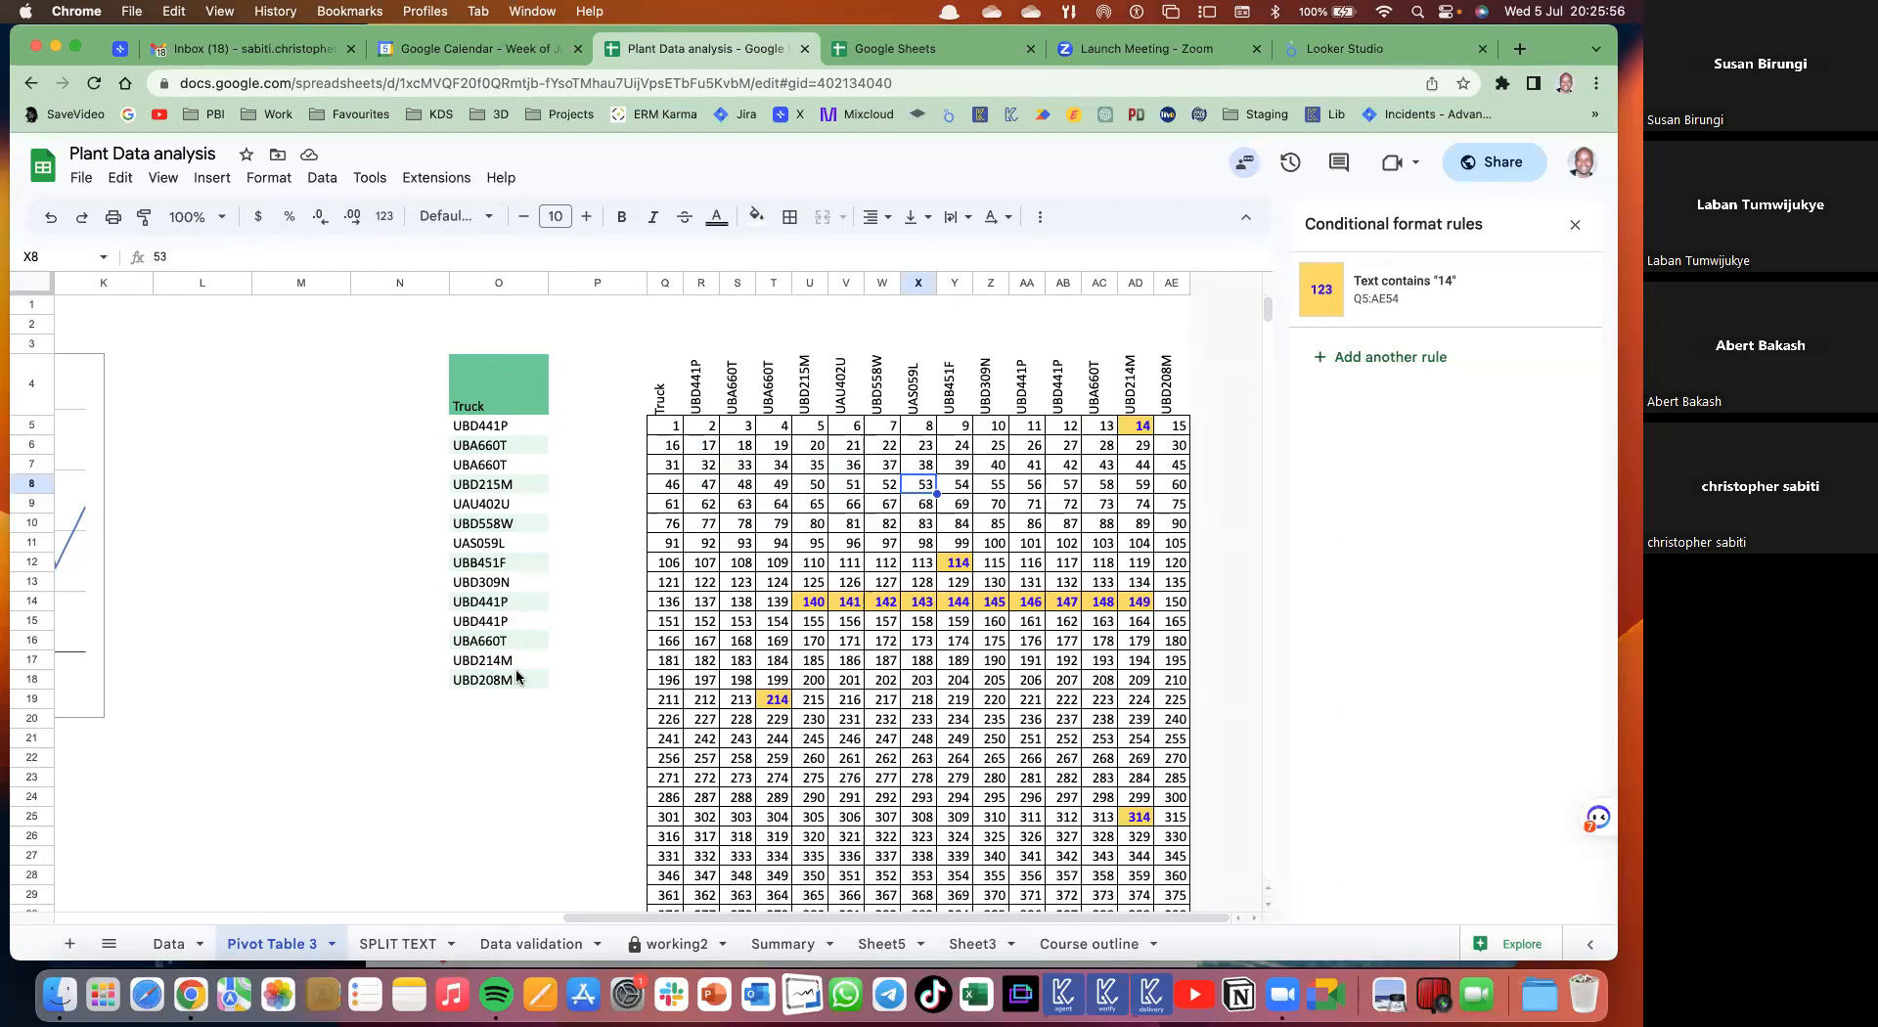
pyautogui.moveTo(498, 397); pyautogui.dragTo(516, 669)
pyautogui.press('super+c')
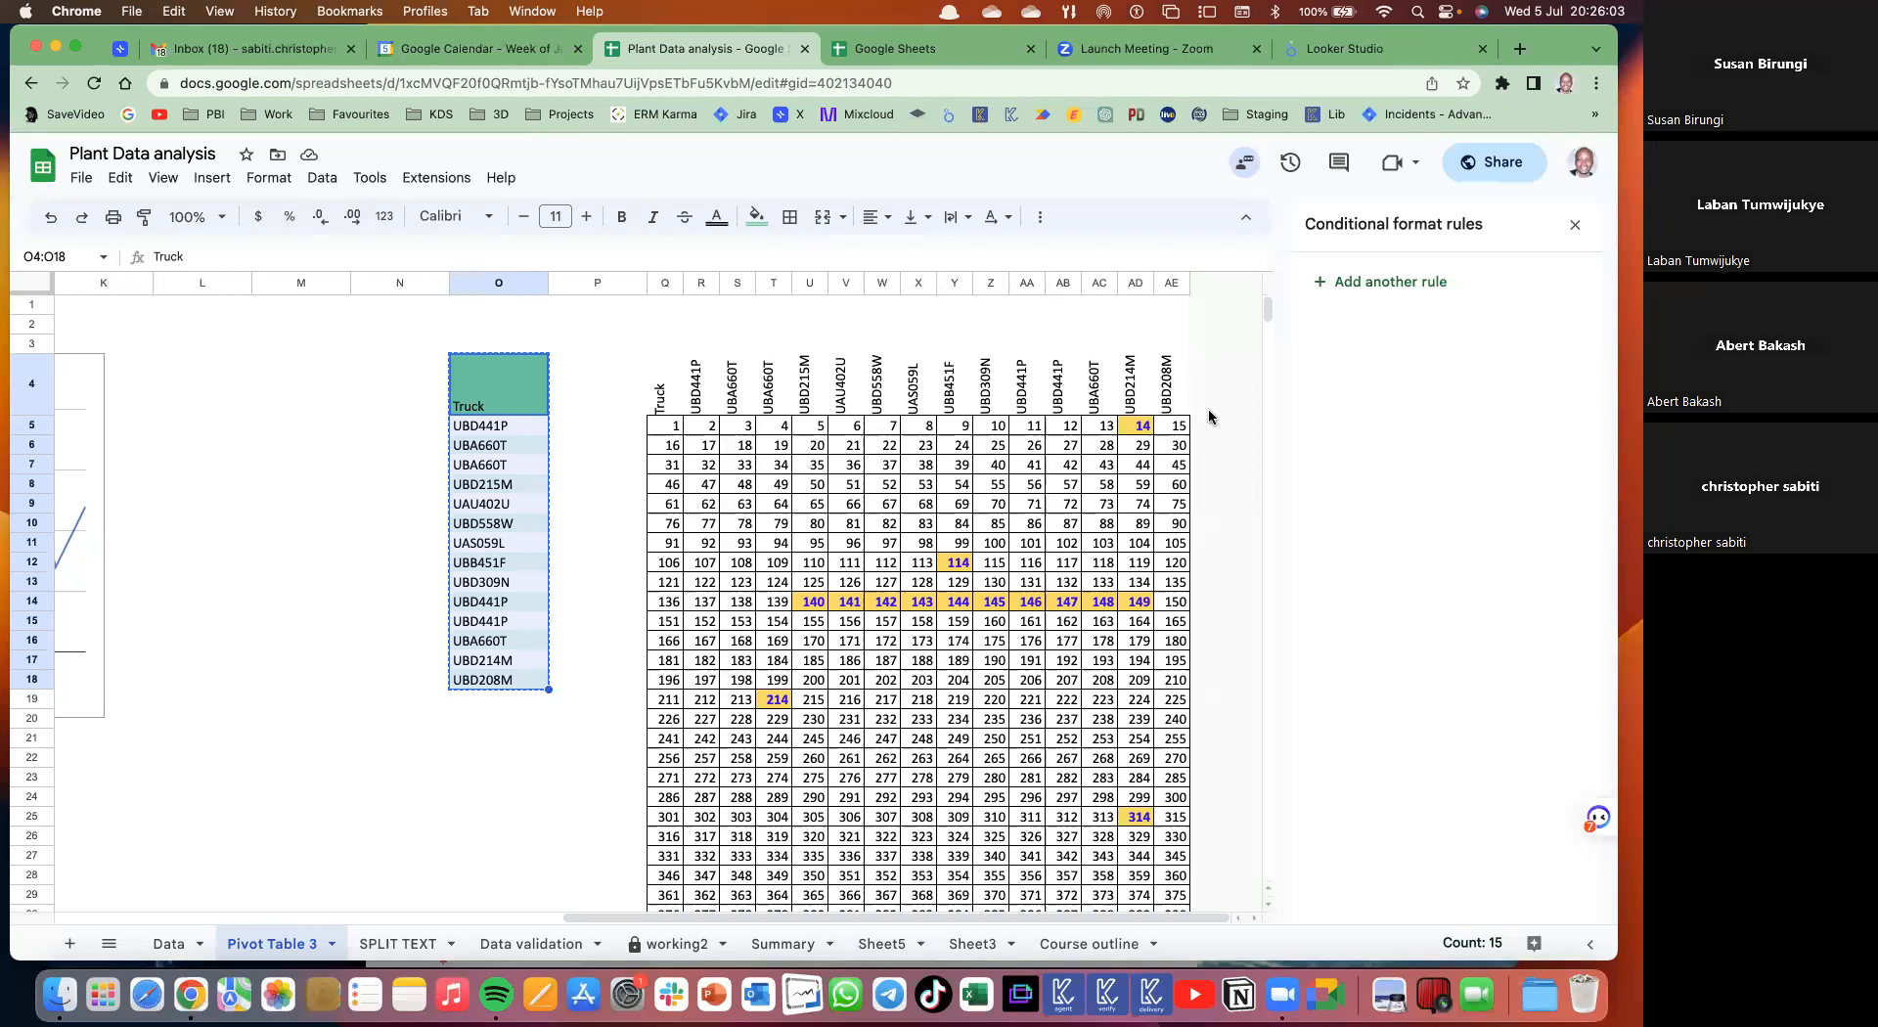
# - Insert 15 blank columns to the right of column AE using the Q:AE column selection
pyautogui.click(1183, 358)
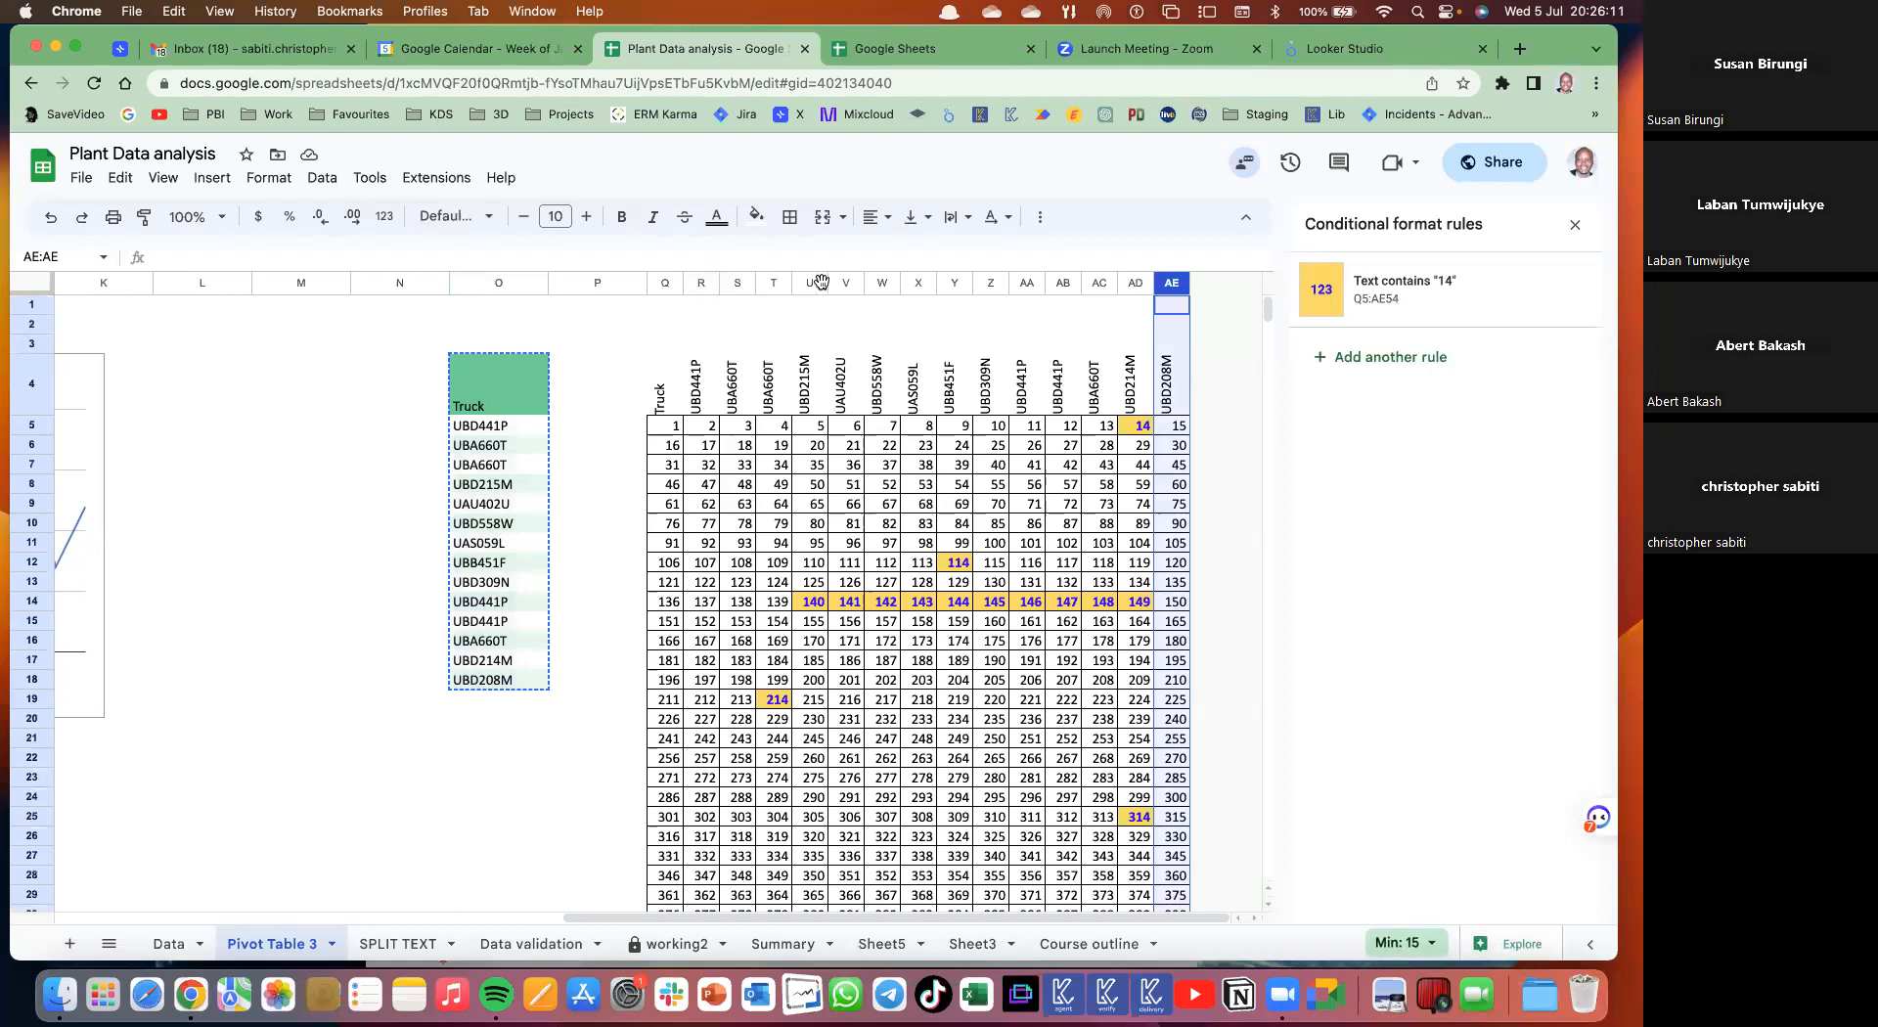
pyautogui.moveTo(697, 286); pyautogui.dragTo(1162, 323)
pyautogui.press('Left')
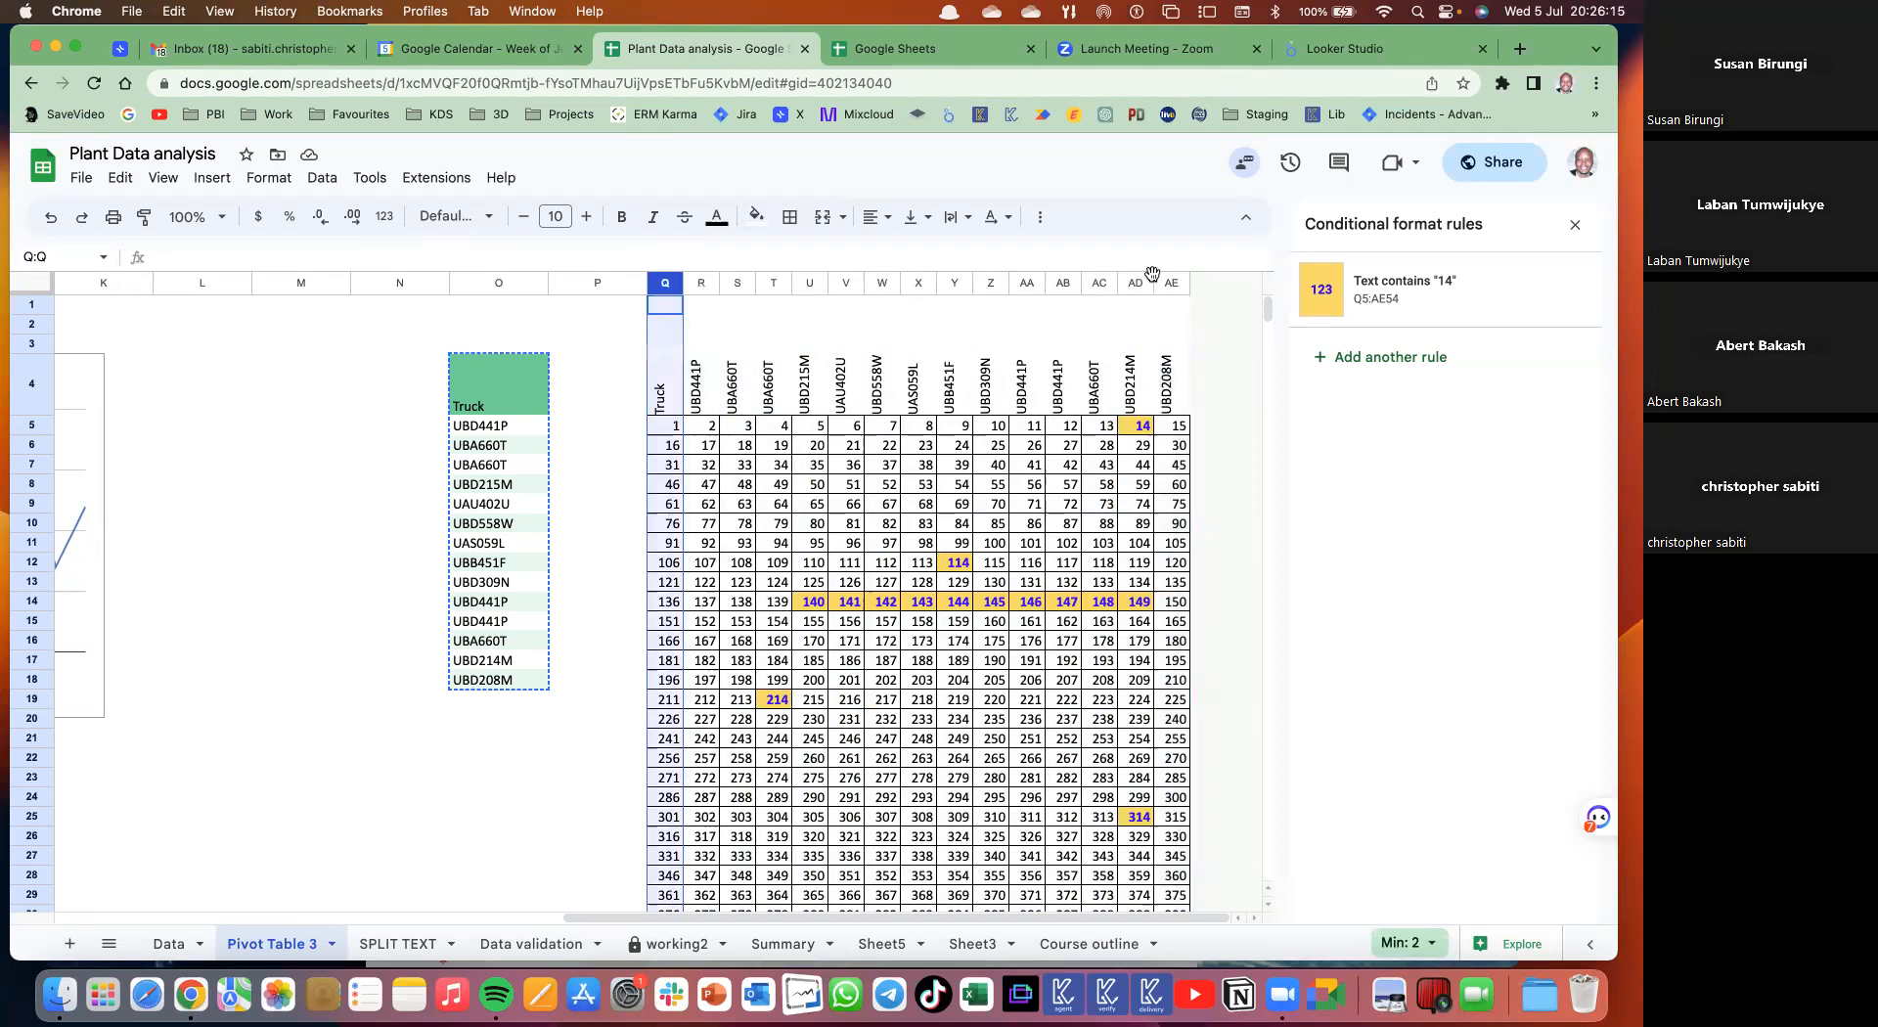
pyautogui.moveTo(1139, 286); pyautogui.dragTo(1245, 440)
pyautogui.rightClick(1246, 439)
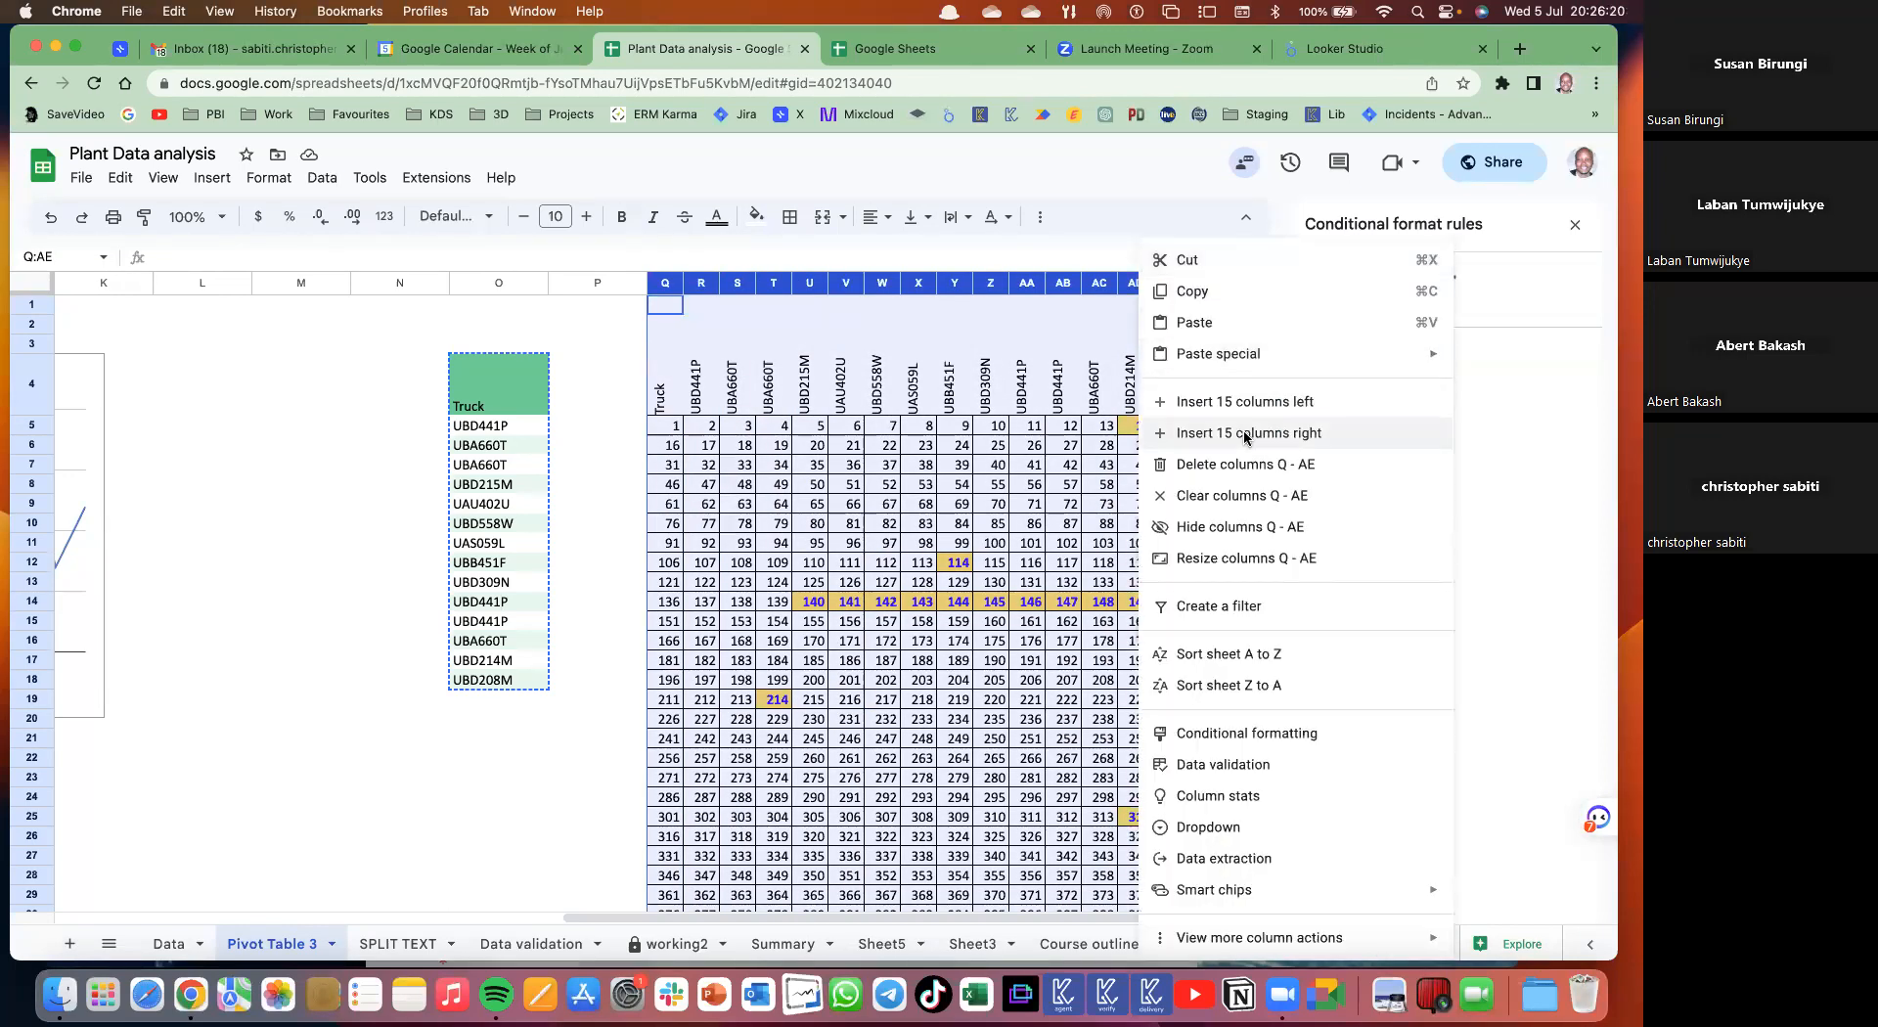
pyautogui.click(1155, 437)
# - Copy the Truck entries in O4:O11 and select AI4 as the paste target
pyautogui.hscroll(4, 1154, 437)
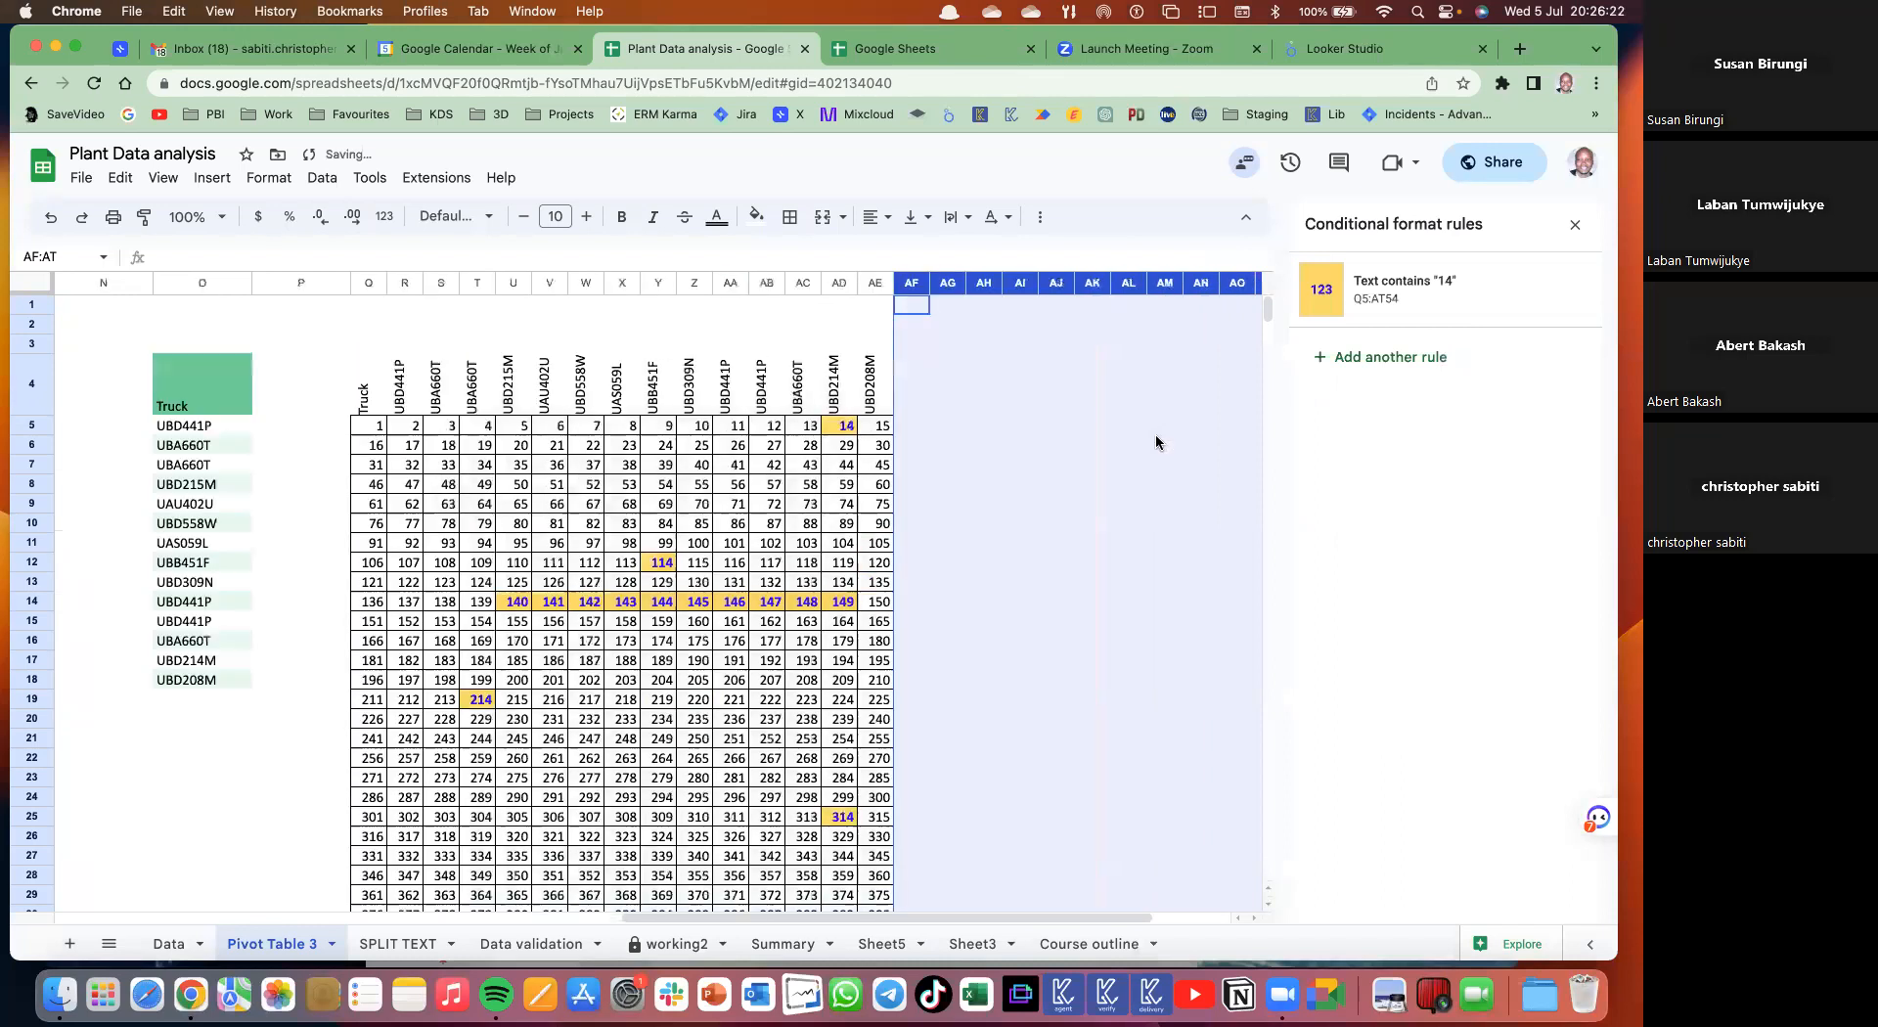
pyautogui.hscroll(-1, 487, 386)
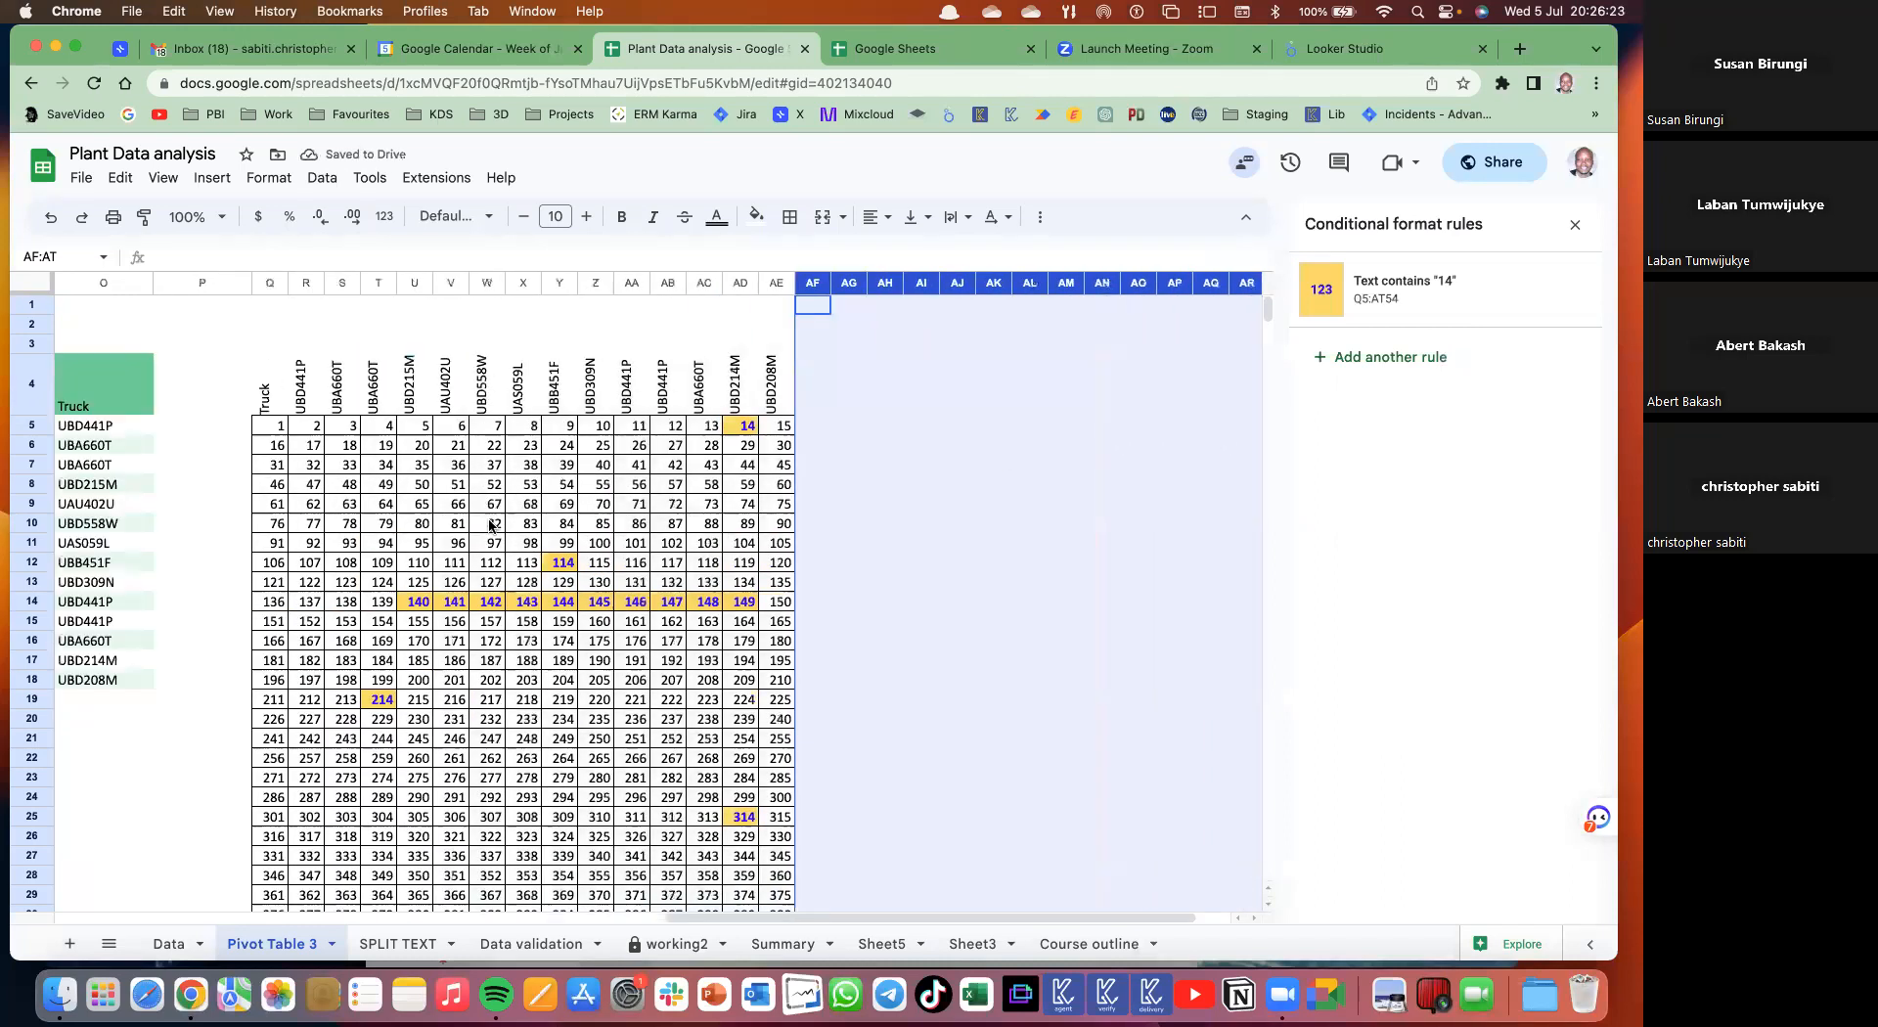
pyautogui.hscroll(-4, 488, 386)
pyautogui.moveTo(489, 386); pyautogui.dragTo(491, 546)
pyautogui.press('super+c')
pyautogui.hscroll(3, 829, 399)
pyautogui.hscroll(2, 830, 398)
pyautogui.click(830, 401)
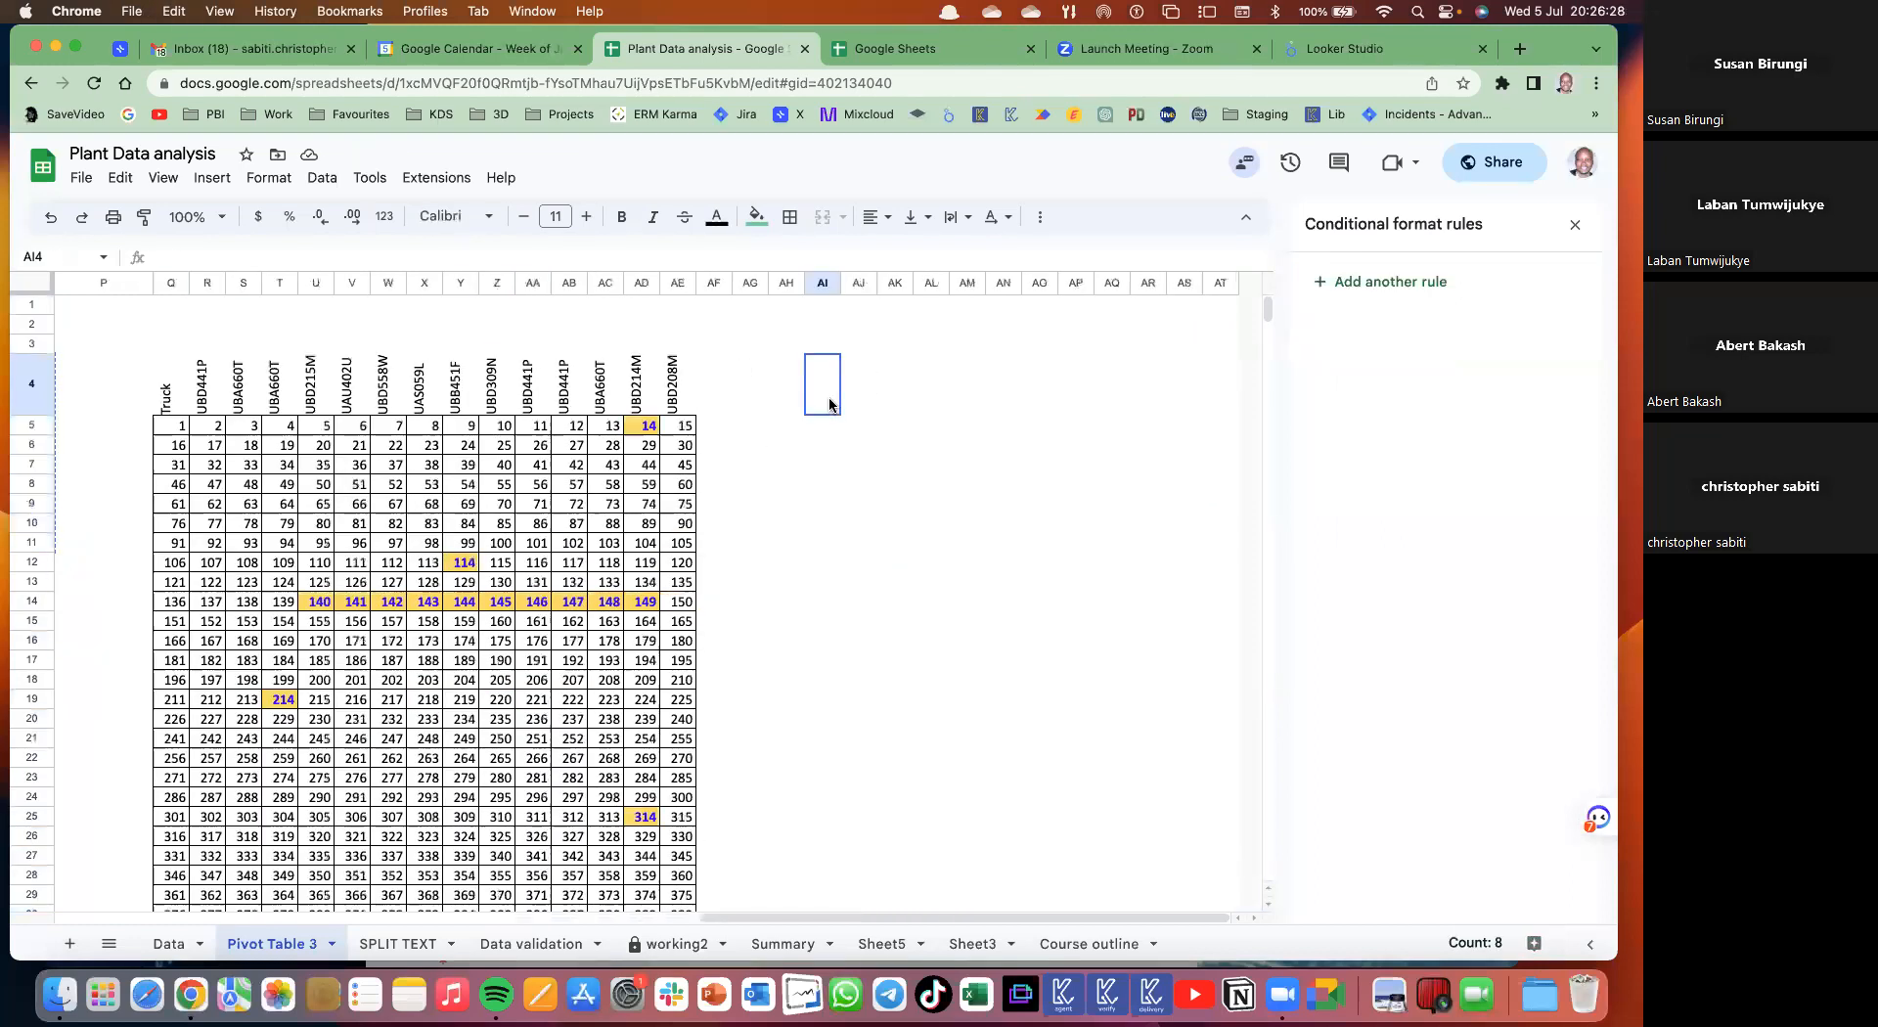
# - Paste the truck list from AI4:AI11 transposed across row 4, starting at AJ4
pyautogui.press('super+v')
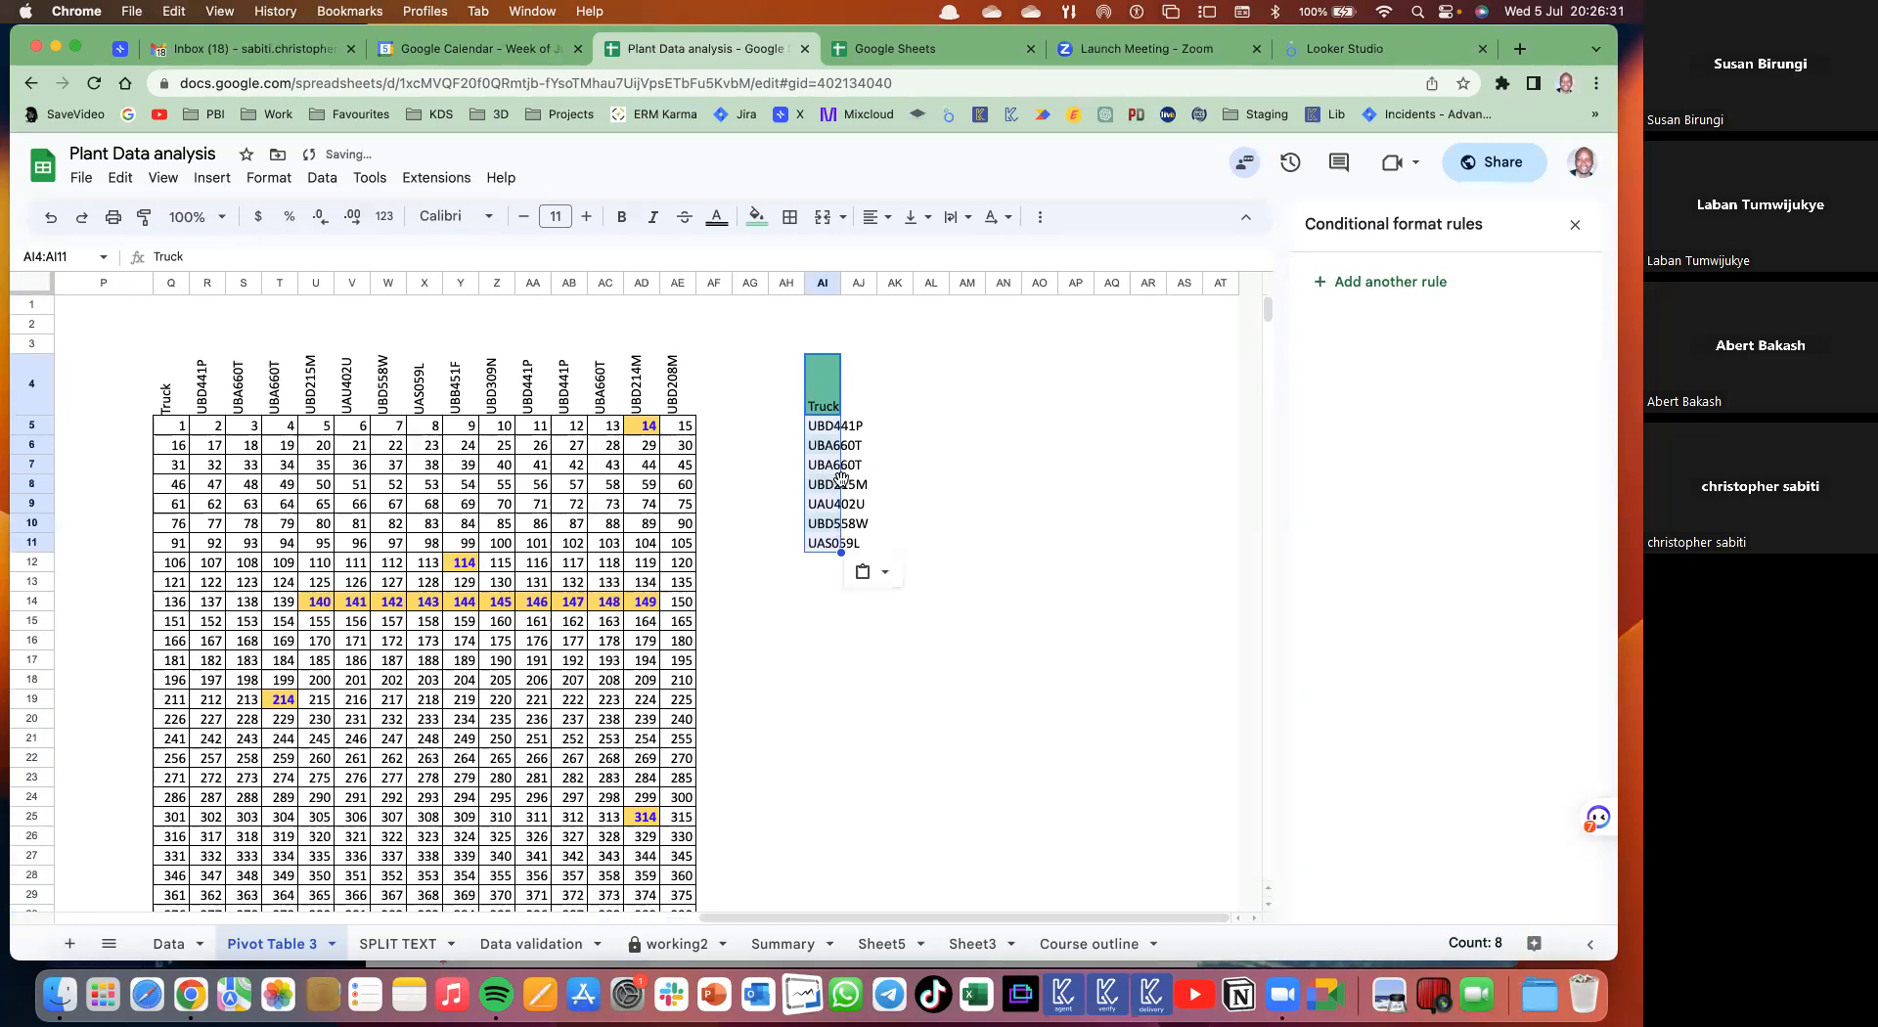
pyautogui.press('super+c')
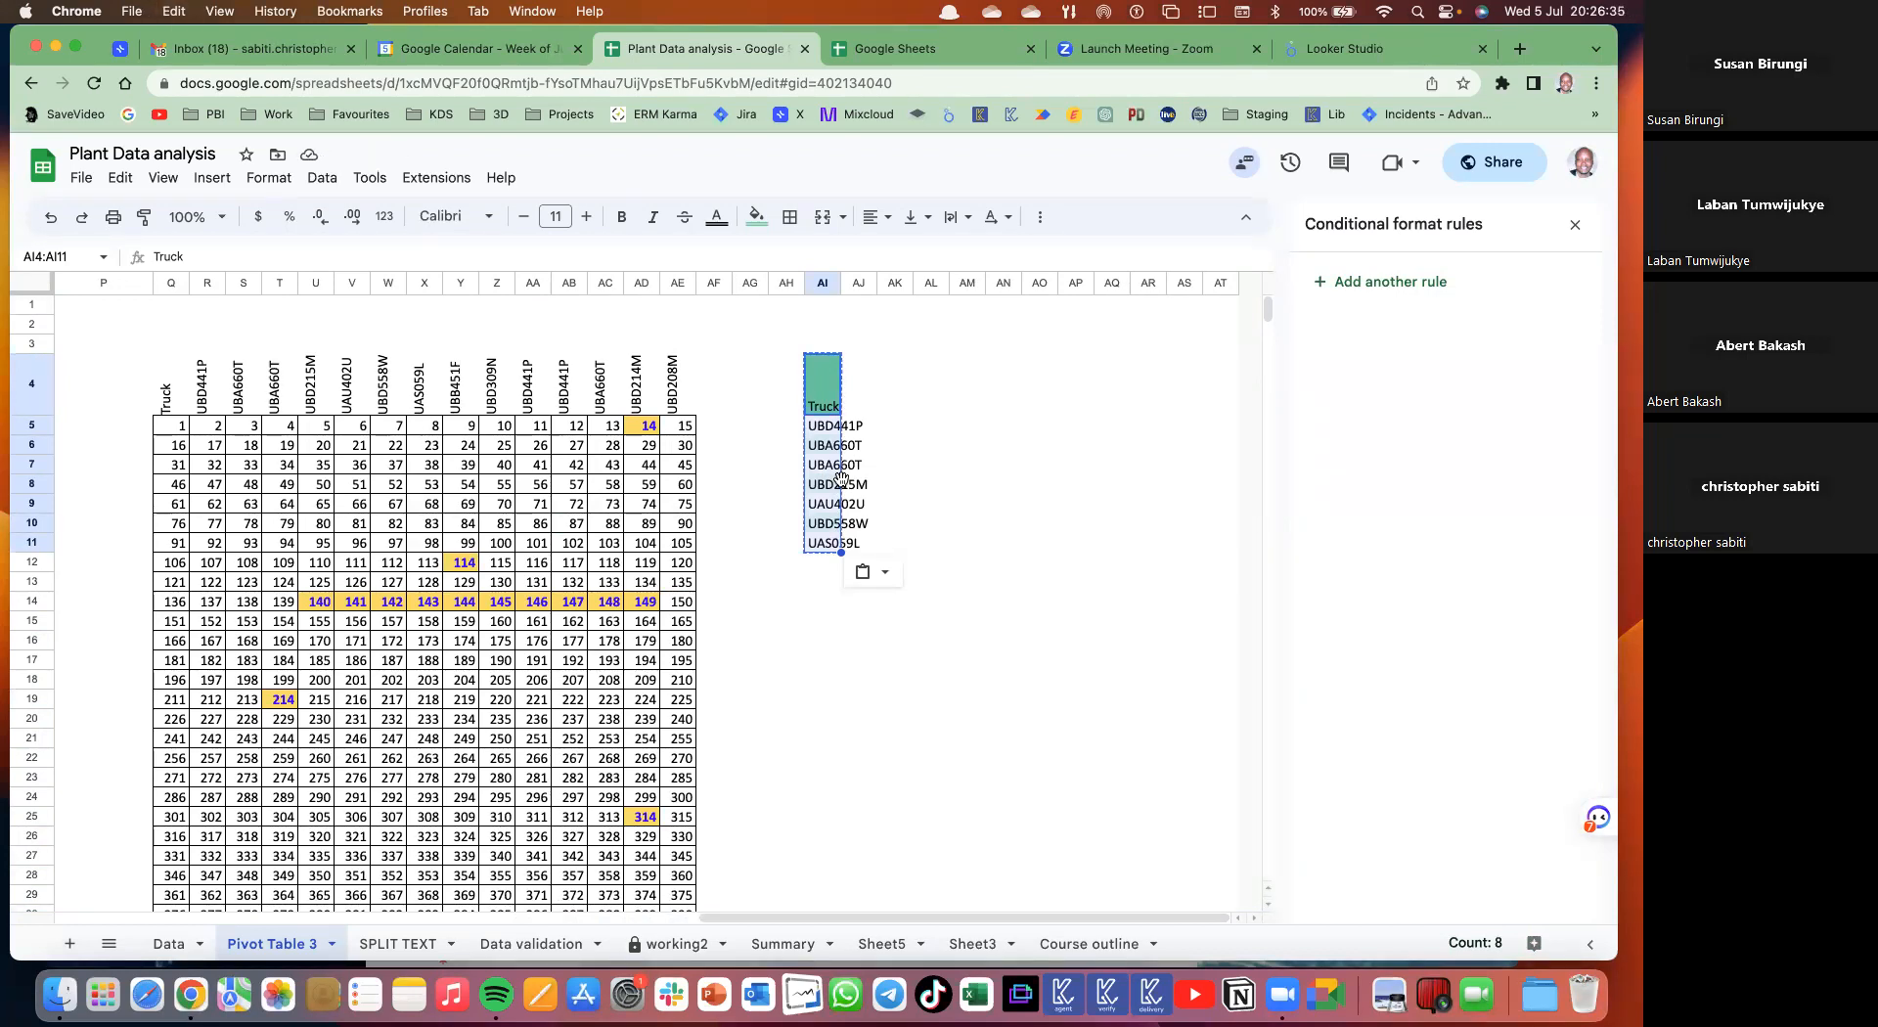
pyautogui.click(867, 386)
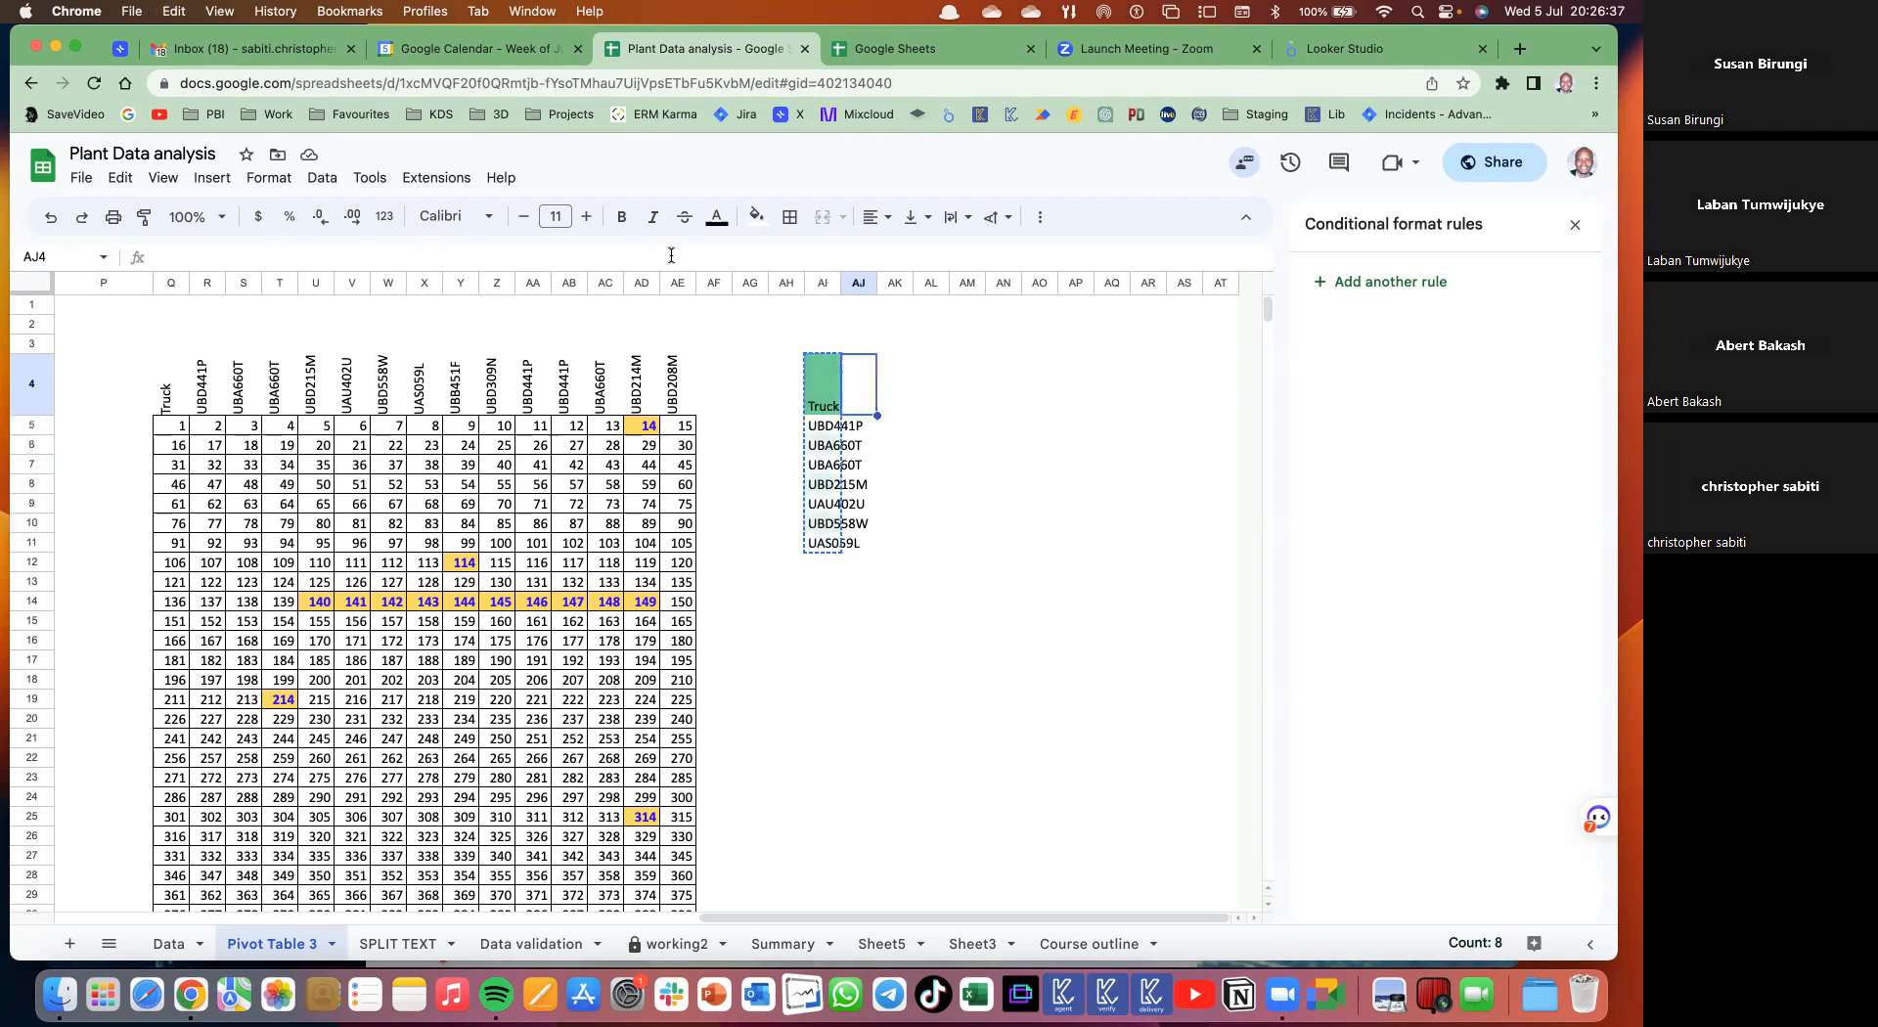
pyautogui.click(121, 177)
pyautogui.moveTo(167, 385)
pyautogui.click(494, 572)
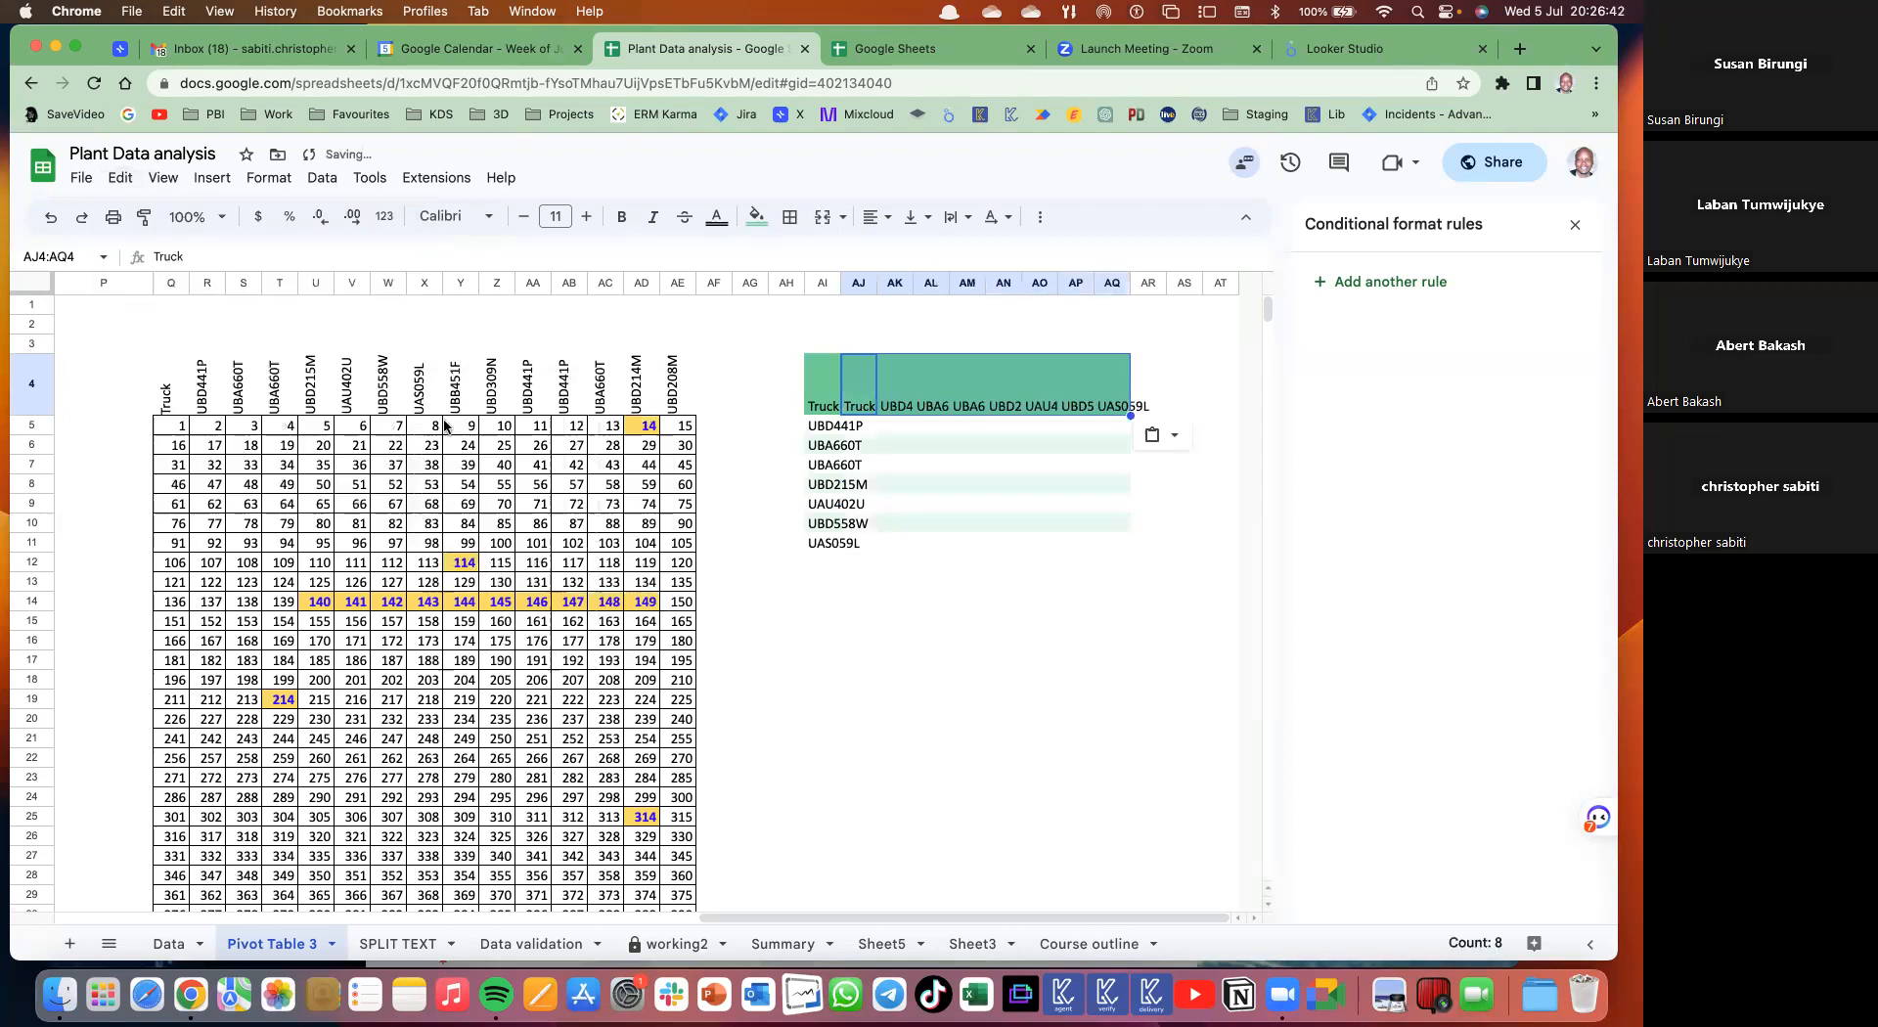
# - Clear the original truck list in column AI and the stray Truck heading in AJ4
pyautogui.click(823, 283)
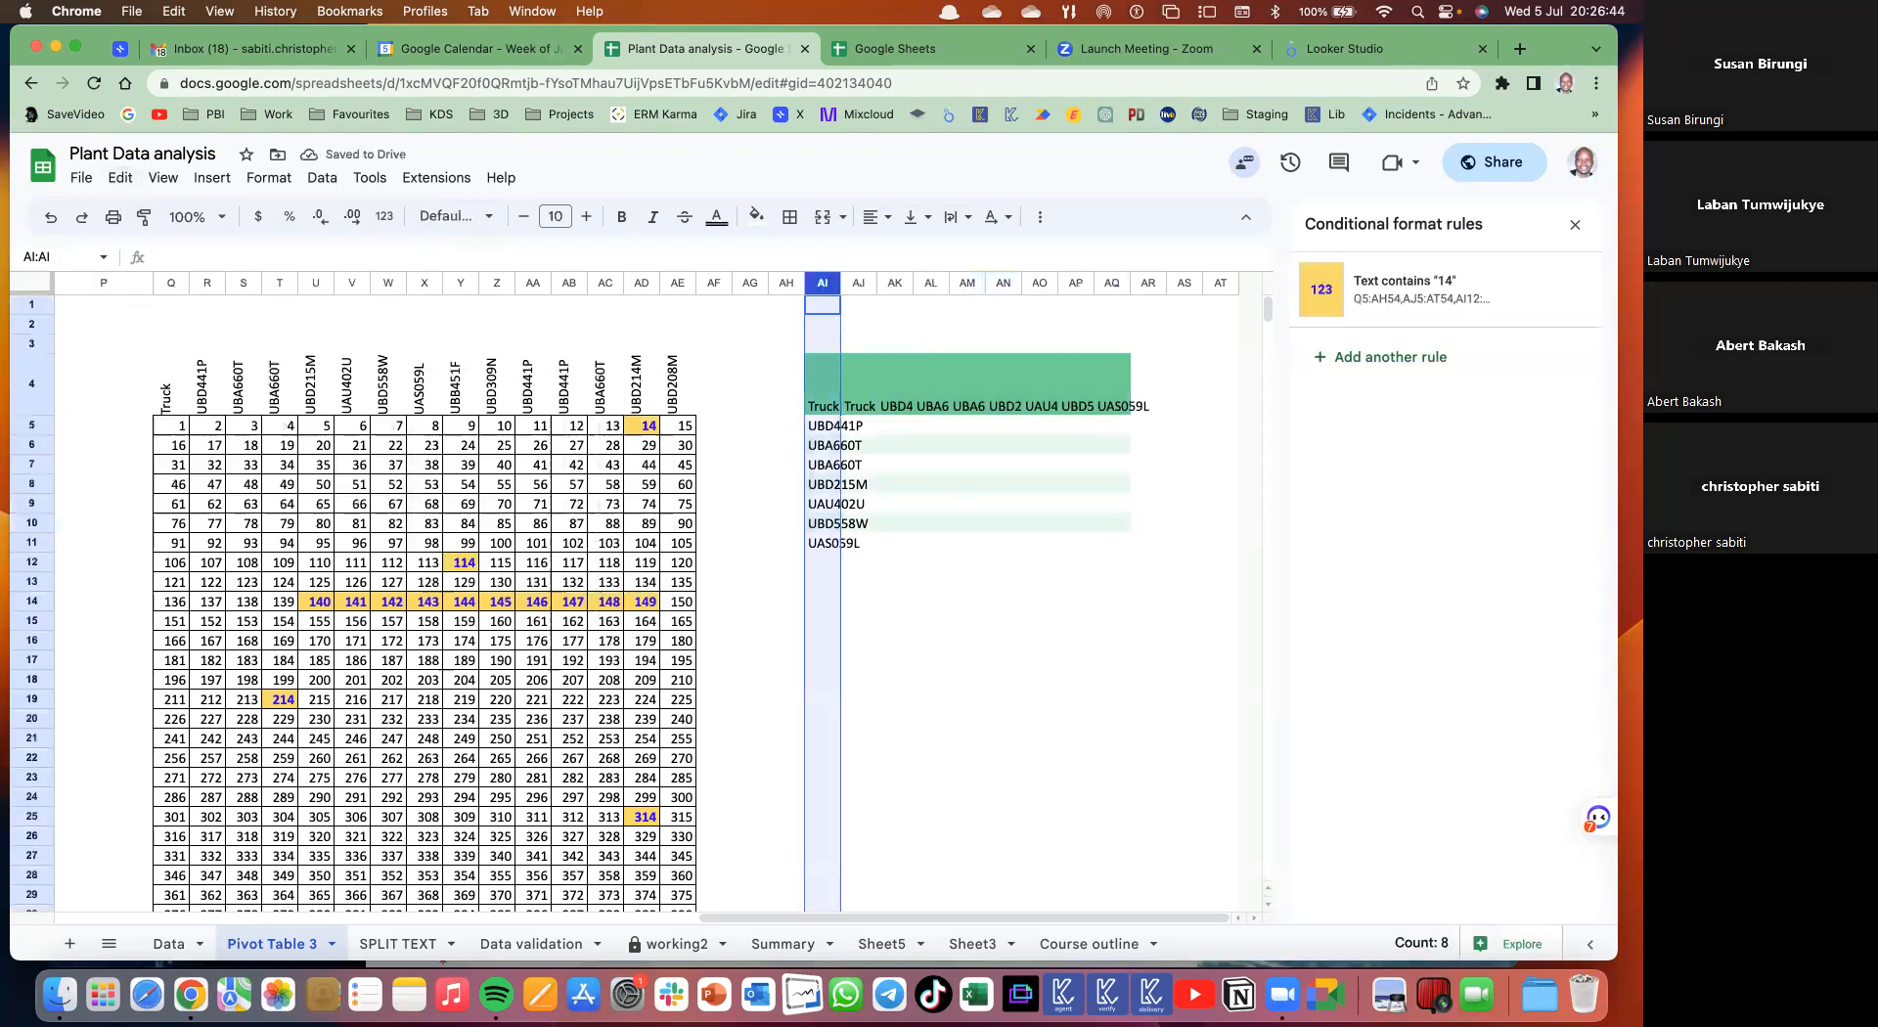
pyautogui.press('Delete')
pyautogui.click(873, 407)
pyautogui.press('Delete')
pyautogui.click(1068, 424)
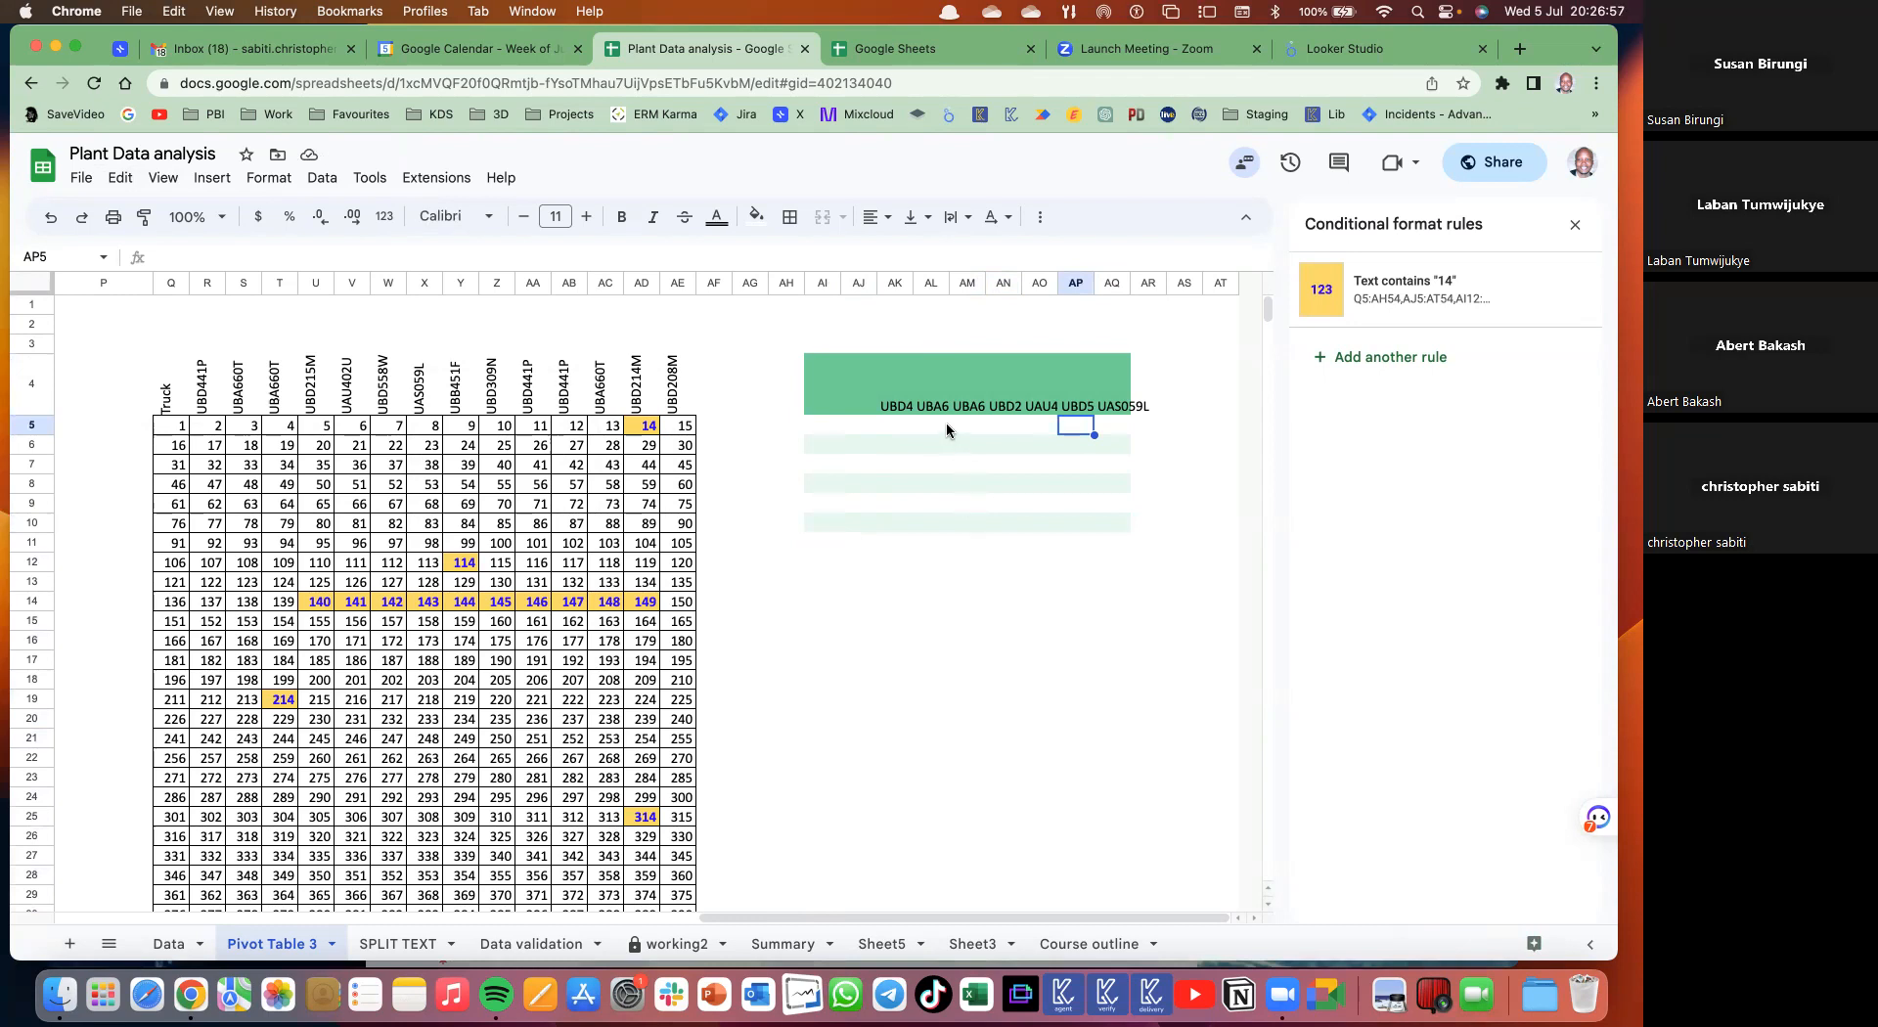
pyautogui.moveTo(906, 409); pyautogui.dragTo(1157, 396)
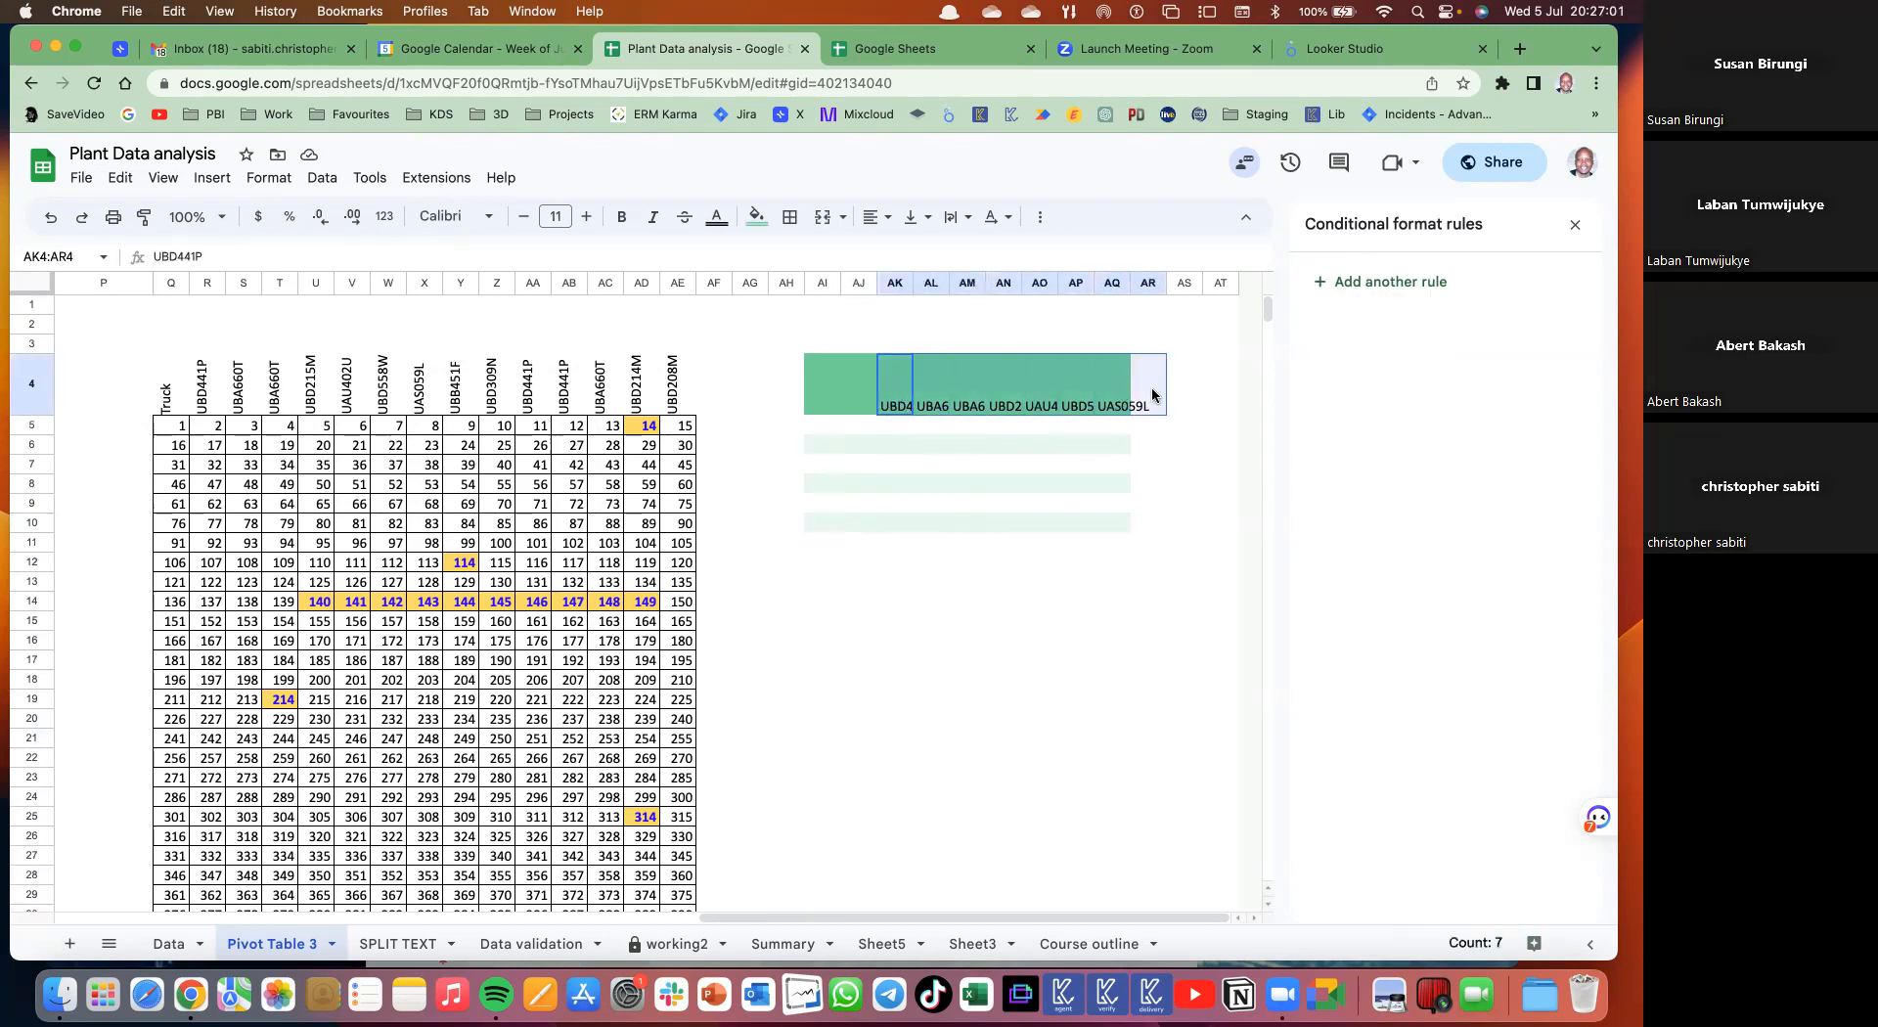
# - Tilt the truck header labels upward with text rotation
pyautogui.click(276, 185)
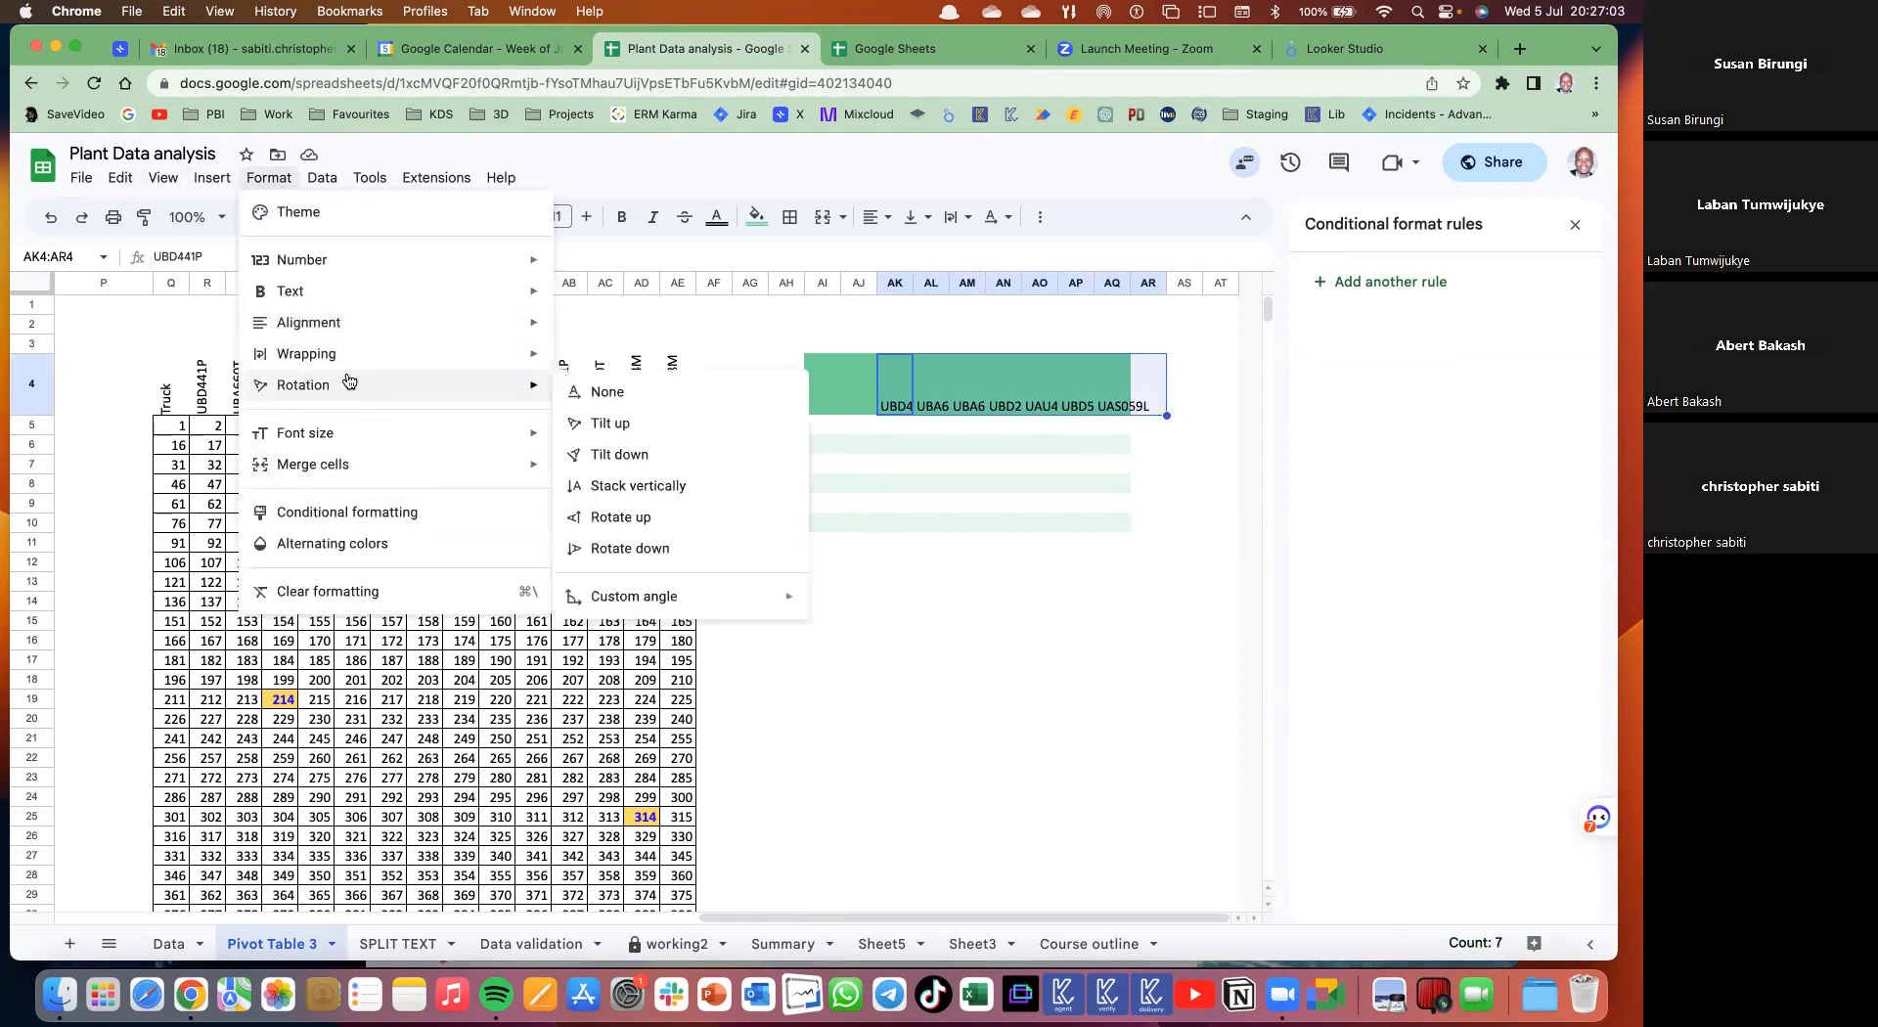
pyautogui.click(1120, 174)
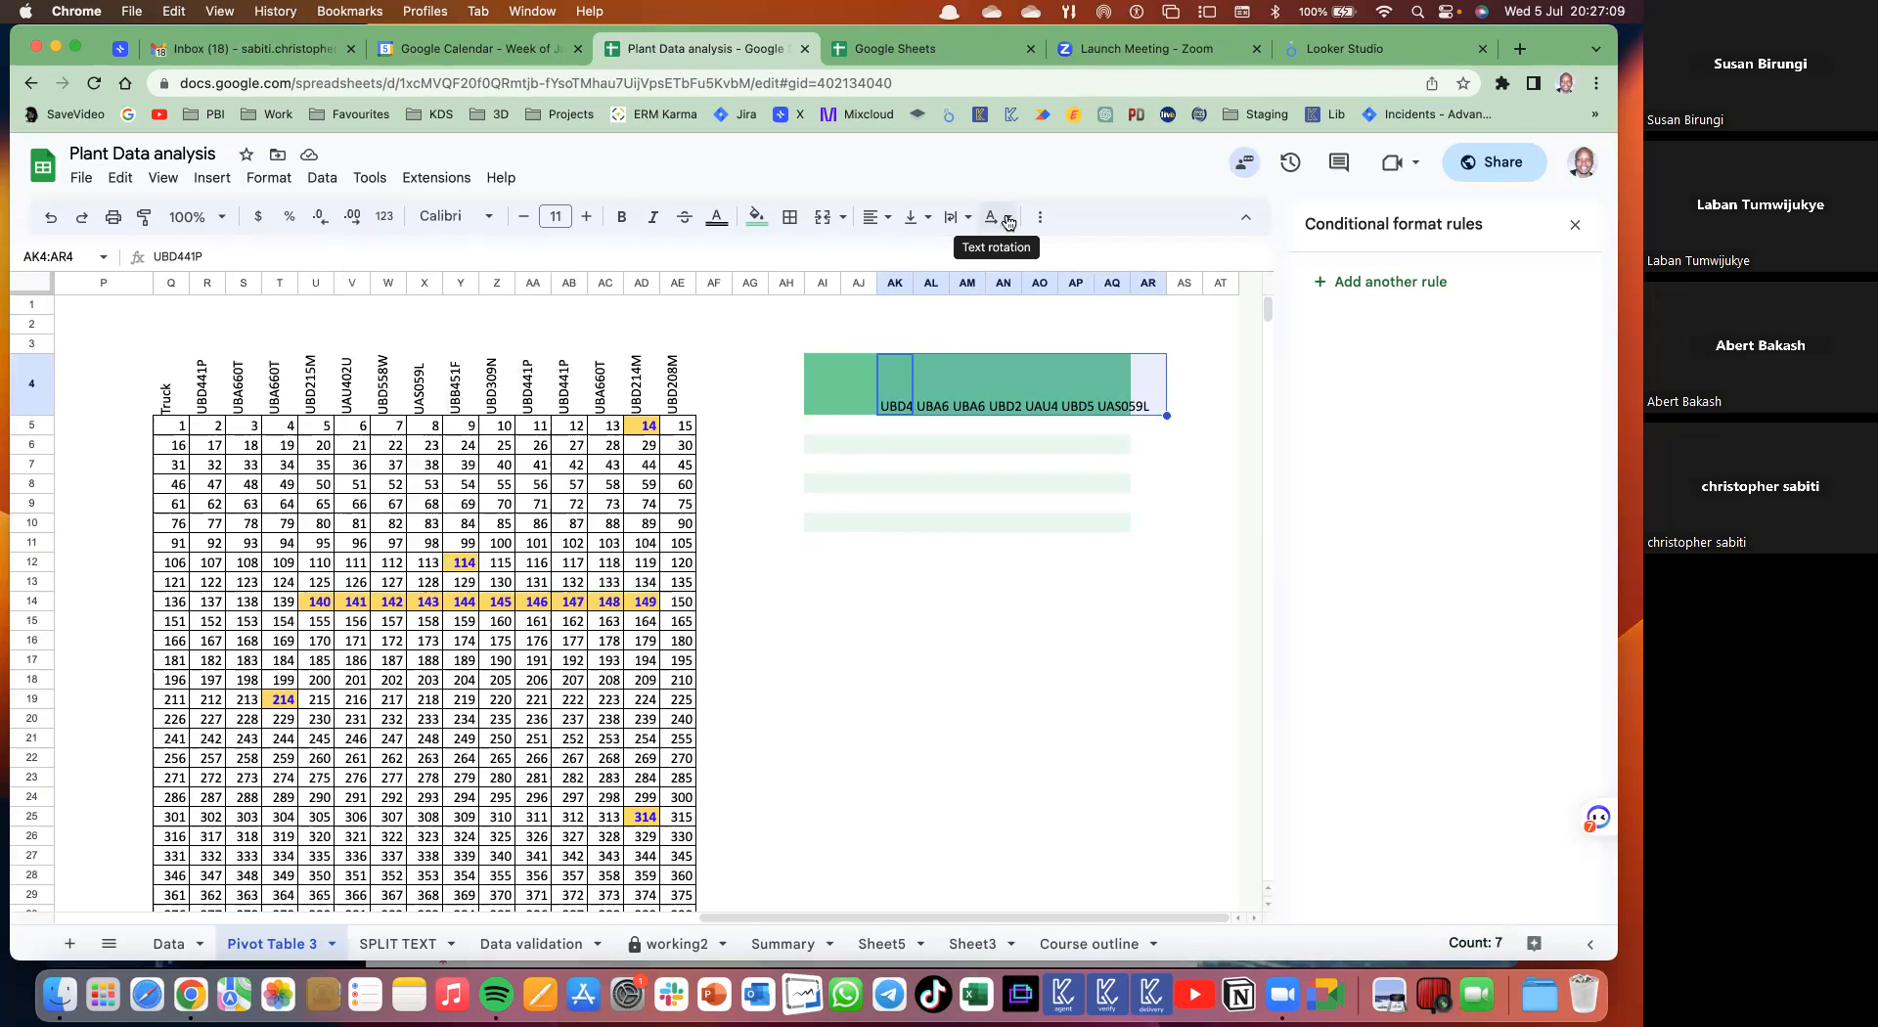
pyautogui.click(1009, 223)
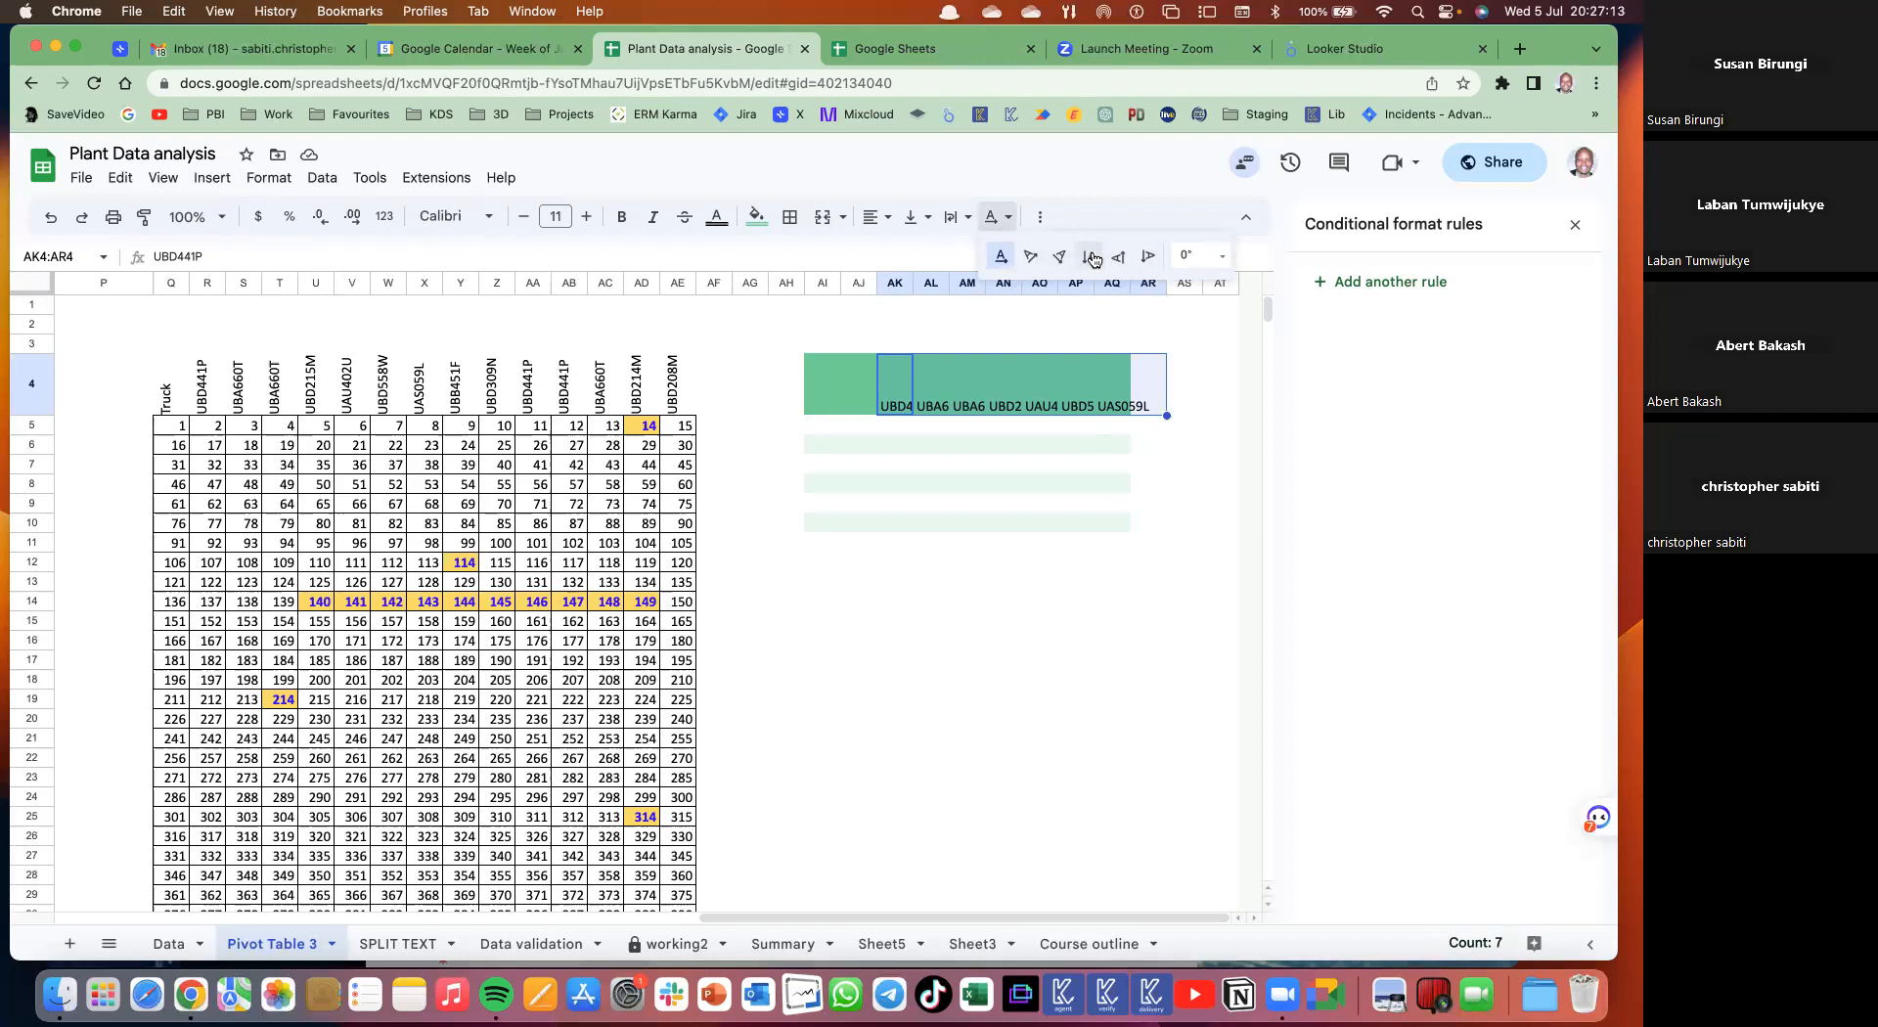
pyautogui.click(1031, 258)
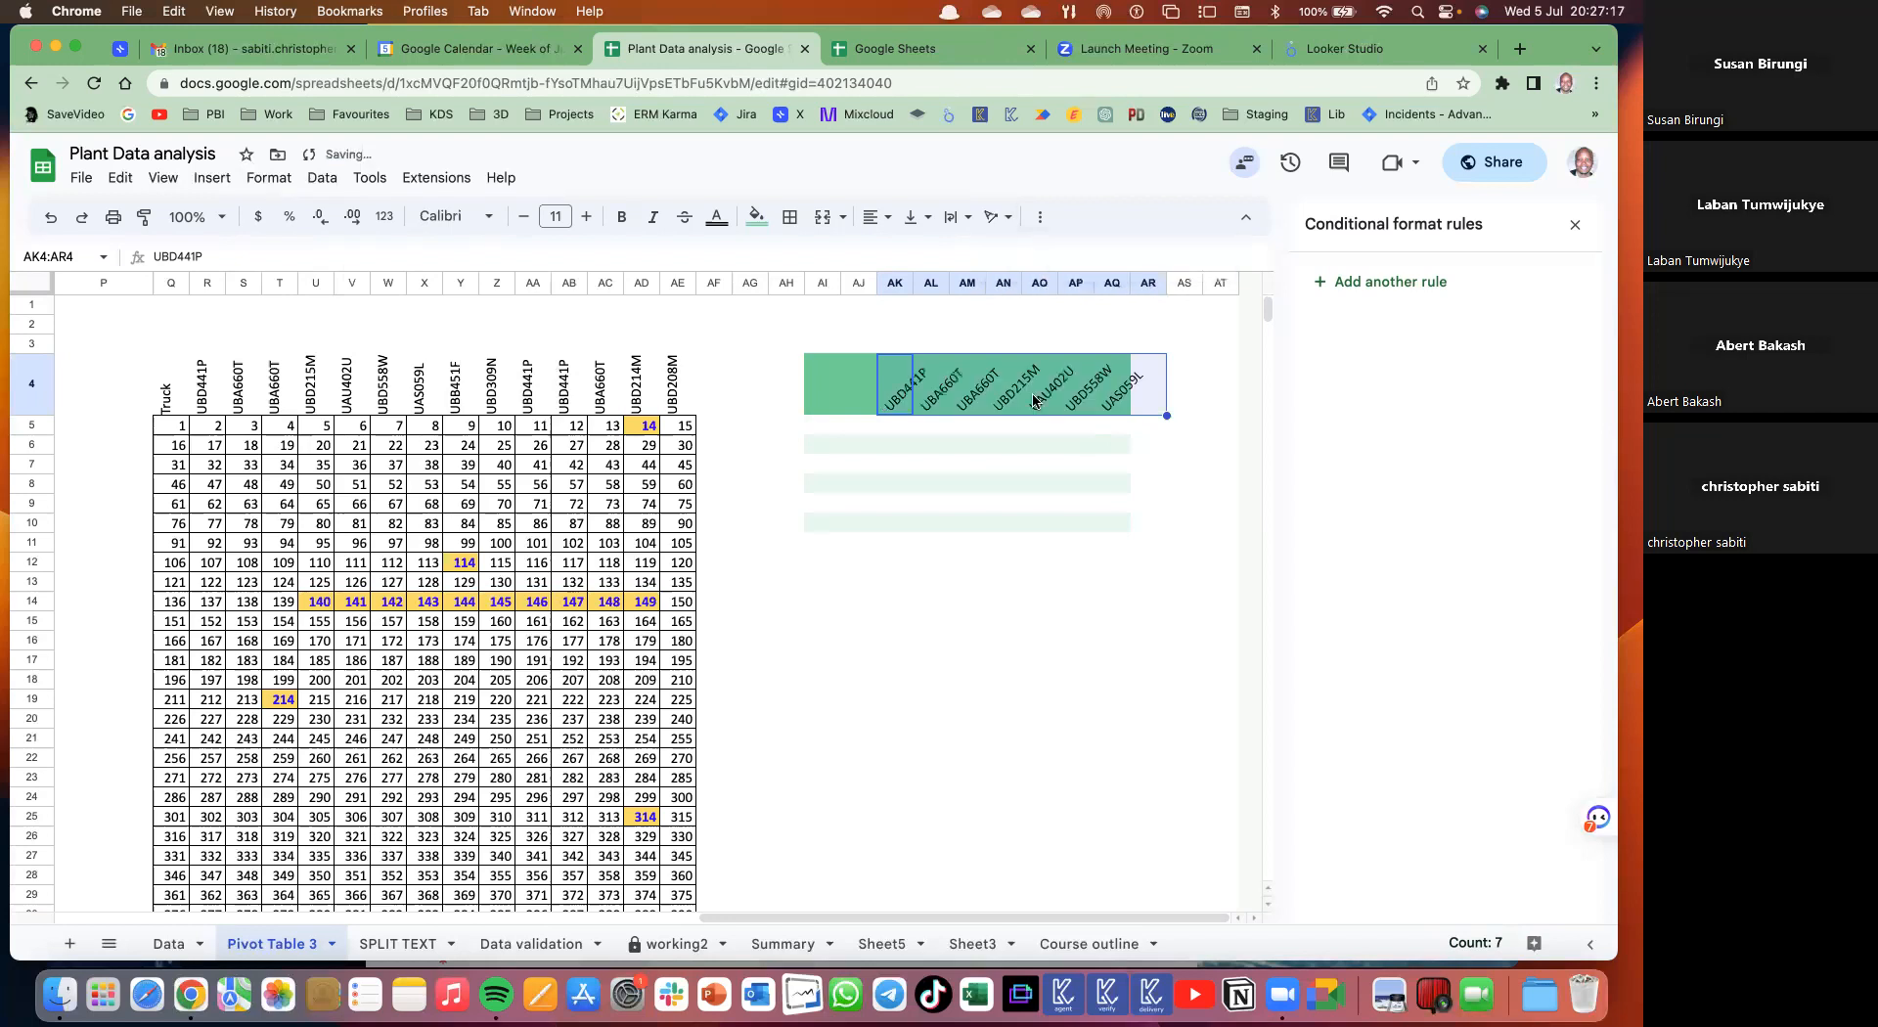
# - Remove the green fill from headers AK4:AQ4 and add borders around them
pyautogui.moveTo(900, 383); pyautogui.dragTo(1111, 394)
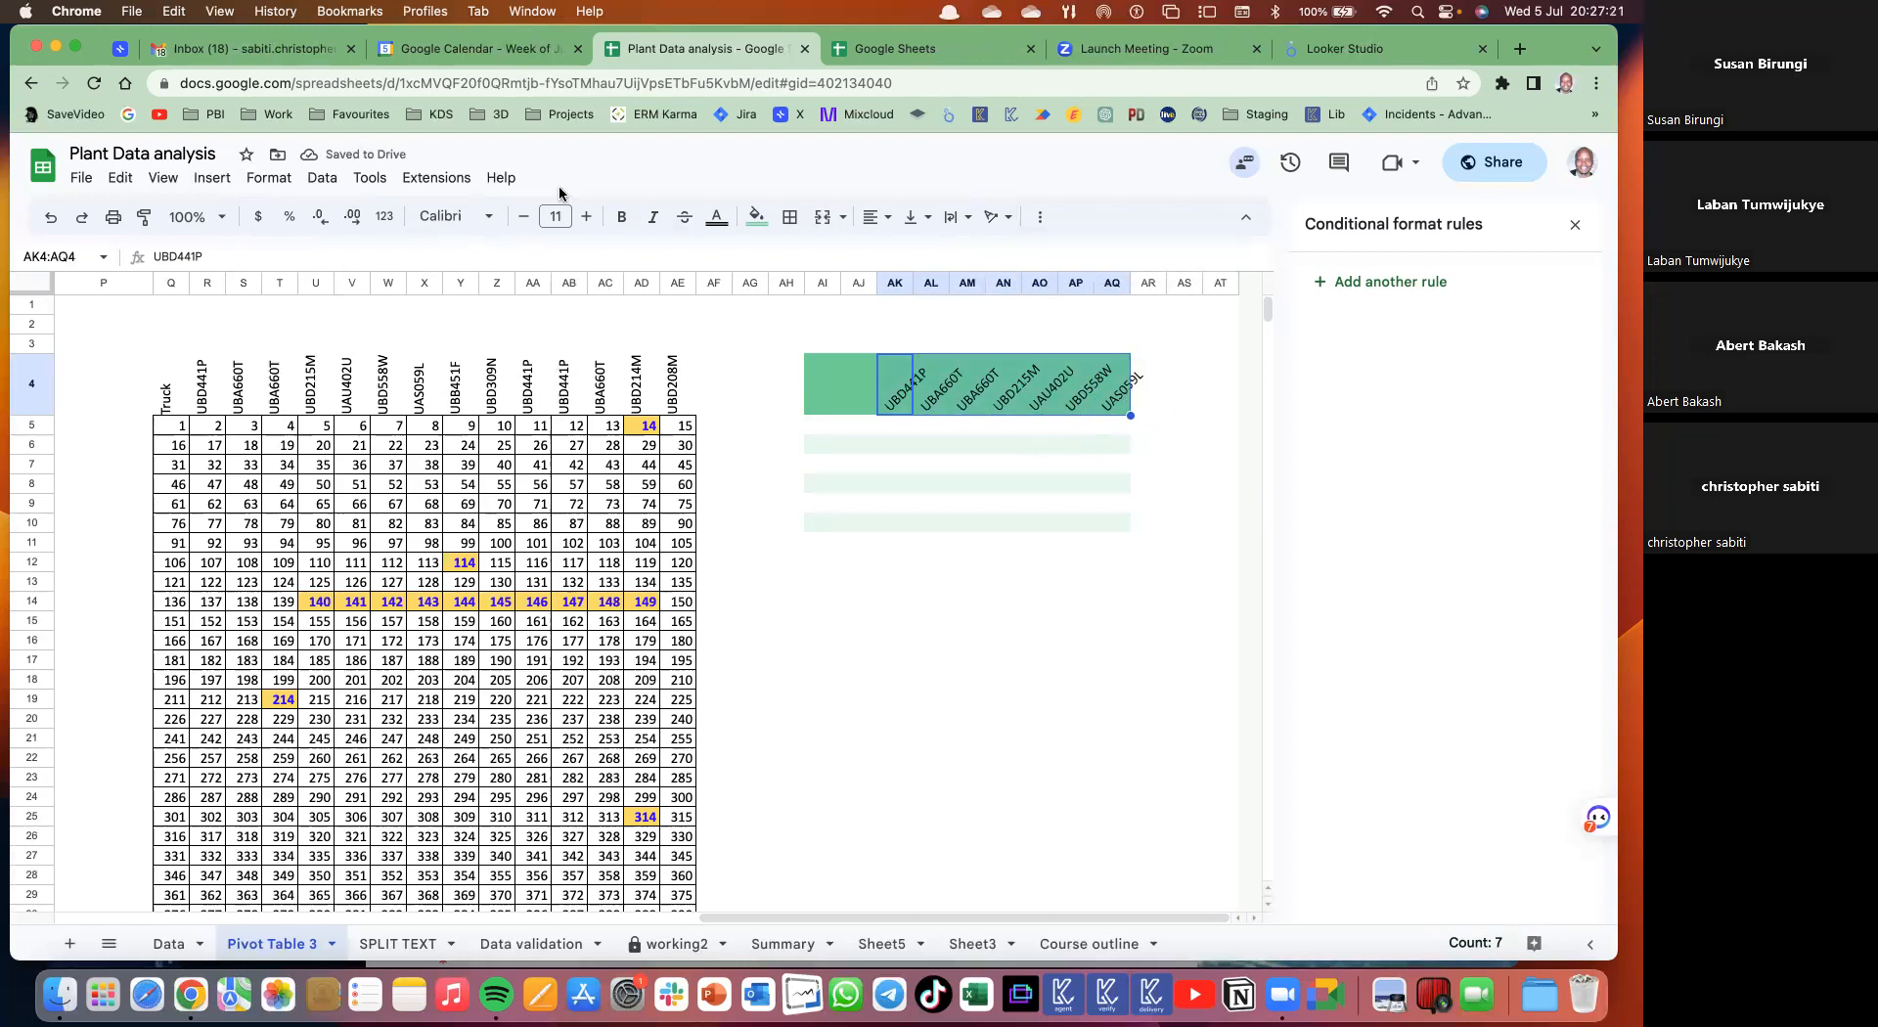
pyautogui.click(747, 221)
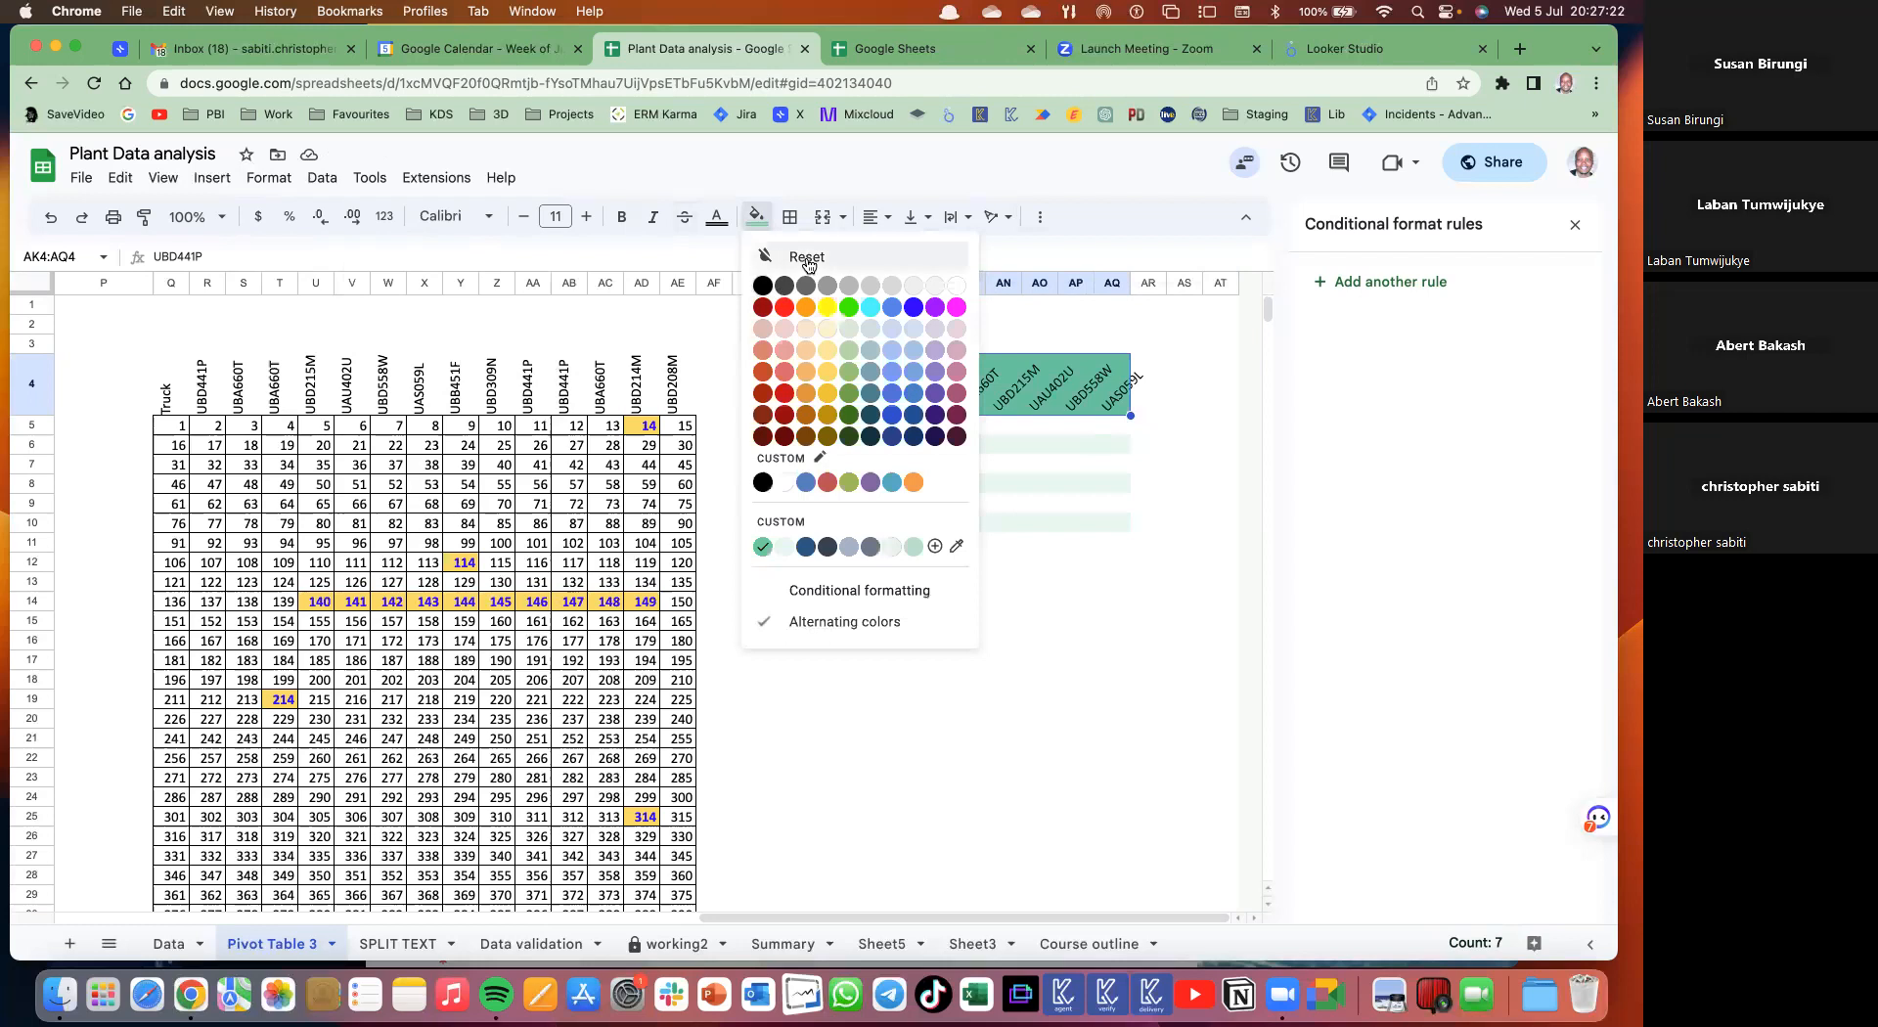
pyautogui.click(799, 254)
pyautogui.click(756, 216)
pyautogui.click(783, 483)
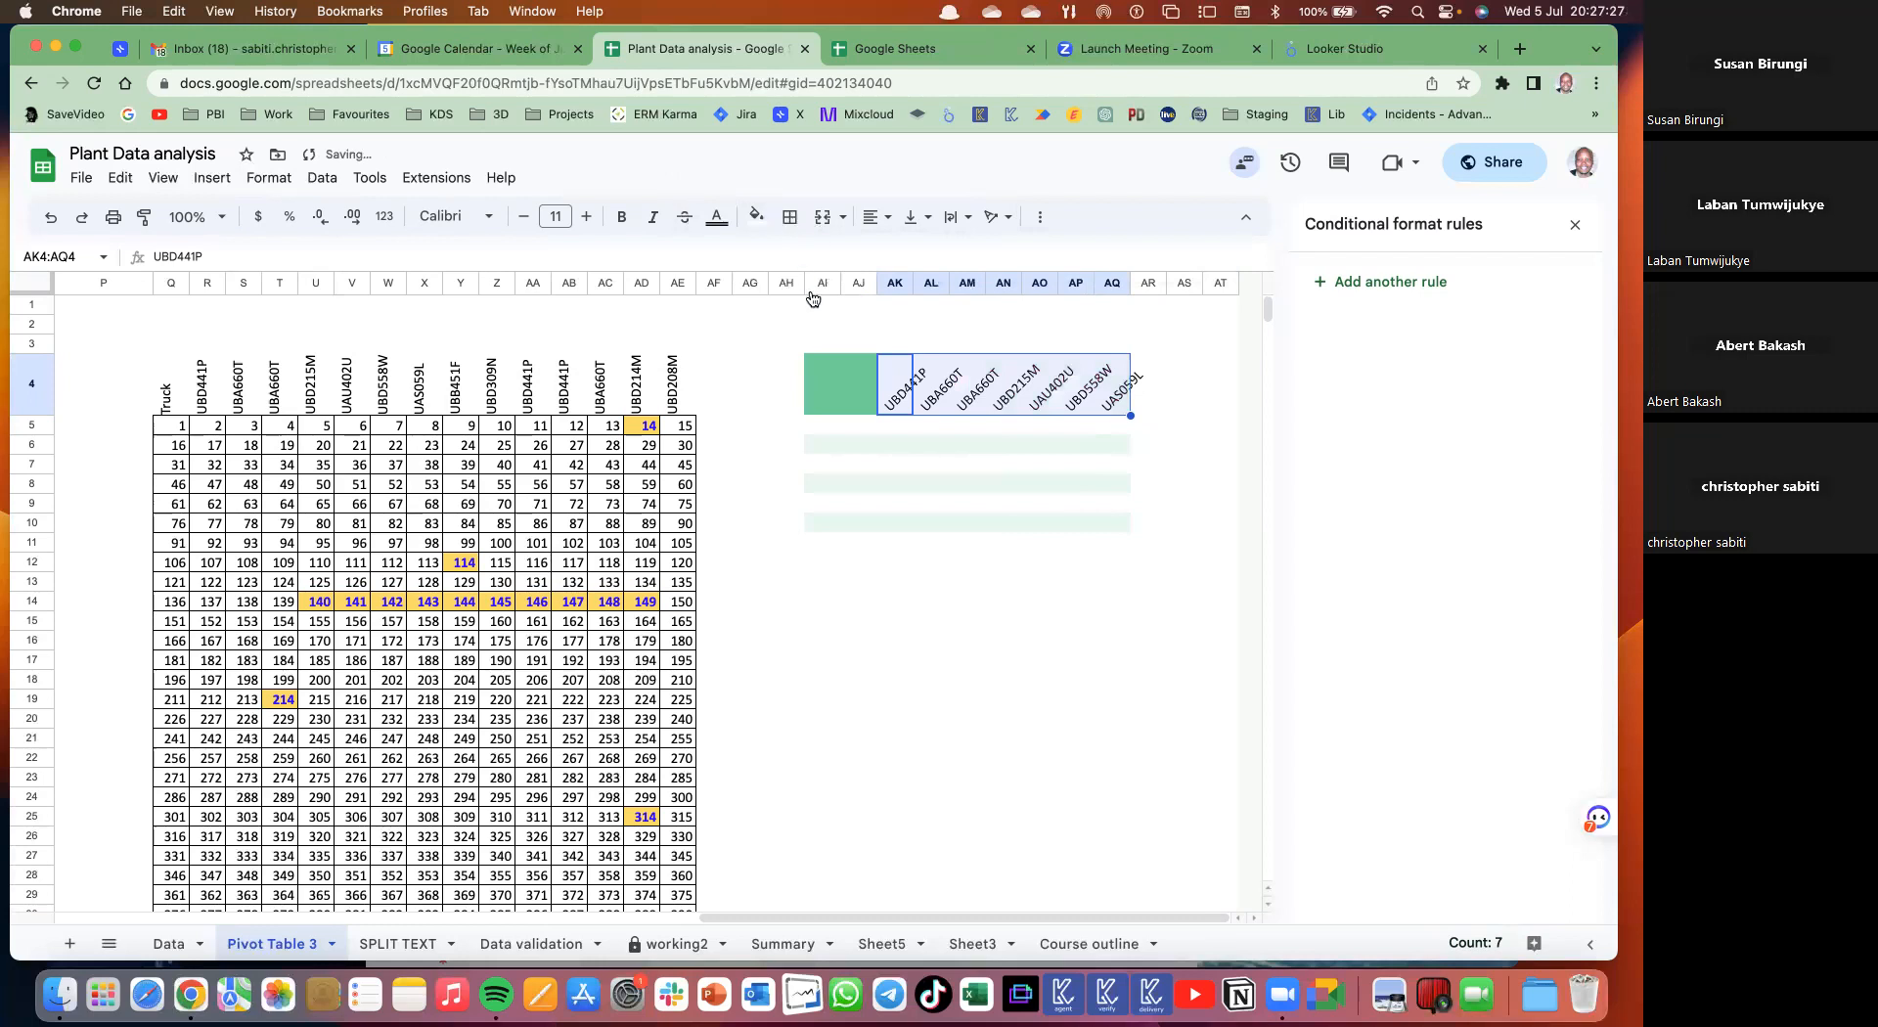
pyautogui.click(790, 216)
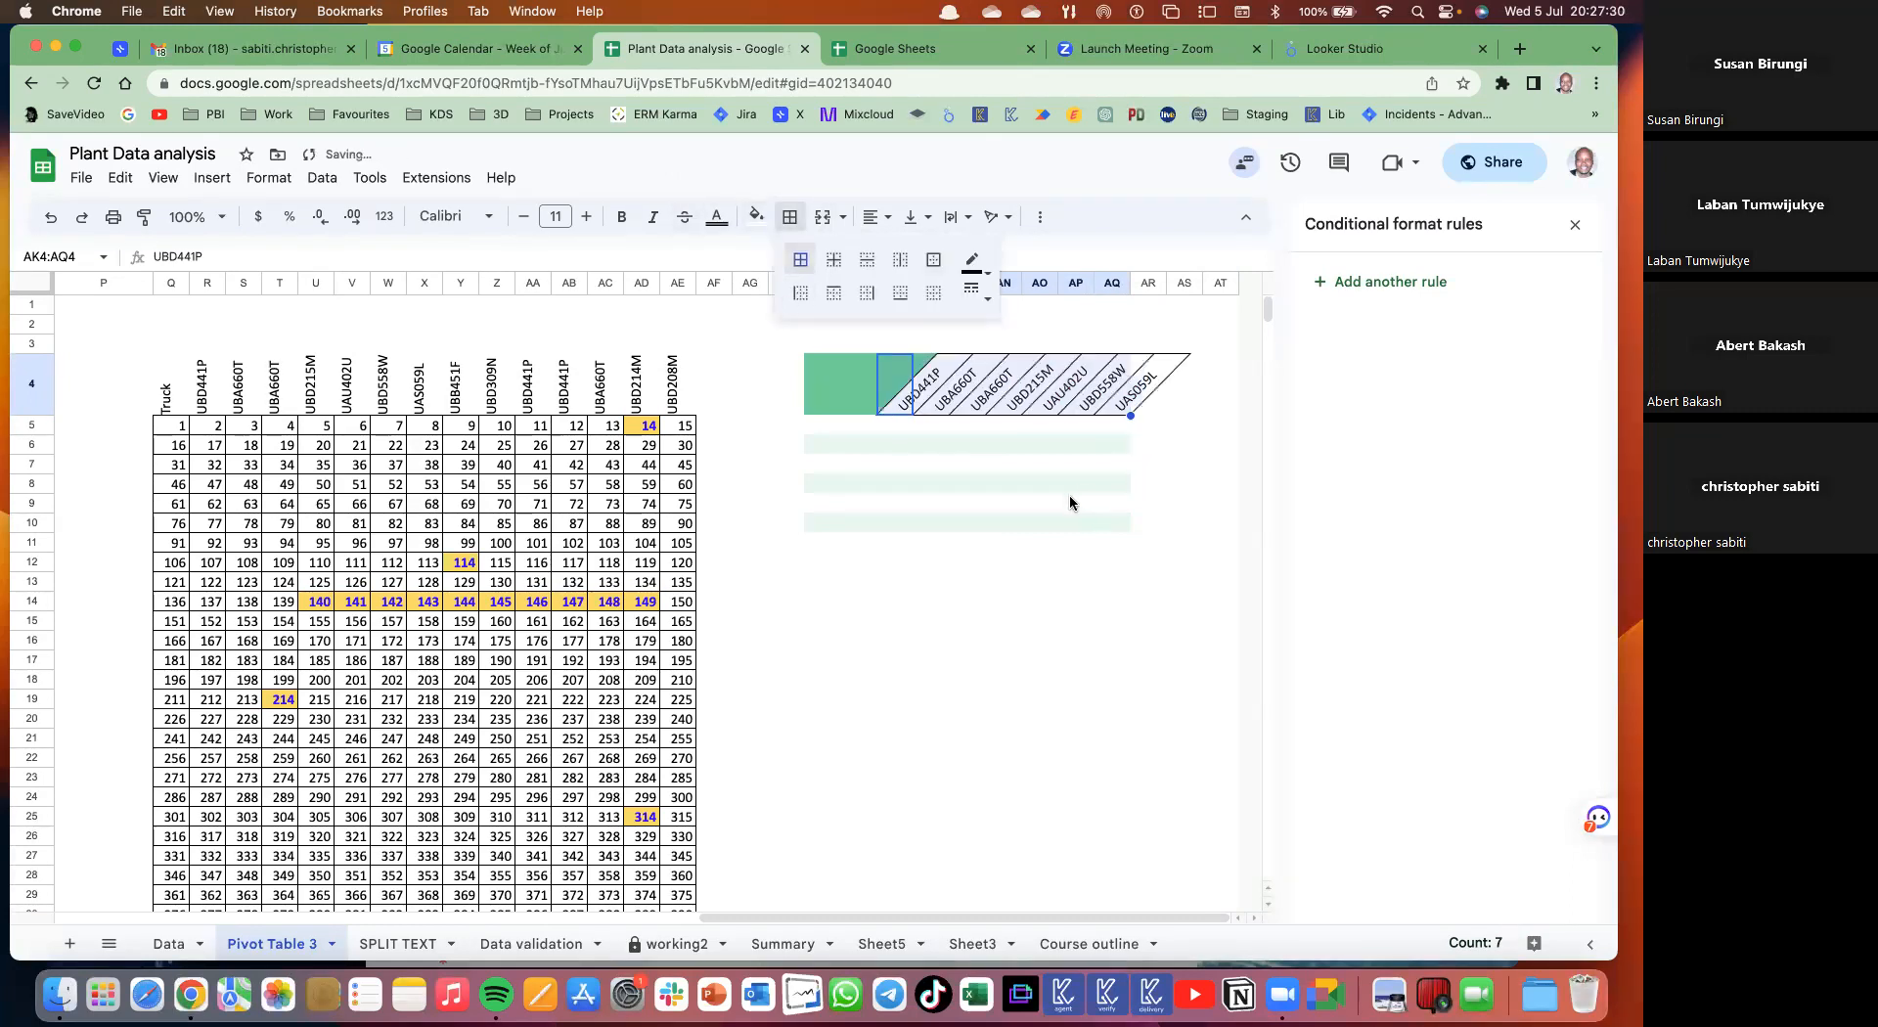
pyautogui.click(1037, 508)
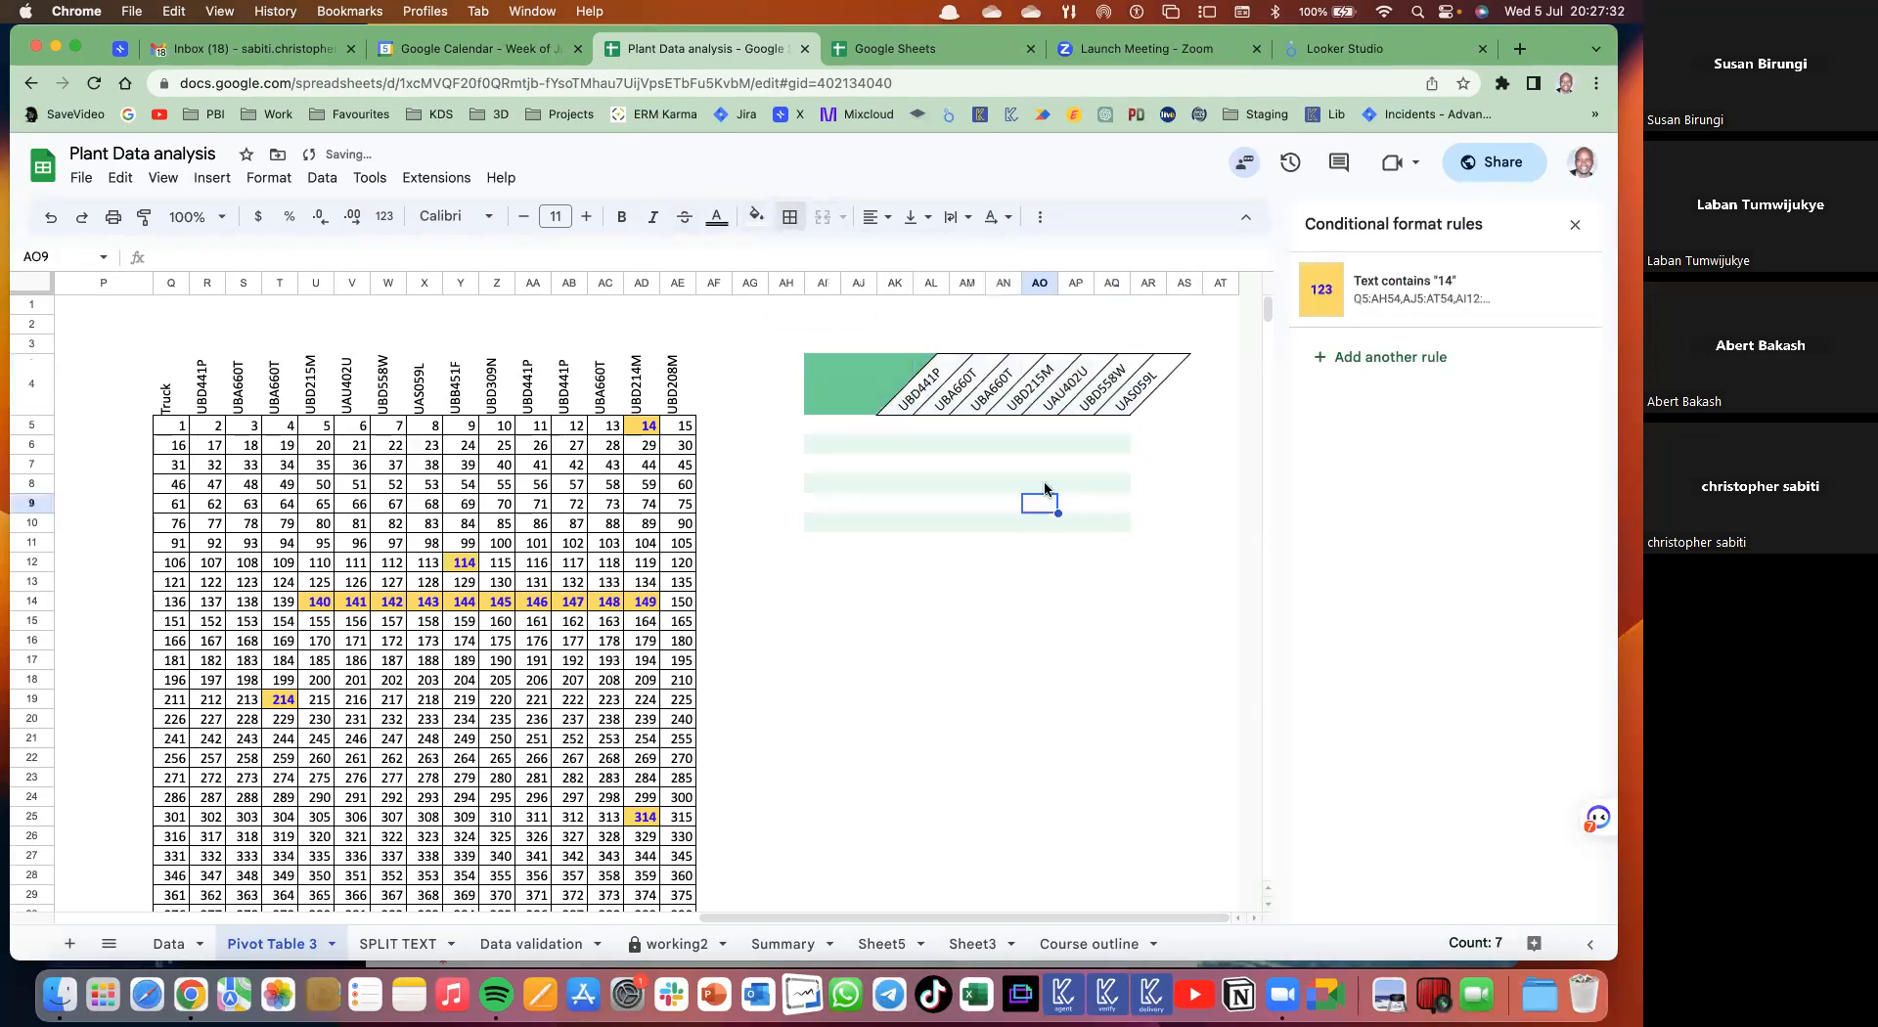
pyautogui.click(902, 412)
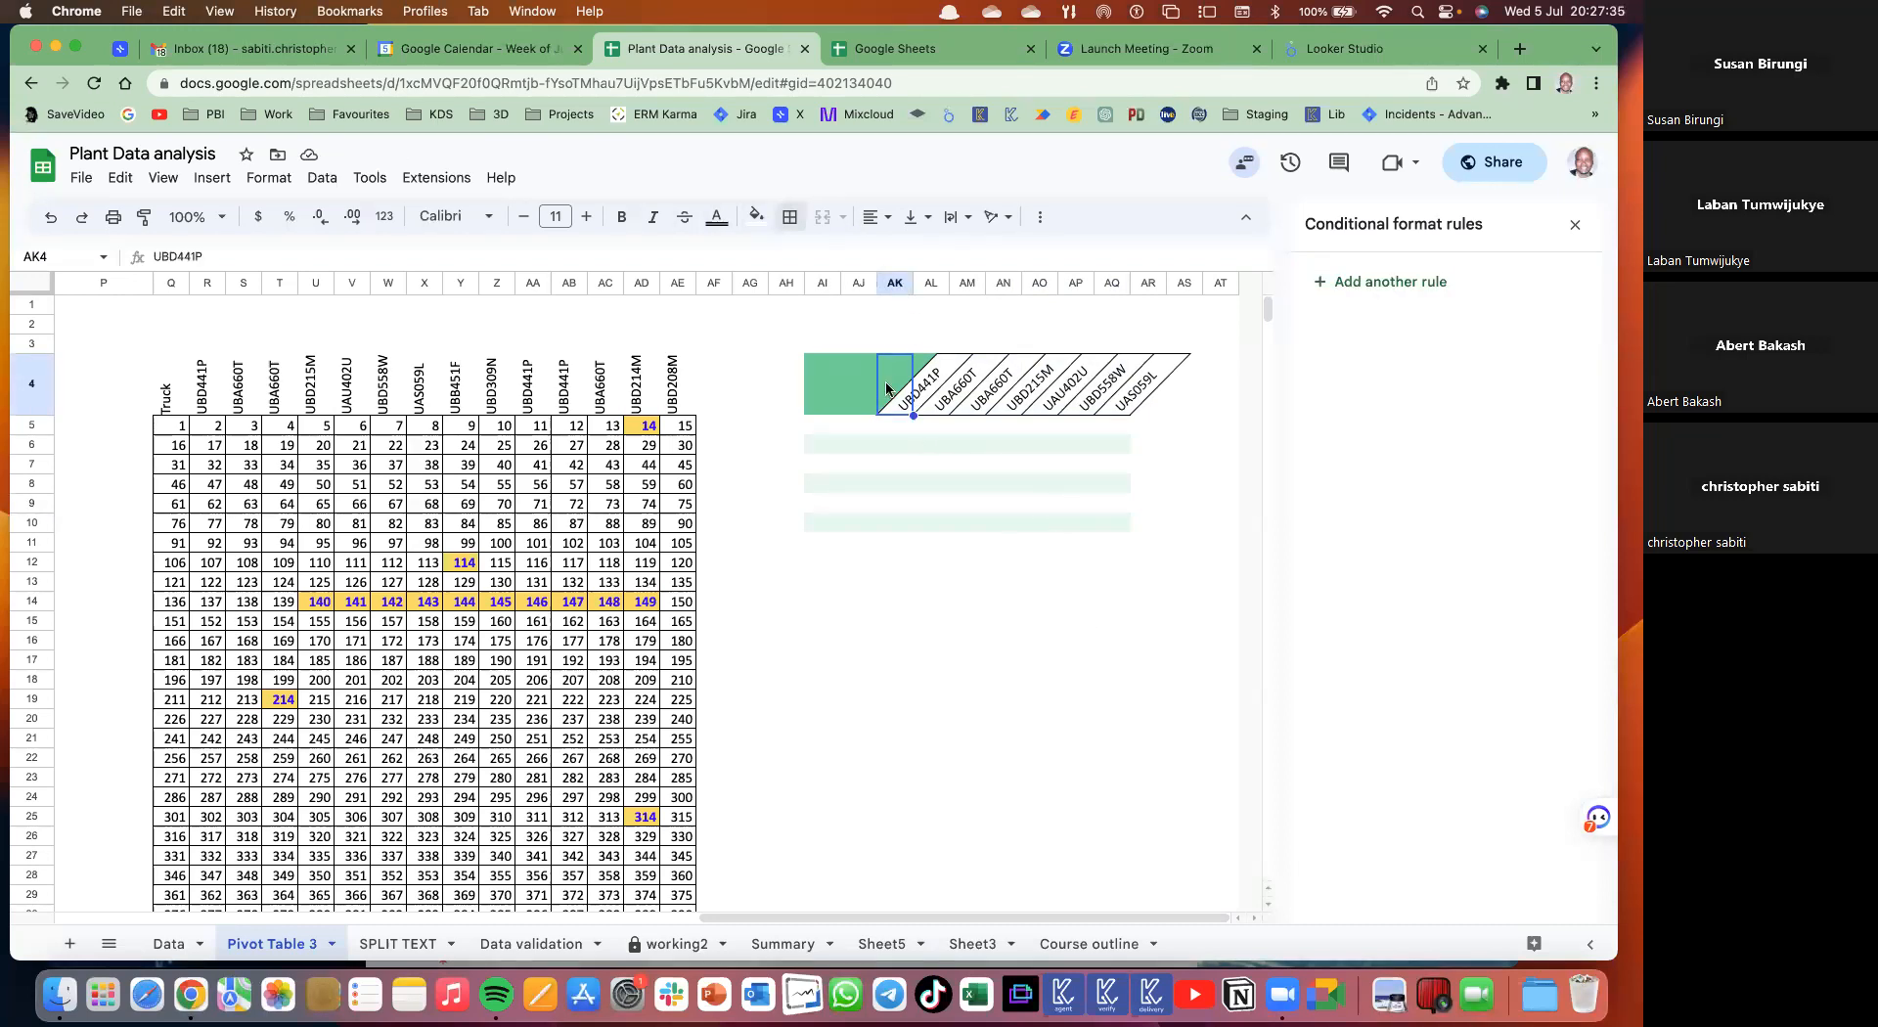
pyautogui.click(946, 360)
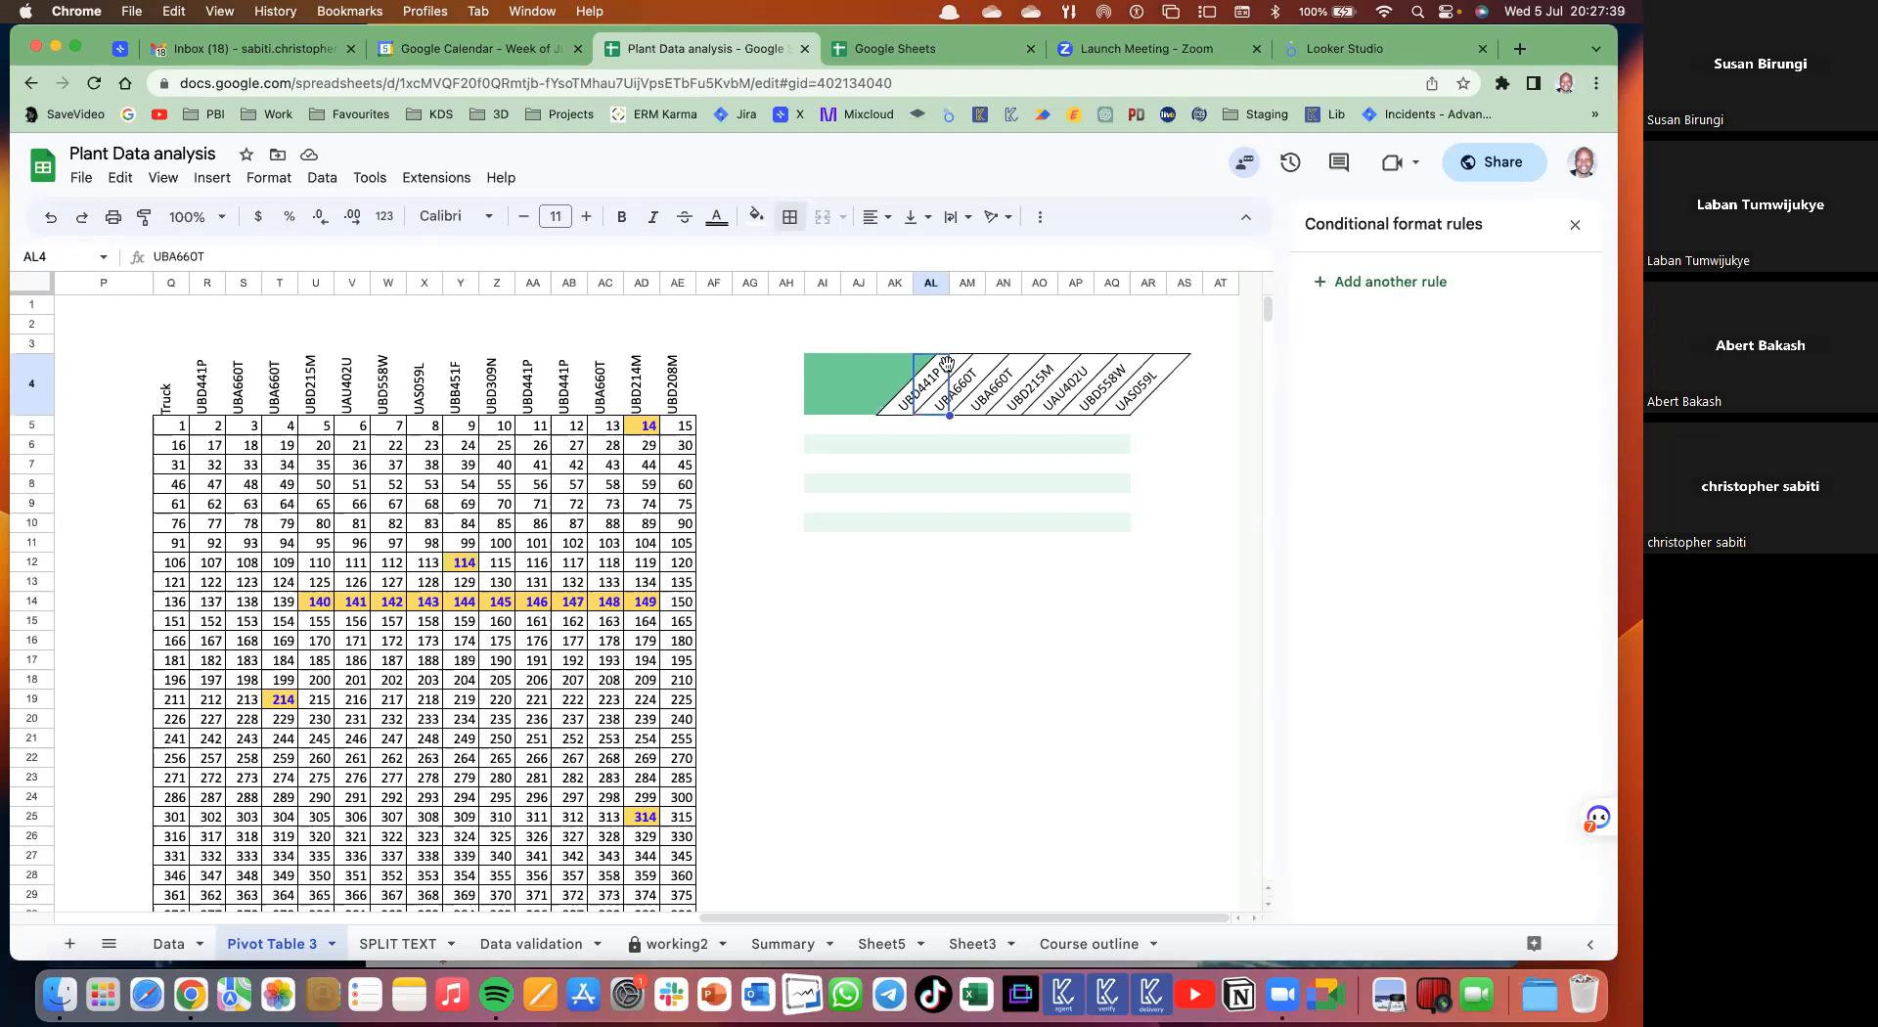
pyautogui.click(887, 403)
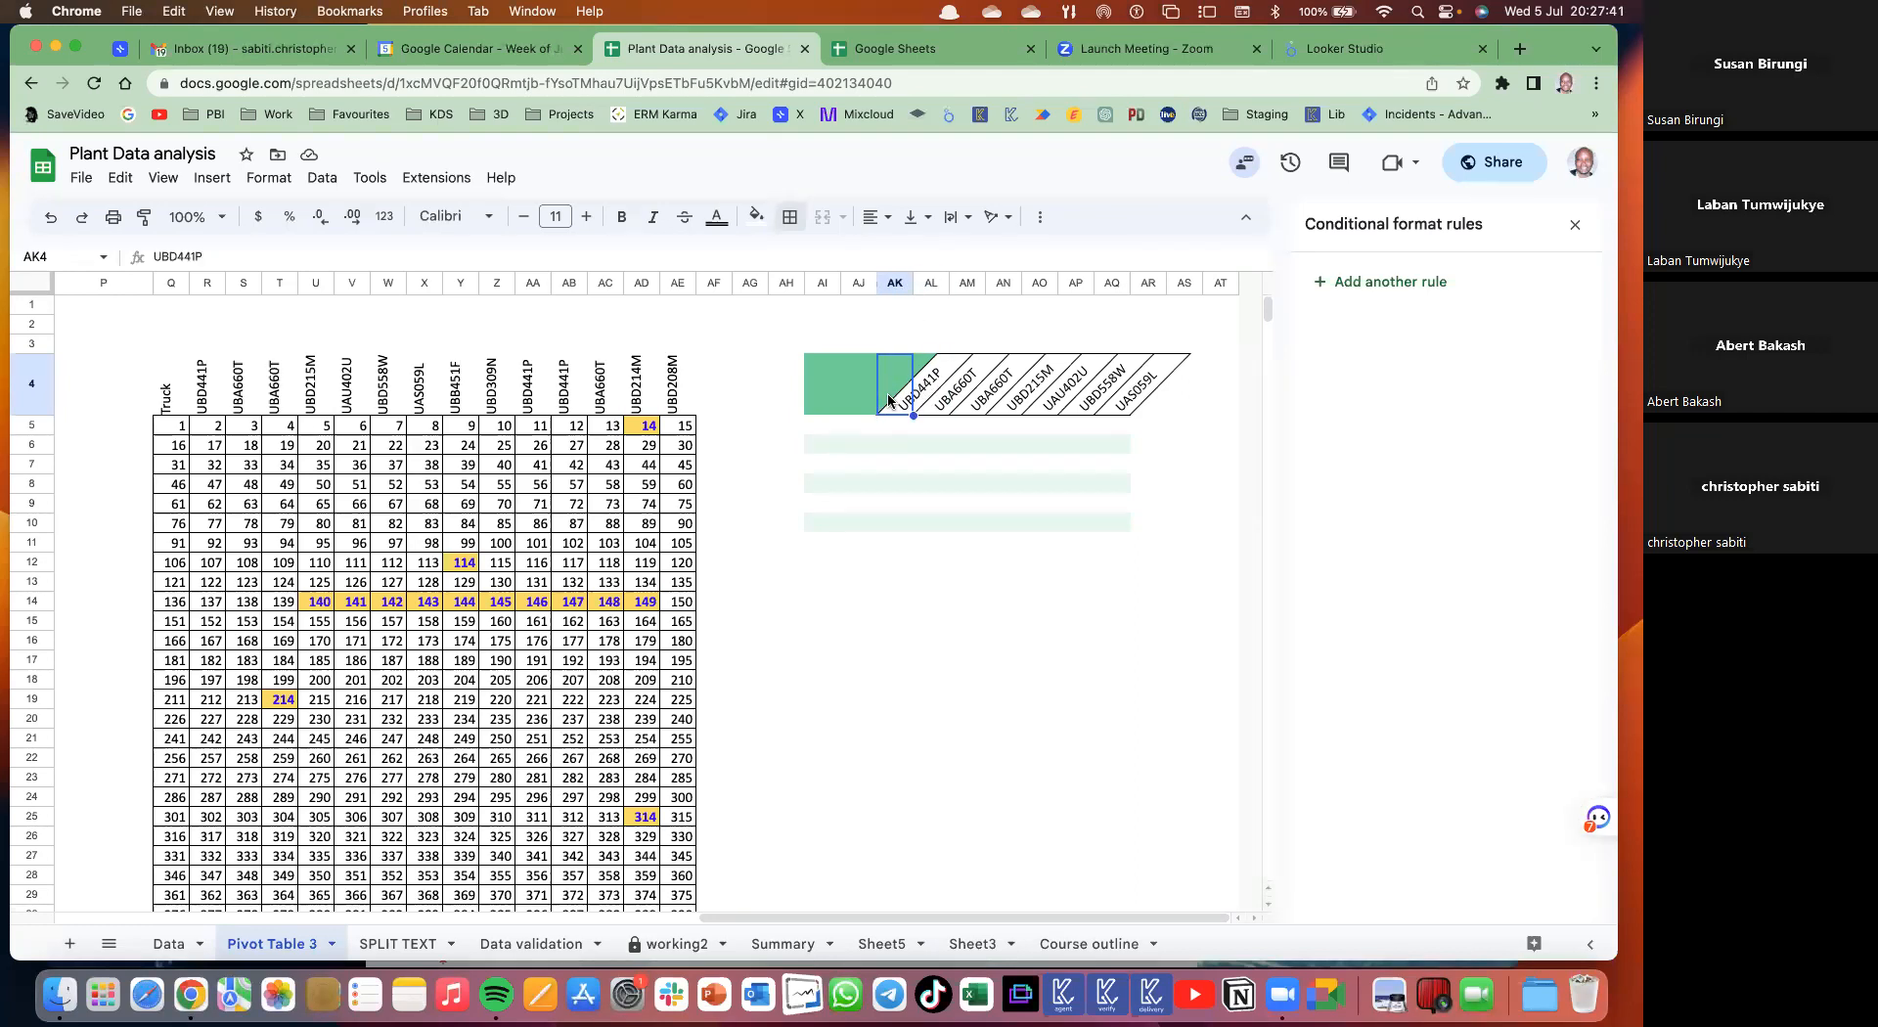
pyautogui.click(952, 408)
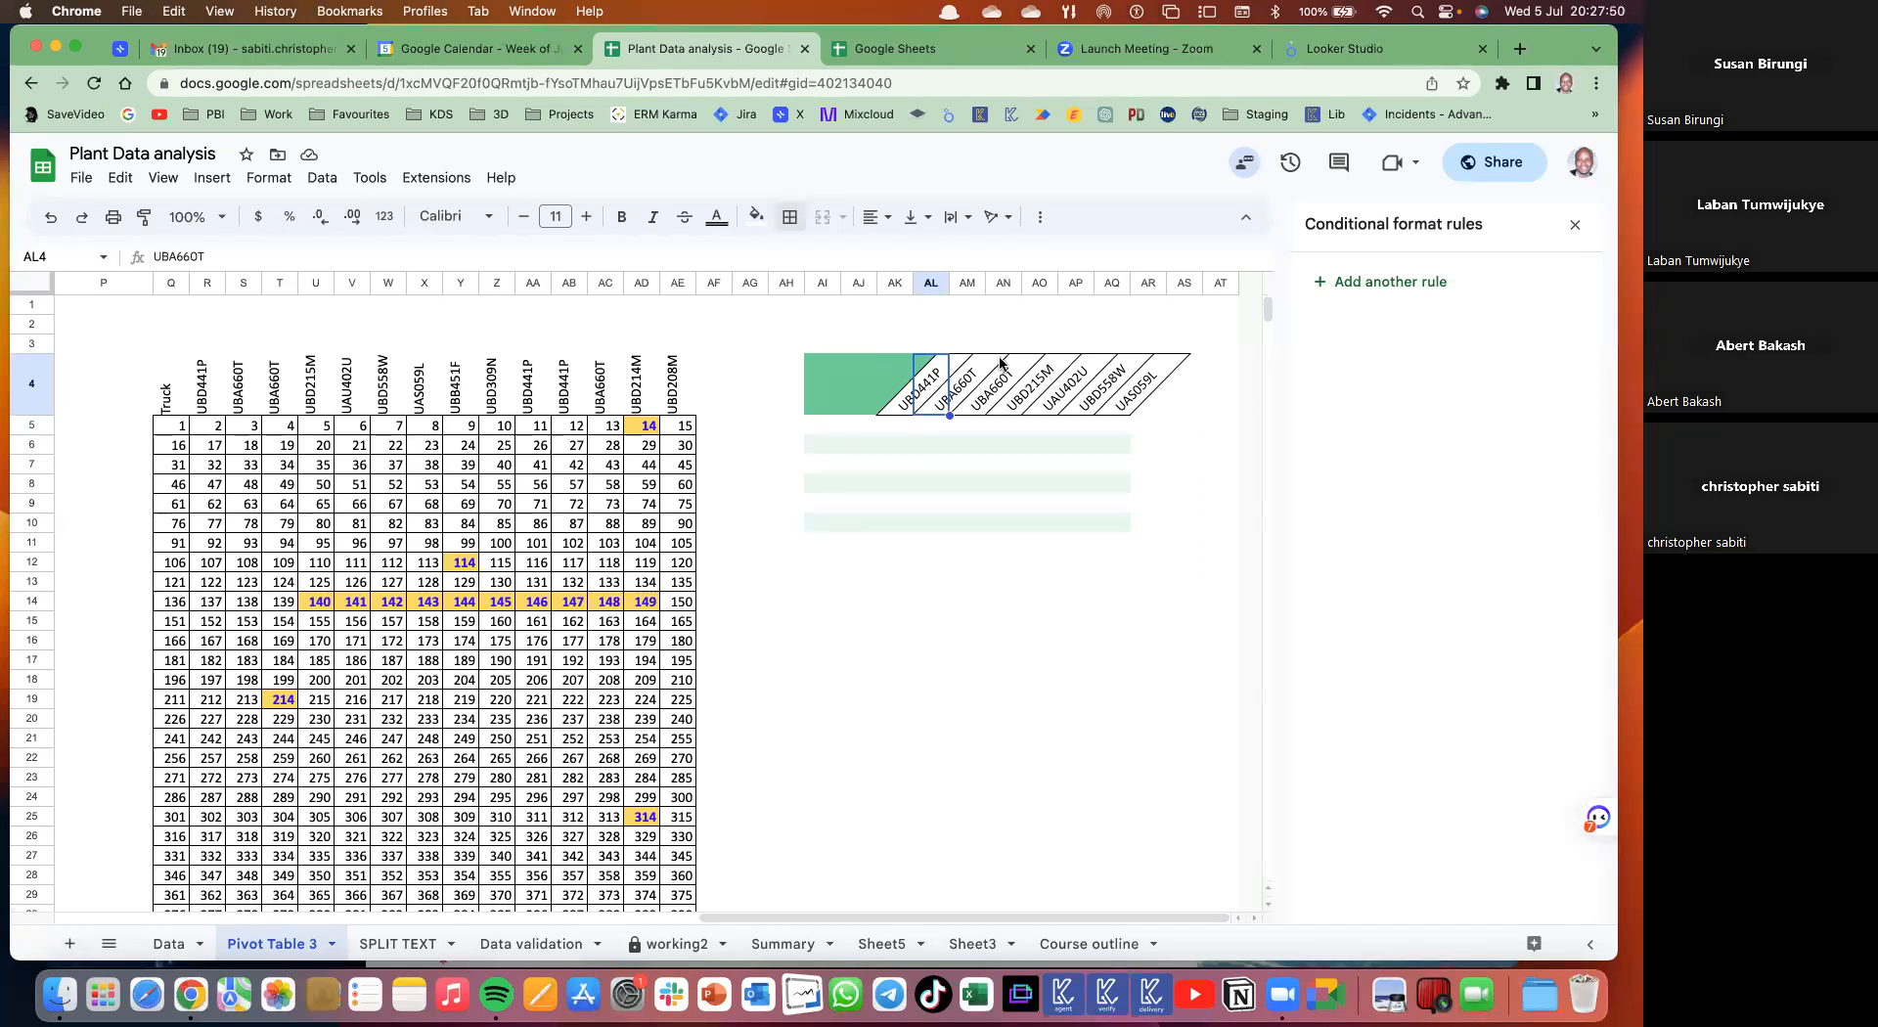
# - Try 60°, 15° and 30° angles on AK4:AR4, then settle on a 45° tilt
pyautogui.moveTo(902, 384); pyautogui.dragTo(1155, 383)
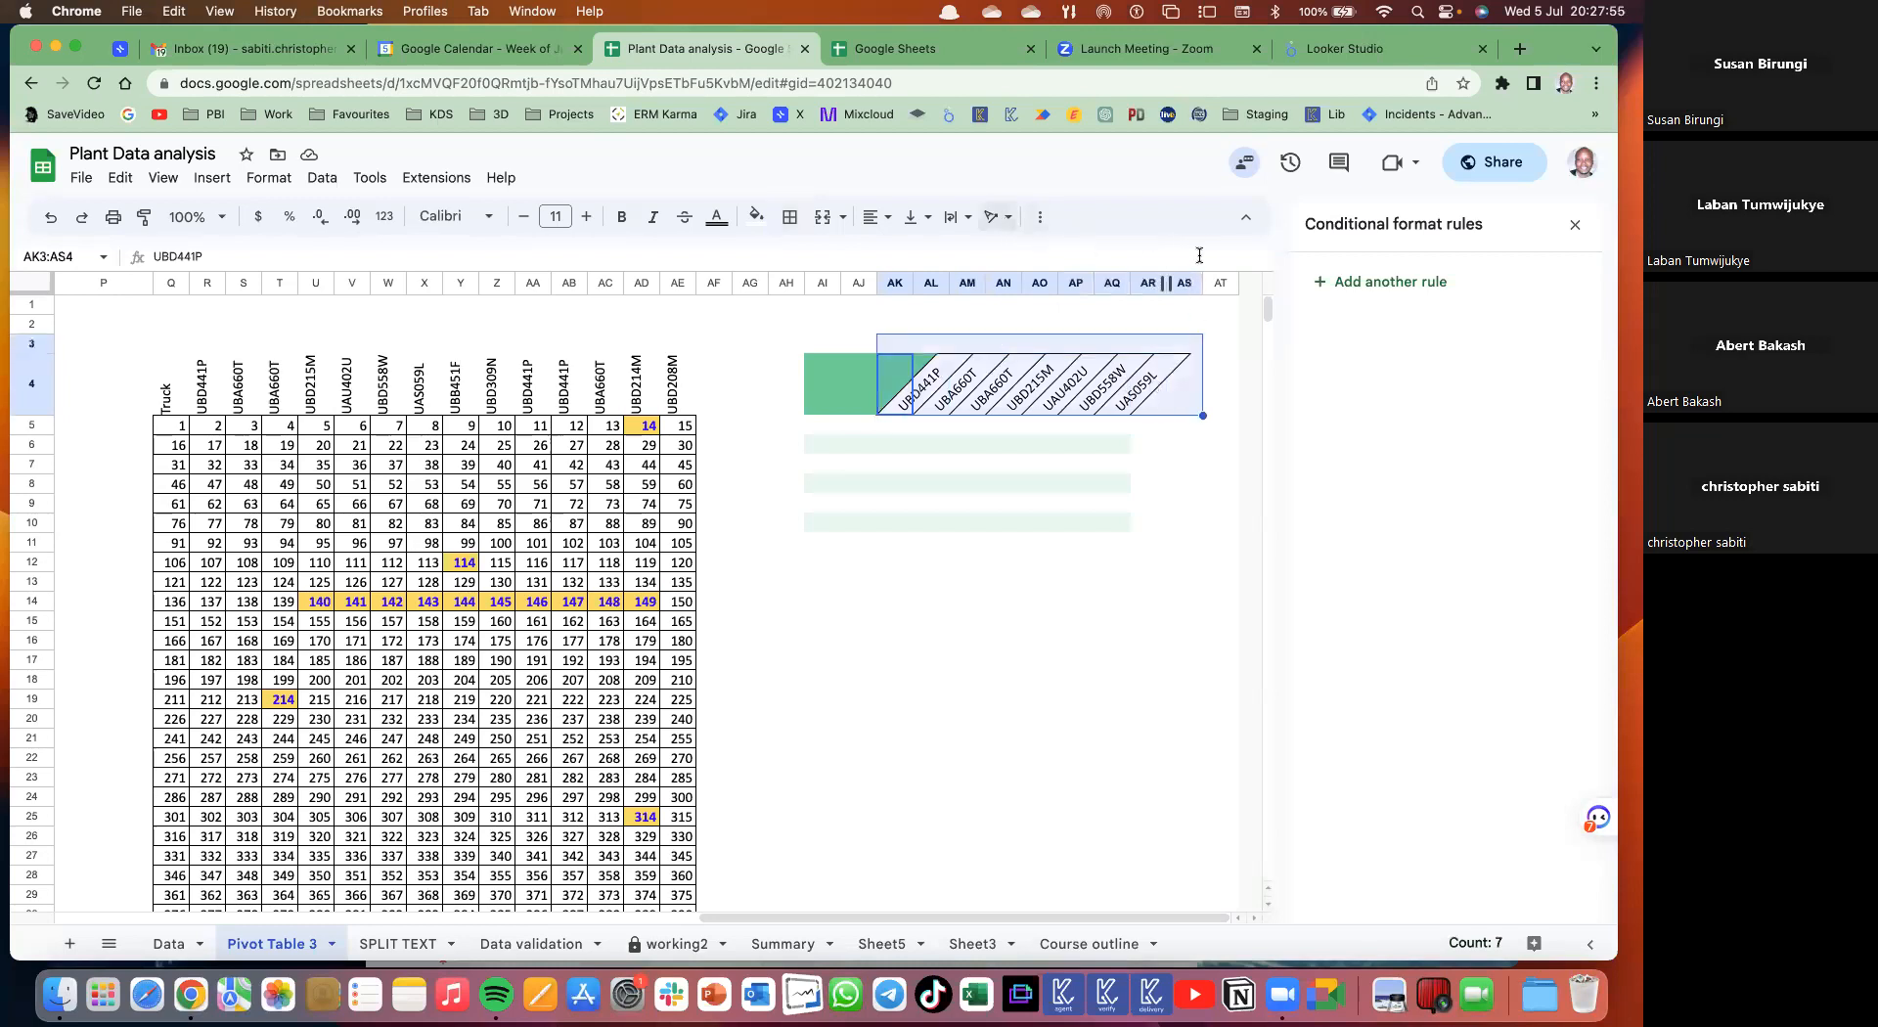
pyautogui.click(997, 218)
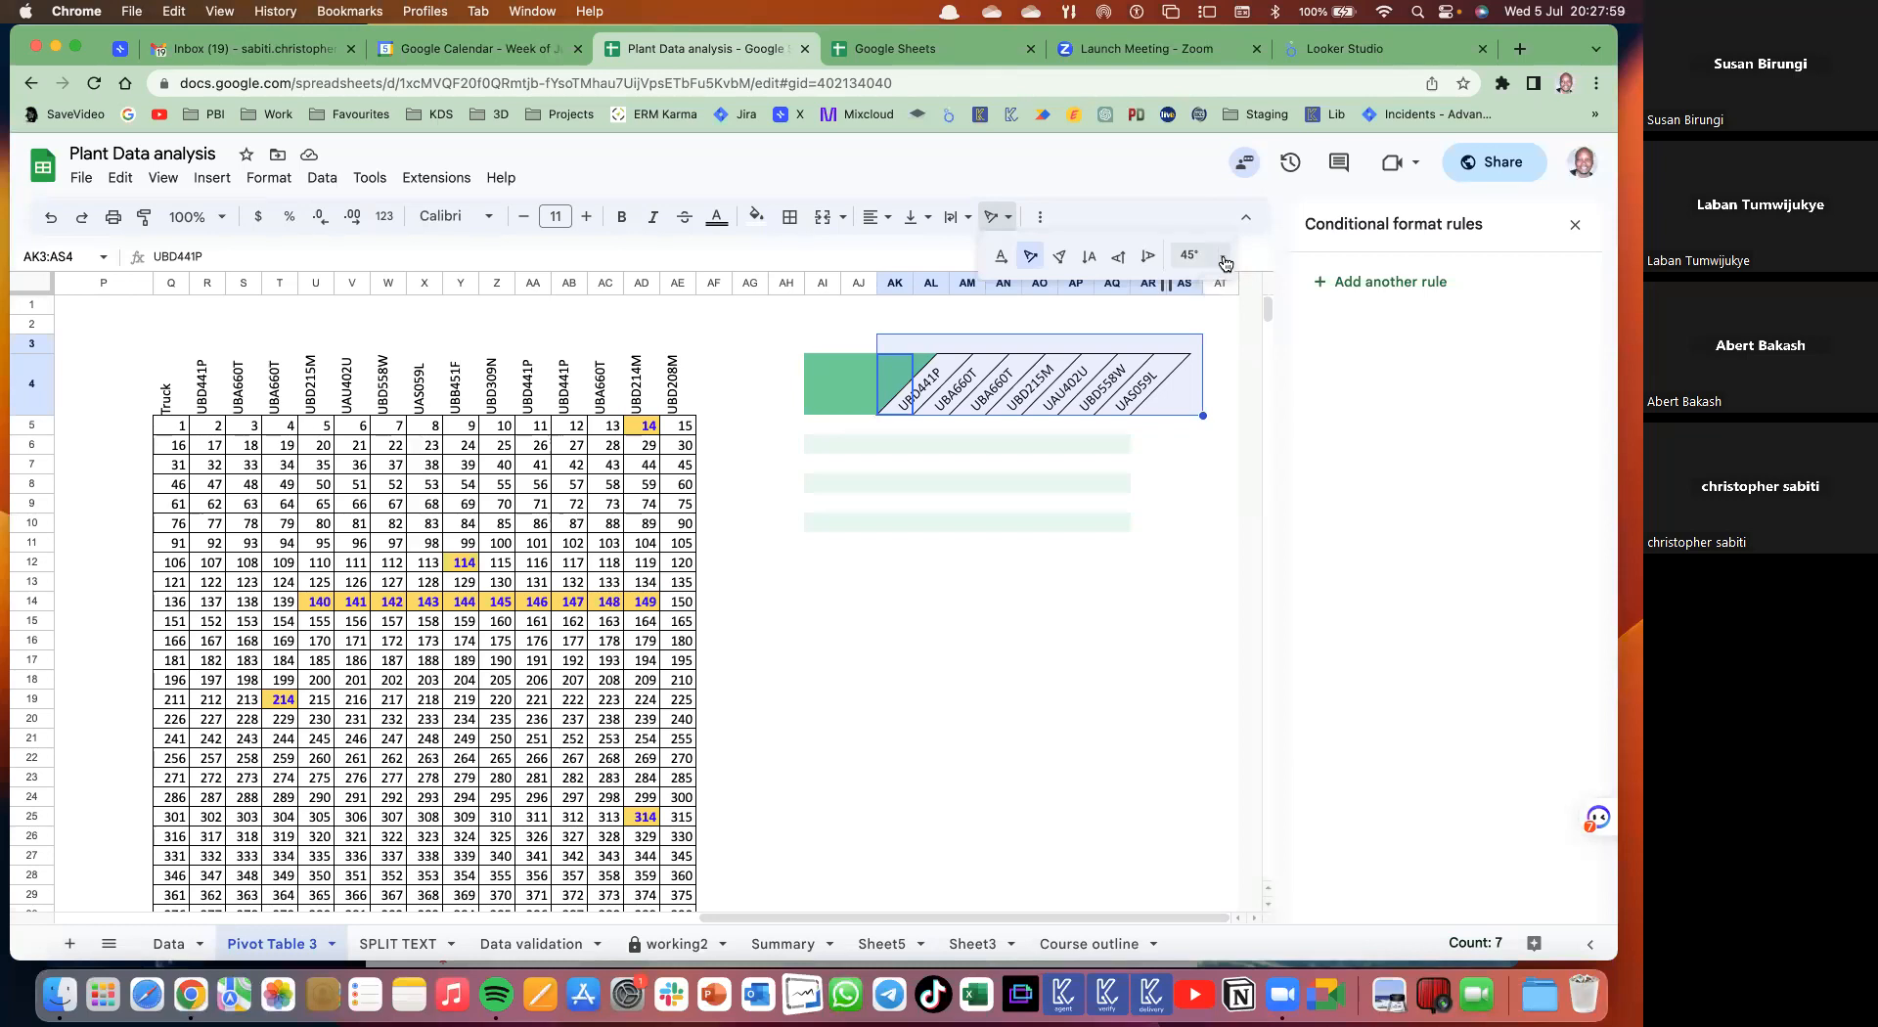
pyautogui.click(1224, 259)
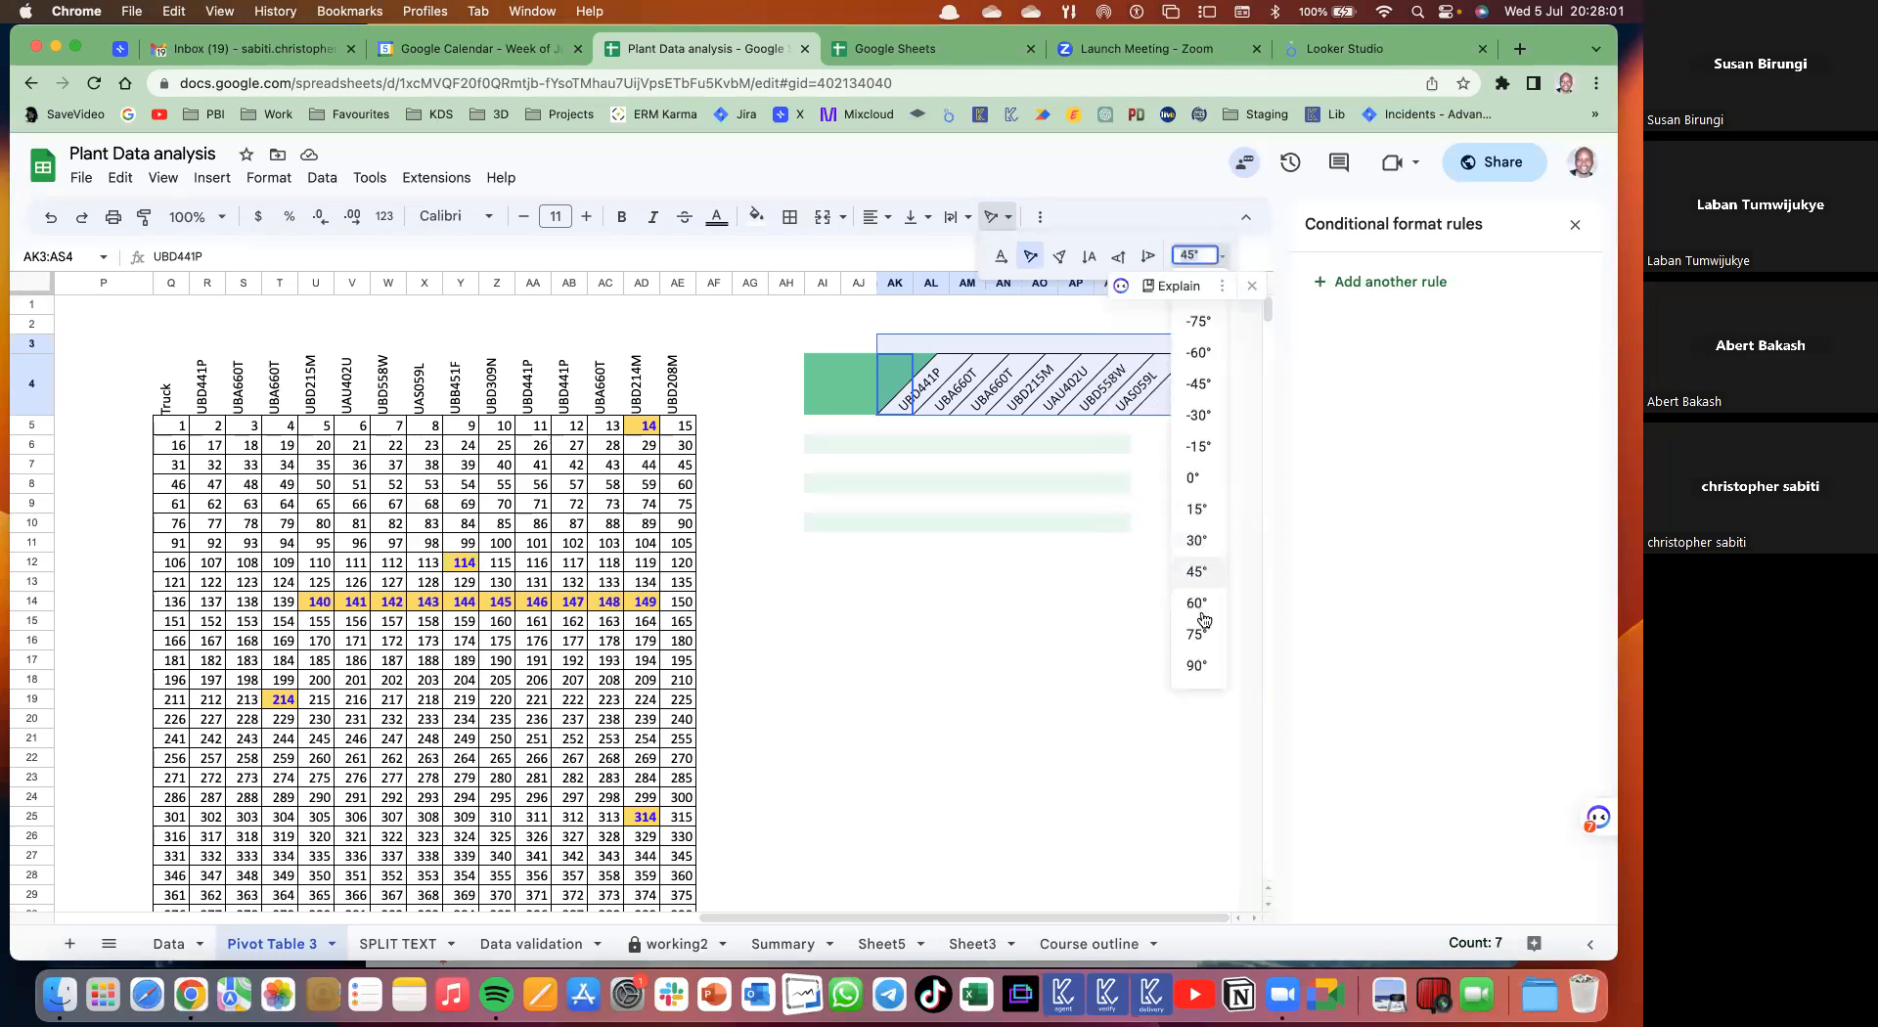
pyautogui.click(1202, 606)
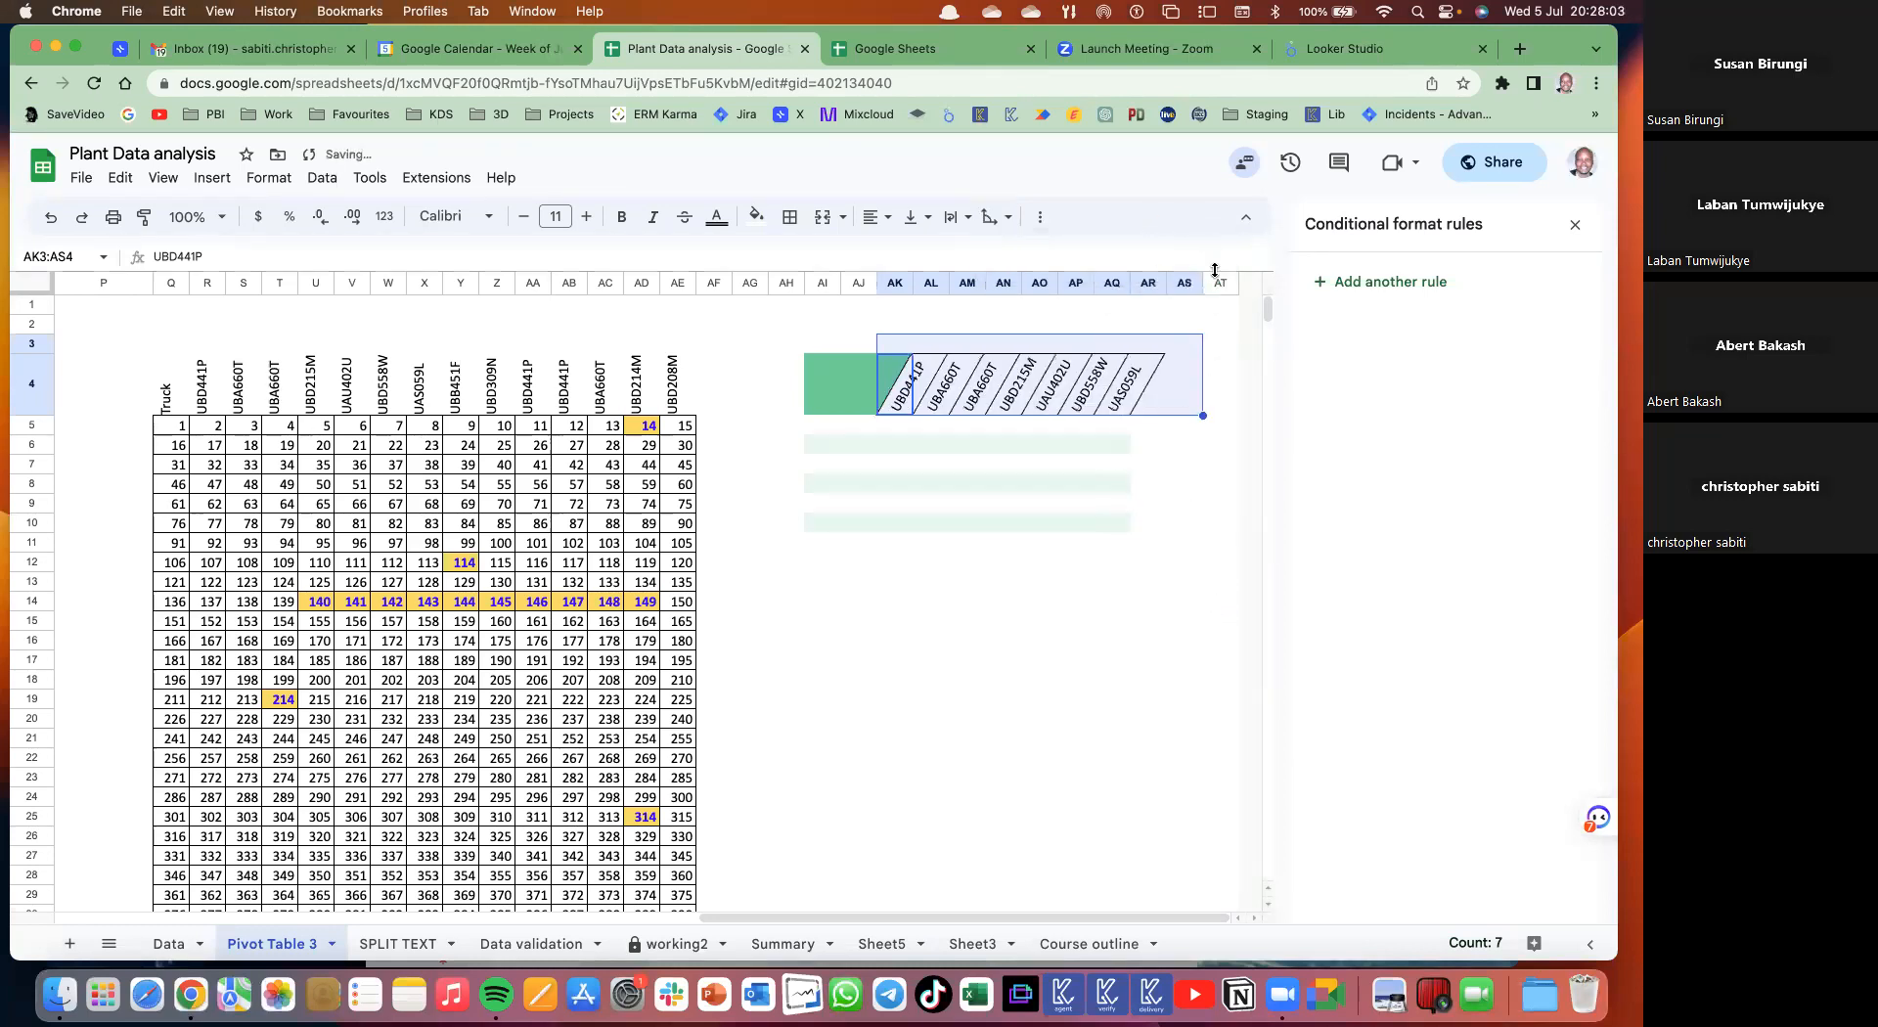
pyautogui.click(1012, 218)
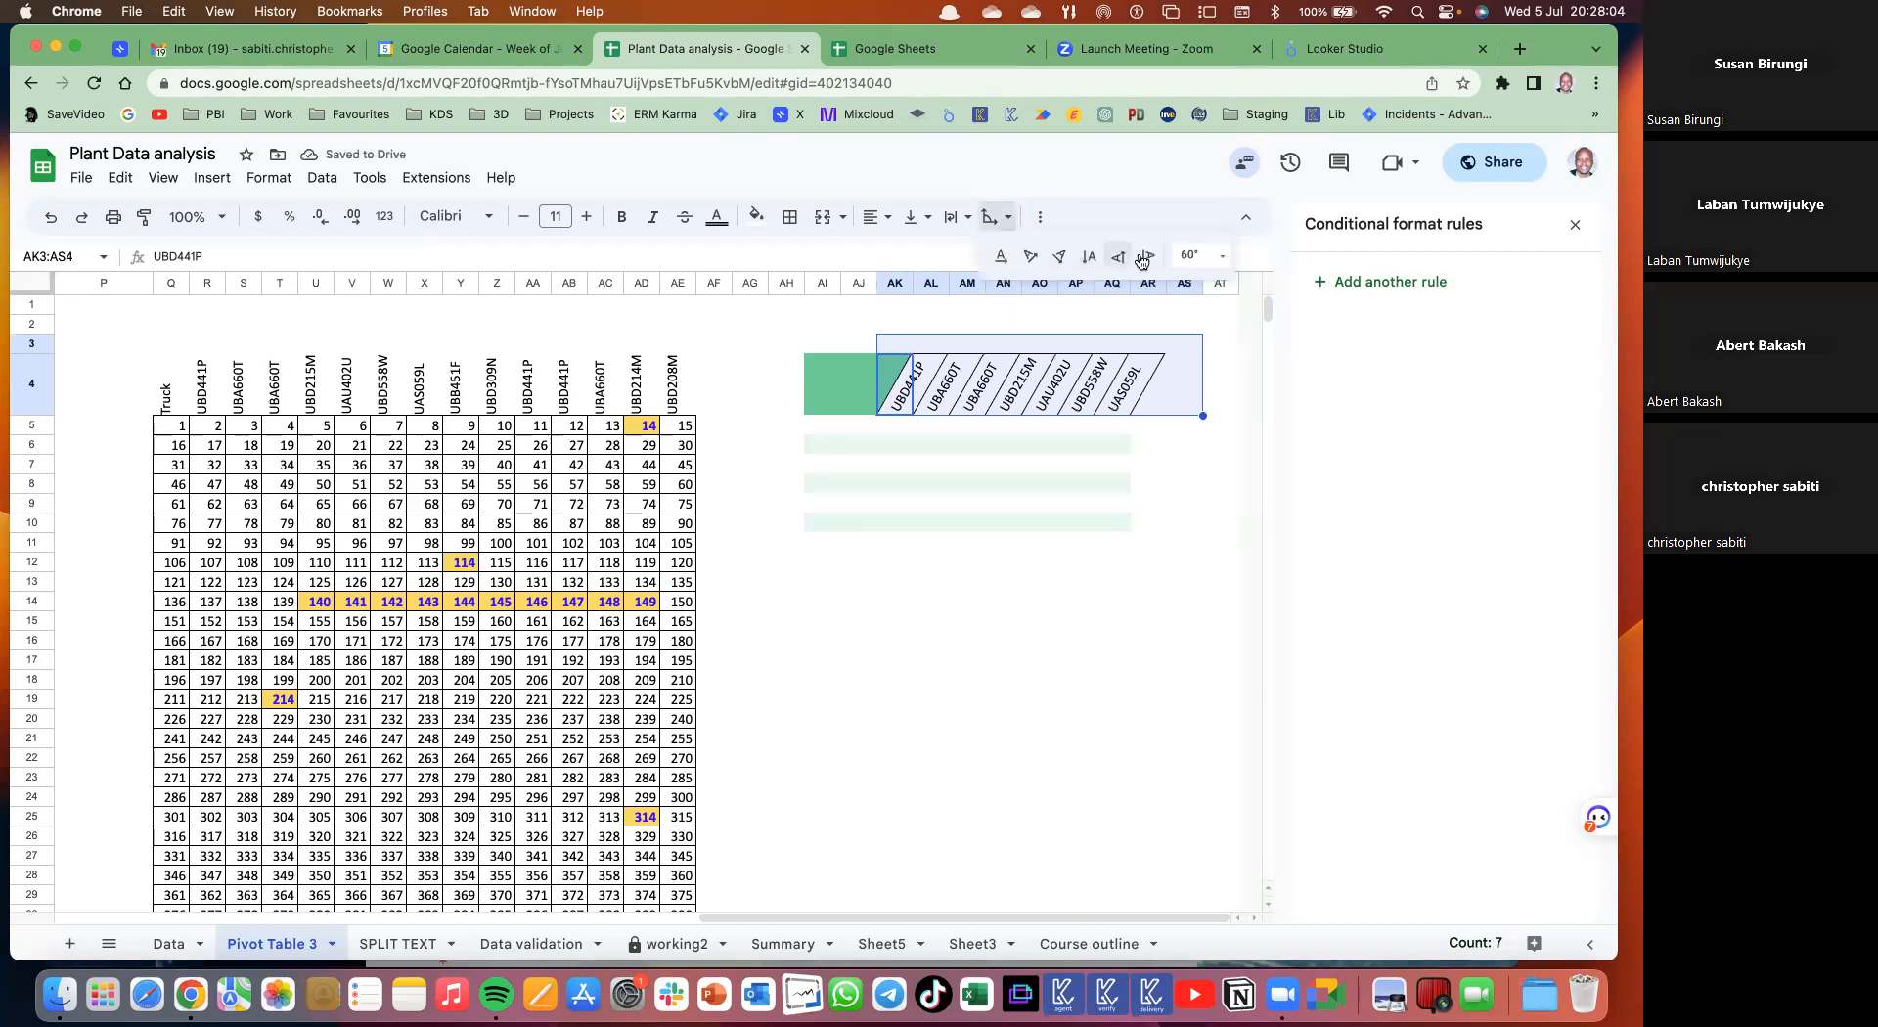
pyautogui.click(1223, 257)
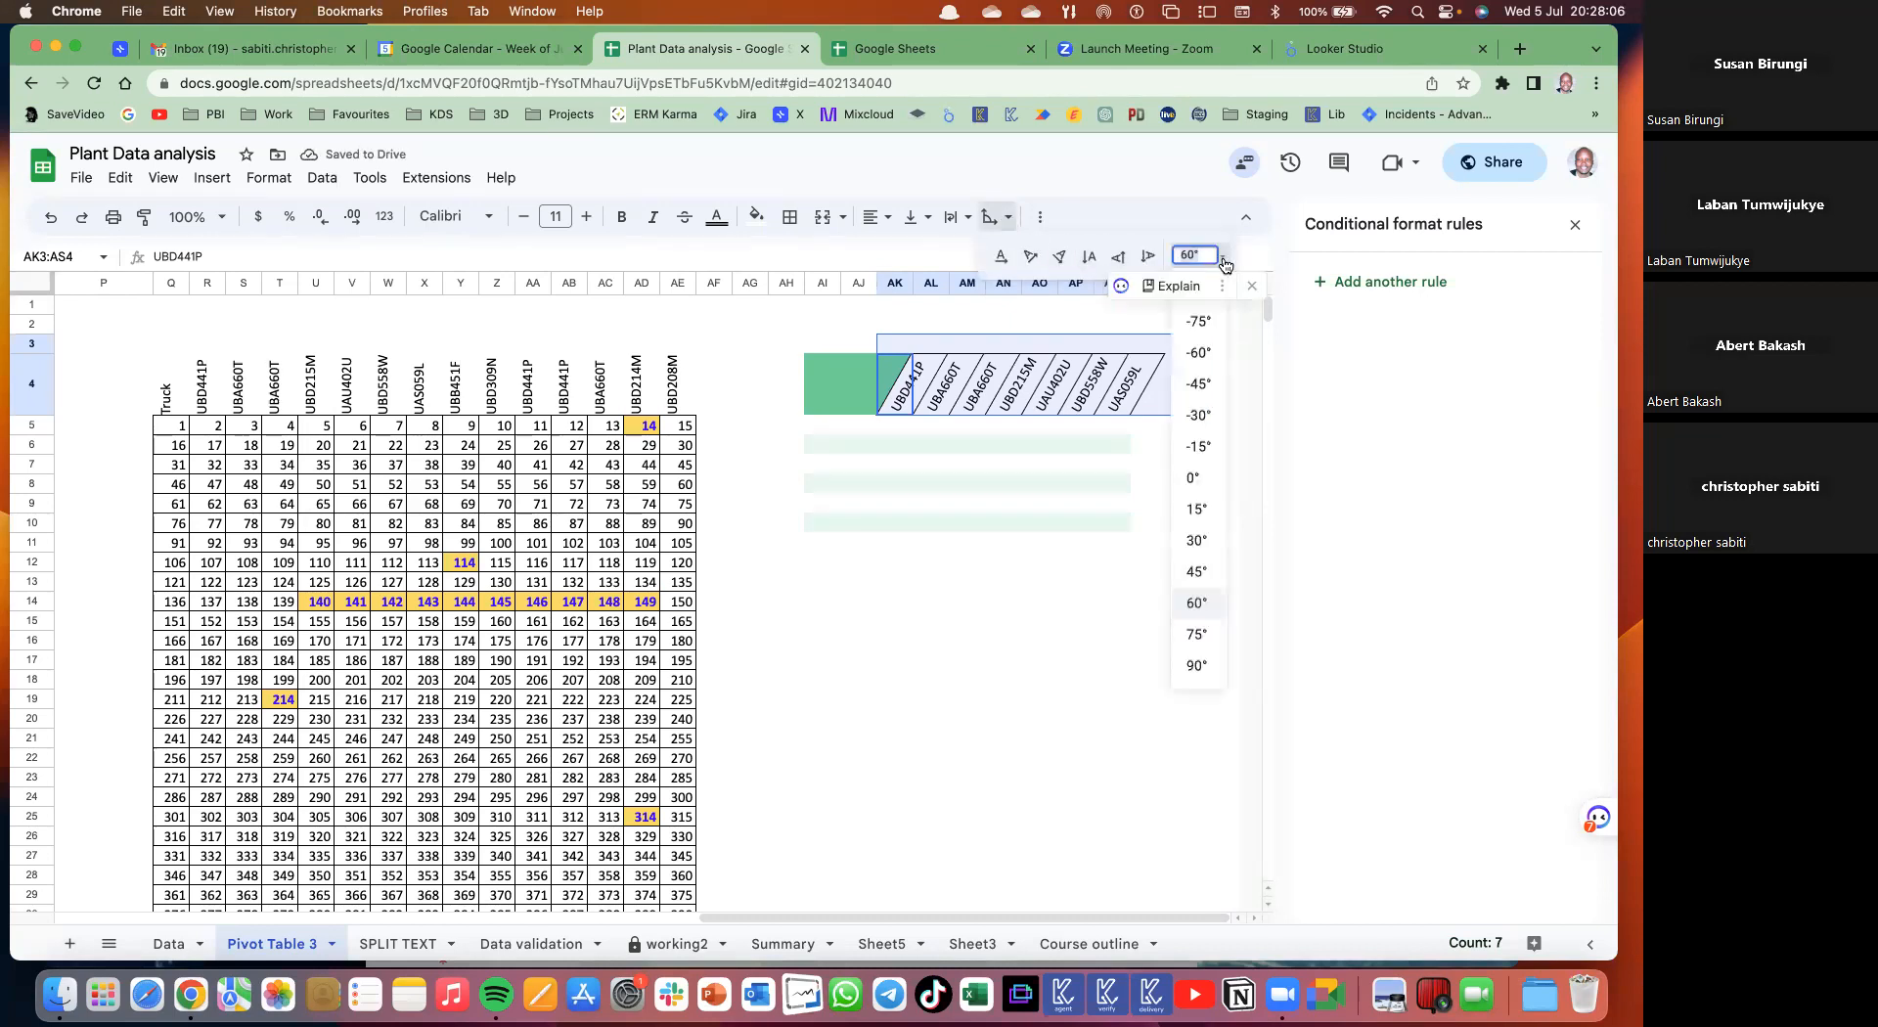
pyautogui.click(1197, 509)
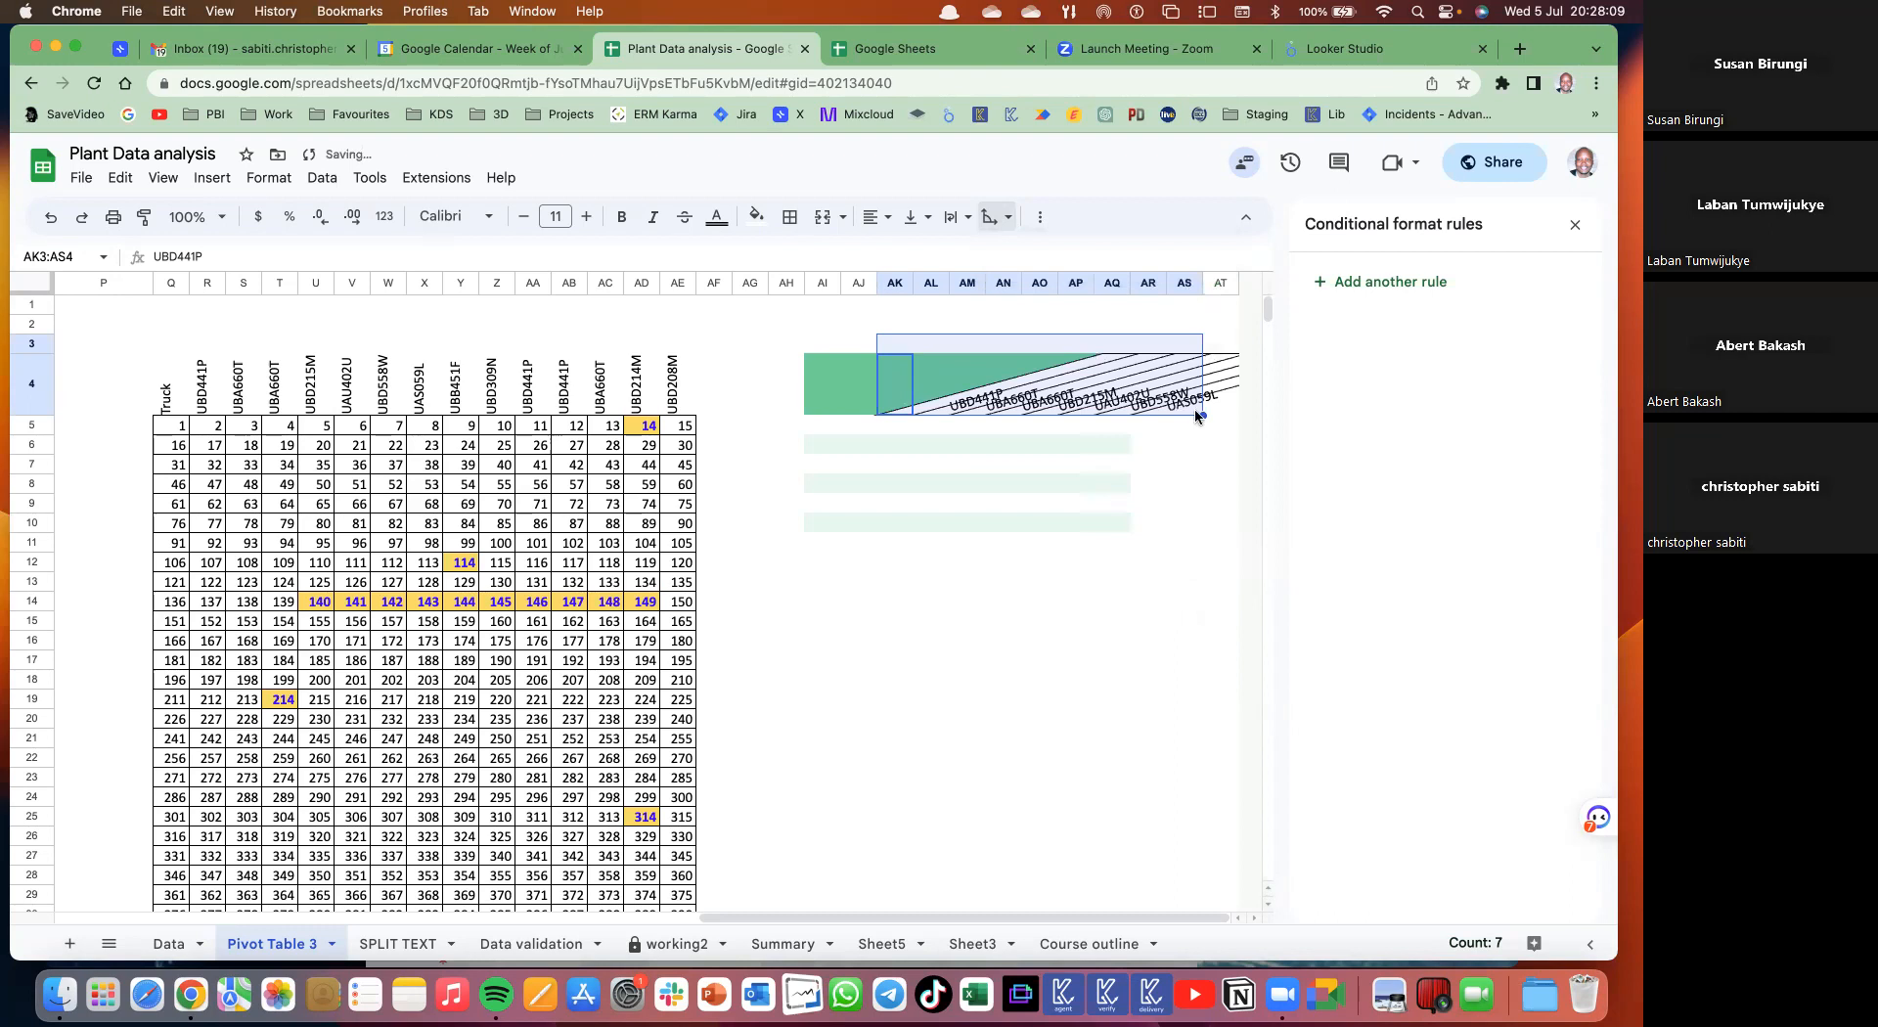
pyautogui.click(1008, 217)
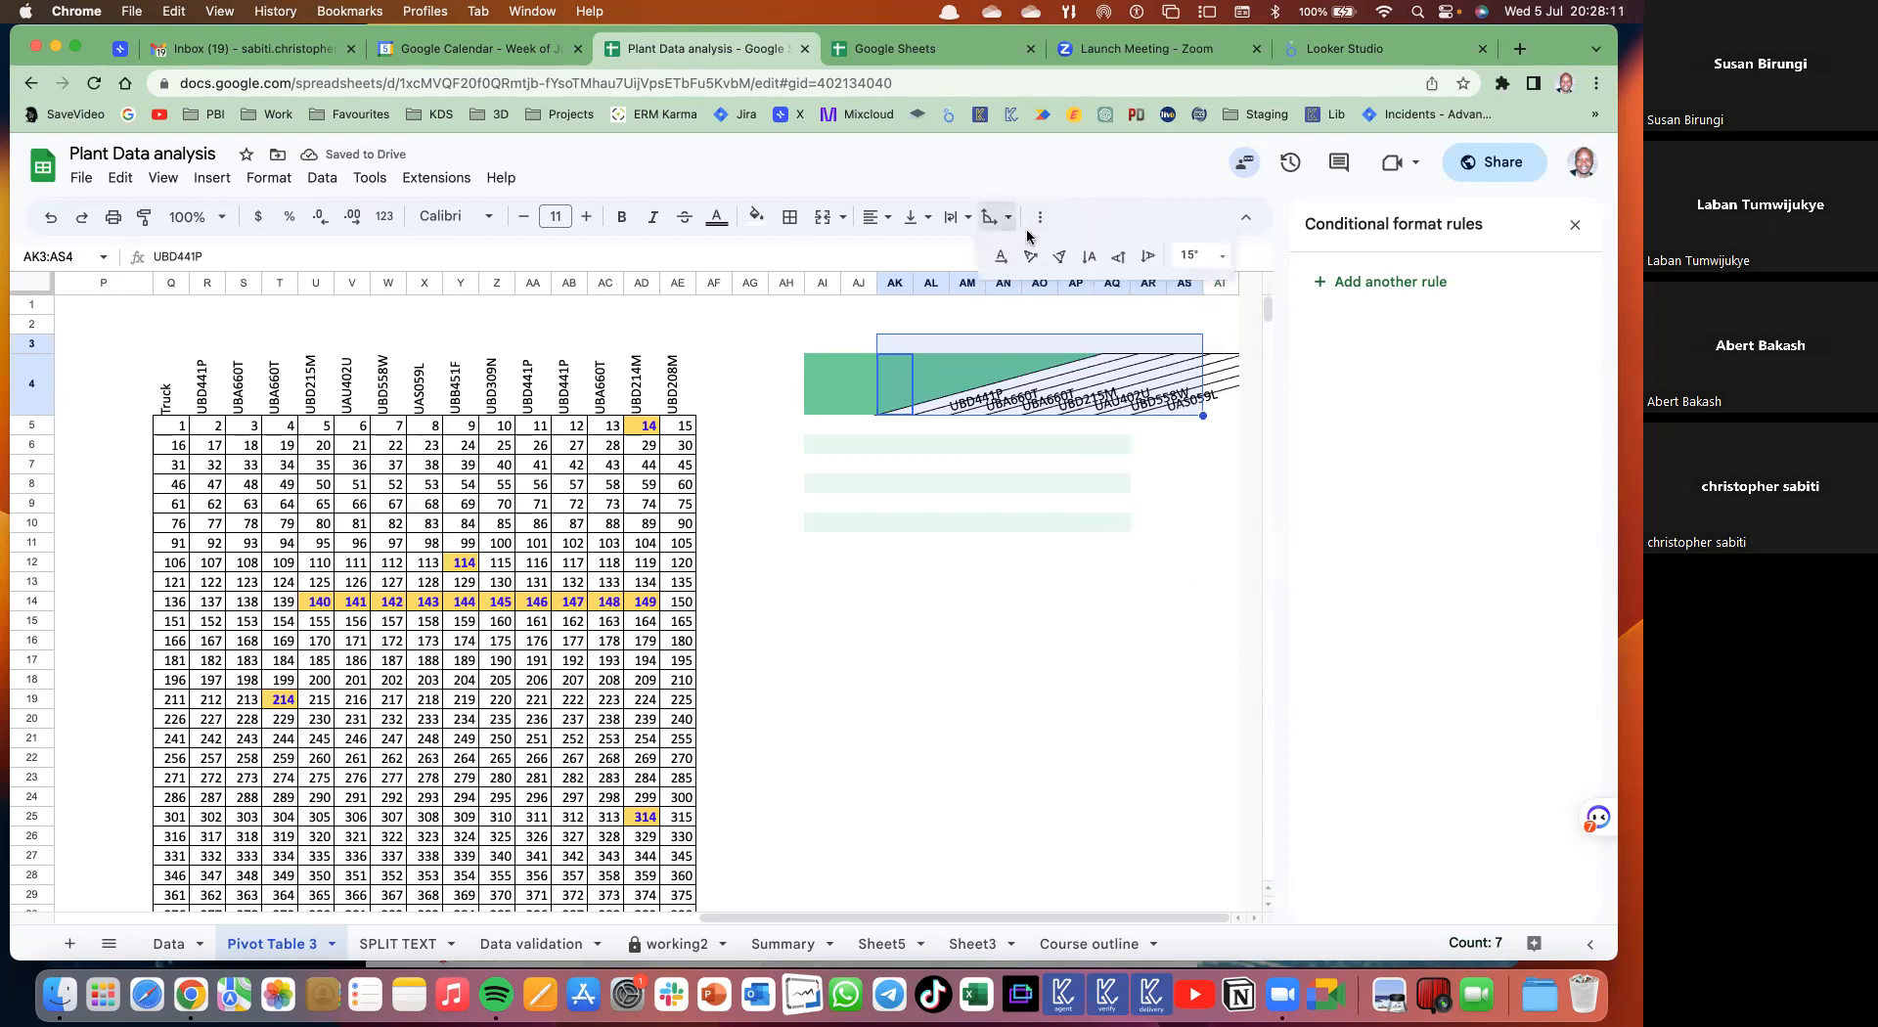
pyautogui.click(1221, 255)
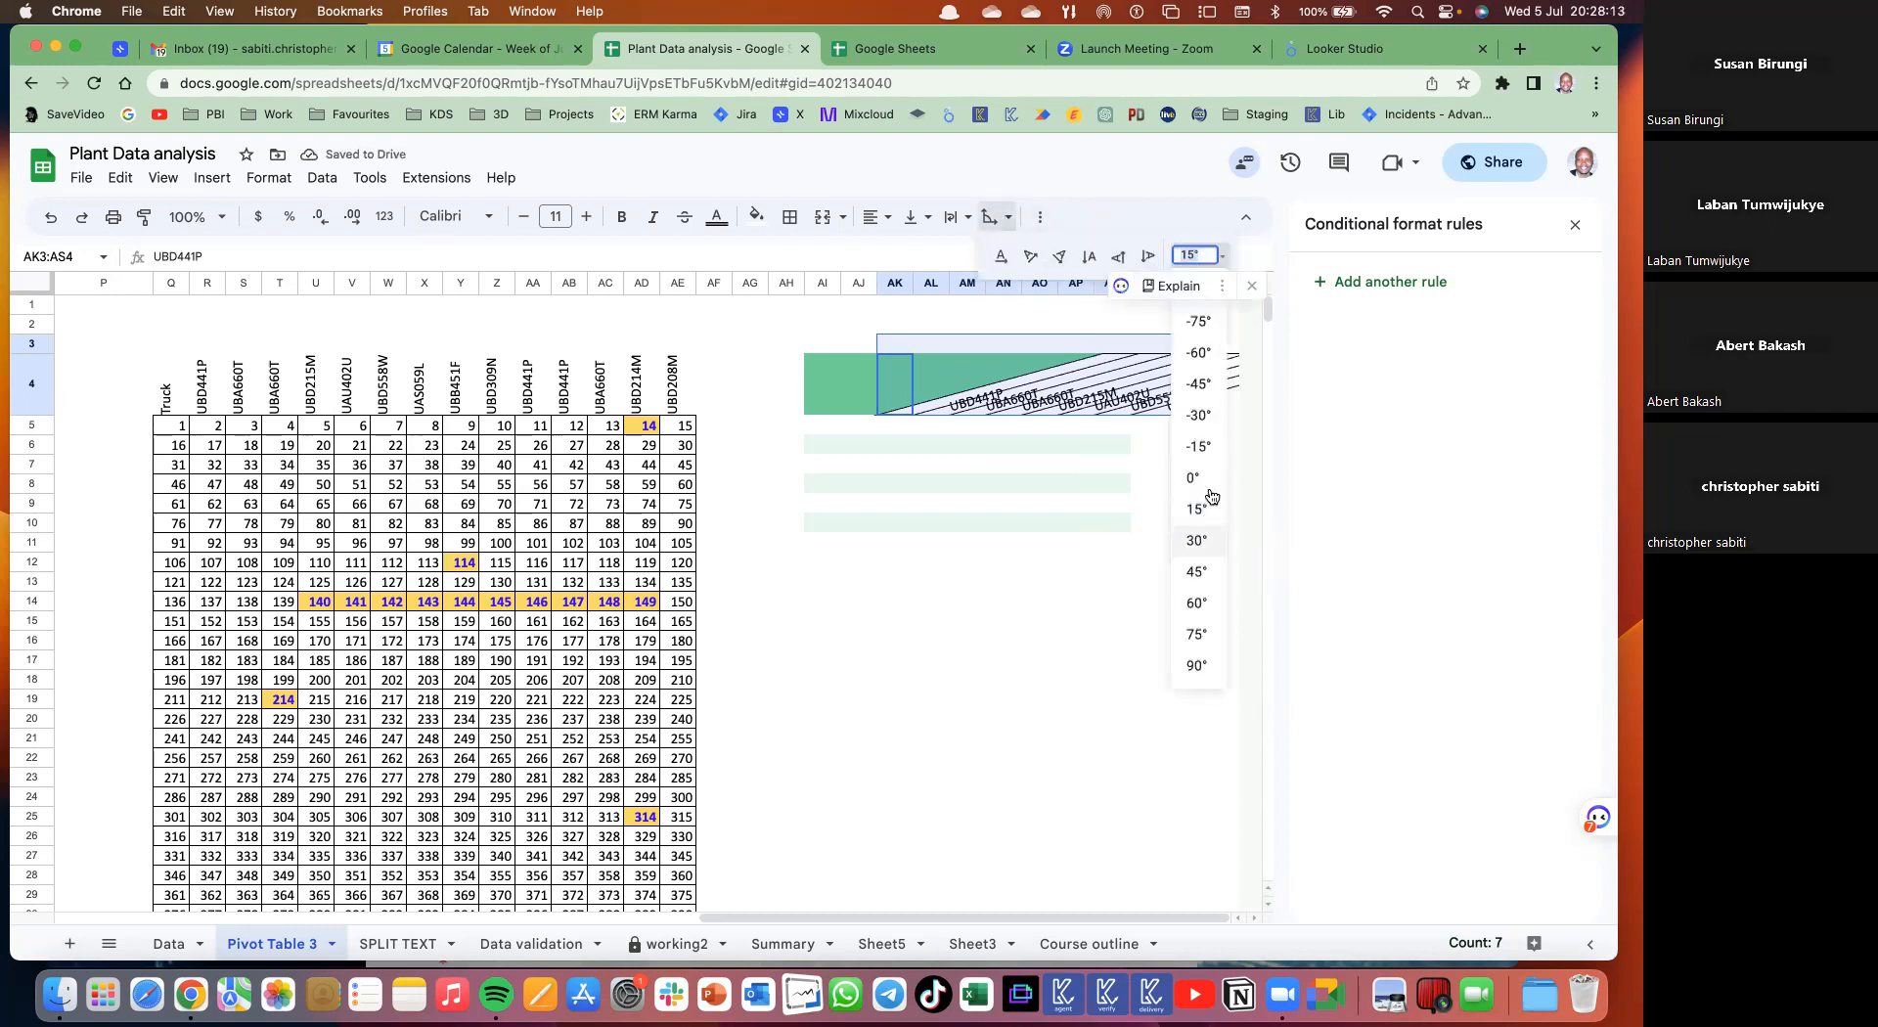
pyautogui.click(1210, 547)
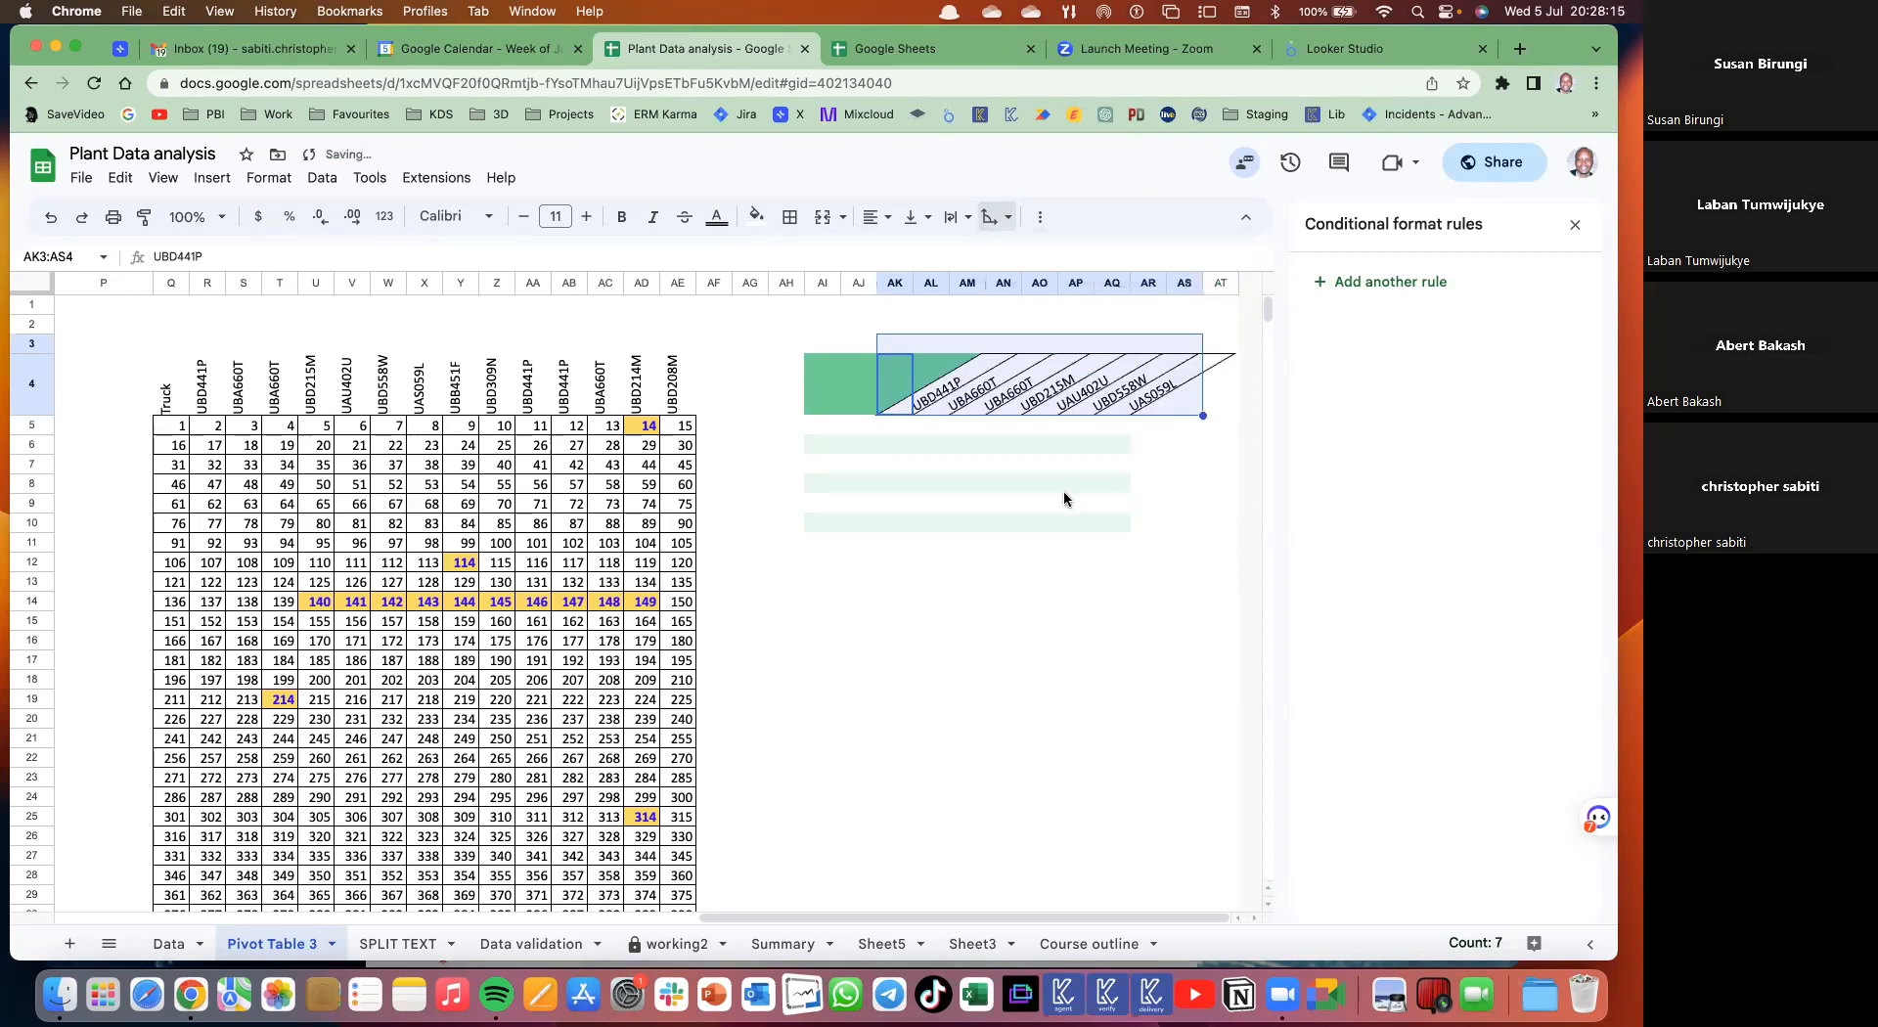
pyautogui.click(1008, 222)
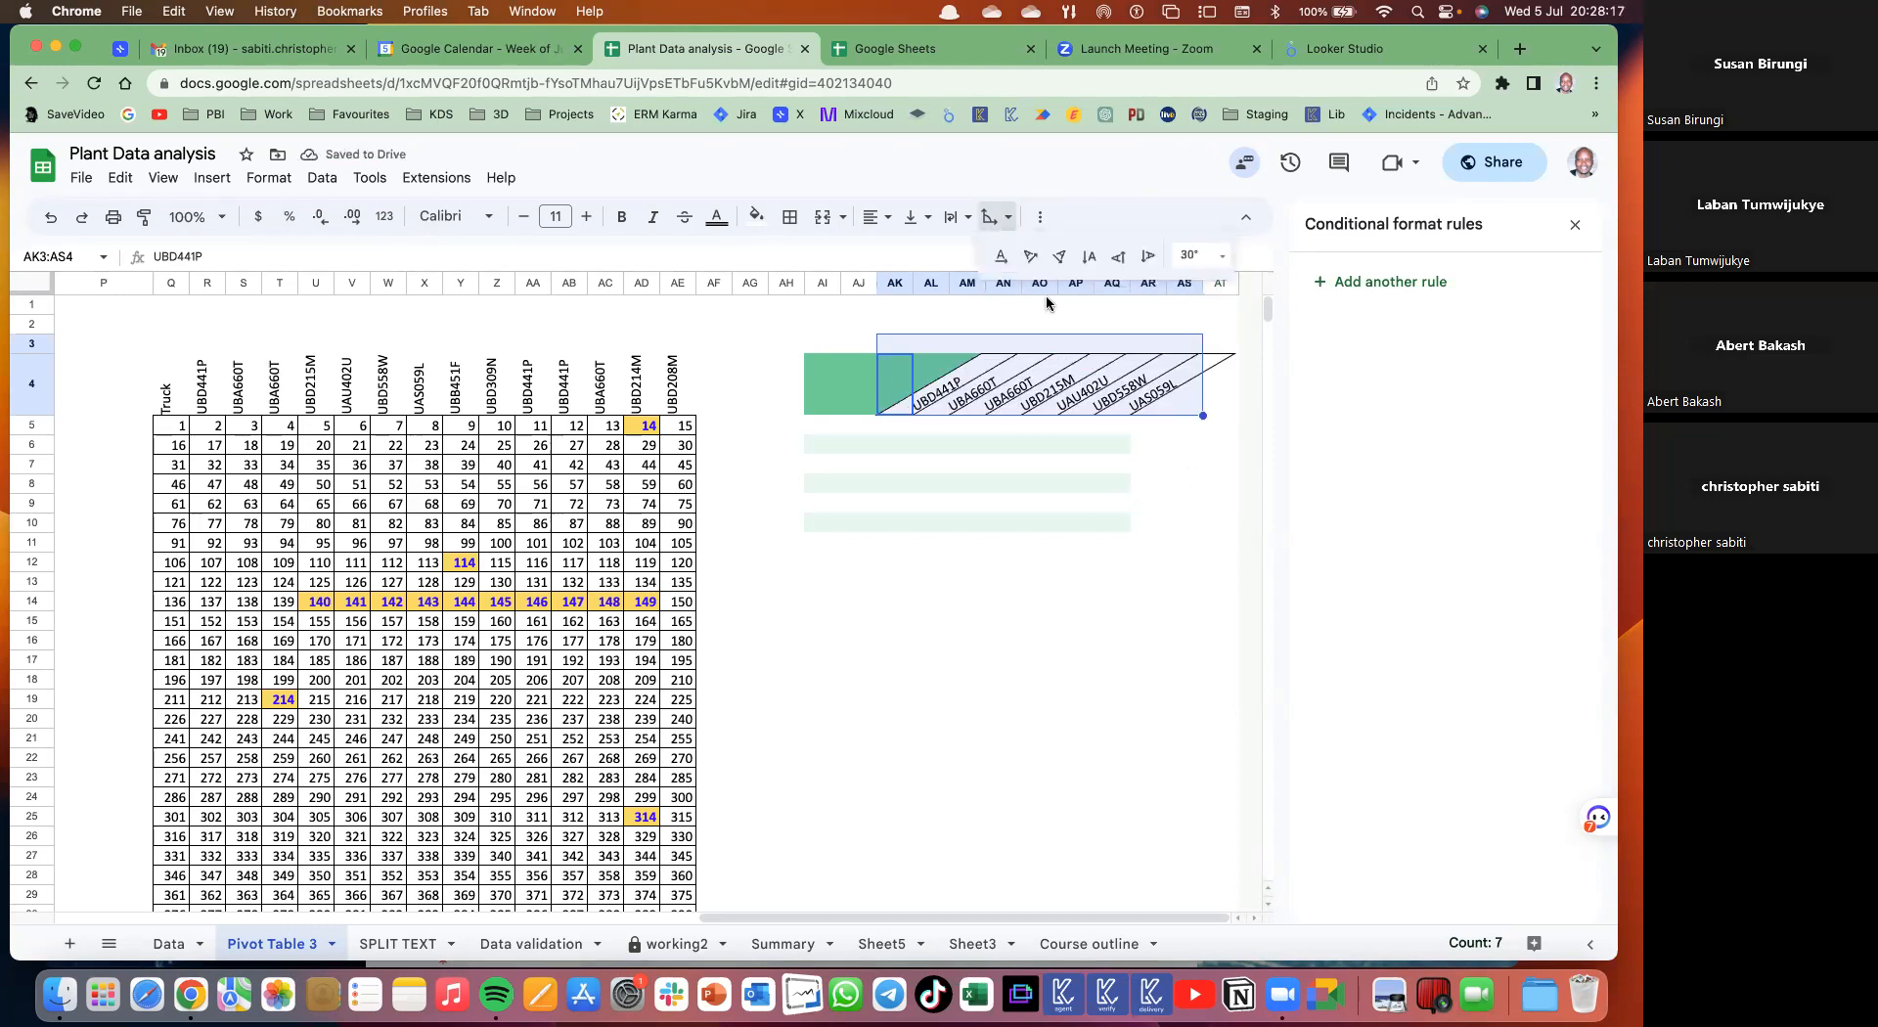
pyautogui.click(1022, 257)
pyautogui.click(1024, 555)
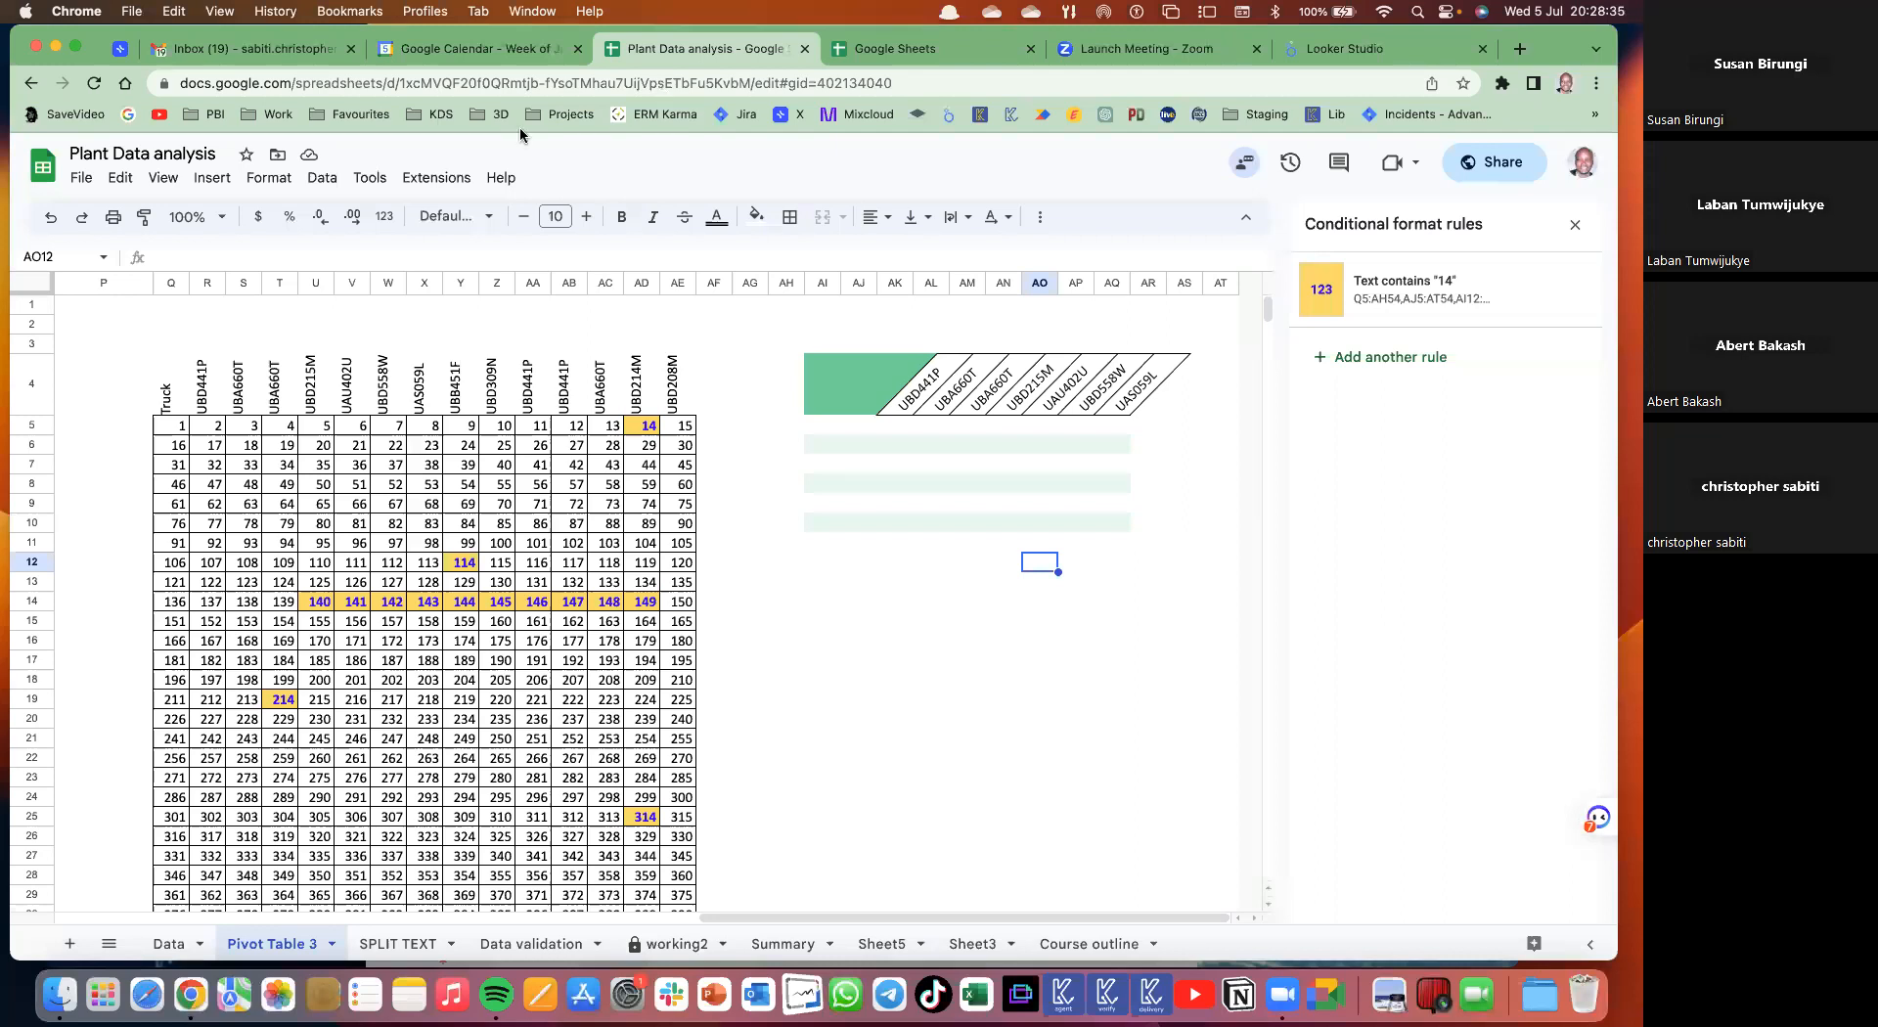
# - Close the View menu unused and open the Data validation sheet tab
pyautogui.click(163, 178)
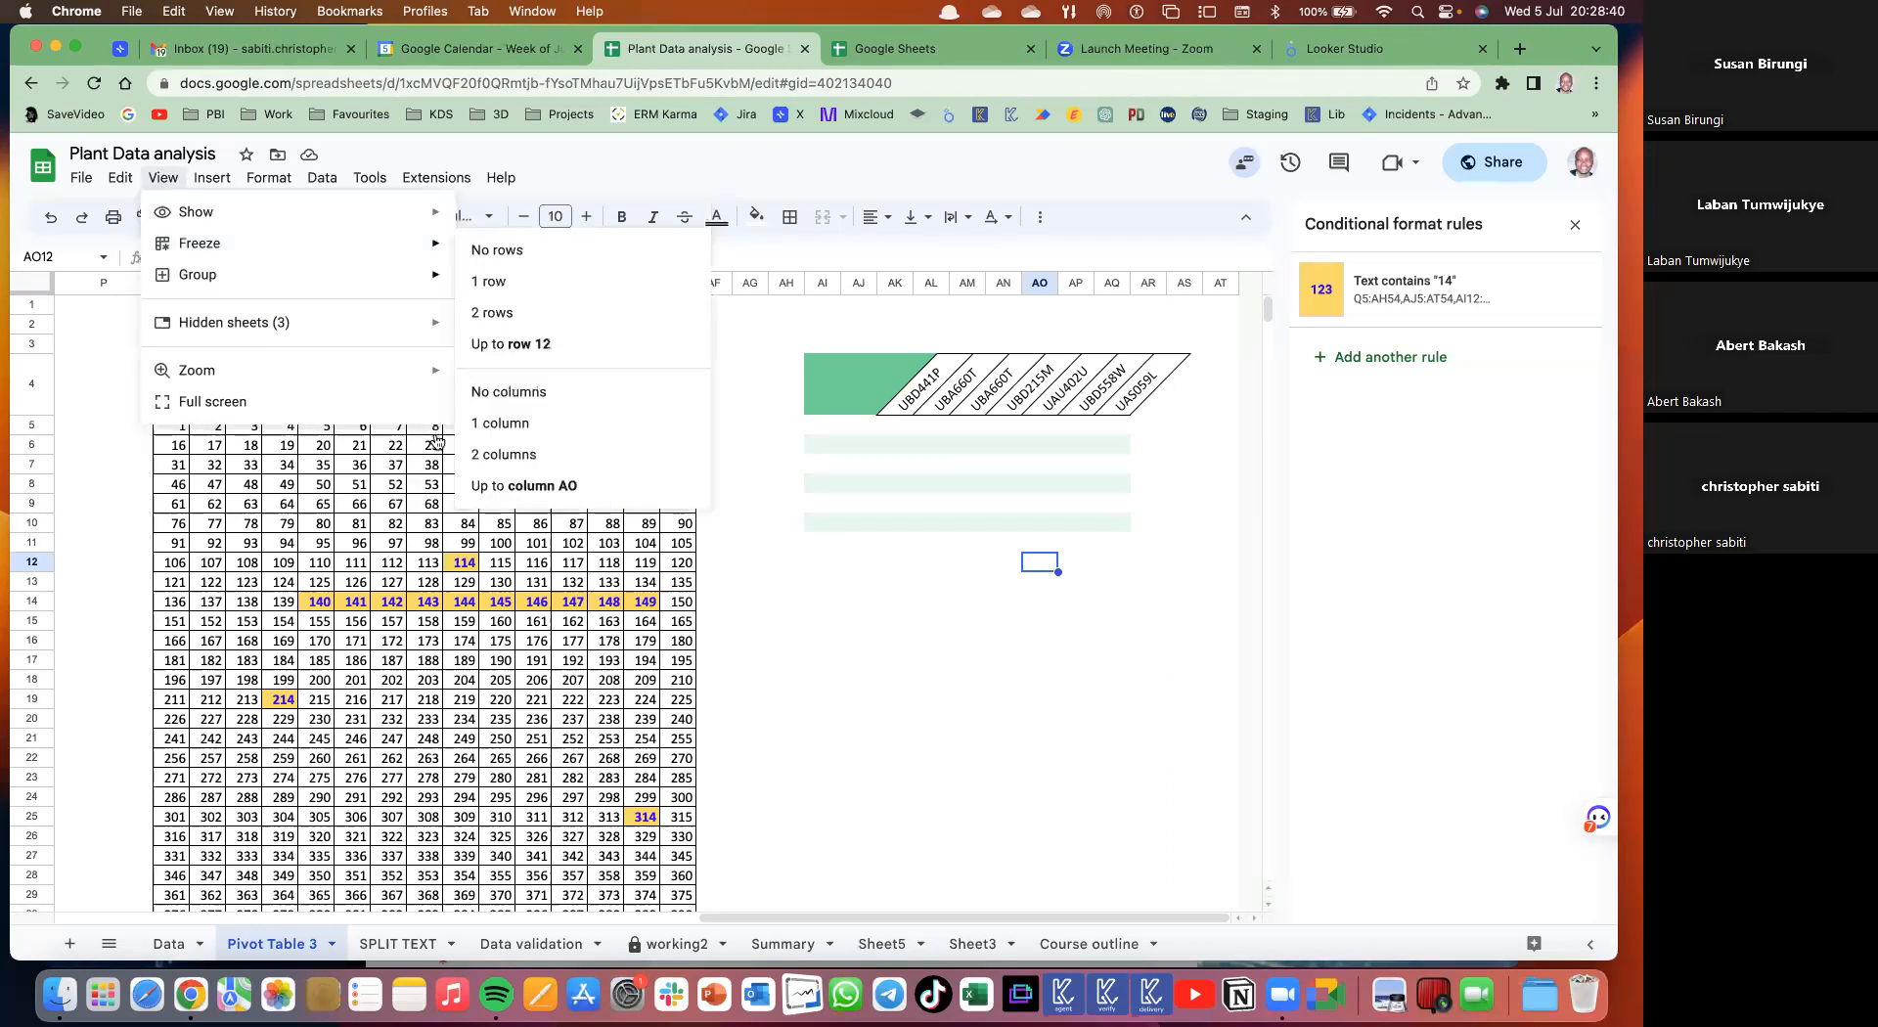
pyautogui.moveTo(246, 217)
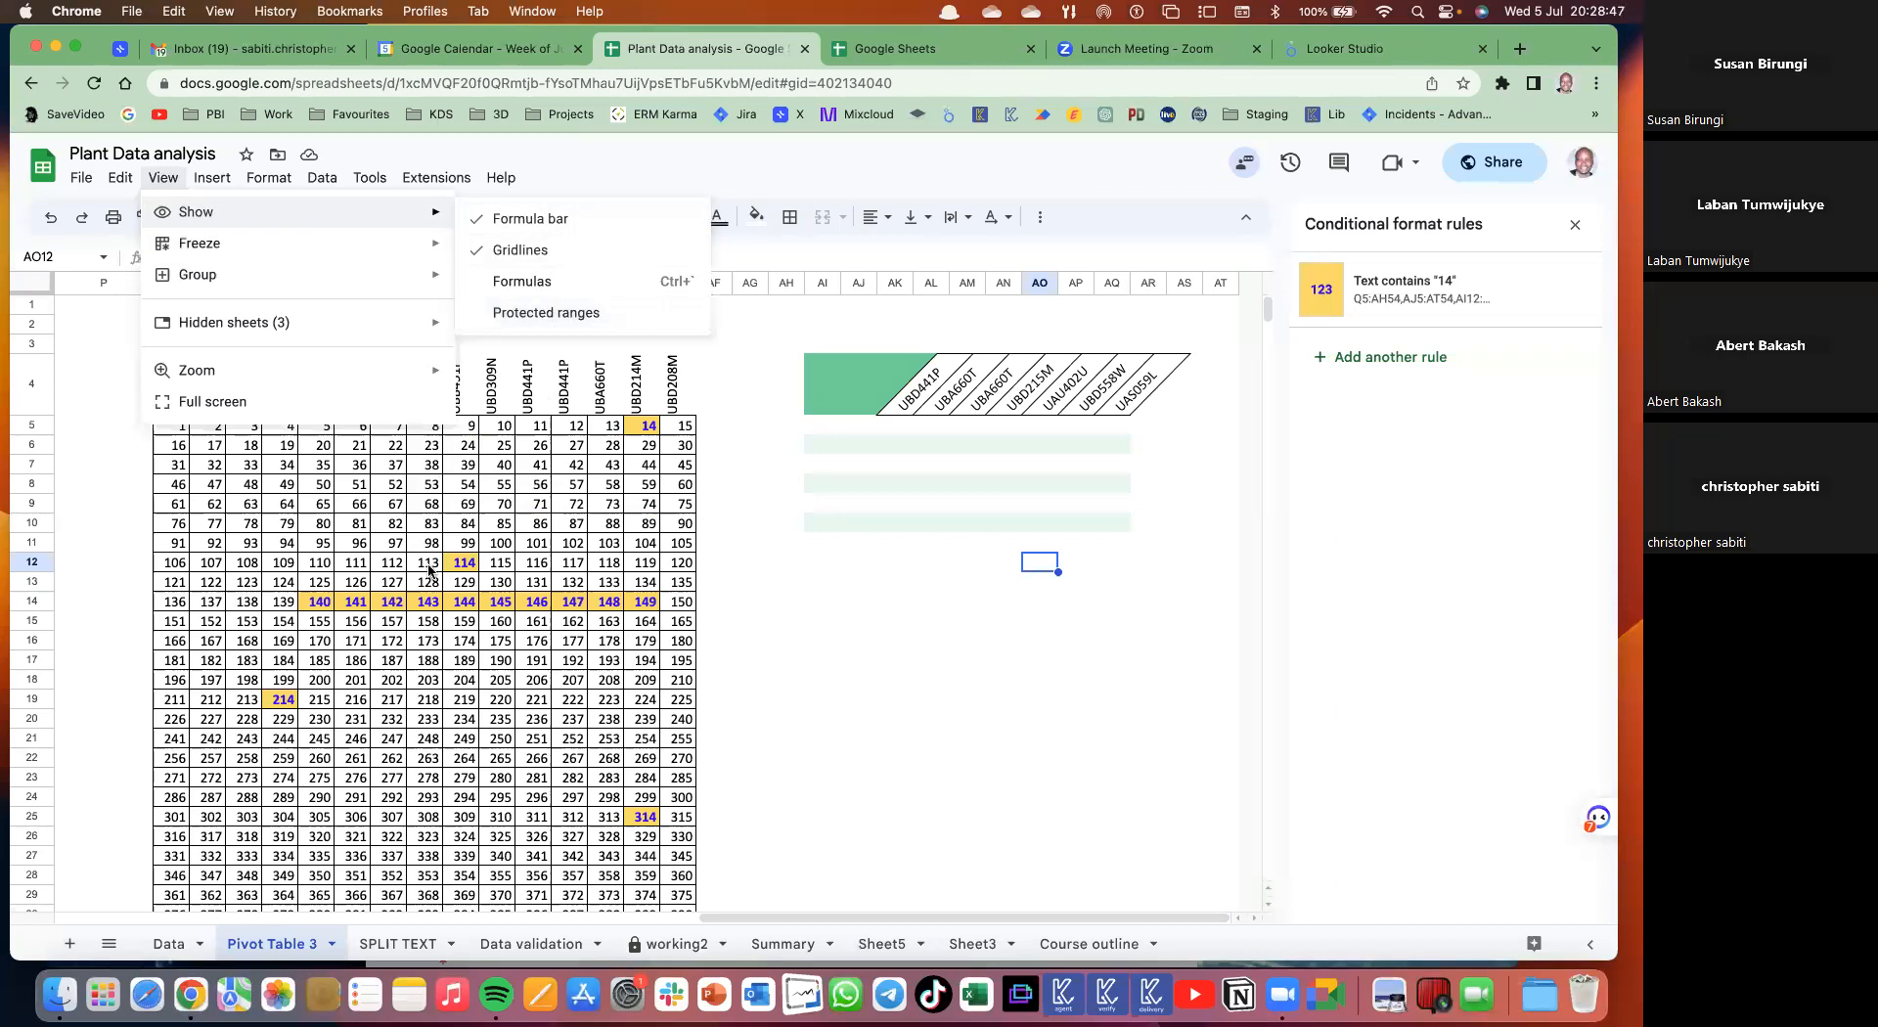
pyautogui.click(535, 484)
pyautogui.hscroll(-3, 626, 916)
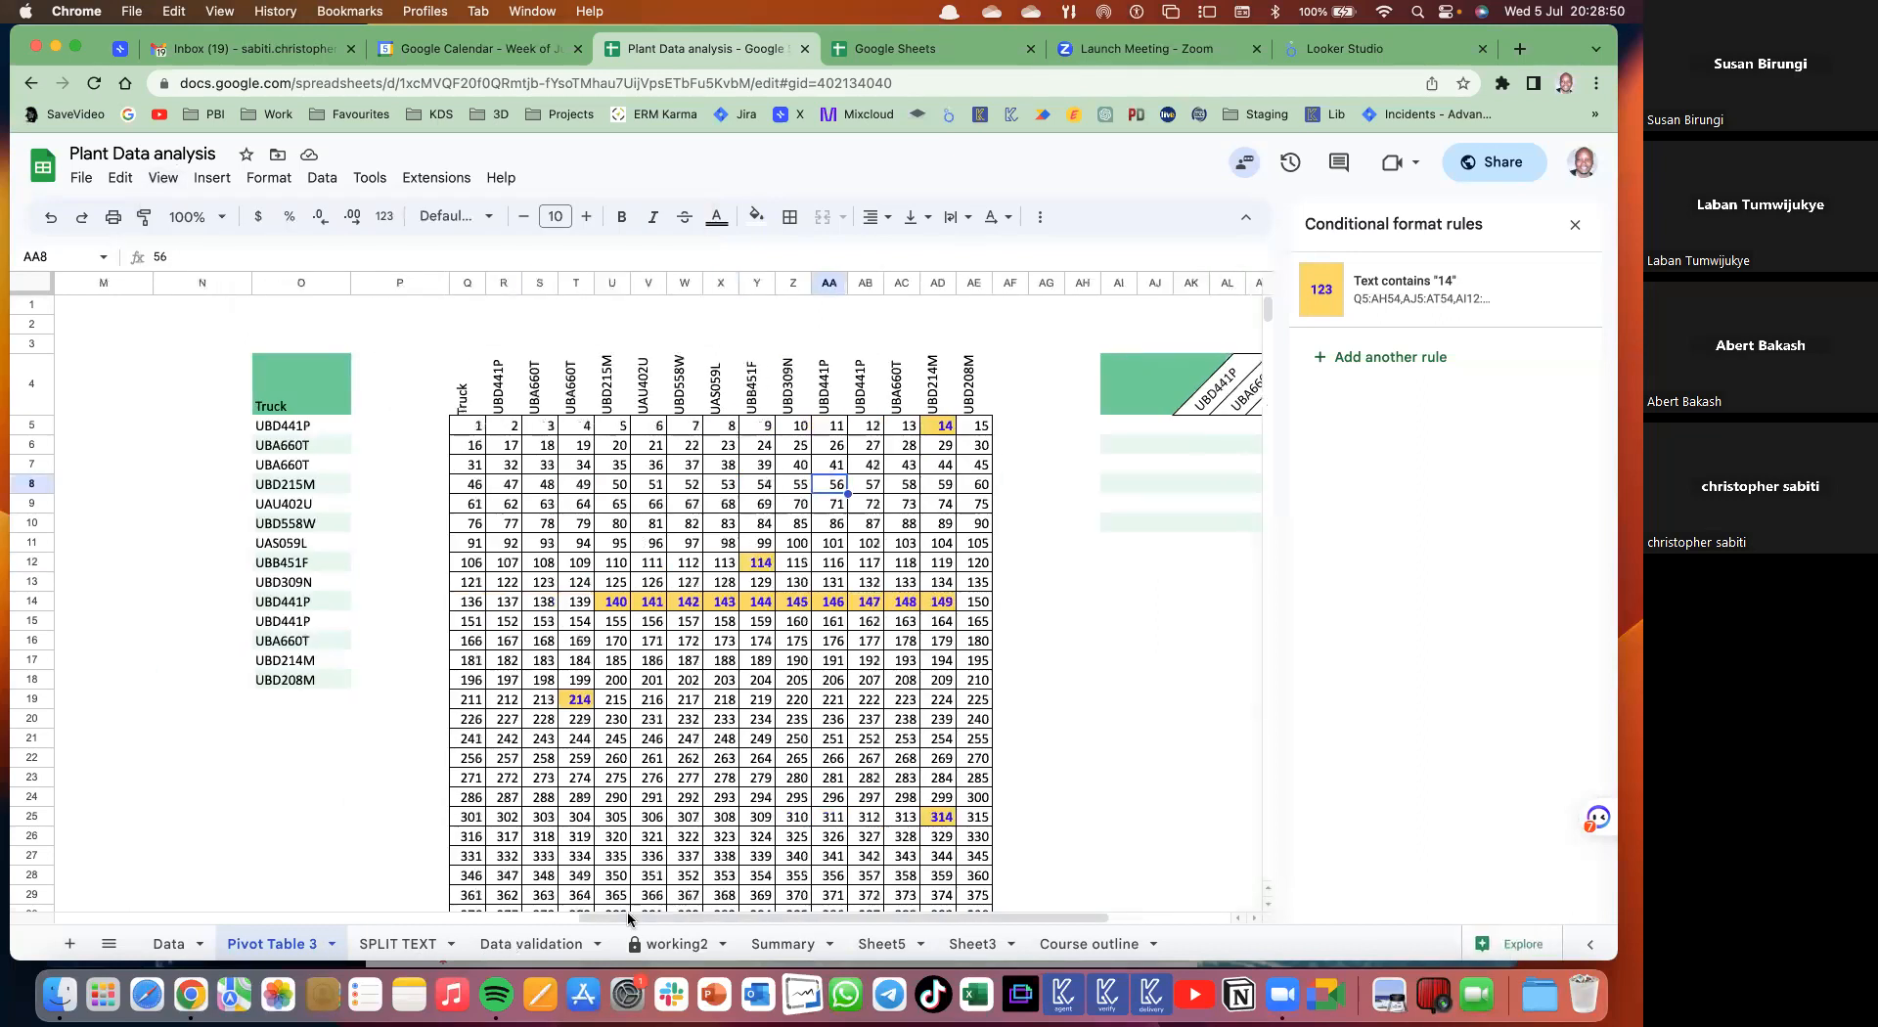
pyautogui.click(551, 944)
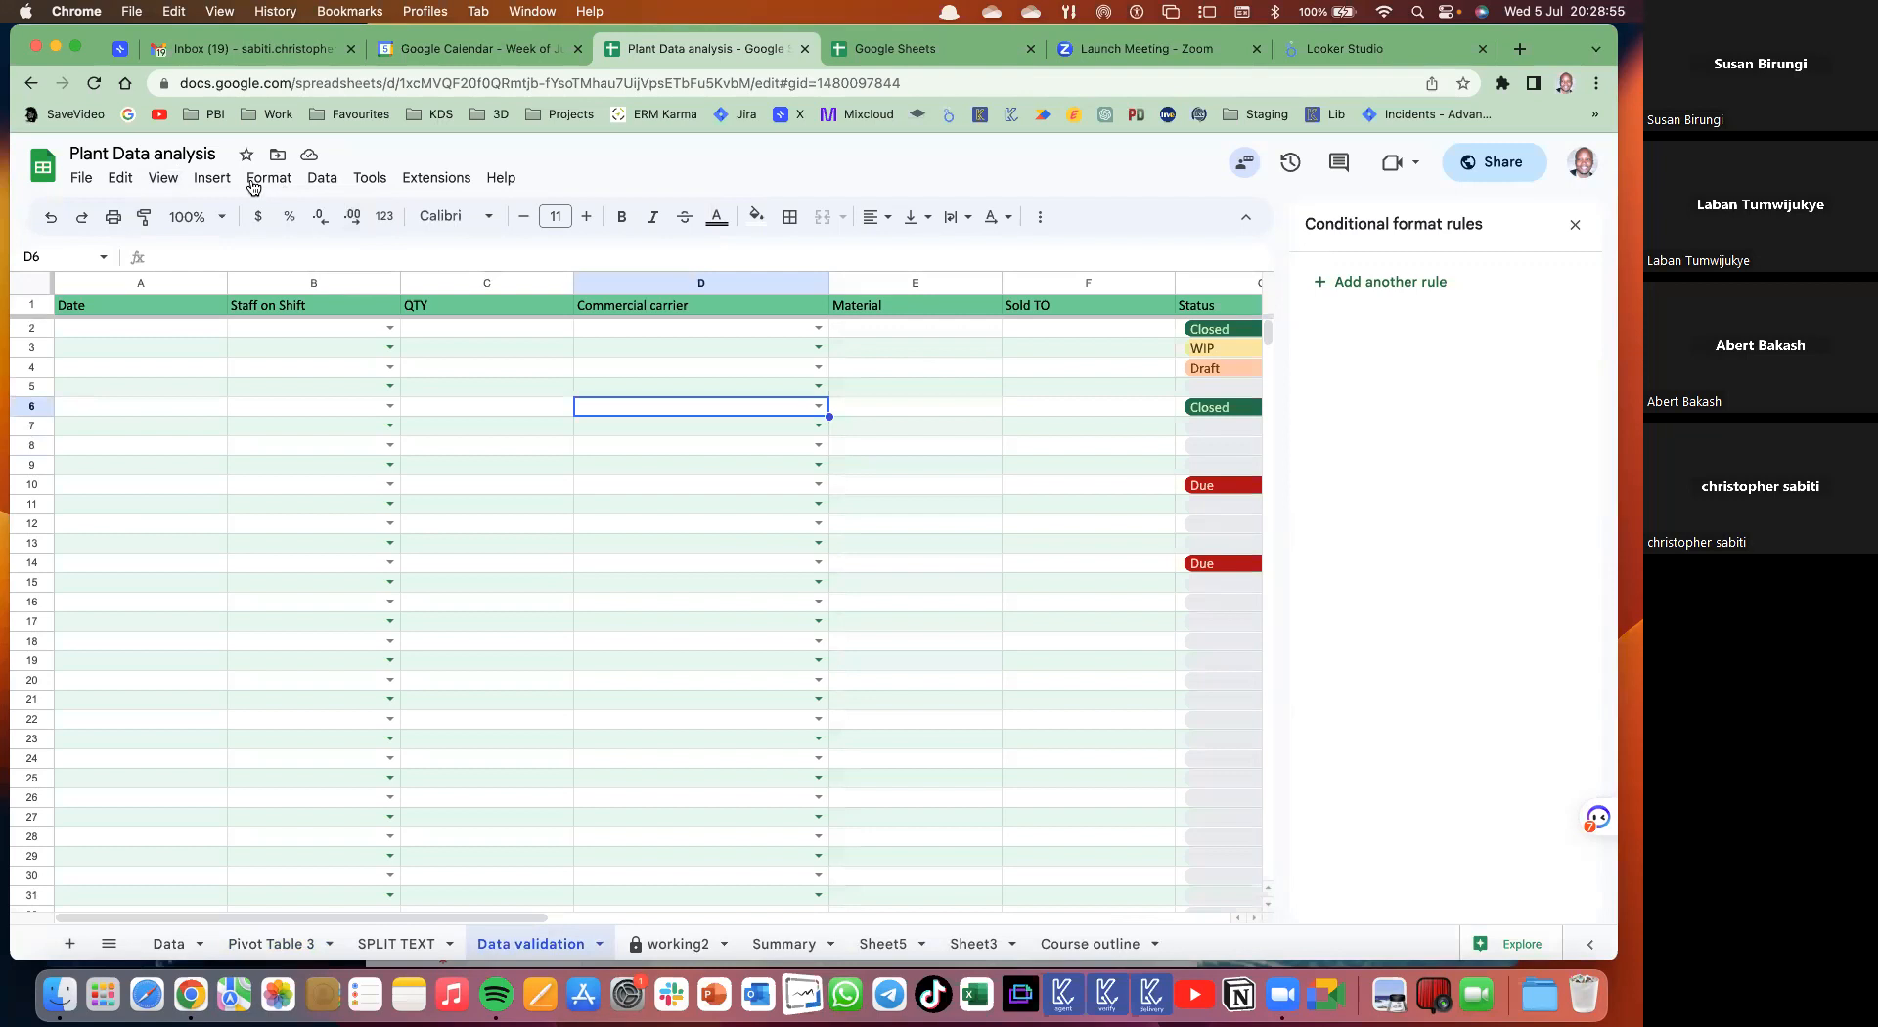
# - Toggle the Protected ranges display off and back on, then open the working2 sheet
pyautogui.click(162, 177)
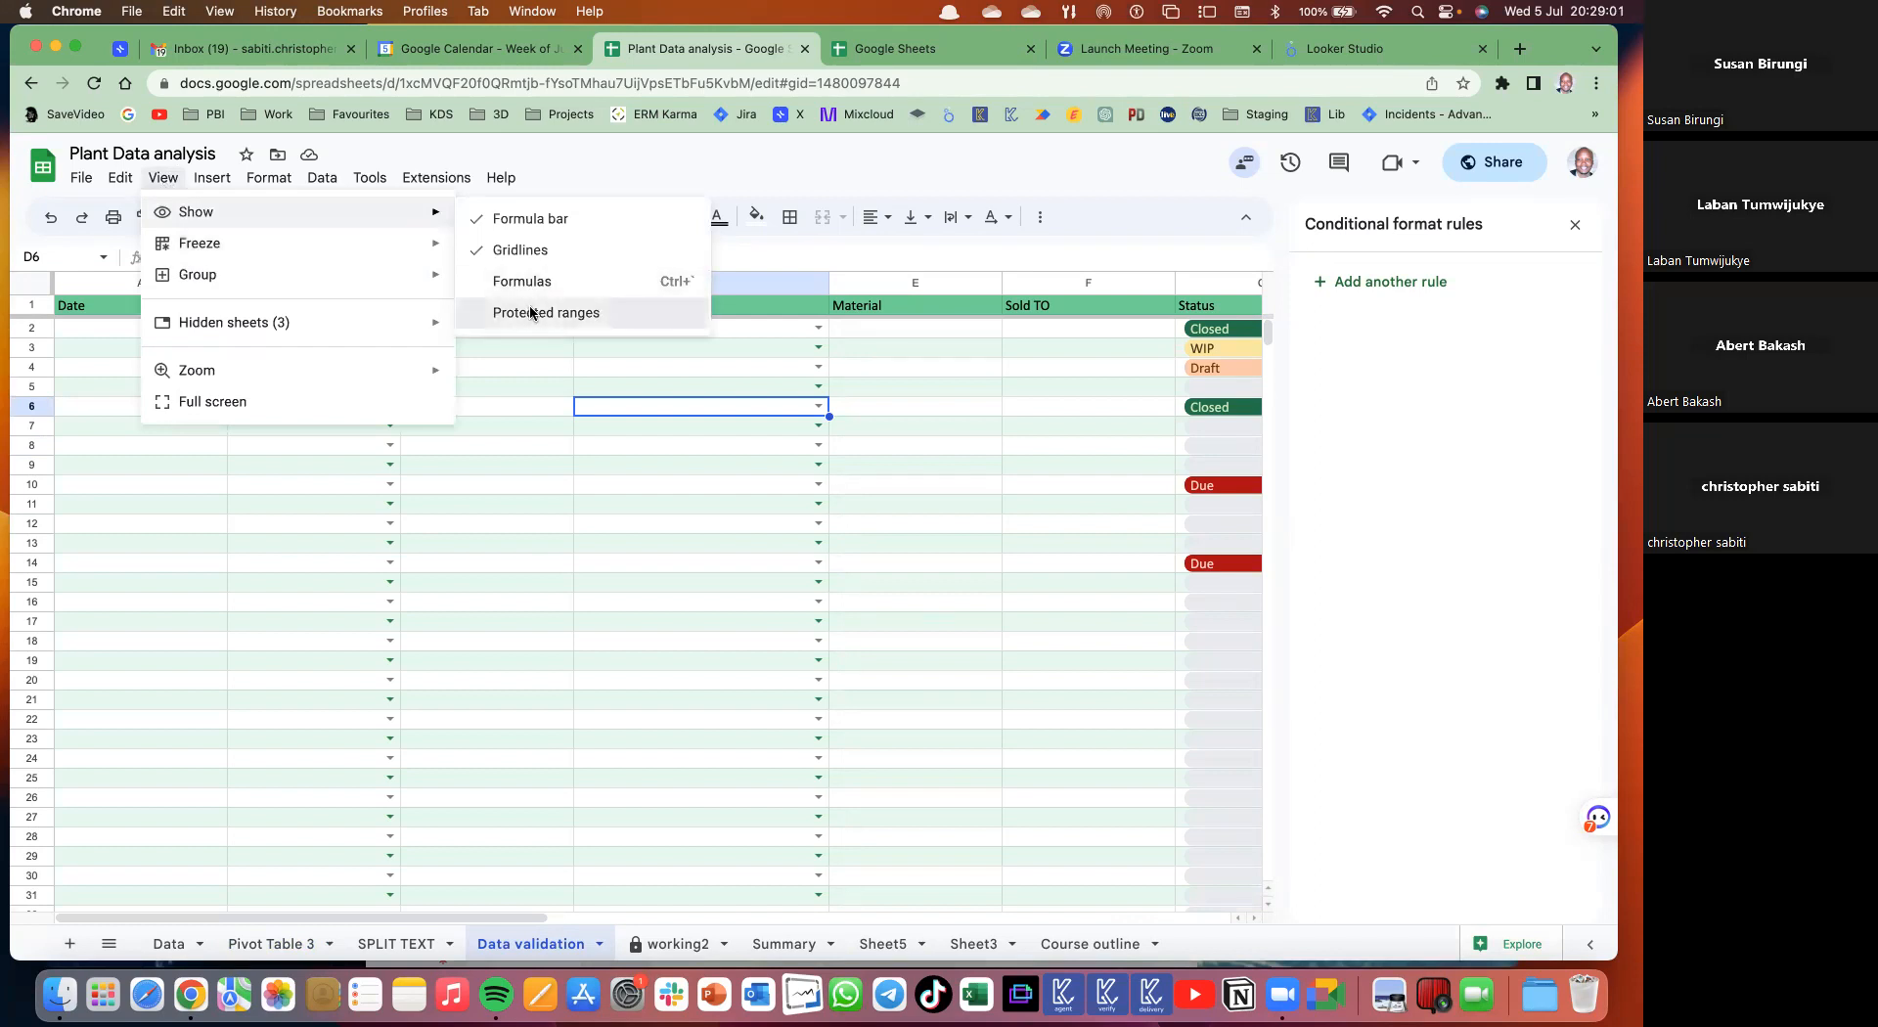
pyautogui.click(531, 313)
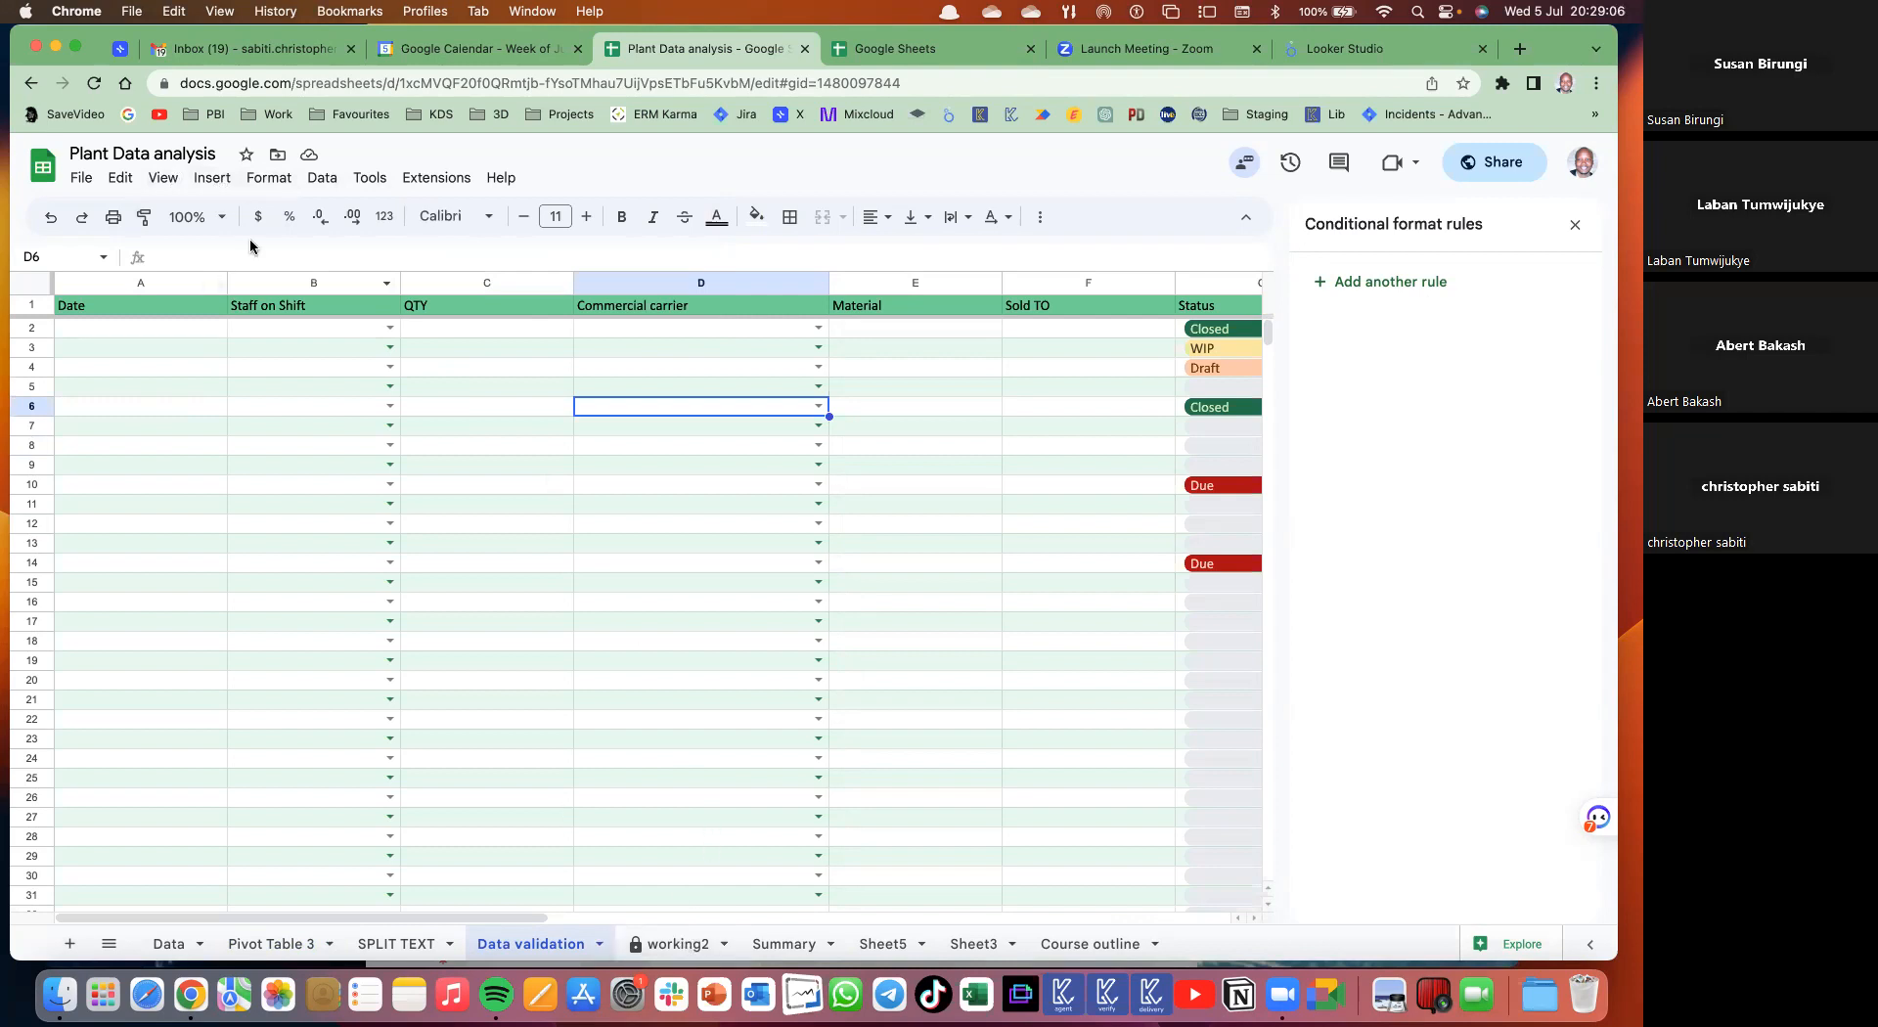
pyautogui.click(212, 177)
pyautogui.moveTo(162, 177)
pyautogui.moveTo(206, 213)
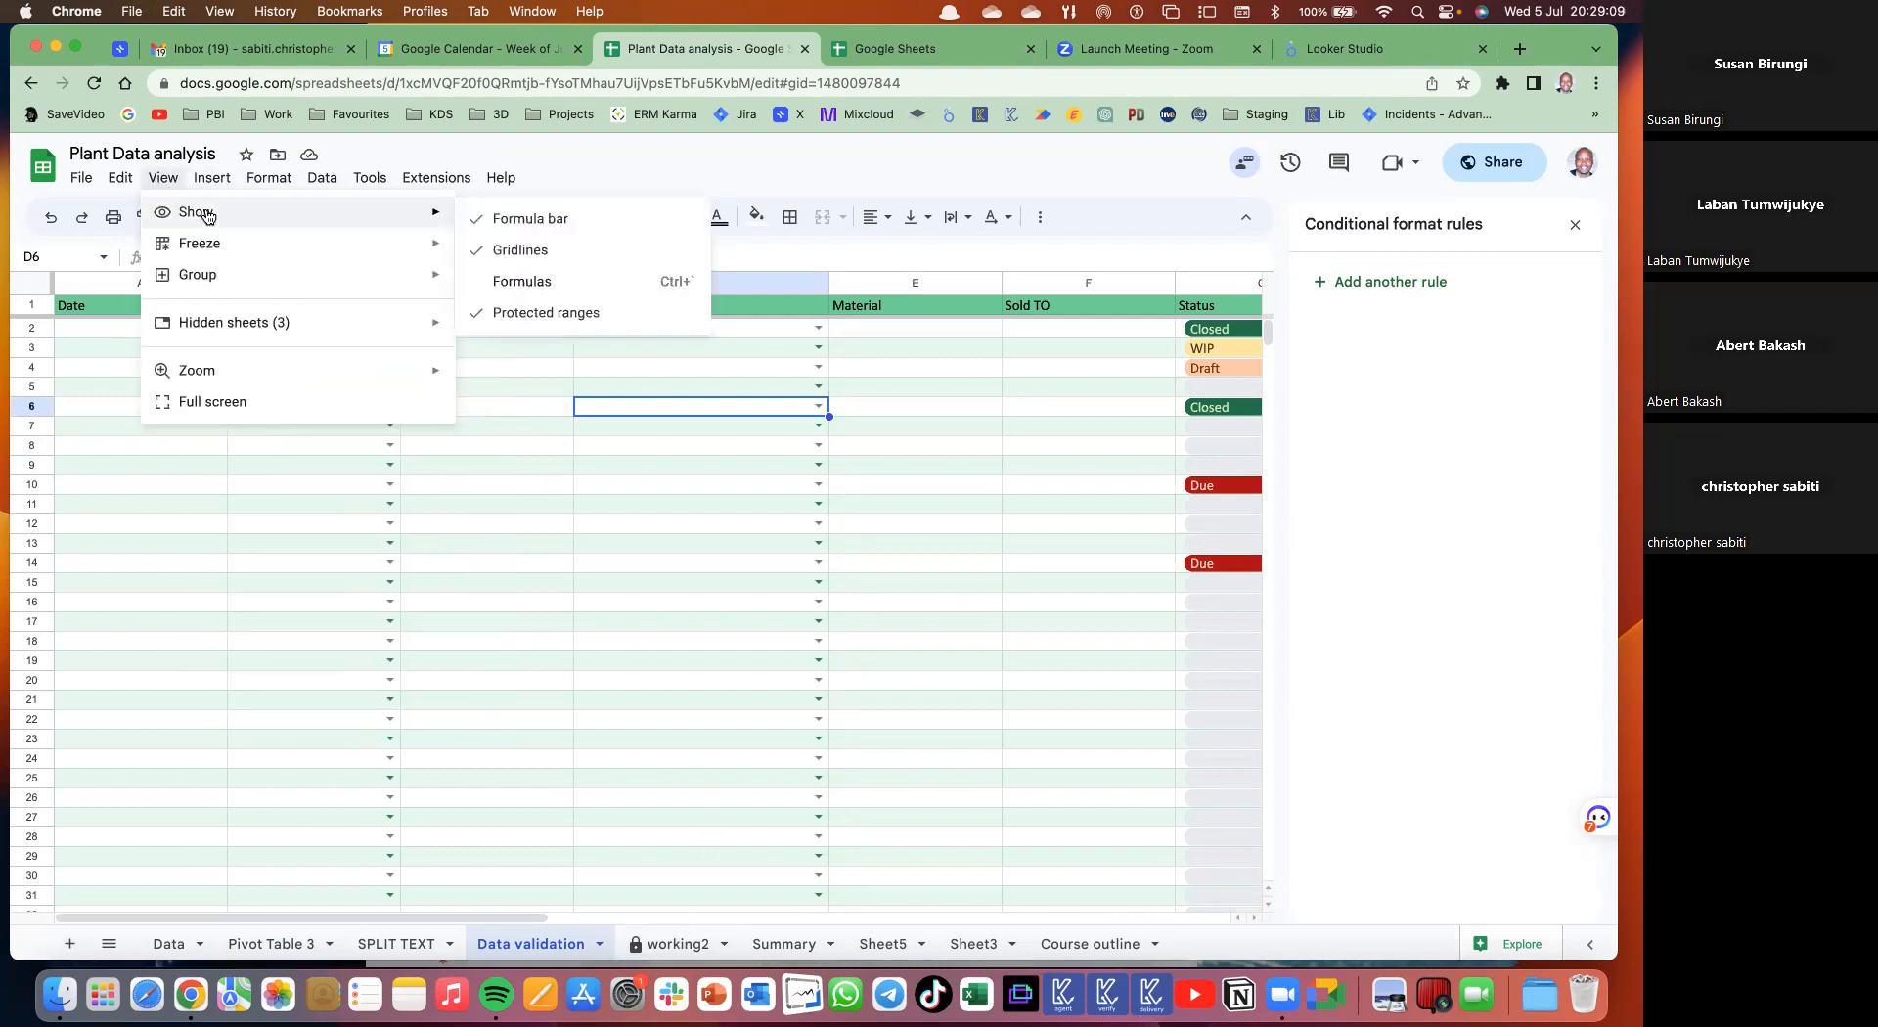
pyautogui.click(518, 315)
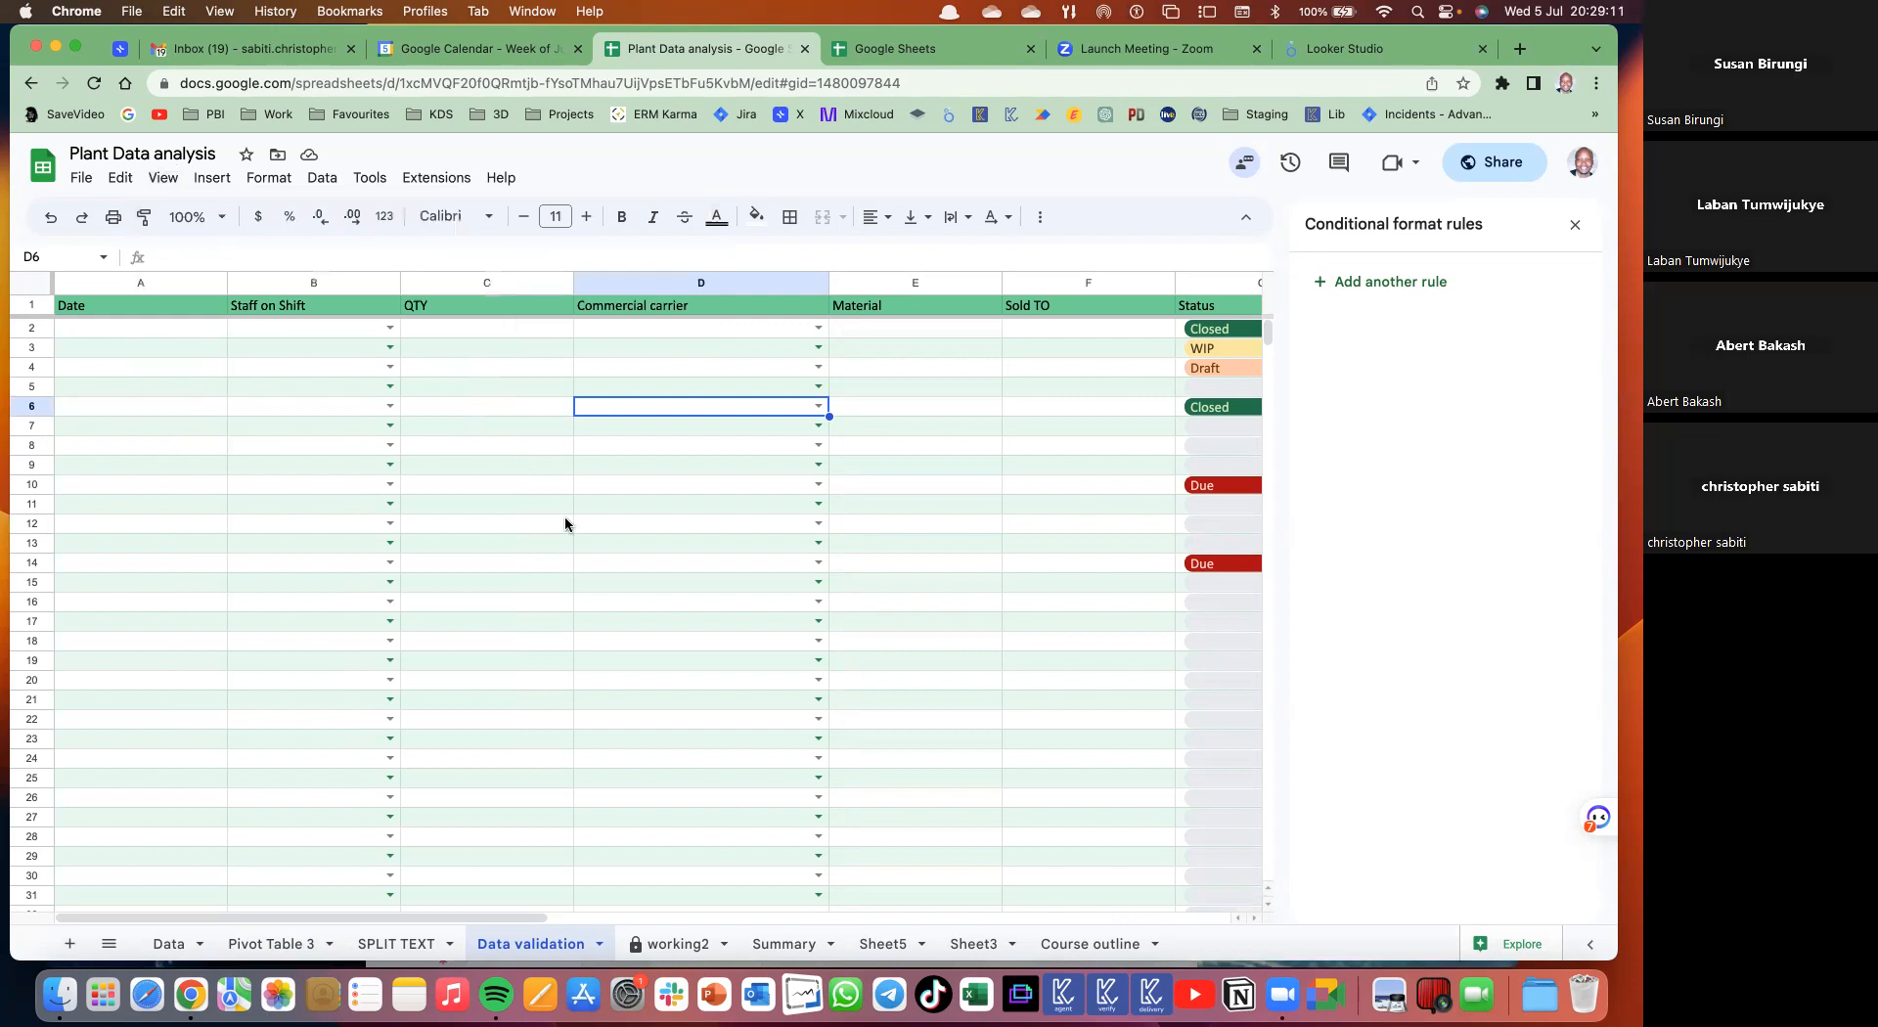
pyautogui.click(680, 942)
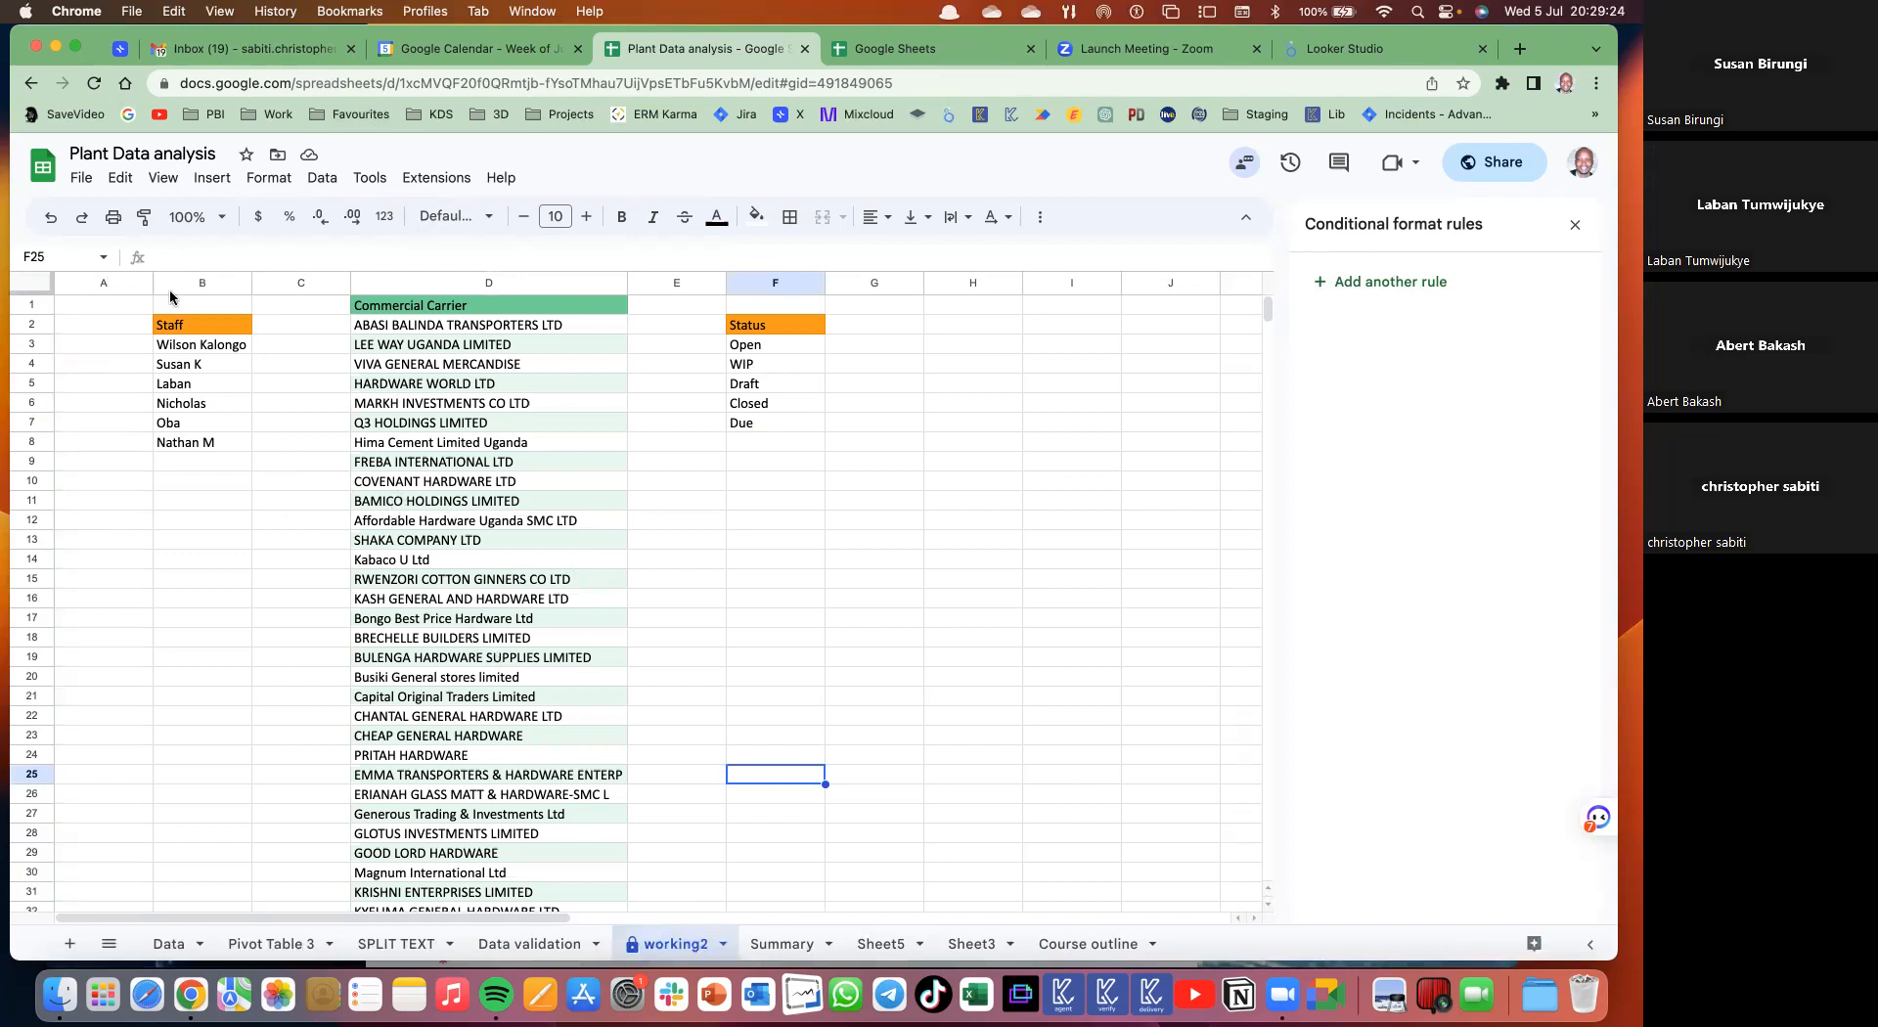
# - Try freezing five rows and 15 rows, ending with only the top three rows frozen
pyautogui.click(164, 179)
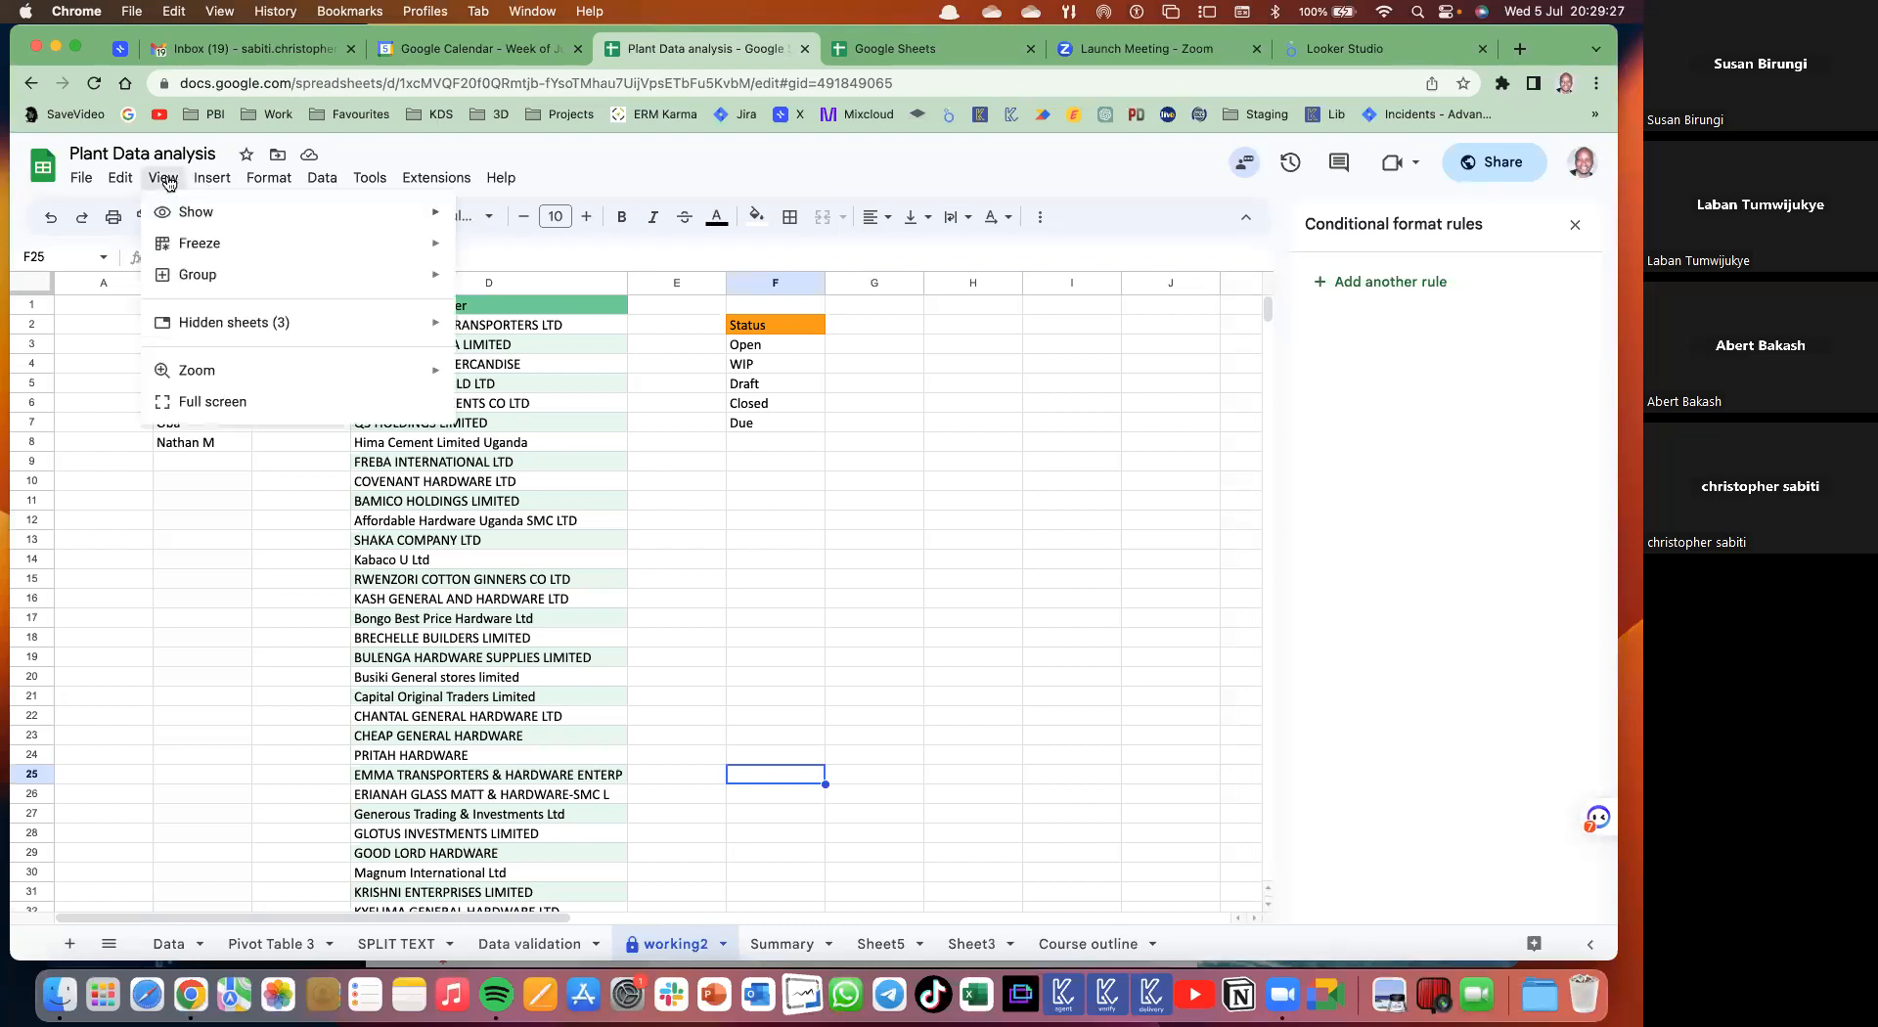
pyautogui.moveTo(199, 250)
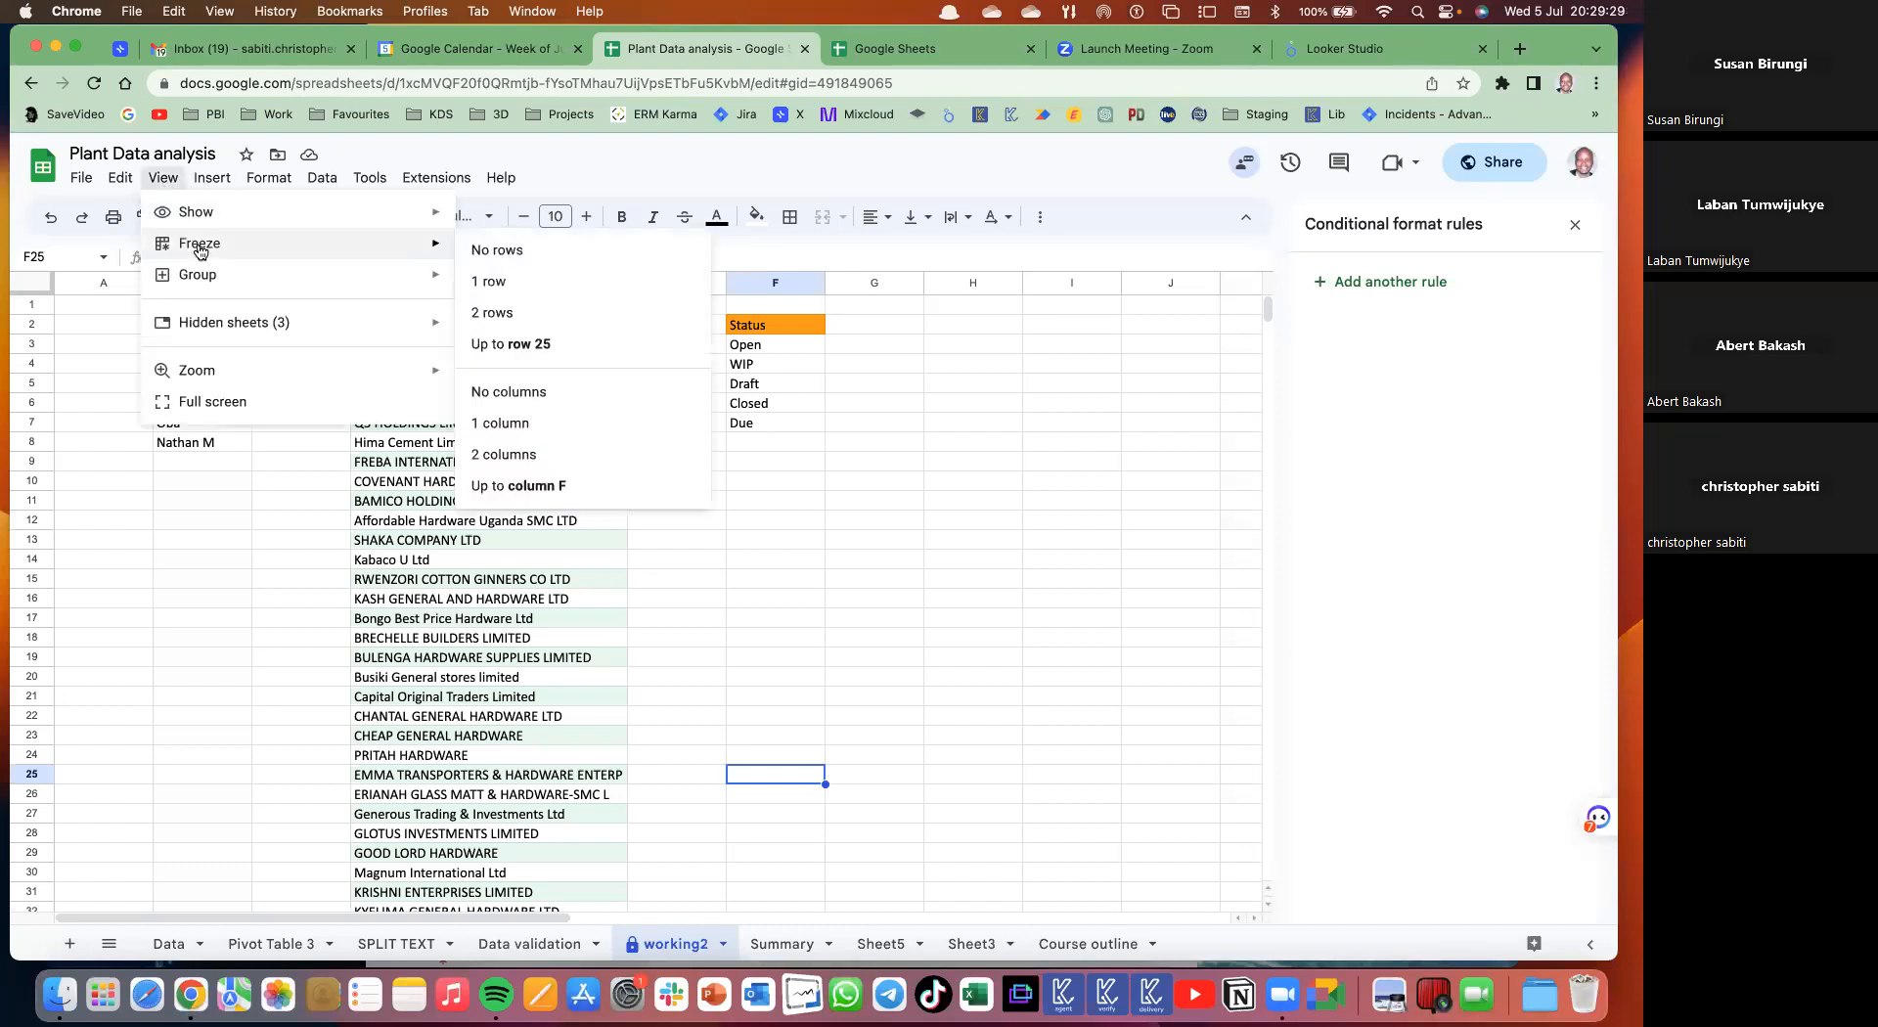
pyautogui.click(137, 584)
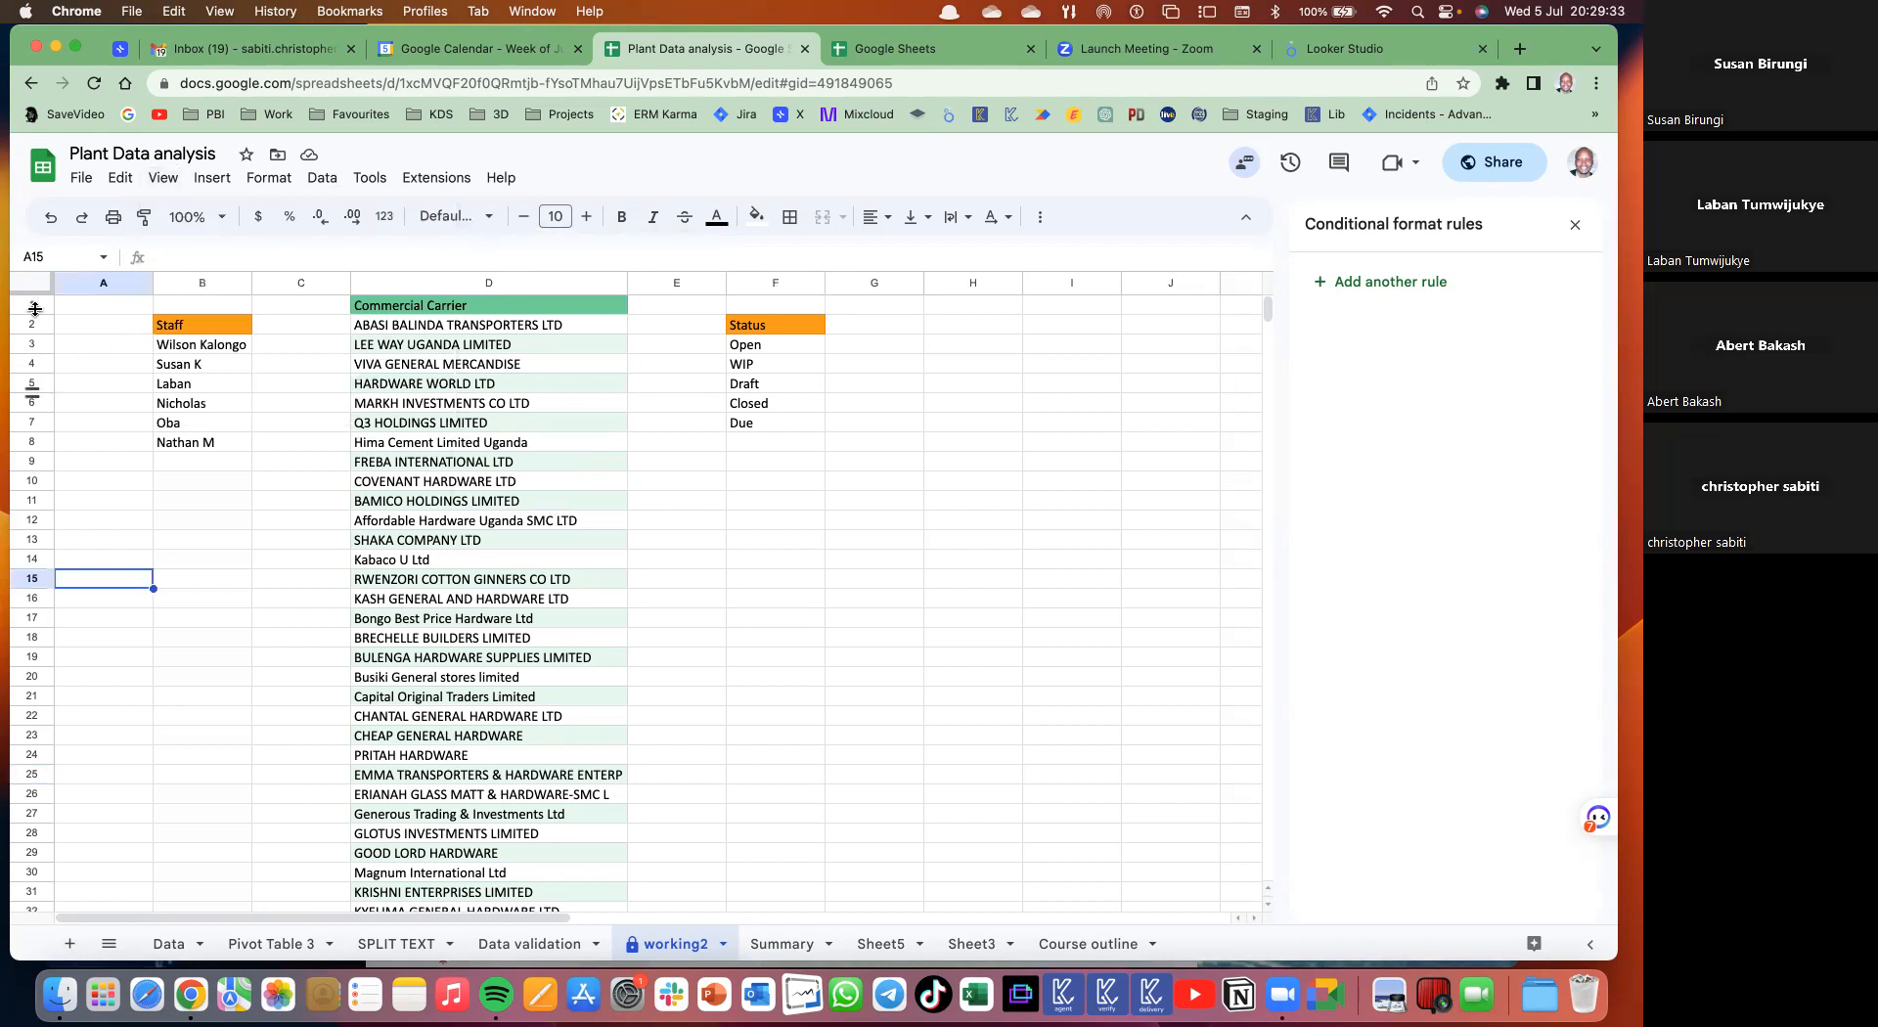
pyautogui.moveTo(36, 293); pyautogui.dragTo(37, 394)
pyautogui.scroll(-5, 221, 543)
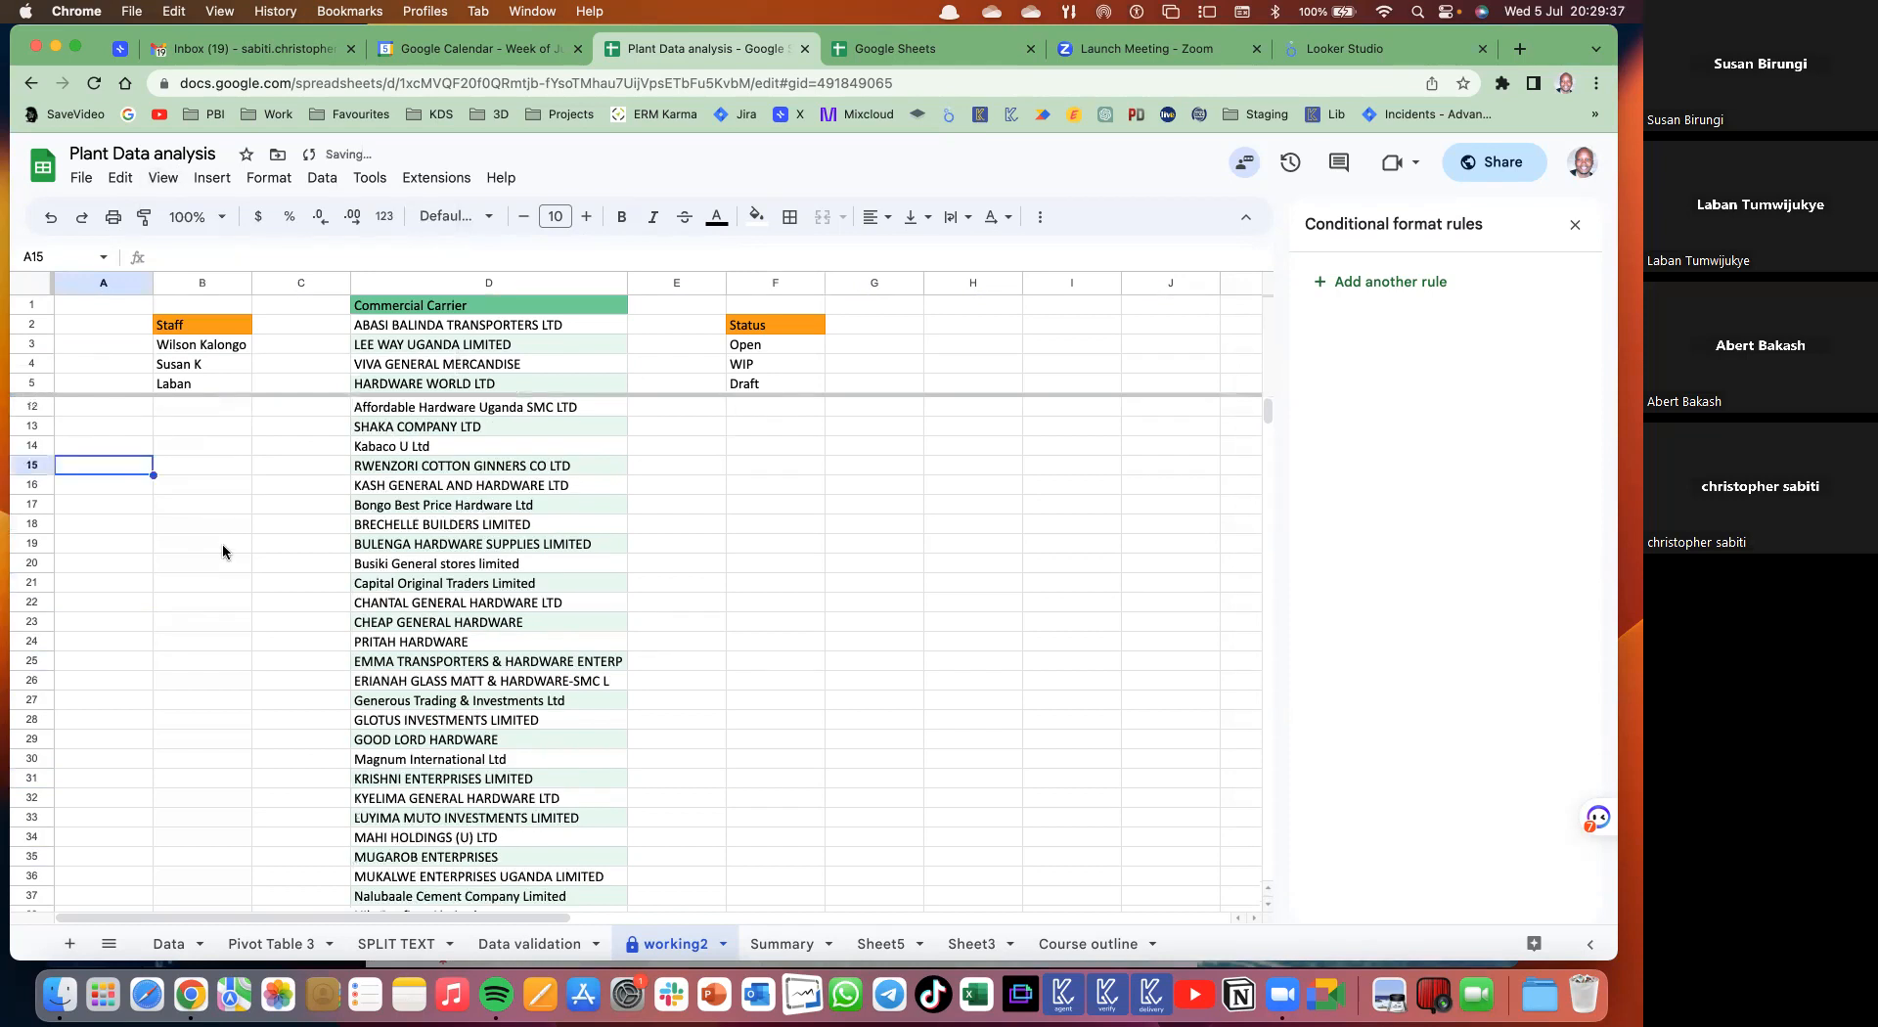
pyautogui.scroll(5, 221, 543)
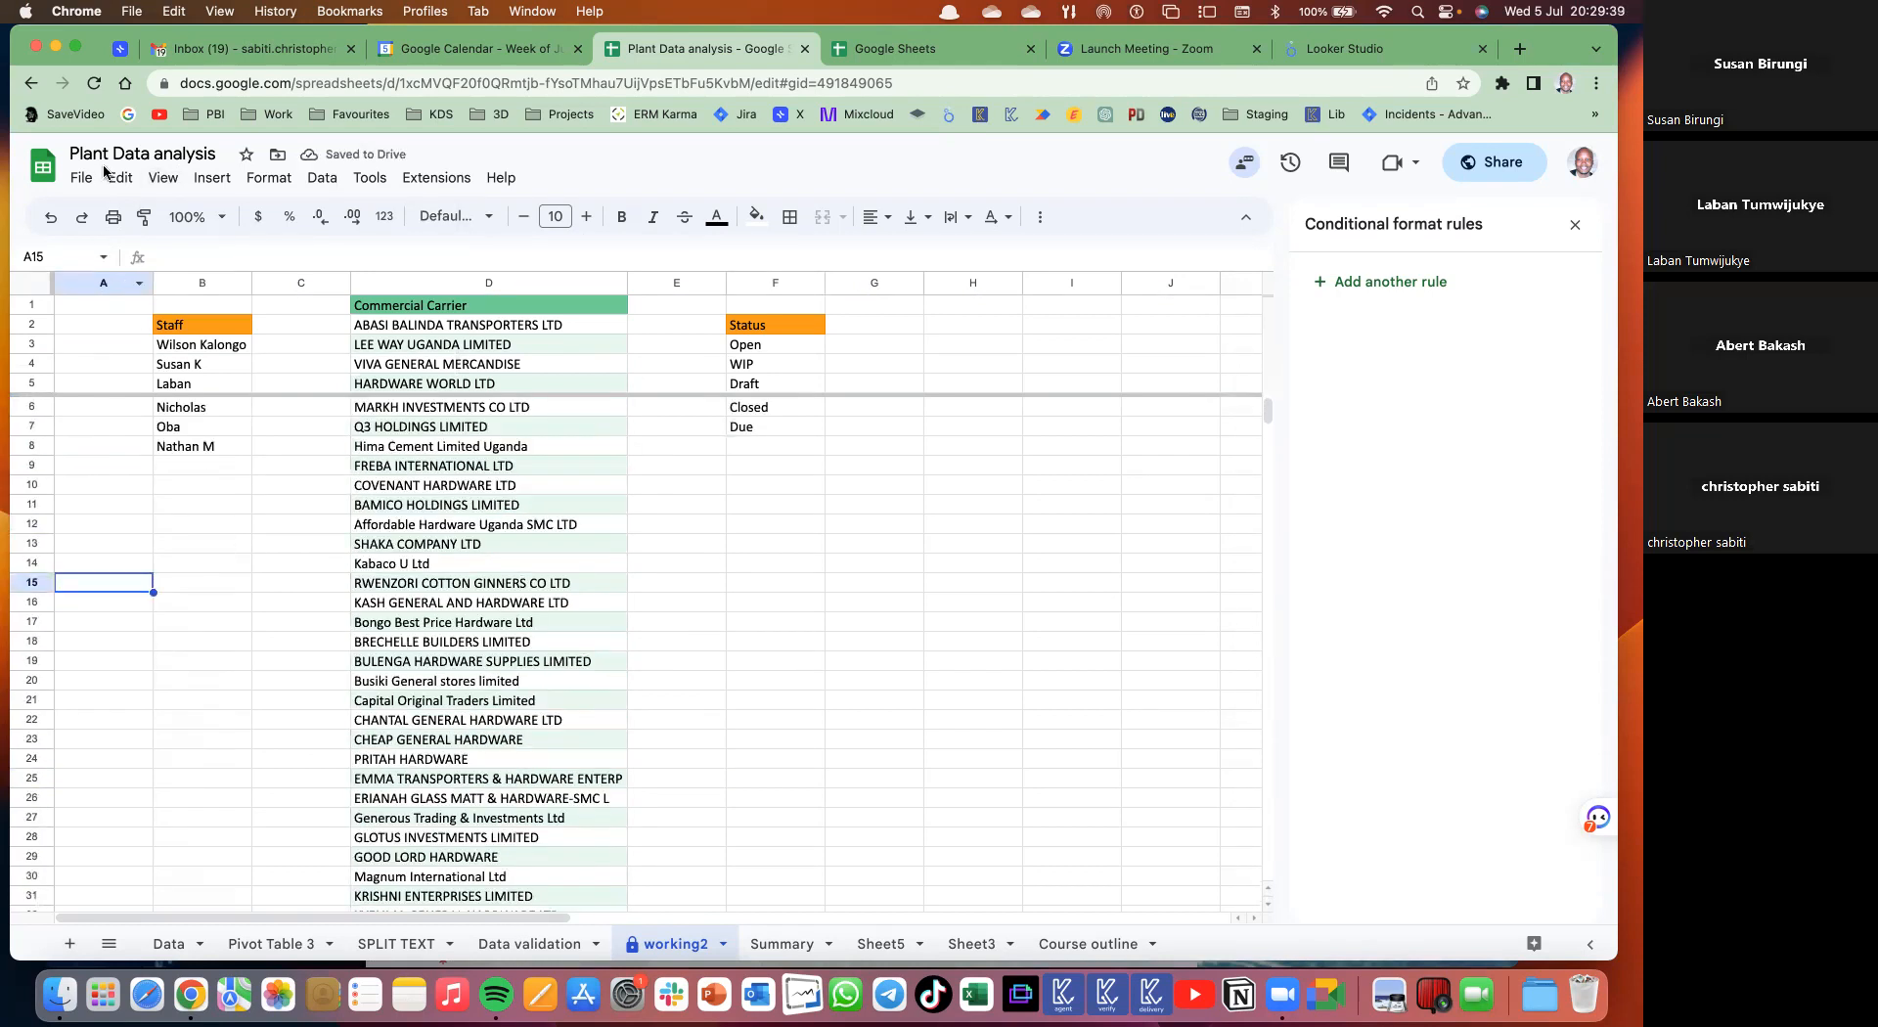
pyautogui.click(166, 179)
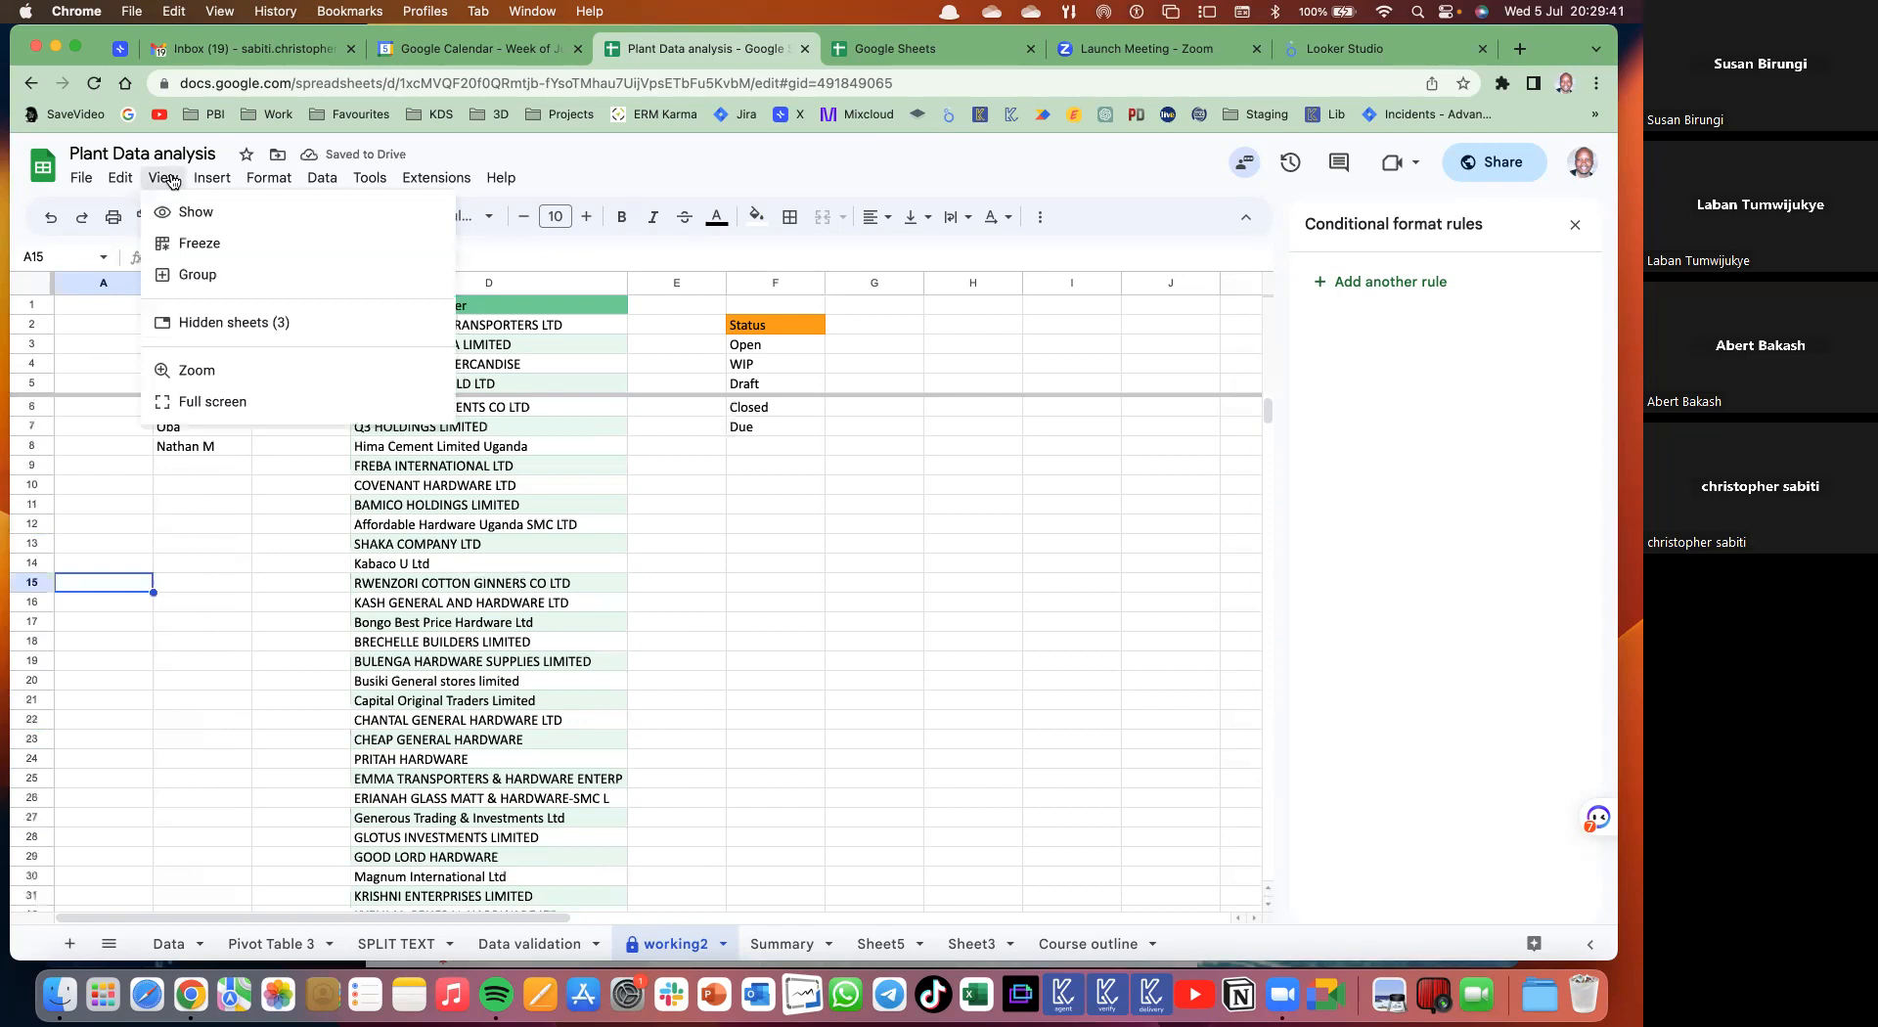
pyautogui.moveTo(260, 253)
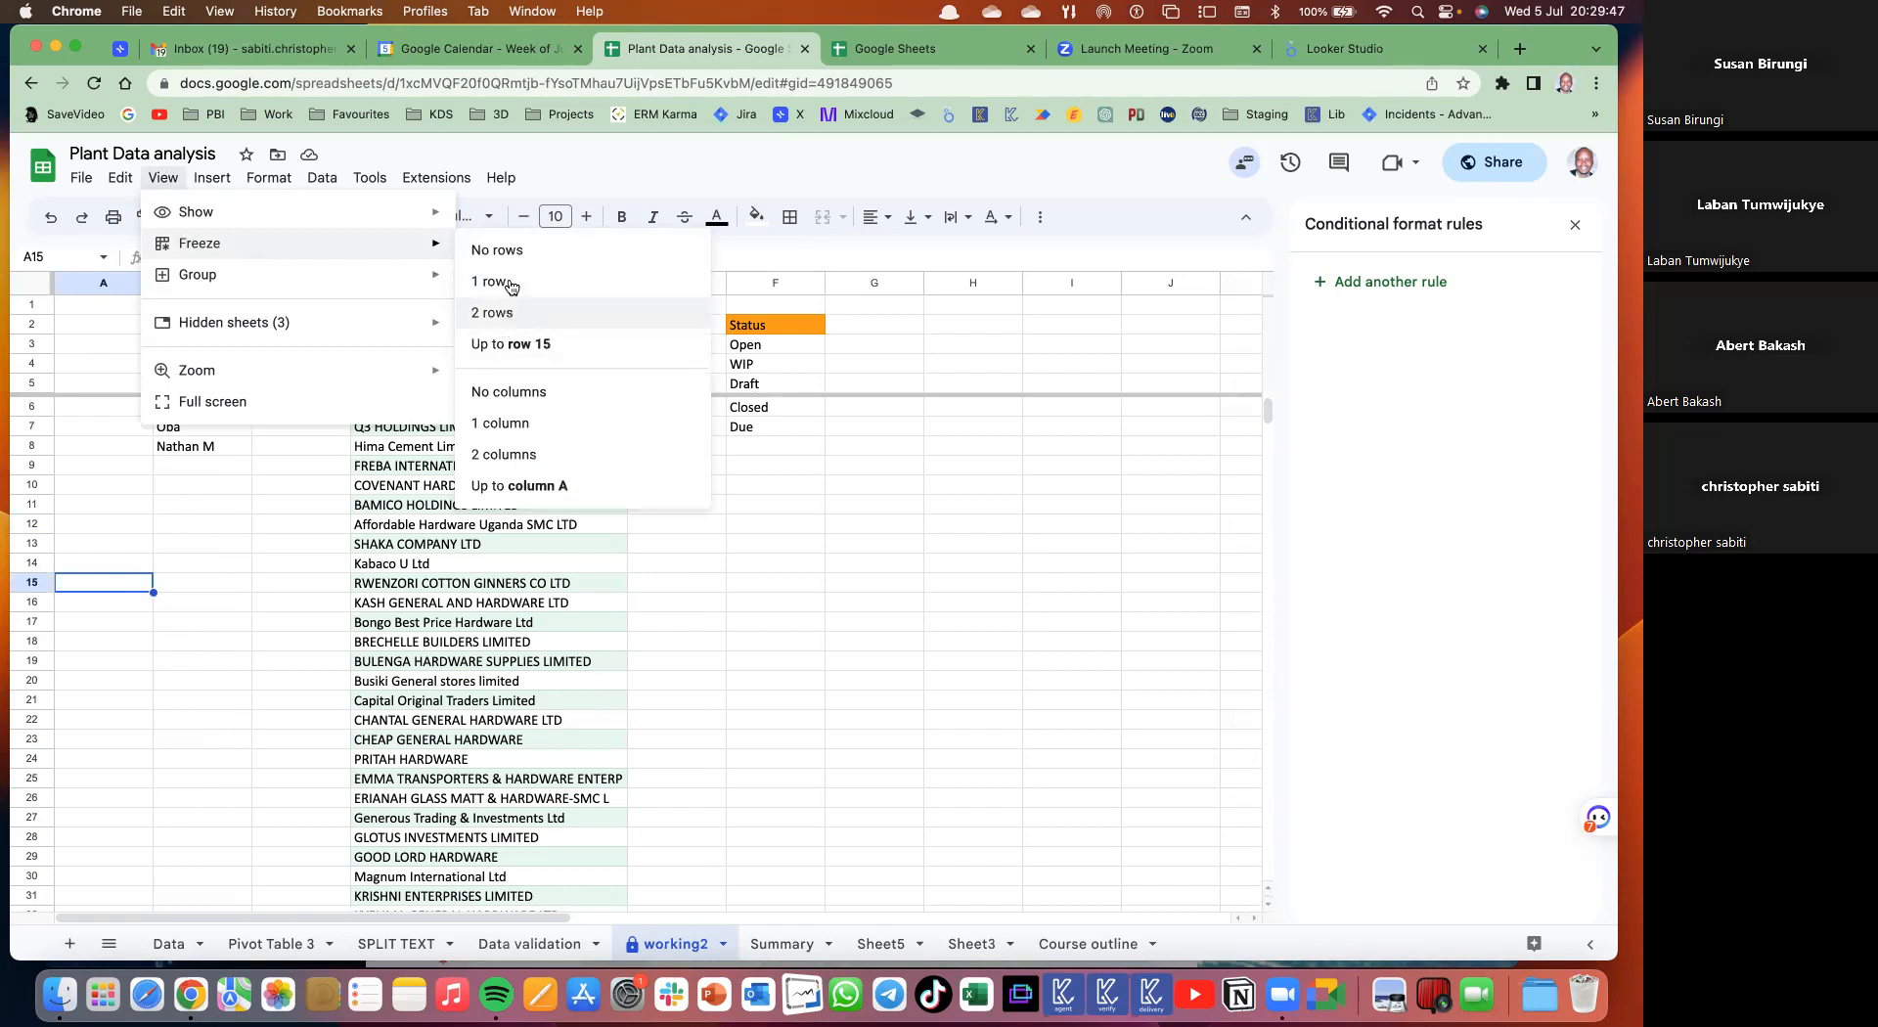
pyautogui.click(518, 343)
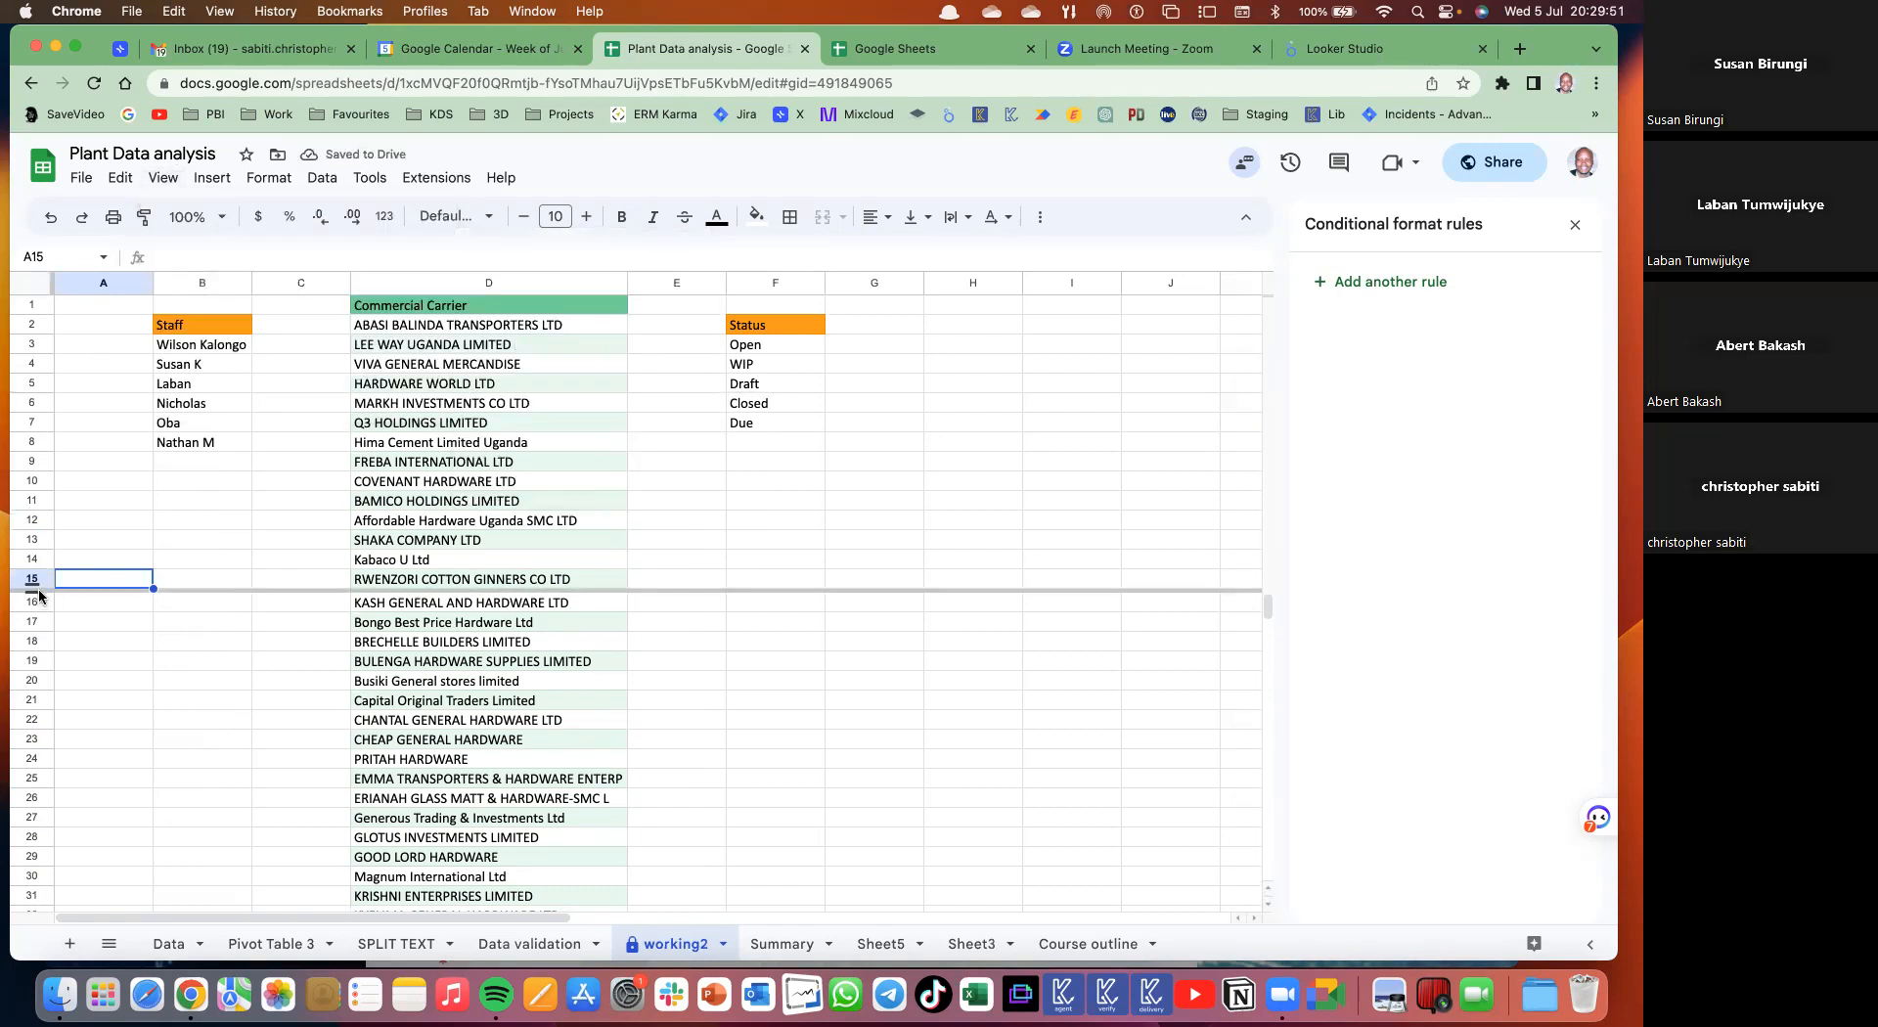
pyautogui.moveTo(34, 585); pyautogui.dragTo(43, 291)
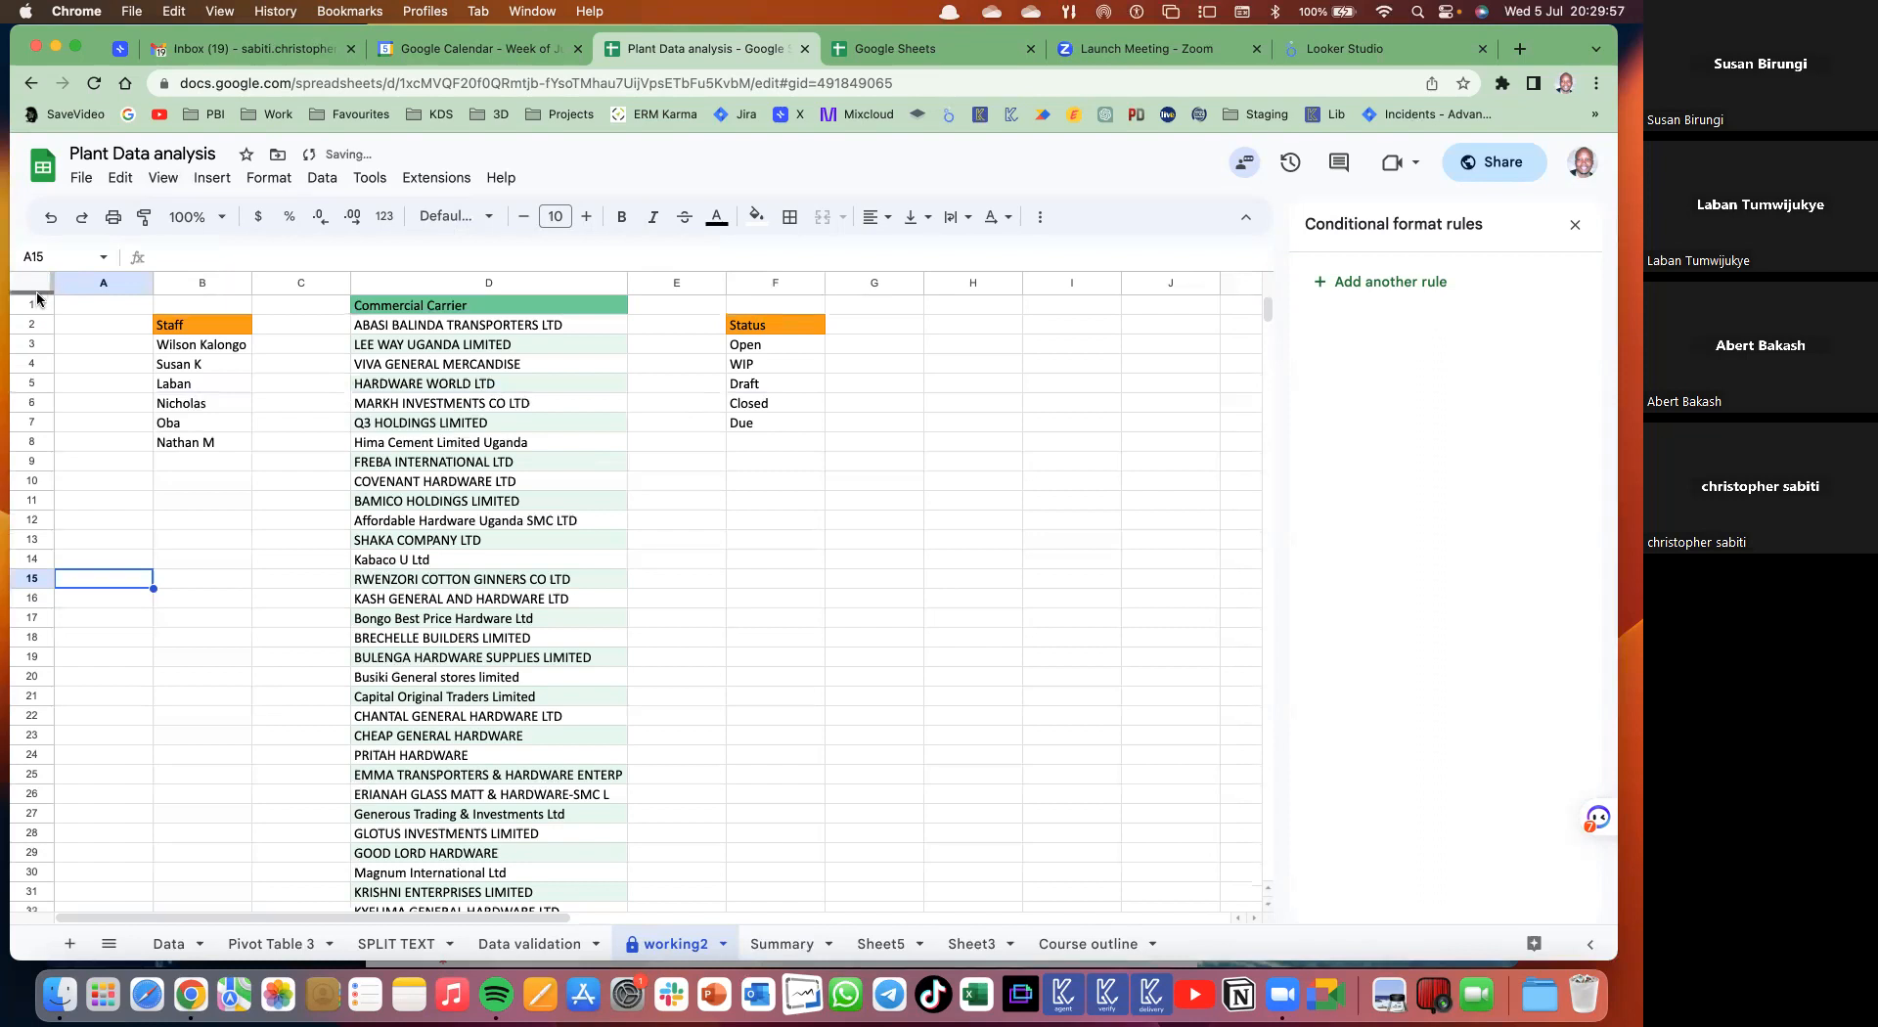
pyautogui.moveTo(36, 295); pyautogui.dragTo(39, 356)
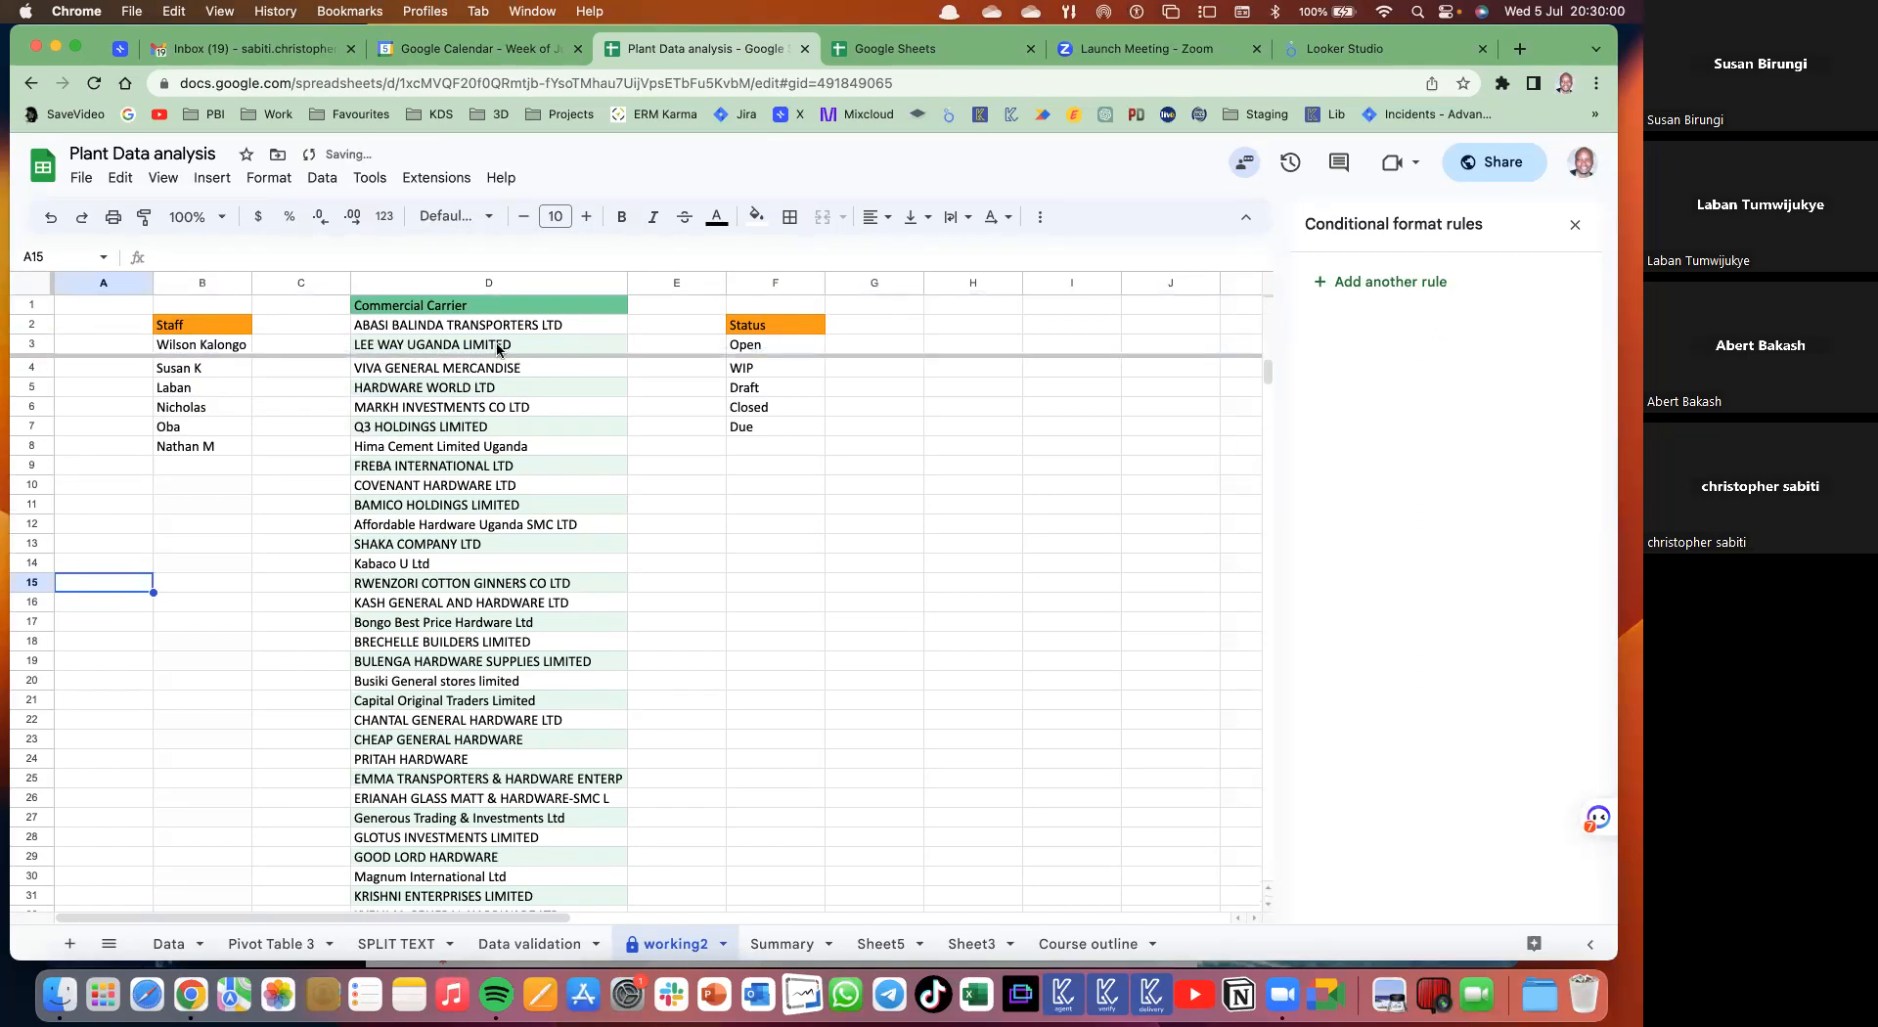
# - Disable the extension bar until the next visit
pyautogui.click(167, 182)
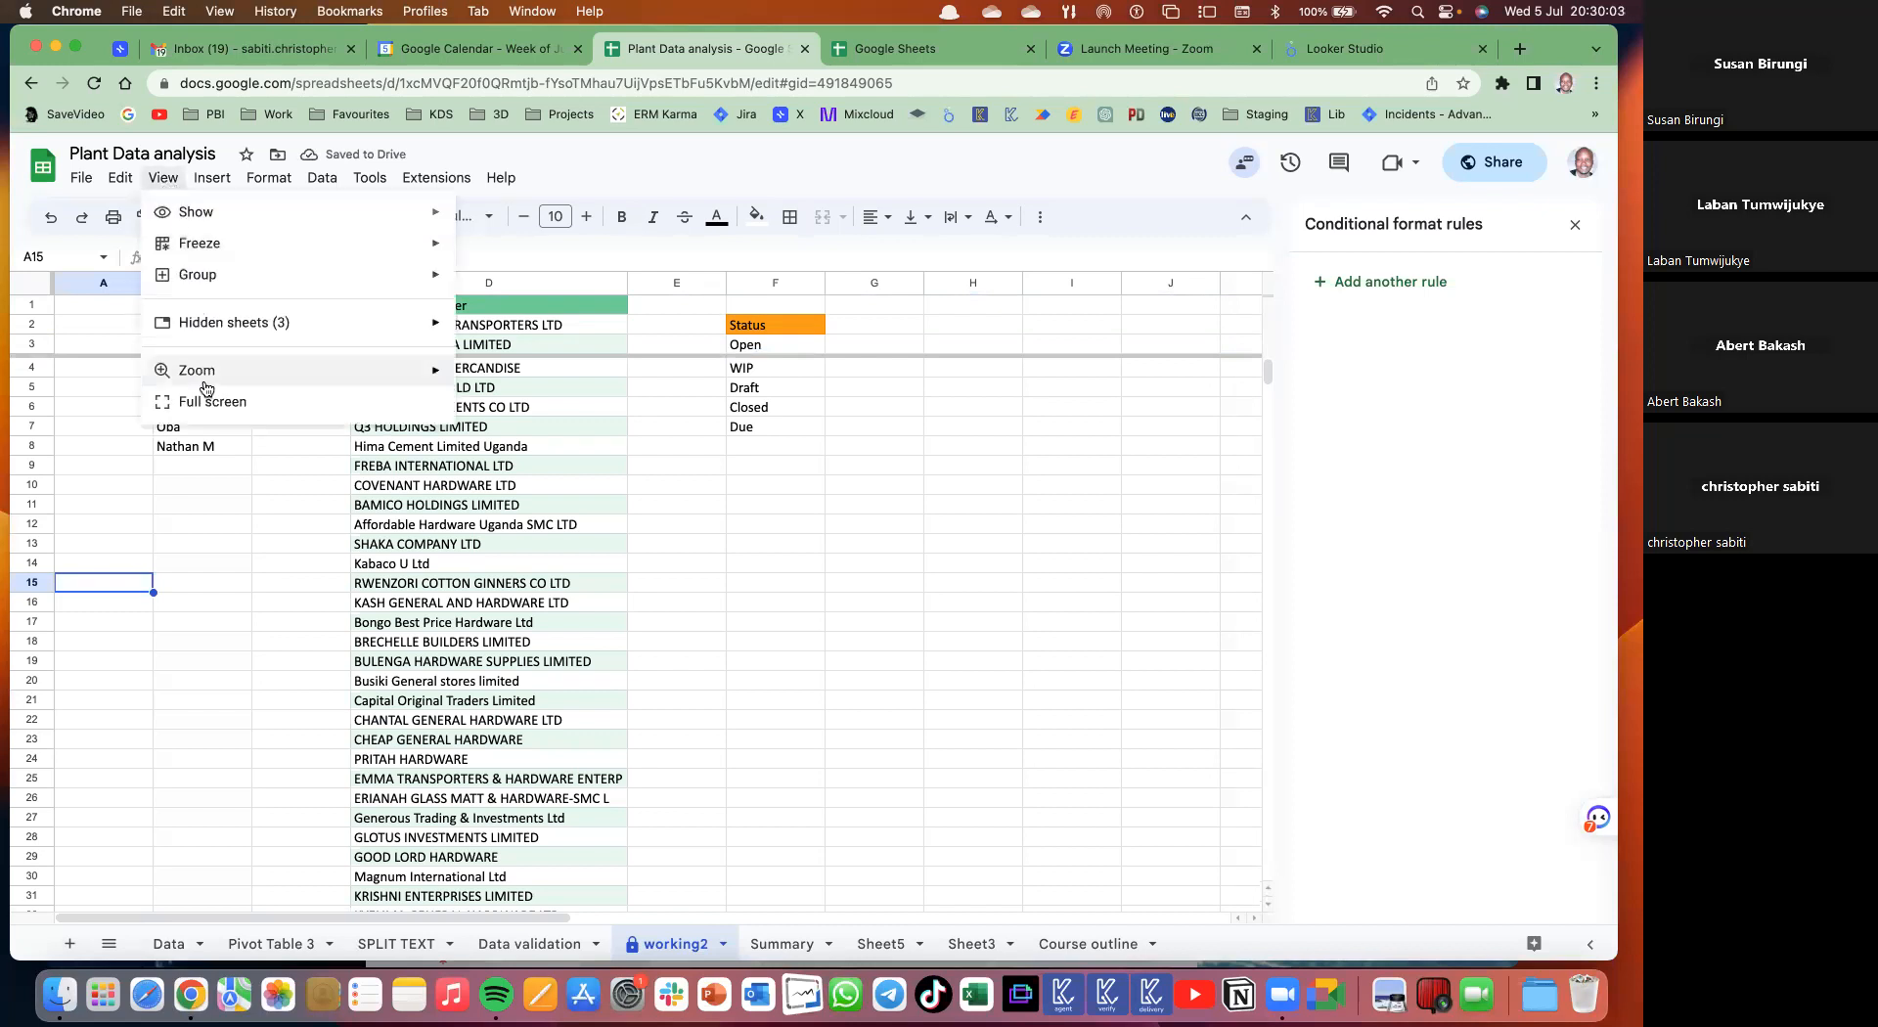
pyautogui.moveTo(202, 372)
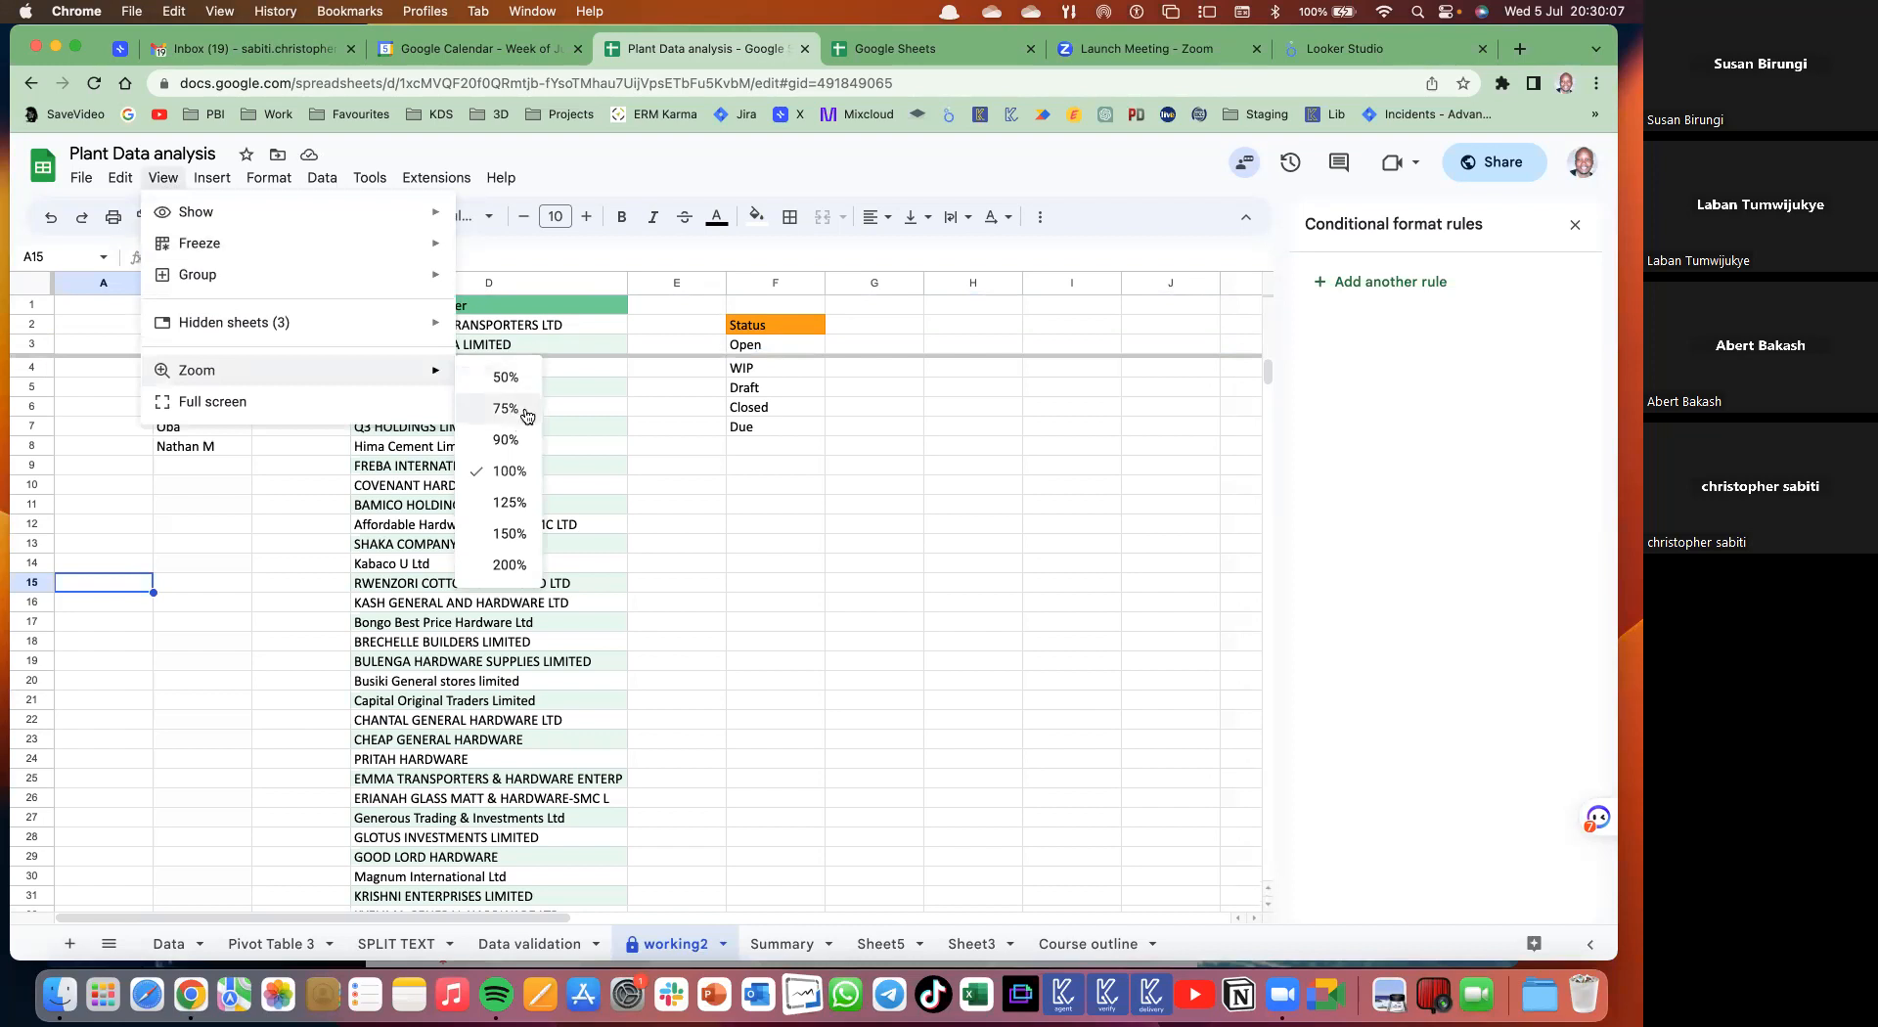
pyautogui.click(559, 146)
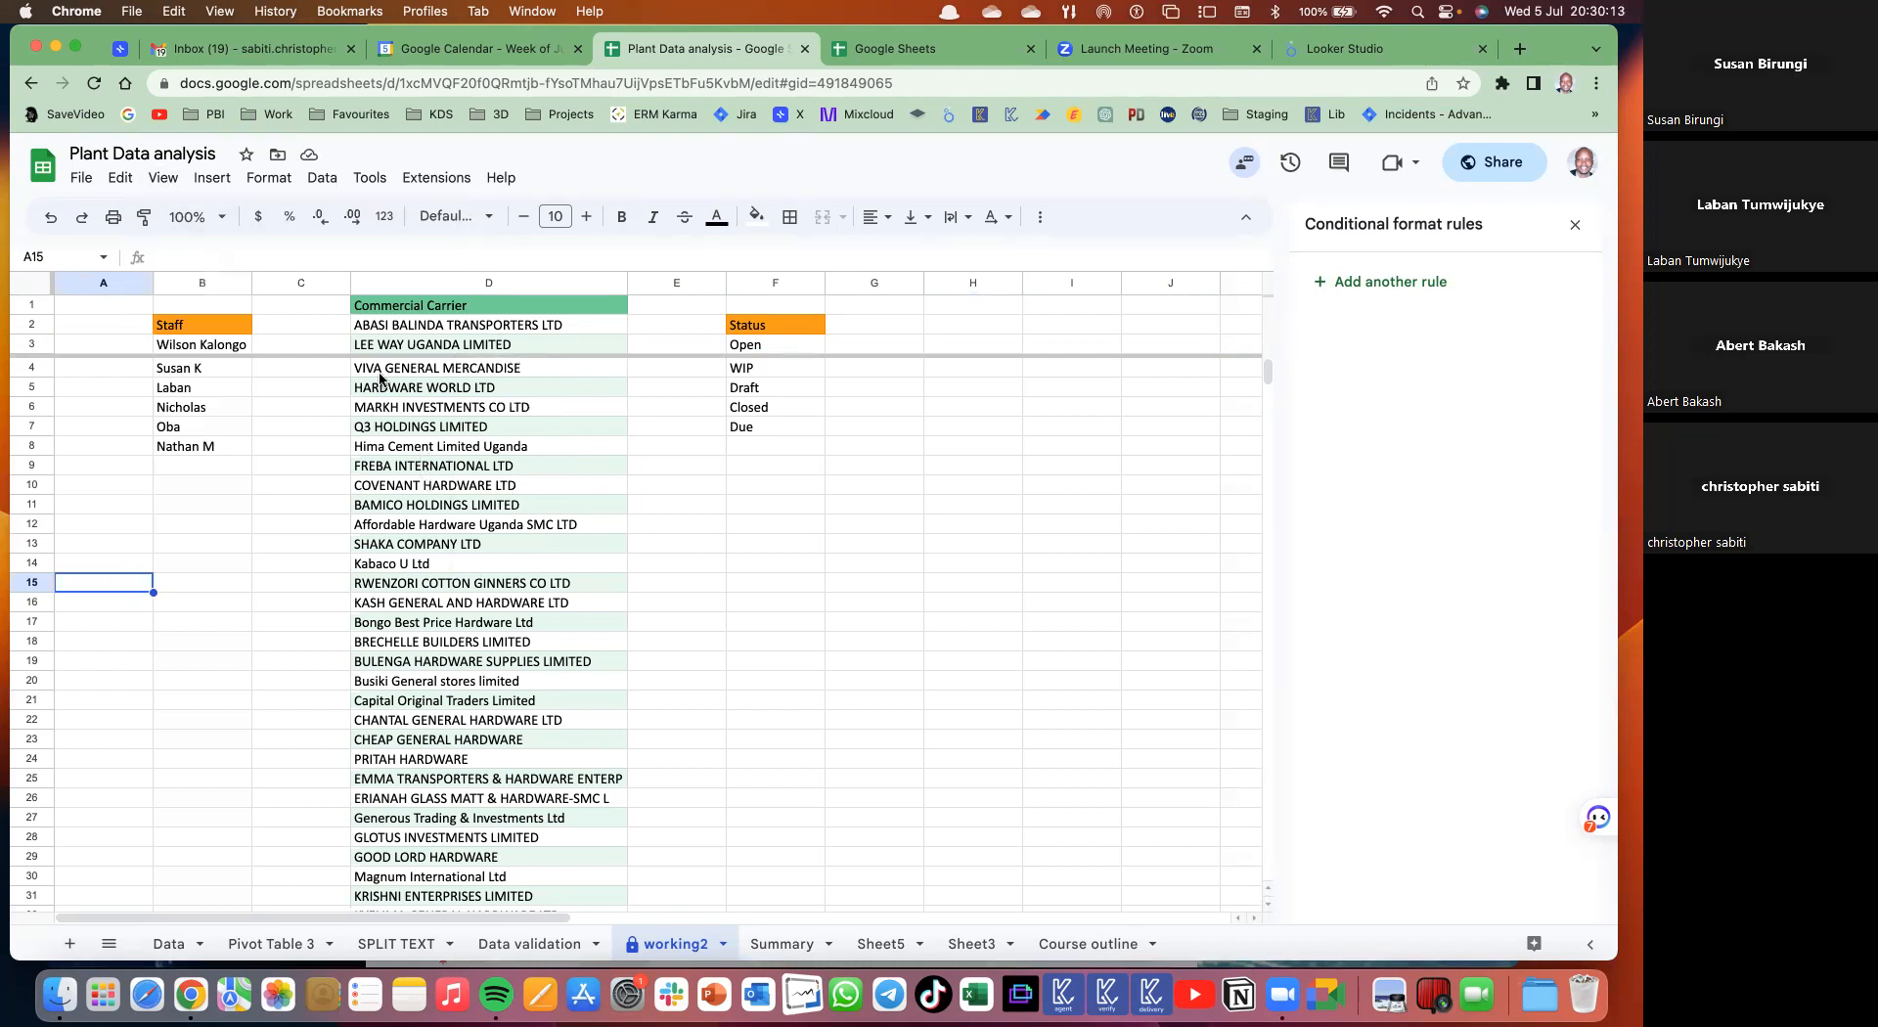
pyautogui.click(217, 217)
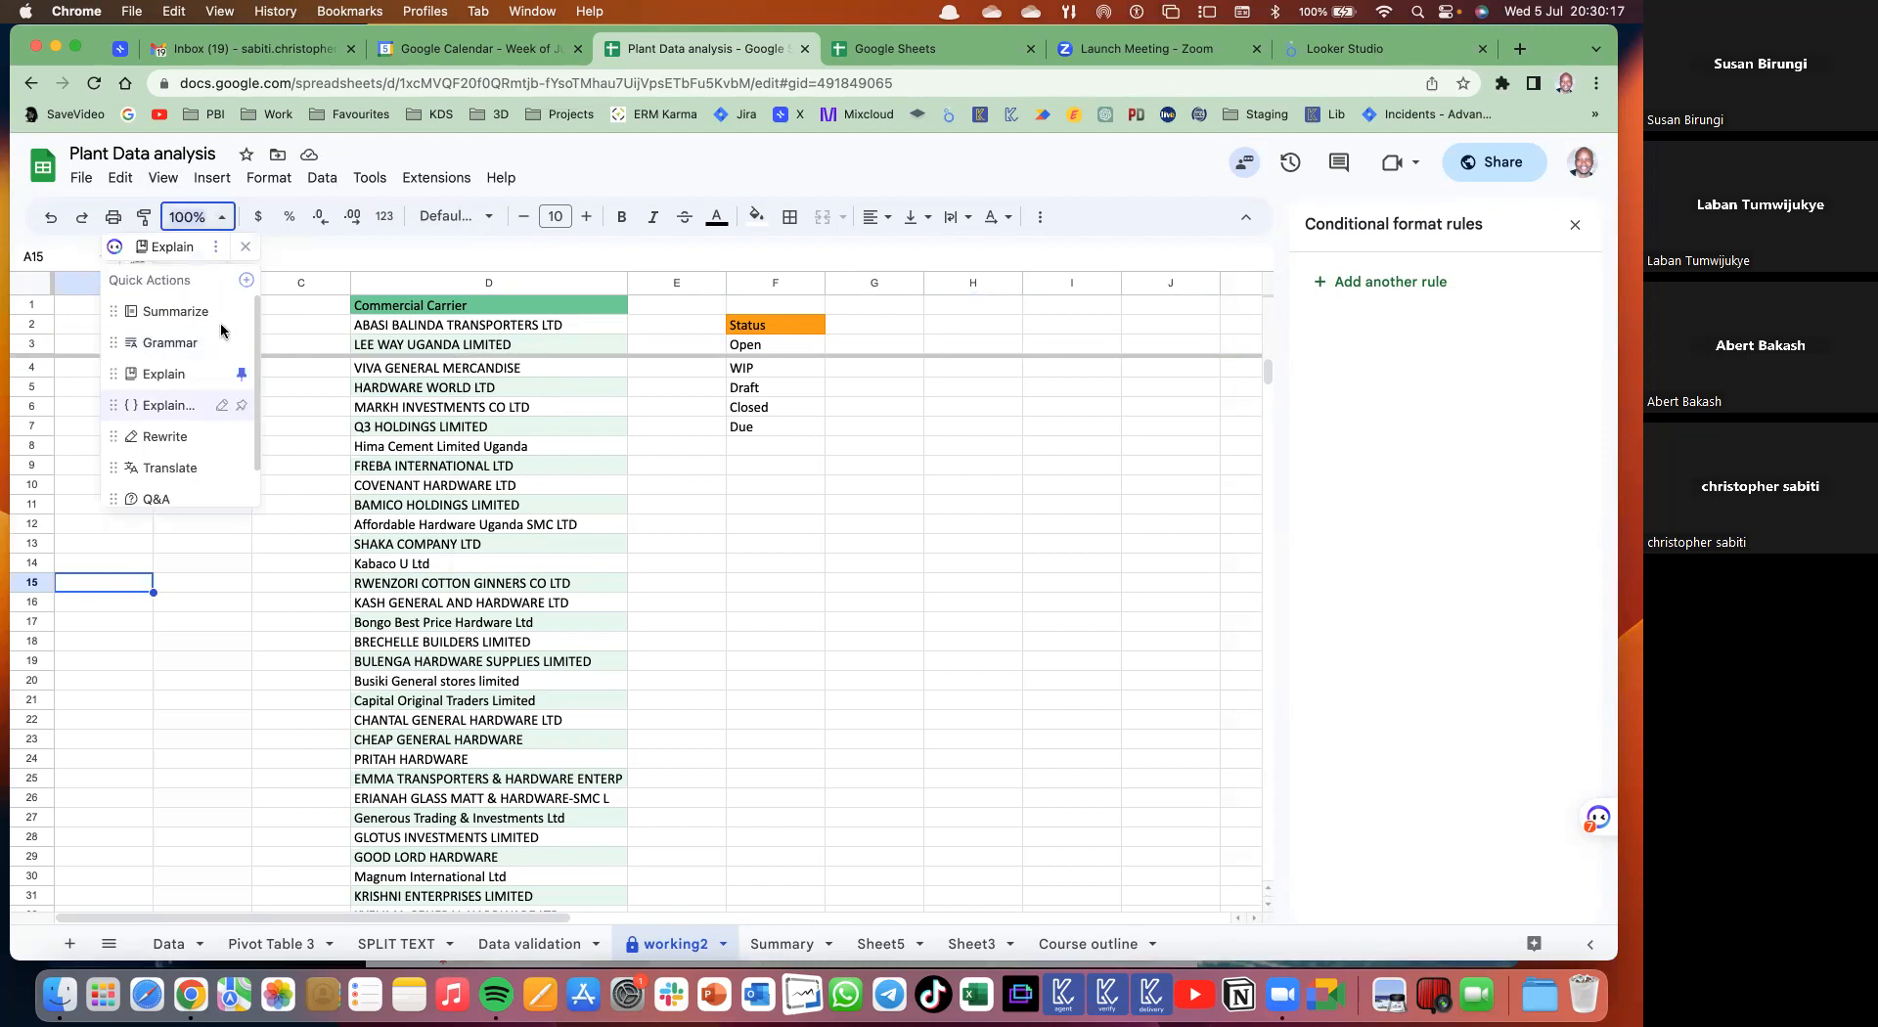
pyautogui.click(245, 249)
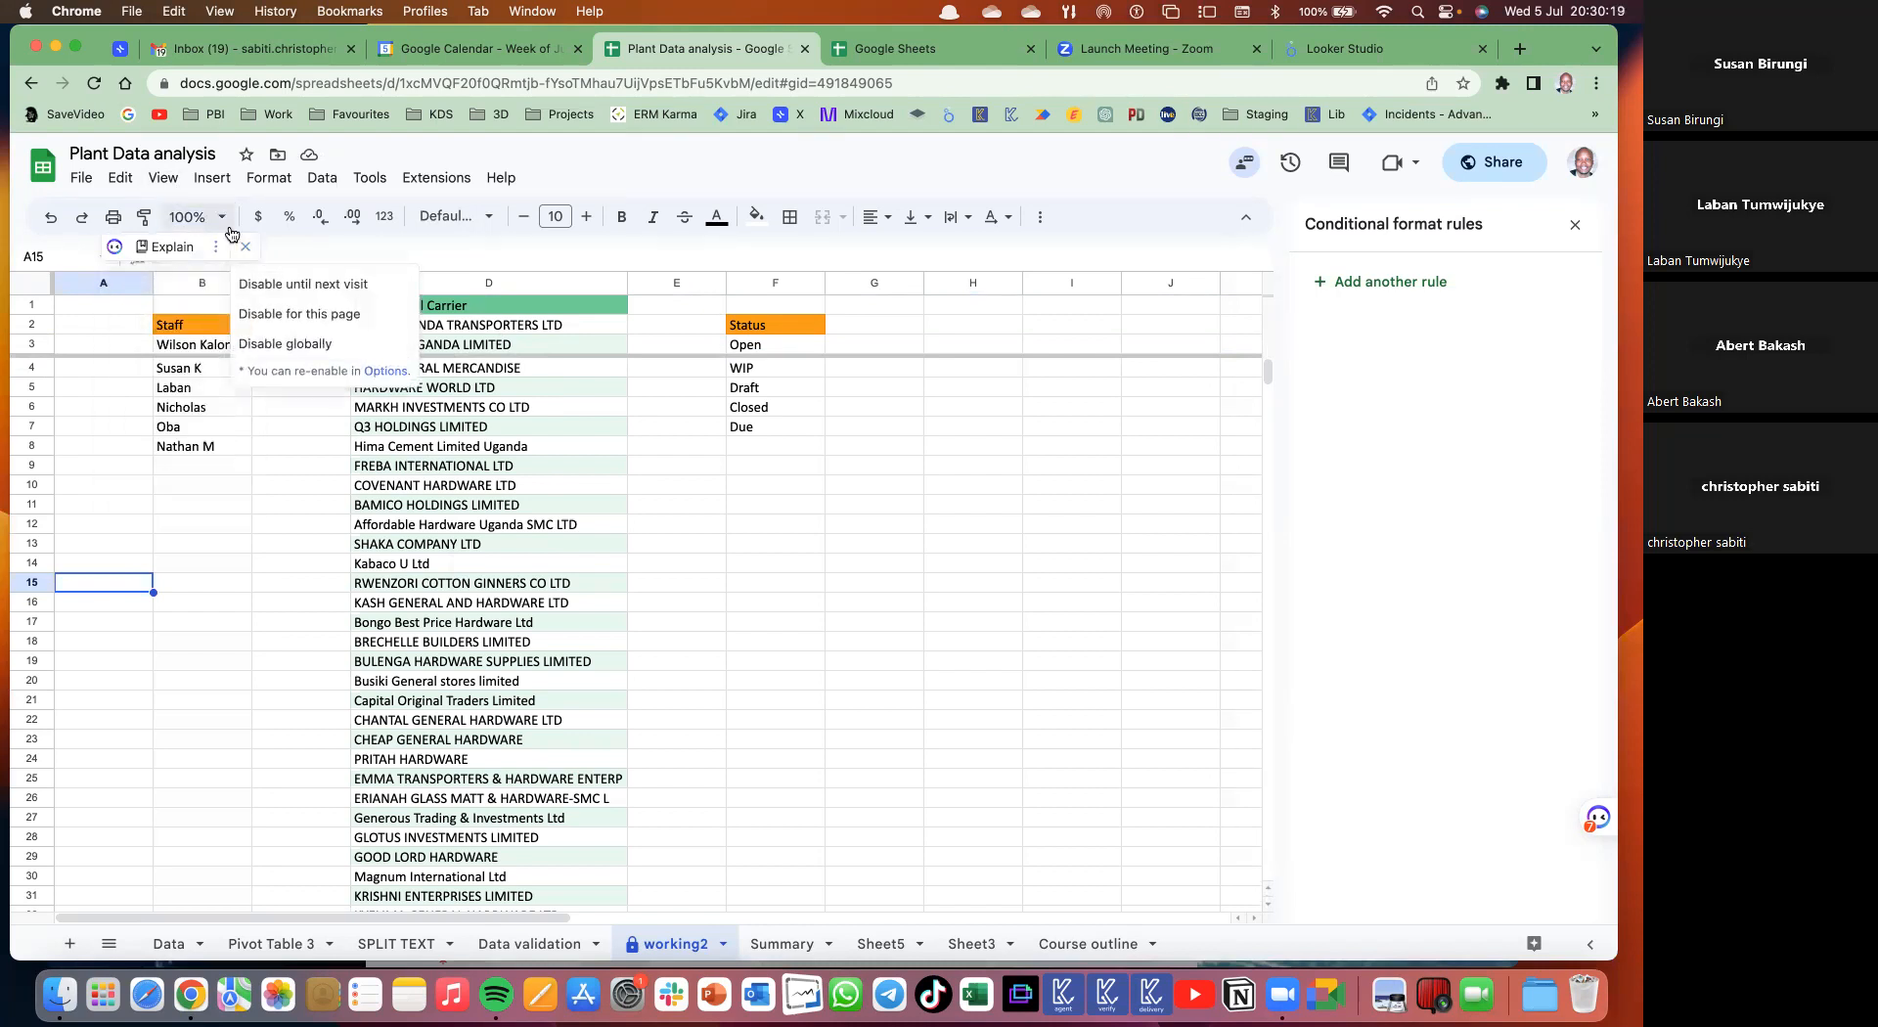
pyautogui.click(298, 285)
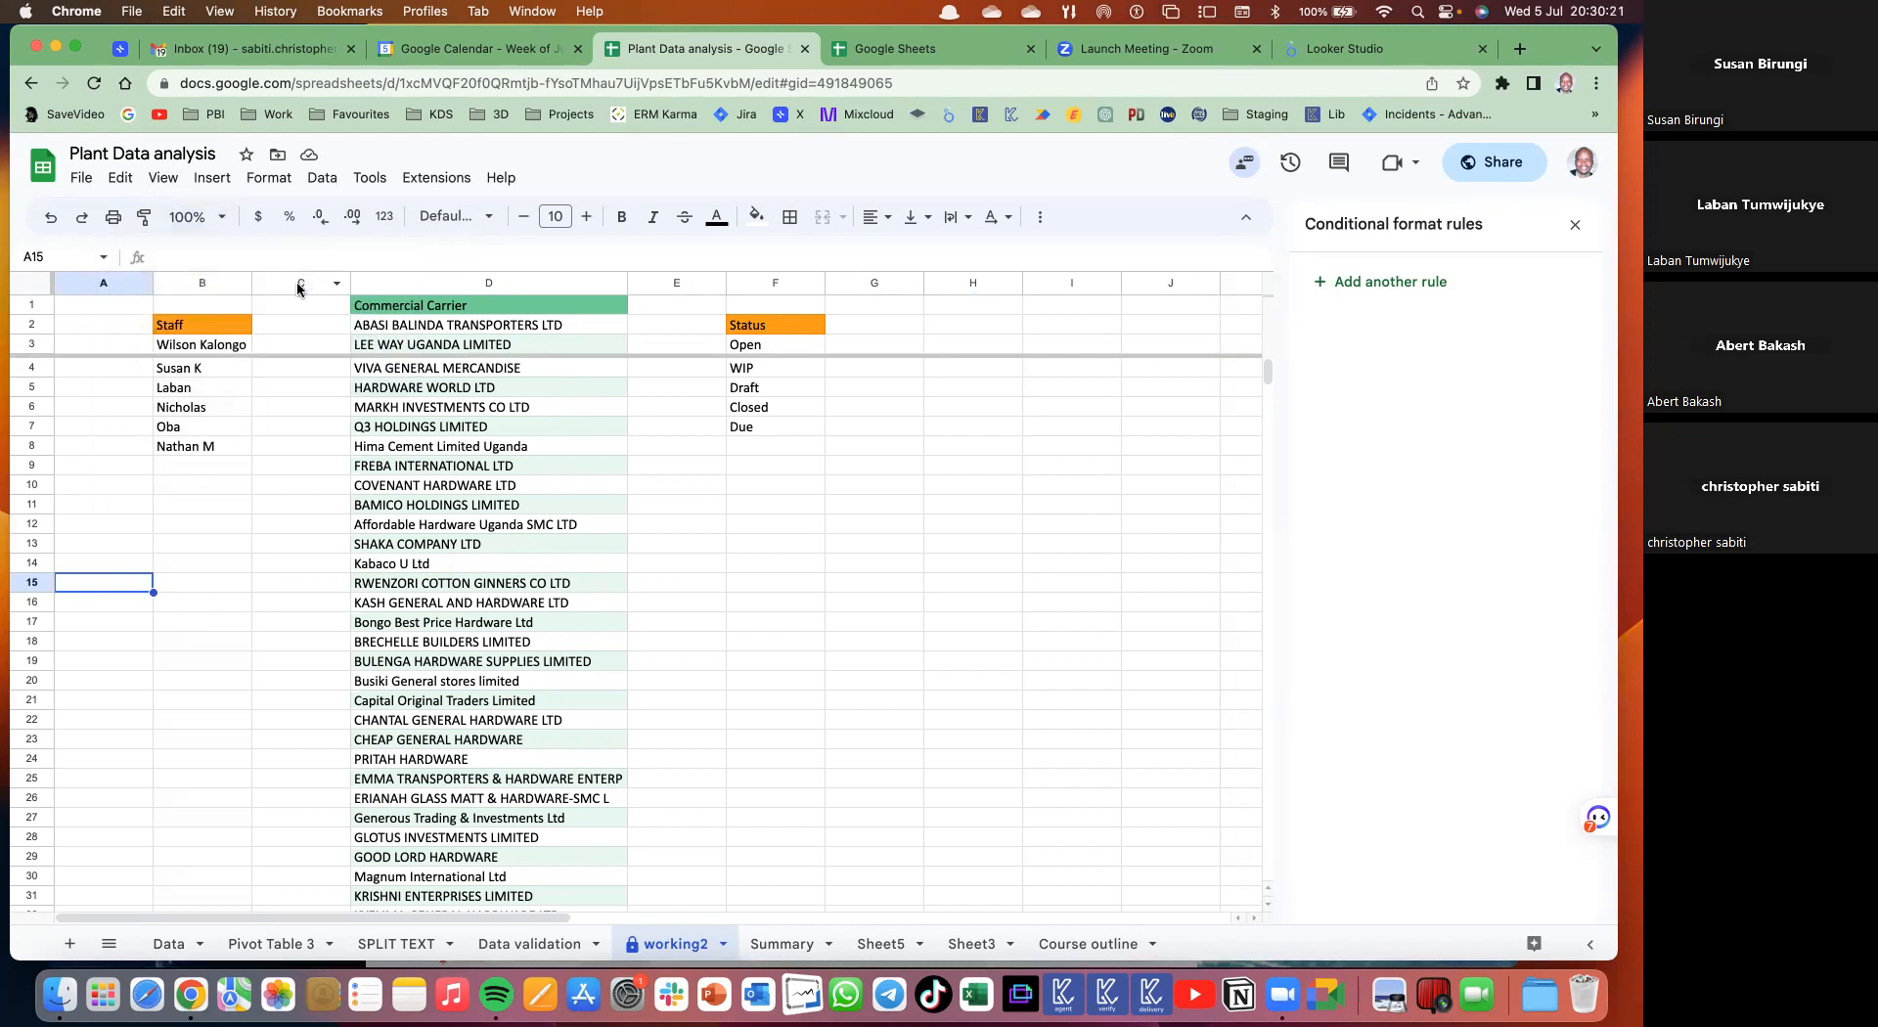
pyautogui.click(220, 217)
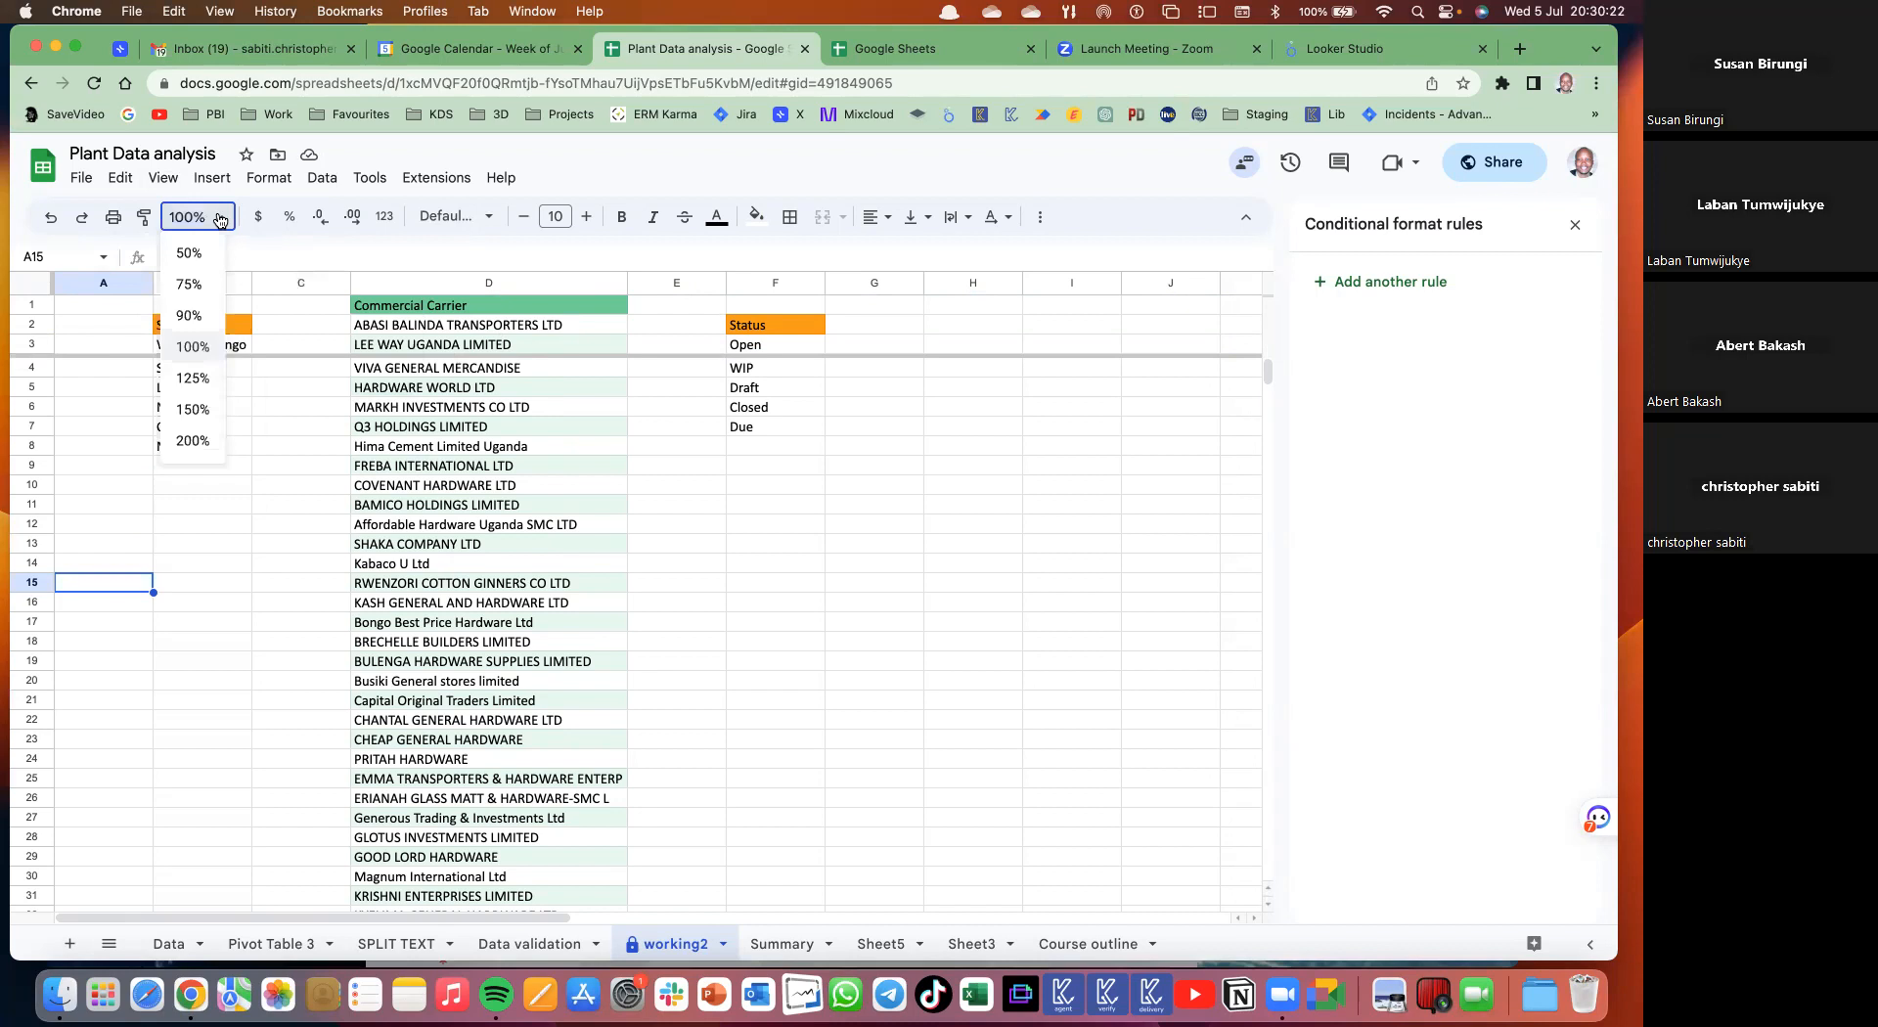
# - Zoom the working2 sheet to 200%, then back to 100%
pyautogui.click(194, 443)
pyautogui.hscroll(5, 666, 578)
pyautogui.hscroll(-5, 666, 578)
pyautogui.scroll(-1, 573, 523)
pyautogui.hscroll(-3, 703, 624)
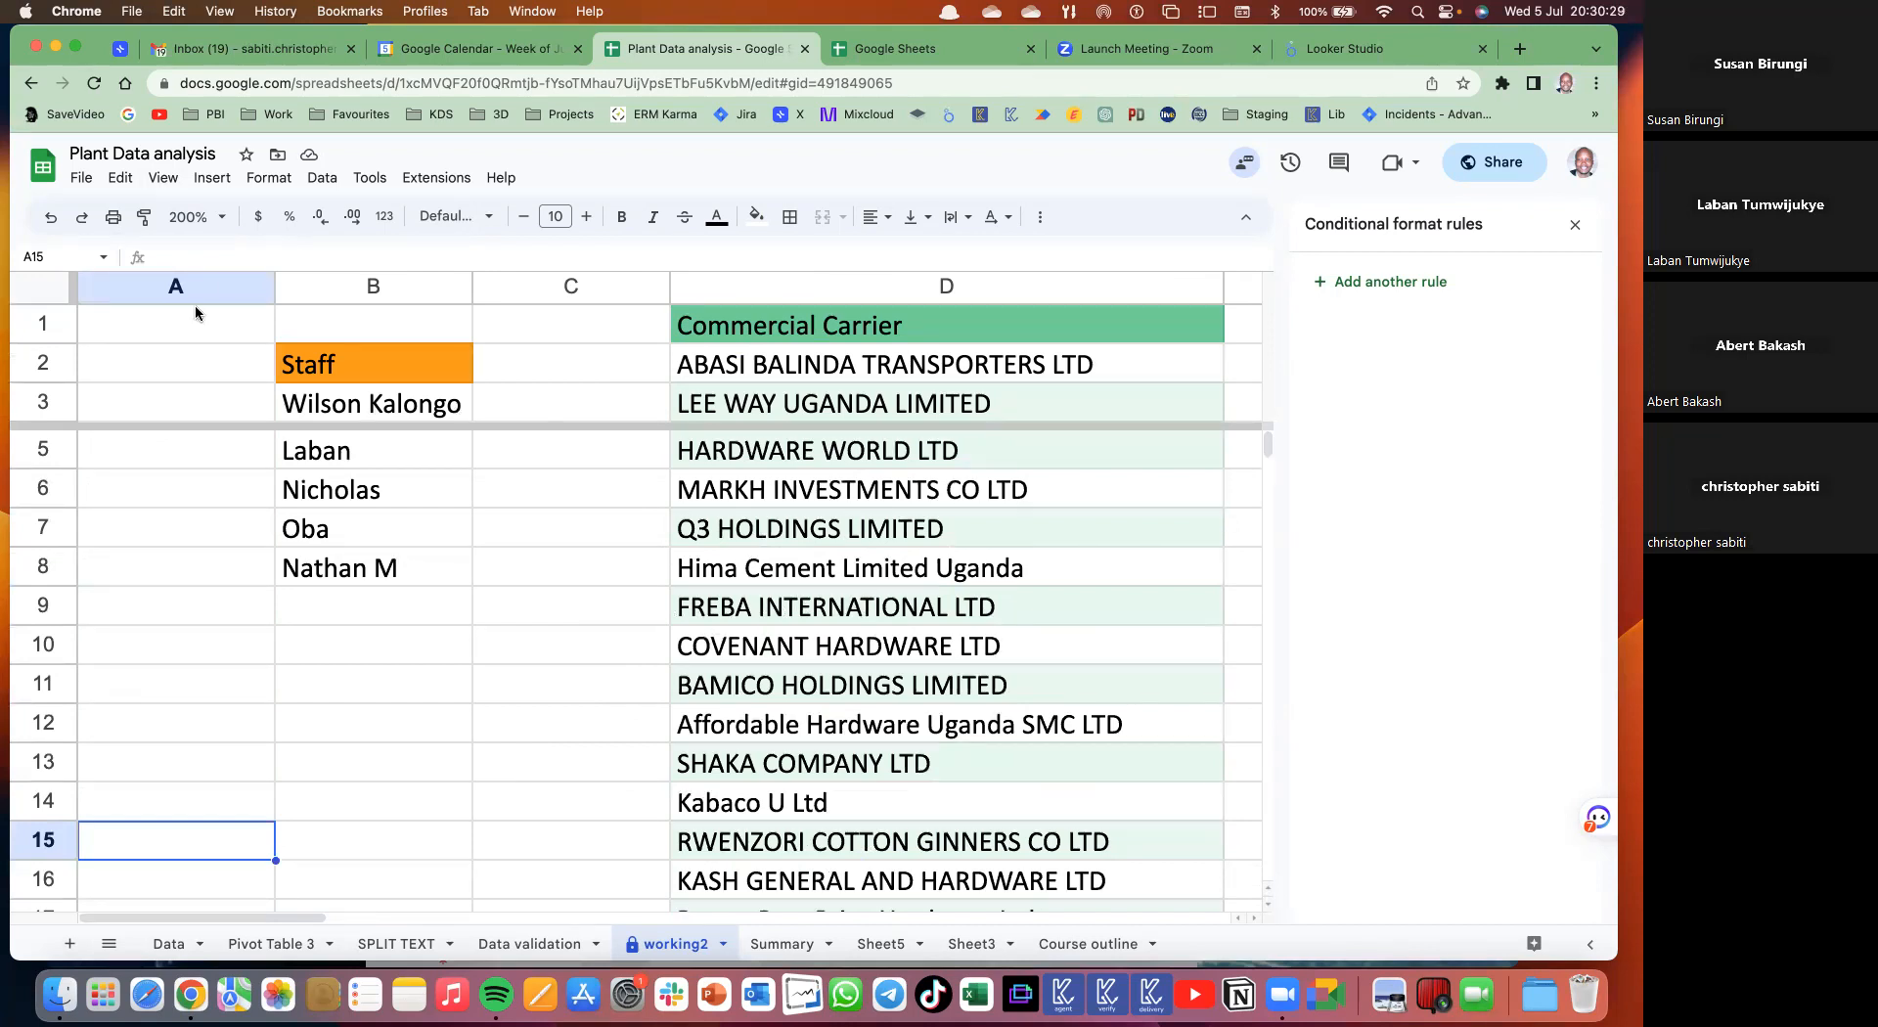
pyautogui.click(200, 216)
pyautogui.click(192, 346)
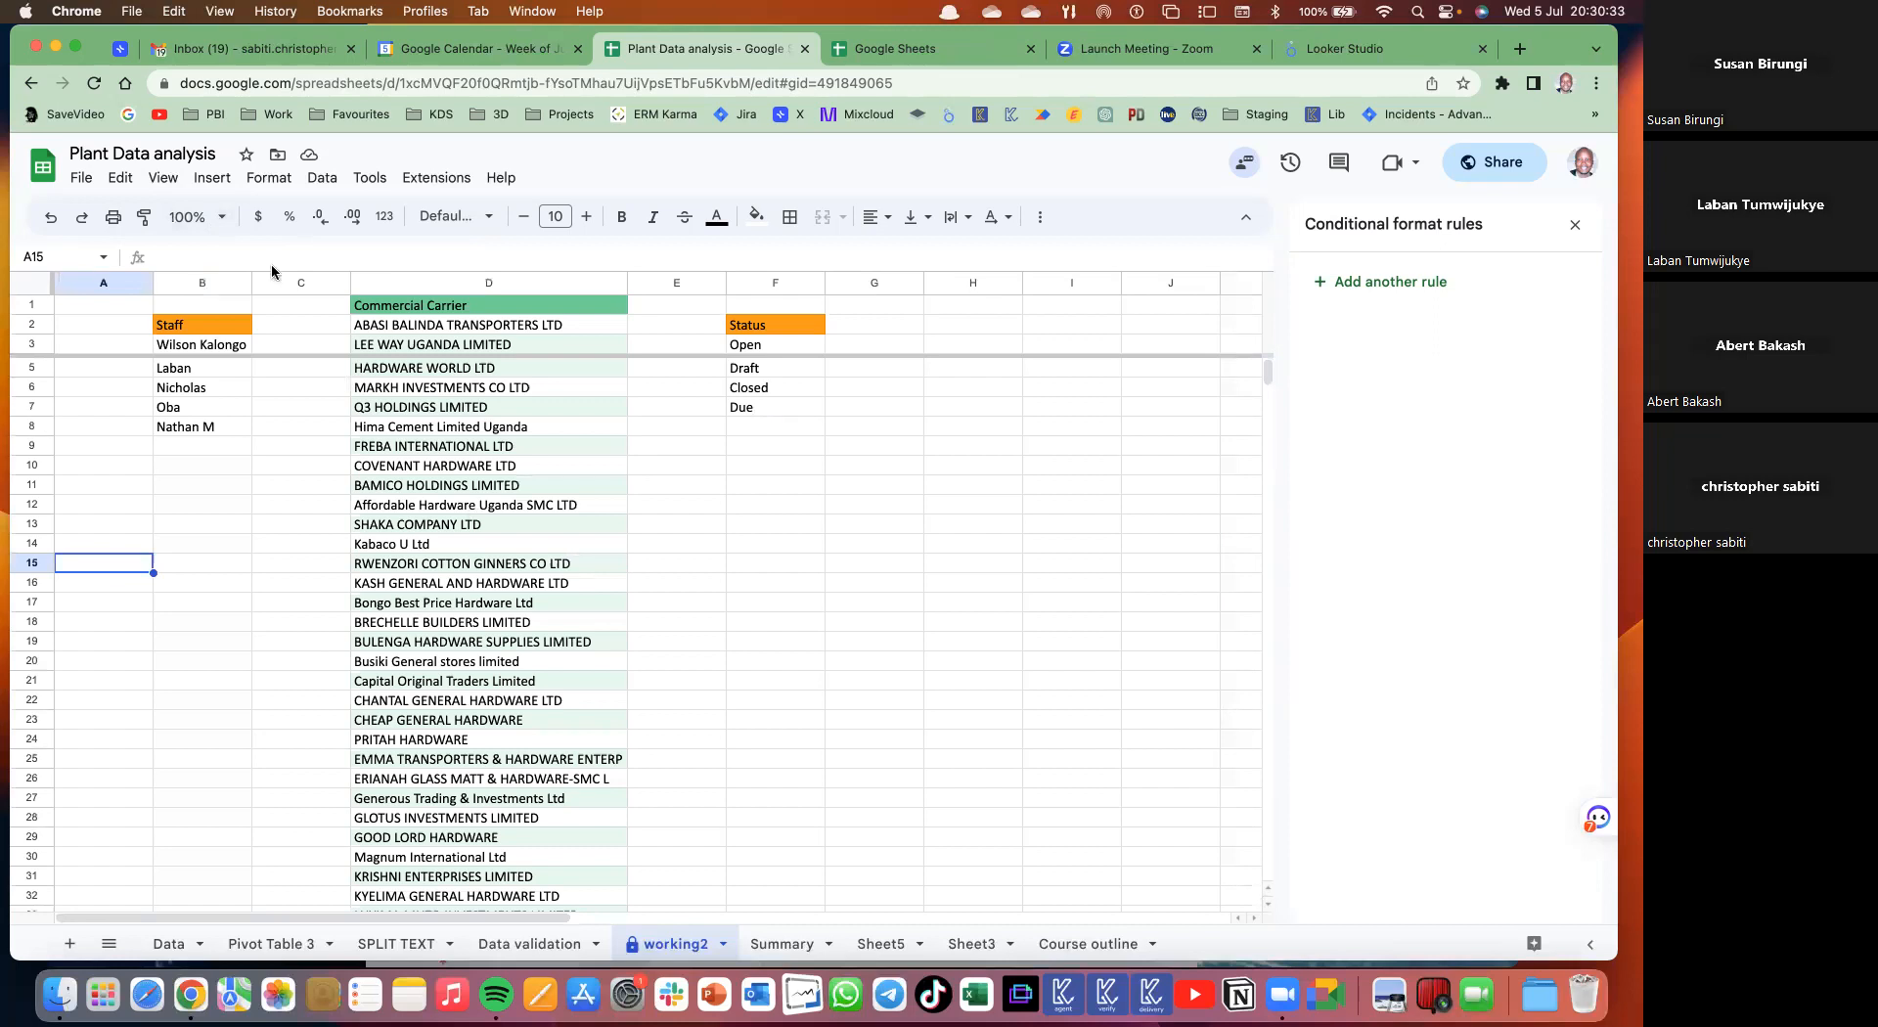
# - Select columns B through F, then switch to the Data sheet
pyautogui.click(164, 177)
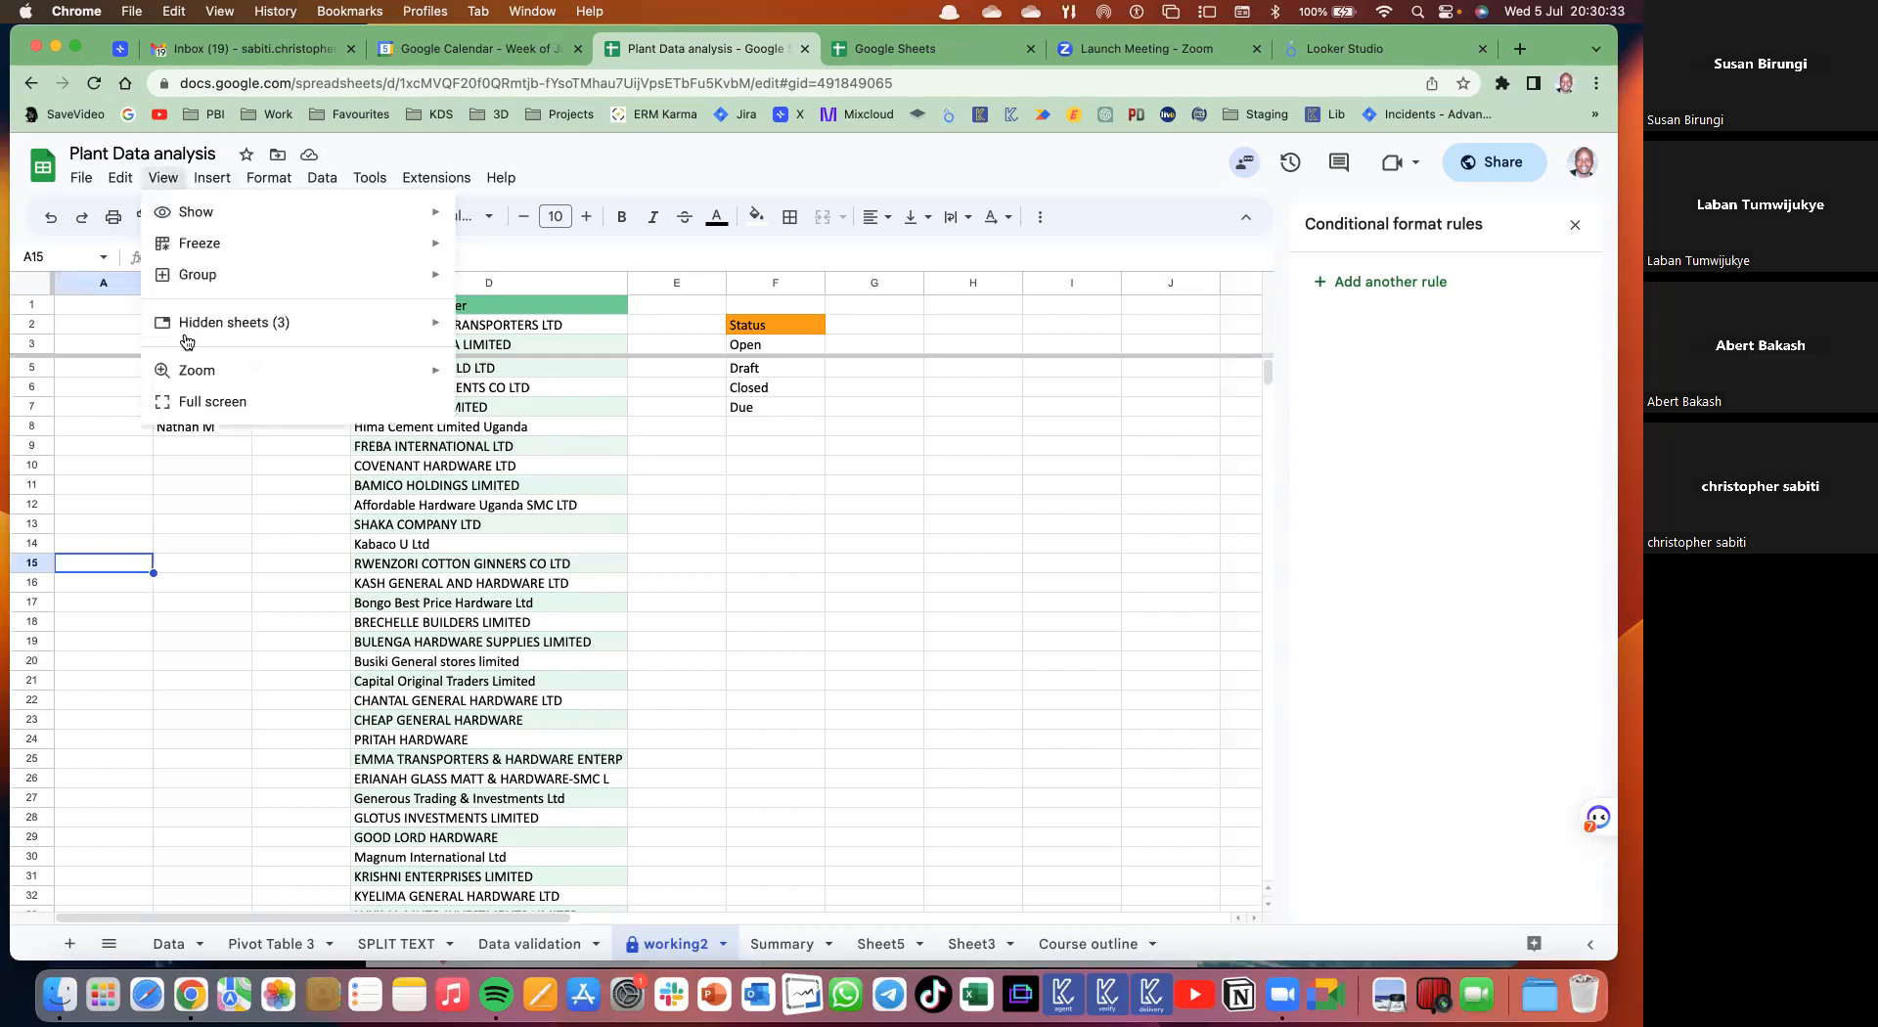
pyautogui.click(389, 566)
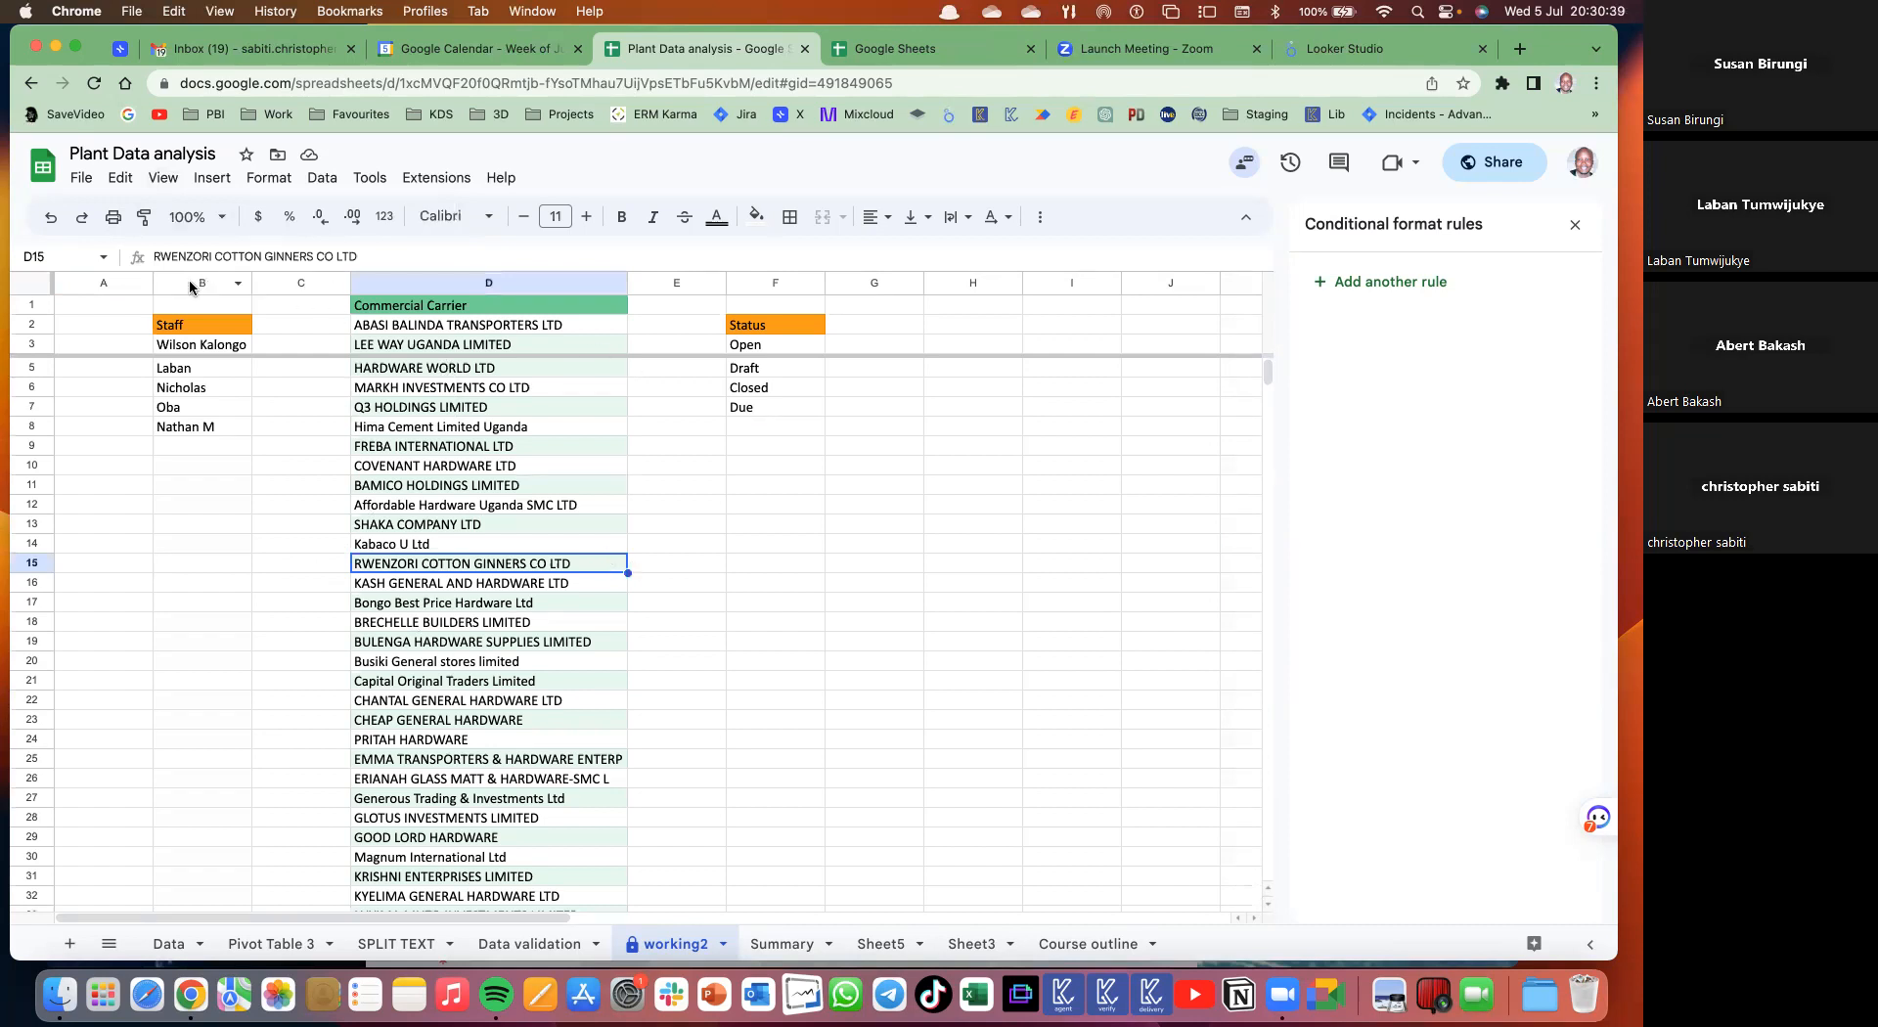
pyautogui.moveTo(201, 284); pyautogui.dragTo(489, 283)
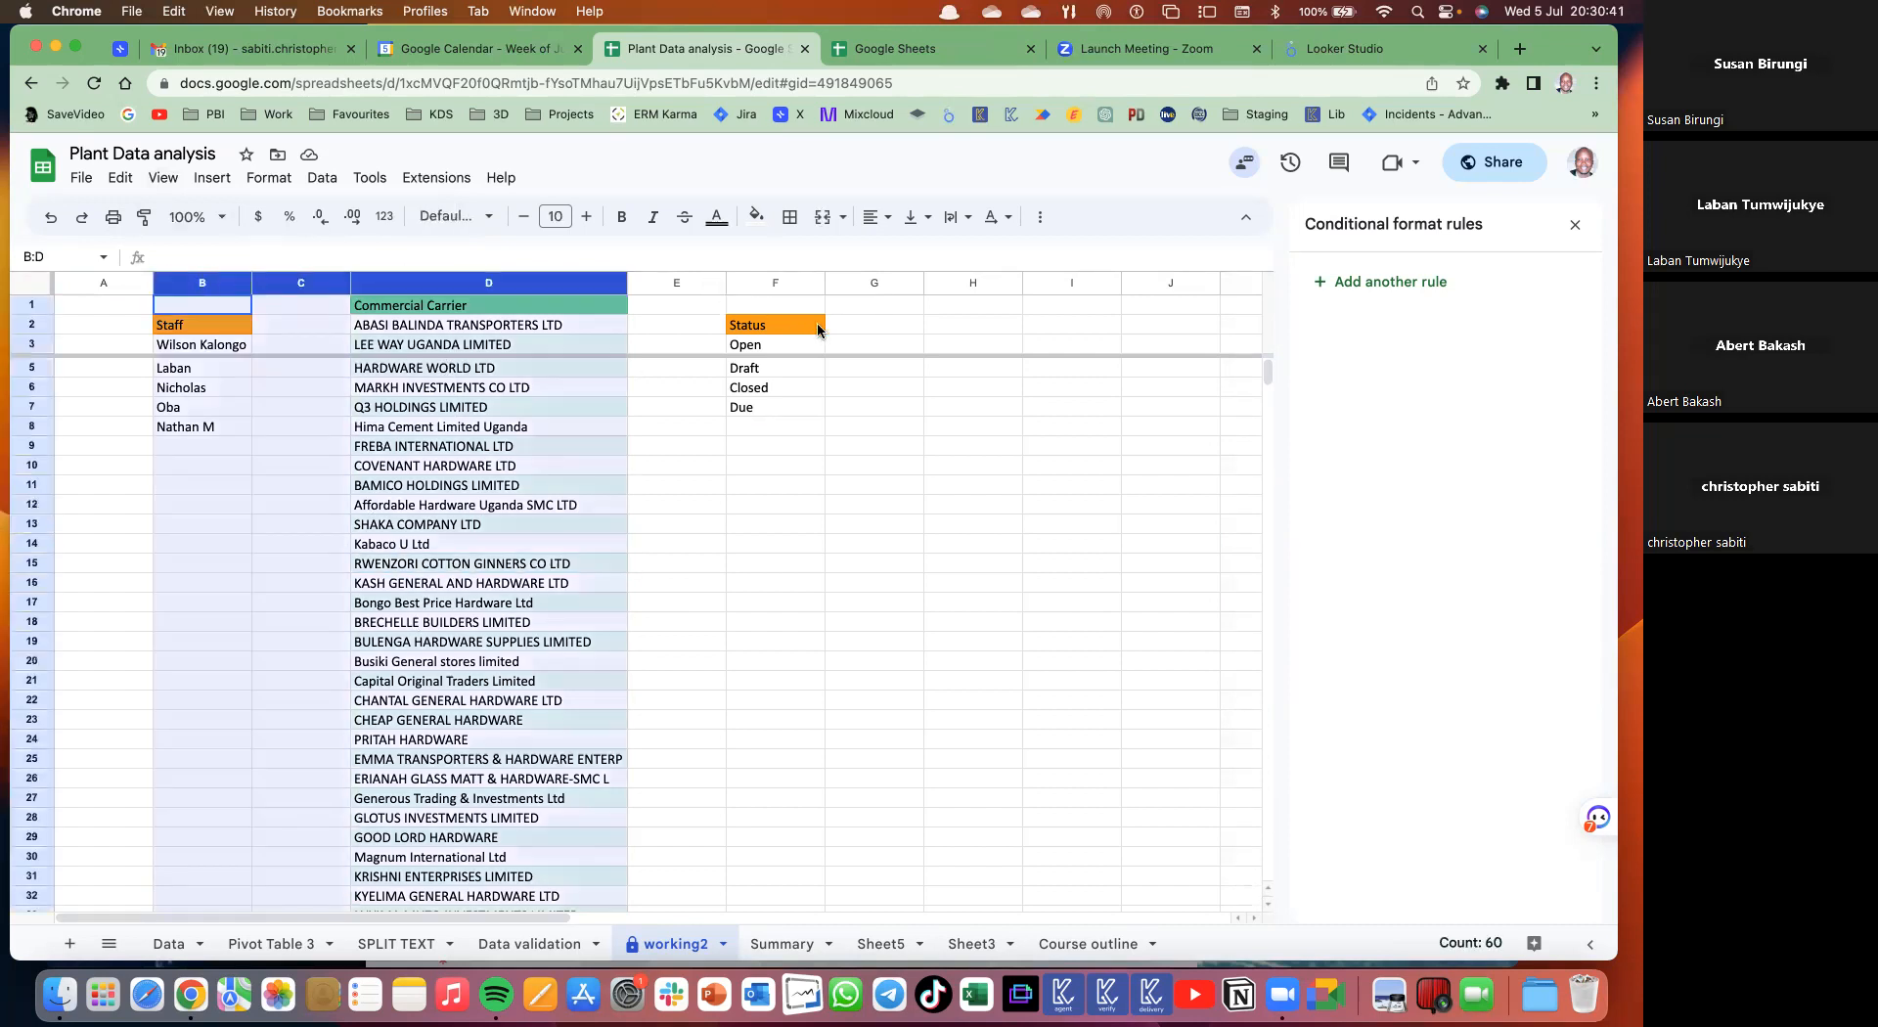
pyautogui.keyDown('shift'); pyautogui.click(773, 283); pyautogui.keyUp('shift')
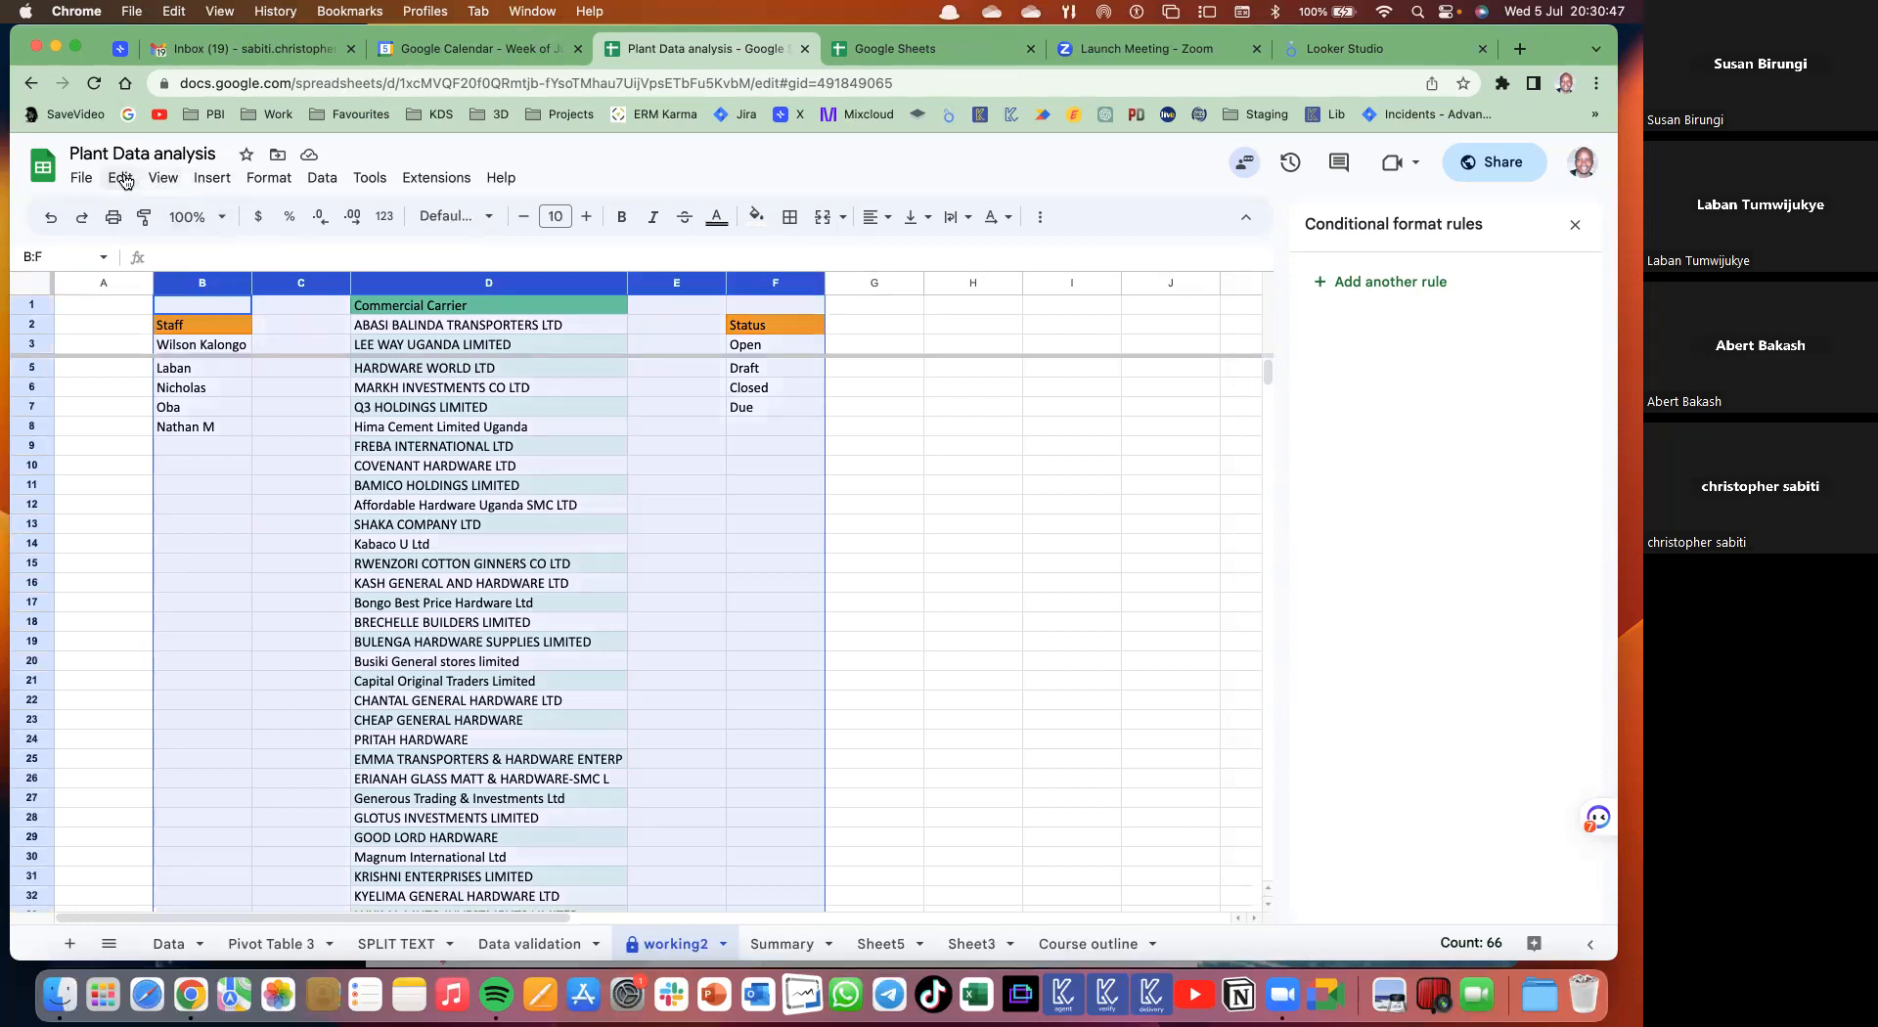
pyautogui.click(174, 945)
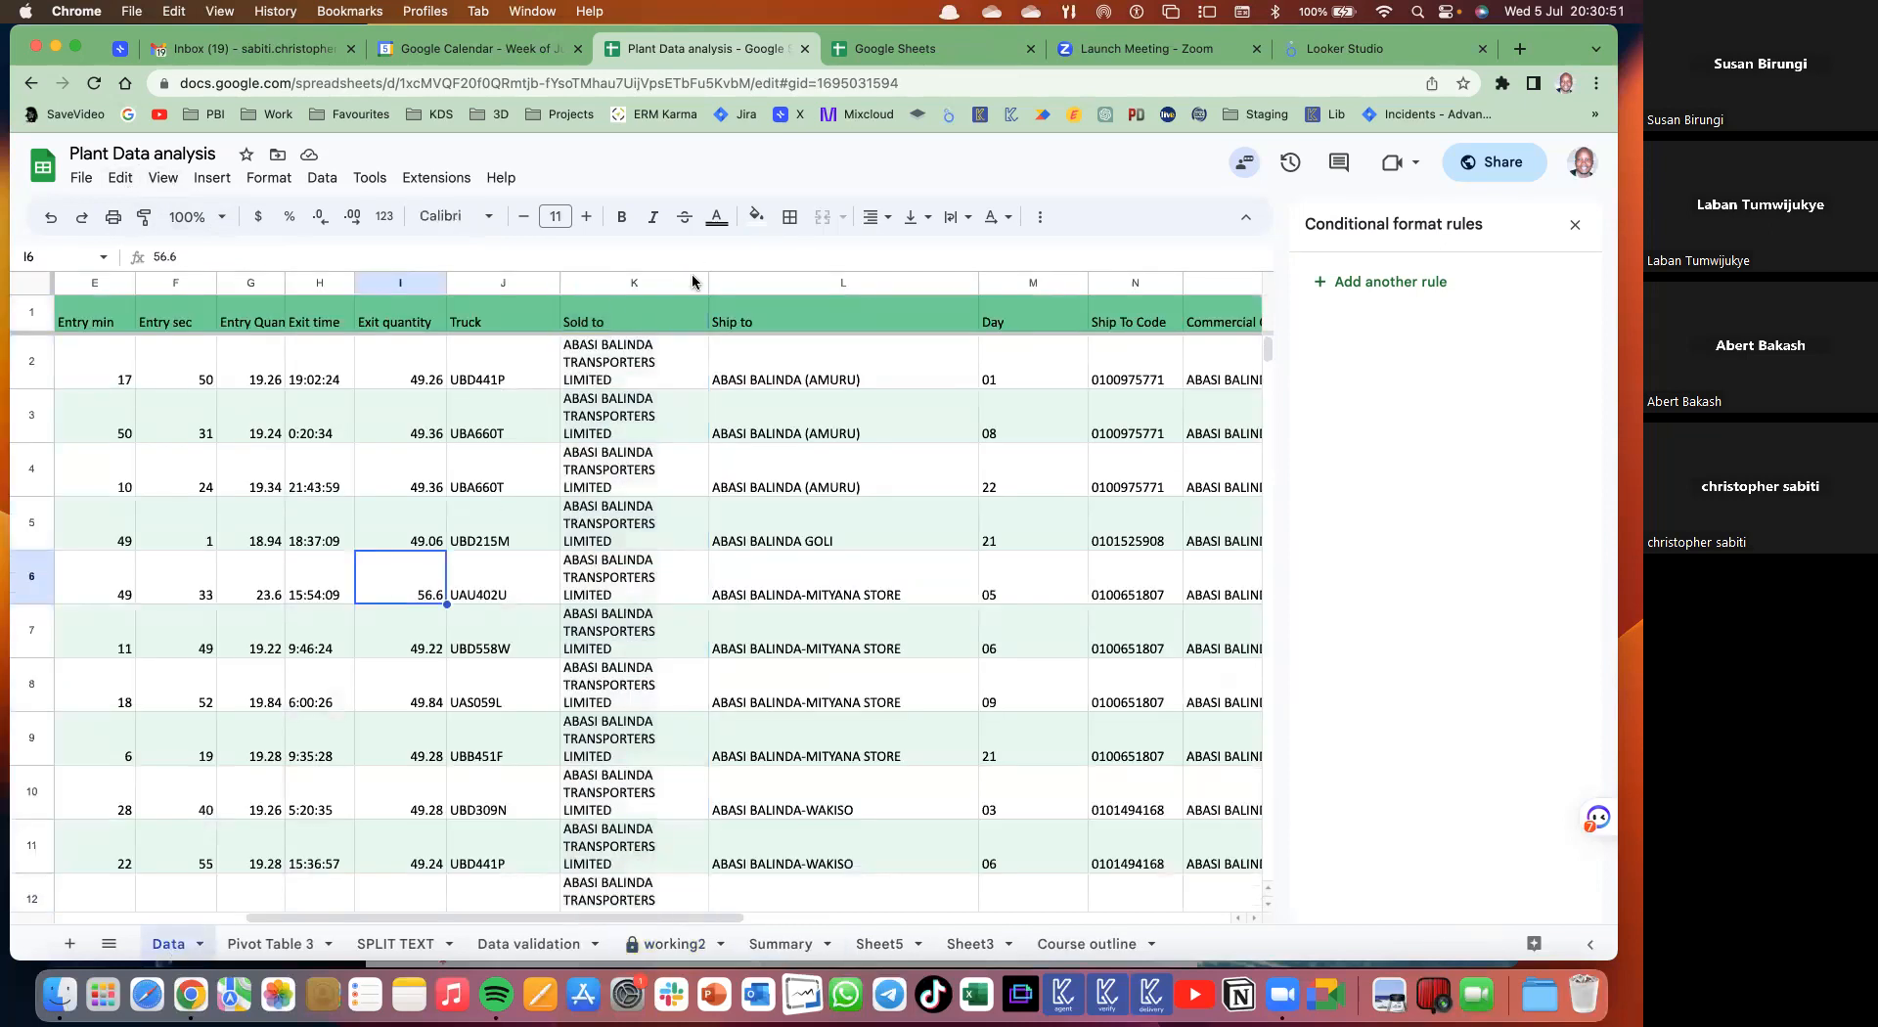
# - Set text wrapping to Clip for the Sold to column K
pyautogui.click(692, 282)
pyautogui.click(955, 217)
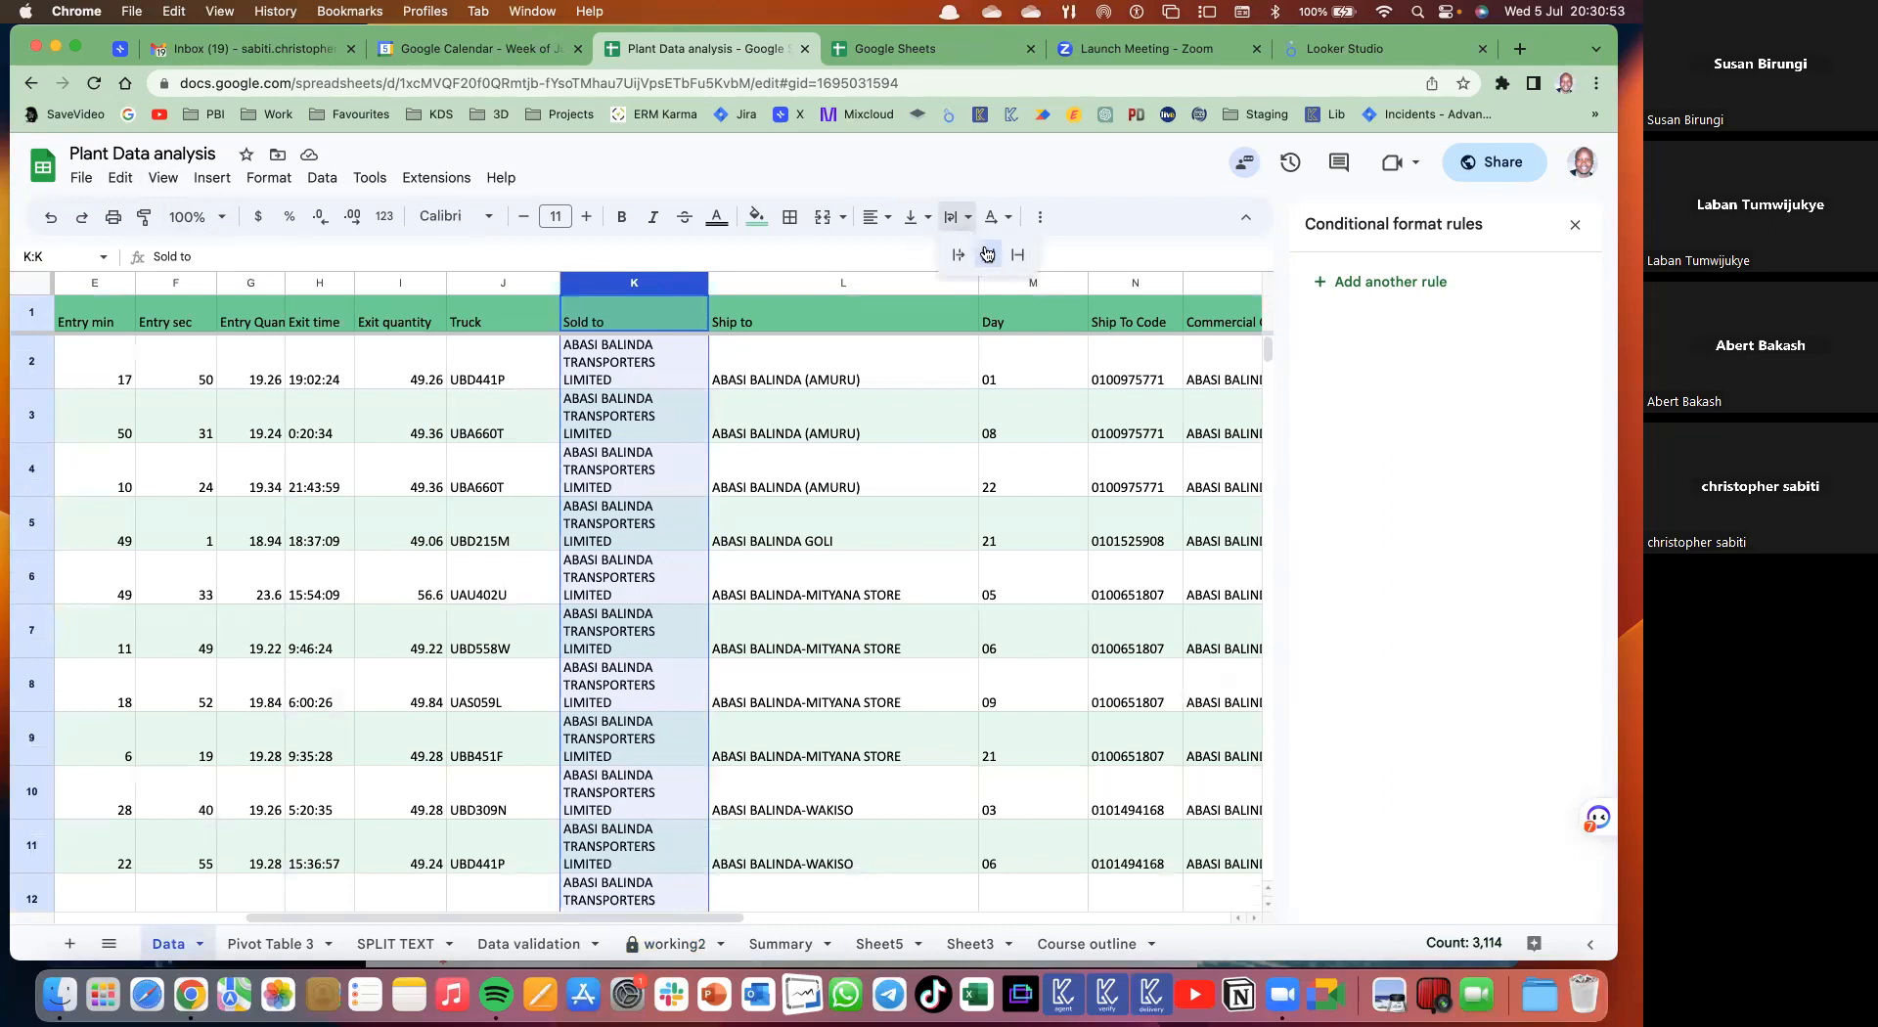
pyautogui.click(677, 501)
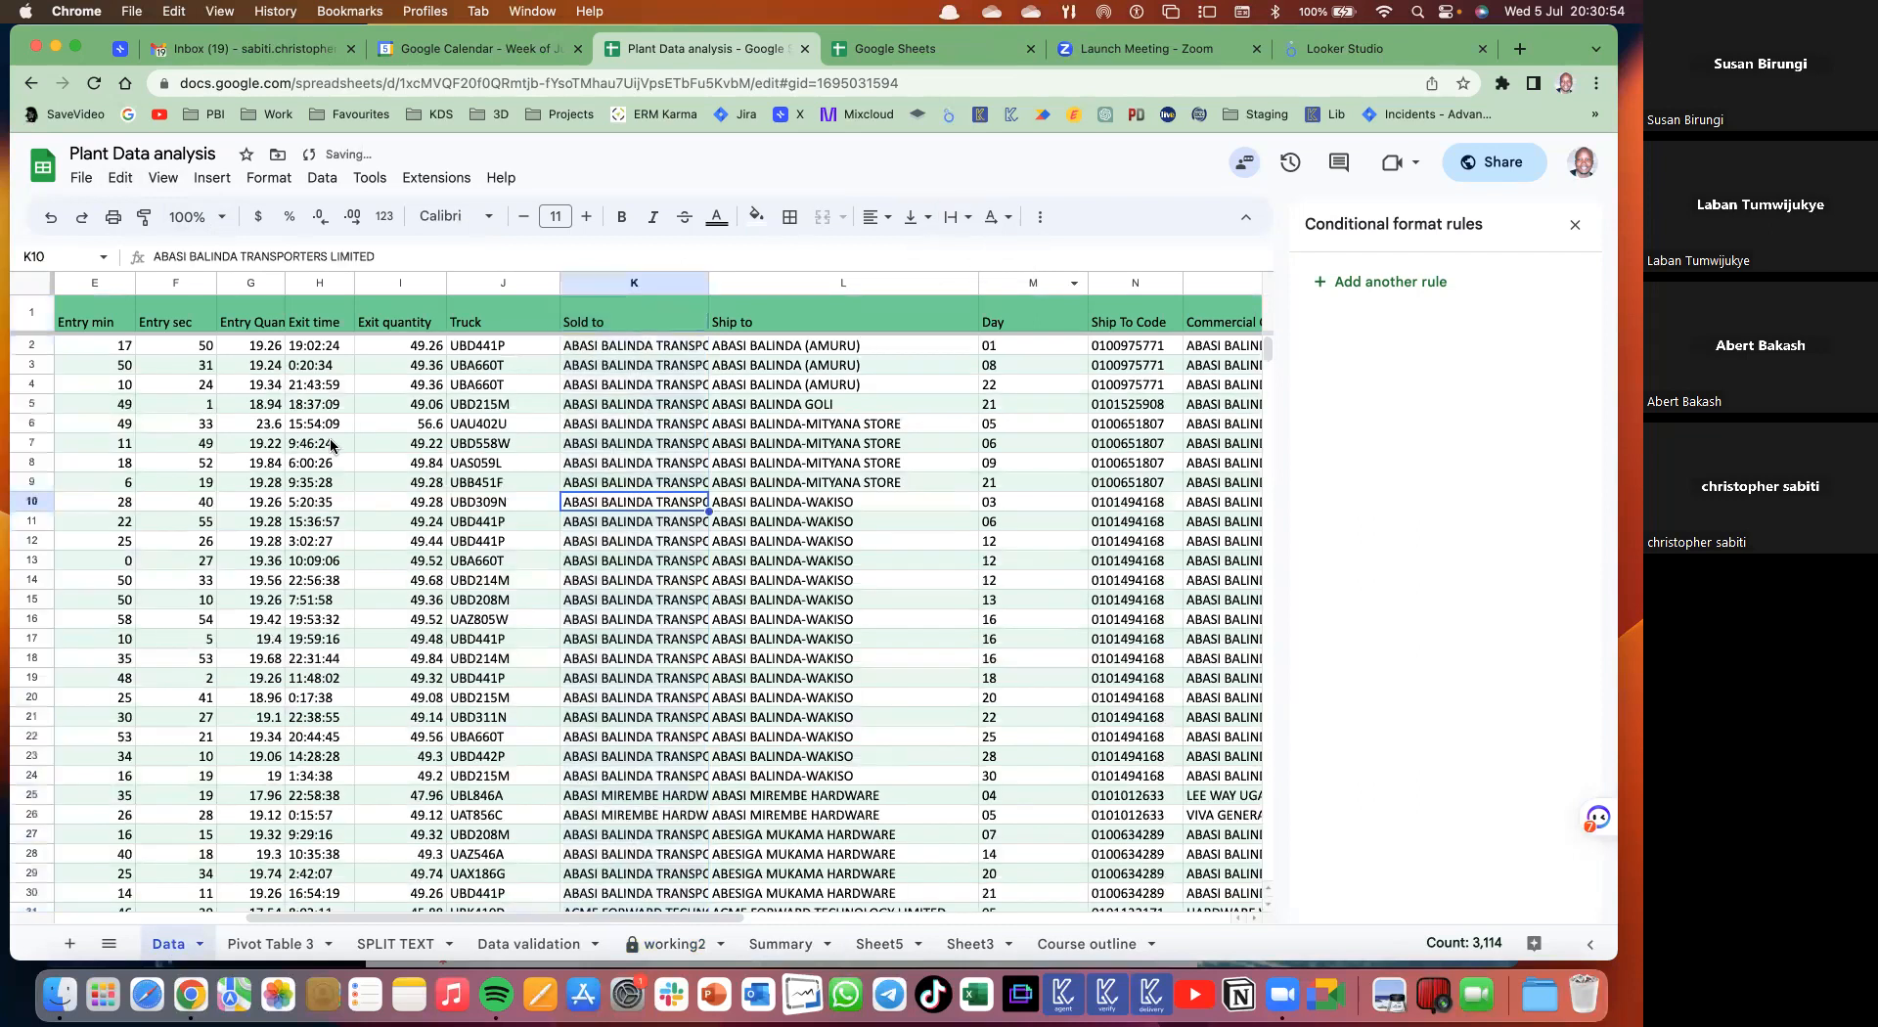
pyautogui.hscroll(-5, 467, 290)
pyautogui.moveTo(458, 282); pyautogui.dragTo(662, 309)
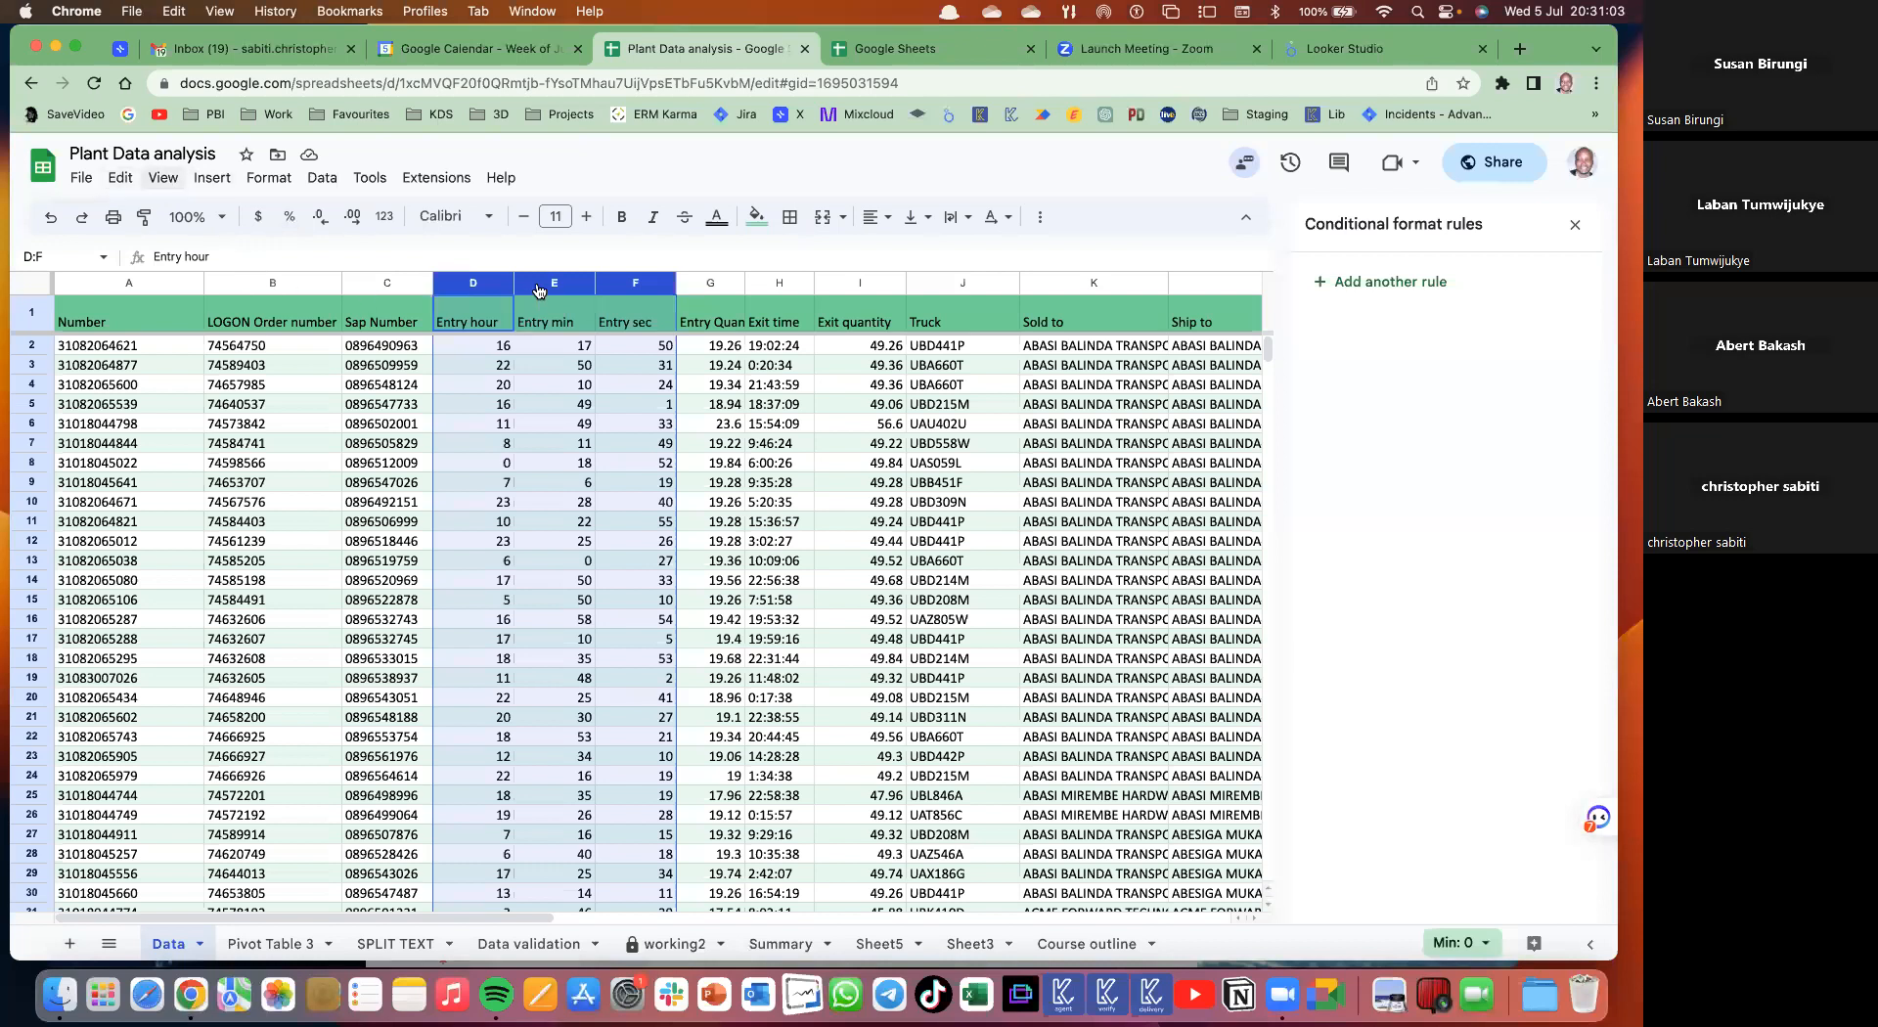
# - Group columns D–F and J–L and collapse both groups
pyautogui.click(162, 178)
pyautogui.hotkey('alt', 'shift', 'Right')
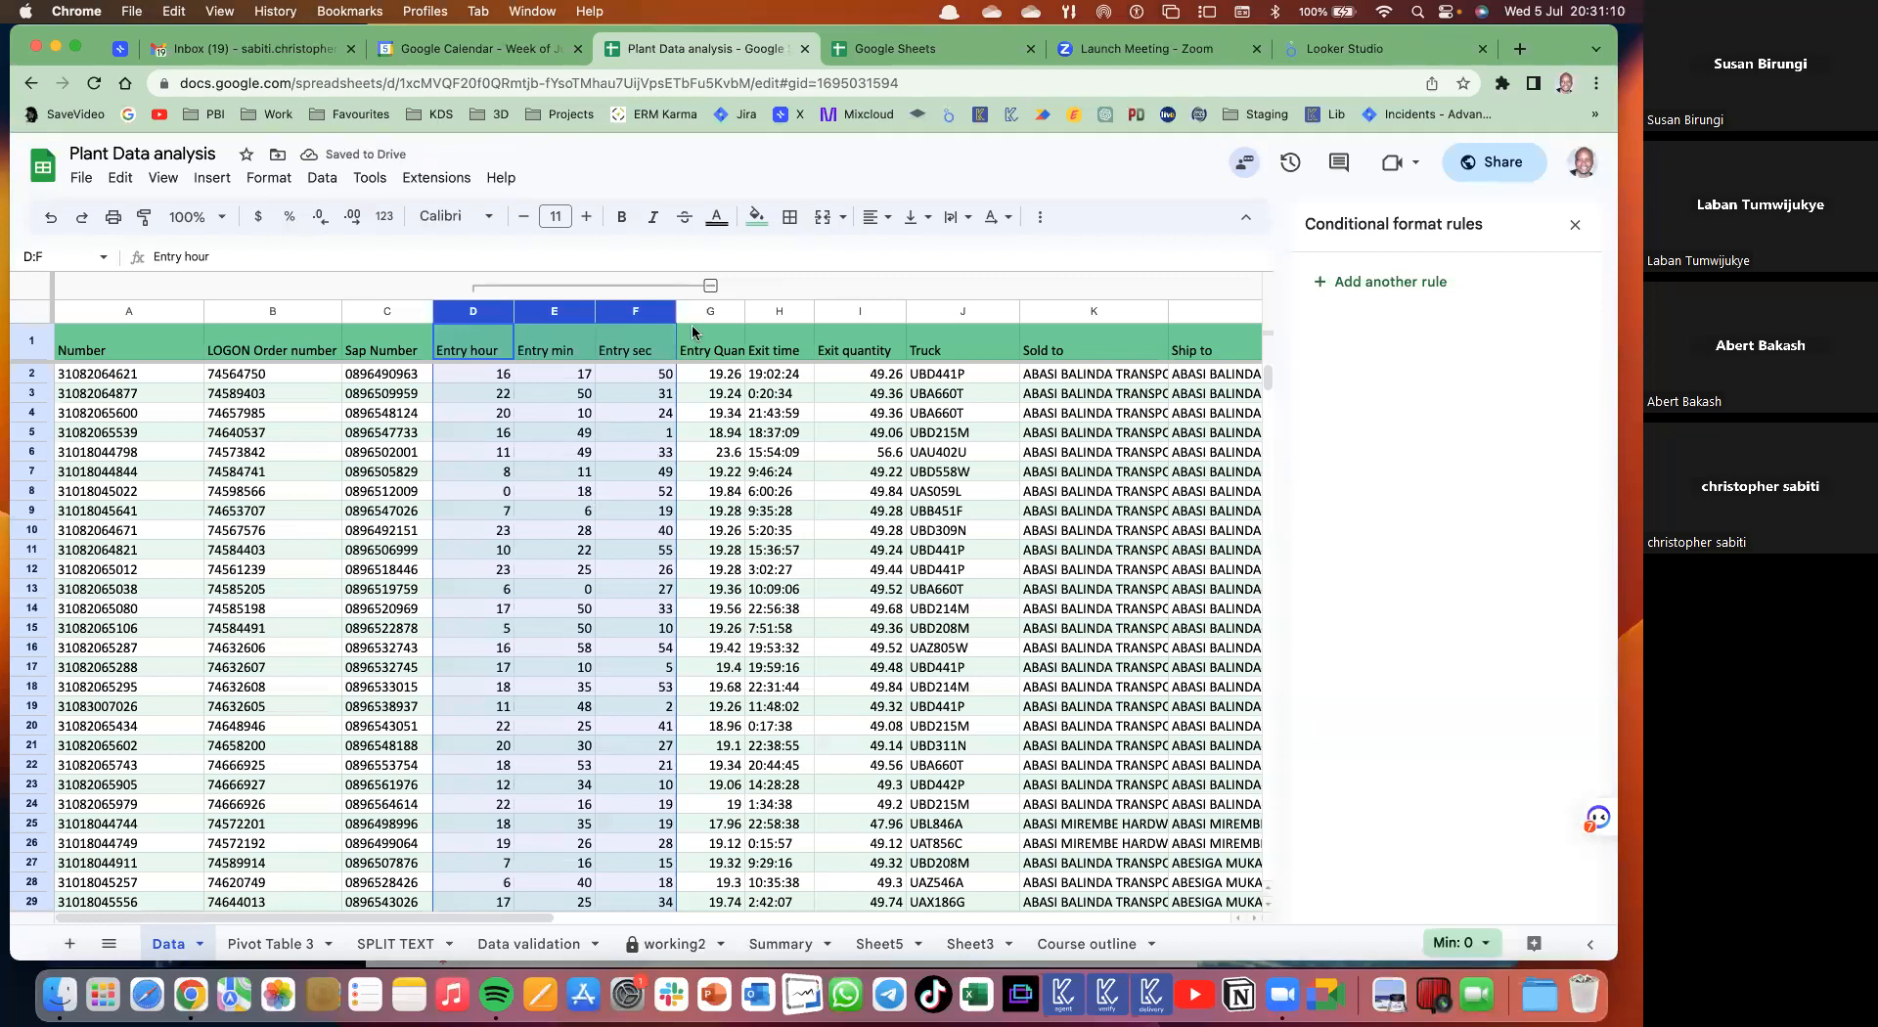
pyautogui.click(710, 285)
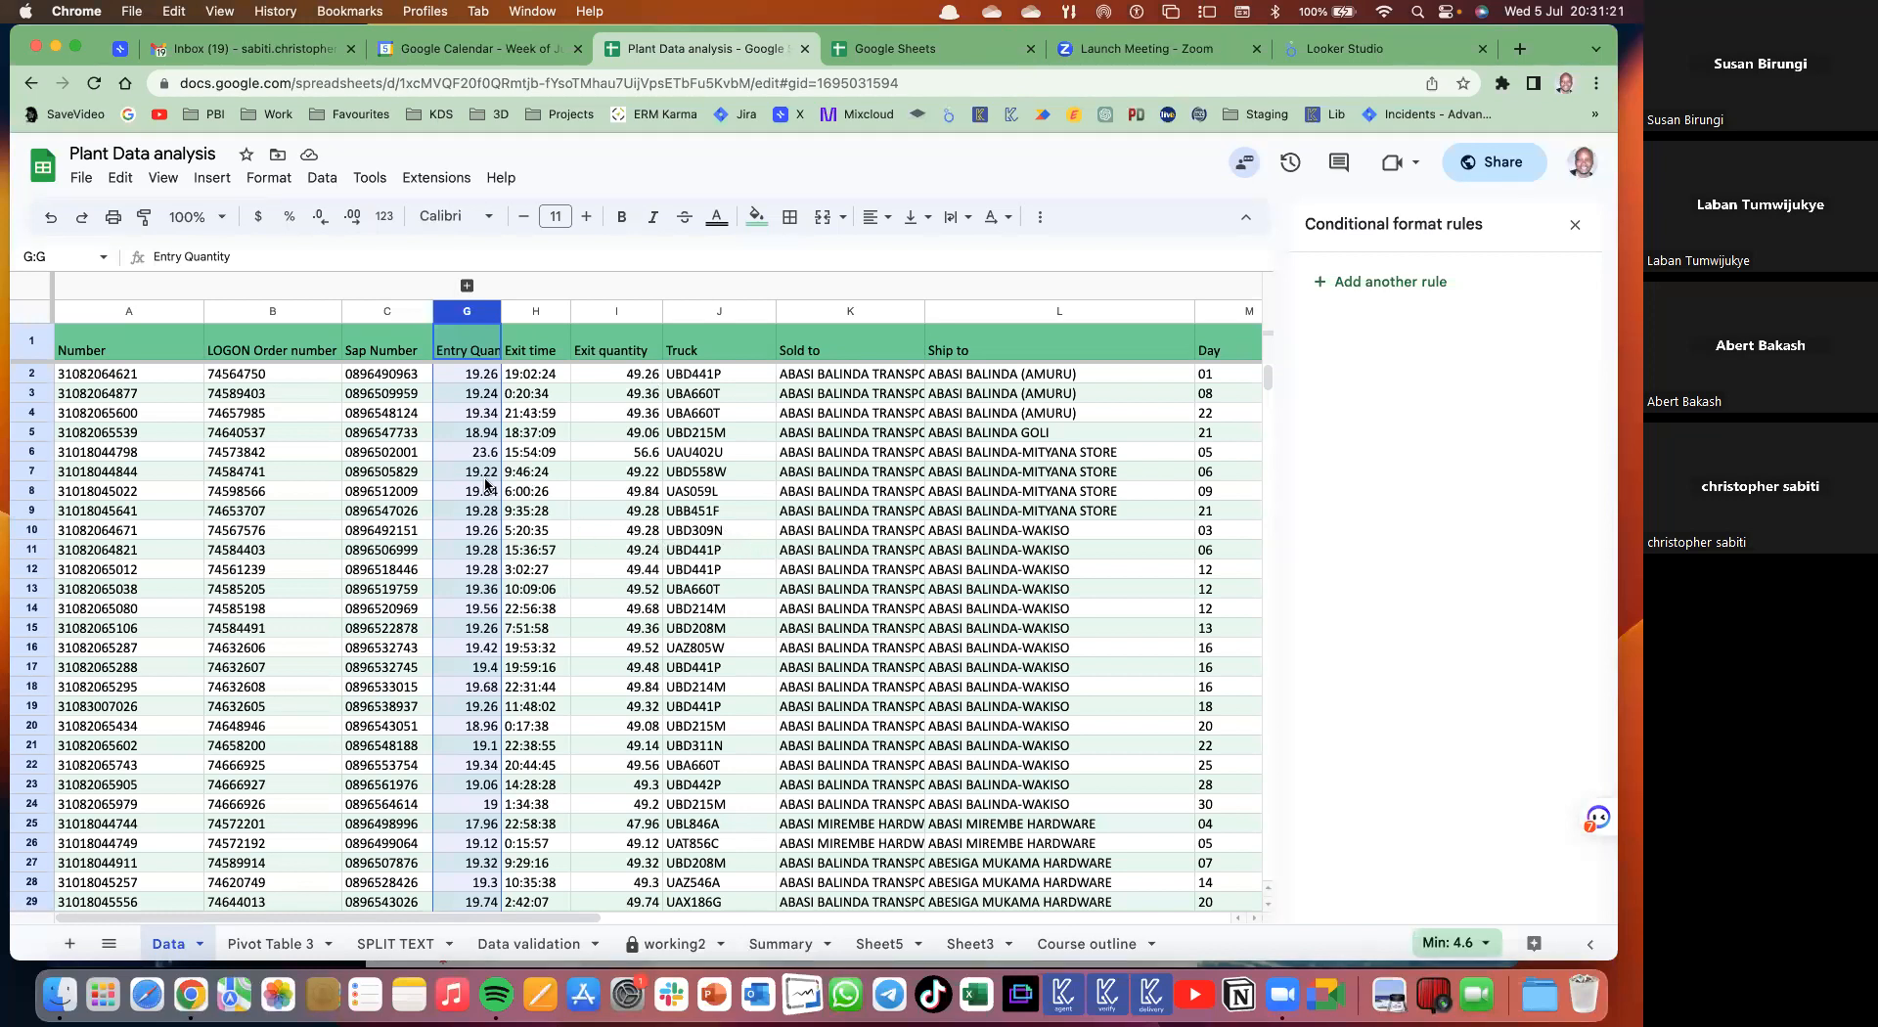
pyautogui.hscroll(2, 640, 455)
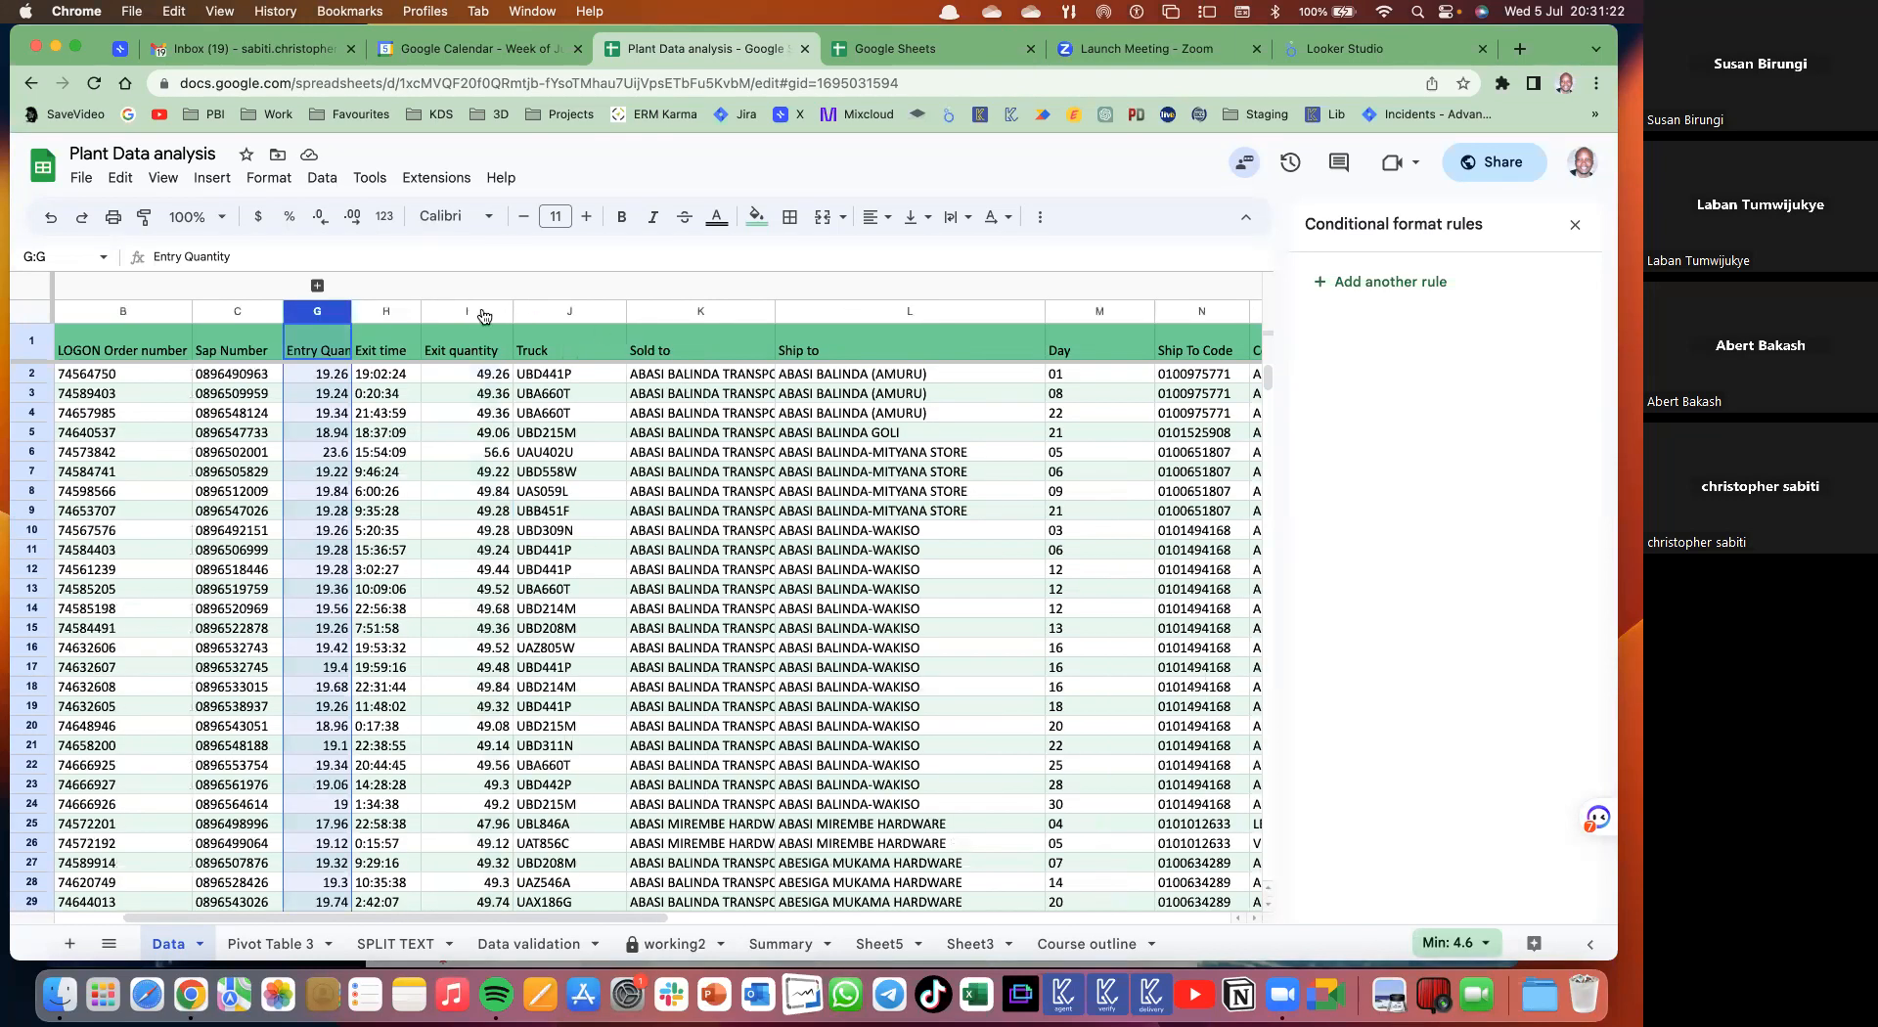
pyautogui.hscroll(2, 421, 298)
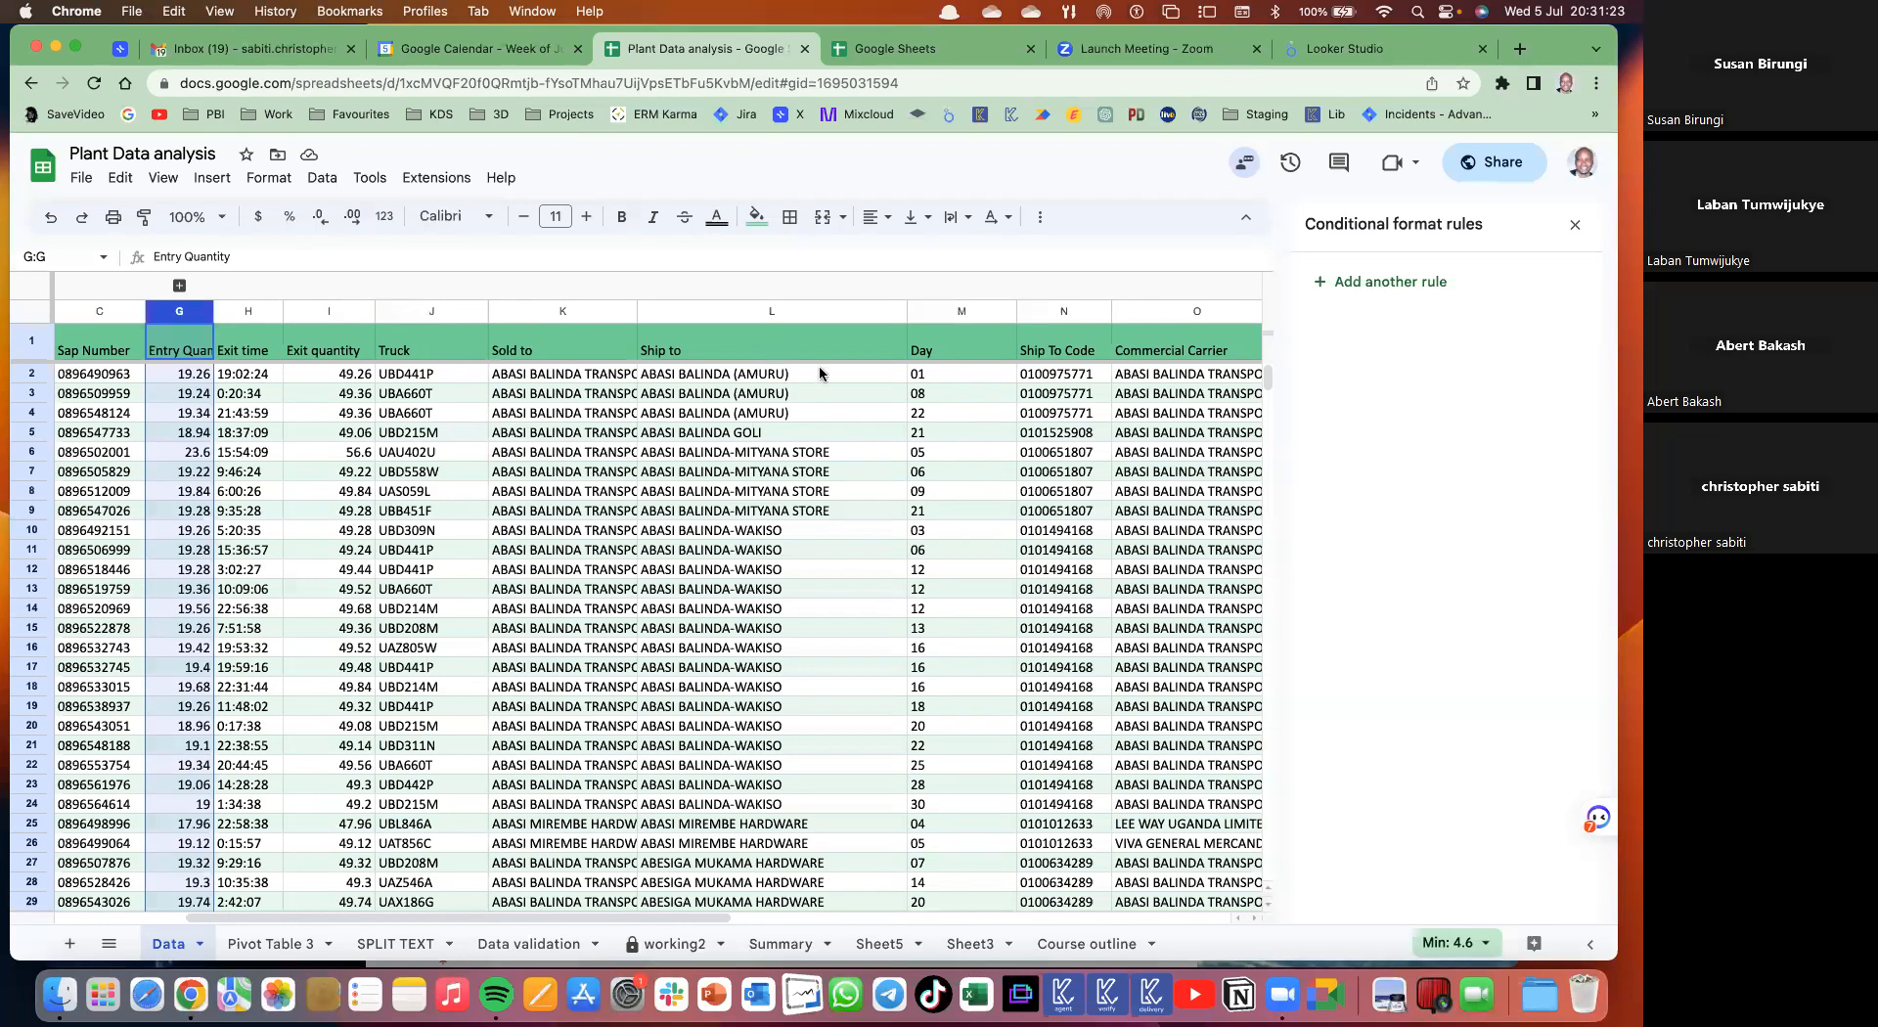
pyautogui.moveTo(432, 312); pyautogui.dragTo(772, 311)
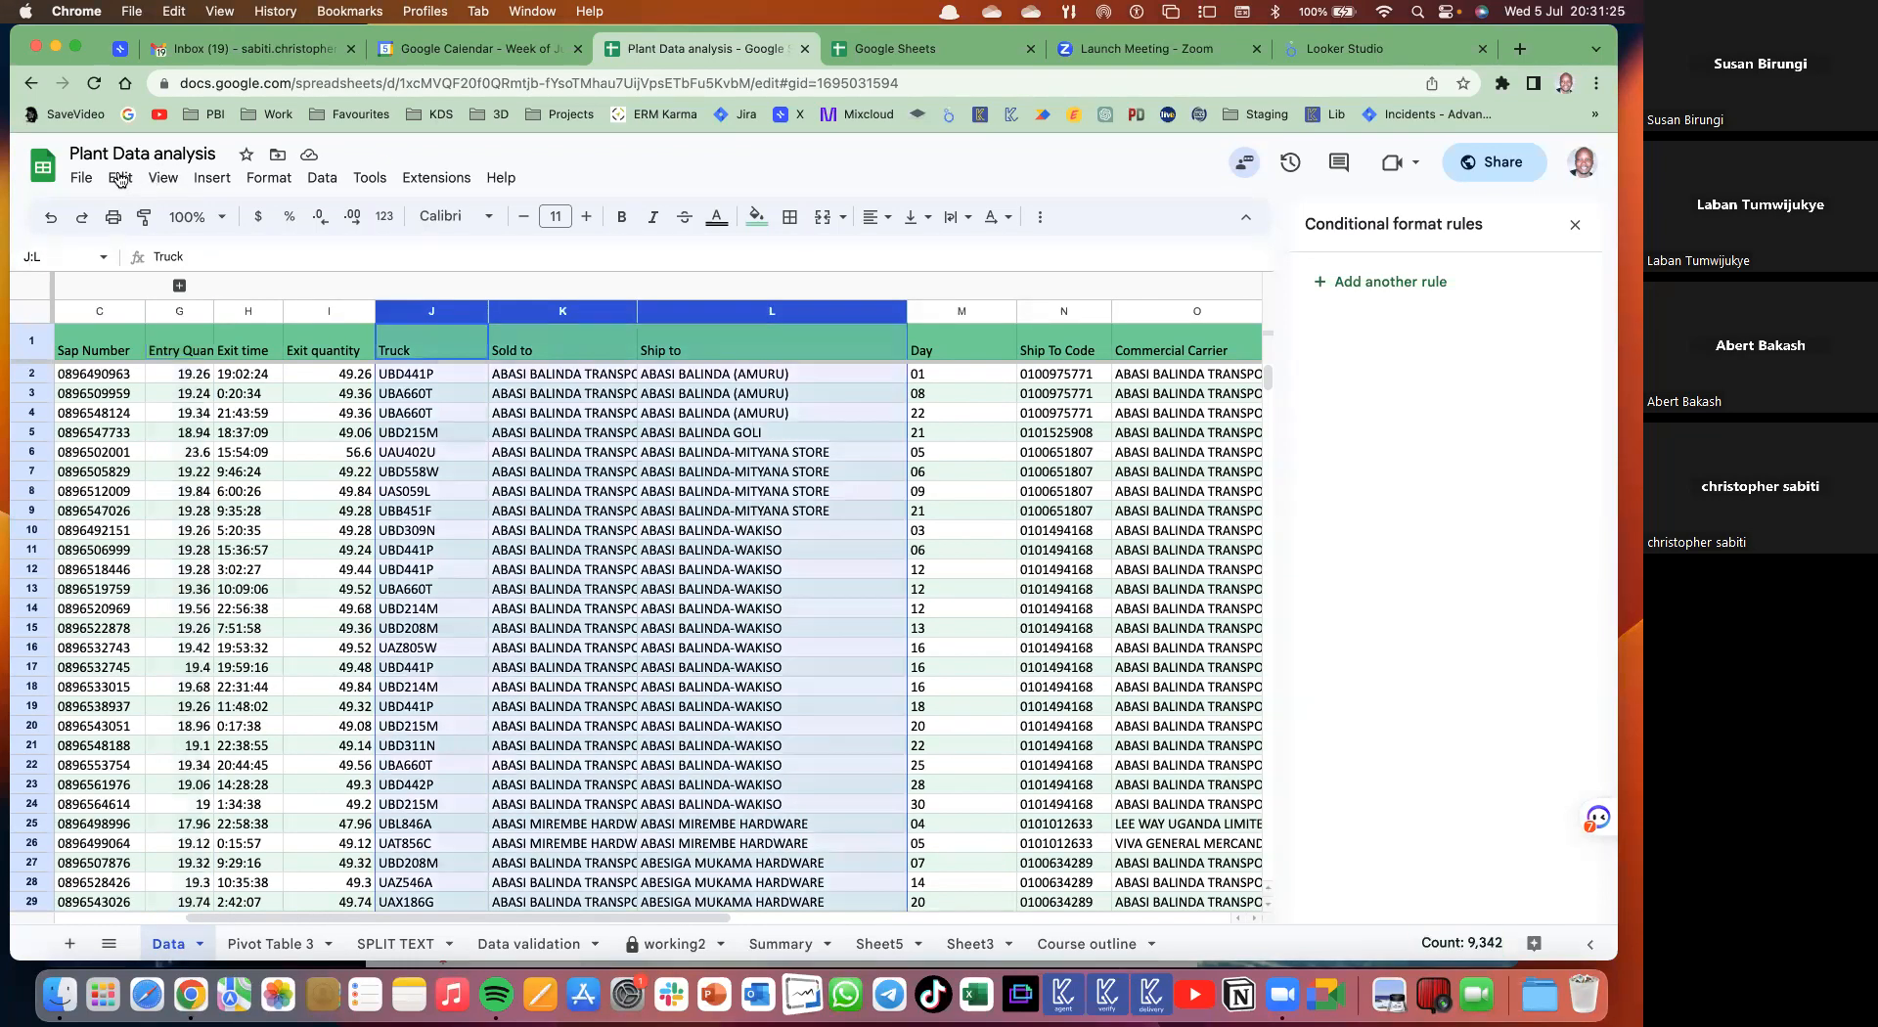
pyautogui.click(164, 181)
pyautogui.moveTo(328, 278)
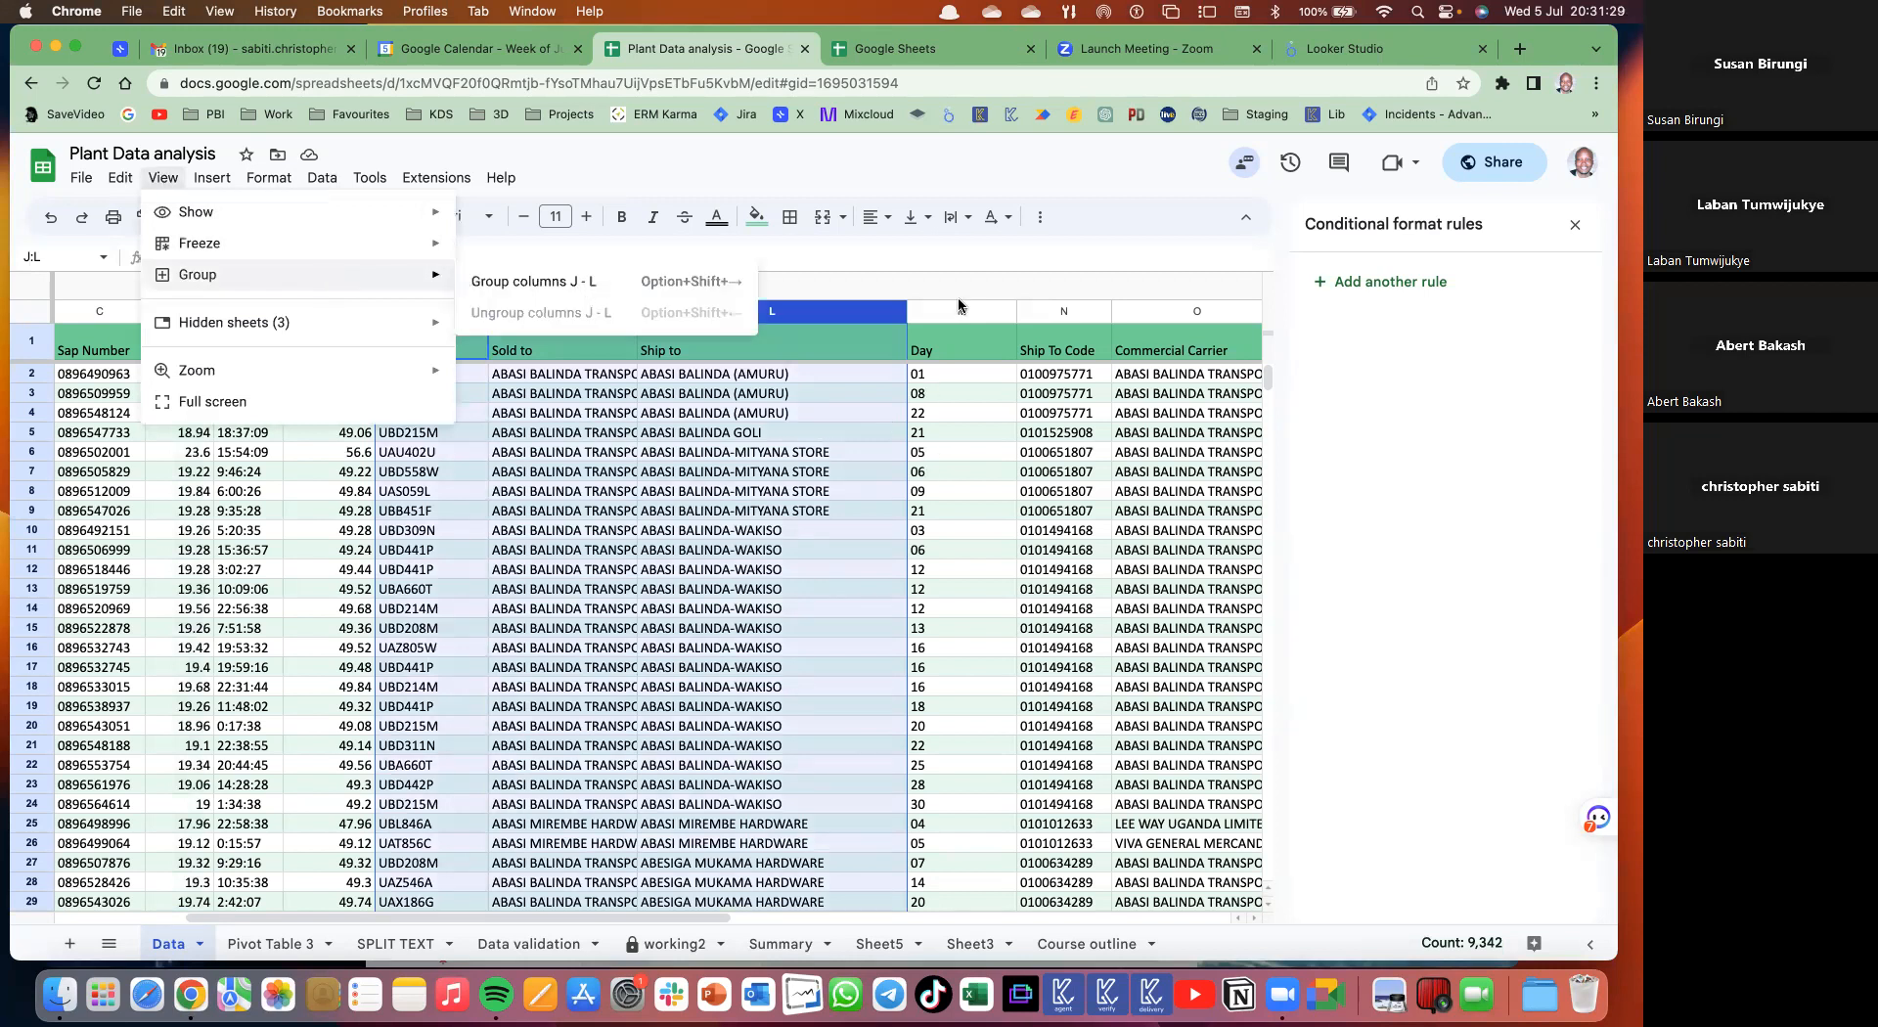
pyautogui.hotkey('alt', 'shift', 'Right')
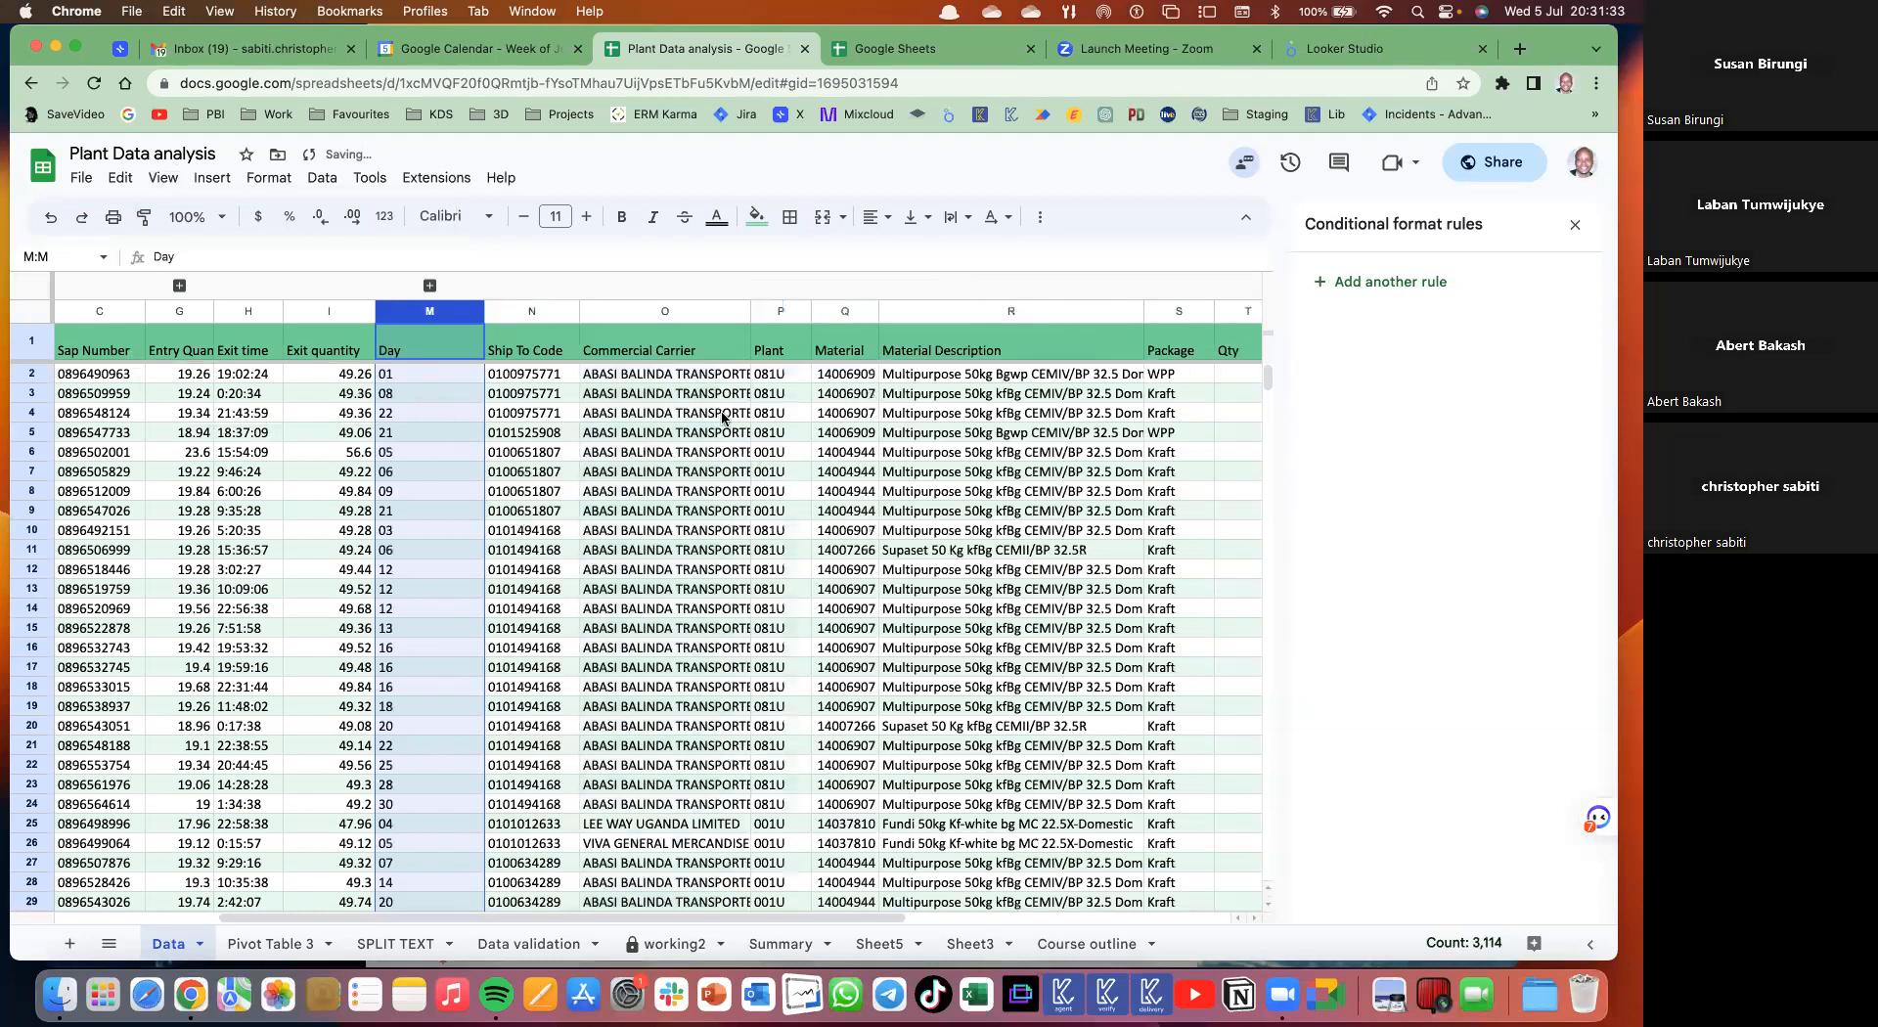
pyautogui.click(568, 454)
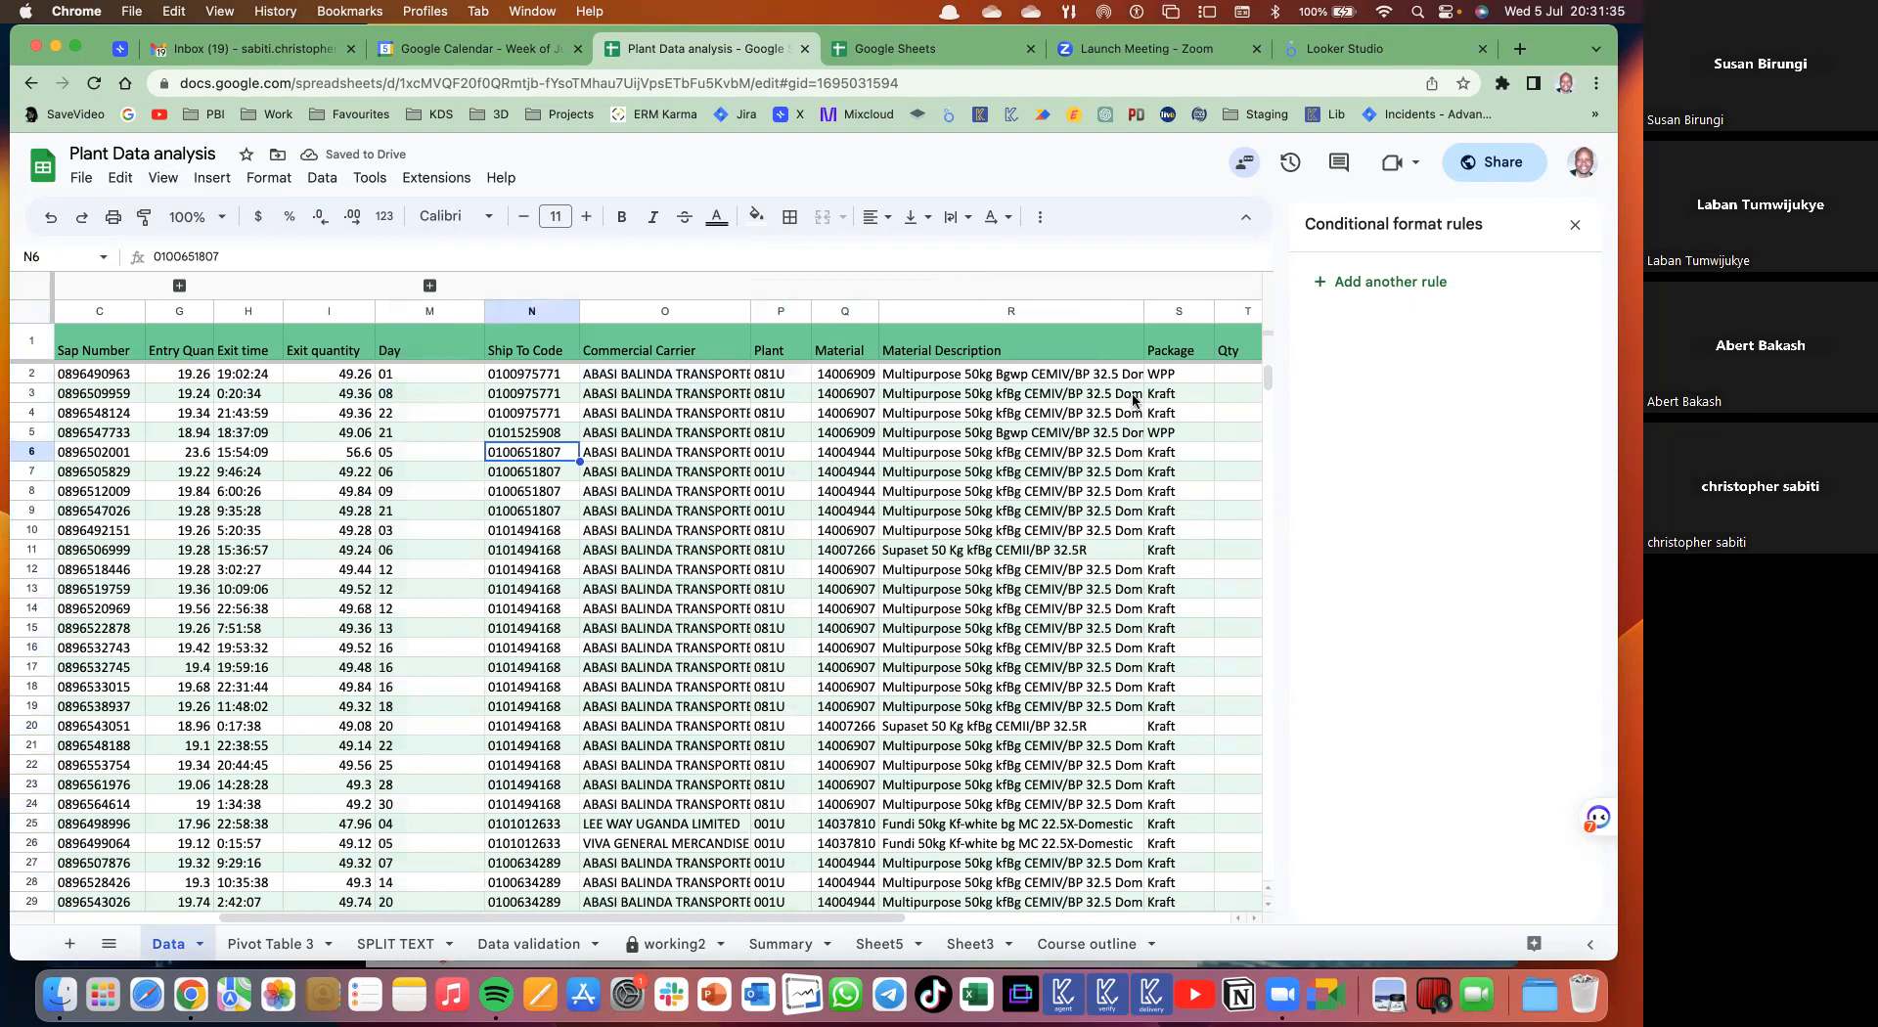
# - Group columns N–Q and collapse that group
pyautogui.hscroll(2, 403, 313)
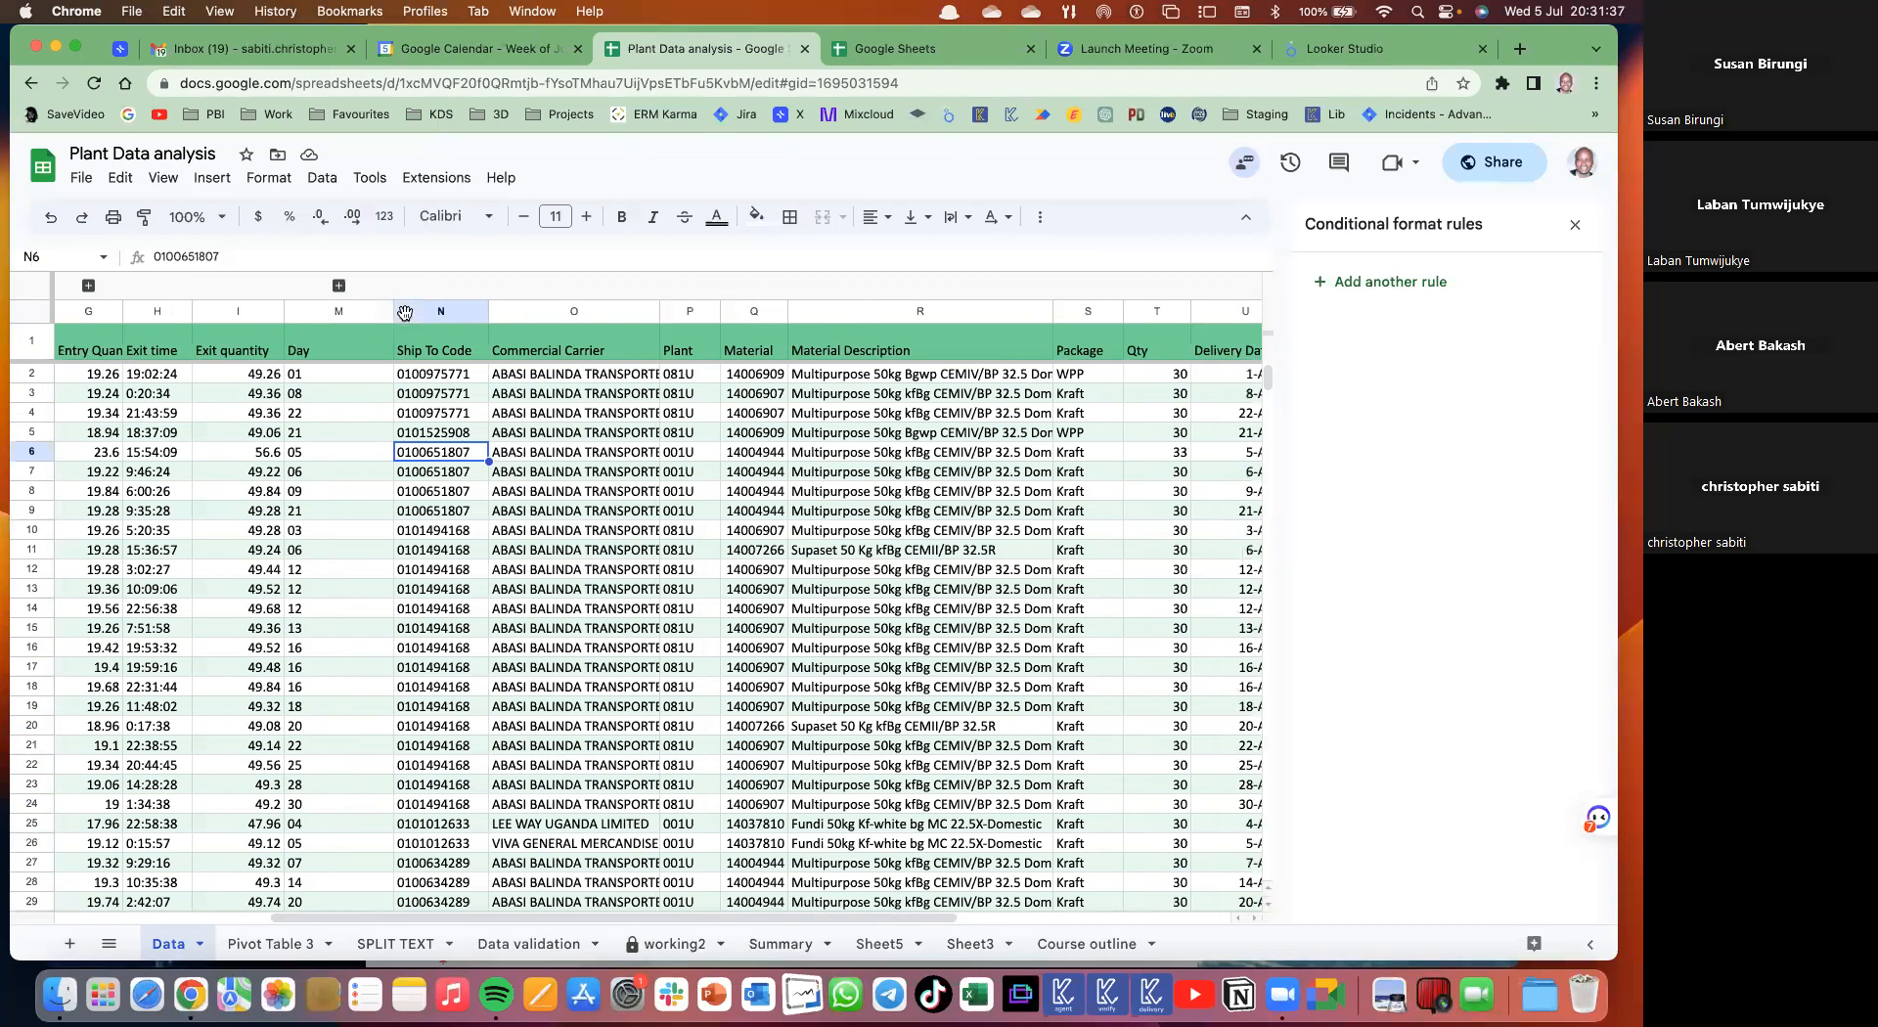
pyautogui.hscroll(3, 814, 380)
pyautogui.moveTo(1125, 311); pyautogui.dragTo(345, 311)
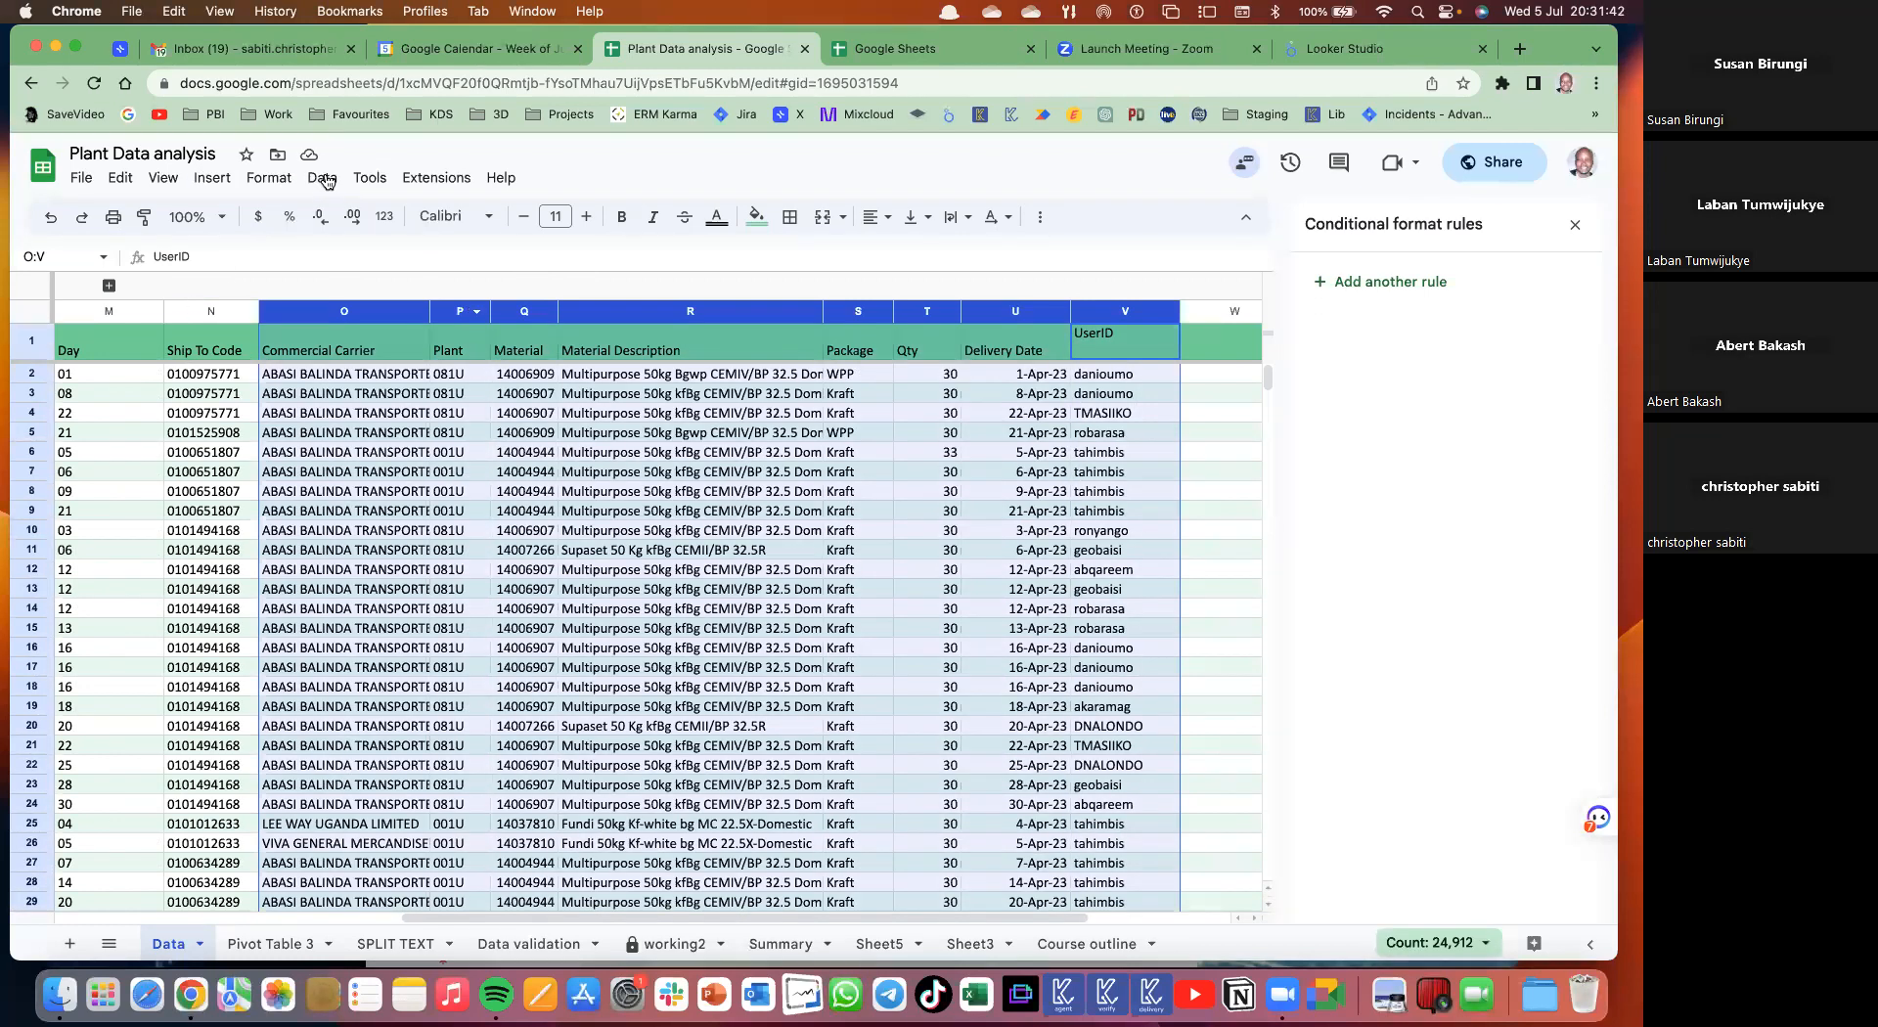
pyautogui.click(691, 373)
pyautogui.moveTo(525, 311); pyautogui.dragTo(212, 311)
pyautogui.click(269, 179)
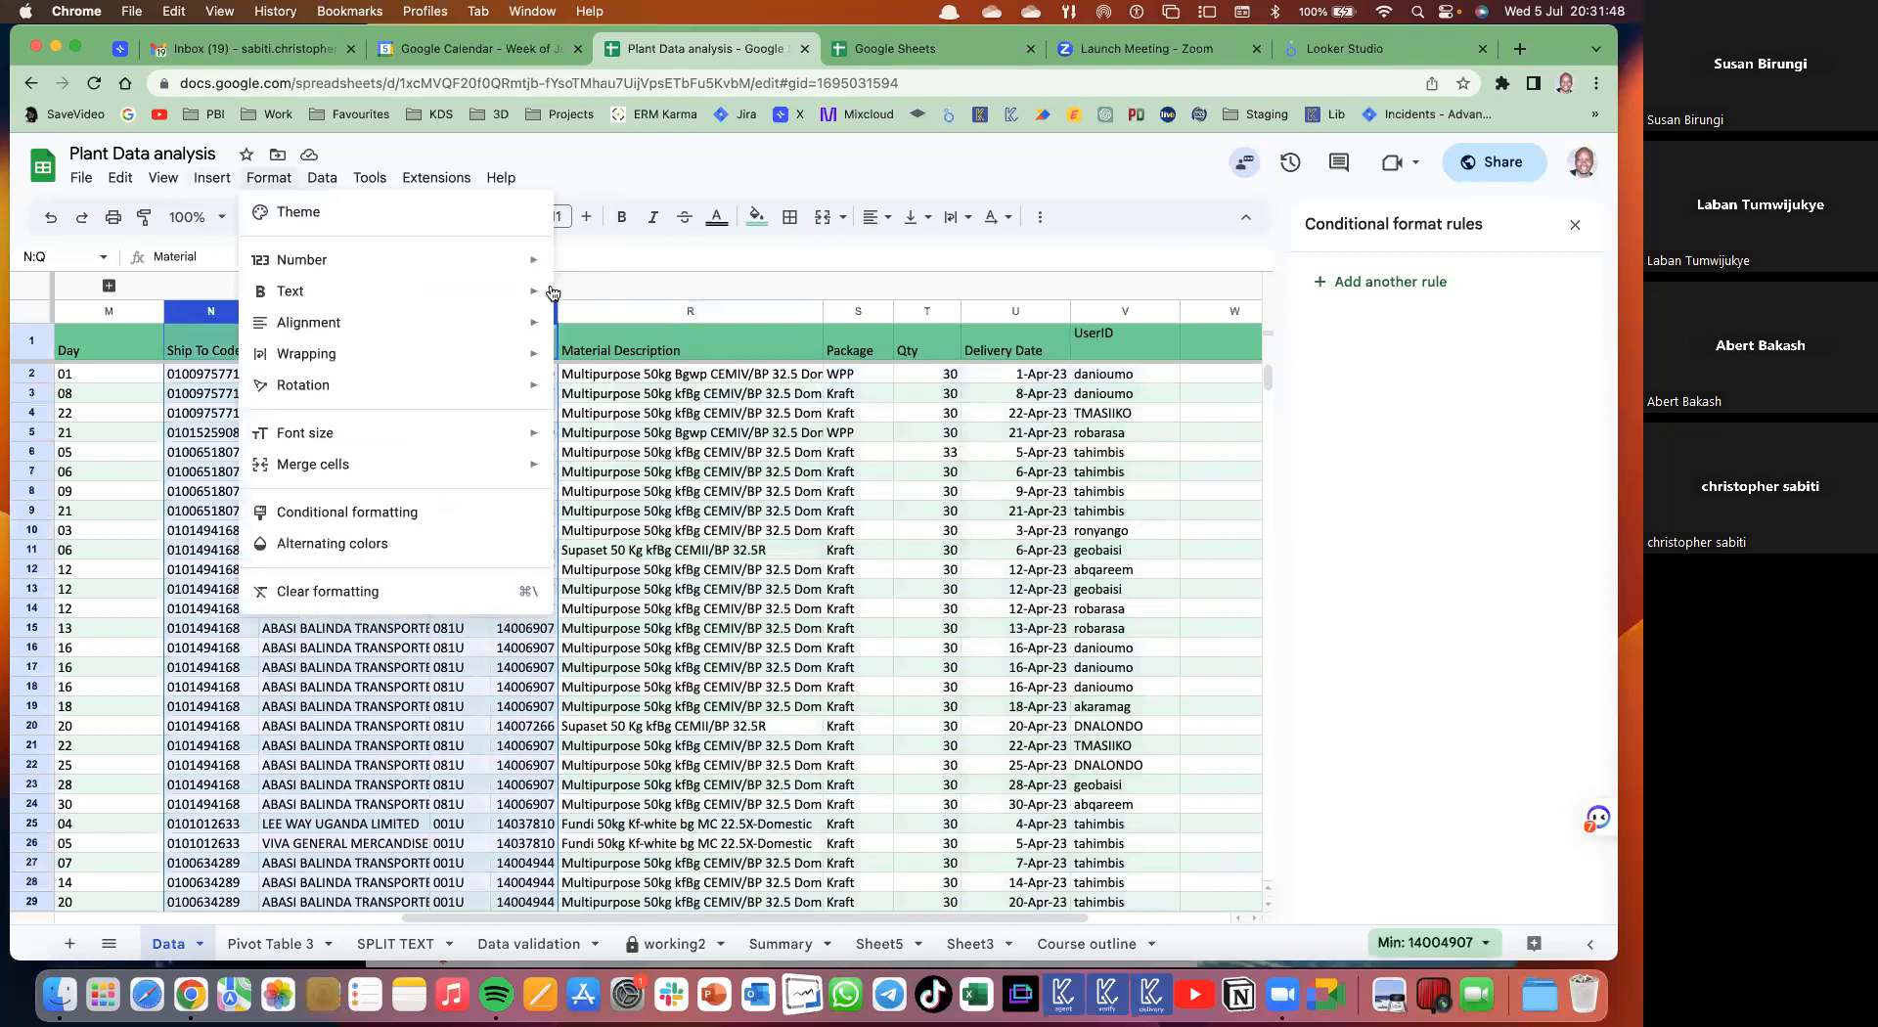
pyautogui.moveTo(164, 178)
pyautogui.moveTo(184, 276)
pyautogui.click(690, 283)
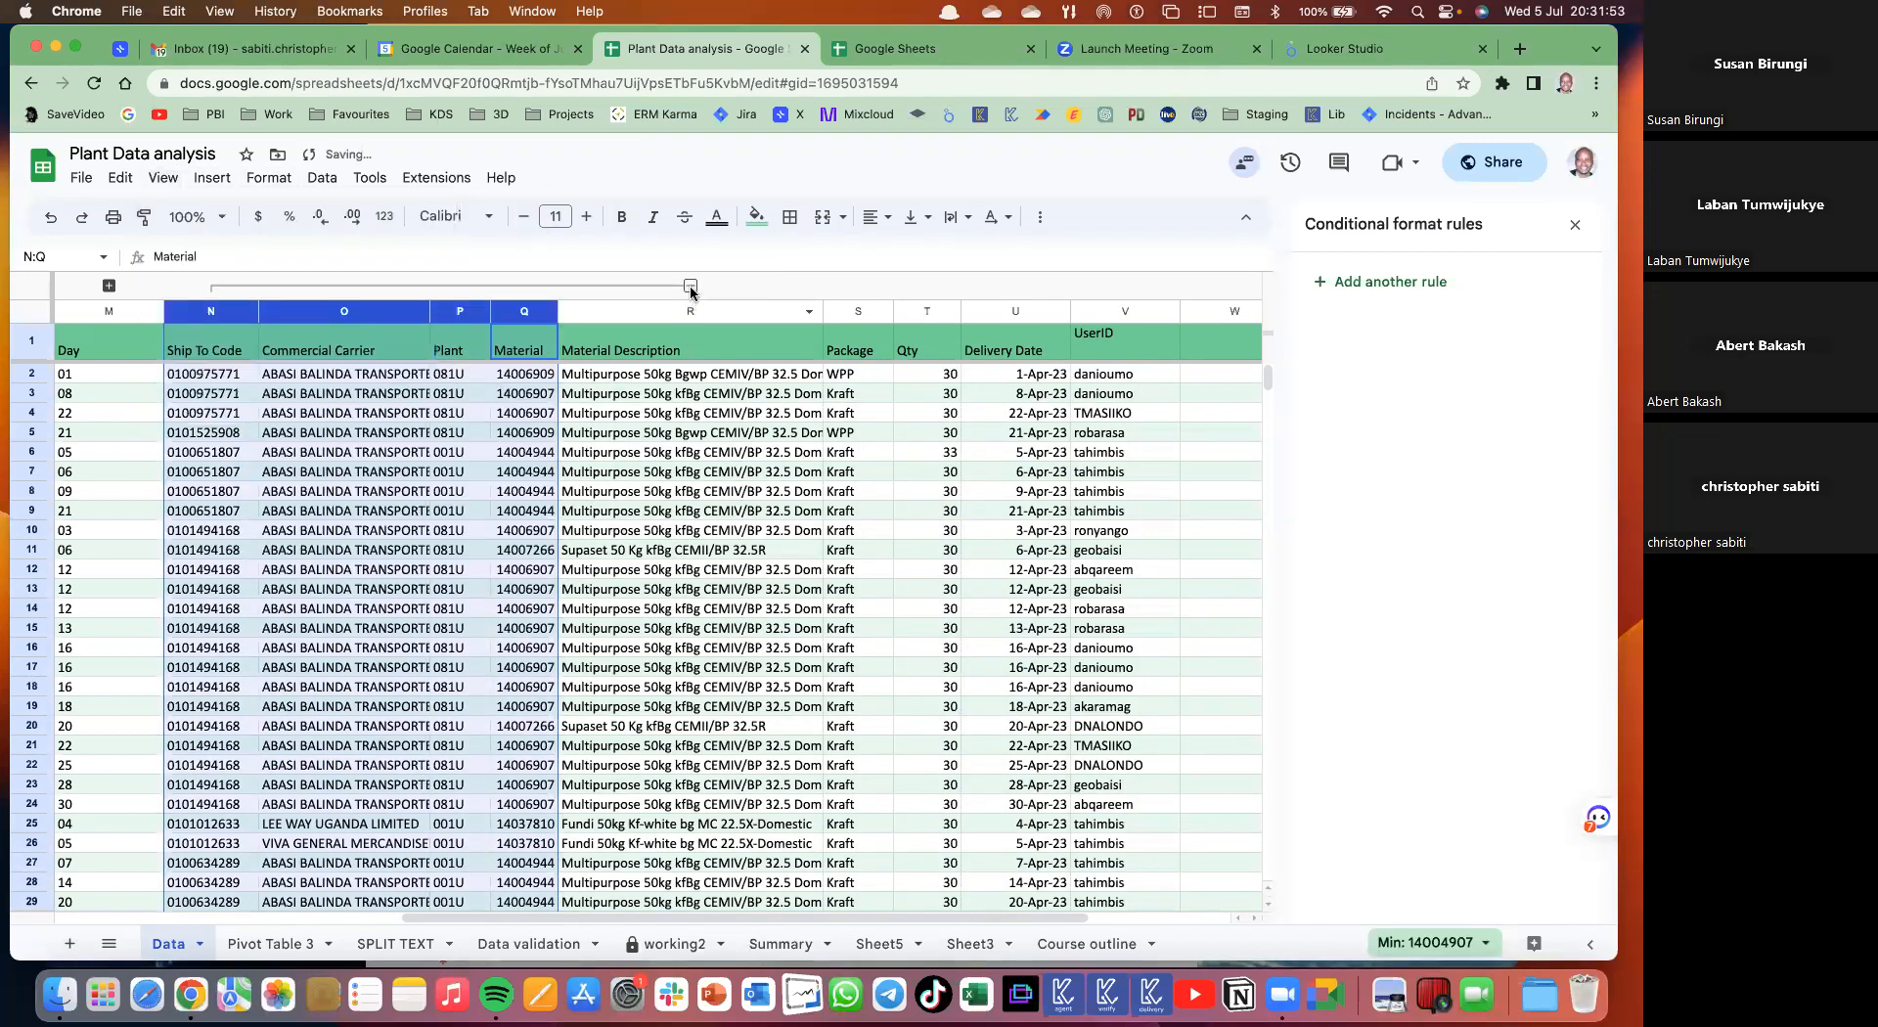
pyautogui.click(691, 286)
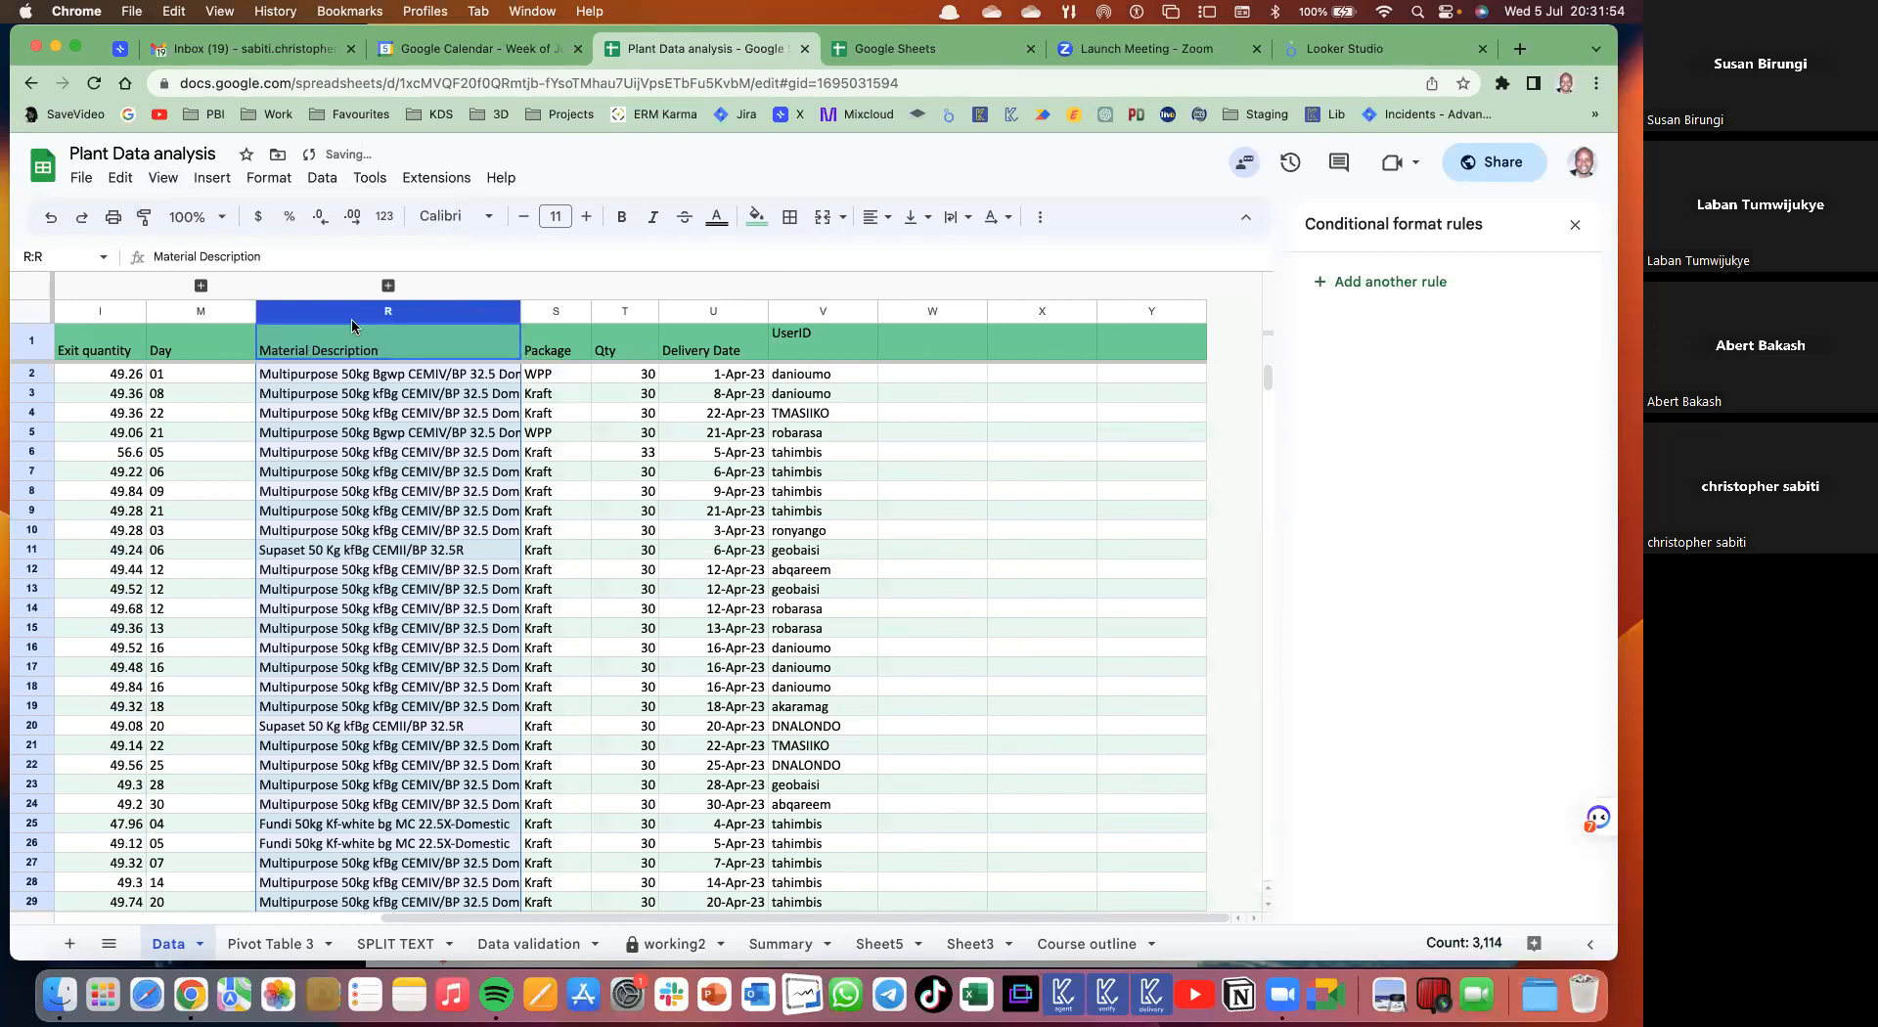
# - Group rows 6–17 and collapse them
pyautogui.hscroll(-5, 465, 479)
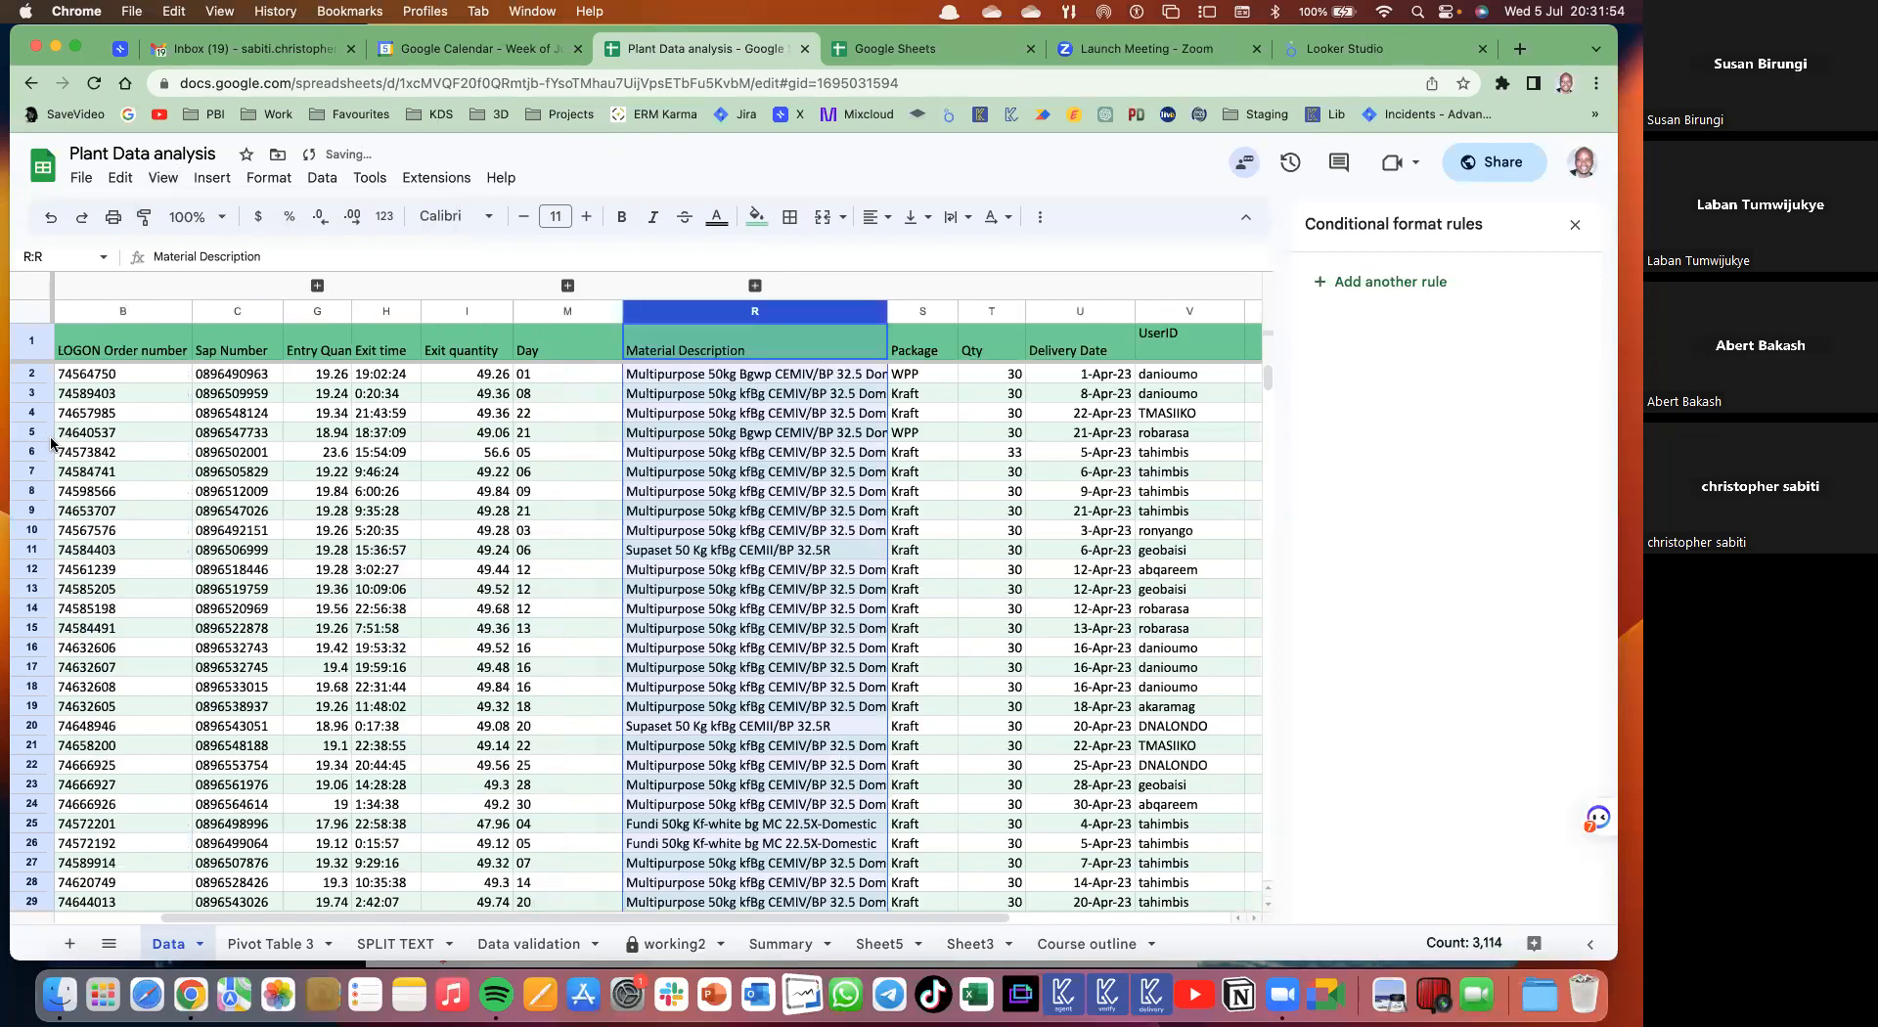
pyautogui.hscroll(-2, 48, 670)
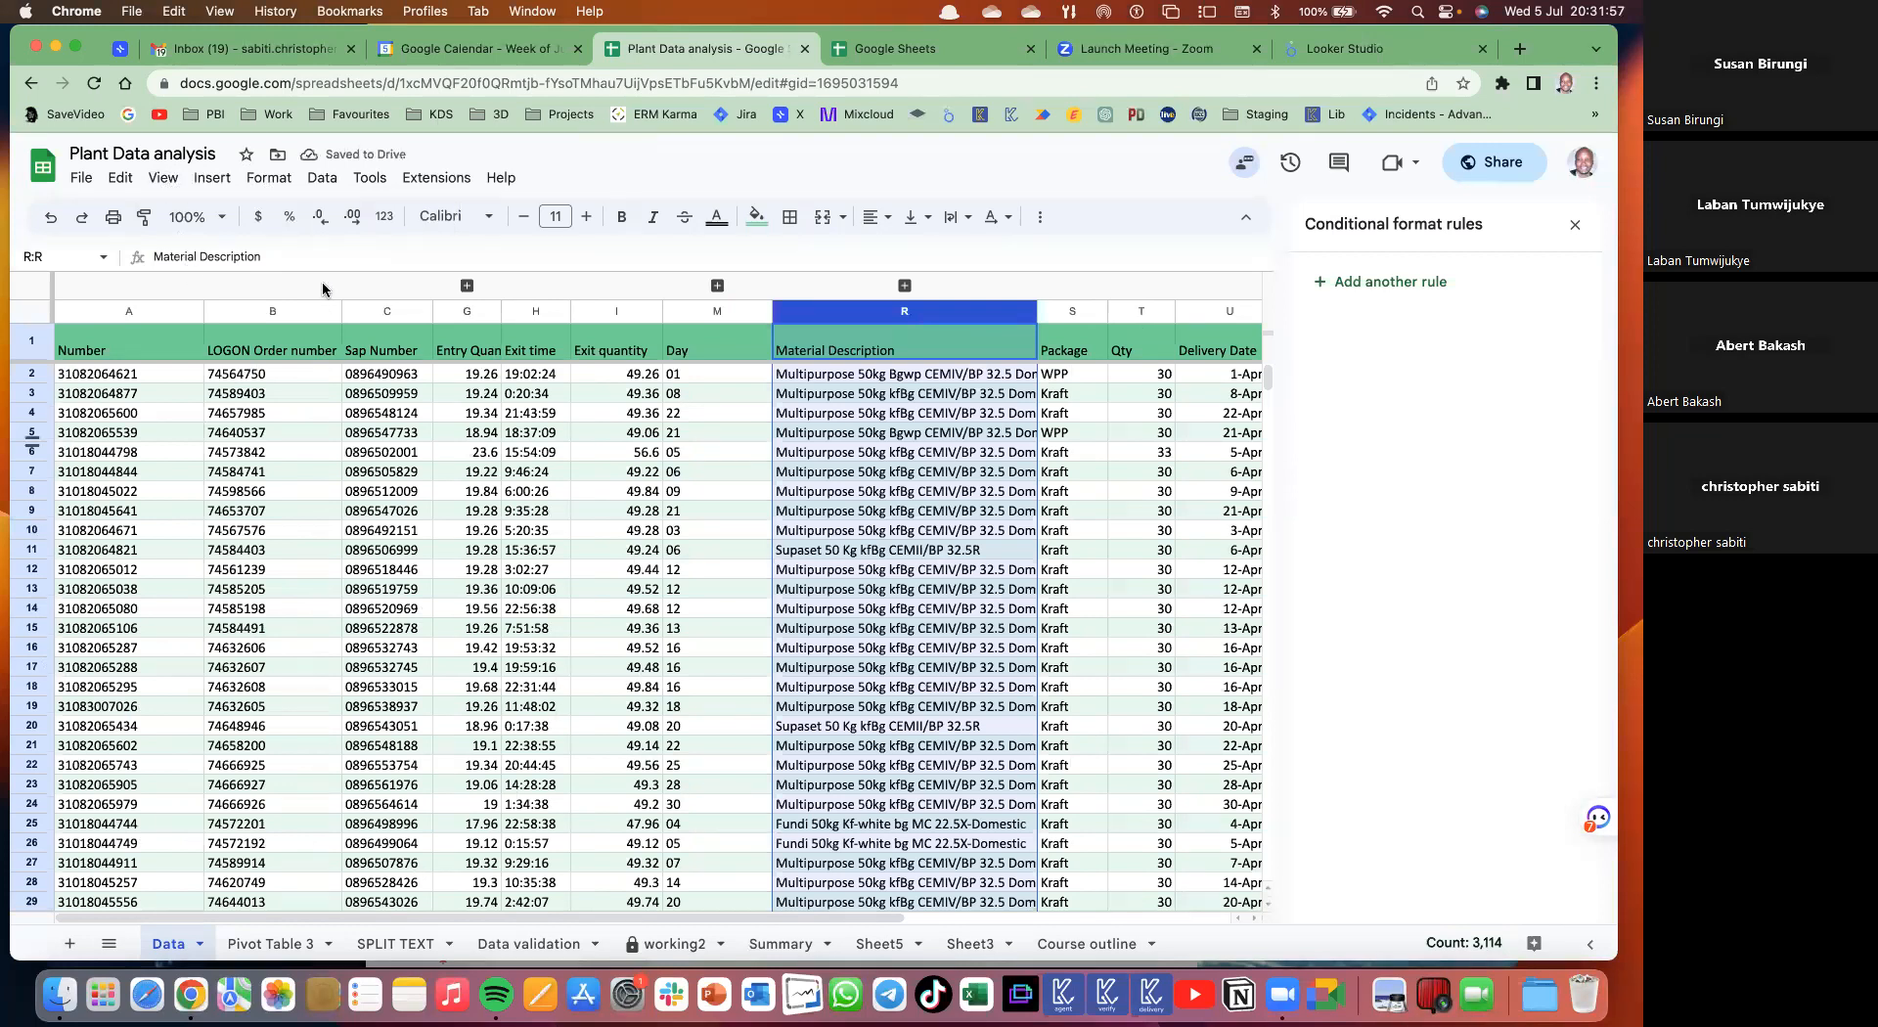
pyautogui.moveTo(31, 452); pyautogui.dragTo(32, 667)
pyautogui.click(163, 178)
pyautogui.click(543, 292)
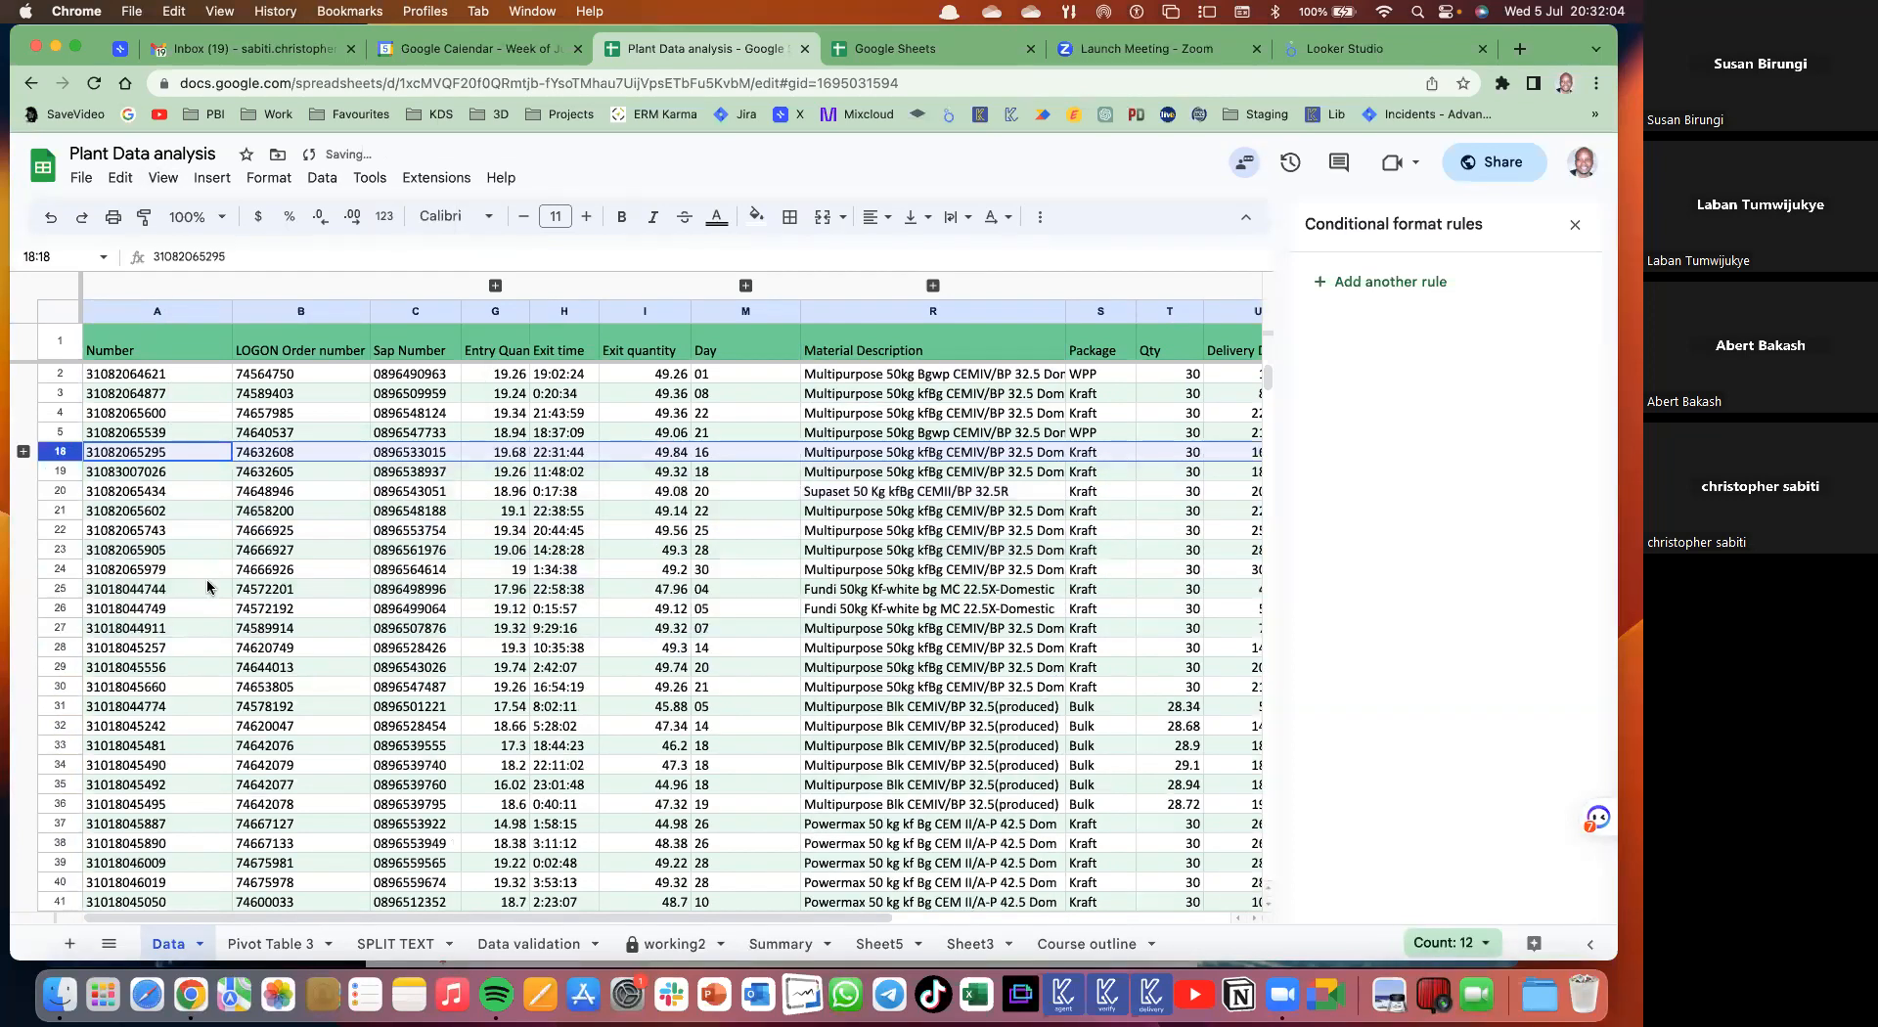
pyautogui.click(207, 587)
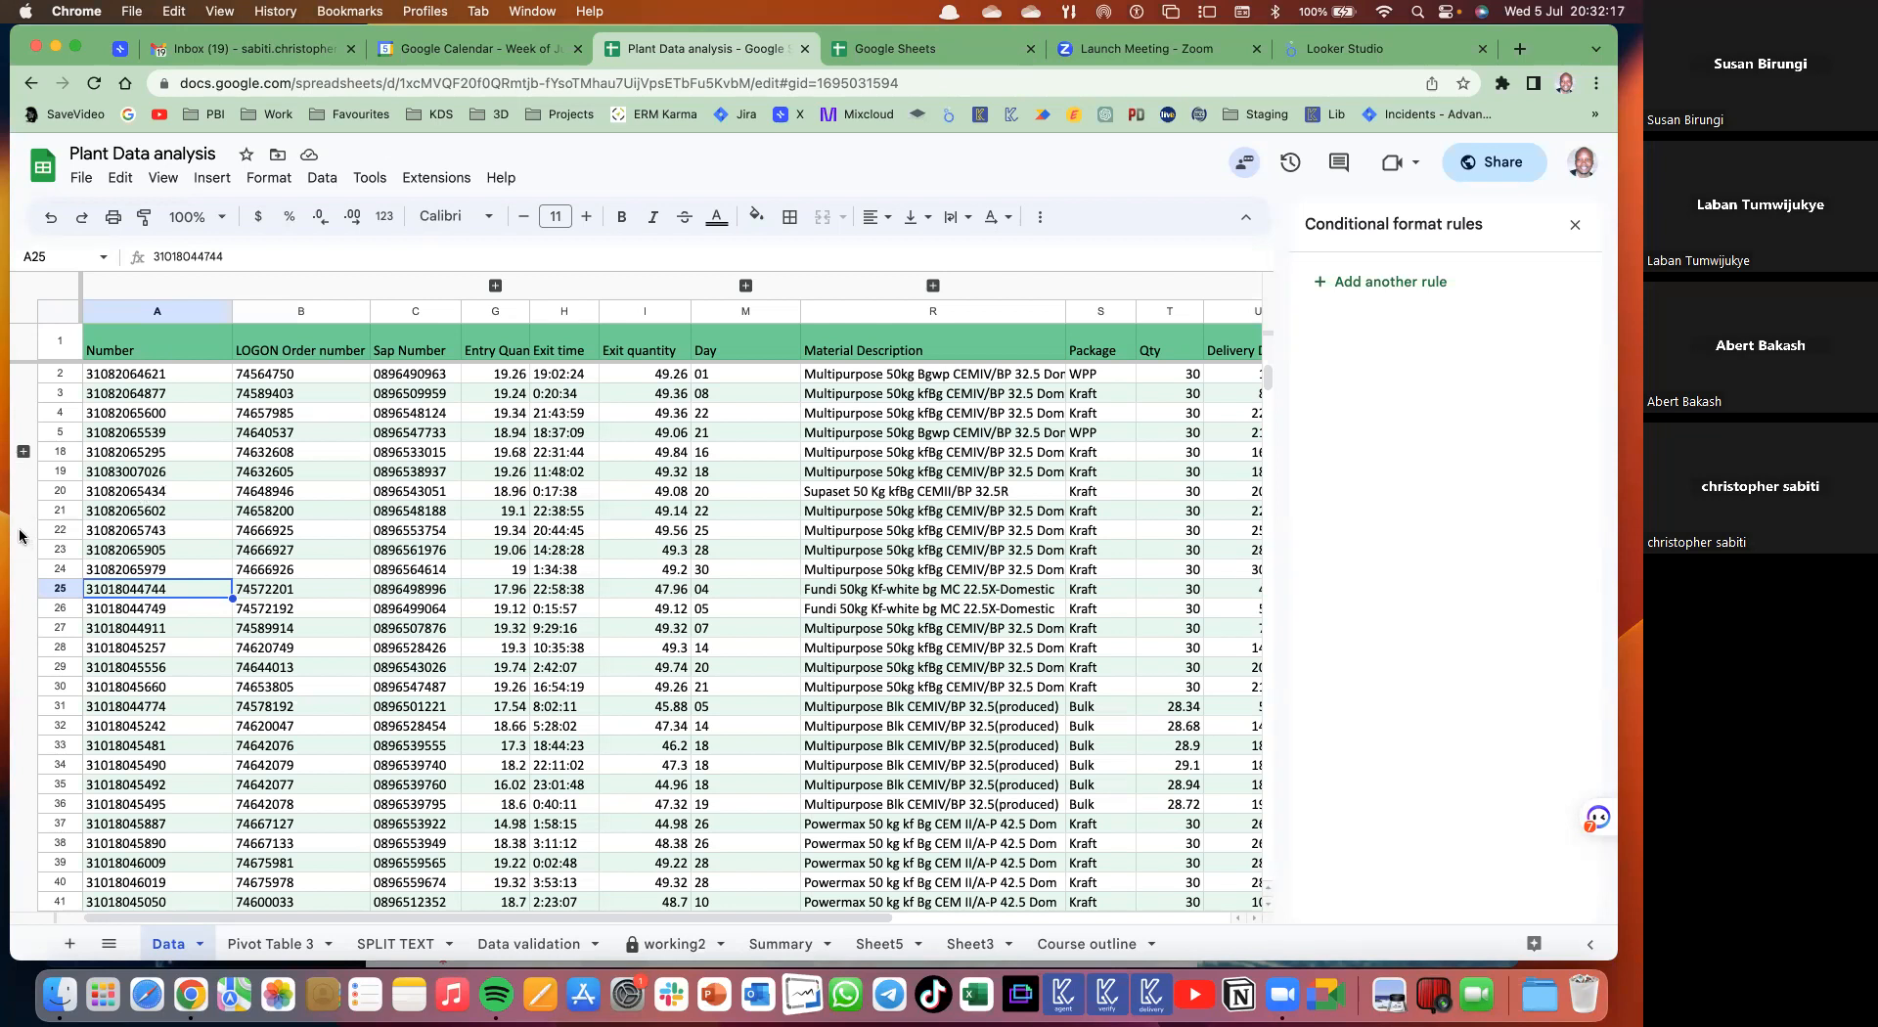
pyautogui.moveTo(59, 537); pyautogui.dragTo(60, 743)
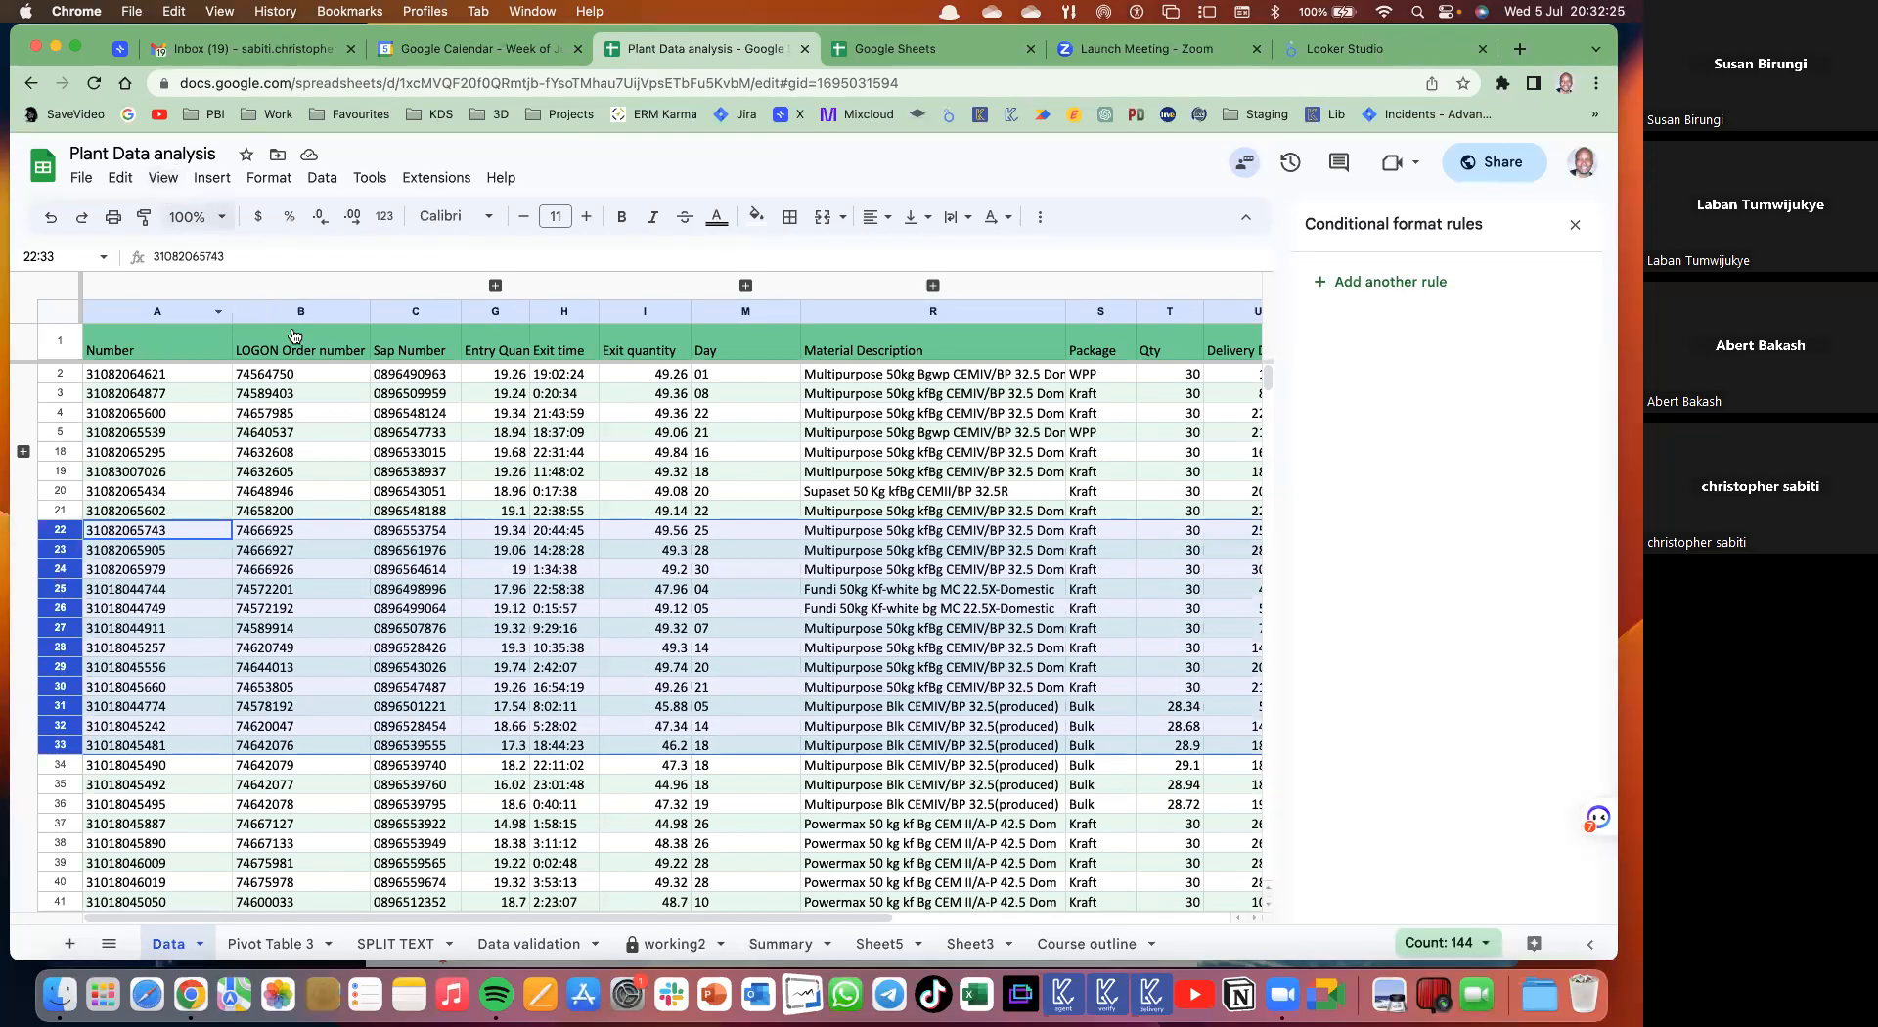
pyautogui.click(161, 178)
pyautogui.moveTo(421, 323)
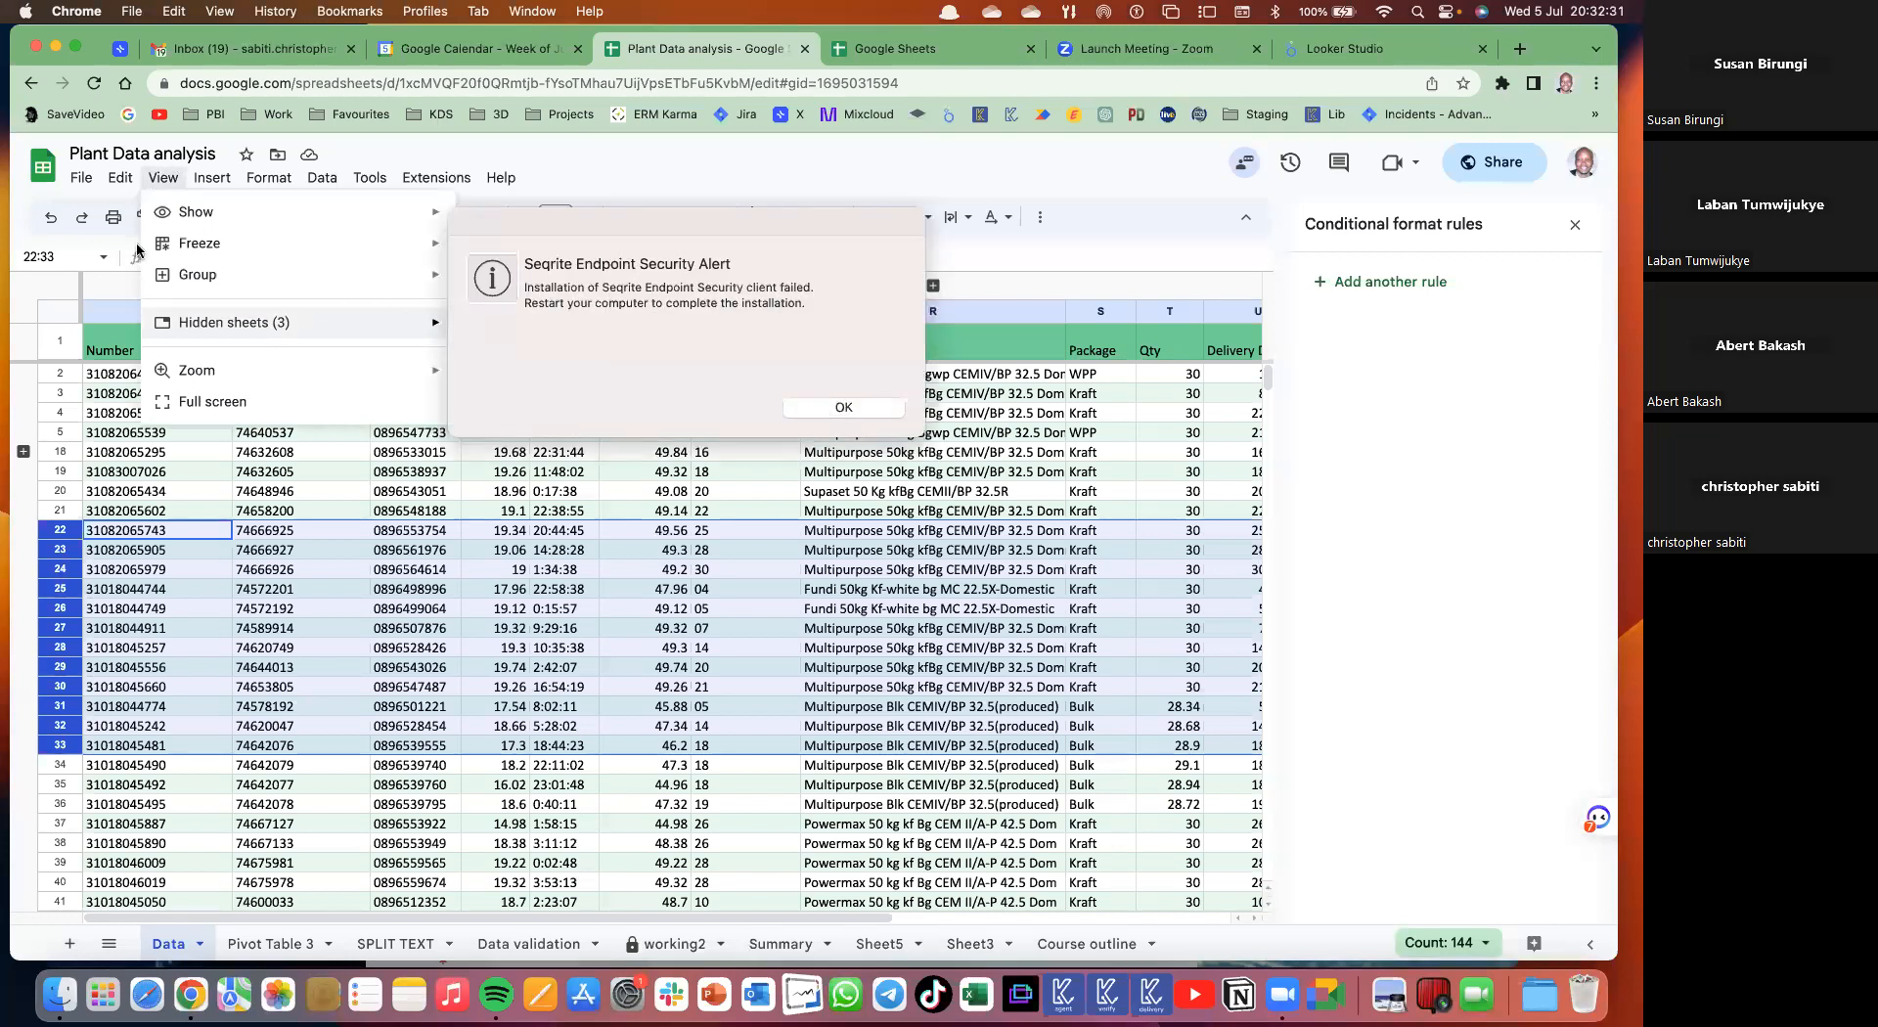
pyautogui.rightClick(59, 553)
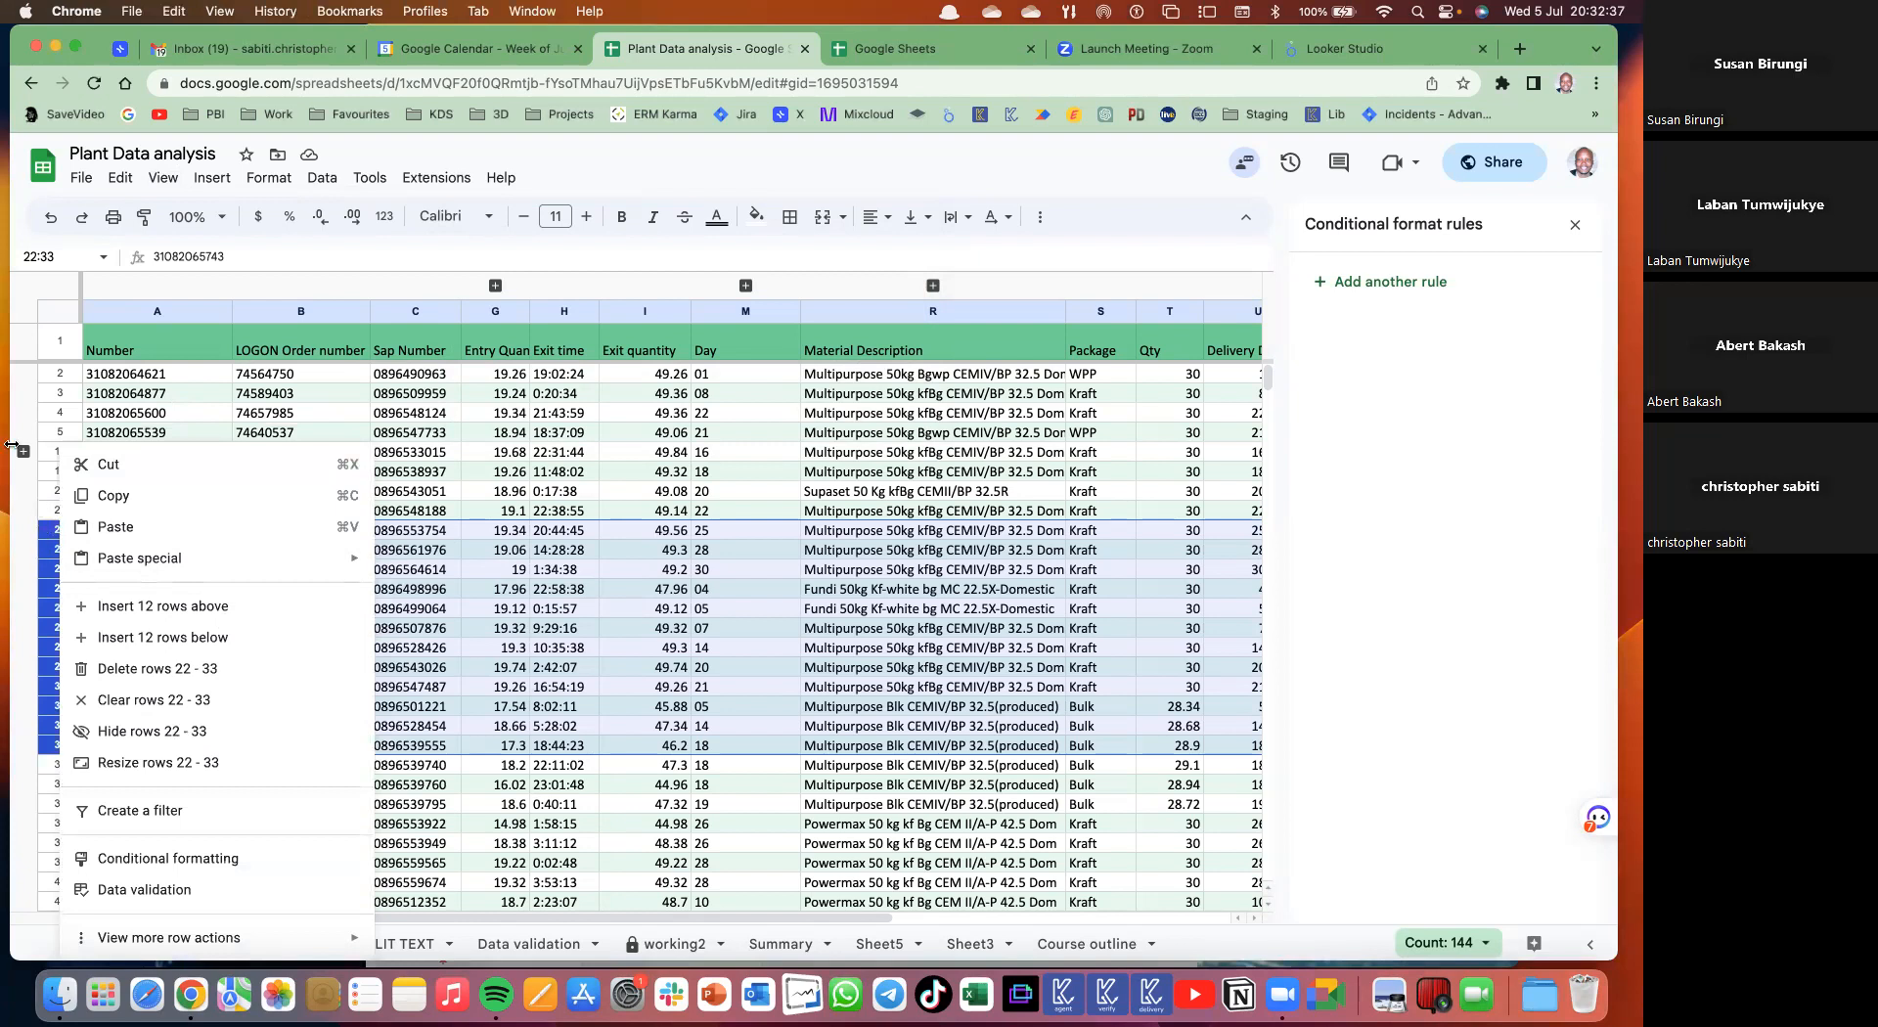
pyautogui.click(152, 732)
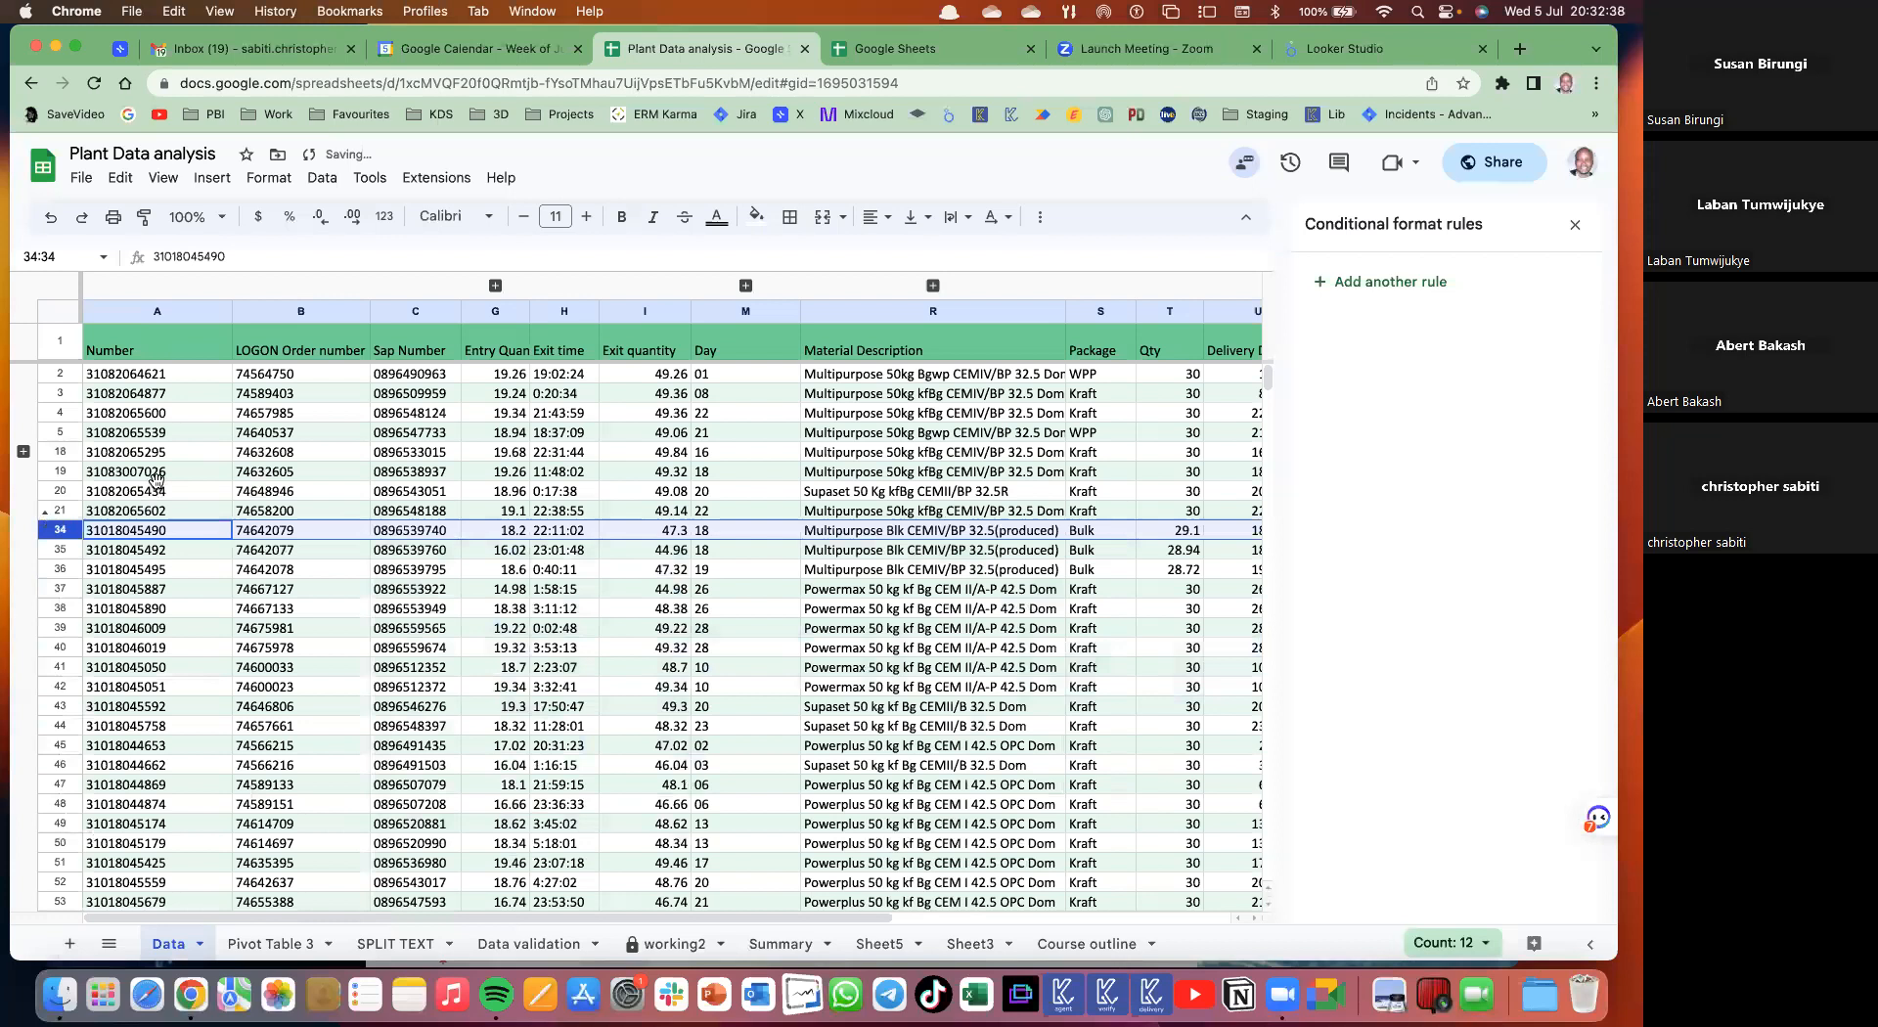
pyautogui.press('Right')
pyautogui.press('Down')
pyautogui.press('Down')
pyautogui.press('Down')
pyautogui.press('Down')
pyautogui.press('Down')
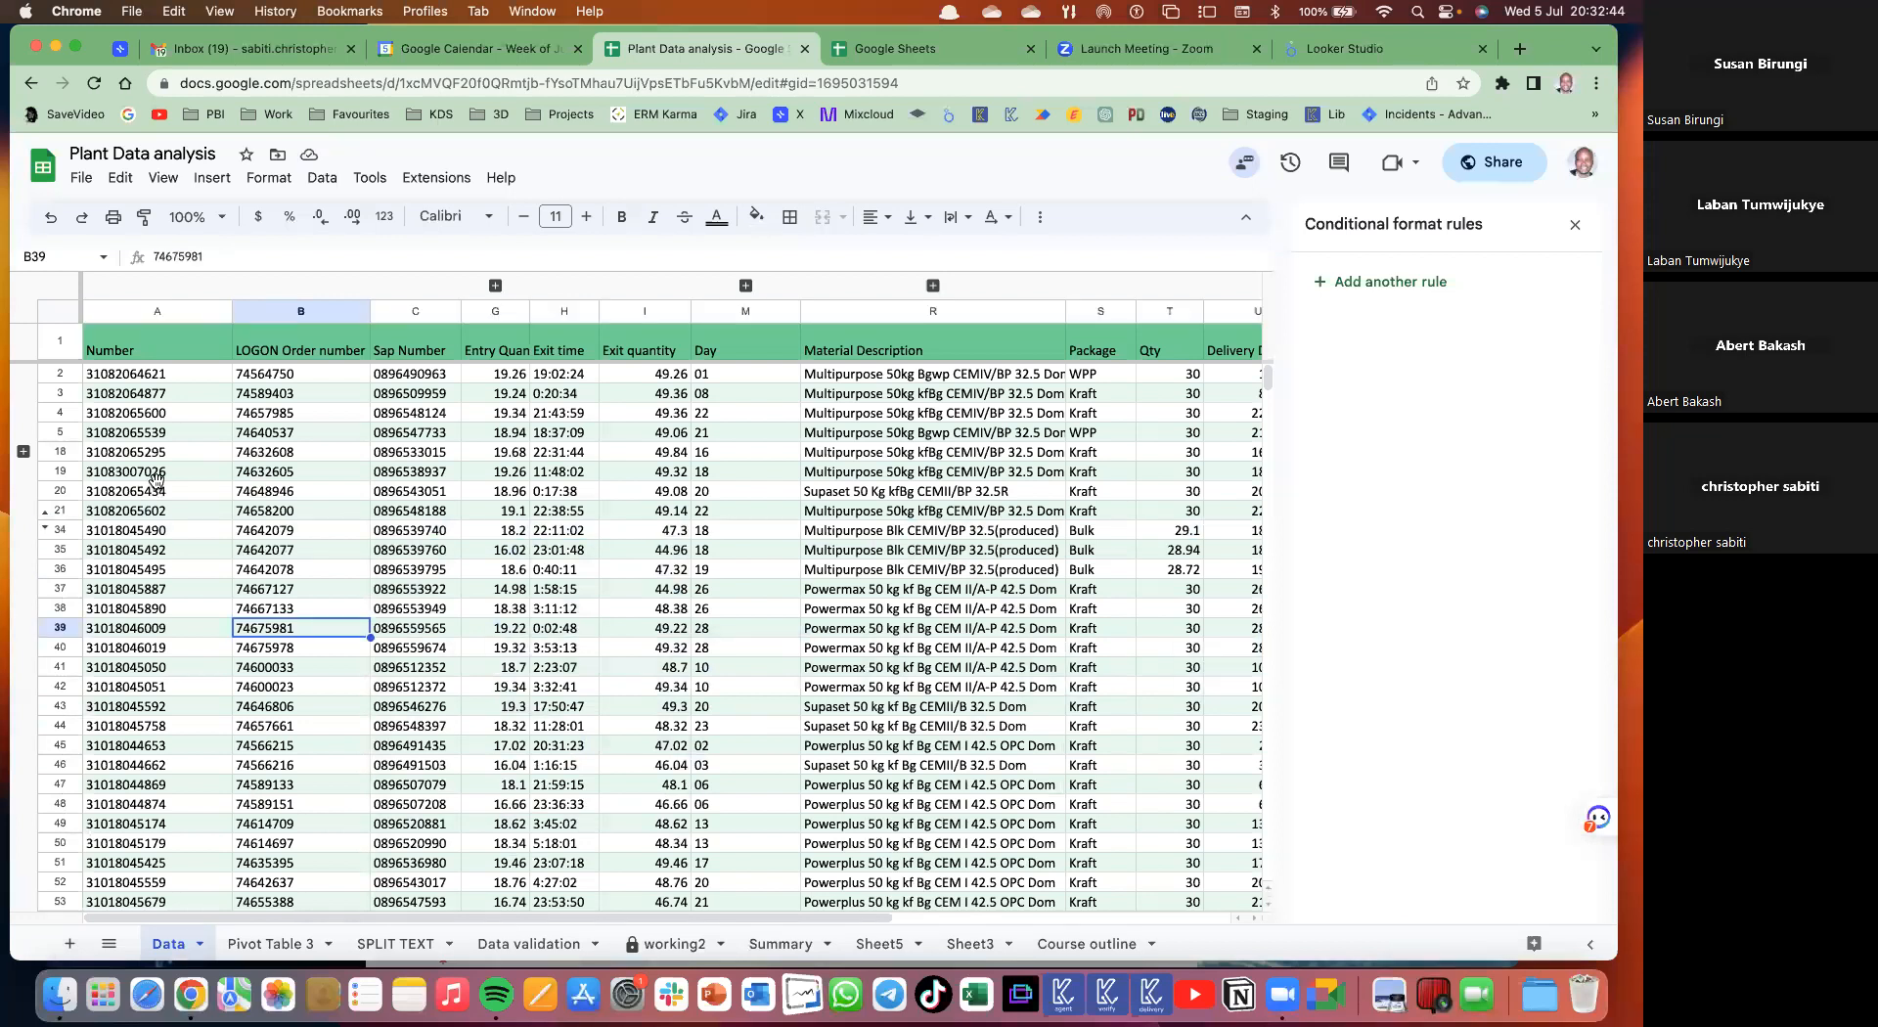
pyautogui.press('super+z')
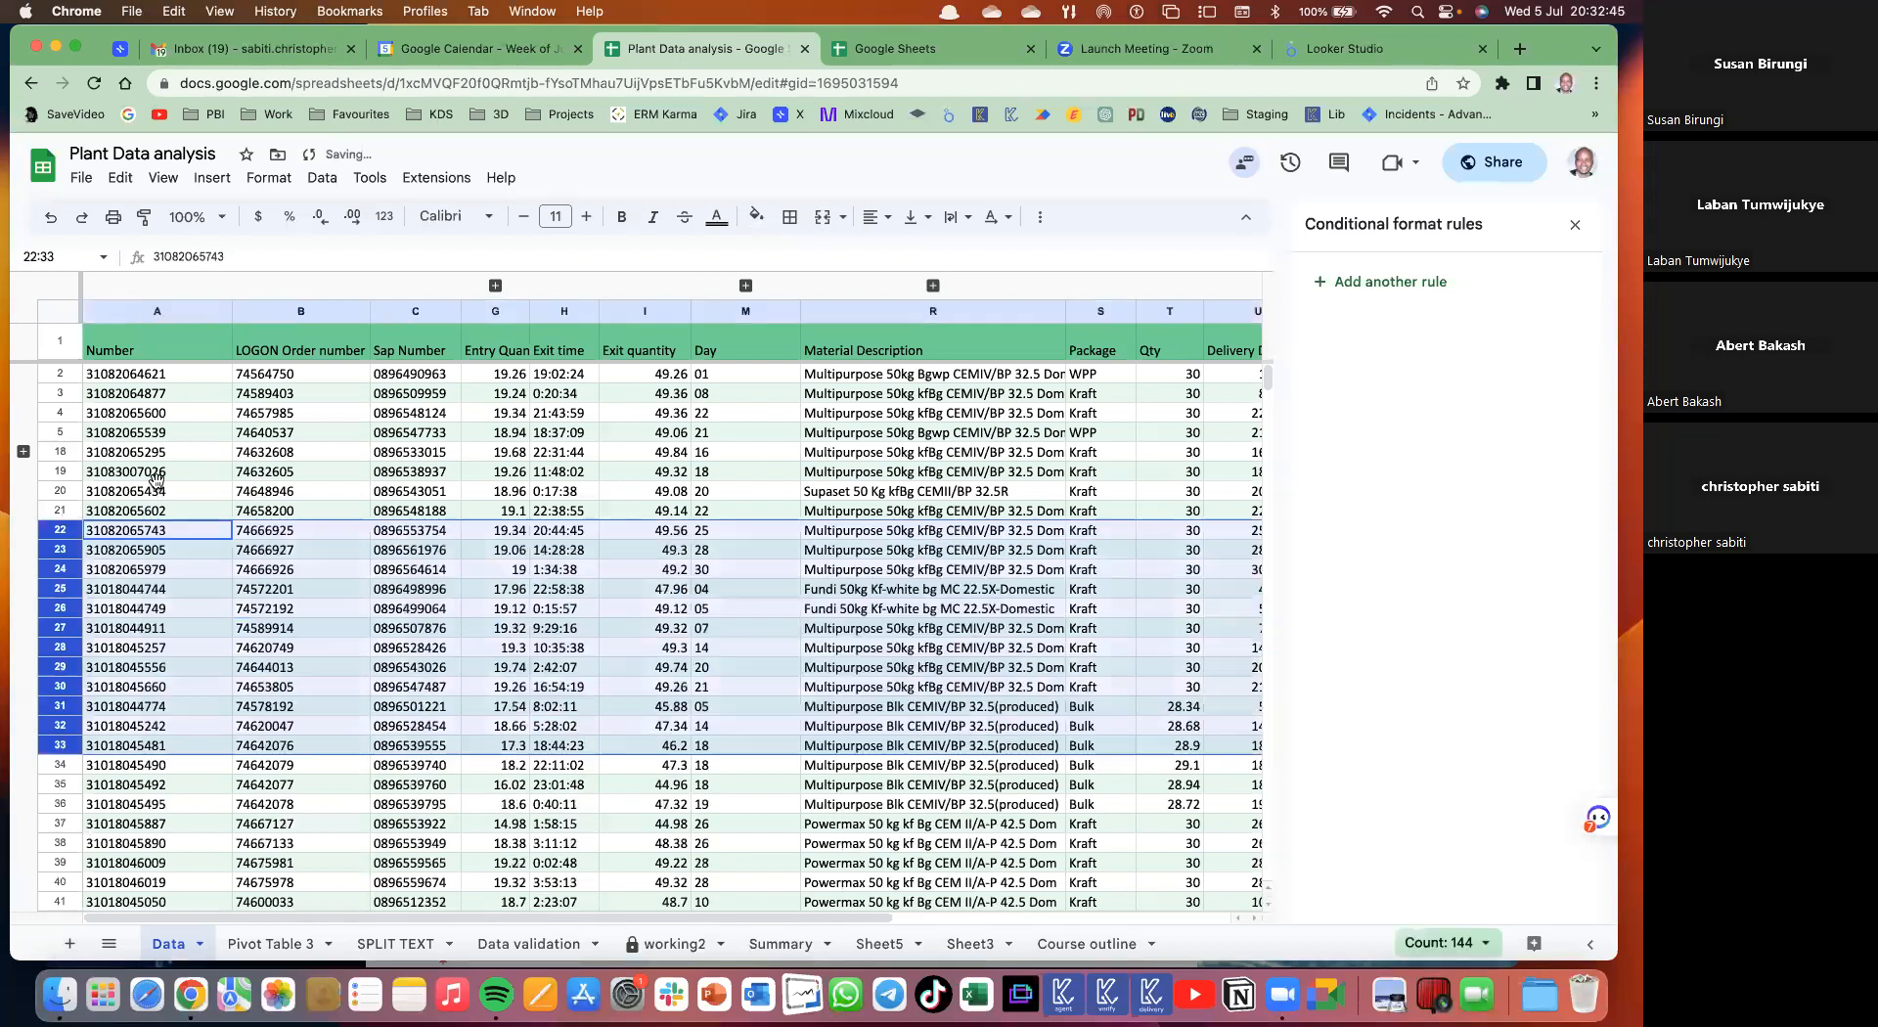
pyautogui.click(127, 492)
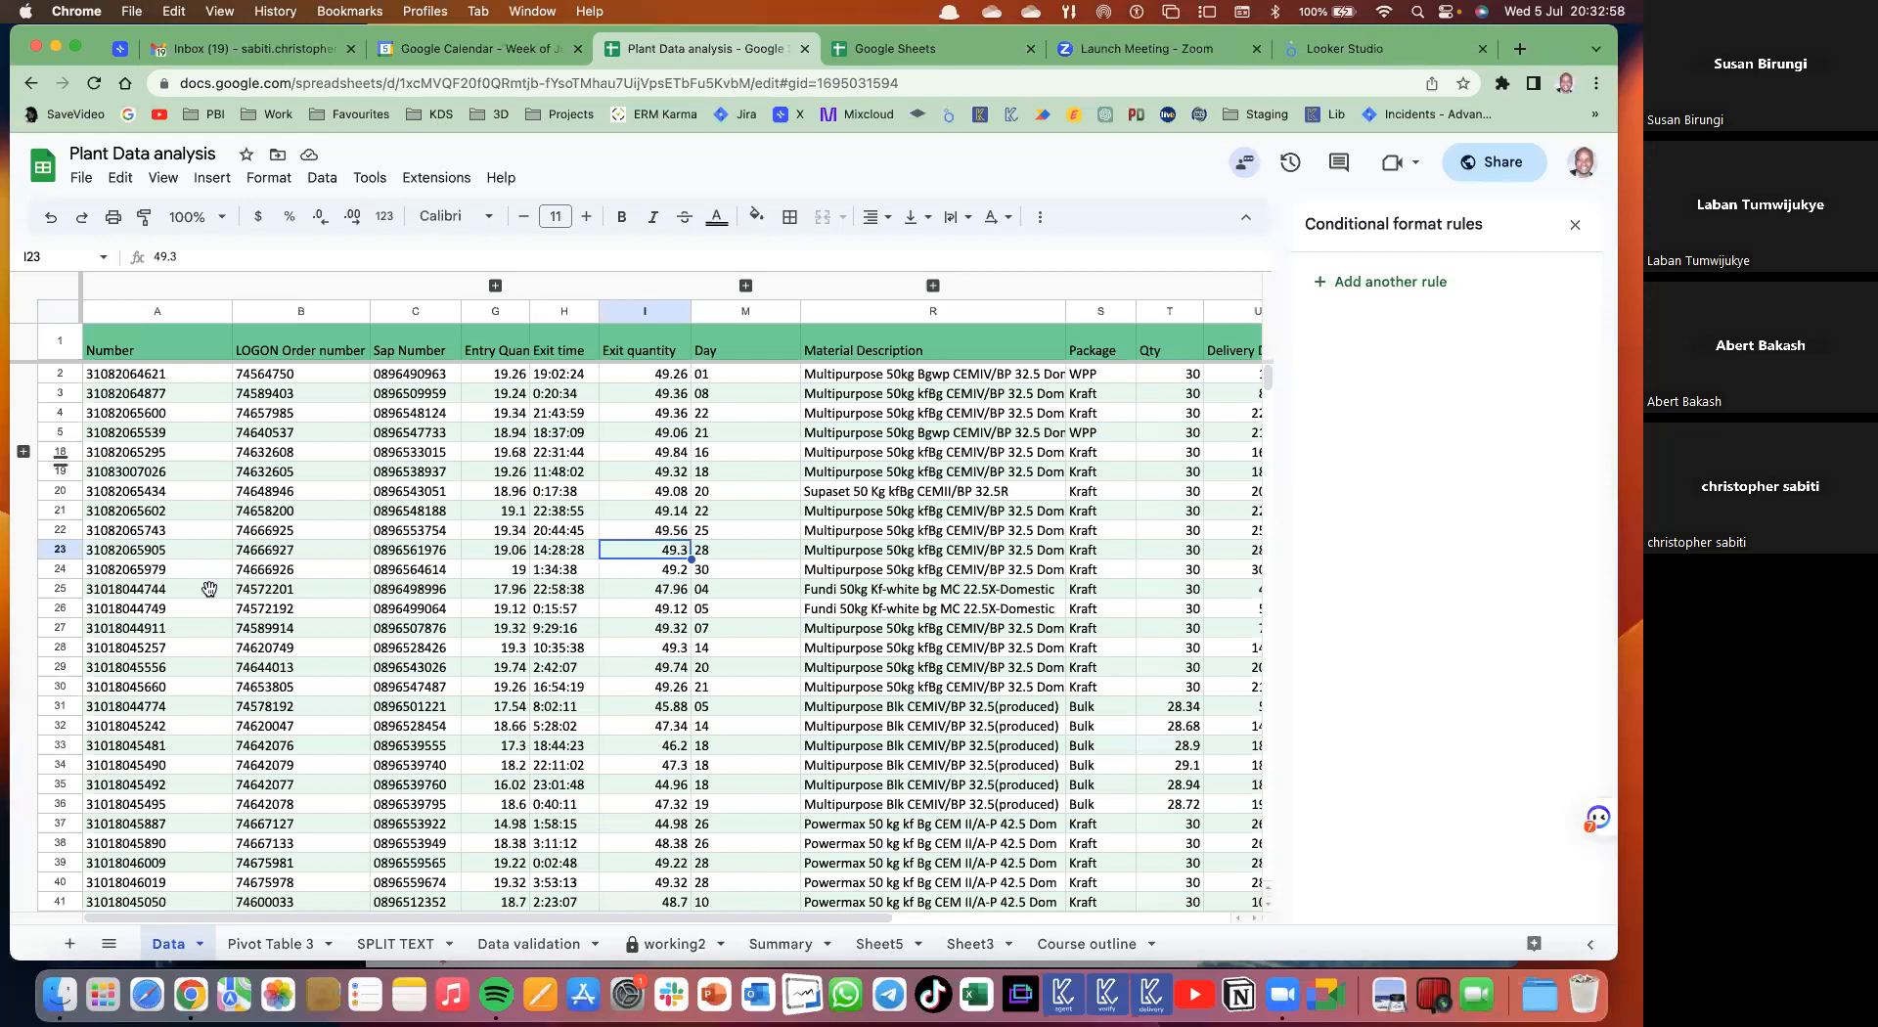
pyautogui.click(278, 510)
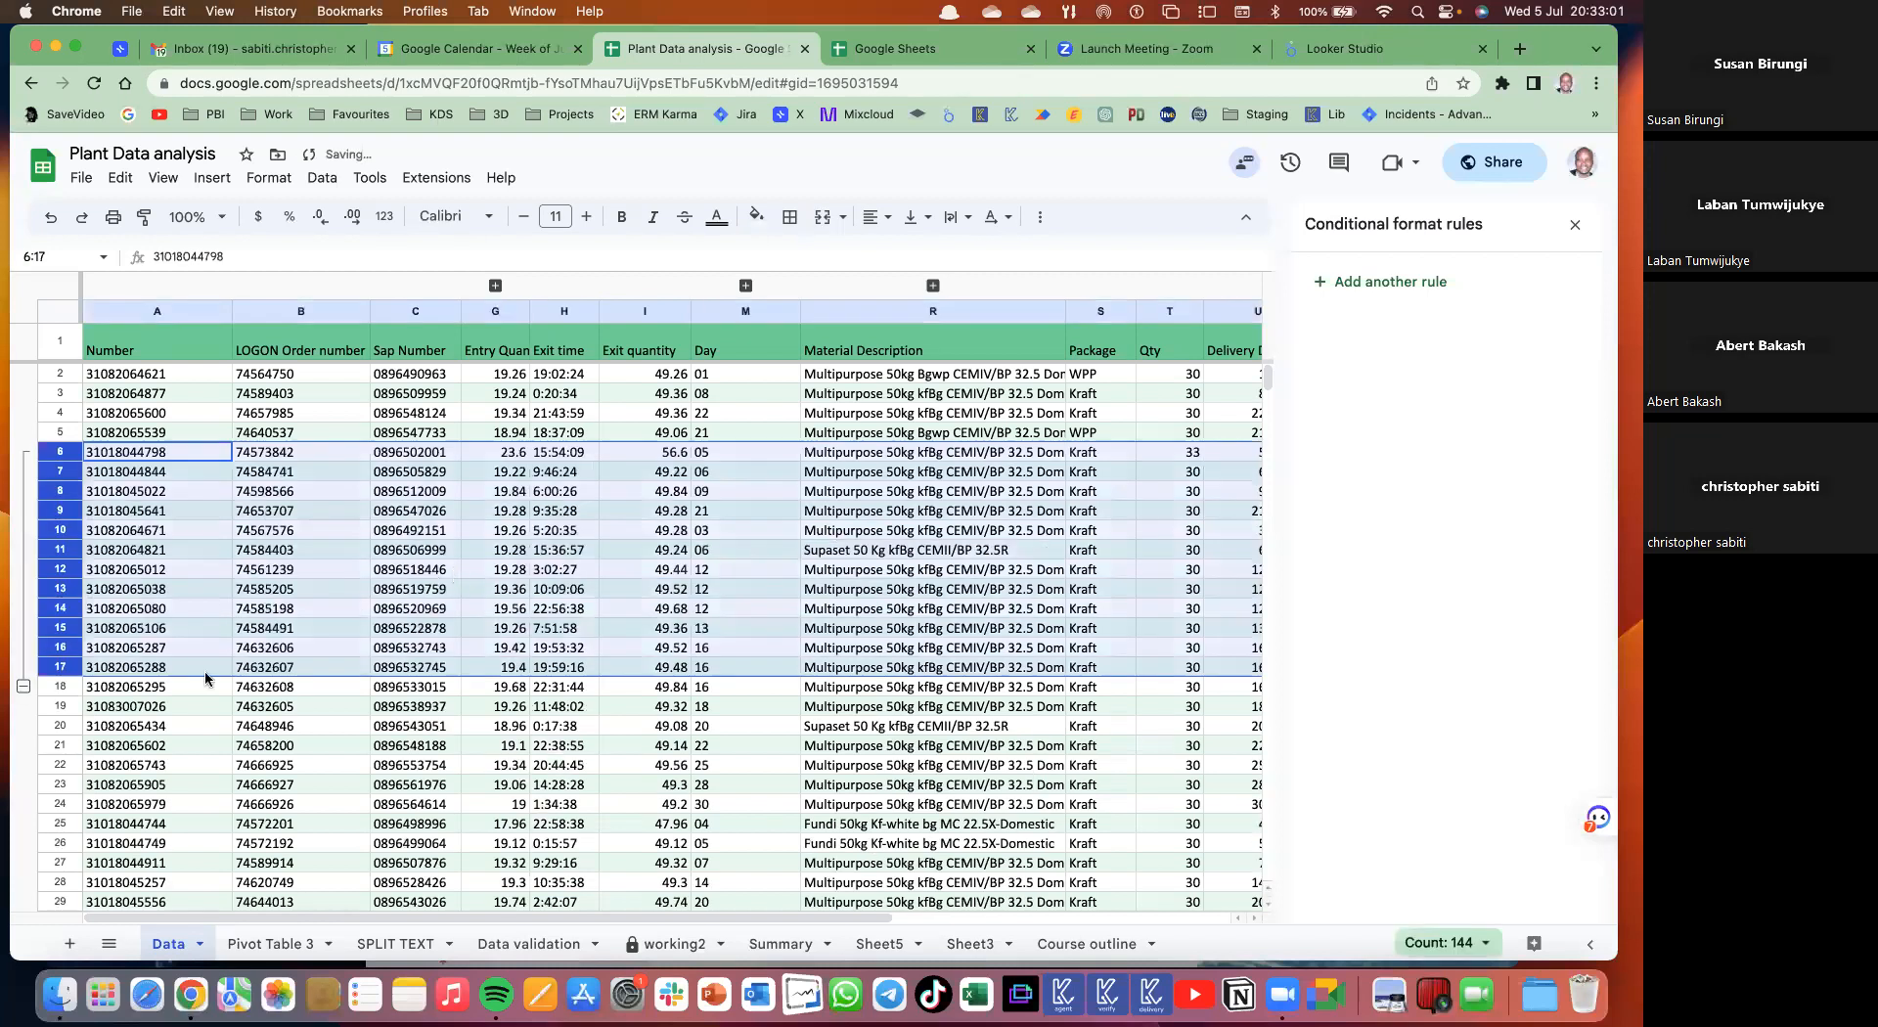
pyautogui.hotkey('shift', 'Right')
pyautogui.hotkey('shift', 'Down')
pyautogui.hotkey('shift', 'Down')
pyautogui.hotkey('shift', 'Down')
pyautogui.click(22, 687)
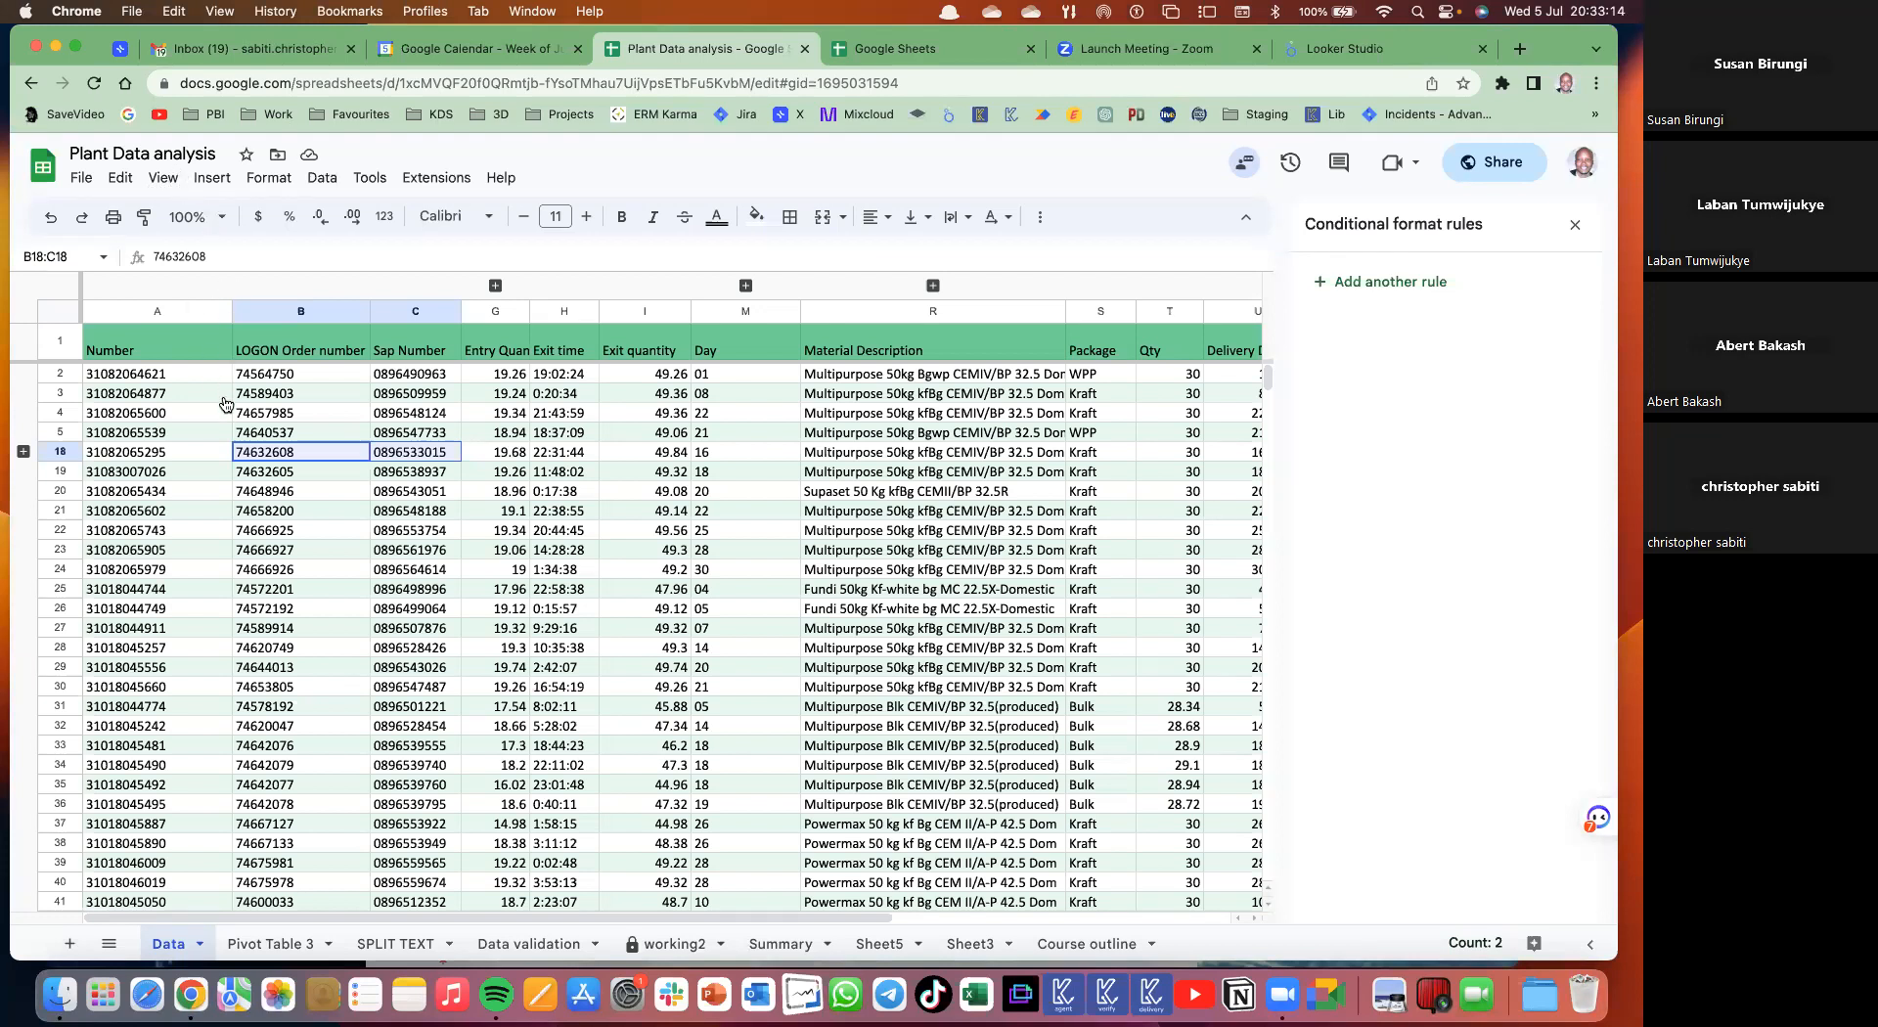
pyautogui.click(163, 178)
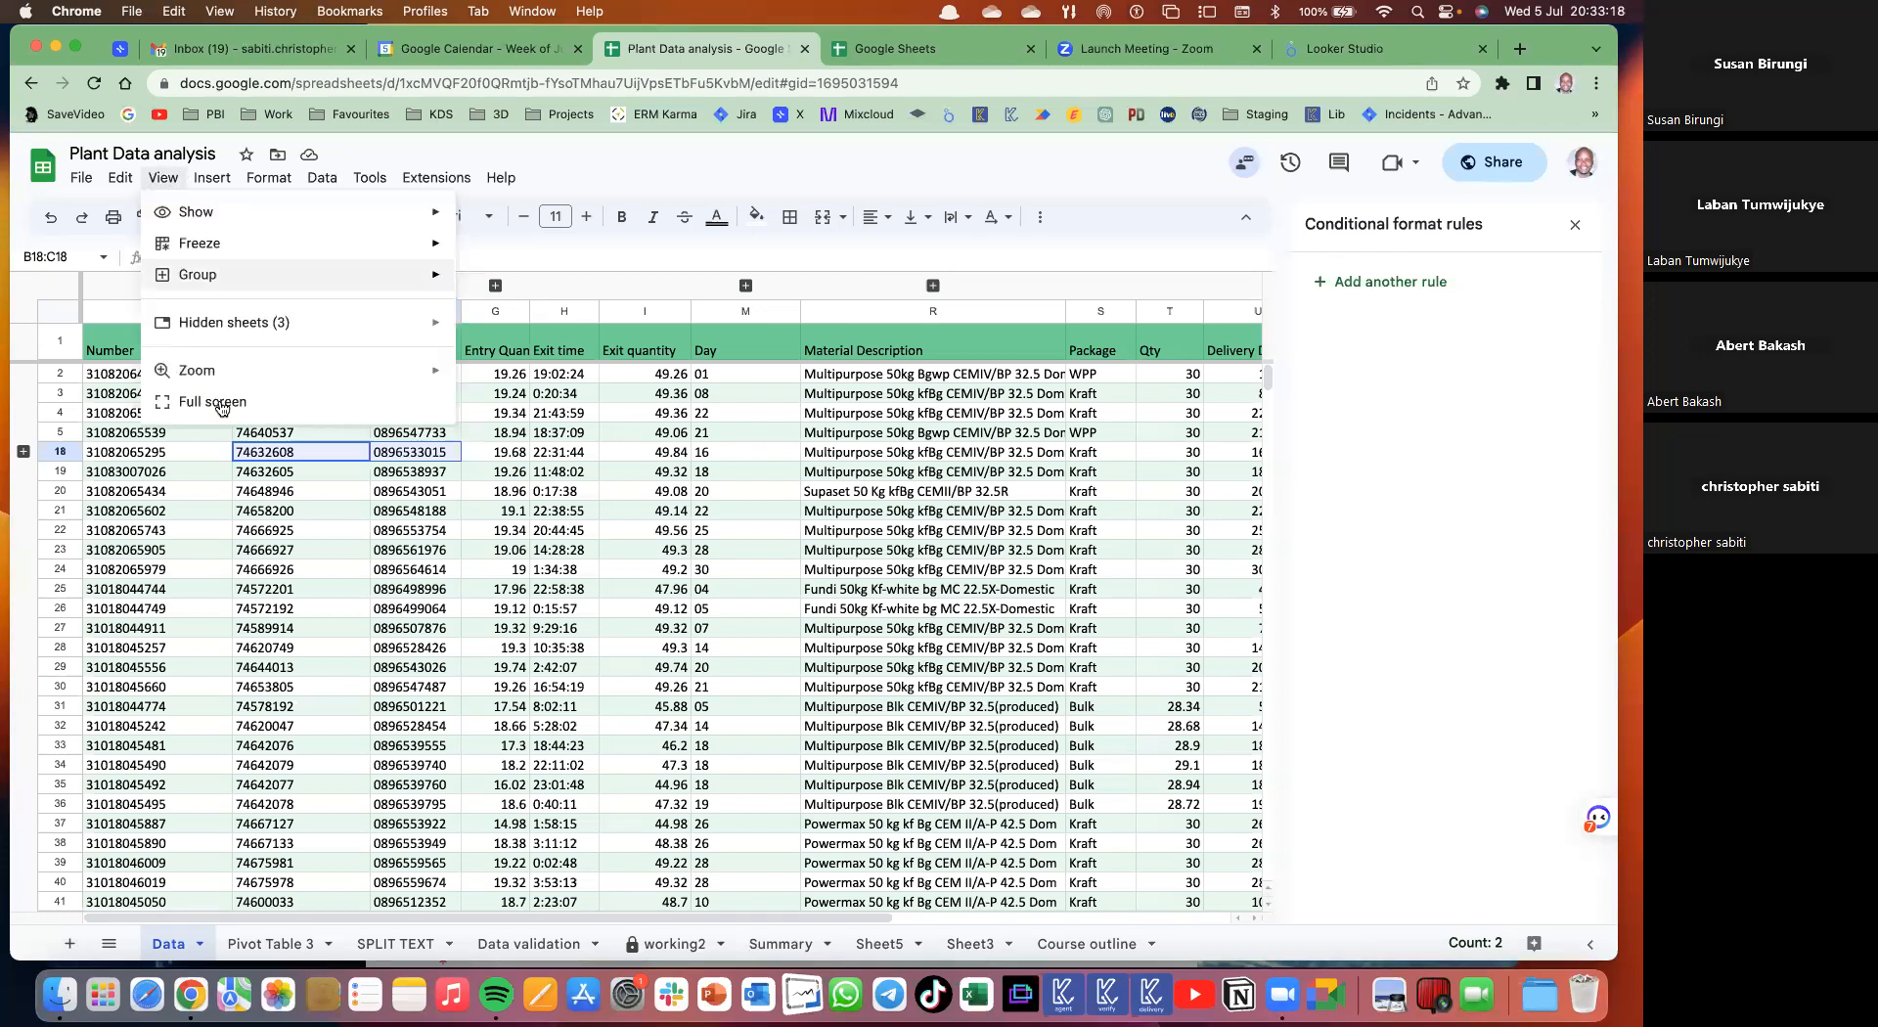
# - Enter full screen with Ctrl+Shift+F, exit with Esc, and bring up the Insert > Image choices
pyautogui.click(1327, 315)
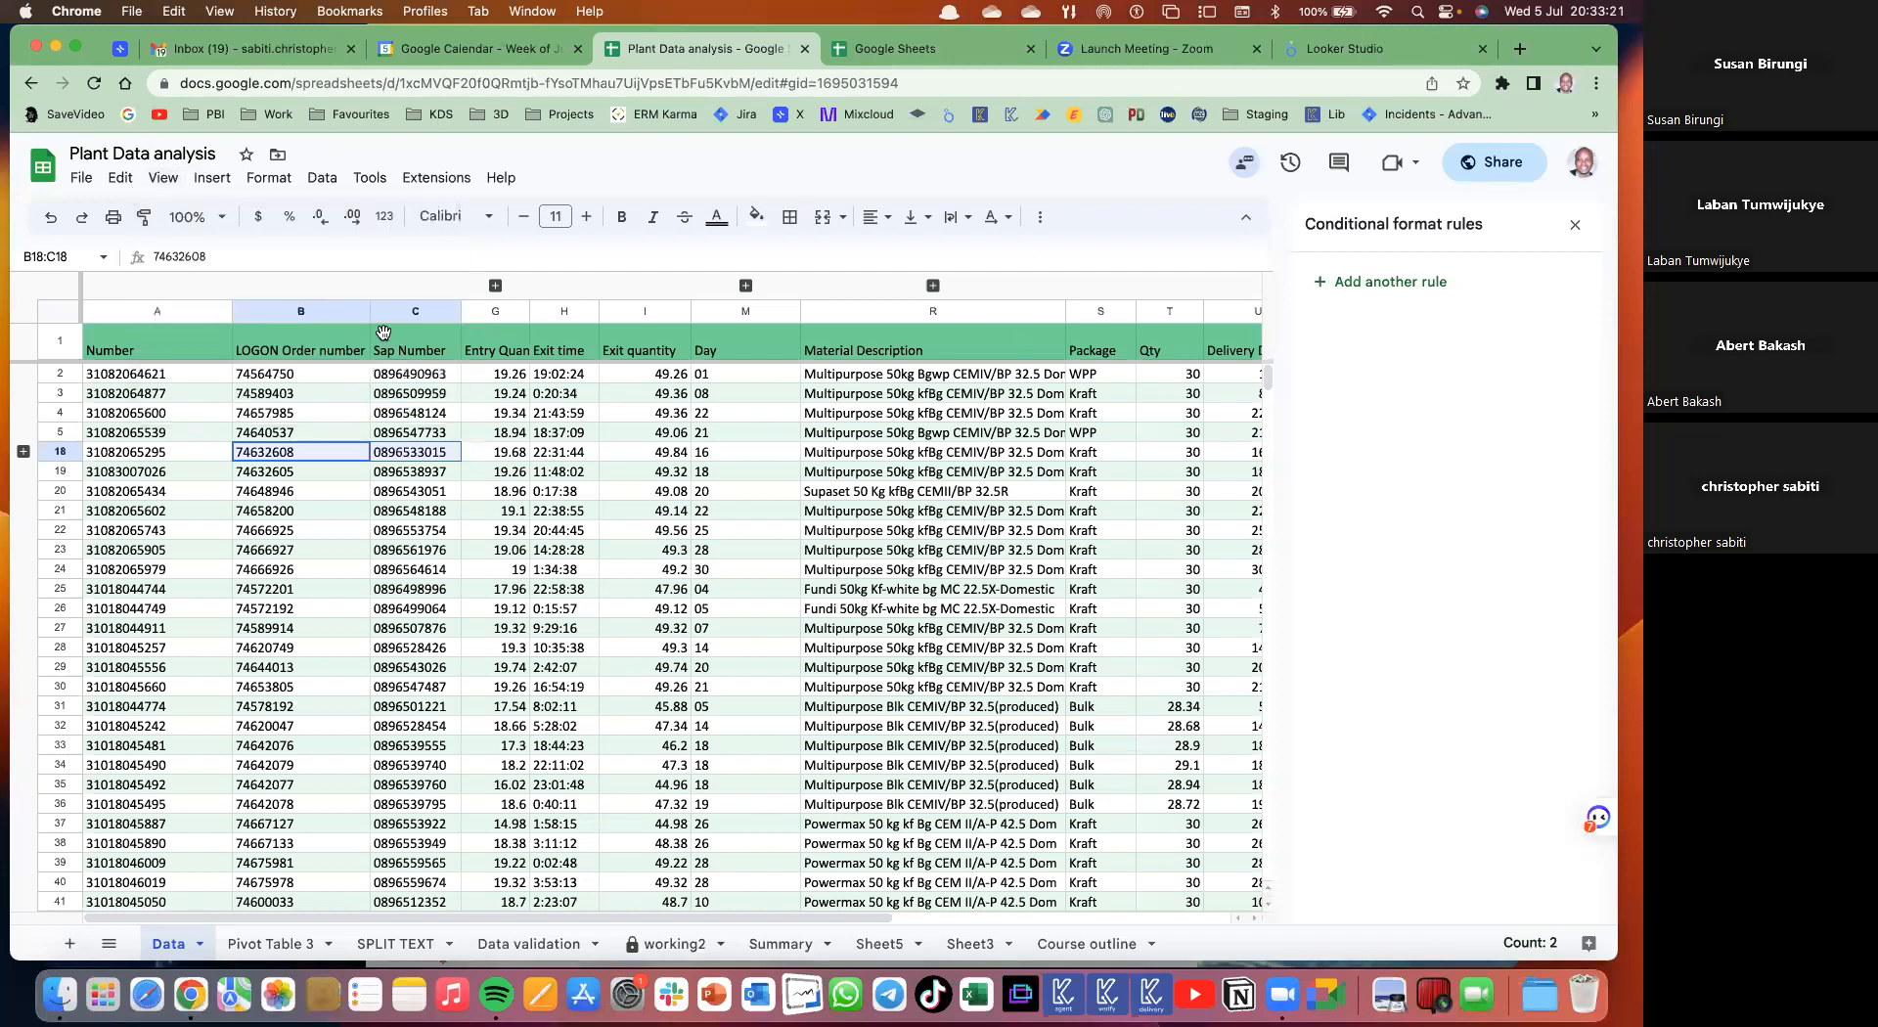
pyautogui.hotkey('ctrl', 'shift', 'f')
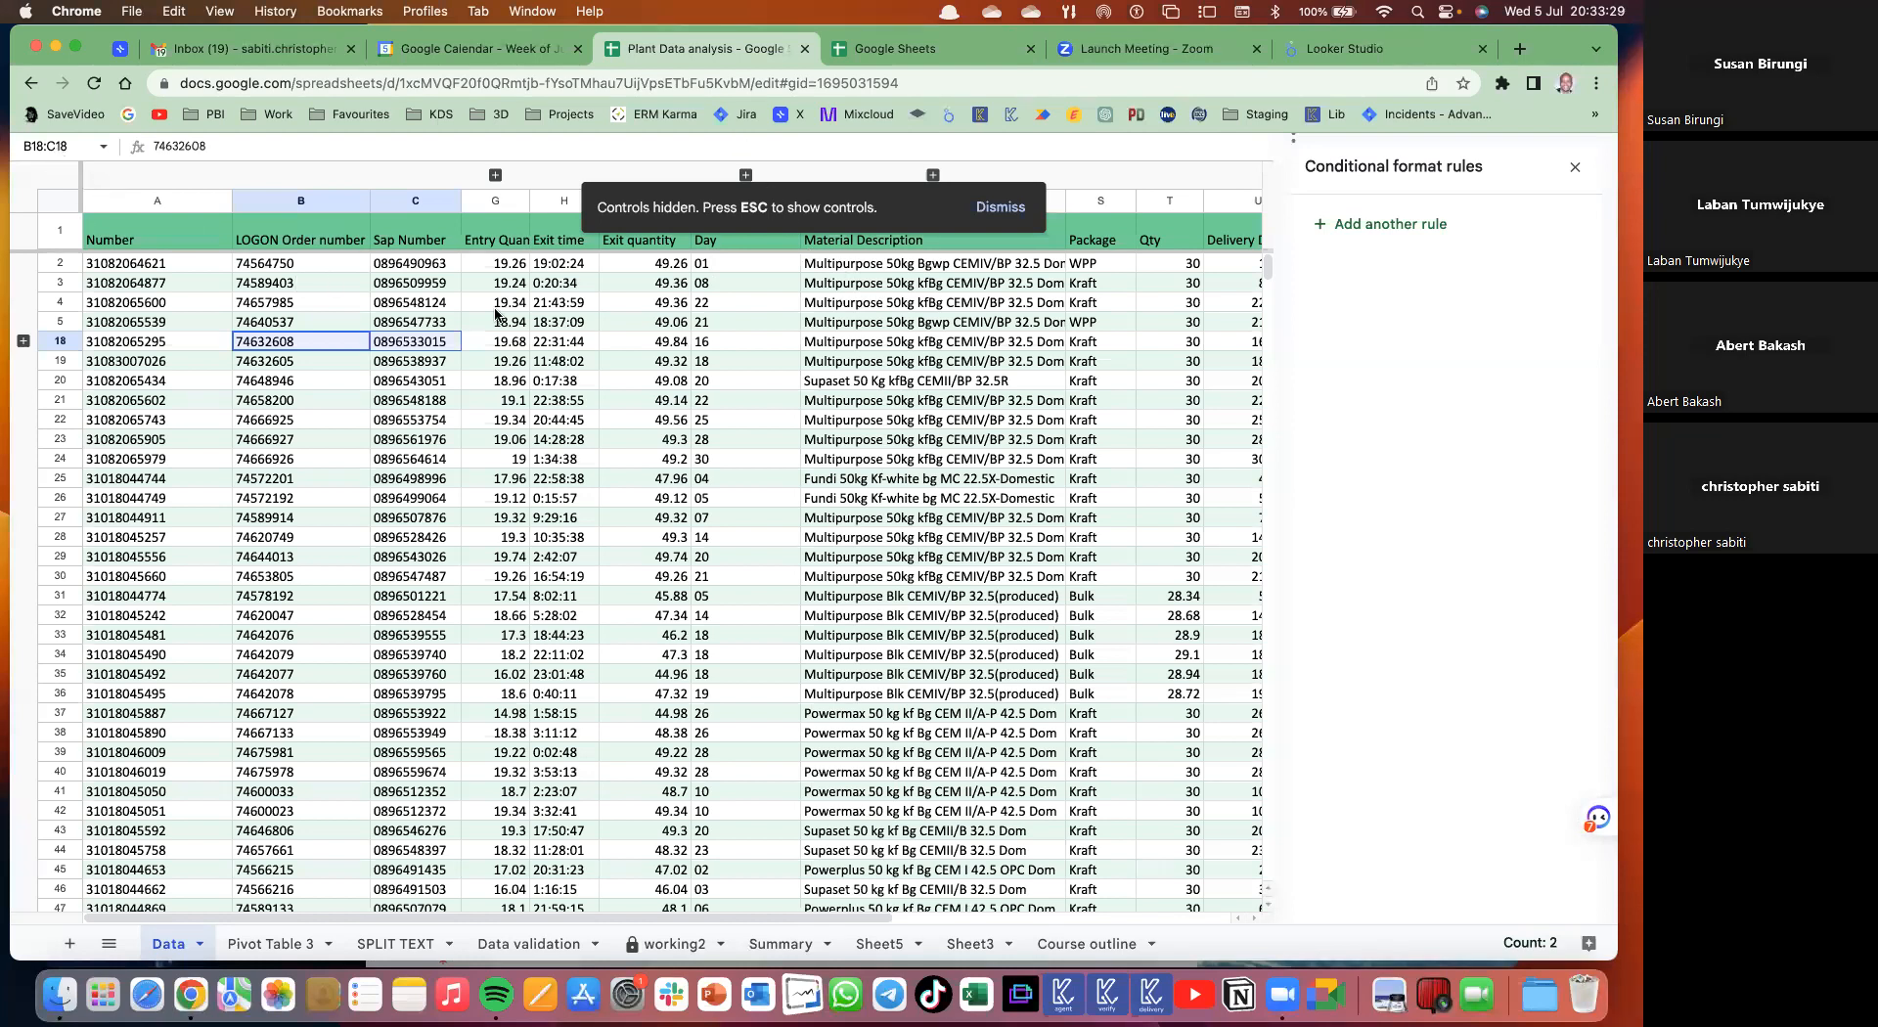
pyautogui.press('Escape')
pyautogui.click(212, 177)
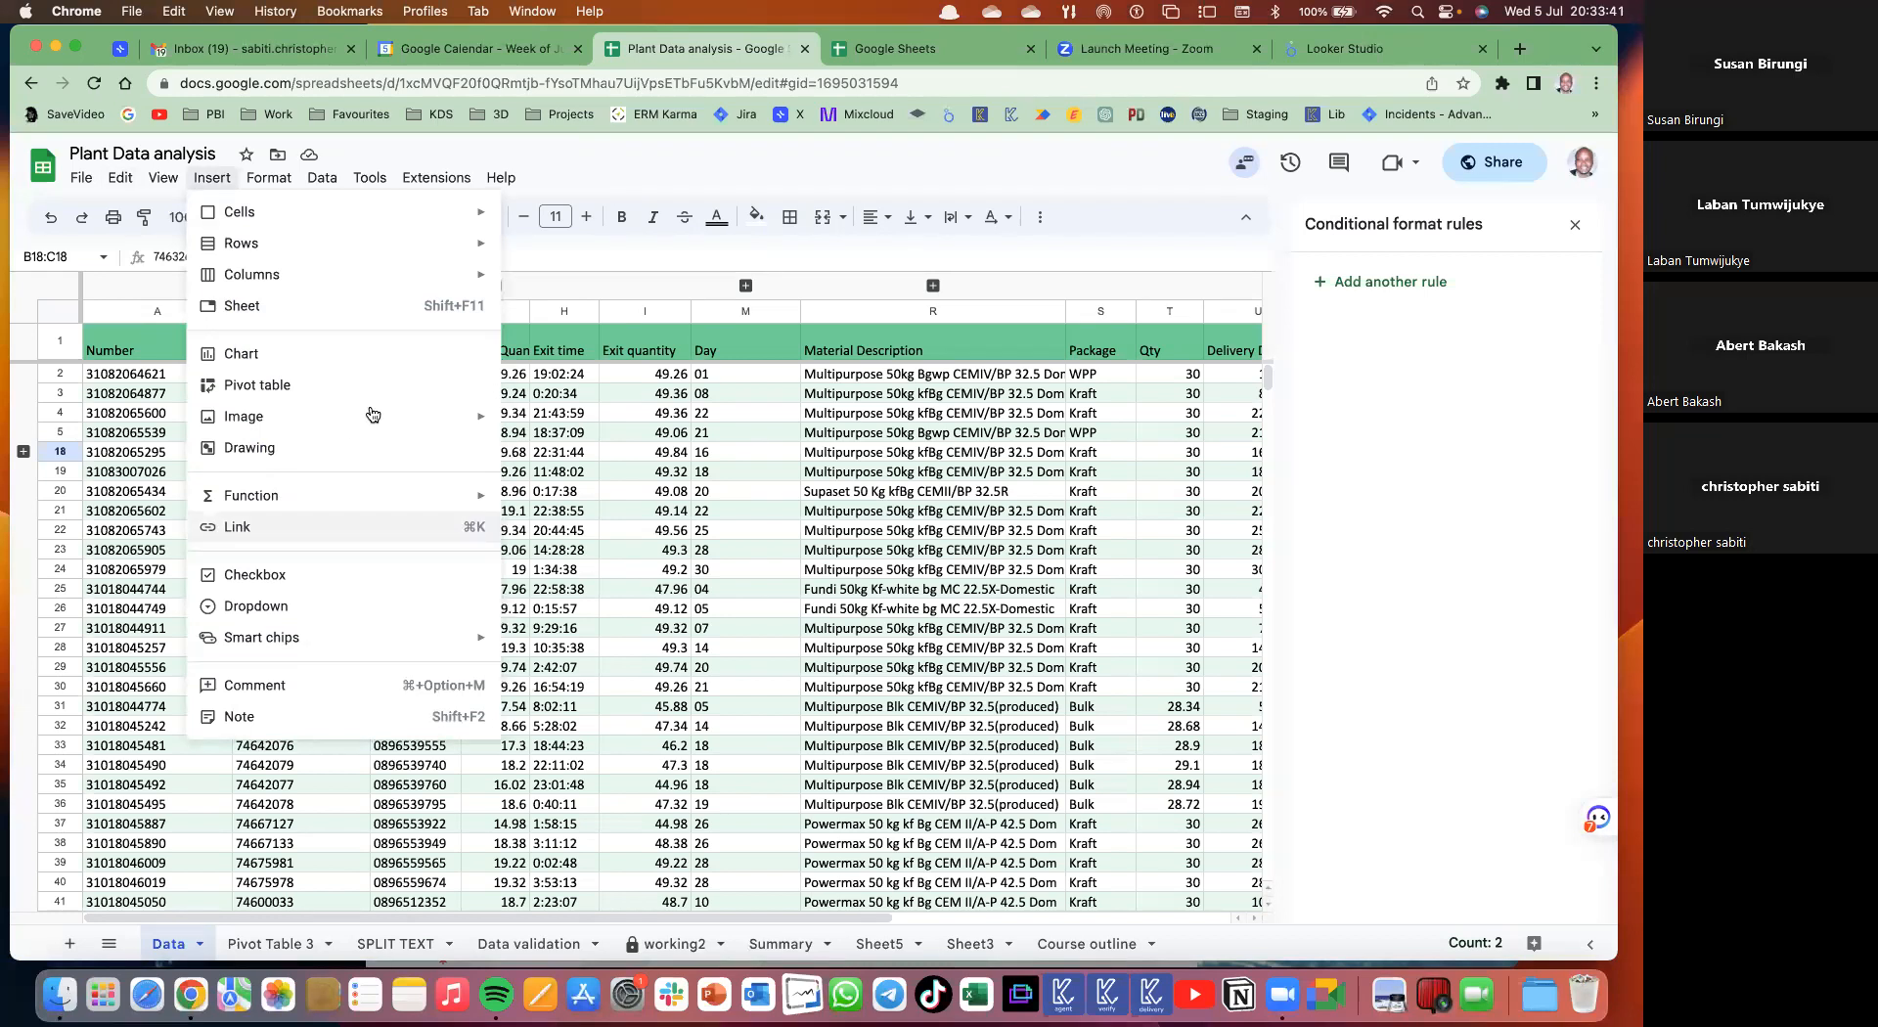
pyautogui.moveTo(364, 422)
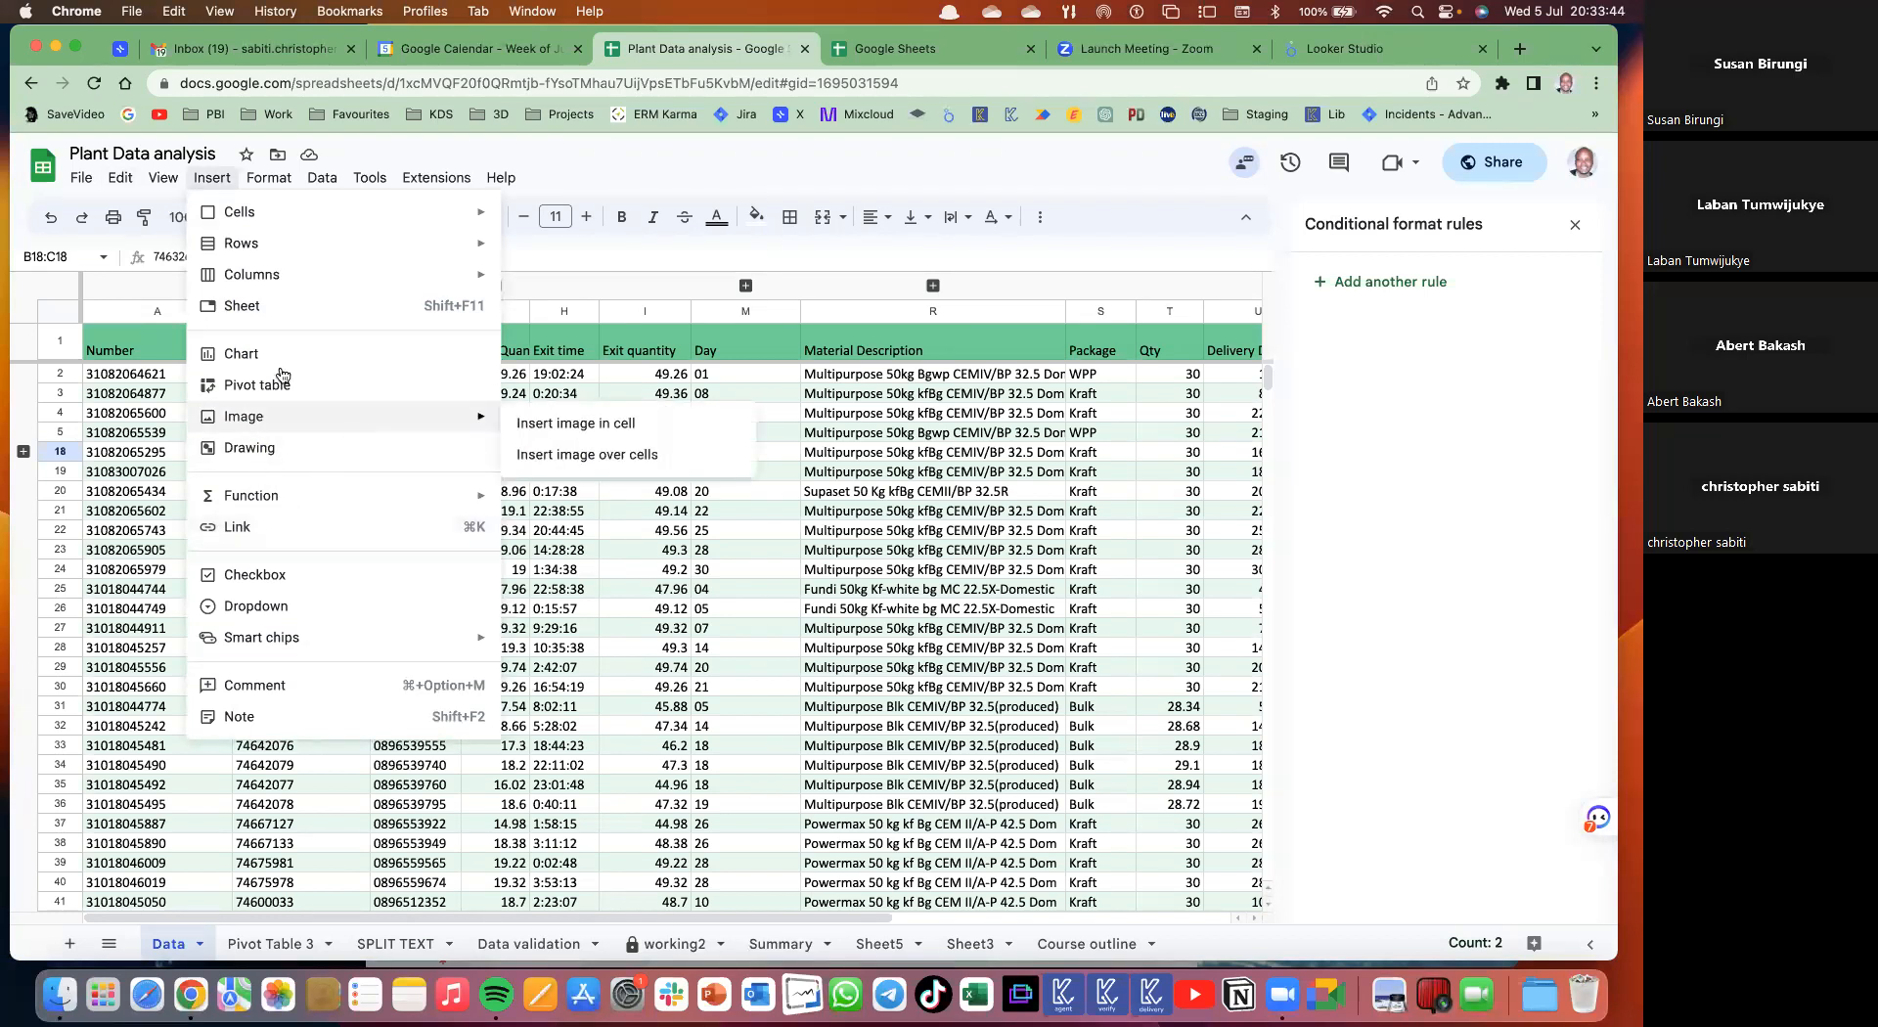
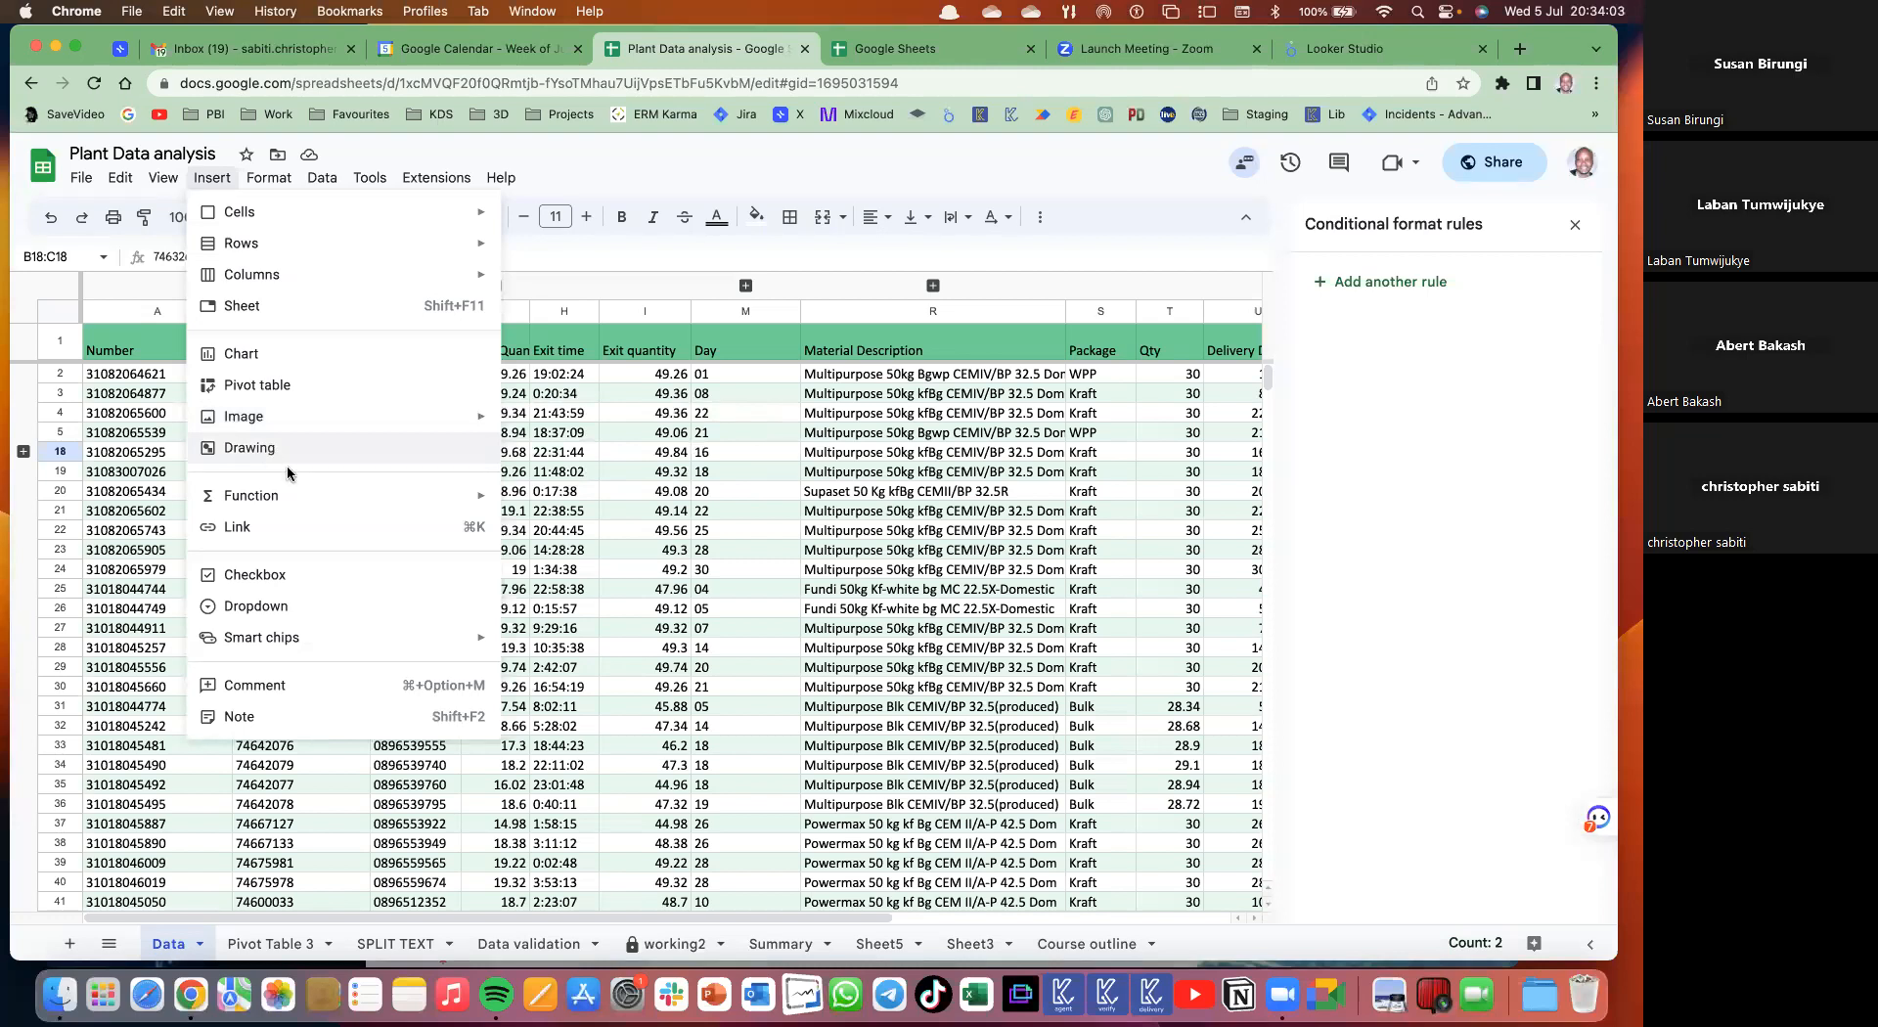
# - Draw a text box on a blank drawing canvas, narrow it slightly, then save and close the drawing
pyautogui.click(459, 448)
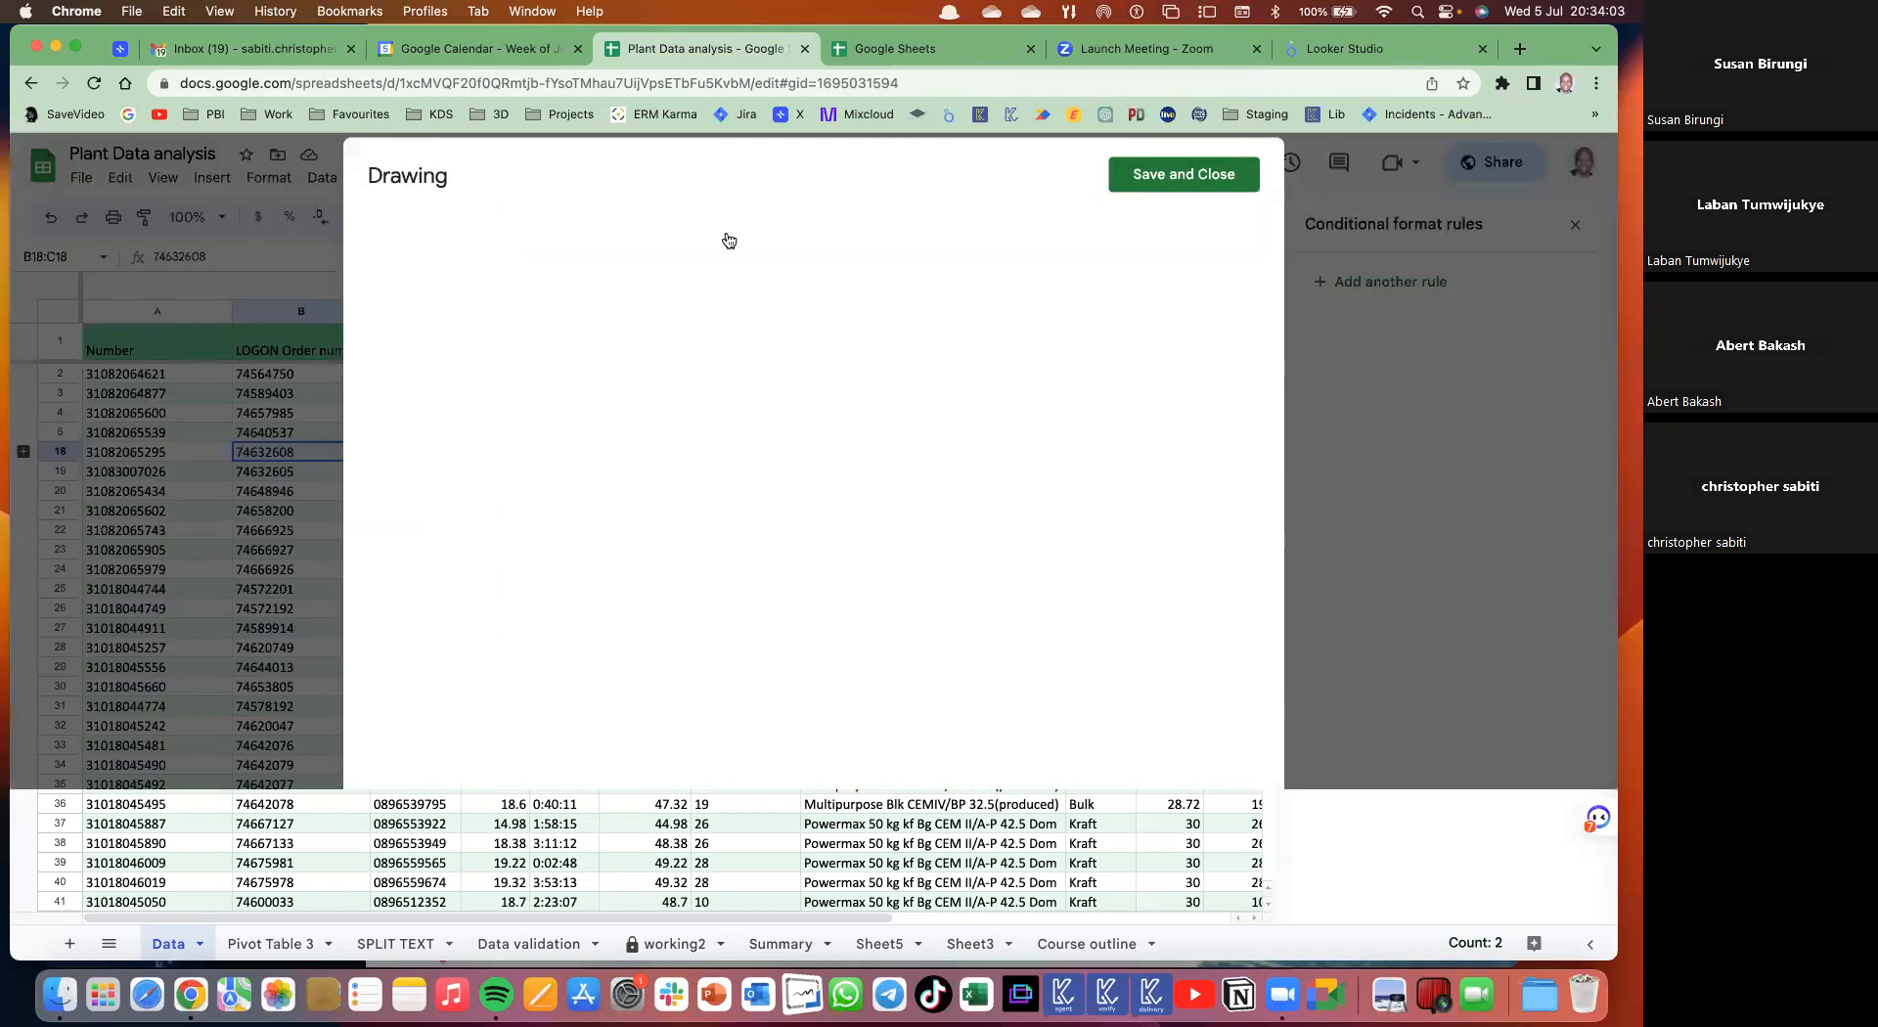
pyautogui.moveTo(540, 361); pyautogui.dragTo(823, 504)
pyautogui.moveTo(825, 402); pyautogui.dragTo(793, 504)
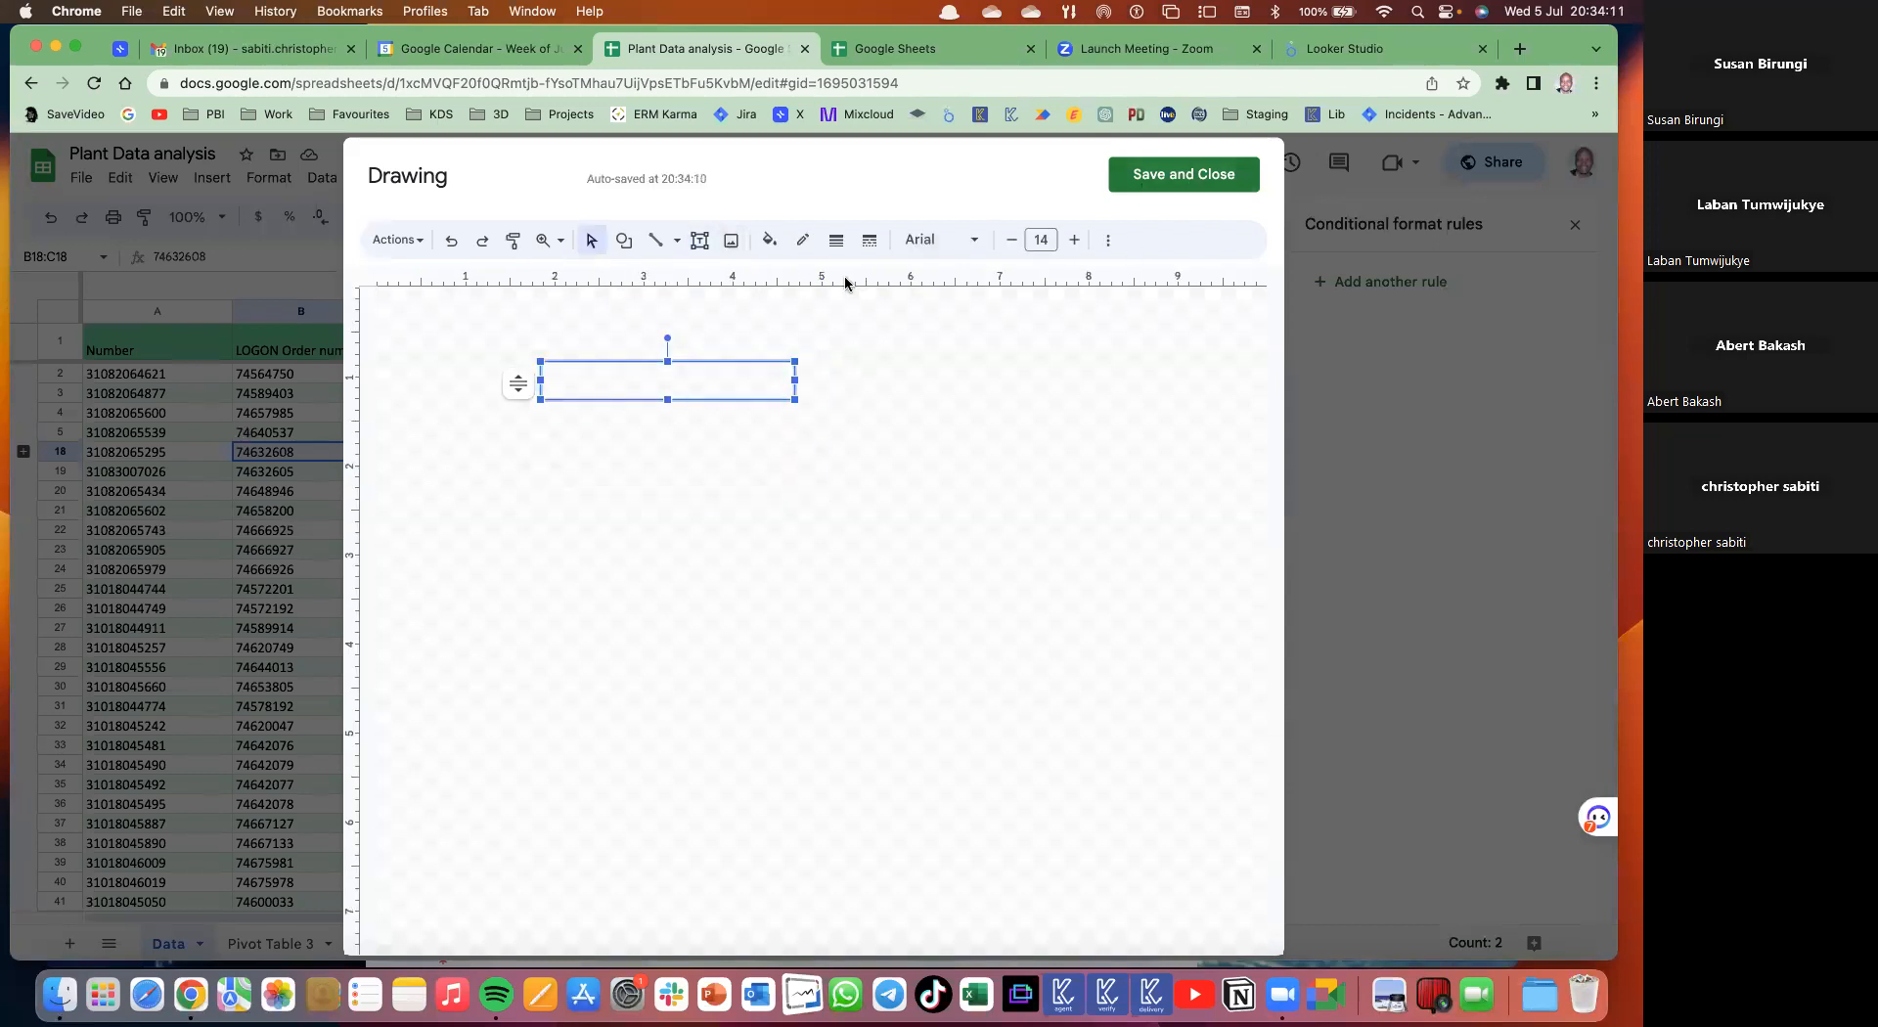
pyautogui.click(1171, 182)
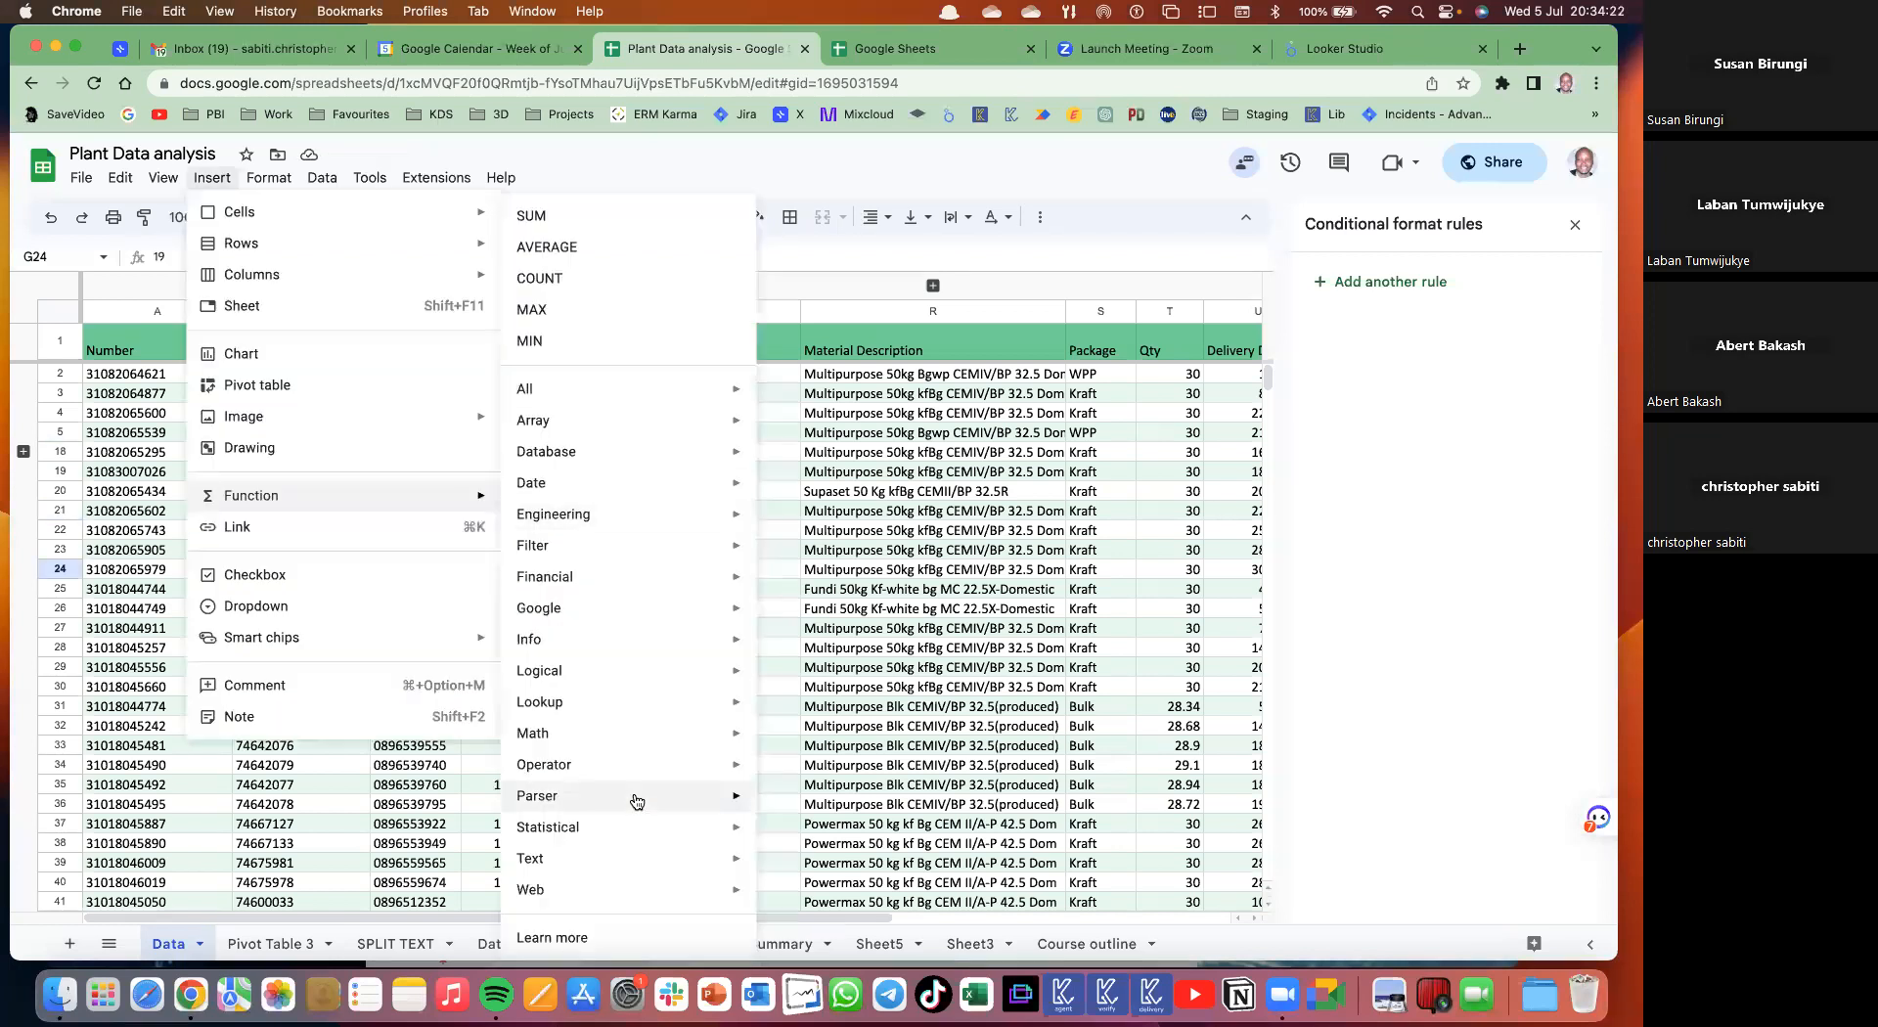
# - Dismiss the function list and step through Pivot Table 3 and SPLIT TEXT to the Data validation sheet's cell E6
pyautogui.moveTo(637, 803)
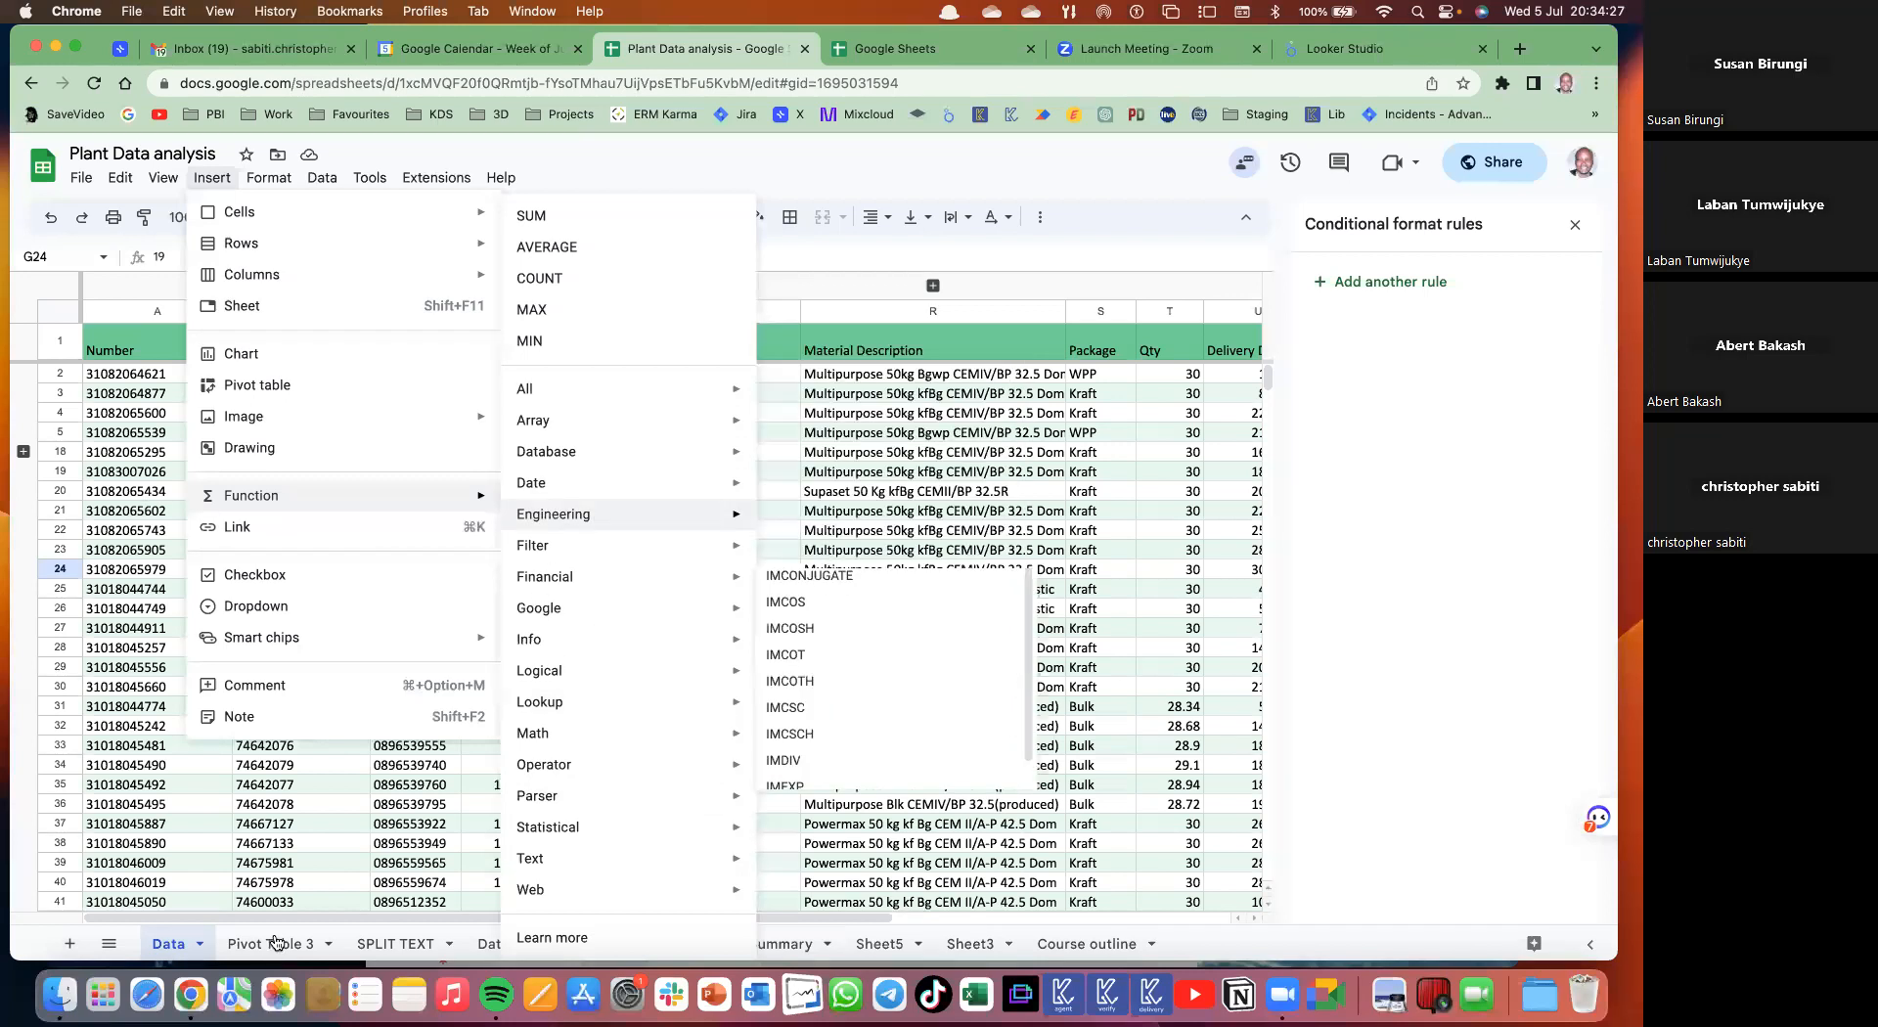
pyautogui.click(142, 491)
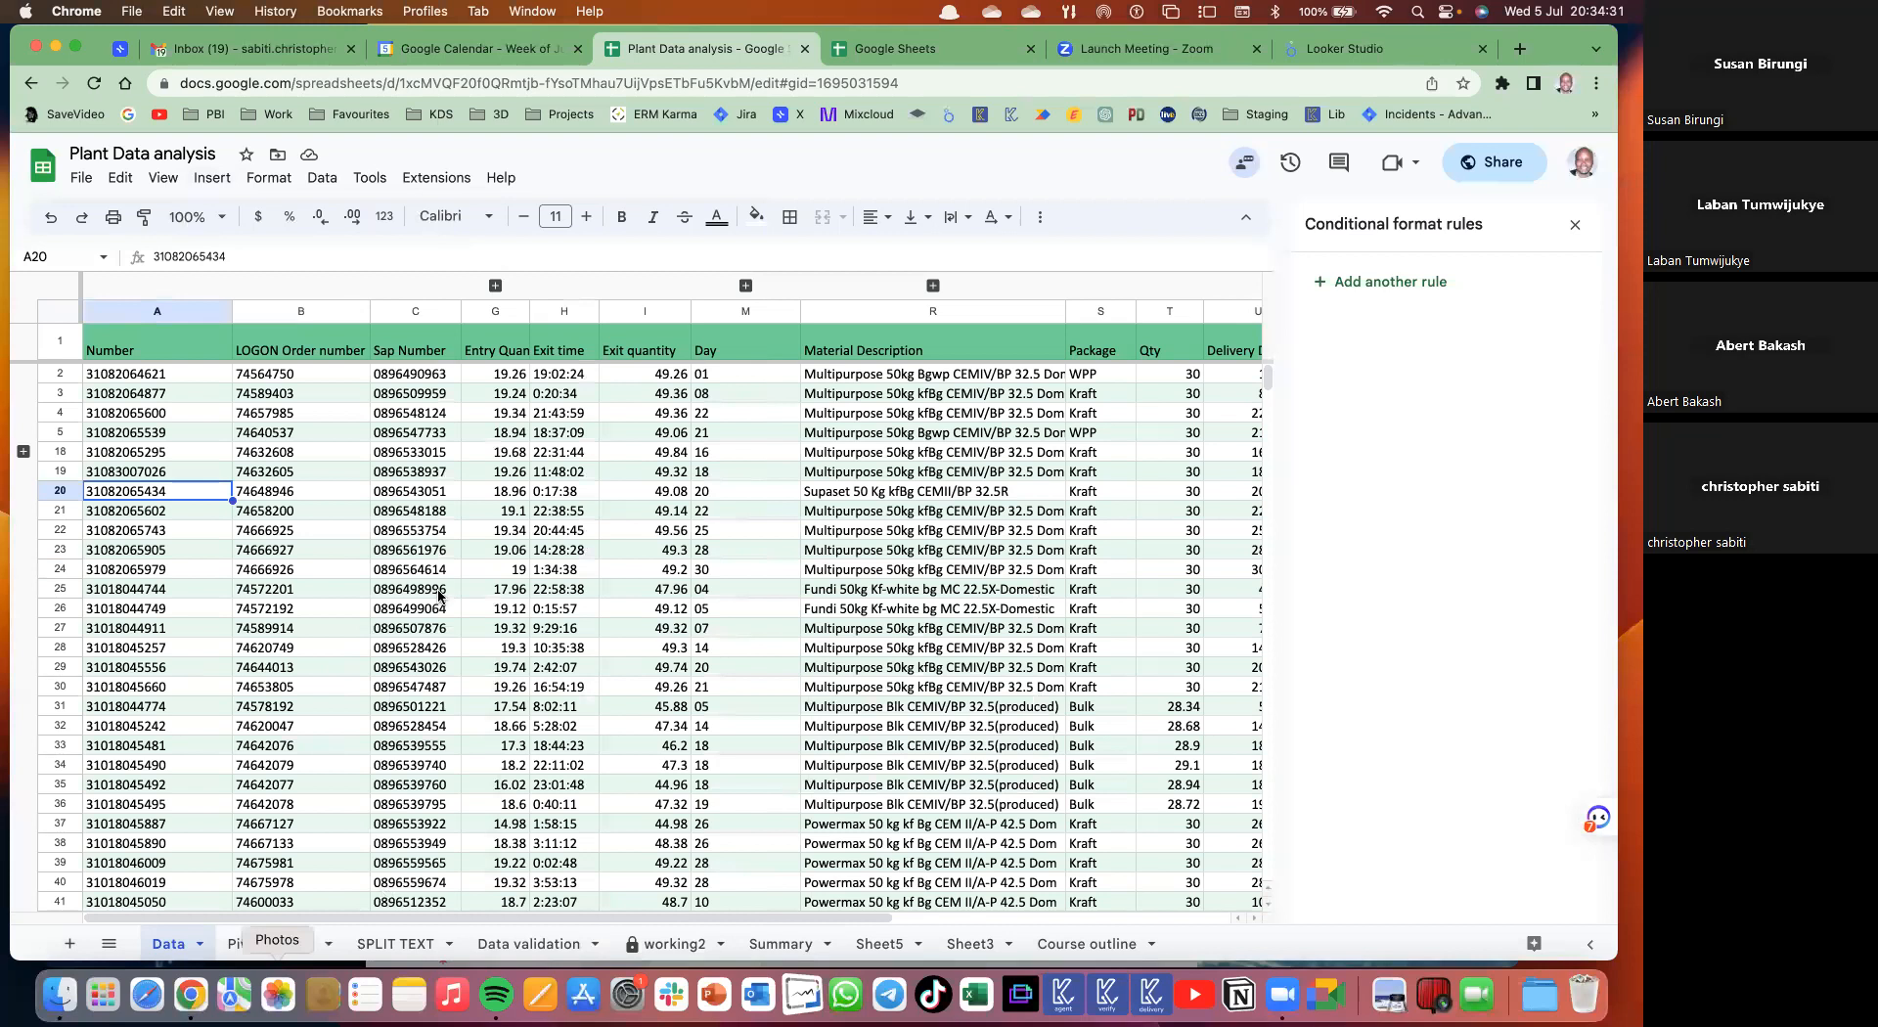
pyautogui.click(272, 945)
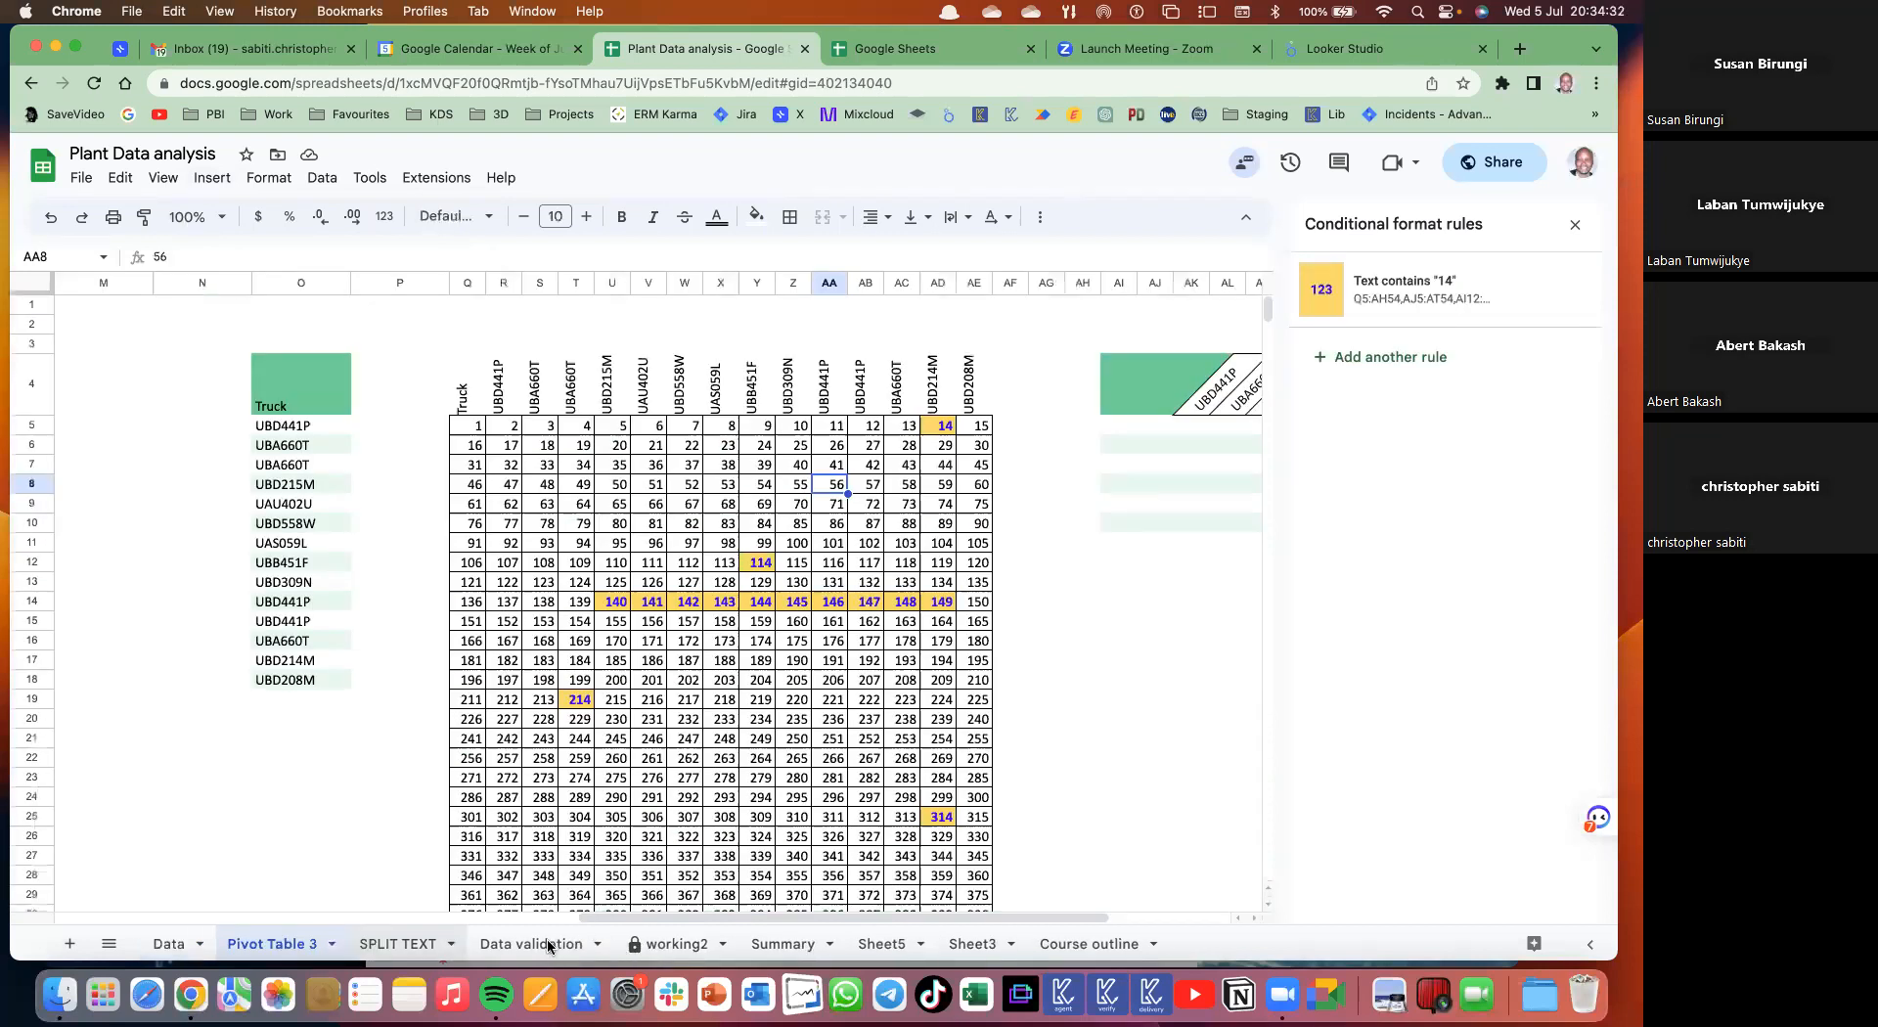
pyautogui.hotkey('alt', 'Down')
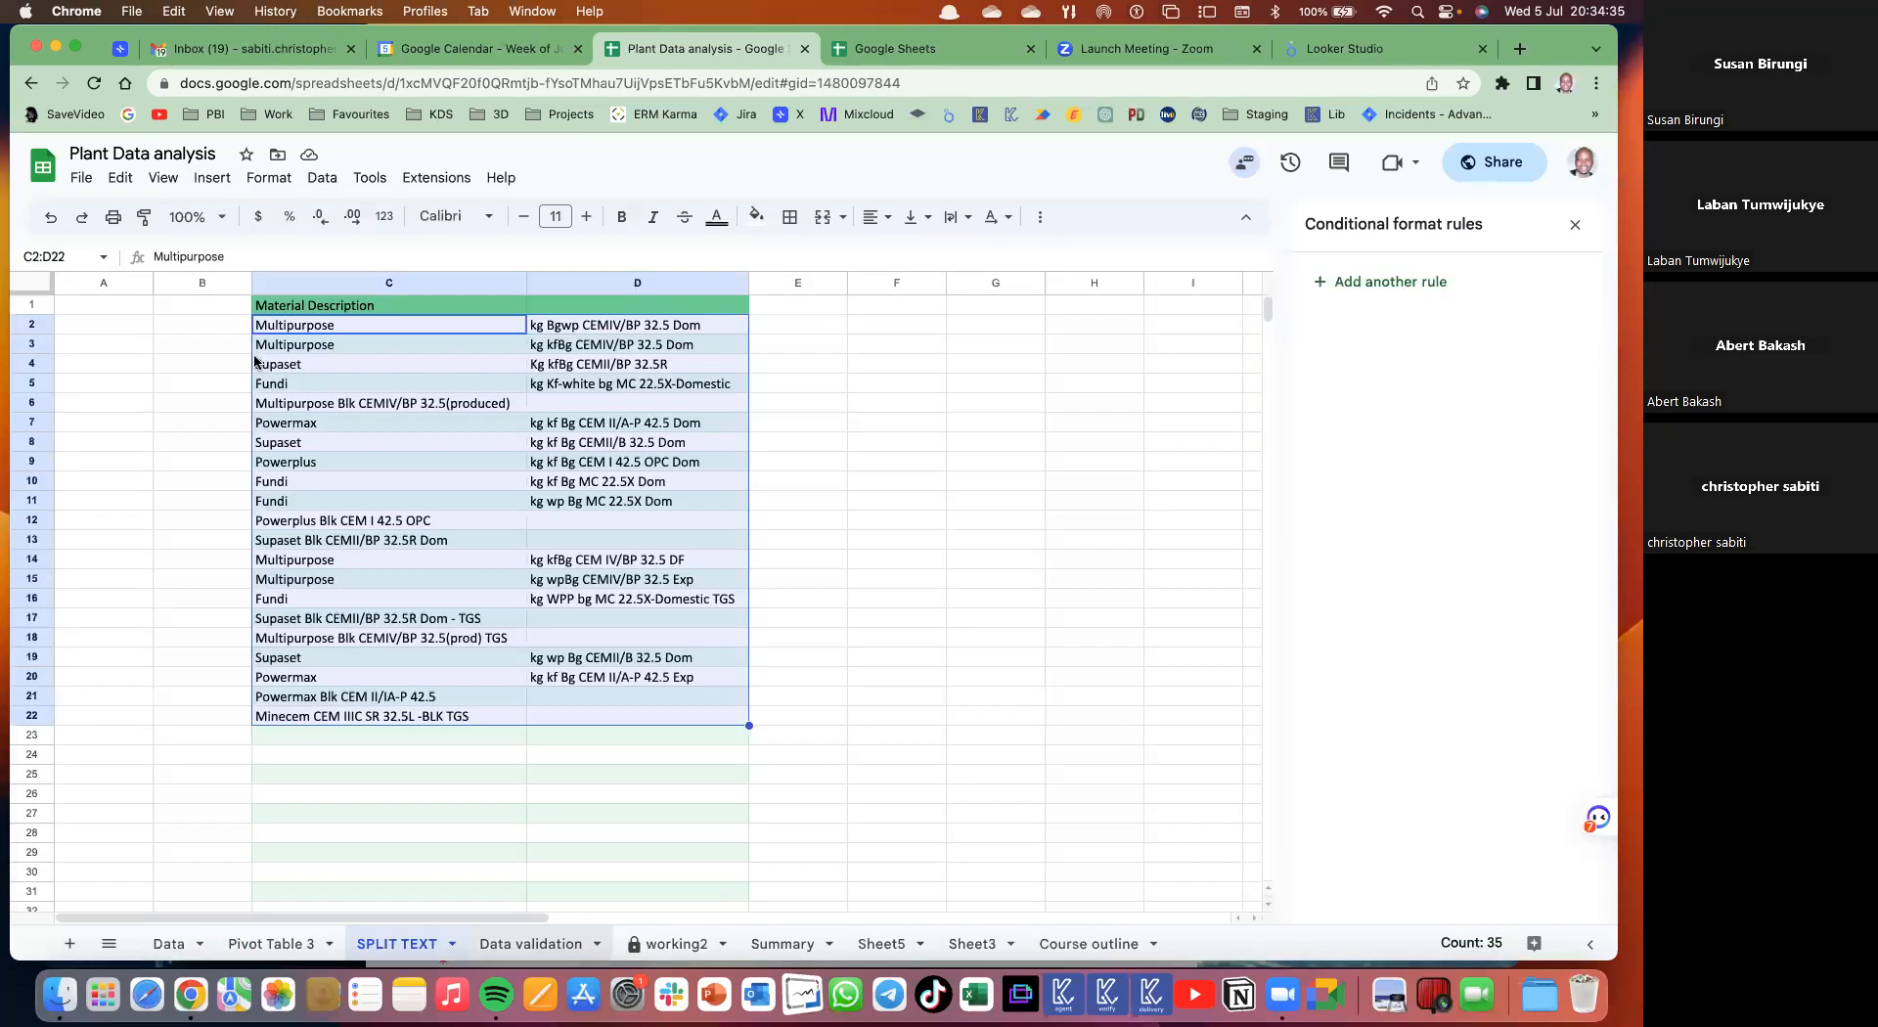
pyautogui.hotkey('alt', 'Down')
pyautogui.click(211, 349)
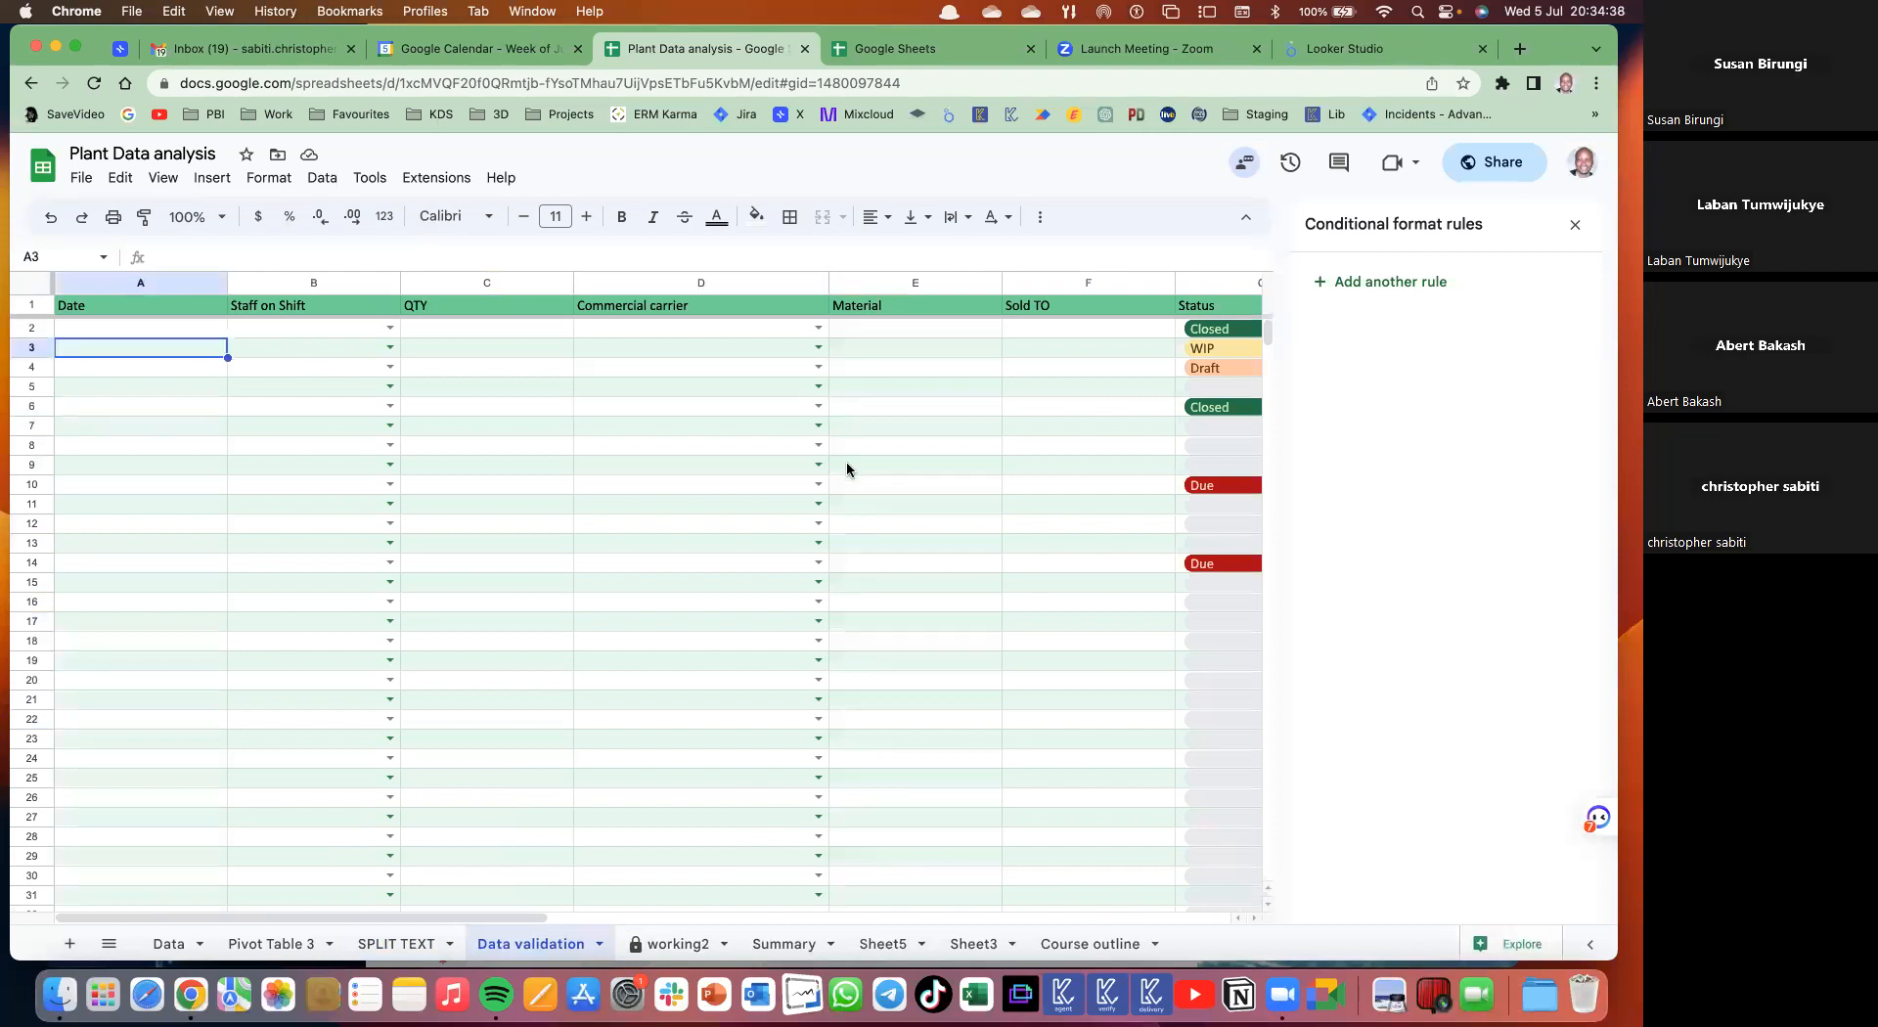
pyautogui.click(892, 414)
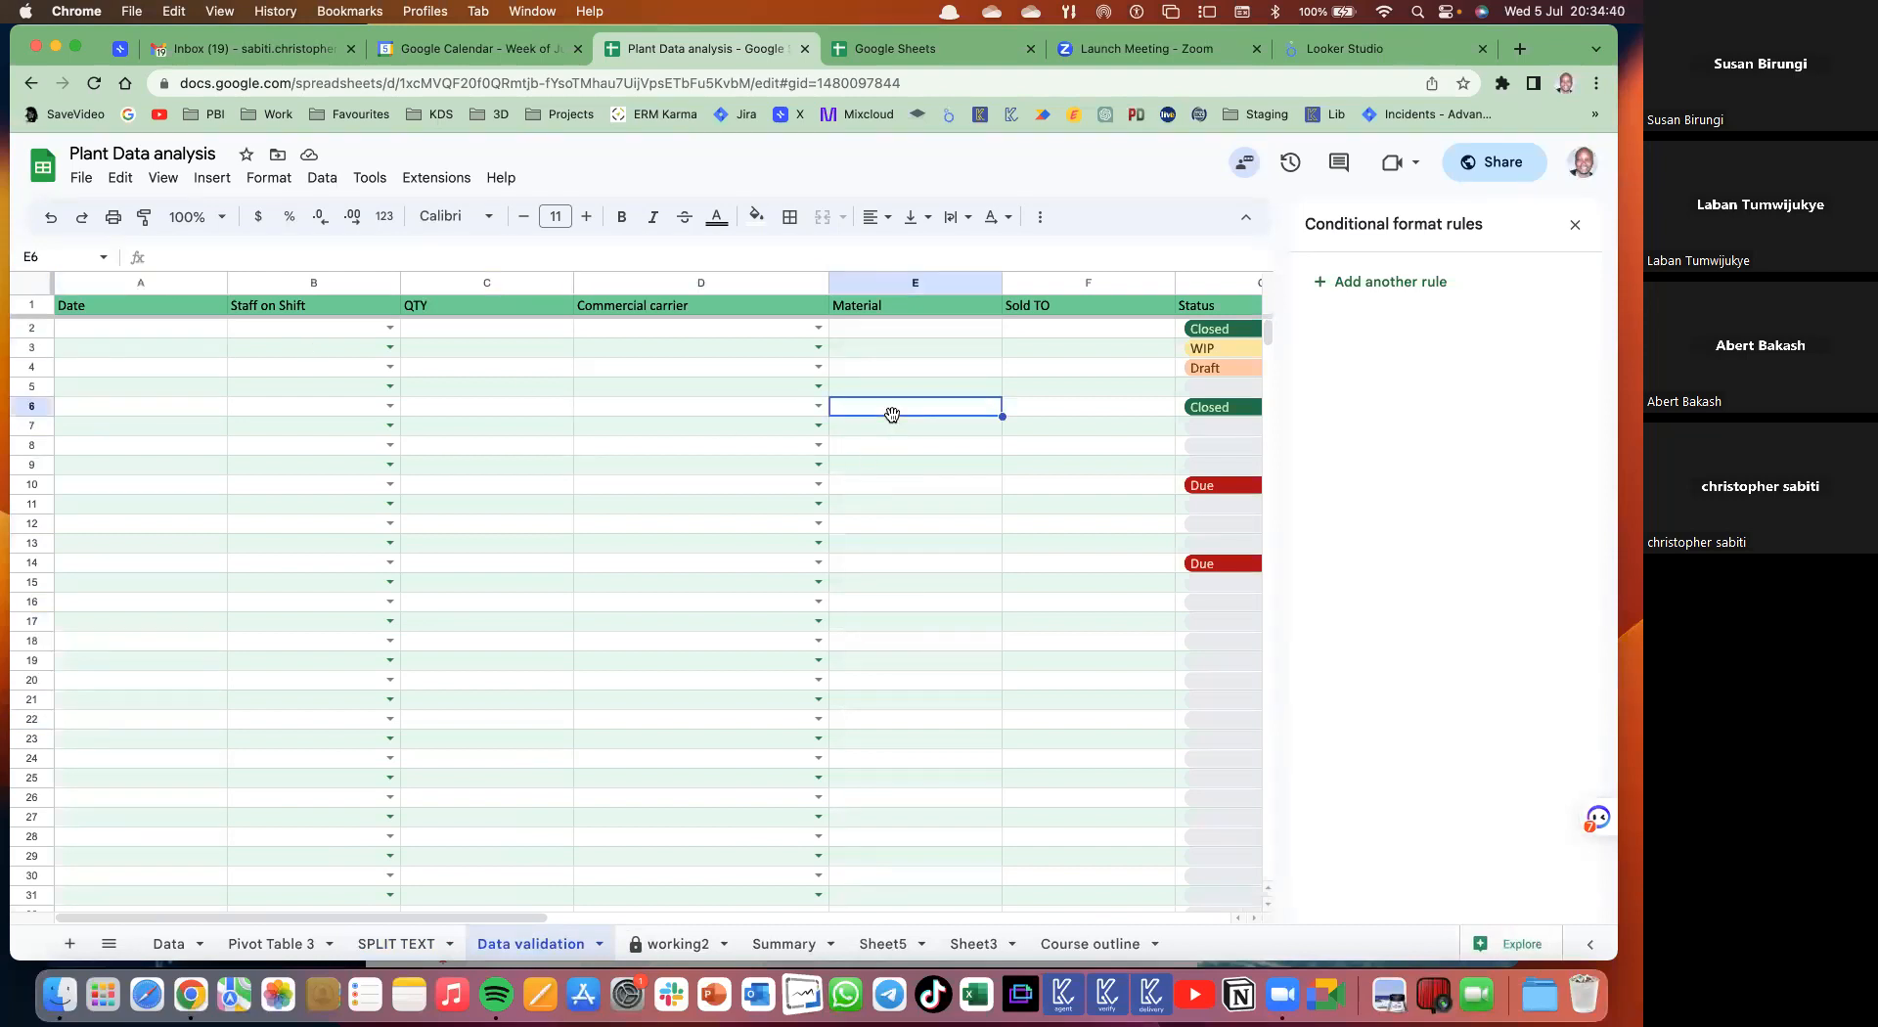
# - Enter 'We shall work on this' in cell E6
pyautogui.write('We s')
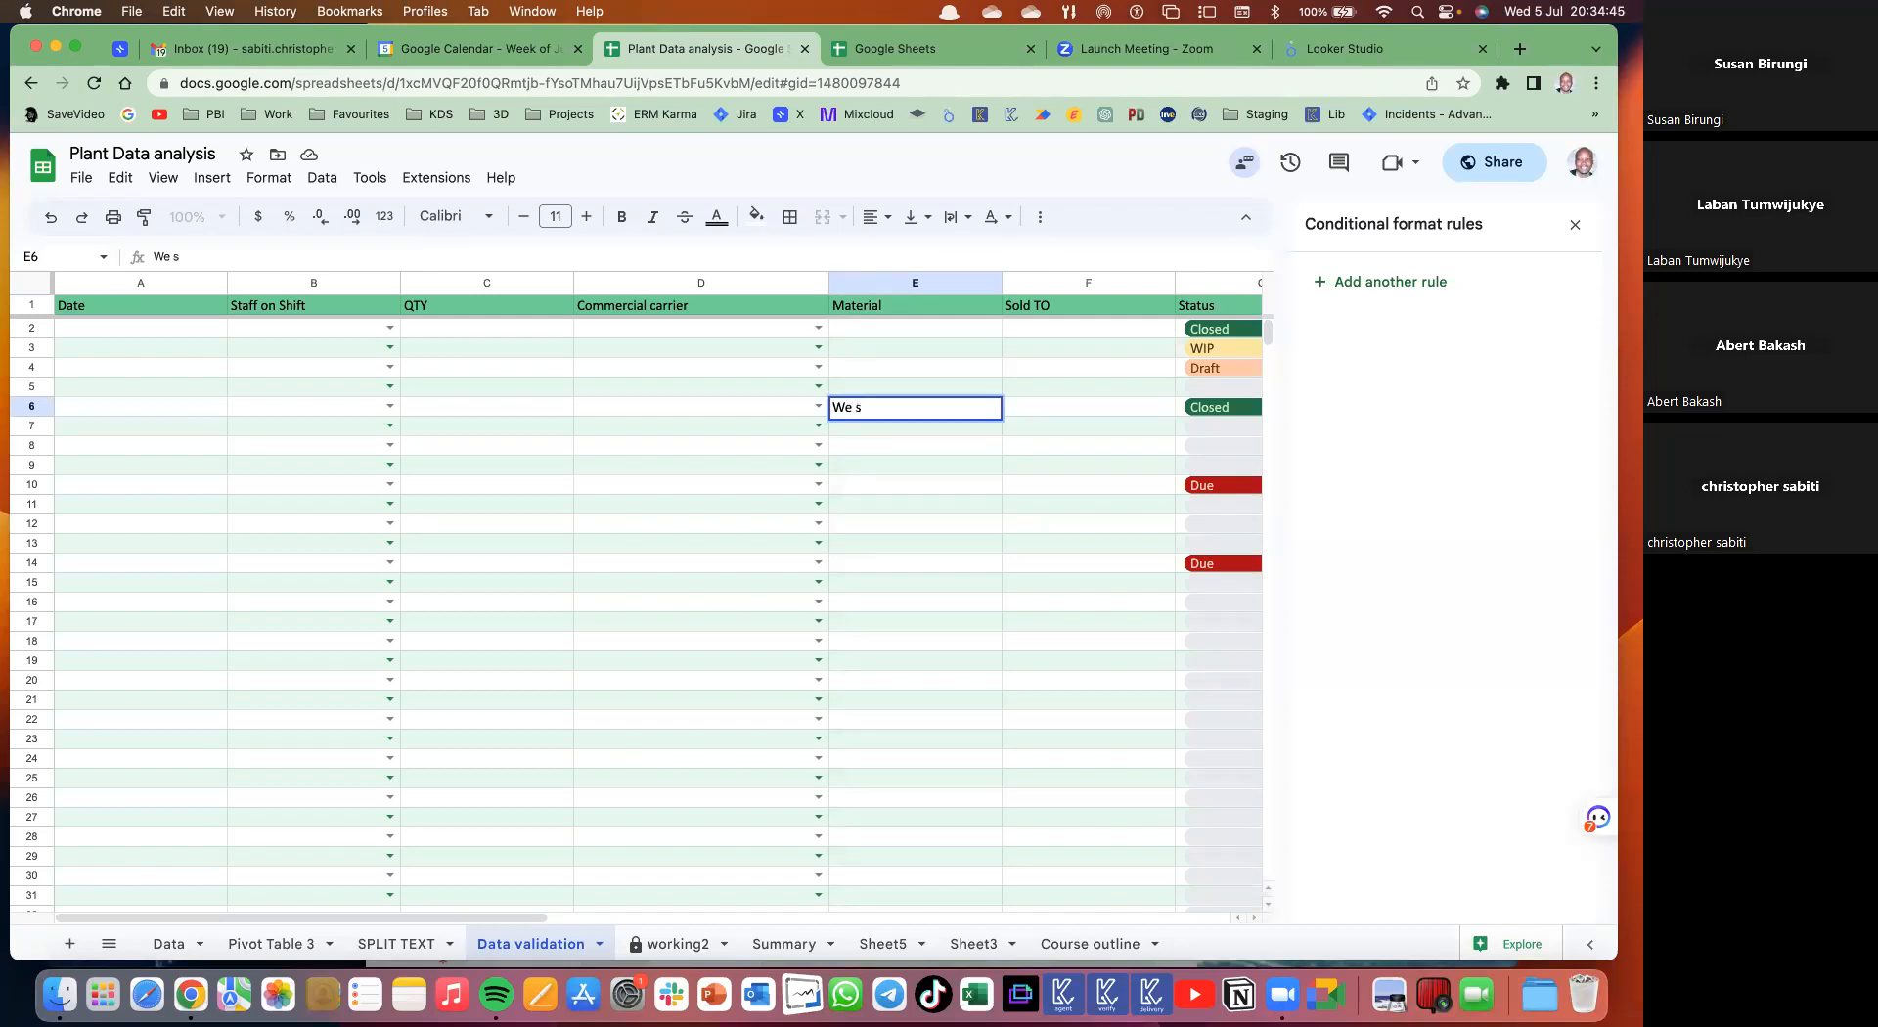
pyautogui.write('hall work on this')
pyautogui.click(951, 484)
pyautogui.click(867, 405)
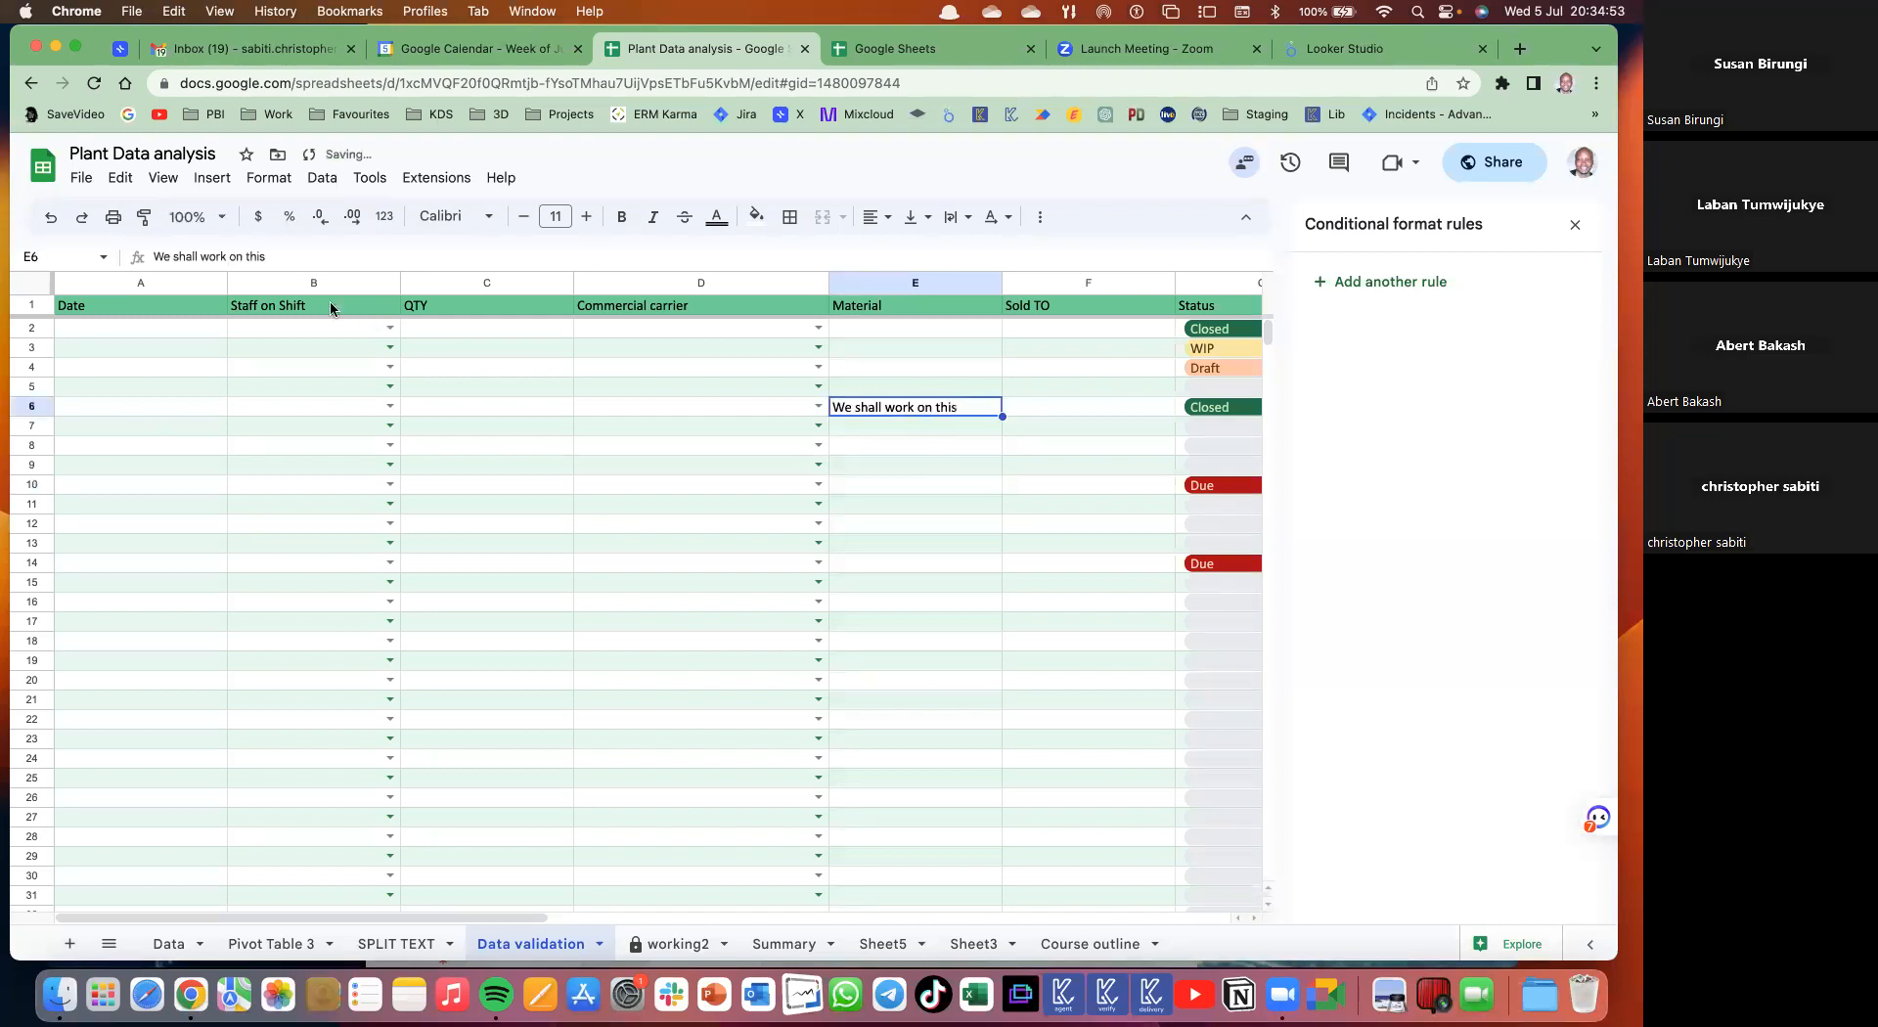
# - Glance at this week's Google Calendar, then return to the spreadsheet and bring up the Insert menu
pyautogui.click(483, 58)
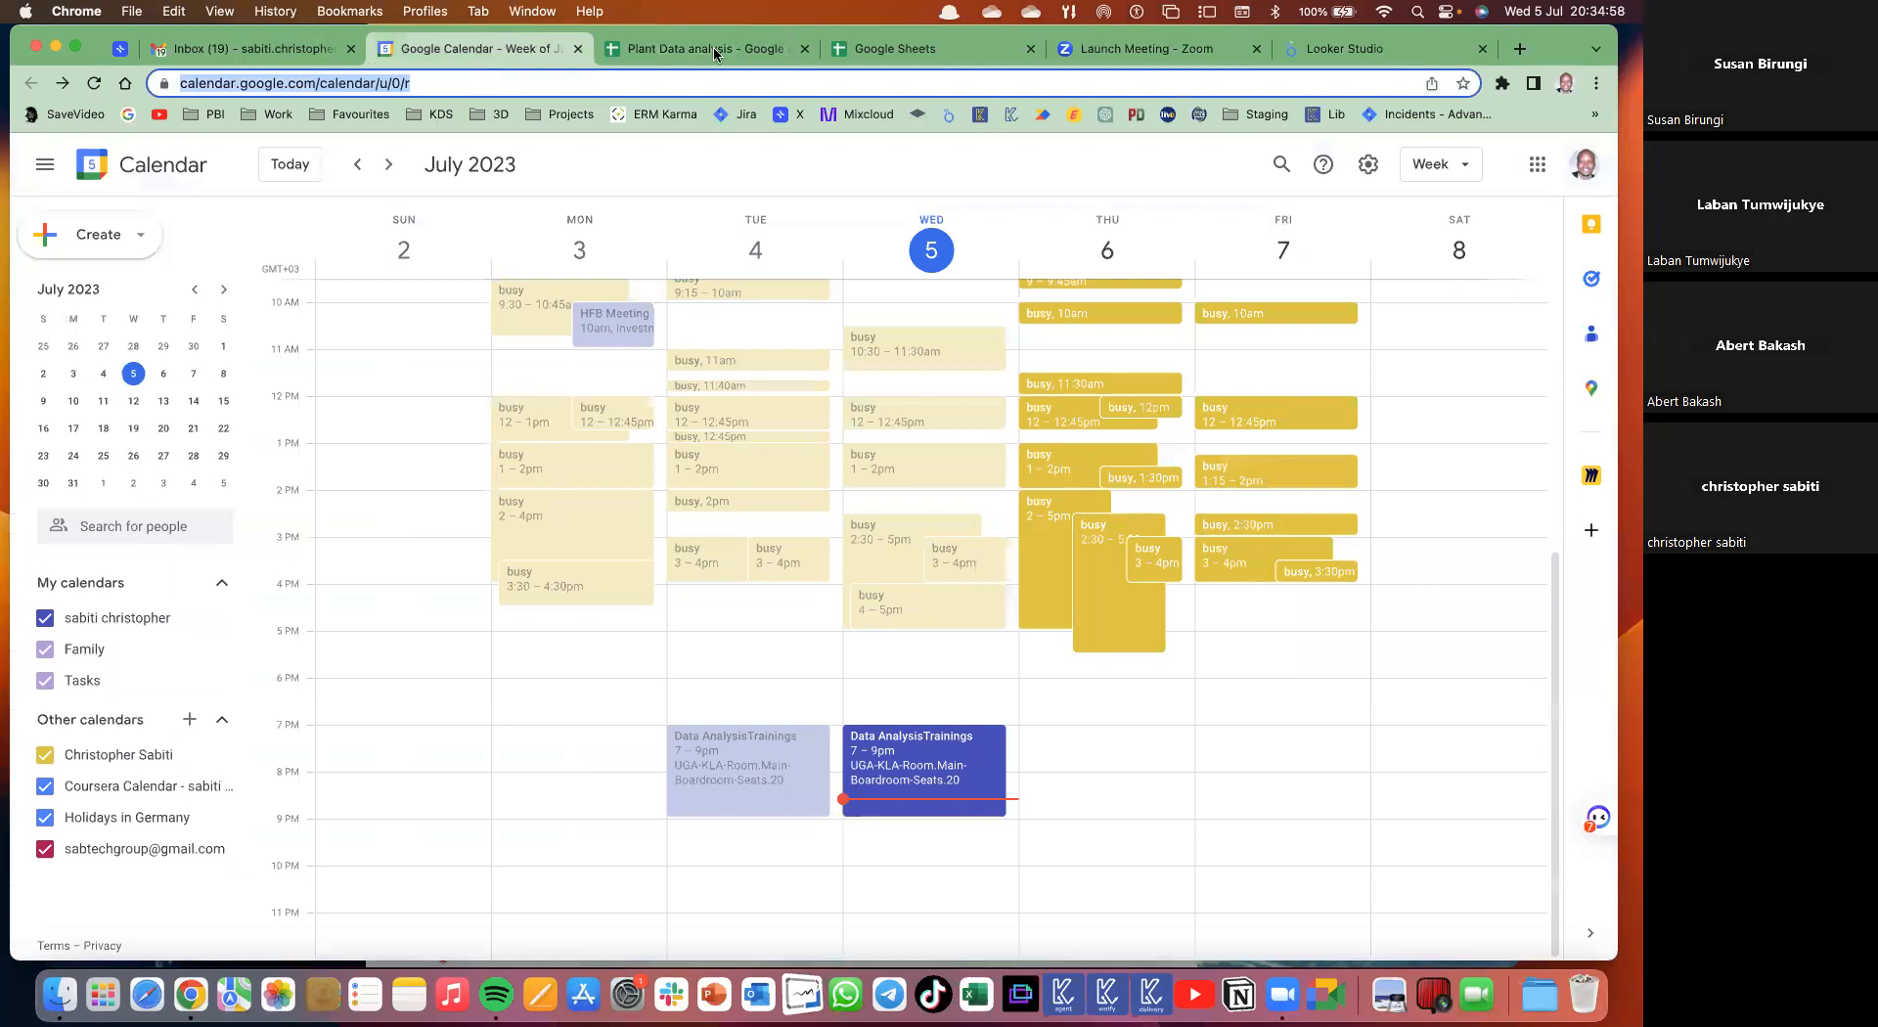
pyautogui.hotkey('ctrl', 'Tab')
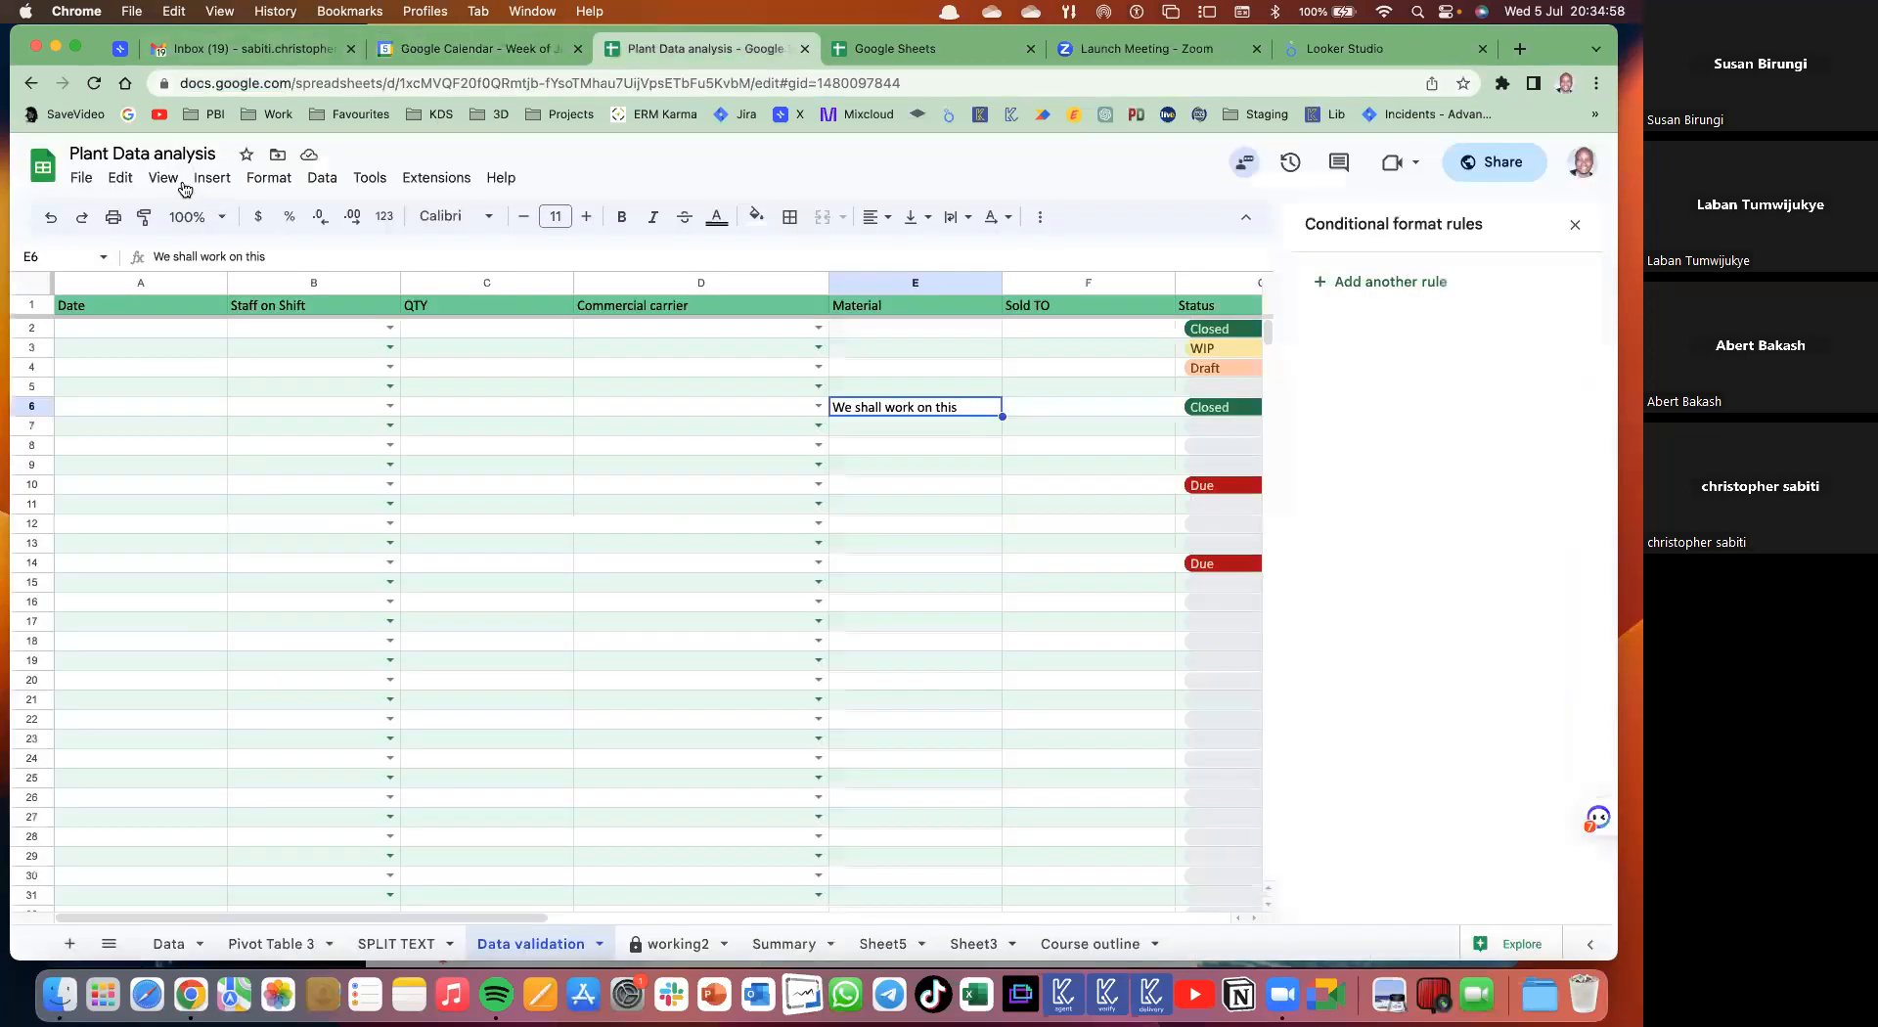
pyautogui.hotkey('ctrl', 'alt', 'i')
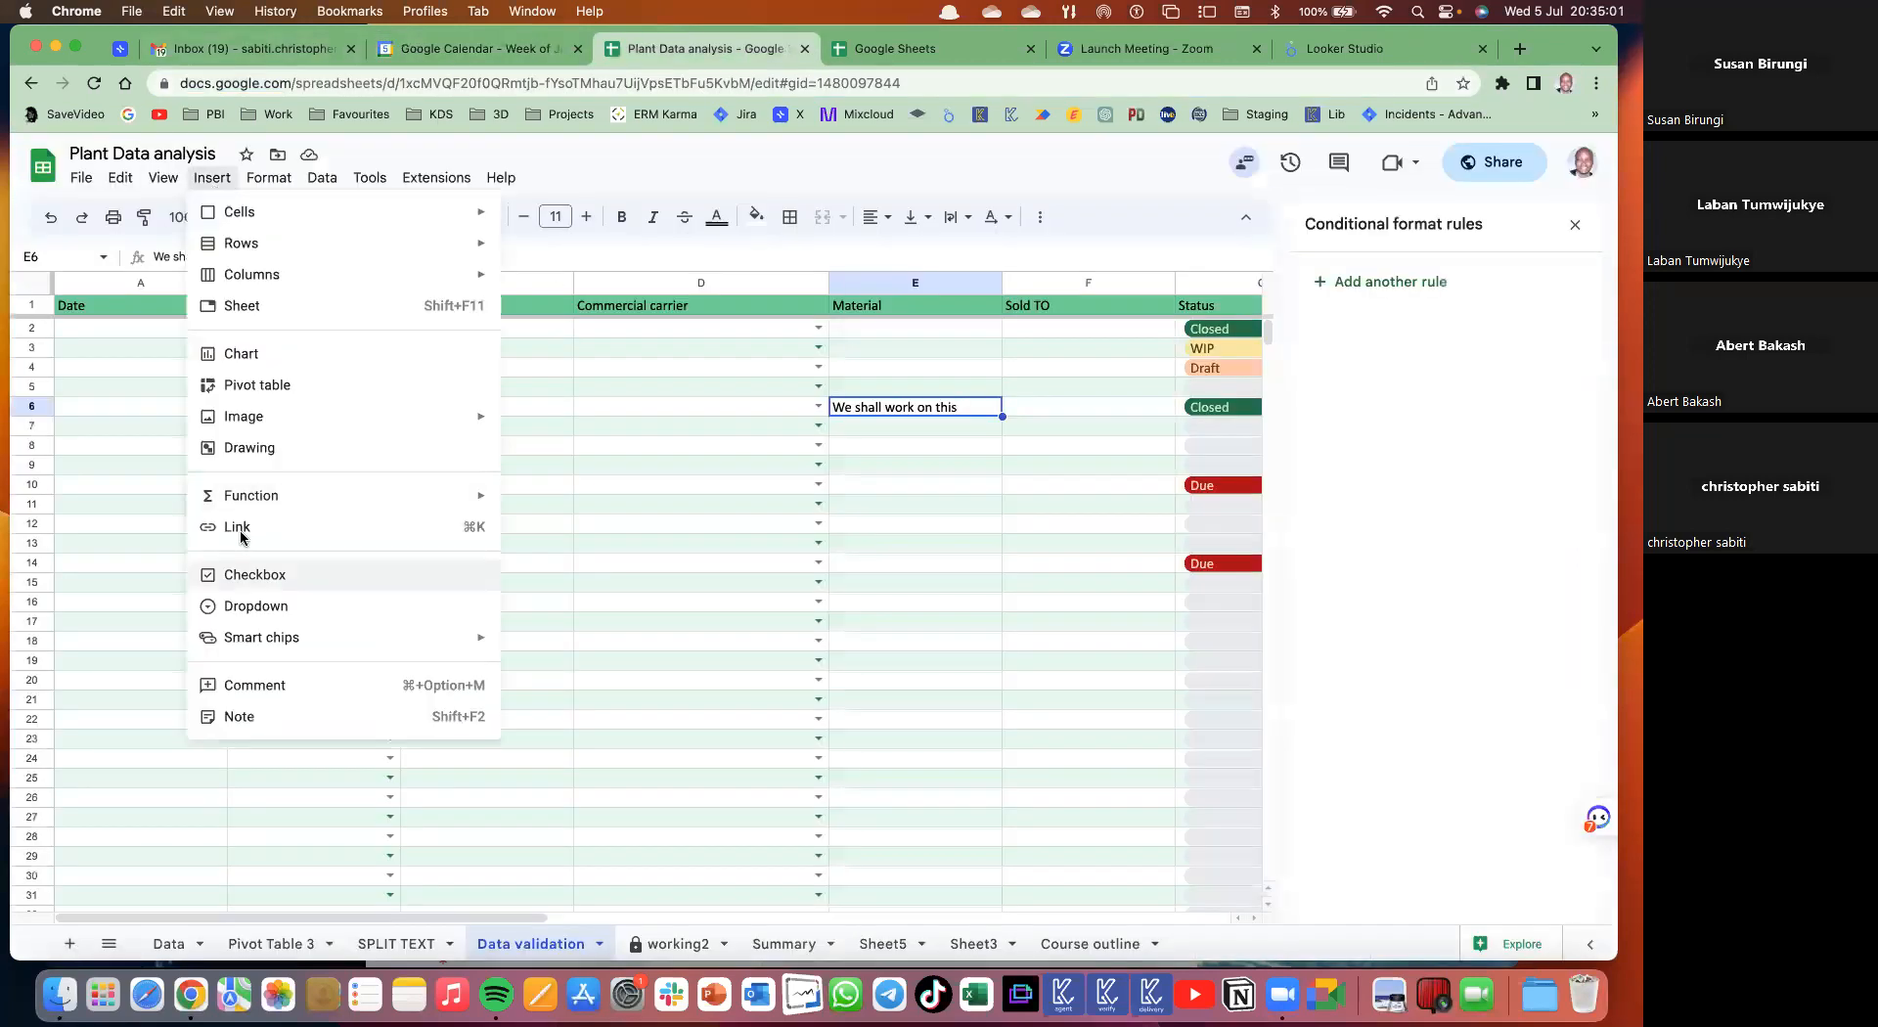
# - Link the E6 text to the [LAT]-Data Analysis with Sabtech file found by searching 'da'
pyautogui.click(243, 529)
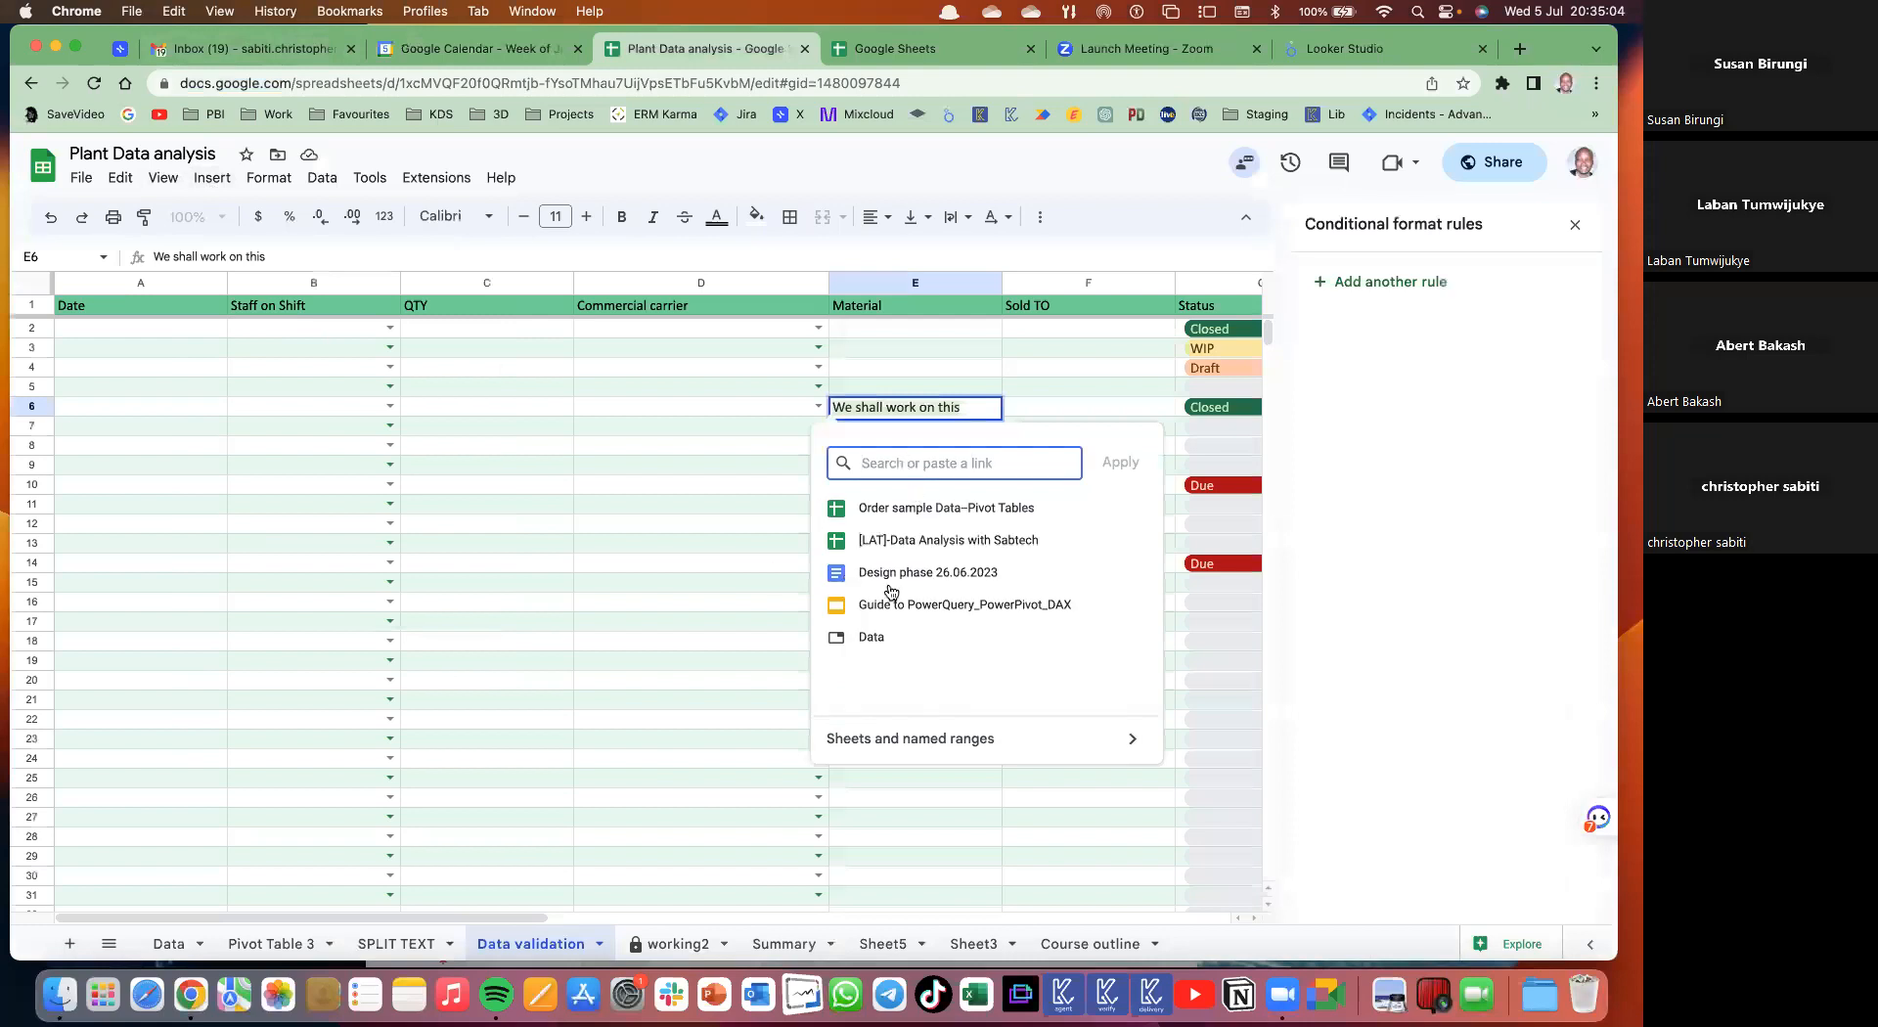
pyautogui.scroll(-1, 923, 629)
pyautogui.scroll(1, 924, 626)
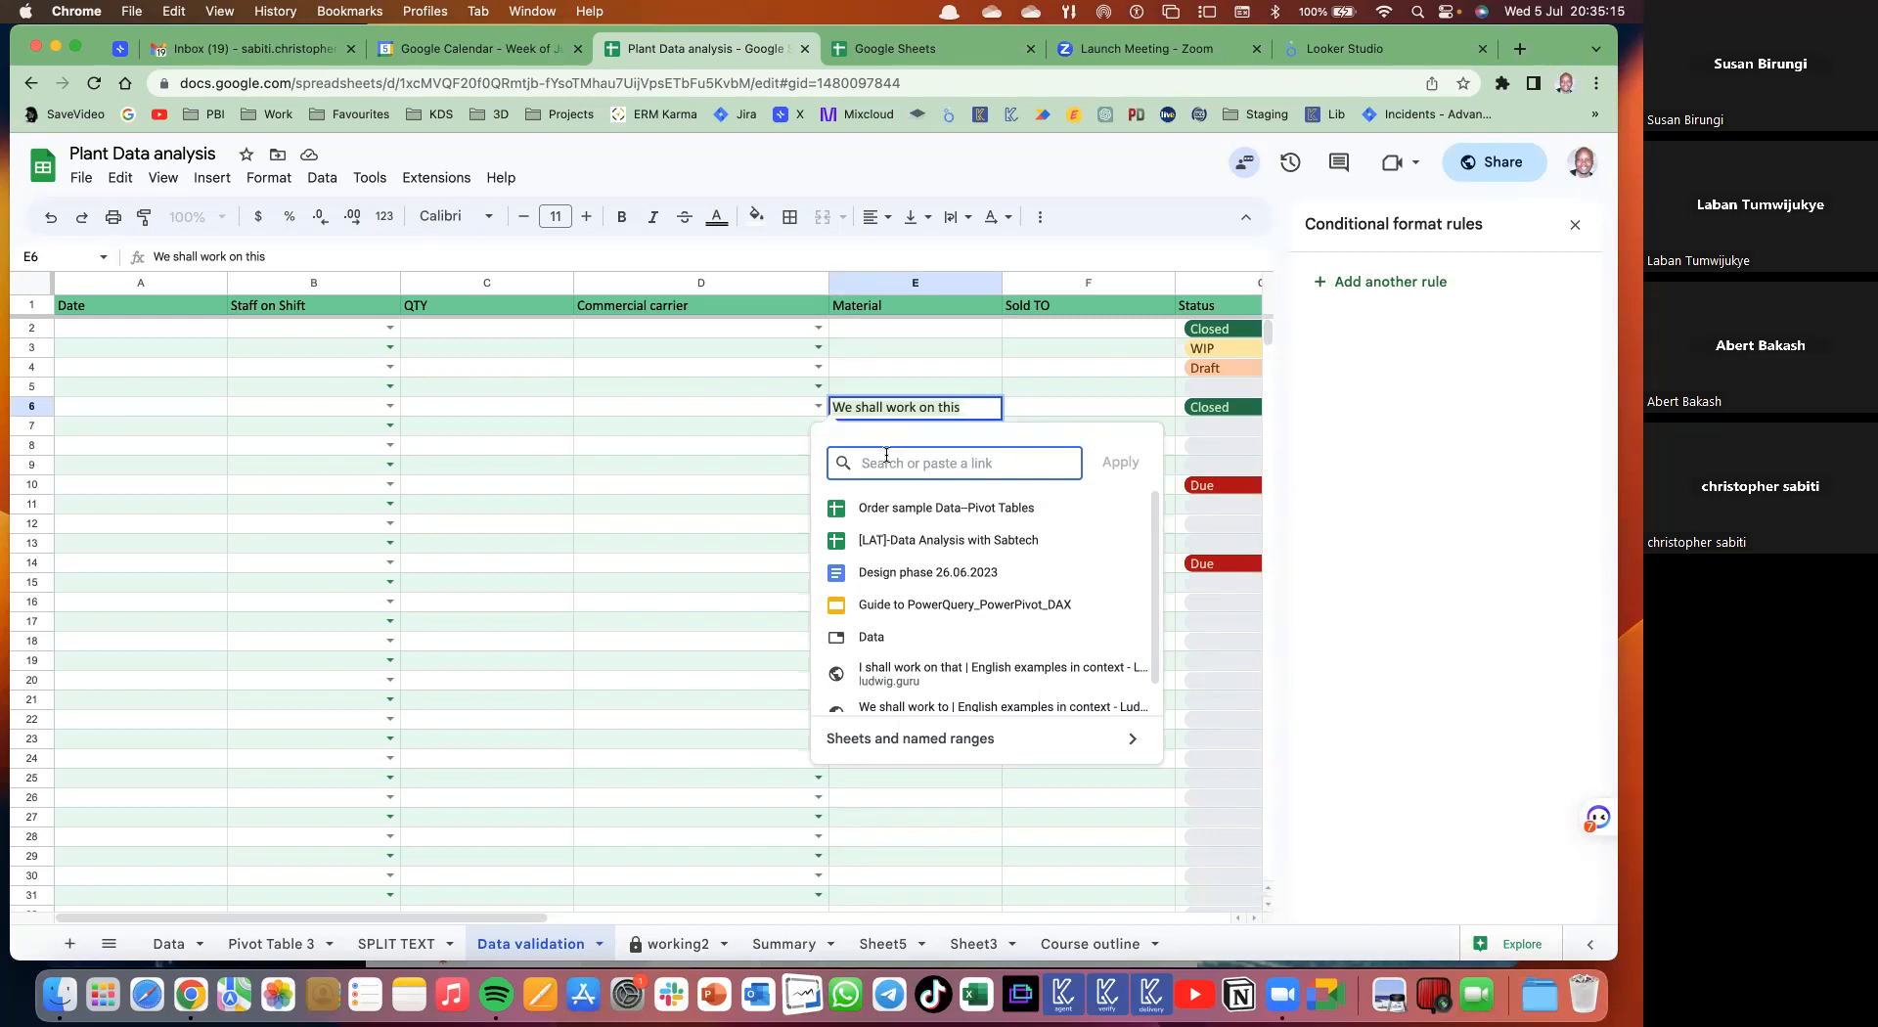
pyautogui.write('data')
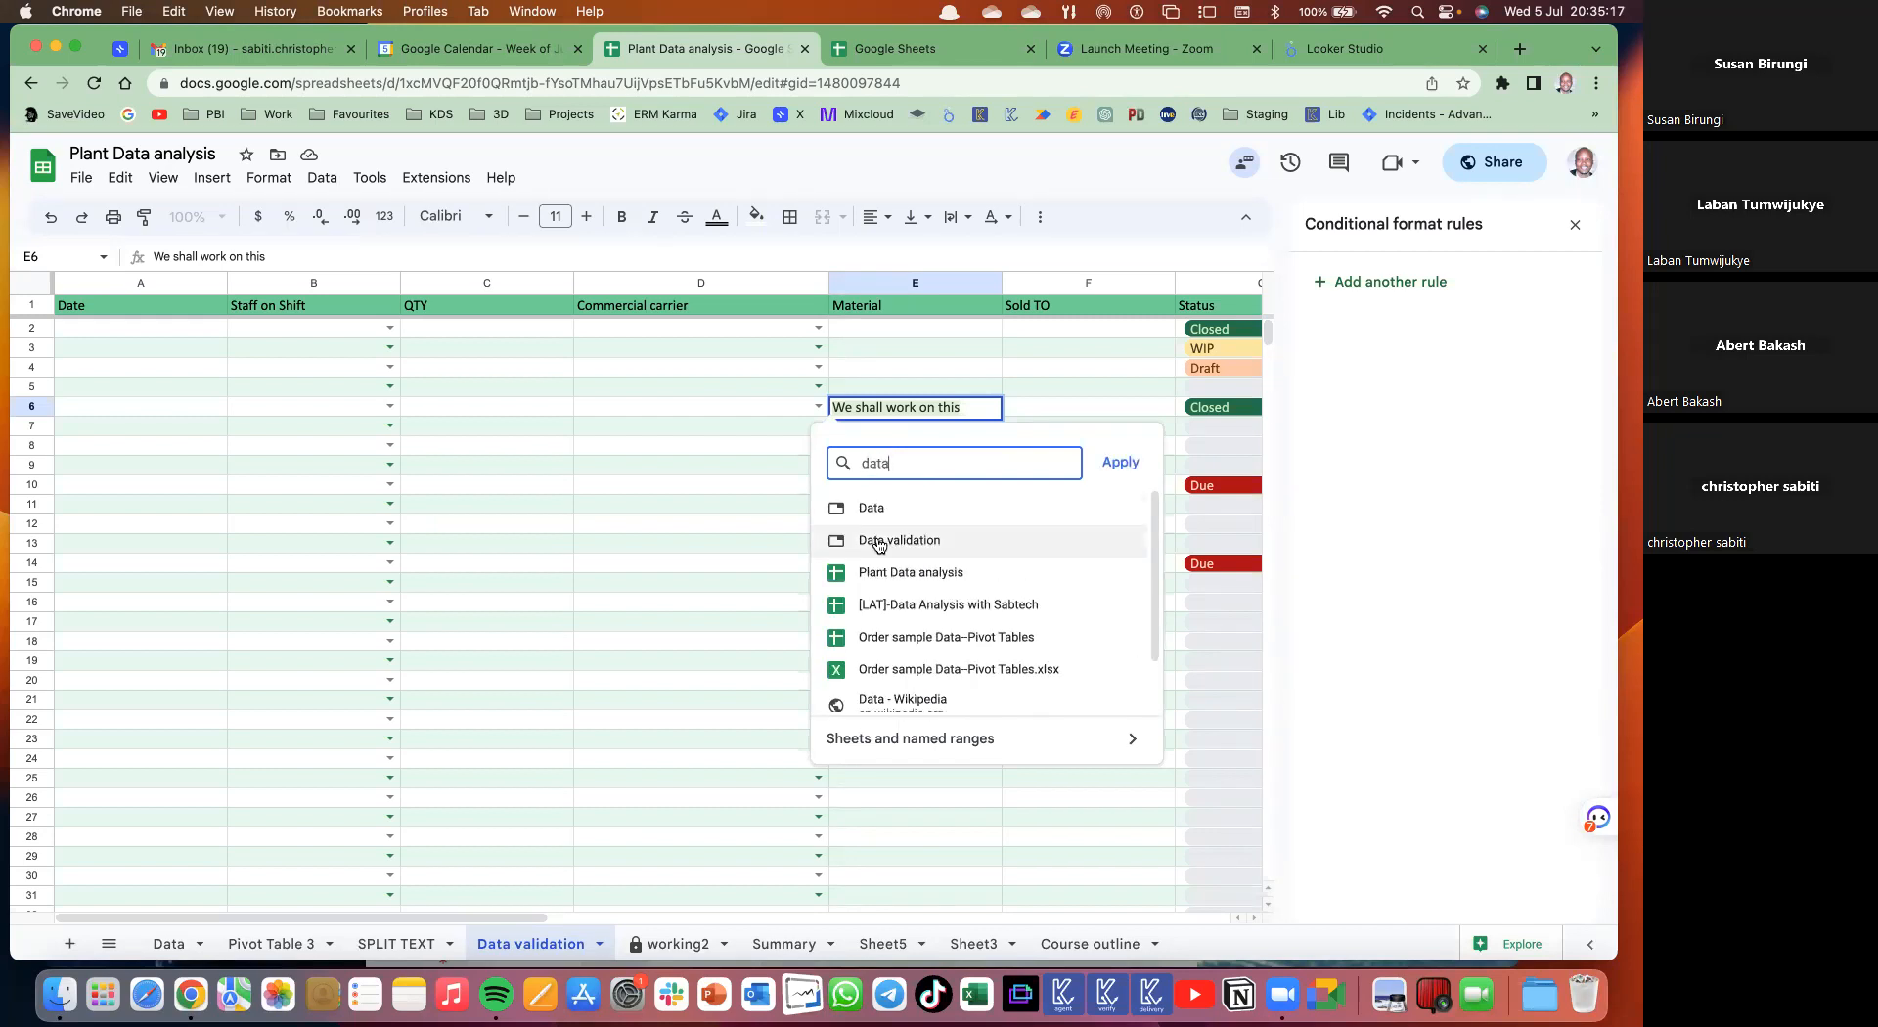
pyautogui.scroll(-2, 888, 644)
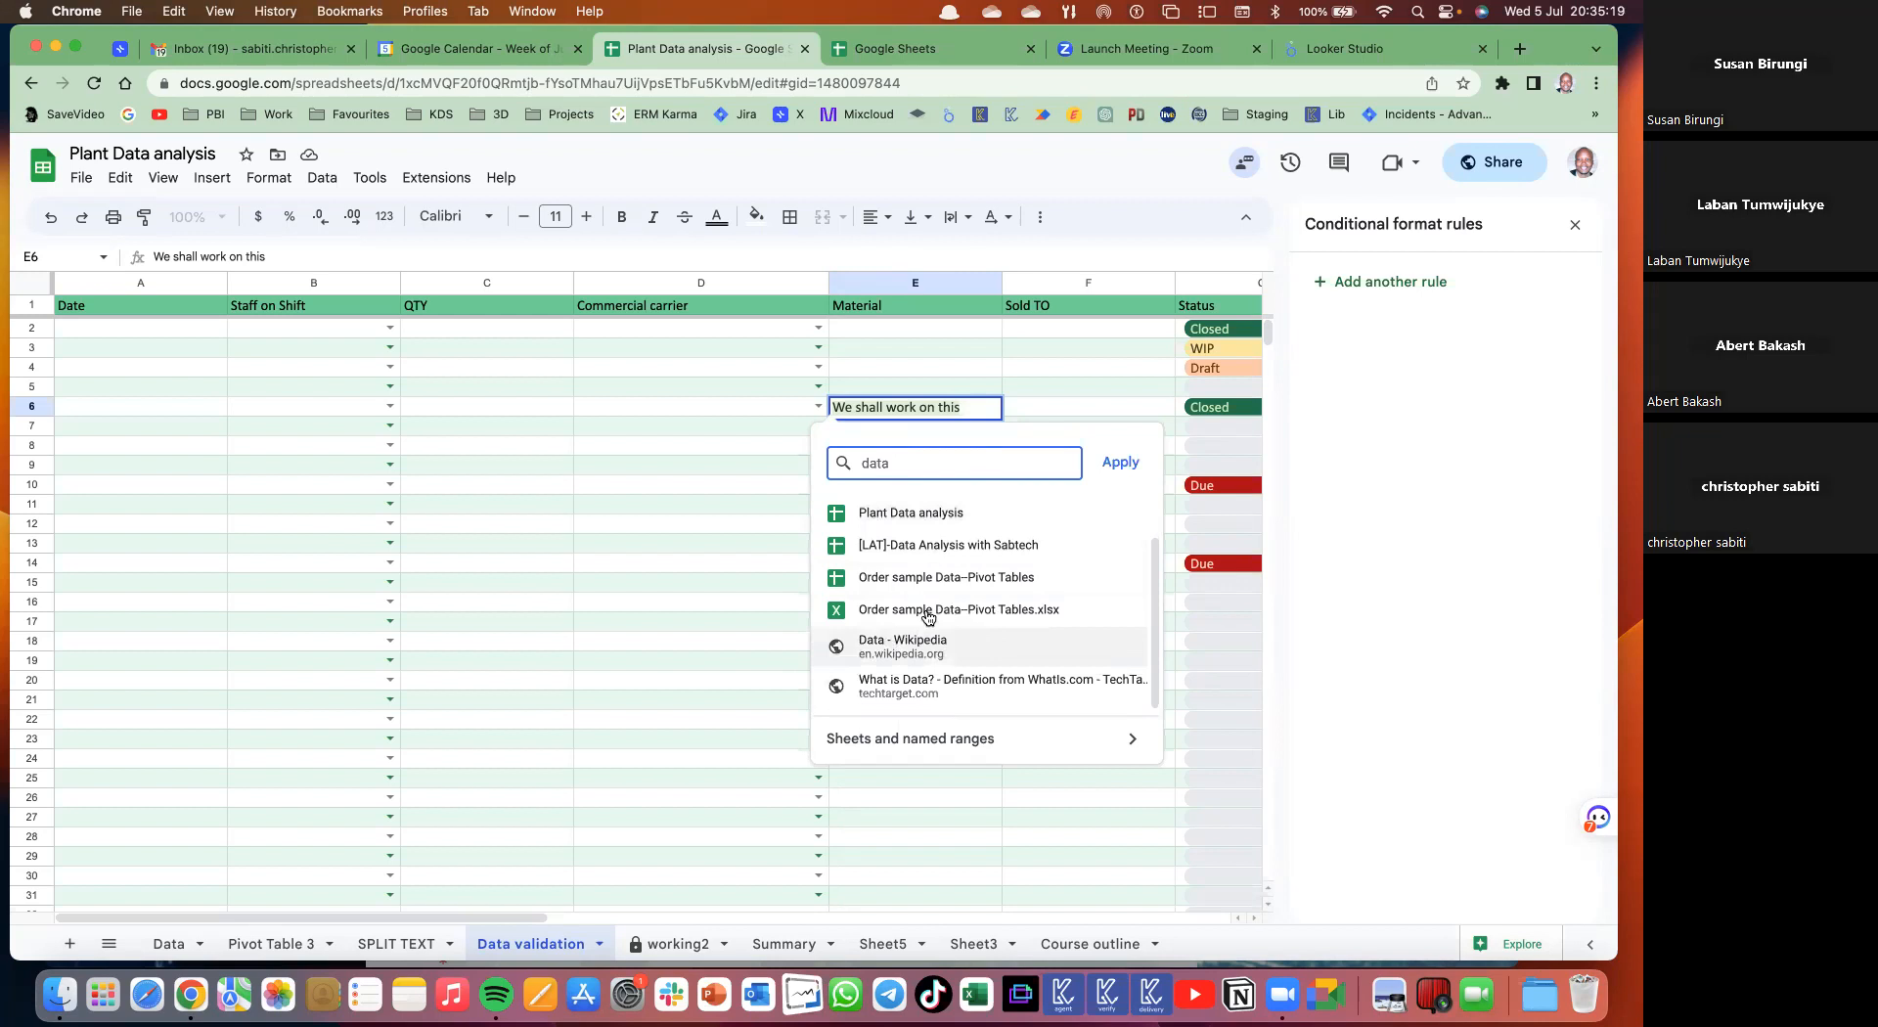
pyautogui.click(963, 549)
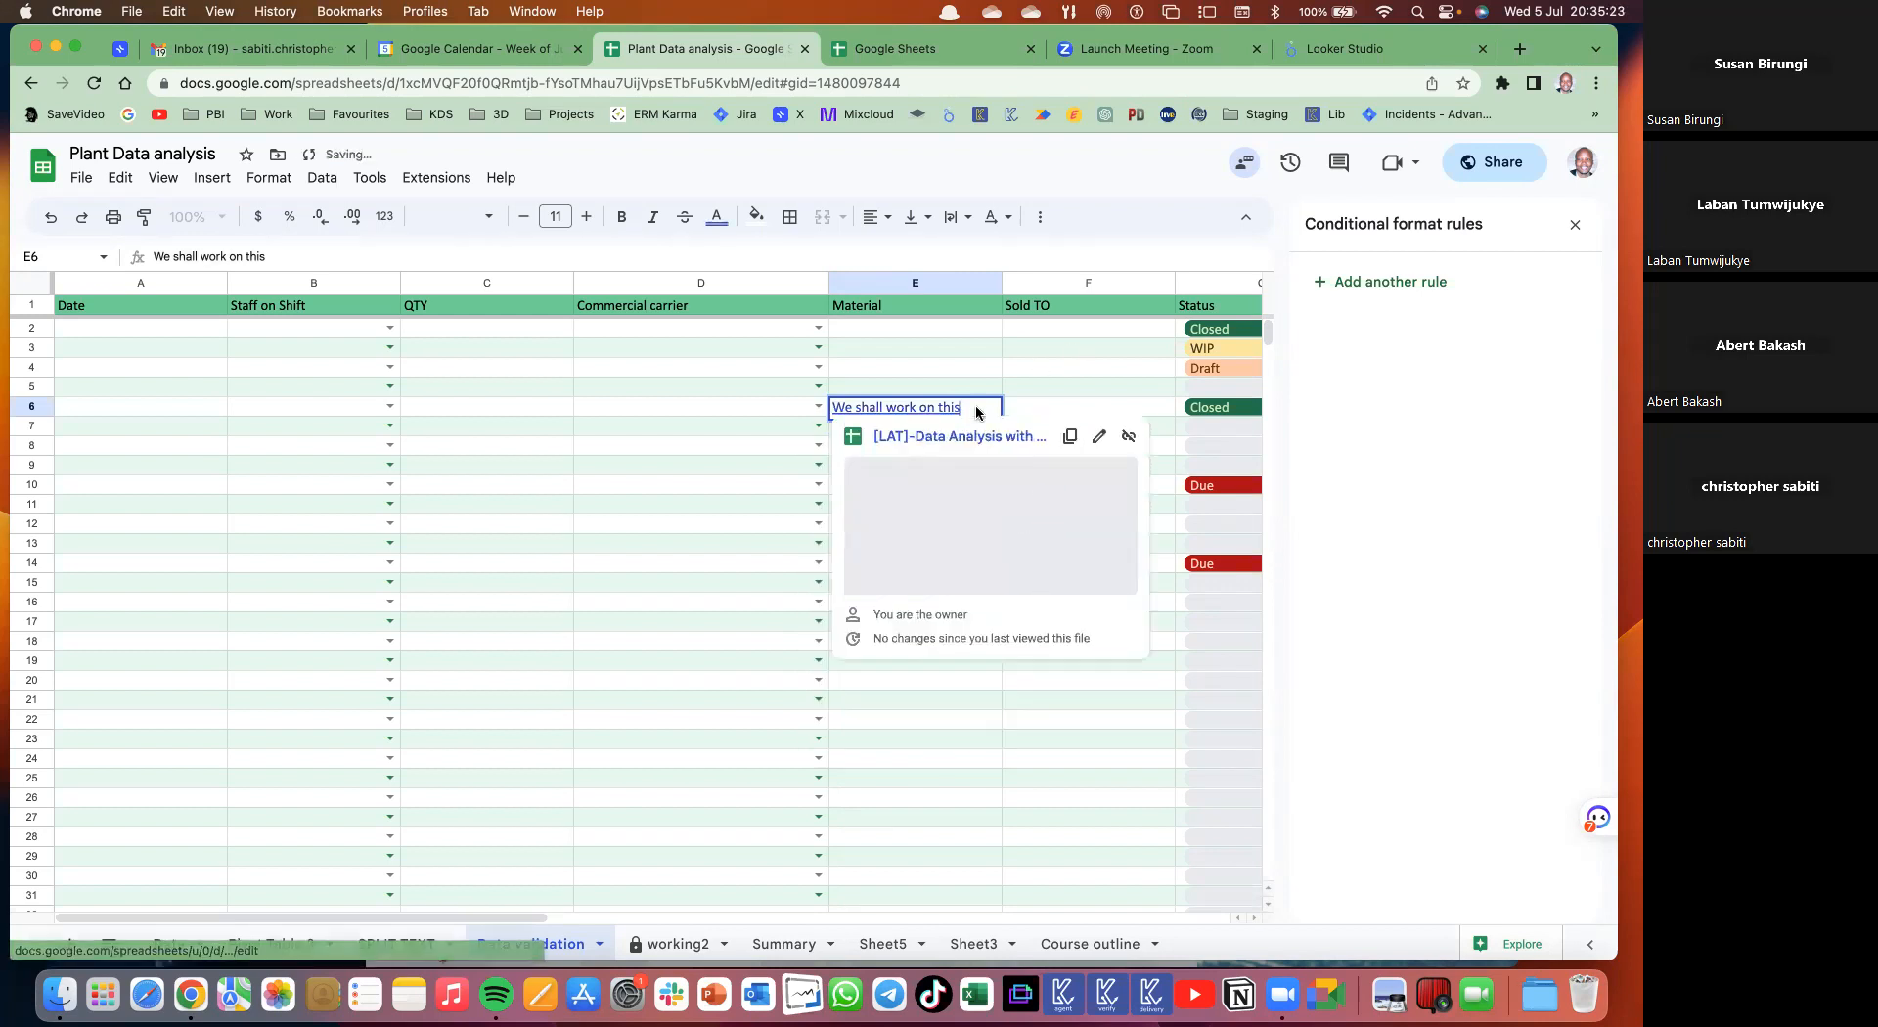
pyautogui.click(1076, 345)
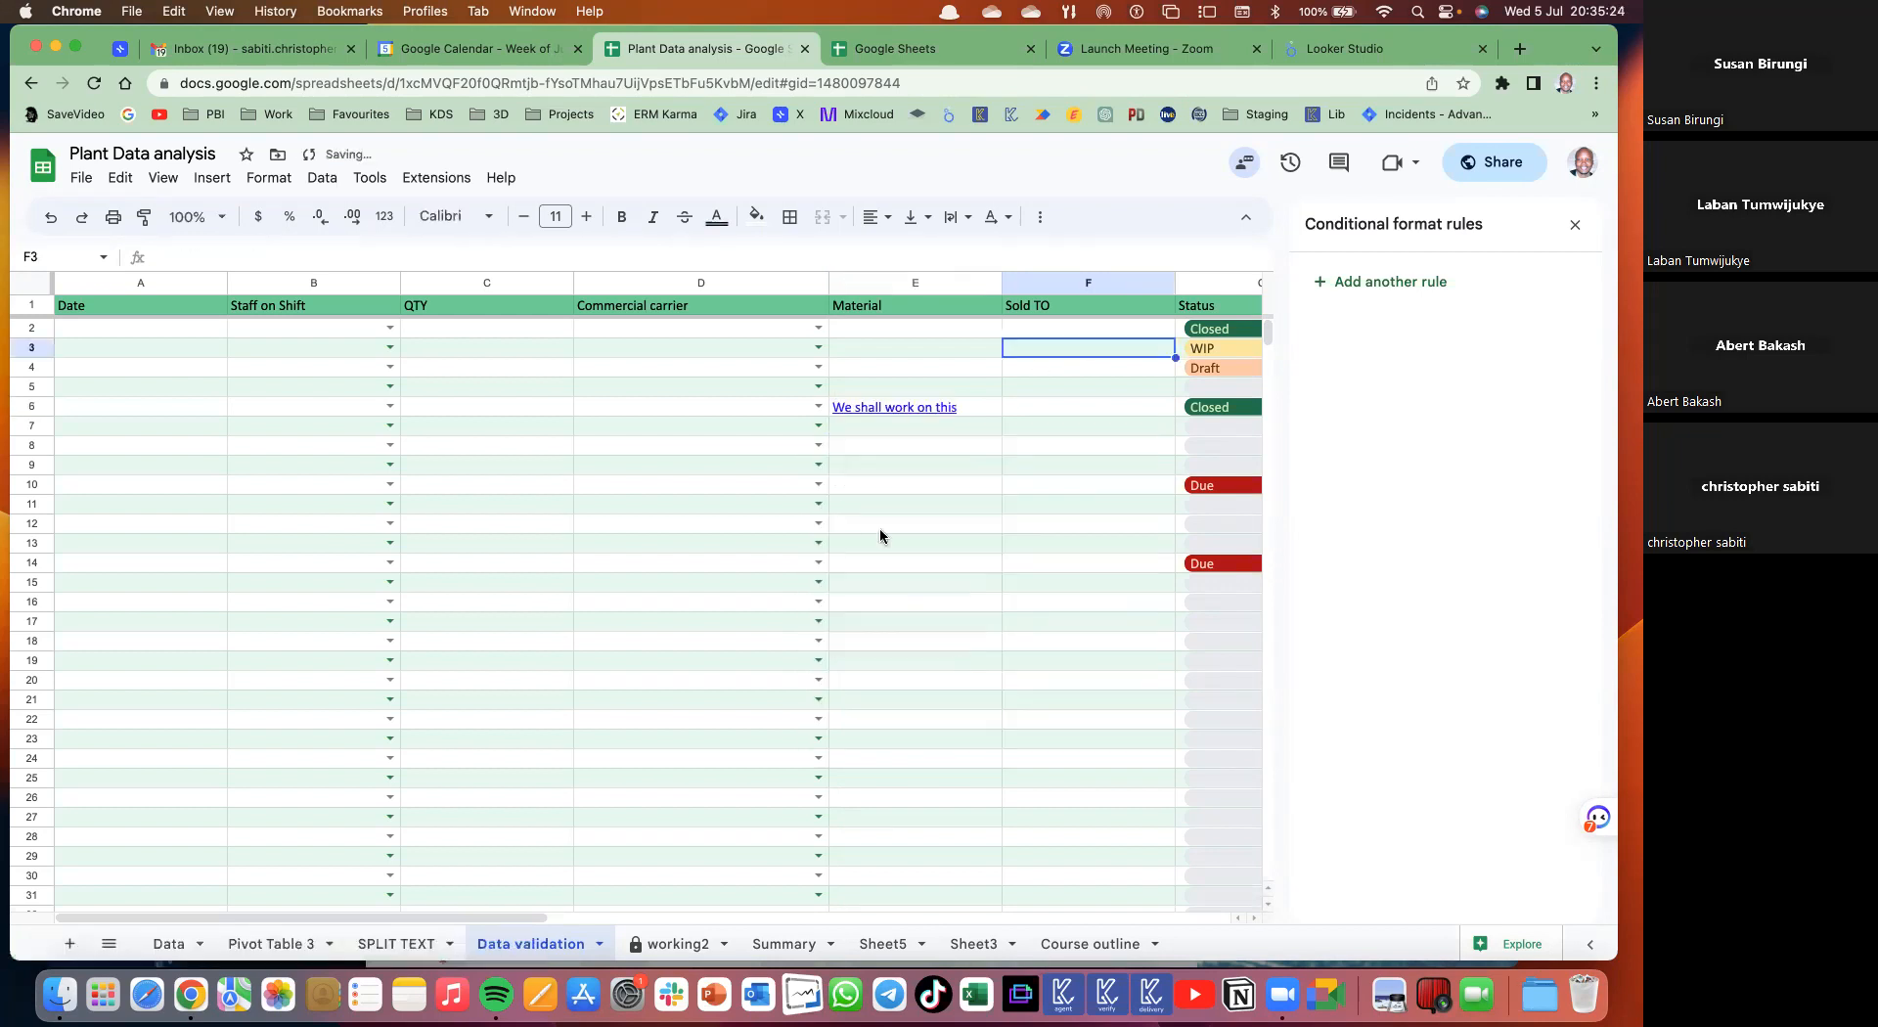
pyautogui.click(905, 407)
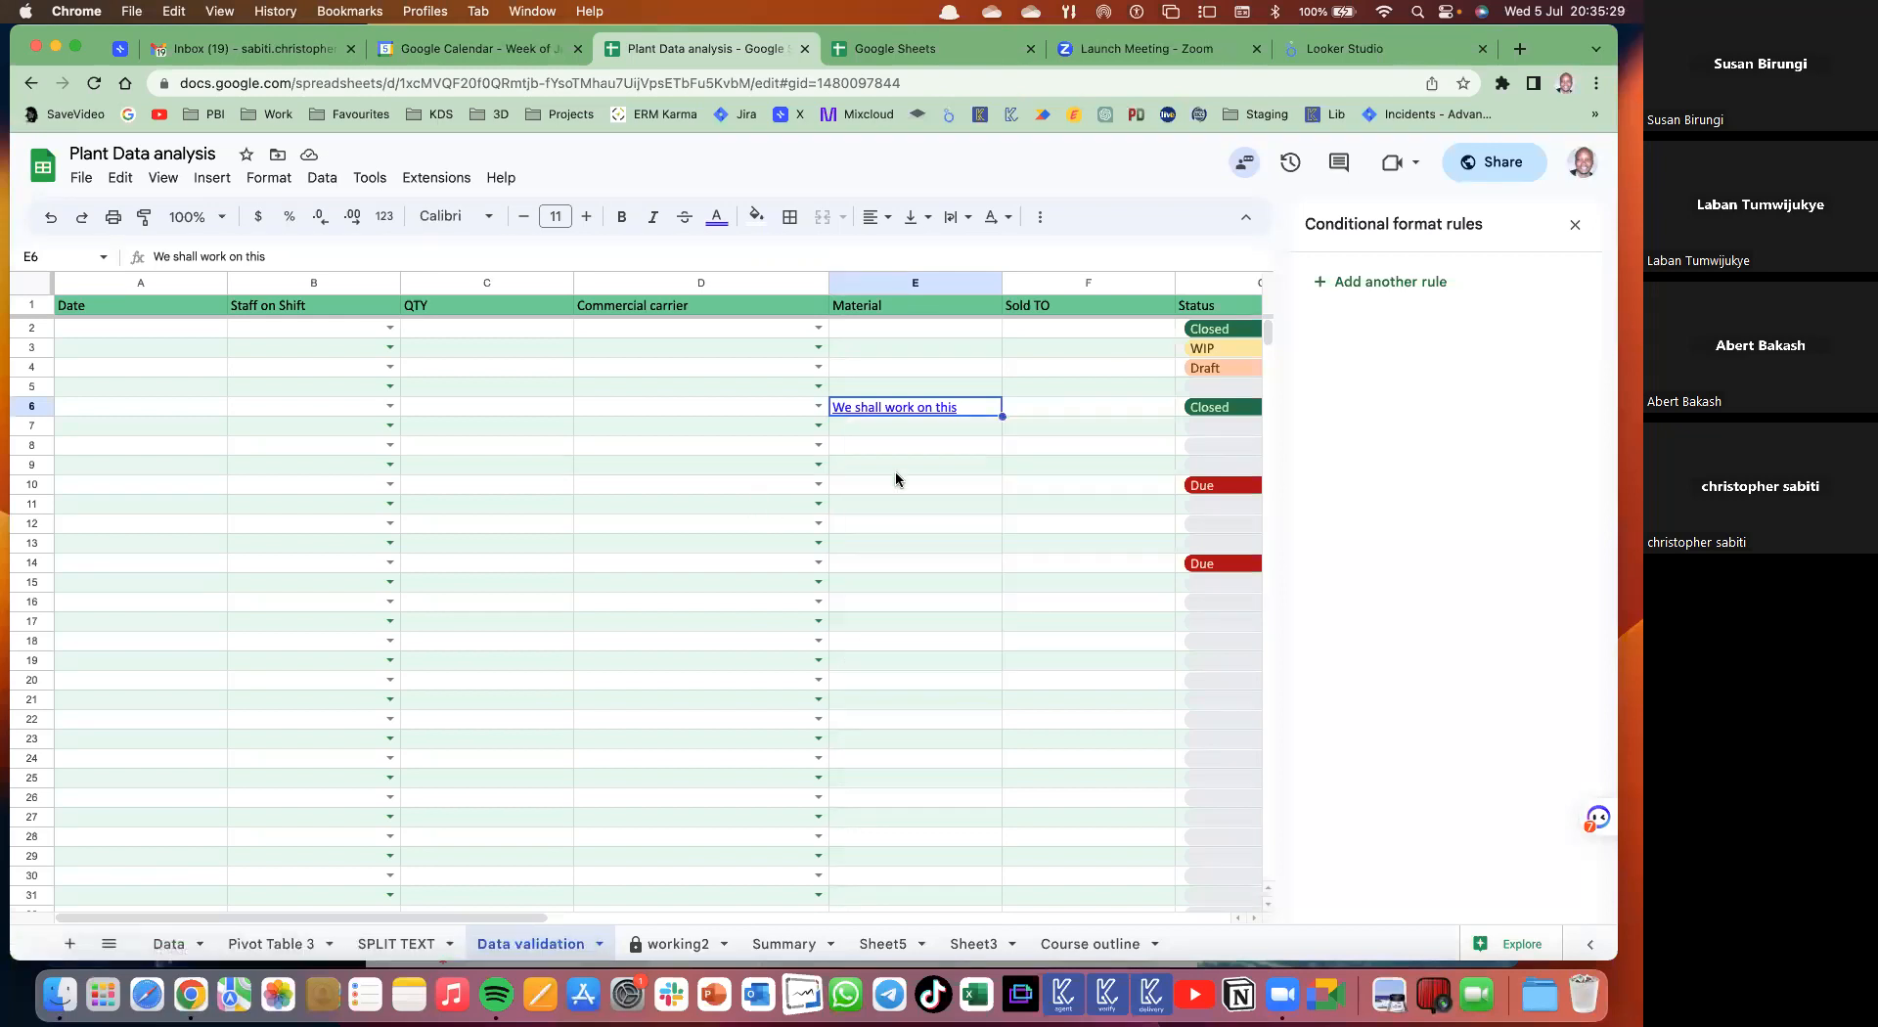
# - Rename the E1 column header from Material to Comments
pyautogui.click(923, 431)
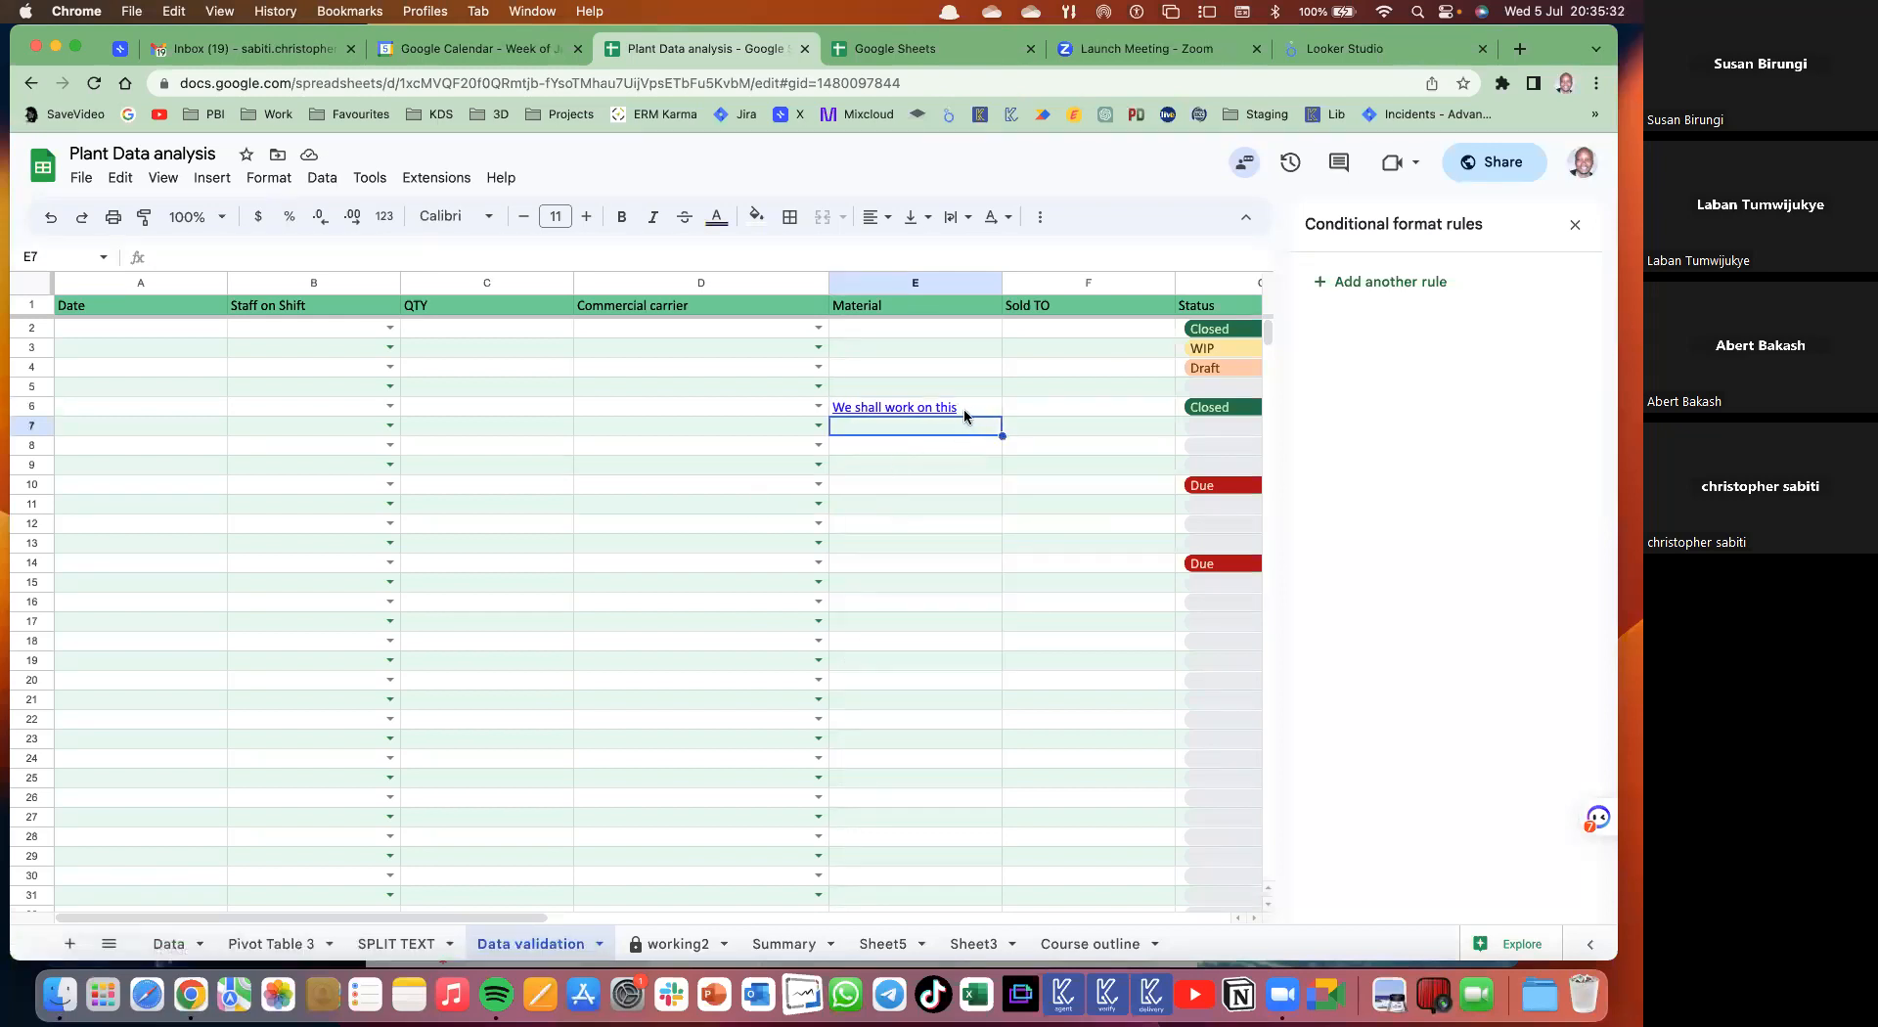
pyautogui.click(702, 531)
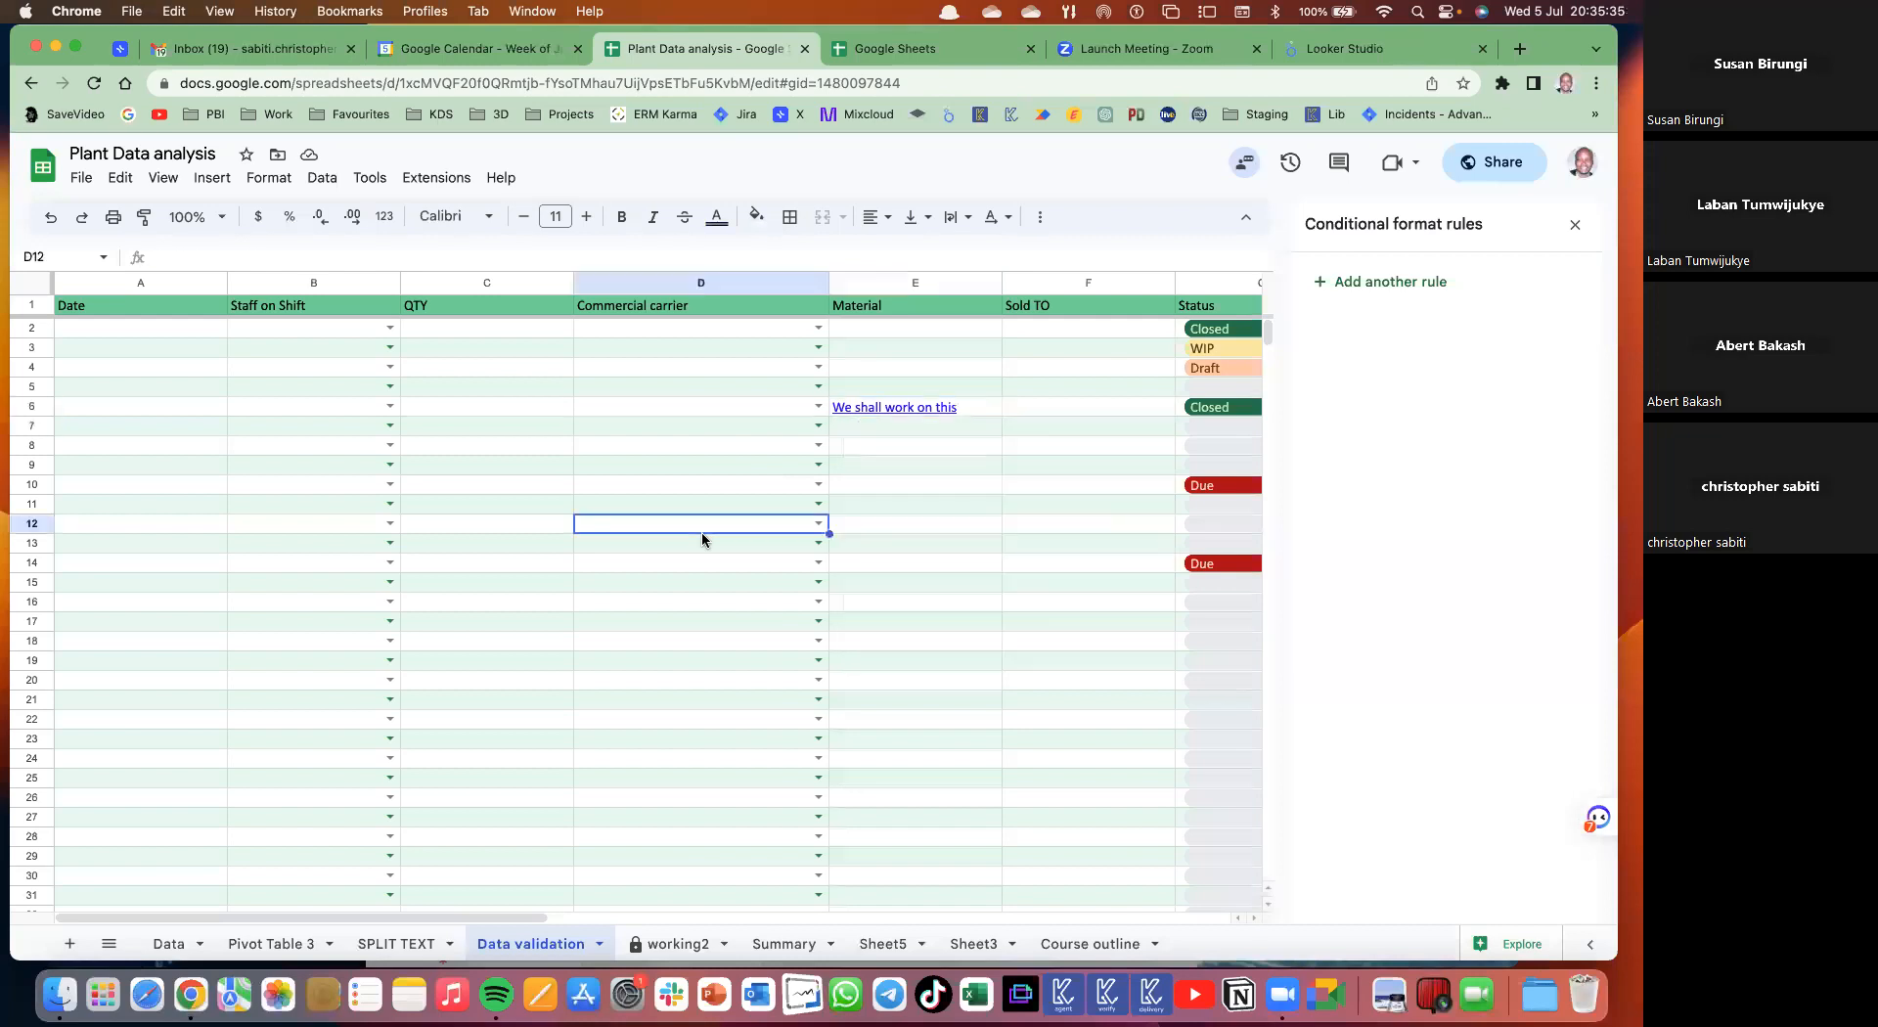
pyautogui.click(901, 450)
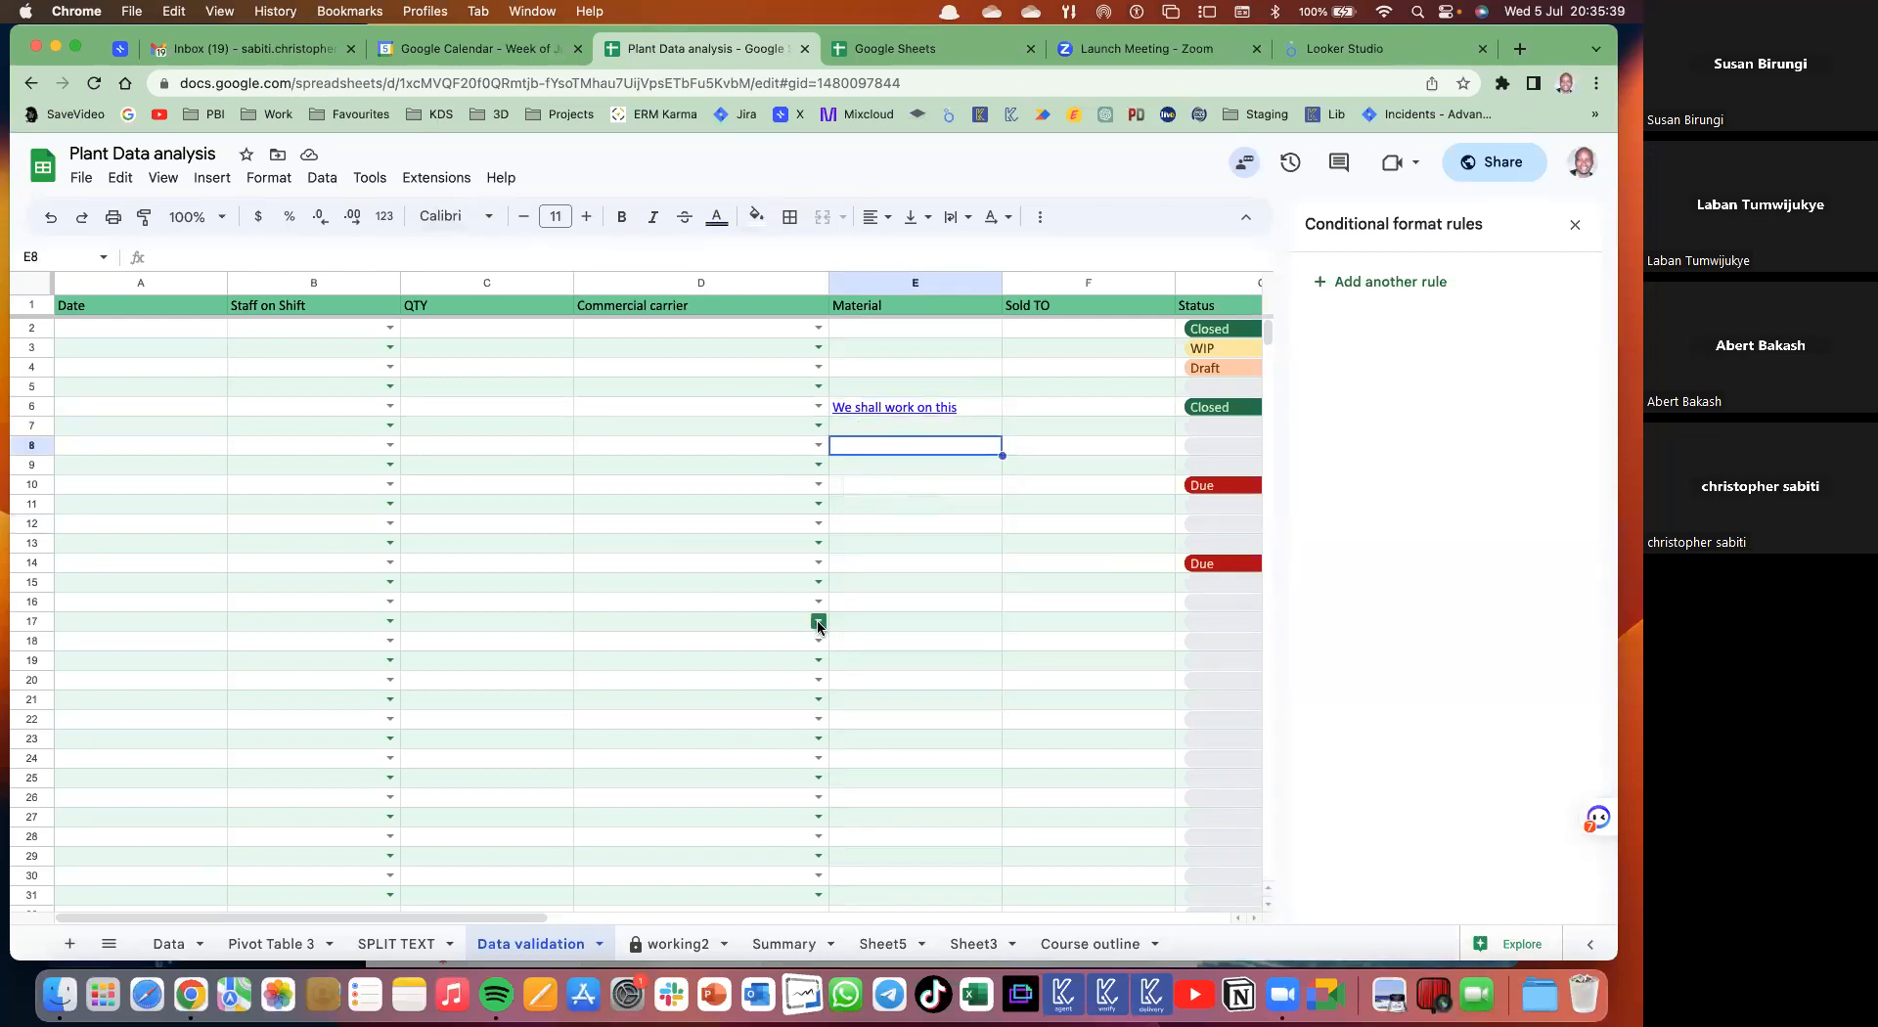
pyautogui.click(885, 307)
pyautogui.write('Comments')
pyautogui.press('Return')
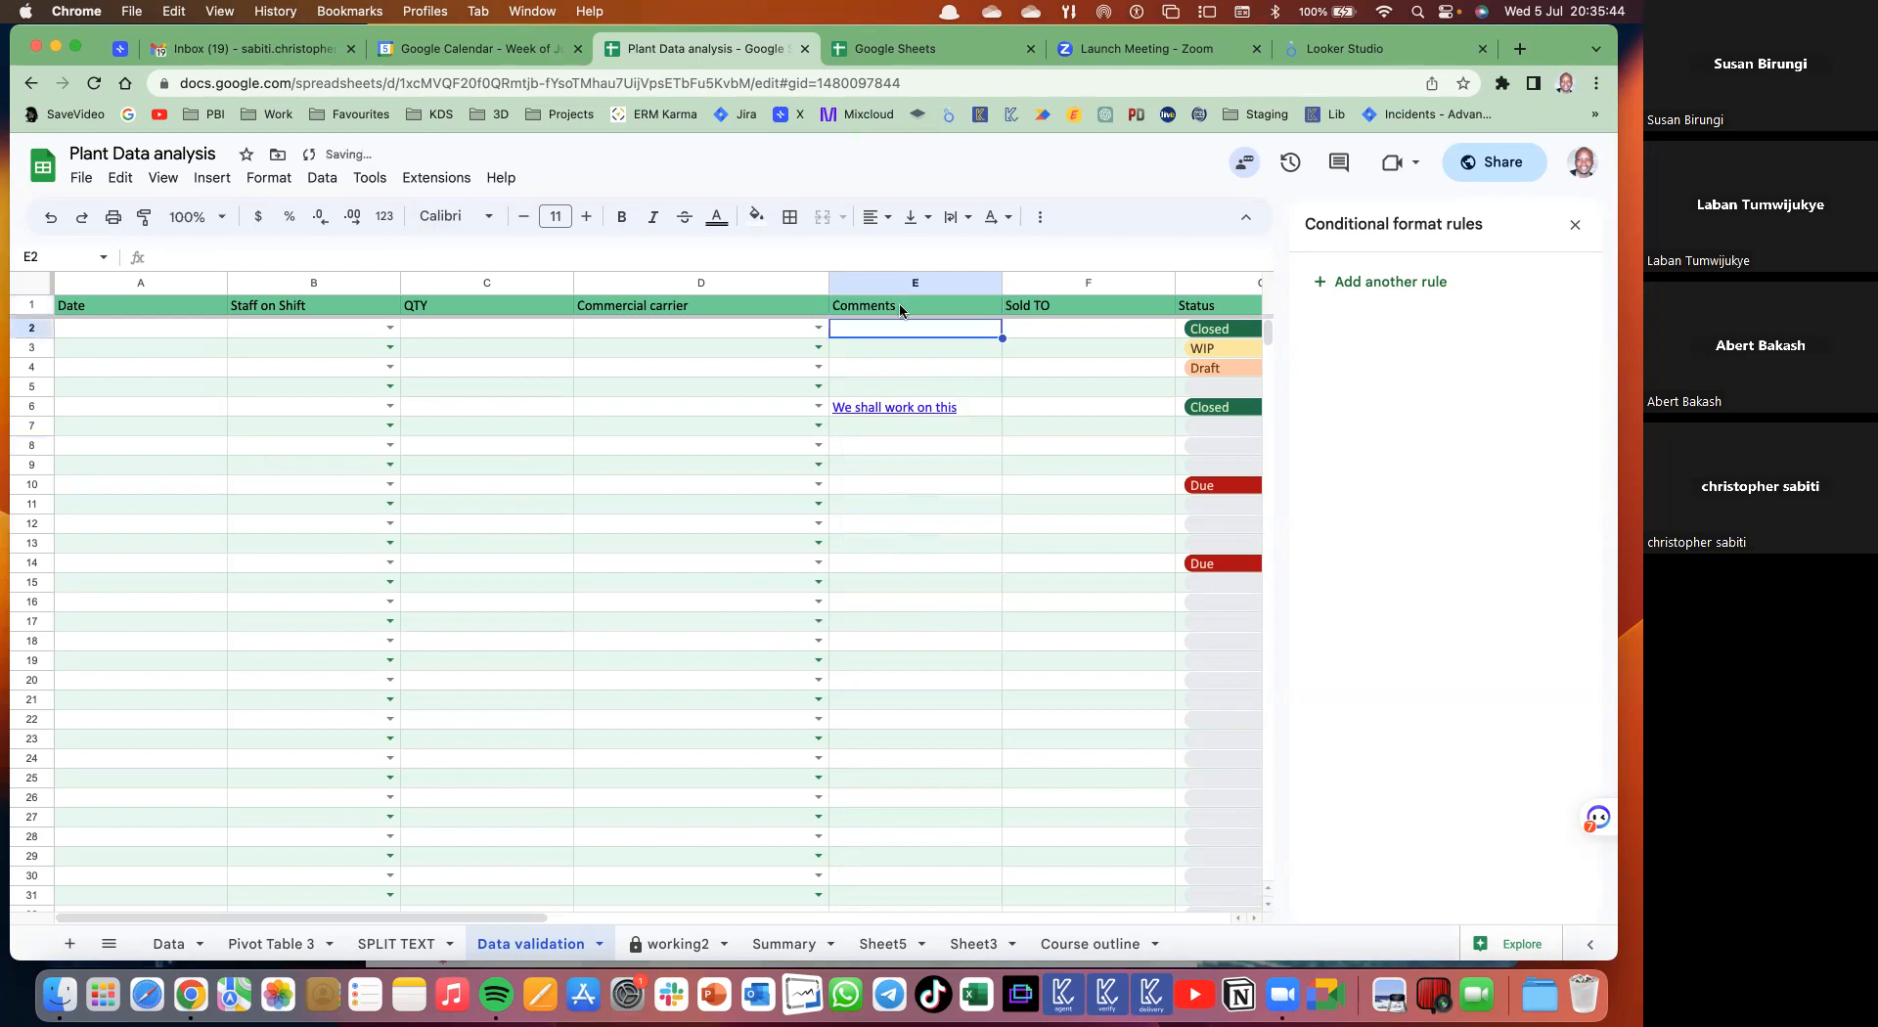
pyautogui.click(854, 452)
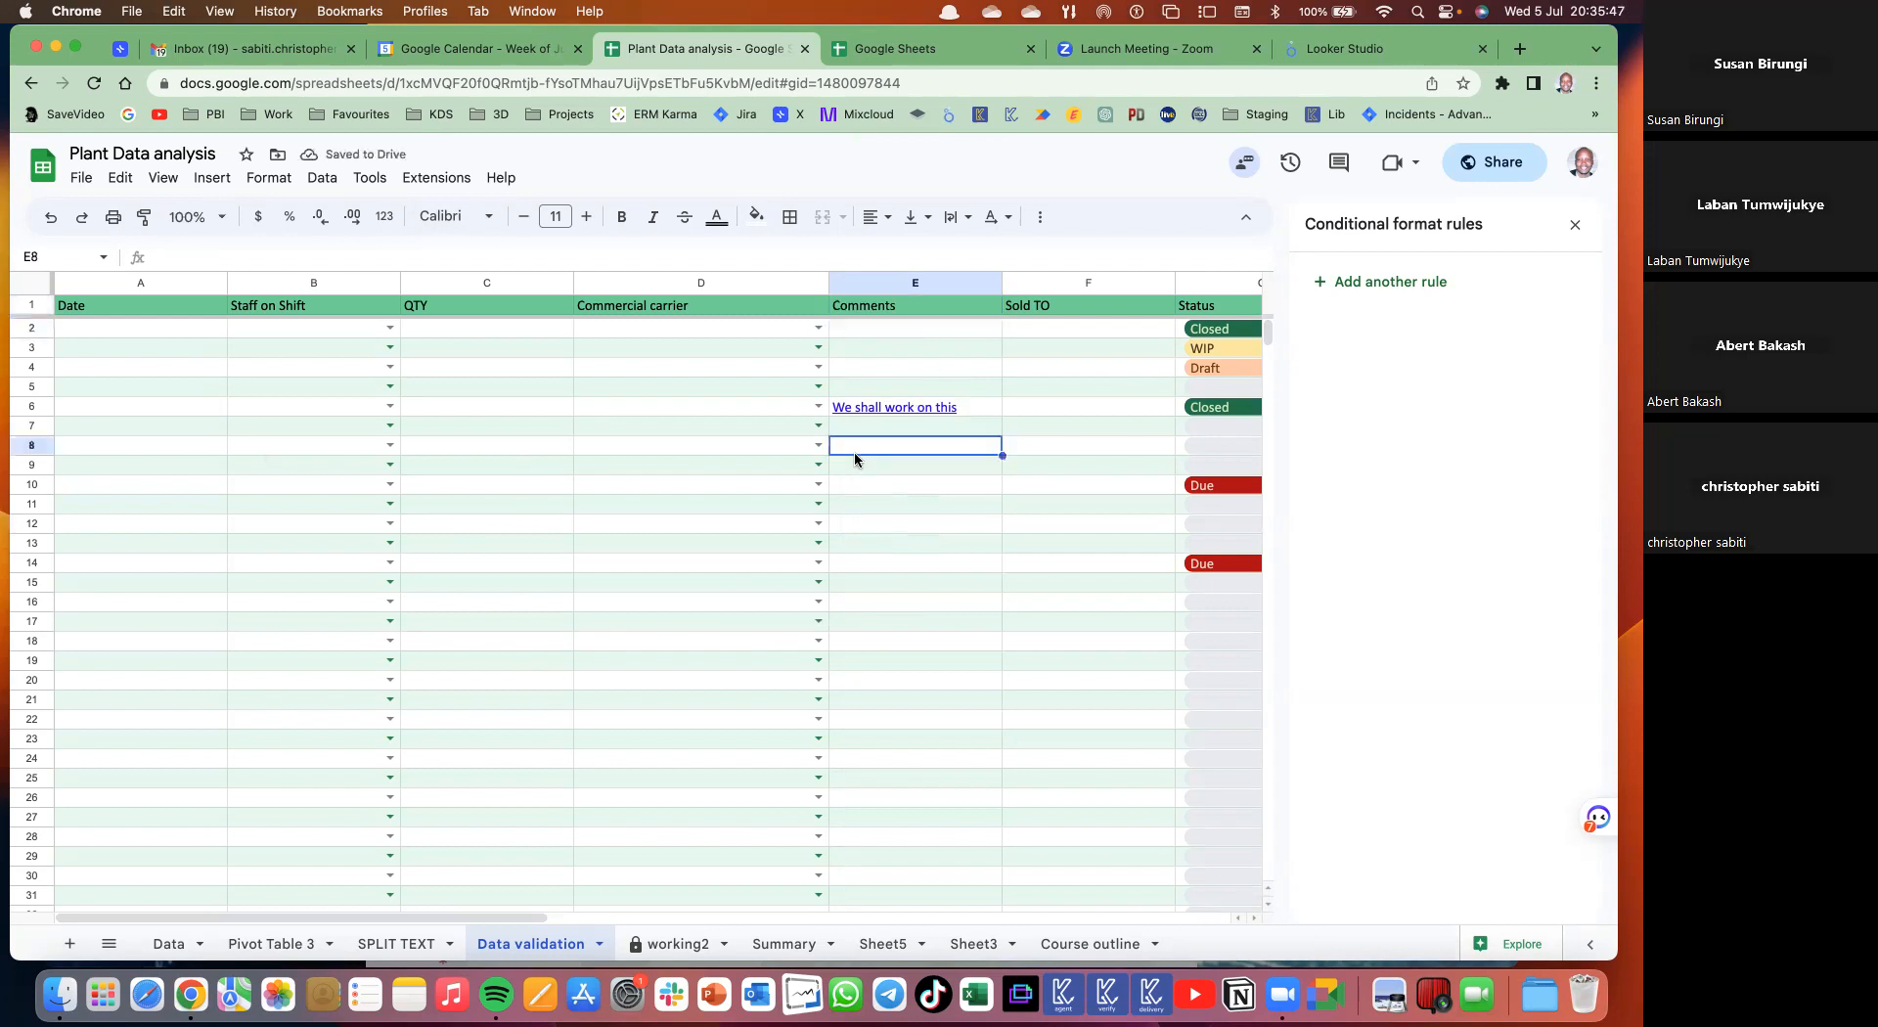
pyautogui.write('@')
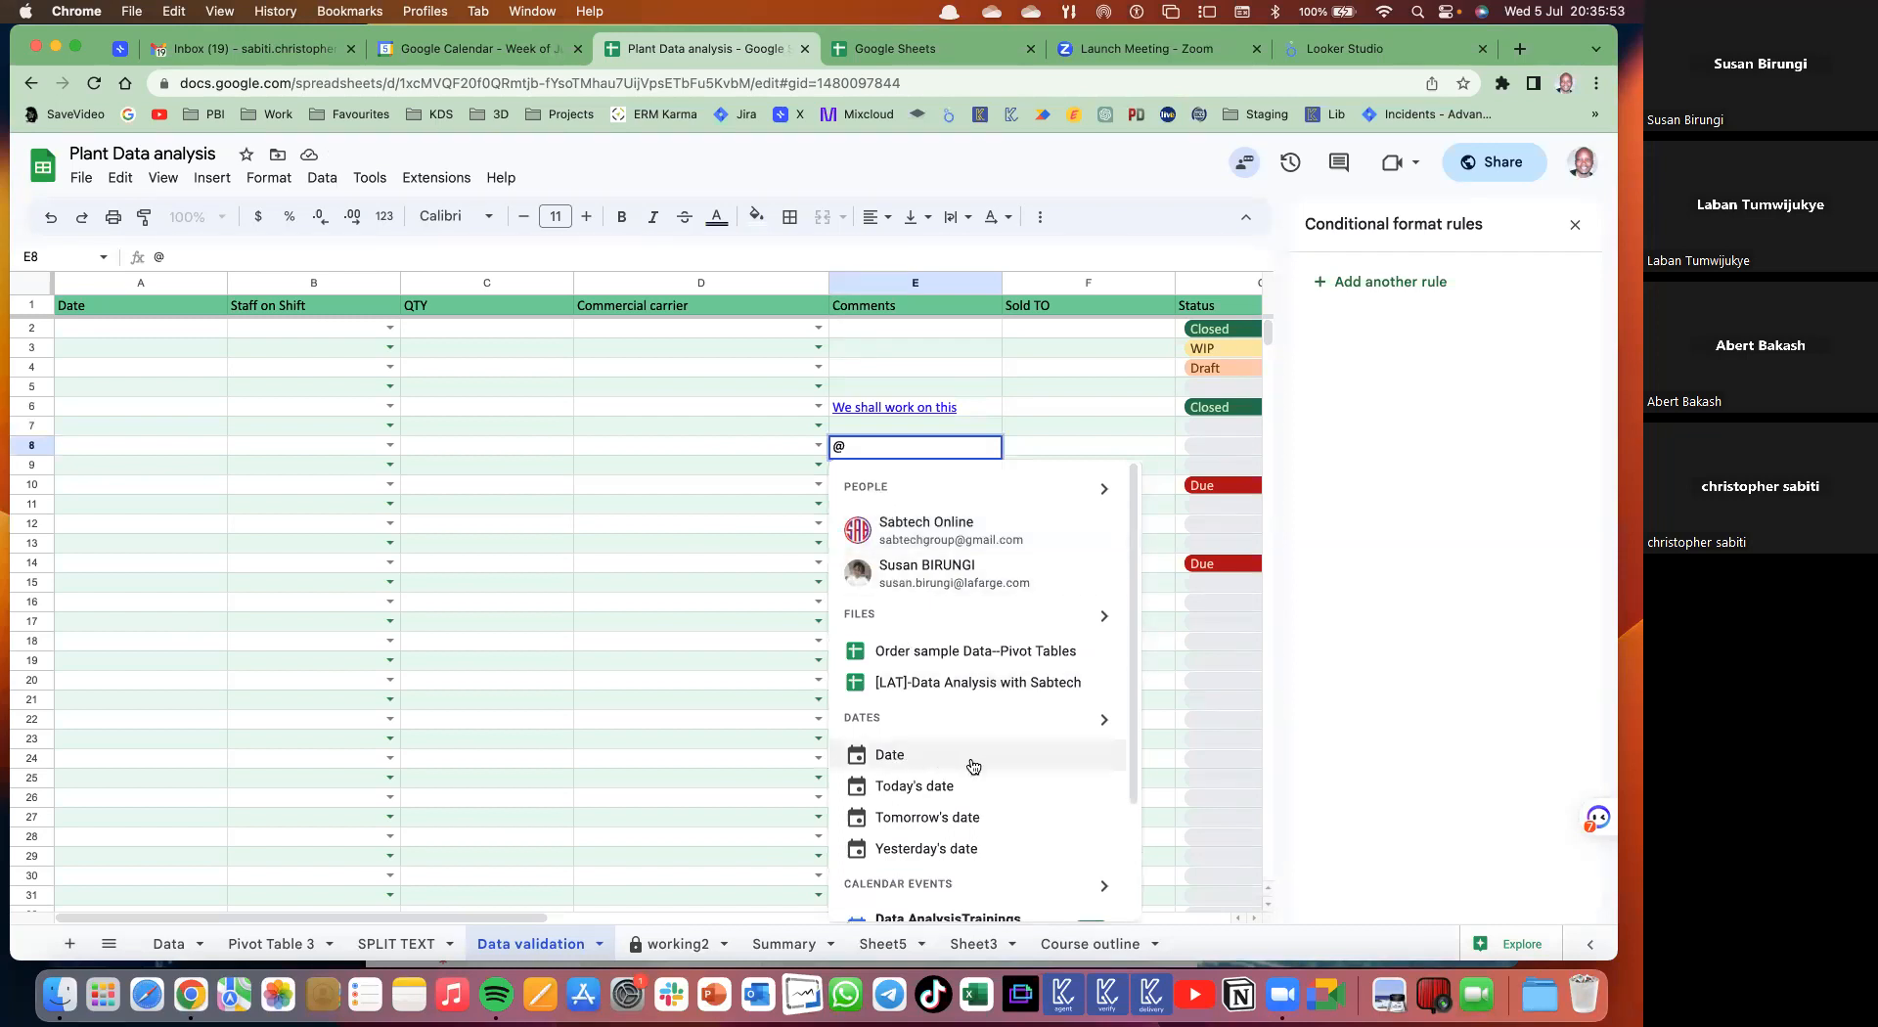
pyautogui.click(915, 785)
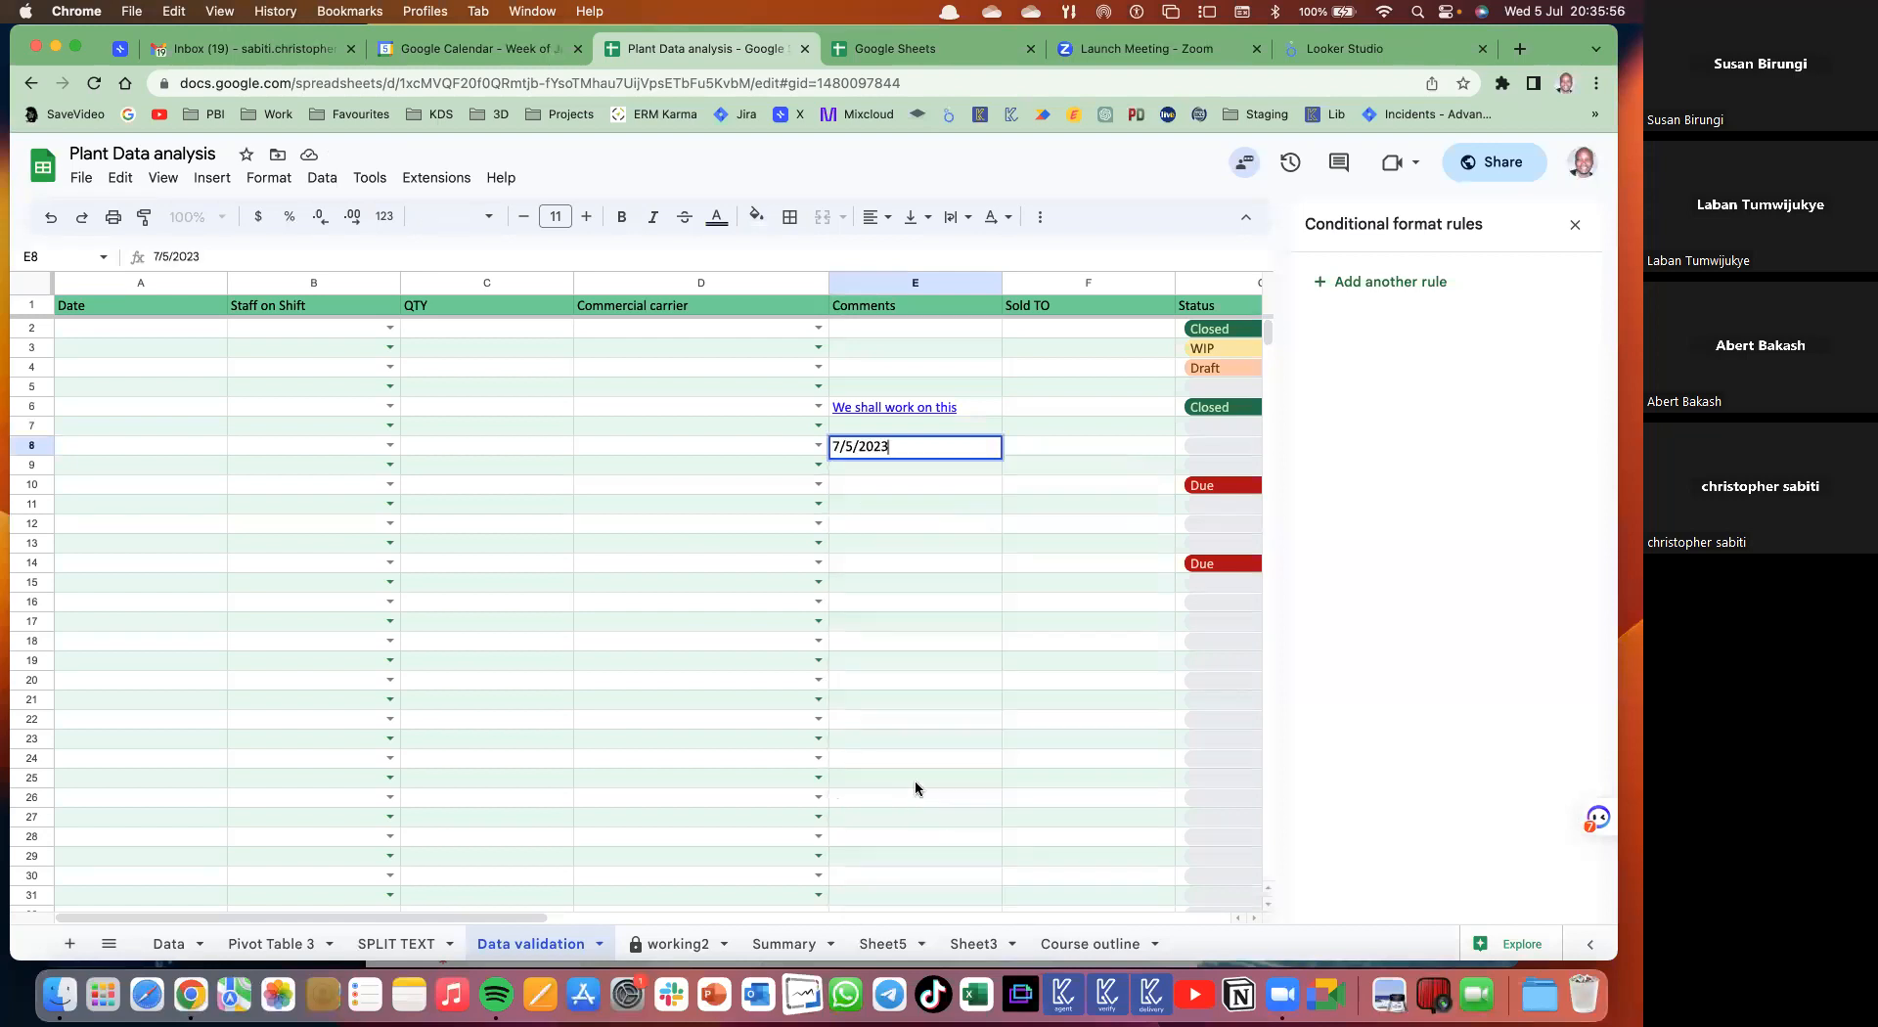
pyautogui.click(906, 486)
pyautogui.write('@sa')
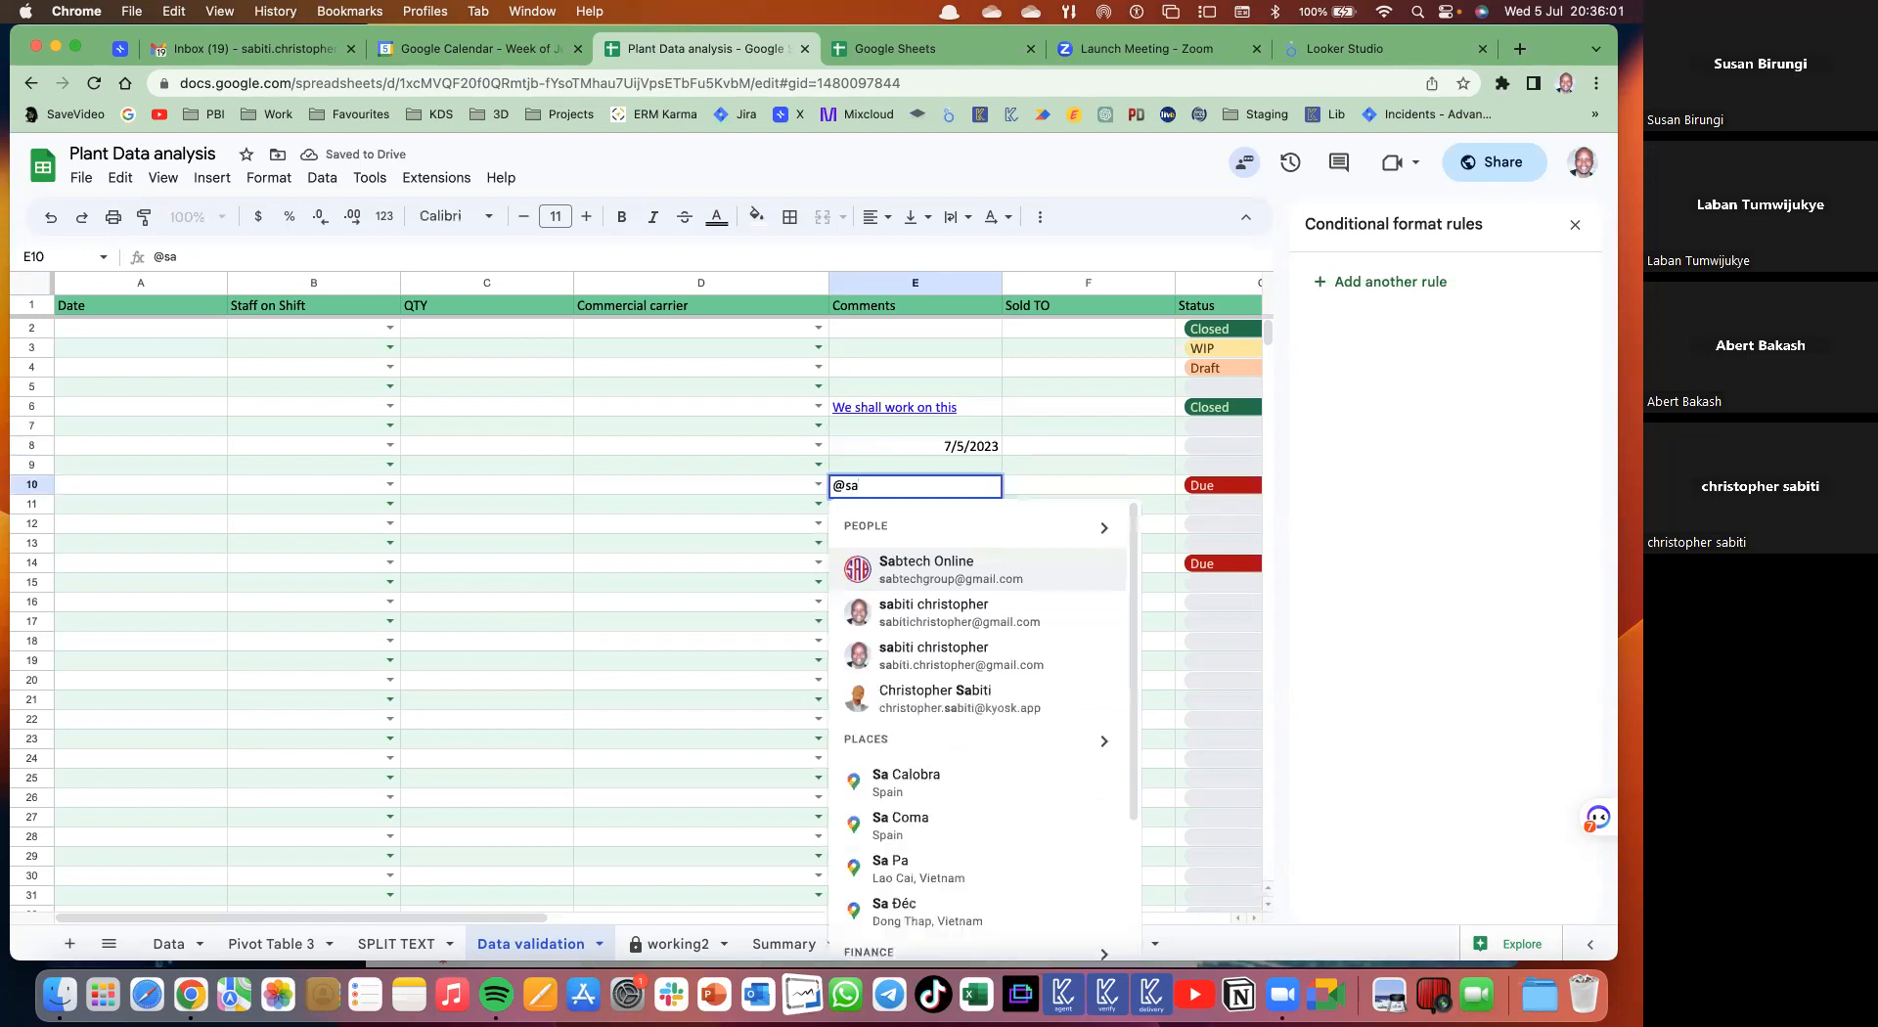
# - Insert a collaborator's person chip in E10 and display its contact card
pyautogui.click(924, 700)
pyautogui.click(918, 504)
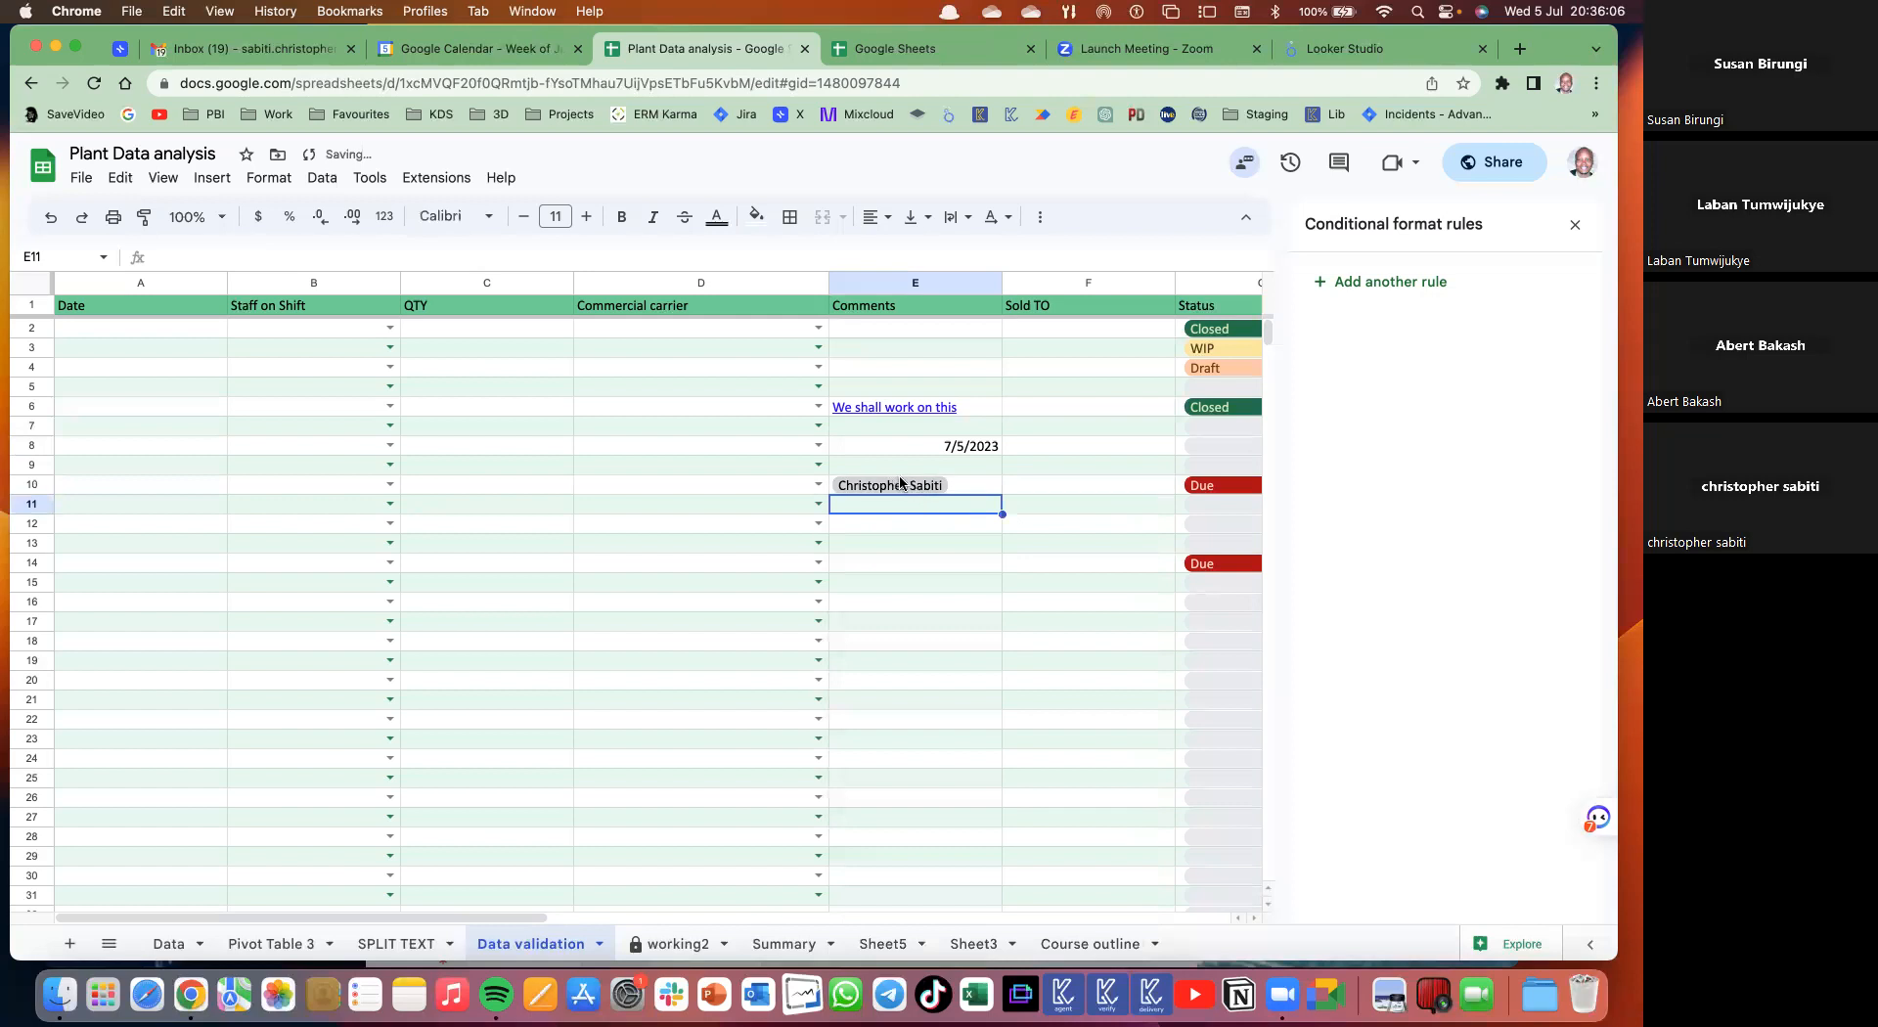
pyautogui.click(915, 486)
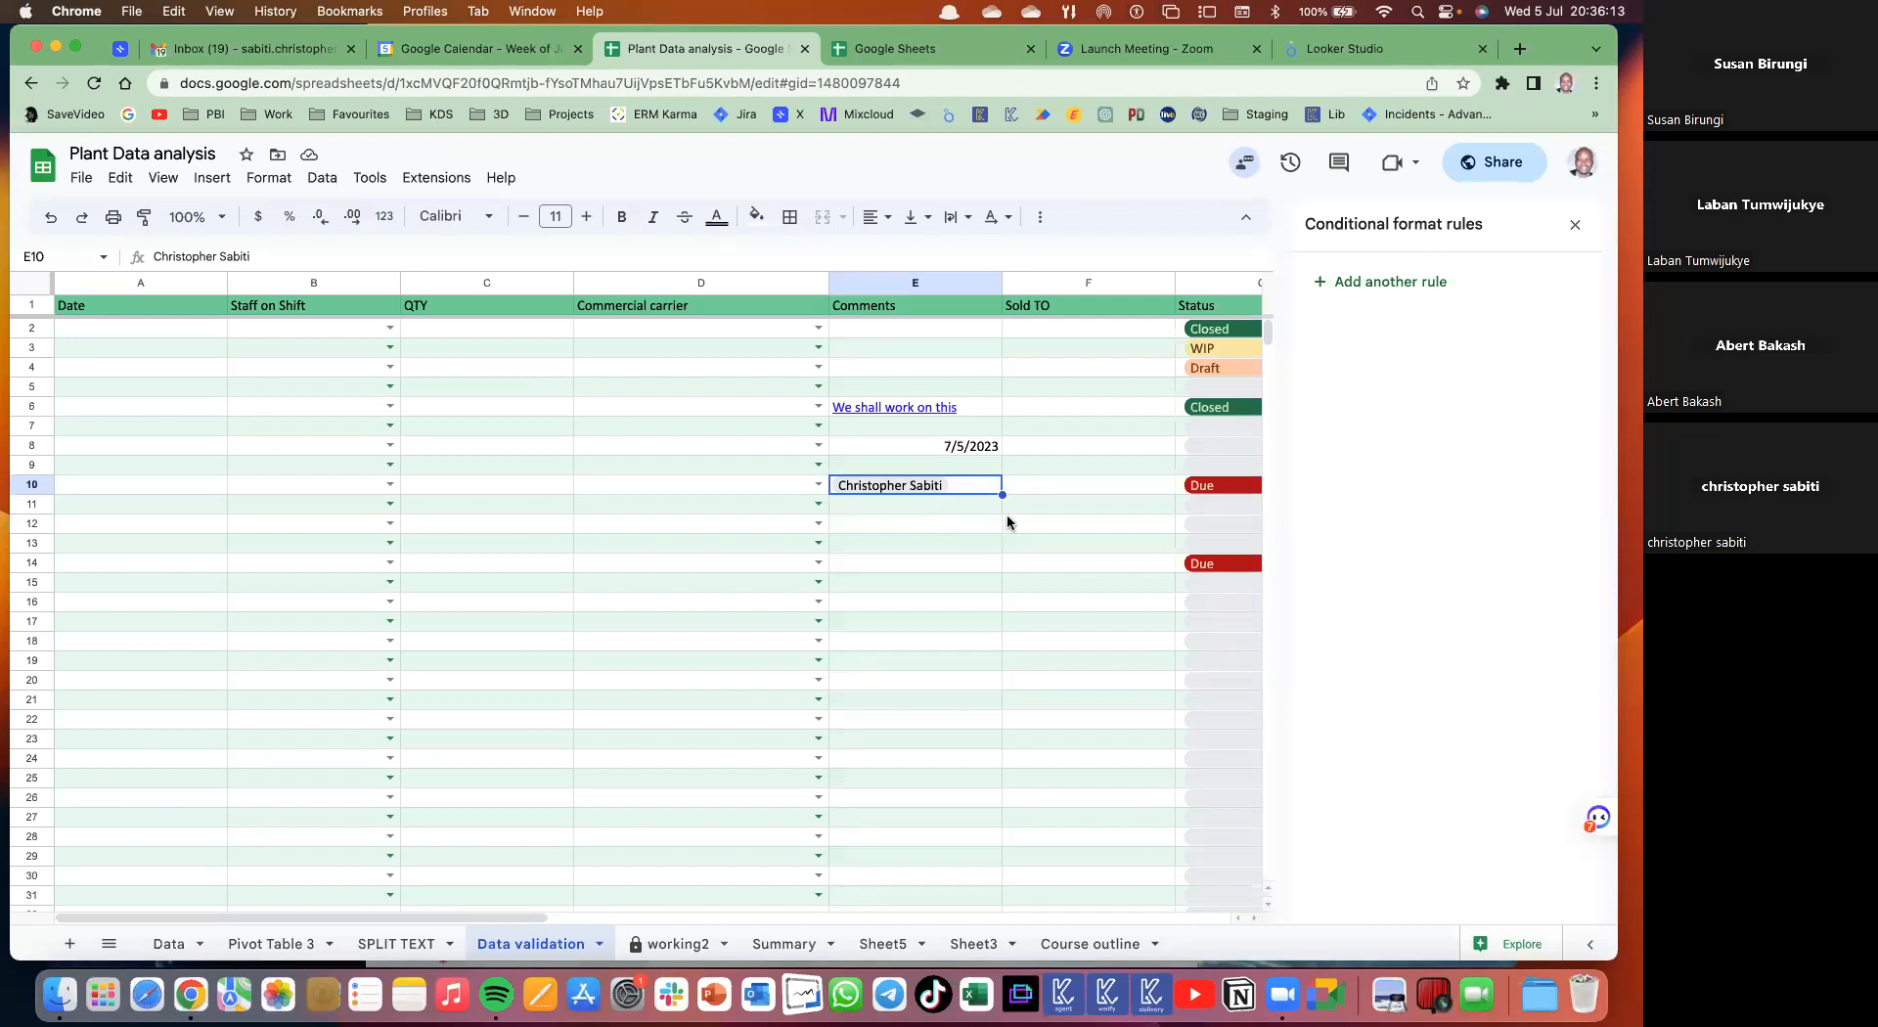
pyautogui.click(935, 526)
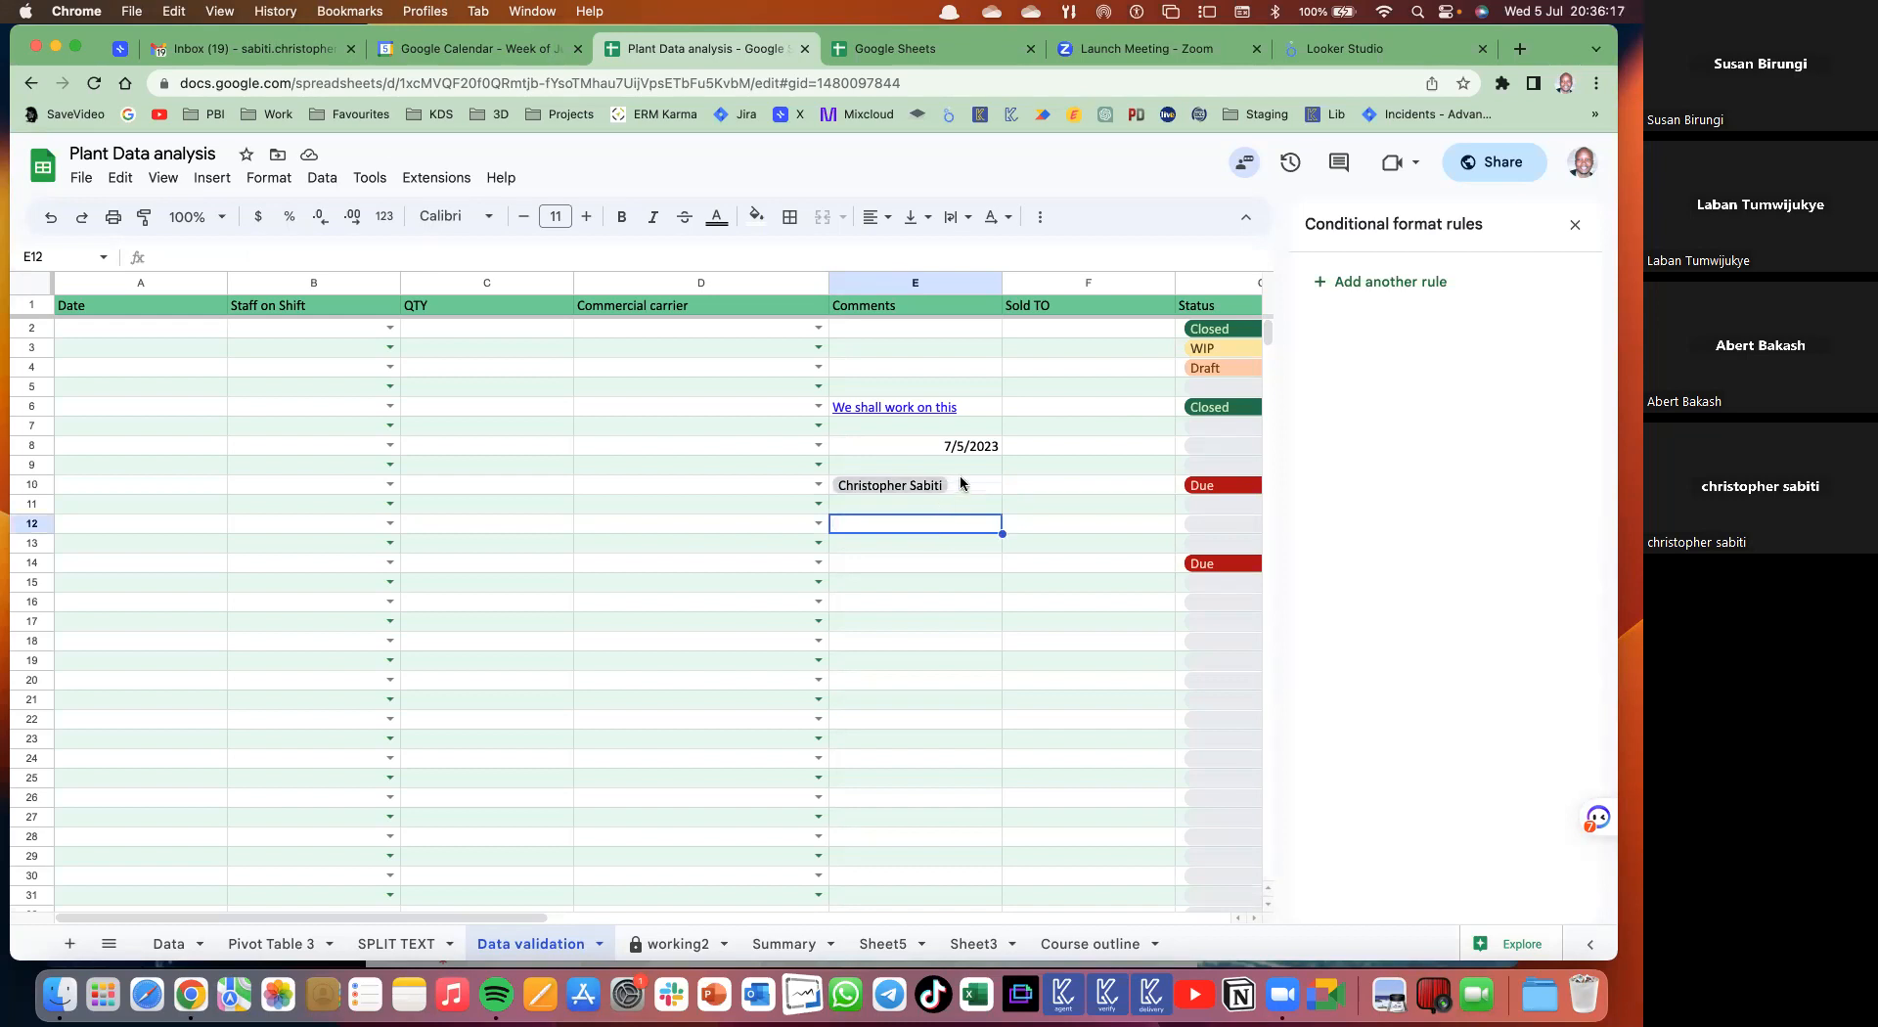
pyautogui.click(934, 486)
pyautogui.moveTo(904, 487)
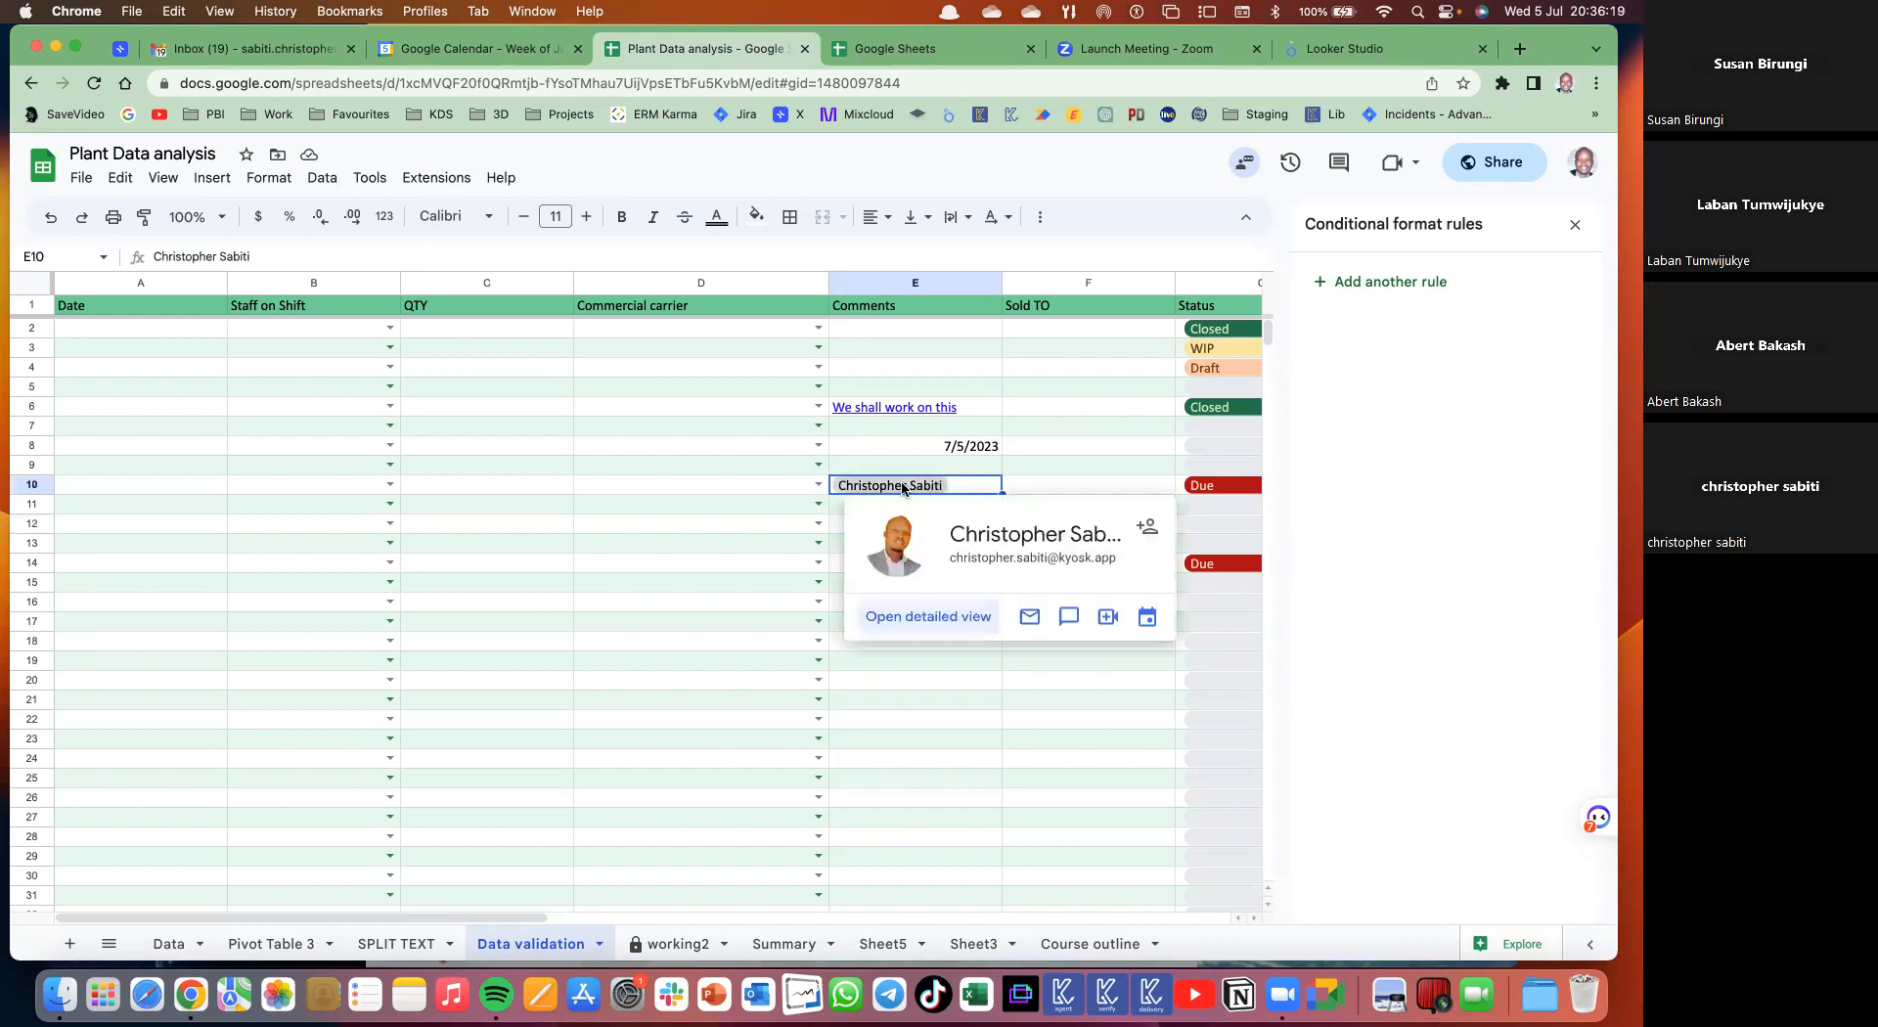
pyautogui.click(909, 720)
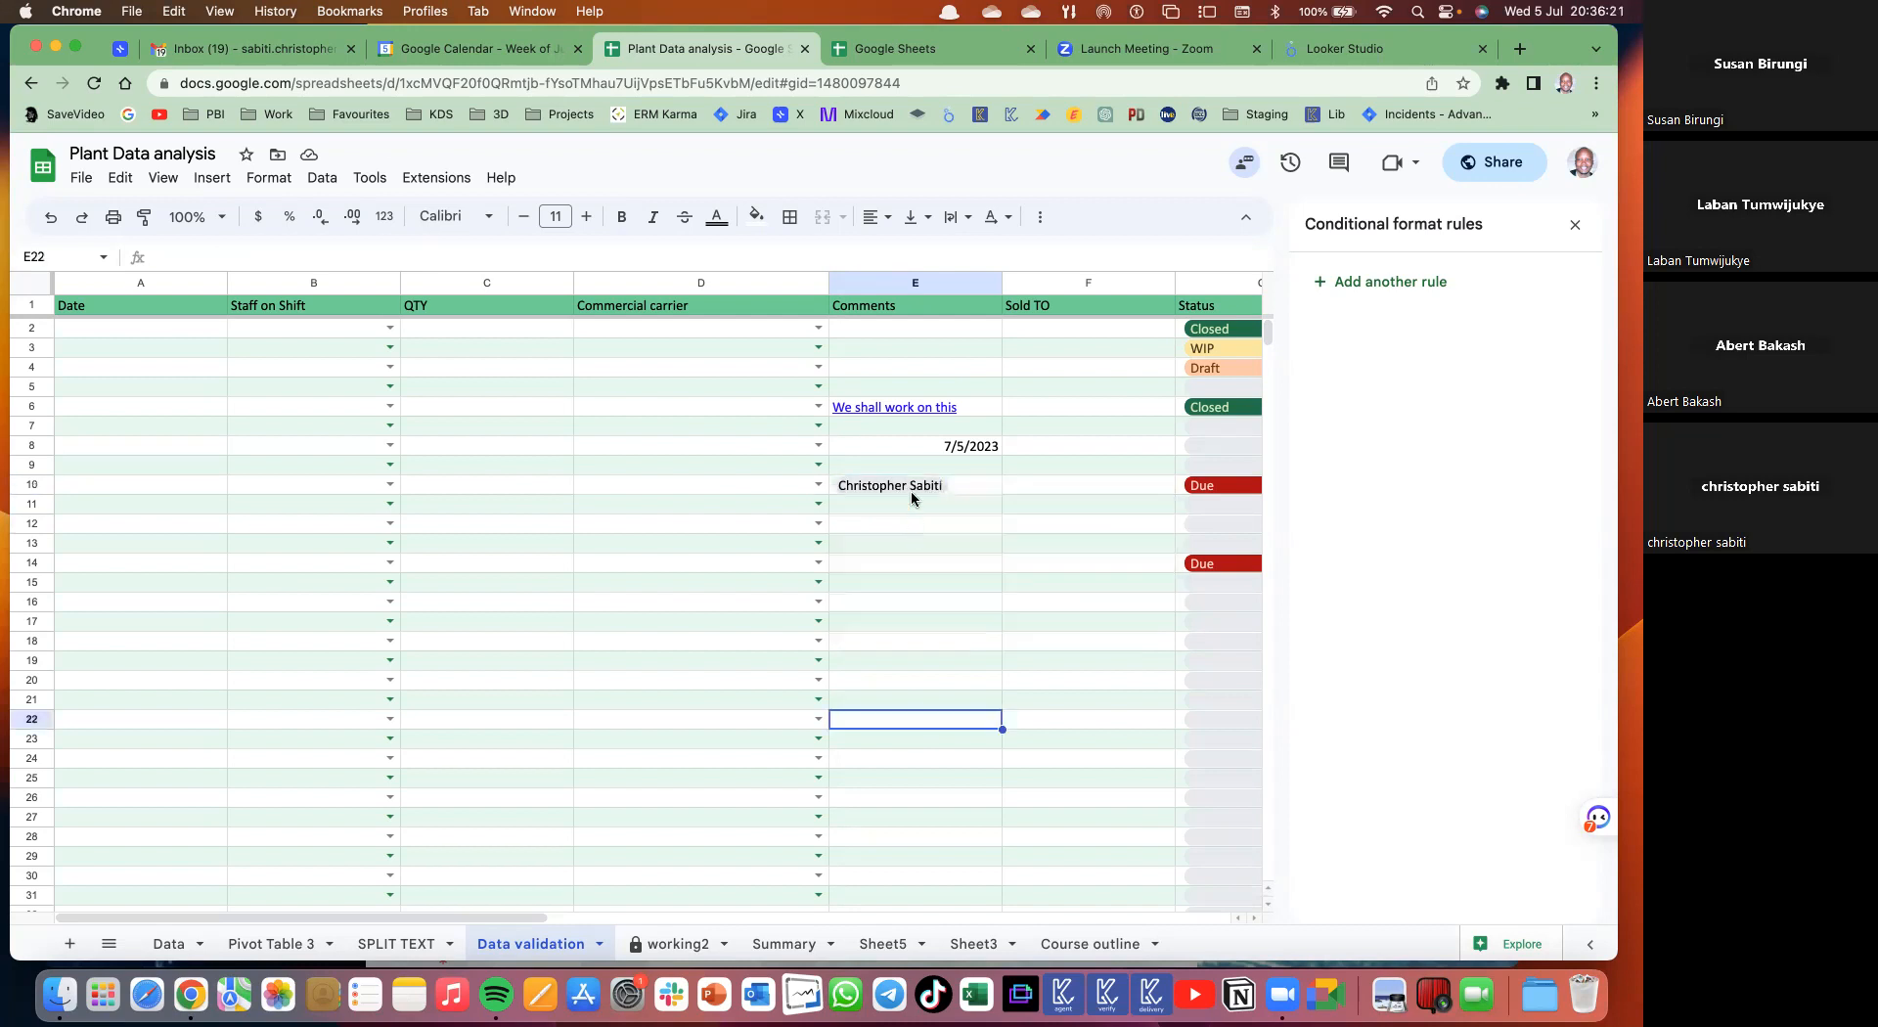
pyautogui.click(908, 485)
pyautogui.moveTo(908, 484)
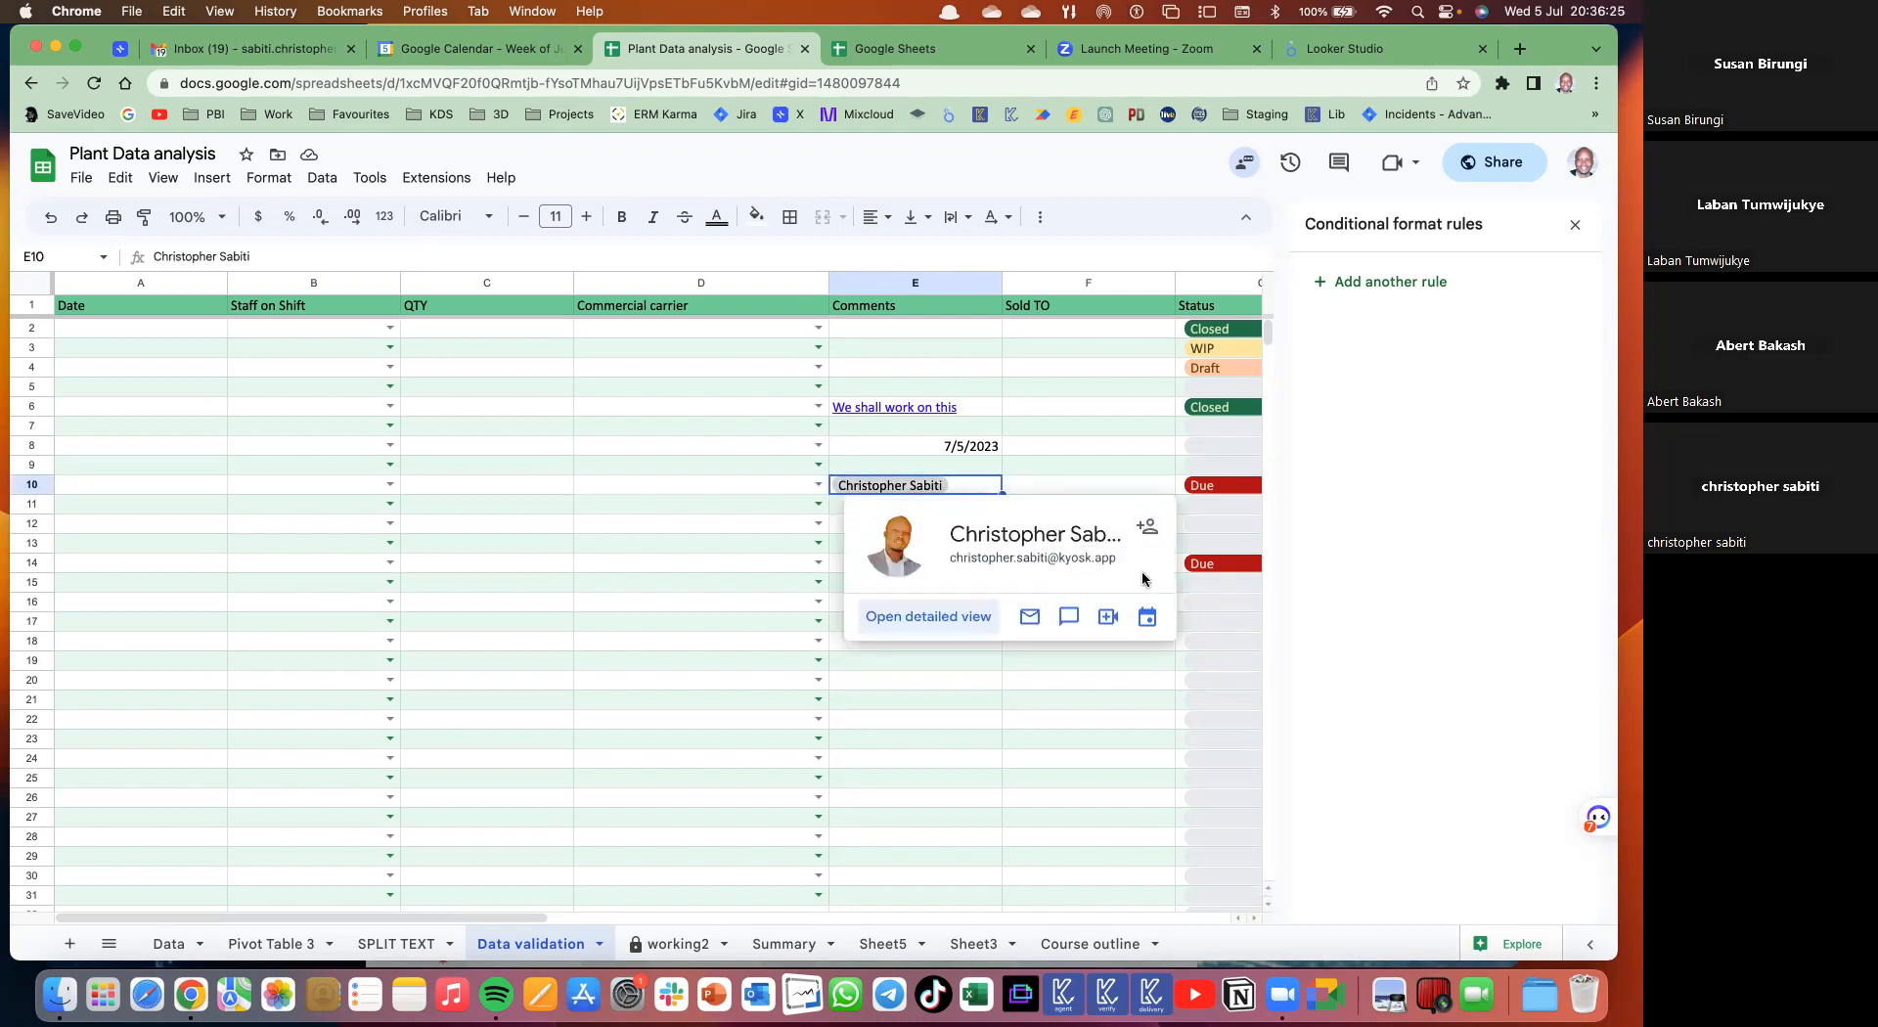
pyautogui.click(1105, 618)
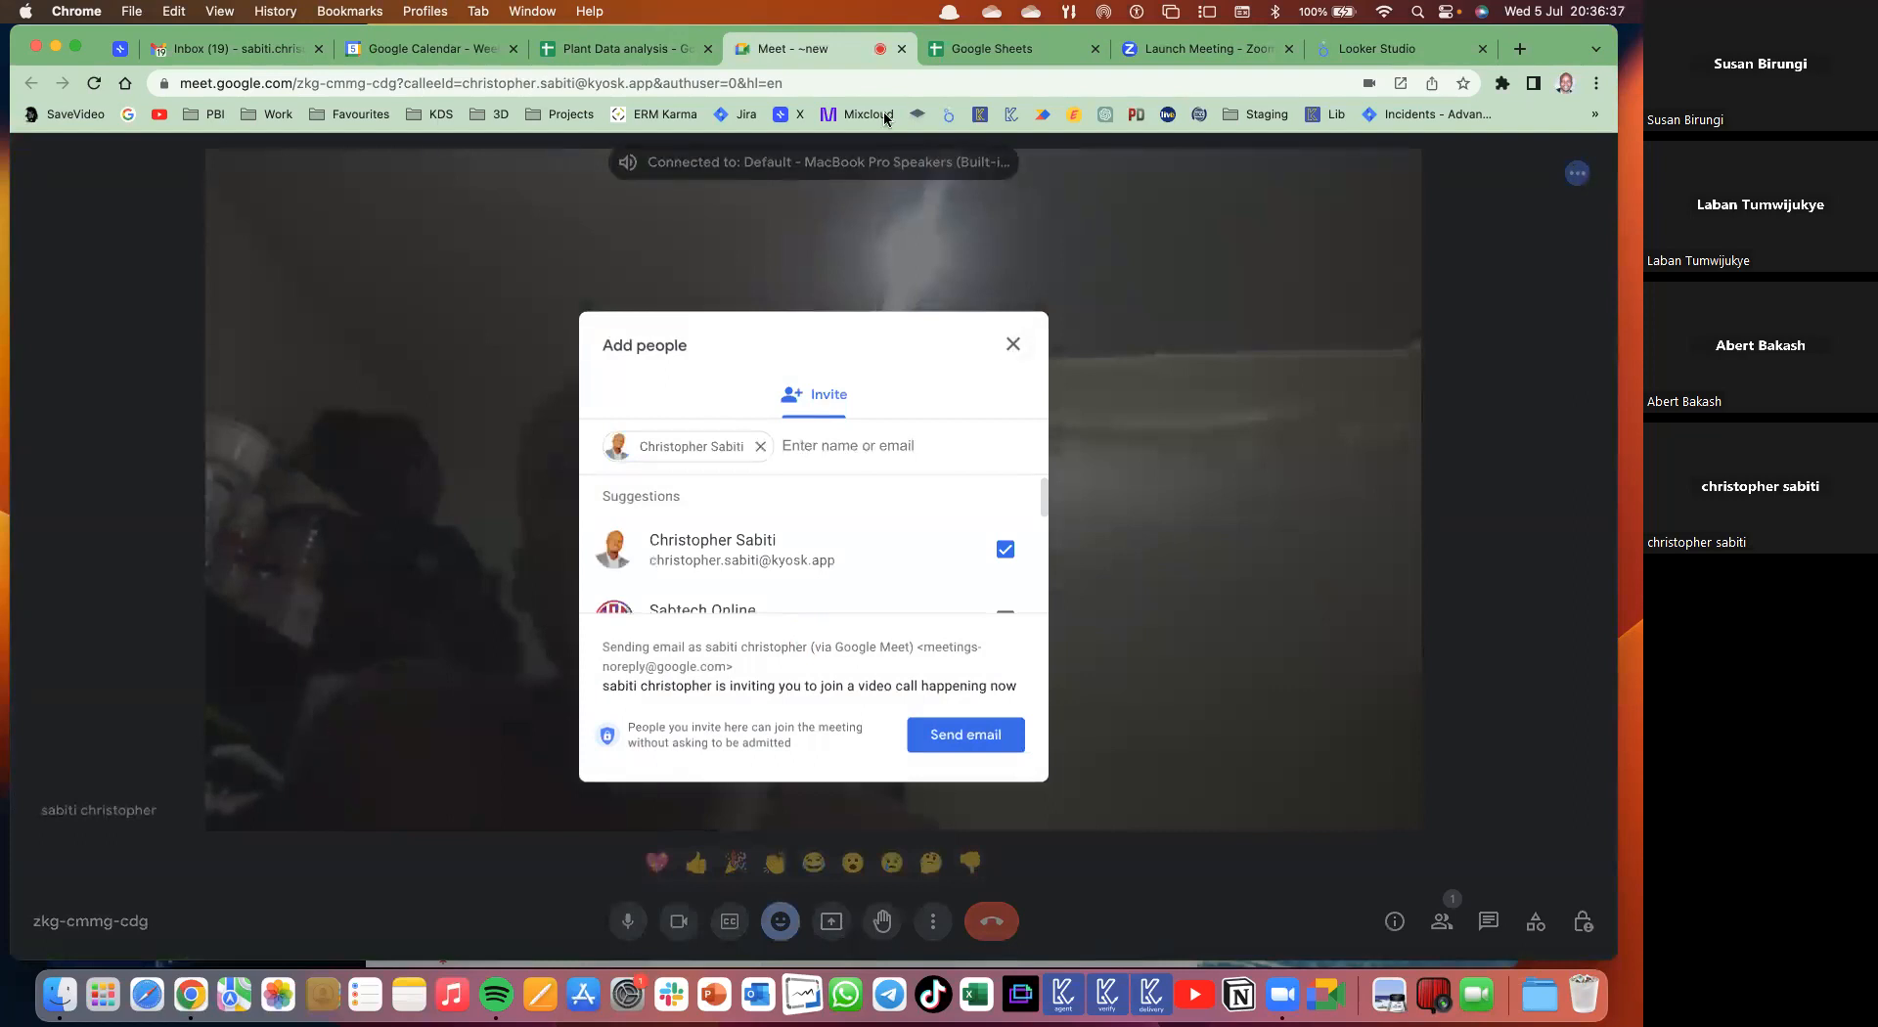
pyautogui.click(900, 50)
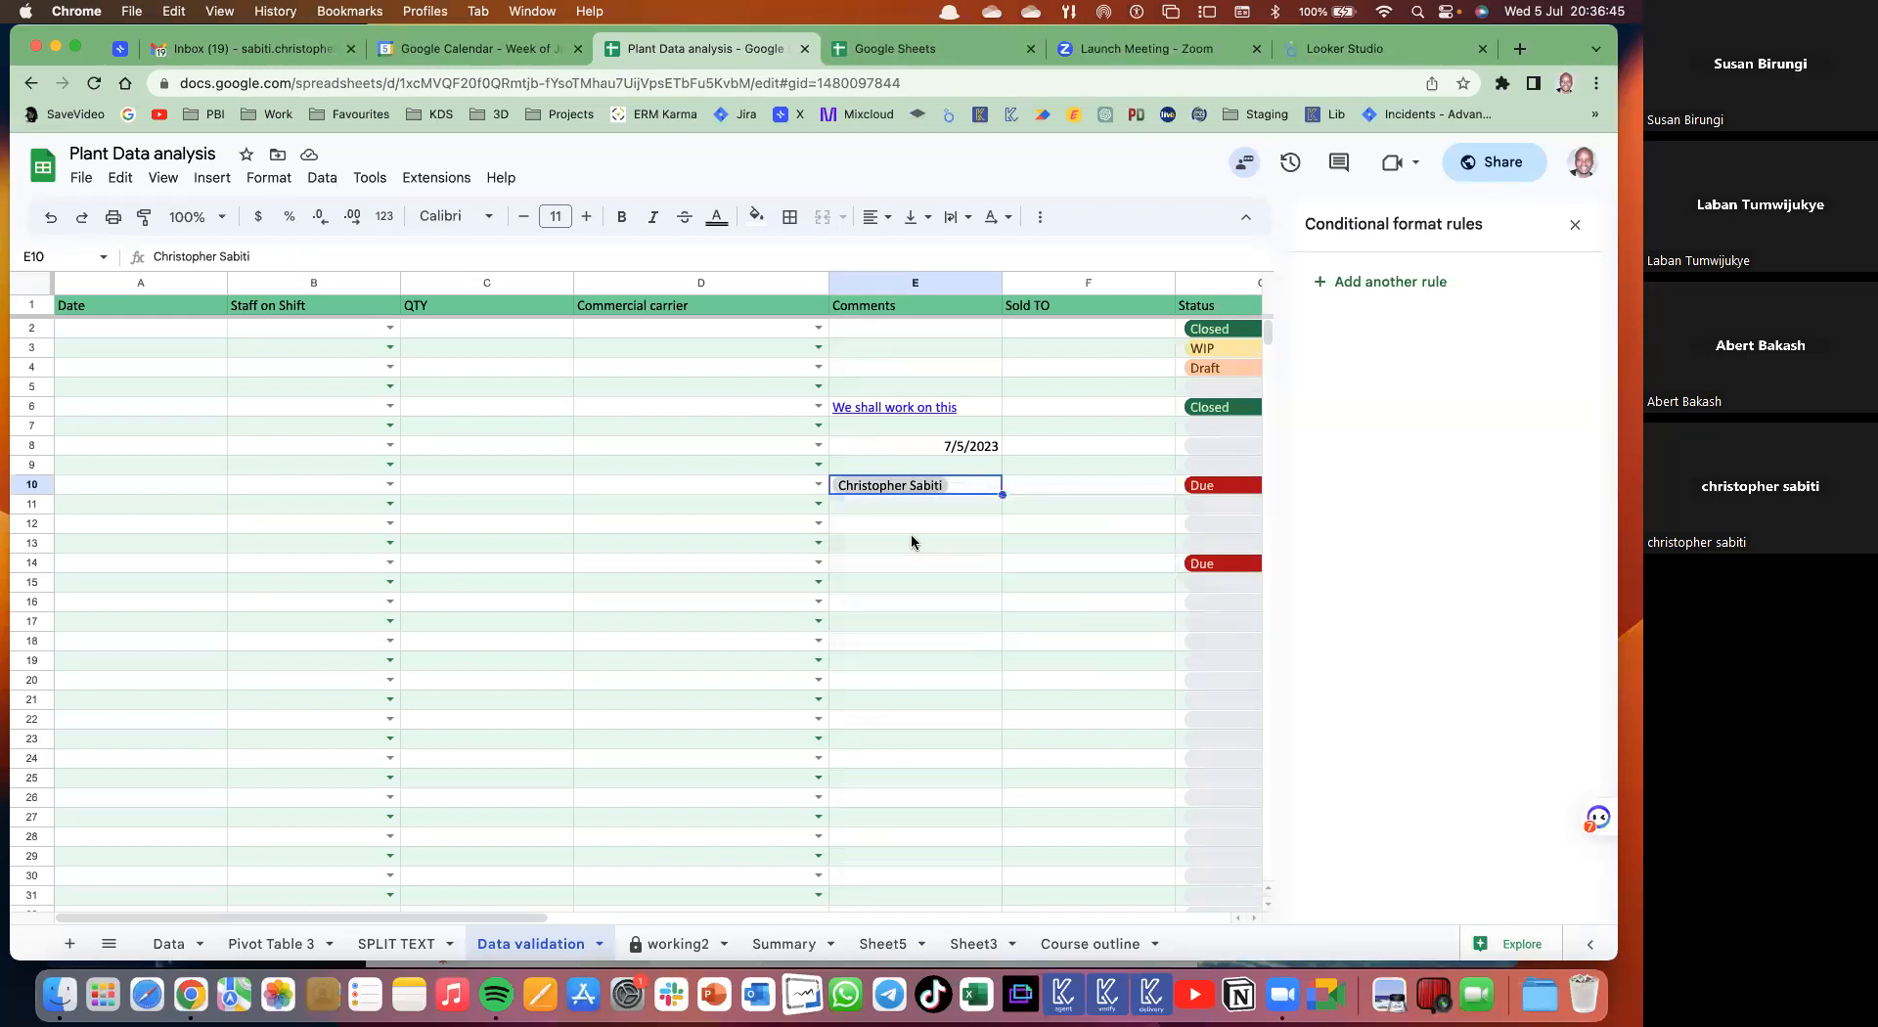
# - Type the collaborator's full name as plain text in E12, then start a chat from the E10 person card
pyautogui.click(879, 525)
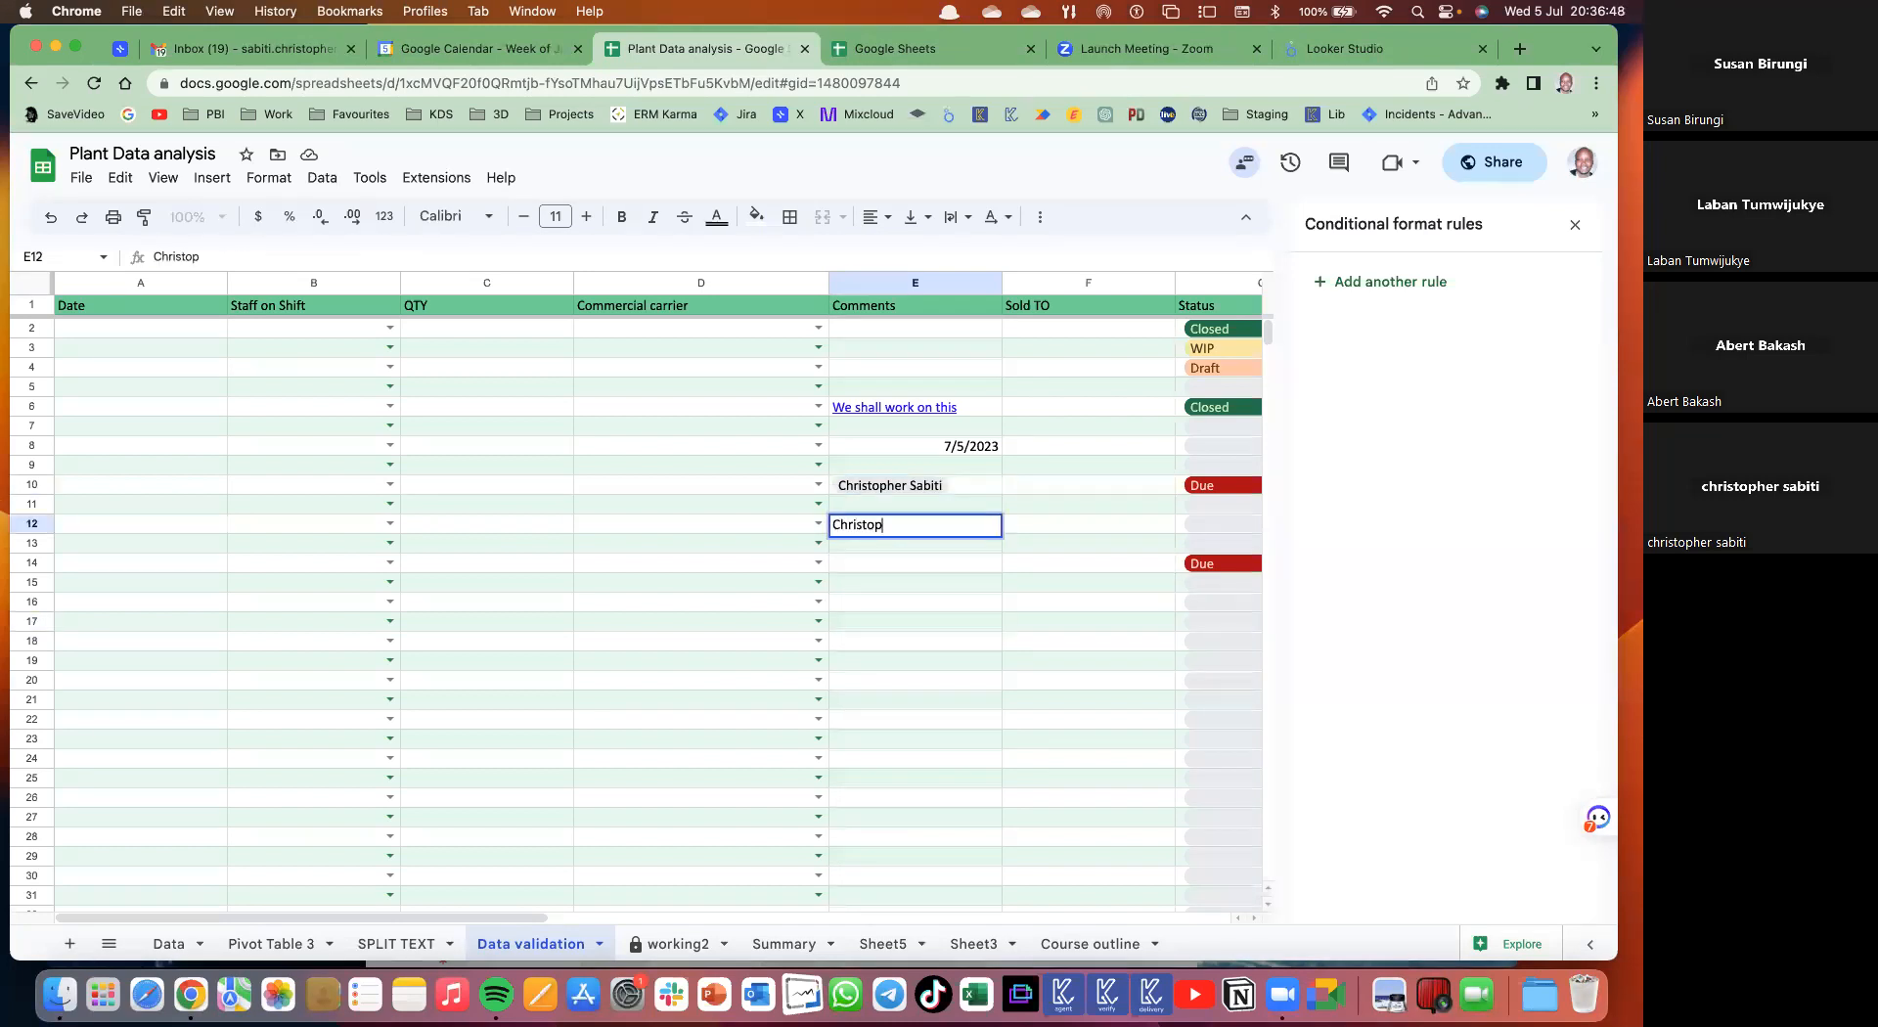
pyautogui.press('Return')
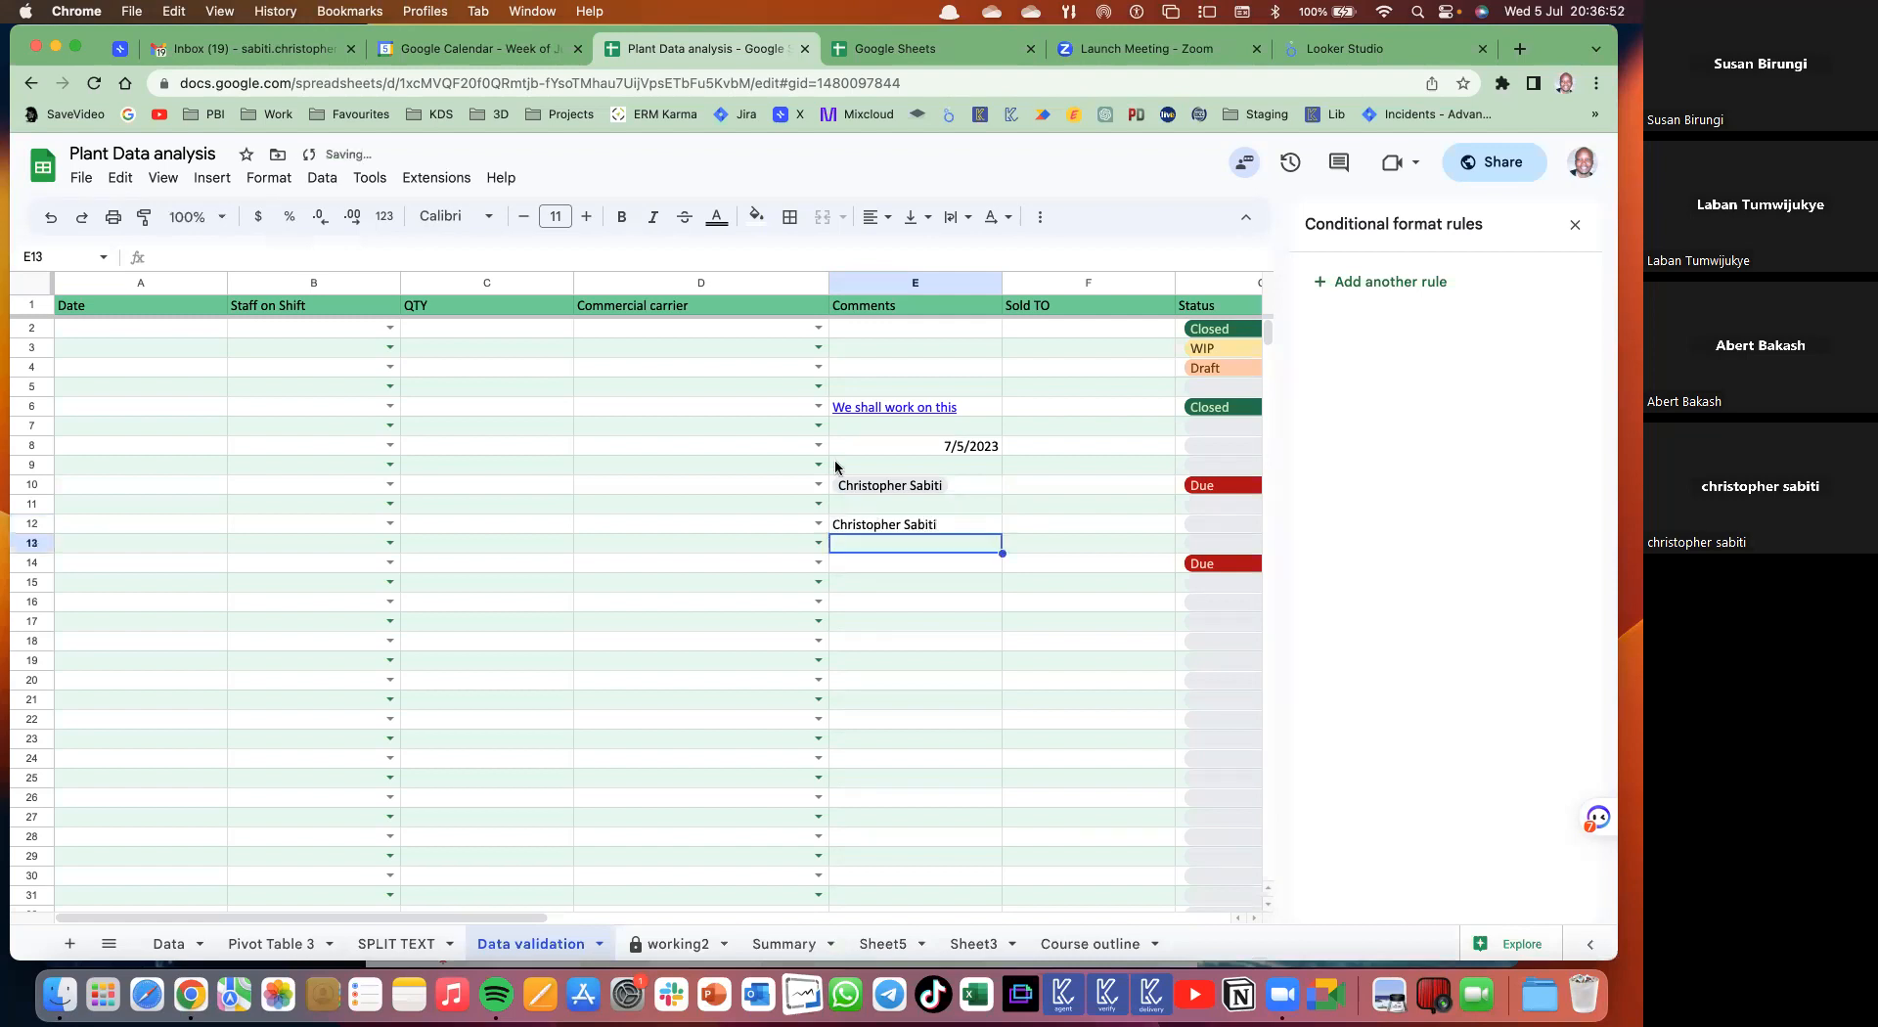
pyautogui.click(889, 528)
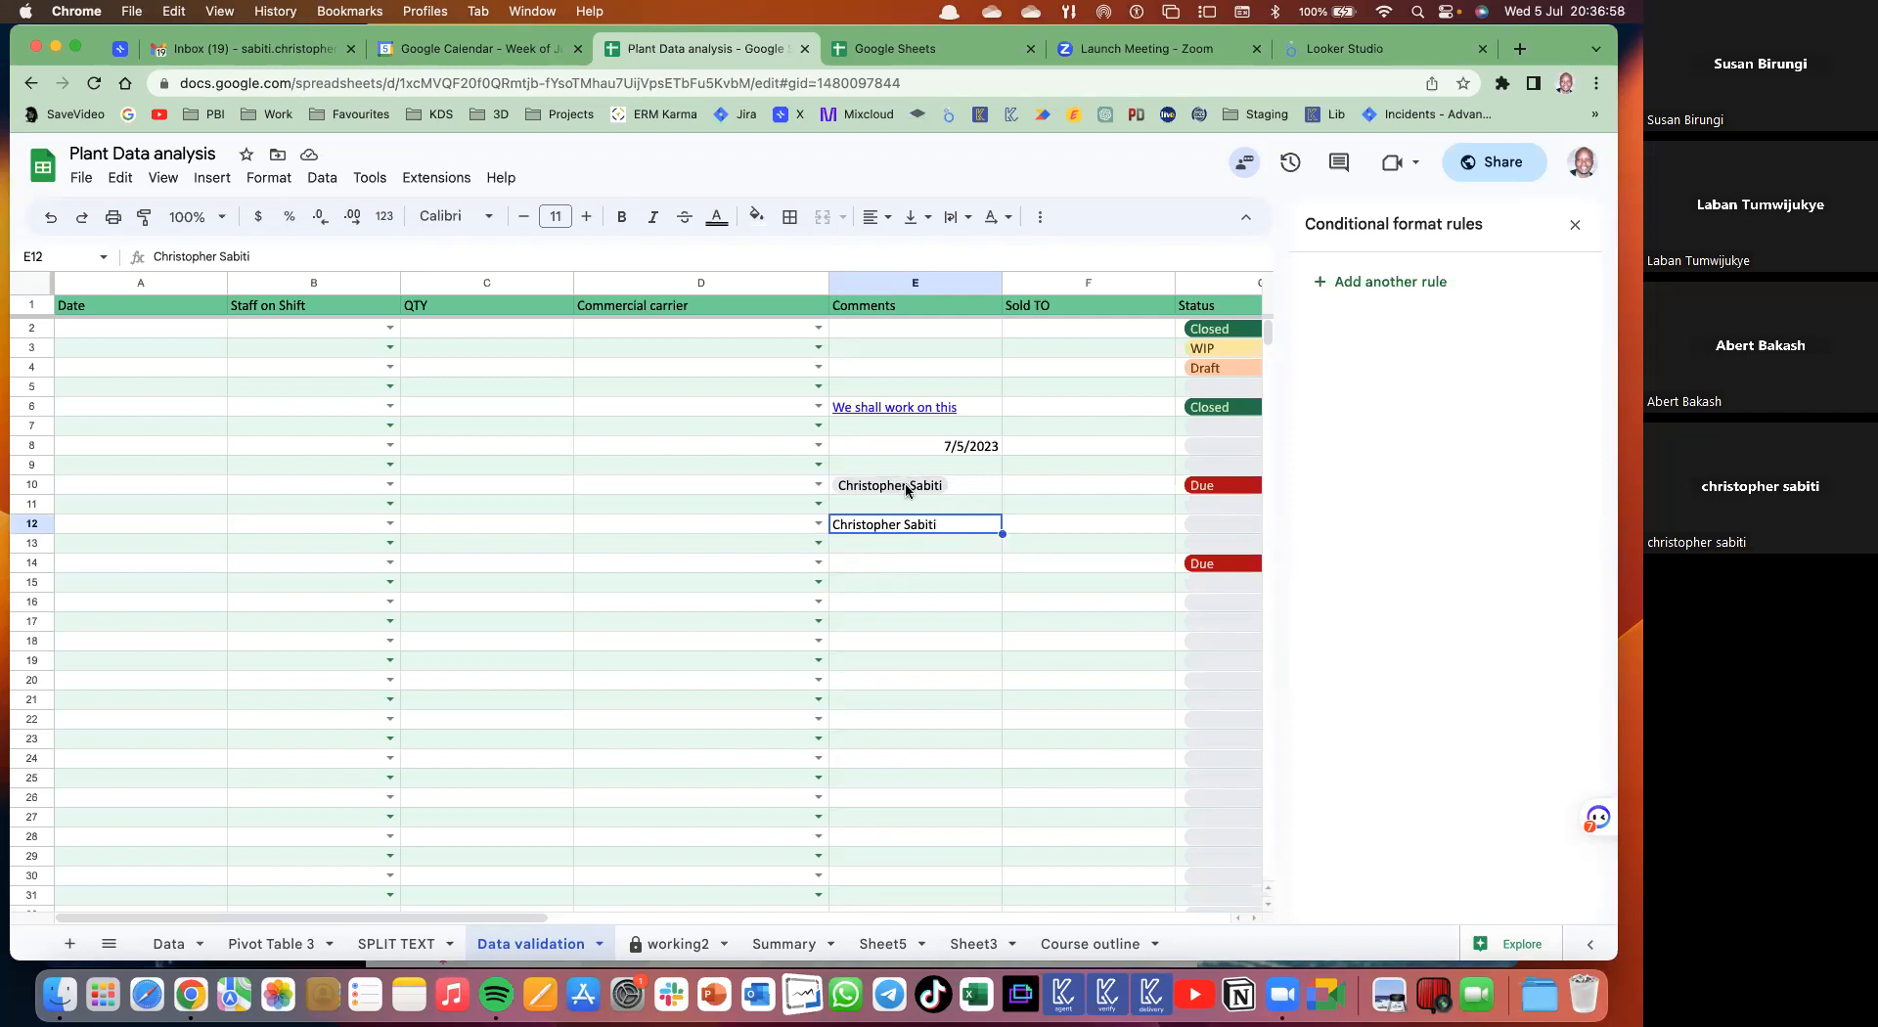
pyautogui.click(906, 486)
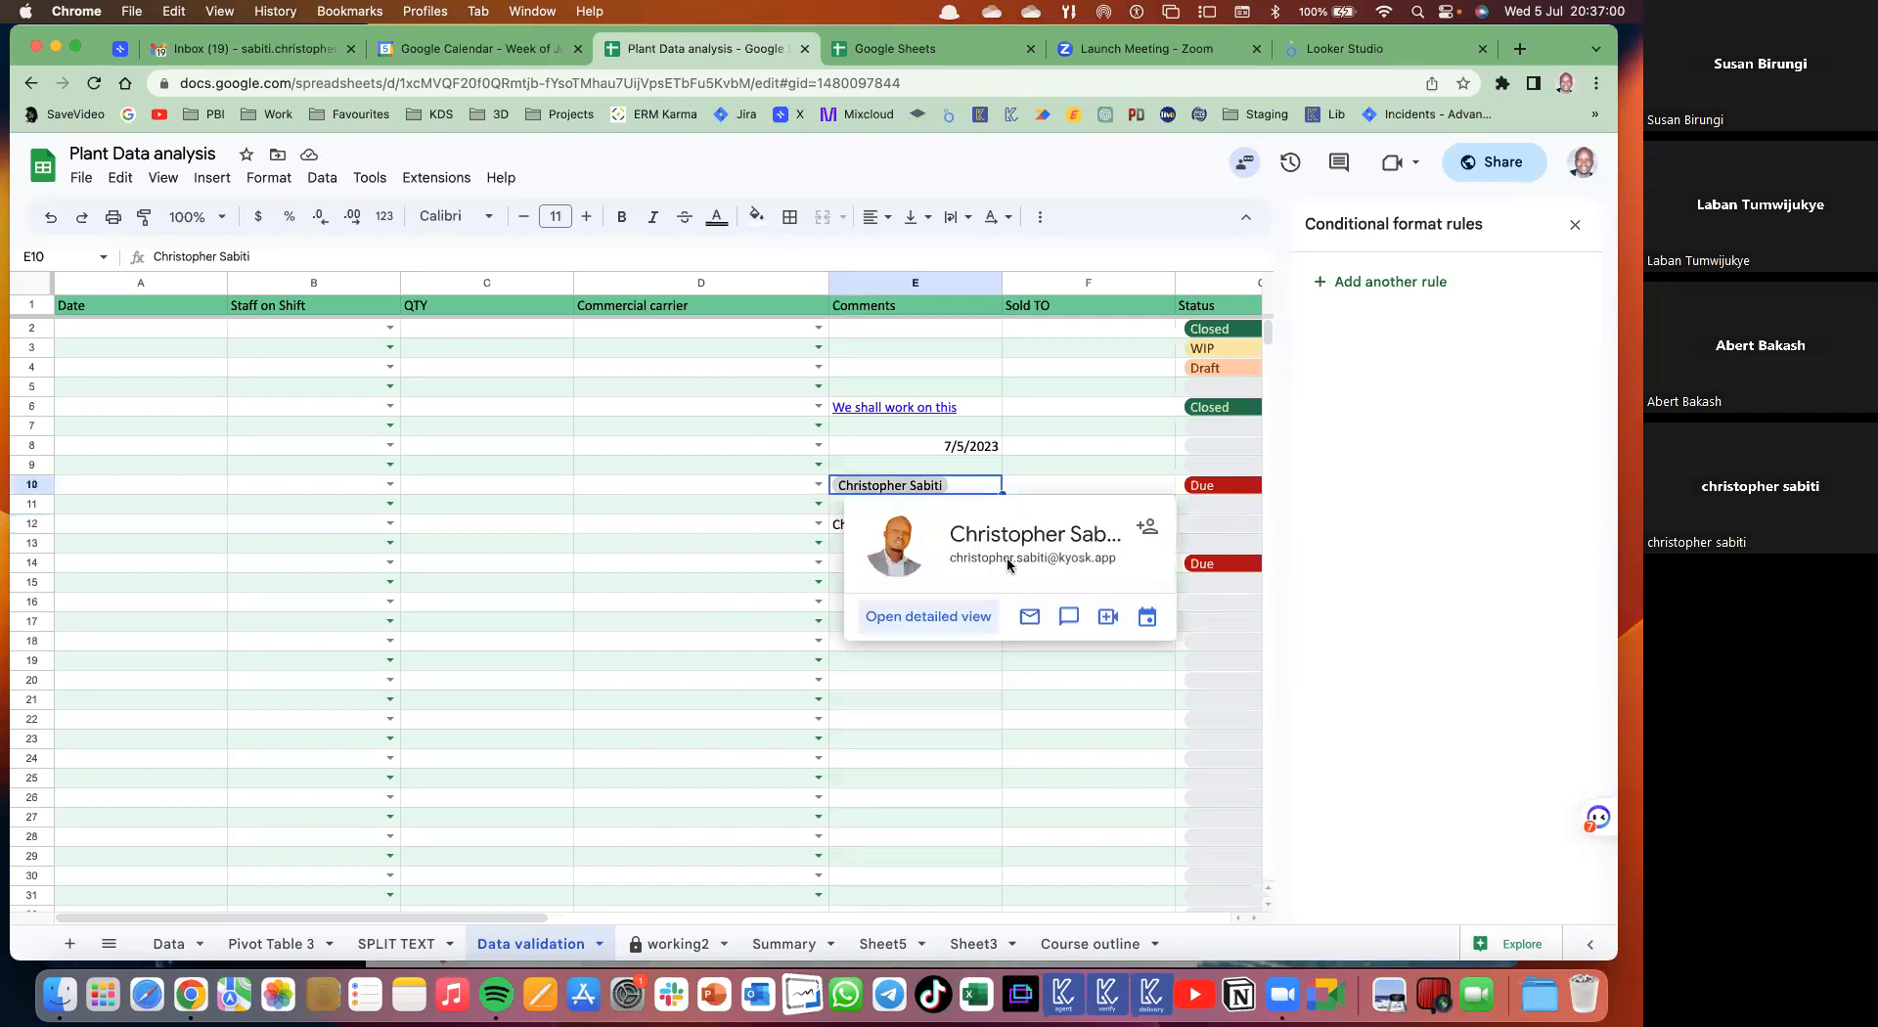
pyautogui.click(1068, 619)
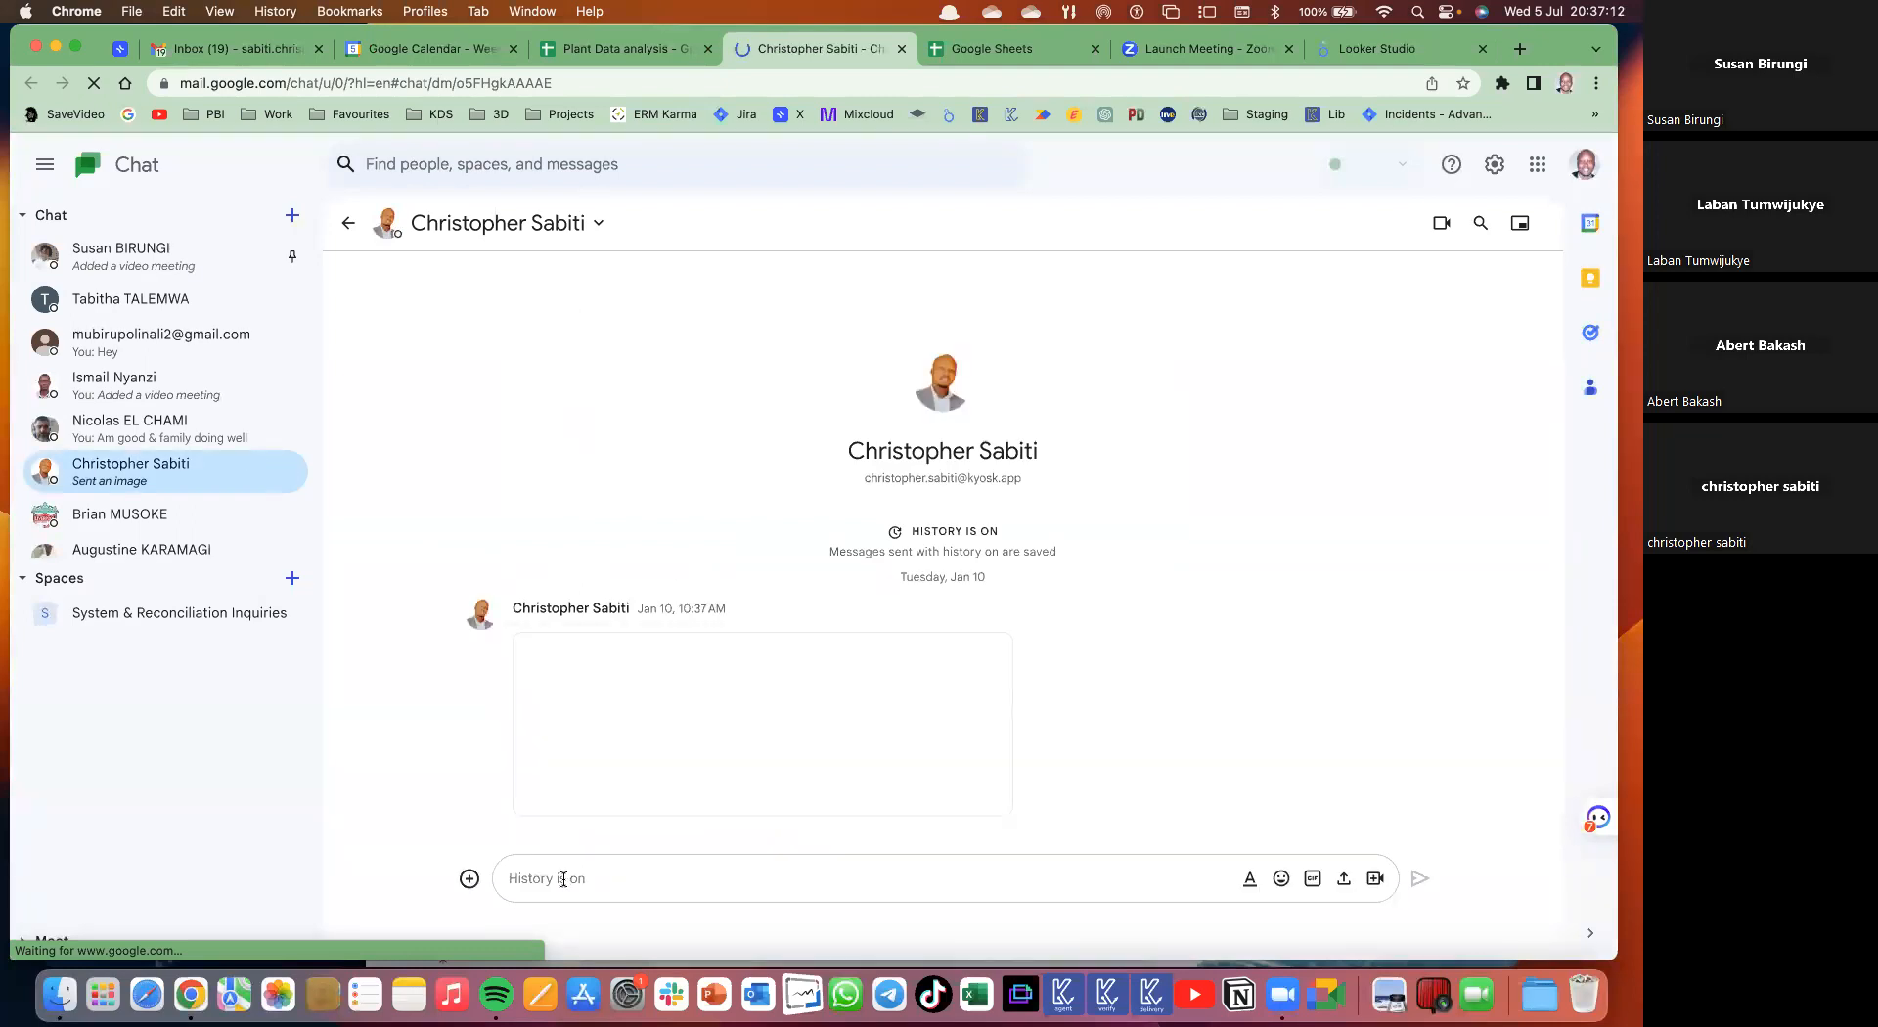
# - Close the chat tab, discarding the unsent 'You' draft by choosing Leave
pyautogui.write('Yo')
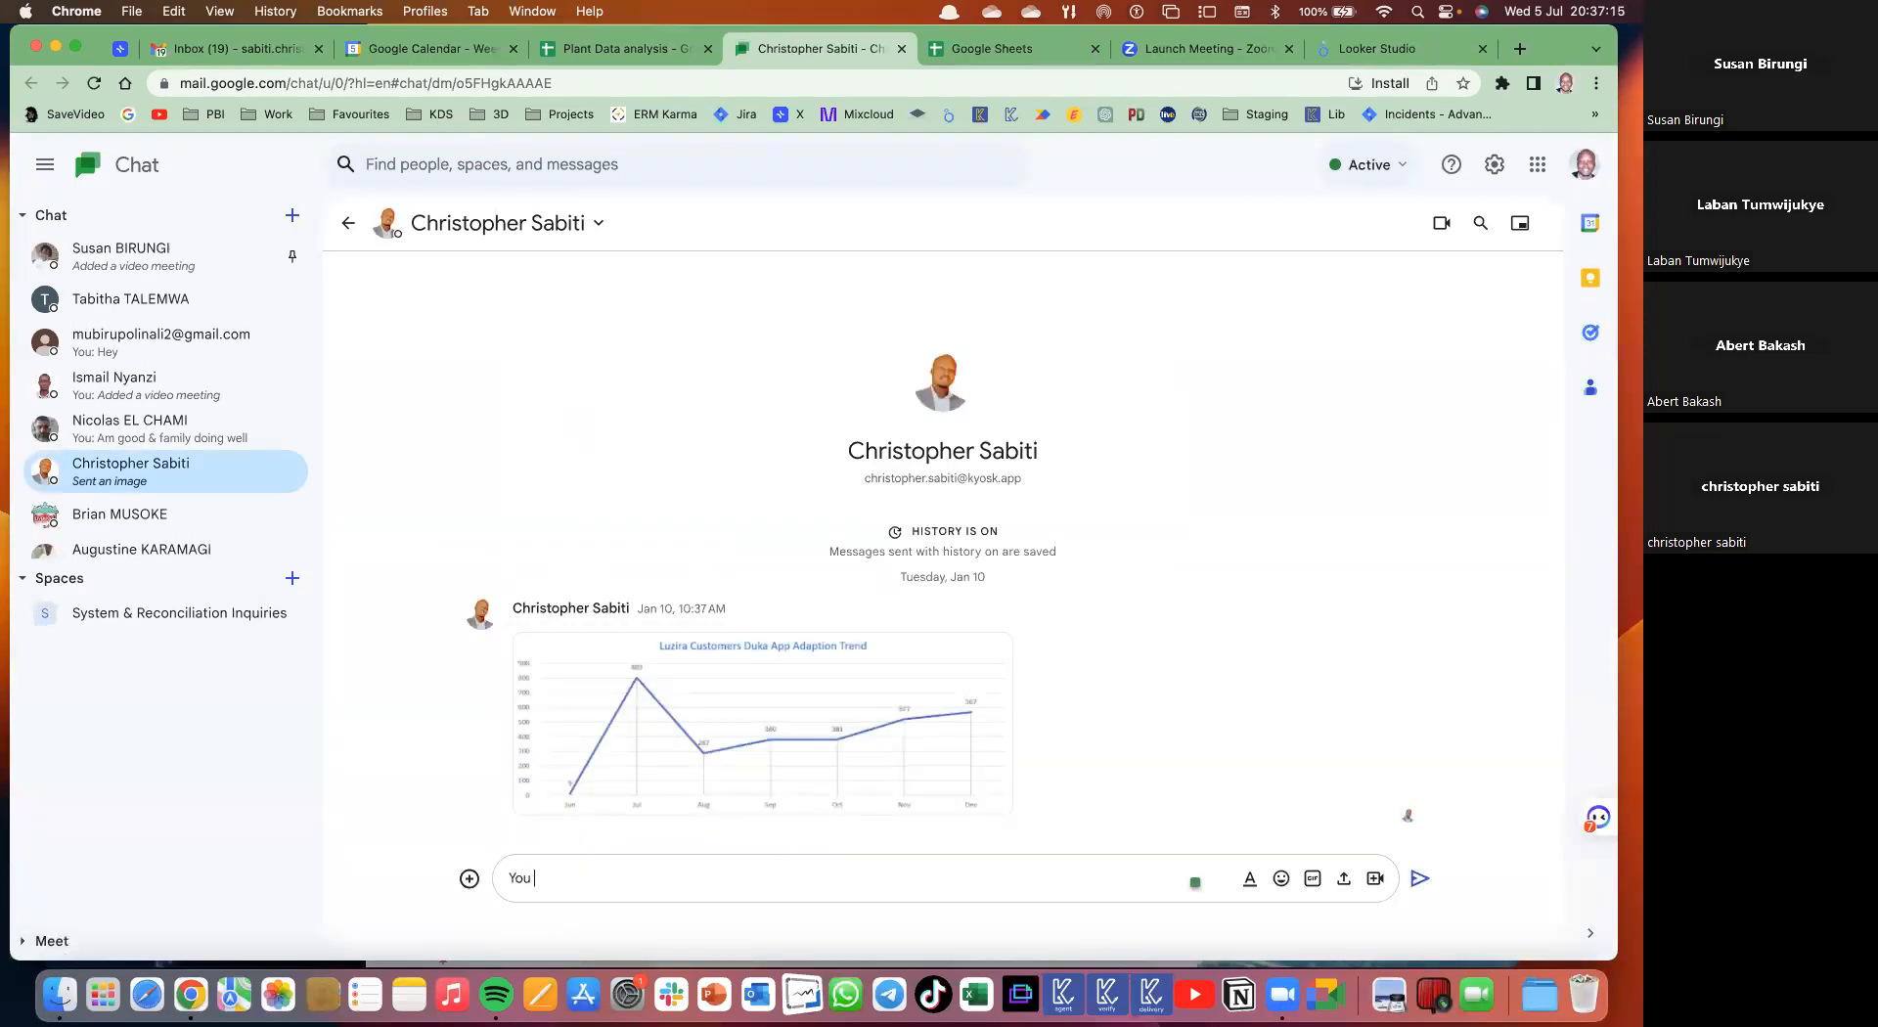
pyautogui.write('u')
pyautogui.click(901, 48)
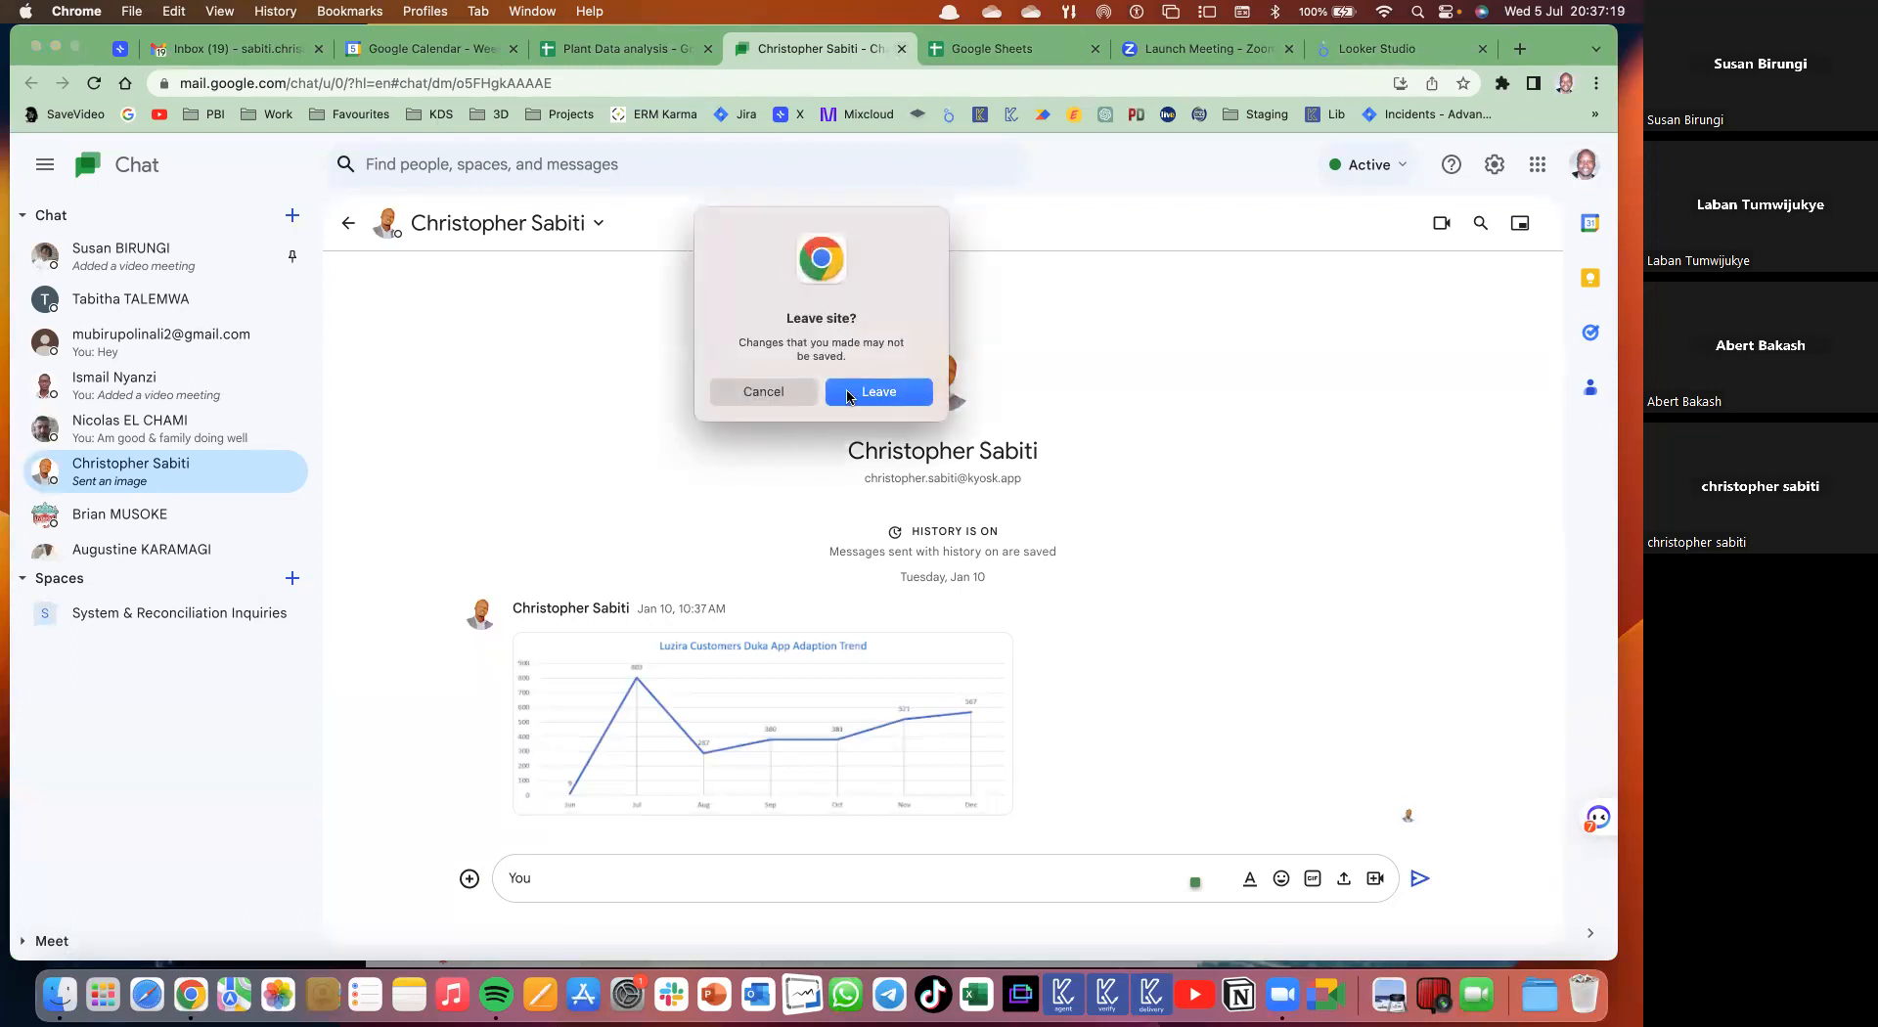
pyautogui.click(837, 398)
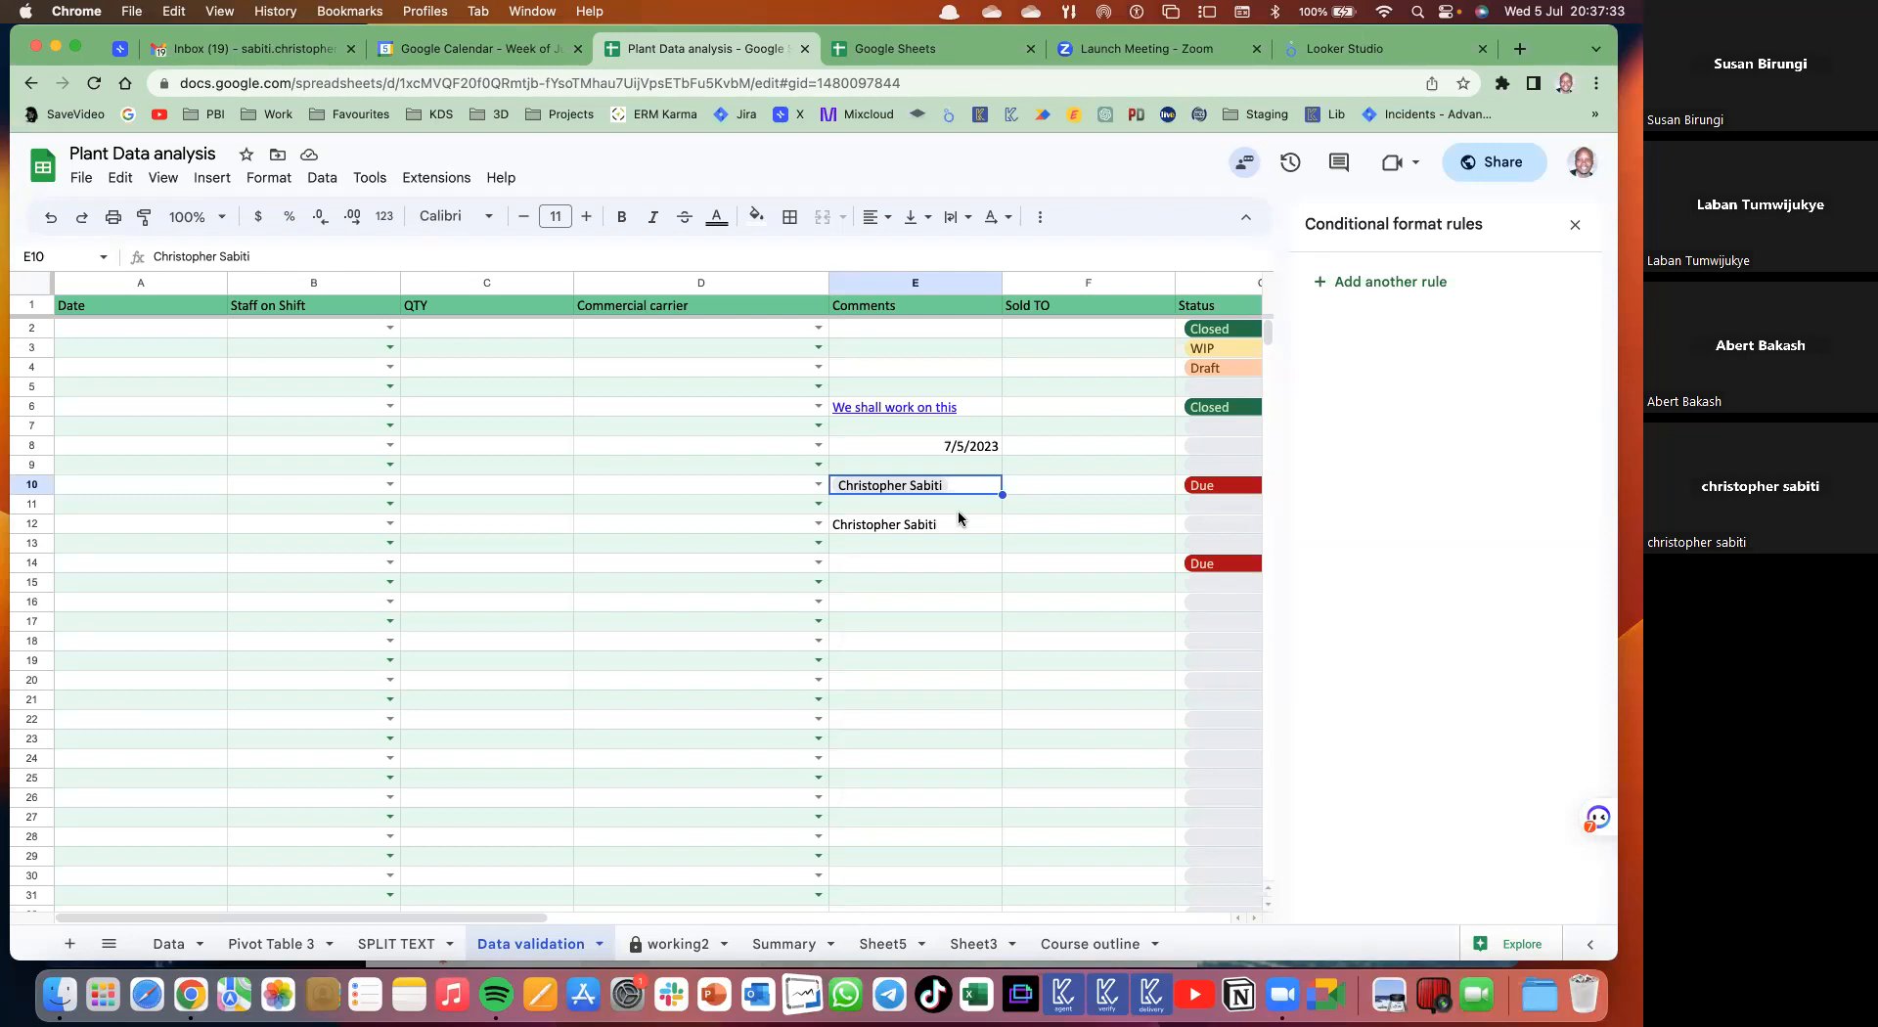
# - Put a POWER BI tutorial links file chip in E15 using an @ search for 'powe'
pyautogui.click(900, 588)
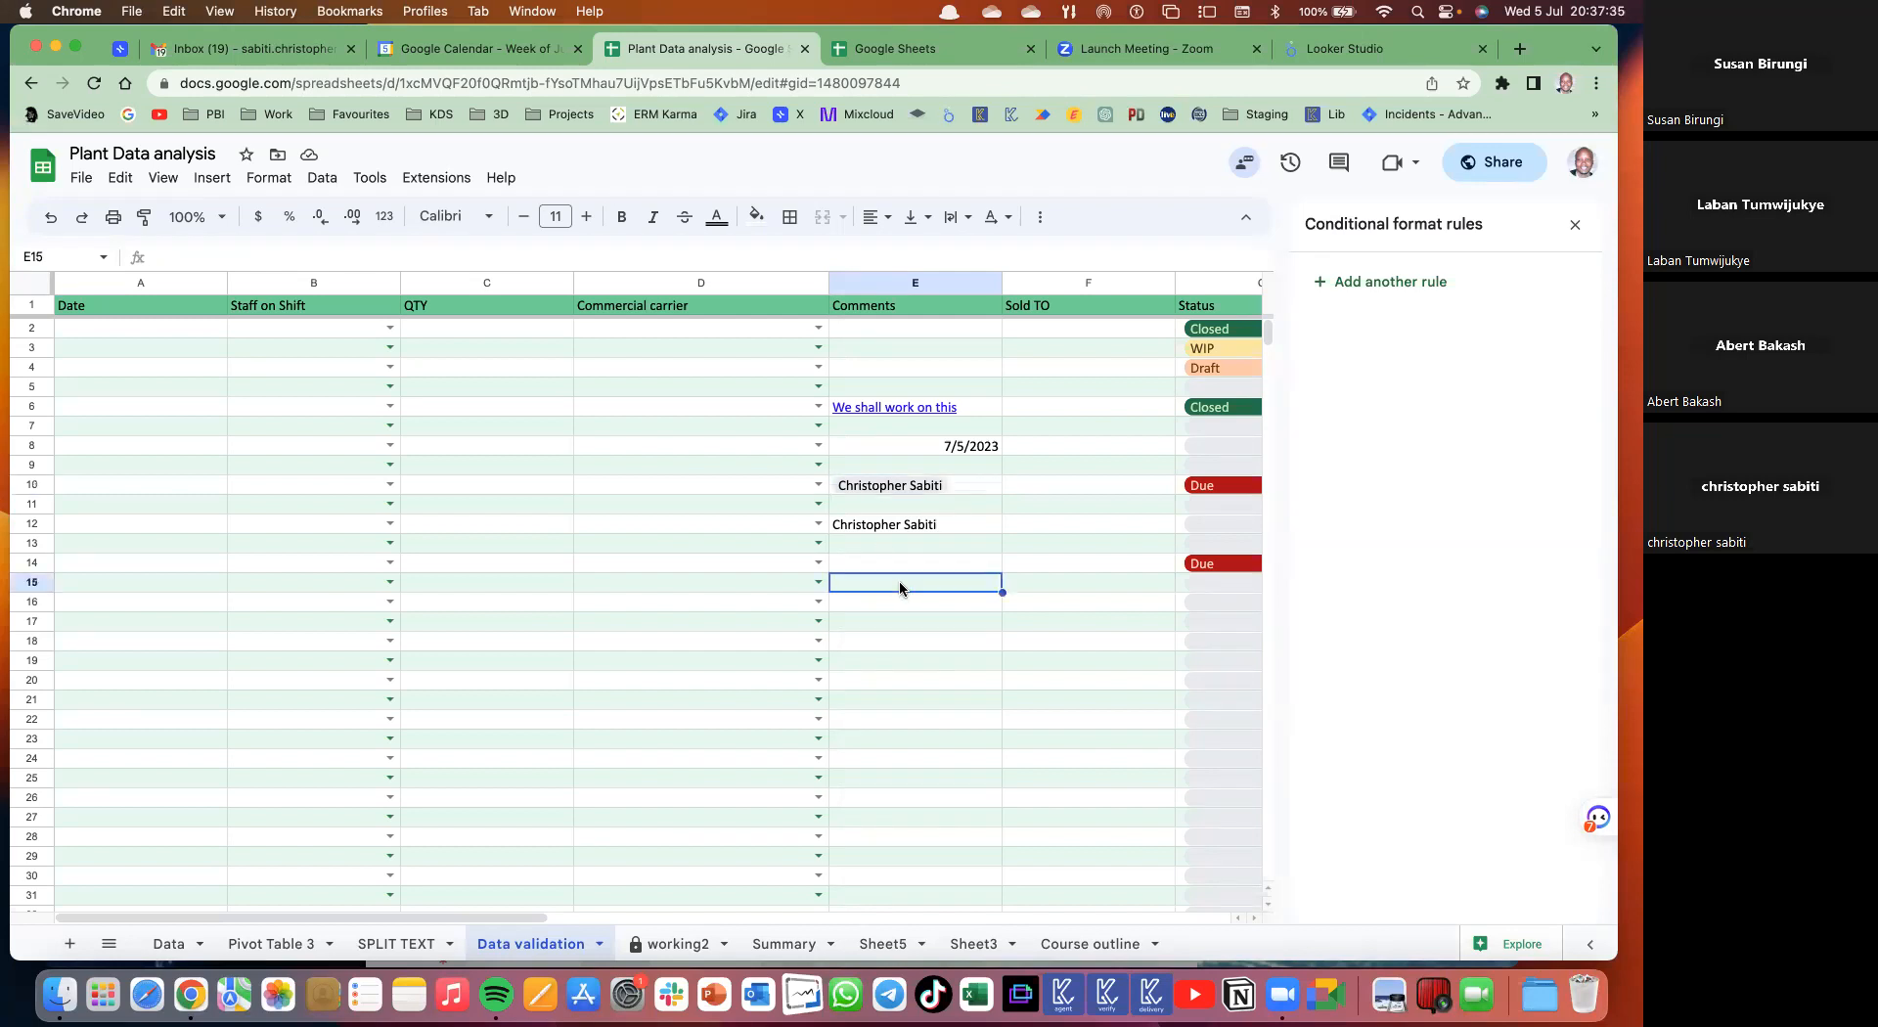
pyautogui.write('@')
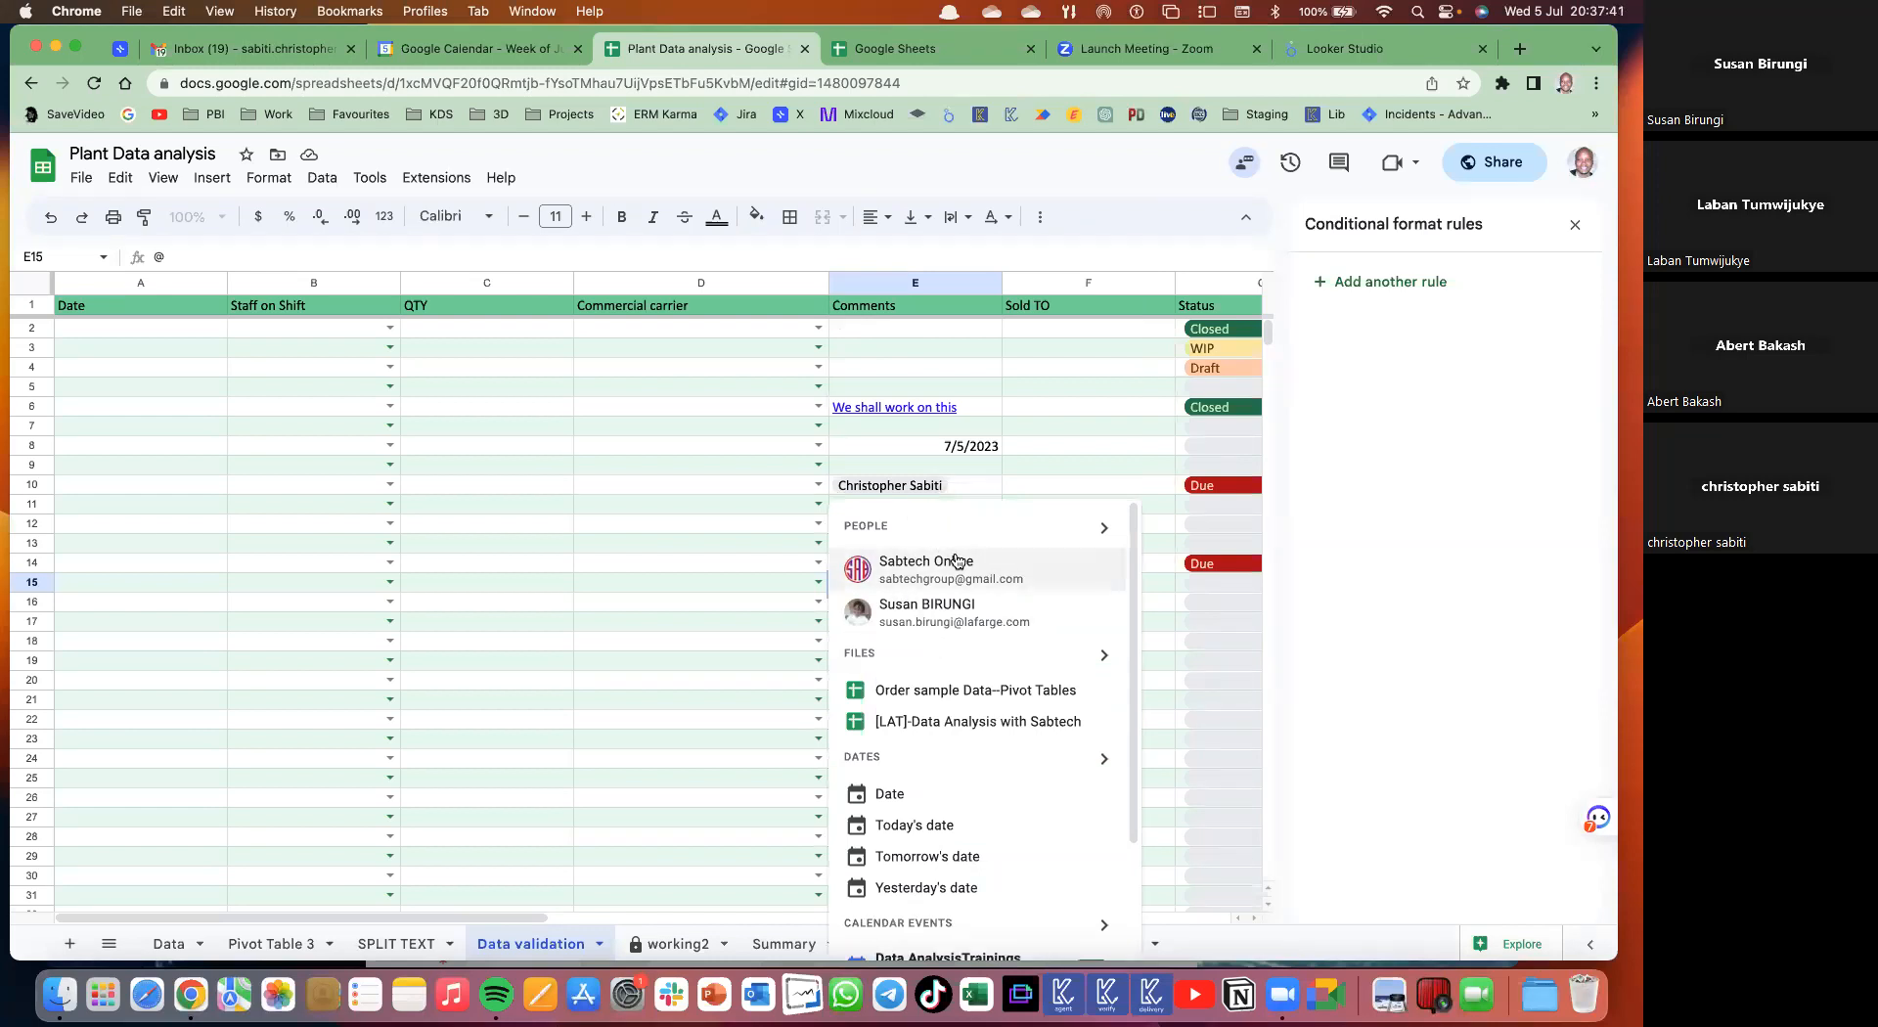
pyautogui.write('dat')
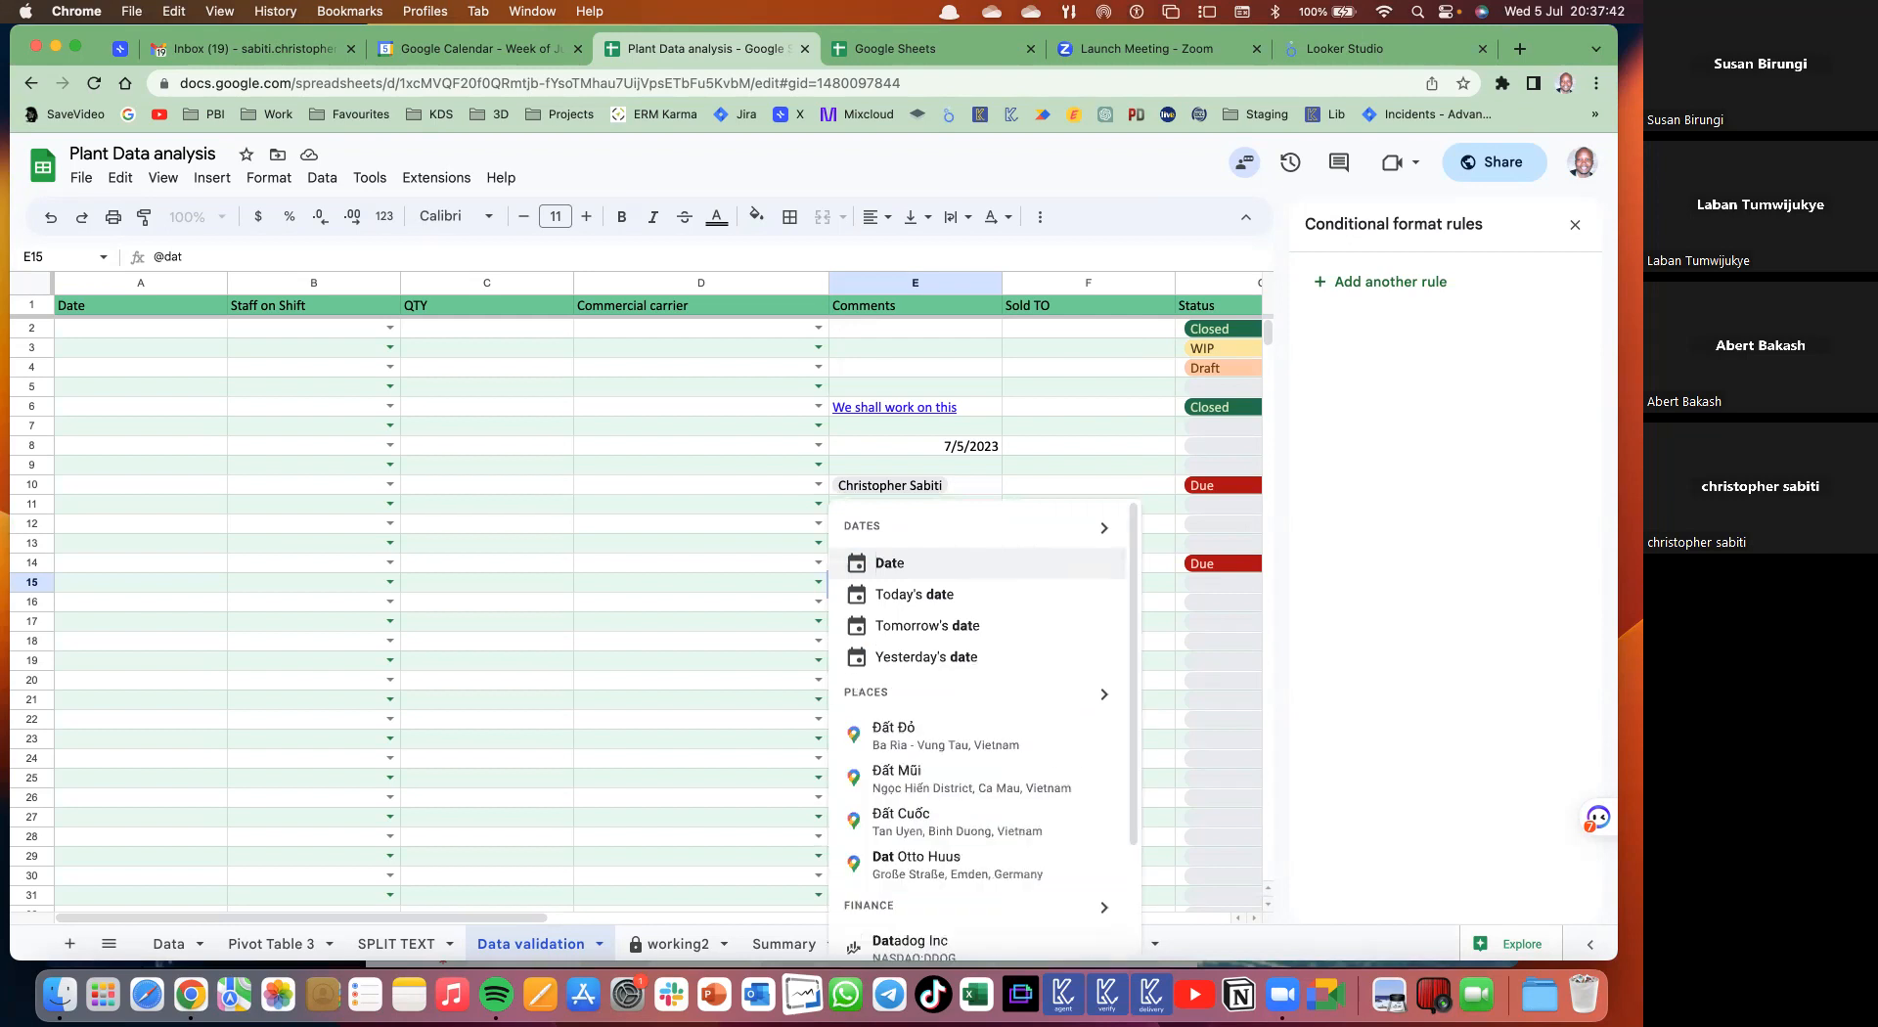
pyautogui.press('BackSpace')
pyautogui.press('BackSpace')
pyautogui.press('BackSpace')
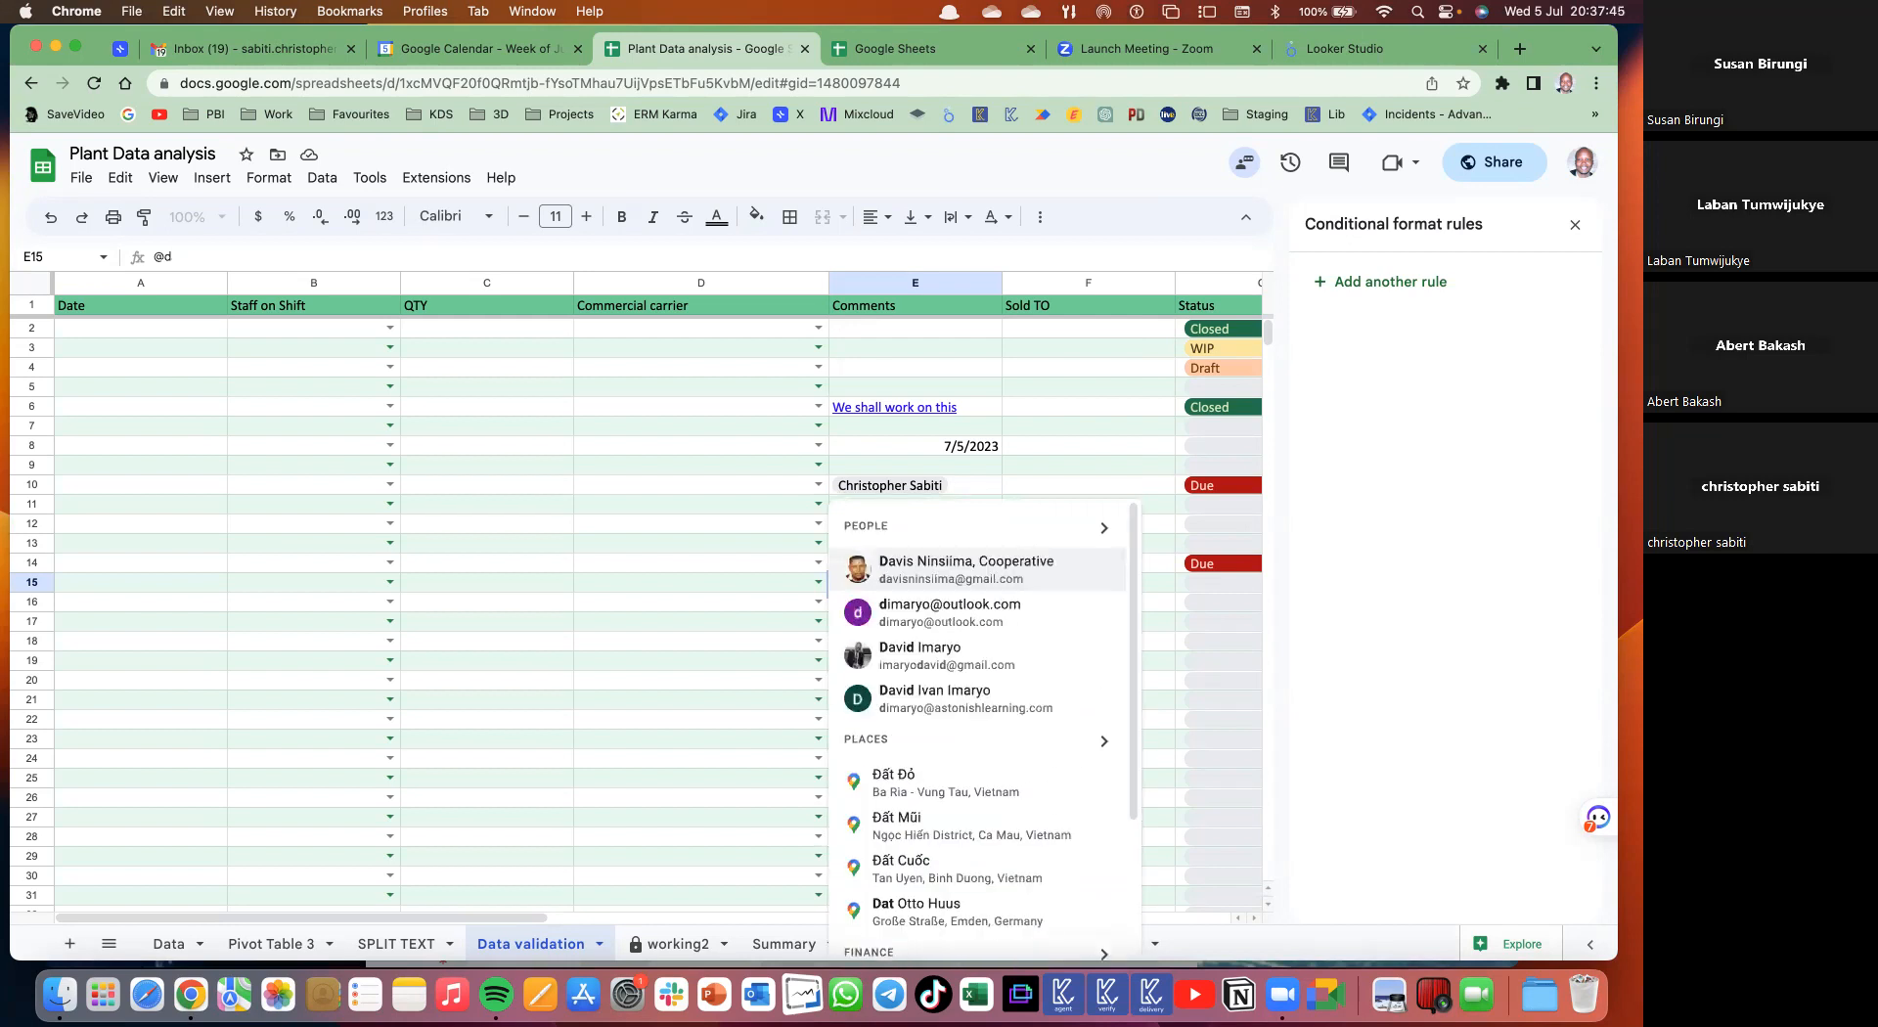
pyautogui.write('powe')
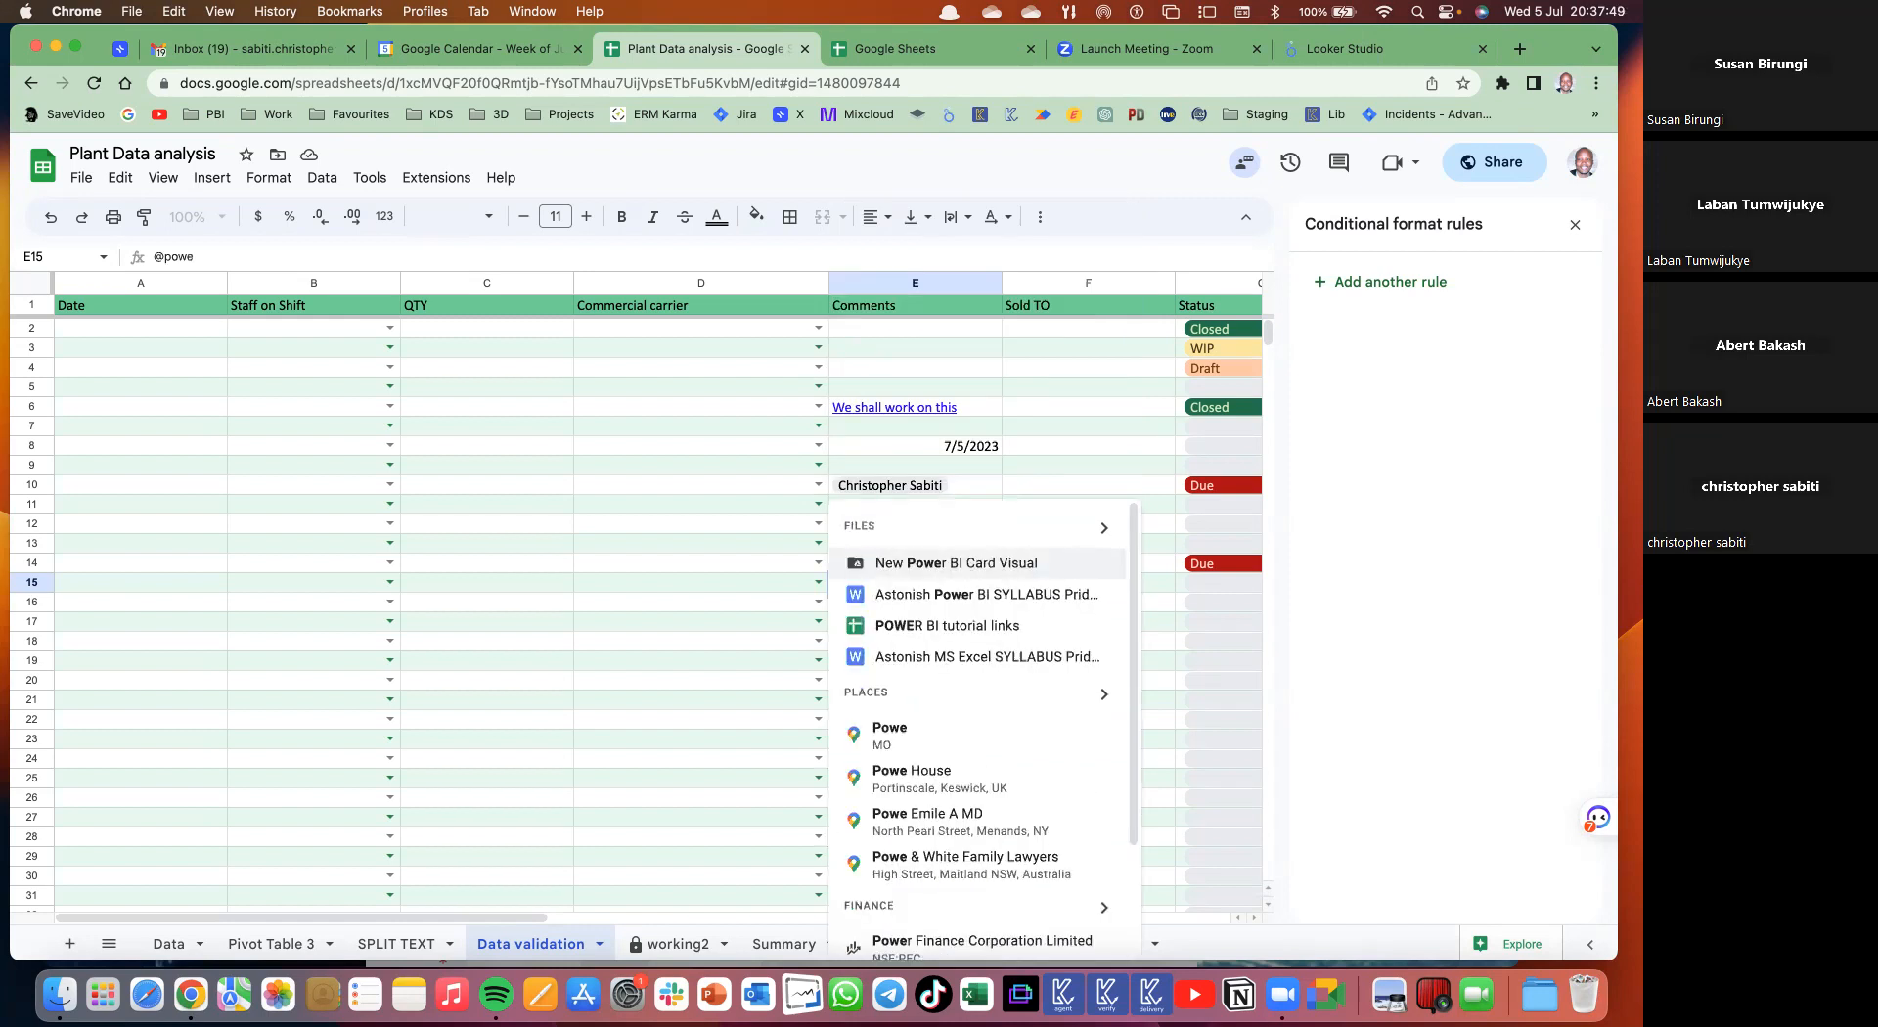
pyautogui.click(963, 633)
pyautogui.click(974, 618)
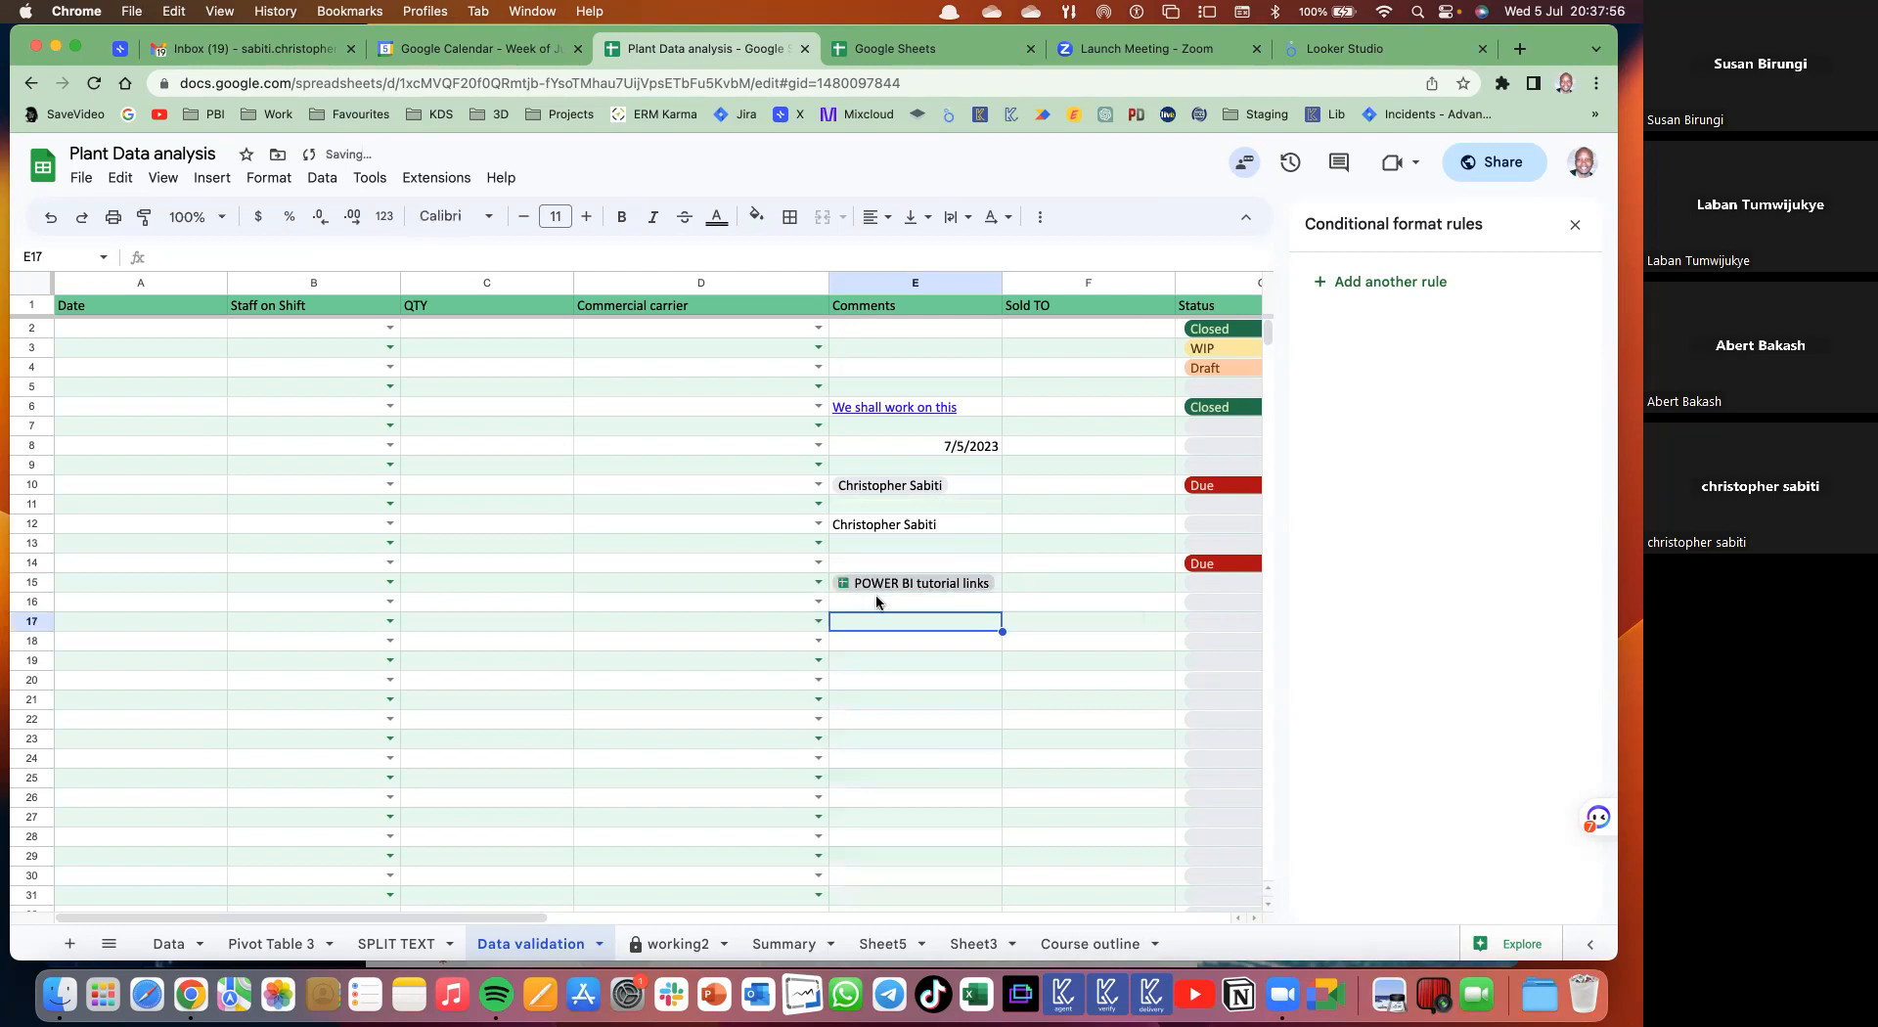
pyautogui.click(789, 677)
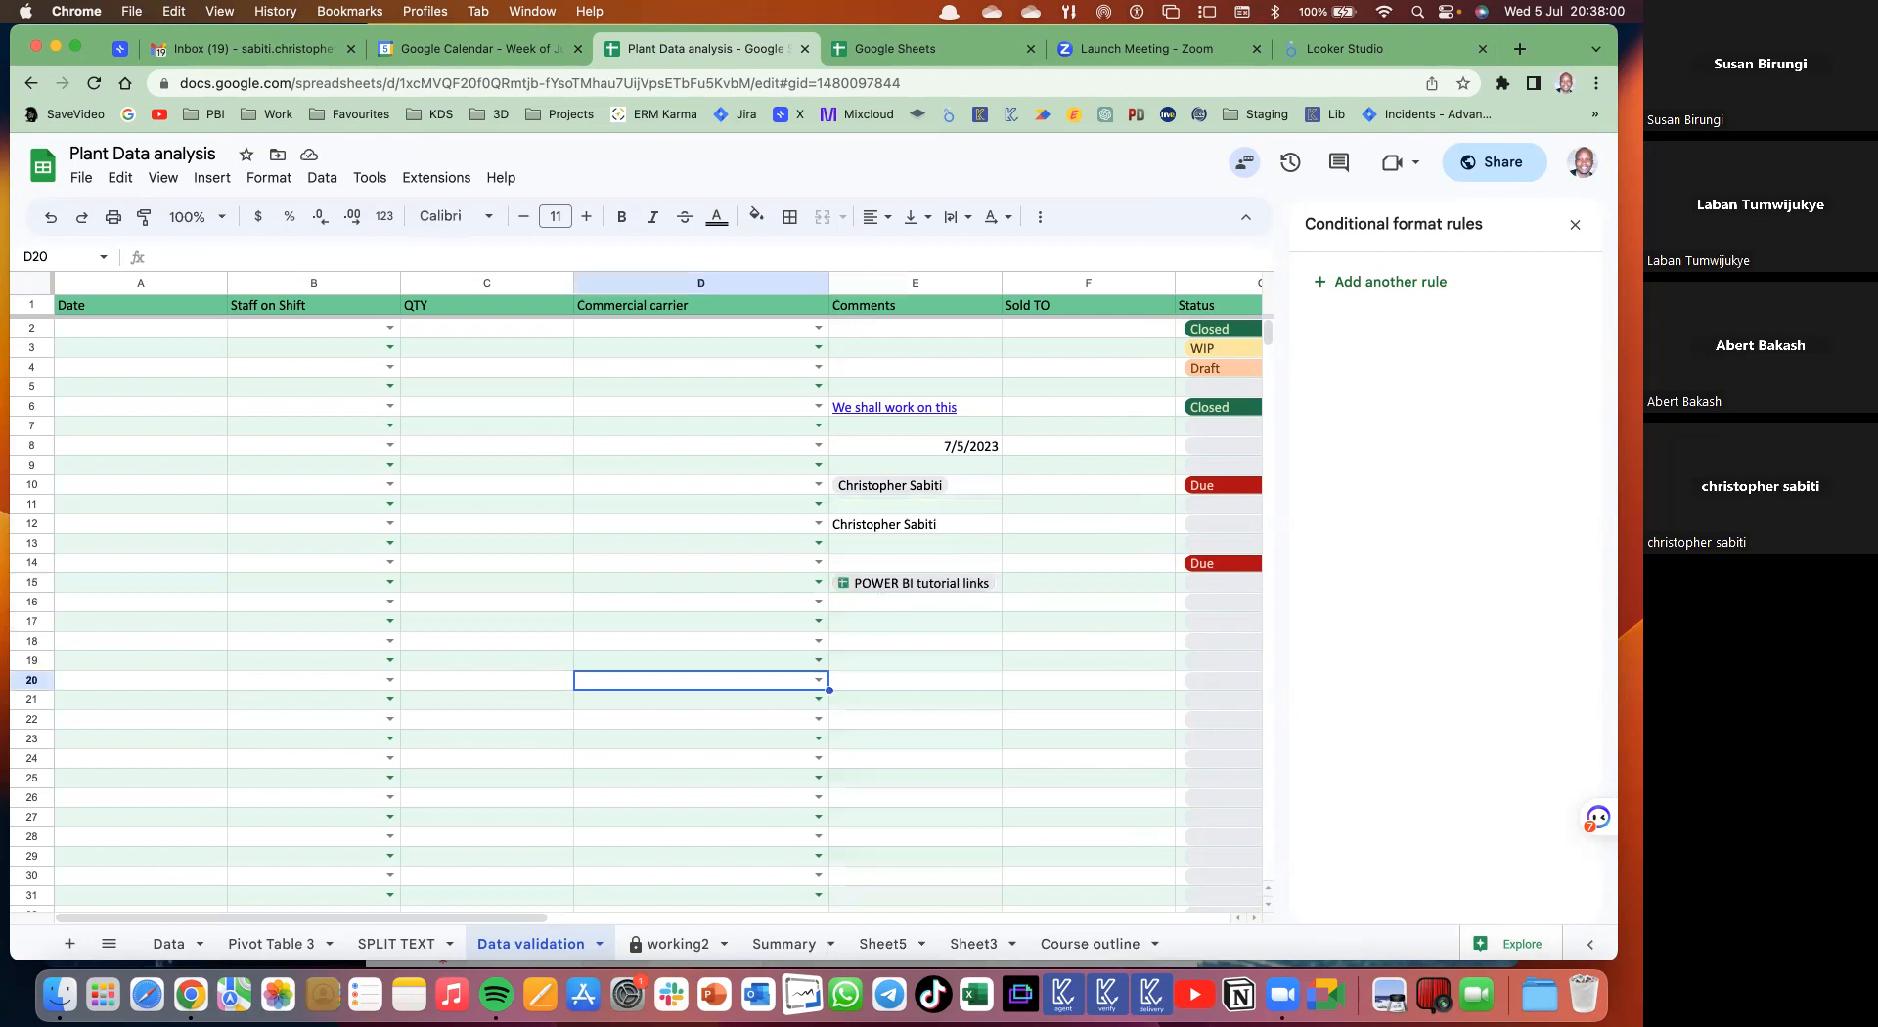
pyautogui.click(916, 622)
pyautogui.write('@sli')
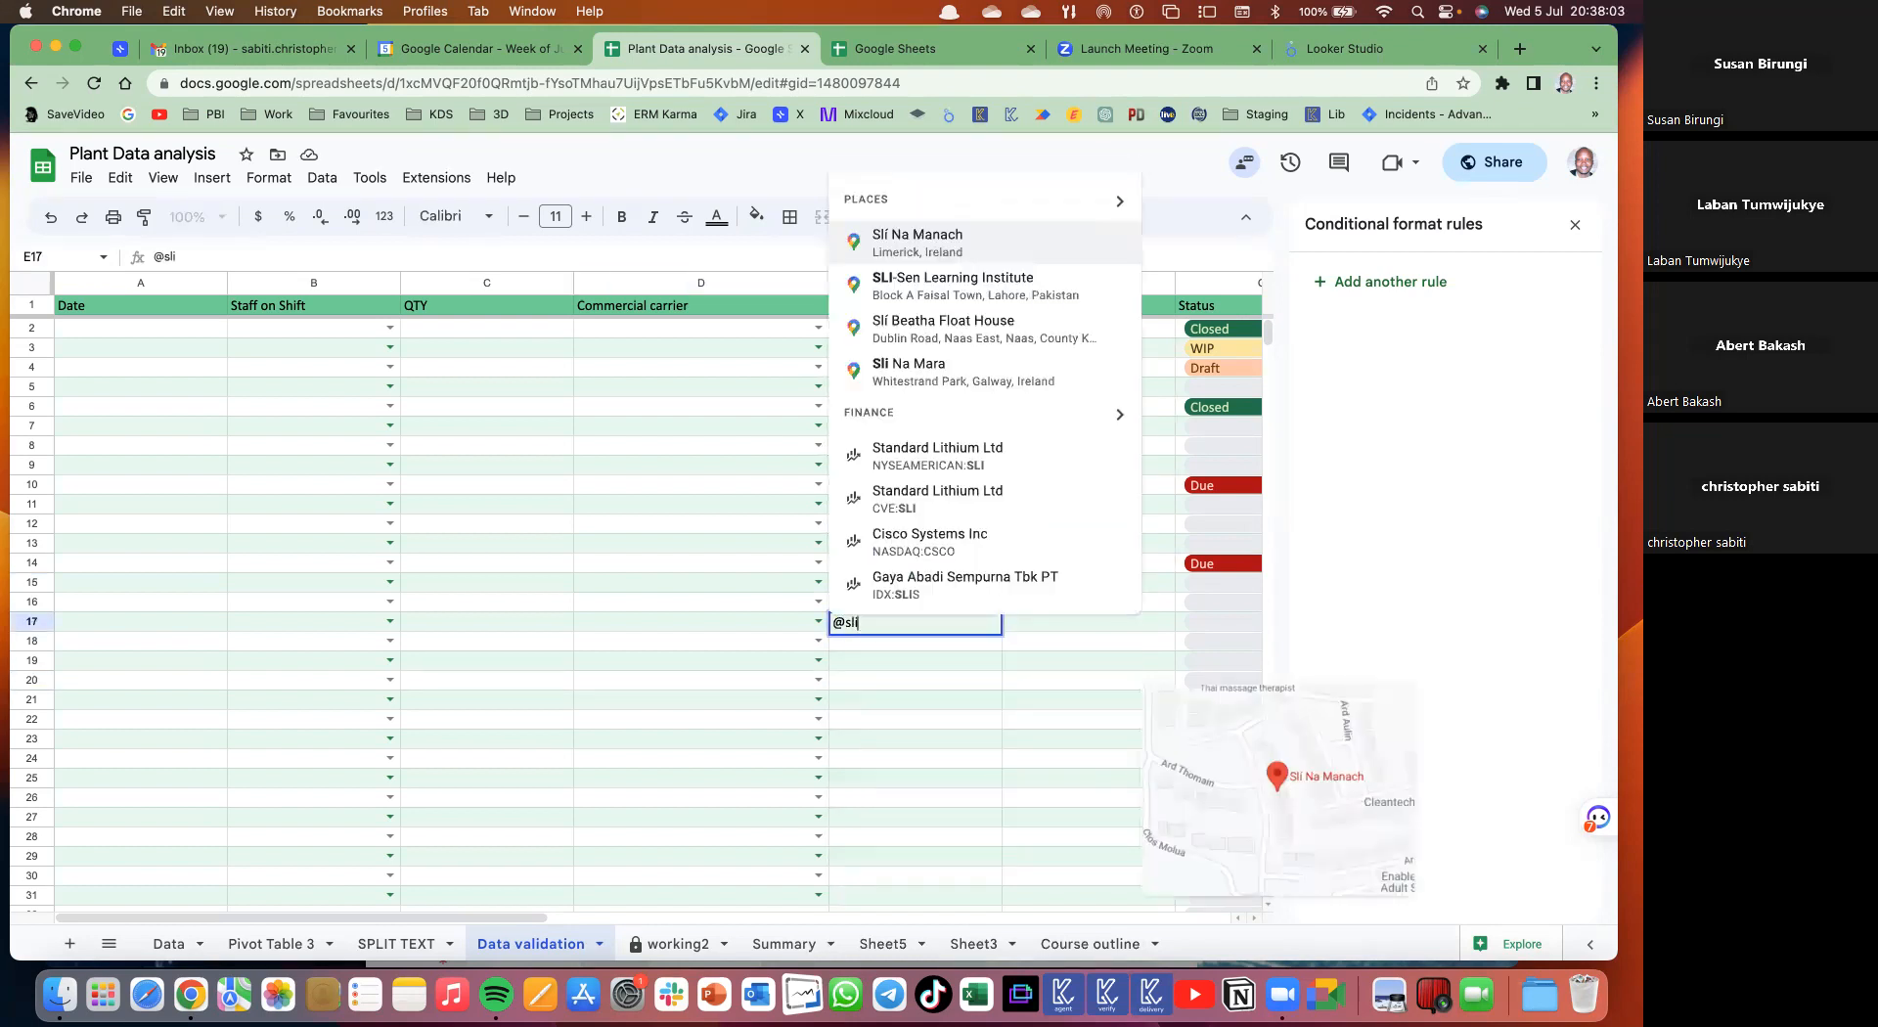
pyautogui.press('Down')
pyautogui.press('Down')
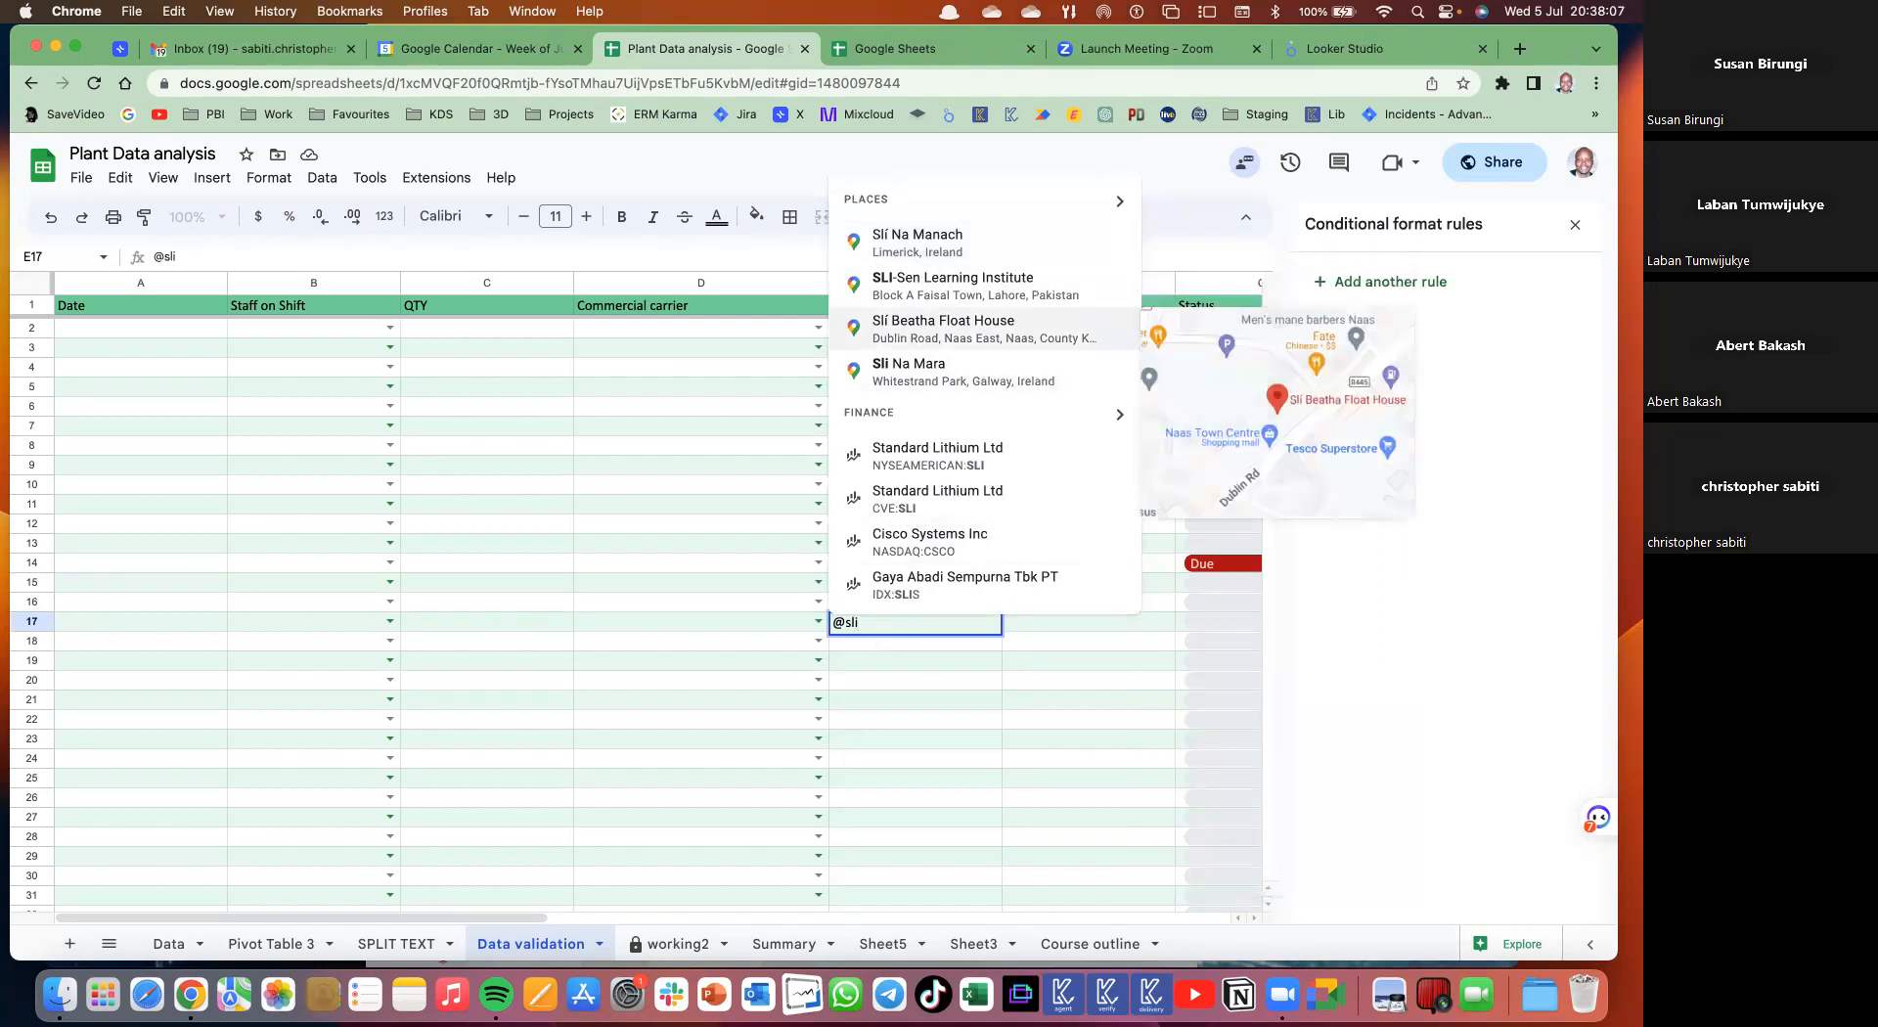
pyautogui.press('BackSpace')
pyautogui.press('BackSpace')
pyautogui.press('BackSpace')
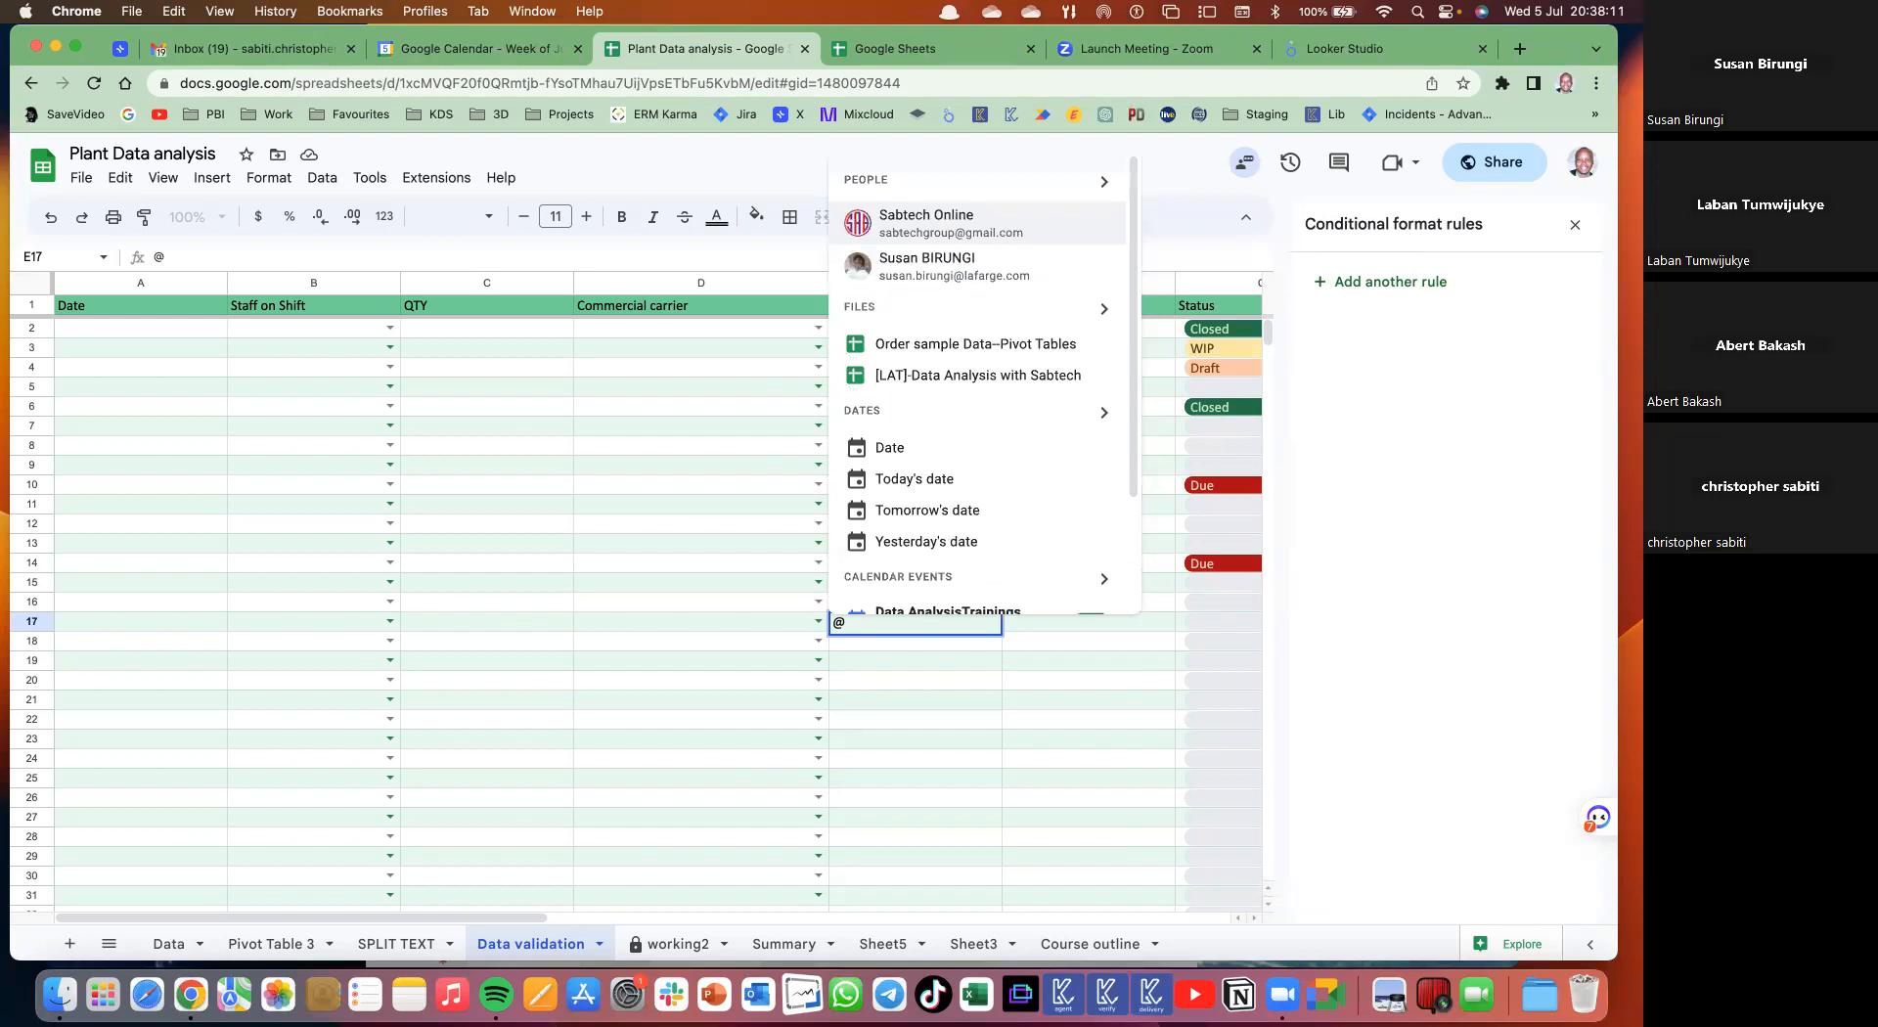
pyautogui.write('kam')
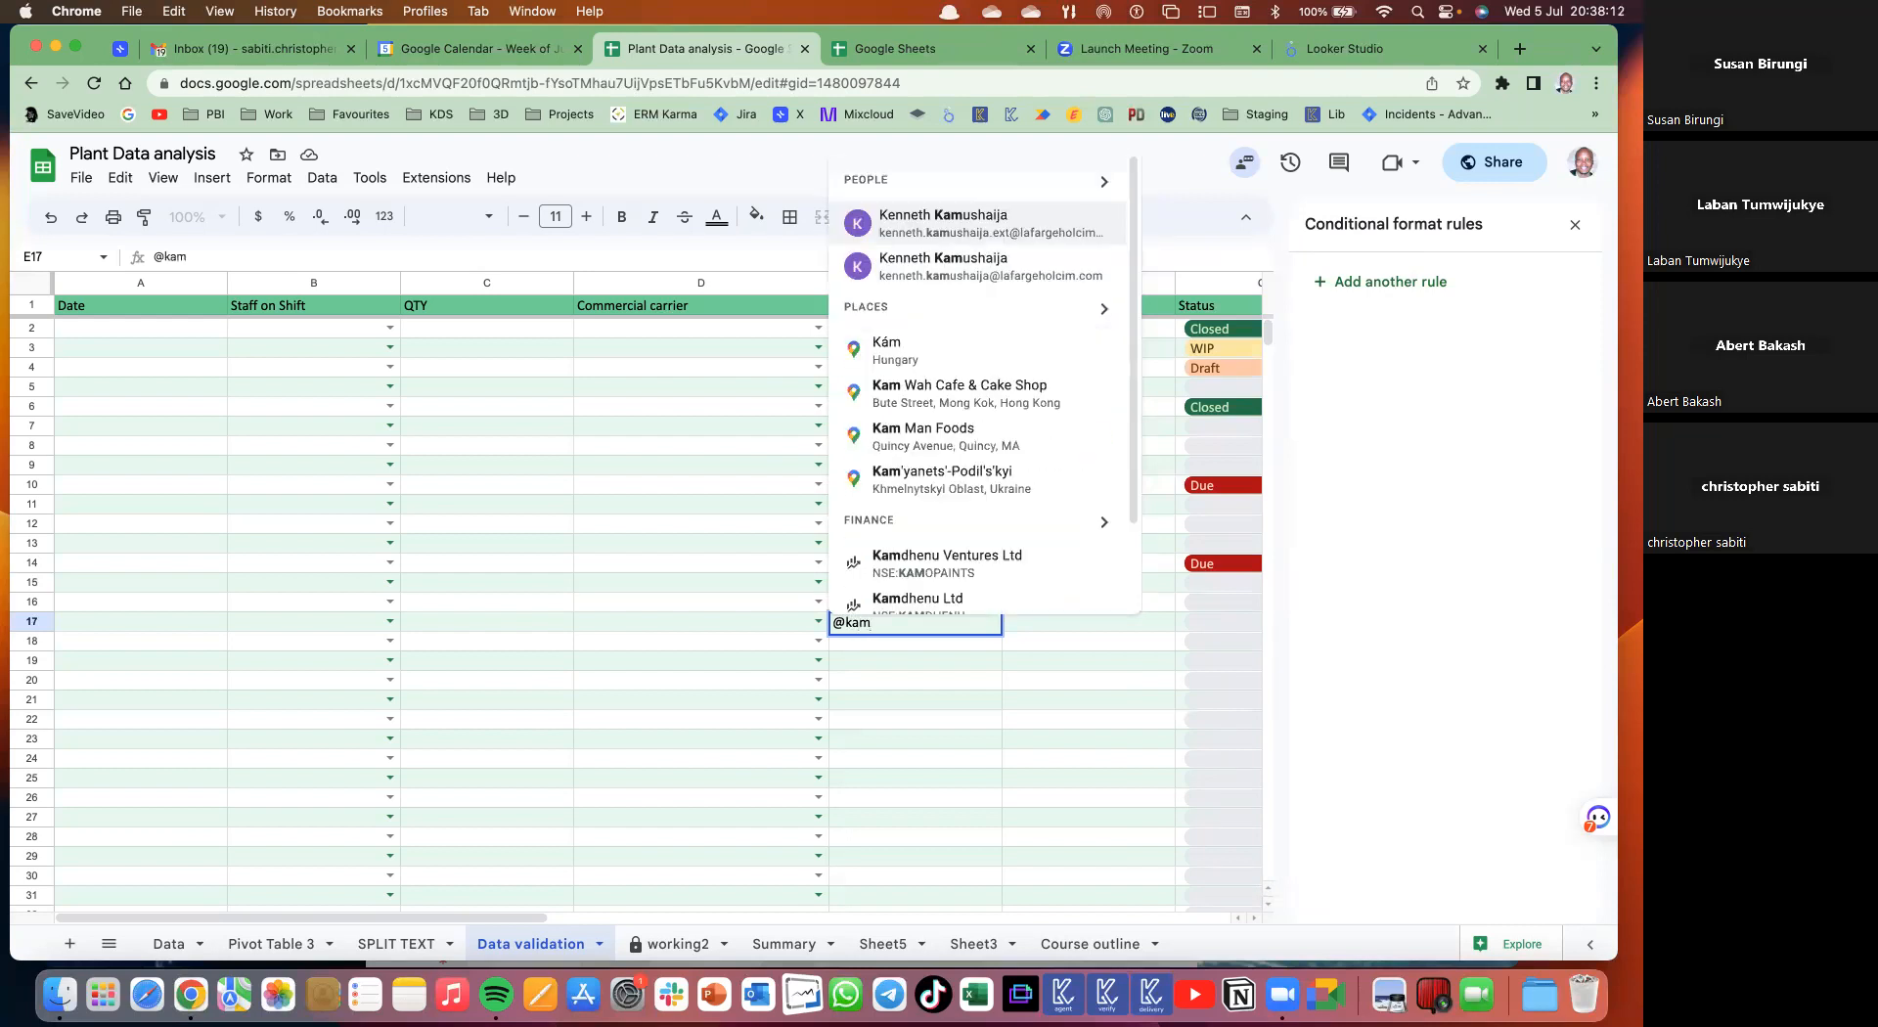
pyautogui.write('pa')
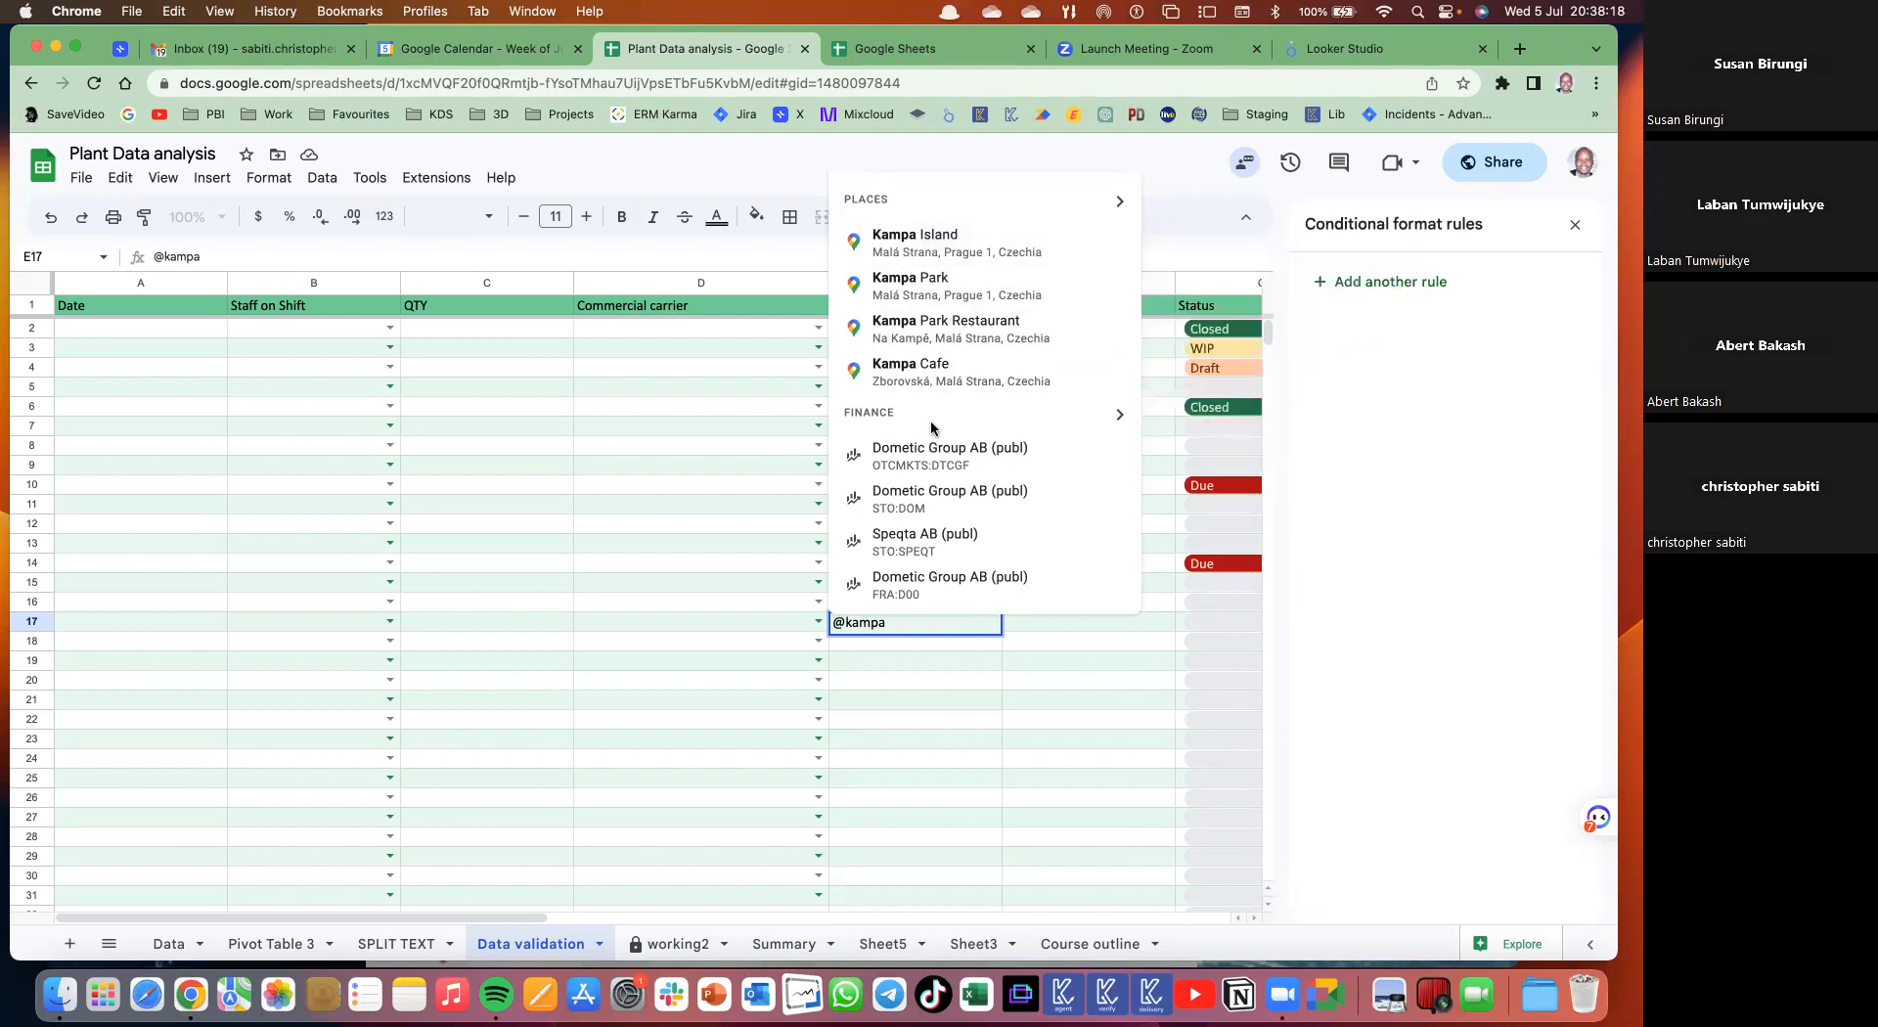
pyautogui.write('la')
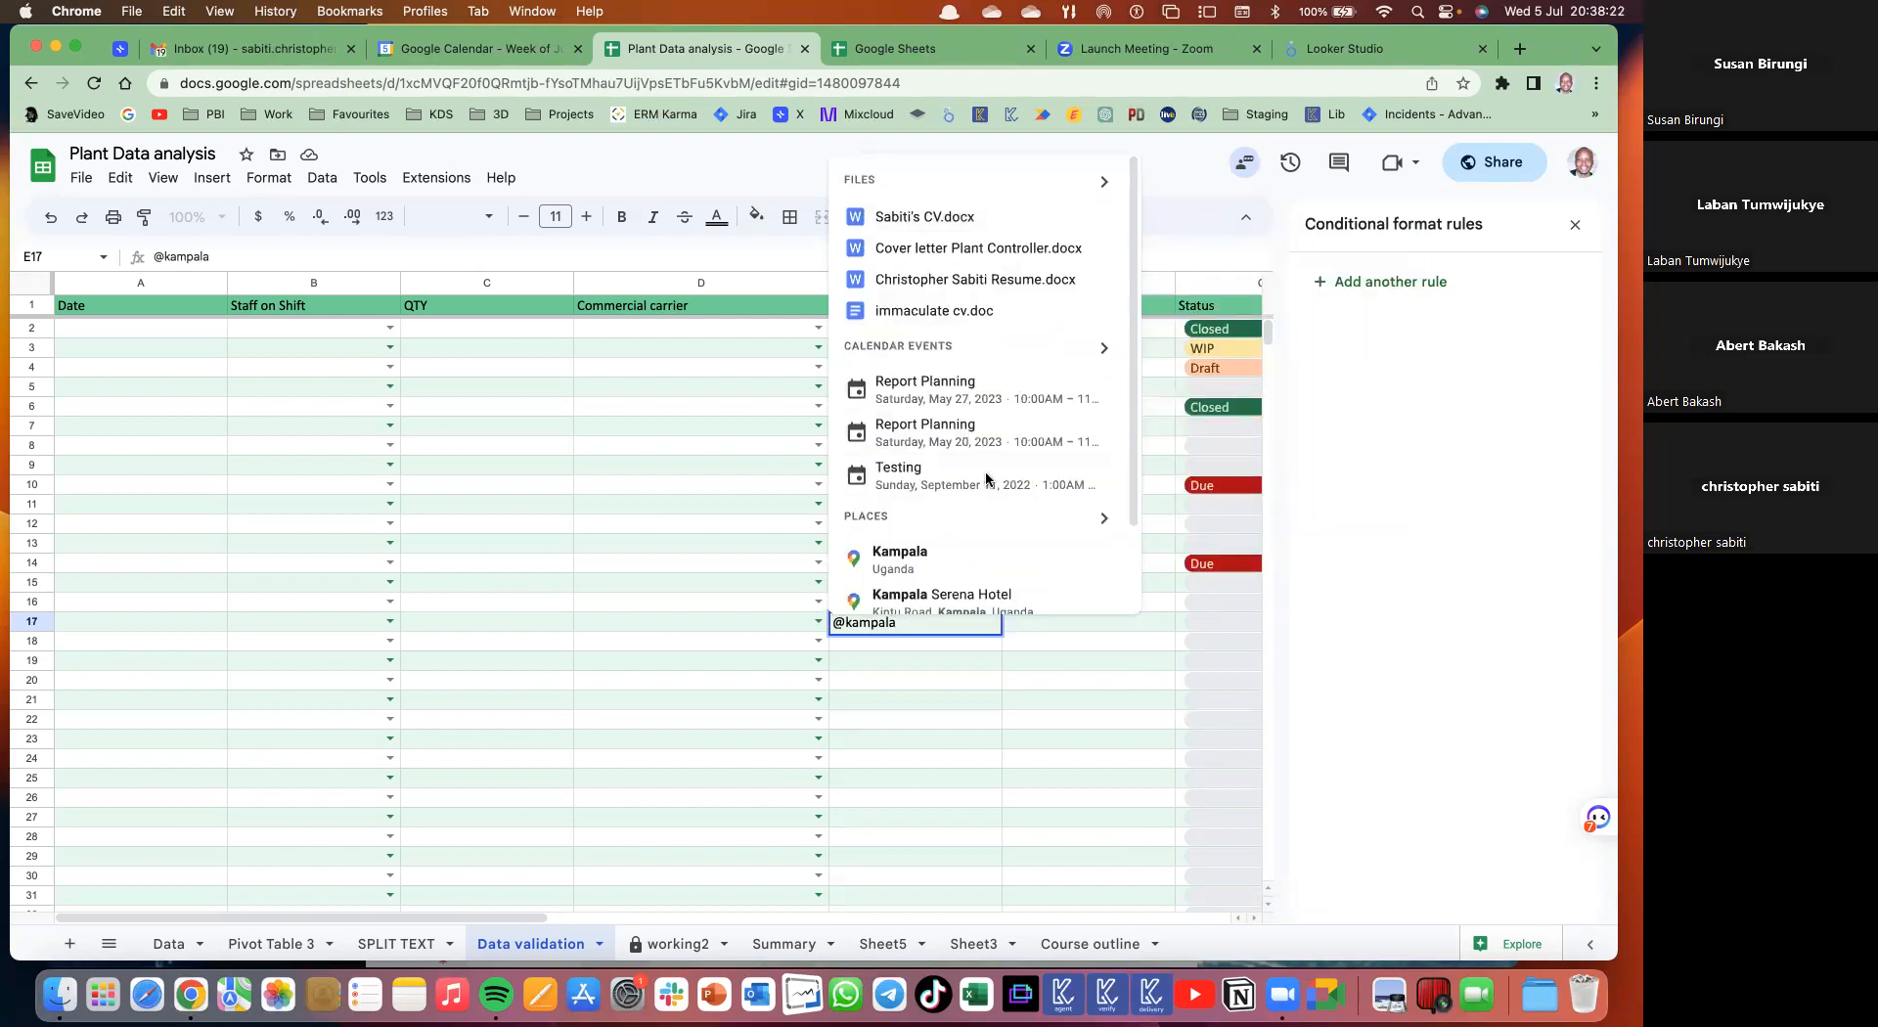
pyautogui.scroll(-2, 986, 479)
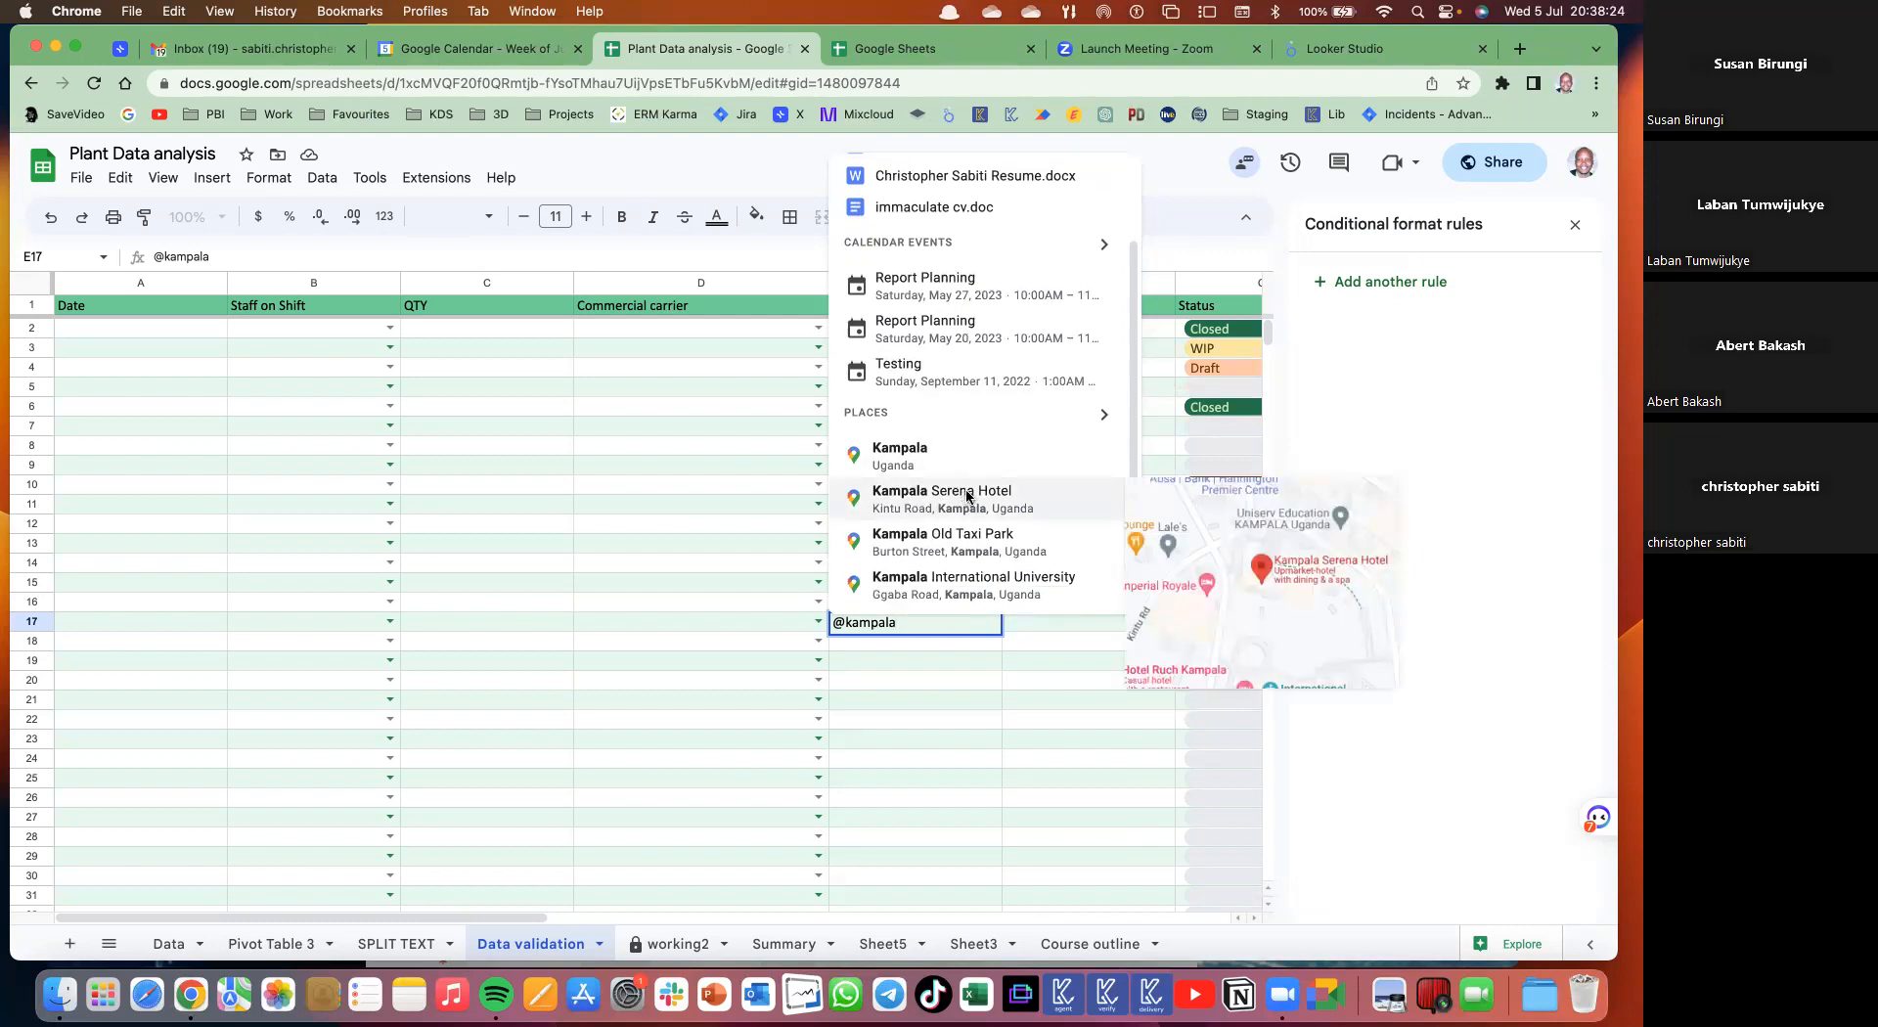
pyautogui.click(967, 496)
pyautogui.click(977, 719)
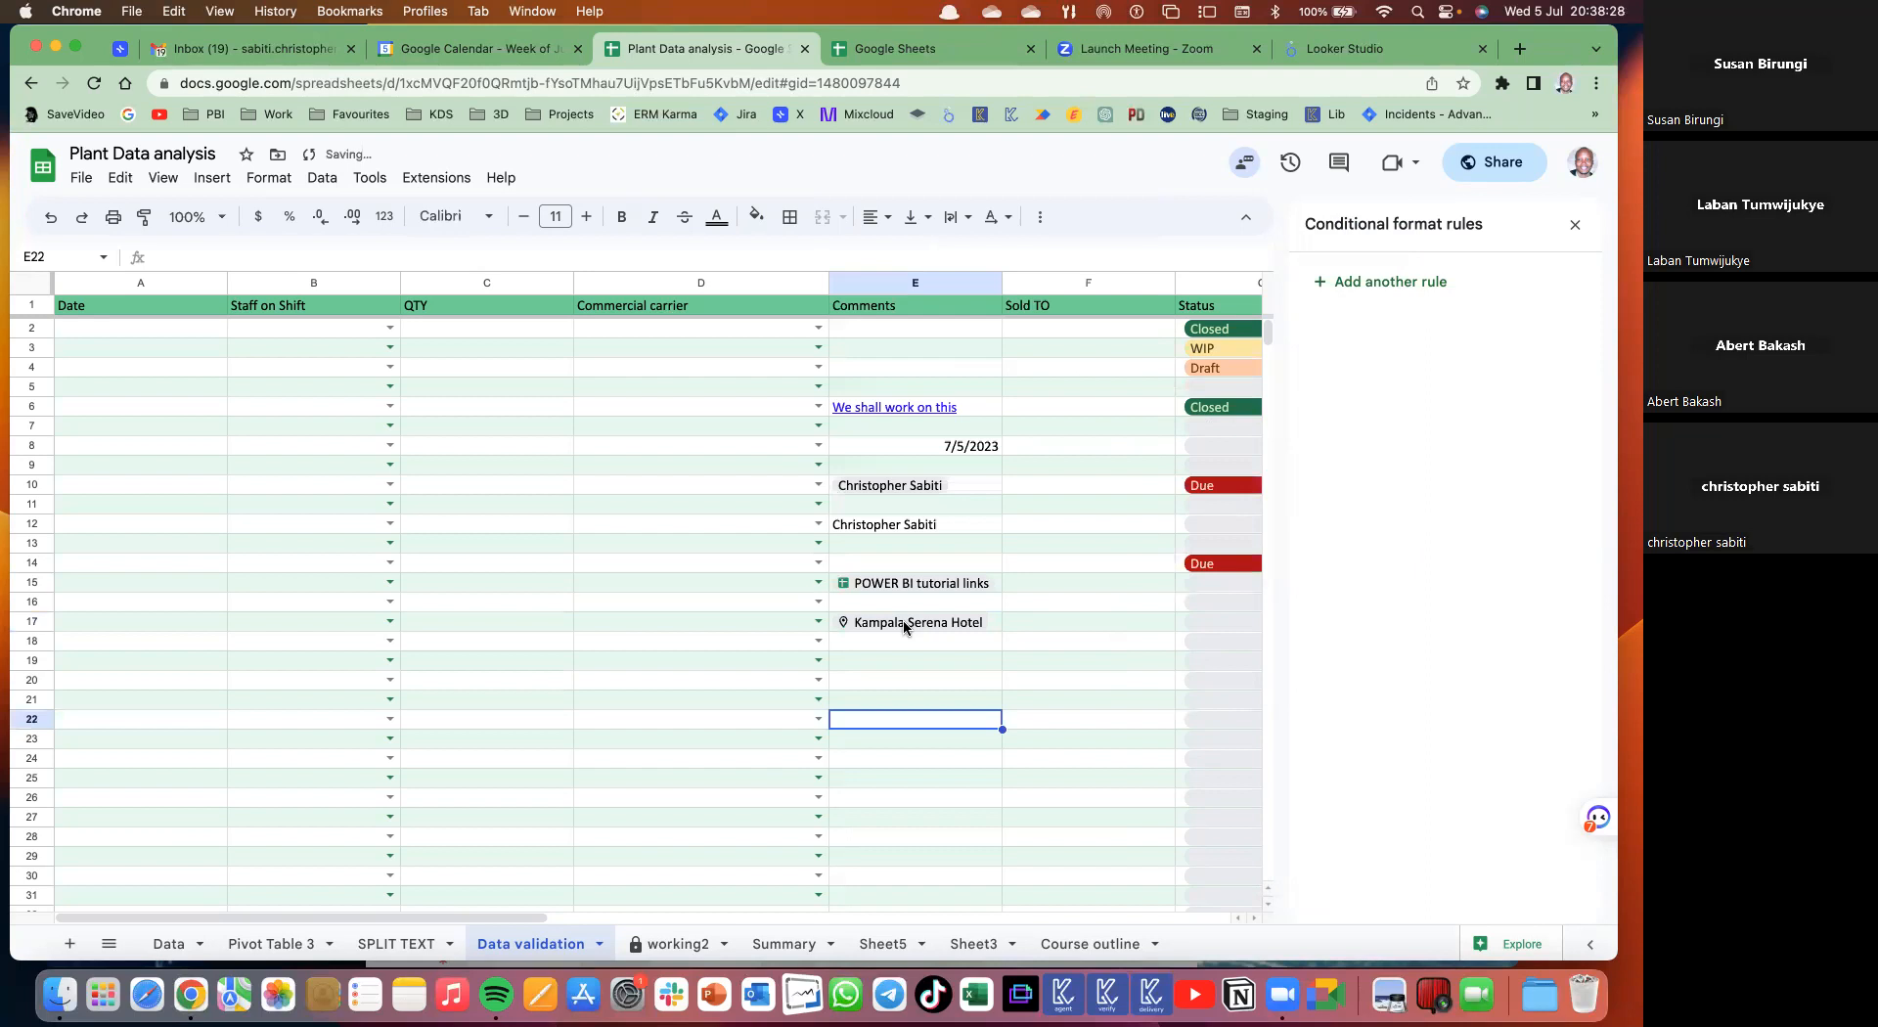
pyautogui.moveTo(905, 627)
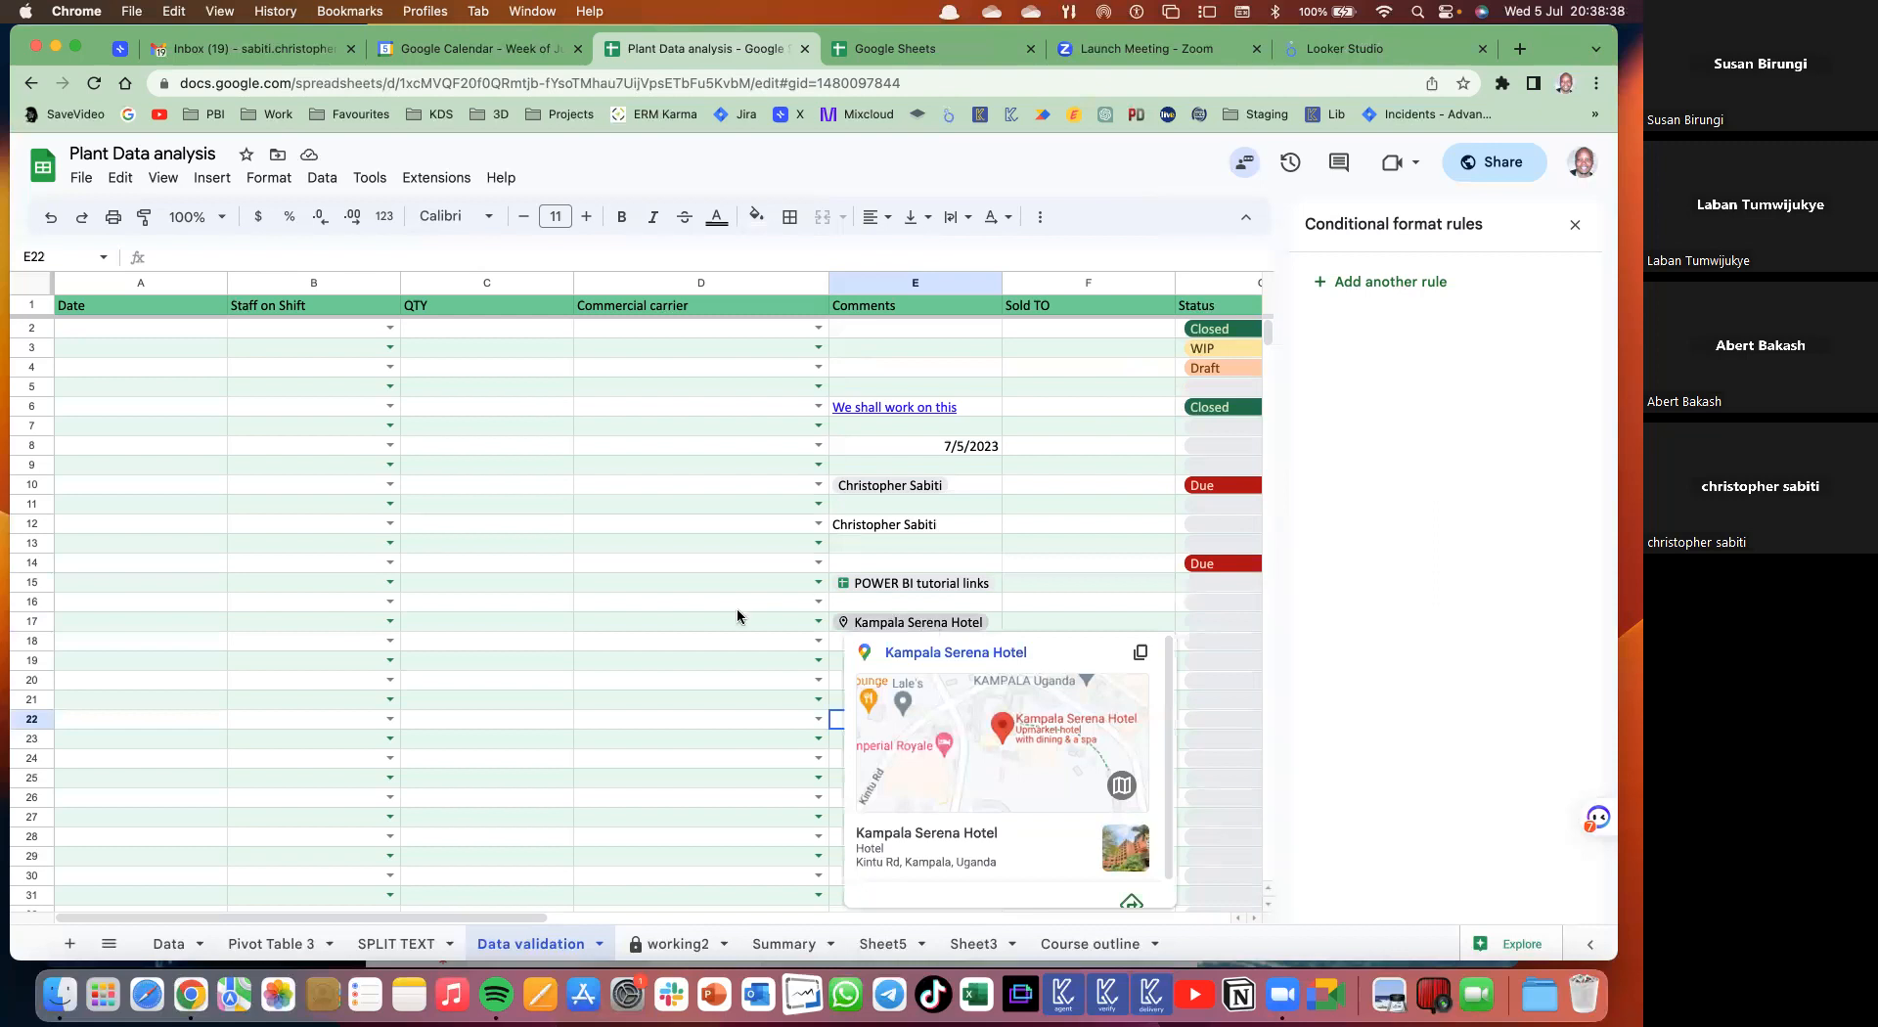
pyautogui.click(948, 654)
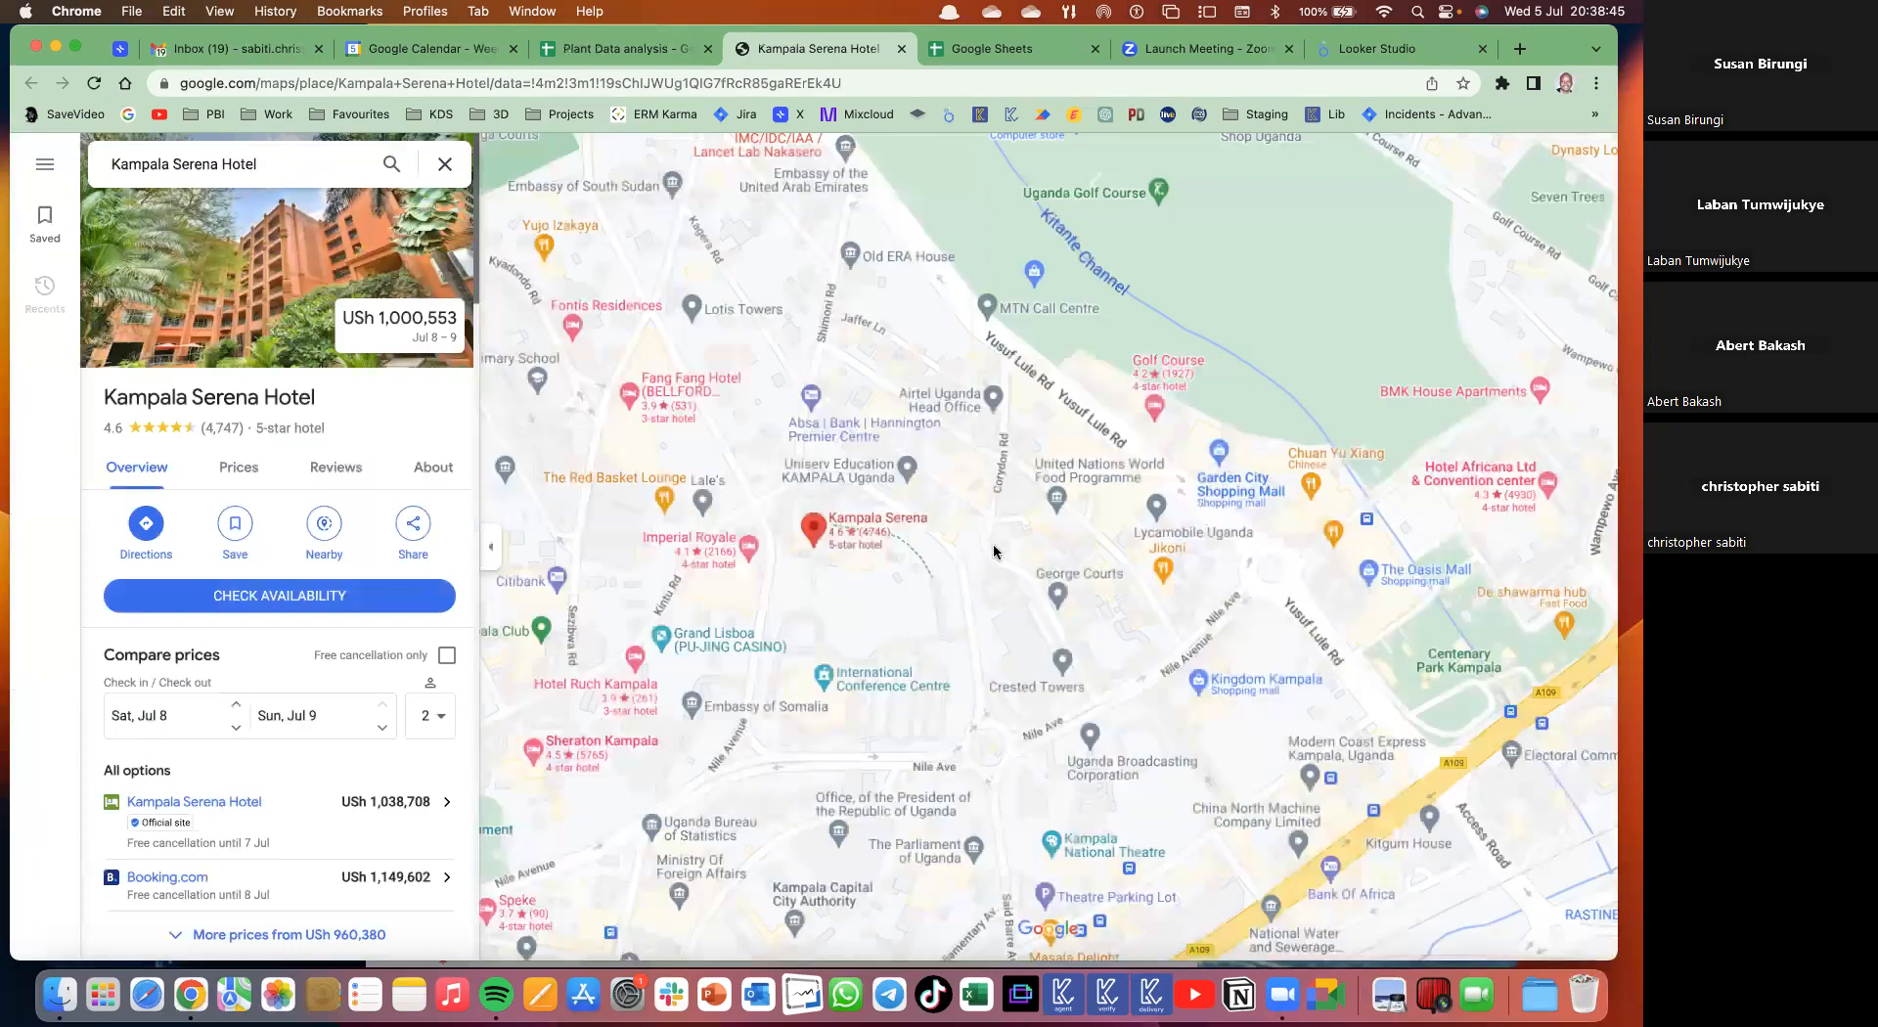
# - Close the Kampala Serena Hotel Google Maps tab to return to the spreadsheet
pyautogui.press('super+w')
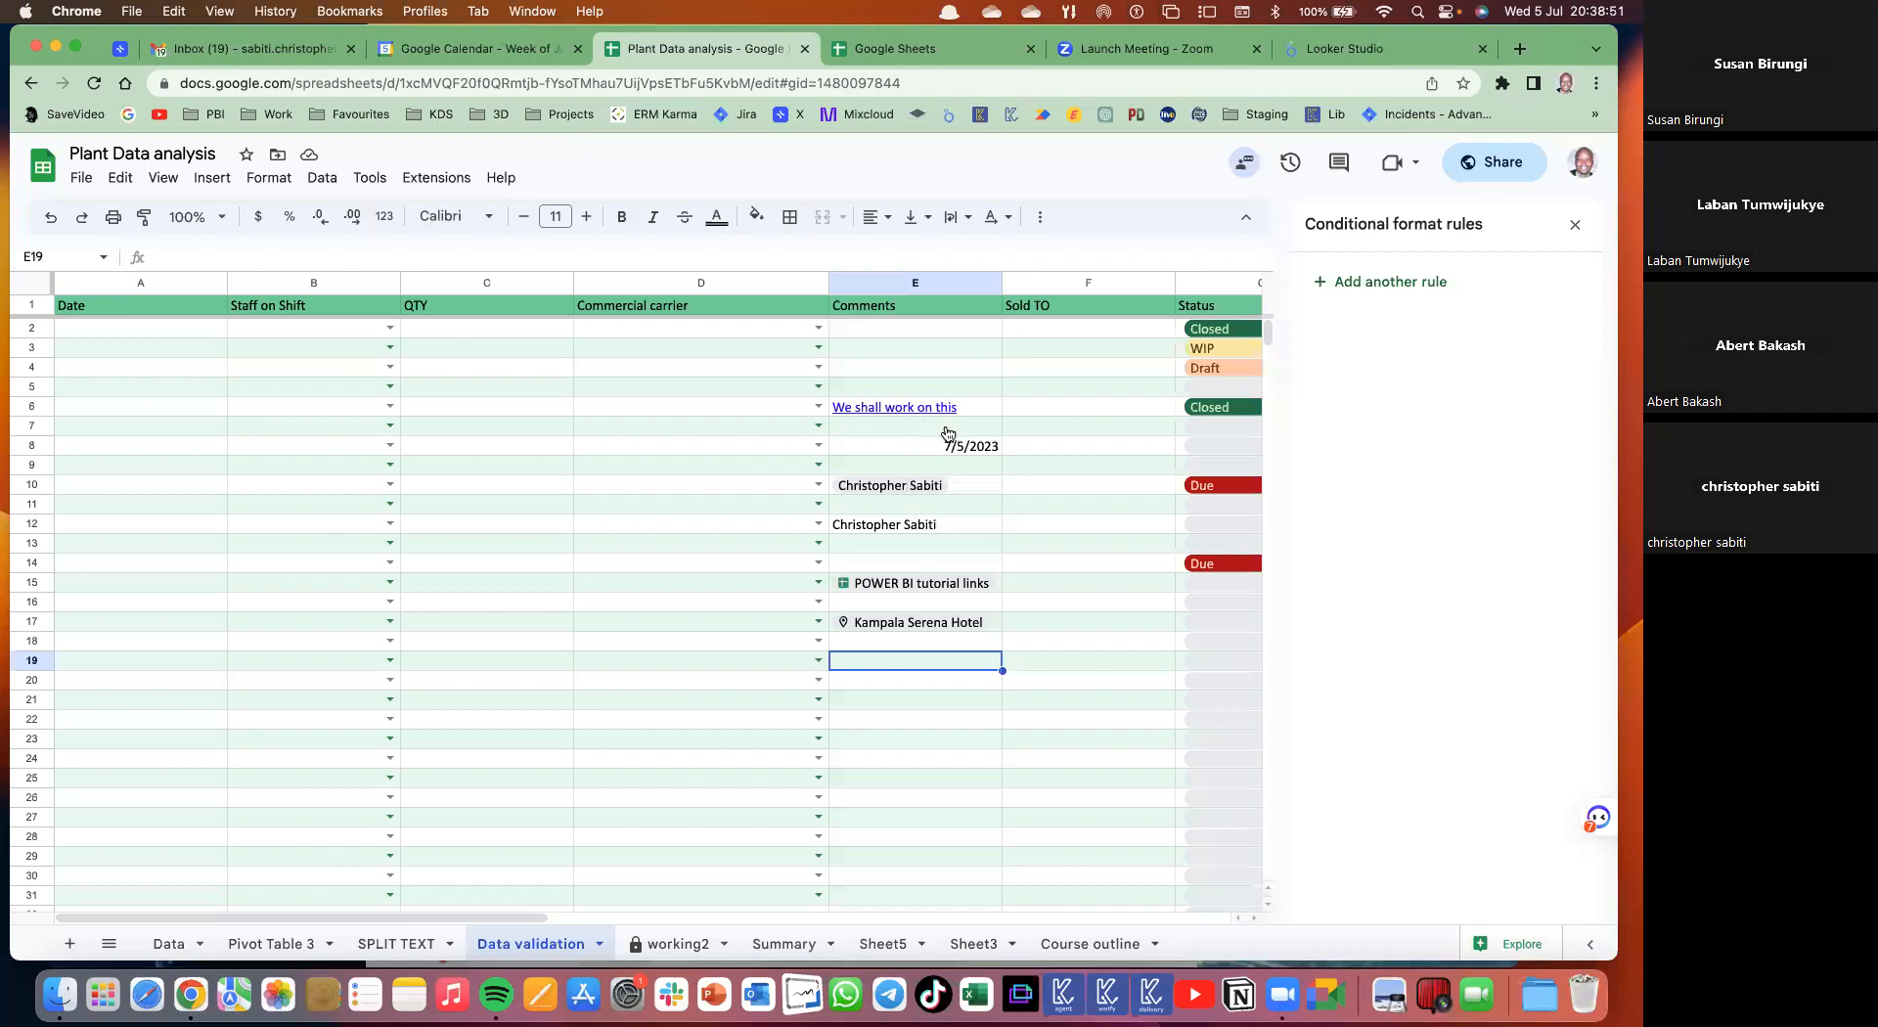
pyautogui.moveTo(925, 481)
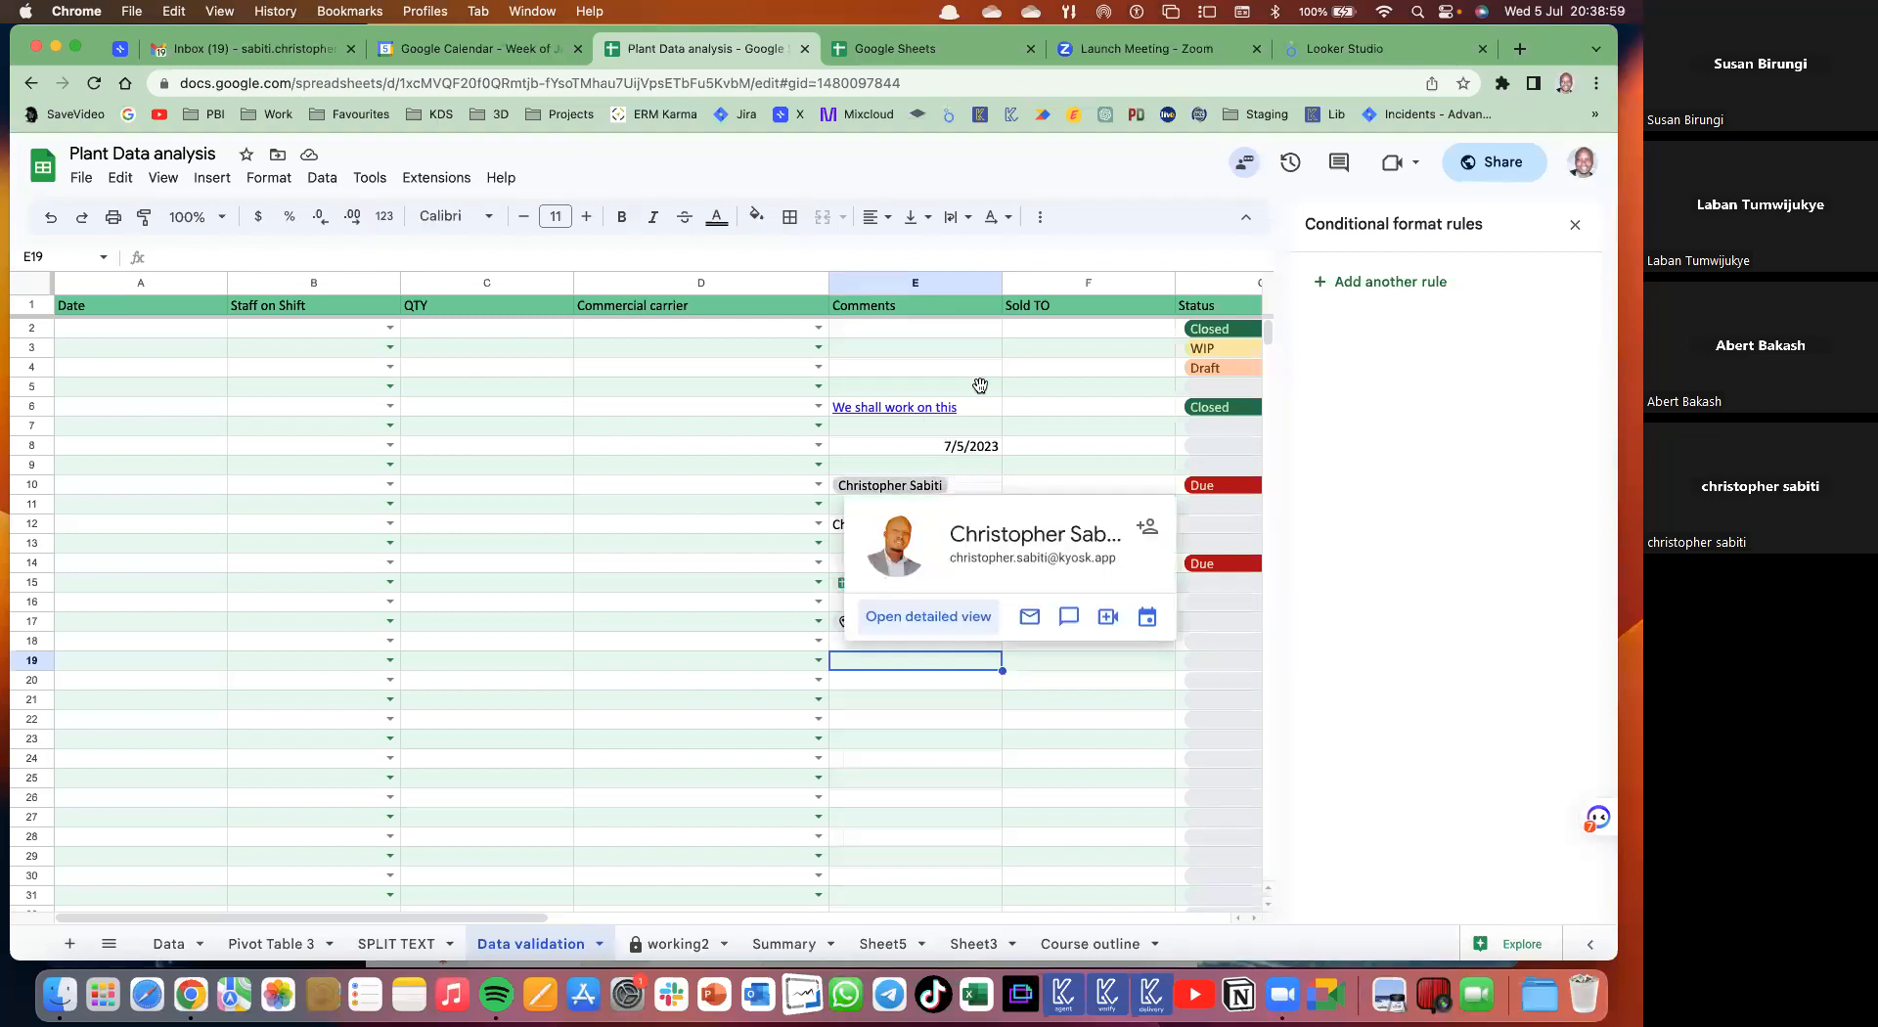
pyautogui.click(894, 407)
pyautogui.click(1047, 353)
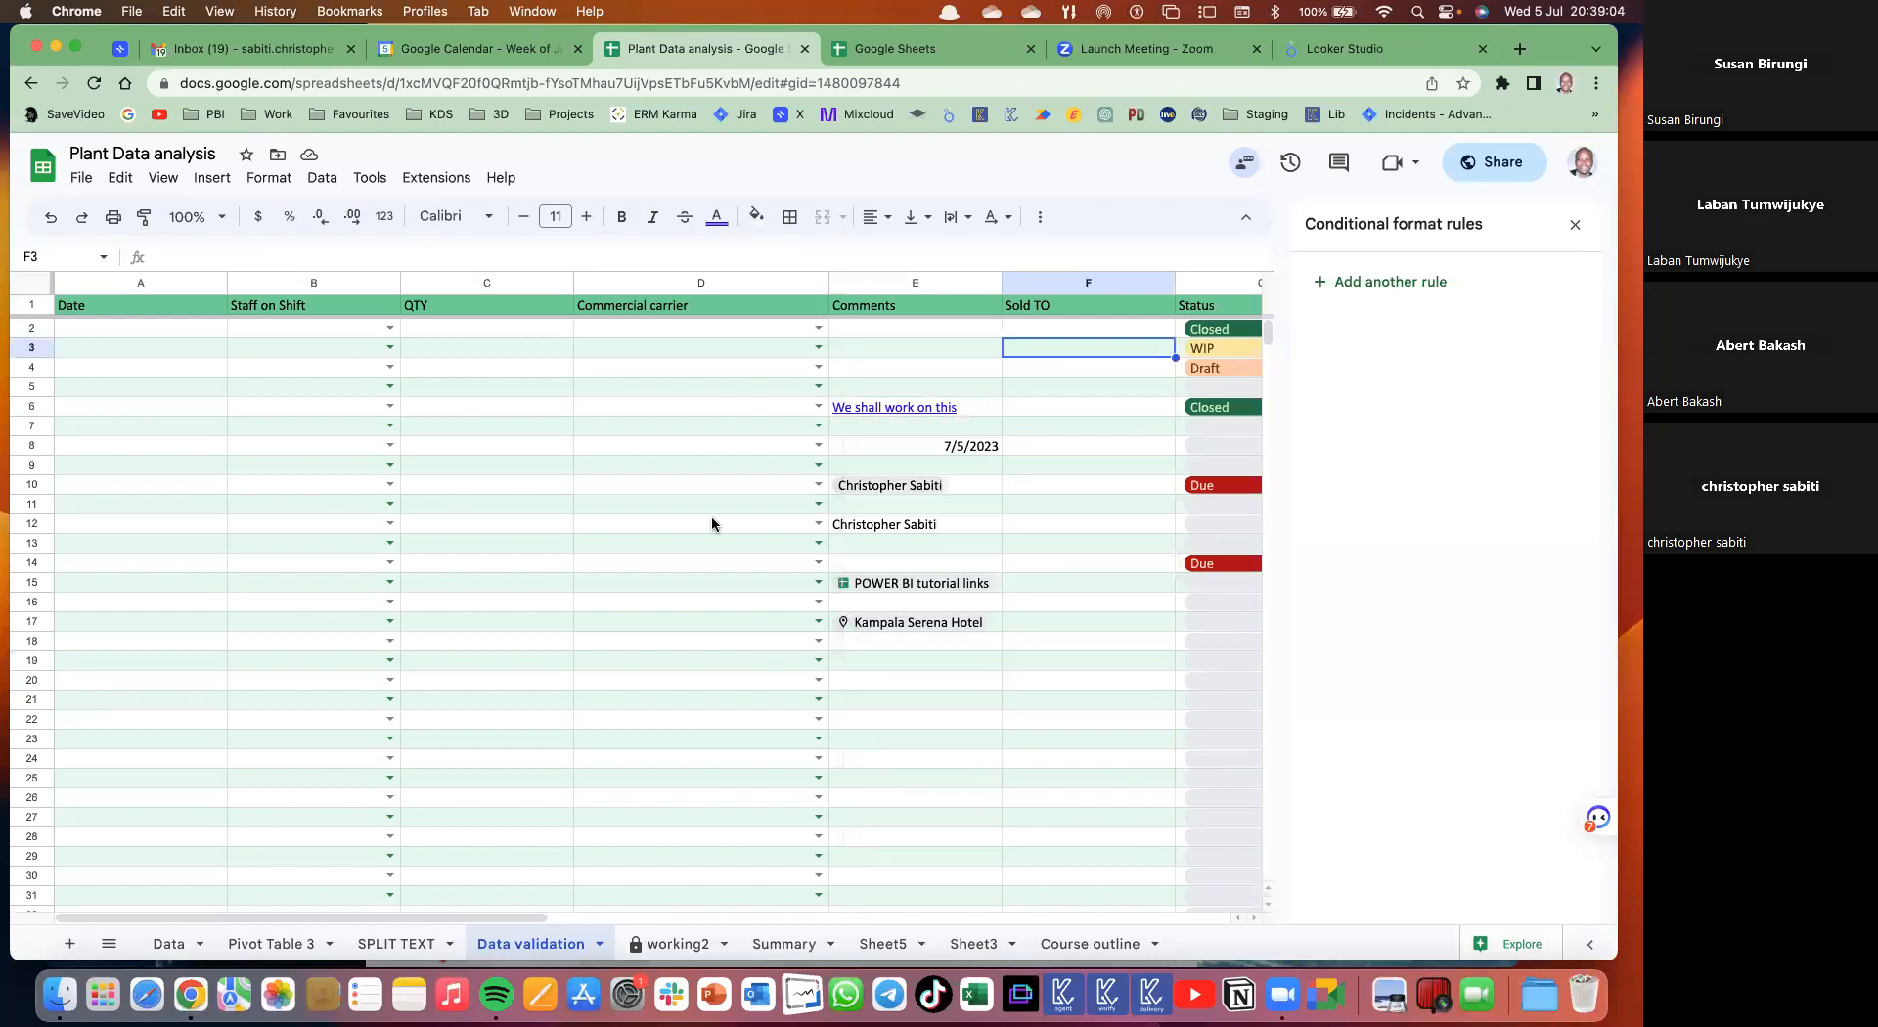
pyautogui.hscroll(3, 837, 772)
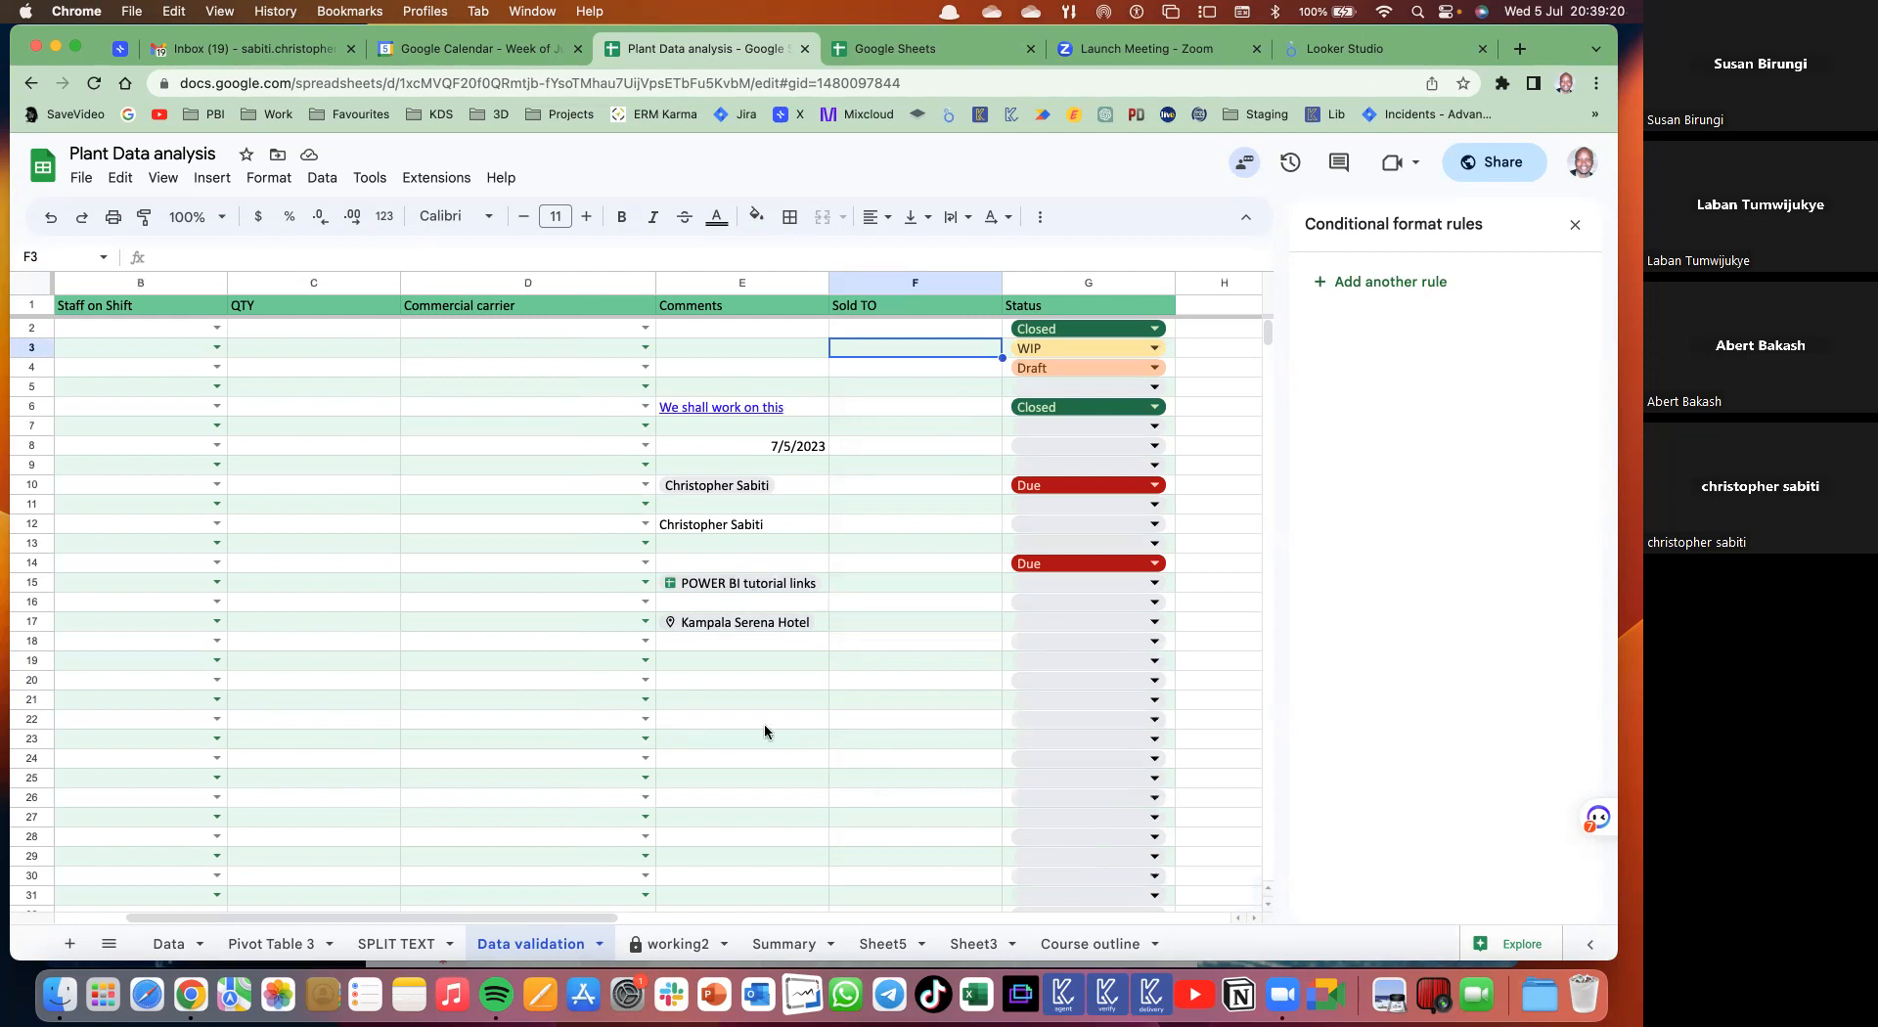
pyautogui.click(747, 584)
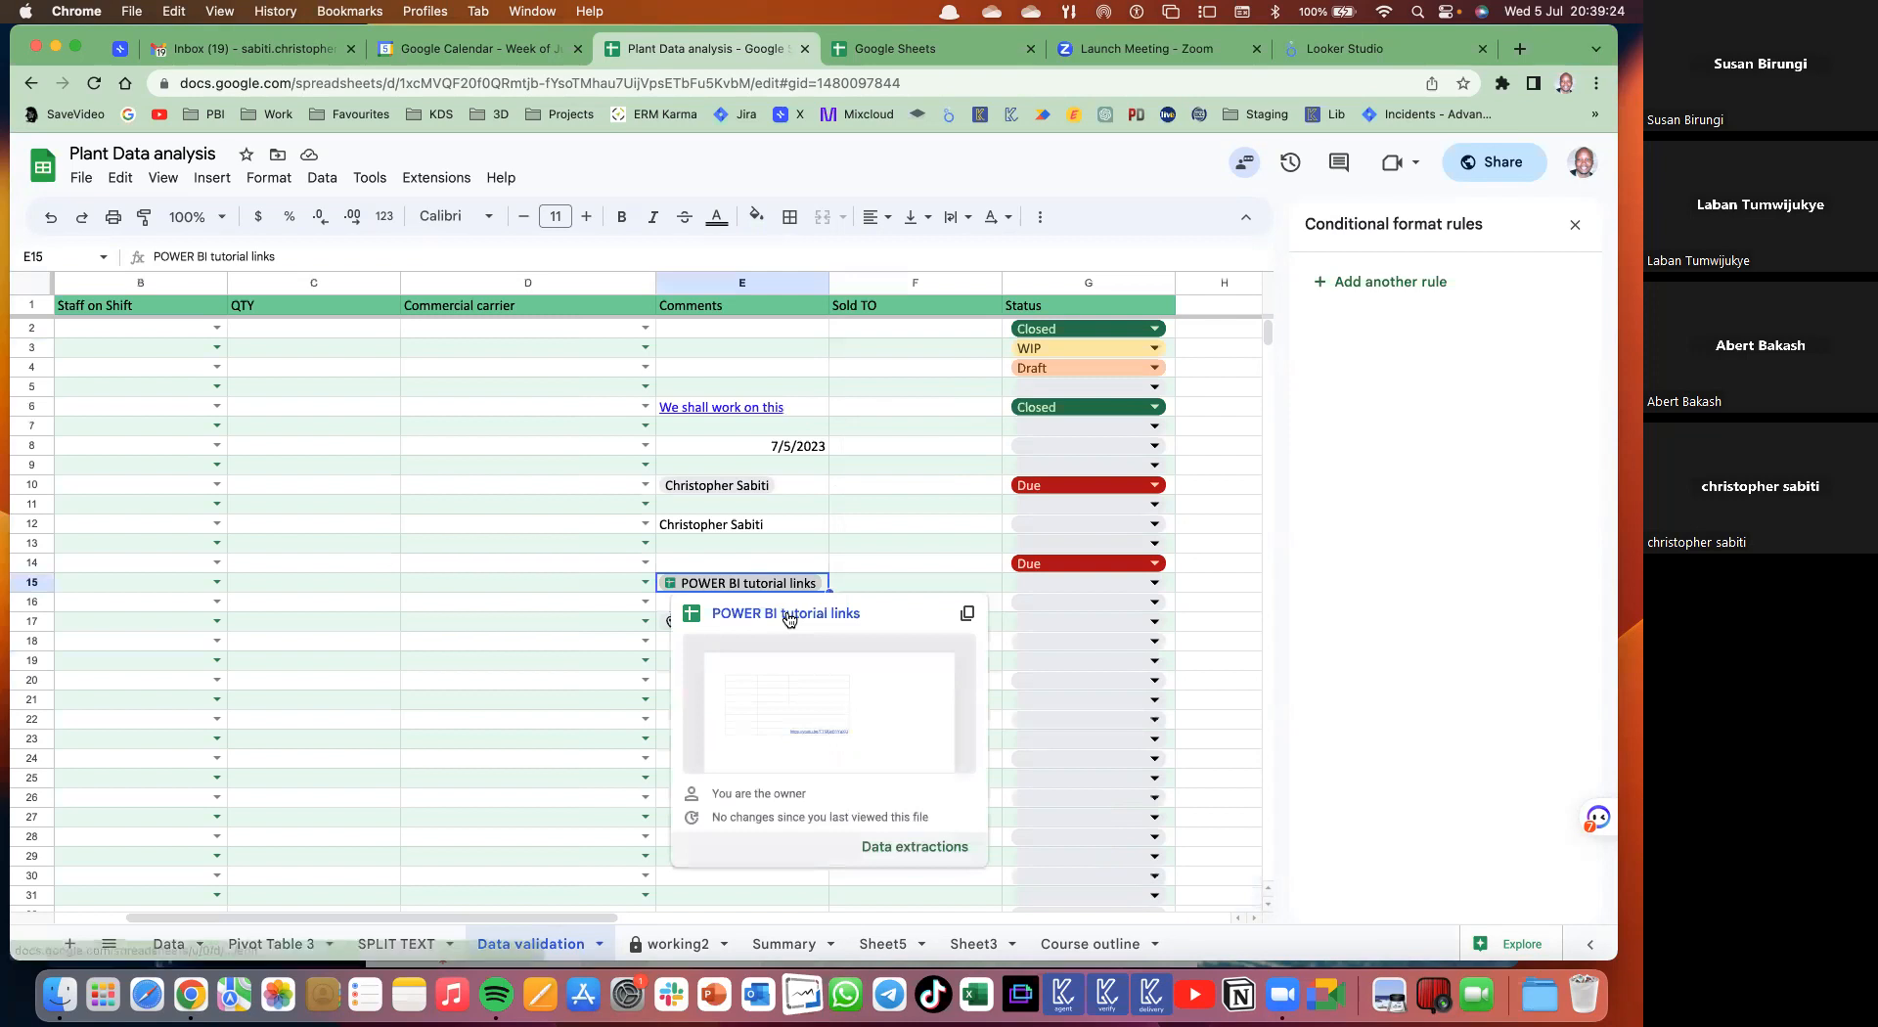
pyautogui.click(788, 615)
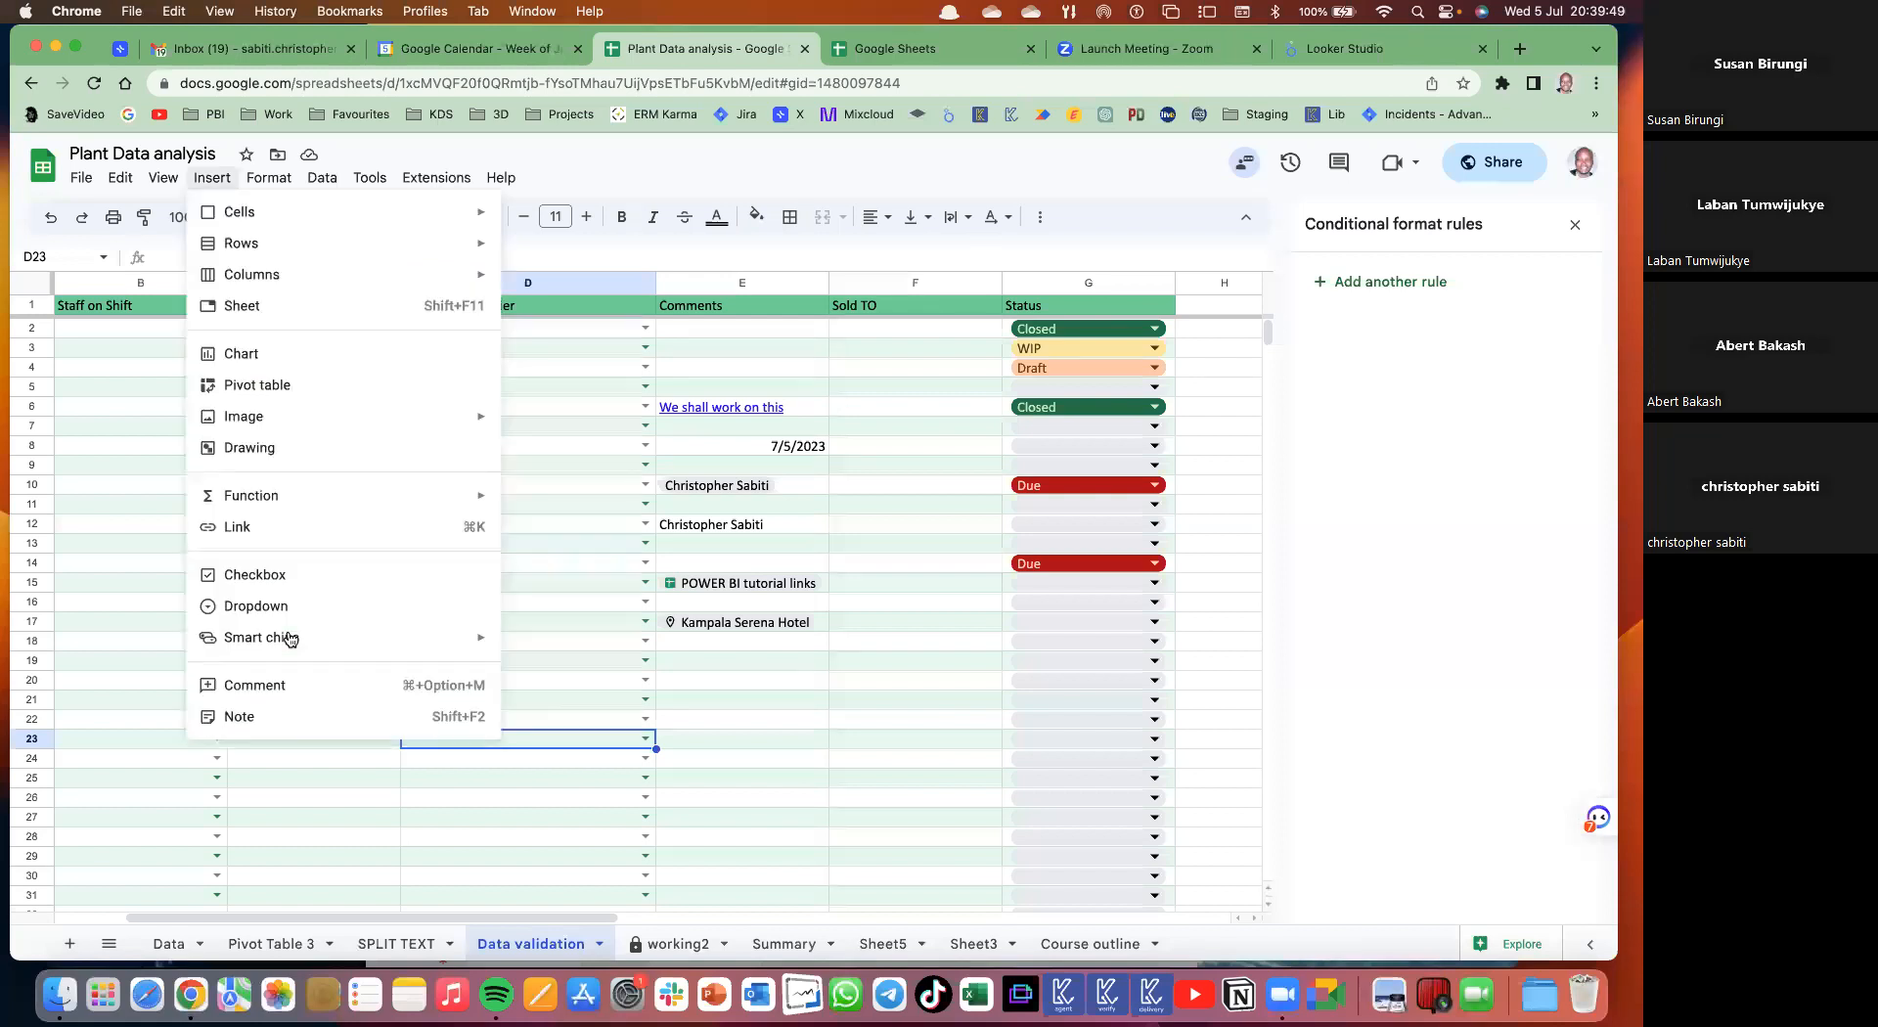
# - Dismiss the Insert menu without inserting anything and go to the Pivot Table 3 sheet
pyautogui.moveTo(343, 638)
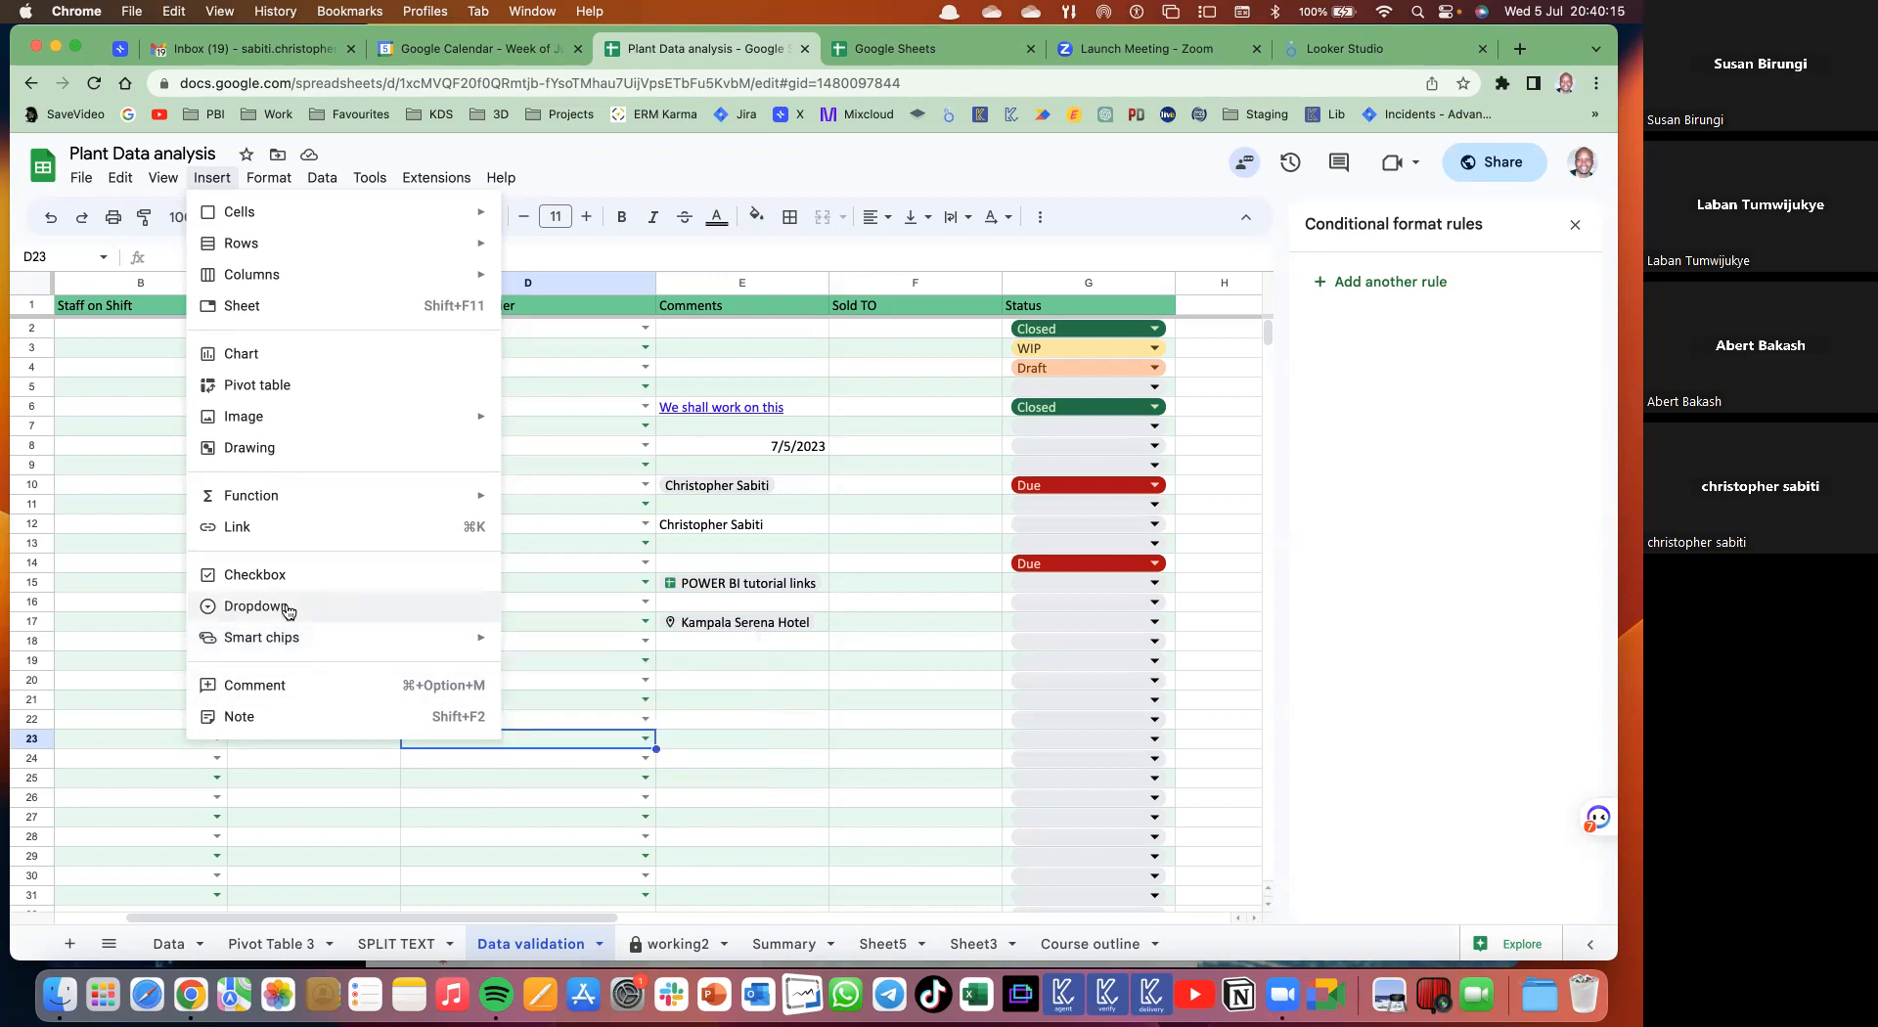
pyautogui.moveTo(261, 622)
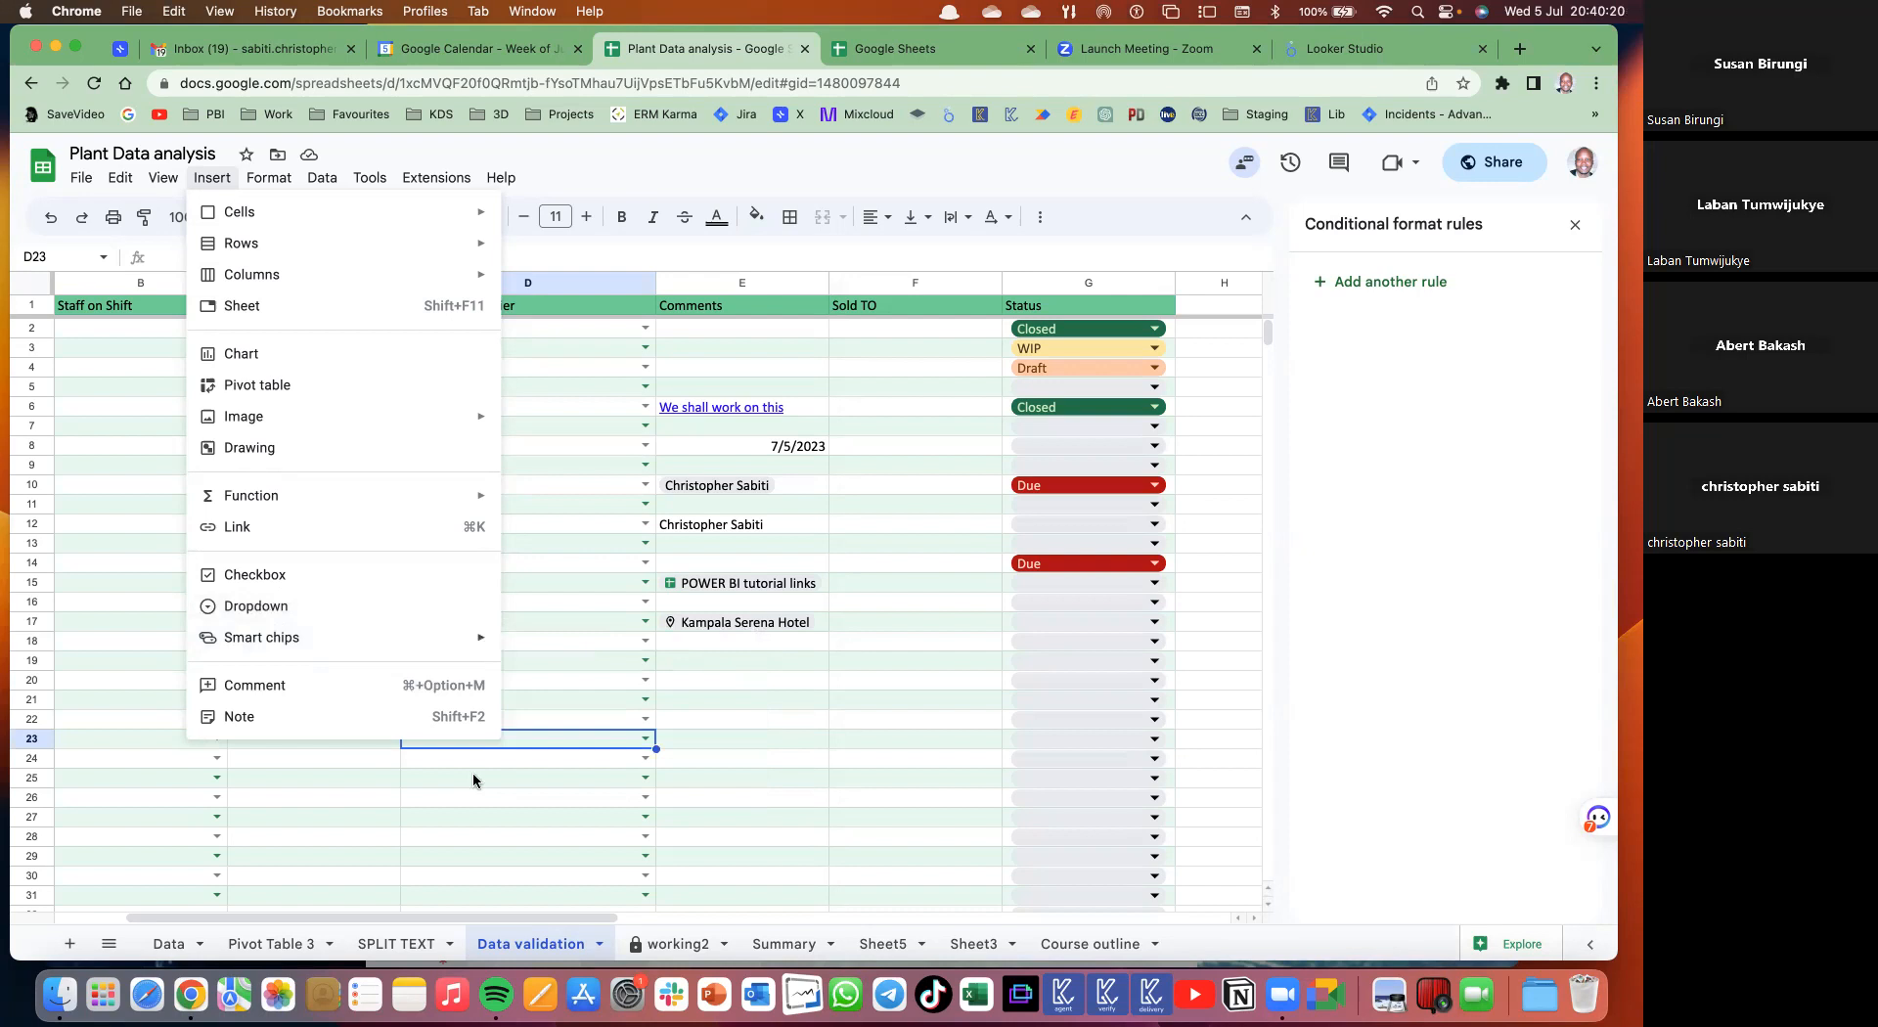
pyautogui.click(416, 817)
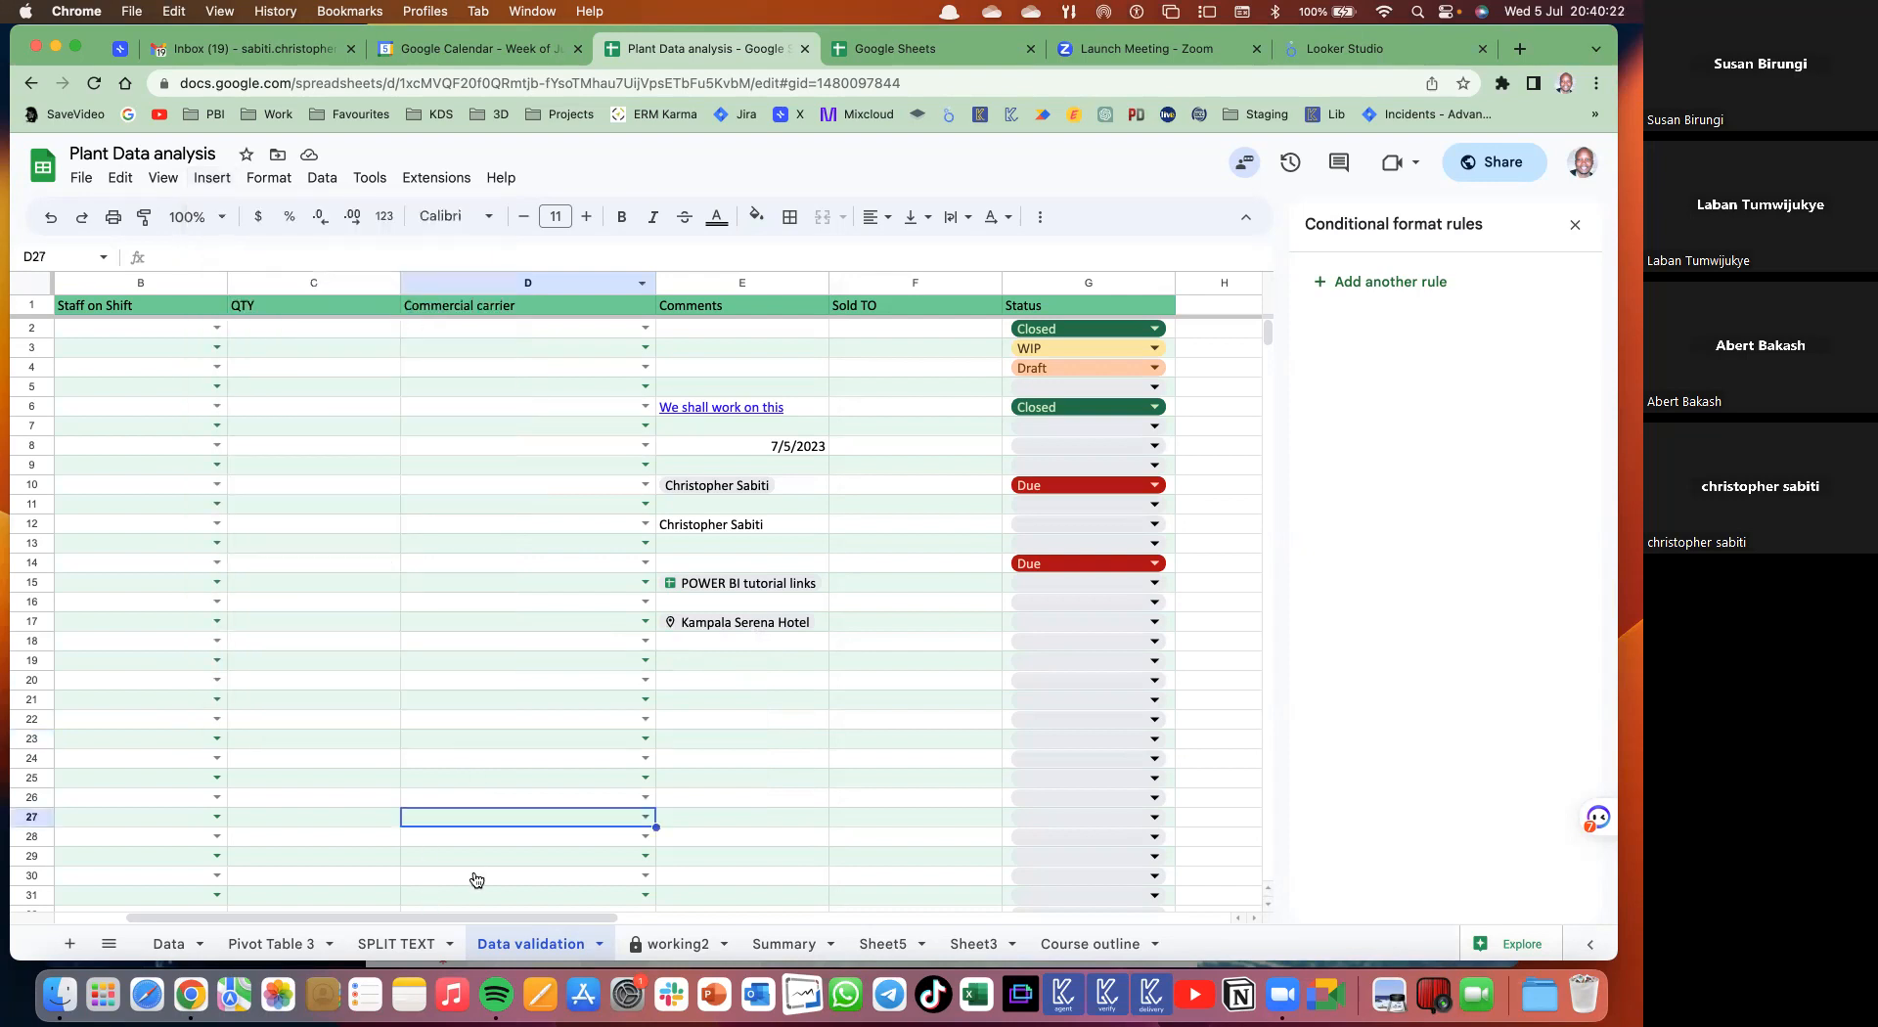
pyautogui.click(271, 943)
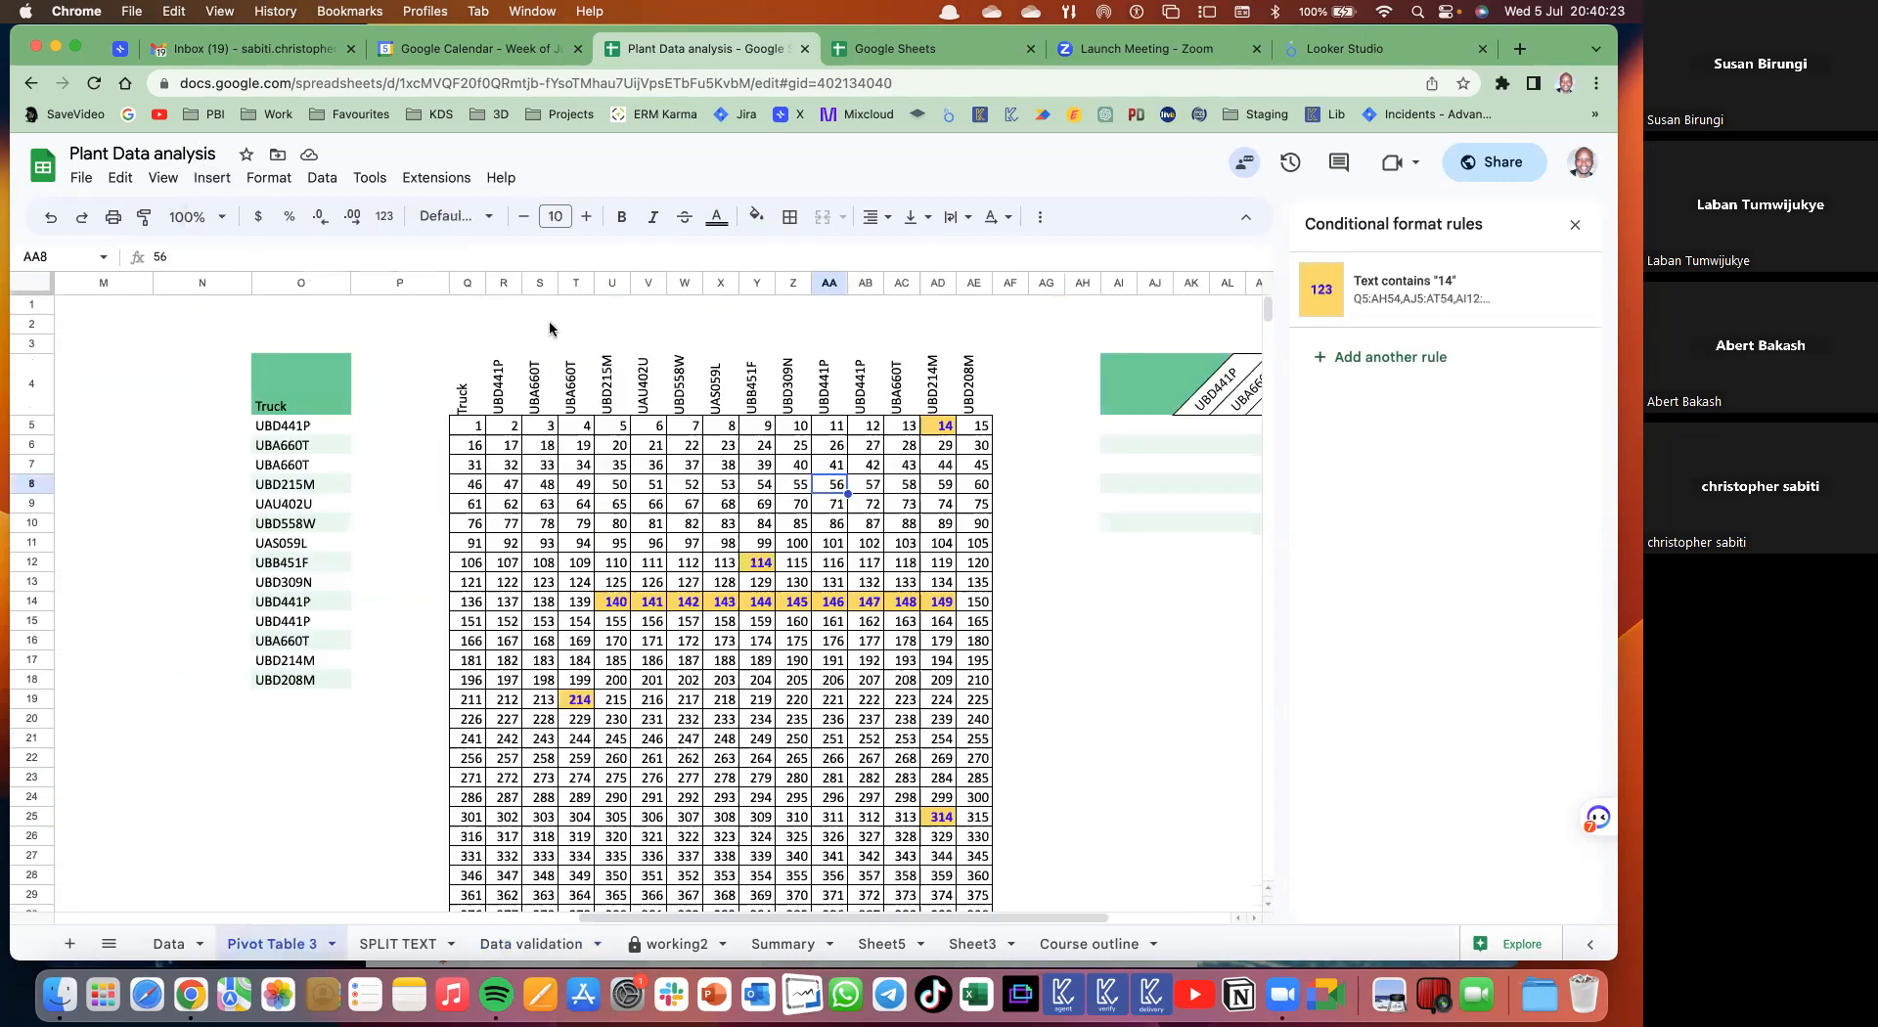
# - Insert a checkbox in E30 and fill it down column E to row 39
pyautogui.scroll(-10, 579, 383)
pyautogui.hscroll(-2, 548, 587)
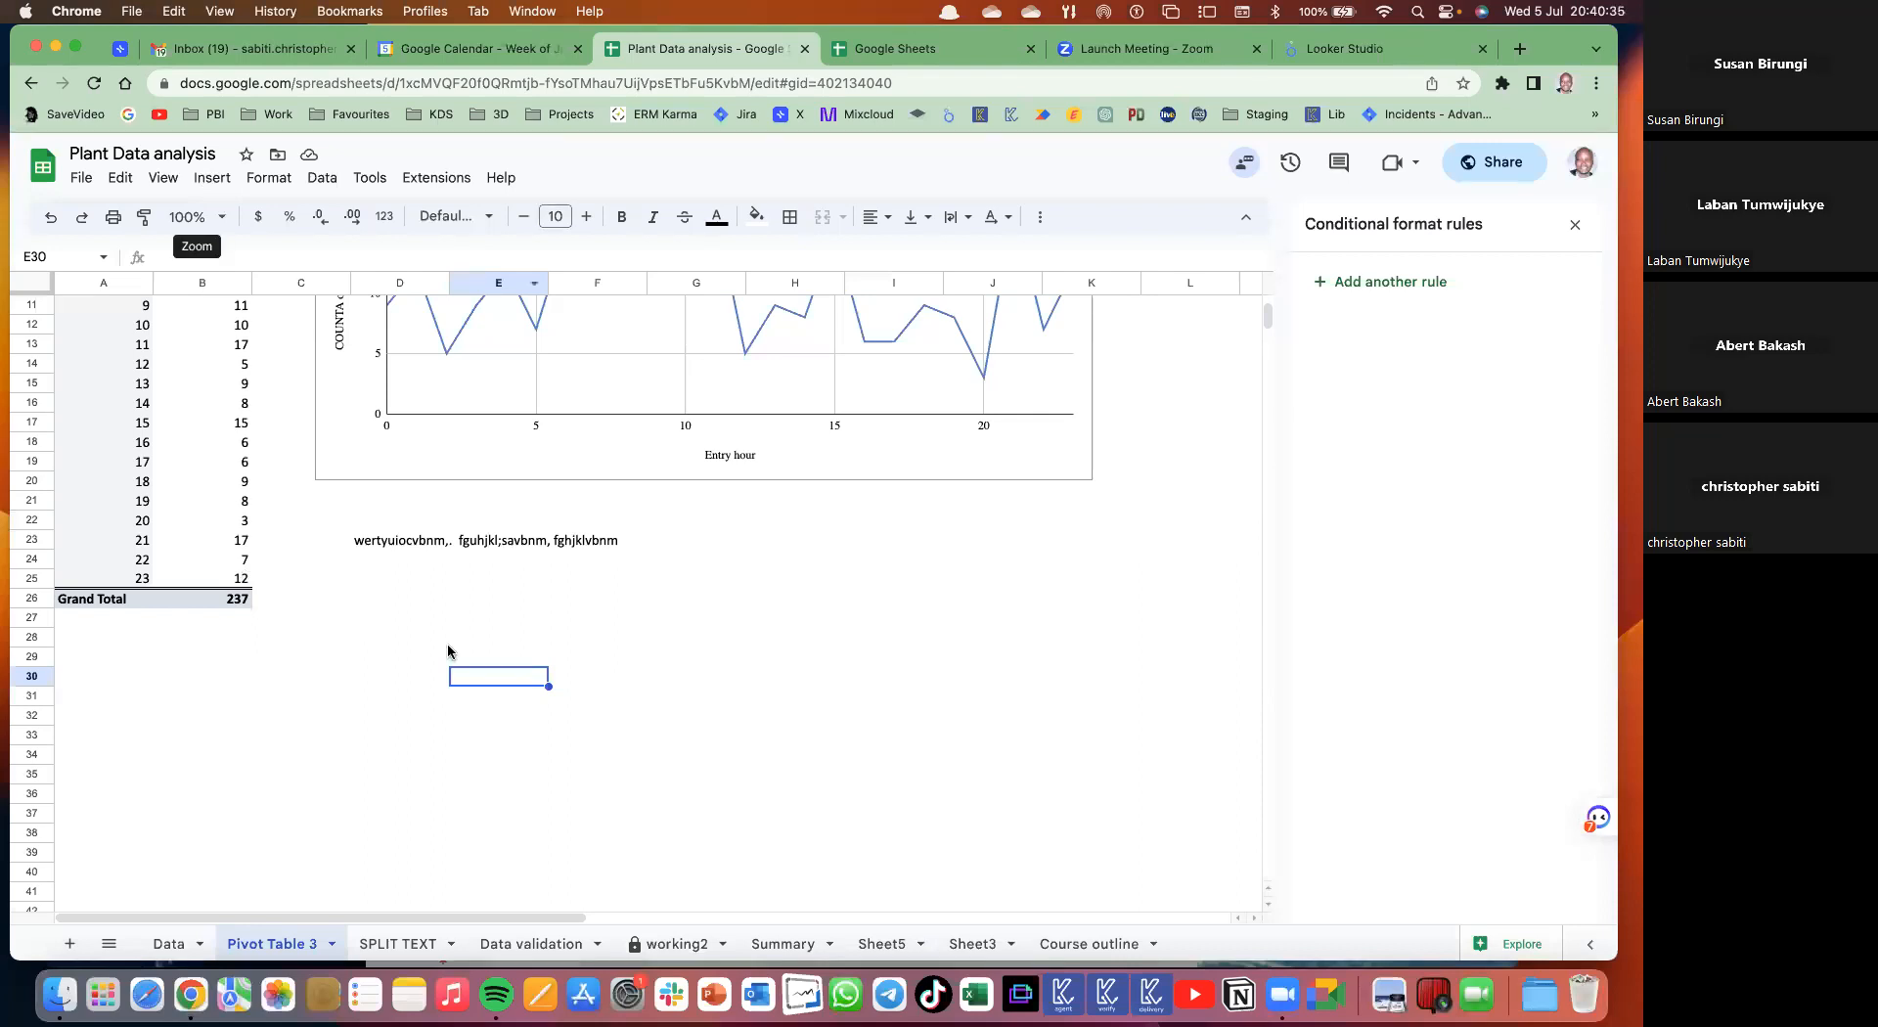
pyautogui.click(212, 178)
pyautogui.click(206, 578)
pyautogui.moveTo(549, 687); pyautogui.dragTo(547, 860)
pyautogui.click(618, 719)
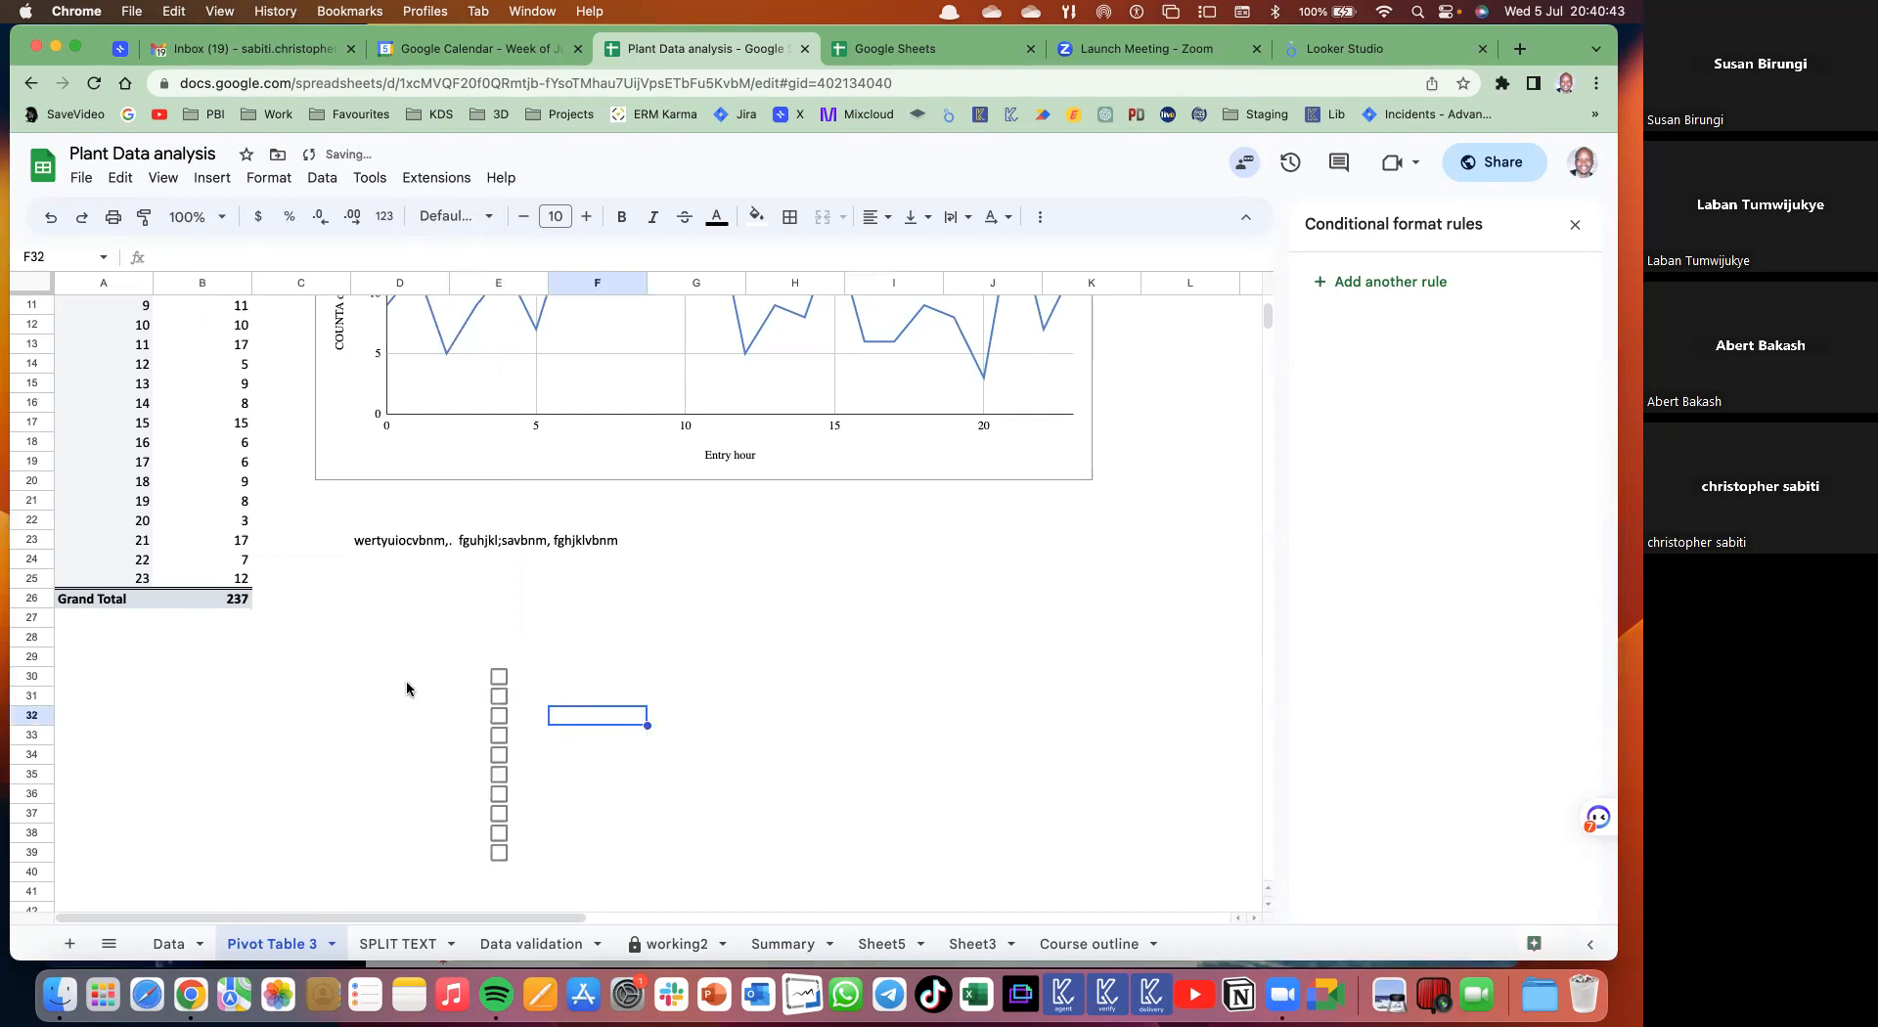
# - Enter the tasks Extraction, Clean data, Charts and Format in D30:D33
pyautogui.click(407, 689)
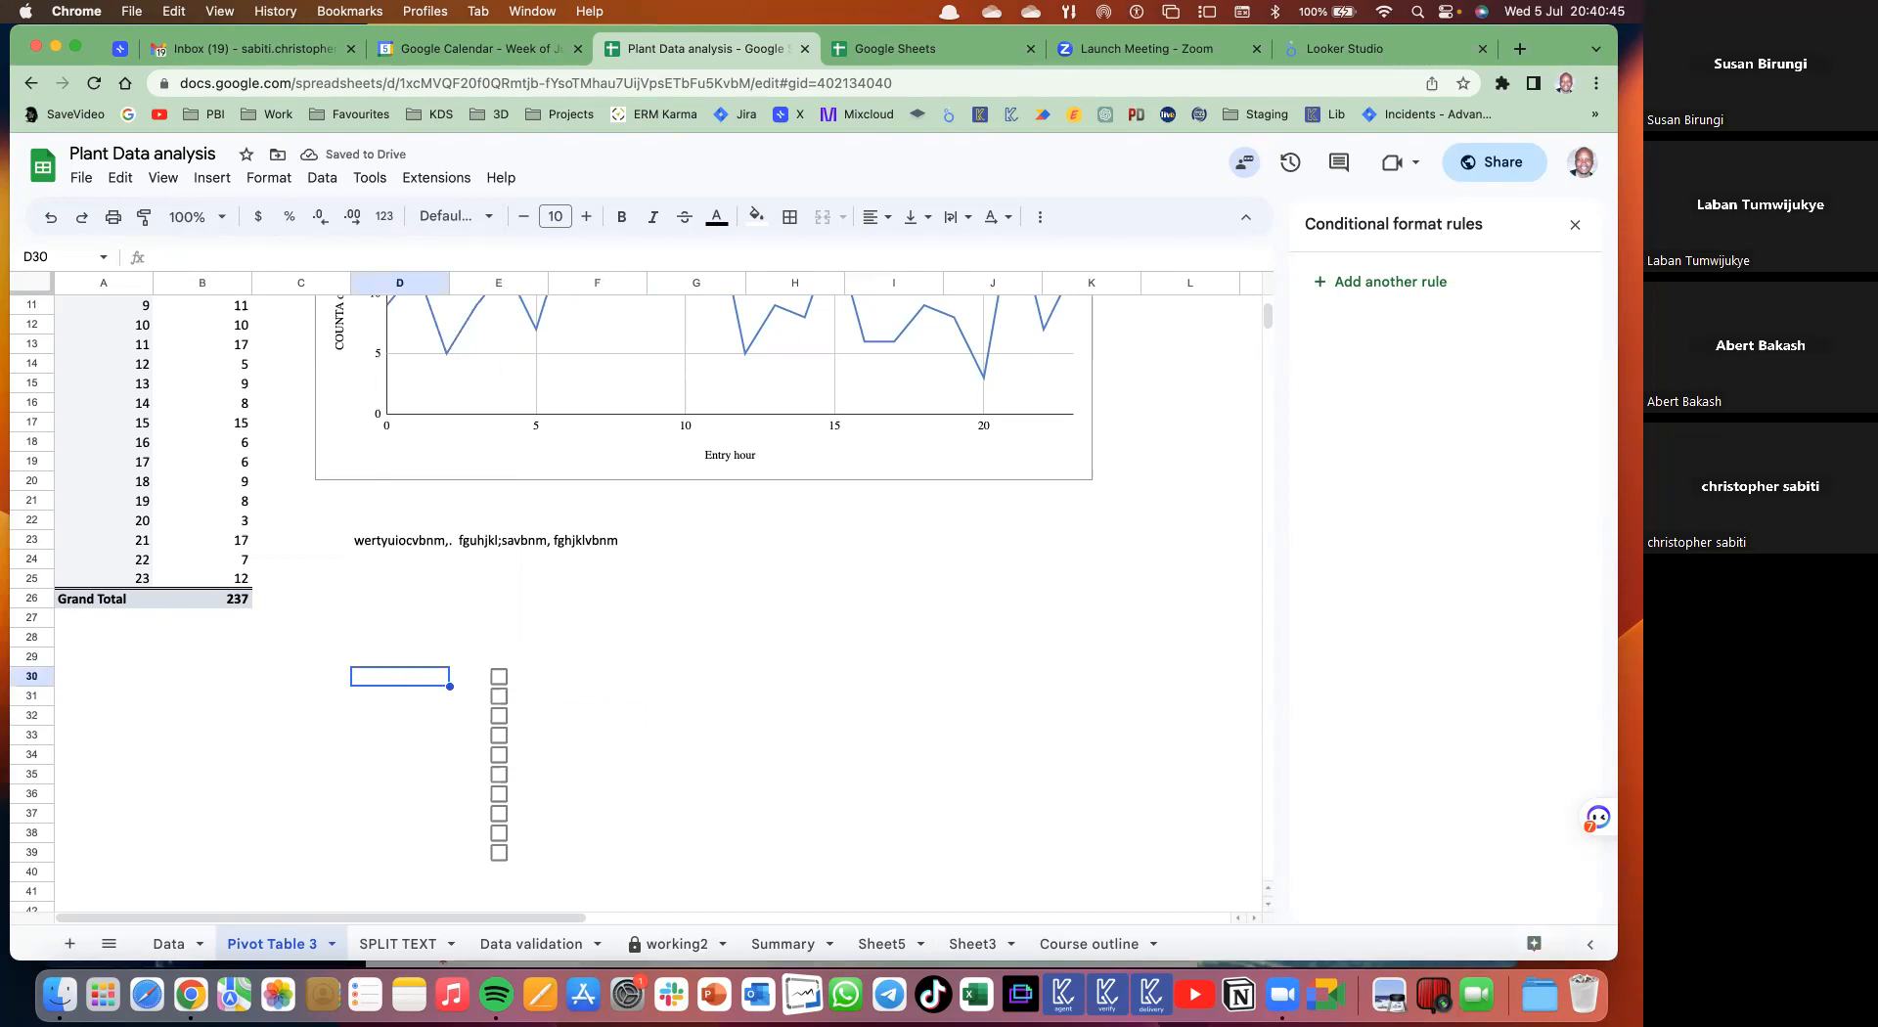
pyautogui.write('Ex')
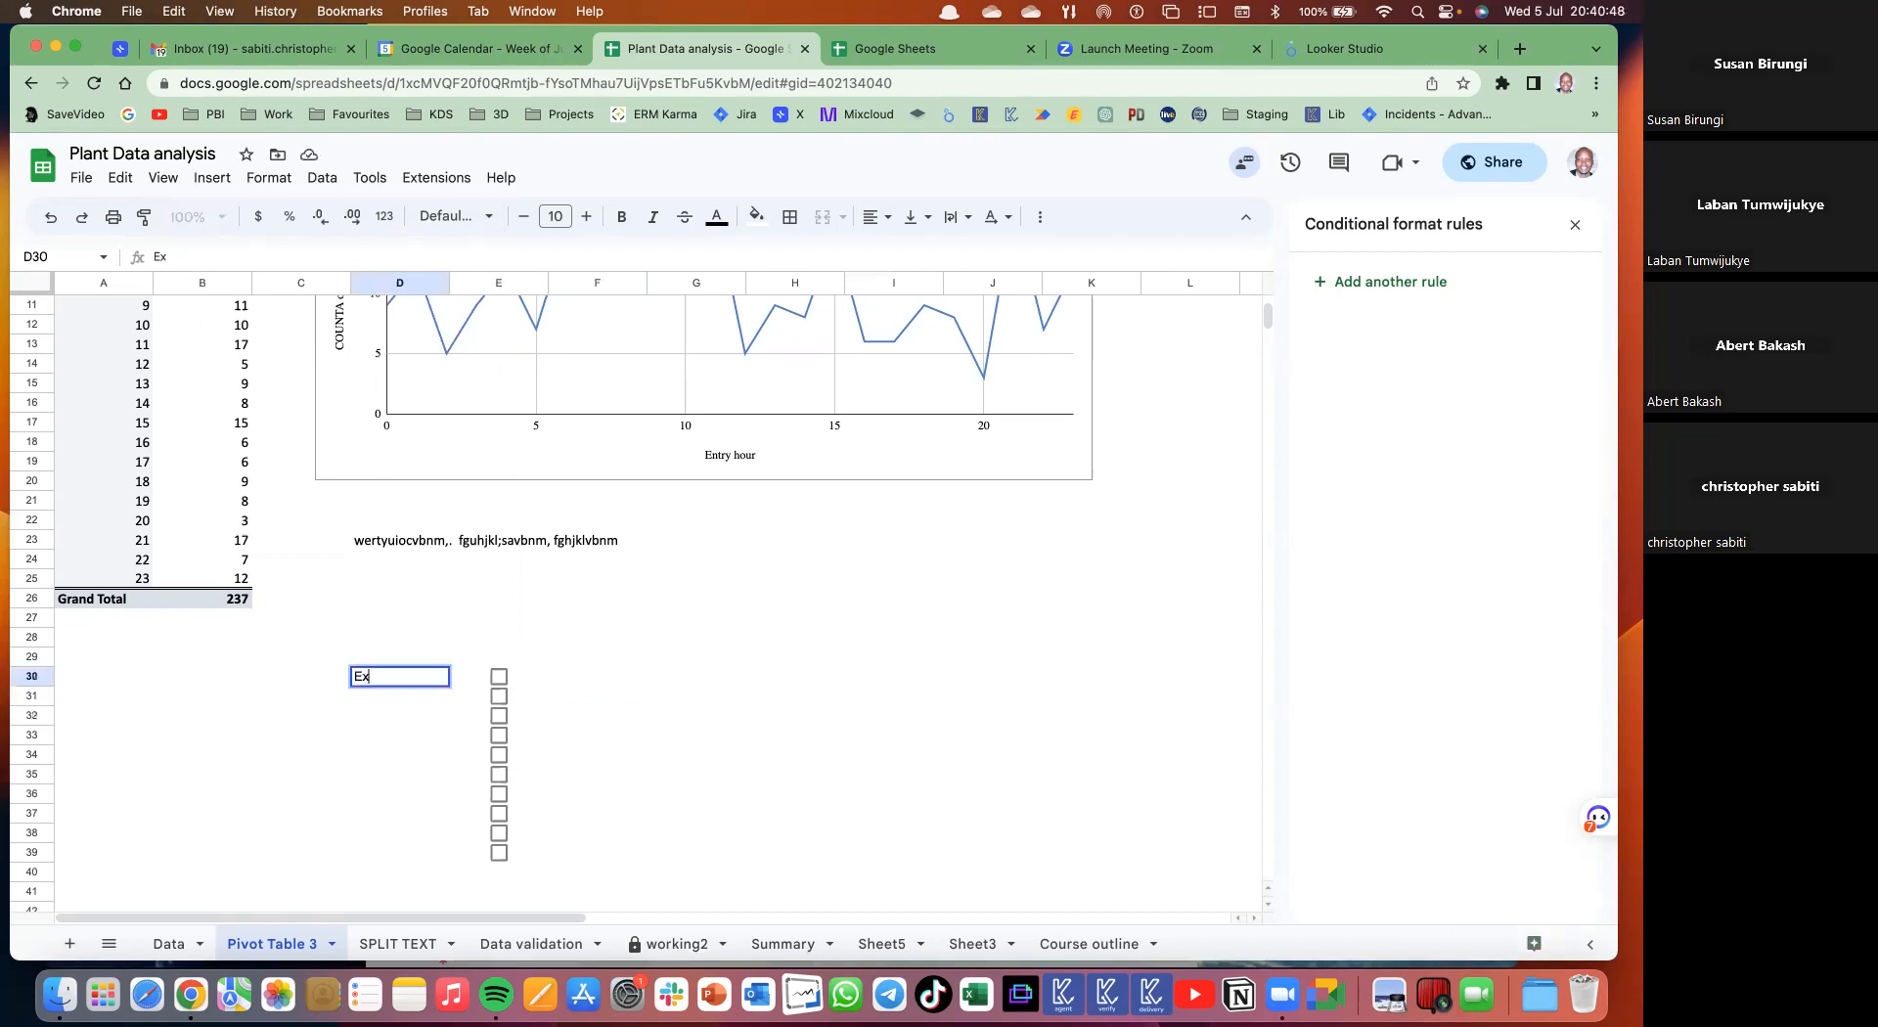
pyautogui.write('traction')
pyautogui.press('Return')
pyautogui.write('Clean')
pyautogui.write(' data')
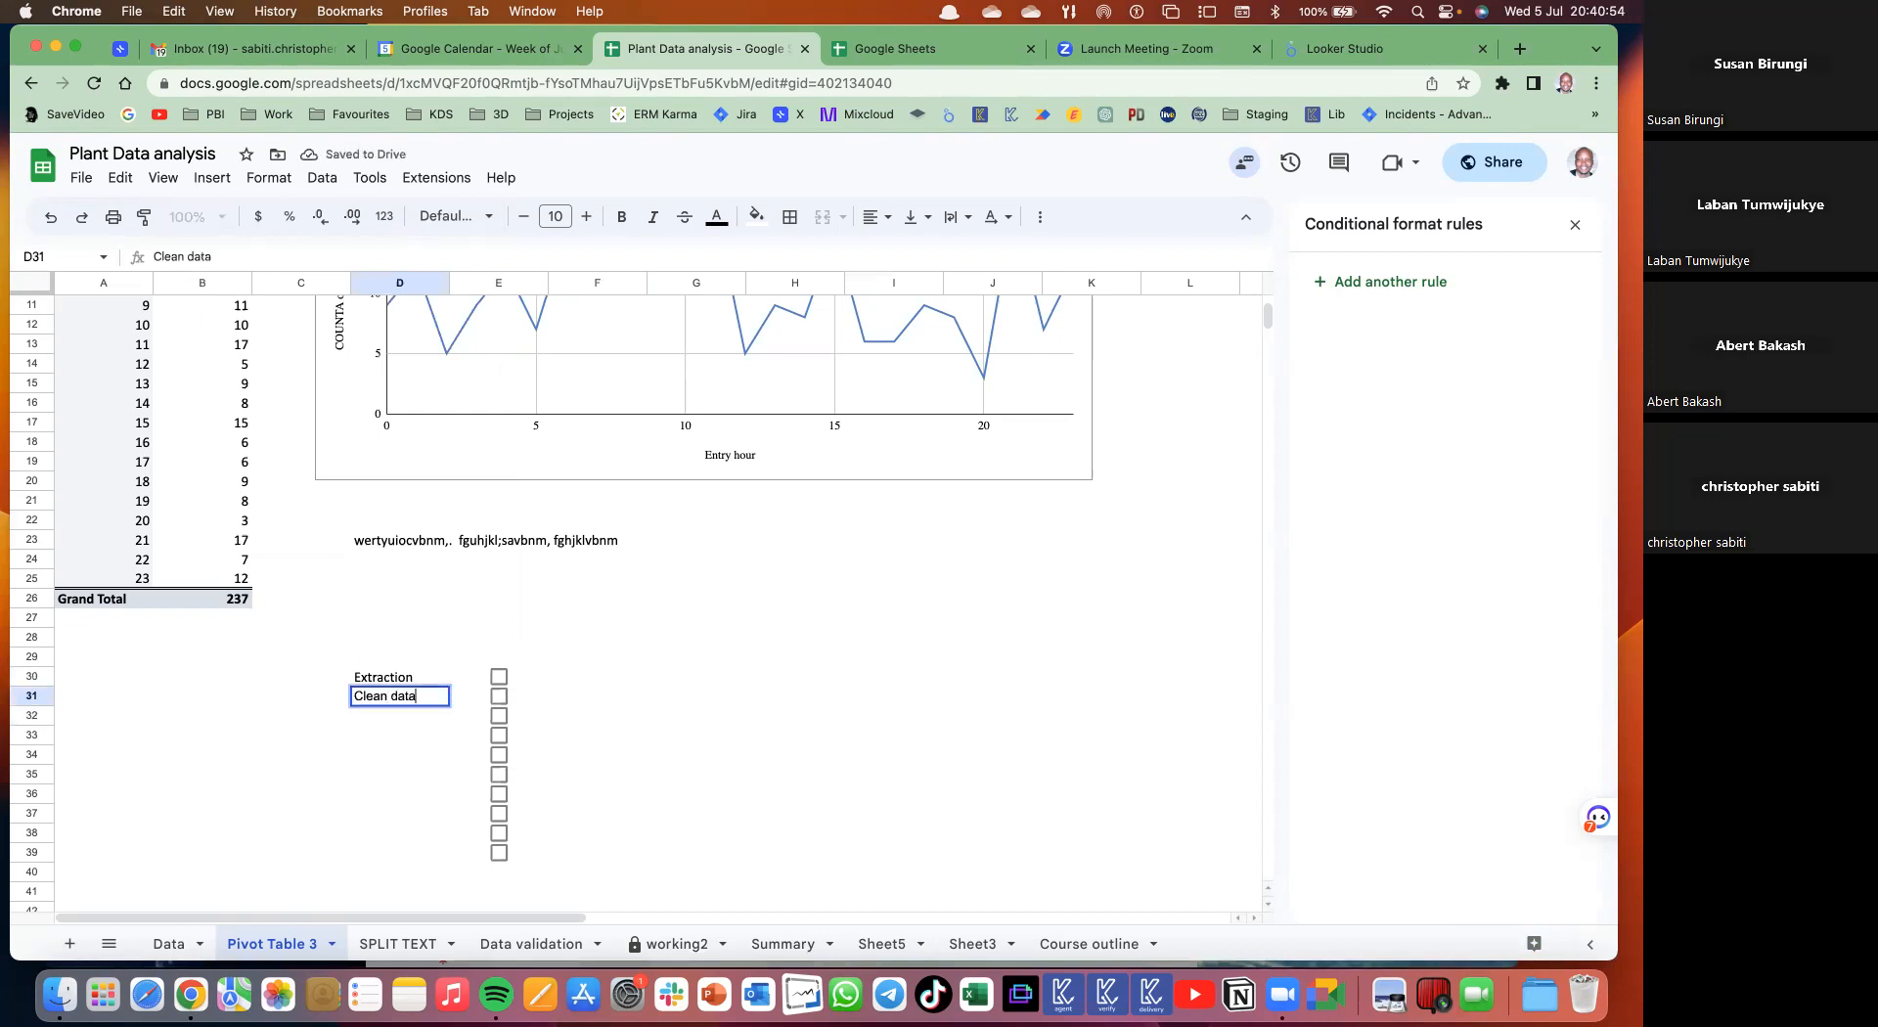
pyautogui.press('Return')
pyautogui.write('Chart')
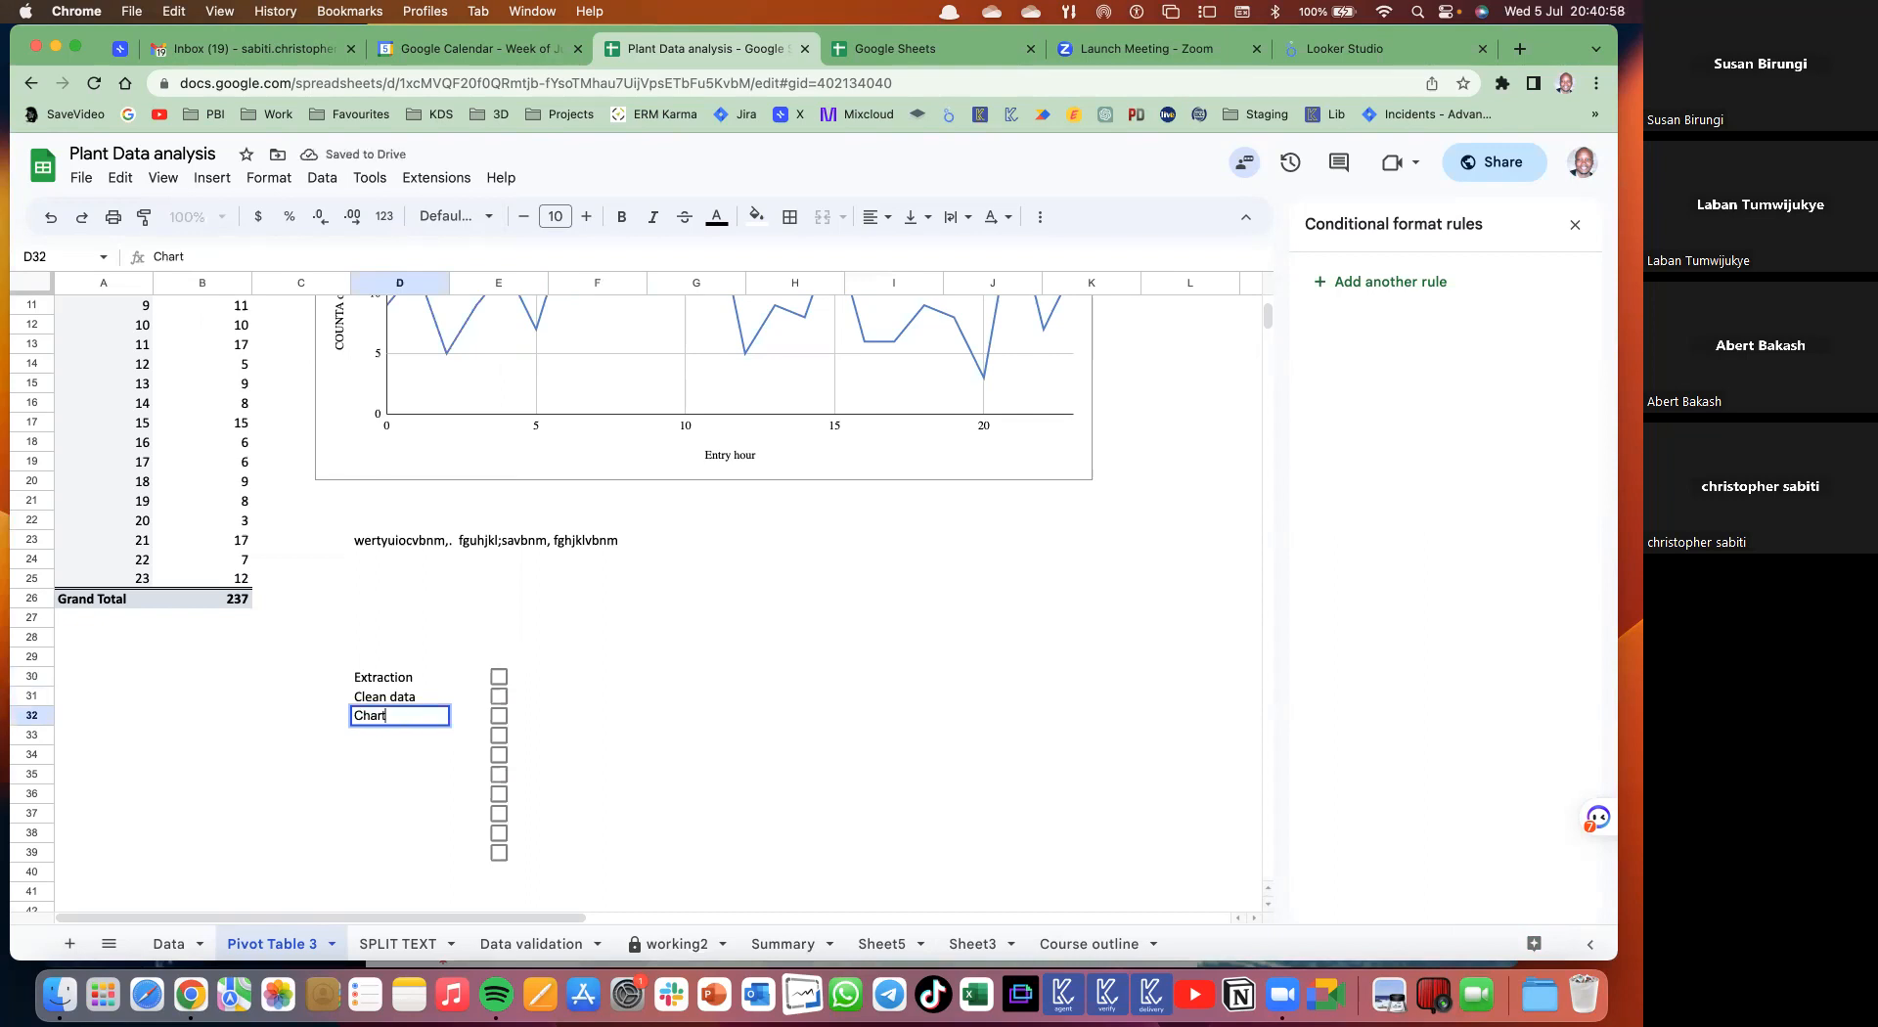
pyautogui.write('s')
pyautogui.press('Return')
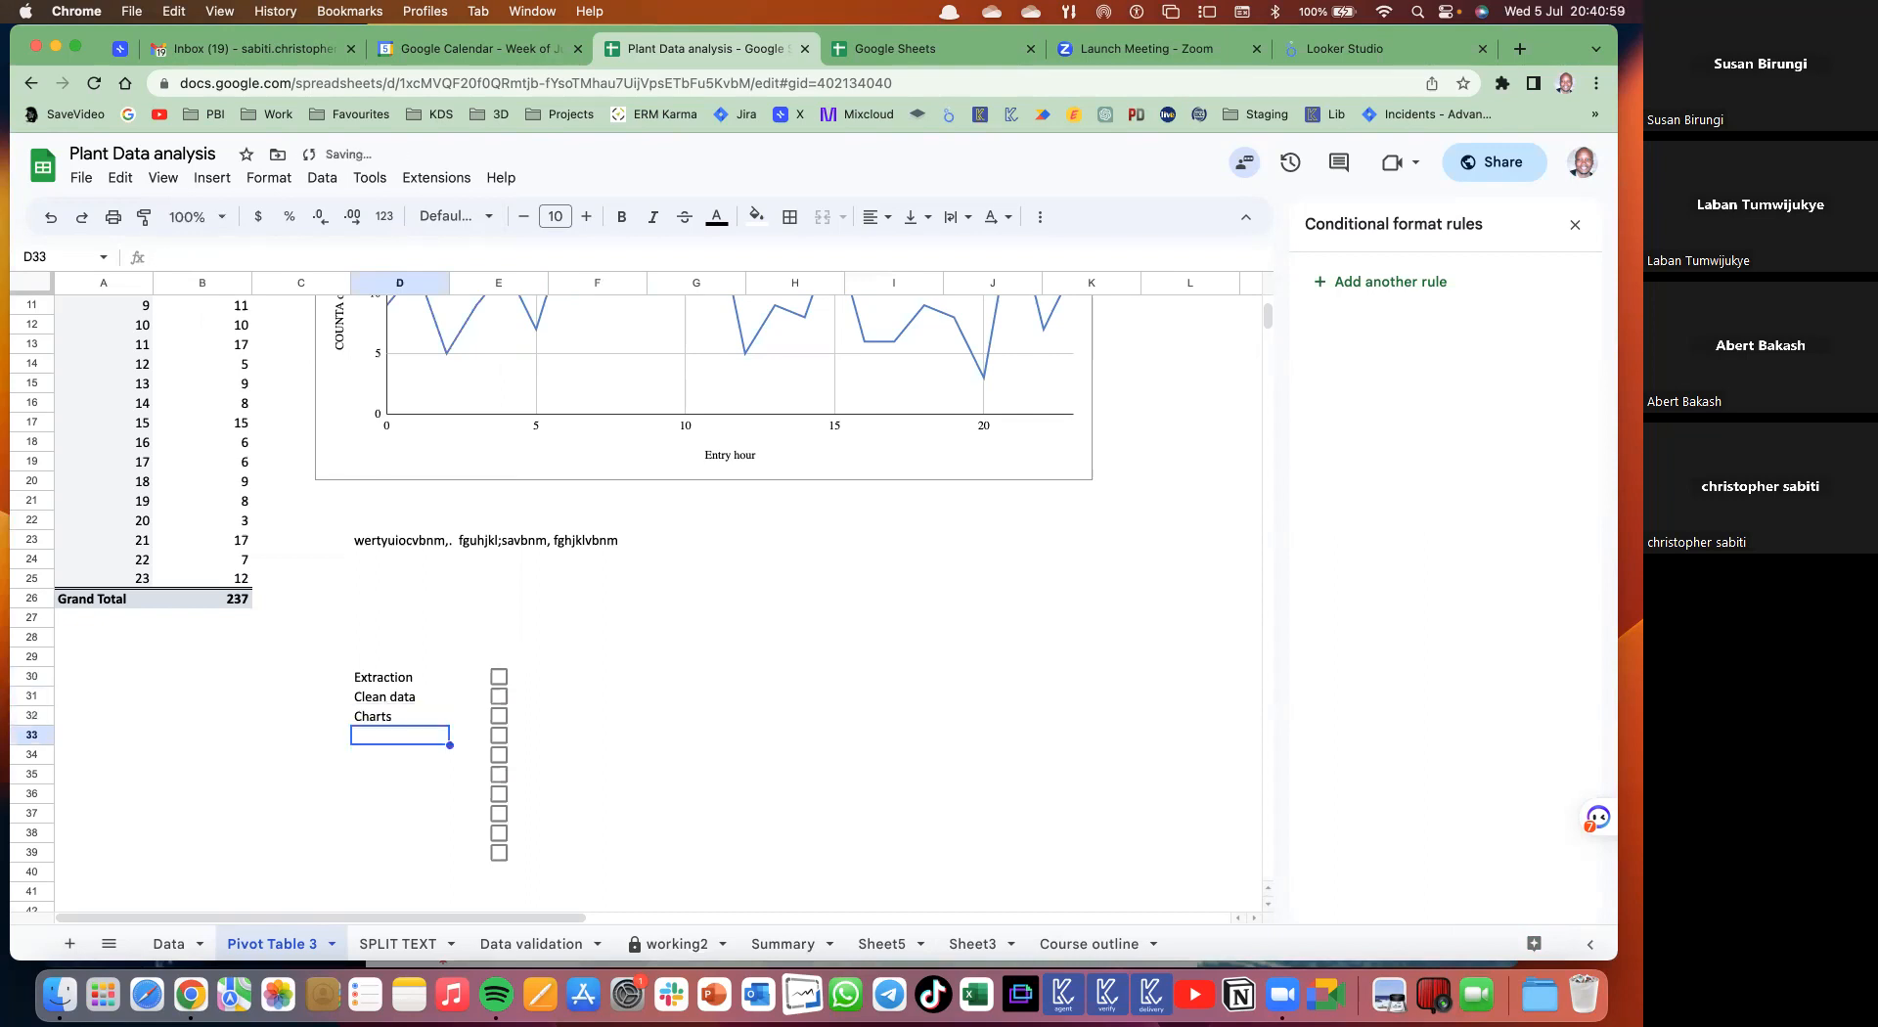
pyautogui.write('For')
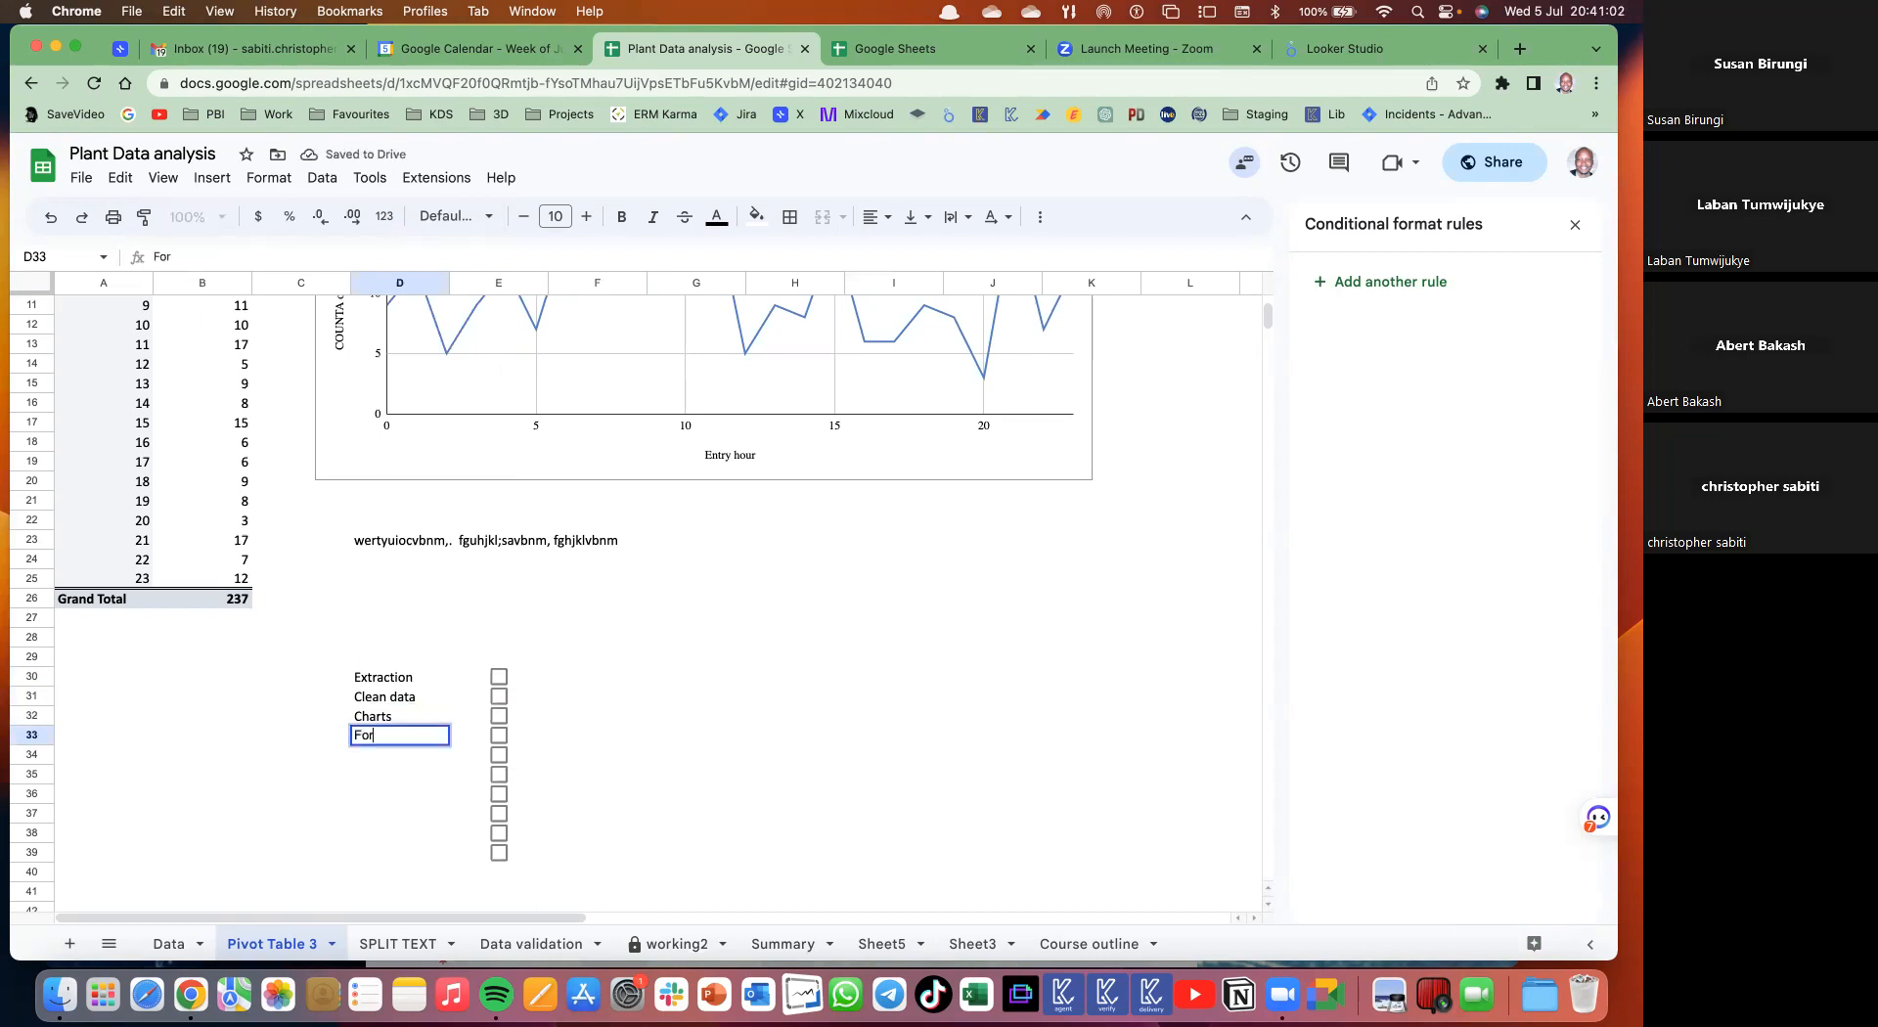
pyautogui.write('mat')
pyautogui.press('Return')
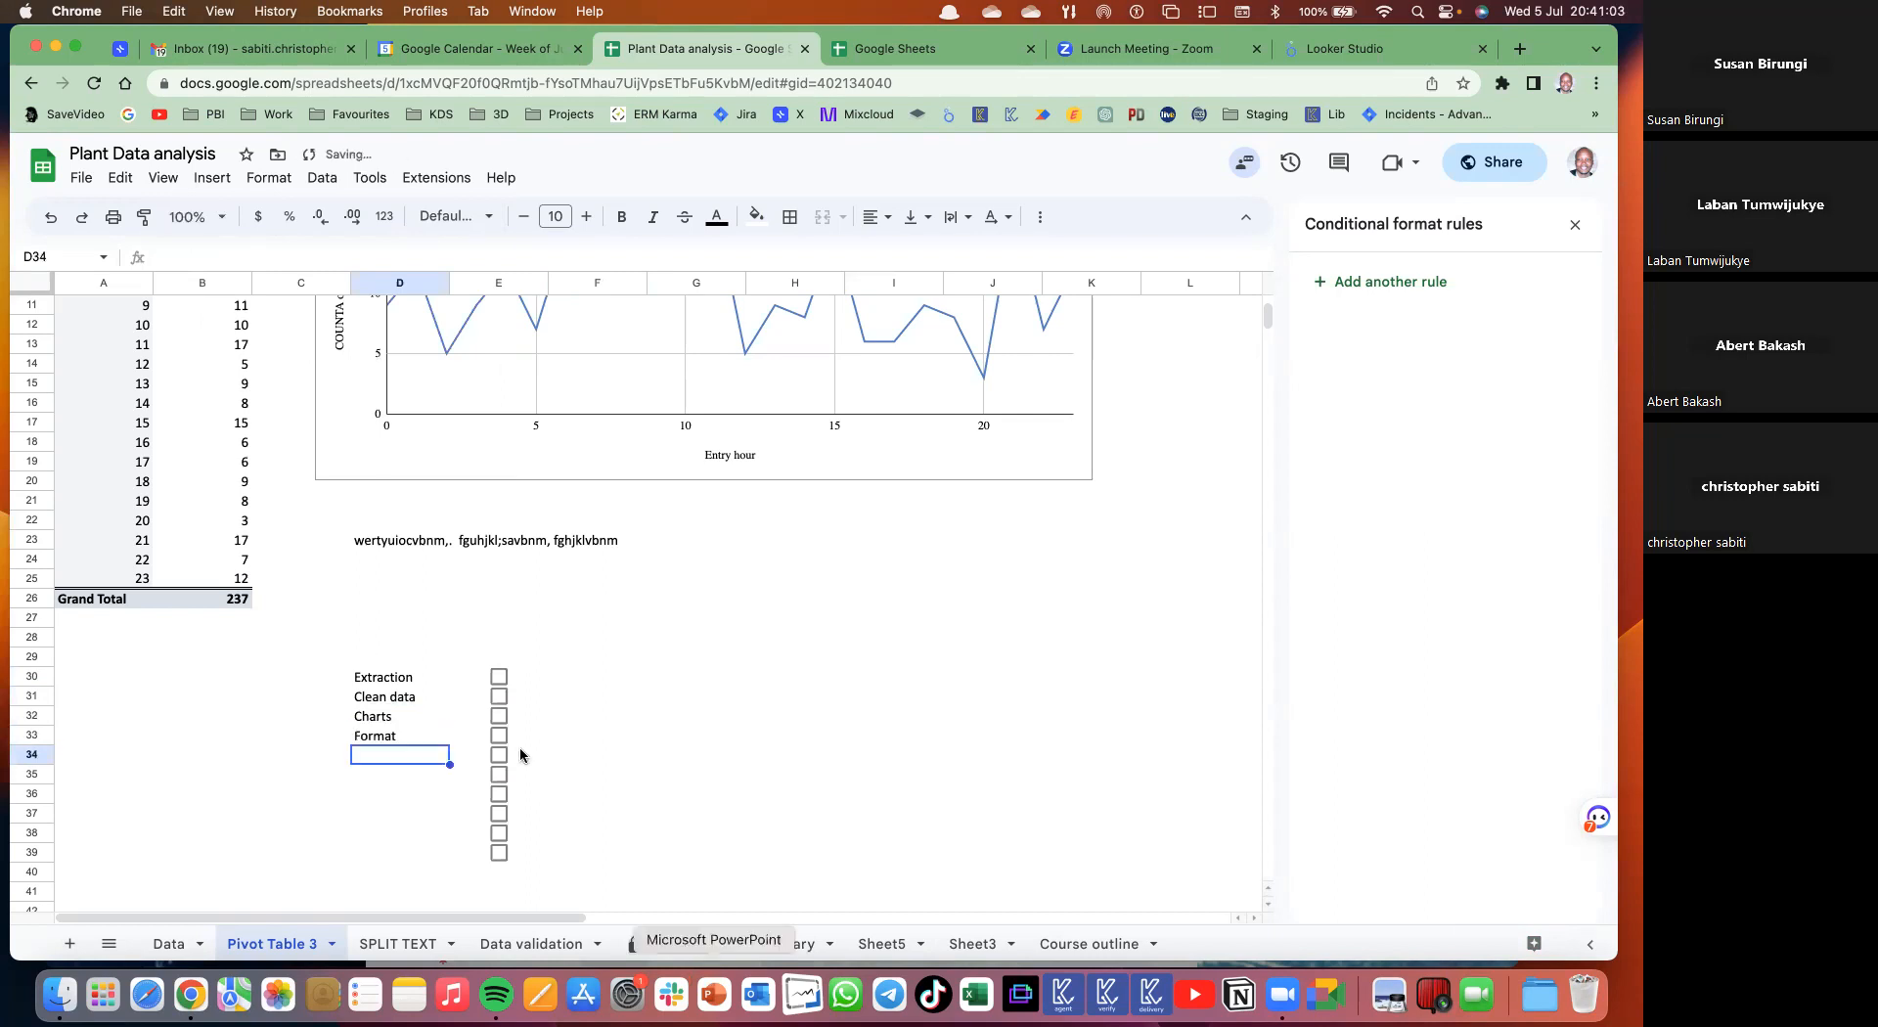
# - Tick the Extraction, Clean data and Charts checkboxes, leaving Format unchecked
pyautogui.click(500, 676)
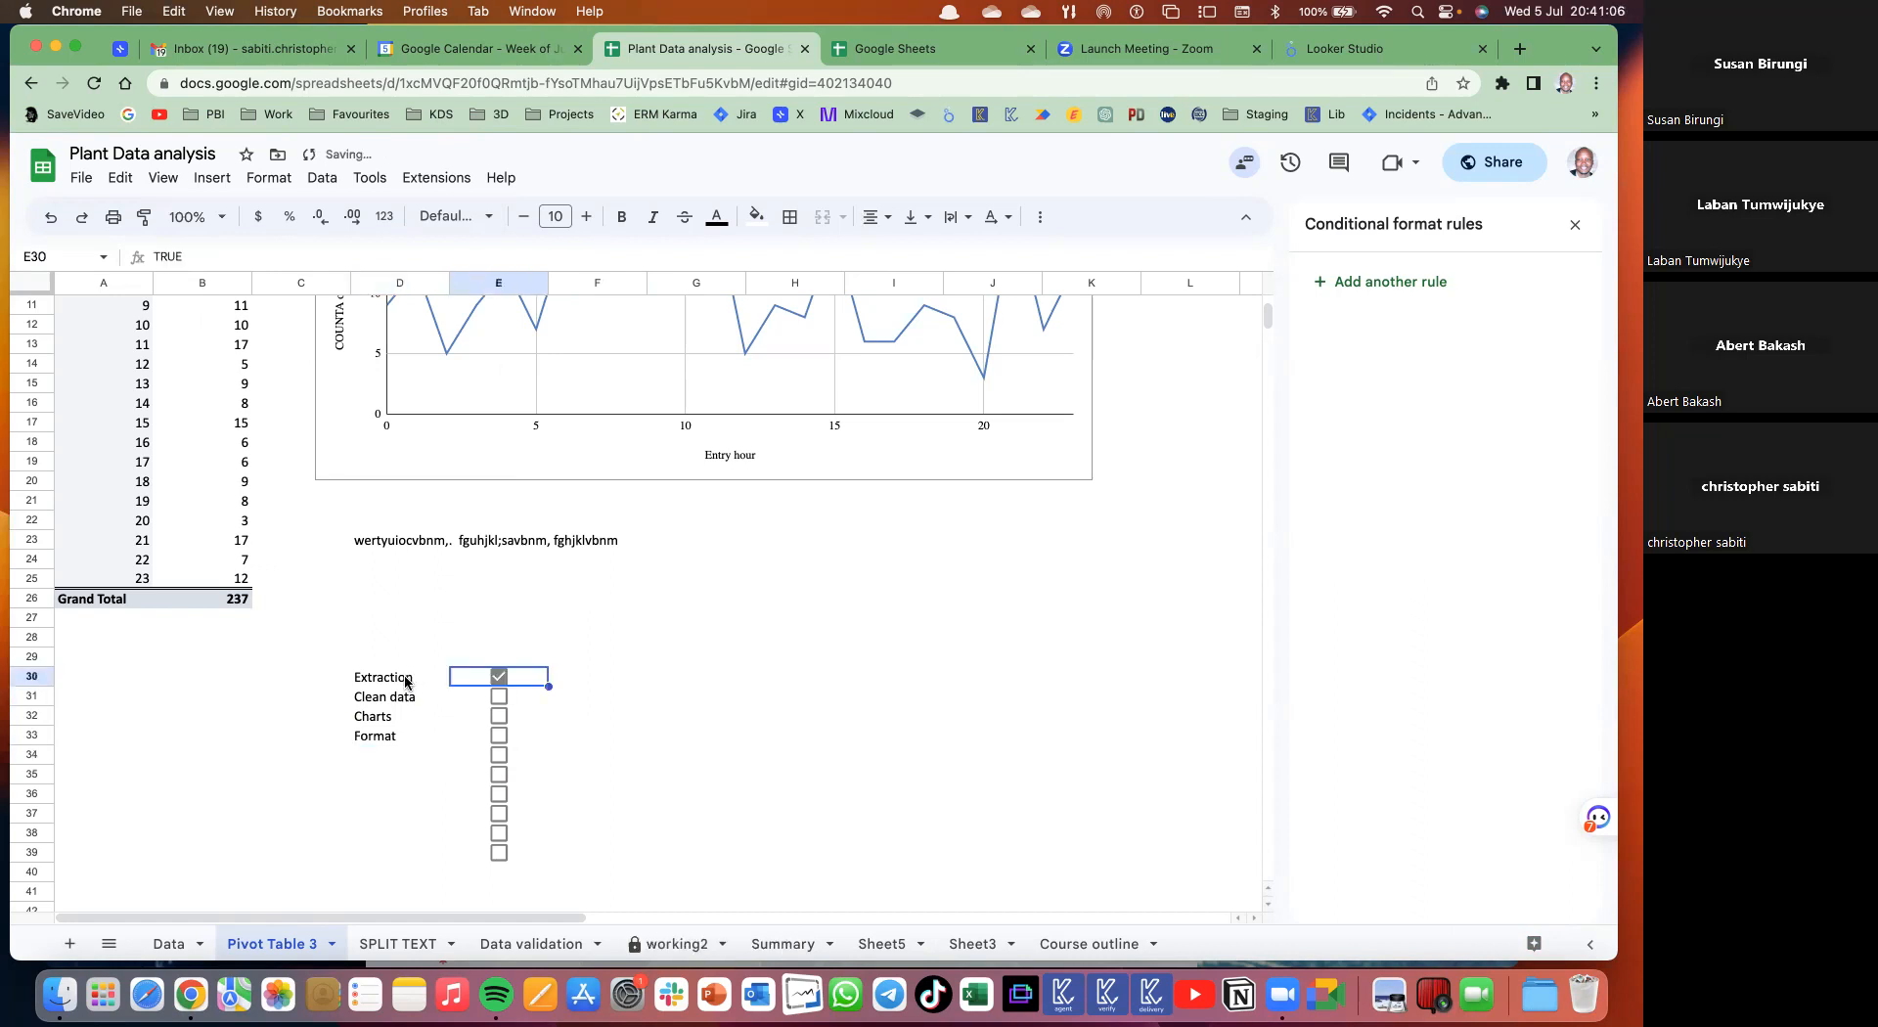
pyautogui.click(431, 680)
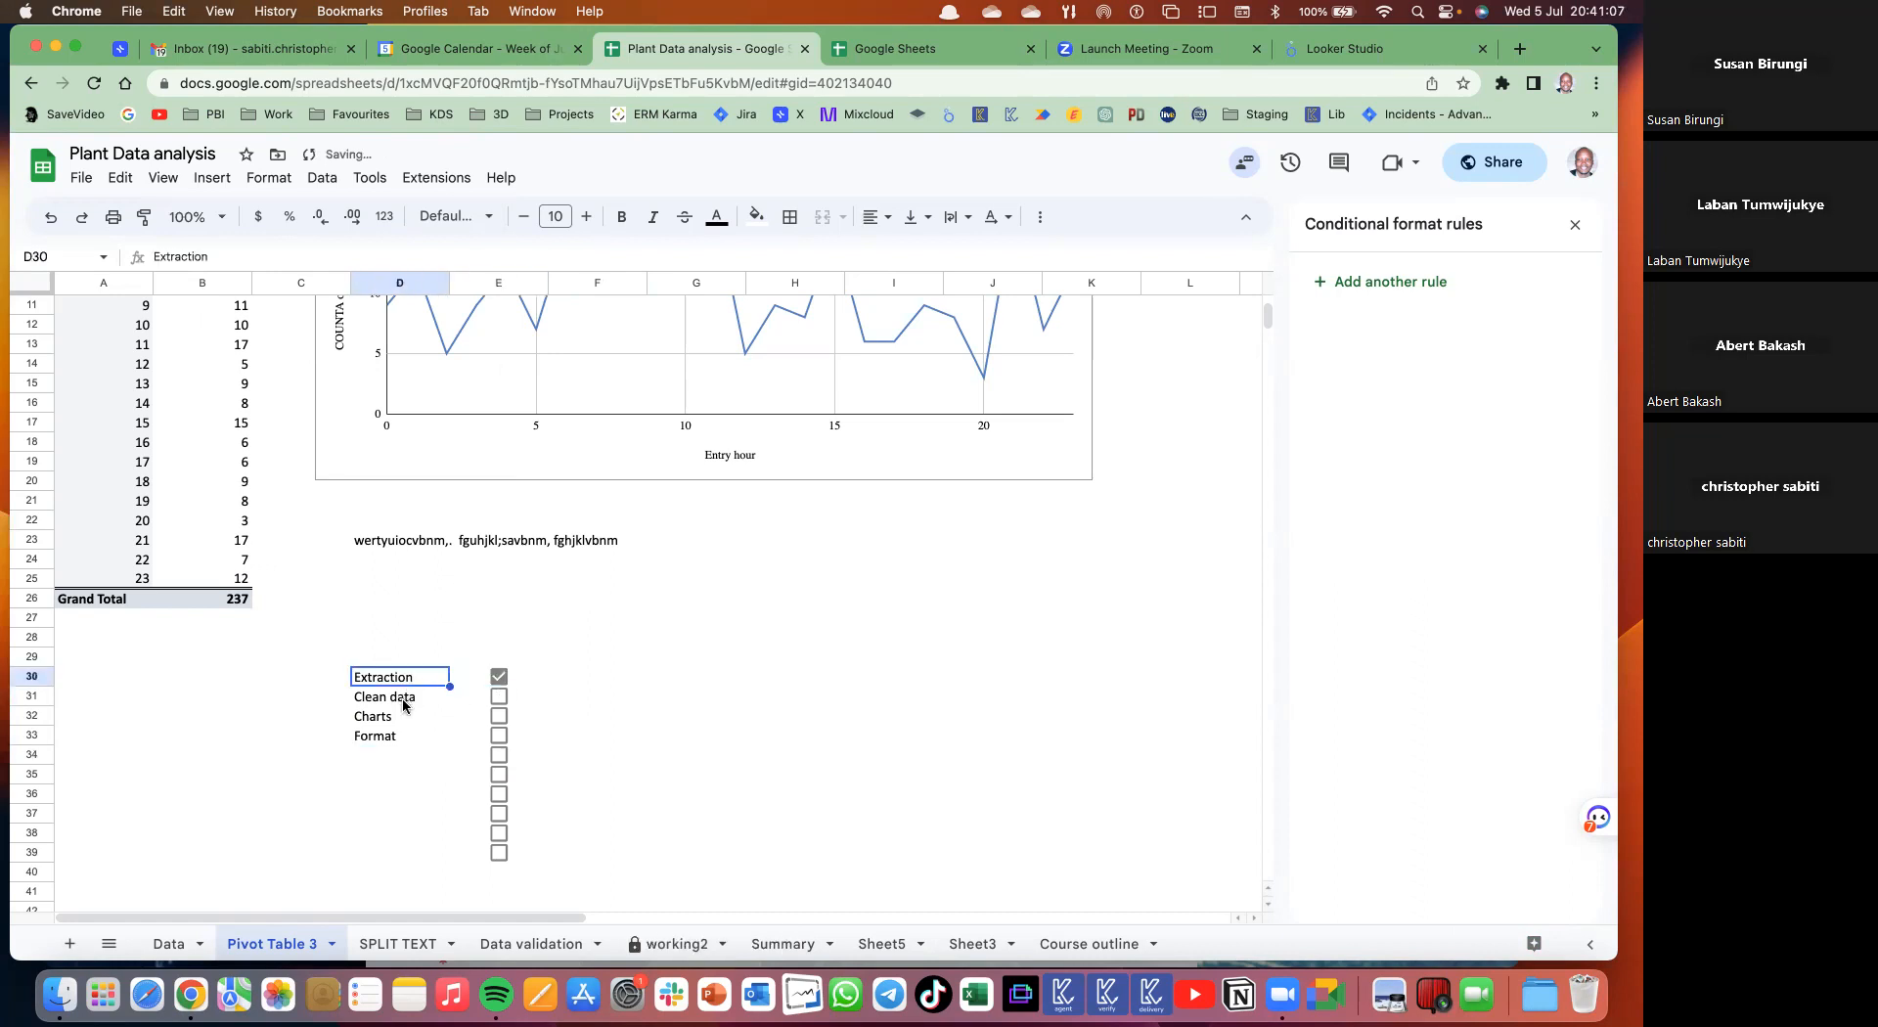
pyautogui.click(499, 697)
pyautogui.click(379, 699)
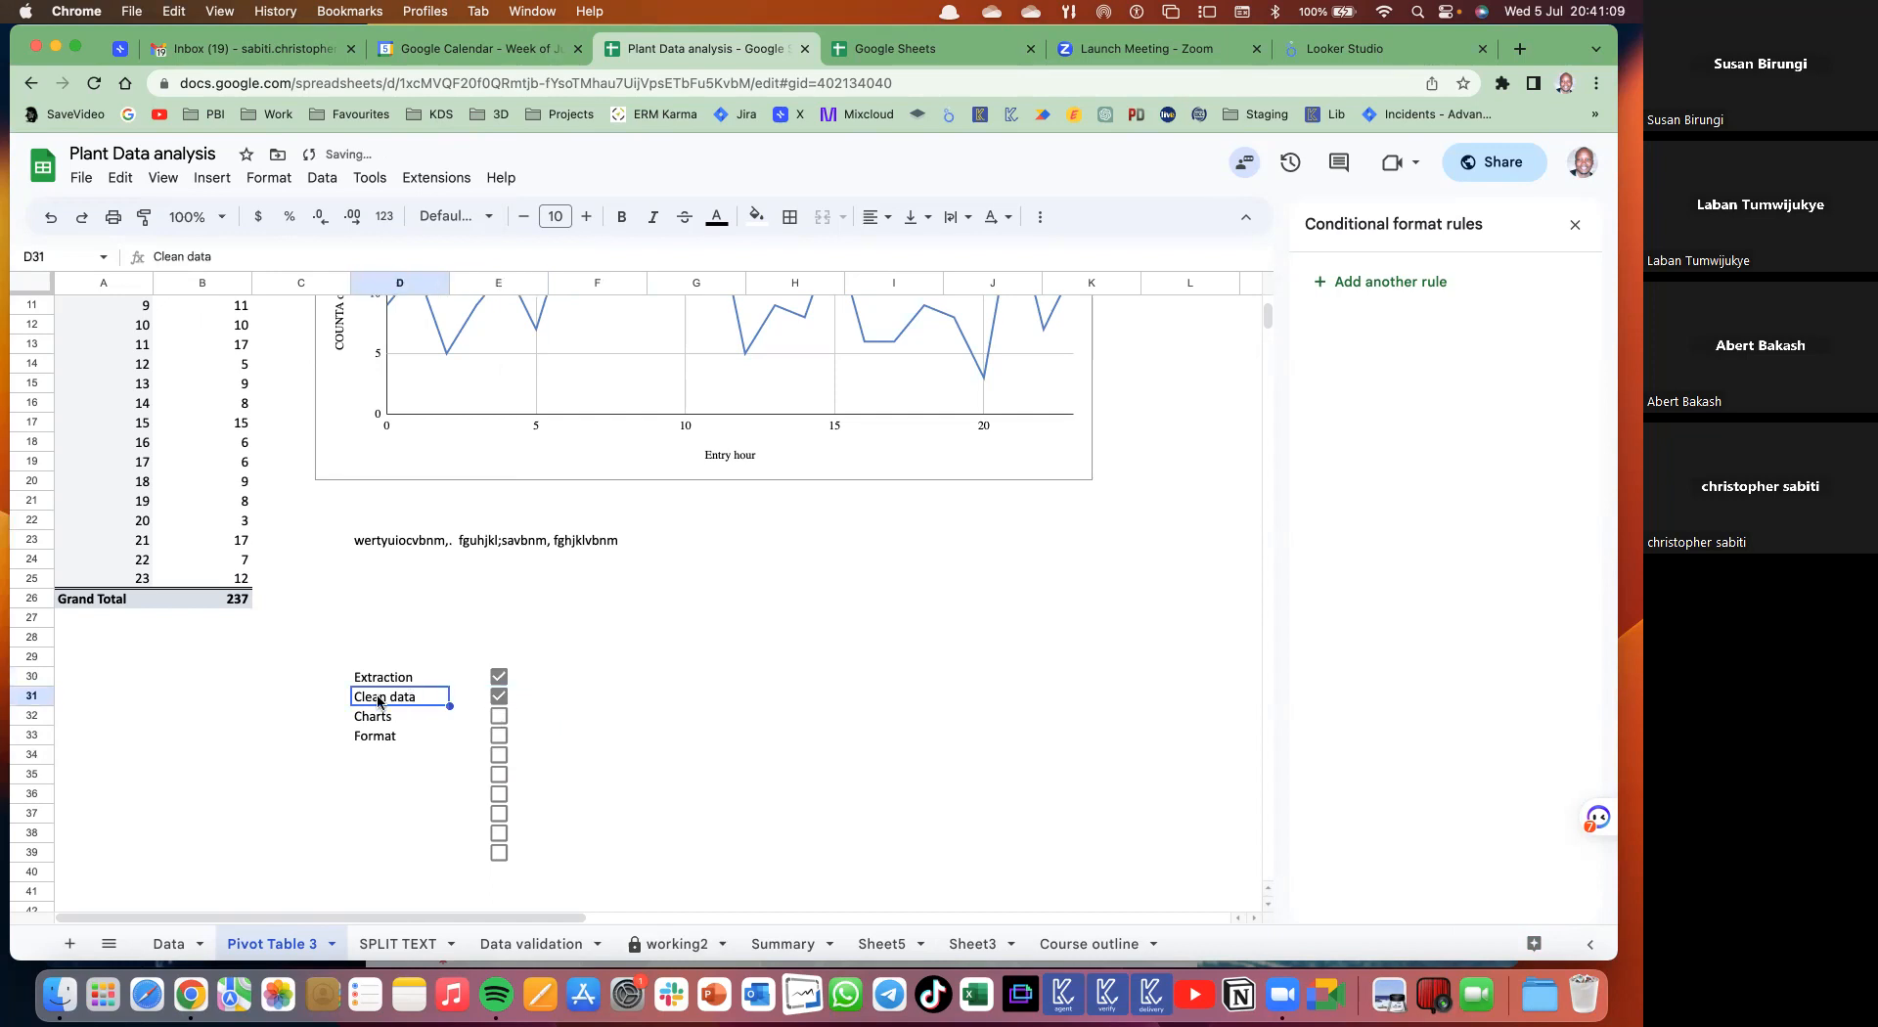
pyautogui.click(499, 716)
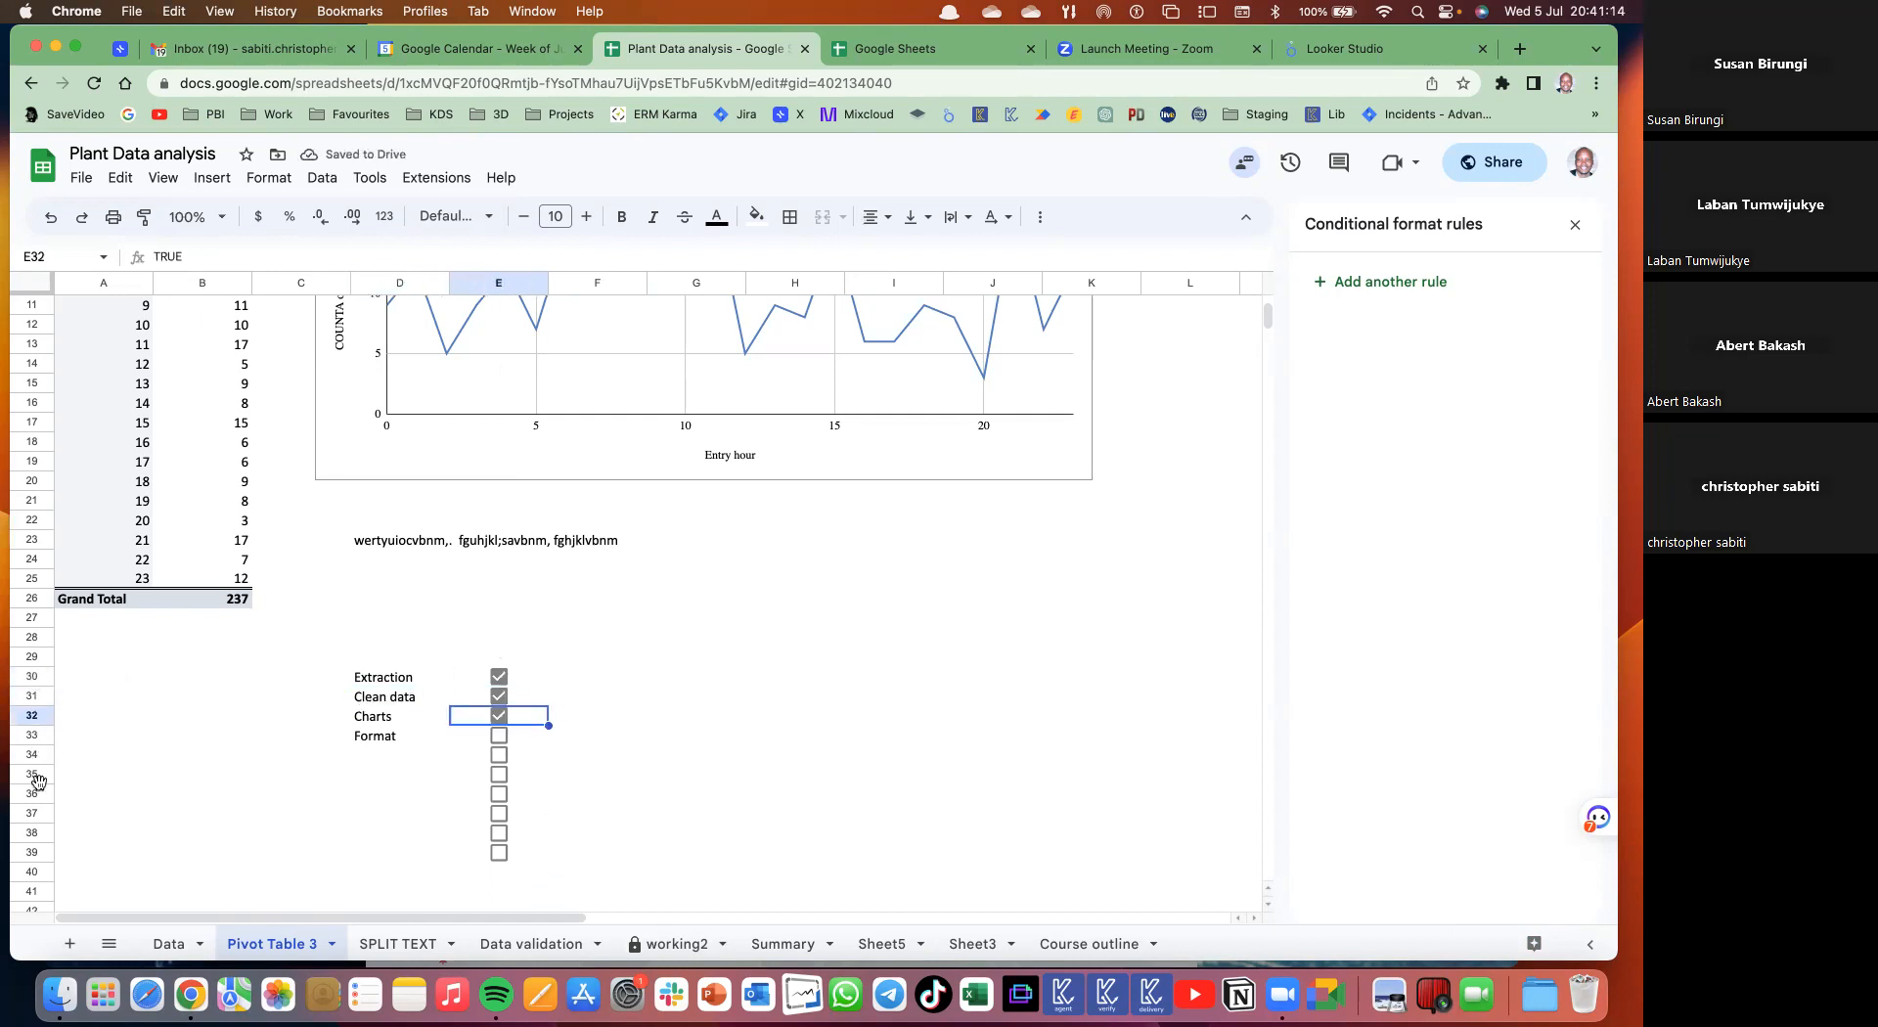
pyautogui.click(31, 676)
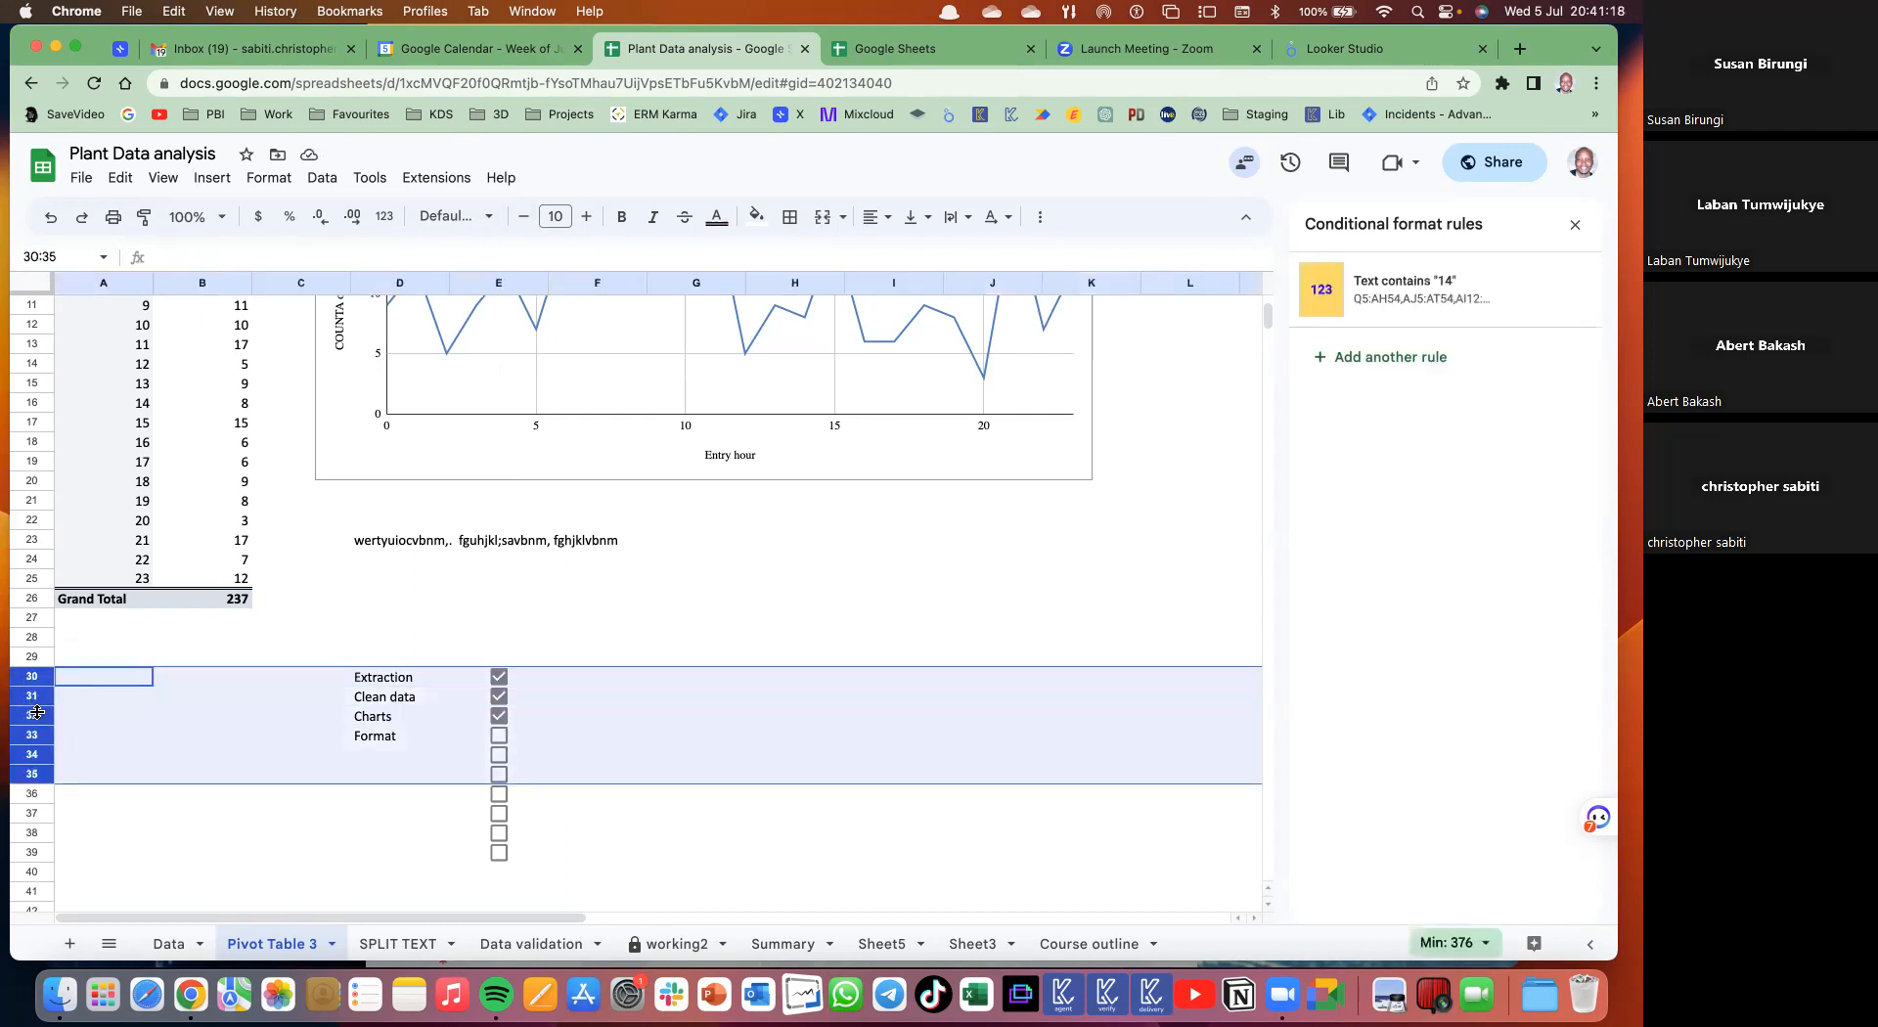
# - Make rows 30–35 taller and apply all borders to the D30:E36 block
pyautogui.moveTo(38, 712); pyautogui.dragTo(40, 715)
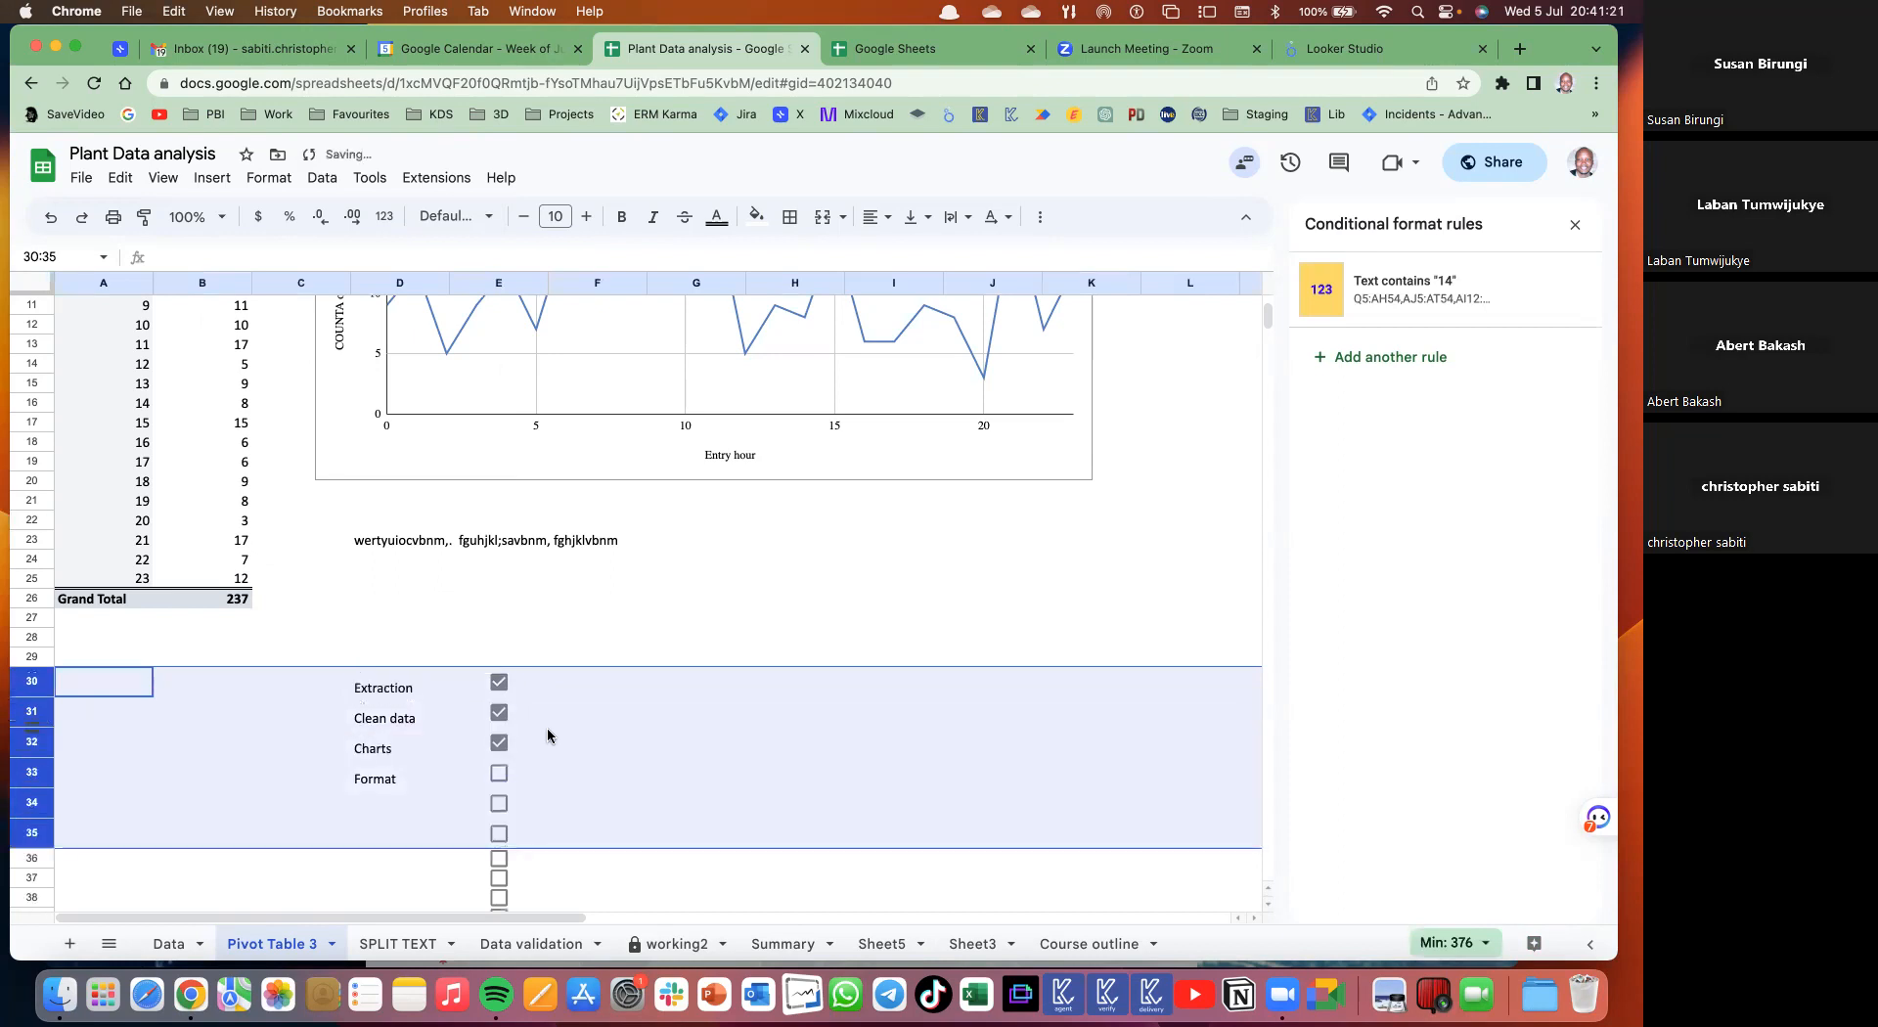
pyautogui.moveTo(361, 677); pyautogui.dragTo(470, 860)
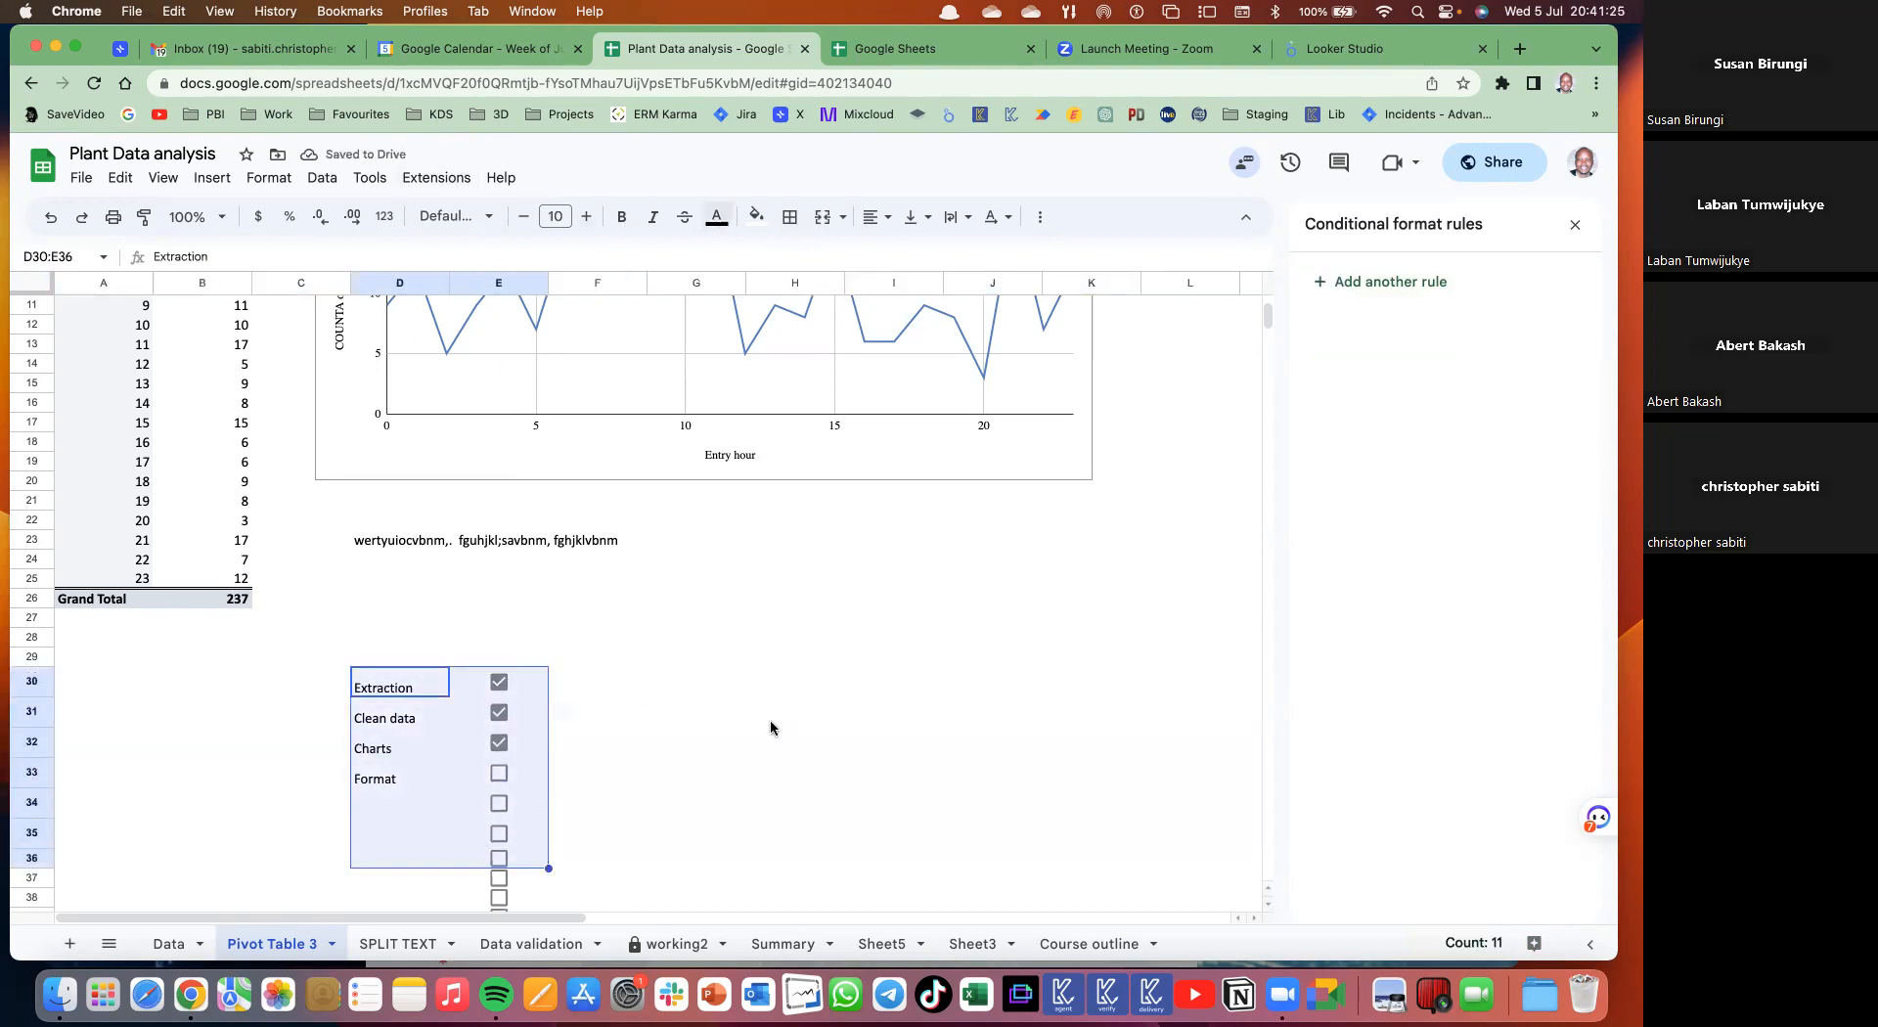
pyautogui.click(790, 216)
pyautogui.click(801, 258)
pyautogui.click(771, 727)
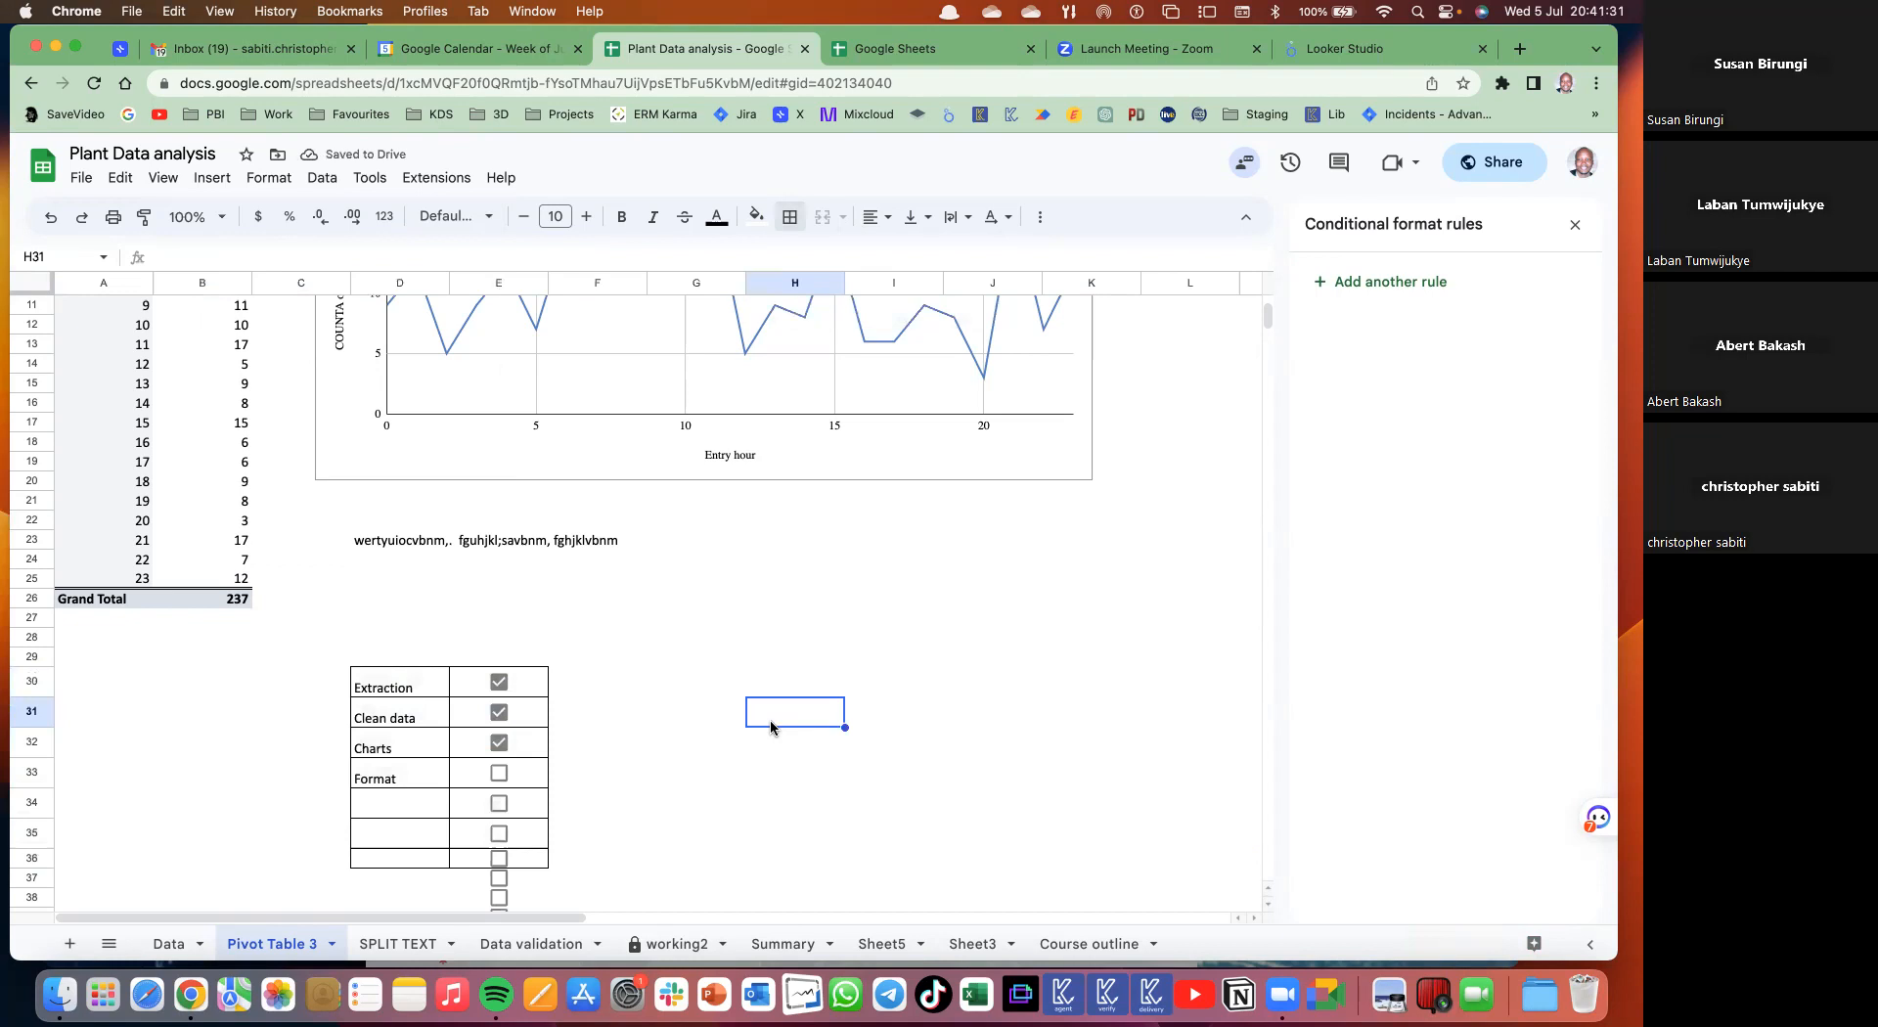
# - Add weekday headers Mon through Sat across E29:J29
pyautogui.click(524, 662)
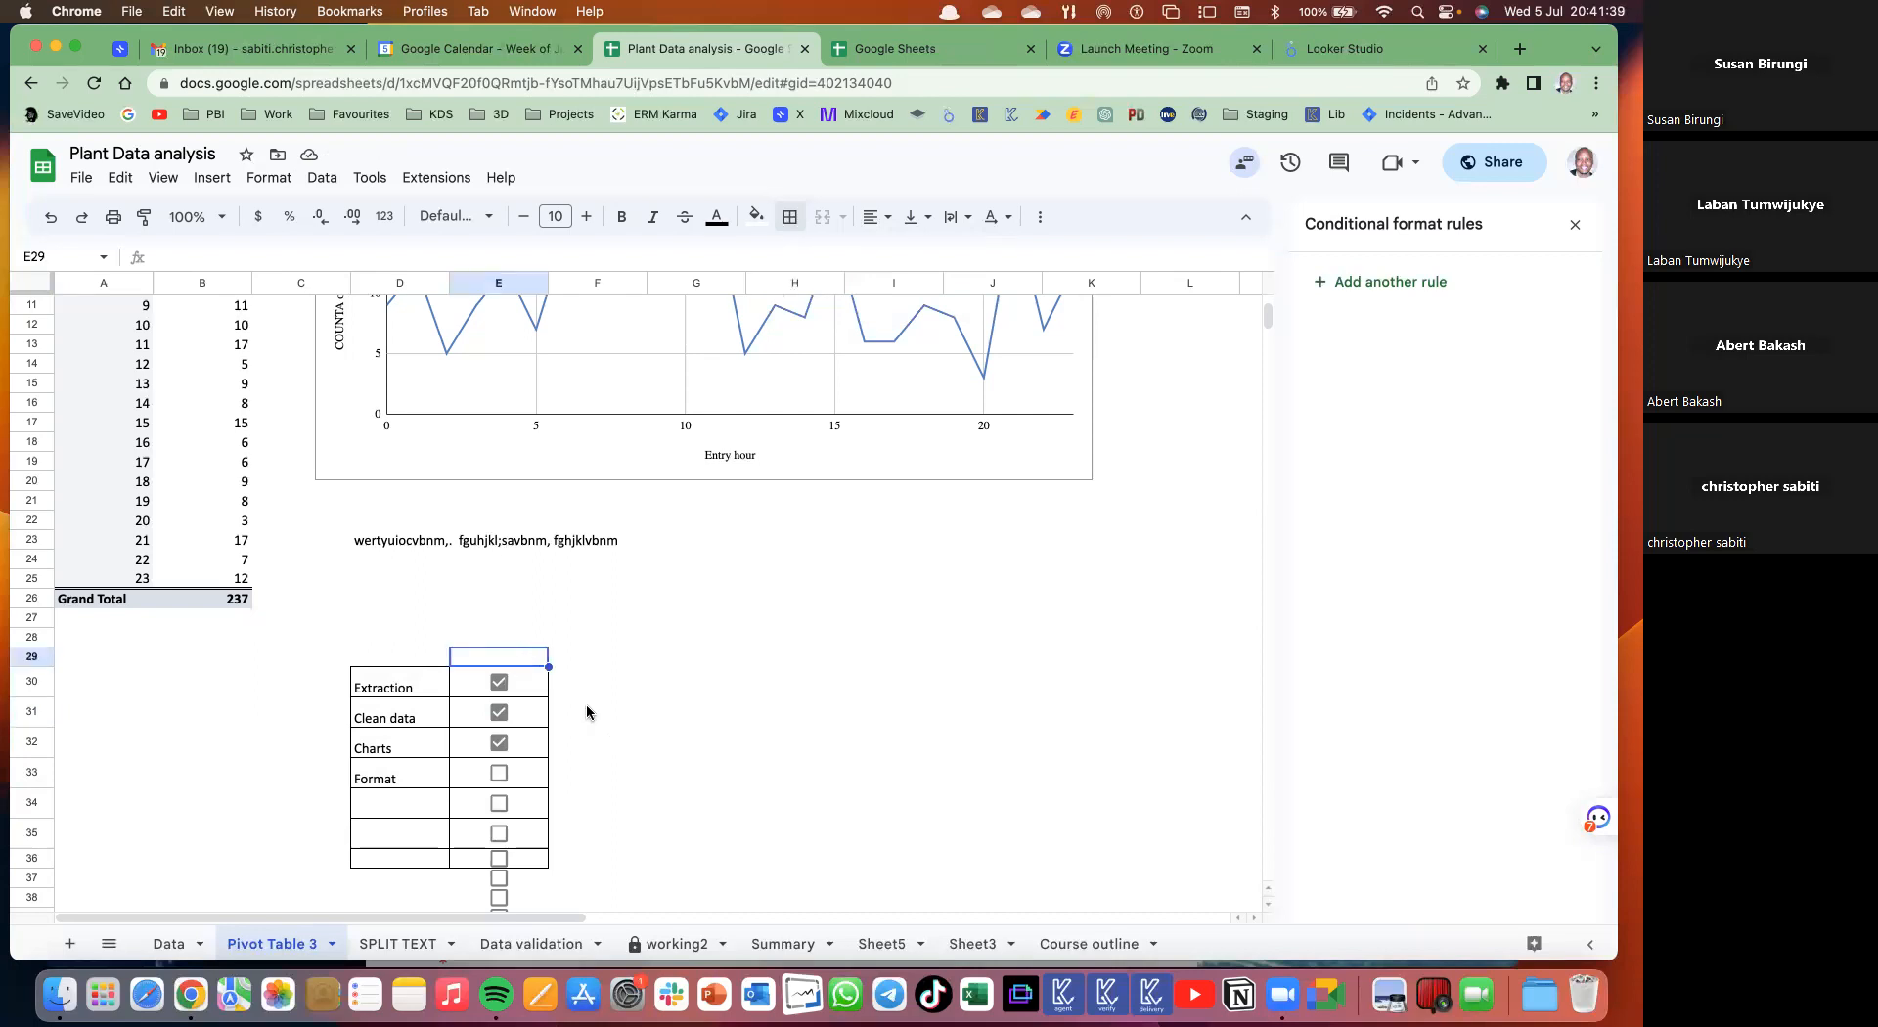
pyautogui.write('Mon')
pyautogui.click(696, 712)
pyautogui.click(534, 659)
pyautogui.moveTo(760, 664); pyautogui.dragTo(1037, 667)
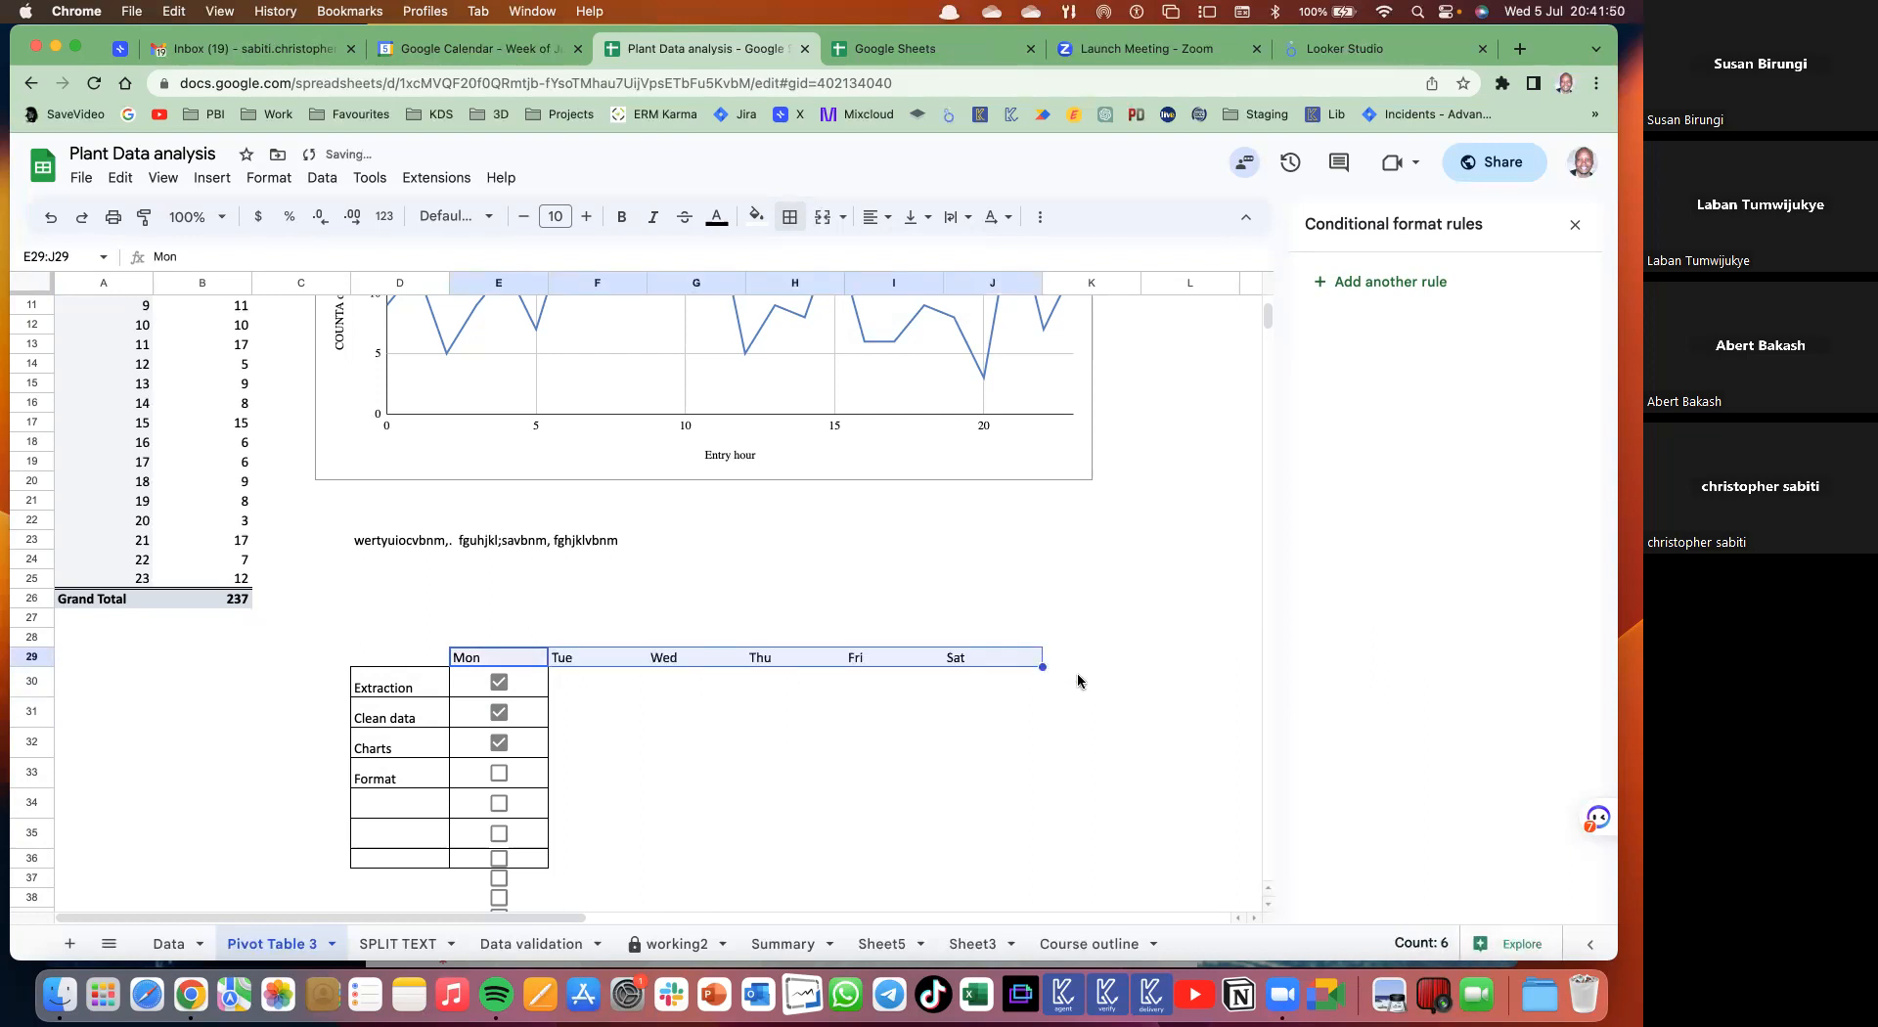
pyautogui.click(1077, 674)
# - Untick the three ticked boxes and copy the Mon checkbox column E30:E38
pyautogui.moveTo(518, 682); pyautogui.dragTo(521, 891)
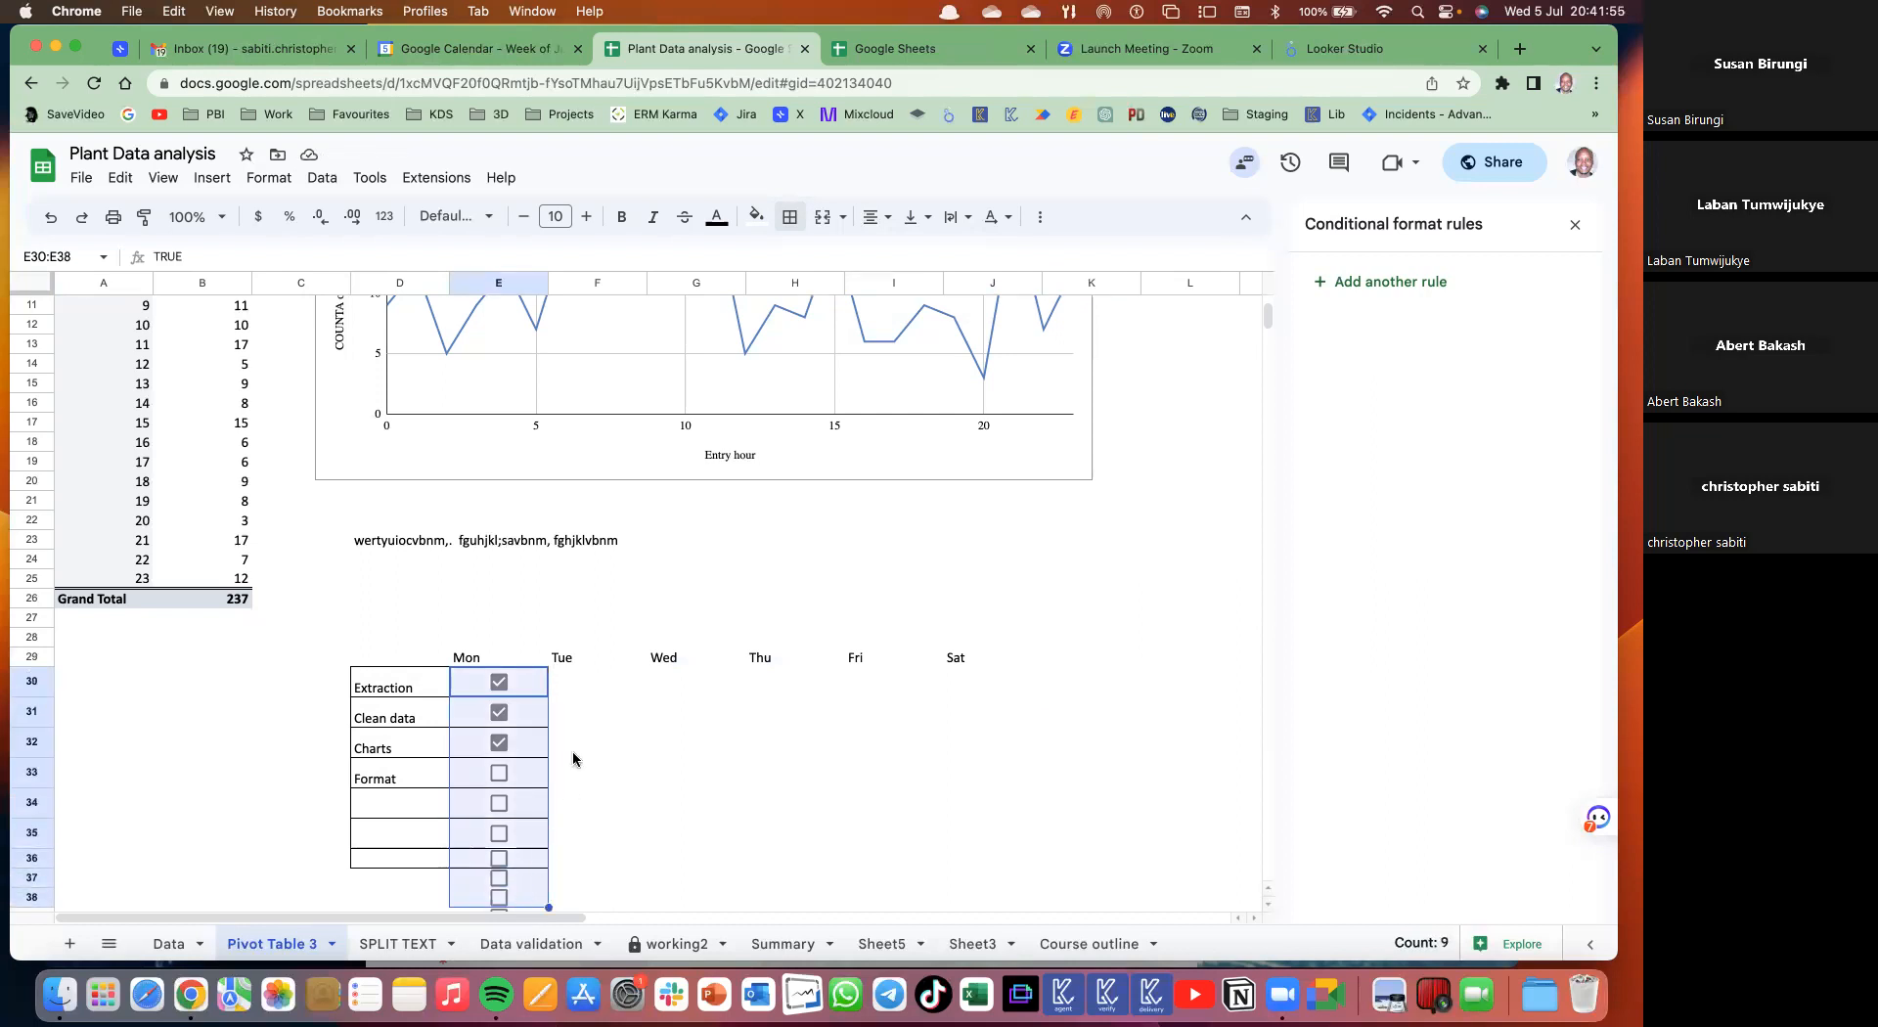
pyautogui.click(500, 683)
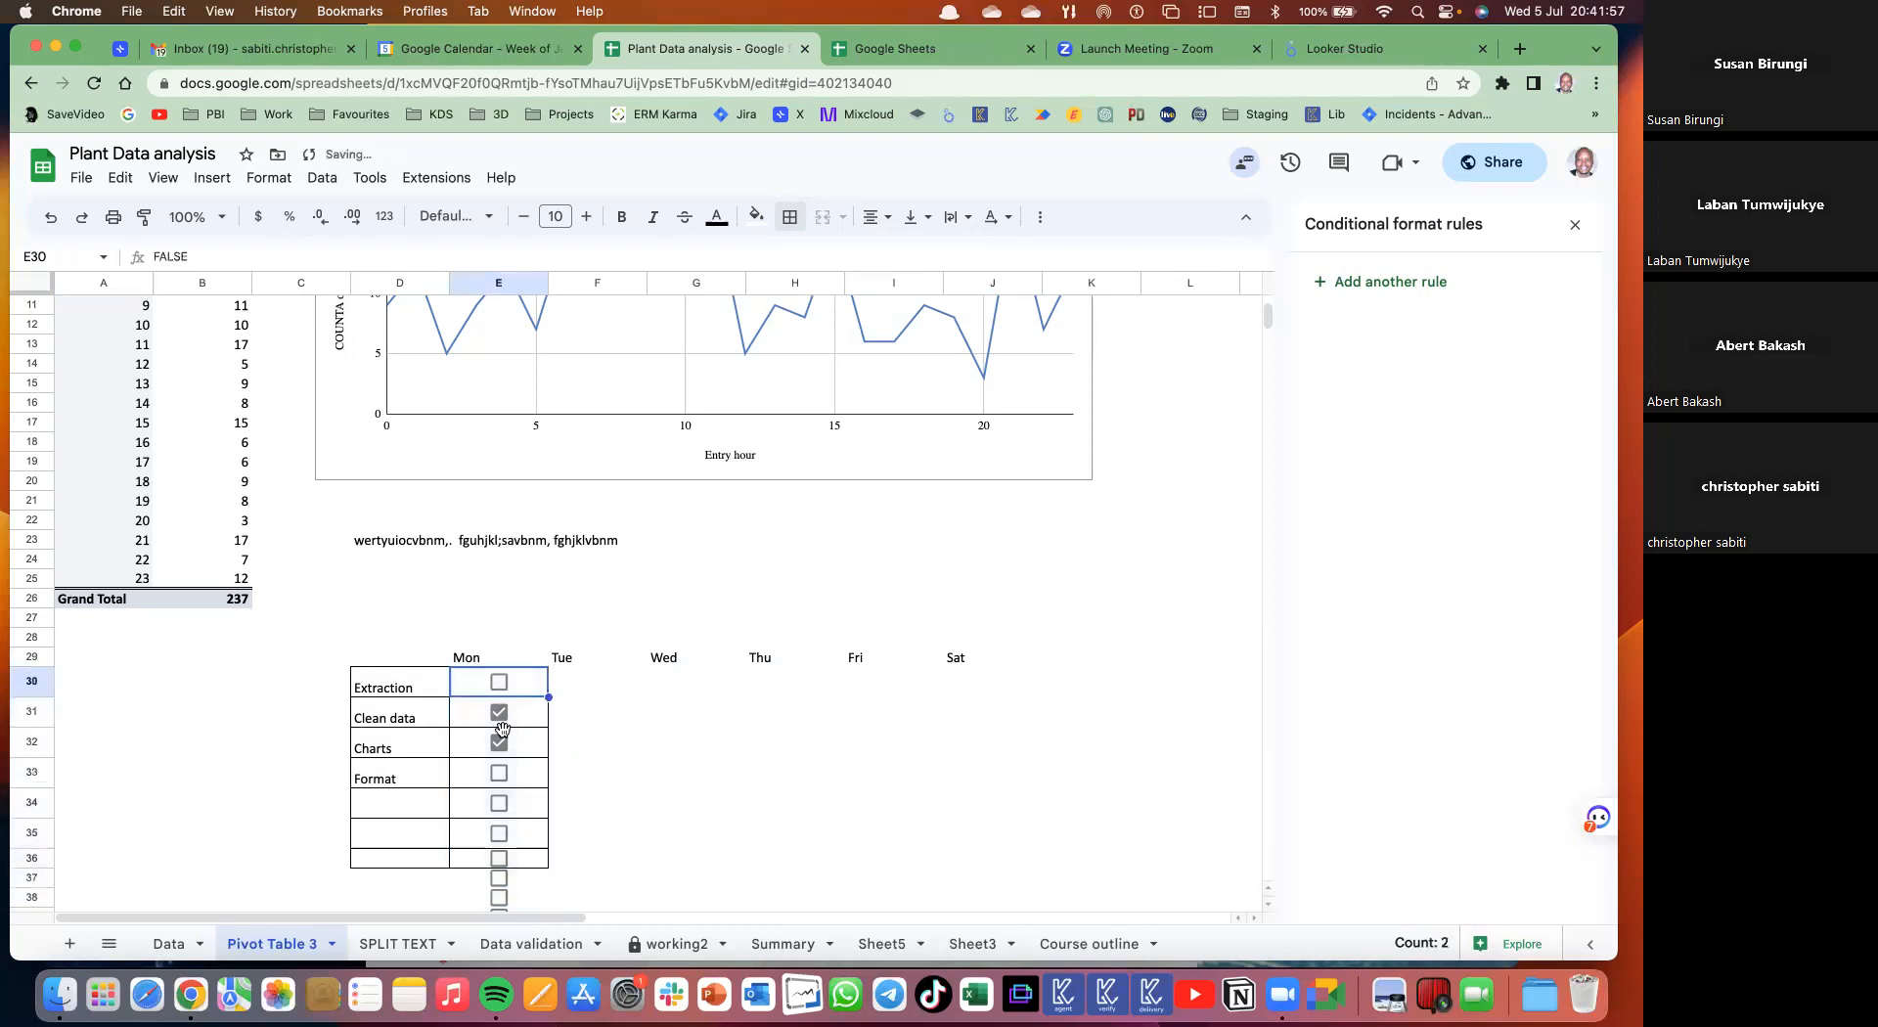
pyautogui.click(502, 729)
pyautogui.click(500, 744)
pyautogui.click(531, 675)
pyautogui.keyDown('shift'); pyautogui.click(539, 866); pyautogui.keyUp('shift')
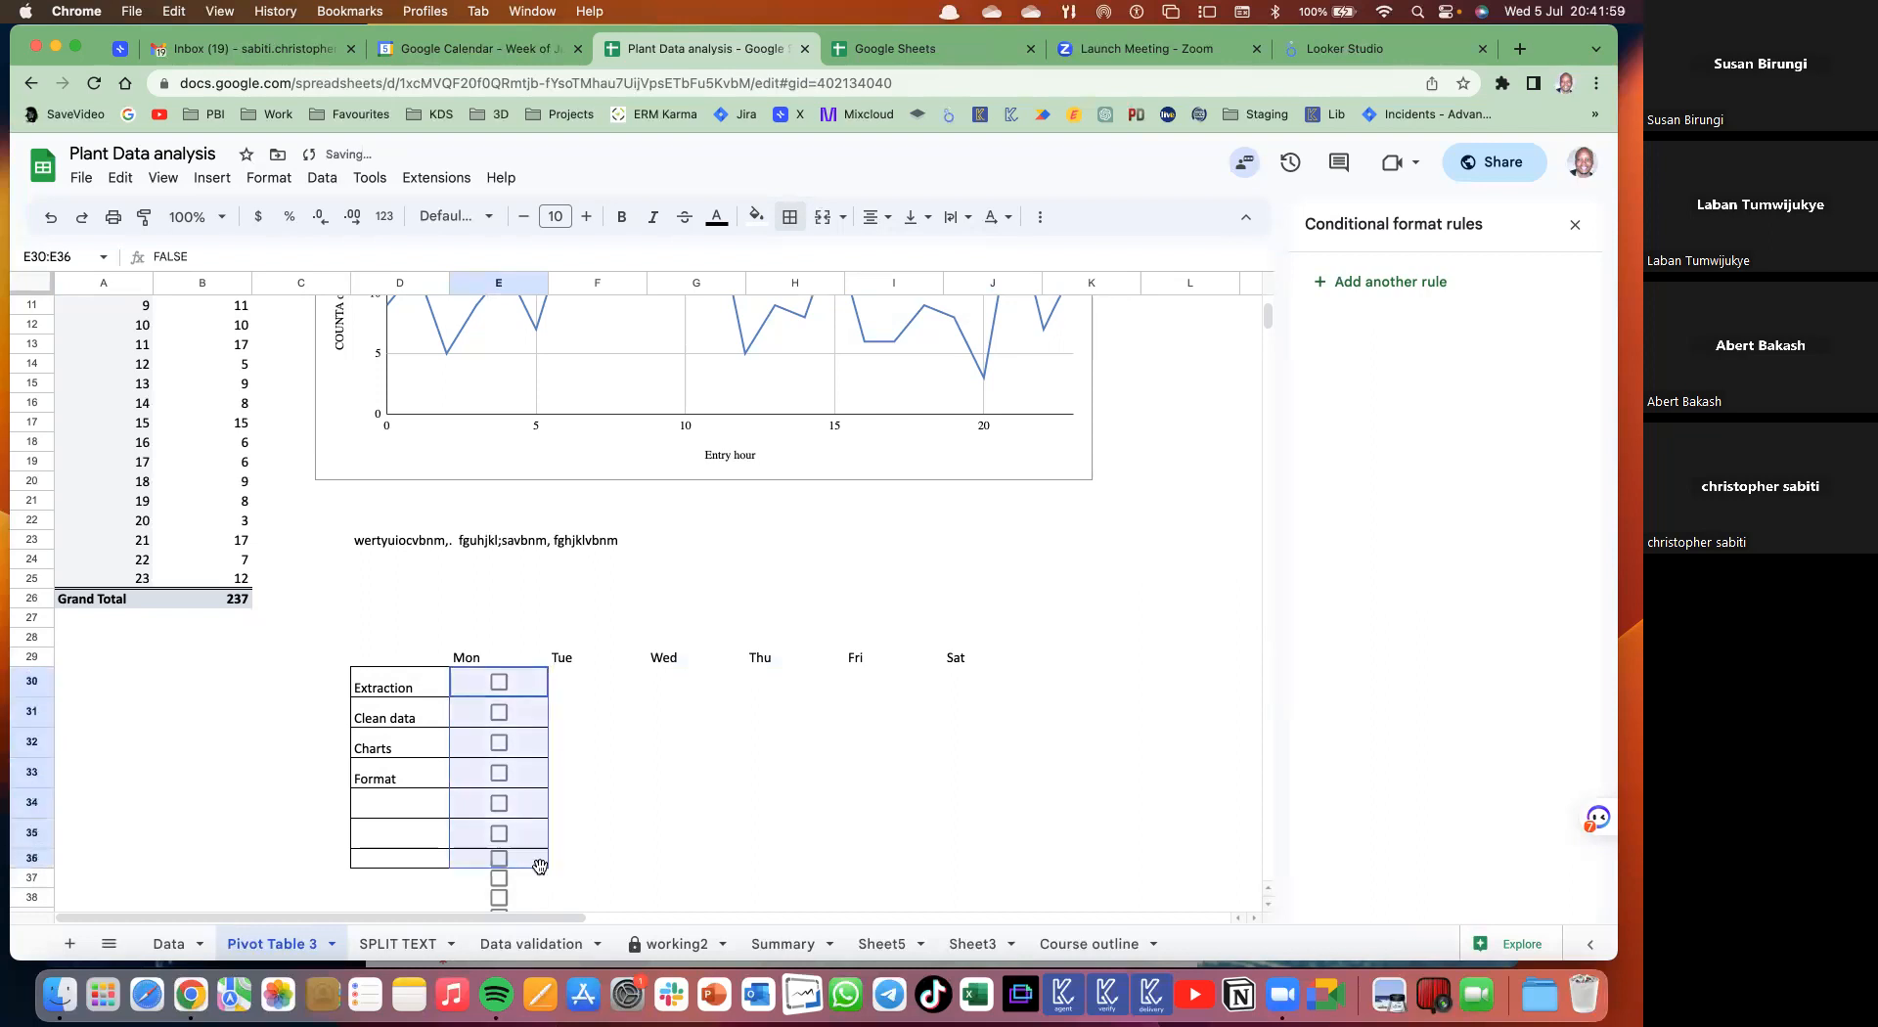
pyautogui.keyDown('shift'); pyautogui.click(535, 905); pyautogui.keyUp('shift')
pyautogui.hotkey('ctrl', 'c')
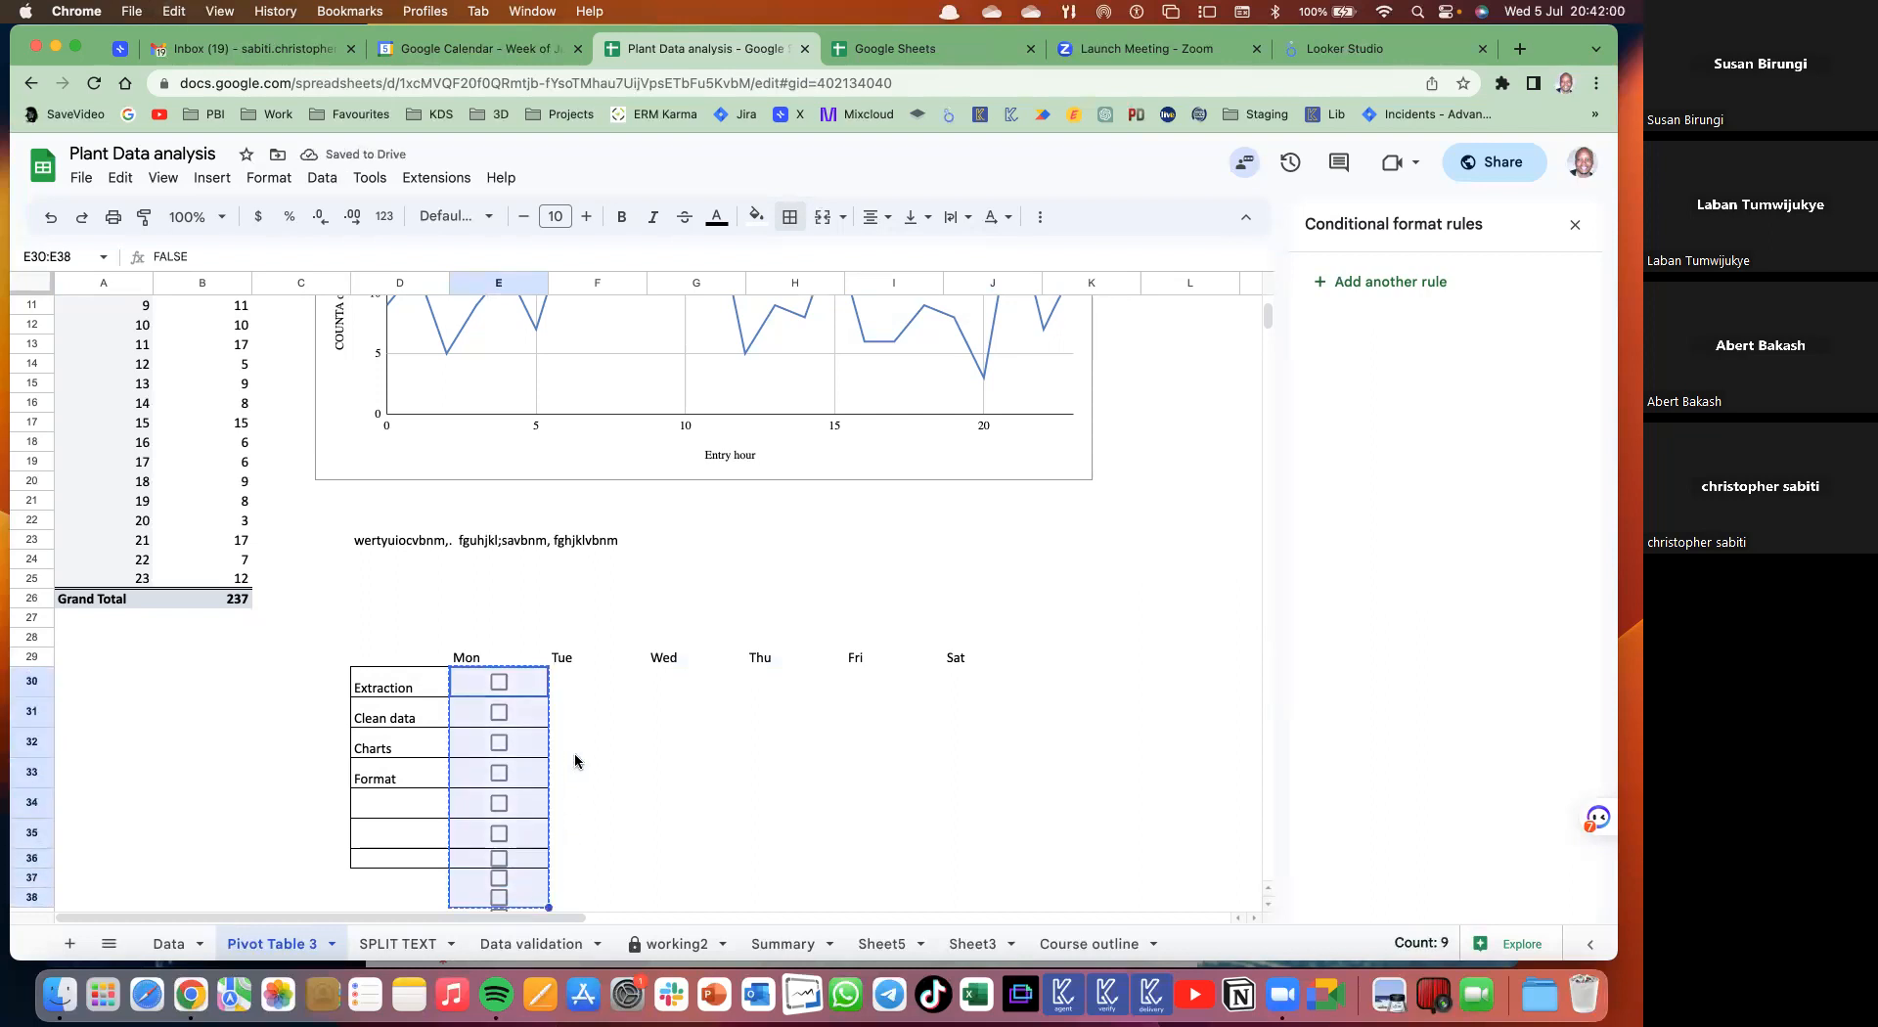
# - Paste the checkboxes into the Tue–Sat cells F30:J38
pyautogui.click(566, 677)
pyautogui.keyDown('shift'); pyautogui.click(1004, 844); pyautogui.keyUp('shift')
pyautogui.keyDown('shift'); pyautogui.click(944, 898); pyautogui.keyUp('shift')
pyautogui.keyDown('shift'); pyautogui.click(972, 890); pyautogui.keyUp('shift')
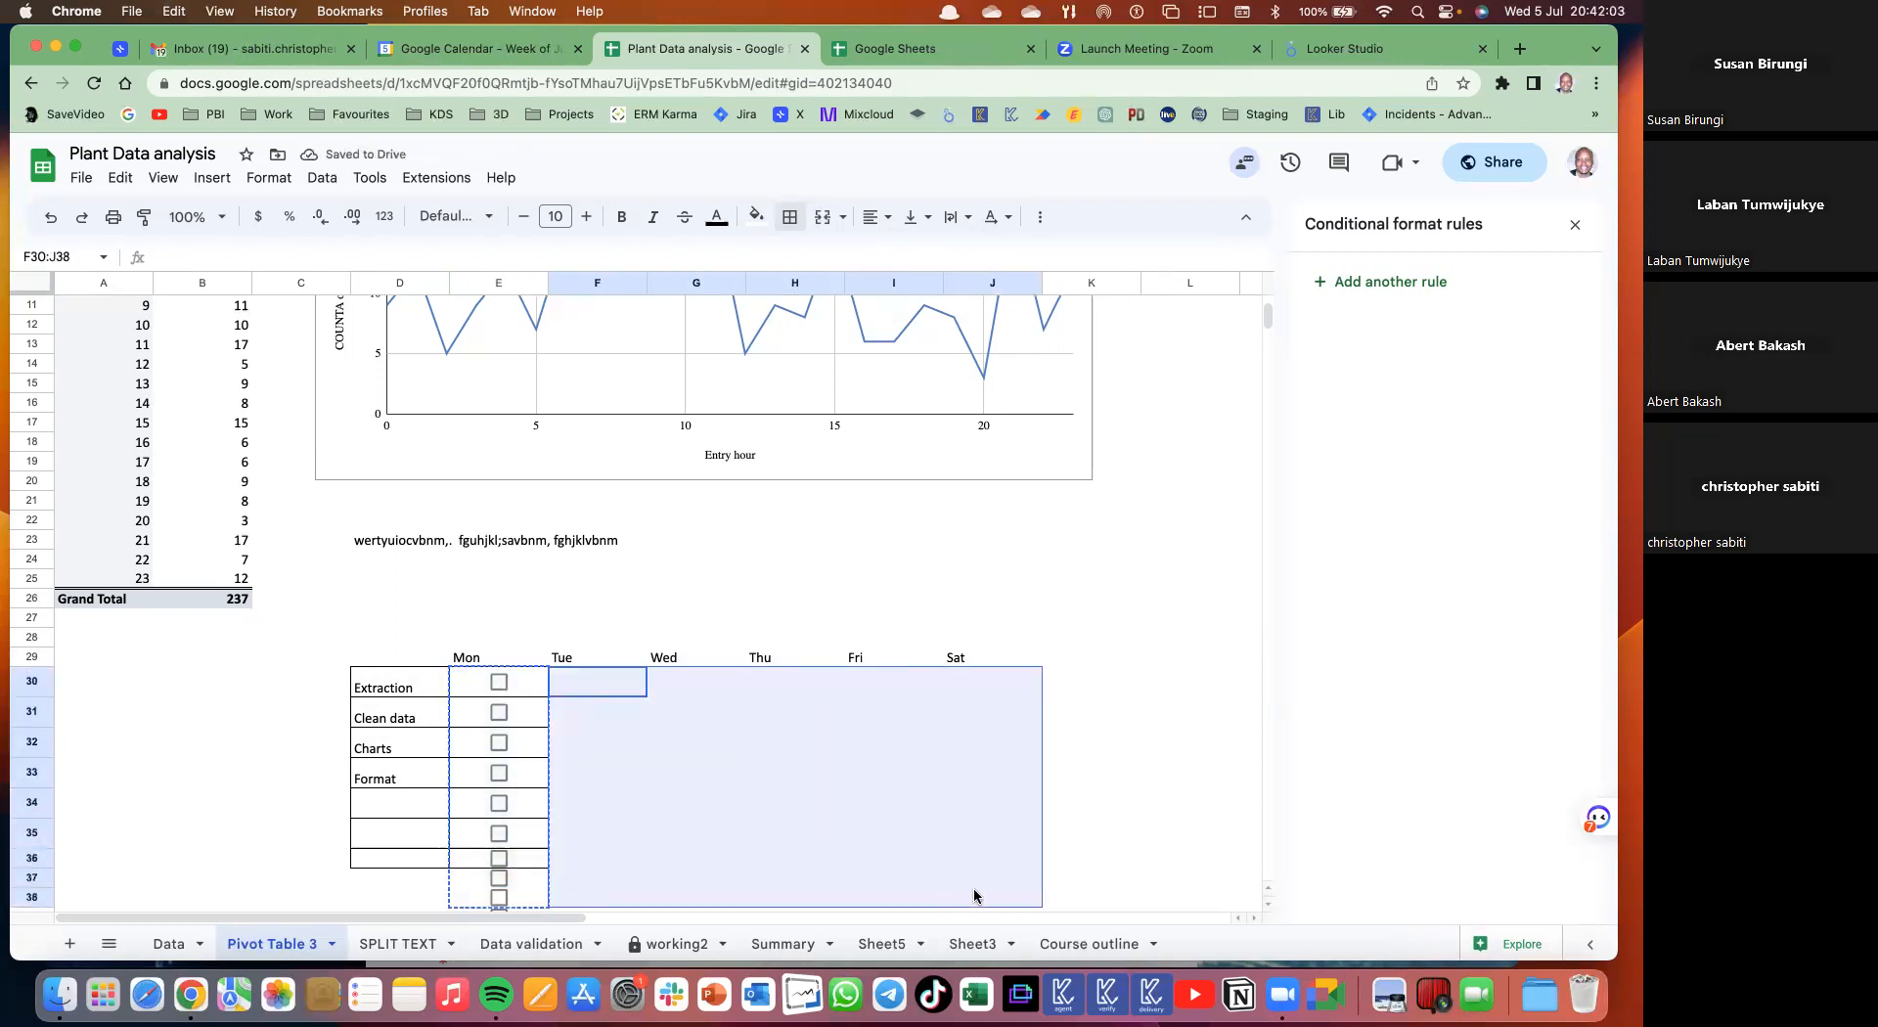
pyautogui.hotkey('ctrl', 'v')
pyautogui.click(1135, 753)
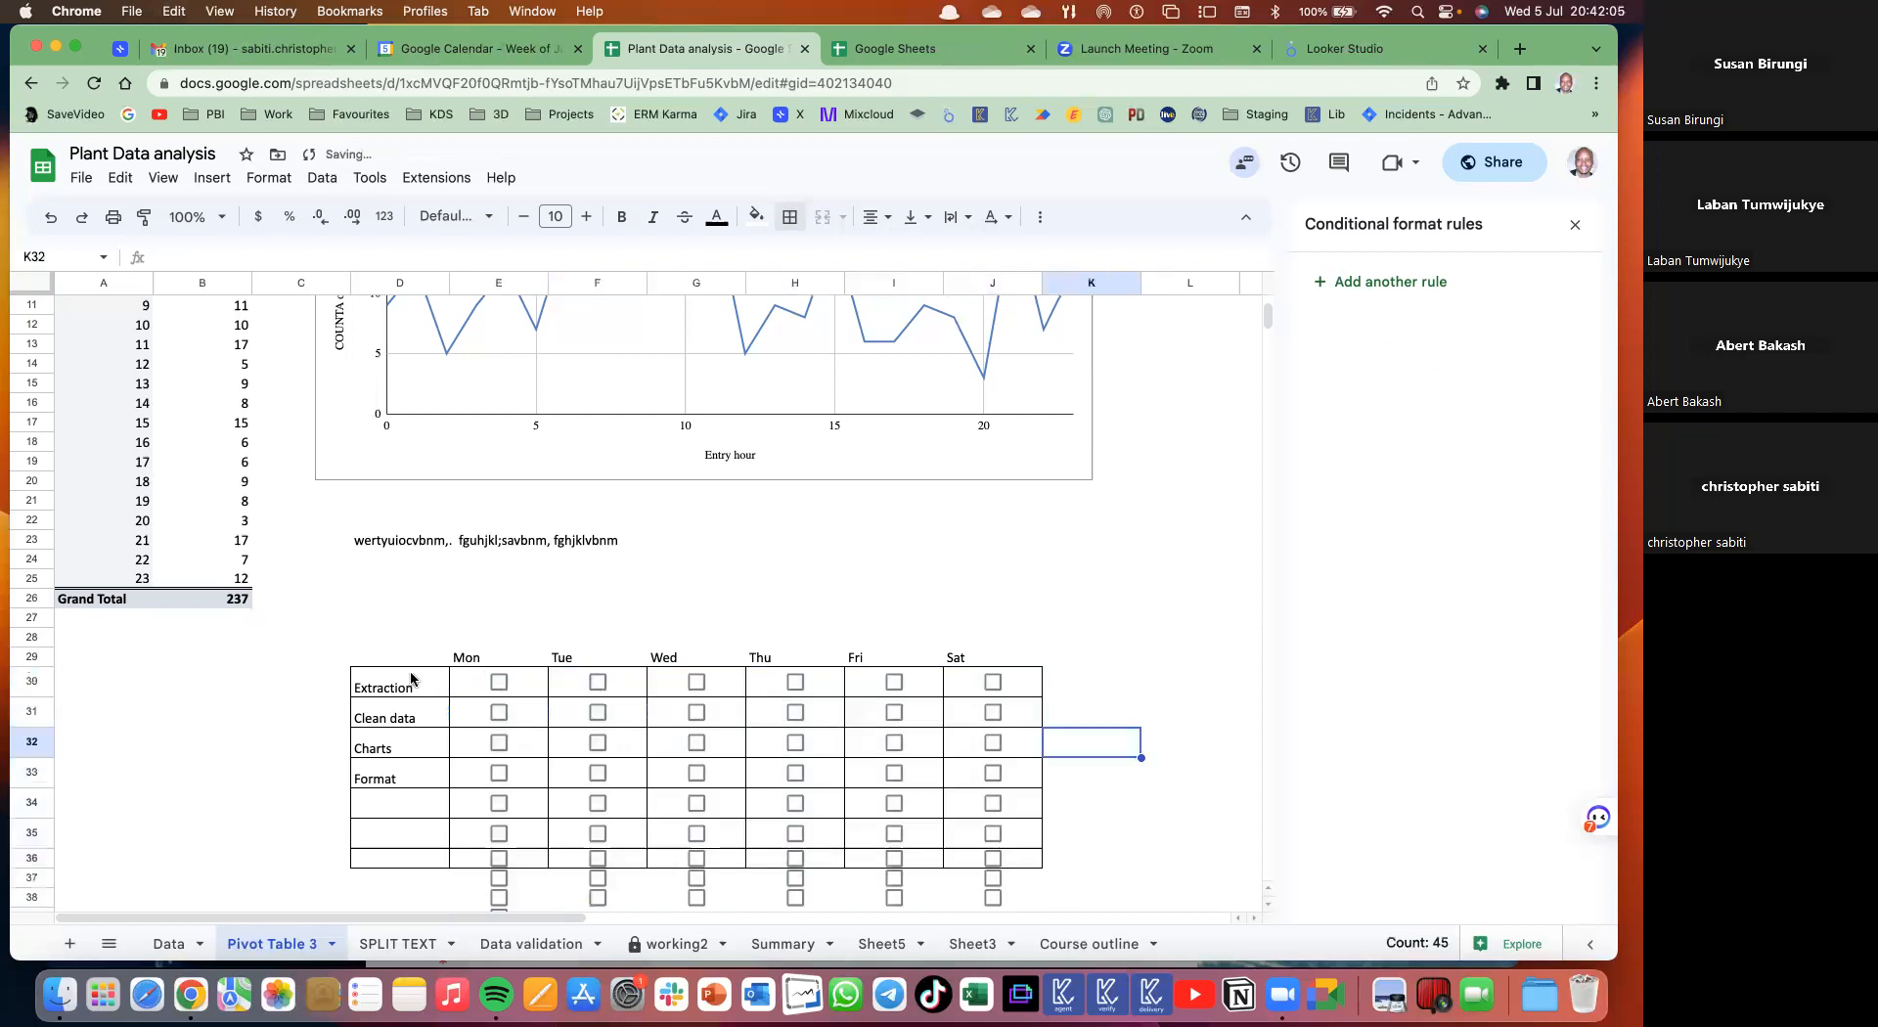
pyautogui.click(404, 684)
# - Replace the task labels from D30 downward with the people's first names
pyautogui.write('Susan')
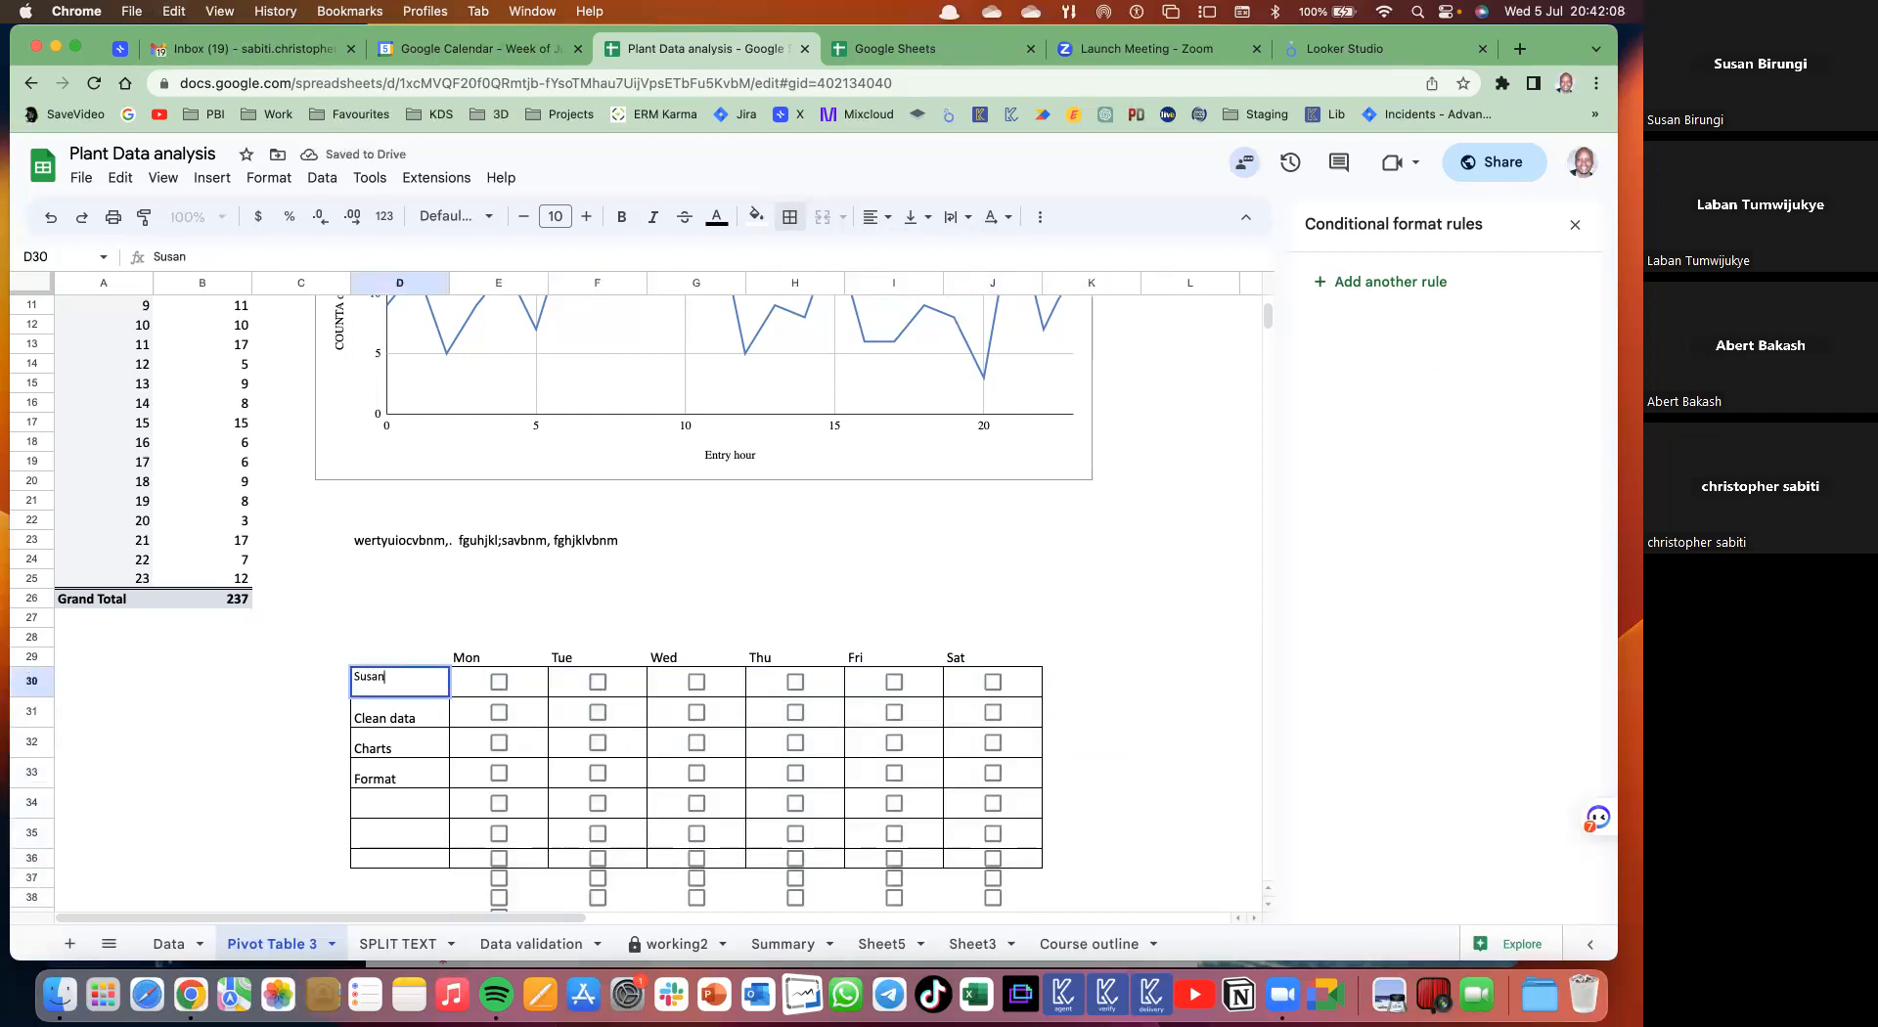
pyautogui.press('Return')
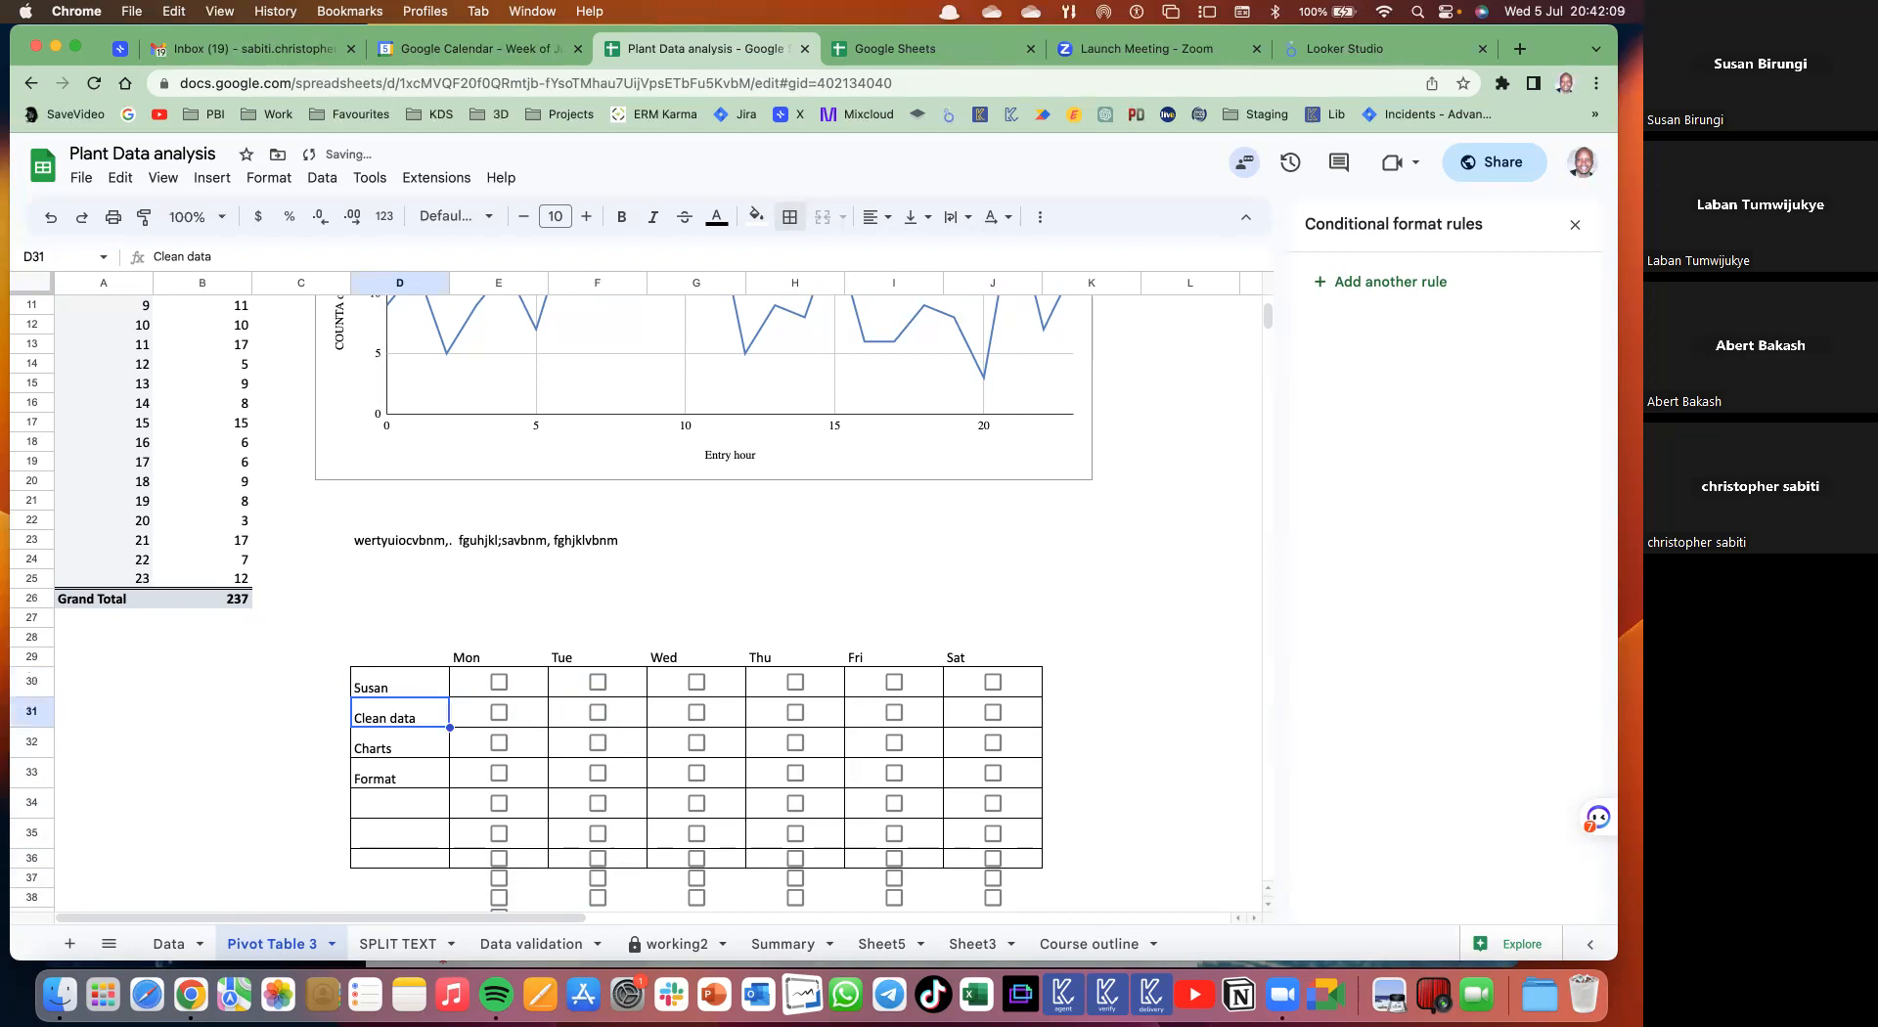
pyautogui.write('A')
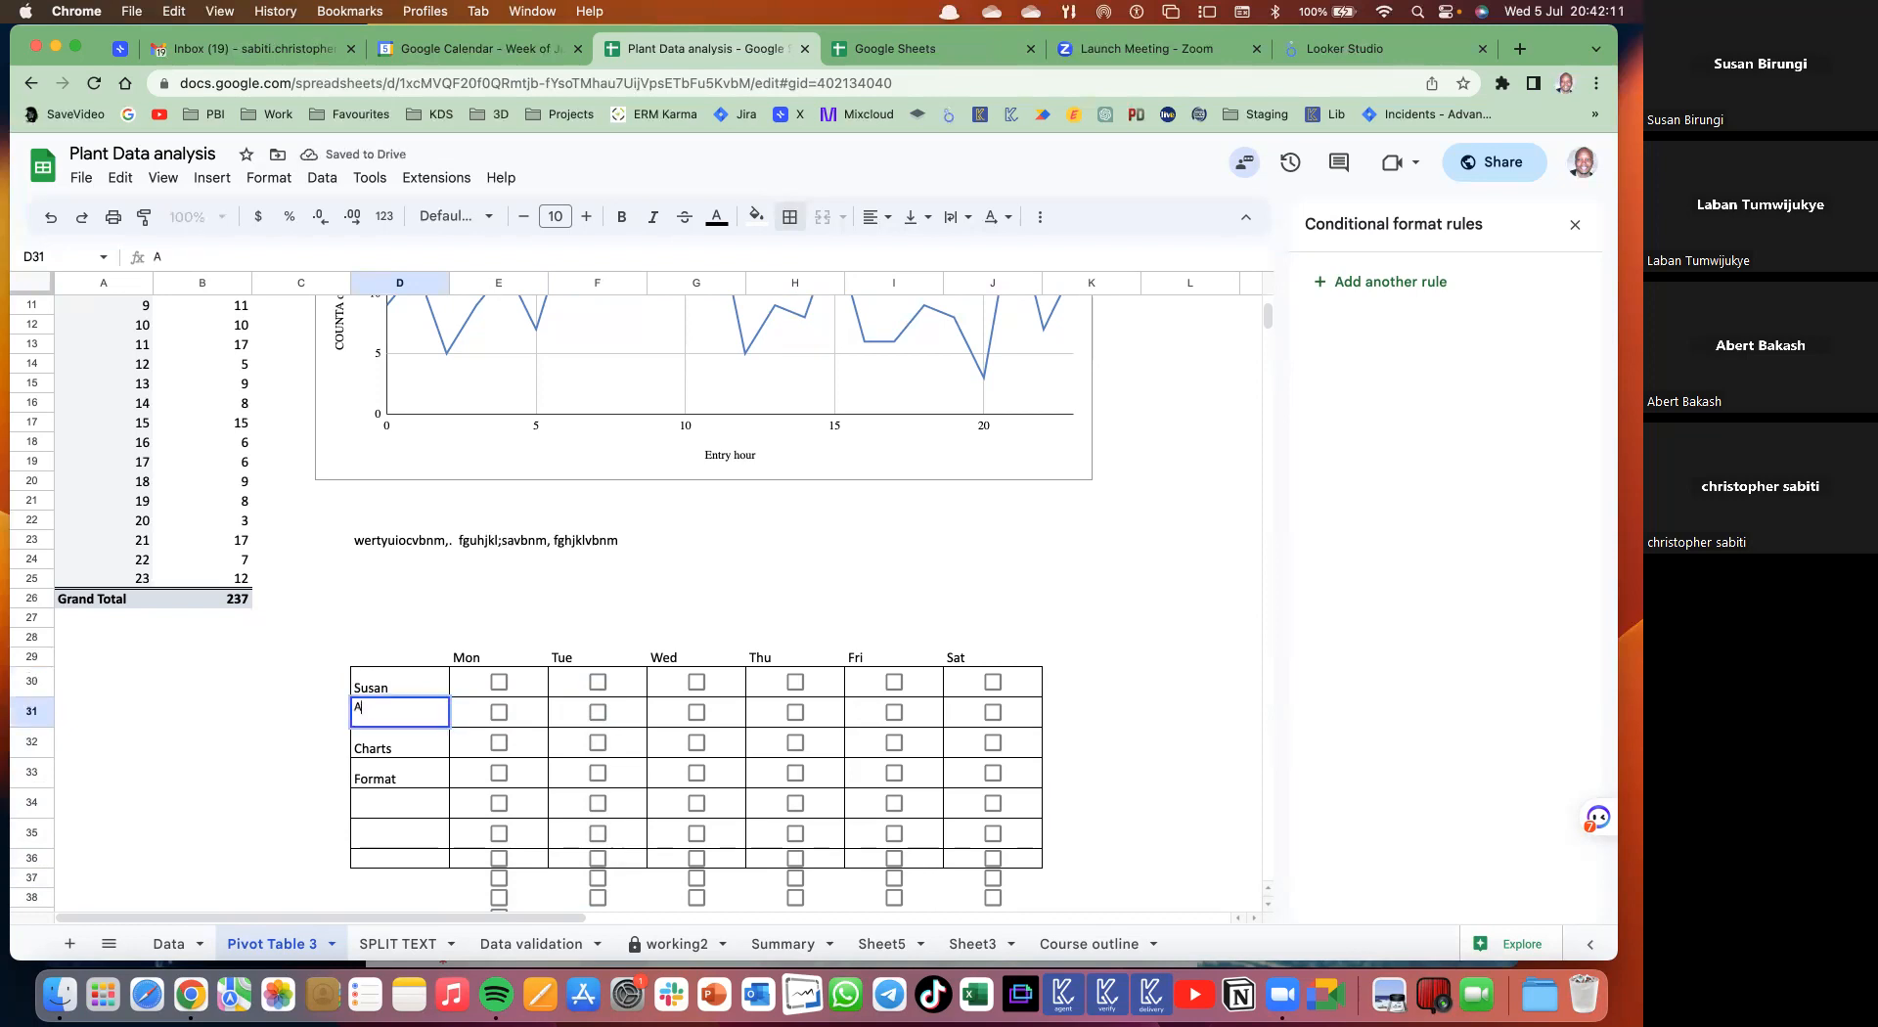
pyautogui.write('bert')
pyautogui.press('Return')
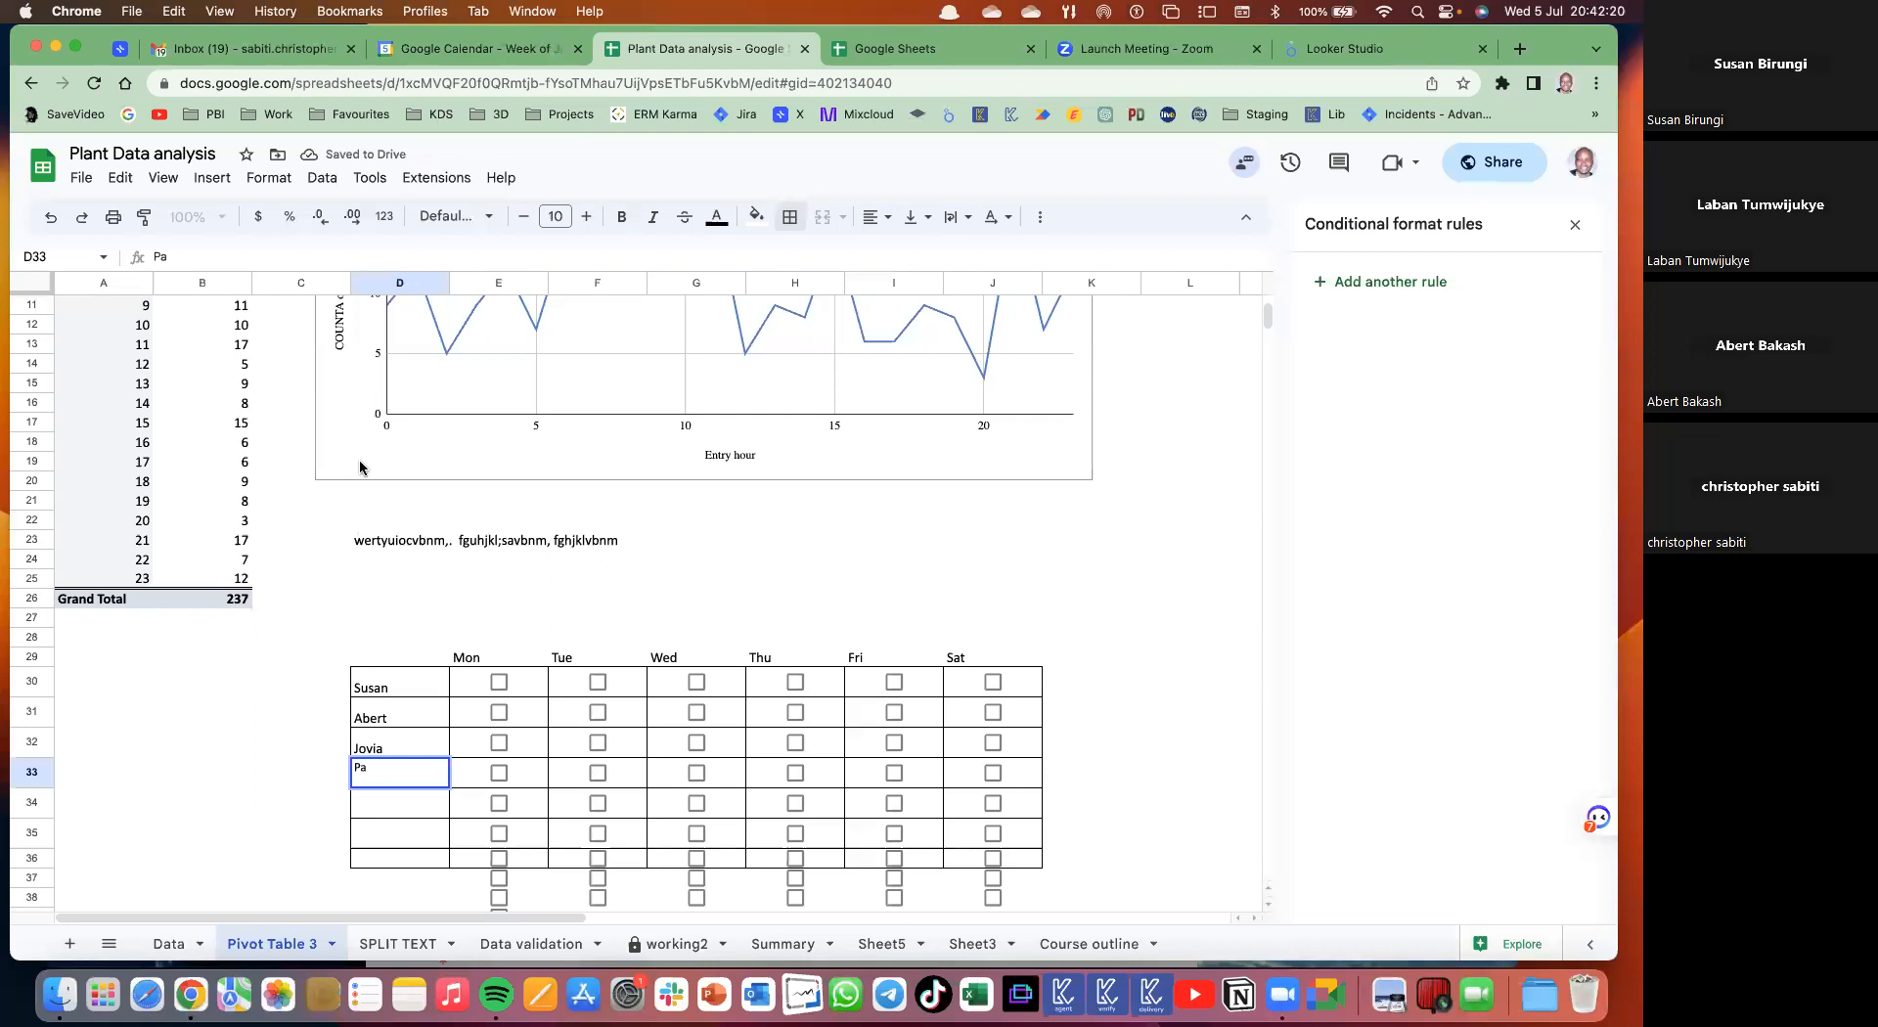
pyautogui.write('tricia')
pyautogui.press('Return')
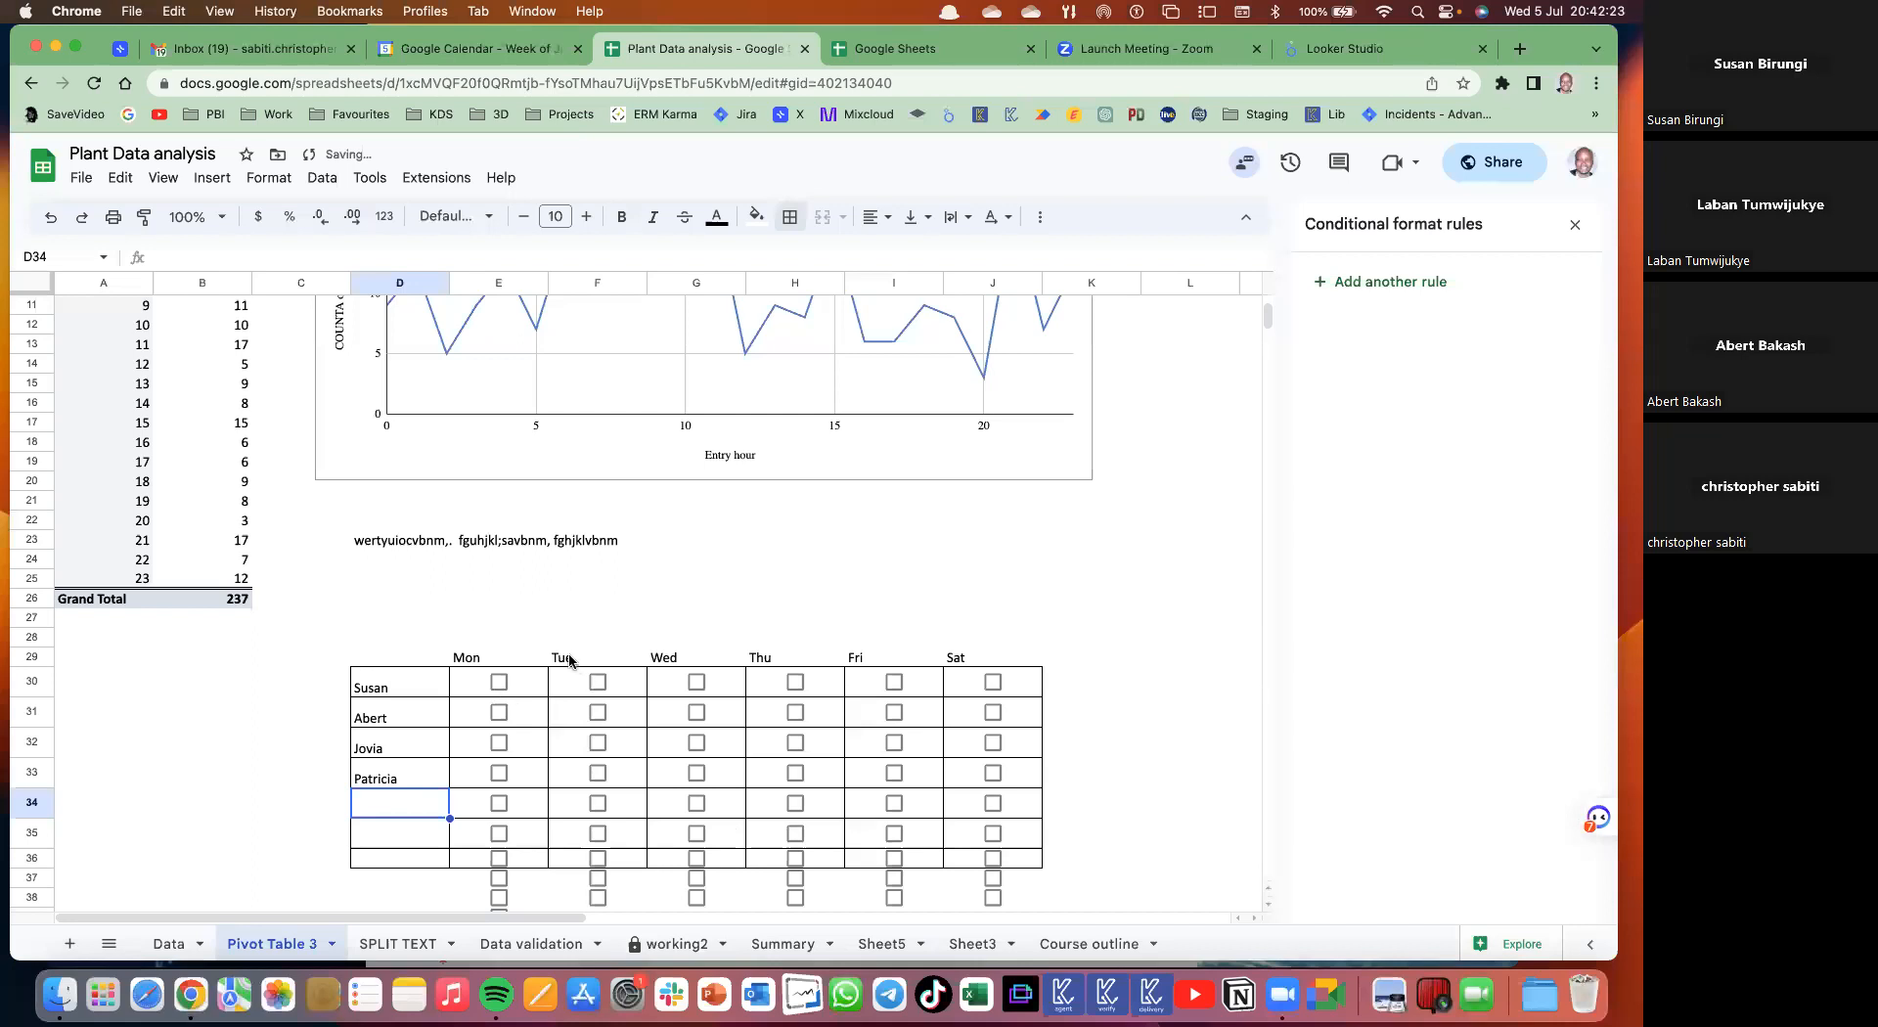
pyautogui.write('Jo')
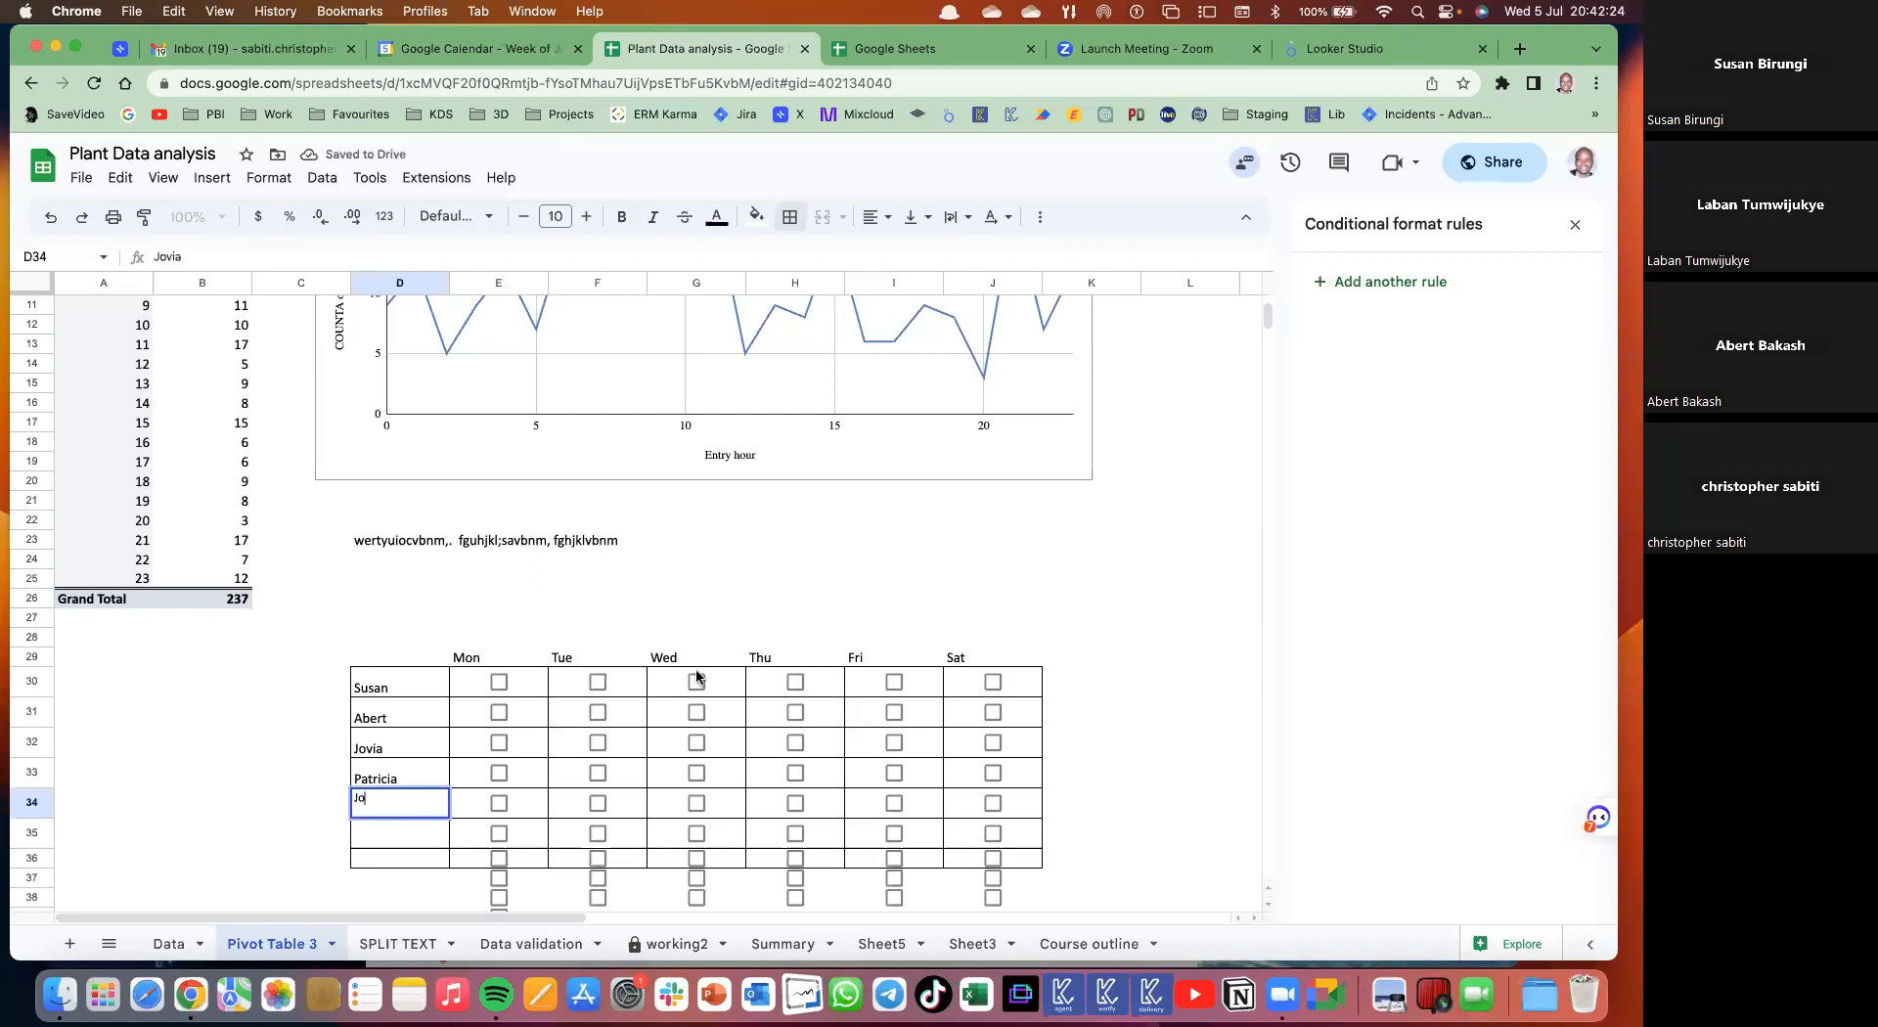
pyautogui.write('seph')
pyautogui.press('Return')
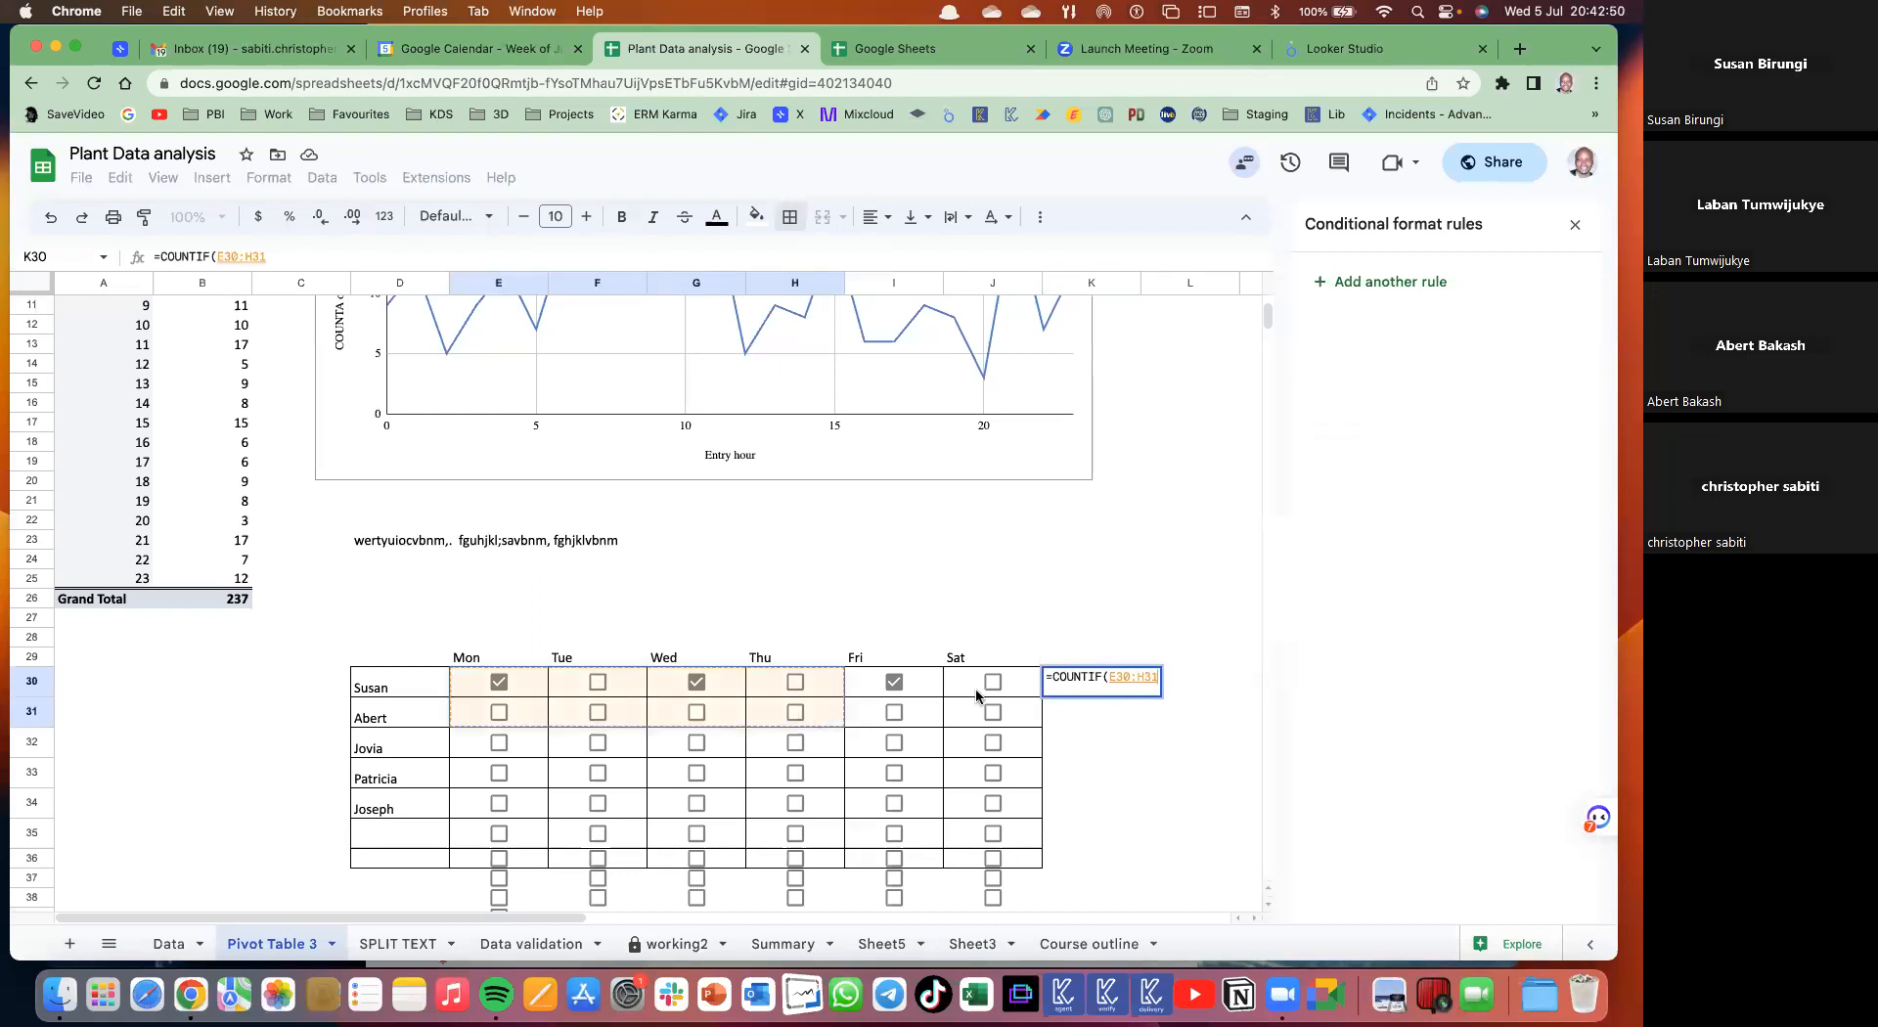
# - Build a count formula in K30 over row 30's Mon–Sat range E30:J30
pyautogui.moveTo(1002, 687); pyautogui.dragTo(998, 683)
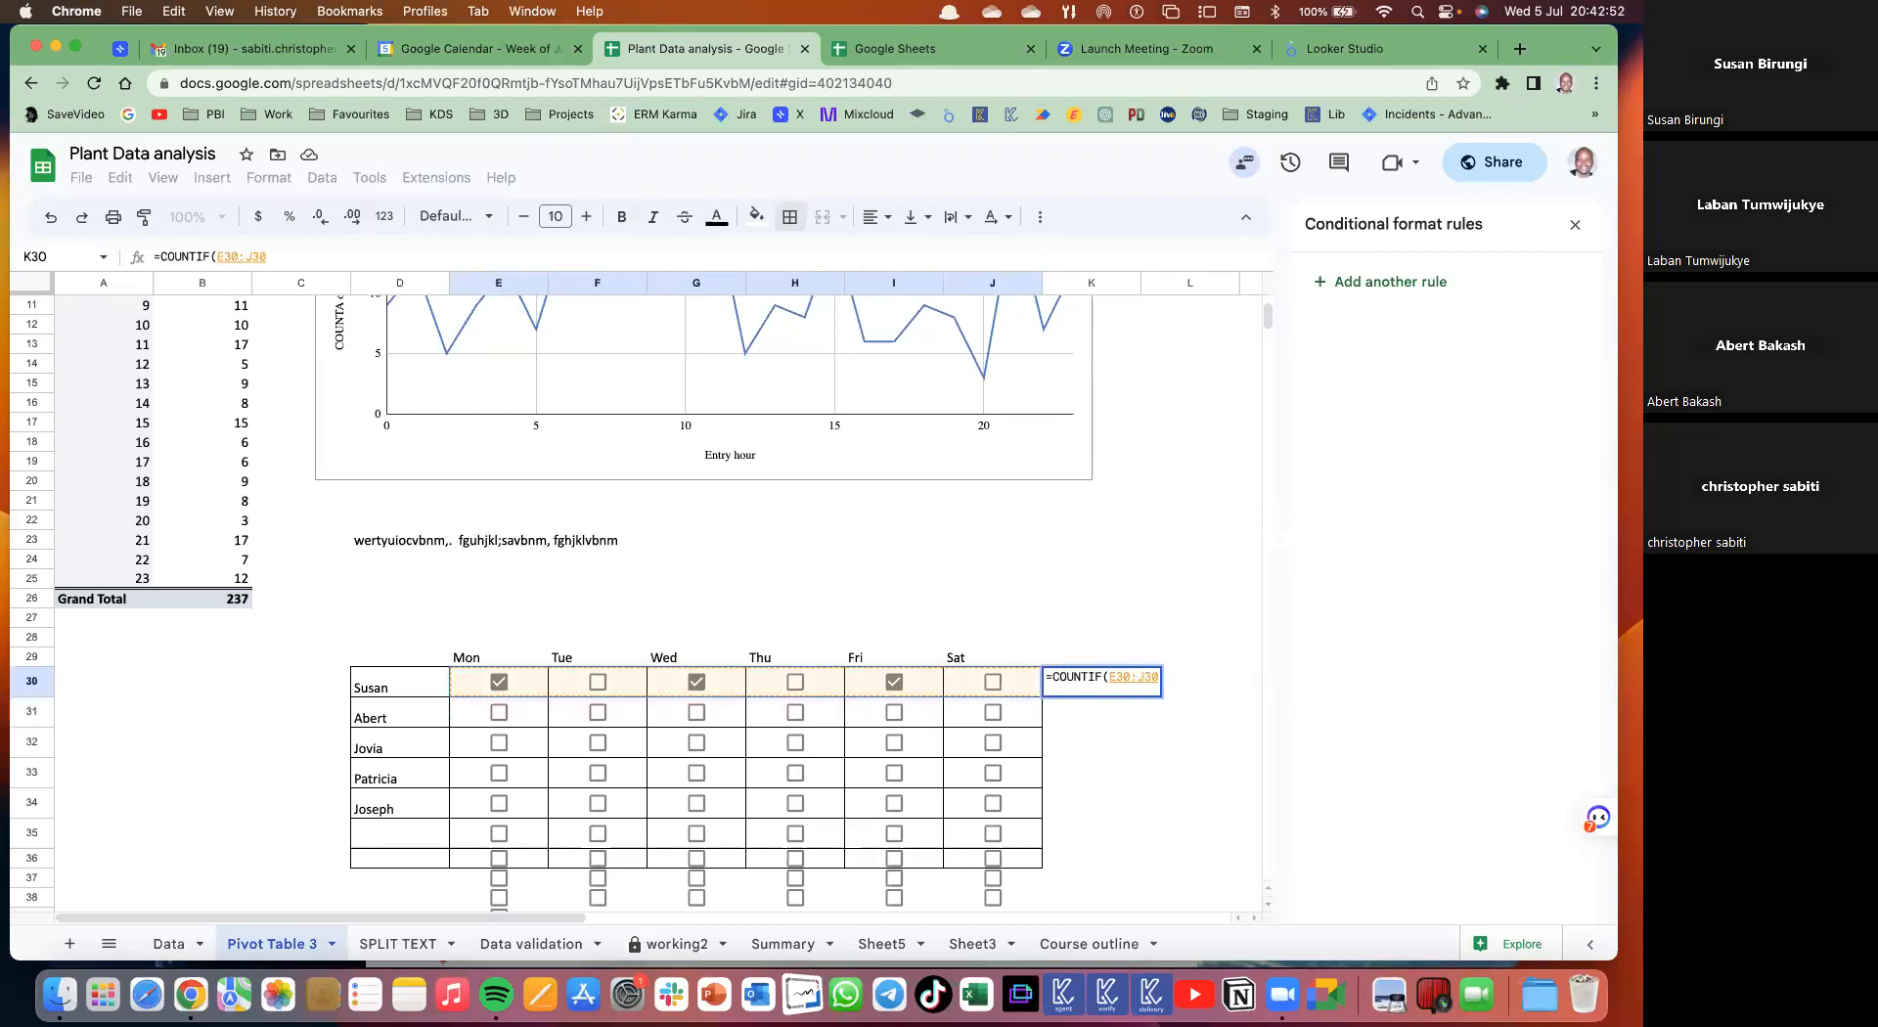
pyautogui.write(',')
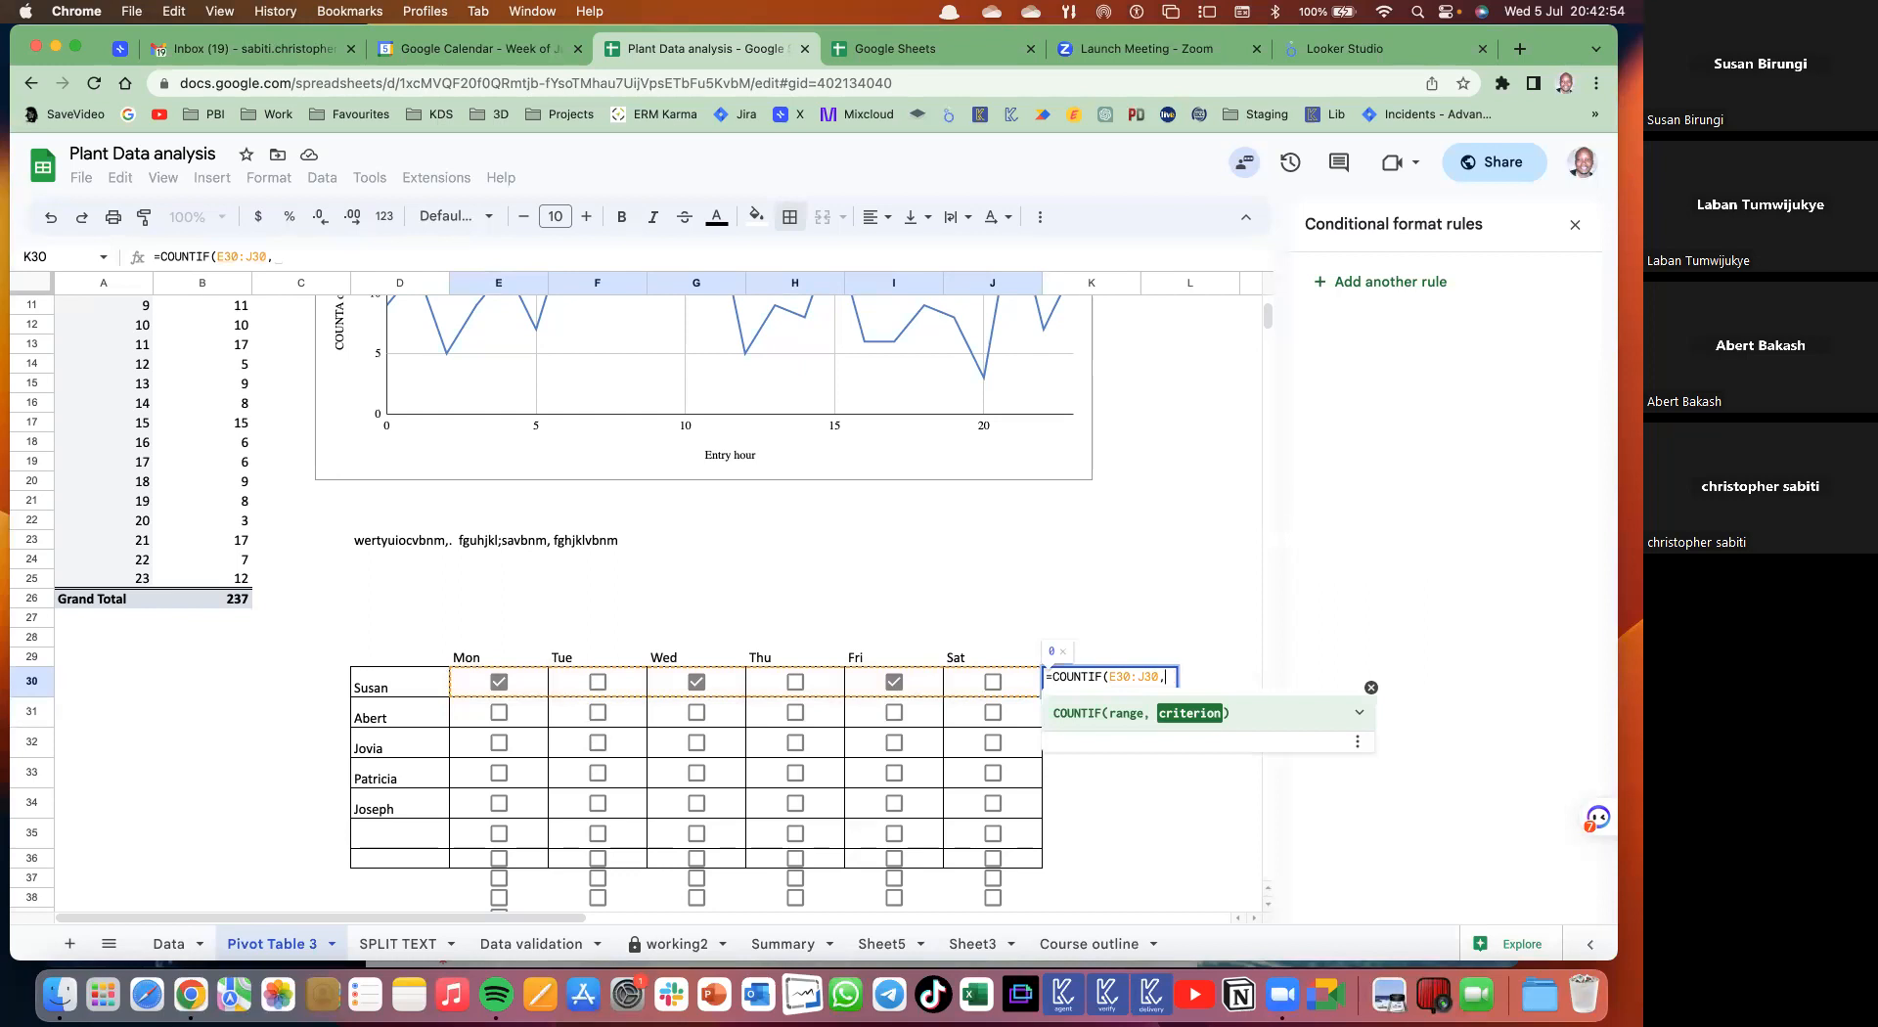
pyautogui.write('"True')
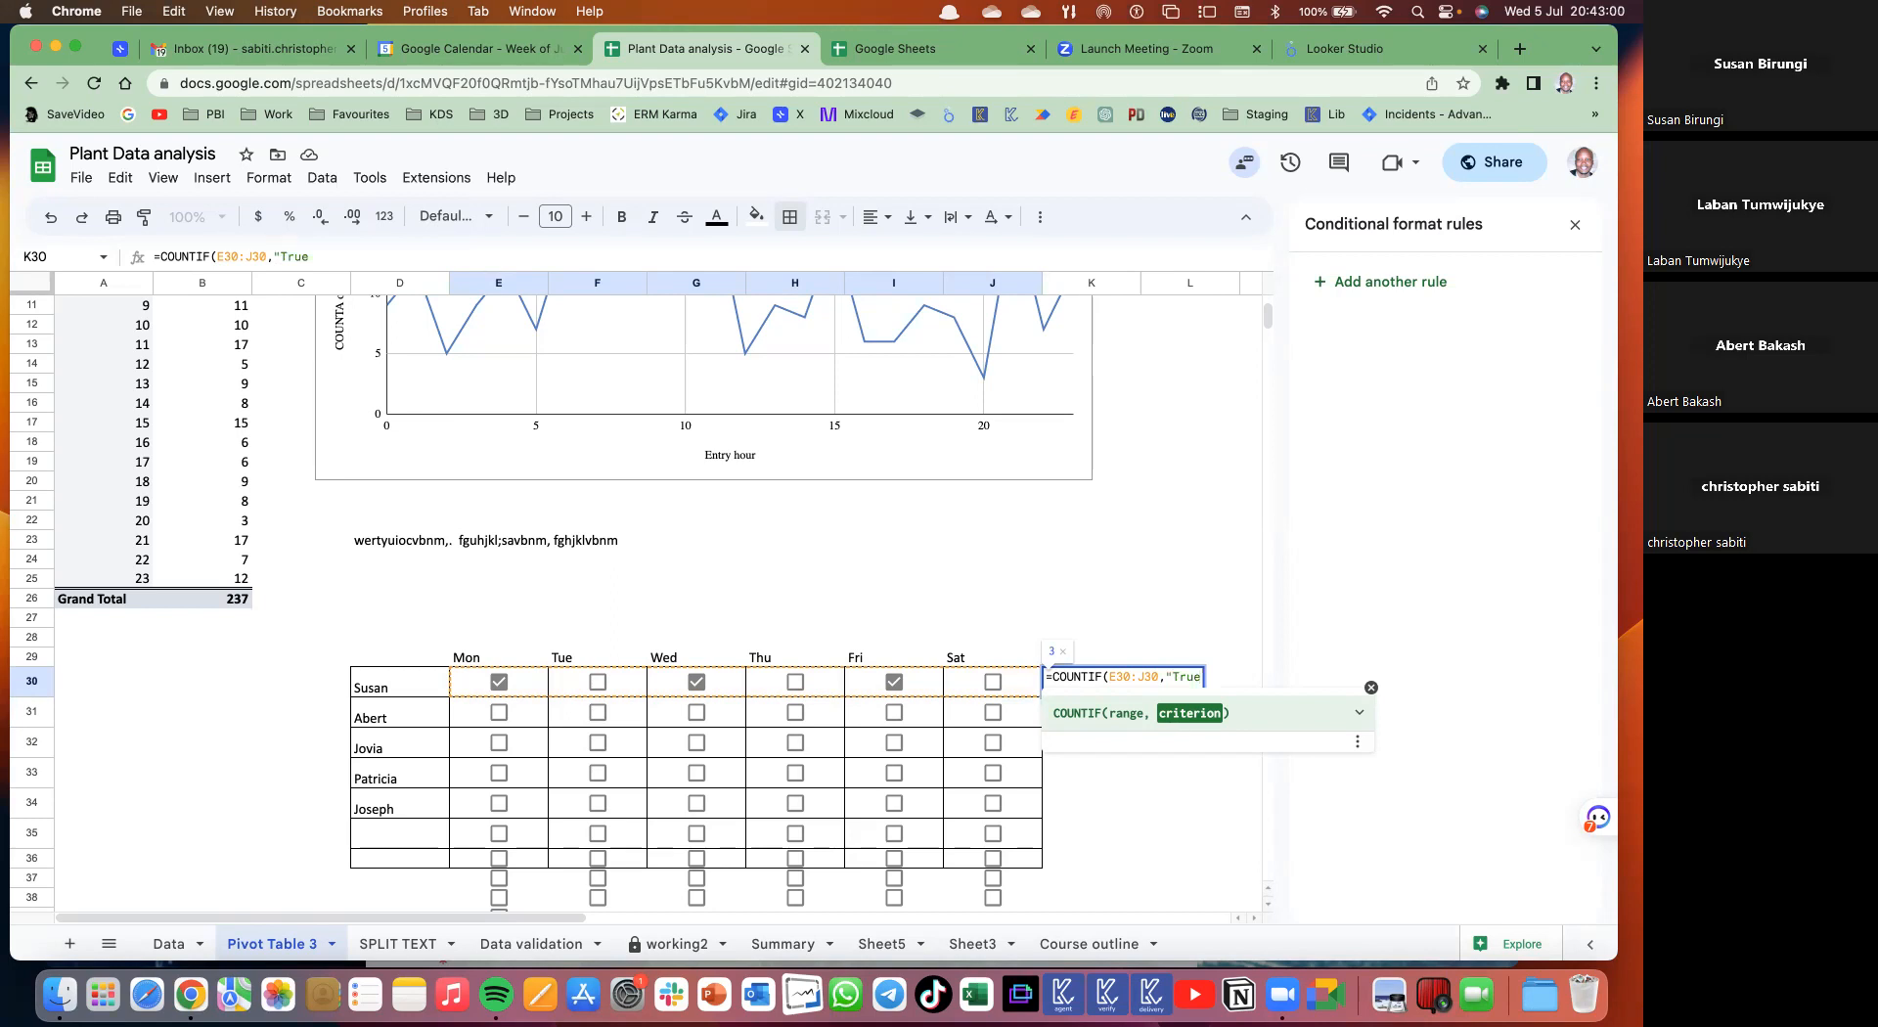
pyautogui.press('BackSpace')
pyautogui.press('BackSpace')
pyautogui.press('BackSpace')
pyautogui.press('BackSpace')
pyautogui.press('BackSpace')
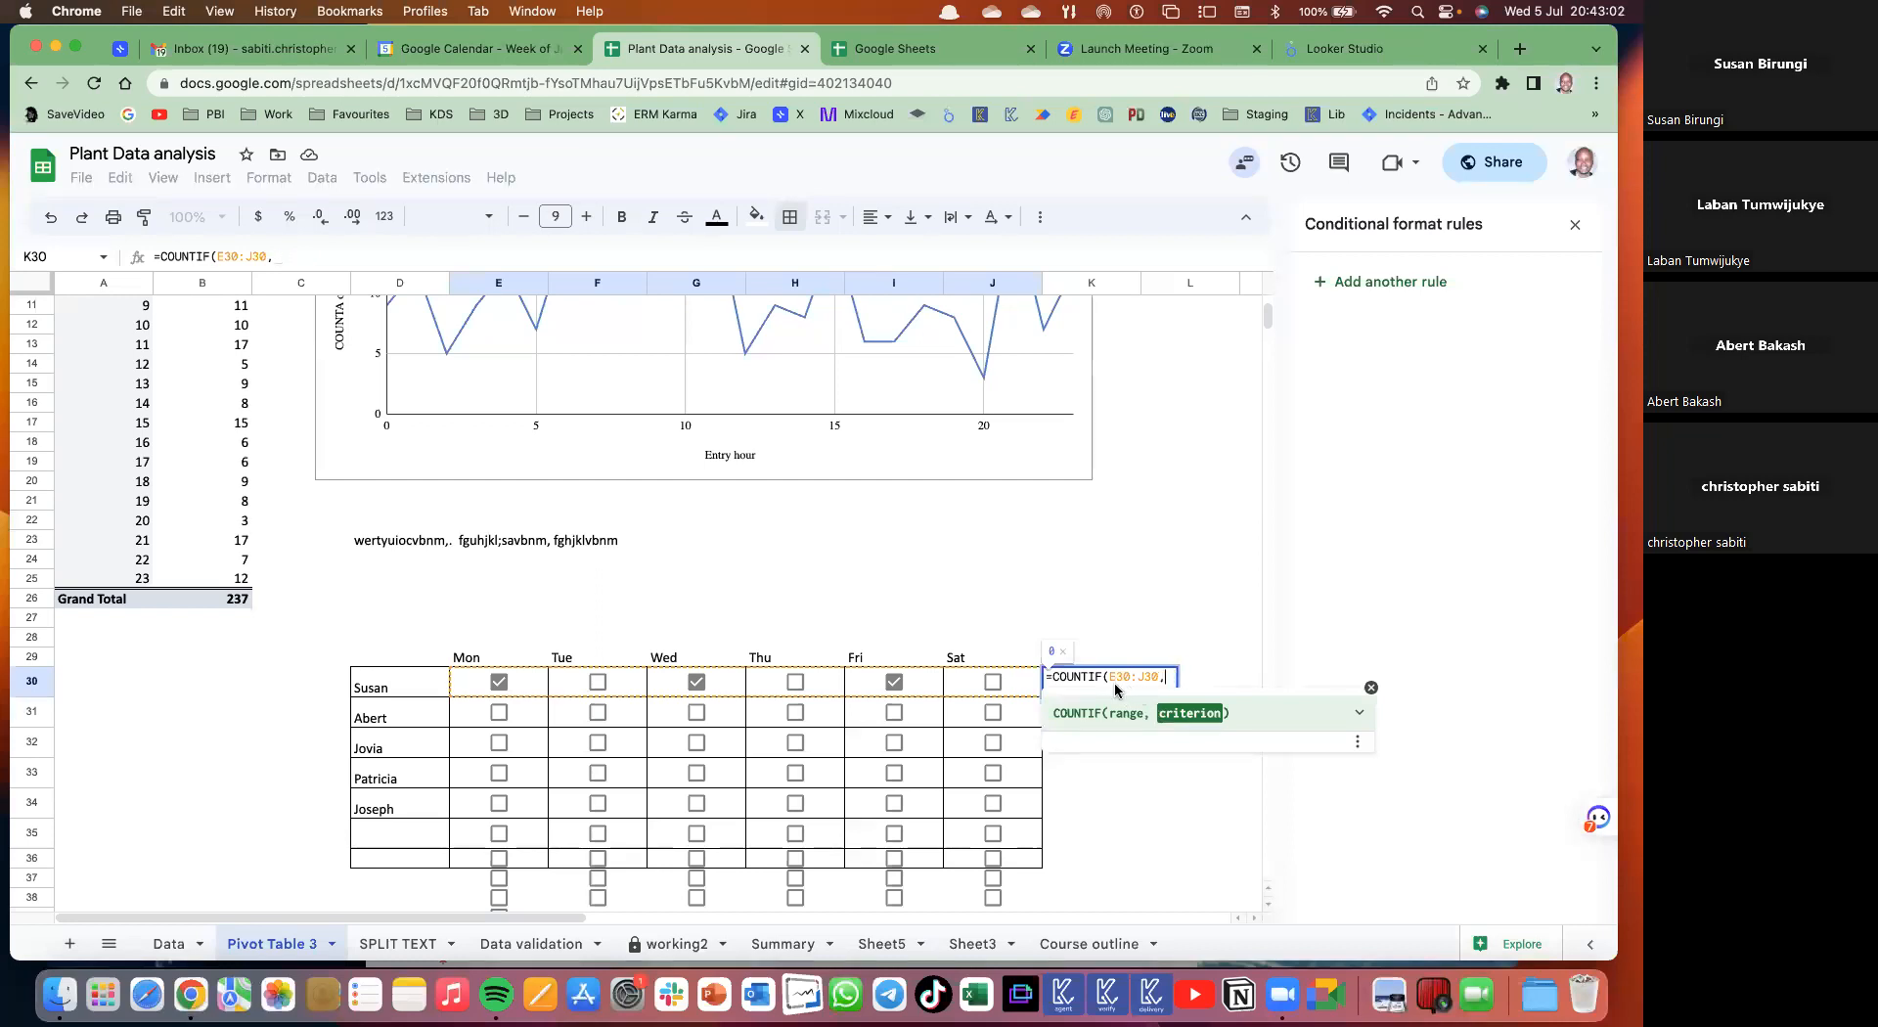
pyautogui.press('BackSpace')
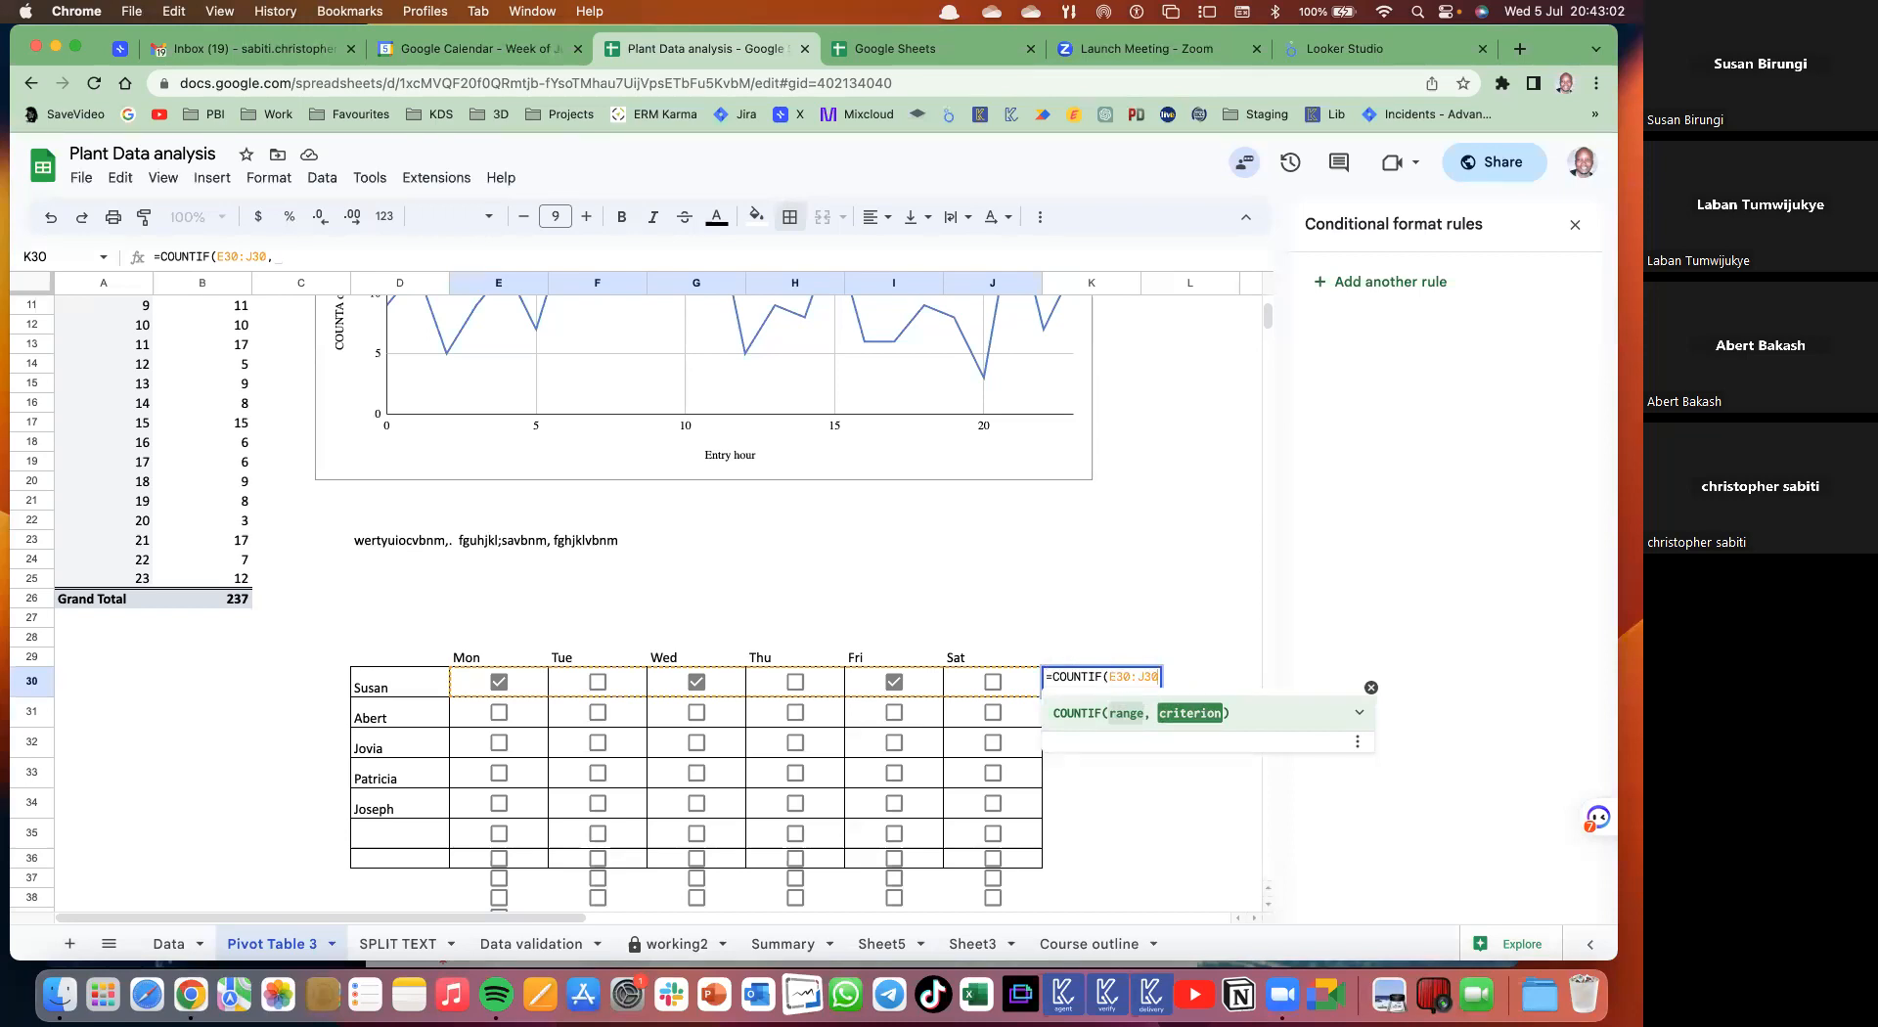
pyautogui.write(')')
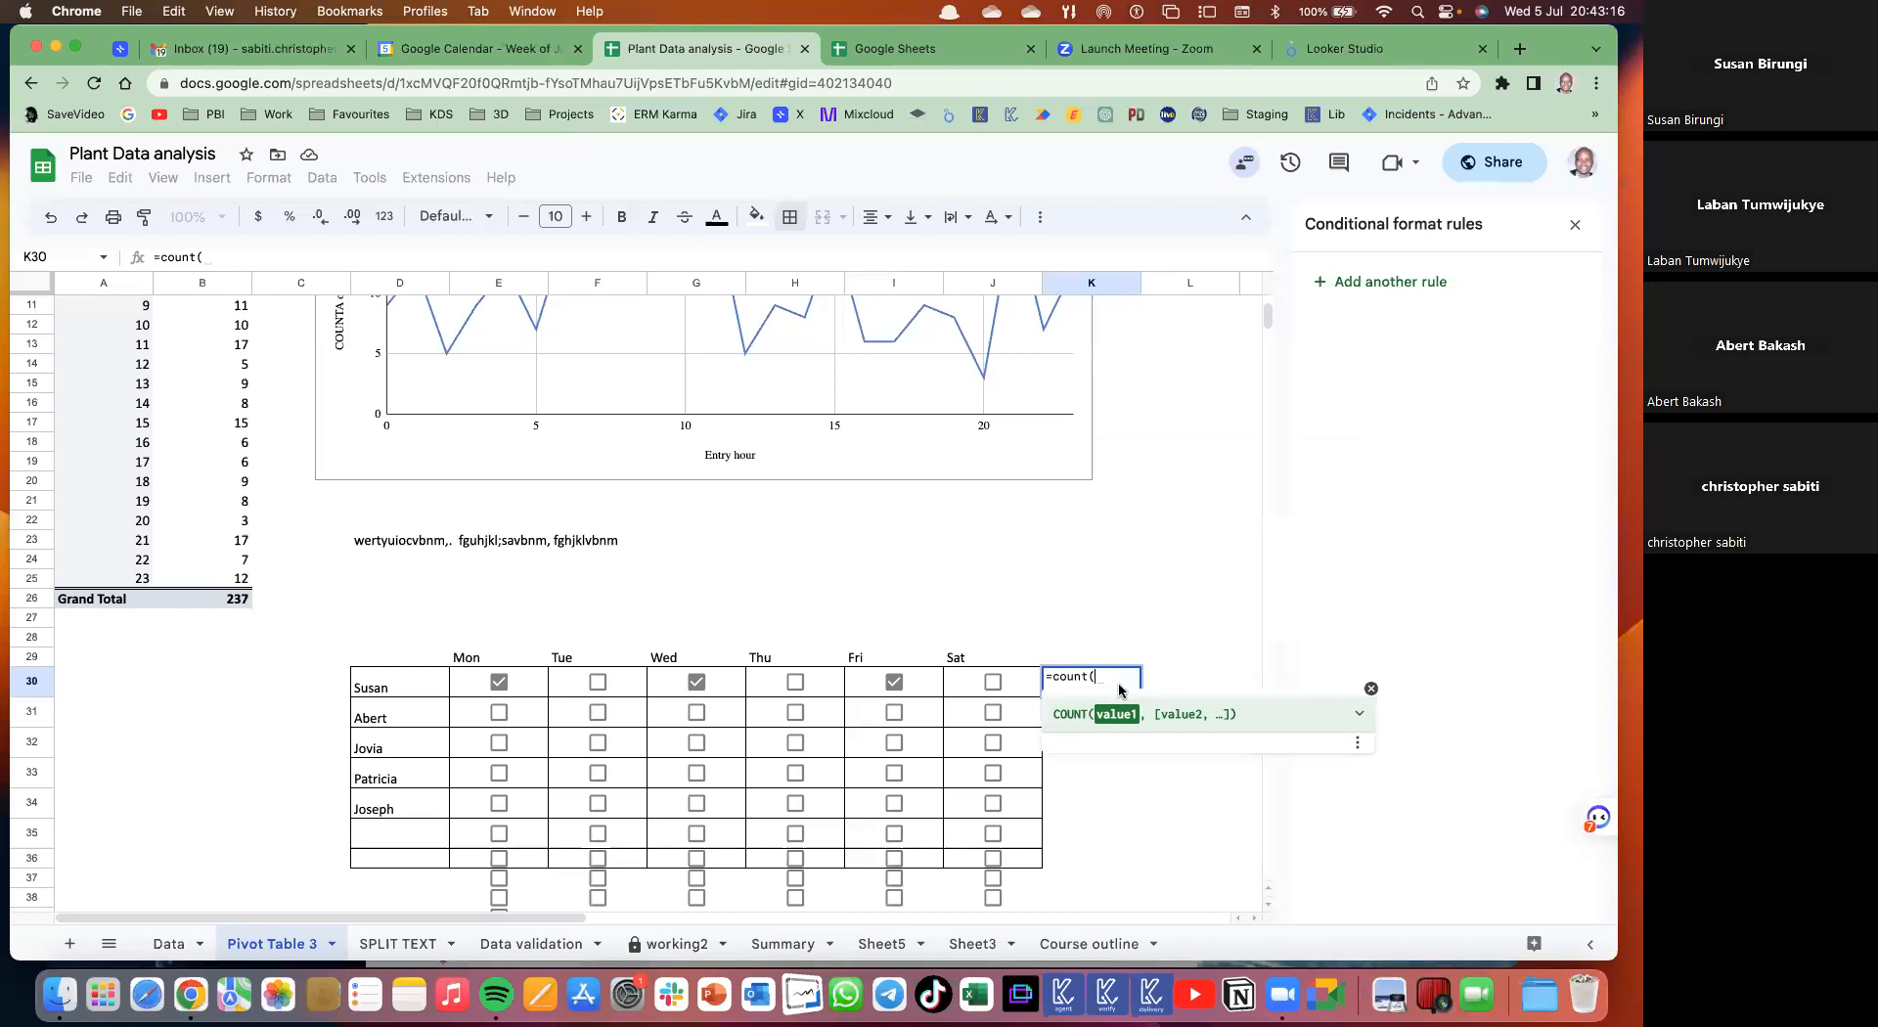
pyautogui.press('Left')
pyautogui.press('Left')
pyautogui.press('Left')
pyautogui.press('Left')
pyautogui.press('Left')
pyautogui.press('Left')
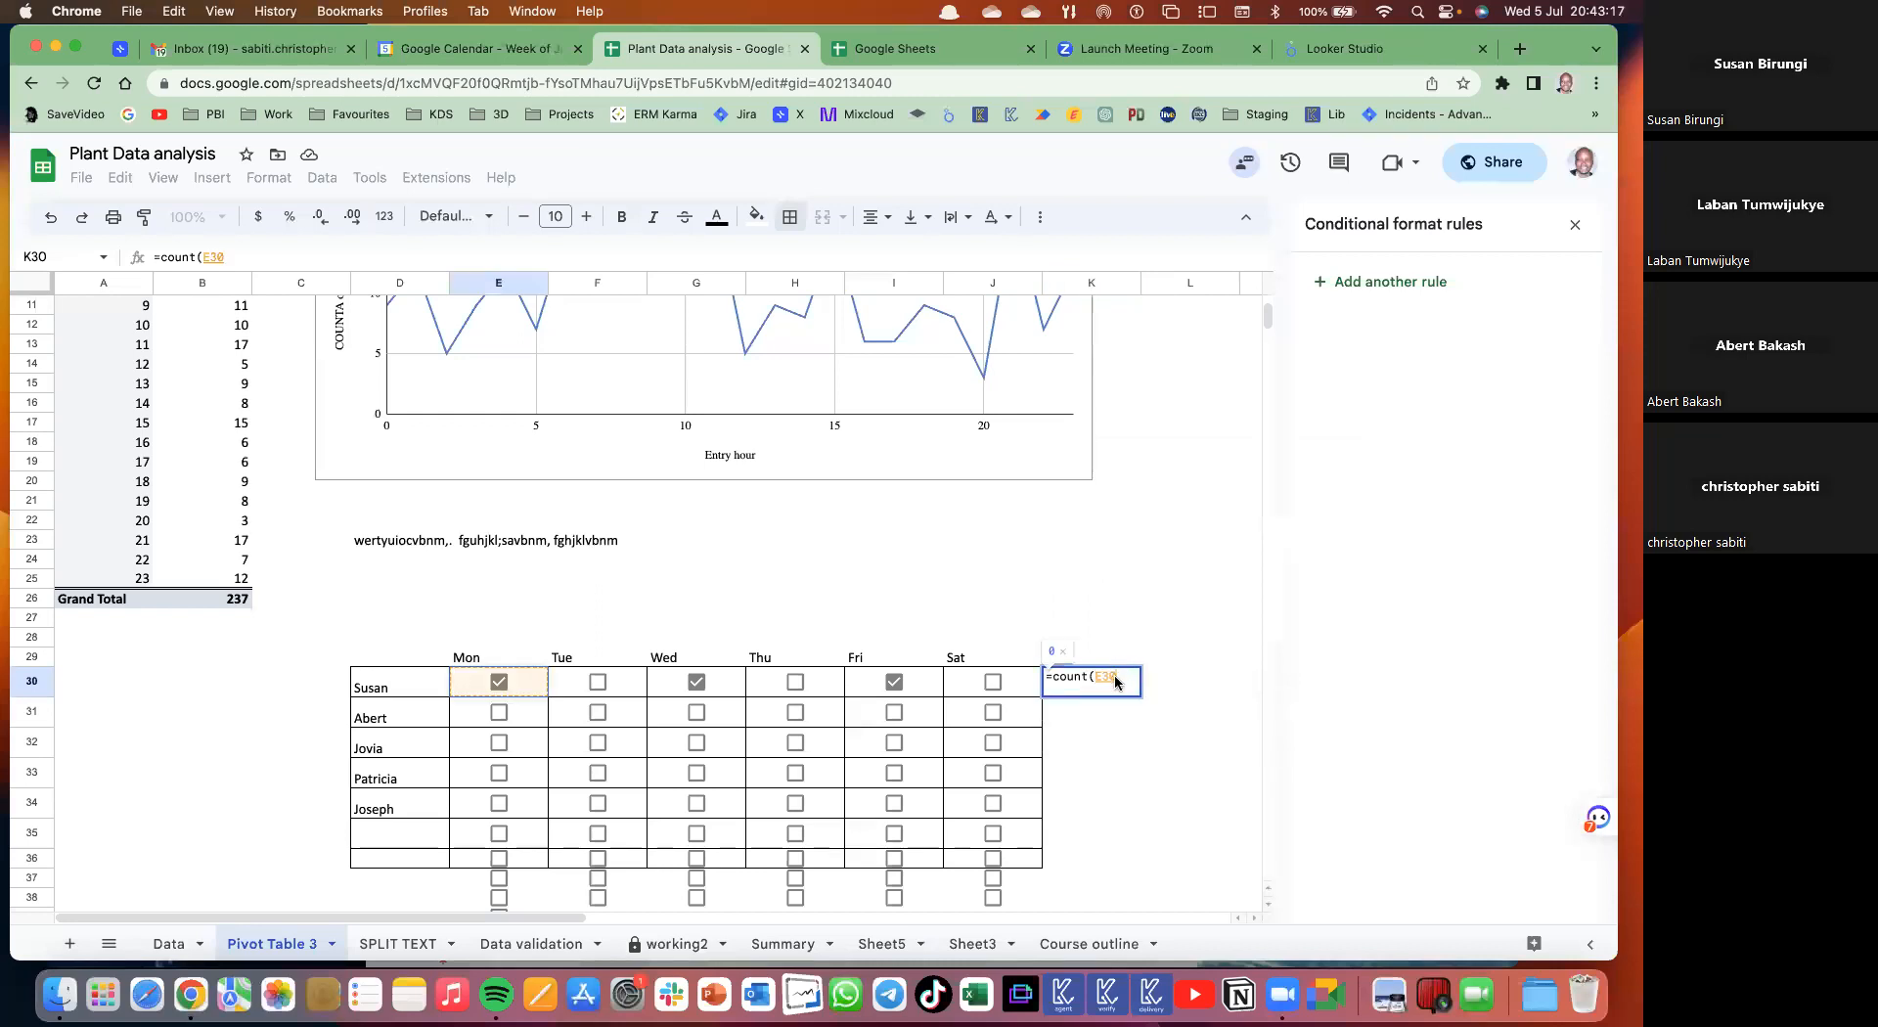
pyautogui.hotkey('shift', 'Right')
pyautogui.hotkey('shift', 'Right')
pyautogui.hotkey('shift', 'Right')
pyautogui.hotkey('shift', 'Right')
pyautogui.hotkey('shift', 'Right')
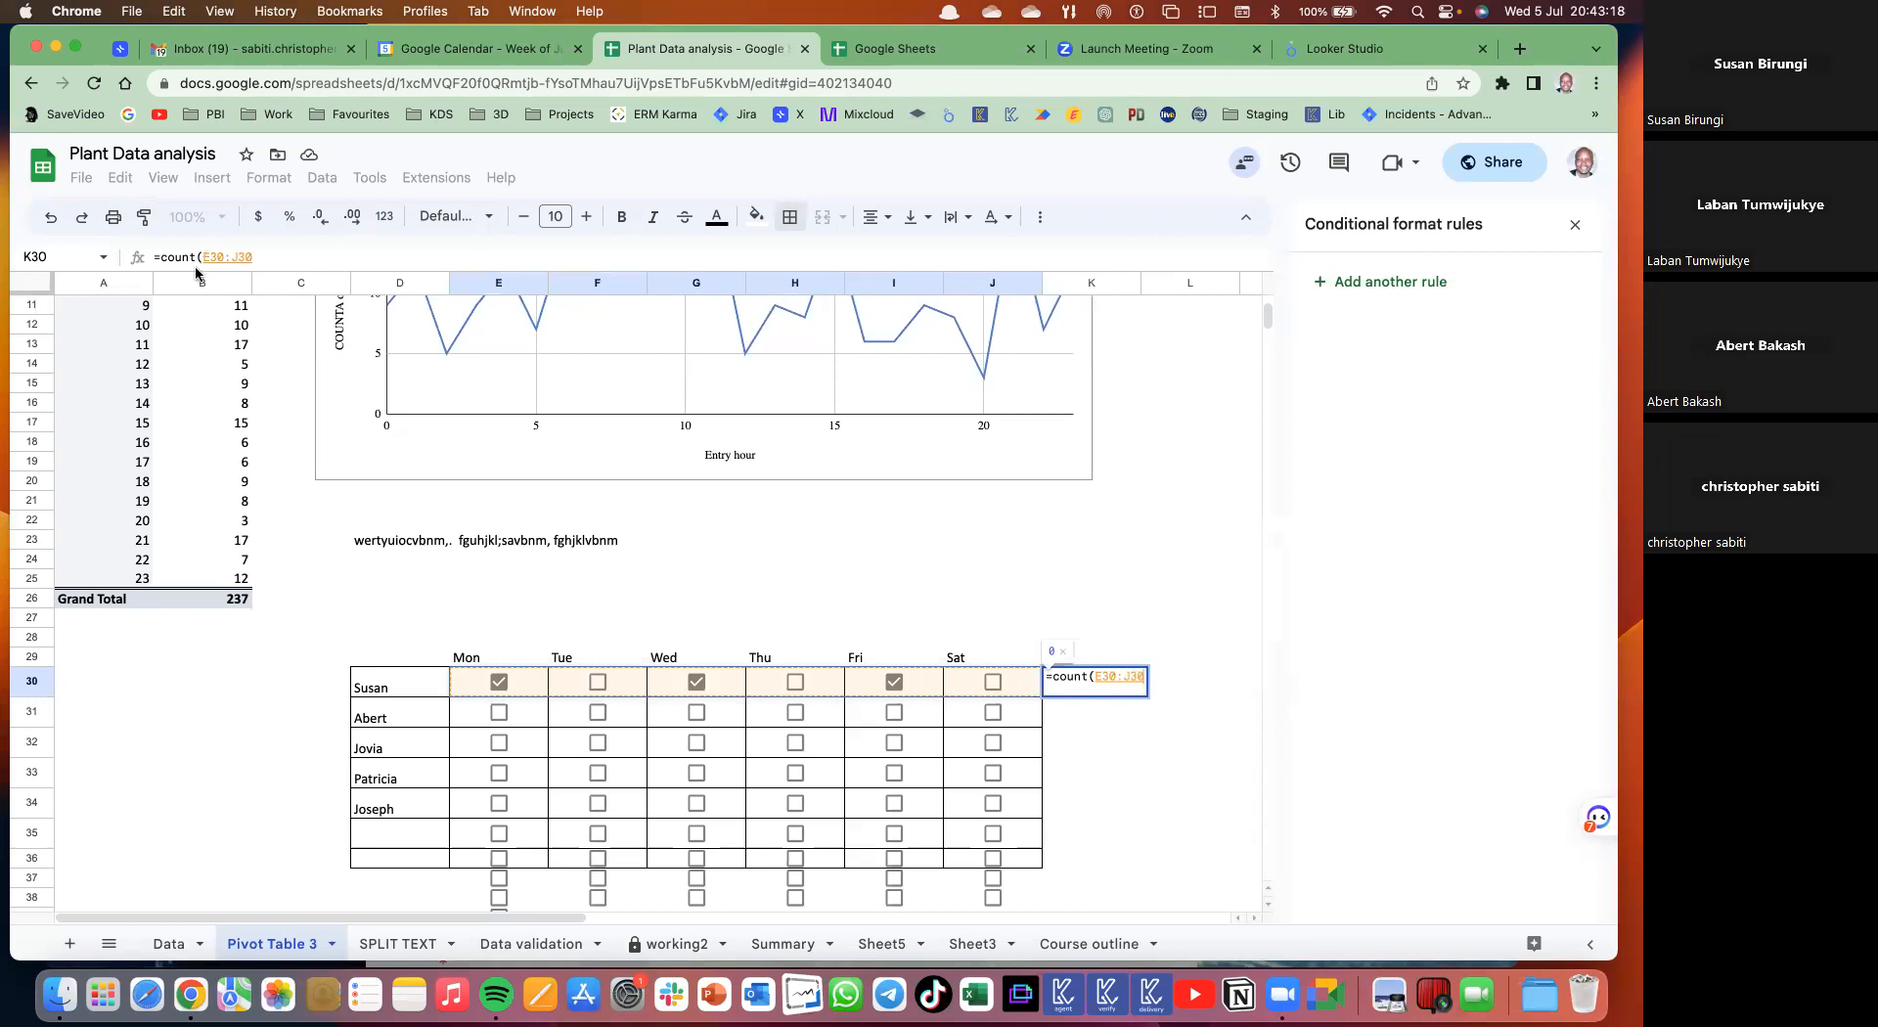
pyautogui.press('Return')
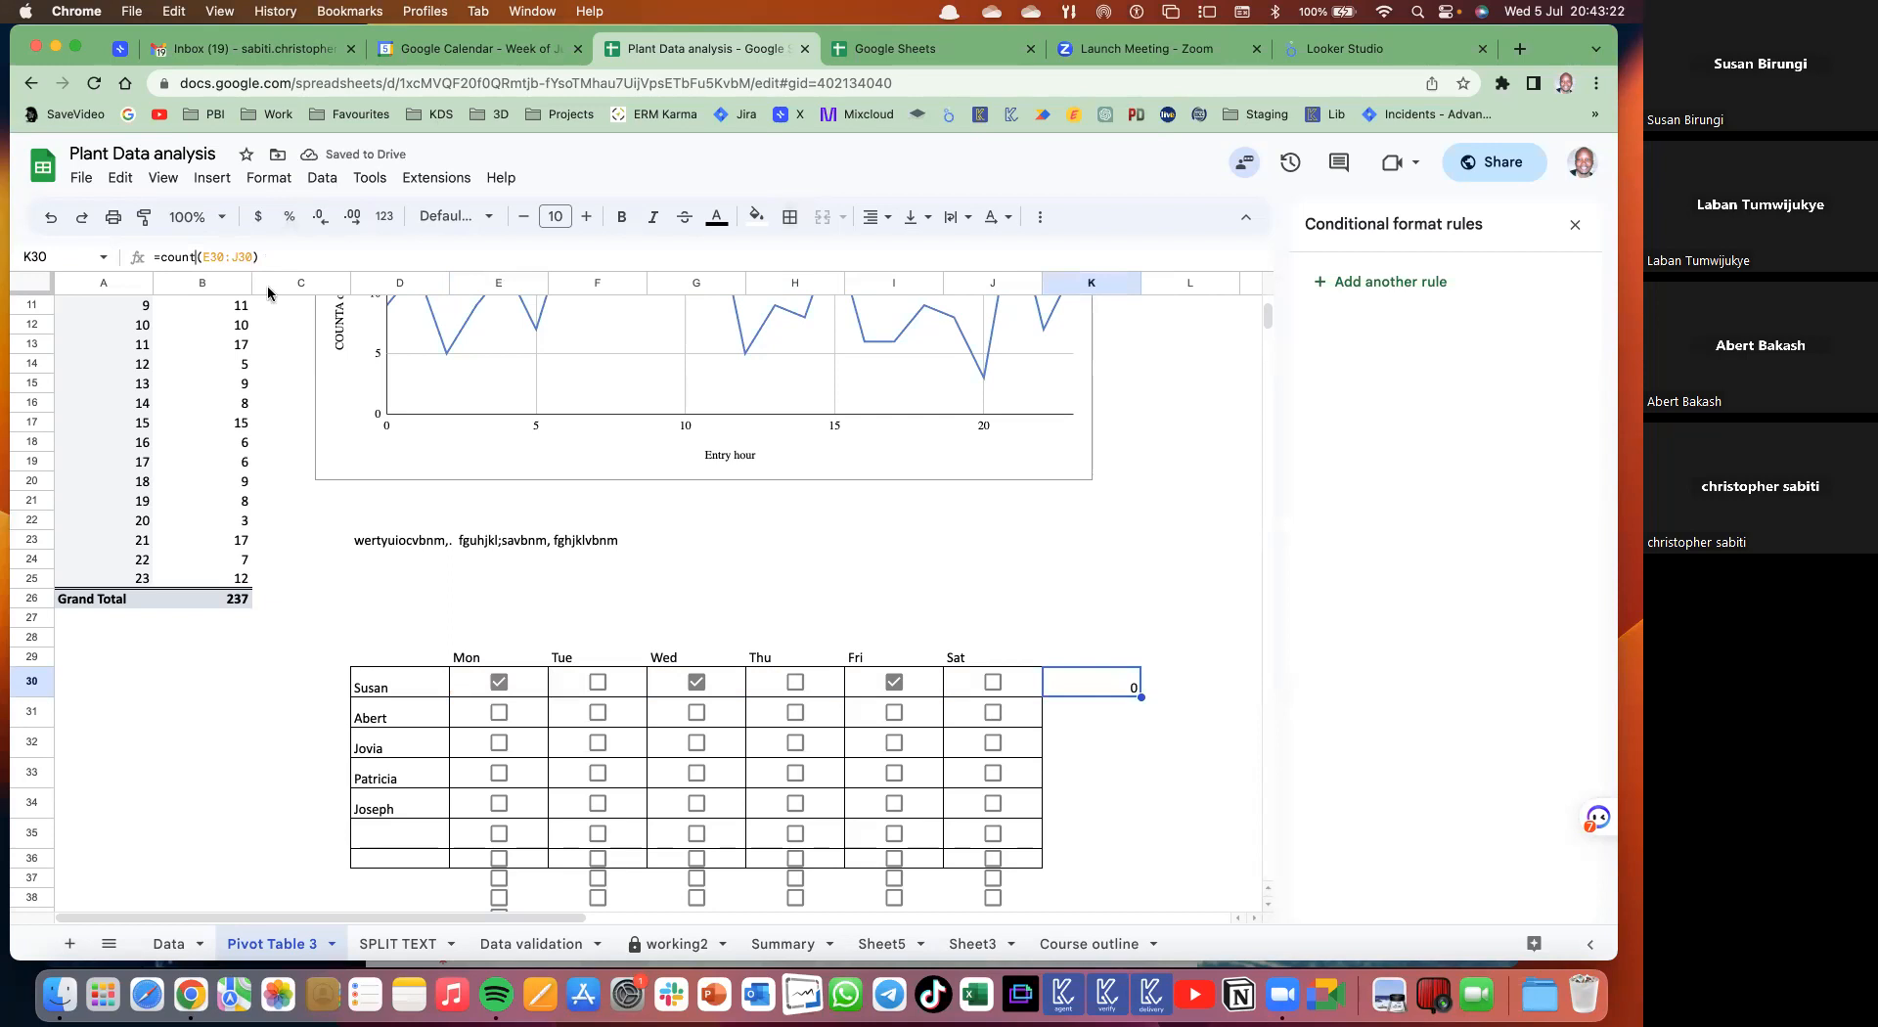
# - Complete =countif(E30:J30,true) in K30 and copy it down to K36
pyautogui.write('if')
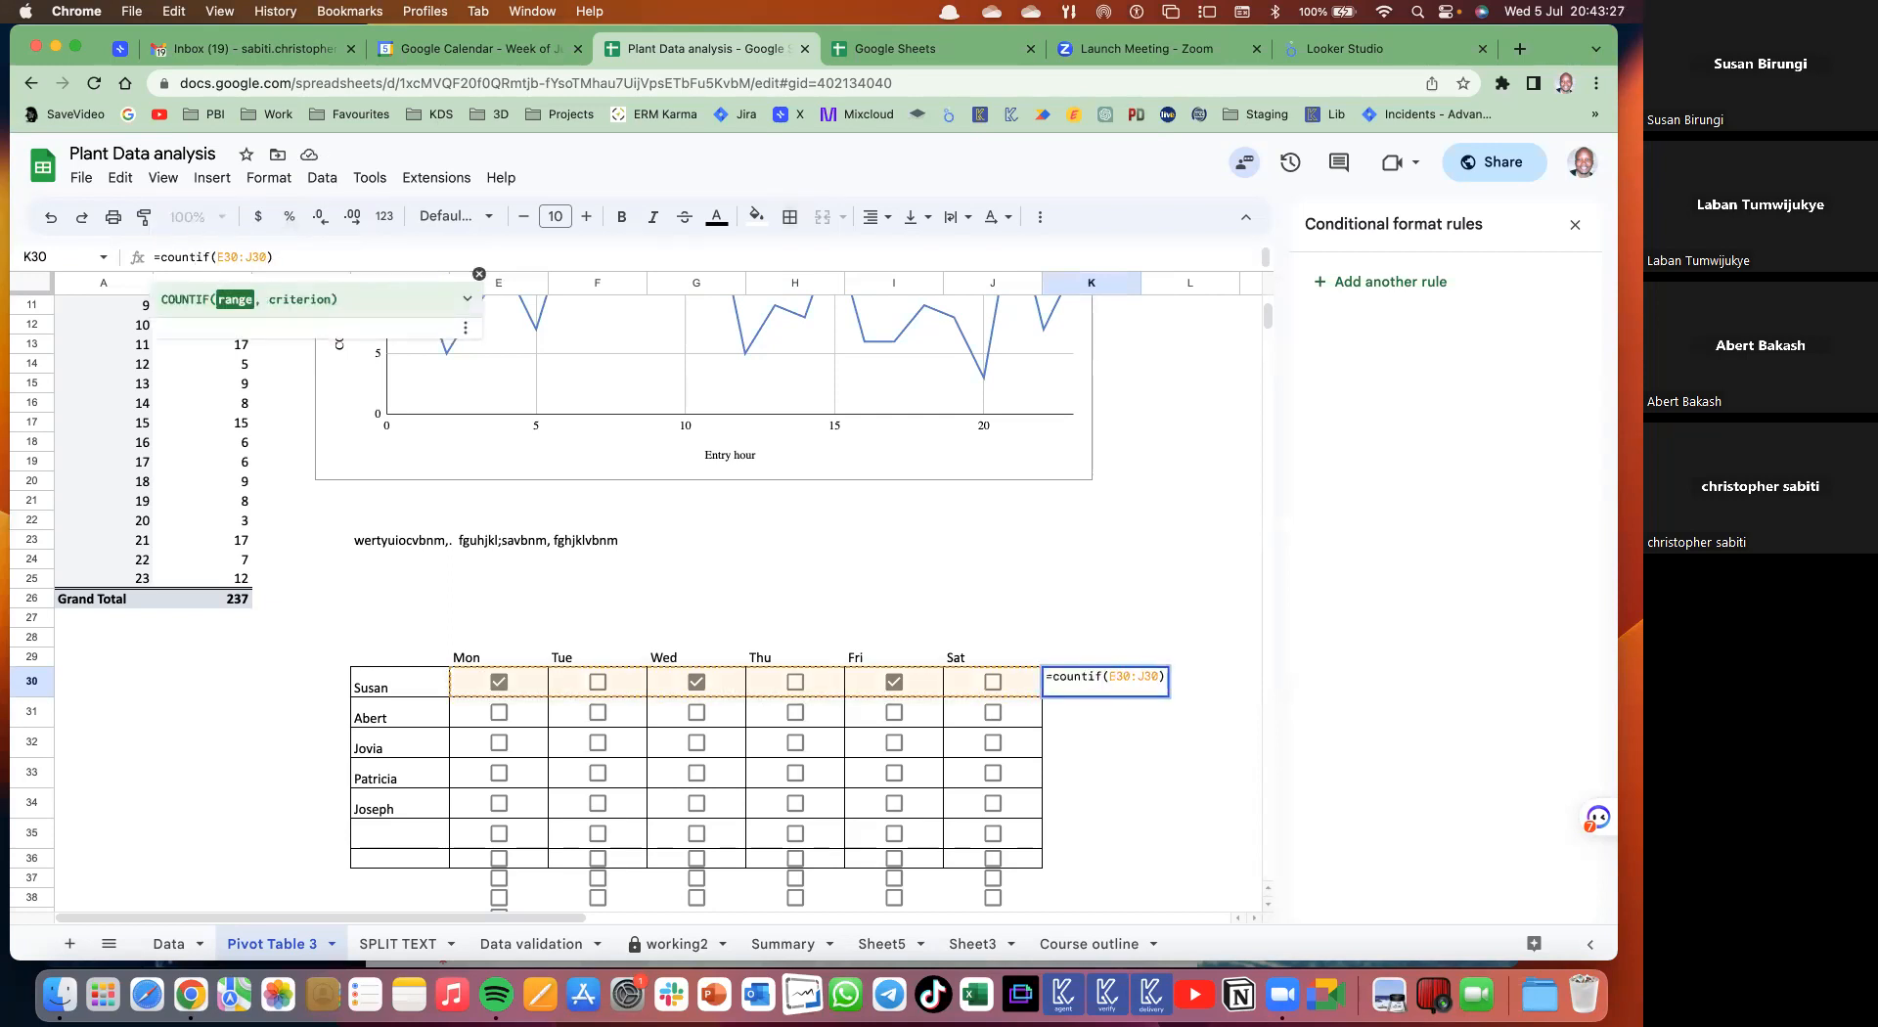
pyautogui.write(',tru')
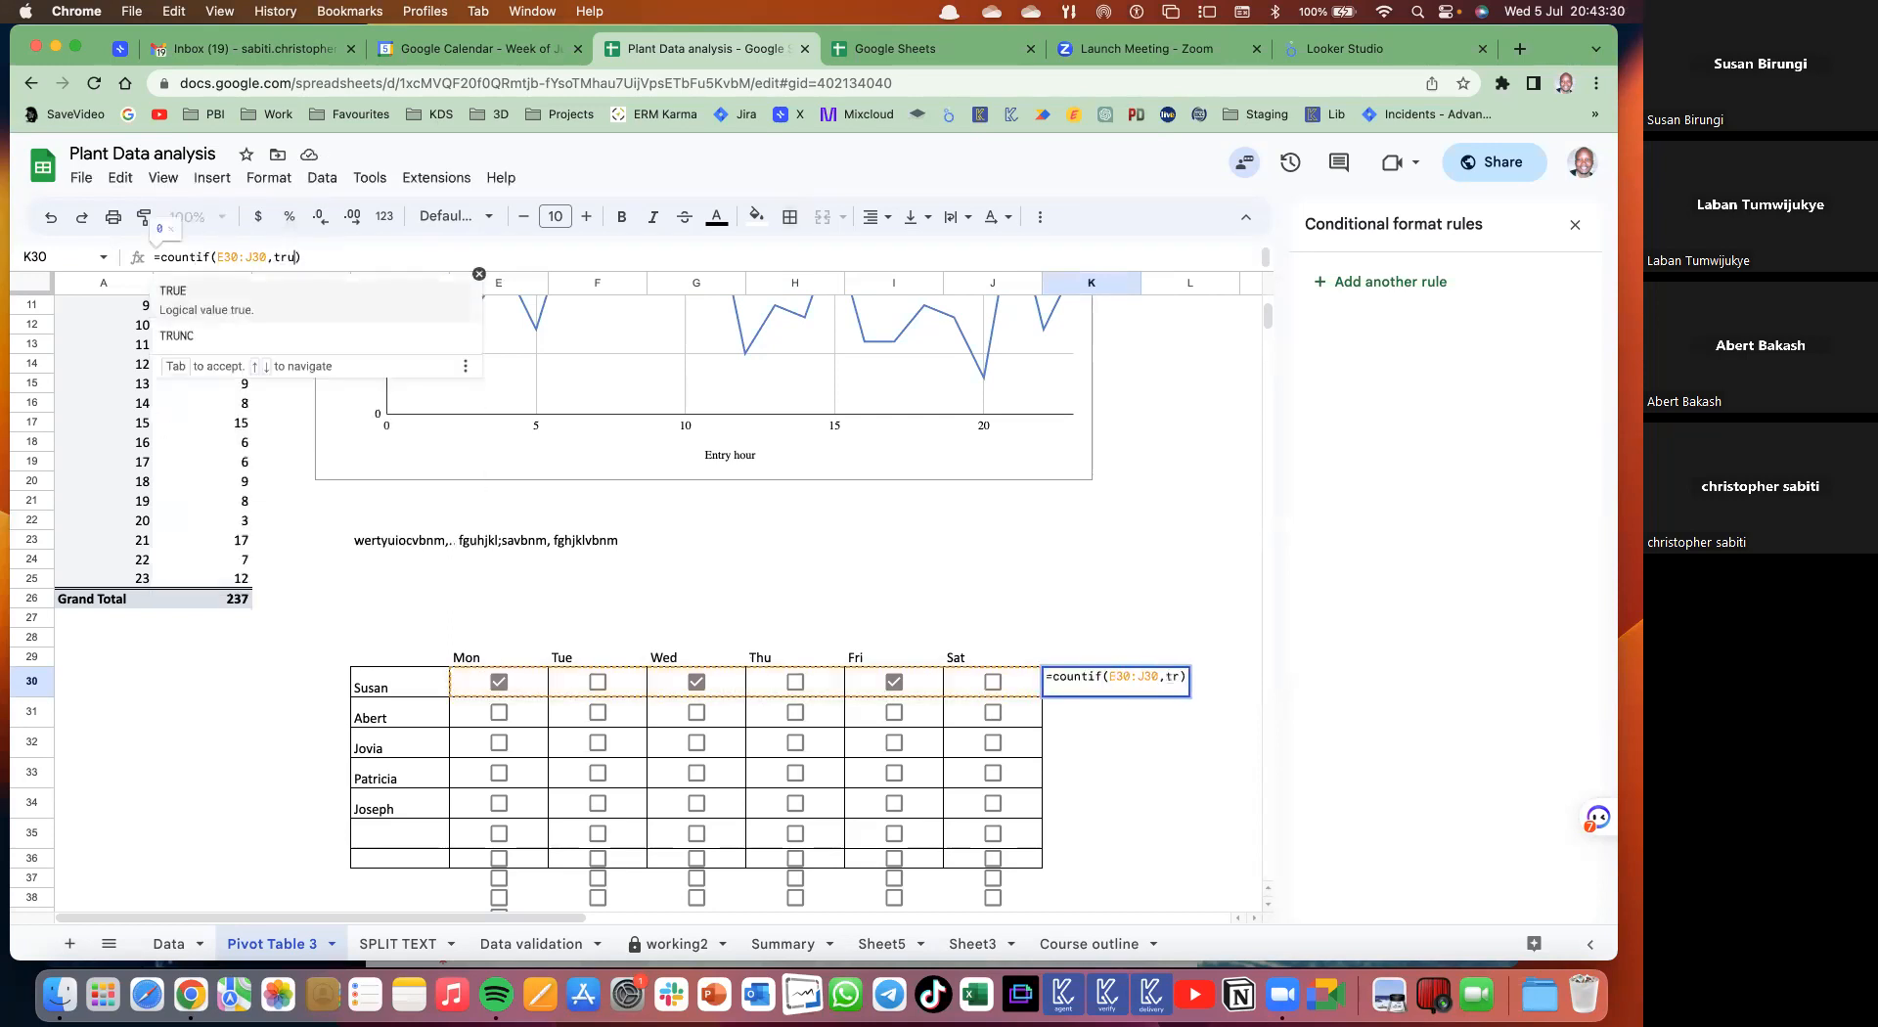
pyautogui.write('e')
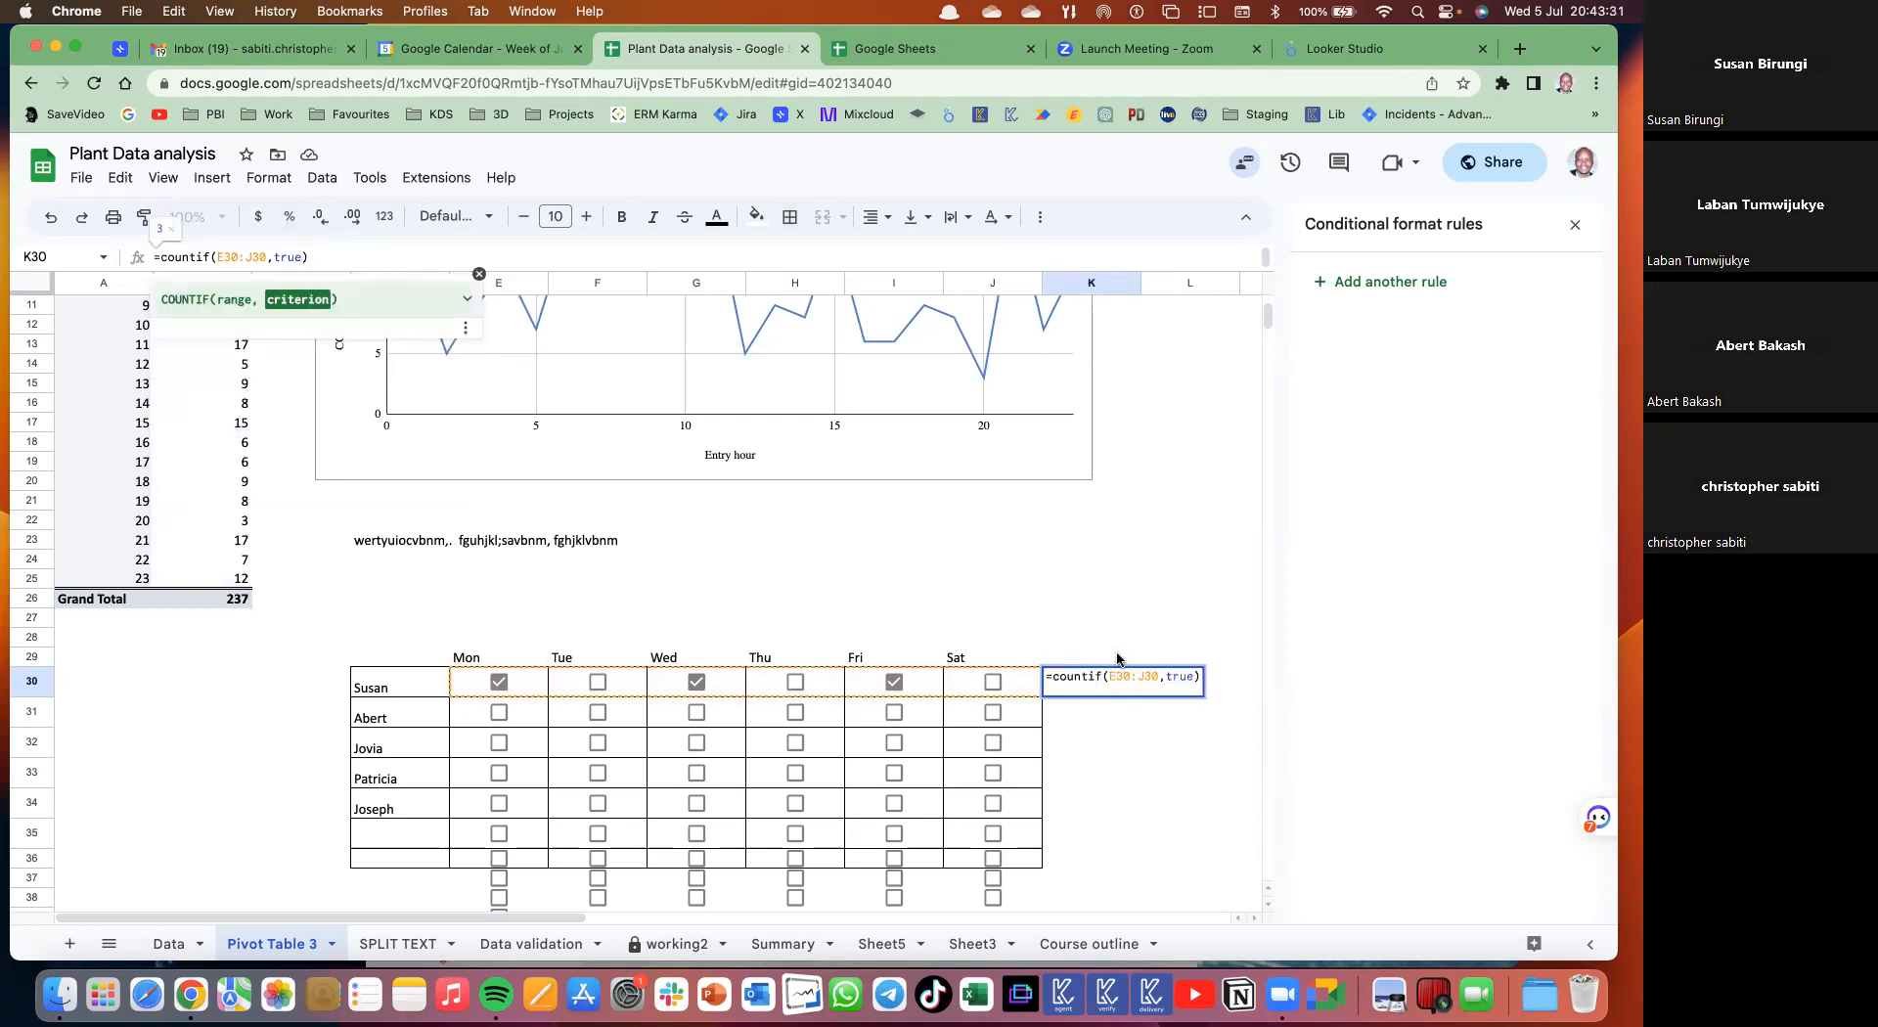
pyautogui.press('Return')
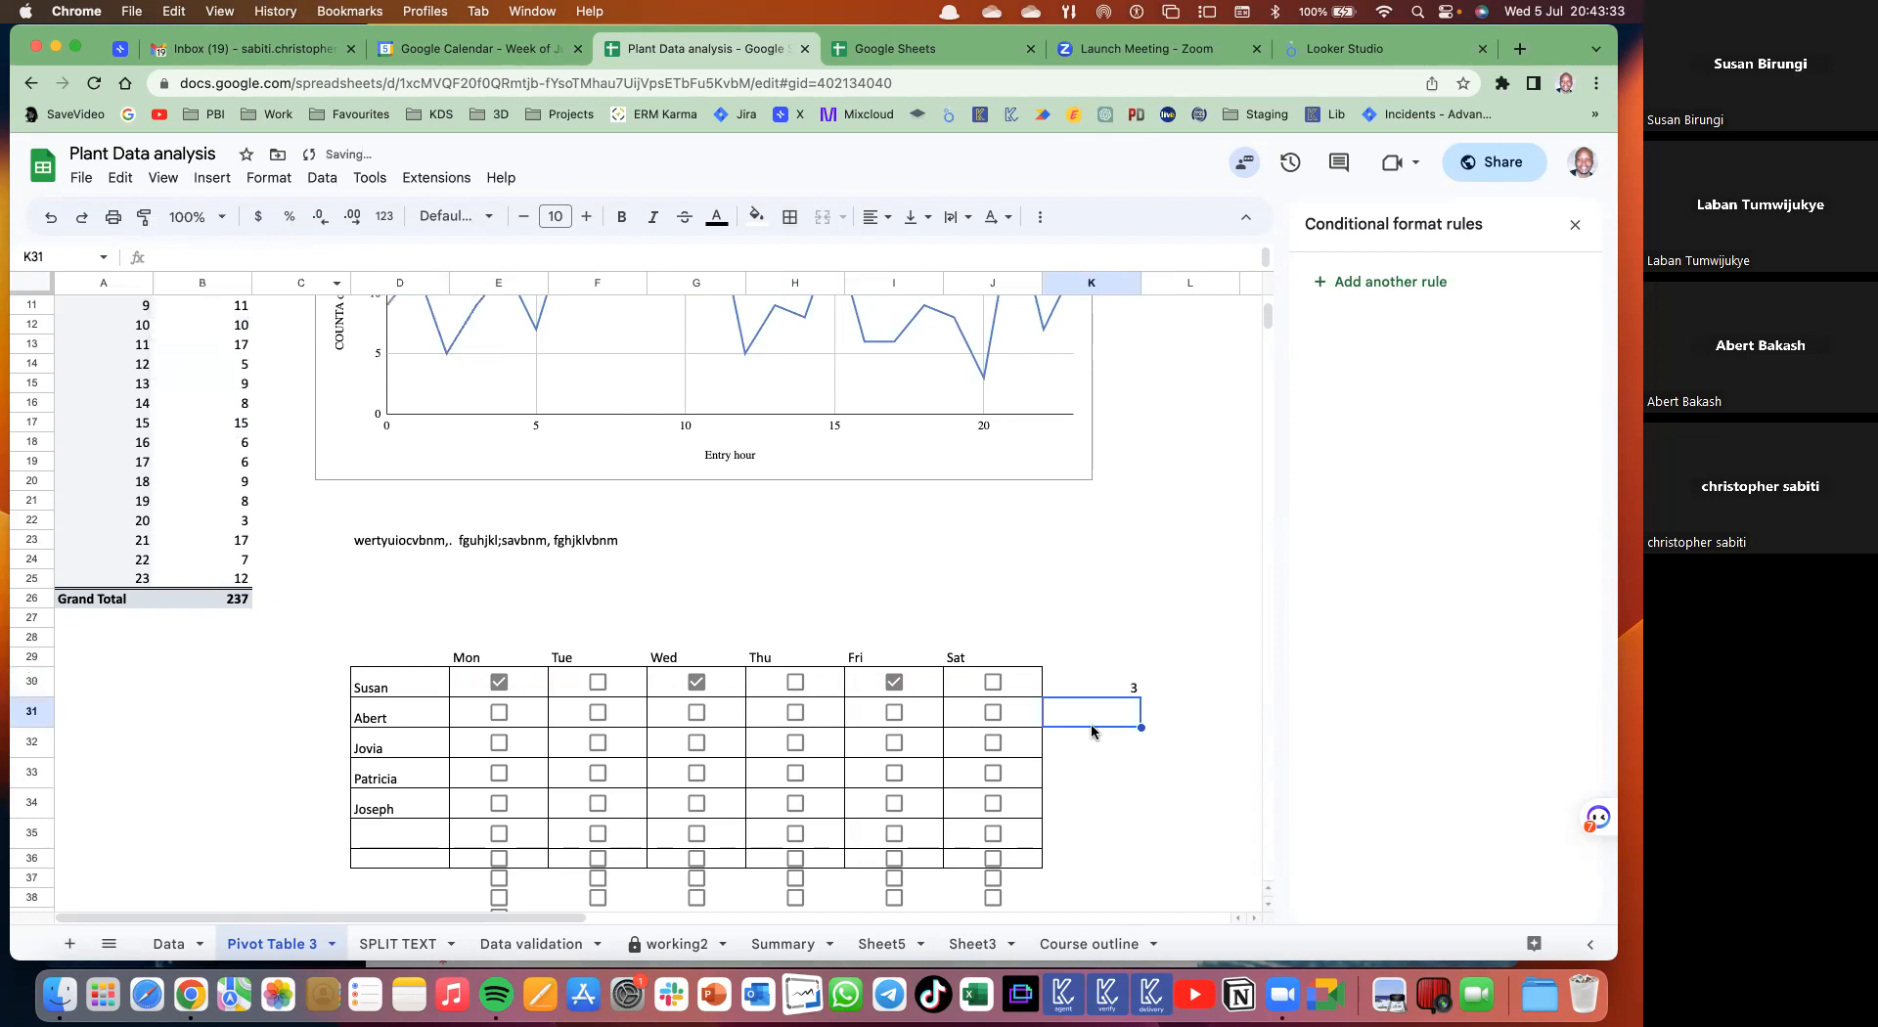
pyautogui.press('Up')
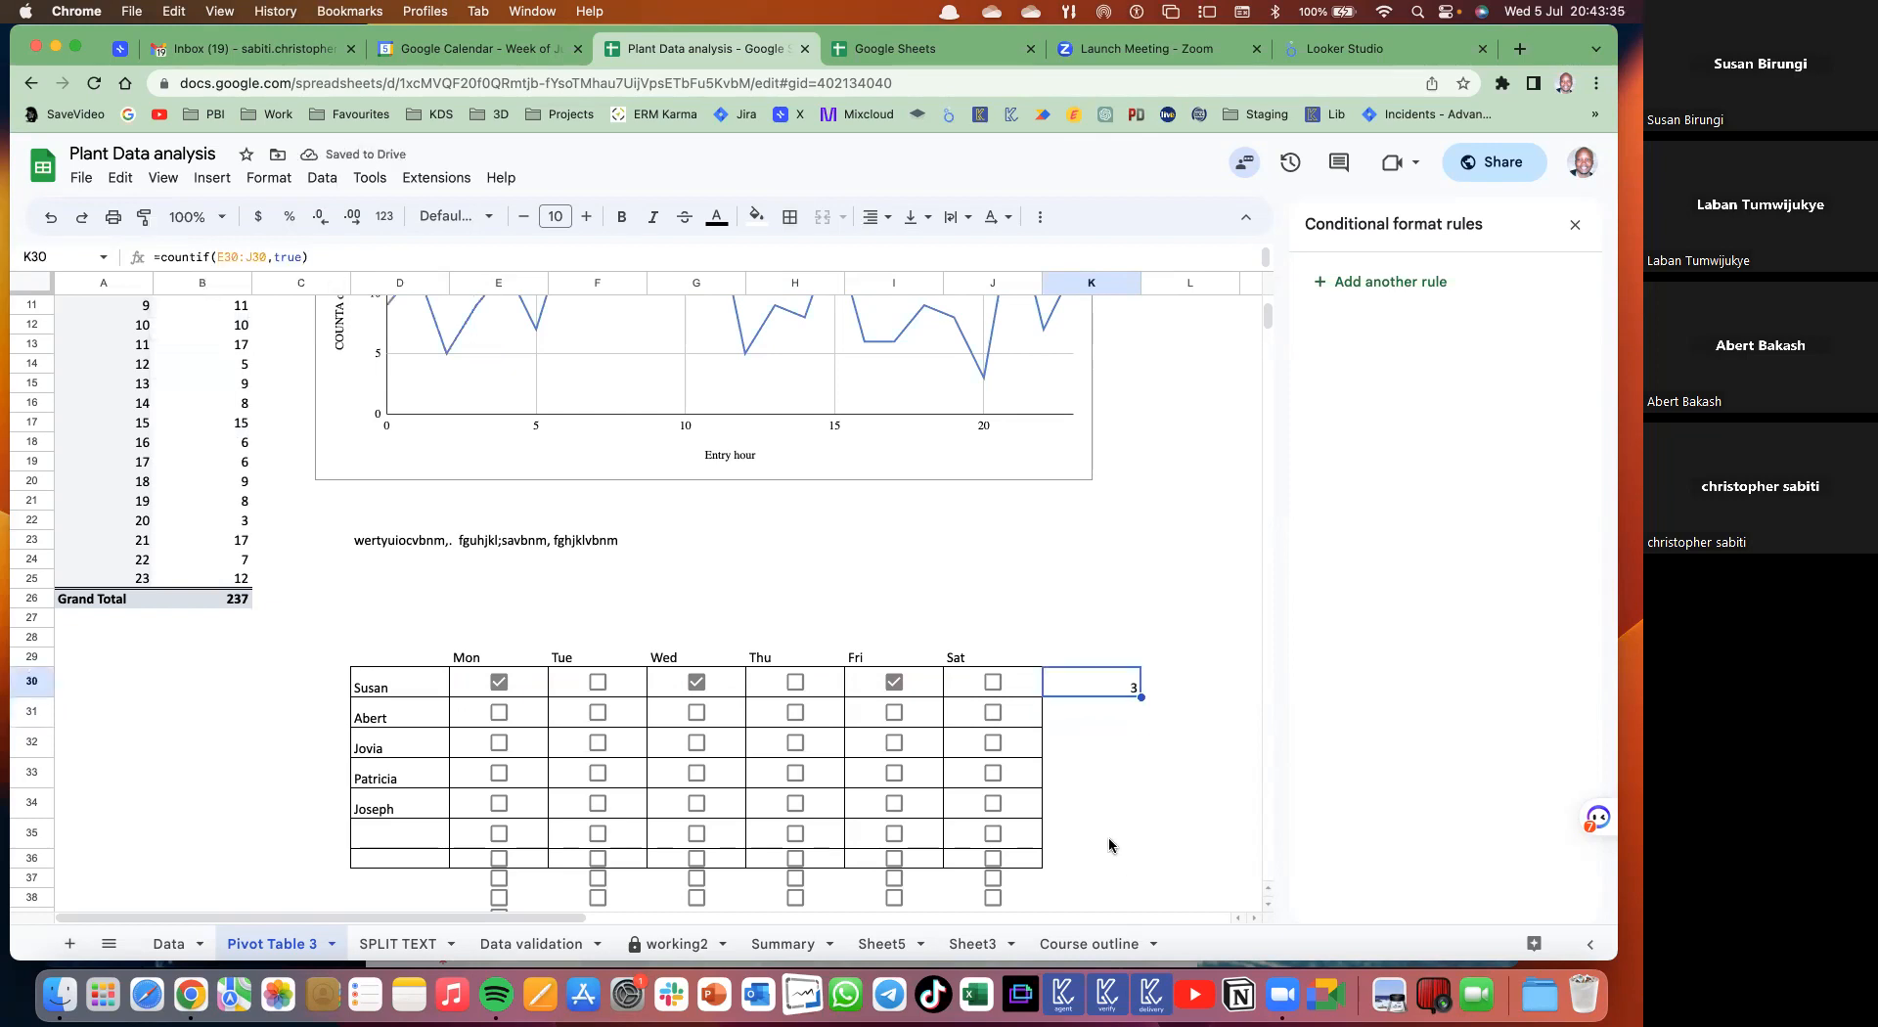
pyautogui.moveTo(1141, 698); pyautogui.dragTo(1111, 853)
pyautogui.click(505, 749)
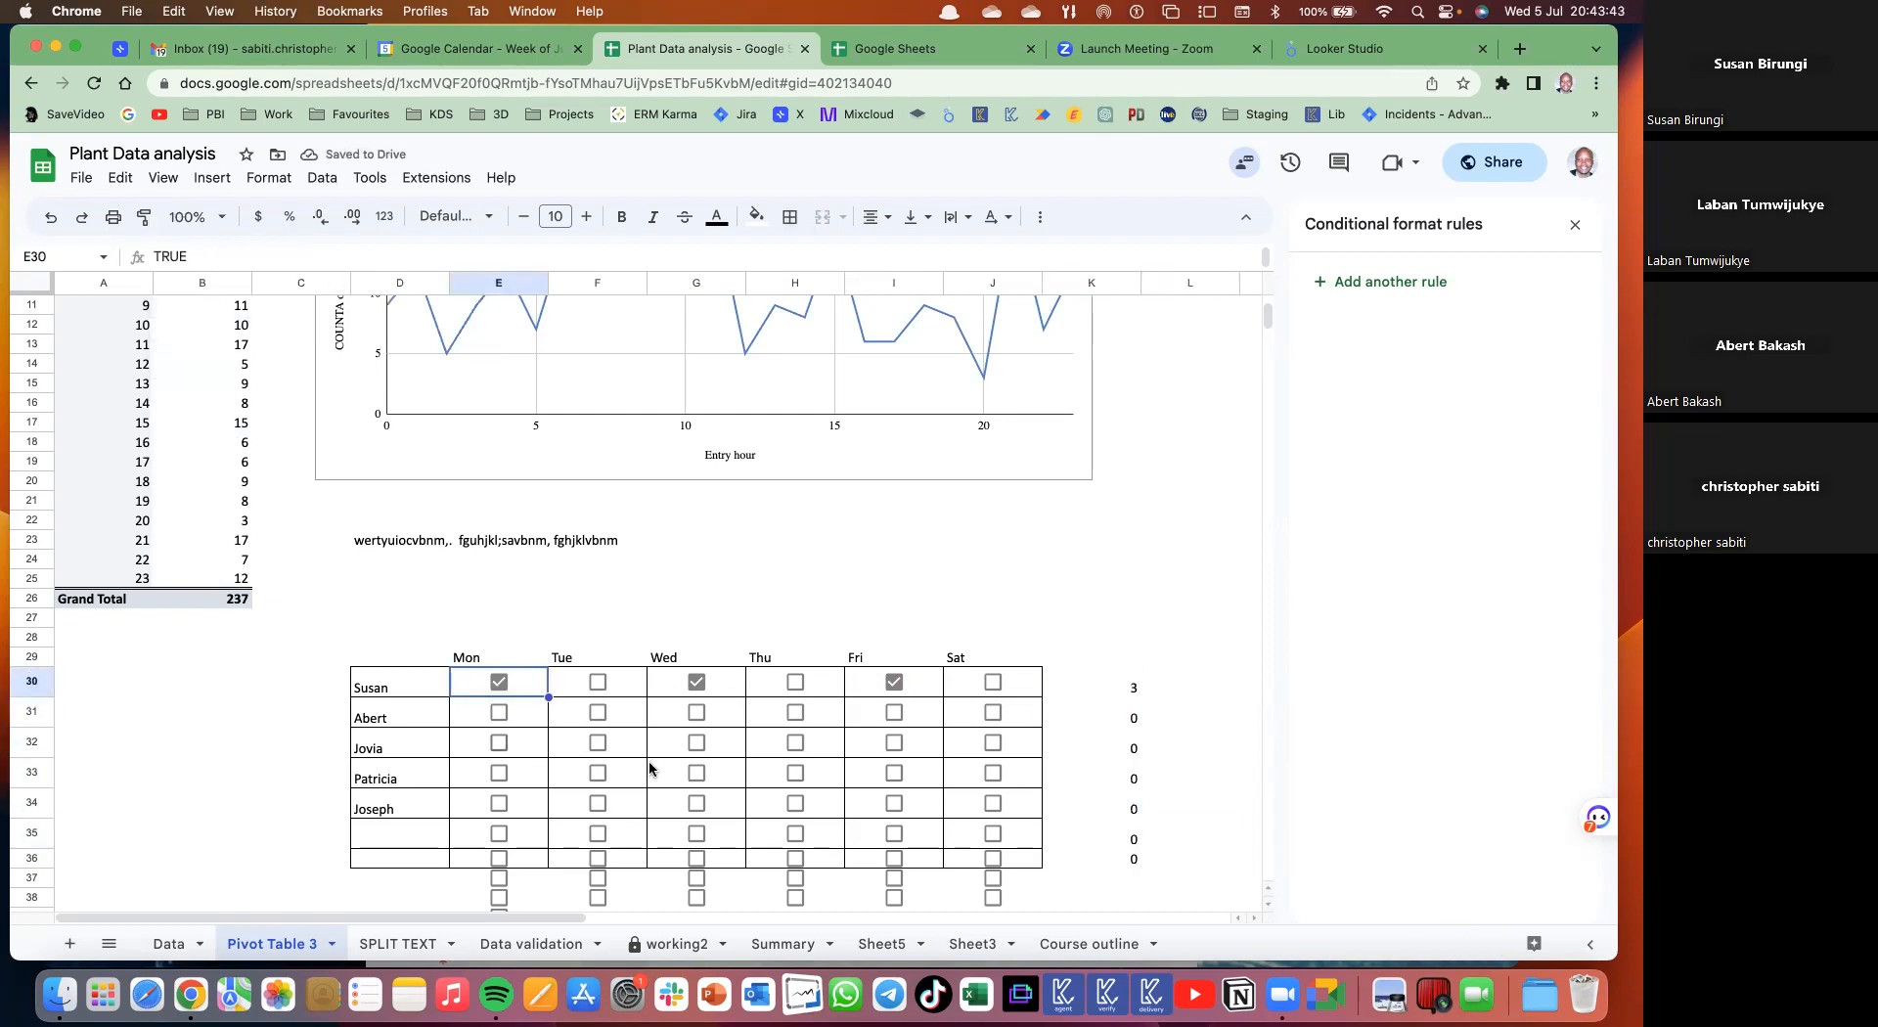
# - Tick the third person's Tuesday through Saturday boxes so their total reaches 6
pyautogui.click(601, 751)
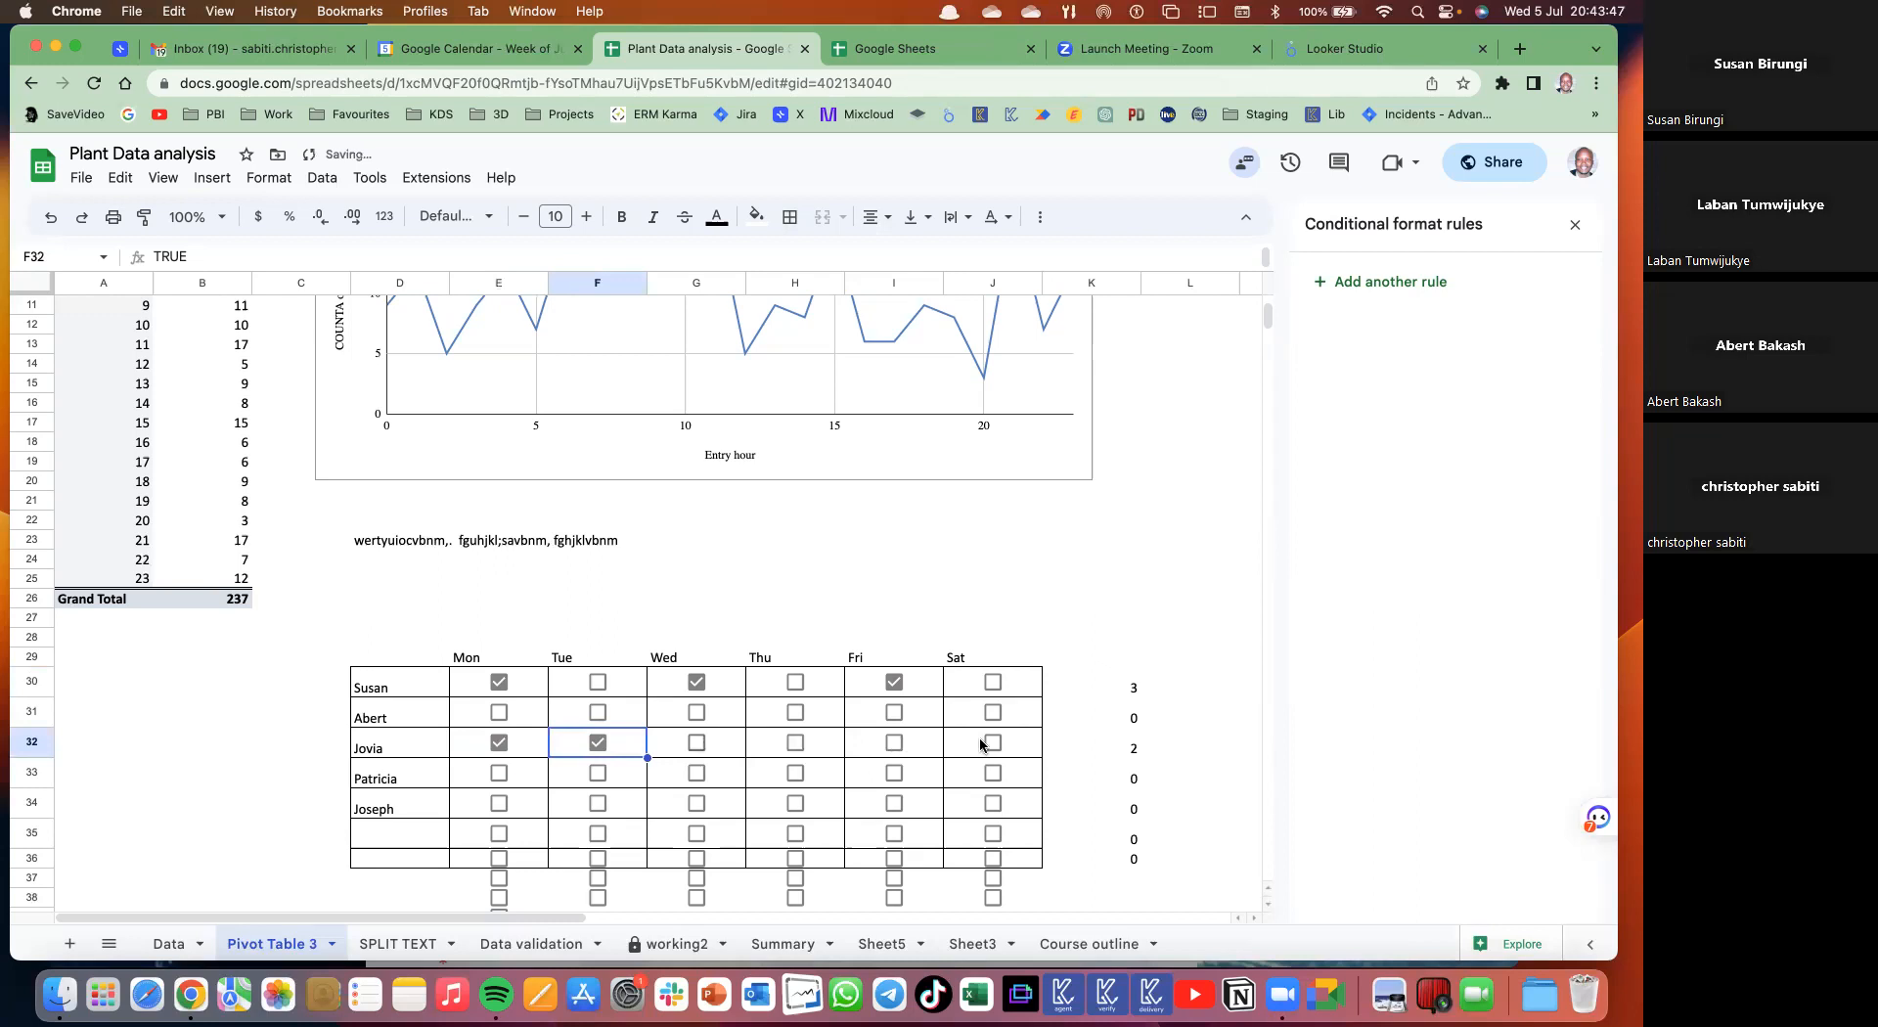
pyautogui.click(697, 743)
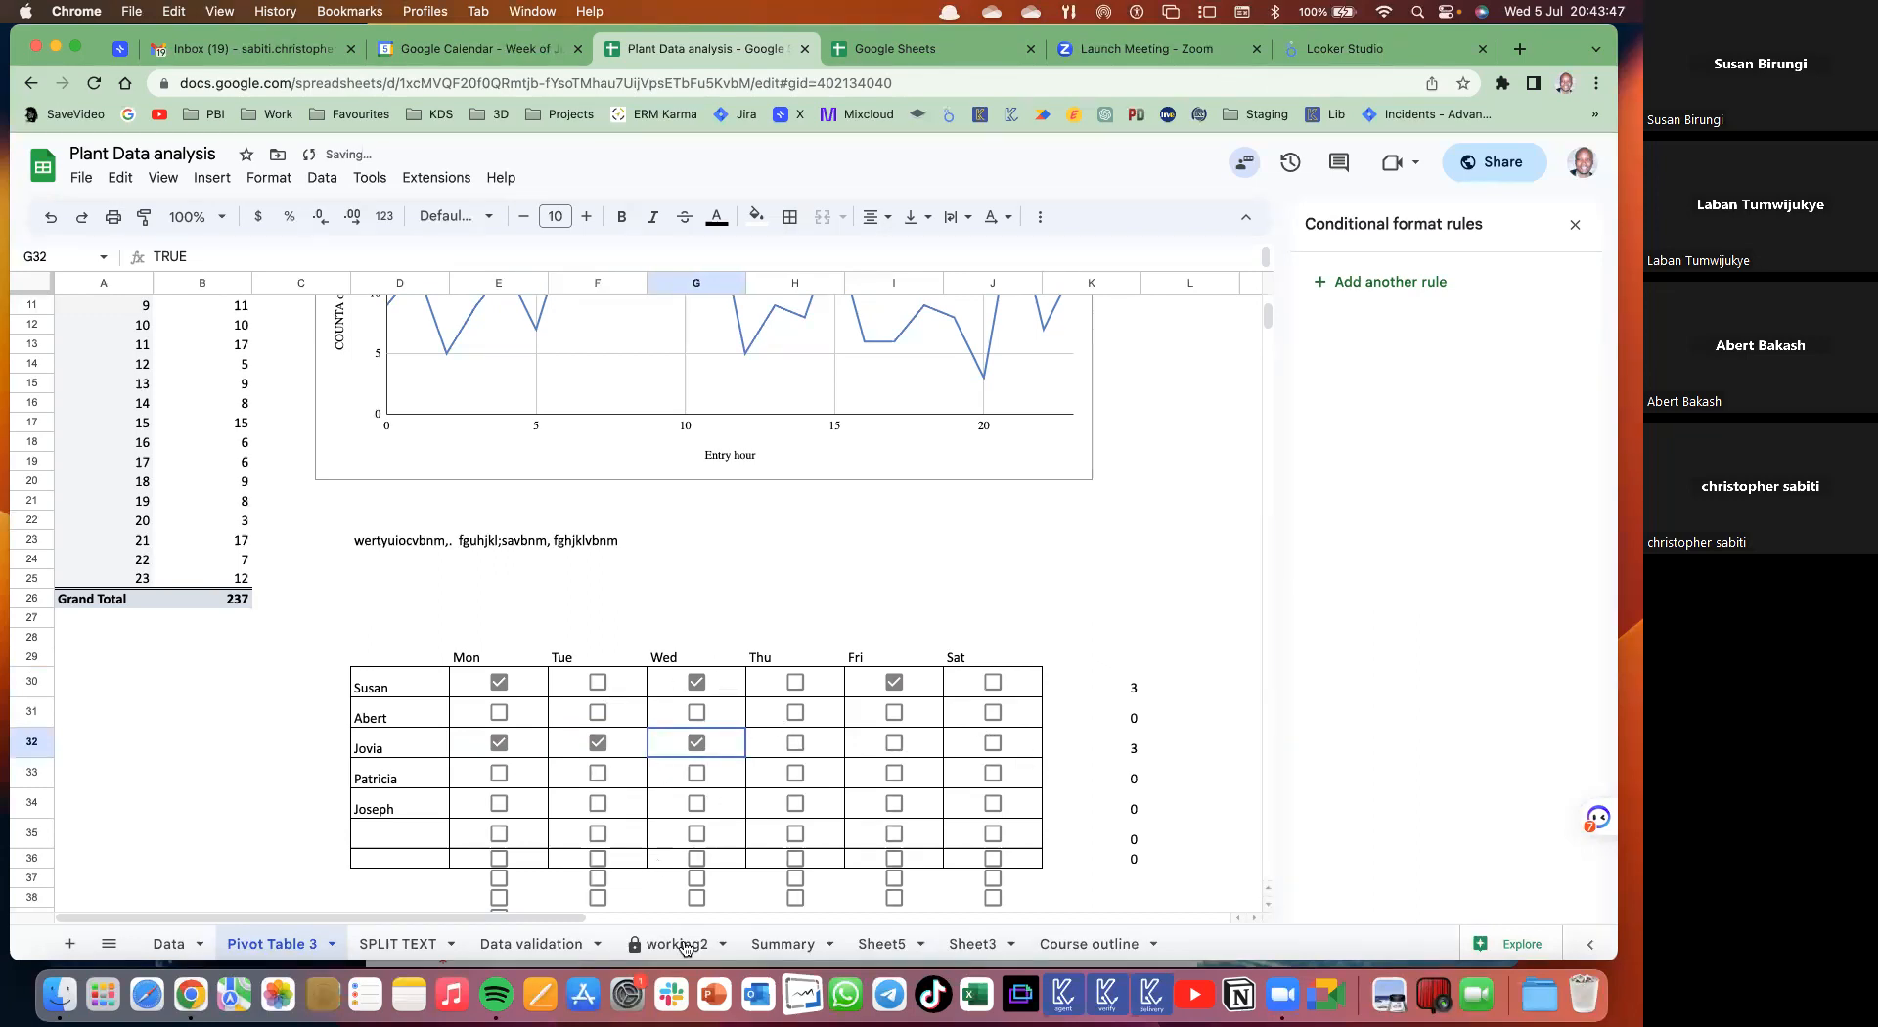
pyautogui.press('Right')
pyautogui.press('space')
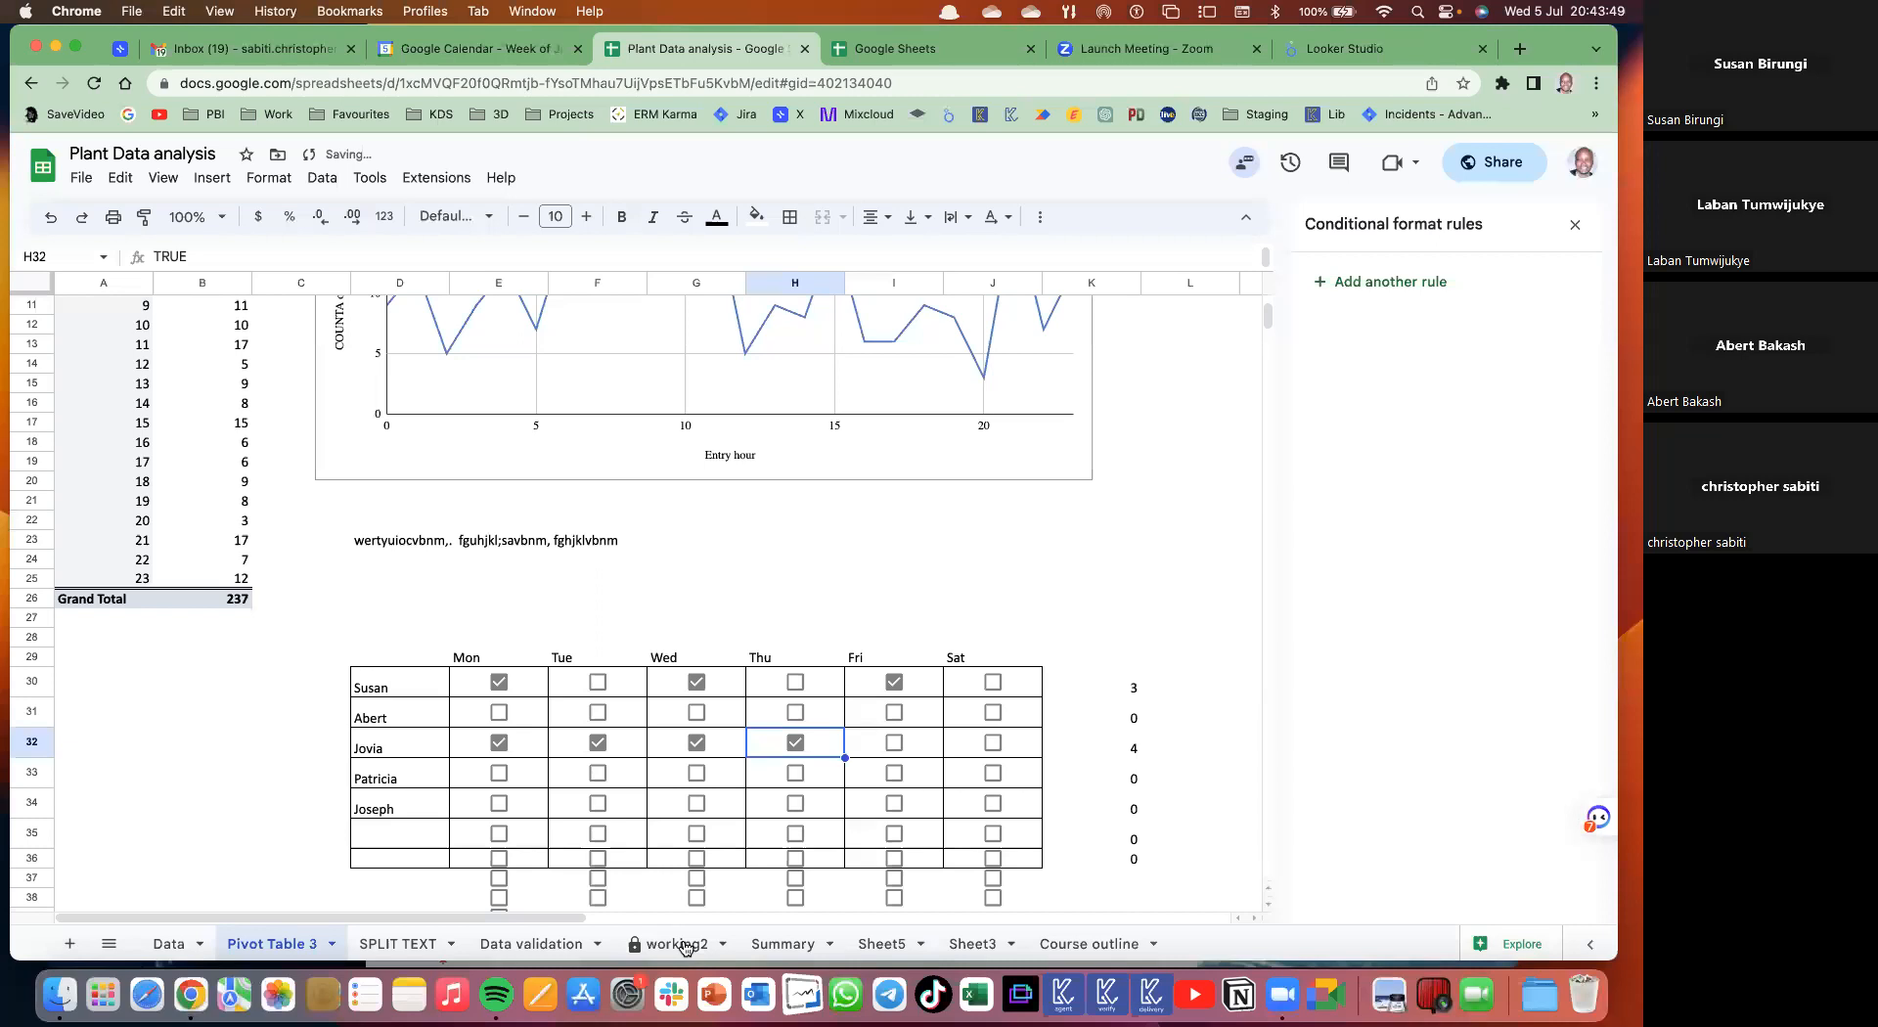
pyautogui.press('Right')
pyautogui.press('space')
pyautogui.press('Right')
pyautogui.press('space')
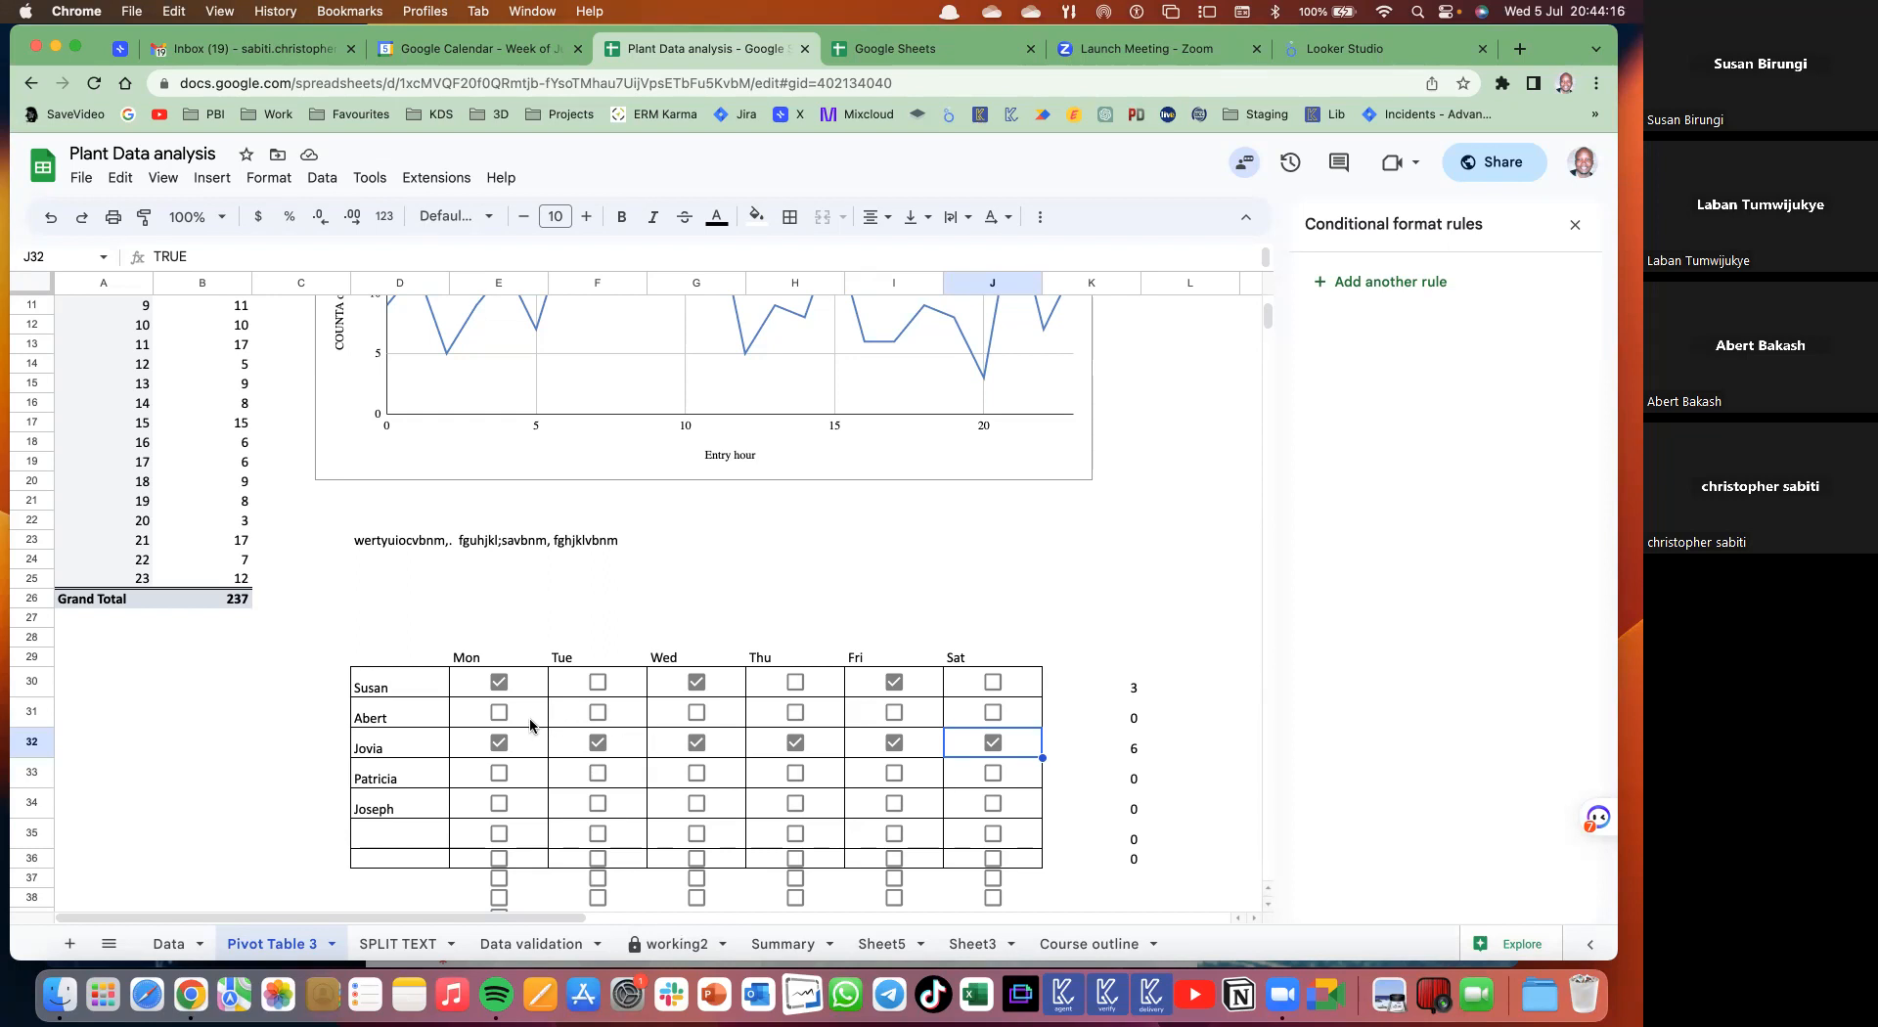
# - Check the first person's row, then tick and undo the second person's Monday box
pyautogui.click(368, 687)
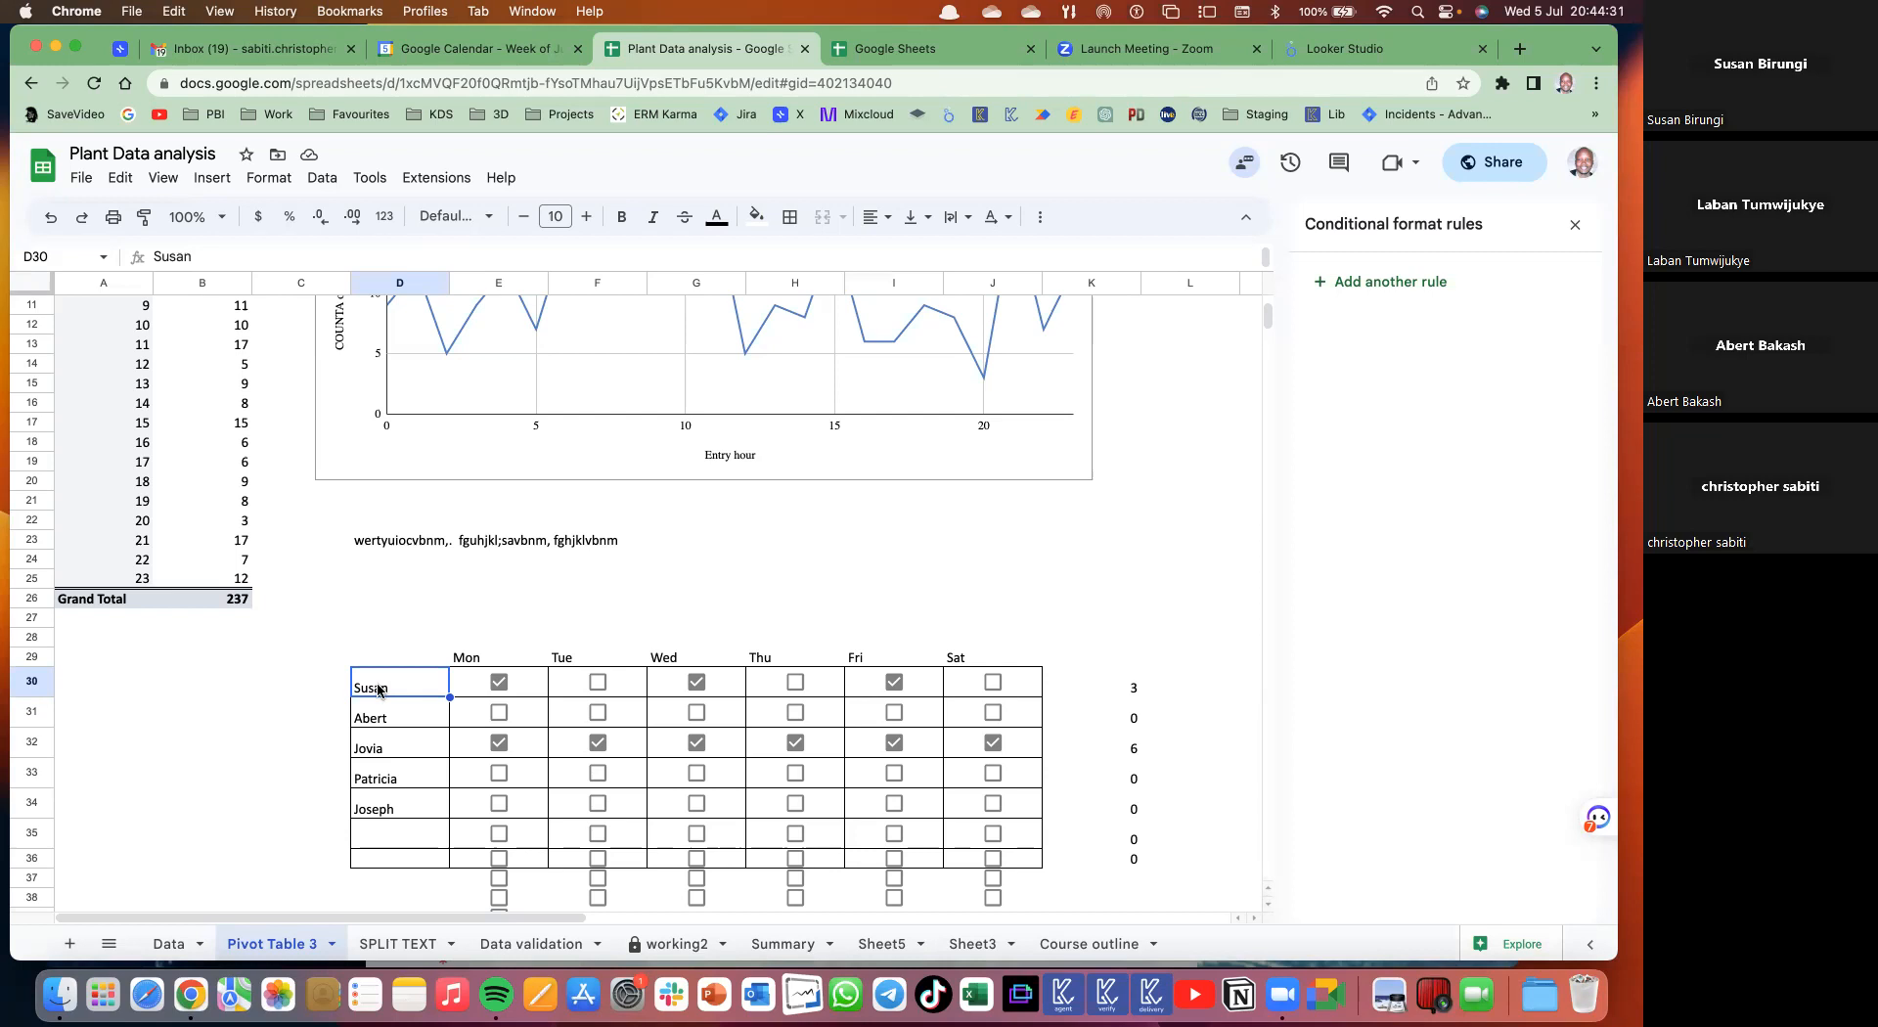
pyautogui.press('Right')
pyautogui.press('Left')
pyautogui.scroll(-2, 558, 652)
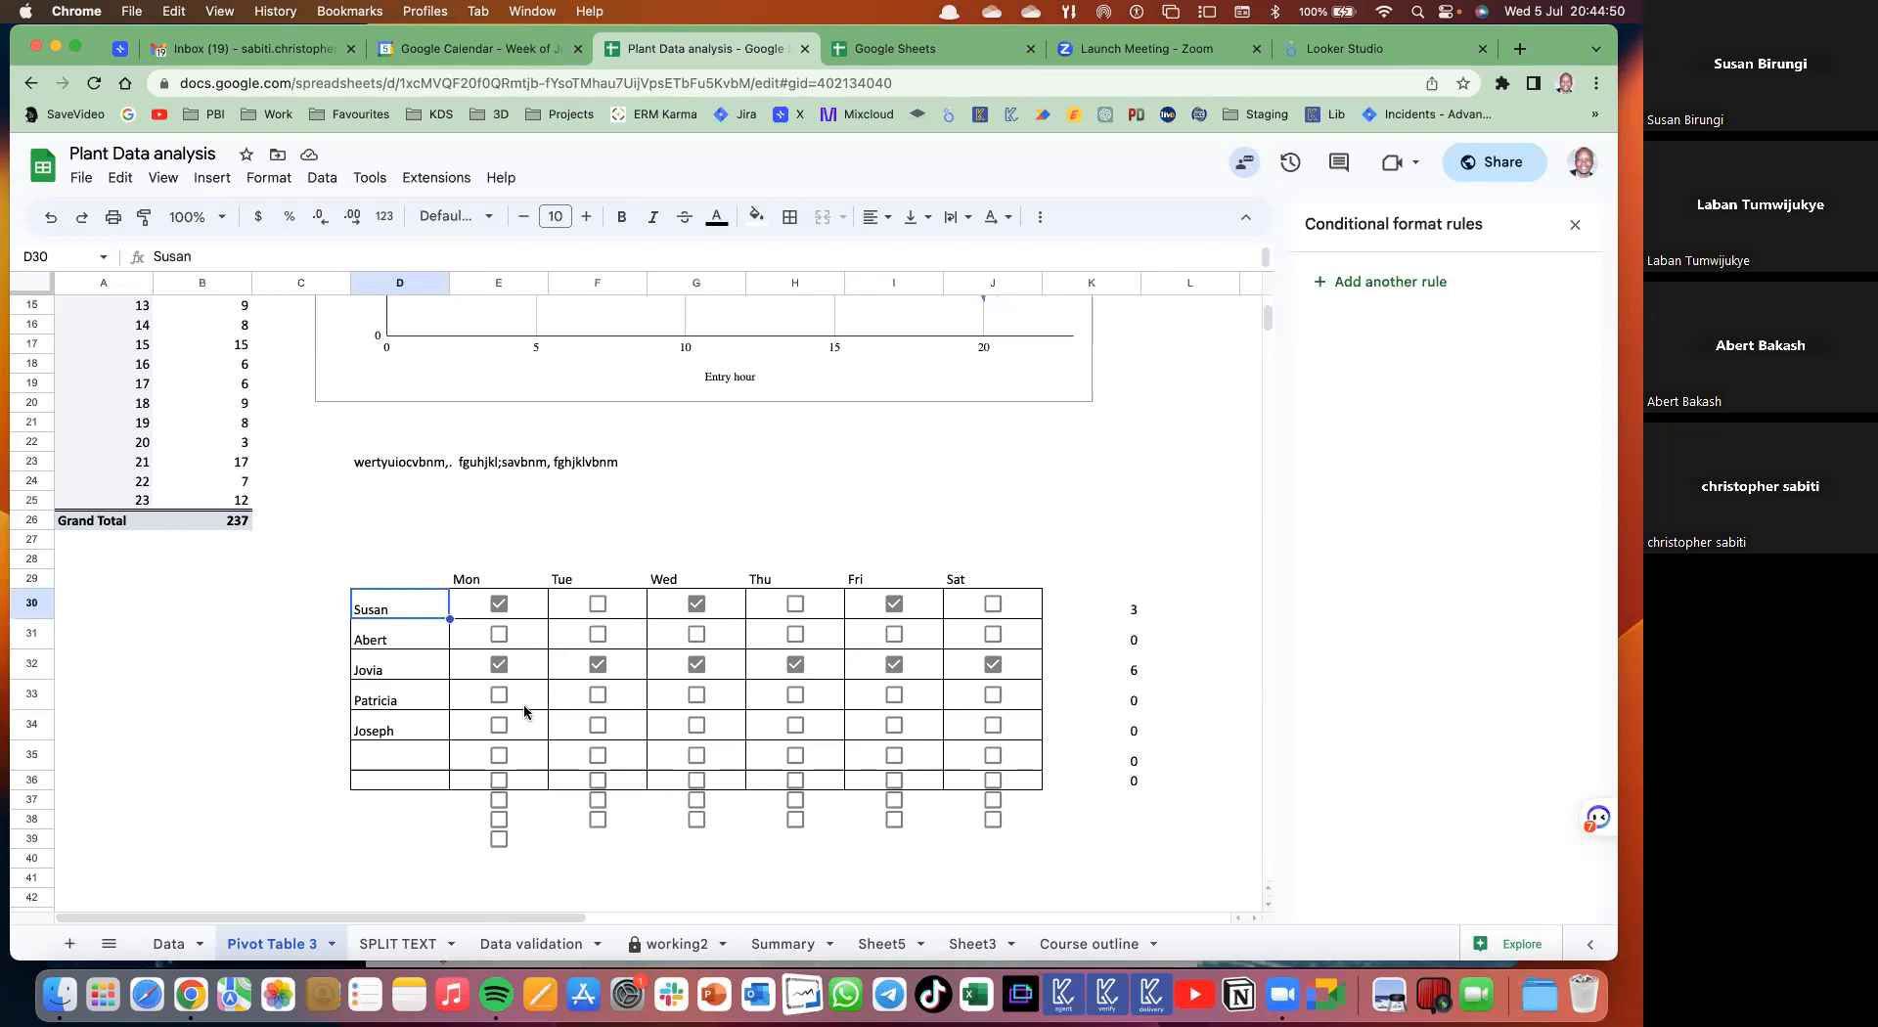
pyautogui.click(501, 638)
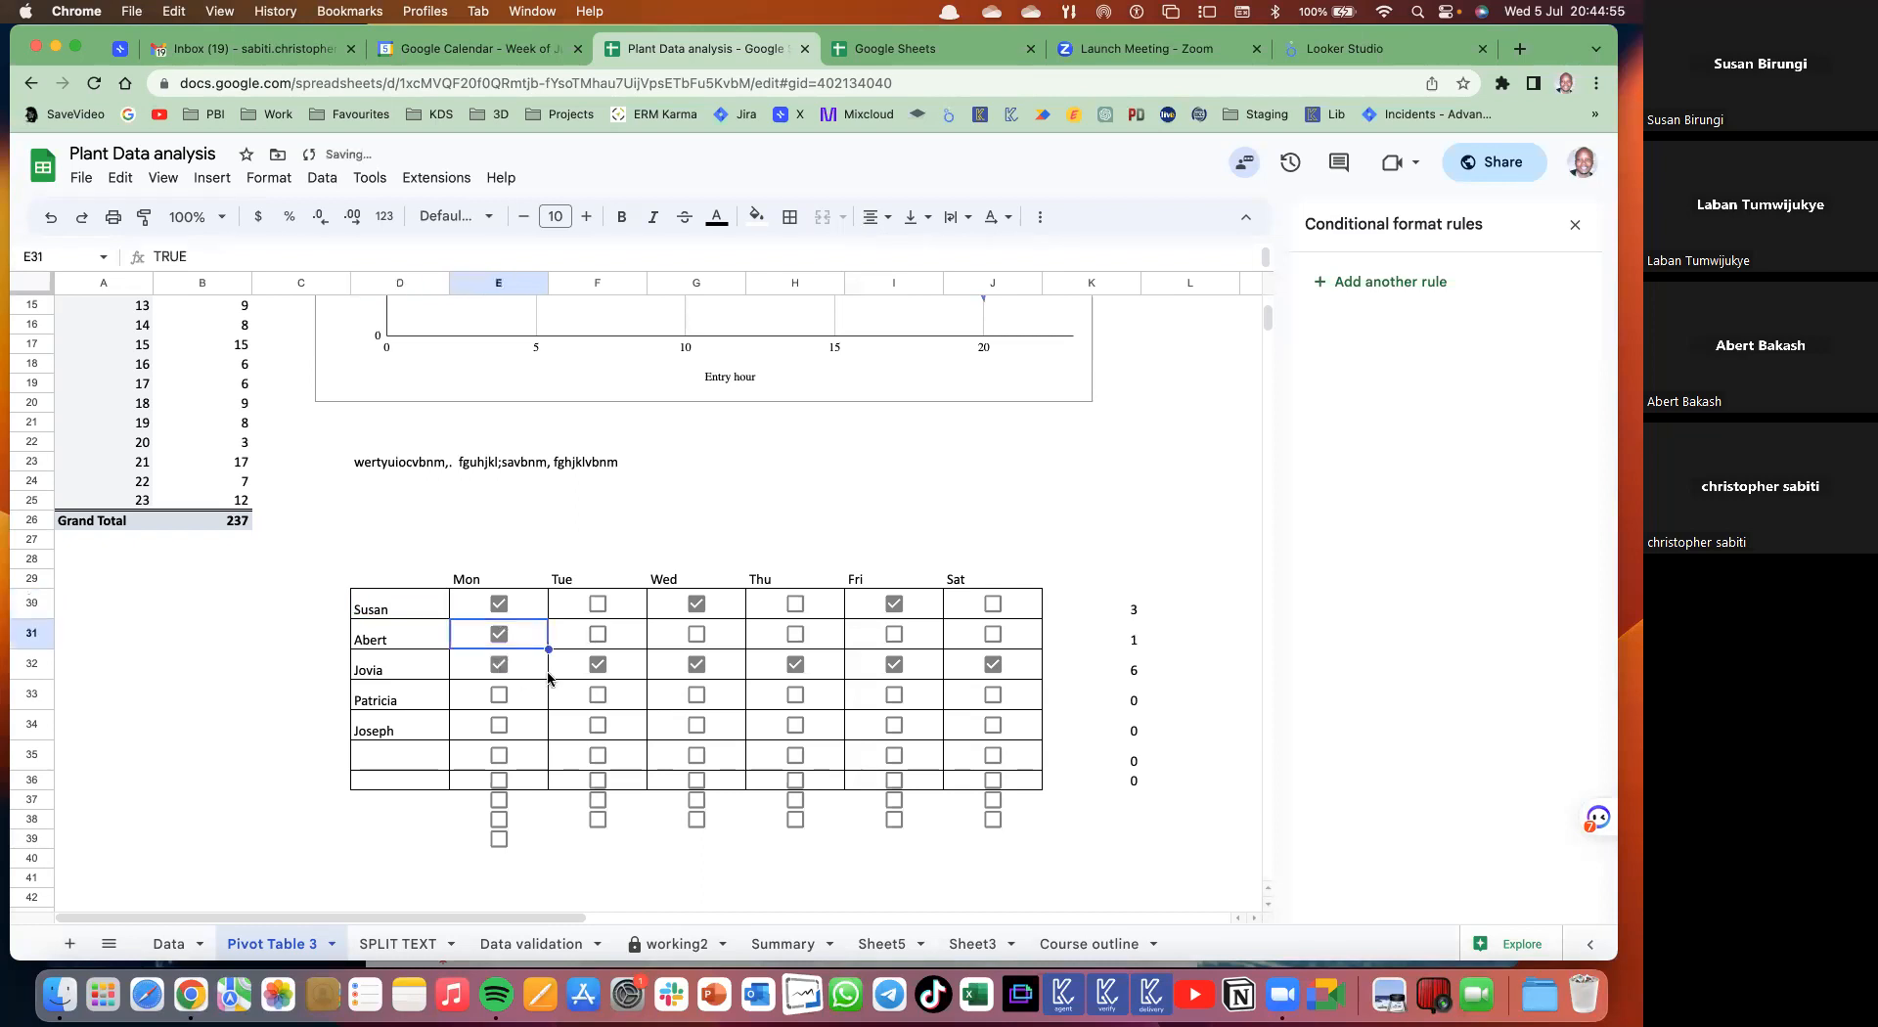
pyautogui.press('super+z')
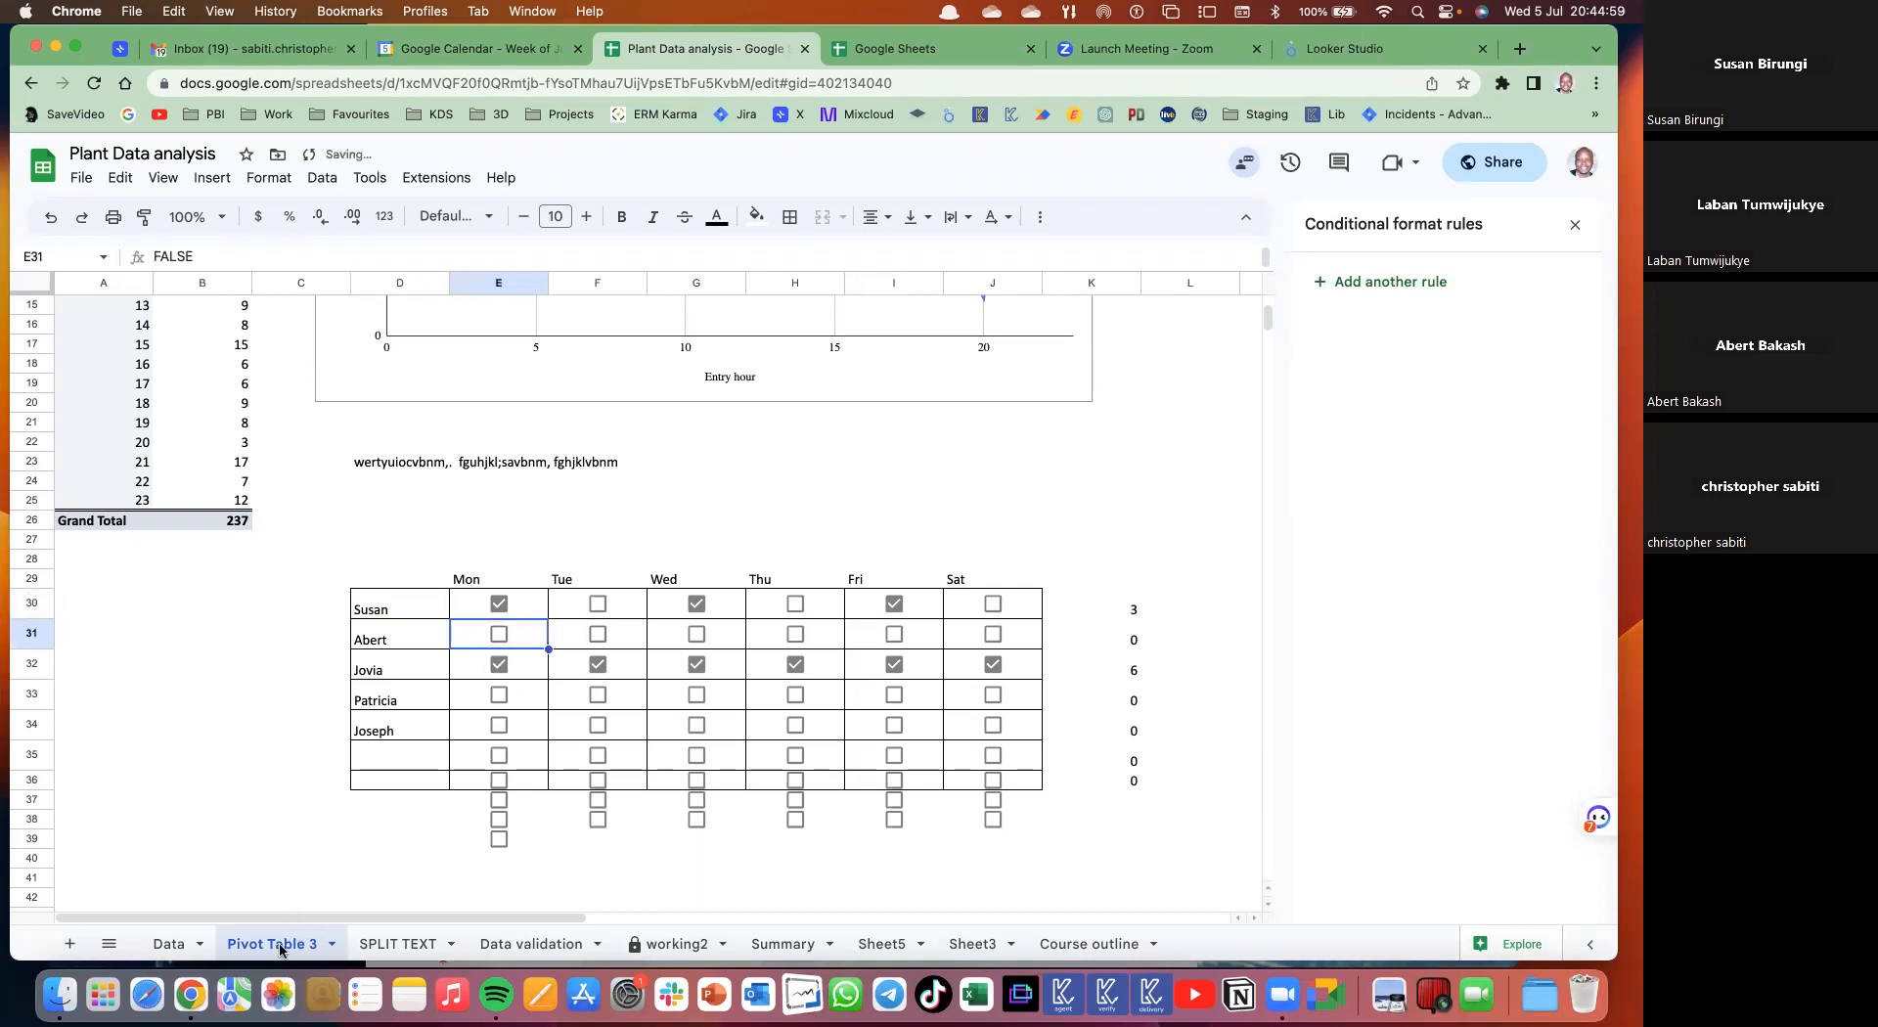